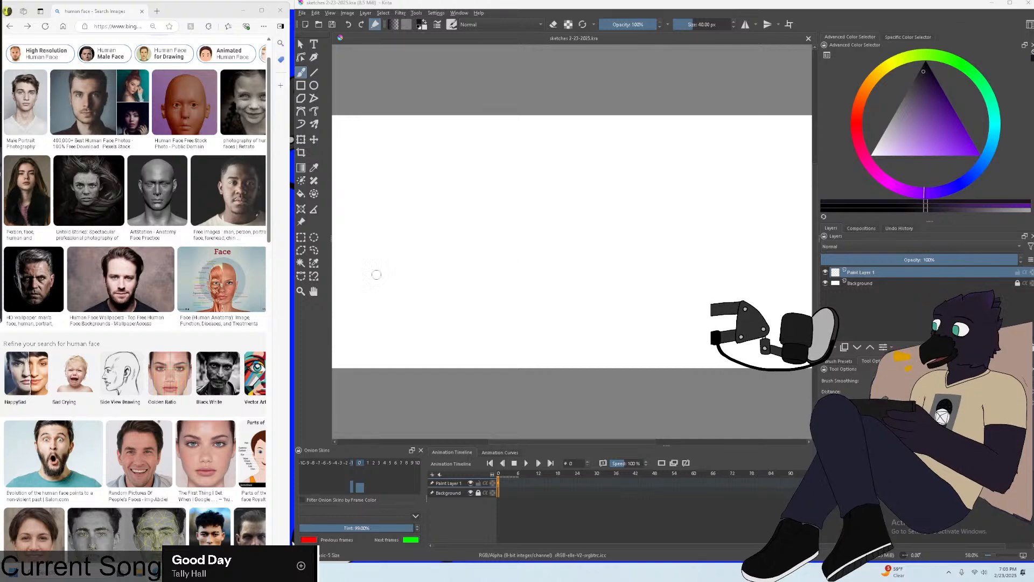
Widen the browser window with the human face image results and open the black-and-white photo of the smiling girl.
left_click_drag(290, 274, 294, 276)
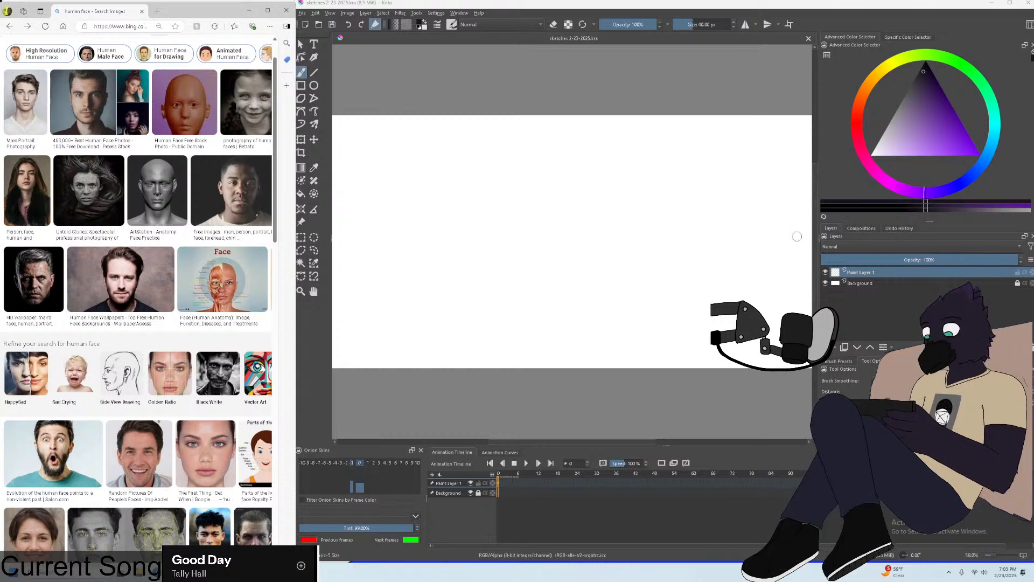
scroll(261, 283, "up", 1)
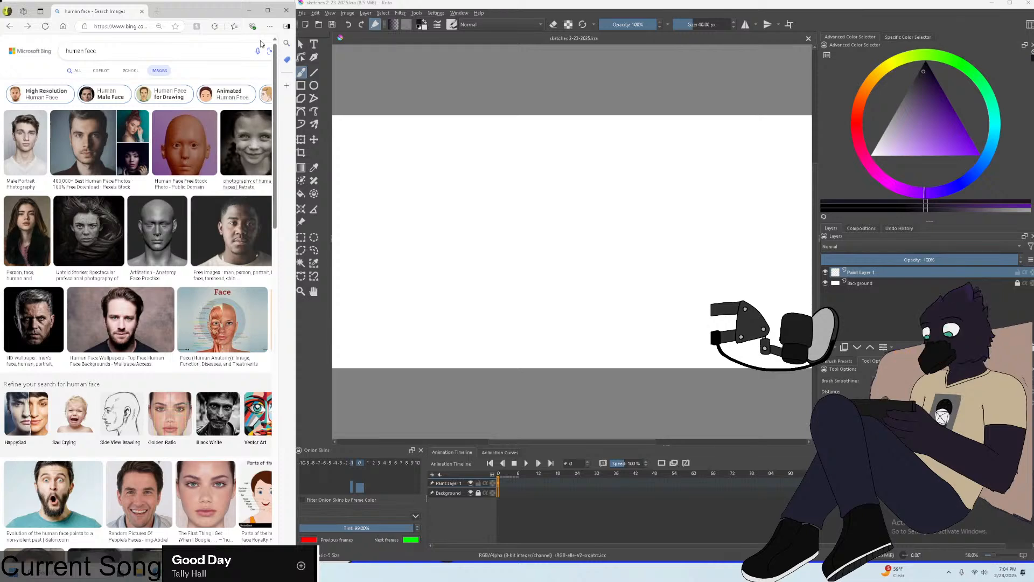
left_click_drag(296, 178, 430, 179)
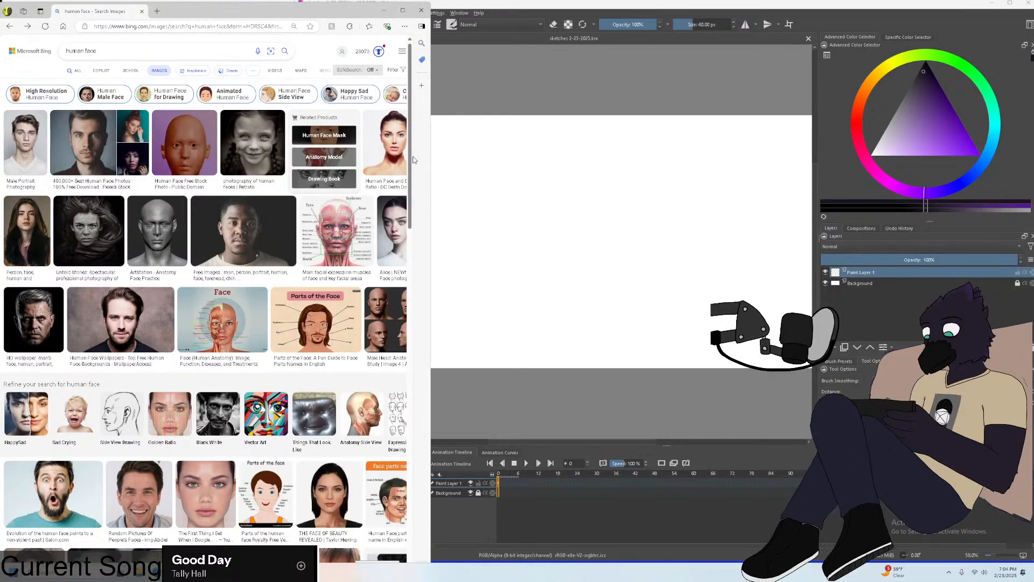
left_click(234, 155)
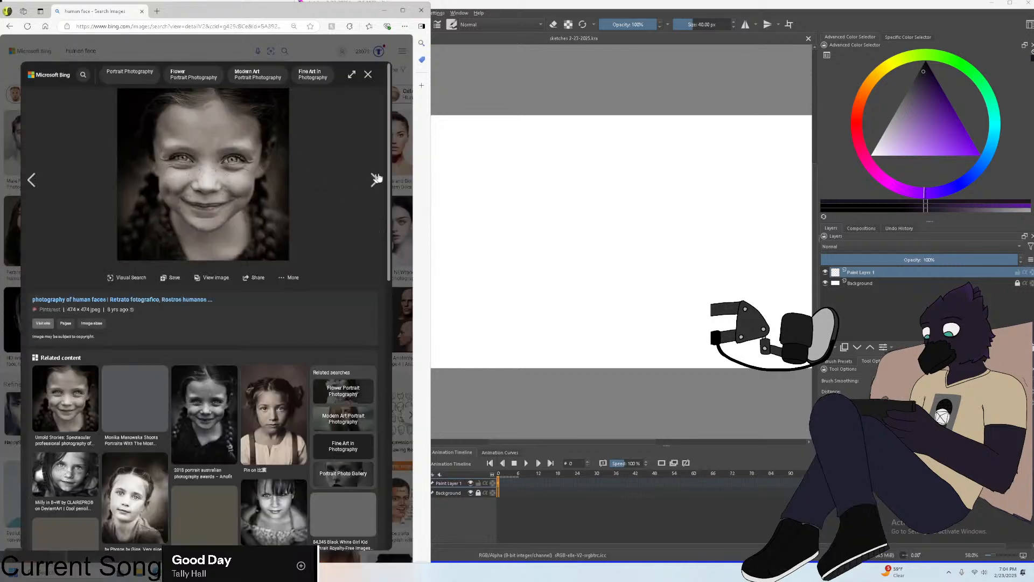
Browse the image results to the high-contrast portrait of the grey-haired man and narrow the browser window to beside the canvas.
left_click(370, 178)
left_click(370, 179)
left_click(370, 179)
left_click(370, 179)
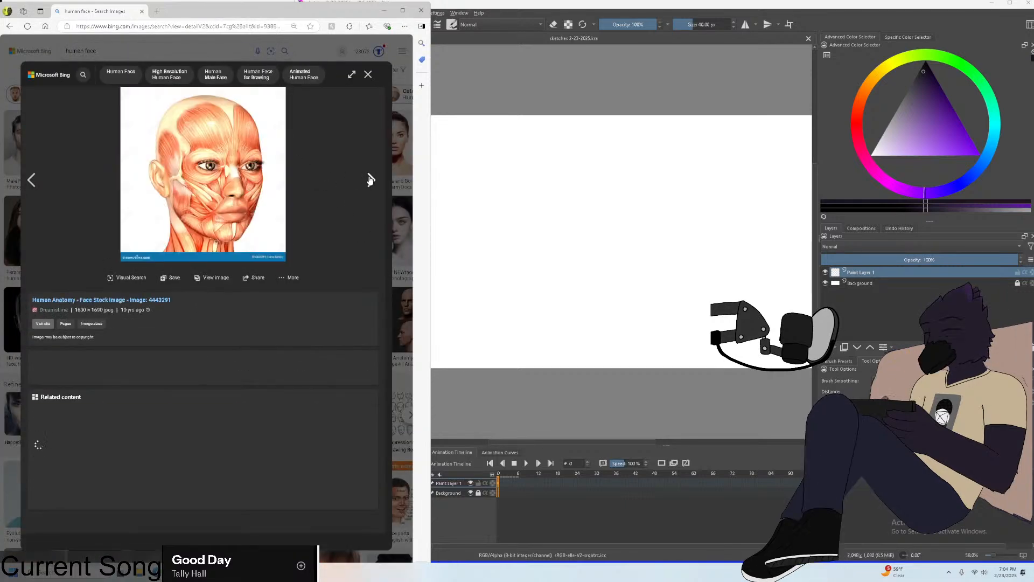
left_click(370, 179)
left_click(370, 179)
left_click(370, 179)
left_click(370, 179)
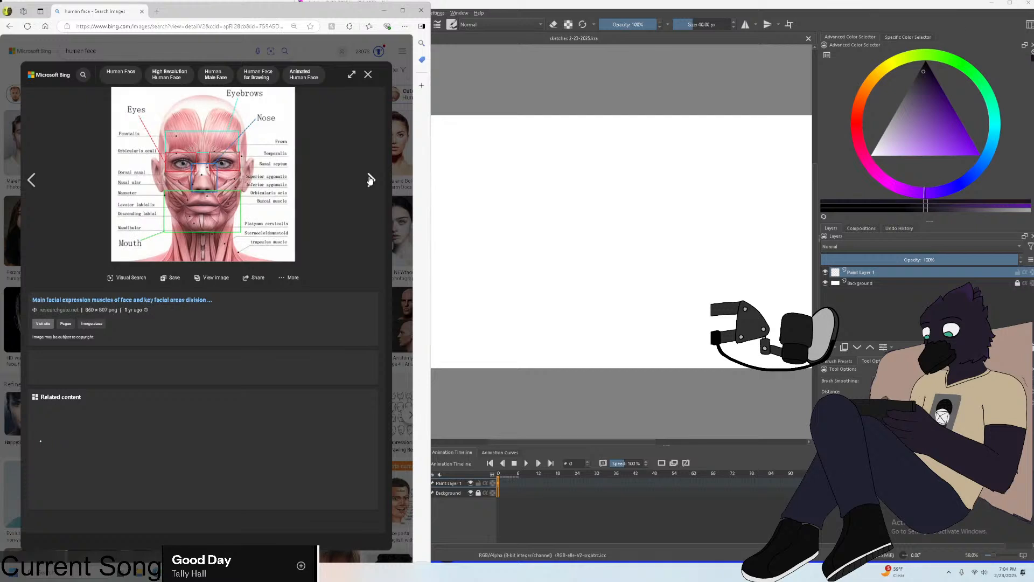
left_click(43, 175)
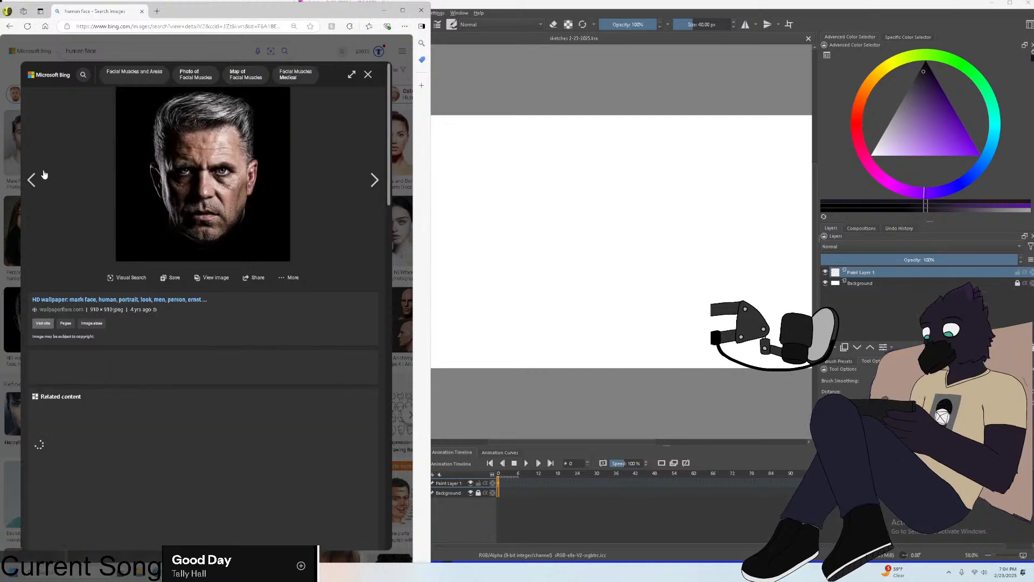
left_click_drag(431, 208, 292, 194)
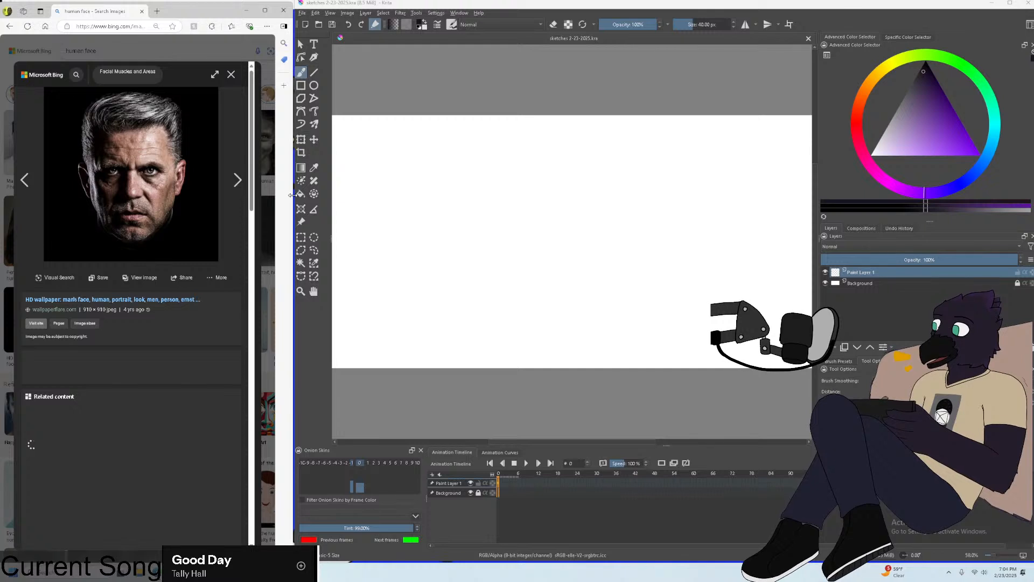
Test the current brush, undo the stroke and switch to the pencil-2 preset at 10 px with another undone test stroke.
mouse_move(602, 323)
left_mouse_down()
mouse_move(570, 249)
mouse_move(623, 131)
left_mouse_up()
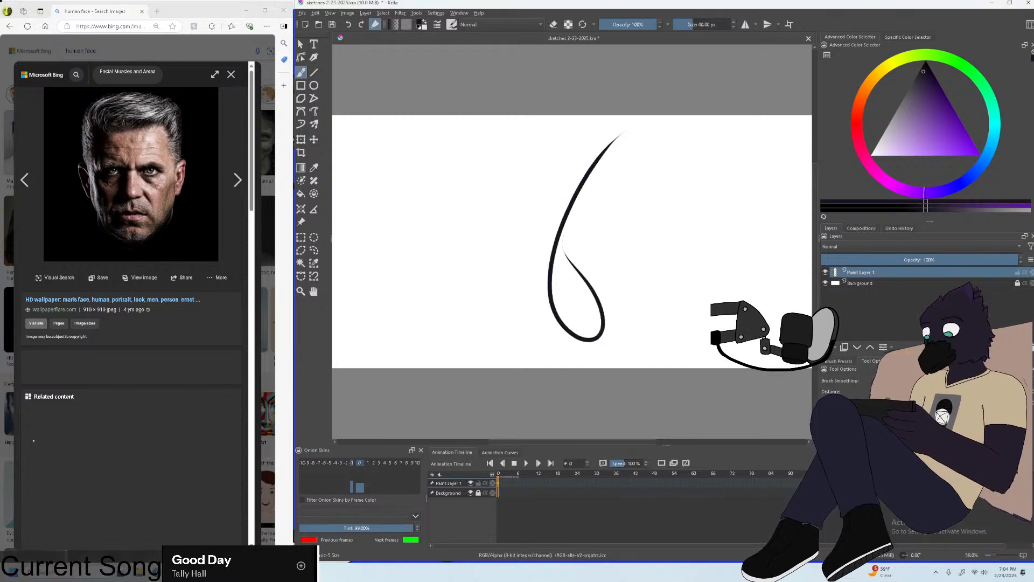
key("ctrl+z")
left_click(836, 359)
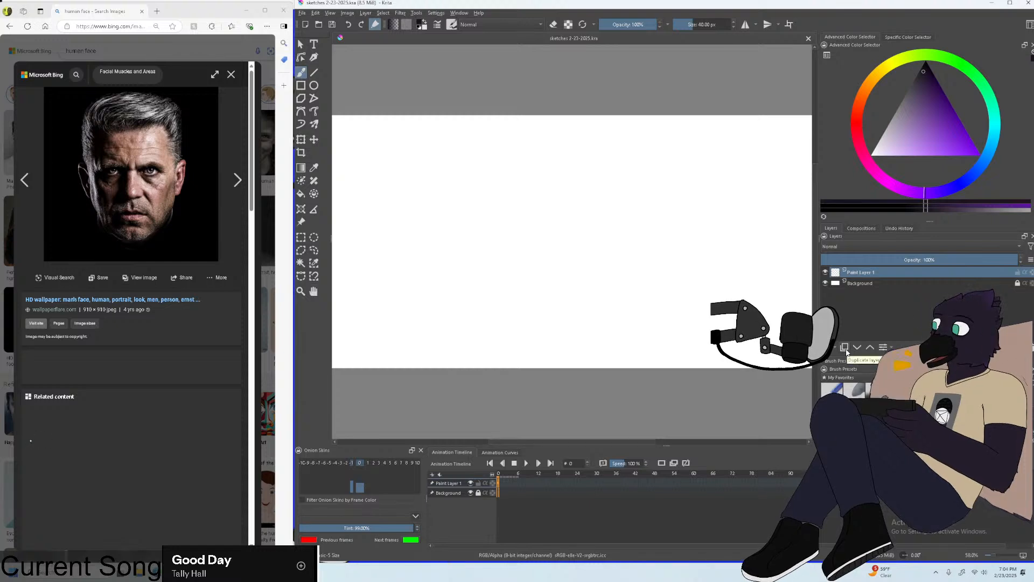
key("slash")
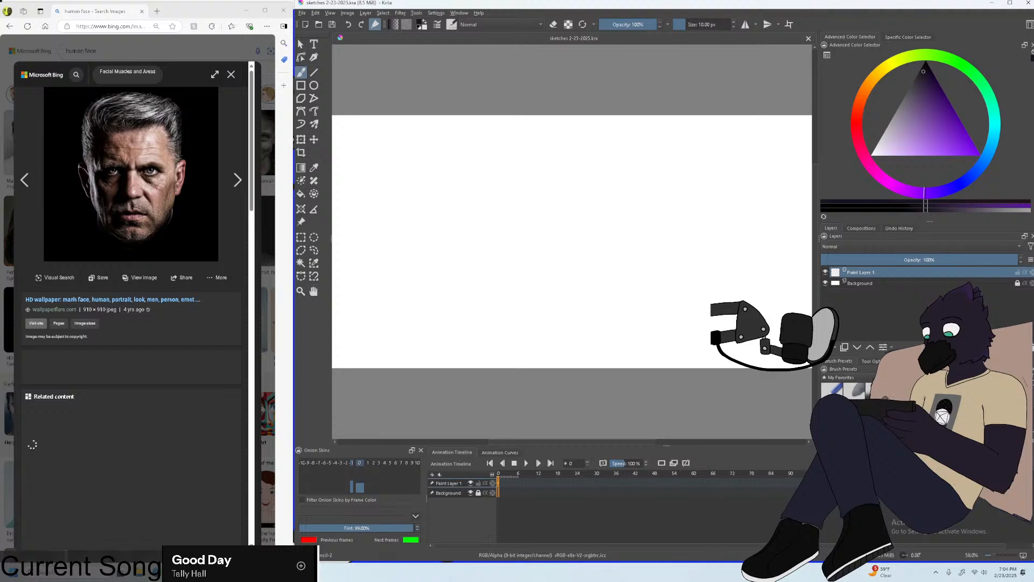
left_click_drag(541, 154, 609, 148)
key("ctrl+z")
Try a curved stroke for the head outline on the blank canvas with the 10 px pencil.
key("minus")
left_click_drag(509, 441, 480, 439)
key("plus")
key("plus")
key("plus")
key("plus")
left_click_drag(812, 173, 813, 170)
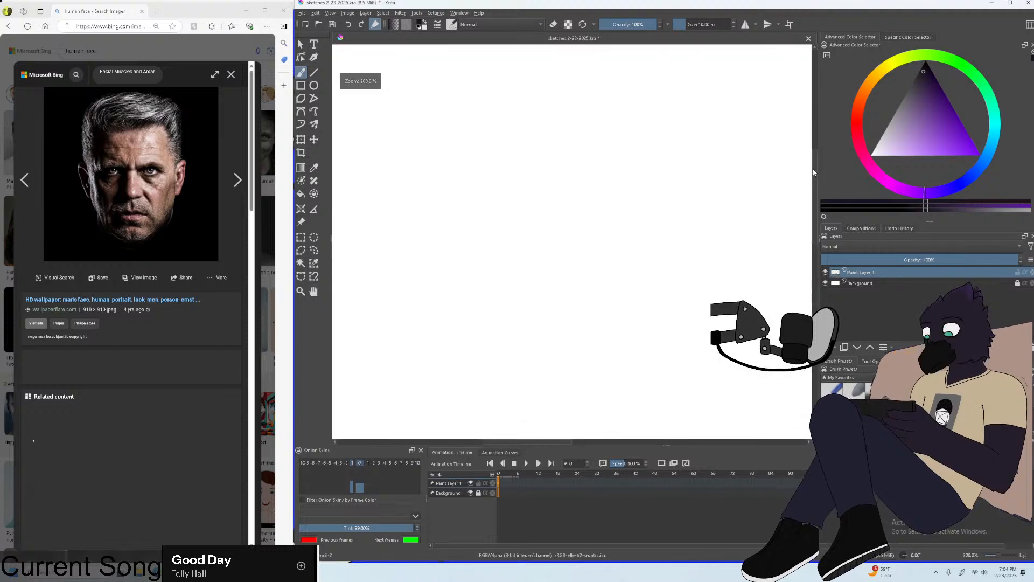
key("plus")
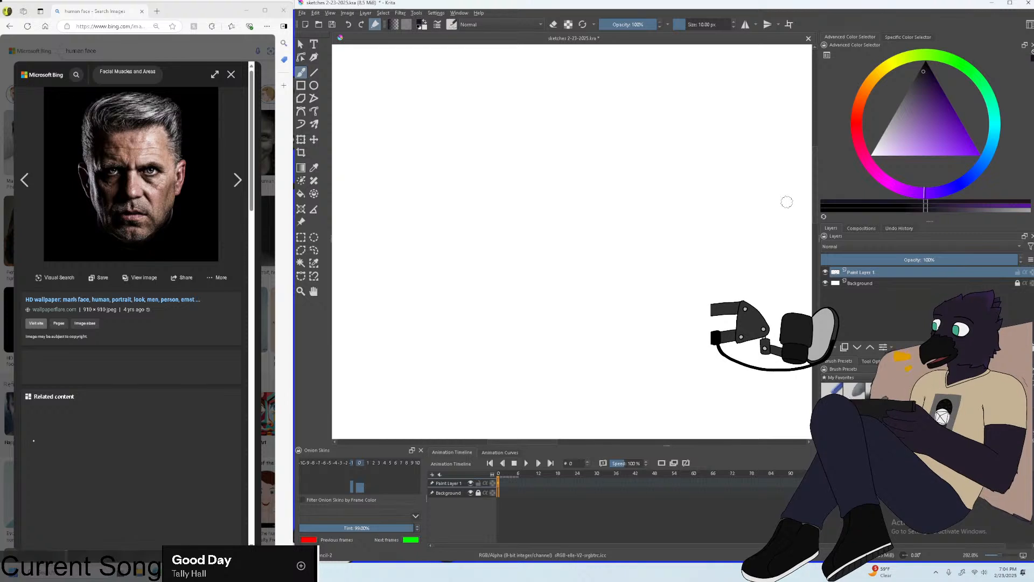
left_click_drag(584, 119, 489, 205)
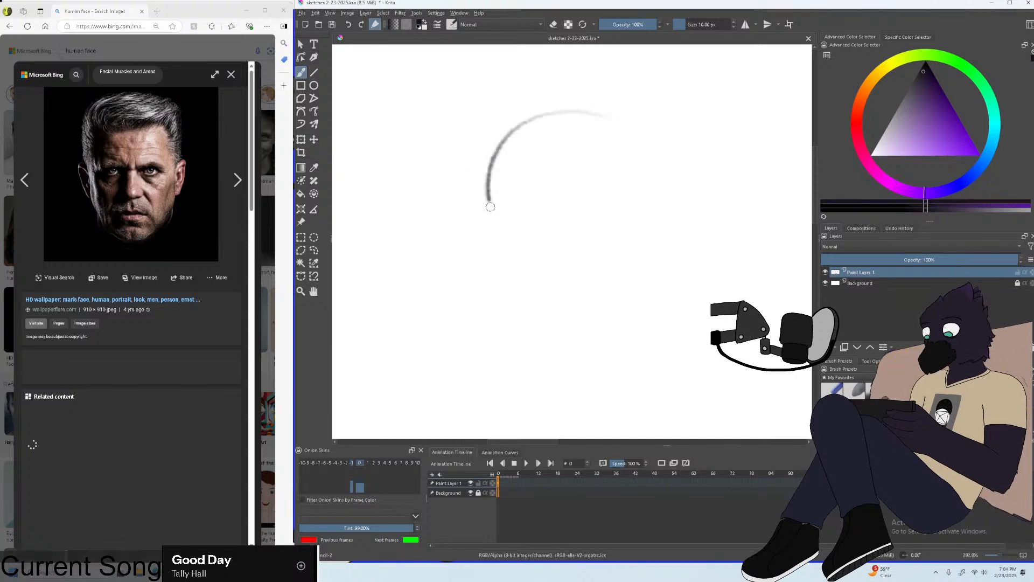
key("ctrl+z")
Reduce the brush size to 6 px and try sketching the head circle.
key("bracketleft")
key("bracketleft")
mouse_move(569, 86)
left_mouse_down()
mouse_move(466, 150)
mouse_move(573, 227)
left_mouse_up()
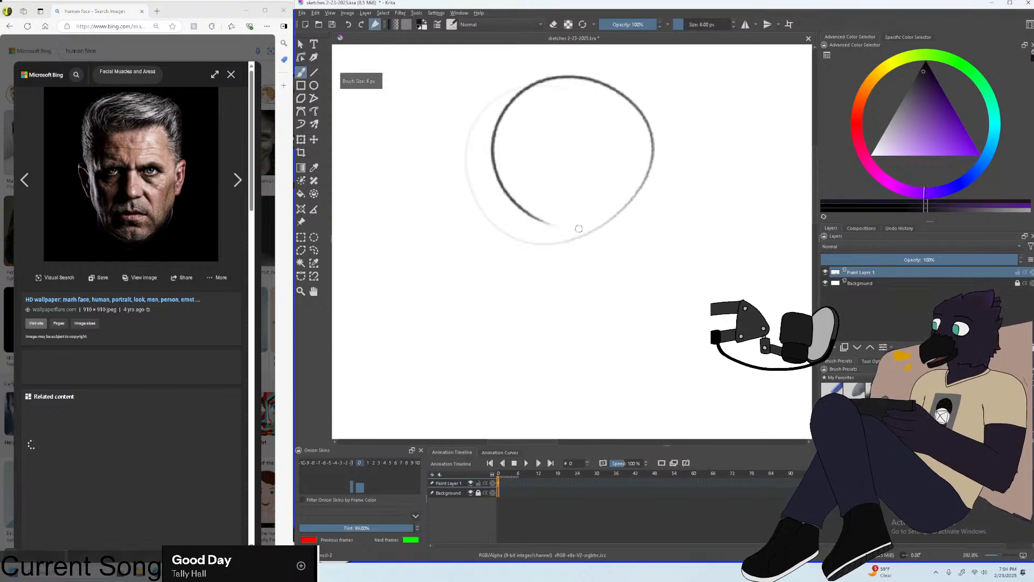
key("ctrl+z")
left_click_drag(619, 104, 605, 245)
key("ctrl+z")
Set the brush size to 7 px and try out strokes for the head circle.
key("bracketright")
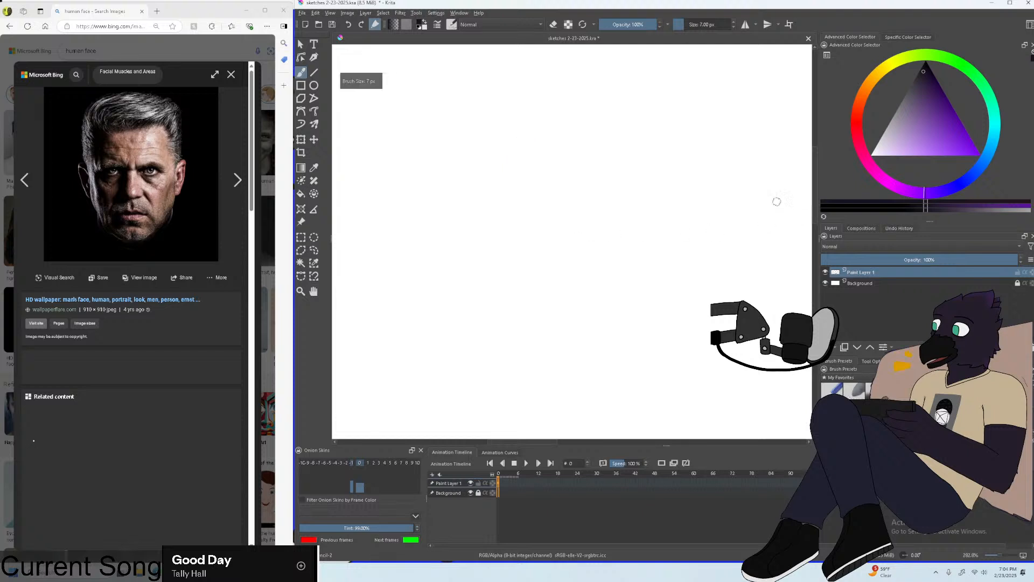
left_click_drag(614, 114, 620, 121)
key("ctrl+z")
mouse_move(522, 156)
left_mouse_down()
mouse_move(669, 145)
mouse_move(566, 110)
mouse_move(559, 242)
mouse_move(651, 153)
left_mouse_up()
key("ctrl+z")
key("ctrl+z")
Try several versions of the round head shape, undoing each one.
left_click_drag(619, 87, 570, 83)
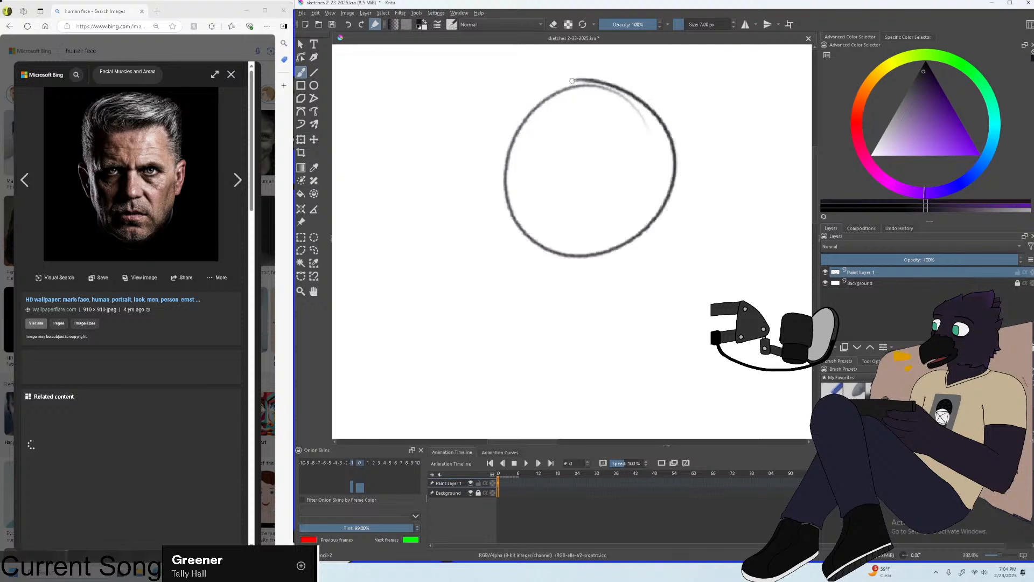
key("ctrl+z")
mouse_move(654, 94)
left_mouse_down()
mouse_move(555, 76)
mouse_move(573, 105)
mouse_move(565, 242)
mouse_move(670, 156)
mouse_move(625, 86)
mouse_move(535, 208)
mouse_move(695, 145)
left_mouse_up()
key("ctrl+z")
key("ctrl+z")
key("ctrl+z")
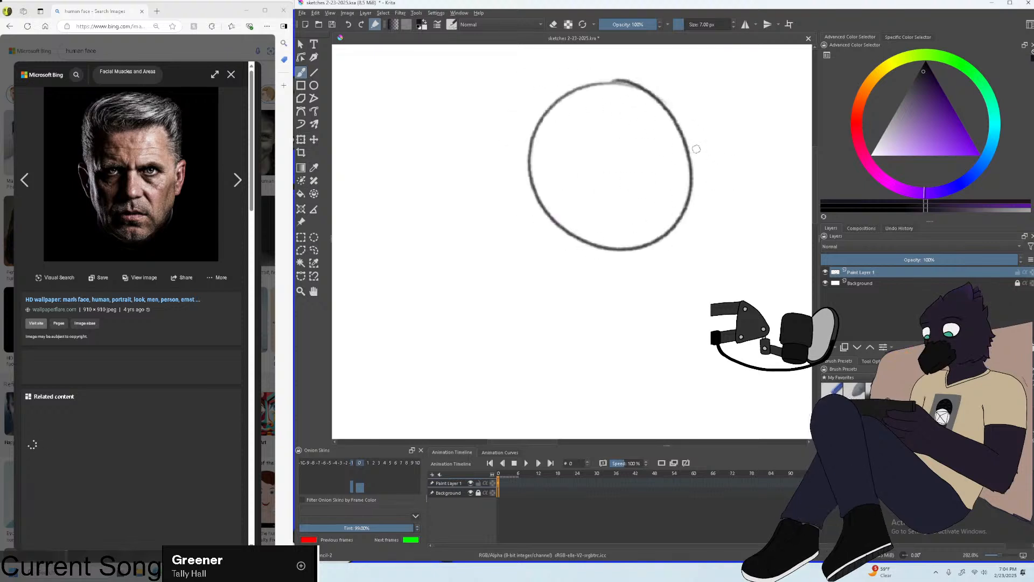
key("ctrl+z")
mouse_move(625, 92)
left_mouse_down()
mouse_move(633, 86)
mouse_move(538, 111)
mouse_move(707, 142)
left_mouse_up()
key("ctrl+z")
key("ctrl+z")
Sketch a rough base circle for the head in the upper middle of the canvas with the 7 px pencil.
mouse_move(565, 89)
left_mouse_down()
mouse_move(628, 212)
mouse_move(668, 156)
left_mouse_up()
key("ctrl+z")
mouse_move(589, 92)
left_mouse_down()
mouse_move(653, 108)
mouse_move(628, 104)
mouse_move(658, 145)
mouse_move(579, 87)
left_mouse_up()
key("ctrl+z")
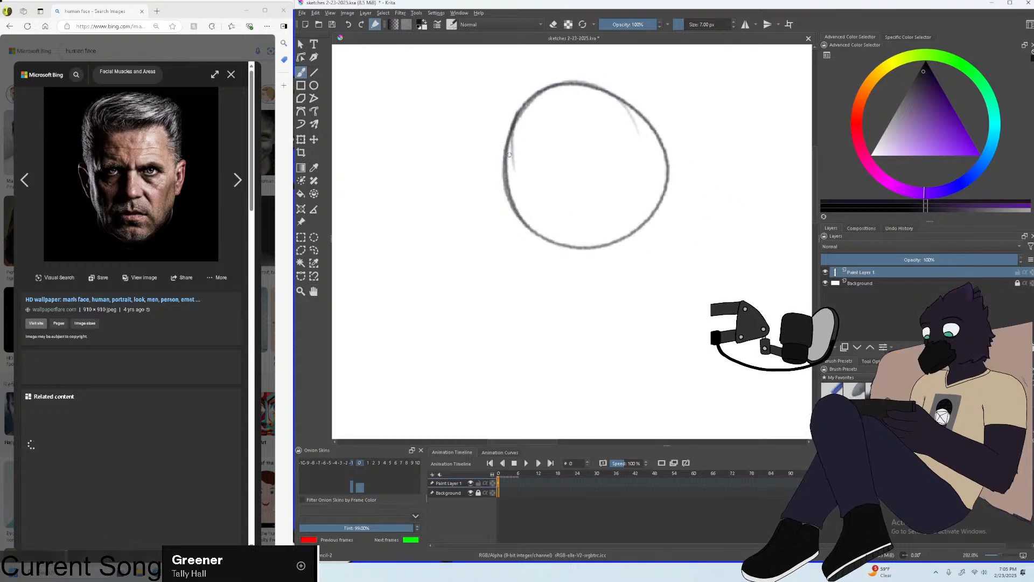
Try a horizontal guide line across the upper part of the head circle.
left_click_drag(505, 103, 671, 96)
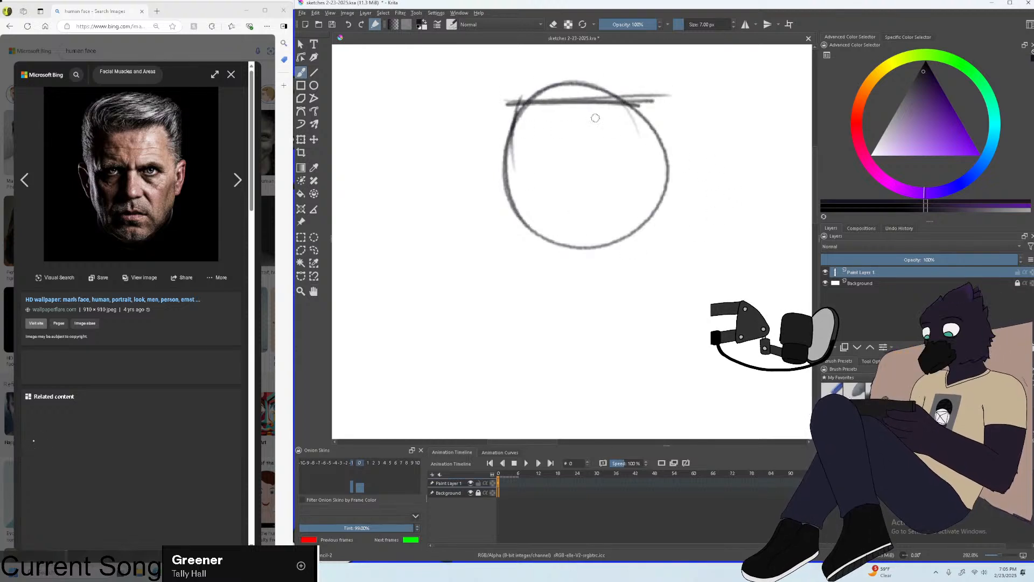
key("ctrl+z")
key("ctrl+z")
key("ctrl+z")
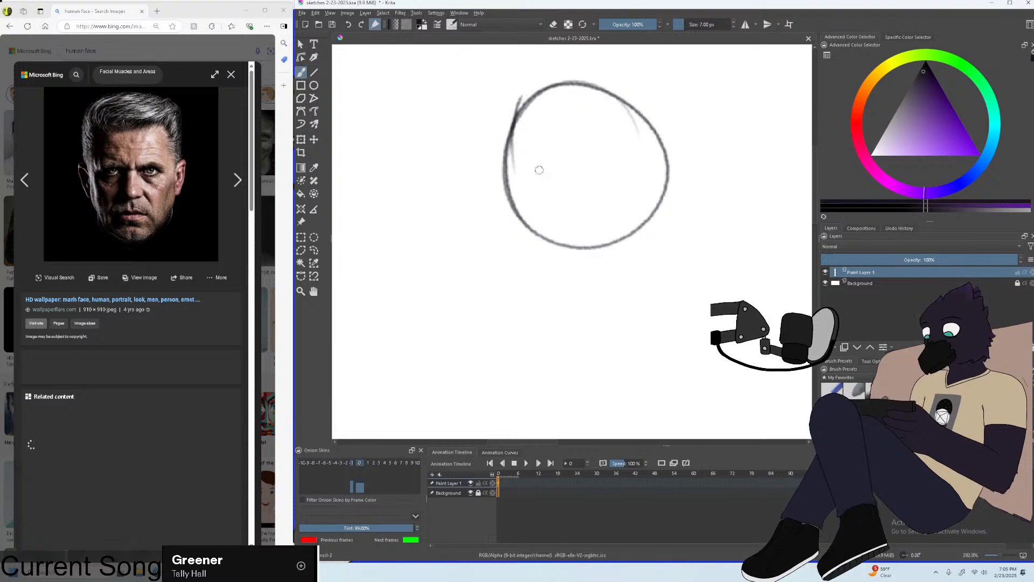
Draw near-vertical lines along both sides of the circle and a slanted jaw line from the lower end of the left one.
mouse_move(515, 234)
left_mouse_down()
mouse_move(509, 146)
mouse_move(514, 246)
left_mouse_up()
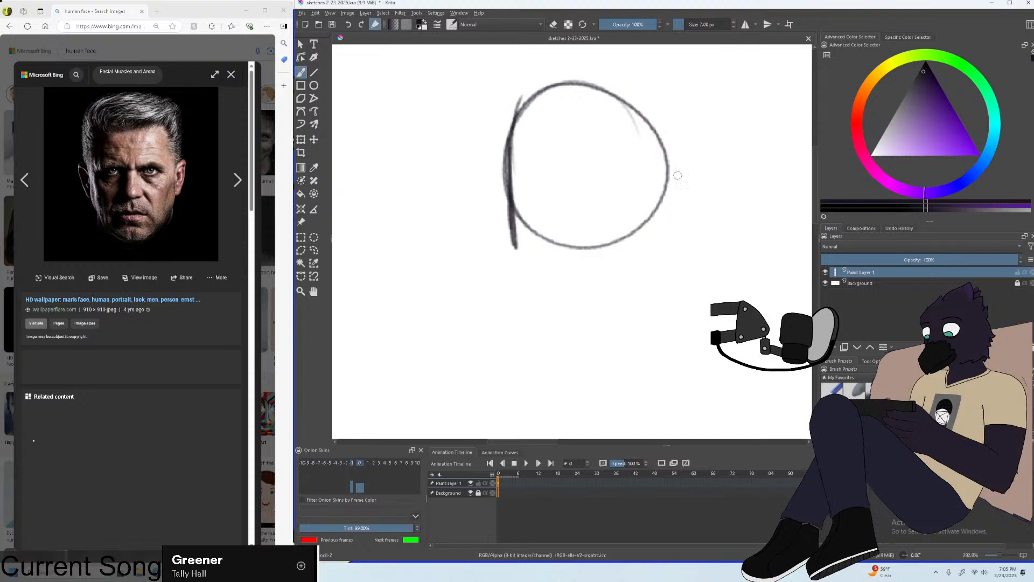
left_click_drag(665, 140, 661, 193)
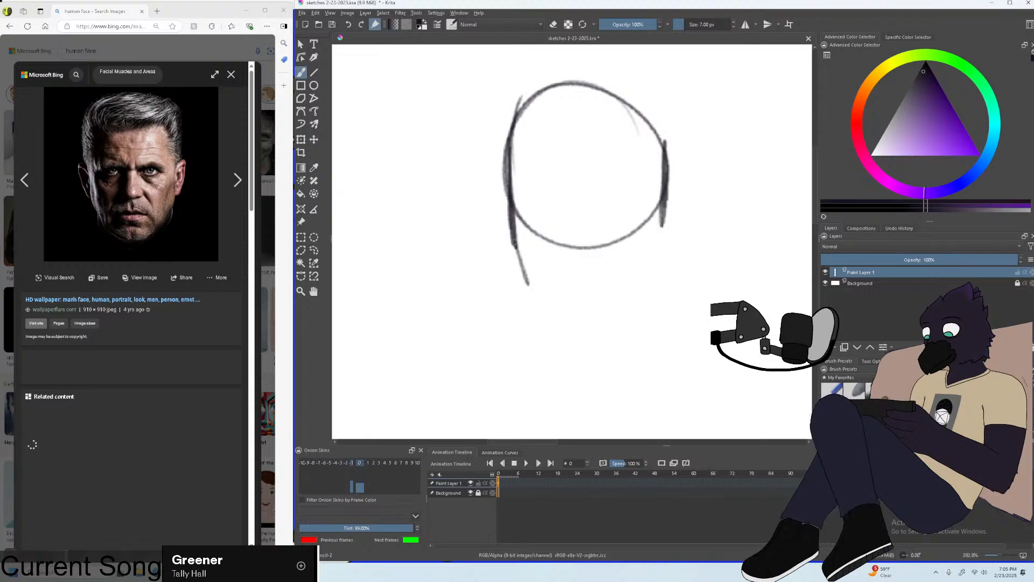
key("ctrl+z")
left_click_drag(512, 237, 547, 288)
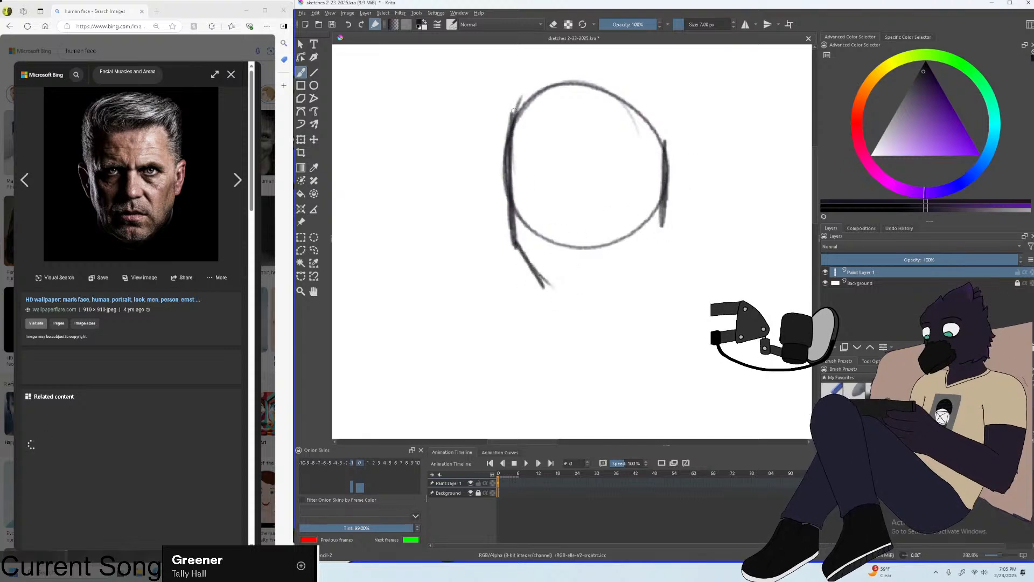
Sketch the skull contour over the circle, squaring off the top corners and extending the right side downward.
mouse_move(508, 163)
left_mouse_down()
mouse_move(525, 94)
mouse_move(579, 86)
left_mouse_up()
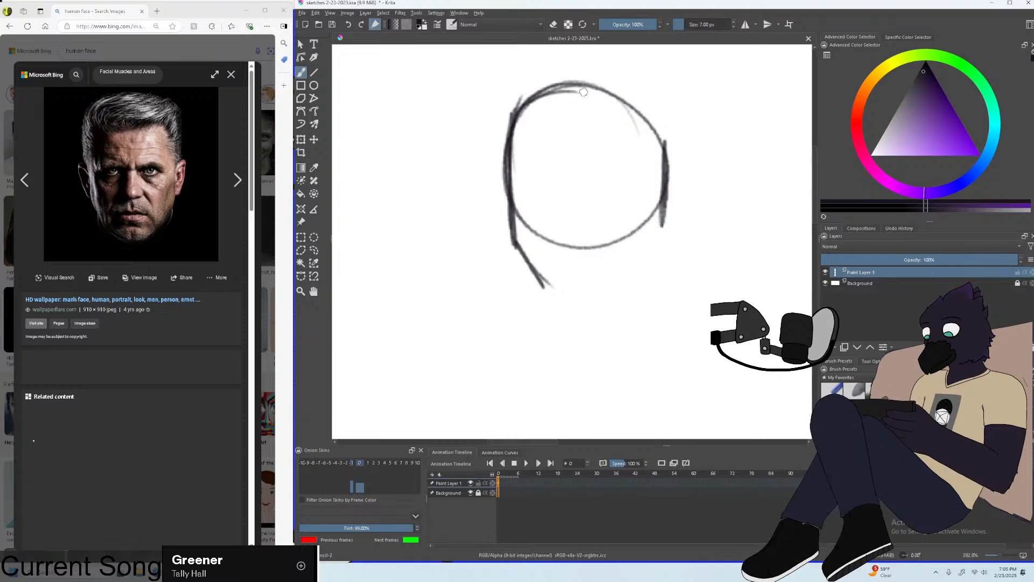
mouse_move(509, 130)
left_mouse_down()
mouse_move(593, 81)
mouse_move(549, 87)
mouse_move(644, 96)
mouse_move(634, 92)
mouse_move(658, 132)
left_mouse_up()
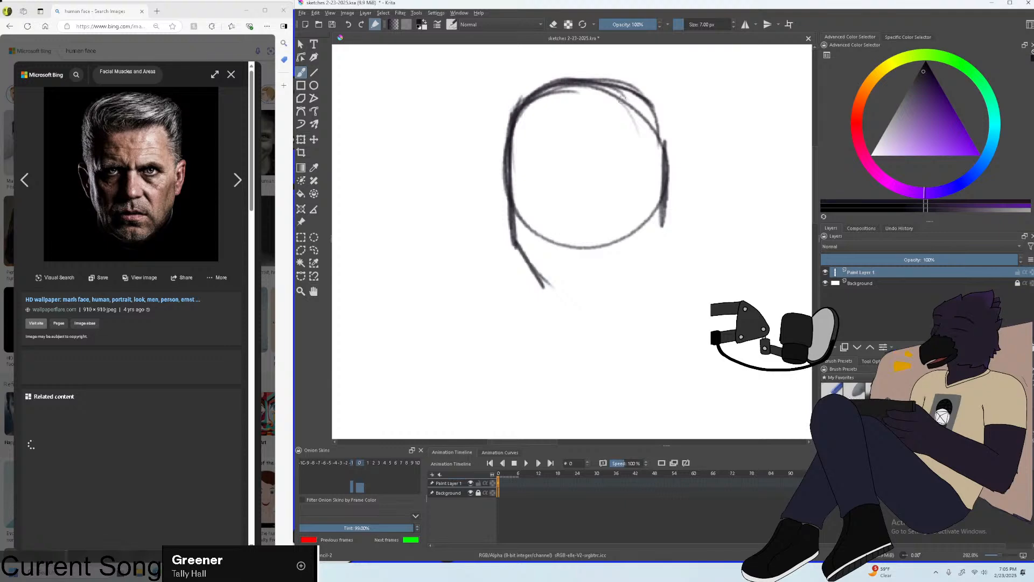
mouse_move(624, 96)
left_mouse_down()
mouse_move(662, 130)
mouse_move(664, 186)
left_mouse_up()
left_click_drag(653, 110, 662, 240)
left_click_drag(665, 123, 646, 99)
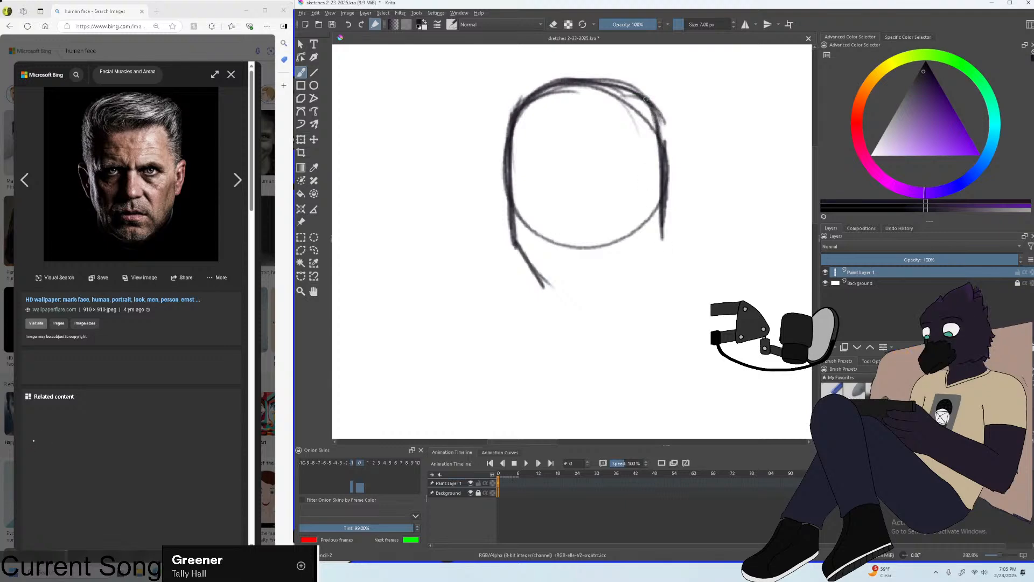
Draw the left jaw curve and the chin, and add a vertical centre line from the crown to the chin.
left_click_drag(509, 237, 560, 295)
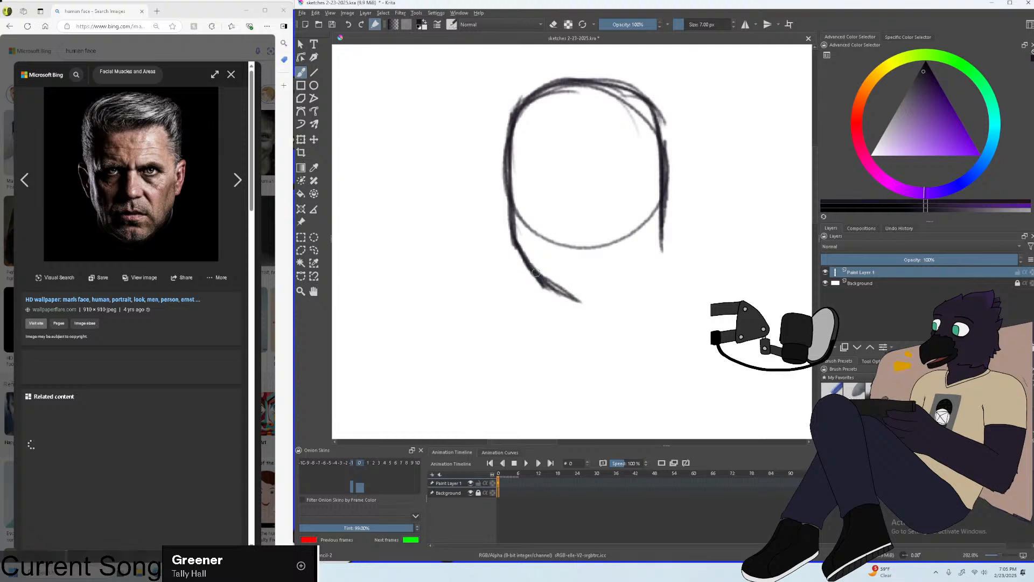
left_click_drag(537, 272, 547, 284)
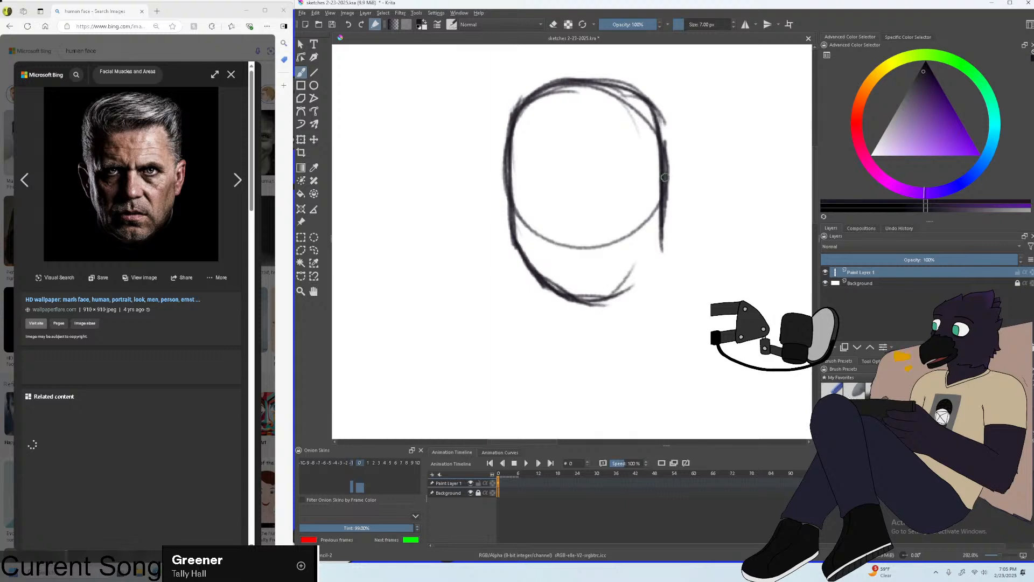
left_click_drag(581, 86, 580, 185)
left_click_drag(583, 75, 589, 283)
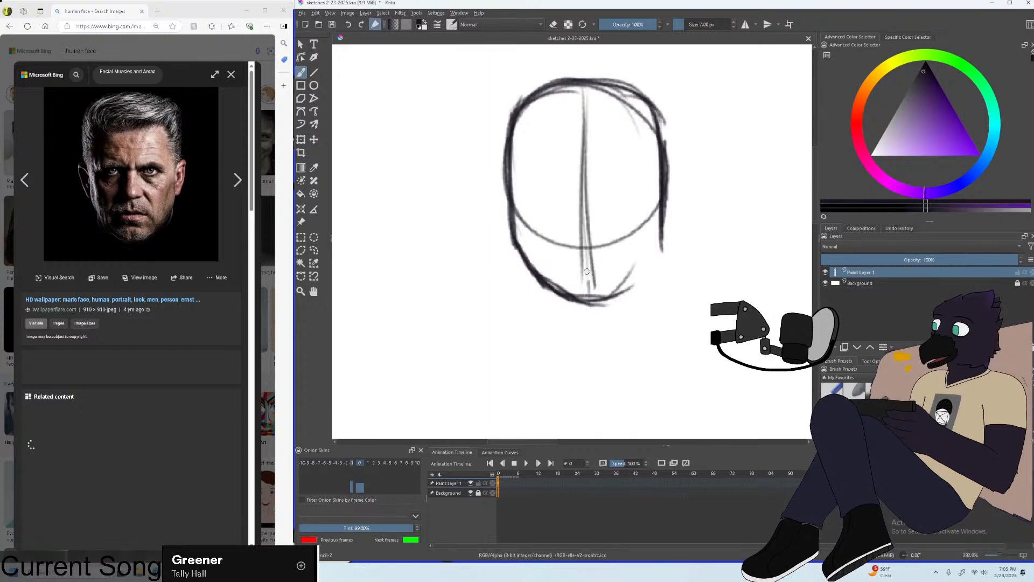
left_click_drag(582, 89, 588, 283)
left_click_drag(587, 82, 595, 296)
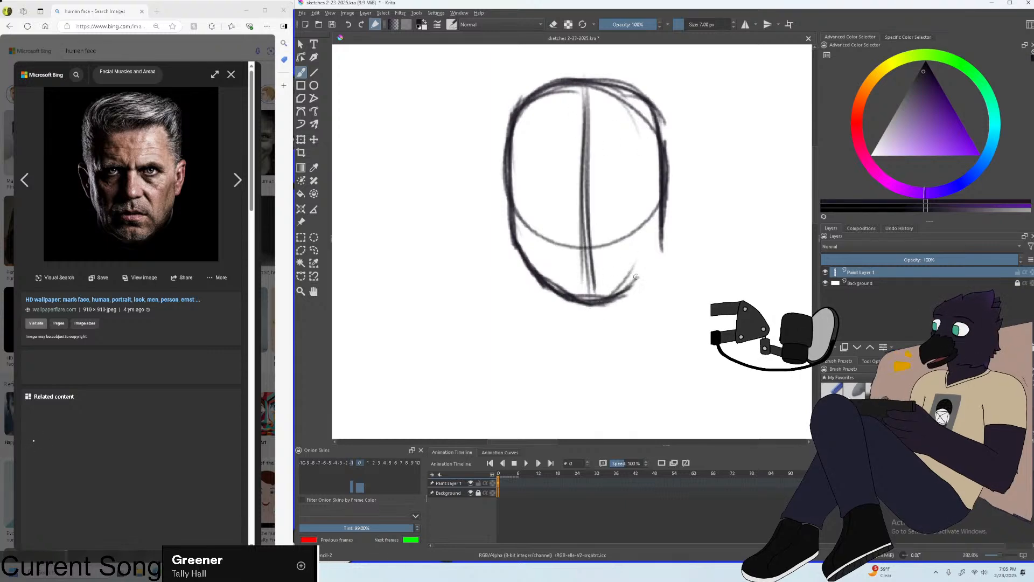
Draw the right jaw line down to the chin and reinforce the right side of the head.
left_click_drag(662, 233, 627, 290)
left_click_drag(660, 211, 648, 257)
left_click_drag(668, 117, 659, 148)
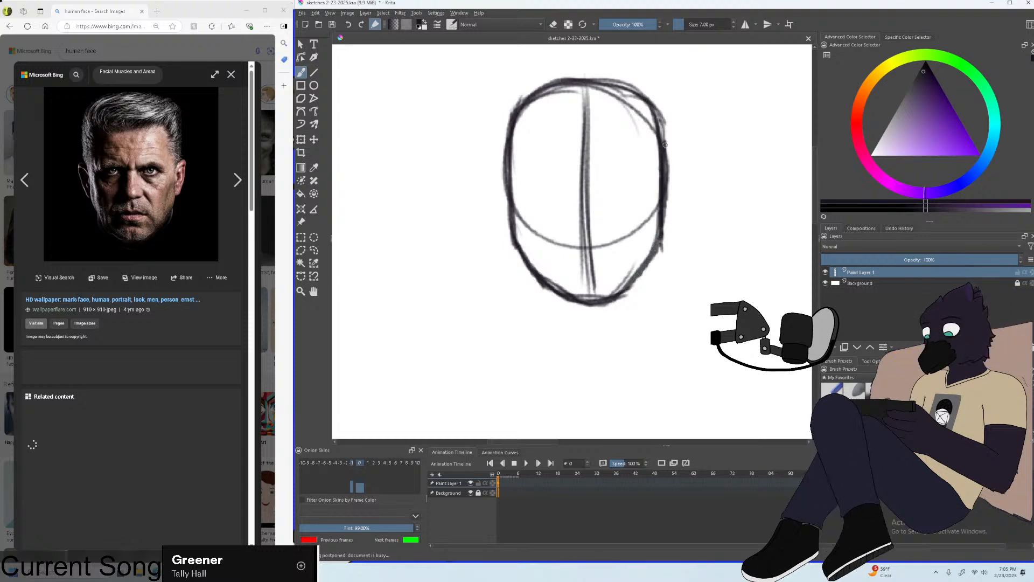
left_click_drag(568, 82, 645, 97)
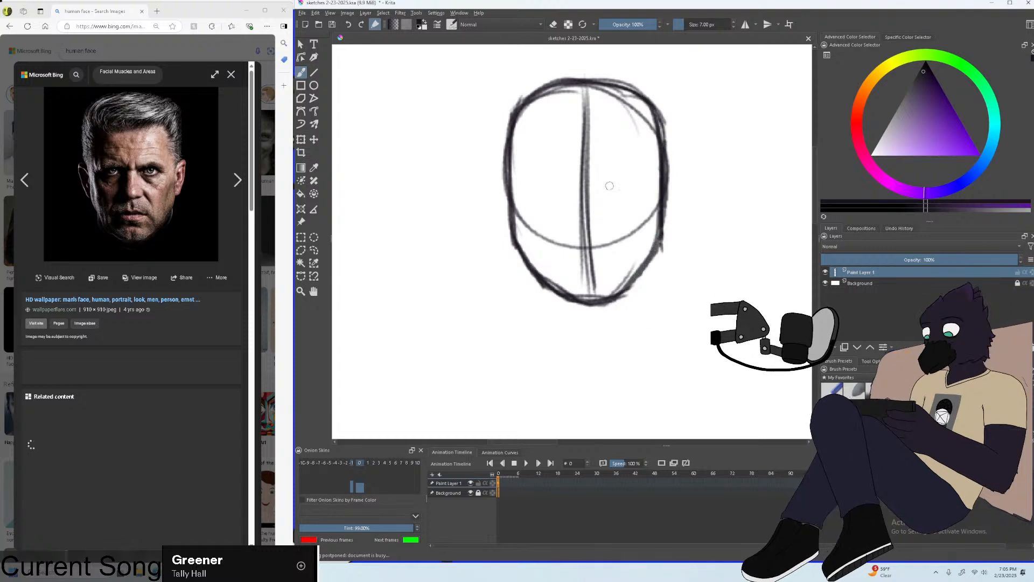
key("ctrl+z")
Reduce the brush size to 5 px and sketch a rough horizontal guide line across the forehead.
key("bracketleft")
key("bracketleft")
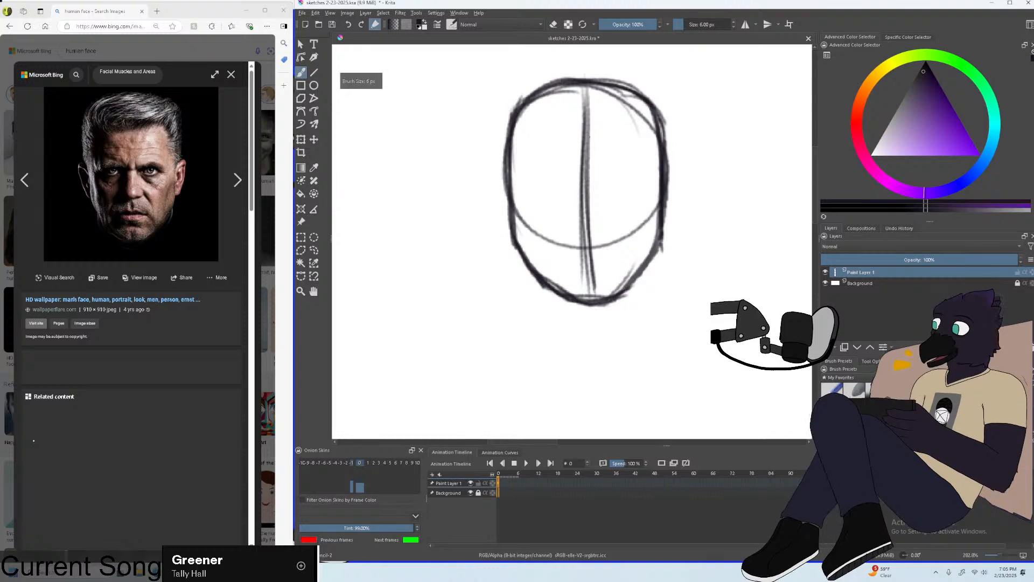
left_click_drag(558, 130, 620, 125)
key("ctrl+plus")
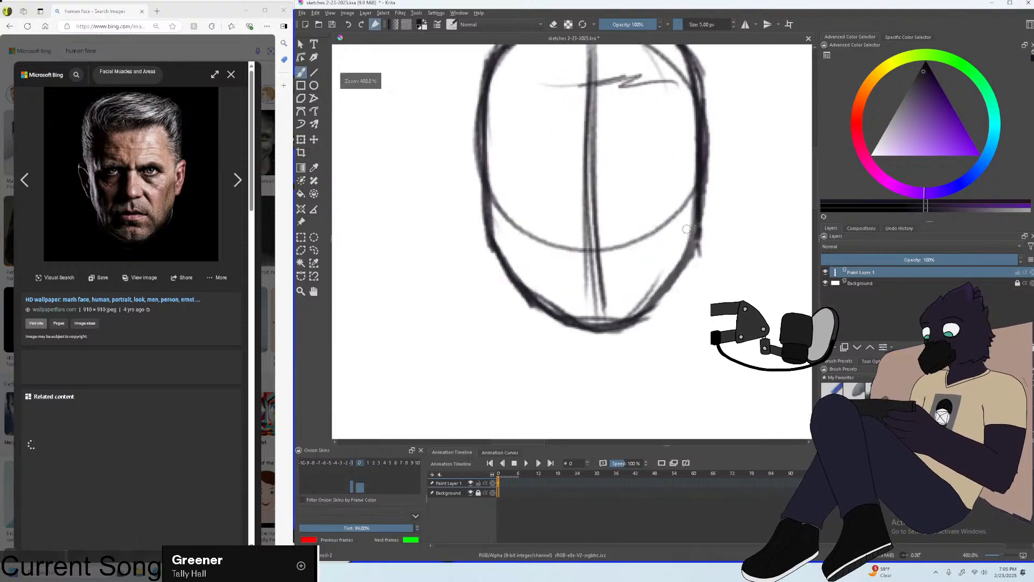
Open the man's portrait photo on its own in a new browser tab and switch to it.
right_click(150, 156)
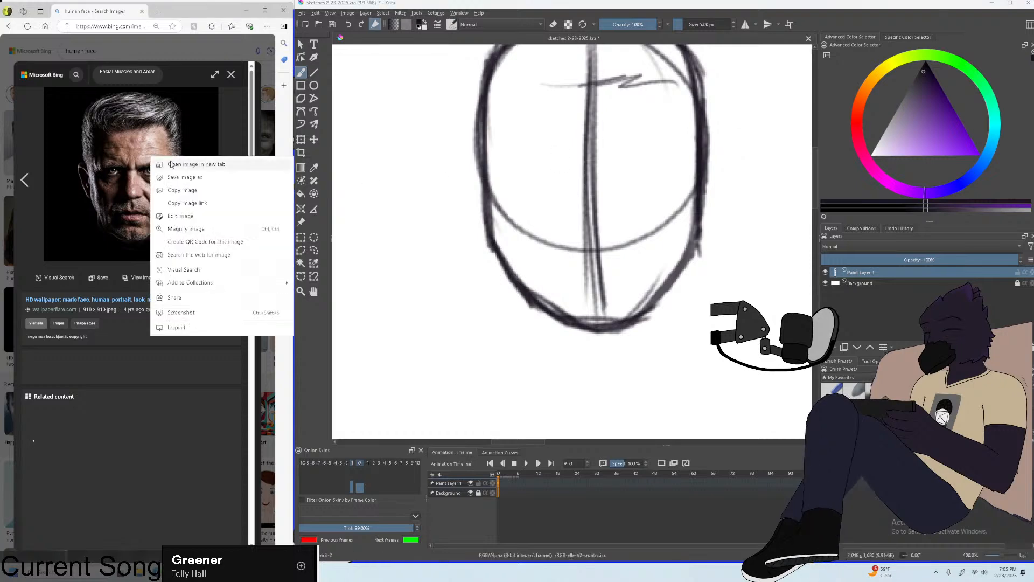
left_click(183, 245)
left_click(162, 11)
scroll(584, 155, "down", 3)
scroll(584, 155, "up", 3)
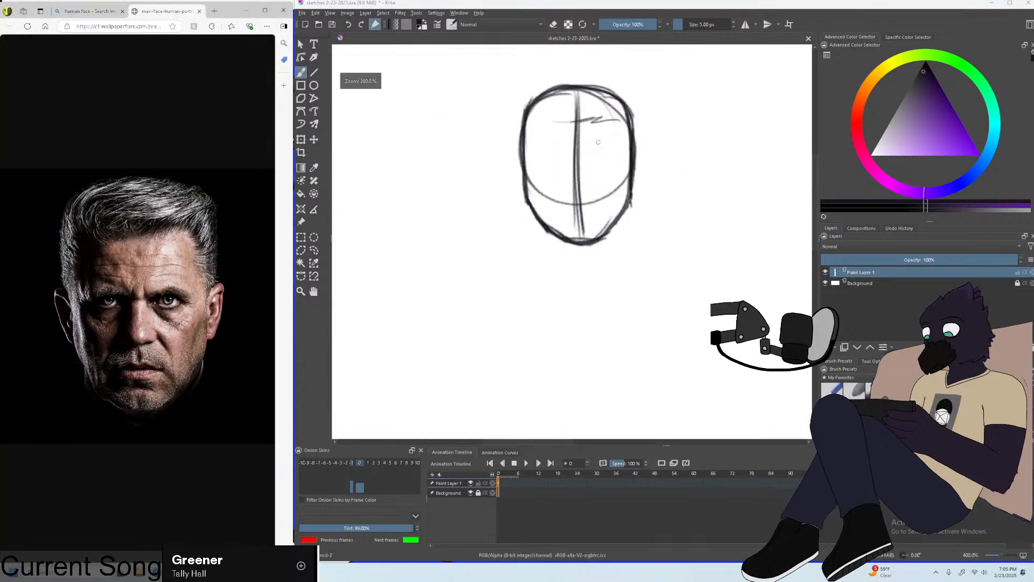
Undo the forehead guide line and reinforce the left jaw curve and the chin contour.
key("ctrl+z")
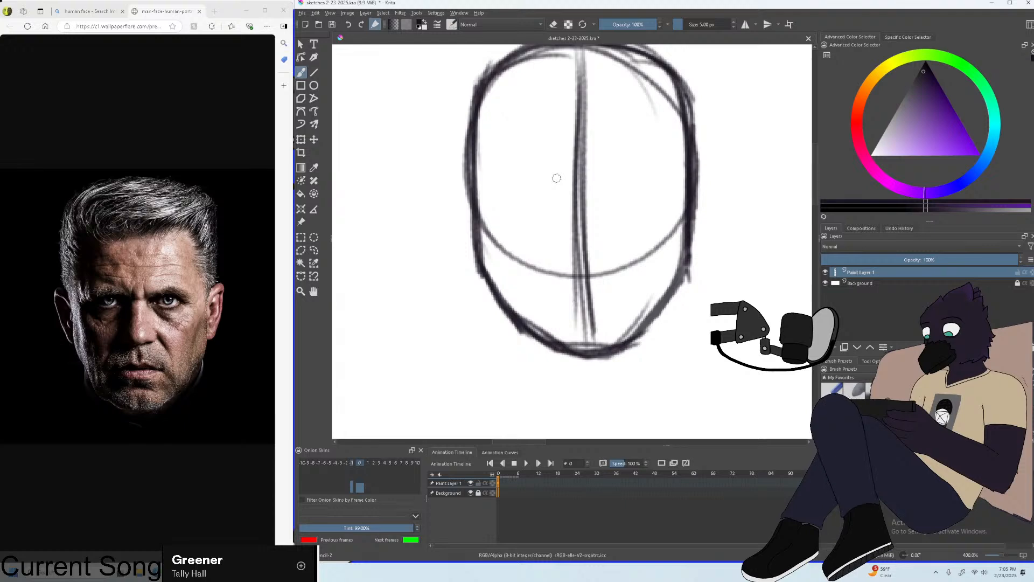
mouse_move(477, 231)
left_mouse_down()
mouse_move(513, 306)
mouse_move(502, 300)
mouse_move(500, 291)
mouse_move(540, 335)
left_mouse_up()
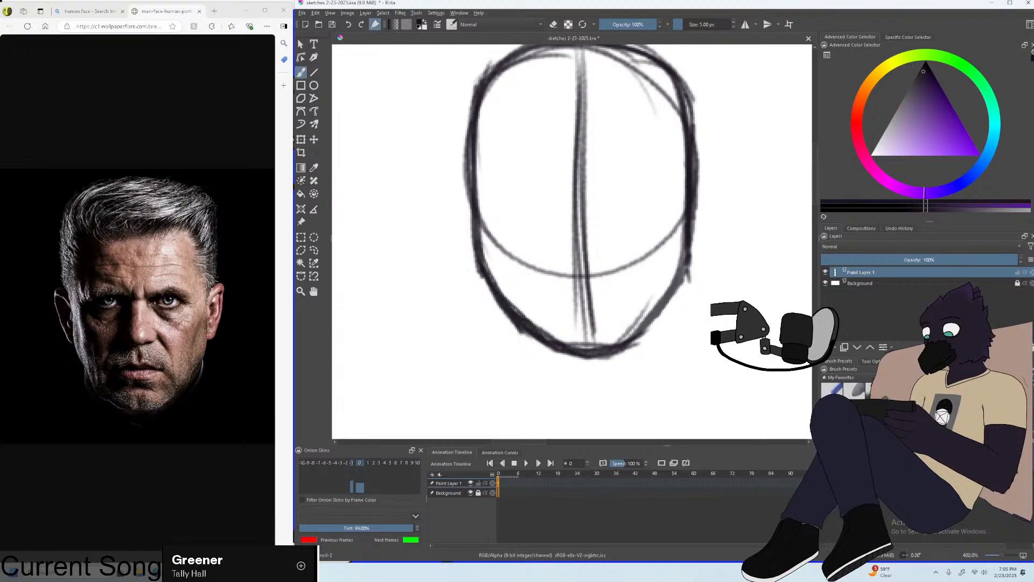
mouse_move(617, 338)
left_mouse_down()
mouse_move(577, 342)
mouse_move(634, 340)
left_mouse_up()
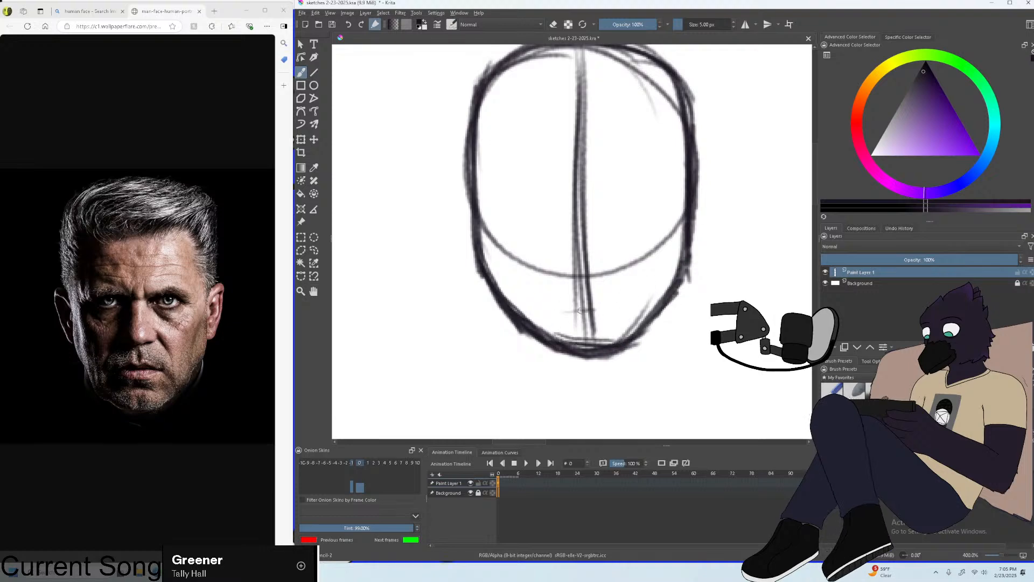
Add a short horizontal mark above the chin and, with a 6 px brush, draw a horizontal eye line across the head.
left_click_drag(566, 310, 600, 314)
key("minus")
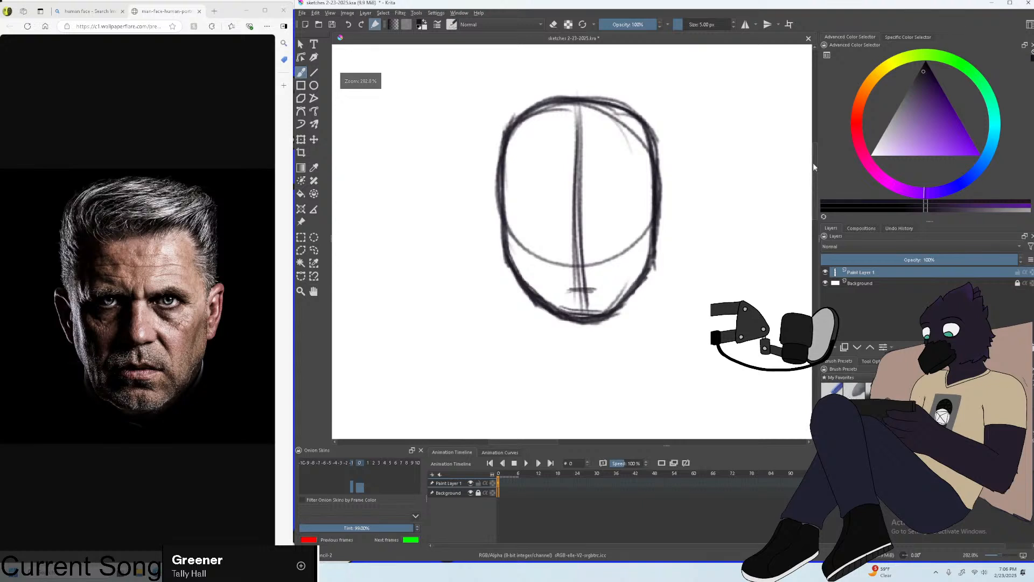
key("plus")
left_click_drag(456, 166, 459, 246)
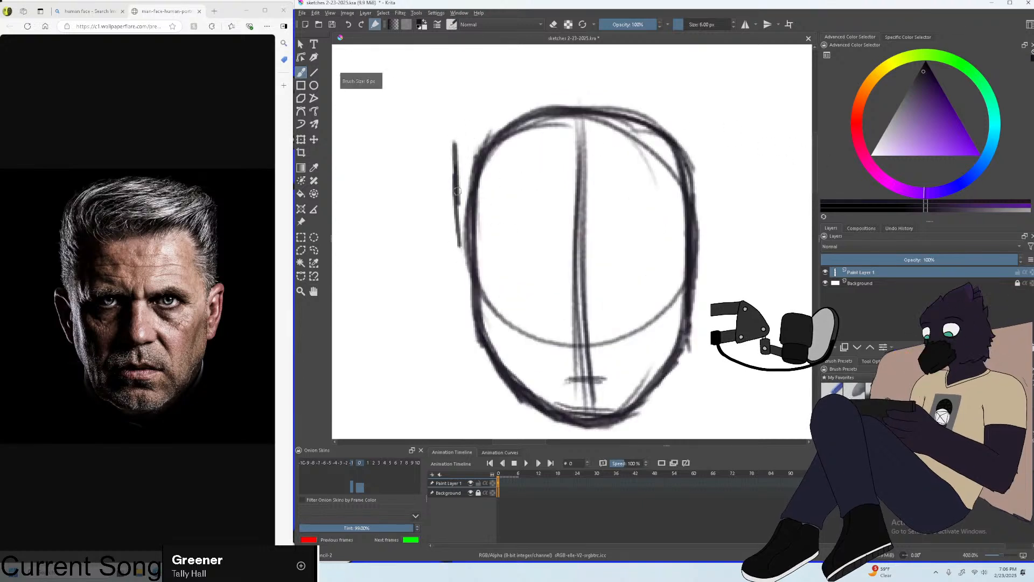
key("ctrl+z")
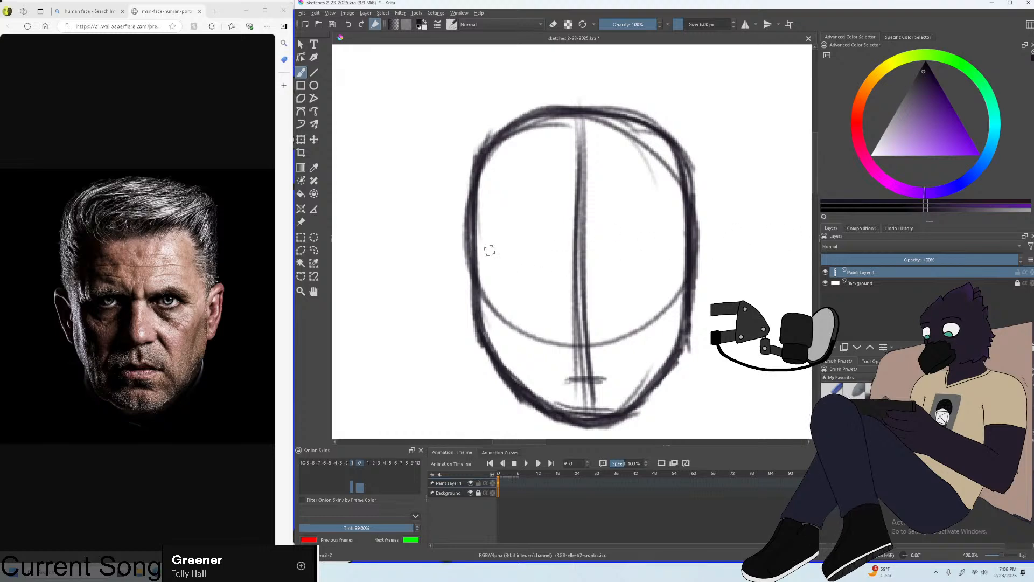
left_click_drag(487, 249, 686, 249)
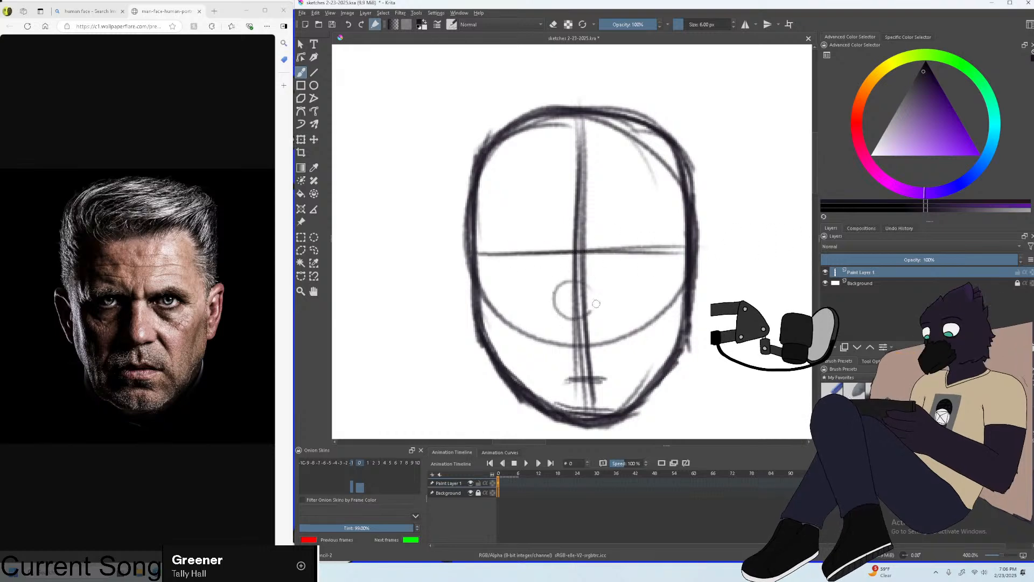
Sketch the nose as a circle flanked by two smaller nostril circles, and draw a horizontal mouth line below it.
left_click_drag(563, 283, 558, 285)
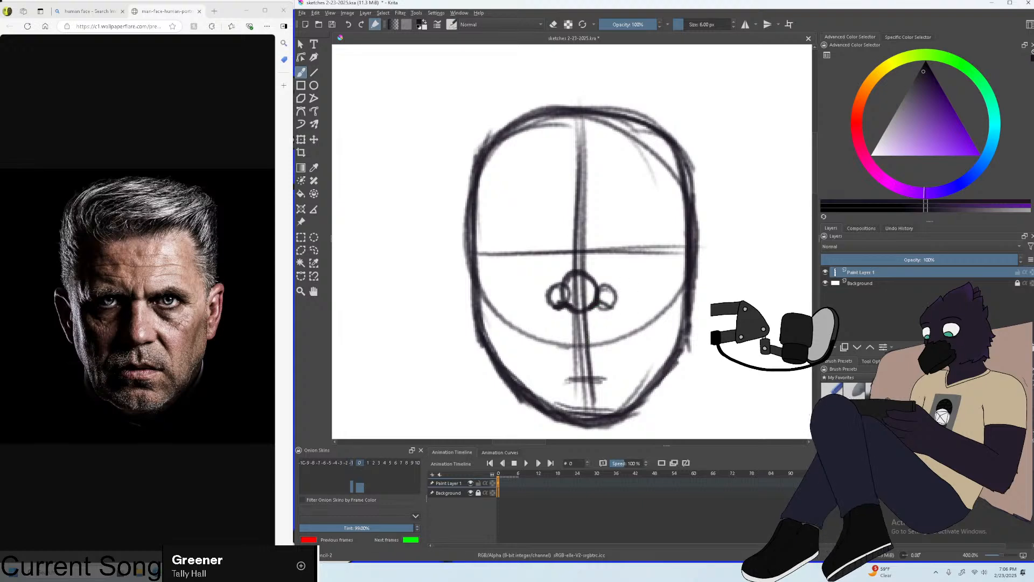
left_click_drag(542, 341, 619, 345)
key("ctrl+z")
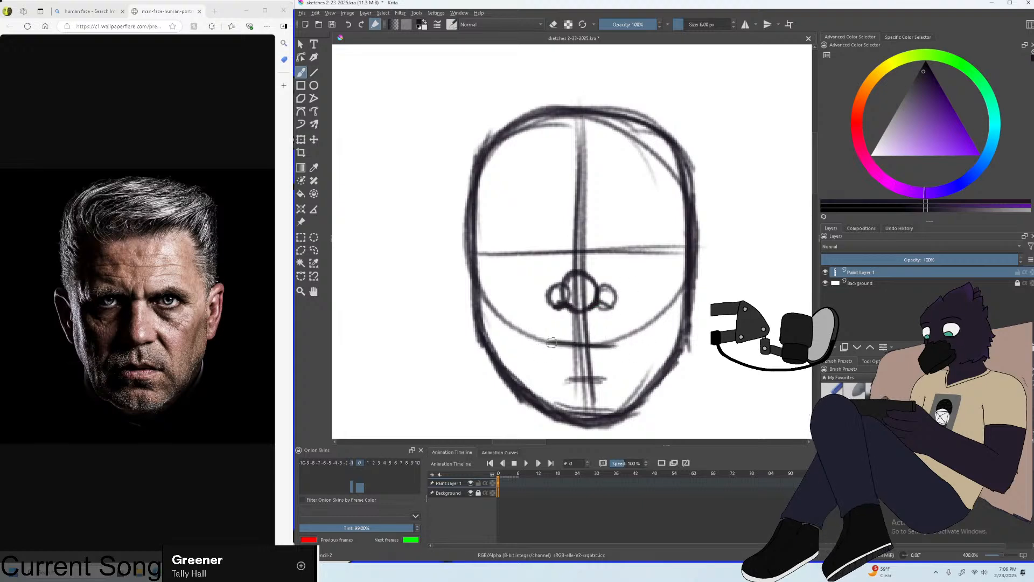
key("ctrl+z")
left_click_drag(550, 342, 623, 345)
key("ctrl+z")
left_click_drag(546, 342, 624, 345)
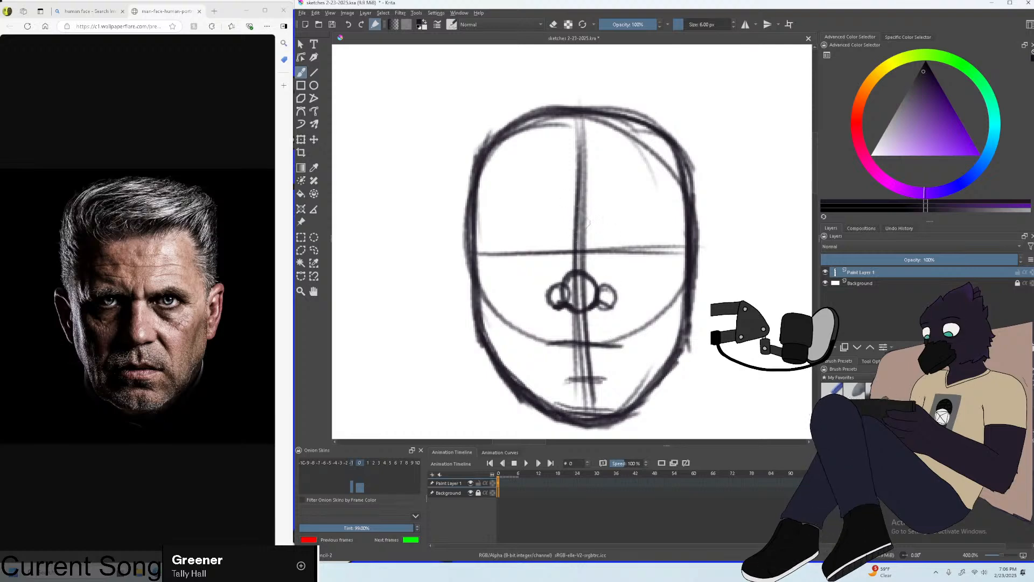
key("ctrl+z")
Draw the left side of the nose bridge and a small right inner-brow mark, and reinforce the right nostril circle.
left_click_drag(565, 224, 567, 268)
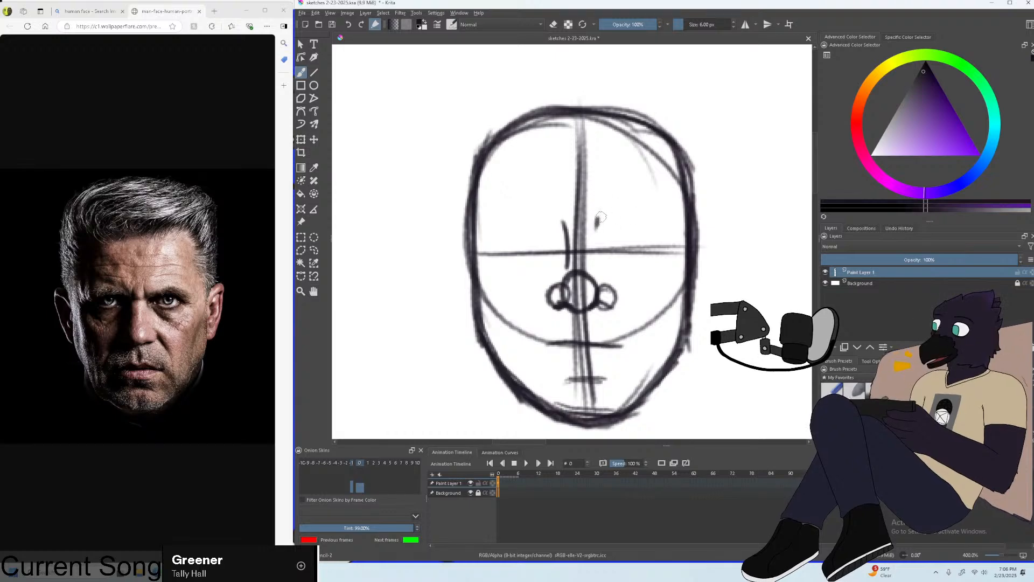
left_click_drag(595, 207, 598, 222)
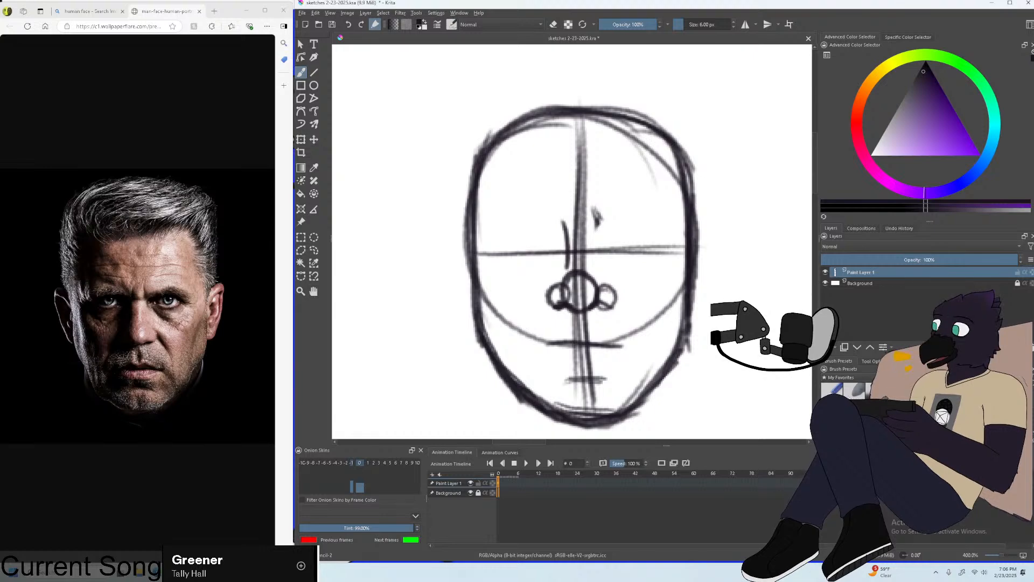
key("plus")
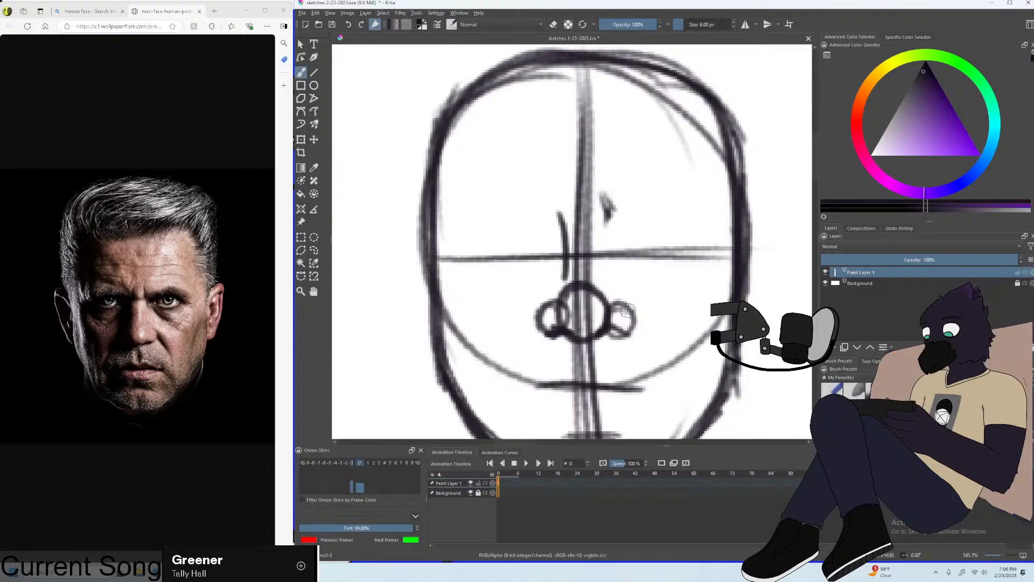
mouse_move(627, 304)
left_mouse_down()
mouse_move(640, 320)
mouse_move(629, 335)
left_mouse_up()
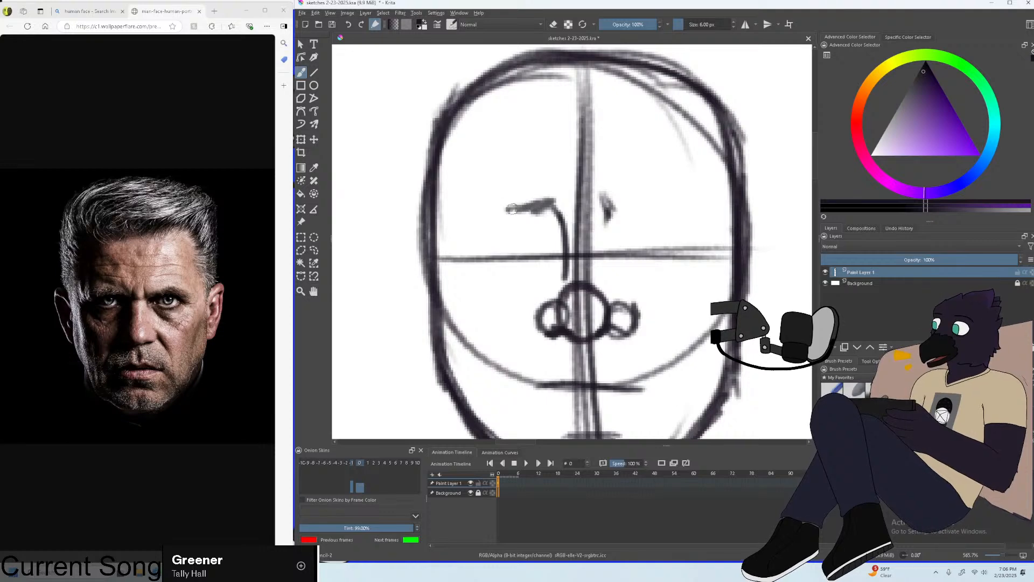
Sketch the left eyebrow as a thick arch and the right eyebrow with short jagged strokes.
mouse_move(552, 202)
left_mouse_down()
mouse_move(486, 209)
mouse_move(526, 201)
left_mouse_up()
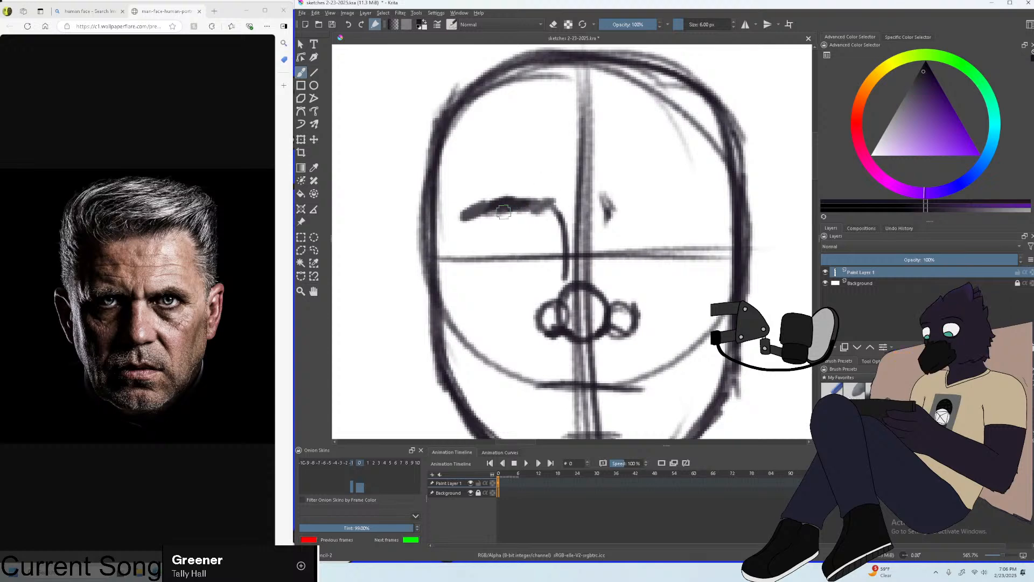
mouse_move(605, 216)
left_mouse_down()
mouse_move(641, 206)
mouse_move(623, 218)
mouse_move(671, 197)
mouse_move(677, 203)
mouse_move(659, 214)
mouse_move(709, 217)
left_mouse_up()
key("ctrl+z")
Draw almond-shaped outlines for both eyes beneath the eyebrows and fill in their dark irises.
left_click_drag(483, 222, 546, 218)
key("ctrl+z")
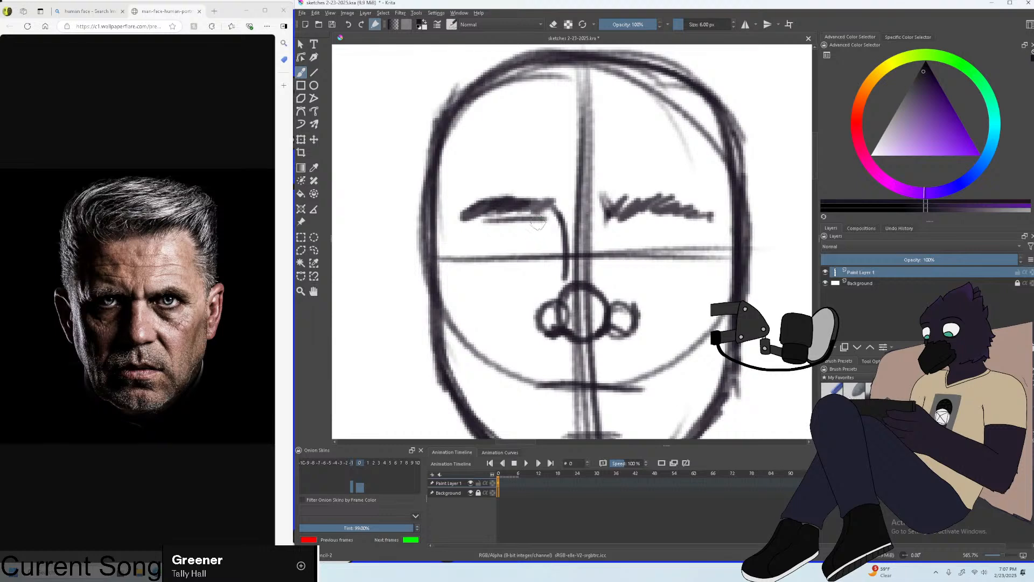
mouse_move(554, 235)
left_mouse_down()
mouse_move(529, 221)
mouse_move(478, 226)
mouse_move(501, 222)
mouse_move(481, 230)
mouse_move(504, 243)
mouse_move(476, 238)
mouse_move(536, 266)
left_mouse_up()
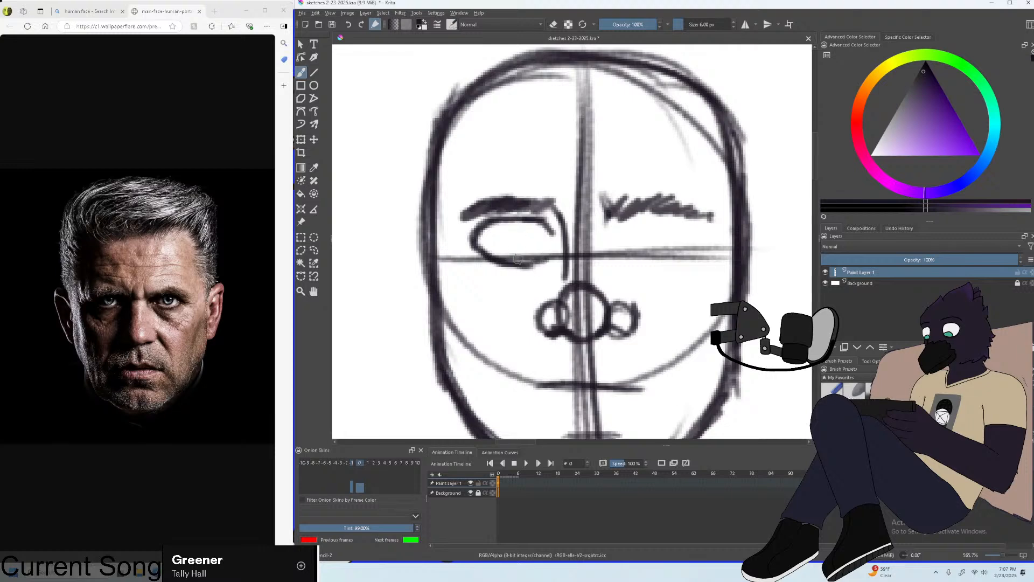
left_click_drag(610, 240, 679, 226)
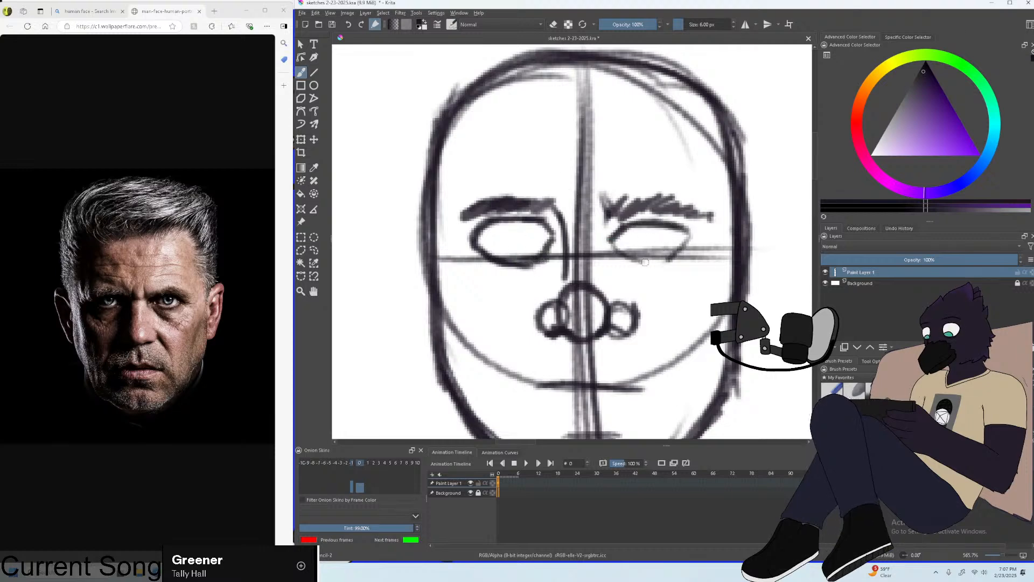
mouse_move(611, 239)
left_mouse_down()
mouse_move(665, 258)
mouse_move(603, 239)
mouse_move(654, 264)
mouse_move(632, 259)
mouse_move(671, 254)
mouse_move(683, 234)
mouse_move(630, 231)
mouse_move(681, 212)
mouse_move(644, 238)
left_mouse_up()
mouse_move(526, 236)
left_mouse_down()
mouse_move(512, 242)
mouse_move(530, 233)
left_mouse_up()
Draw the hairline across the forehead and down the left temple, and sketch the outer hair contour on the left side.
key("minus")
left_click_drag(533, 159, 676, 150)
left_click_drag(556, 152, 489, 174)
mouse_move(481, 240)
left_mouse_down()
mouse_move(473, 265)
mouse_move(459, 139)
left_mouse_up()
mouse_move(475, 205)
left_mouse_down()
mouse_move(469, 145)
mouse_move(466, 108)
left_mouse_up()
left_click_drag(461, 184, 528, 86)
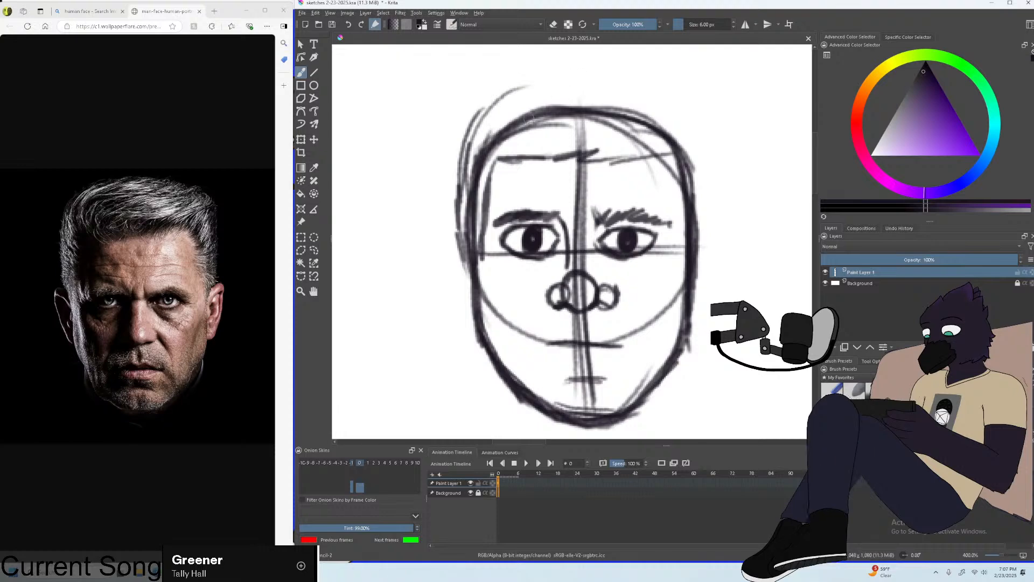
Continue the outer hair contour over the crown and down the right side of the head.
left_click_drag(484, 116, 630, 87)
key("ctrl+z")
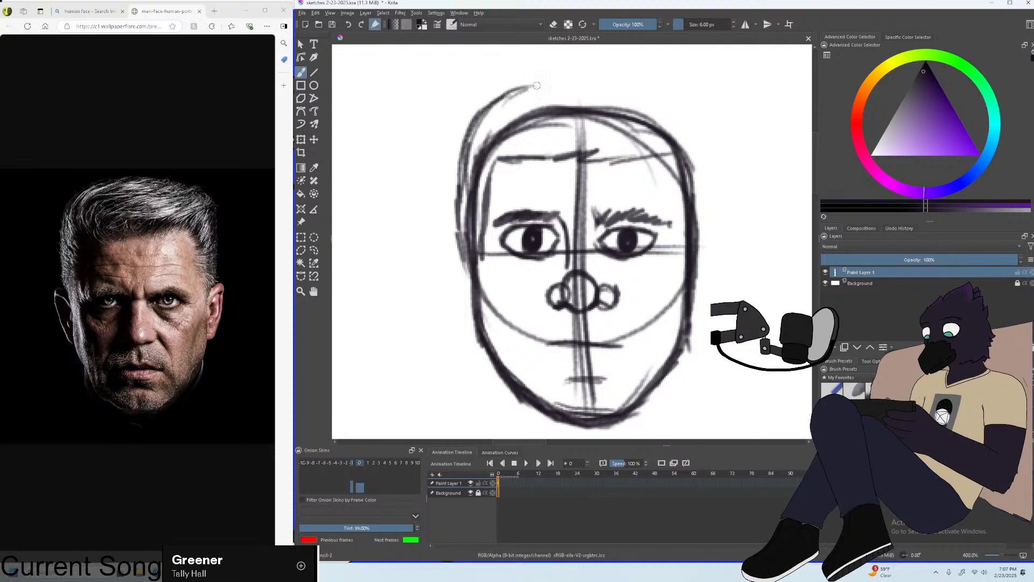
mouse_move(560, 86)
left_mouse_down()
mouse_move(676, 100)
mouse_move(667, 104)
mouse_move(689, 115)
left_mouse_up()
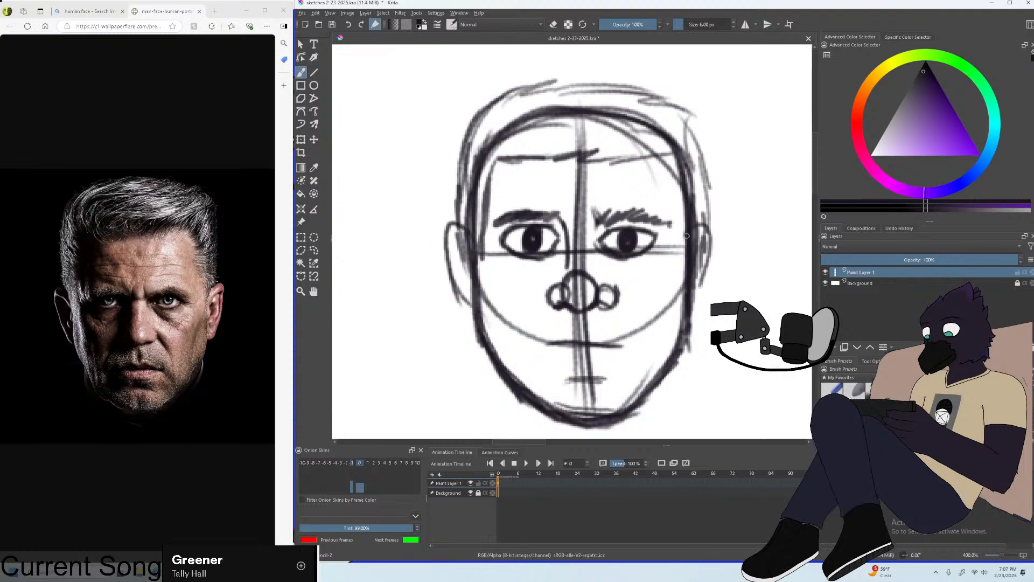
Finish the right ear beside the eye line and reinforce the lower right jaw line.
left_click_drag(701, 227, 691, 288)
scroll(710, 277, "down", 1)
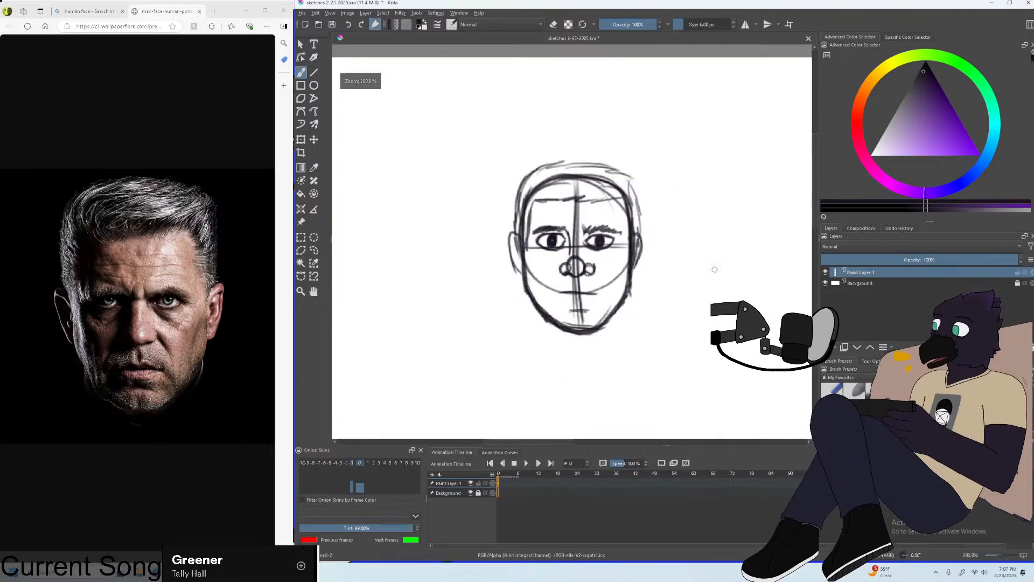
scroll(709, 277, "up", 1)
left_click_drag(614, 406, 667, 357)
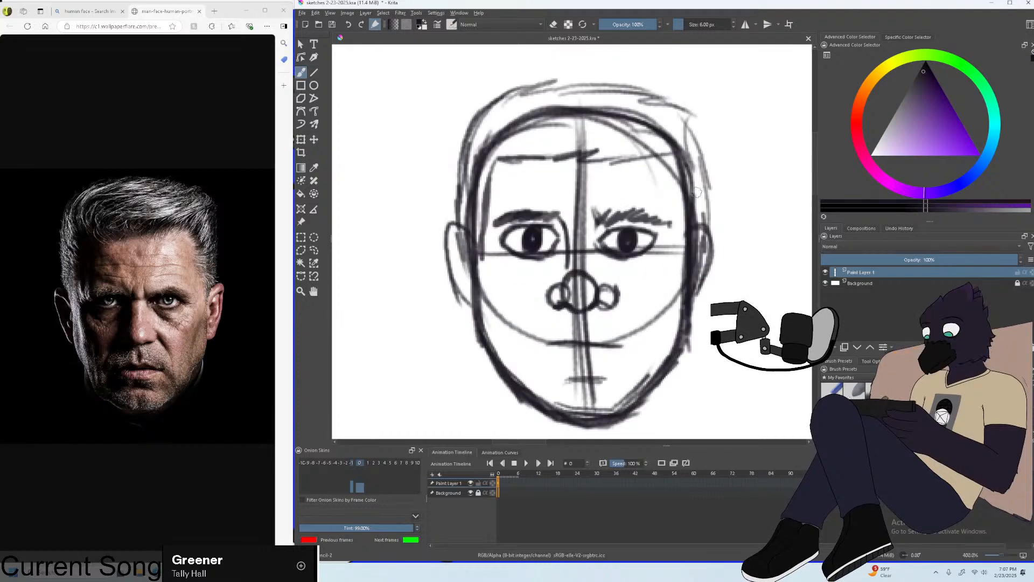
Thicken the right eyebrow with denser strokes and add a short mark beside the upper nose bridge.
scroll(696, 193, "down", 2)
scroll(697, 192, "up", 3)
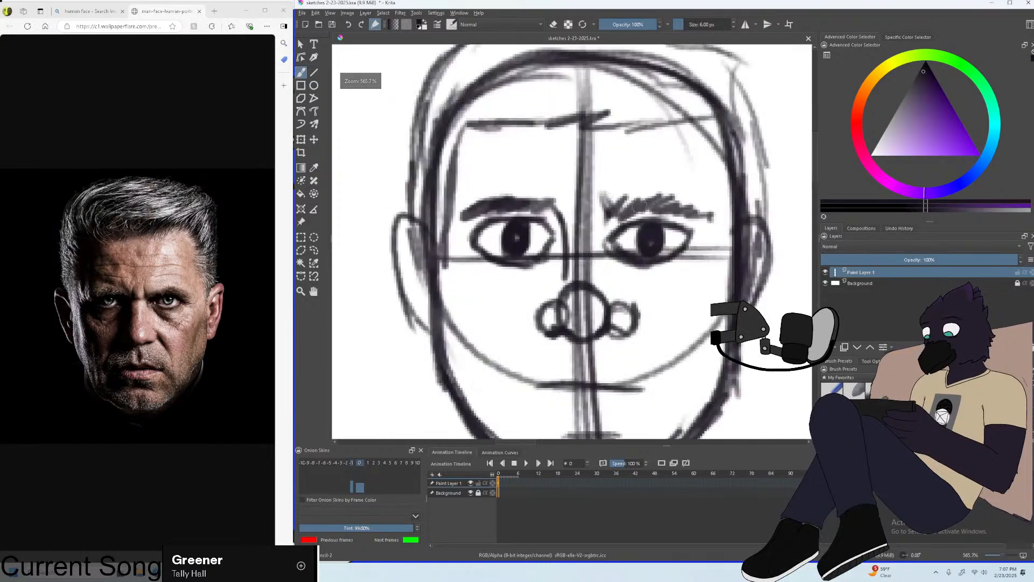
left_click_drag(681, 199, 703, 215)
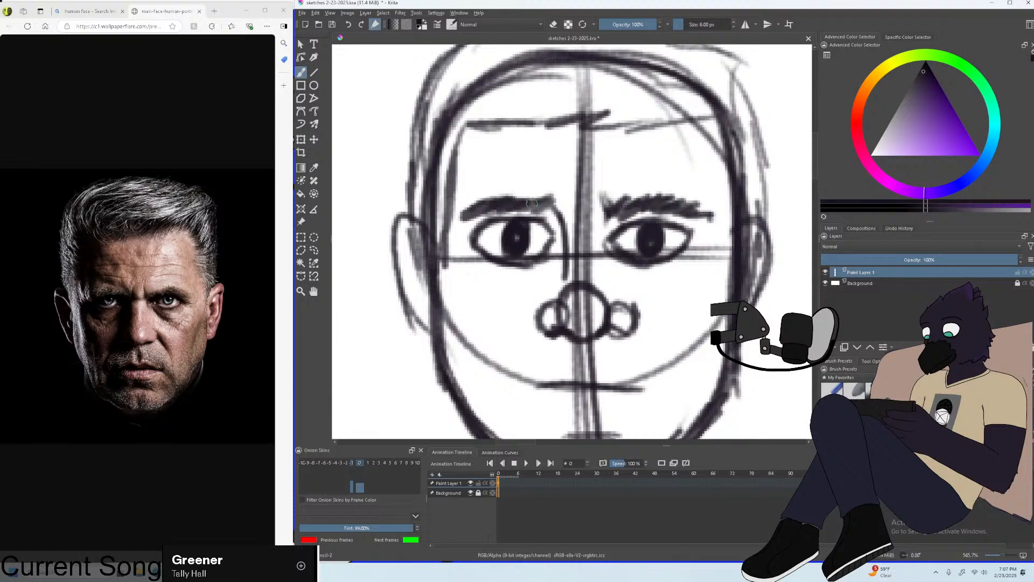
scroll(507, 197, "down", 3)
scroll(611, 198, "up", 4)
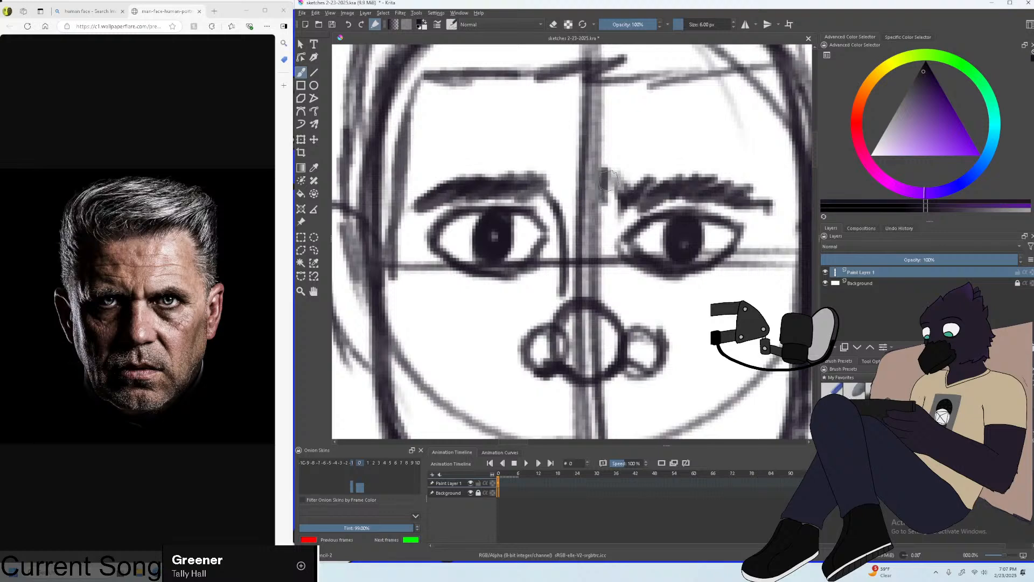
Shade the outer end of the right eyebrow, the area under the right eye and the left eye socket.
scroll(608, 181, "down", 6)
scroll(606, 152, "up", 2)
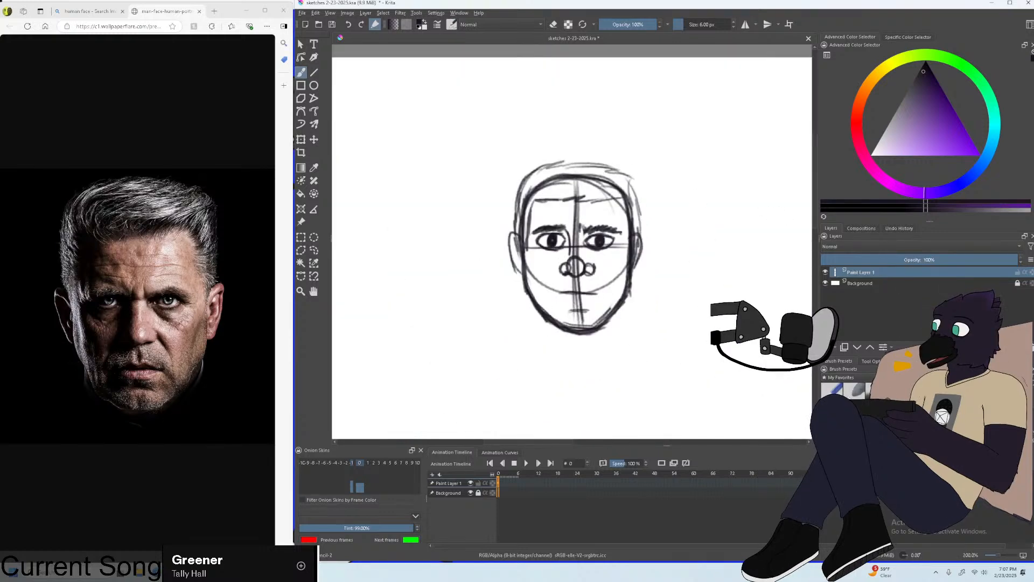
scroll(515, 240, "up", 3)
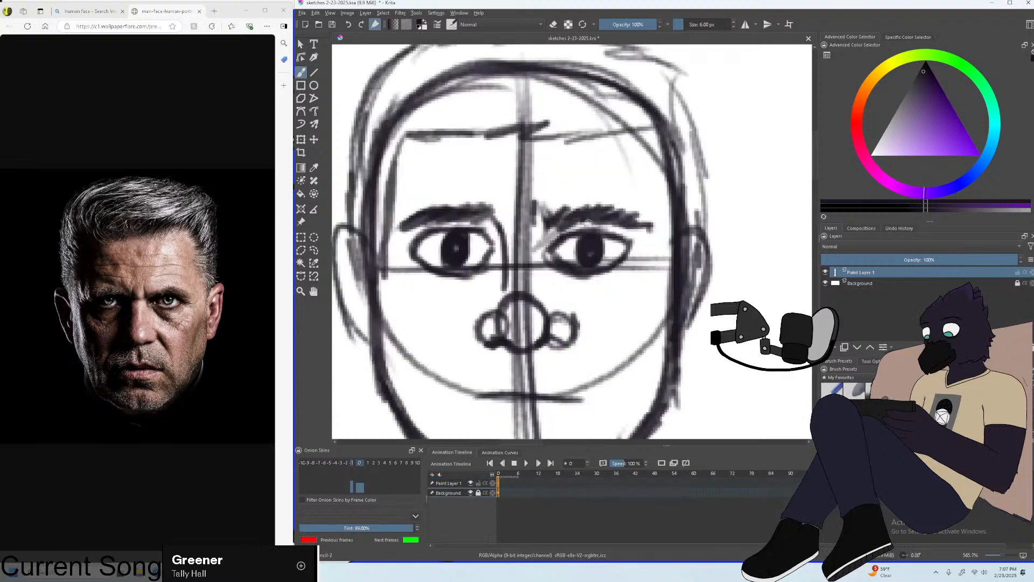
mouse_move(589, 223)
left_mouse_down()
mouse_move(619, 221)
mouse_move(599, 227)
left_mouse_up()
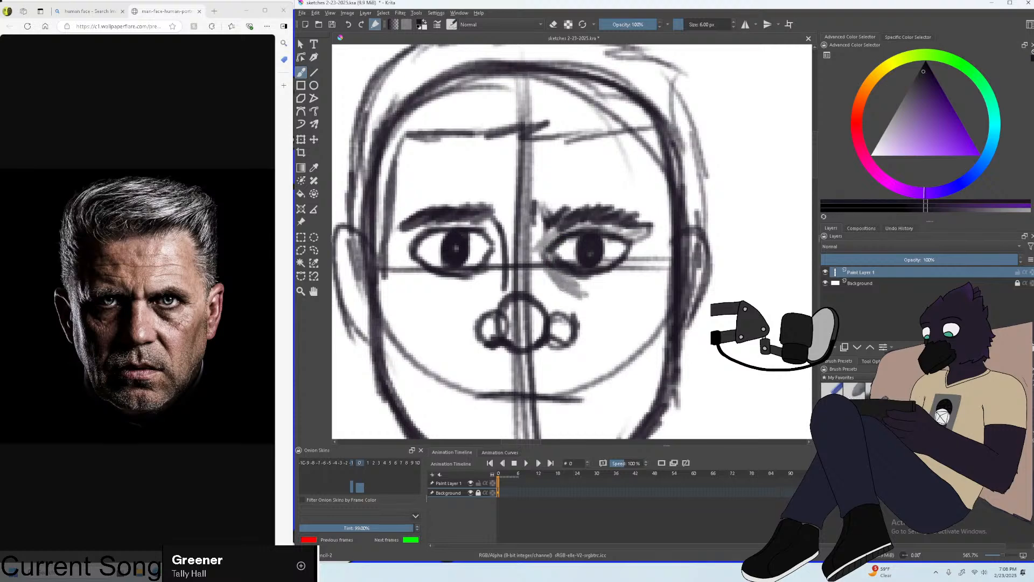
mouse_move(496, 253)
left_mouse_down()
mouse_move(463, 226)
mouse_move(432, 233)
left_mouse_up()
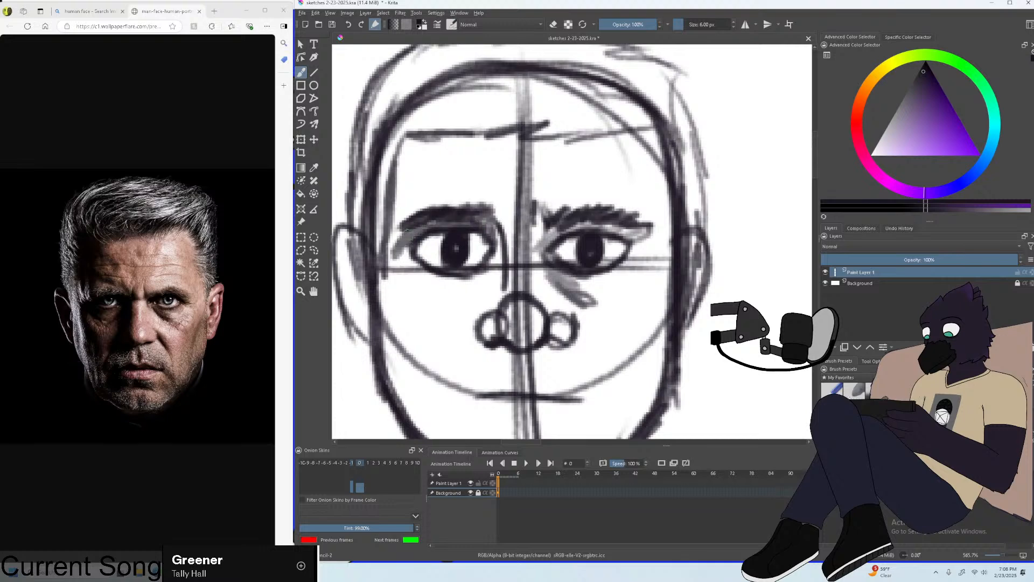
Shade the left temple and the left side of the forehead, extending the shadow down onto the left cheek.
mouse_move(423, 287)
left_mouse_down()
mouse_move(391, 240)
mouse_move(393, 143)
mouse_move(387, 179)
mouse_move(393, 203)
mouse_move(415, 133)
mouse_move(396, 203)
left_mouse_up()
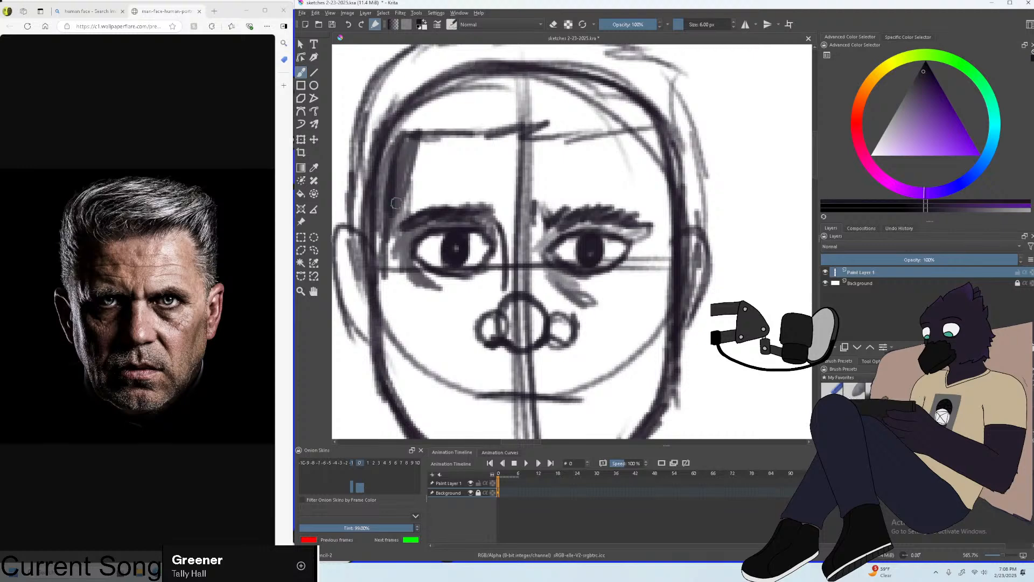
mouse_move(398, 139)
left_mouse_down()
mouse_move(387, 215)
mouse_move(409, 142)
mouse_move(414, 184)
mouse_move(435, 159)
mouse_move(464, 157)
mouse_move(417, 152)
mouse_move(441, 258)
mouse_move(450, 226)
mouse_move(447, 249)
left_mouse_up()
key("minus")
mouse_move(477, 306)
left_mouse_down()
mouse_move(453, 239)
mouse_move(485, 326)
left_mouse_up()
Increase the brush size to 14 px and fill the shadow along the left side of the face down to the jaw.
key("bracketright")
key("bracketright")
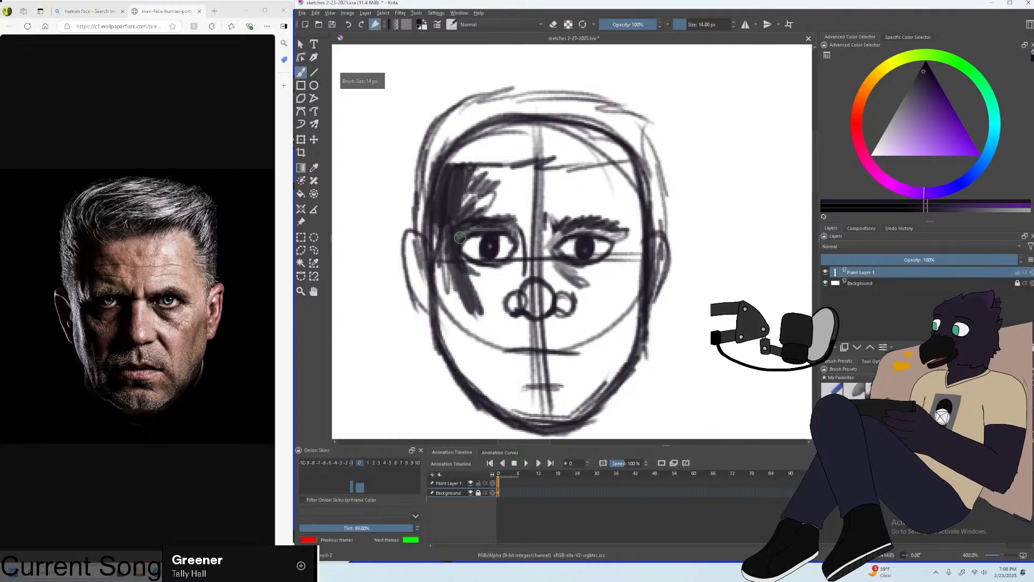
left_click_drag(458, 249, 481, 320)
mouse_move(448, 229)
left_mouse_down()
mouse_move(477, 375)
mouse_move(459, 293)
mouse_move(463, 377)
mouse_move(447, 259)
mouse_move(453, 367)
mouse_move(437, 237)
left_mouse_up()
key("minus")
key("plus")
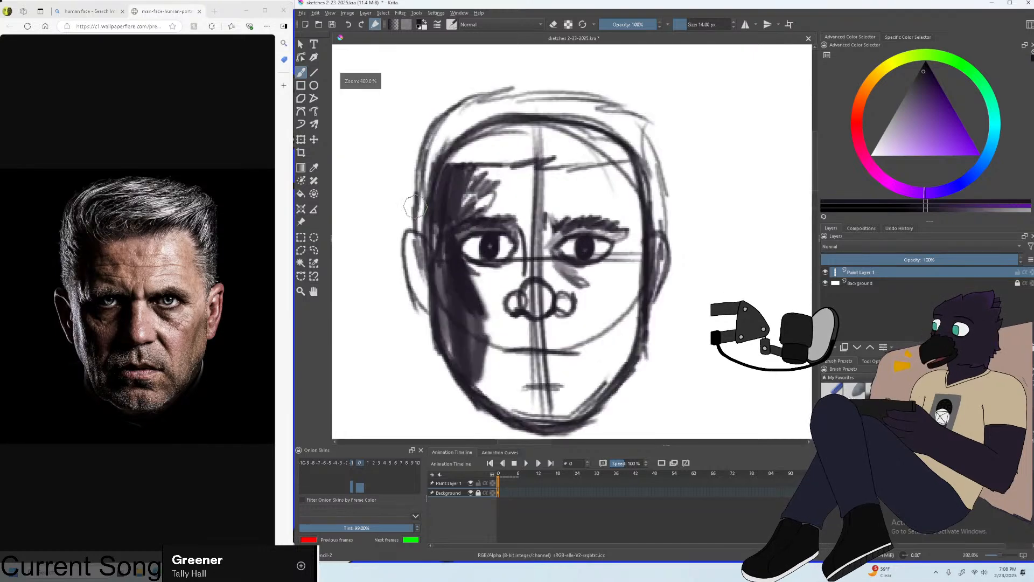
Shade the left side of the nose, the left cheek down to the chin and the area around the mouth.
mouse_move(525, 358)
left_mouse_down()
mouse_move(506, 379)
mouse_move(485, 377)
mouse_move(502, 403)
mouse_move(491, 338)
mouse_move(519, 243)
mouse_move(502, 278)
left_mouse_up()
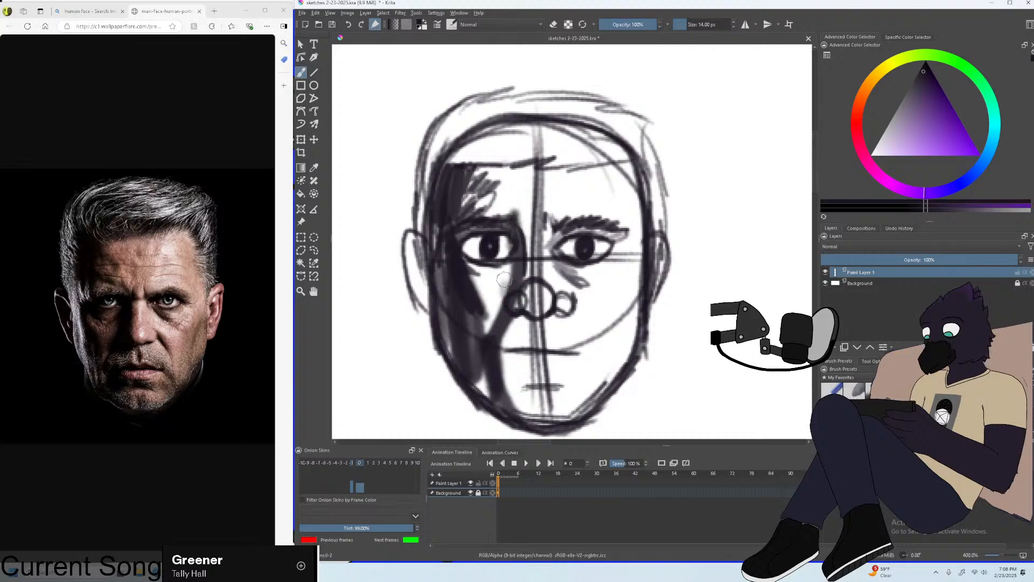
mouse_move(489, 318)
left_mouse_down()
mouse_move(498, 286)
mouse_move(480, 298)
mouse_move(473, 264)
mouse_move(481, 284)
left_mouse_up()
mouse_move(503, 359)
left_mouse_down()
mouse_move(477, 409)
mouse_move(501, 377)
mouse_move(530, 422)
mouse_move(514, 412)
mouse_move(523, 370)
mouse_move(560, 360)
left_mouse_up()
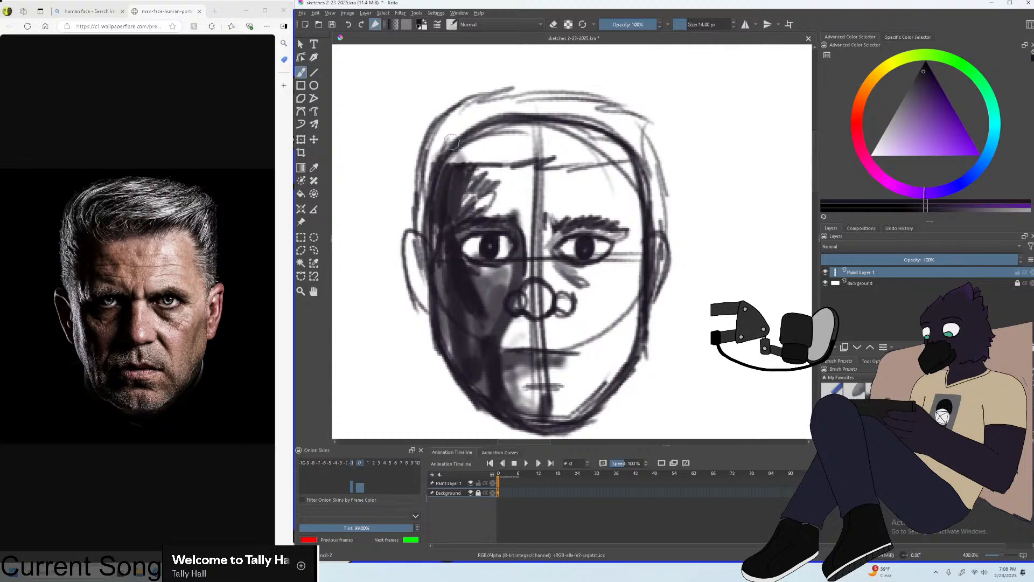
Add soft shading along the hairline, down the right cheek and over the left part of the forehead.
mouse_move(433, 185)
left_mouse_down()
mouse_move(447, 146)
mouse_move(500, 151)
mouse_move(519, 165)
mouse_move(630, 162)
left_mouse_up()
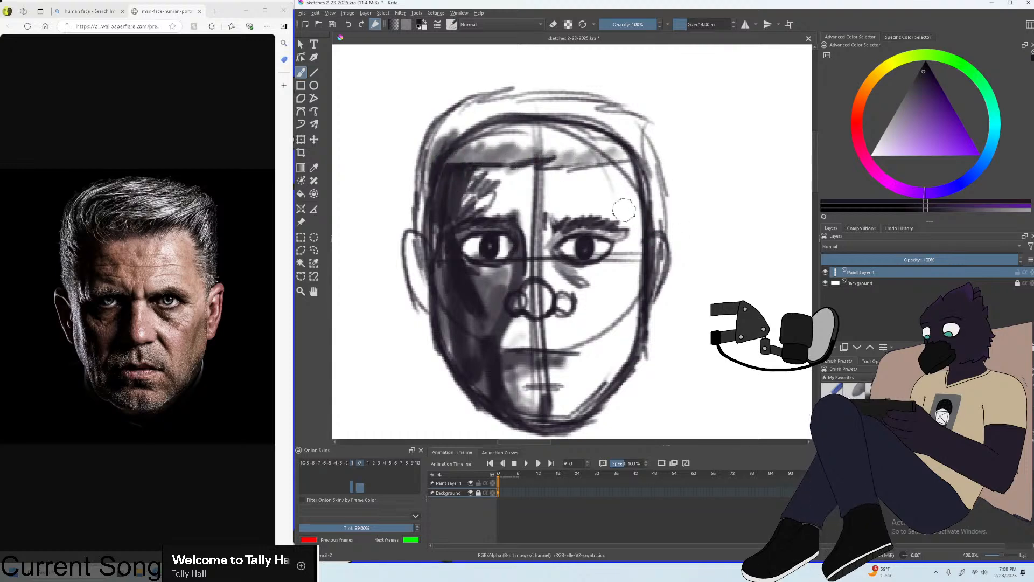
mouse_move(628, 321)
left_mouse_down()
mouse_move(624, 282)
mouse_move(614, 345)
mouse_move(618, 332)
left_mouse_up()
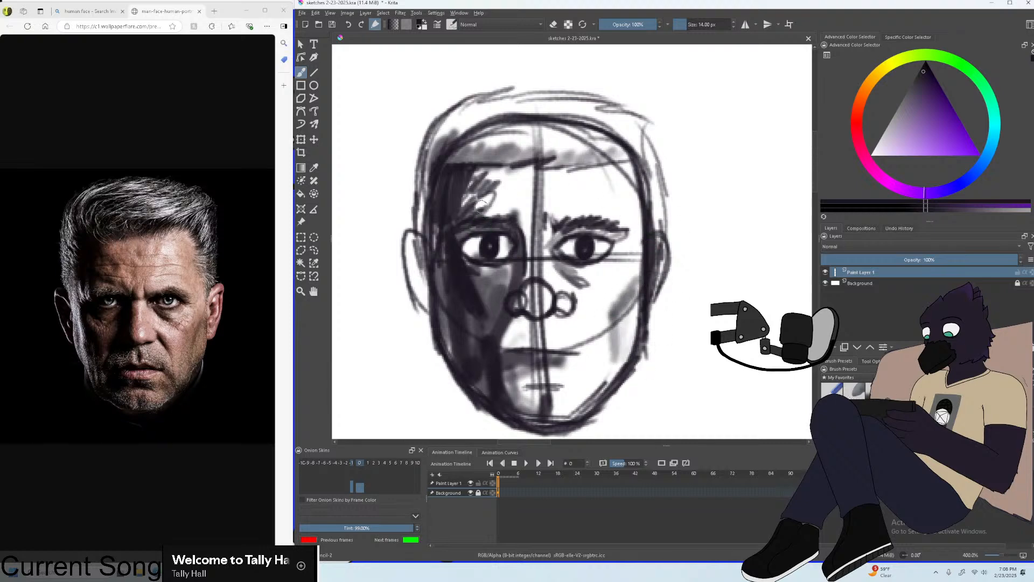
mouse_move(482, 202)
left_mouse_down()
mouse_move(450, 211)
mouse_move(494, 180)
mouse_move(479, 205)
mouse_move(508, 250)
mouse_move(472, 228)
mouse_move(508, 197)
left_mouse_up()
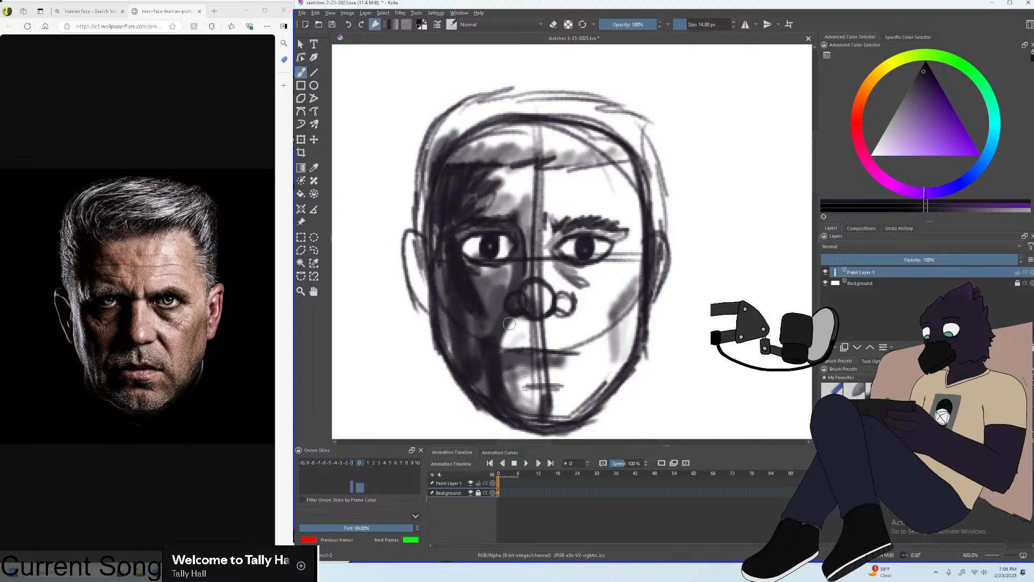
Darken the left cheek shadow down to the jaw and add a dark shadow band beneath the hairline.
key("minus")
key("minus")
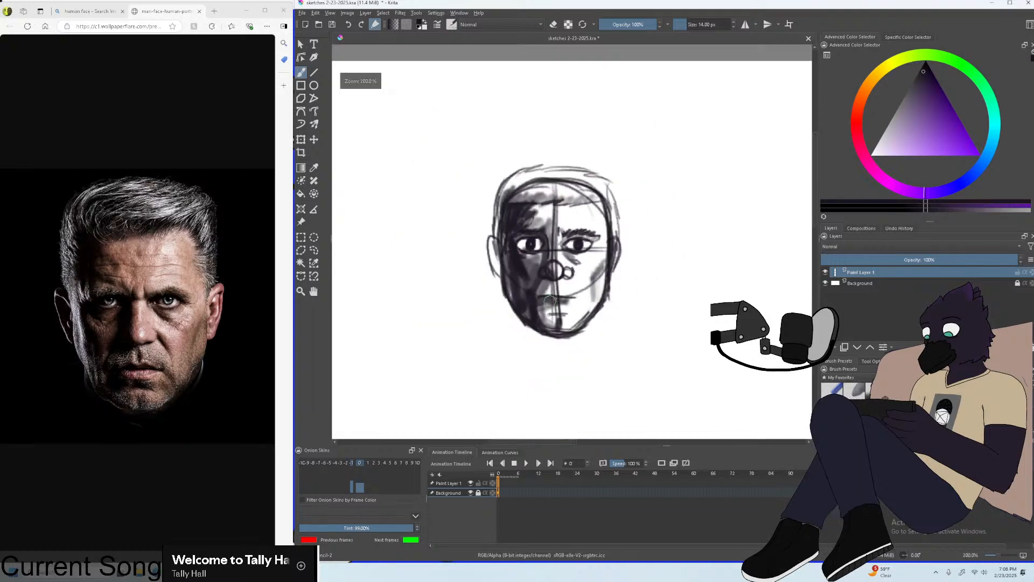
key("plus")
key("plus")
mouse_move(473, 280)
left_mouse_down()
mouse_move(492, 326)
mouse_move(480, 376)
mouse_move(480, 315)
mouse_move(468, 313)
mouse_move(472, 378)
left_mouse_up()
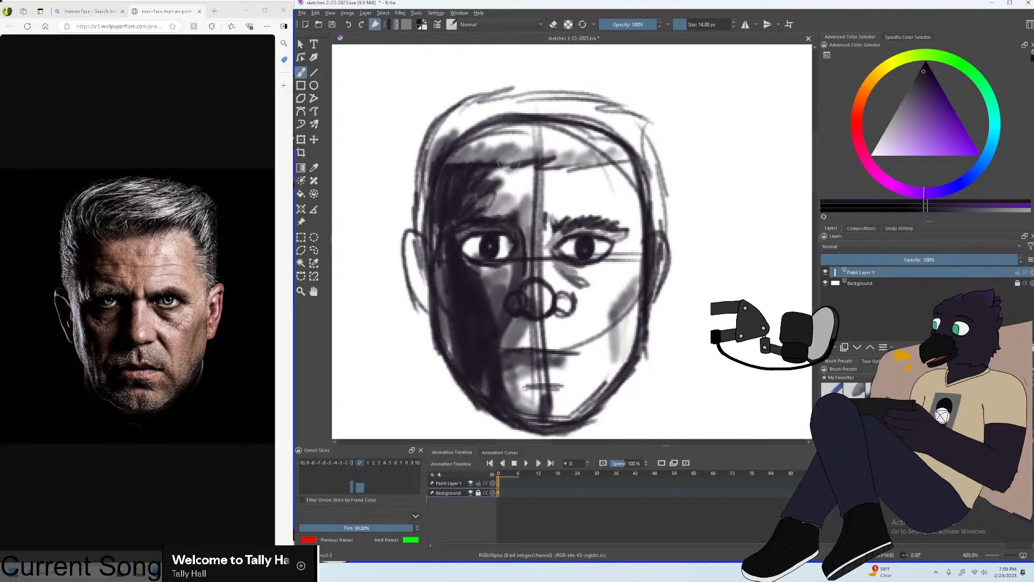
mouse_move(489, 161)
left_mouse_down()
mouse_move(515, 160)
mouse_move(496, 174)
mouse_move(590, 178)
left_mouse_up()
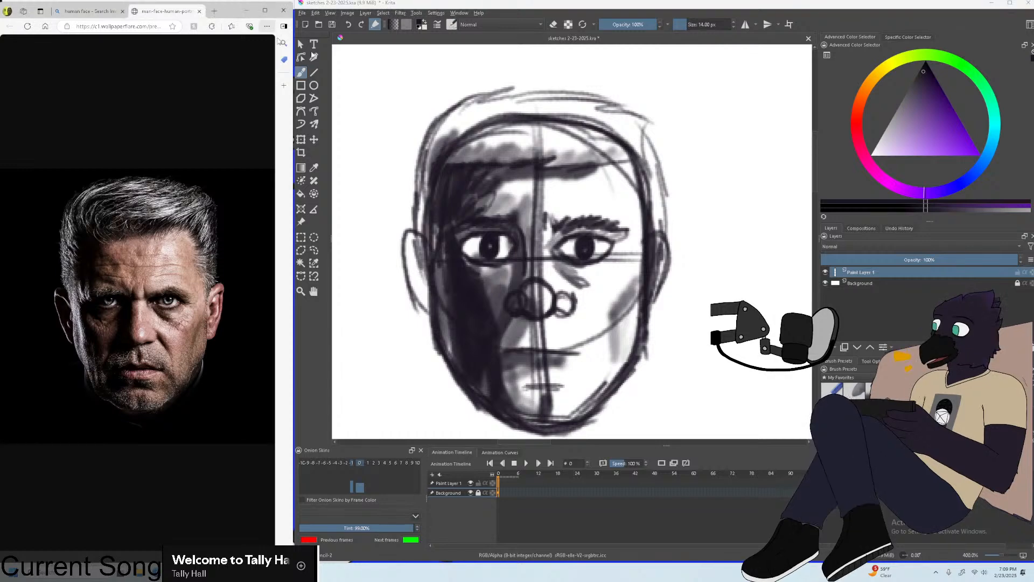
key("minus")
key("minus")
key("minus")
key("minus")
key("equal")
key("equal")
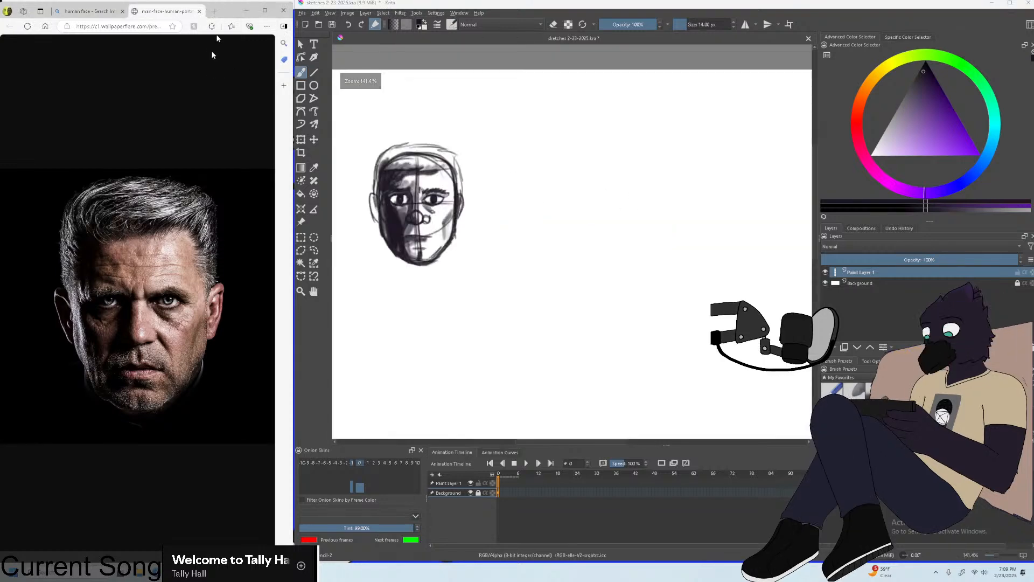
Open YouTube in a new browser tab and close its voice search.
left_click(213, 11)
left_click(154, 92)
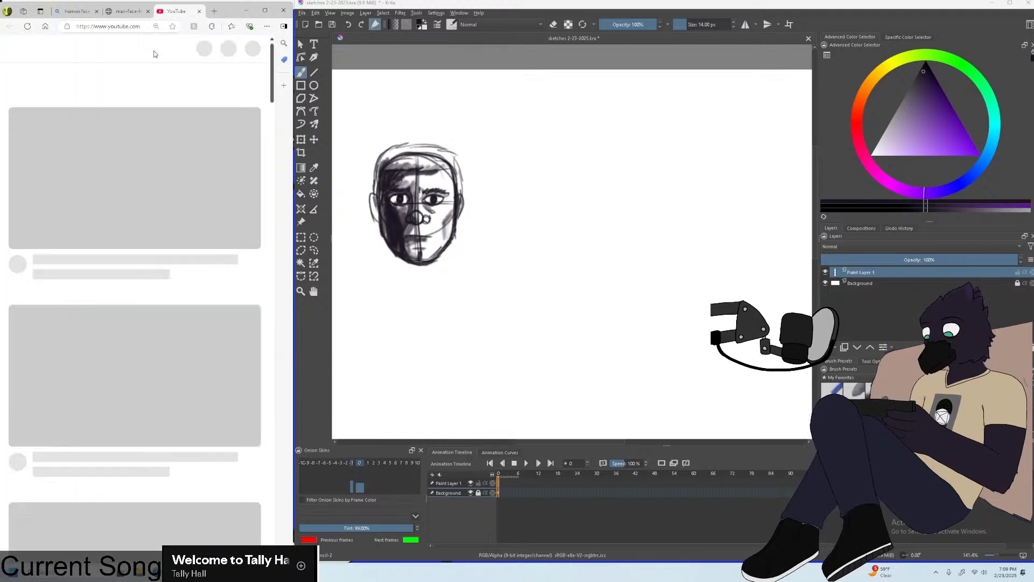
left_click(151, 43)
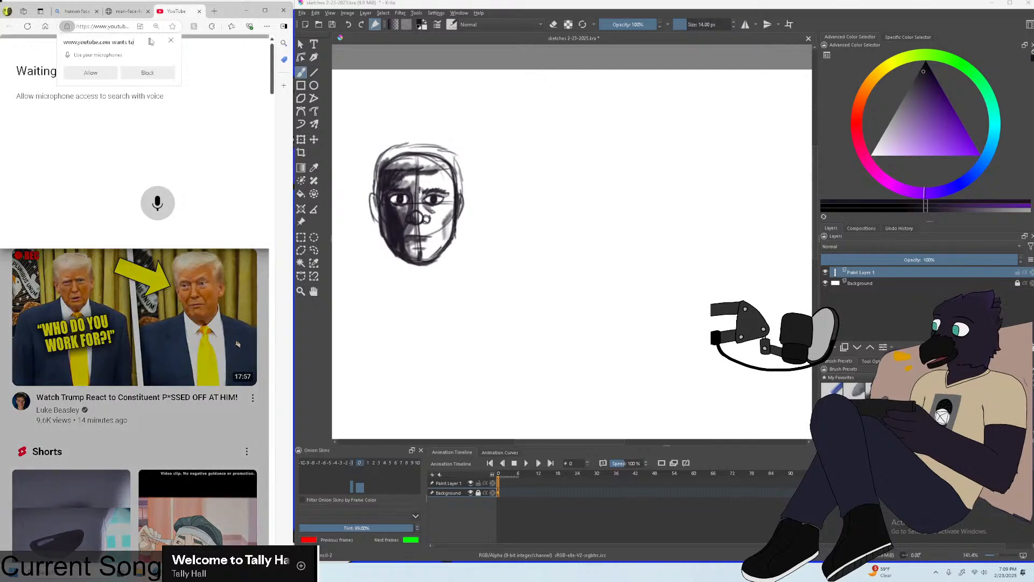
left_click(230, 39)
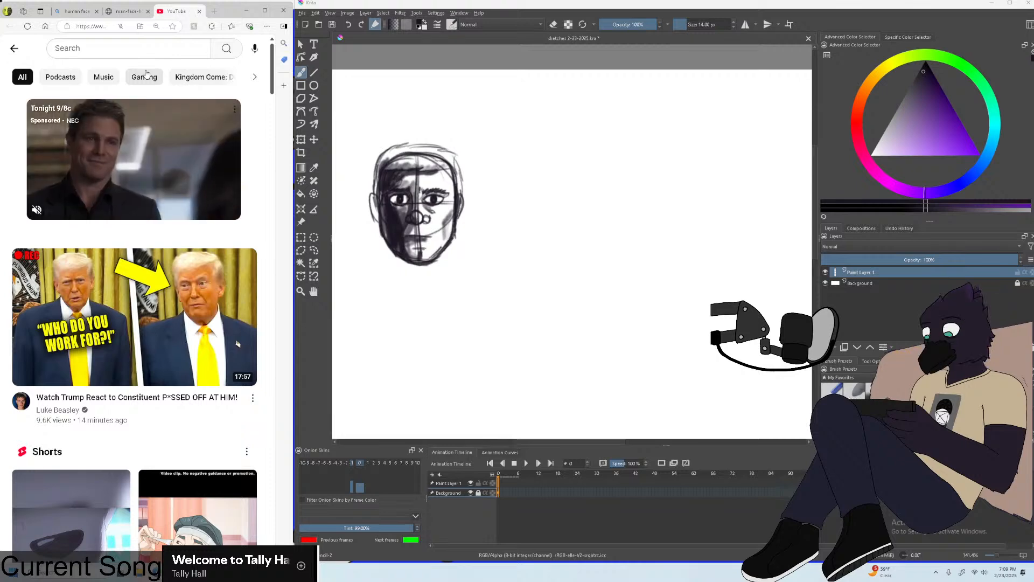
Search YouTube for "painting with bob ross krita" and play the Learn Krita with Bob Ross playlist muted.
left_click(117, 55)
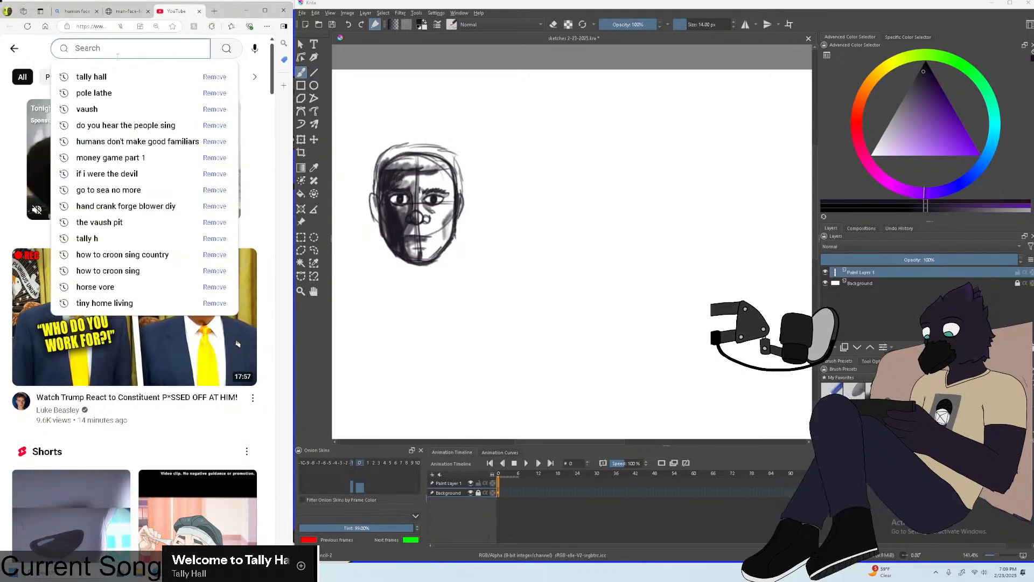
type("paint")
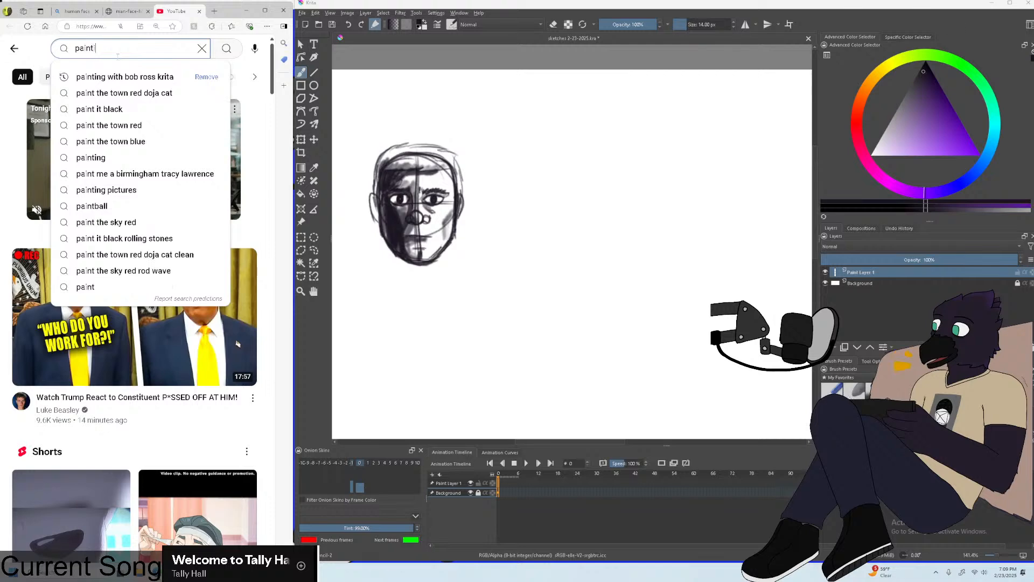
type("ing")
left_click(151, 77)
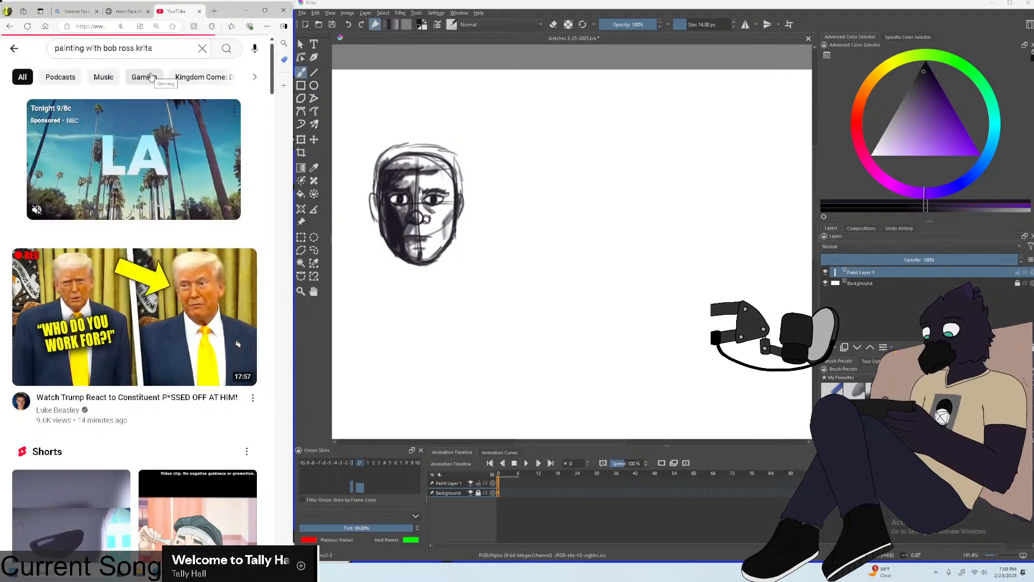
left_click(98, 207)
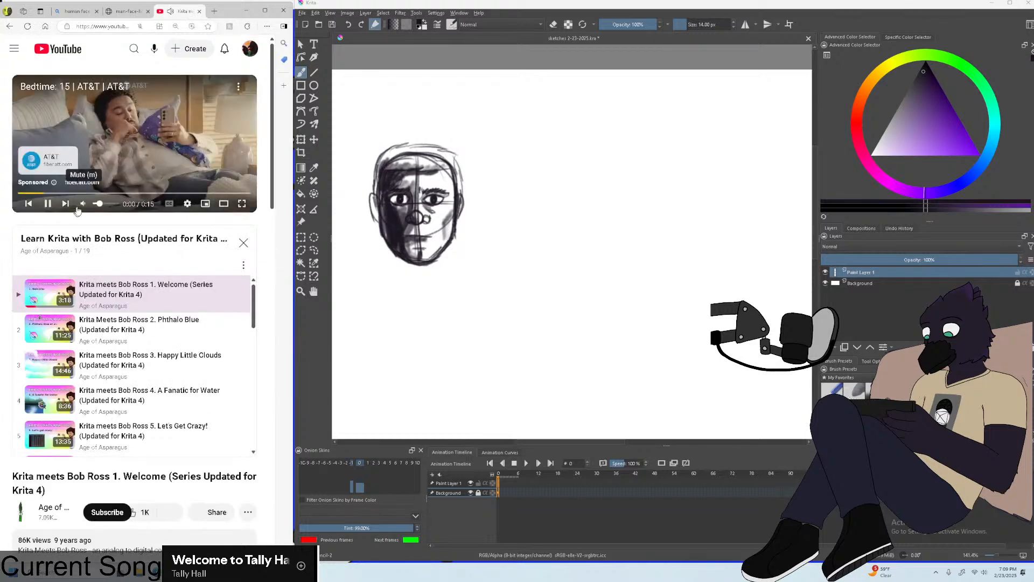
left_click(81, 205)
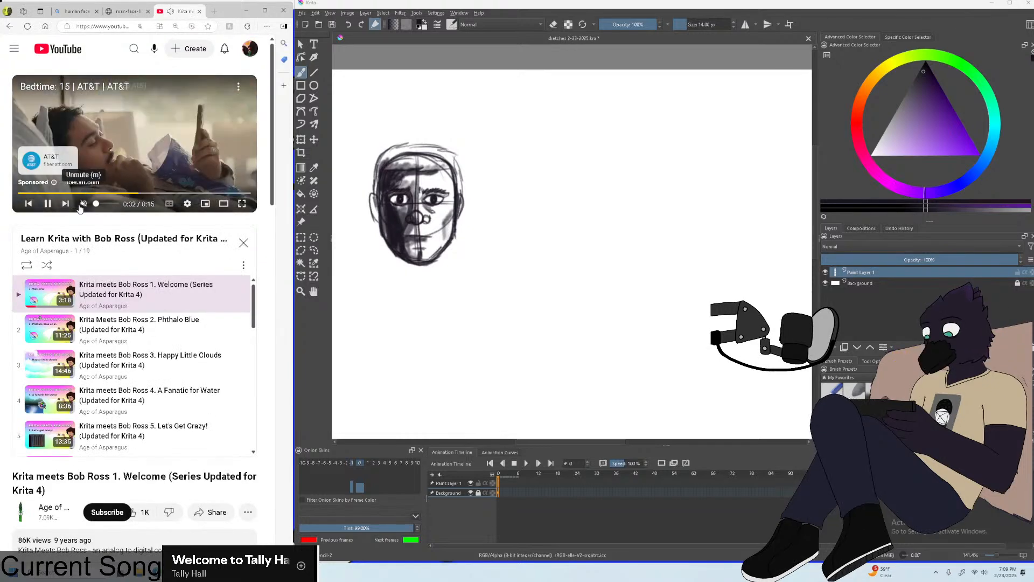
Return to the portrait photo and shade the sketch's right temple and the area under the right eye.
left_click(125, 10)
scroll(396, 161, "up", 4)
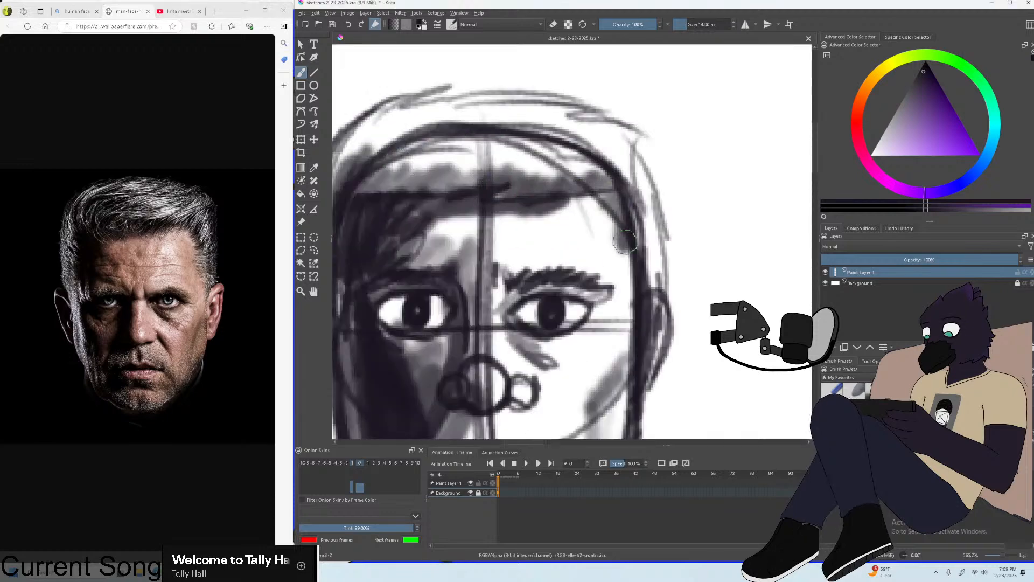
mouse_move(519, 333)
left_mouse_down()
mouse_move(531, 357)
mouse_move(576, 370)
left_mouse_up()
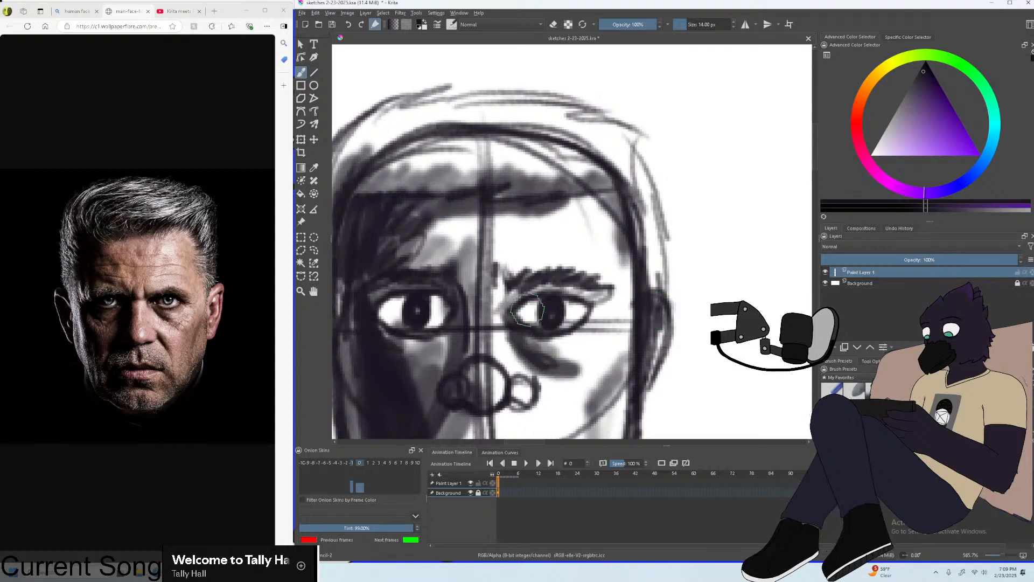
Erase a narrow highlight along the outer left cheek and beside the left eyebrow with an 11 px eraser.
key("minus")
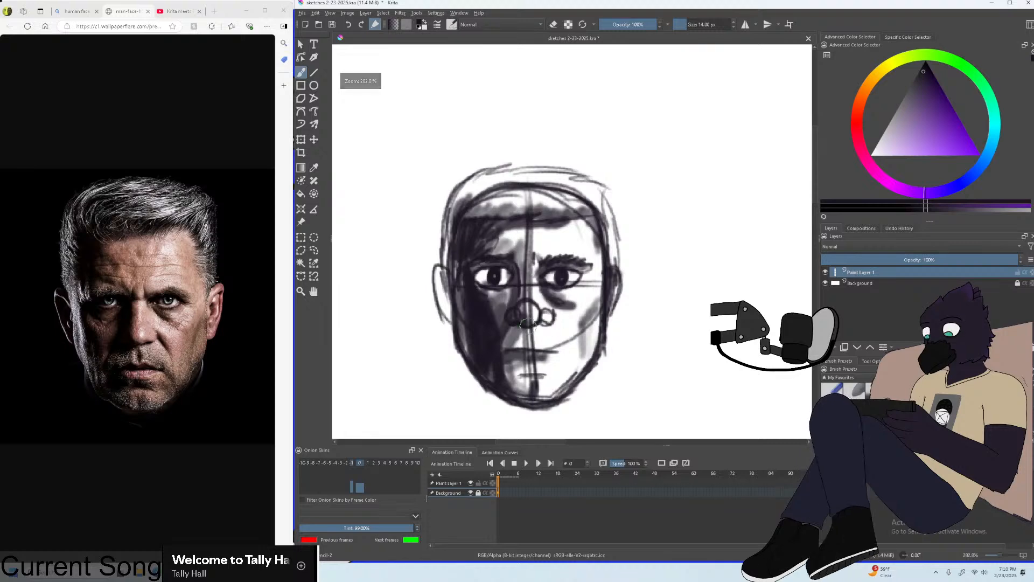
left_click_drag(478, 306, 454, 347)
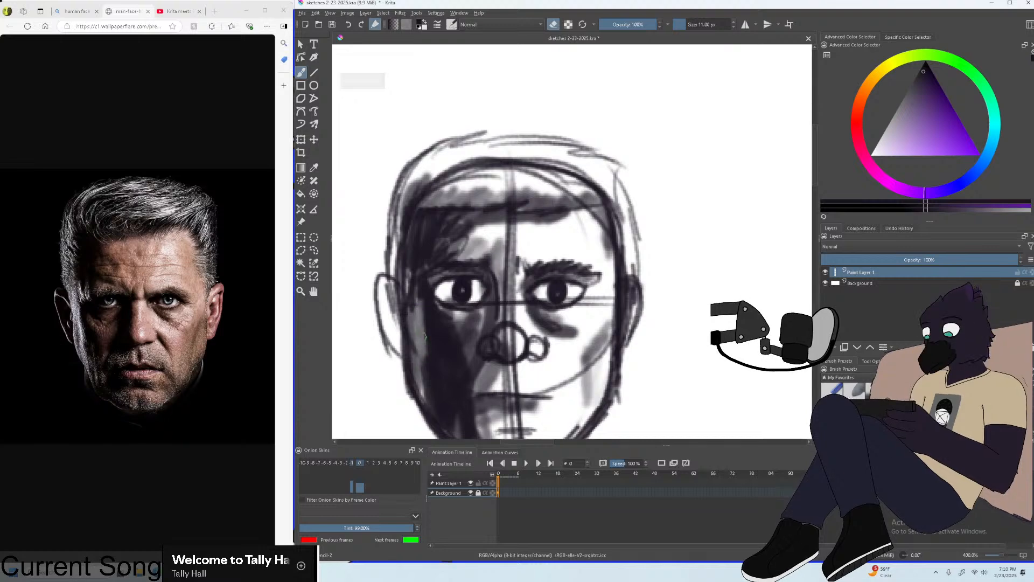
left_click_drag(414, 305, 423, 365)
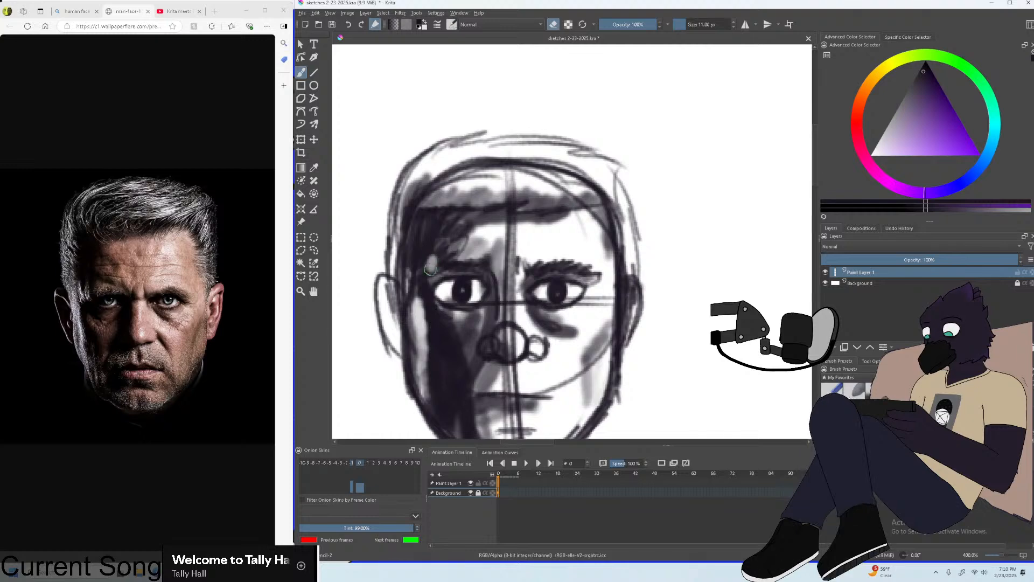
Switch back from erasing to drawing and fill the left ear with gray shading using a 10 px brush.
key("ctrl+minus")
key("ctrl+minus")
key("ctrl+plus")
key("ctrl+plus")
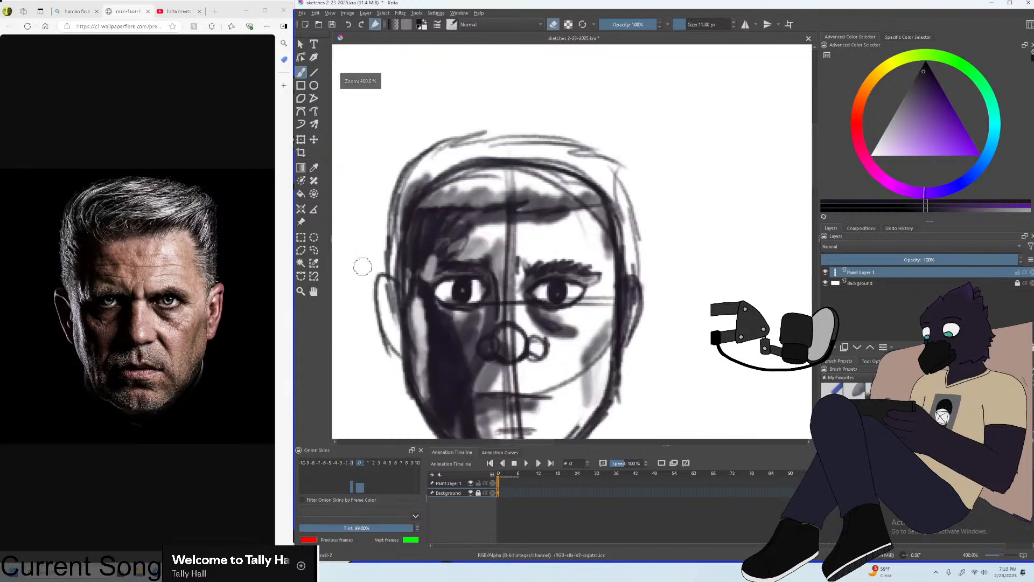
key("bracketright")
left_click_drag(384, 292, 386, 328)
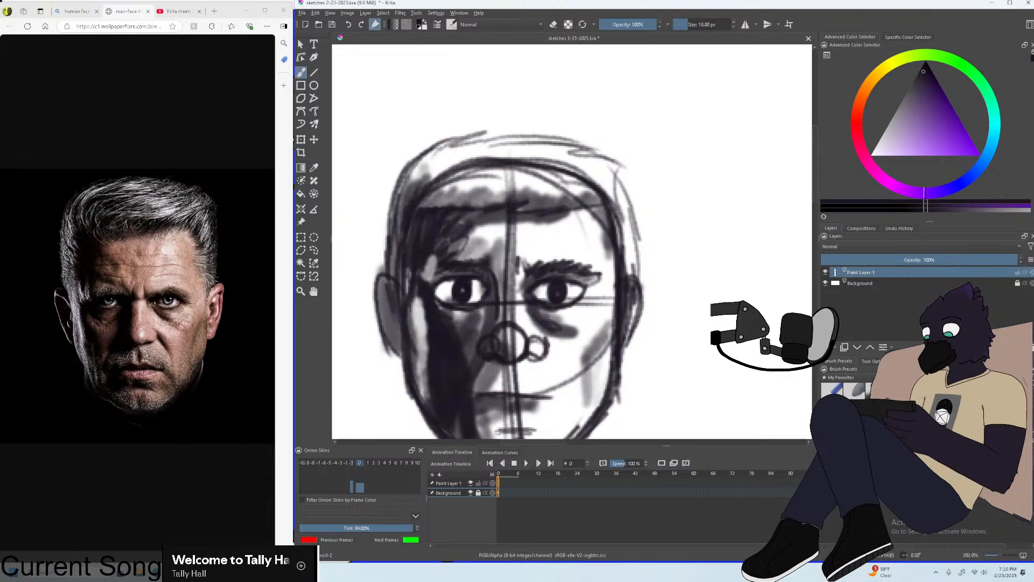
key("ctrl+minus")
key("ctrl+minus")
key("ctrl+minus")
key("ctrl+minus")
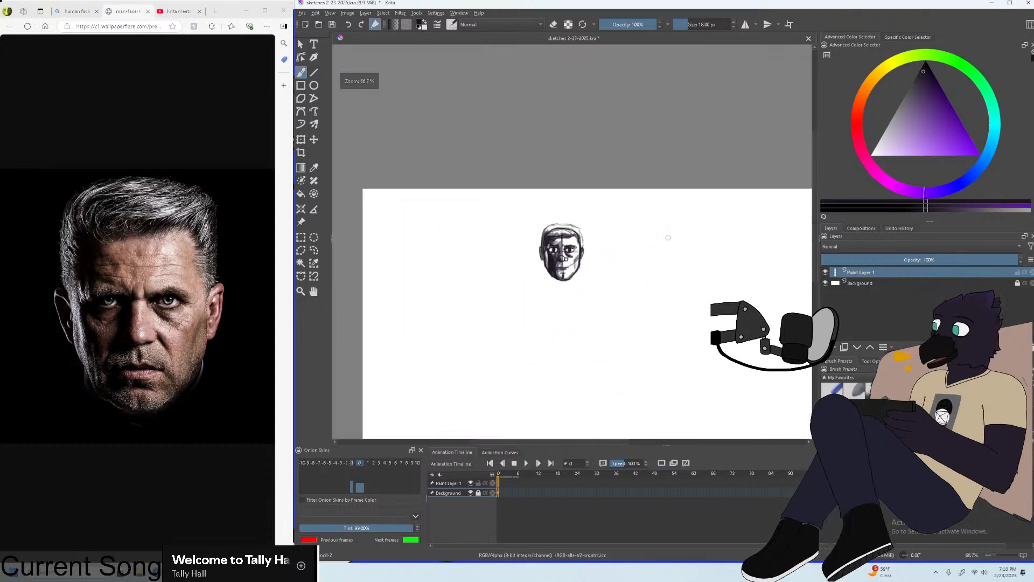
scroll(668, 237, "down", 2)
scroll(676, 256, "up", 3)
scroll(678, 229, "down", 2)
scroll(759, 233, "up", 4)
scroll(746, 230, "down", 2)
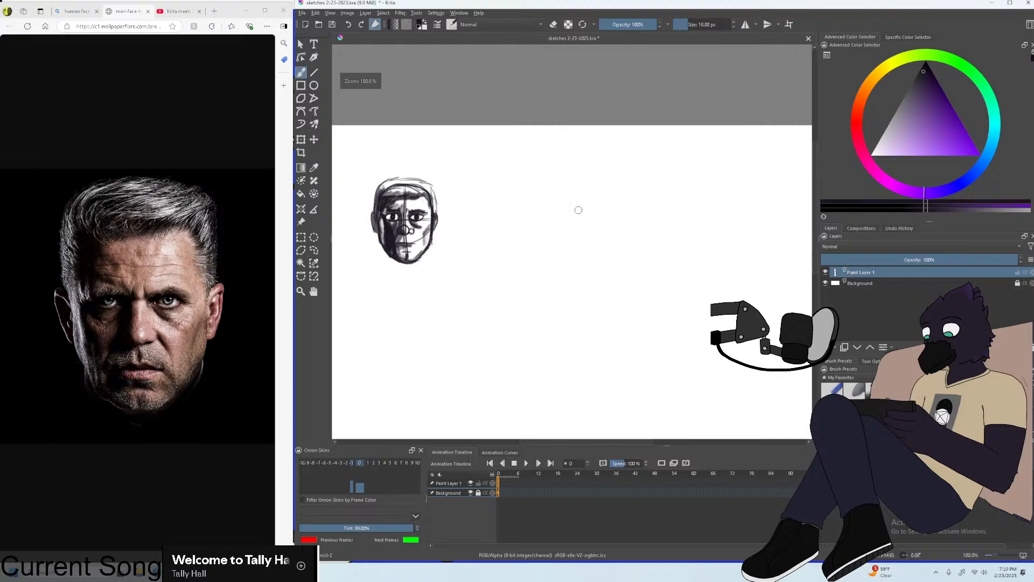
Return to the Bob Ross playlist on YouTube, unmute it and skim through the first video, Welcome.
left_click(178, 11)
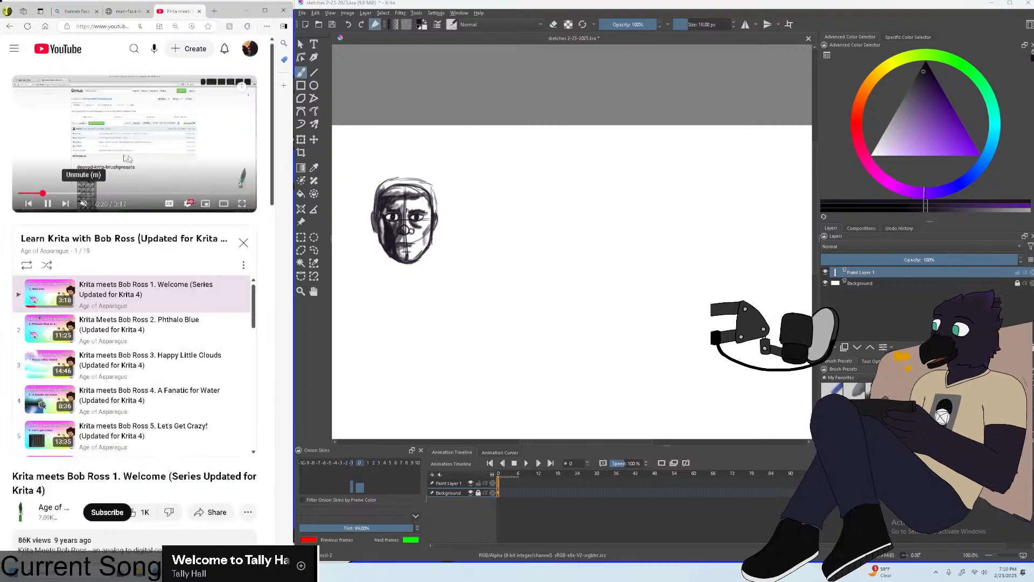
left_click(84, 203)
left_click(34, 193)
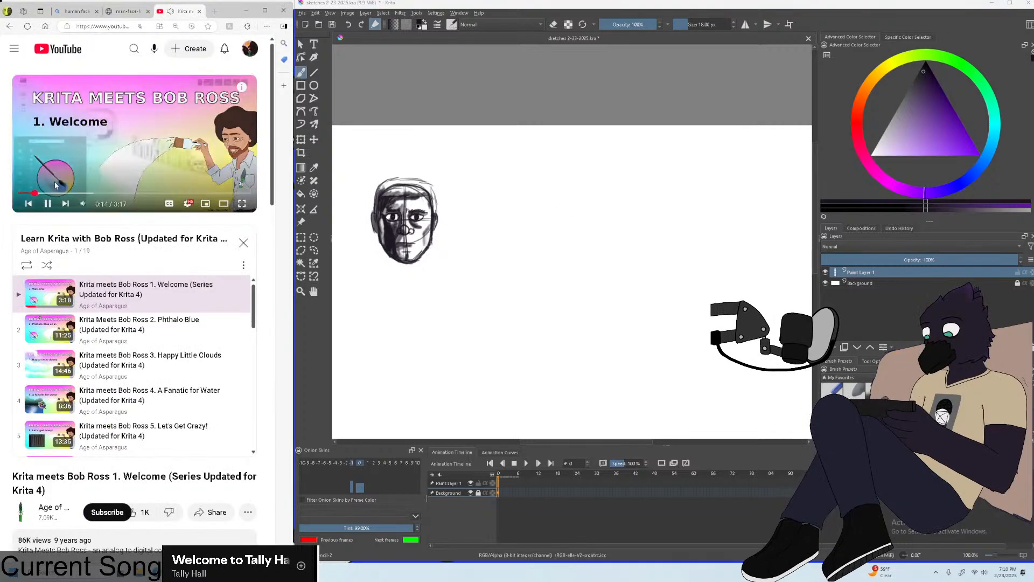
left_click(50, 193)
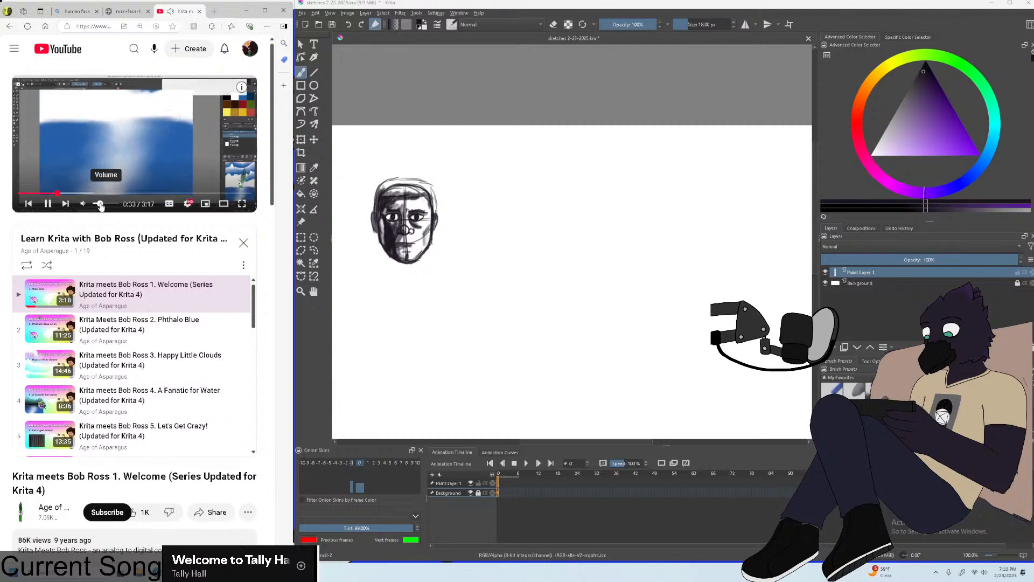
left_click(68, 195)
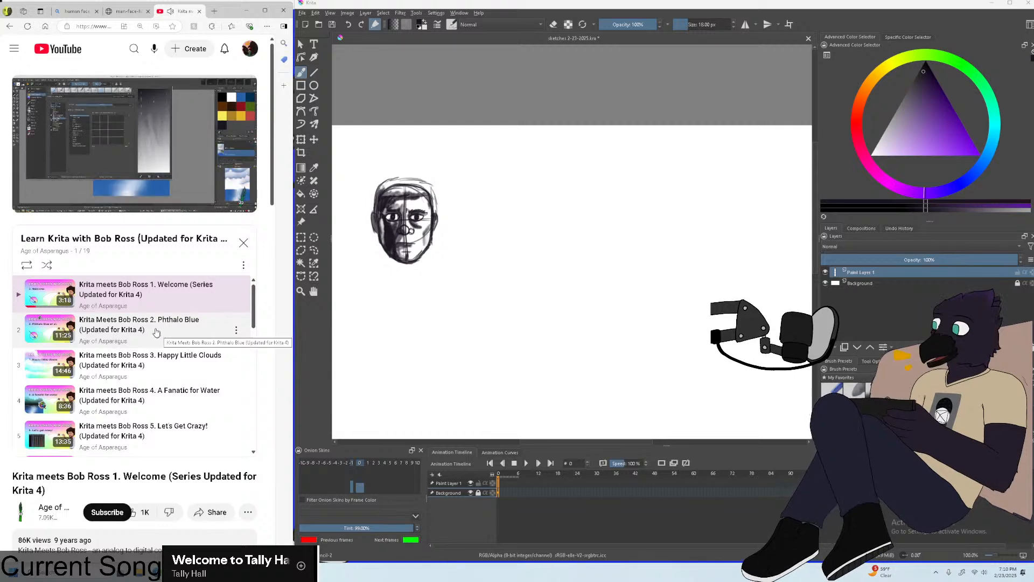
mouse_move(131, 191)
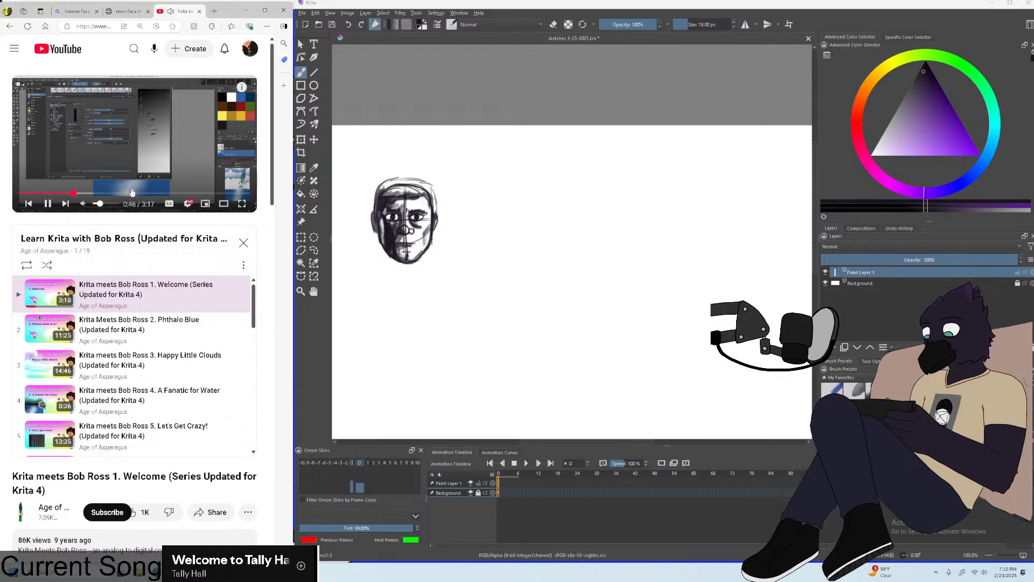
left_click(90, 192)
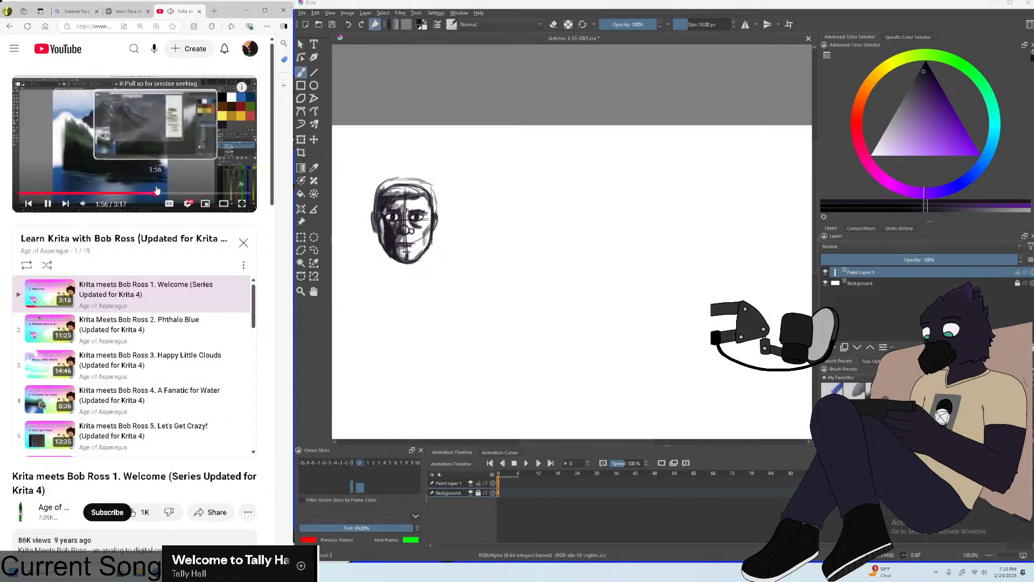
left_click(157, 192)
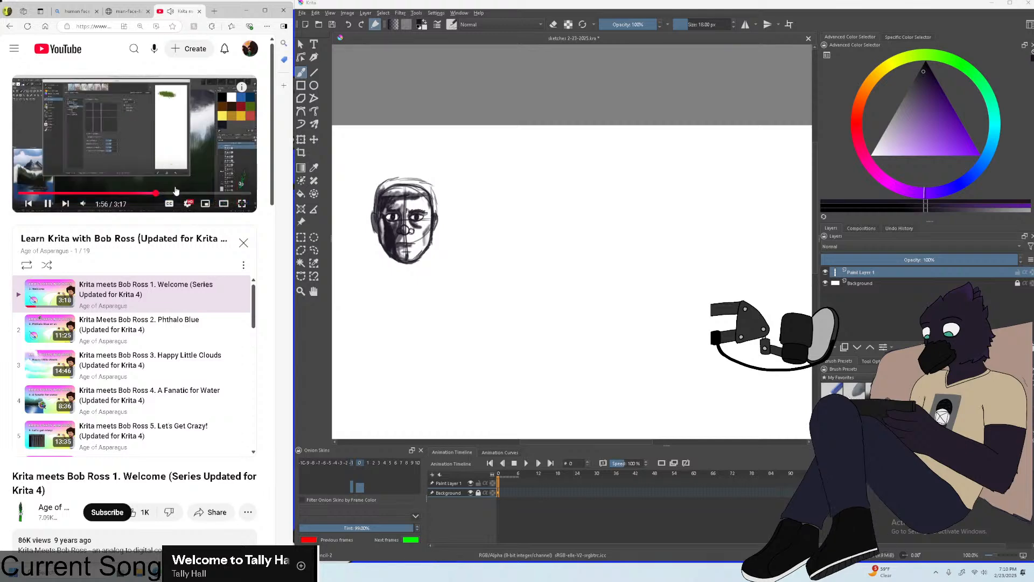
Play the playlist's second video, Krita Meets Bob Ross 2. Phthalo Blue, and skip past its intro.
left_click(113, 315)
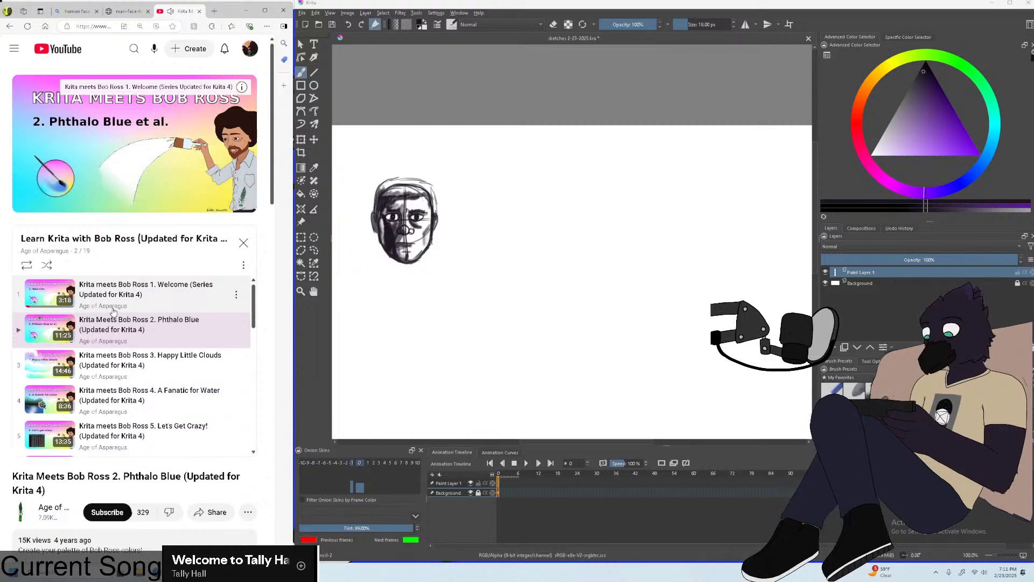
mouse_move(86, 209)
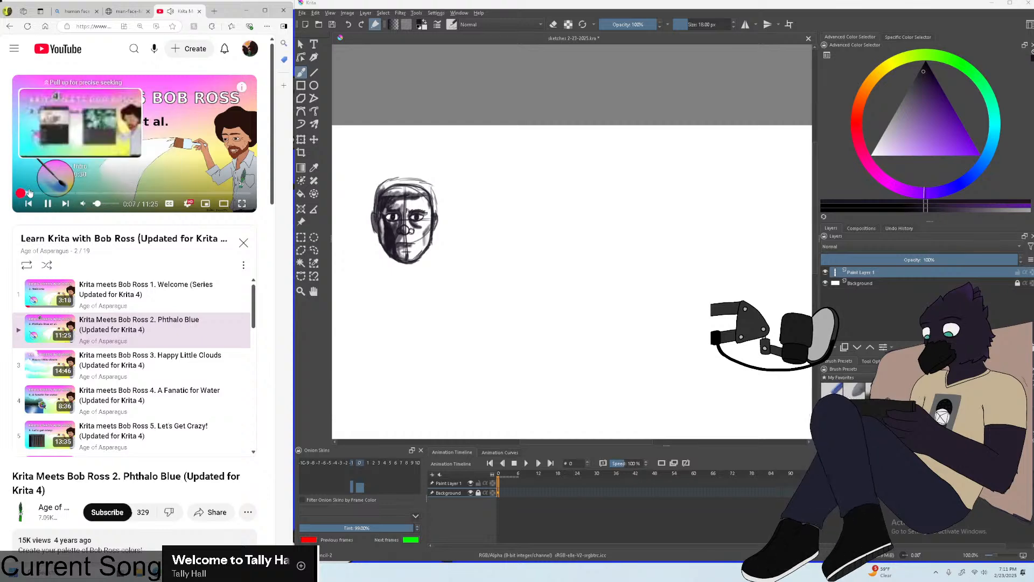
left_click(29, 193)
left_click_drag(29, 193, 38, 196)
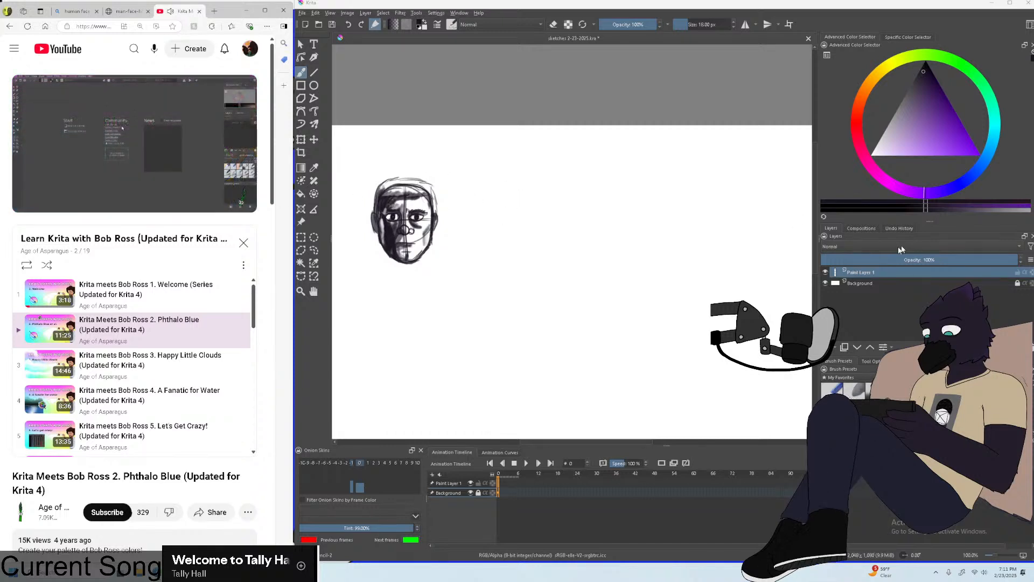
Switch to Krita, rename the head drawing's layer to sketch and lock it beneath a new paint layer.
double_click(877, 273)
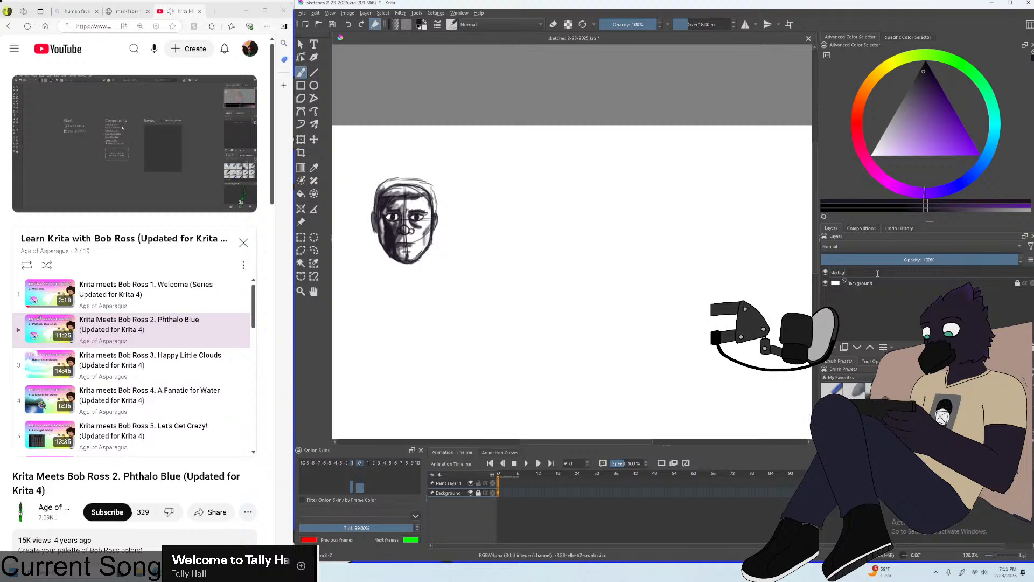
key("Return")
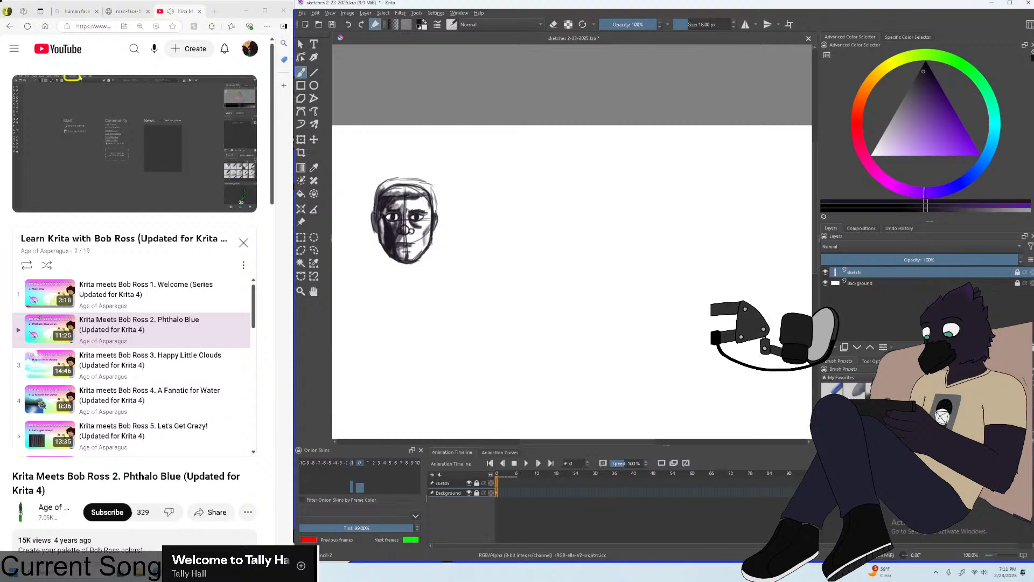
Return to the Phthalo Blue video, skim through the canvas creation part to 4:09 and pause it.
left_click(47, 193)
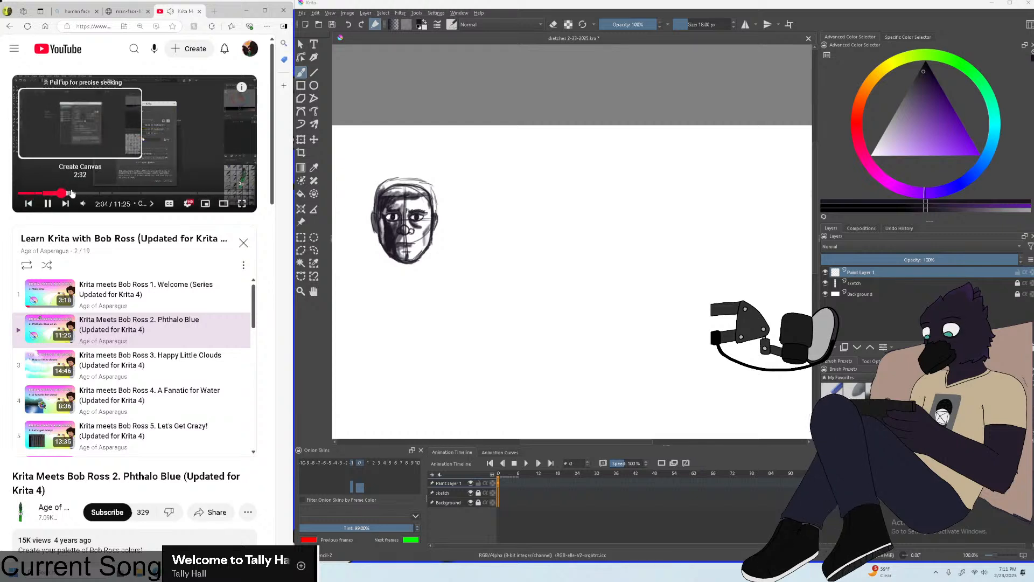
left_click(71, 192)
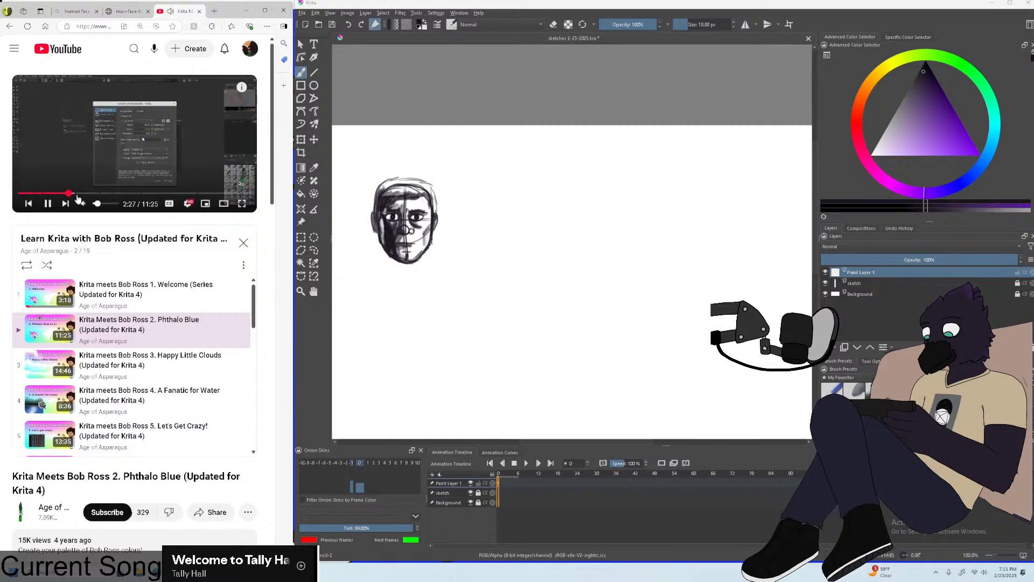
left_click_drag(78, 193, 104, 193)
left_click(106, 183)
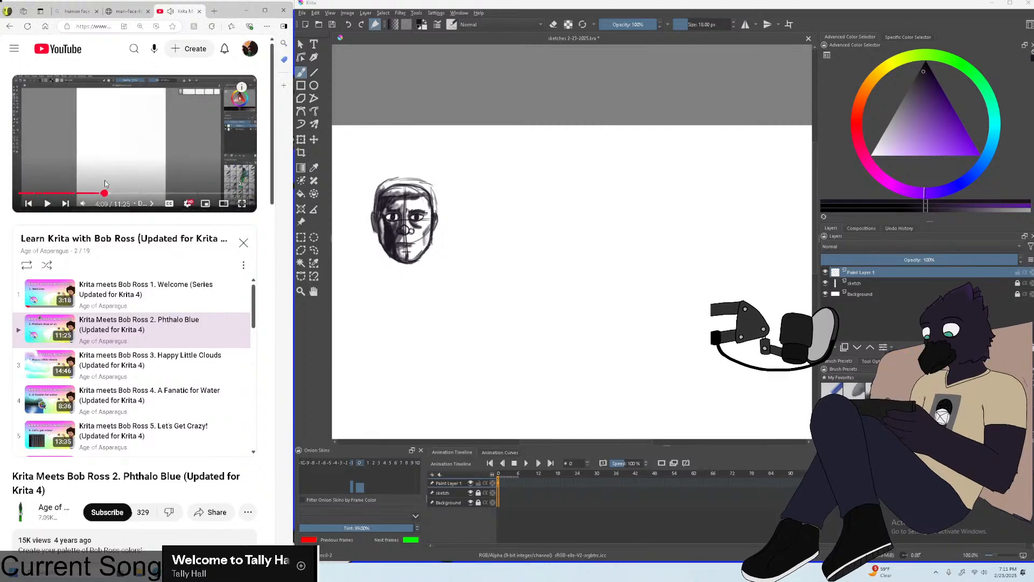
Enlarge the video in theater mode with a wider browser window and go back to the Save Document chapter around 3:46.
left_click(223, 203)
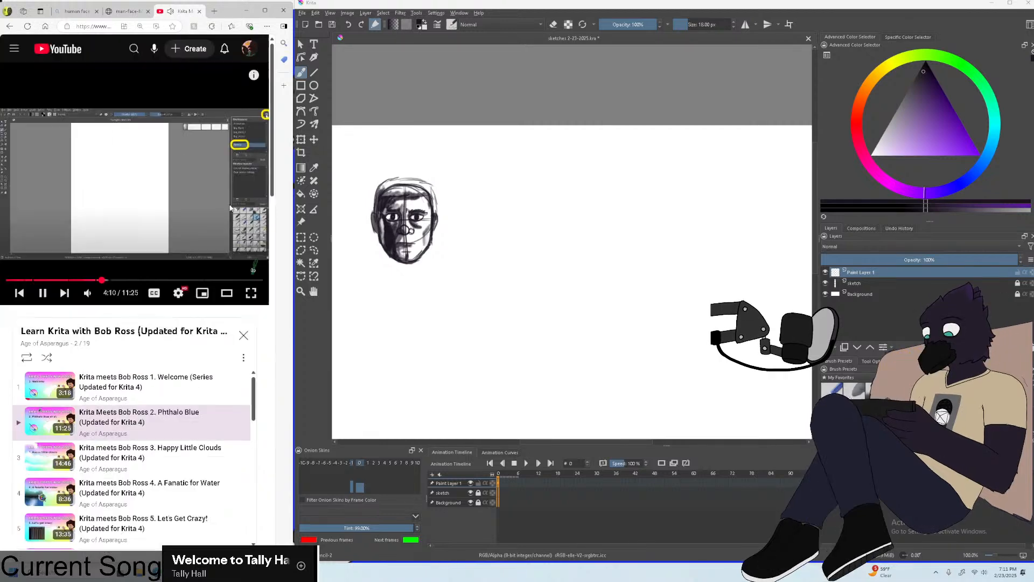
left_click_drag(294, 209, 536, 211)
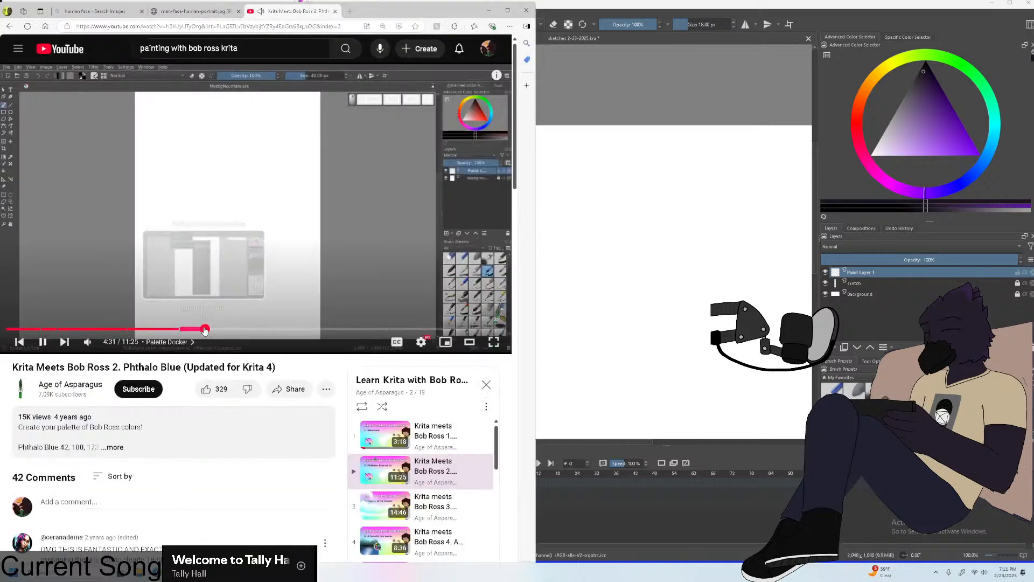
left_click(206, 329)
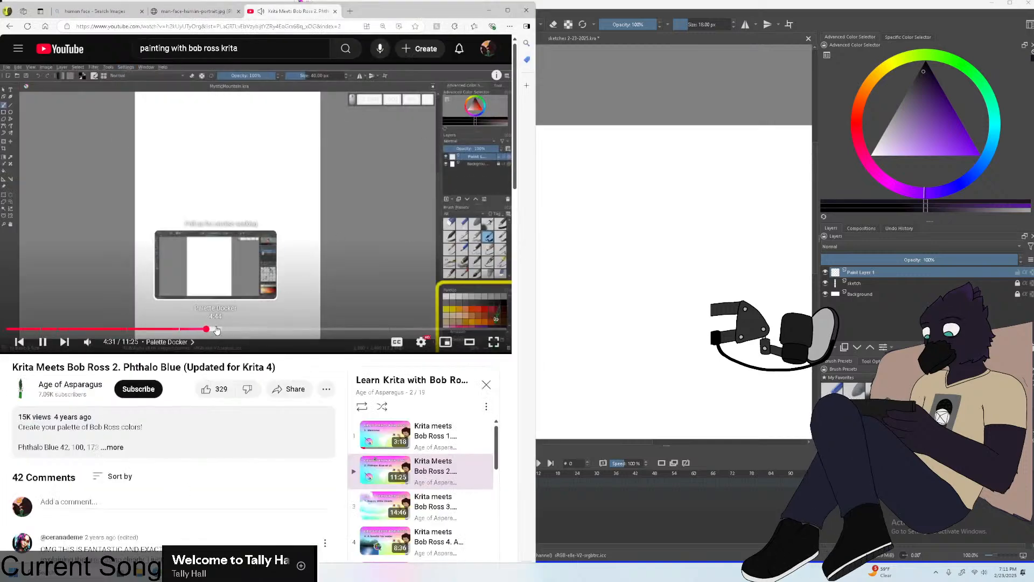
left_click_drag(222, 329, 166, 329)
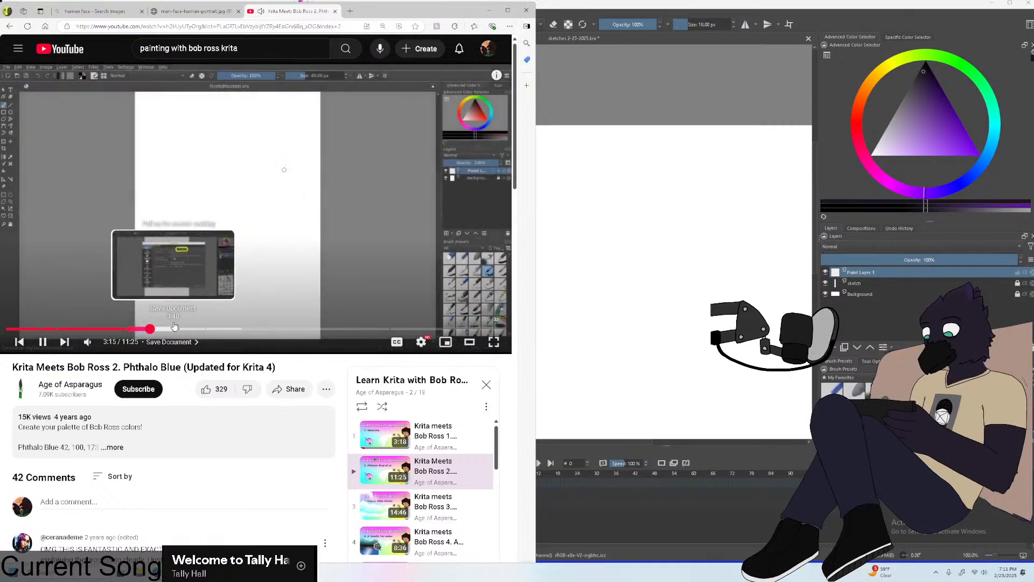
left_click(171, 329)
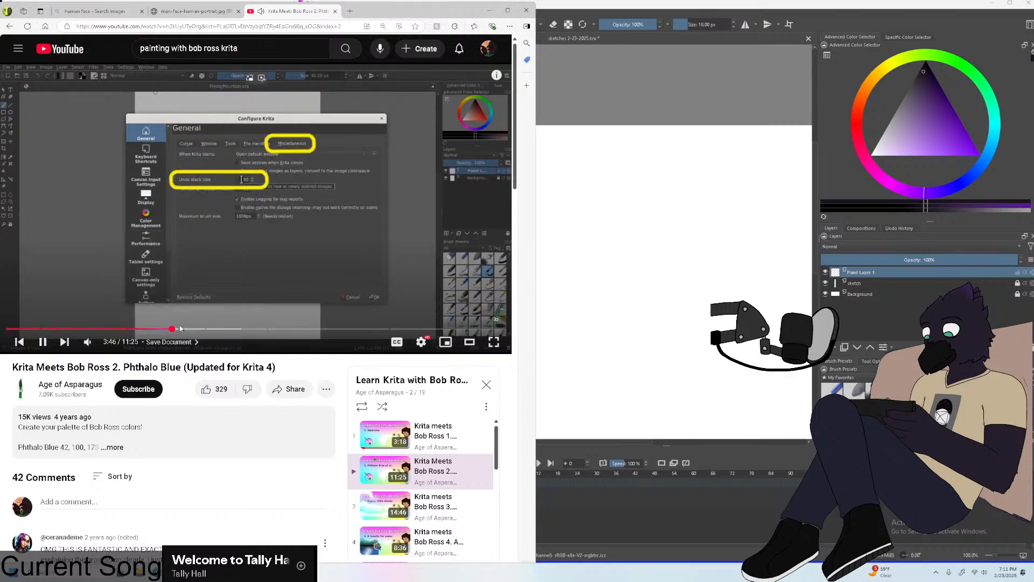
Examine the undo stack size setting in the paused video, and skip ahead to the Default Palette chapter at 4:09.
left_click(174, 304)
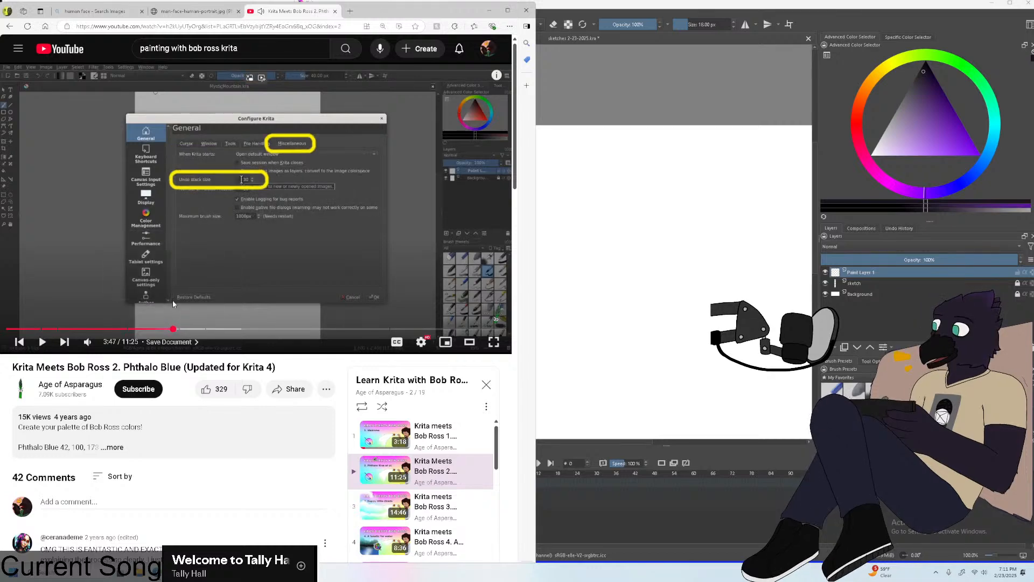
left_click(174, 304)
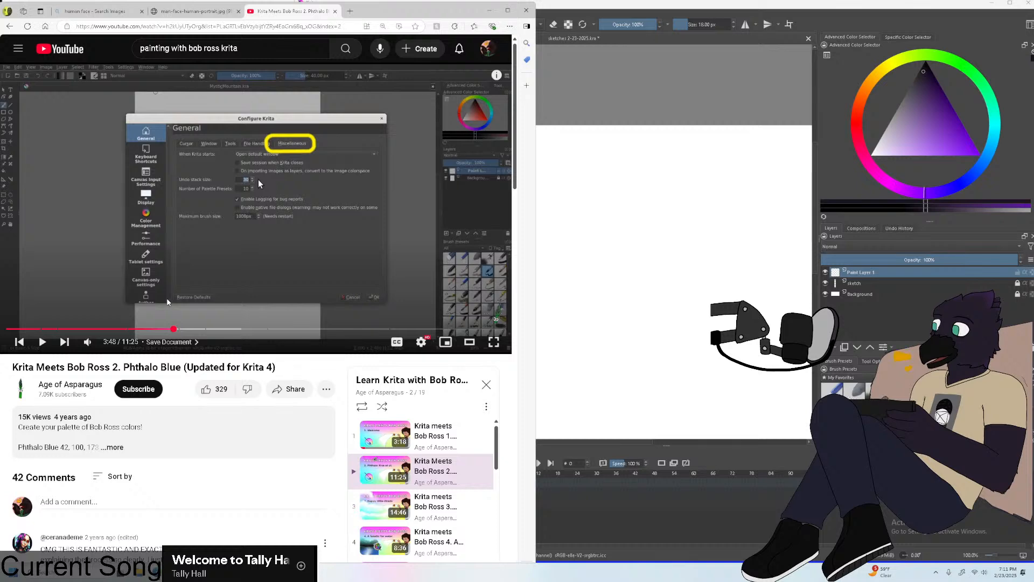
left_click(207, 243)
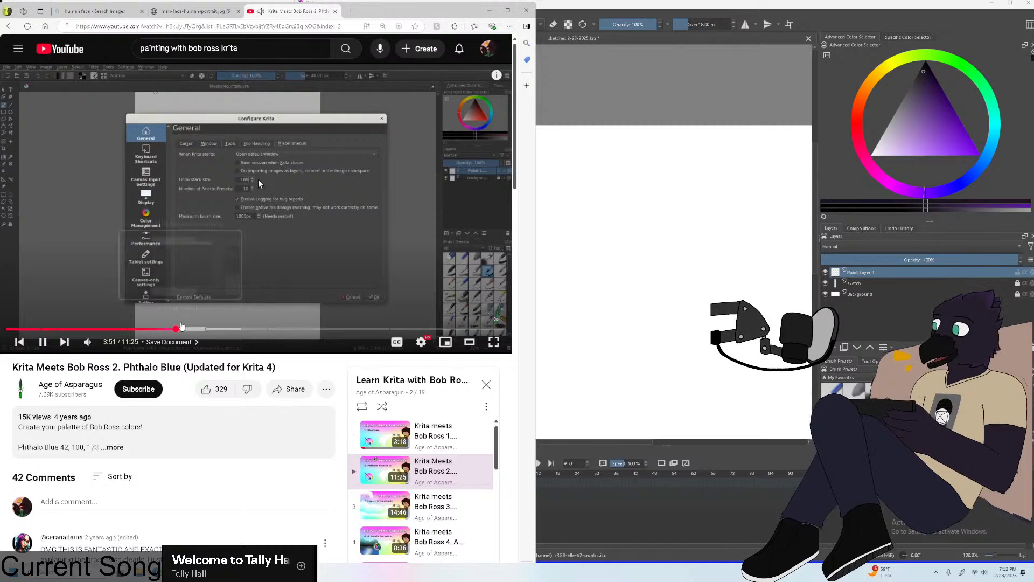
left_click(180, 329)
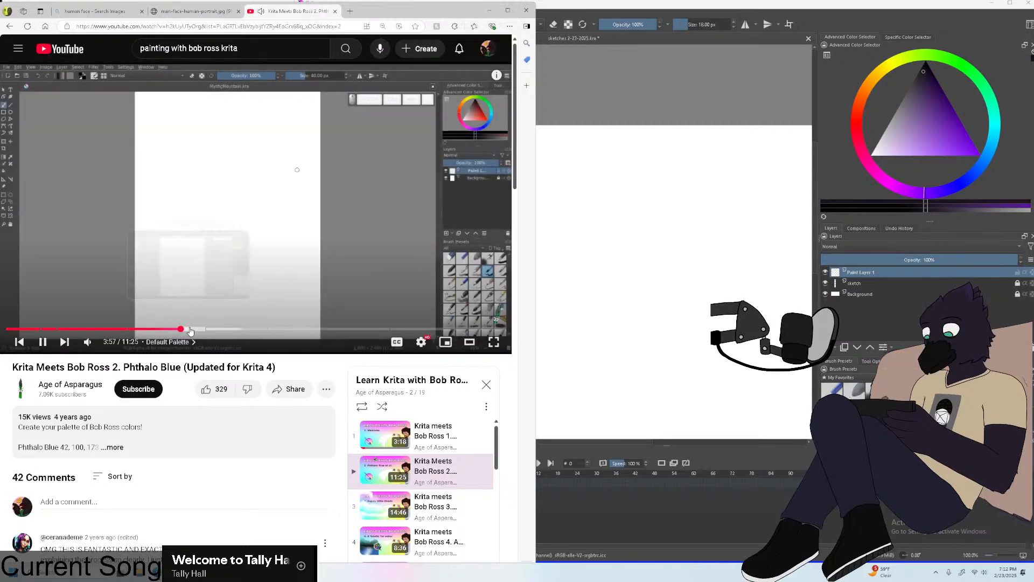
left_click(189, 329)
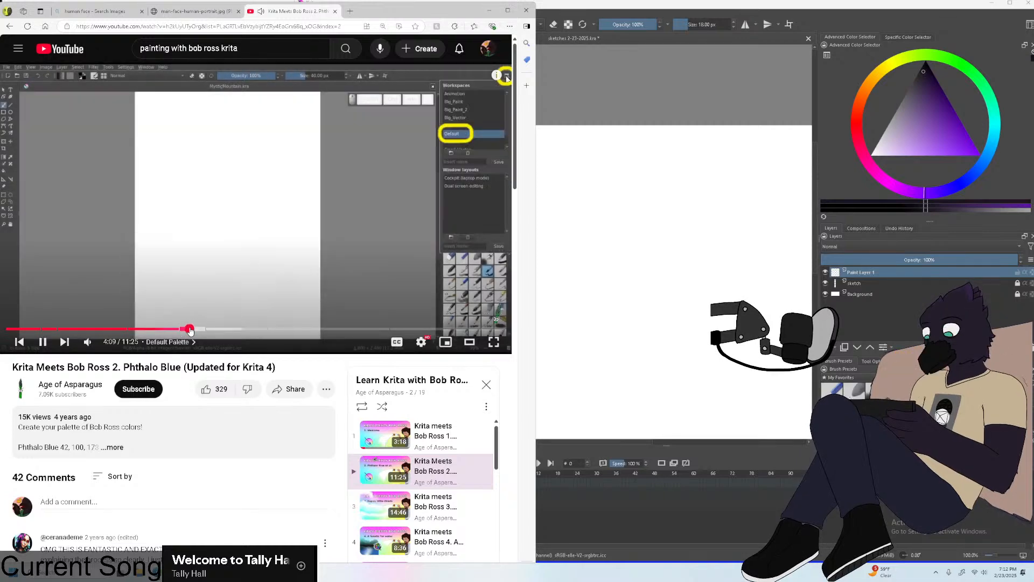
Browse the available workspaces in Krita to compare them with the one used in the tutorial.
left_click(1030, 24)
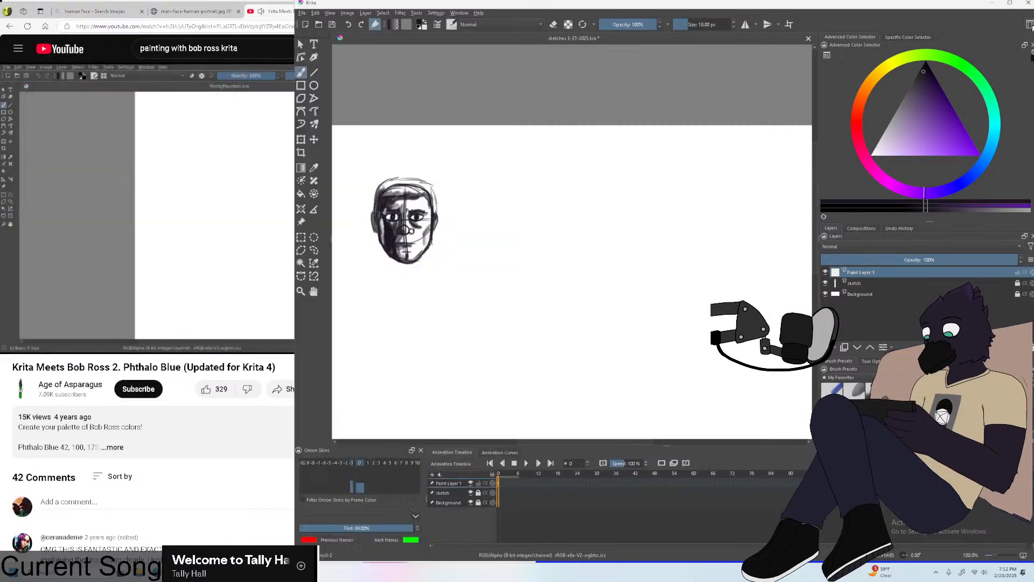
scroll(1003, 70, "down", 5)
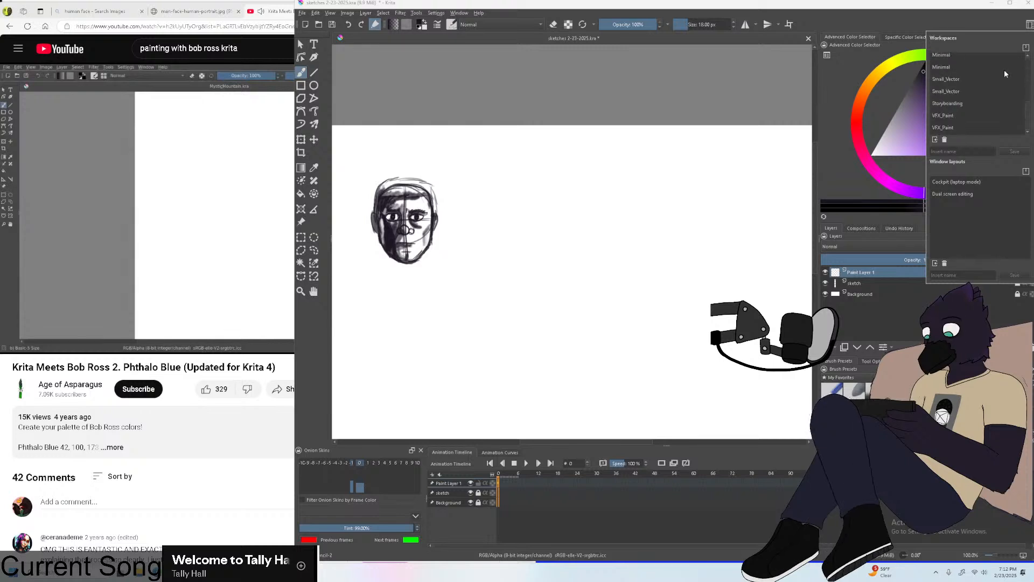
scroll(1004, 69, "up", 5)
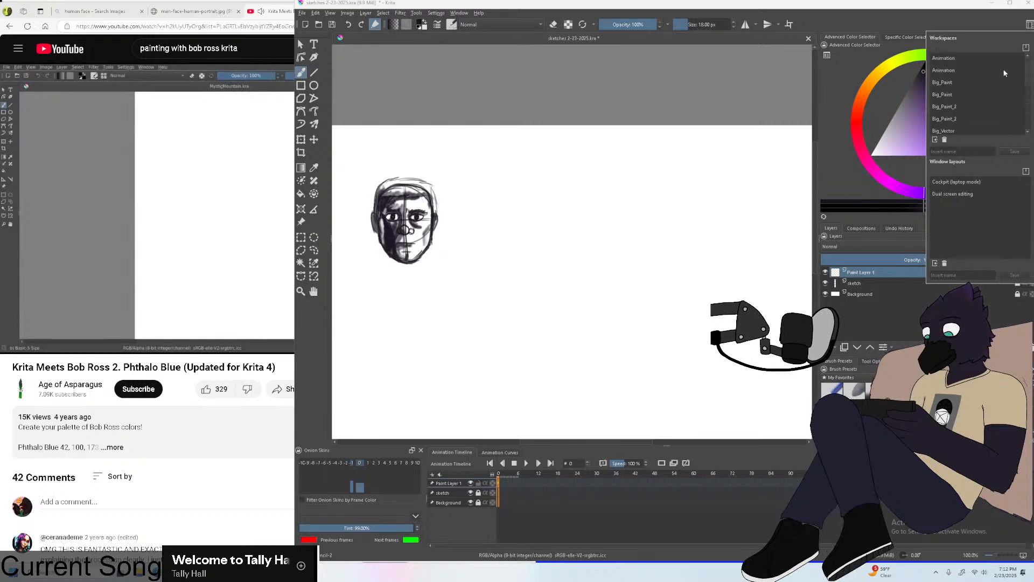
Return to the tutorial and skip ahead in the Default Palette chapter to where dockers are enabled.
left_click(216, 214)
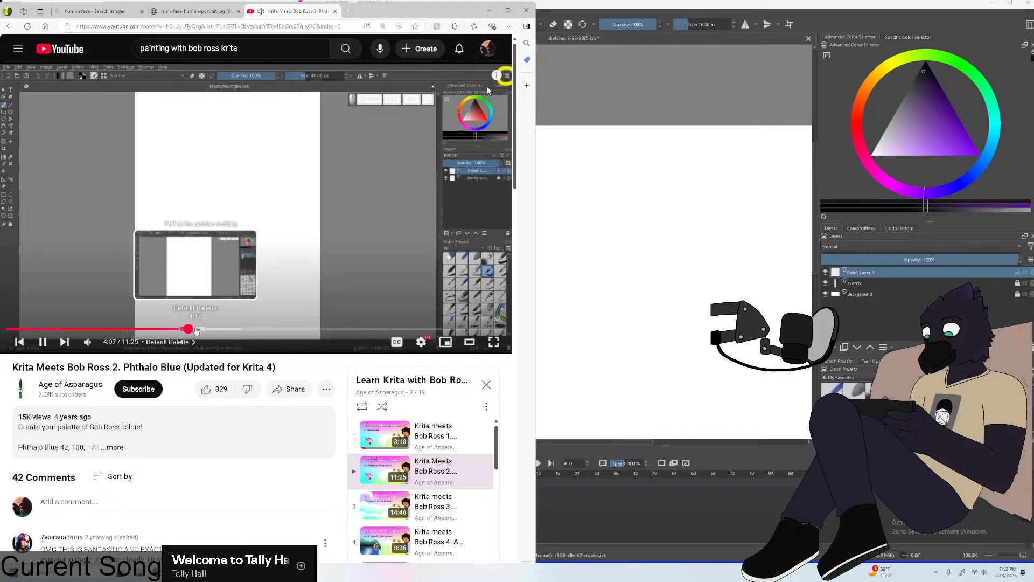
left_click(191, 329)
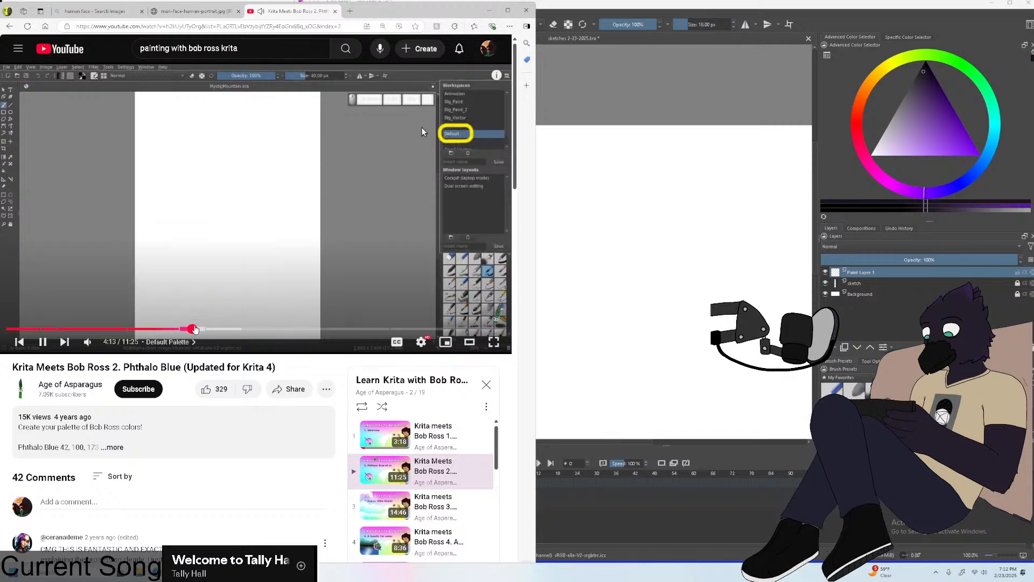
left_click(195, 329)
left_click(199, 329)
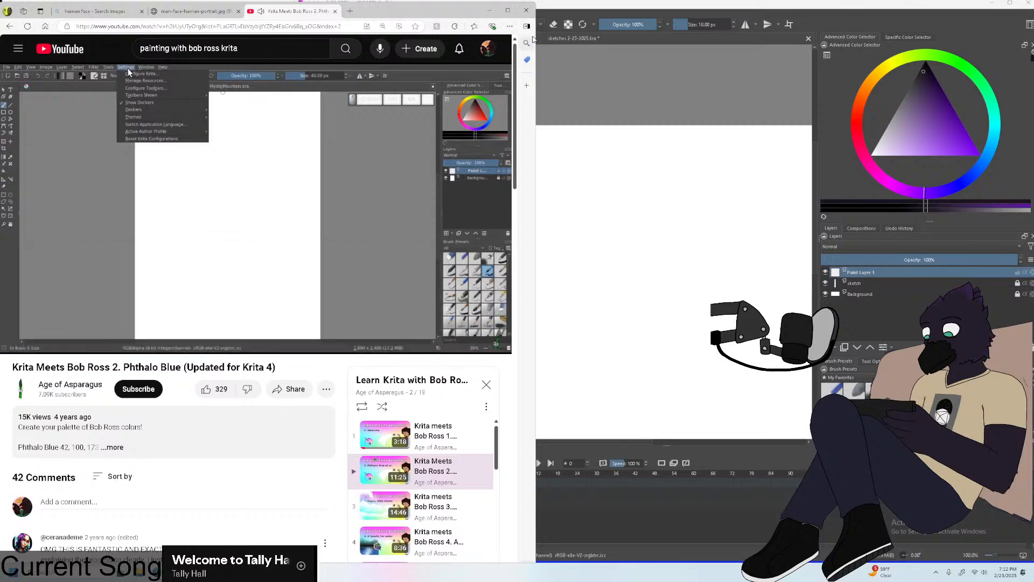
Narrow the browser window to uncover the canvas and enable the Palette docker in Krita.
left_click_drag(536, 107, 339, 111)
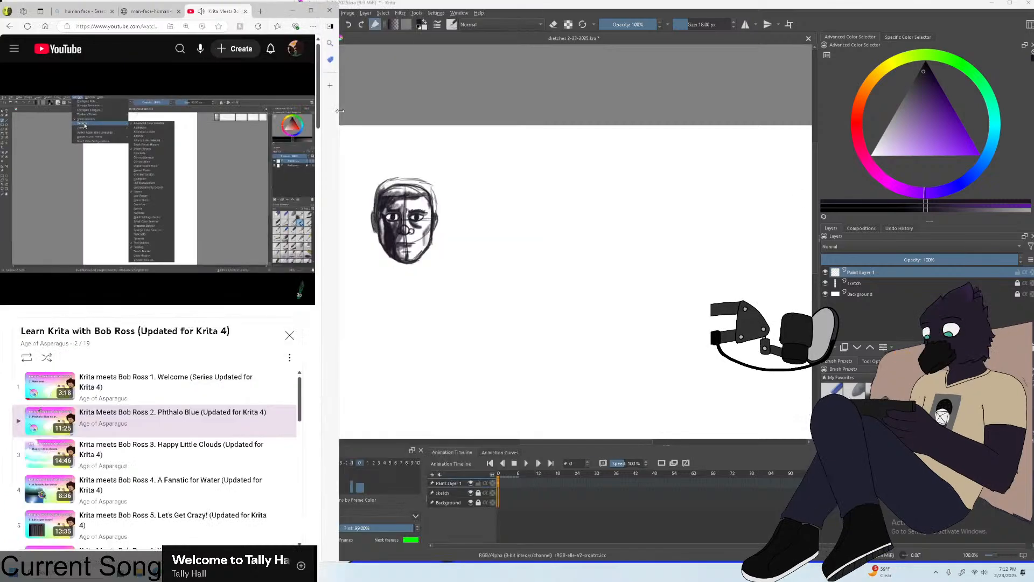
left_click(436, 12)
mouse_move(459, 80)
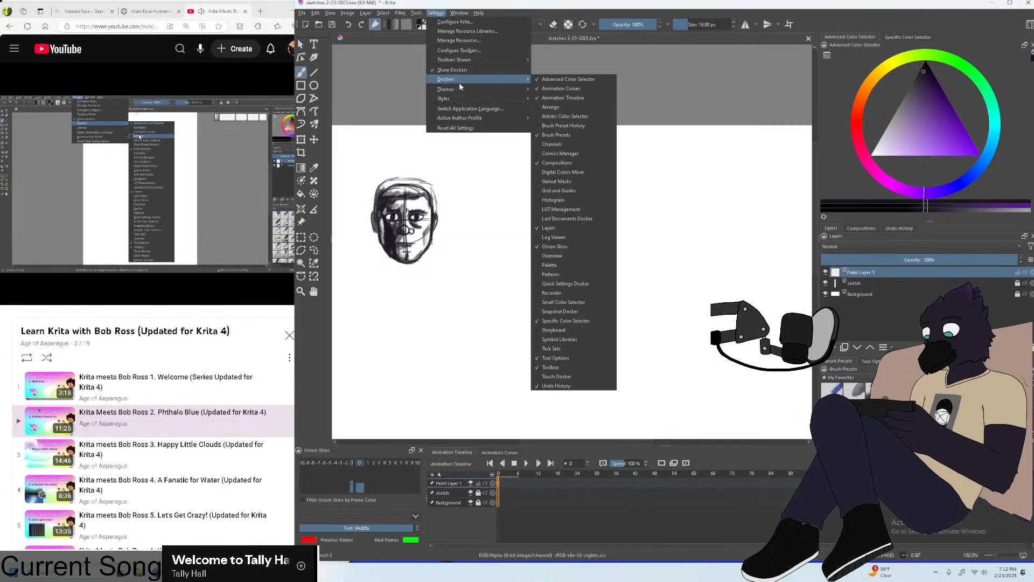
left_click(576, 264)
left_click(1030, 34)
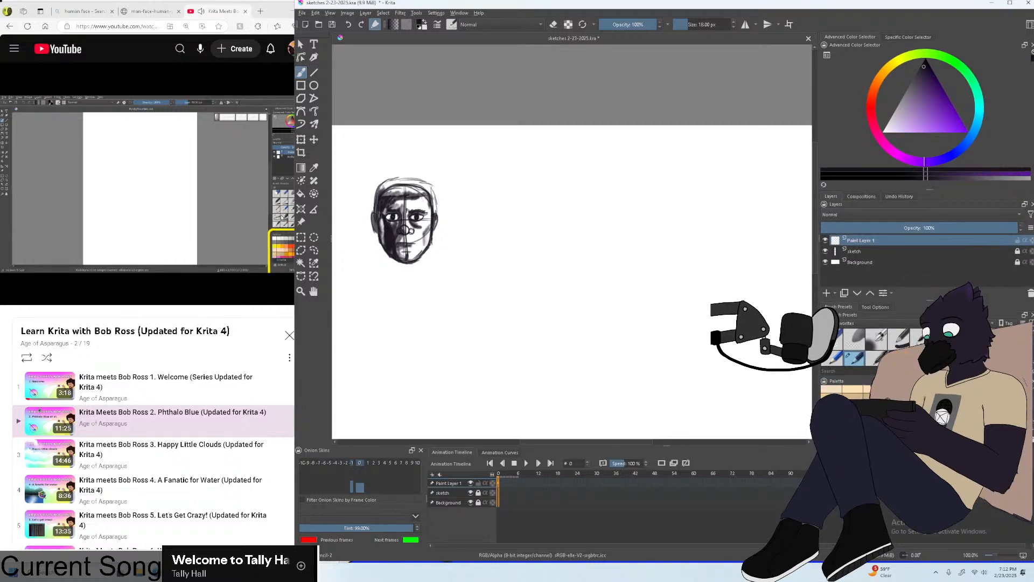
Dock the Palette above the color selector, narrow the docker column, make the palette taller and look through its swatches.
left_click_drag(837, 381, 980, 33)
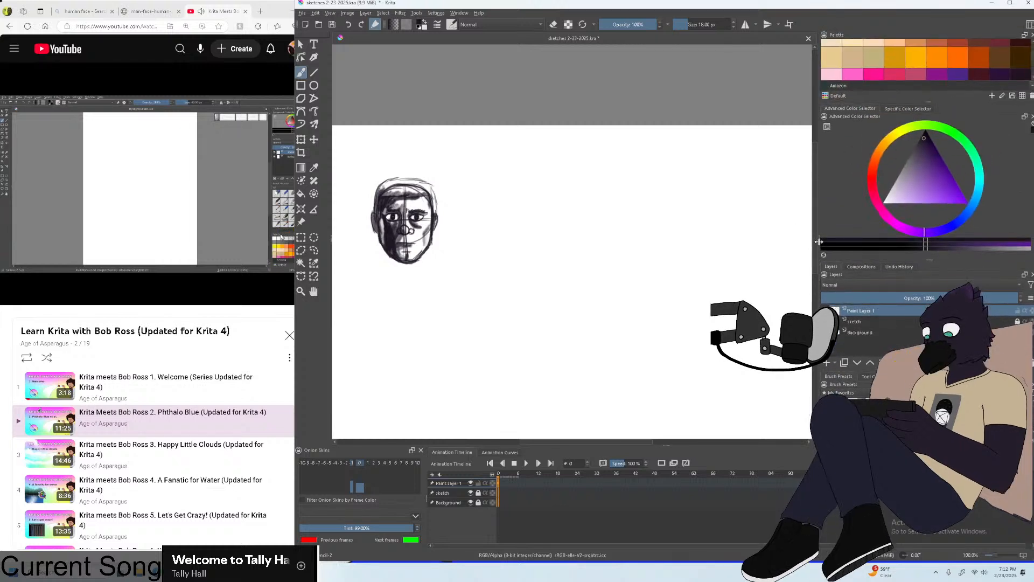
left_click_drag(818, 242, 879, 242)
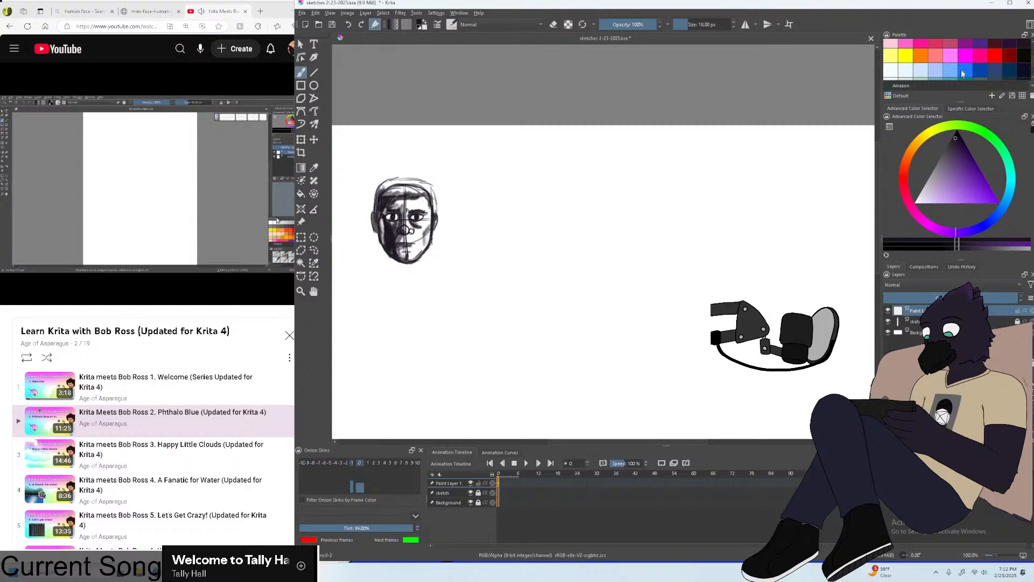
left_click_drag(962, 103, 962, 129)
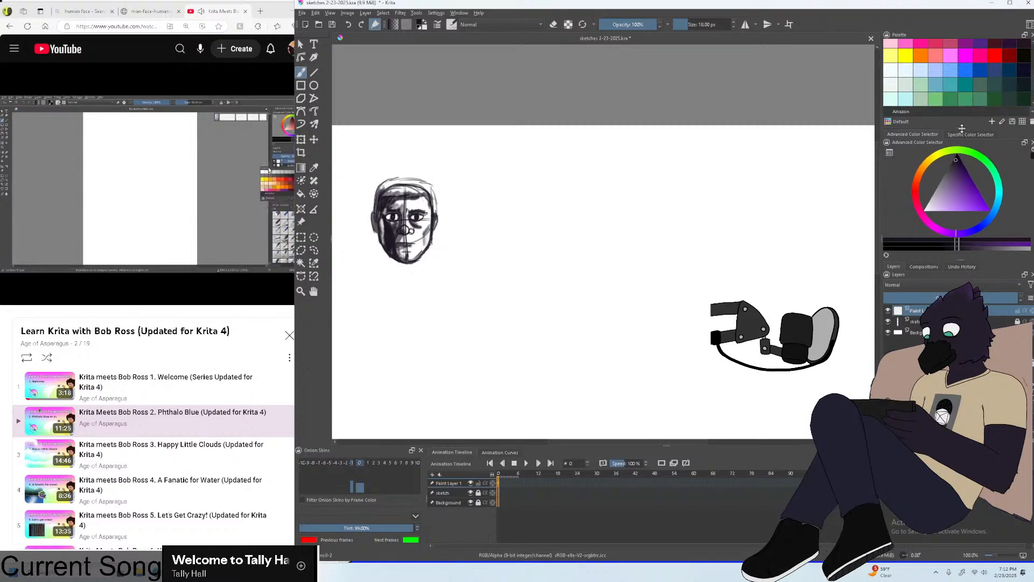
scroll(946, 57, "down", 2)
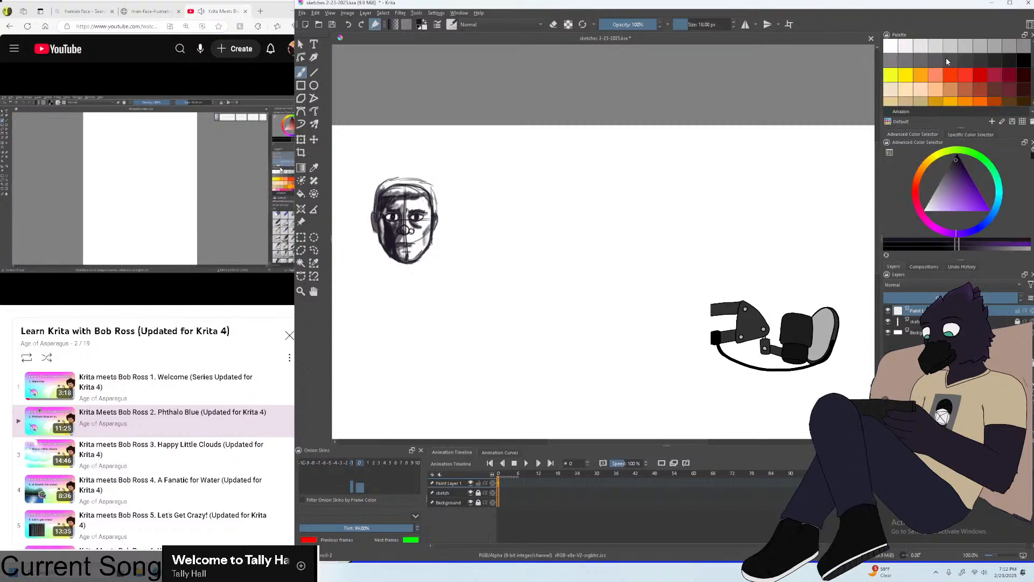
scroll(946, 57, "up", 4)
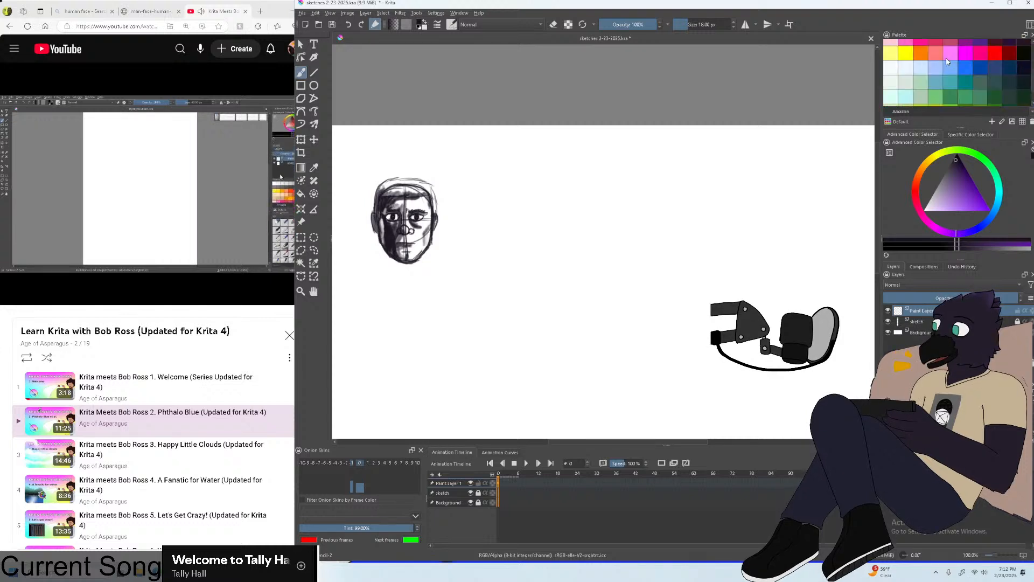
scroll(945, 57, "down", 4)
scroll(945, 57, "up", 5)
Widen the browser window again and skip the Phthalo Blue video ahead to about 6:08 in the Adding Colors chapter.
left_click(154, 279)
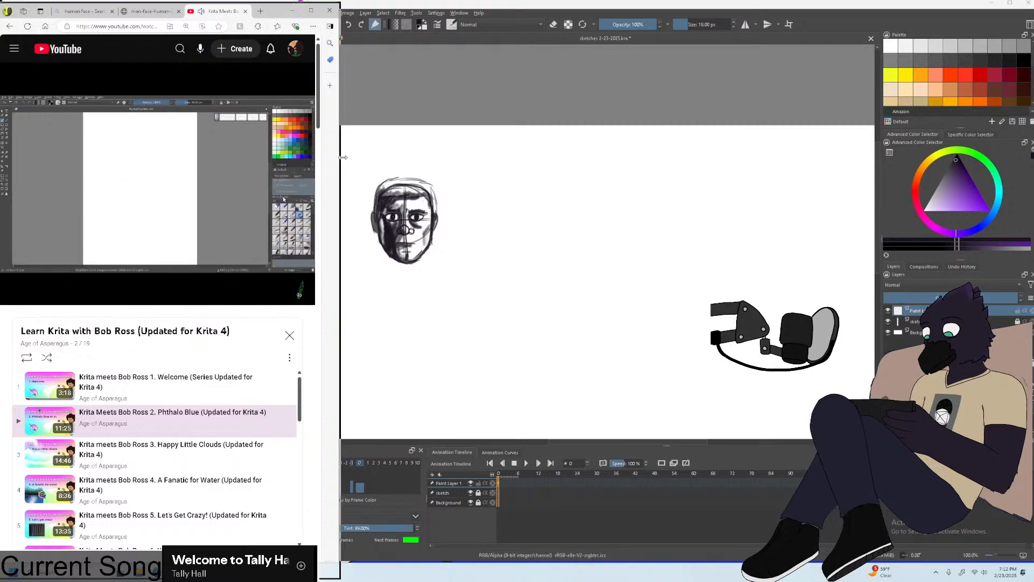
left_click_drag(341, 157, 653, 157)
left_click(322, 395)
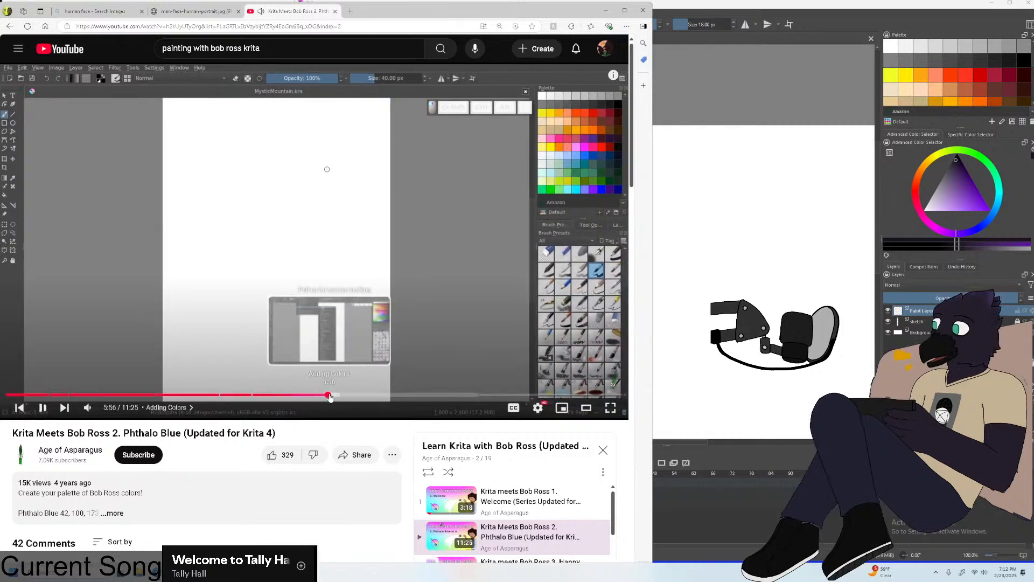
left_click(330, 394)
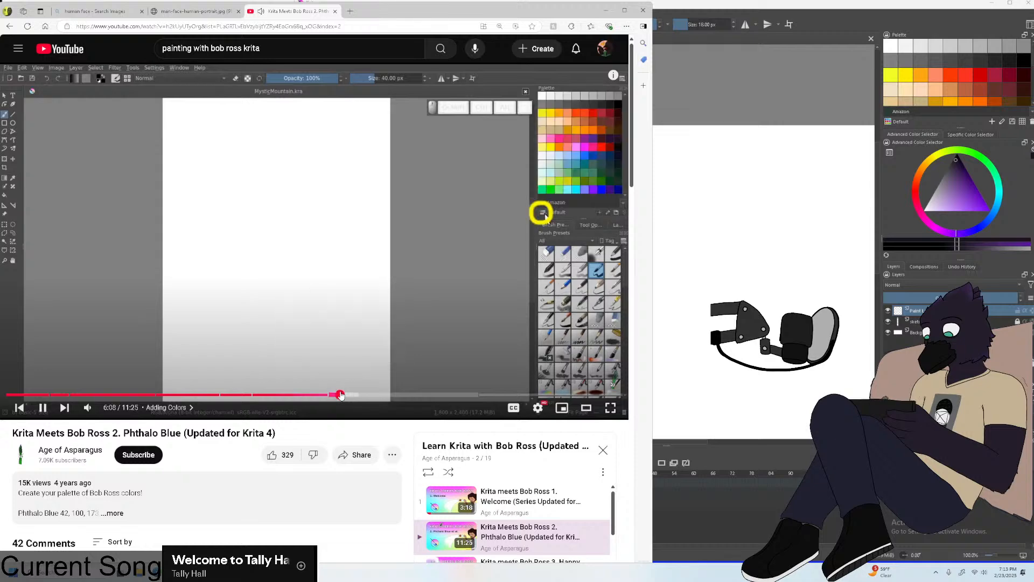
Skim the Phthalo Blue tutorial ahead through the Adding Colors chapter to about 9:26 in the Custom Colors chapter.
left_click(344, 395)
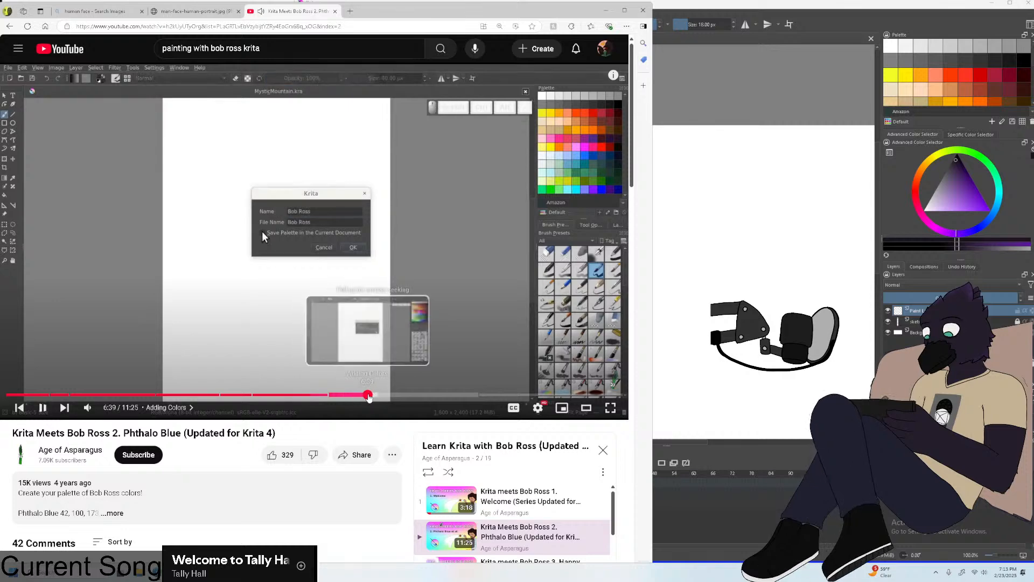
left_click(368, 396)
left_click(375, 396)
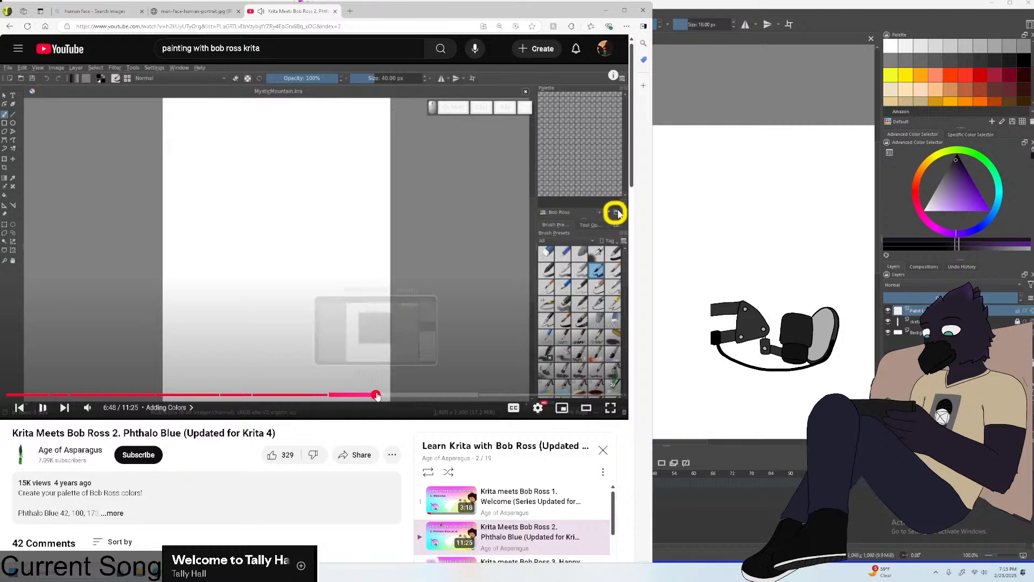
left_click(381, 396)
left_click(405, 395)
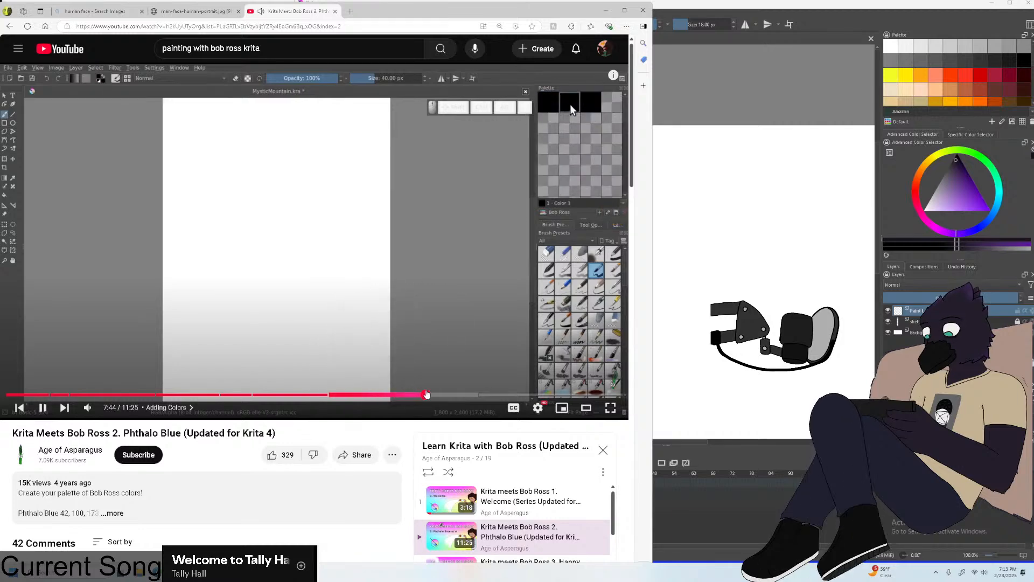
left_click(439, 396)
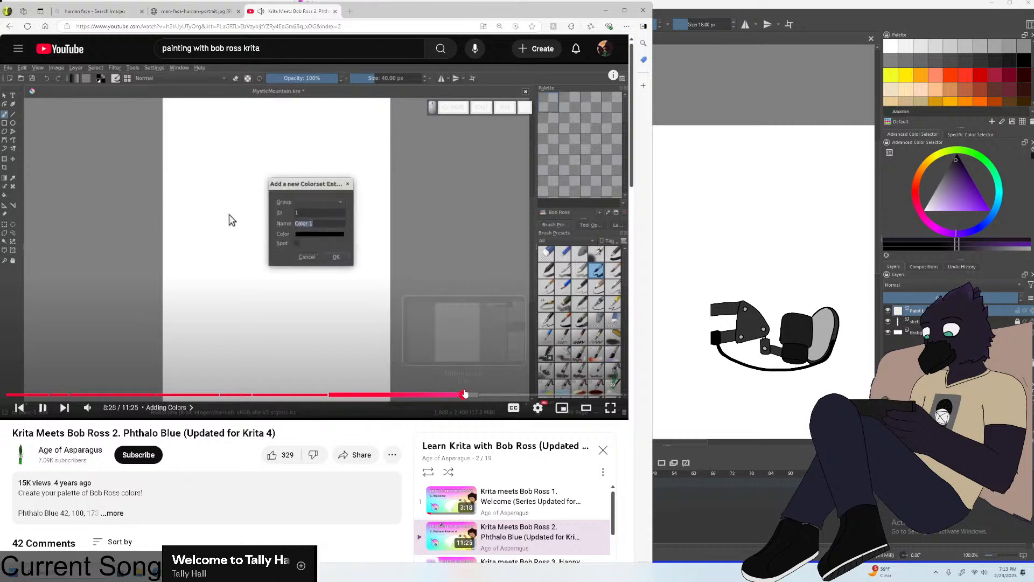
left_click(479, 395)
left_click(488, 396)
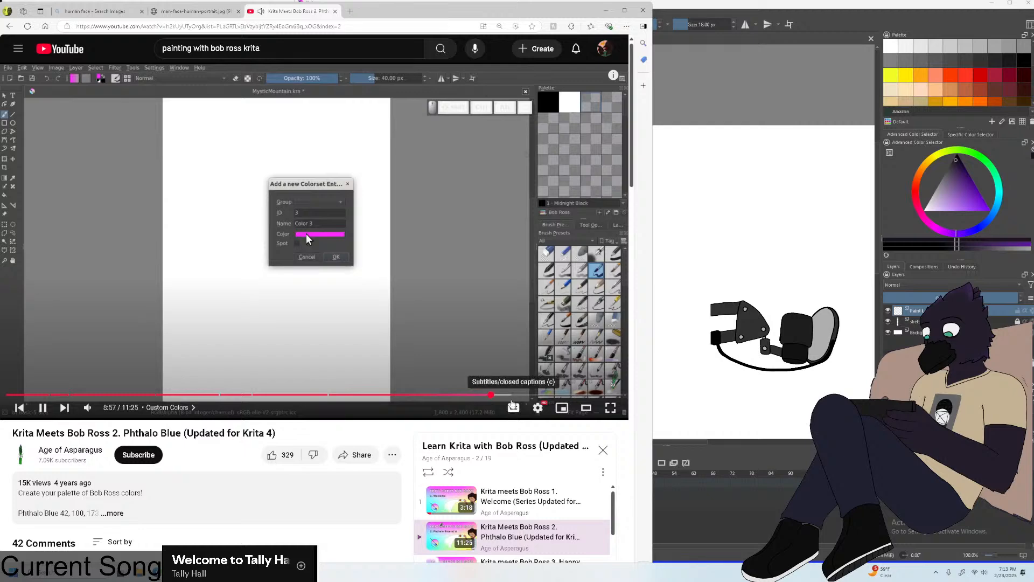
left_click(516, 396)
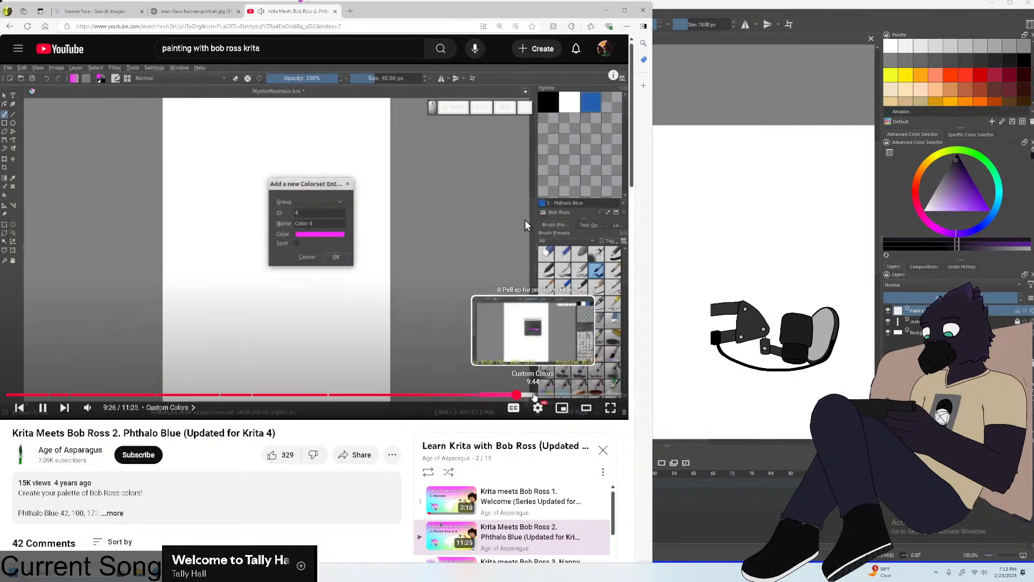
Rewind the tutorial to the part of the Adding Colors chapter where a new palette is created.
left_click(415, 395)
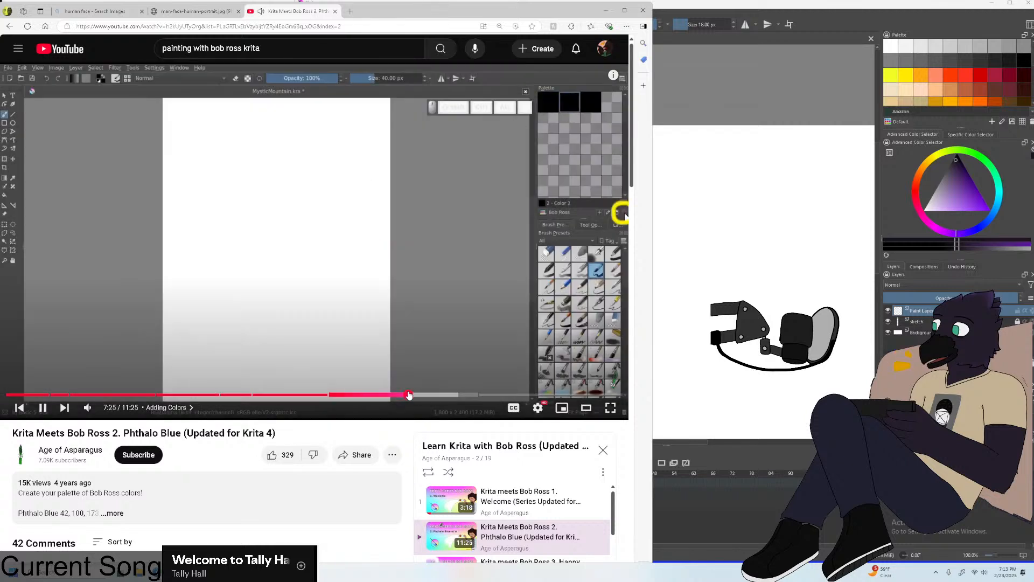
left_click(382, 396)
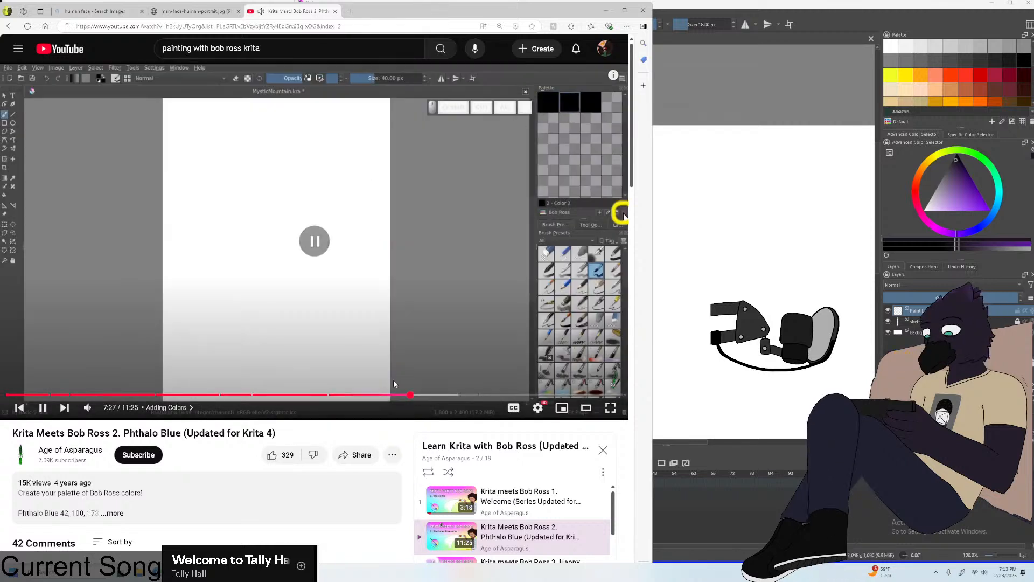
left_click(353, 396)
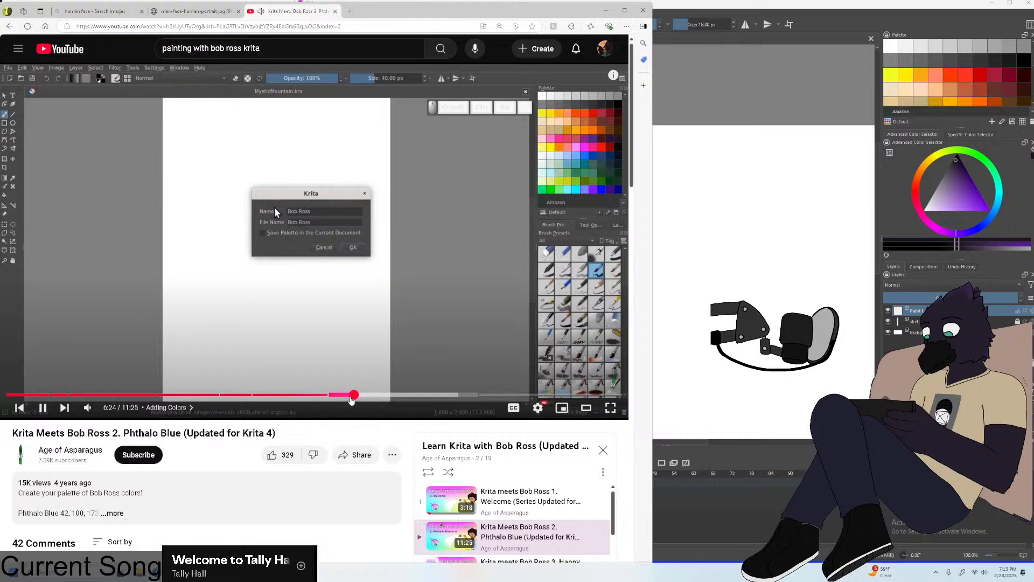
left_click(341, 396)
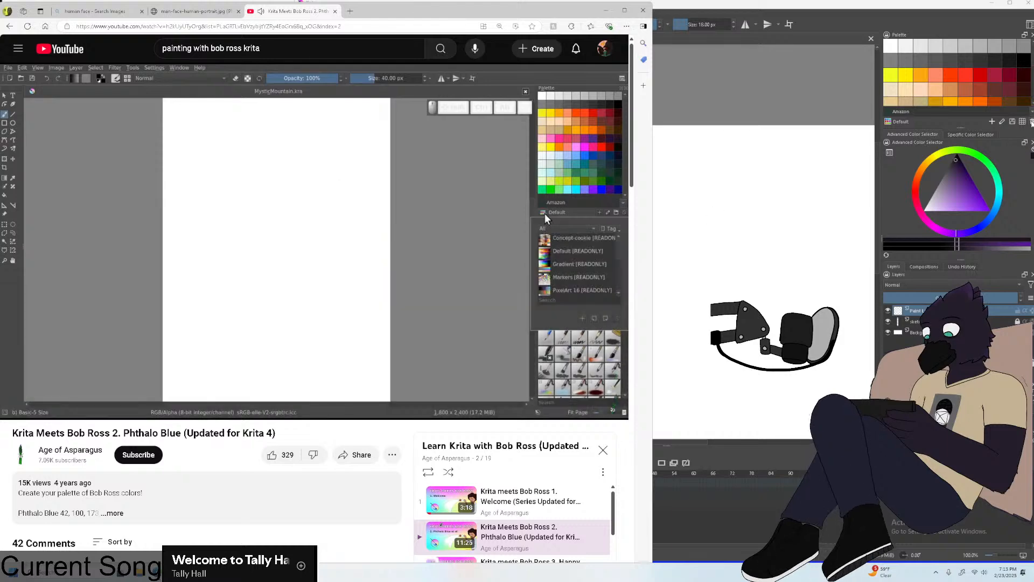
left_click(964, 114)
key("alt+Tab")
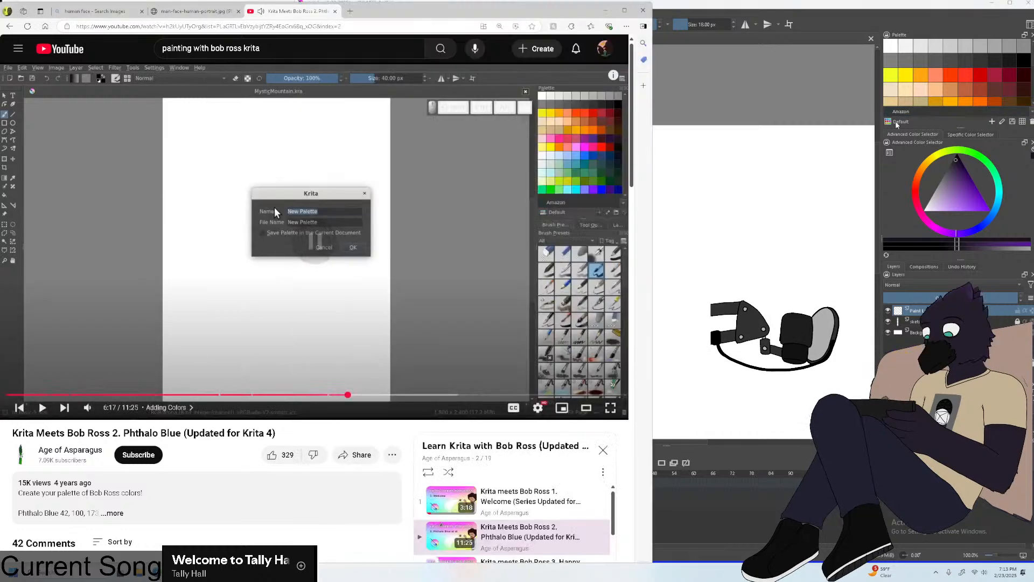
left_click(990, 121)
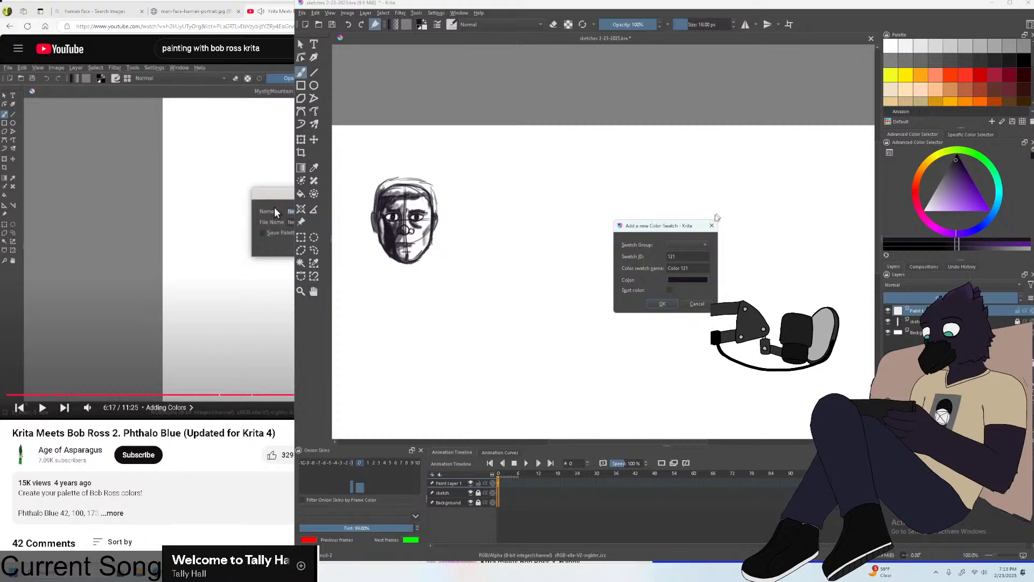
left_click(711, 226)
key("alt+Tab")
Replay the tutorial from about 6:04 and create a new palette named "bob ross pallete" in Krita.
left_click(373, 294)
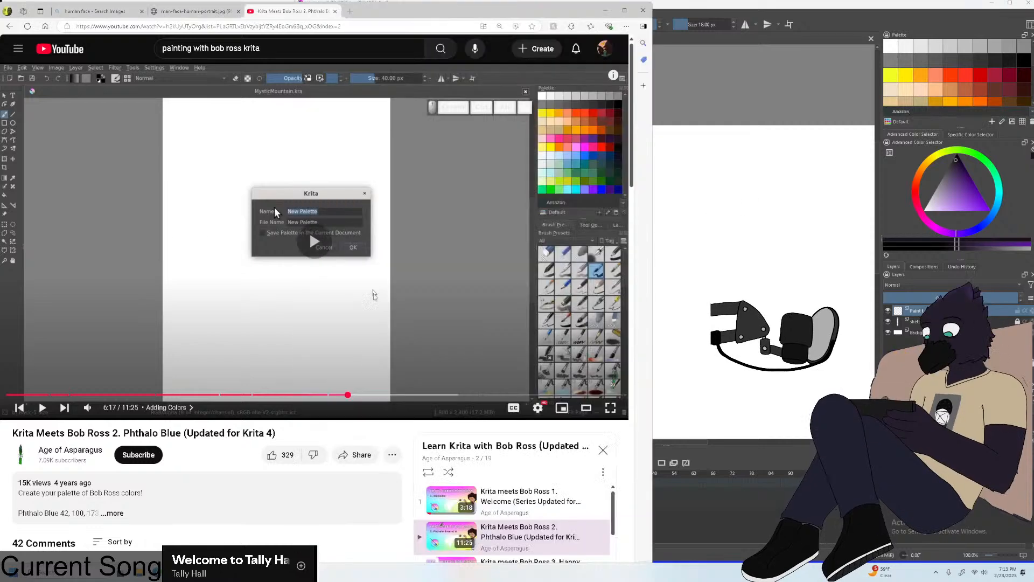
left_click(334, 394)
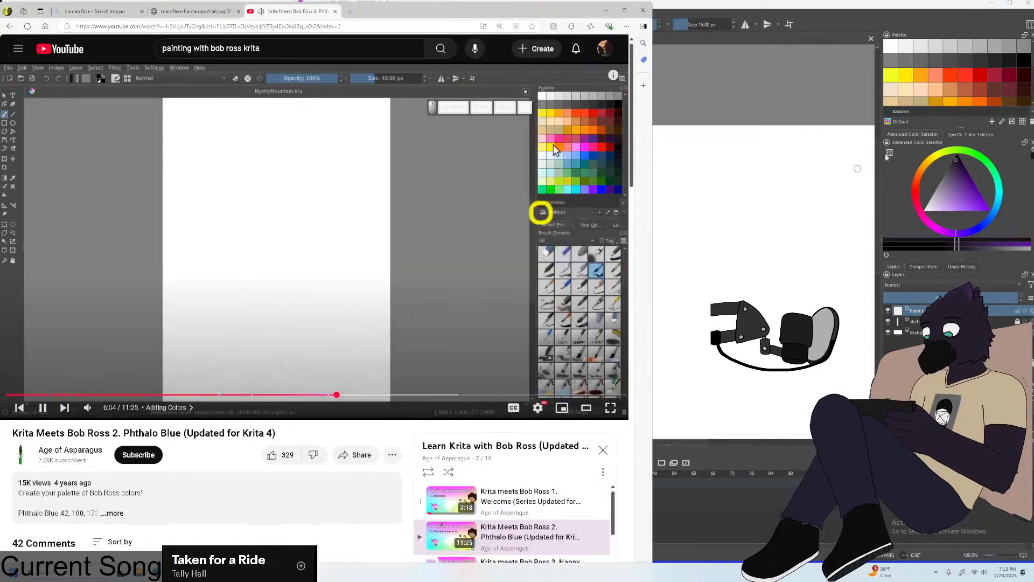
left_click(888, 121)
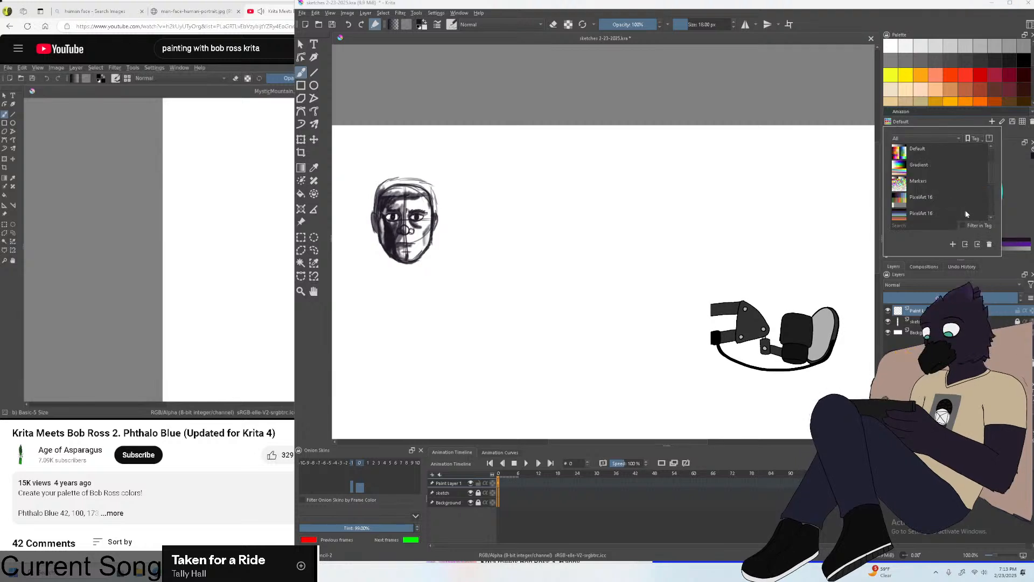
left_click(952, 245)
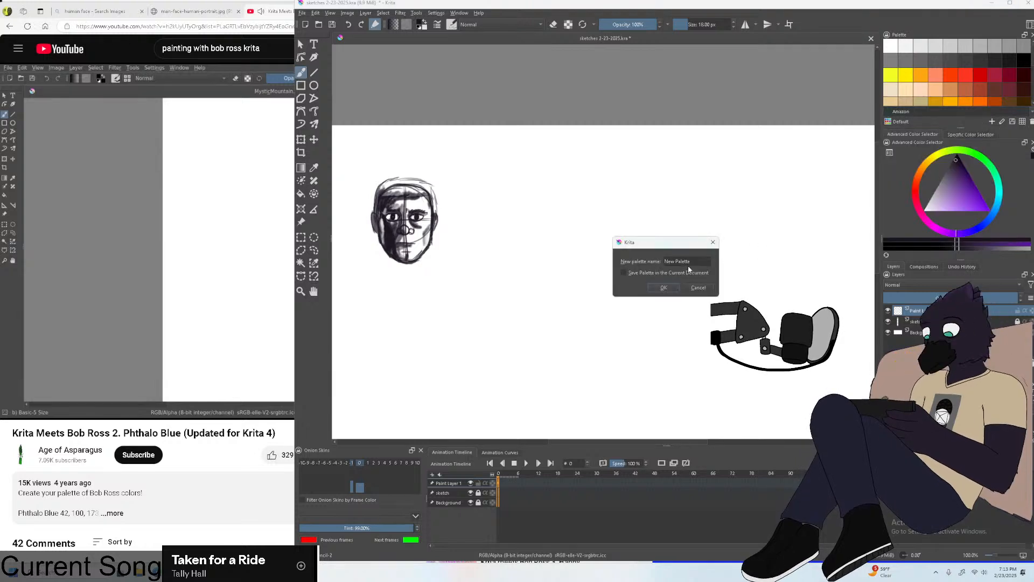
type("b")
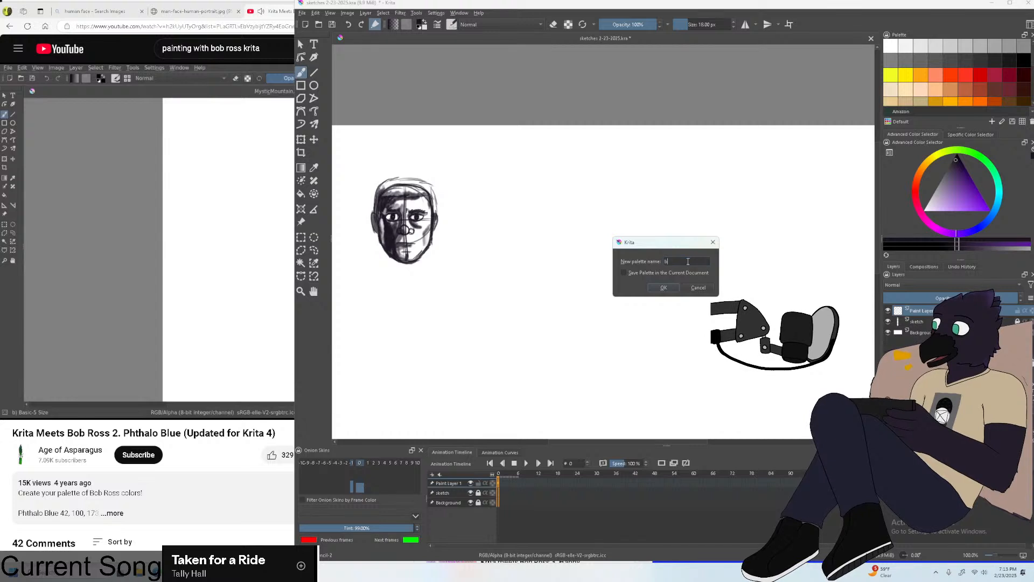
type("ob ross")
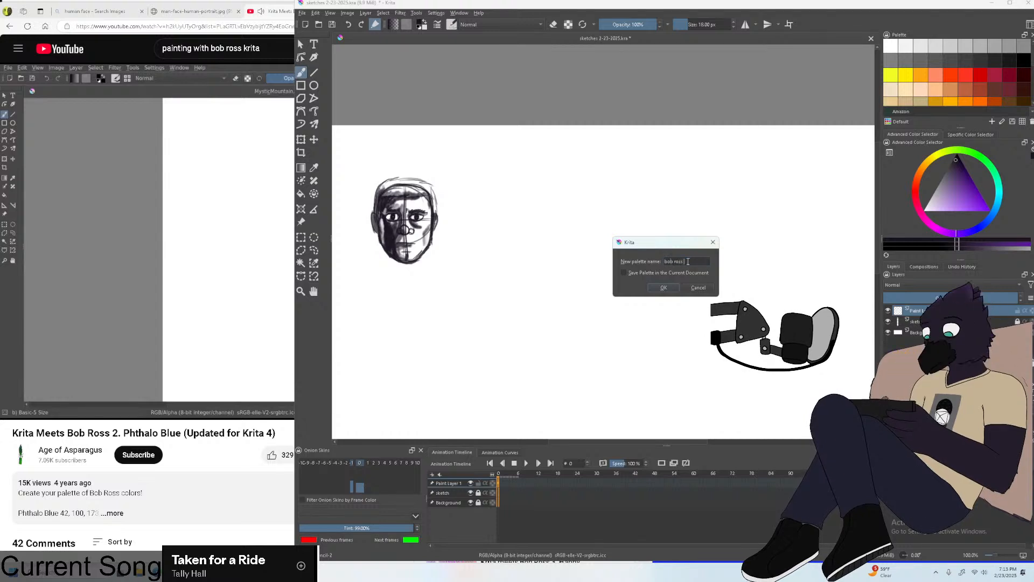
type(" pallete")
key("Return")
Continue the tutorial past the palette naming and pause it at the palette settings dialog, at about 6:51.
left_click(230, 183)
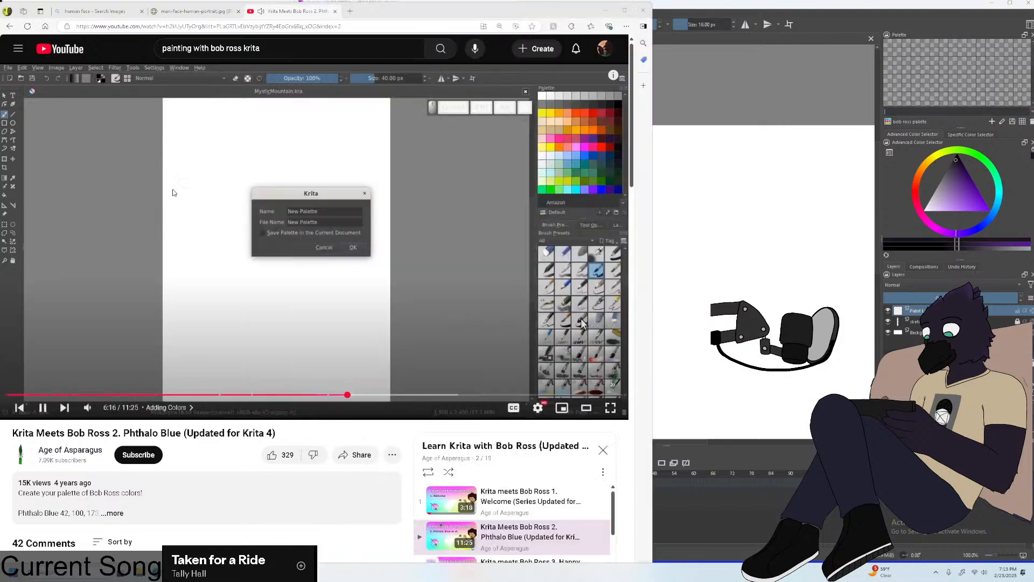
left_click(234, 210)
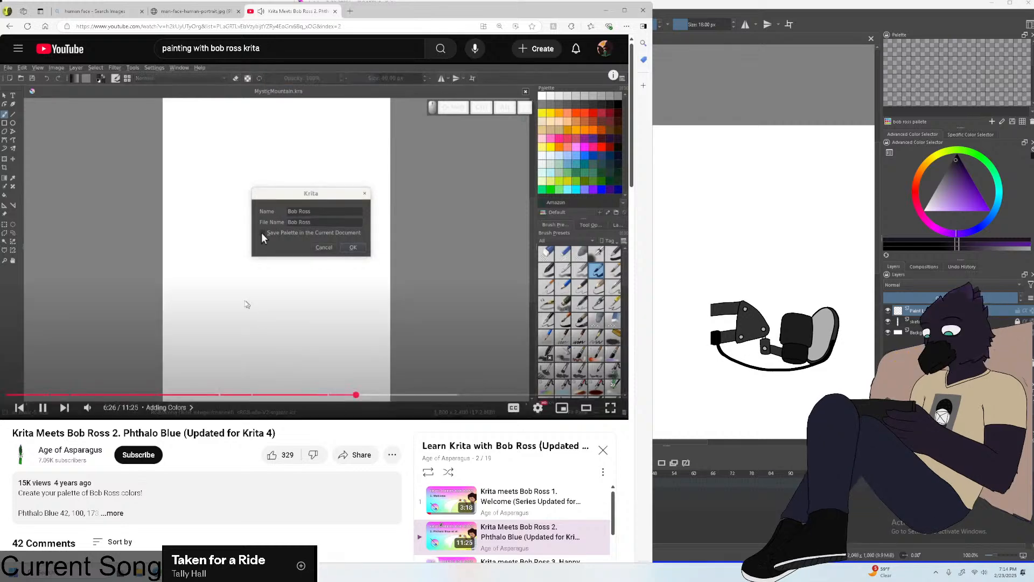
left_click(383, 394)
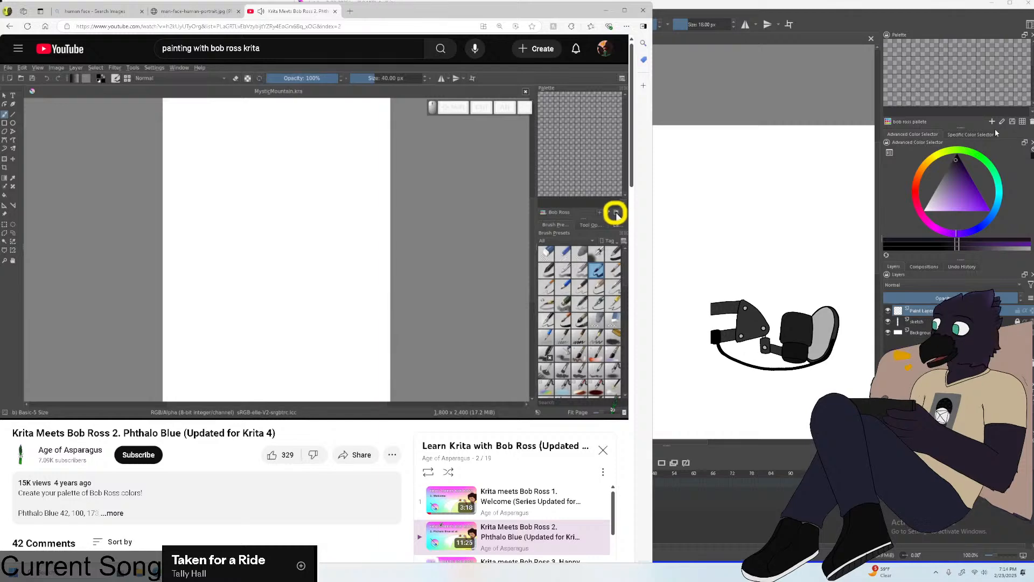
mouse_move(960, 8)
left_mouse_down()
mouse_move(949, 7)
mouse_move(968, 7)
left_mouse_up()
left_click(209, 209)
Check the palette controls in Krita, rewind the tutorial to about 6:42 and pause it where the palette editing control is highlighted.
left_click_drag(851, 4, 813, 5)
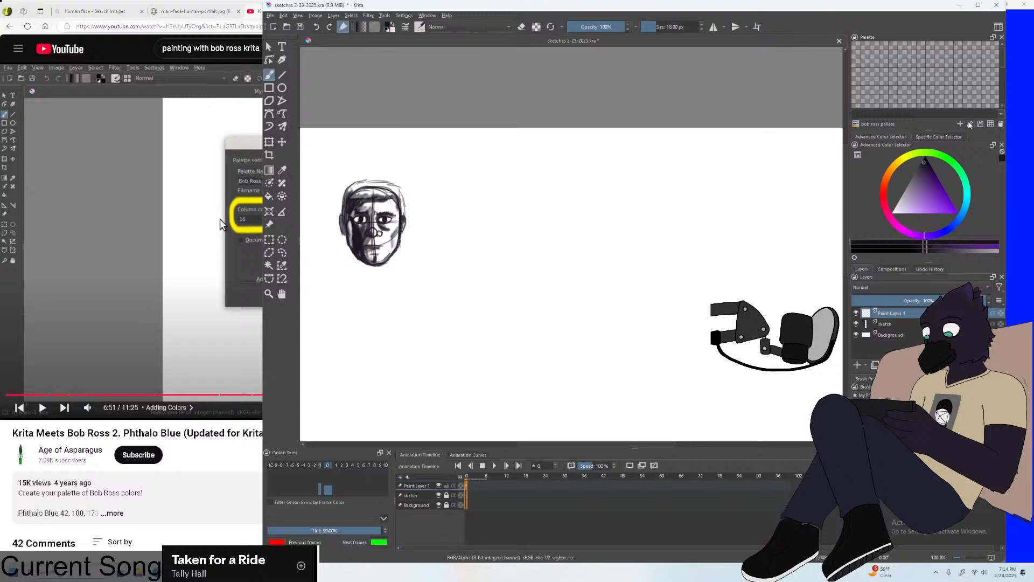
left_click_drag(754, 5, 826, 3)
left_click(307, 243)
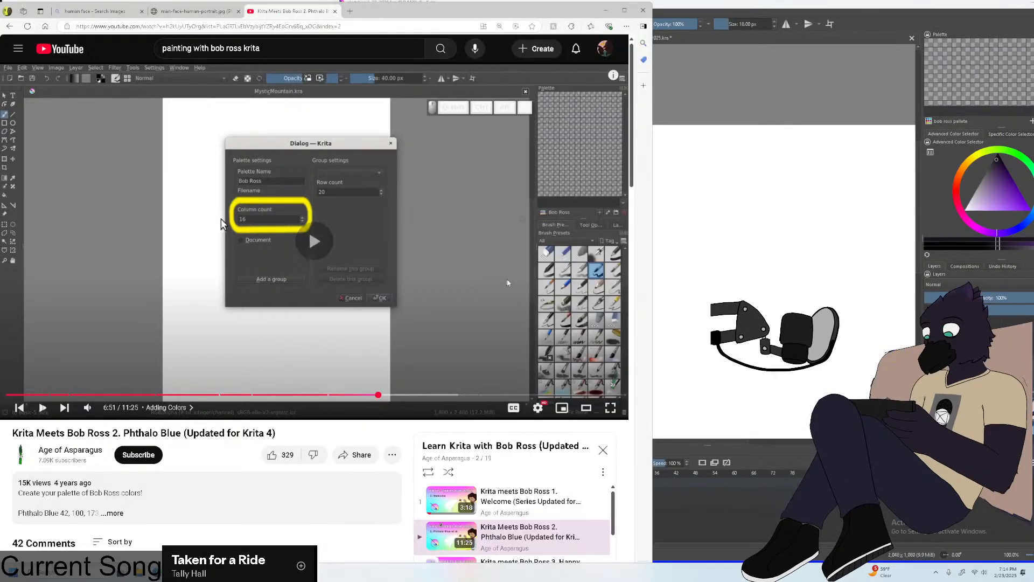
left_click(371, 395)
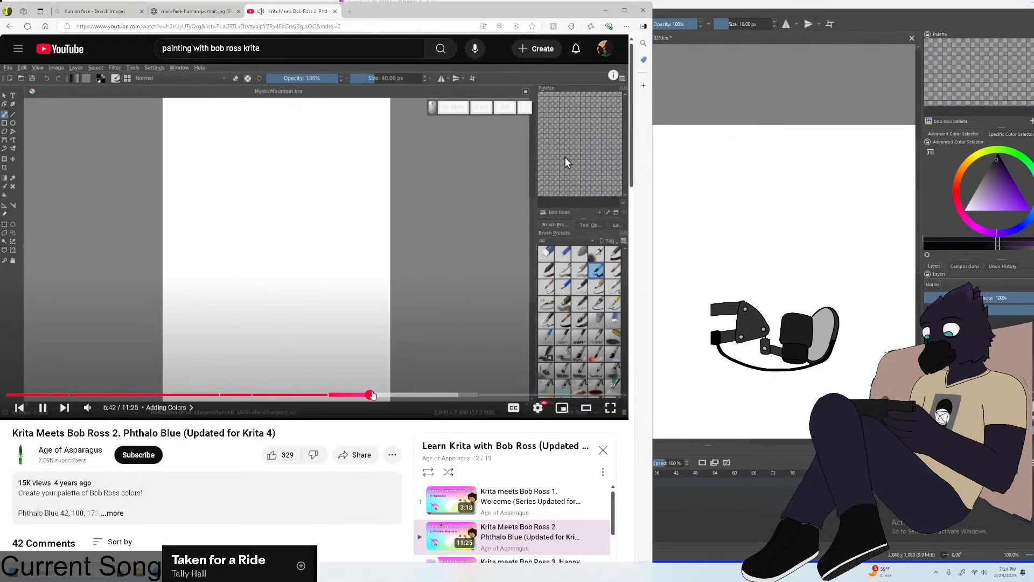
left_click_drag(870, 3, 864, 4)
left_click(279, 166)
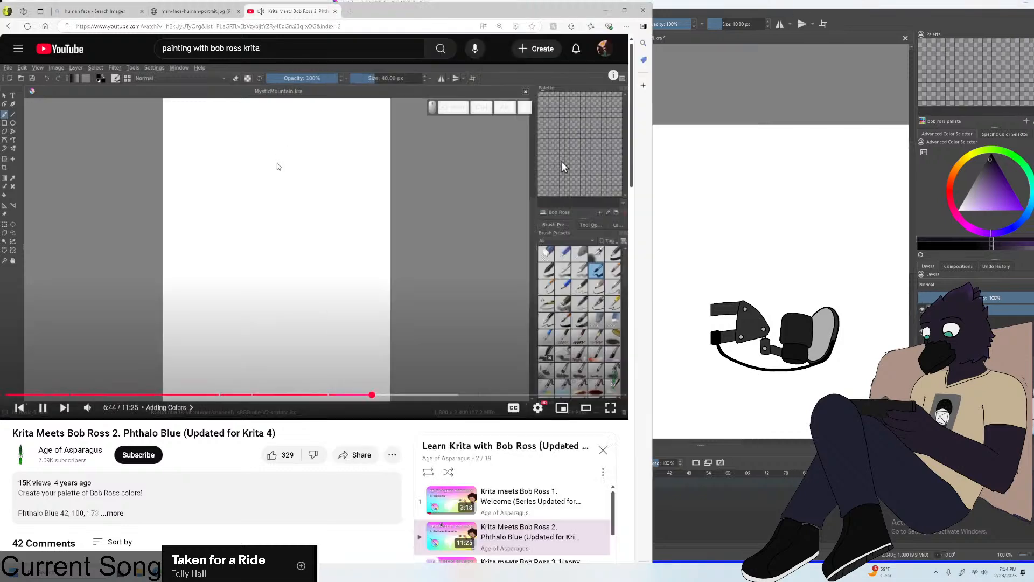
left_click(304, 134)
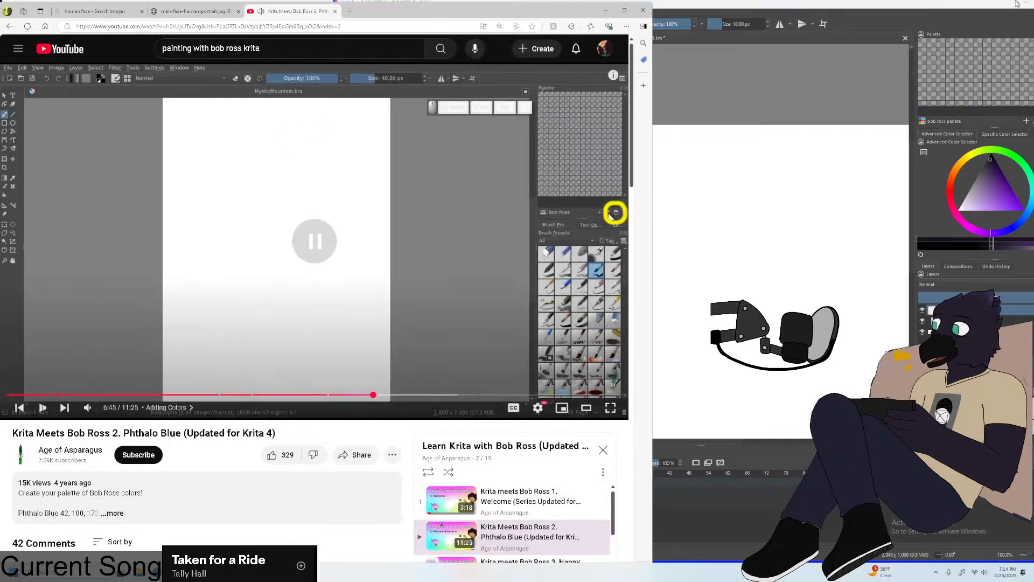
Shift and widen the Krita window so all palette controls are reachable, and look at the Palette Editor for "bob ross pallete".
left_click(1016, 5)
left_click_drag(1016, 4, 922, 4)
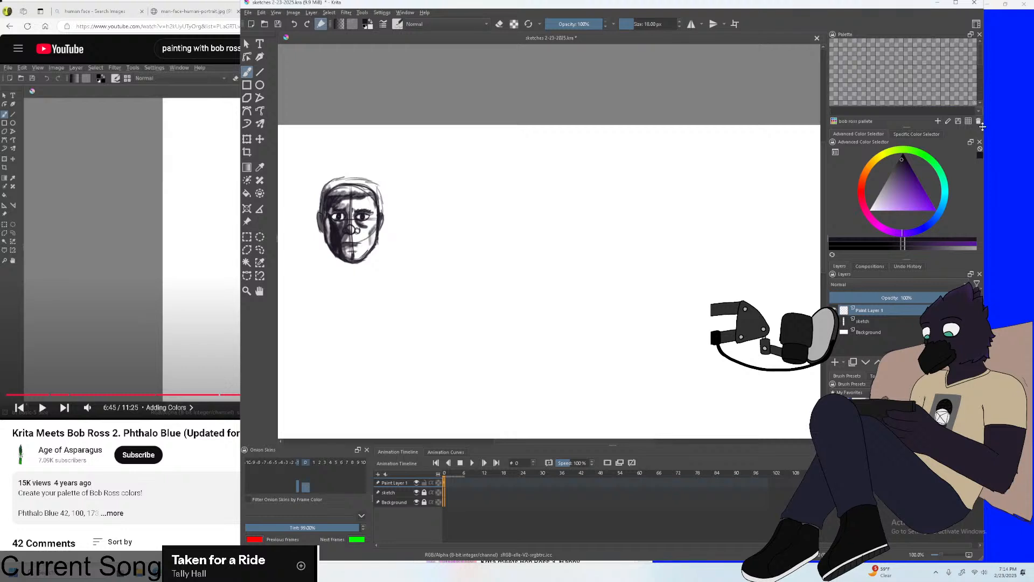
left_click_drag(983, 126, 1021, 126)
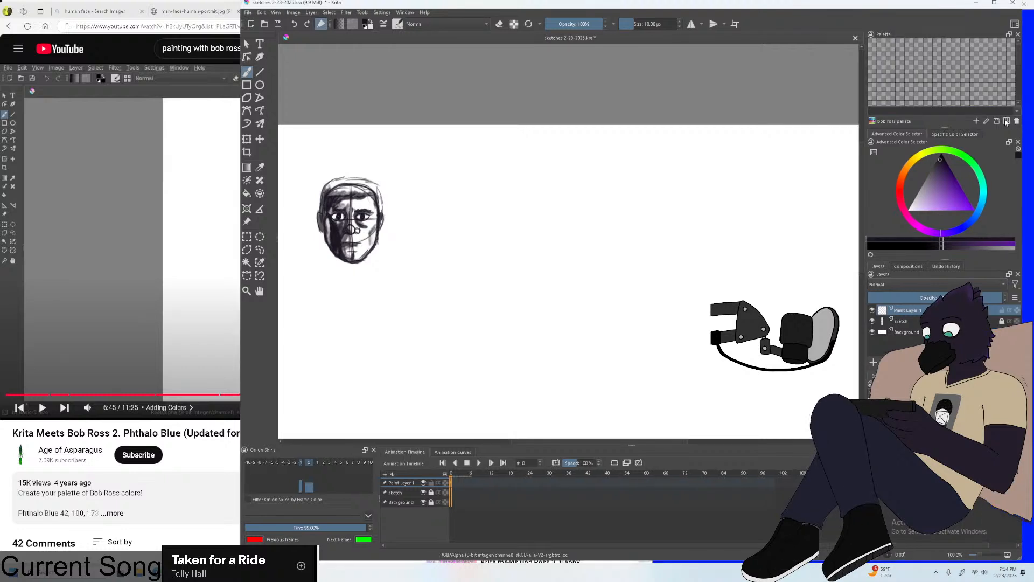
left_click(1005, 121)
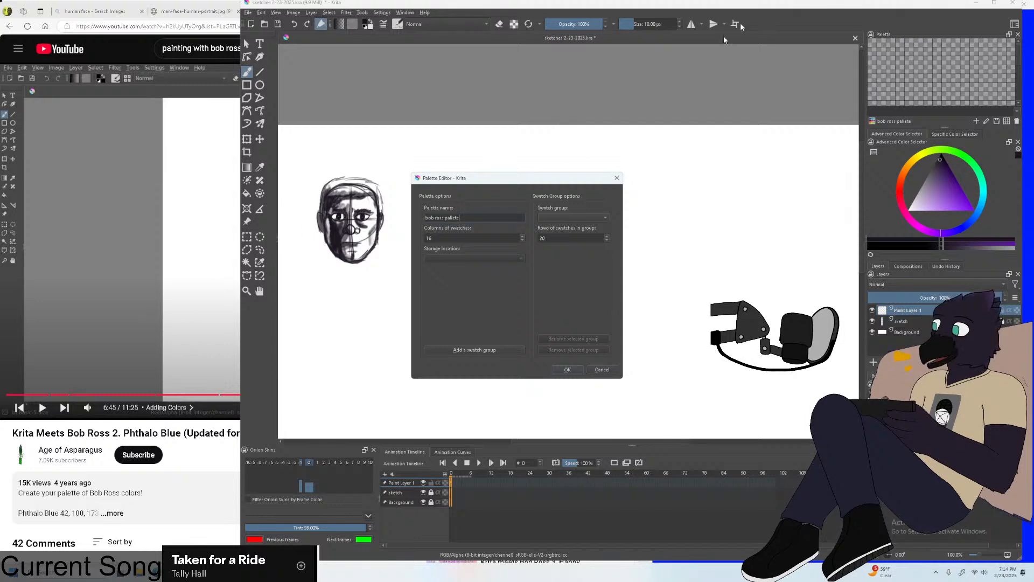
left_click(617, 177)
Reopen the Palette Editor, resume the tutorial, narrow the browser window and place the editor dialog beside it.
left_click_drag(702, 7, 724, 10)
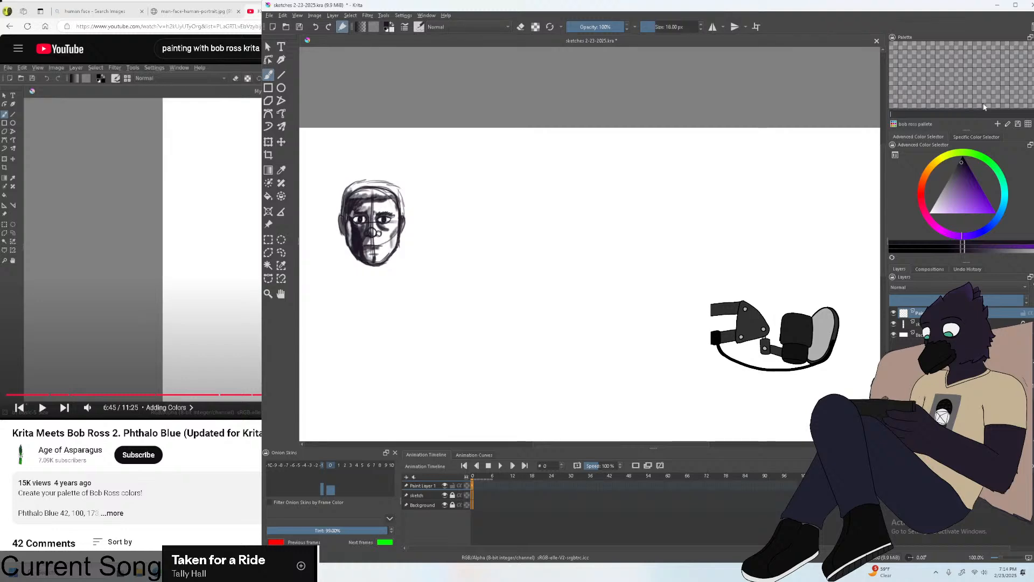
left_click(1025, 126)
left_click(253, 407)
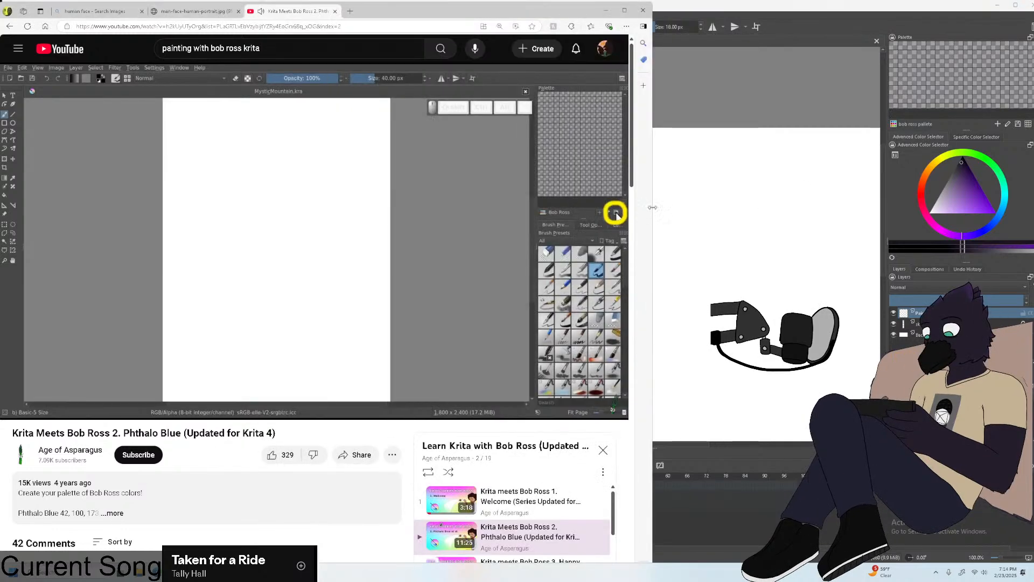
left_click_drag(652, 214, 532, 213)
left_click(567, 182)
left_click_drag(567, 182, 745, 153)
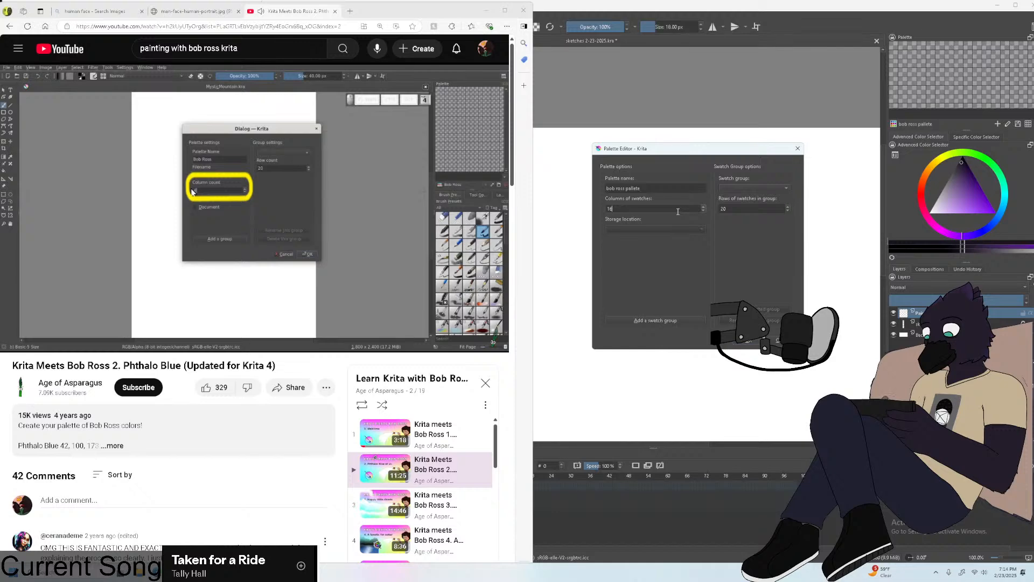
Set the palette's columns of swatches to 4, apply the change and return to the Krita window.
scroll(703, 209, "down", 11)
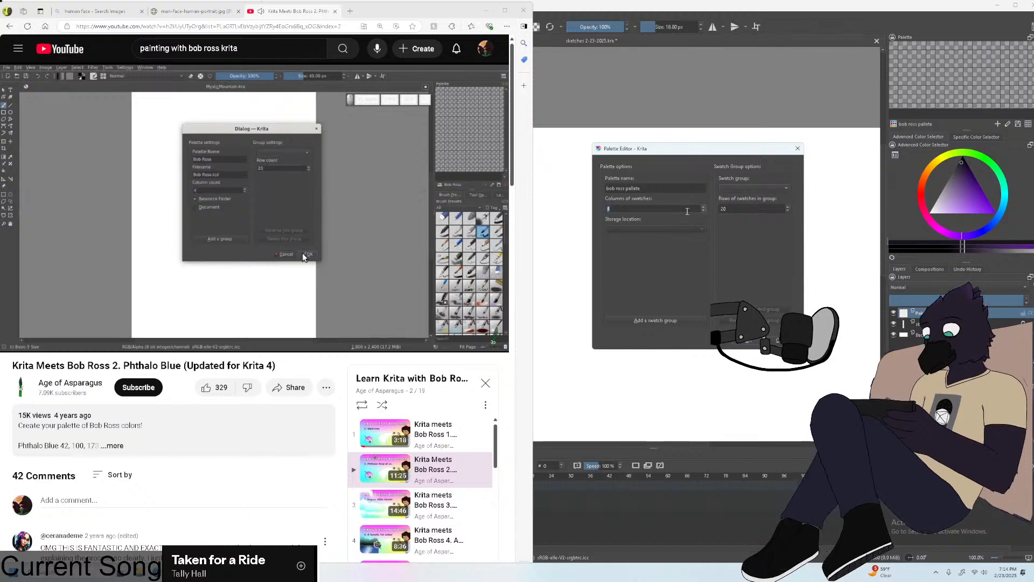
left_click(749, 340)
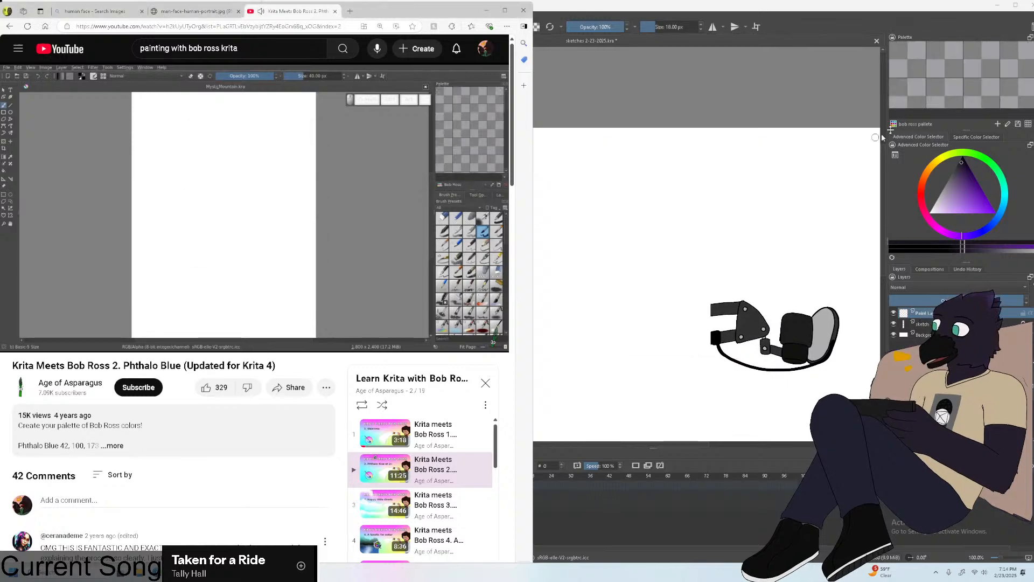
left_click(969, 139)
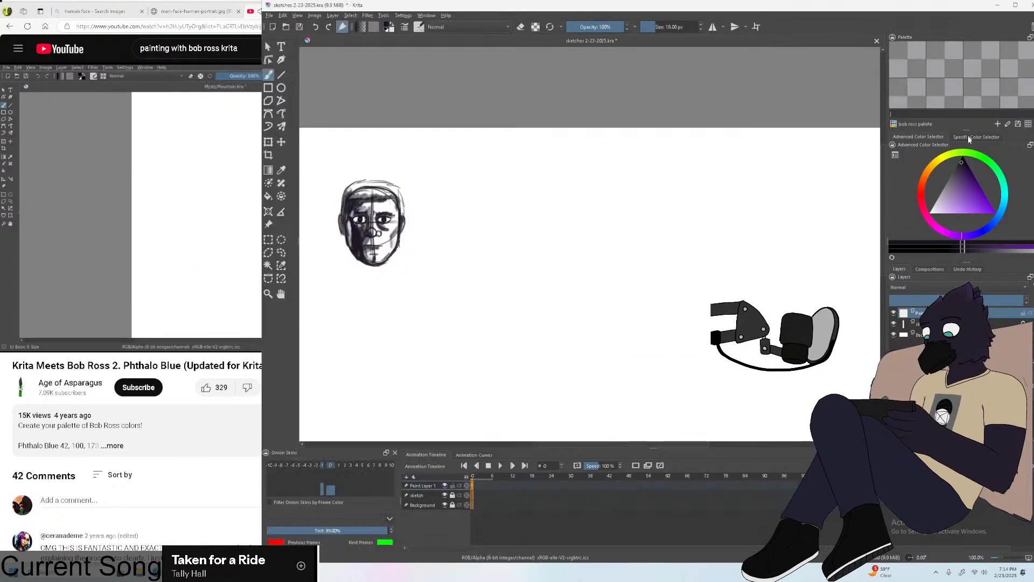
Enlarge the swatch area of the Palette docker, resume the tutorial and add the current color as the first swatch.
left_click_drag(970, 130, 956, 140)
left_click(251, 227)
left_click(276, 198)
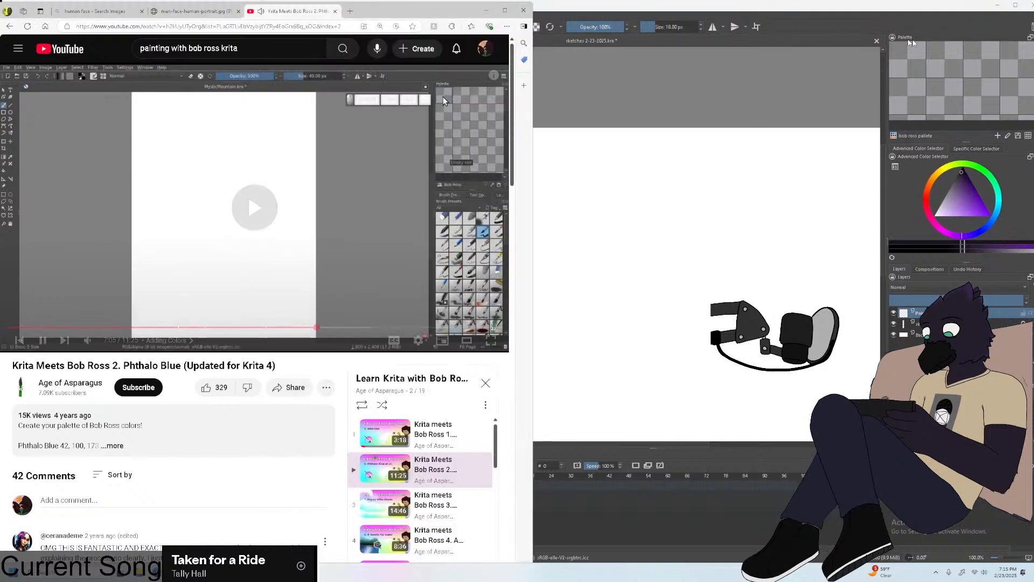
left_click(909, 62)
double_click(909, 59)
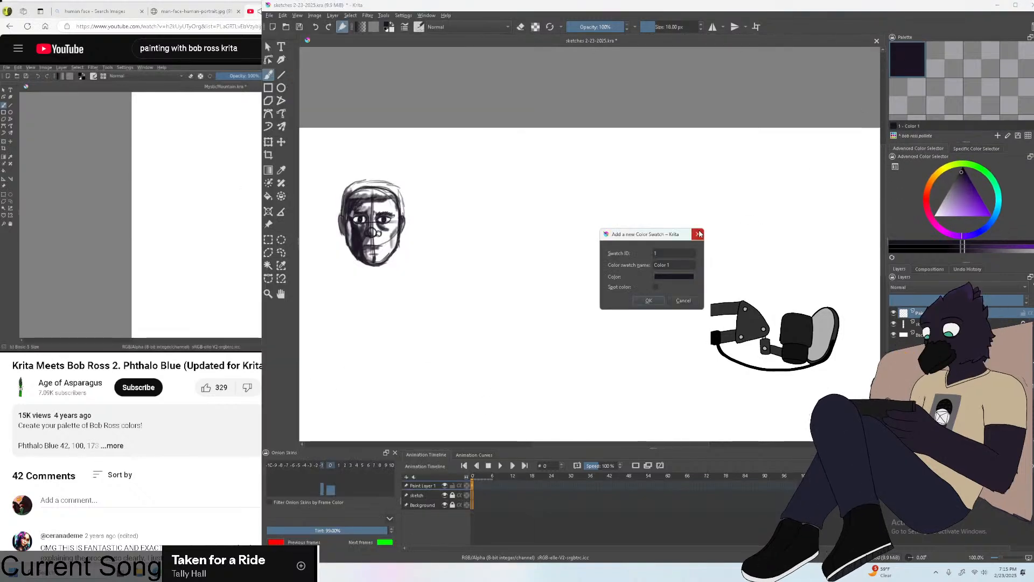
Return to the tutorial and set its playback speed to 1.25.
left_click(152, 167)
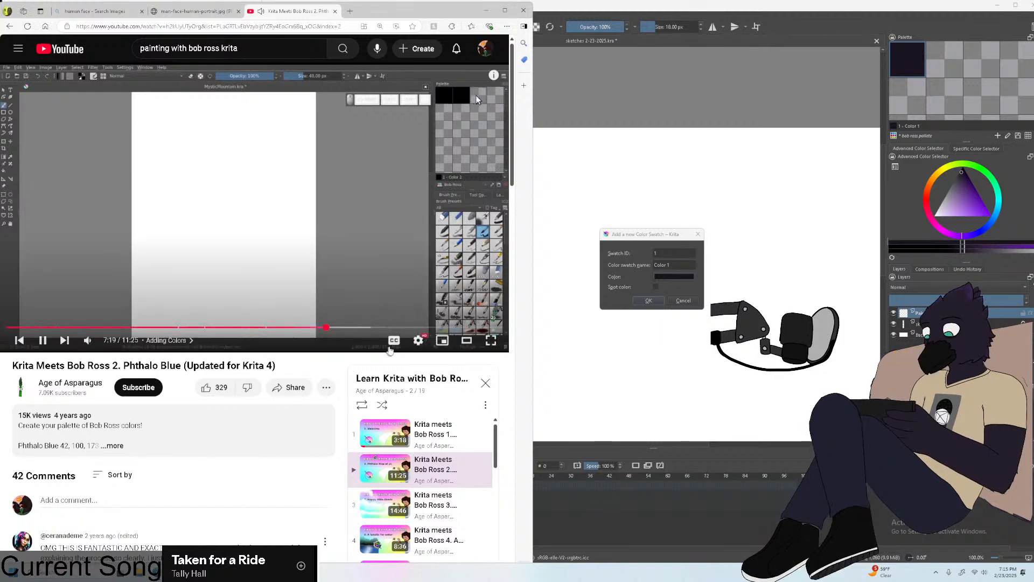
left_click(418, 339)
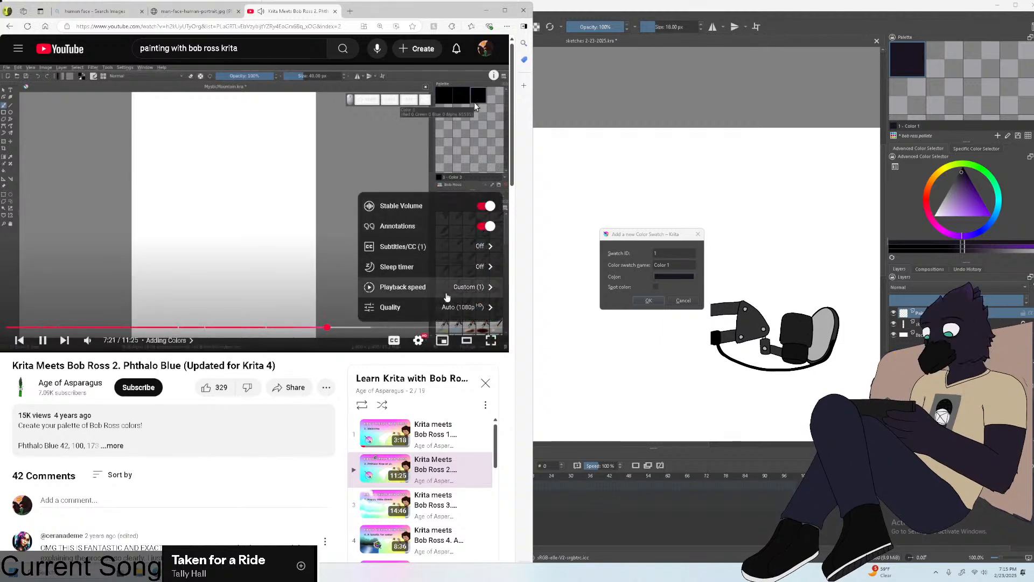
left_click(452, 291)
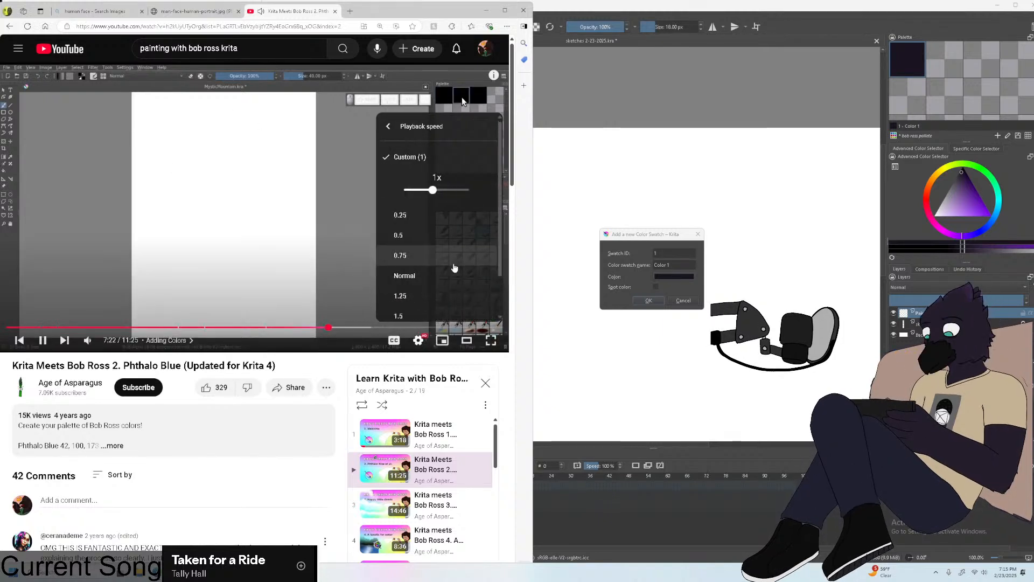
left_click(434, 293)
left_click(419, 339)
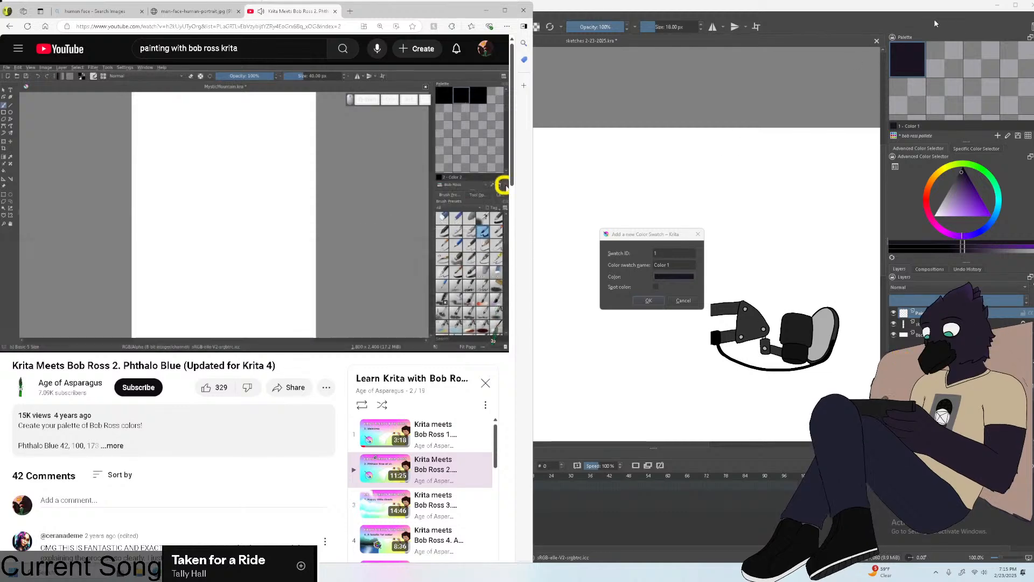
Set the first swatch's color to black in Krita's new swatch dialog and switch back to the tutorial.
left_click(964, 104)
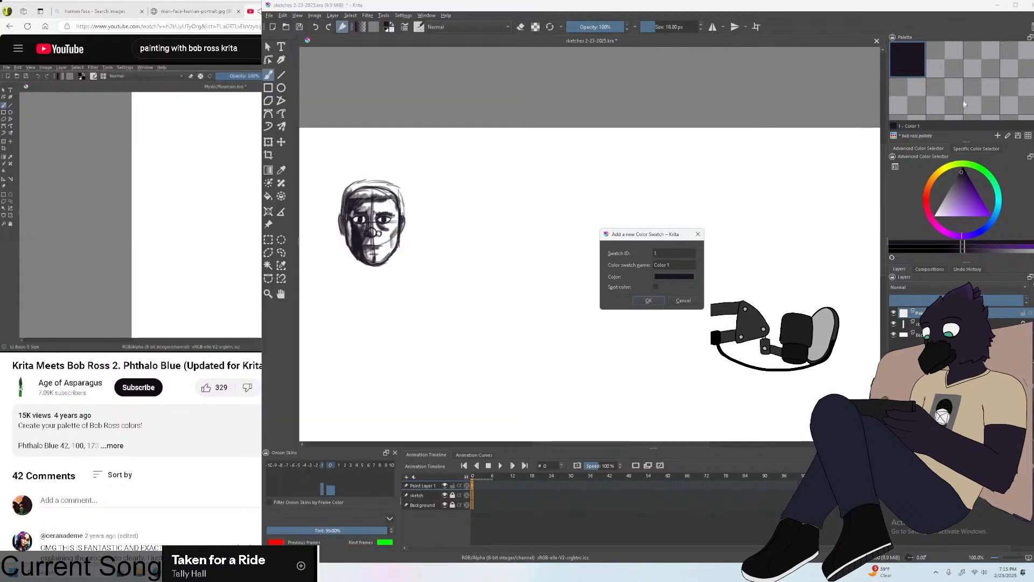
left_click(674, 277)
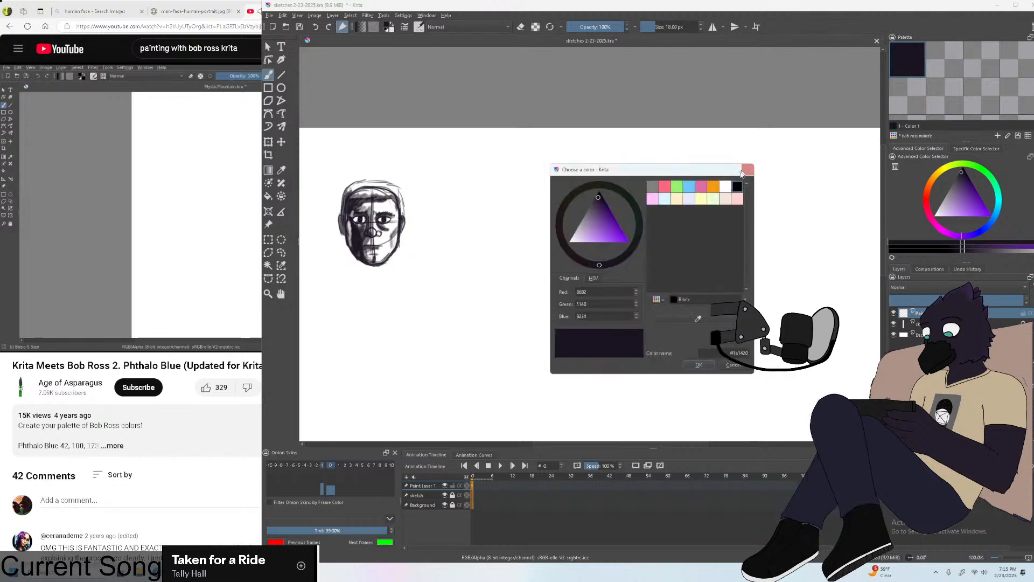
left_click(747, 170)
left_click(135, 164)
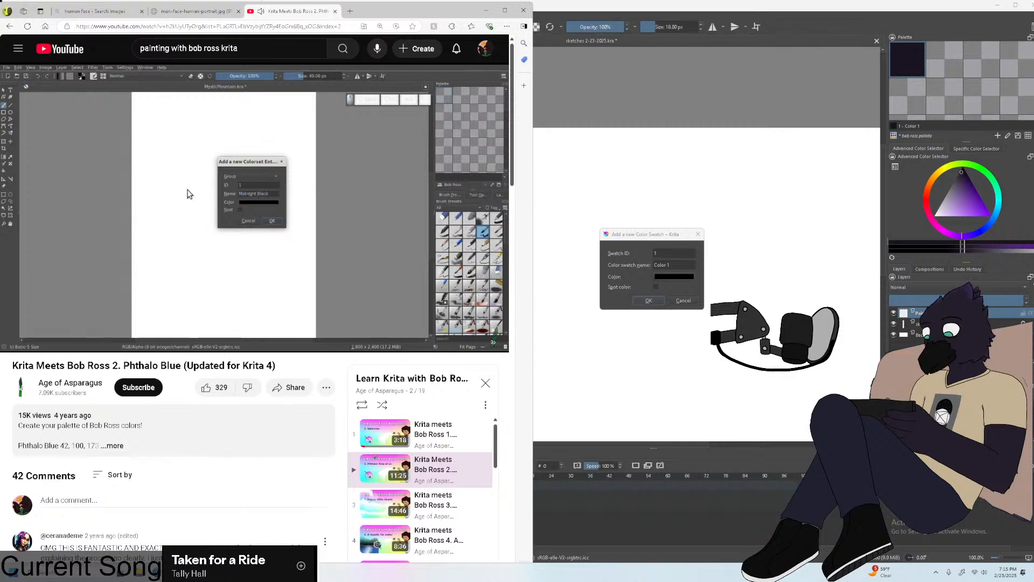
Replay the tutorial section on naming the first swatch from about 7:54 and pause it at 8:10.
left_click(415, 150)
left_click(406, 152)
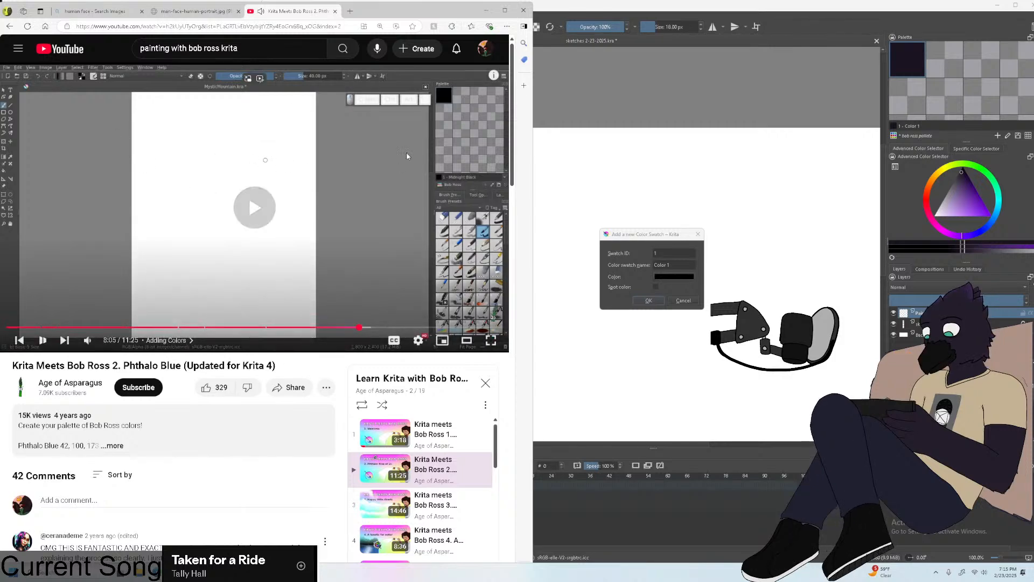
key("Left")
key("Left")
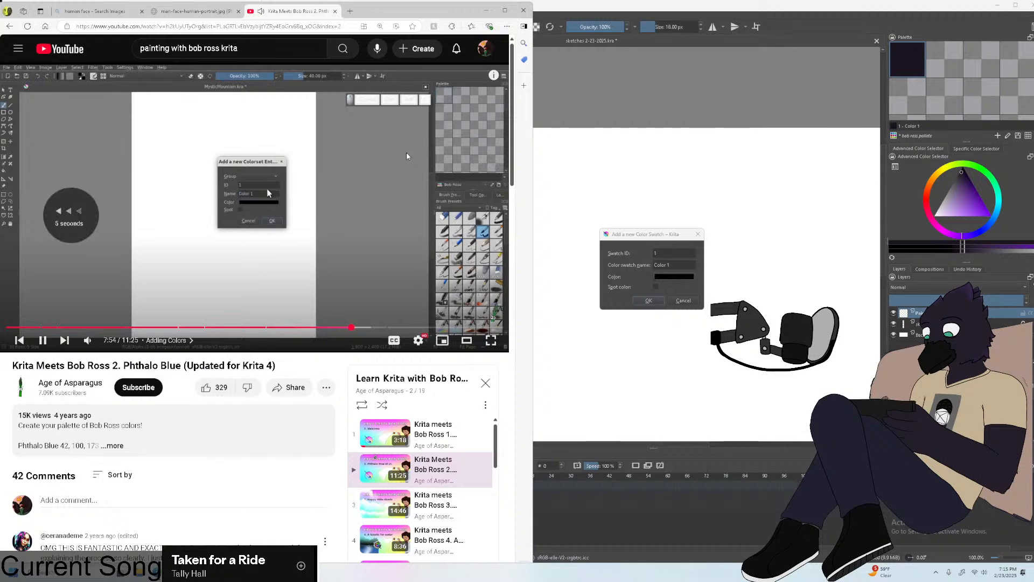
left_click(349, 328)
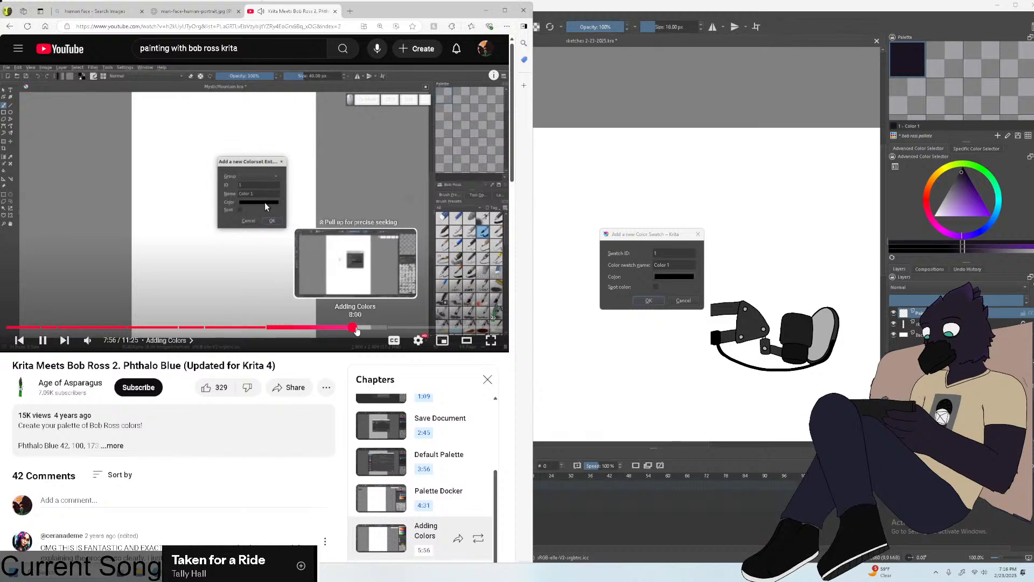
left_click(356, 328)
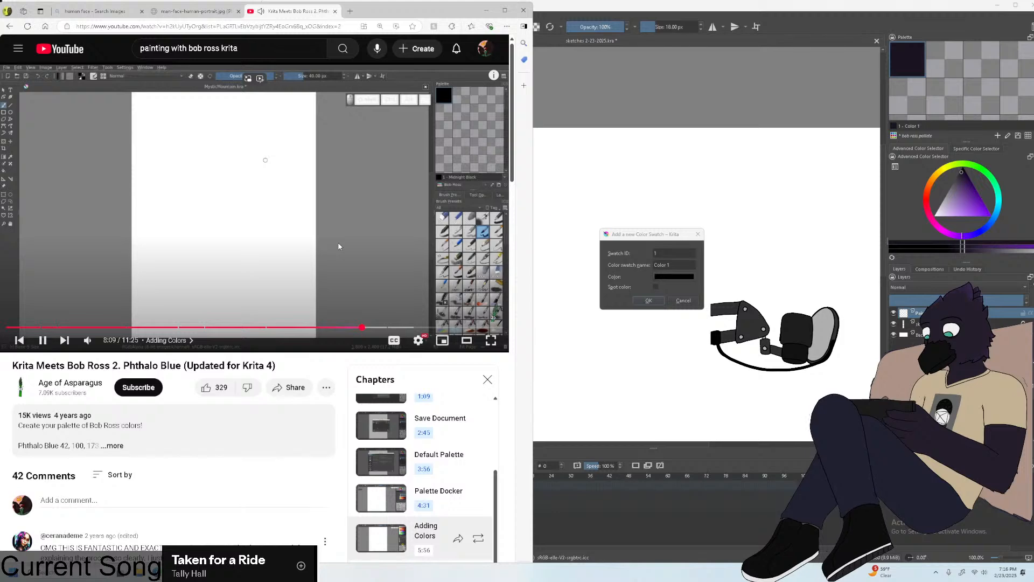
left_click(340, 245)
Confirm black as the first swatch's color in Krita, and add a second swatch beside it with the color set to white.
left_click(671, 276)
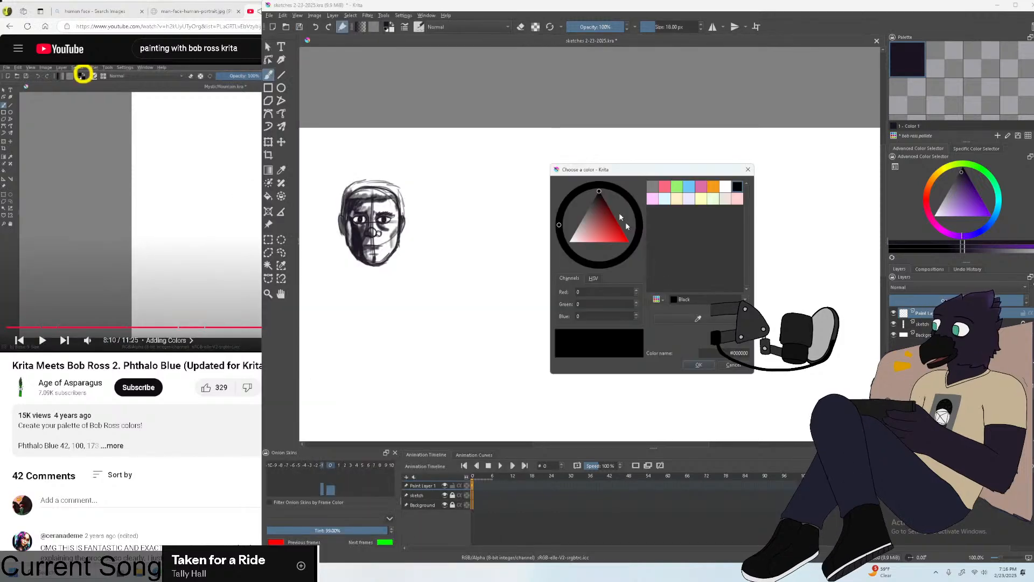
left_click(693, 365)
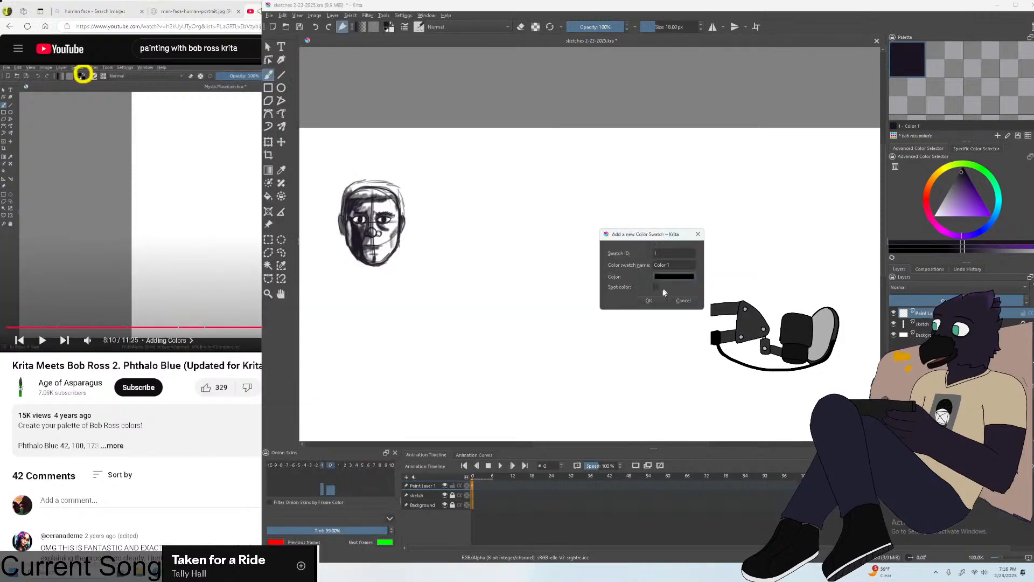
double_click(952, 67)
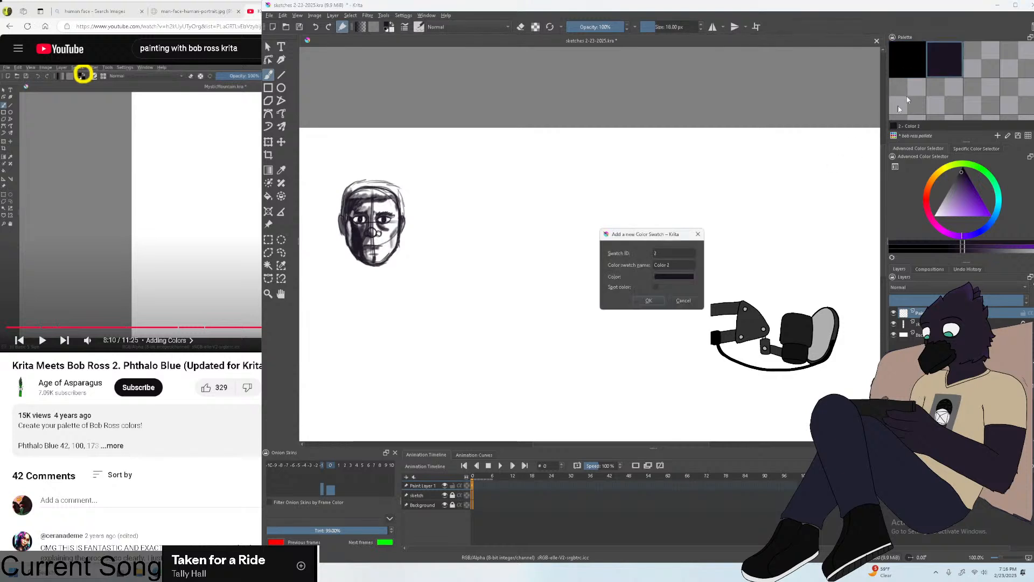
left_click(683, 277)
left_click(727, 187)
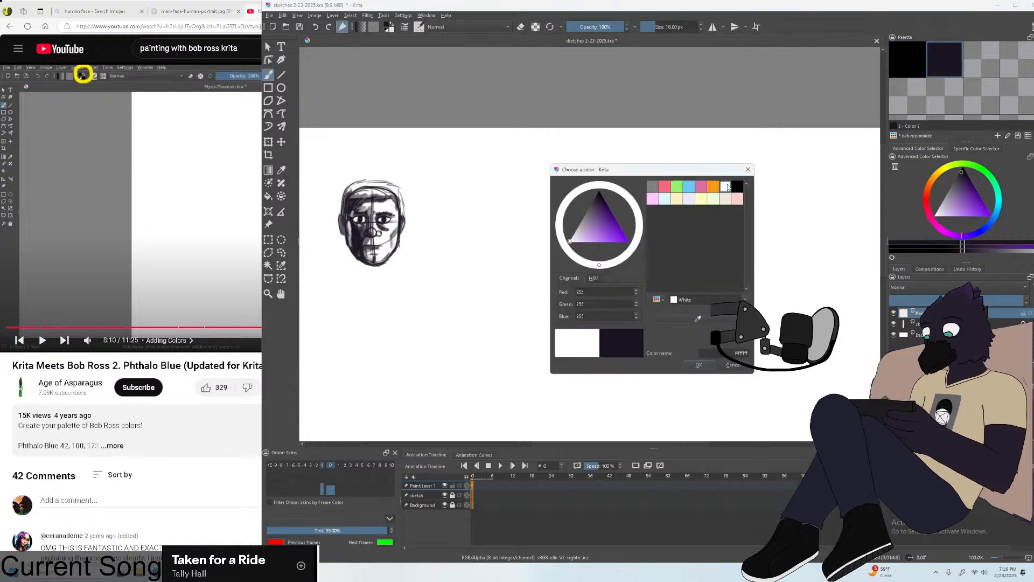
left_click(698, 365)
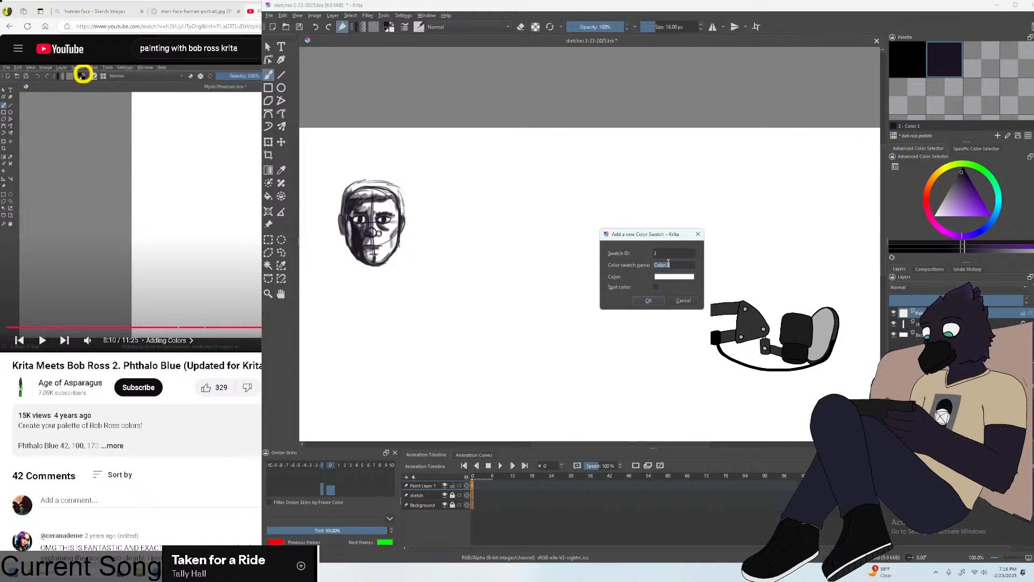
Name the white swatch "titanium white" and accept it into the palette.
key("BackSpace")
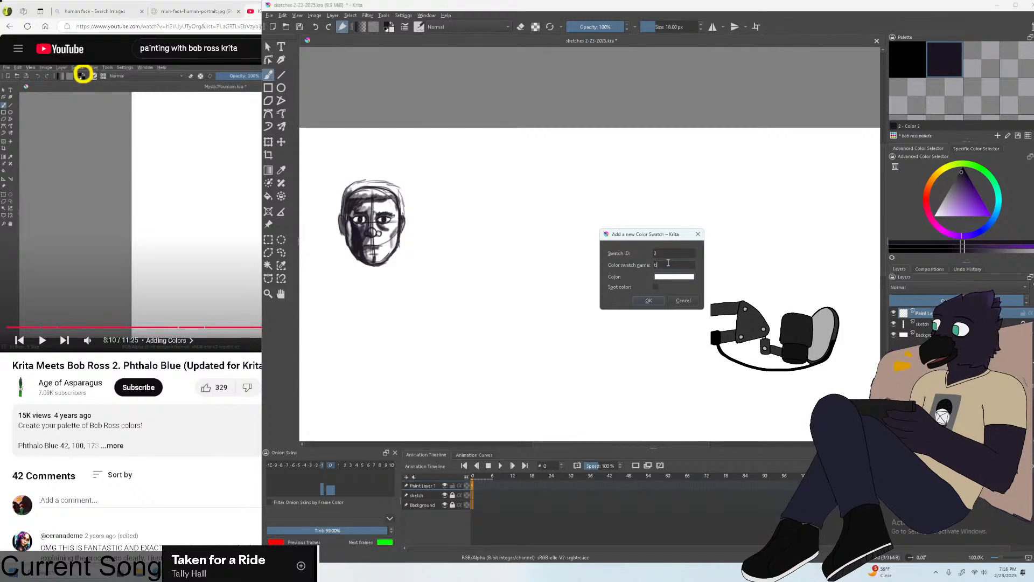
type("titani")
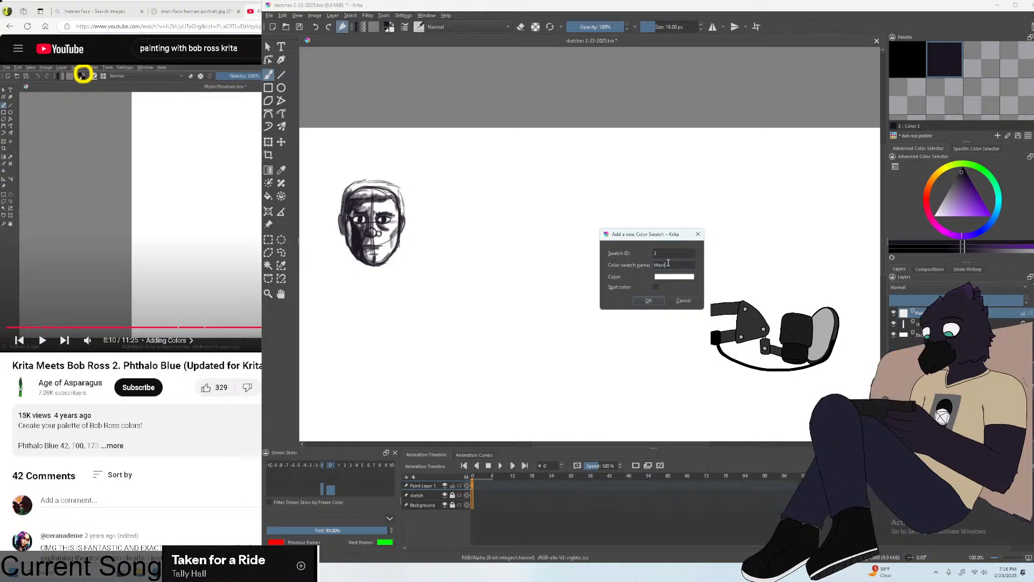
type("um white")
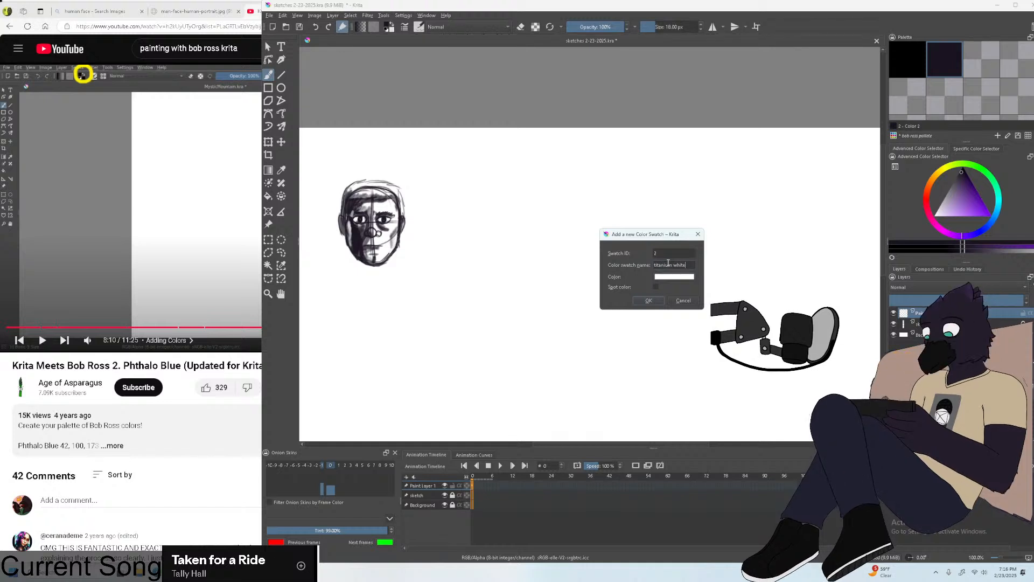
key("Return")
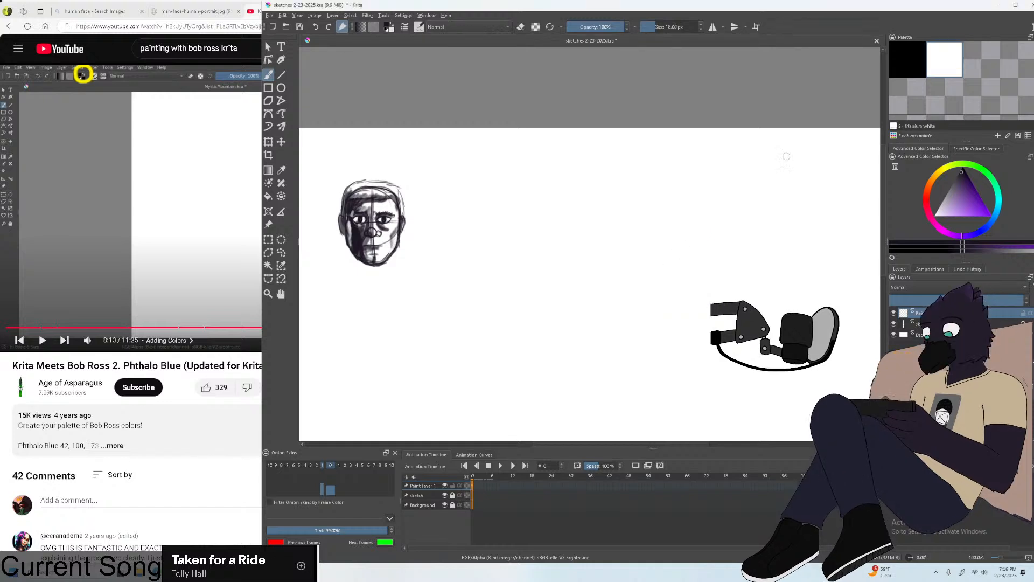
Rename the black swatch "midnight black".
double_click(909, 63)
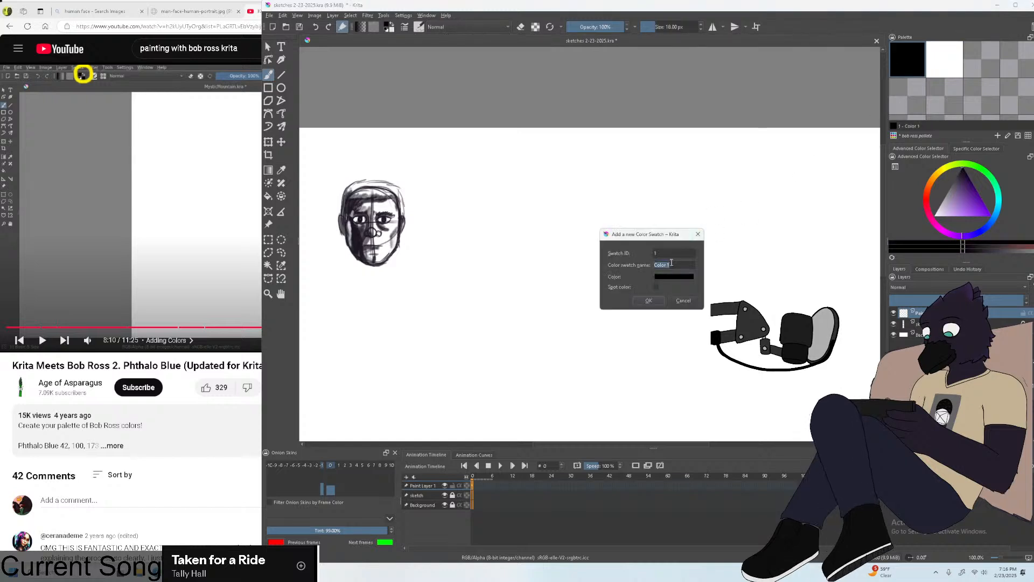
type("midnight blavc")
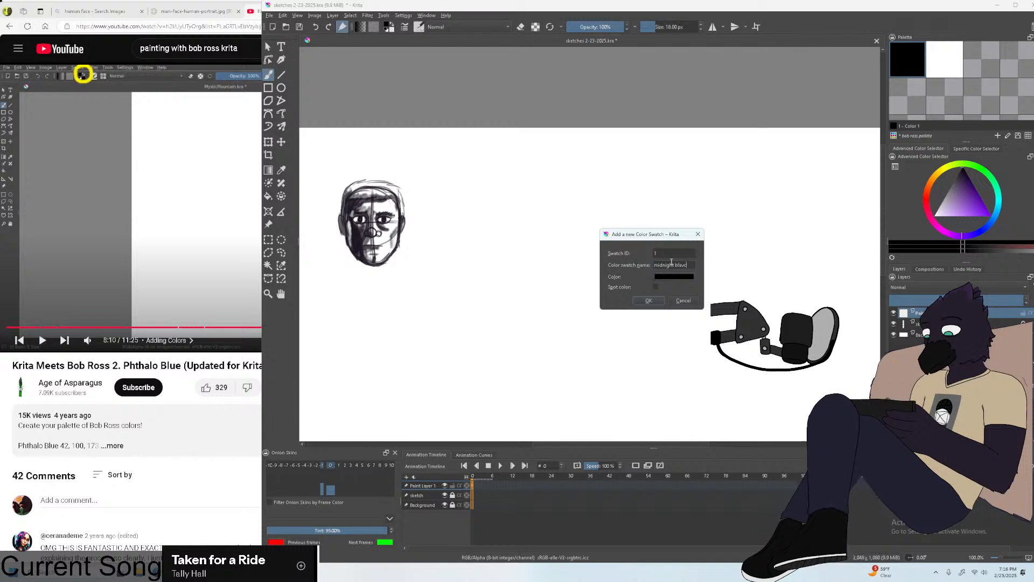
type("ack")
key("Return")
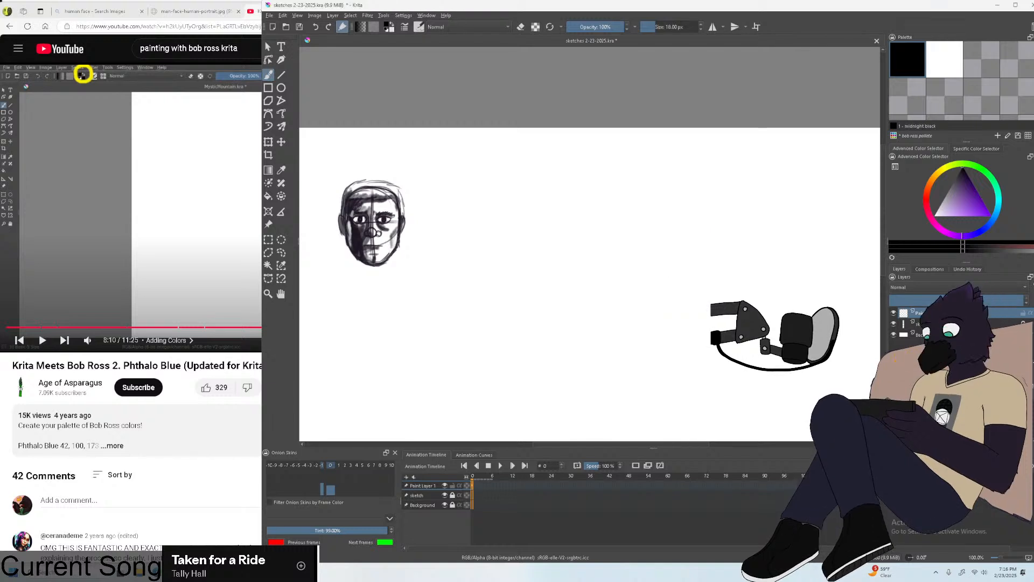
Return to the tutorial and skip forward past the swatch naming to about 8:18.
left_click(152, 222)
left_click(352, 328)
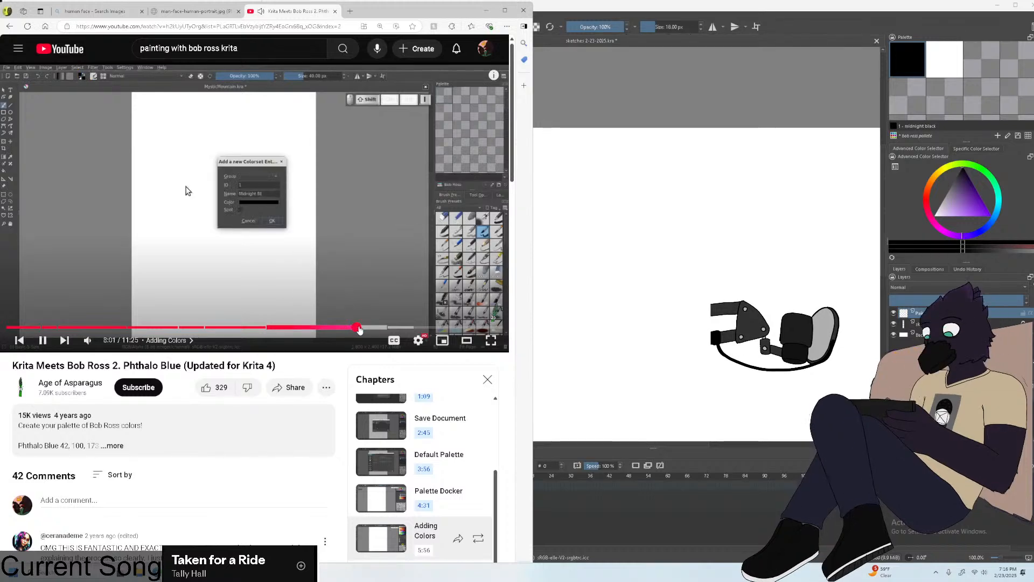
left_click(361, 328)
left_click(367, 327)
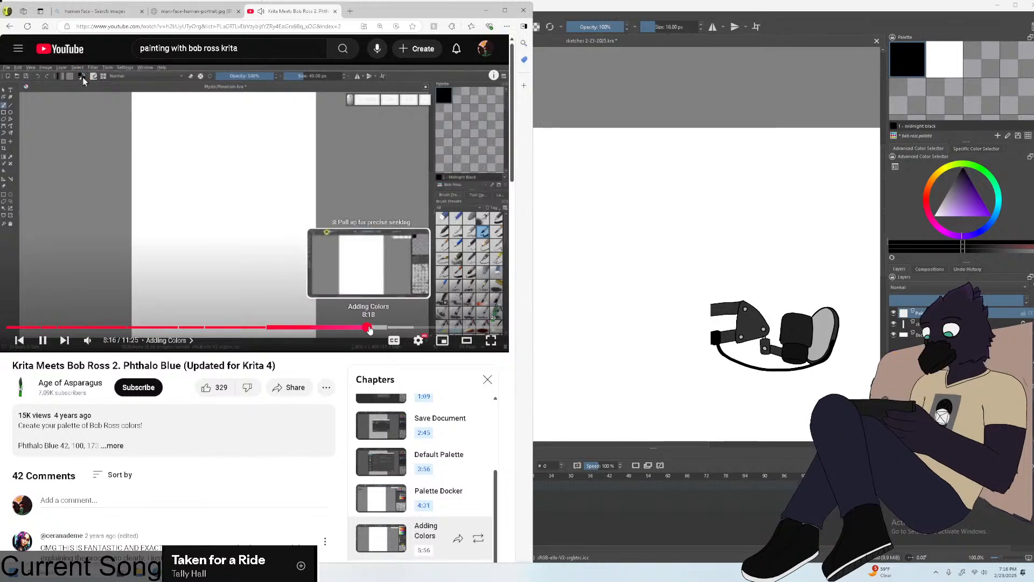
left_click(366, 328)
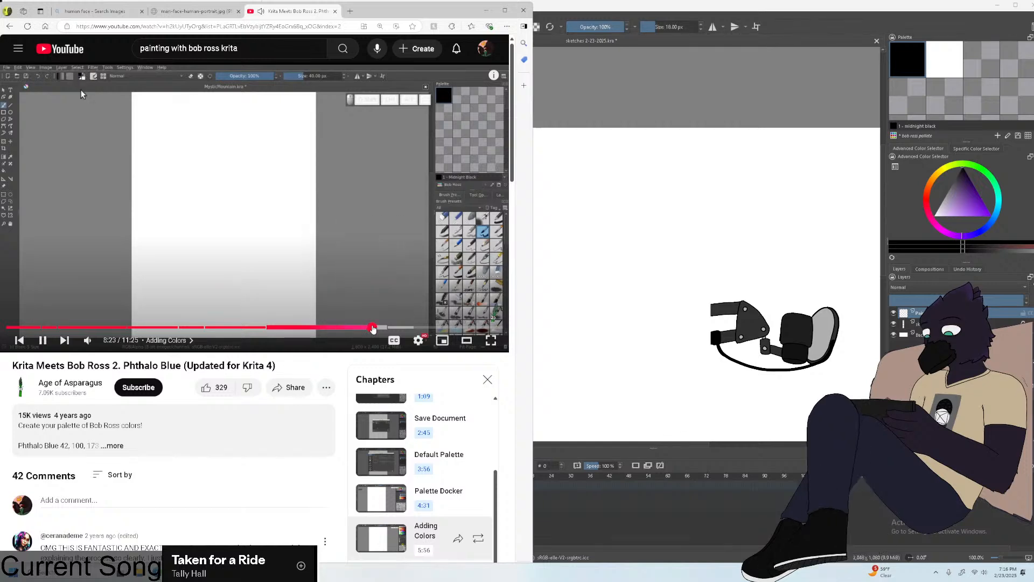
Switch to Krita and try swapping the foreground and background colors back and forth.
left_click(621, 2)
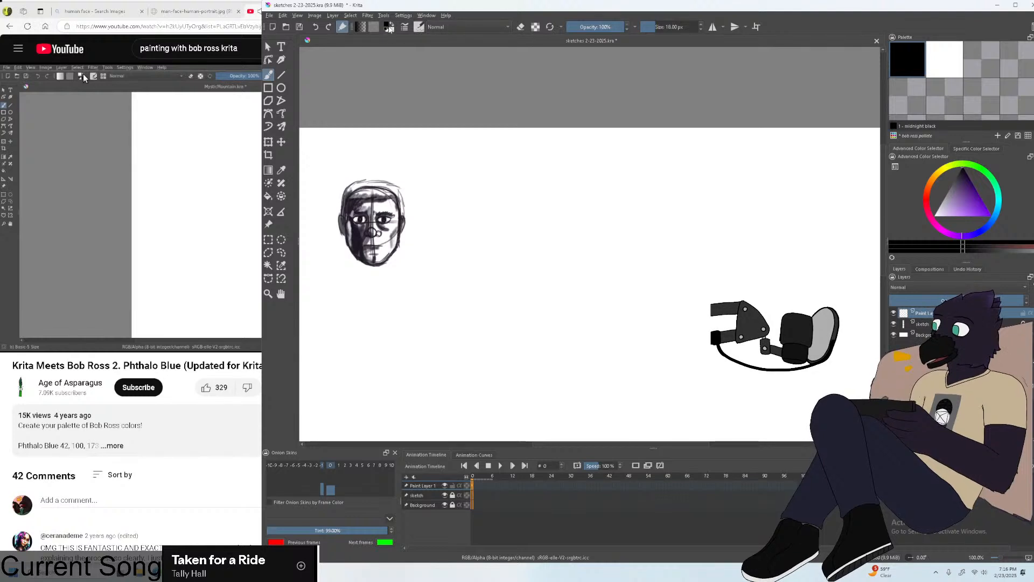
left_click(389, 26)
left_click(745, 181)
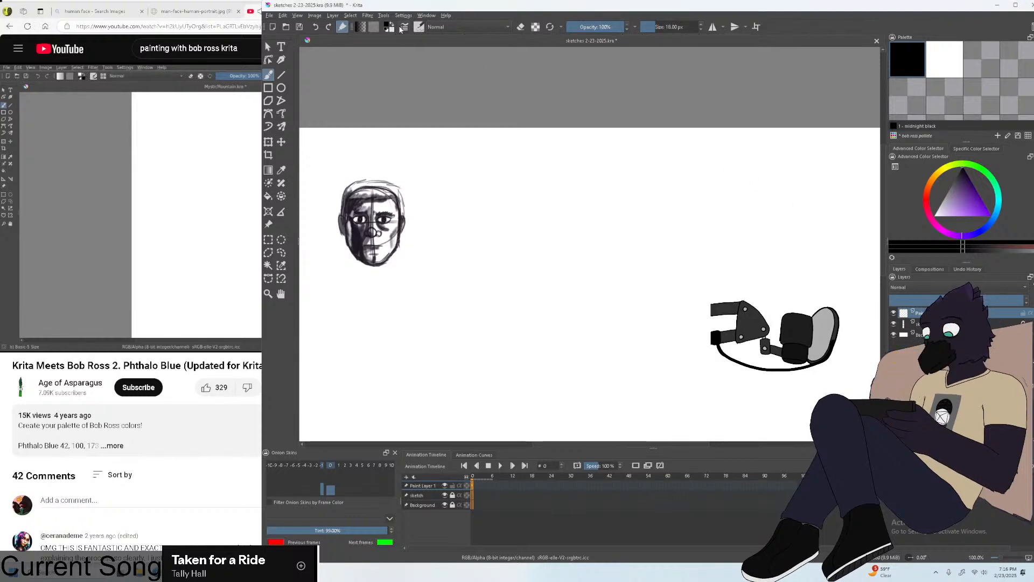
left_click(392, 26)
left_click(393, 25)
left_click(393, 25)
left_click(393, 25)
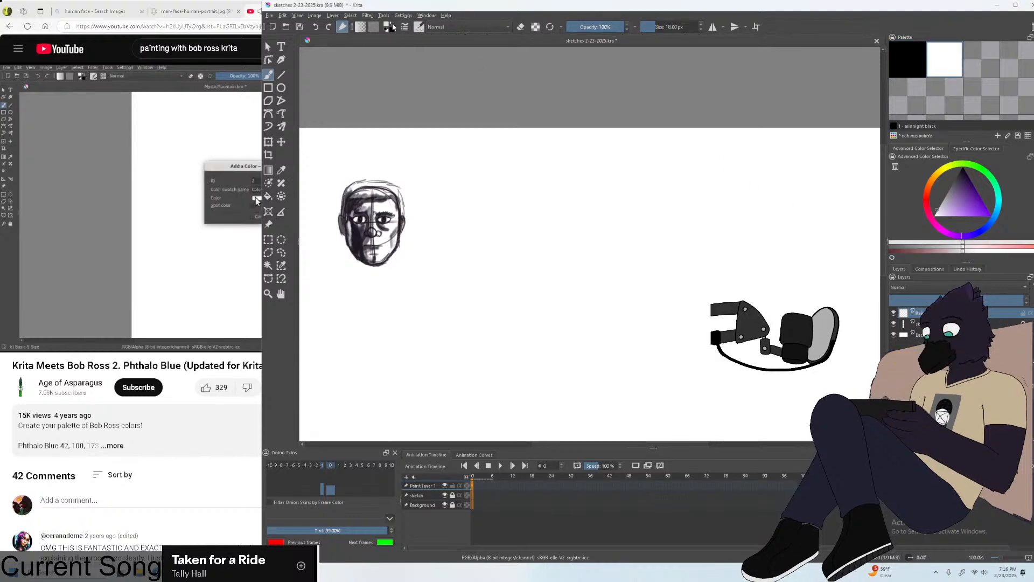
Skip the tutorial to about 8:42, and try selecting the titanium white and midnight black swatches in Krita.
left_click(189, 186)
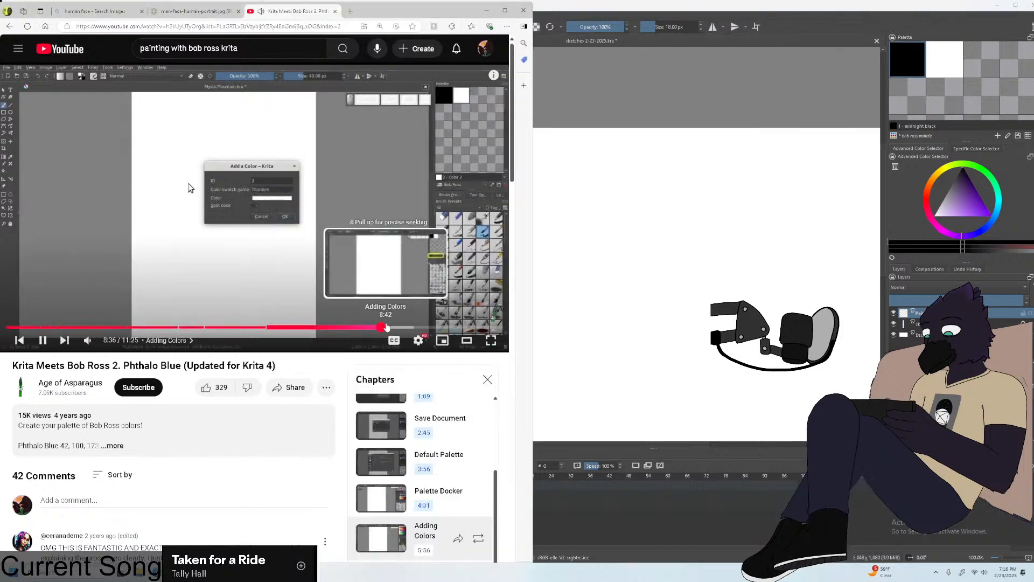
left_click(387, 327)
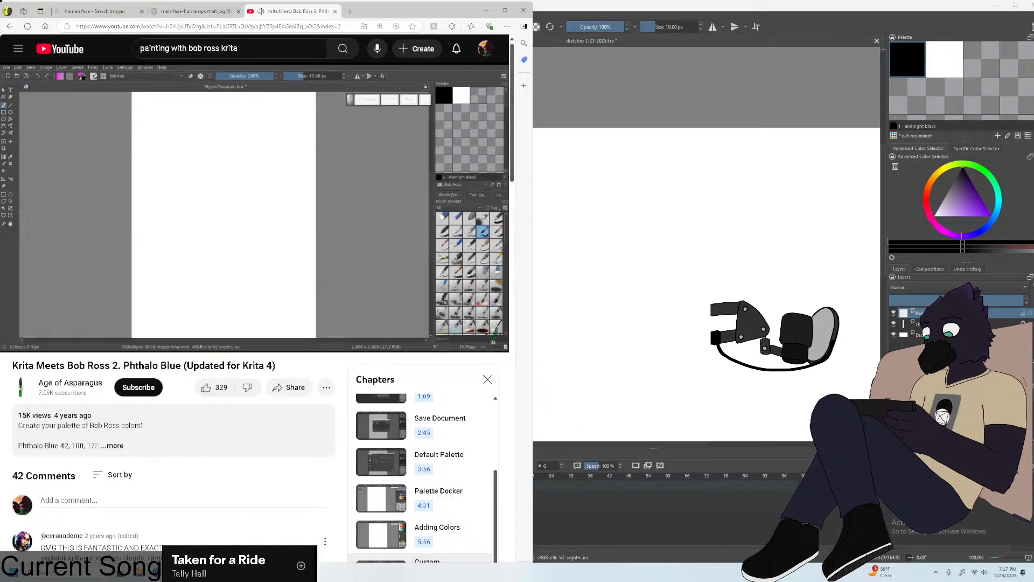
key("alt+Tab")
left_click(944, 59)
left_click(913, 59)
Play the tutorial into its Custom Colors chapter and pause it at 8:51.
left_click(187, 266)
left_click(187, 265)
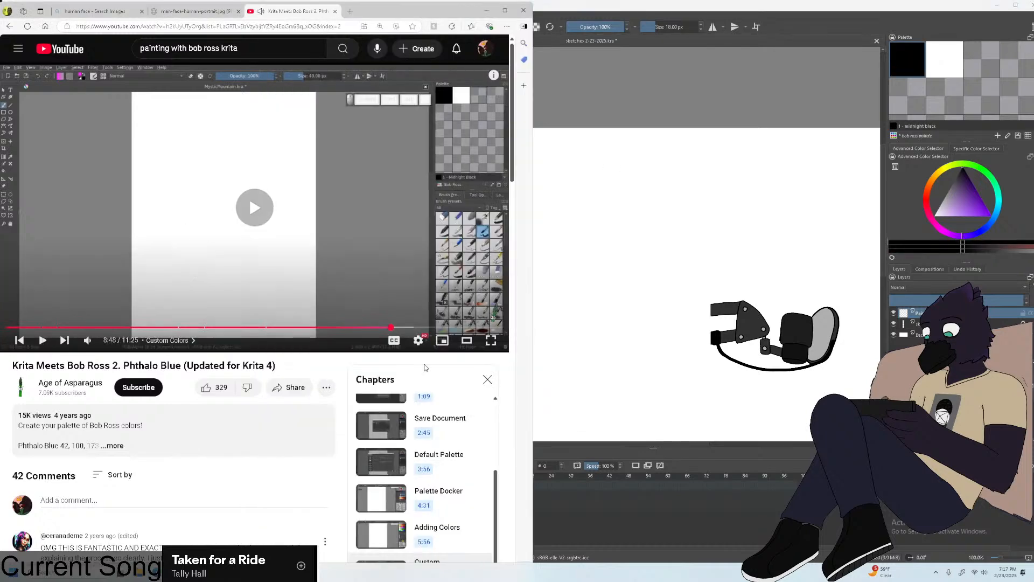
left_click(369, 297)
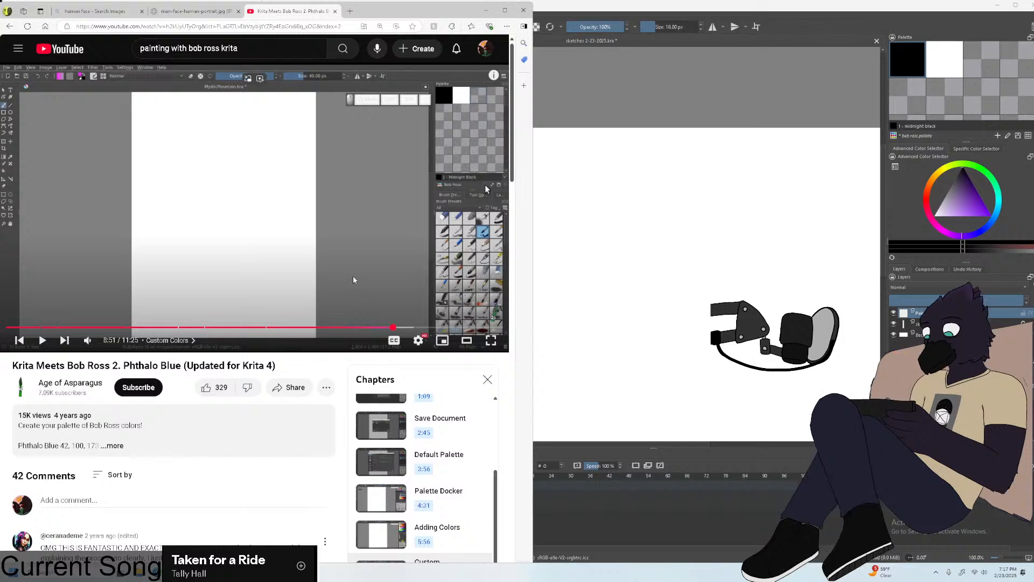
Play the tutorial on to about 8:58, and switch to Krita to add the current black as the third palette swatch.
left_click(353, 275)
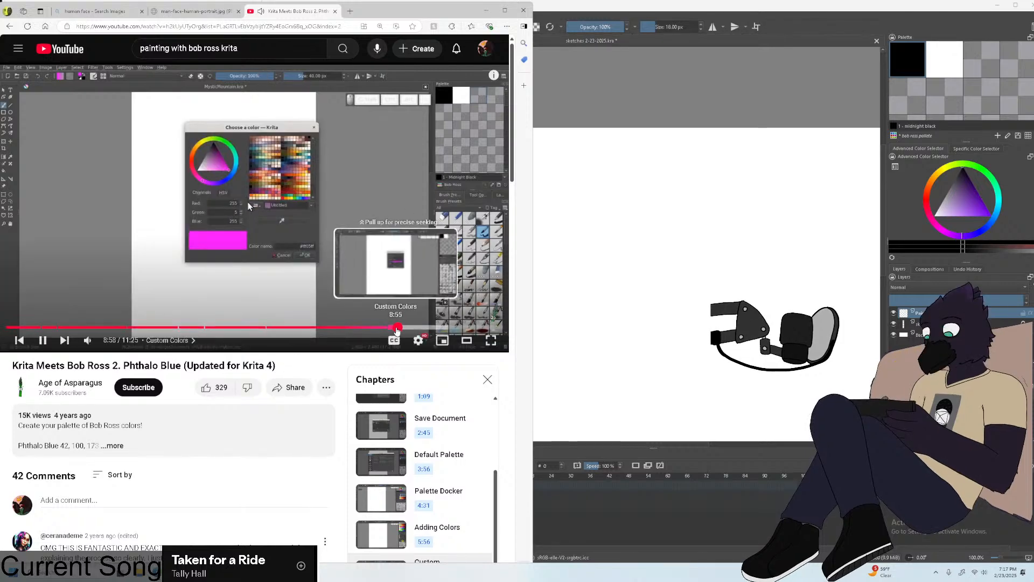
left_click(981, 59)
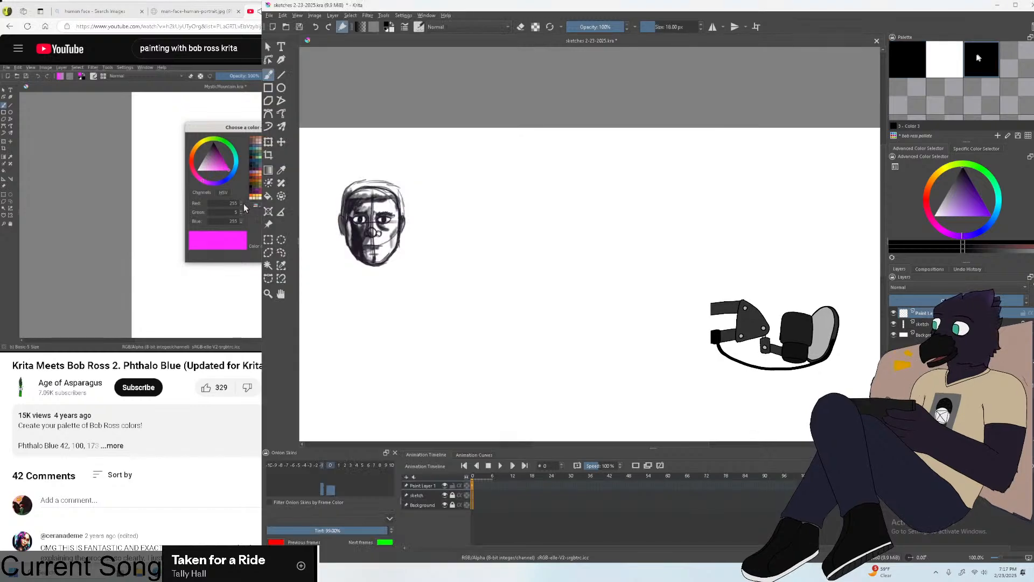
Try changing the third swatch's color by entering red 42, green 100 and blue 173 in the color chooser.
double_click(973, 59)
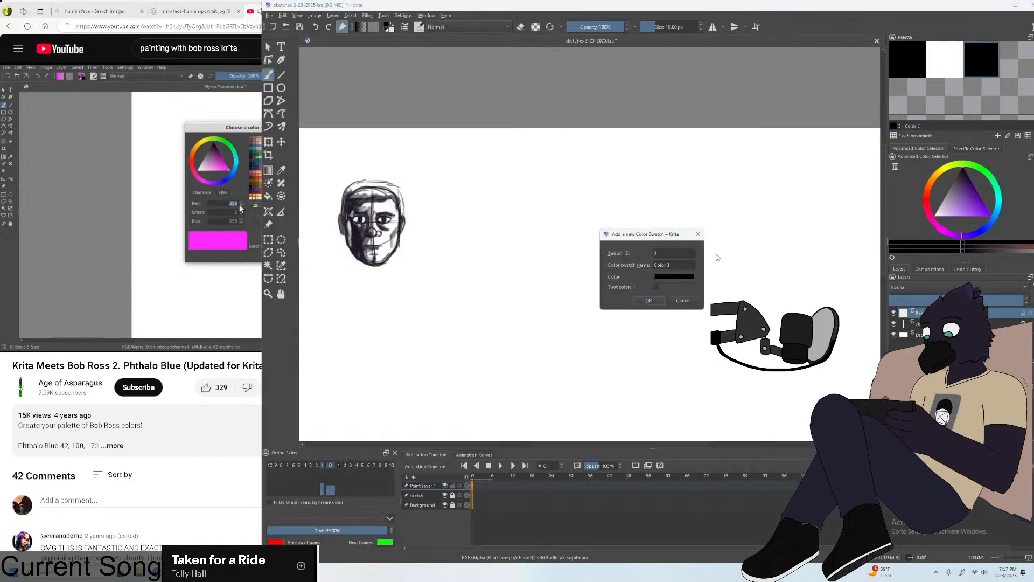
left_click(665, 277)
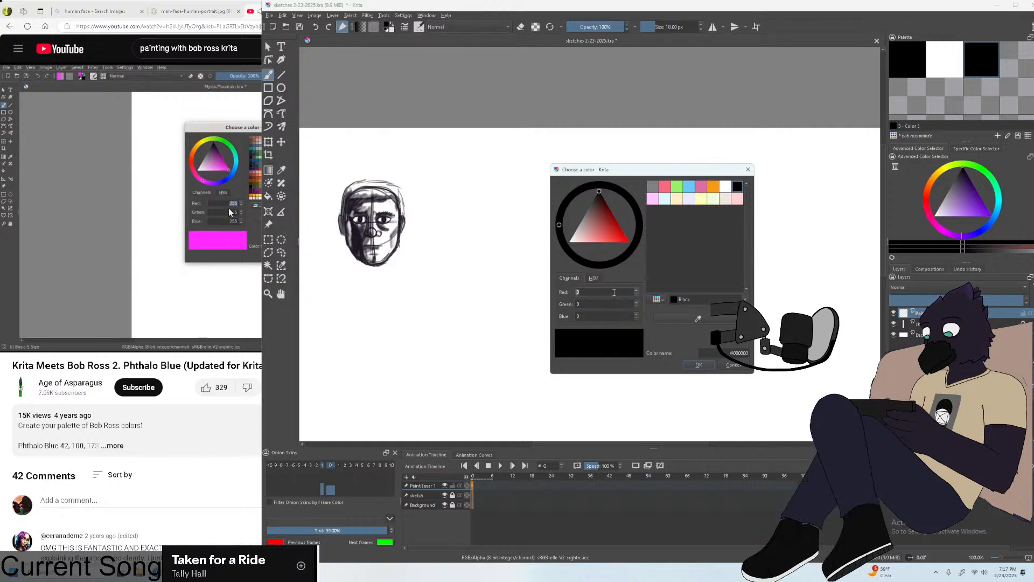
type("4")
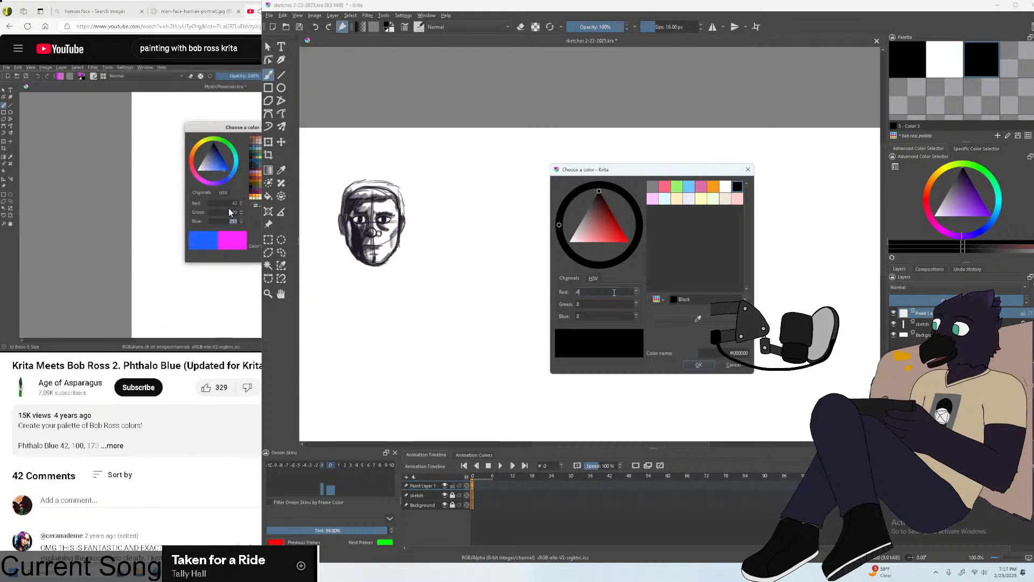
type("2")
left_click(622, 303)
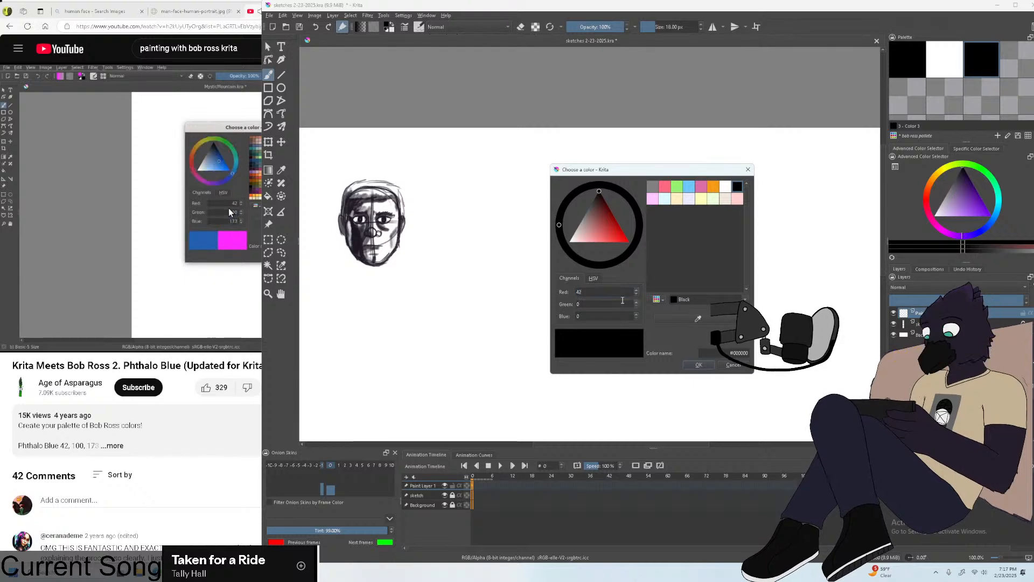
type("100")
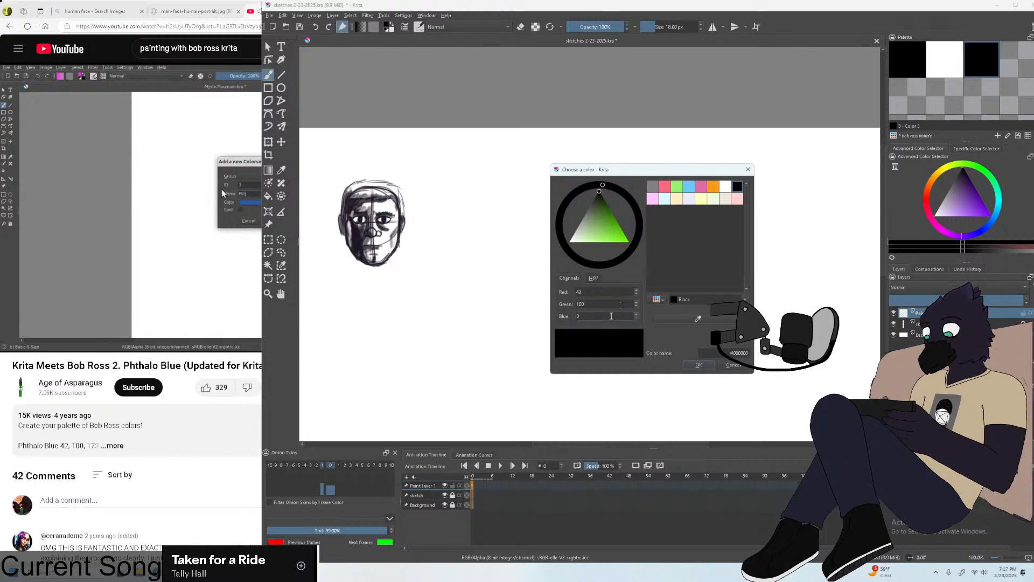
type("1")
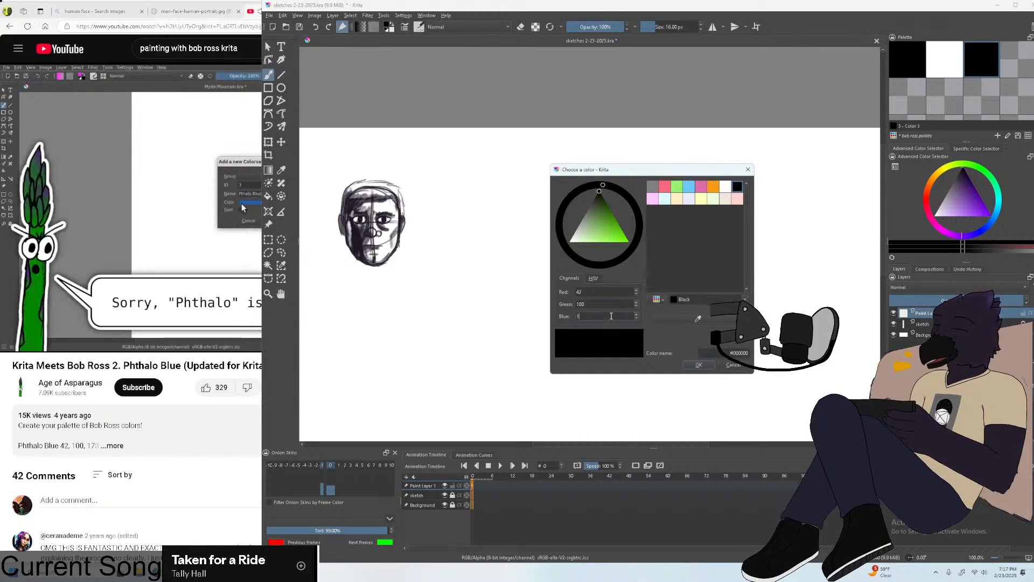
type("73")
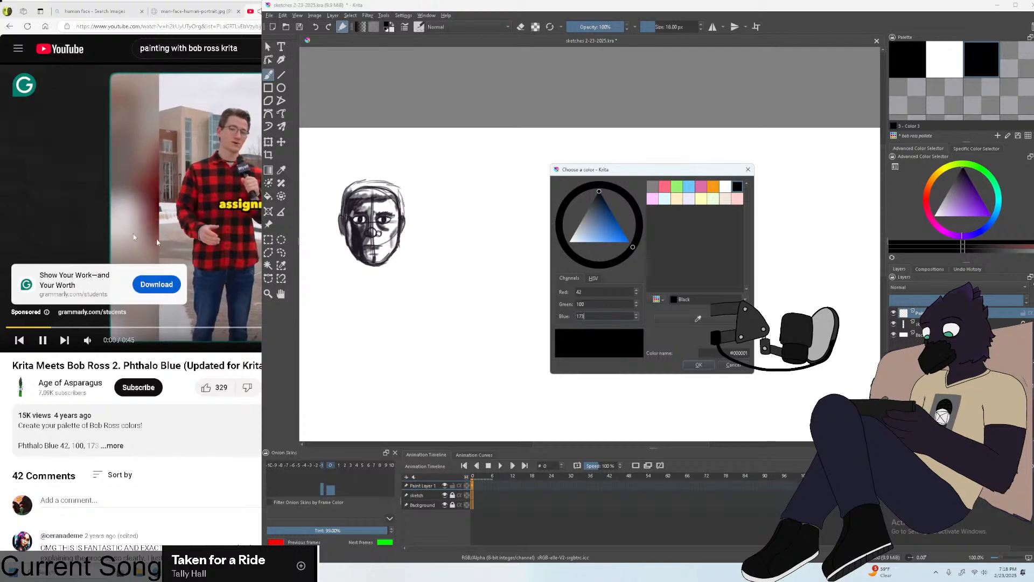
Return to the tutorial, mute and skip the ad, and replay the color value entry with sound, pausing at 9:15.
key("alt+Tab")
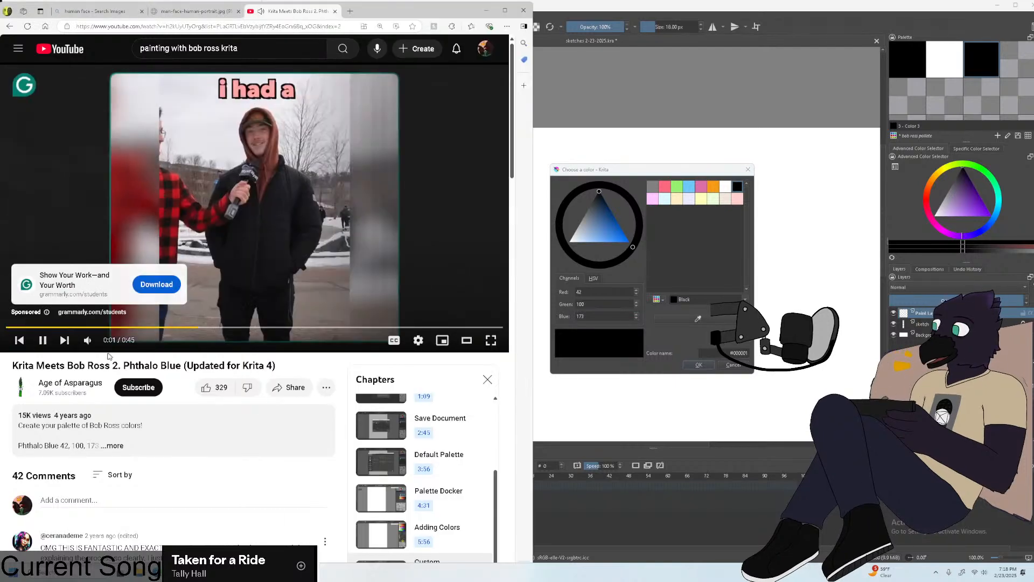
left_click(87, 340)
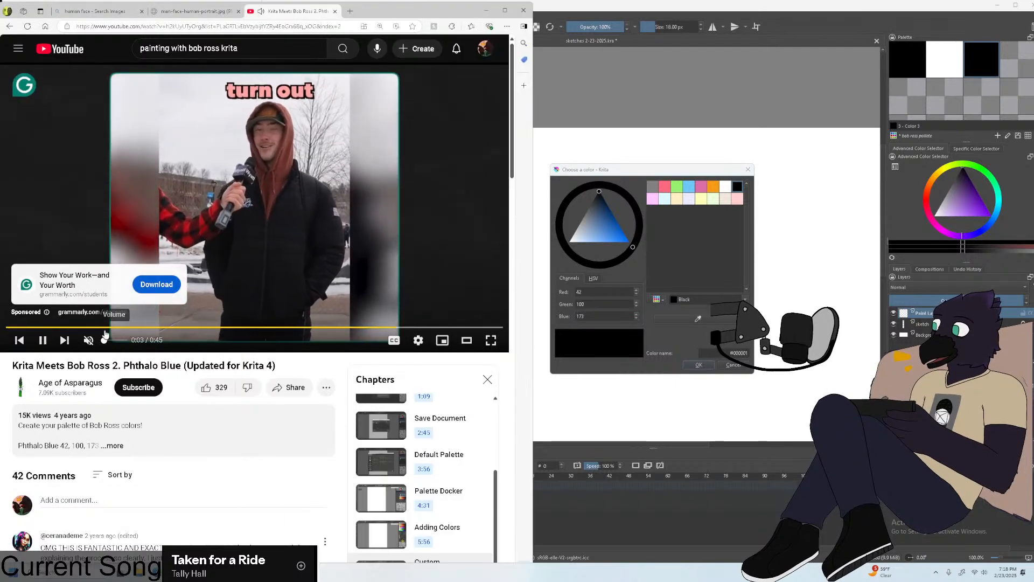
left_click(482, 292)
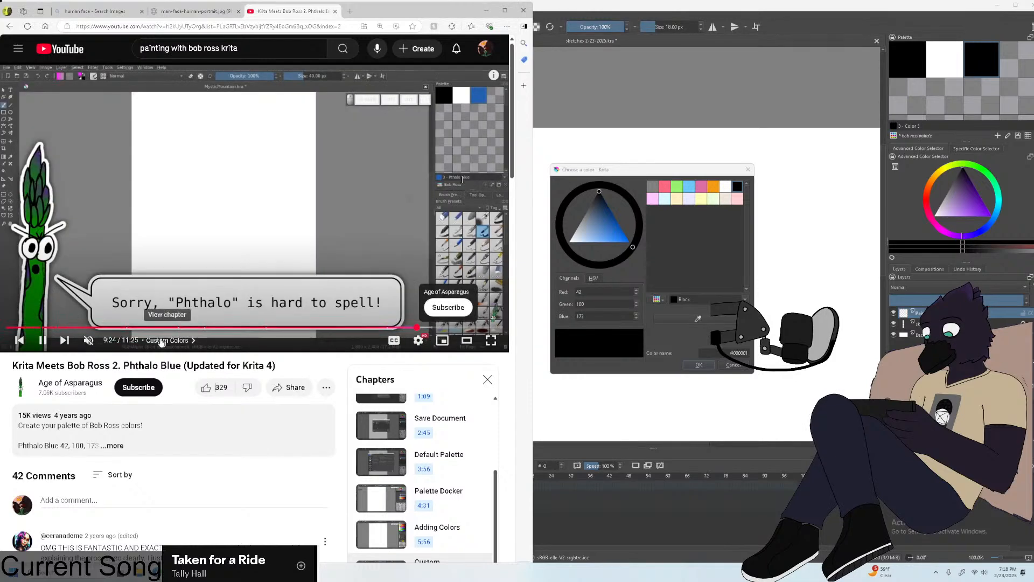
key("m")
left_click(413, 327)
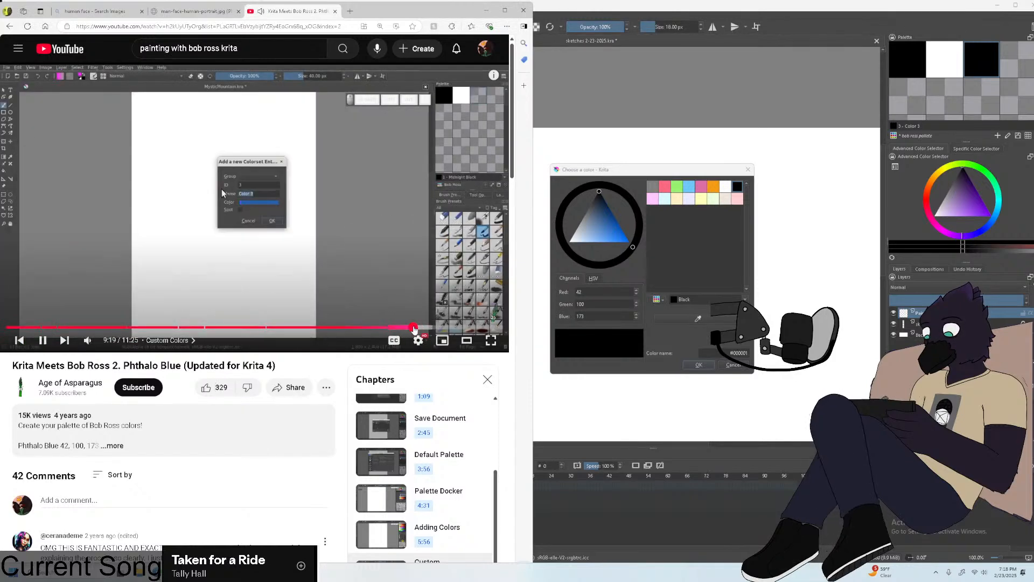
left_click(413, 327)
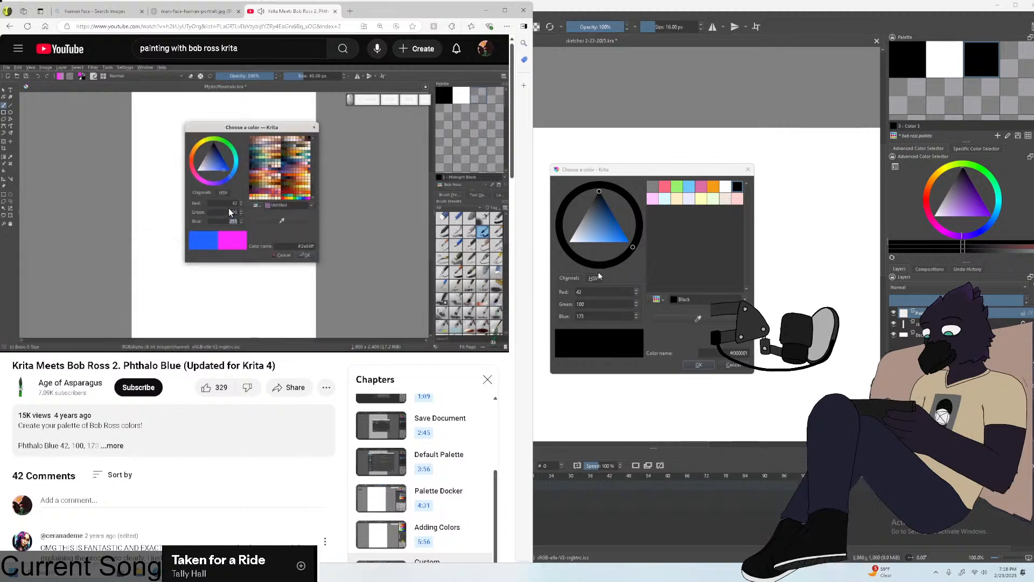
key("space")
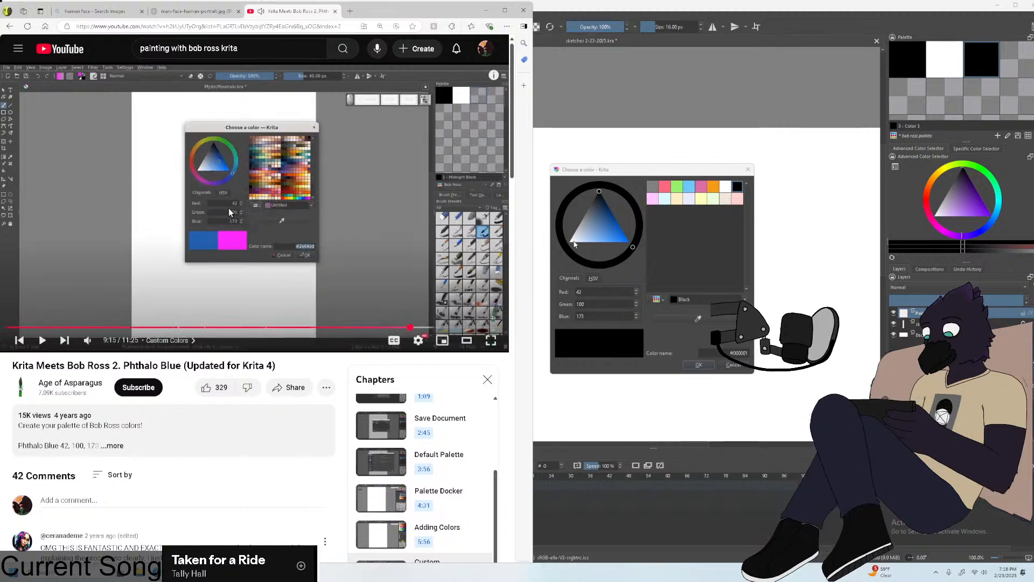
Switch to Krita and try giving the third swatch a blue from the color triangle, followed by red 42, green 100, blue 173.
left_click(612, 231)
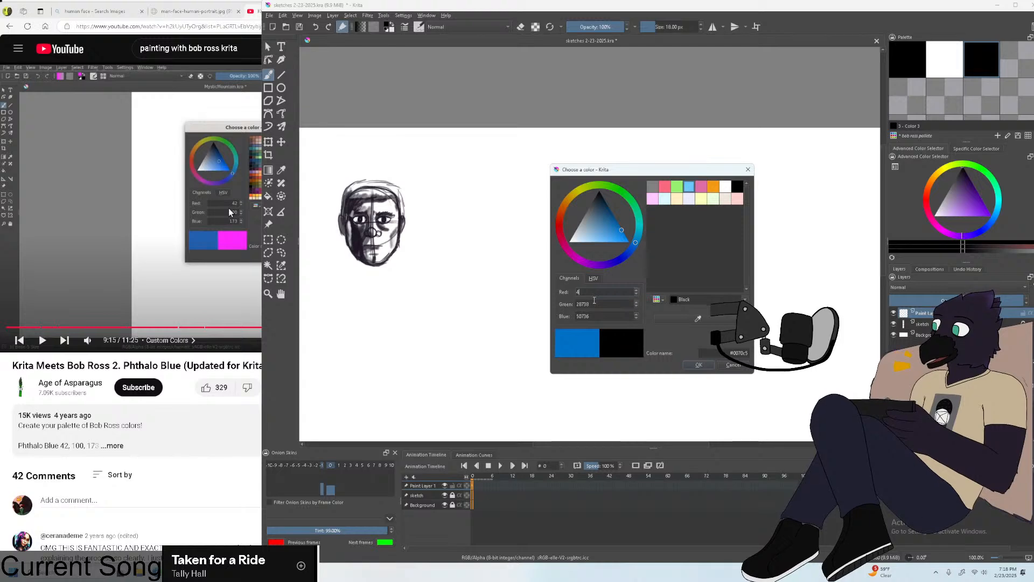
key("Return")
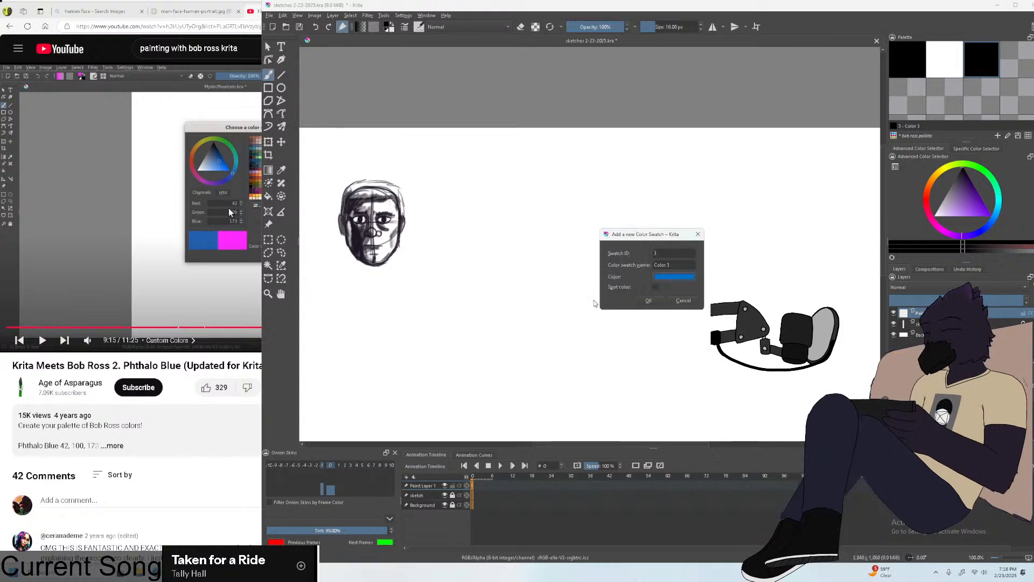
left_click(679, 276)
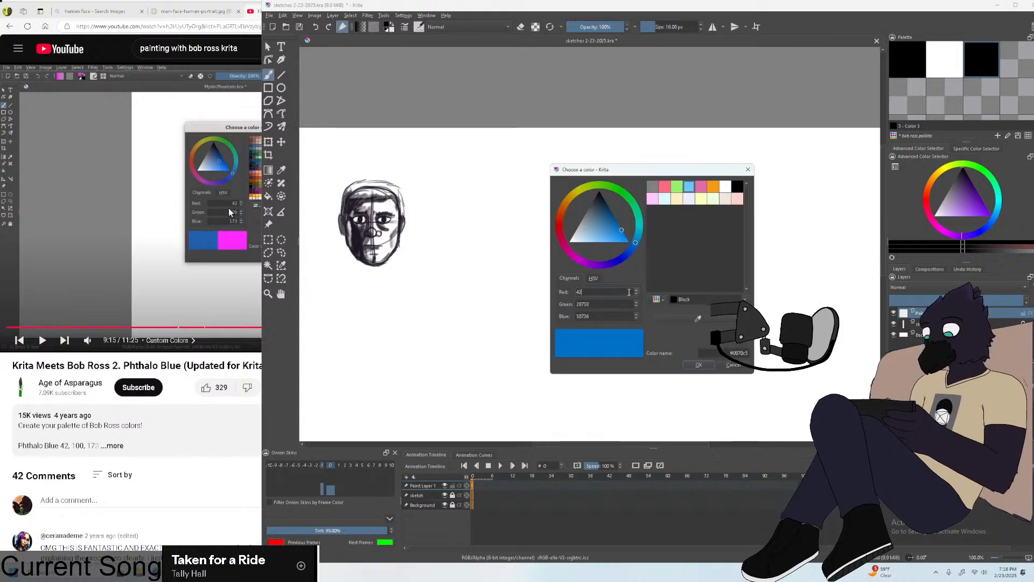
double_click(620, 305)
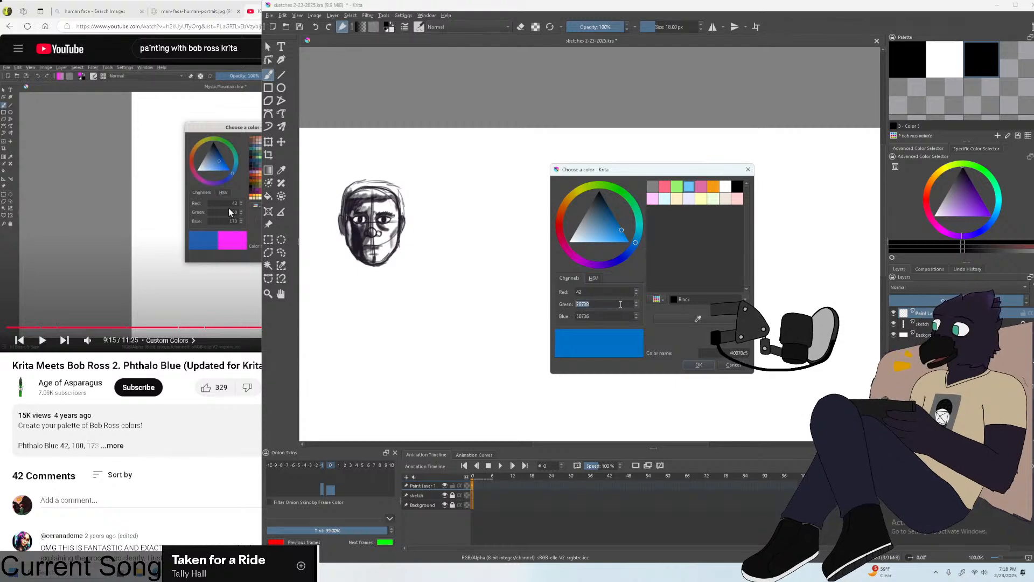
type("100")
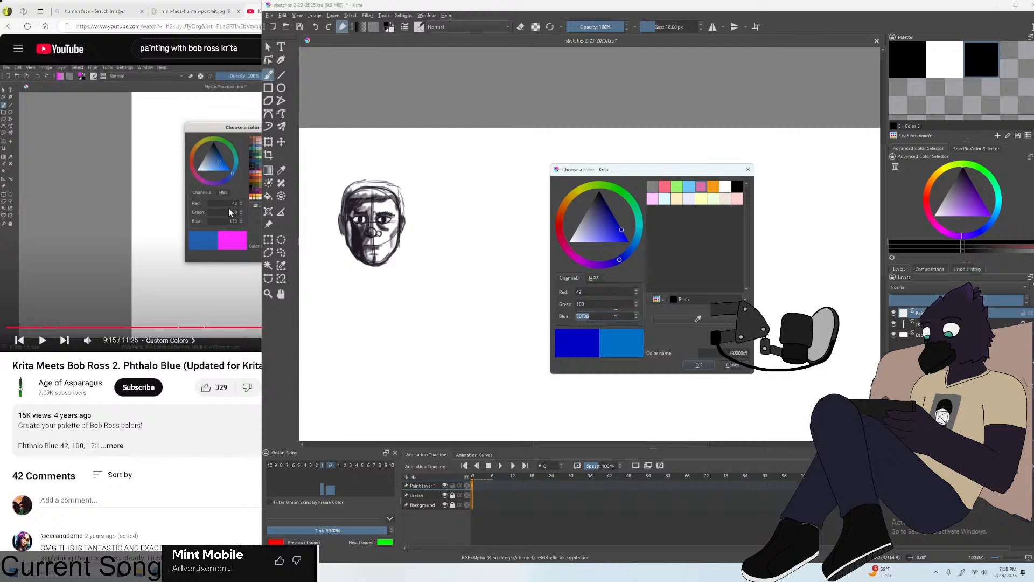
type("173")
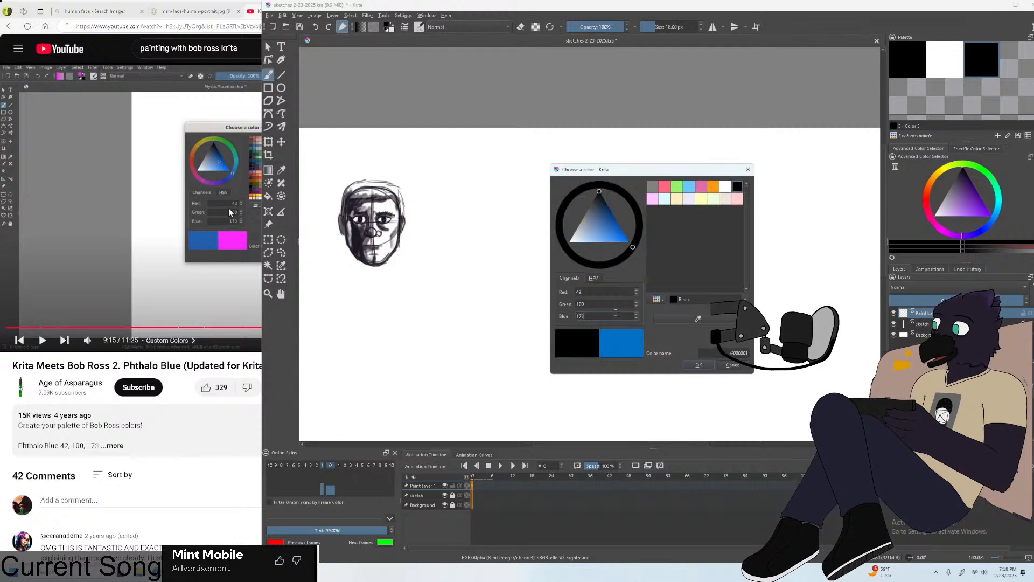
key("Return")
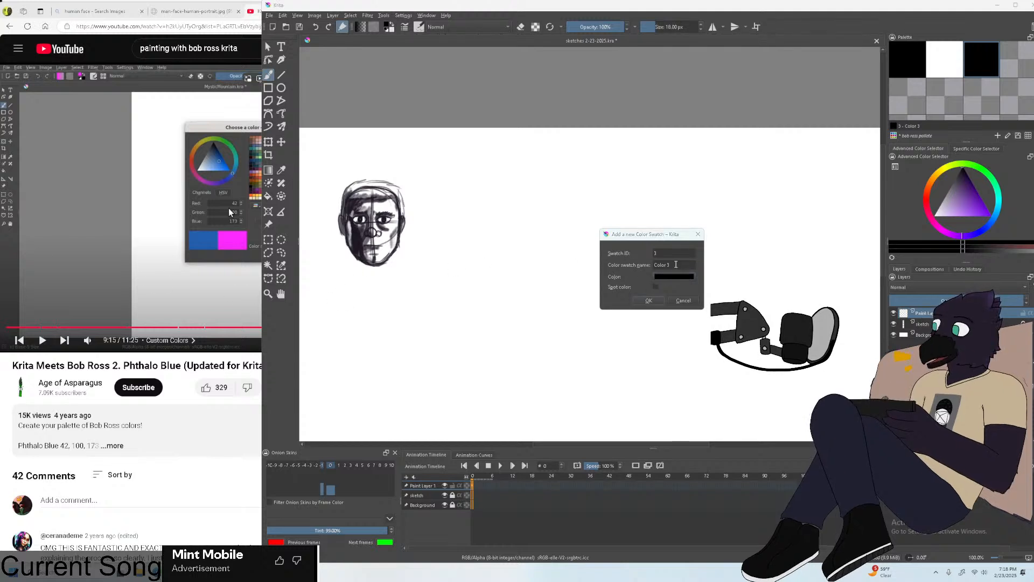
Reopen the third swatch's color chooser and try matching the tutorial's blue by eye in the color triangle.
left_click(673, 277)
left_click(611, 229)
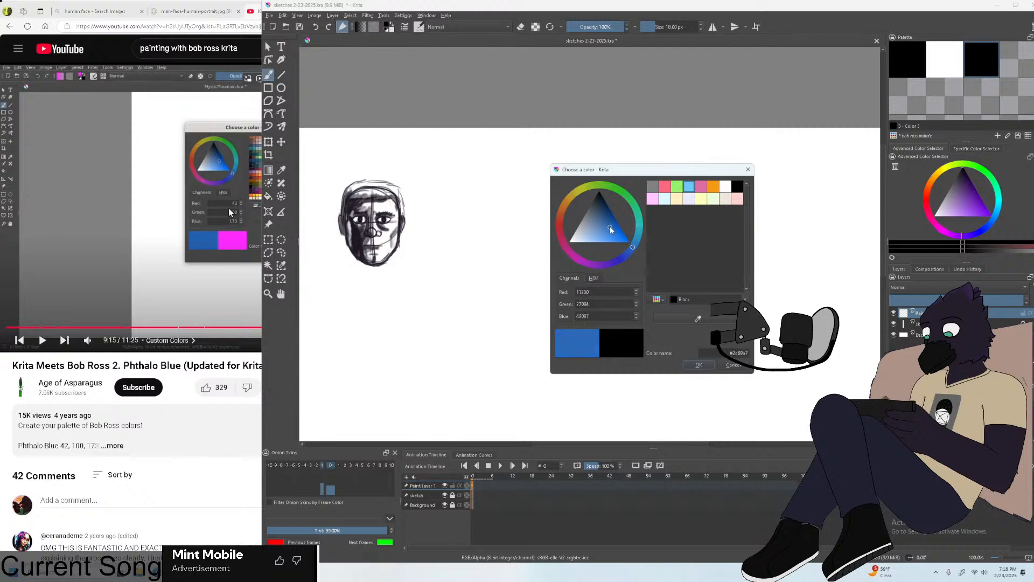
left_click_drag(611, 229, 609, 227)
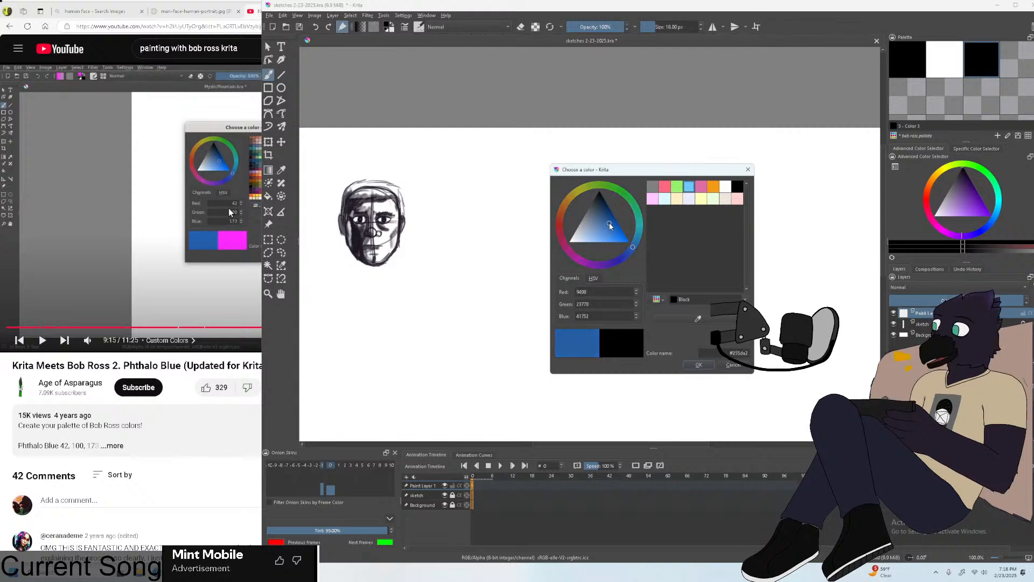
Rewind the tutorial in stages to about 8:51, and close Krita's color chooser and swatch dialog without applying the edit.
left_click(408, 329)
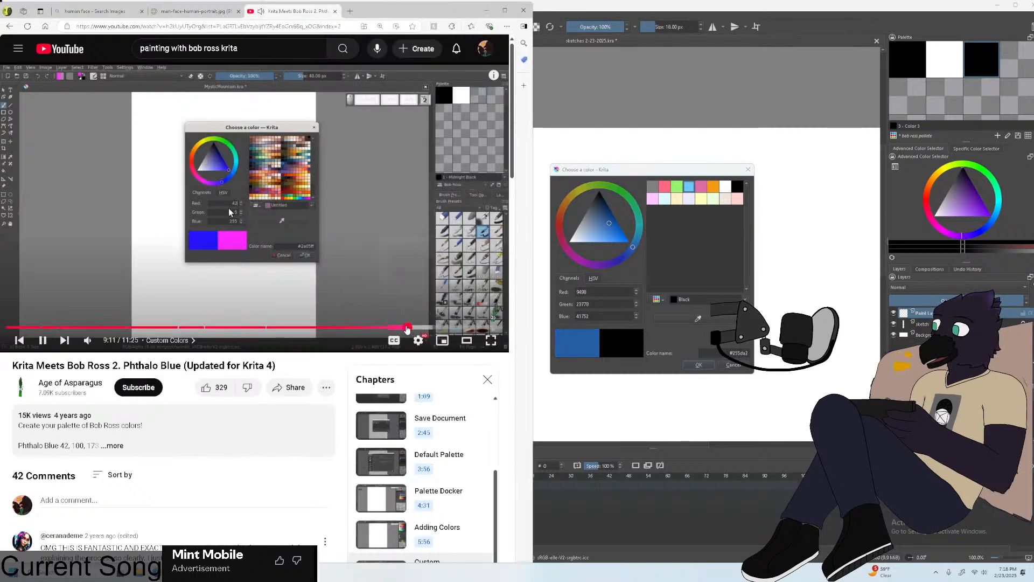
left_click(399, 327)
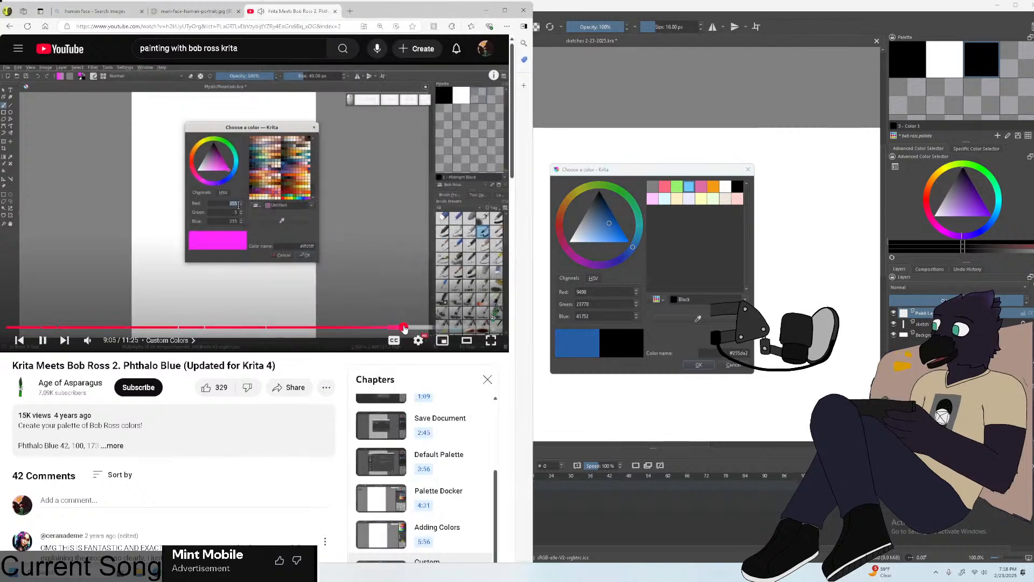
left_click(396, 327)
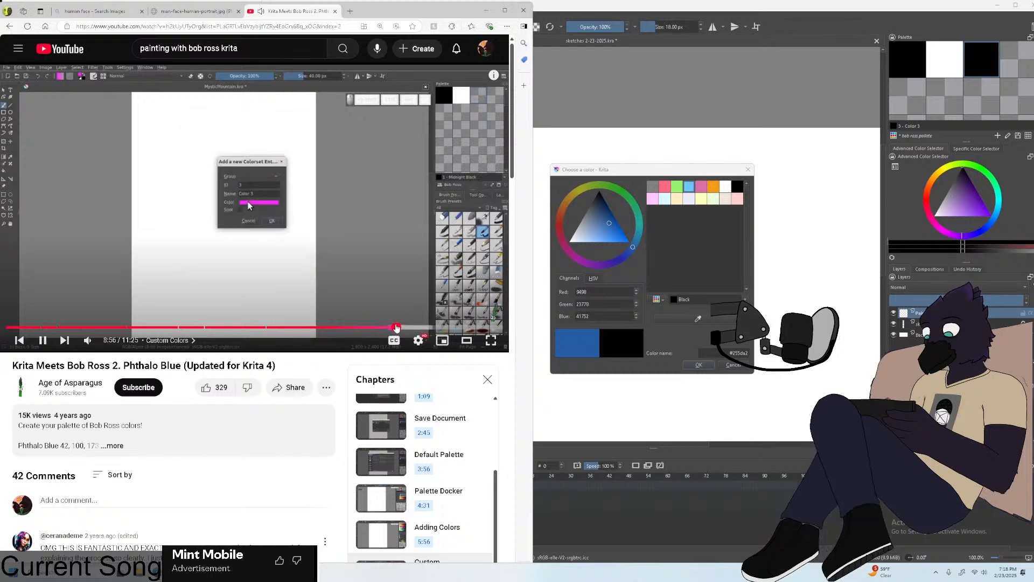
left_click(393, 327)
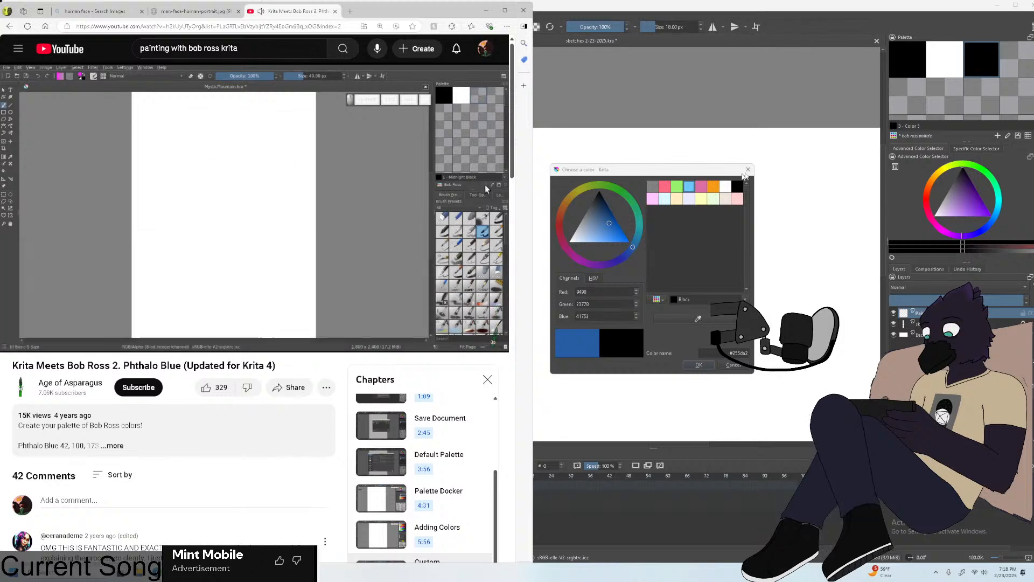
left_click(748, 169)
left_click(697, 234)
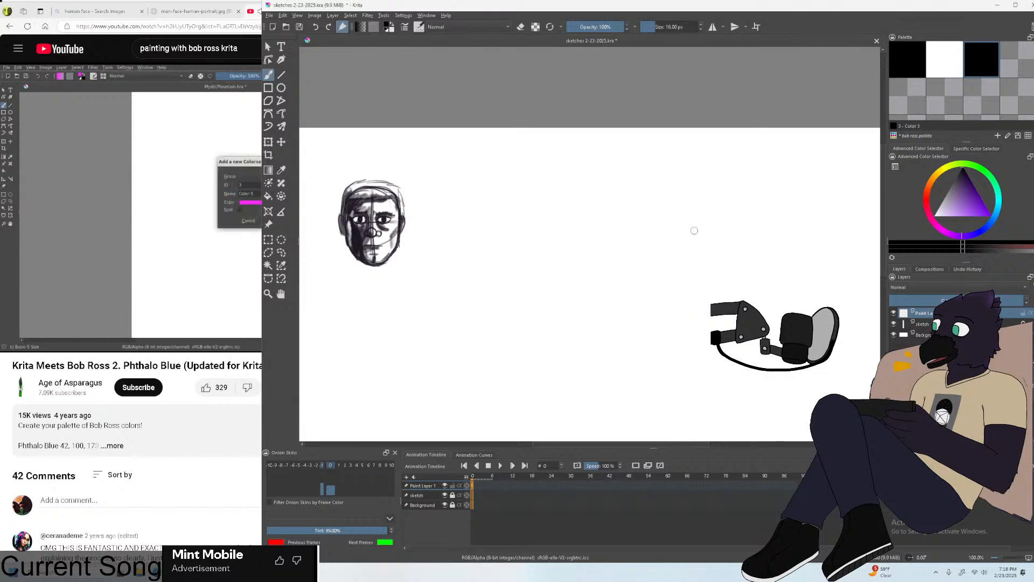
Start a new swatch in the Bob Ross palette, open its color chooser and pick a red in the color triangle.
left_click(998, 135)
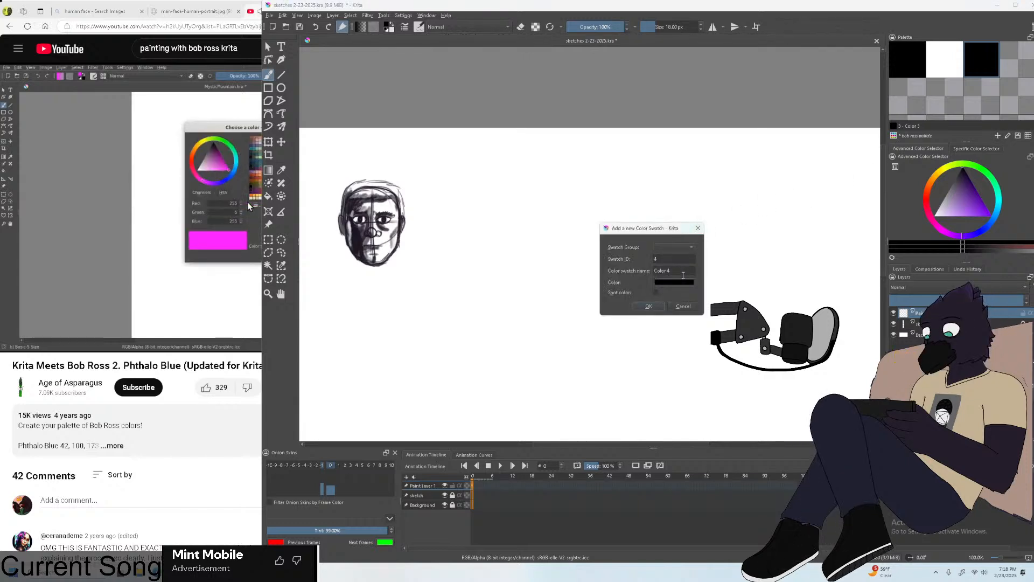
left_click(688, 285)
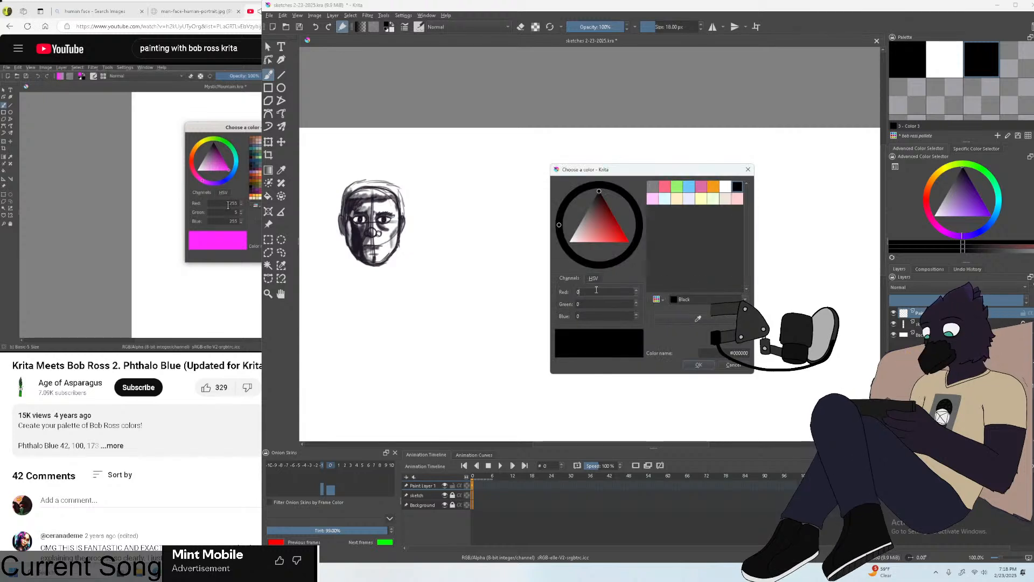
left_click_drag(612, 229, 611, 235)
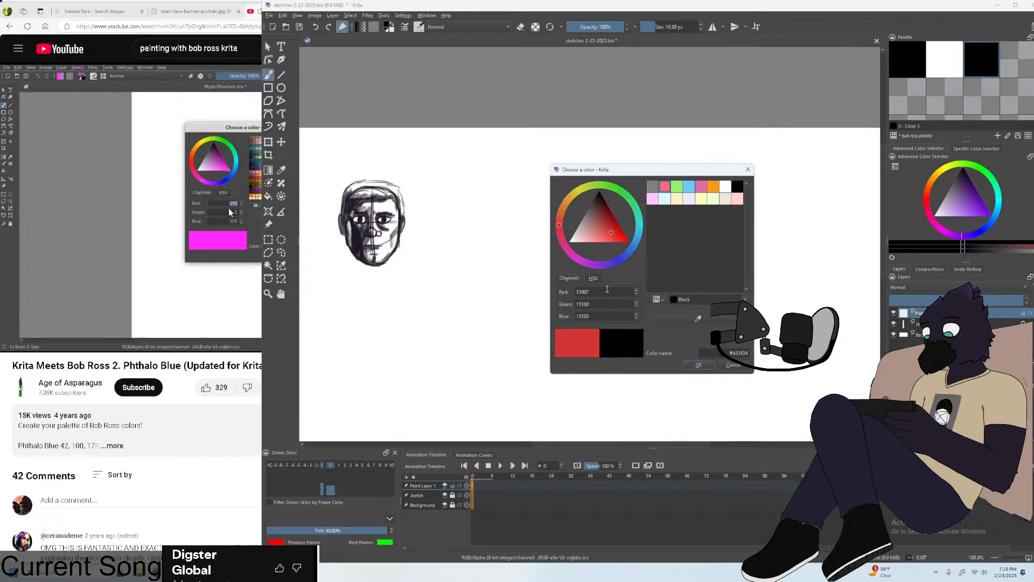
Try entering red 42 and green 100 for the new swatch's color.
double_click(607, 289)
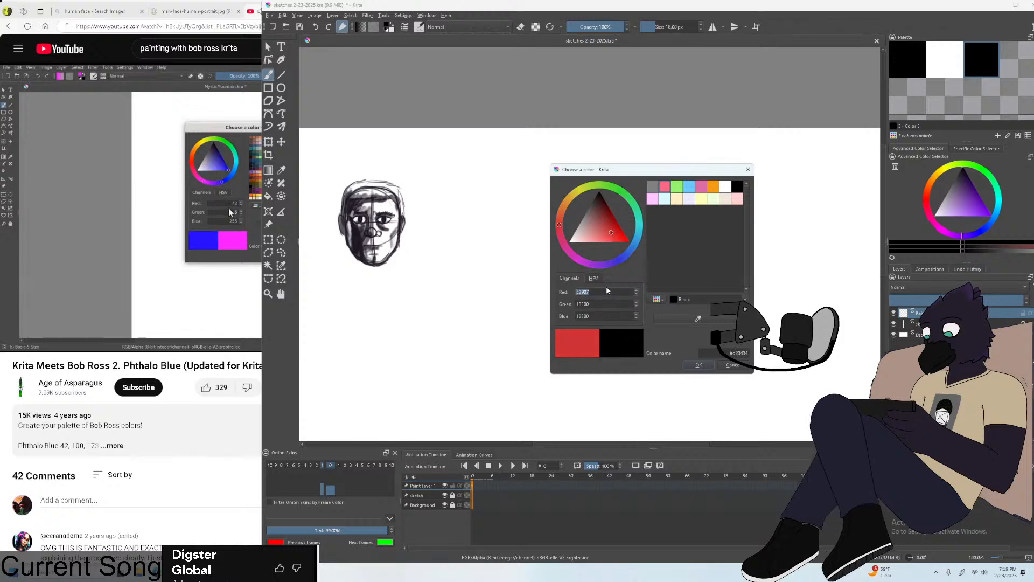
type("42")
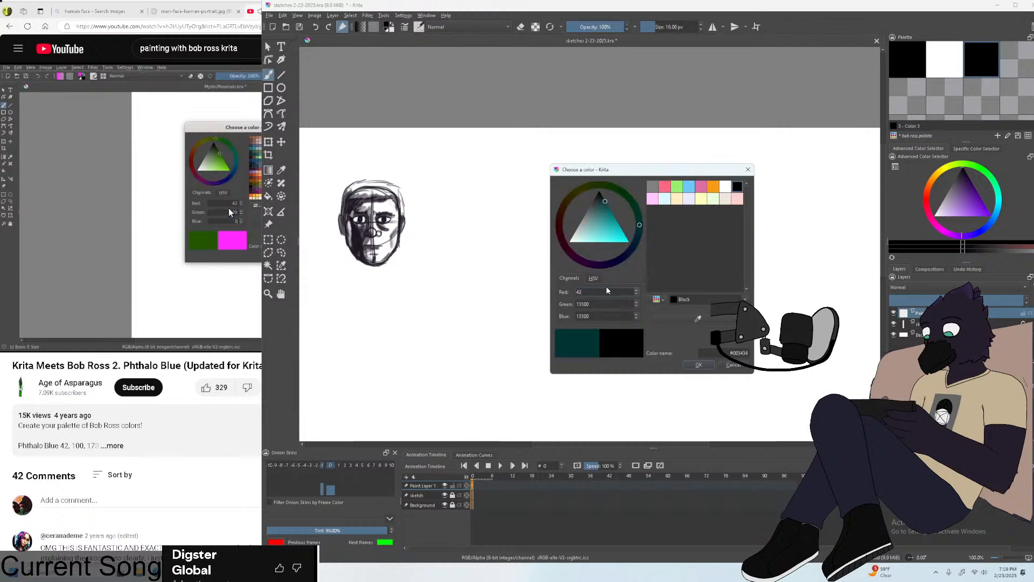
double_click(622, 304)
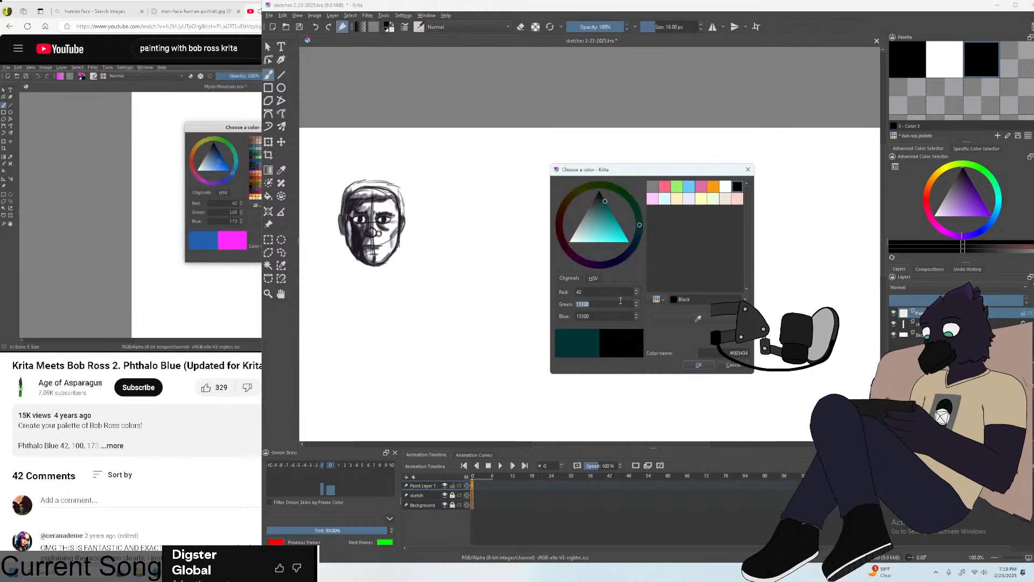
type("100")
left_click(629, 318)
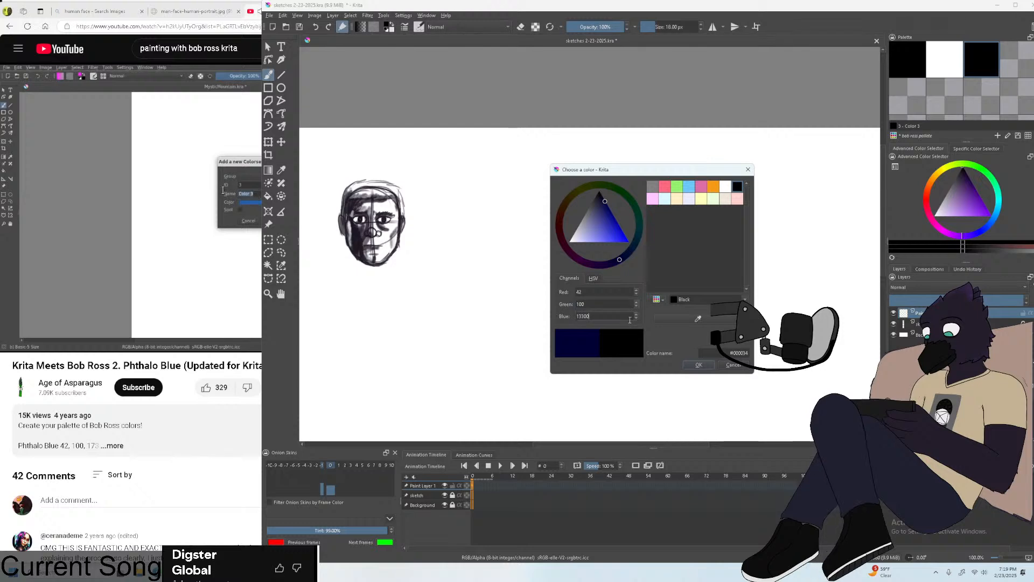
Step the tutorial back and pause it at 9:17, and set the new swatch's blue channel to 173.
left_click(174, 222)
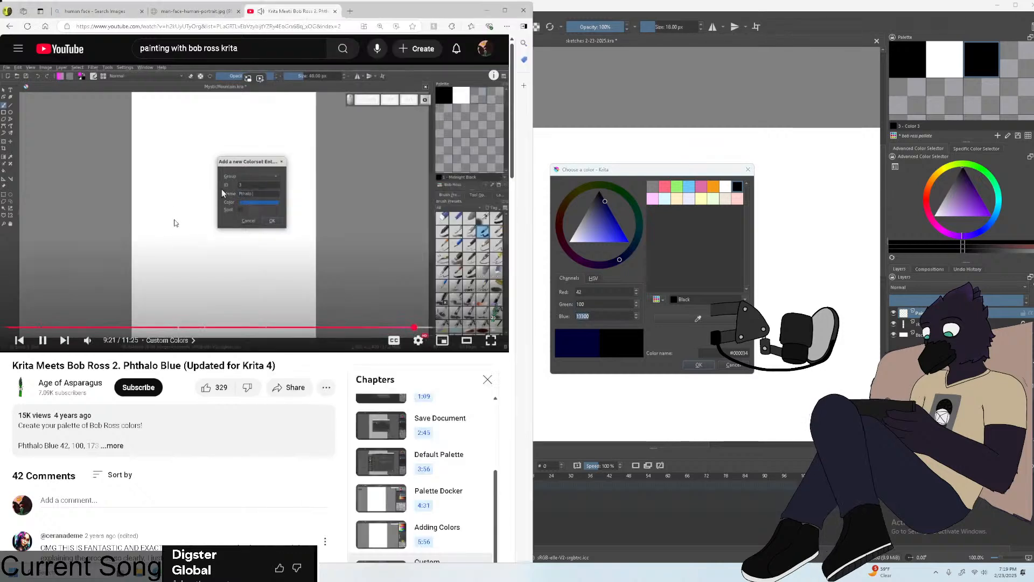
key("Left")
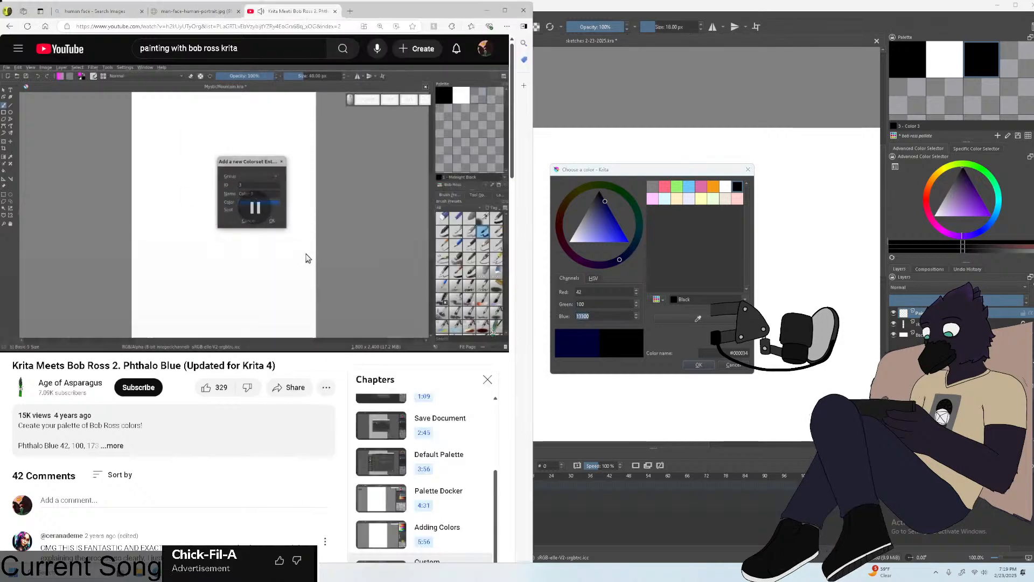
left_click(305, 258)
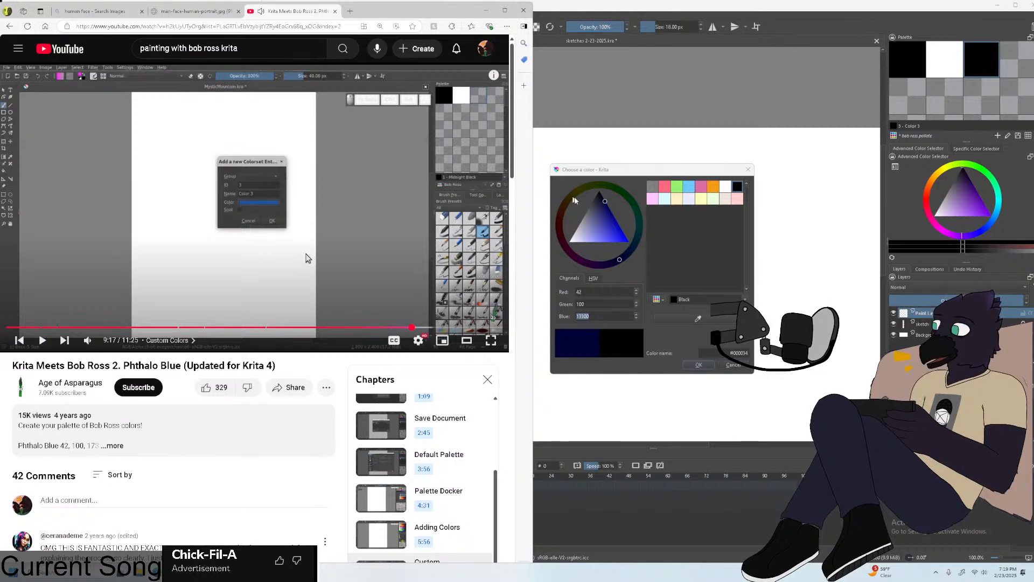
left_click(589, 317)
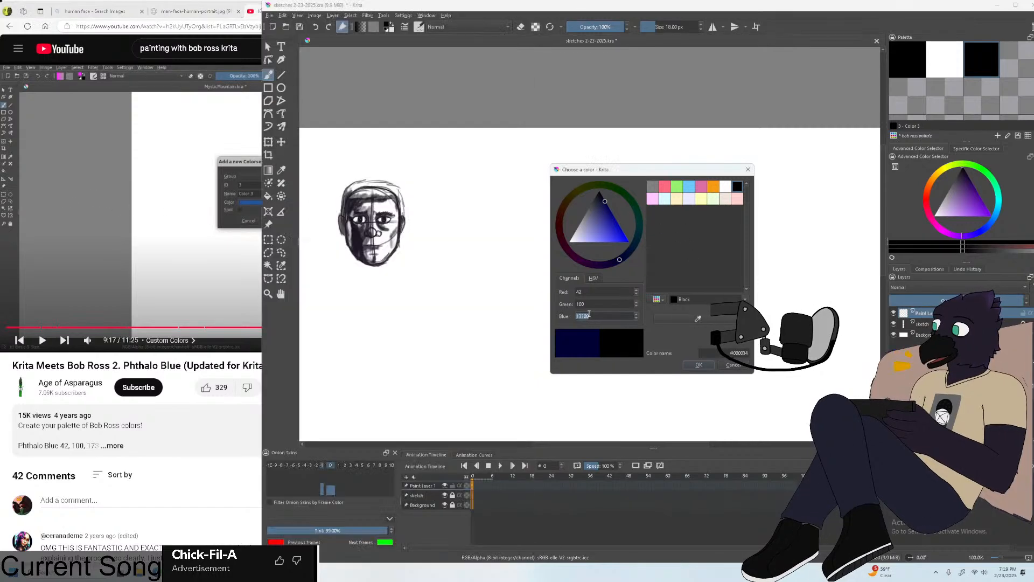
type("173")
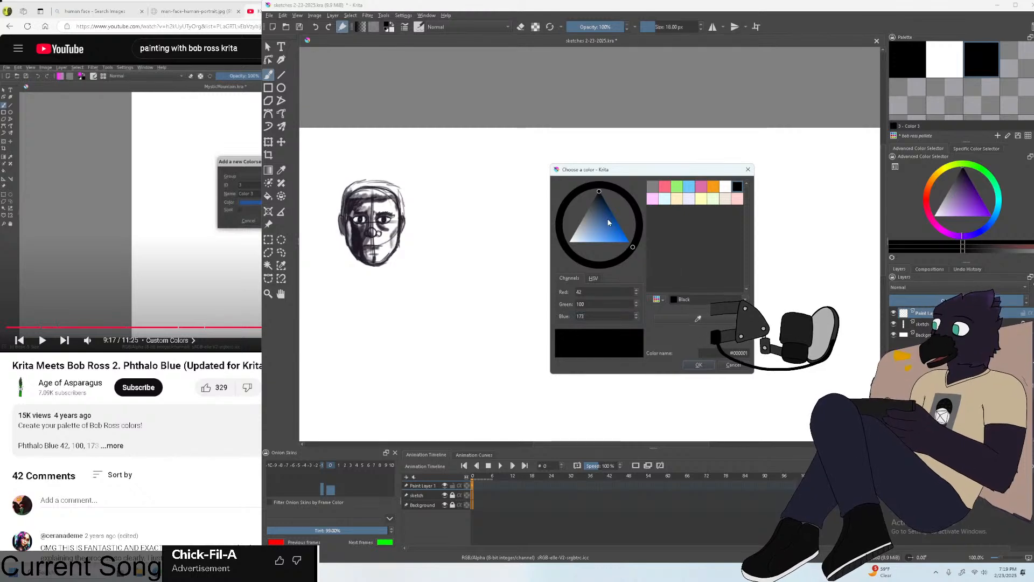
Pick a medium blue in the color triangle, and rewind the paused tutorial to 9:16 for its channel values.
left_click_drag(606, 218, 612, 222)
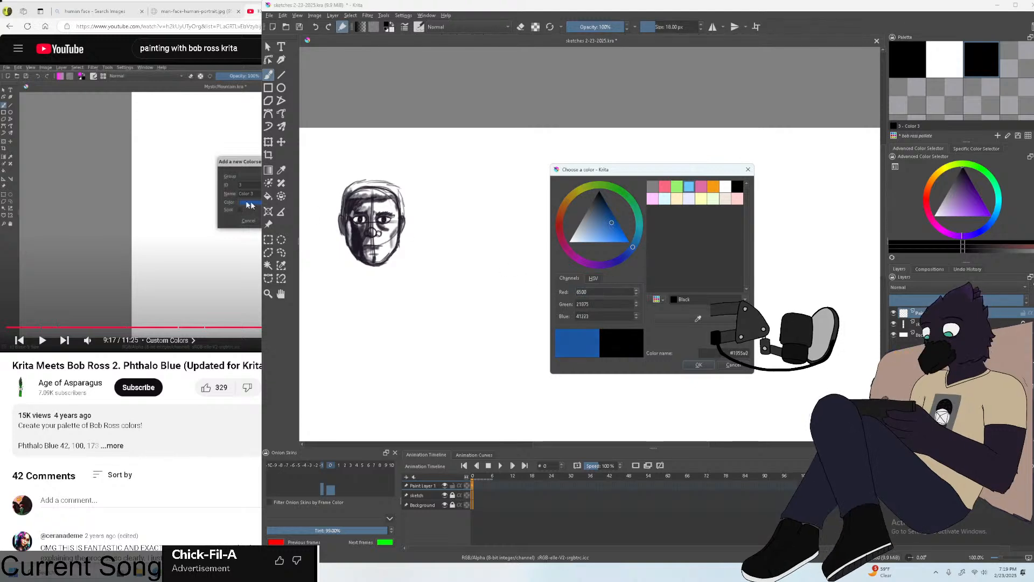
left_click(180, 196)
left_click(408, 323)
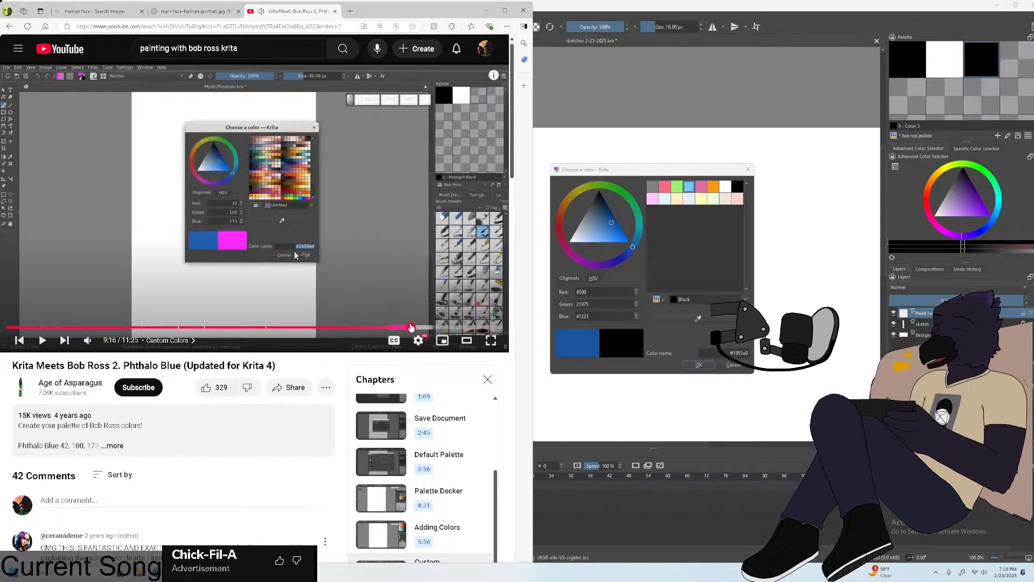
Return to Krita's color chooser and try red 4200, green 10000 and blue 17300 for the new swatch.
left_click(622, 285)
double_click(617, 292)
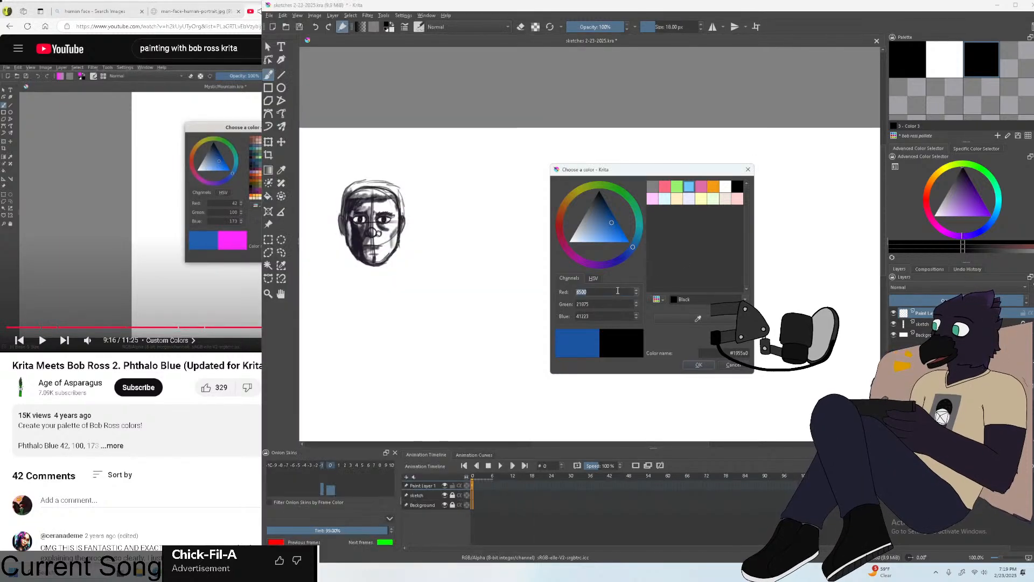
type("420")
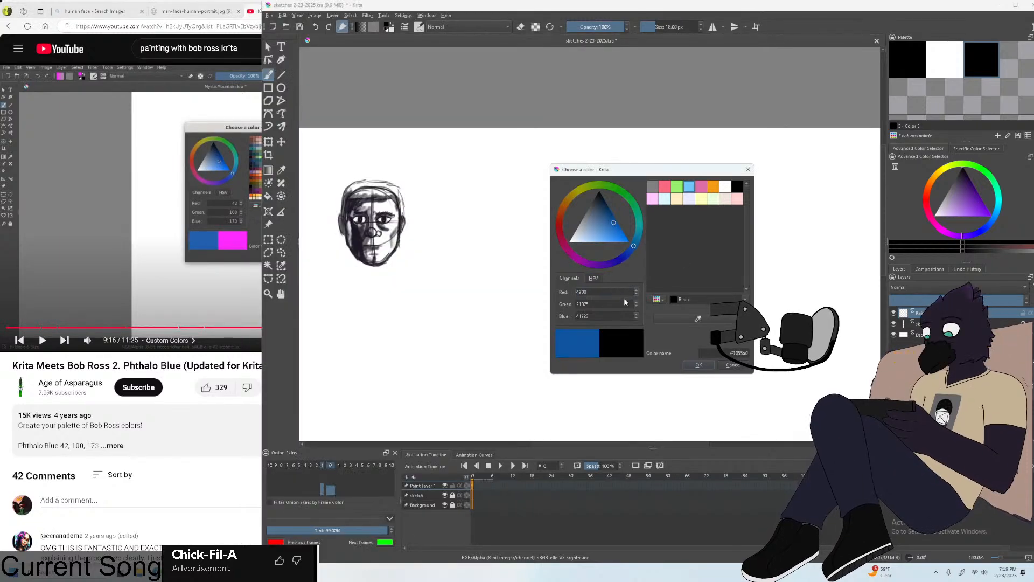
double_click(625, 303)
type("1")
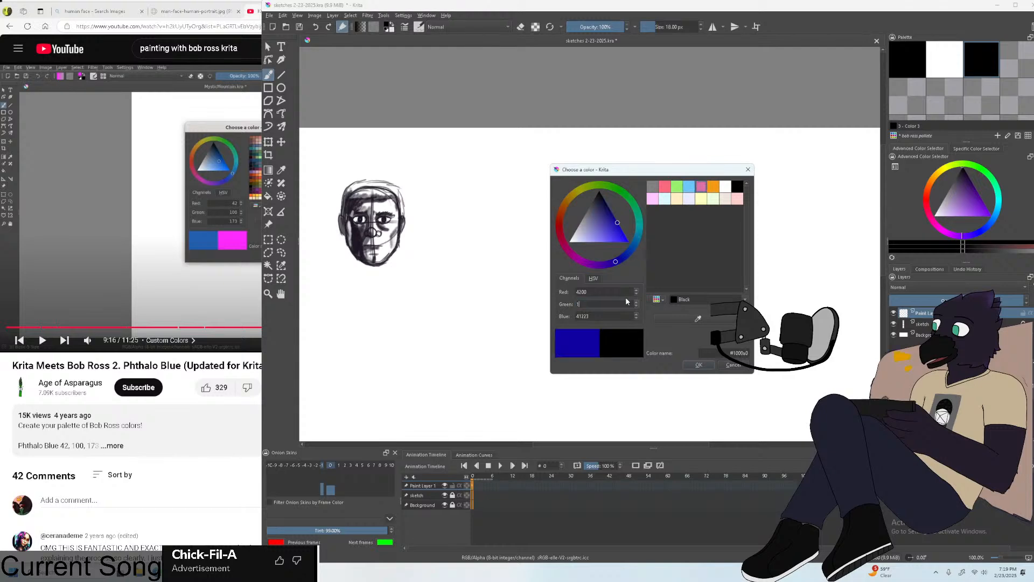
type("0000")
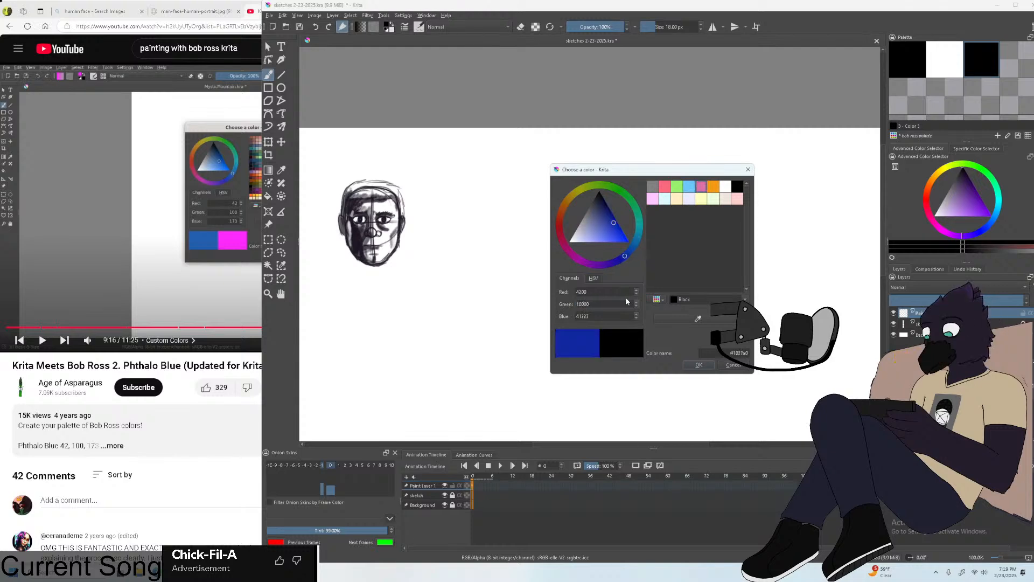
left_click(597, 314)
type("17")
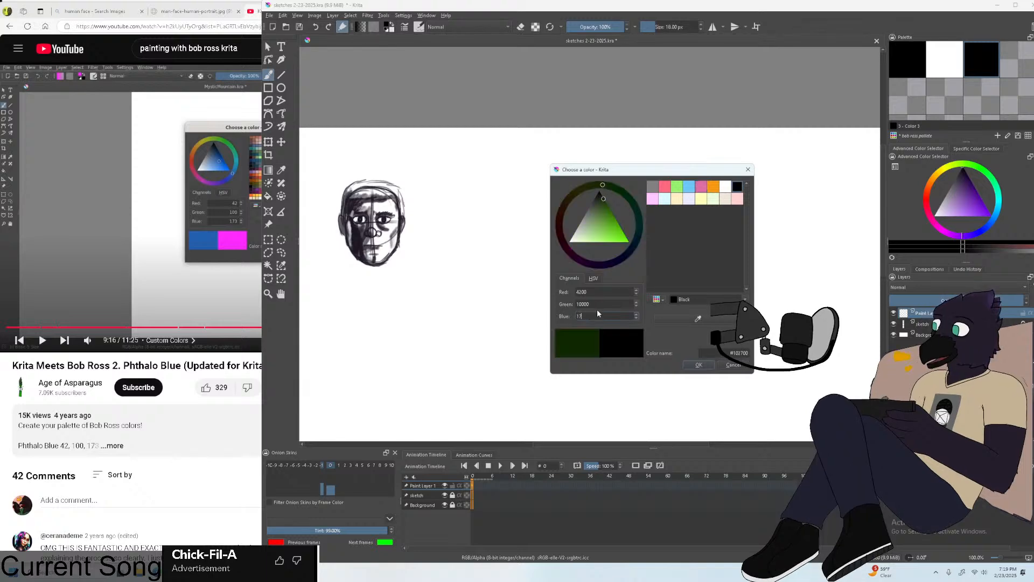
type("300")
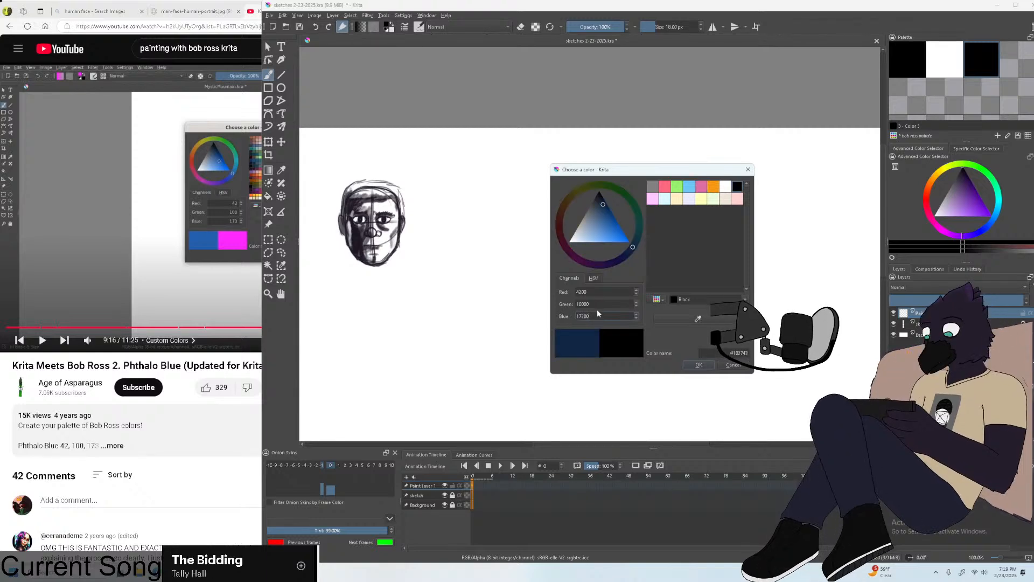
Strip the extra zeros from the three channels, leaving red 42, green 100 and blue 173.
left_click(605, 301)
key("BackSpace")
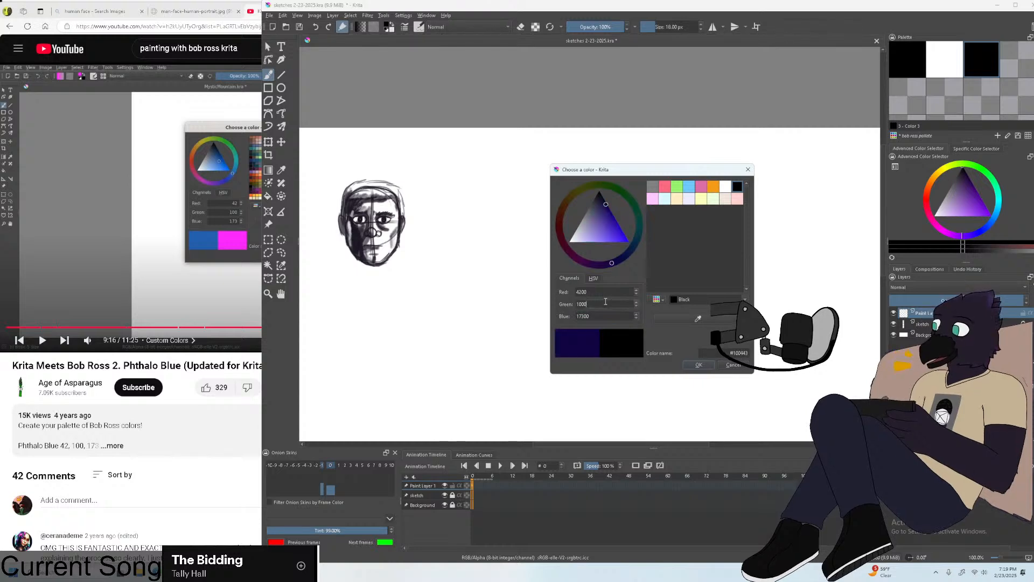
type("0")
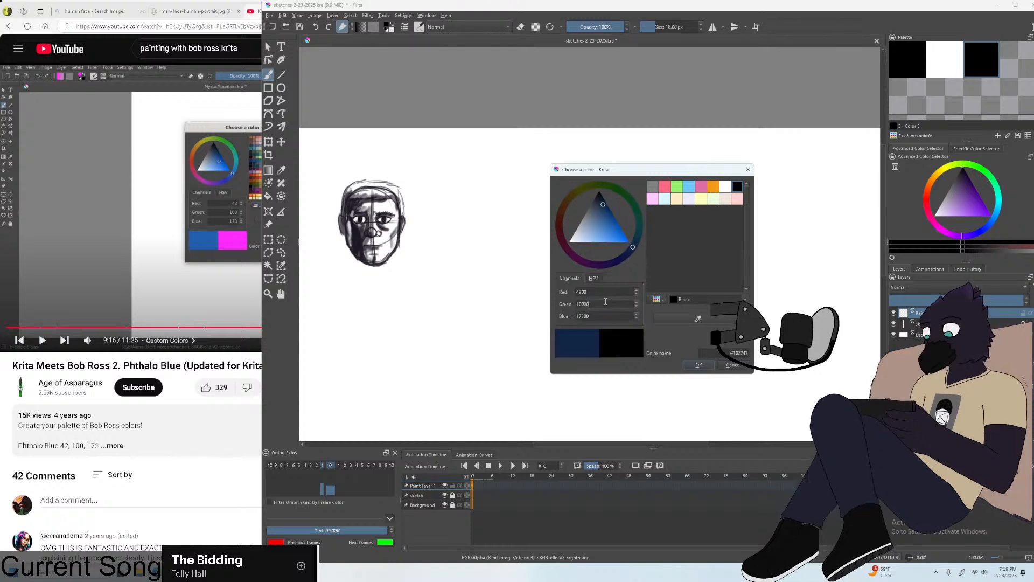
key("BackSpace")
key("BackSpace")
left_click(591, 292)
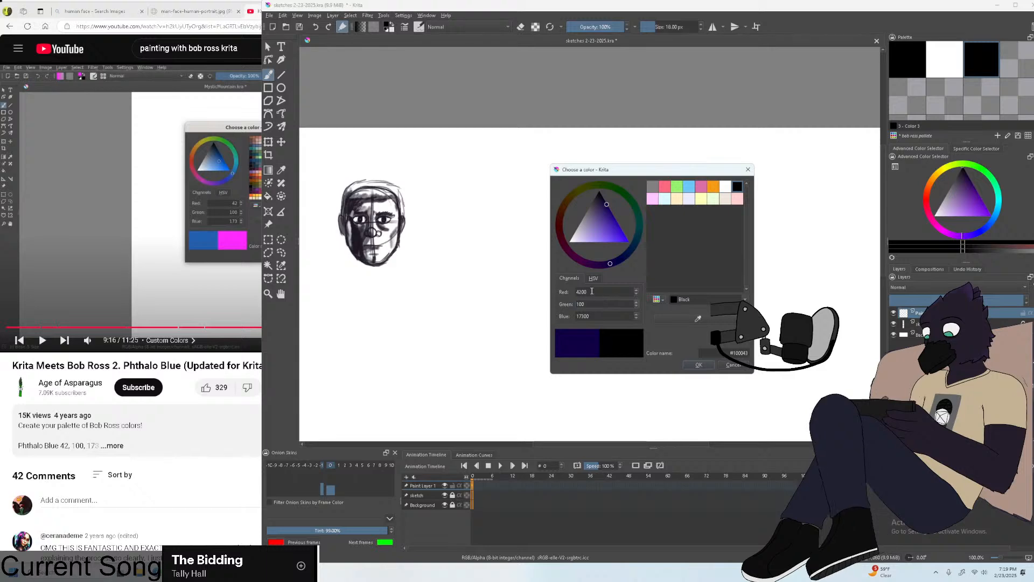
key("BackSpace")
key("BackSpace")
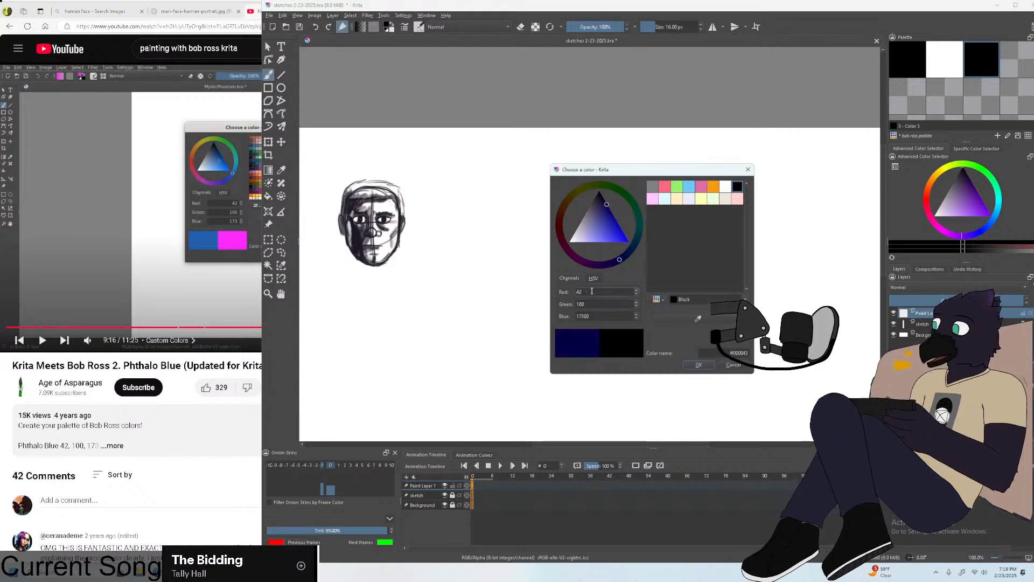
left_click(606, 315)
key("BackSpace")
key("BackSpace")
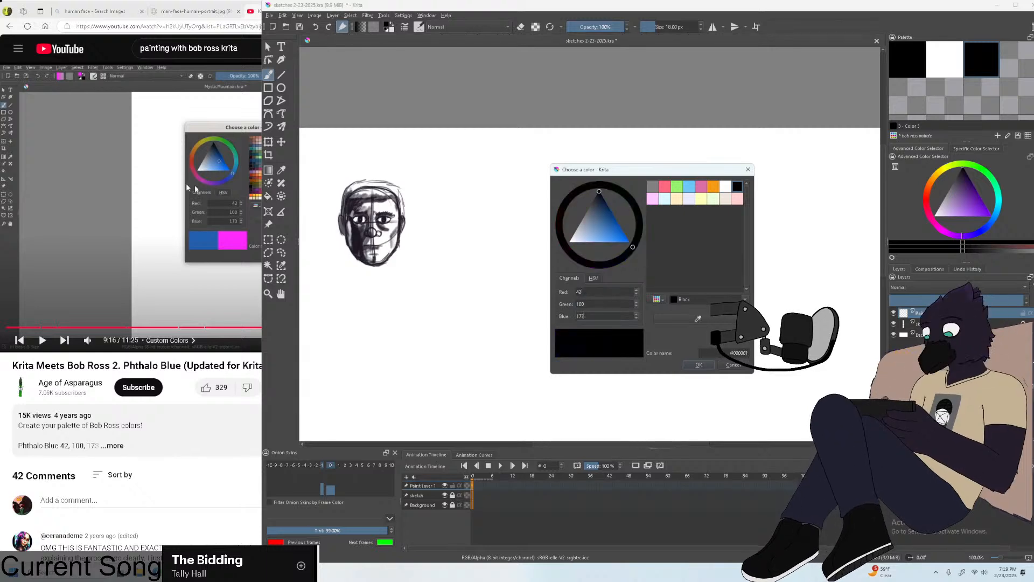
Return to the tutorial and replay the part where the Phthalo Blue channel values are entered.
left_click(162, 176)
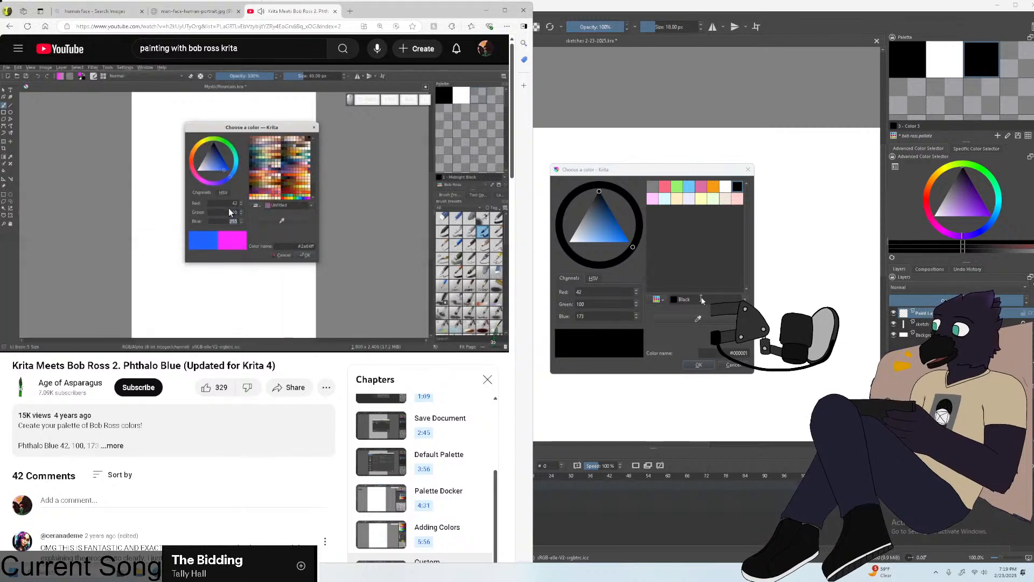
left_click(710, 304)
left_click(710, 304)
left_click(411, 300)
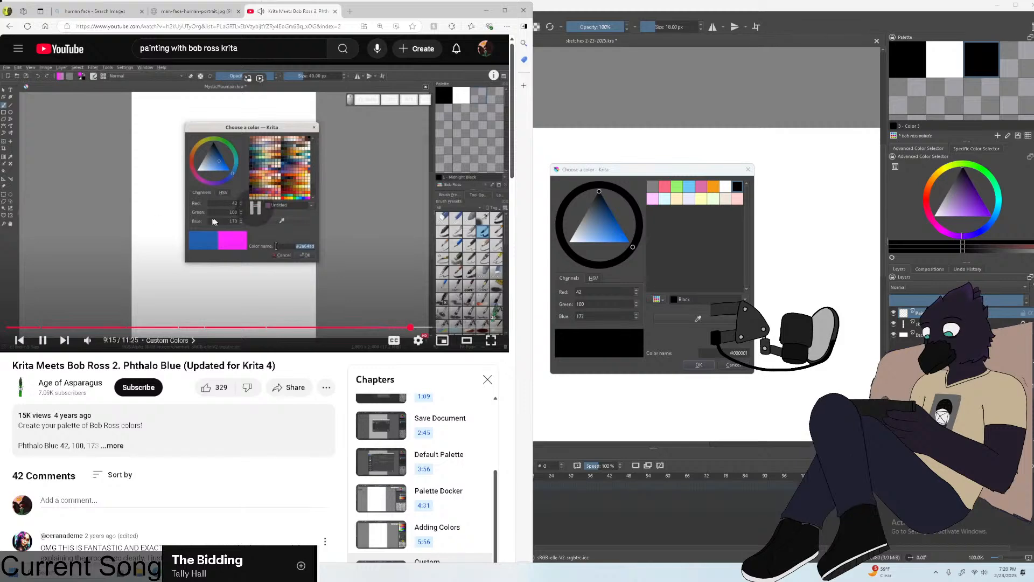
left_click(405, 327)
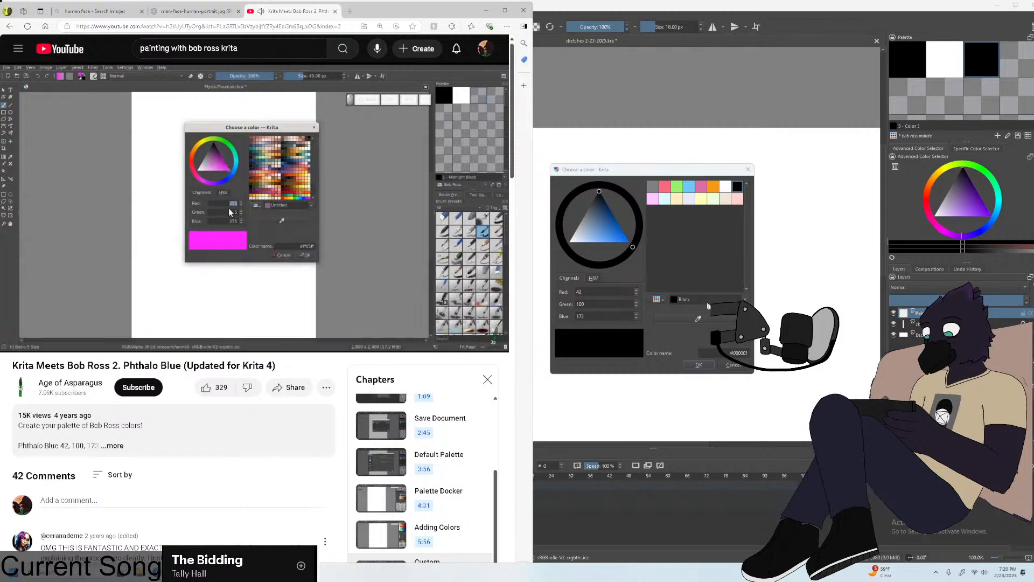
Load the Lineart Blue preset as the new swatch's color and shift it to a deeper blue in the color triangle.
left_click(743, 299)
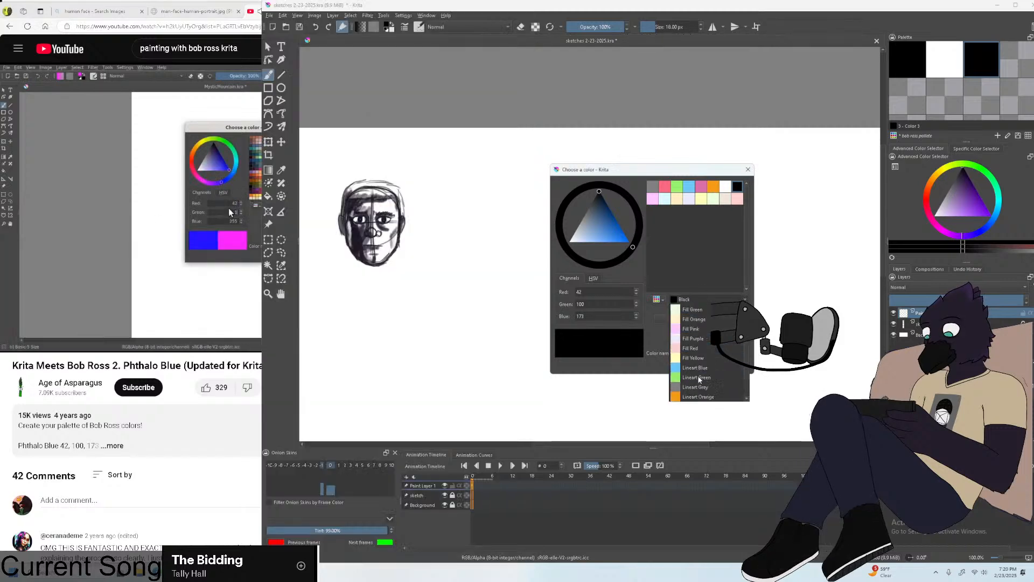
left_click(685, 308)
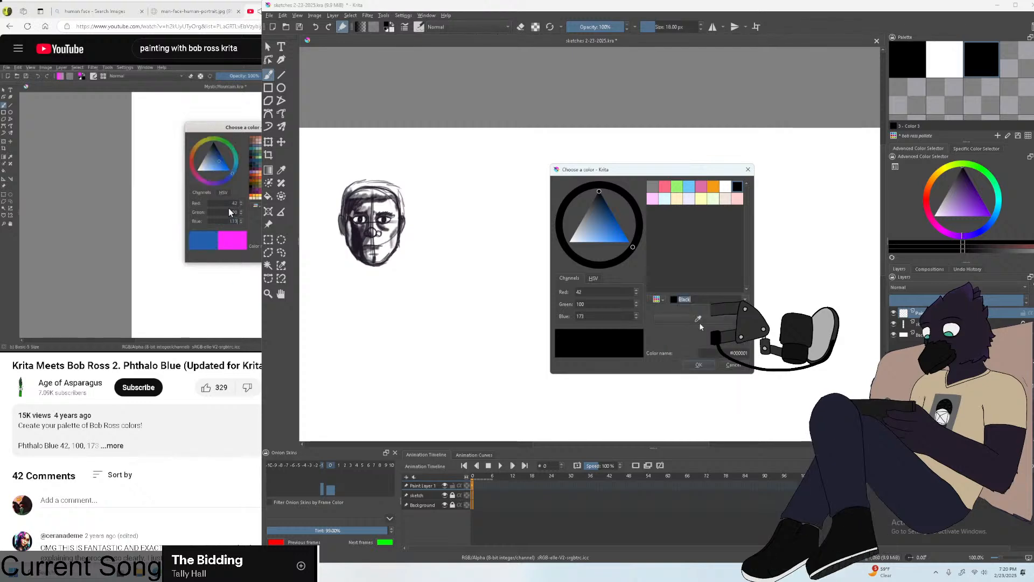
left_click(747, 300)
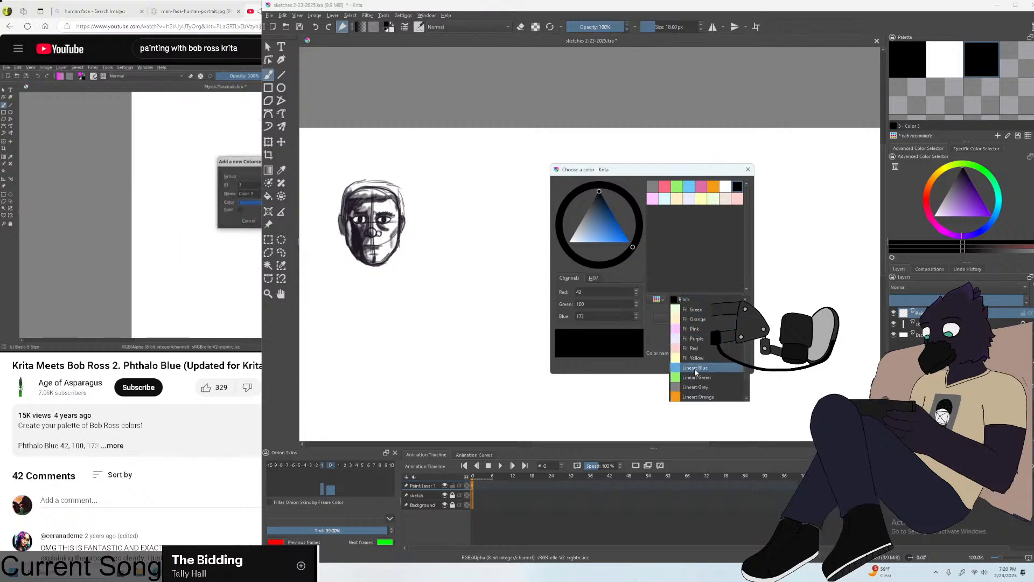
left_click(695, 368)
left_click(610, 228)
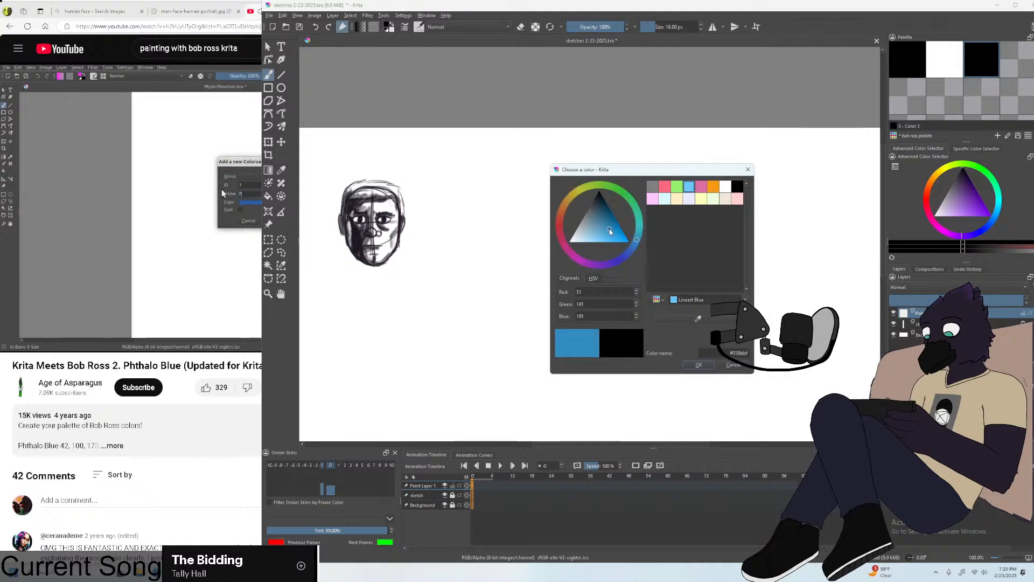
Deepen the new swatch's blue in the color triangle and rewind the tutorial to the Phthalo Blue channel values at 9:15.
left_click(221, 190)
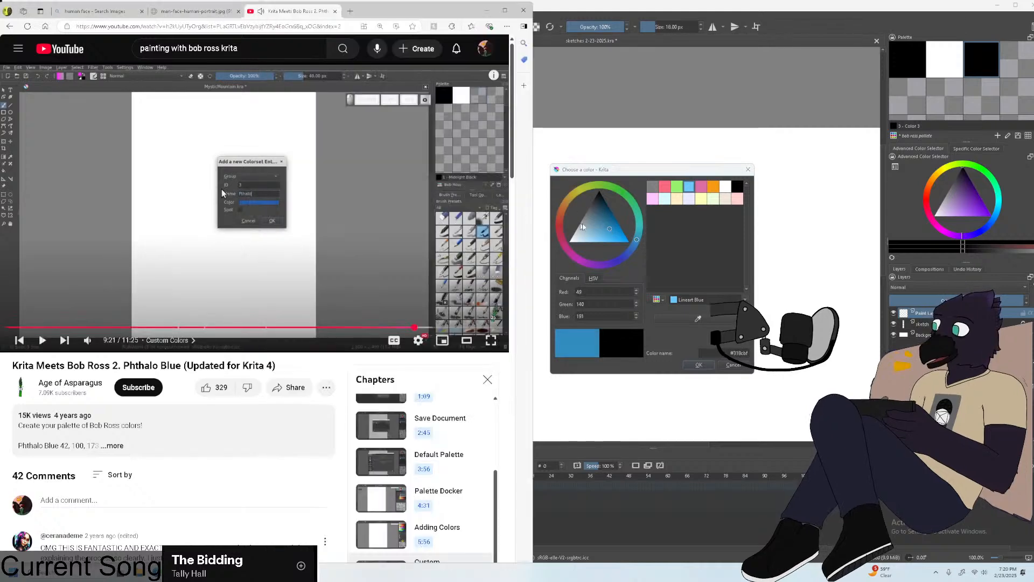
left_click(608, 228)
left_click(606, 225)
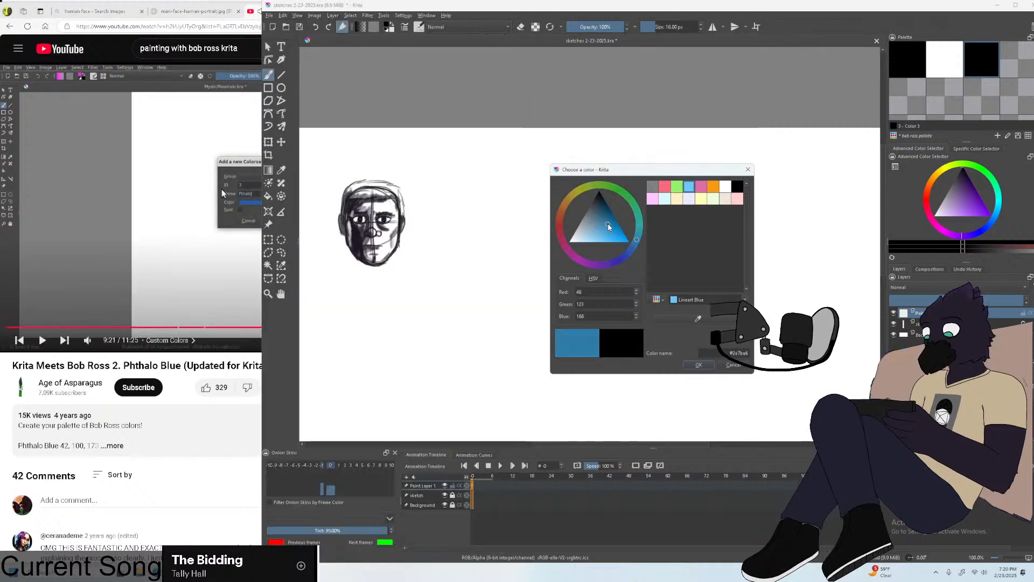
left_click(222, 188)
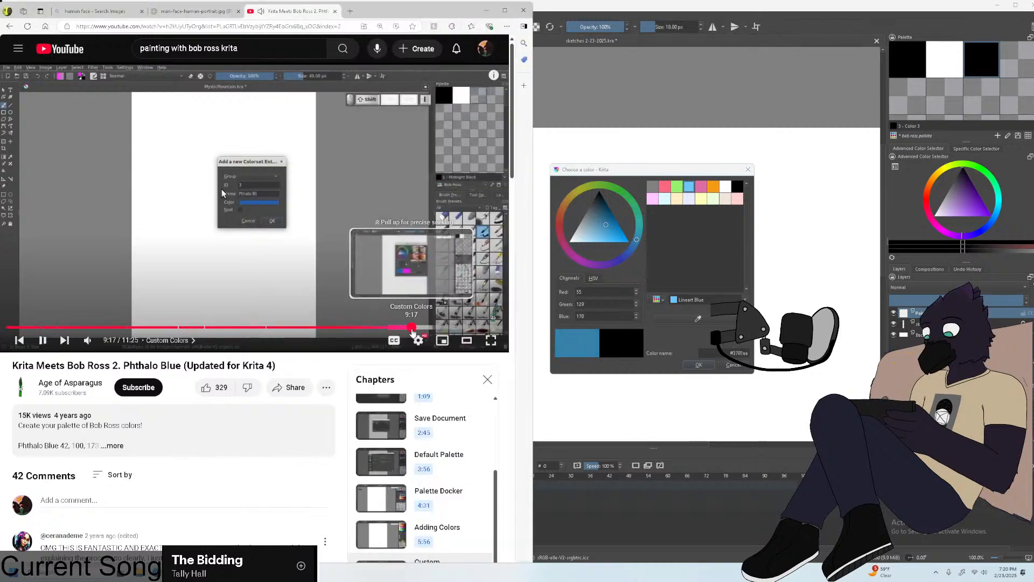
left_click_drag(412, 327, 410, 328)
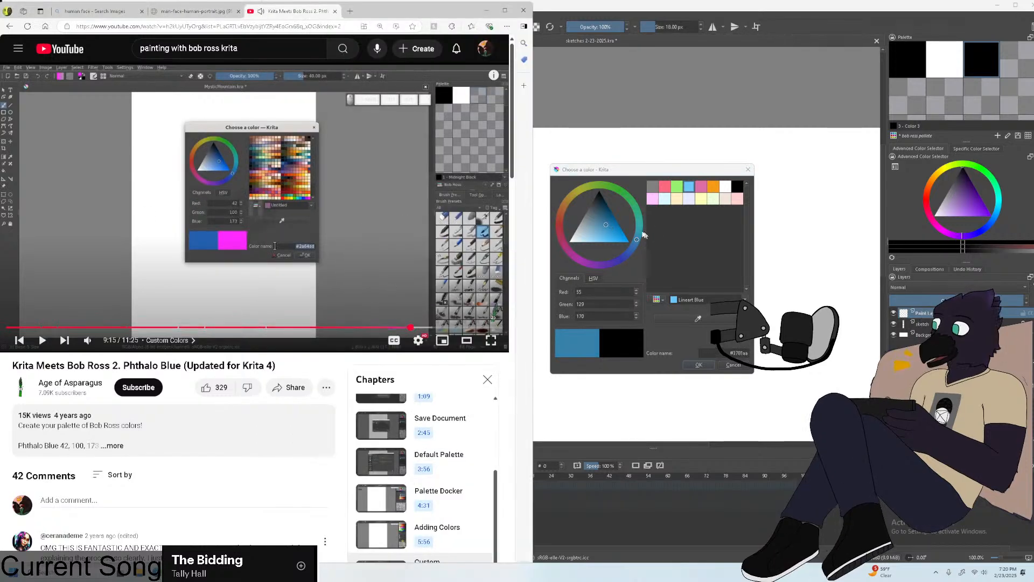
Shift the swatch's hue toward pure blue until green is 100 and set the blue channel to 173.
left_click_drag(634, 247, 631, 249)
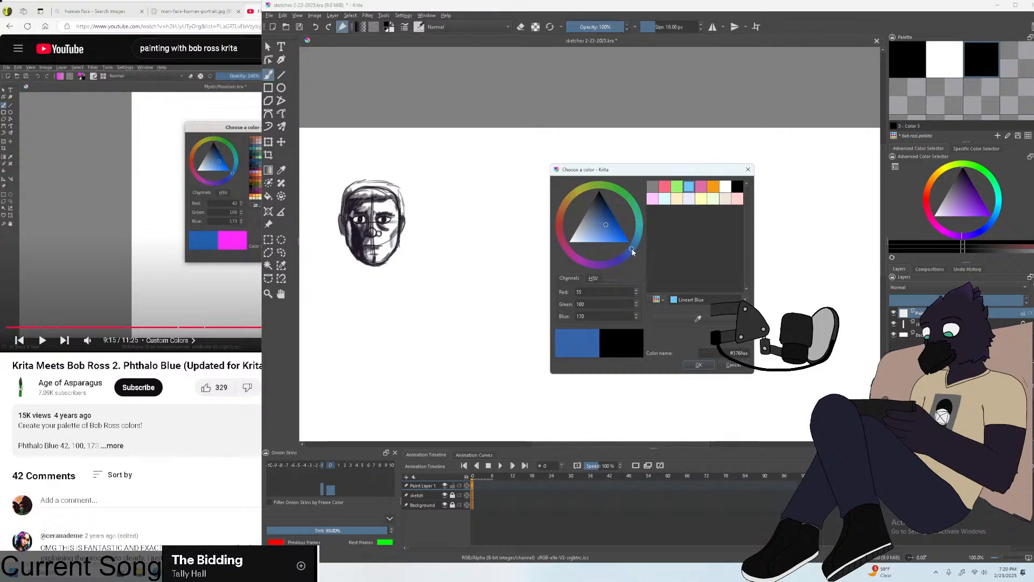
left_click(636, 307)
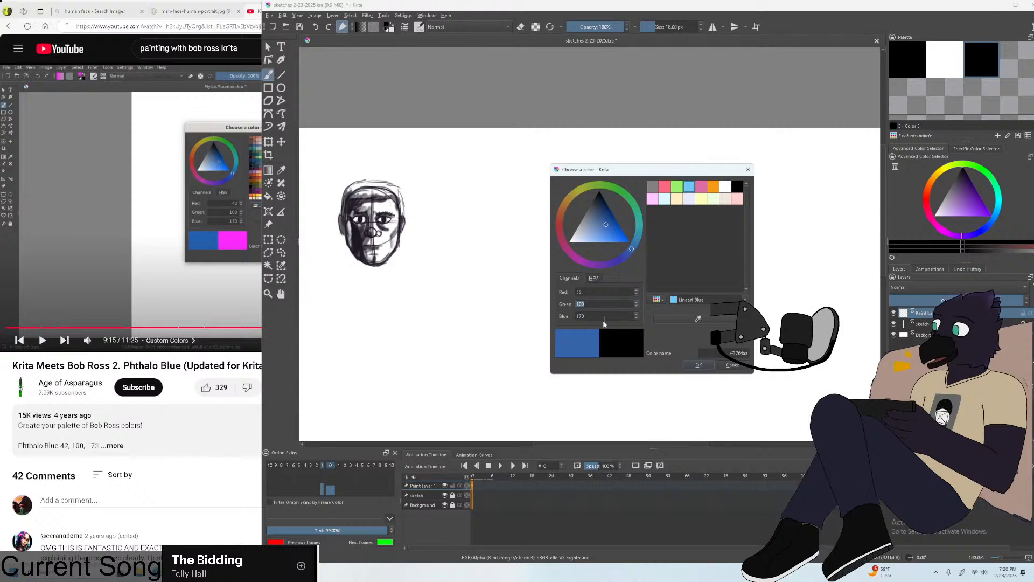
left_click(636, 314)
left_click(636, 313)
left_click(636, 313)
Set the swatch's red channel to 42 and accept the chosen color.
left_click(635, 294)
left_click(635, 294)
left_click(635, 294)
left_click(635, 294)
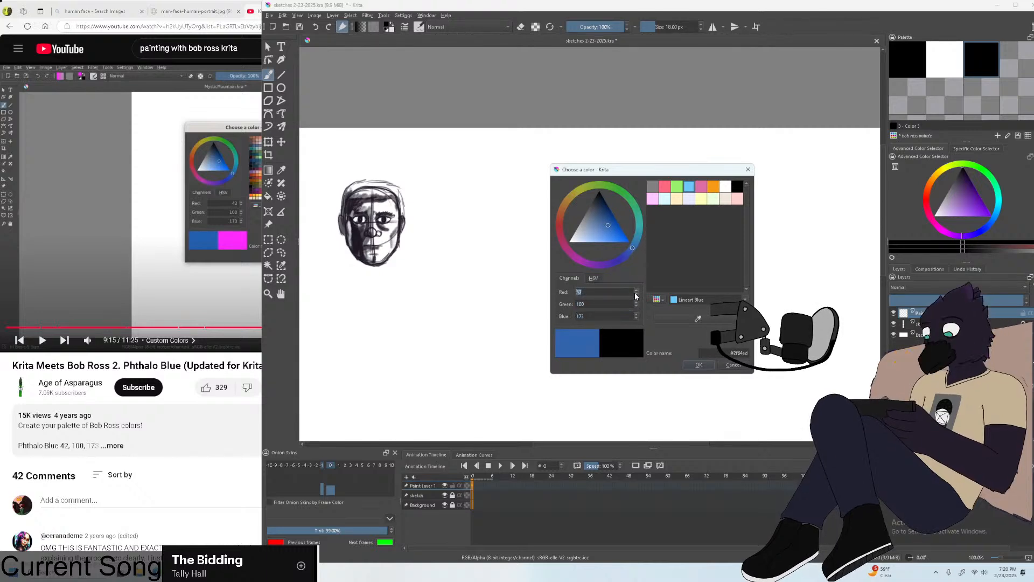
left_click(635, 294)
left_click(635, 294)
left_click(635, 294)
left_click(635, 294)
left_click(636, 294)
left_click(635, 294)
left_click(636, 294)
left_click(636, 290)
left_click(636, 291)
left_click(636, 290)
left_click(636, 290)
left_click(636, 290)
left_click(636, 290)
left_click(131, 213)
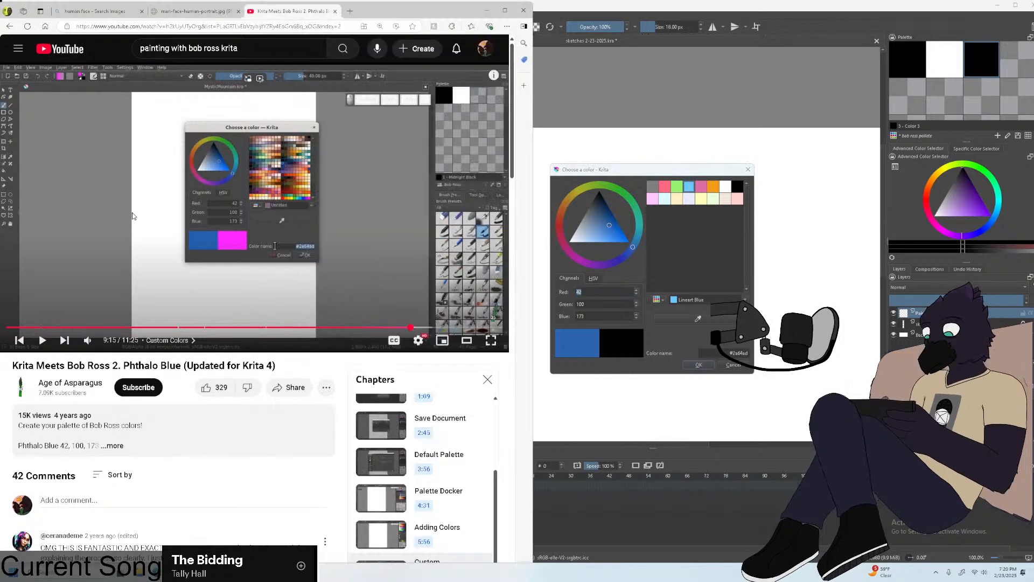
left_click(698, 364)
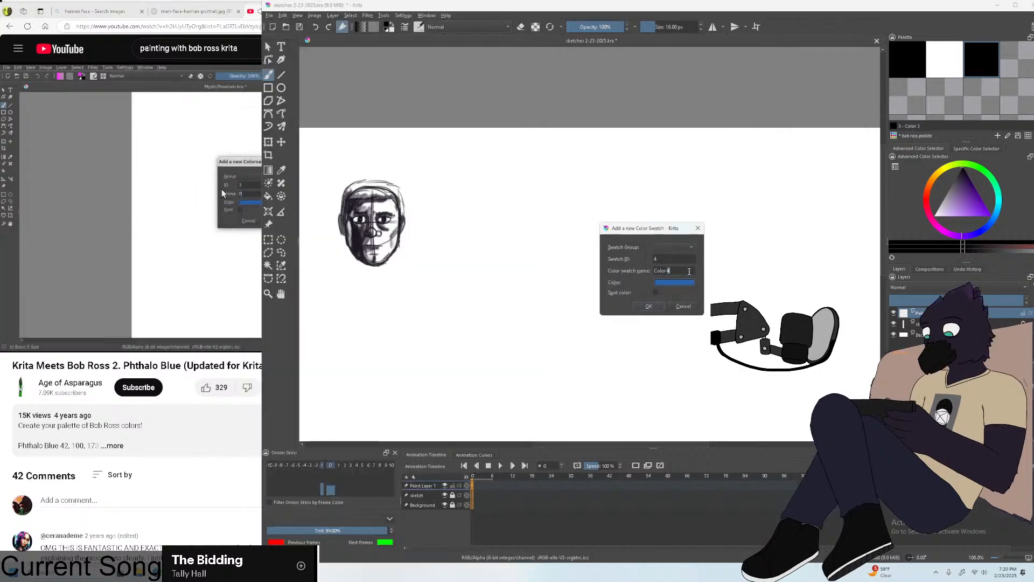
Replay the tutorial part where the Phthalo Blue swatch is named.
triple_click(690, 271)
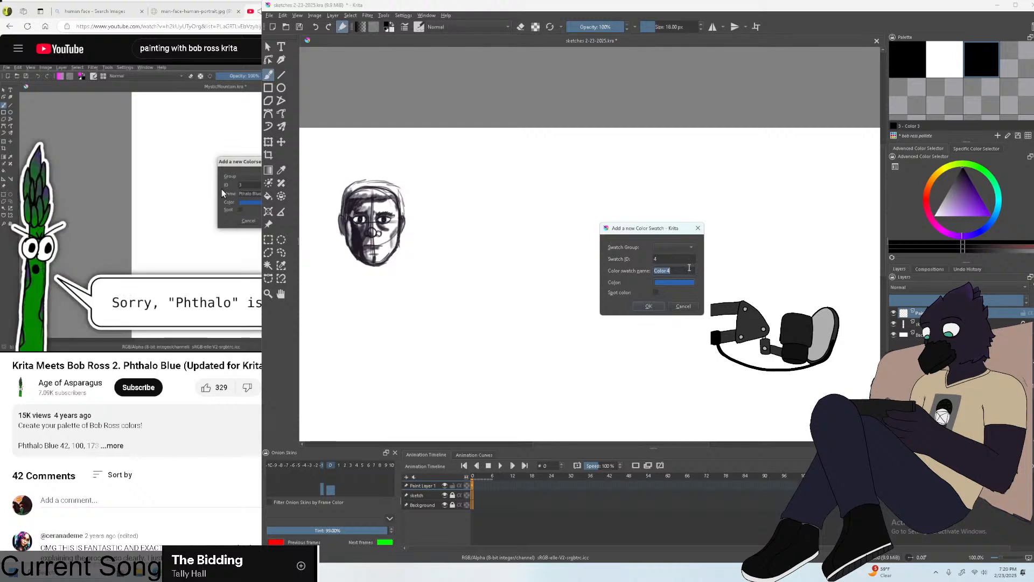
left_click(232, 234)
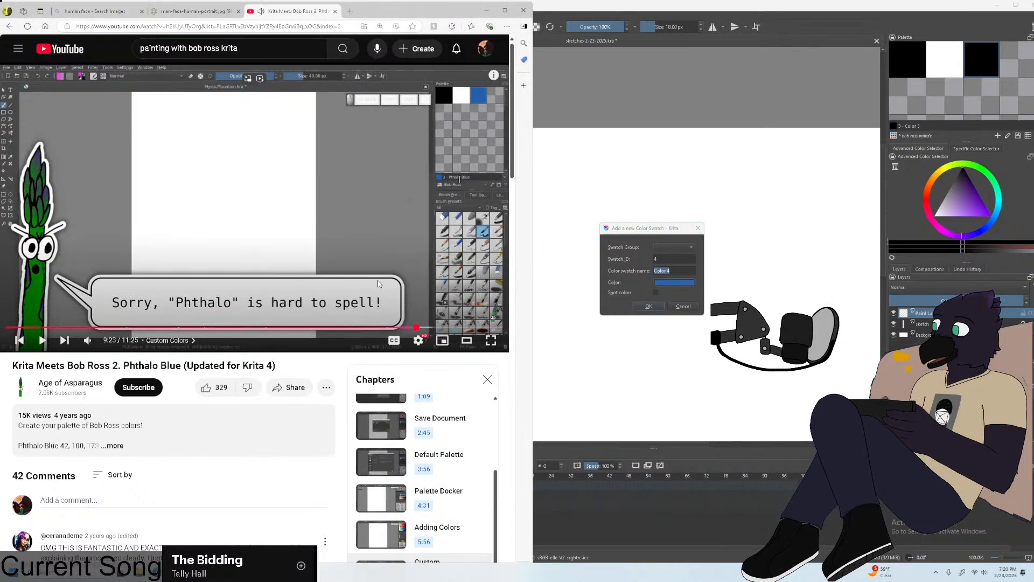
key("Left")
key("space")
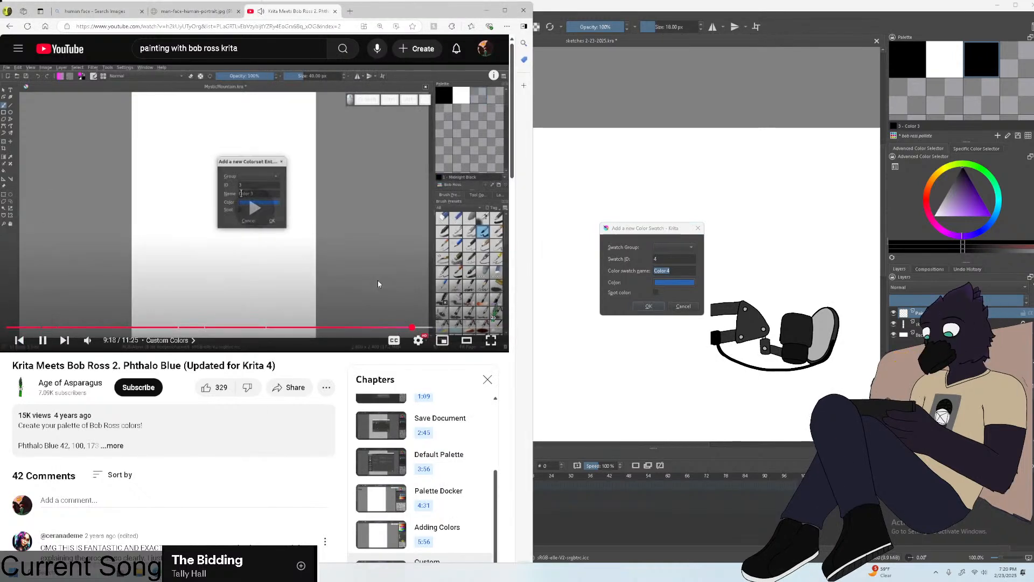
Name the new swatch "thalo blue", add it to the palette and pause the tutorial at the next color.
left_click(678, 272)
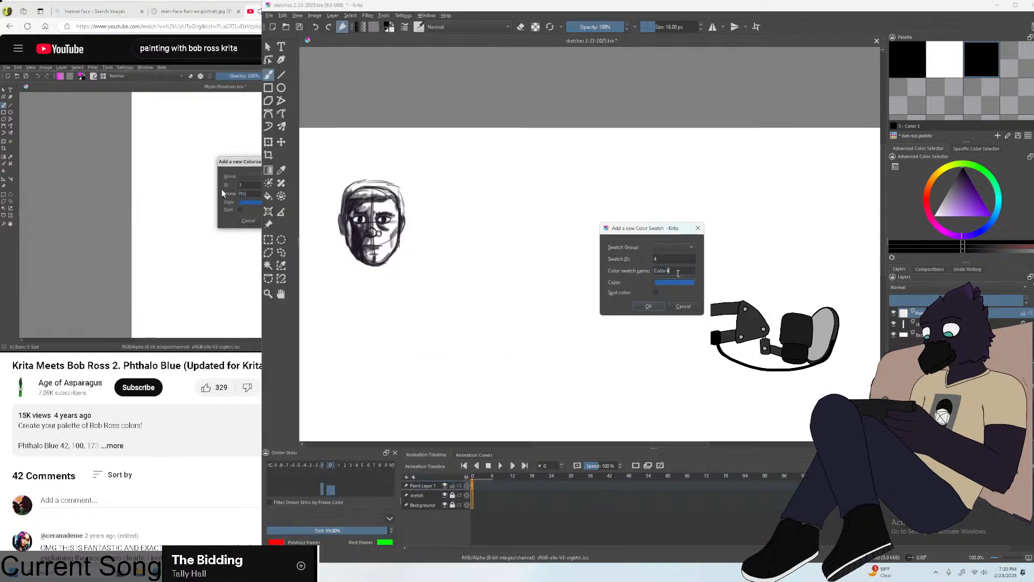
double_click(665, 269)
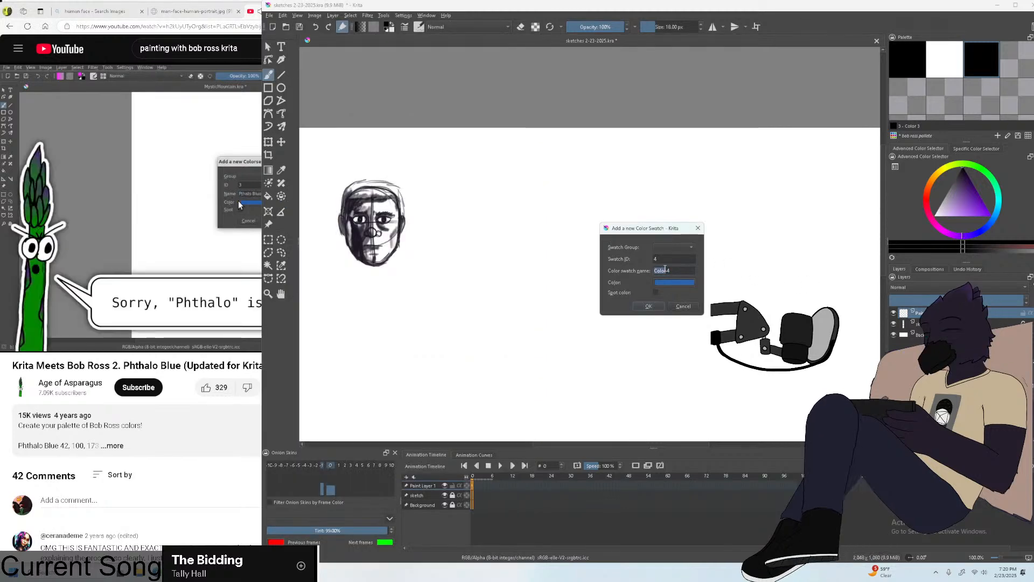
type("tha")
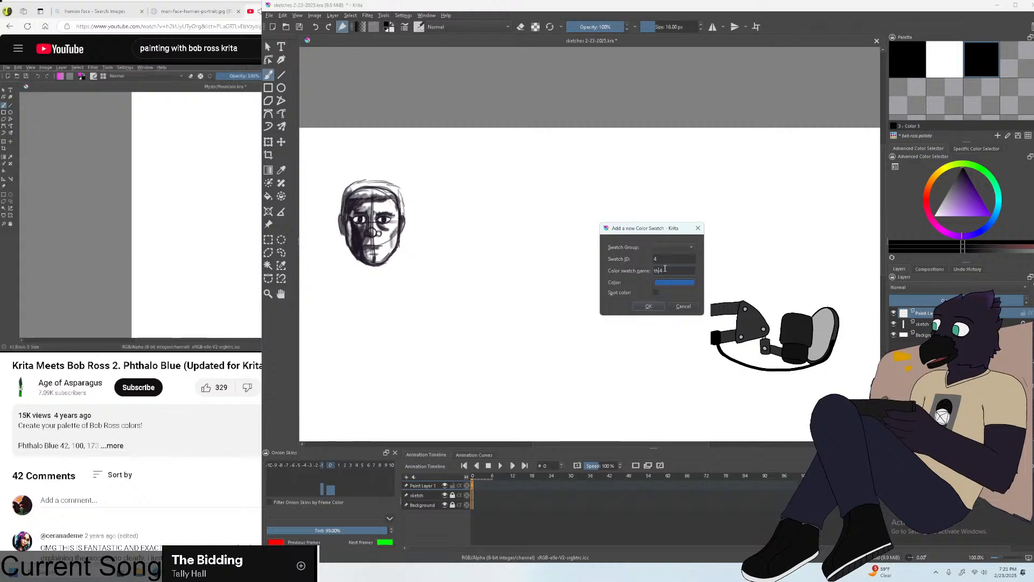
type("lo blu")
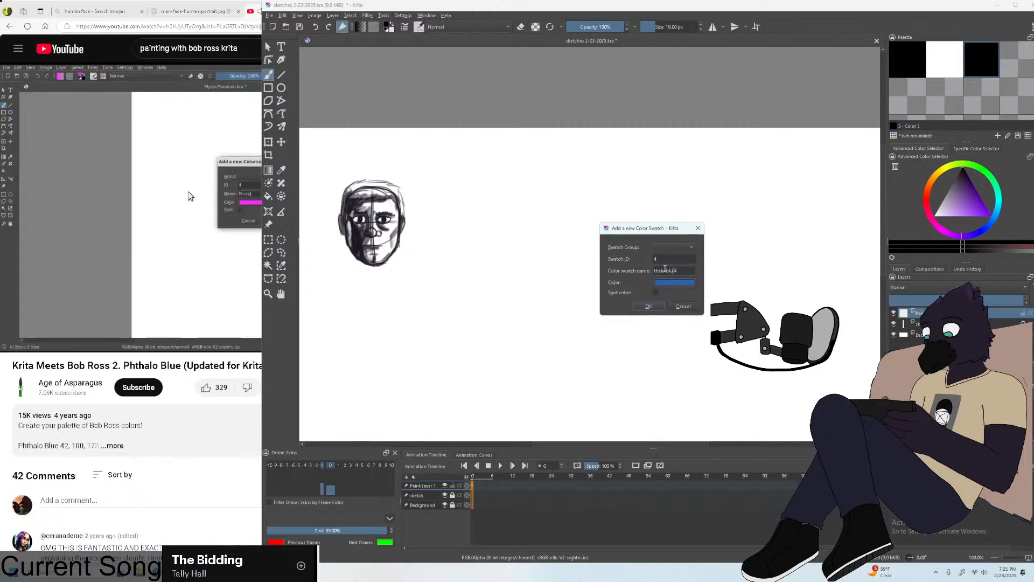
type("e")
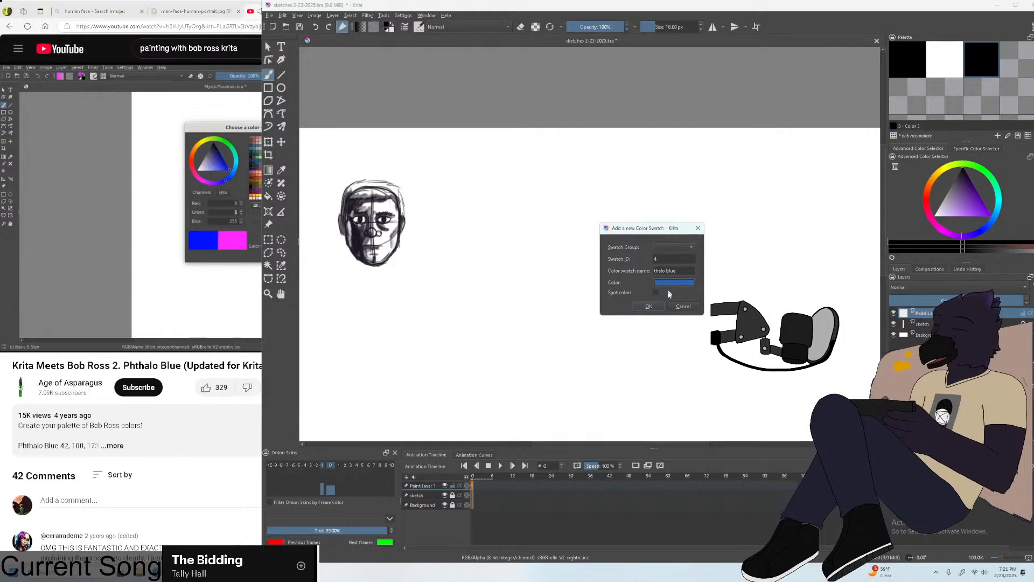
left_click(649, 306)
left_click(258, 203)
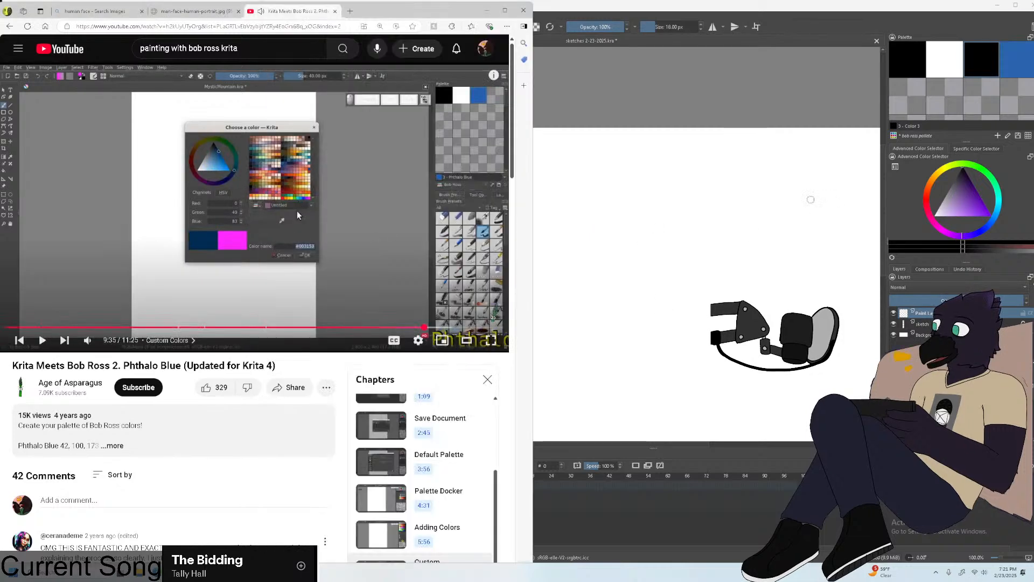
Remove the extra black swatches from the palette and move the thalo blue swatch directly beside the white one.
right_click(973, 65)
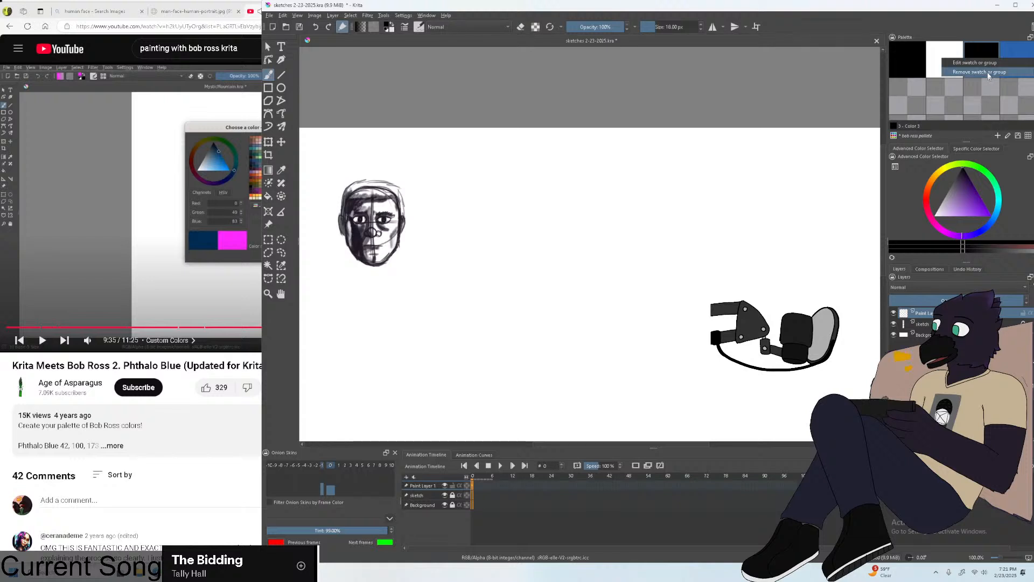
left_click(979, 72)
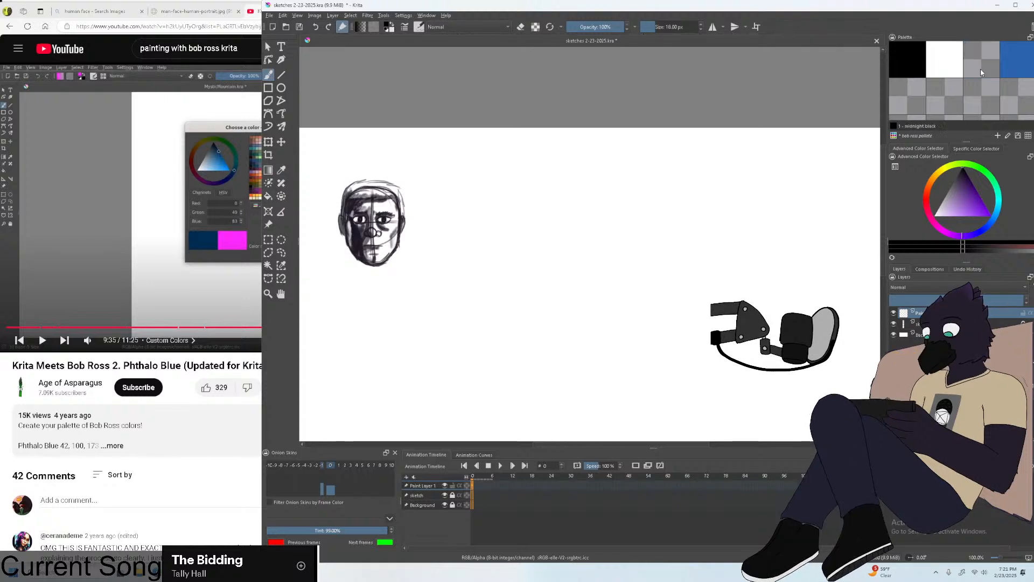
left_click(992, 76)
left_click_drag(1021, 63, 990, 68)
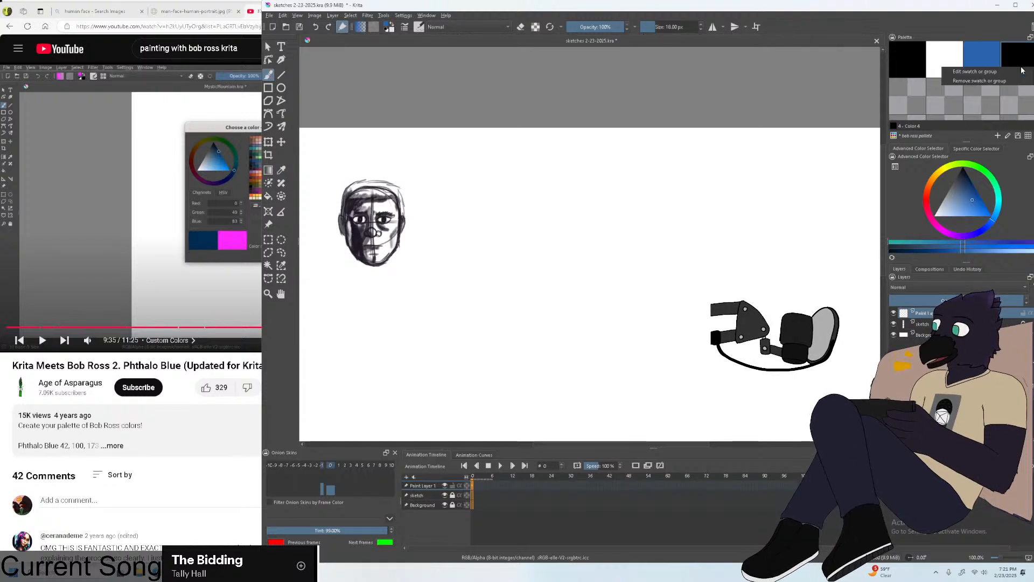
right_click(1025, 52)
left_click(993, 69)
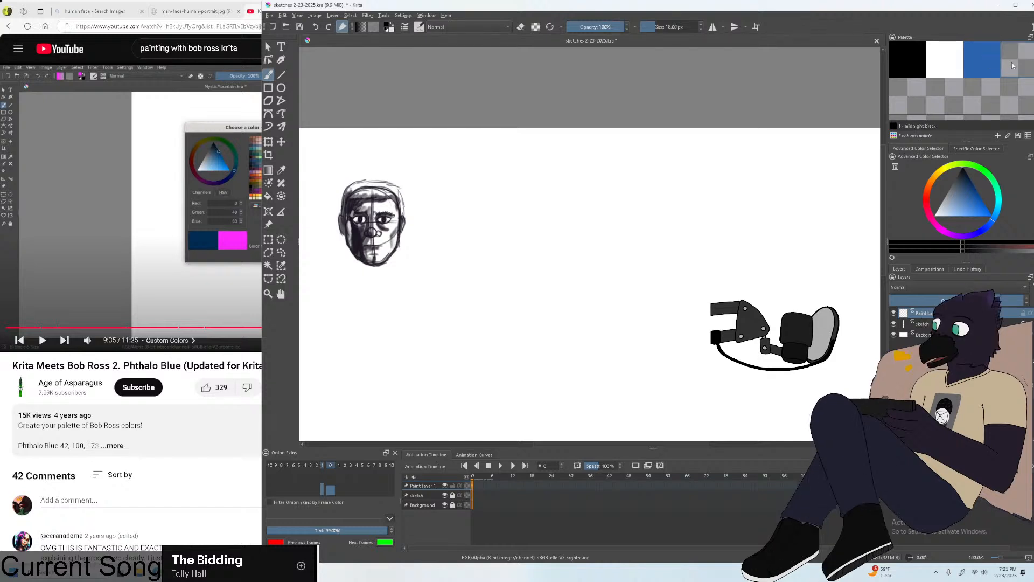
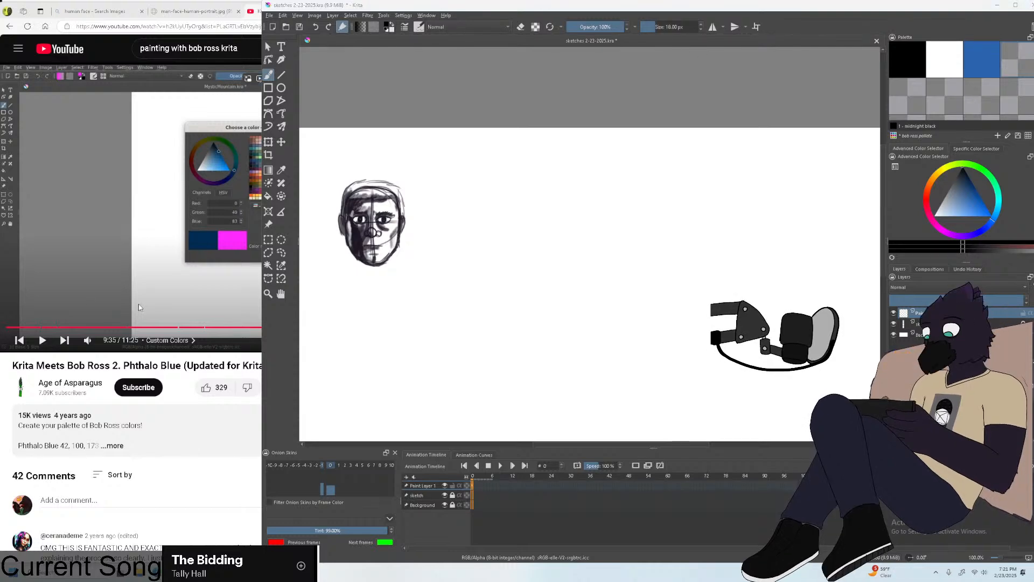
Replay the tutorial around 9:35 and pause it on the Prussian Blue channel values.
left_click(153, 266)
left_click(305, 253)
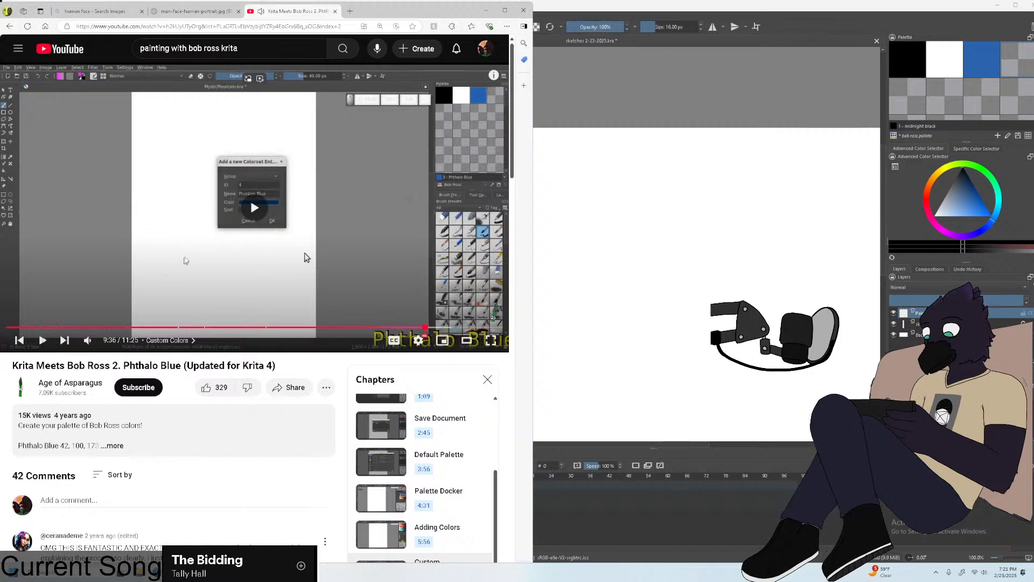
left_click(305, 254)
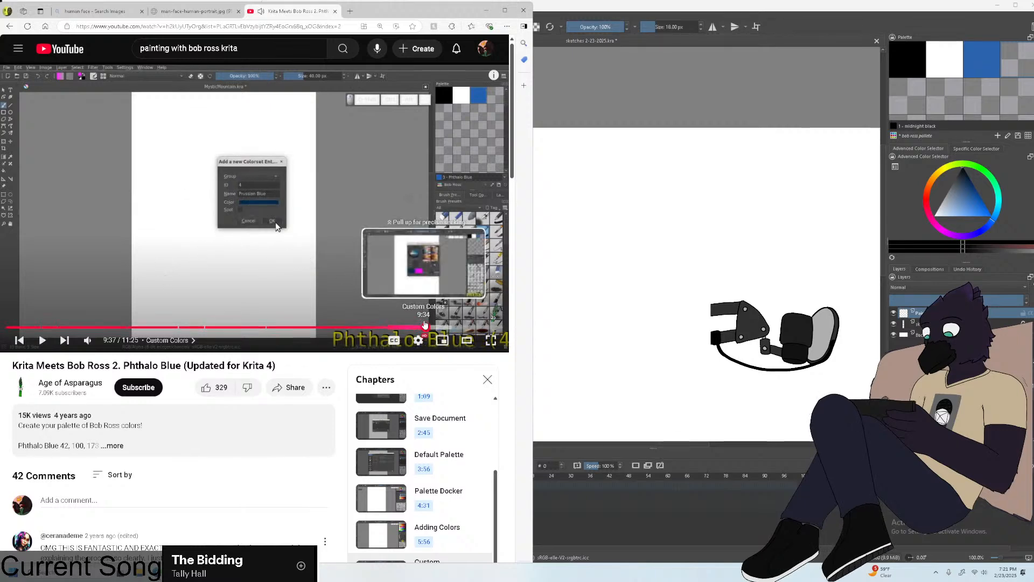
key("Left")
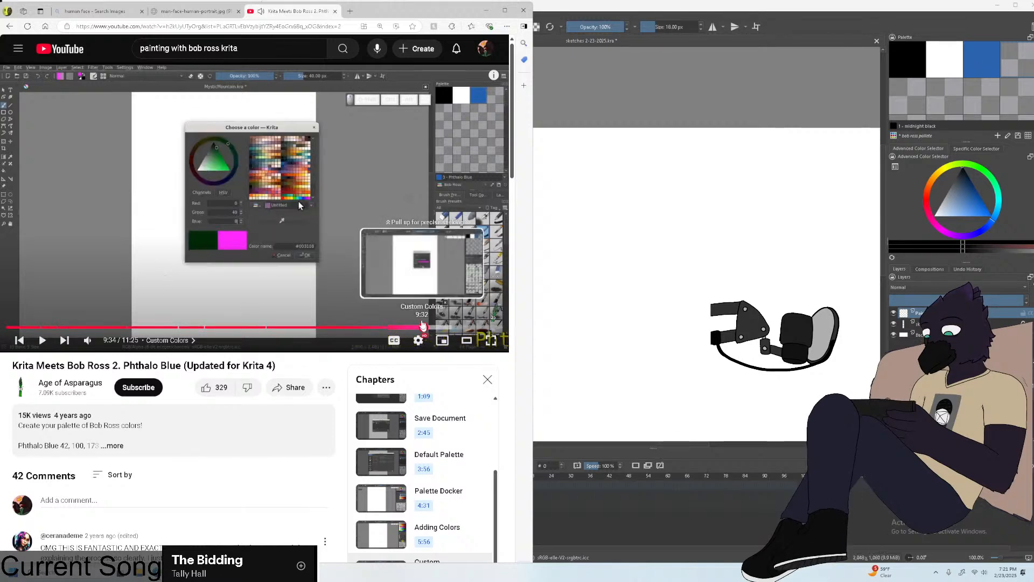
left_click(400, 289)
left_click(400, 290)
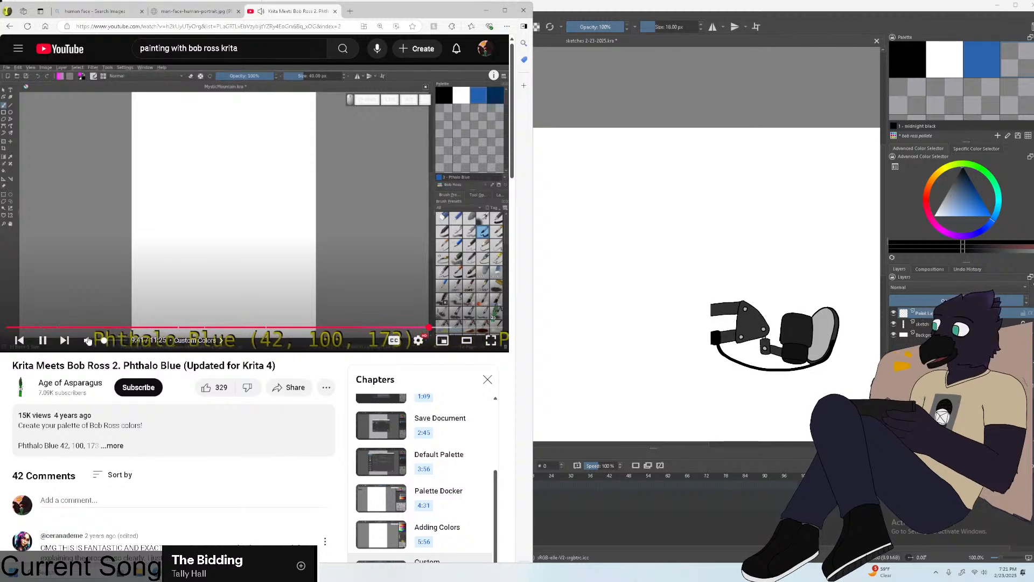
left_click(427, 328)
mouse_move(427, 329)
left_mouse_down()
mouse_move(414, 309)
mouse_move(431, 333)
mouse_move(423, 330)
left_mouse_up()
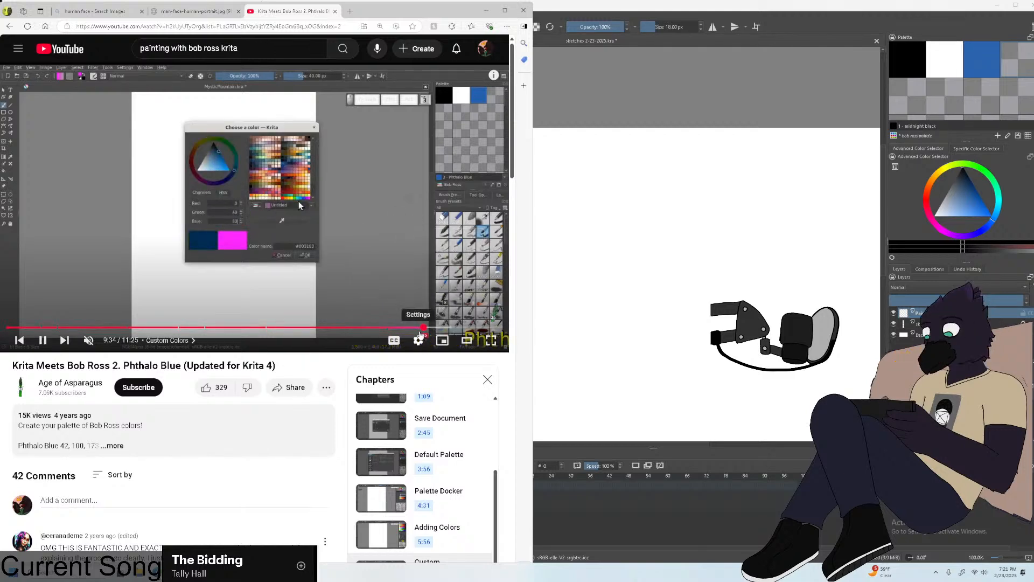
left_click(415, 305)
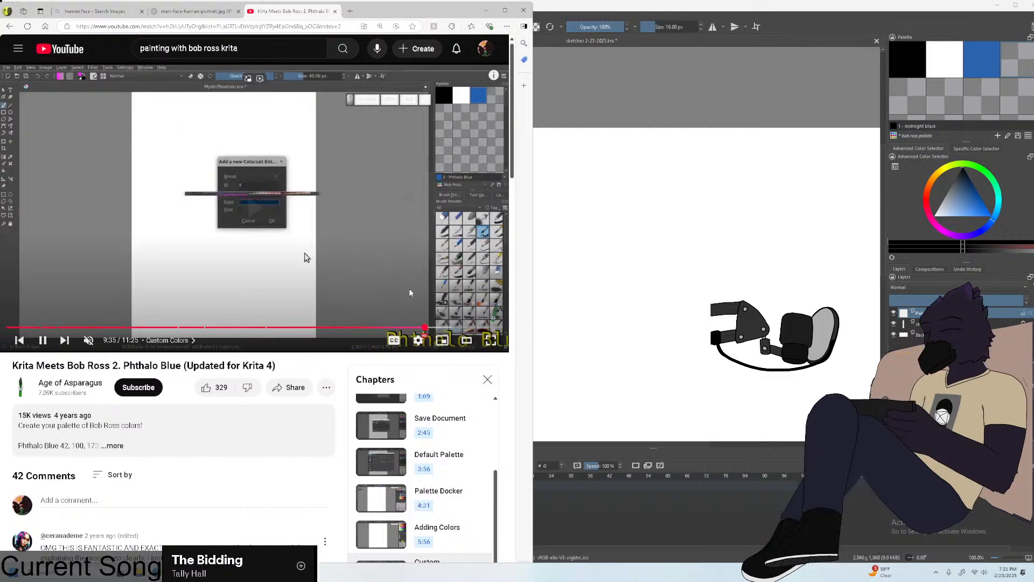
left_click(423, 327)
left_click(423, 309)
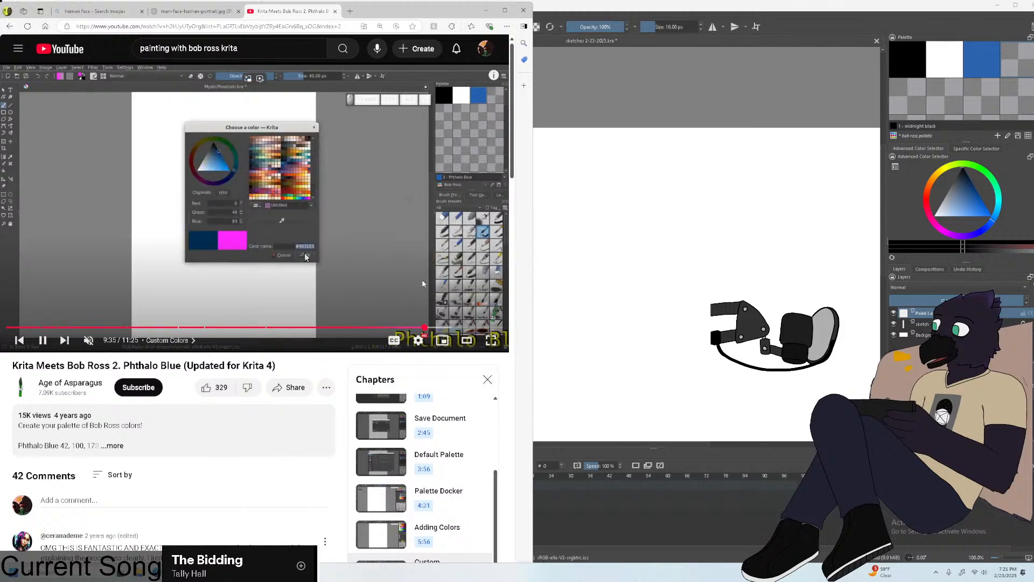
left_click(414, 274)
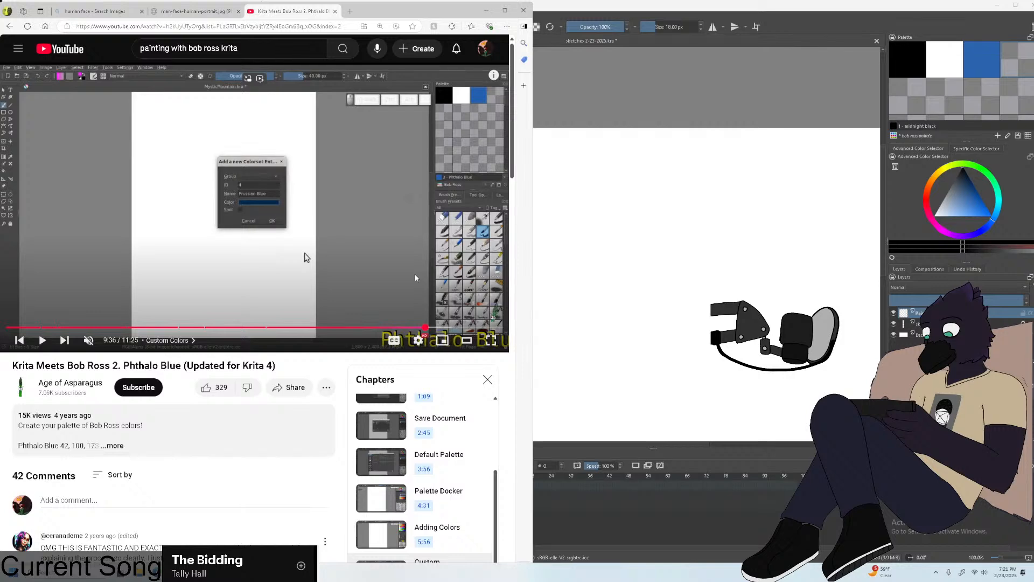
key("comma")
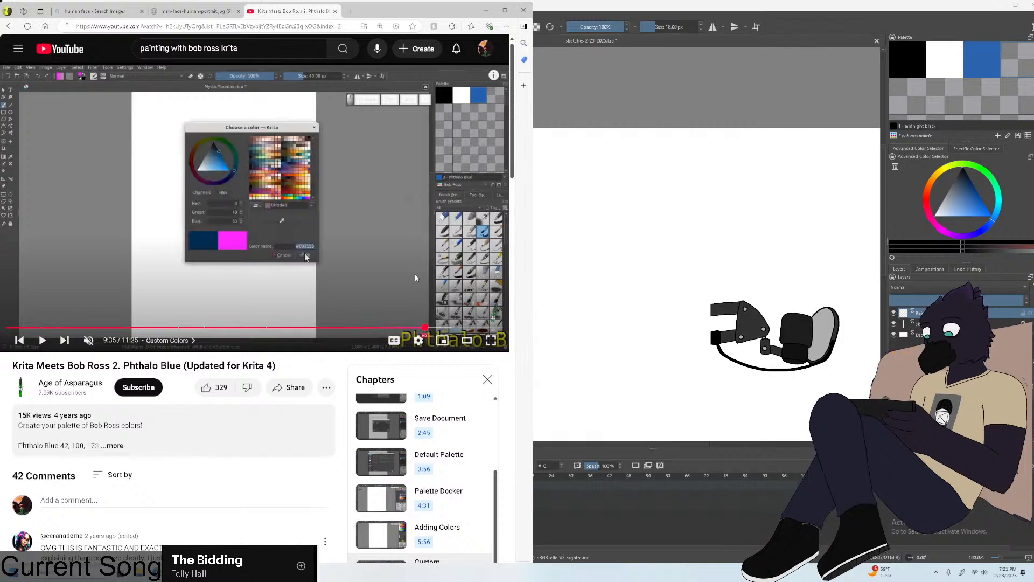
Switch to Krita, start a new palette swatch beside thalo blue and set its green channel to 49 and blue to 83.
left_click(897, 65)
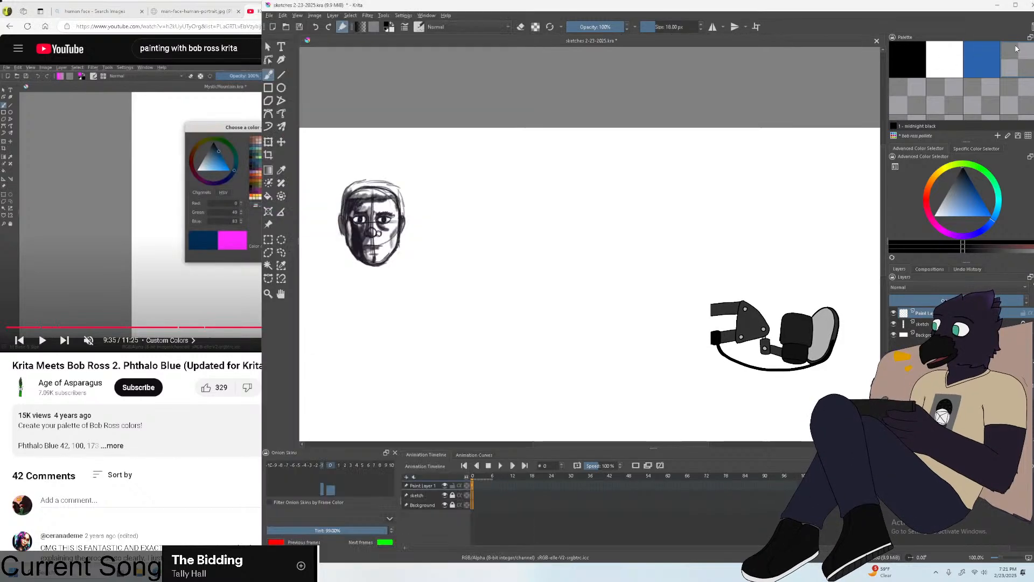
left_click(1014, 61)
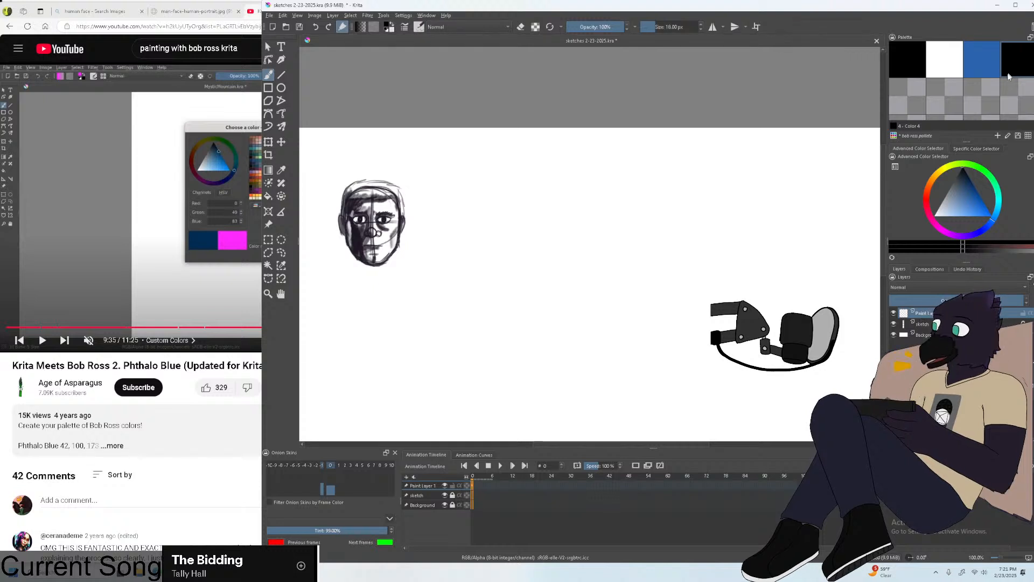
left_click(998, 135)
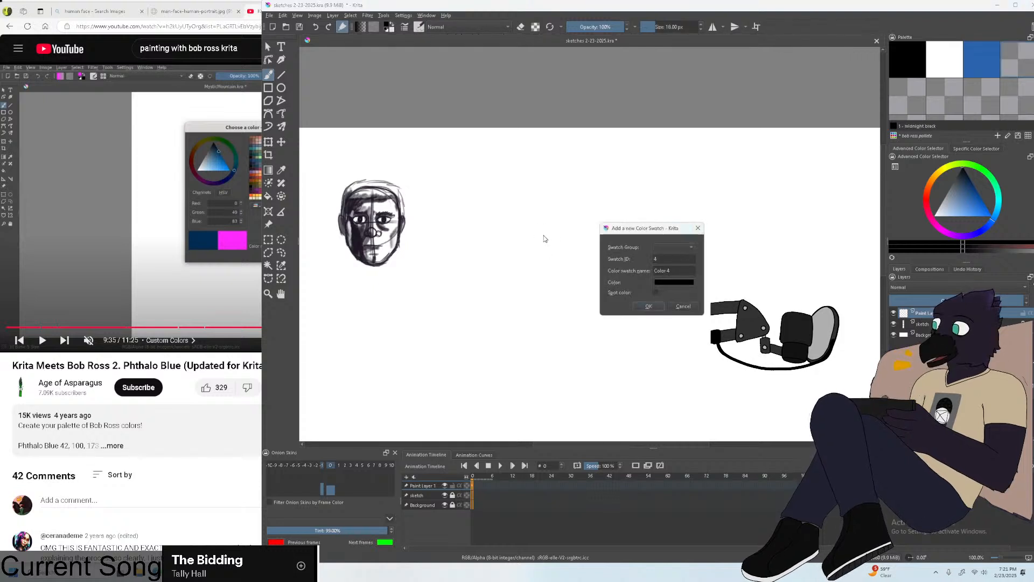
left_click(667, 282)
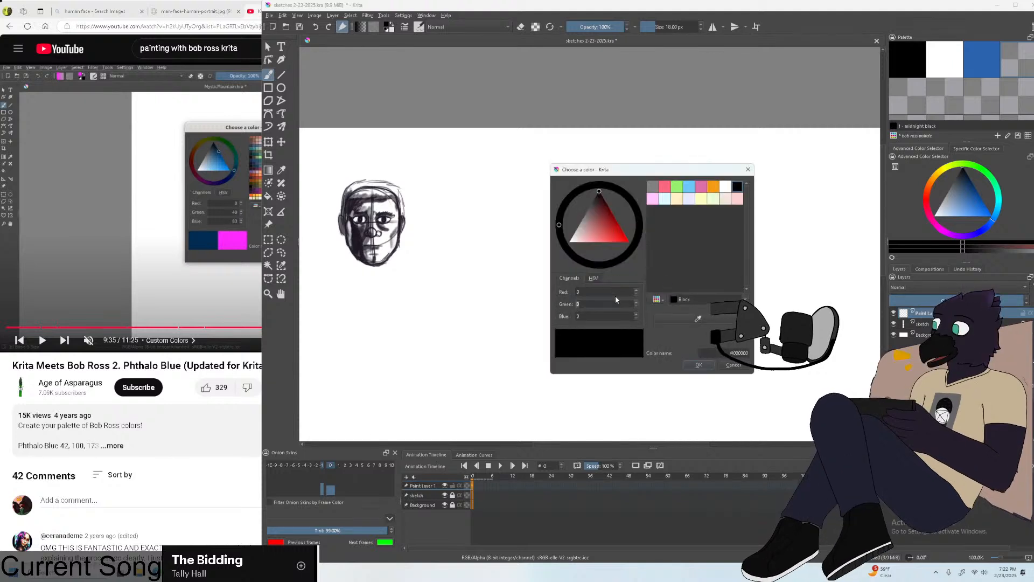
type("4")
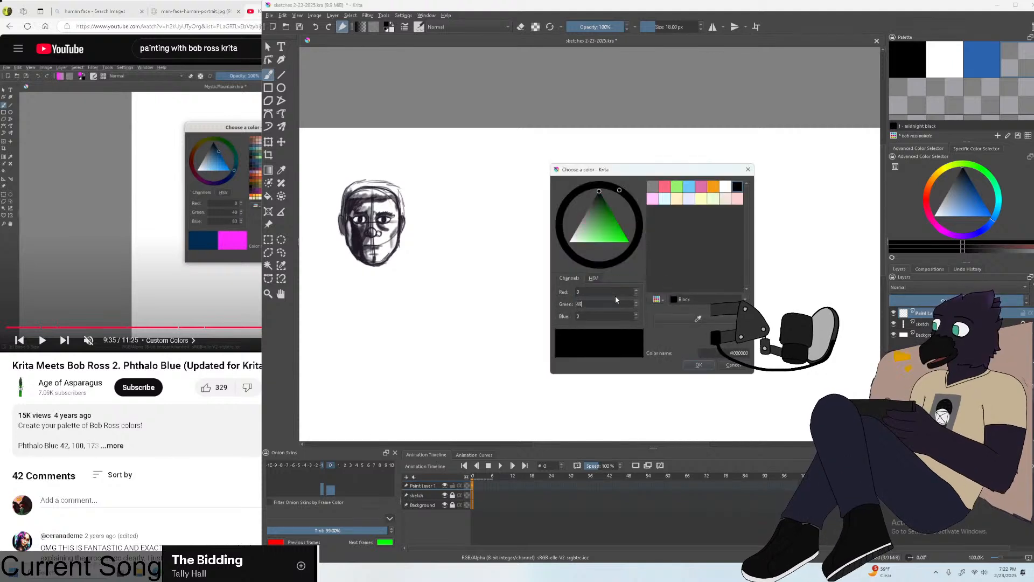
type("9")
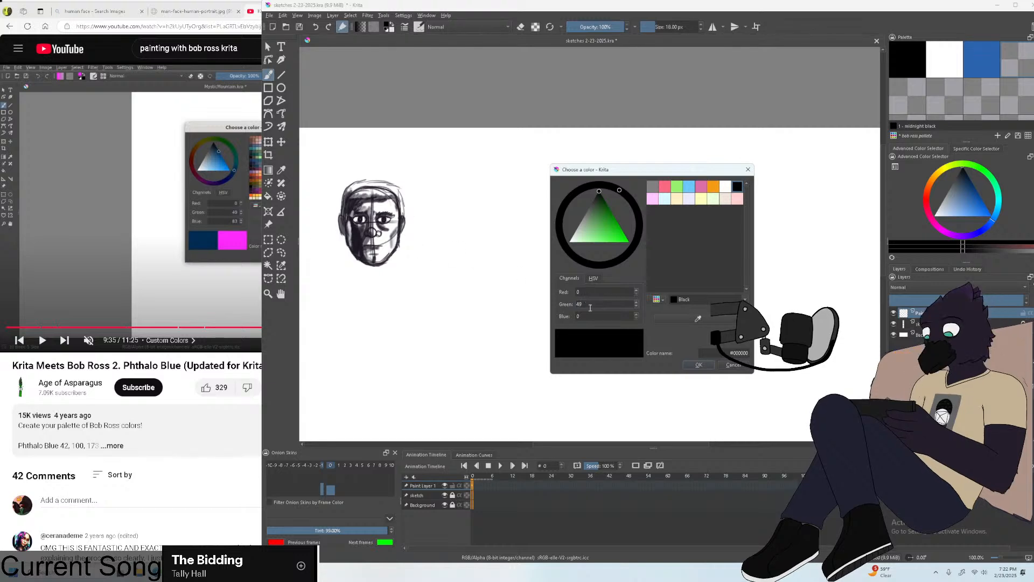
type("83")
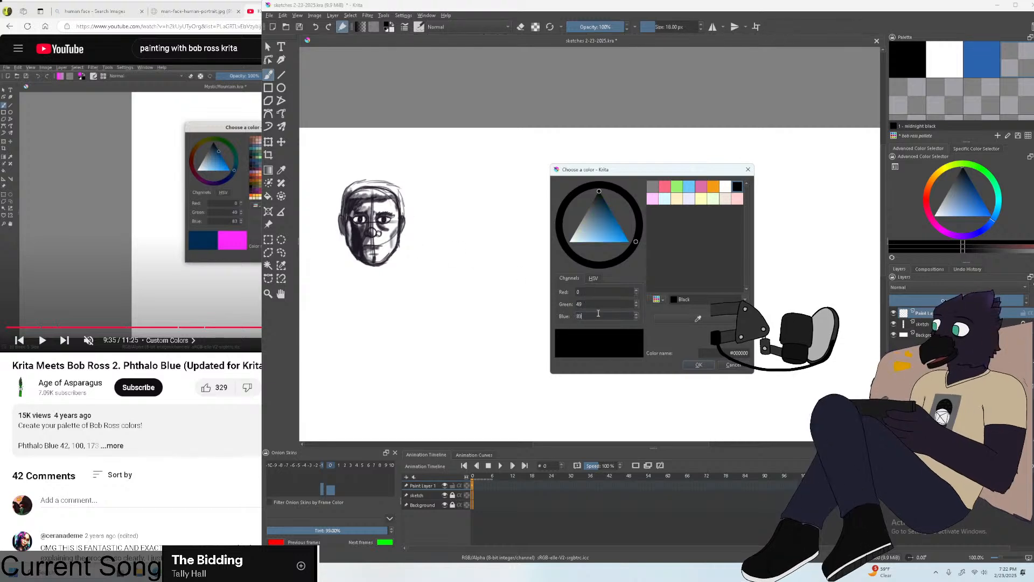
Replay the tutorial from 9:32 to recheck the Prussian Blue values and pick Lineart Blue as the new swatch's base color.
left_click(242, 259)
left_click_drag(425, 328, 423, 329)
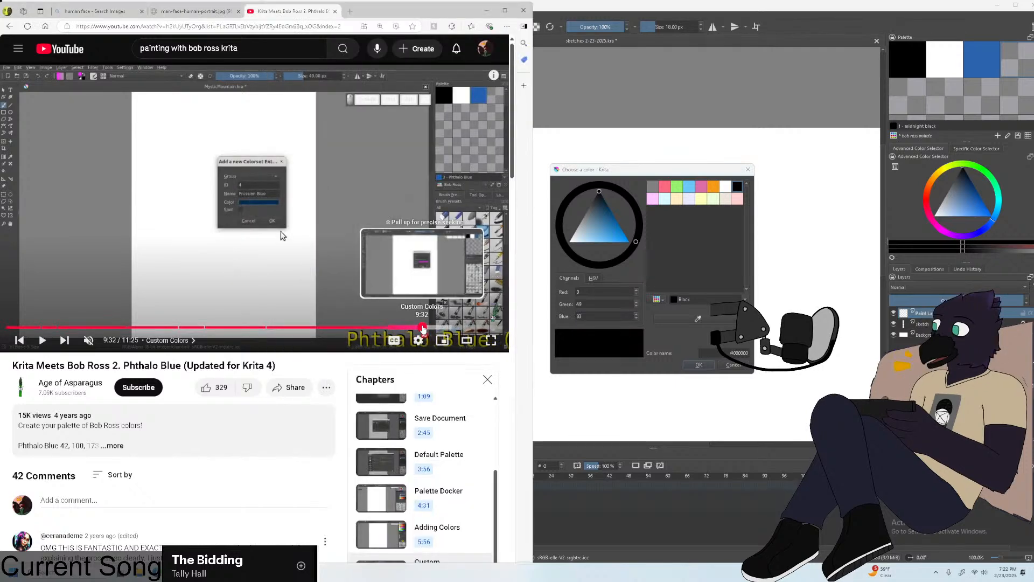
left_click(710, 303)
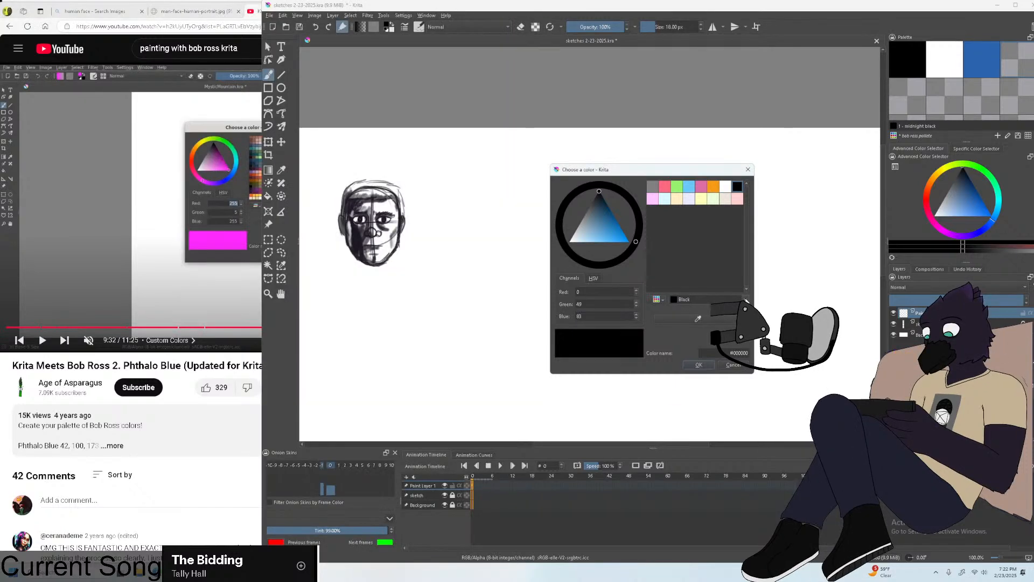
left_click(710, 301)
left_click(720, 399)
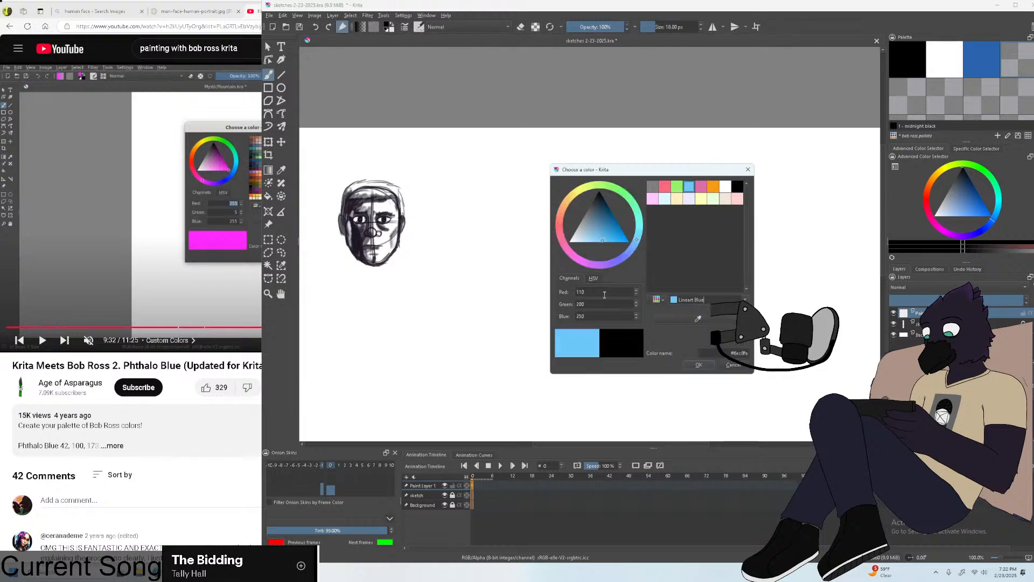
left_click(242, 251)
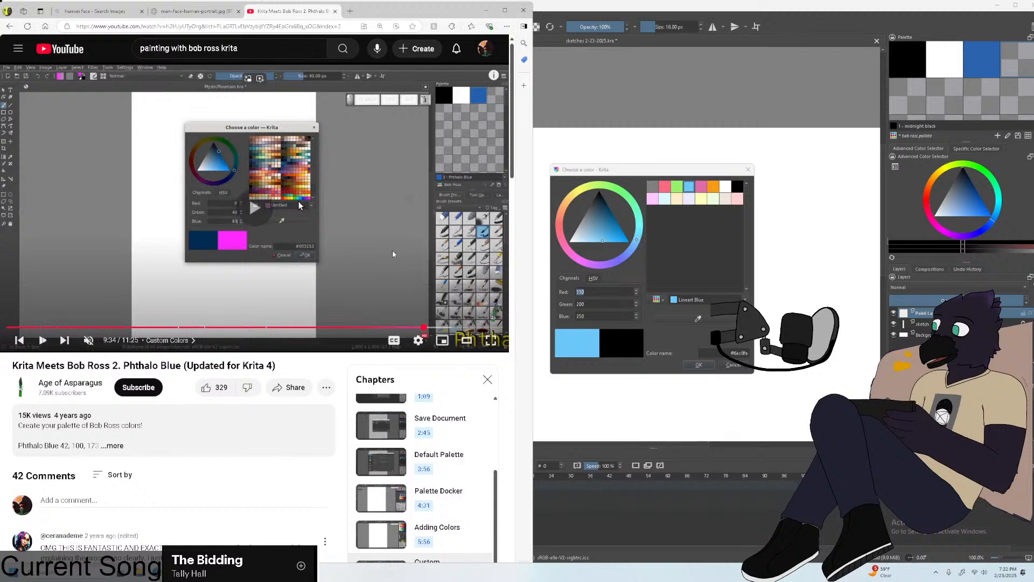
Set the new swatch's color to red 0, green 49 and blue 83, and accept it.
left_click(615, 294)
type("0")
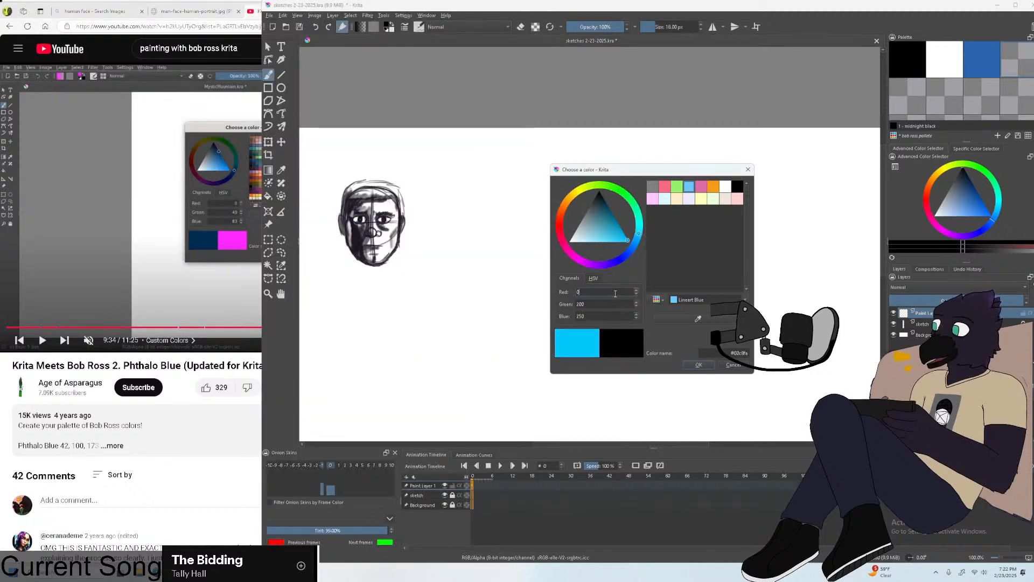
double_click(612, 303)
type("49")
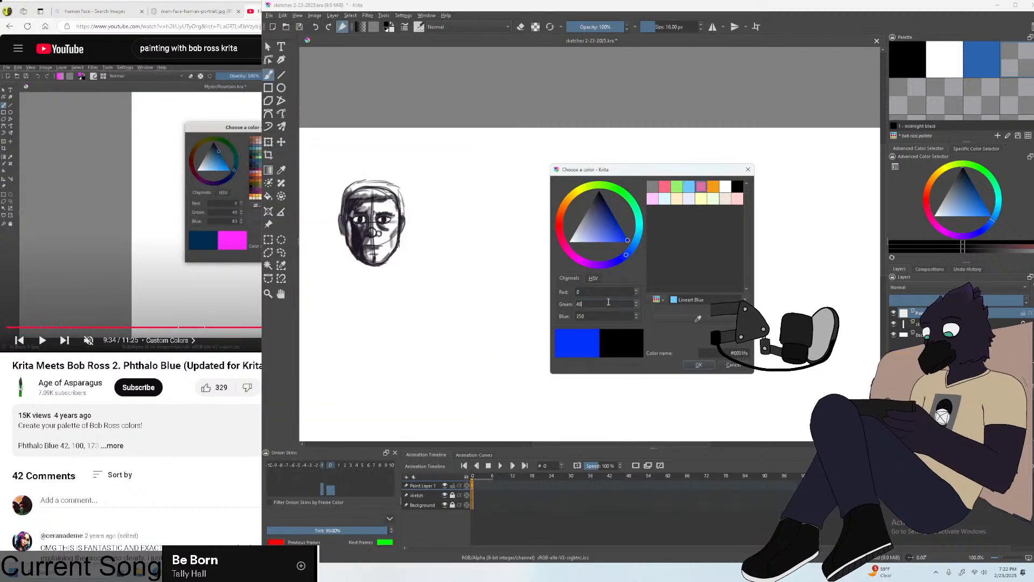
key("Tab")
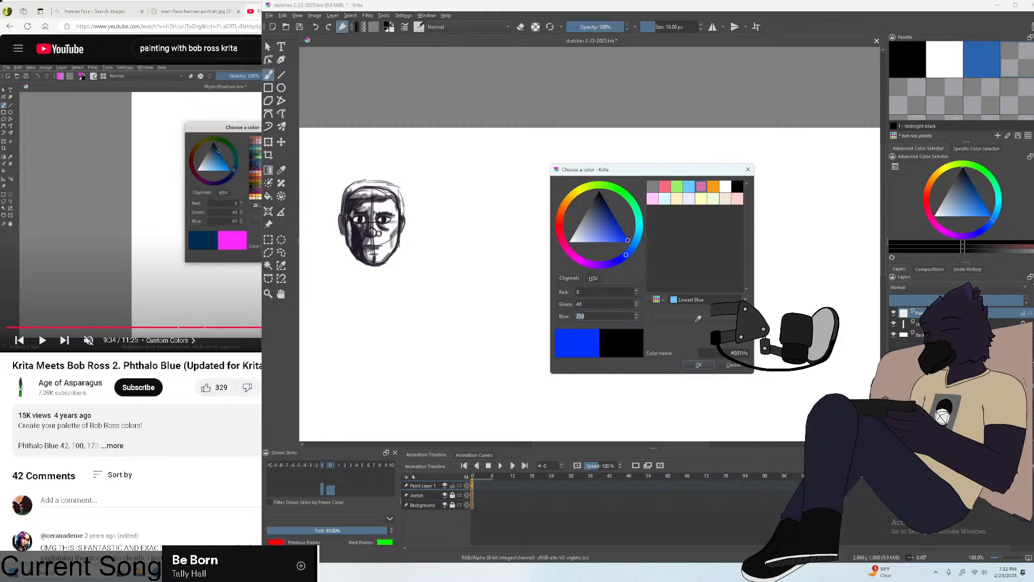
type("83")
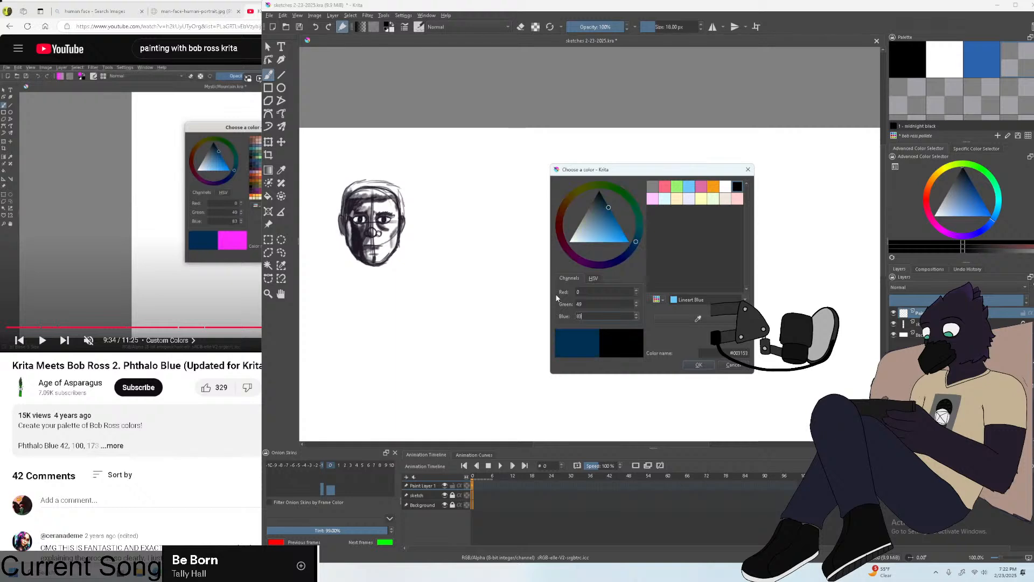
left_click(698, 365)
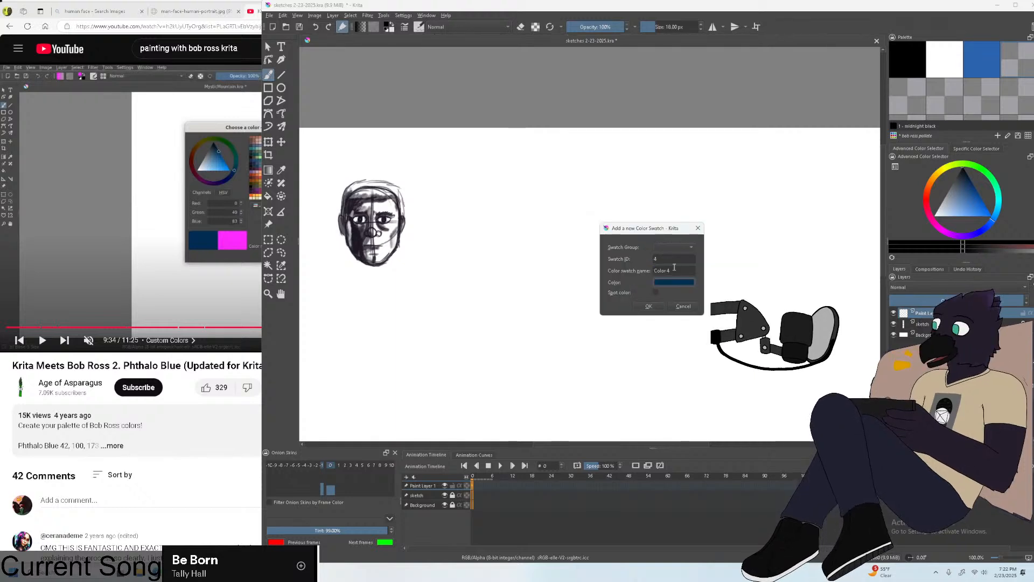
Name the swatch "prussian blue", add it to the palette and place a black swatch in the first slot of the second row.
type("prussian")
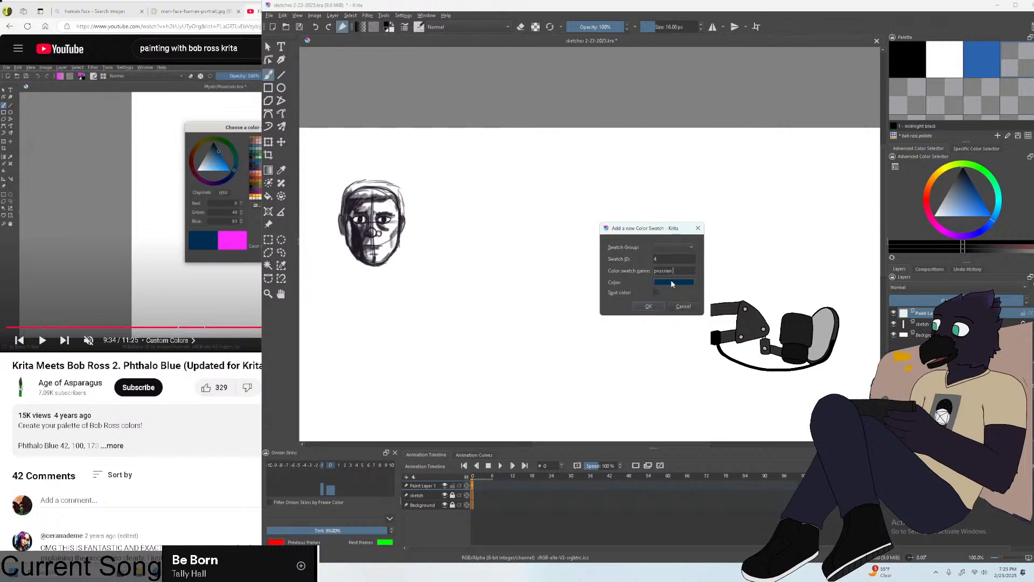
type("blue")
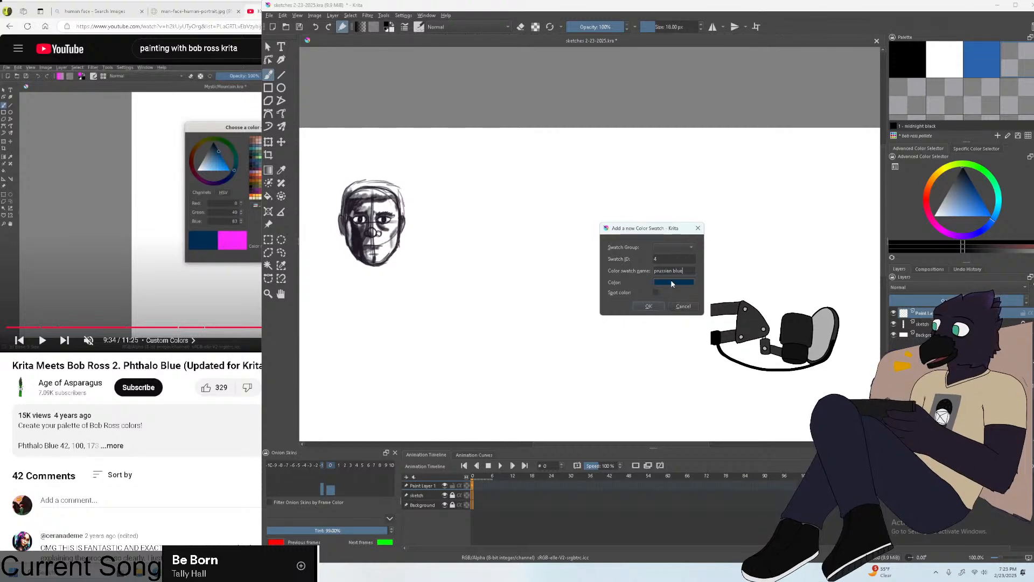
left_click(652, 306)
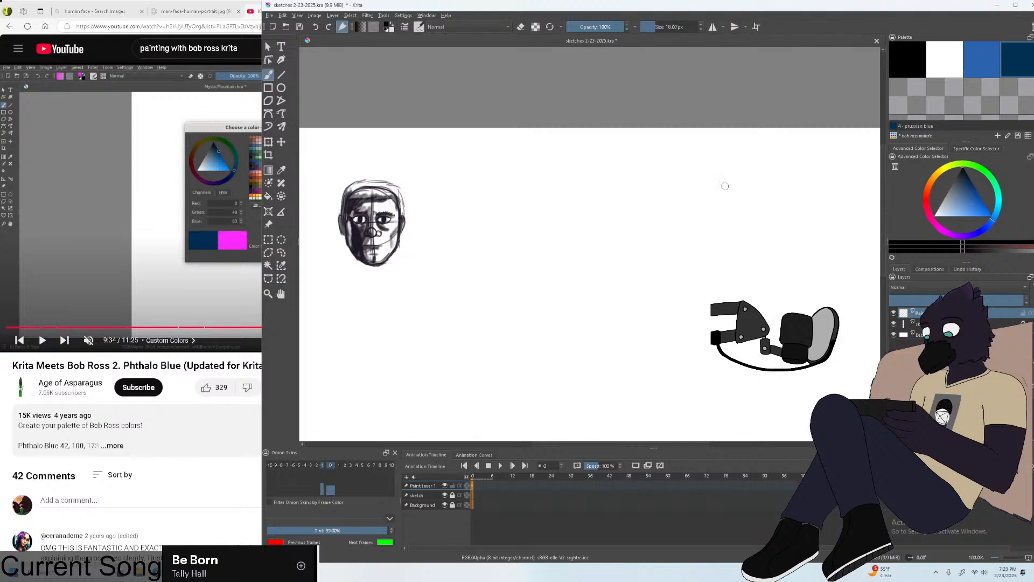
left_click(911, 105)
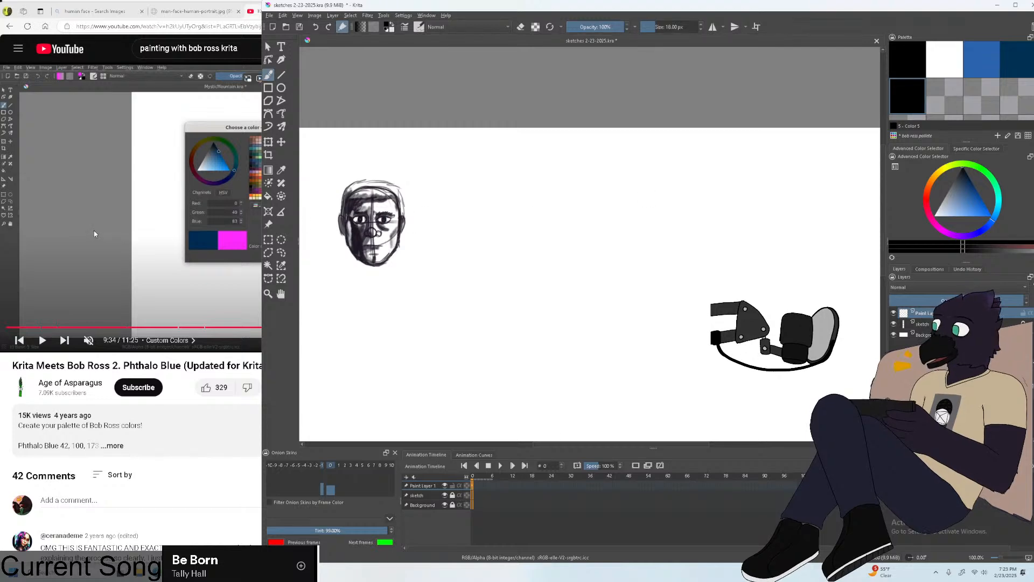
Look through the tutorial between 9:27 and 9:56 for the Dark Sienna color values and pause it there.
left_click(182, 272)
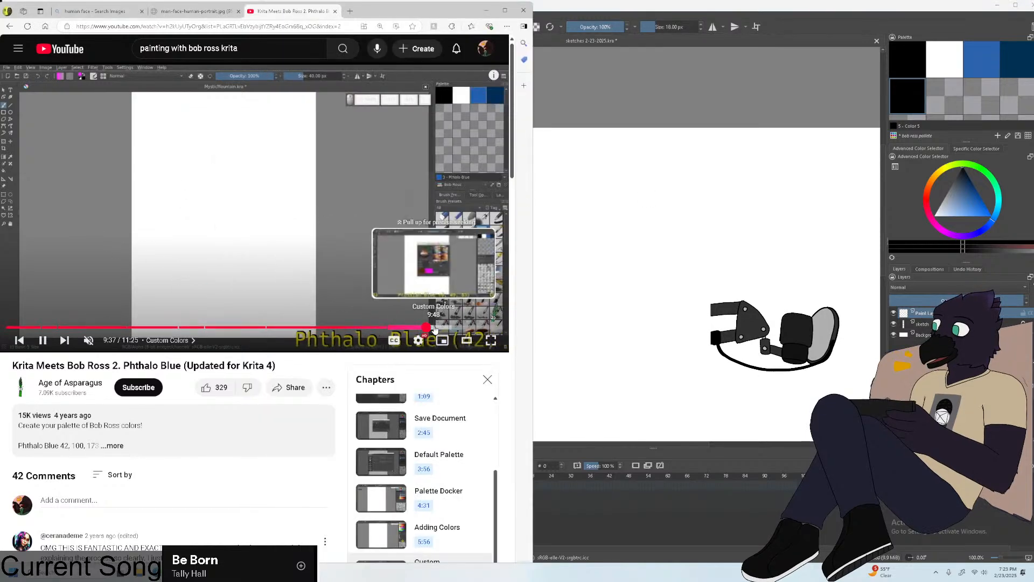
left_click(435, 327)
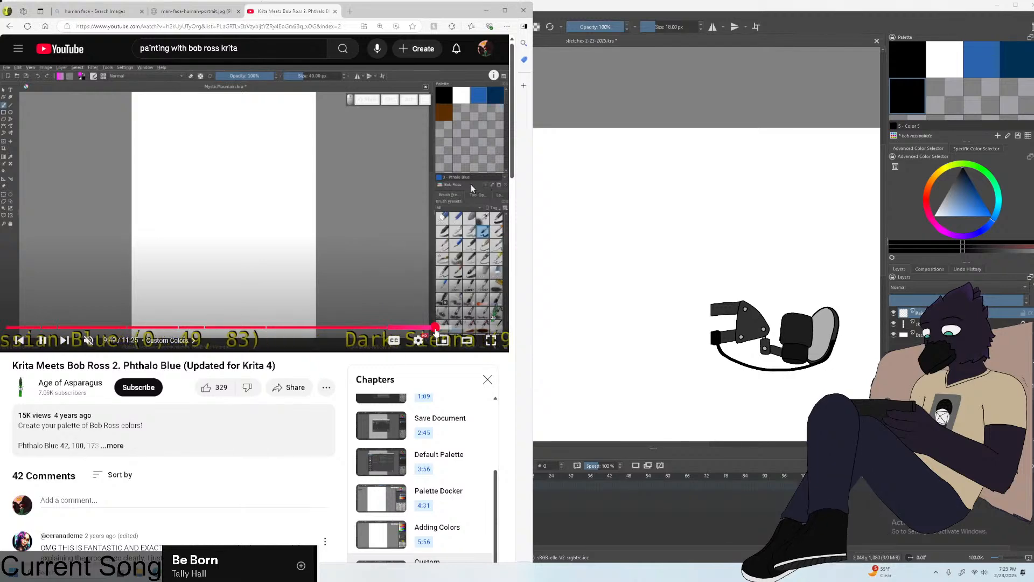
left_click(436, 327)
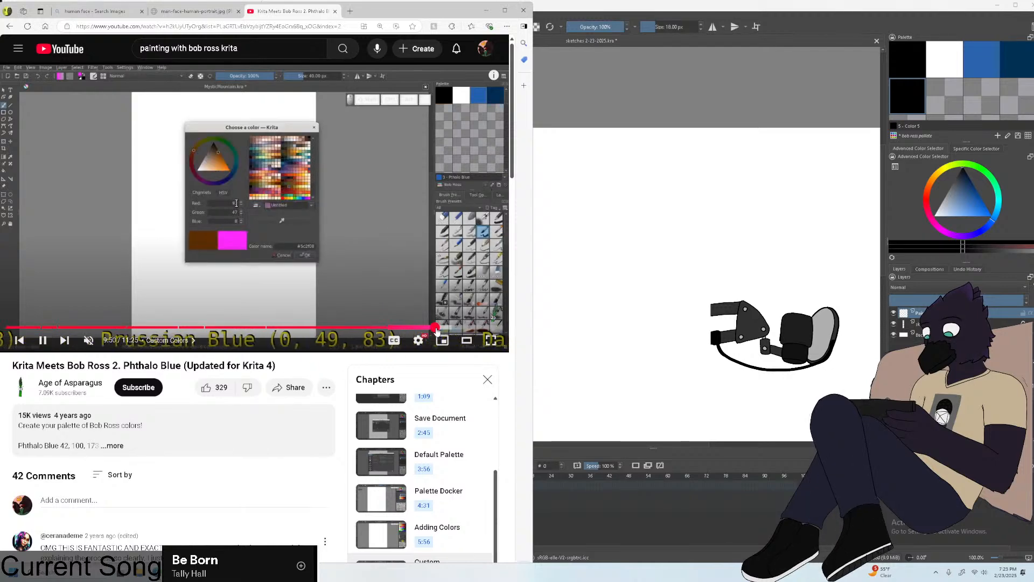
left_click(436, 326)
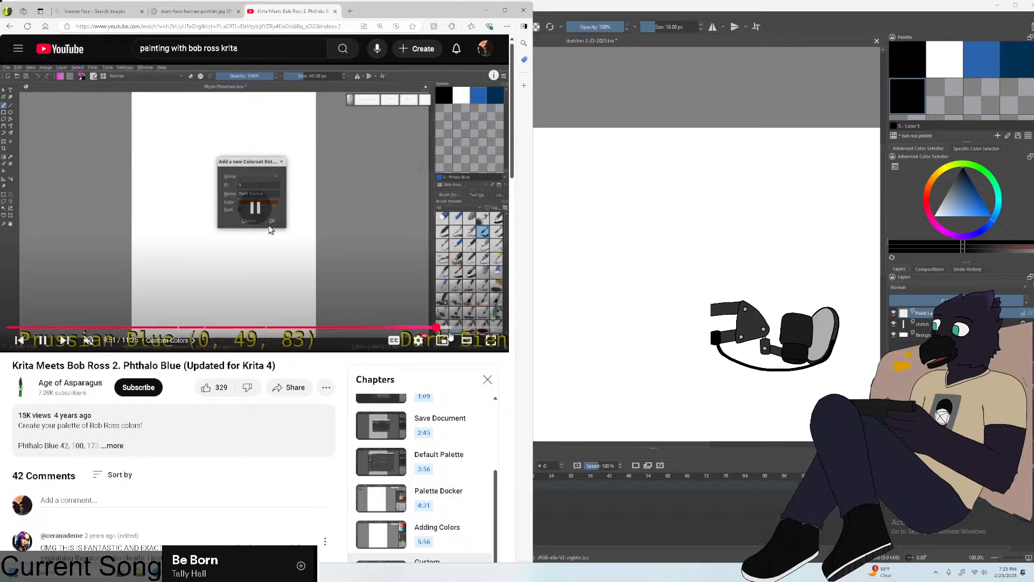
left_click(429, 327)
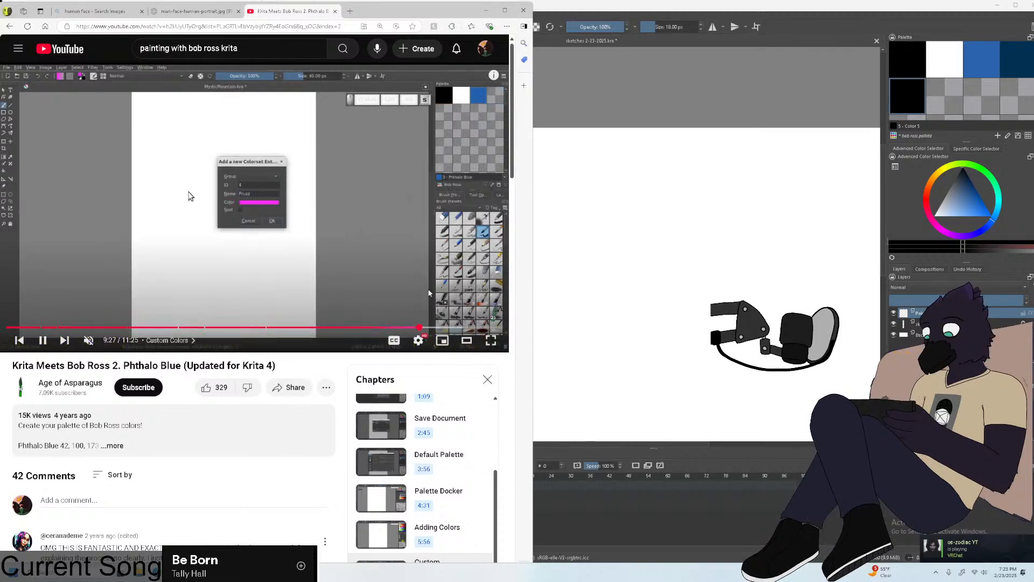
left_click(430, 327)
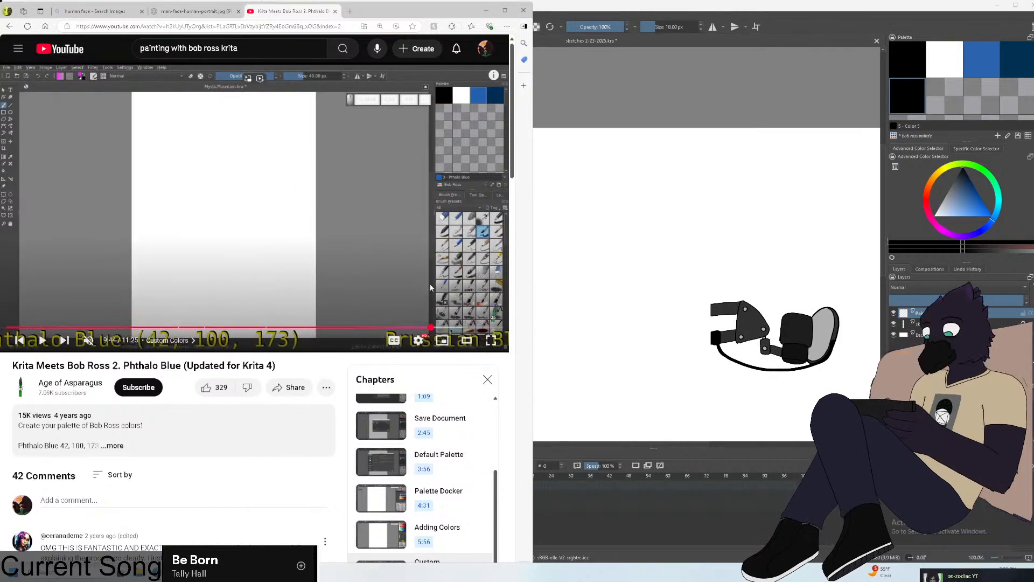
left_click(434, 304)
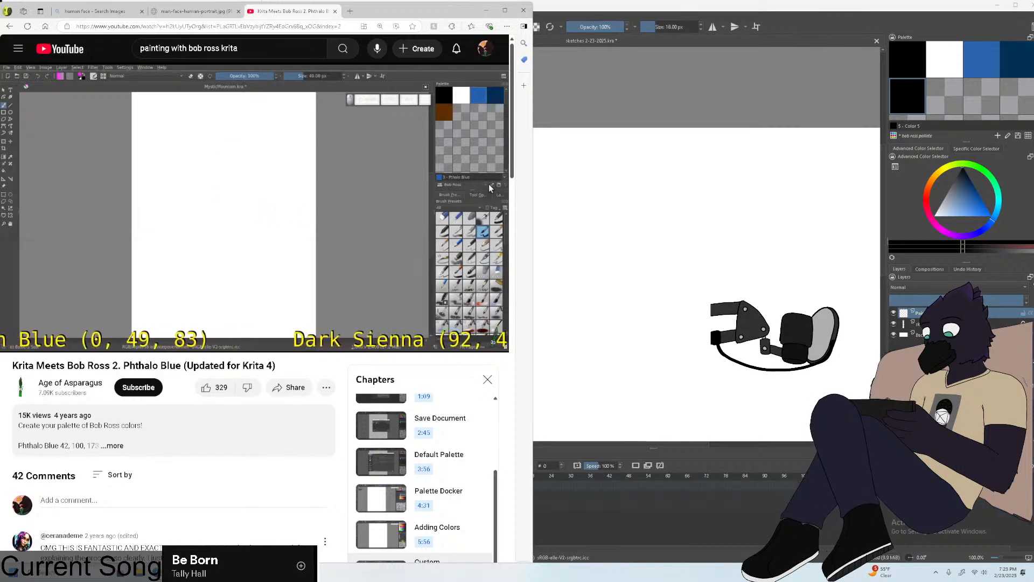
left_click(341, 249)
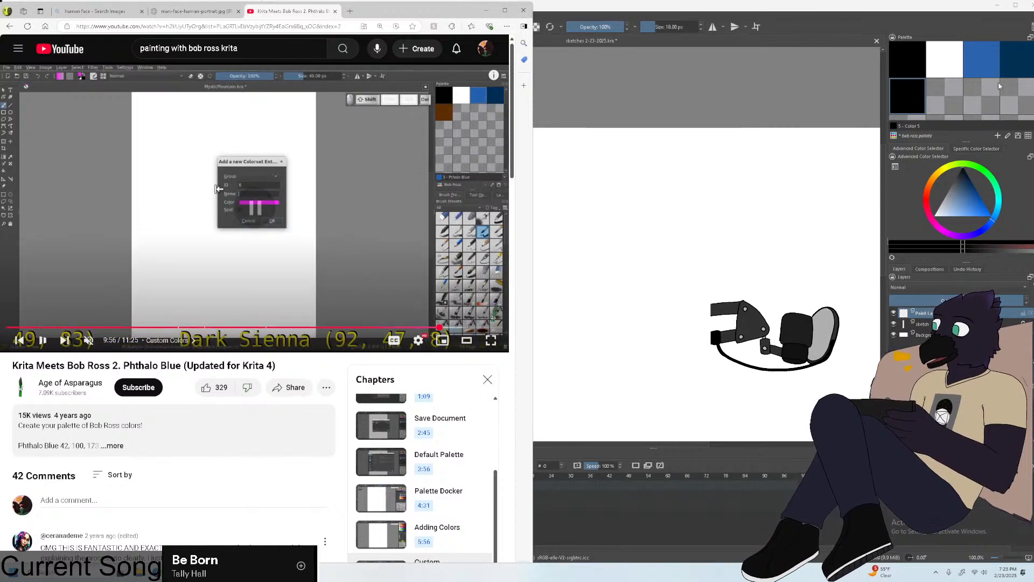
Edit the black swatch in the palette's second row, choosing Fill Brown as its base color and setting red to 92.
double_click(924, 103)
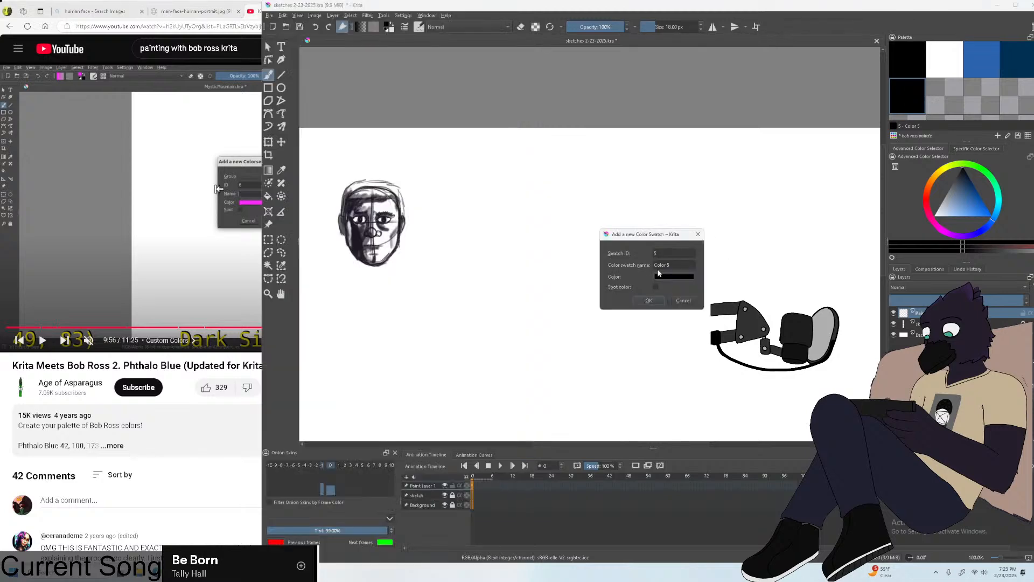
left_click(658, 275)
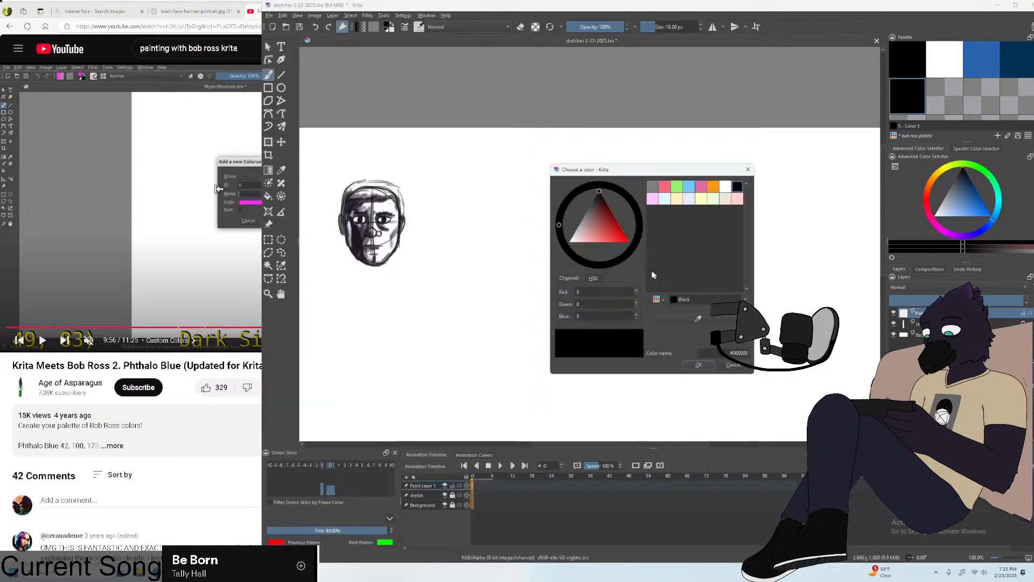
left_click(708, 299)
left_click(717, 329)
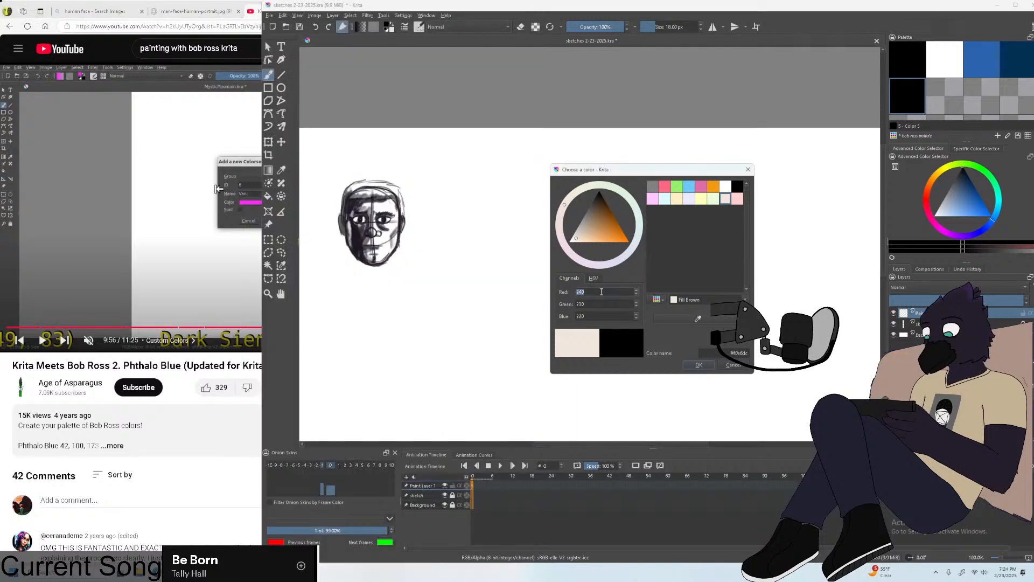
type("92")
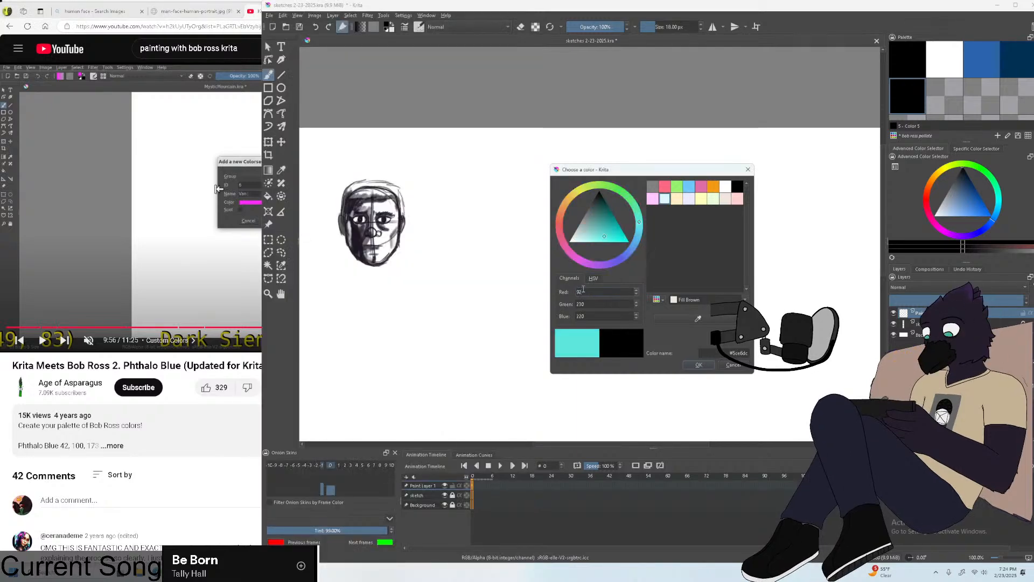
Expand the video description to read the Dark Sienna values, set the swatch color's green to 47 and blue to 8, and accept it.
left_click(135, 425)
left_click(115, 453)
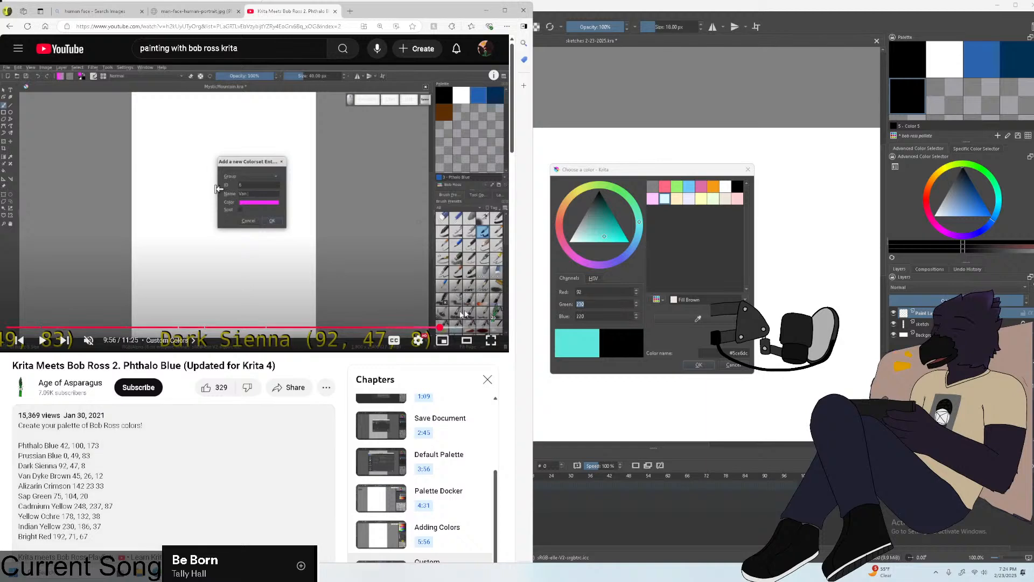
left_click(611, 303)
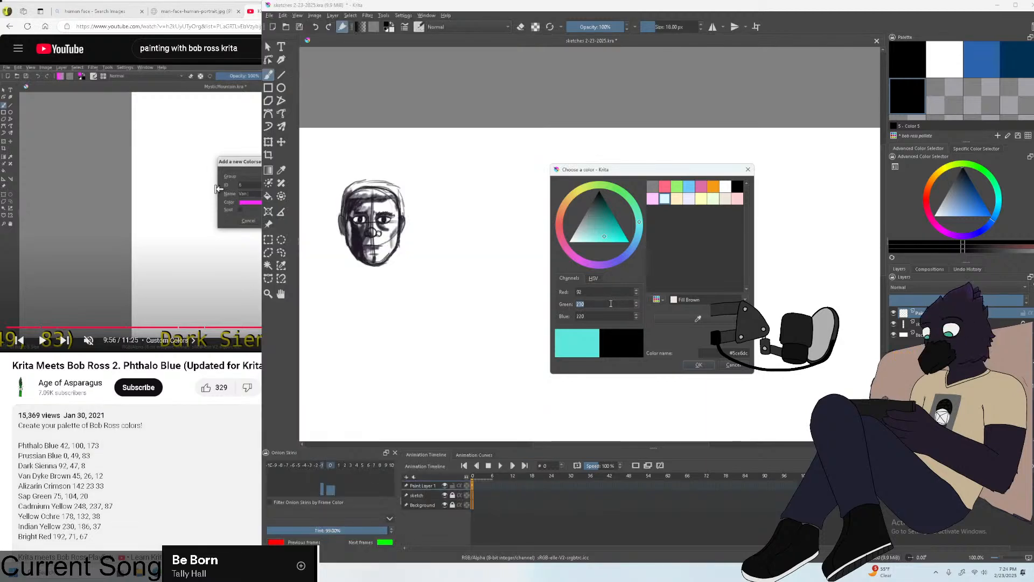
type("47")
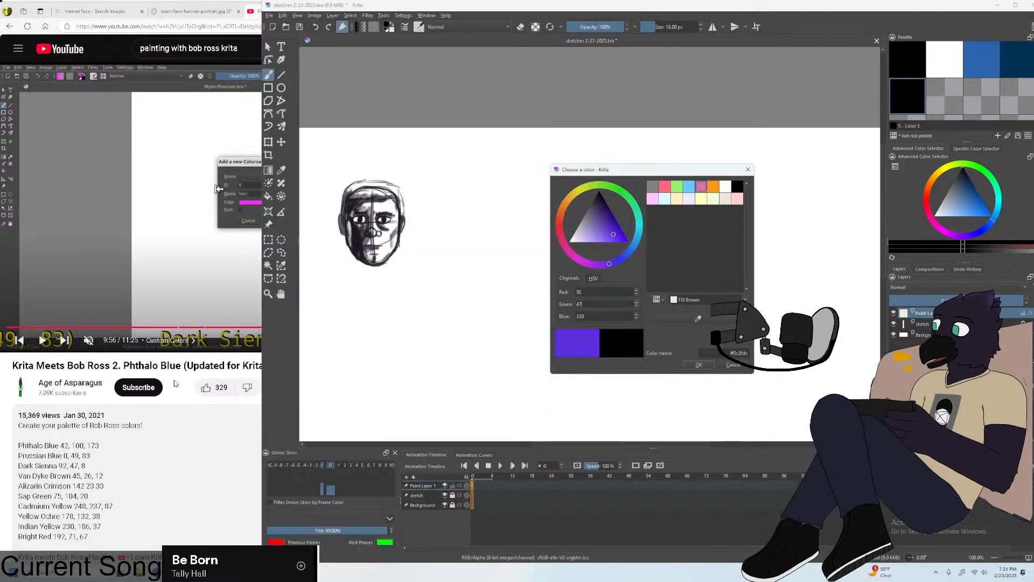
left_click(174, 383)
left_click(601, 316)
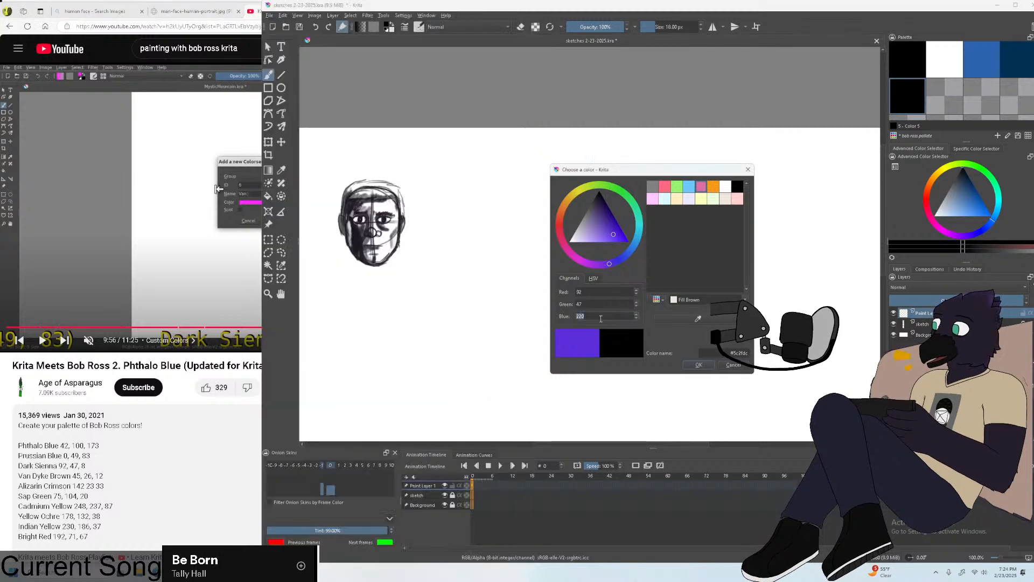
type("8")
left_click(698, 365)
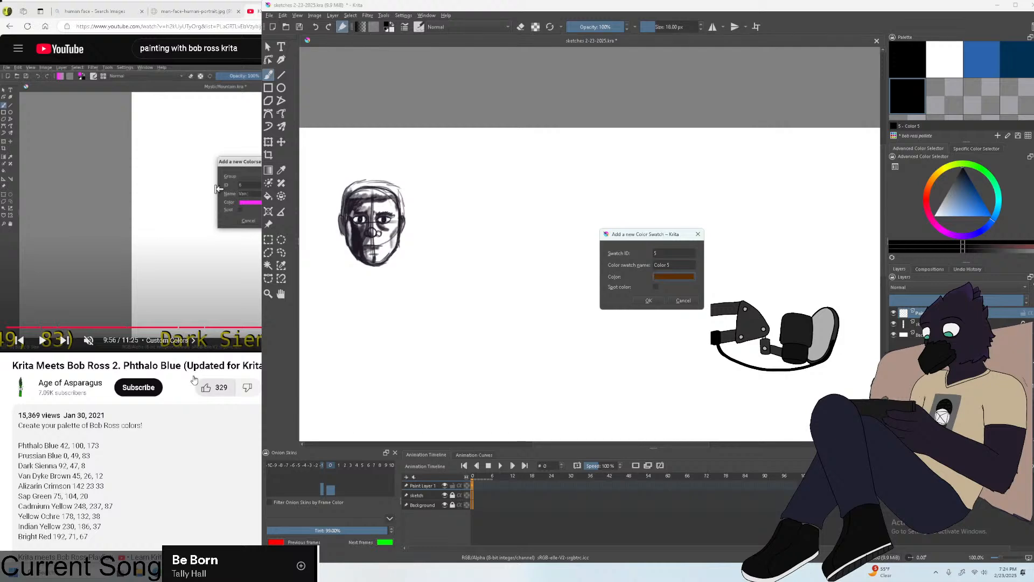
Name the swatch "Dark sienna" and add it to the palette.
left_click(194, 380)
triple_click(684, 266)
type("Da")
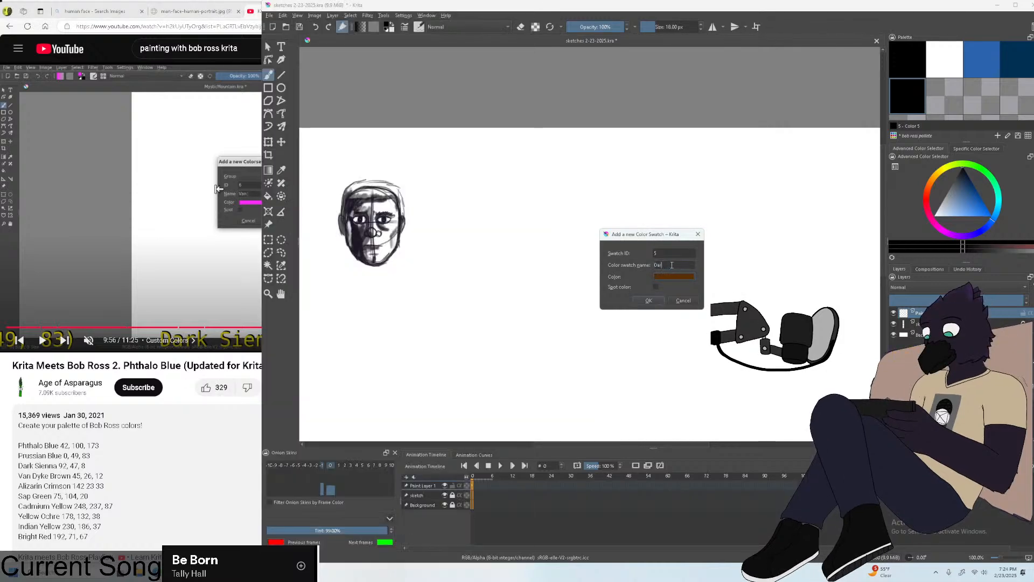
type("rk sienna")
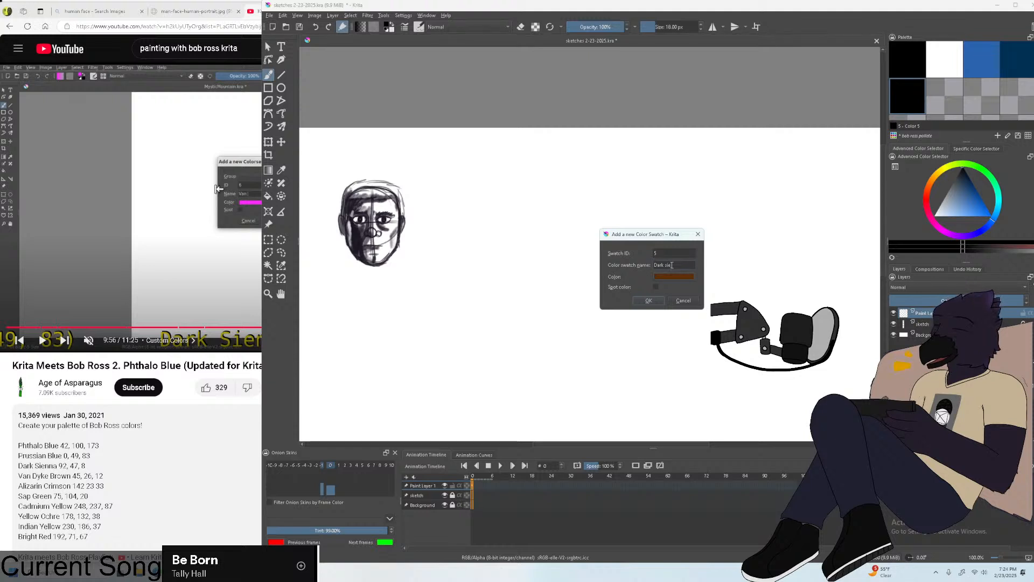
left_click(646, 301)
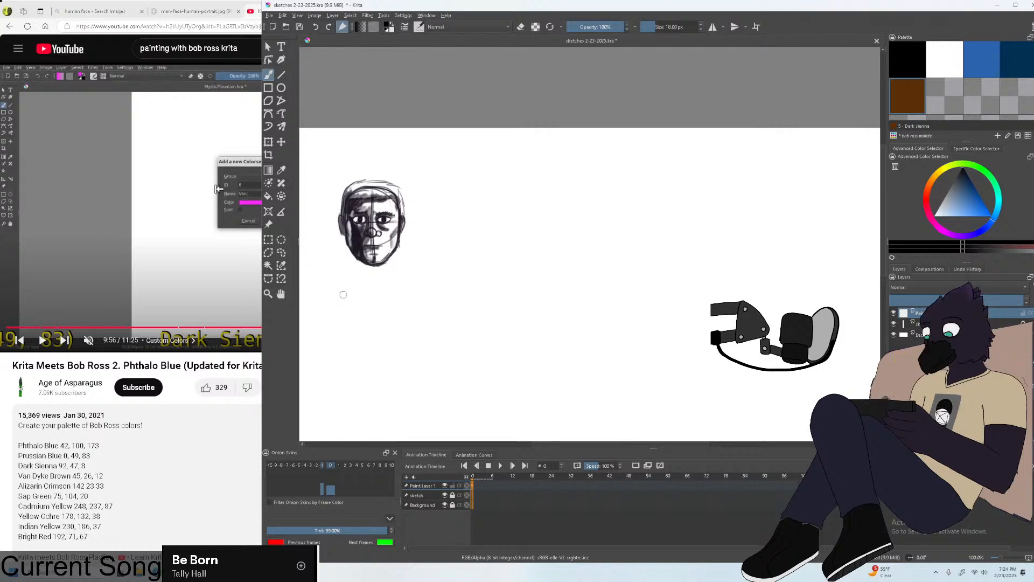
Play the tutorial on to the Van Dyke Brown color values and pause it at 10:04.
left_click(189, 378)
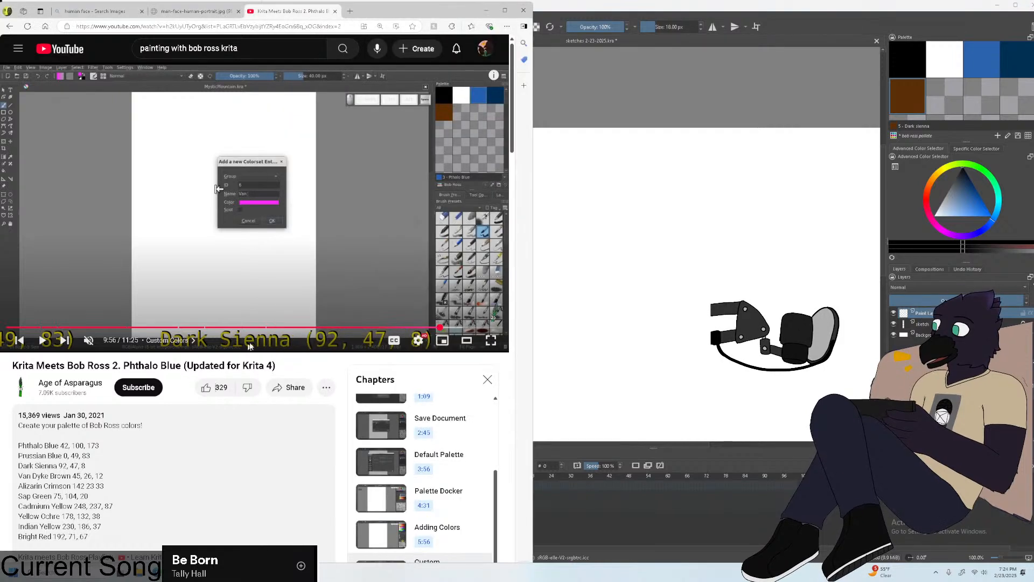
left_click(429, 306)
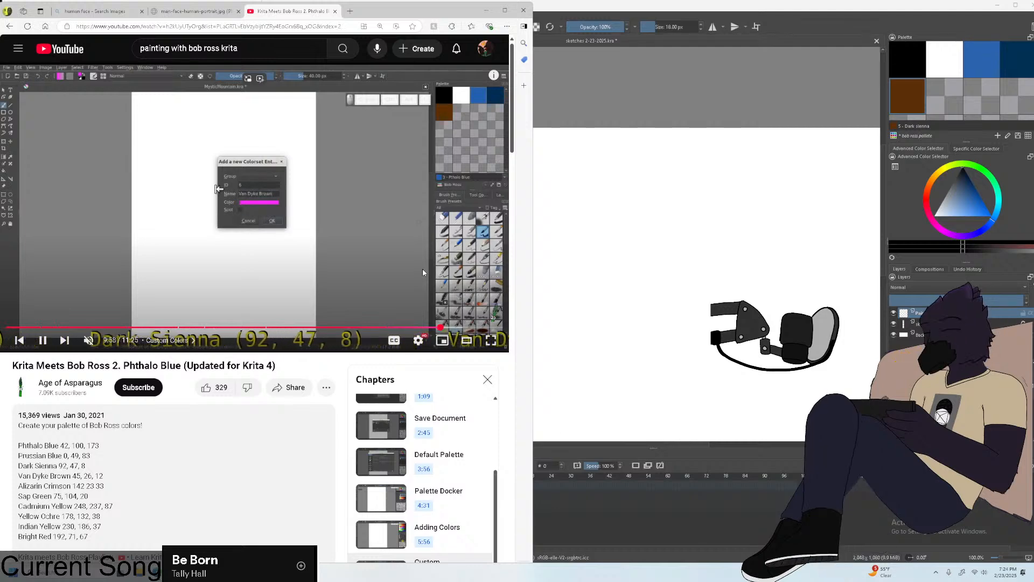
left_click(421, 261)
left_click(421, 261)
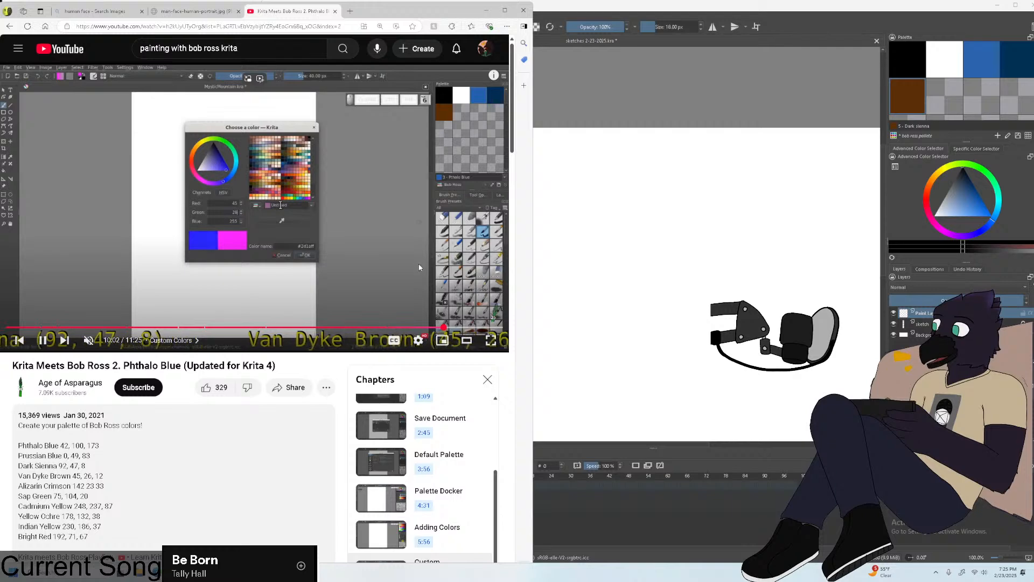
left_click(410, 256)
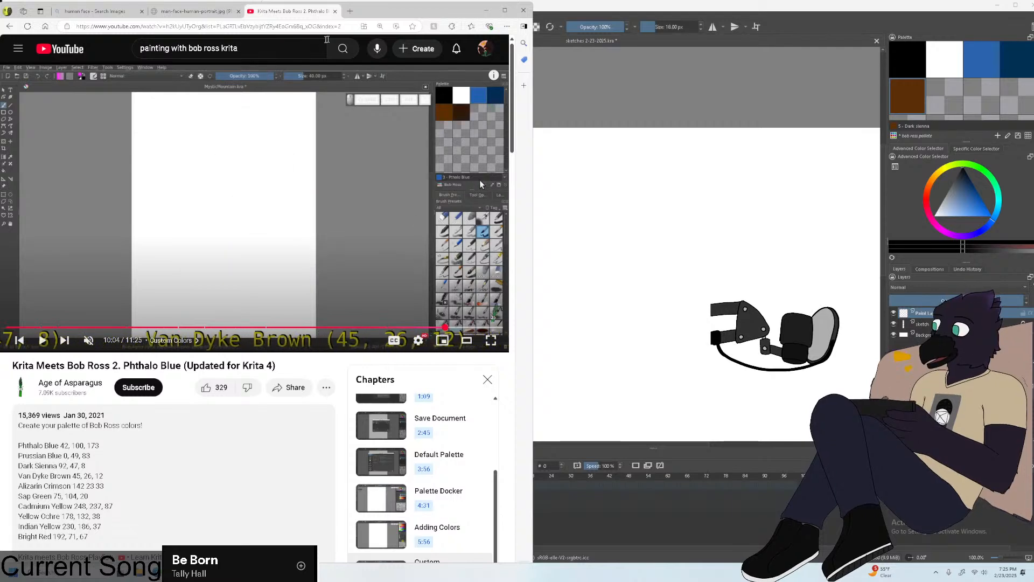
Search the web for "van dyke's" in a new browser tab, and refine the query to "van dyke".
left_click(350, 11)
type("van dy")
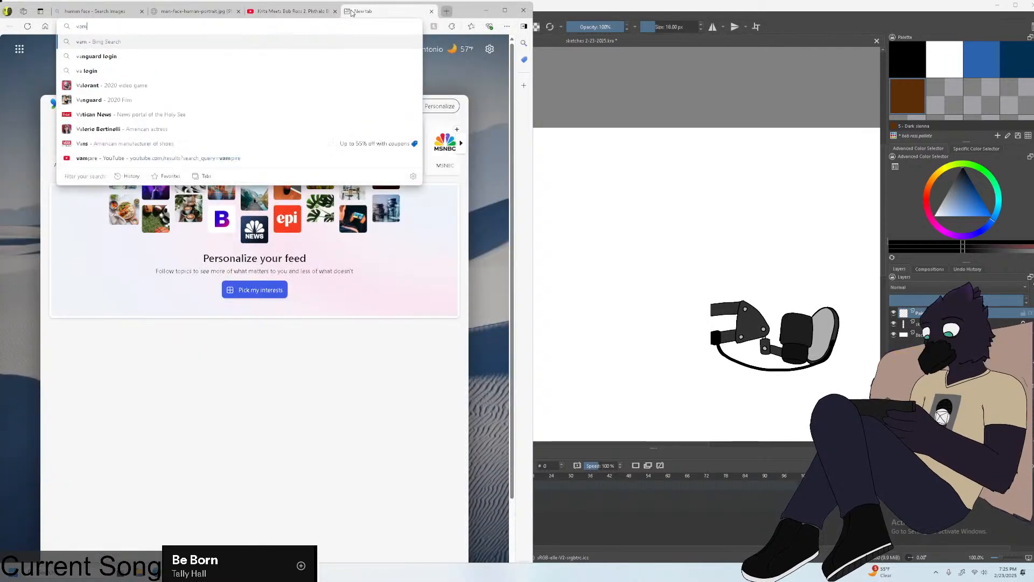
type("ke's")
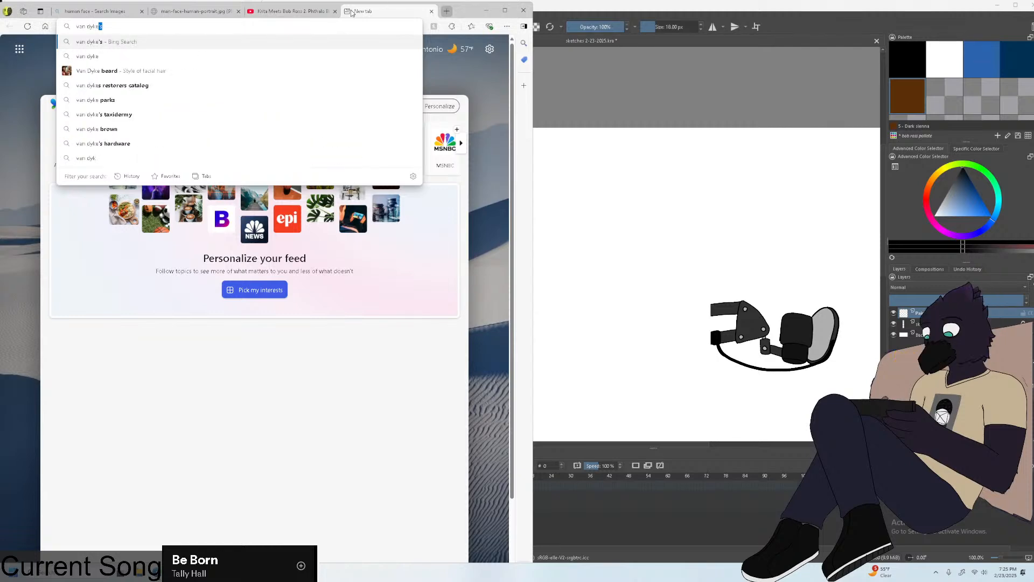
key("Return")
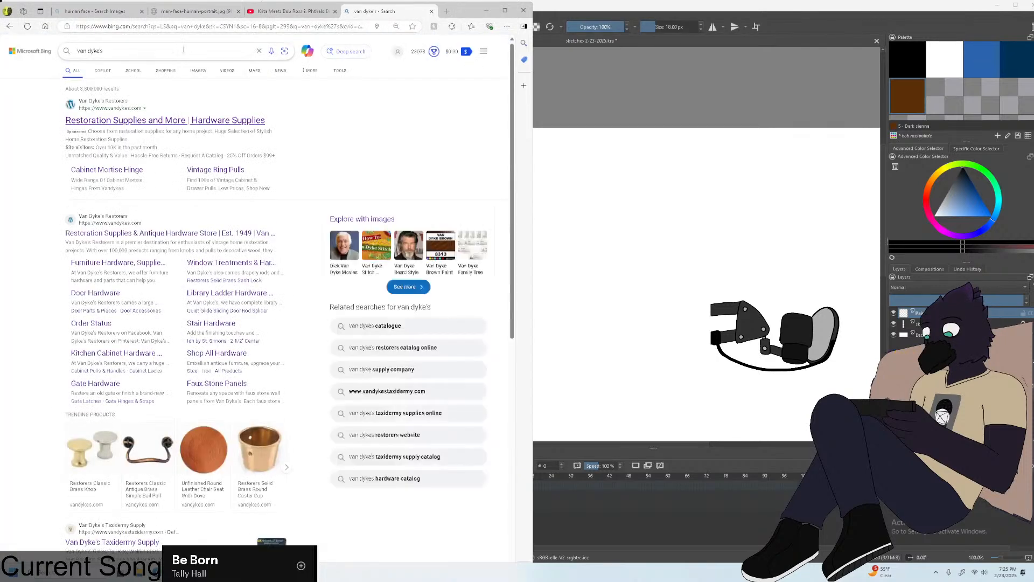
left_click(183, 50)
key("BackSpace")
key("BackSpace")
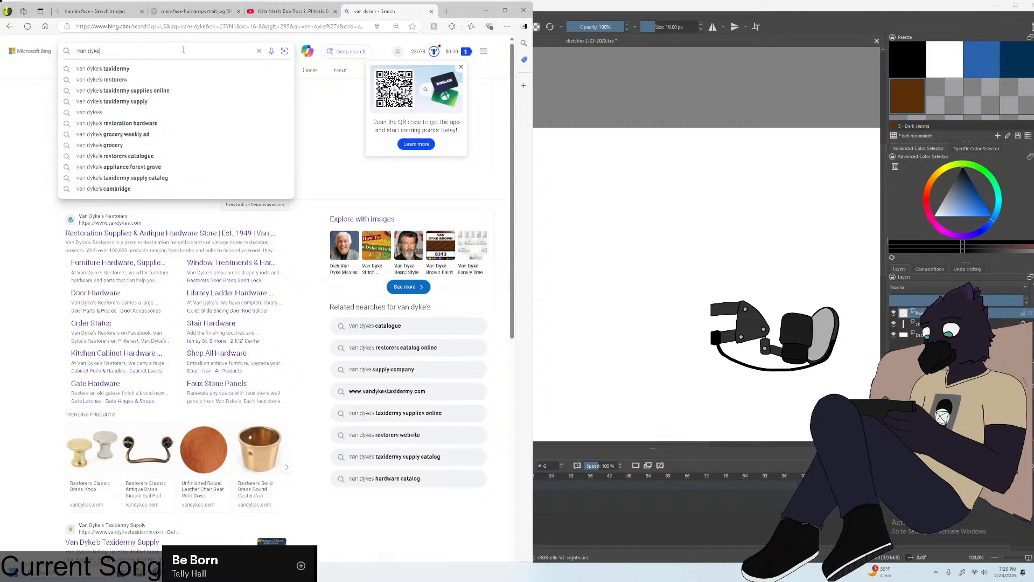
key("Return")
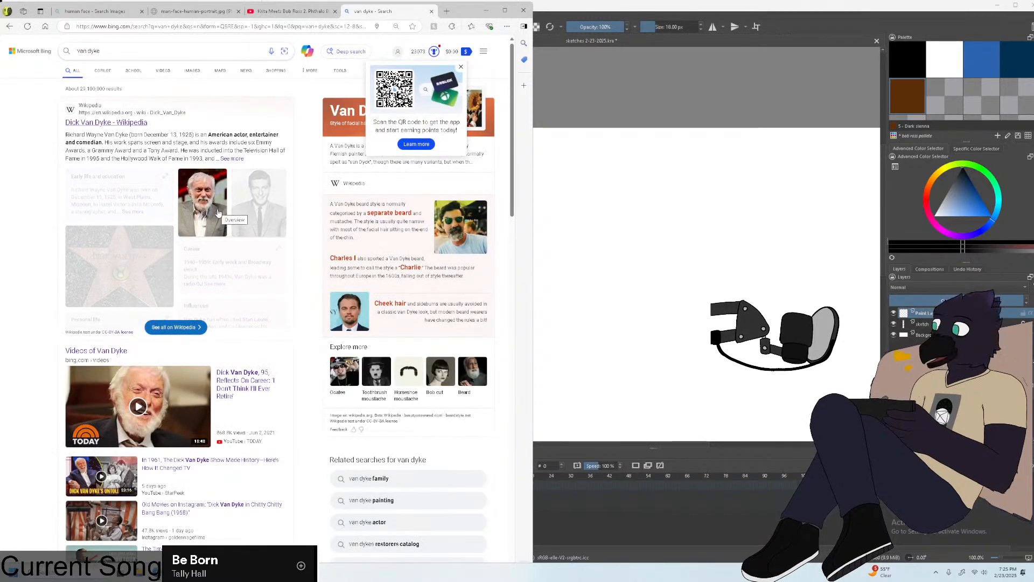
Browse the image results for "van dyke" and close both search tabs to return to the tutorial.
left_click(189, 71)
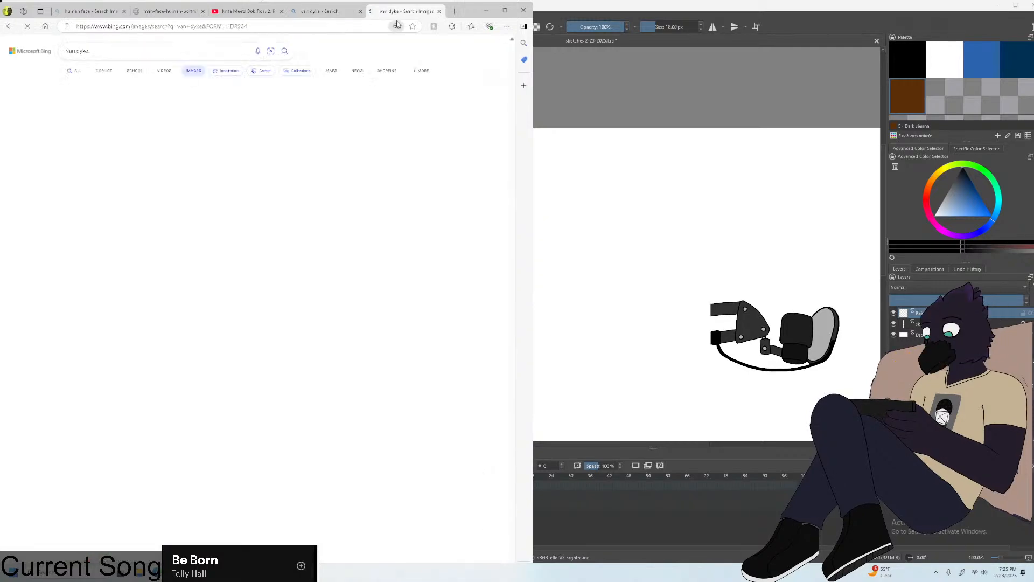
scroll(358, 356, "down", 4)
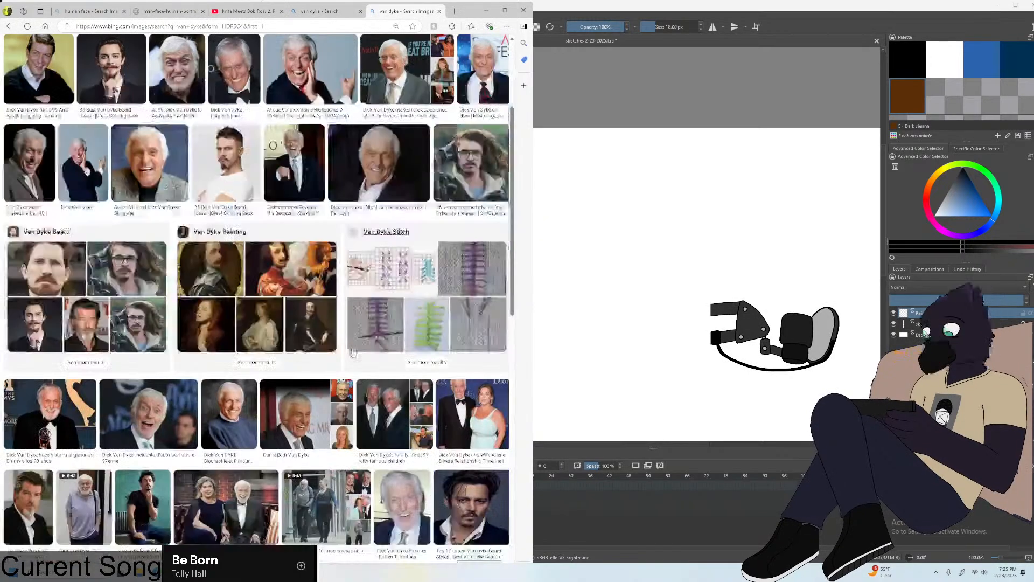
scroll(358, 355, "up", 4)
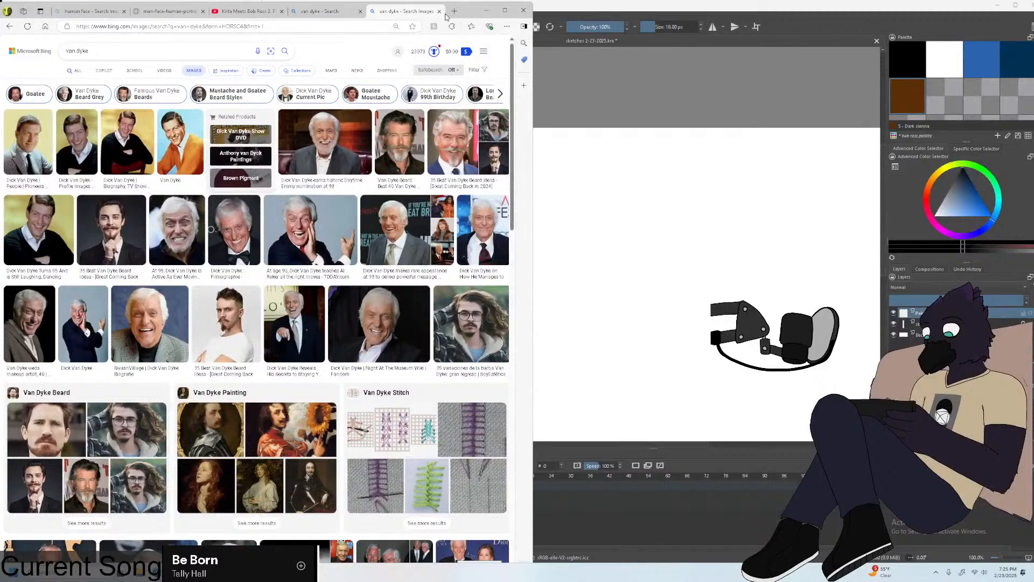
left_click(438, 12)
left_click(431, 11)
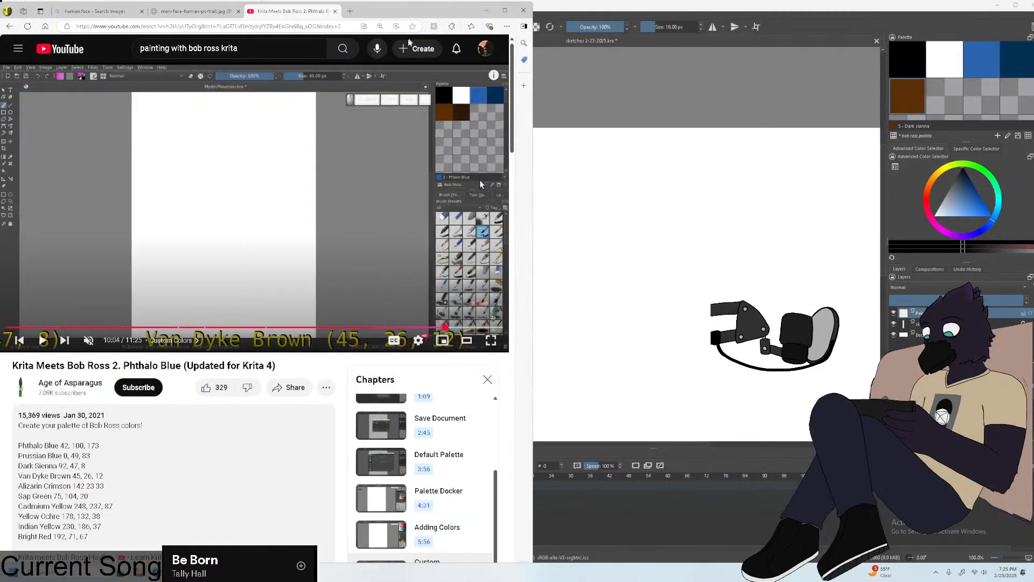
Place a black swatch in the second slot of the palette's second row, and edit its color from Fill Brown with red set to 45.
left_click(948, 93)
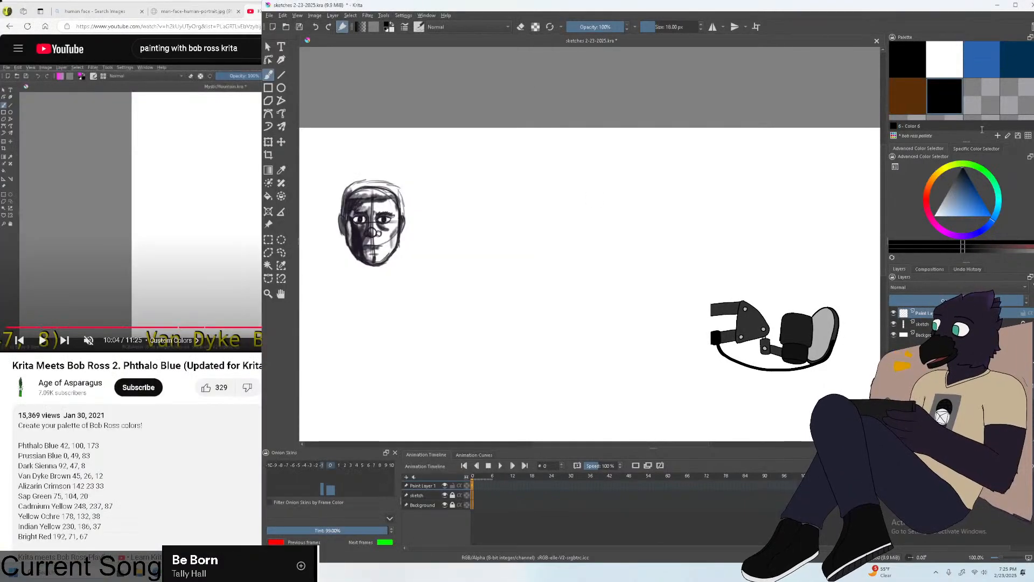
left_click(997, 137)
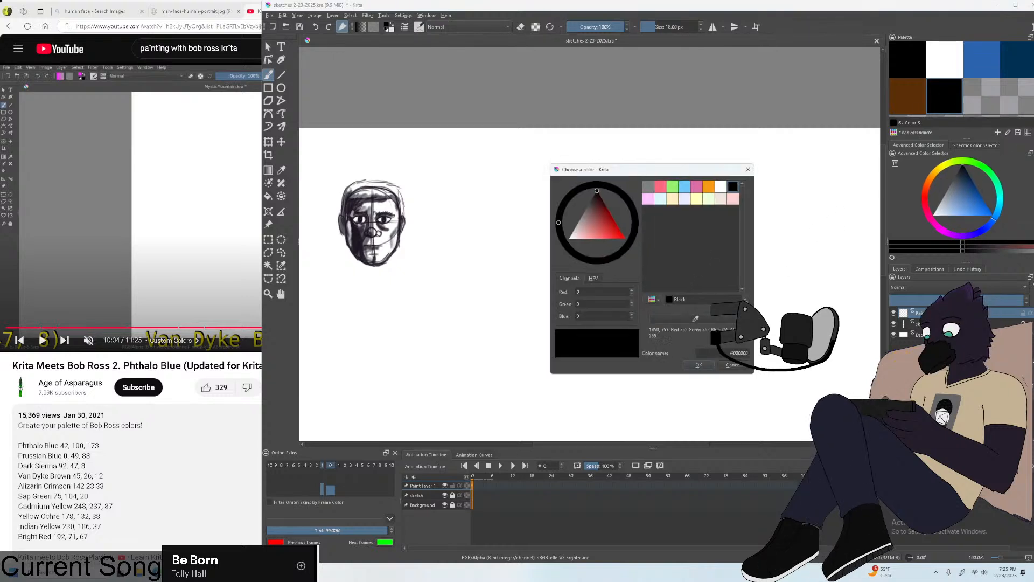
left_click(726, 186)
left_click(700, 299)
left_click(711, 328)
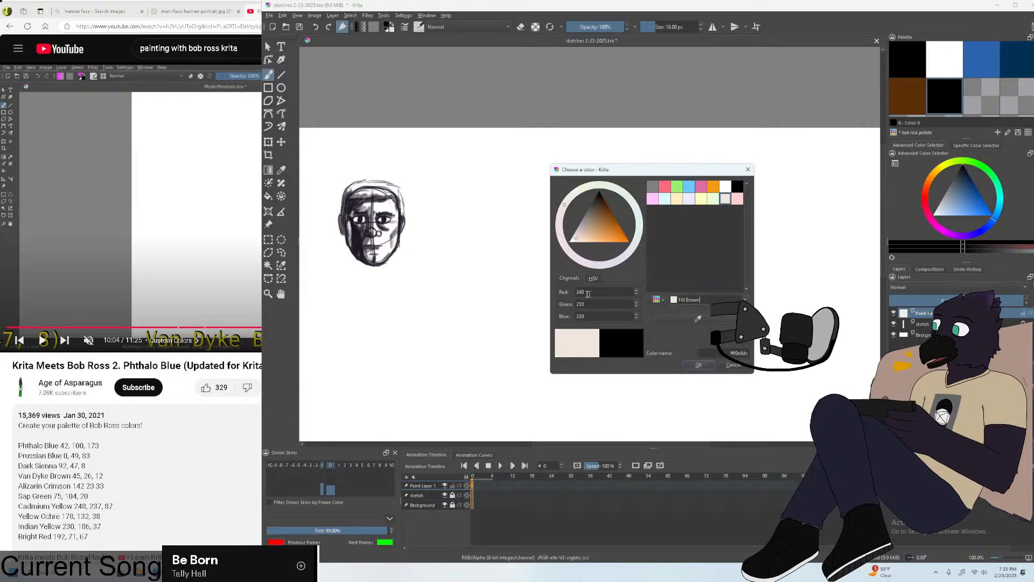
left_click(181, 386)
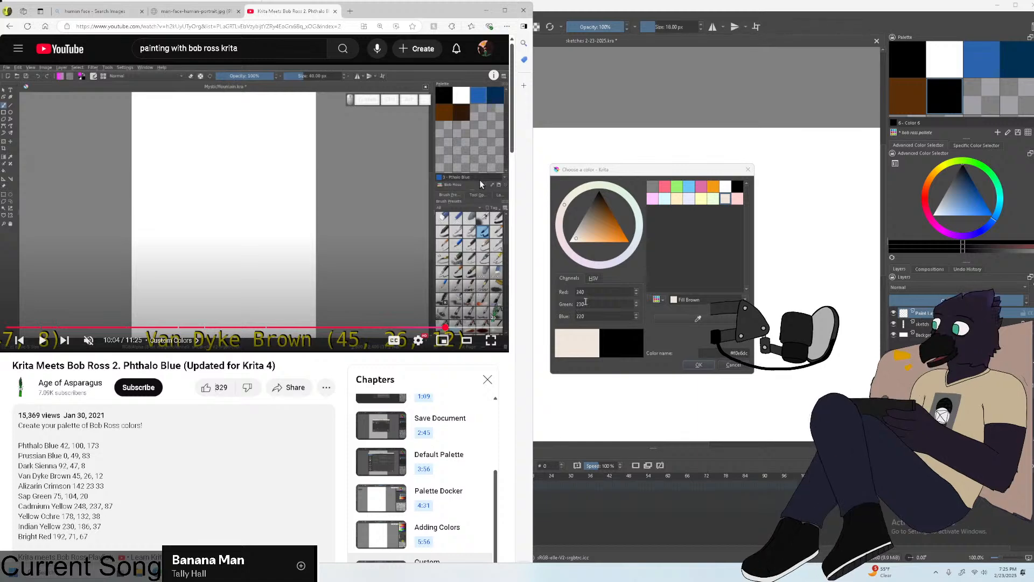
double_click(603, 294)
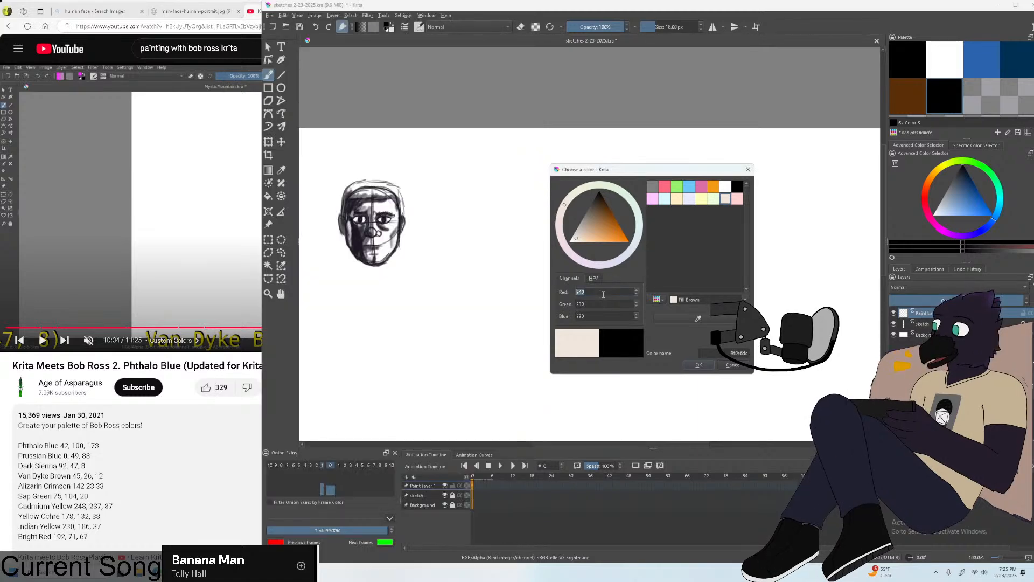
type("45")
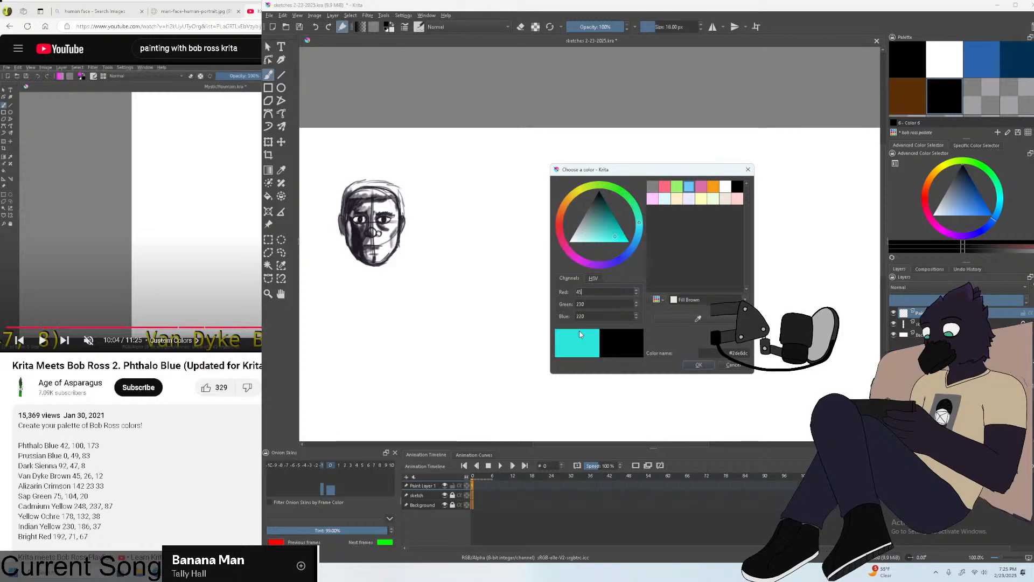
Set the swatch color's green to 26 and blue to 12, checking the Van Dyke Brown values in the tutorial.
left_click(185, 382)
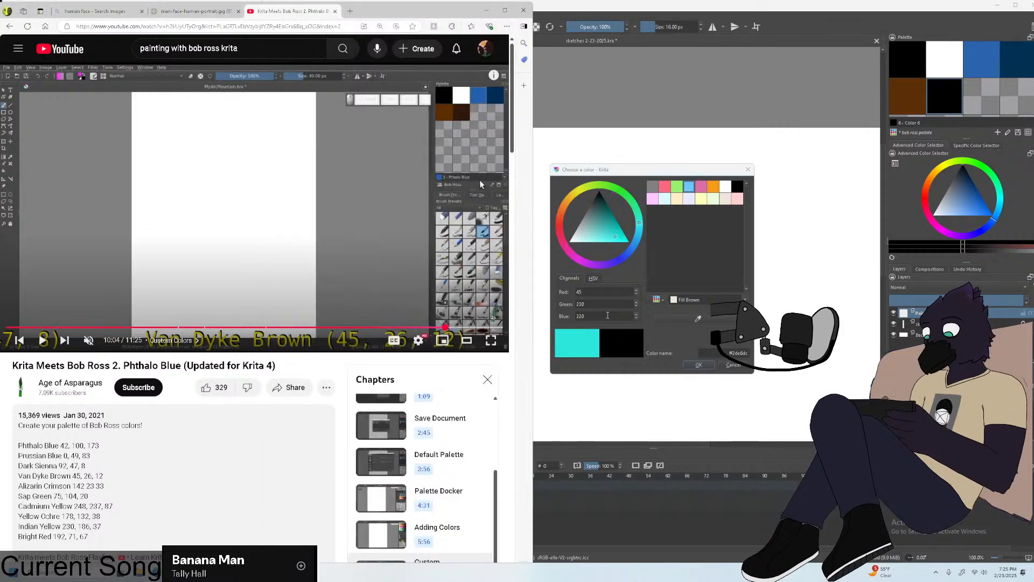
double_click(604, 304)
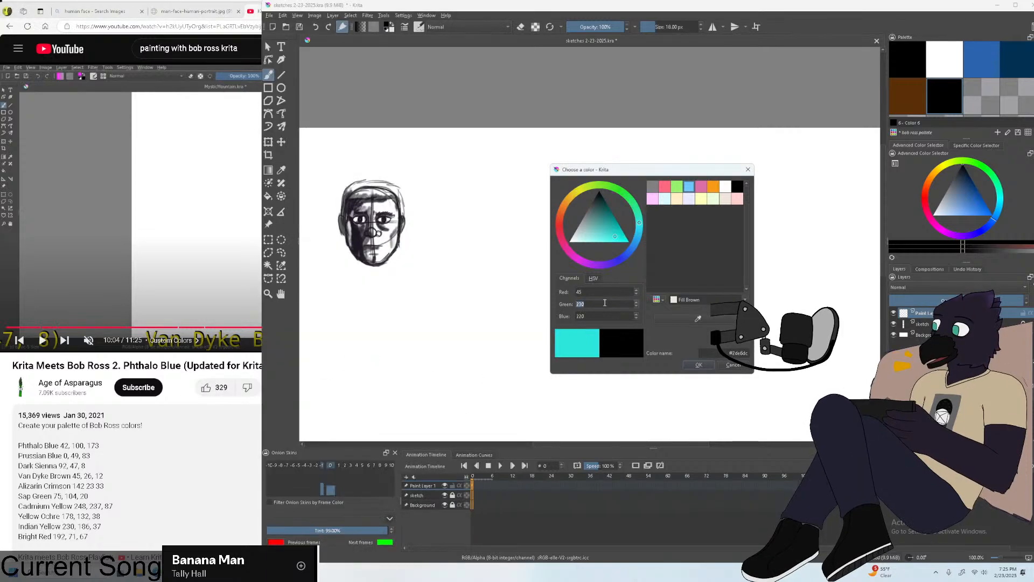
type("26")
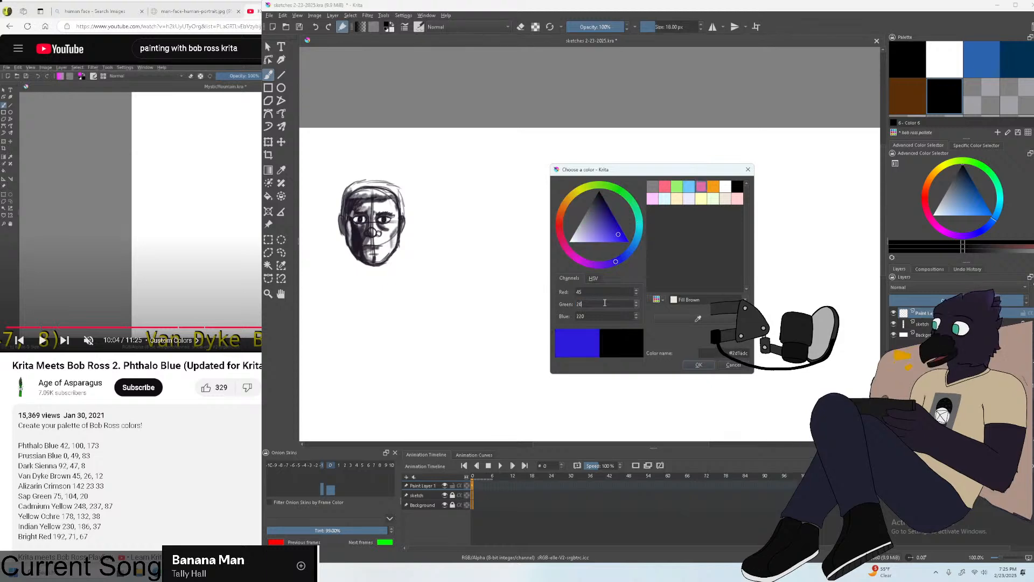
left_click(187, 380)
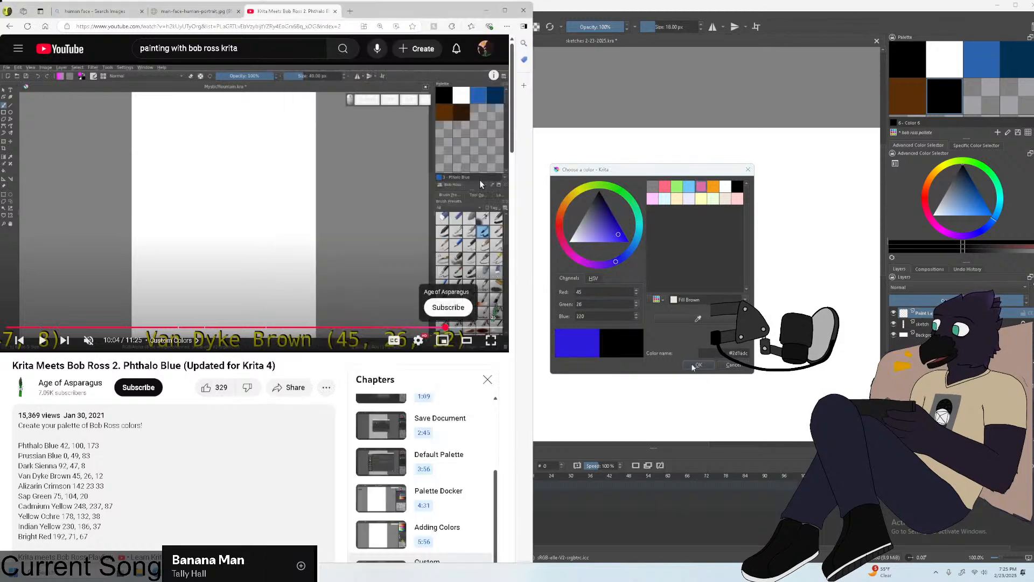
double_click(613, 317)
left_click(613, 316)
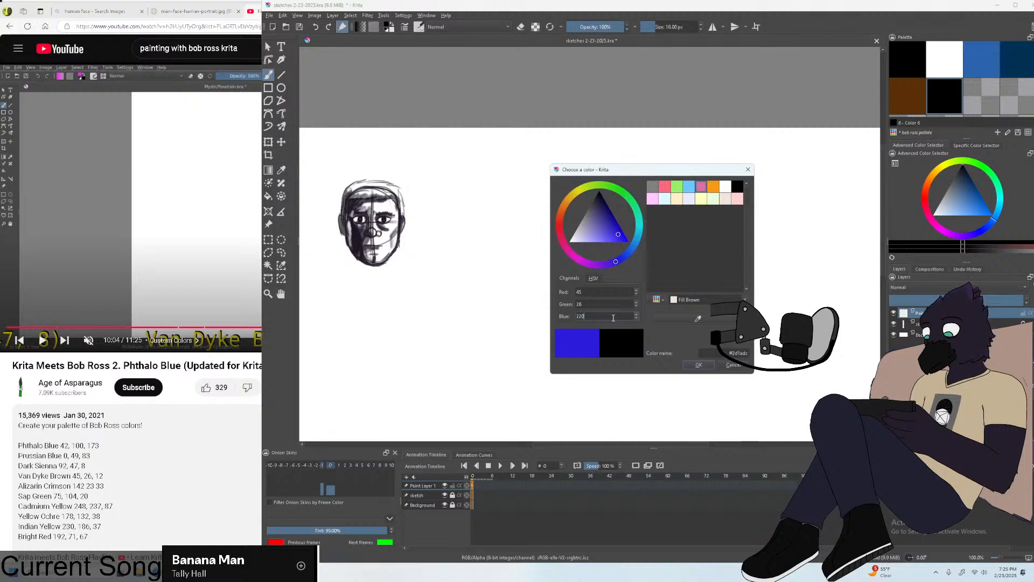
key("BackSpace")
key("BackSpace")
key("BackSpace")
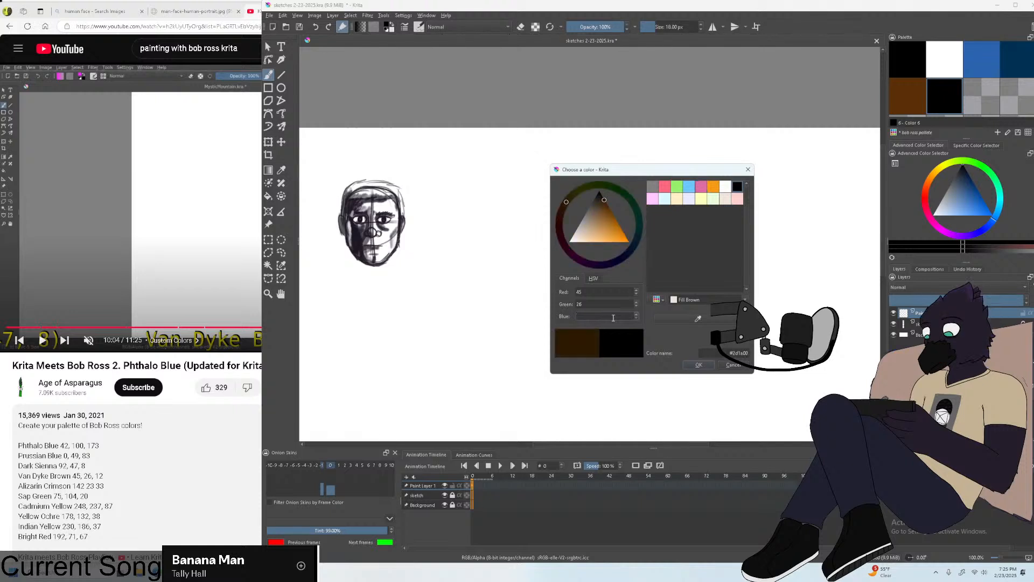
type("12")
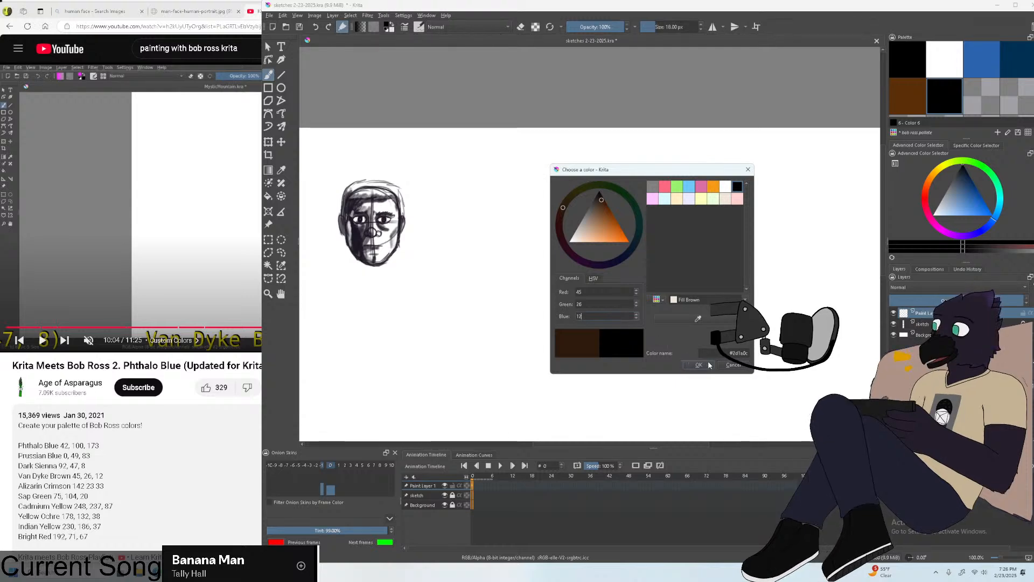
left_click(479, 183)
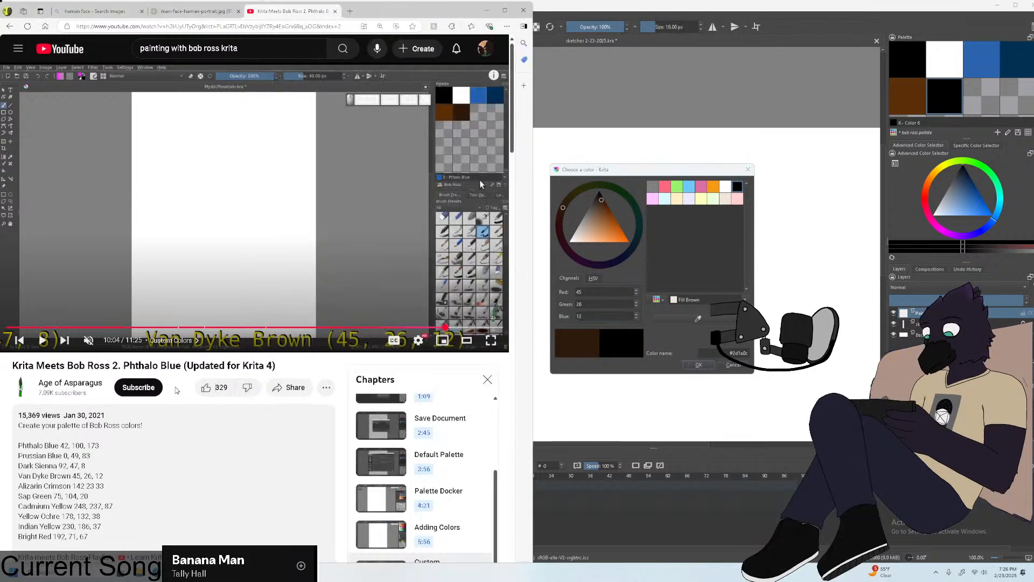
Accept the edited dark brown color and name the palette swatch "van dyke".
left_click(701, 366)
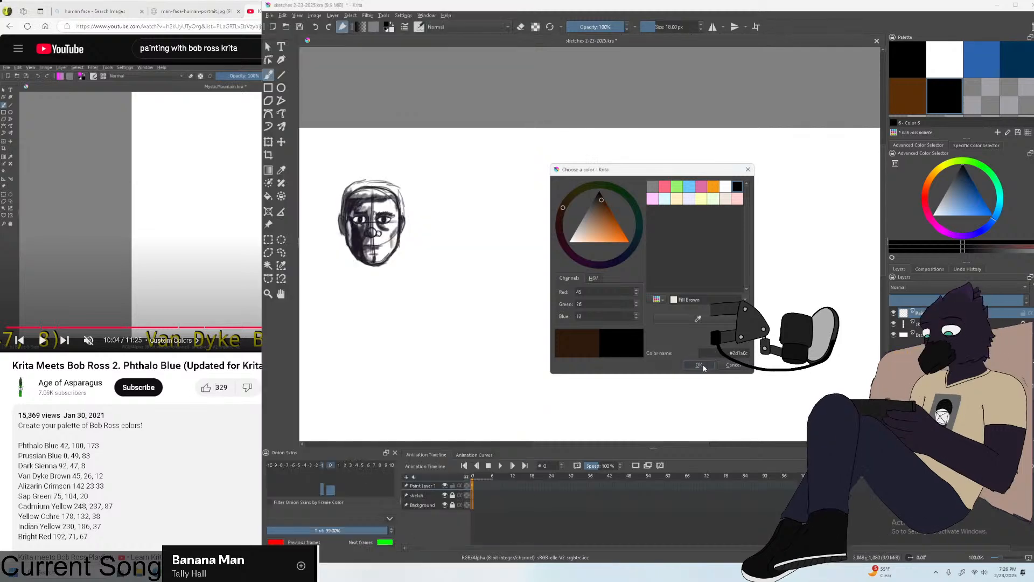
left_click(700, 365)
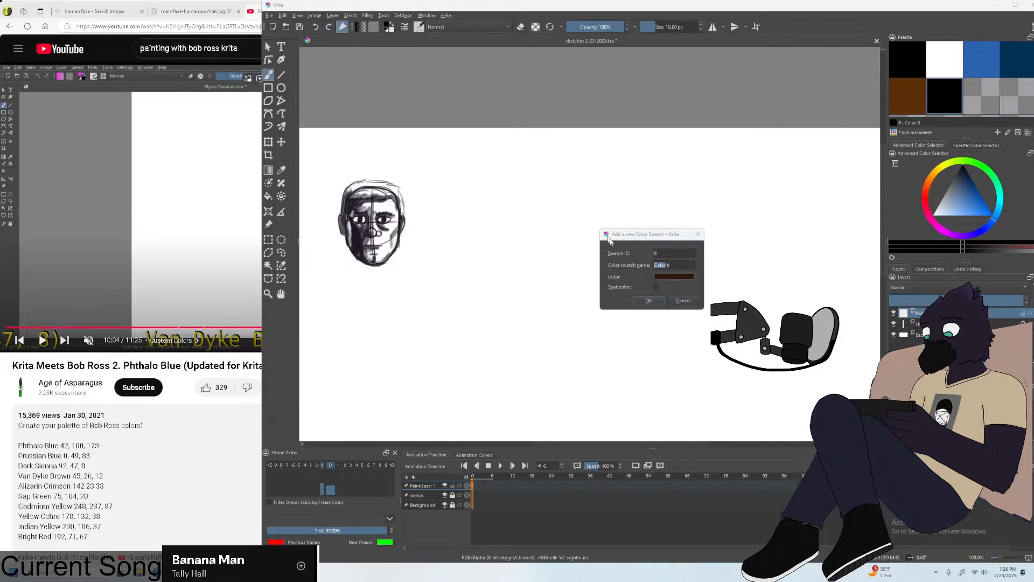
left_click(670, 271)
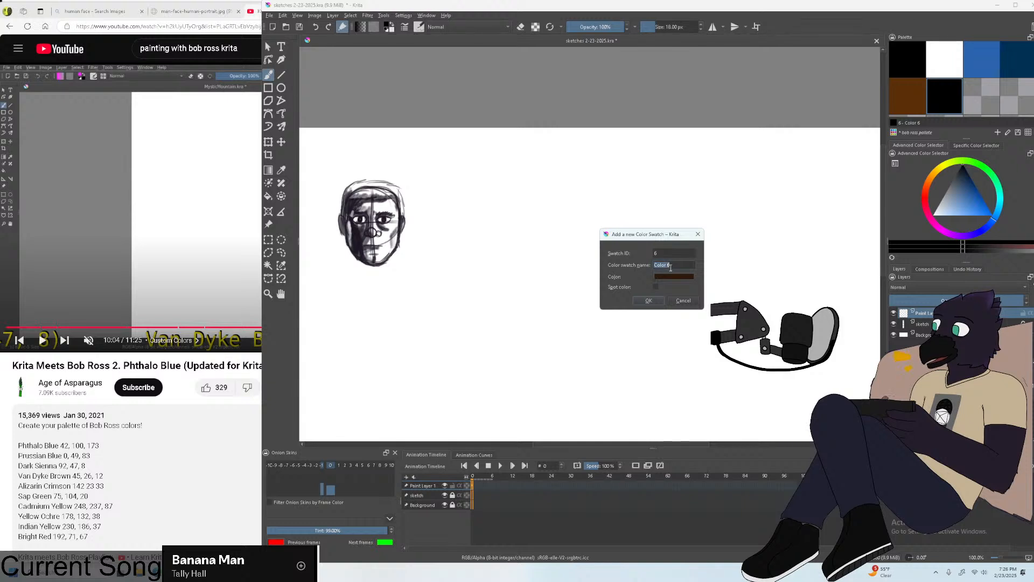
type("van dyke")
left_click(645, 301)
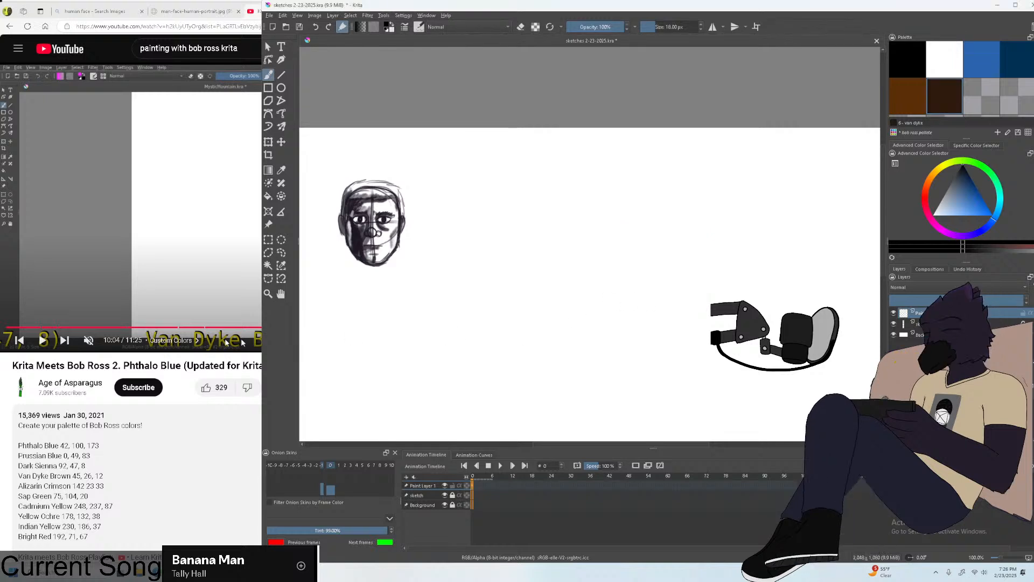
Play the tutorial's Alizarin Crimson part, skipping back five seconds and pausing to examine the color's name and RGB values.
left_click(169, 394)
key("space")
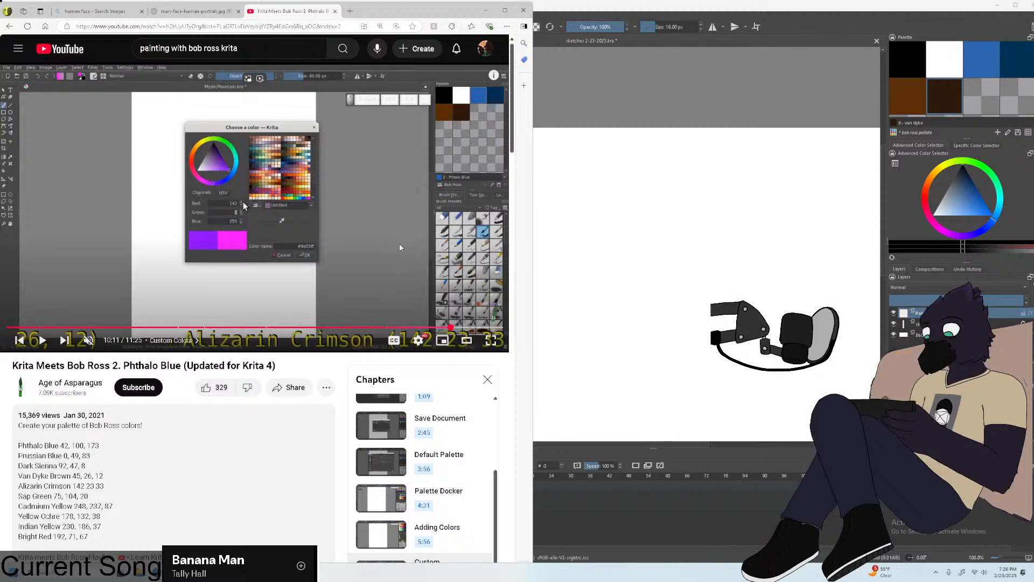
key("Left")
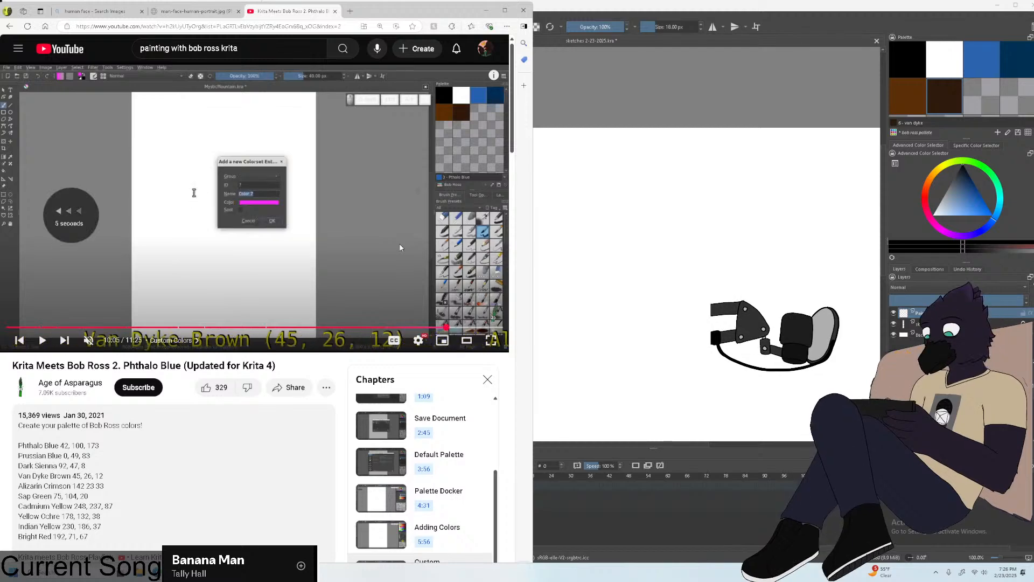
key("space")
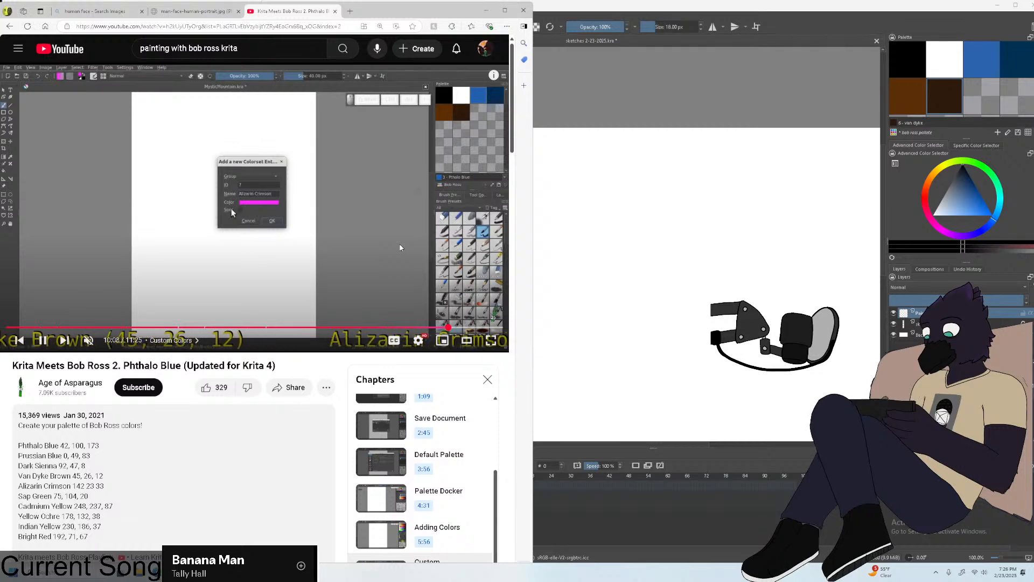
key("space")
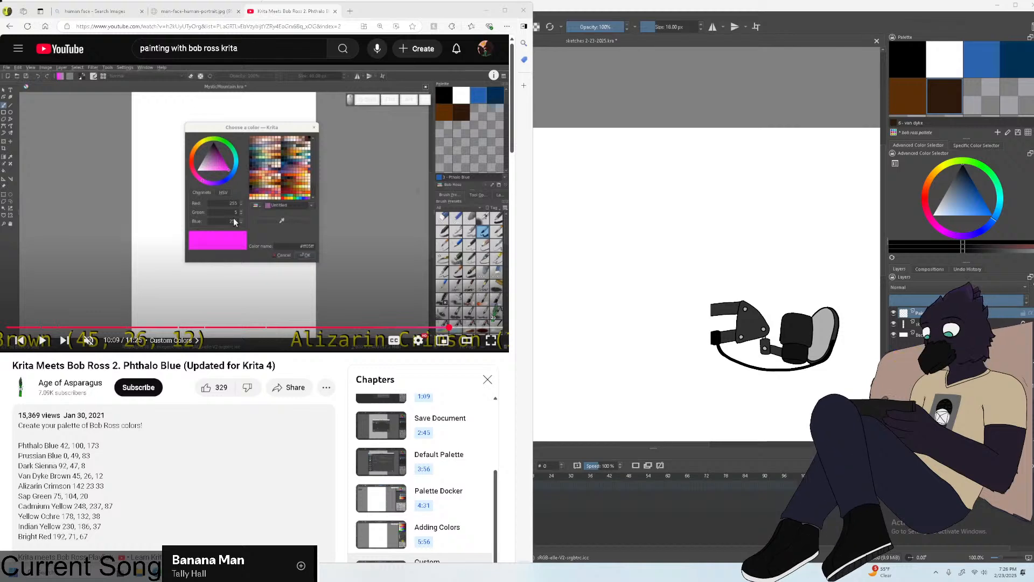
left_click(234, 218)
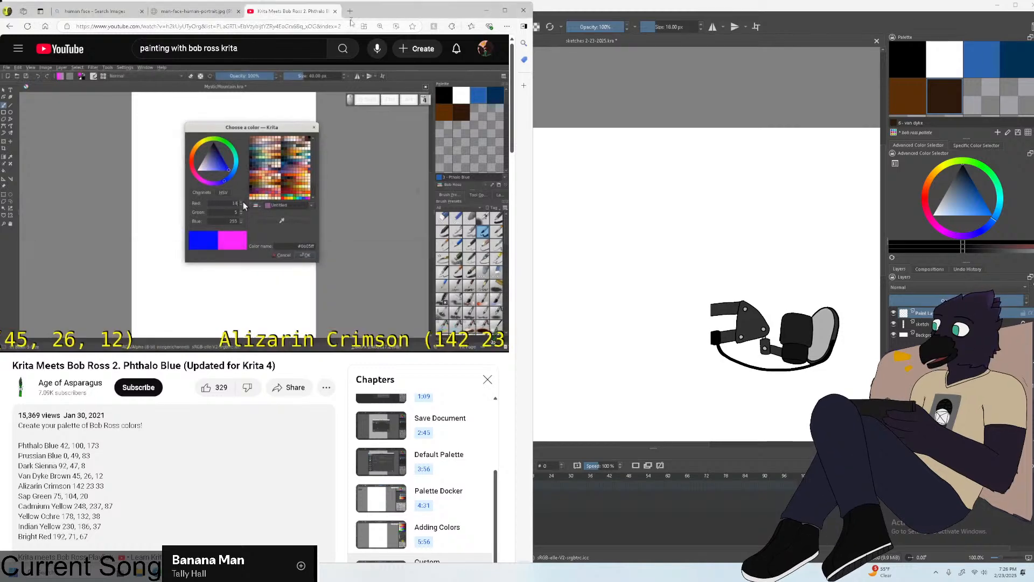
left_click(243, 202)
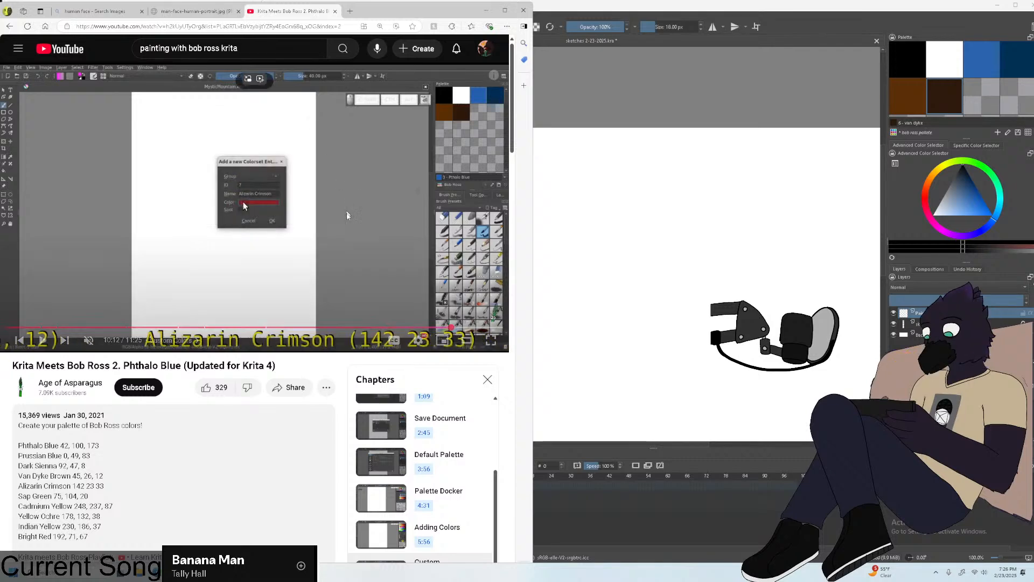
Place a black swatch in the third slot of the palette's second row and open its settings for editing.
left_click(986, 90)
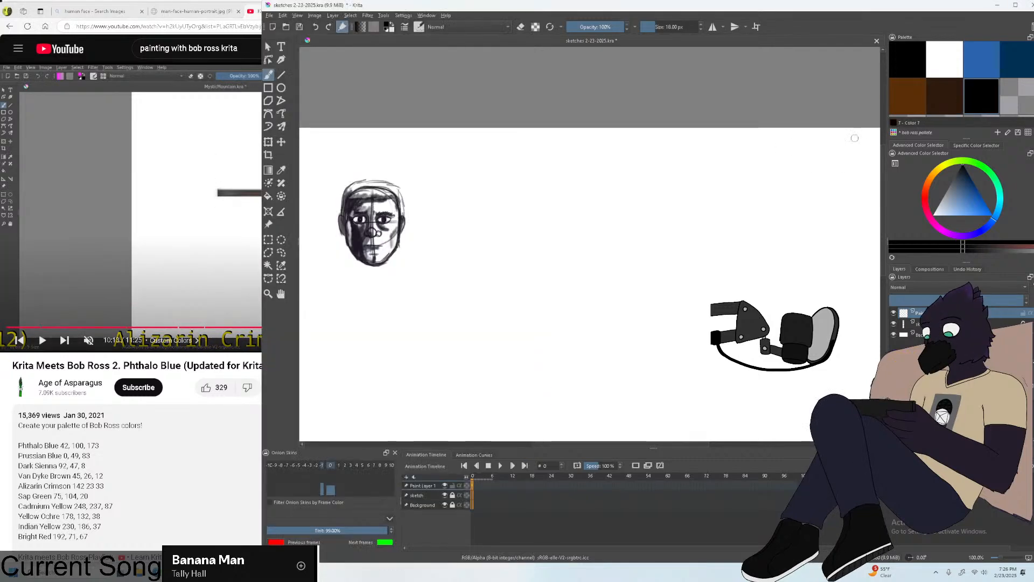
left_click(997, 132)
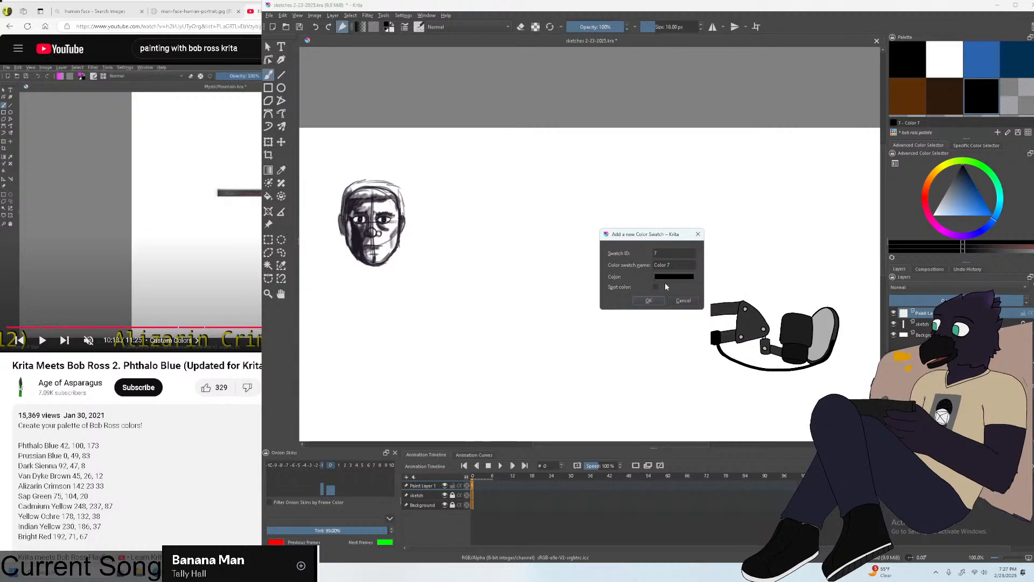
Open the new swatch's colour for editing and pick the Fill Blue preset as its starting colour.
left_click(195, 377)
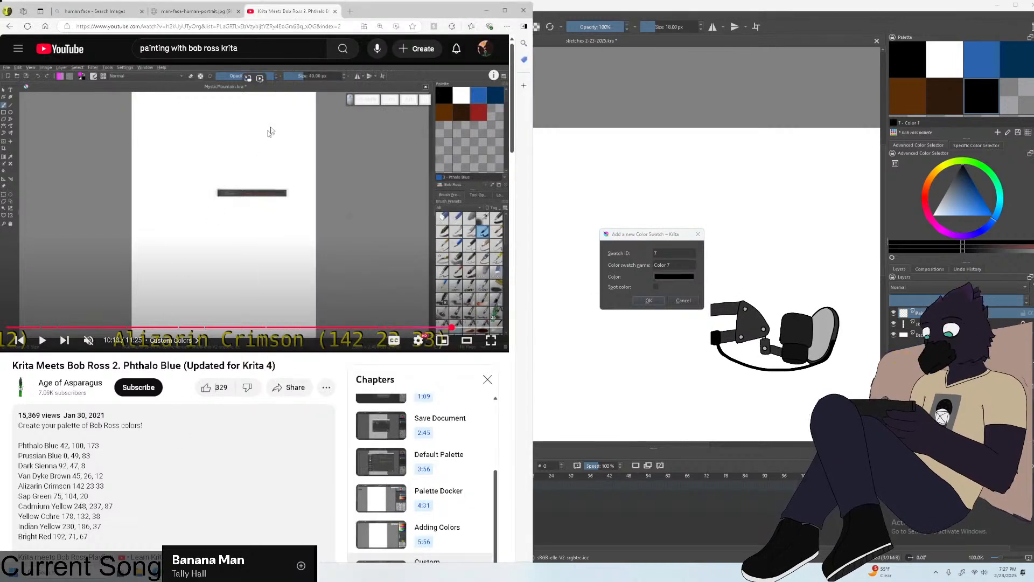
left_click(680, 276)
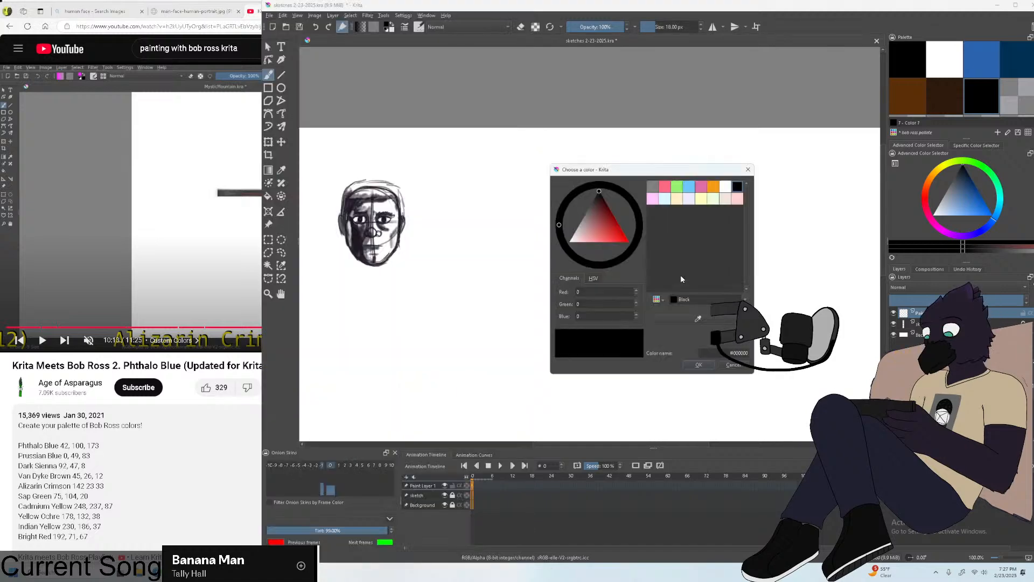
left_click(701, 300)
left_click(745, 299)
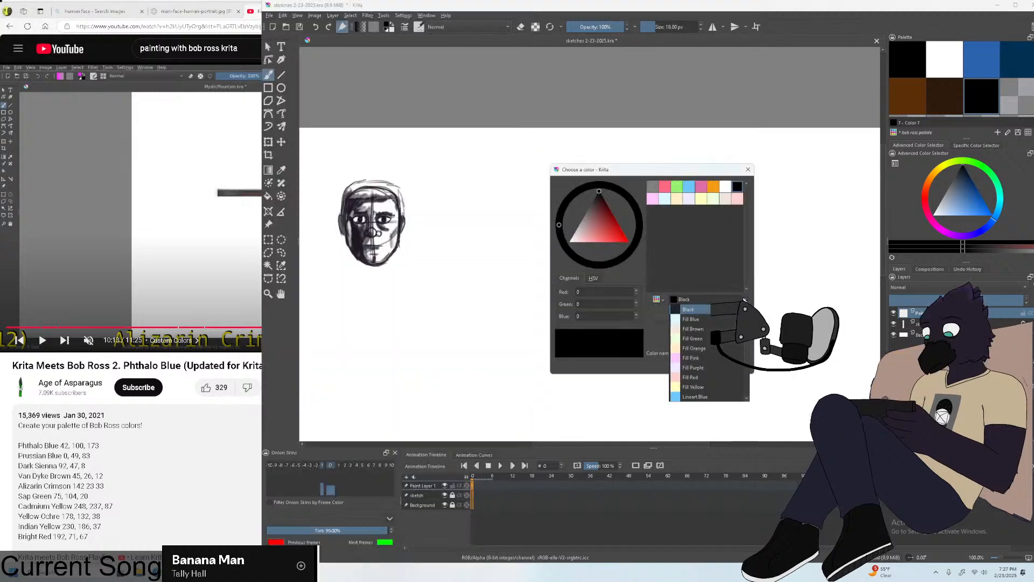
left_click(711, 322)
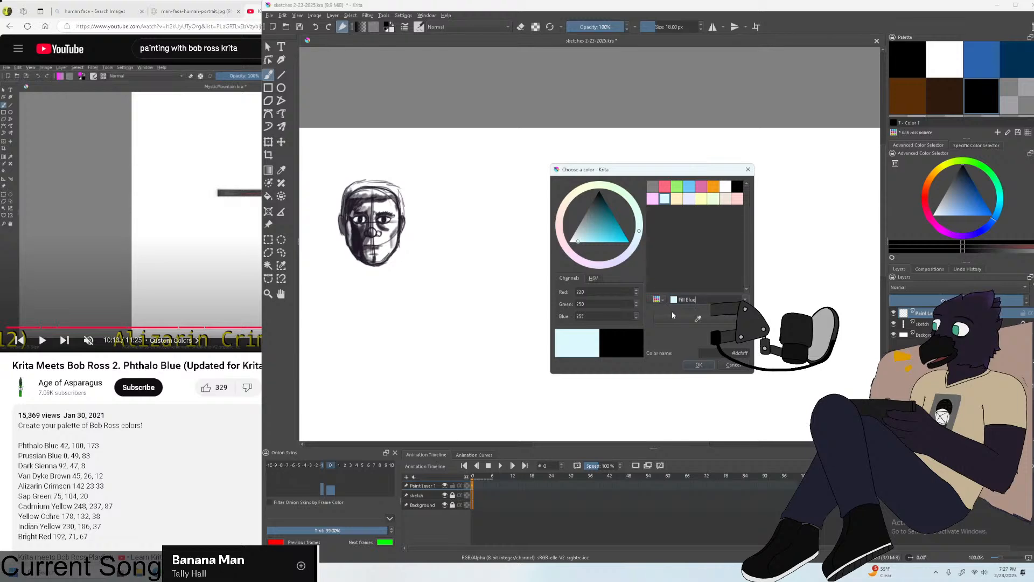
Set the new swatch's colour to red 142, green 23 and blue 33, as listed in the video description.
left_click(183, 389)
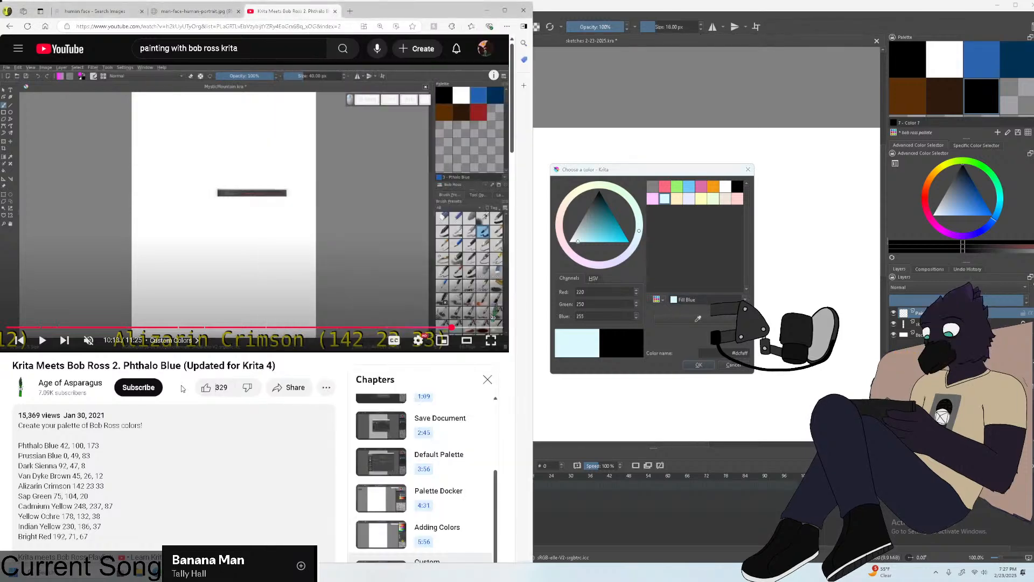
left_click(610, 287)
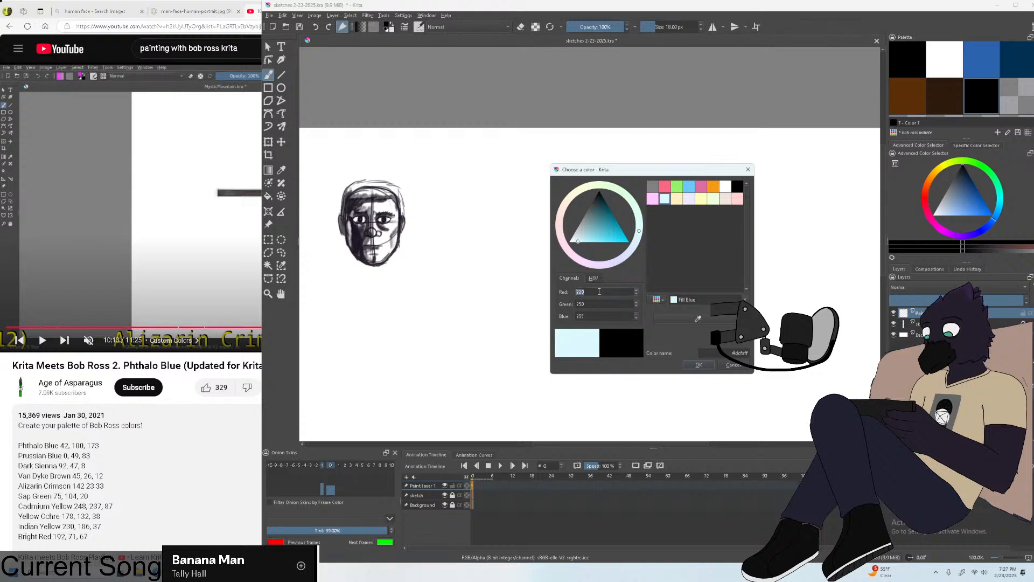
type("142")
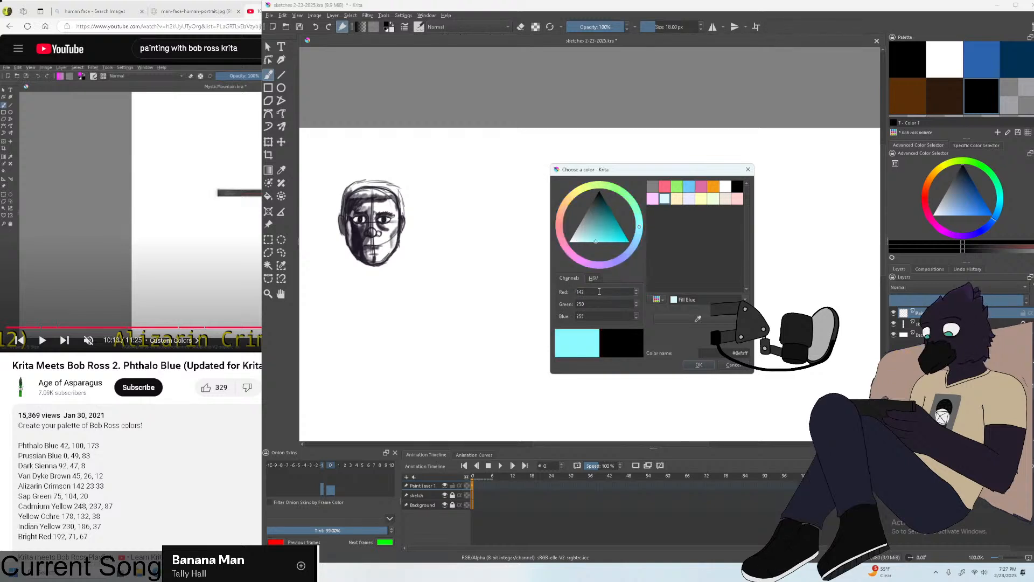
key("Tab")
type("23")
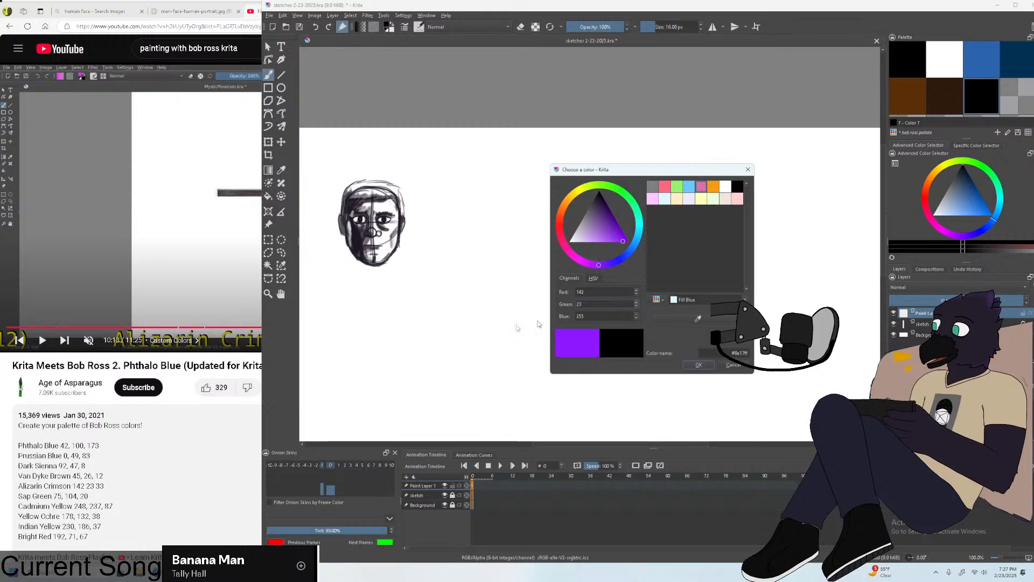
left_click(183, 388)
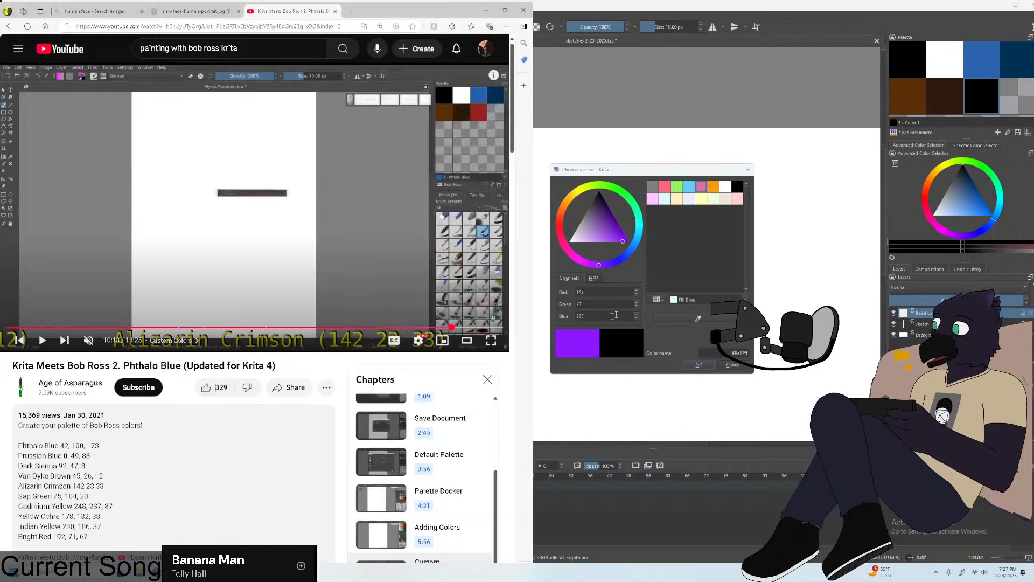
double_click(622, 315)
type("33")
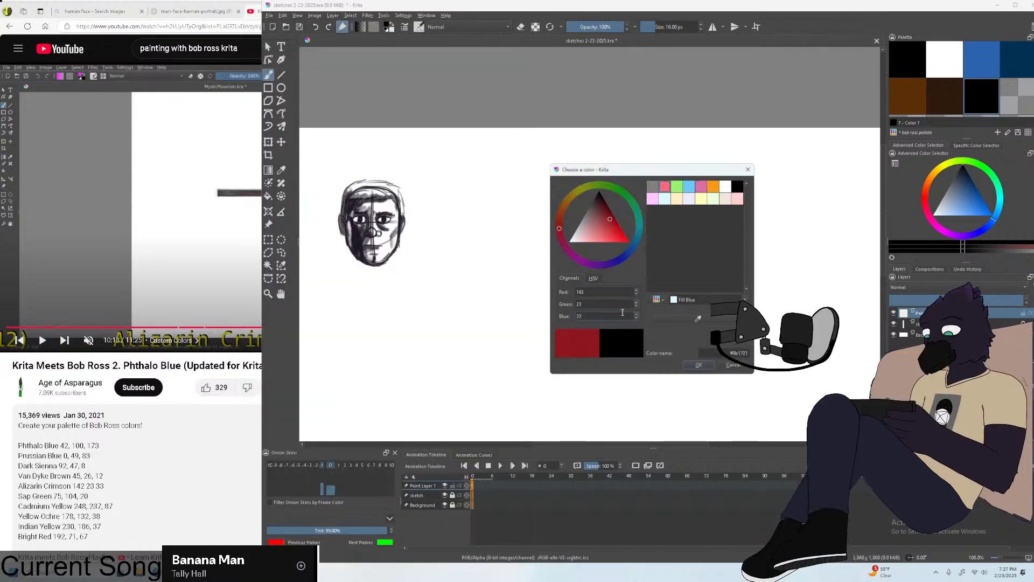
left_click(707, 366)
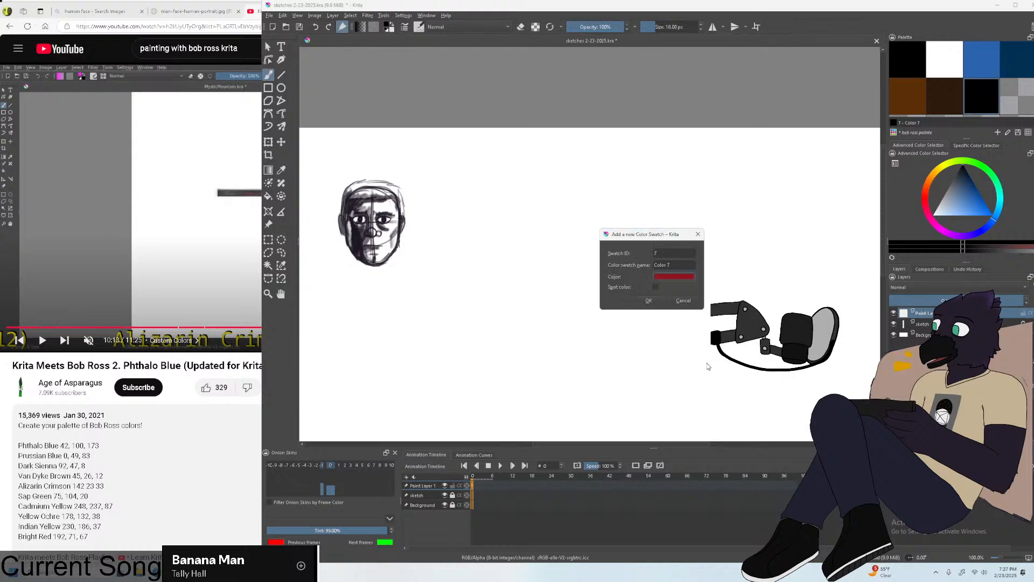
Name the dark red swatch "alizarin crimson" and add it to the palette.
left_click(670, 264)
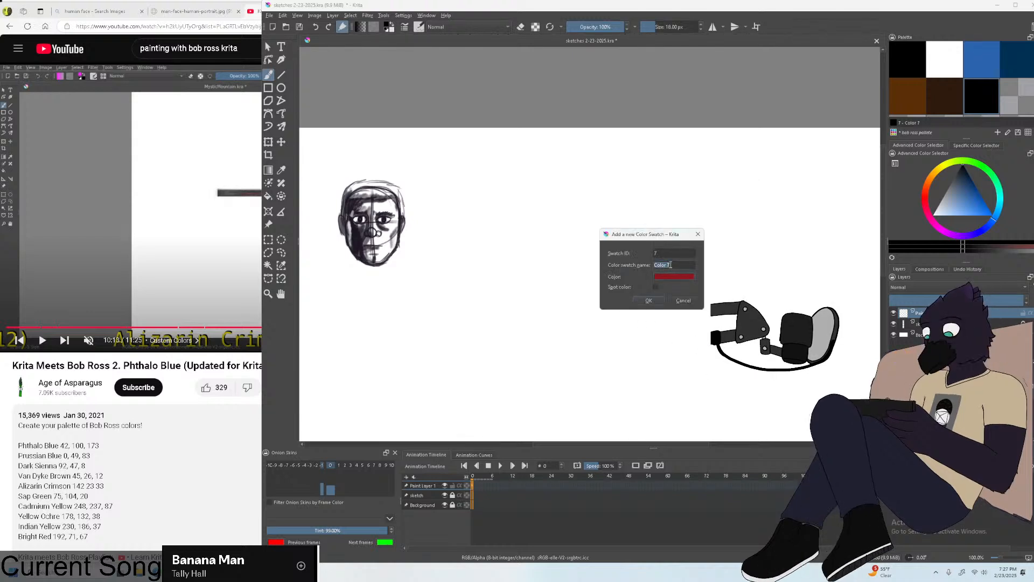
type("al")
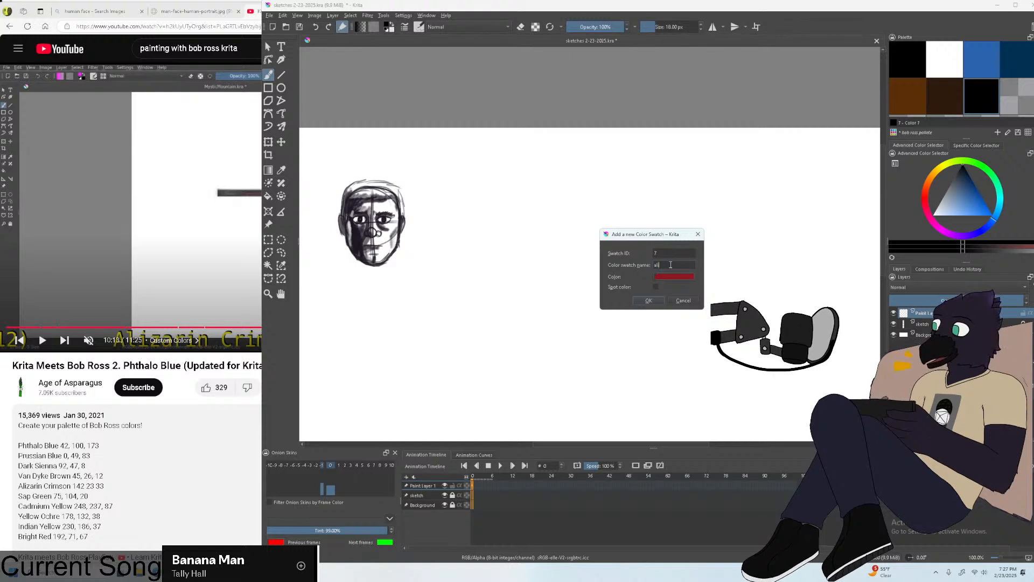
type("izarin")
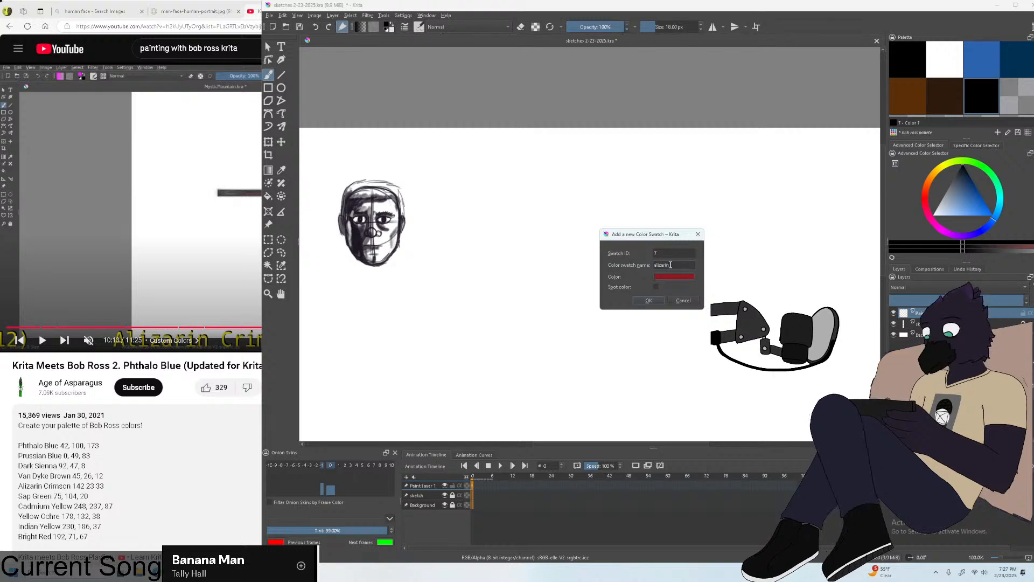
type(" crimson")
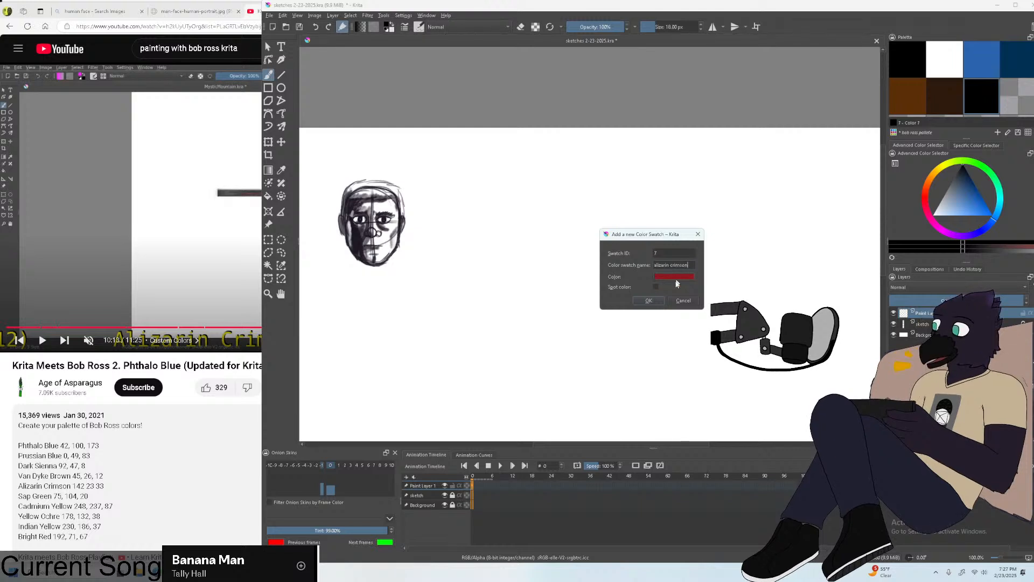
left_click(661, 298)
Switch to the YouTube tutorial in the browser, play it on to the Sap Green colour entry and pause it there.
left_click(260, 289)
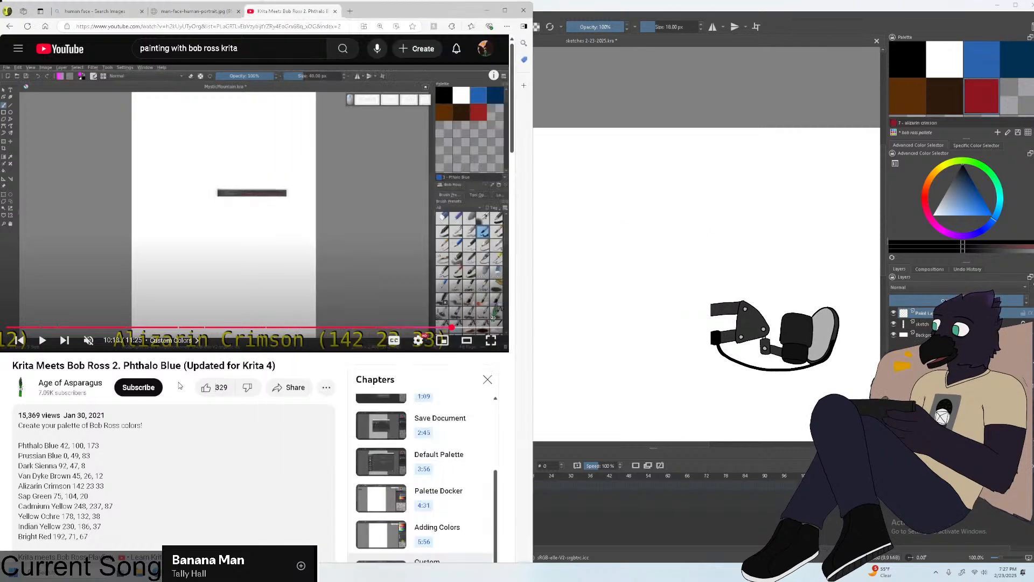
left_click(261, 288)
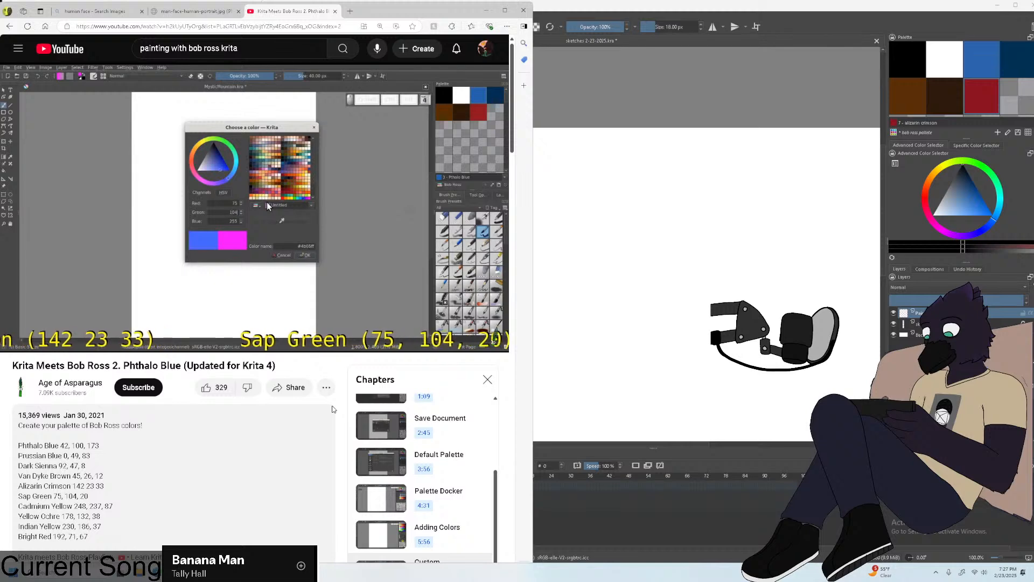
left_click(267, 202)
Switch back to Krita, start a swatch in the next empty palette slot and try entering red 75, green 104, blue 20.
left_click(934, 132)
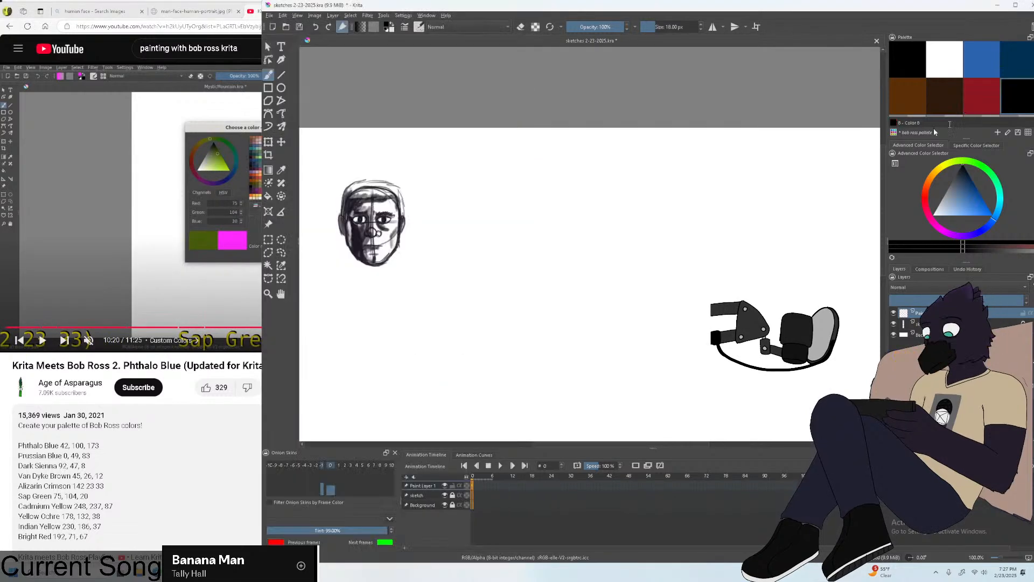
double_click(1015, 100)
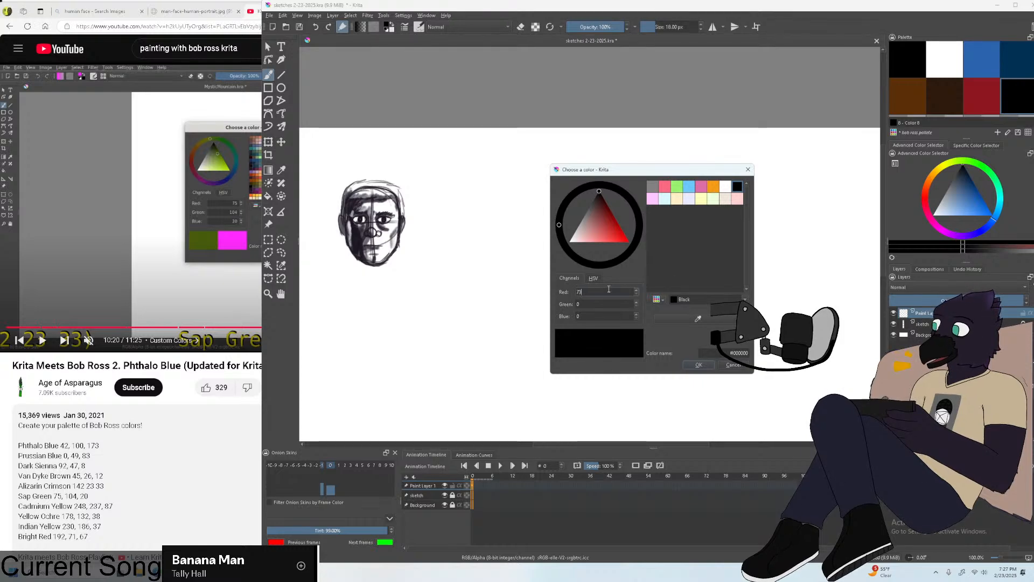
left_click(172, 340)
left_click(604, 296)
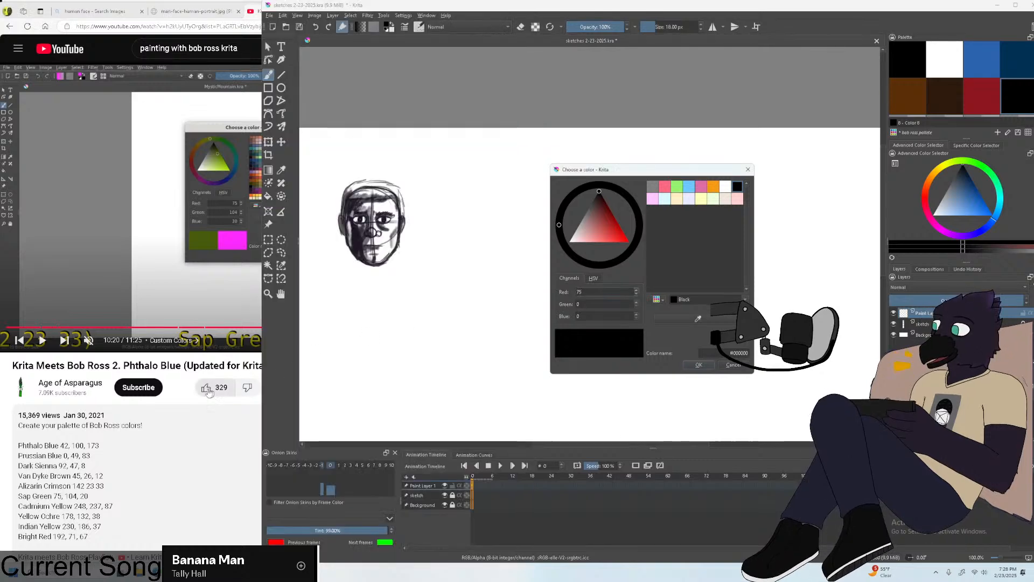
key("alt+Tab")
left_click(602, 304)
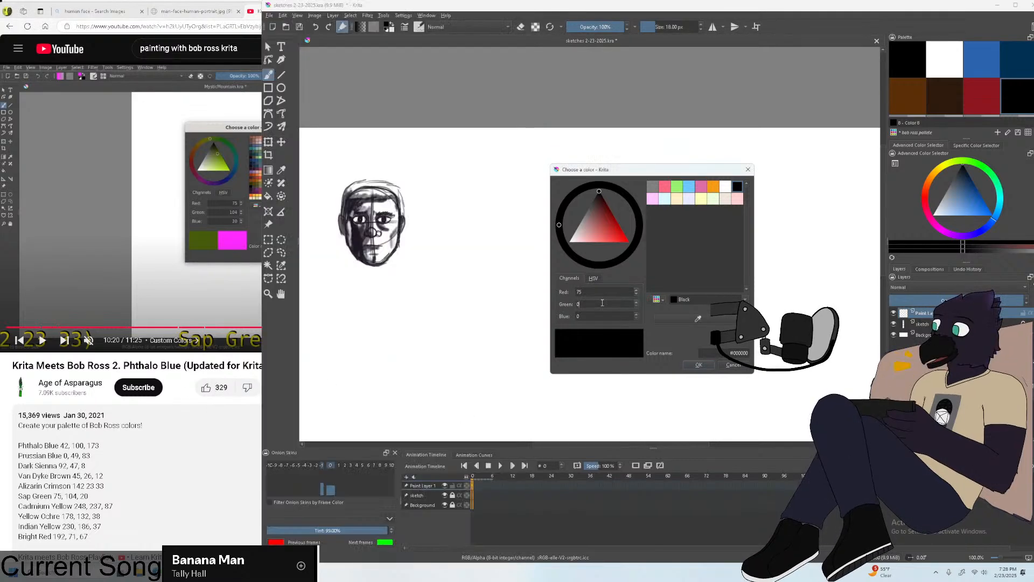
type("10")
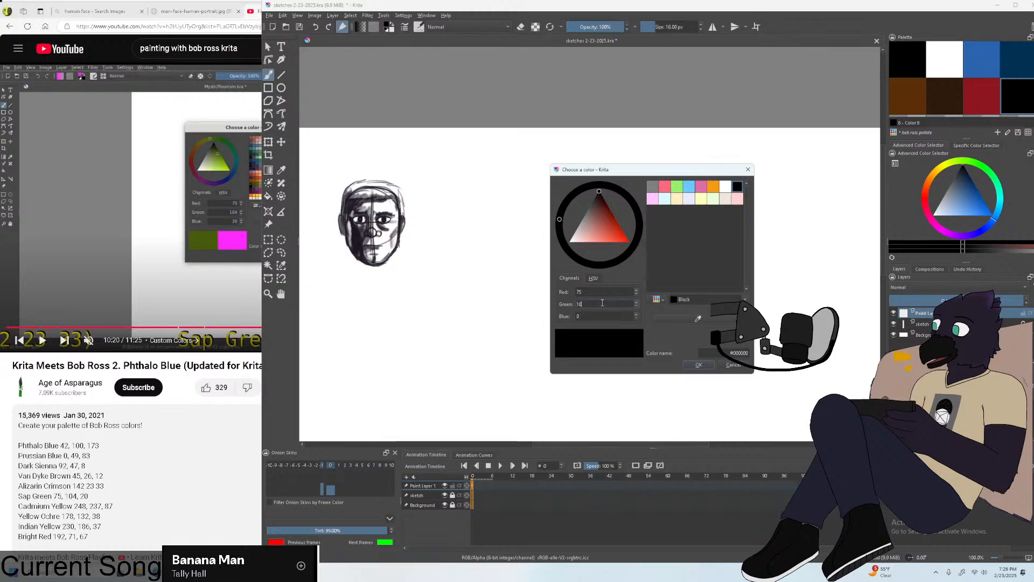
type("4")
key("alt+Tab")
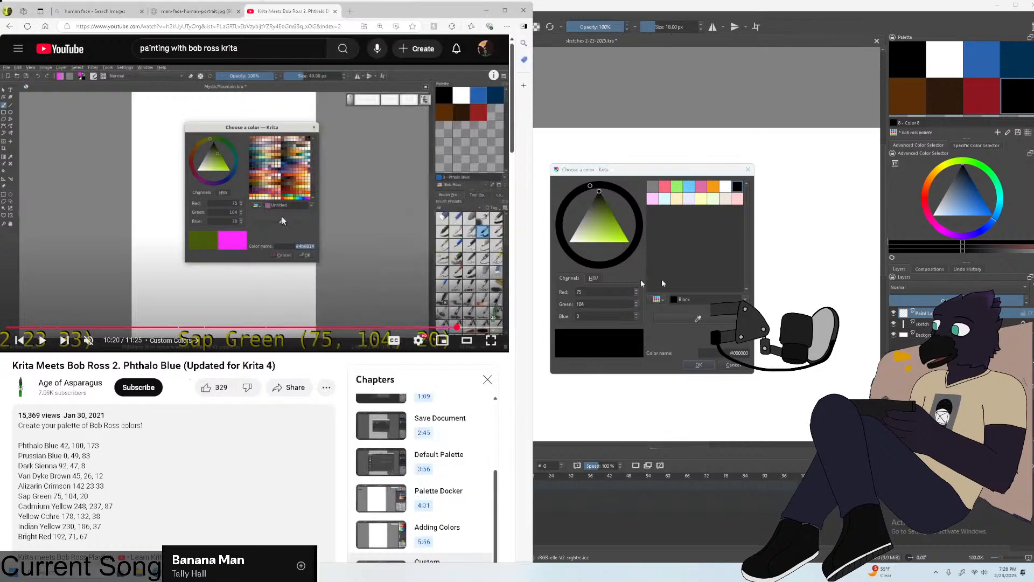
left_click(606, 313)
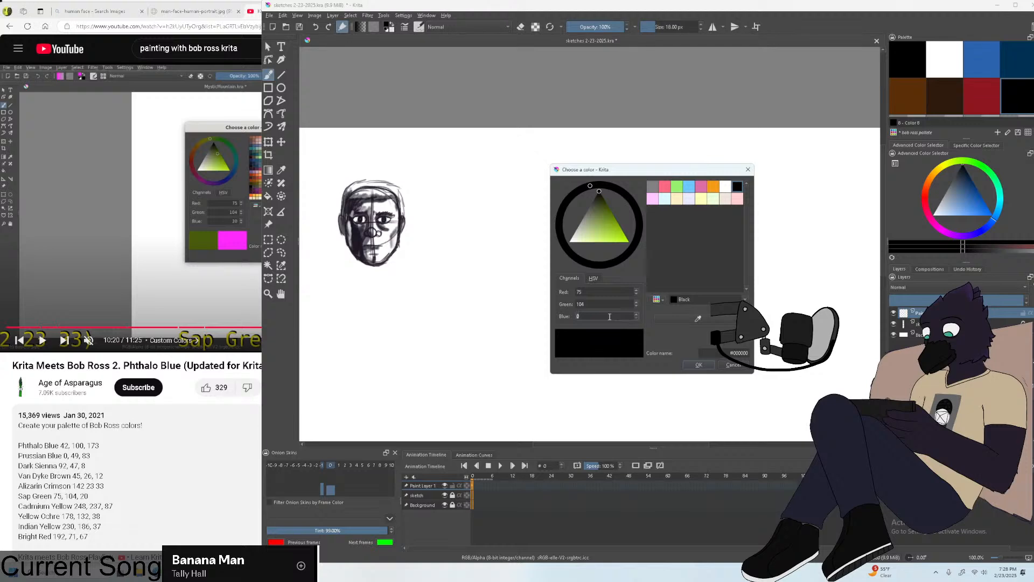
type("2")
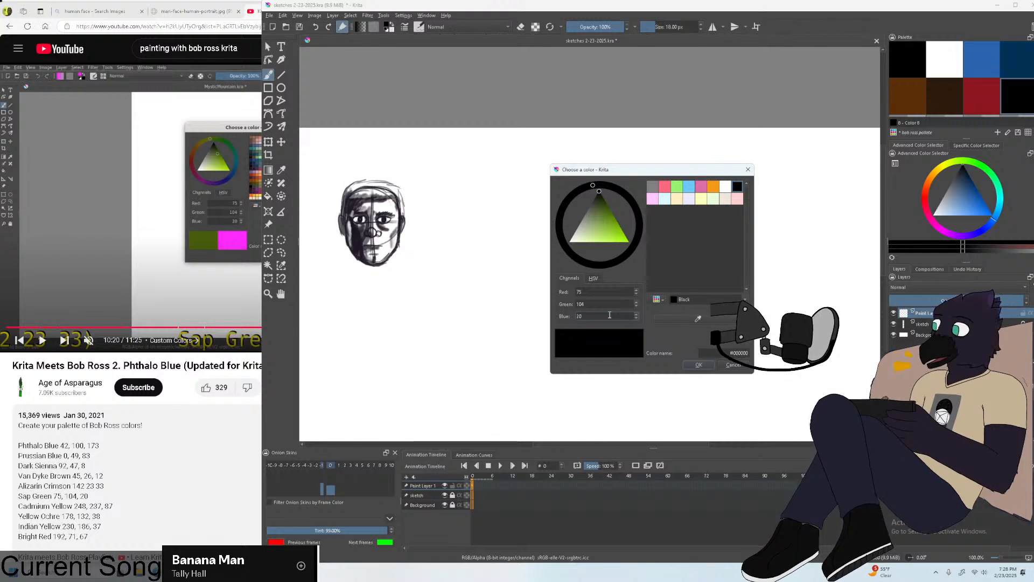
Choose the Fill Green preset as the base and set the swatch's colour to red 75, green 104, blue 20.
left_click(703, 302)
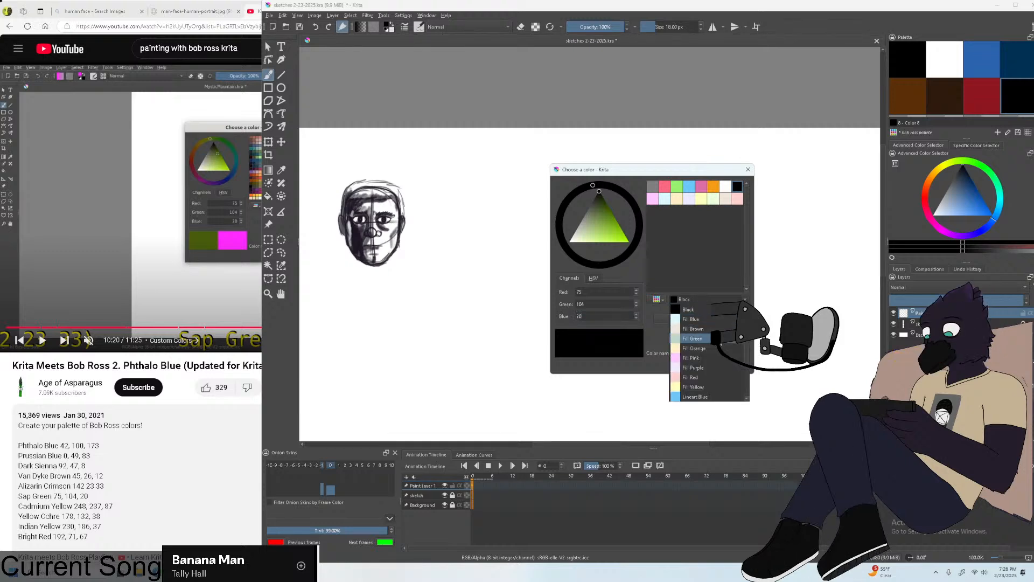
left_click(687, 350)
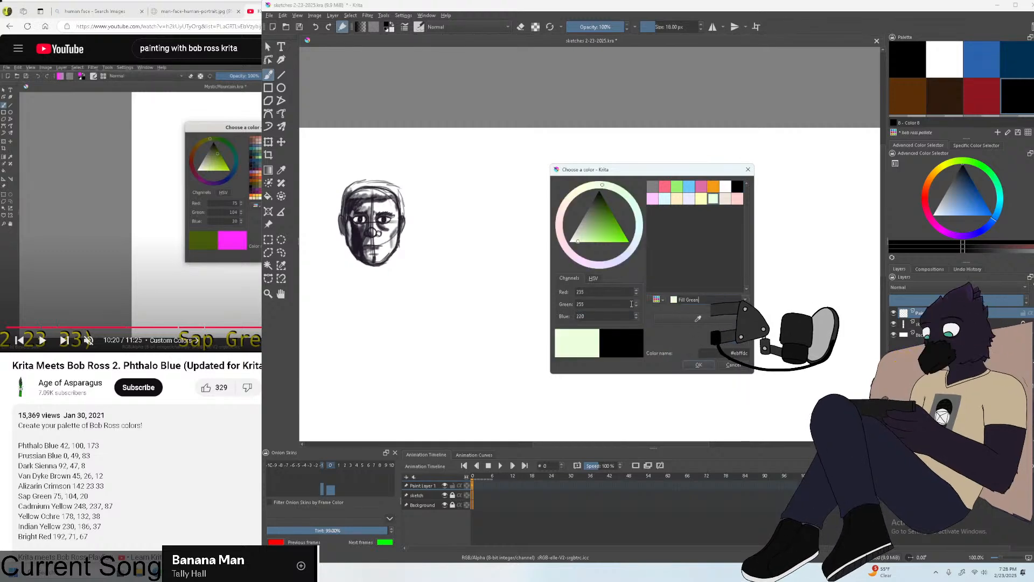
left_click(185, 398)
double_click(611, 291)
type("7")
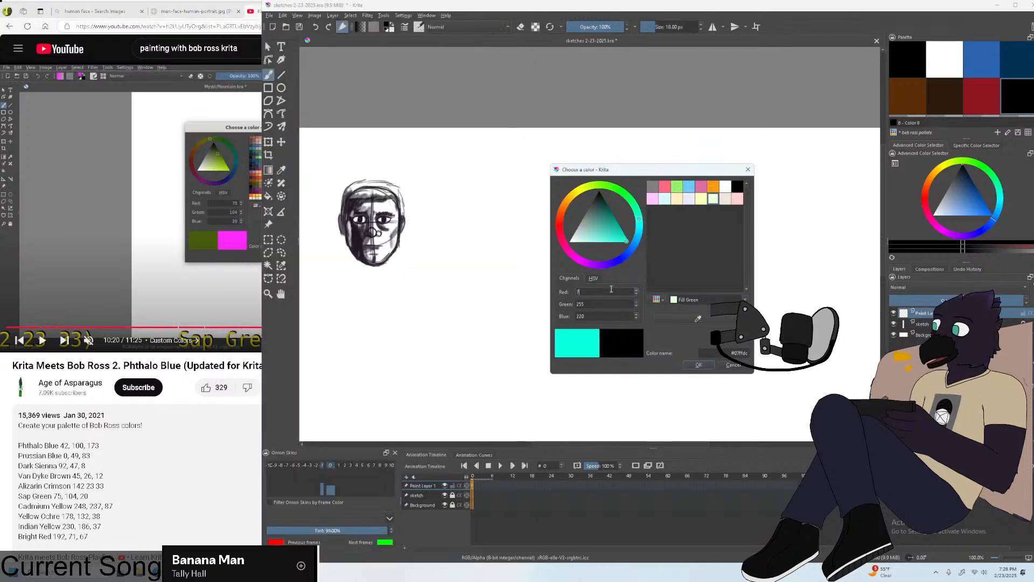
type("5")
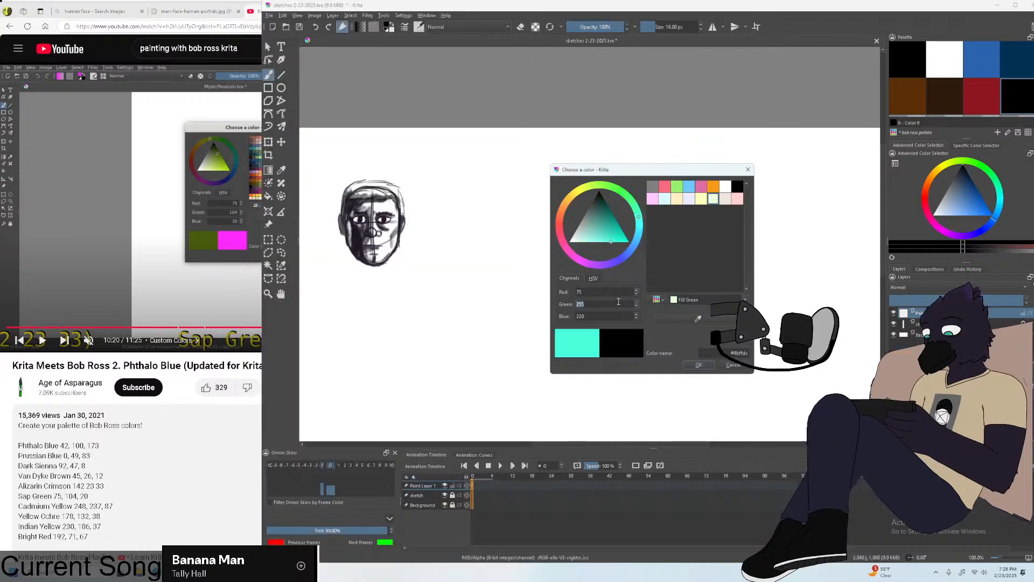
type("104")
left_click(175, 386)
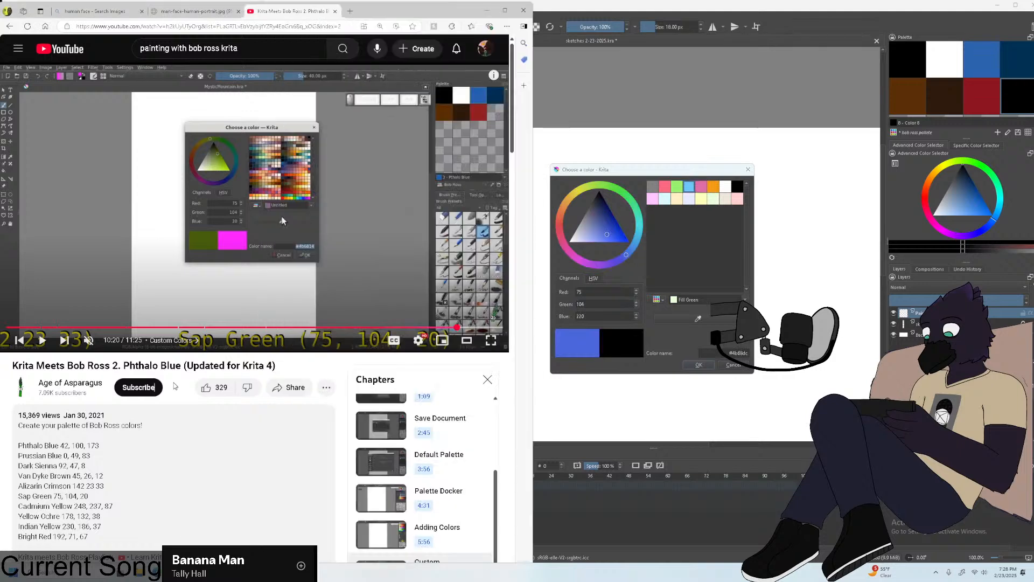
left_click(603, 318)
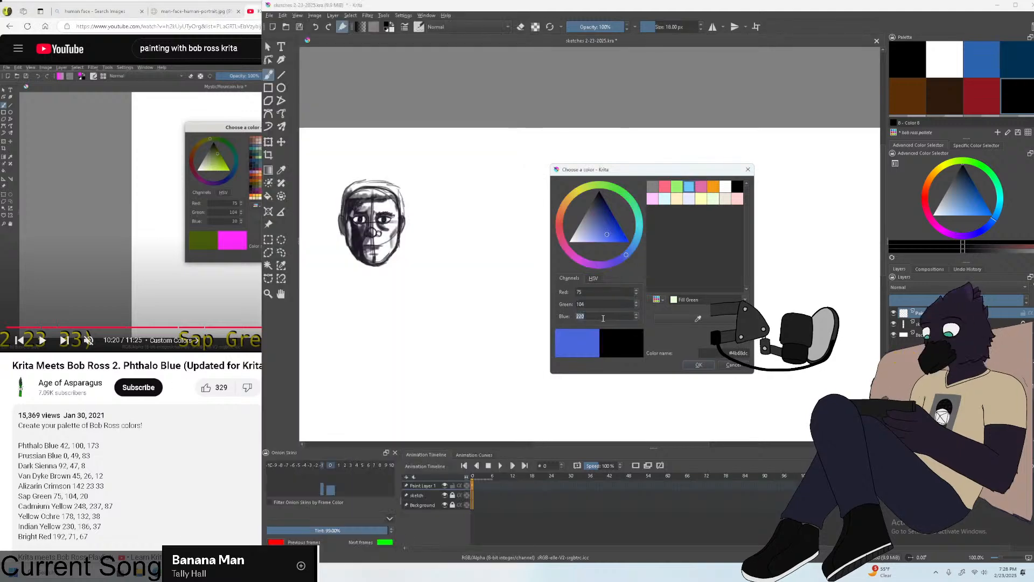
type("20")
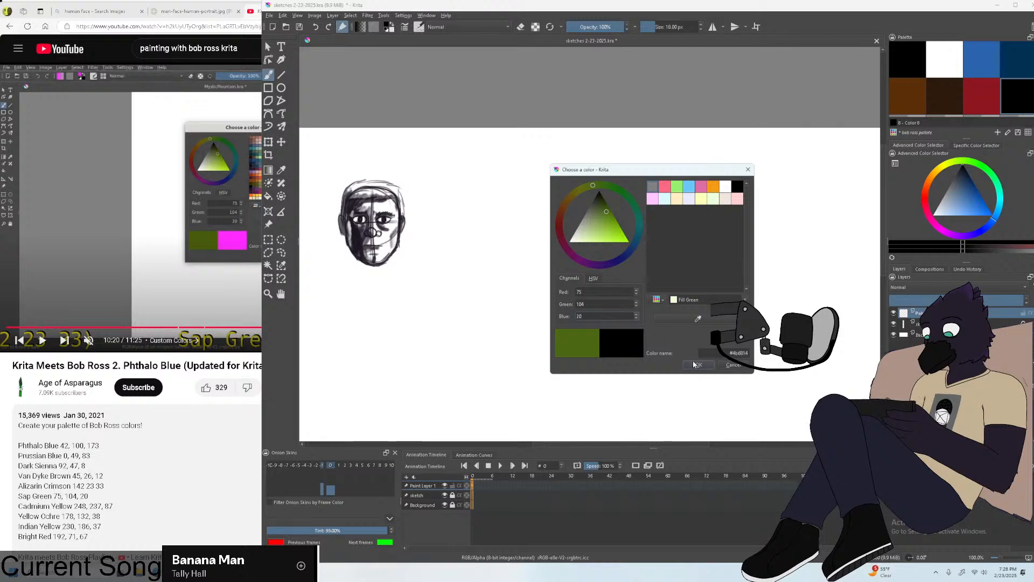
left_click(695, 365)
Name the green swatch "sap green" and add it to the palette.
triple_click(661, 267)
type("sap")
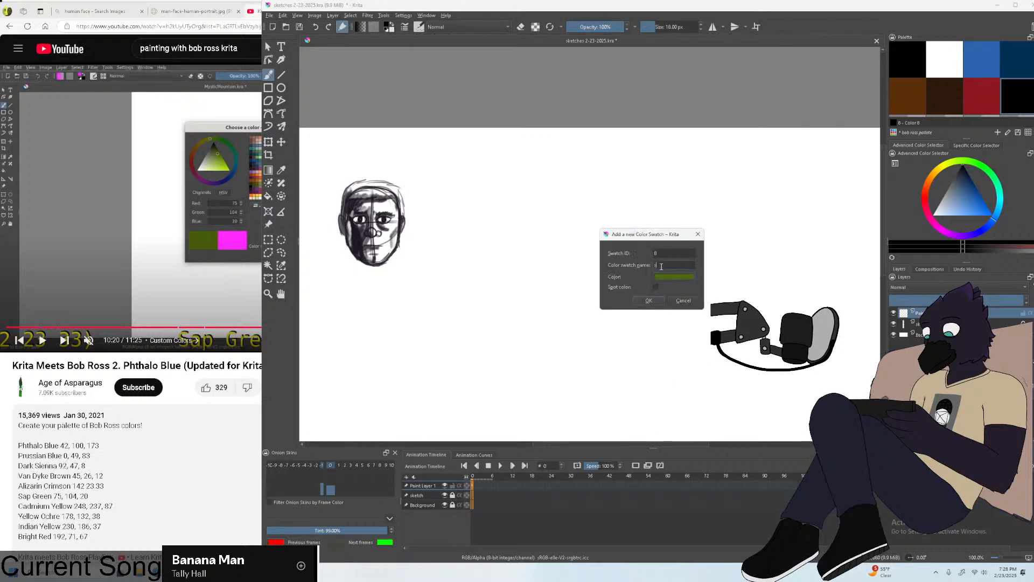
type(" green")
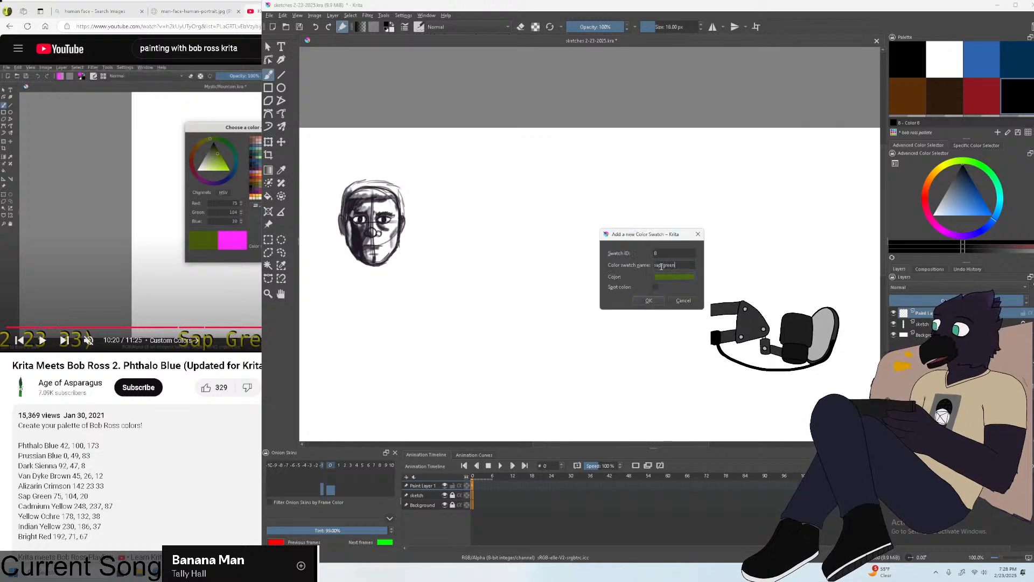
left_click(649, 300)
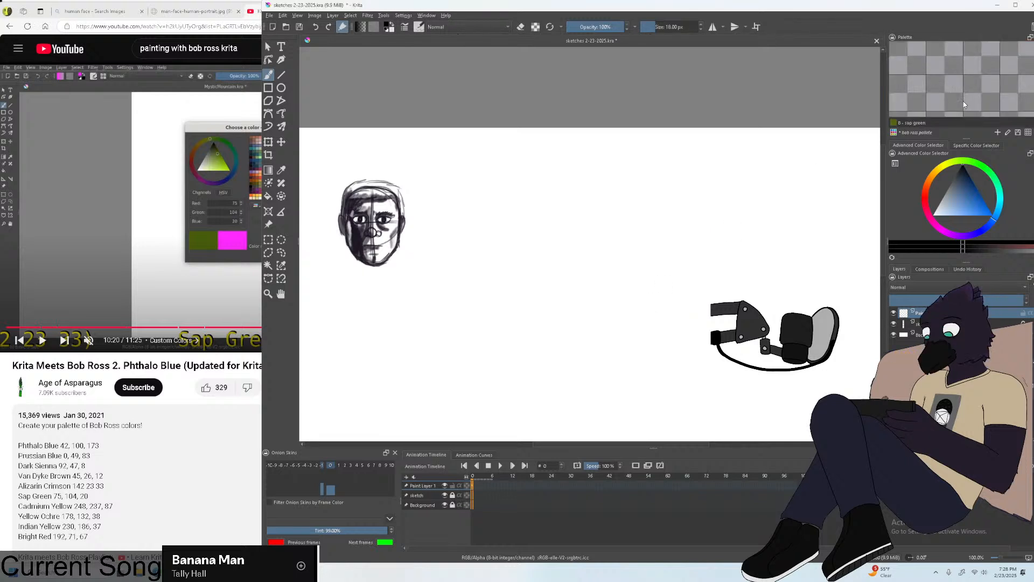
Scroll to the palette's empty slots, make the Palette docker taller and shift the Krita window slightly.
scroll(945, 99, "down", 2)
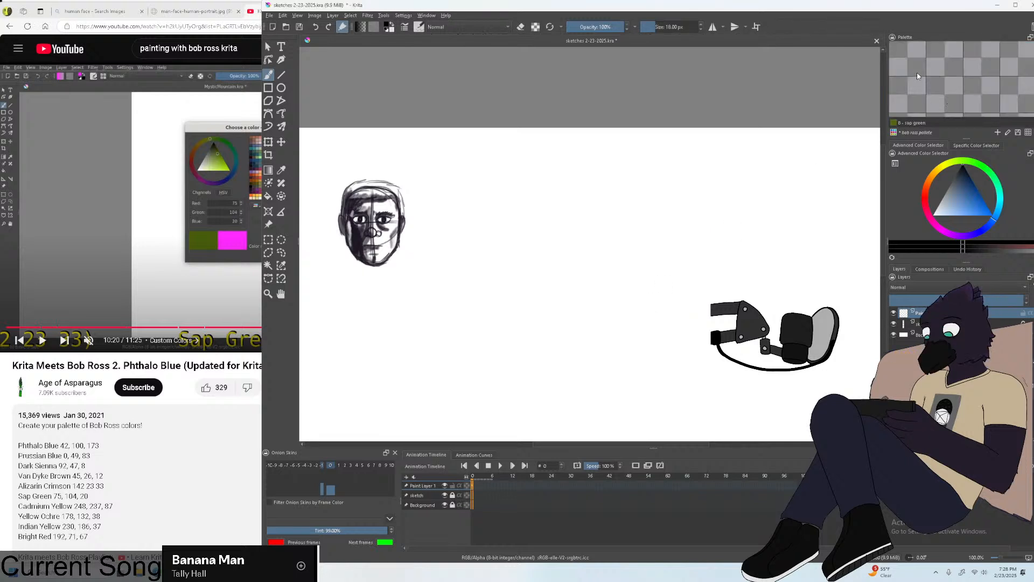
left_click_drag(967, 138, 966, 179)
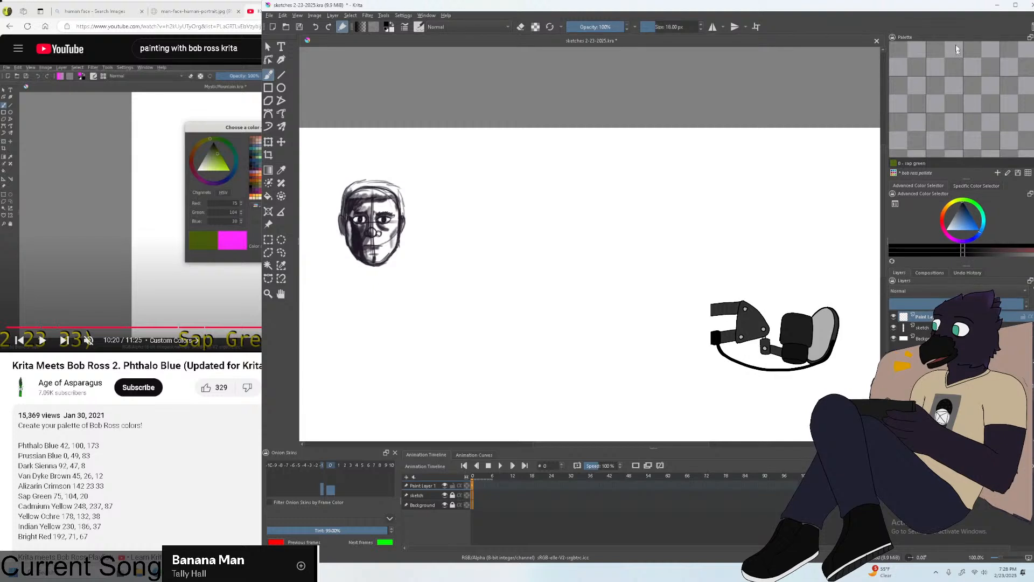
mouse_move(952, 7)
left_mouse_down()
mouse_move(936, 7)
mouse_move(947, 9)
left_mouse_up()
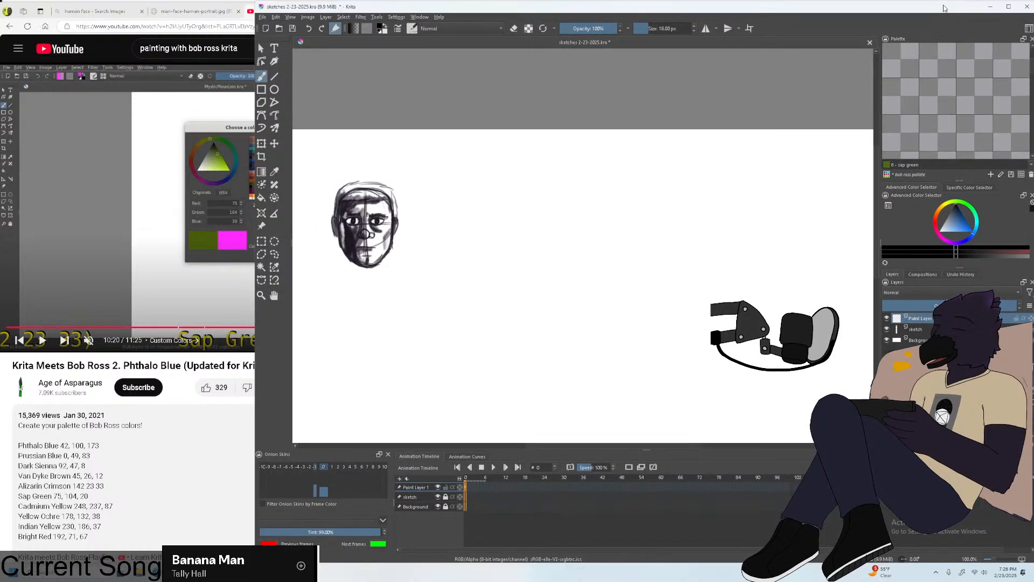
Switch to the YouTube tutorial in the browser, play it on to the Cadmium Yellow colour entry and pause it there.
left_click(184, 390)
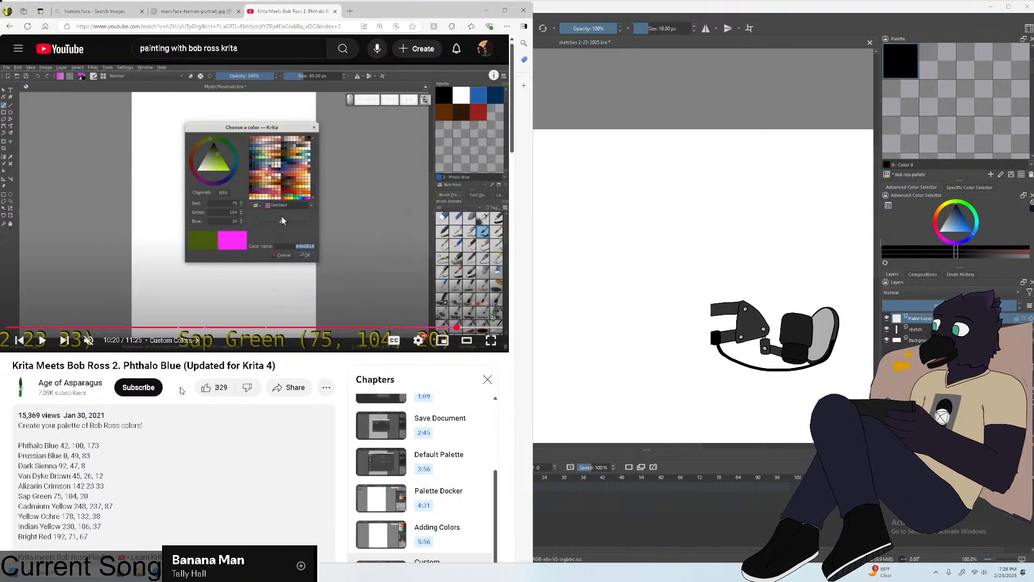
left_click(394, 266)
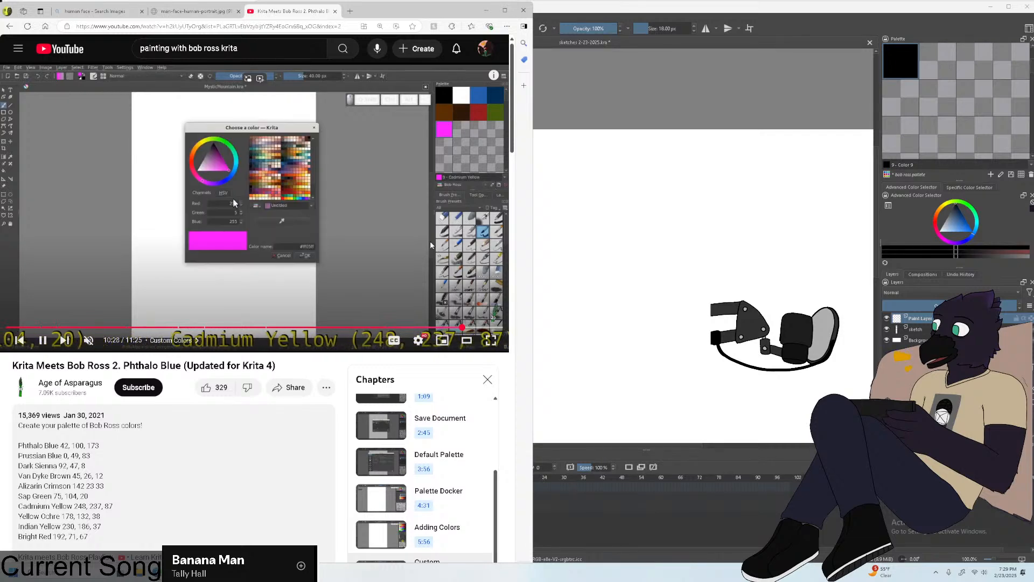
left_click(270, 201)
Switch back to Krita, start a swatch in the next empty palette slot and choose the Fill Yellow preset as its base.
double_click(901, 66)
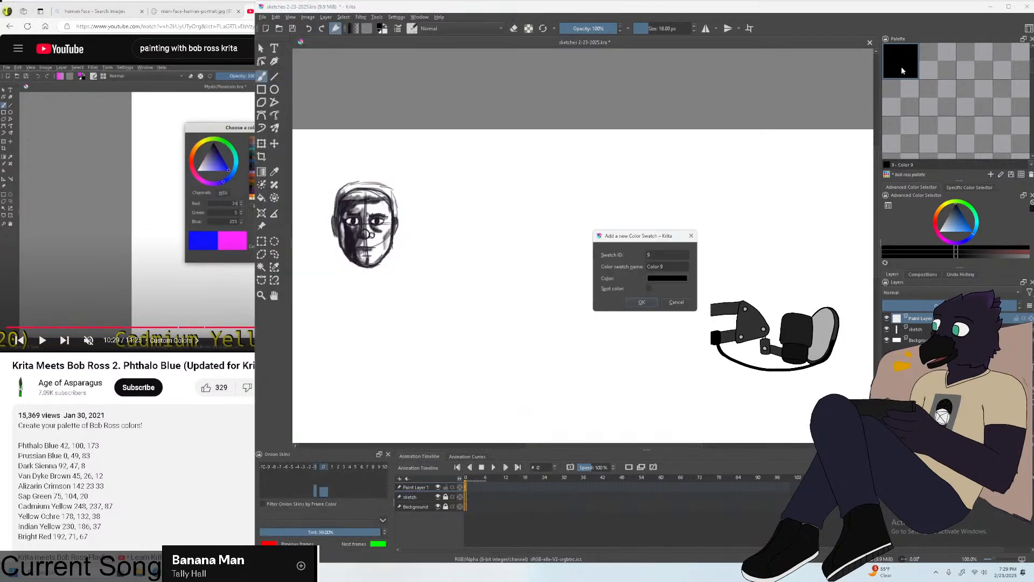
left_click(684, 282)
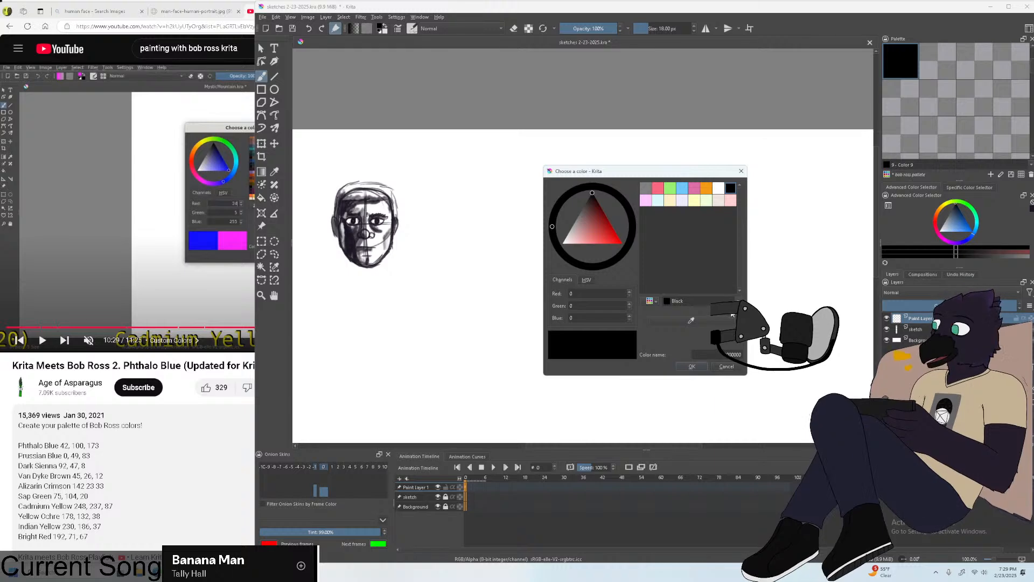
left_click(700, 301)
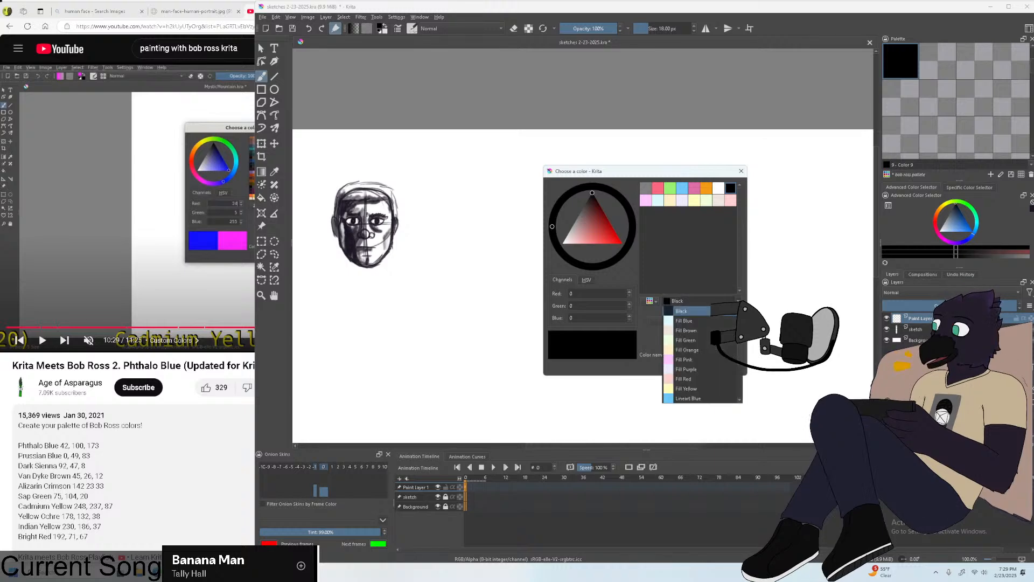
left_click(703, 388)
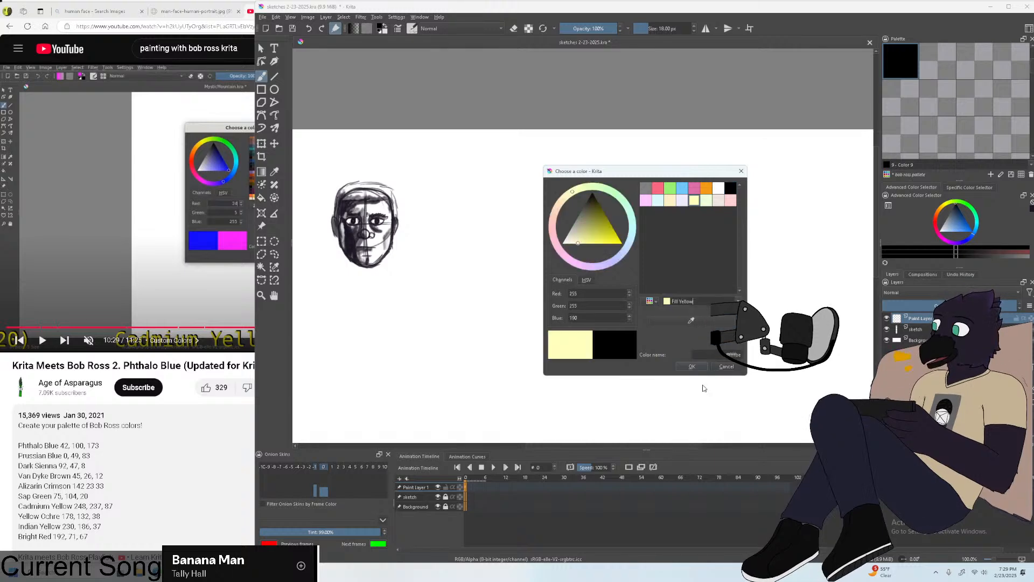
Set the swatch's colour to red 248, green 237, blue 87, checking the values against the tutorial, and accept it.
left_click(187, 393)
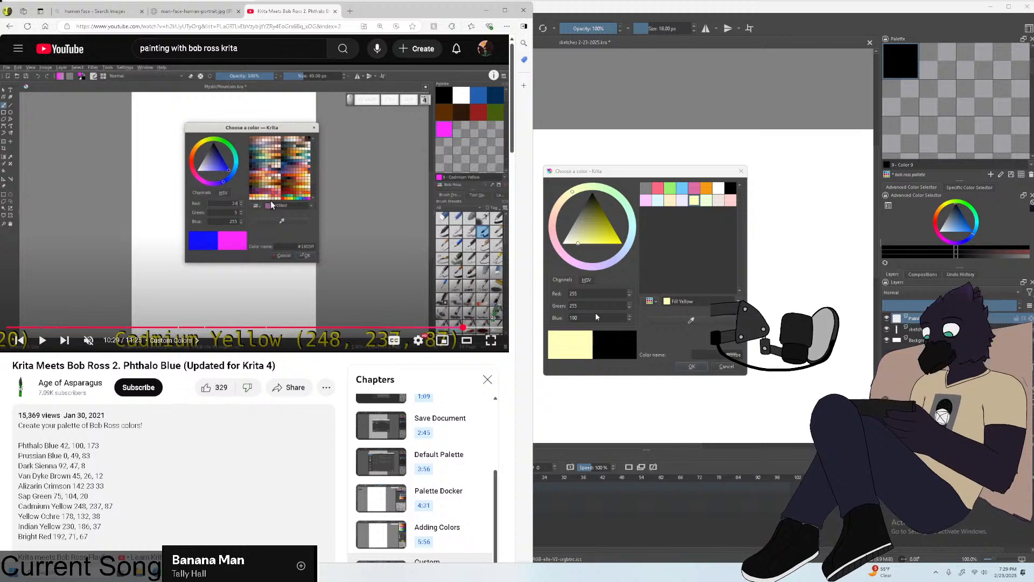
left_click(607, 298)
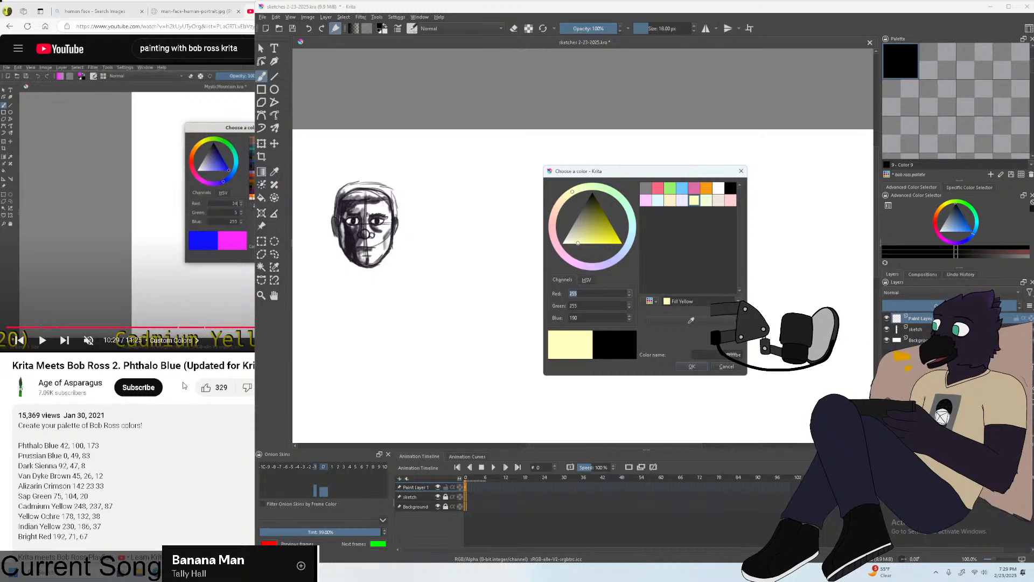
key("alt+Tab")
left_click(582, 293)
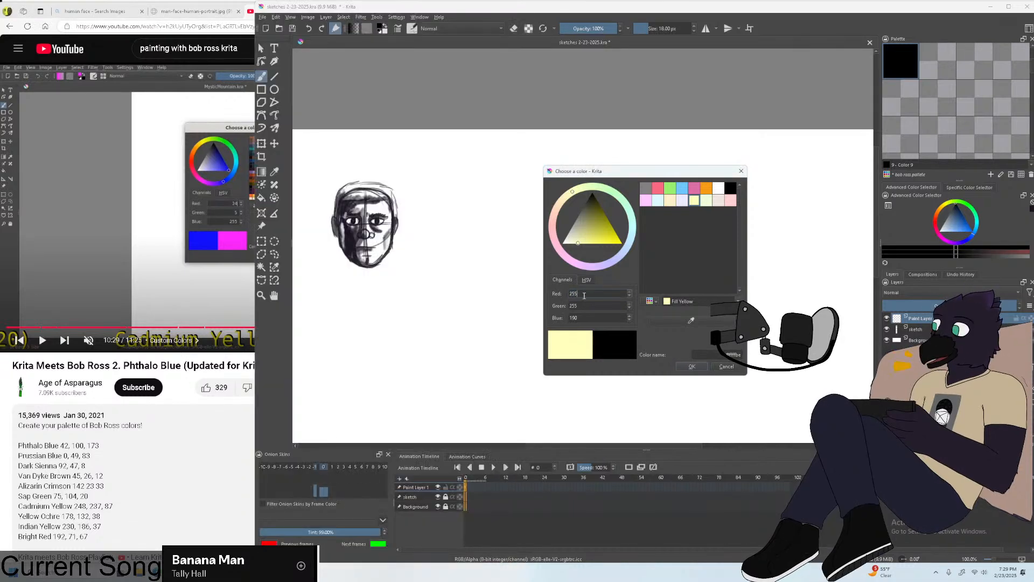
type("248")
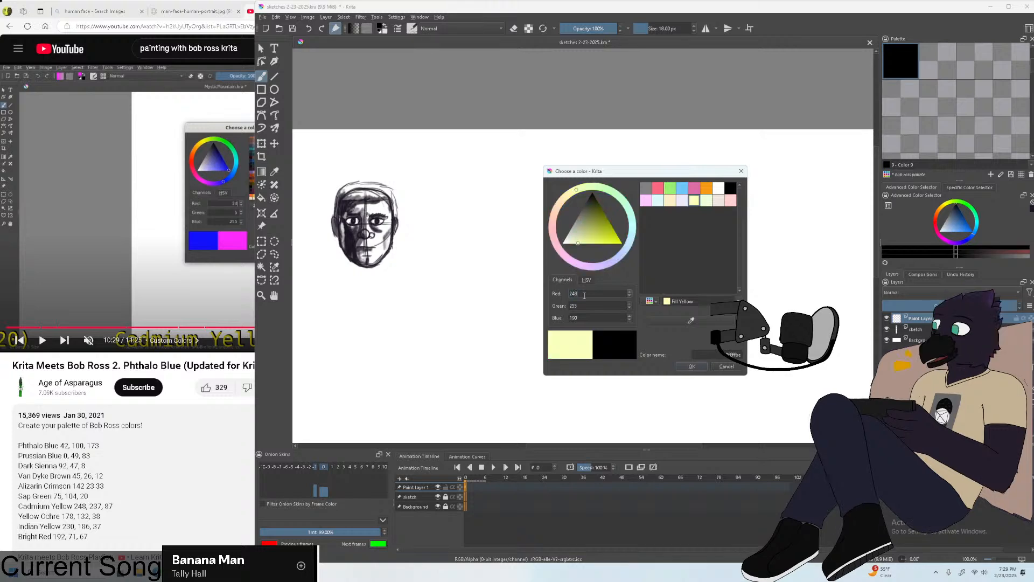
left_click(187, 383)
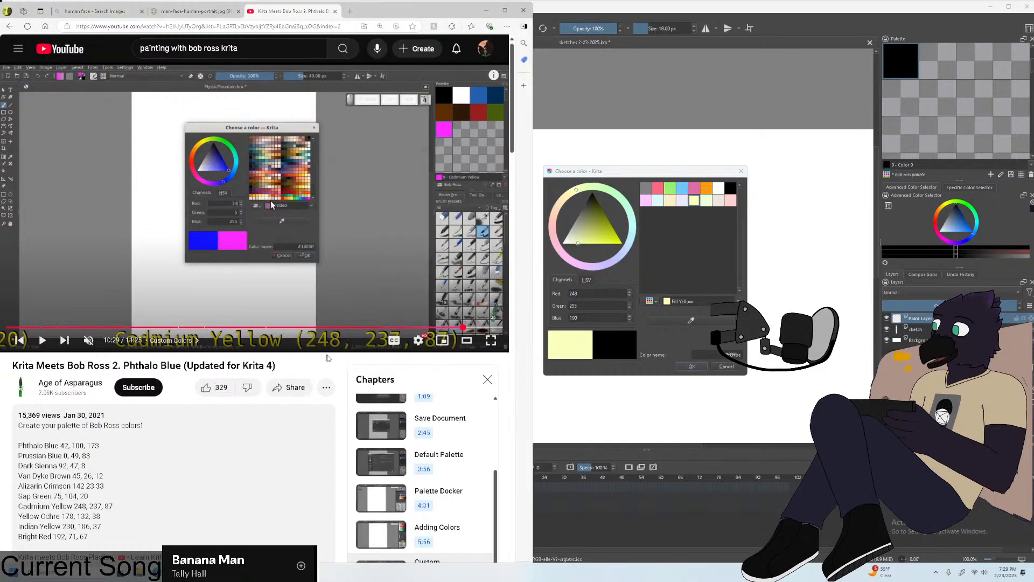
double_click(605, 305)
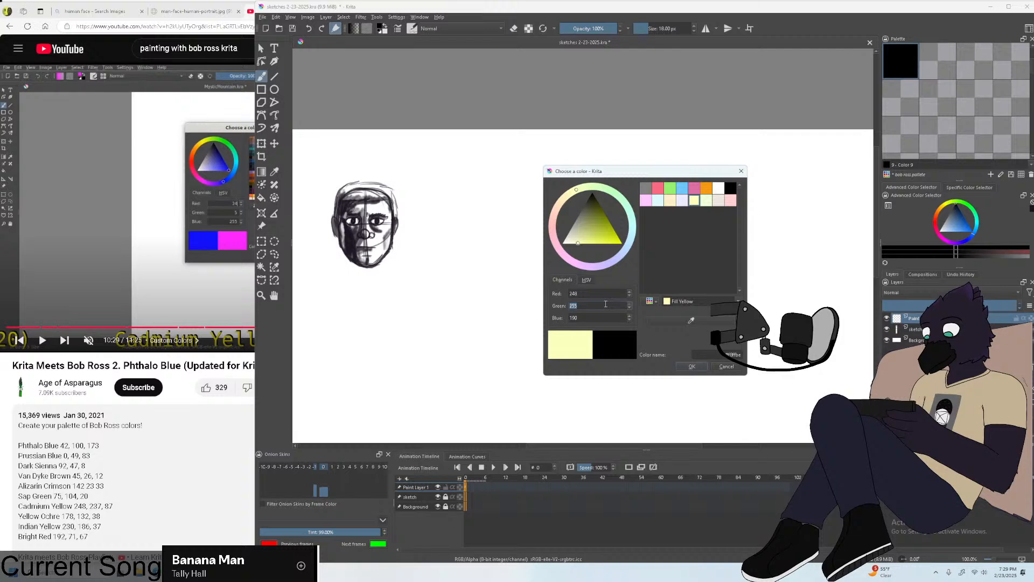
type("23")
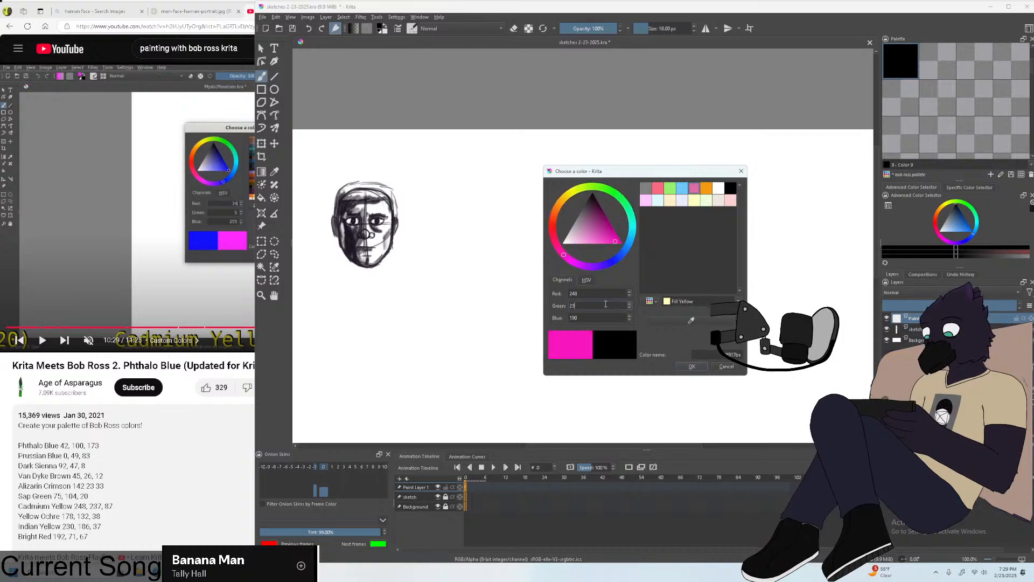
type("7")
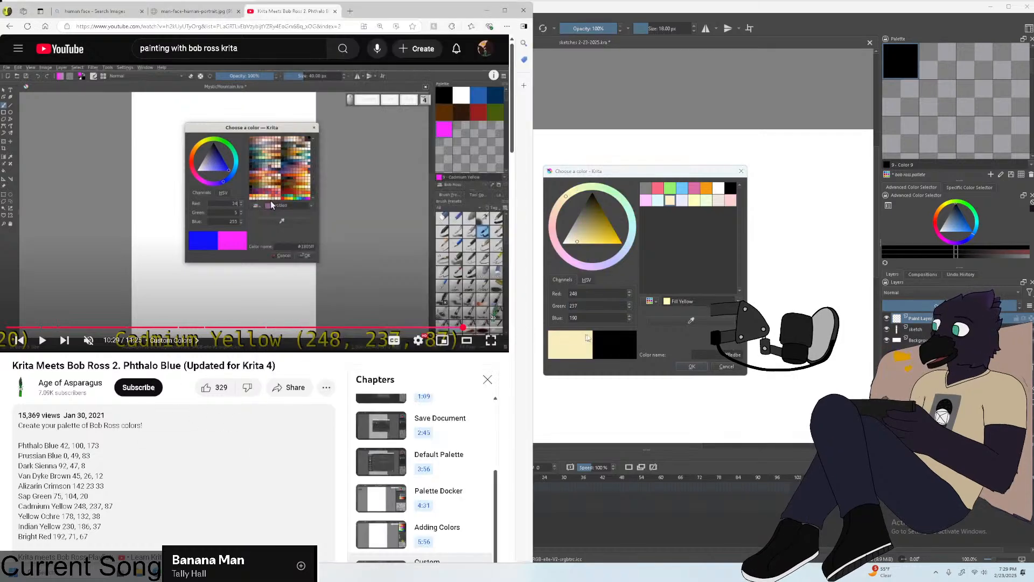
left_click(608, 321)
double_click(604, 319)
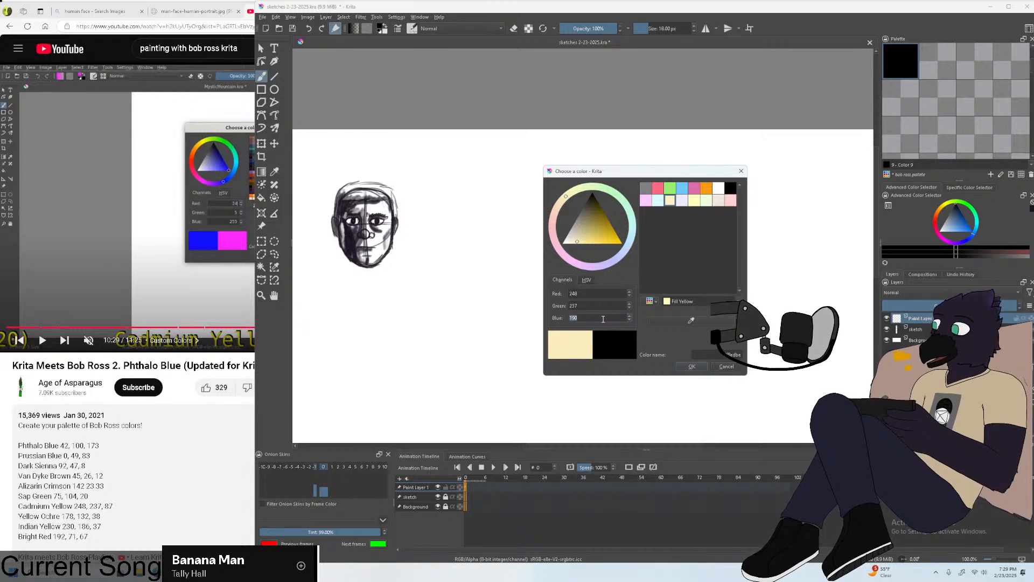
type("87")
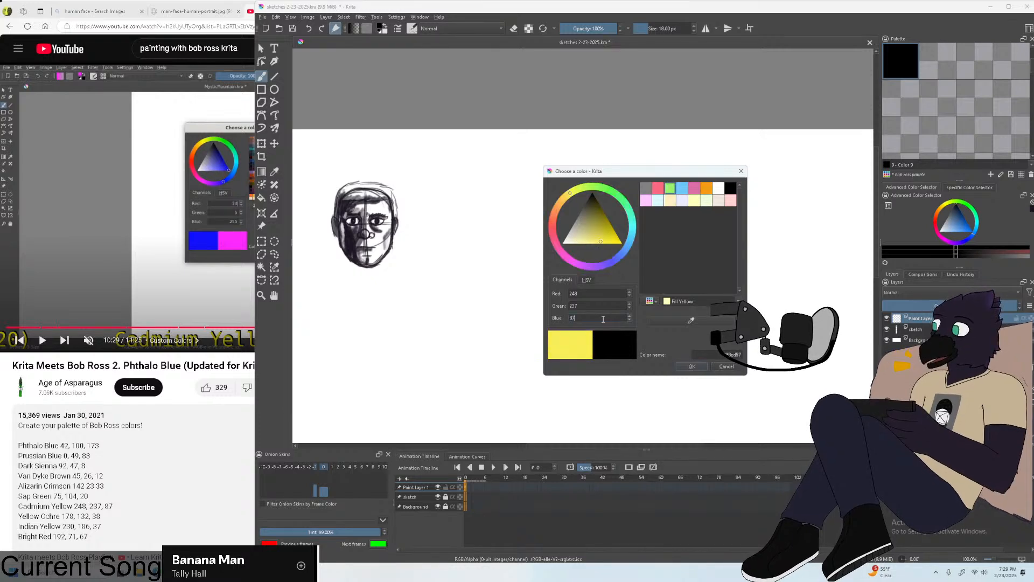
left_click(692, 366)
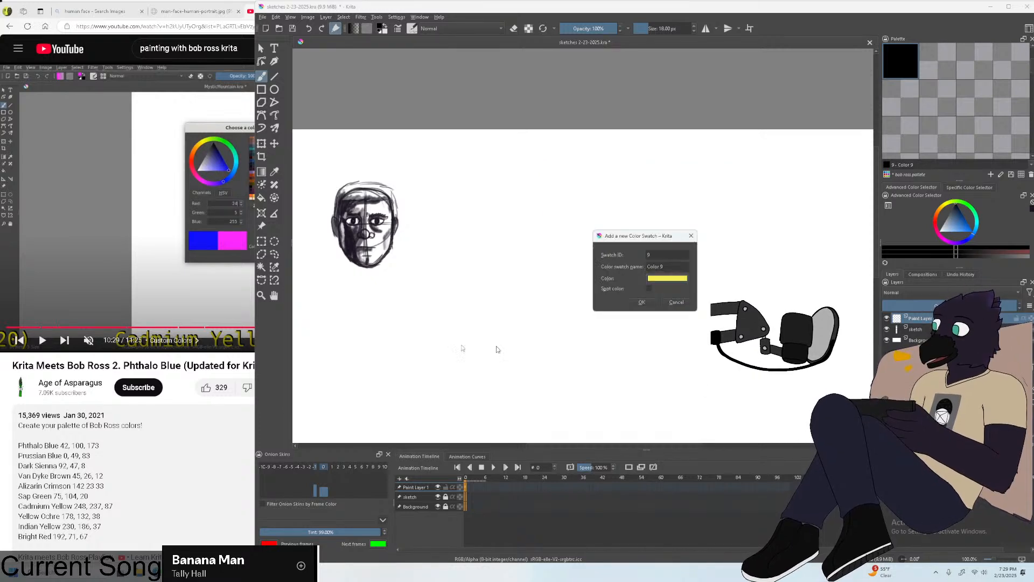
Name the yellow swatch "cadium yellow" and add it to the palette.
triple_click(666, 267)
type("c")
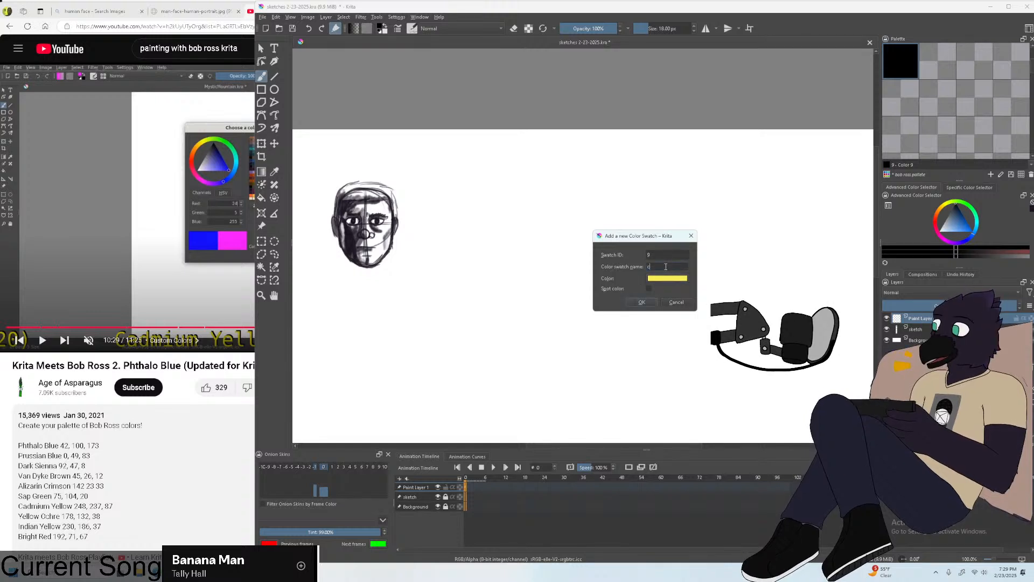
type("adium")
key("BackSpace")
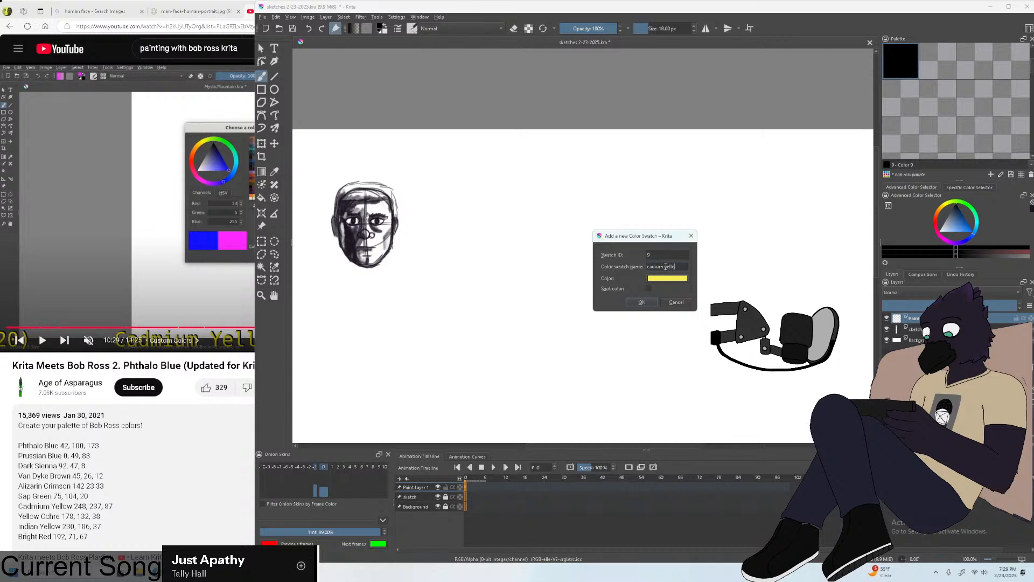
type("m yellow")
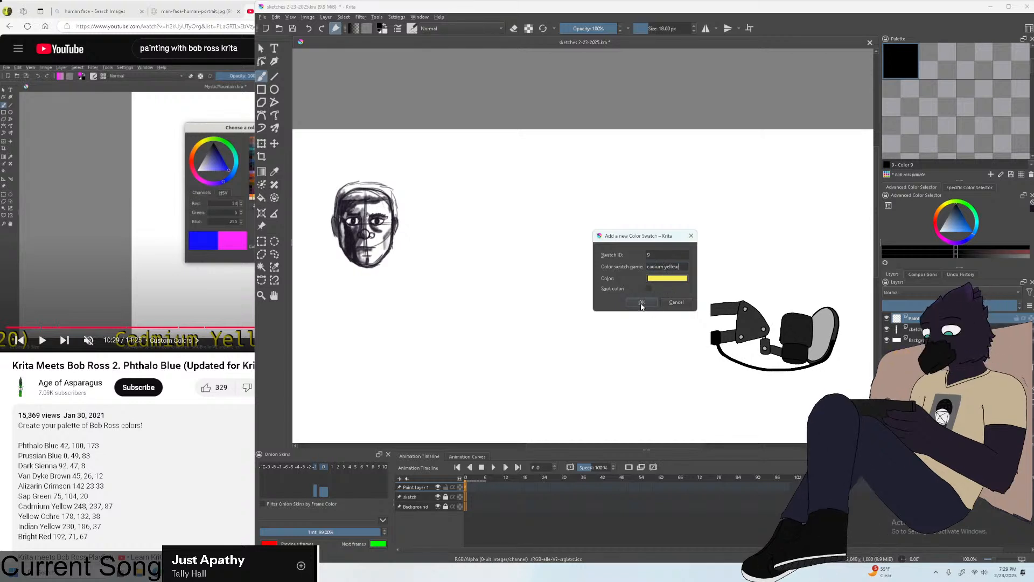
key("Return")
Switch to the YouTube tutorial, play it on to the Yellow Ochre colour entry and pause it there.
left_click(186, 384)
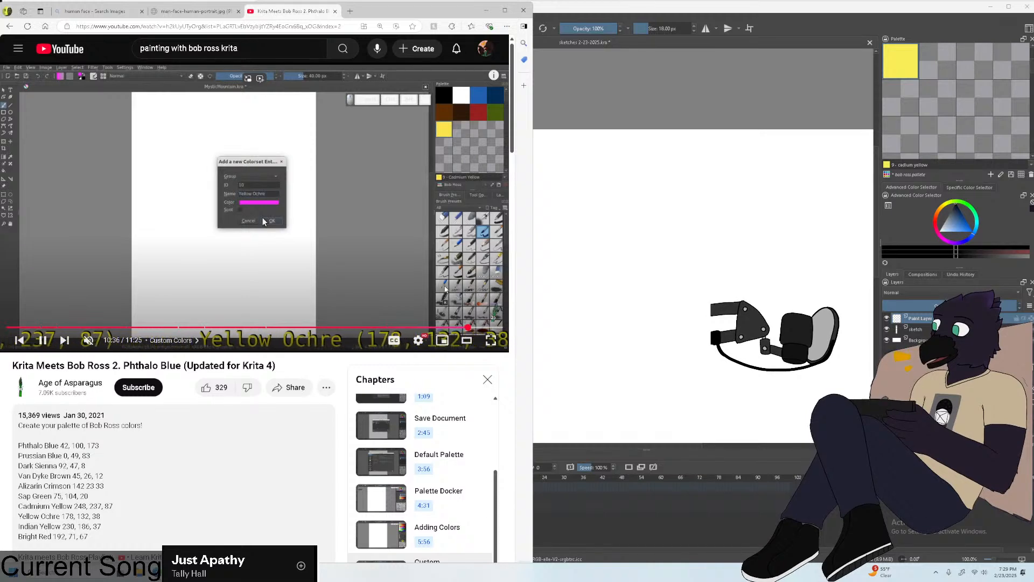
left_click(443, 300)
Return to Krita, start a swatch in the slot beside the cadmium yellow one and base it on the Fill Yellow preset.
double_click(926, 61)
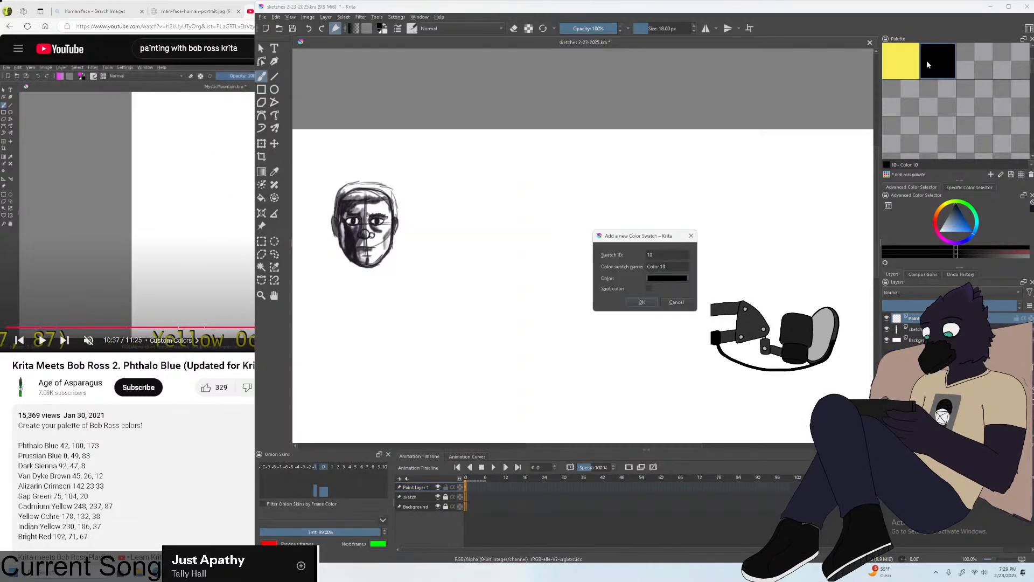
left_click(694, 301)
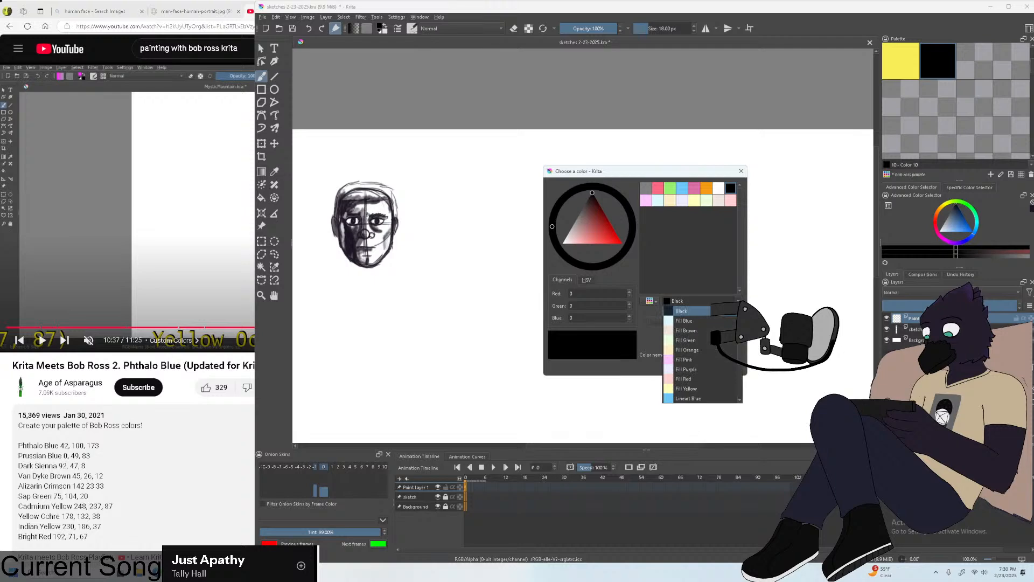
left_click(693, 384)
Set the swatch's colour to red 178, green 132, blue 28, checking the values against the tutorial, and accept it.
left_click(192, 387)
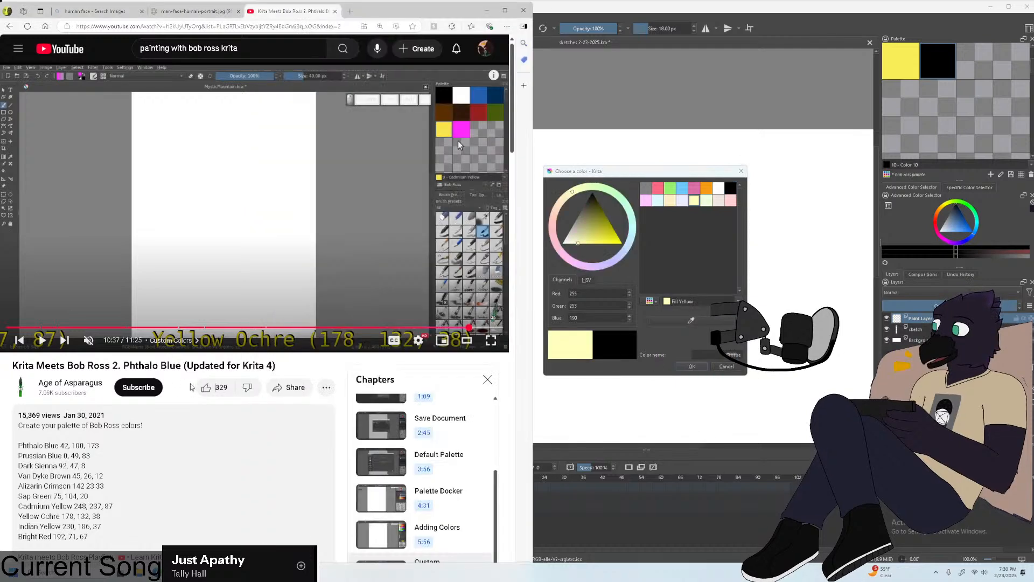
left_click(607, 296)
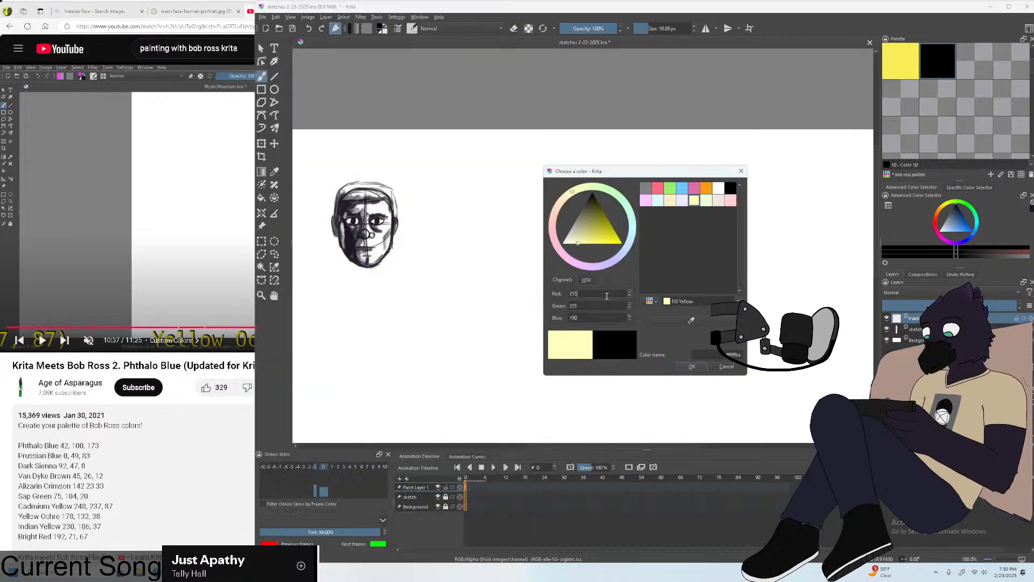
type("178")
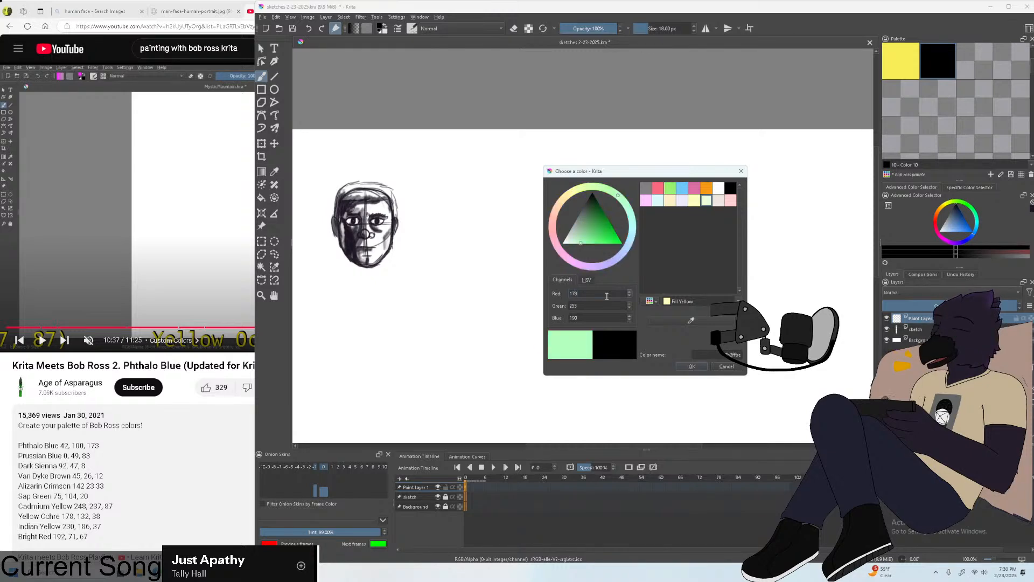
left_click(185, 399)
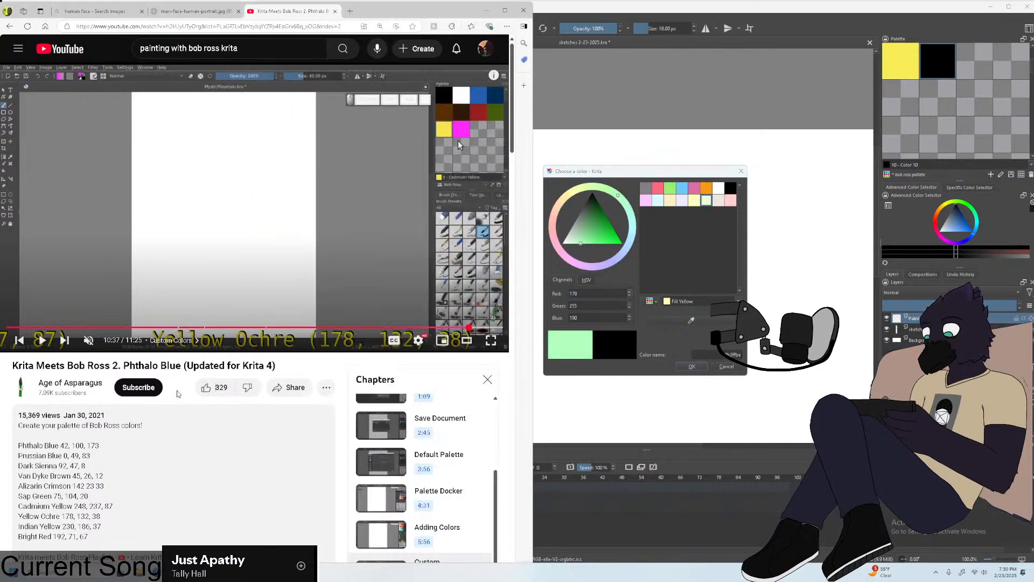
left_click(583, 305)
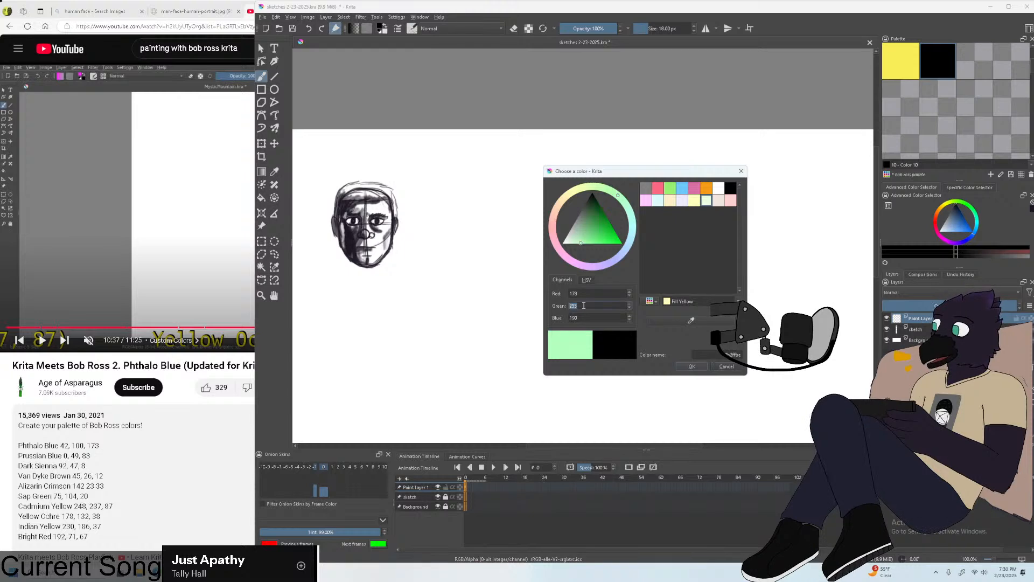
type("132")
left_click(205, 403)
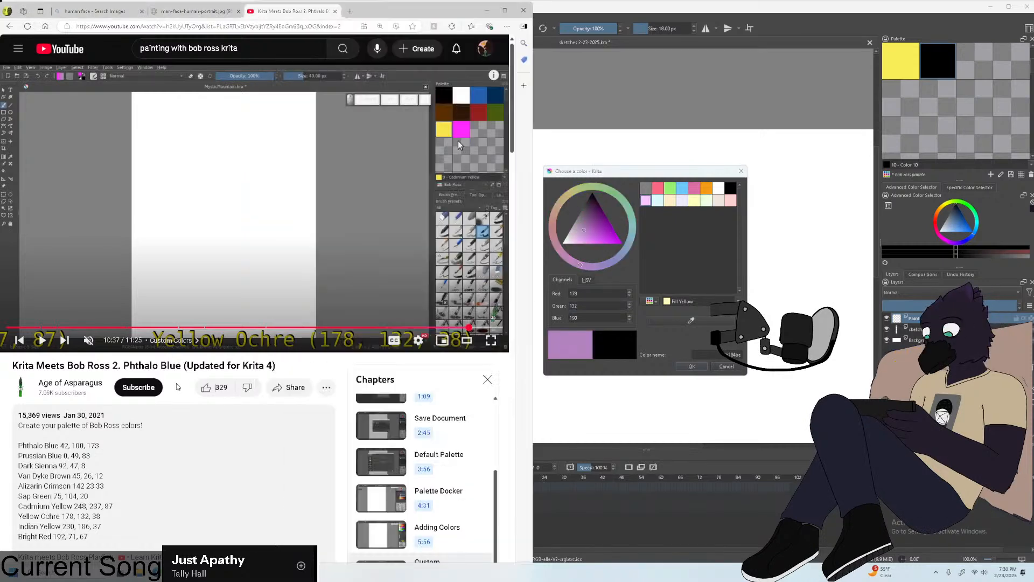
left_click(605, 317)
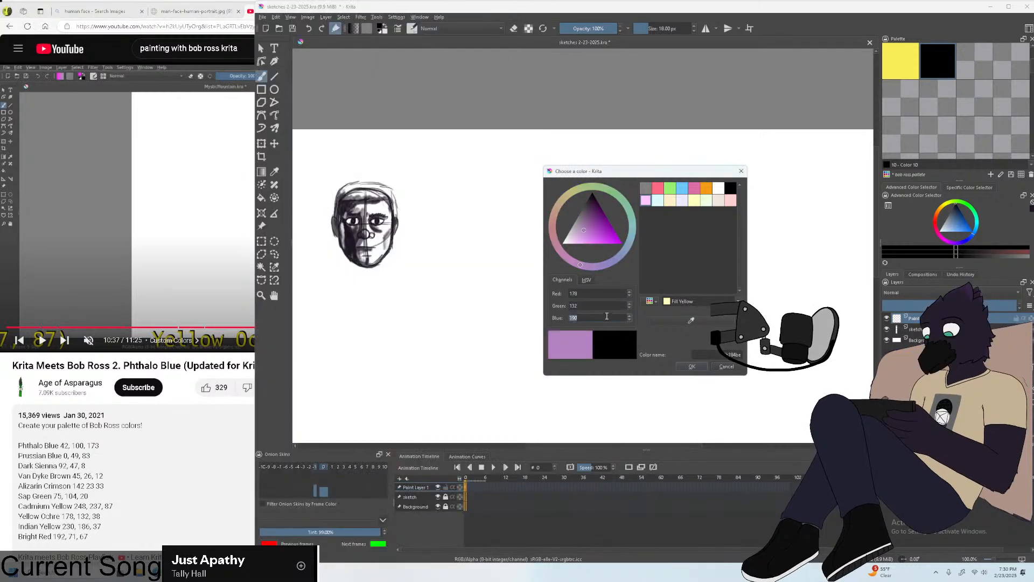
type("3")
key("BackSpace")
type("28")
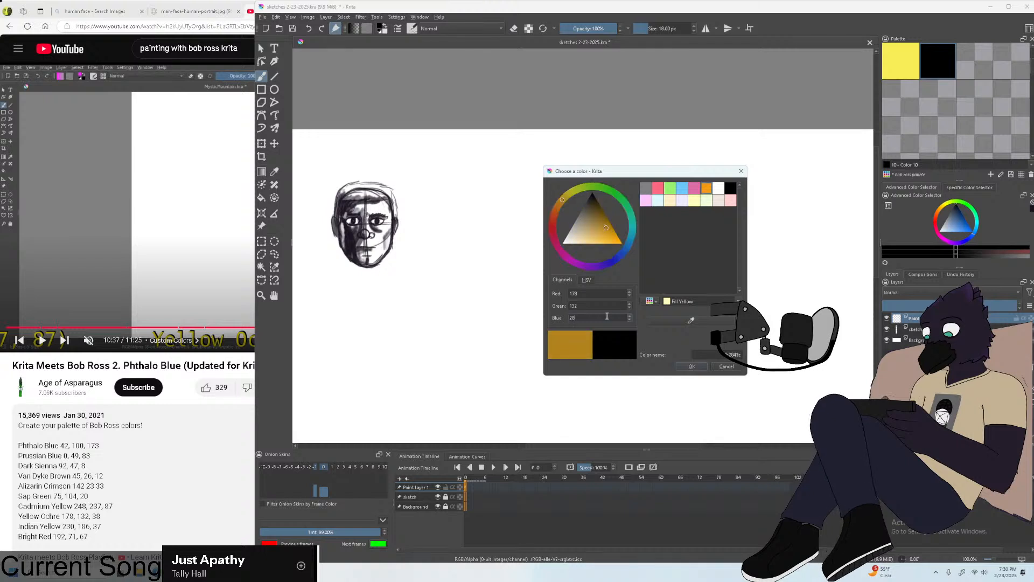
left_click(695, 368)
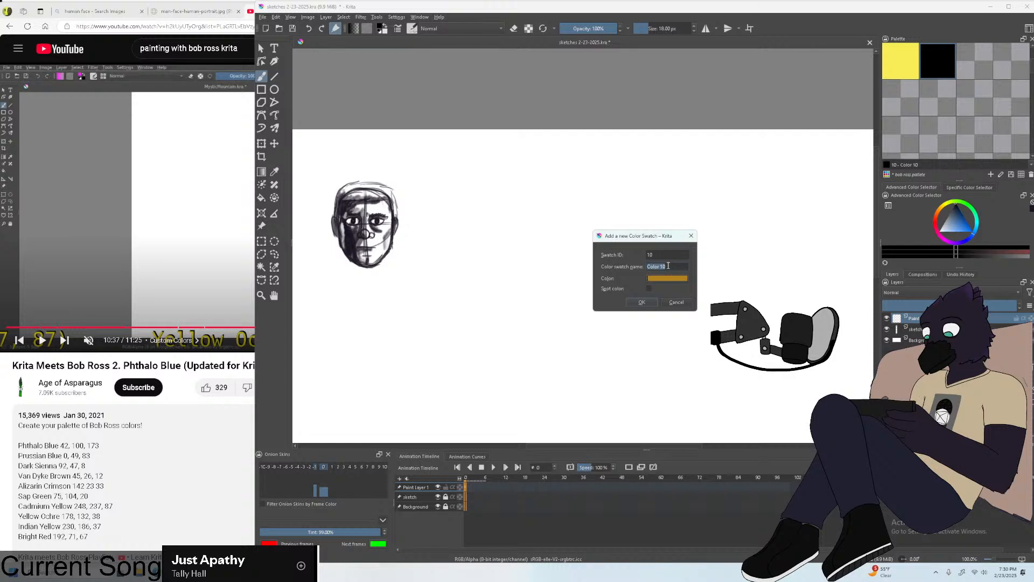
Name the brownish-yellow swatch "yellow ochre", checking the spelling against the tutorial, and add it to the palette.
type("yello")
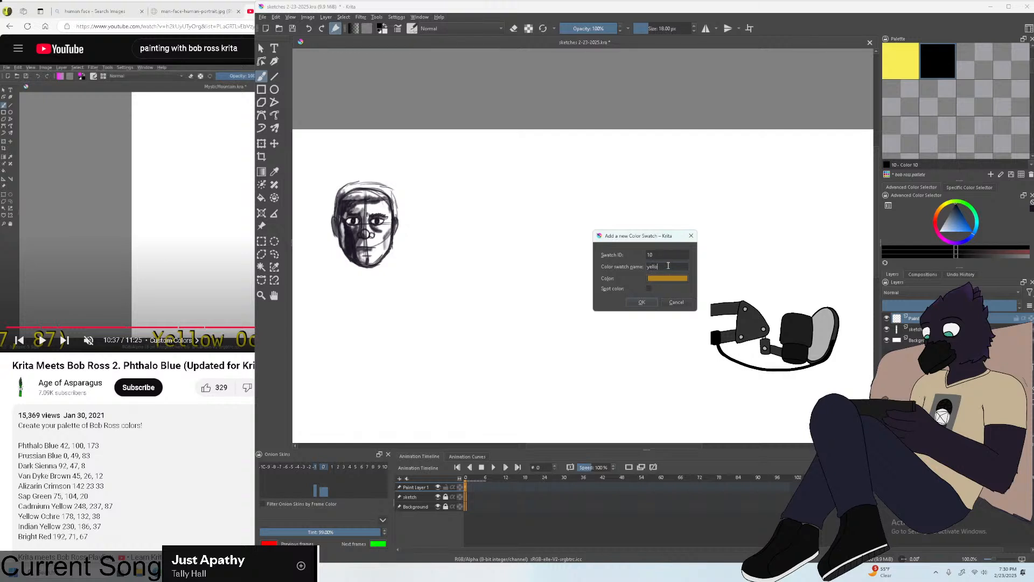
type("w")
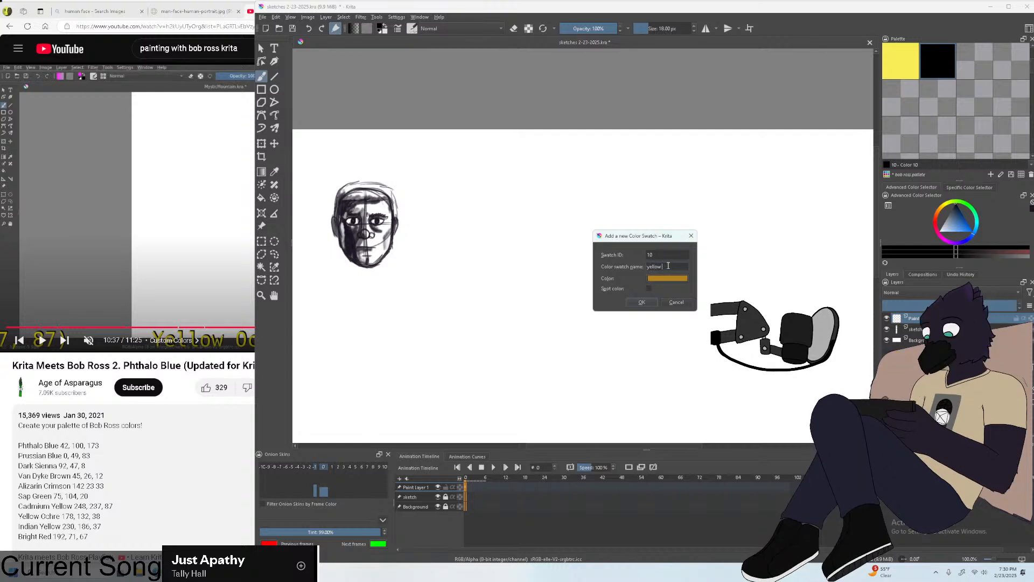
type(" ocra")
left_click(171, 382)
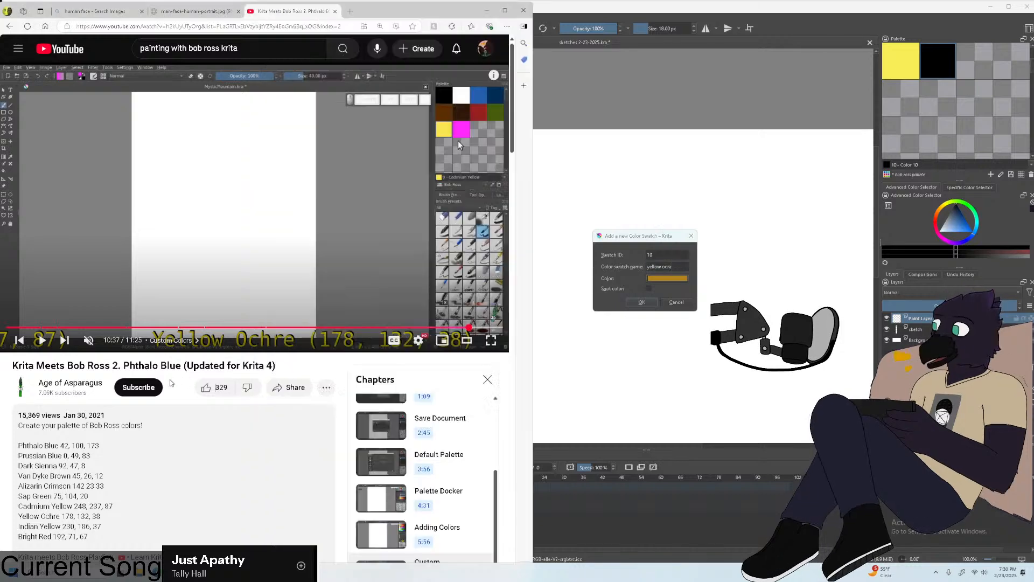
left_click(683, 269)
key("BackSpace")
key("BackSpace")
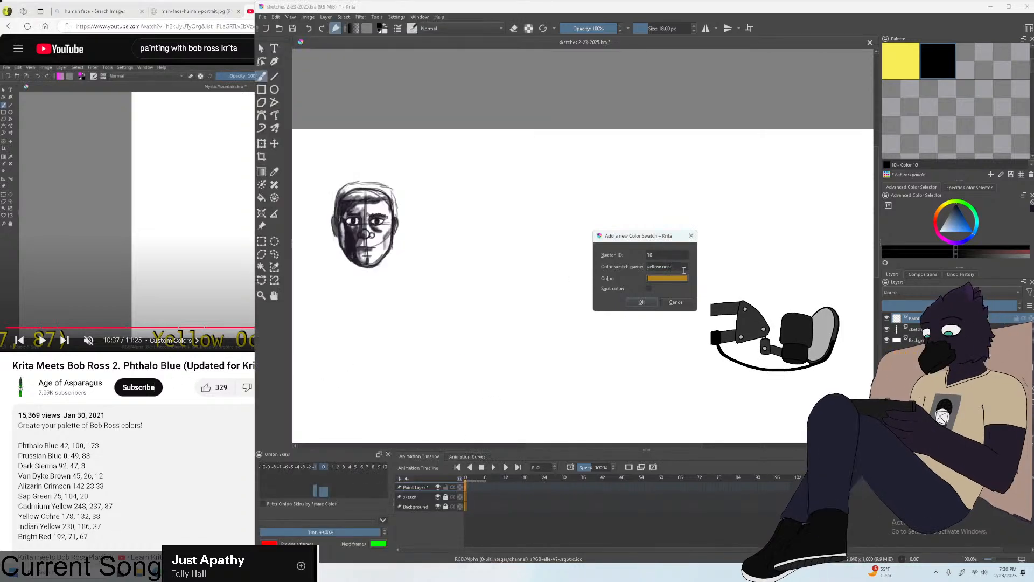
type("hre")
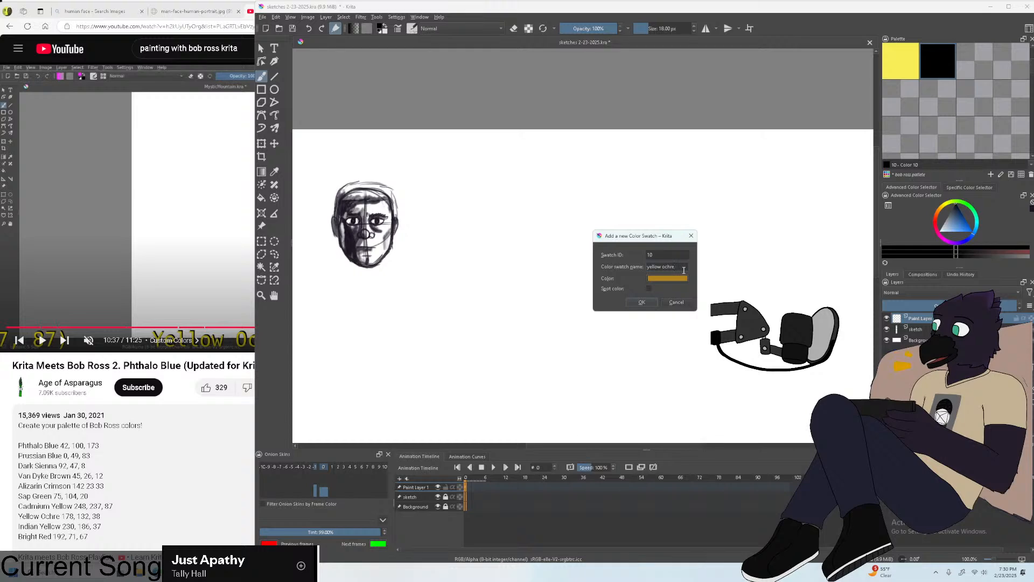
left_click(641, 302)
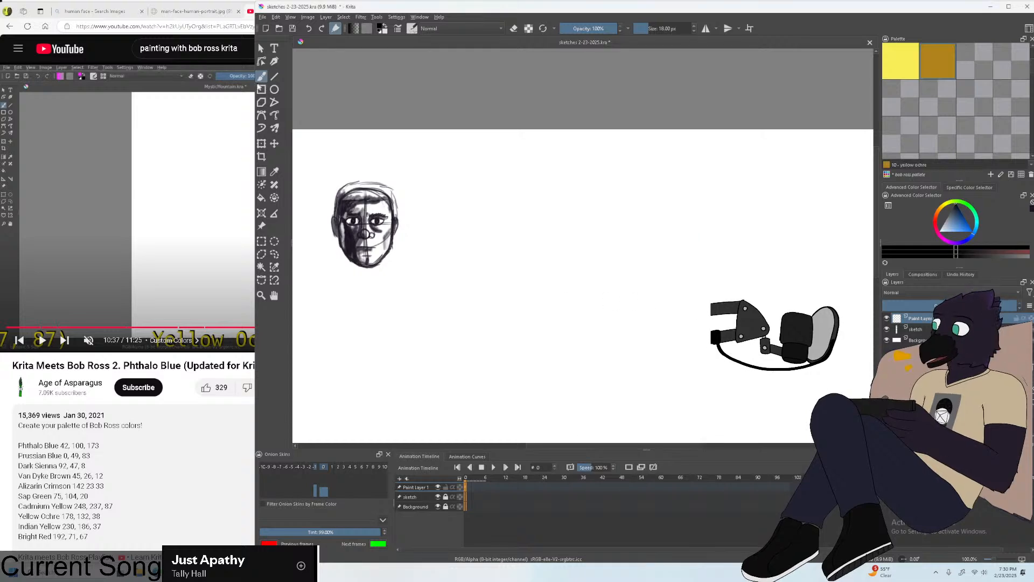
Switch to the browser, search the web for "ochre" in a new tab, look through the results and close that tab.
key("alt+Tab")
left_click(352, 12)
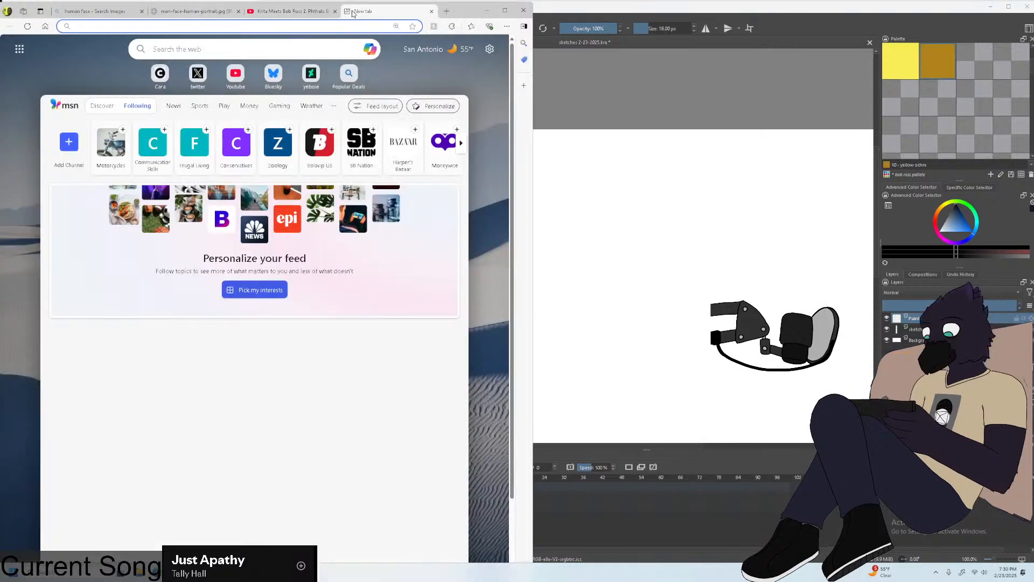
type("ochre")
key("Return")
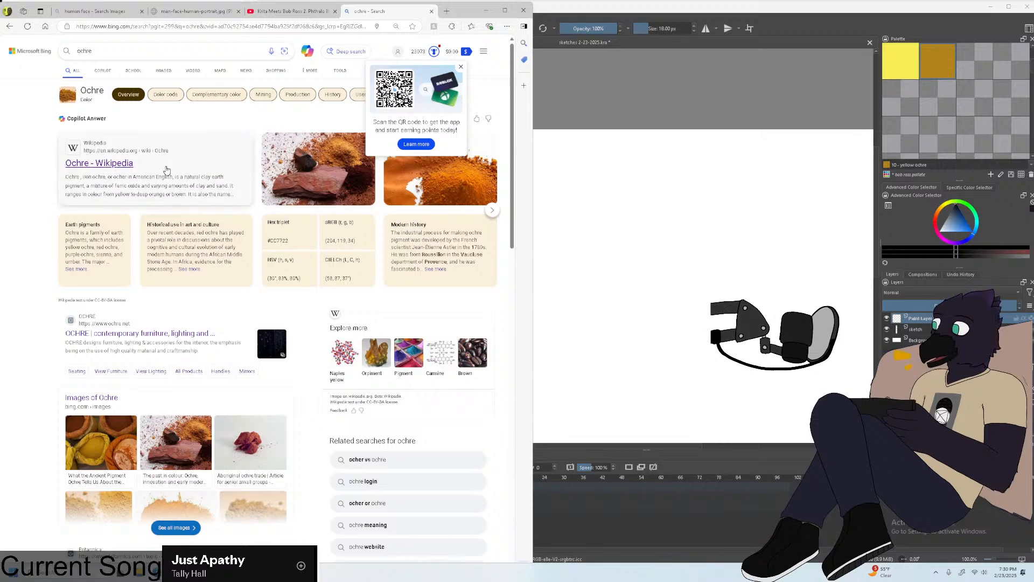
scroll(169, 168, "down", 1)
scroll(169, 167, "down", 3)
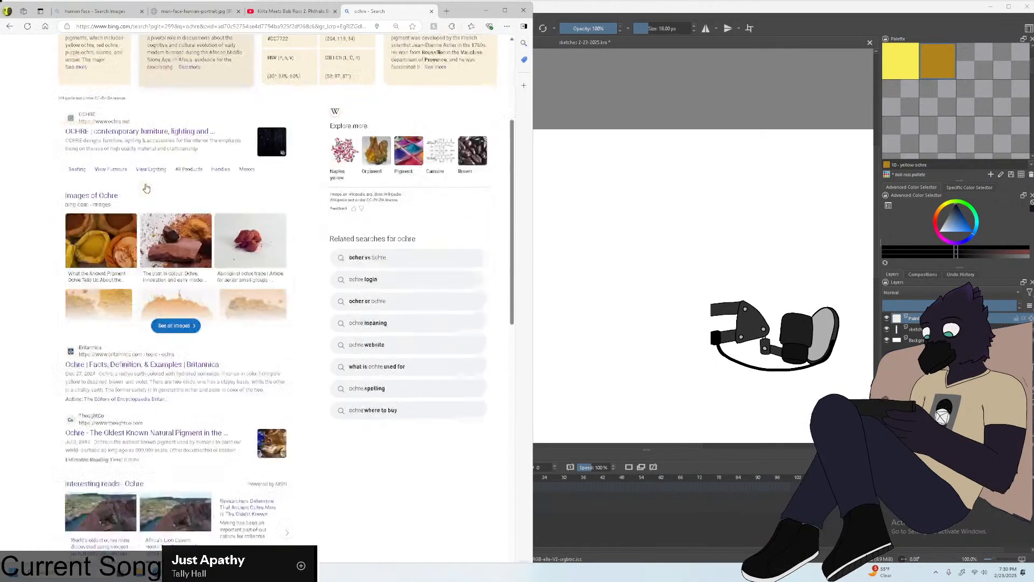
scroll(169, 167, "up", 4)
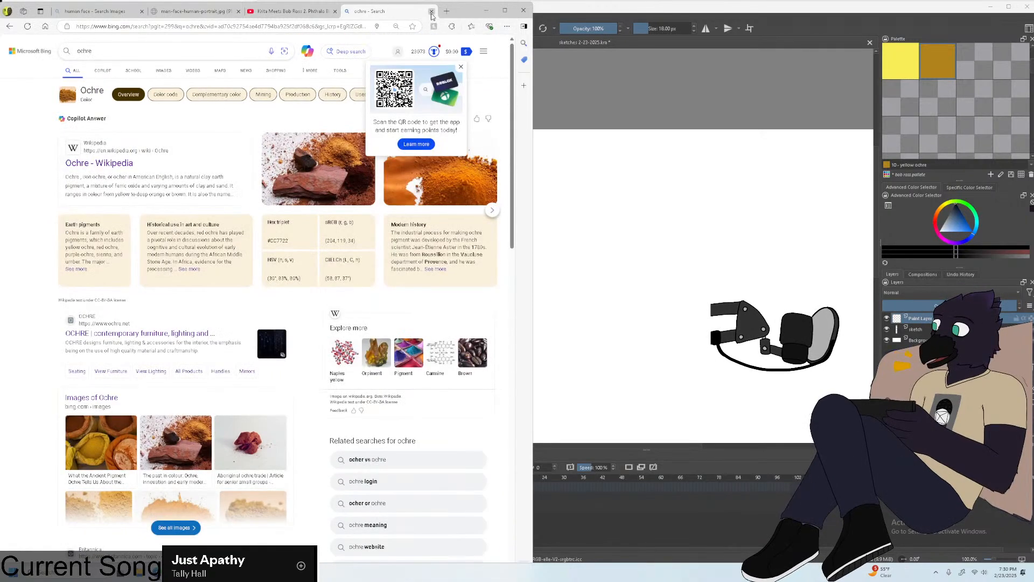
left_click(431, 16)
Play the tutorial on to the Indian Yellow entry, and in Krita start a swatch beside yellow ochre based on the Fill Yellow preset.
left_click(352, 214)
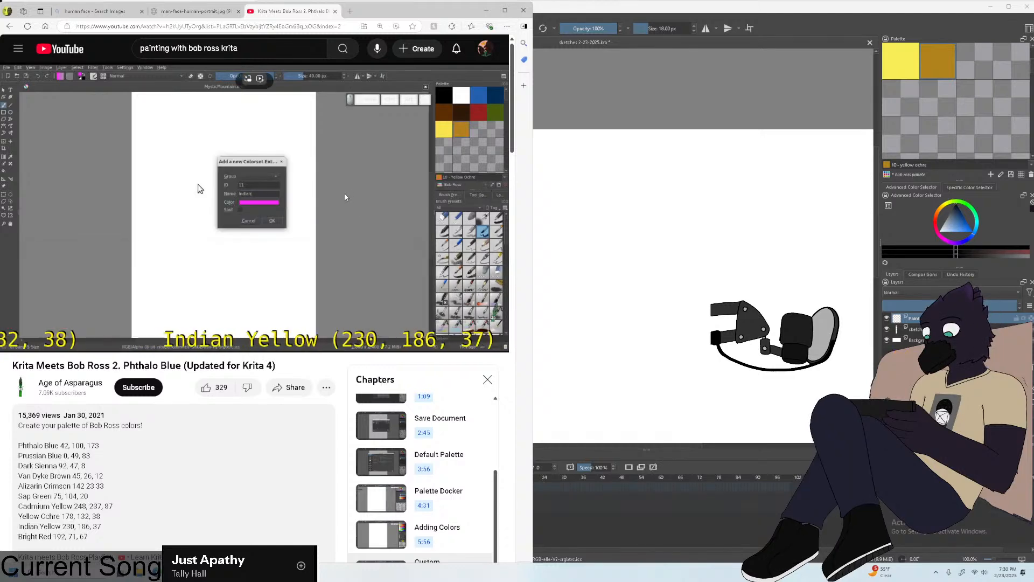
left_click(989, 61)
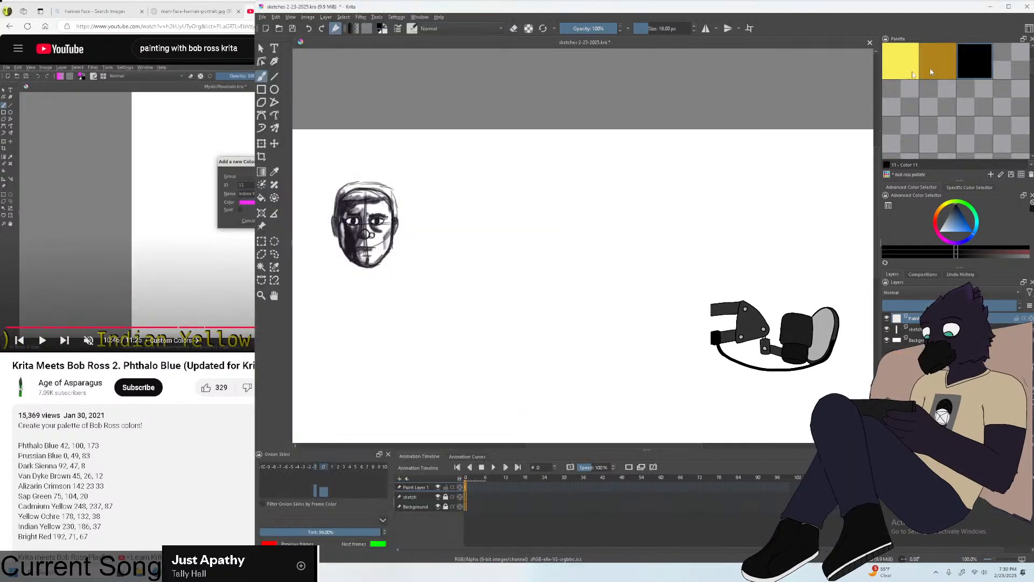
left_click(182, 380)
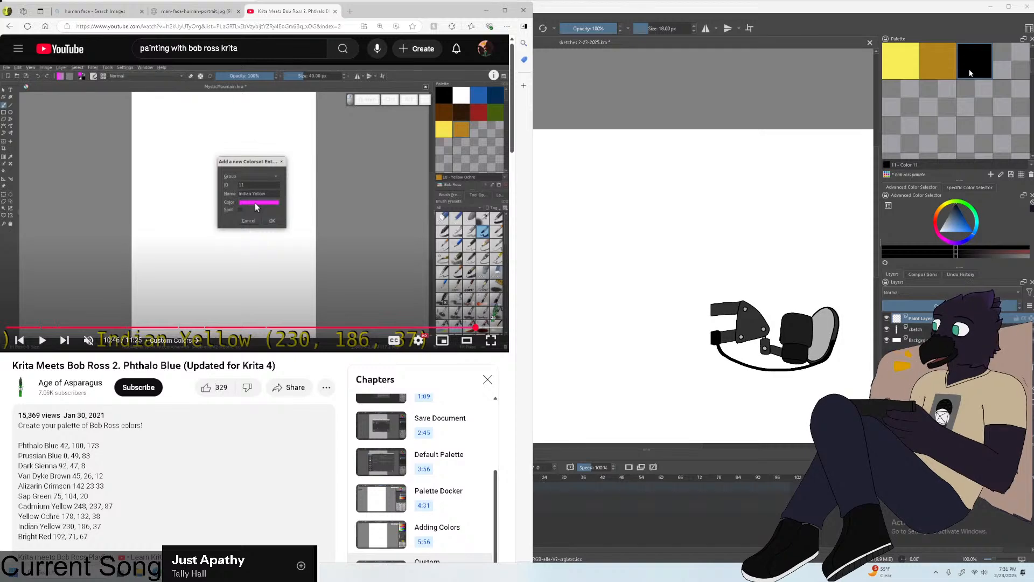
double_click(968, 69)
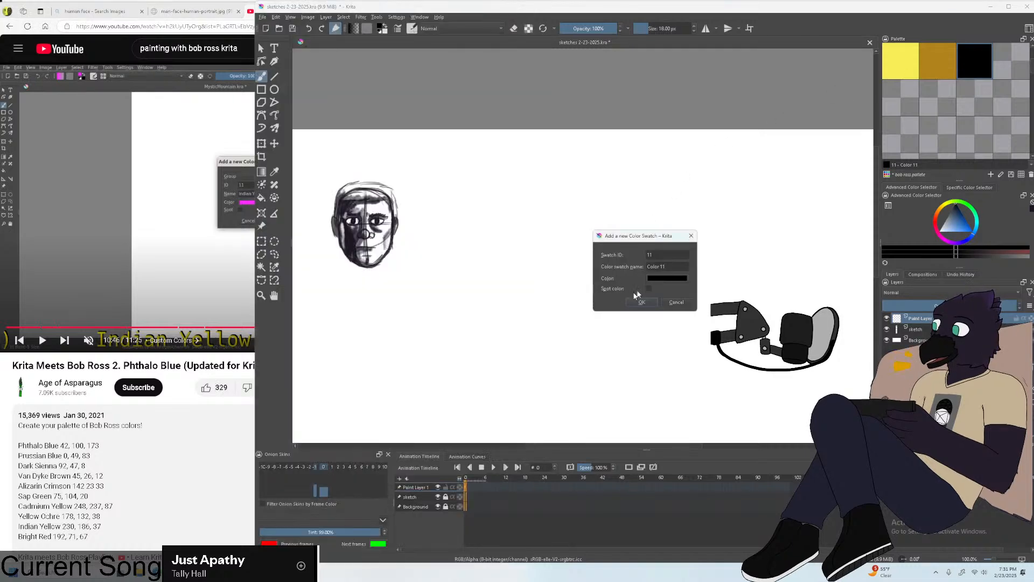
left_click(680, 283)
left_click(697, 299)
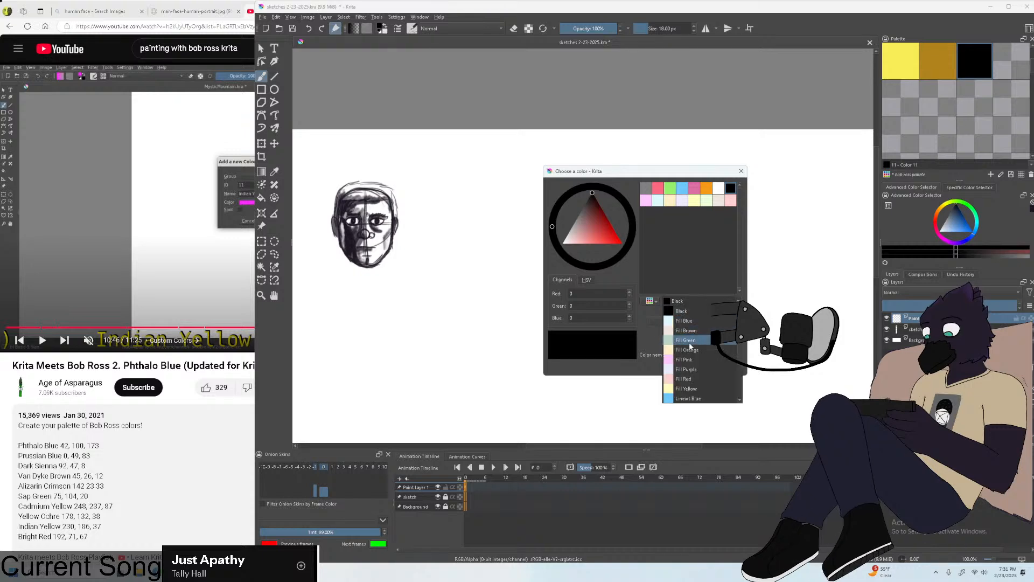
left_click(692, 389)
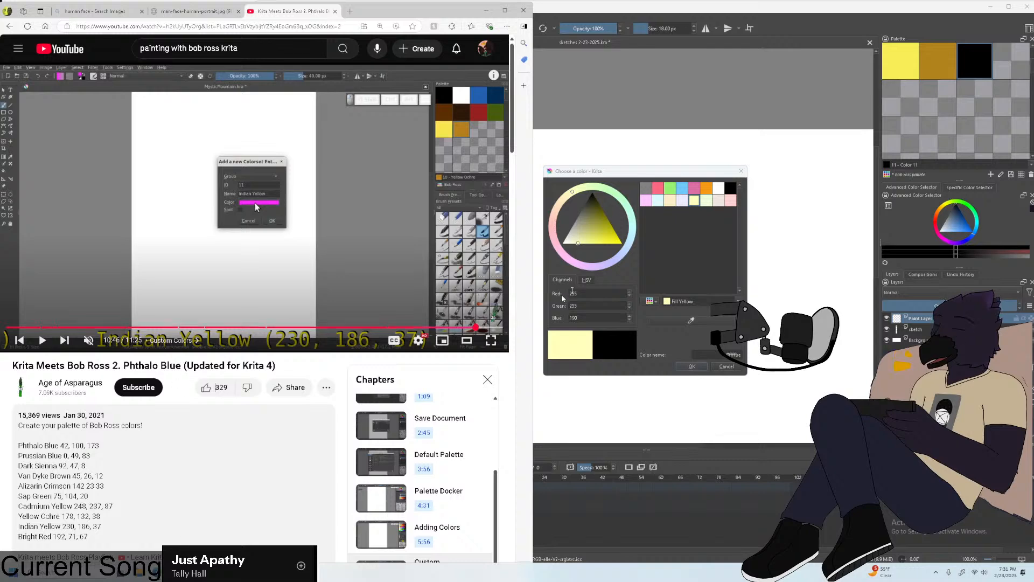
Set the swatch's colour to red 230, green 186, blue 37, checking the values against the tutorial, and accept it.
left_click(598, 292)
type("23")
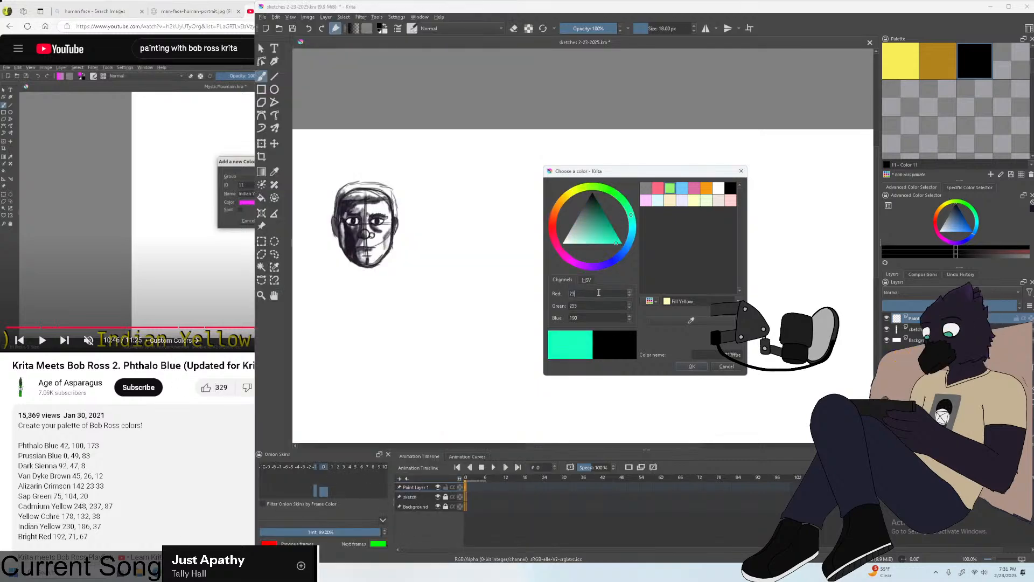
type("0")
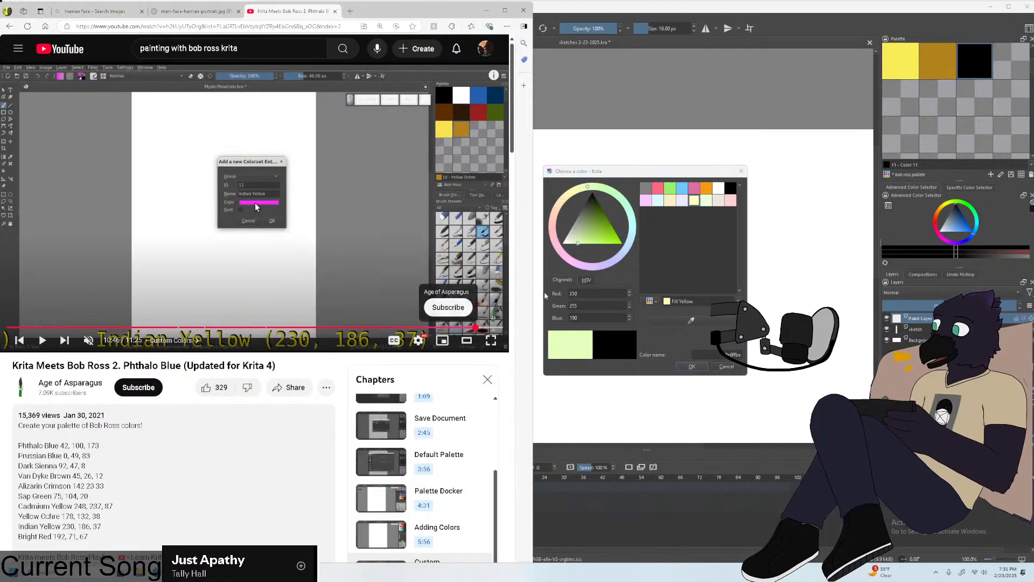
left_click(596, 307)
double_click(596, 308)
type("186")
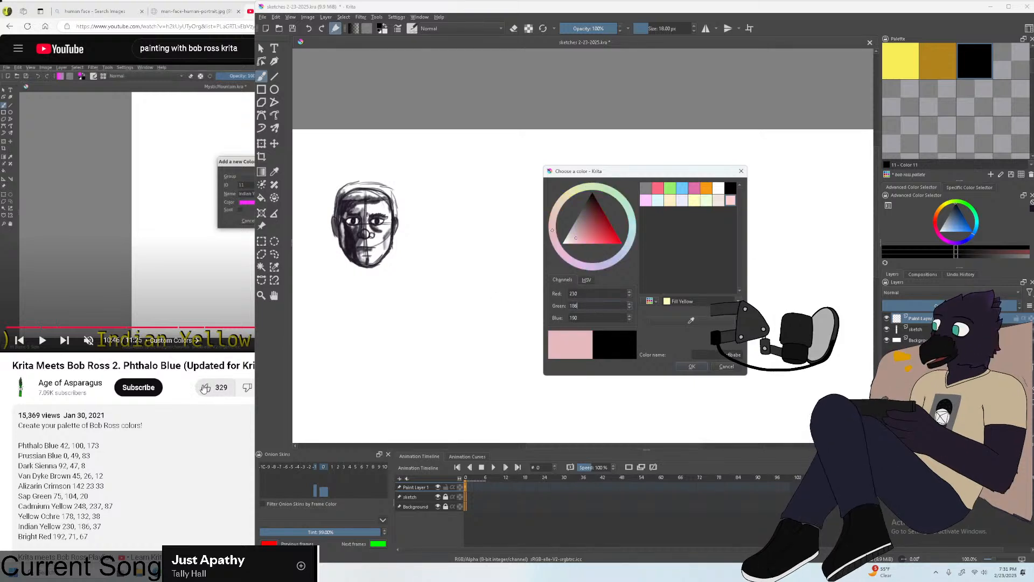
left_click(187, 387)
double_click(594, 317)
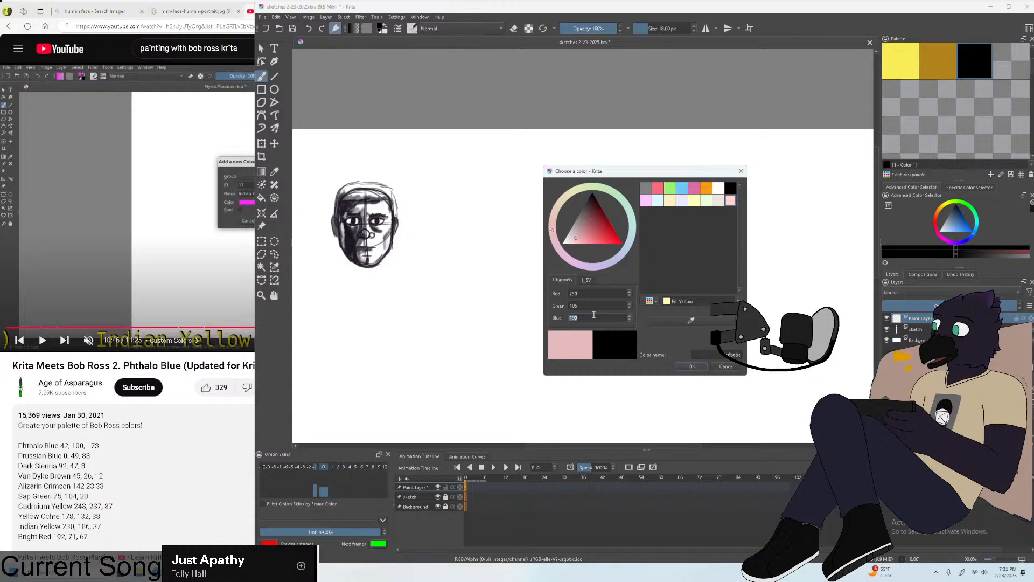
type("37")
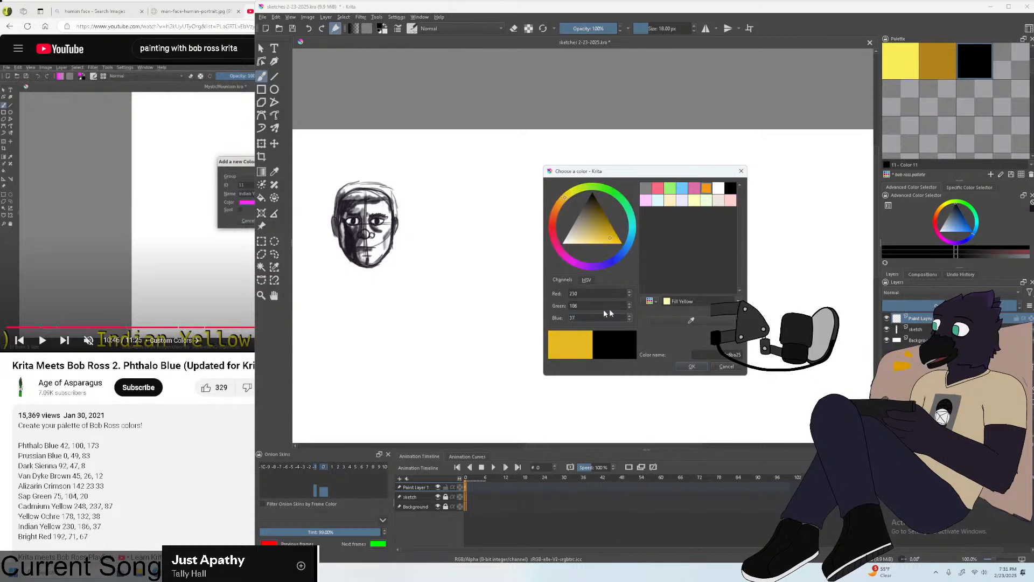
left_click(690, 366)
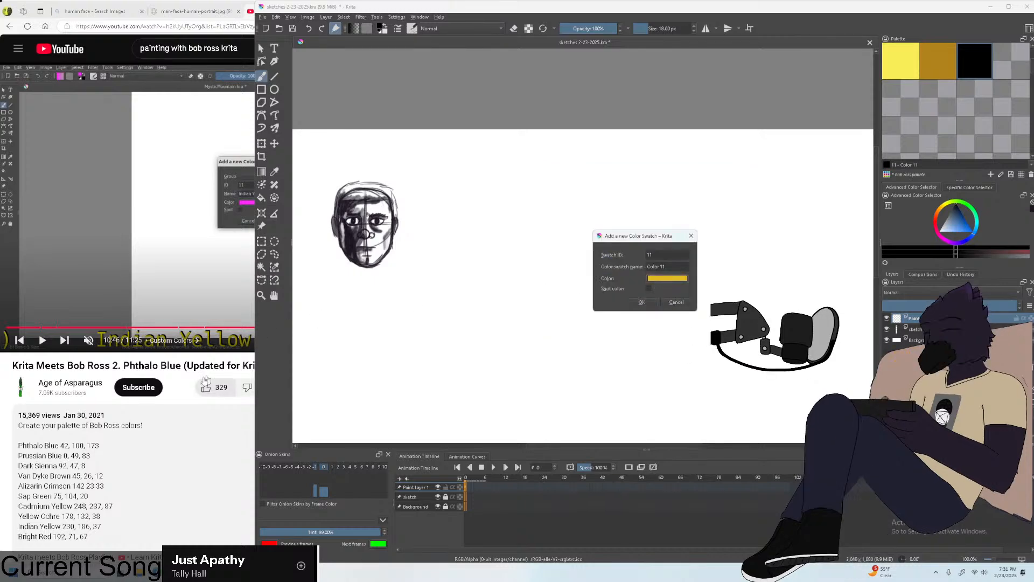
Check the colour's name in the tutorial, name the swatch "indian yellow" and add it to the palette.
key("alt+Tab")
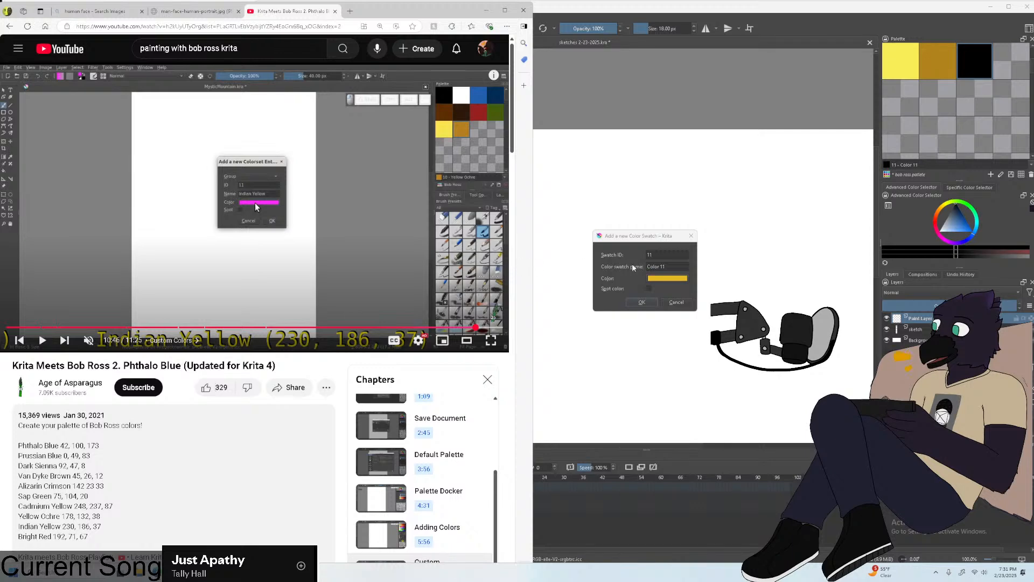
left_click(661, 266)
type("indian yel")
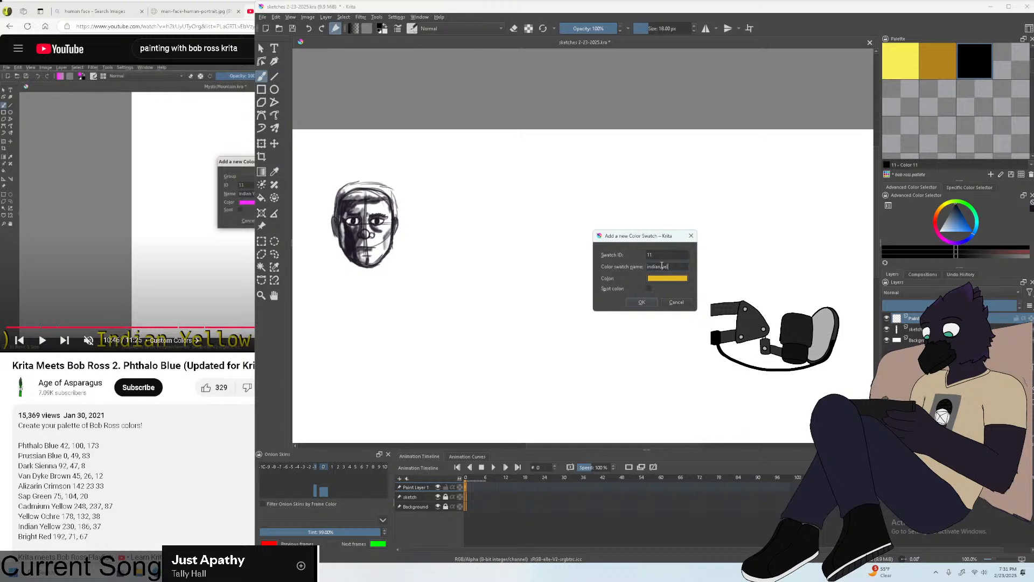
type("low")
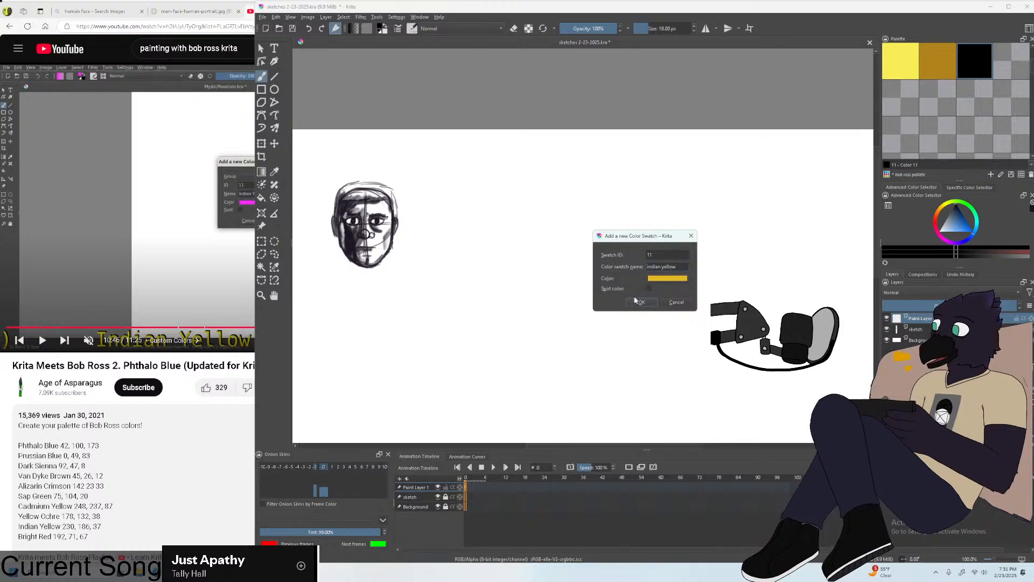
left_click(639, 302)
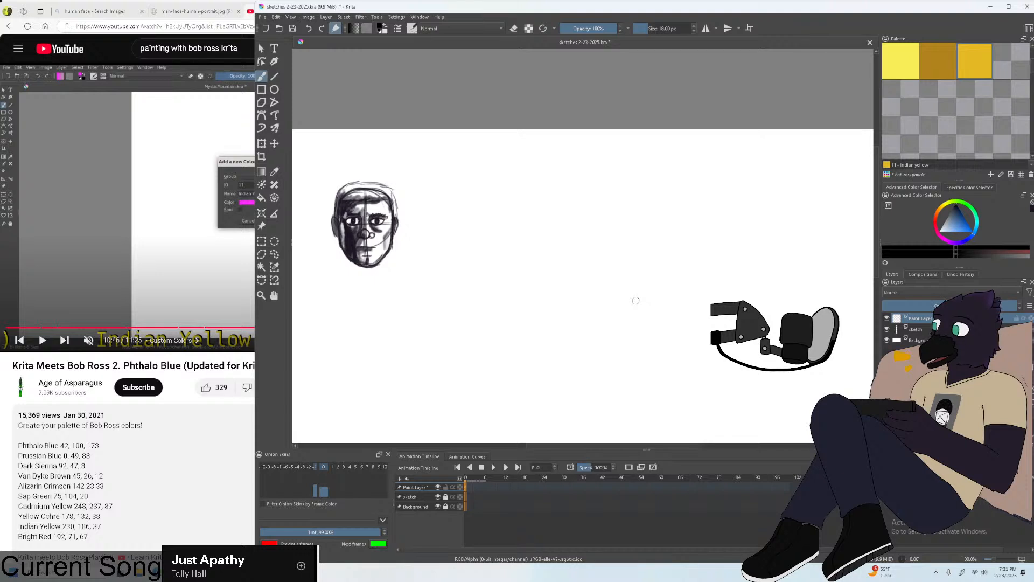
Play the tutorial on to the Bright Red entry, and in Krita start a swatch beside indian yellow based on the Fill Red preset.
left_click(170, 383)
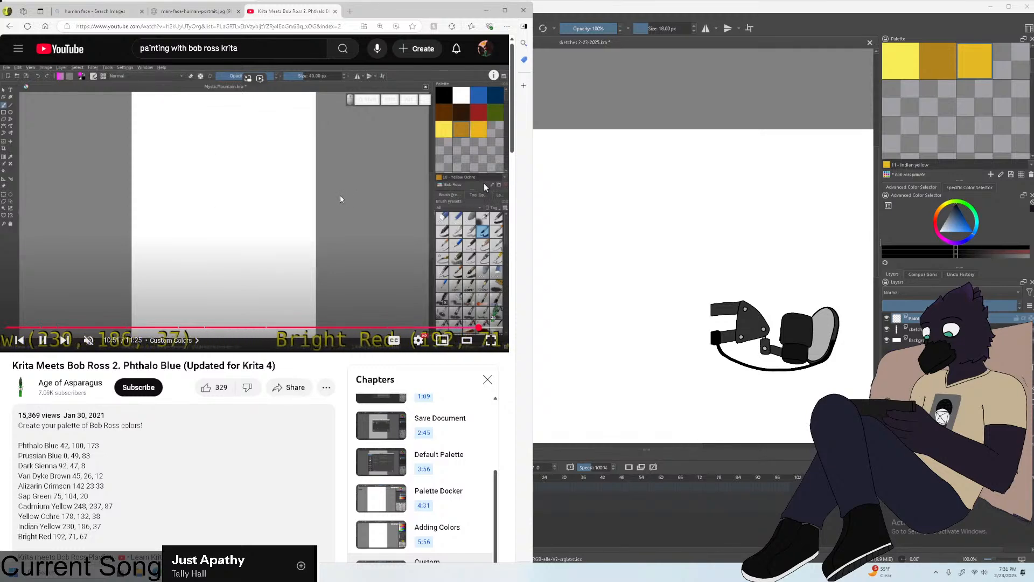
left_click(374, 191)
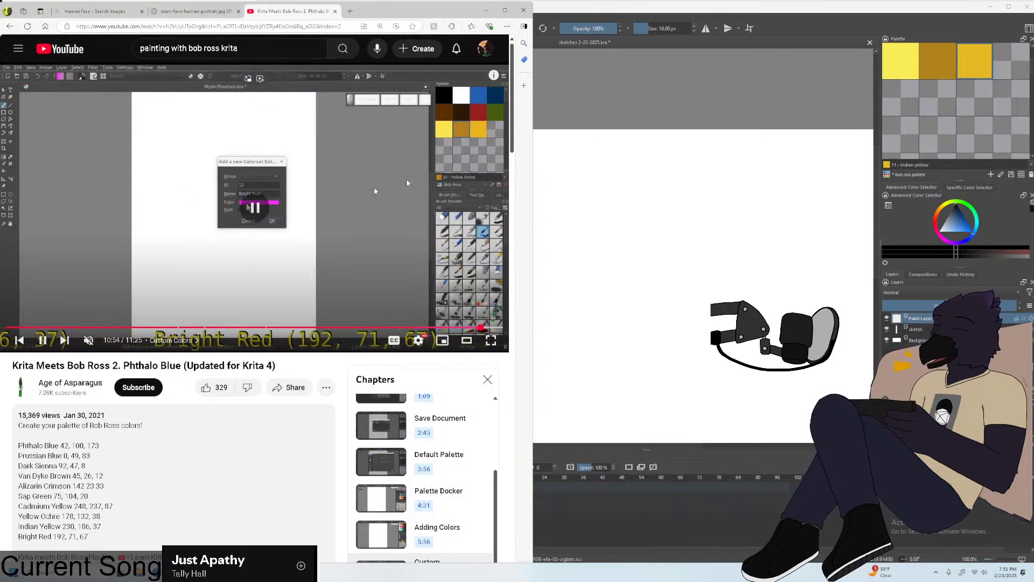
left_click(1014, 66)
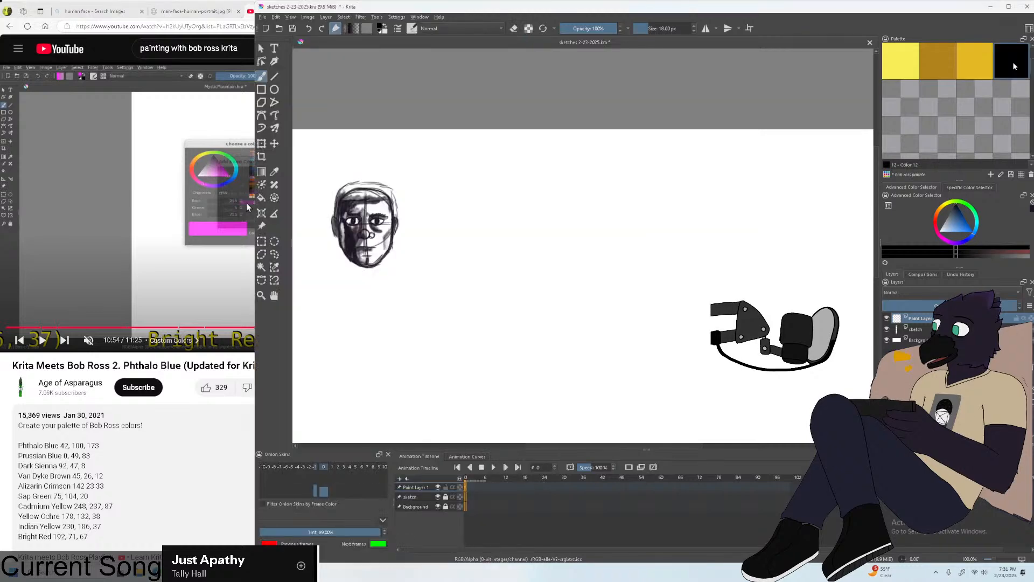
double_click(1005, 62)
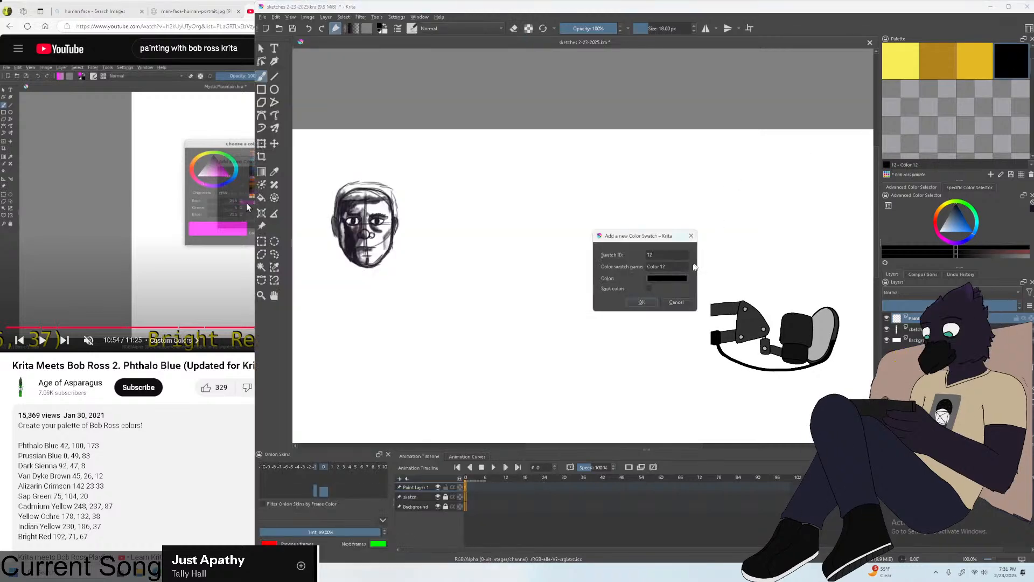
left_click(667, 278)
left_click(698, 300)
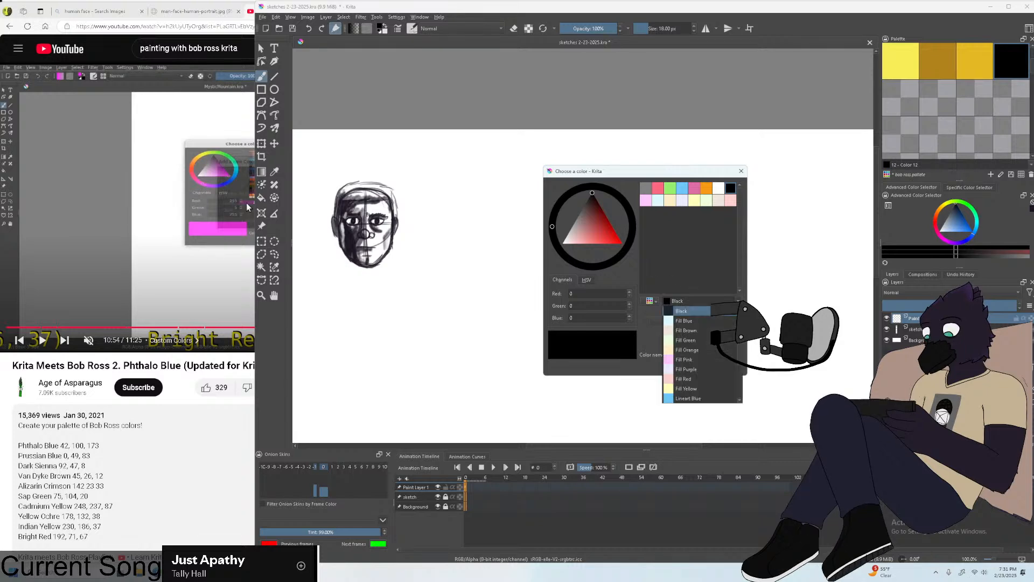
scroll(698, 388, "down", 2)
left_click(687, 321)
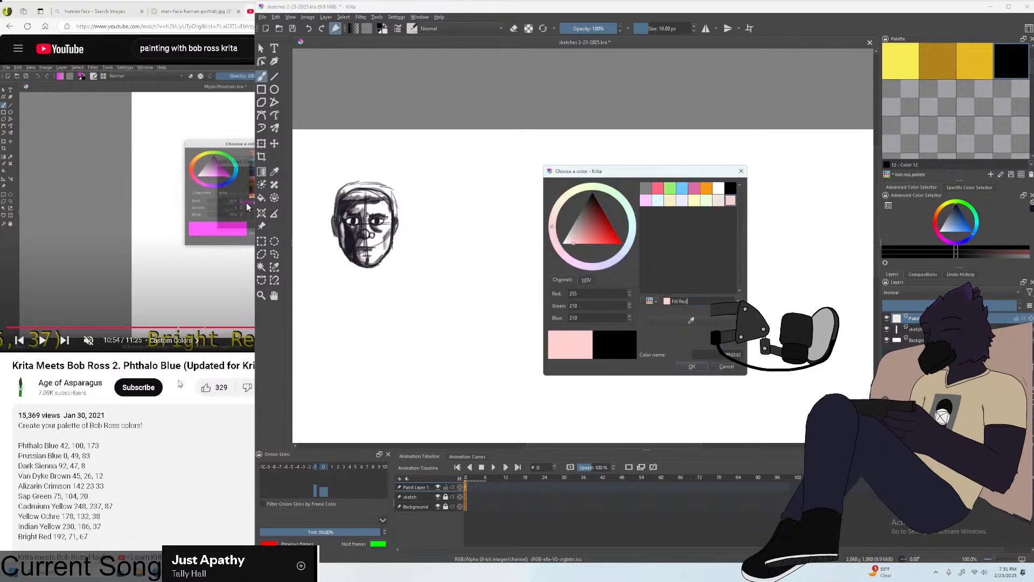
Set the swatch's colour to red 192, green 71, blue 67, checking the values against the tutorial, and accept it.
left_click(179, 383)
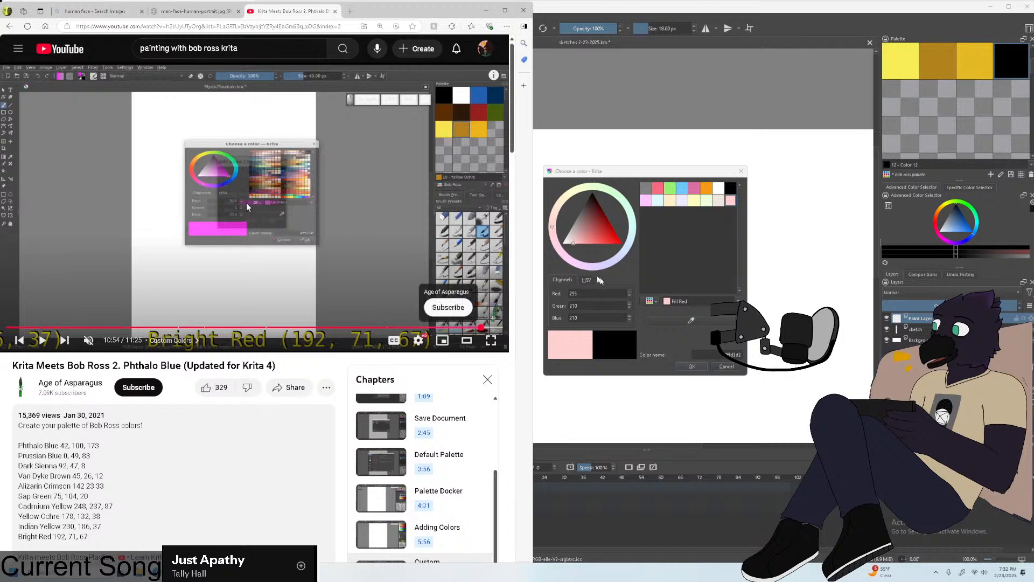
left_click_drag(484, 327, 481, 327)
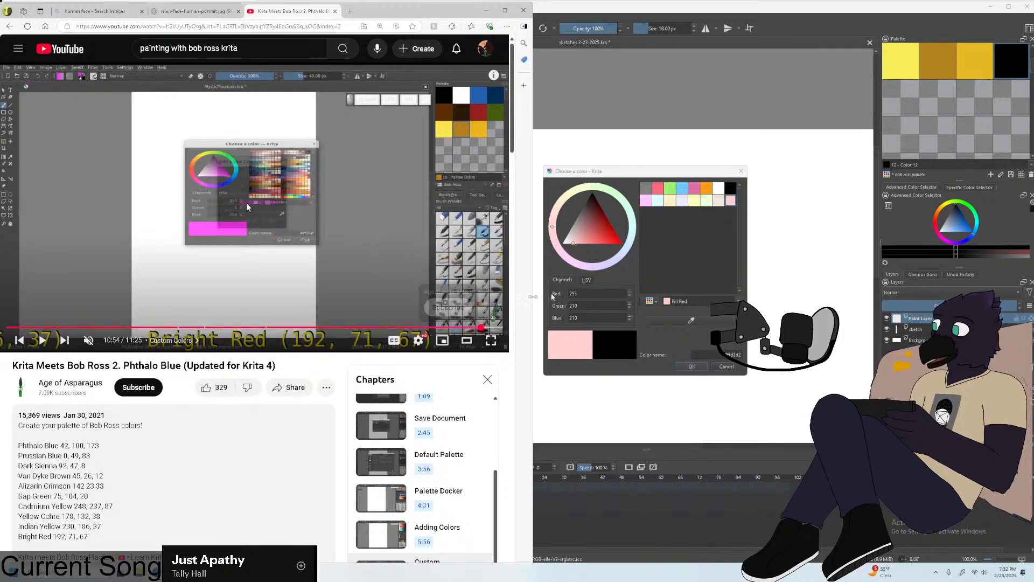
double_click(602, 294)
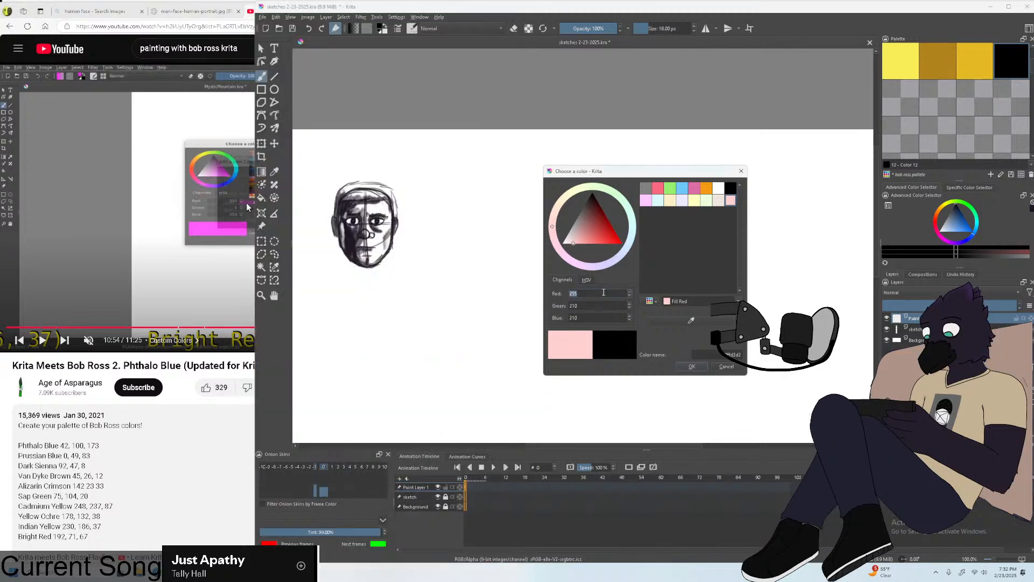
type("192")
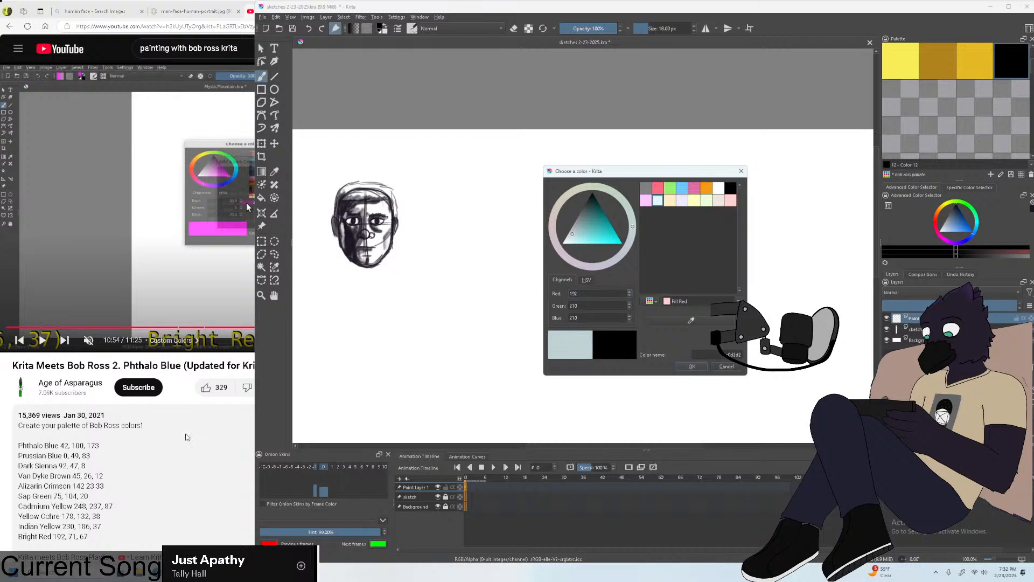
left_click(183, 407)
left_click(606, 305)
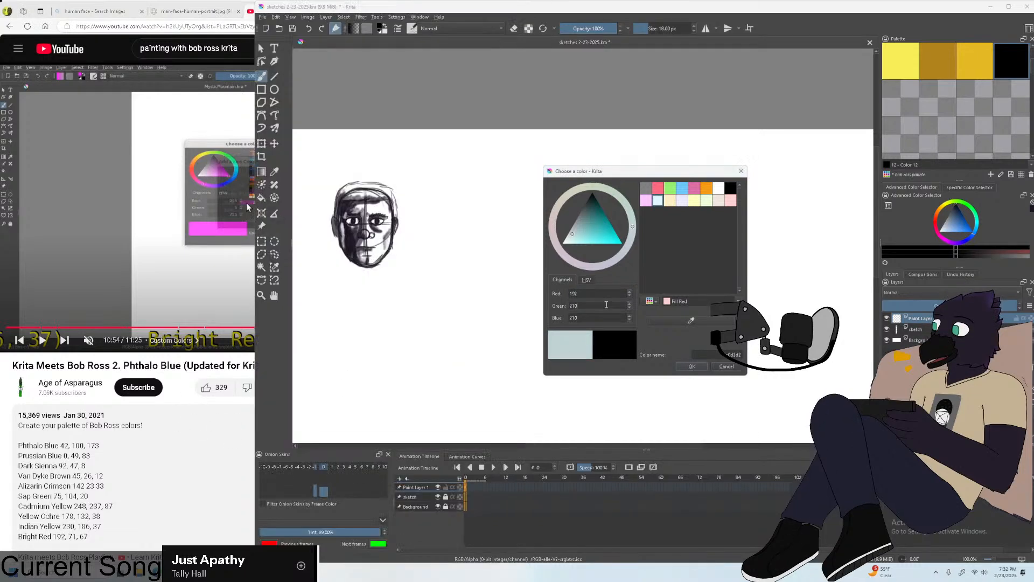
double_click(606, 305)
type("71")
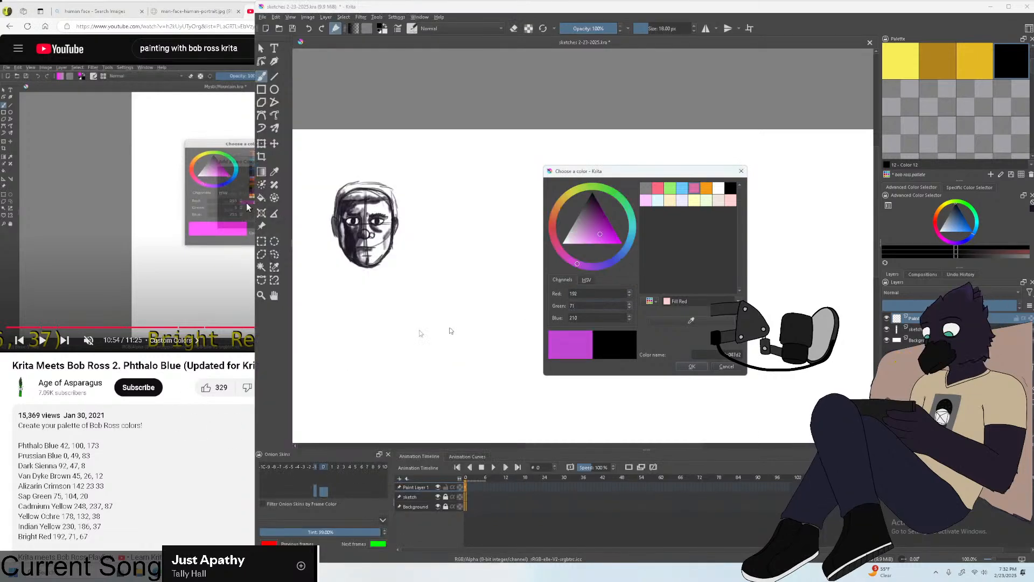
left_click(178, 392)
double_click(618, 318)
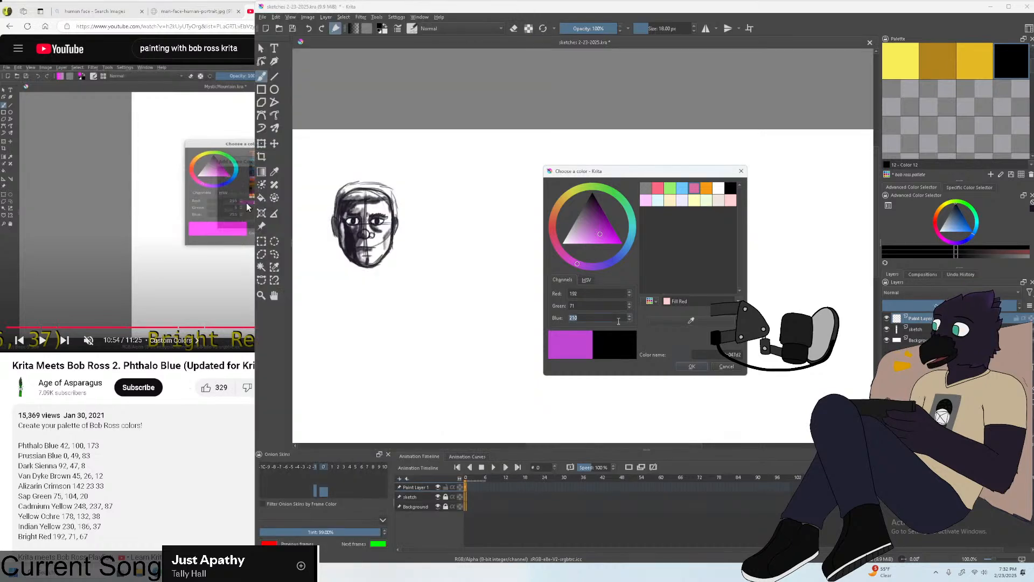
type("67")
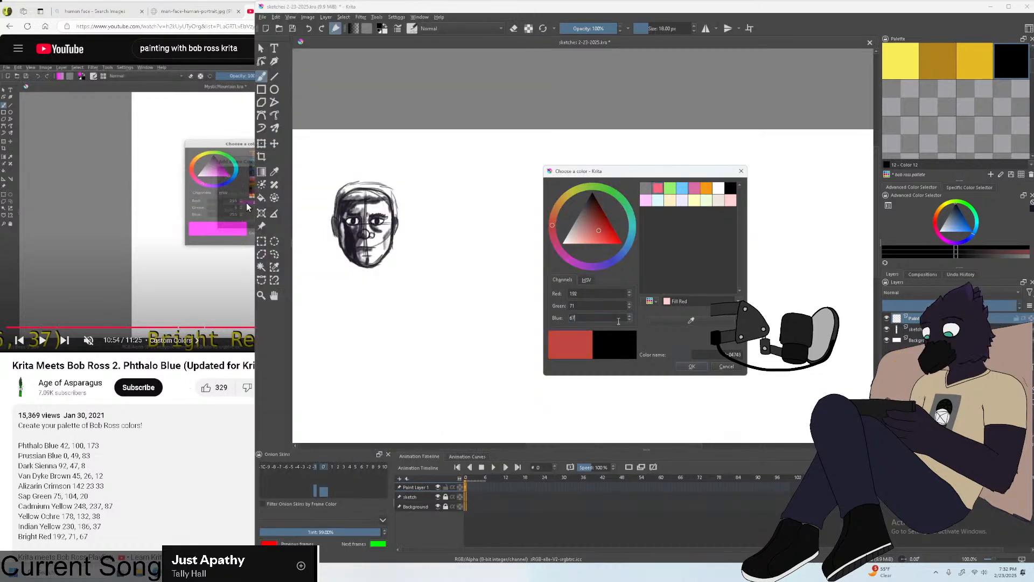
left_click(691, 367)
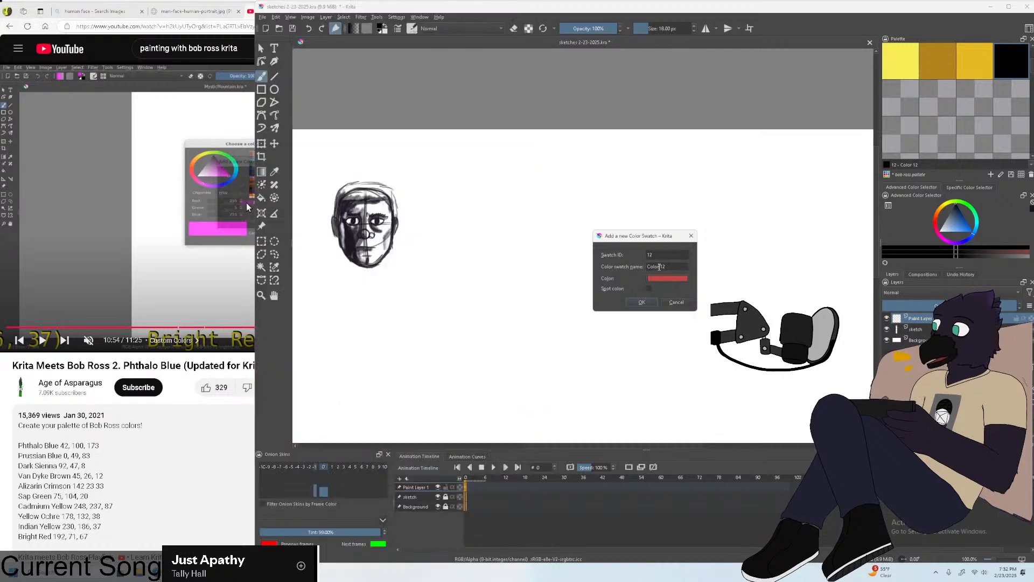
Name the swatch "bright red" and add it to the palette.
double_click(659, 268)
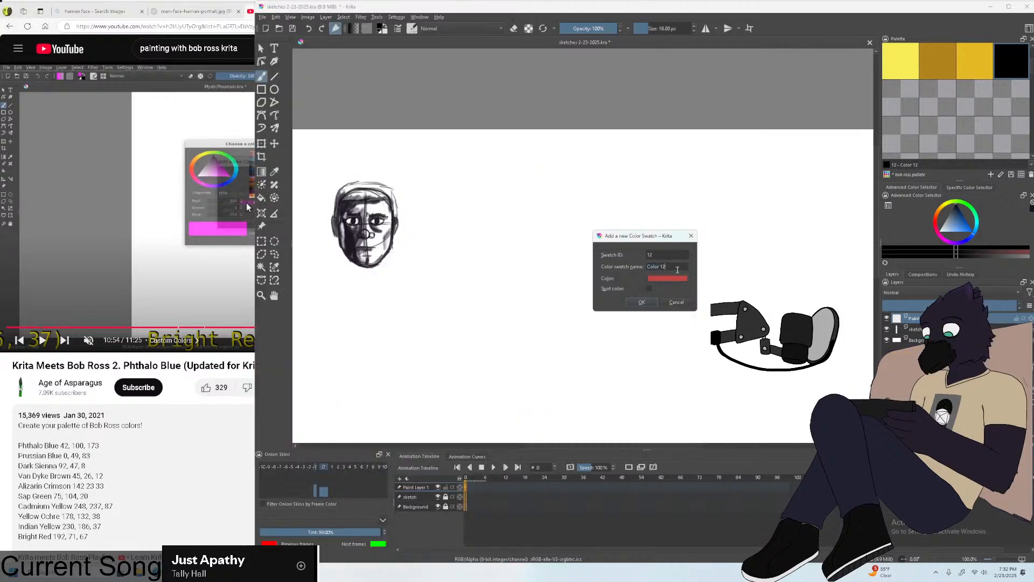
triple_click(676, 269)
type("bright red")
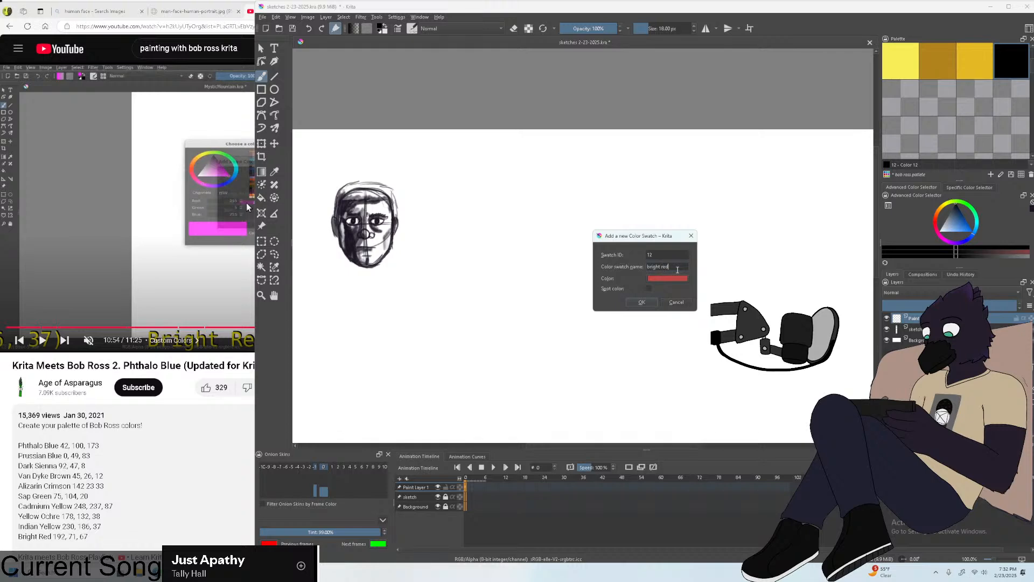
key("Return")
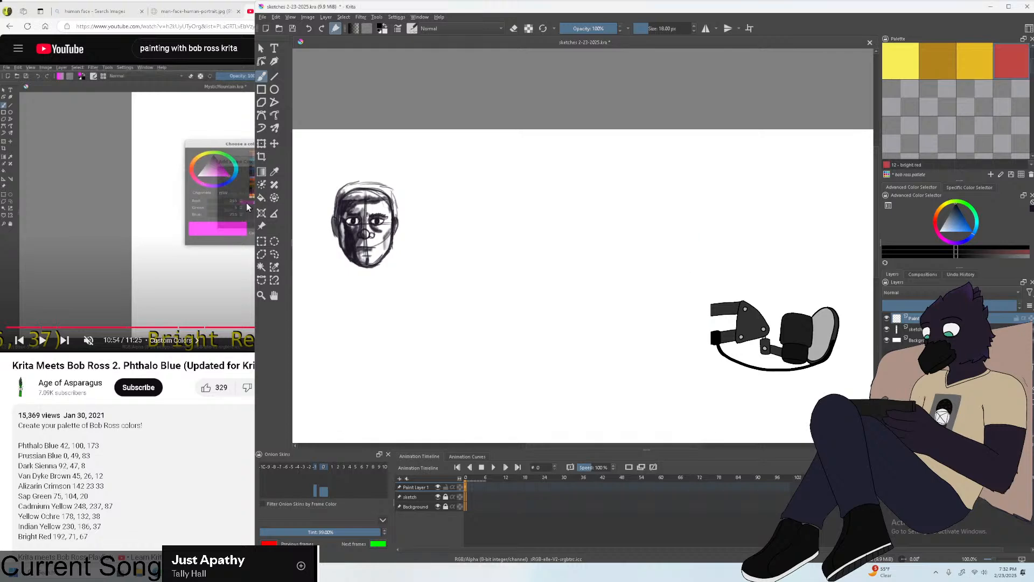
left_click(179, 383)
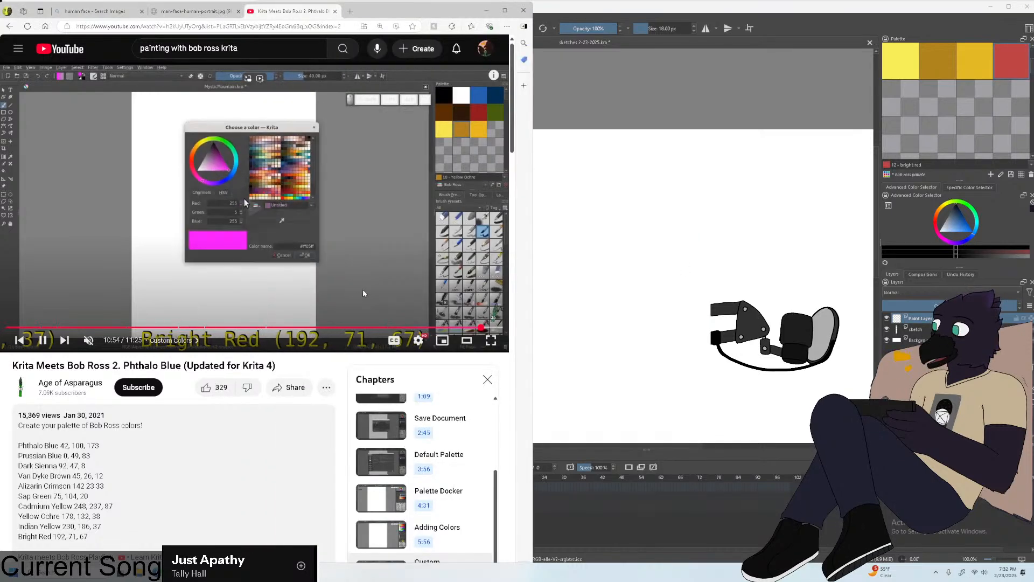
left_click(269, 202)
left_click(1020, 55)
double_click(1020, 56)
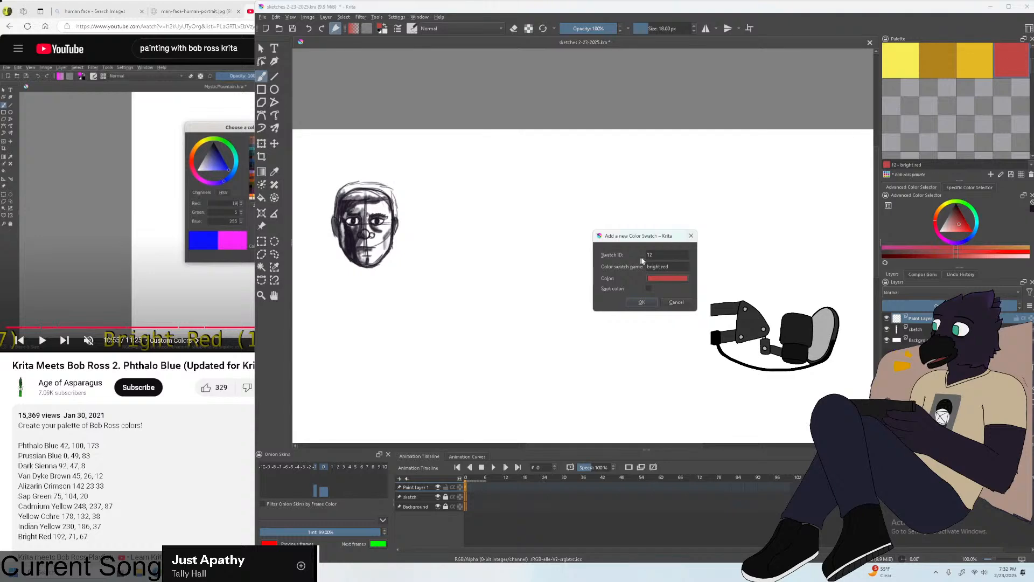
left_click(672, 279)
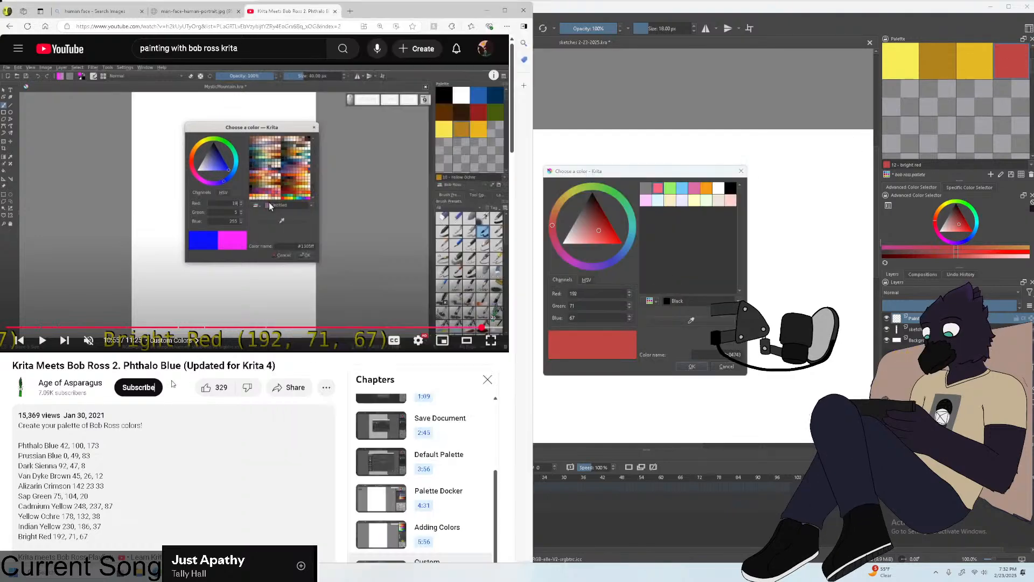
key("alt+Tab")
left_click(449, 295)
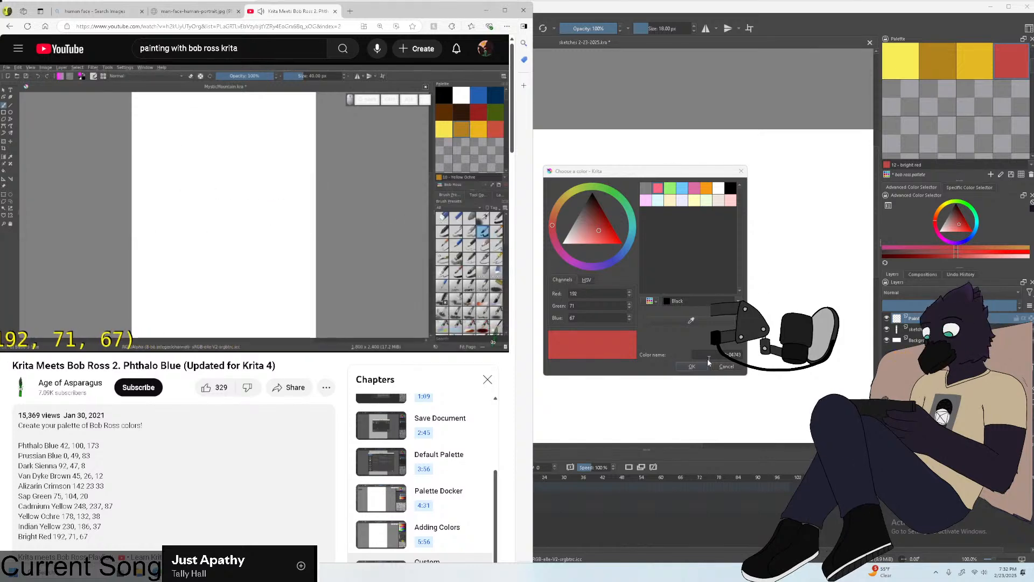
key("alt+Tab")
key("Return")
key("Return")
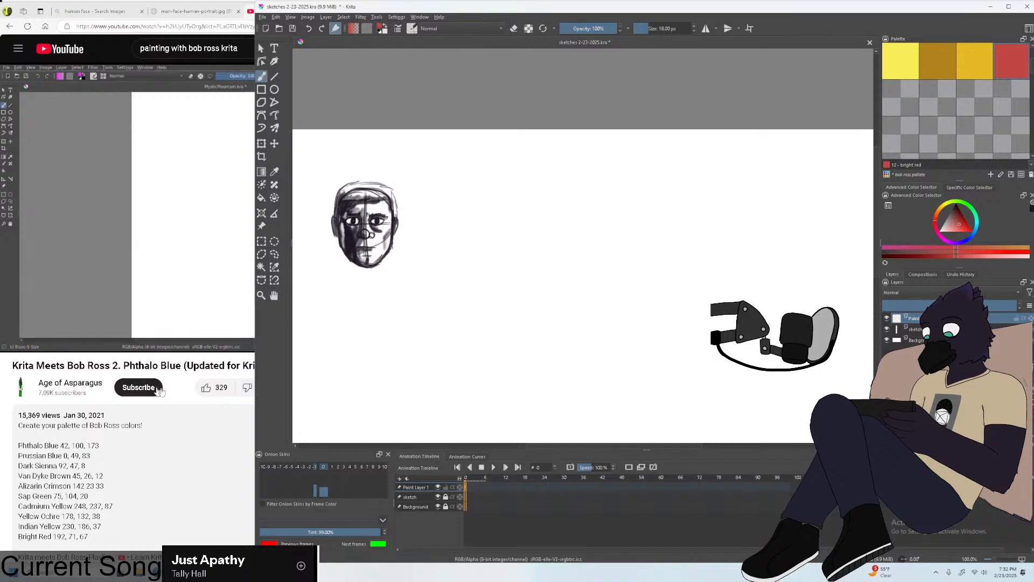
Return to the Phthalo Blue tutorial, play its closing seconds and look through the playlist for the next part.
key("alt+Tab")
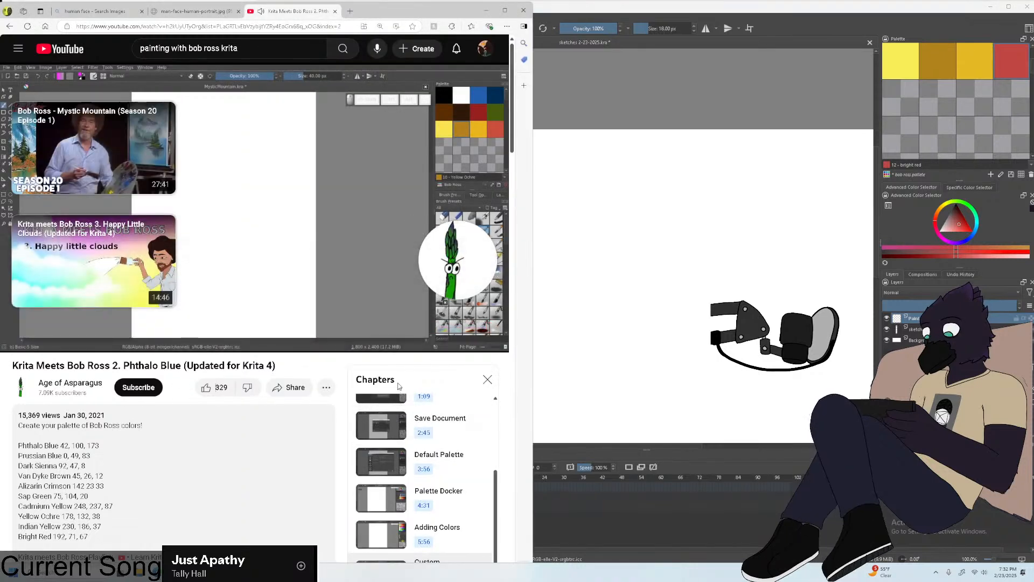
left_click(302, 254)
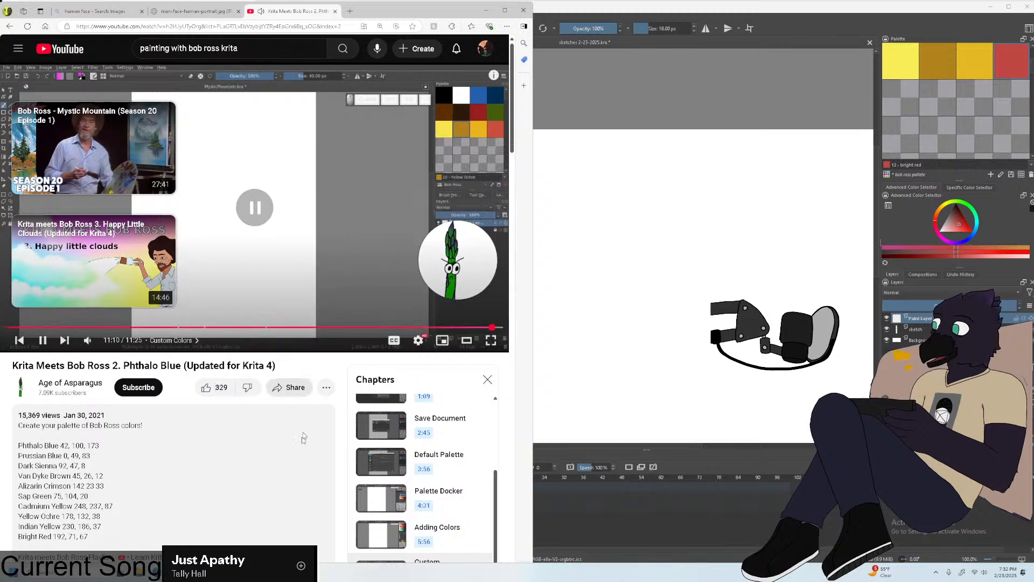
left_click(302, 254)
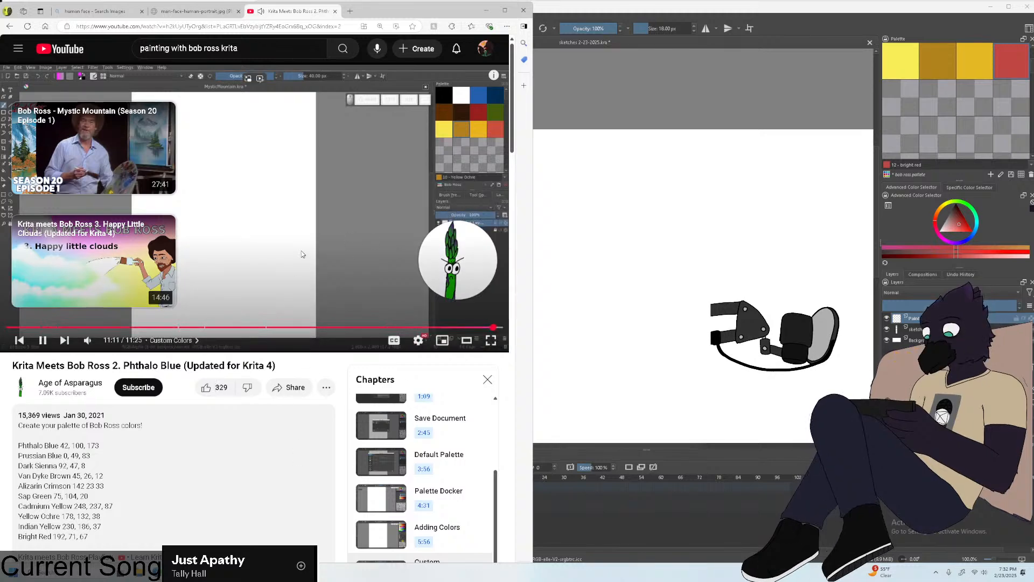
left_click(303, 254)
scroll(302, 255, "down", 5)
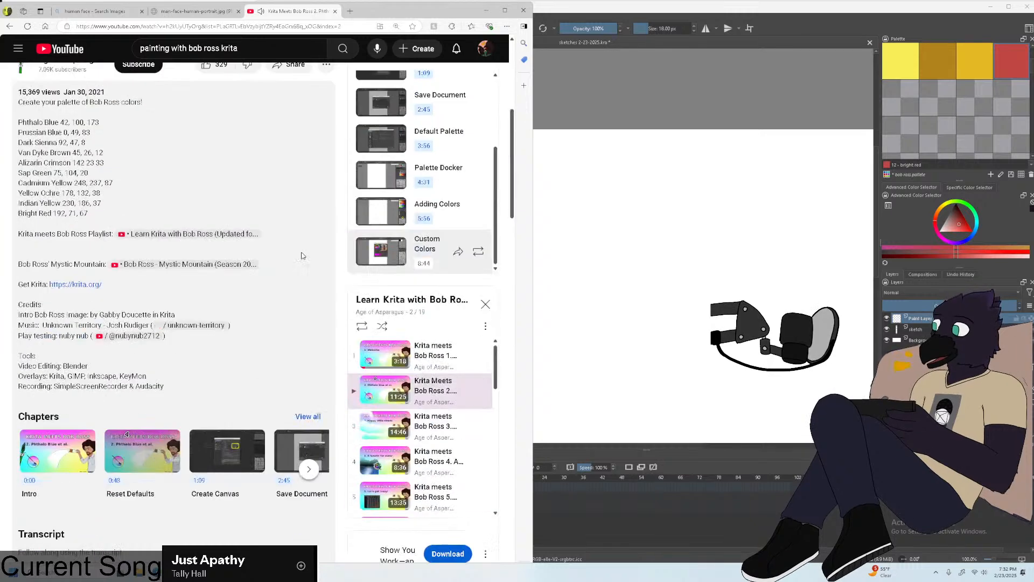
Open part 3, Happy Little Clouds, from the playlist, skip the advert and start playing the video.
left_click(449, 438)
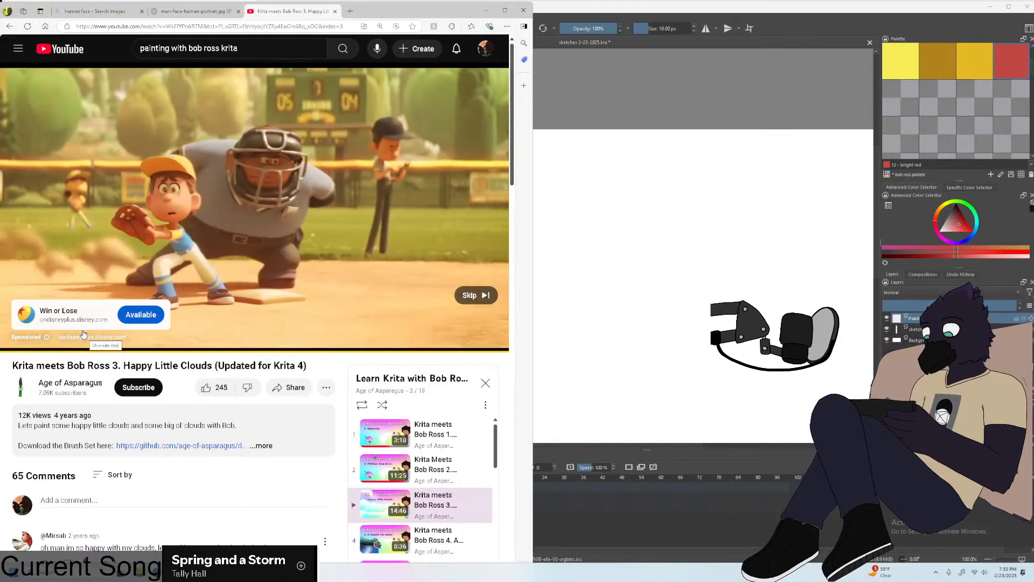
left_click(473, 295)
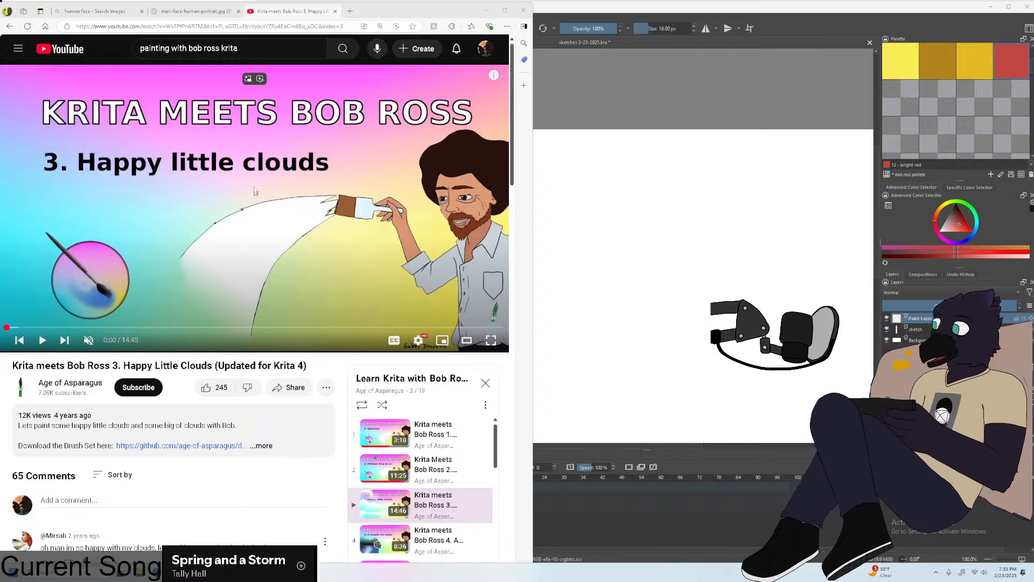
left_click(250, 169)
left_click(249, 167)
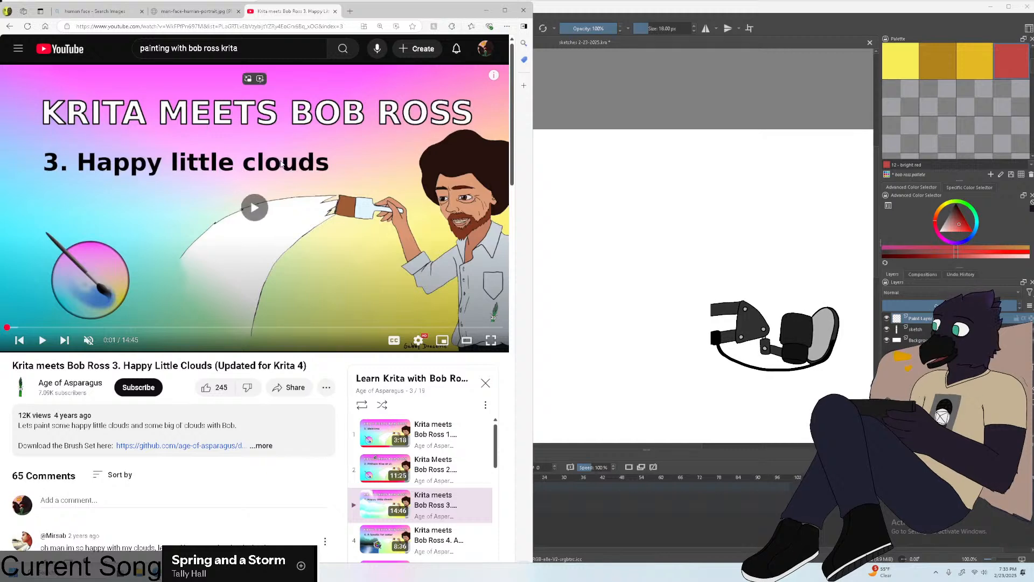
left_click(431, 156)
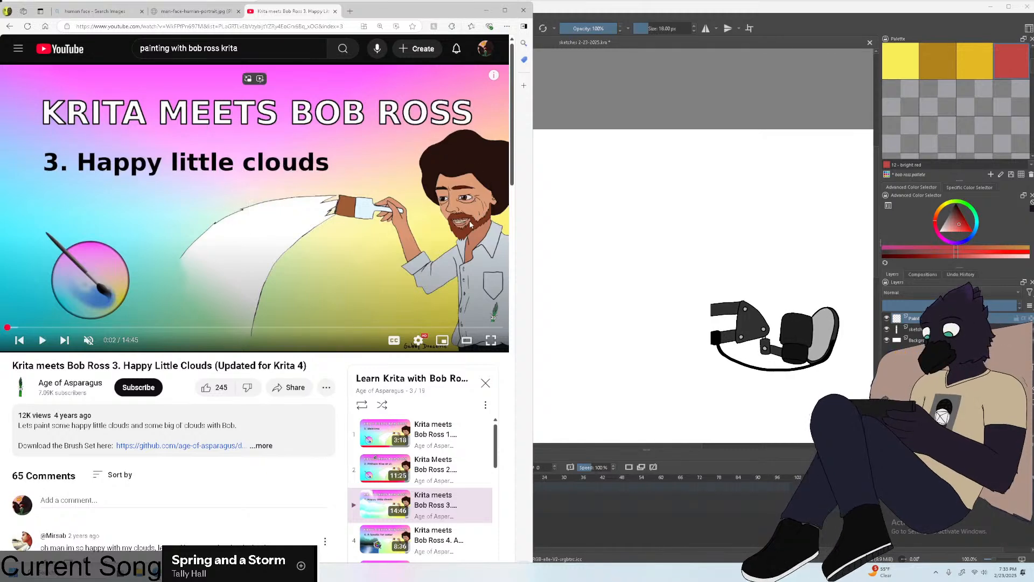
left_click(470, 225)
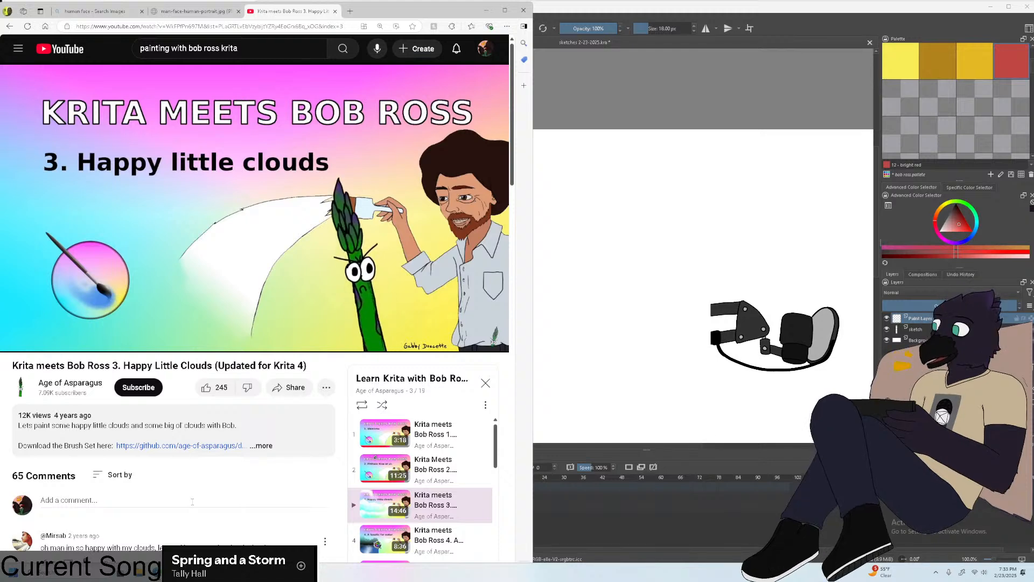
Switch to Krita and check the sketch document's dimensions in its image properties.
left_click(684, 227)
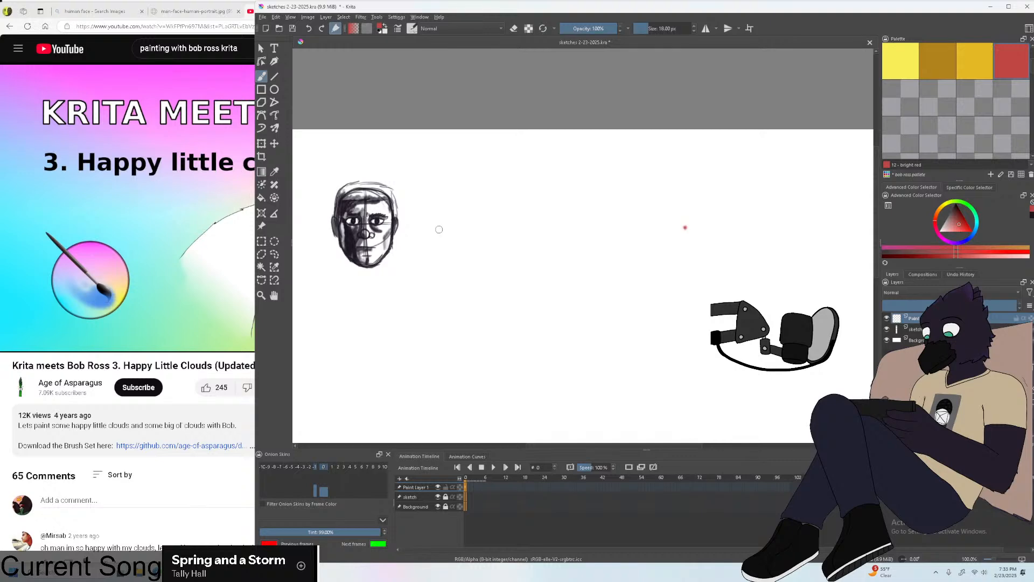
left_click(307, 17)
left_click(322, 26)
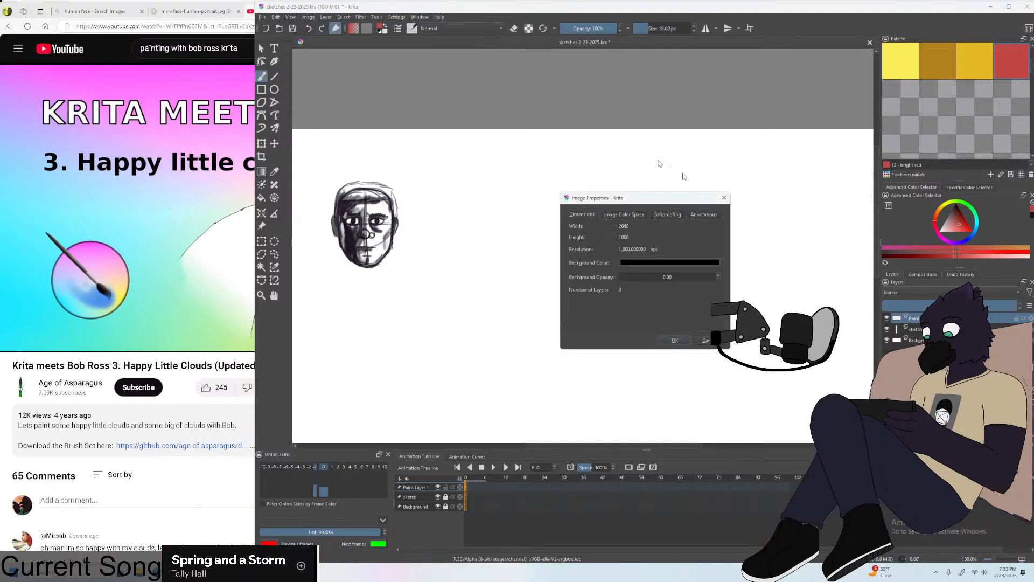
key("Escape")
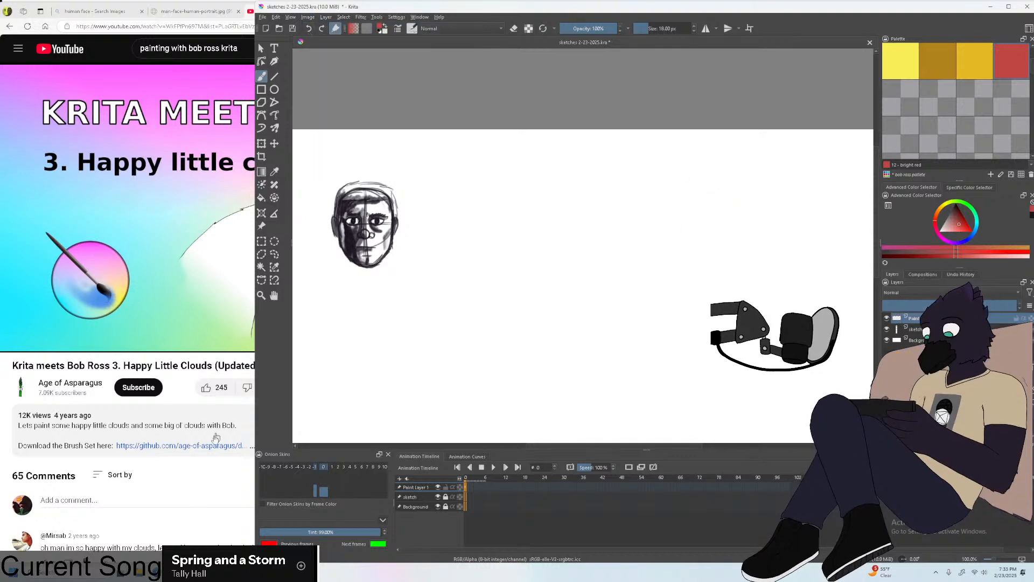
Return to the Happy Little Clouds video and skip ahead to about 1:32, where the brush sets are explained.
left_click(215, 436)
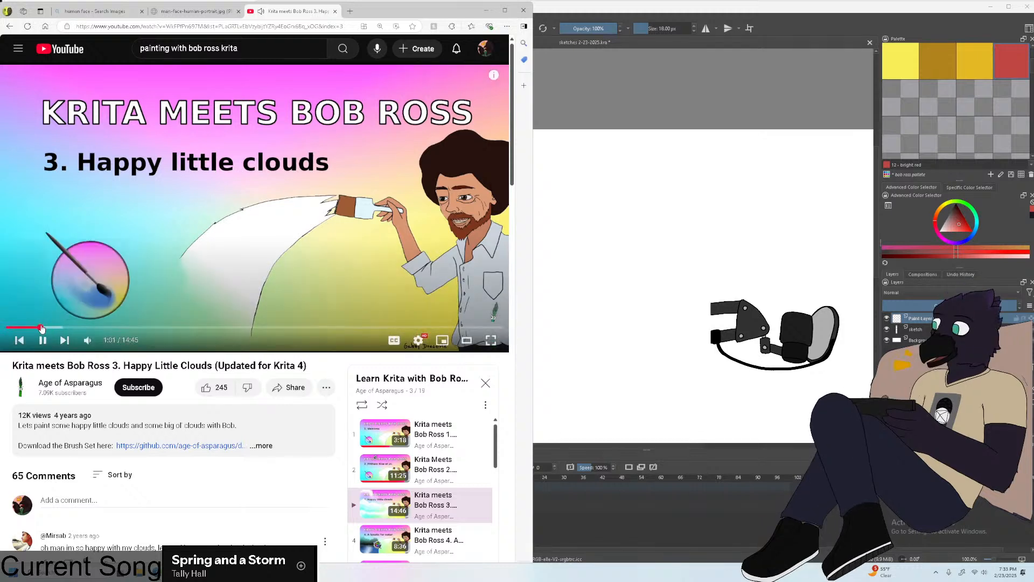
left_click(44, 326)
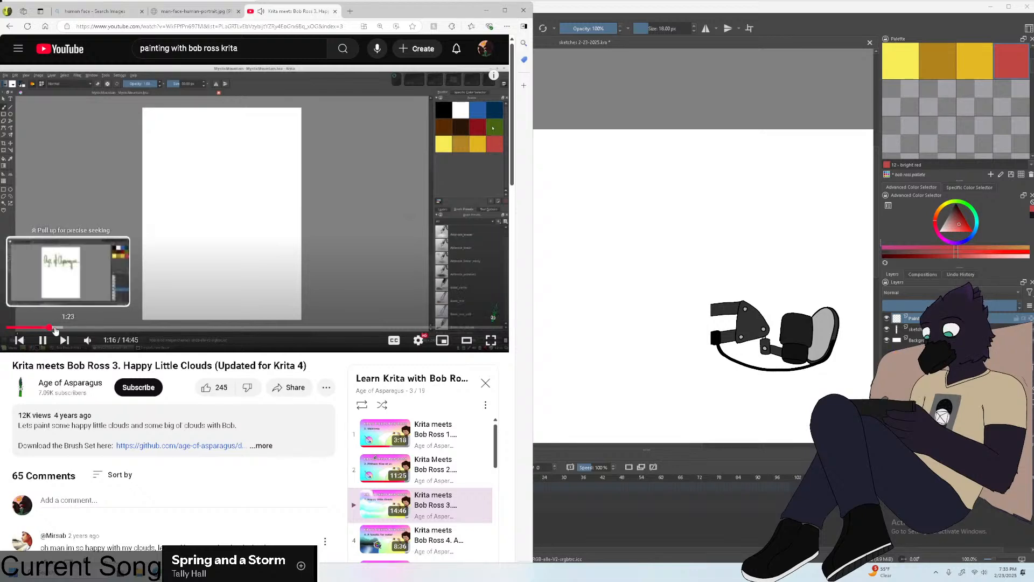
left_click(58, 327)
left_click(140, 269)
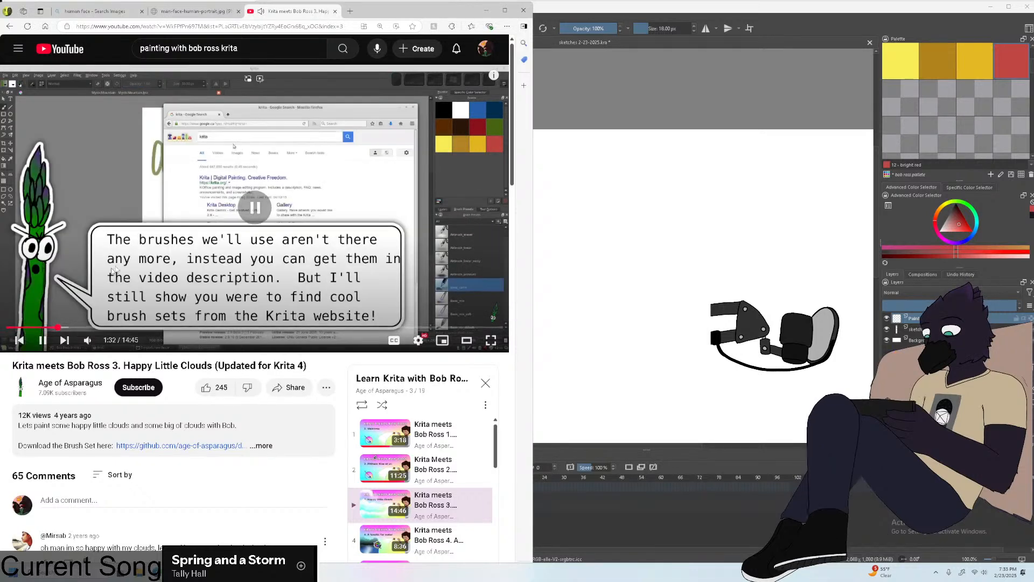
Look through the series playlist, briefly opening part 4 and part 3, and reopen part 2, Phthalo Blue.
scroll(140, 269, "down", 2)
left_click(453, 471)
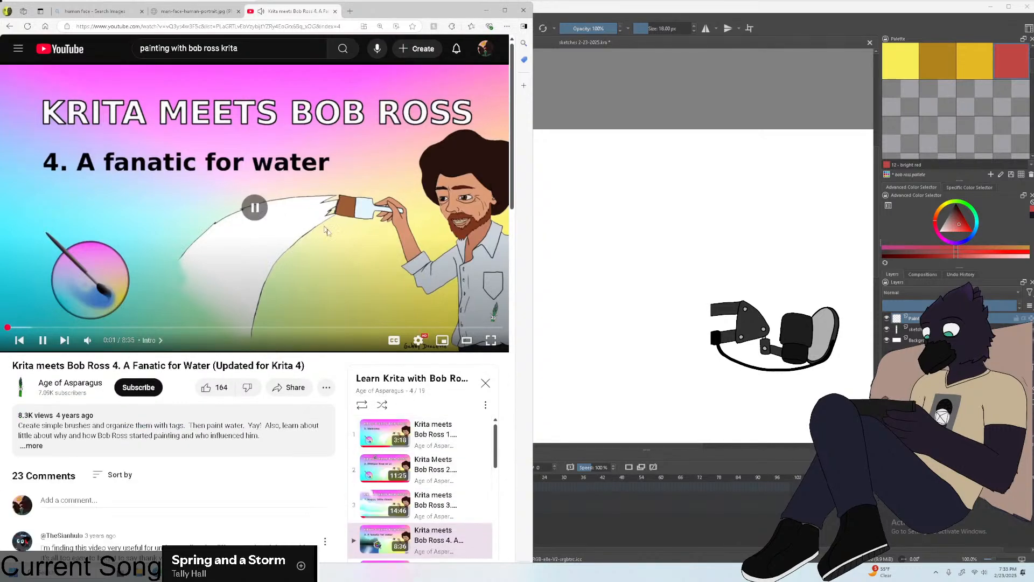
scroll(441, 454, "down", 3)
left_click(421, 381)
scroll(418, 431, "down", 3)
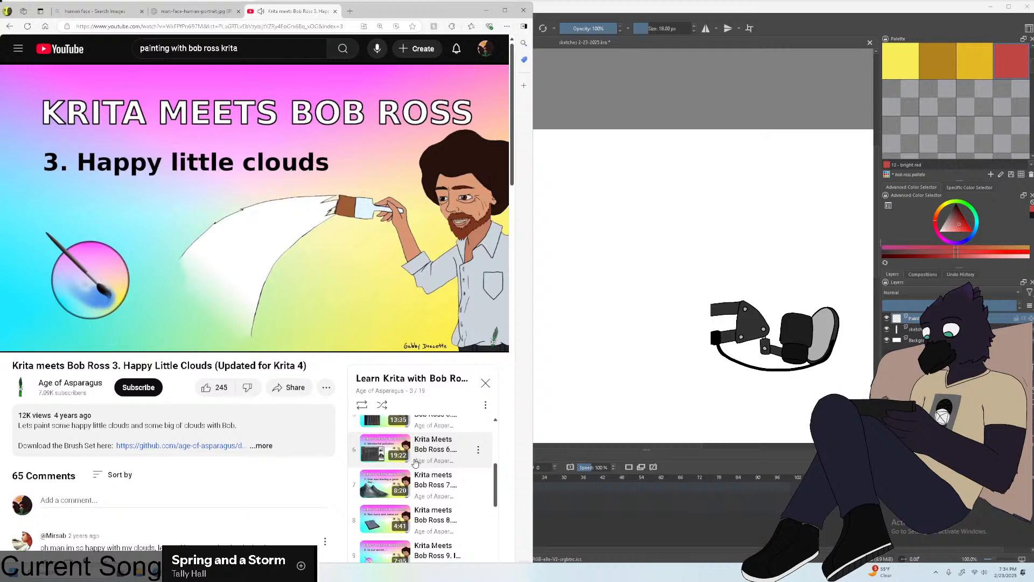
scroll(416, 463, "up", 3)
left_click(431, 428)
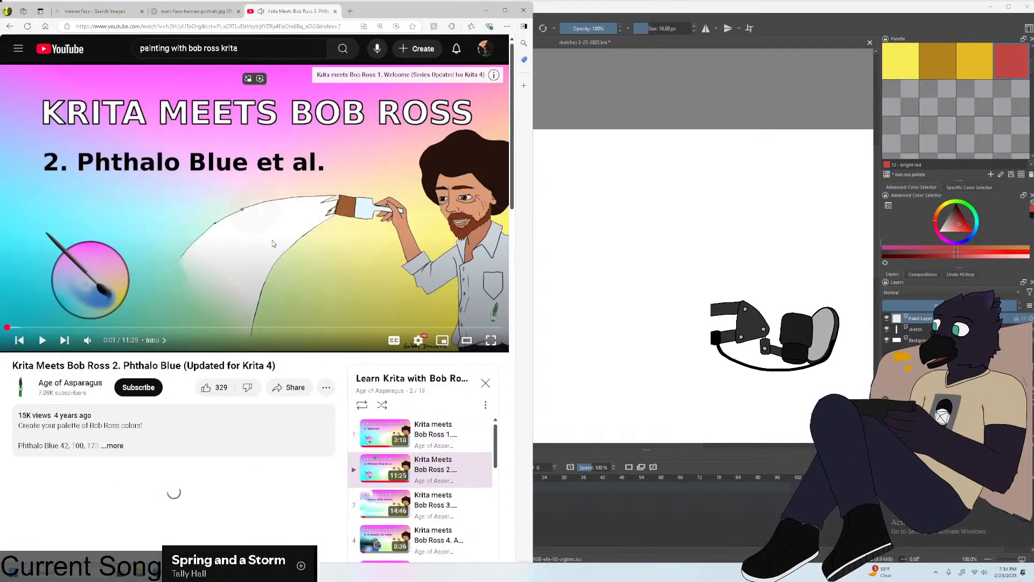
Expand the Phthalo Blue description, open its linked Bob Ross Mystic Mountain video in a new tab and skip ahead to about 1:16.
left_click(166, 414)
scroll(186, 414, "down", 3)
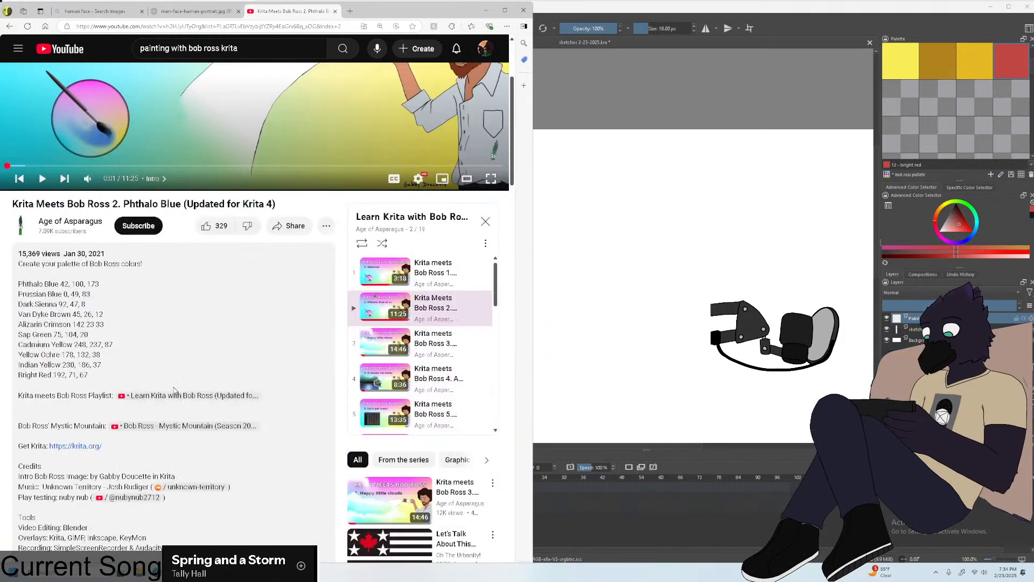
middle_click(190, 399)
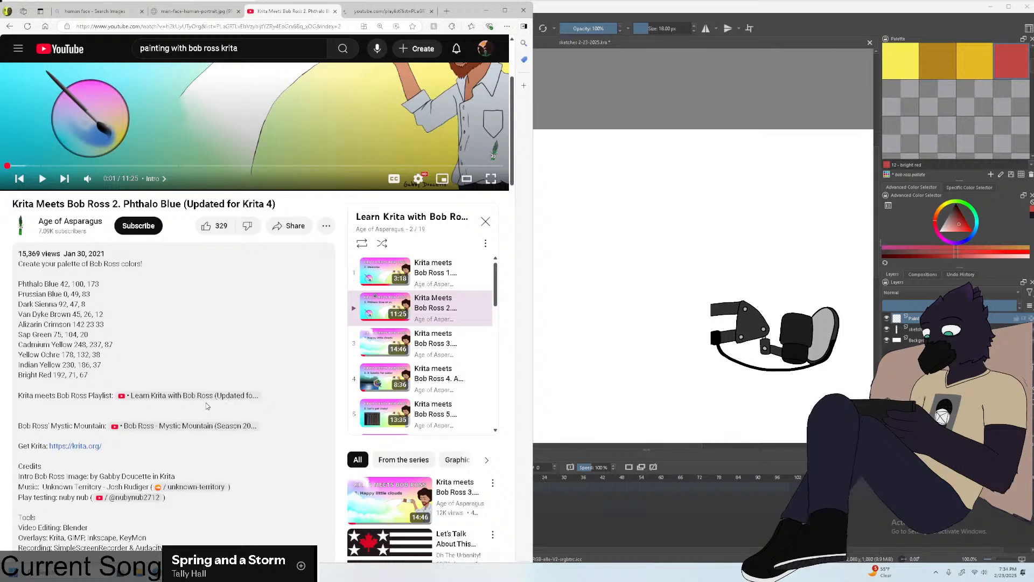
right_click(205, 428)
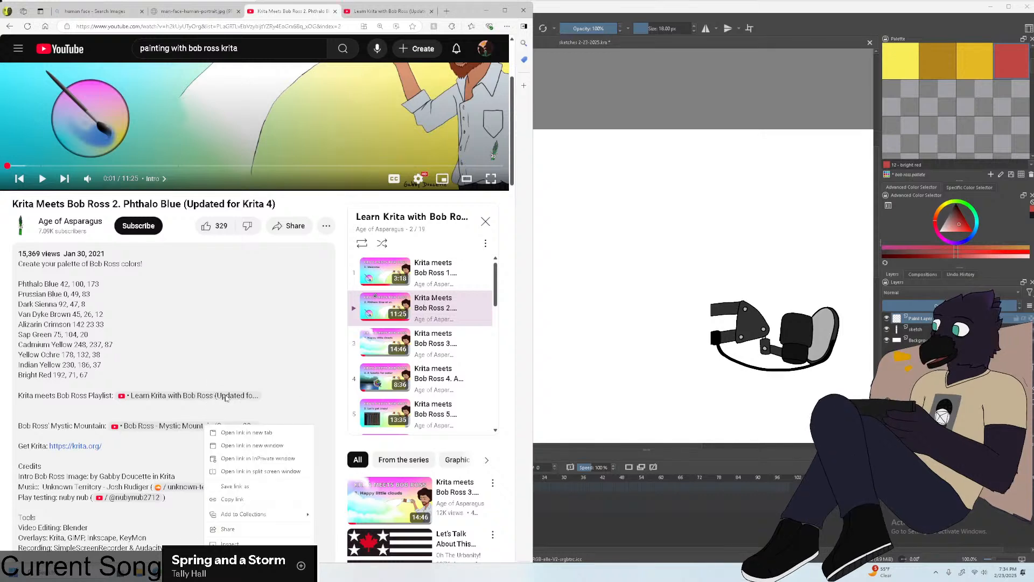
left_click(237, 433)
left_click(361, 11)
left_click(324, 11)
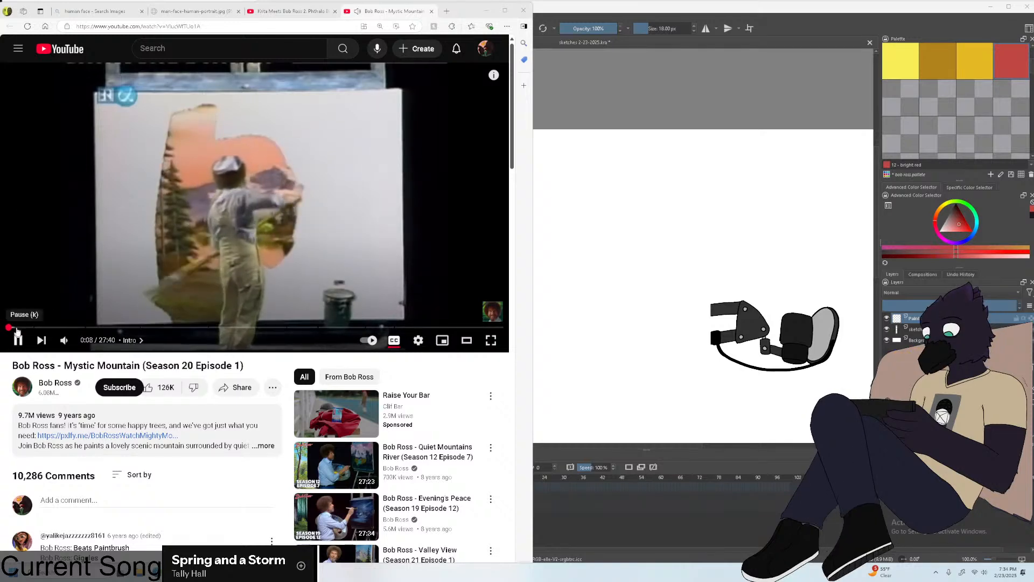
left_click_drag(18, 327, 30, 328)
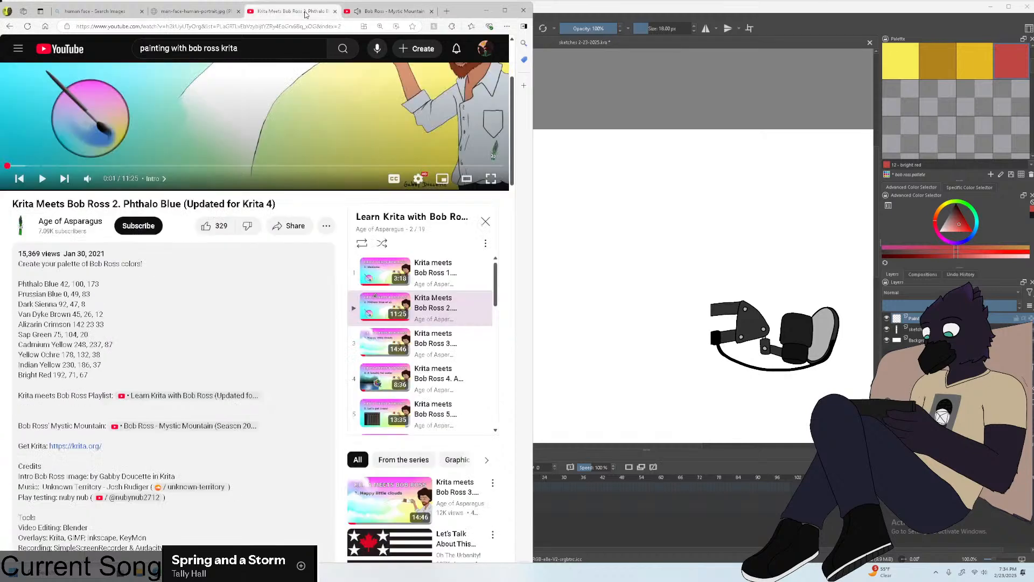
Return to the Phthalo Blue video, skip to about 10:56 near its end and pause the Mystic Mountain video.
key("ctrl+shift+Tab")
left_click(483, 246)
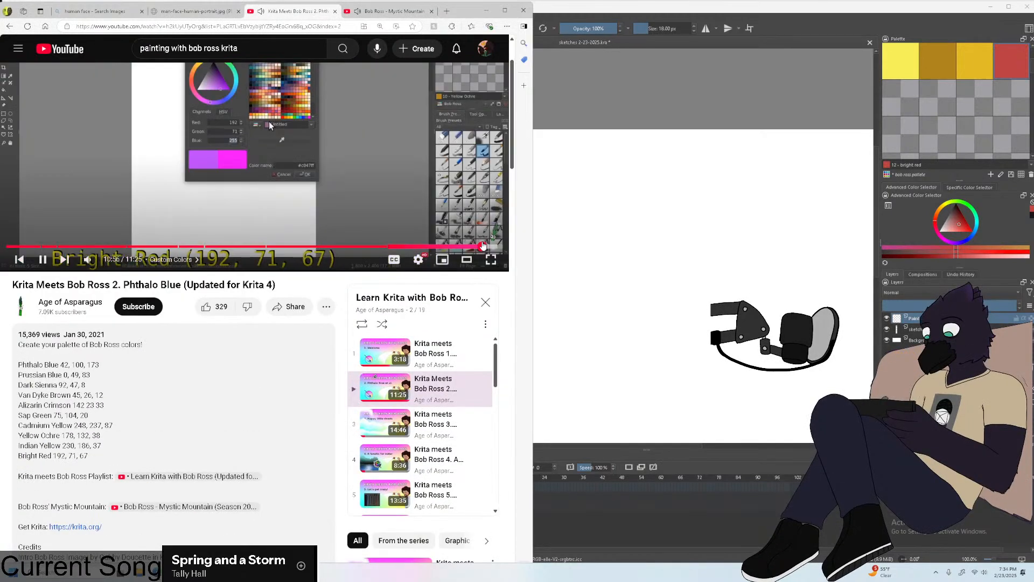
left_click(383, 13)
left_click(311, 15)
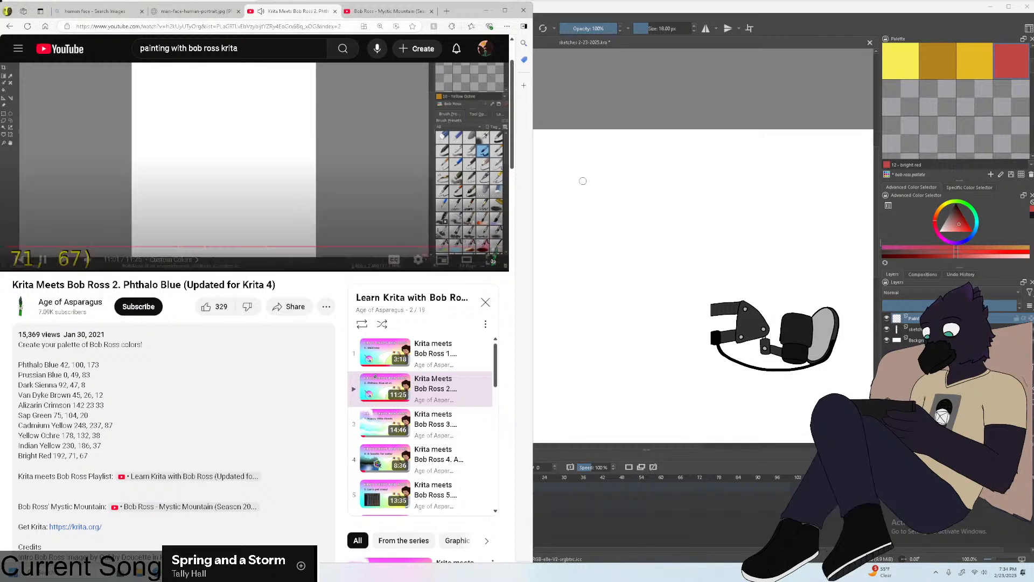
Switch to Krita and shrink the Palette docker so the dockers below it get more room.
left_click(959, 268)
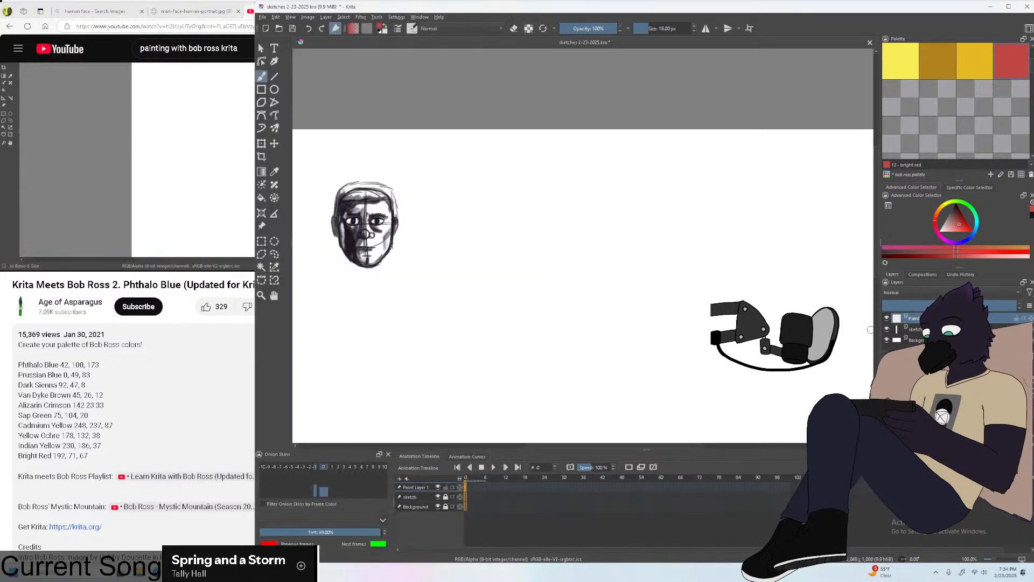
left_click_drag(959, 267, 959, 213)
scroll(188, 173, "up", 1)
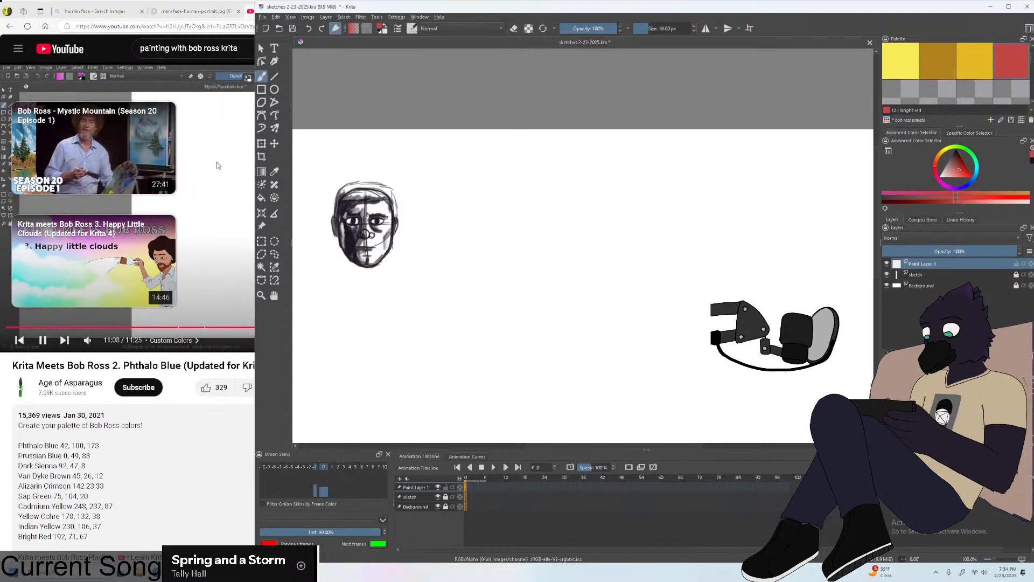
Switch to the browser and look at the face portrait reference and the Mystic Mountain video.
left_click(217, 165)
left_click(207, 13)
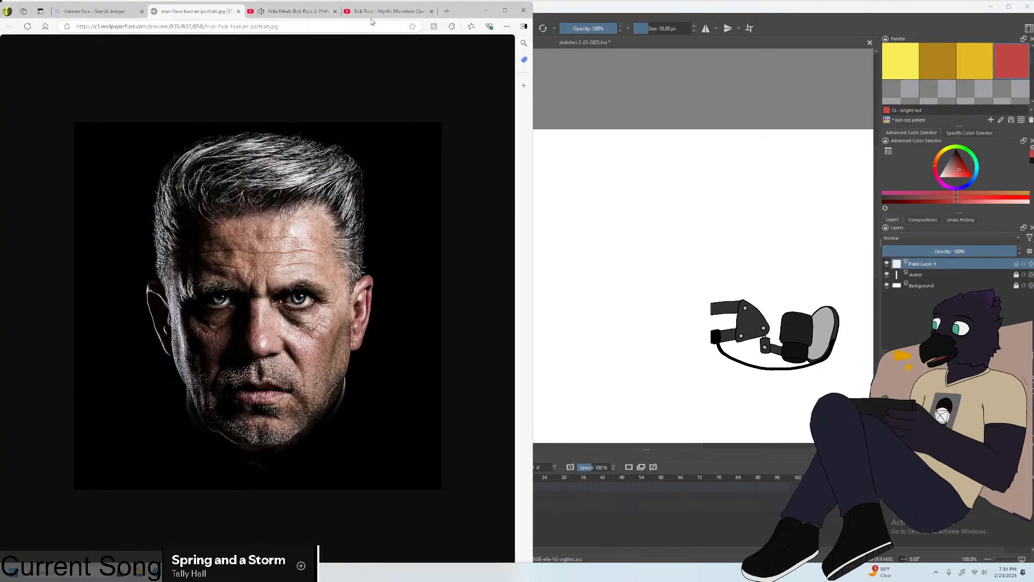
left_click(386, 11)
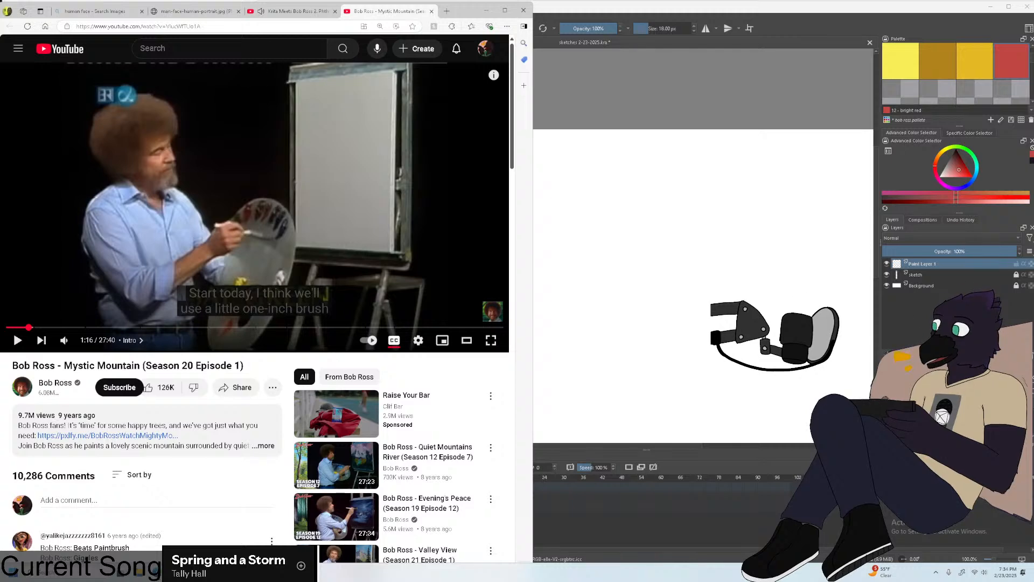
Switch to Krita, filter the brush presets by the Paint tag, choose a 40 px brush and undo the last change.
key("alt+Tab")
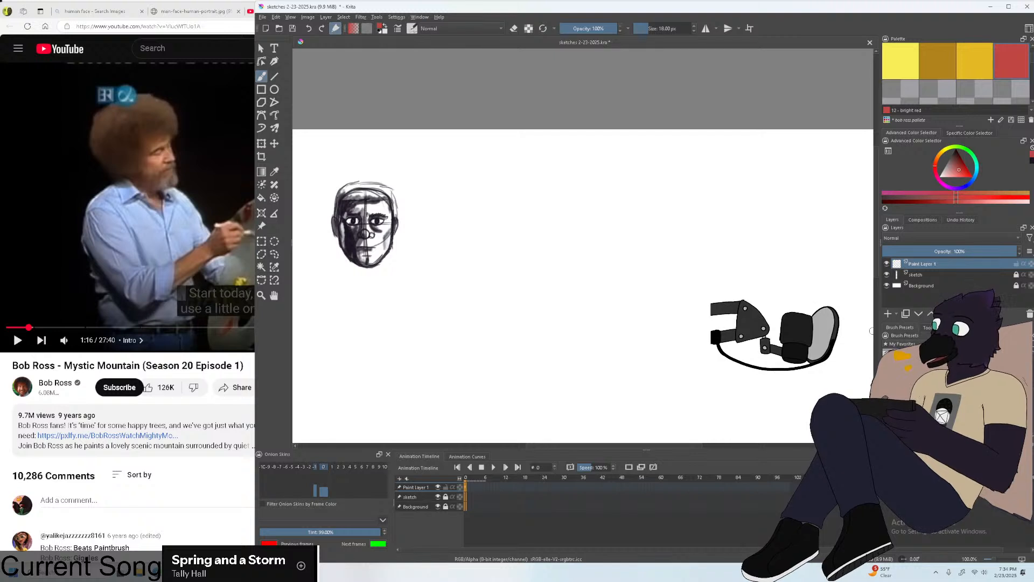
left_click(902, 343)
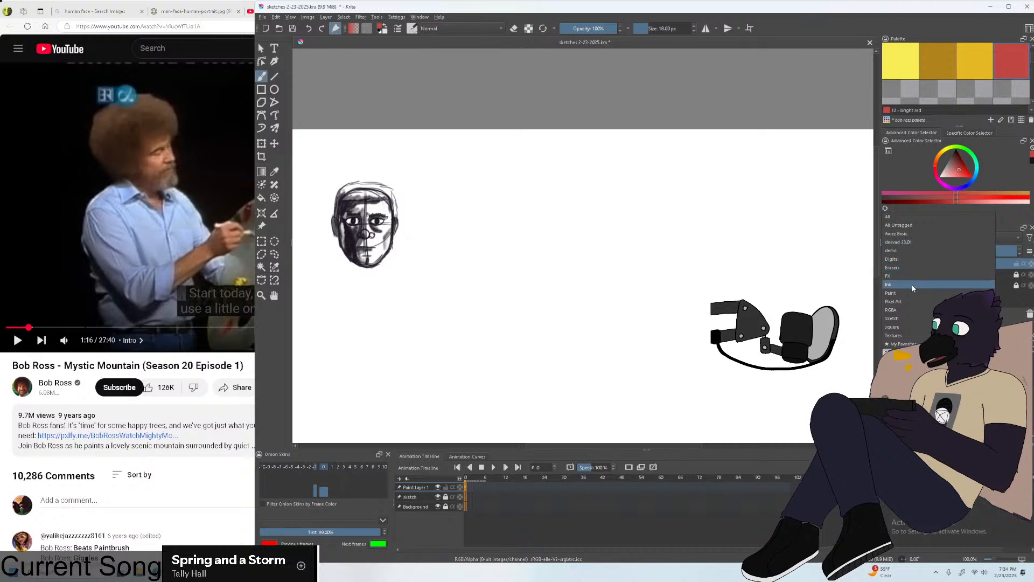
left_click(891, 293)
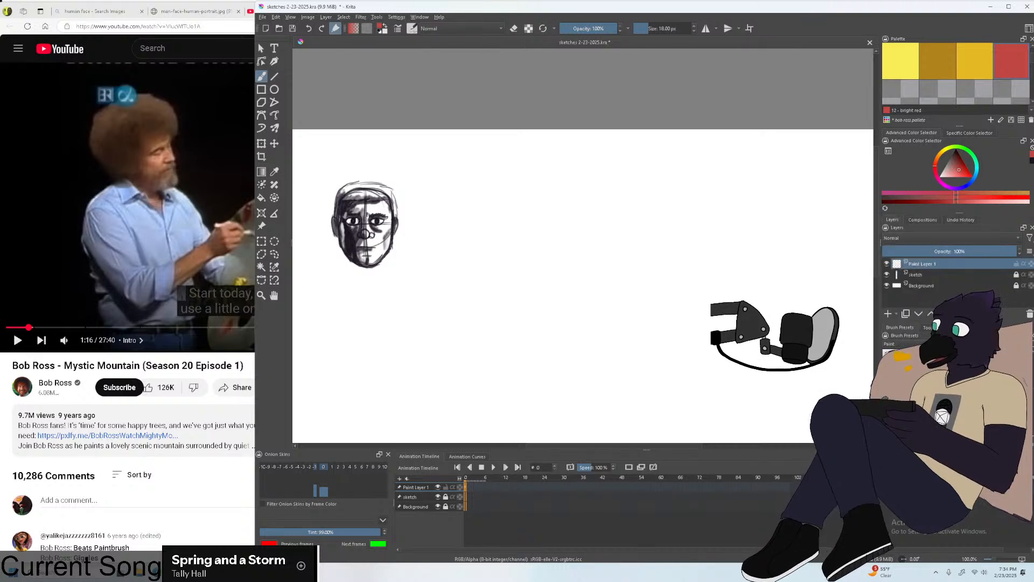
left_click(932, 371)
key("ctrl+z")
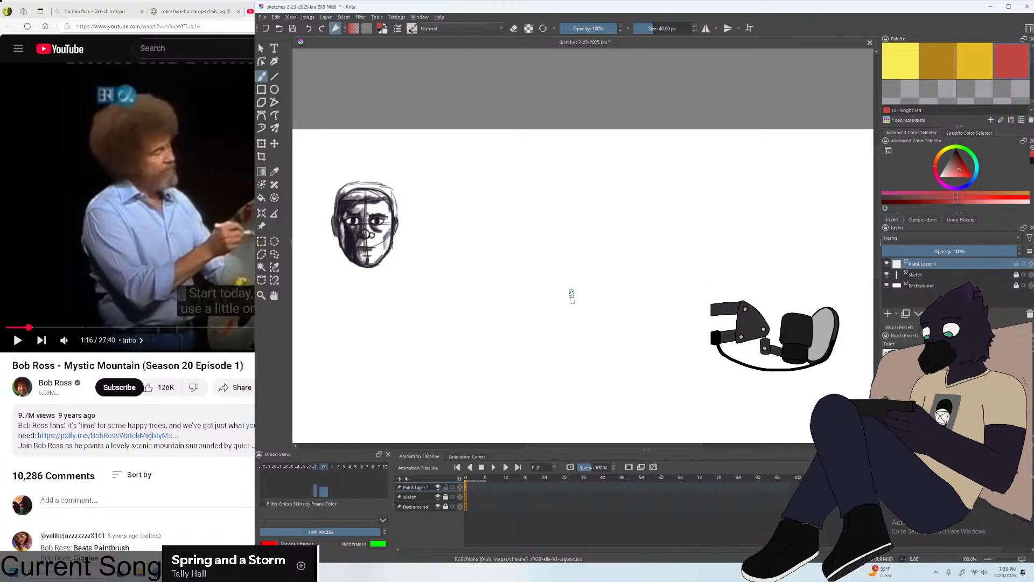
Return to the browser and look through the descriptions of the Mystic Mountain and Phthalo Blue videos.
left_click(182, 449)
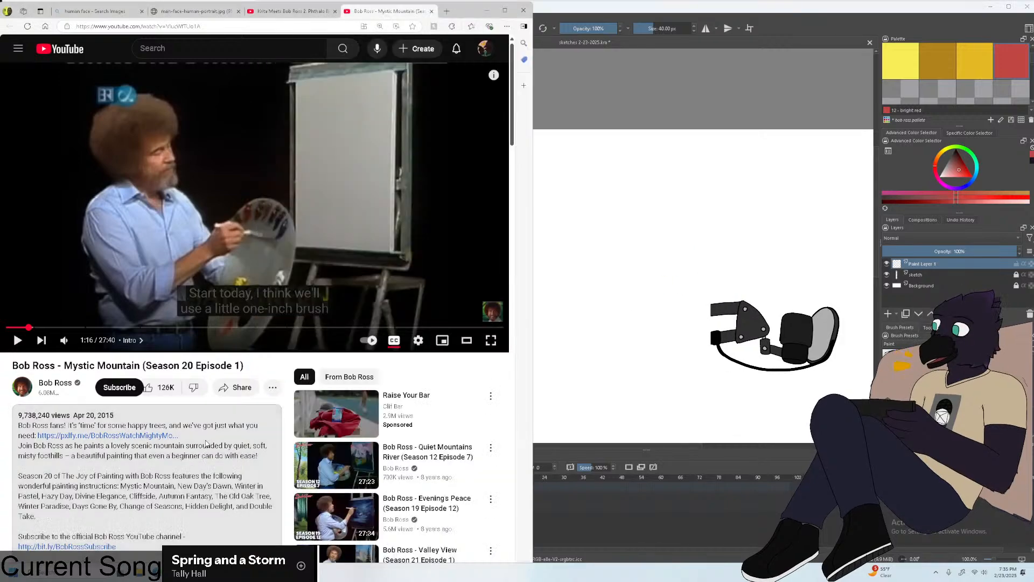
left_click(286, 12)
scroll(263, 215, "down", 5)
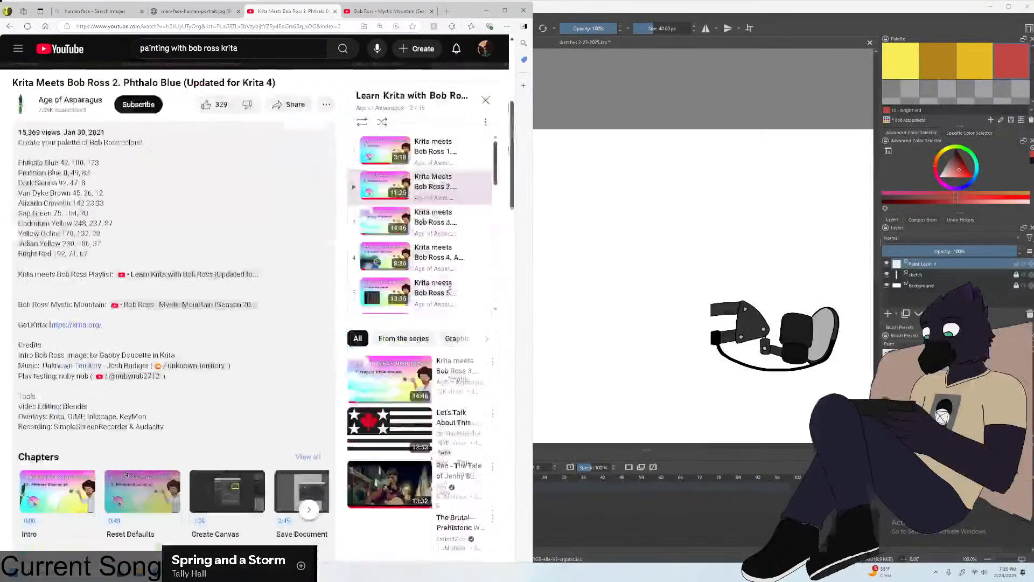
scroll(137, 332, "down", 2)
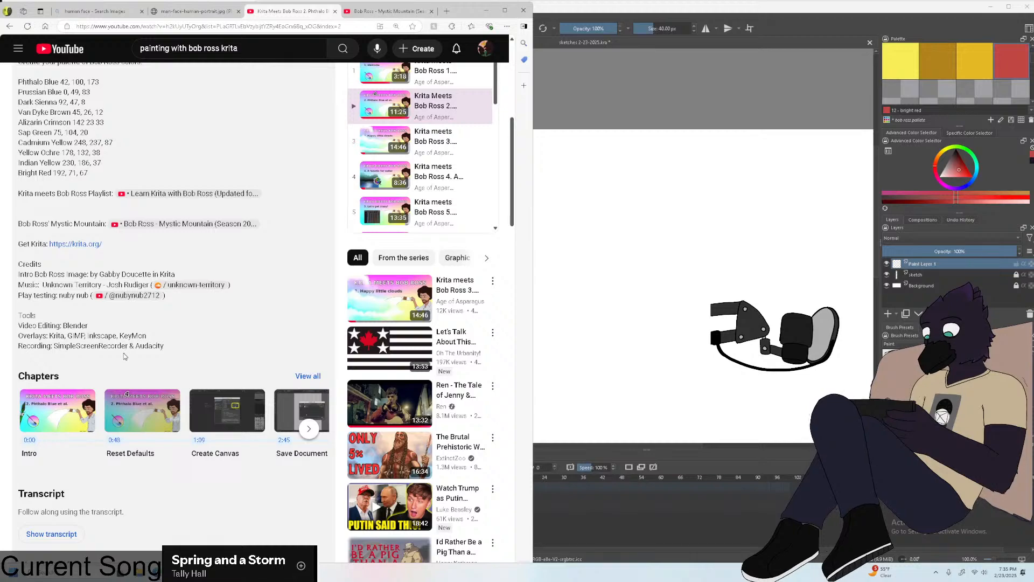
Open part 3, Happy Little Clouds, from the playlist and download the brush set linked in its description.
scroll(126, 357, "up", 2)
left_click(385, 263)
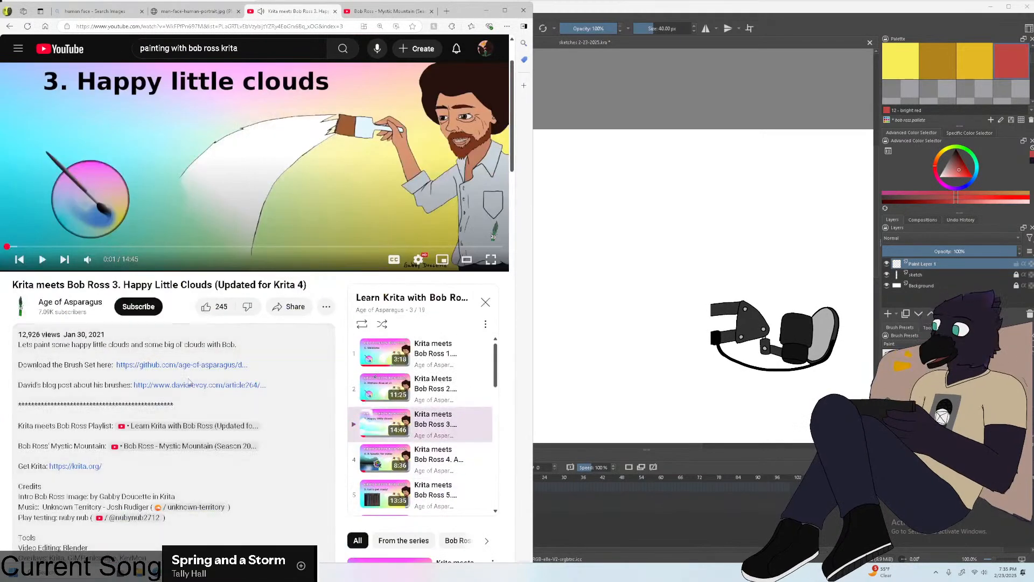
left_click(184, 366)
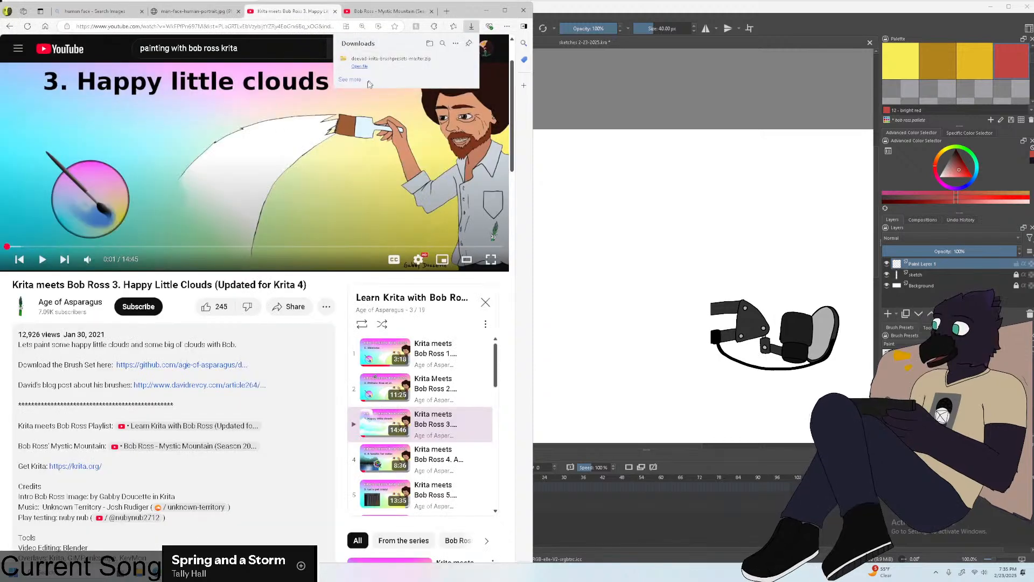
Play the Happy Little Clouds video and skip through it to find where opening Krita's resource folder is shown, around 3:36.
left_click(227, 156)
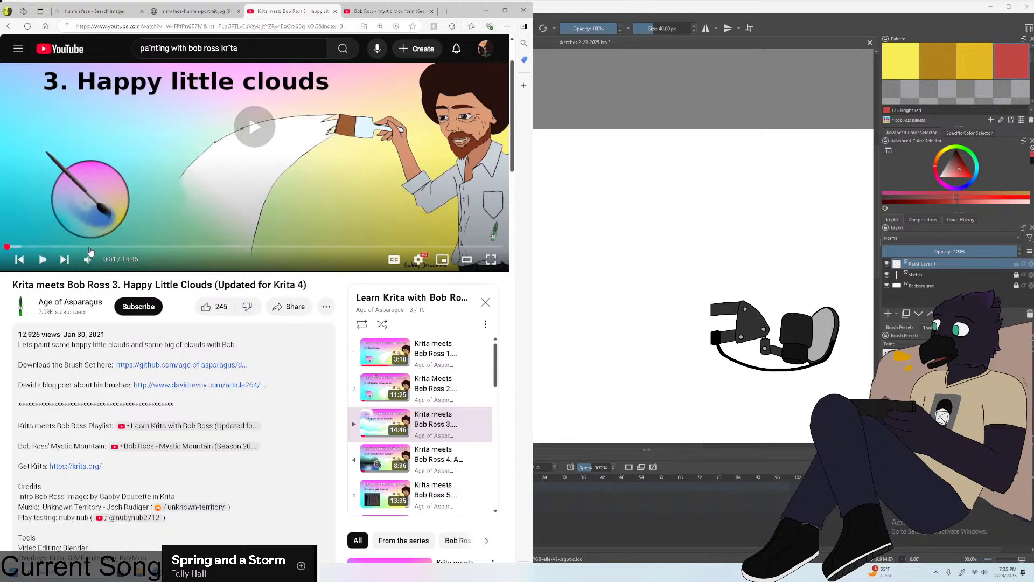
scroll(227, 156, "up", 2)
left_click(32, 326)
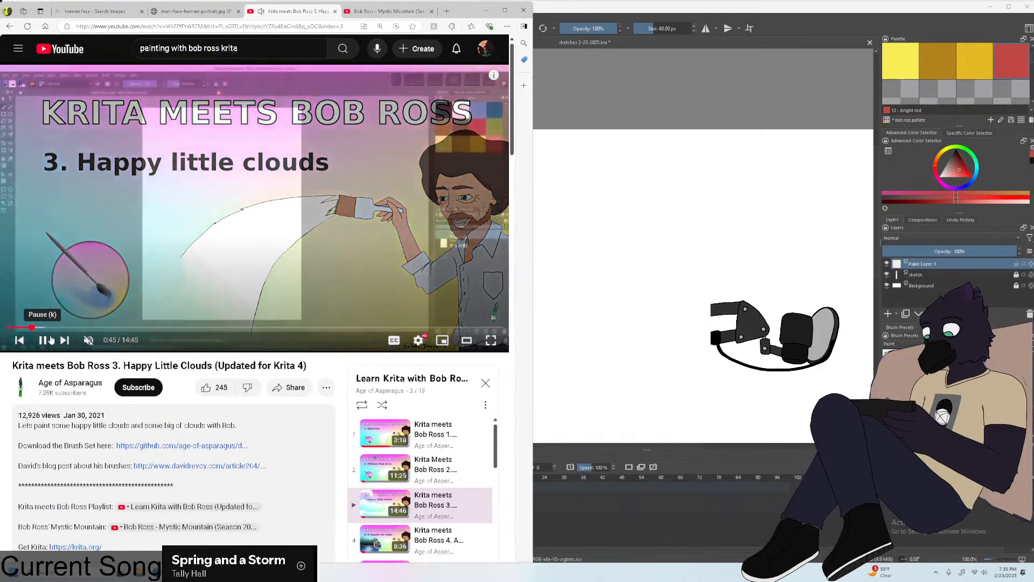
left_click(78, 327)
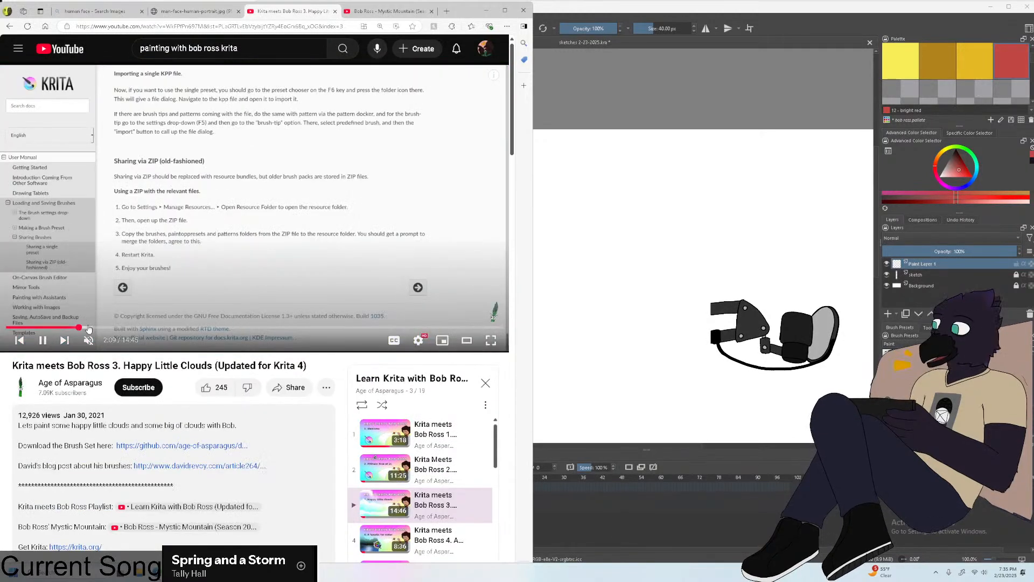
left_click(108, 327)
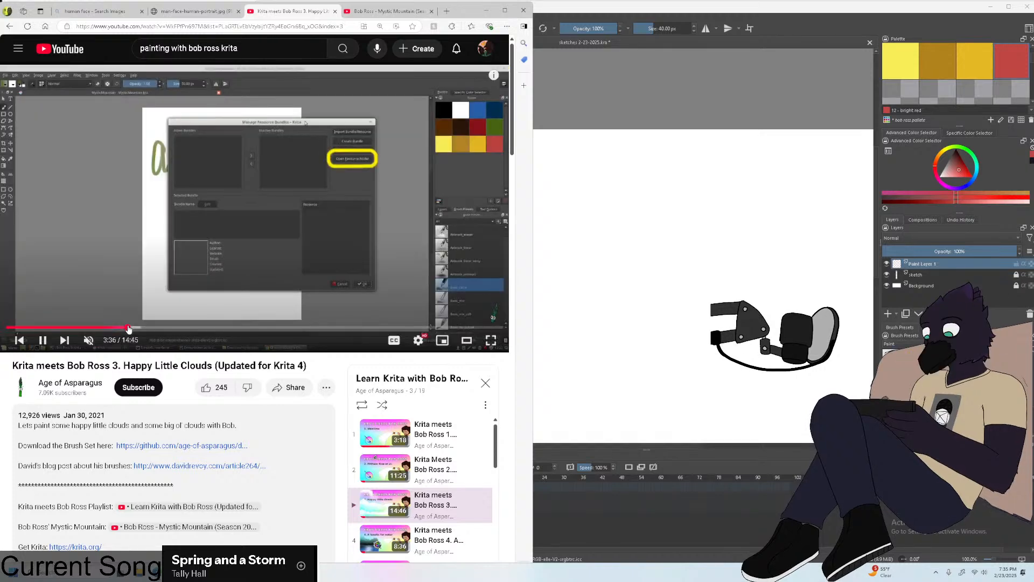
left_click(118, 327)
left_click_drag(118, 328, 138, 331)
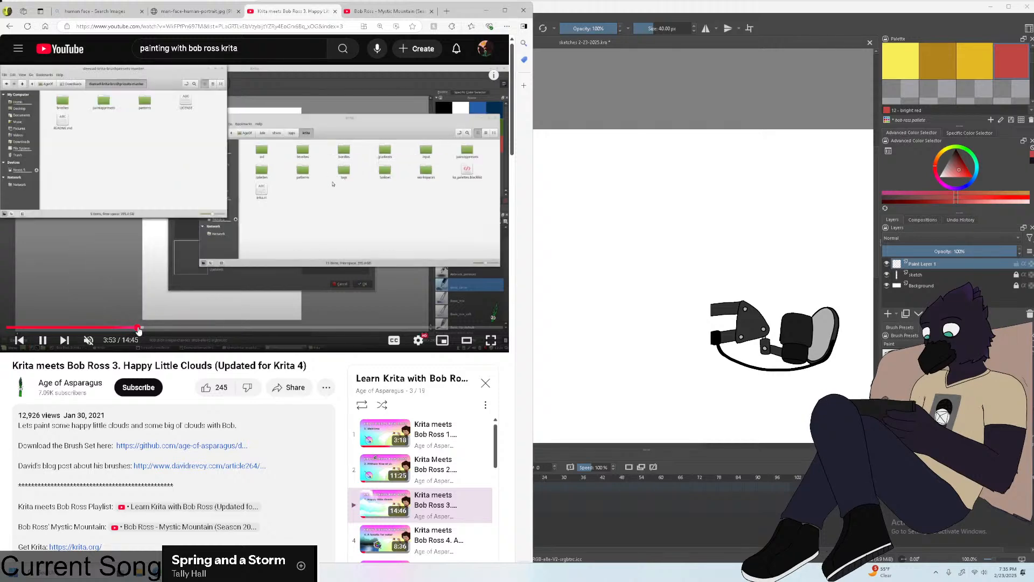
left_click(127, 327)
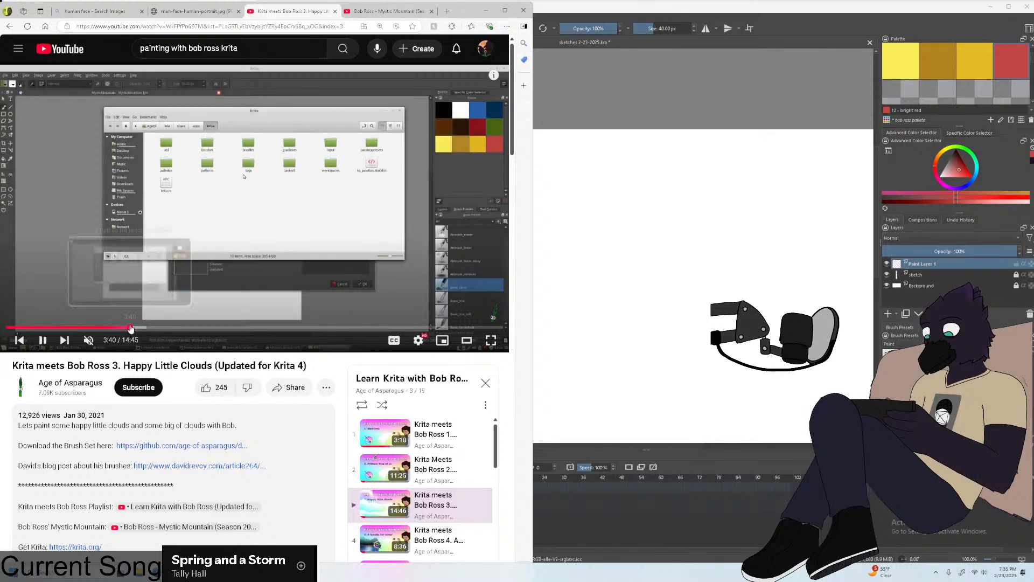
left_click(125, 327)
Turn the video's sound back on, replay the resource import instructions from about 3:28 and pause at 3:33 on Manage Resources.
left_click(89, 342)
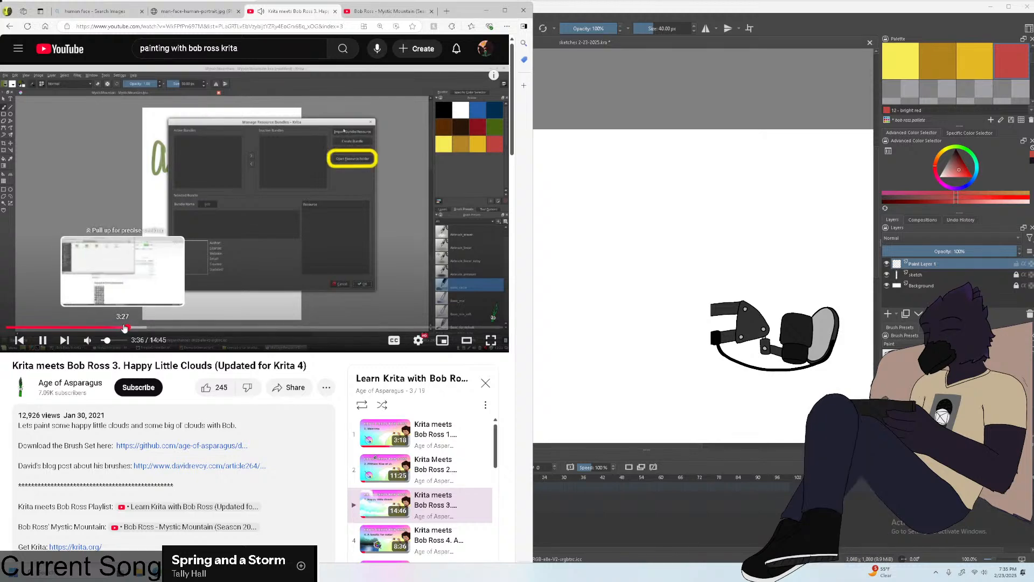
left_click(129, 327)
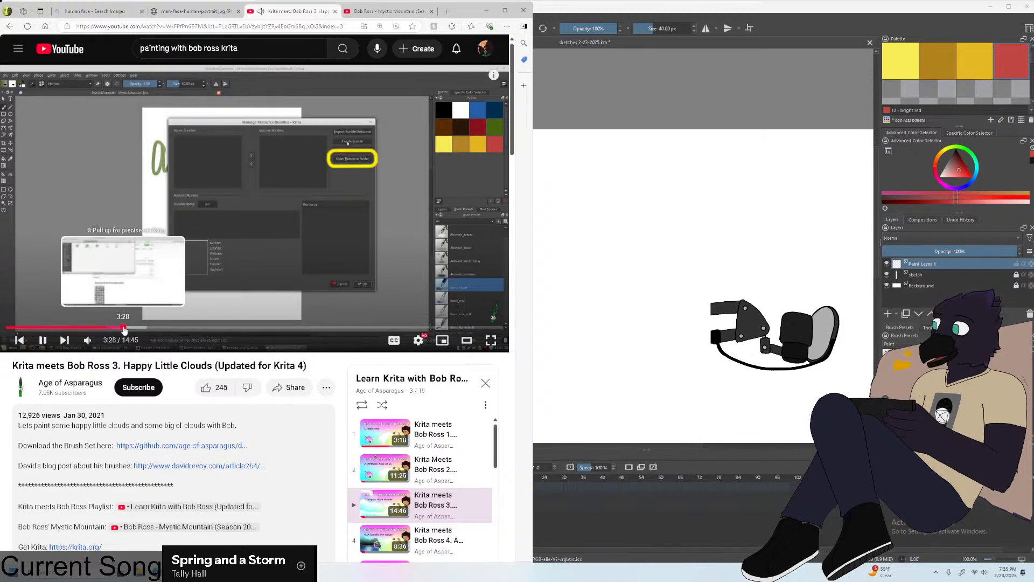
left_click(124, 327)
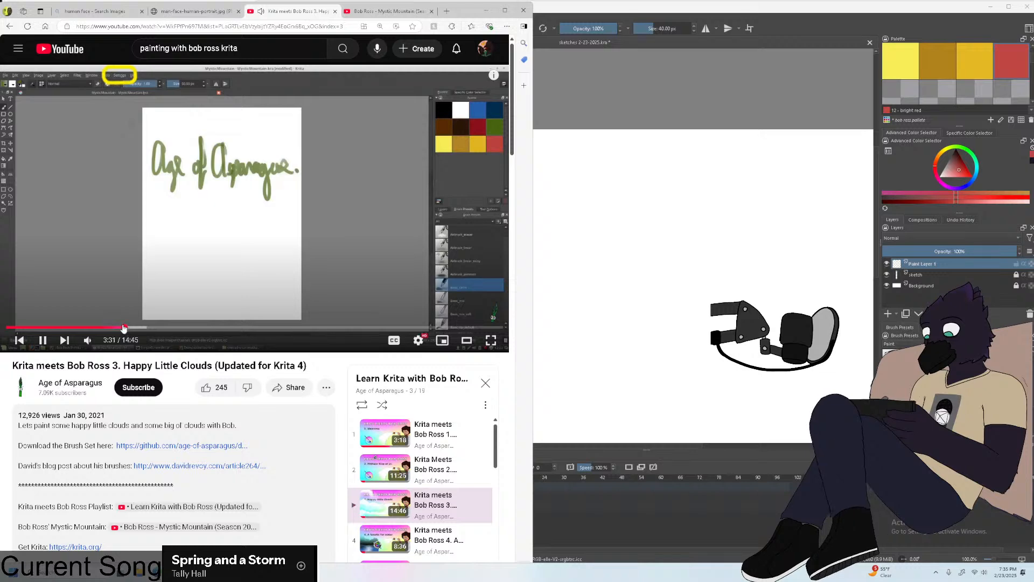
left_click(133, 295)
left_click(178, 233)
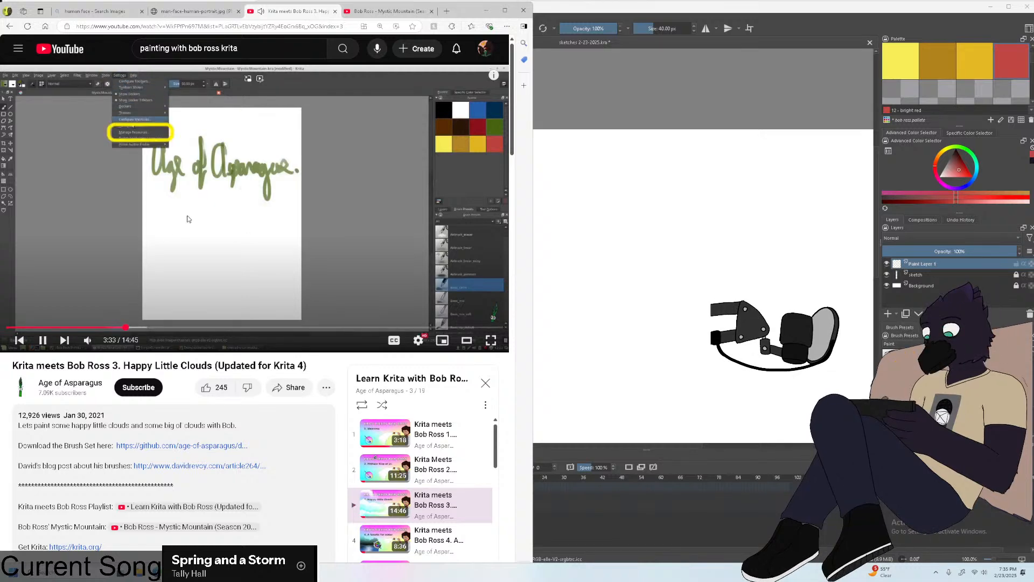
Switch to Krita and open the Manage Resources dialog, then return to the browser and resume the tutorial.
key("alt+Tab")
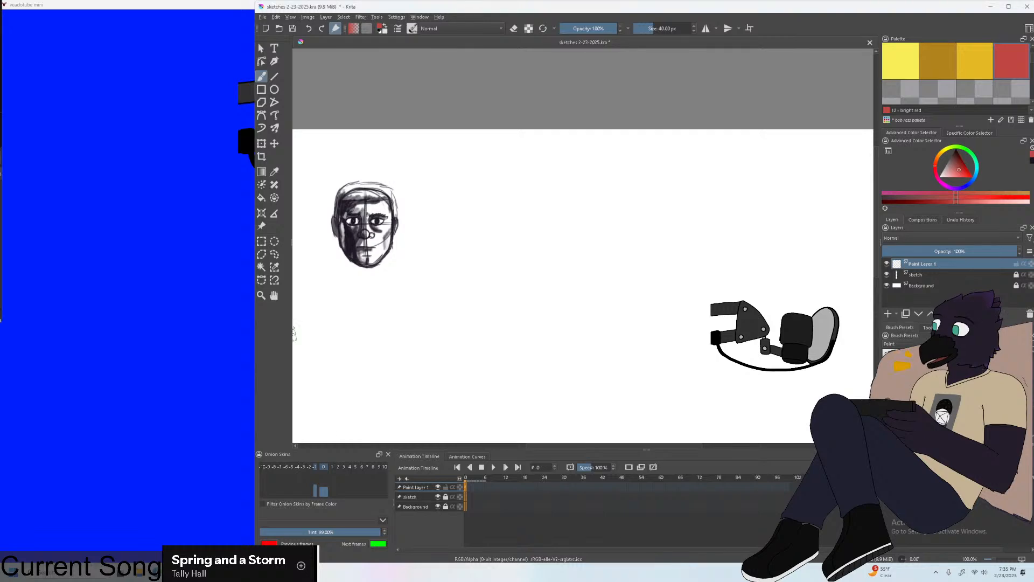
key("alt+Tab")
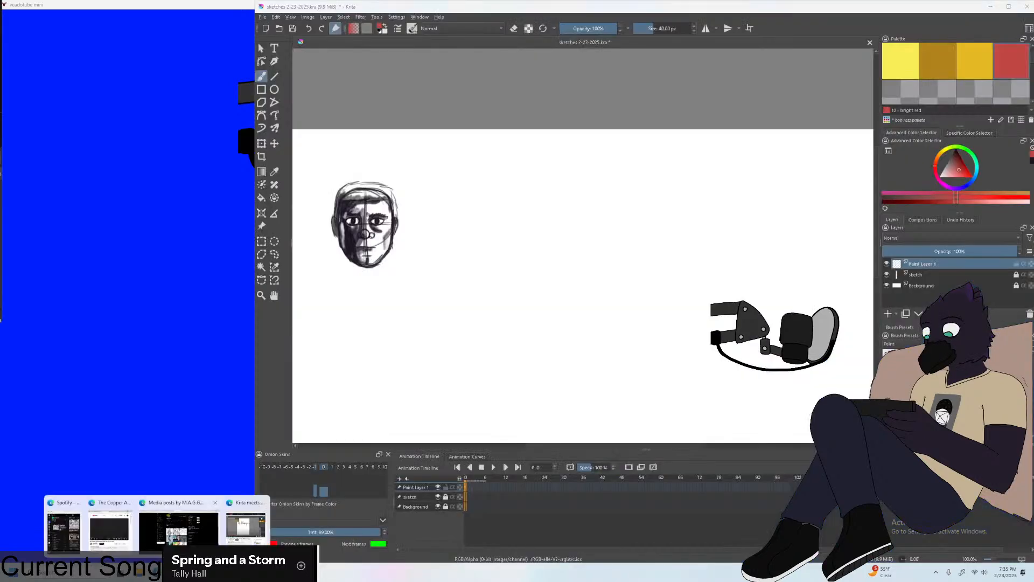
left_click(677, 48)
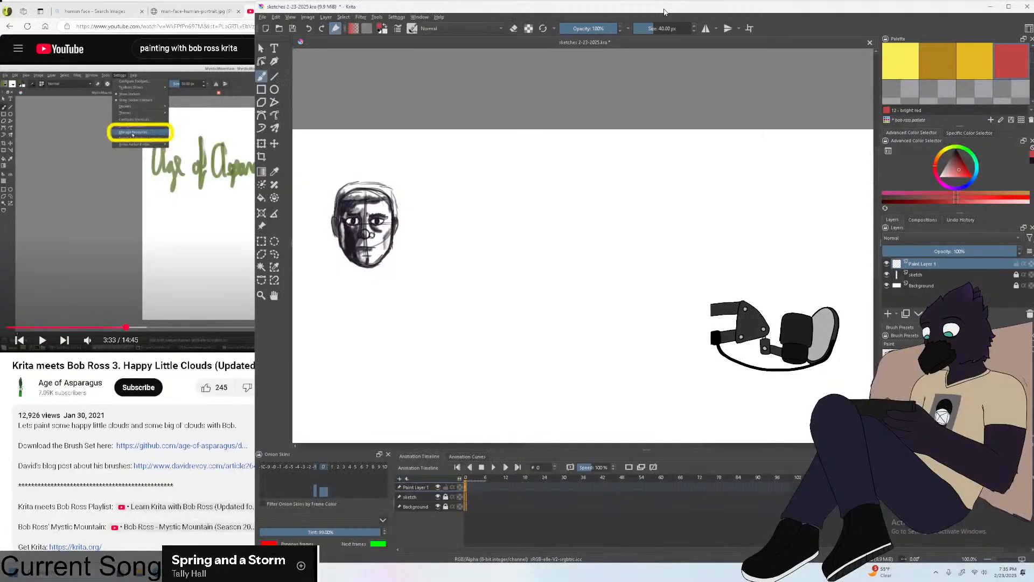
left_click(397, 17)
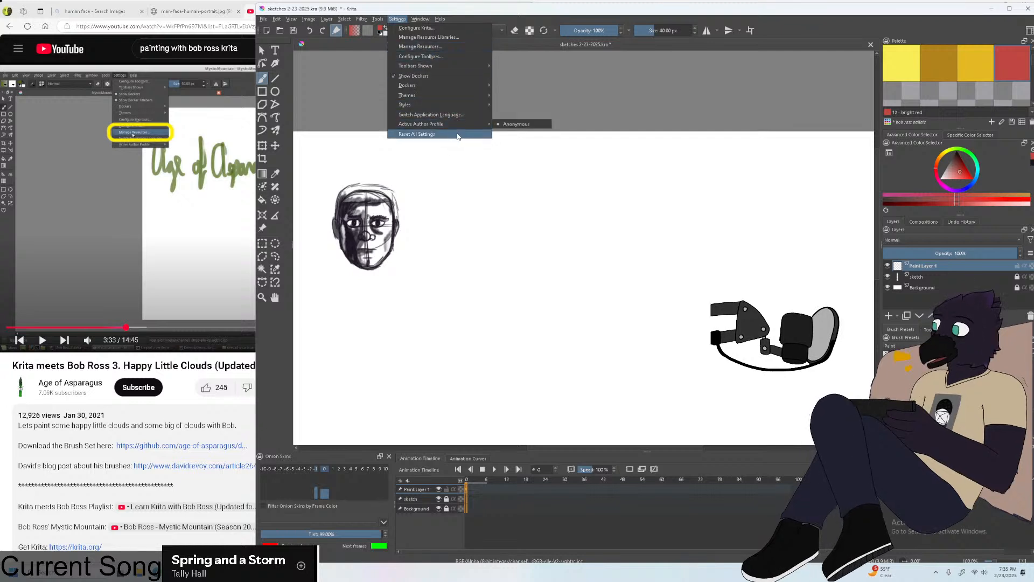
left_click(457, 50)
left_click(164, 220)
left_click(164, 219)
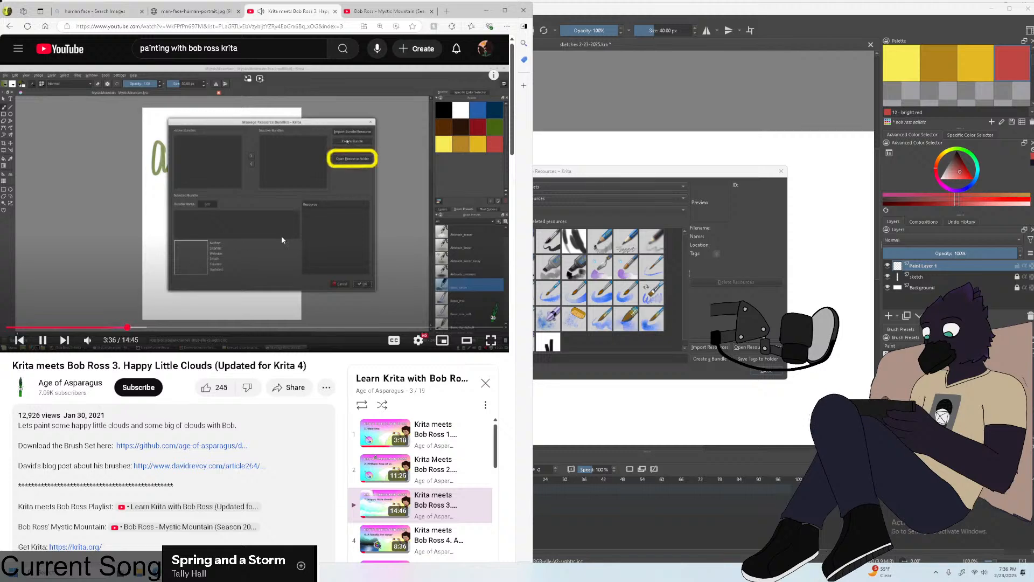
Follow the tutorial's resource folder instructions to about 3:52, check the browser's downloads list for the brush set, and resume the video.
left_click(762, 281)
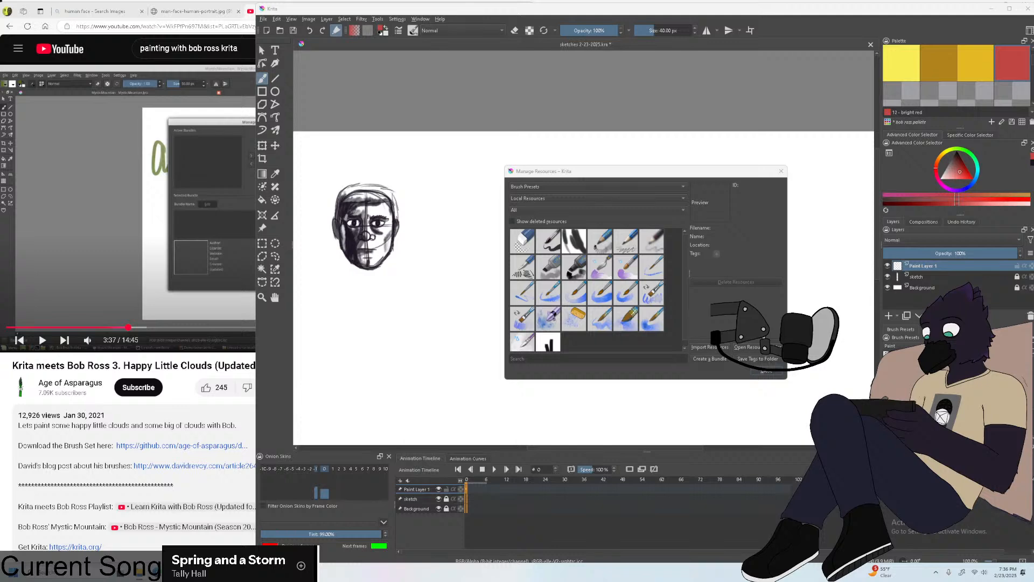
left_click(135, 199)
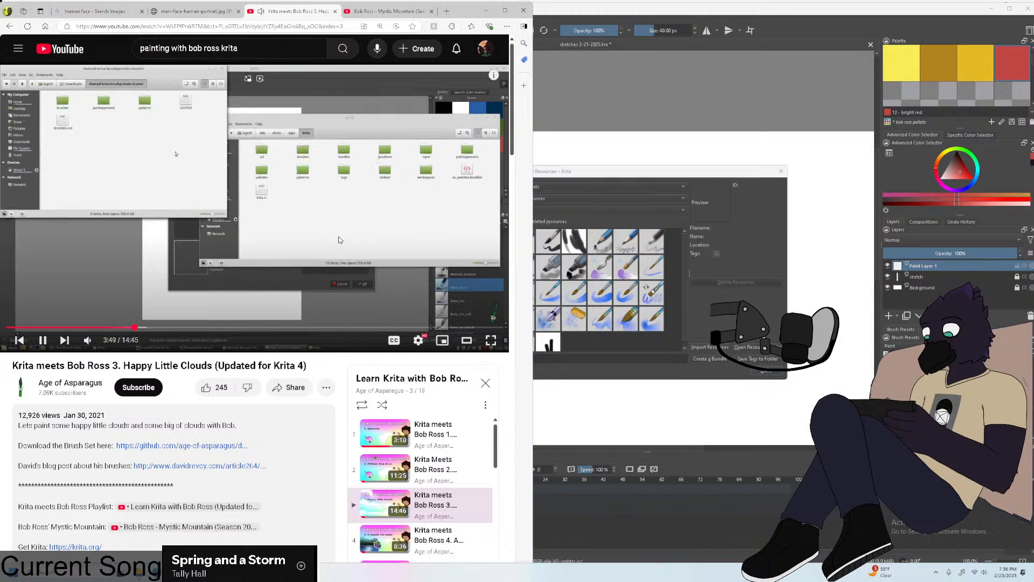
left_click(343, 199)
left_click(507, 26)
left_click(425, 130)
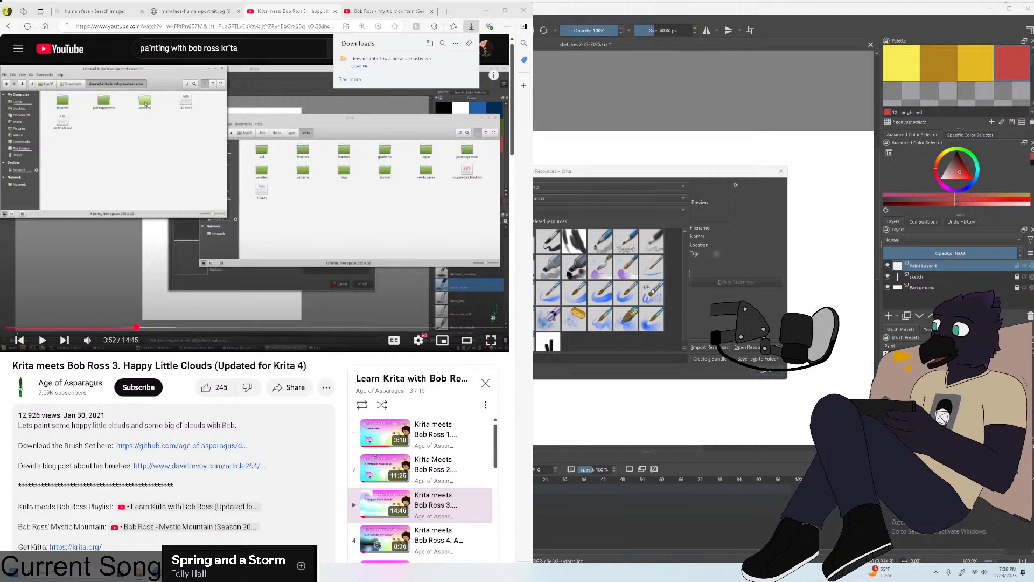
left_click(193, 207)
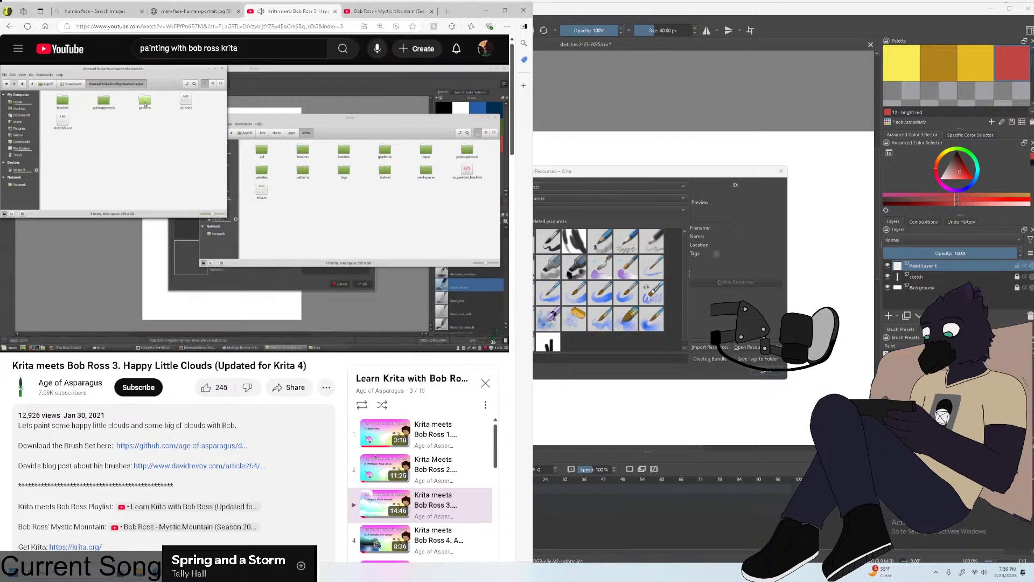
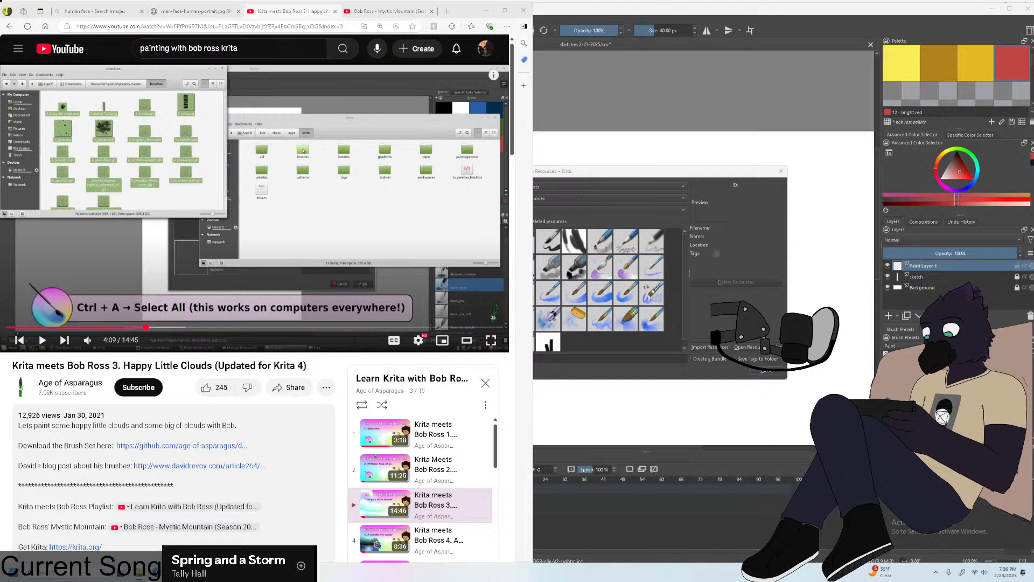
Watch how the tutorial copies the brushes and presets into Krita's resource folder, pausing around 4:23 before continuing.
left_click(202, 175)
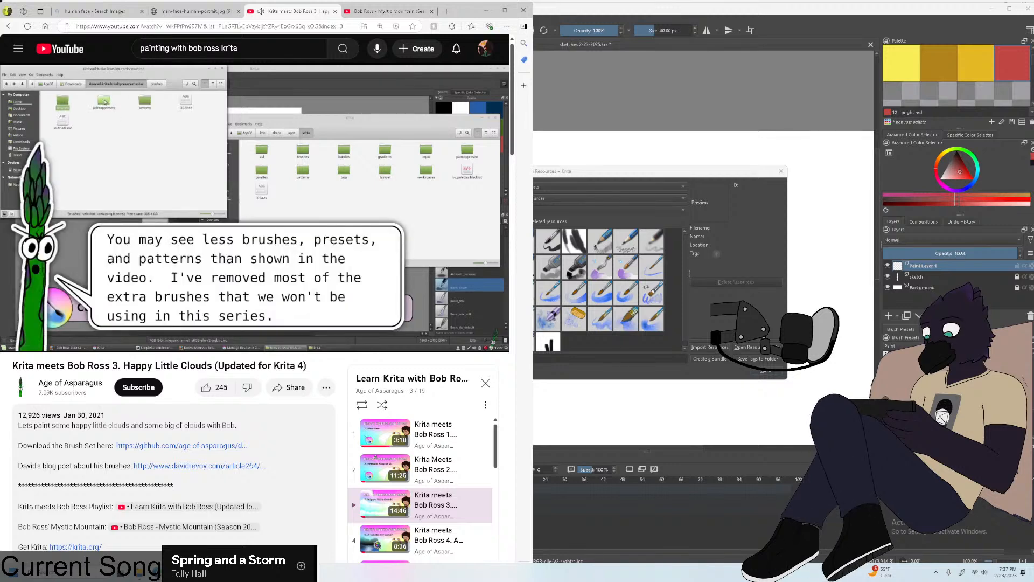
left_click(239, 199)
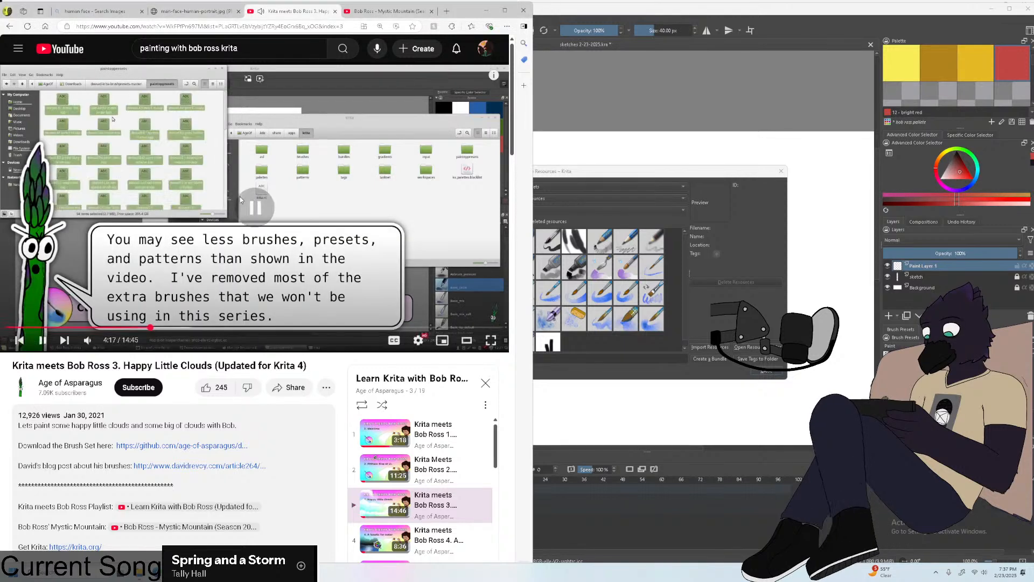
left_click(237, 199)
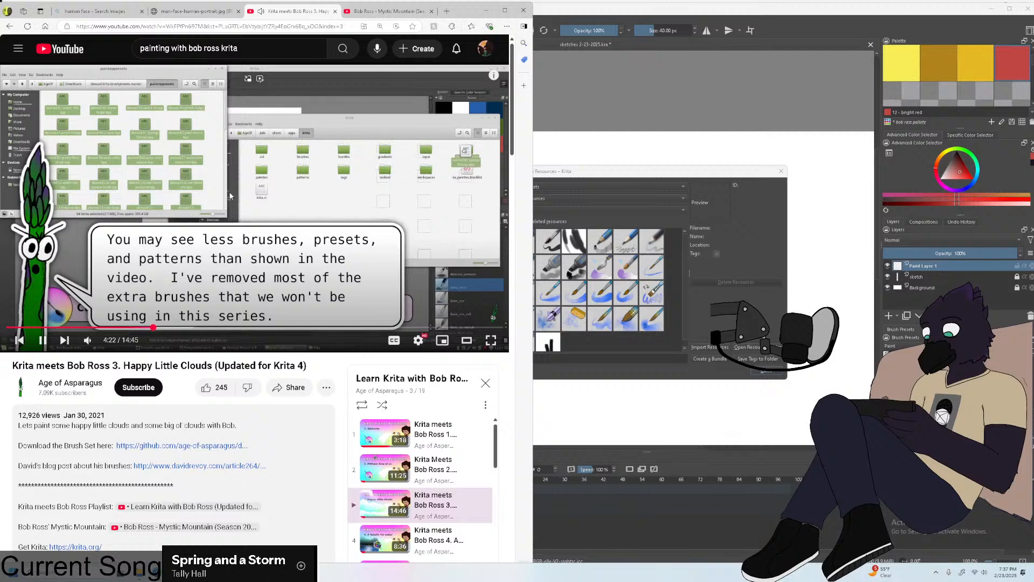
key("space")
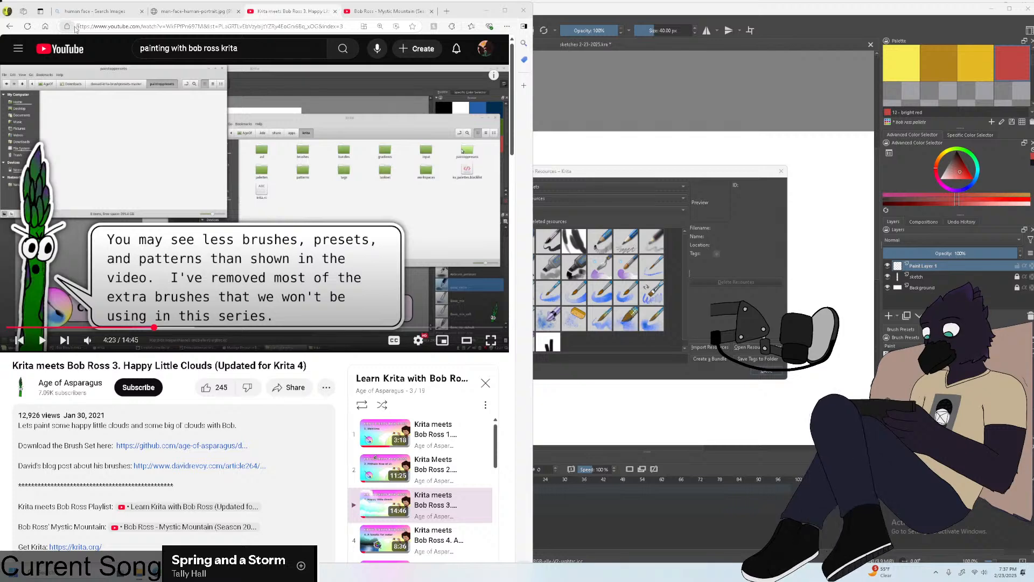
key("space")
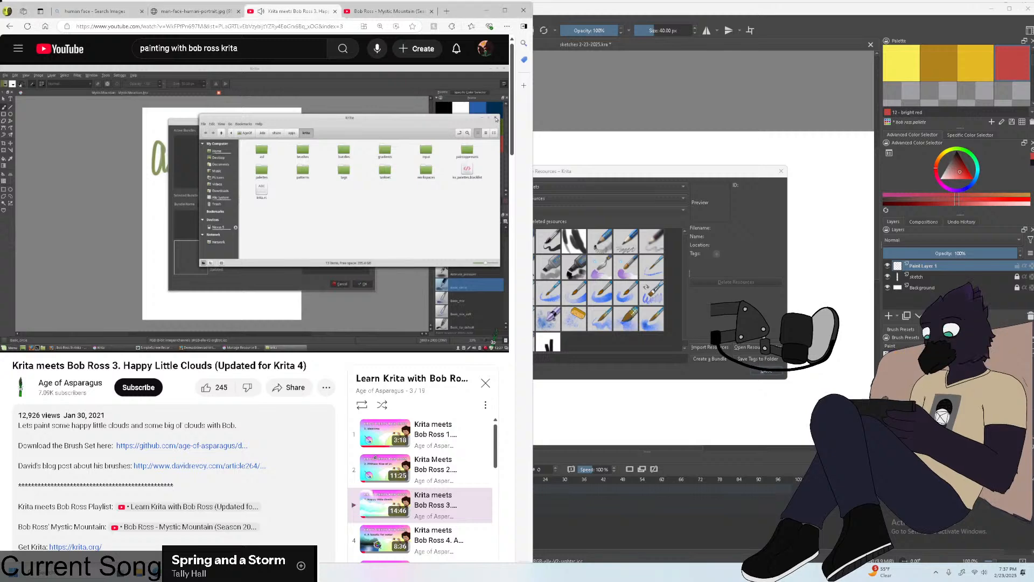
Switch to the open Bob Ross Mystic Mountain episode and play it to about 1:23, pausing there.
key("ctrl+Tab")
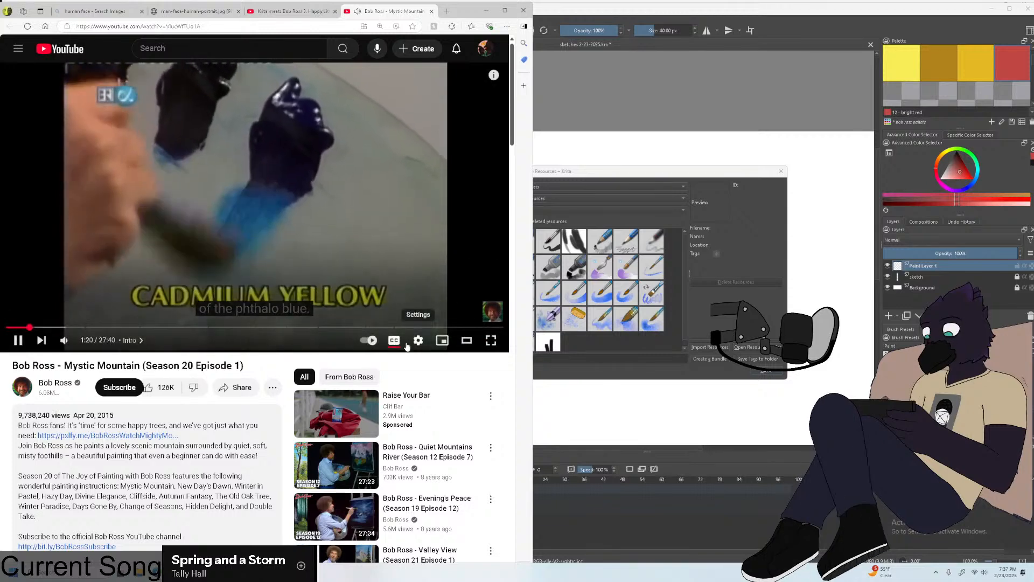
left_click(344, 241)
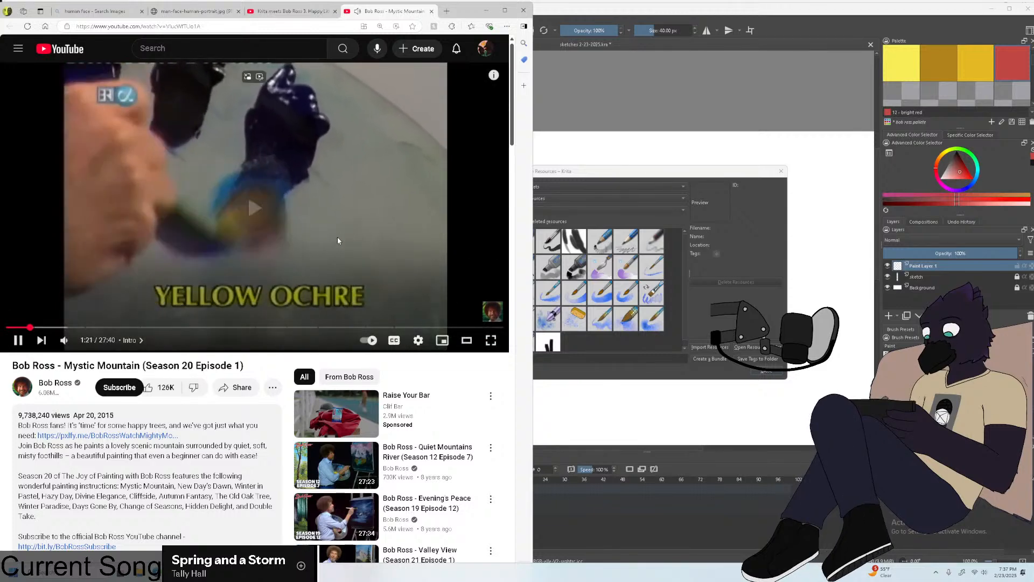
left_click(331, 240)
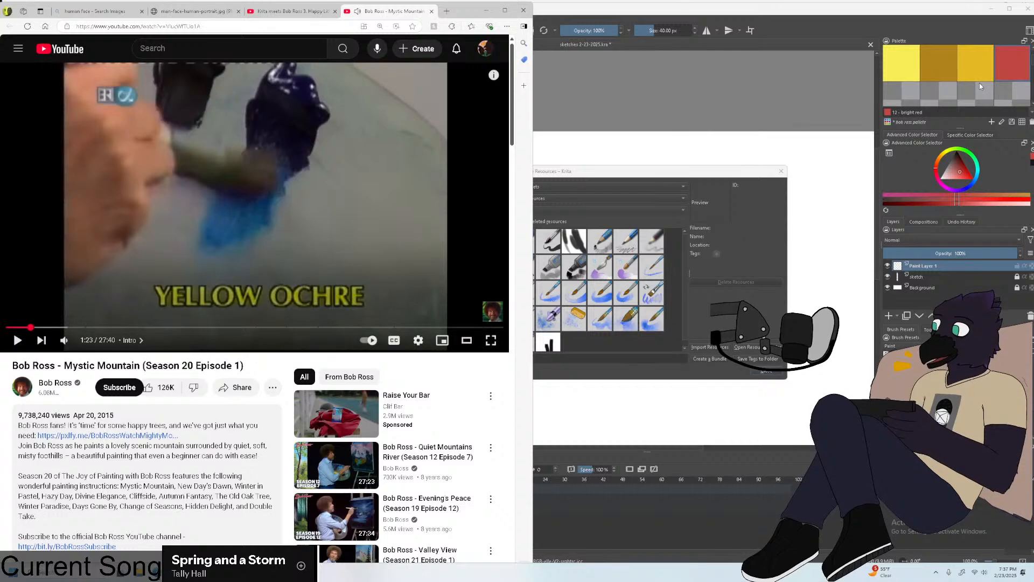
Close Krita's Manage Resources dialog, select thalo blue from the Bob Ross palette, and resume the Mystic Mountain video.
left_click(789, 170)
scroll(959, 76, "up", 2)
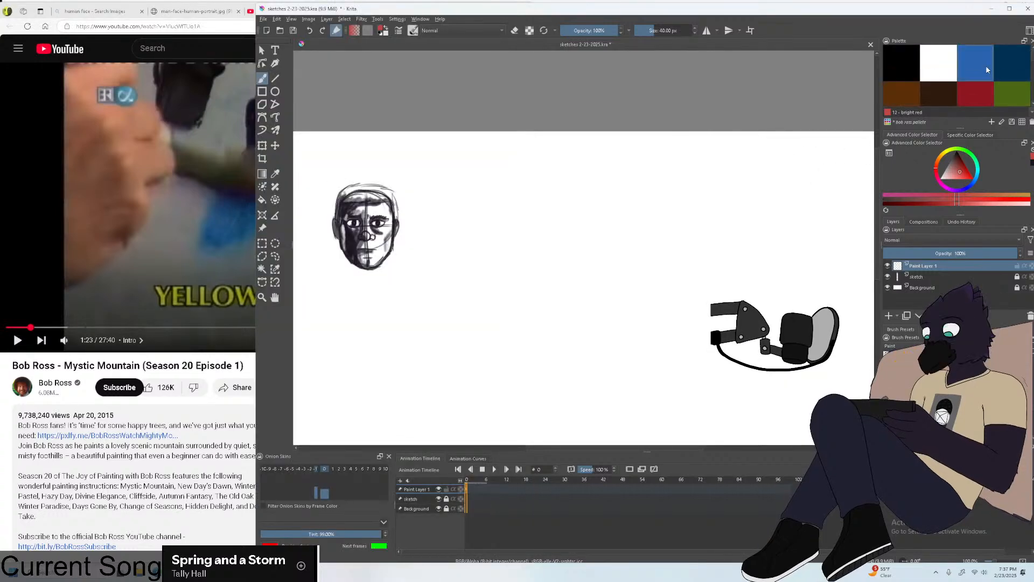
left_click(1001, 68)
left_click(167, 201)
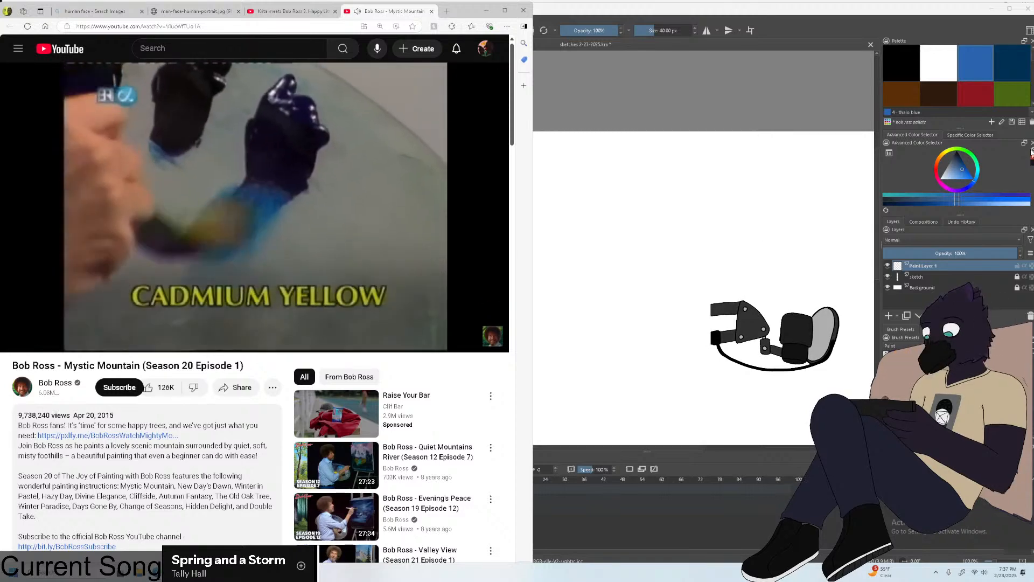
left_click(968, 68)
scroll(595, 261, "down", 2)
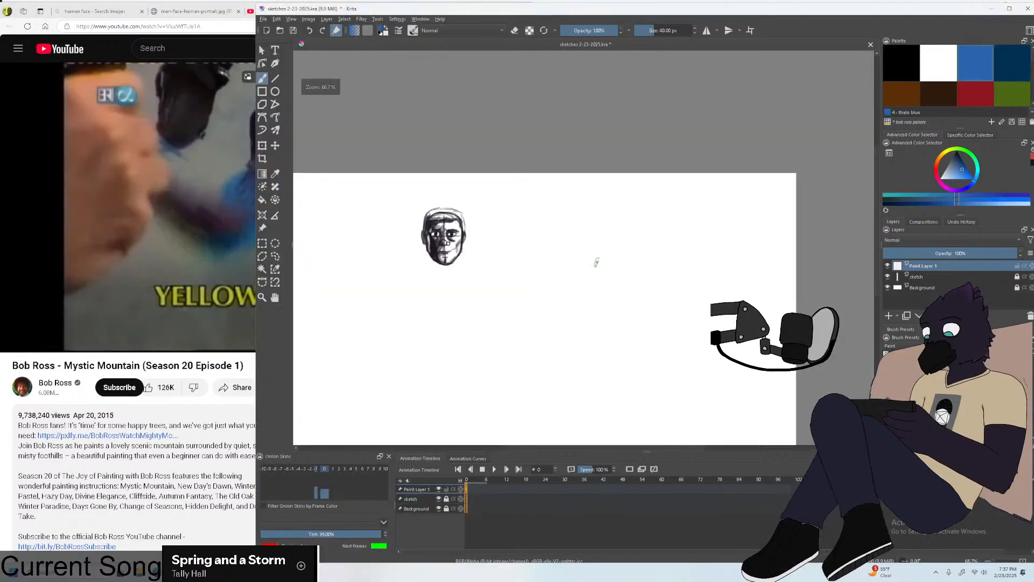
scroll(634, 351, "up", 2)
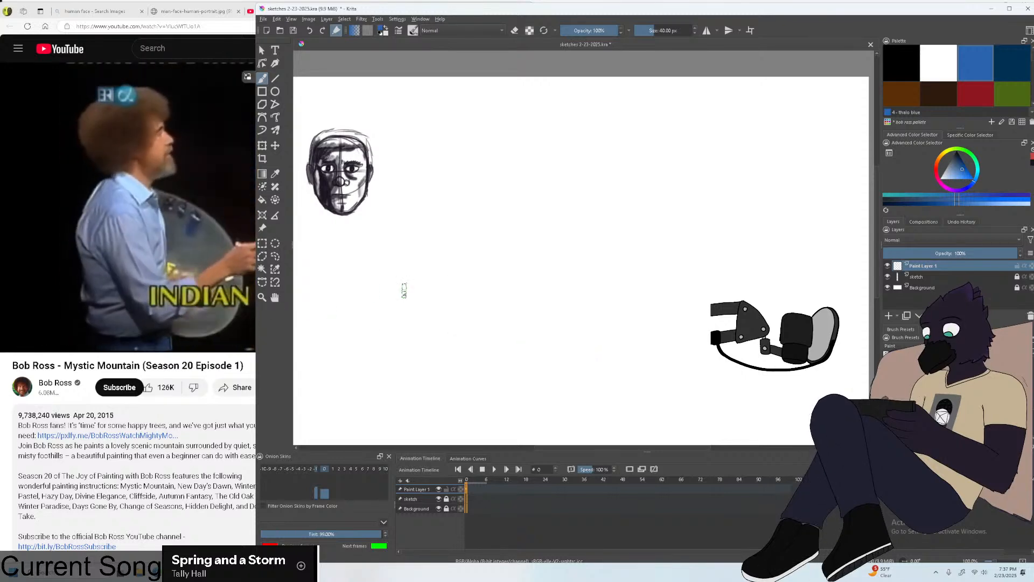
Narrow the browser window so it sits beside Krita's canvas, and pause the Mystic Mountain video at 1:33.
left_click(248, 373)
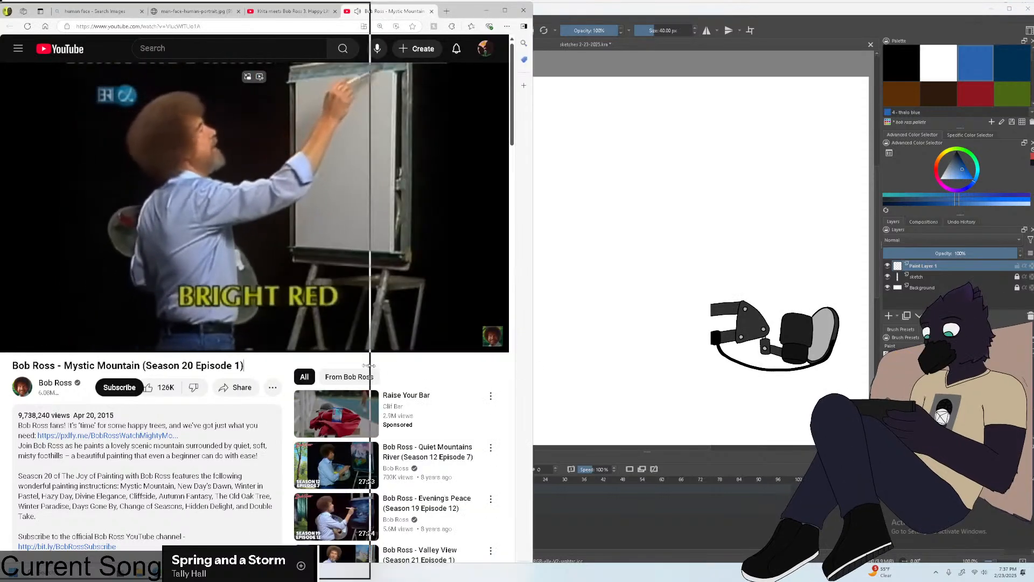
left_click_drag(533, 357, 258, 356)
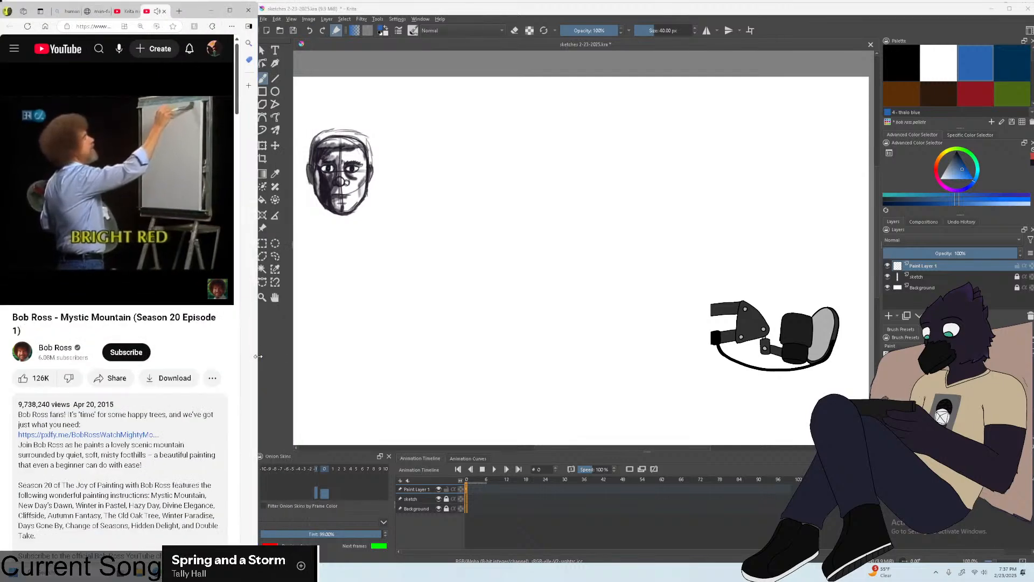
mouse_move(111, 184)
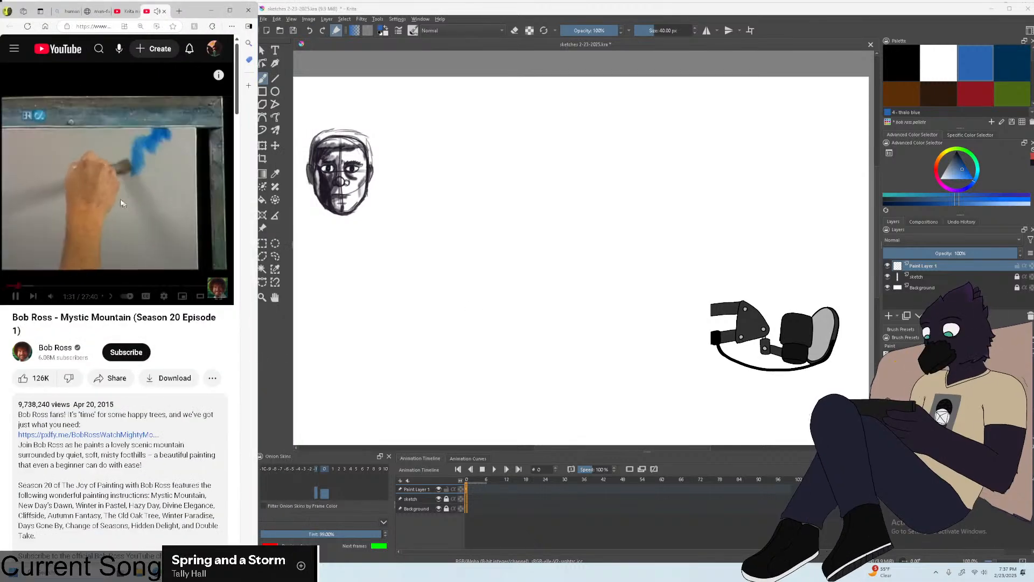
left_click(110, 184)
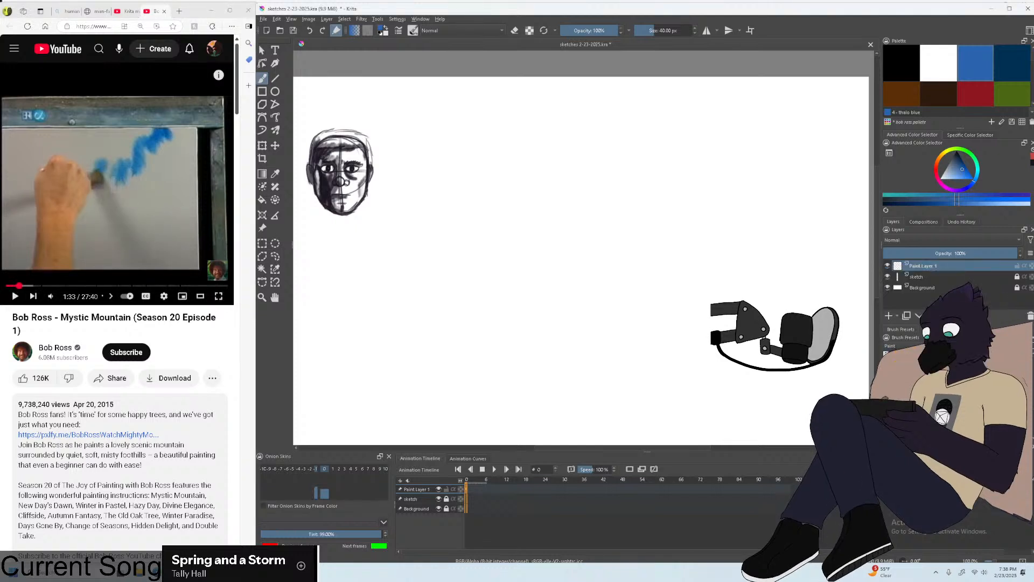
Save the sketches 2-23-2025.kra document, restart Krita and reopen the same document.
left_click(263, 19)
left_click(277, 60)
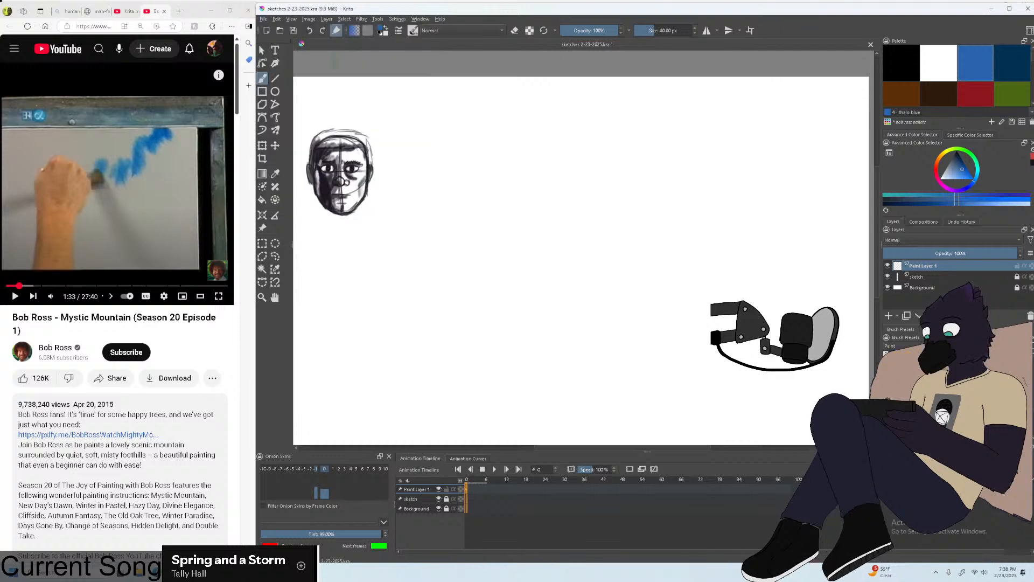
left_click(1028, 10)
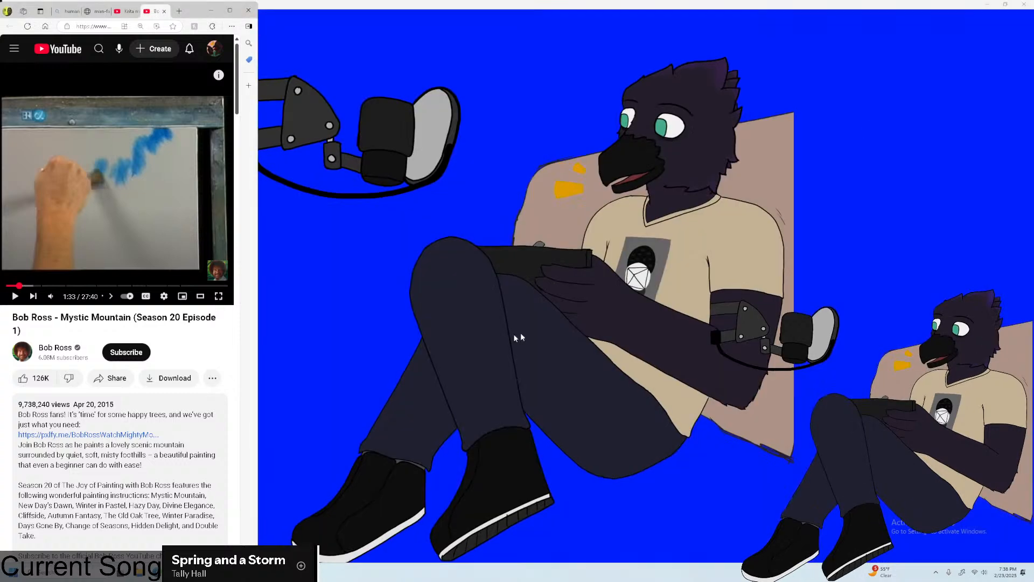
key("super+s")
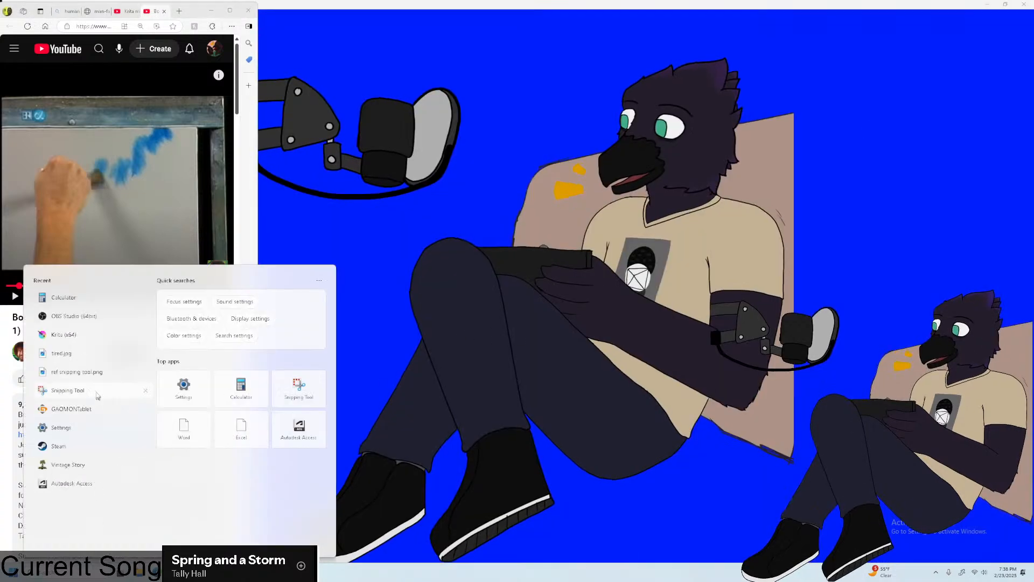
left_click(64, 335)
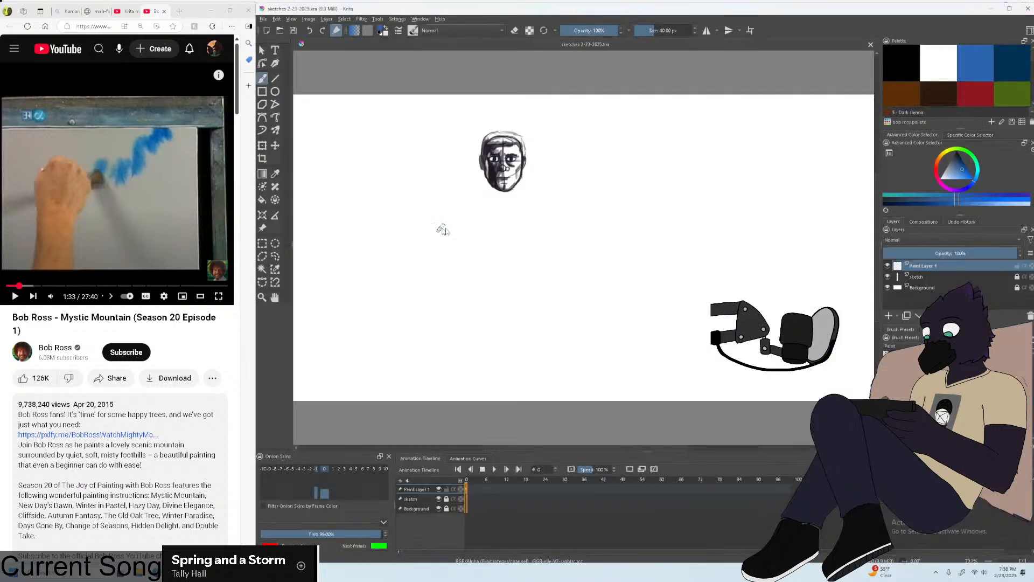
key("1")
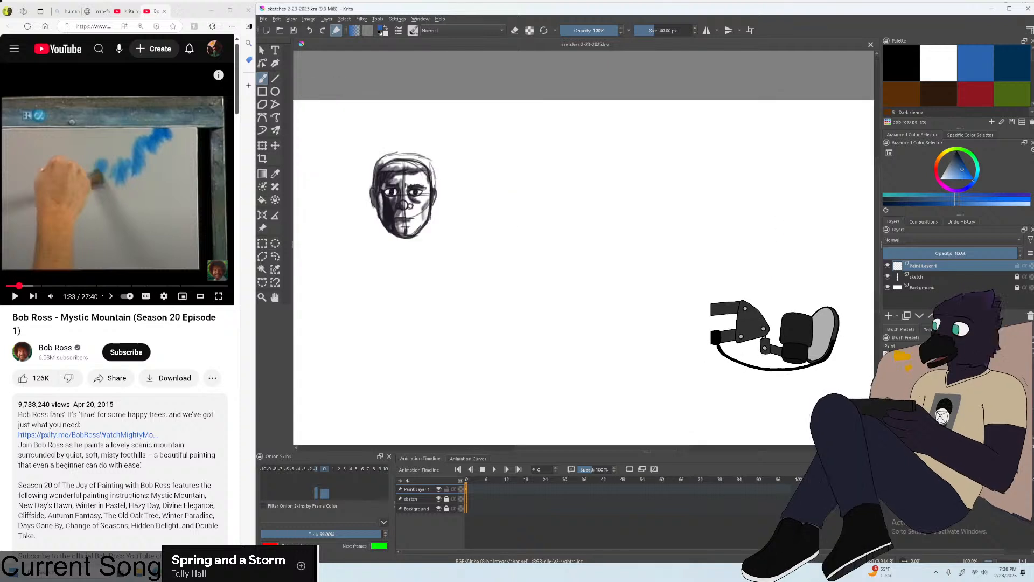
Resume the Mystic Mountain video and paint a zigzag band of thalo blue strokes across the upper canvas with a 110 px brush.
left_click(124, 120)
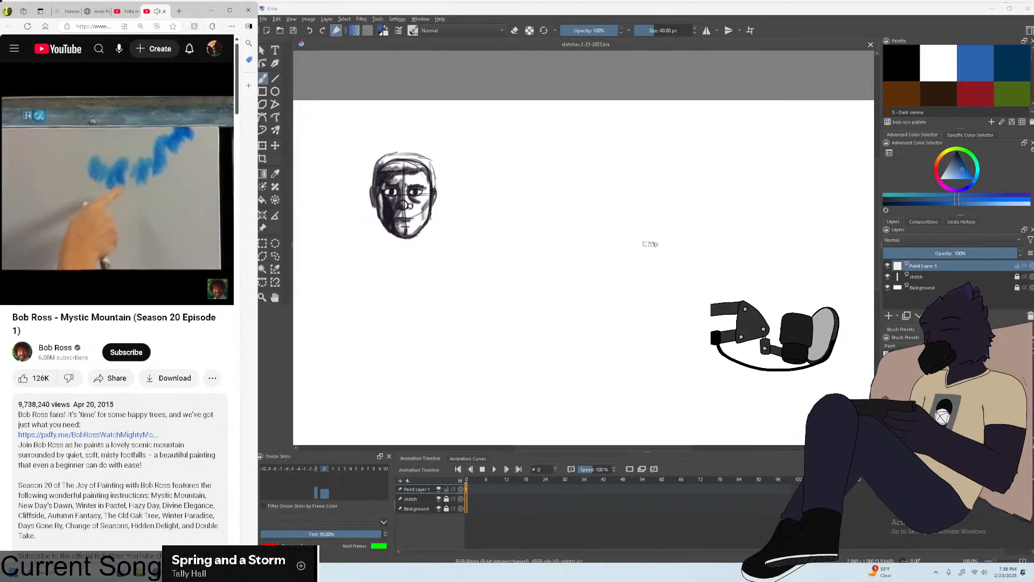
mouse_move(652, 231)
left_mouse_down()
mouse_move(662, 253)
mouse_move(653, 279)
left_mouse_up()
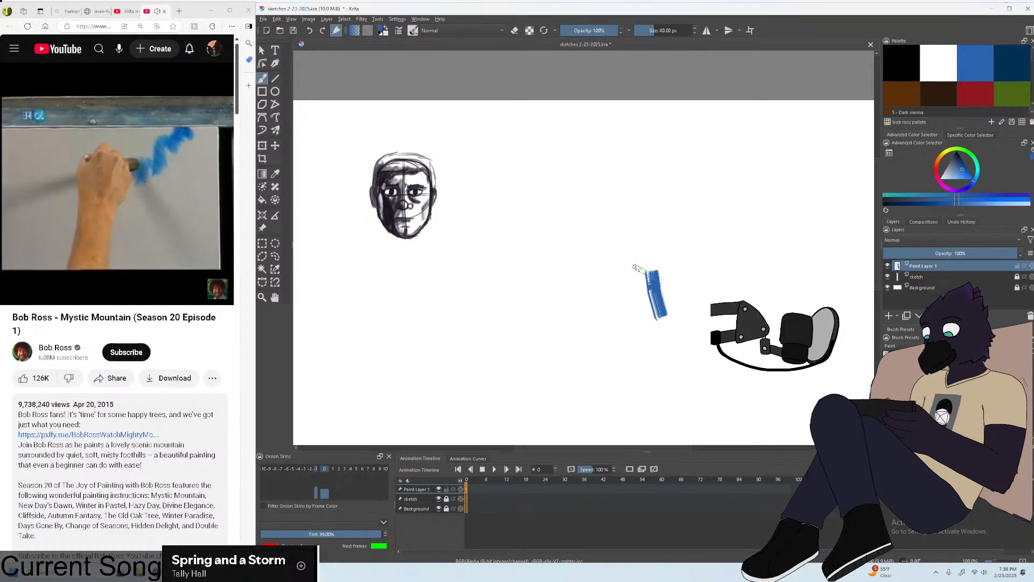
key("ctrl+z")
scroll(657, 263, "down", 2)
scroll(675, 256, "up", 2)
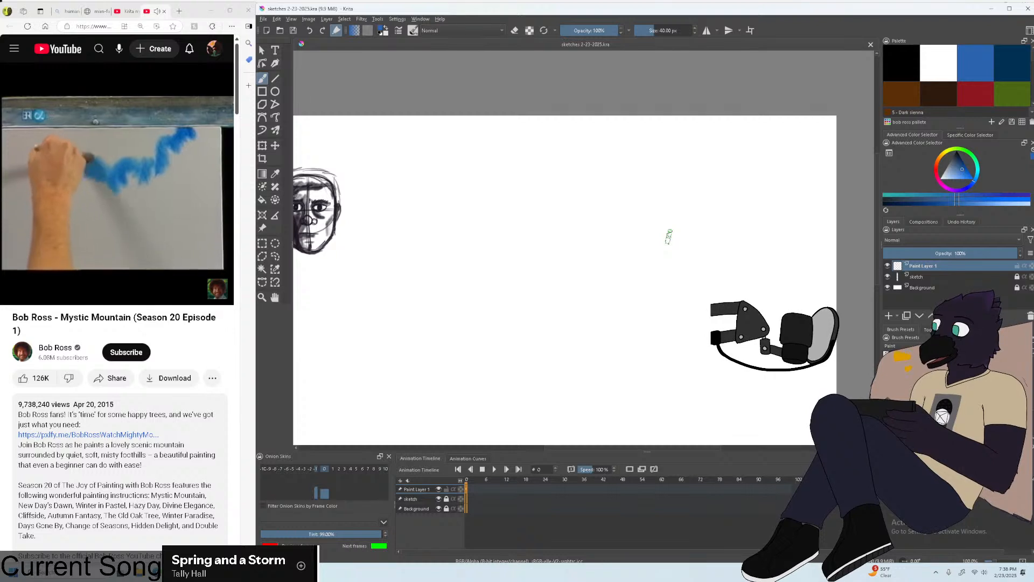
mouse_move(584, 171)
left_mouse_down()
mouse_move(584, 237)
mouse_move(627, 183)
mouse_move(623, 215)
mouse_move(611, 203)
mouse_move(615, 173)
mouse_move(622, 187)
mouse_move(633, 172)
mouse_move(631, 225)
left_mouse_up()
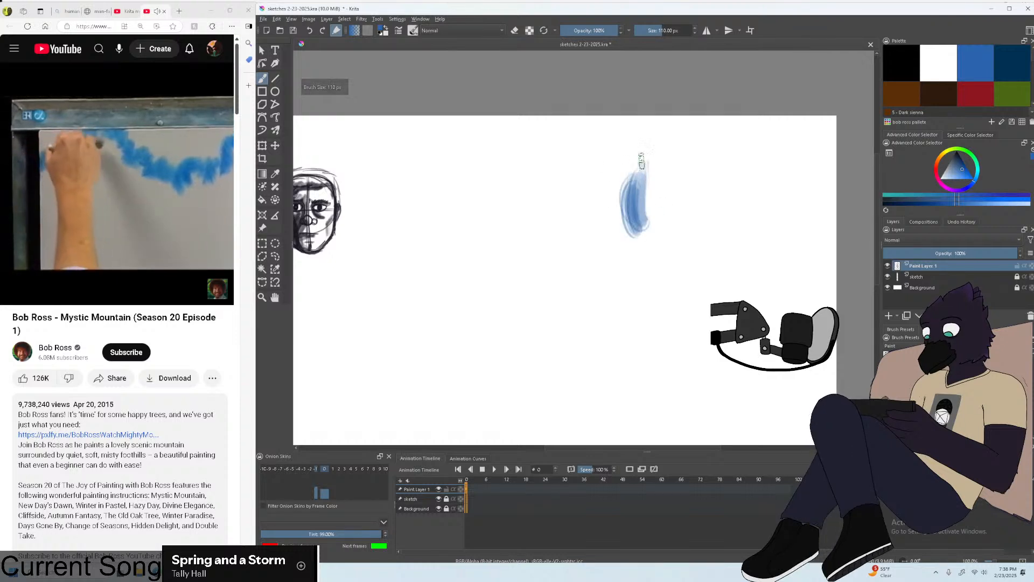
mouse_move(699, 147)
left_mouse_down()
mouse_move(686, 183)
mouse_move(673, 166)
mouse_move(669, 197)
mouse_move(646, 225)
mouse_move(630, 190)
mouse_move(630, 253)
mouse_move(708, 205)
mouse_move(703, 215)
mouse_move(721, 156)
left_mouse_up()
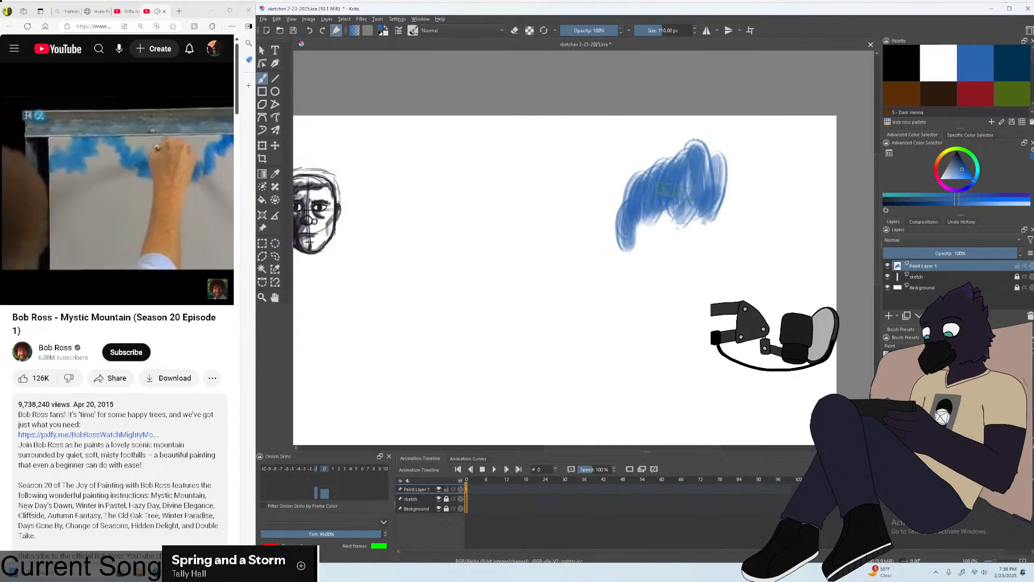
mouse_move(636, 215)
left_mouse_down()
mouse_move(611, 258)
mouse_move(560, 215)
mouse_move(583, 191)
mouse_move(557, 237)
mouse_move(517, 180)
mouse_move(558, 194)
mouse_move(469, 242)
mouse_move(443, 222)
left_mouse_up()
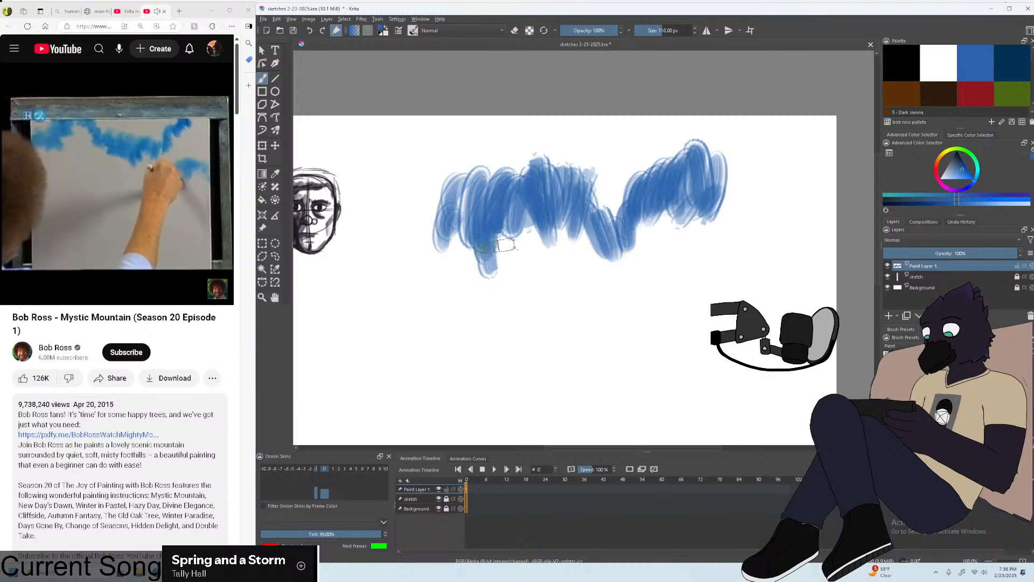
Paint a lighter blue band of strokes below the first, joining them at the band's left end, and extend the upper band towards the upper-right corner.
mouse_move(544, 182)
left_mouse_down()
mouse_move(497, 211)
mouse_move(472, 260)
mouse_move(456, 242)
mouse_move(443, 258)
mouse_move(475, 275)
mouse_move(461, 238)
mouse_move(459, 302)
mouse_move(437, 230)
mouse_move(442, 346)
mouse_move(466, 288)
mouse_move(454, 309)
left_mouse_up()
left_click_drag(486, 347, 490, 317)
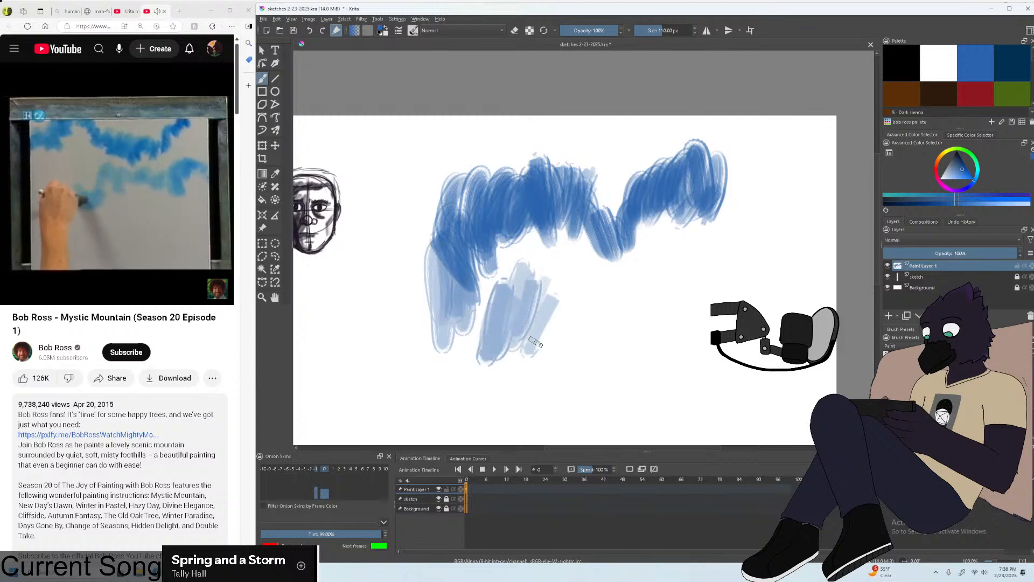
mouse_move(548, 320)
left_mouse_down()
mouse_move(579, 292)
mouse_move(590, 356)
mouse_move(642, 299)
mouse_move(640, 346)
mouse_move(670, 298)
mouse_move(695, 314)
left_mouse_up()
left_click_drag(743, 268, 740, 281)
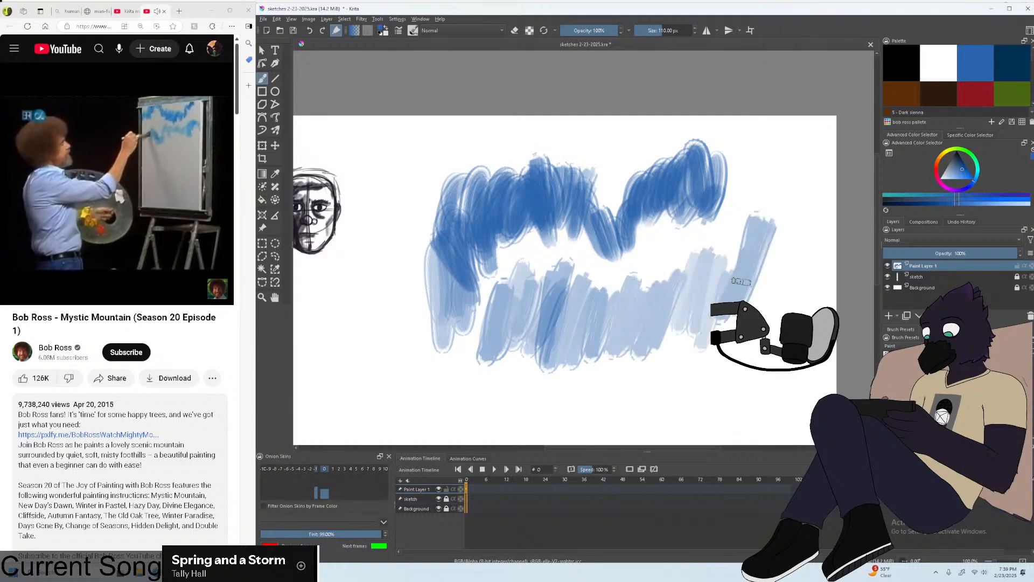
left_click_drag(759, 215, 779, 264)
mouse_move(716, 215)
left_mouse_down()
mouse_move(737, 151)
mouse_move(767, 137)
left_mouse_up()
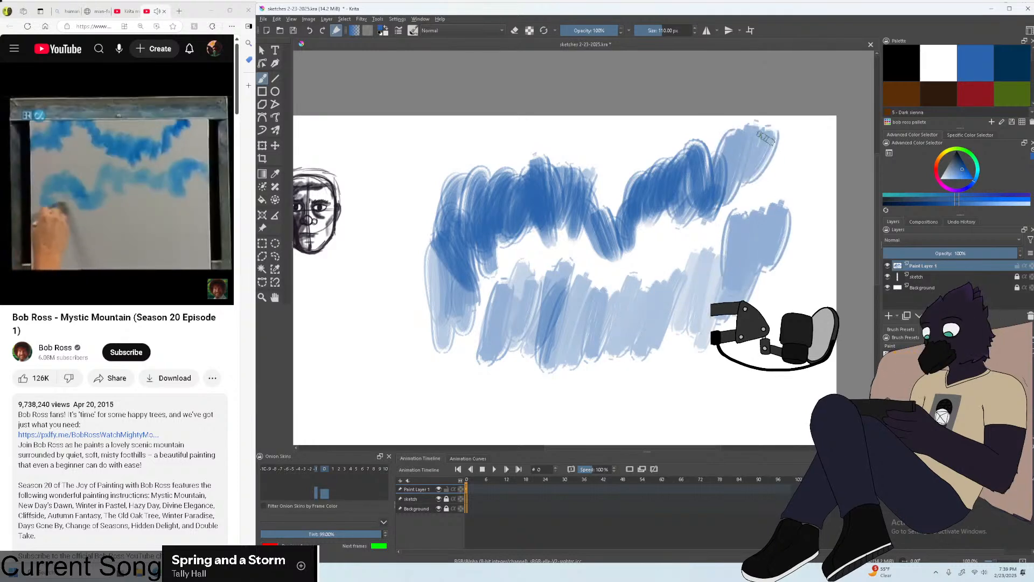
Paint overlapping rounded blue cloud strokes along the underside of the second band and between the right ends of both bands.
key("1")
mouse_move(482, 391)
left_mouse_down()
mouse_move(509, 352)
mouse_move(507, 393)
mouse_move(561, 361)
left_mouse_up()
mouse_move(490, 404)
left_mouse_down()
mouse_move(418, 355)
mouse_move(432, 361)
mouse_move(450, 335)
mouse_move(435, 360)
mouse_move(456, 409)
mouse_move(451, 371)
mouse_move(473, 347)
left_mouse_up()
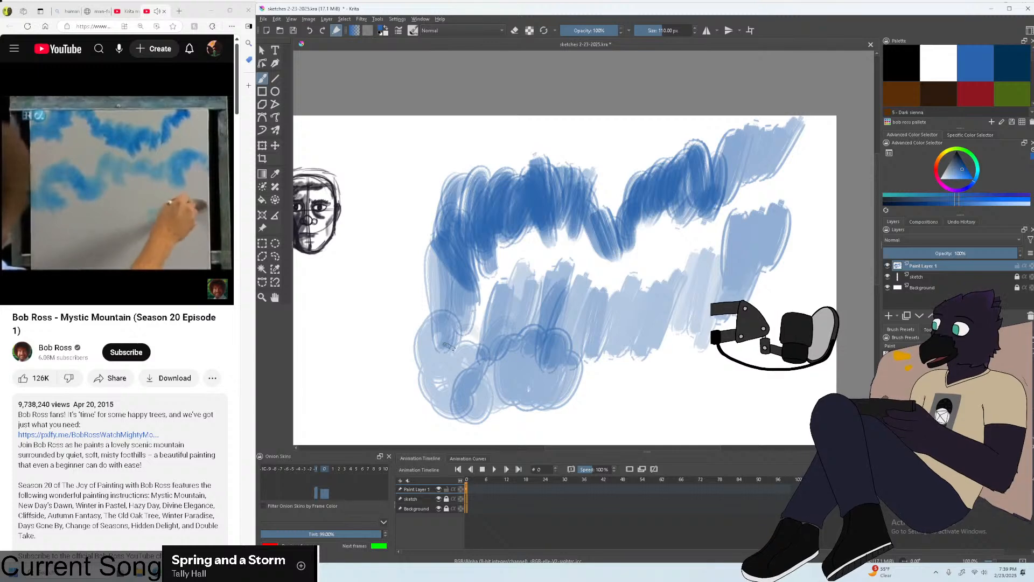
mouse_move(431, 377)
left_mouse_down()
mouse_move(511, 312)
mouse_move(485, 299)
left_mouse_up()
key("minus")
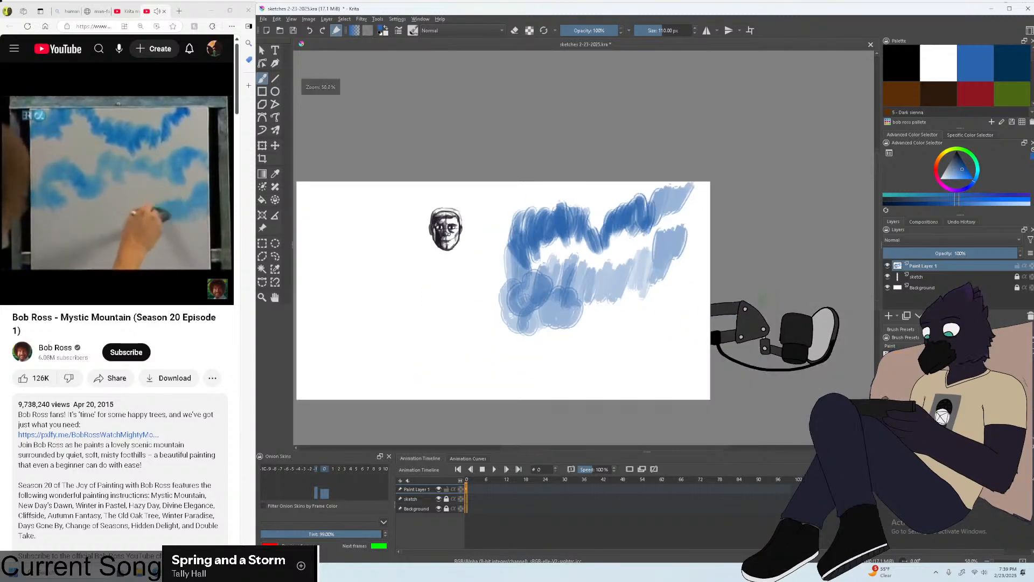
key("1")
mouse_move(592, 350)
left_mouse_down()
mouse_move(595, 384)
mouse_move(681, 337)
left_mouse_up()
left_click_drag(716, 207, 738, 233)
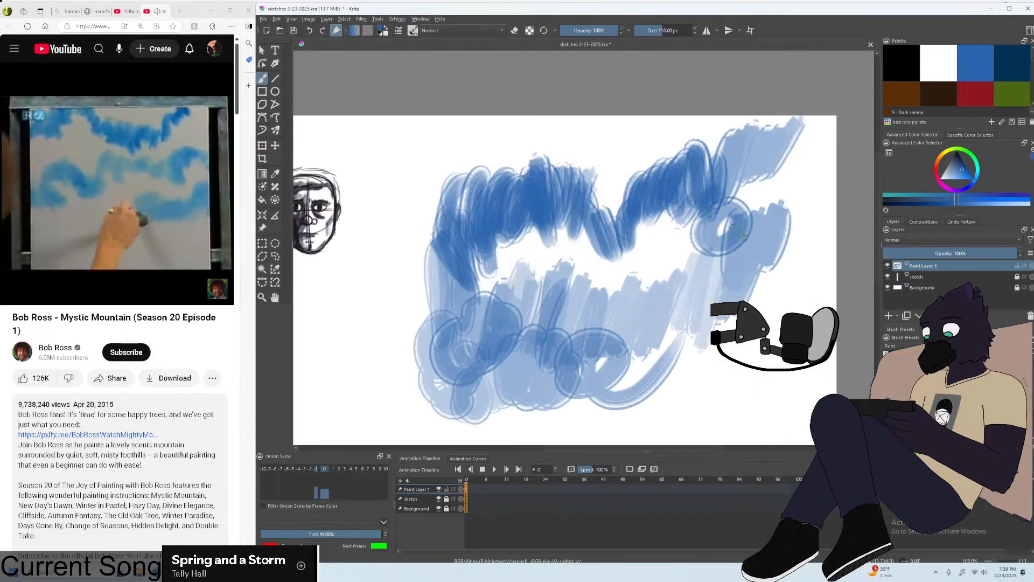
Paint a third band of circular blue strokes curving from the canvas's right edge across the bottom and up to the existing clouds' left end.
key("minus")
left_click_drag(687, 297, 630, 358)
mouse_move(722, 323)
left_mouse_down()
mouse_move(725, 361)
mouse_move(716, 353)
mouse_move(663, 412)
left_mouse_up()
key("minus")
mouse_move(671, 341)
left_mouse_down()
mouse_move(641, 351)
mouse_move(623, 379)
mouse_move(647, 365)
mouse_move(609, 360)
mouse_move(585, 374)
mouse_move(600, 379)
mouse_move(553, 373)
mouse_move(555, 354)
mouse_move(592, 367)
left_mouse_up()
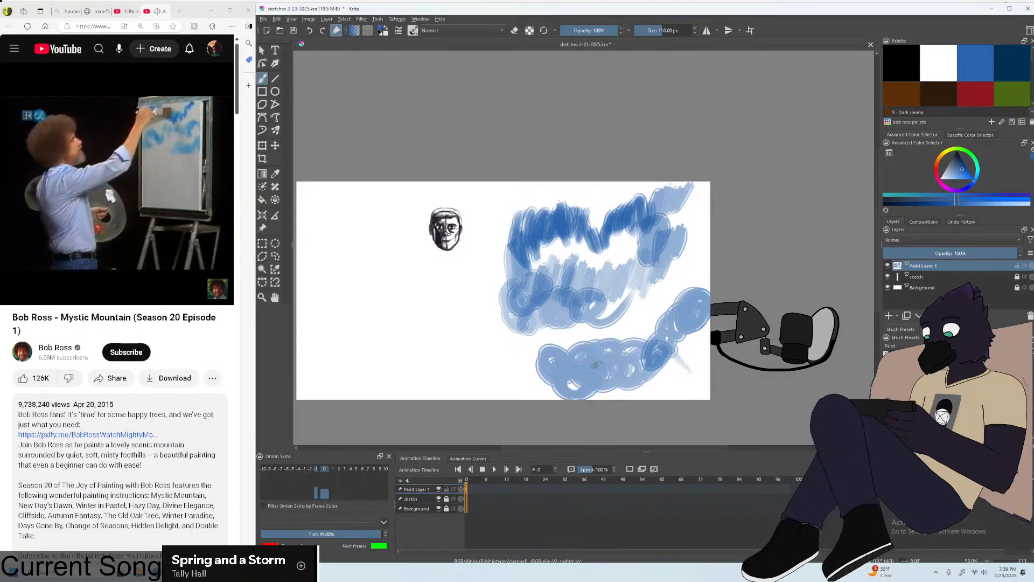
mouse_move(700, 339)
left_mouse_down()
mouse_move(692, 275)
mouse_move(621, 340)
left_mouse_up()
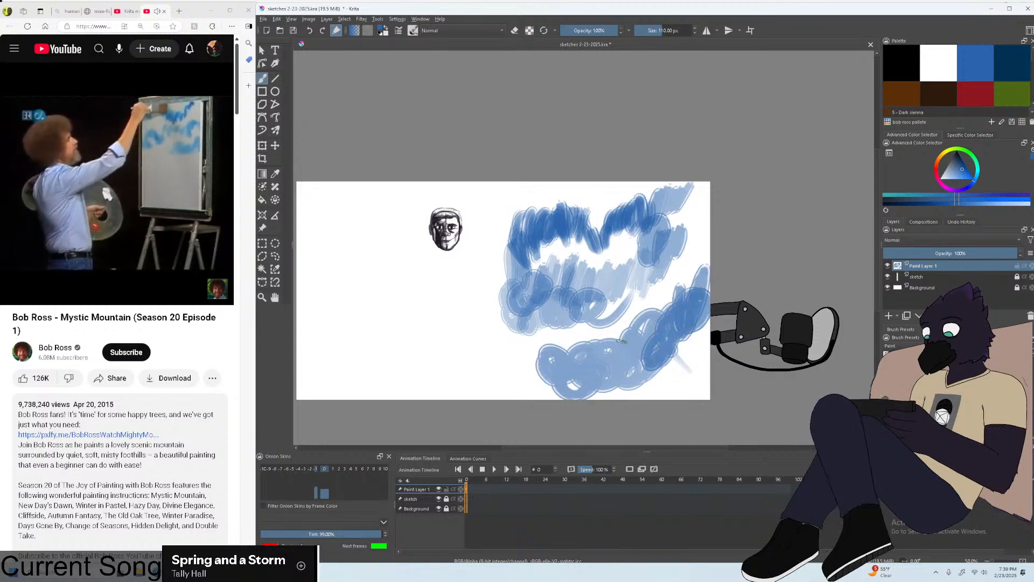
mouse_move(535, 383)
left_mouse_down()
mouse_move(513, 336)
mouse_move(533, 315)
left_mouse_up()
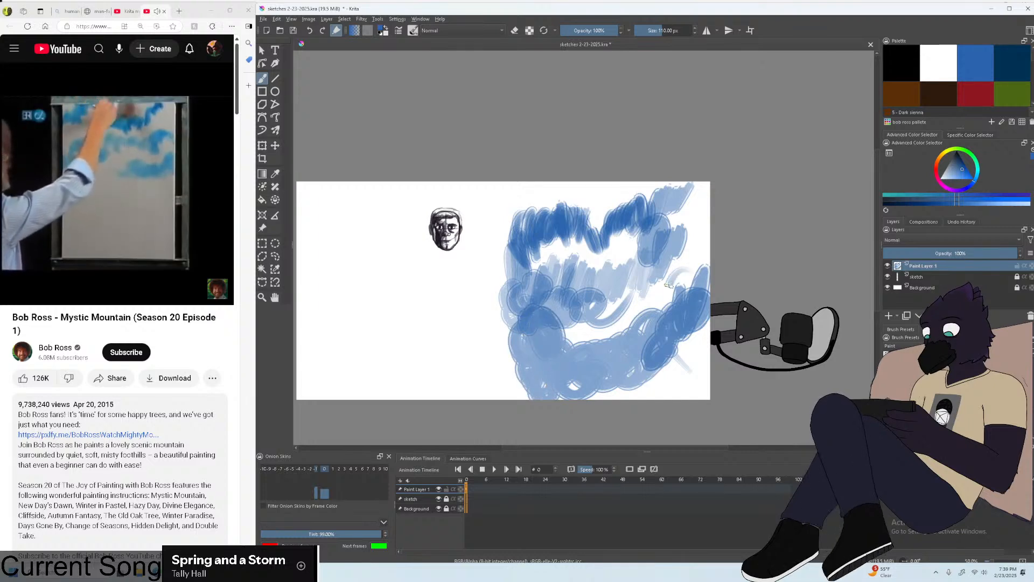
mouse_move(697, 302)
left_mouse_down()
mouse_move(682, 256)
mouse_move(680, 279)
left_mouse_up()
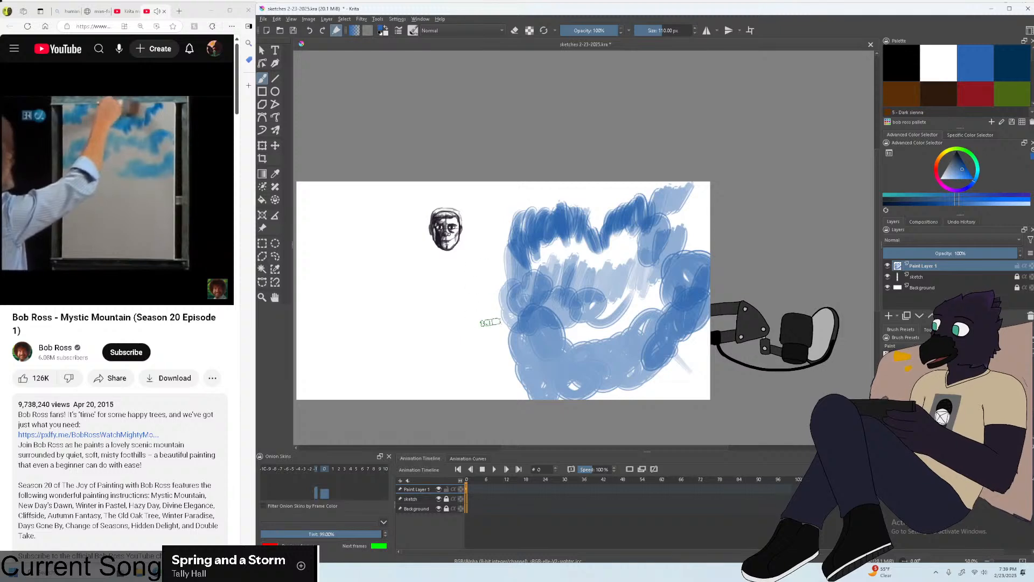
Undo the blue cloud strokes back to the upper zigzag band.
key("ctrl+z")
key("ctrl+z")
key("ctrl+z")
key("ctrl+z")
key("ctrl+z")
key("ctrl+z")
key("ctrl+z")
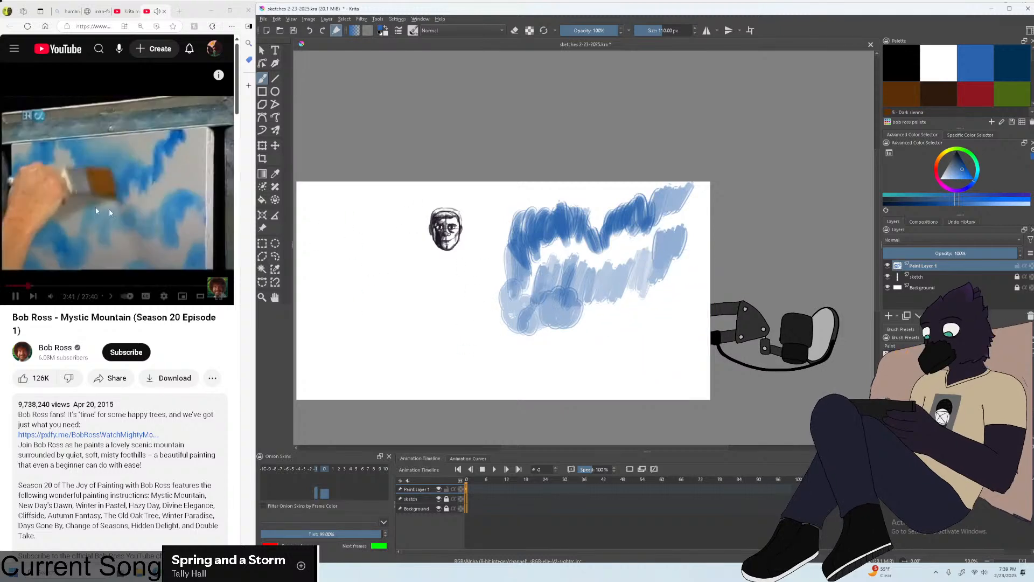
key("ctrl+z")
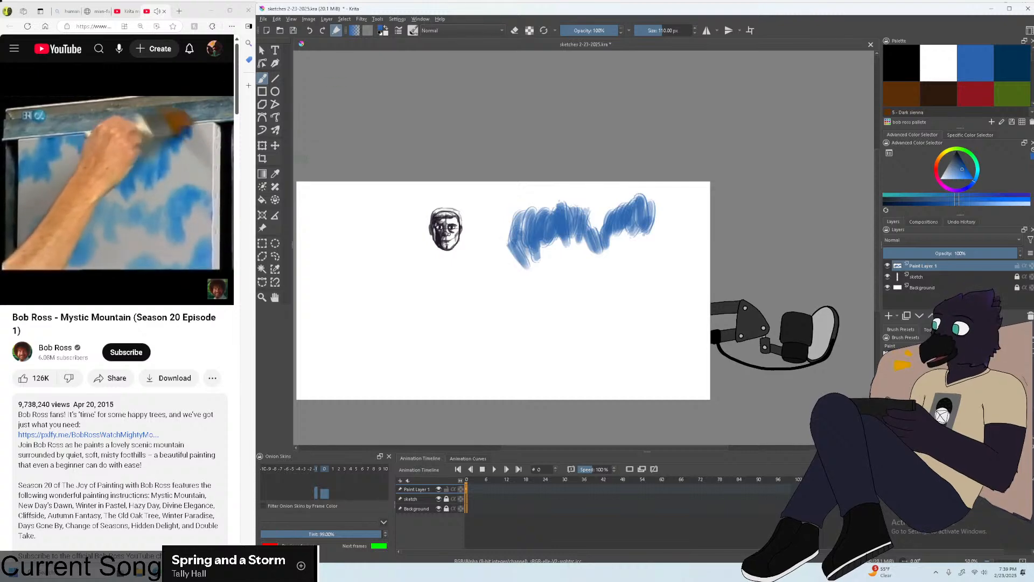
Restore all of the undone blue cloud strokes around and below the upper zigzag band.
left_click_drag(518, 226, 509, 297)
mouse_move(573, 262)
left_mouse_down()
mouse_move(534, 303)
mouse_move(679, 237)
left_mouse_up()
left_click_drag(659, 207, 686, 189)
left_click_drag(539, 288, 517, 313)
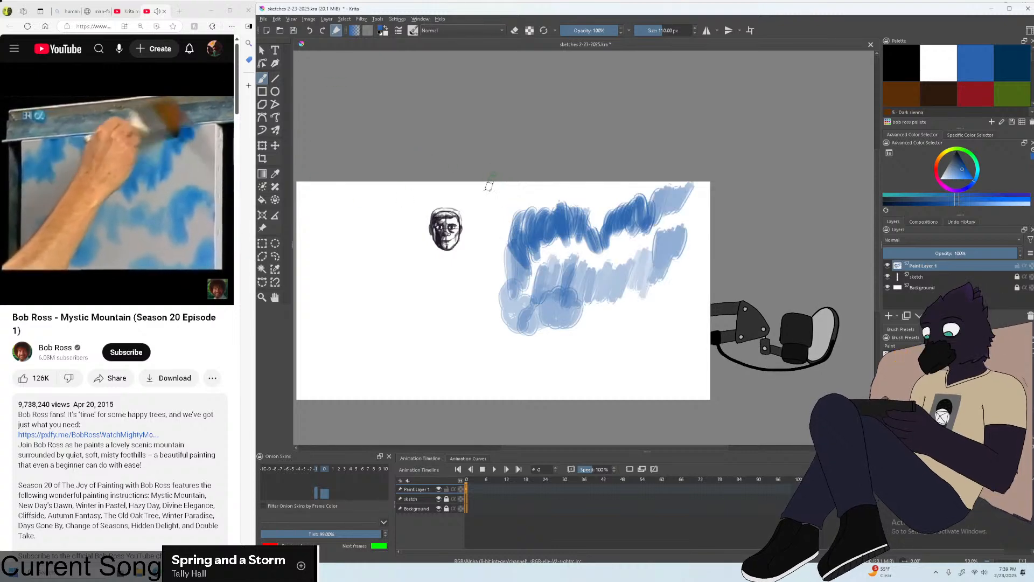
left_click_drag(585, 304, 630, 302)
left_click_drag(657, 229, 648, 255)
left_click_drag(533, 326, 686, 272)
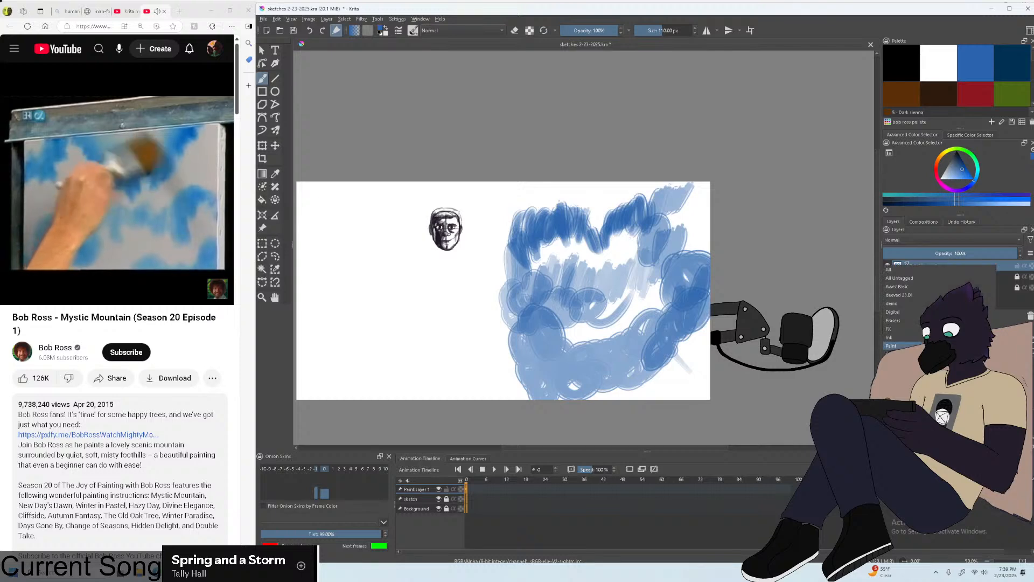
Blend the edges of the blue bands softly into the white gaps between them with a 50 px brush.
key("slash")
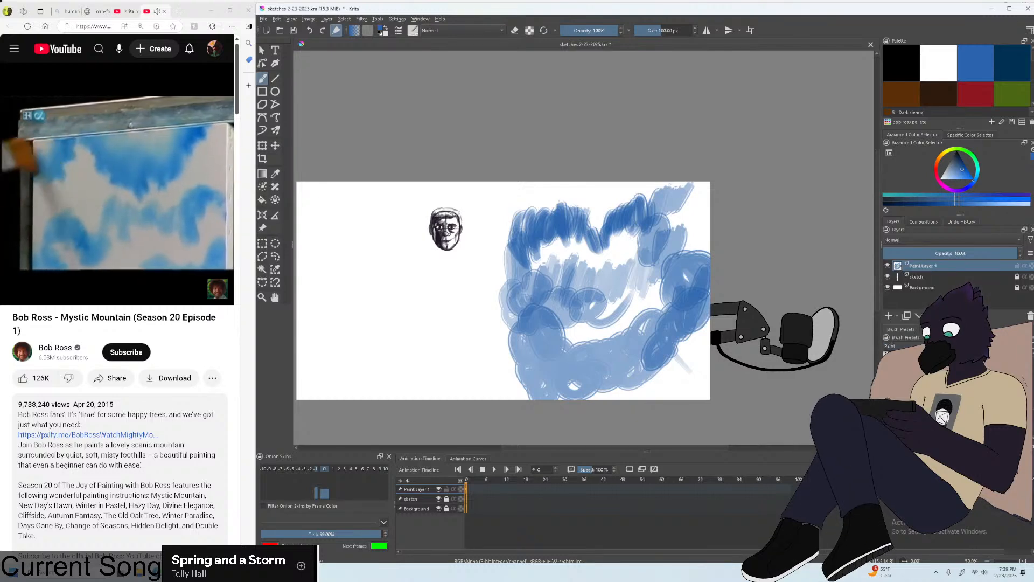
scroll(710, 358, "up", 1)
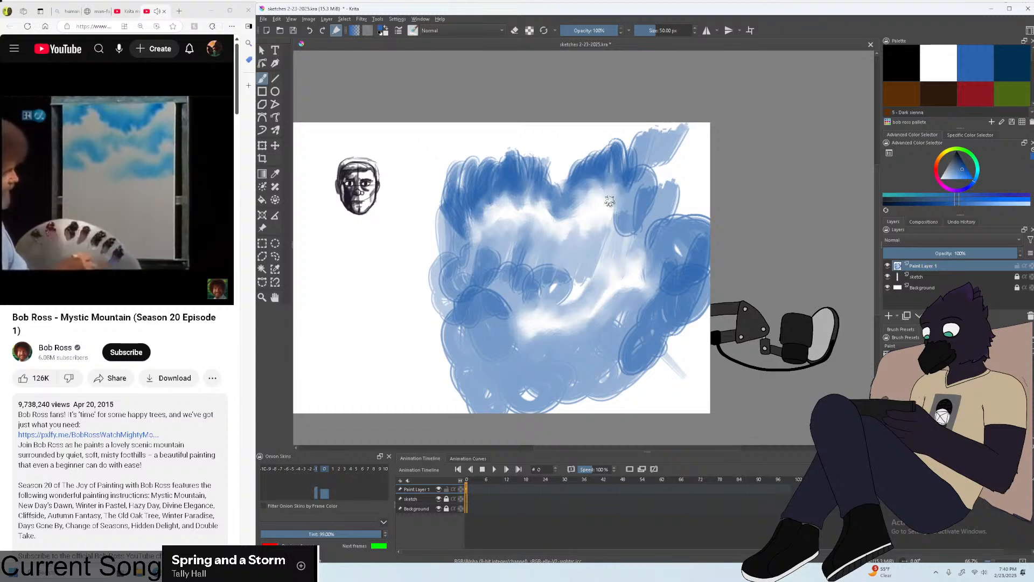
scroll(603, 216, "up", 1)
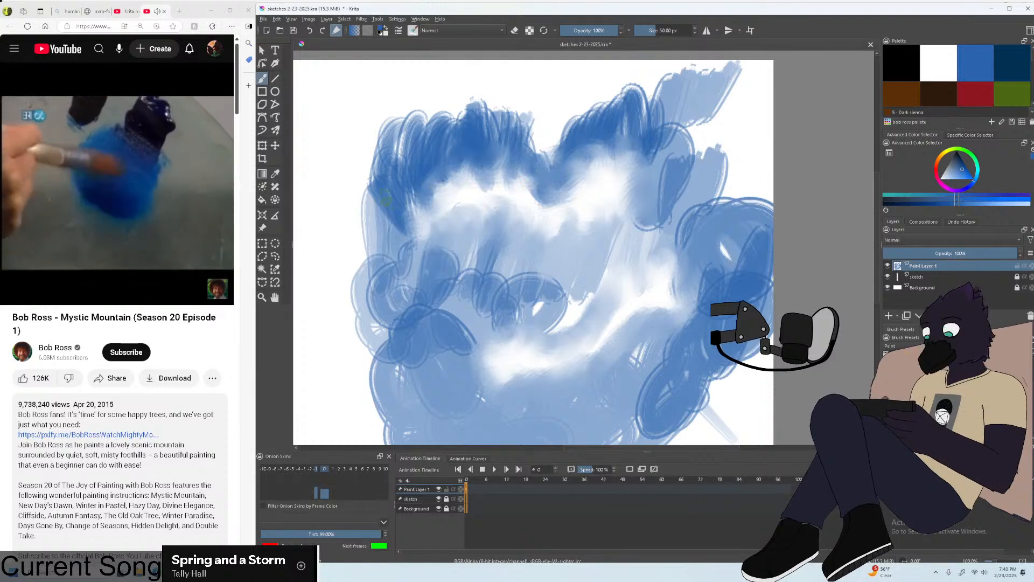
Hide and show Paint Layer 1 to review the blended clouds on the whole canvas.
key("minus")
left_click(889, 265)
left_click(889, 265)
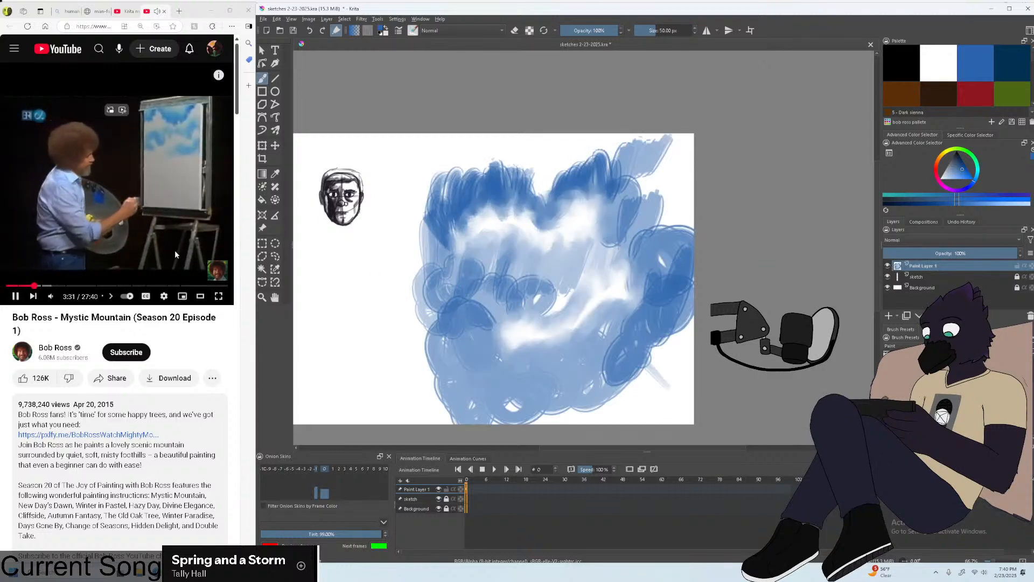
key("minus")
key("minus")
scroll(616, 269, "up", 1)
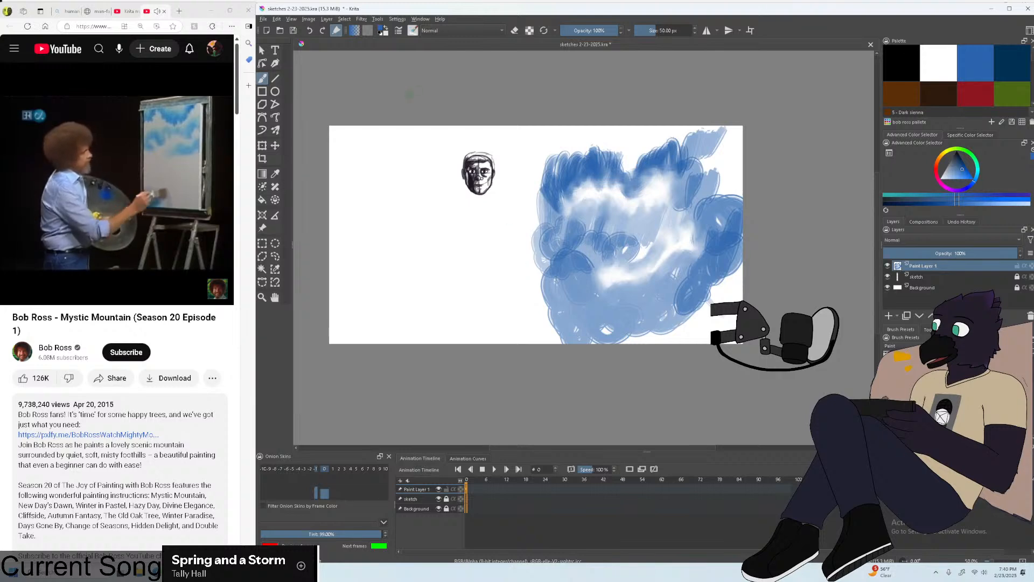
Create a new portrait document of 1080 by 2048 pixels.
left_click(263, 18)
left_click(275, 28)
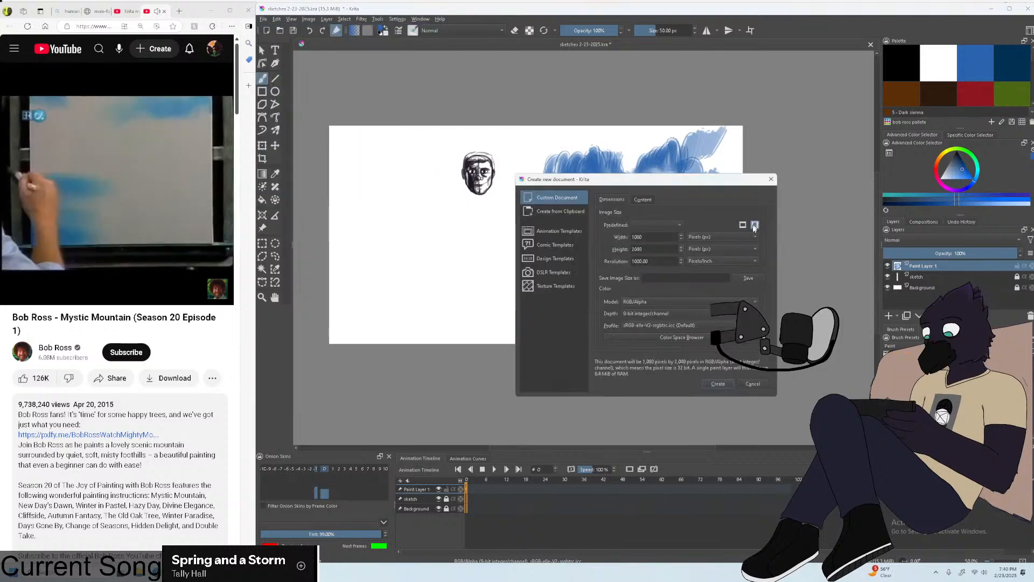
left_click(717, 382)
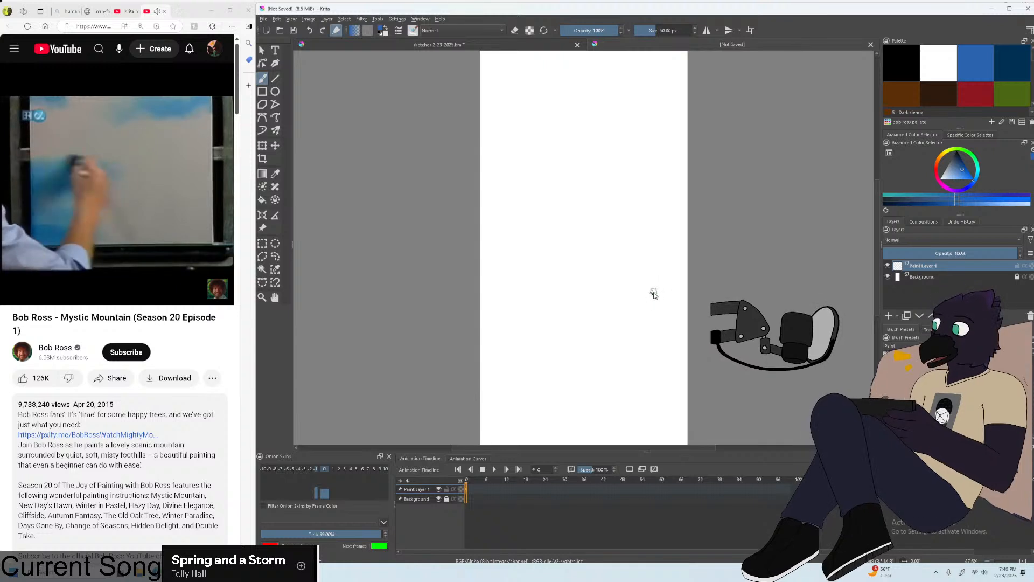
scroll(651, 293, "down", 2)
scroll(651, 293, "up", 1)
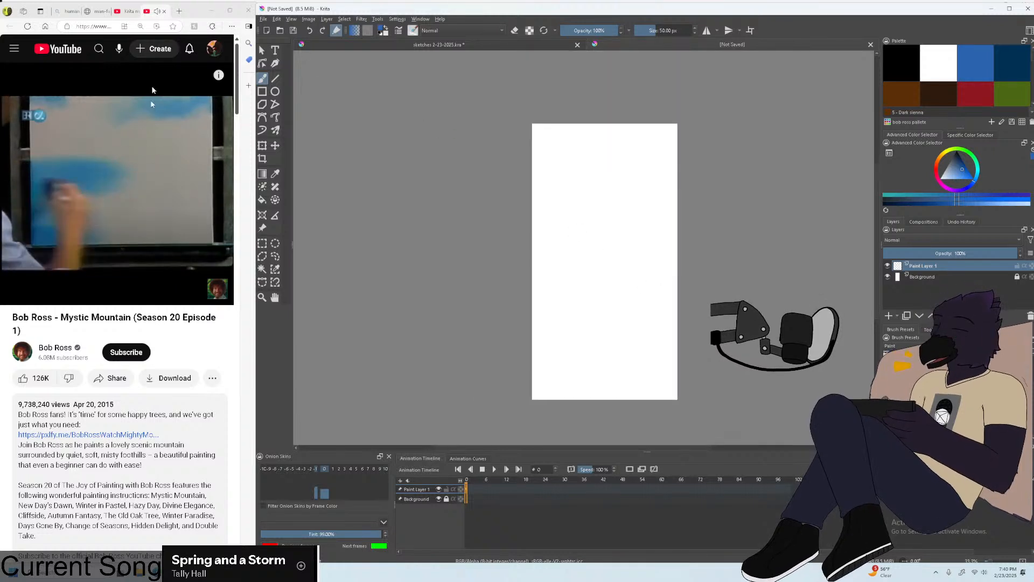
Enlarge the brush, try broad horizontal blue strokes across the lower part of the new canvas, and undo them.
mouse_move(160, 206)
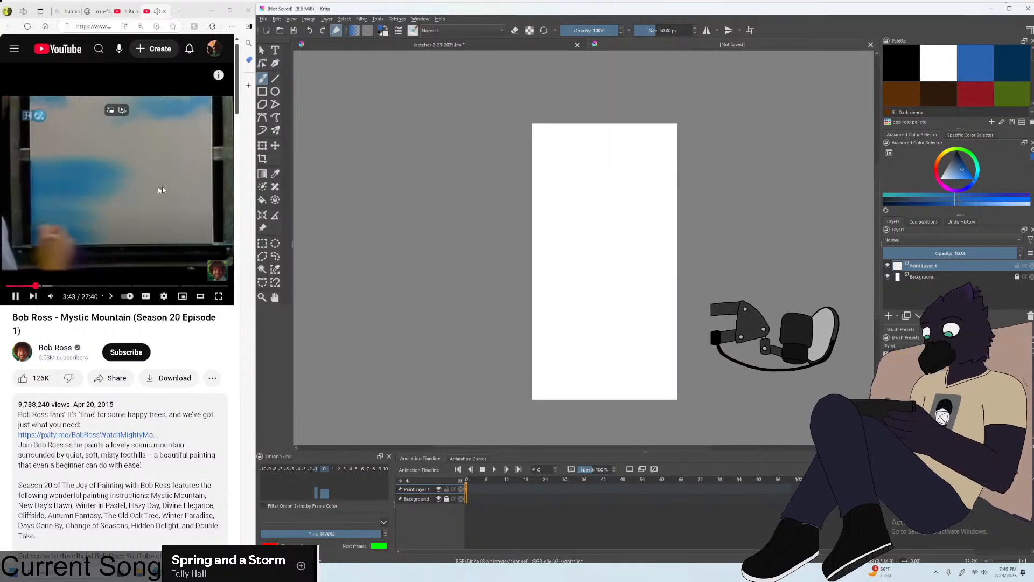
scroll(674, 351, "down", 2)
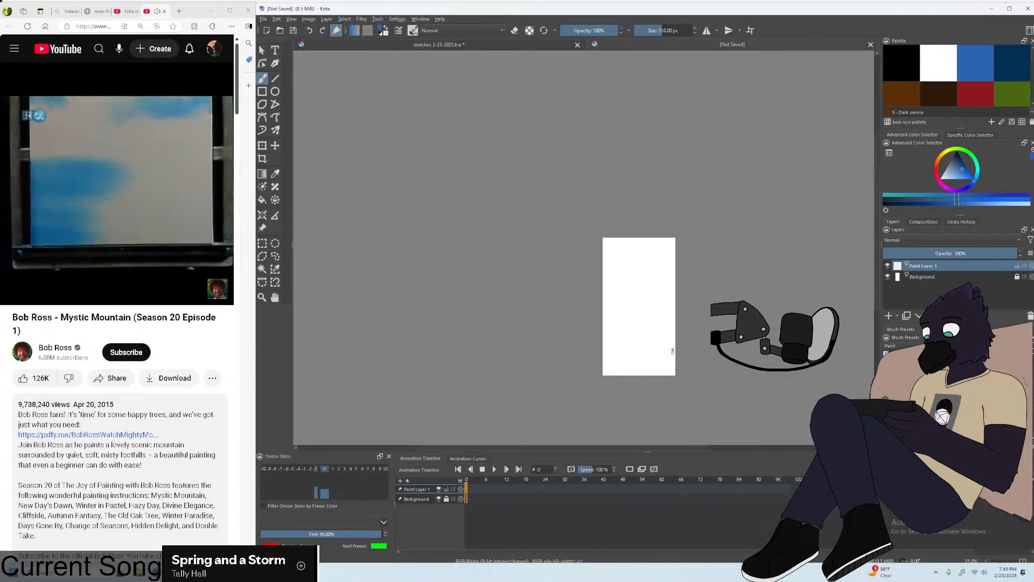
scroll(667, 358, "up", 3)
left_click_drag(665, 31, 683, 43)
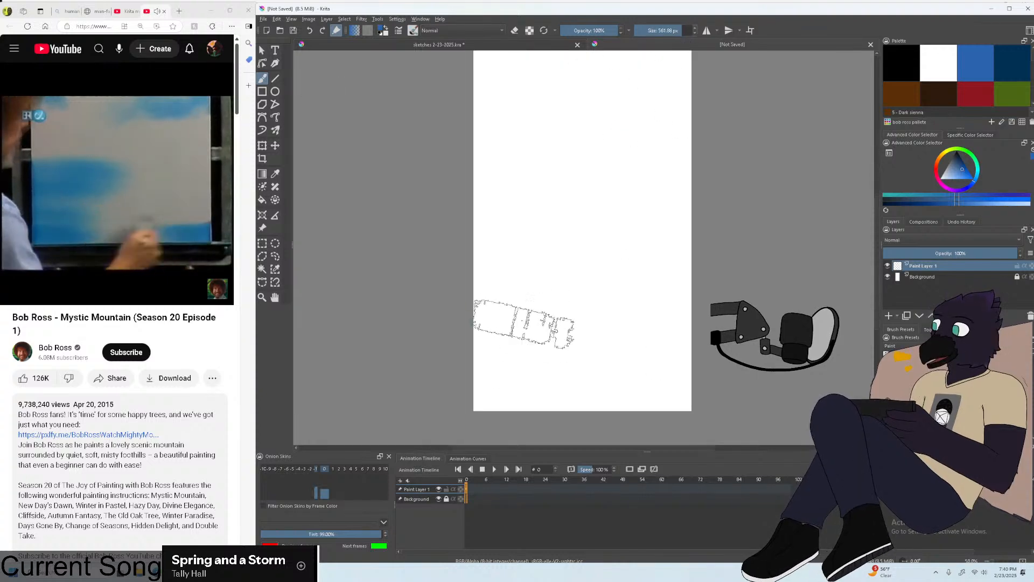
left_click_drag(511, 320, 689, 320)
key("ctrl+z")
mouse_move(579, 371)
left_mouse_down()
mouse_move(456, 372)
mouse_move(614, 356)
mouse_move(473, 382)
mouse_move(741, 388)
mouse_move(671, 371)
mouse_move(603, 372)
left_mouse_up()
key("ctrl+z")
key("ctrl+z")
key("ctrl+z")
key("ctrl+z")
Reduce the brush size to 300 px and undo the remaining pale blue test stroke near the canvas's lower edge.
key("bracketleft")
key("bracketleft")
key("bracketleft")
key("bracketleft")
key("bracketleft")
key("bracketleft")
key("bracketleft")
key("bracketleft")
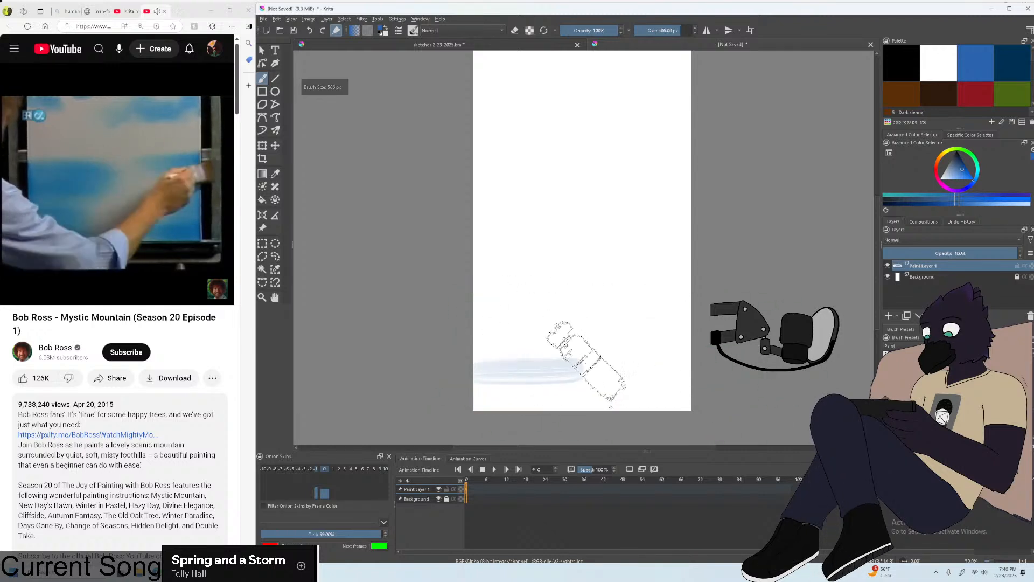
key("bracketleft")
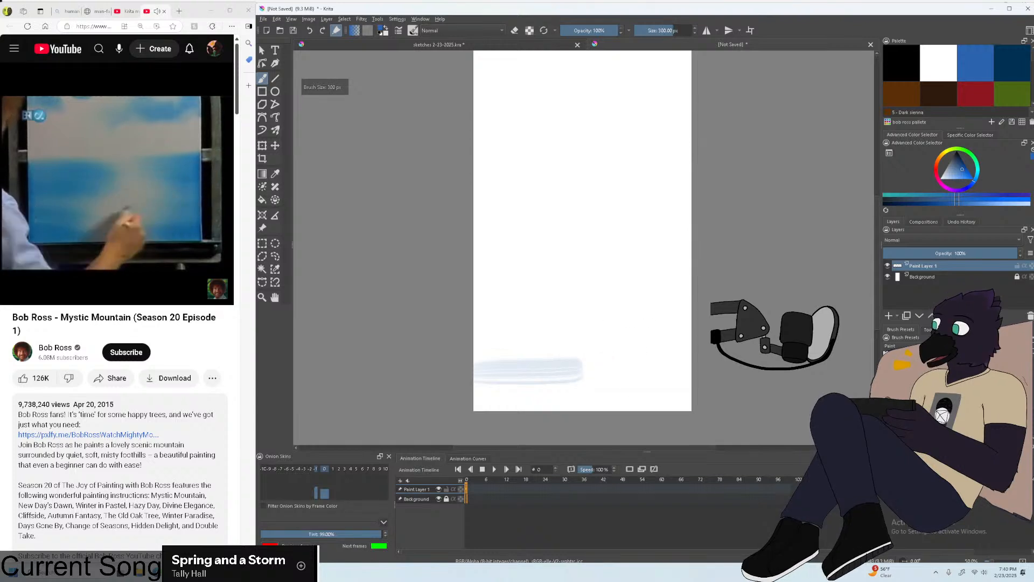
key("ctrl+z")
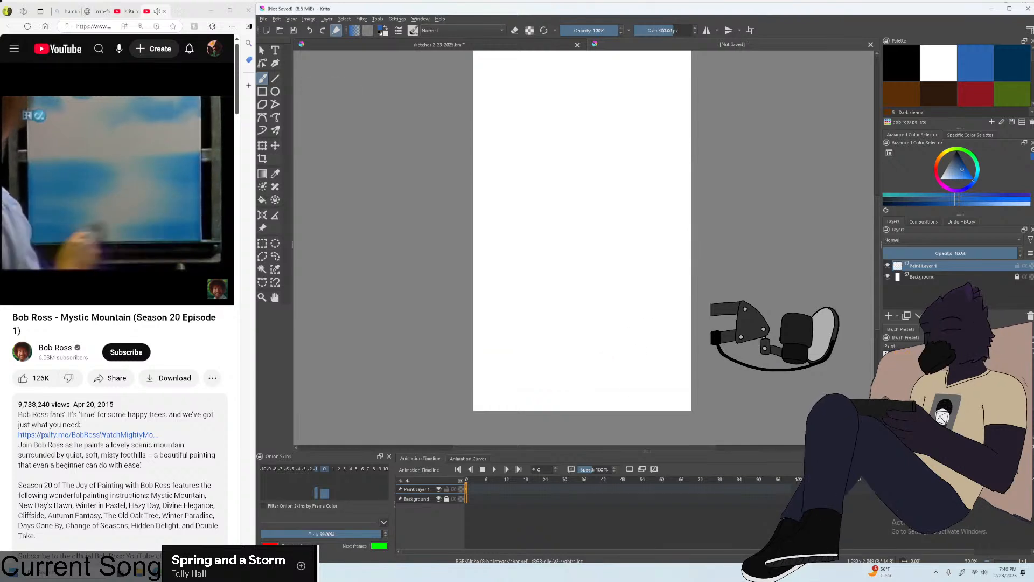
Show the deevad 23.01 brush presets, choose a brush with Multiply blending, and undo a test stroke made with it.
left_click(904, 346)
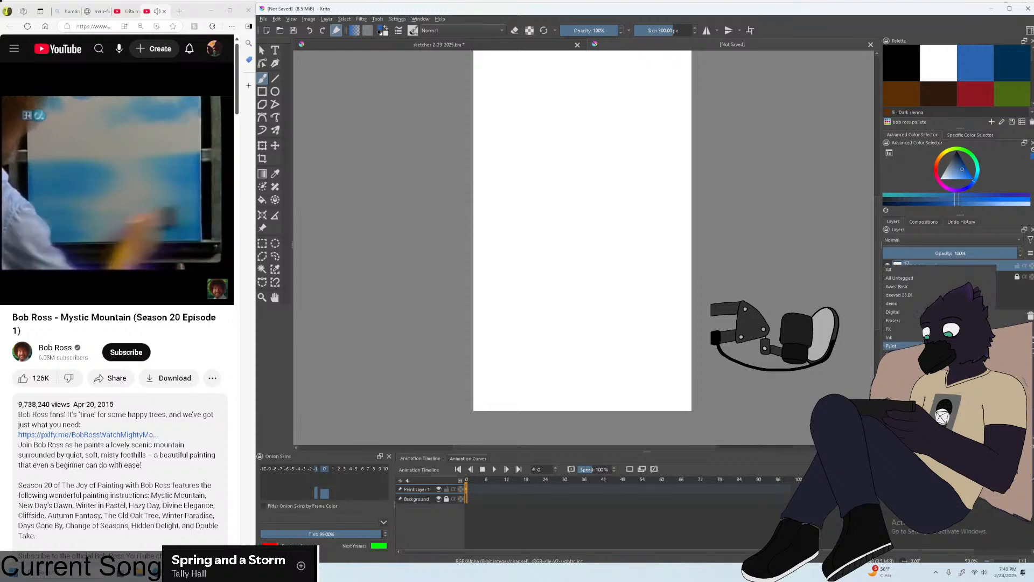
left_click(905, 346)
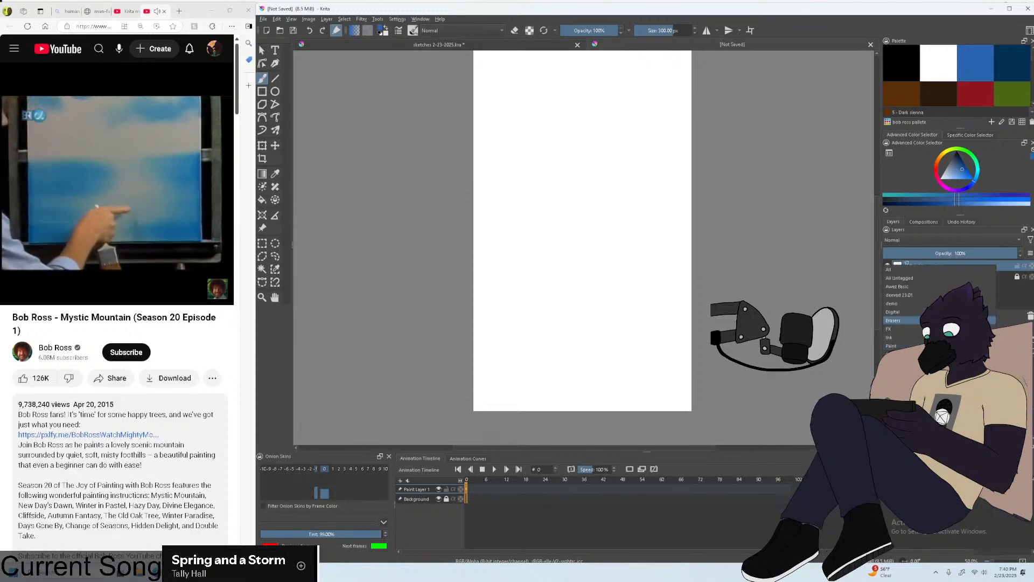
left_click(945, 286)
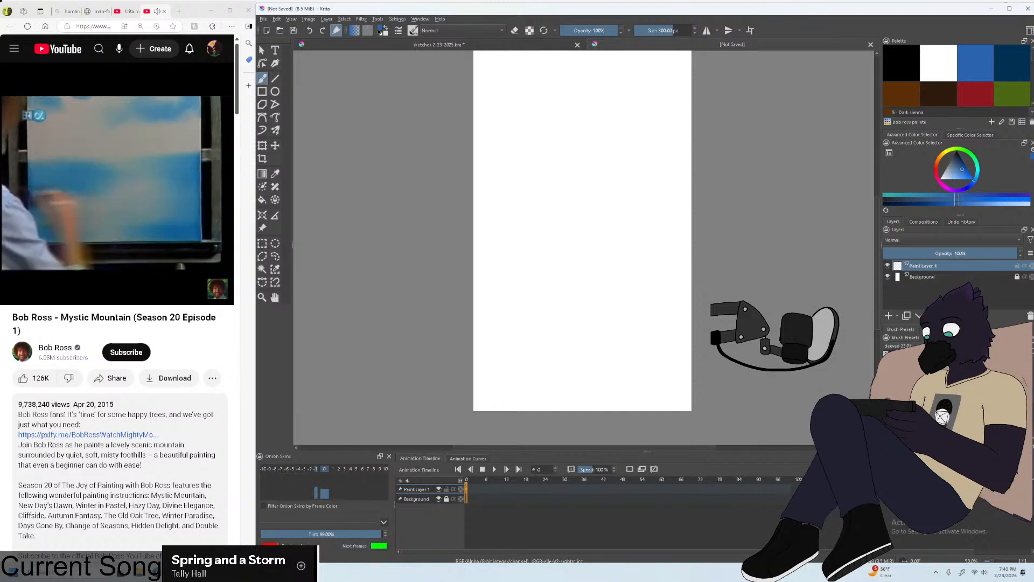
left_click(915, 387)
left_click_drag(507, 303, 572, 310)
key("ctrl+z")
Enlarge the brush and paint stacked horizontal blue water strokes inward from the left edge of the canvas's lower quarter.
key("]")
key("]")
key("]")
key("]")
key("]")
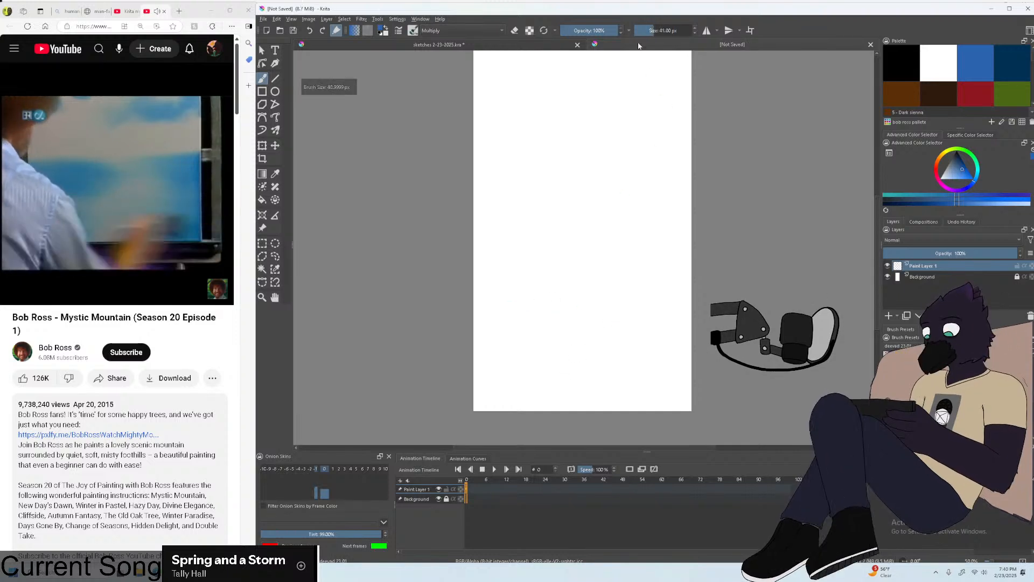
key("]")
left_click(668, 32)
left_click_drag(571, 377, 476, 376)
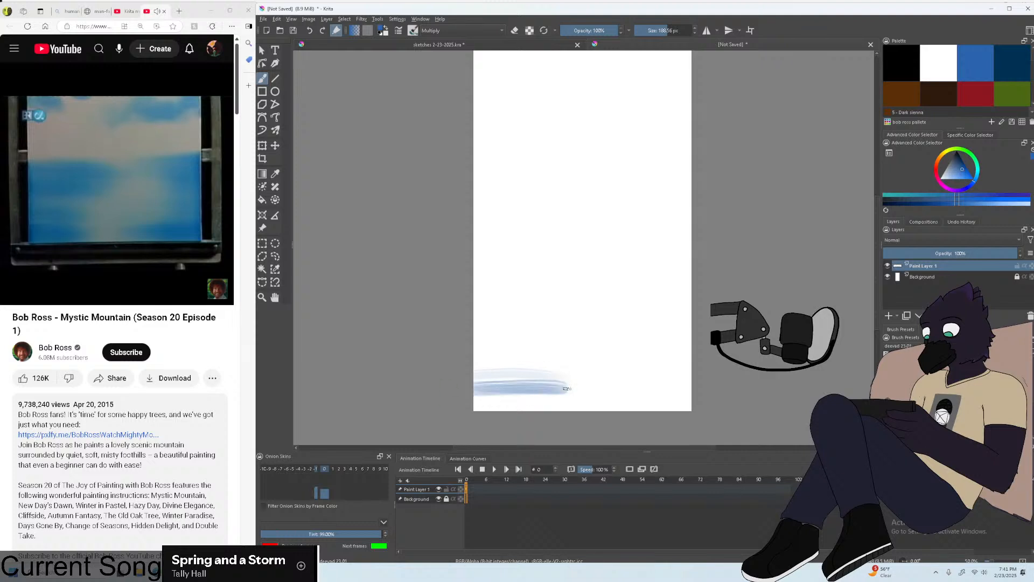
left_click_drag(581, 401, 513, 393)
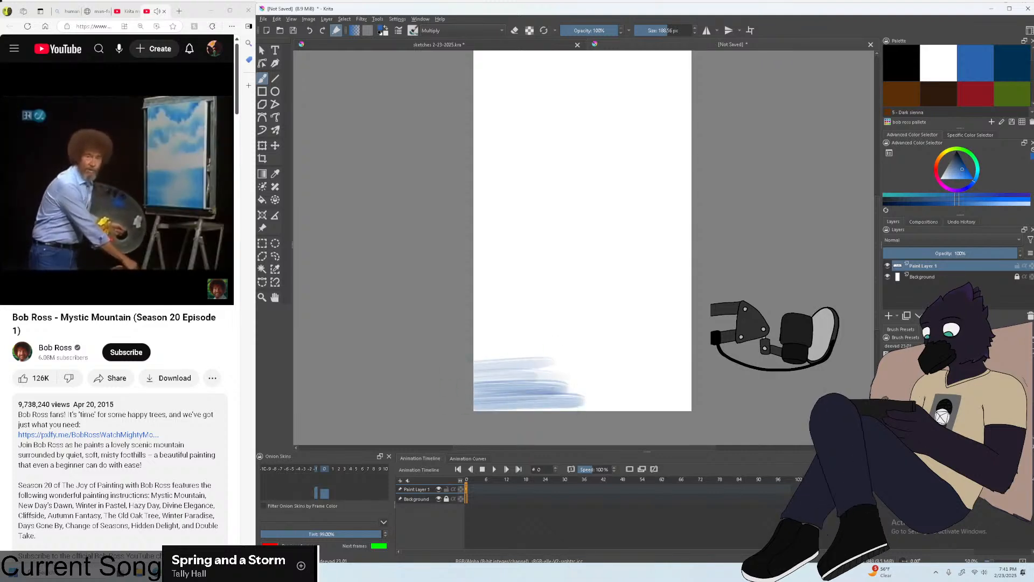
mouse_move(584, 349)
left_mouse_down()
mouse_move(484, 341)
mouse_move(553, 327)
mouse_move(476, 310)
left_mouse_up()
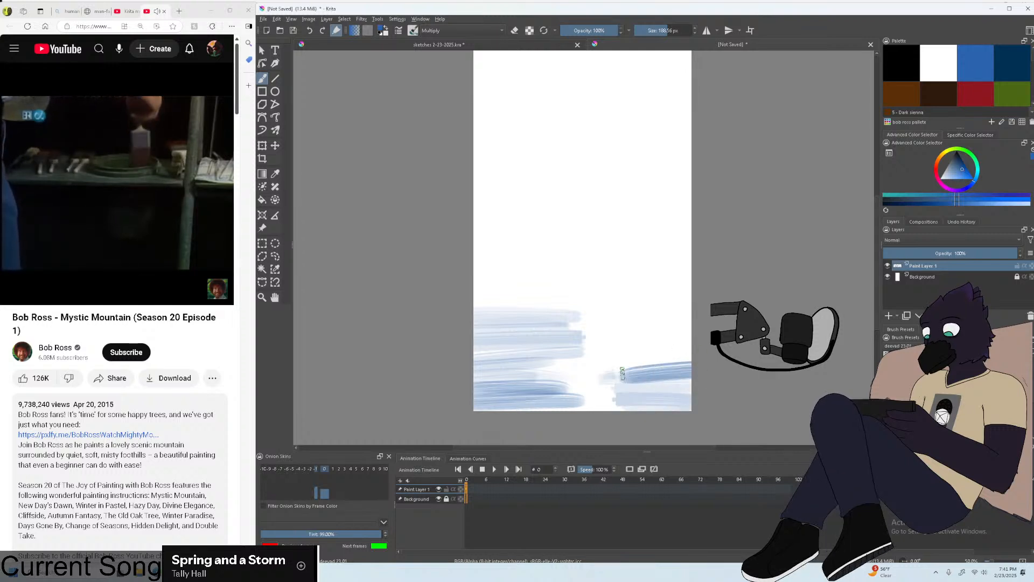
Paint matching horizontal blue strokes inward from the lower right edge, leaving a white gap in the centre, and pause the video at 4:23.
left_click_drag(689, 372, 613, 370)
mouse_move(689, 356)
left_mouse_down()
mouse_move(603, 355)
mouse_move(615, 334)
left_mouse_up()
left_click_drag(690, 329, 597, 327)
left_click_drag(689, 313, 614, 318)
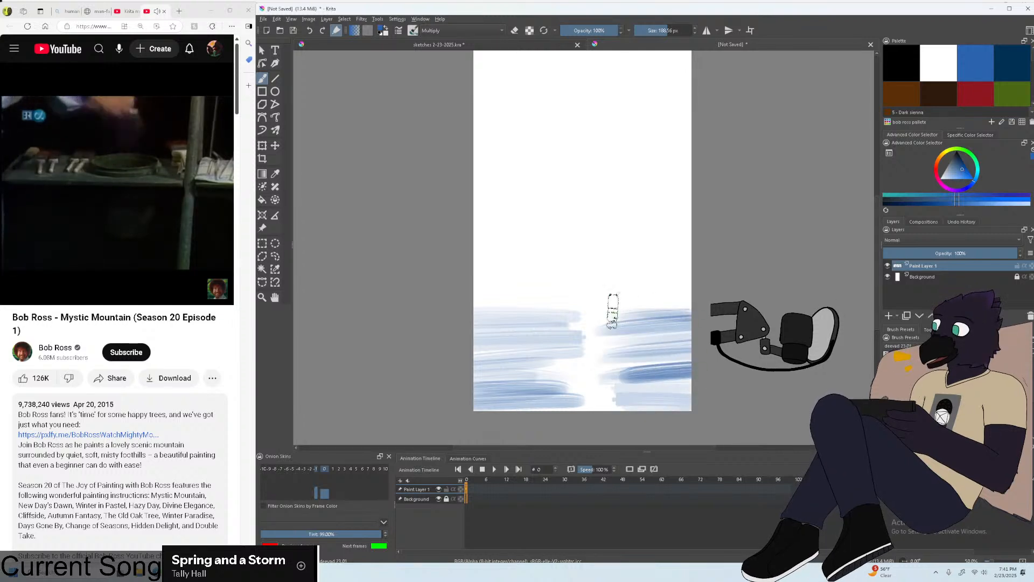
left_click_drag(689, 309, 620, 308)
left_click_drag(689, 338, 622, 336)
left_click_drag(689, 353, 622, 353)
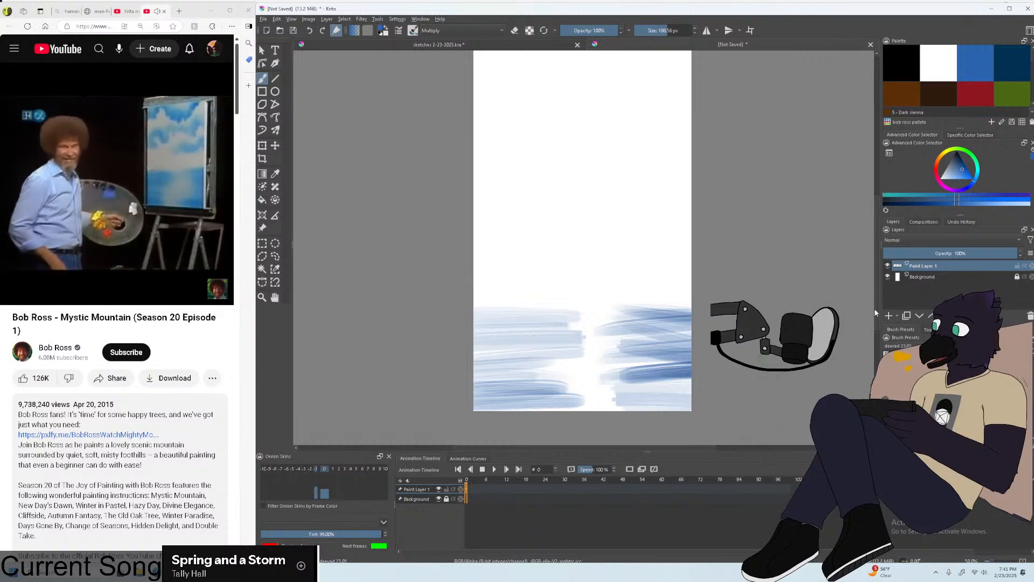
left_click(180, 175)
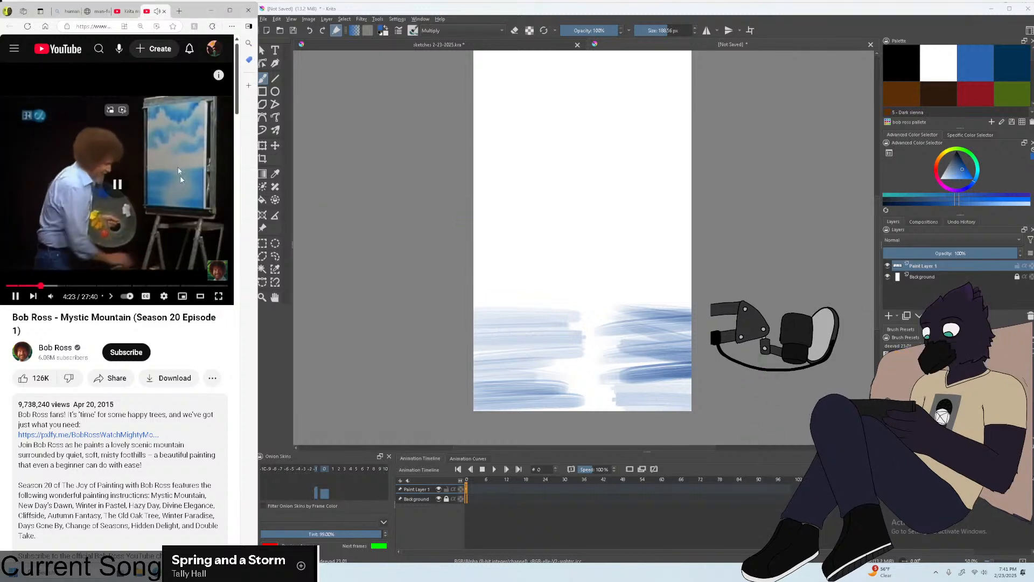
Switch to the Learn Krita with Bob Ross playlist lesson and close the Bob Ross Mystic Mountain episode.
left_click(130, 11)
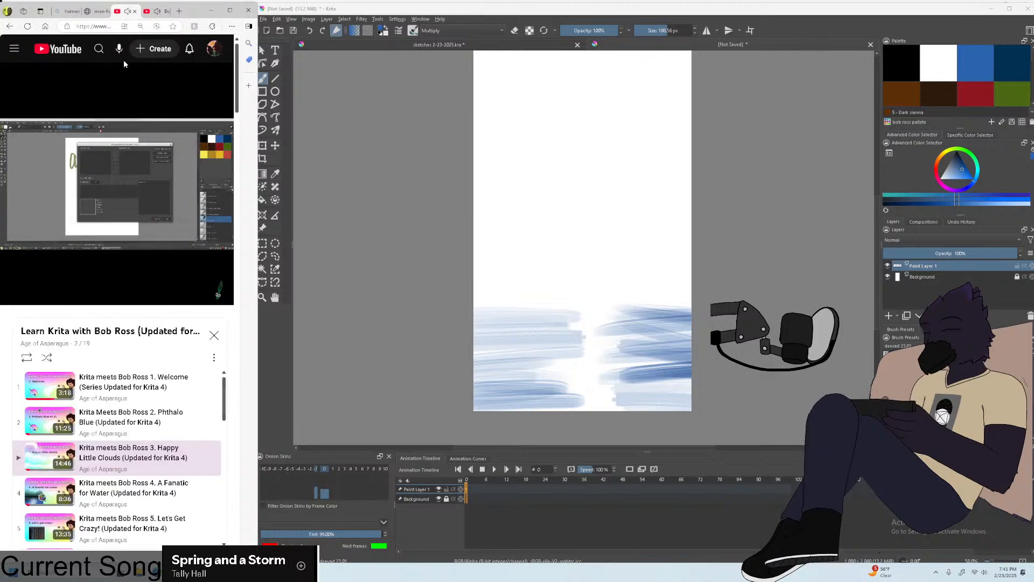
left_click(160, 11)
left_click(166, 10)
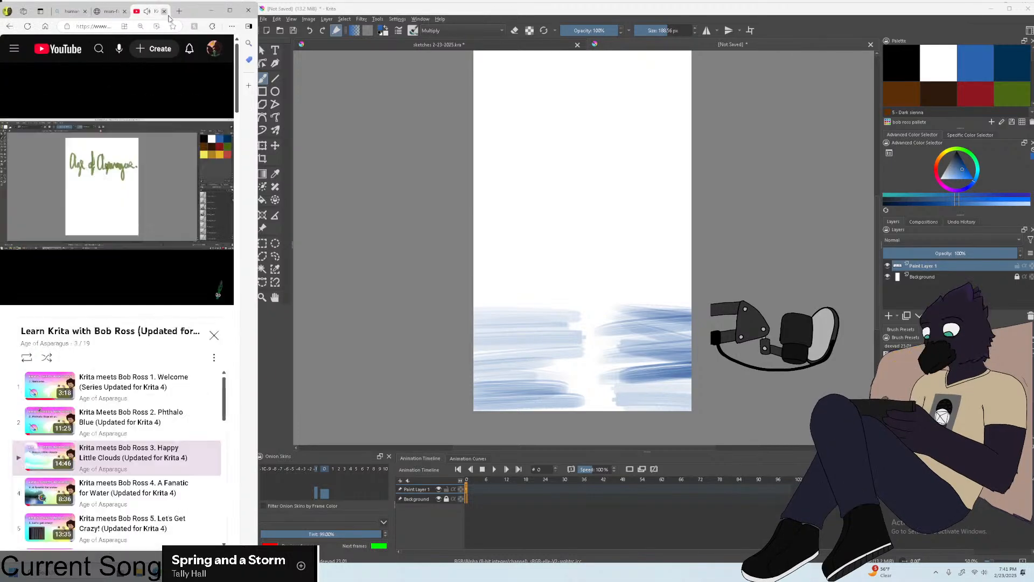
left_click_drag(316, 144, 256, 144)
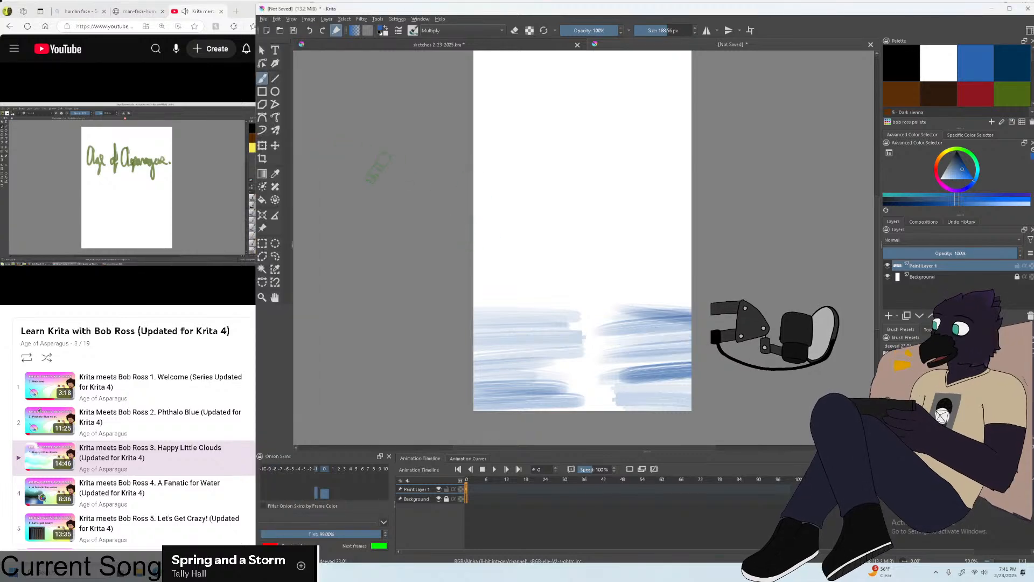
Undo all the blue water strokes on Paint Layer 1 to leave the portrait canvas blank.
left_click(309, 31)
left_click(309, 31)
left_click(309, 31)
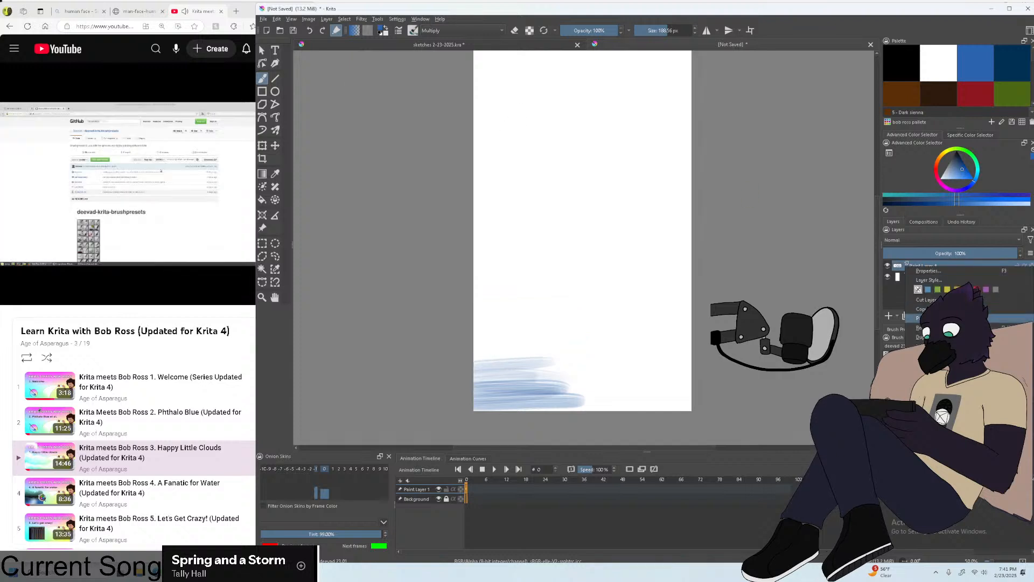
left_click(918, 300)
left_click(889, 316)
Widen the browser window beside the canvas and return to the Happy Little Clouds lesson at about 5:11.
left_click(253, 242)
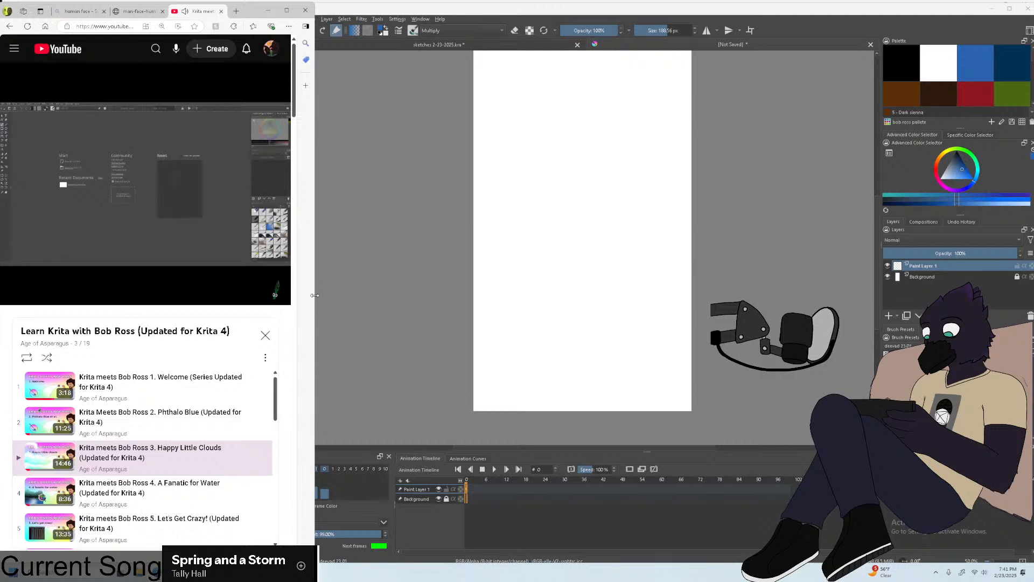
left_click_drag(408, 312, 410, 311)
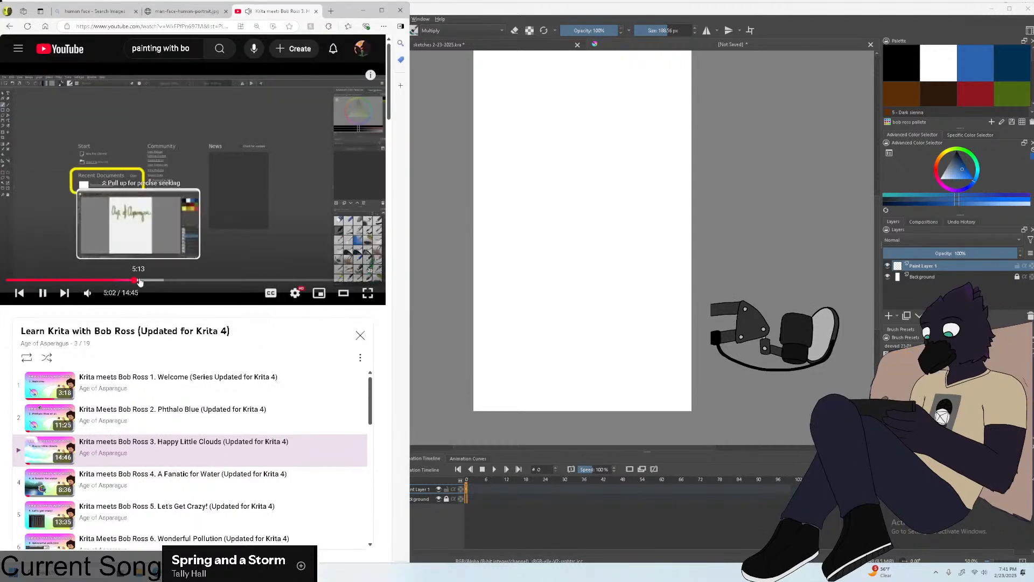
left_click(137, 280)
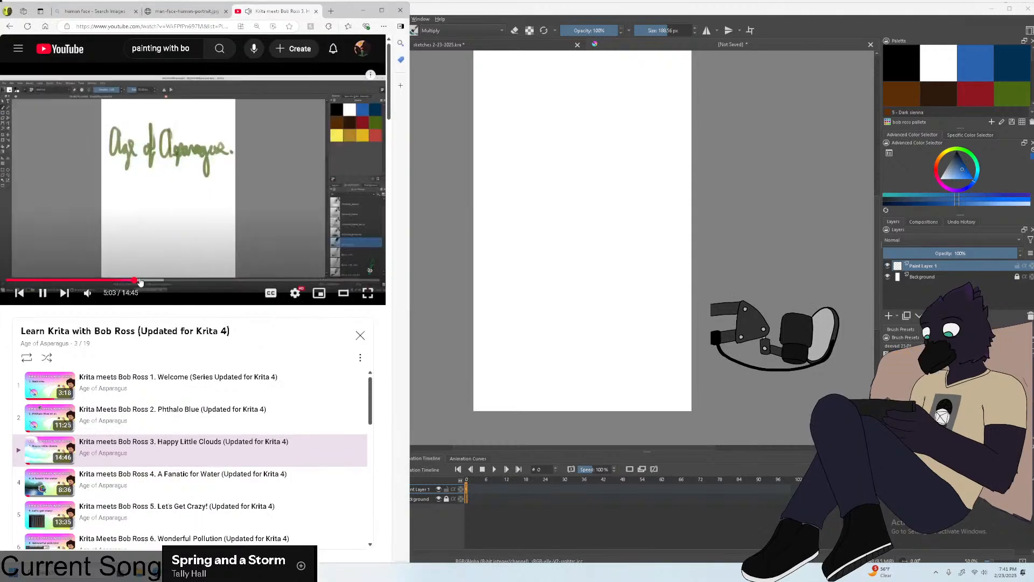
left_click(900, 346)
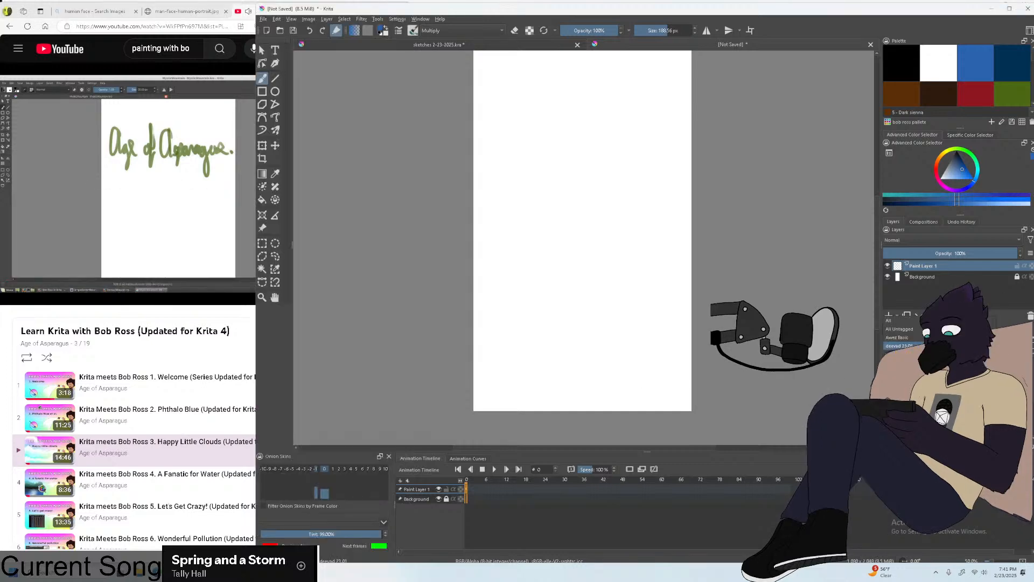
left_click(171, 334)
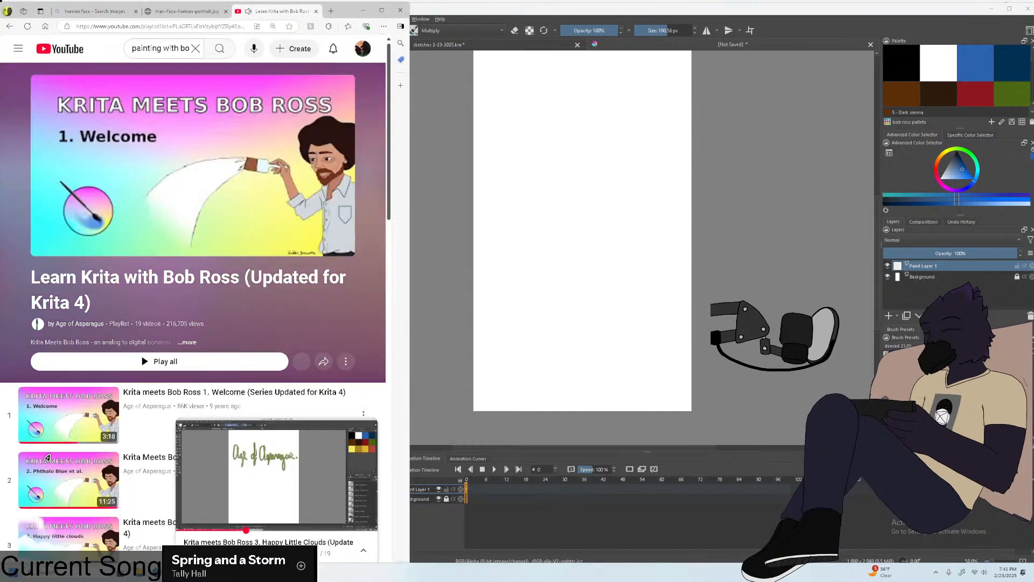
left_click(186, 427)
mouse_move(253, 251)
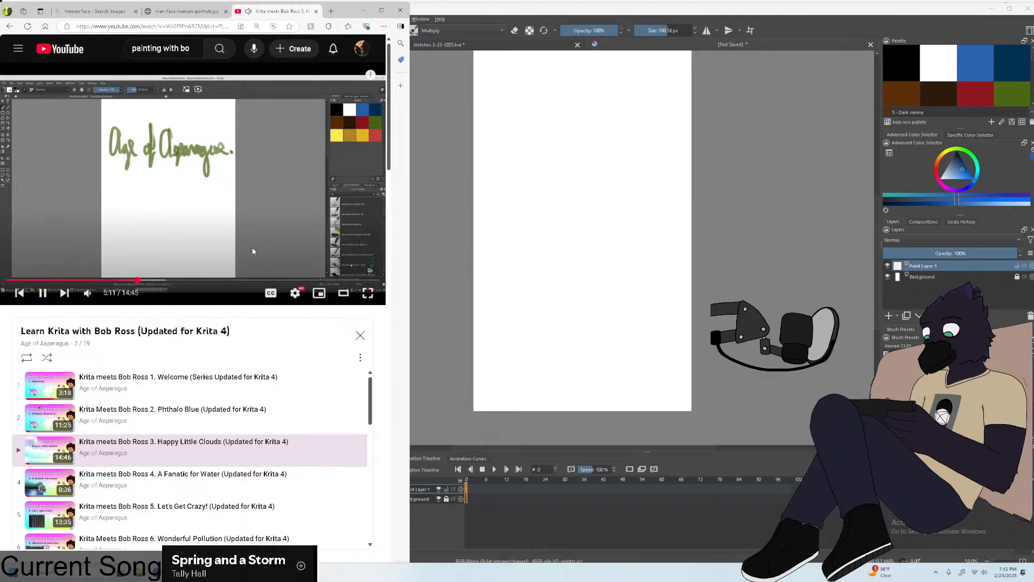
Study the brush setup part of the Happy Little Clouds lesson, partly in full screen, and pause it at 5:54.
key("f")
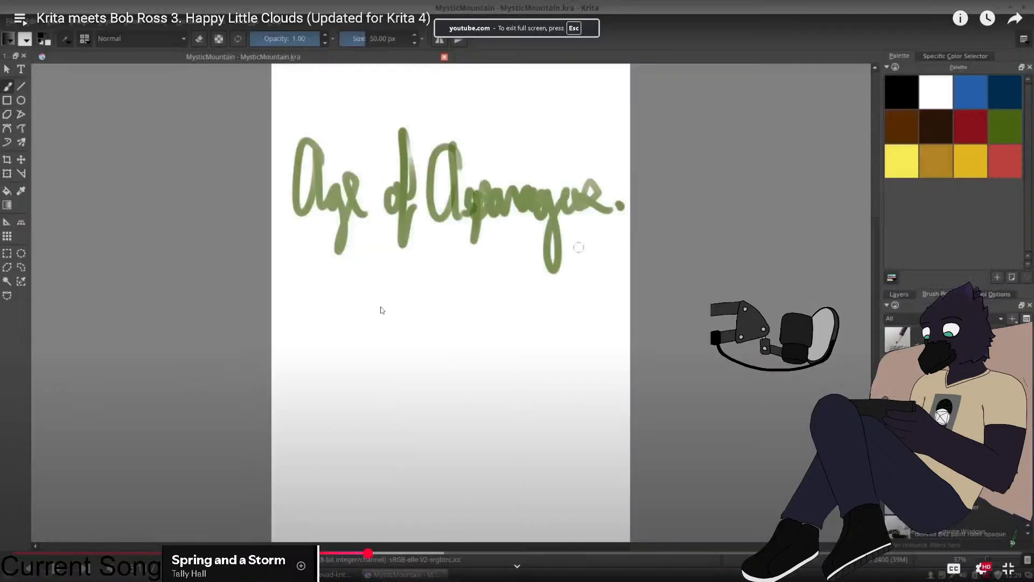
key("Escape")
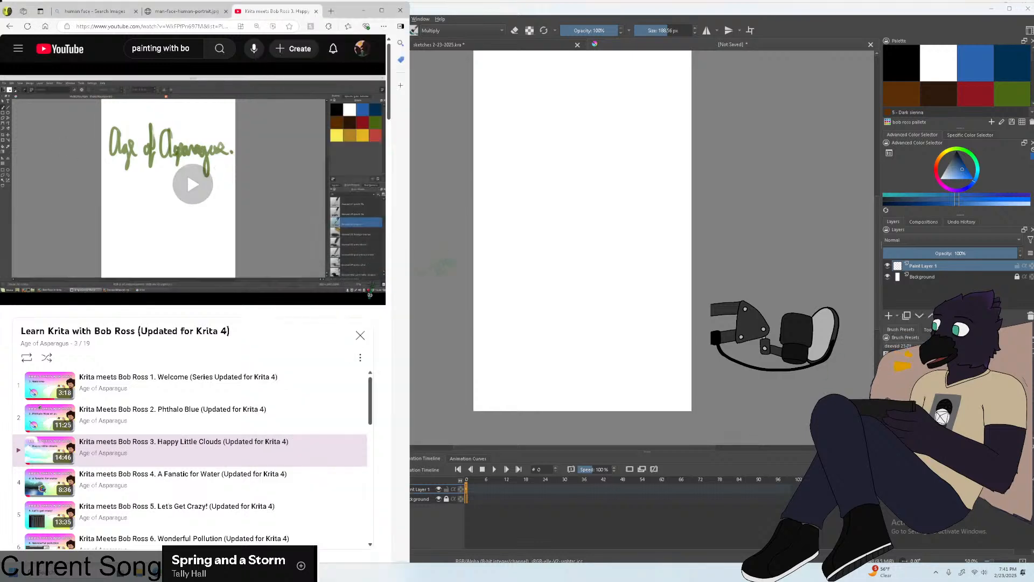
key("f")
key("Escape")
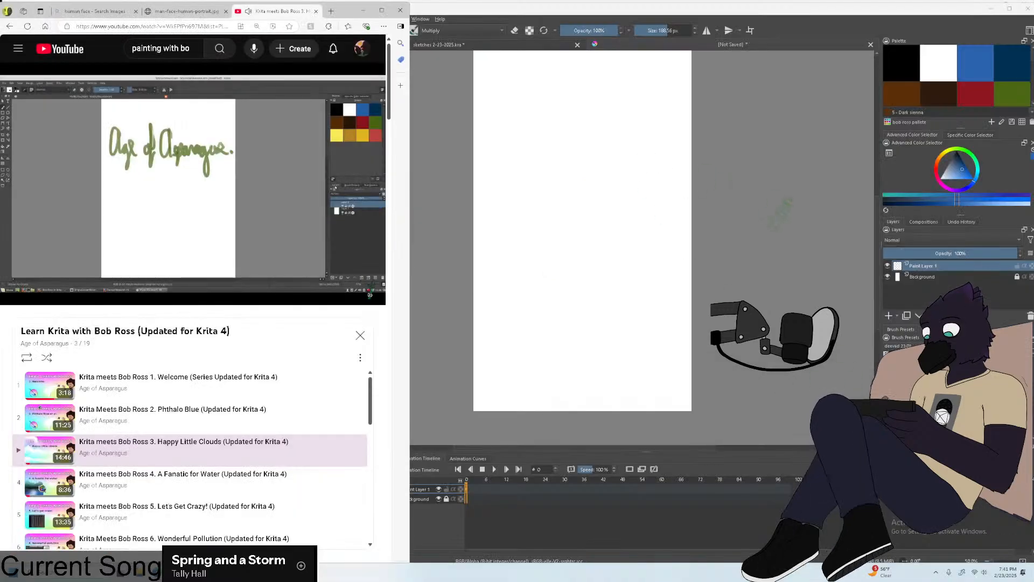
left_click(150, 280)
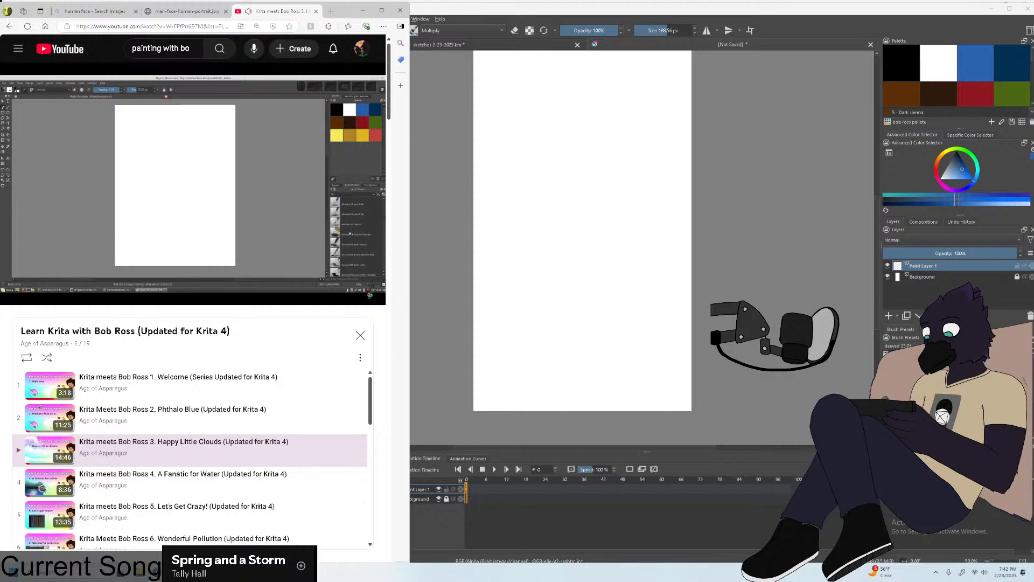
left_click(283, 202)
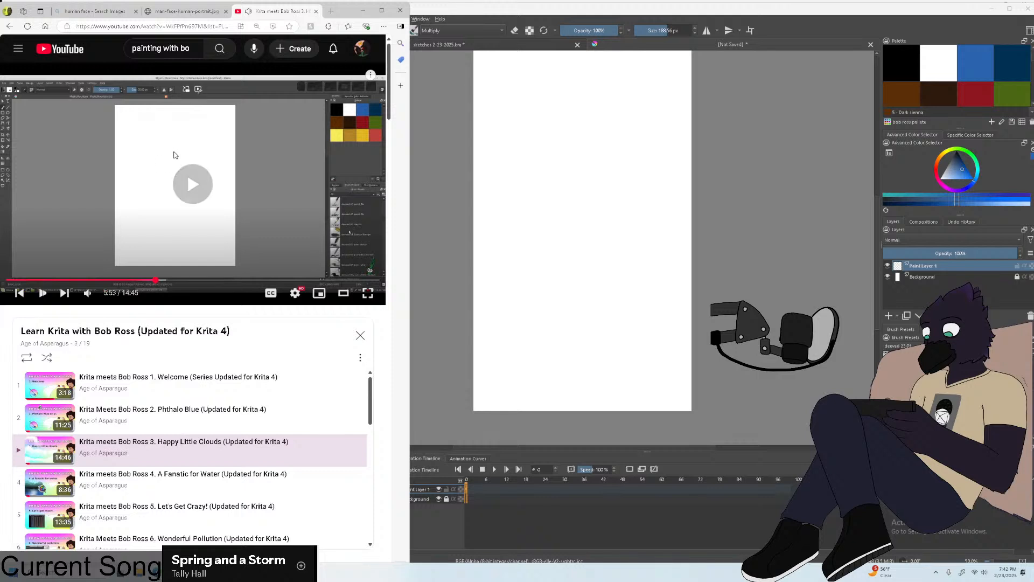
left_click(200, 164)
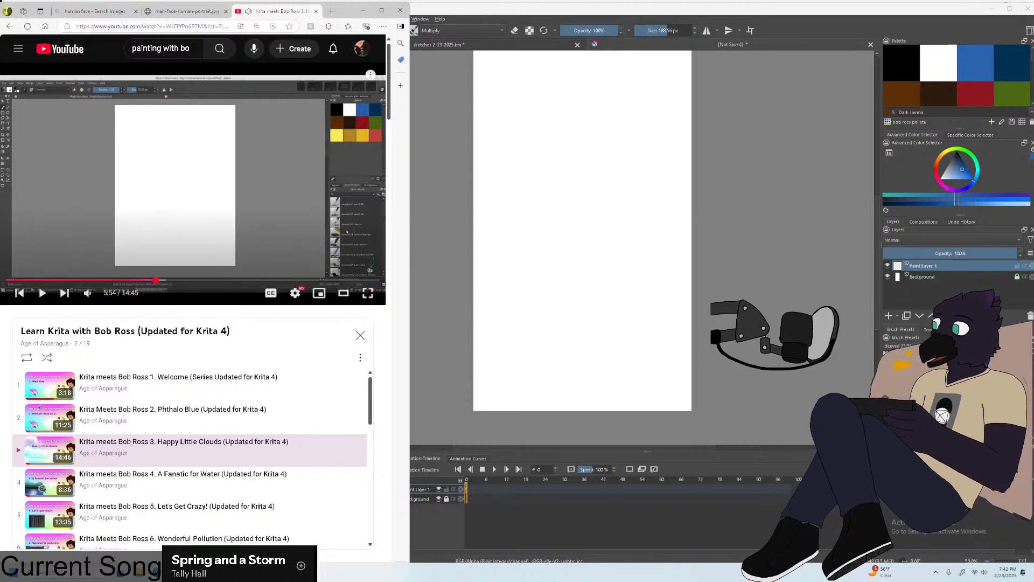
Choose a brush preset with Normal blending, enlarge it to 200 px, and undo the test stroke made with it.
left_click(895, 362)
key("bracketright")
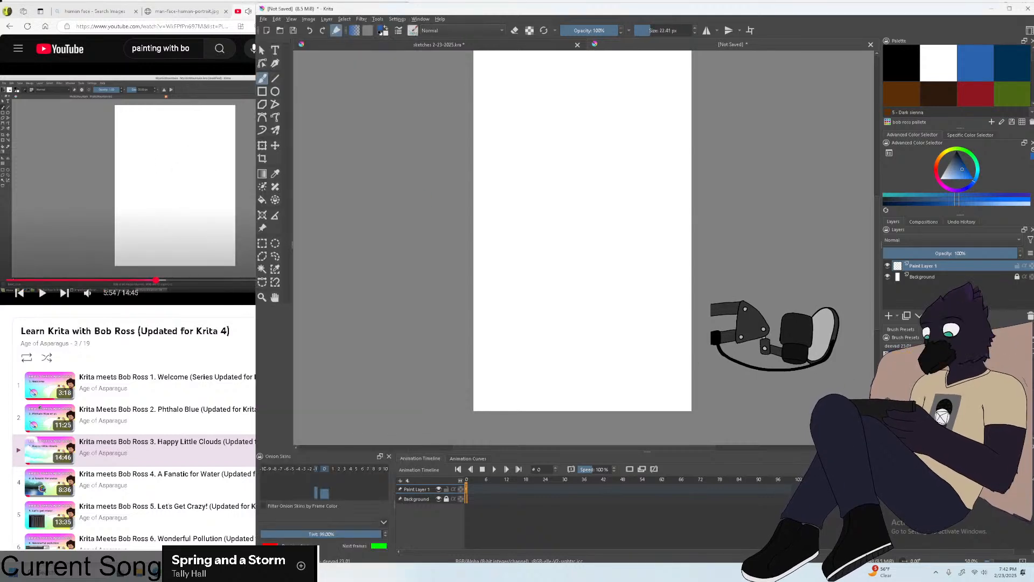
left_click(915, 371)
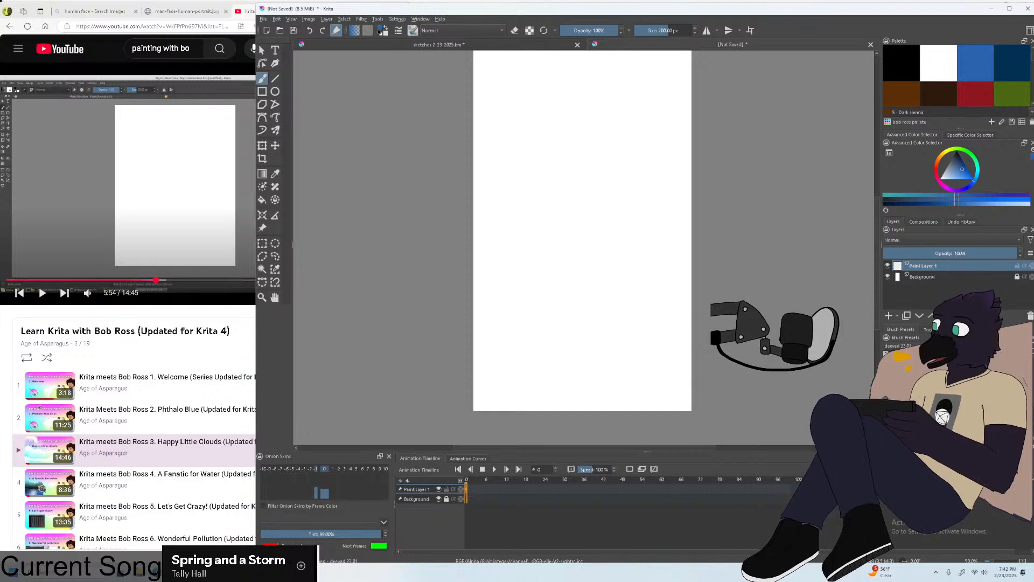
left_click_drag(474, 209, 560, 218)
key("ctrl+z")
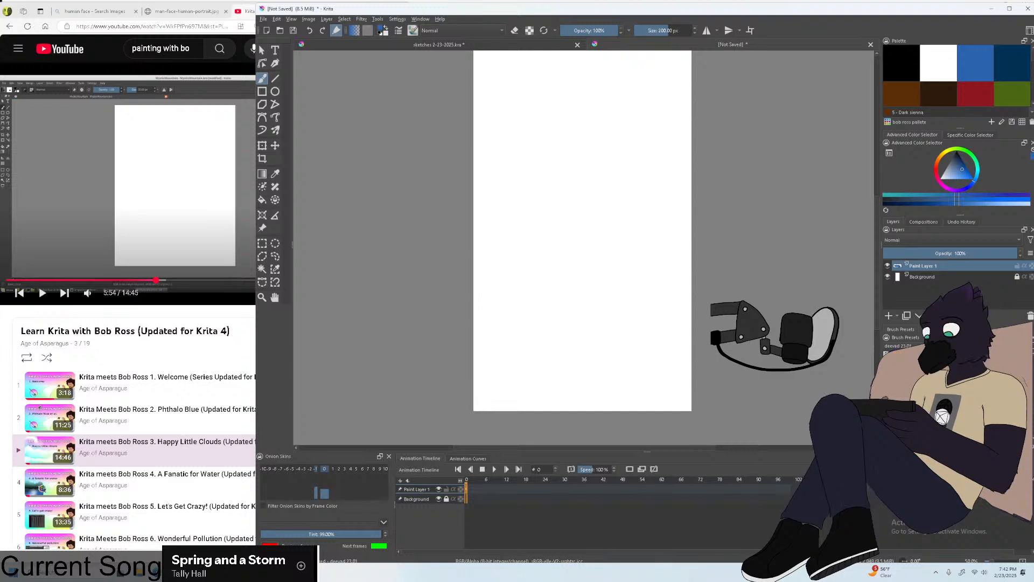
key("ctrl+z")
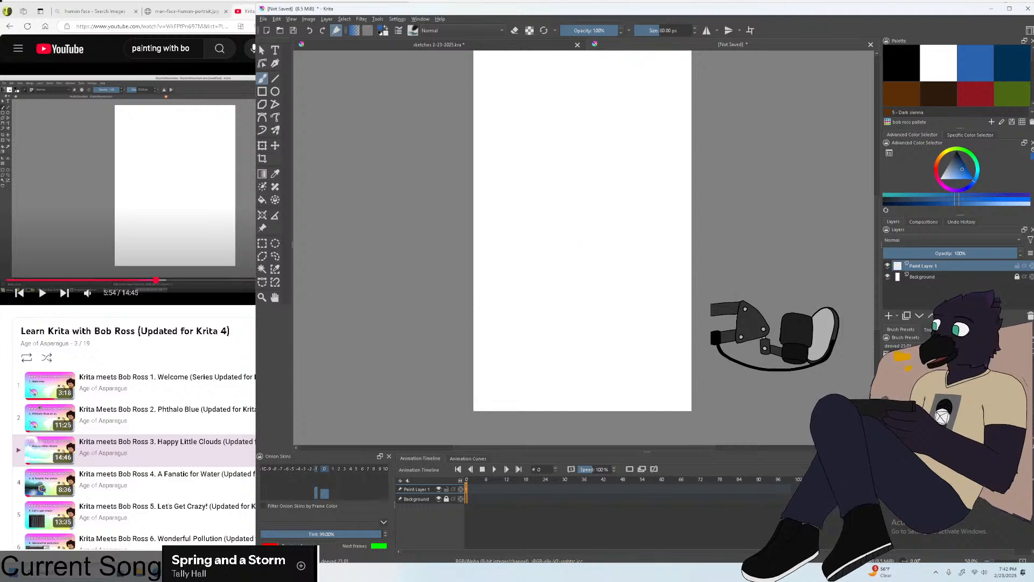
Examine the cloud brush used in the lesson in full screen, stopping the video at 6:00.
left_click(189, 205)
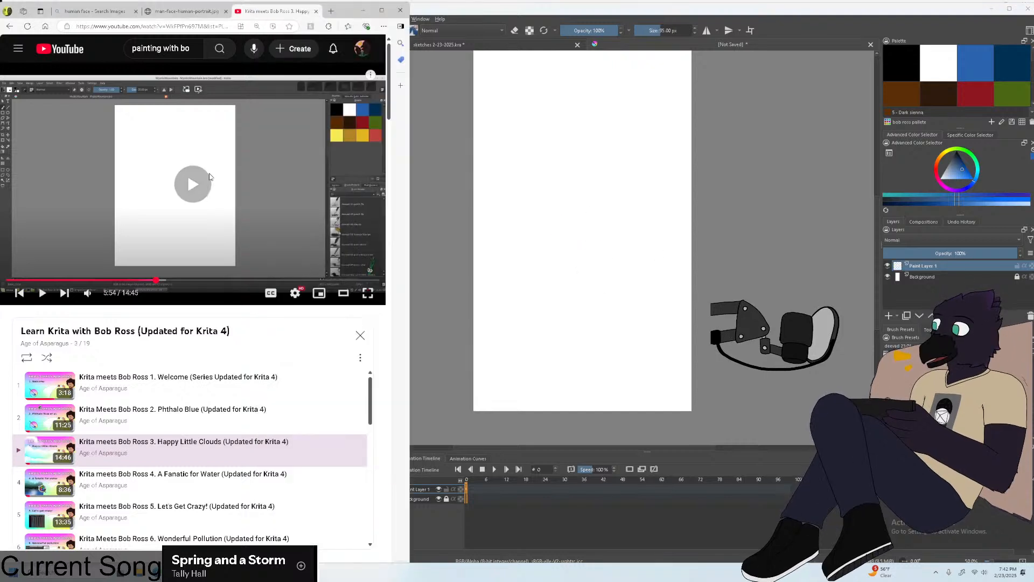
left_click(377, 295)
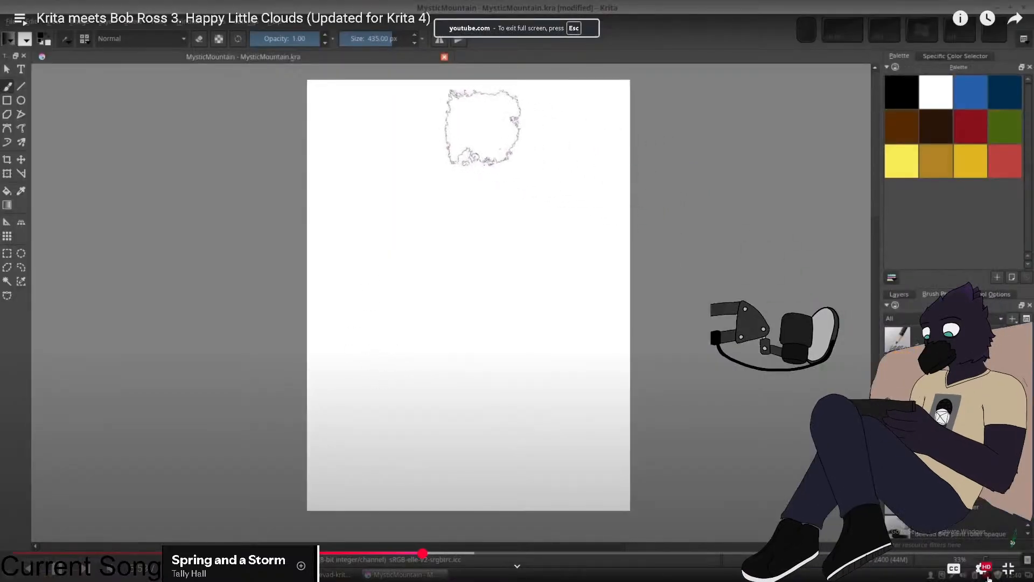
key("Escape")
Test the textured cloud brush with blue dabs on the lower part of the canvas and undo them all.
left_click(623, 335)
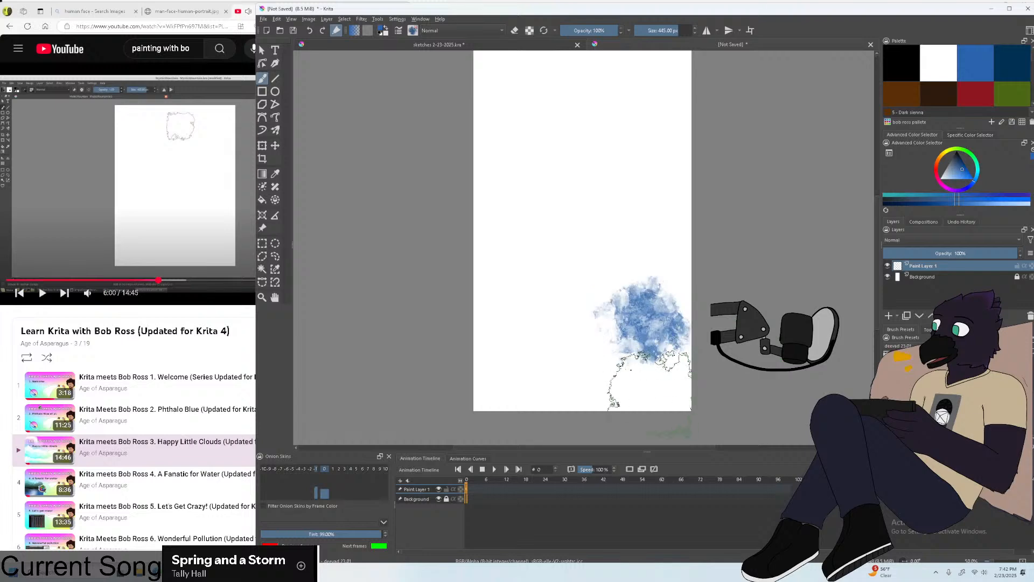
key("ctrl+z")
left_click(517, 289)
left_click(544, 317)
left_click(513, 303)
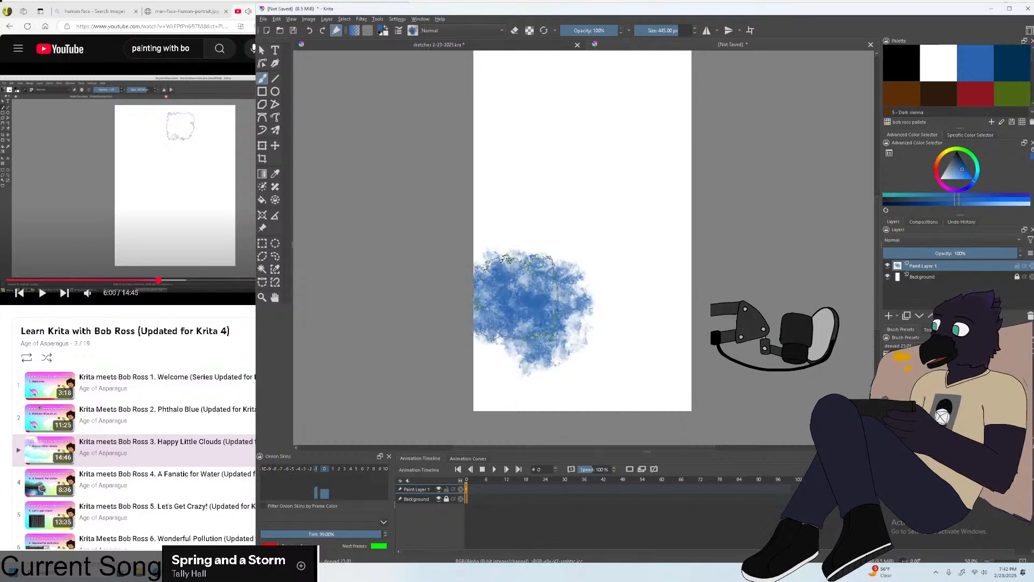
key("ctrl+z")
key("ctrl+z")
key("ctrl+z")
Resume the Happy Little Clouds lesson from 6:00, briefly viewing it in full screen.
left_click(124, 180)
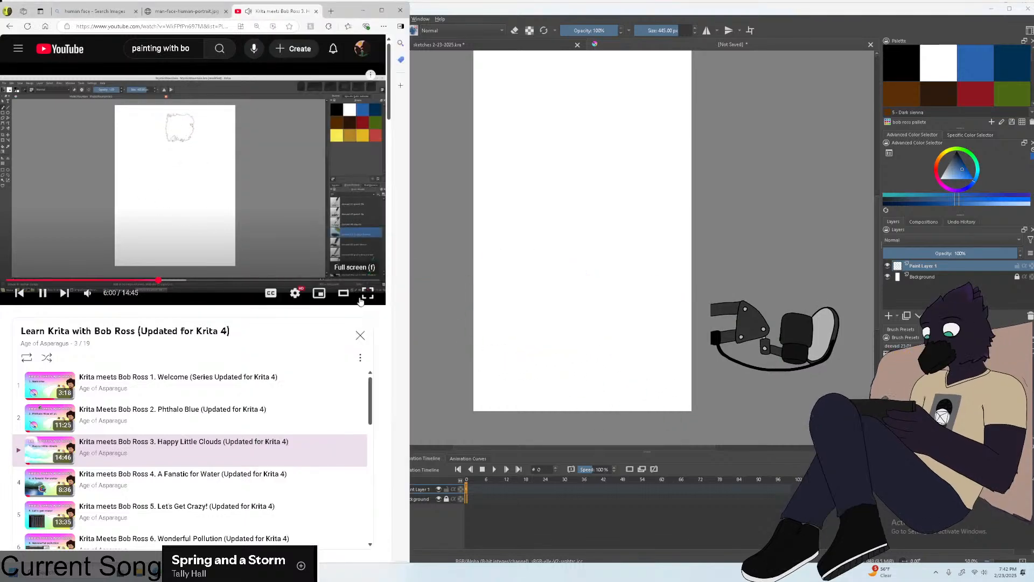
double_click(124, 180)
key("Escape")
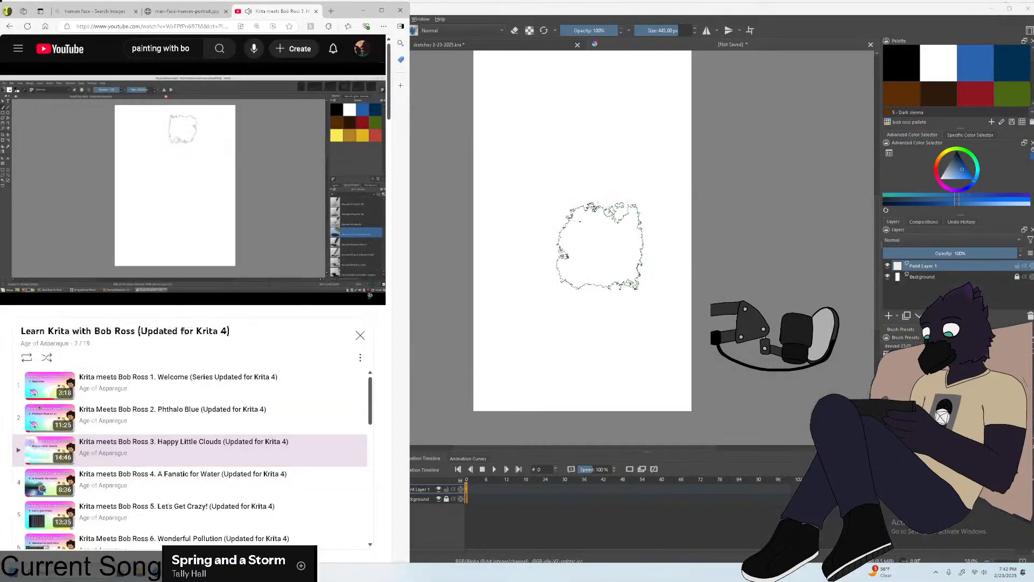
Reduce the brush size to 230 px and zoom out until the whole portrait canvas fits the view.
key("minus")
key("ctrl+shift+z")
key("ctrl+z")
key("plus")
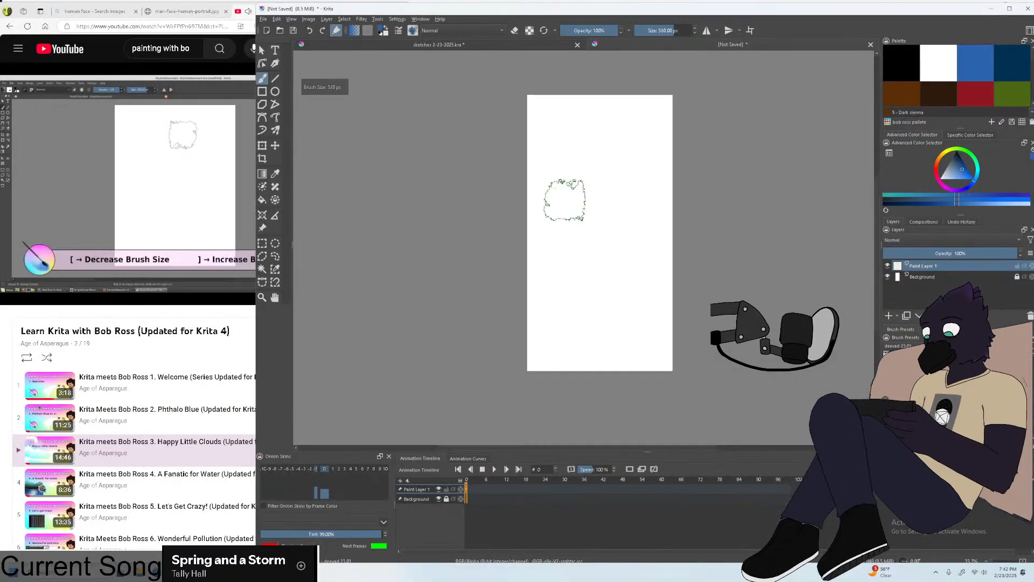
key("plus")
key("bracketleft")
key("bracketleft")
key("bracketleft")
key("minus")
key("minus")
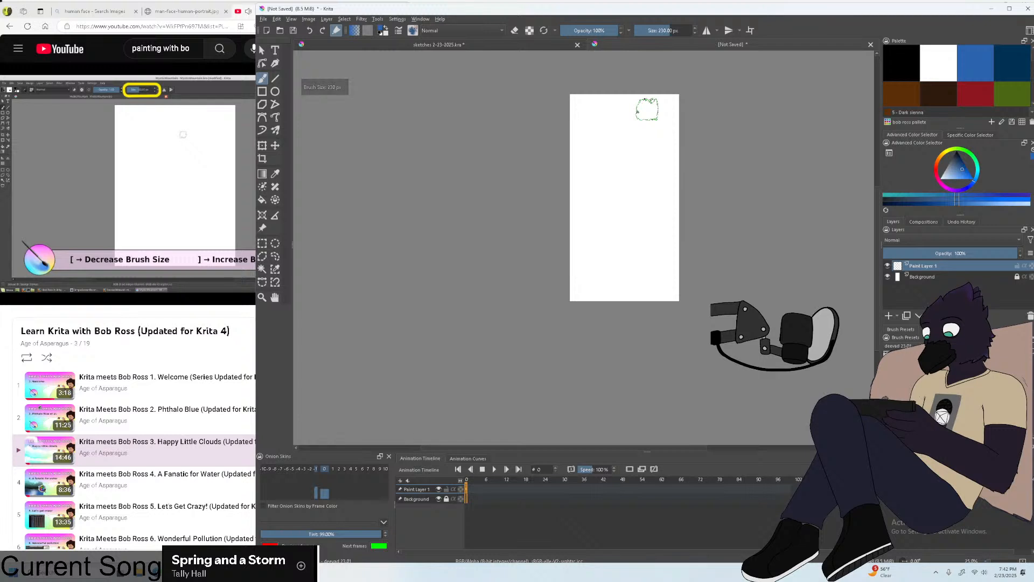
key("plus")
Open the playlist's first lesson, Welcome, skip the advert, advance to about 0:13, and turn the sound back on.
left_click(215, 171)
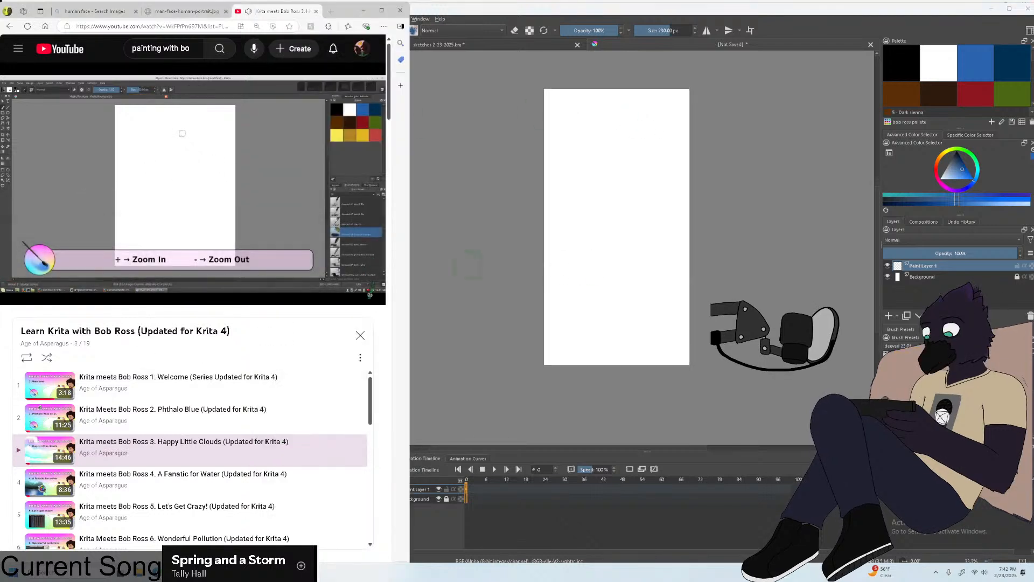
key("space")
left_click(121, 381)
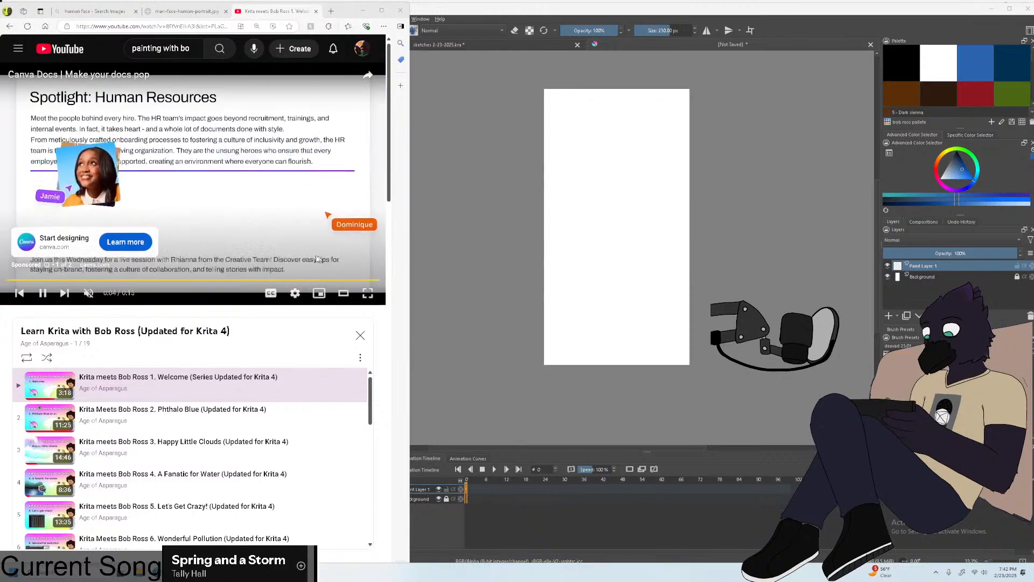
left_click(355, 251)
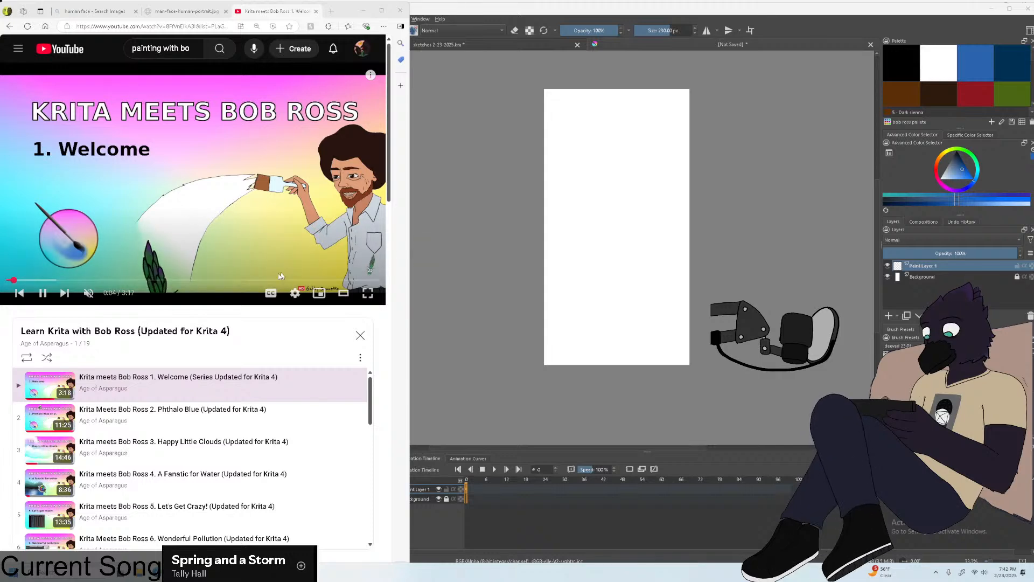
left_click(51, 280)
left_click(30, 279)
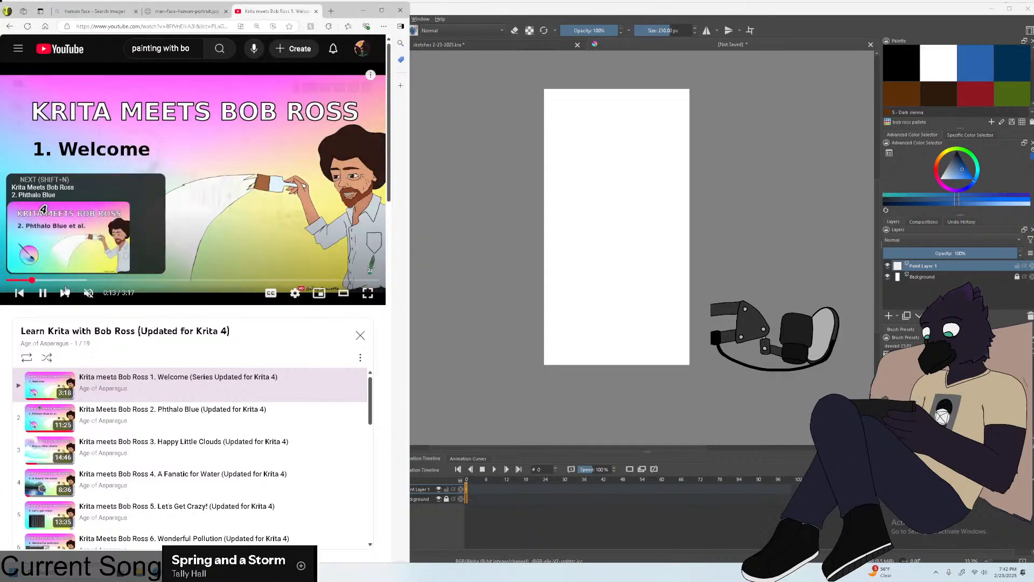
left_click(89, 292)
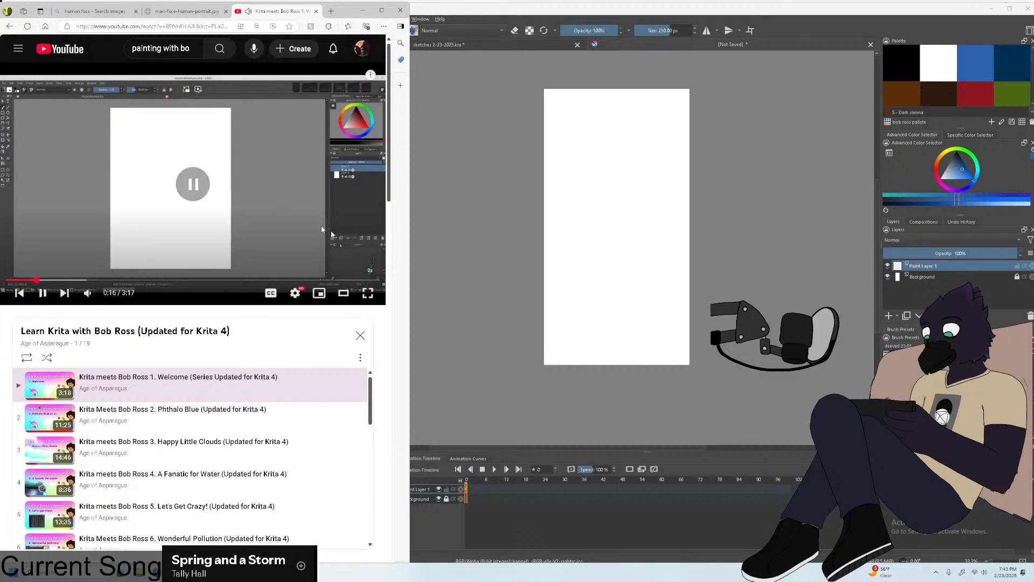
View the Welcome lesson in full screen, leave it, and open lesson 2, Phthalo Blue, in full screen.
left_click(368, 293)
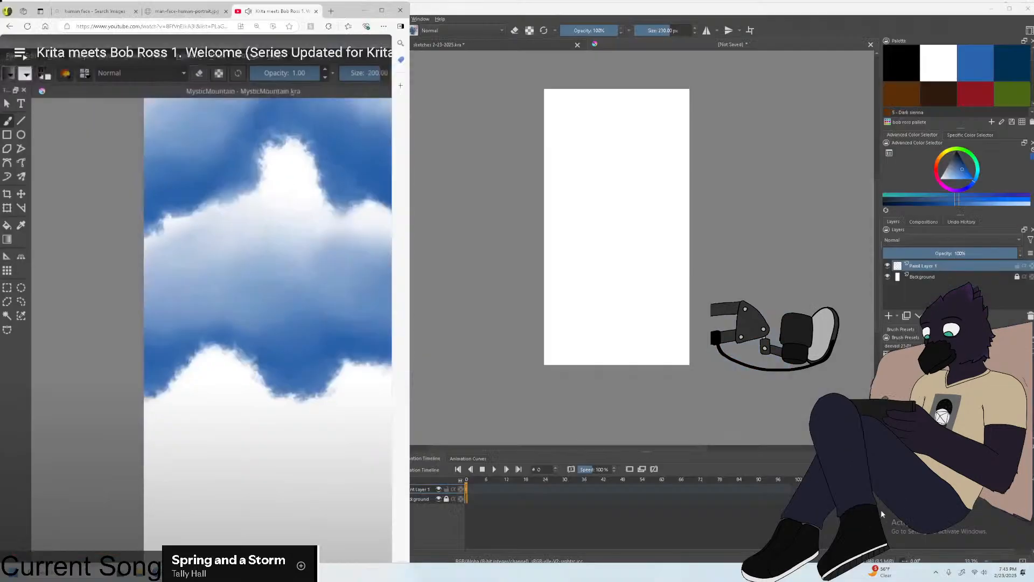
key("Escape")
left_click(161, 407)
left_click(368, 292)
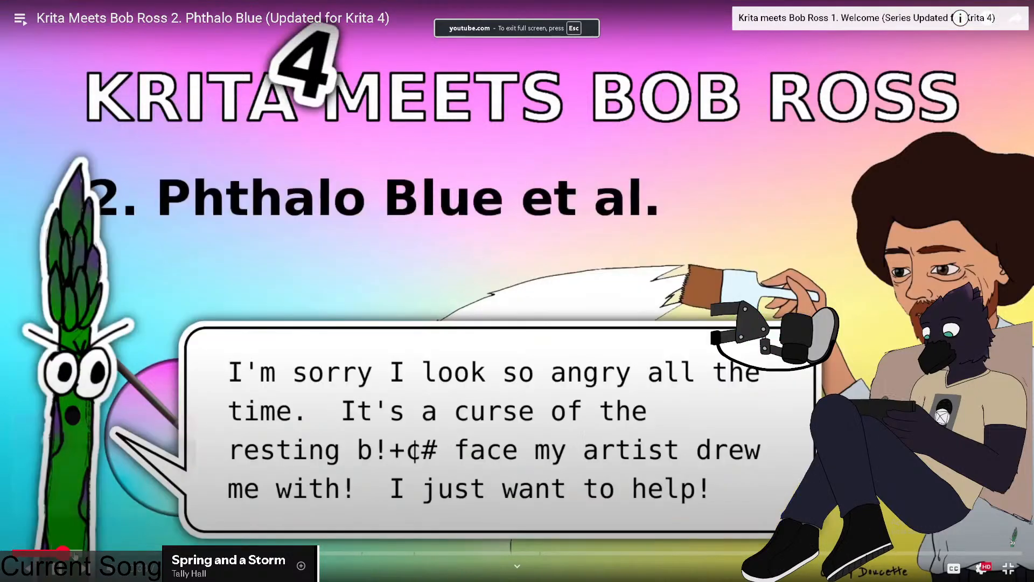
Advance the Phthalo Blue lesson to the Create Canvas part at about 1:38 and leave full screen.
left_click_drag(75, 553, 134, 552)
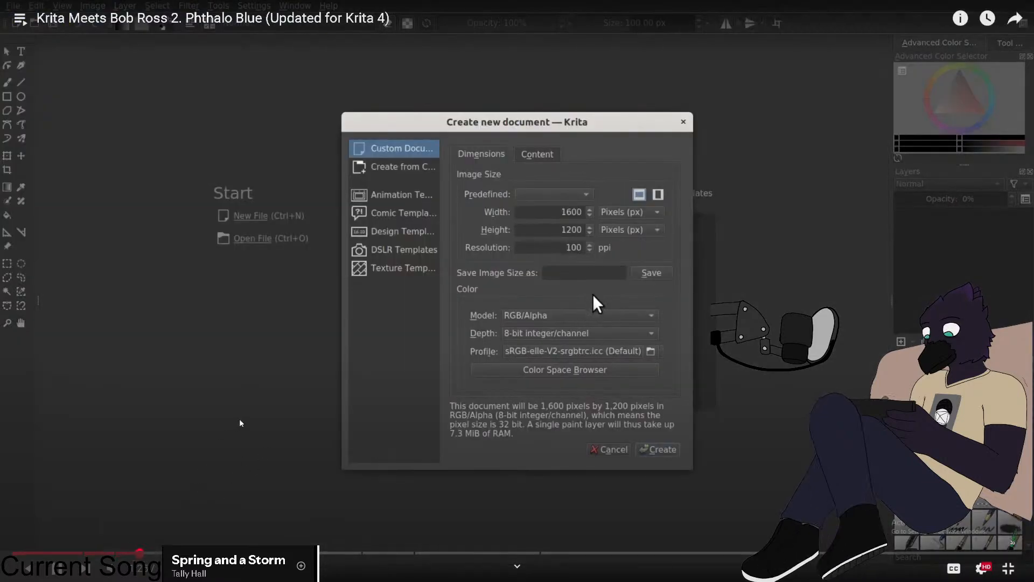
left_click(149, 553)
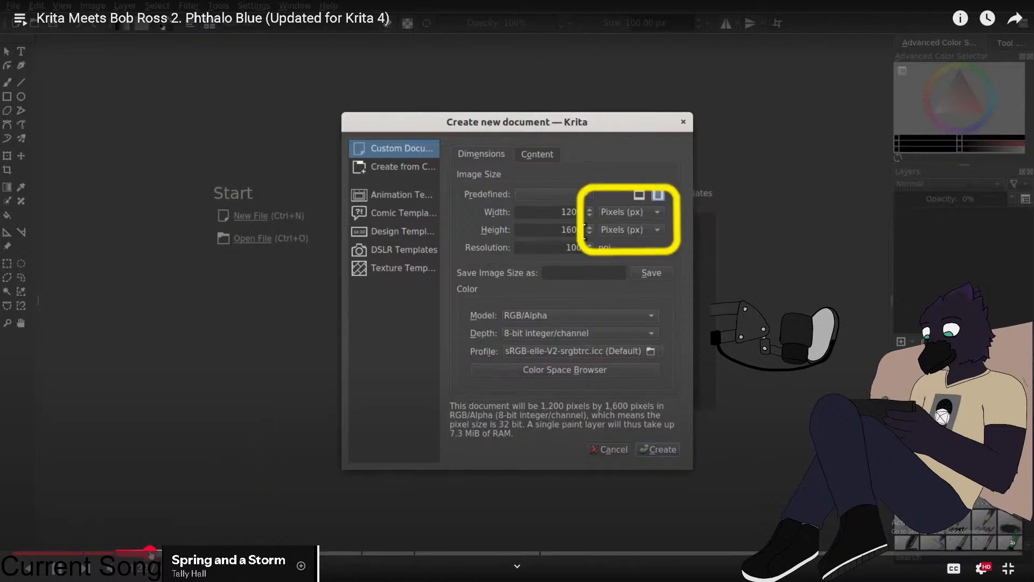
left_click(155, 553)
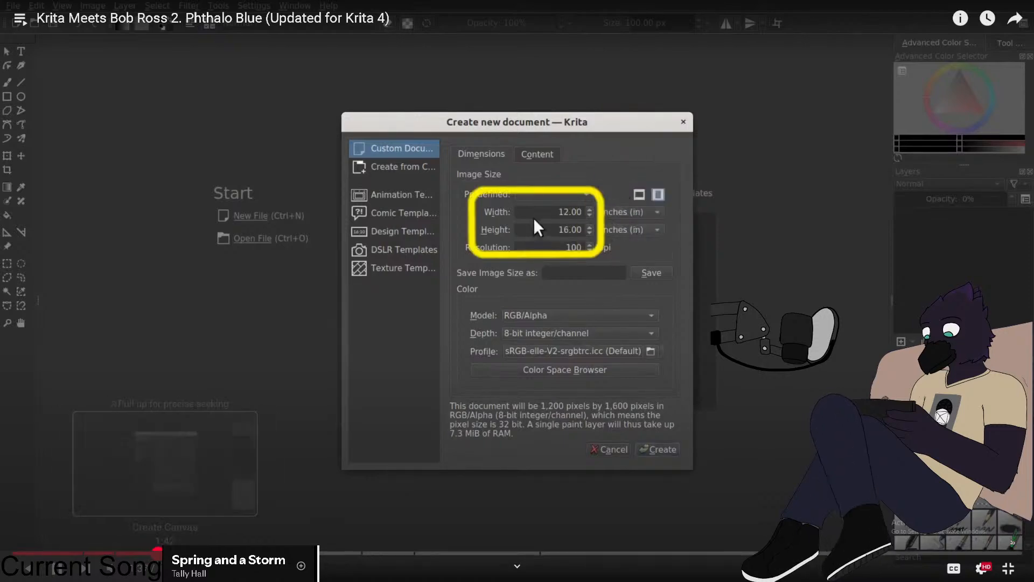
key("Escape")
Switch to Krita and bring it into view beside the browser window playing the lesson.
key("alt+Tab")
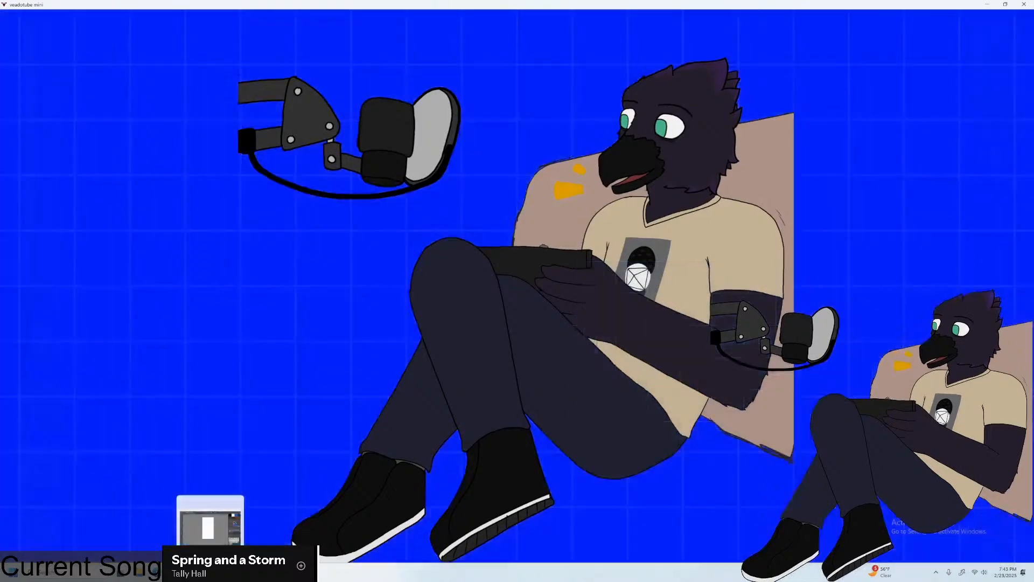
left_click(210, 572)
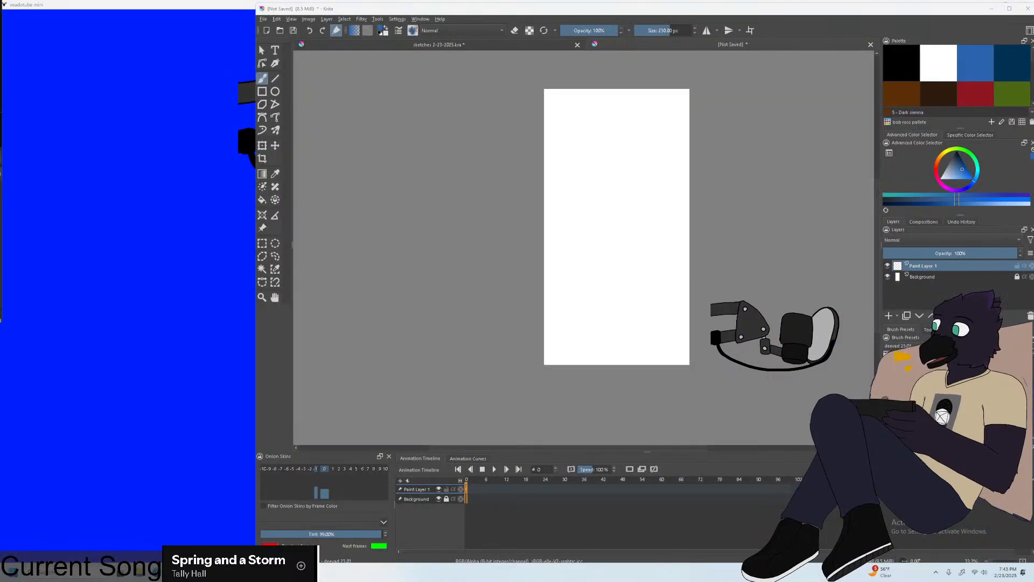
mouse_move(157, 572)
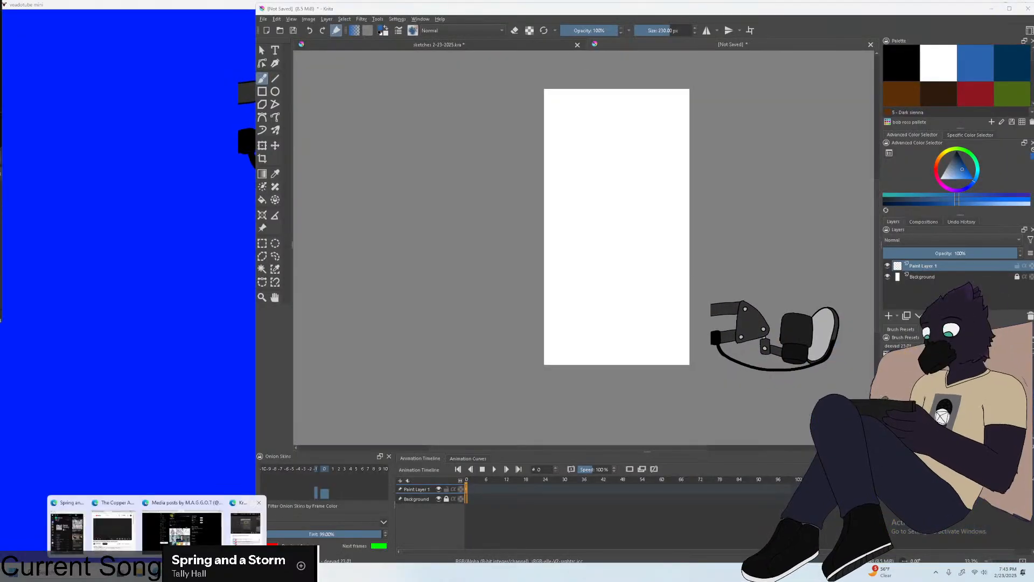
left_click(245, 528)
left_click(259, 44)
Start a new document in inches with a width of 12 and a height of 16.
left_click(263, 18)
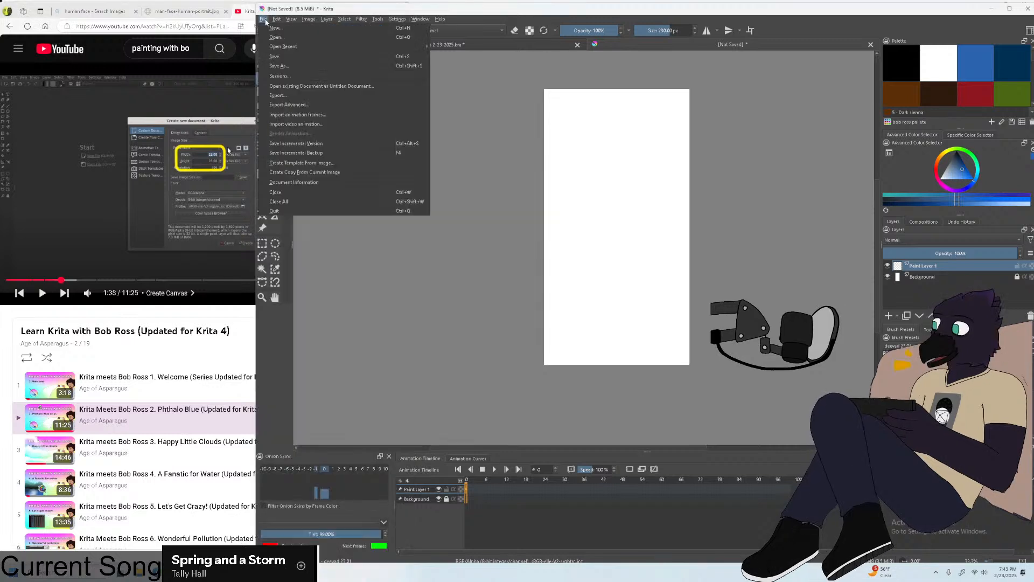
left_click(278, 27)
left_click(722, 237)
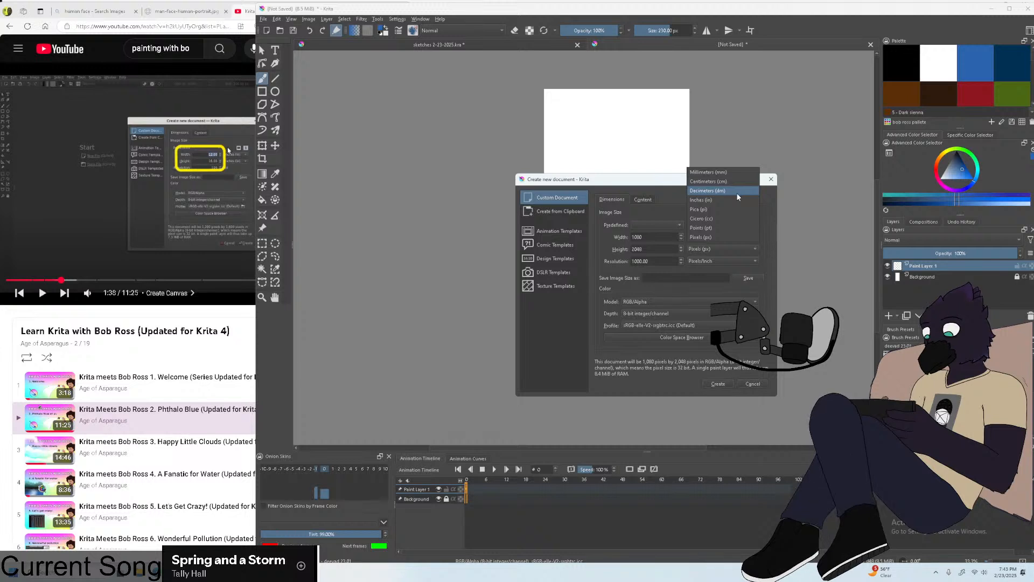
left_click(700, 200)
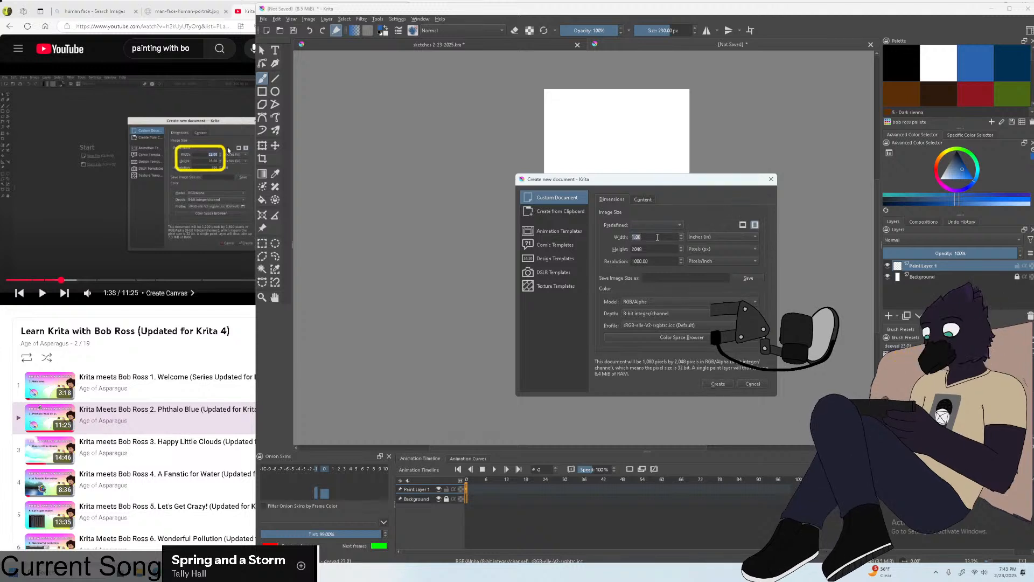
type("12")
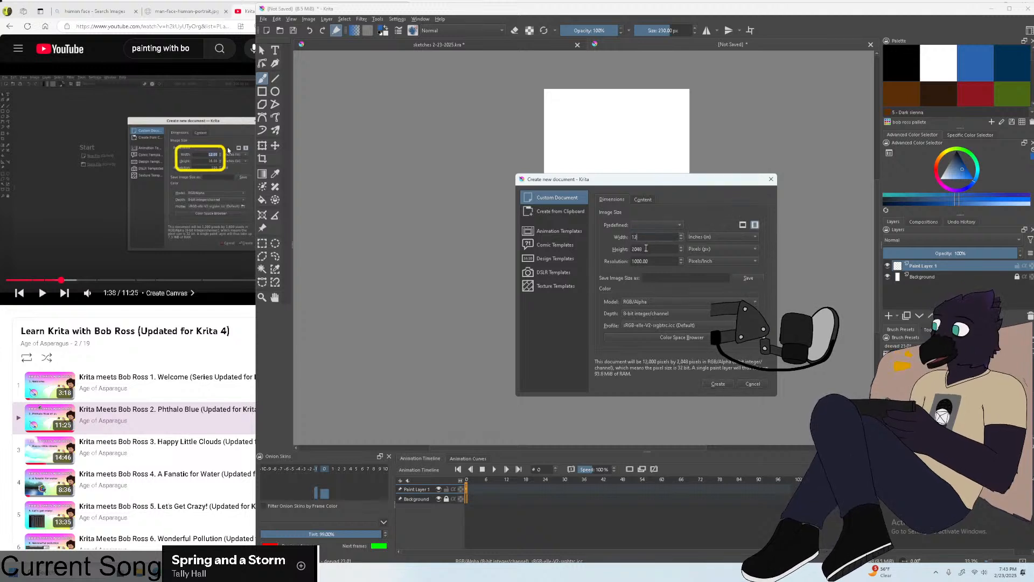
left_click(716, 250)
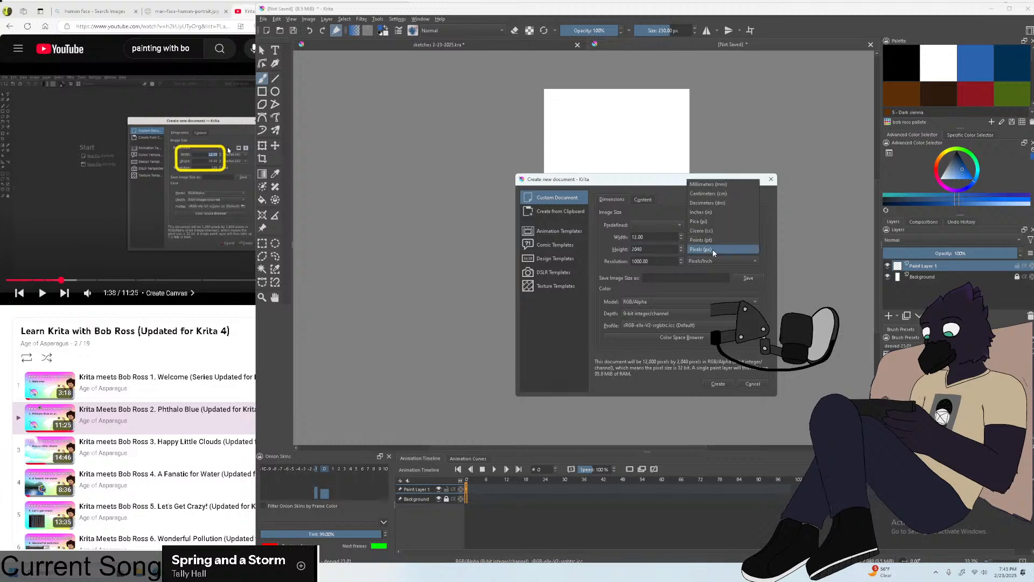
left_click(715, 214)
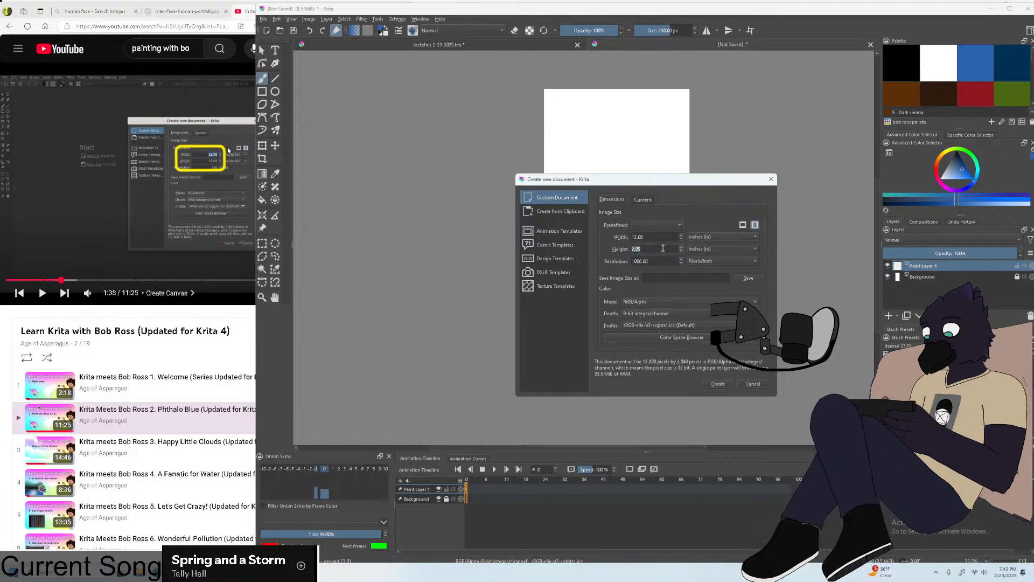
type("16")
Resume the Phthalo Blue lesson in full screen to check the canvas dimensions, and leave full screen.
left_click(98, 276)
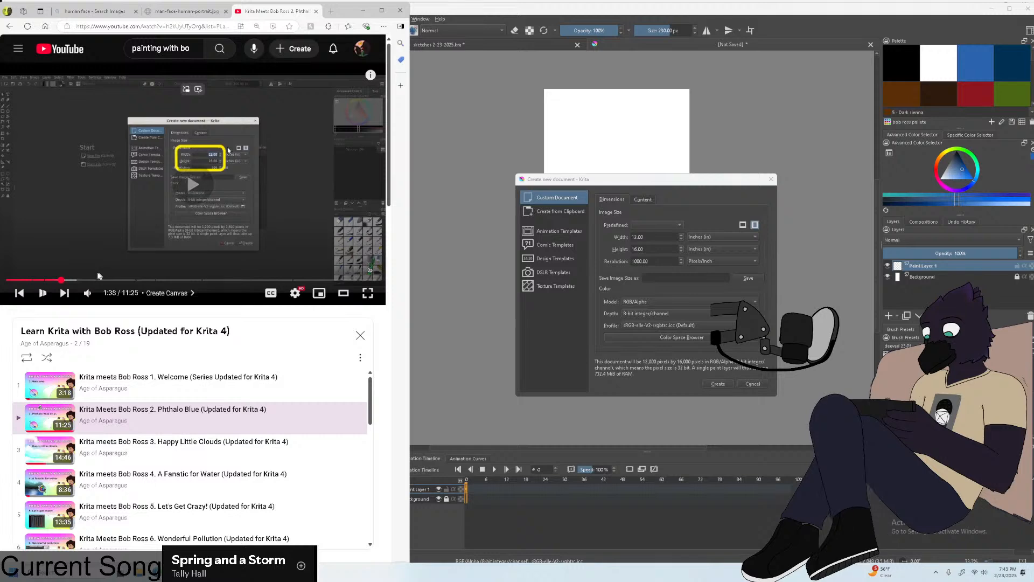
left_click(368, 292)
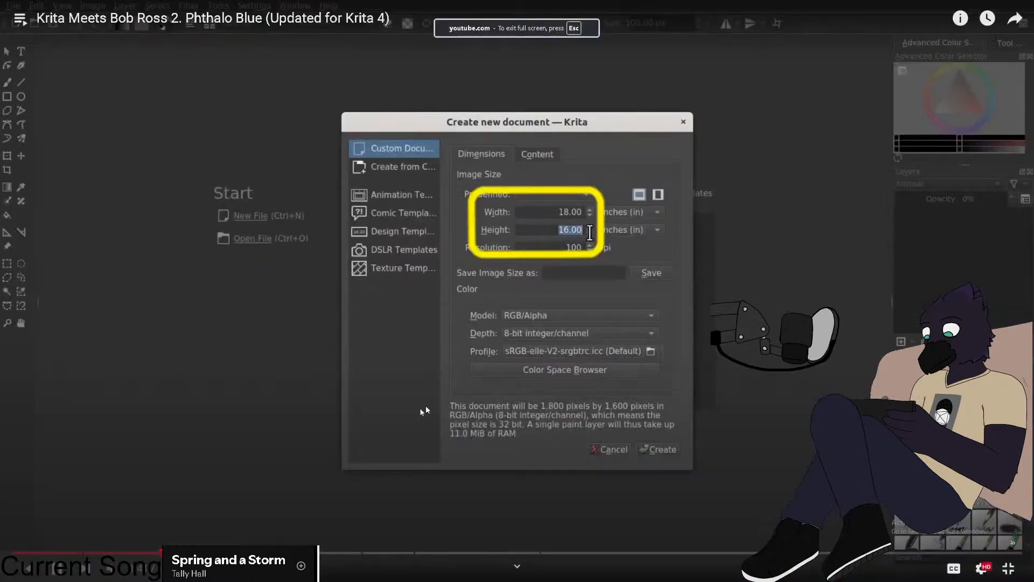
key("Escape")
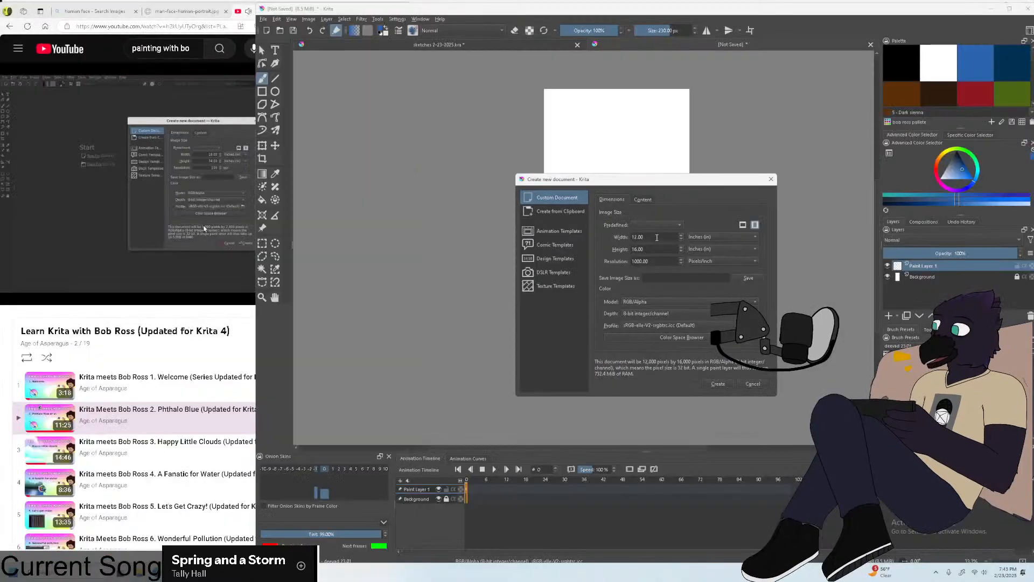
Set the new document's width to 18 inches and its height to 24 inches.
double_click(656, 237)
type("18")
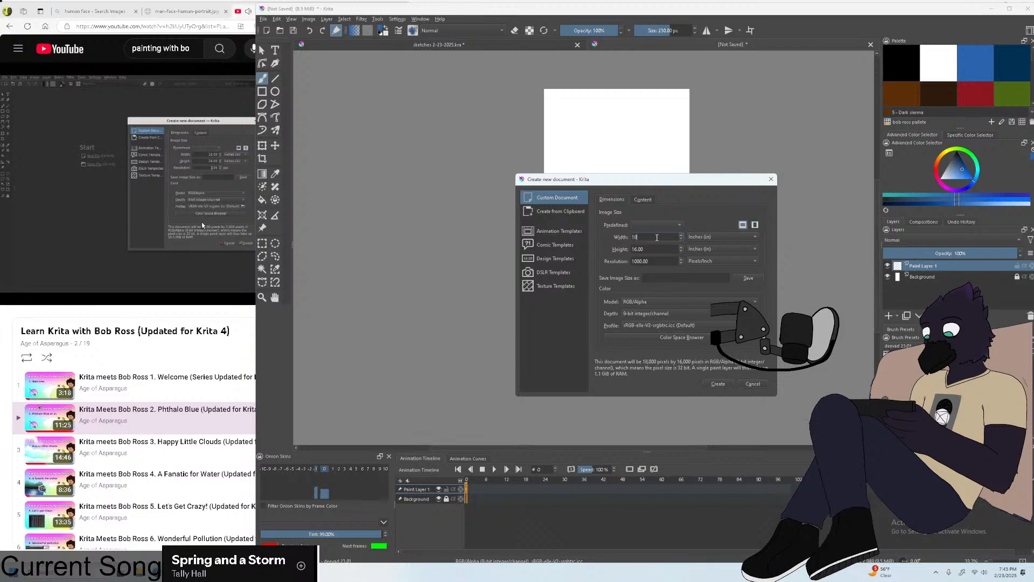
key("Tab")
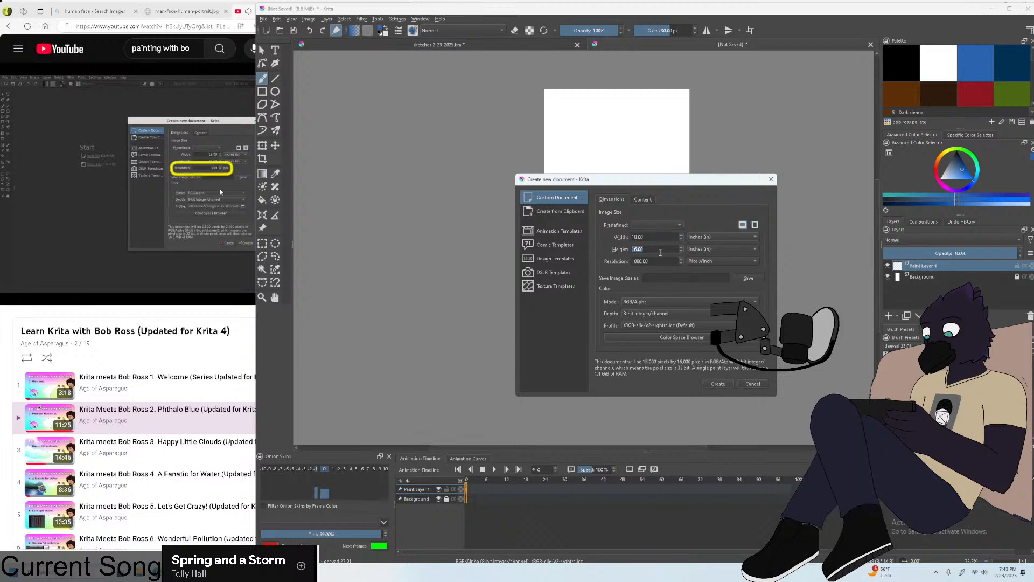
type("24")
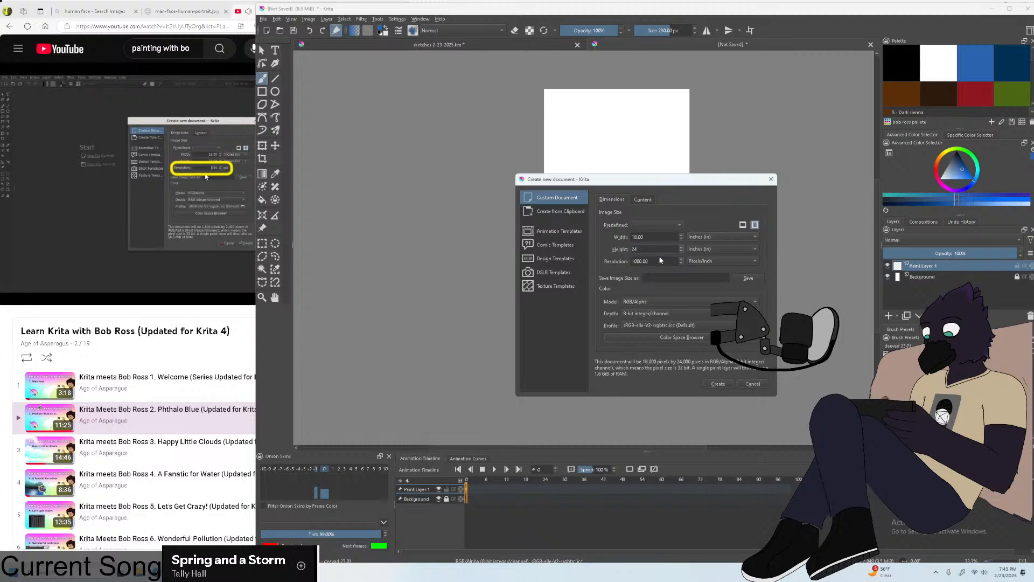
Set the resolution to 100 pixels per inch and create the document.
key("Tab")
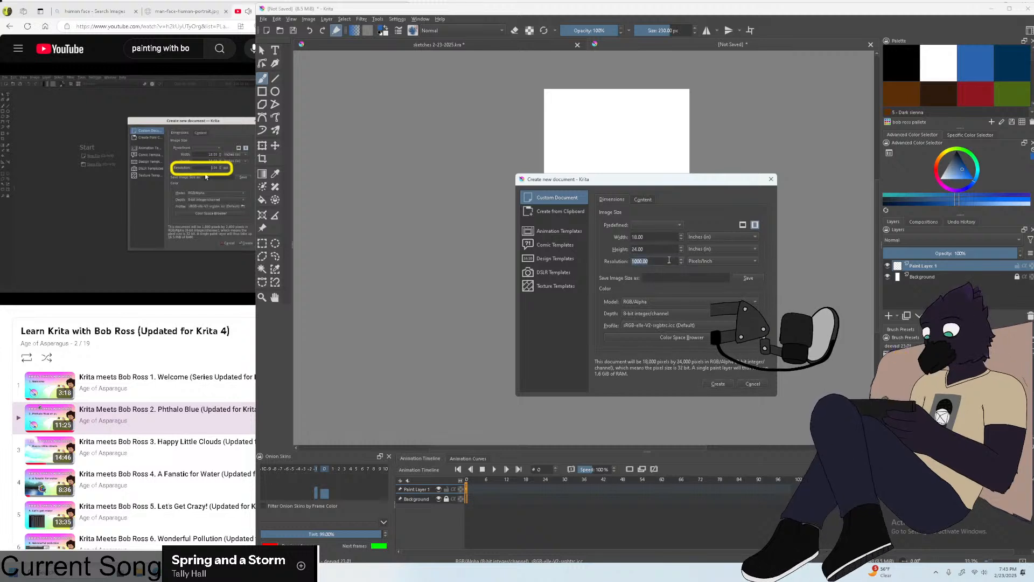
type("3")
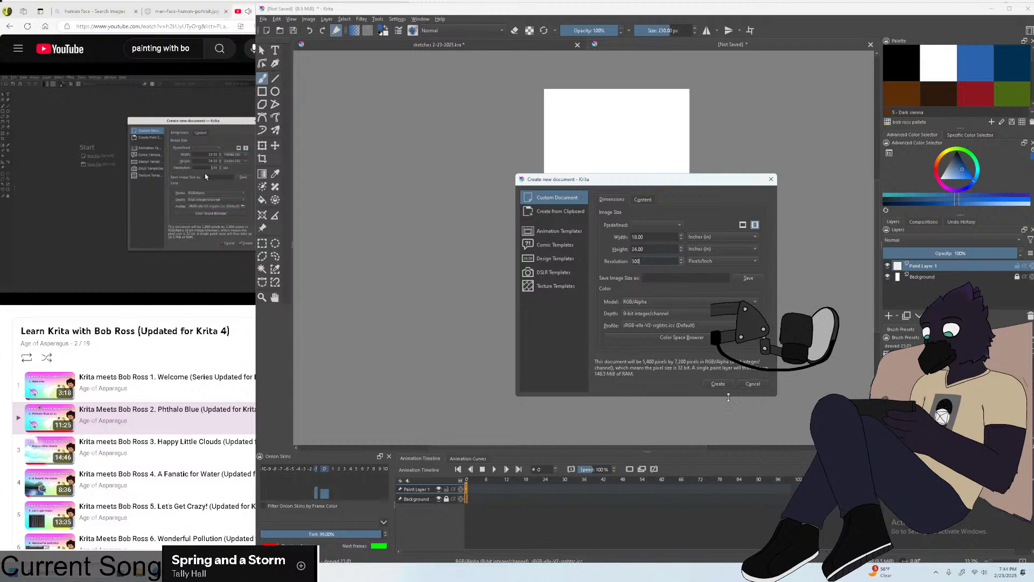
left_click(717, 384)
type("100.")
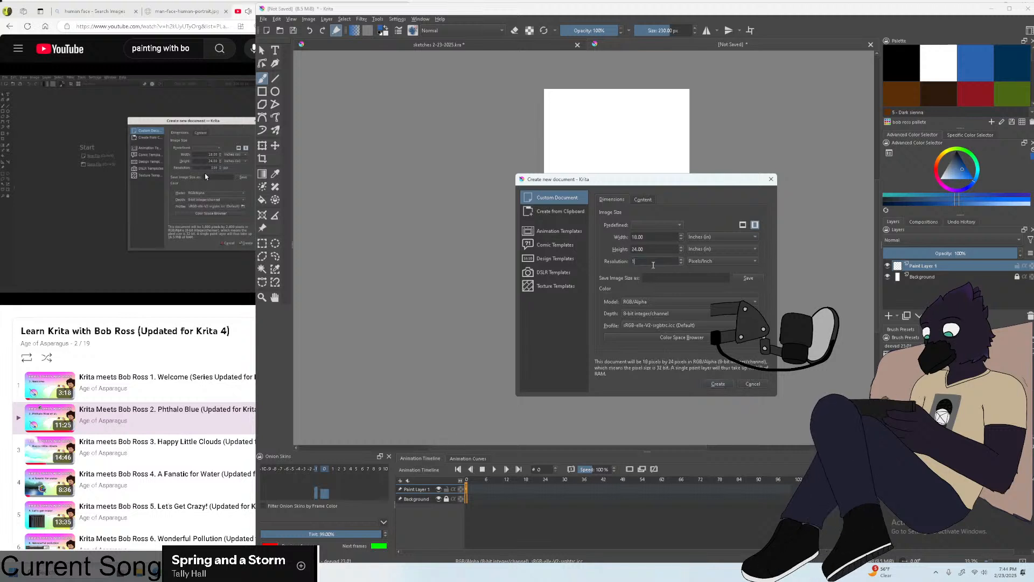
left_click(722, 384)
Skip the Phthalo Blue lesson ahead to about 2:28 and open lesson 3, Happy Little Clouds.
left_click(88, 281)
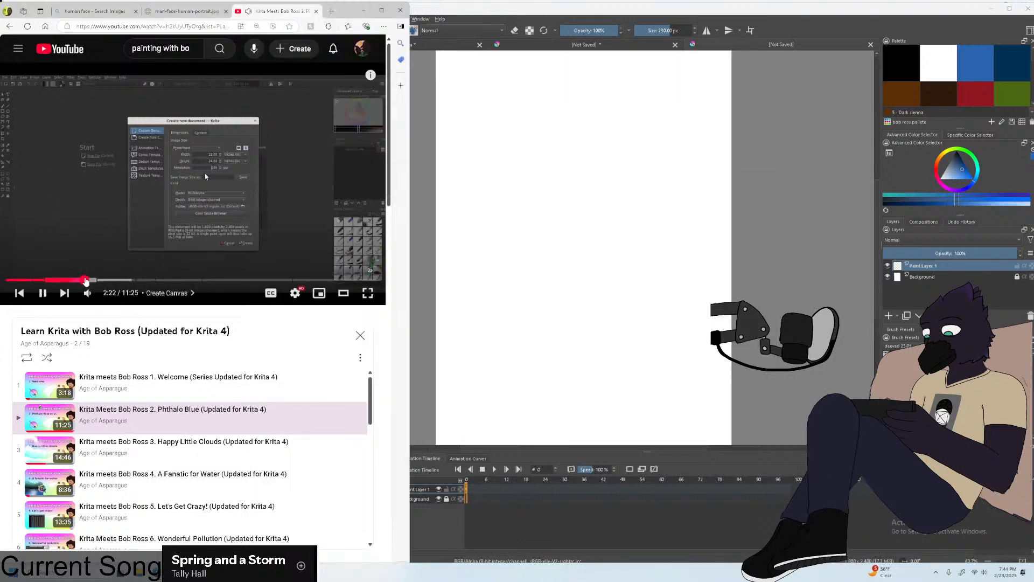
left_click_drag(87, 281, 89, 282)
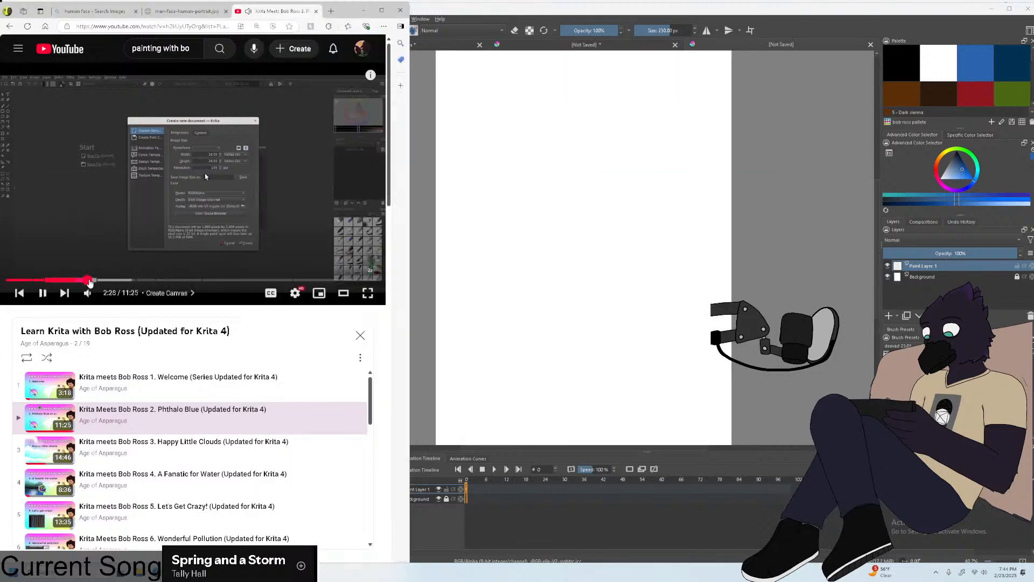
left_click(127, 232)
scroll(84, 421, "down", 1)
left_click(115, 416)
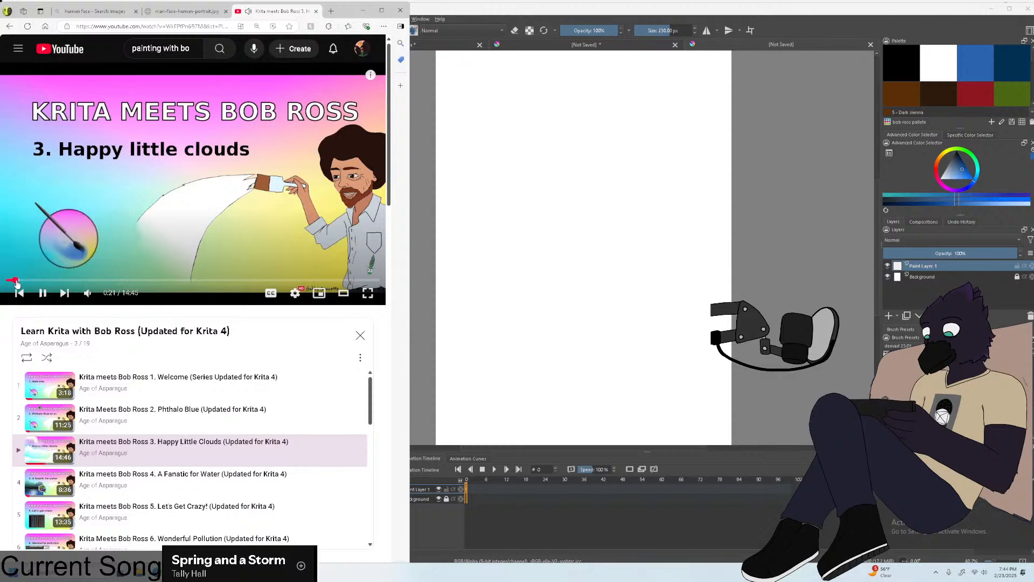
Advance the Happy Little Clouds lesson to about 6:13.
left_click(28, 279)
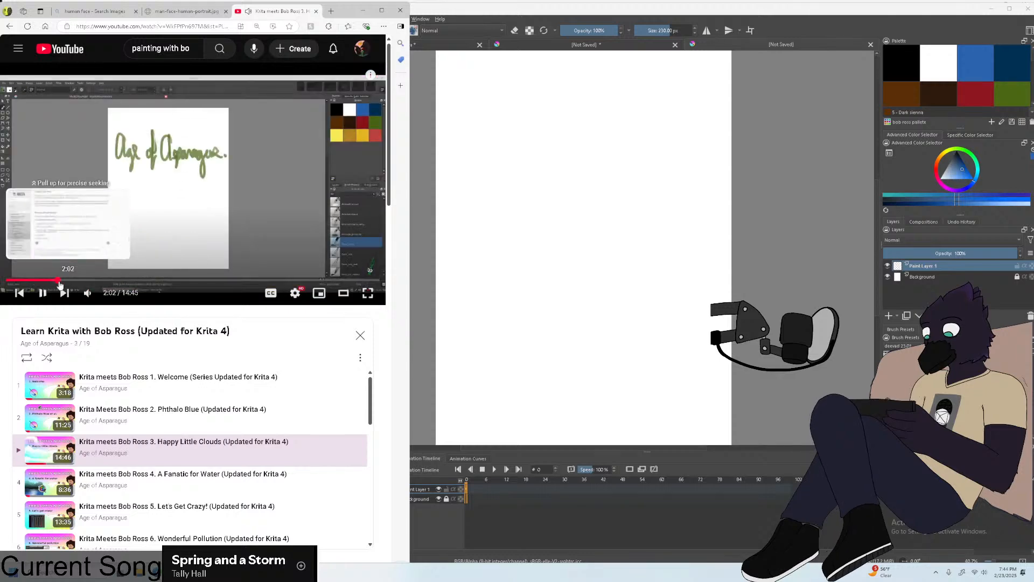
left_click(69, 281)
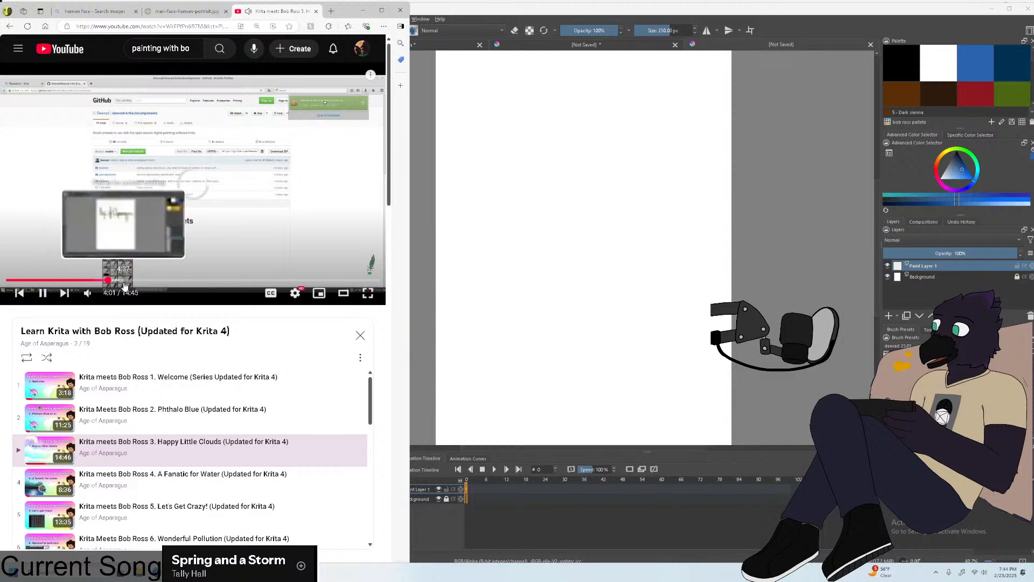
left_click(109, 280)
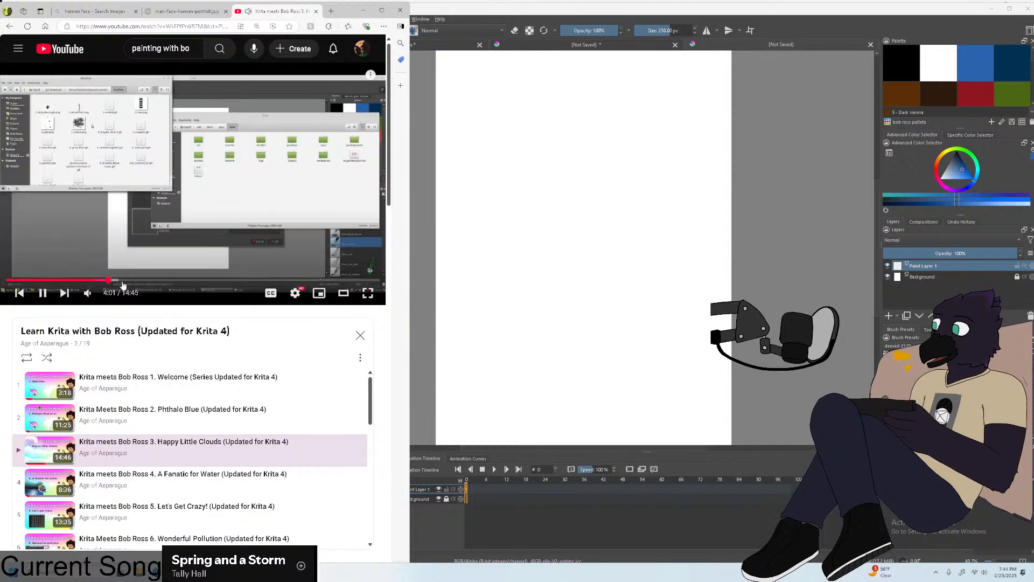
left_click(152, 281)
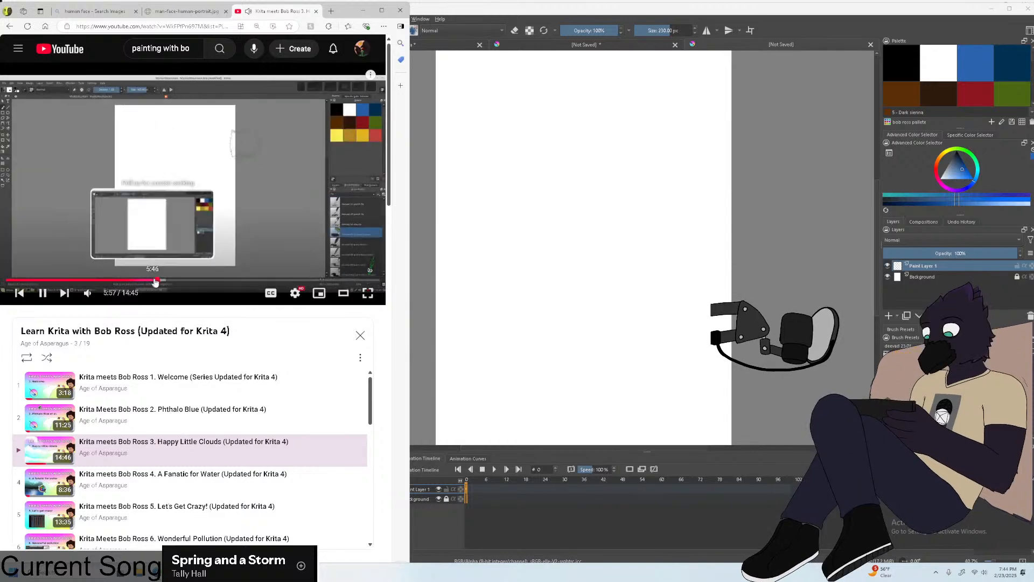
left_click(165, 283)
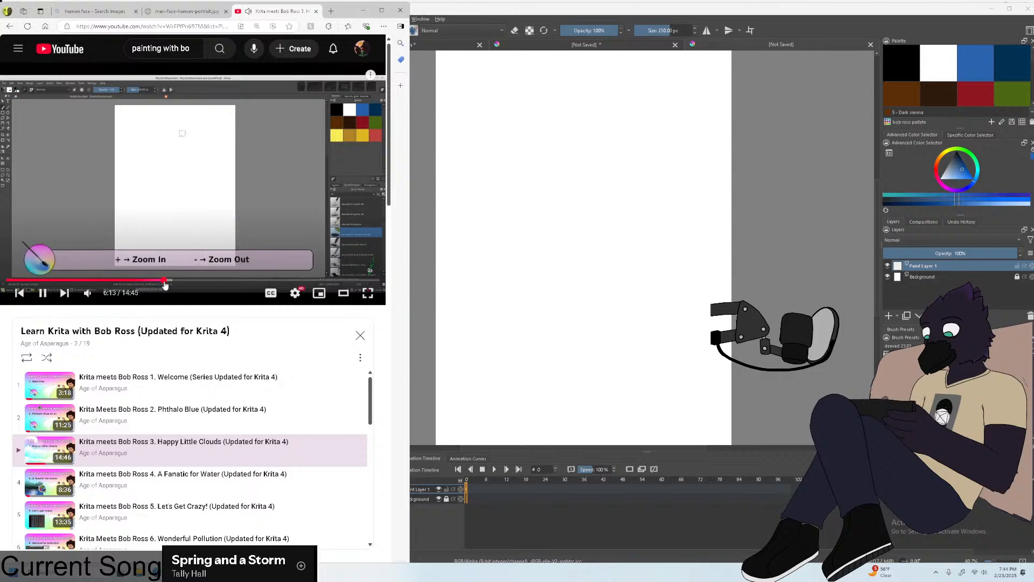
Test the brush with one blue dab, undo it, and reduce the brush size to about 102 px.
left_click(692, 169)
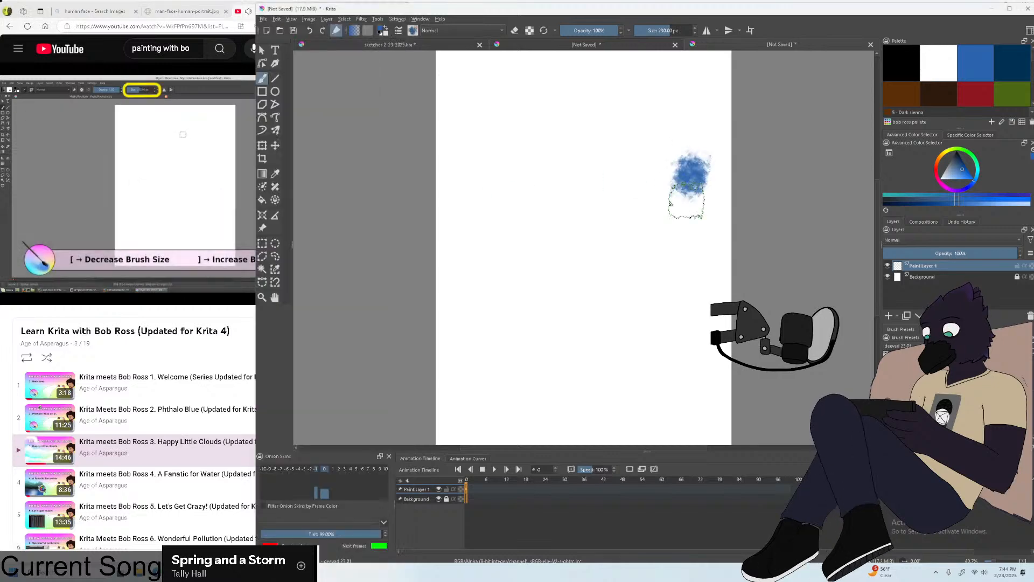
key("bracketleft")
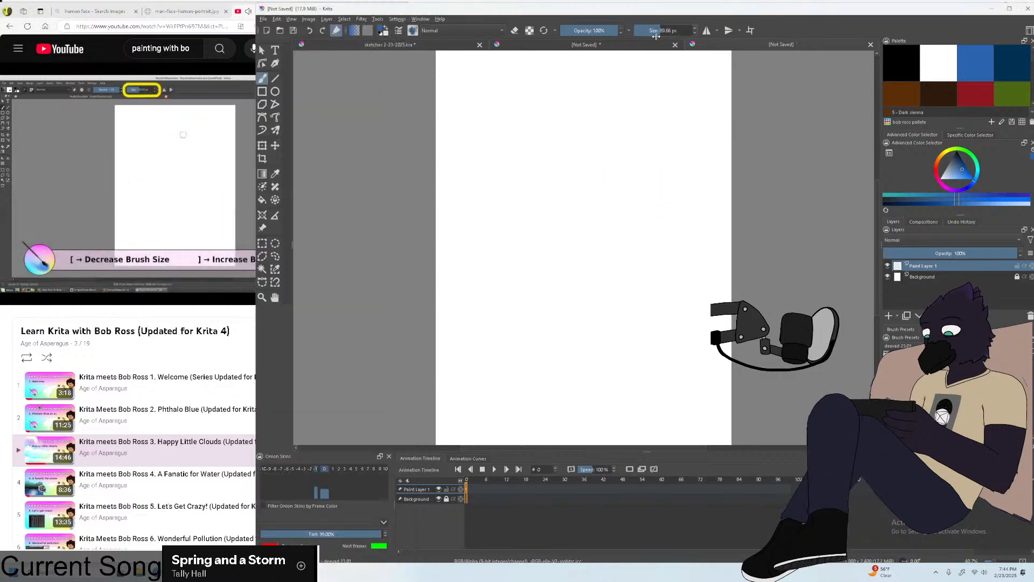
key("bracketleft")
Paint two short blue test strokes on the new canvas, undo the second, and zoom out to about 15%.
left_click_drag(571, 136, 588, 201)
left_click_drag(597, 150, 612, 191)
key("minus")
key("ctrl+z")
key("minus")
key("minus")
key("minus")
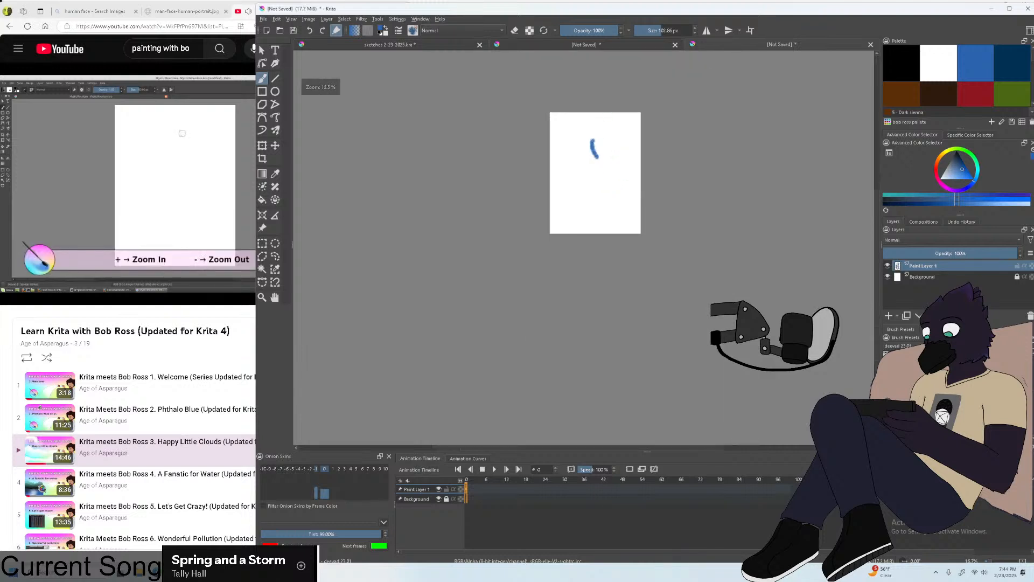
Zoom the canvas back in to 50% and widen the lesson's browser window beside Krita.
key("plus")
key("plus")
key("plus")
key("plus")
left_click_drag(252, 209, 327, 235)
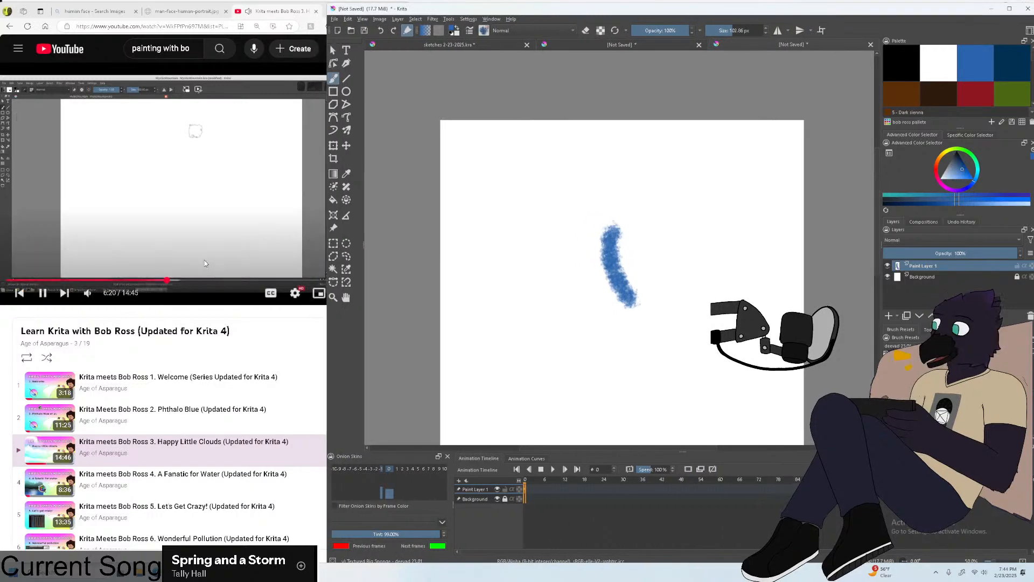
Add another short test stroke beside the first and undo both strokes.
left_click_drag(640, 223, 649, 267)
key("ctrl+z")
key("ctrl+z")
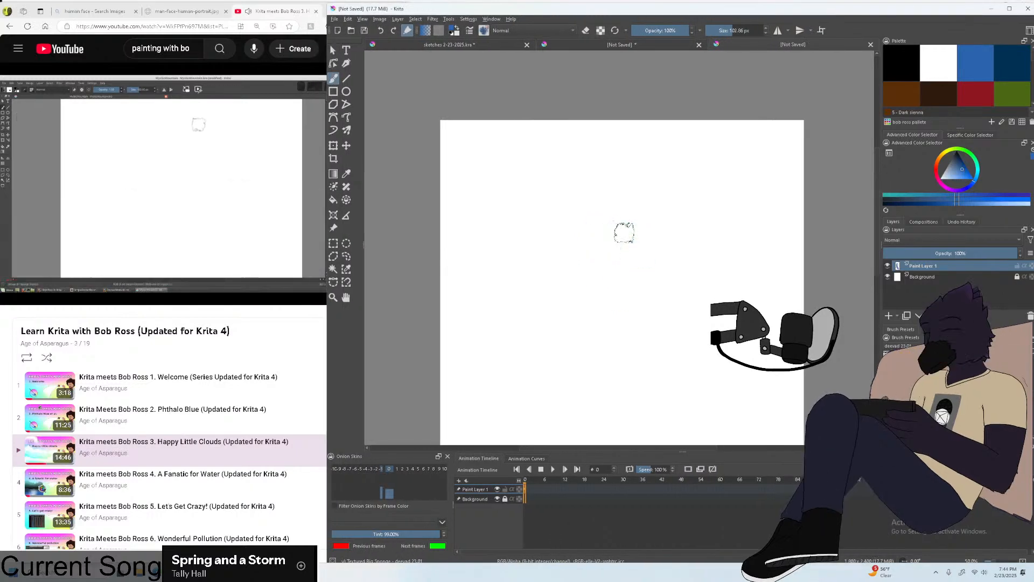
Zoom the blank canvas in to about 100%.
key("plus")
key("plus")
key("plus")
key("plus")
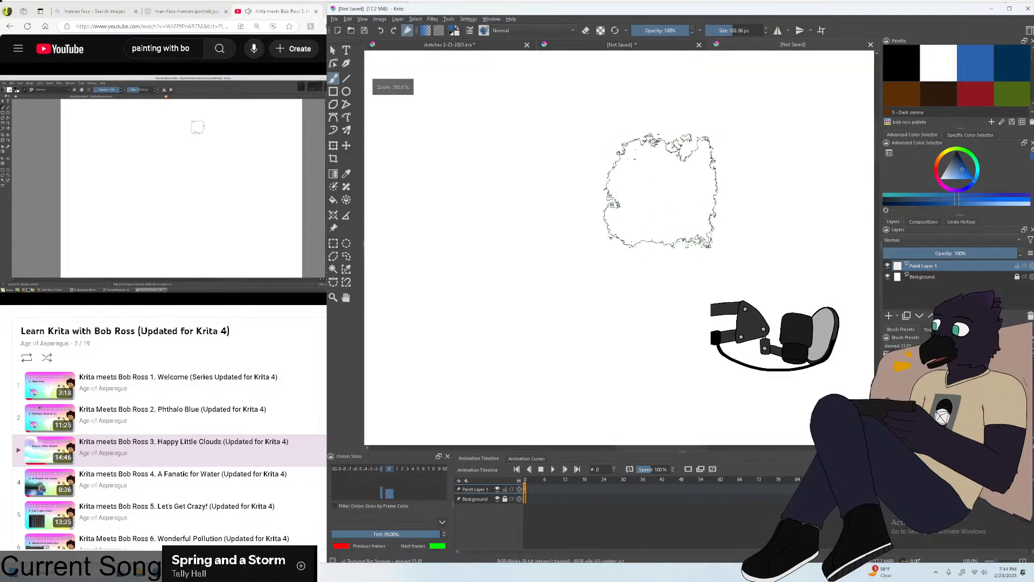
Paint a short thalo blue test stroke in the upper part of the canvas at 50% zoom and undo it.
key("minus")
key("minus")
key("minus")
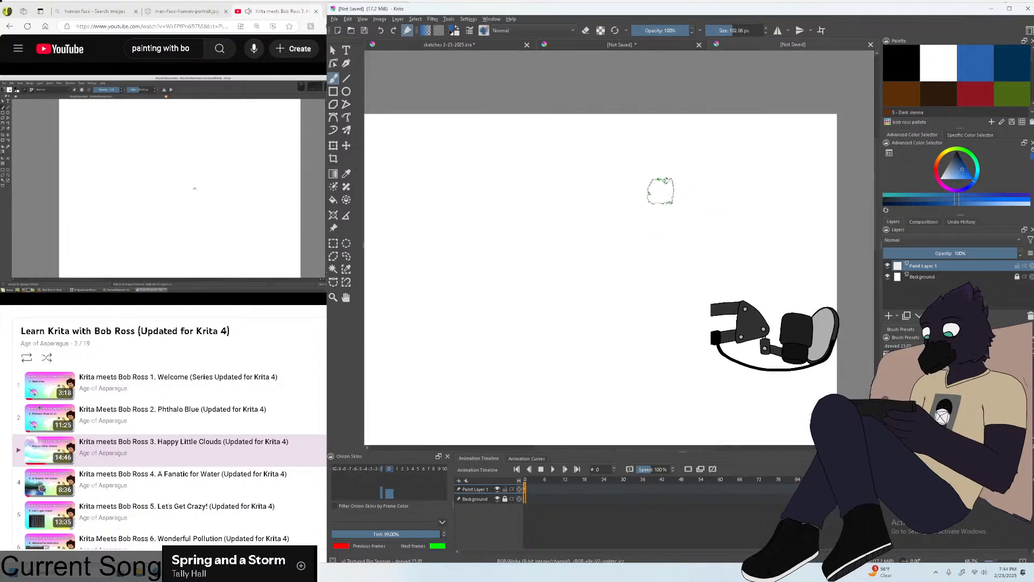
key("minus")
key("minus")
key("plus")
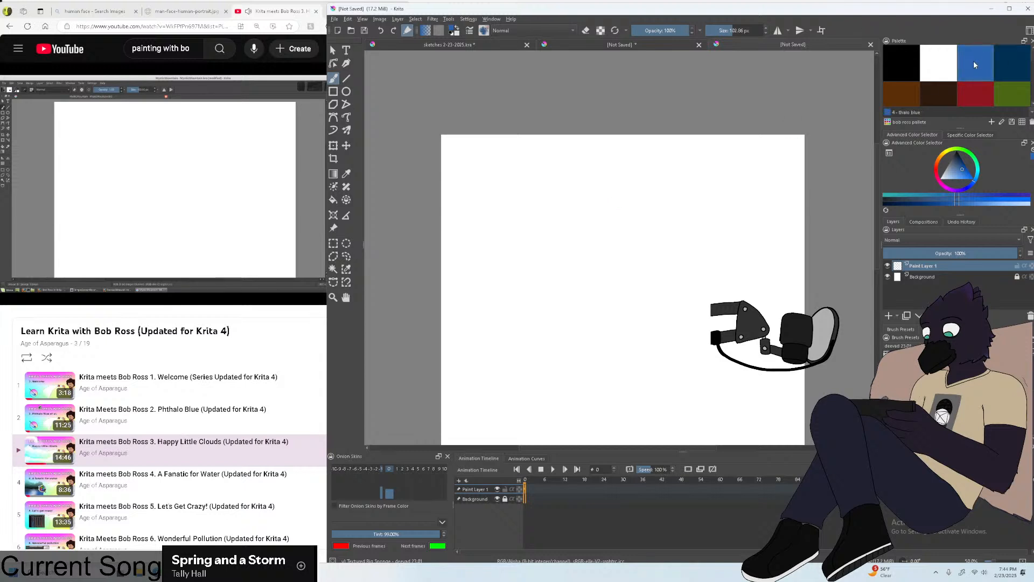
left_click_drag(710, 174, 700, 189)
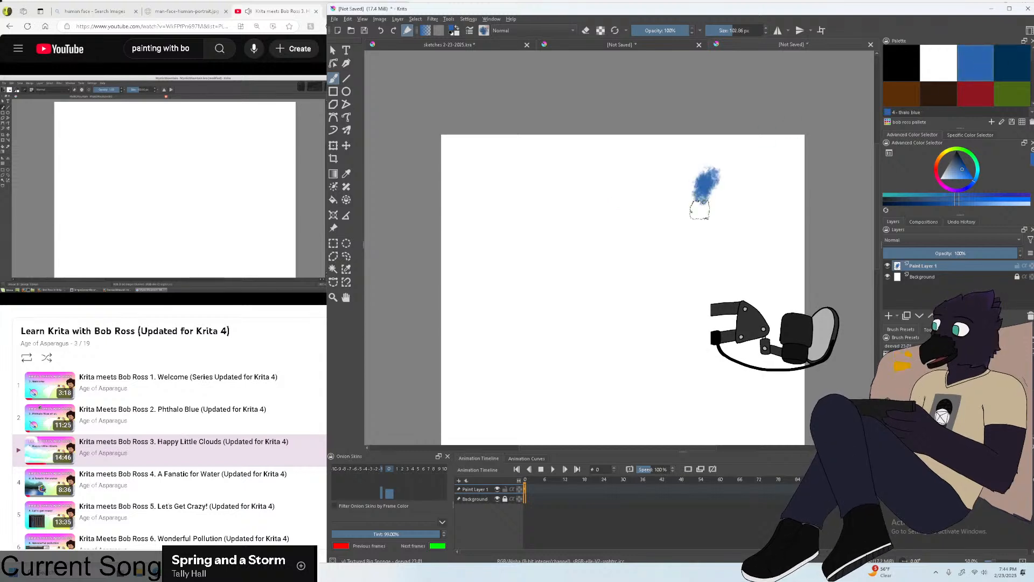
key("ctrl+z")
Enlarge the brush to 131 px and paint a wavy thalo blue band across the upper part of the canvas.
key("bracketright")
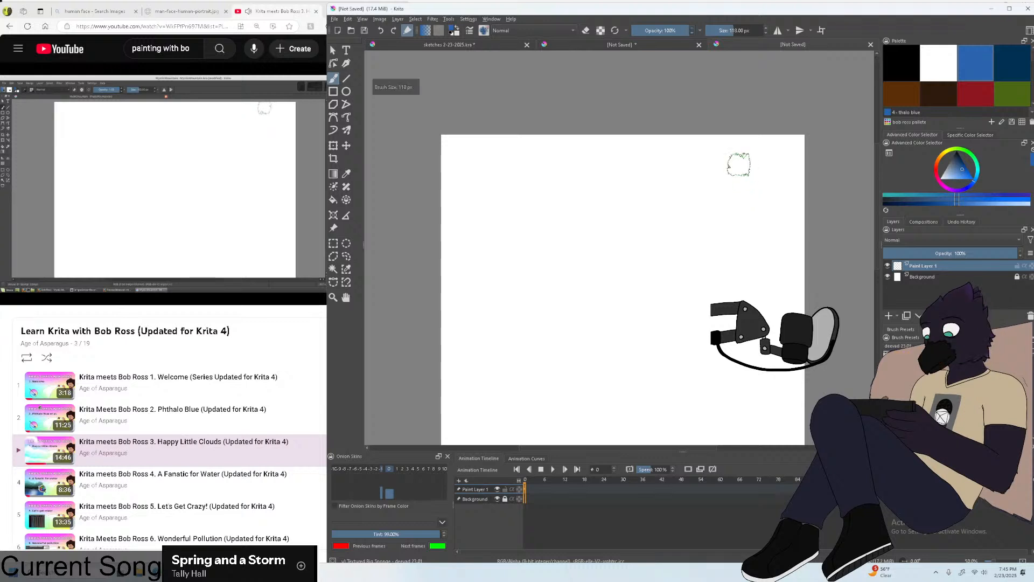
key("bracketright")
mouse_move(789, 179)
left_mouse_down()
mouse_move(792, 150)
mouse_move(775, 174)
mouse_move(801, 140)
mouse_move(805, 168)
mouse_move(779, 131)
mouse_move(774, 144)
mouse_move(793, 143)
mouse_move(791, 161)
mouse_move(786, 153)
mouse_move(750, 197)
mouse_move(757, 169)
mouse_move(736, 205)
mouse_move(729, 186)
mouse_move(738, 193)
mouse_move(708, 178)
mouse_move(676, 218)
mouse_move(666, 200)
mouse_move(643, 229)
mouse_move(646, 208)
mouse_move(608, 239)
mouse_move(635, 222)
mouse_move(609, 232)
mouse_move(628, 197)
mouse_move(570, 226)
mouse_move(585, 194)
mouse_move(562, 225)
mouse_move(576, 220)
mouse_move(553, 188)
mouse_move(575, 212)
mouse_move(574, 194)
mouse_move(540, 195)
mouse_move(546, 185)
mouse_move(512, 176)
mouse_move(495, 201)
mouse_move(479, 204)
mouse_move(487, 195)
mouse_move(474, 223)
mouse_move(503, 189)
mouse_move(519, 189)
mouse_move(495, 188)
mouse_move(495, 198)
mouse_move(489, 168)
mouse_move(467, 185)
mouse_move(468, 212)
mouse_move(446, 197)
mouse_move(453, 213)
mouse_move(478, 210)
mouse_move(453, 218)
left_mouse_up()
key("ctrl+z")
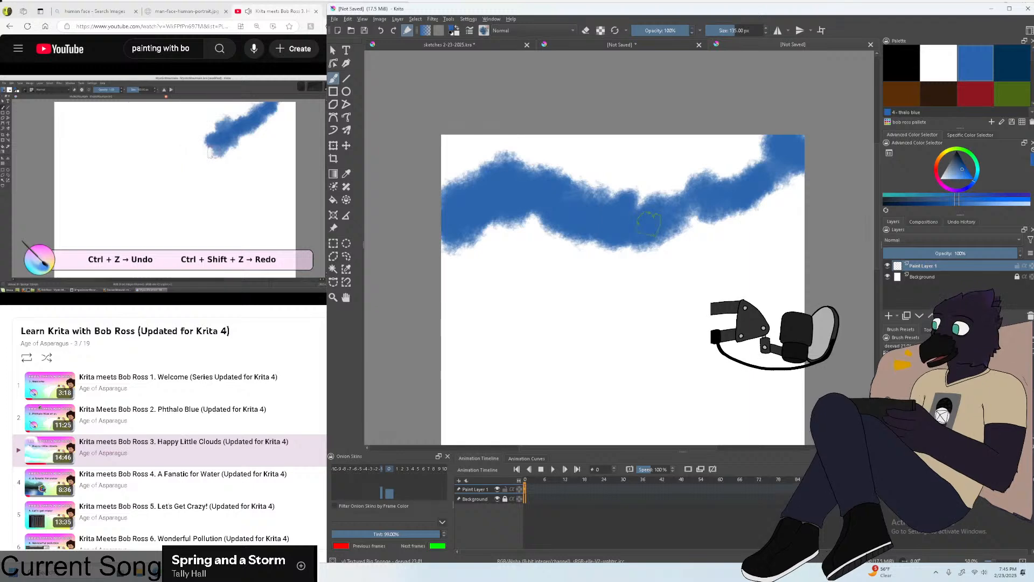
mouse_move(669, 196)
left_mouse_down()
mouse_move(713, 175)
mouse_move(738, 179)
mouse_move(773, 140)
left_mouse_up()
Try a blue stroke inward from the canvas's right edge beneath the first band and undo it.
key("minus")
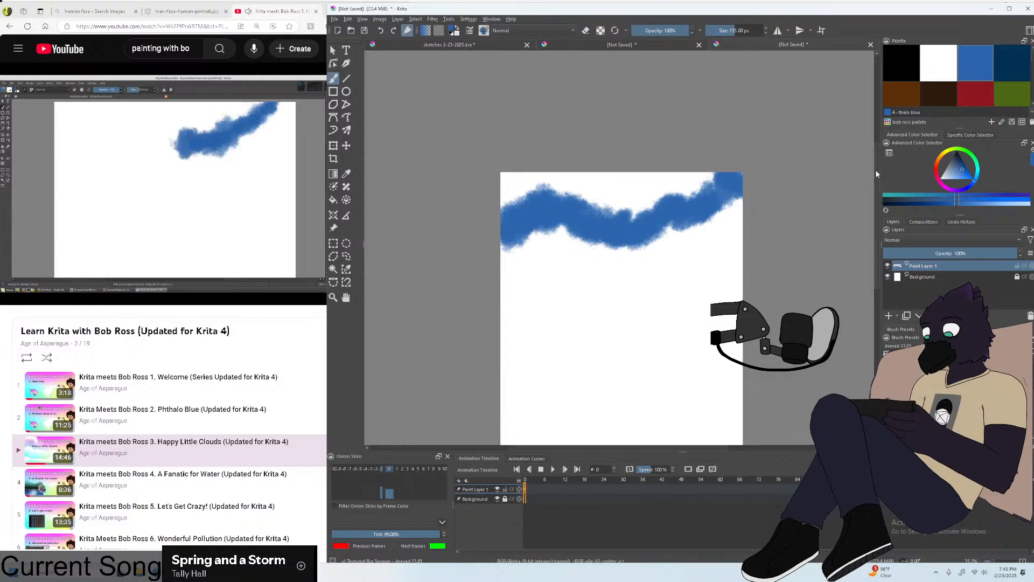
scroll(872, 183, "down", 1)
scroll(873, 183, "down", 3)
key("minus")
key("minus")
key("plus")
key("minus")
key("plus")
scroll(877, 189, "down", 1)
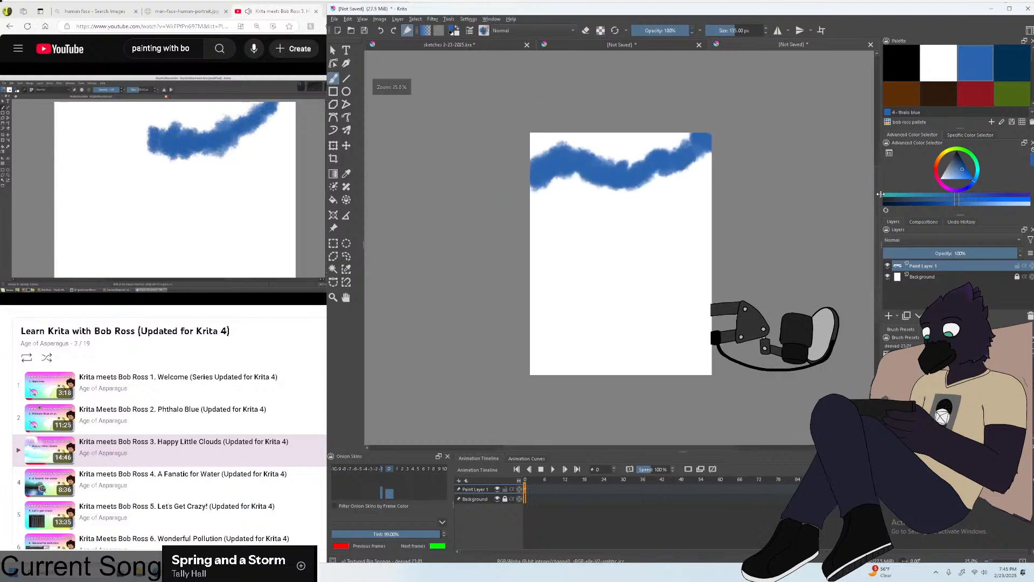
key("plus")
key("plus")
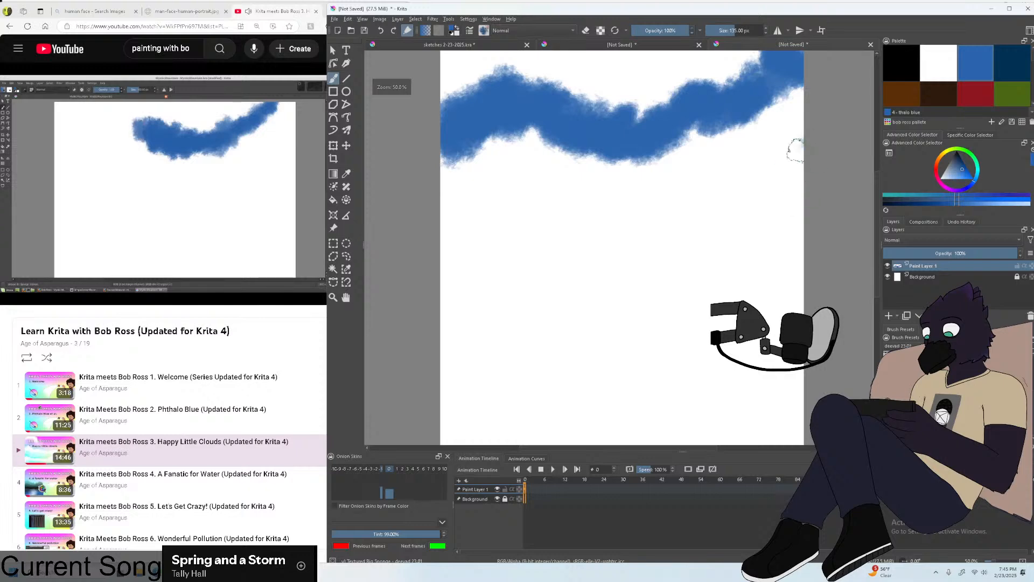
mouse_move(796, 156)
left_mouse_down()
mouse_move(788, 208)
mouse_move(790, 178)
mouse_move(775, 200)
mouse_move(788, 192)
mouse_move(726, 215)
mouse_move(764, 213)
mouse_move(699, 224)
left_mouse_up()
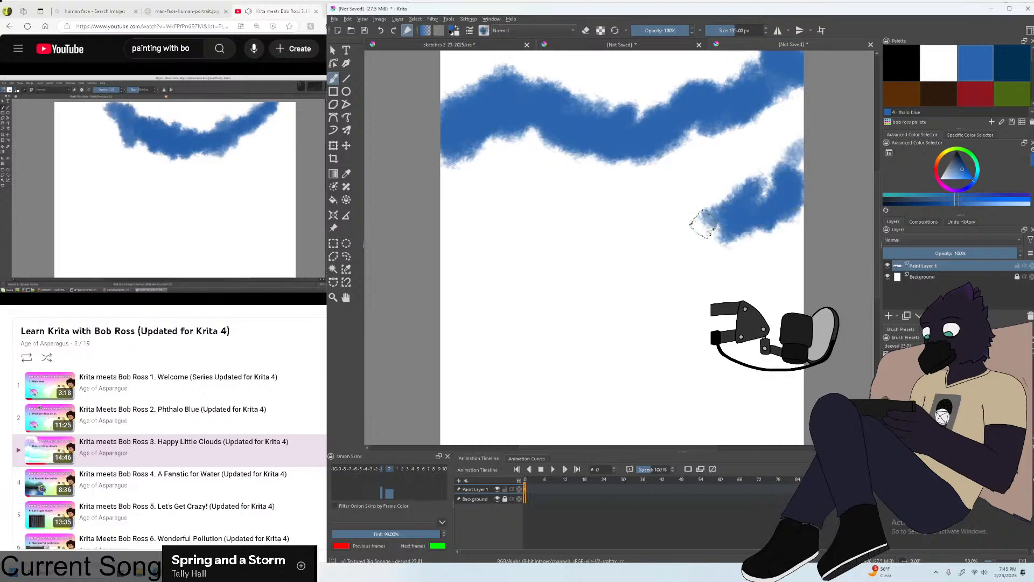
key("ctrl+z")
Paint a second, thicker wavy blue band across the canvas below the first and add a bump on its upper left edge.
mouse_move(796, 221)
left_mouse_down()
mouse_move(762, 220)
mouse_move(749, 189)
mouse_move(676, 248)
mouse_move(728, 202)
mouse_move(714, 238)
mouse_move(751, 240)
mouse_move(757, 195)
mouse_move(788, 190)
mouse_move(722, 217)
mouse_move(664, 207)
mouse_move(632, 257)
mouse_move(627, 250)
mouse_move(627, 277)
mouse_move(668, 231)
mouse_move(642, 278)
mouse_move(610, 274)
mouse_move(587, 252)
mouse_move(607, 259)
mouse_move(556, 290)
mouse_move(551, 310)
mouse_move(550, 271)
mouse_move(585, 278)
mouse_move(583, 264)
mouse_move(551, 278)
mouse_move(530, 247)
mouse_move(516, 268)
mouse_move(509, 248)
mouse_move(459, 249)
mouse_move(450, 271)
mouse_move(464, 240)
mouse_move(472, 281)
mouse_move(537, 289)
mouse_move(490, 288)
mouse_move(523, 290)
mouse_move(537, 277)
mouse_move(509, 275)
mouse_move(450, 322)
left_mouse_up()
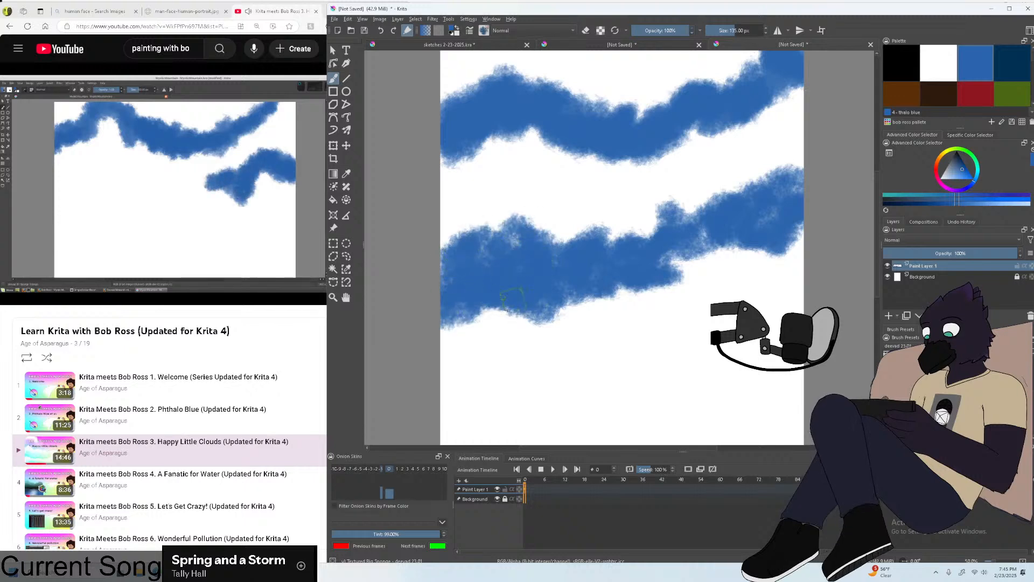
key("minus")
key("minus")
key("plus")
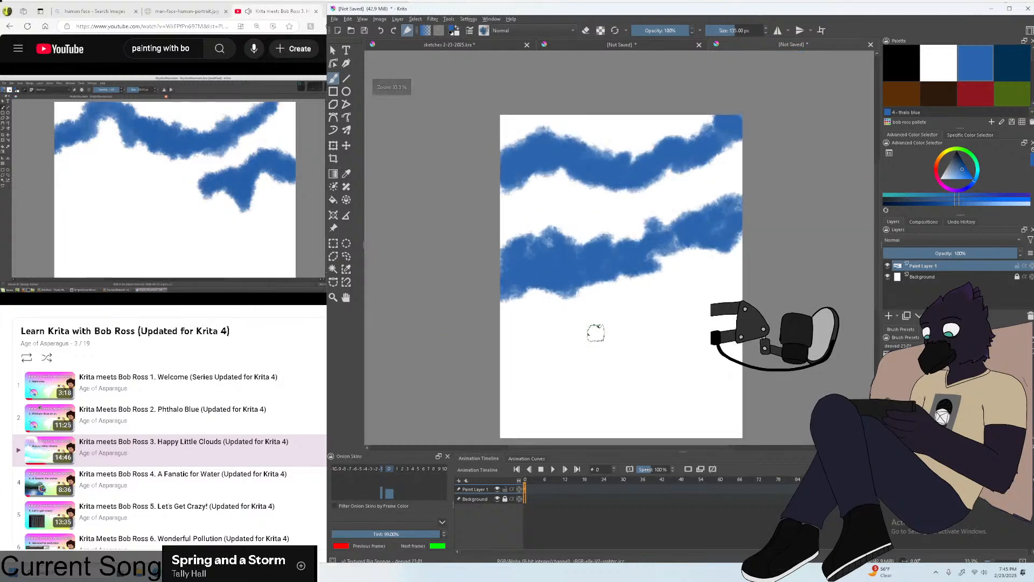
key("plus")
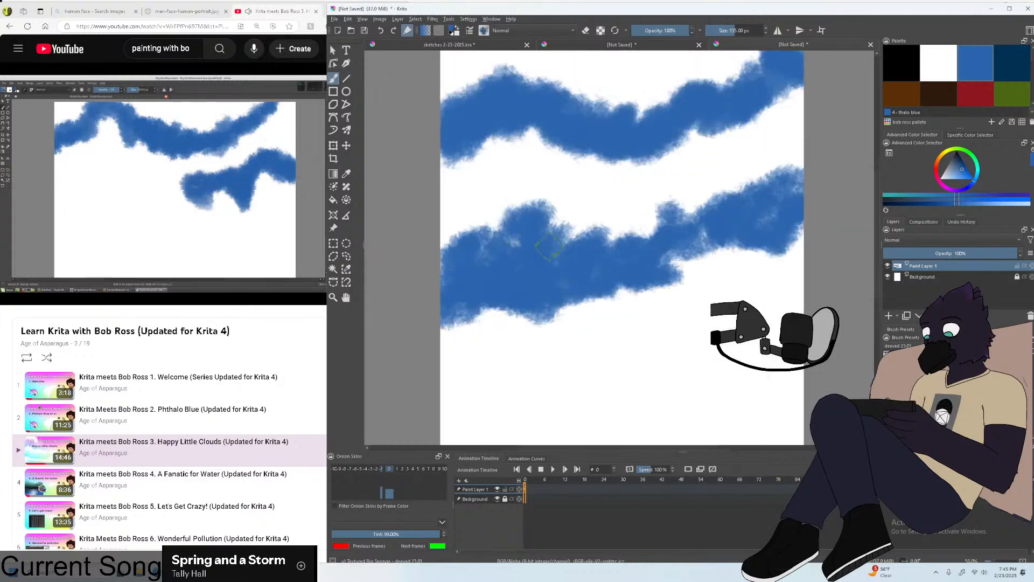
Switch the brush to eraser mode and soften the lower edge of the upper blue band.
key("e")
mouse_move(493, 151)
left_mouse_down()
mouse_move(516, 146)
mouse_move(526, 122)
left_mouse_up()
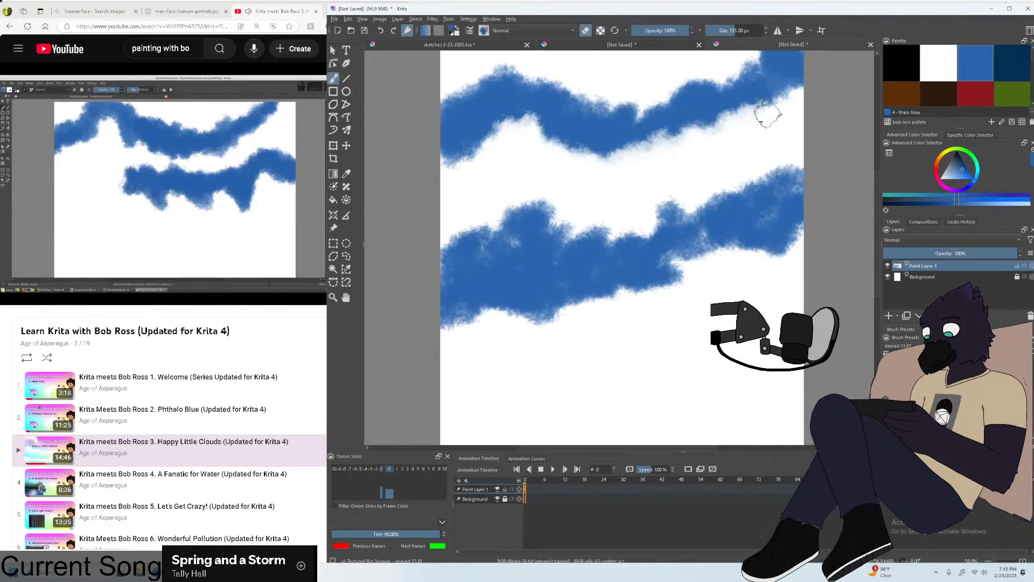
key("minus")
key("minus")
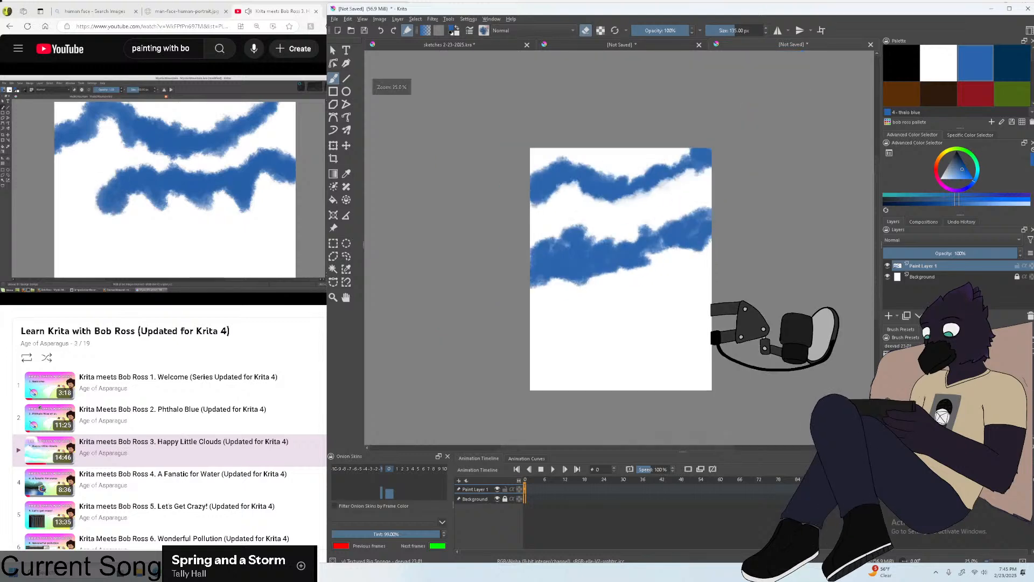
Erase along the underside of the second blue band to carve a cloud shape into its left part.
key("plus")
key("plus")
key("plus")
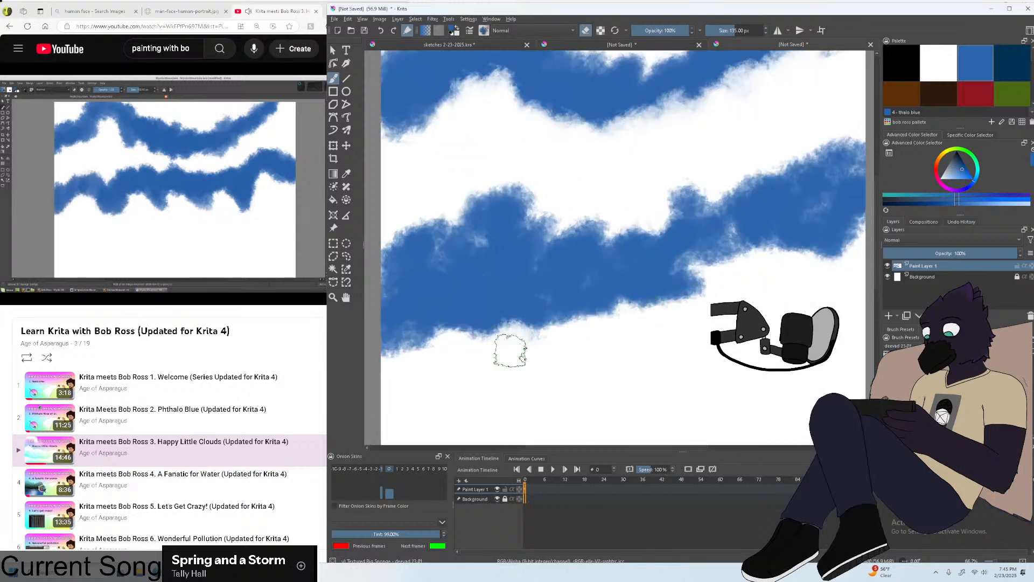
key("minus")
key("minus")
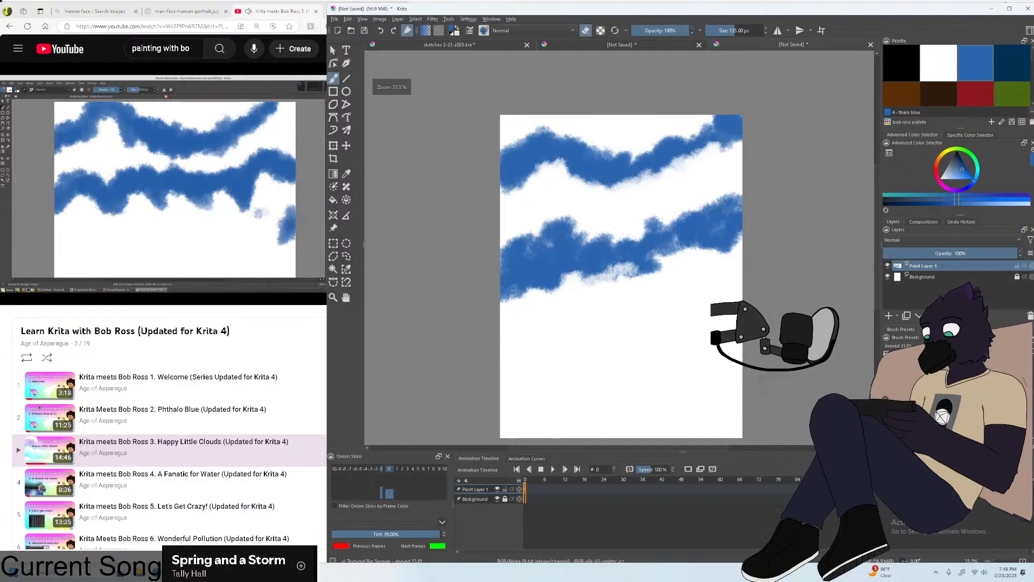
key("plus")
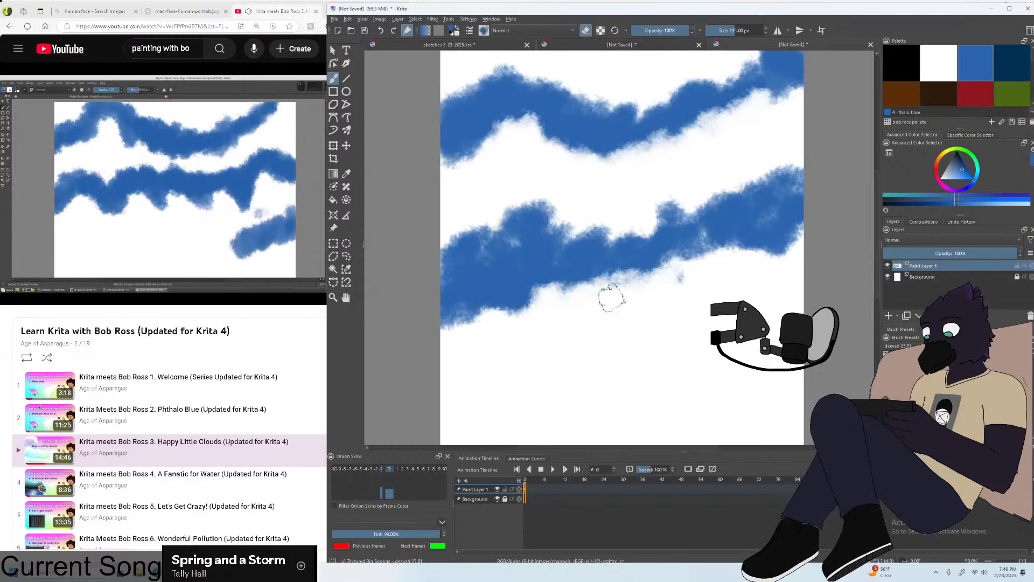
mouse_move(611, 297)
left_mouse_down()
mouse_move(550, 290)
mouse_move(529, 268)
mouse_move(522, 299)
mouse_move(508, 303)
mouse_move(547, 279)
left_mouse_up()
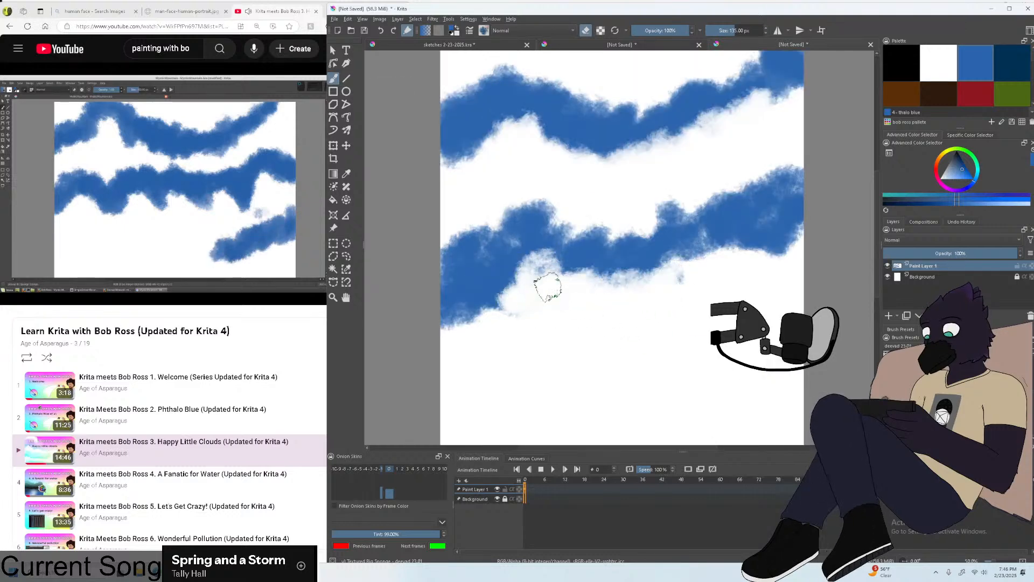
Turn off eraser mode and examine both blue bands at several zoom levels, ending at 25%.
key("minus")
key("minus")
key("plus")
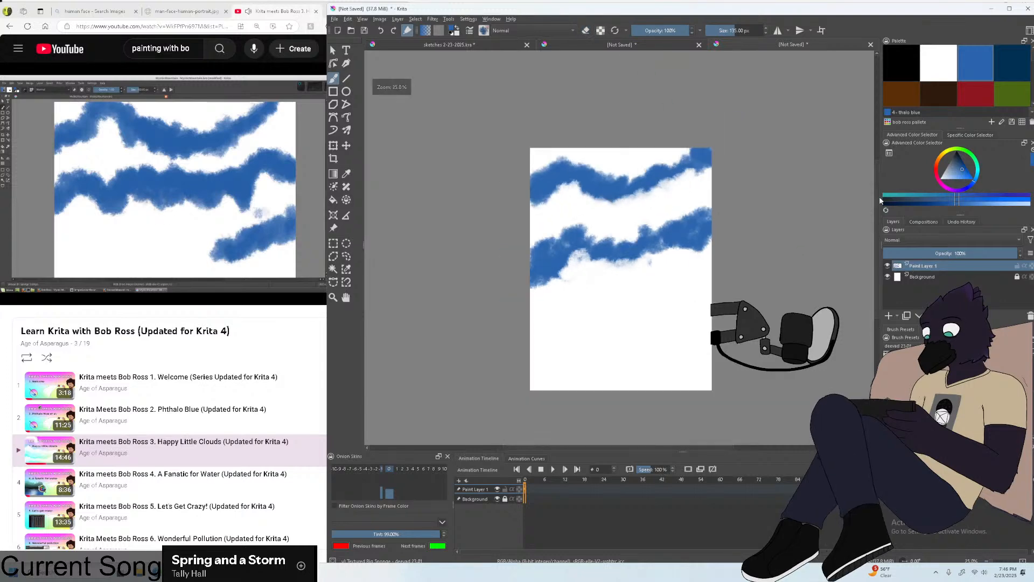
key("plus")
key("plus")
key("minus")
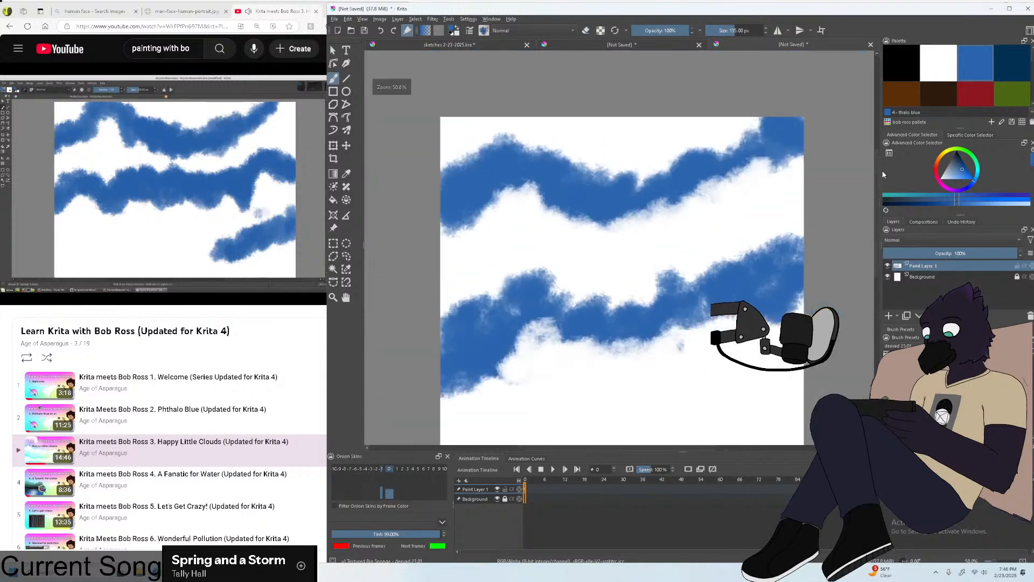
key("minus")
key("minus")
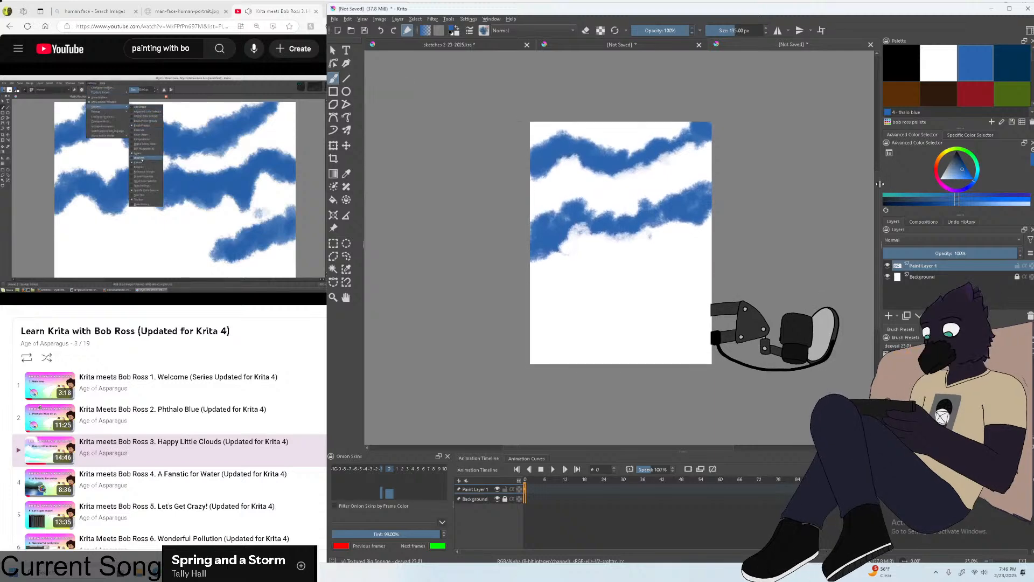
left_click(437, 20)
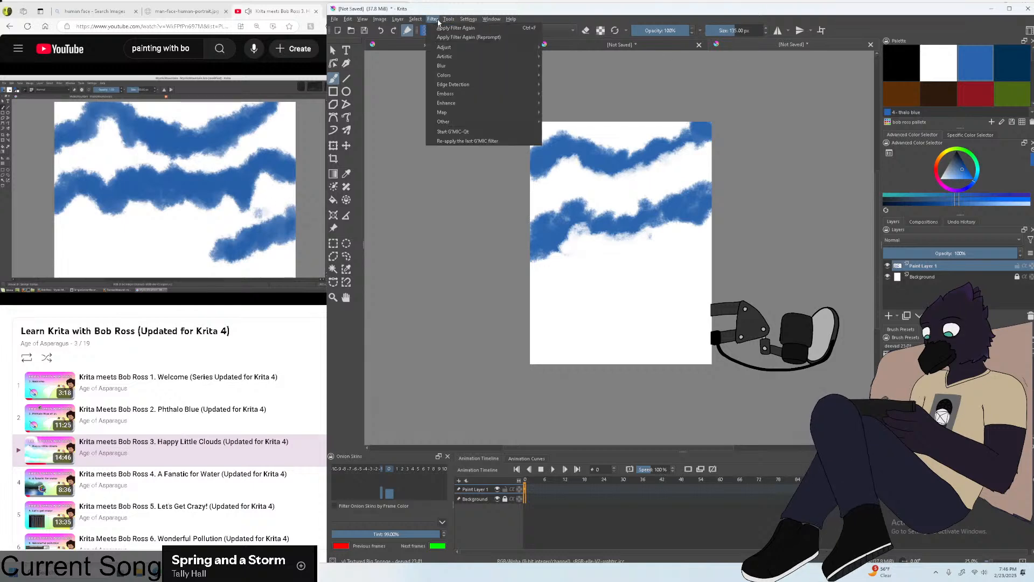
left_click(416, 20)
left_click(448, 19)
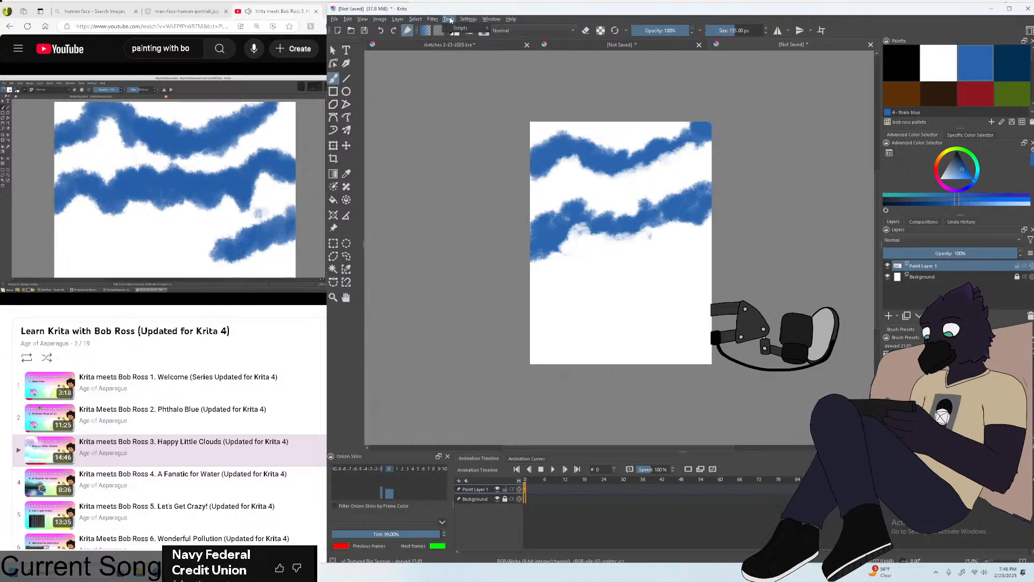
mouse_move(464, 22)
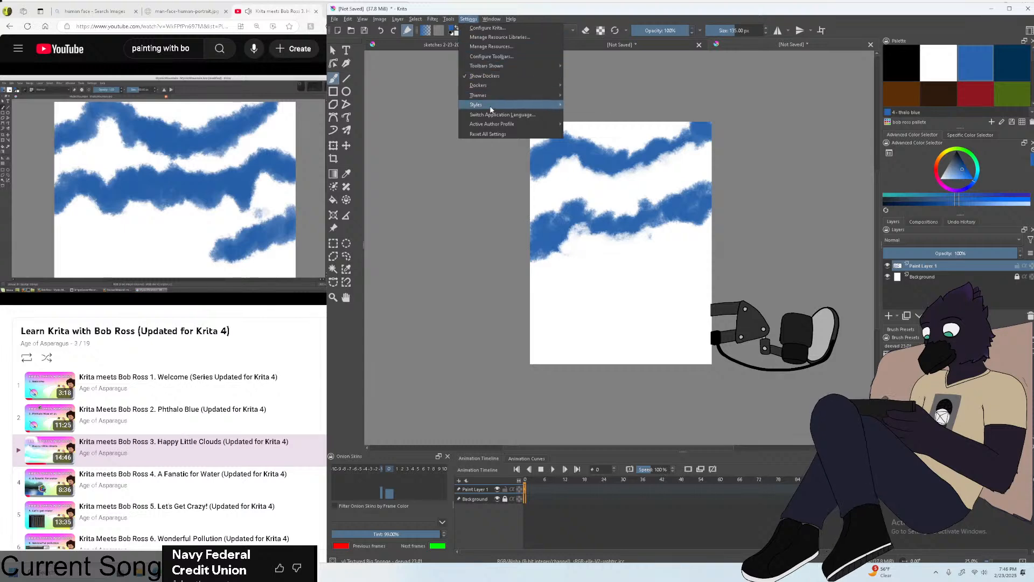
Skip the lesson video ahead to 8:45 and pause it there.
left_click(194, 189)
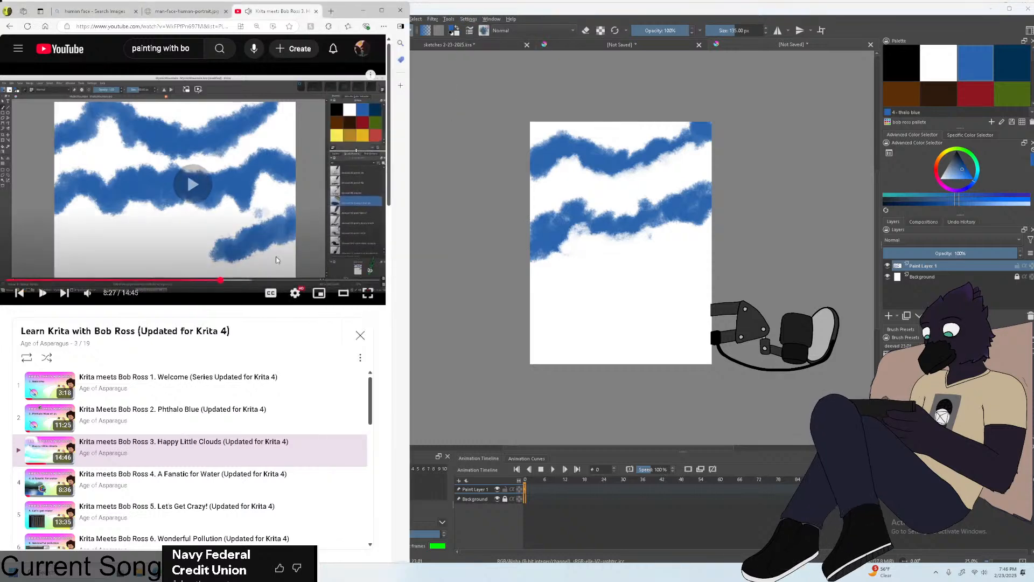
left_click_drag(228, 281, 229, 280)
left_click(210, 242)
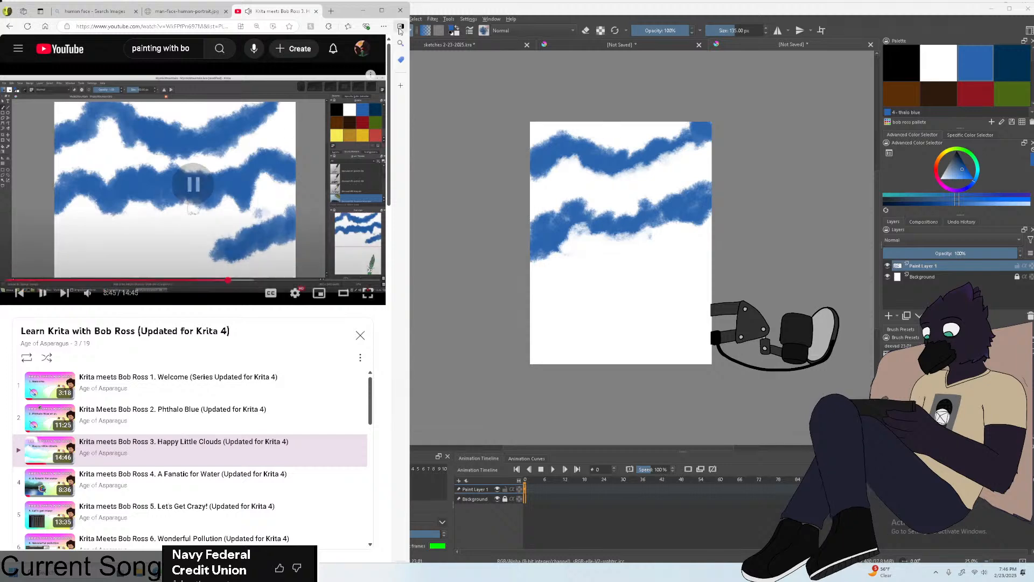
Show the Overview docker in Krita.
left_click(468, 20)
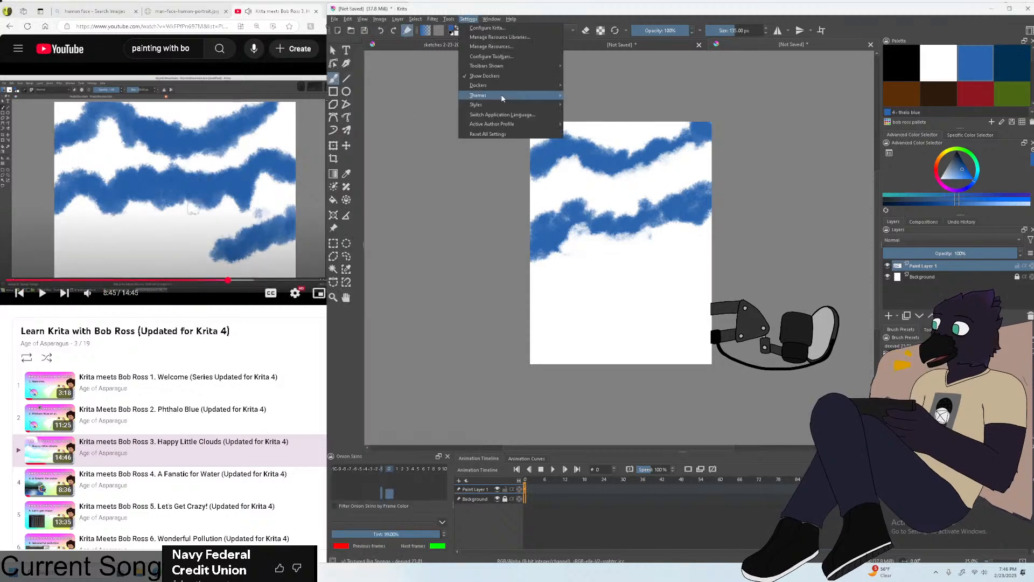
mouse_move(485, 85)
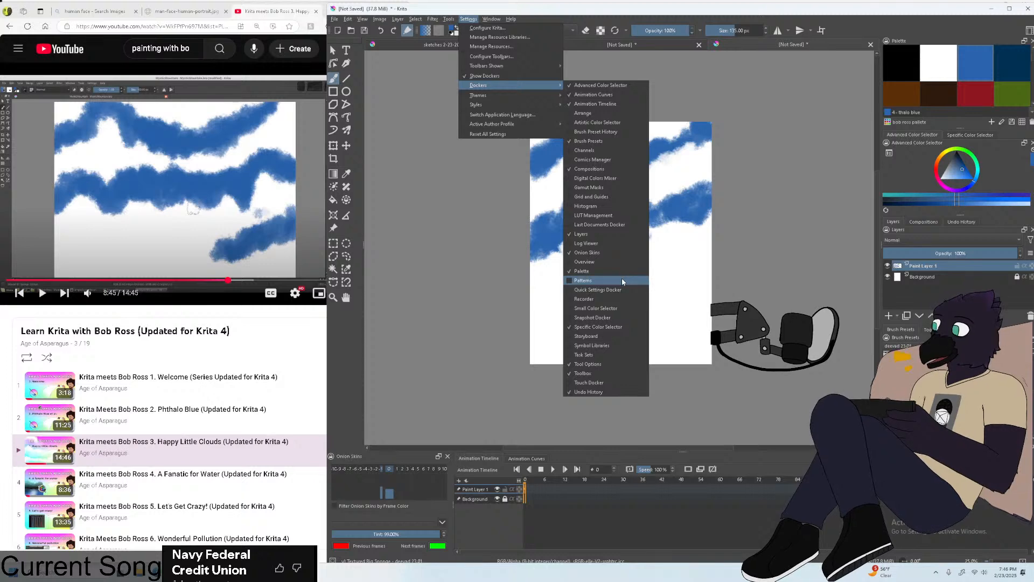
left_click(621, 262)
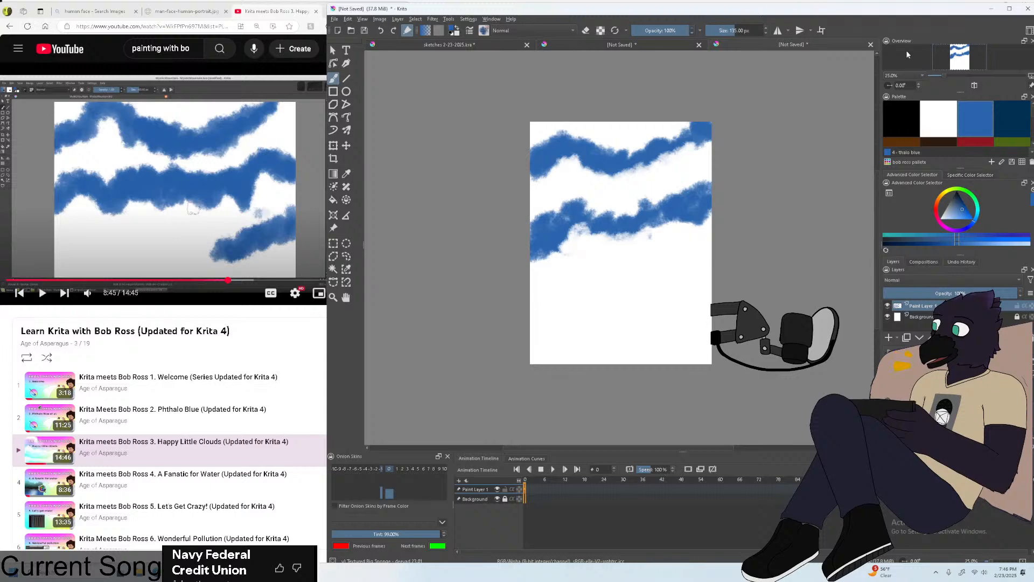
Enlarge the Overview docker and group the Palette docker with the Advanced and Specific Color Selectors.
mouse_move(937, 58)
left_mouse_down()
mouse_move(934, 79)
mouse_move(922, 61)
mouse_move(938, 60)
left_mouse_up()
scroll(616, 107, "up", 1)
scroll(609, 103, "up", 1)
scroll(579, 93, "up", 1)
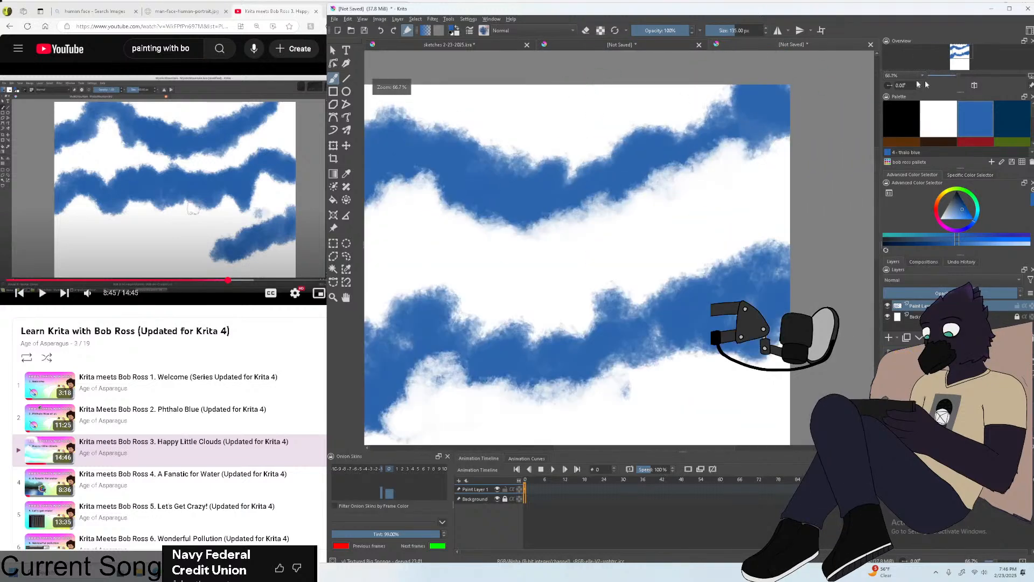
left_click_drag(964, 92, 948, 155)
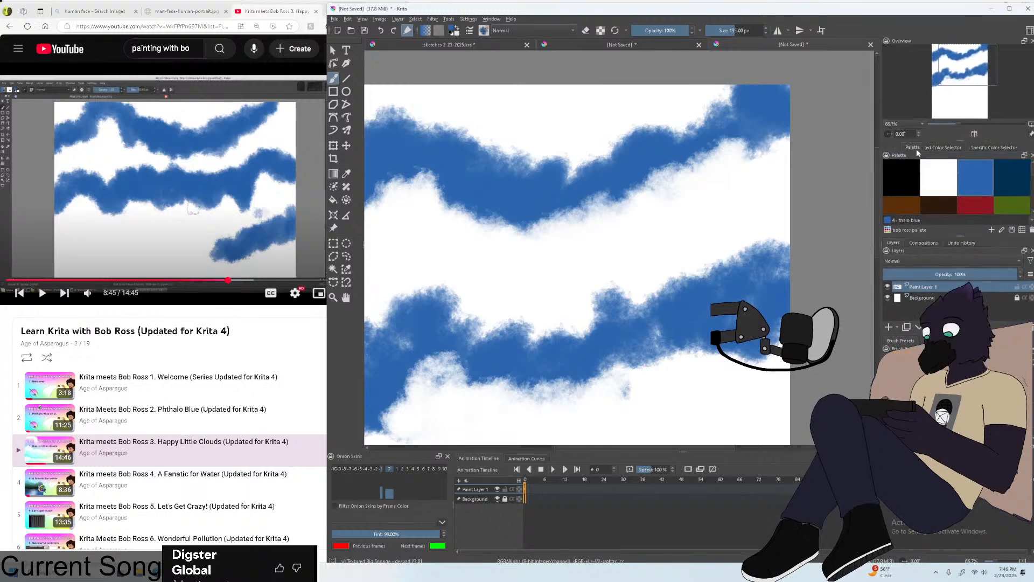
scroll(711, 123, "down", 2)
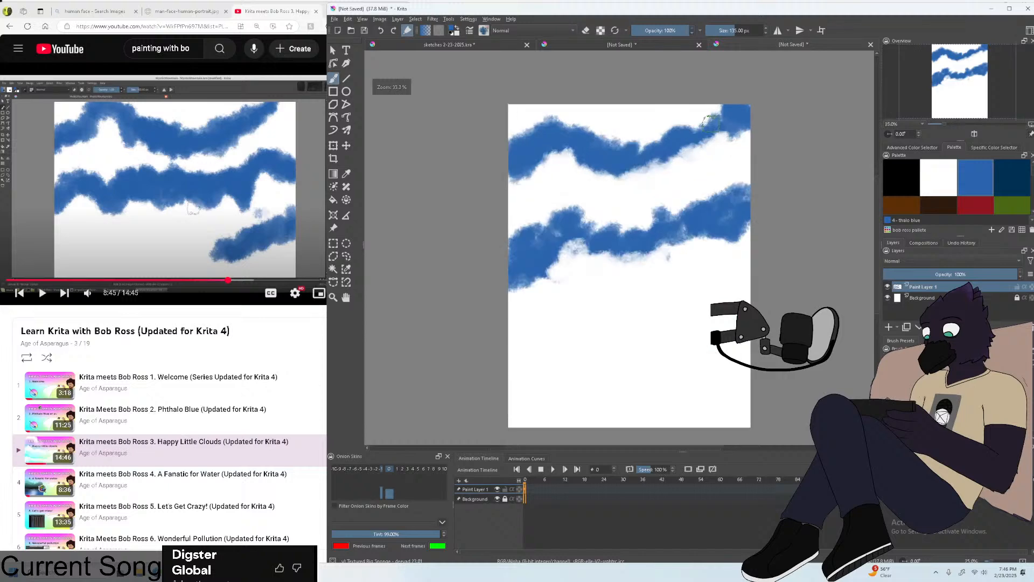
scroll(711, 124, "up", 2)
Resume the lesson video and paint a small thalo blue dab beneath the upper band at 50% zoom.
left_click(177, 171)
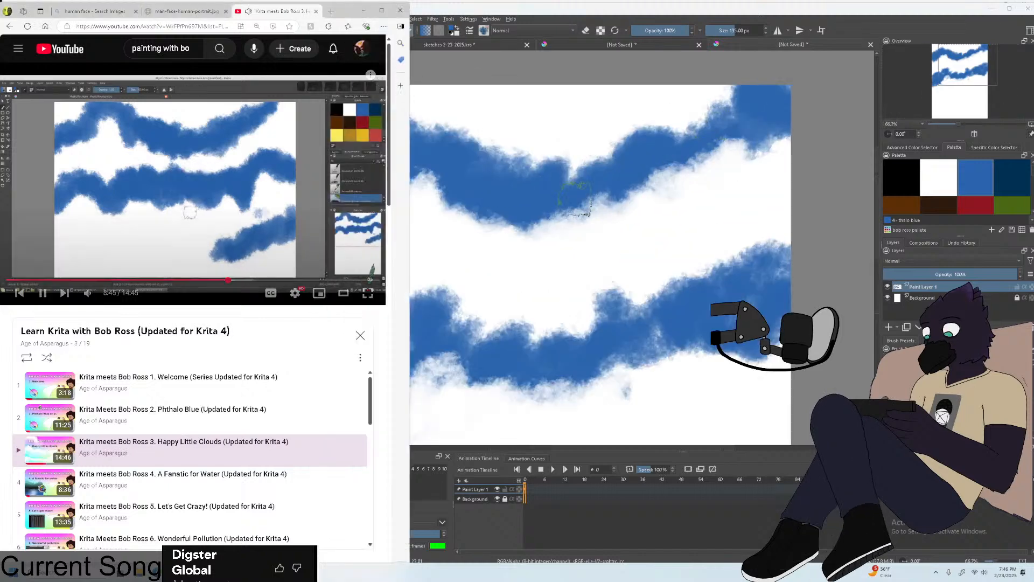
scroll(628, 208, "down", 1)
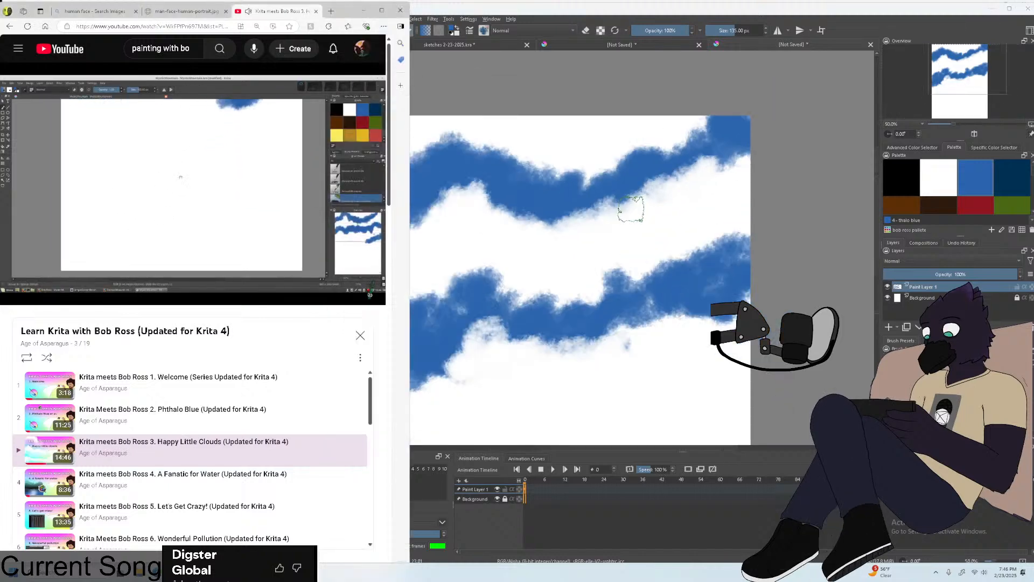
scroll(629, 208, "down", 1)
scroll(629, 209, "down", 1)
scroll(587, 217, "up", 2)
left_click(588, 222)
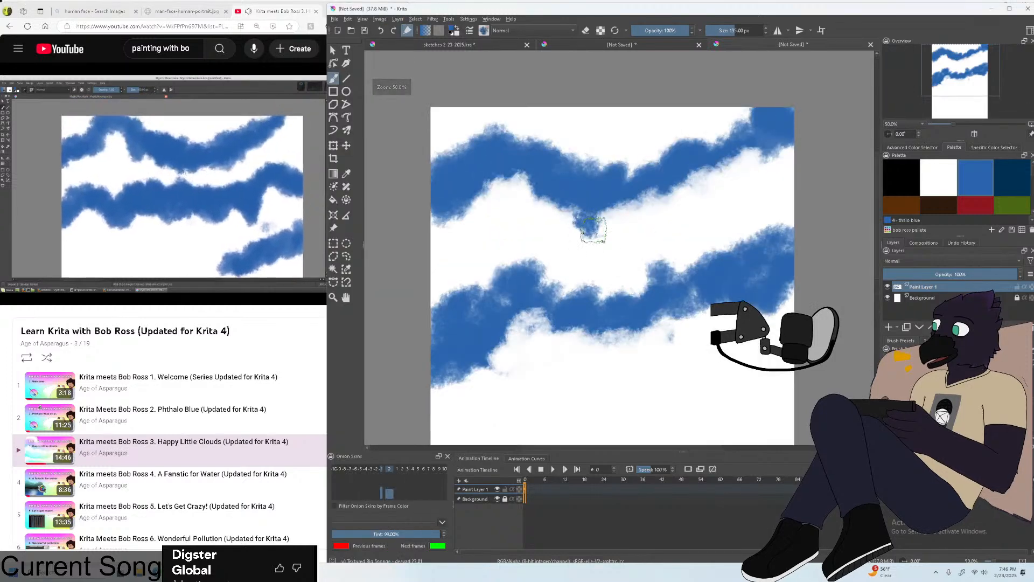
scroll(592, 230, "down", 1)
scroll(542, 232, "up", 2)
scroll(658, 224, "down", 2)
scroll(663, 224, "up", 1)
scroll(673, 221, "down", 2)
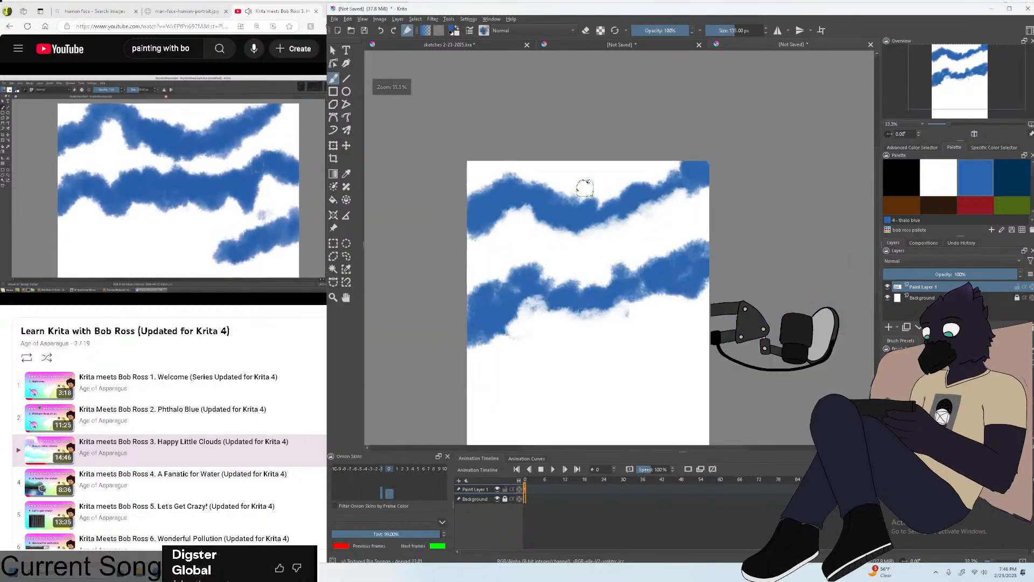
scroll(675, 221, "up", 2)
scroll(576, 236, "down", 1)
scroll(576, 237, "up", 1)
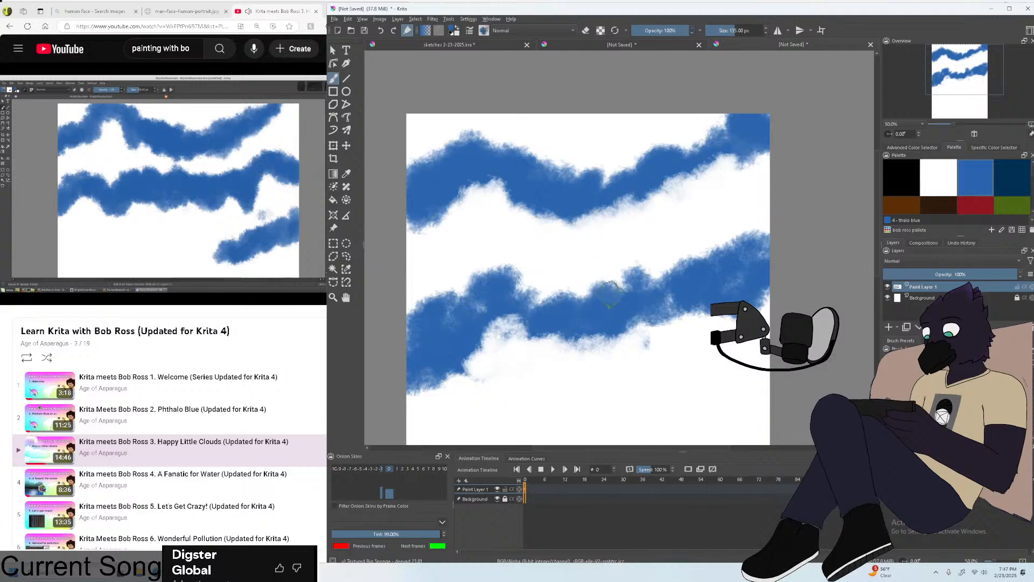
Examine the brush preset shown in the lesson video in full screen, pausing at 9:13, and resume playback.
left_click_drag(327, 302, 410, 302)
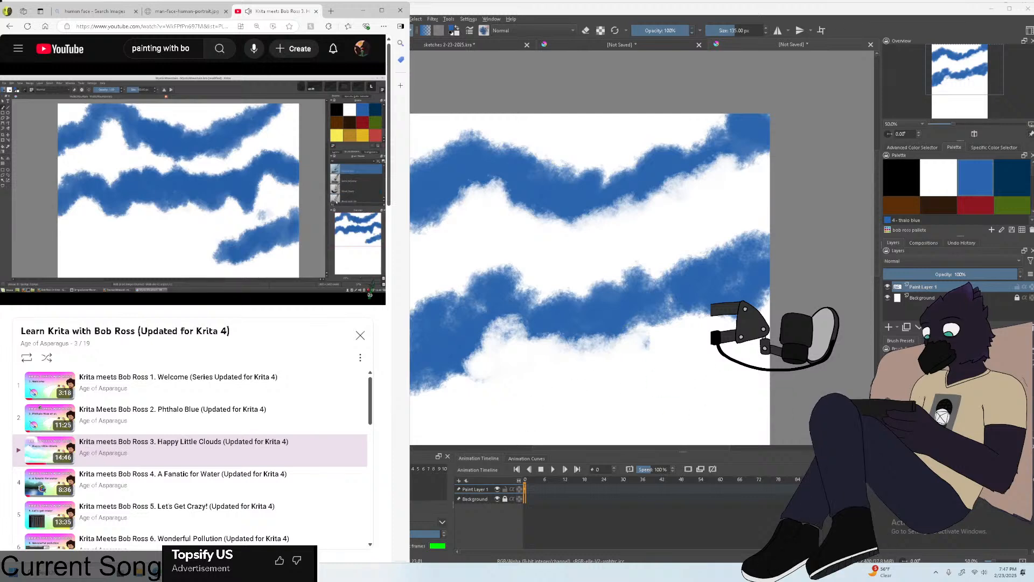
key("alt+Tab")
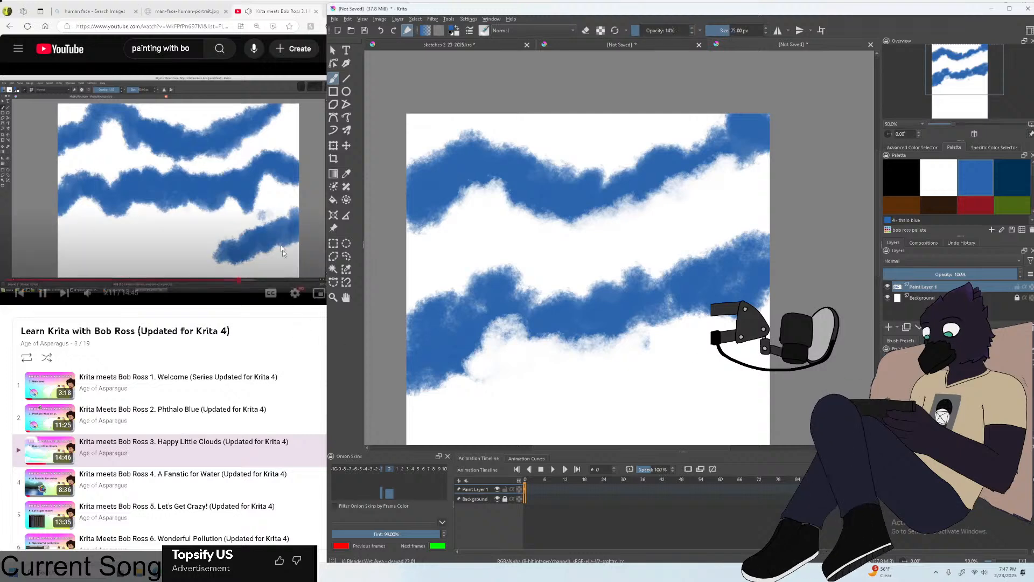
left_click(278, 214)
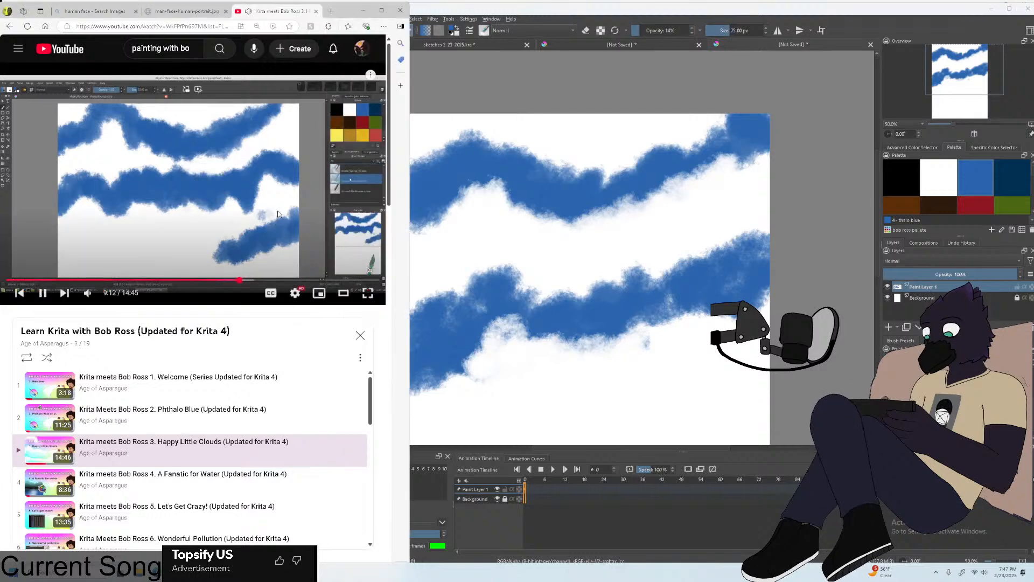
left_click(278, 214)
left_click(368, 293)
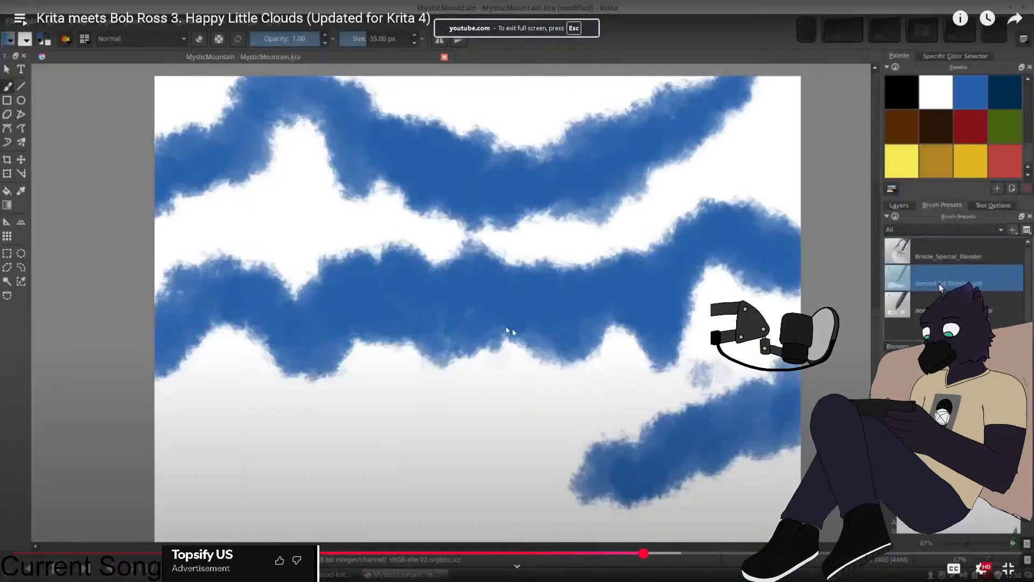
left_click(1017, 573)
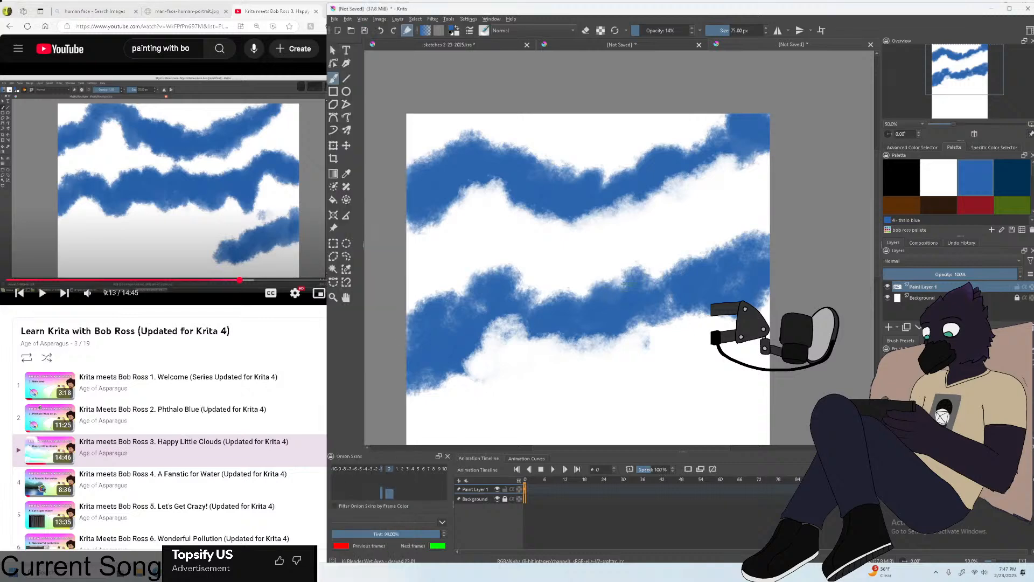
left_click(255, 219)
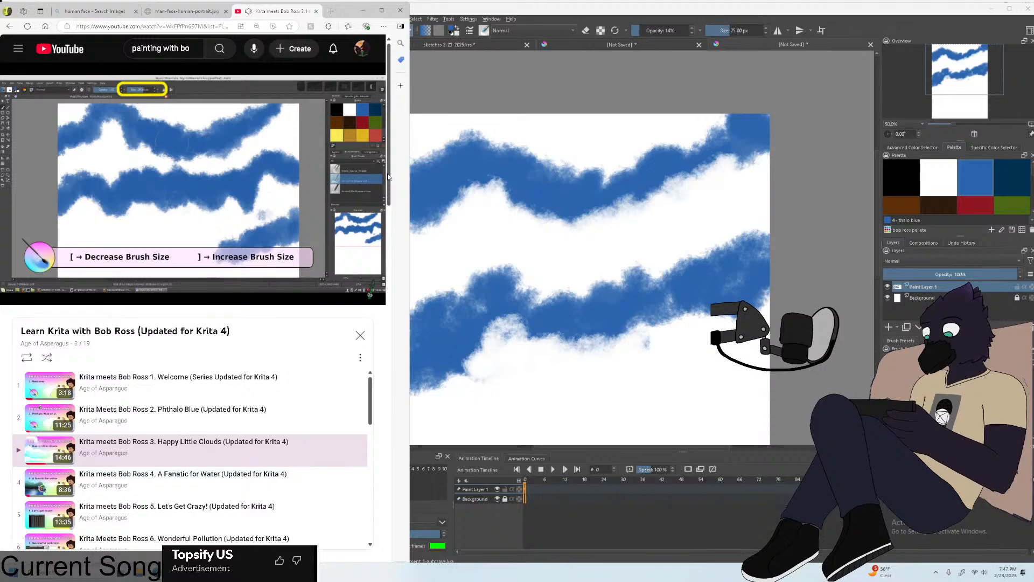
mouse_move(362, 228)
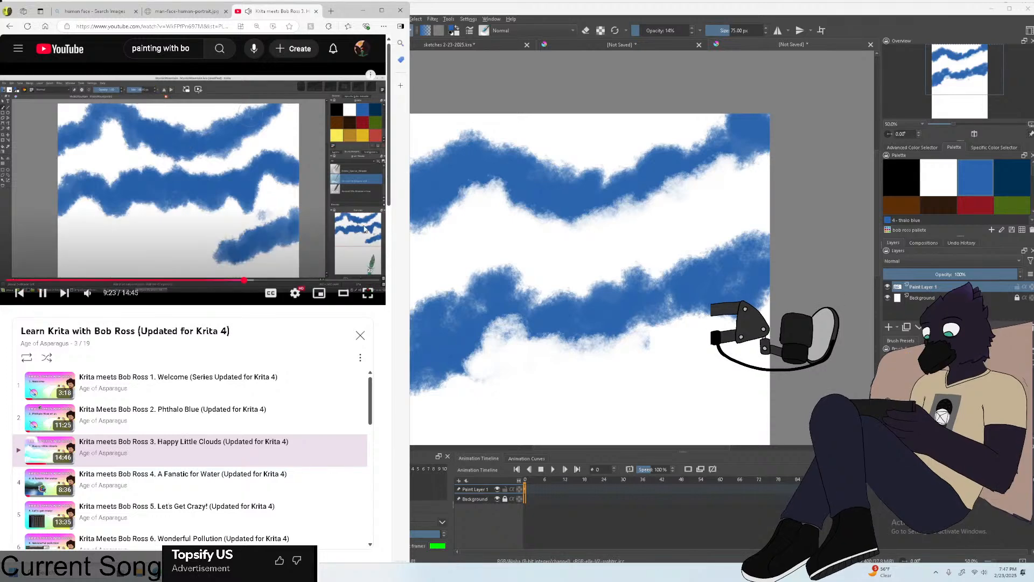
Switch back to Krita and blend the right part of the lower blue band's upper edge with a 70 px Blender Textured Soft brush.
key("alt+Tab")
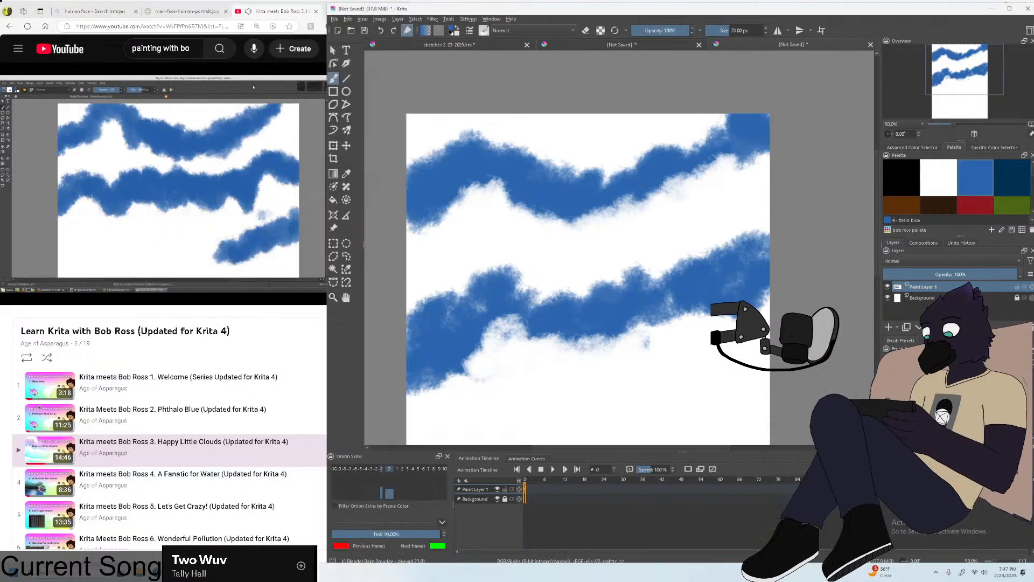
scroll(626, 272, "up", 1)
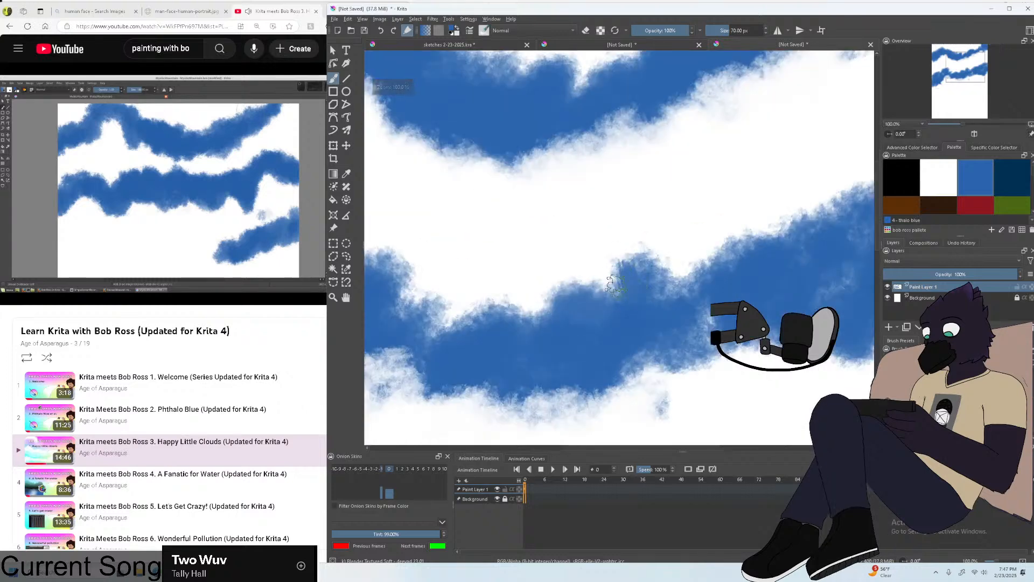
scroll(625, 274, "down", 1)
scroll(687, 265, "up", 1)
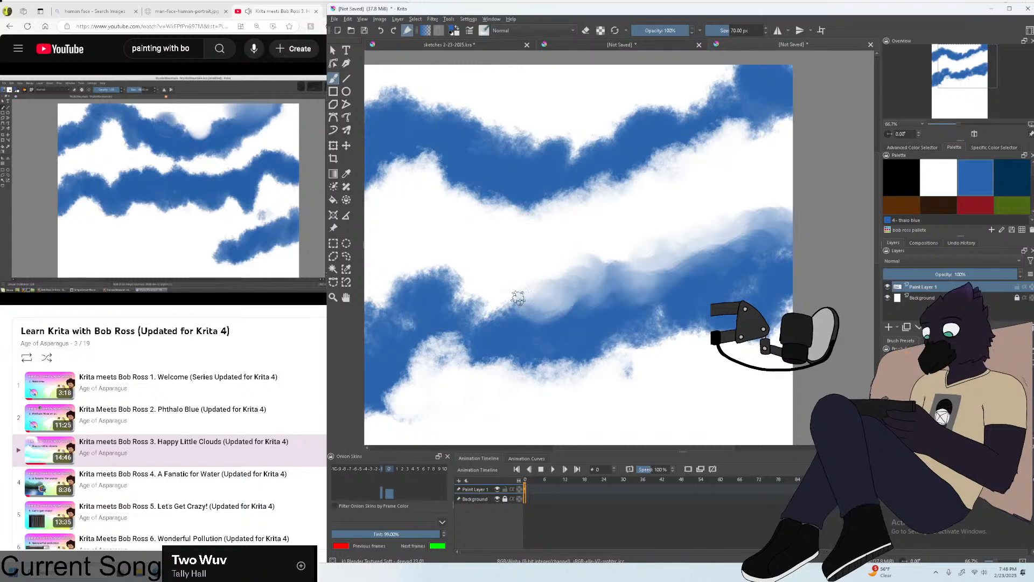
key("minus")
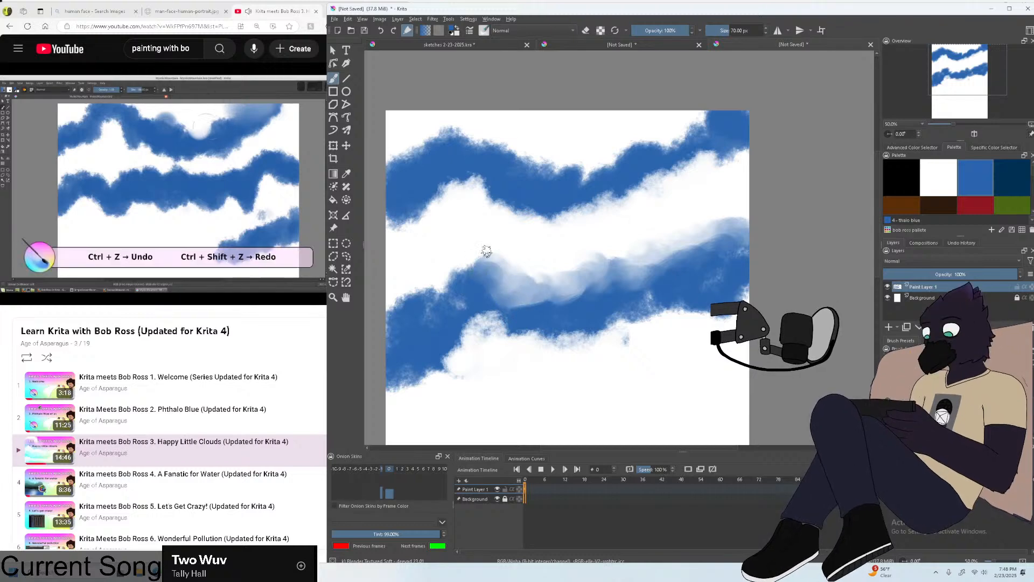
Continue blending the lower blue band's upper edge across to the left side of the canvas.
key("minus")
key("minus")
key("plus")
scroll(606, 450, "left", 1)
key("plus")
key("plus")
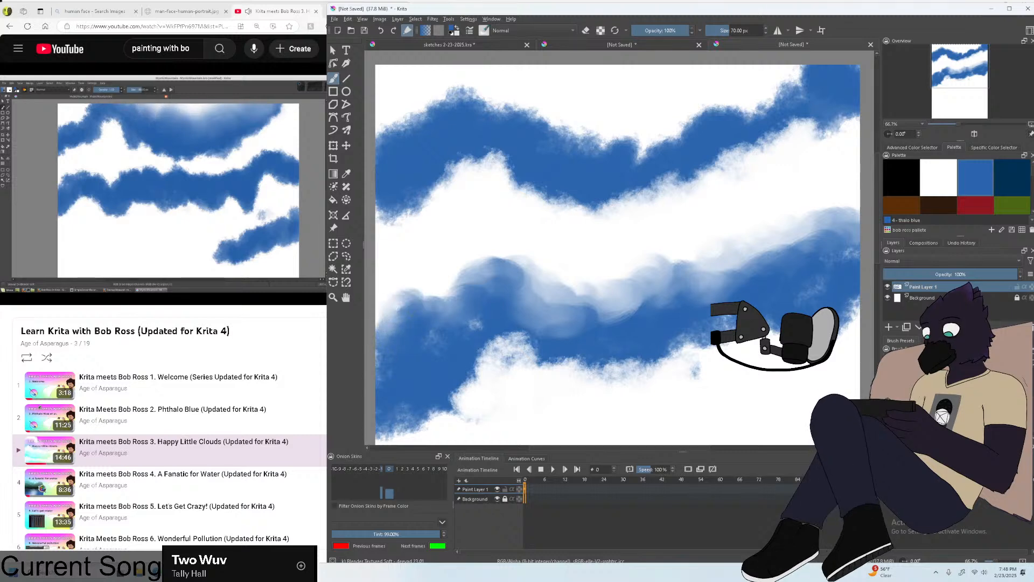
Enlarge the blender brush to 154 px and soften the lower band's upper edge further into the white above.
key("bracketright")
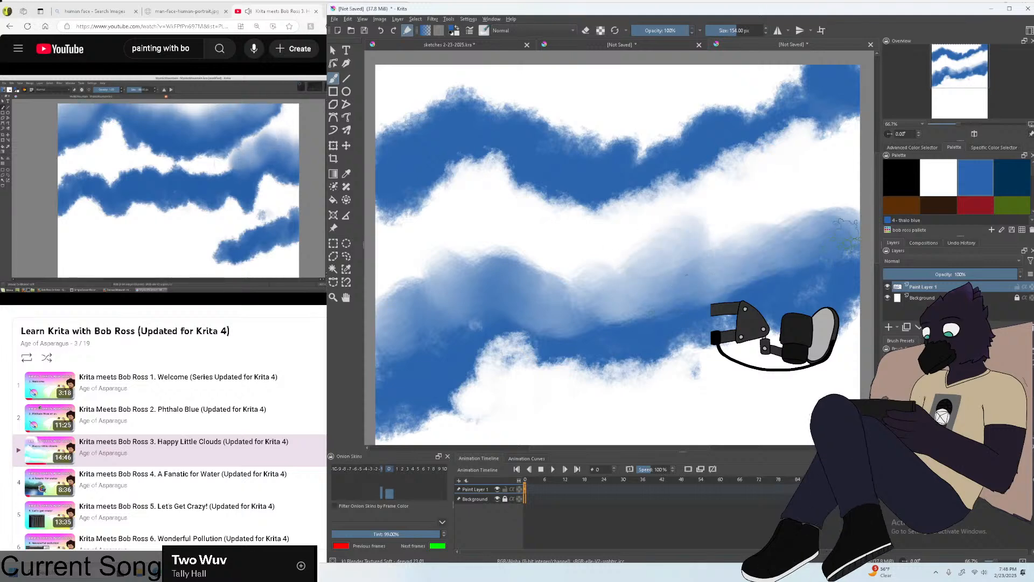
scroll(512, 214, "down", 2)
scroll(511, 214, "up", 1)
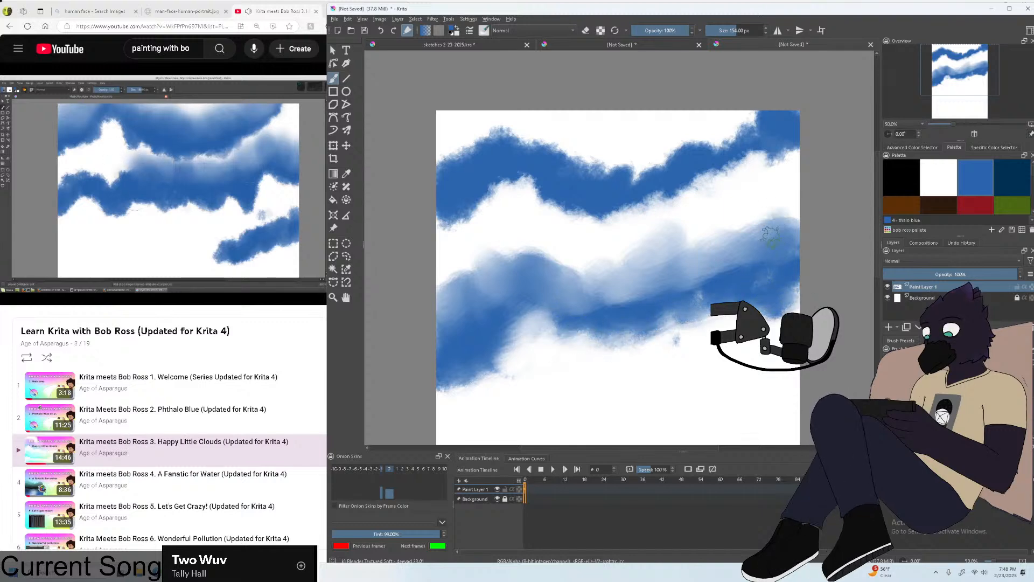
mouse_move(787, 225)
left_mouse_down()
mouse_move(762, 221)
mouse_move(729, 262)
left_mouse_up()
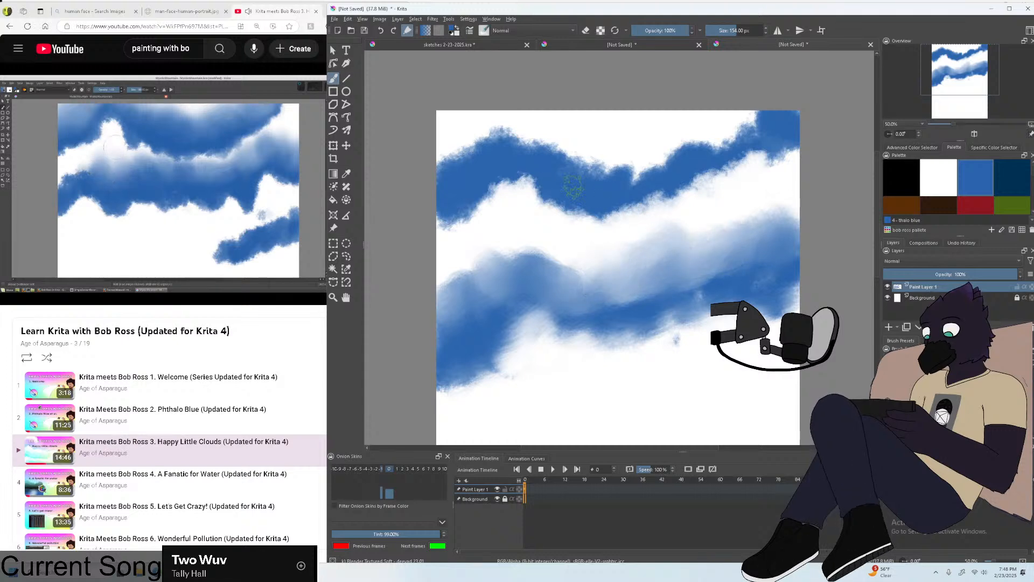
Blend the upper band's lower edge and the left part of its upper edge with the 154 px blender brush.
mouse_move(612, 191)
left_mouse_down()
mouse_move(658, 202)
mouse_move(687, 182)
mouse_move(678, 175)
mouse_move(712, 181)
mouse_move(753, 157)
left_mouse_up()
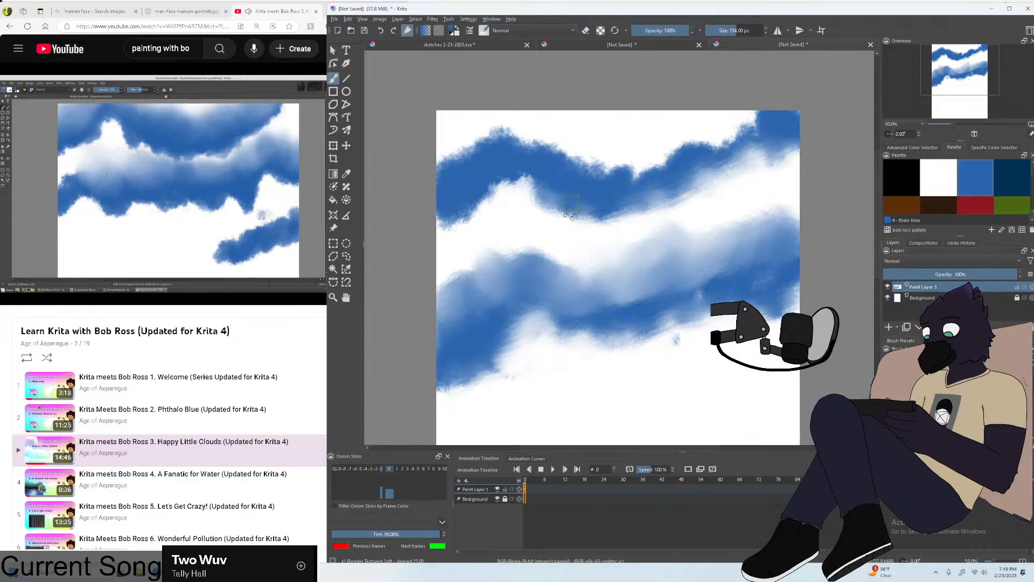
key("minus")
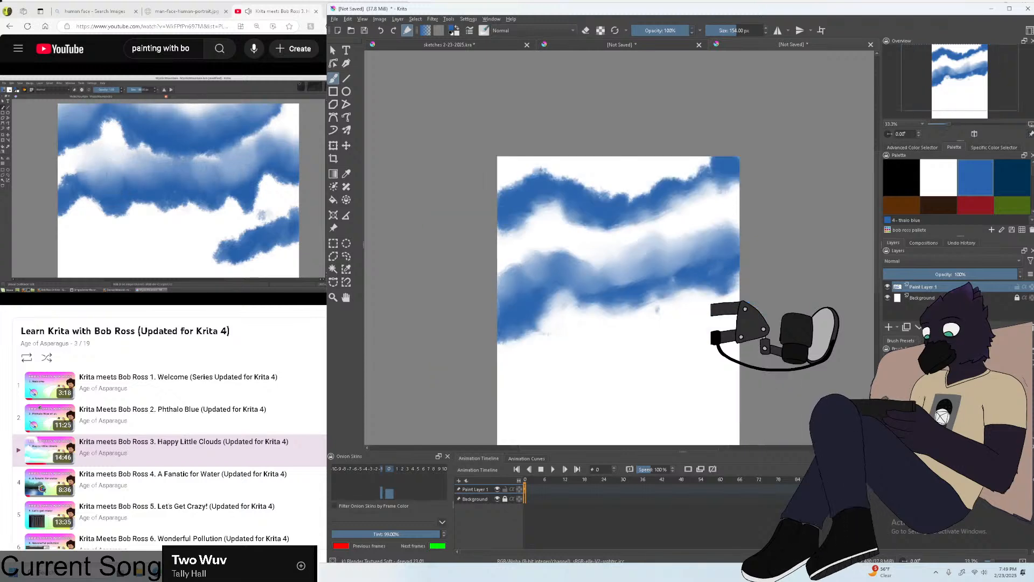
key("equal")
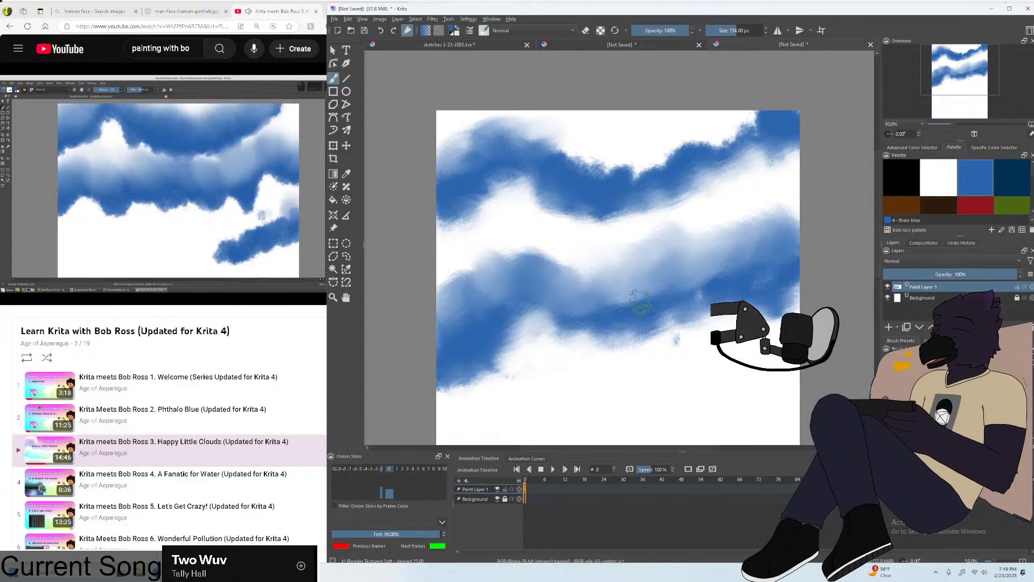
Enlarge the blender brush to 291 px and smudge the lower band's blue up into the white gap between the bands.
key("bracketright")
key("bracketright")
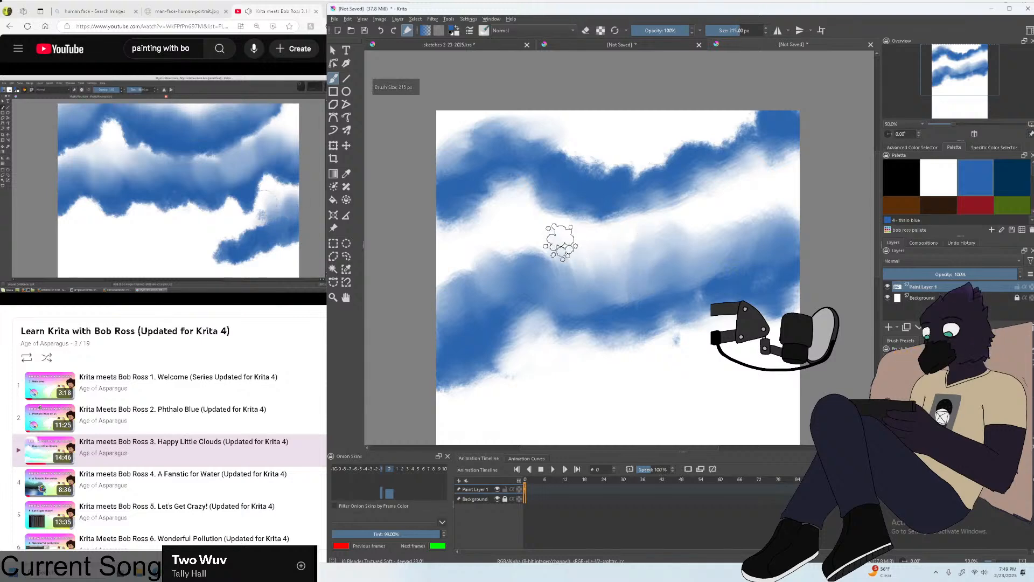
key("bracketright")
key("bracketright")
key("bracketright")
mouse_move(614, 284)
left_mouse_down()
mouse_move(554, 243)
mouse_move(538, 253)
mouse_move(516, 240)
mouse_move(515, 254)
mouse_move(458, 283)
mouse_move(467, 262)
left_mouse_up()
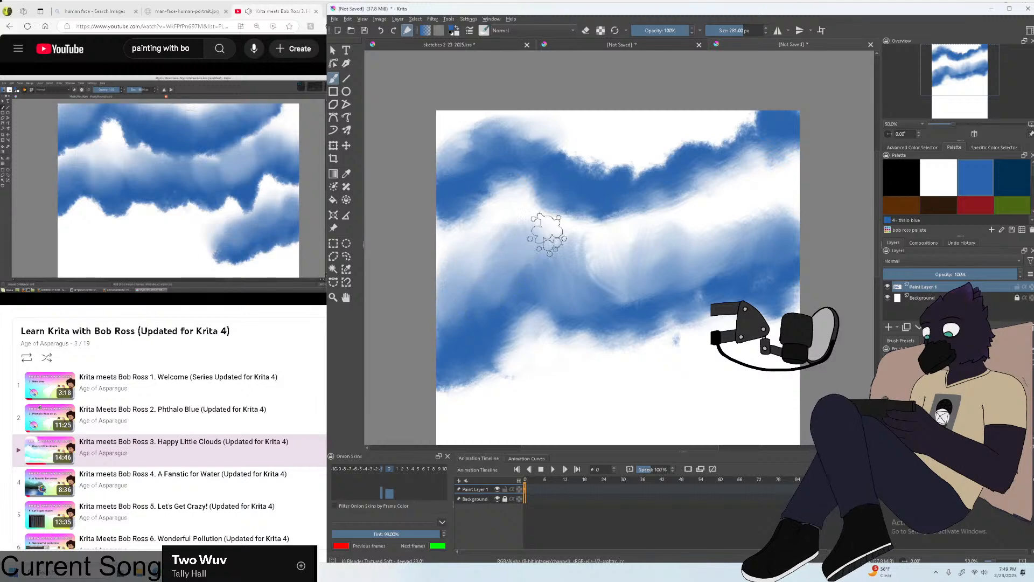
mouse_move(546, 235)
left_mouse_down()
mouse_move(585, 241)
mouse_move(592, 278)
left_mouse_up()
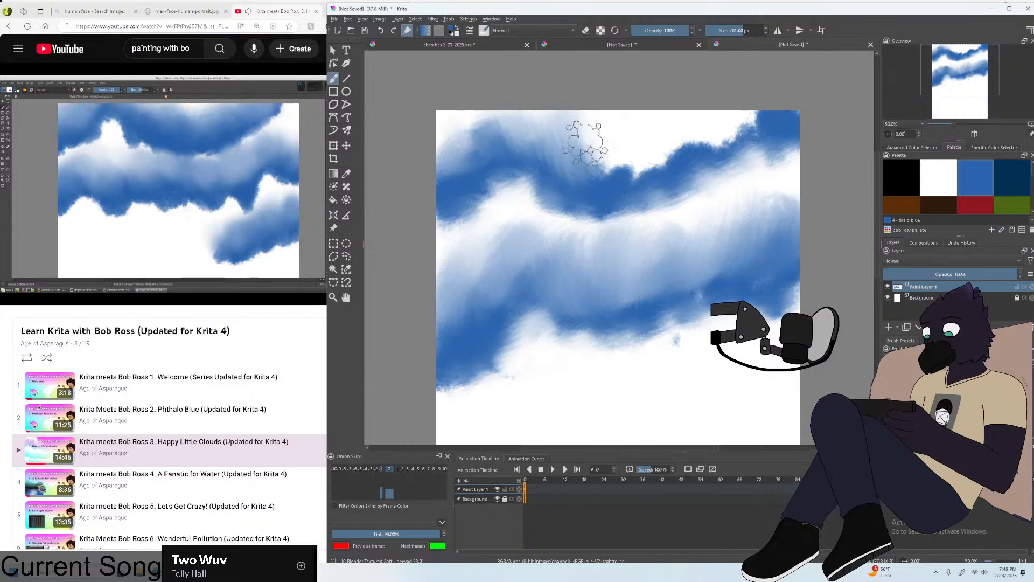
Try to smudge the upper band's upper edge into the white above it with the 291 px blender brush.
mouse_move(630, 146)
left_mouse_down()
mouse_move(658, 181)
mouse_move(639, 165)
mouse_move(670, 156)
mouse_move(656, 147)
mouse_move(683, 142)
left_mouse_up()
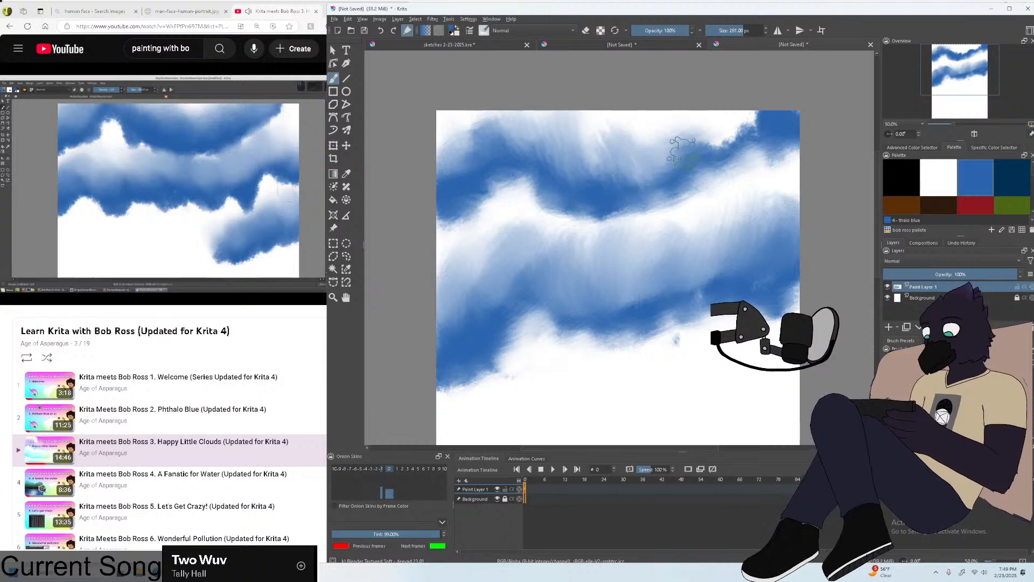
key("minus")
key("minus")
key("minus")
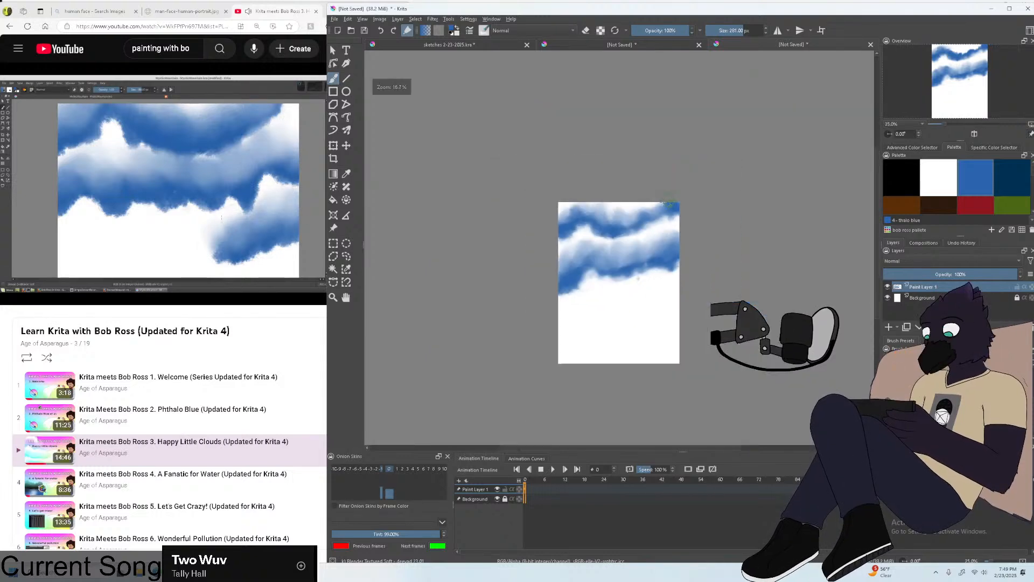
key("plus")
key("plus")
key("plus")
key("plus")
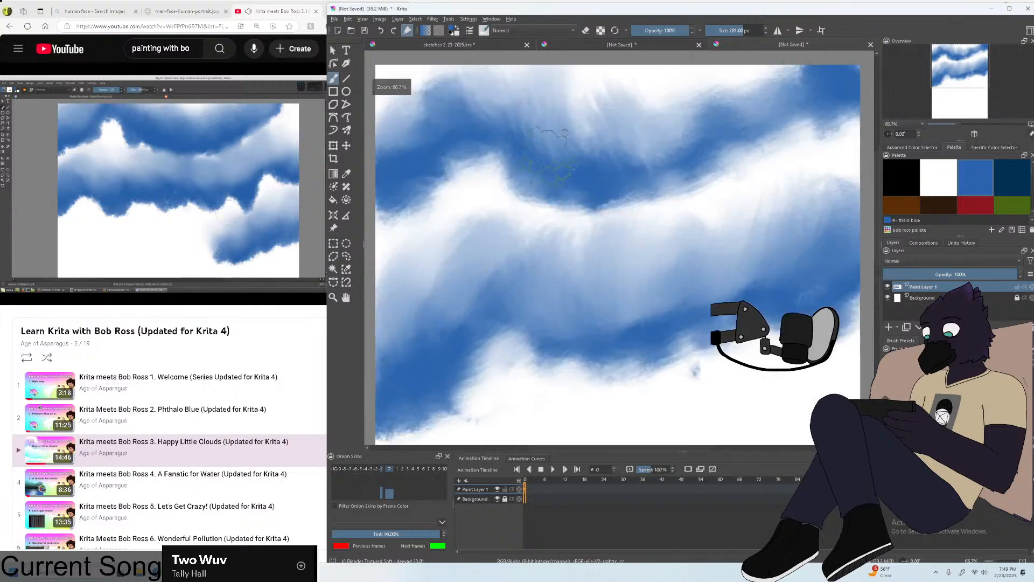
scroll(611, 206, "down", 1)
scroll(613, 208, "up", 2)
Select the Blender Wet brush preset at 14% opacity and bring the whole canvas into view.
left_click(937, 409)
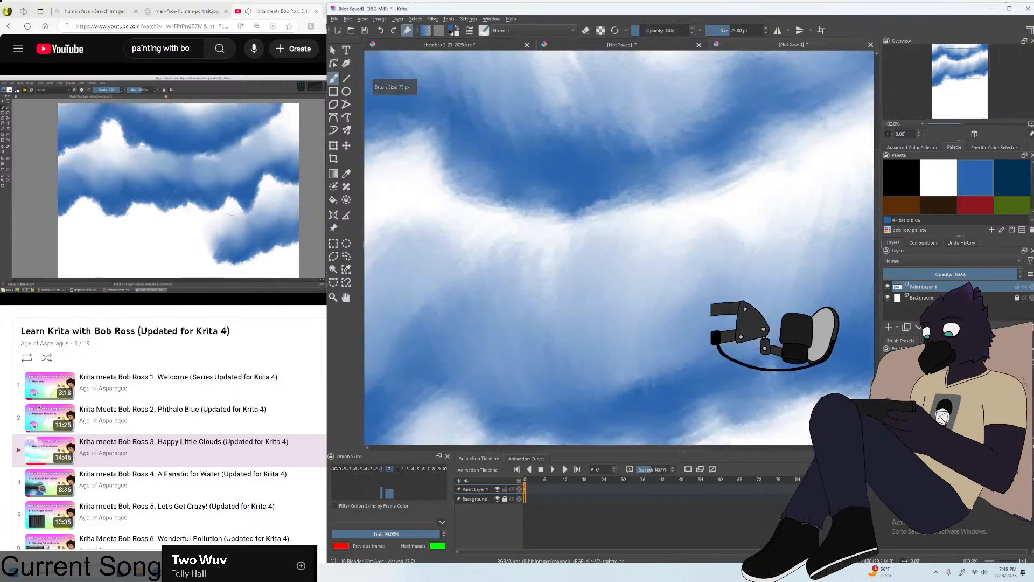
scroll(752, 256, "down", 2)
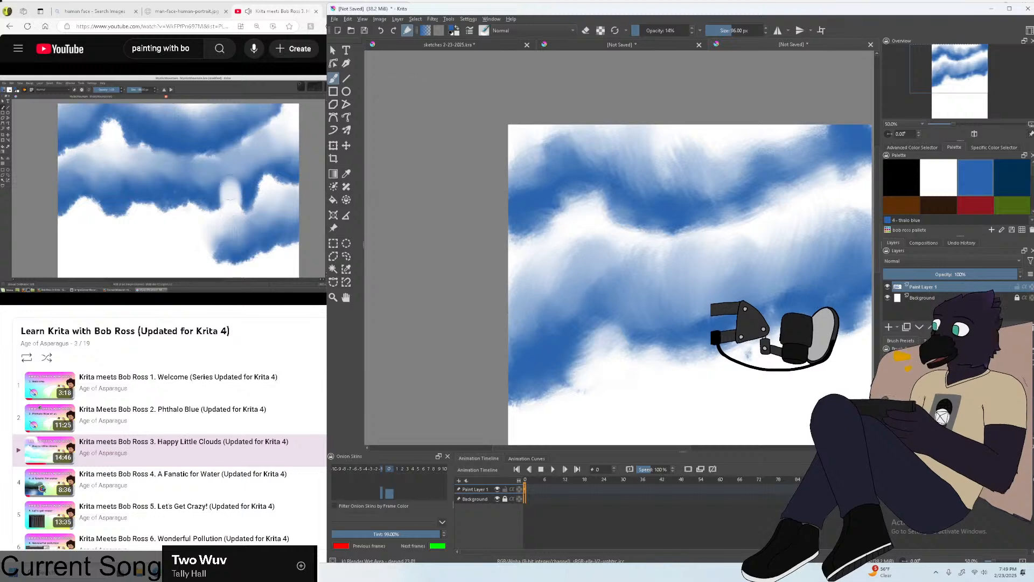
scroll(619, 260, "down", 2)
scroll(619, 260, "up", 2)
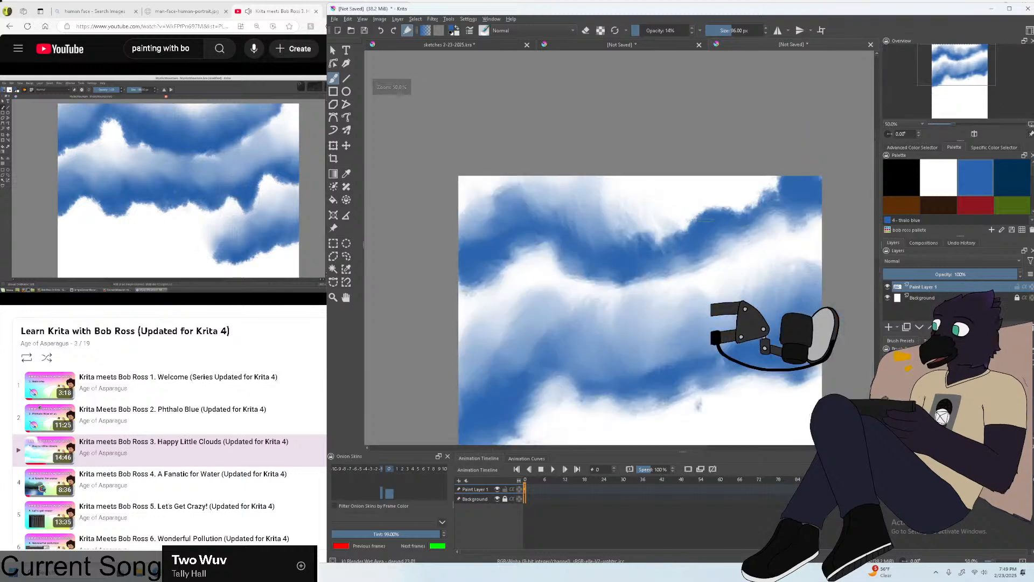
scroll(619, 261, "down", 3)
scroll(736, 198, "up", 1)
Pause the lesson video at 12:11 and undo the last smudge strokes on the upper band's upper edge.
left_click(226, 194)
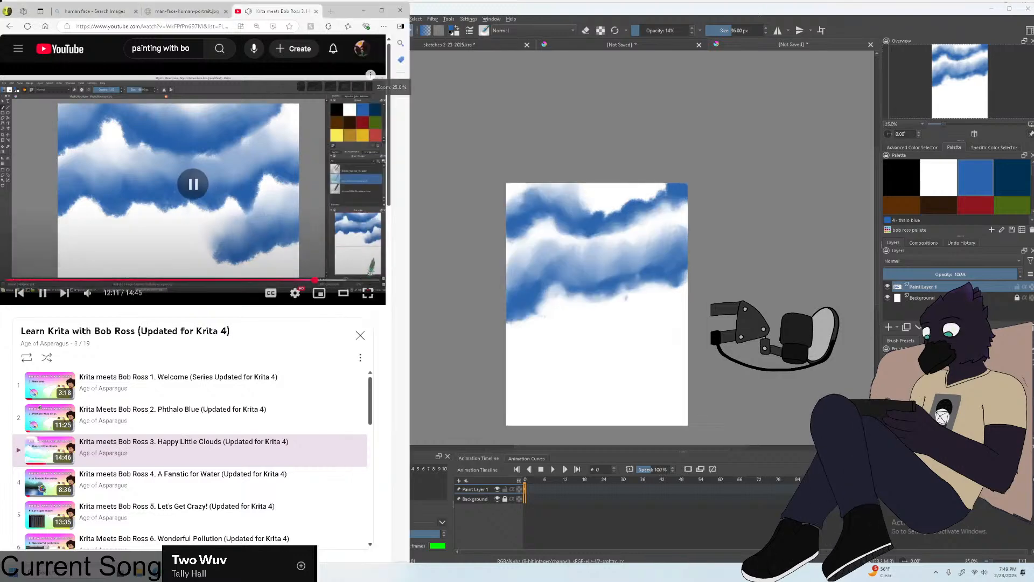
left_click(654, 233)
scroll(639, 240, "up", 1)
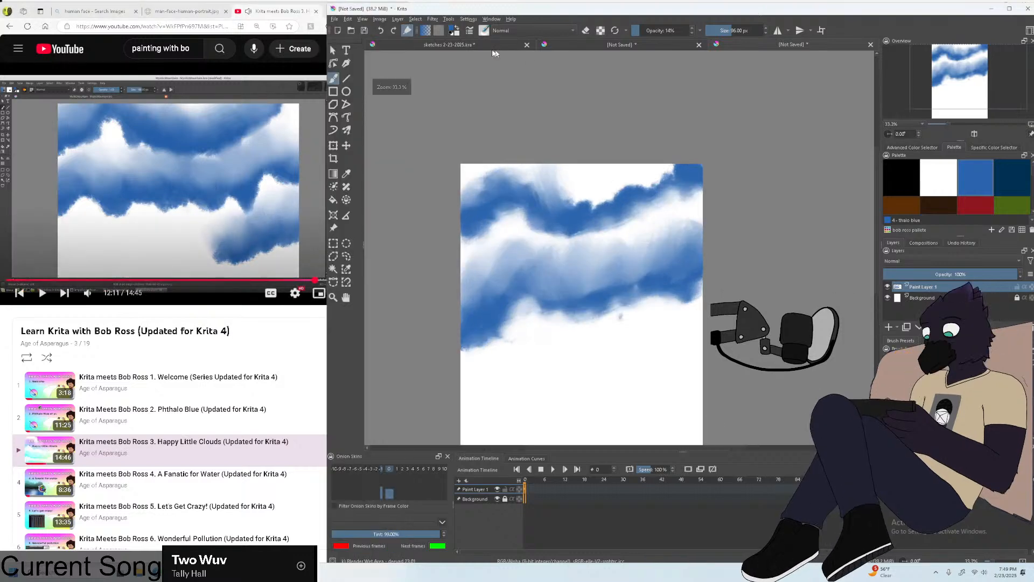
left_click(381, 30)
left_click(380, 30)
left_click(381, 31)
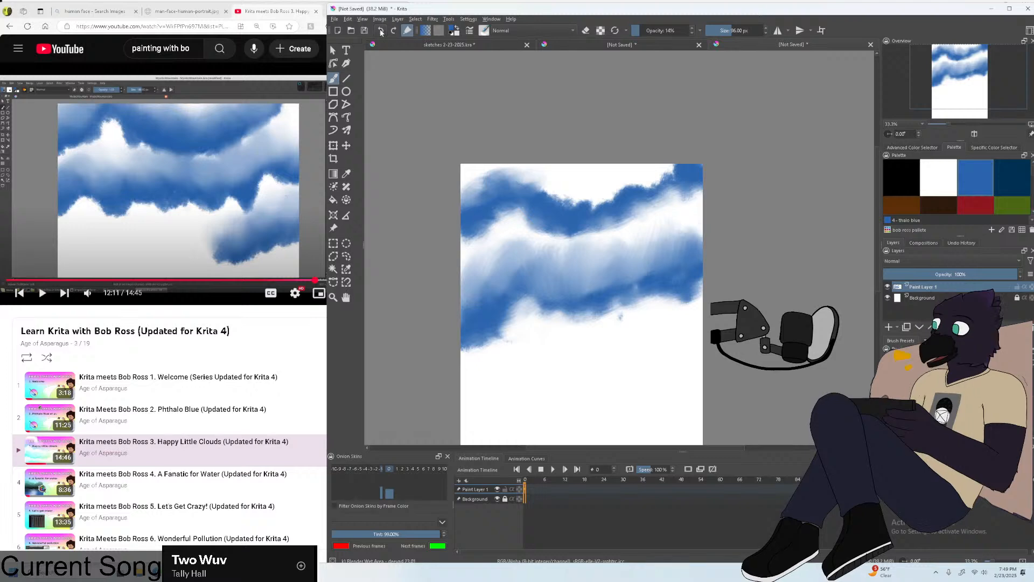
Undo the blending strokes on both blue sky bands until their hard, unblended edges are restored.
left_click(381, 31)
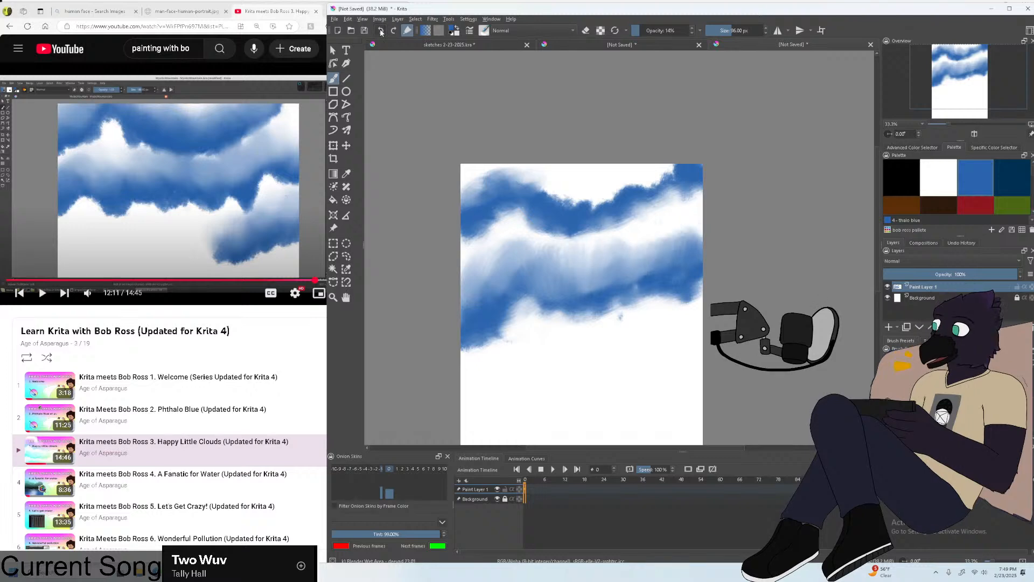
left_click(381, 30)
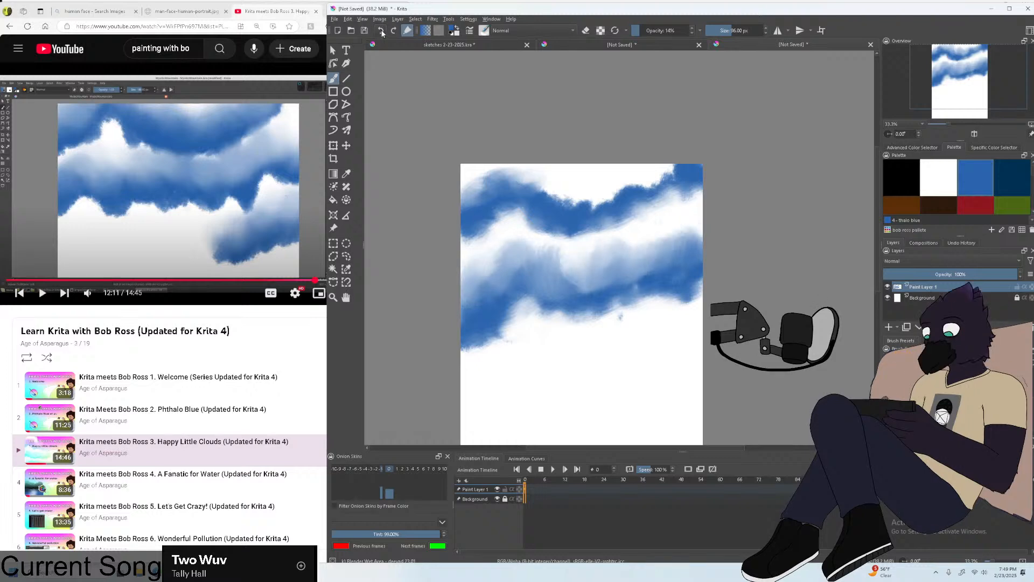
left_click(382, 32)
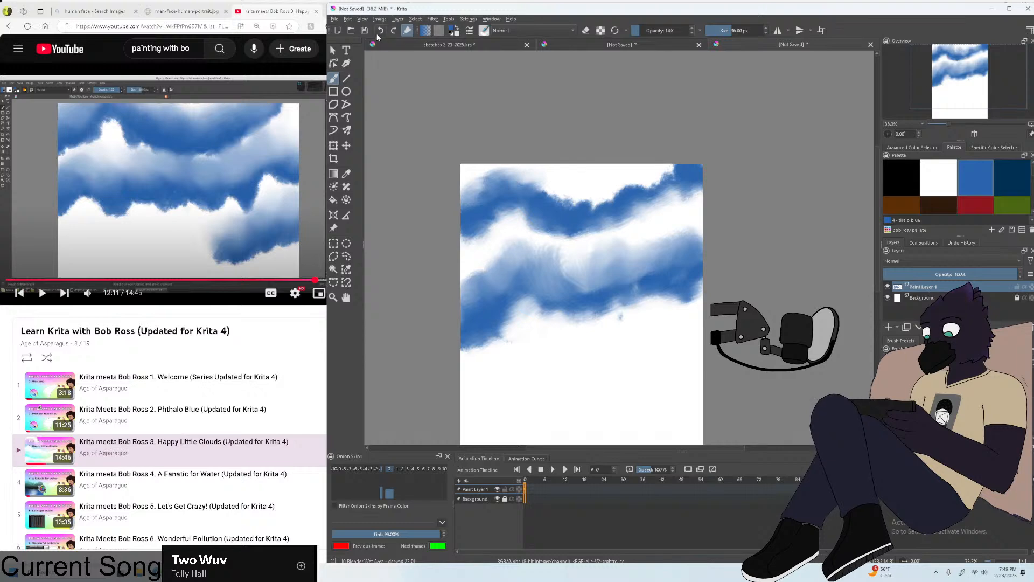
left_click(379, 33)
left_click(379, 32)
left_click(379, 33)
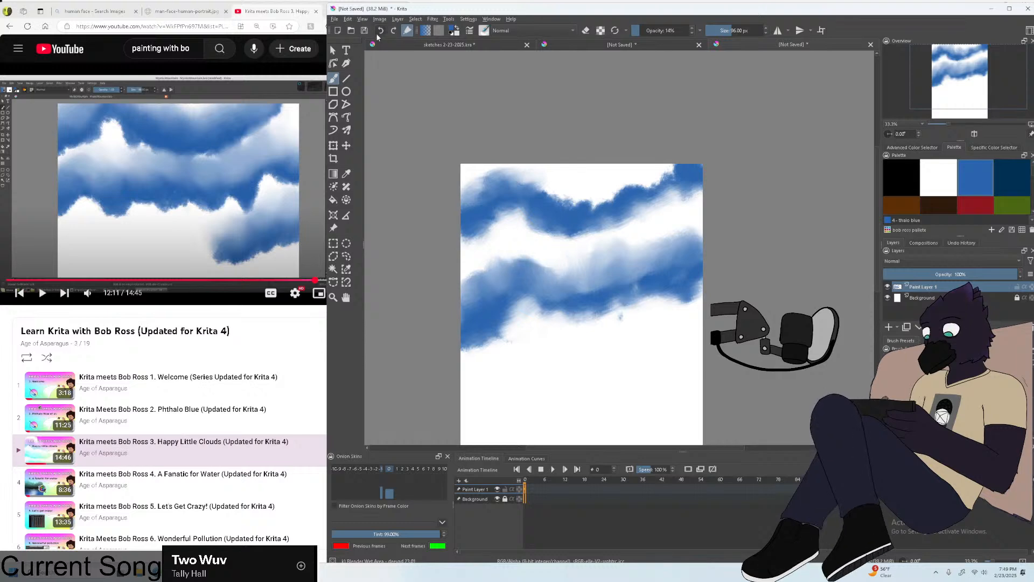
left_click(379, 32)
left_click(379, 32)
left_click(379, 32)
left_click(379, 32)
left_click(380, 33)
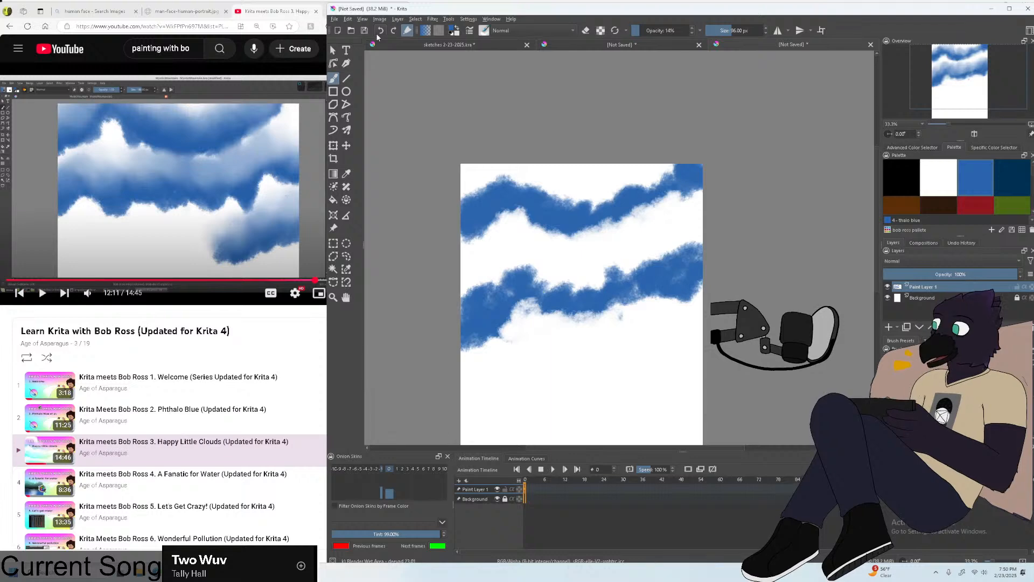
Enlarge the wet blender brush to 144 px and blend the upper edges of both blue bands softly into the white.
scroll(603, 234, "up", 1)
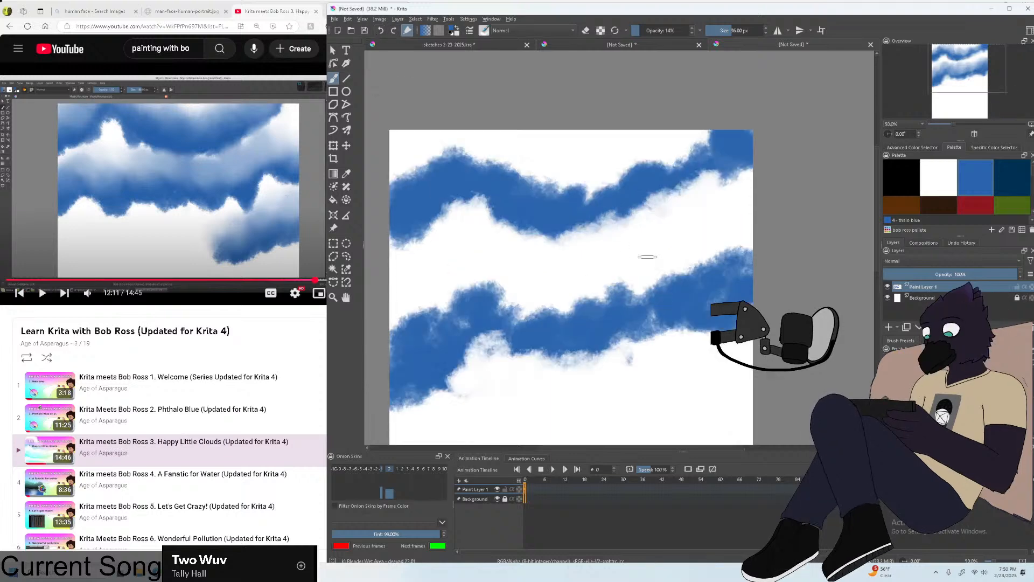
key("bracketright")
key("bracketright")
key("bracketright")
key("bracketright")
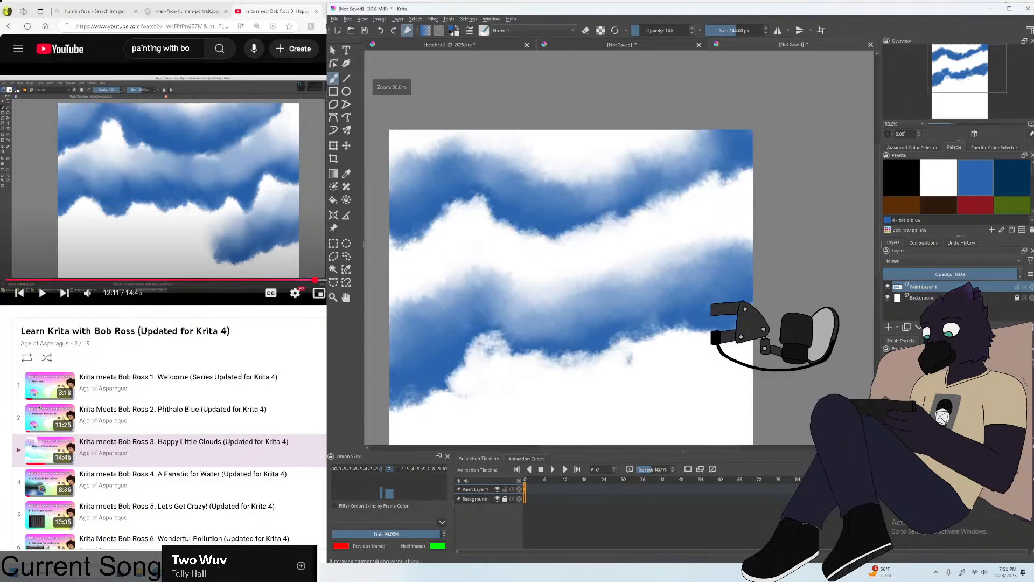
key("minus")
key("minus")
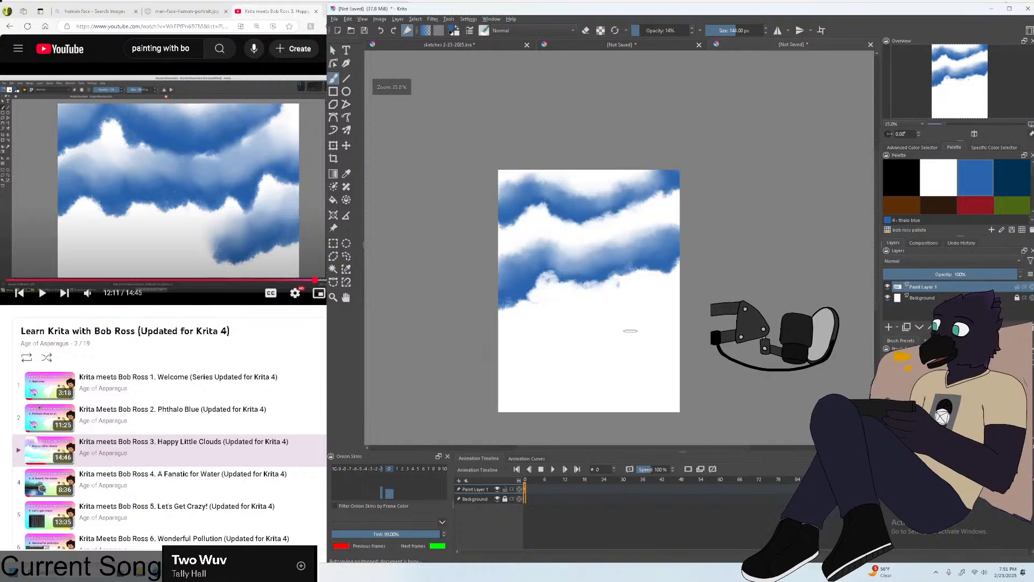
Switch to YouTube and play a moment of the Happy Little Clouds tutorial to study its lowest cloud band.
left_click(217, 175)
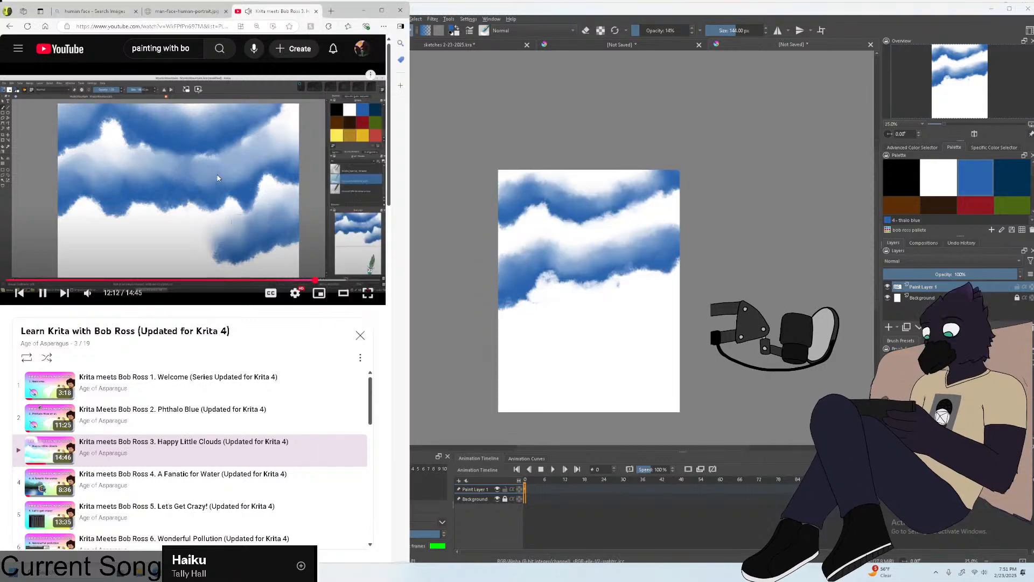
left_click(218, 177)
left_click(306, 222)
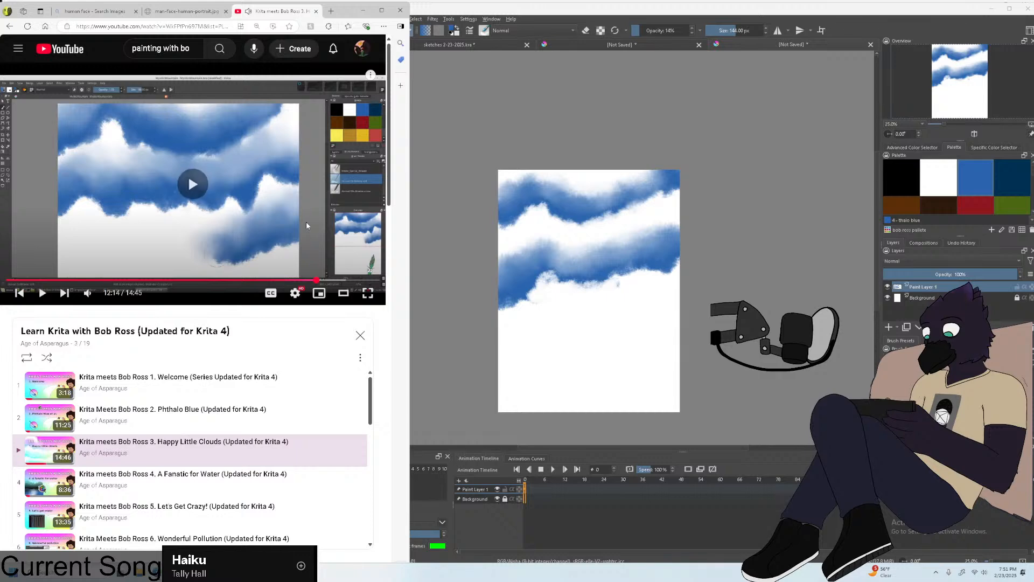
left_click(306, 221)
left_click(305, 221)
scroll(634, 299, "down", 1)
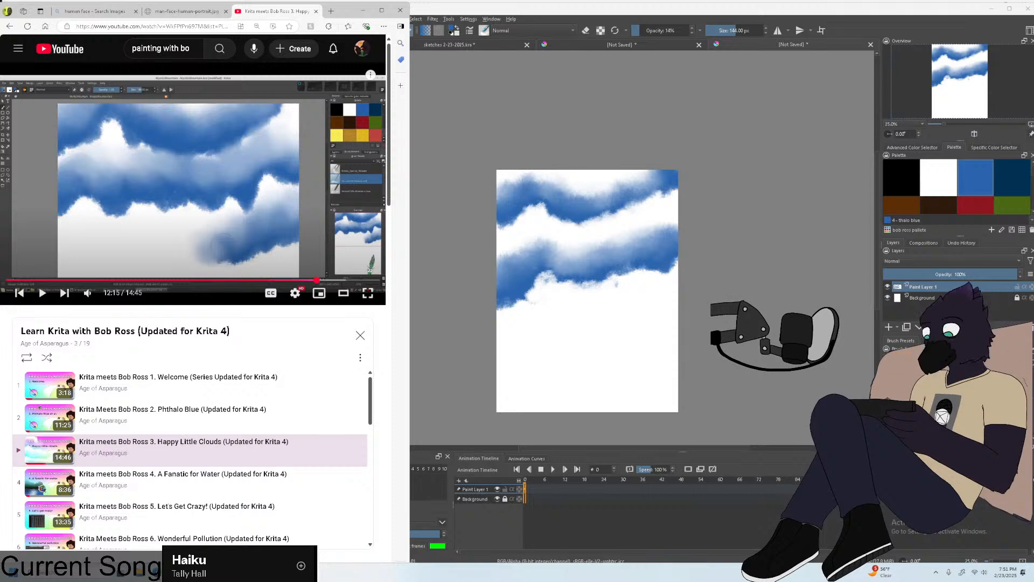
Try a blue stroke with a smaller splatter brush in the white area below the lower band, and undo it.
left_click(602, 297)
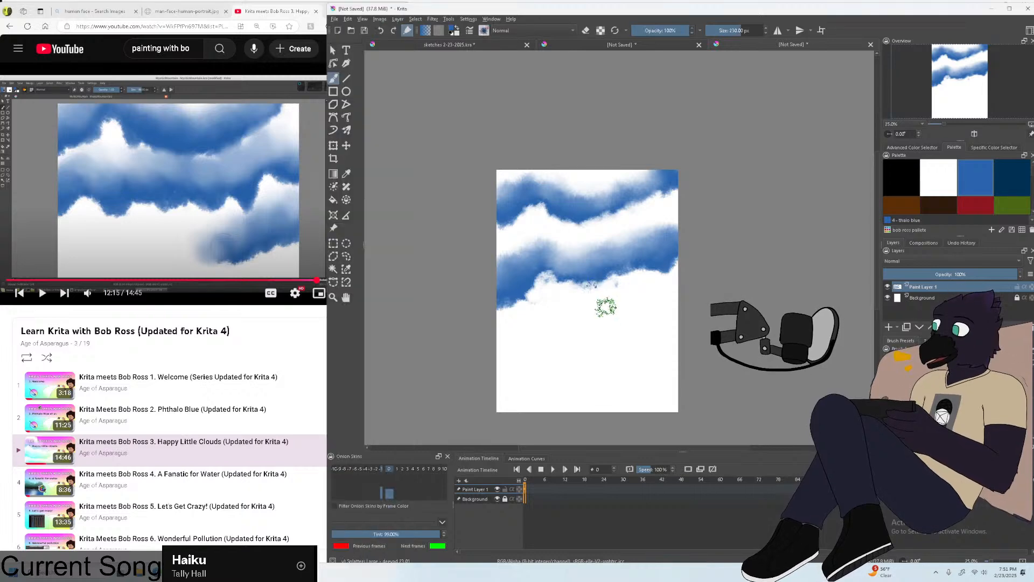
scroll(601, 317, "up", 3)
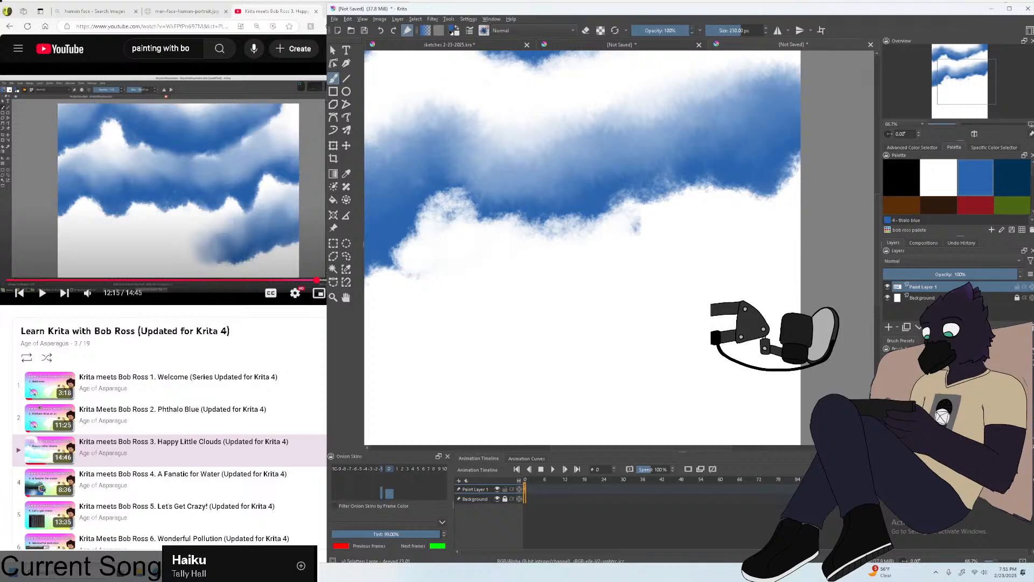
left_click(725, 30)
left_click_drag(542, 335, 539, 353)
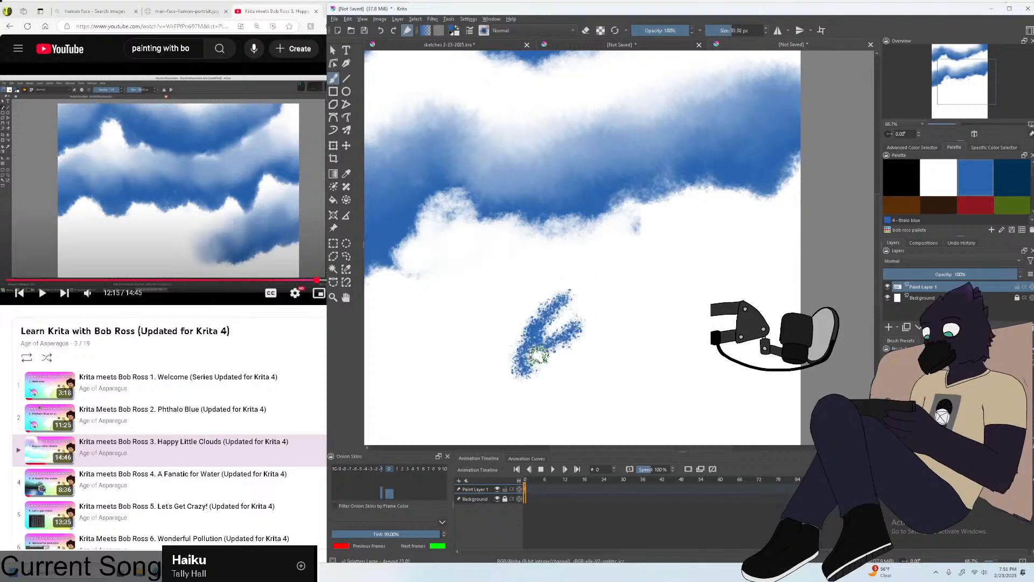
scroll(549, 326, "down", 4)
key("ctrl+z")
Try the previously used texture brush below the lower band, undo the stroke, and return to the splatter brush.
scroll(541, 325, "up", 2)
key("slash")
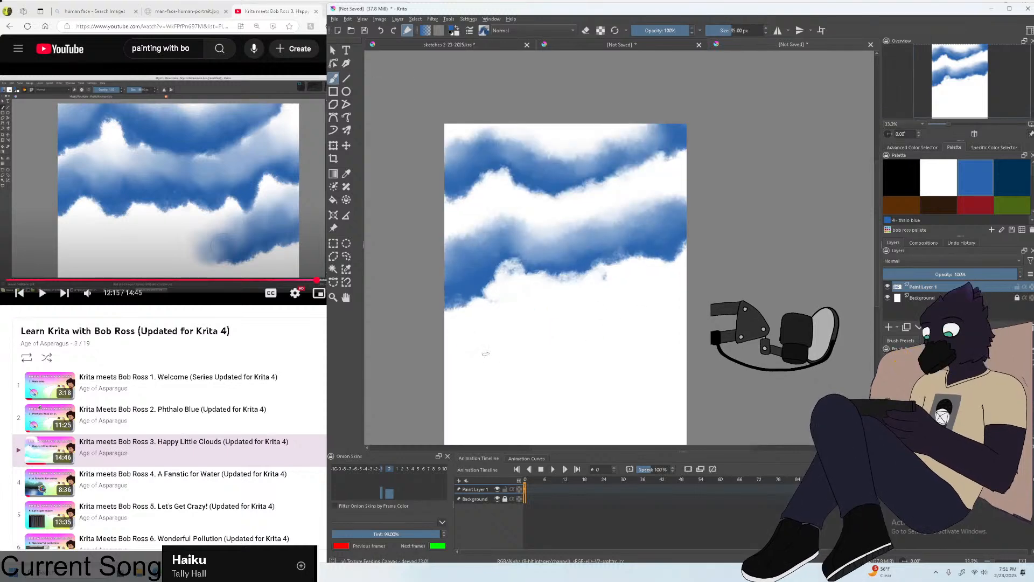
left_click_drag(514, 331, 506, 380)
key("ctrl+z")
key("slash")
scroll(533, 361, "up", 2)
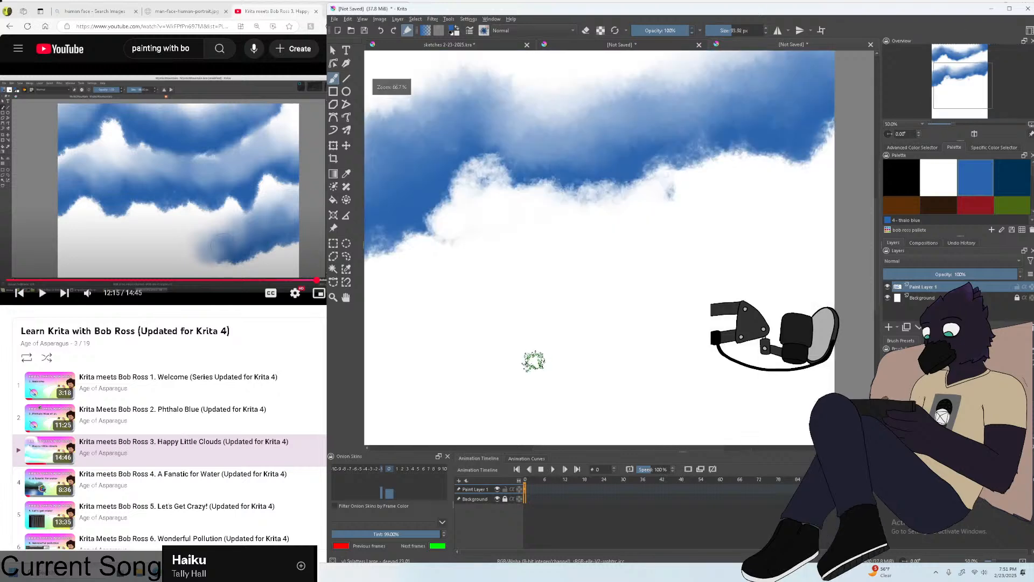
scroll(533, 360, "down", 1)
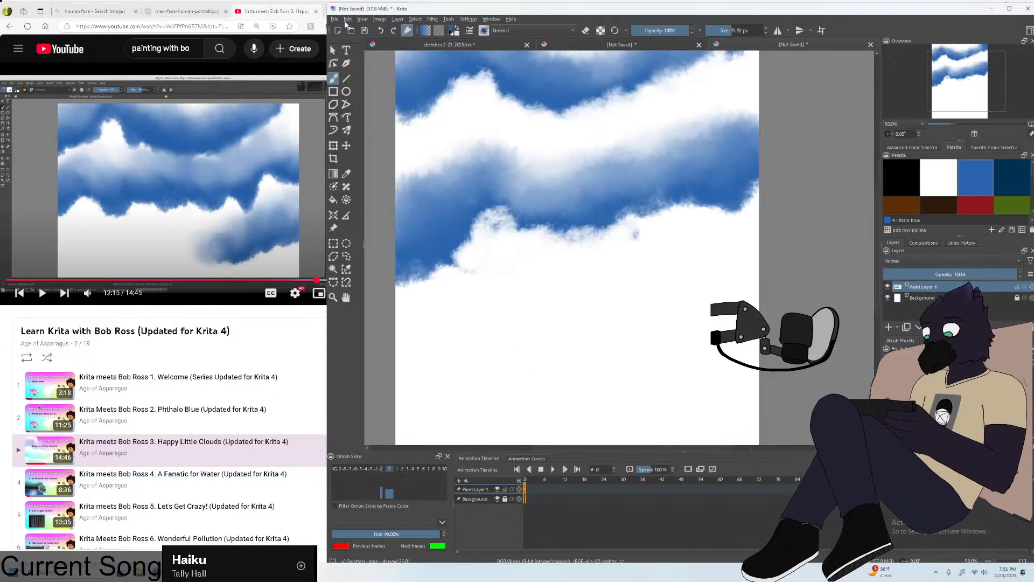
left_click(334, 19)
left_click(363, 56)
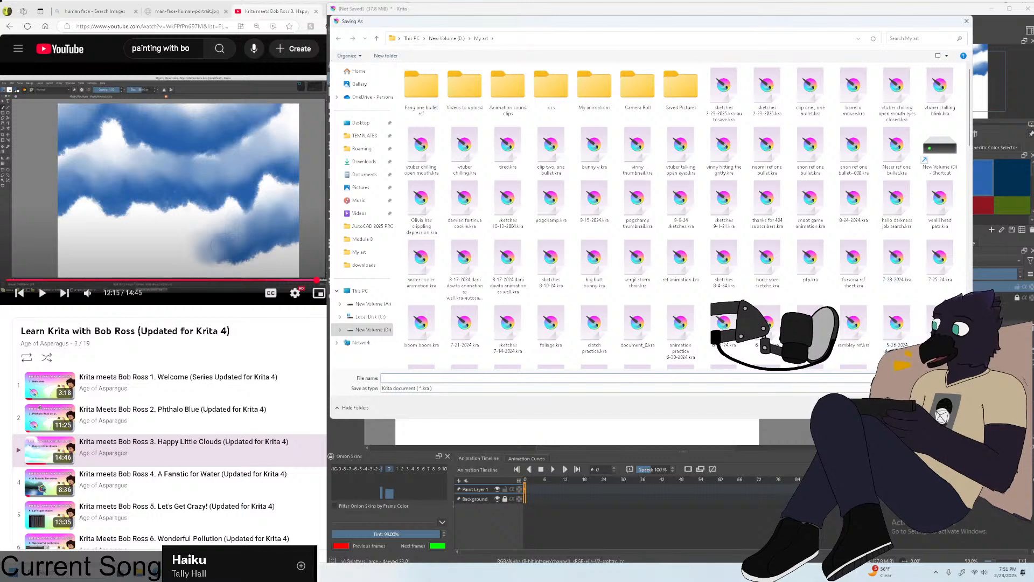
key("Escape")
Try blue test strokes with progressively larger brushes below the lower cloud edge, undoing each of them.
mouse_move(534, 325)
left_mouse_down()
mouse_move(559, 306)
mouse_move(520, 320)
mouse_move(535, 323)
mouse_move(558, 303)
mouse_move(566, 314)
mouse_move(606, 302)
mouse_move(584, 301)
left_mouse_up()
key("ctrl+z")
key("bracketright")
key("bracketright")
key("bracketright")
key("ctrl+z")
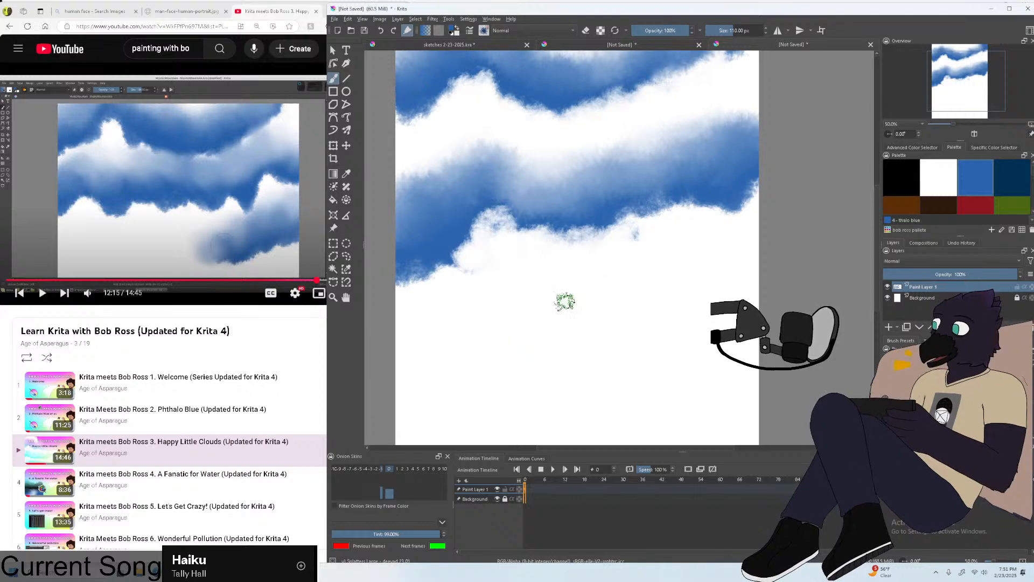
key("bracketright")
mouse_move(488, 279)
left_mouse_down()
mouse_move(522, 331)
mouse_move(525, 318)
left_mouse_up()
key("ctrl+z")
key("ctrl+z")
key("bracketright")
key("bracketright")
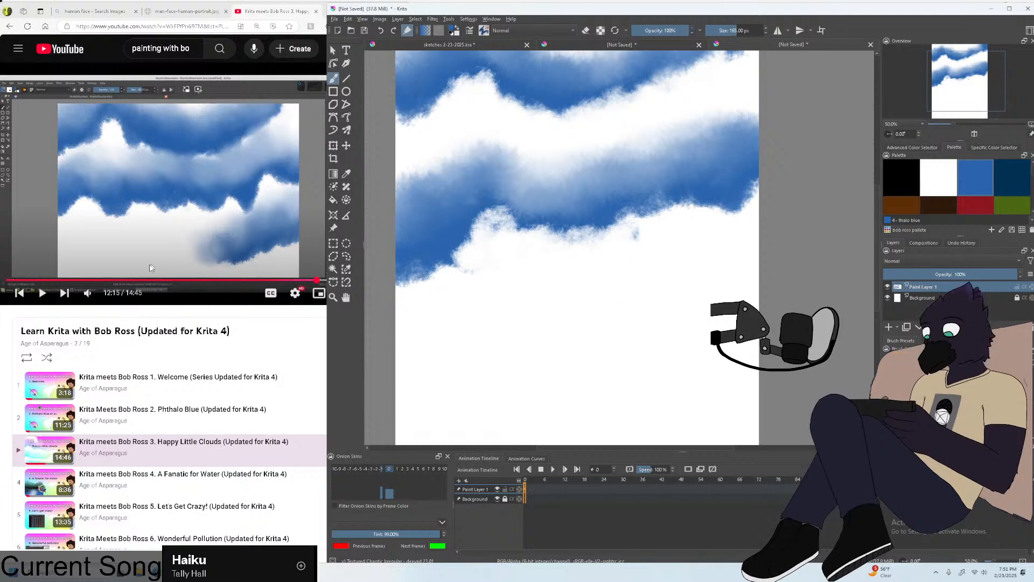
Rewind the Happy Little Clouds tutorial to about 6:30 and view it full screen to identify the brush preset used.
left_click(184, 209)
left_click(184, 208)
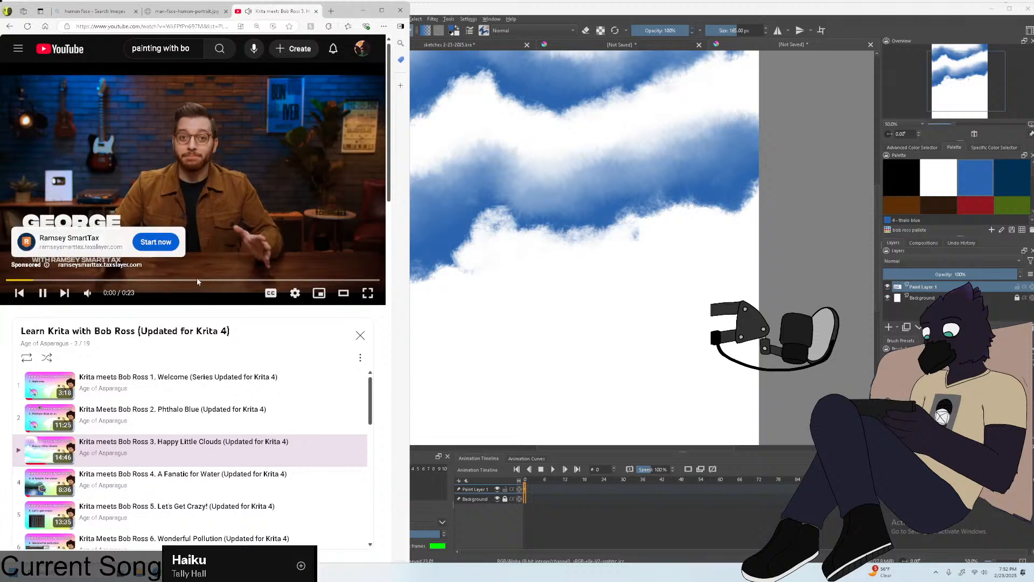
left_click(99, 291)
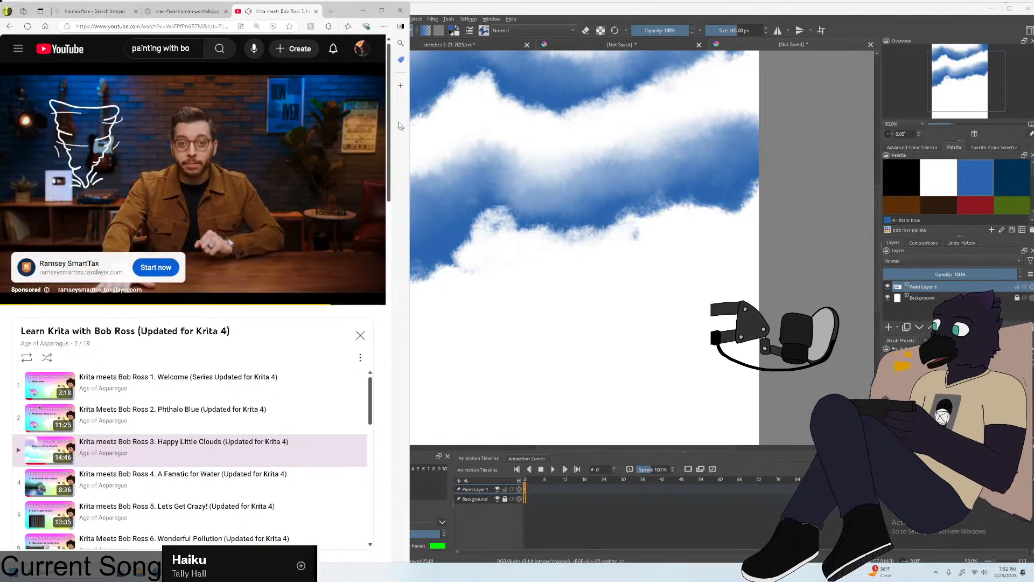
left_click(353, 247)
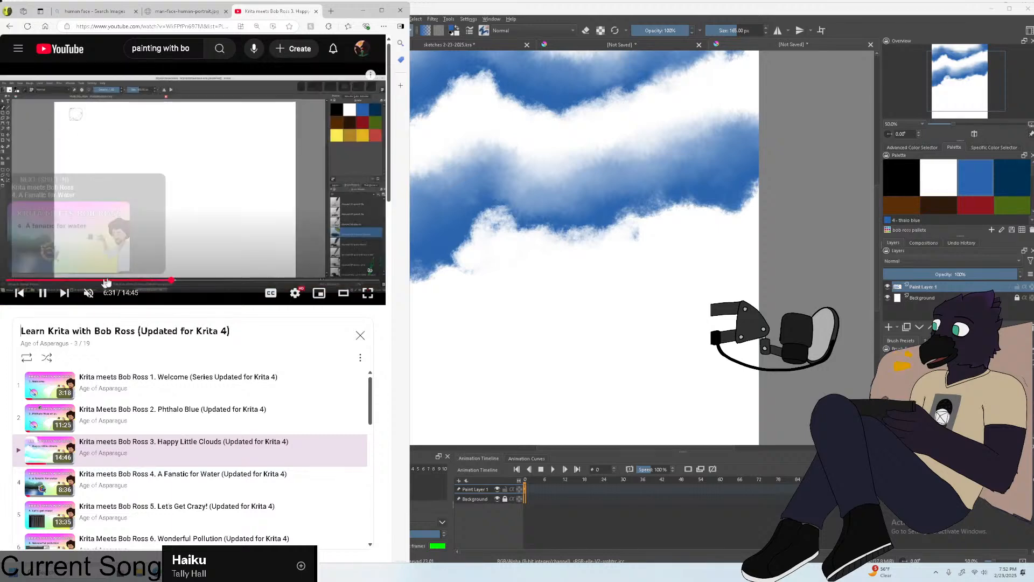
left_click(172, 281)
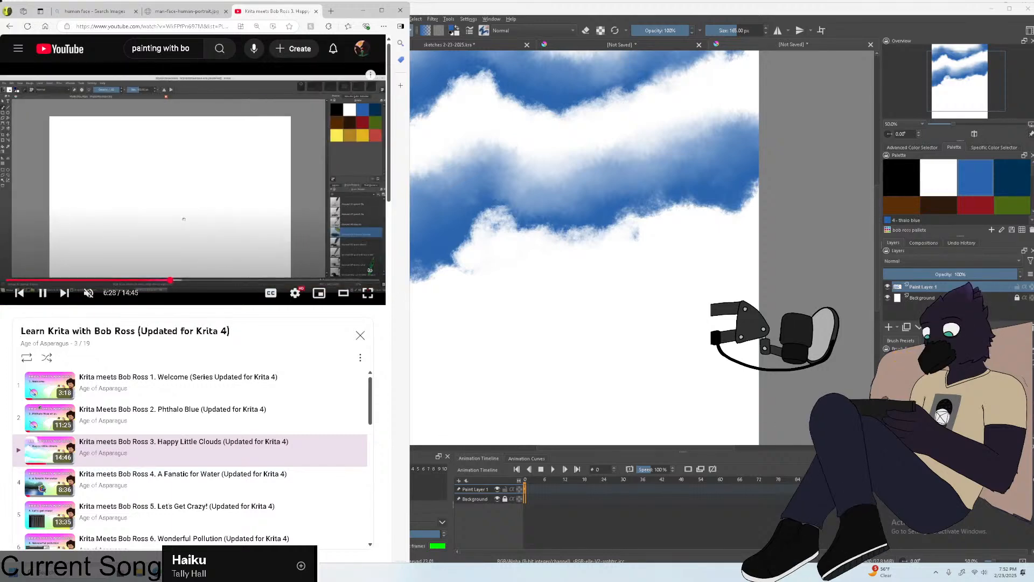
left_click(948, 398)
left_click(128, 290)
left_click(371, 292)
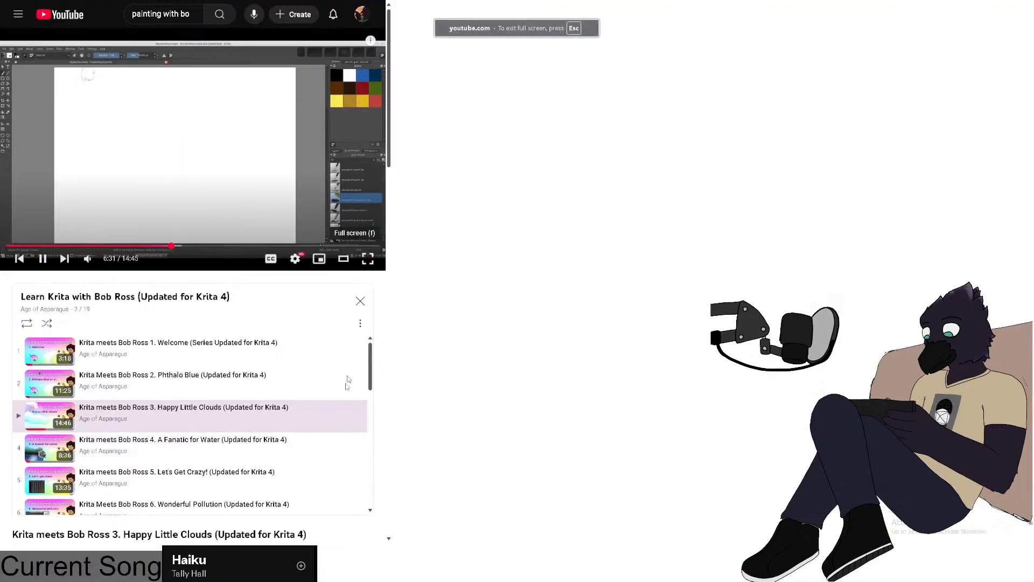
key("Escape")
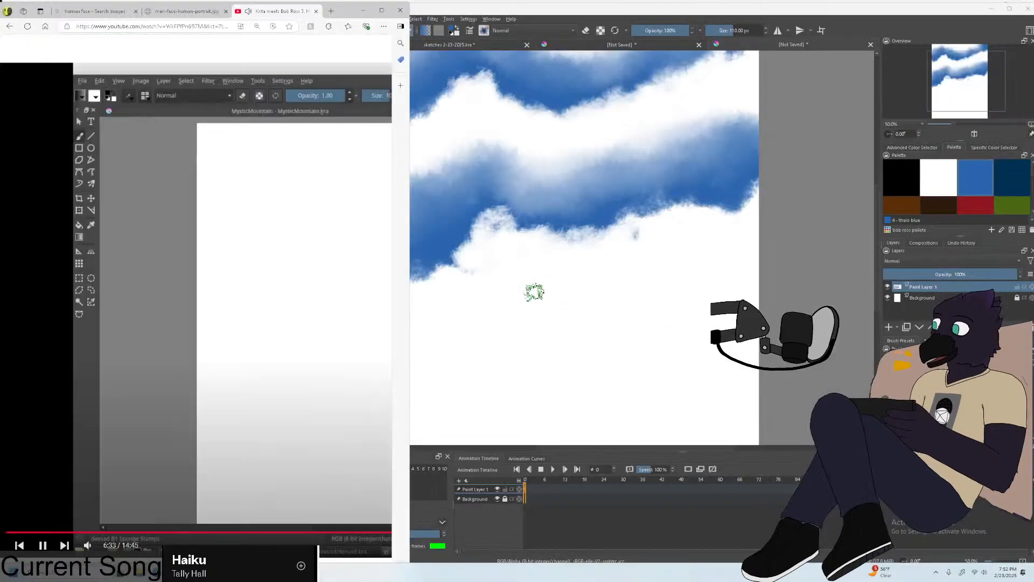
key("space")
Compare the brush presets in Krita and choose Textured Big Sponge for the next cloud band.
left_click(947, 409)
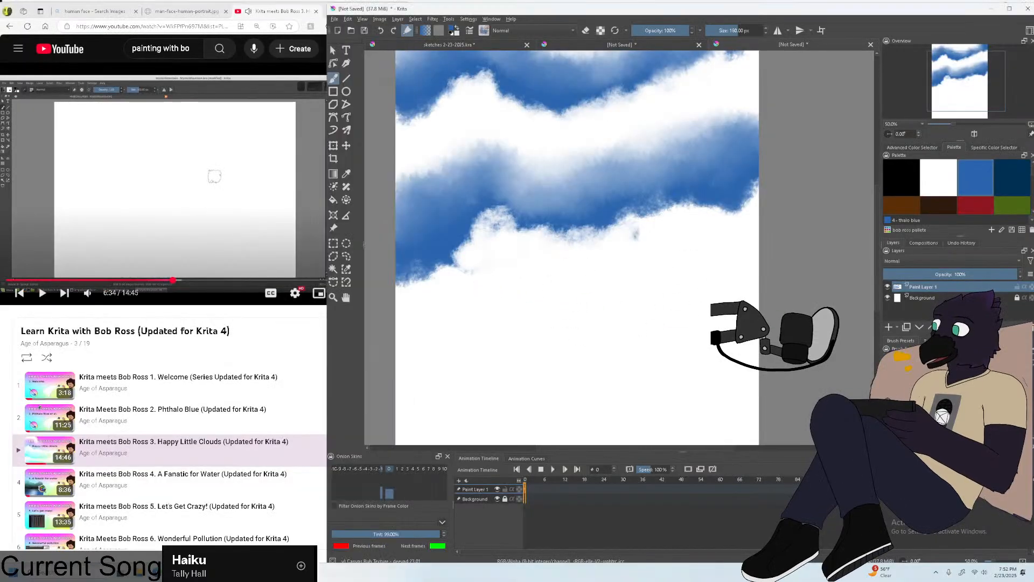
left_click(934, 409)
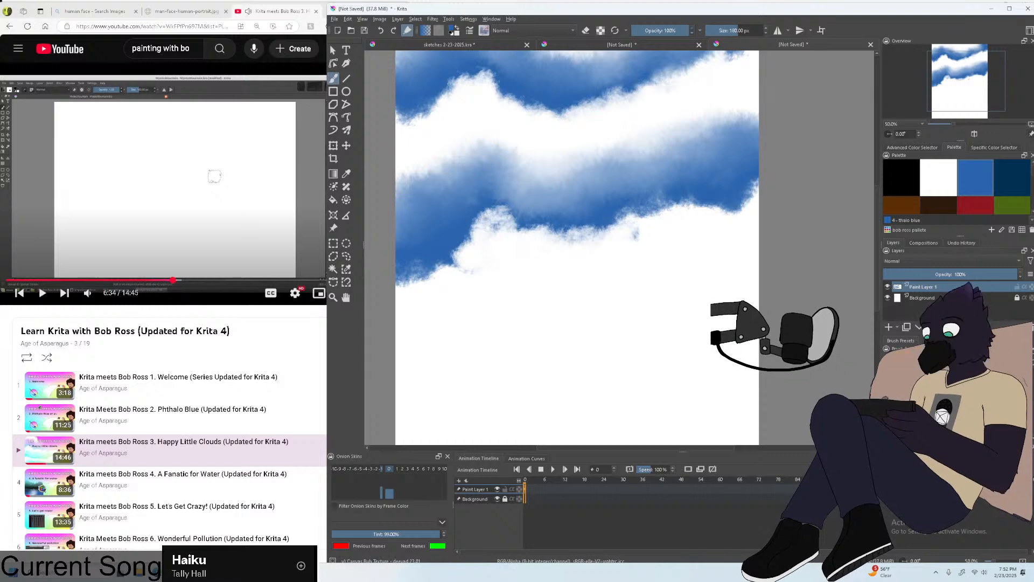
left_click(961, 410)
left_click(974, 409)
left_click(948, 410)
scroll(542, 296, "down", 1)
scroll(542, 296, "up", 2)
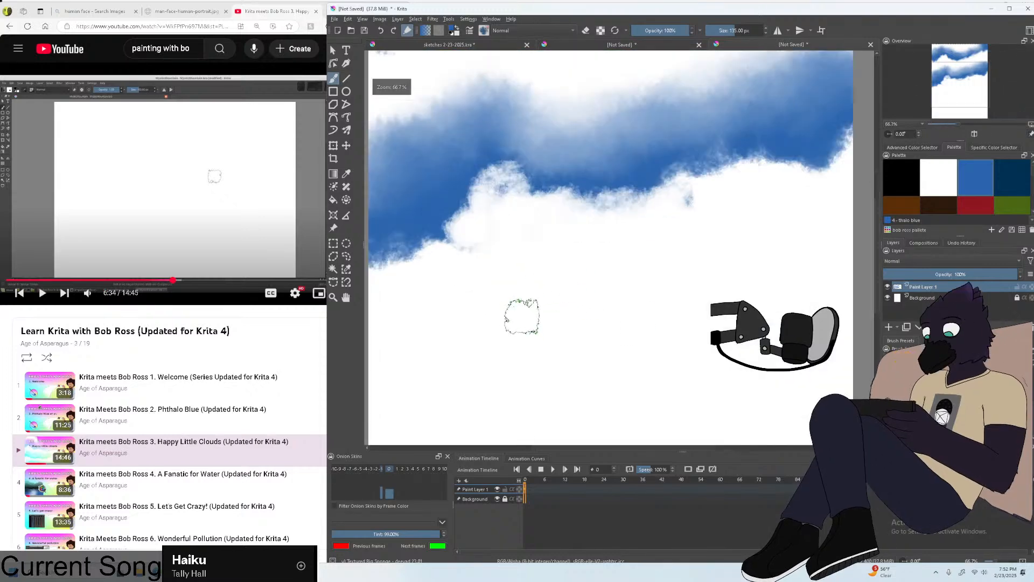
Paint a third wavy thalo blue band across the white area below the second band, extending to the canvas's right edge.
mouse_move(536, 305)
left_mouse_down()
mouse_move(564, 283)
mouse_move(539, 299)
mouse_move(529, 290)
mouse_move(534, 304)
mouse_move(614, 304)
mouse_move(650, 279)
mouse_move(611, 297)
mouse_move(638, 268)
mouse_move(647, 306)
mouse_move(688, 269)
mouse_move(673, 280)
mouse_move(704, 273)
mouse_move(696, 283)
mouse_move(731, 258)
mouse_move(734, 282)
mouse_move(762, 261)
mouse_move(746, 270)
mouse_move(782, 271)
mouse_move(782, 280)
mouse_move(772, 281)
mouse_move(789, 256)
left_mouse_up()
scroll(538, 312, "down", 1)
key("ctrl+z")
scroll(781, 286, "down", 2)
scroll(780, 285, "up", 2)
scroll(781, 258, "down", 2)
scroll(781, 259, "up", 2)
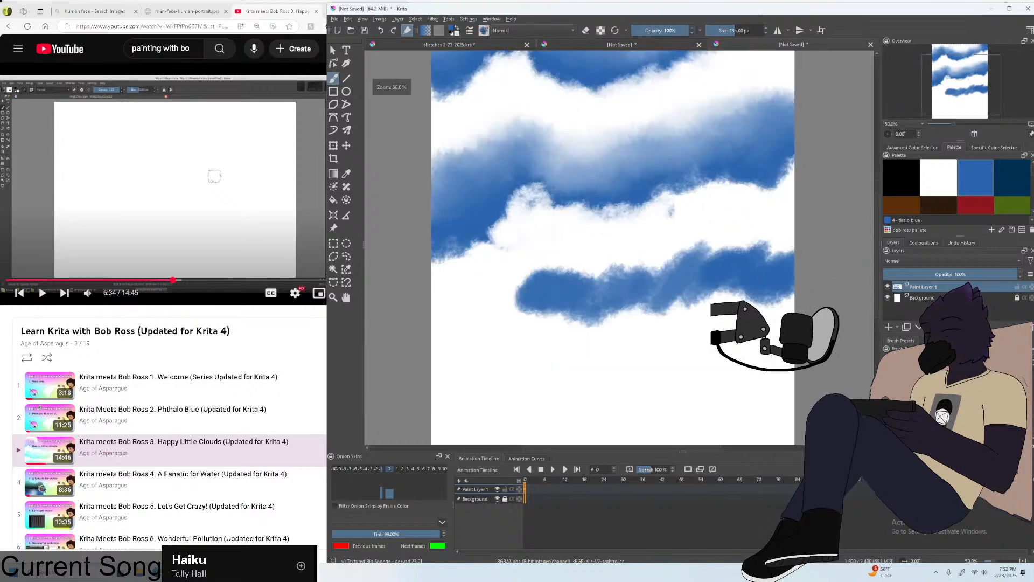
scroll(612, 248, "down", 2)
scroll(613, 248, "up", 2)
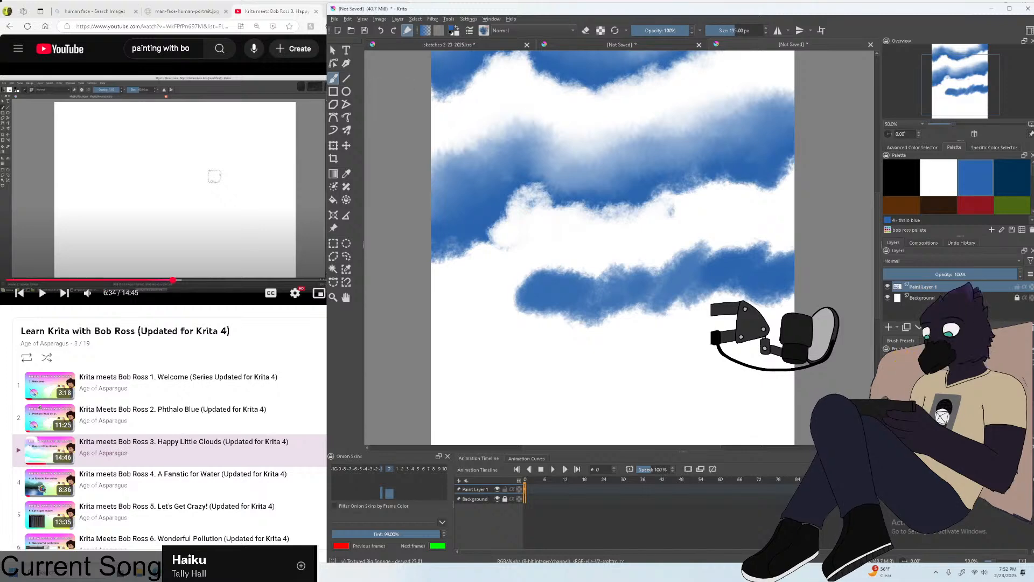
Blend the third band's upper edge and left end into the white with the wet blender brush at 14% opacity.
key("slash")
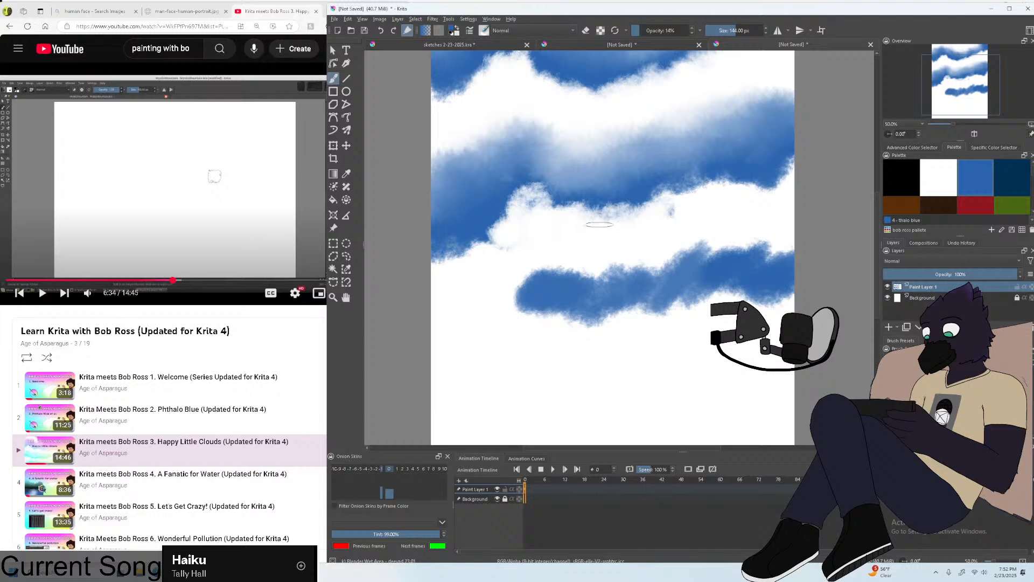
left_click_drag(527, 278, 509, 298)
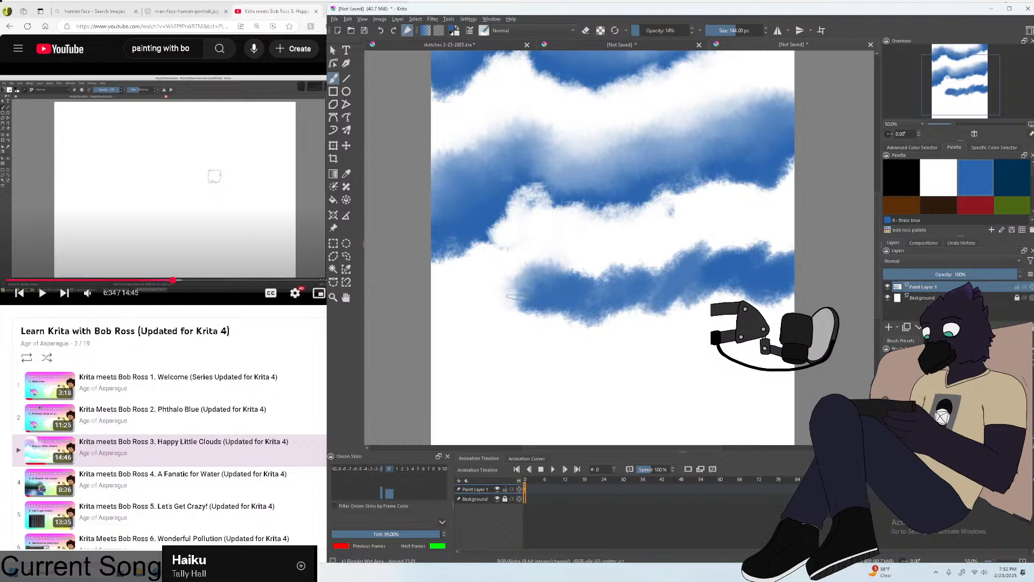
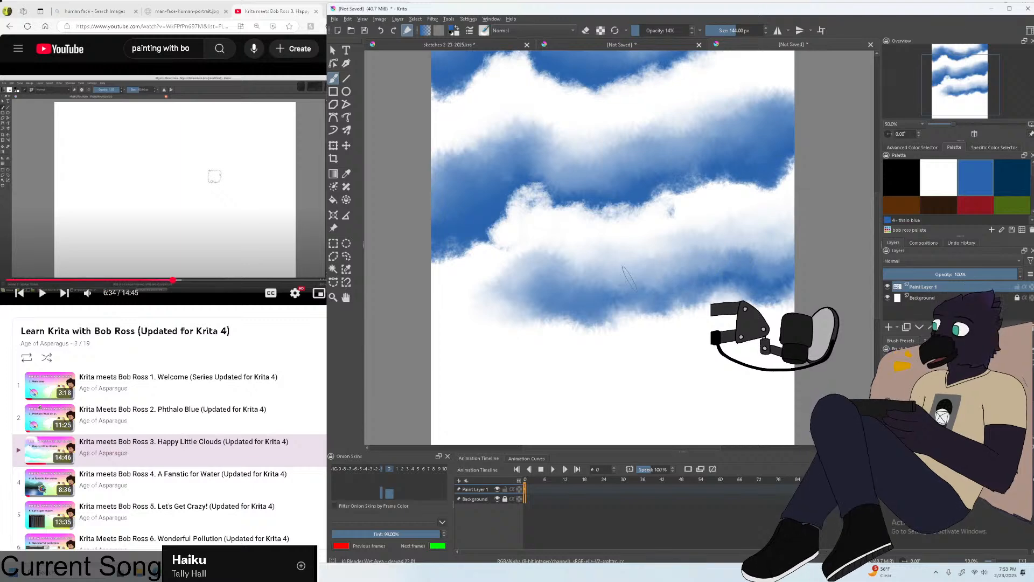
key("minus")
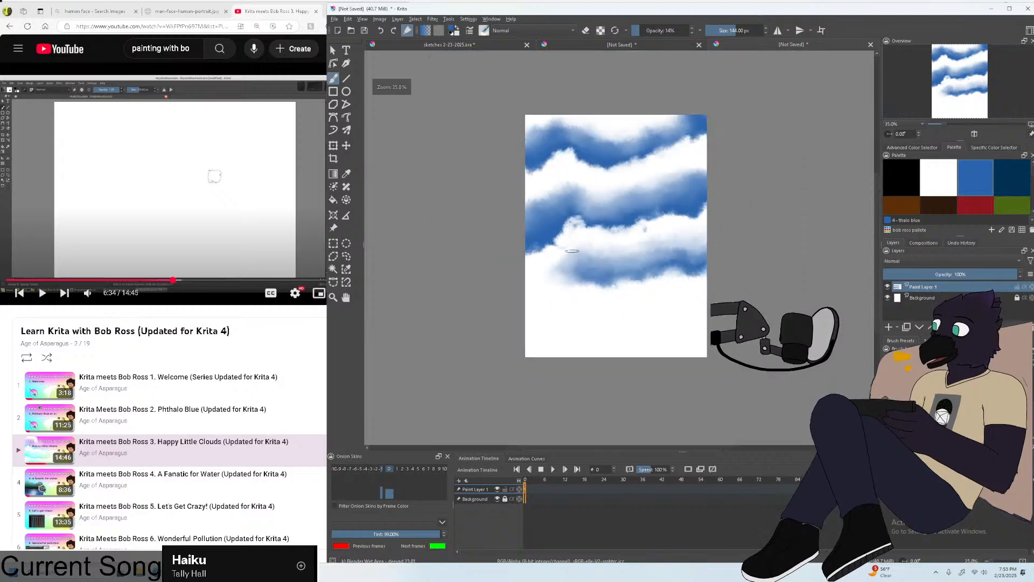
Save the cloud painting as a Krita document named "painting bob ross" in the My art folder.
key("minus")
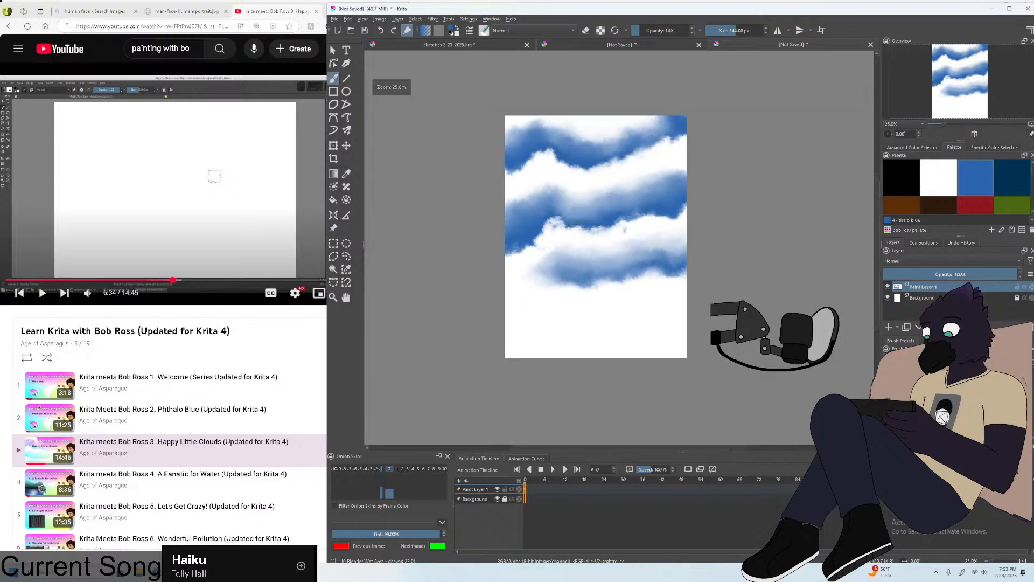
left_click(335, 20)
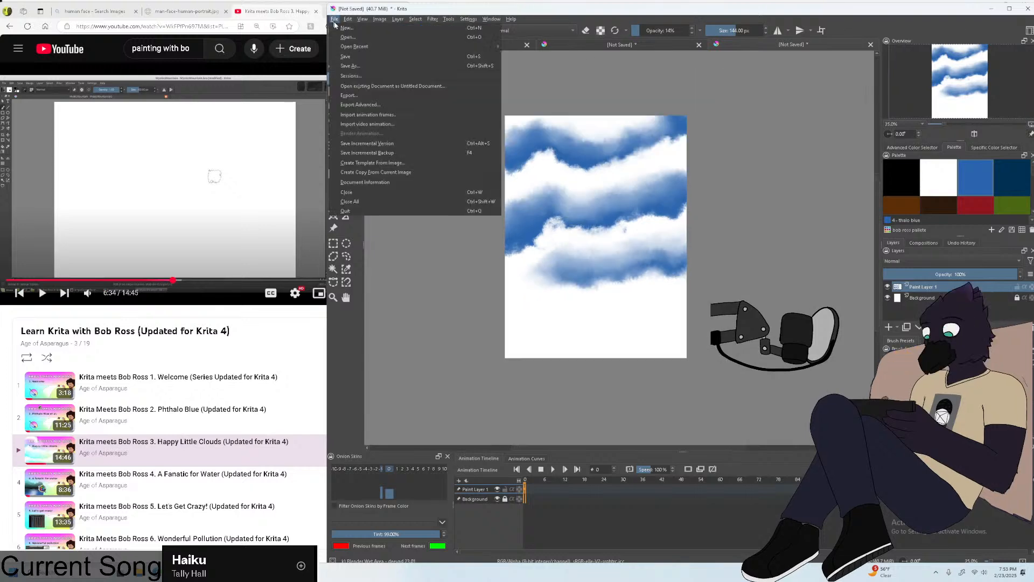
left_click(353, 58)
left_click(224, 142)
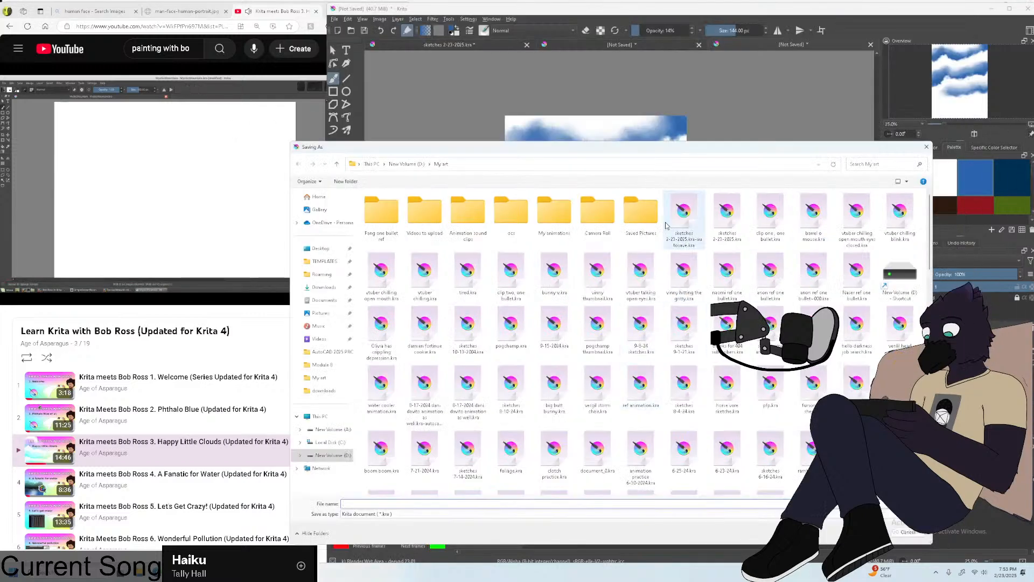
type("pa")
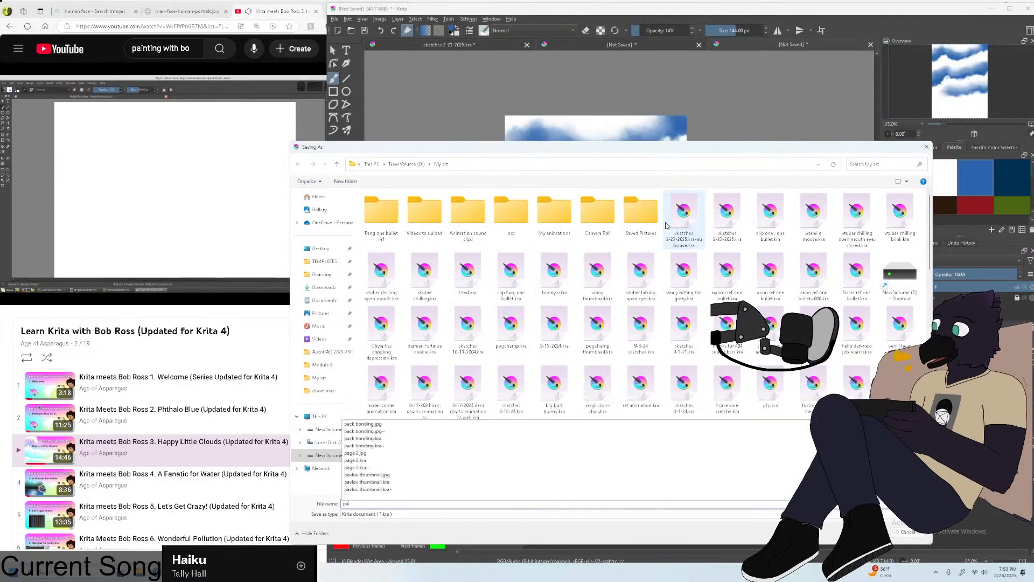
type("inting b")
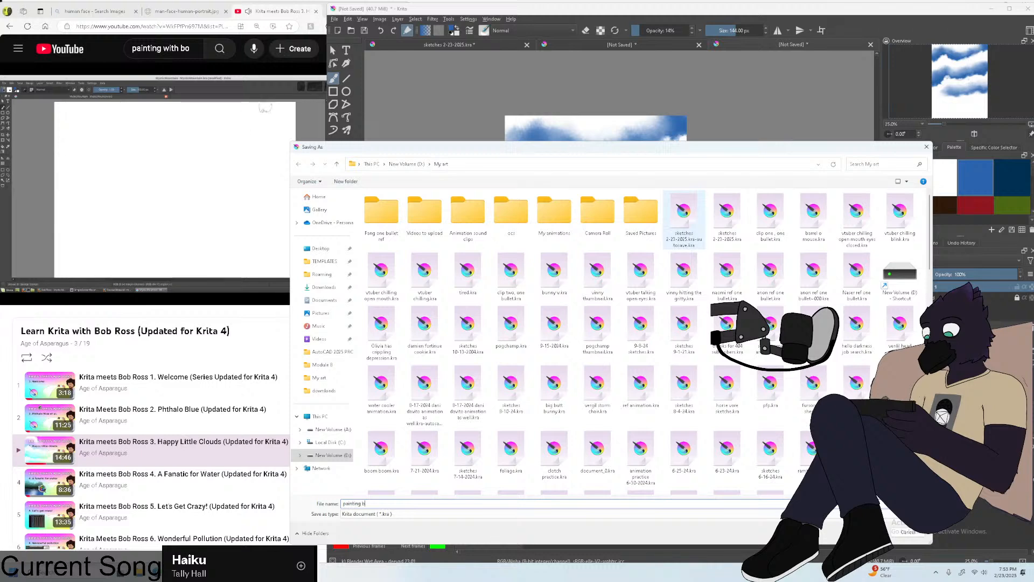
type("ob ross")
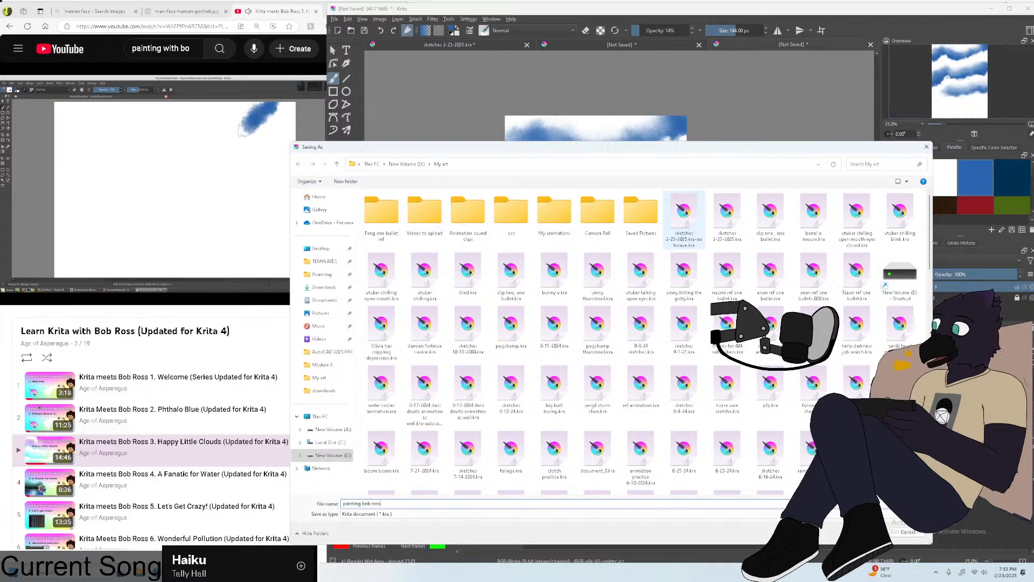
key("Return")
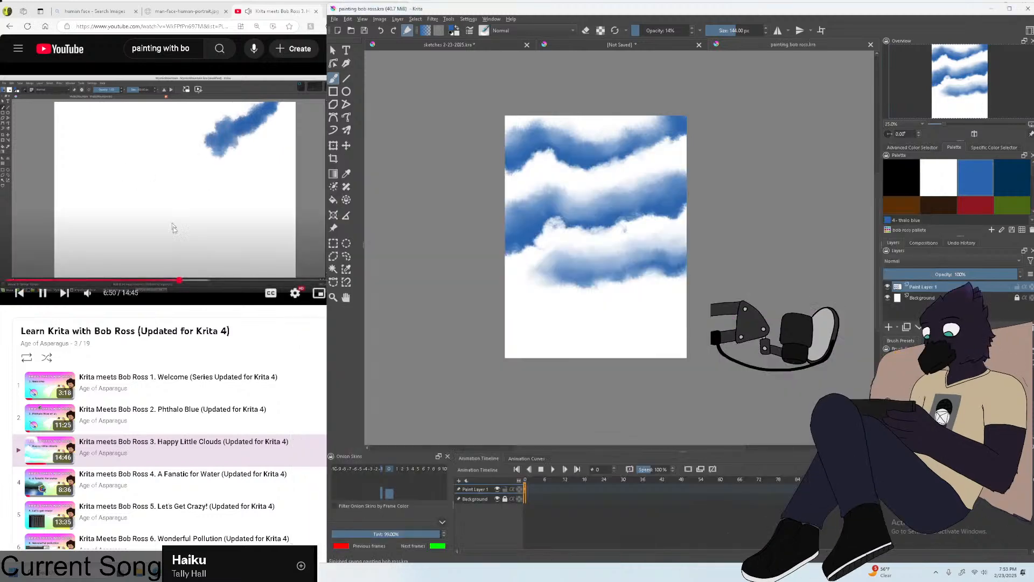
Skip the Happy Little Clouds tutorial ahead to about 9:29 to view the blending of the bands.
left_click(192, 282)
left_click_drag(193, 281, 246, 280)
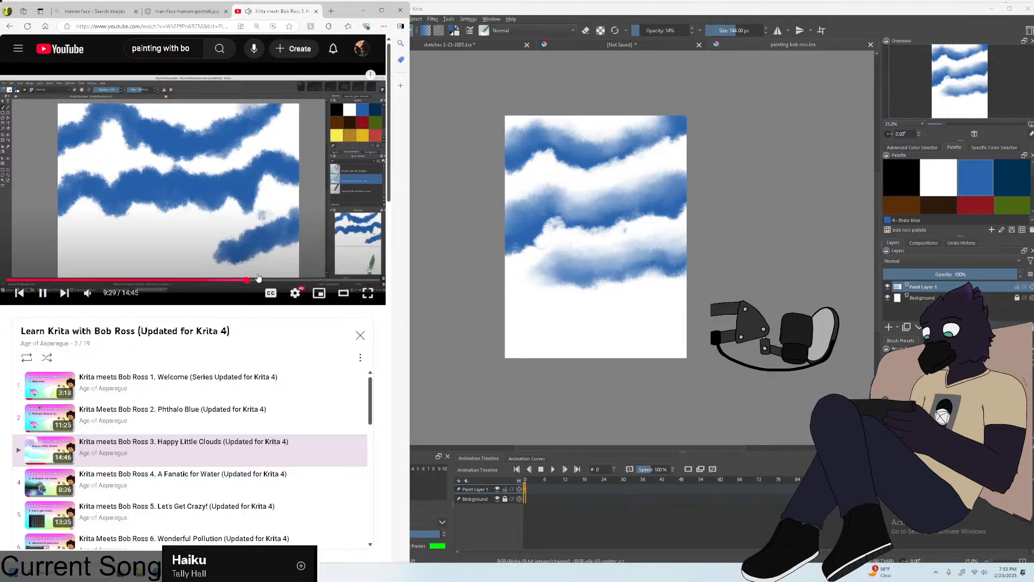
Squash the painted cloud layer vertically with the Transform tool, shift it up toward the canvas's upper edge, and apply it.
left_click(568, 169)
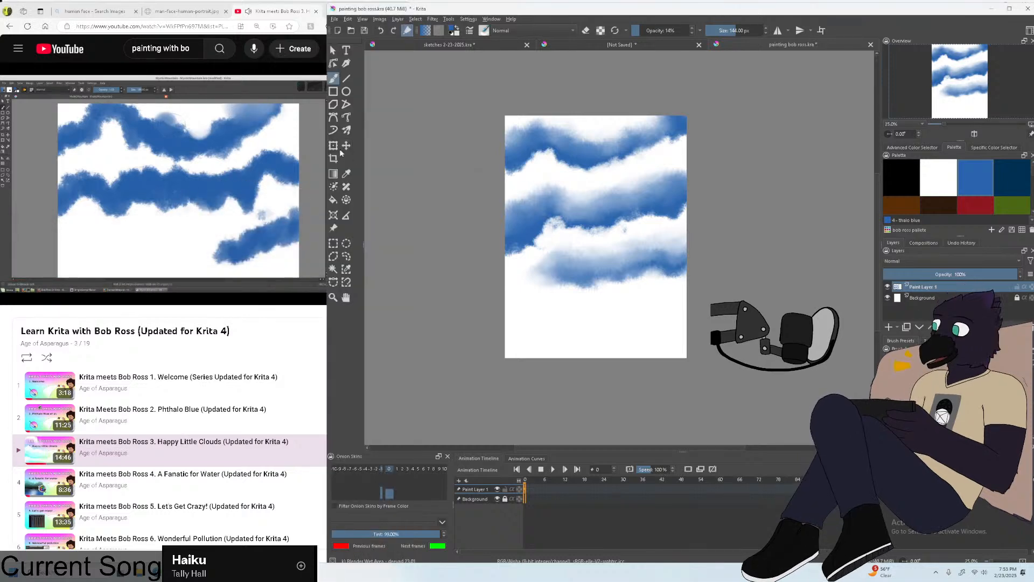
left_click_drag(642, 292, 639, 274)
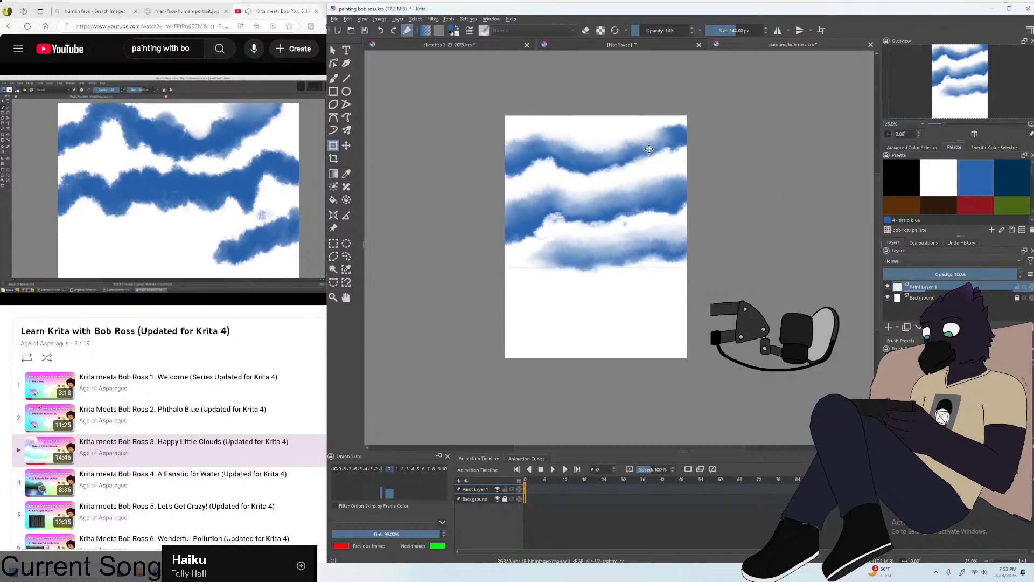
key("Return")
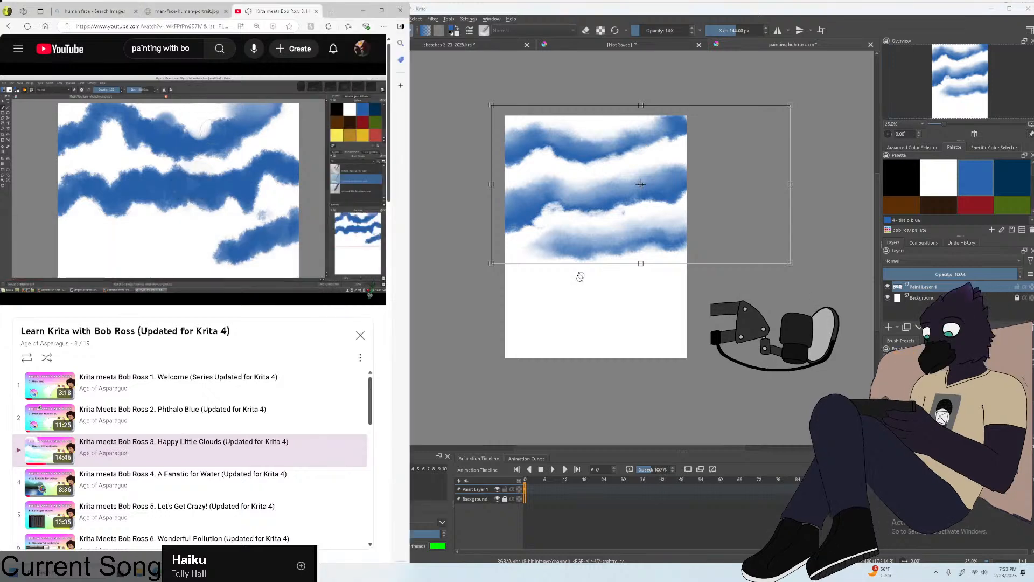
left_click(333, 243)
left_click(450, 260)
Draw a polygonal selection around the second and third blue bands, running along the white gap below the first band.
scroll(589, 254, "down", 2)
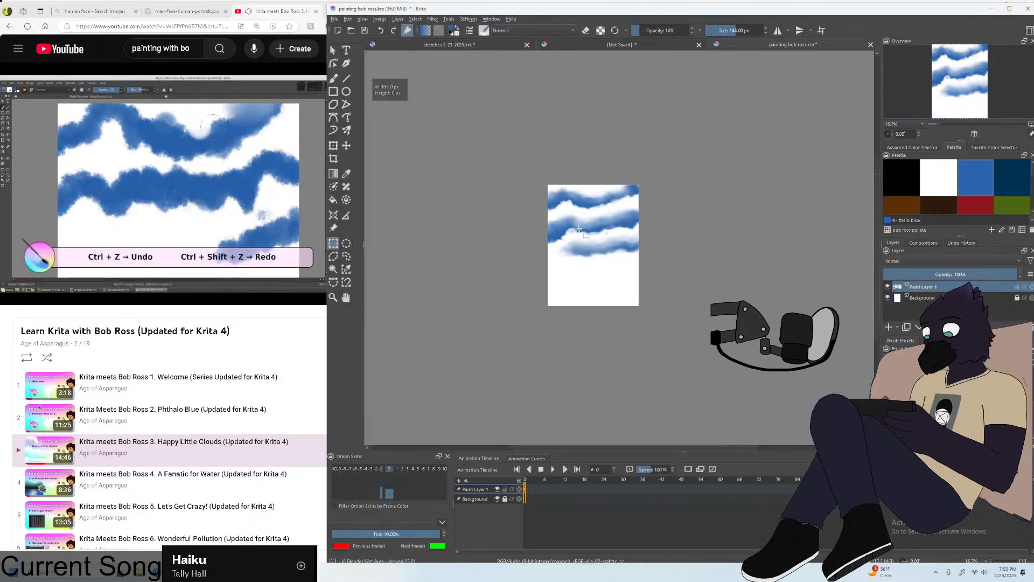
scroll(580, 211, "up", 3)
scroll(653, 253, "up", 2)
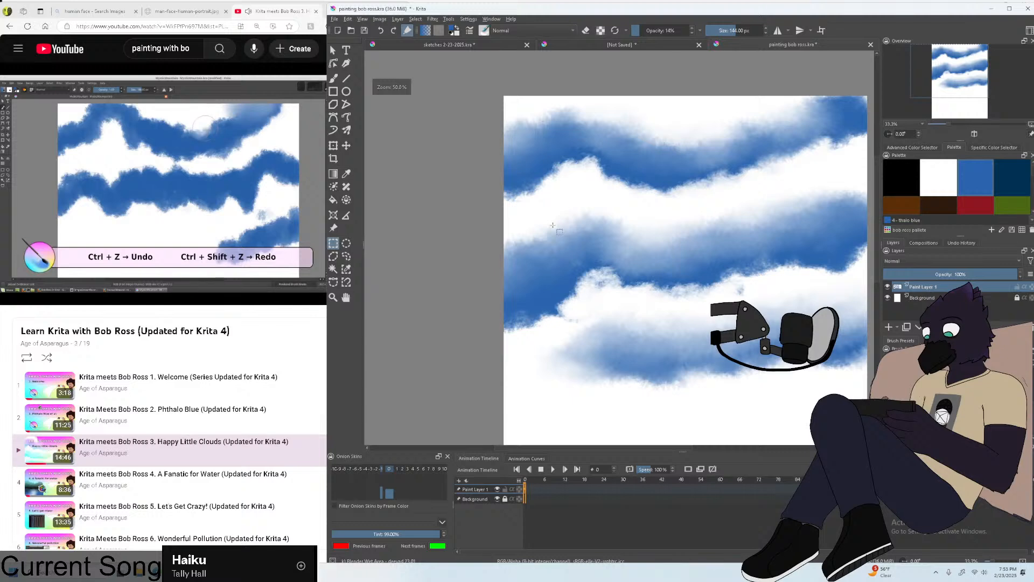
left_click(334, 256)
scroll(477, 198, "down", 1)
scroll(484, 199, "up", 1)
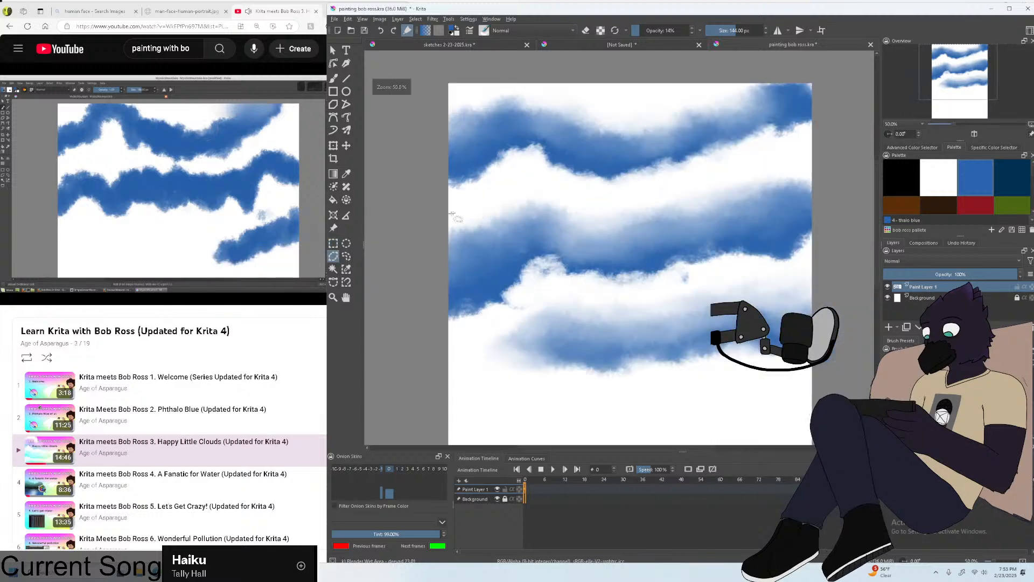
left_click(449, 207)
left_click(512, 192)
left_click(670, 191)
left_click(848, 131)
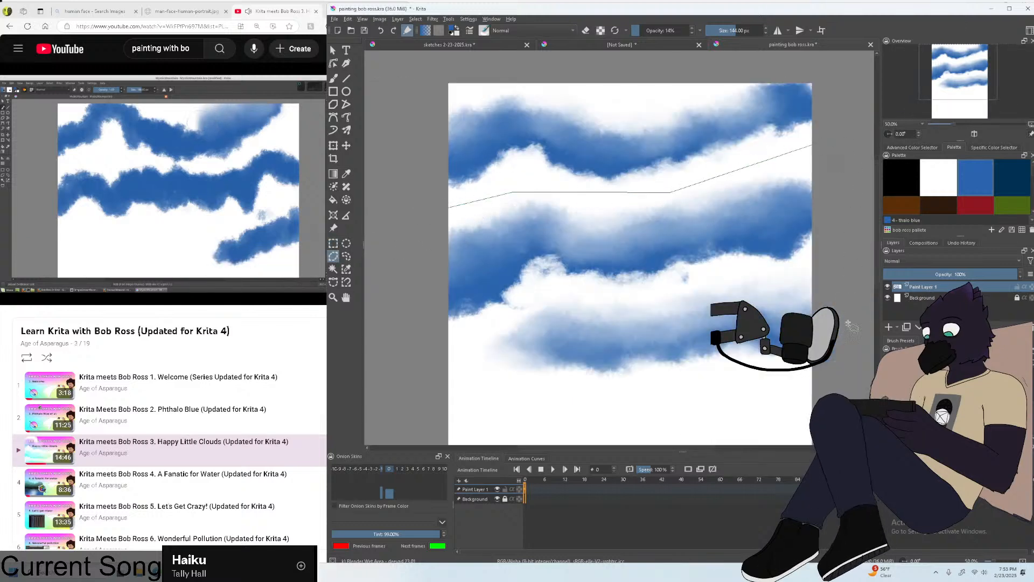
left_click(842, 385)
left_click(719, 403)
left_click(557, 409)
left_click(469, 387)
left_click(423, 339)
left_click(437, 248)
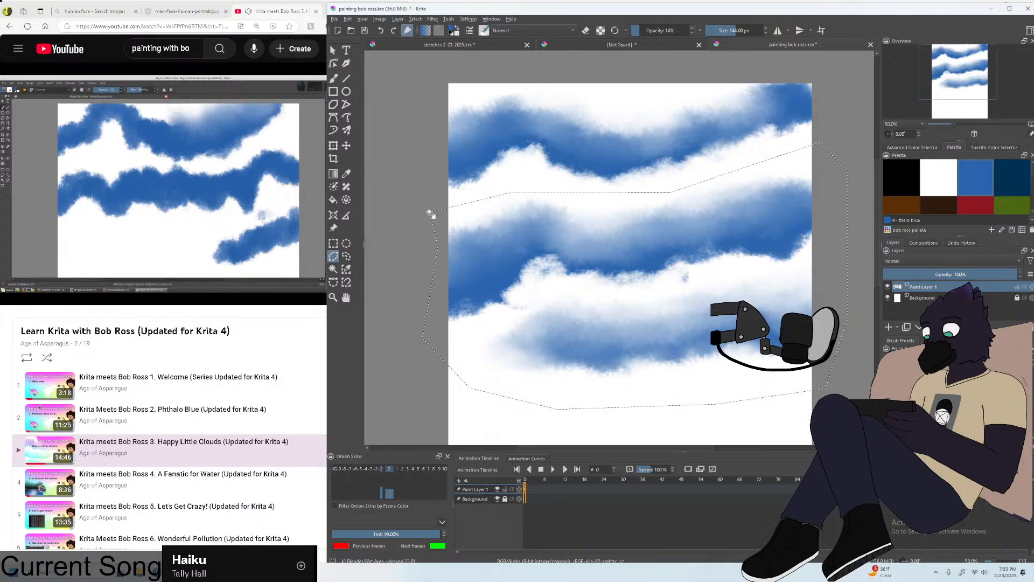
left_click(431, 212)
Move the selected second and third bands up, rotate them slightly clockwise, apply the transform, and save the painting.
left_click(333, 144)
left_click_drag(684, 272, 692, 227)
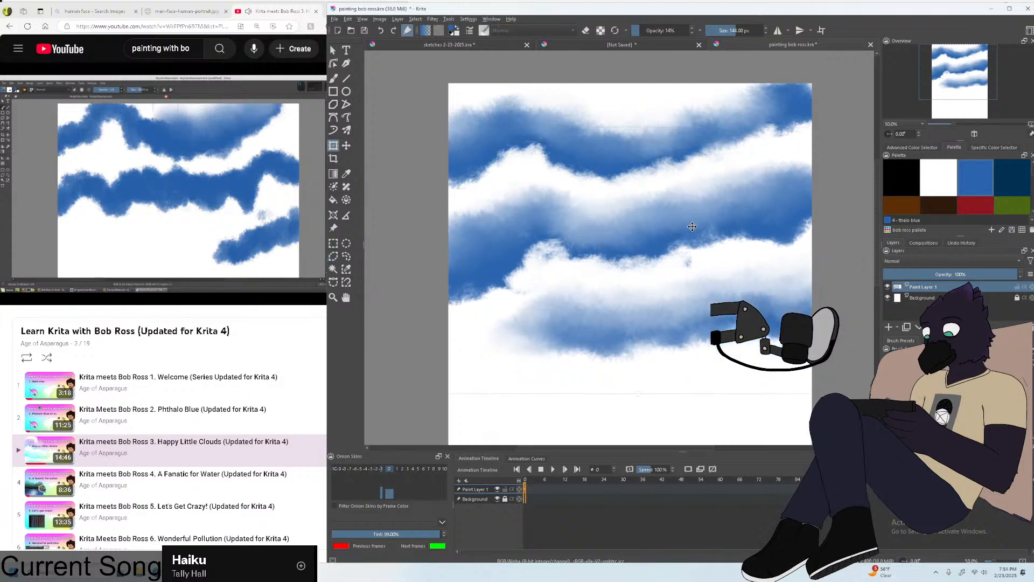
mouse_move(868, 229)
left_mouse_down()
mouse_move(860, 215)
mouse_move(860, 238)
left_mouse_up()
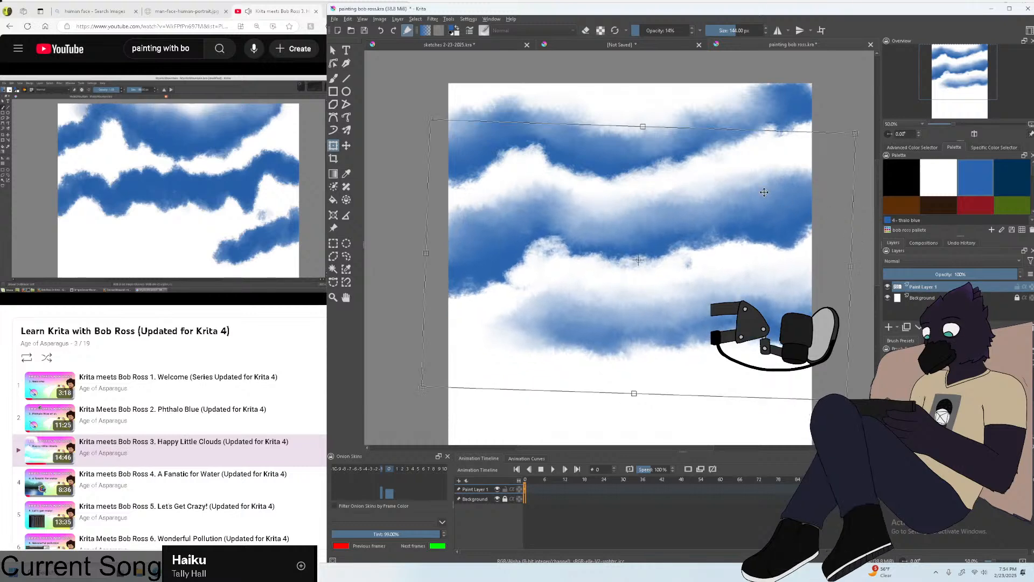
key("Return")
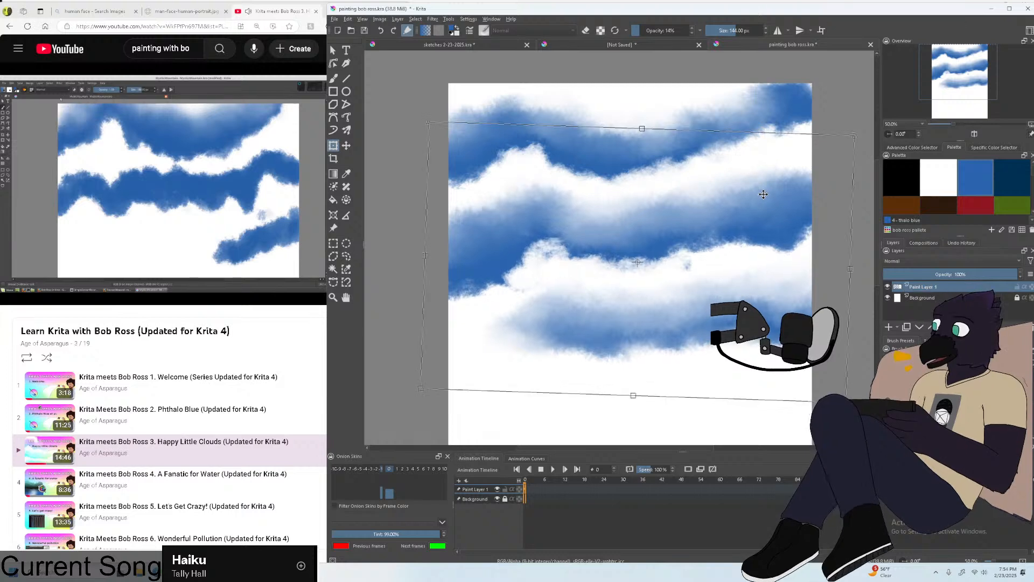
scroll(762, 195, "down", 1)
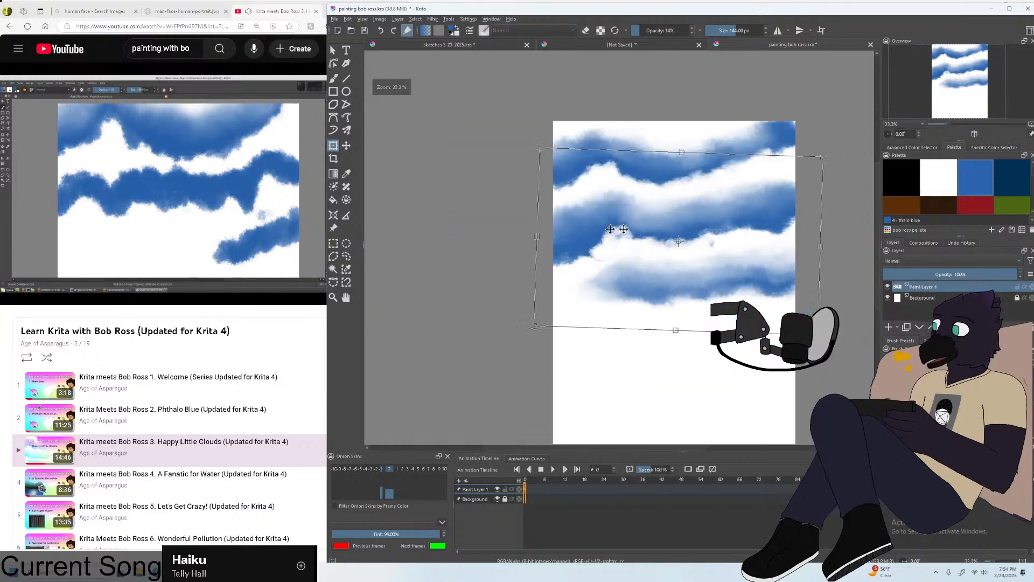
left_click(334, 243)
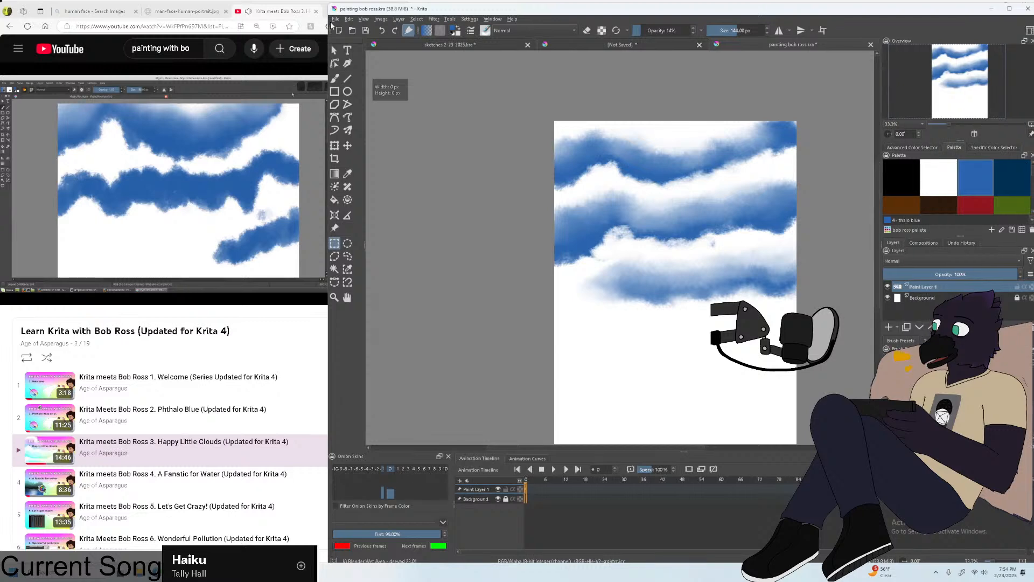
left_click(334, 19)
Skim the tutorial's remaining cloud blending section and pause it at about 13:02 to study the blended bands.
left_click(182, 201)
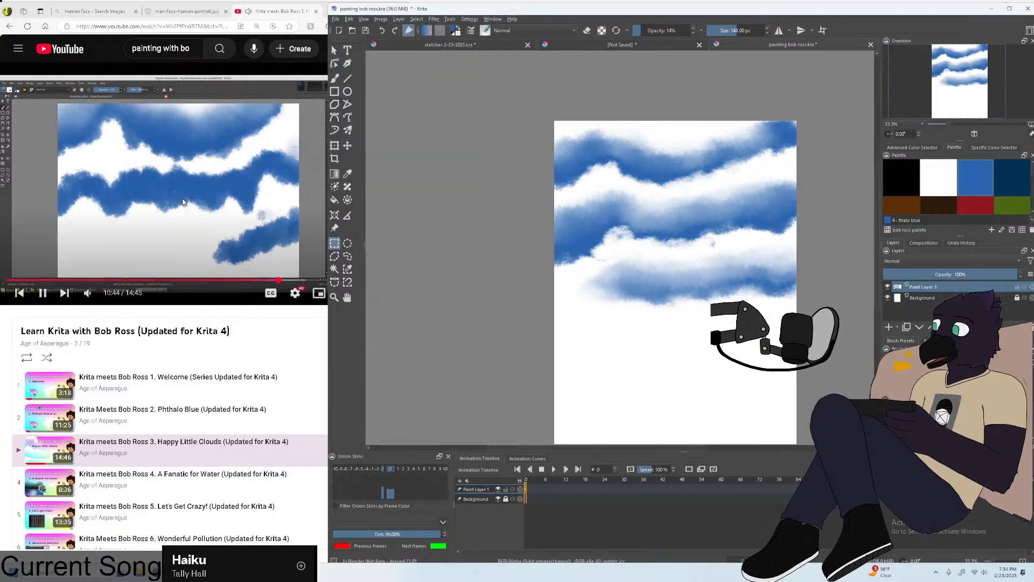
left_click(217, 198)
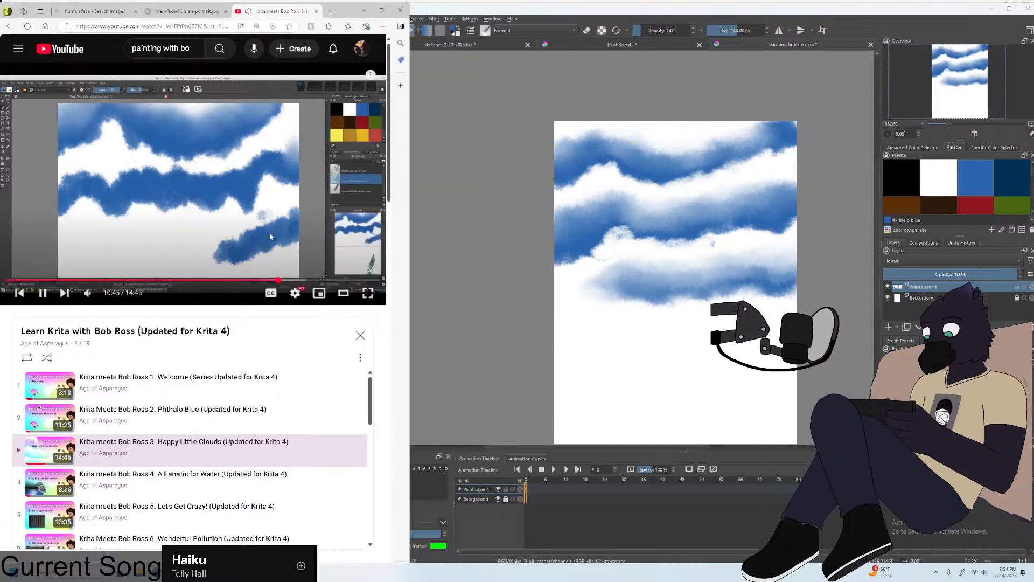
left_click(304, 281)
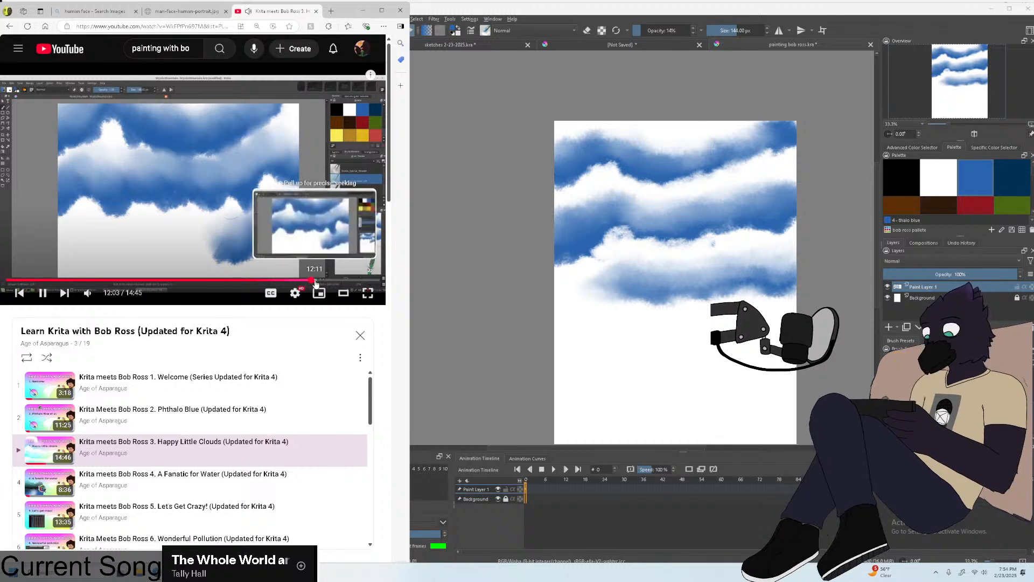
left_click(322, 280)
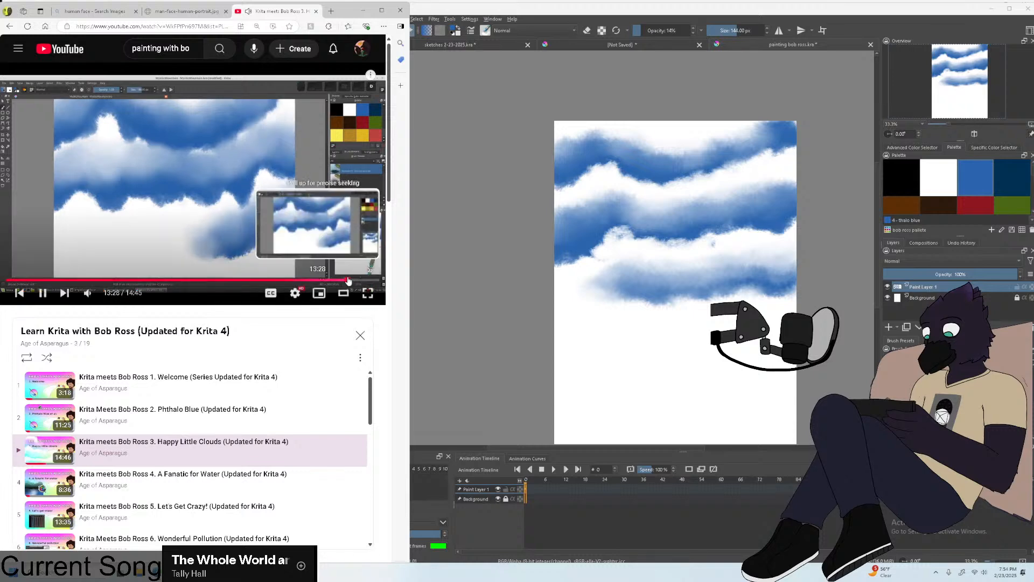
left_click(337, 280)
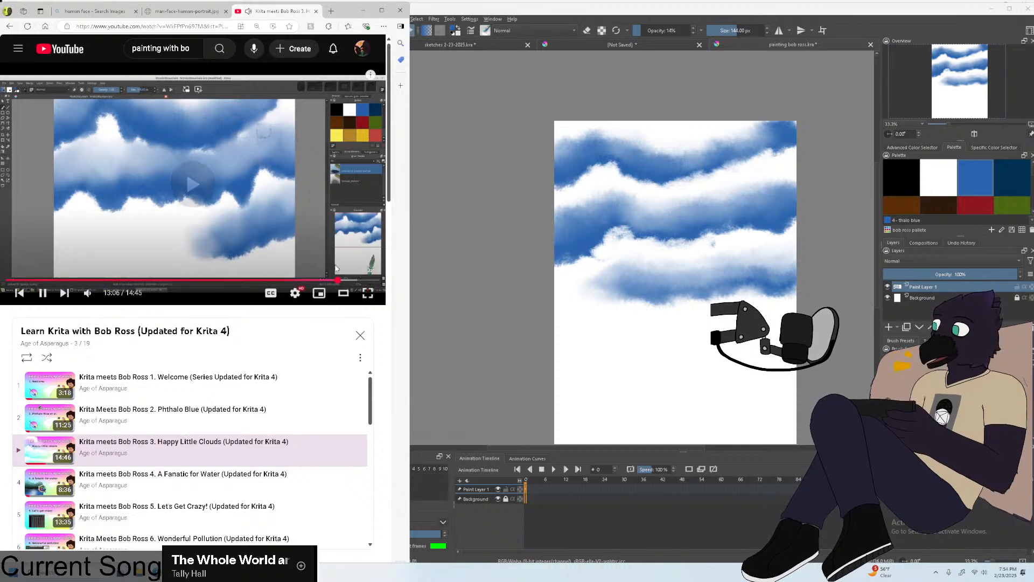
left_click(335, 280)
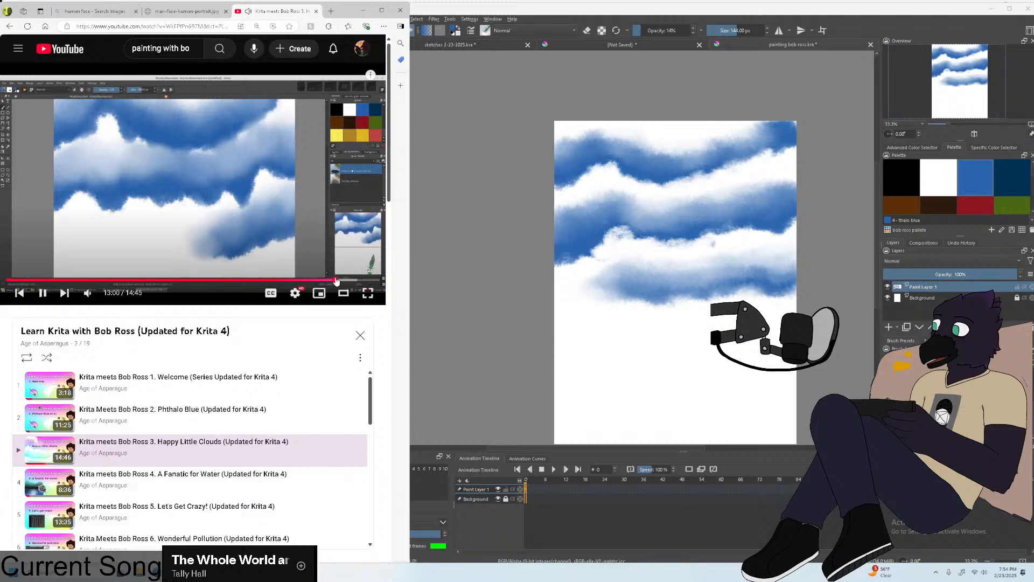
left_click(323, 207)
left_click(332, 192)
Switch to the freehand brush in Krita and enlarge the wet blender to about 188 px.
scroll(619, 136, "up", 2)
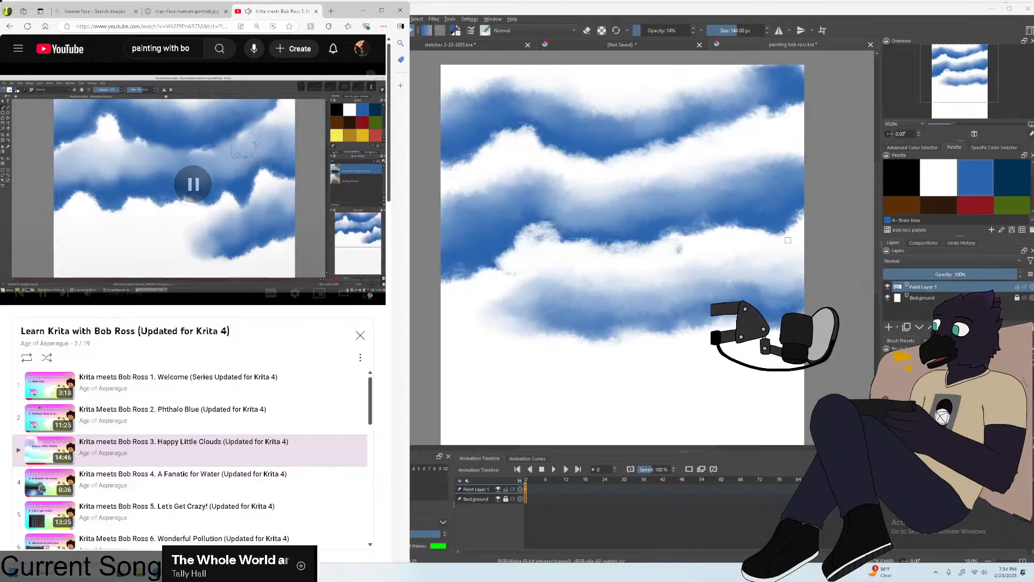
scroll(620, 137, "down", 1)
scroll(619, 136, "up", 2)
left_click(619, 136)
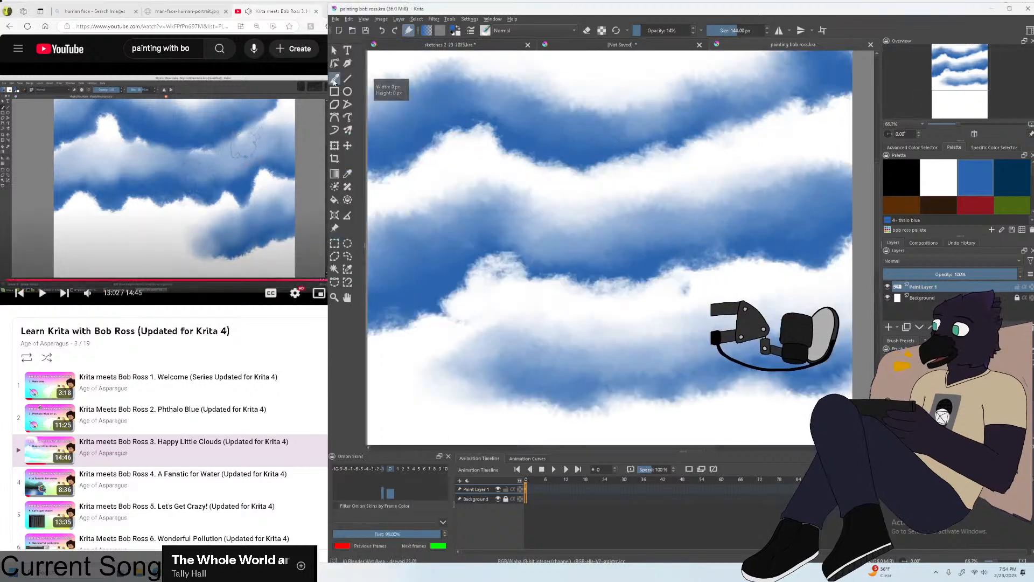
key("bracketright")
key("bracketright")
key("bracketright")
key("bracketright")
key("bracketright")
key("bracketright")
key("bracketright")
key("bracketright")
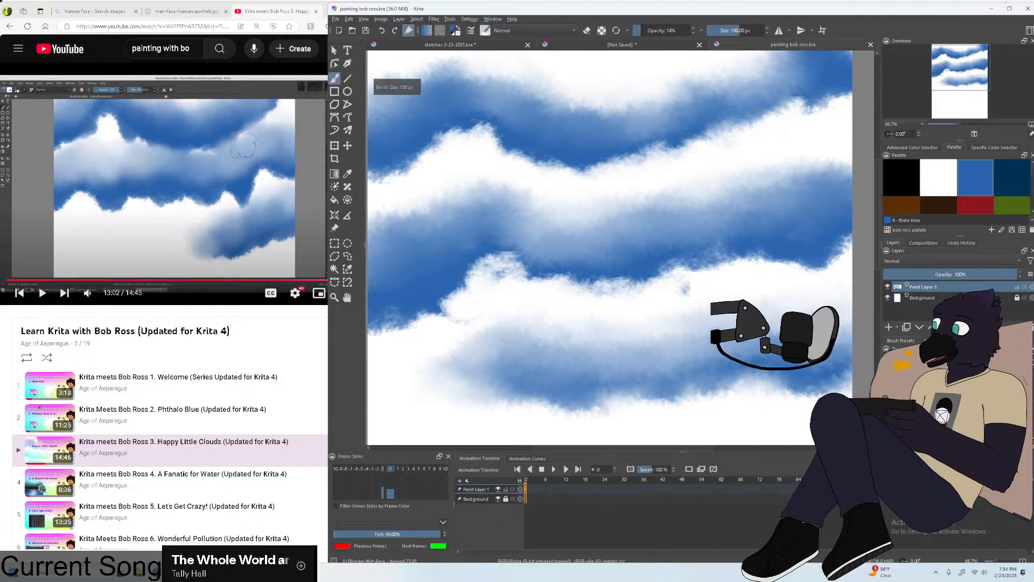
Try a blending stroke above the second band's right part at 82% opacity, and undo it.
mouse_move(675, 30)
left_mouse_down()
mouse_move(675, 46)
mouse_move(711, 69)
left_mouse_up()
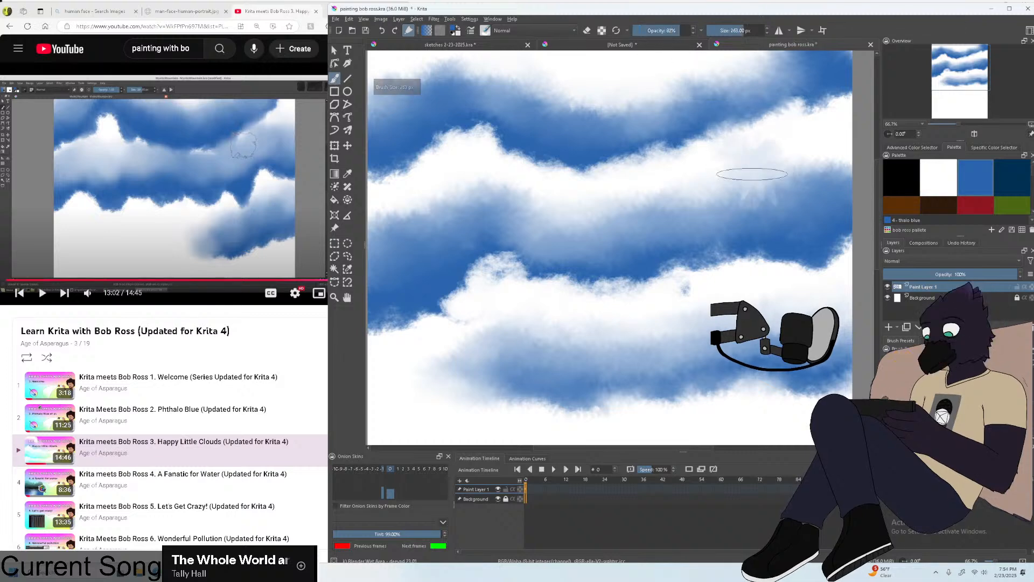
left_click_drag(752, 164, 765, 157)
key("ctrl+z")
Shrink the blender brush for finer blending and lower its opacity to 41%.
key("bracketleft")
key("bracketleft")
key("bracketleft")
key("bracketleft")
left_click(728, 31)
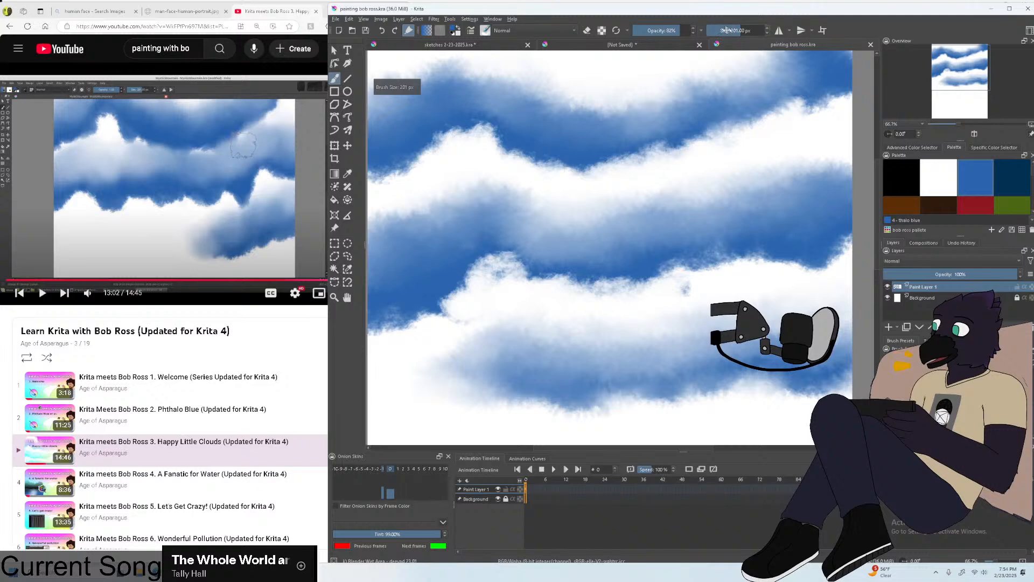
key("bracketright")
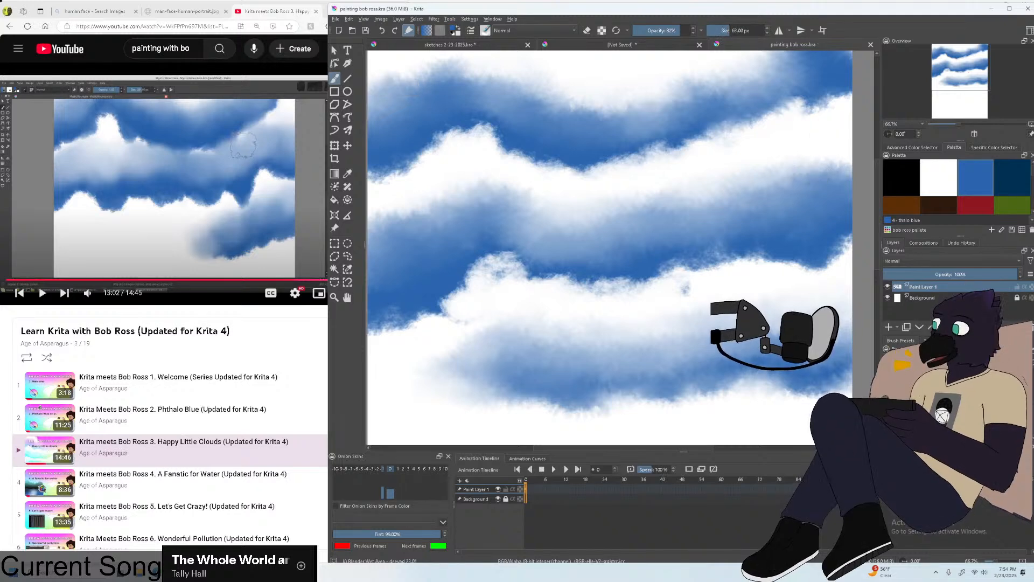
scroll(204, 373, "down", 2)
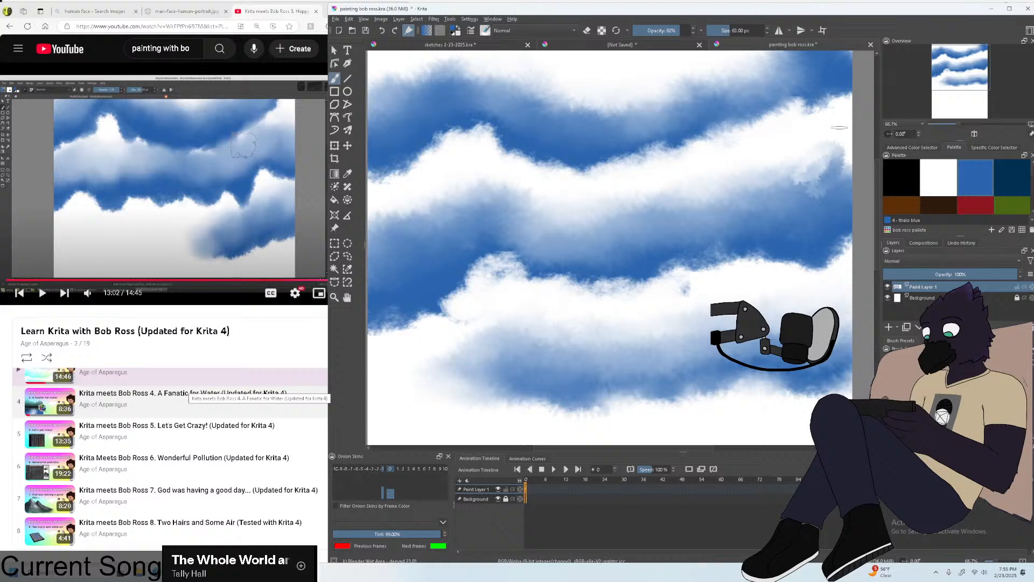
key("bracketright")
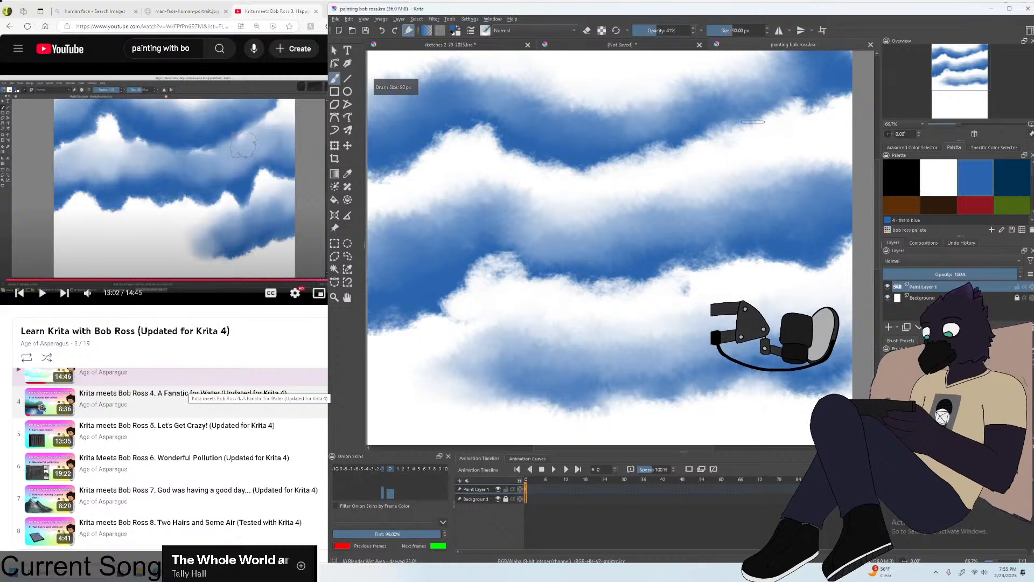
Enlarge the wet blender to about 103 px and blend the second cloud's right part softly into the blue band below it.
left_click(655, 32)
key("bracketright")
key("bracketright")
left_click_drag(819, 183, 811, 121)
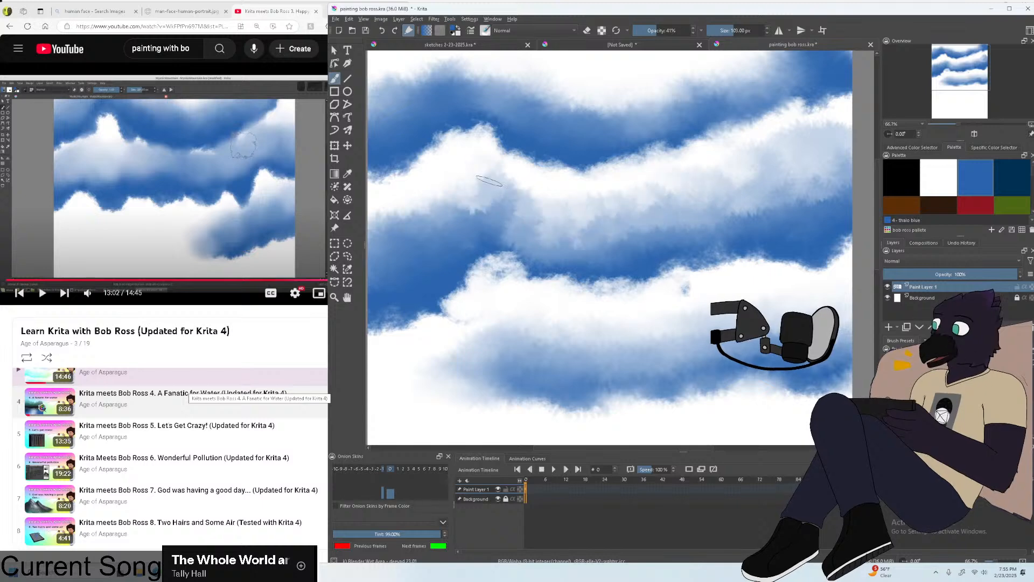
left_click_drag(845, 127, 673, 196)
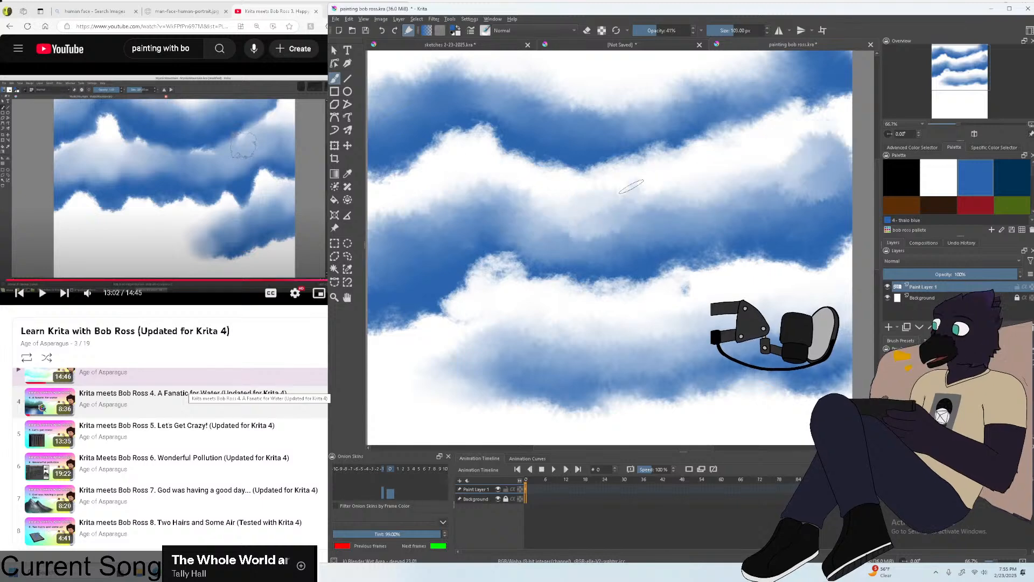
Enlarge the blender to about 154 px and soften the undersides of the remaining clouds into the blue bands.
key("bracketright")
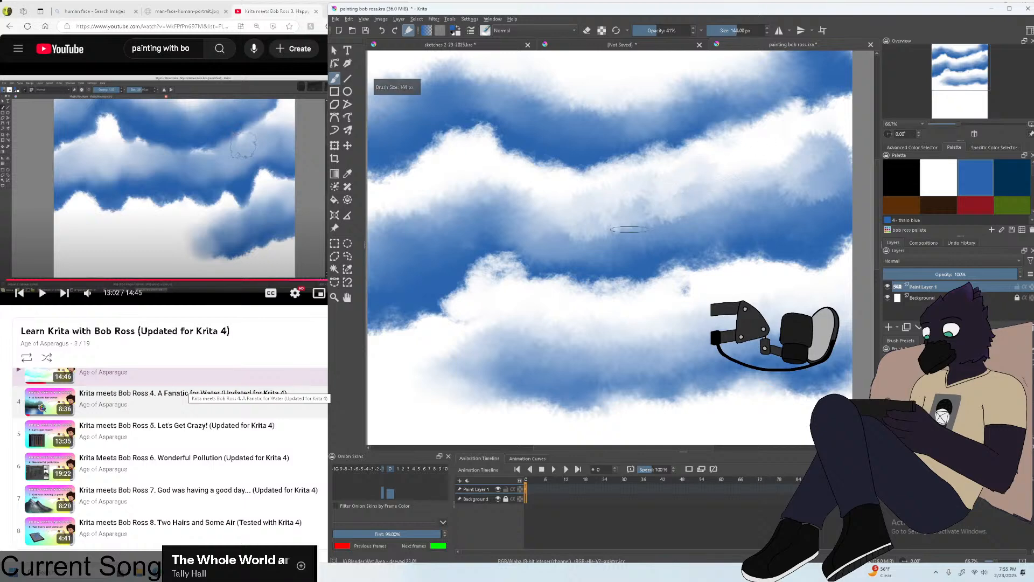
key("bracketright")
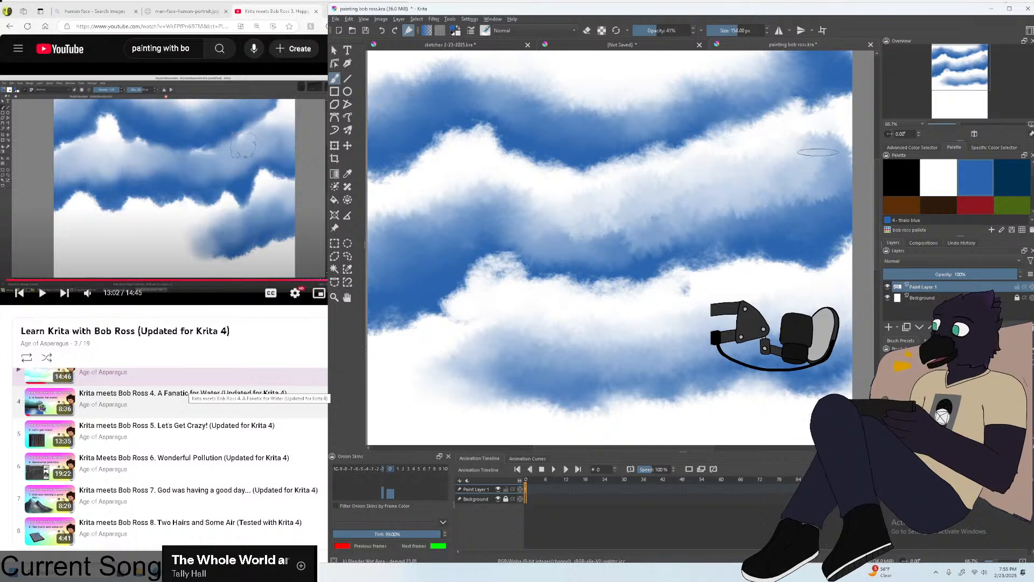
key("minus")
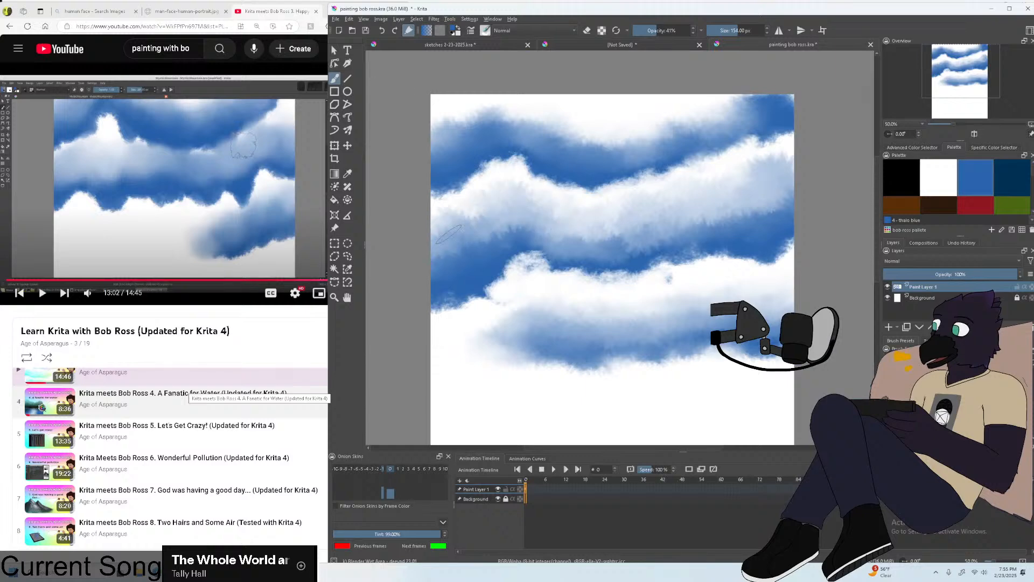
left_click_drag(448, 235, 466, 211)
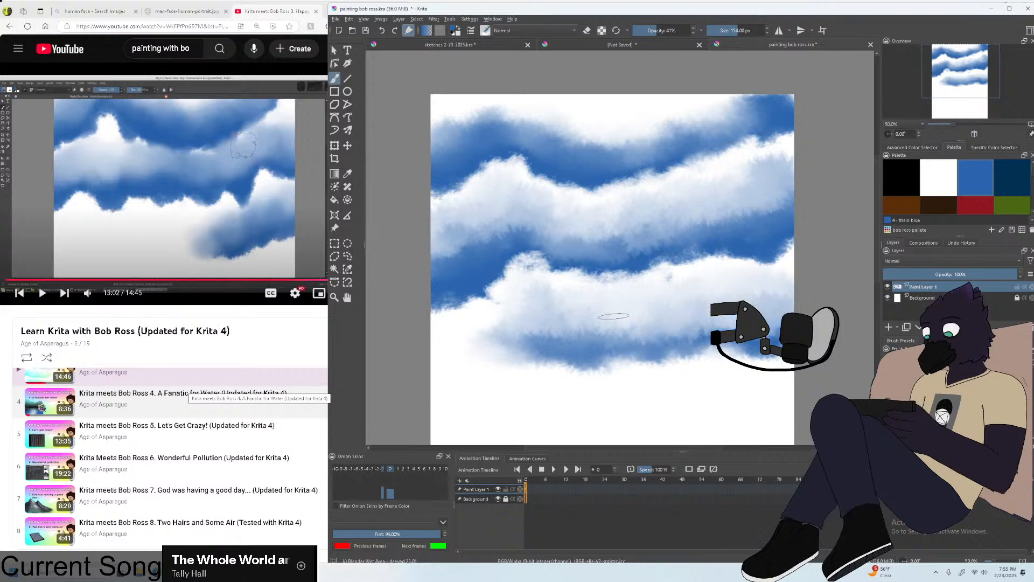
key("plus")
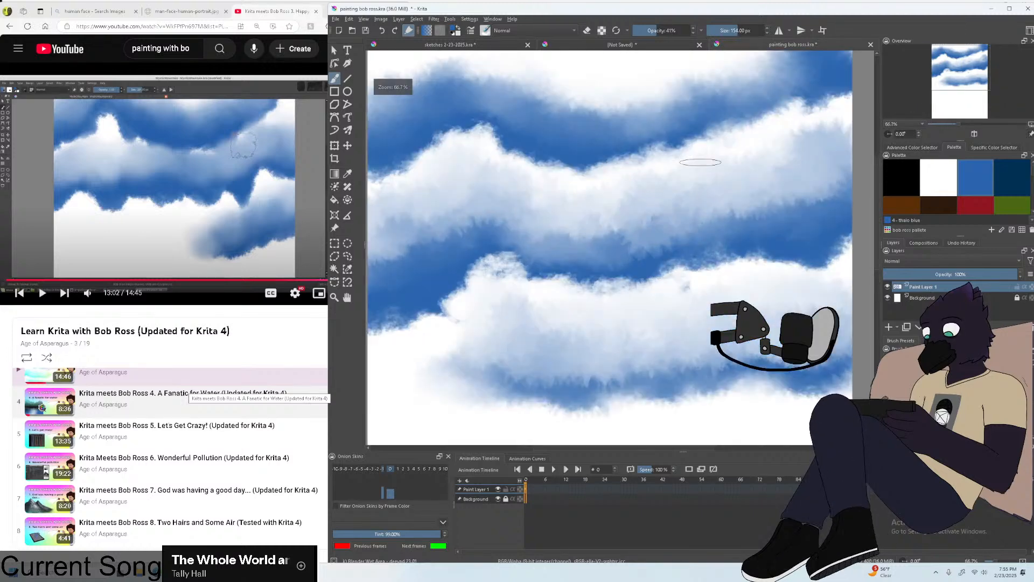
key("minus")
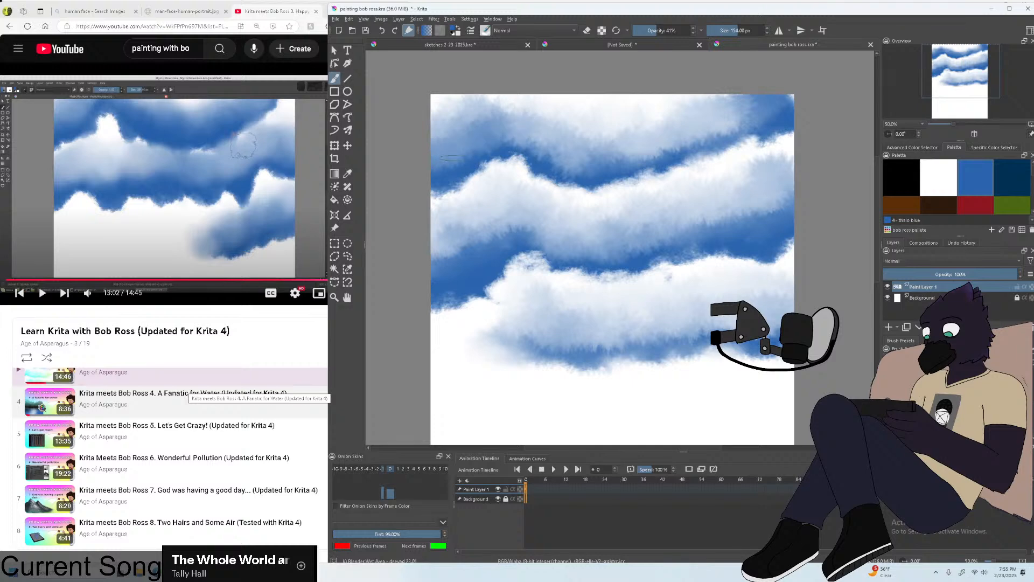
Return to the tutorial and play it on from 13:02 to follow the next section.
left_click(312, 193)
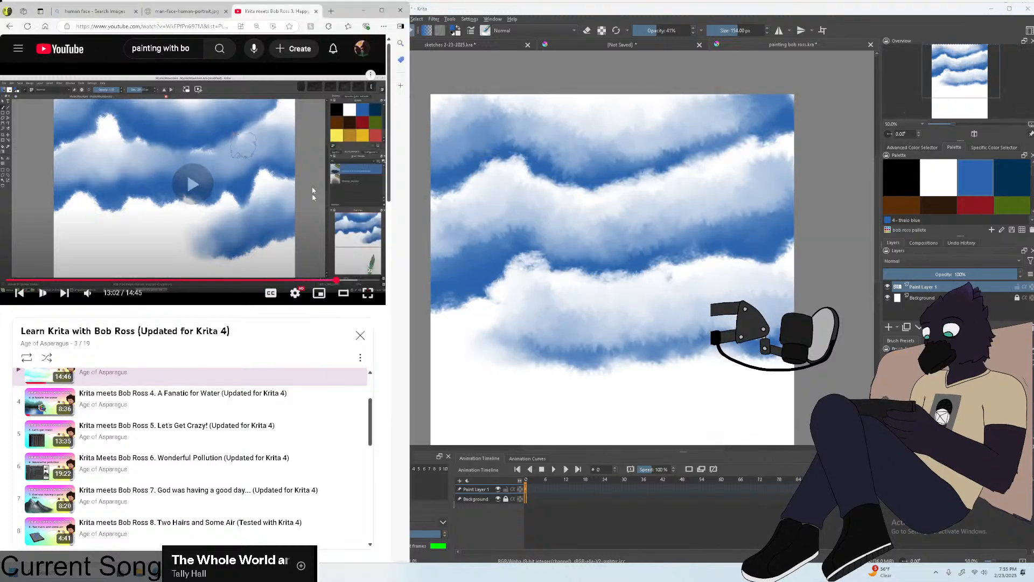
left_click(256, 571)
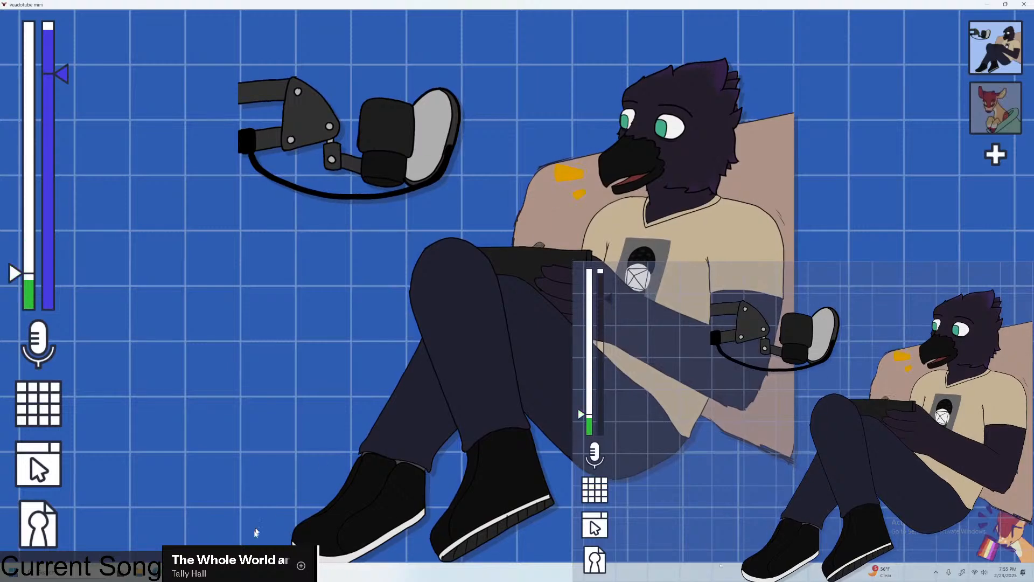
key("alt+Tab")
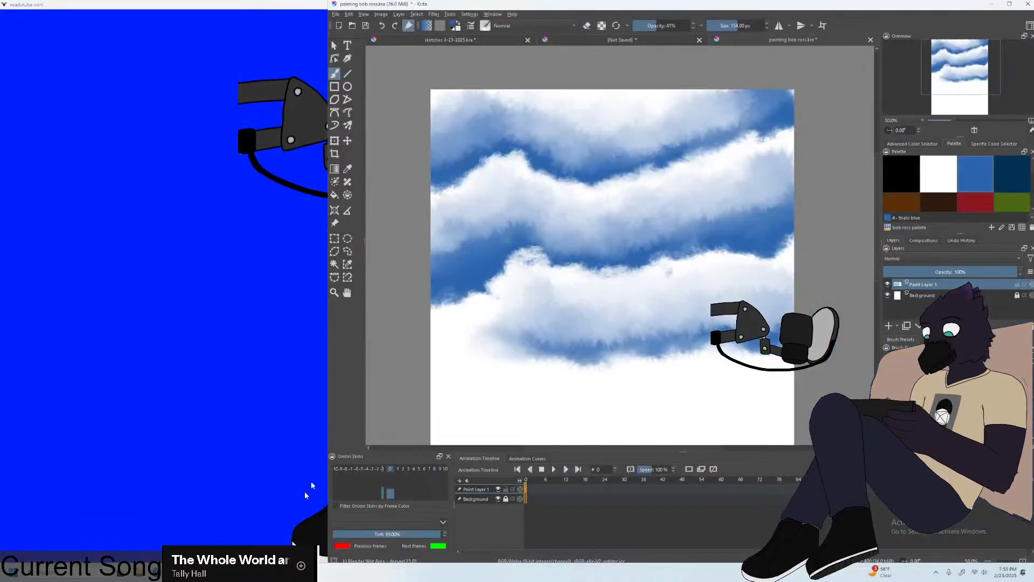
left_click(252, 520)
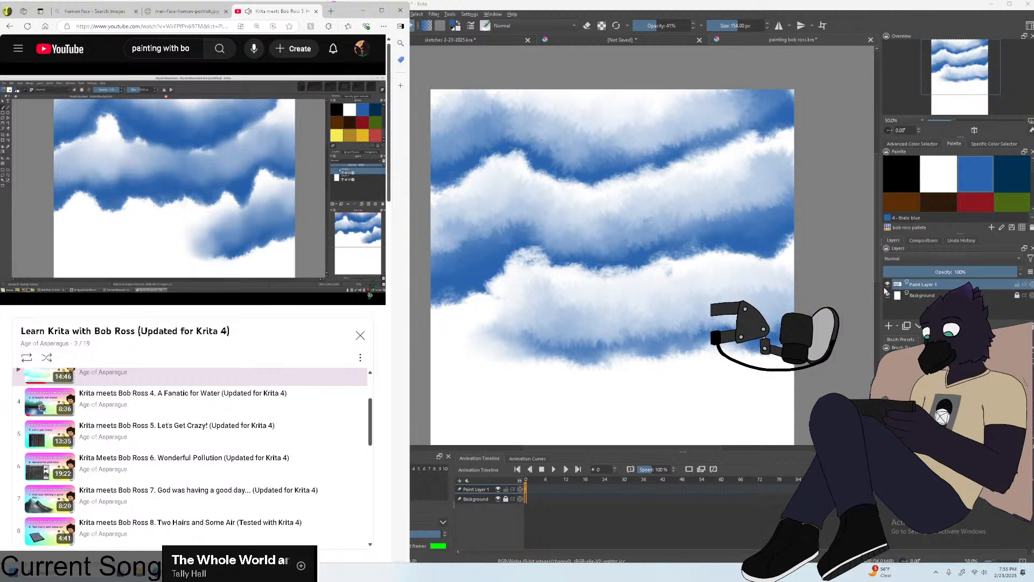
Pause the tutorial, rename the painted cloud layer in Krita as "blue", and add a new paint layer above it.
left_click(887, 289)
double_click(933, 285)
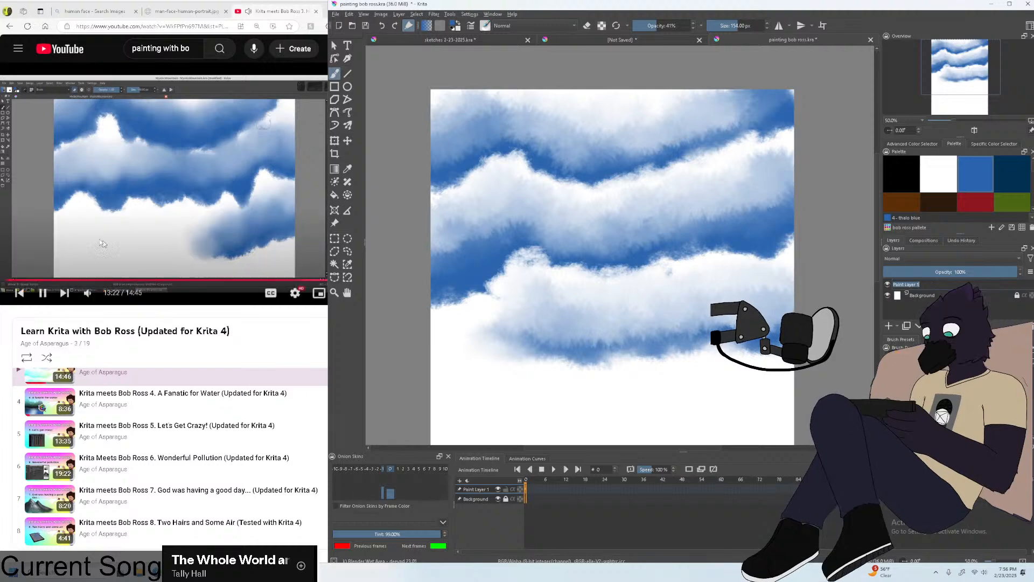
left_click(226, 137)
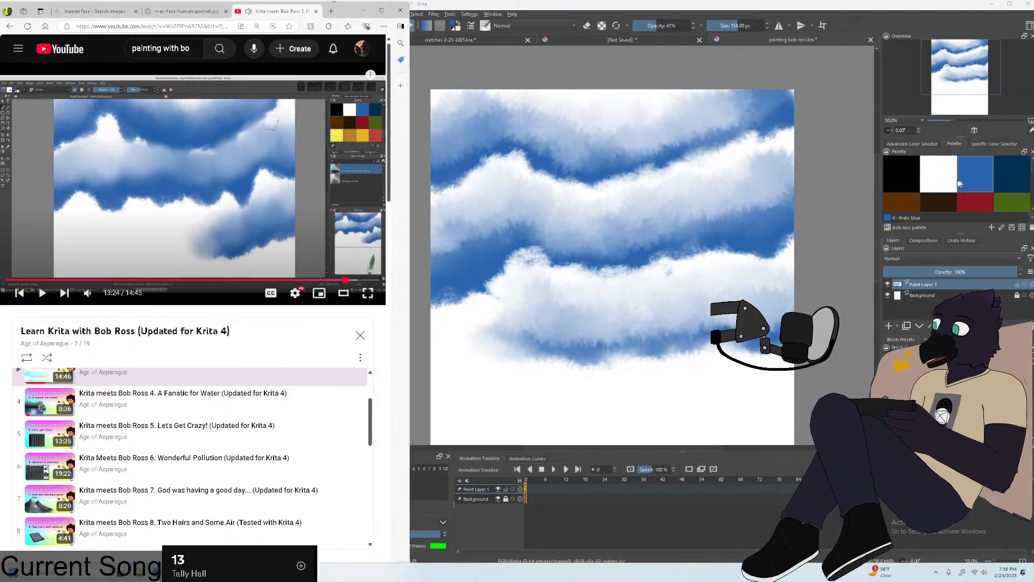
left_click(935, 288)
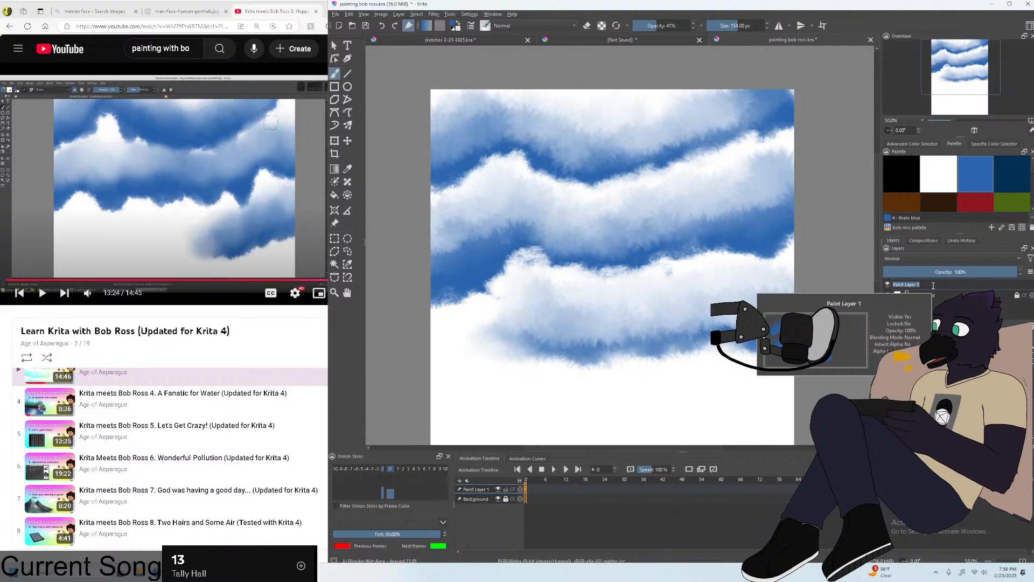
type("blue")
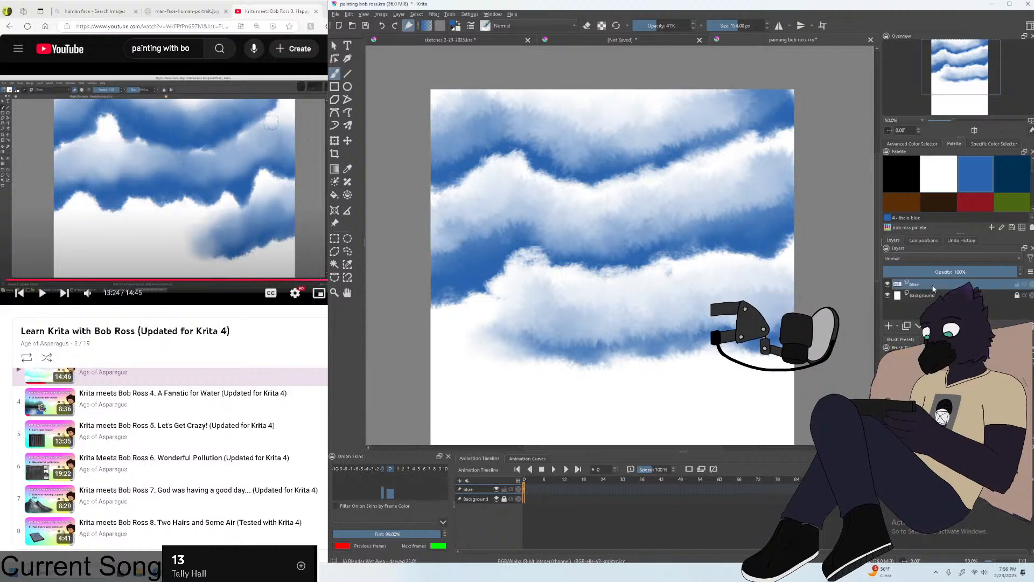
key("Insert")
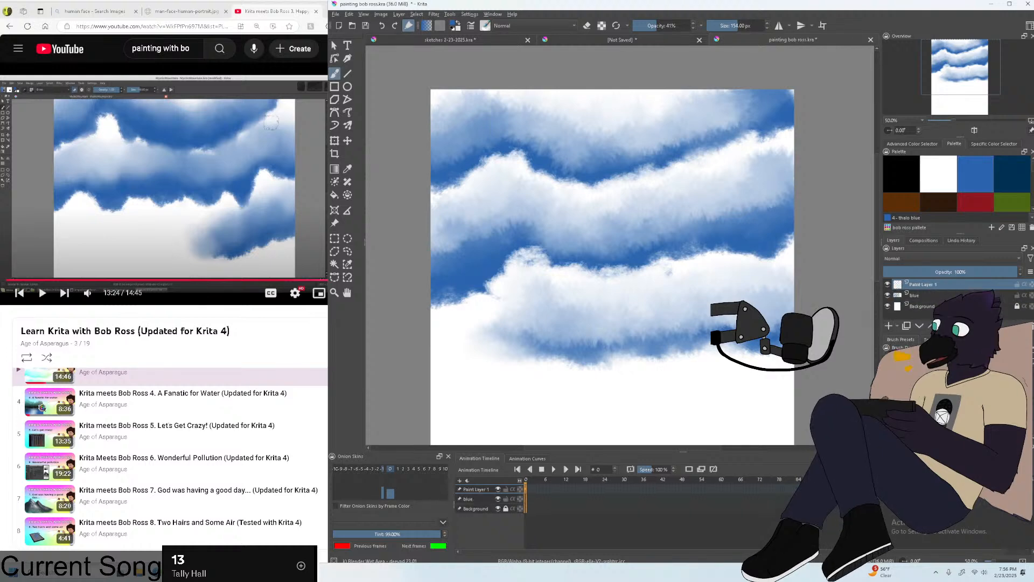
Select the Textured Big Sponge brush preset and titanium white for the new layer, and pause the tutorial at 13:29.
left_click(304, 196)
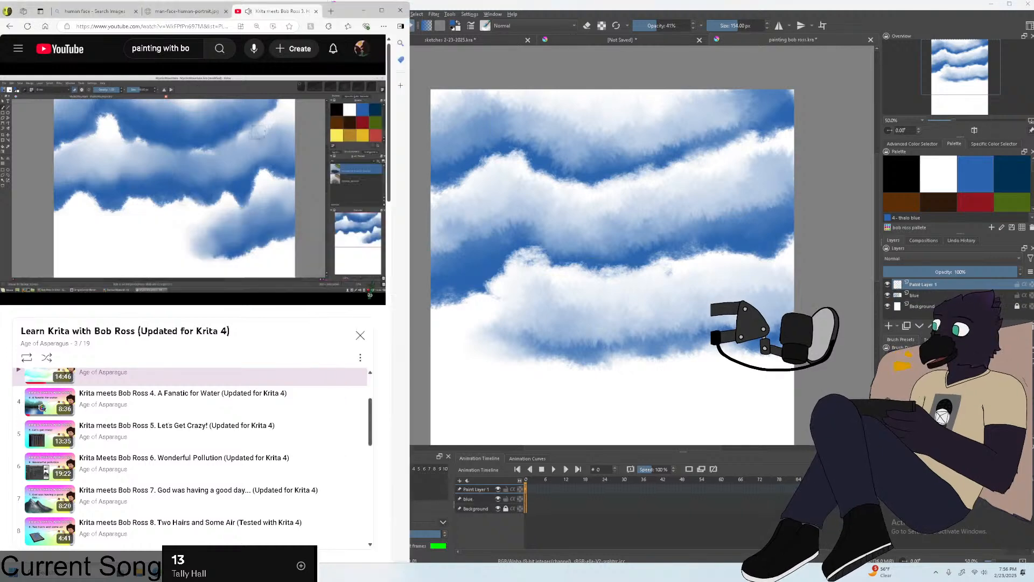
left_click(907, 377)
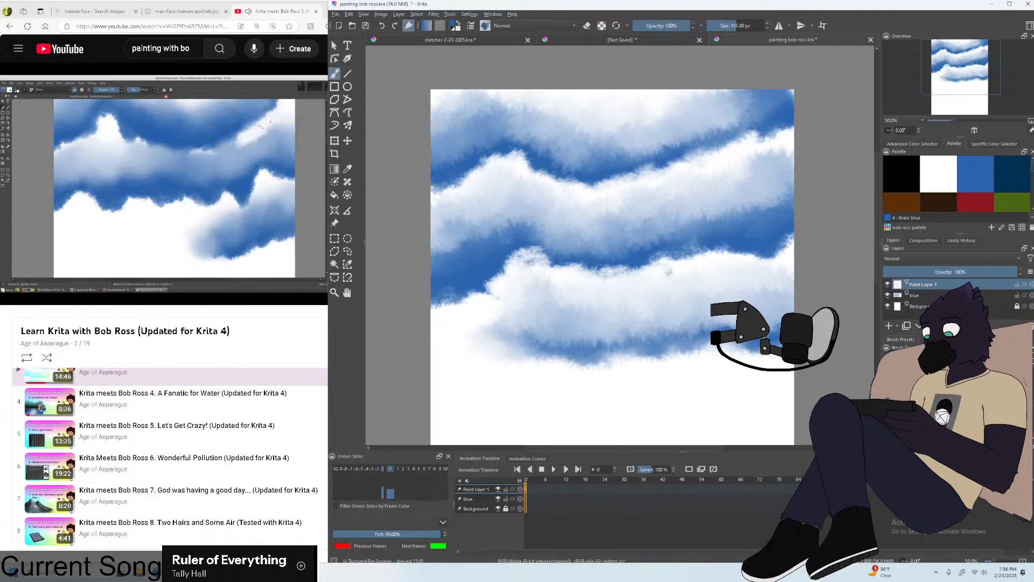
left_click_drag(787, 348, 784, 371)
left_click(940, 171)
left_click(170, 115)
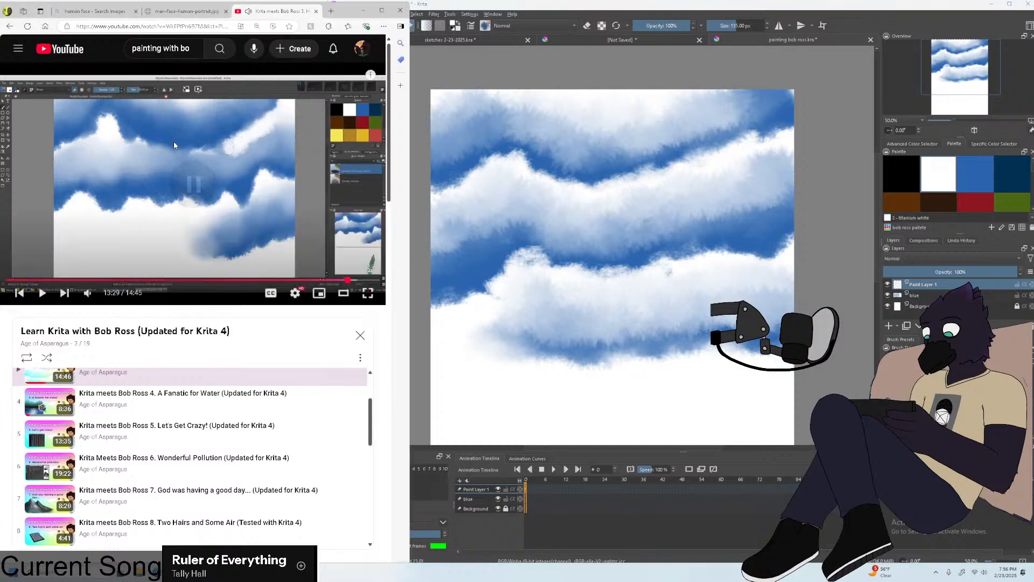
Resume the tutorial and paint titanium white highlights along the upper parts of the clouds on the new layer.
left_click(174, 141)
scroll(661, 145, "down", 2)
scroll(662, 144, "up", 1)
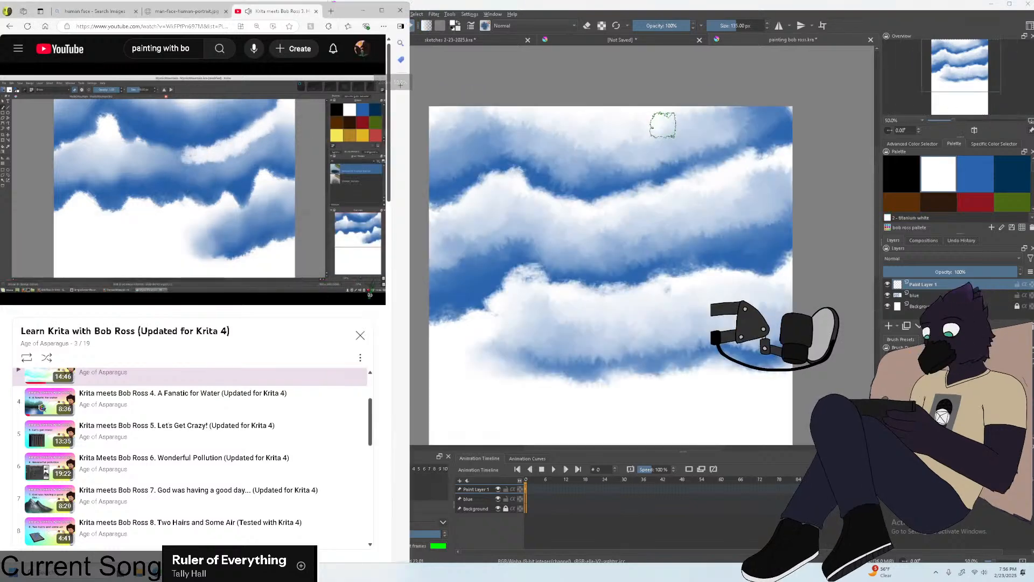
left_click(663, 124)
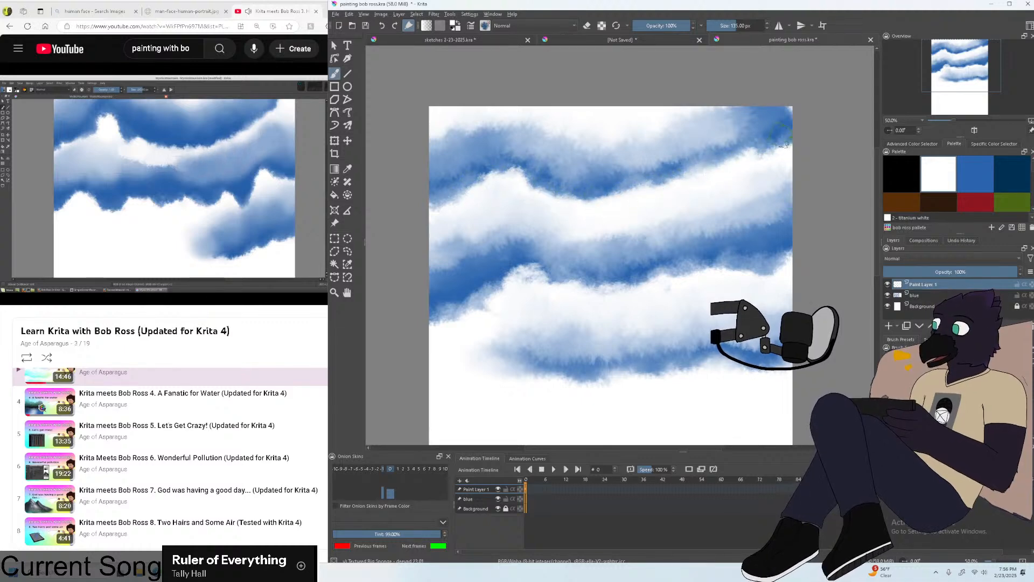
key("minus")
key("plus")
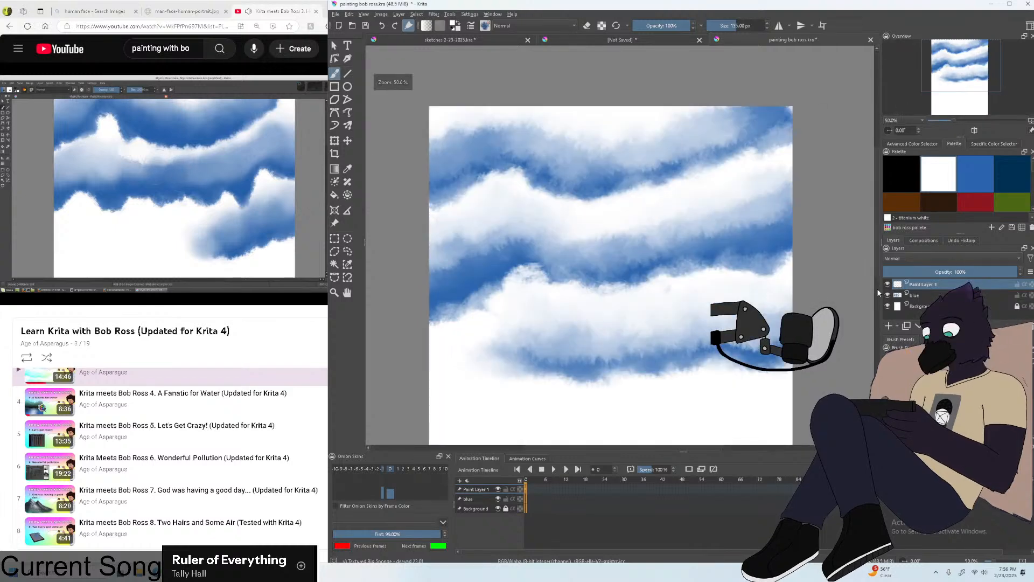
Watch the tutorial's closing section from about 14:14 through its saving instruction.
mouse_move(293, 234)
left_click(171, 168)
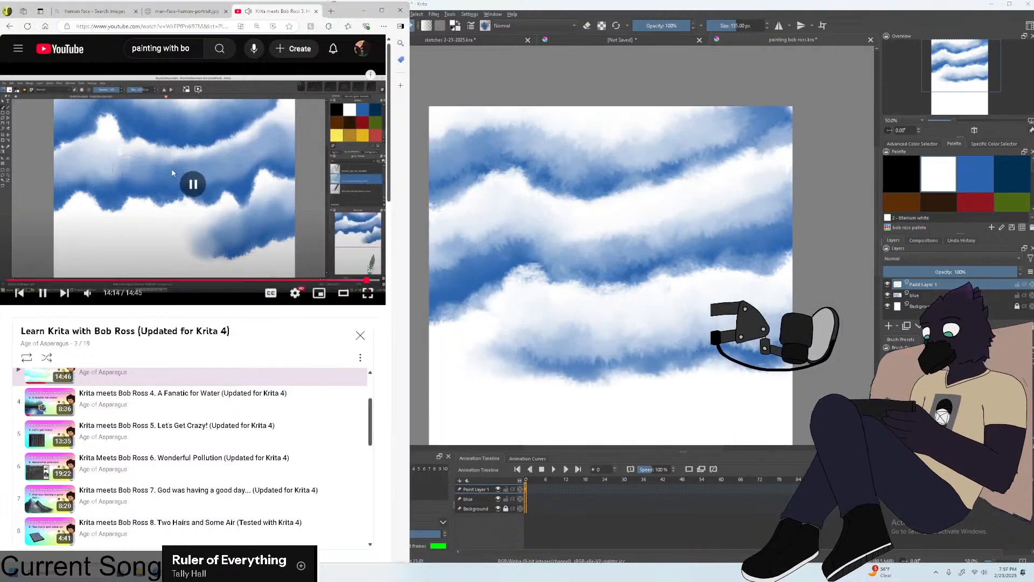
left_click(169, 159)
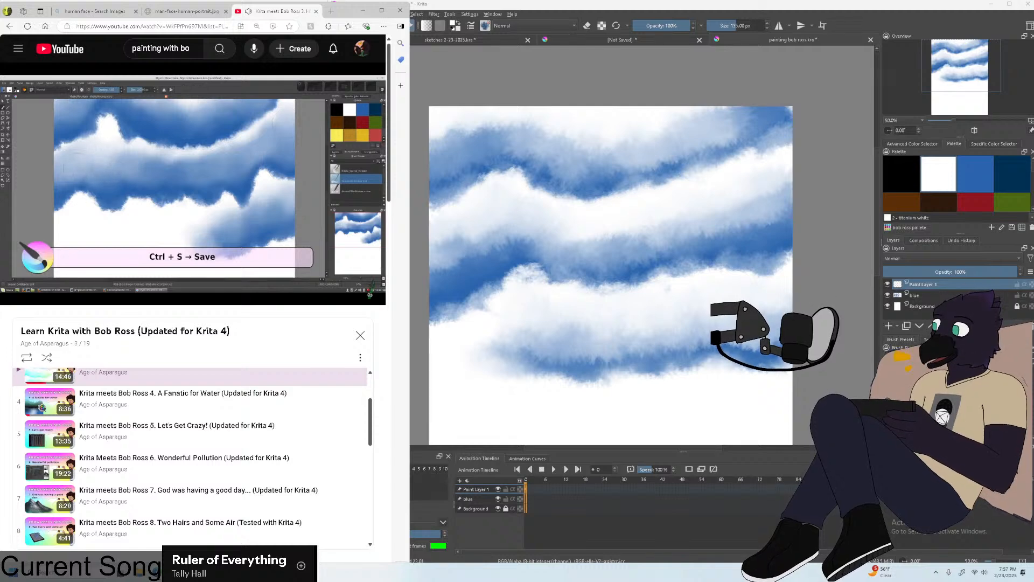
Save the cloud painting under its existing file name in Krita.
left_click(625, 3)
left_click(369, 28)
left_click(335, 14)
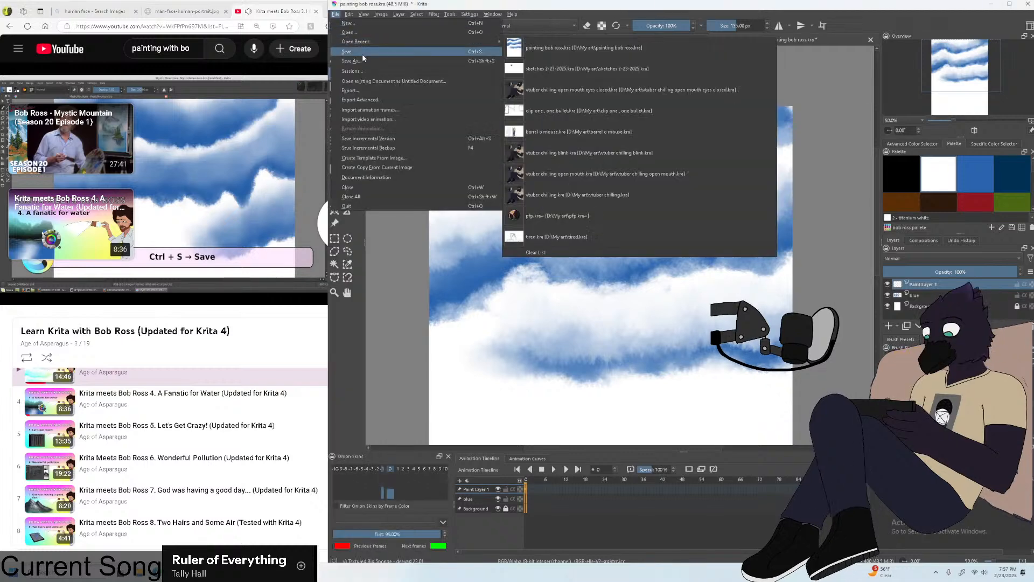
left_click(660, 203)
scroll(668, 204, "down", 1)
scroll(667, 204, "up", 1)
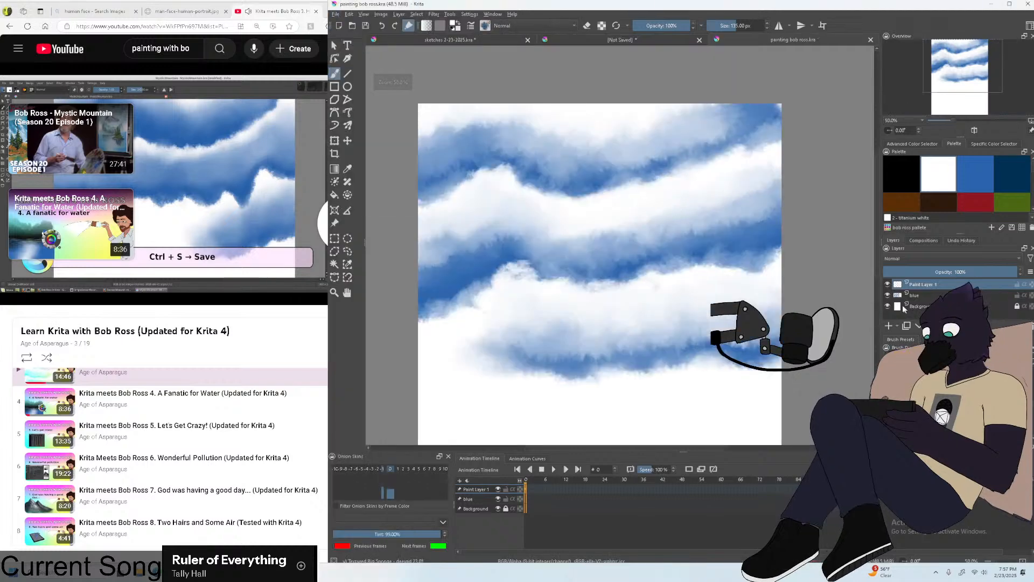
Open "Krita meets Bob Ross 4. A Fanatic for Water" from the playlist, mute the advertisement and skip it.
left_click(180, 217)
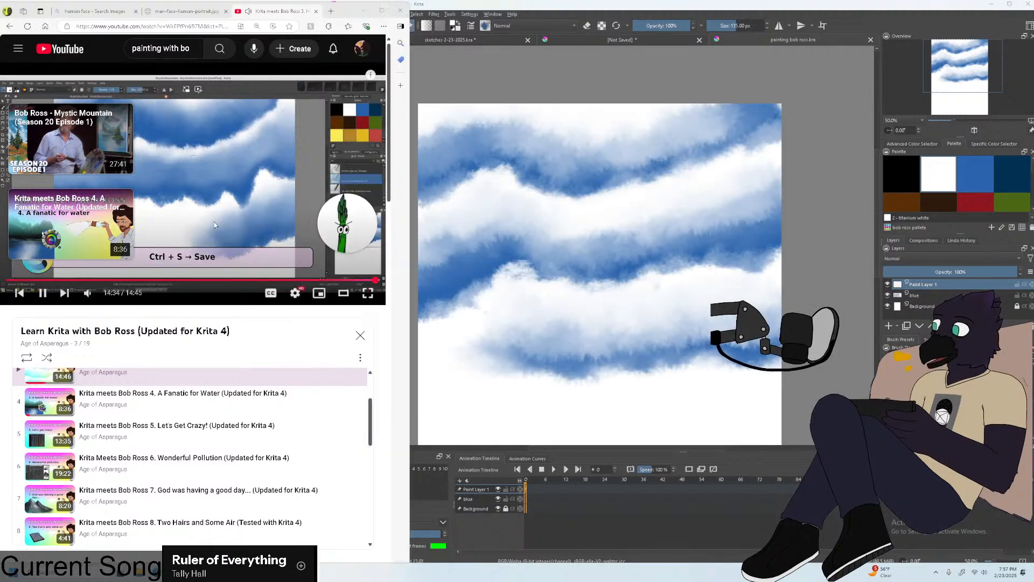
left_click(211, 400)
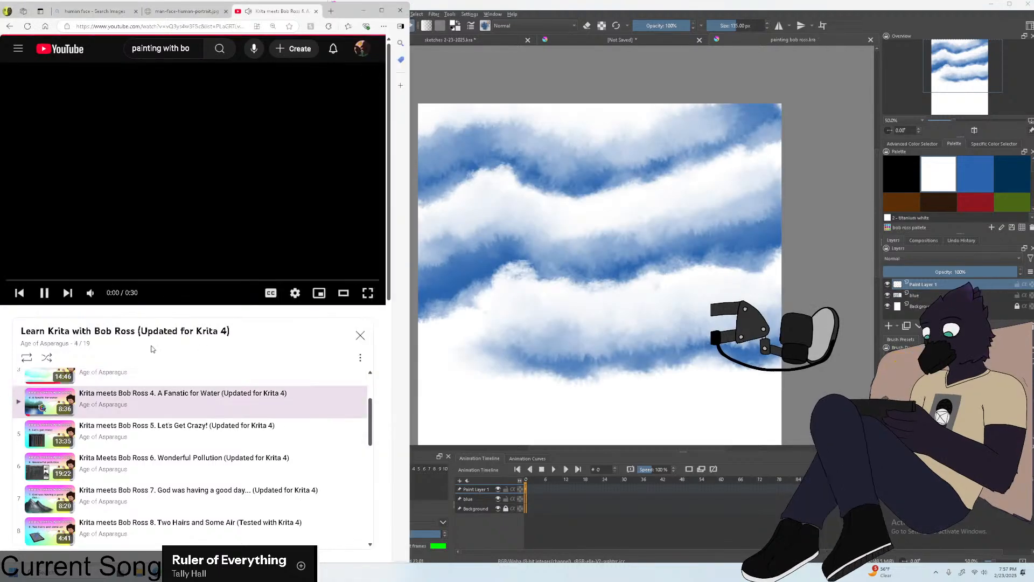
left_click(88, 294)
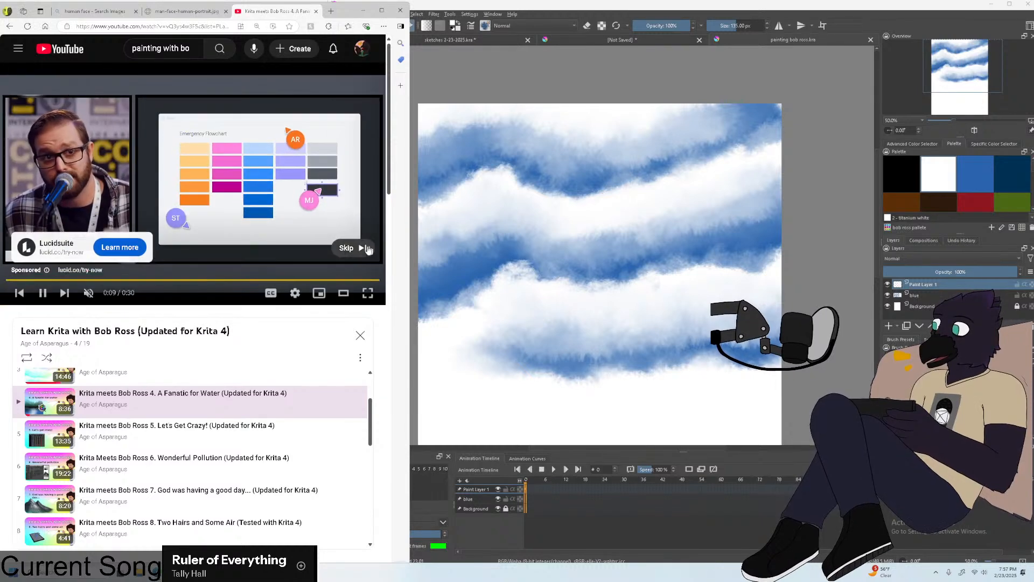
left_click(351, 247)
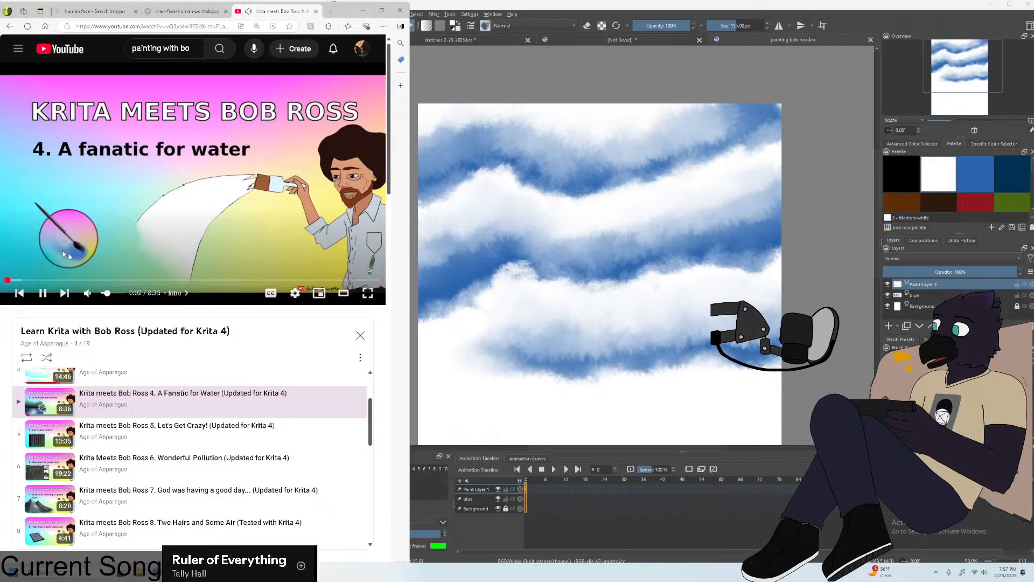
Skim the water tutorial's opening section in full screen up to its deevad D4 Blender soft brush settings.
left_click(20, 280)
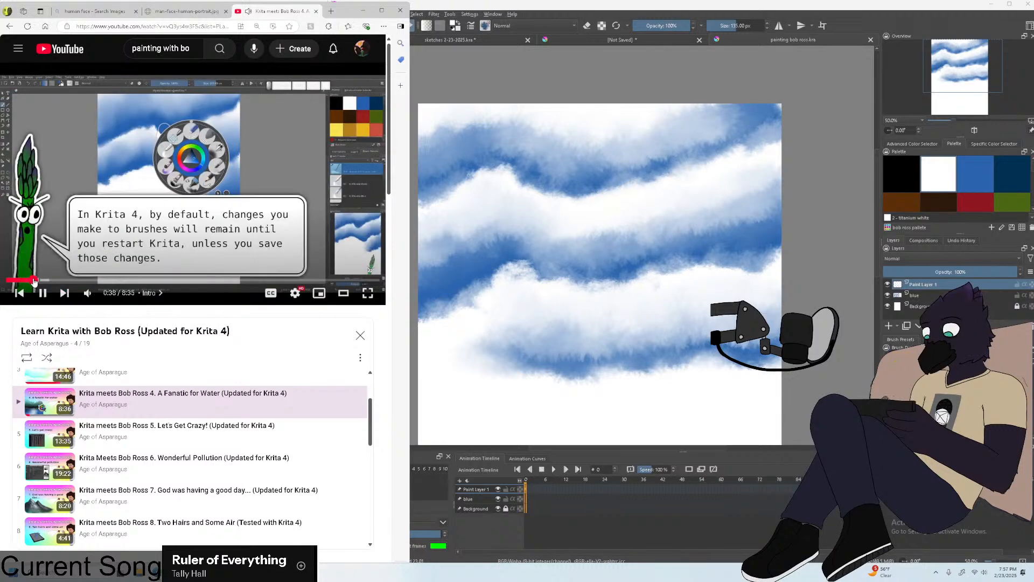
left_click_drag(35, 282, 65, 286)
left_click(368, 294)
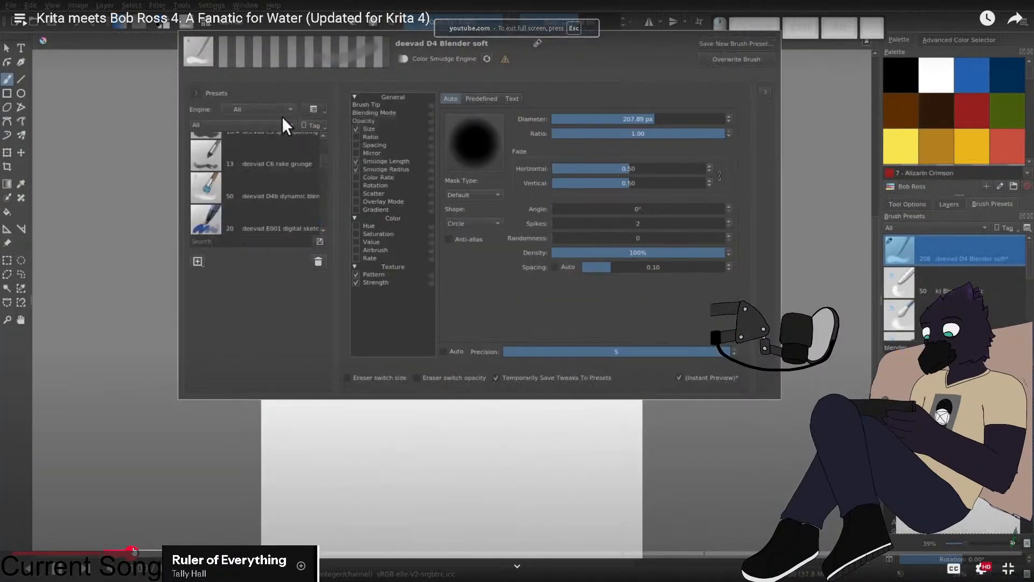
left_click_drag(135, 550, 144, 550)
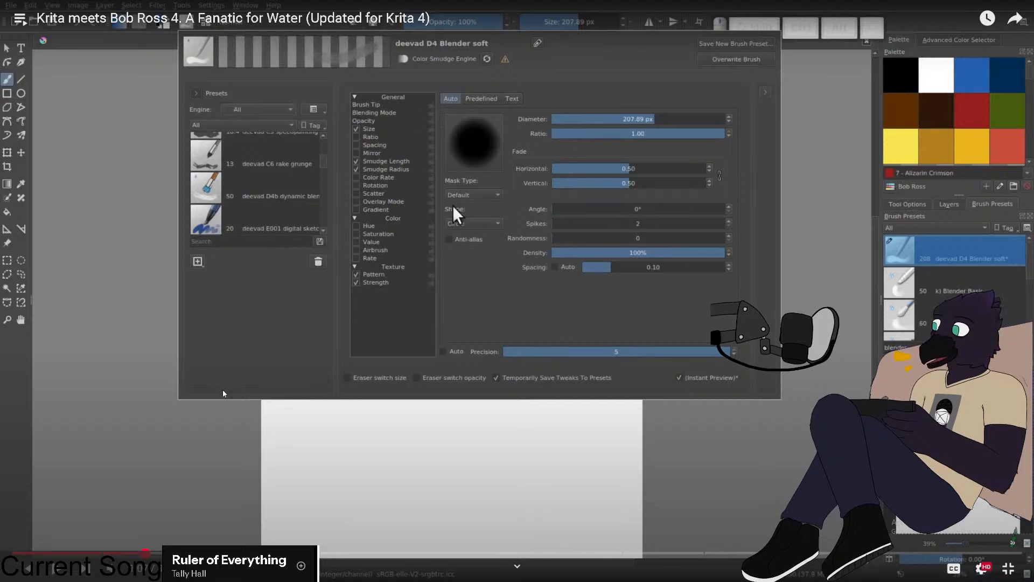
left_click(271, 233)
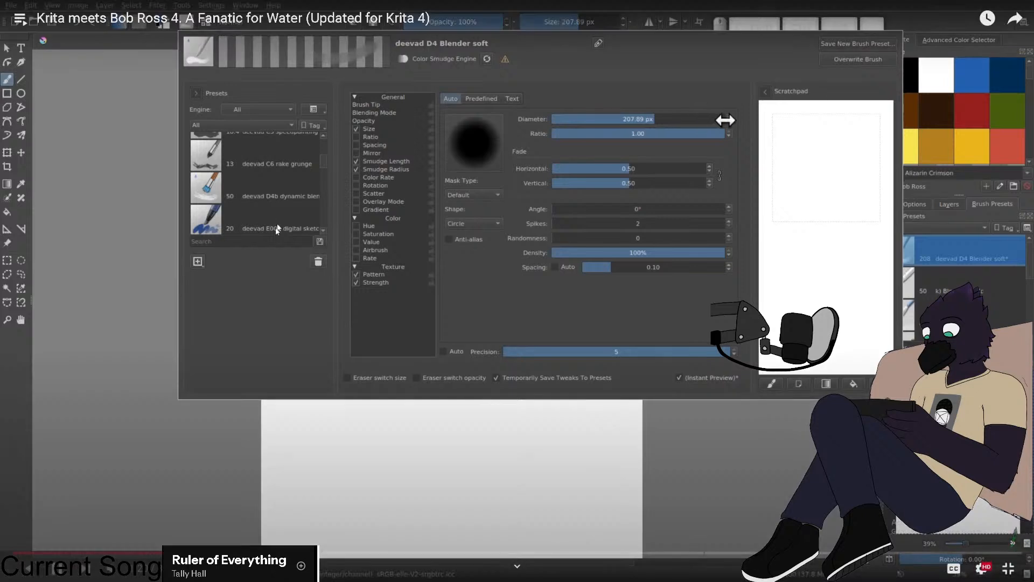
Find the brush editor introduction near 0:47 in the tutorial and open the Brush Editor for the Textured Big Sponge preset in Krita.
left_click(234, 336)
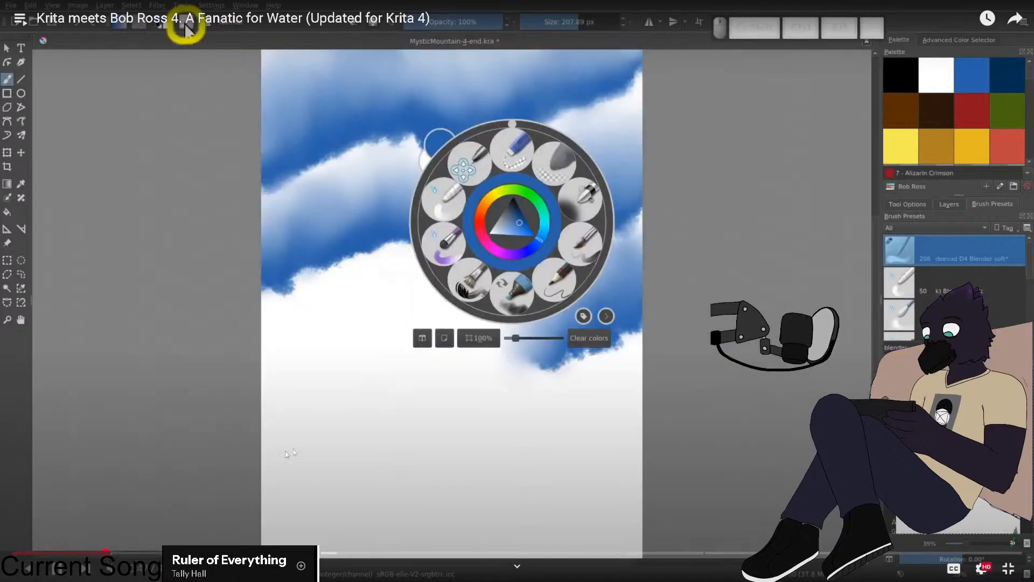
key("Escape")
left_click(484, 26)
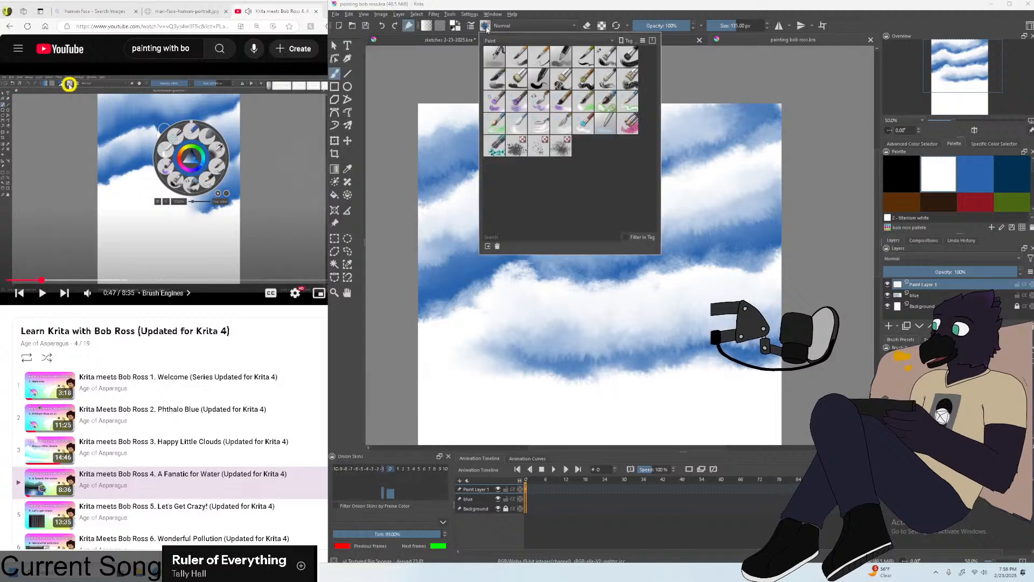
left_click(70, 204)
left_click(70, 208)
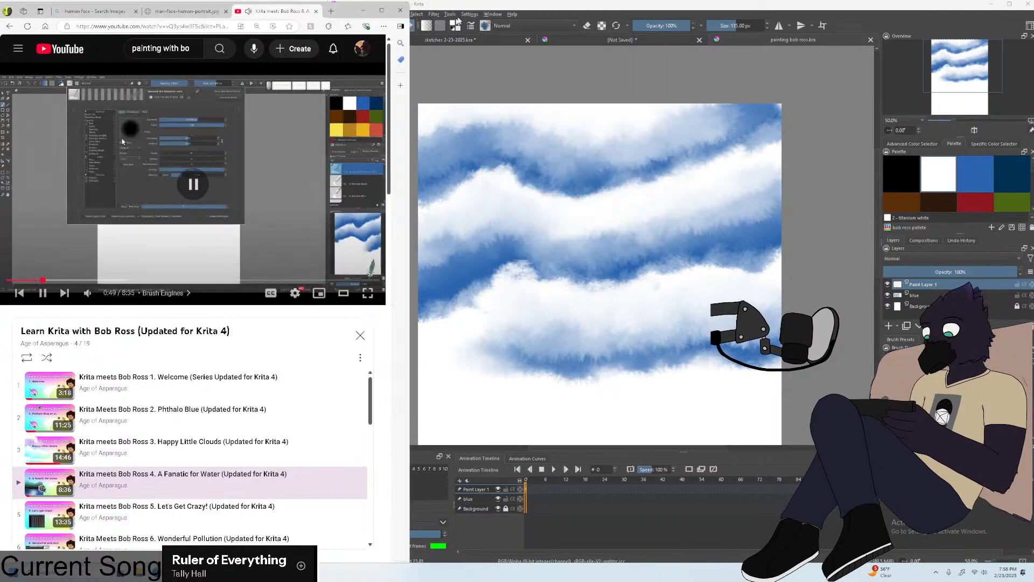
left_click(484, 25)
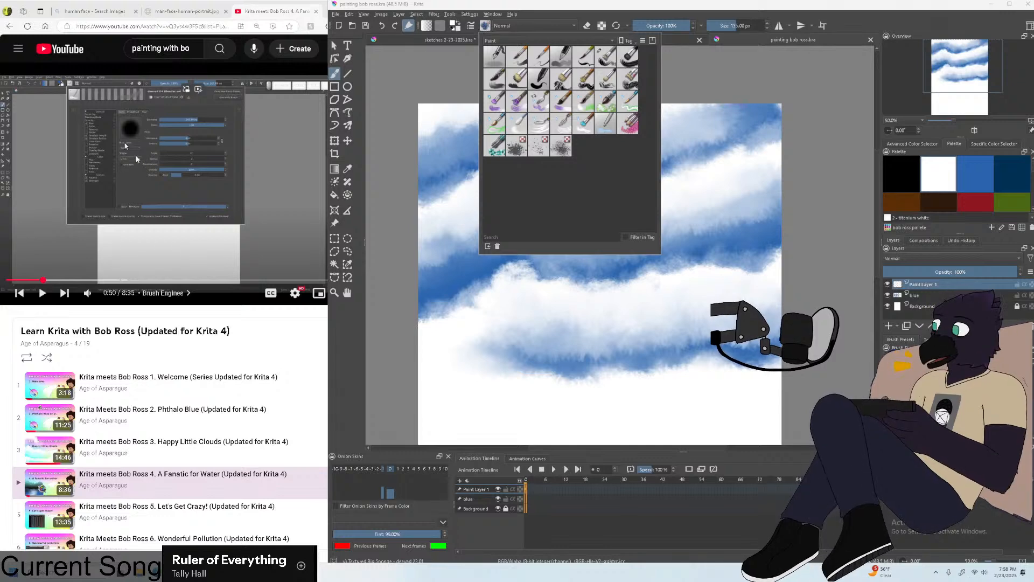
key("F5")
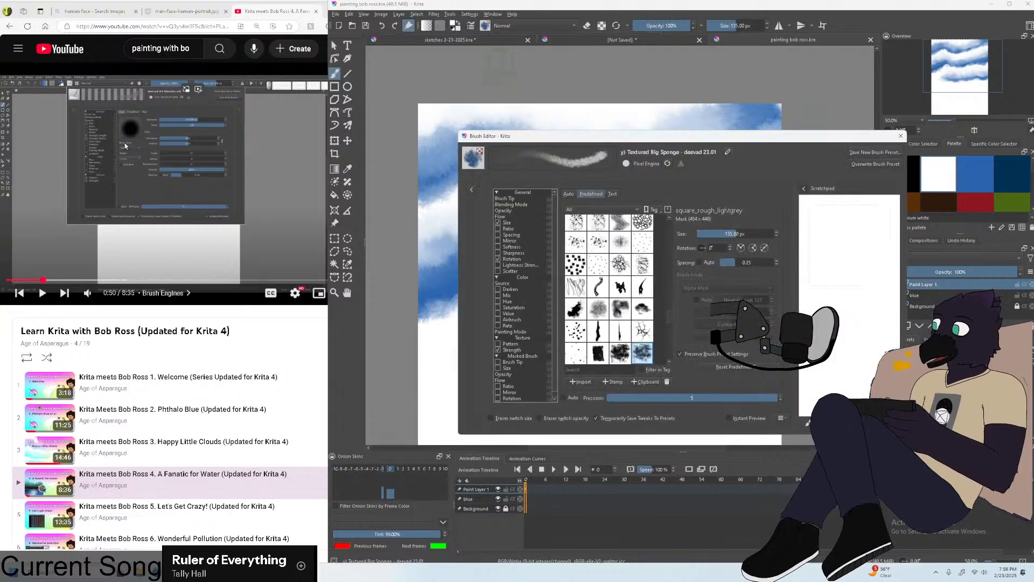
Watch the tutorial's Brush Engines chapter from about 0:50 and pause it at the scratchpad explanation near 1:34.
left_click(176, 204)
double_click(177, 203)
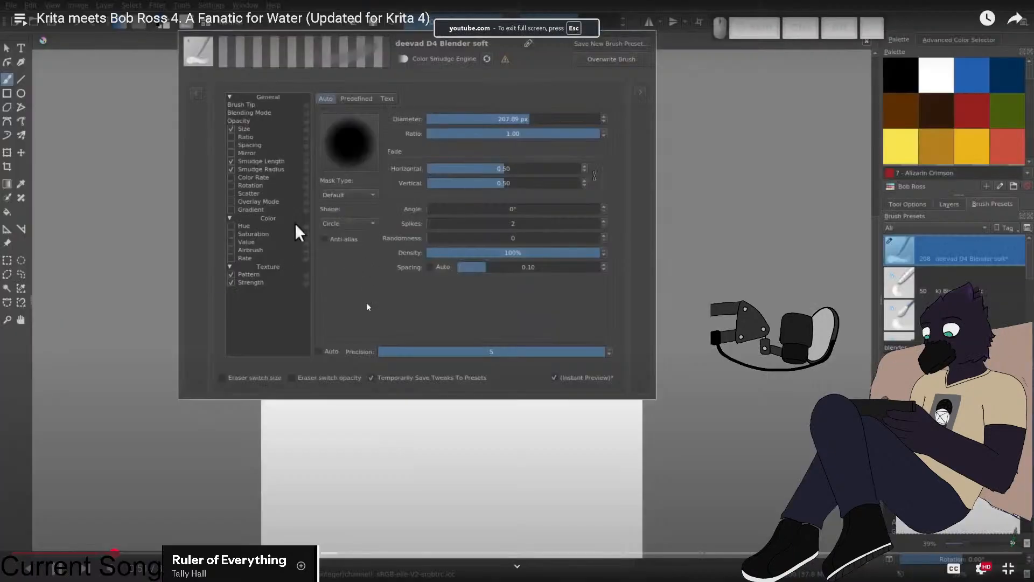
key("Escape")
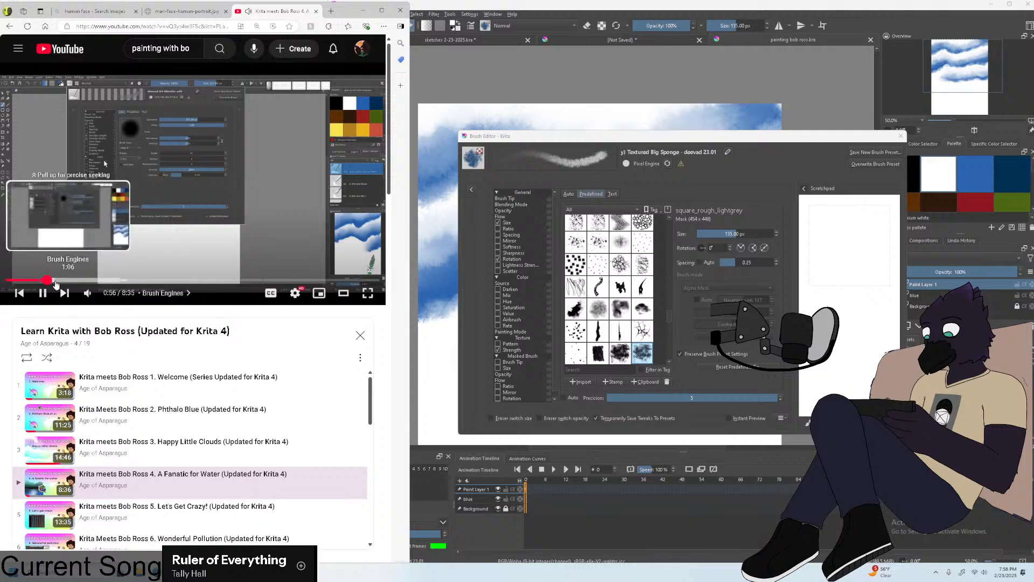
left_click(56, 280)
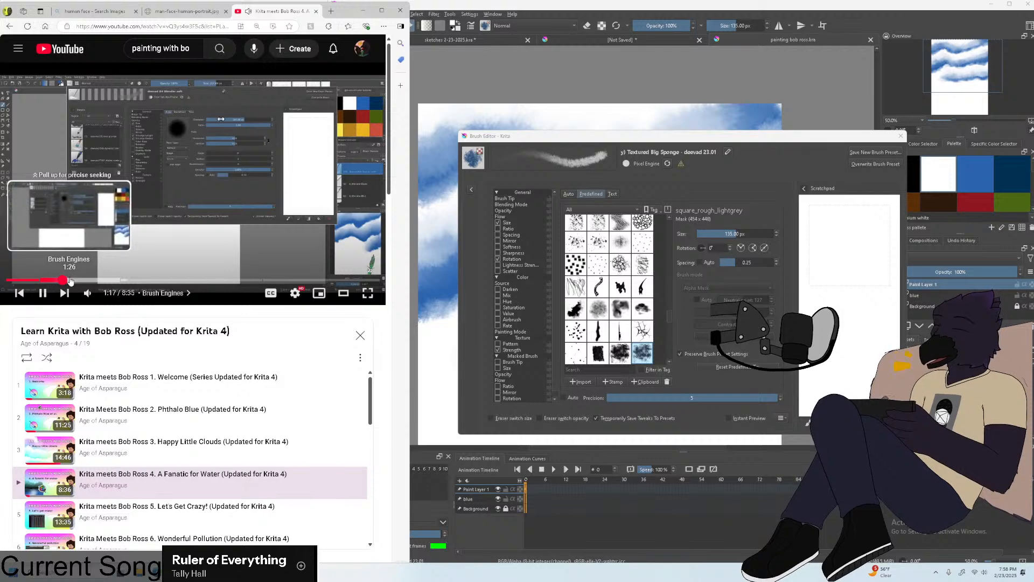
left_click(367, 293)
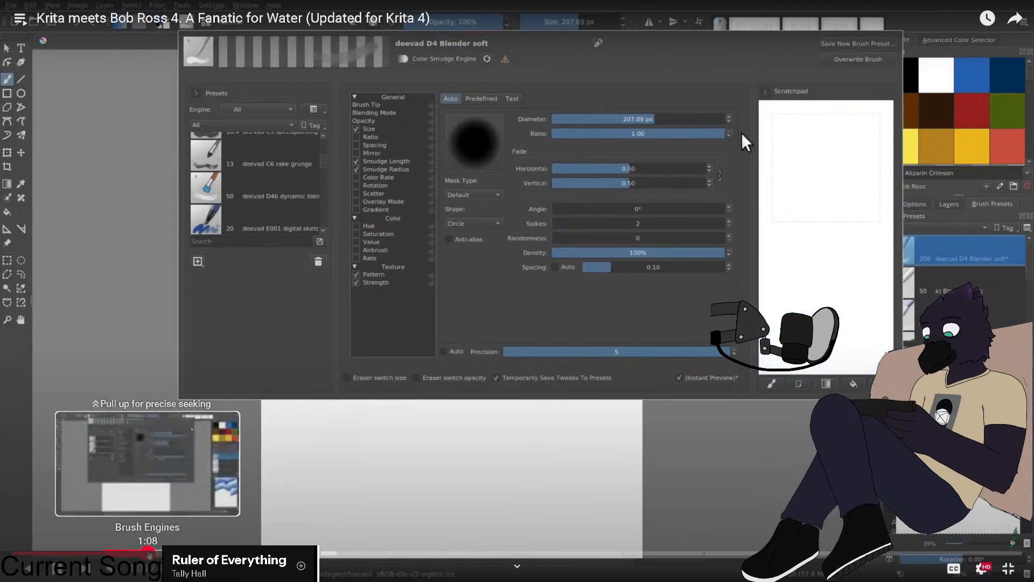
left_click(149, 553)
mouse_move(149, 553)
left_mouse_down()
mouse_move(134, 553)
mouse_move(176, 553)
left_mouse_up()
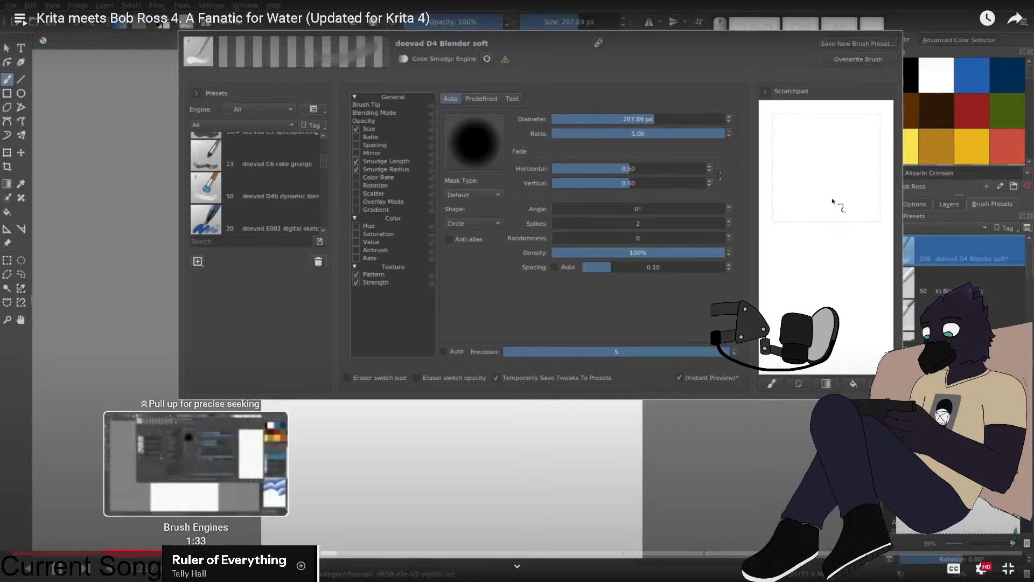
key("space")
key("Escape")
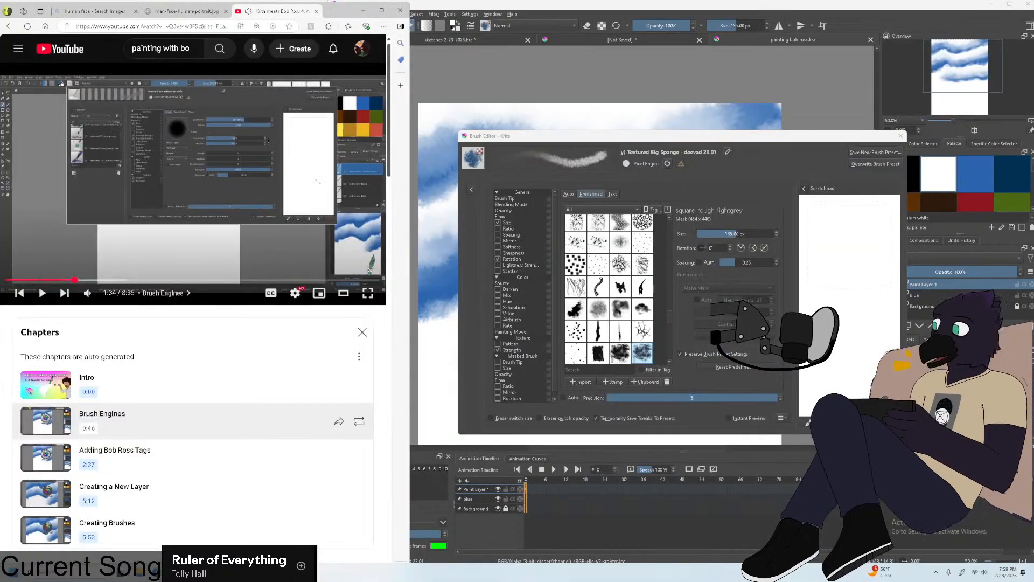
Switch to Krita, view the Blender Wet Area and Bristle Flat Glazing presets in the Brush Editor, and close the editor.
key("alt+Tab")
key("slash")
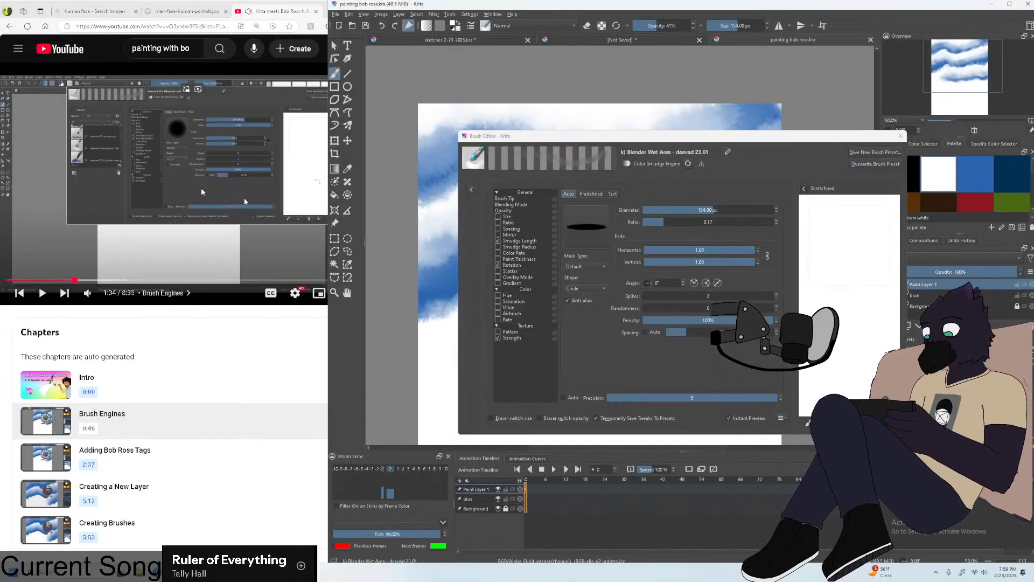
key("slash")
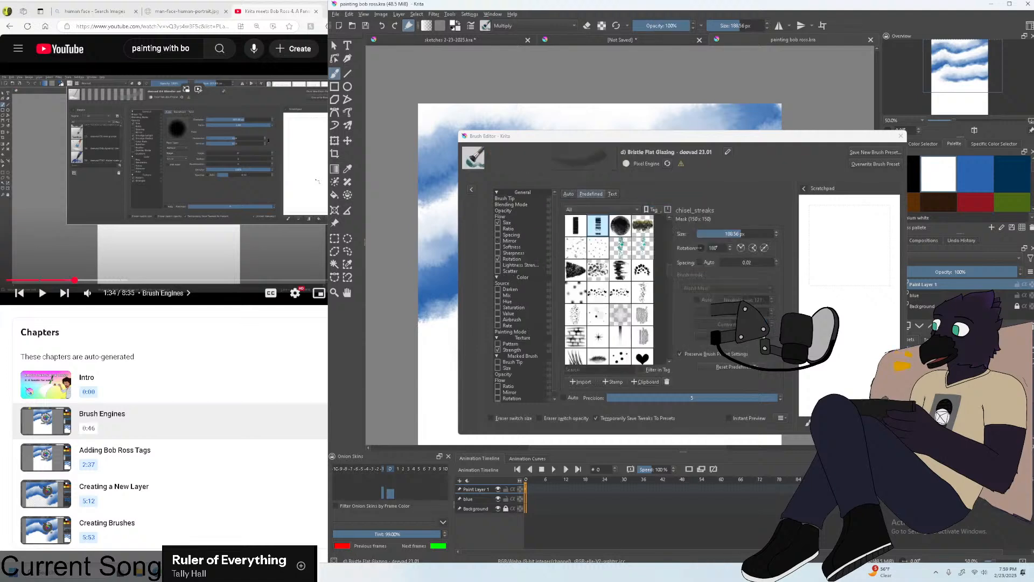
left_click(901, 136)
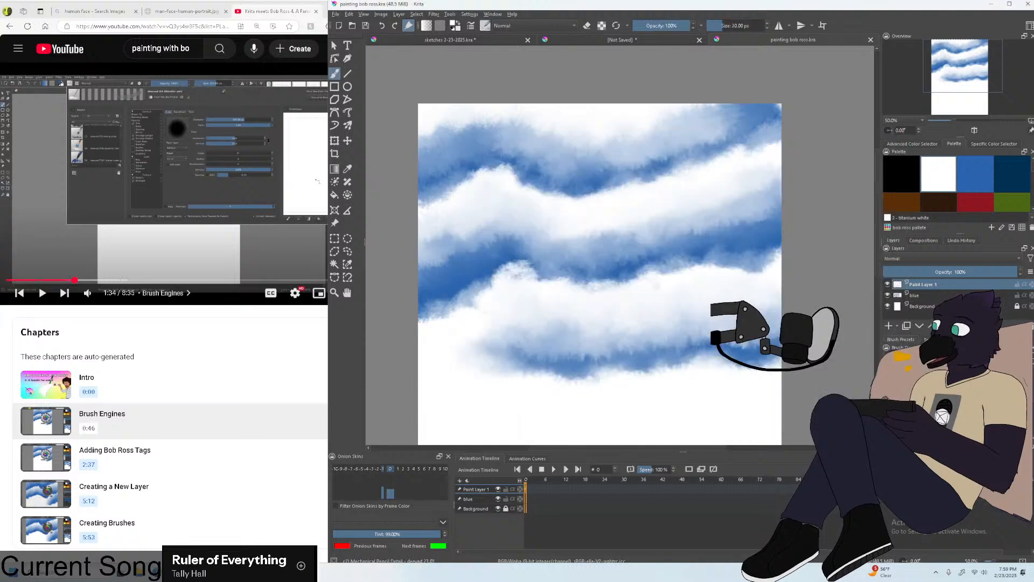
Cycle the brush presets back to k) Blender Wet Area and save the painting under its existing file name.
key("slash")
key("plus")
key("plus")
key("plus")
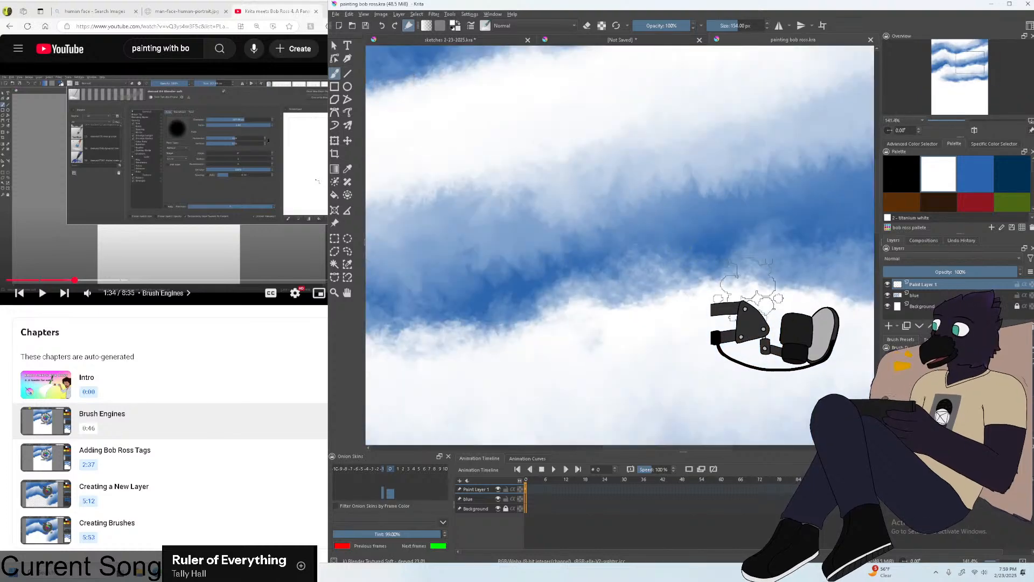
key("slash")
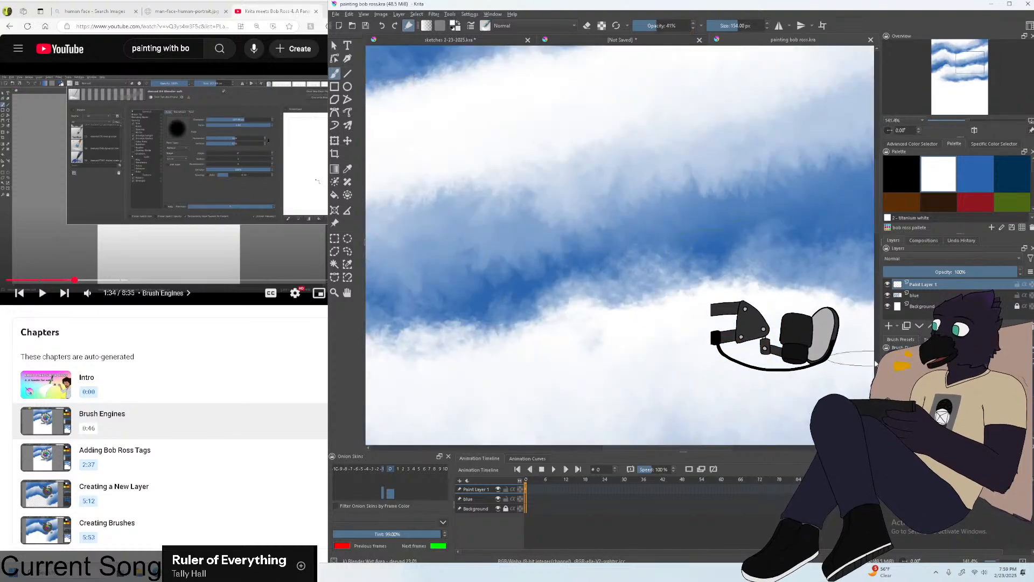
left_click(336, 16)
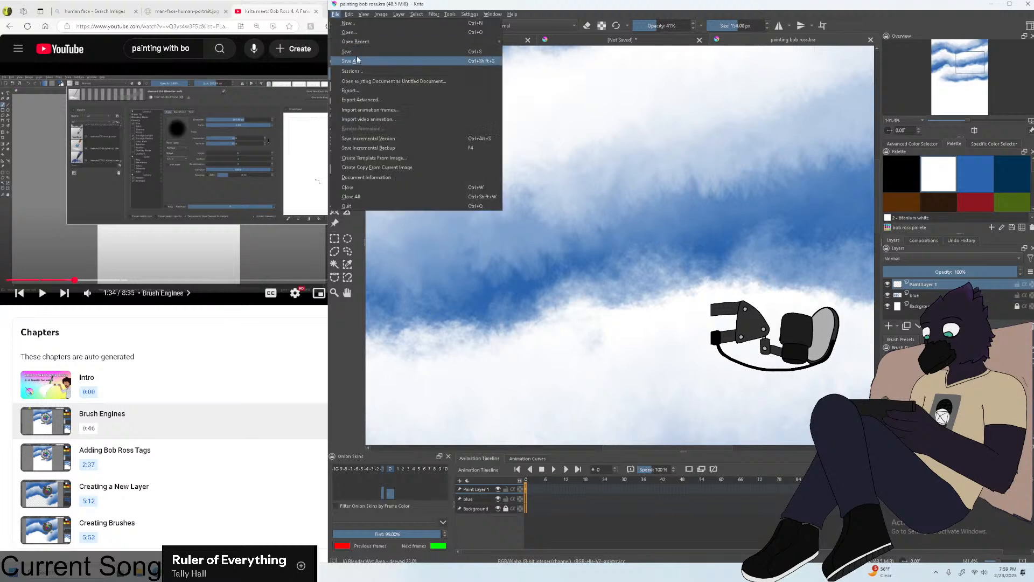
left_click(355, 52)
Watch the tutorial's scratchpad demonstration in full screen from about 2:00 to 2:04.
left_click(197, 187)
left_click(94, 280)
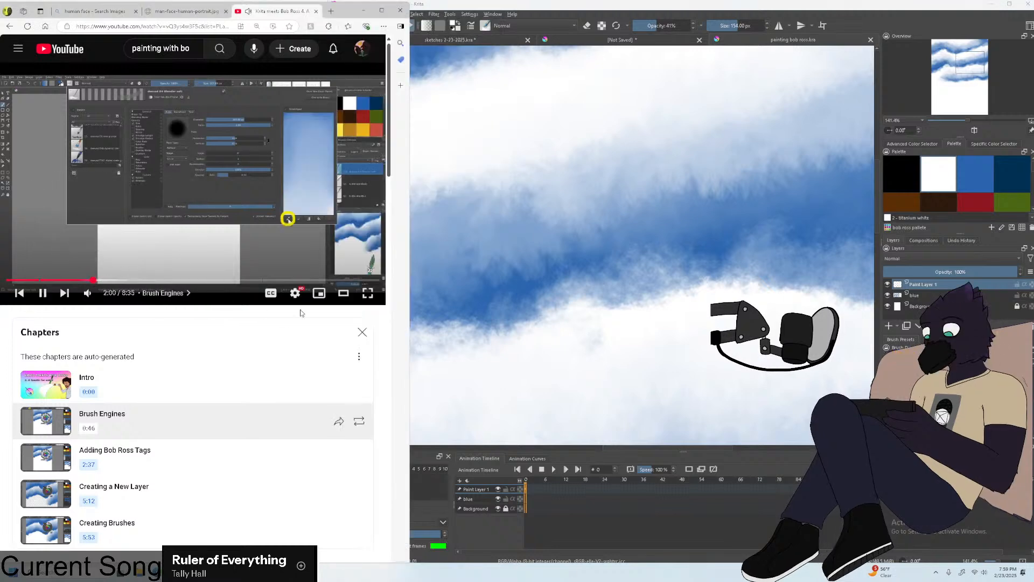
left_click(367, 293)
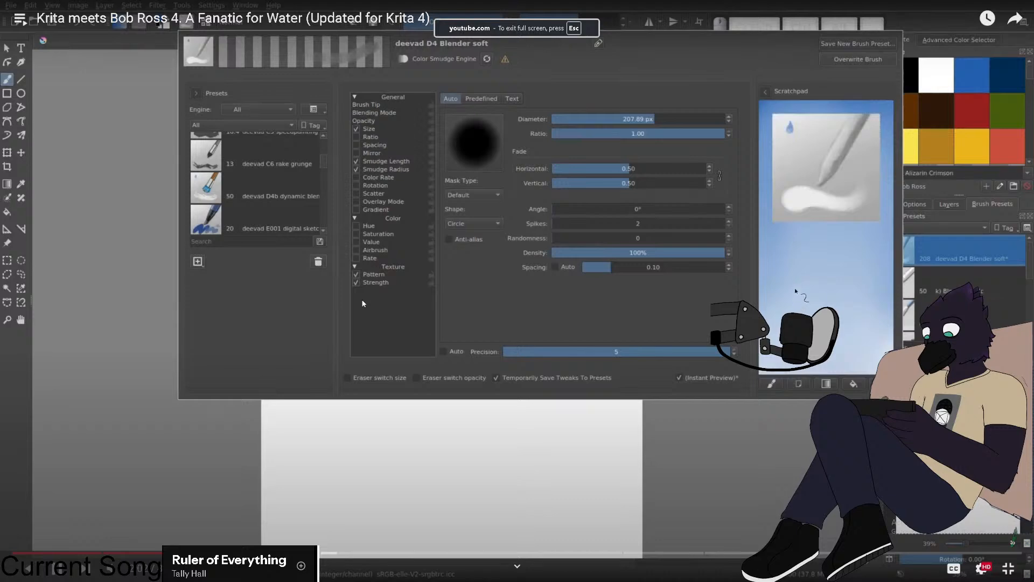
key("Escape")
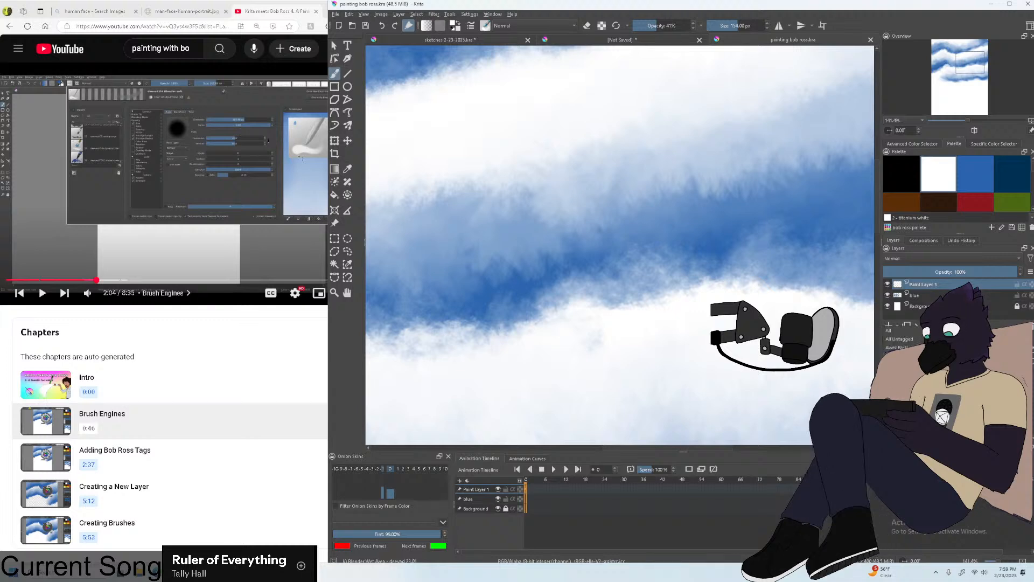
Filter Krita's brush presets by the Ink tag and set the tag filter back to All.
left_click(938, 356)
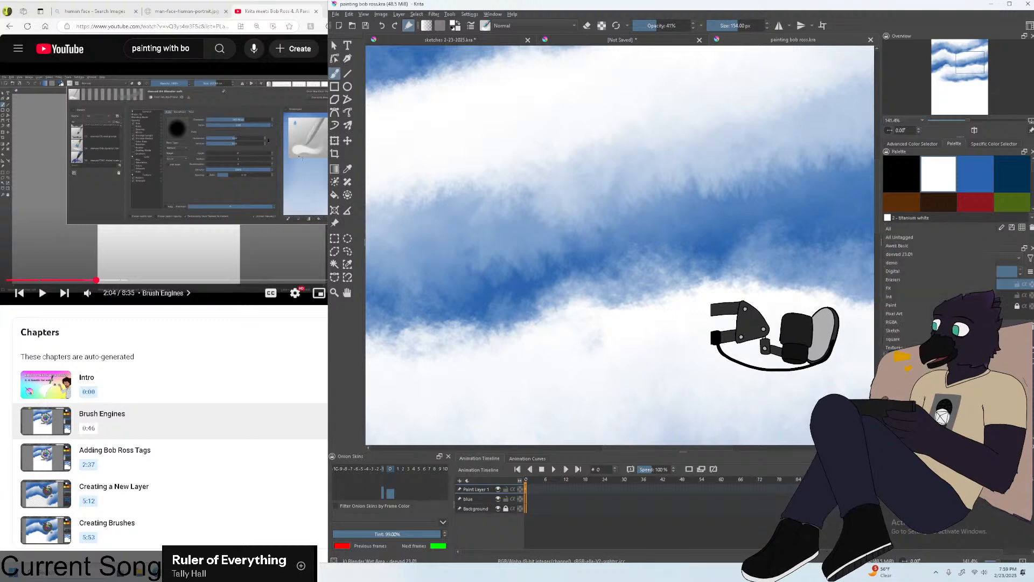
left_click(906, 297)
left_click(915, 356)
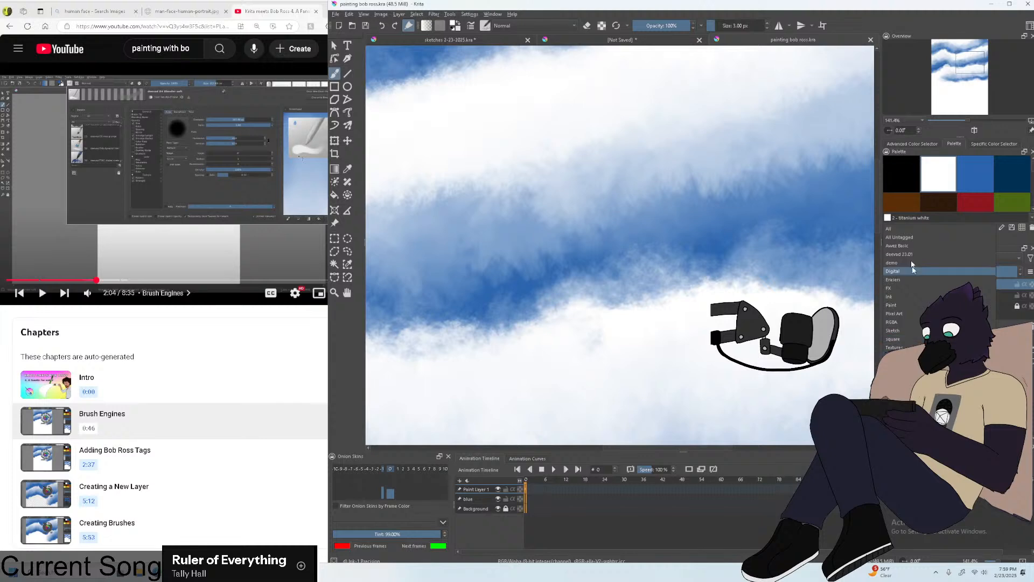
left_click(899, 230)
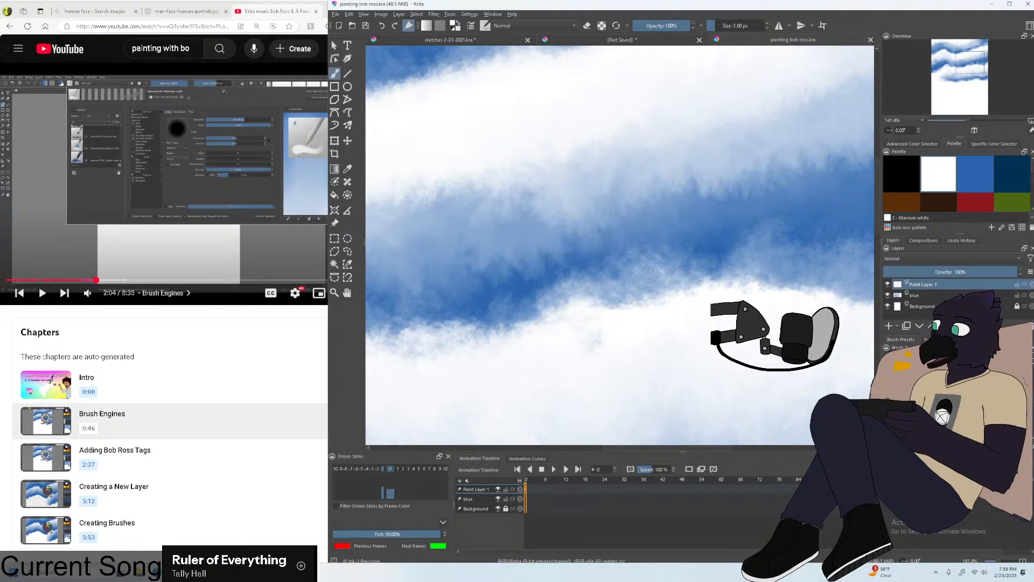
Skim the tutorial's Adding Bob Ross Tags chapter up to its sponge brush size setting near 3:20.
left_click(161, 204)
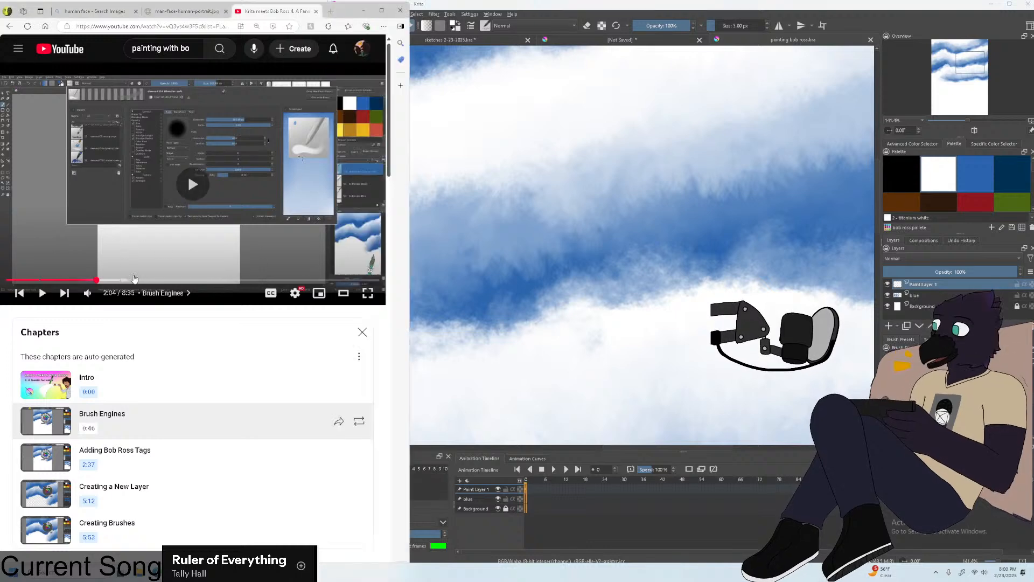
left_click(118, 280)
left_click(126, 278)
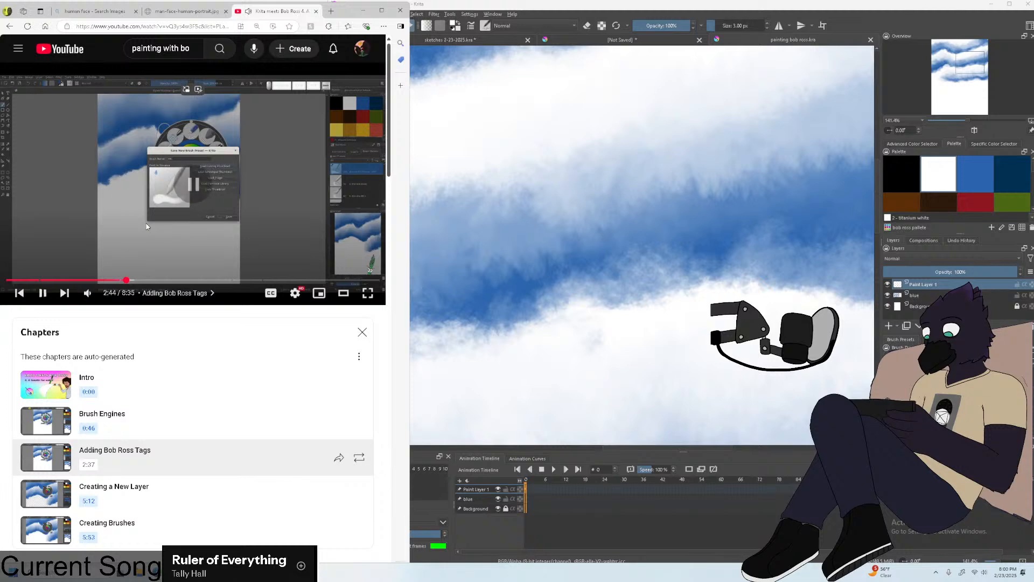
left_click(146, 227)
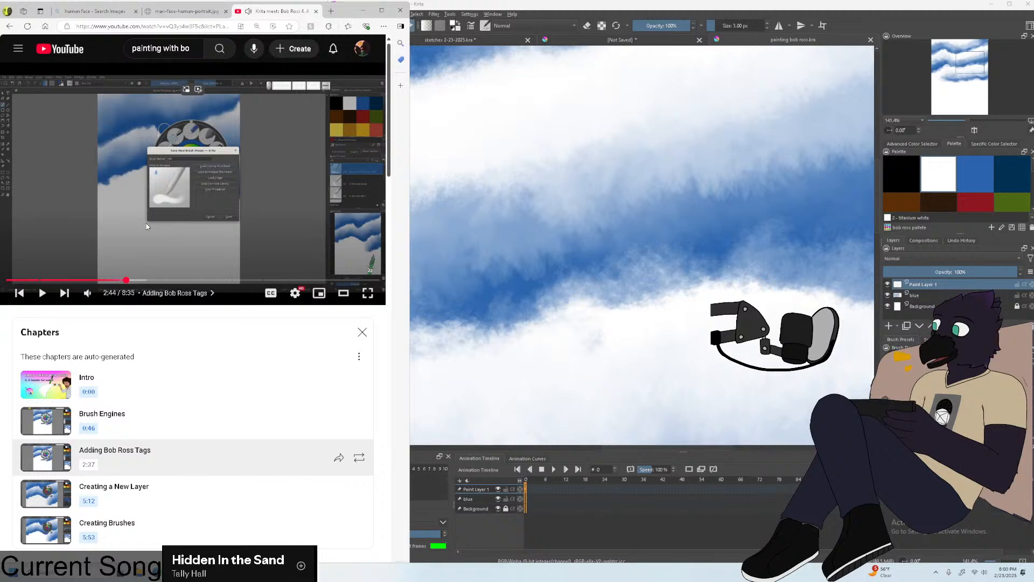
left_click(146, 221)
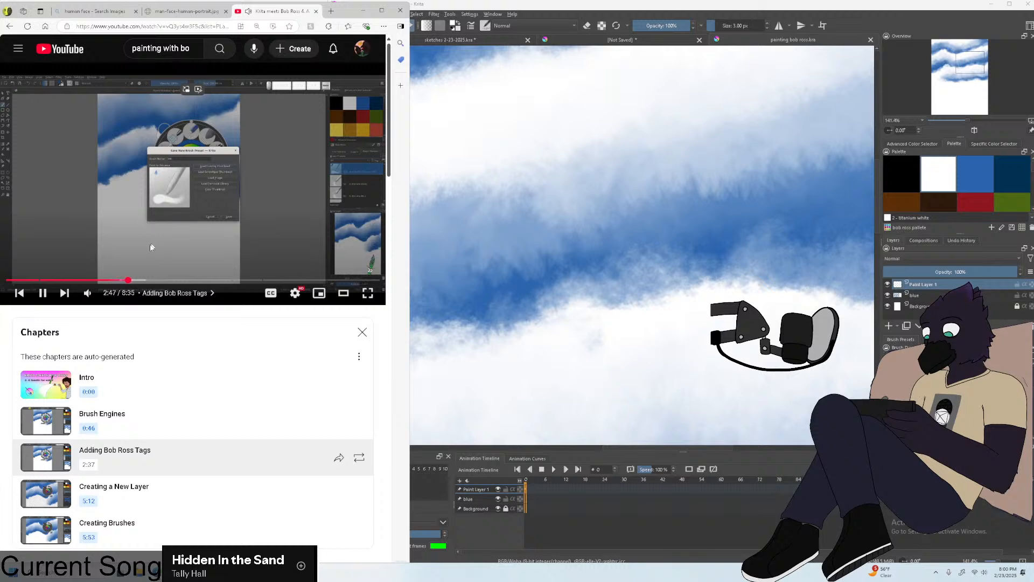
left_click(139, 280)
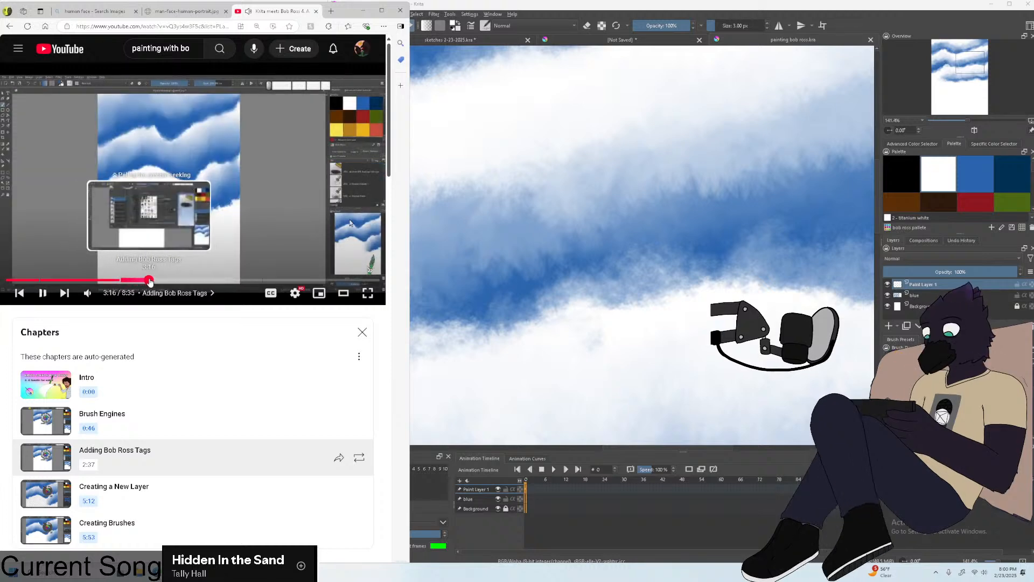
left_click(149, 281)
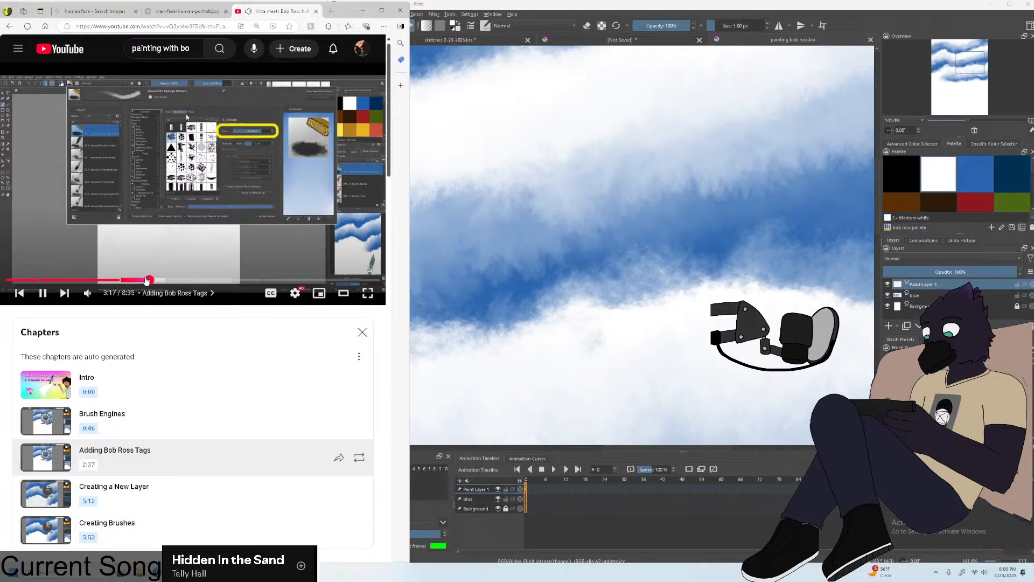
left_click(146, 280)
left_click(151, 281)
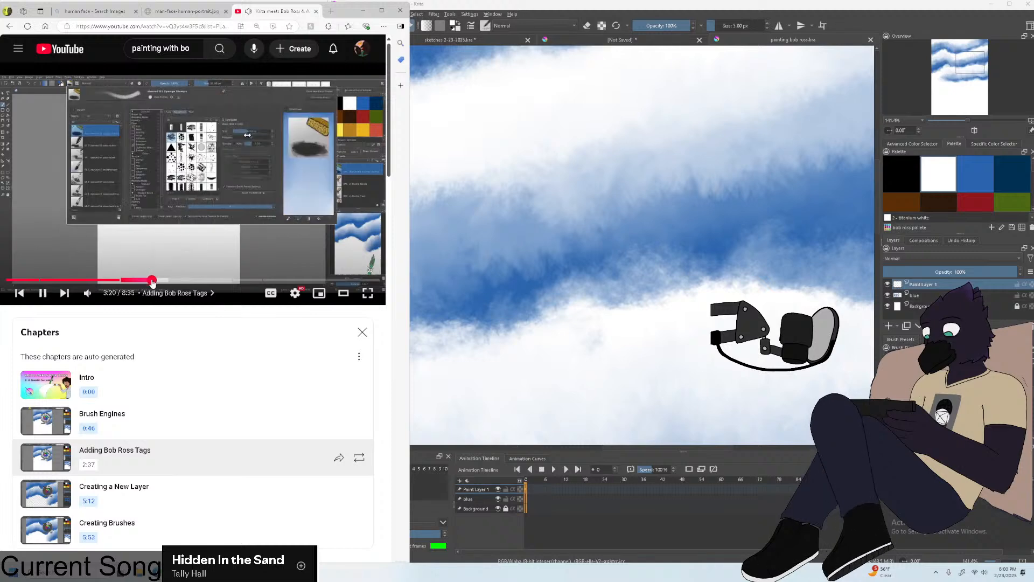
Skim the rest of the tagging chapter and continue into Creating a New Layer at about 5:31.
left_click(168, 281)
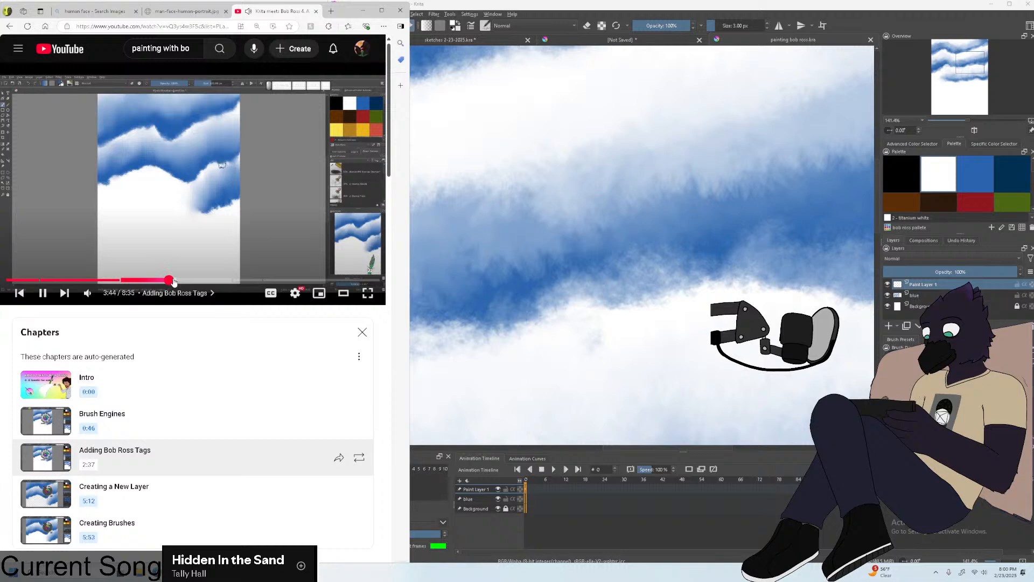
left_click(176, 280)
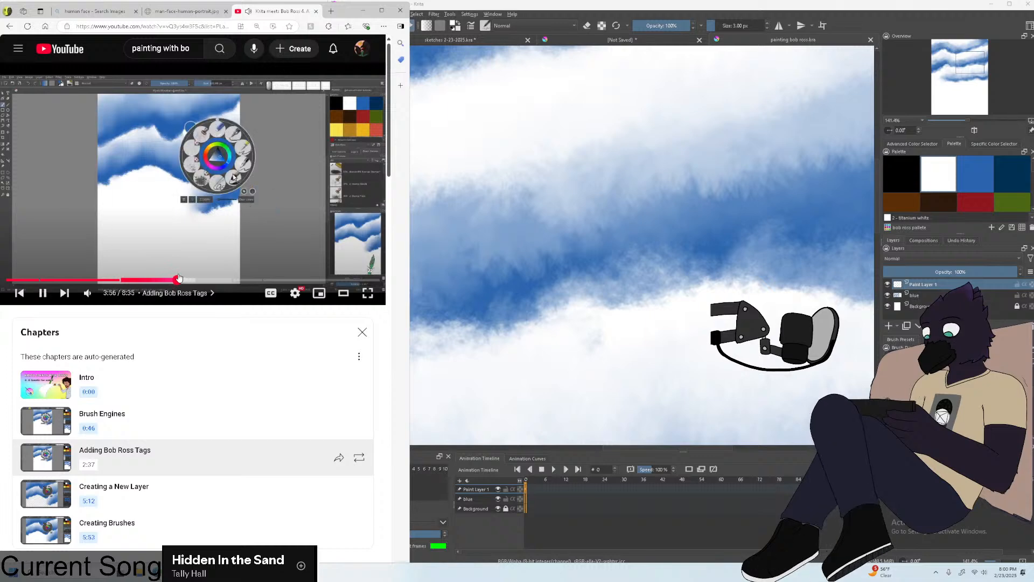
left_click(194, 280)
left_click(200, 280)
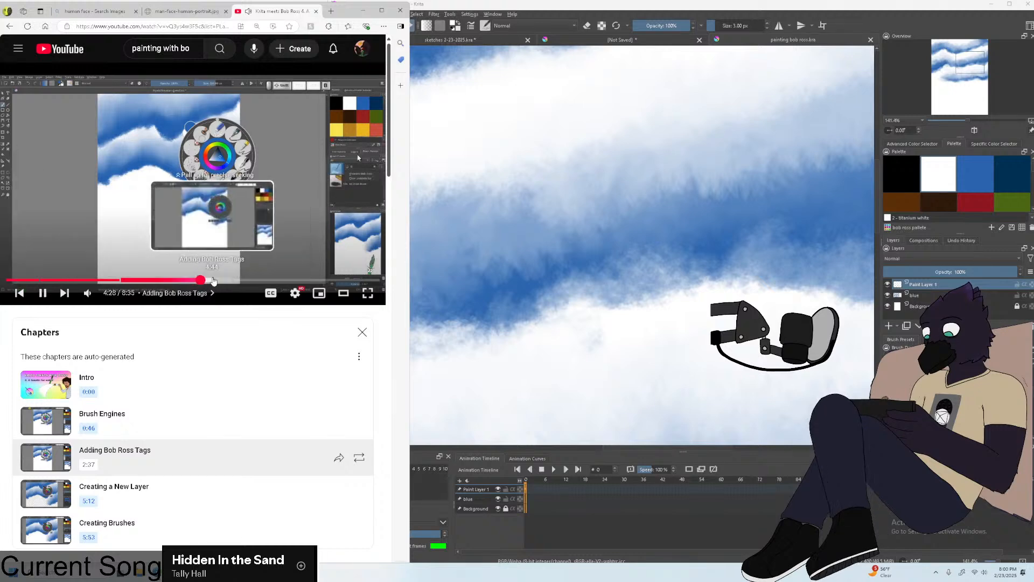
left_click(241, 280)
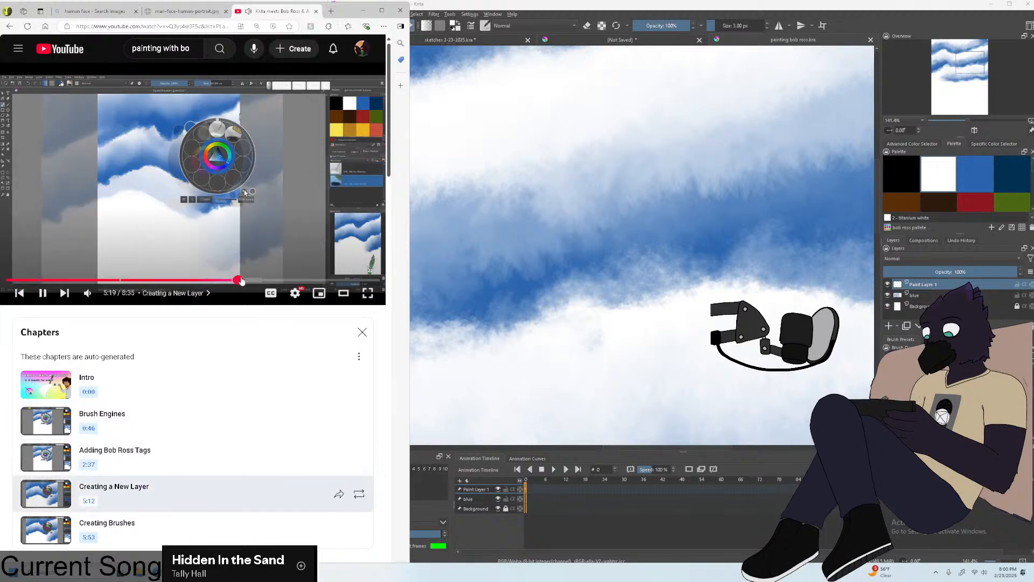
left_click(246, 280)
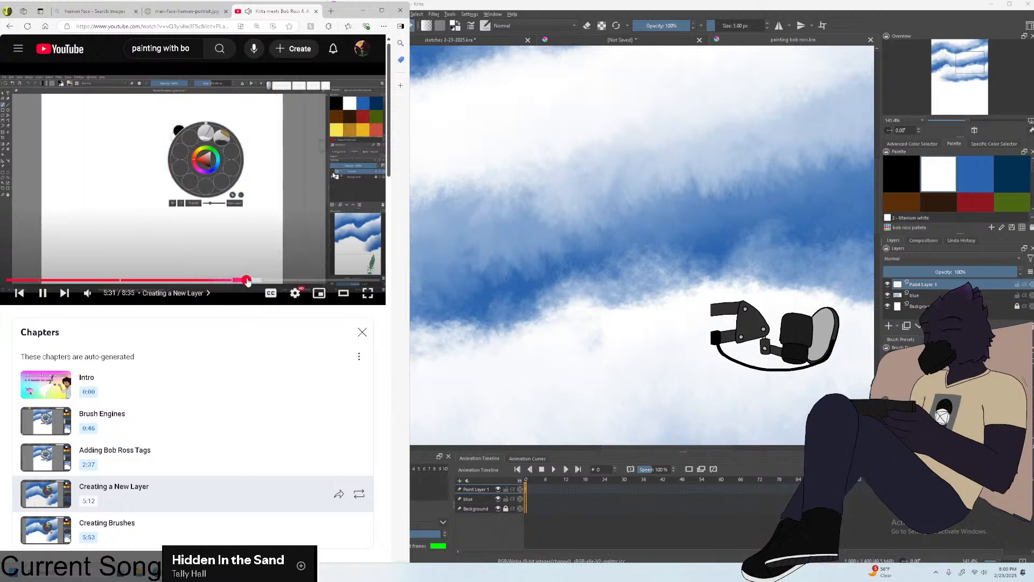
Skim the rest of the tutorial's Creating a New Layer chapter up to the start of Creating Brushes at 5:53.
left_click(249, 281)
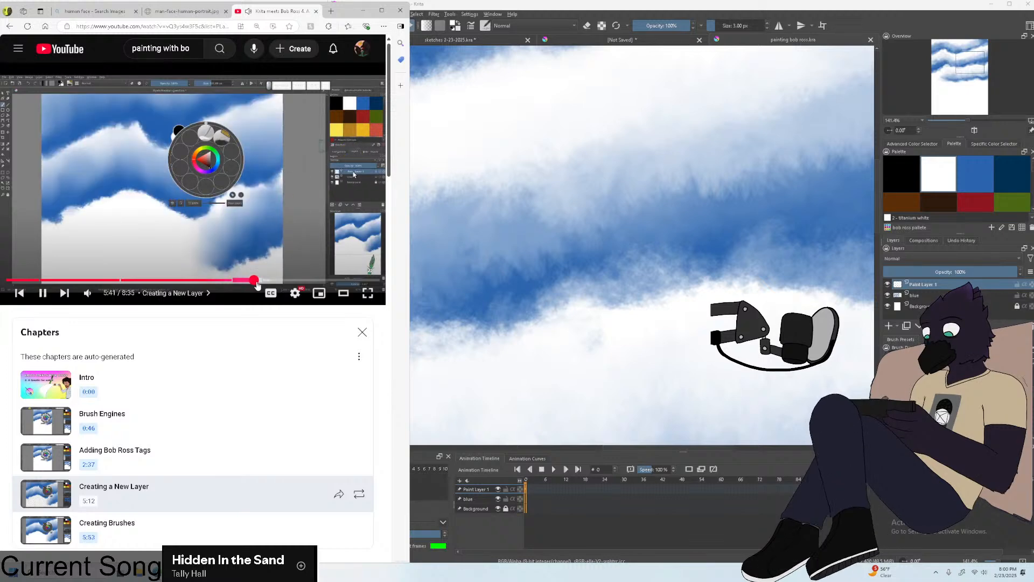
left_click(260, 280)
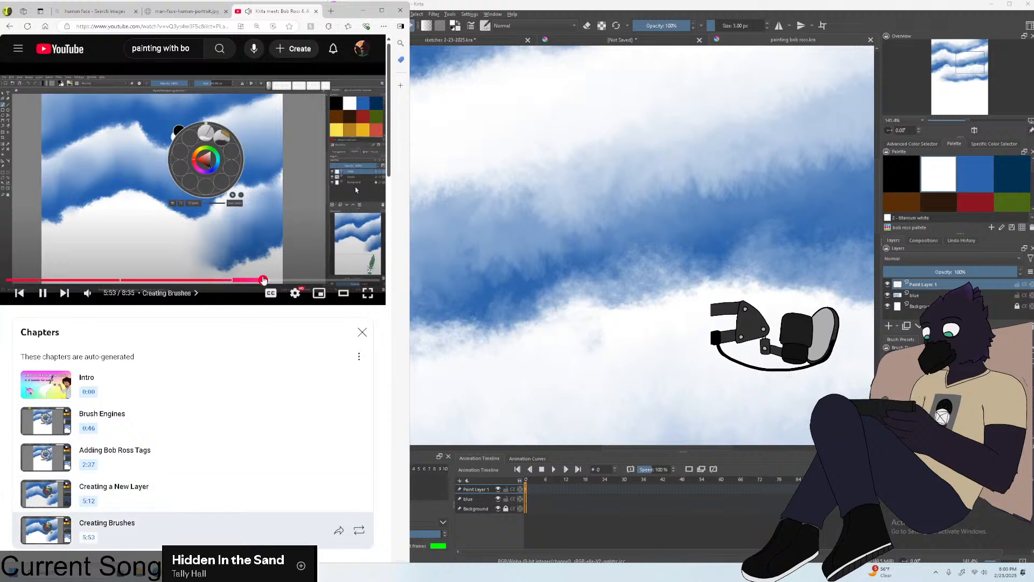
left_click(264, 280)
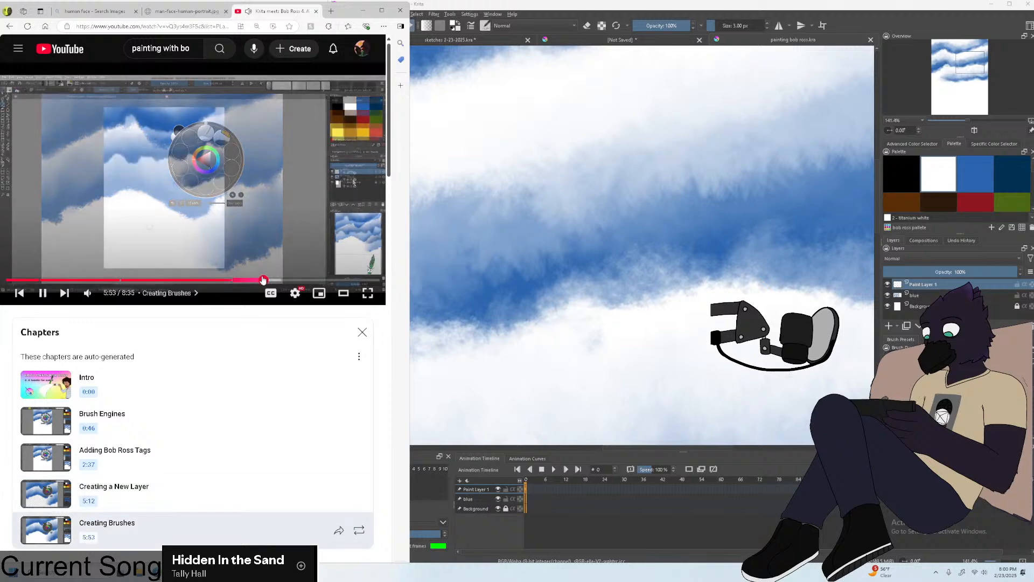
Rename the selected top paint layer as lake.
double_click(953, 286)
type("f")
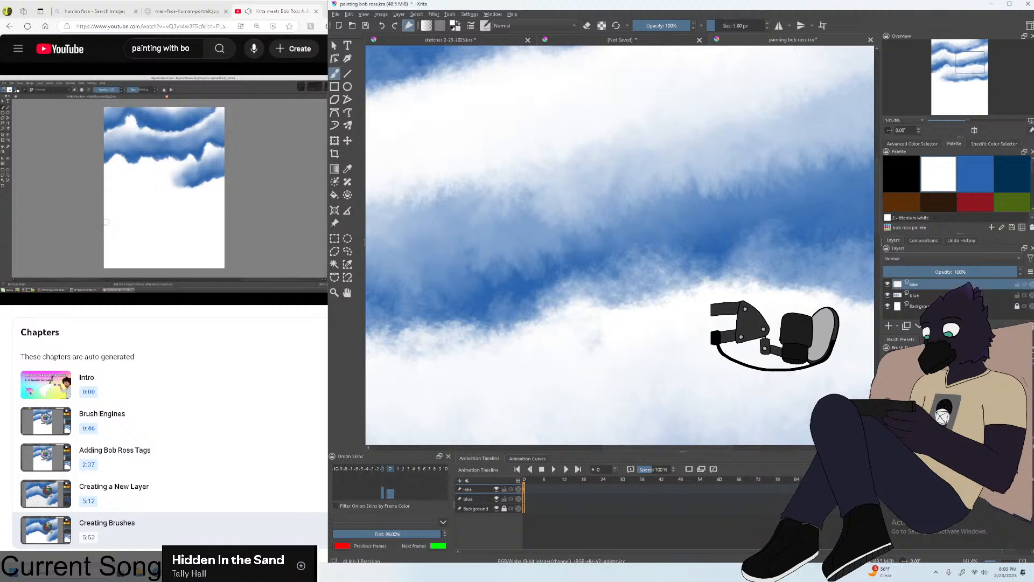
Watch the start of the tutorial's lake painting demonstration in full screen.
left_click(312, 216)
left_click(357, 291)
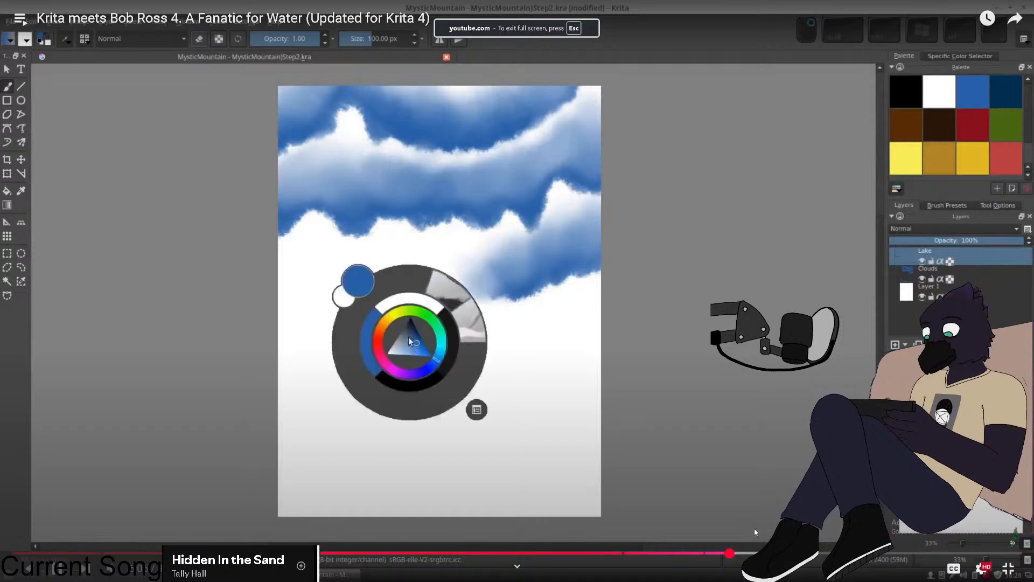
key("Escape")
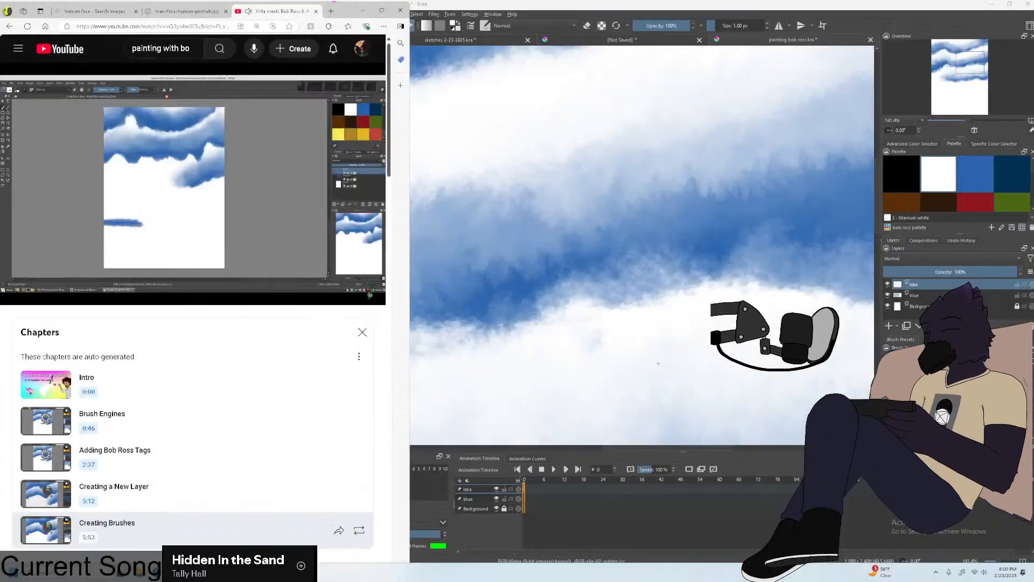
Switch to the textured sponge brush at 176 px for the canvas's empty lower part, checking the tutorial's lake shapes in full screen.
scroll(613, 299, "down", 5)
scroll(613, 299, "up", 2)
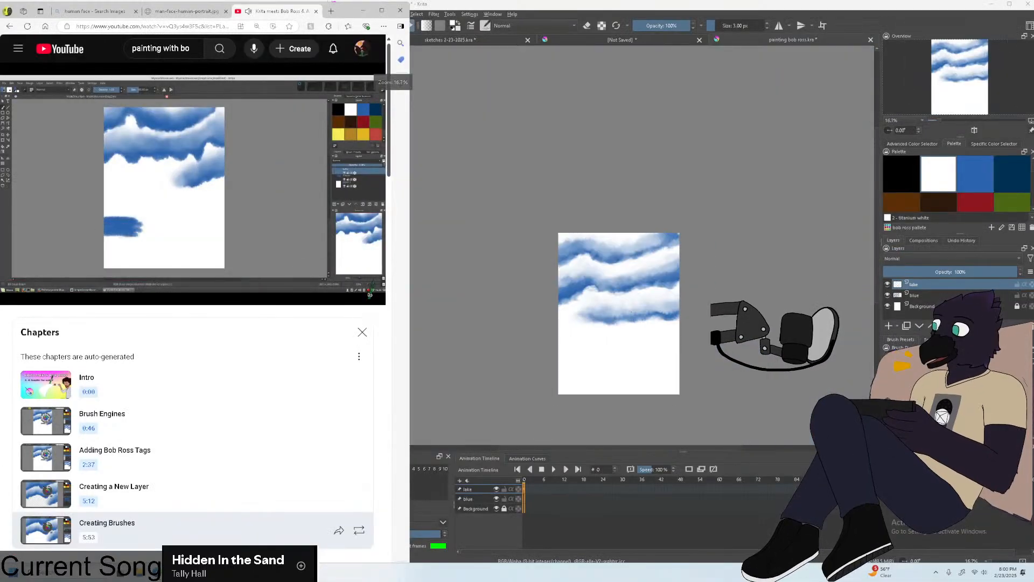
scroll(647, 367, "up", 1)
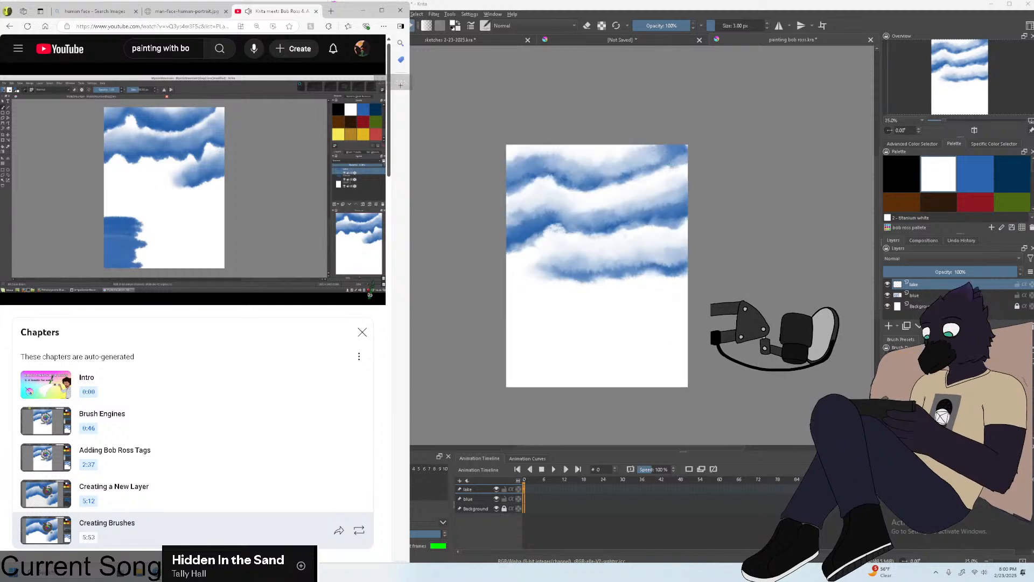
left_click(655, 310)
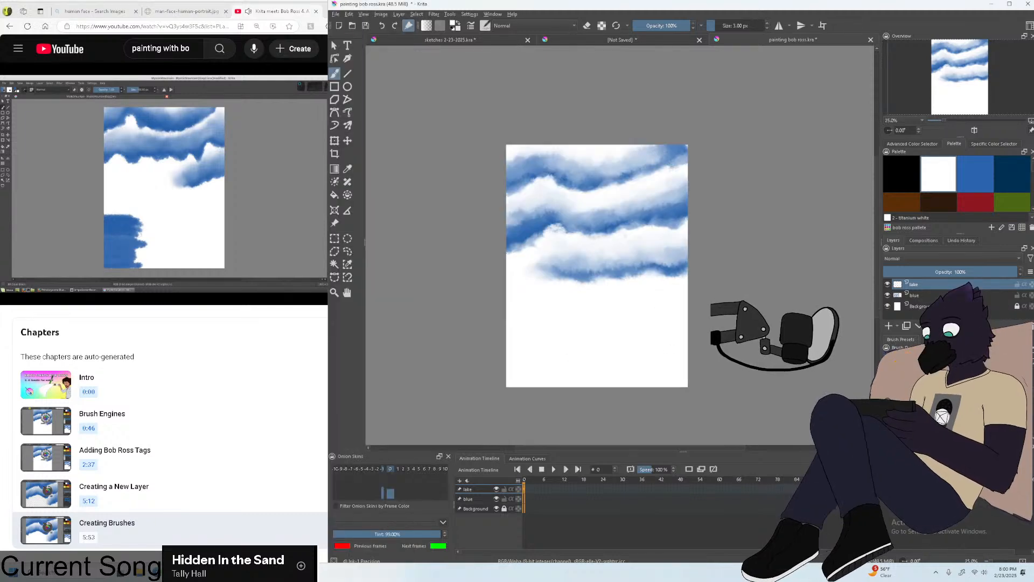
key("slash")
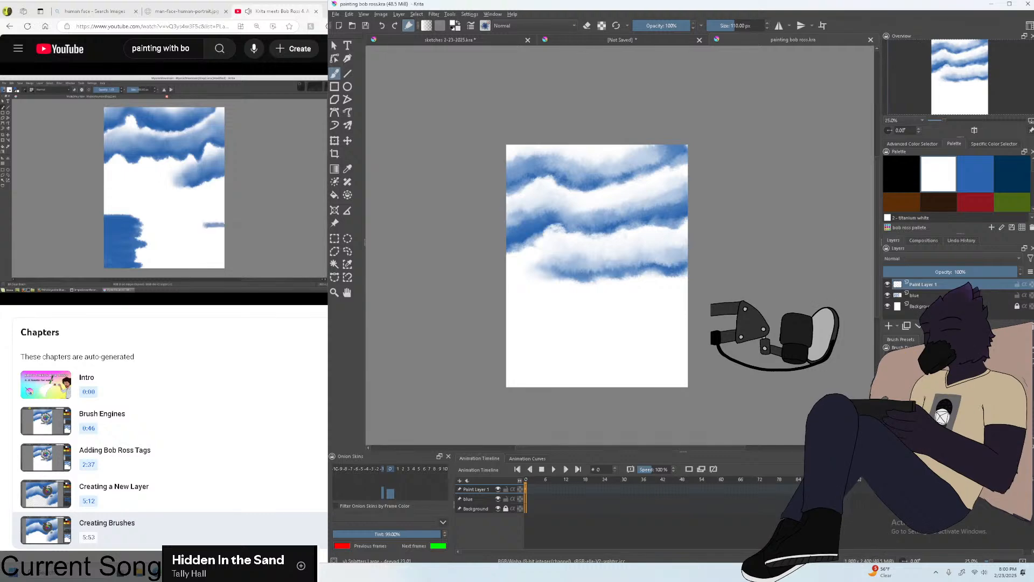
scroll(572, 338, "up", 1)
key("bracketright")
double_click(196, 188)
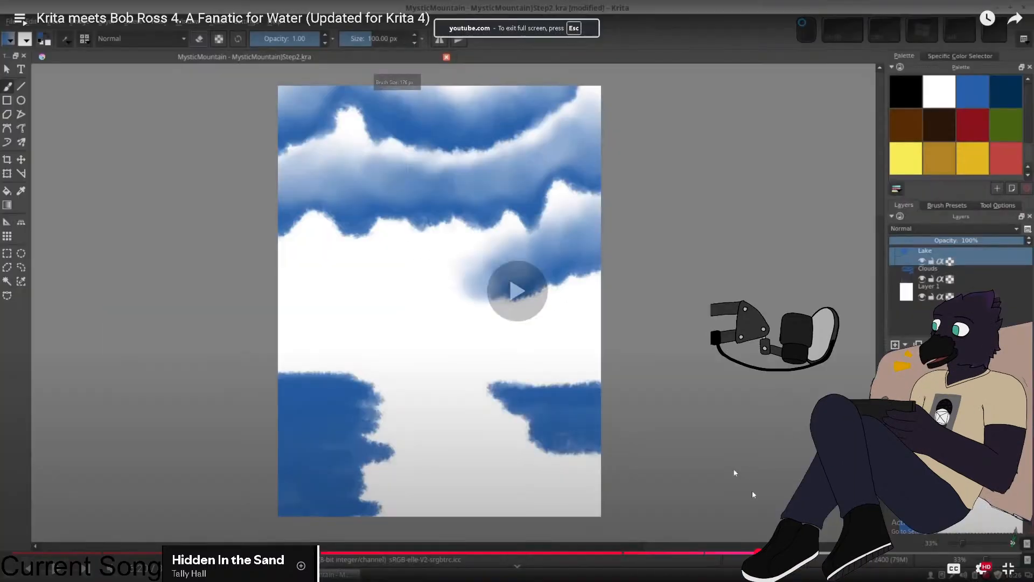
key("Escape")
left_click(568, 380)
scroll(568, 381, "up", 2)
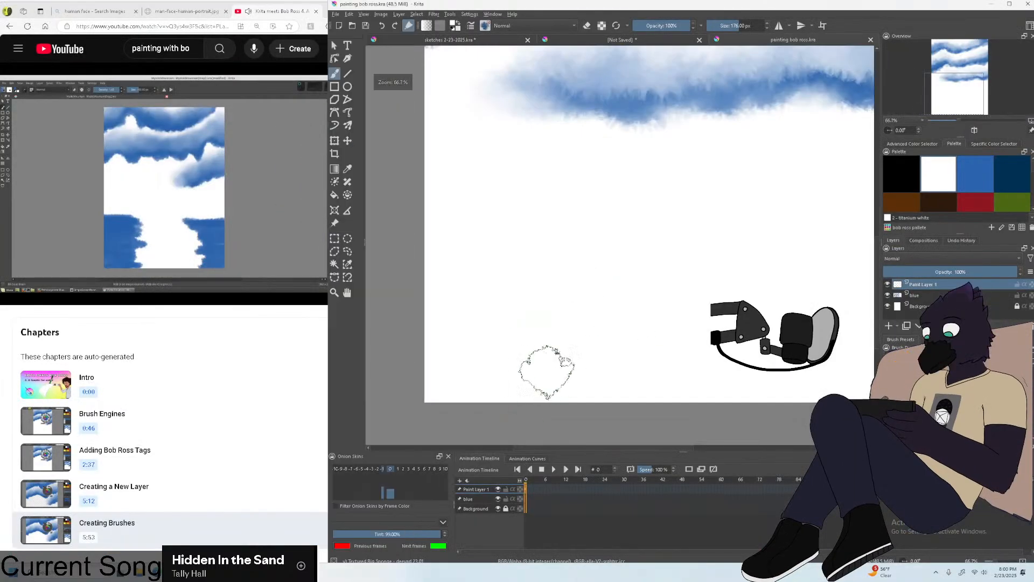
Paint thalo blue water masses on both sides of the lower canvas with a smaller sponge brush, leaving a white strip between them.
left_click(975, 174)
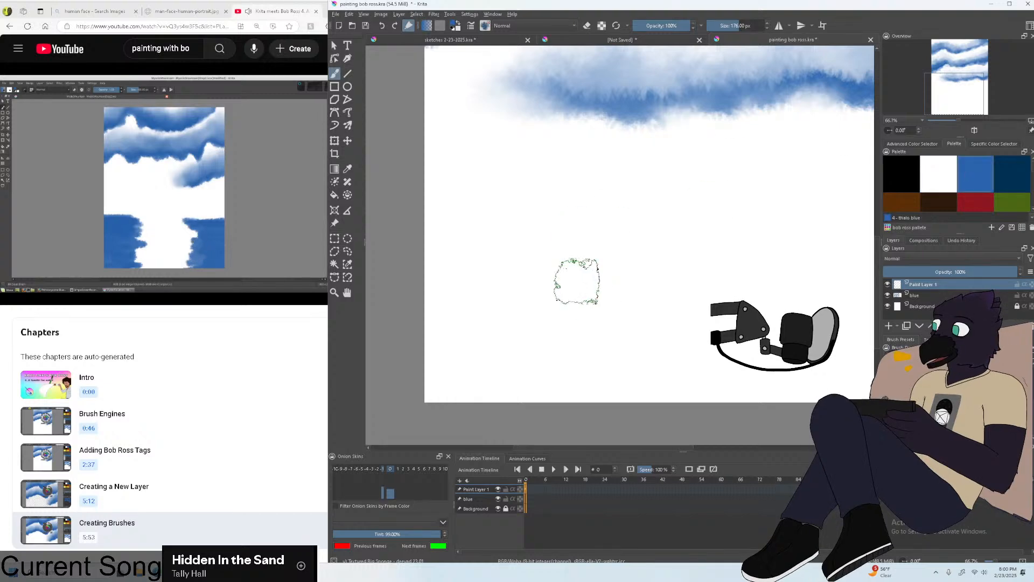
scroll(697, 267, "down", 1)
scroll(698, 268, "down", 1)
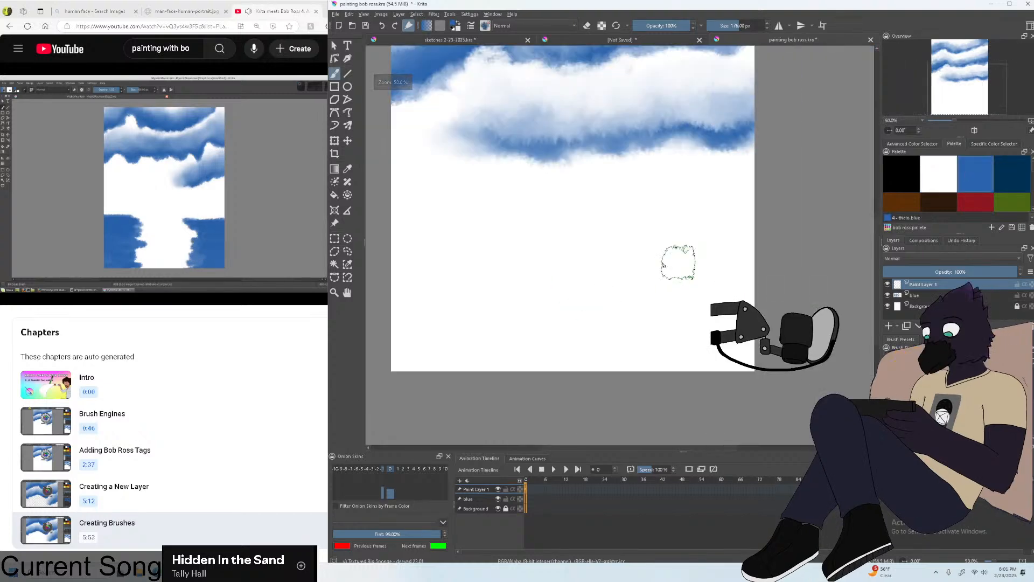
mouse_move(387, 278)
left_mouse_down()
mouse_move(443, 264)
mouse_move(404, 257)
mouse_move(500, 267)
mouse_move(401, 277)
mouse_move(452, 289)
mouse_move(448, 301)
mouse_move(487, 298)
mouse_move(411, 317)
mouse_move(487, 334)
mouse_move(407, 355)
mouse_move(495, 367)
left_mouse_up()
key("ctrl+z")
key("bracketleft")
key("bracketleft")
key("bracketleft")
key("bracketleft")
key("bracketleft")
mouse_move(711, 360)
left_mouse_down()
mouse_move(743, 356)
mouse_move(662, 335)
mouse_move(742, 300)
mouse_move(682, 300)
mouse_move(644, 284)
mouse_move(766, 289)
mouse_move(735, 295)
mouse_move(719, 276)
mouse_move(641, 274)
mouse_move(694, 250)
mouse_move(729, 265)
mouse_move(770, 251)
mouse_move(718, 238)
mouse_move(630, 245)
mouse_move(750, 233)
left_mouse_up()
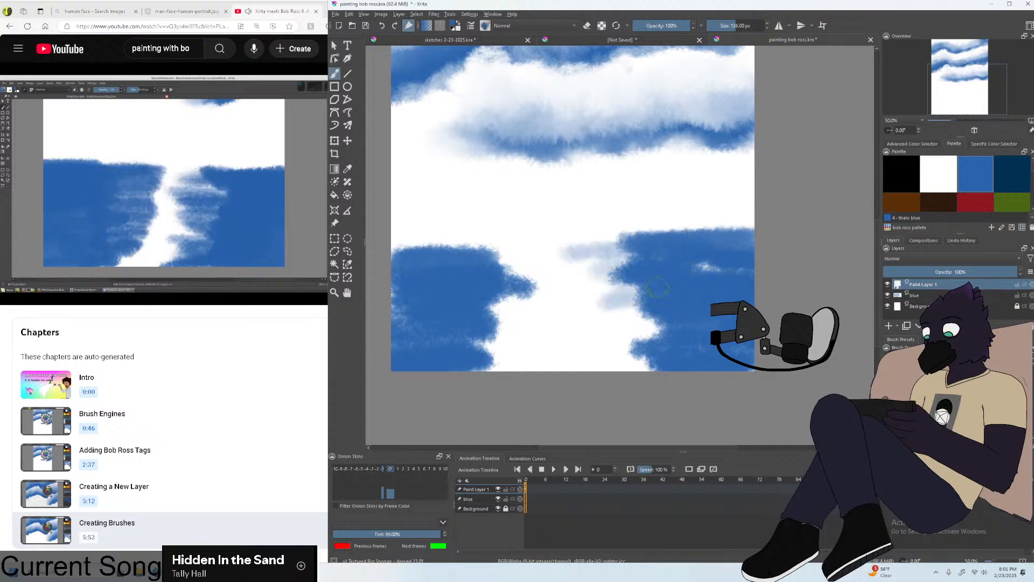
Add light thalo blue strokes along the inner edges of the water masses and compare them with the whole composition.
mouse_move(648, 331)
left_mouse_down()
mouse_move(707, 357)
mouse_move(480, 362)
mouse_move(529, 343)
mouse_move(481, 338)
left_mouse_up()
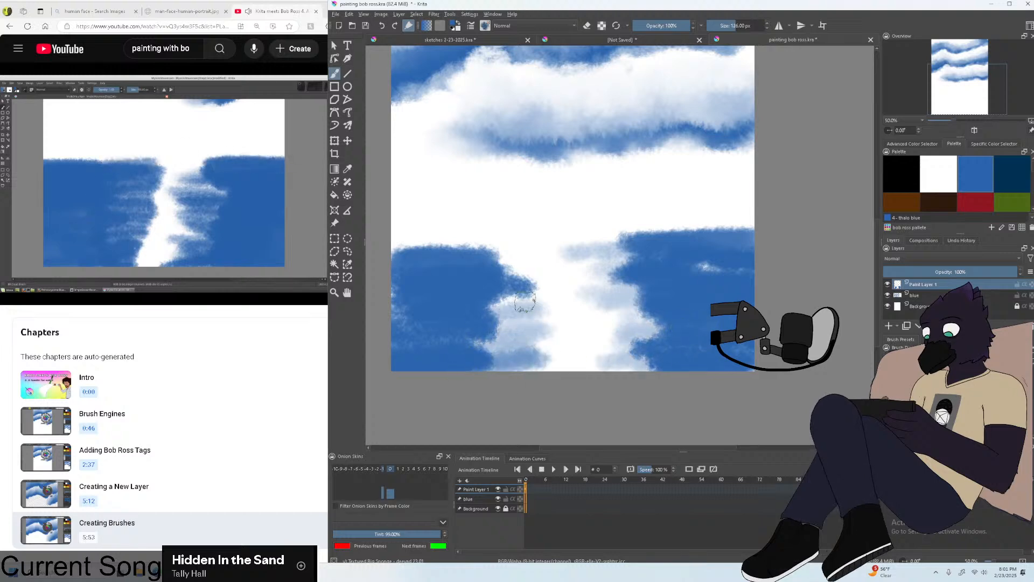
key("minus")
key("minus")
key("minus")
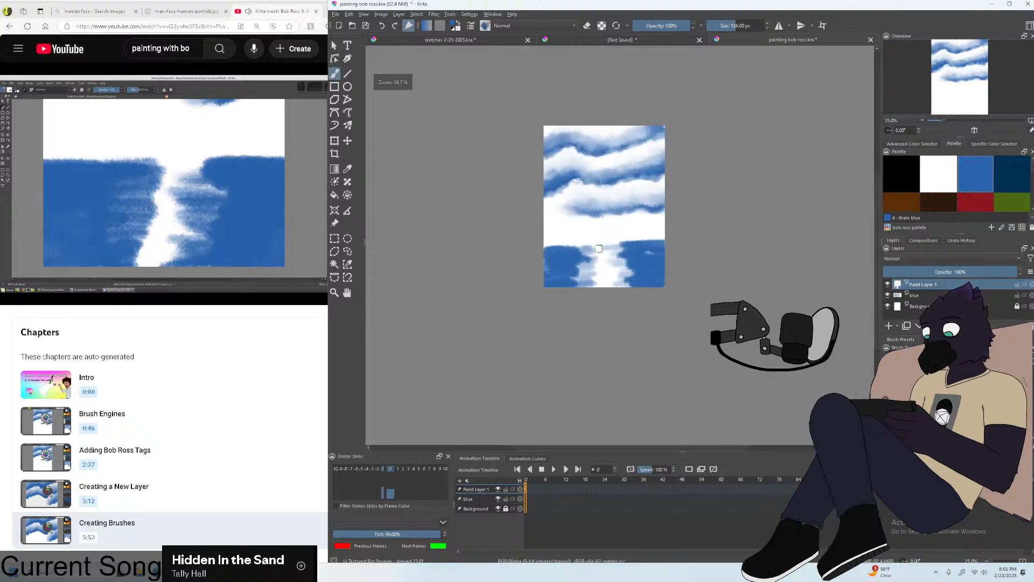
key("equal")
key("equal")
key("equal")
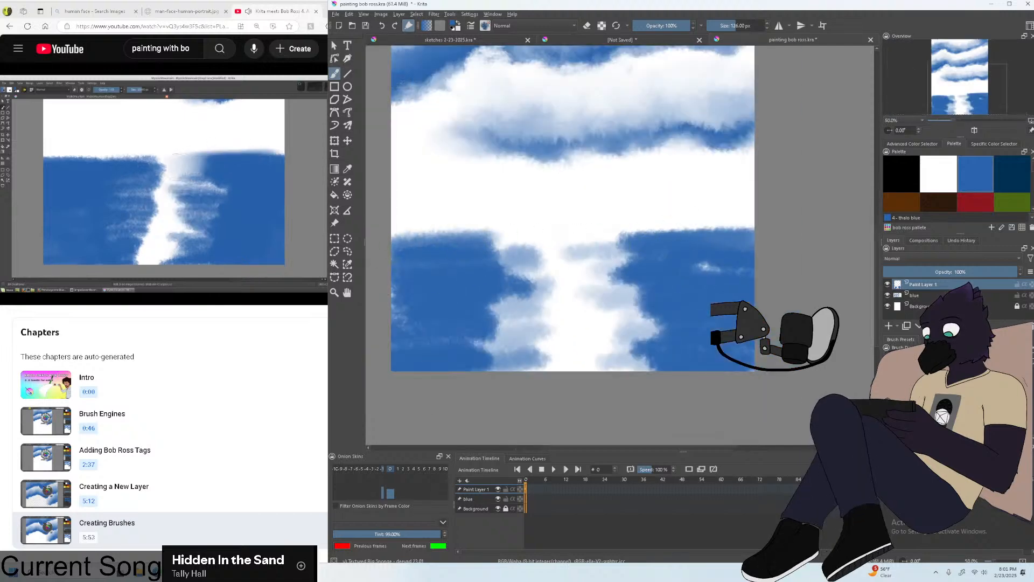
Switch to the Blender Textured Soft brush and smooth the inner edges of the water masses and the waterline.
key("slash")
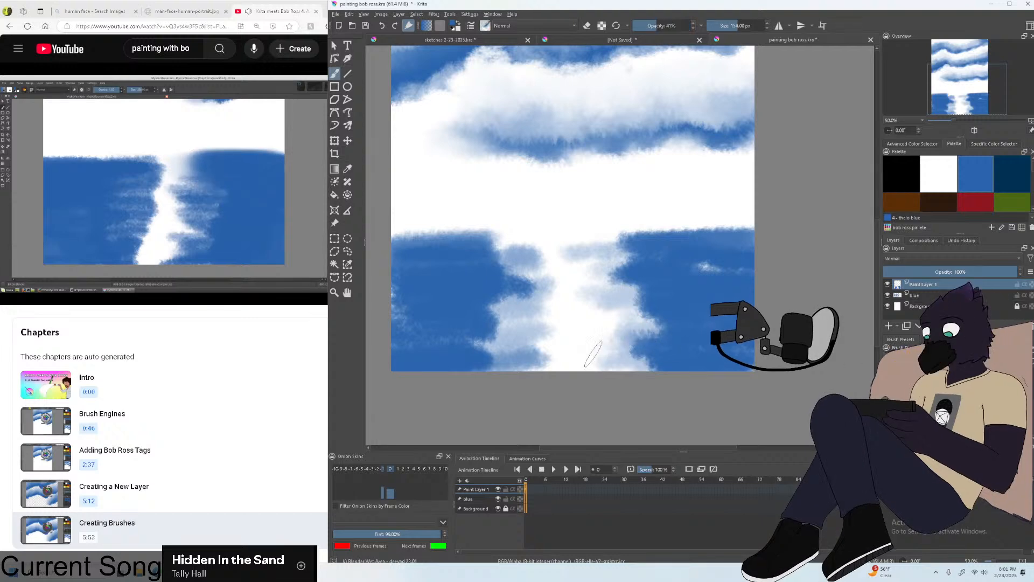
left_click(942, 399)
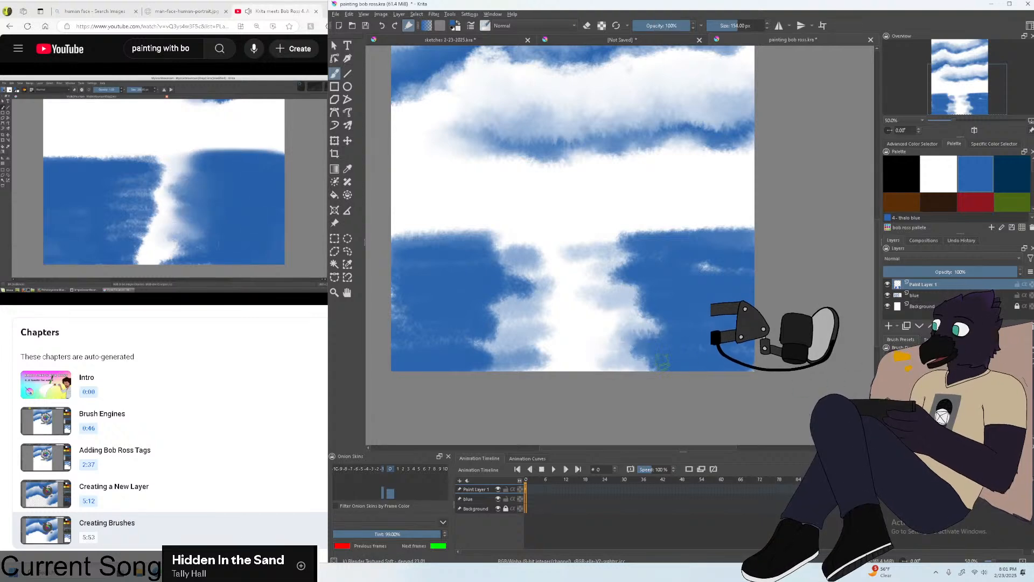
mouse_move(596, 342)
left_mouse_down()
mouse_move(655, 315)
mouse_move(608, 317)
mouse_move(636, 301)
mouse_move(587, 297)
left_mouse_up()
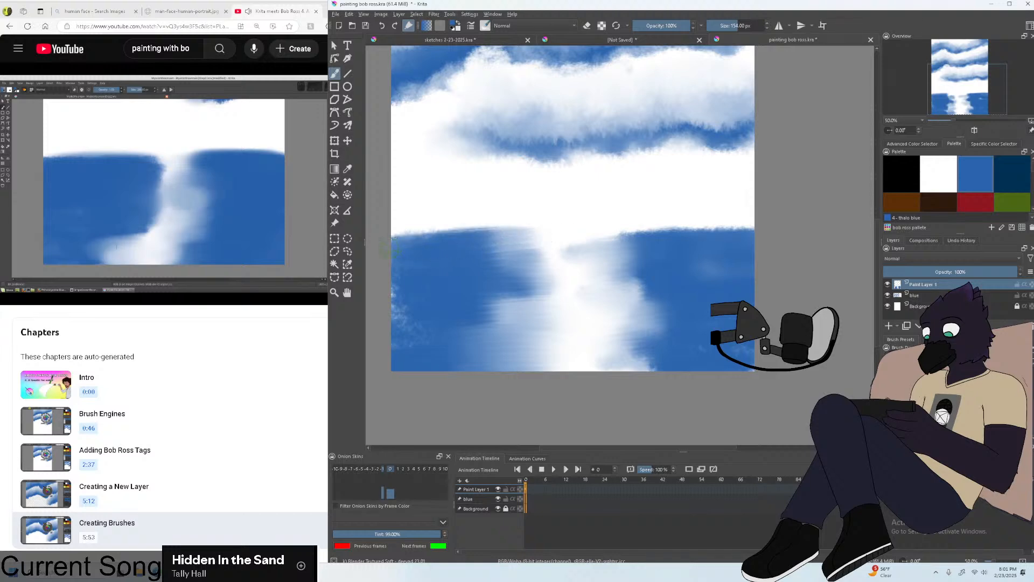
mouse_move(414, 243)
left_mouse_down()
mouse_move(388, 247)
mouse_move(419, 237)
left_mouse_up()
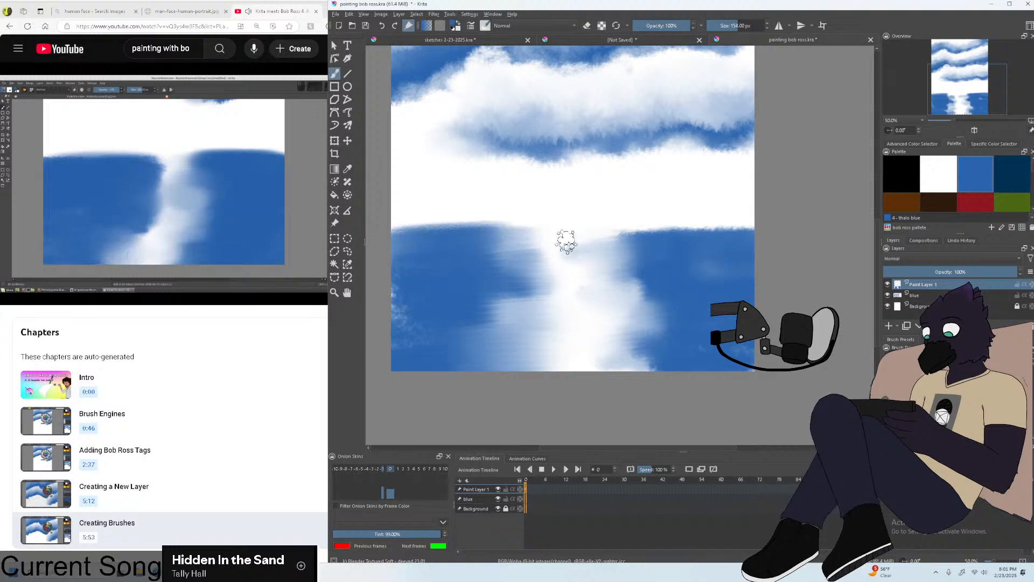
left_click_drag(608, 235, 682, 237)
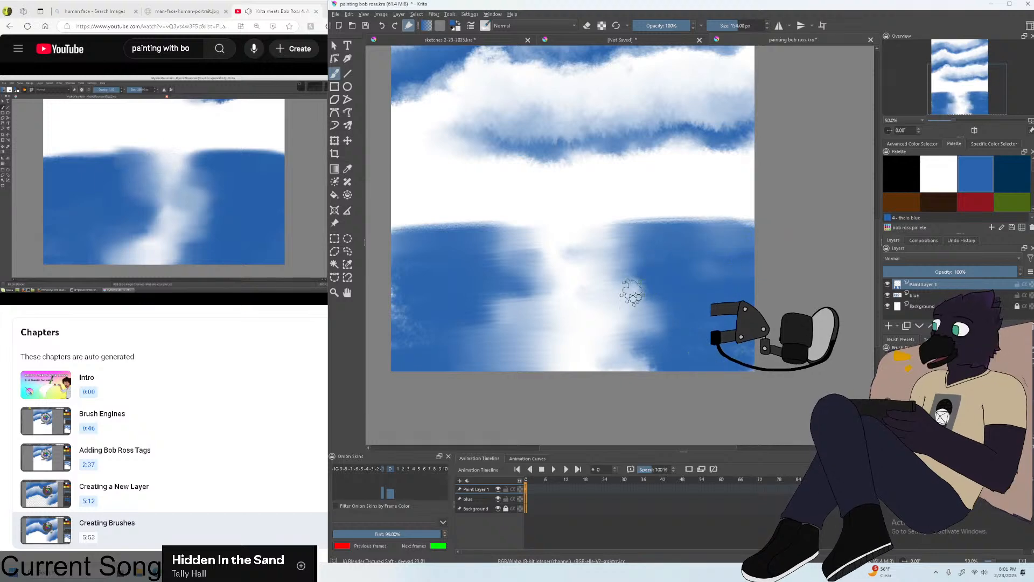
Blend the water's blue sides into the white central reflection and even out the waterline across the canvas.
mouse_move(662, 315)
left_mouse_down()
mouse_move(607, 325)
mouse_move(639, 326)
mouse_move(592, 346)
mouse_move(605, 359)
mouse_move(590, 363)
mouse_move(684, 365)
left_mouse_up()
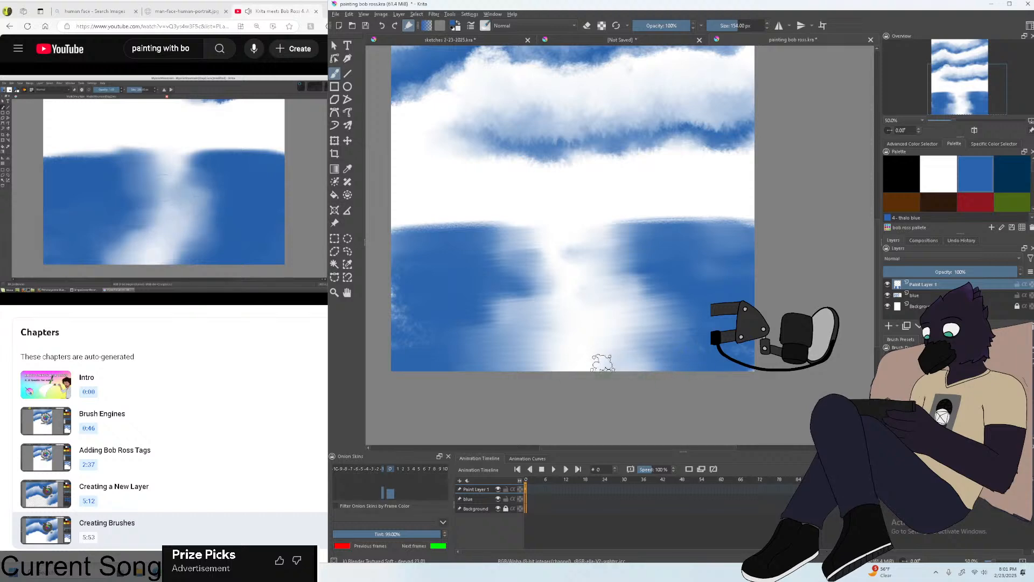
mouse_move(602, 364)
left_mouse_down()
mouse_move(685, 345)
mouse_move(593, 300)
mouse_move(647, 276)
left_mouse_up()
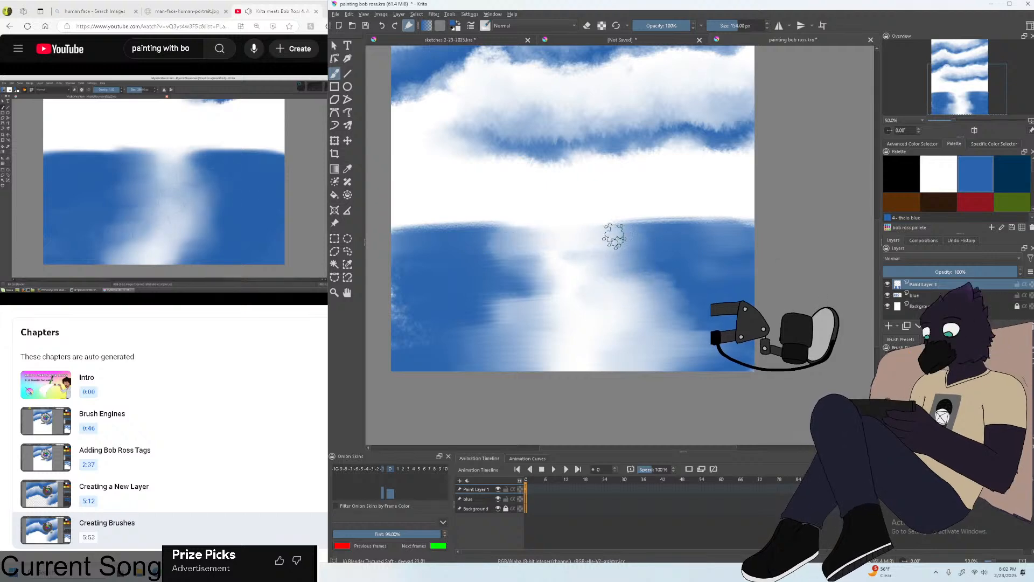
mouse_move(614, 235)
left_mouse_down()
mouse_move(535, 238)
mouse_move(556, 258)
mouse_move(651, 280)
mouse_move(654, 297)
left_mouse_up()
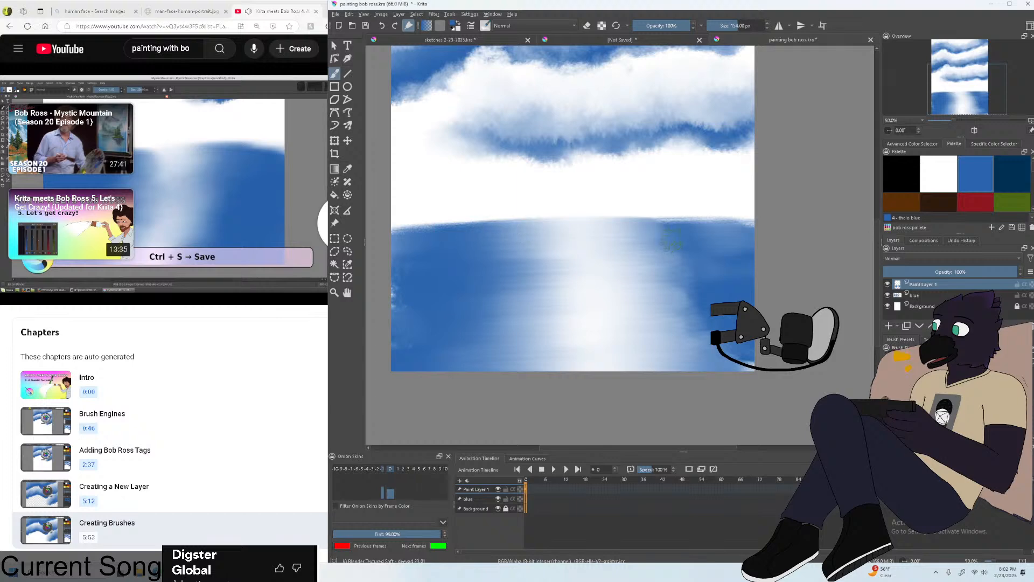
mouse_move(686, 226)
left_mouse_down()
mouse_move(527, 220)
mouse_move(724, 234)
mouse_move(398, 222)
left_mouse_up()
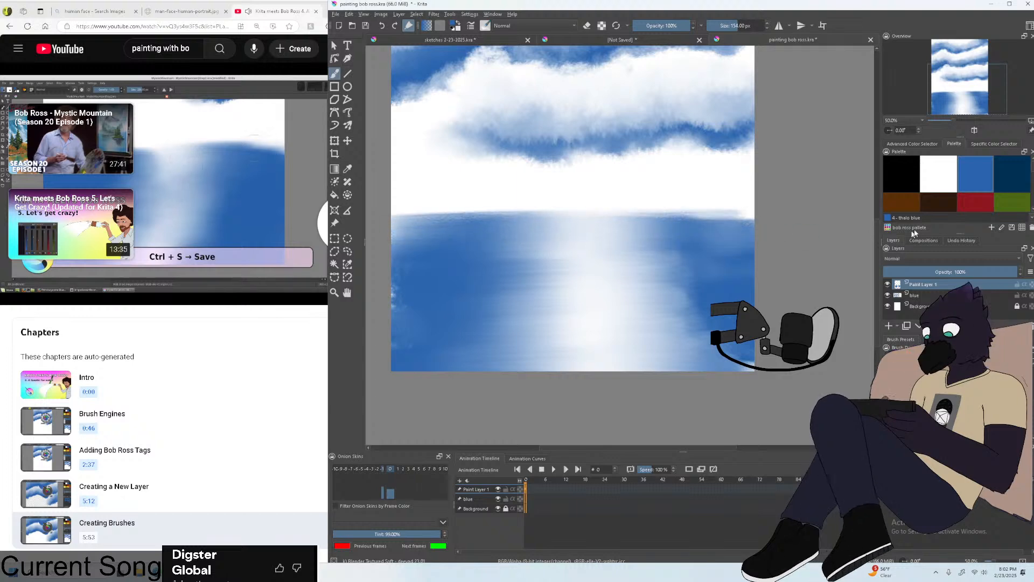
Check the blended water and its horizon against the whole painting at several zoom levels.
key("ctrl+minus")
key("ctrl+minus")
key("ctrl+plus")
key("ctrl+plus")
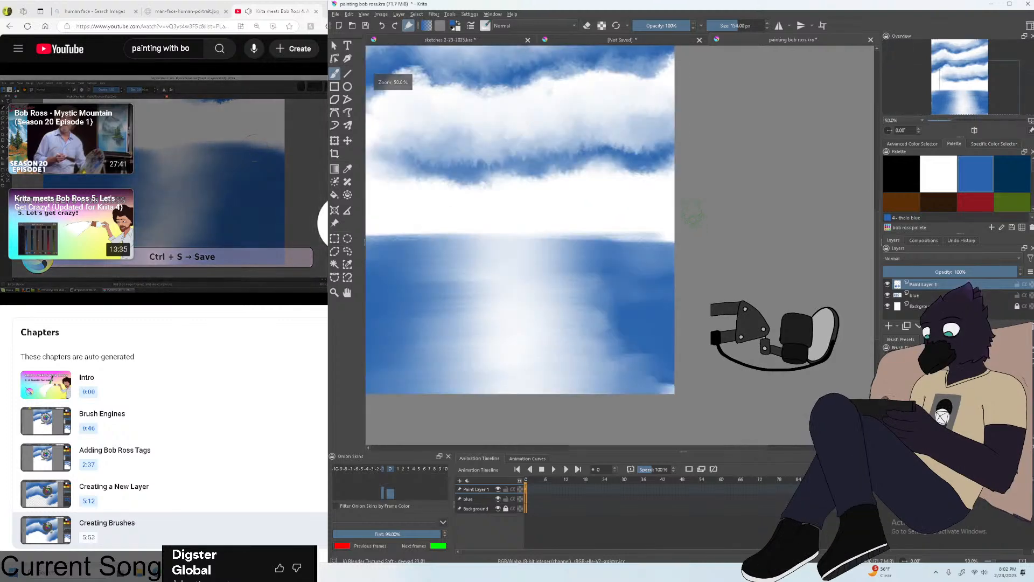
key("ctrl+minus")
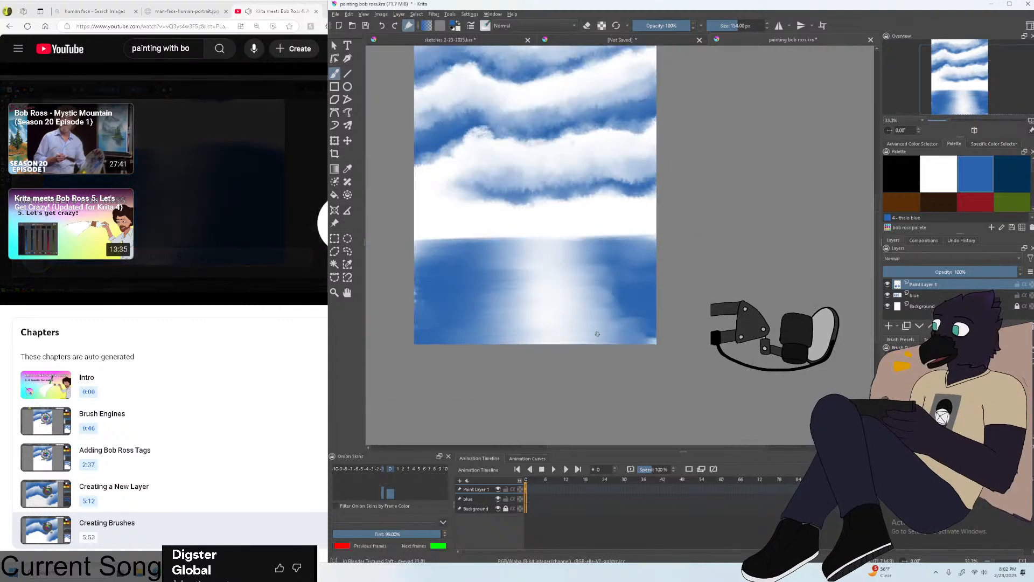
key("ctrl+plus")
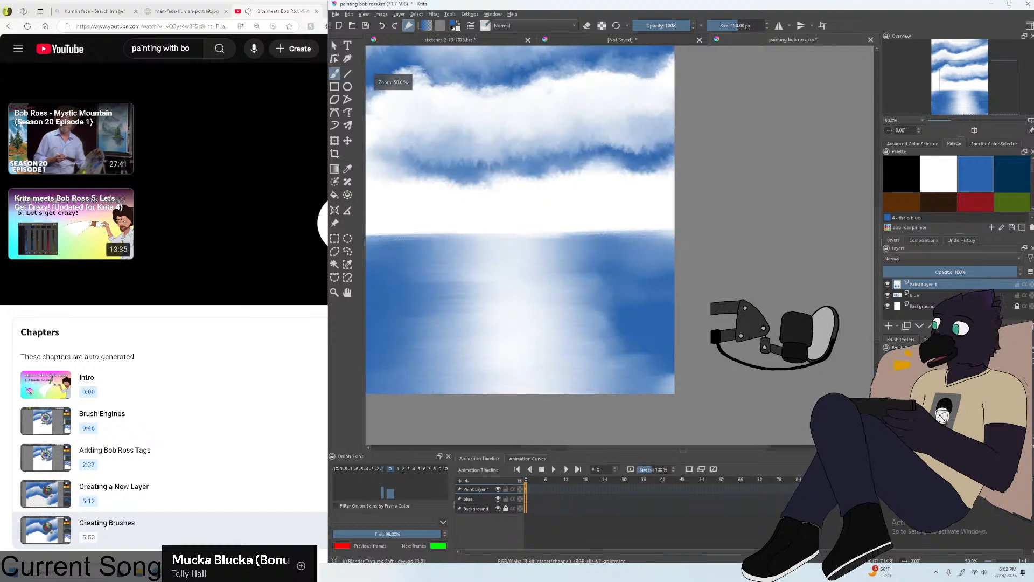
key("ctrl+minus")
key("ctrl+minus")
key("ctrl+plus")
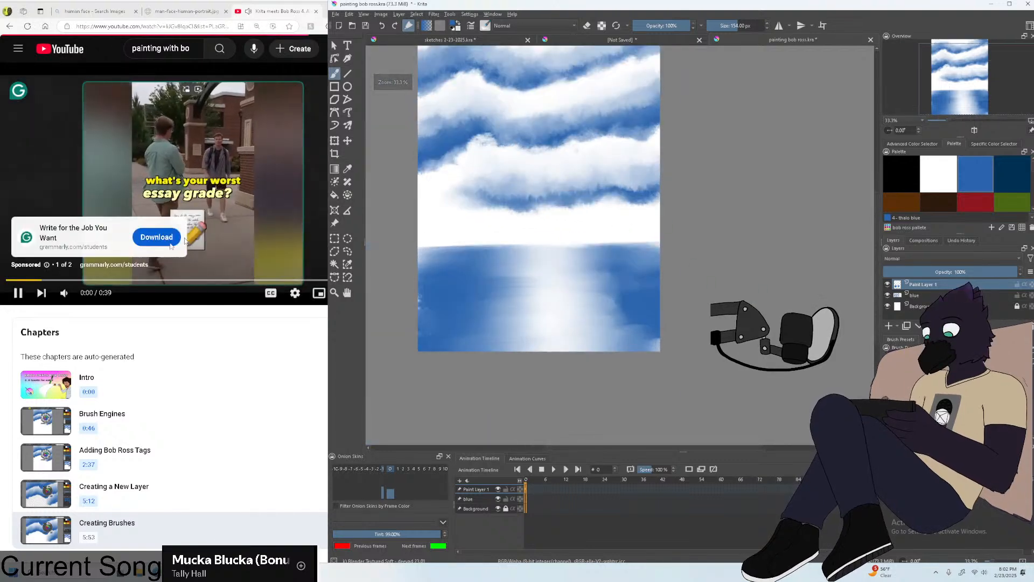
Continue to the tutorial "Krita meets Bob Ross 5. Let's Get Crazy!" and save the painting.
left_click(70, 299)
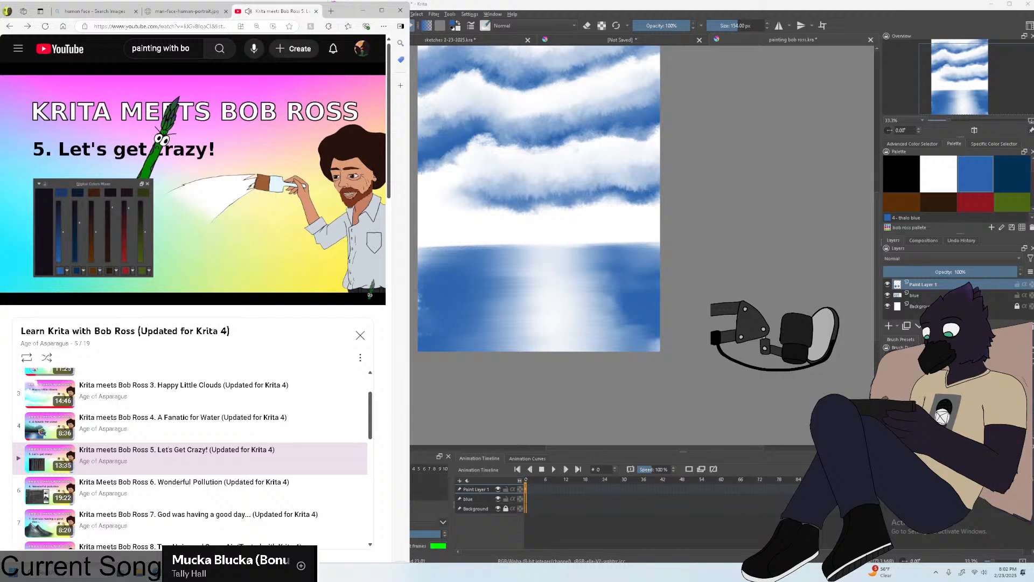
key("alt+Tab")
left_click(335, 14)
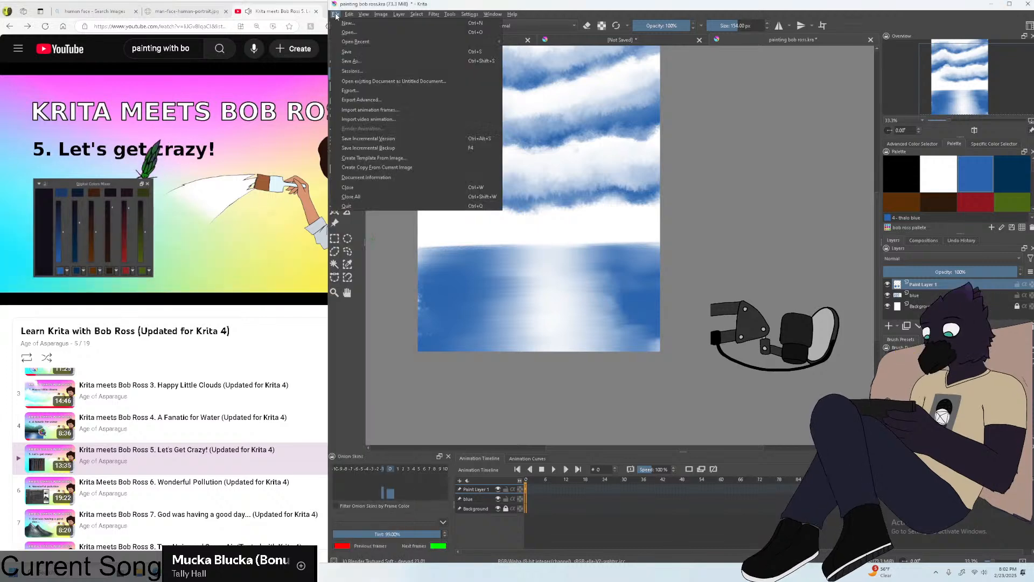
left_click(347, 51)
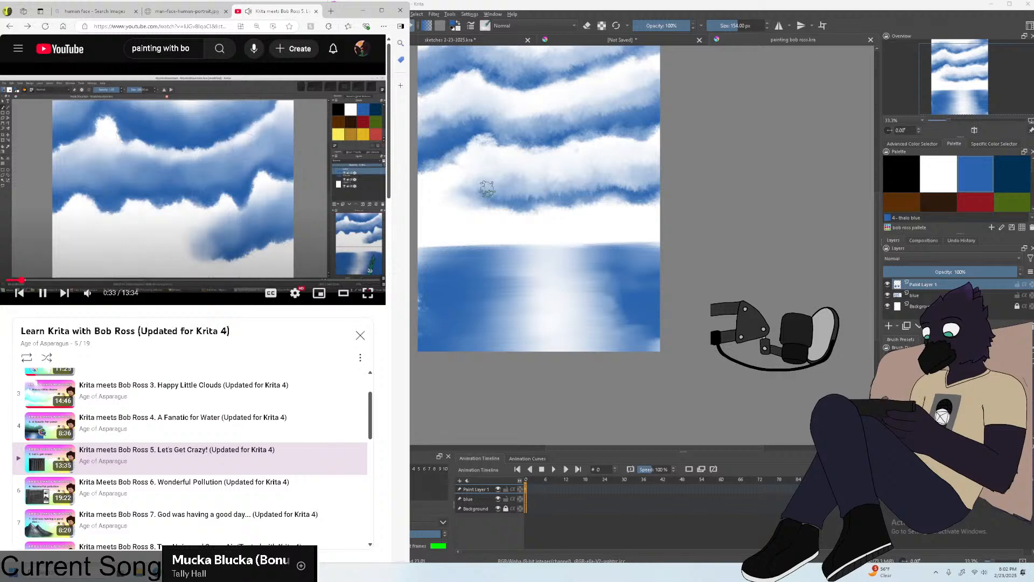
left_click_drag(487, 189, 481, 193)
left_click_drag(489, 241, 512, 222)
left_click_drag(436, 222, 470, 222)
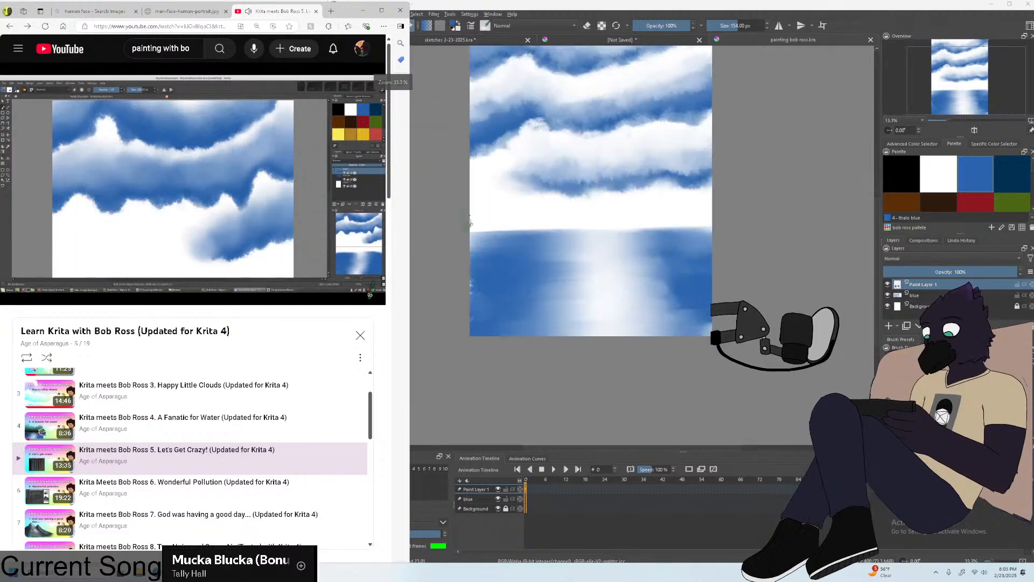
Play the part 5 tutorial in full screen up to the tinted cloud edge demonstration and pause it.
left_click(142, 154)
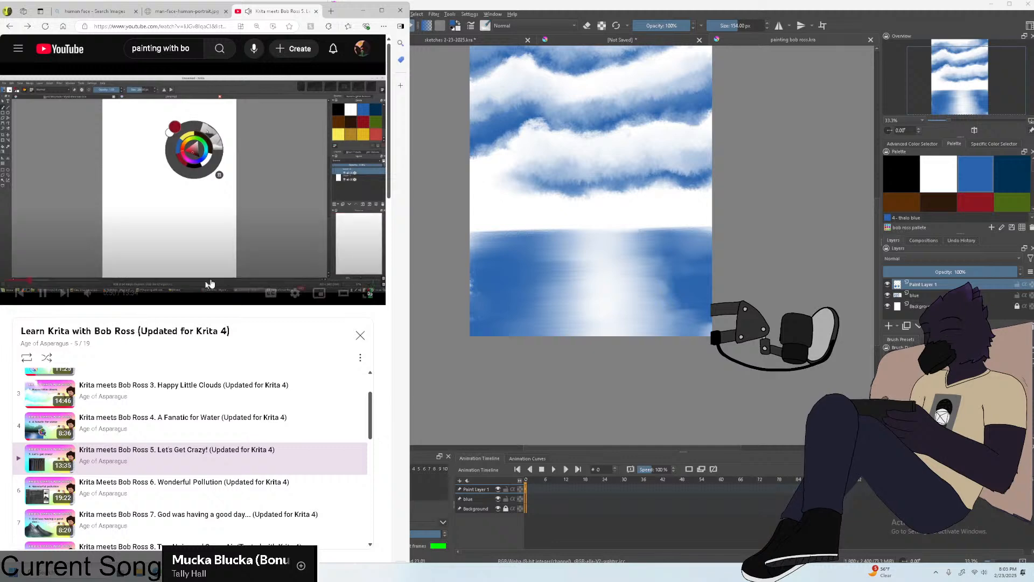
left_click(367, 293)
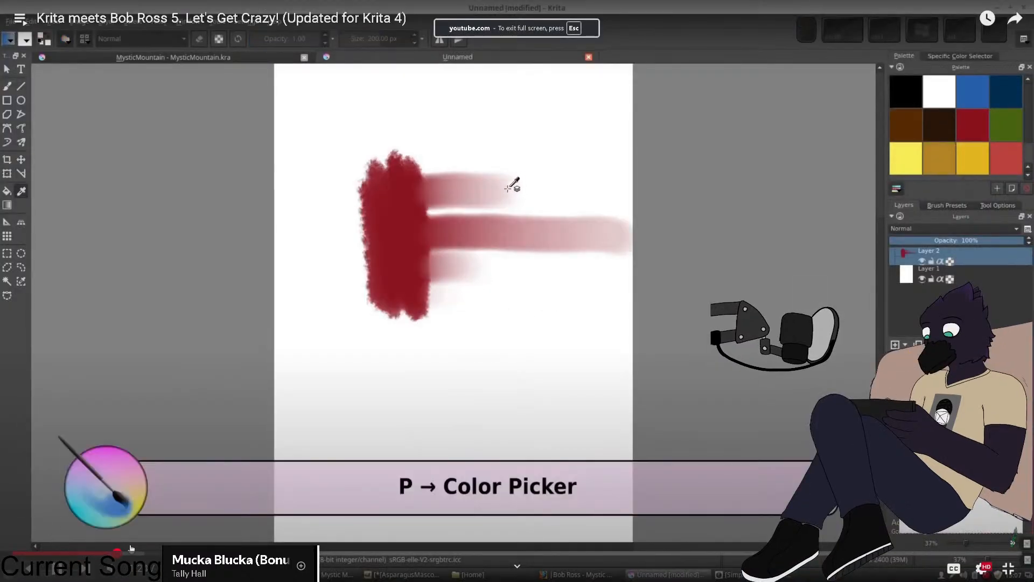
left_click(158, 551)
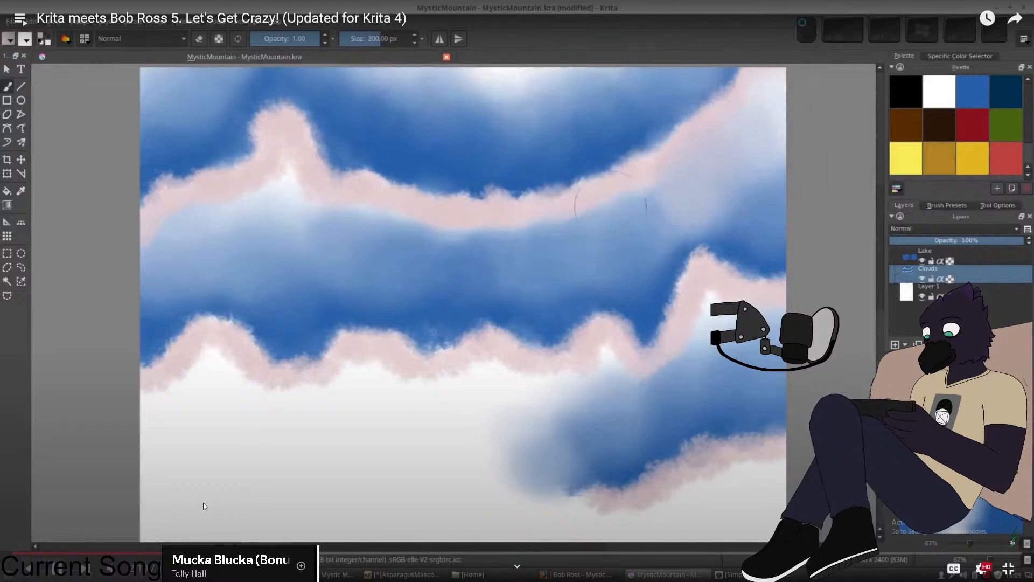
key("Escape")
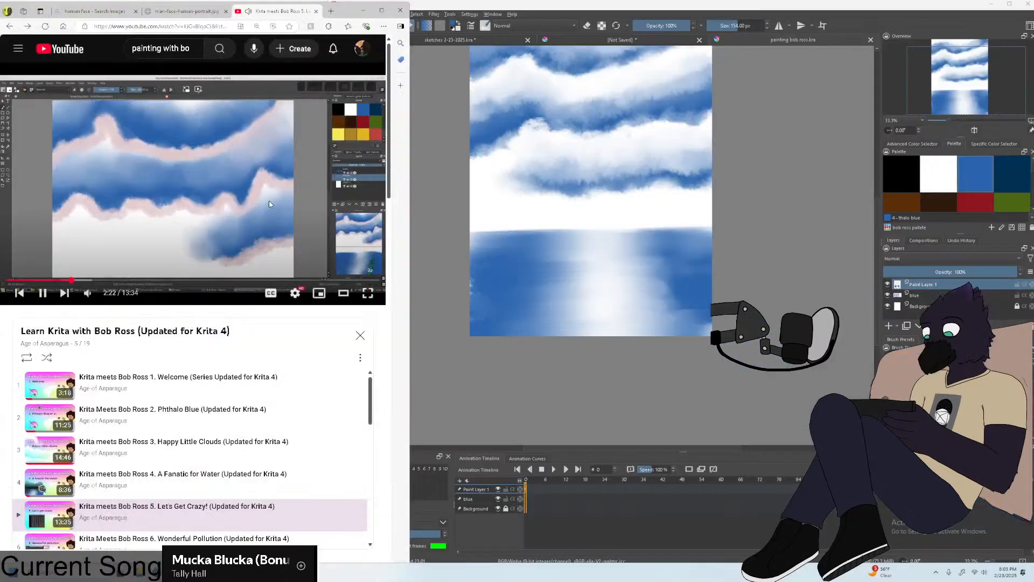
double_click(263, 201)
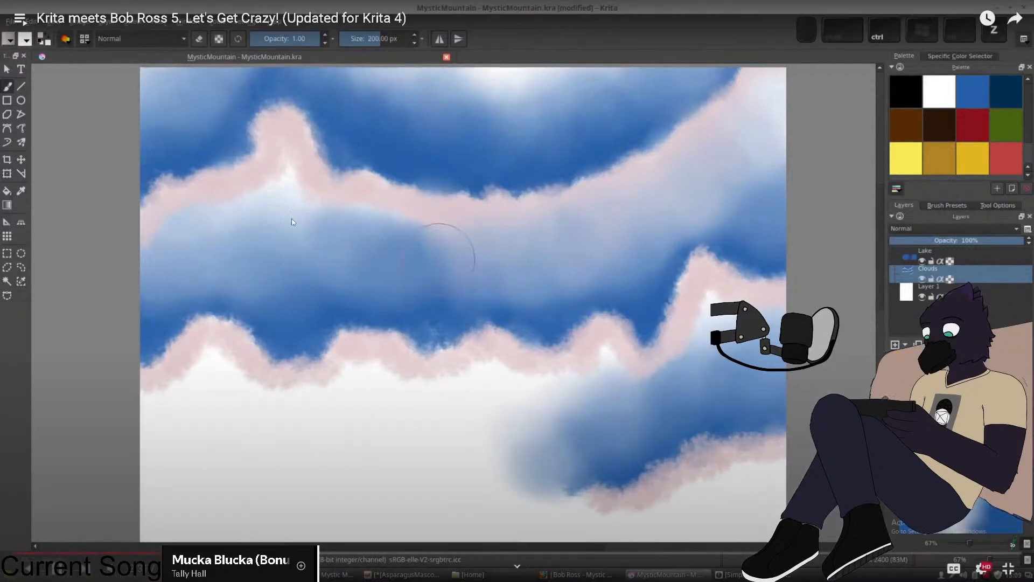
left_click(296, 512)
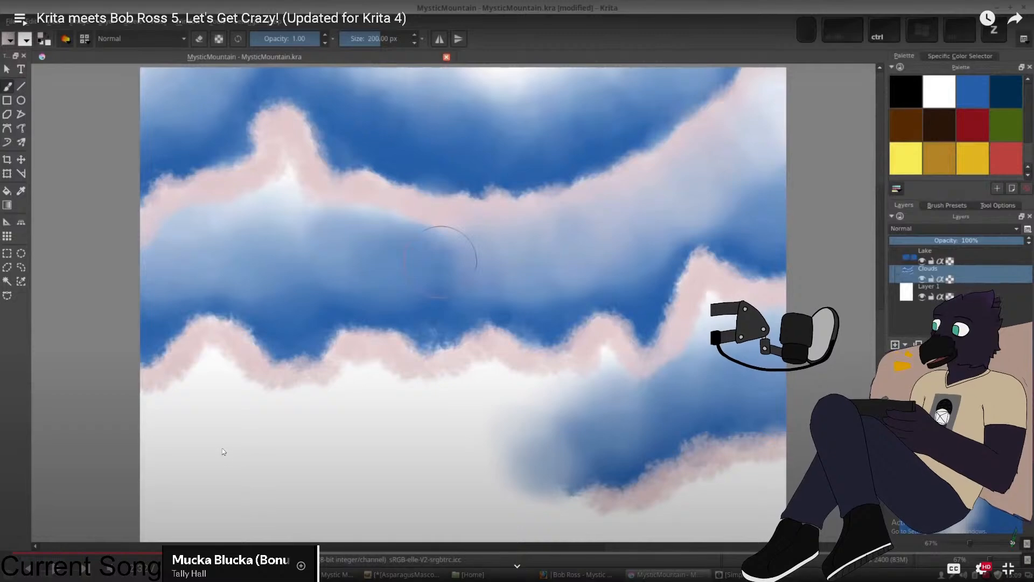
Leave the full-screen video, switch to veadotube mini, raise the microphone volume cutoff slightly, and return to the tutorial.
left_click(1008, 569)
left_click(201, 572)
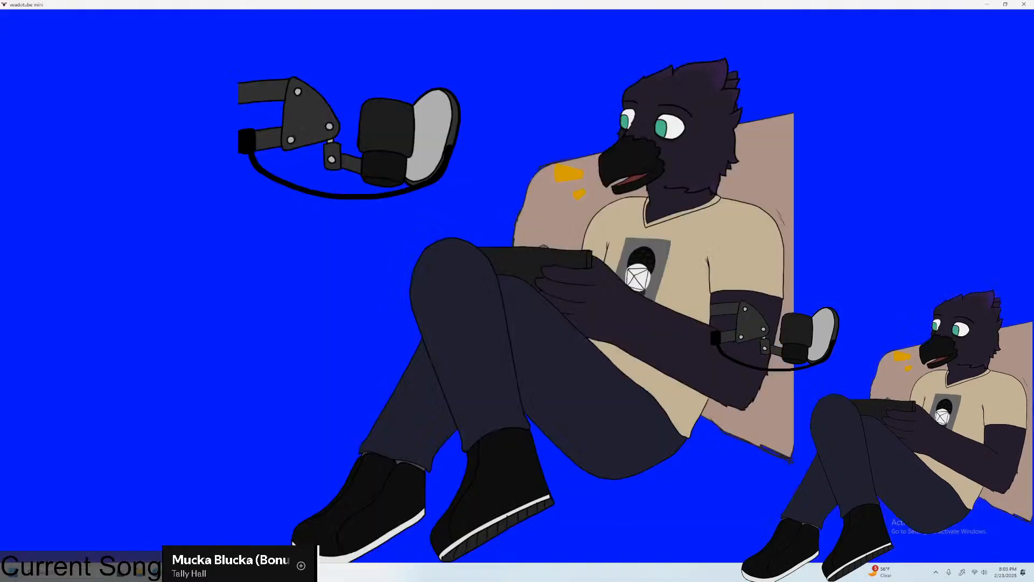
mouse_move(16, 272)
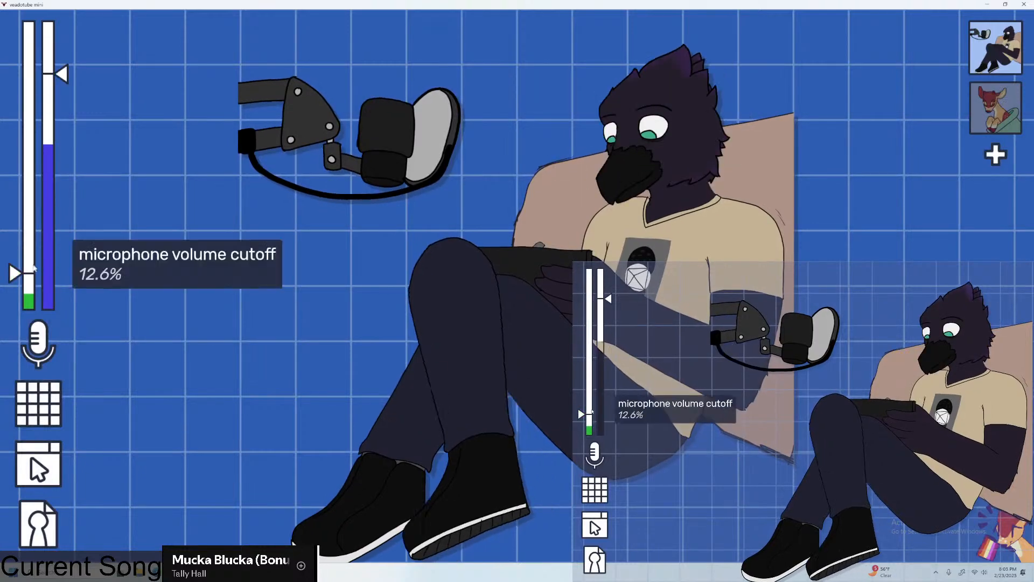
mouse_move(16, 272)
left_mouse_down()
mouse_move(31, 249)
mouse_move(16, 245)
mouse_move(17, 262)
left_mouse_up()
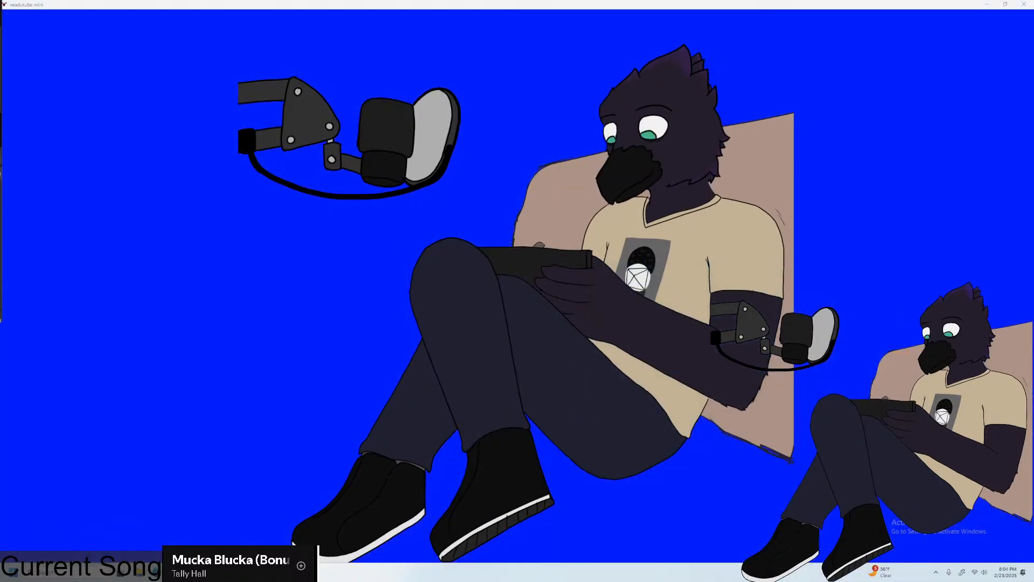
left_click(194, 572)
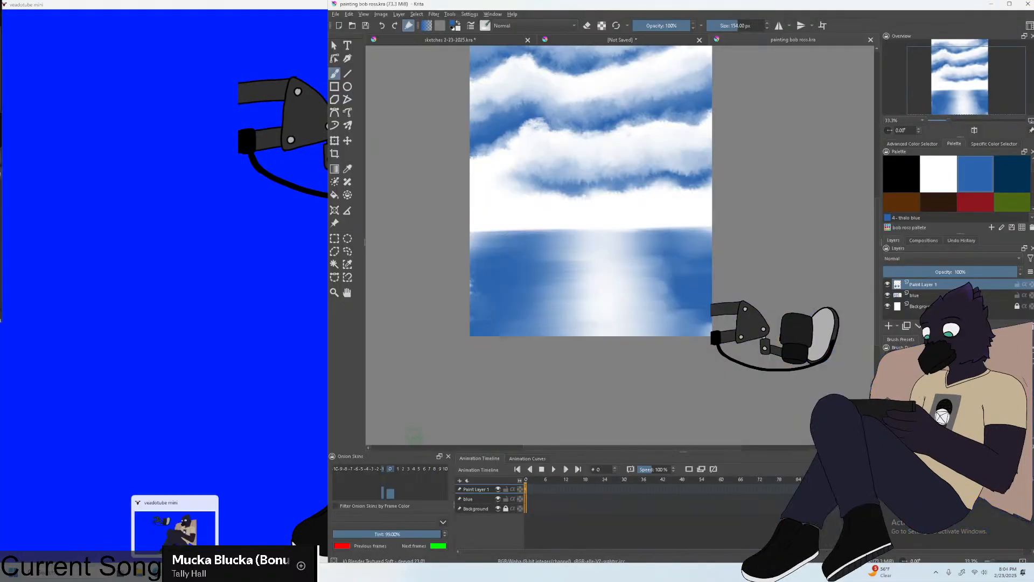
mouse_move(157, 572)
left_click(238, 535)
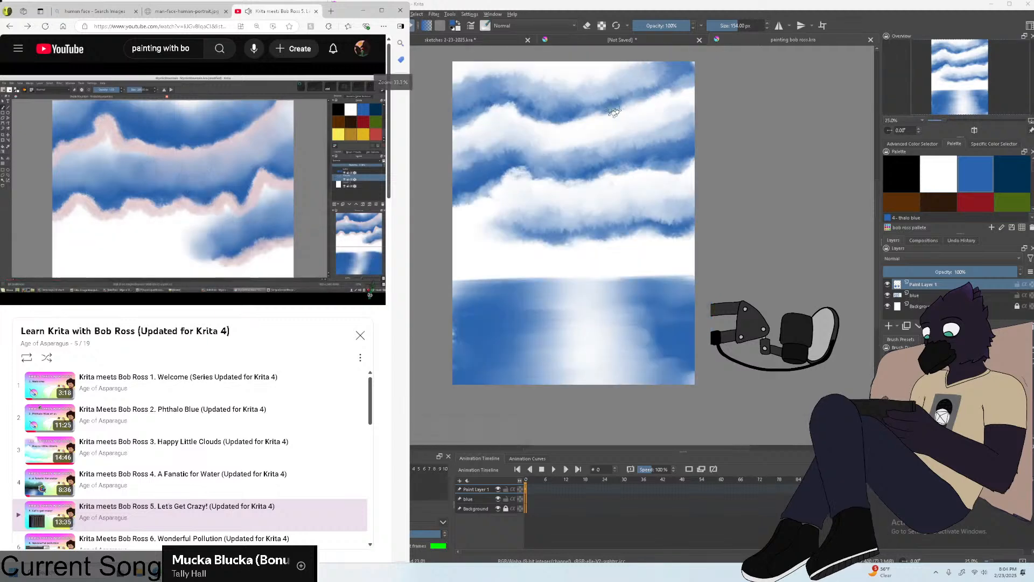
Pause the tutorial and add a new paint layer above Paint Layer 1.
left_click(254, 160)
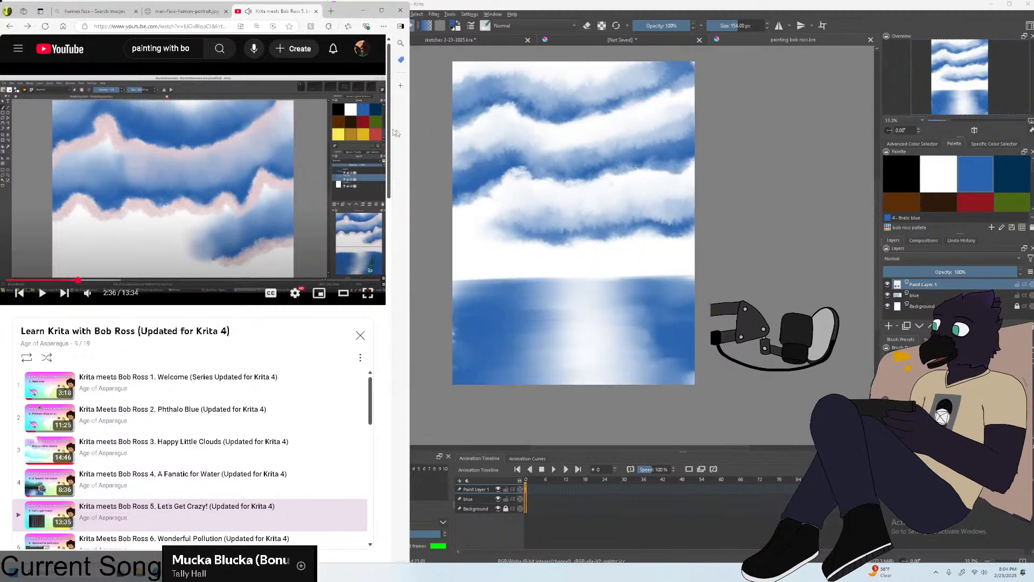
scroll(574, 223, "up", 2)
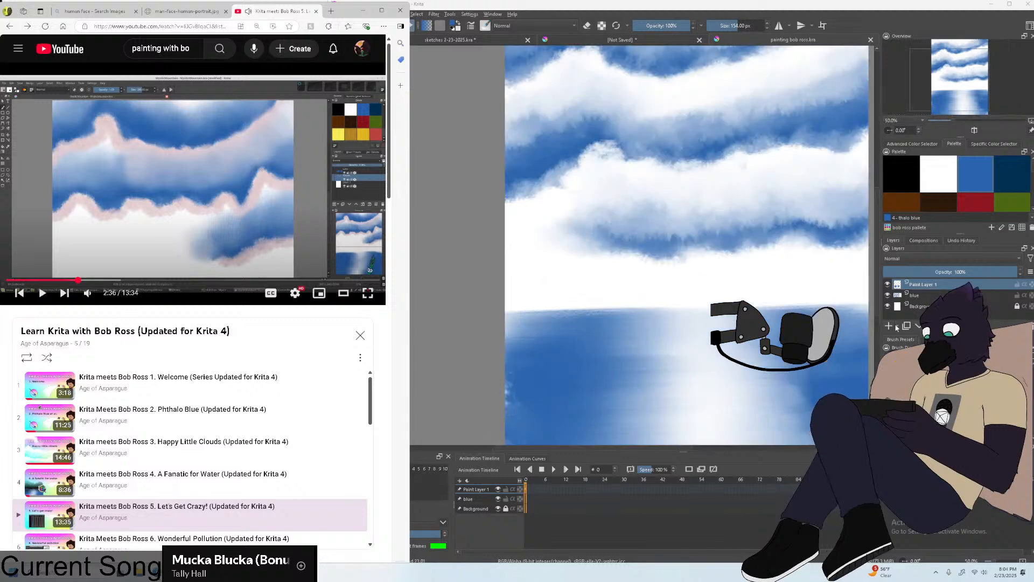
left_click(915, 281)
key("Insert")
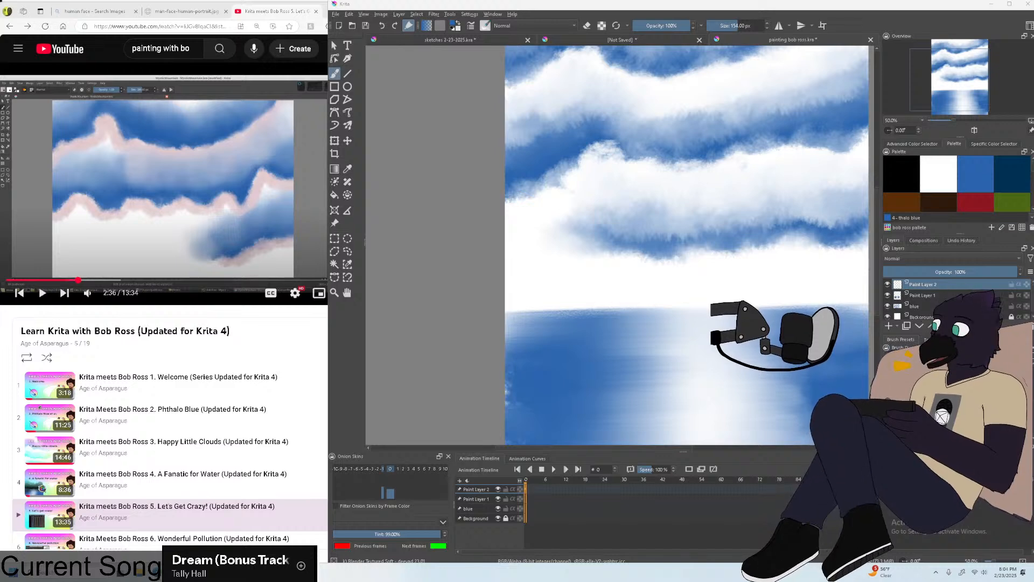
key("alt+Tab")
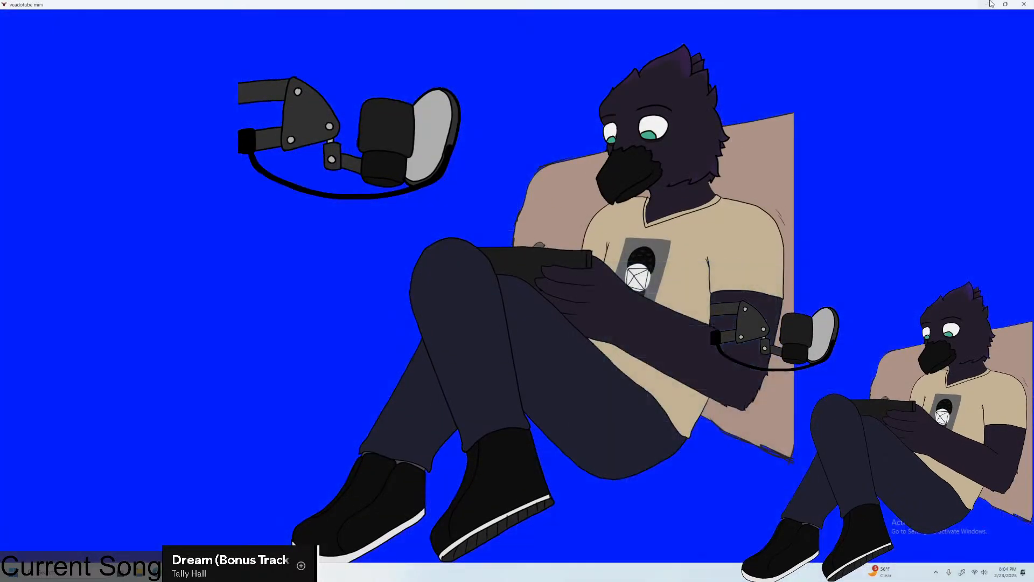
left_click(989, 5)
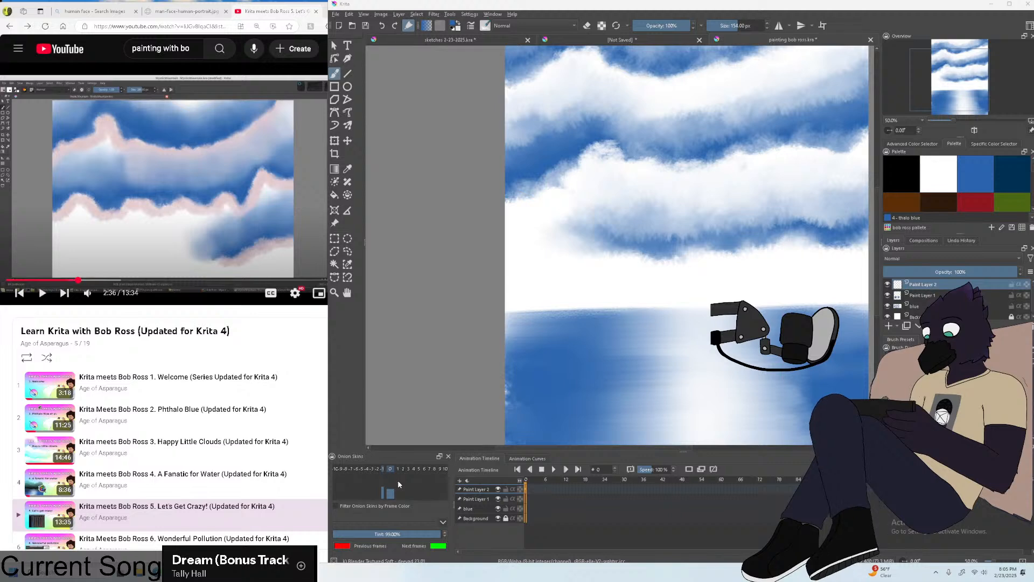
Choose alizarin crimson from the Bob Ross palette as the painting colour.
scroll(623, 315, "down", 1)
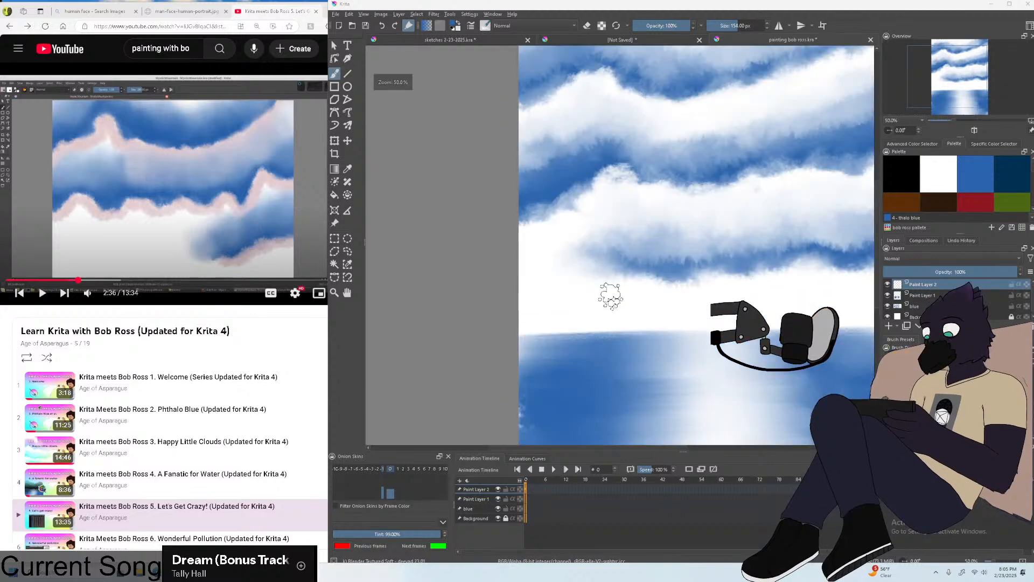
scroll(612, 294, "up", 2)
left_click(980, 200)
Rewind the tutorial to the crimson blending demonstration at 1:10 and pause it.
left_click(5, 195)
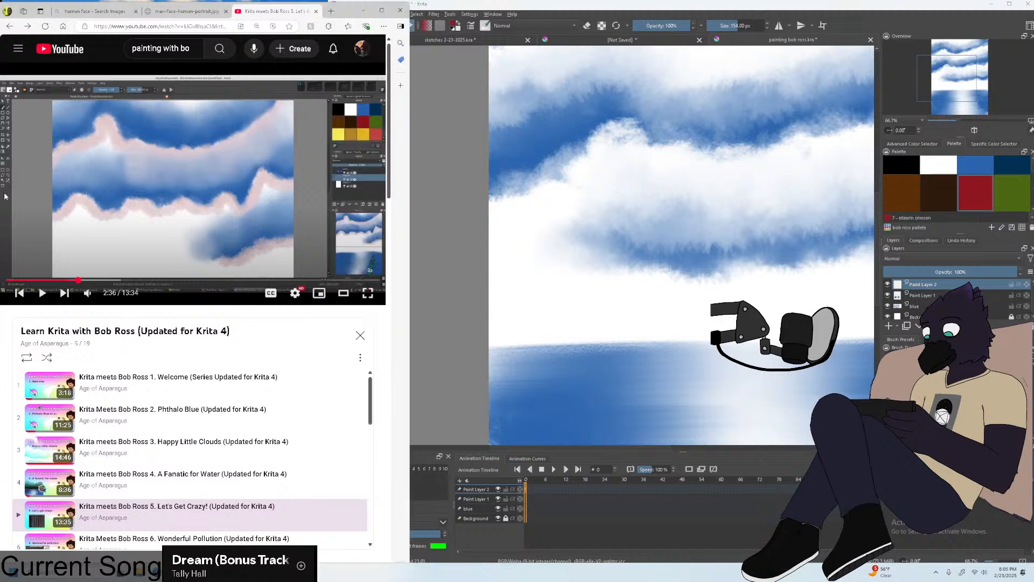
left_click(137, 196)
left_click(75, 280)
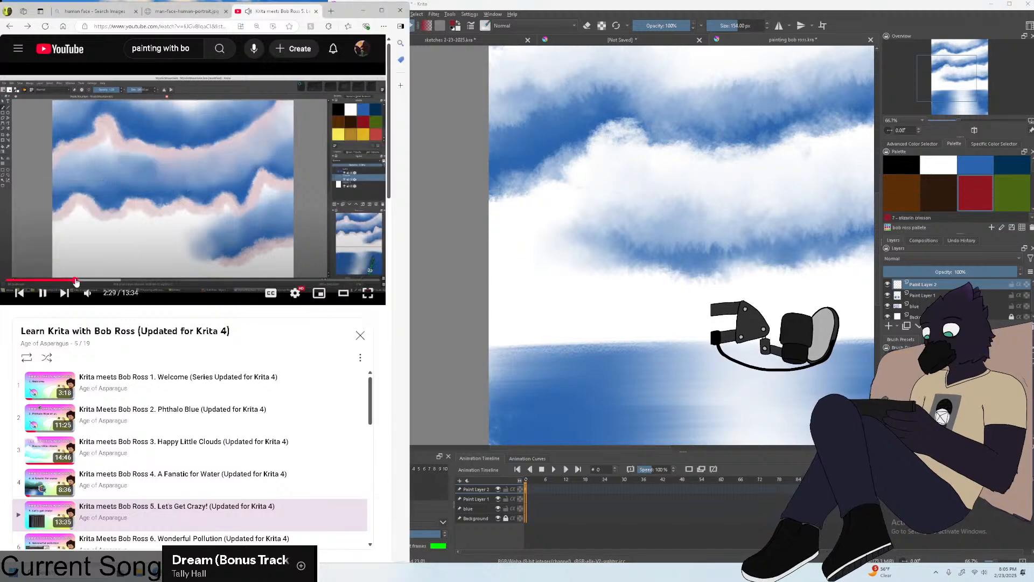
left_click(72, 281)
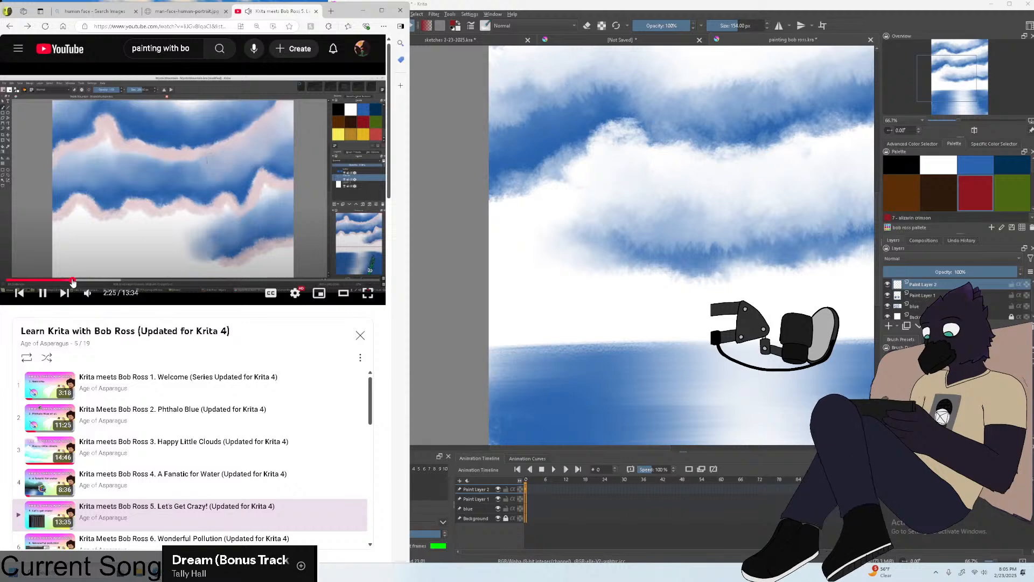
left_click(64, 281)
left_click(52, 280)
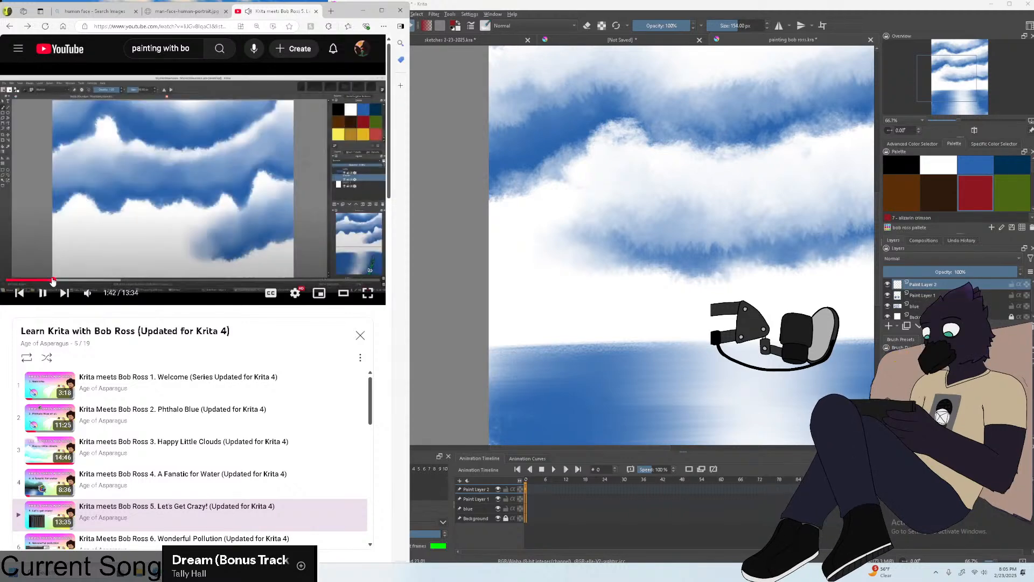
left_click(42, 280)
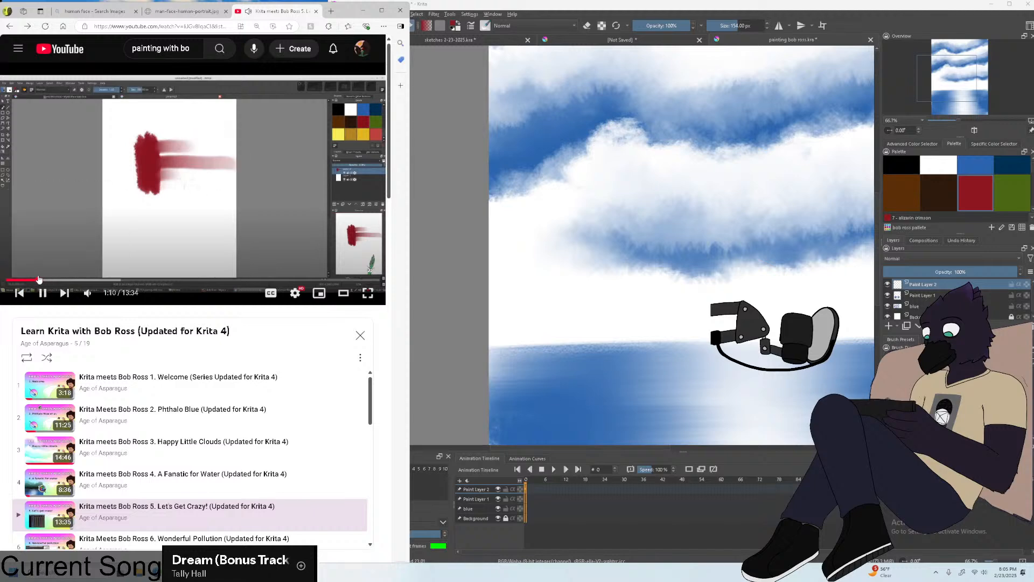
key("space")
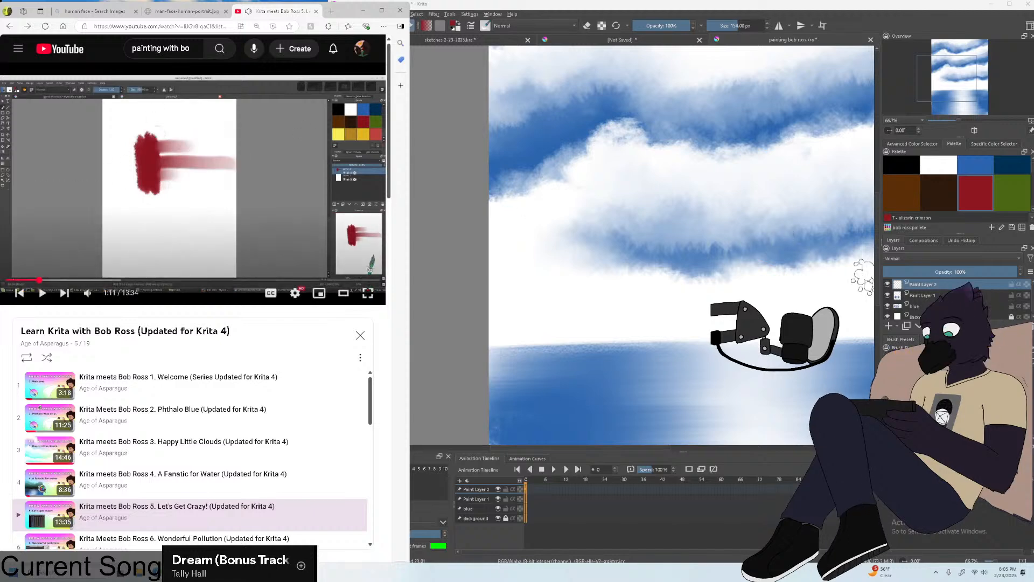
Paint an alizarin crimson dab in the white area above the waterline and smear it sideways with the blender brush.
scroll(862, 277, "up", 2)
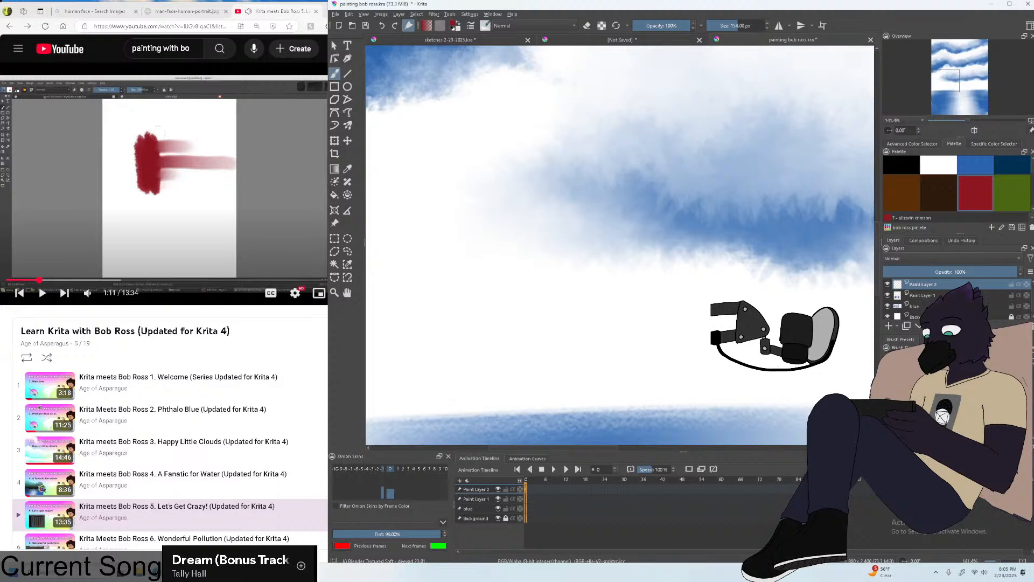
key("slash")
mouse_move(529, 314)
left_mouse_down()
mouse_move(470, 325)
mouse_move(458, 307)
mouse_move(576, 303)
left_mouse_up()
key("slash")
key("ctrl+z")
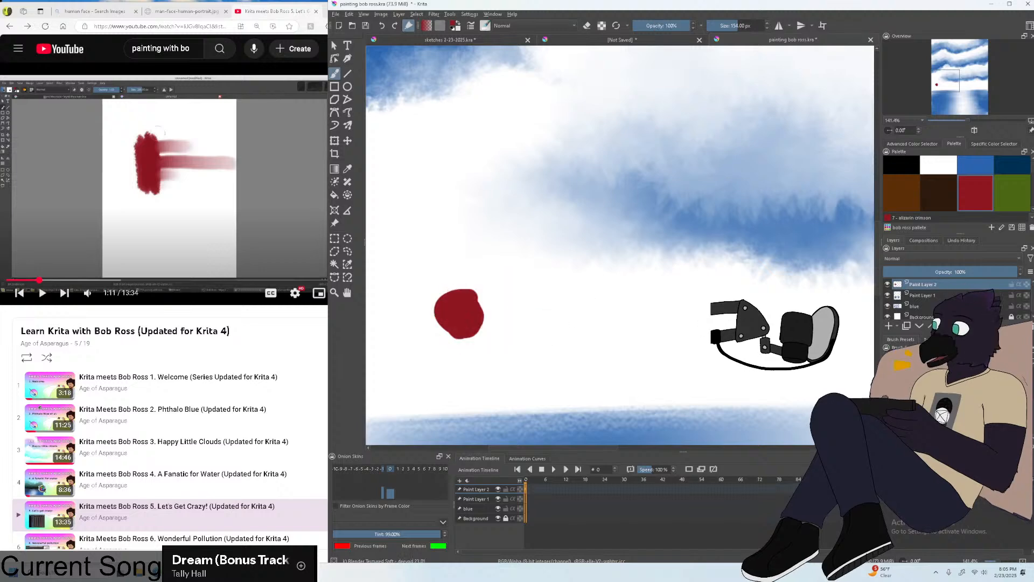
left_click_drag(471, 325, 595, 310)
key("ctrl+z")
mouse_move(461, 308)
left_mouse_down()
mouse_move(549, 319)
mouse_move(539, 312)
mouse_move(775, 307)
left_mouse_up()
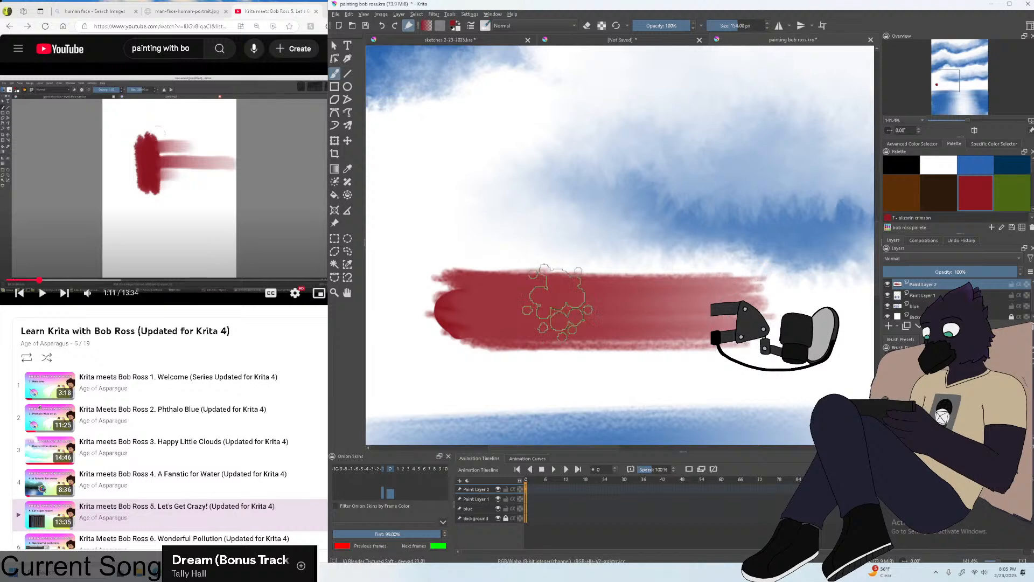
Stretch the crimson streak to the canvas's right edge with repeated blender strokes, fading it into pale pink.
left_click_drag(557, 303, 775, 306)
scroll(635, 262, "down", 5)
scroll(620, 269, "up", 4)
scroll(586, 291, "down", 3)
scroll(485, 302, "up", 3)
left_click_drag(489, 295, 797, 293)
left_click_drag(544, 296, 719, 296)
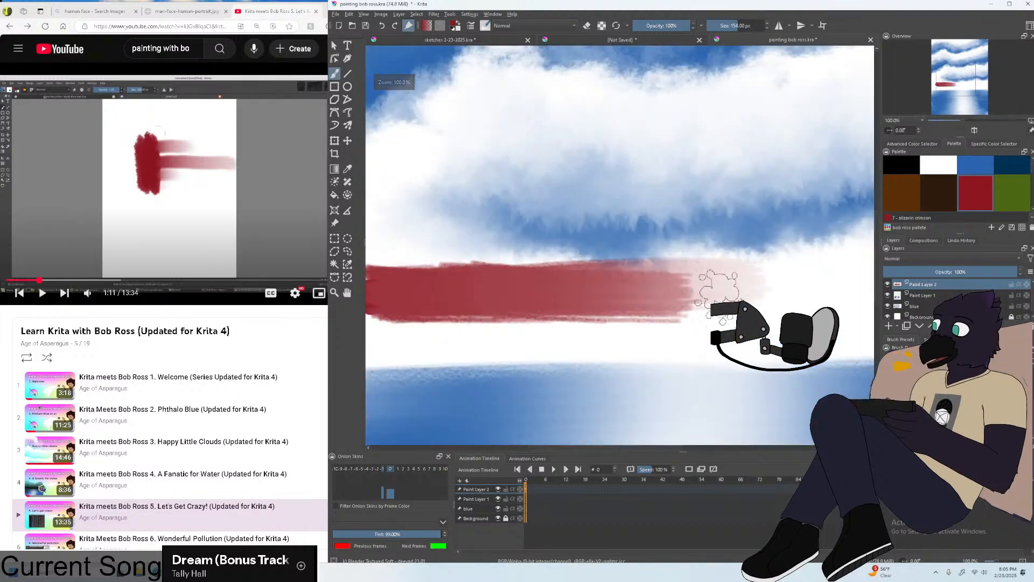
left_click_drag(469, 285, 862, 288)
scroll(673, 285, "down", 4)
scroll(576, 291, "up", 3)
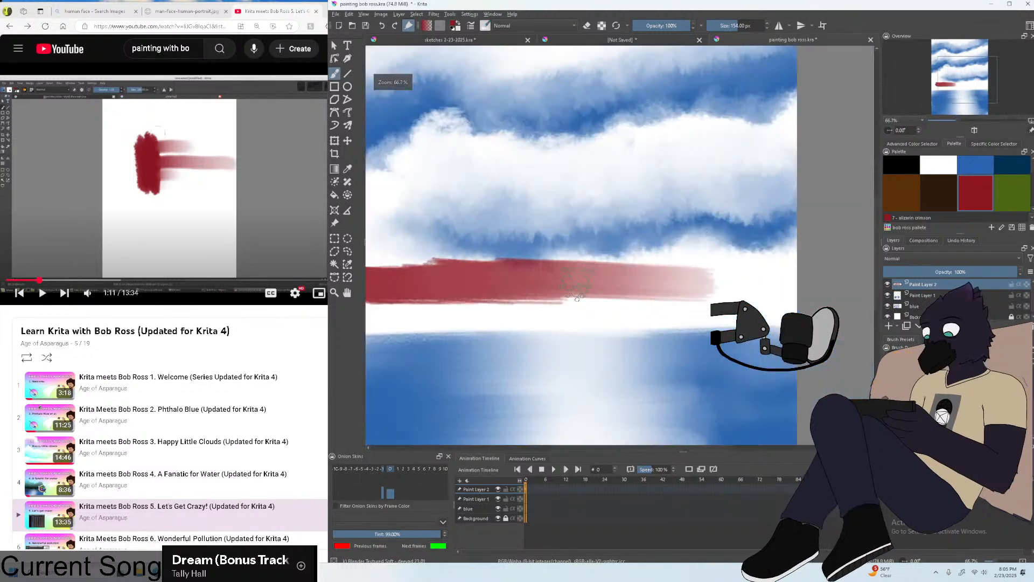
mouse_move(576, 296)
left_mouse_down()
mouse_move(792, 283)
mouse_move(754, 280)
left_mouse_up()
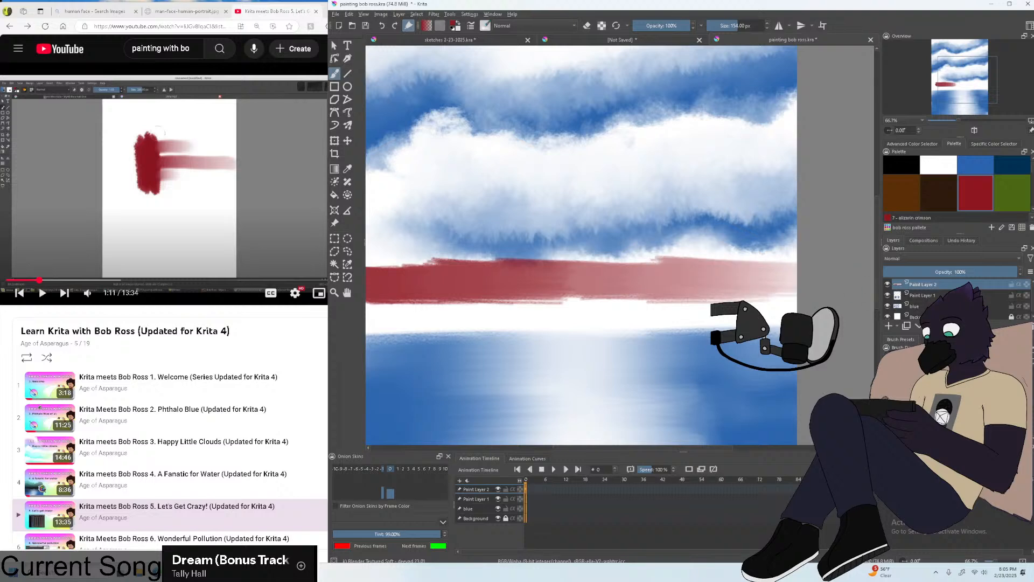
Sample a pale pink from the faded end of the streak and delete the test layer, Paint Layer 2.
scroll(763, 291, "up", 2)
left_click_drag(693, 268, 713, 267)
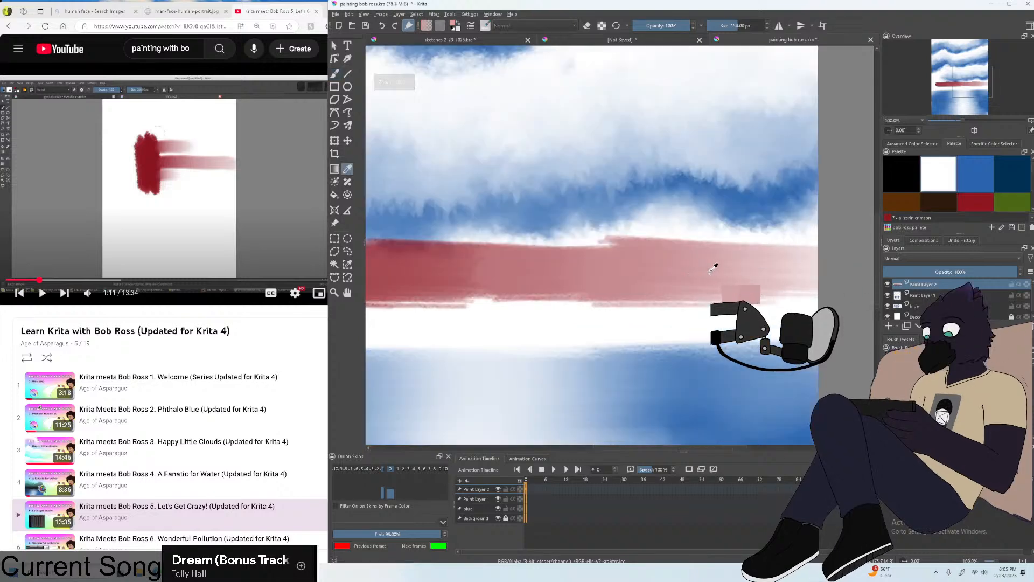
scroll(721, 269, "down", 2)
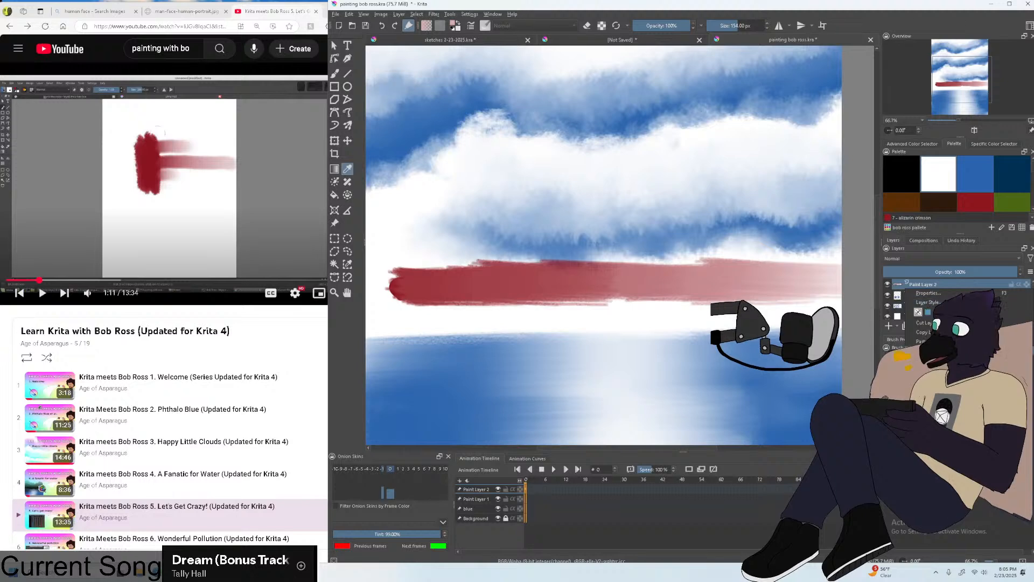
key("shift+Delete")
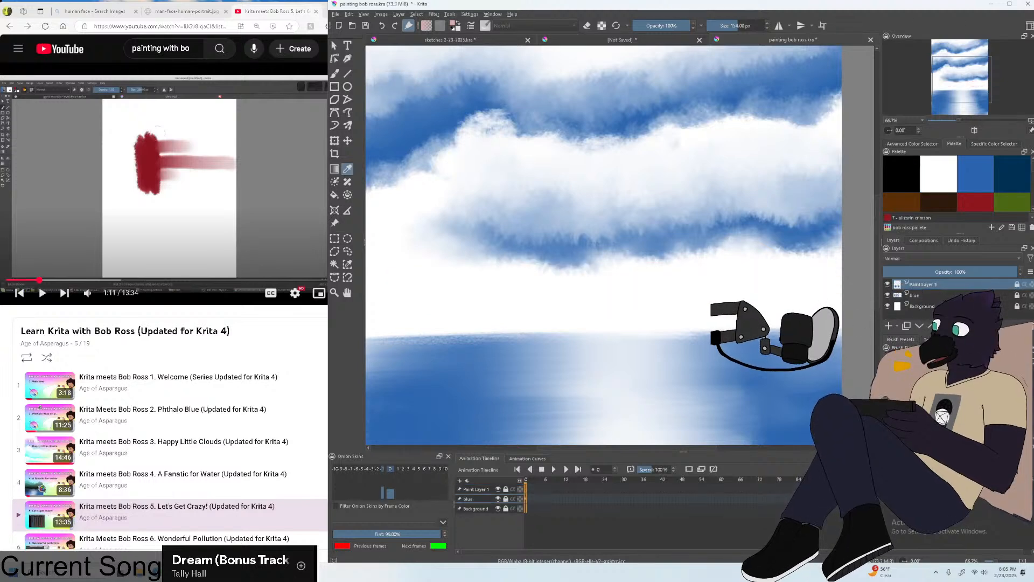
Skip the tutorial ahead to the cloud section at 1:54 and pause it just after.
left_click(248, 189)
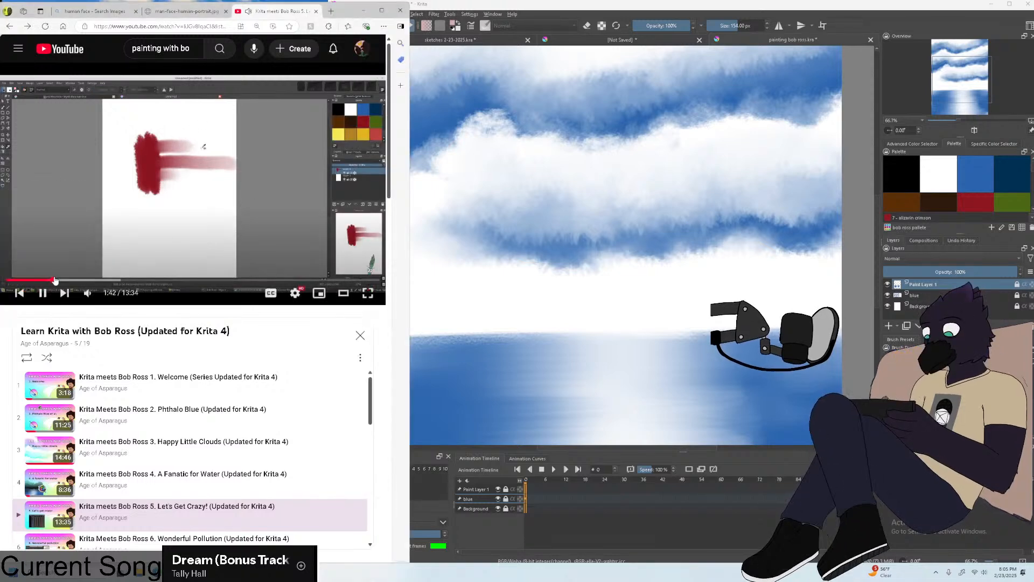
left_click(59, 280)
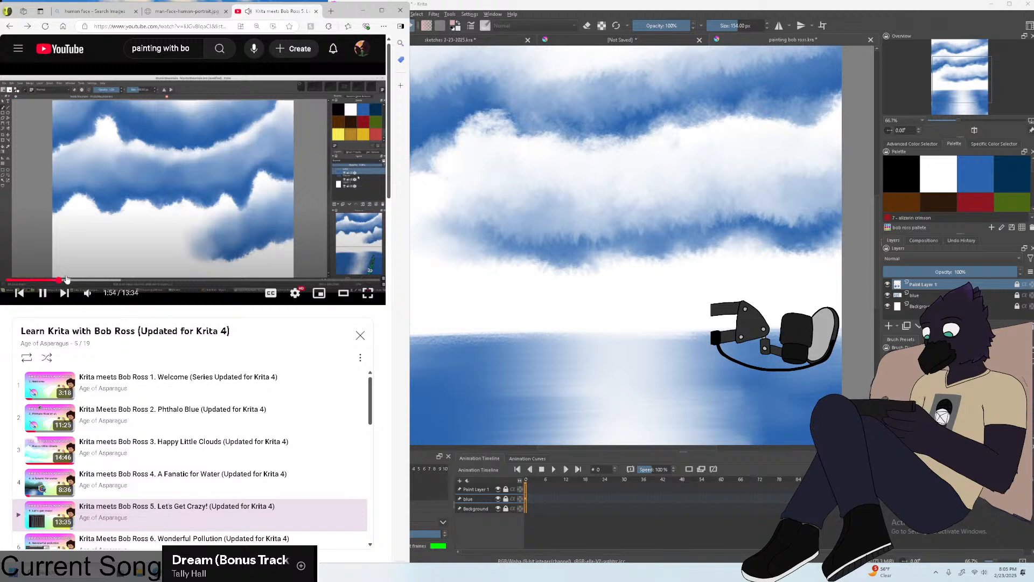
left_click(115, 235)
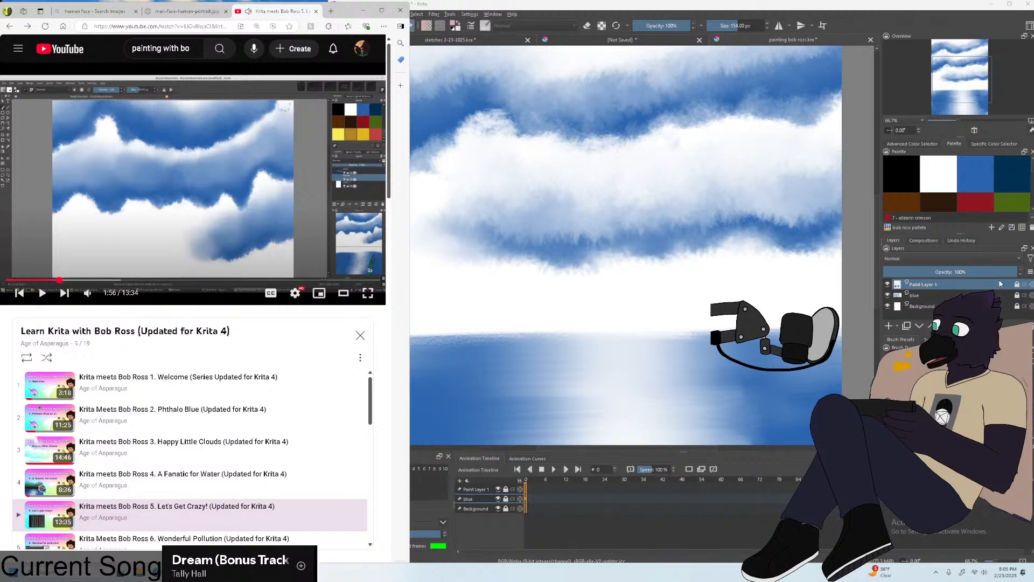
Unlock the layer named blue and rename it clouds.
left_click(1016, 295)
double_click(1004, 295)
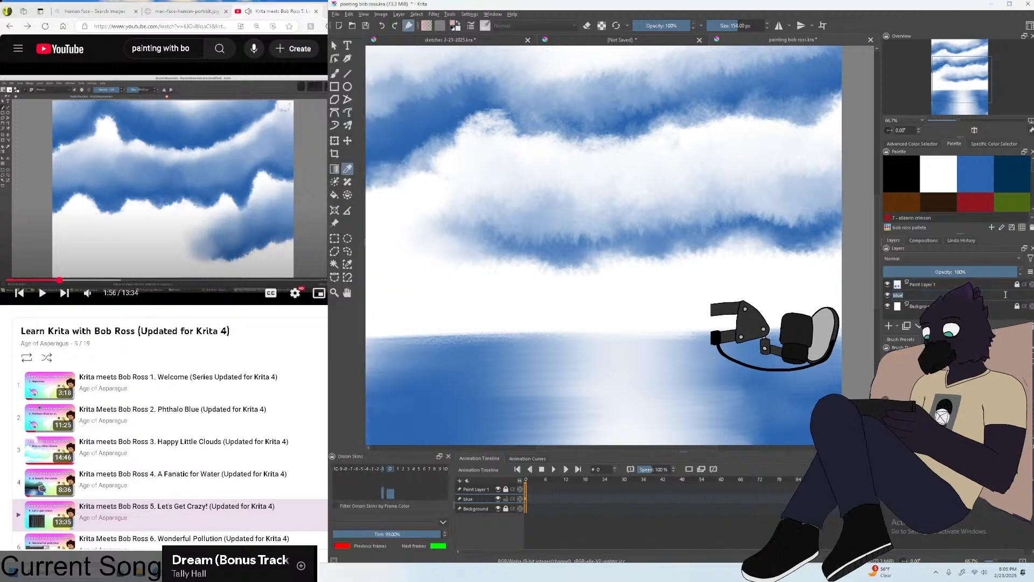
type("douds")
key("Return")
Activate the Freehand Brush tool and hide the water layer, Paint Layer 1.
key("minus")
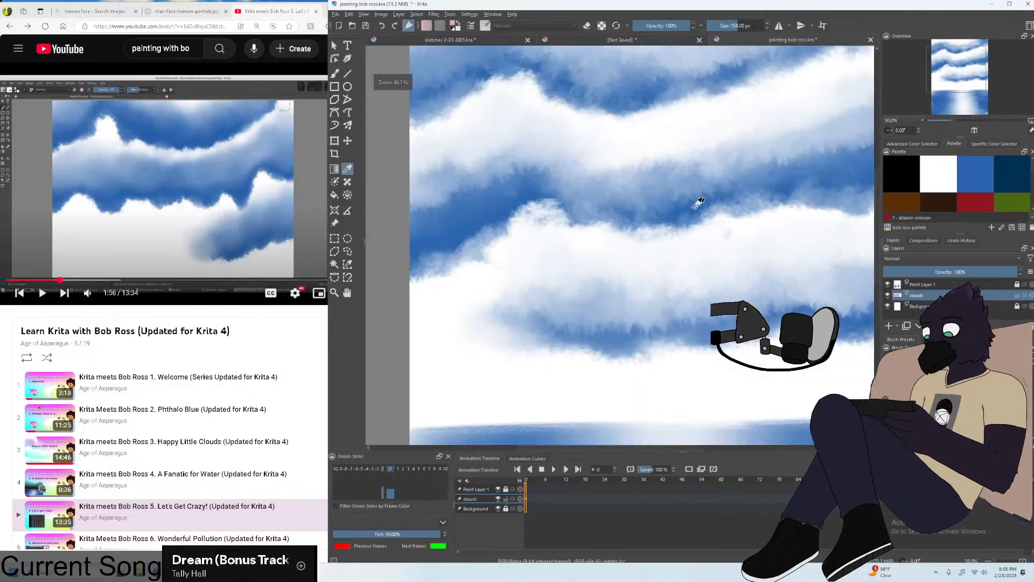
left_click(335, 74)
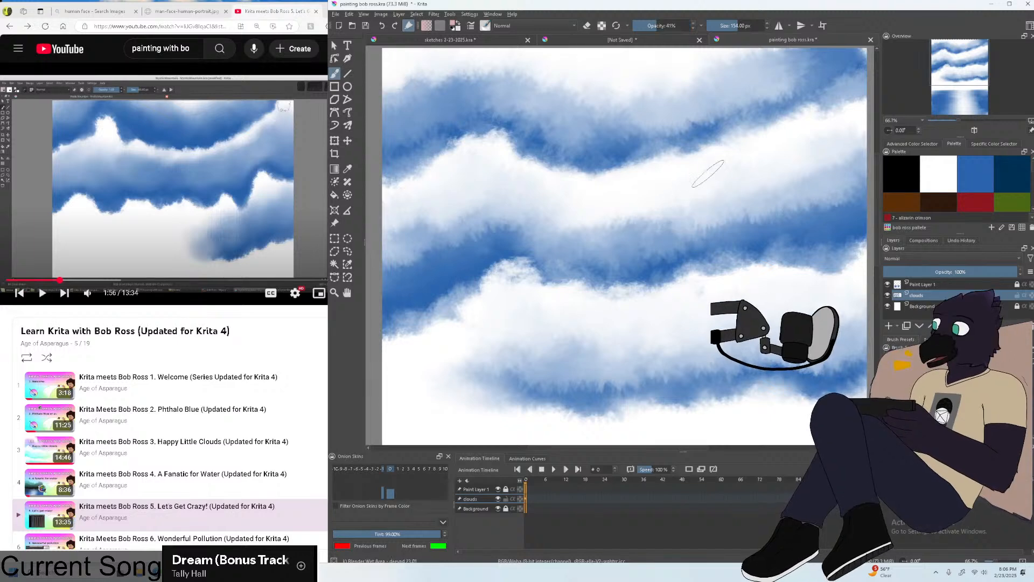
key("minus")
key("minus")
key("equal")
key("equal")
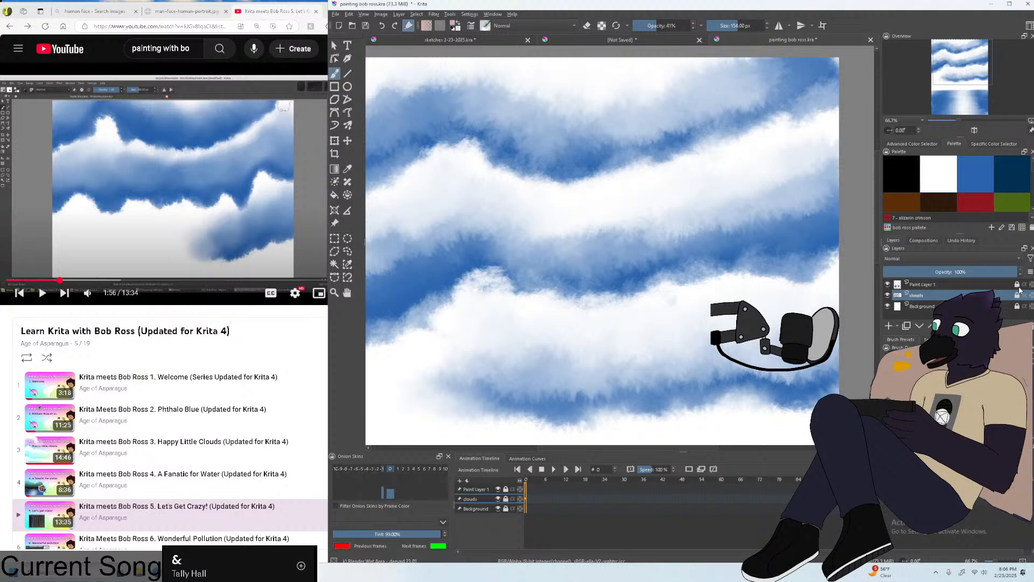
left_click(887, 284)
left_click(888, 285)
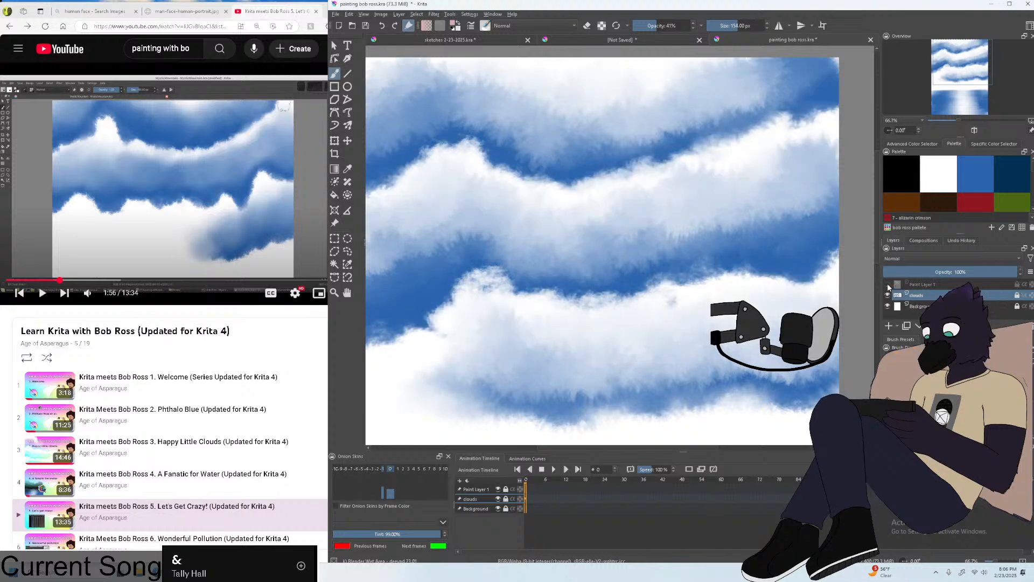
left_click(887, 284)
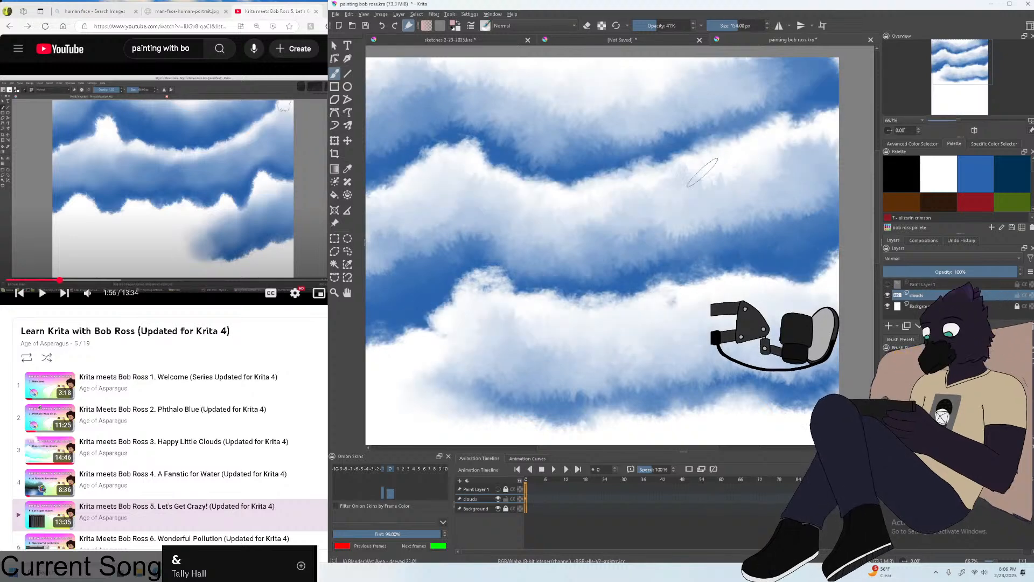
scroll(760, 199, "down", 3)
scroll(759, 199, "up", 1)
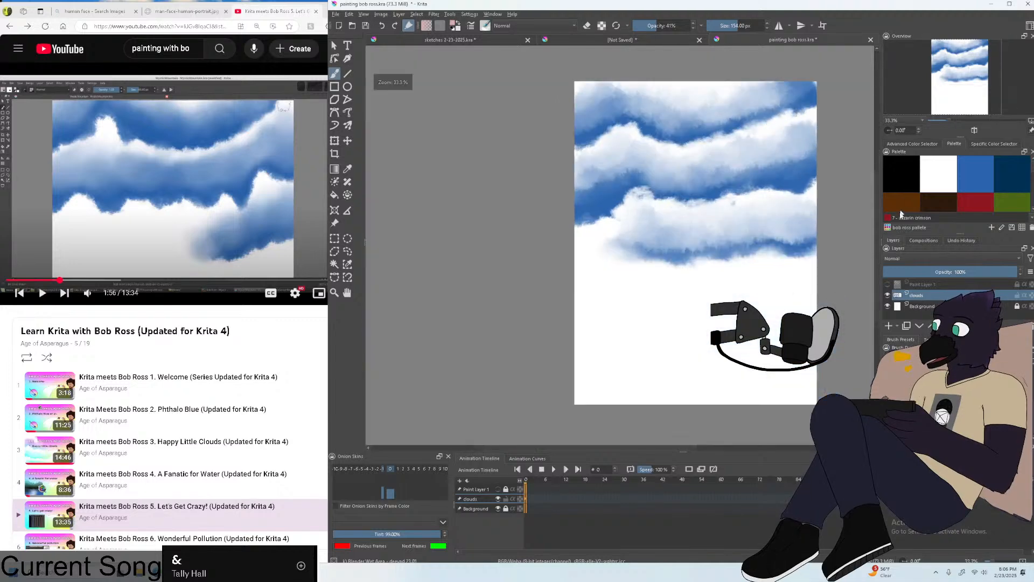
Switch back to the basic brush, enlarge it, and paint the sampled pale pink along the crest of the middle cloud band.
left_click(924, 144)
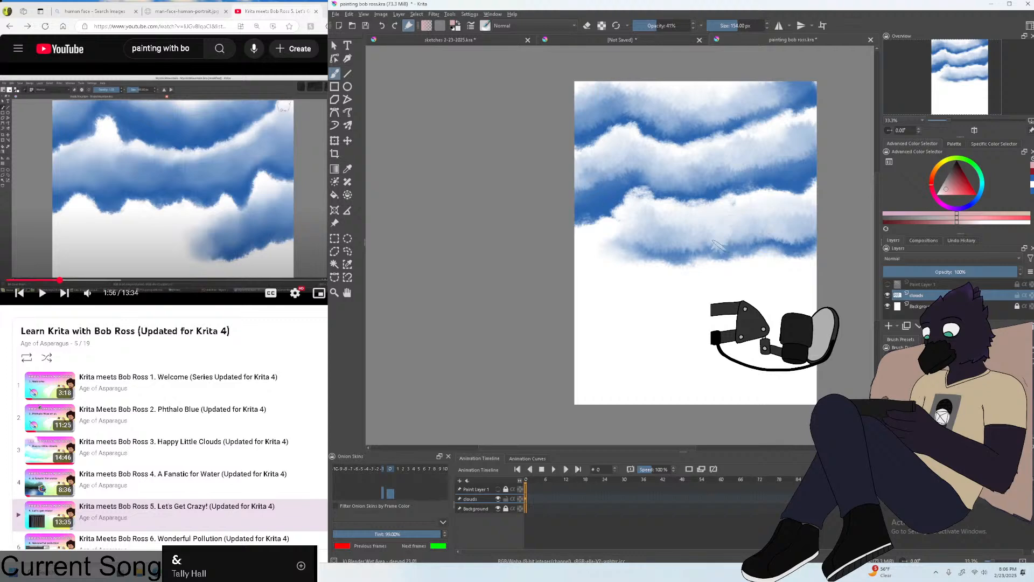
scroll(740, 238, "up", 1)
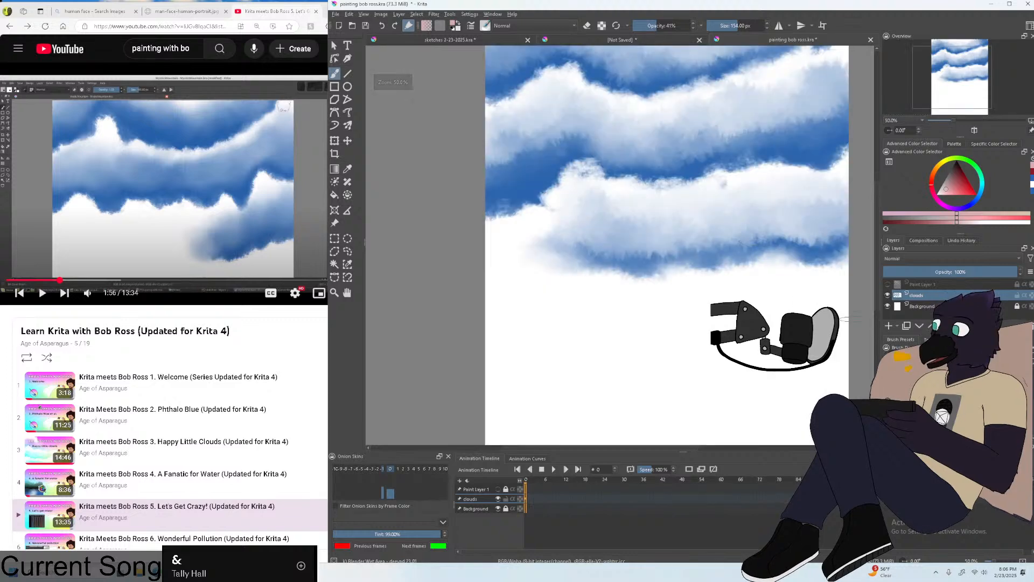
key("slash")
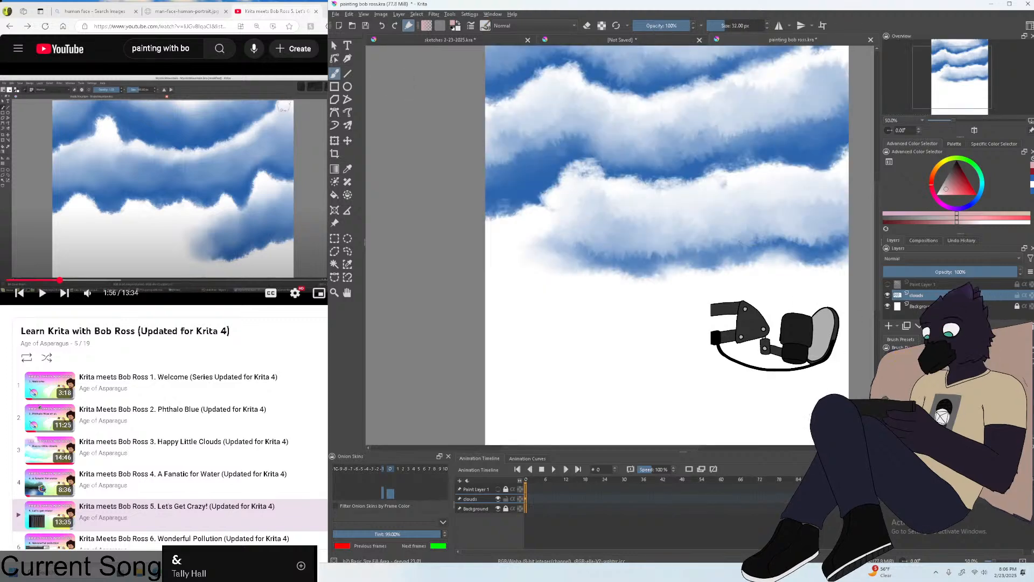
scroll(795, 102, "up", 2)
scroll(796, 101, "down", 6)
scroll(796, 103, "up", 5)
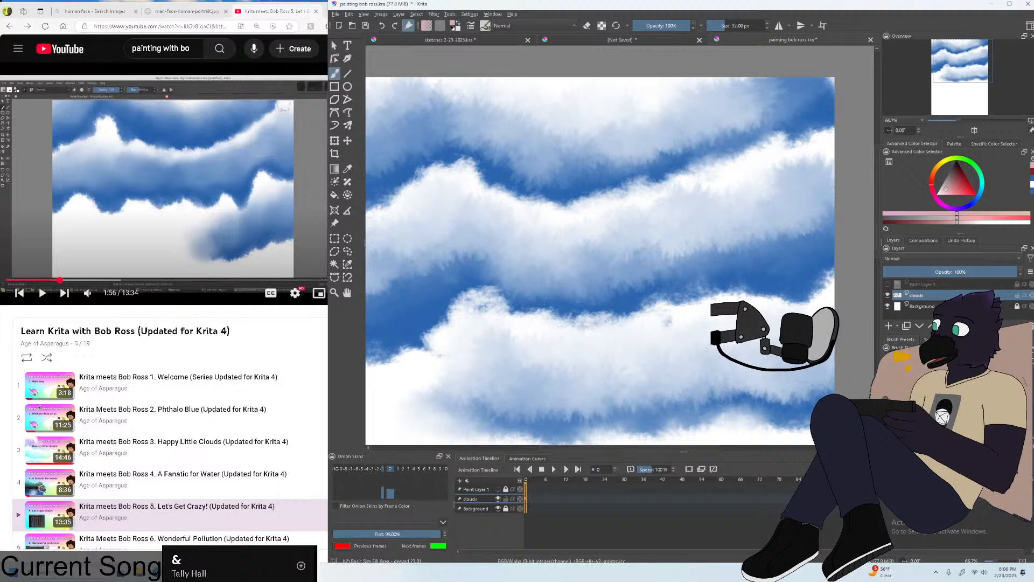
key("bracketright")
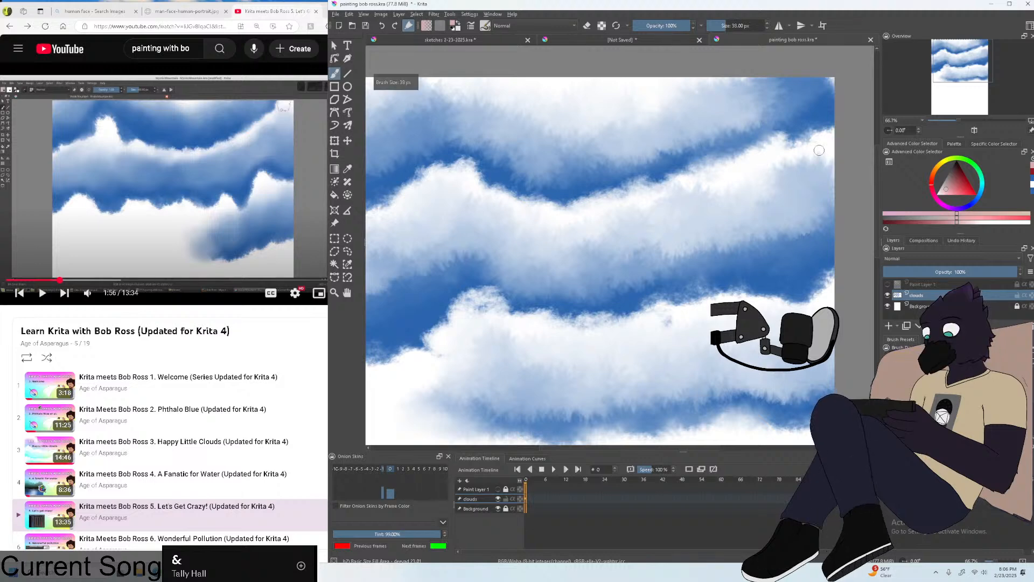
mouse_move(829, 140)
left_mouse_down()
mouse_move(777, 167)
mouse_move(783, 149)
mouse_move(764, 157)
mouse_move(764, 179)
mouse_move(772, 166)
mouse_move(724, 176)
mouse_move(754, 164)
left_mouse_up()
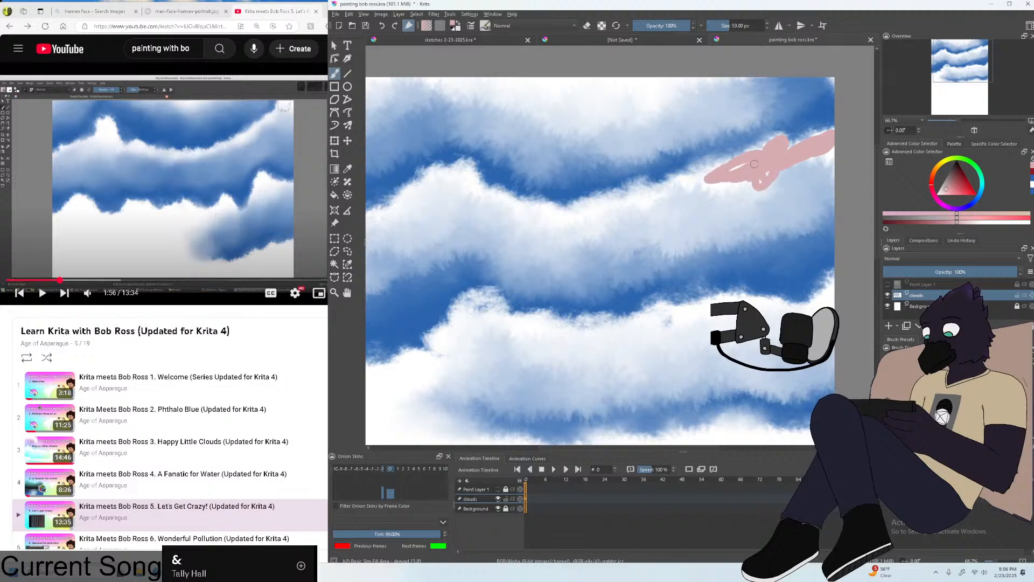
left_click_drag(818, 151, 830, 156)
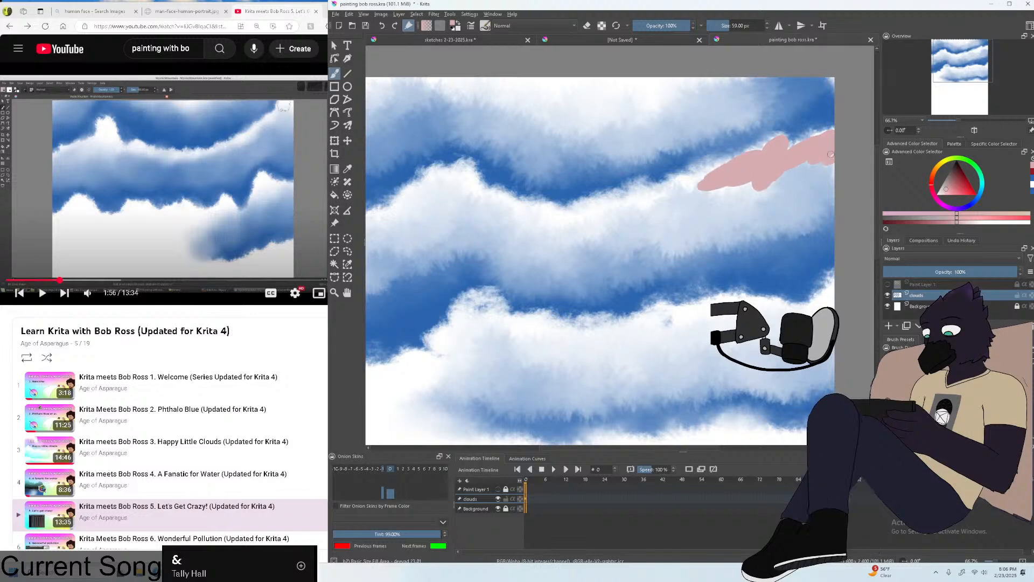
left_click_drag(683, 187, 706, 176)
left_click_drag(626, 198, 637, 196)
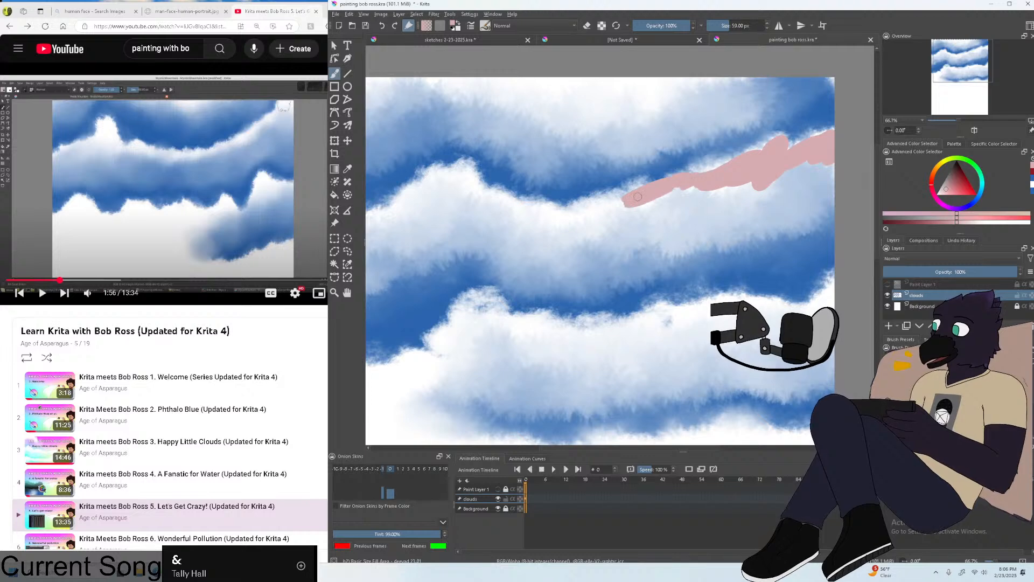
mouse_move(507, 197)
left_mouse_down()
mouse_move(468, 195)
mouse_move(463, 178)
mouse_move(423, 187)
mouse_move(423, 225)
left_mouse_up()
Paint pale pink along the crest of the lower cloud band and across the clouds at the canvas's upper edge.
key("minus")
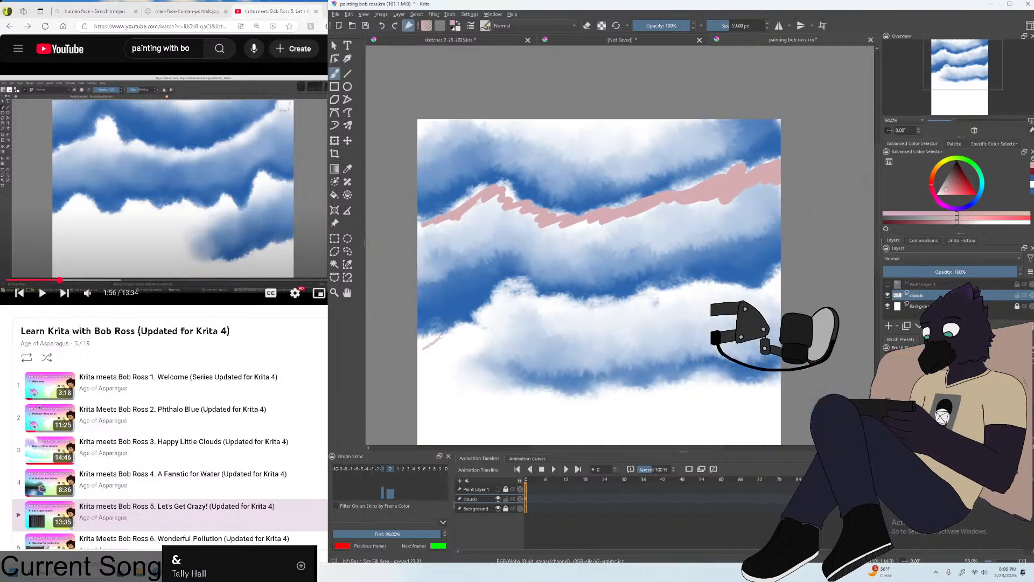
left_click_drag(511, 295, 551, 305)
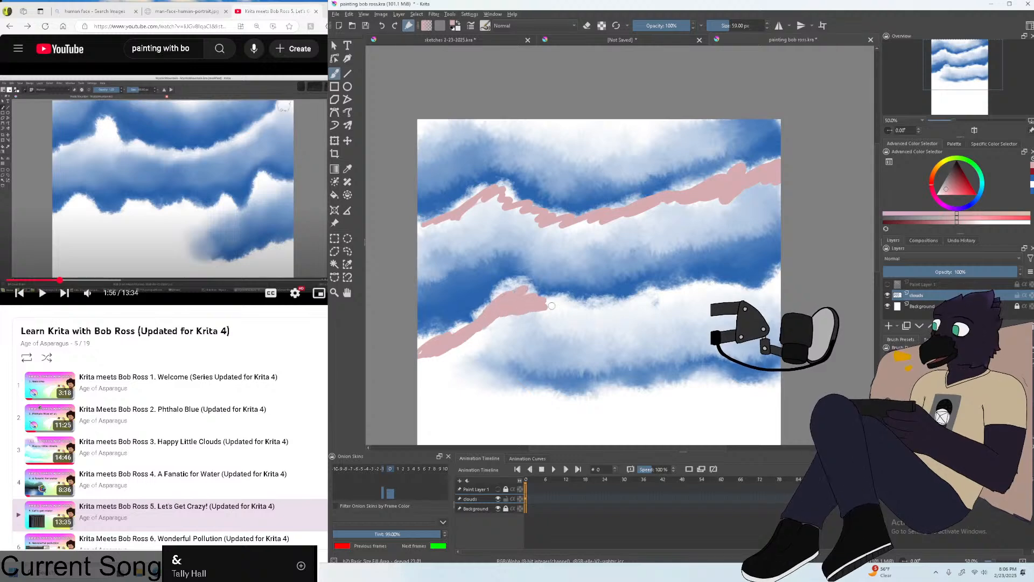
left_click_drag(693, 292, 779, 279)
left_click_drag(587, 133, 675, 120)
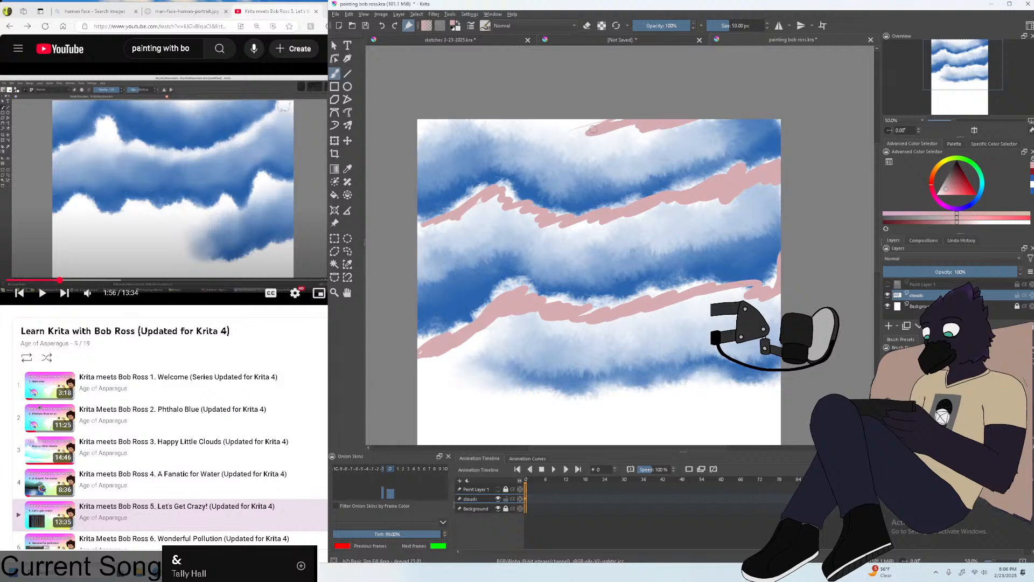
left_click_drag(568, 122, 423, 127)
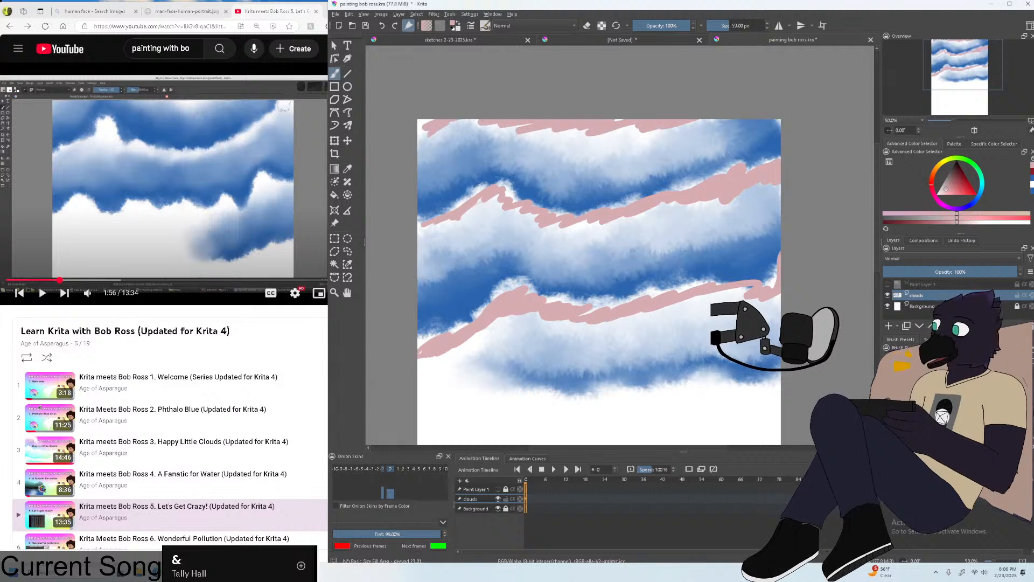
Blend the pink on the lower cloud band down into the cloud with the wet blender brush.
key("slash")
key("ctrl+plus")
mouse_move(658, 307)
left_mouse_down()
mouse_move(627, 337)
mouse_move(659, 338)
mouse_move(709, 317)
left_mouse_up()
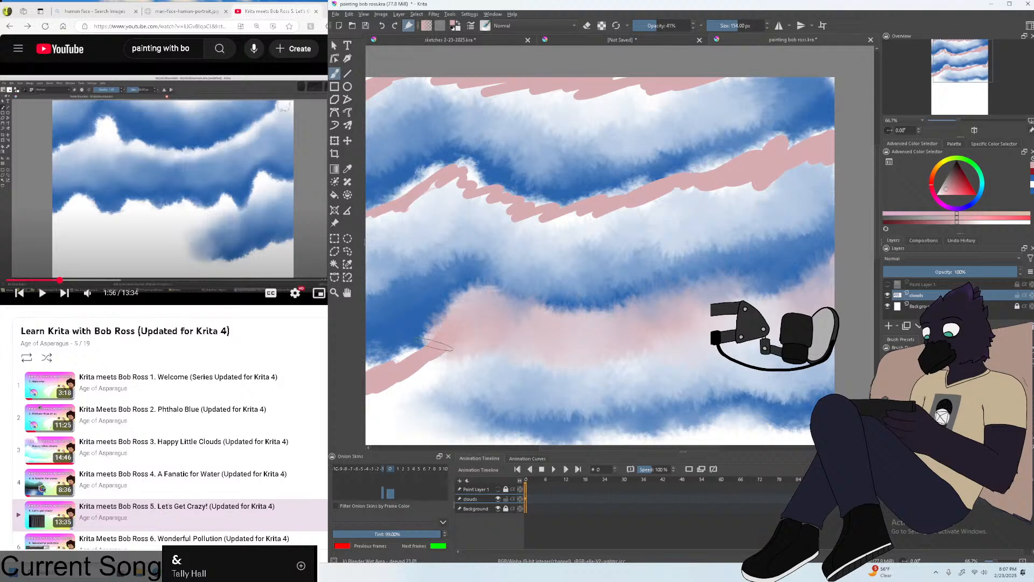
Blend the pink on the middle and uppermost cloud bands into the white and blue with the wet blender brush.
key("minus")
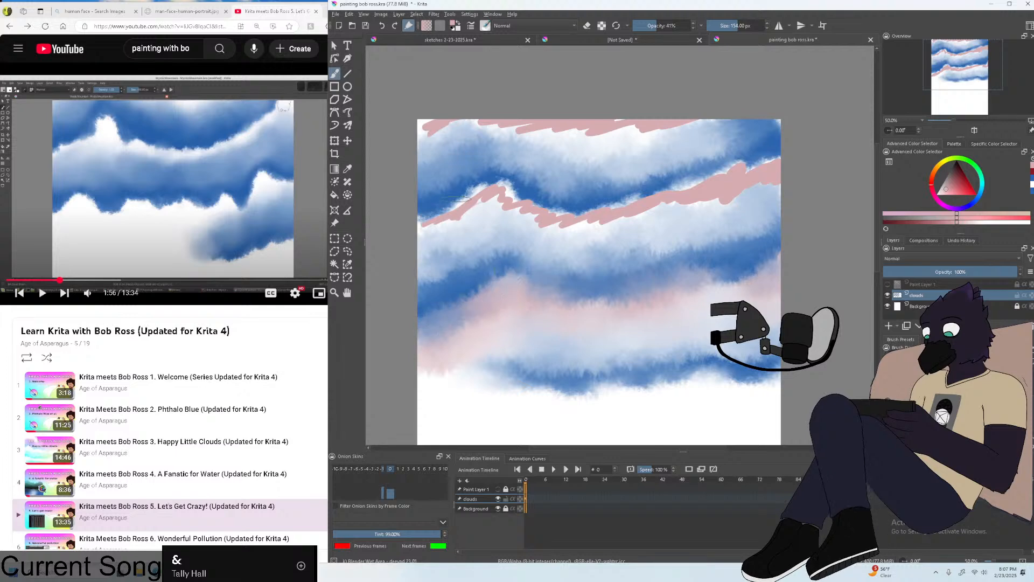
mouse_move(427, 225)
left_mouse_down()
mouse_move(466, 201)
mouse_move(462, 217)
mouse_move(508, 186)
mouse_move(524, 218)
mouse_move(610, 221)
mouse_move(638, 202)
mouse_move(659, 211)
left_mouse_up()
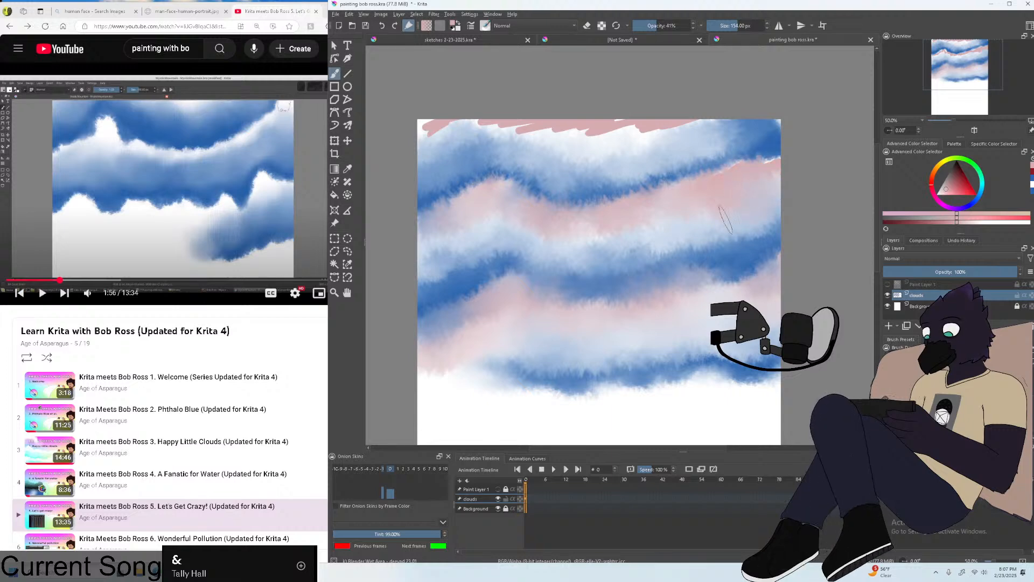
mouse_move(686, 189)
left_mouse_down()
mouse_move(591, 208)
mouse_move(474, 182)
left_mouse_up()
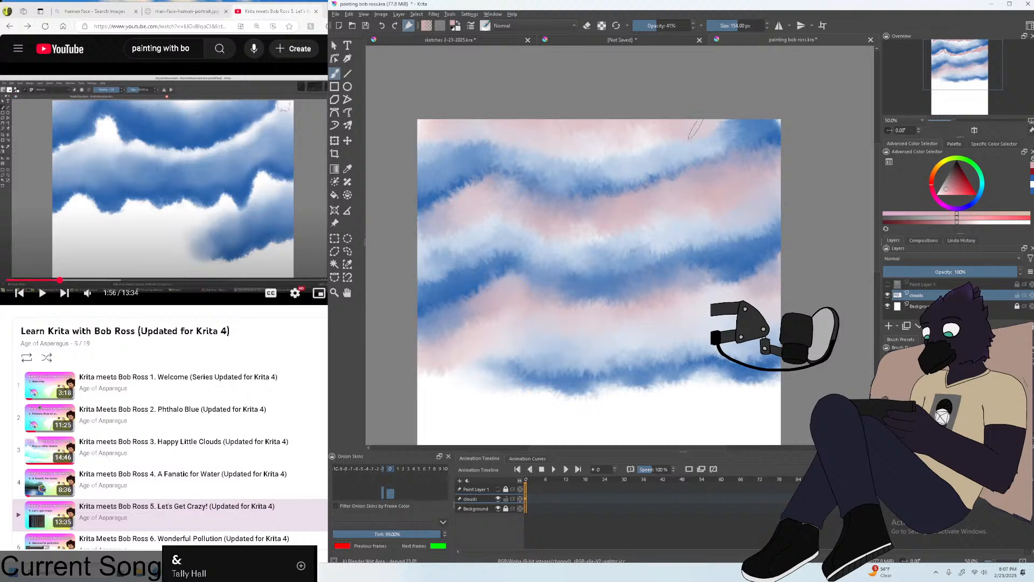
scroll(625, 323, "down", 1)
scroll(625, 323, "up", 1)
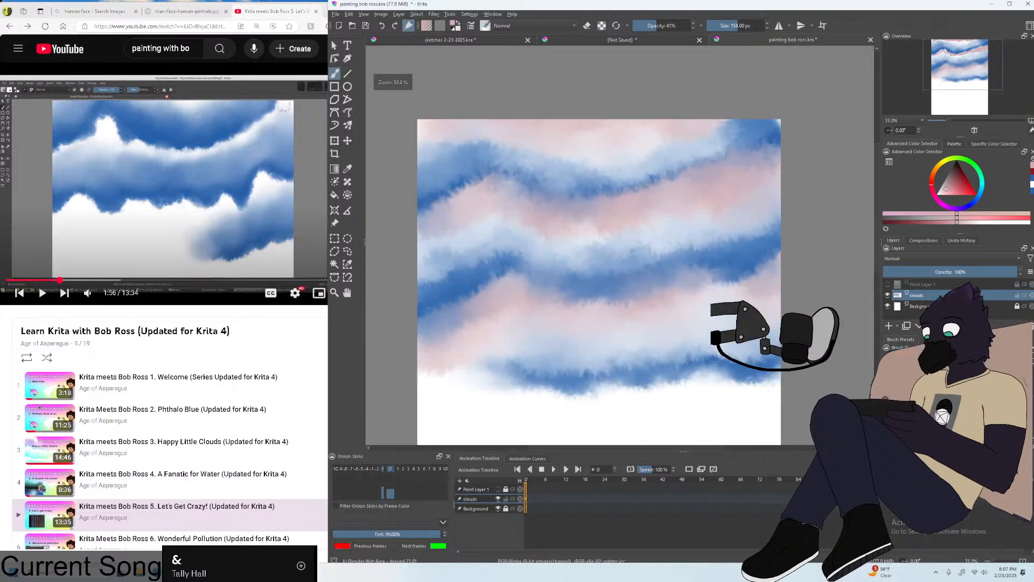
Show Paint Layer 1 again and check the whole painting.
left_click(887, 283)
key("minus")
key("minus")
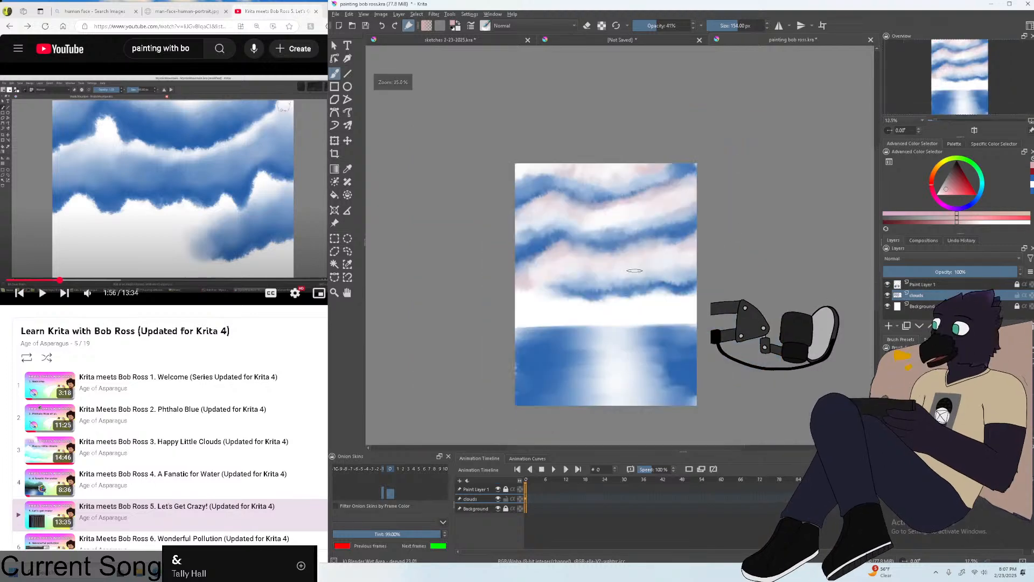
Play the tutorial video and skip ahead to about 3:15 to compare the blended pink clouds.
left_click(188, 183)
left_click(87, 280)
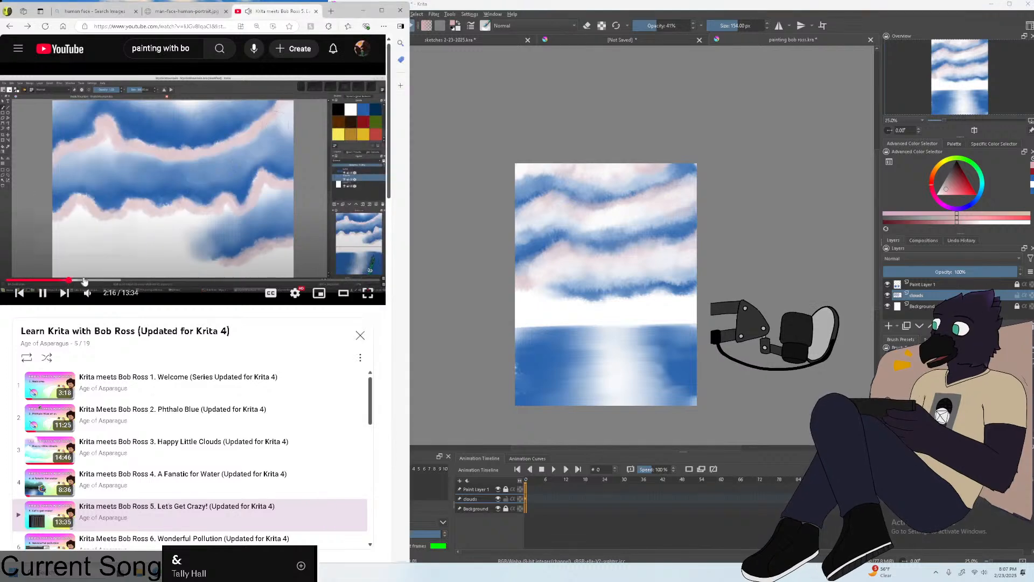
left_click(95, 280)
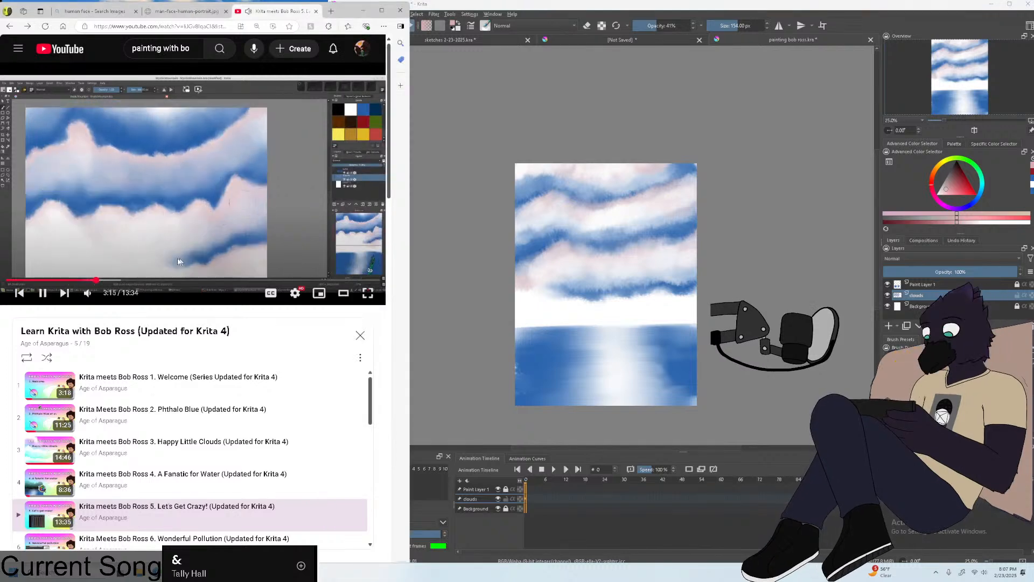
Soften the pink and blue transitions across all the cloud bands with further wet blender strokes.
scroll(566, 277, "up", 3)
left_click(470, 285)
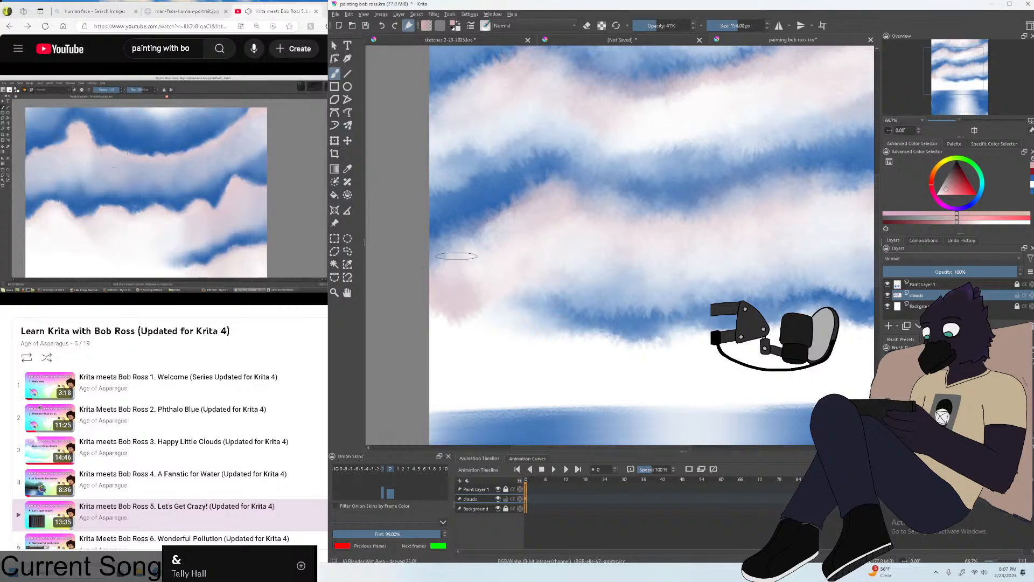
scroll(456, 257, "down", 1)
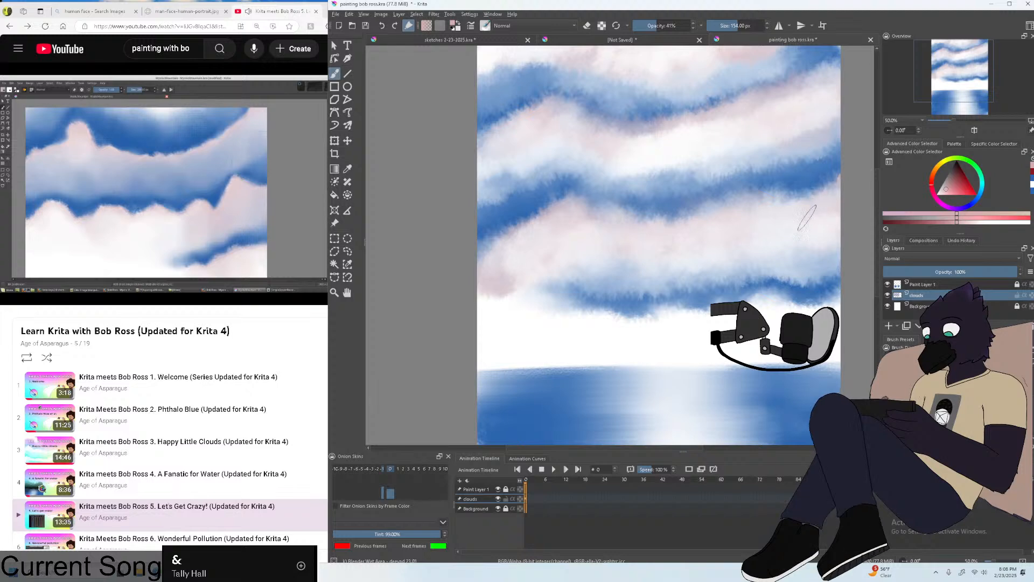
scroll(684, 135, "down", 1)
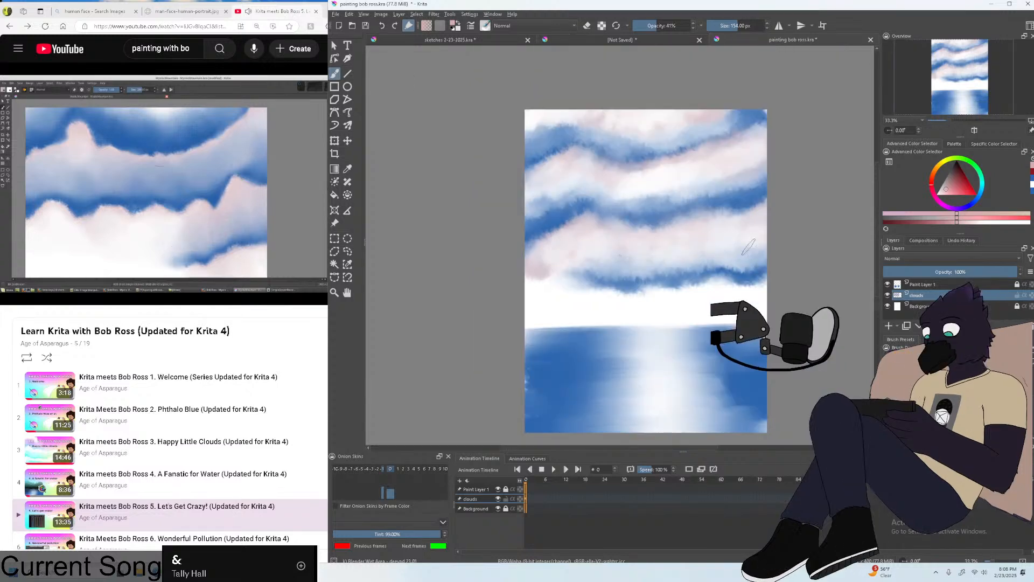
key("ctrl+plus")
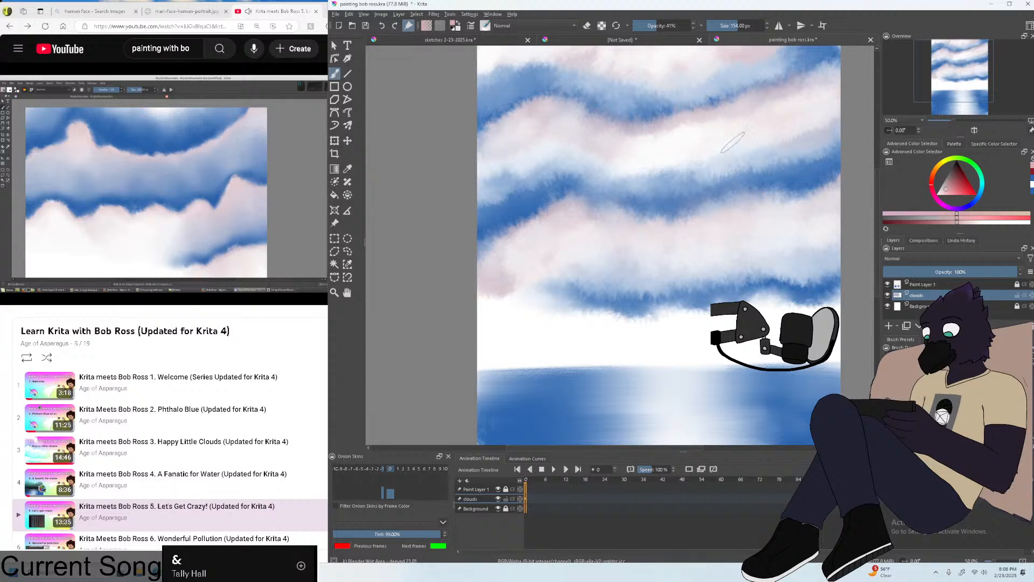
key("ctrl+minus")
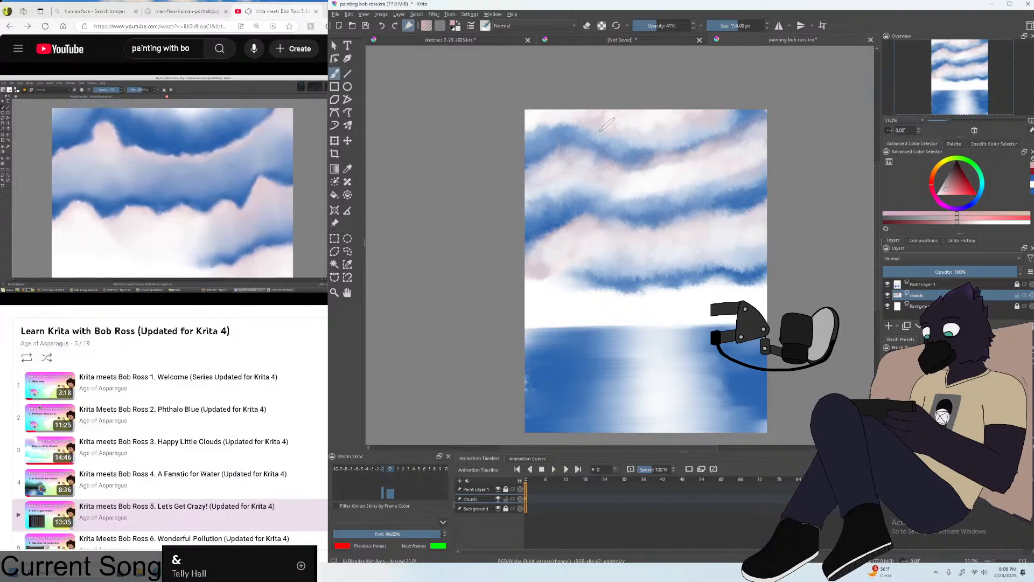
scroll(549, 128, "down", 1)
scroll(550, 128, "up", 2)
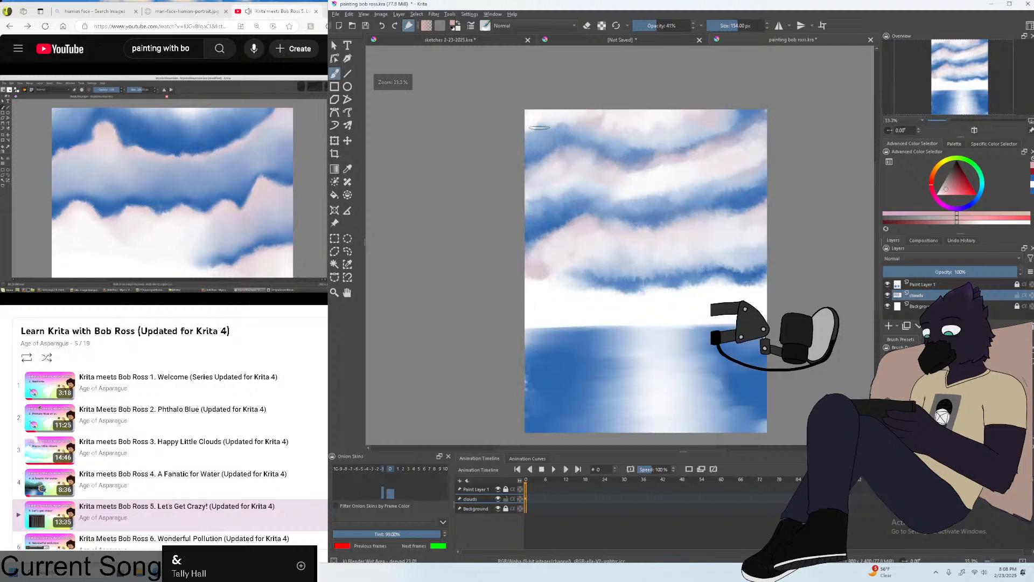
Lower the clouds layer's opacity to about 86% and check the whole painting.
scroll(553, 130, "down", 1)
left_click_drag(962, 275, 999, 272)
scroll(704, 190, "down", 1)
scroll(704, 189, "up", 1)
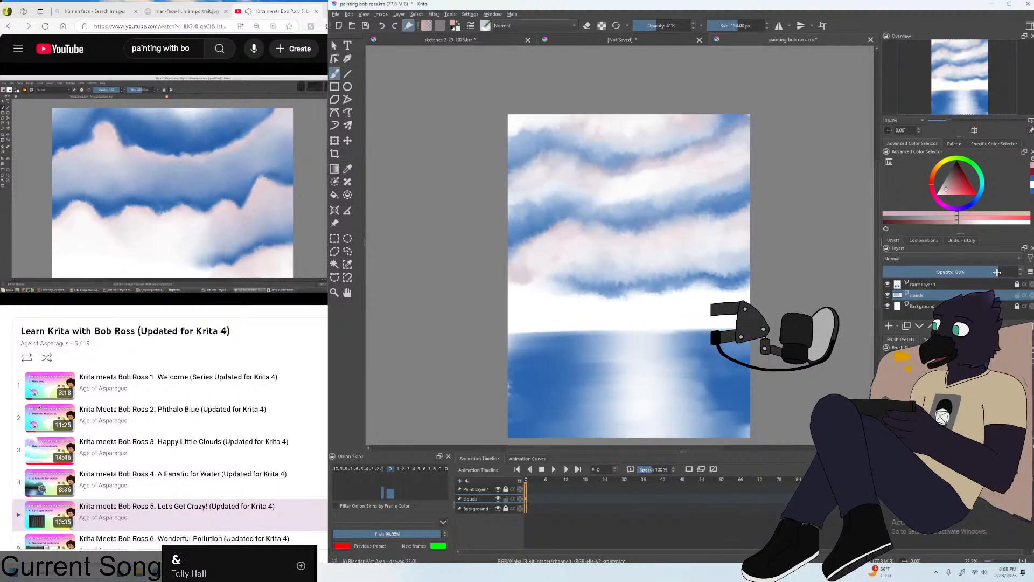
scroll(700, 212, "down", 1)
scroll(700, 211, "up", 1)
scroll(699, 212, "down", 1)
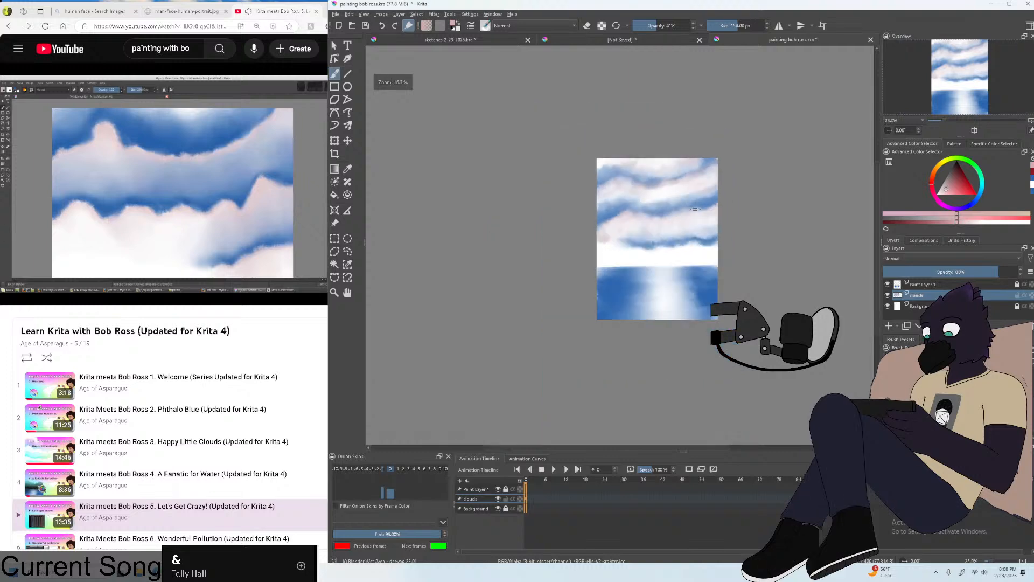
Lower the clouds layer's opacity to 80% and compare the whole painting with the tutorial.
scroll(675, 233, "up", 1)
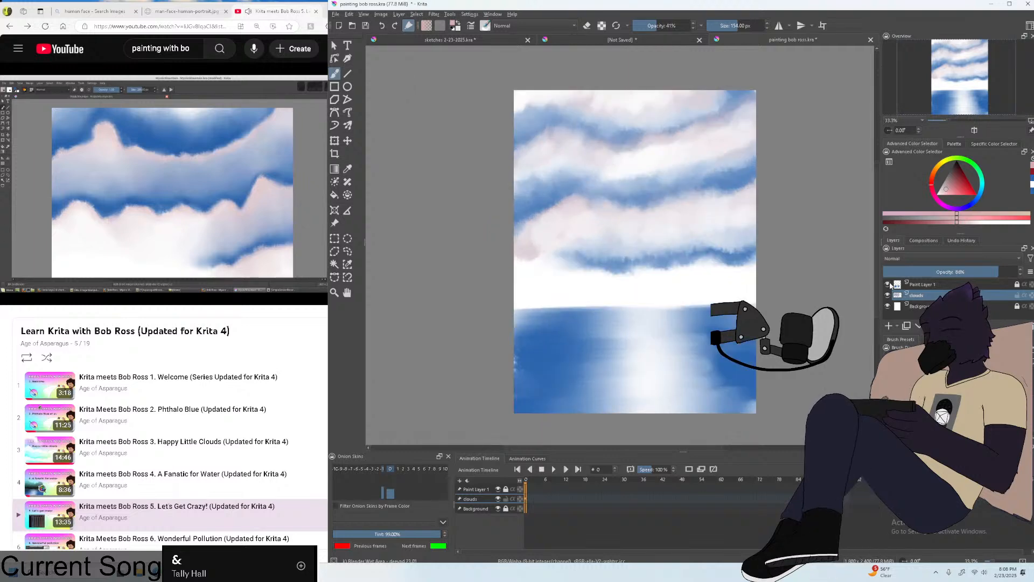
left_click(926, 283)
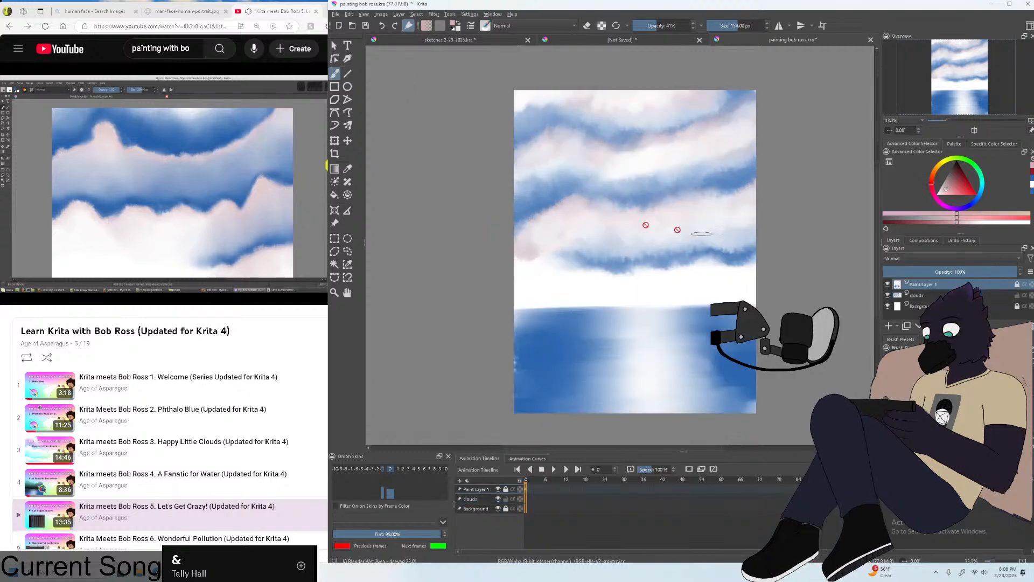
left_click(244, 157)
left_click(244, 156)
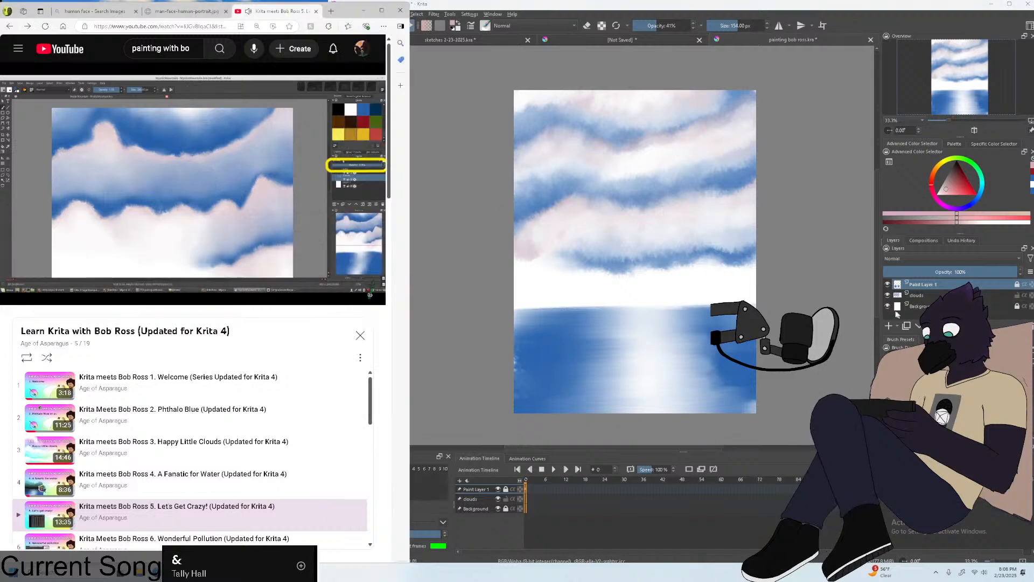
left_click(916, 295)
left_click_drag(899, 272, 994, 273)
scroll(732, 214, "down", 3)
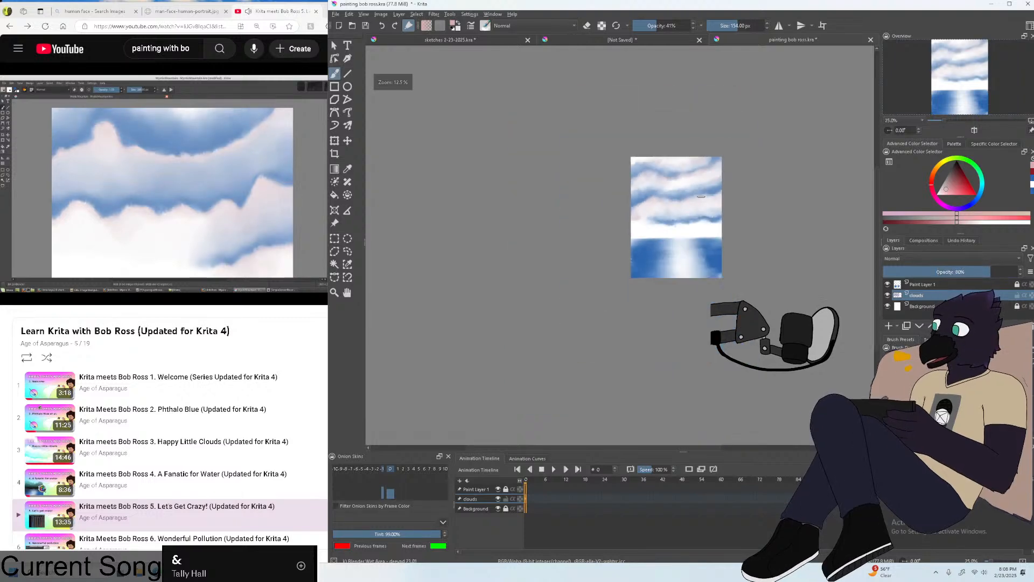
scroll(743, 198, "up", 2)
key("alt+Tab")
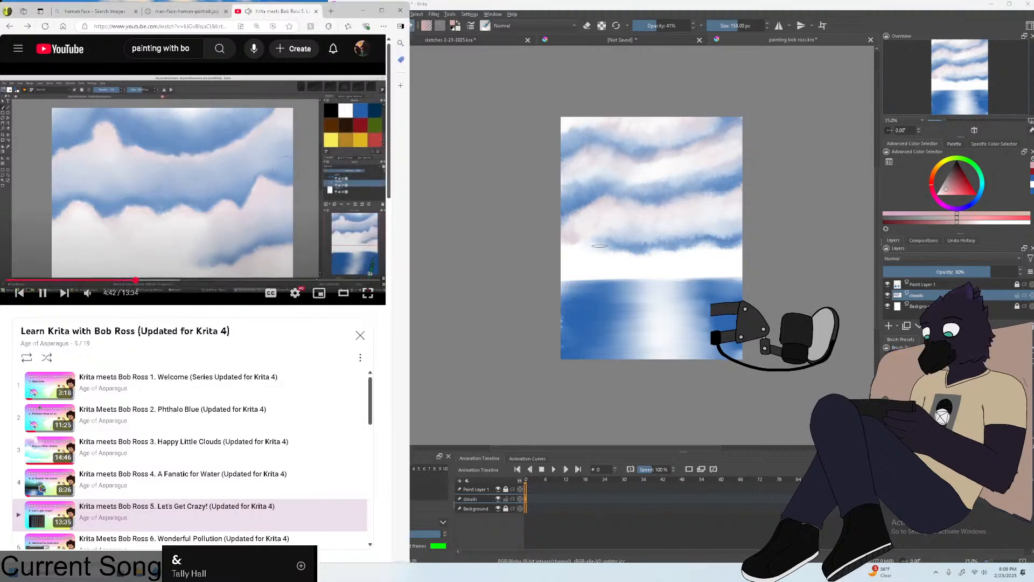
scroll(635, 250, "down", 1)
scroll(691, 254, "up", 1)
key("alt+Tab")
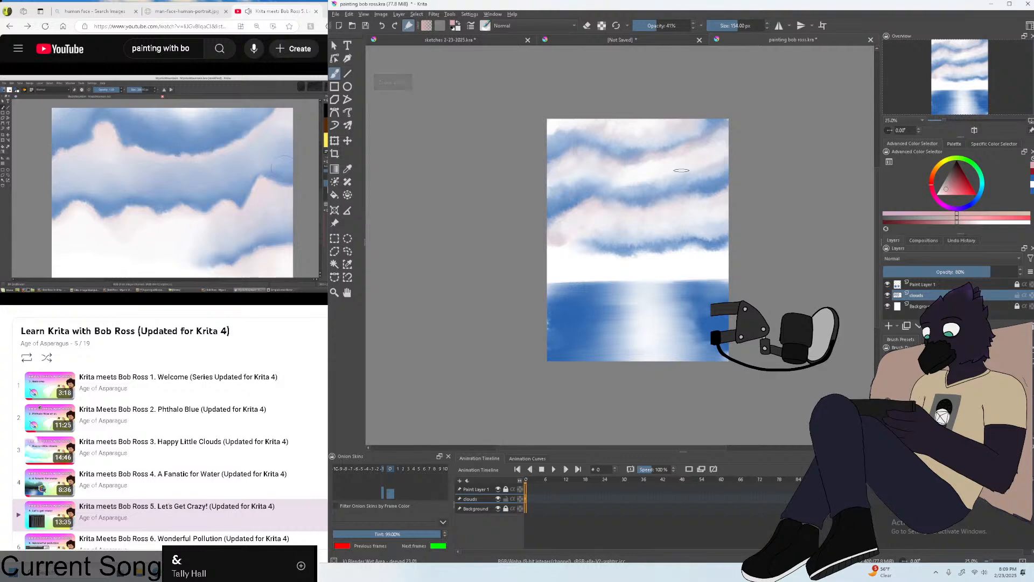
Save the painting and watch the tutorial video on to about 5:00.
left_click(349, 14)
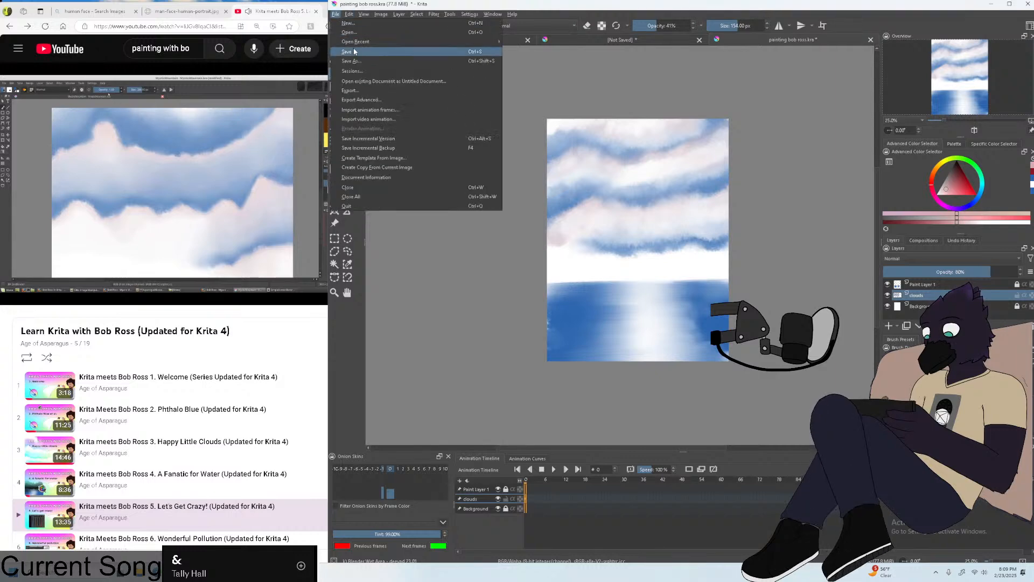
left_click(194, 115)
left_click(193, 114)
left_click(194, 115)
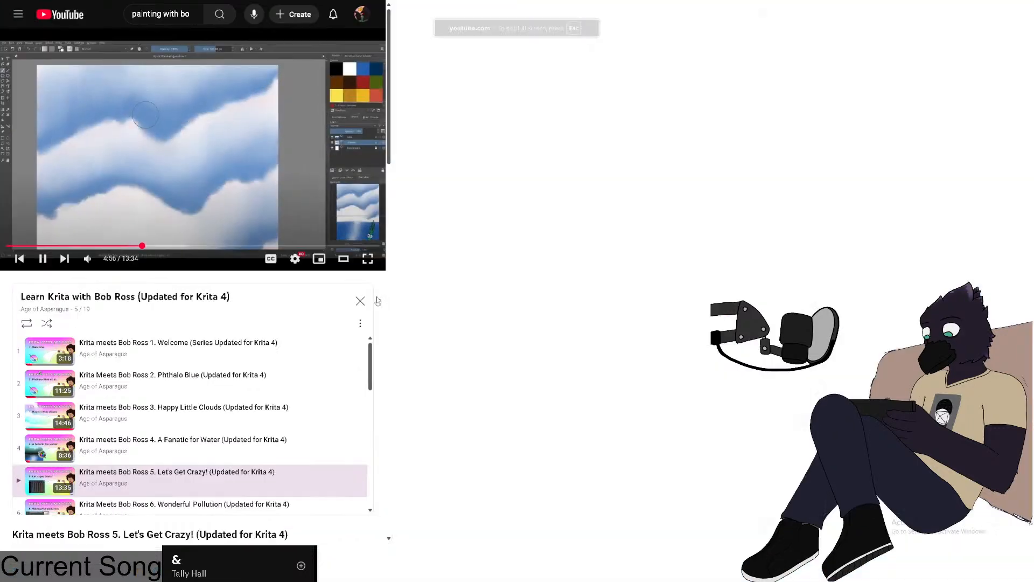
left_click(370, 295)
key("Escape")
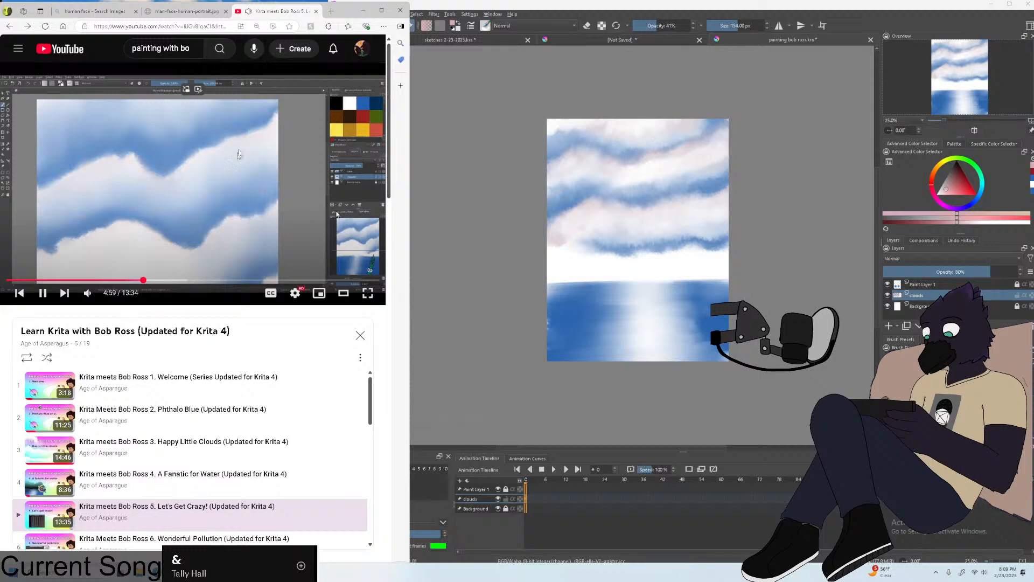
Show the Digital Colors Mixer docker and place it between the Palette and Specific Color Selector.
left_click(493, 14)
left_click(494, 14)
left_click(470, 14)
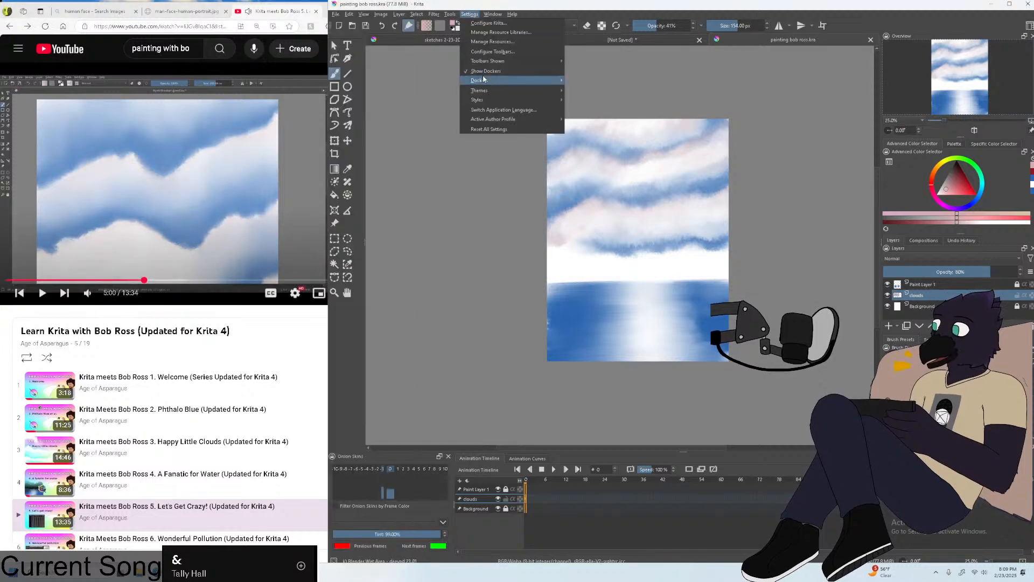
mouse_move(480, 80)
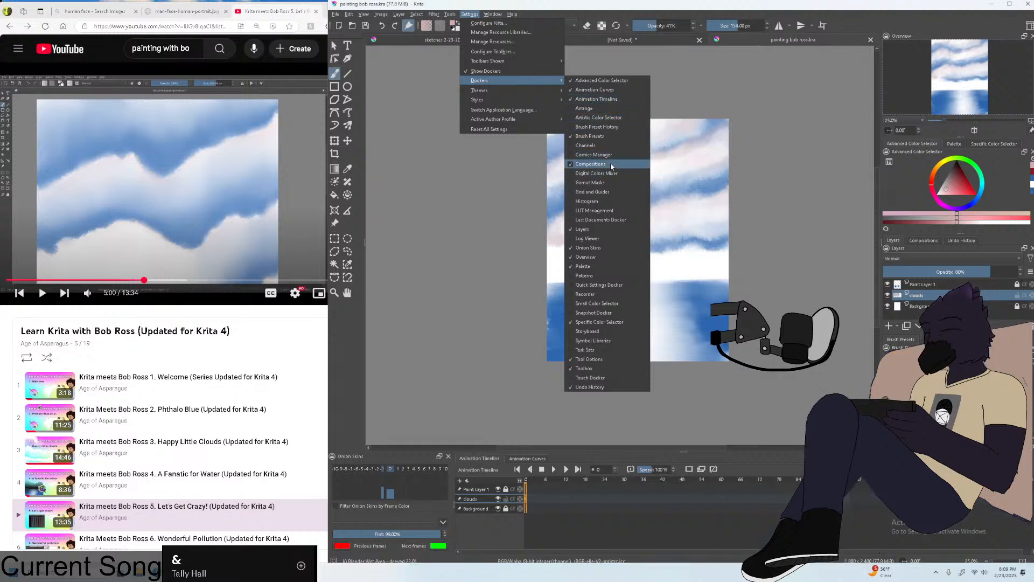
left_click(597, 173)
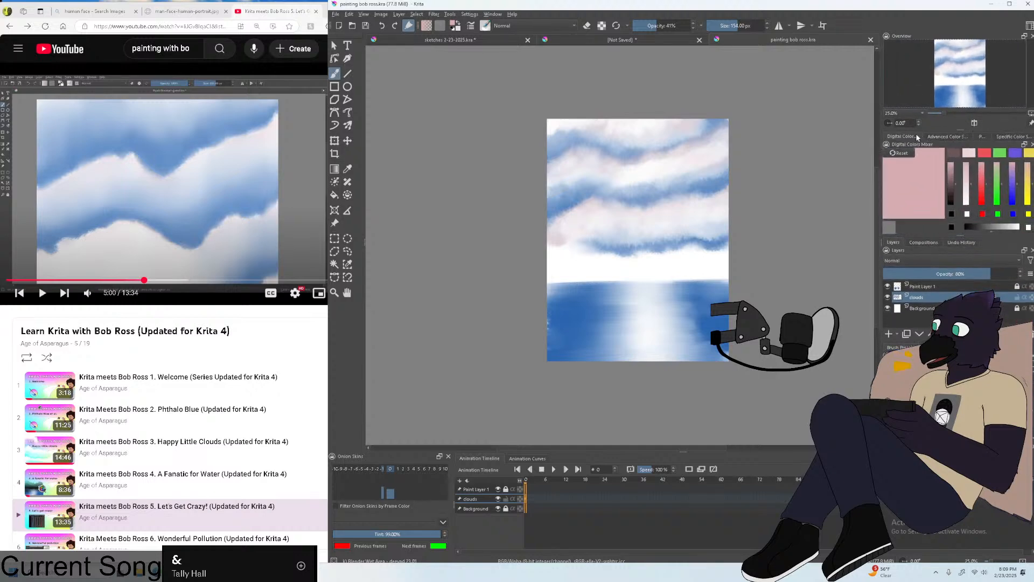
left_click_drag(918, 138, 975, 137)
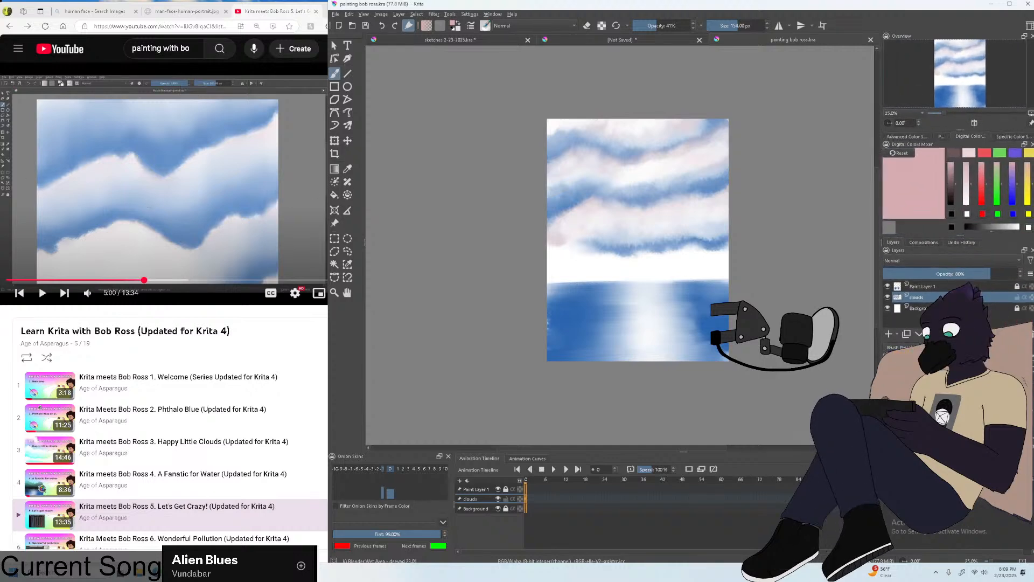
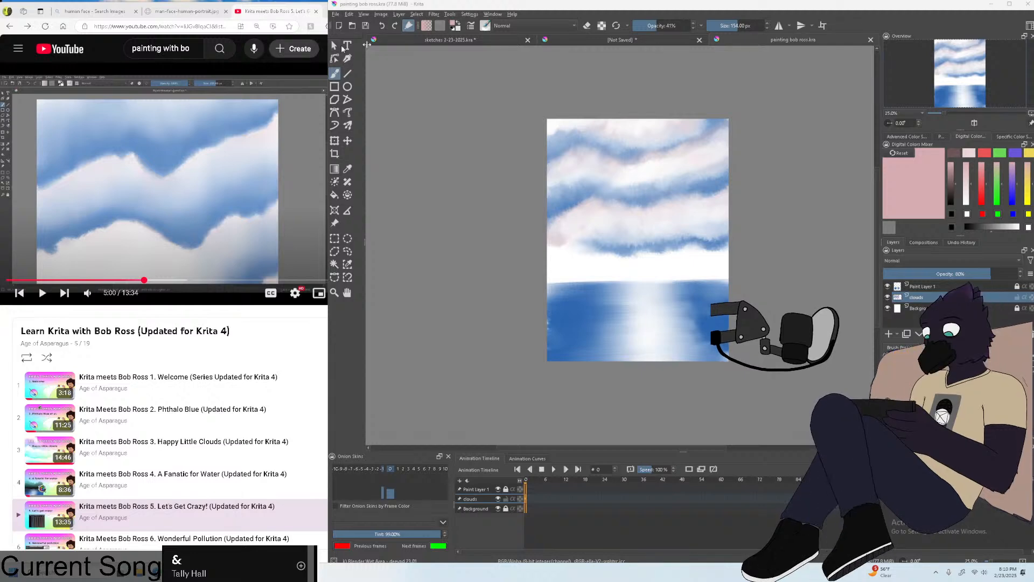
Resume the tutorial and skip ahead to about 5:19 to see the color mixer set up.
left_click(335, 14)
left_click(286, 100)
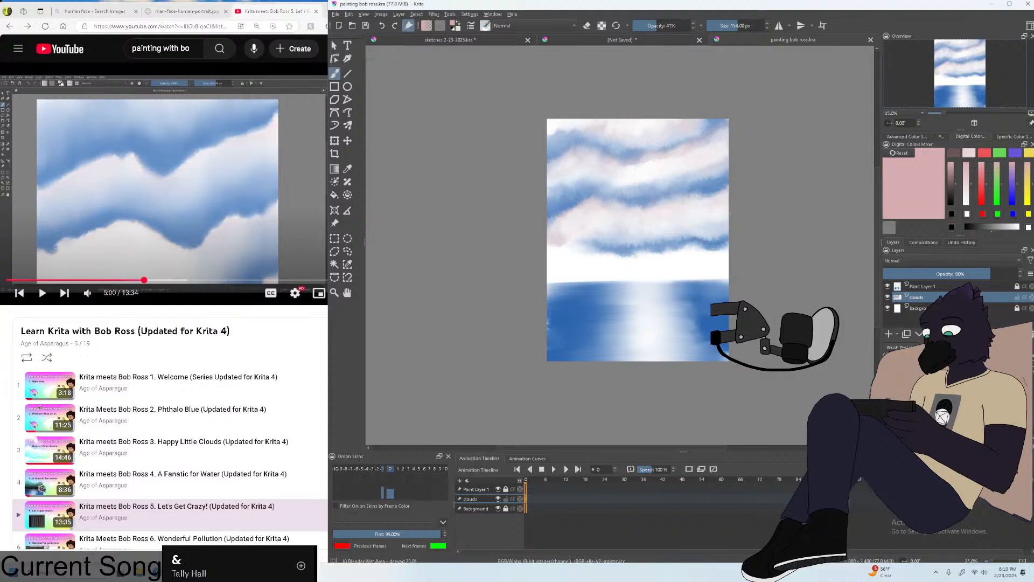
left_click(74, 245)
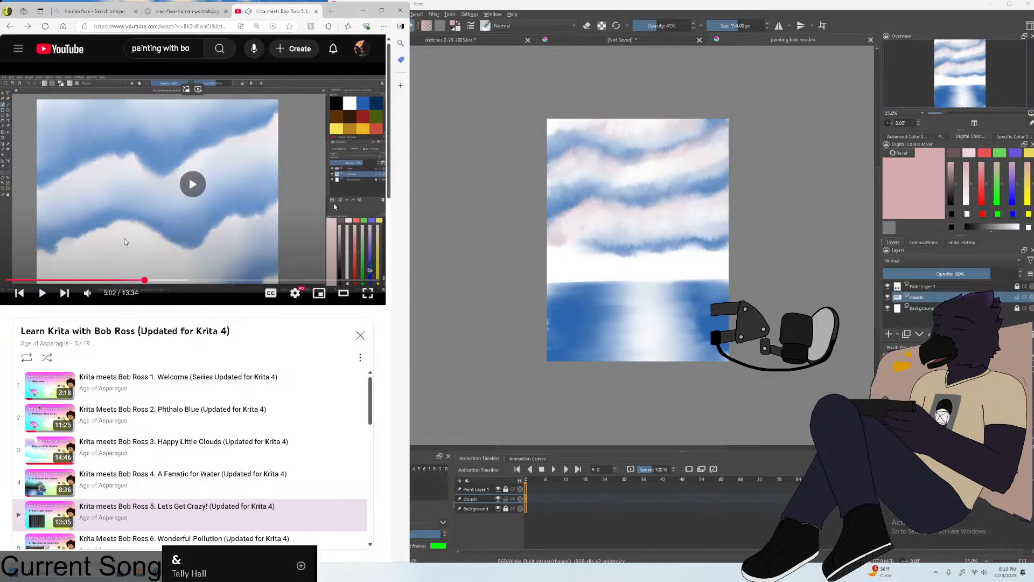
left_click(89, 293)
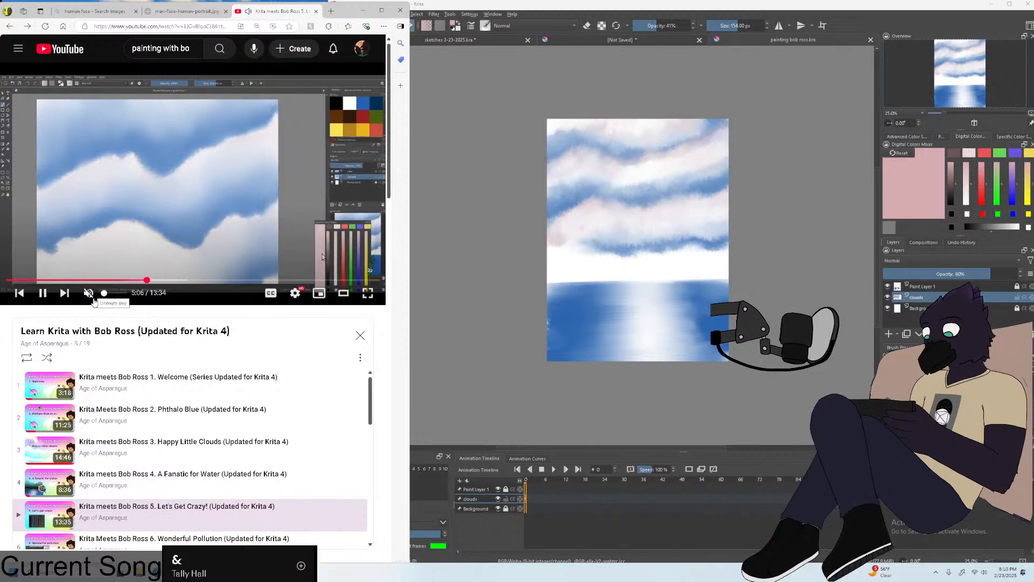
left_click(153, 281)
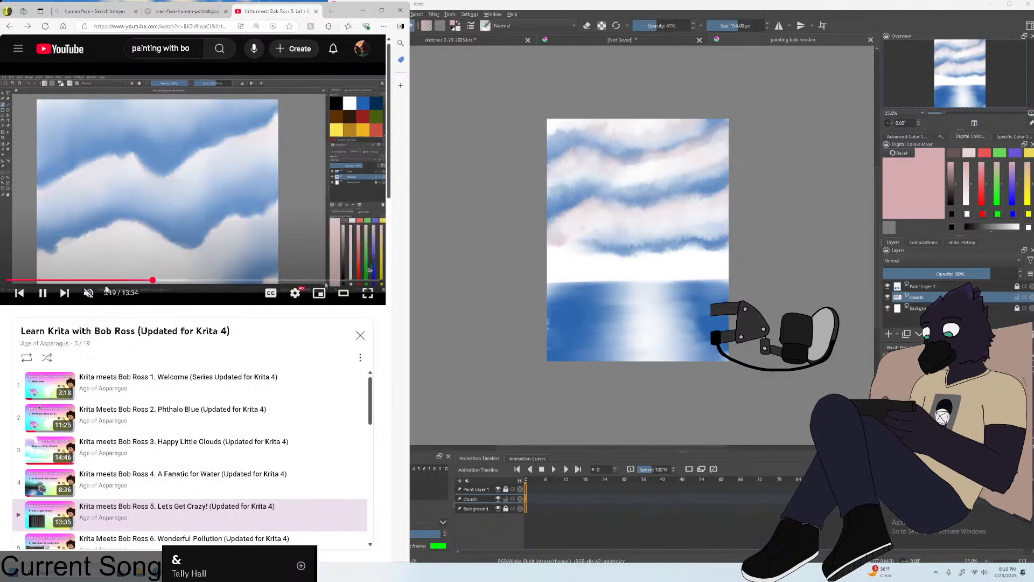
key("m")
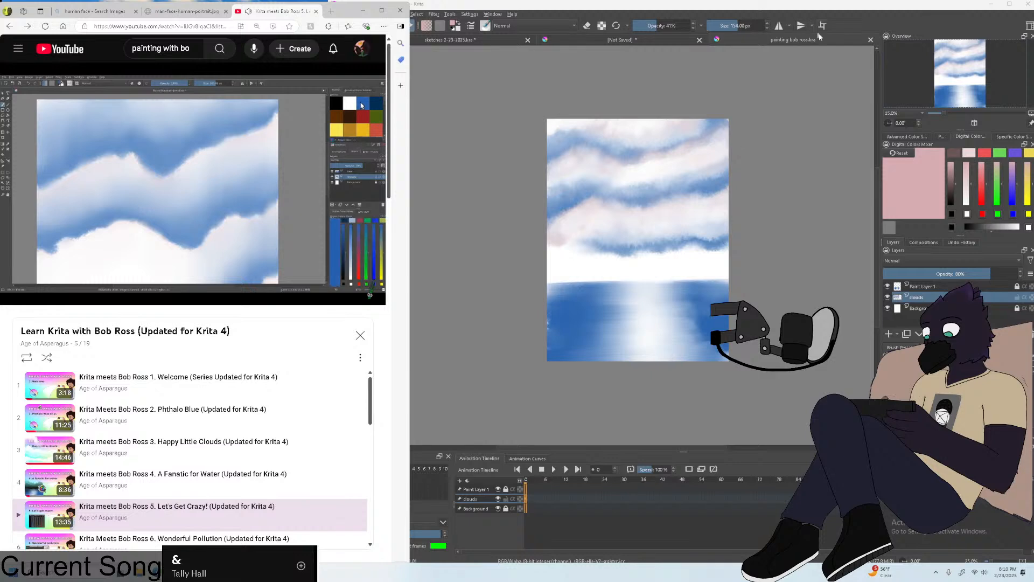
scroll(744, 150, "down", 3)
scroll(764, 153, "up", 3)
scroll(769, 154, "down", 1)
scroll(769, 155, "up", 1)
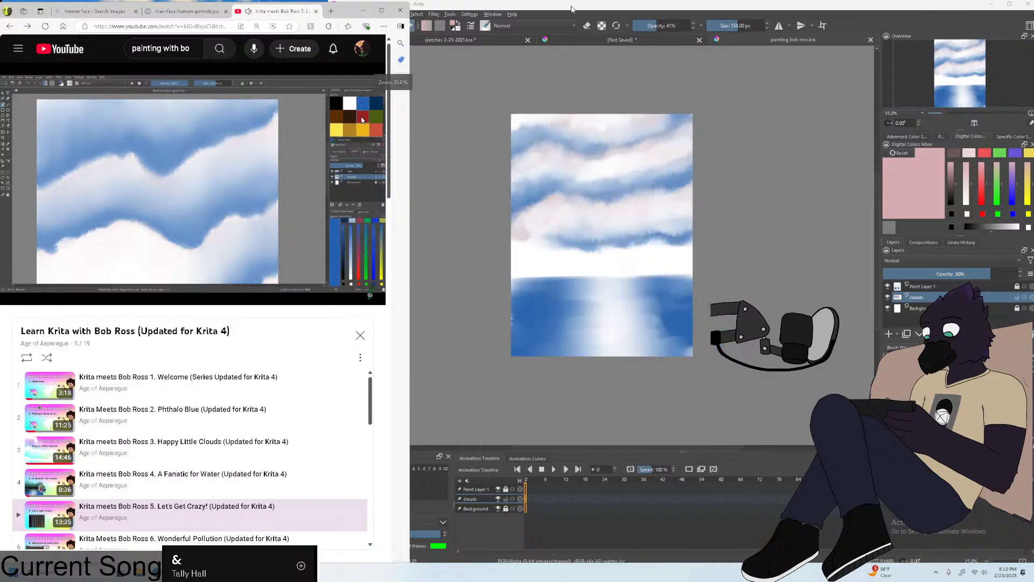
left_click(572, 7)
left_click(335, 14)
key("Escape")
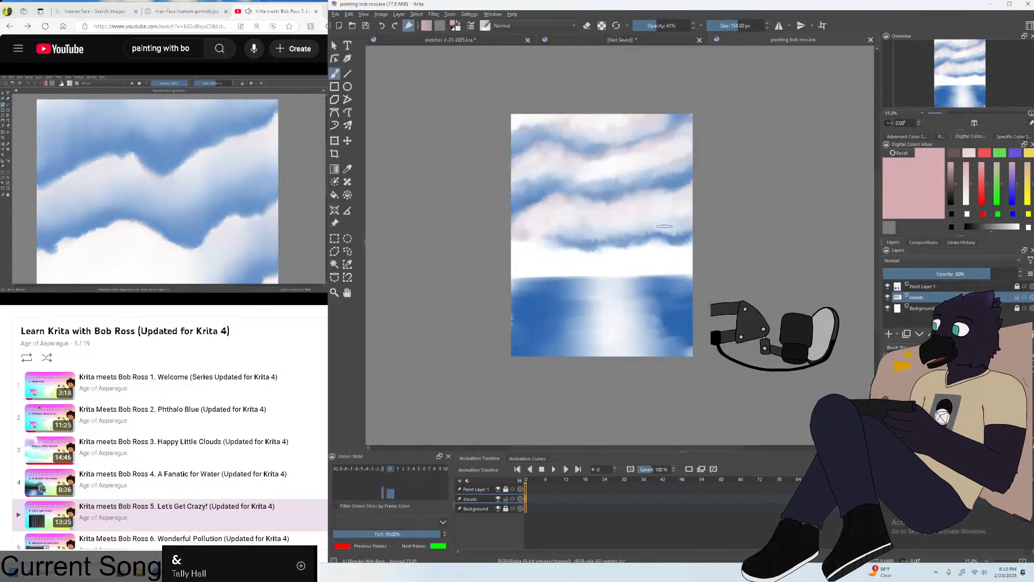
Look through the tutorial playlist down to its last episode and return to part 5.
left_click(293, 313)
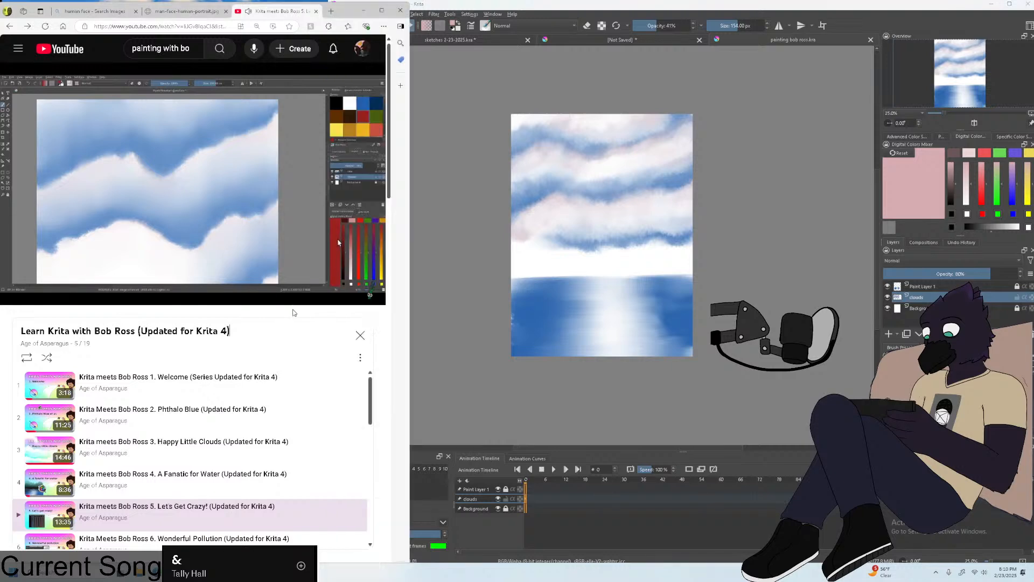
scroll(197, 399, "down", 6)
scroll(197, 398, "down", 2)
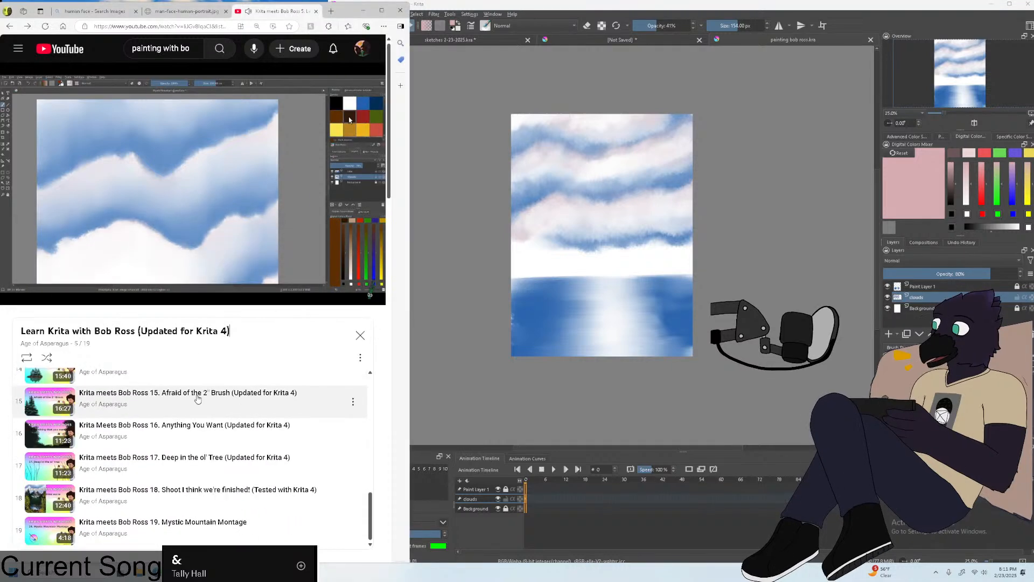
scroll(197, 398, "up", 6)
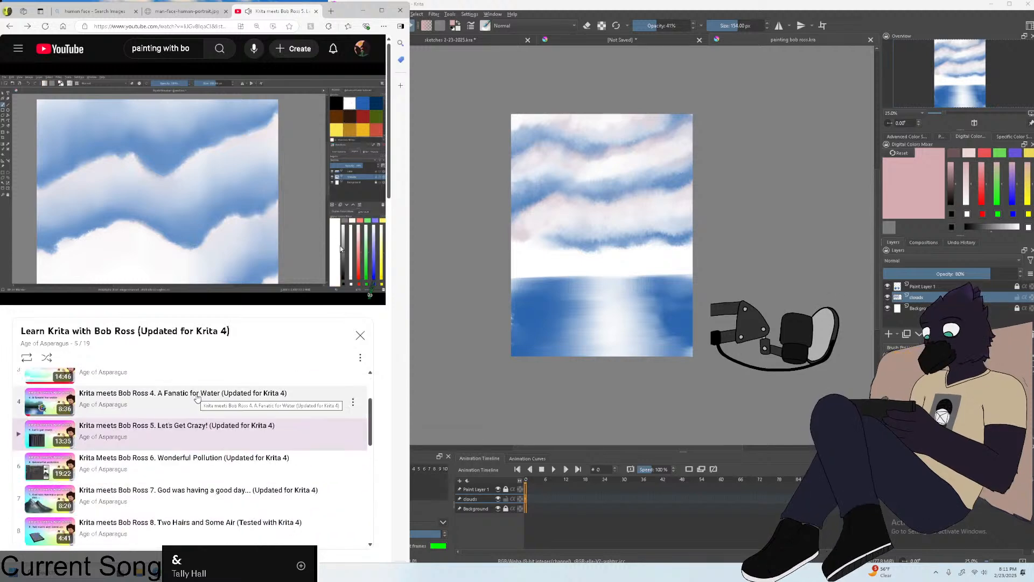
mouse_move(228, 271)
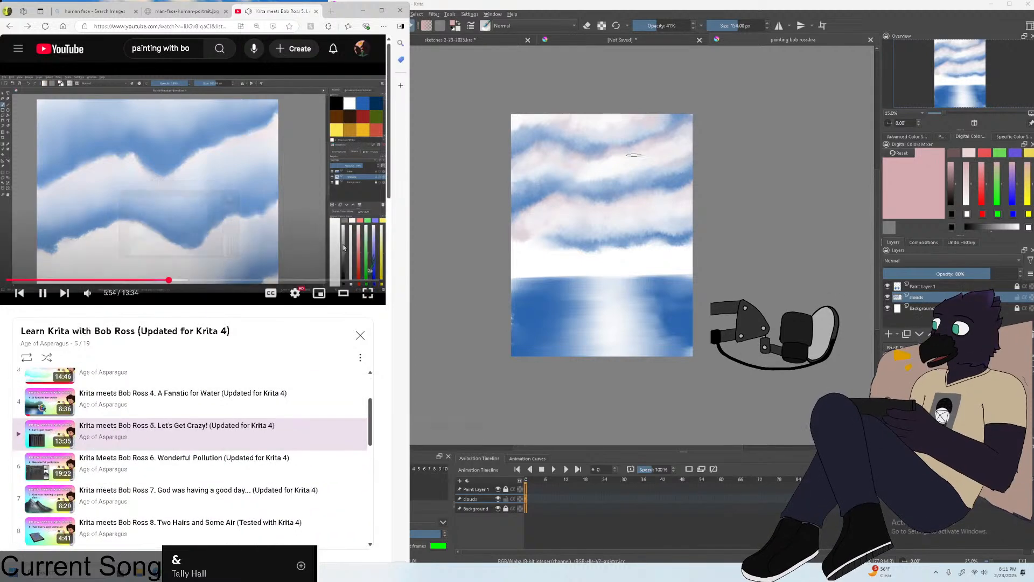
Select Titanium white from the bob ross palette and bring up the Digital Colors Mixer.
left_click(951, 135)
left_click(941, 136)
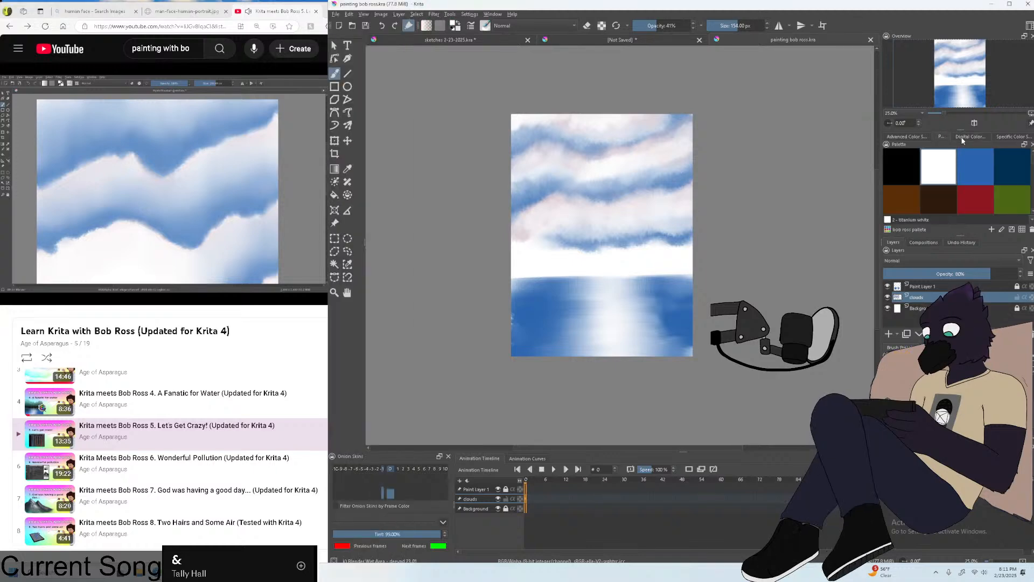
left_click(969, 136)
left_click(940, 137)
left_click(968, 137)
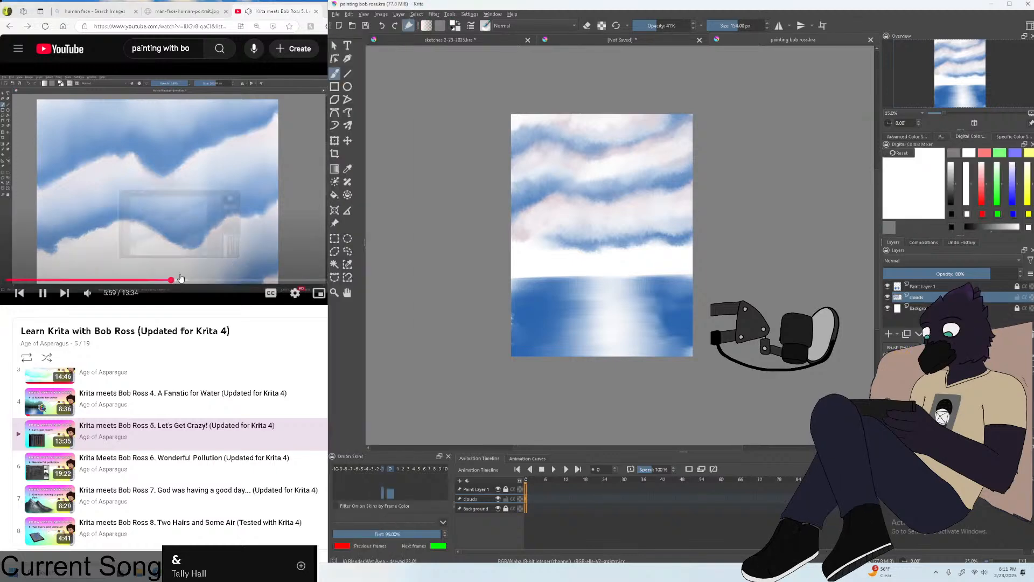
Watch the tutorial's color mixer explanation and skip ahead past 6:36.
left_click(184, 240)
left_click(183, 240)
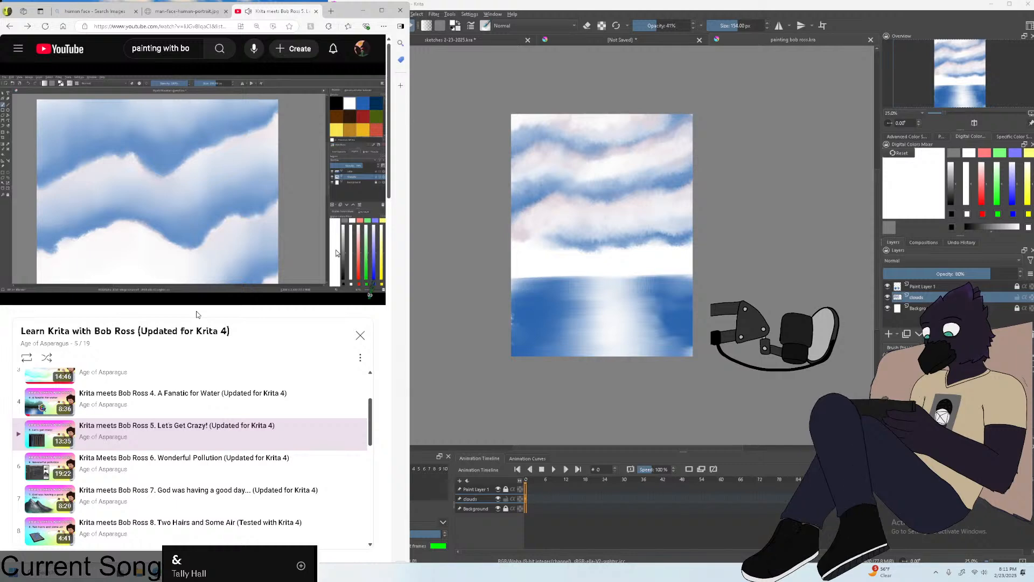
left_click(239, 246)
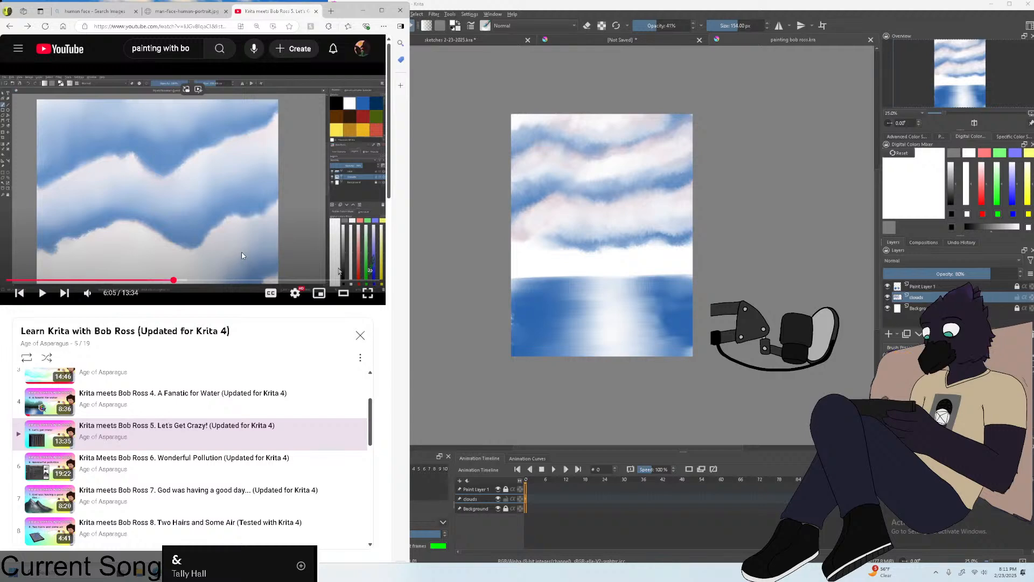
left_click(244, 258)
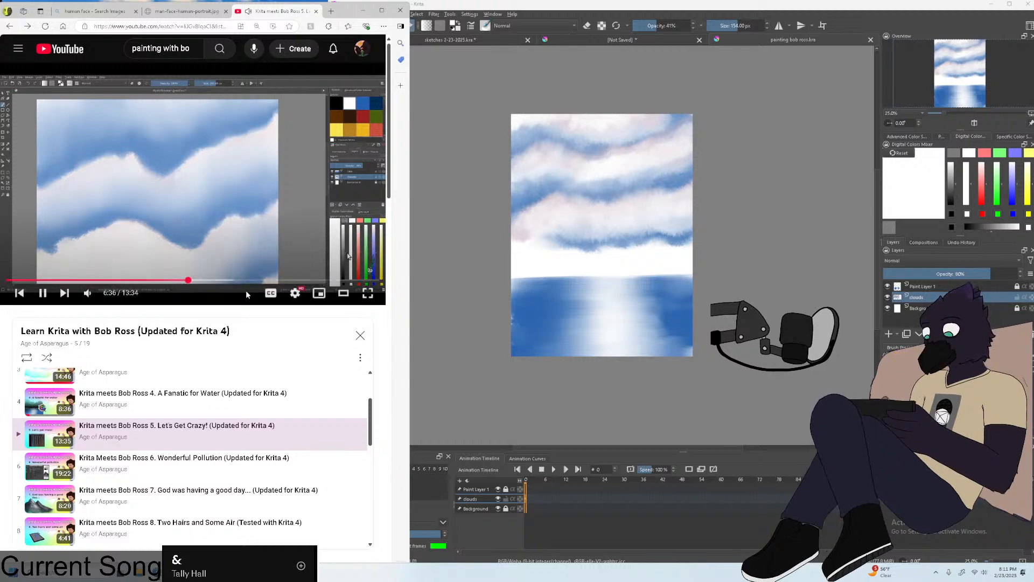
left_click(196, 281)
left_click(952, 184)
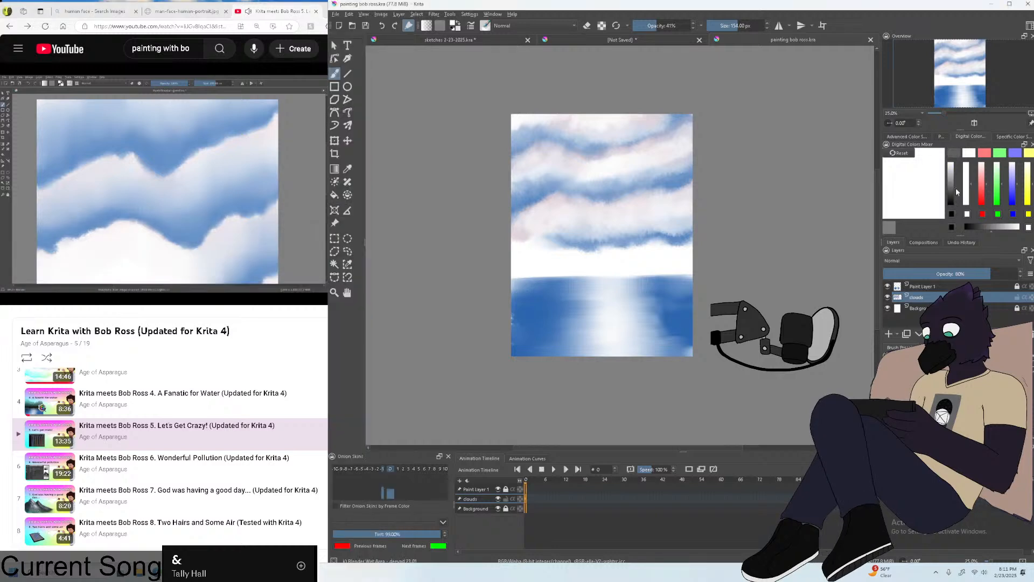
Skip the tutorial ahead past 7:40 to see how colors are mixed with the mixer's gradients.
left_click(210, 207)
left_click(212, 209)
left_click(207, 281)
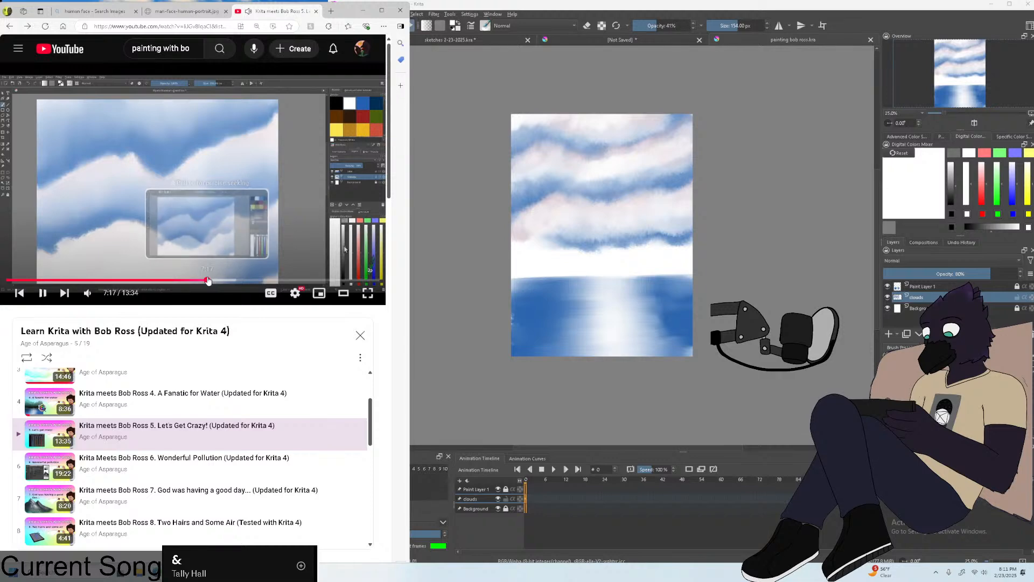
left_click(210, 281)
left_click(216, 281)
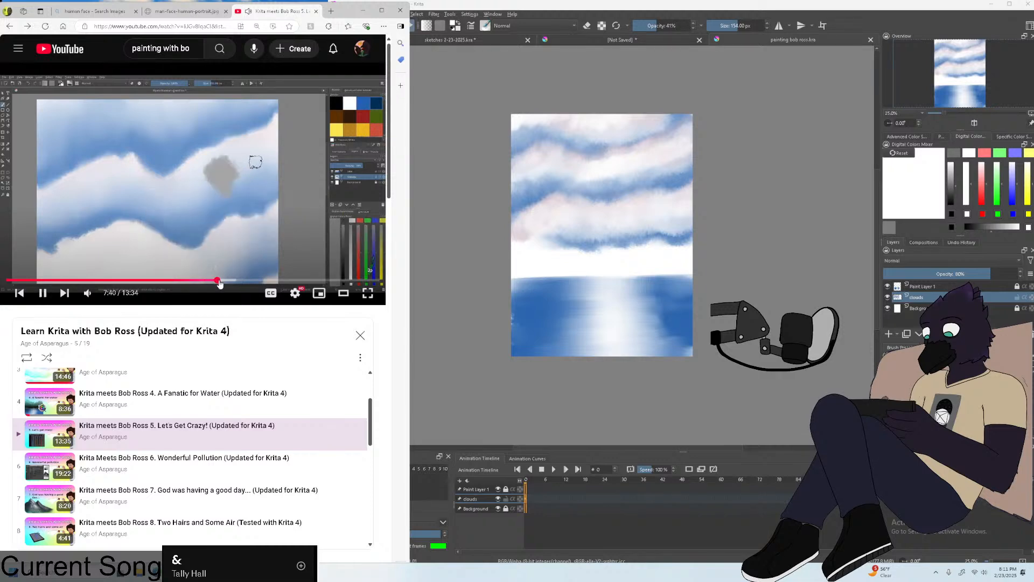
left_click_drag(213, 283, 250, 285)
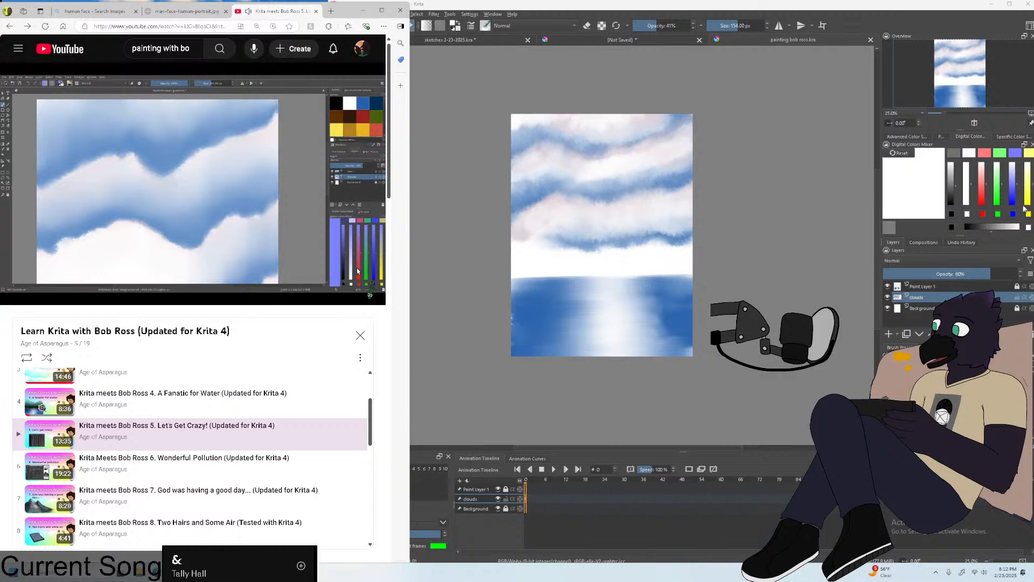
left_click(1017, 194)
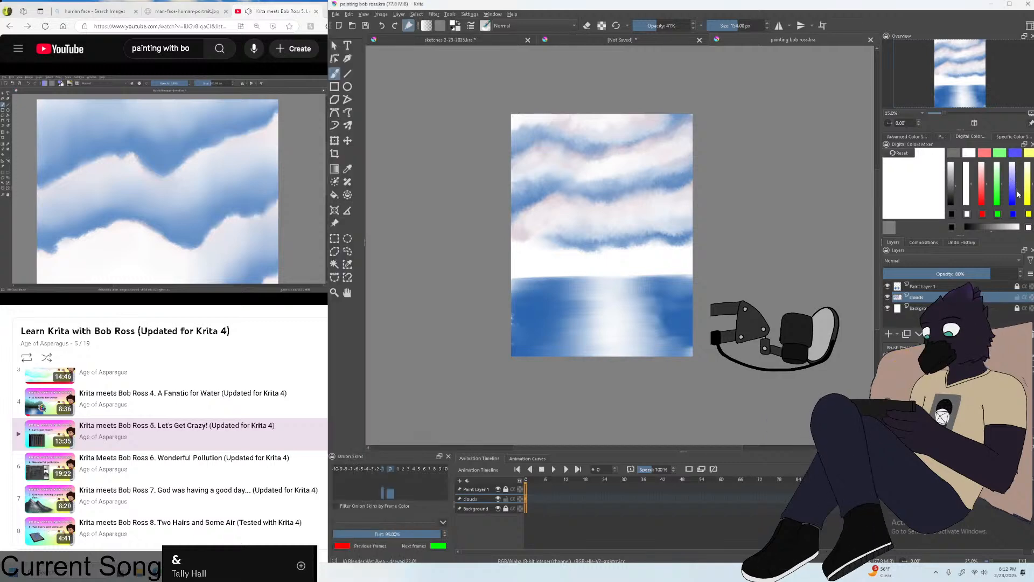
Rewind the tutorial to about 8:37 to rewatch how colors are mixed with the Digital Colors Mixer.
left_click(221, 193)
left_click(231, 194)
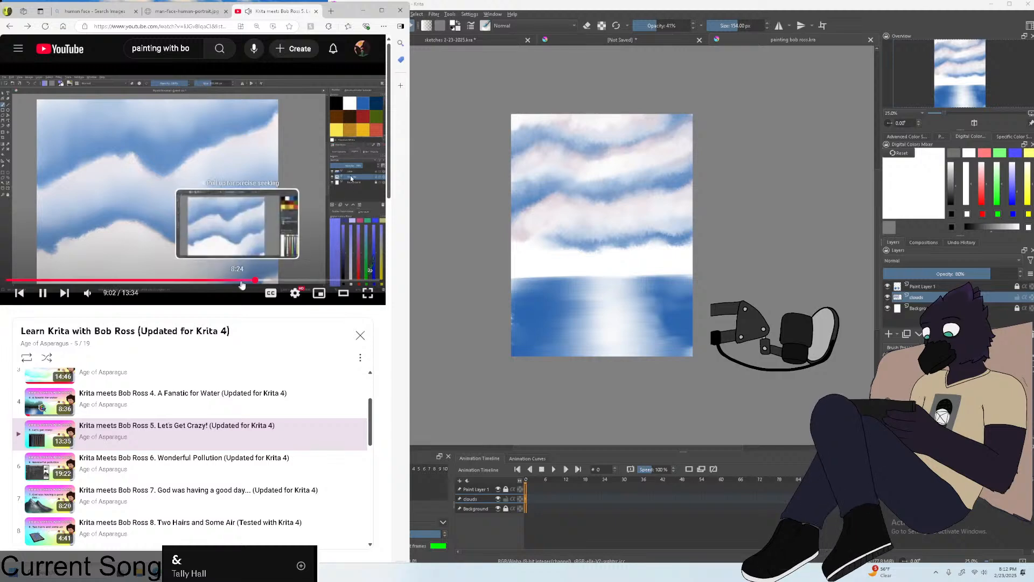
left_click(250, 280)
left_click(242, 281)
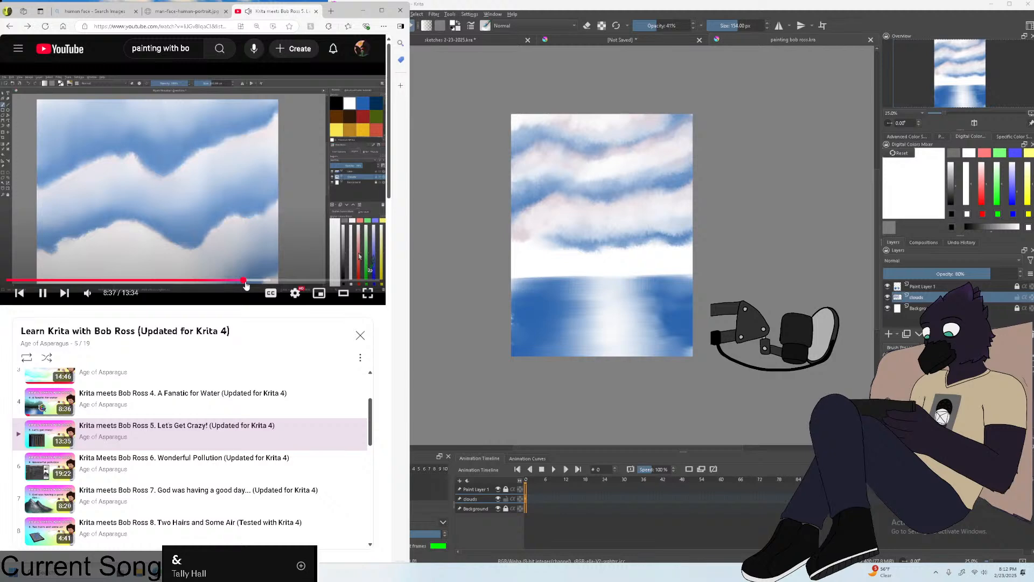
left_click_drag(244, 281, 244, 282)
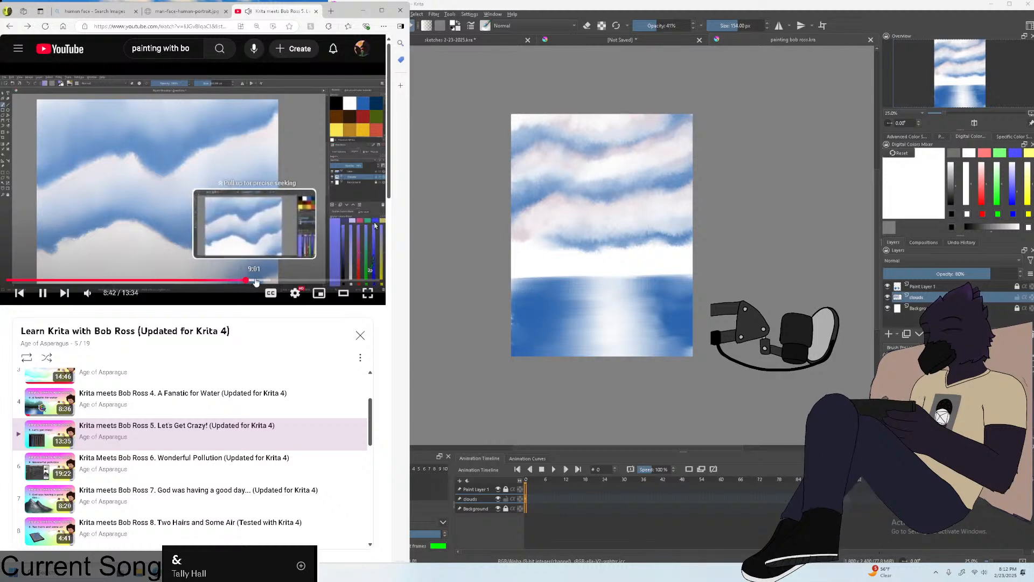
Try mixing the current color into pure blue with the mixer's blue swatch.
left_click(1014, 155)
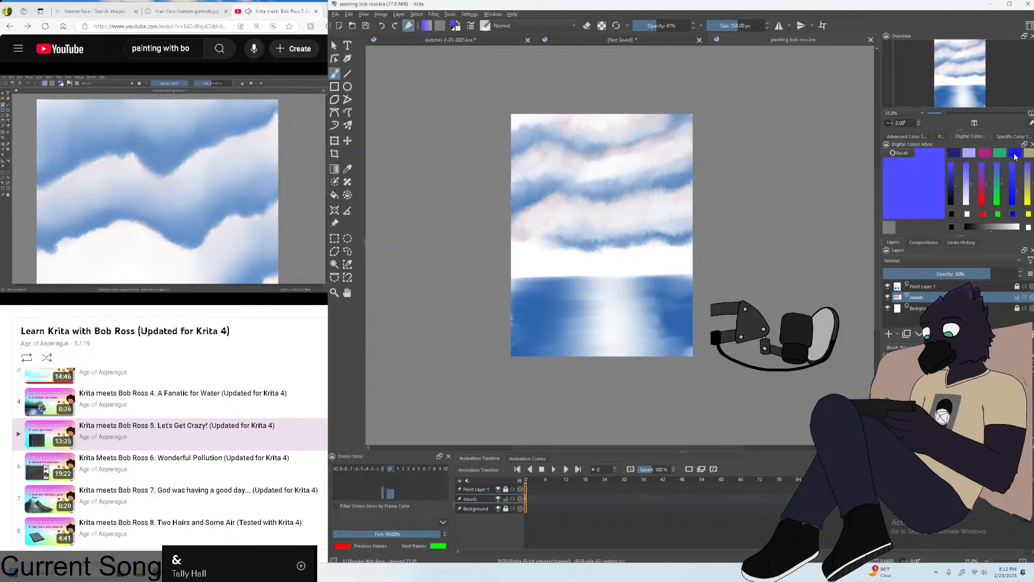
left_click(1013, 156)
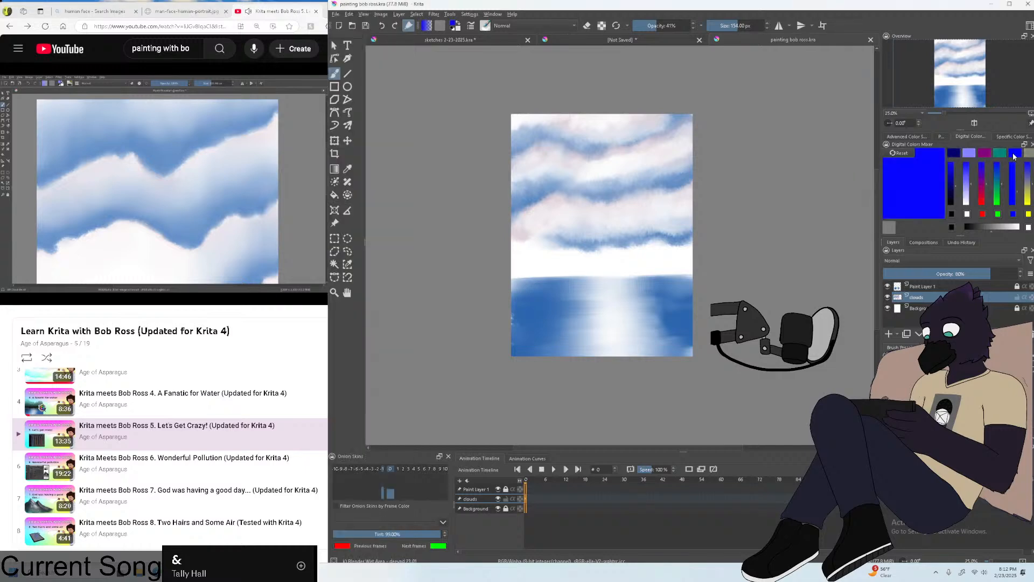
left_click(1015, 227)
left_click(1028, 228)
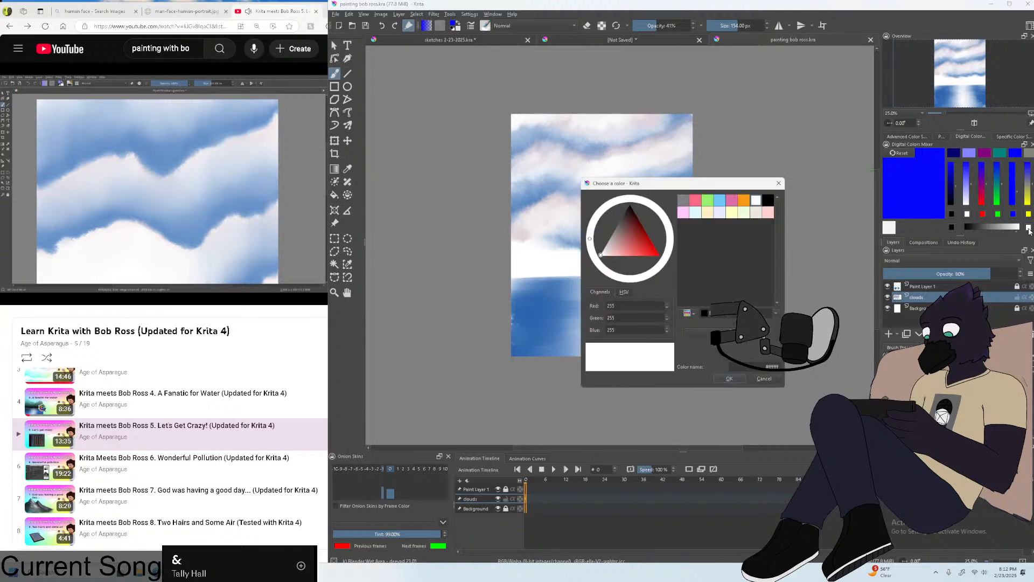
left_click(778, 183)
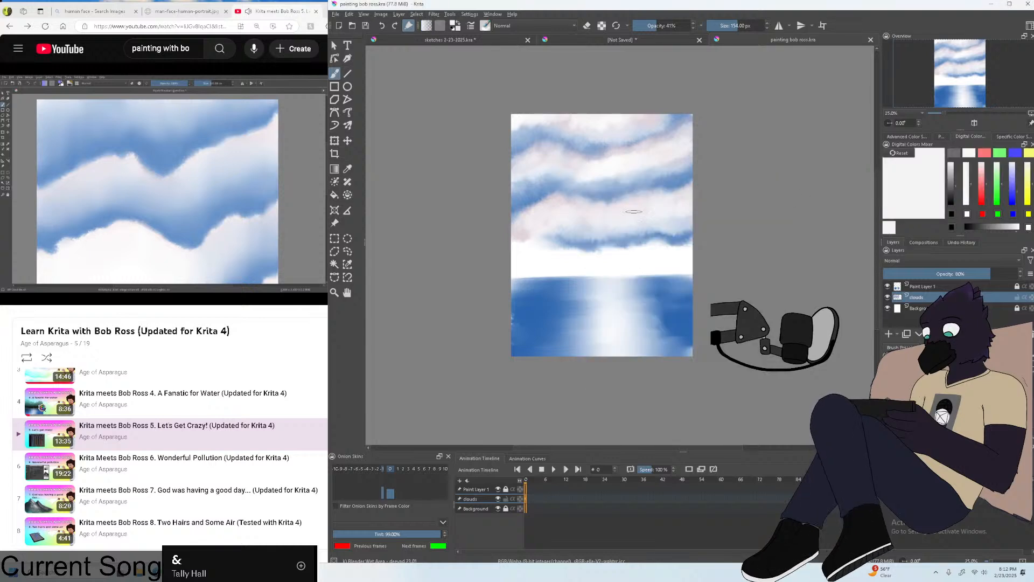
Switch the mixer's color chooser to the bob ross palette and set the first mixing color to its dark red.
left_click(278, 179)
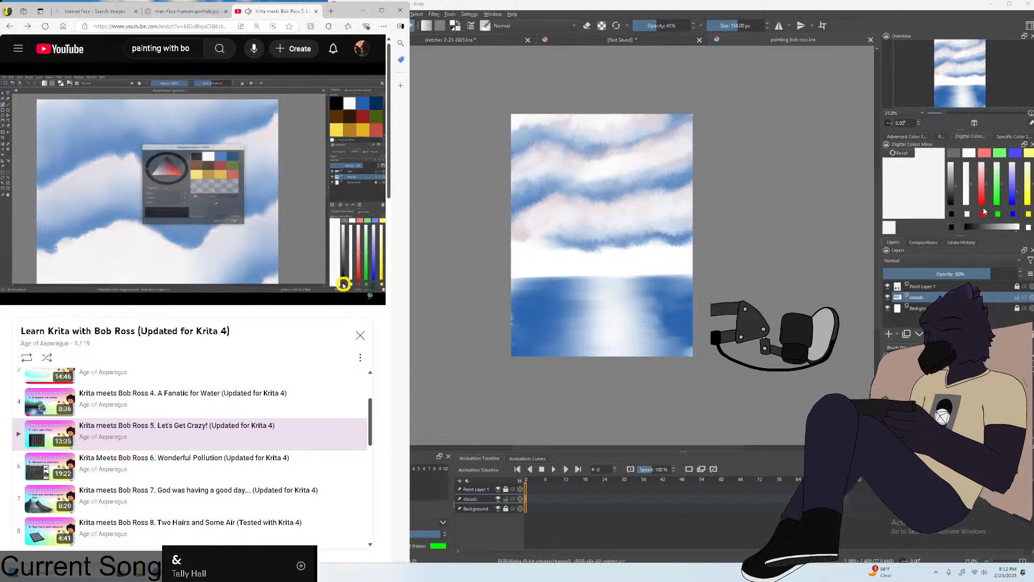
left_click(951, 214)
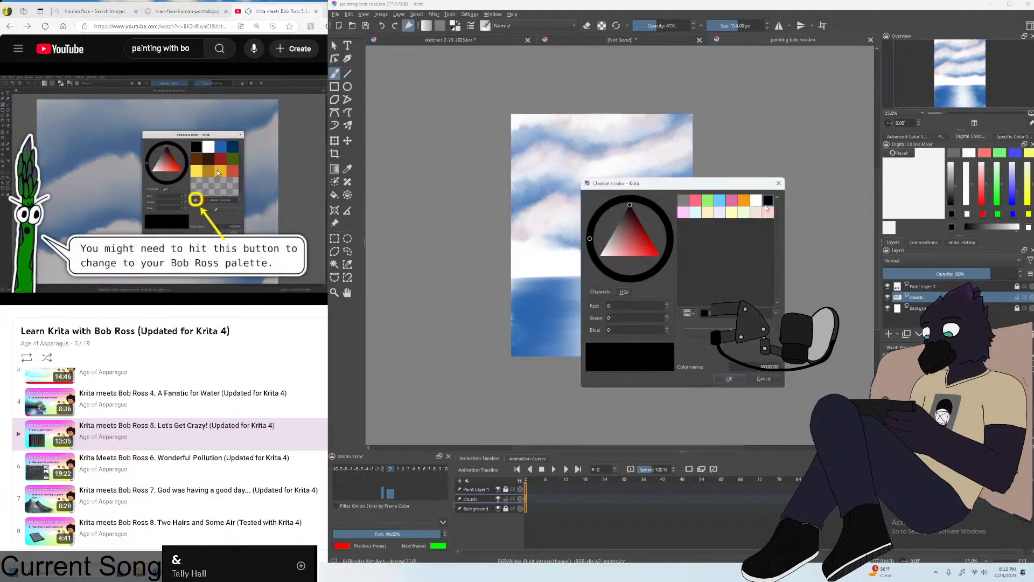
left_click(688, 313)
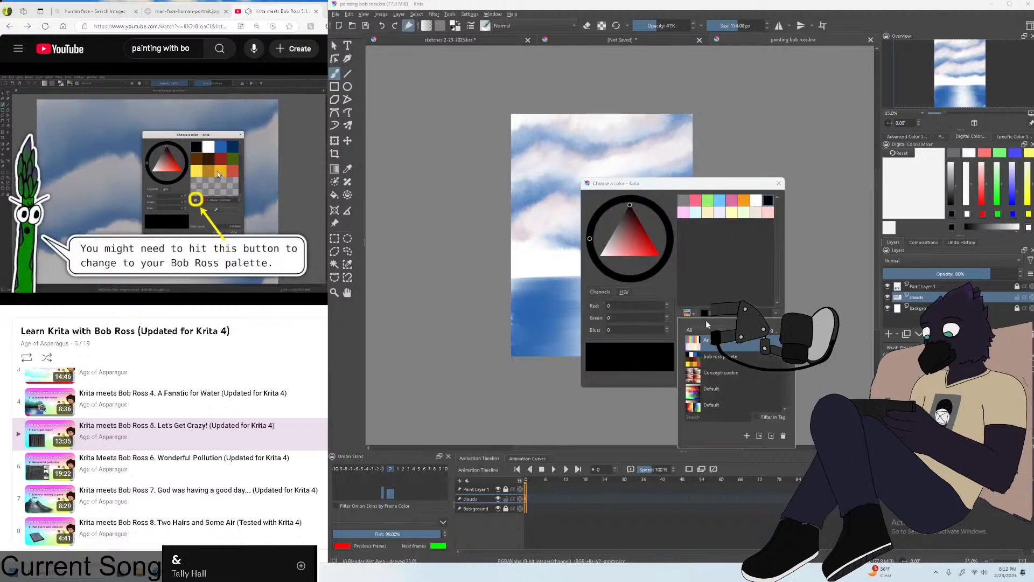
left_click(722, 357)
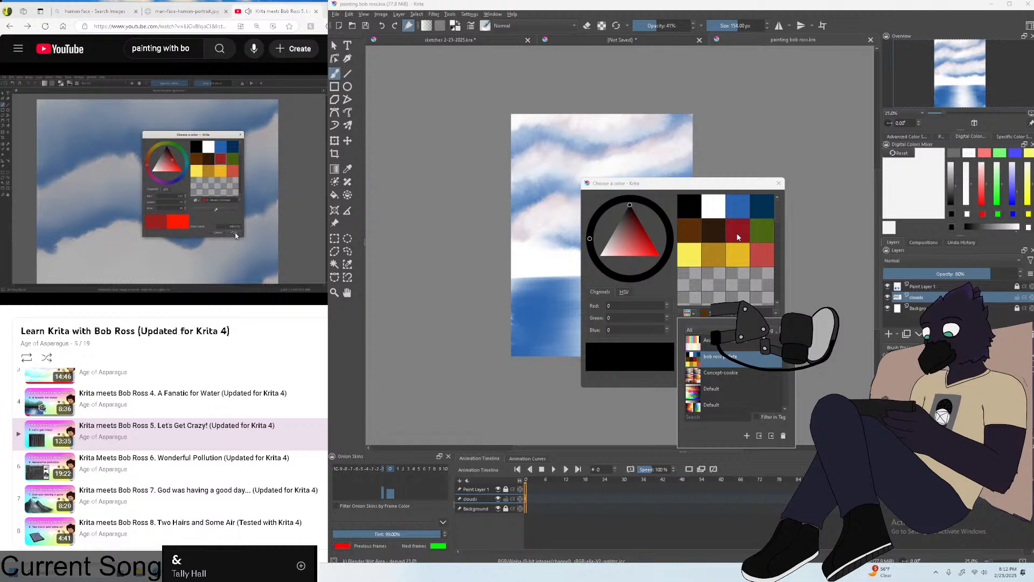
left_click(728, 378)
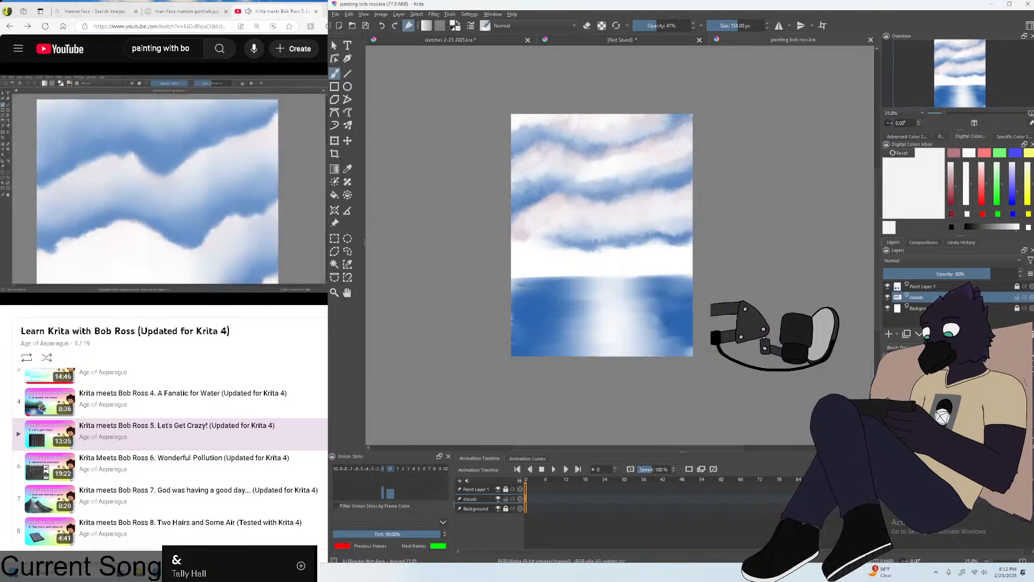
Set the mixer's second mixing color to the medium blue of the bob ross palette.
left_click(184, 186)
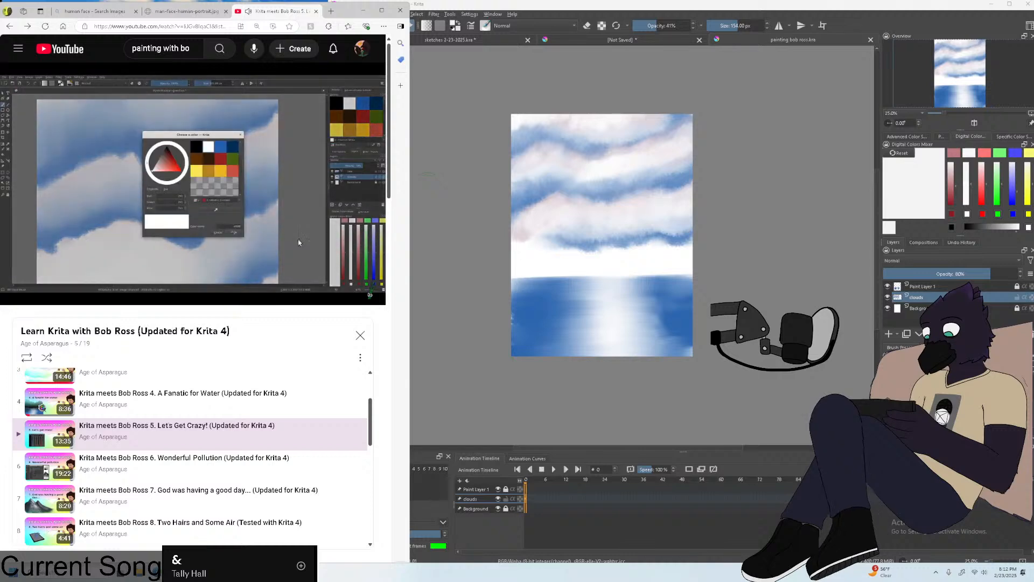
left_click(980, 213)
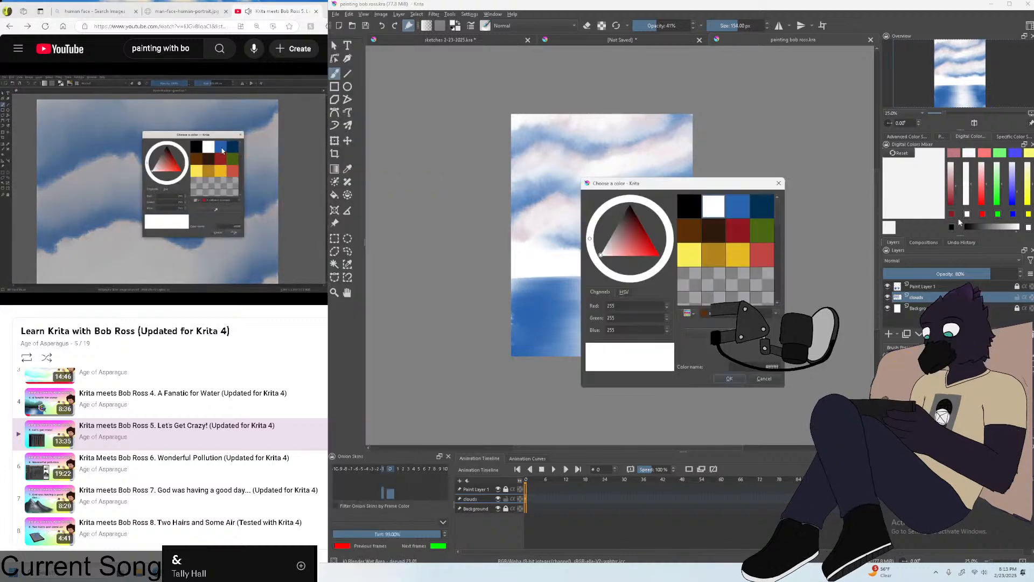
left_click(736, 379)
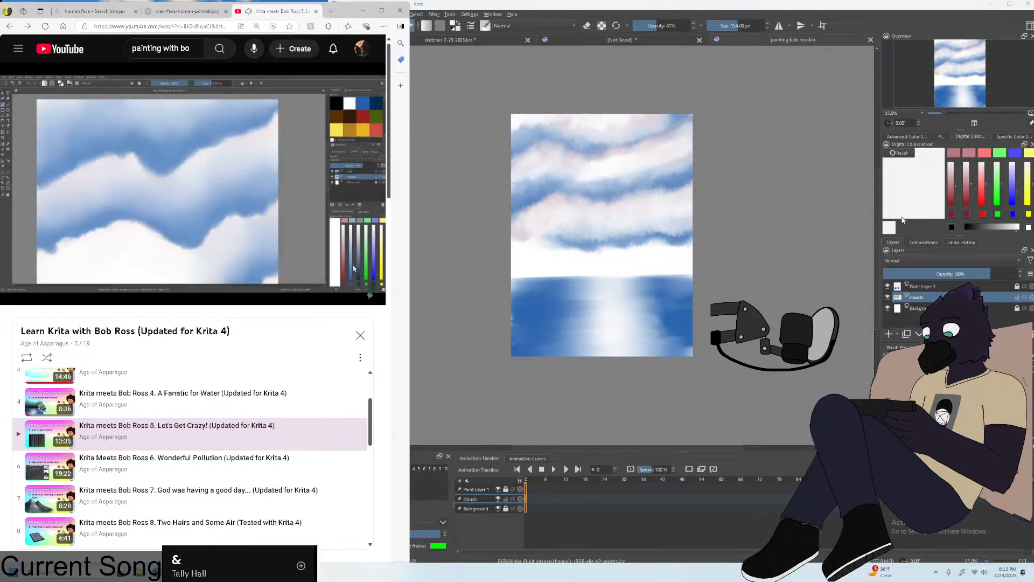
left_click(968, 214)
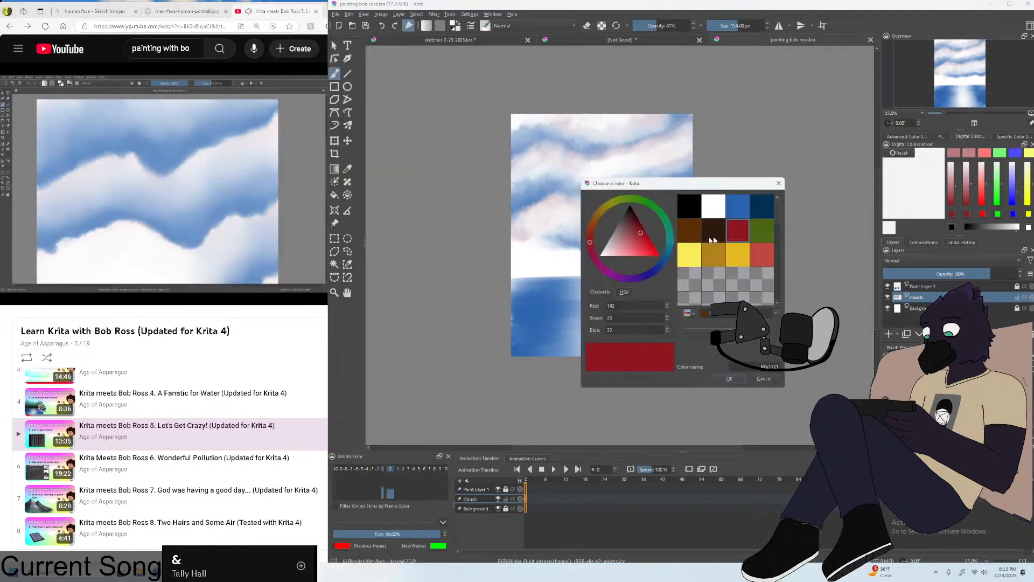
key("XF86AudioPlay")
left_click(740, 210)
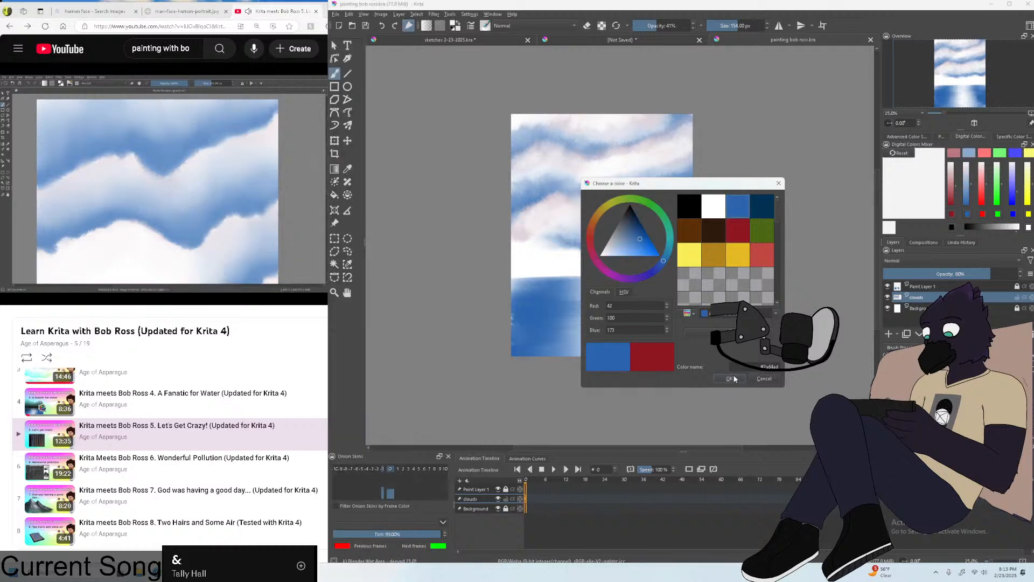
left_click(729, 378)
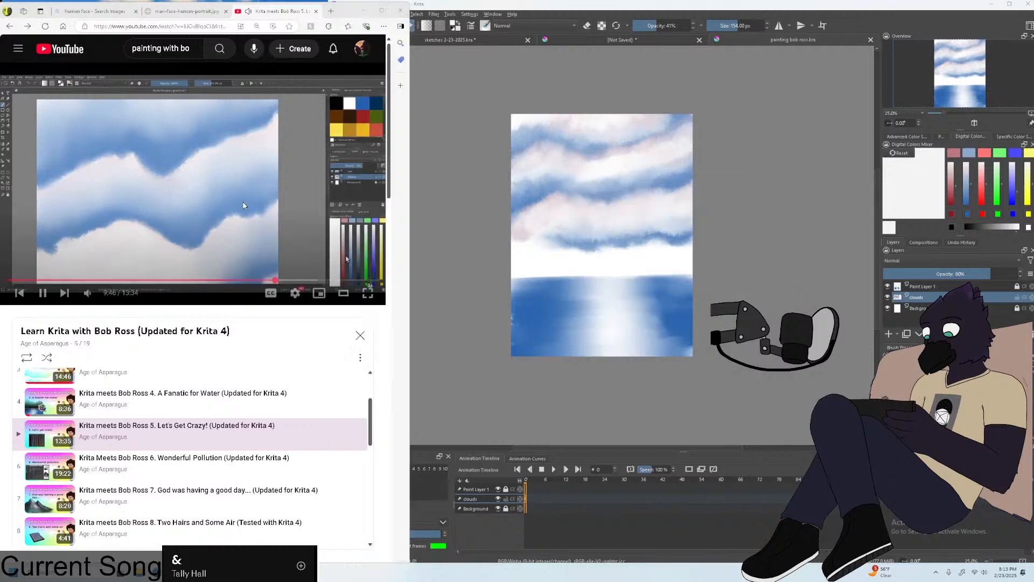
Set the mixer's third mixing color to the dark blue of the bob ross palette.
left_click(969, 214)
left_click(764, 215)
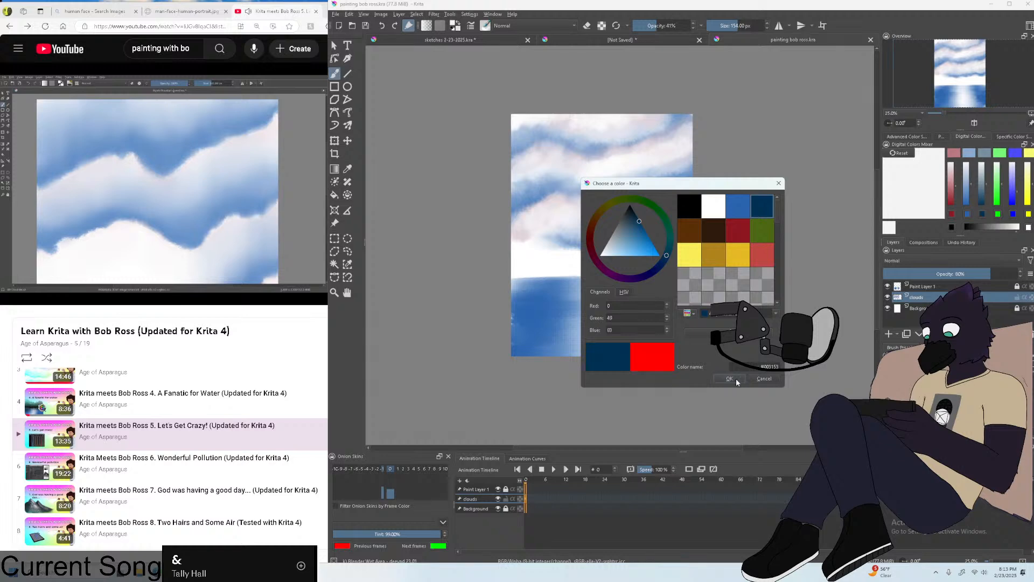
left_click(729, 378)
Shift the dark red gradient's mixing point upward in the mixer to get a lighter pink mix, following the tutorial.
left_click(212, 182)
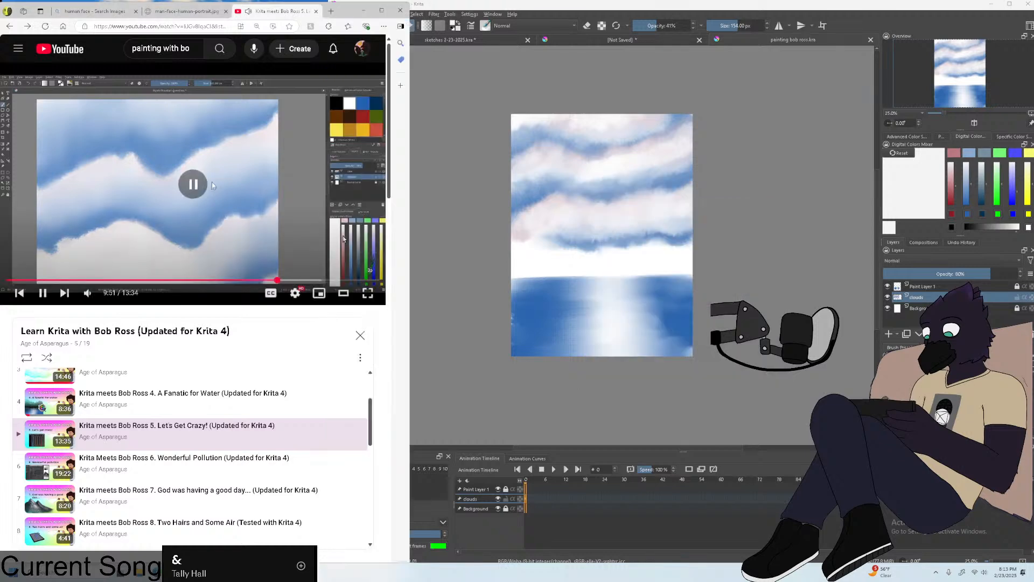
left_click(953, 182)
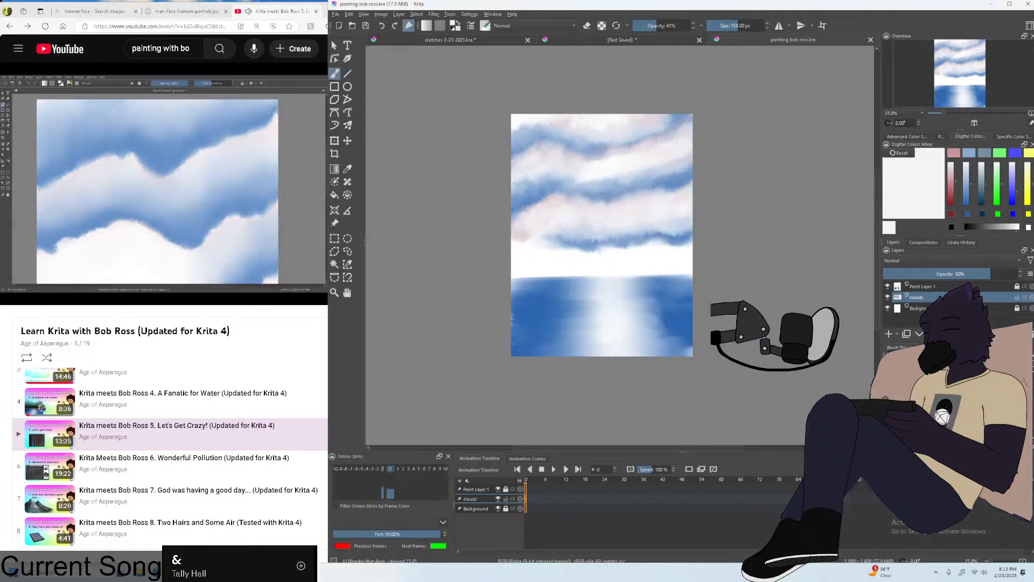
left_click(257, 178)
left_click(257, 178)
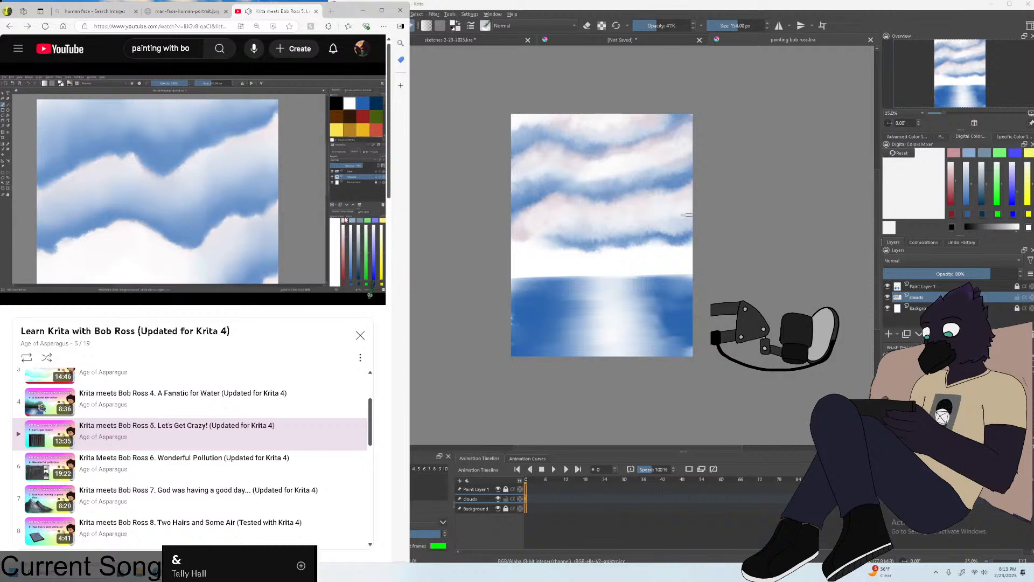
left_click(954, 178)
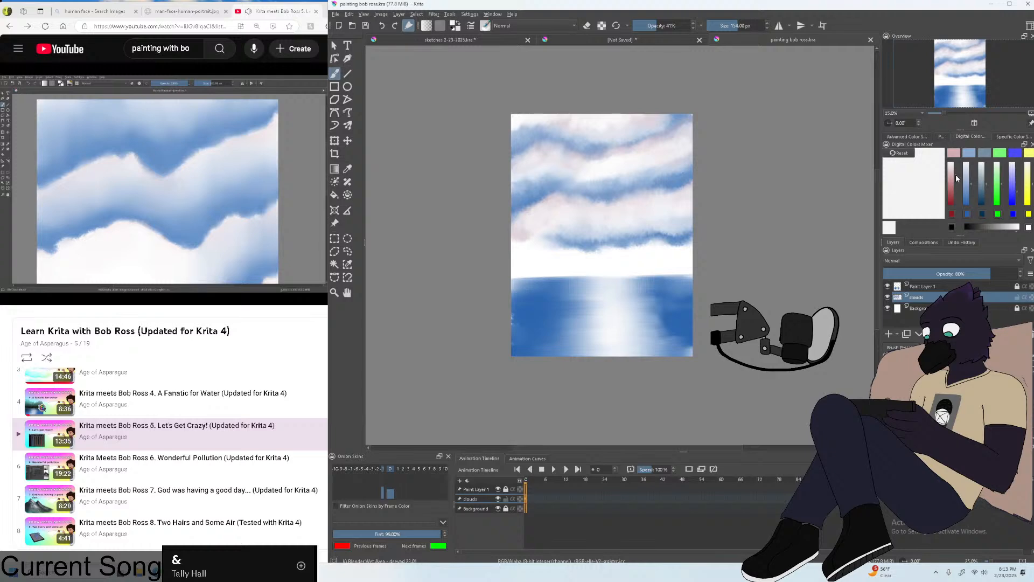
Watch the tutorial's gradient mixing demonstration and skip ahead to about 10:22.
left_click(251, 167)
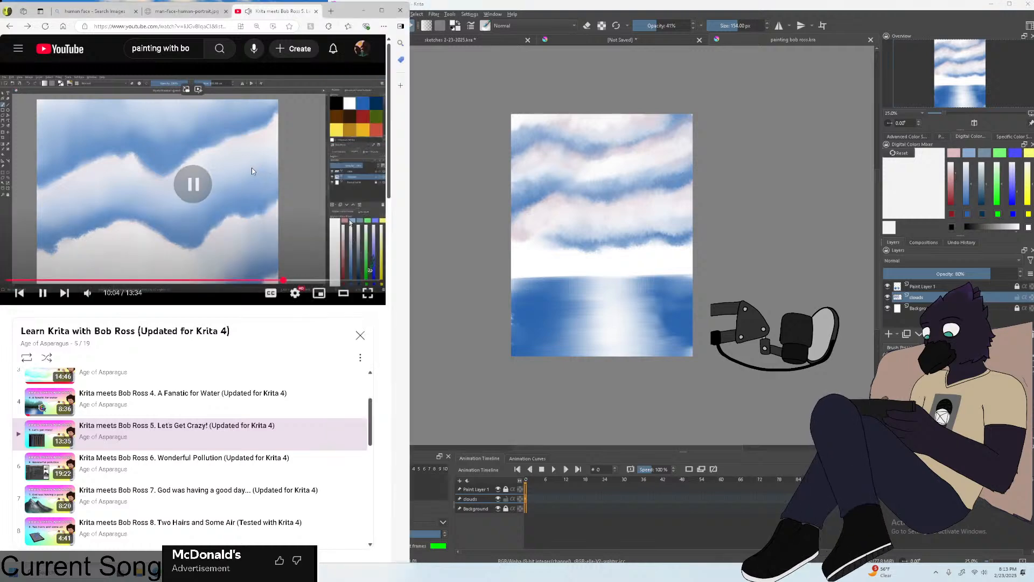
left_click(250, 167)
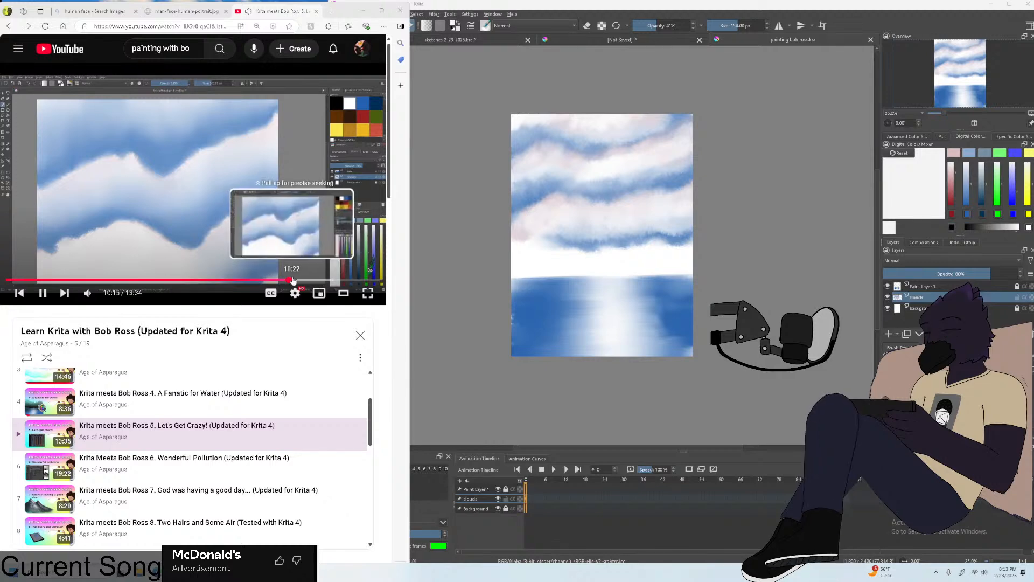
left_click(291, 280)
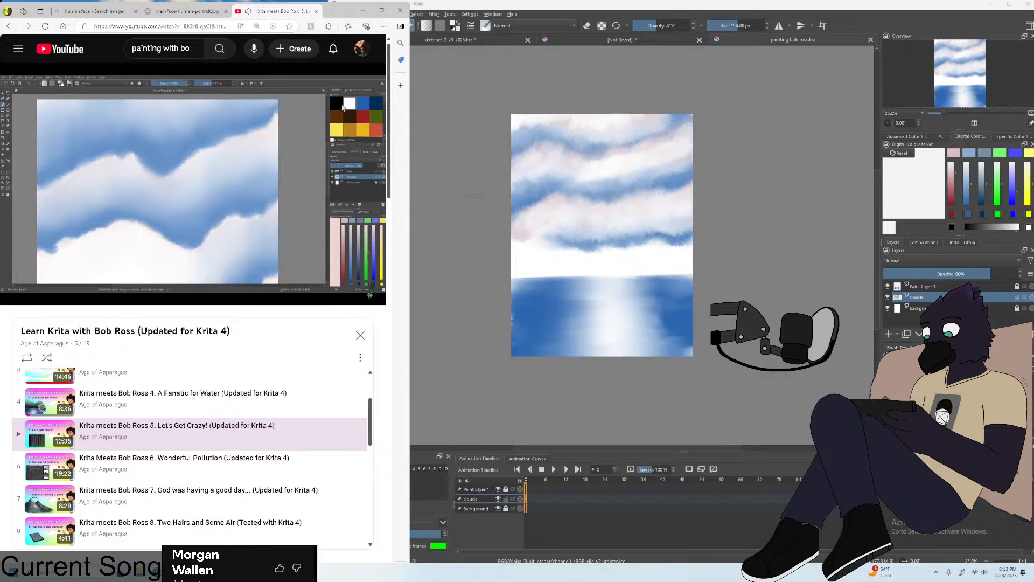
Pause the tutorial and reset the Digital Colors Mixer with black as the current color.
left_click(889, 229)
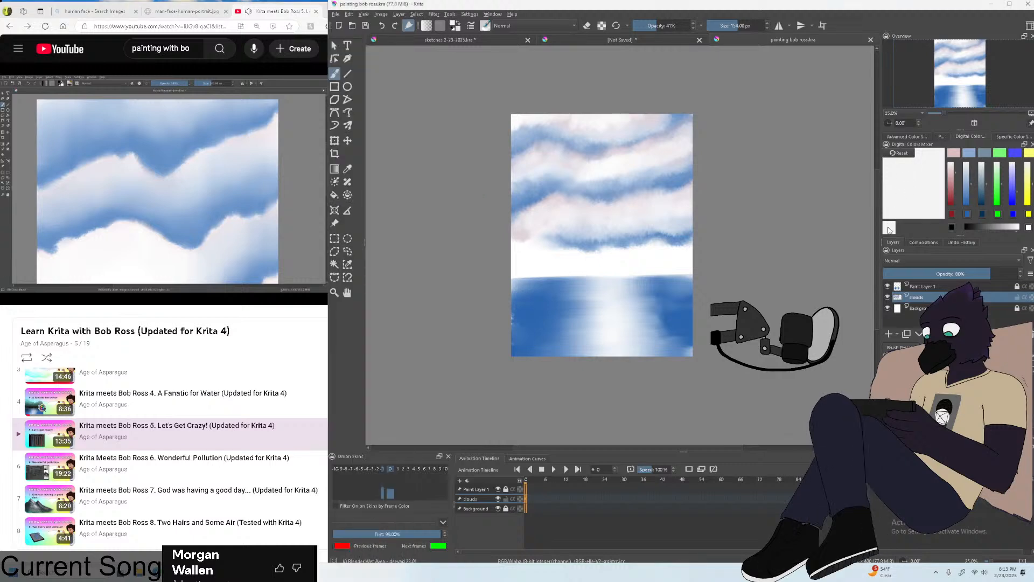
left_click(188, 137)
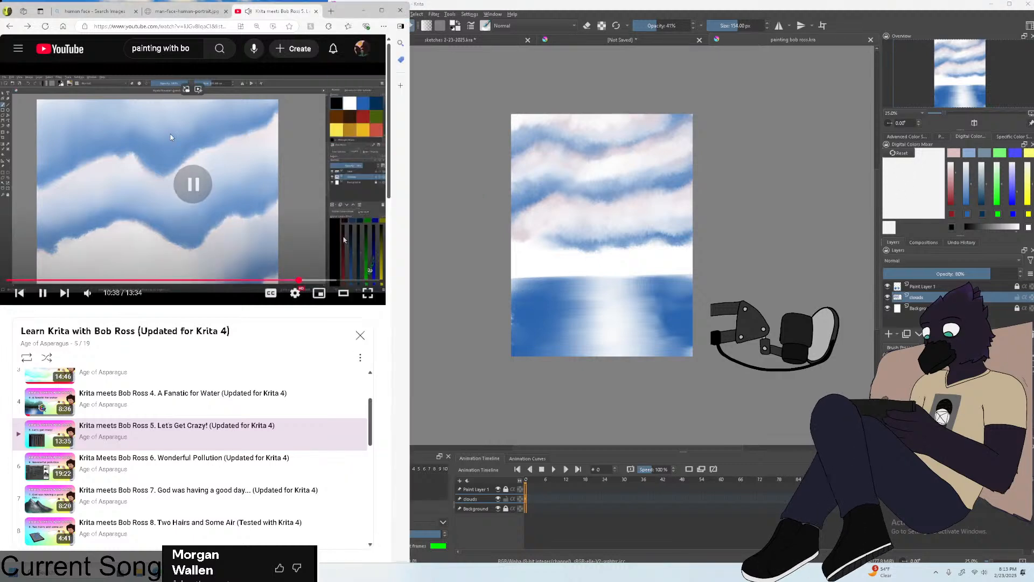
left_click(948, 224)
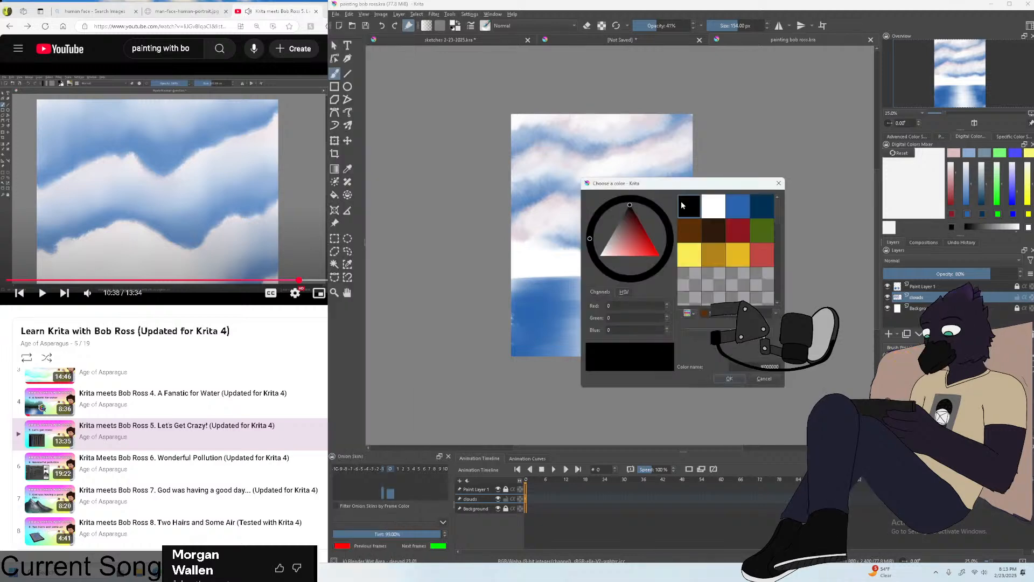
left_click(725, 379)
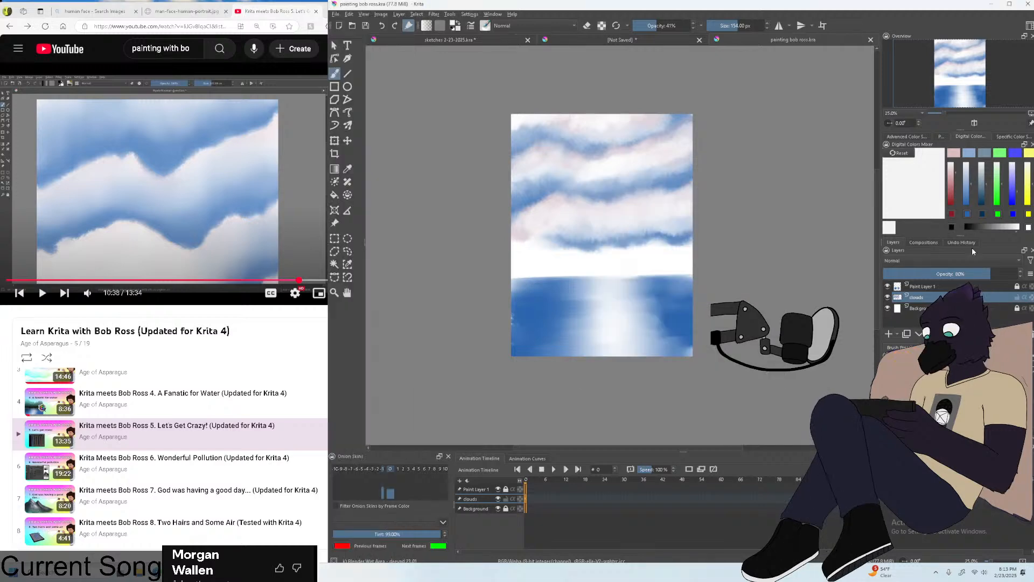
left_click(897, 153)
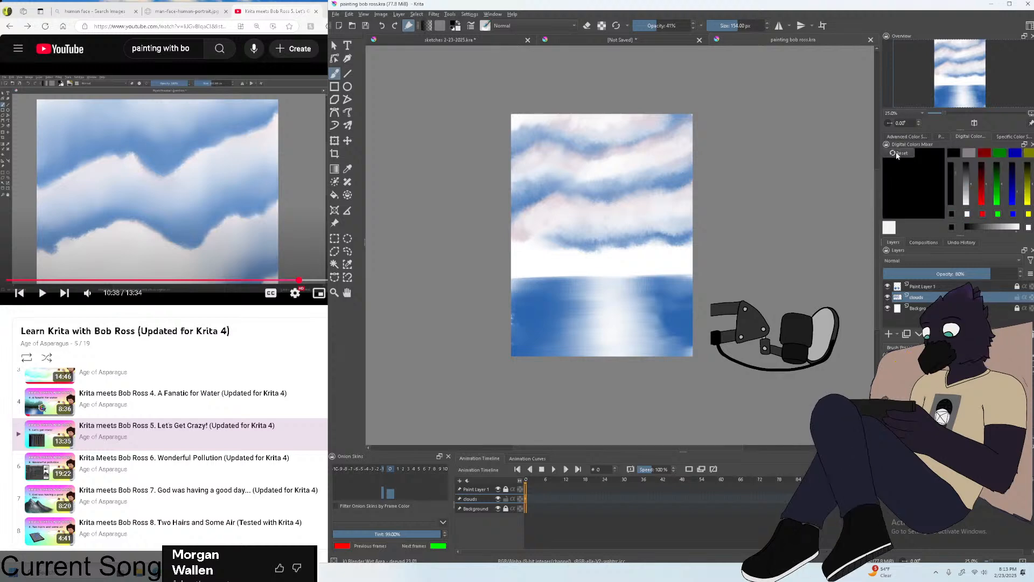
Set the first mixing color of the reset mixer to the bob ross palette's dark red.
left_click(951, 215)
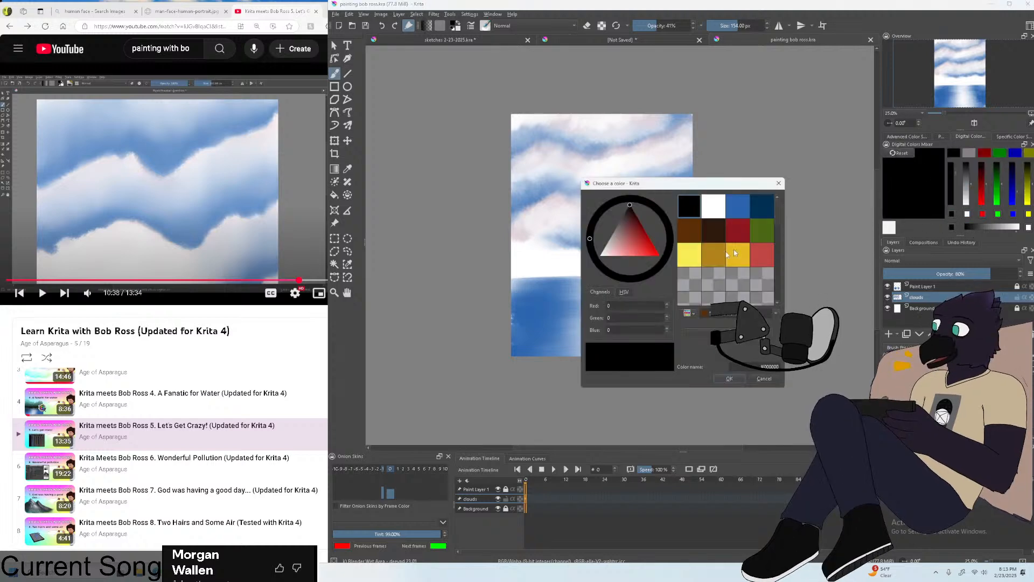
left_click(739, 229)
left_click(729, 378)
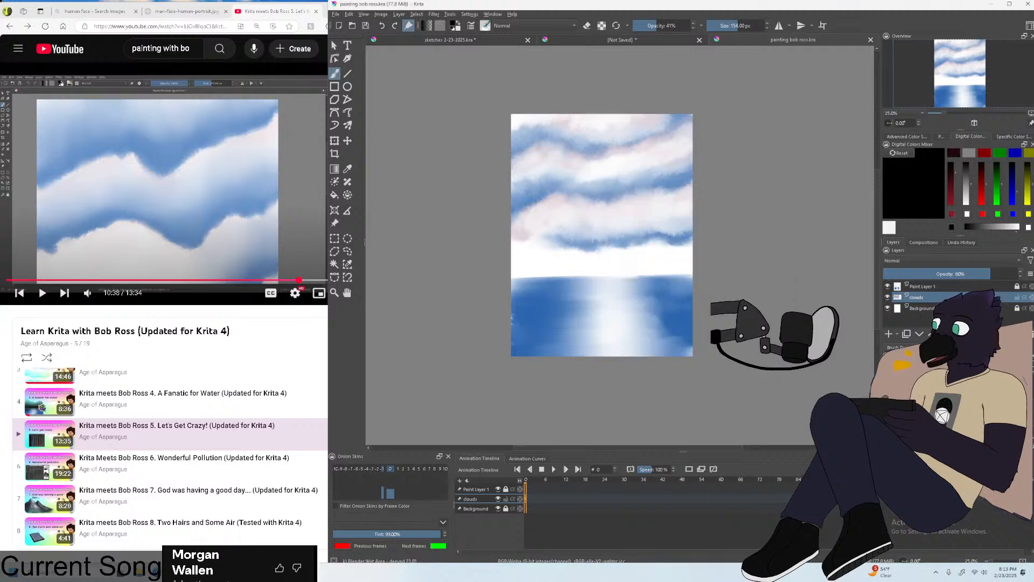
Set the mixer's second mixing color to the bob ross palette's medium blue.
left_click(198, 176)
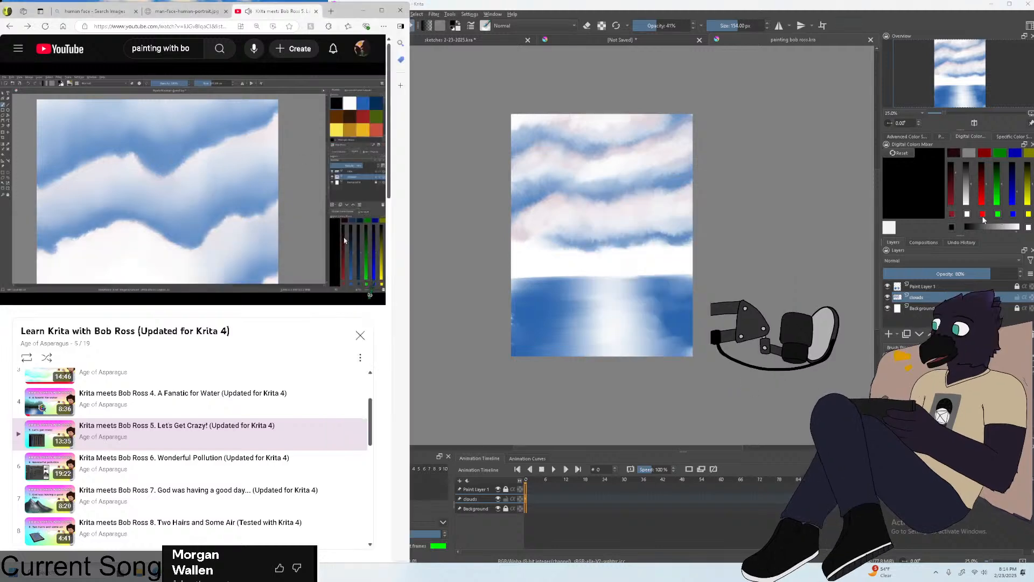
left_click(967, 214)
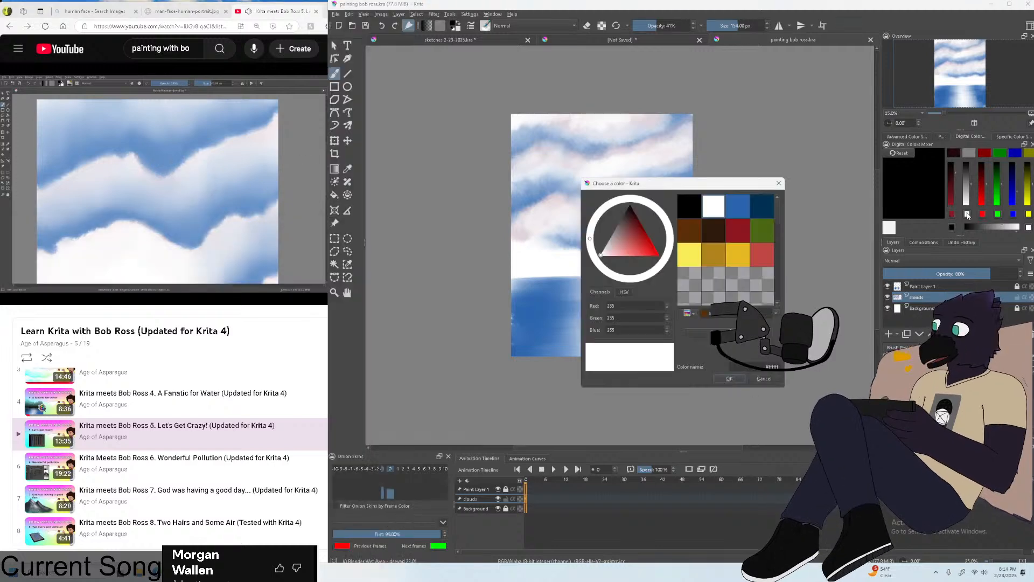
left_click(738, 213)
left_click(730, 378)
Check the tutorial's next color choice and set the third mixing color to the palette's dark blue.
left_click(236, 175)
key("f")
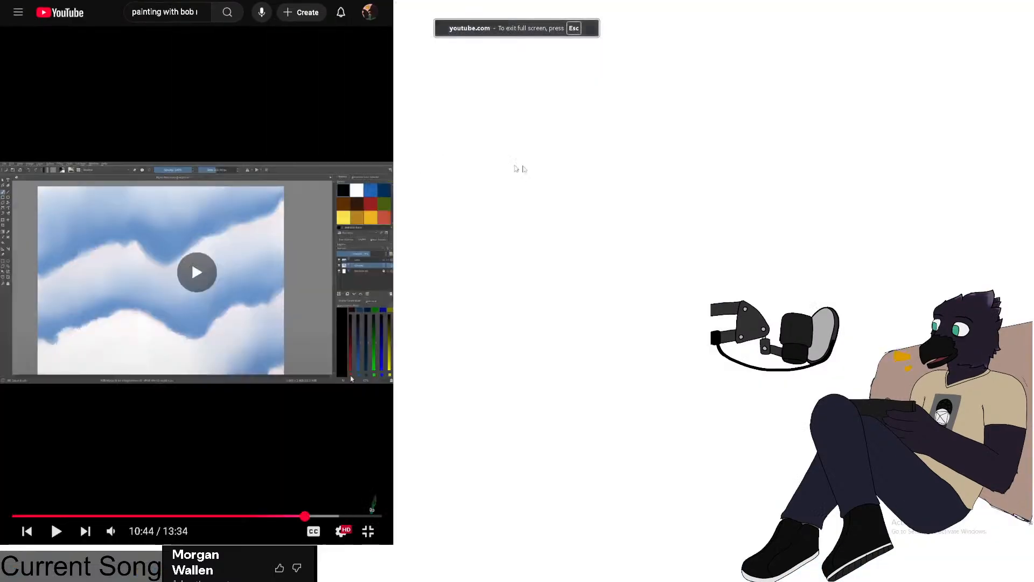
key("f")
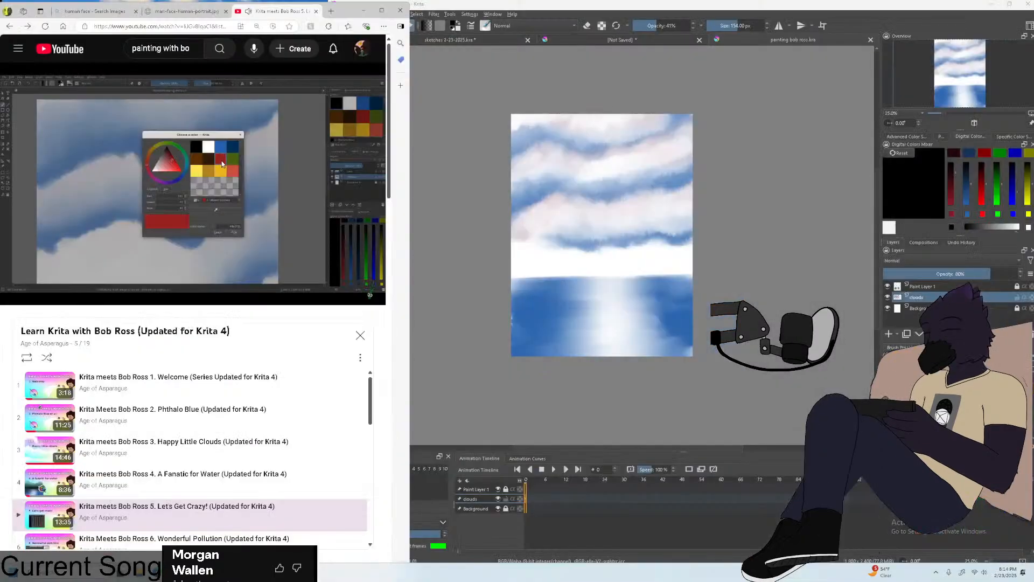
left_click(235, 233)
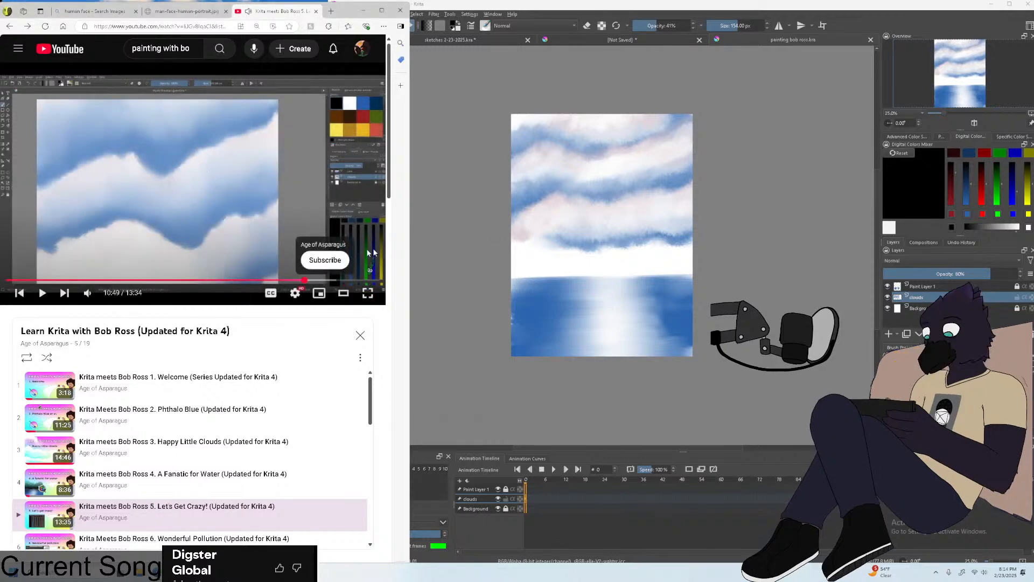
left_click(982, 213)
left_click(761, 206)
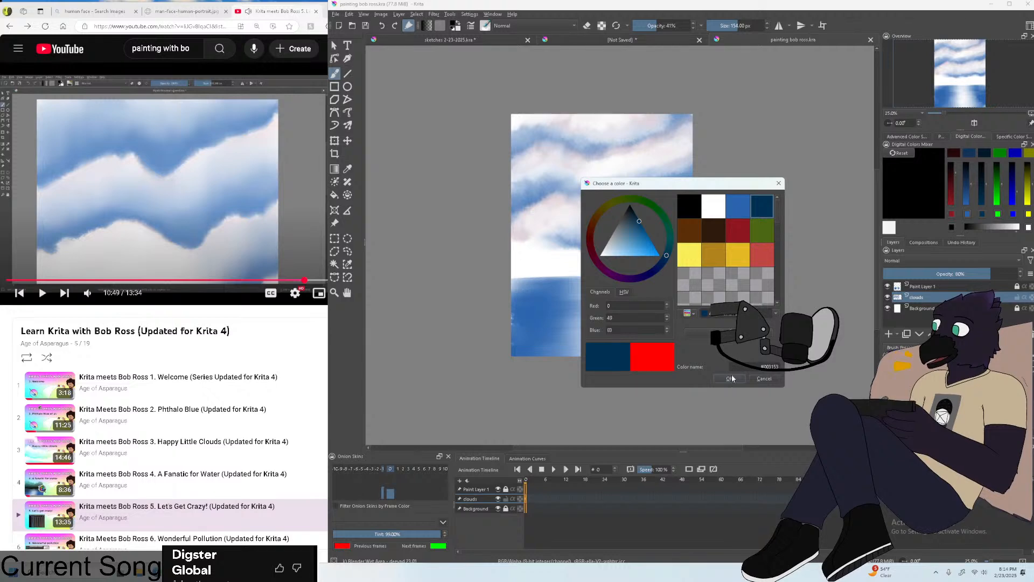
left_click(731, 379)
Watch the tutorial's mixing demonstration and pick the dark blue mix as the current color.
left_click(202, 244)
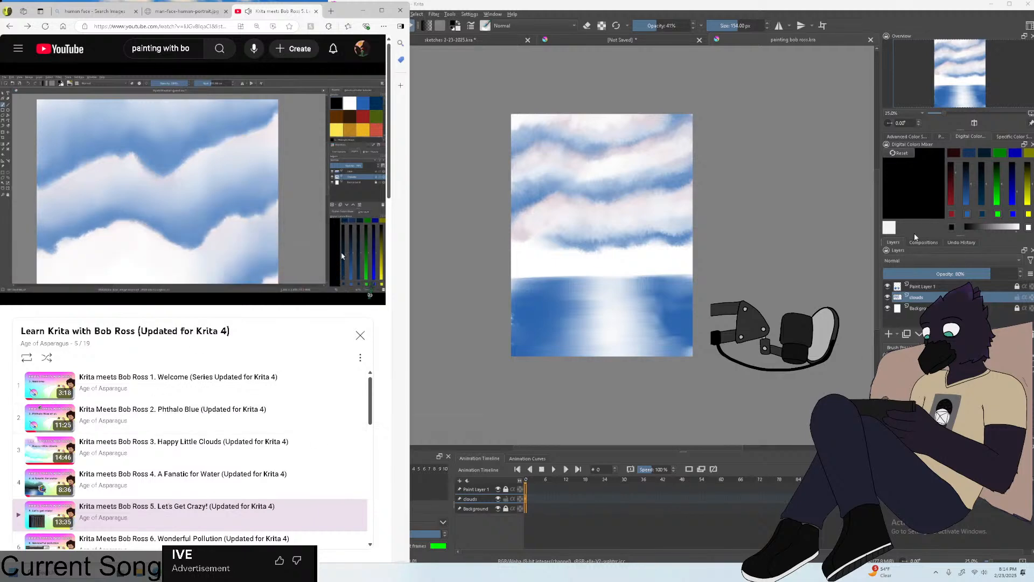
left_click(209, 151)
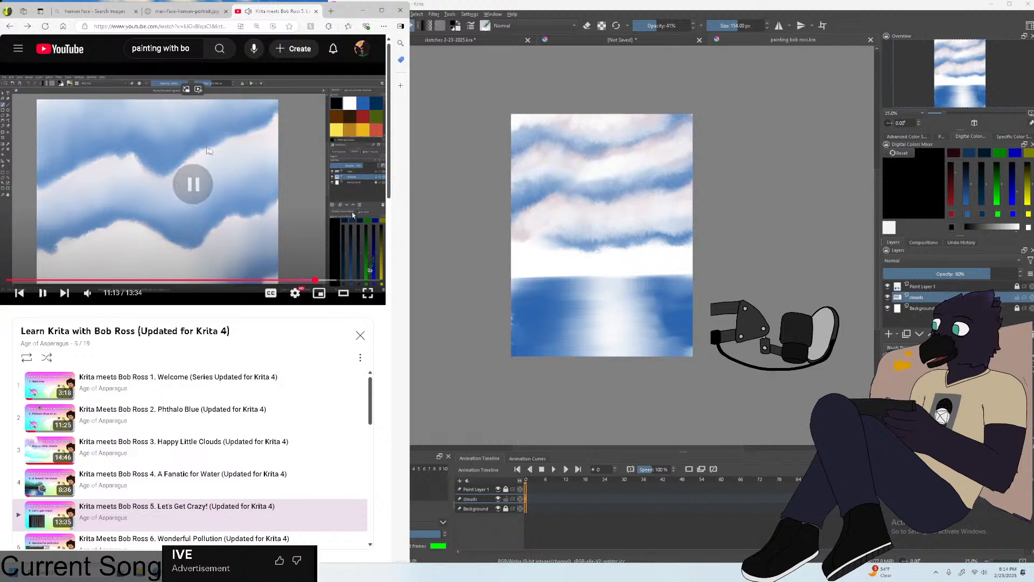
left_click(257, 187)
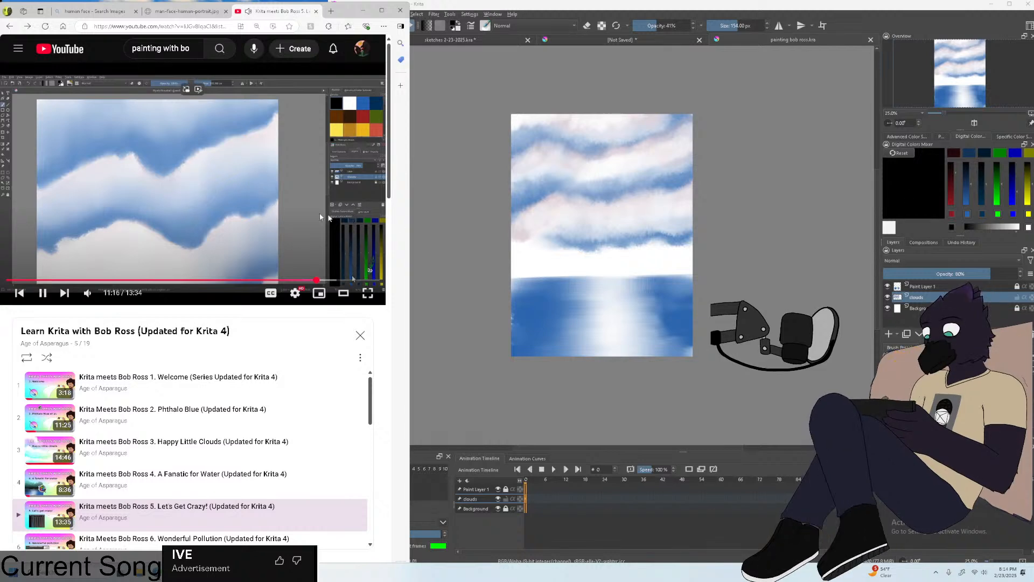
left_click(986, 159)
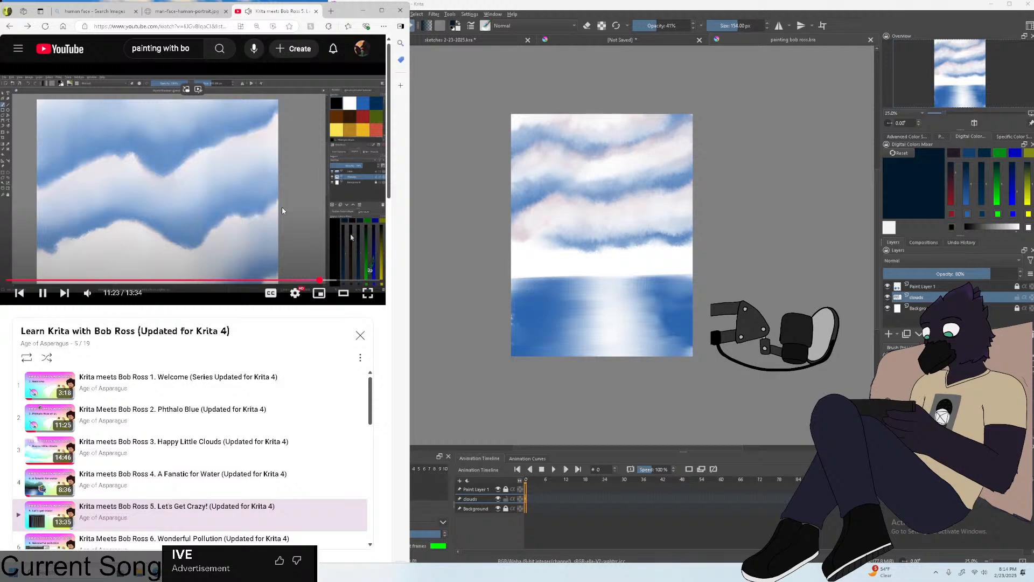
Pause the tutorial and set the fourth mixing color to the bob ross palette's dark brown.
left_click(282, 207)
left_click(999, 215)
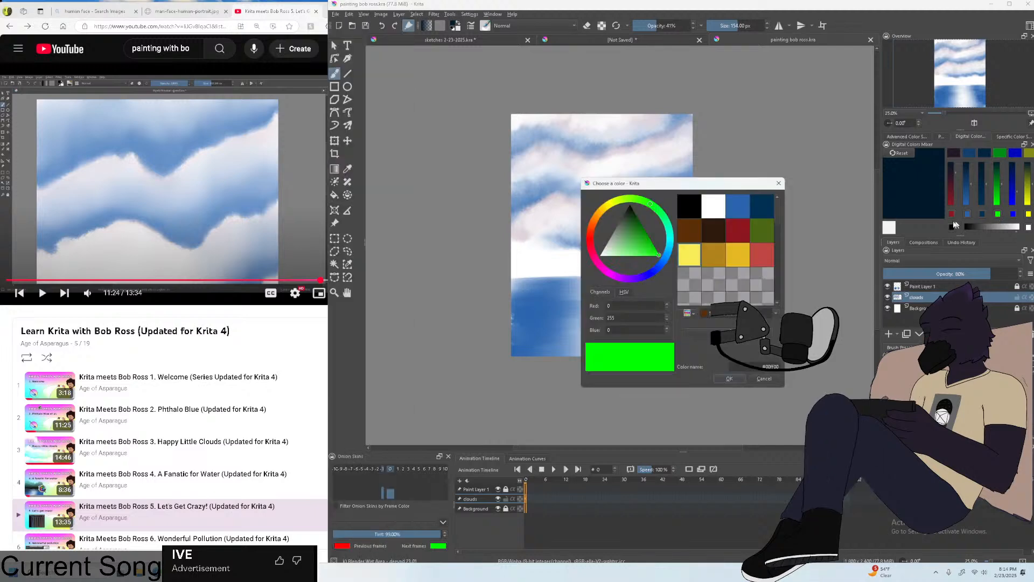
left_click(689, 230)
left_click(713, 230)
left_click(730, 379)
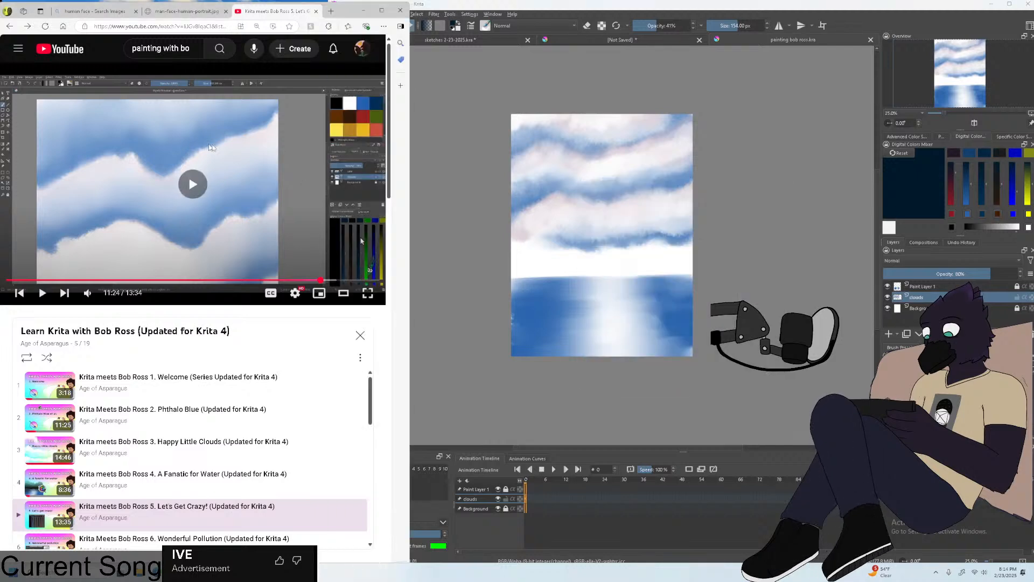
Watch the tutorial's Digital Colors Mixer demonstration to about 11:35 and compare its gradients with the mixer's own.
key("alt+Tab")
key("space")
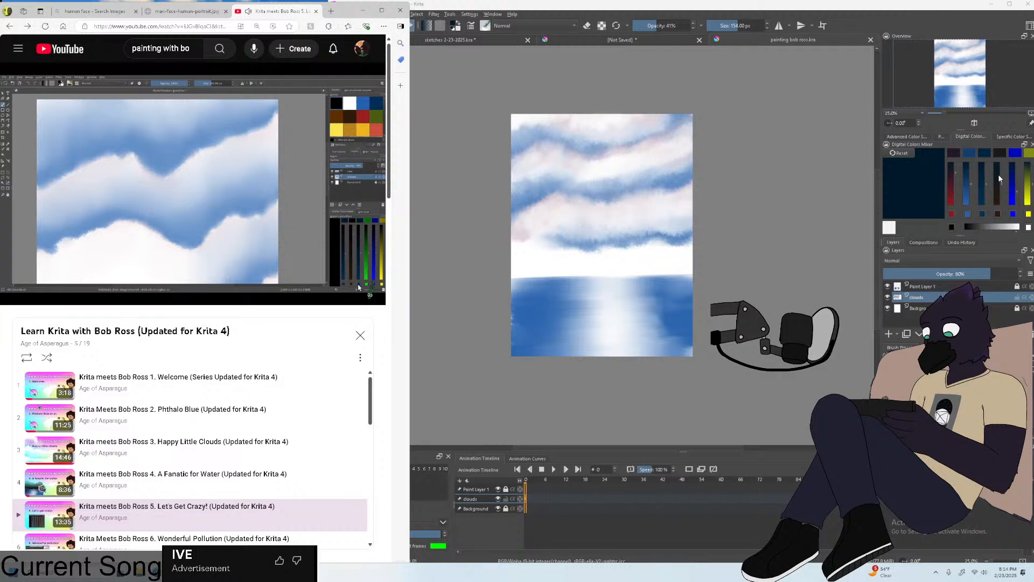
left_click(997, 173)
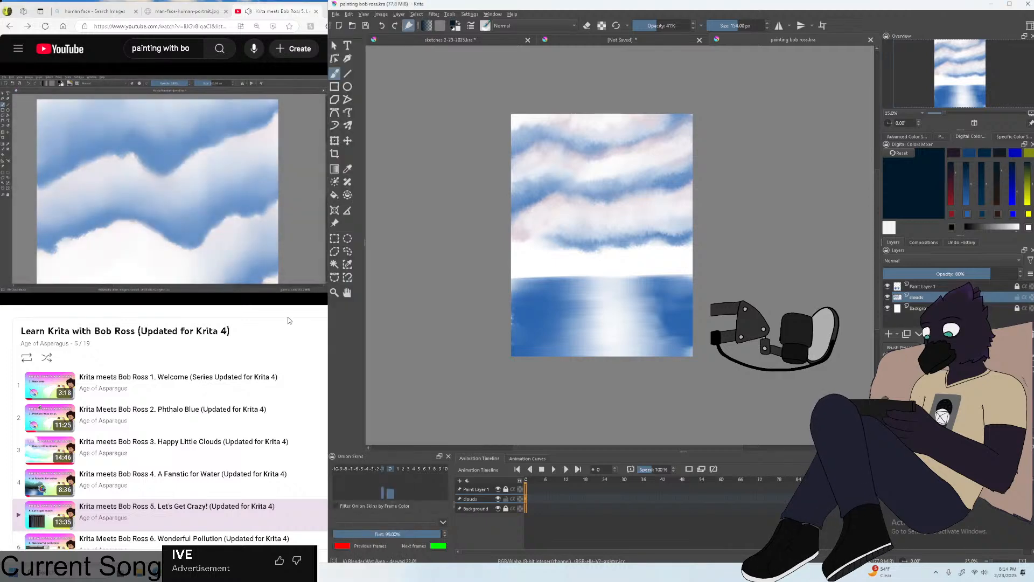
left_click(287, 317)
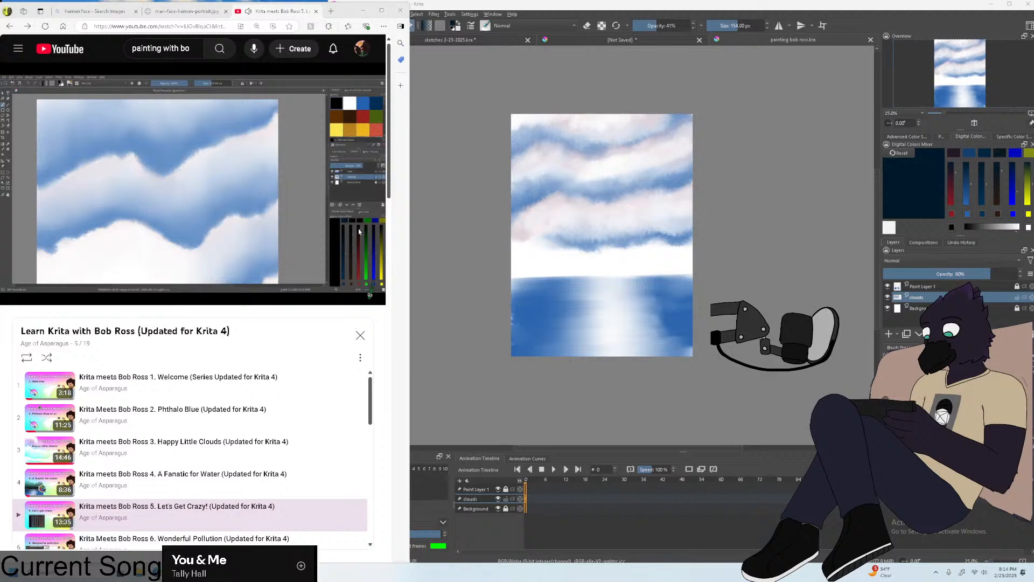
left_click(322, 195)
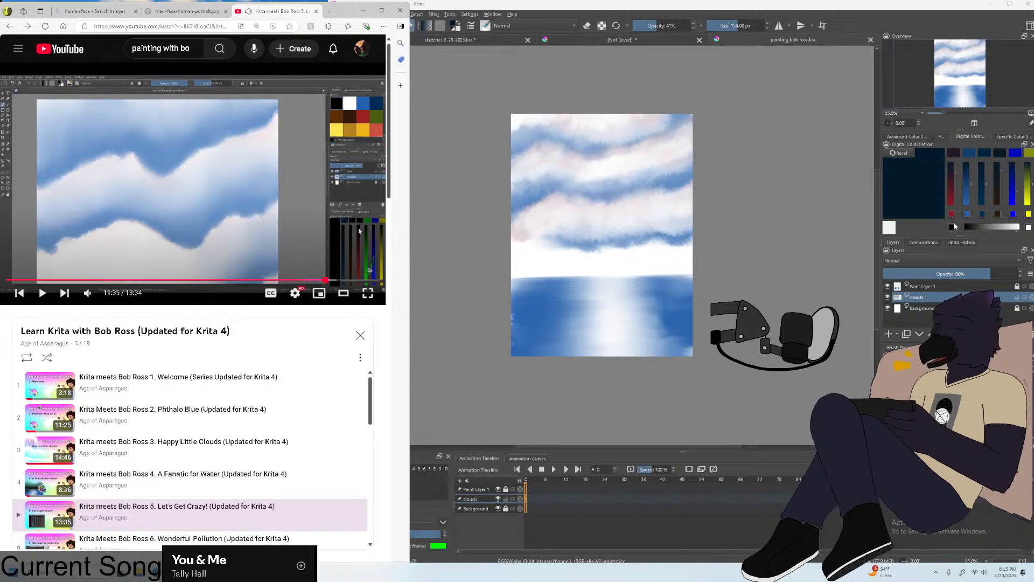
Reset the Digital Colors Mixer with black as the current color.
left_click(915, 175)
left_click(897, 155)
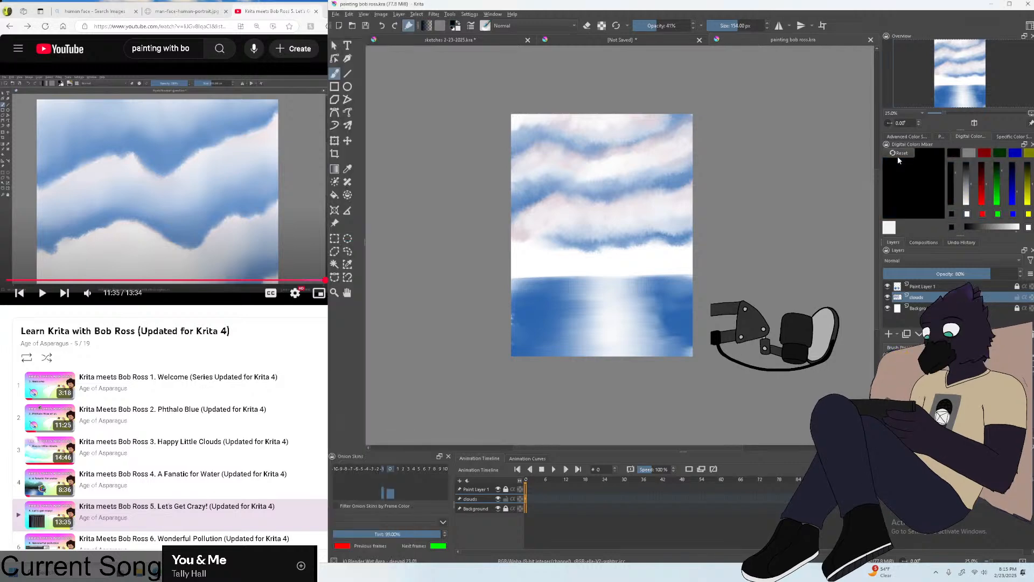
left_click(202, 155)
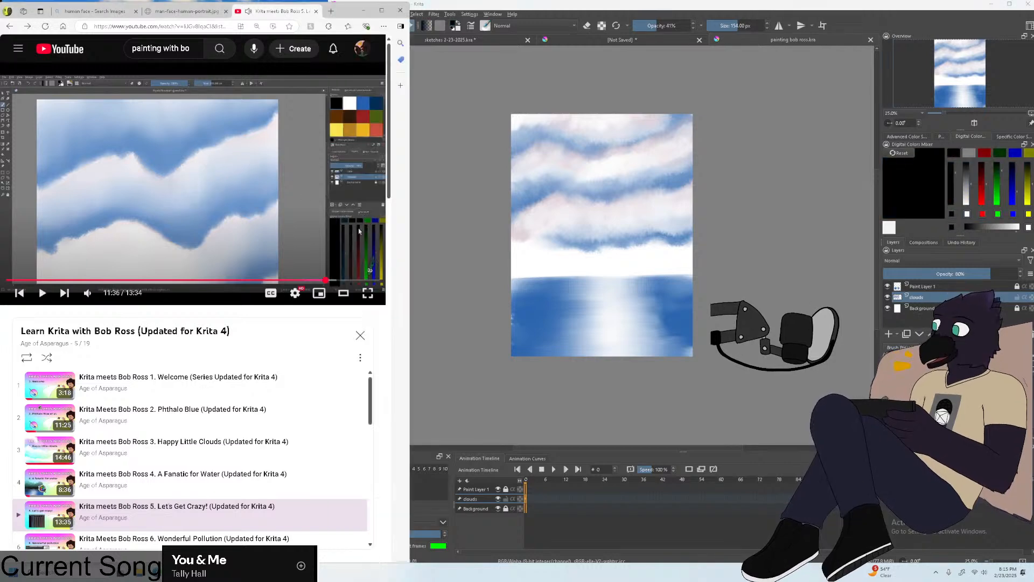
Set the reset mixer's first mixing color to the palette's dark blue and the second to dark brown.
left_click(951, 223)
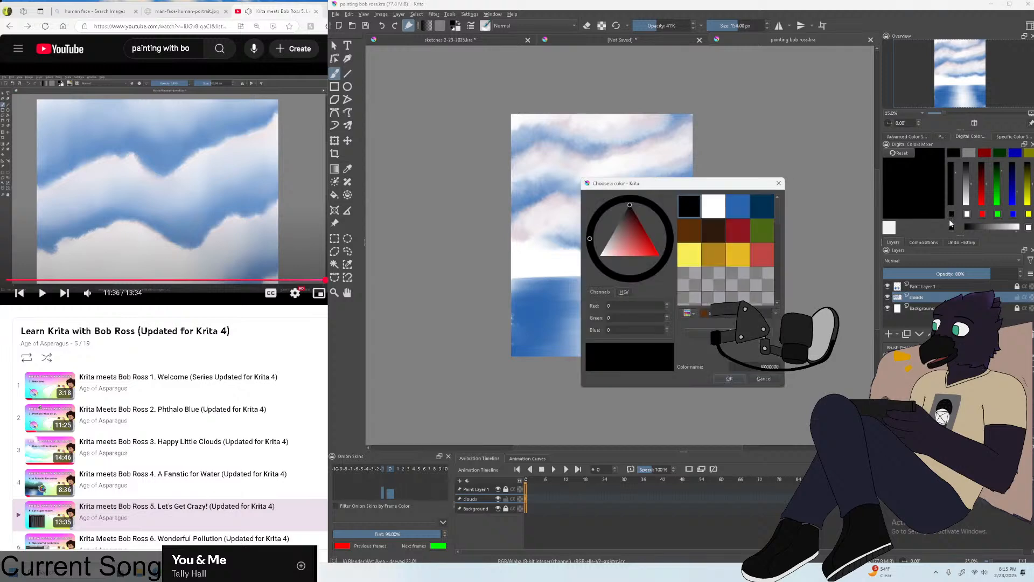
left_click(729, 378)
left_click(358, 230)
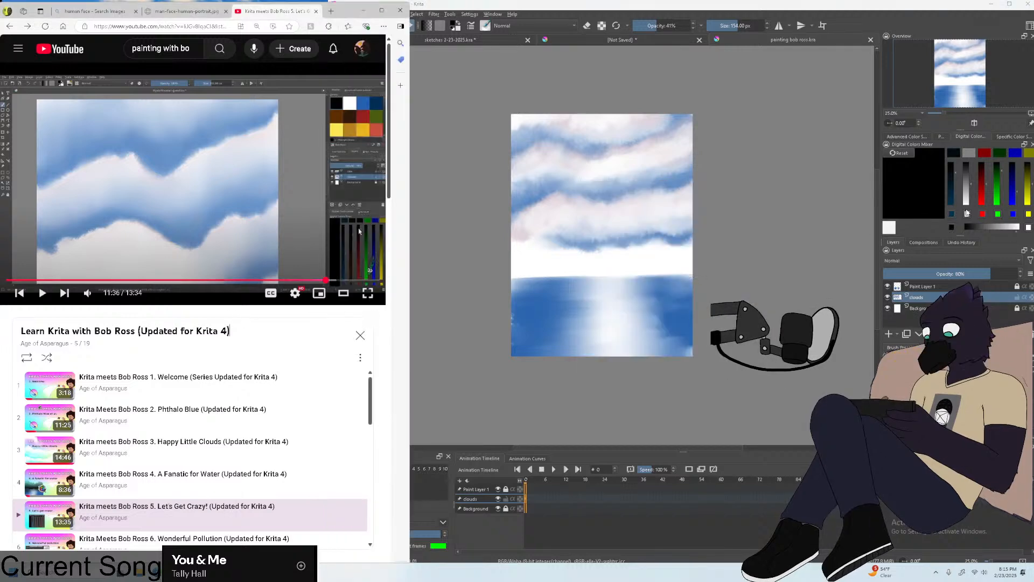
left_click(967, 214)
left_click(721, 231)
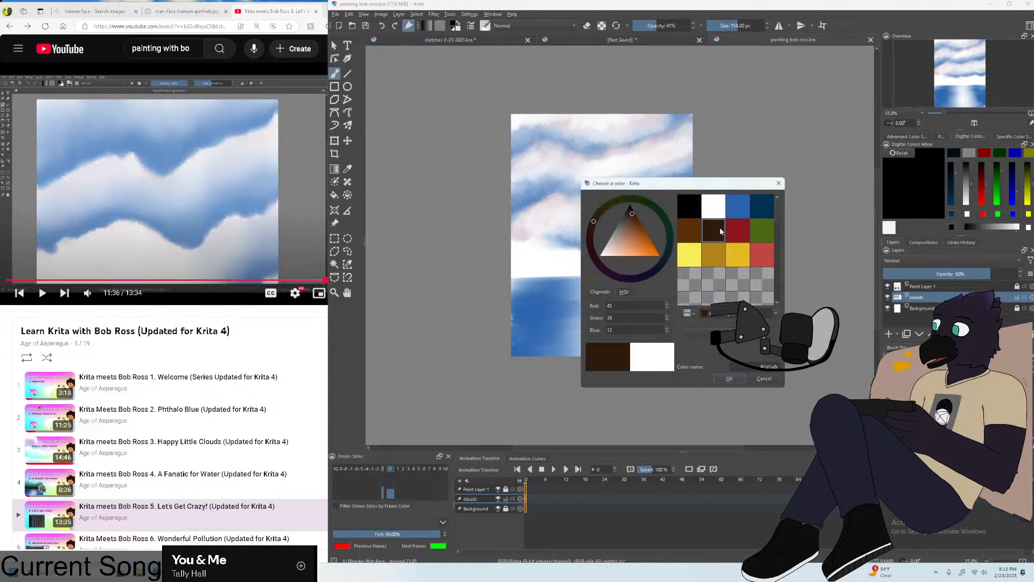
left_click(729, 378)
Set the reset mixer's third mixing color to the palette's dark red.
left_click(117, 154)
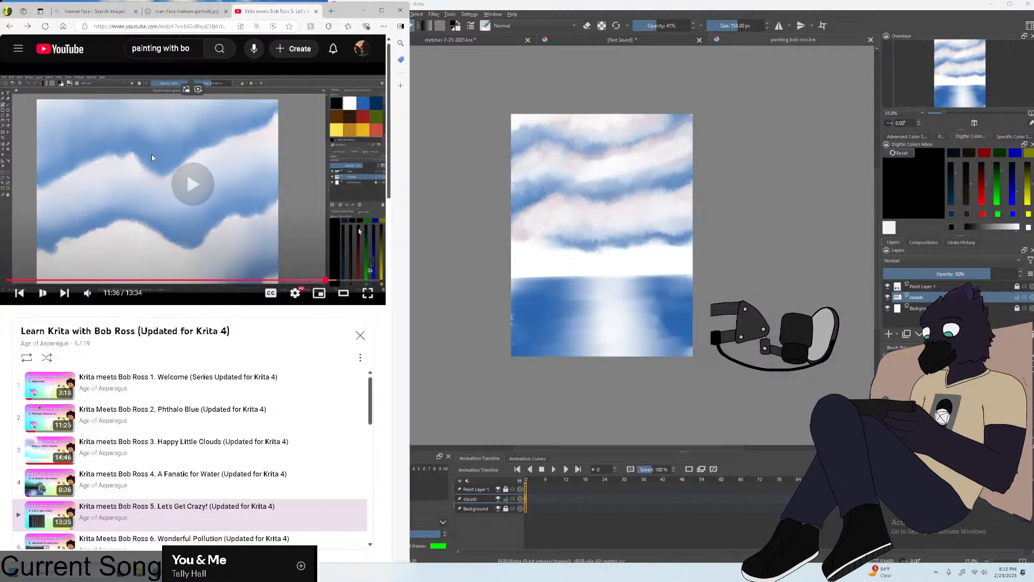
left_click(982, 214)
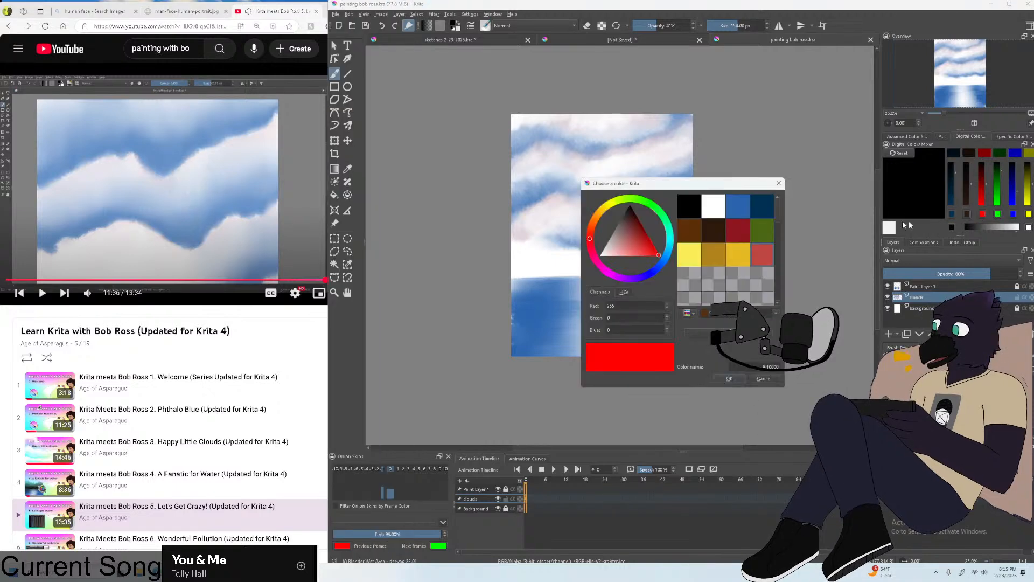
left_click(741, 240)
left_click(729, 378)
Follow the tutorial to about 11:40 and adjust the mixing points of the dark brown and dark blue gradients.
left_click(154, 165)
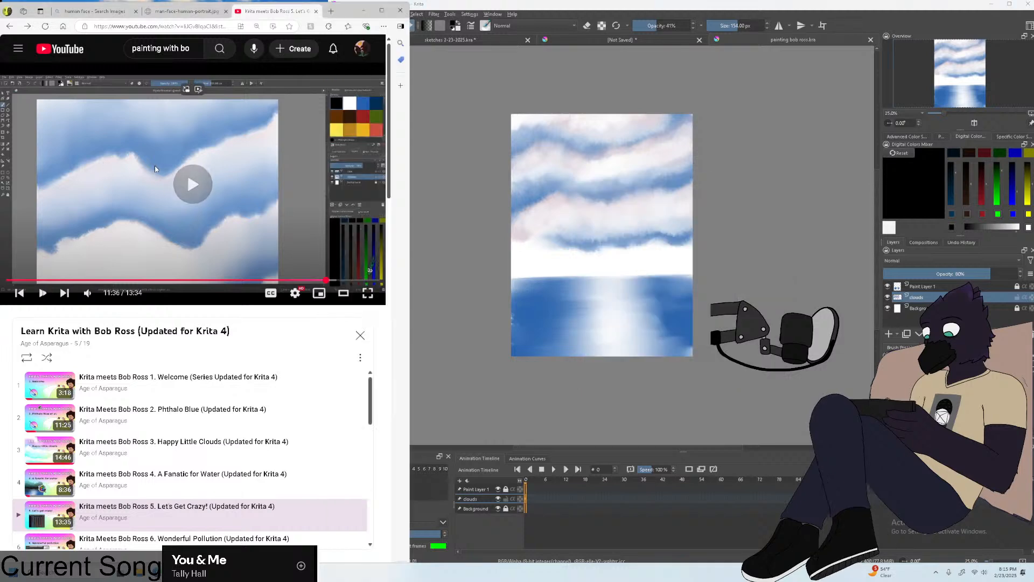
left_click(175, 170)
left_click(186, 170)
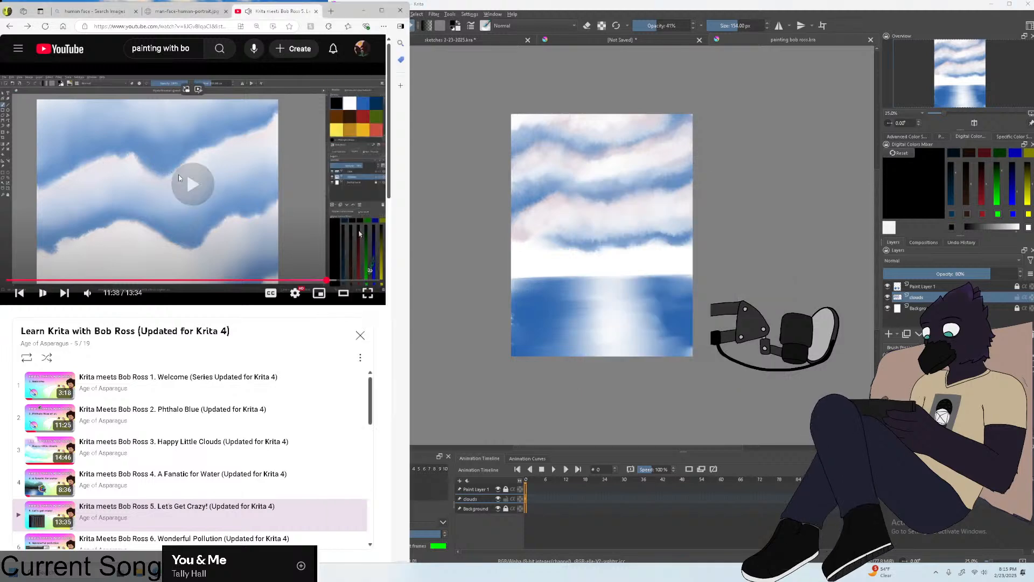
left_click(184, 177)
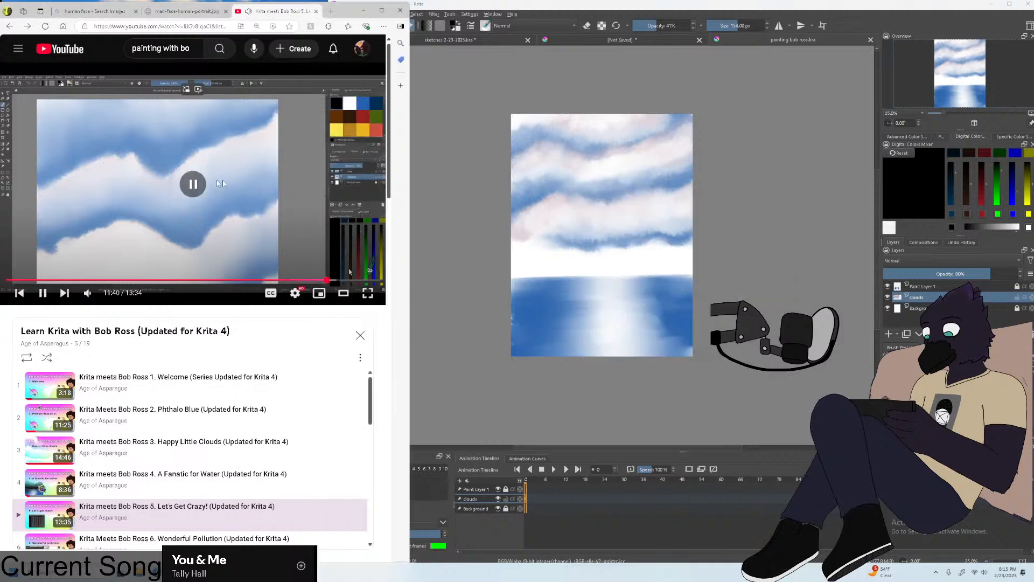
left_click(983, 170)
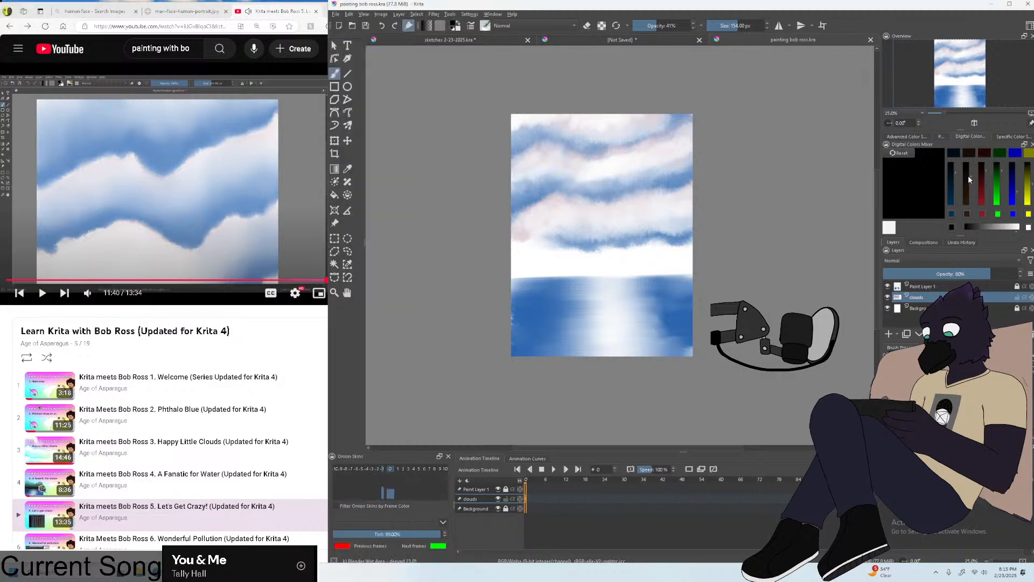
left_click(223, 190)
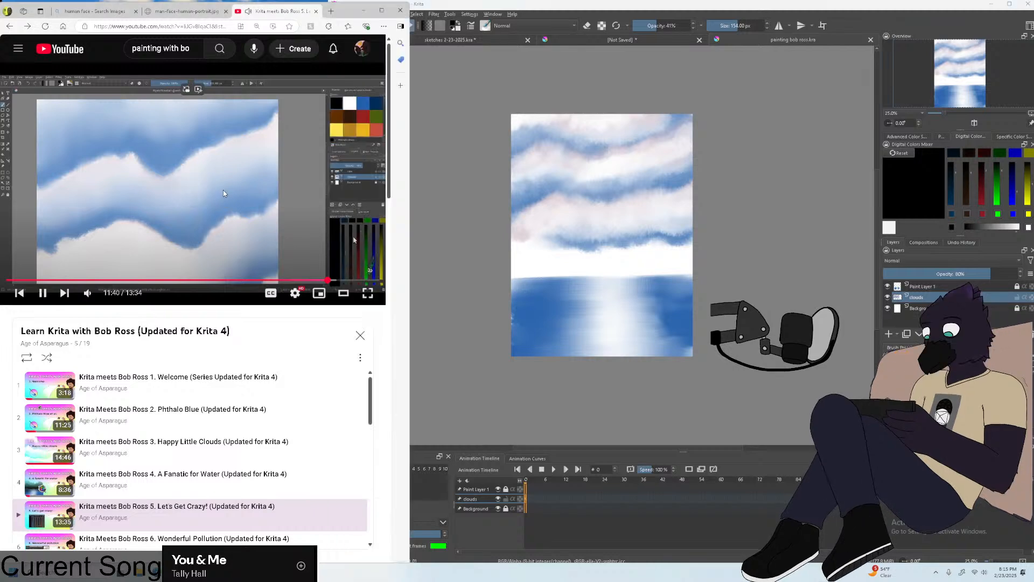
left_click(223, 190)
left_click(223, 190)
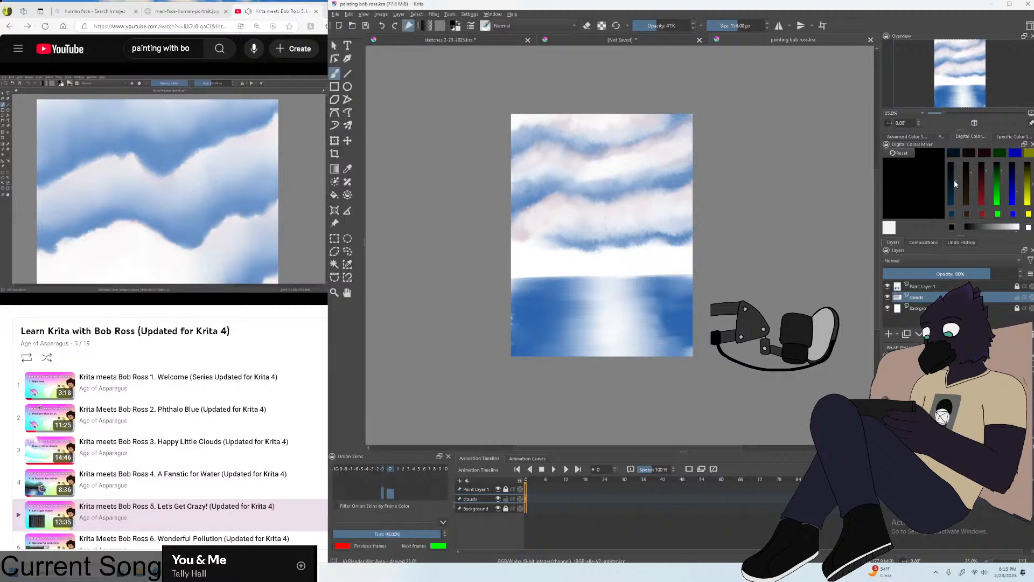
Follow the tutorial past 11:50, pick up the mixer's dark blue blend and mix dark brown into it.
left_click(228, 318)
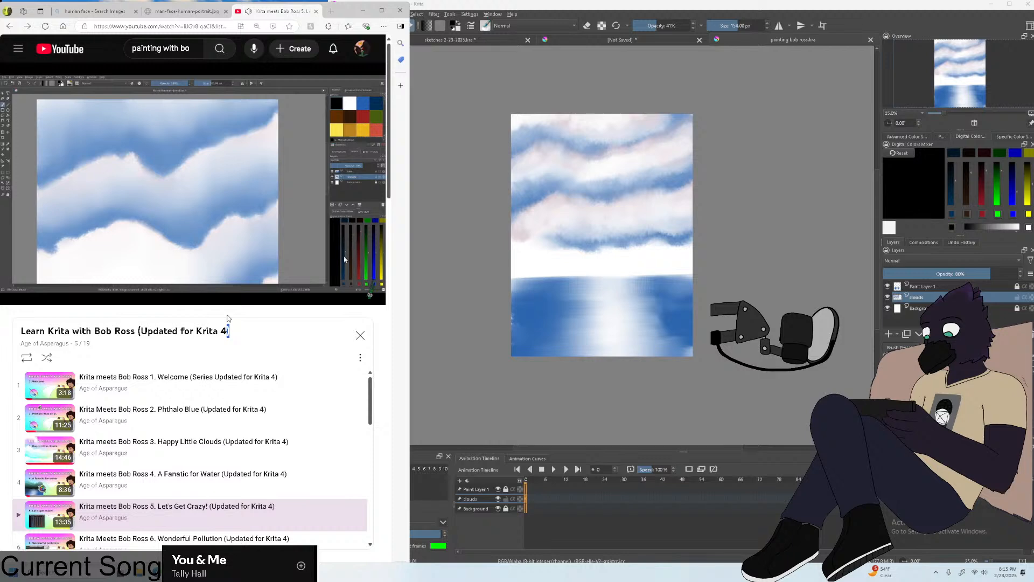
mouse_move(225, 293)
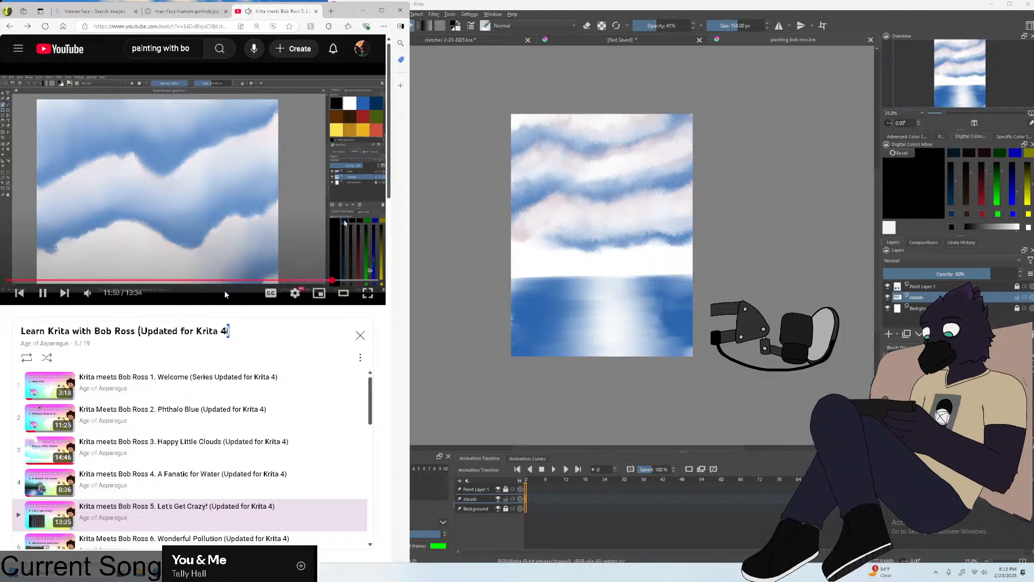
left_click(956, 155)
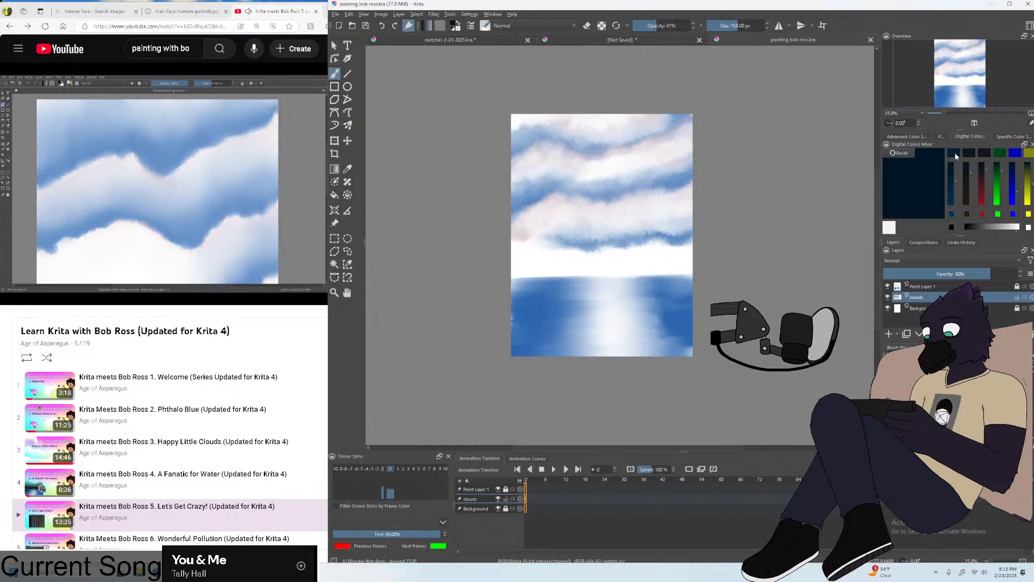
left_click(301, 317)
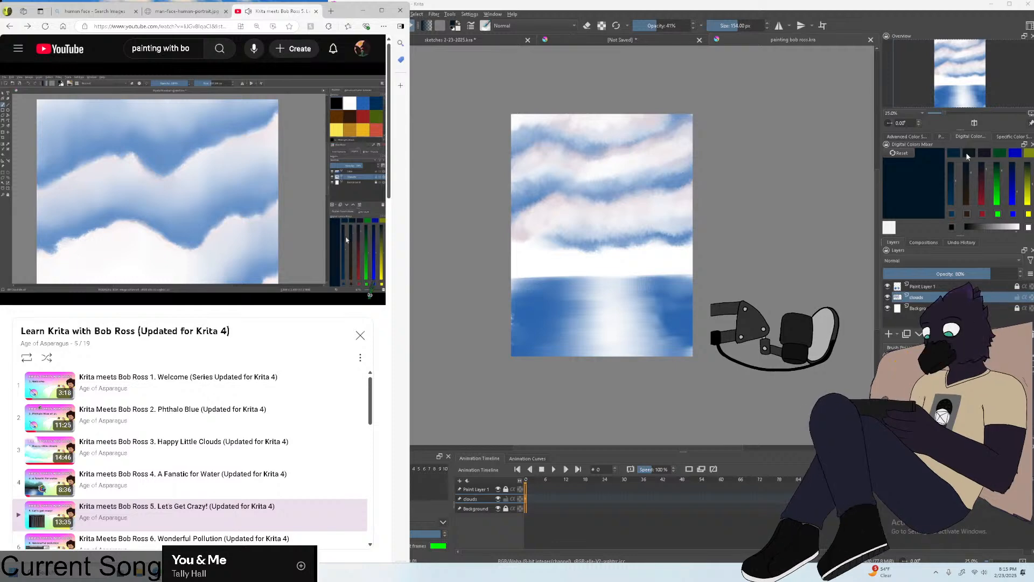
left_click(968, 156)
left_click(313, 312)
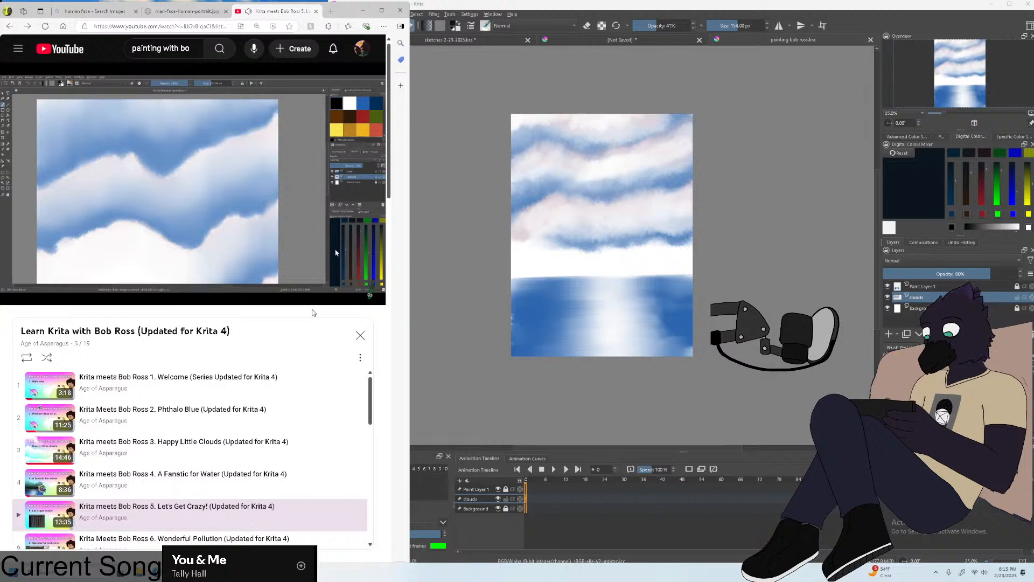
Mix the dark red into the current color to get a near-black, following the tutorial to about 12:27.
left_click(983, 167)
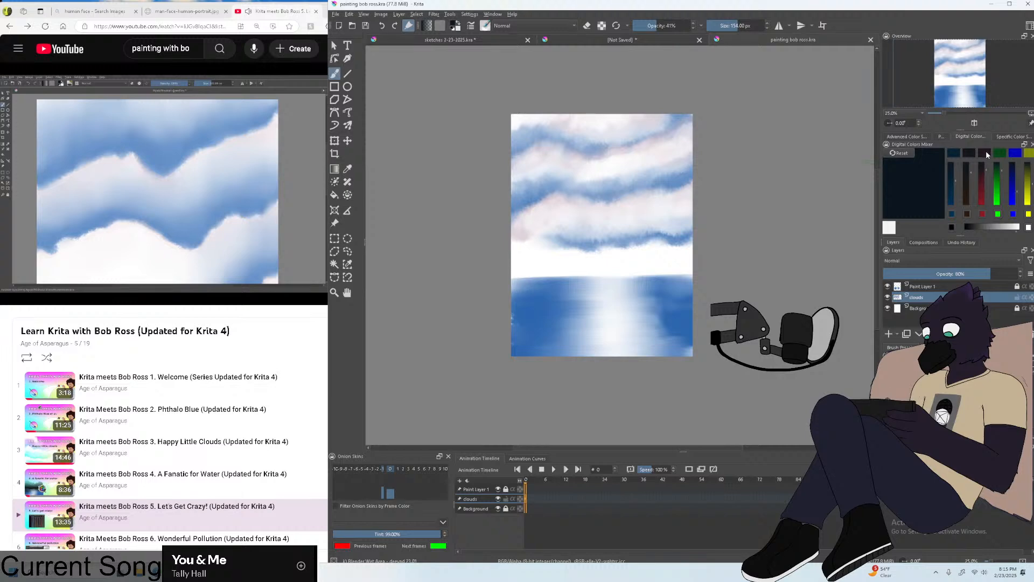
left_click(983, 166)
left_click(293, 315)
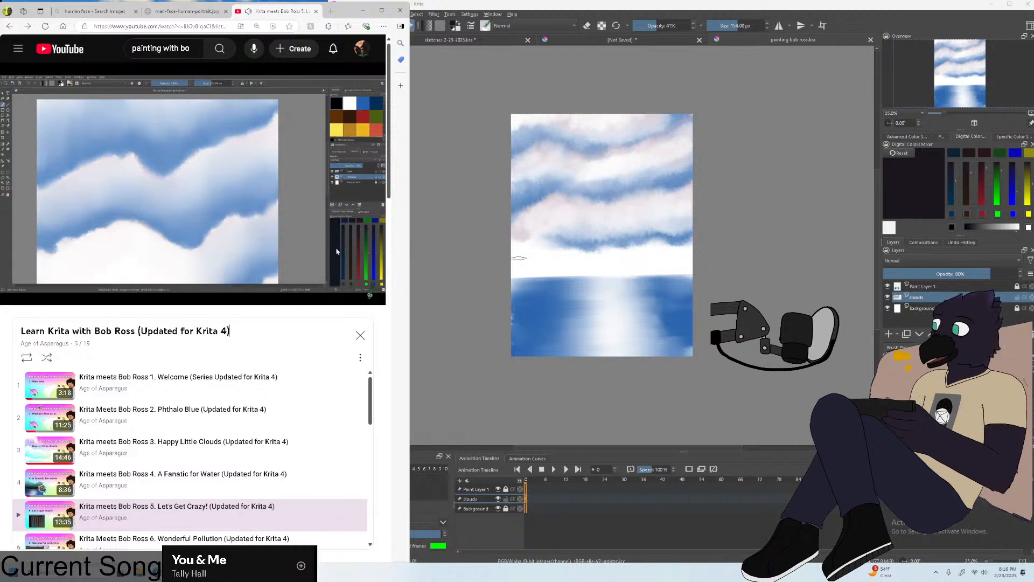
left_click(915, 191)
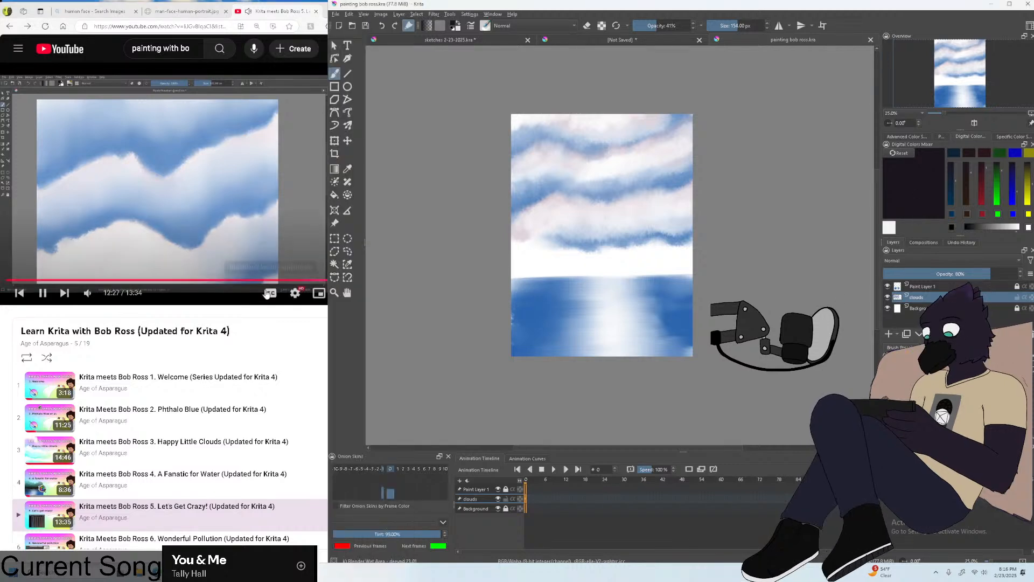
left_click(279, 314)
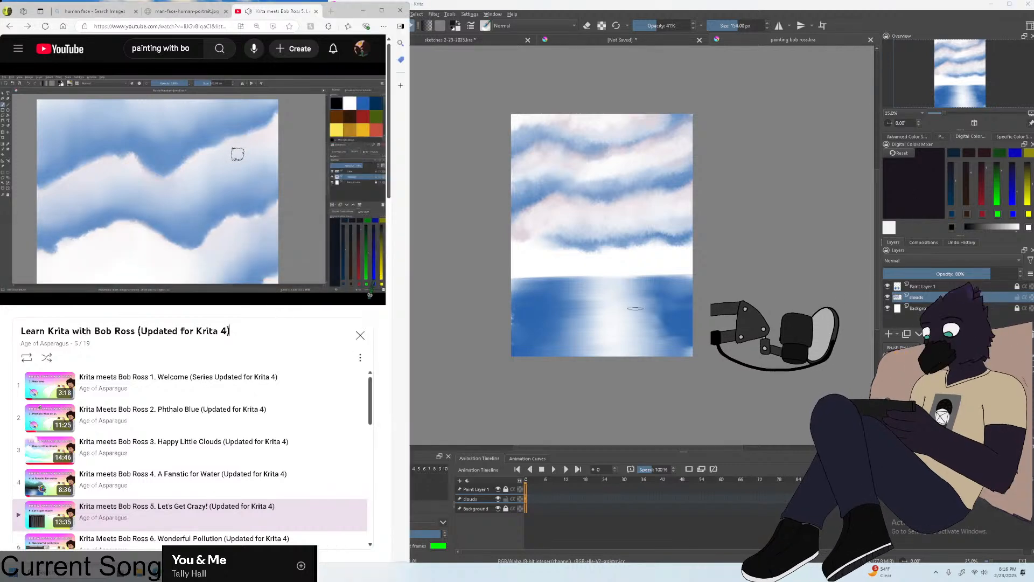
Try the mixed near-black on the lower clouds with a brush at 100% opacity and undo the test strokes.
left_click(656, 240)
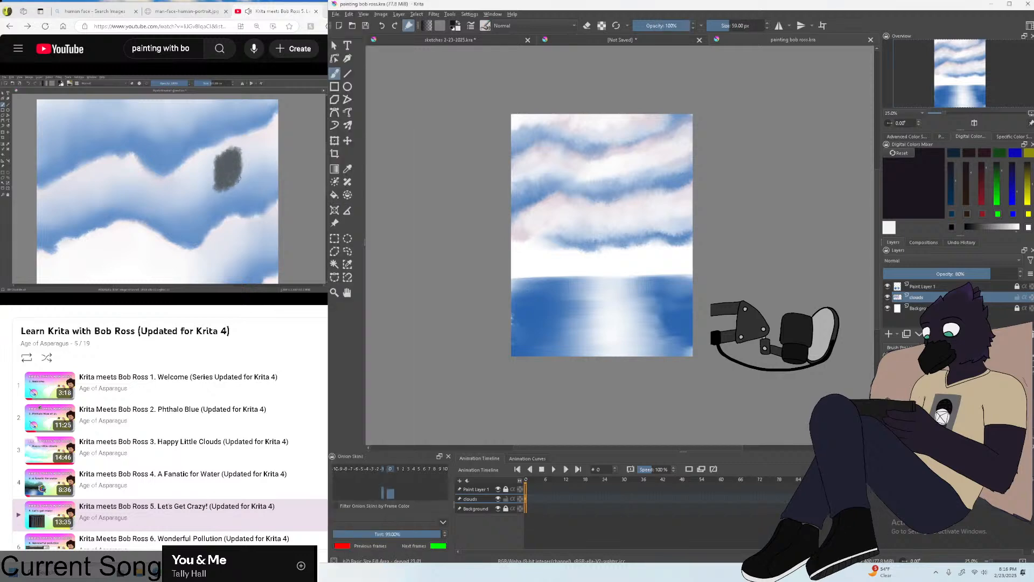
mouse_move(656, 240)
left_mouse_down()
mouse_move(672, 237)
mouse_move(677, 251)
left_mouse_up()
scroll(638, 226, "up", 3)
key("ctrl+z")
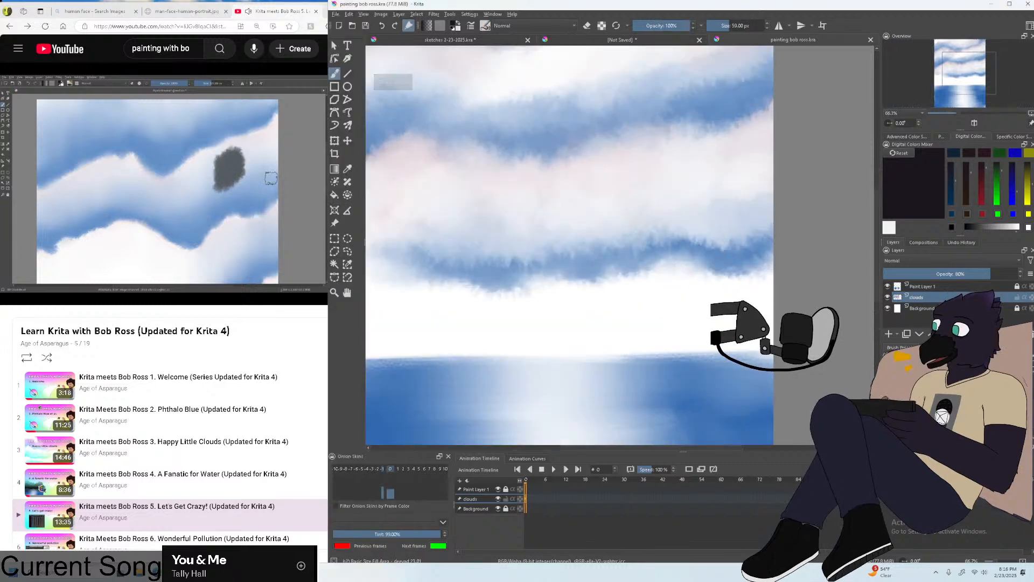
mouse_move(625, 210)
left_mouse_down()
mouse_move(599, 270)
mouse_move(611, 307)
mouse_move(598, 280)
left_mouse_up()
key("ctrl+z")
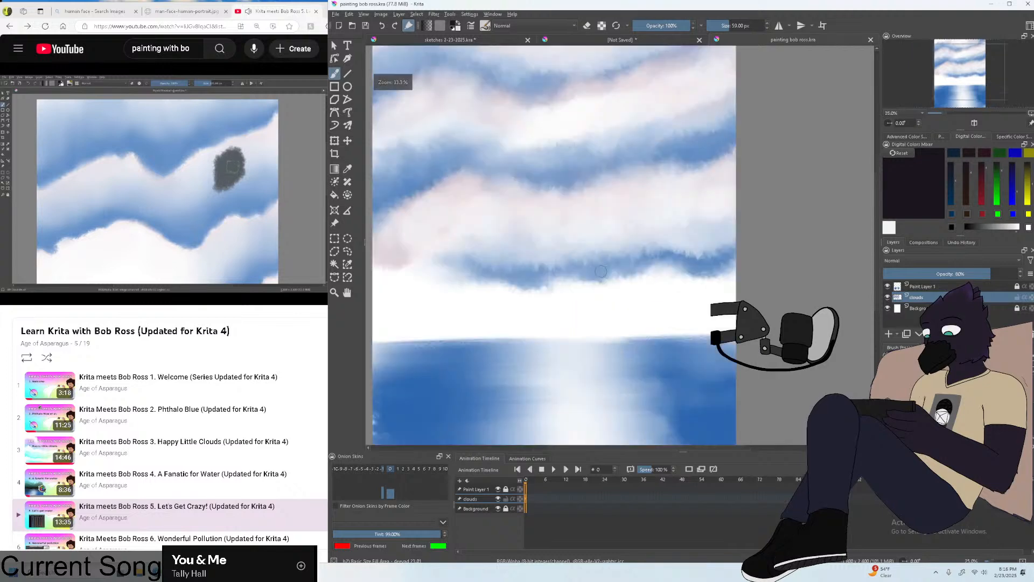
scroll(589, 273, "down", 1)
Save the painting and add a new paint layer above Paint Layer 1.
left_click(336, 15)
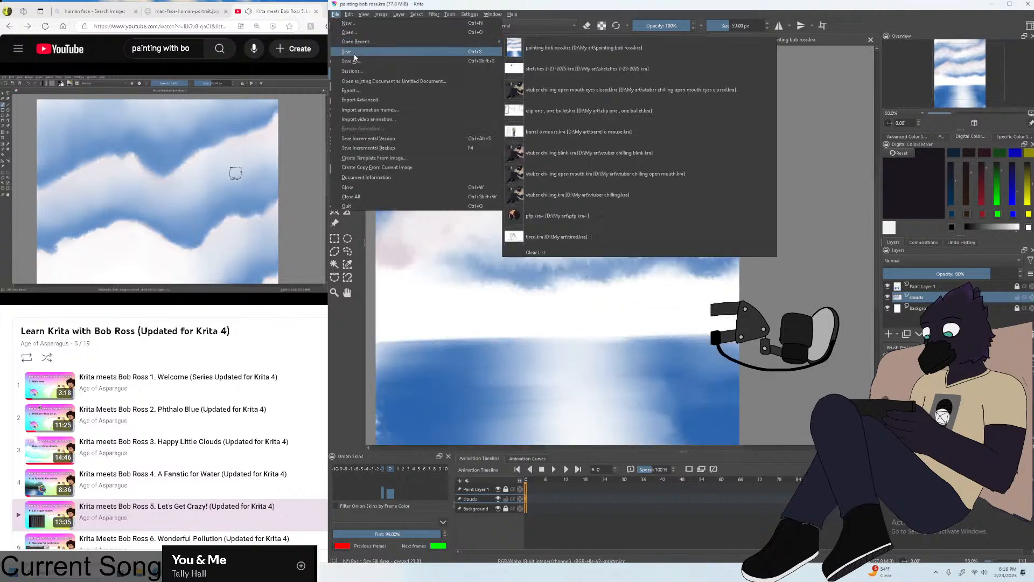
left_click(350, 59)
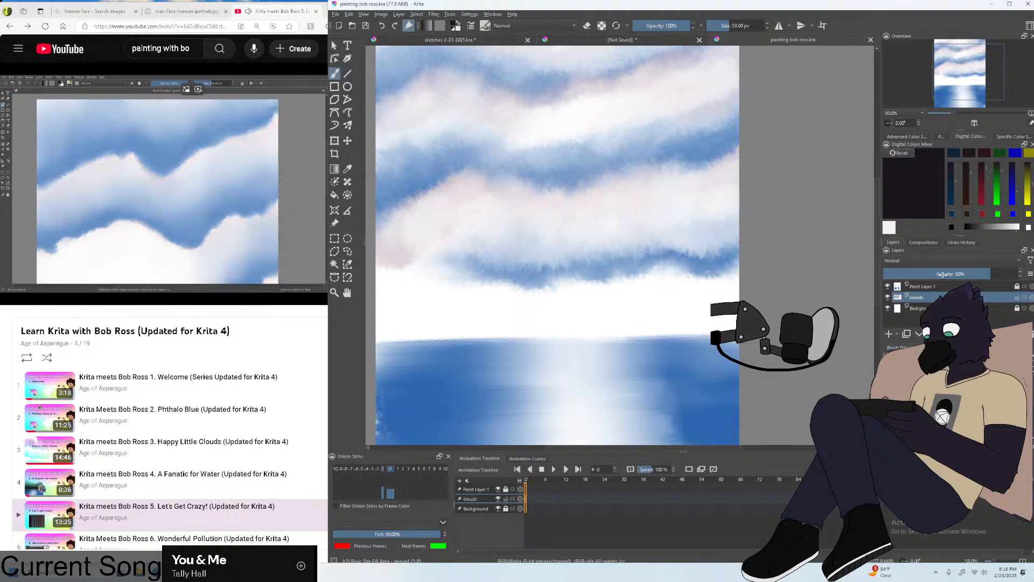
left_click(988, 290)
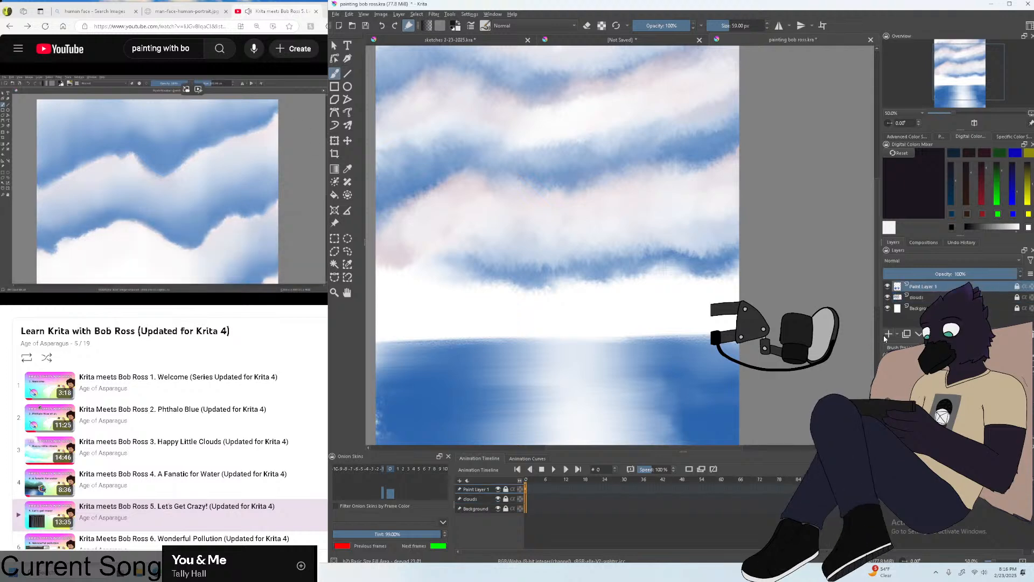
left_click(888, 335)
Replay the tutorial from about 12:57 and add the mixed near-black to the first empty slot of the bob ross palette.
left_click(302, 254)
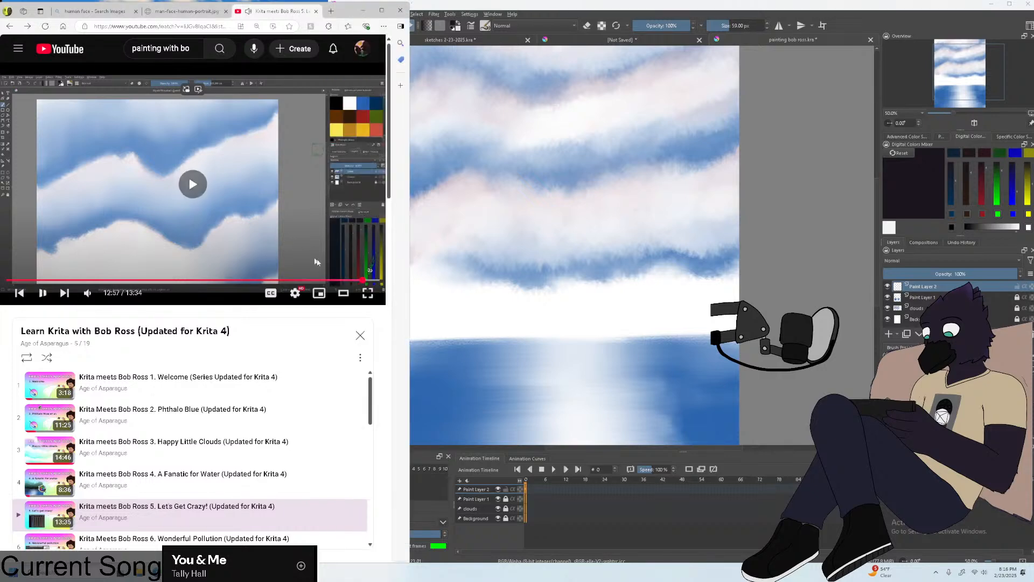
left_click(363, 280)
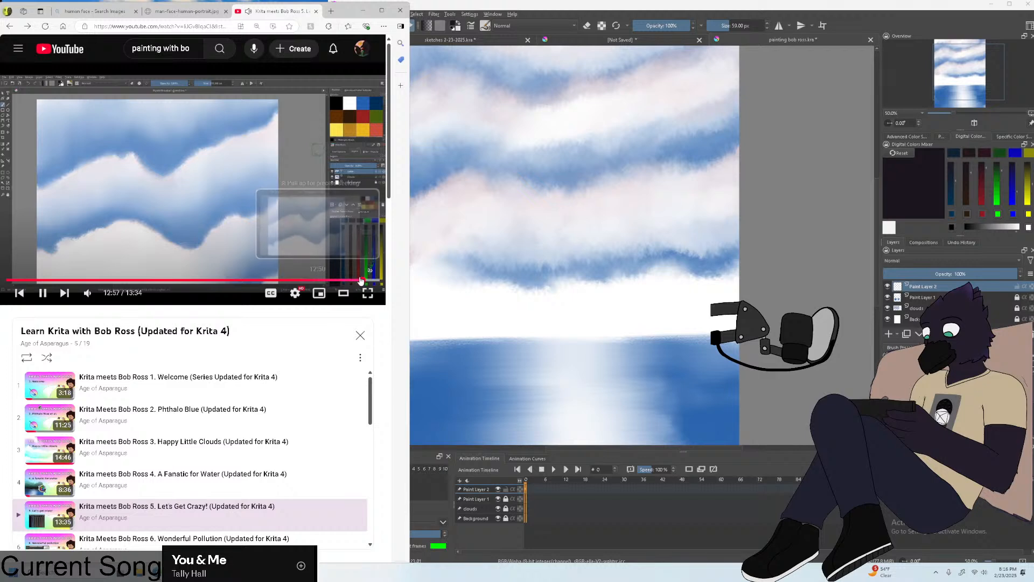
left_click(939, 138)
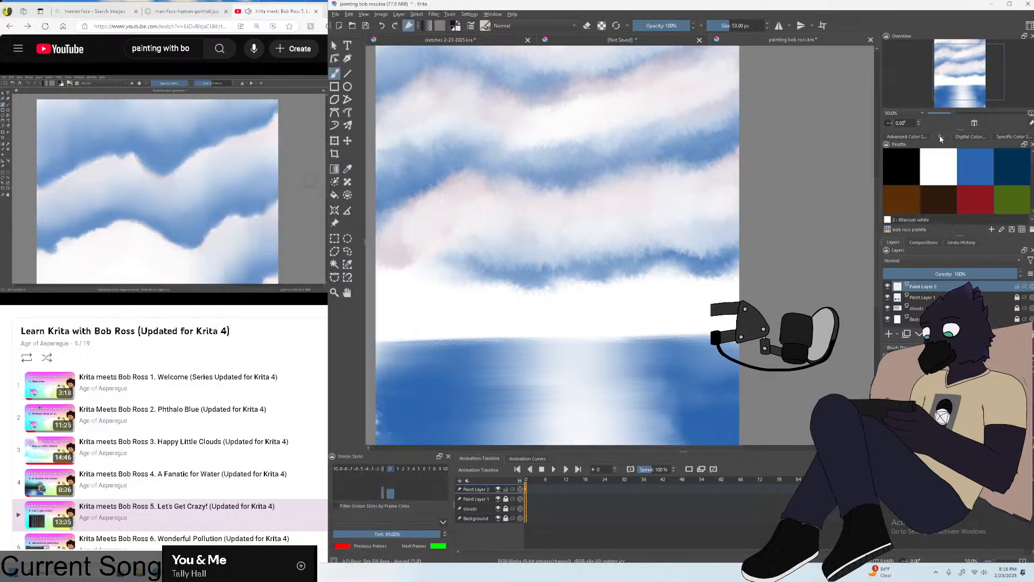
scroll(942, 170, "down", 2)
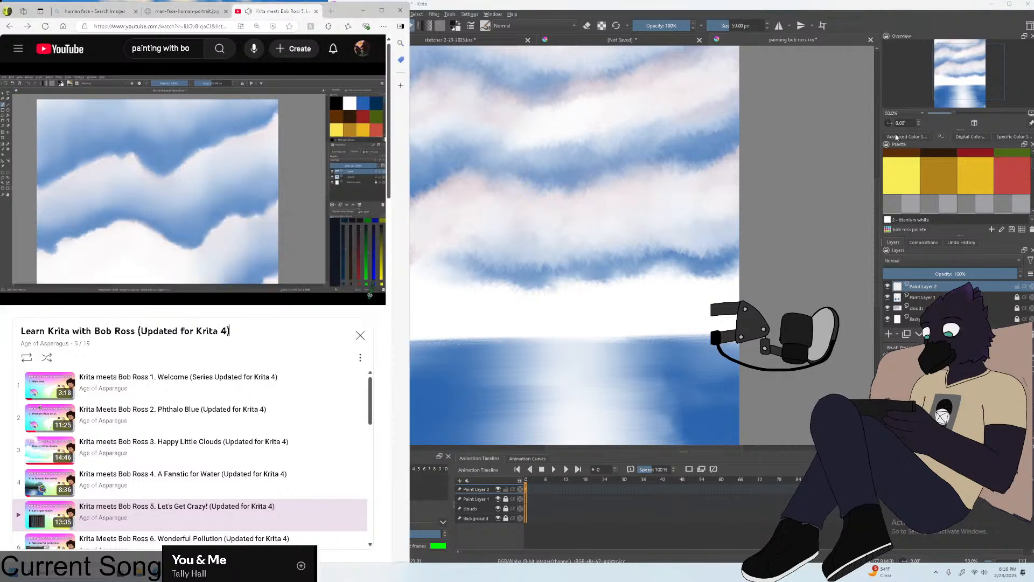
left_click(903, 199)
double_click(905, 194)
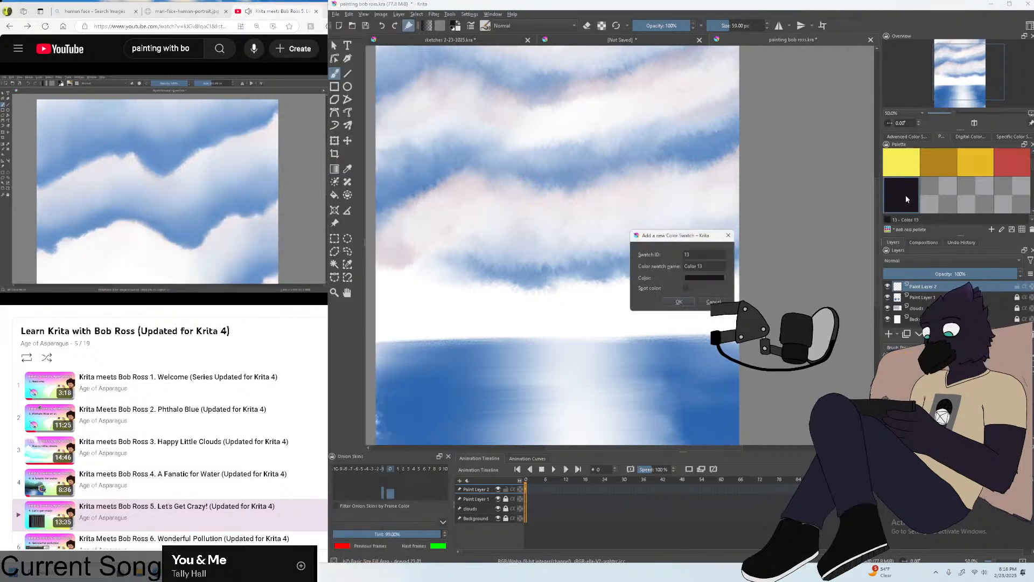
Name the new near-black swatch "mountain mixture".
type("mn")
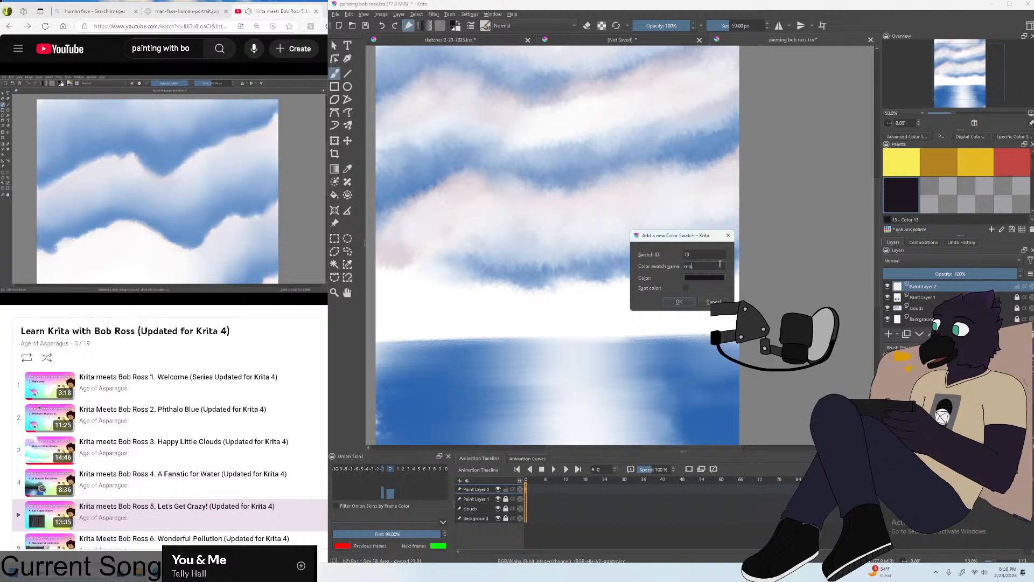
type("unt")
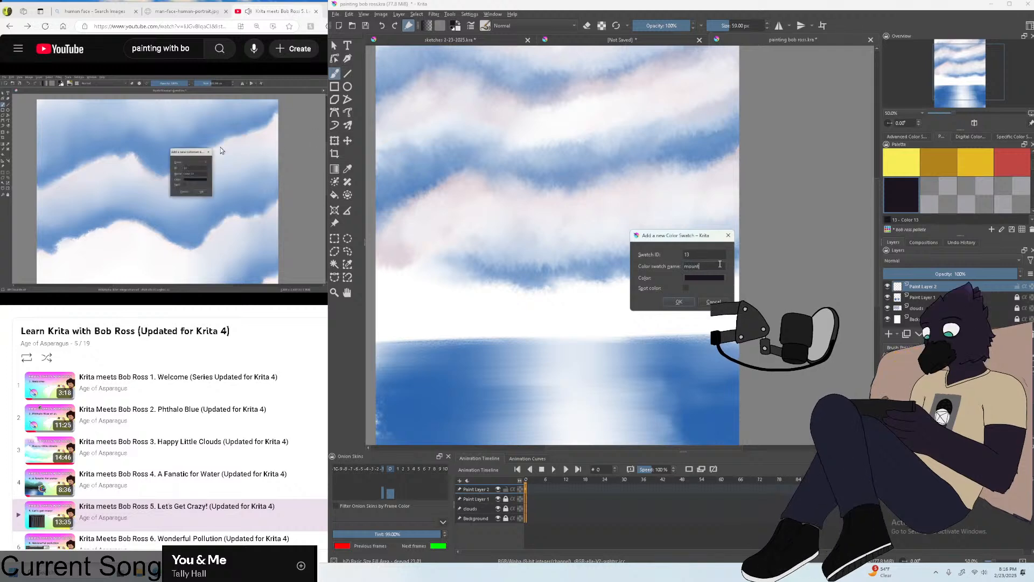
type("ain m")
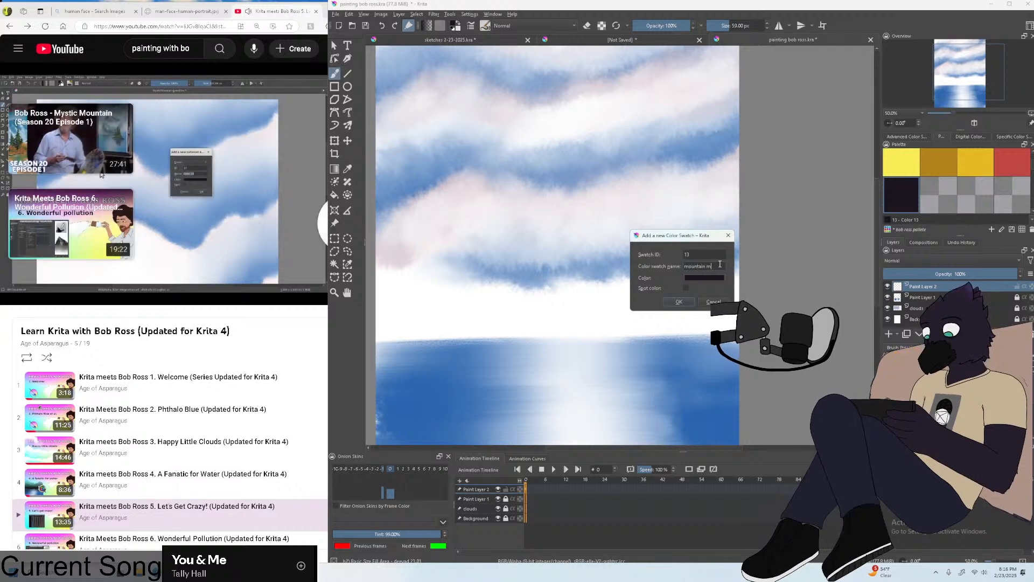
type("ixtyre")
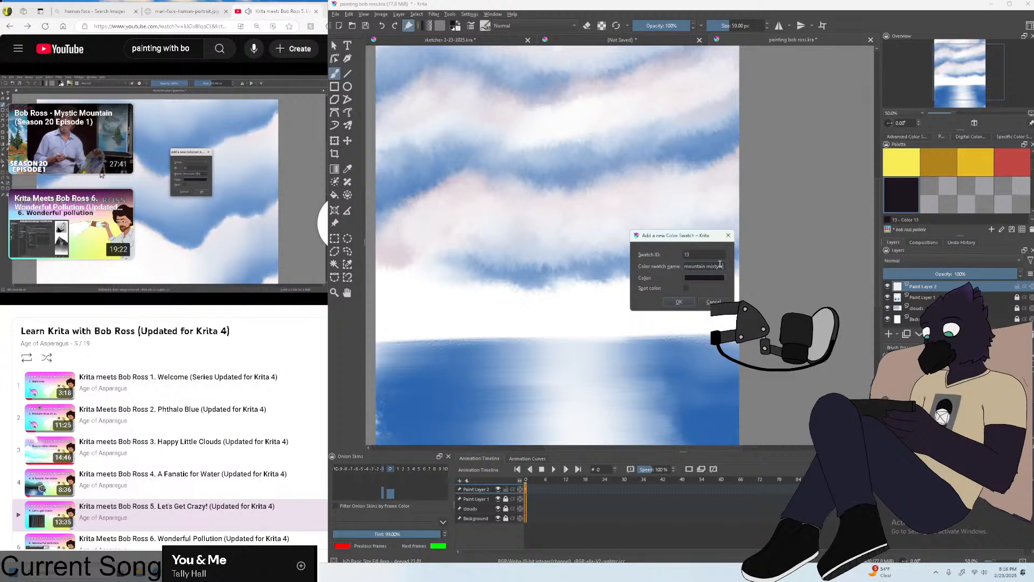
key("Return")
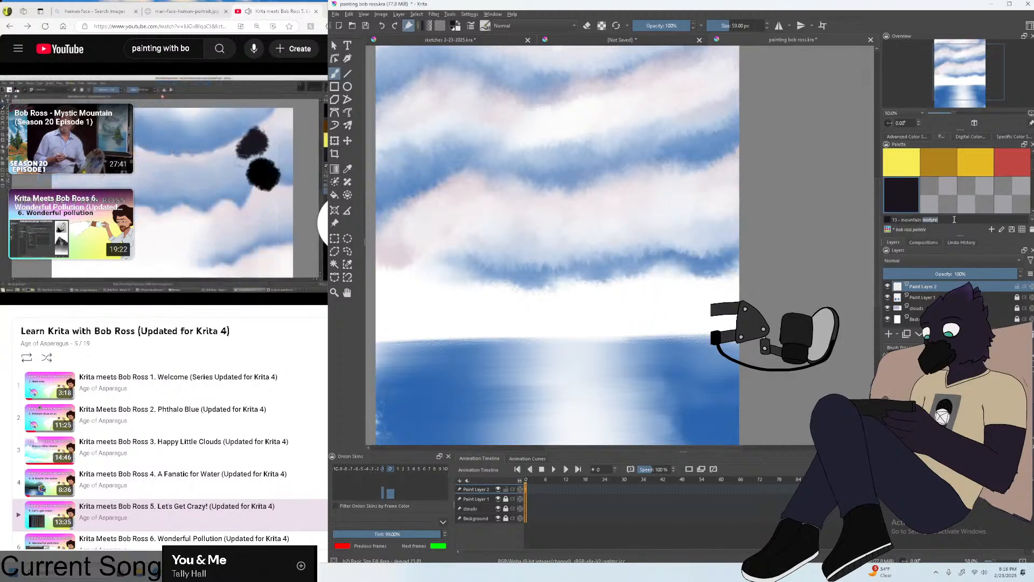
left_click(935, 219)
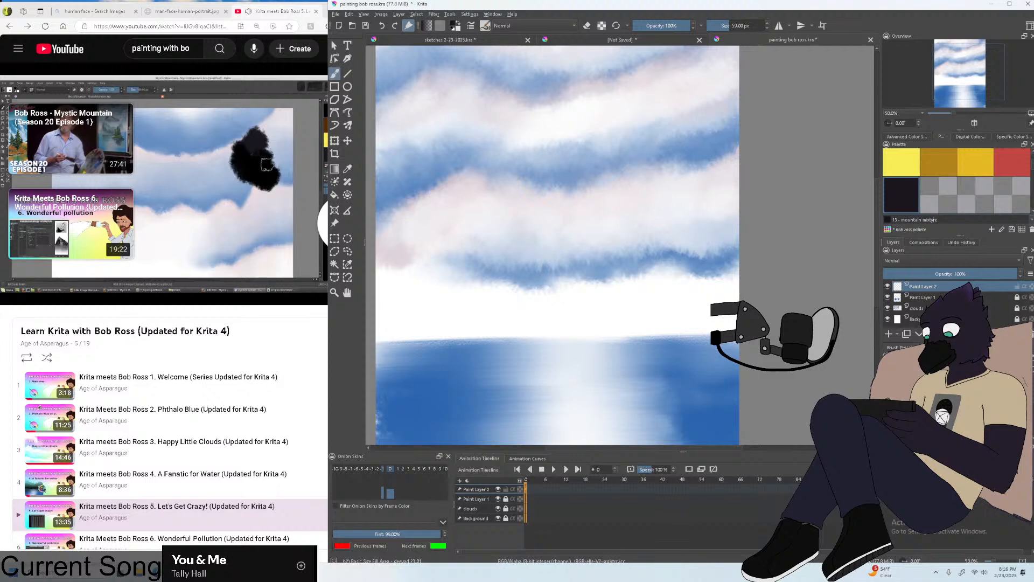
type("u")
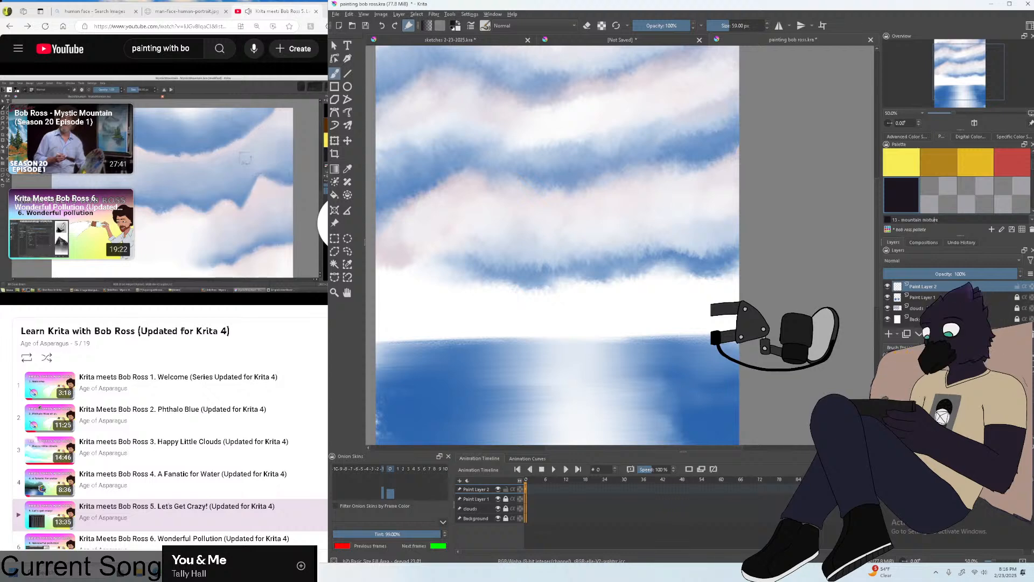
Play tutorial part 5 to its end and continue to part 6, "Wonderful Pollution", with the sound on.
left_click(179, 156)
left_click_drag(328, 97, 411, 97)
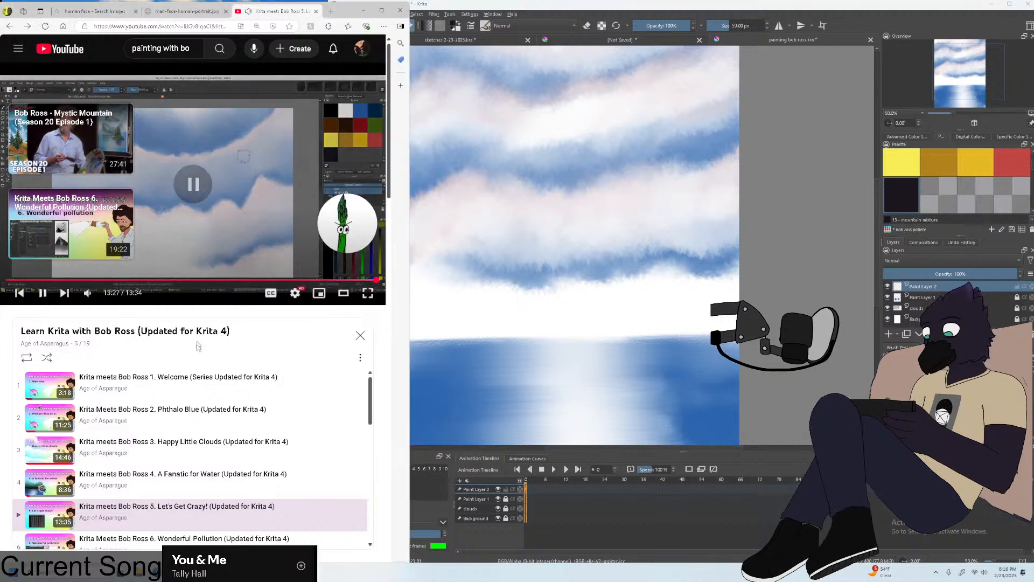
left_click(533, 8)
left_click(335, 14)
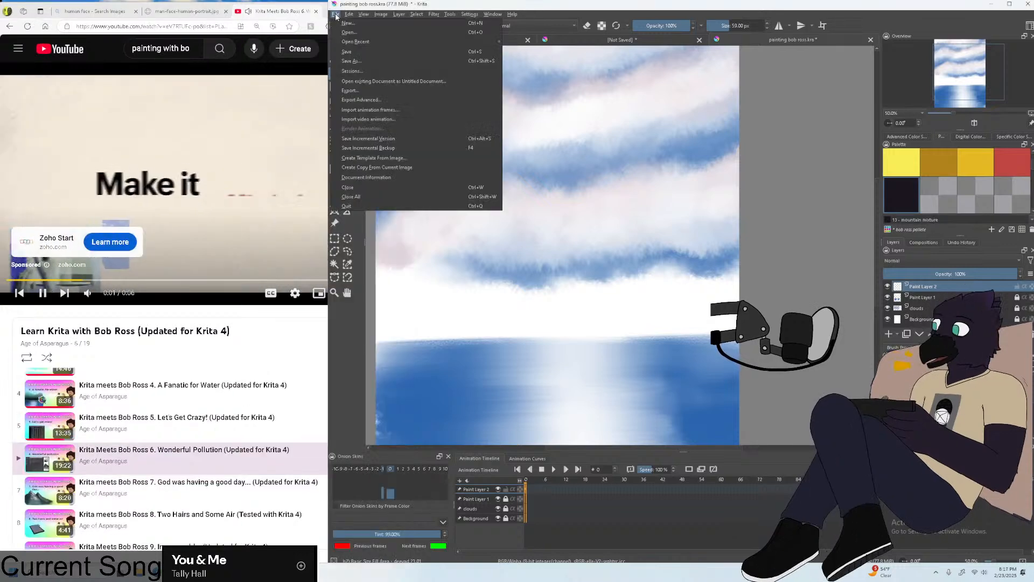
key("Escape")
left_click(89, 292)
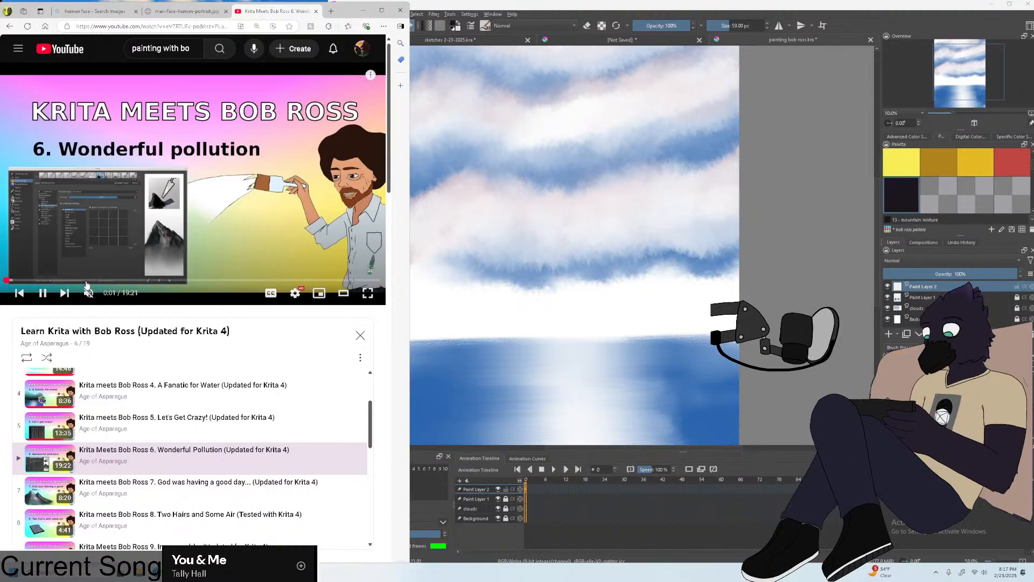
left_click(88, 290)
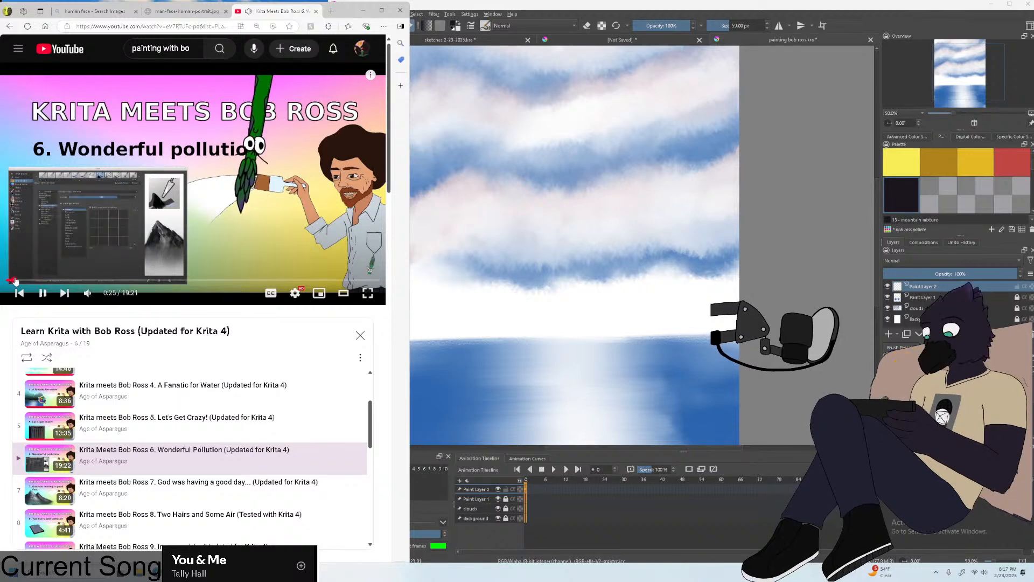
Skip the opening of tutorial part 6 and resume playback at about 0:37.
left_click(13, 279)
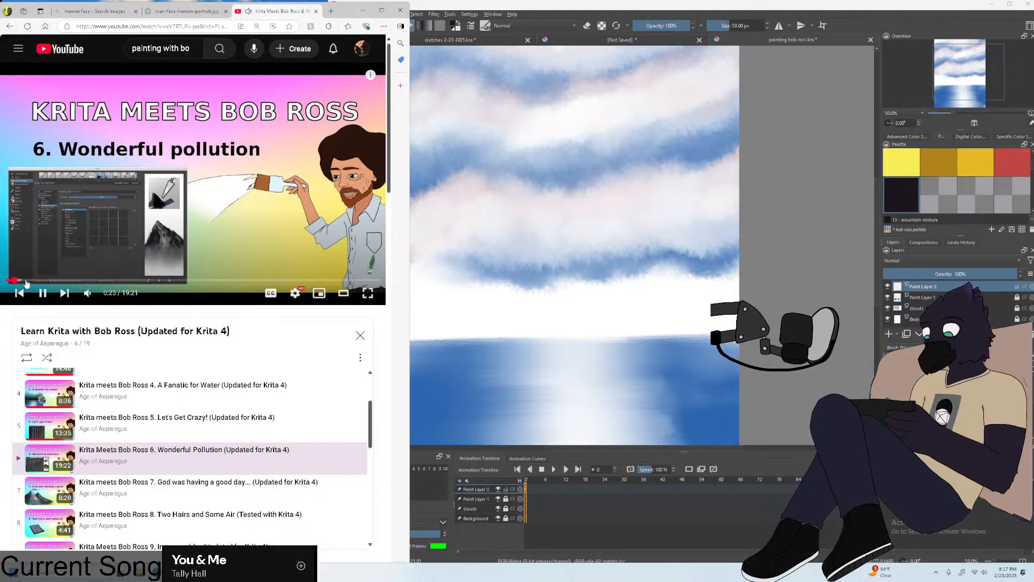
left_click(26, 281)
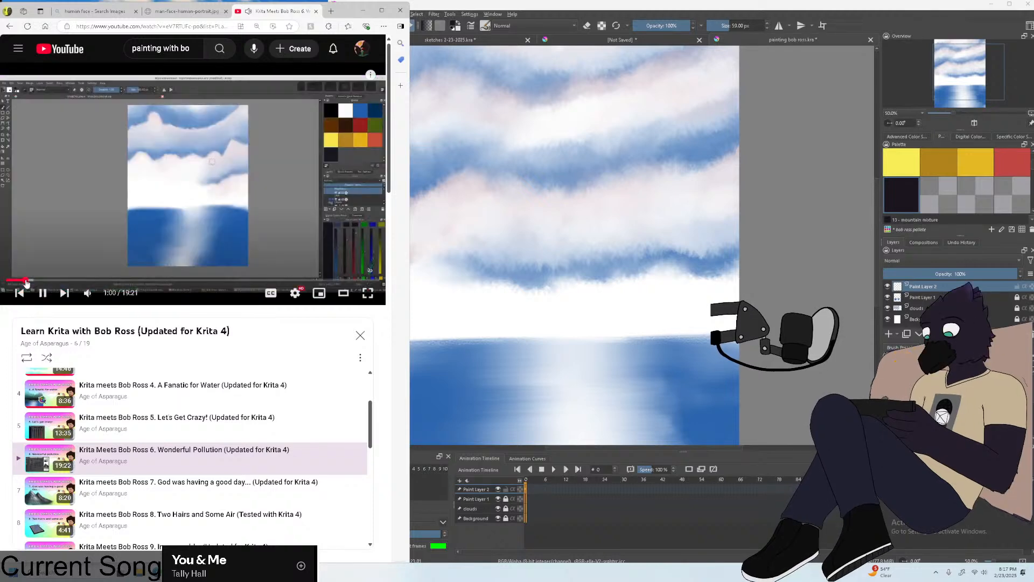
left_click(9, 280)
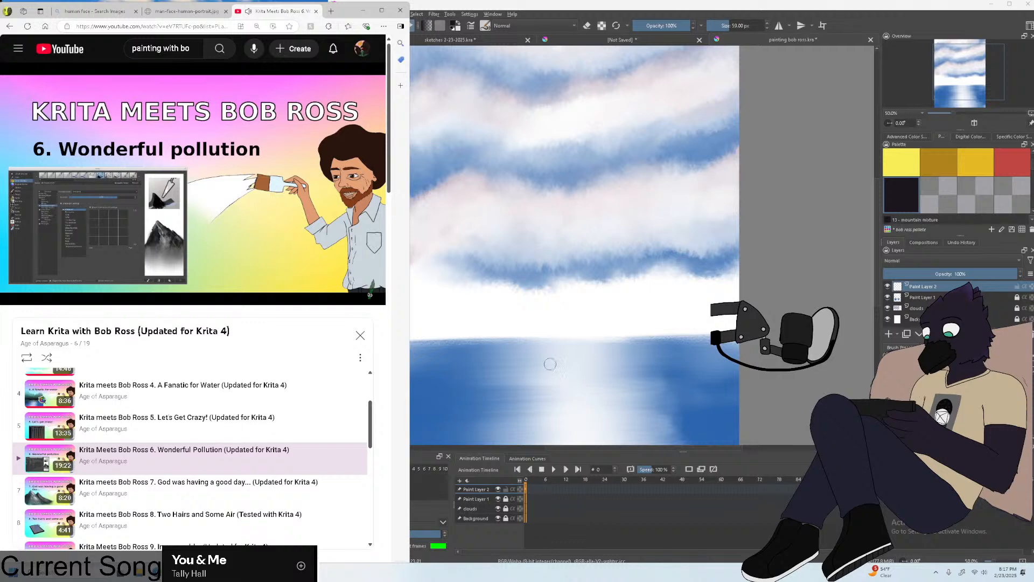
left_click_drag(21, 280, 19, 281)
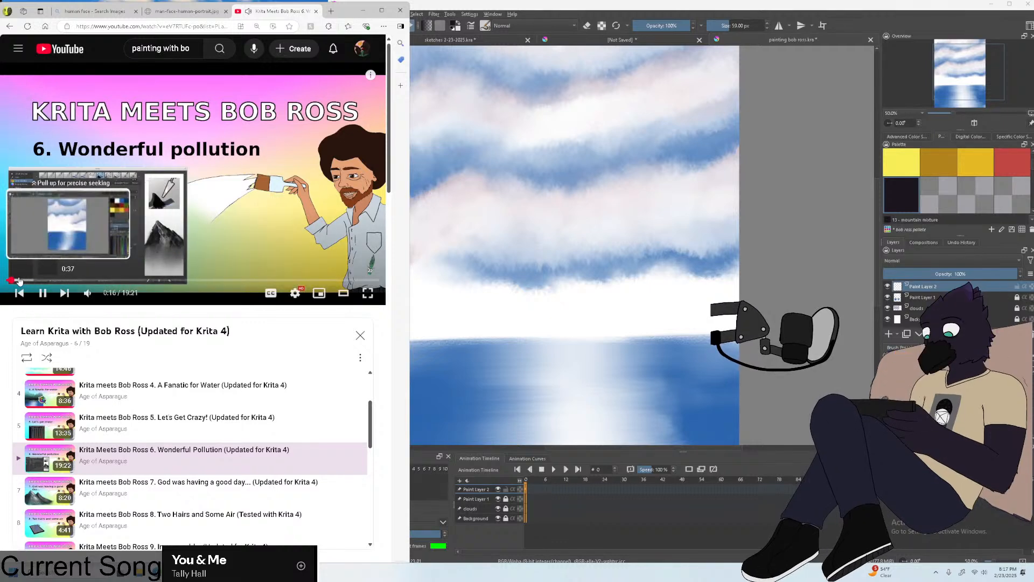
Save the painting with its new layer.
left_click(522, 11)
key("ctrl+s")
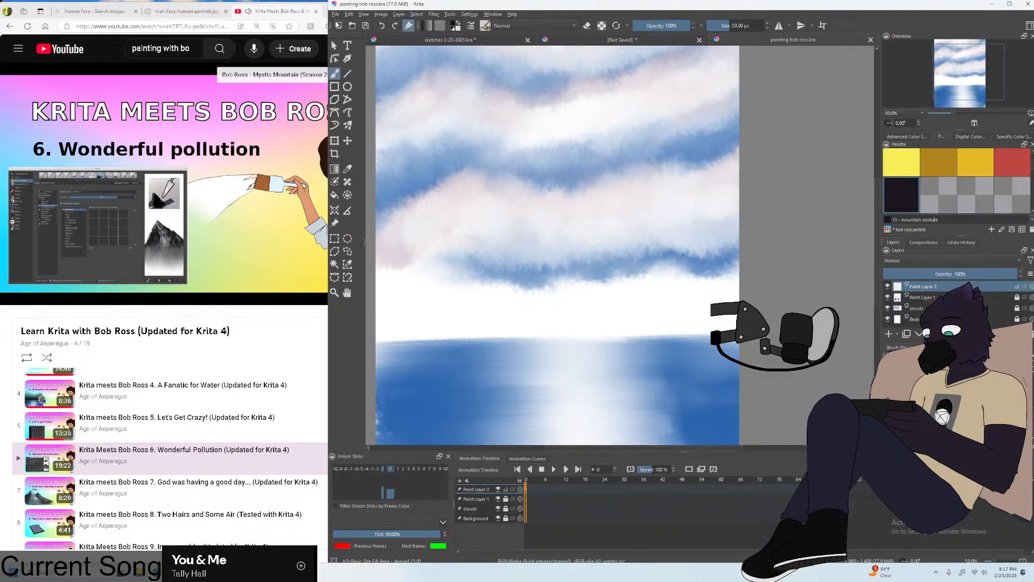
left_click(335, 15)
left_click(343, 53)
Watch tutorial part 6 to about 1:19 and replay the last section.
left_click(192, 162)
left_click(192, 163)
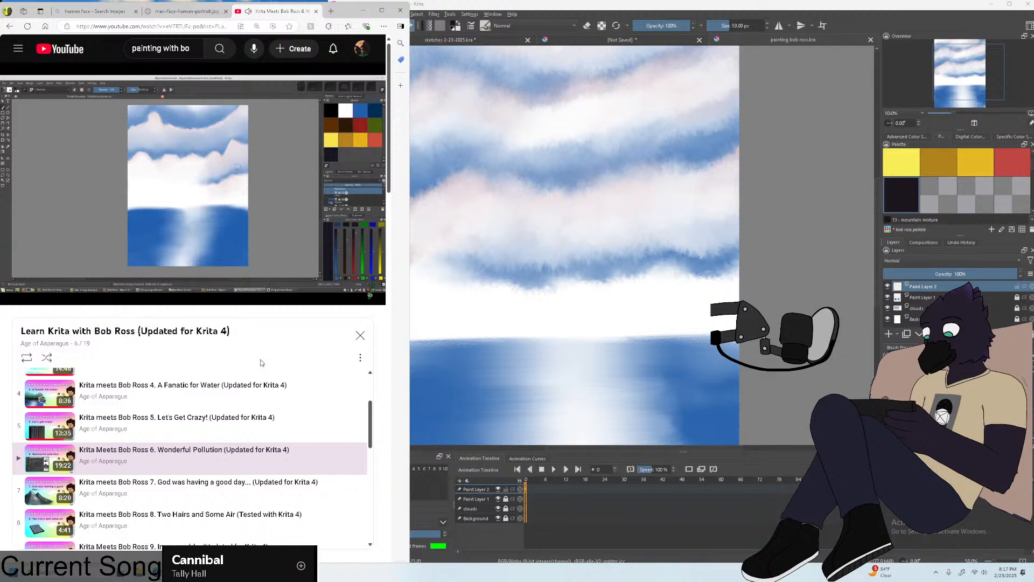
left_click(30, 278)
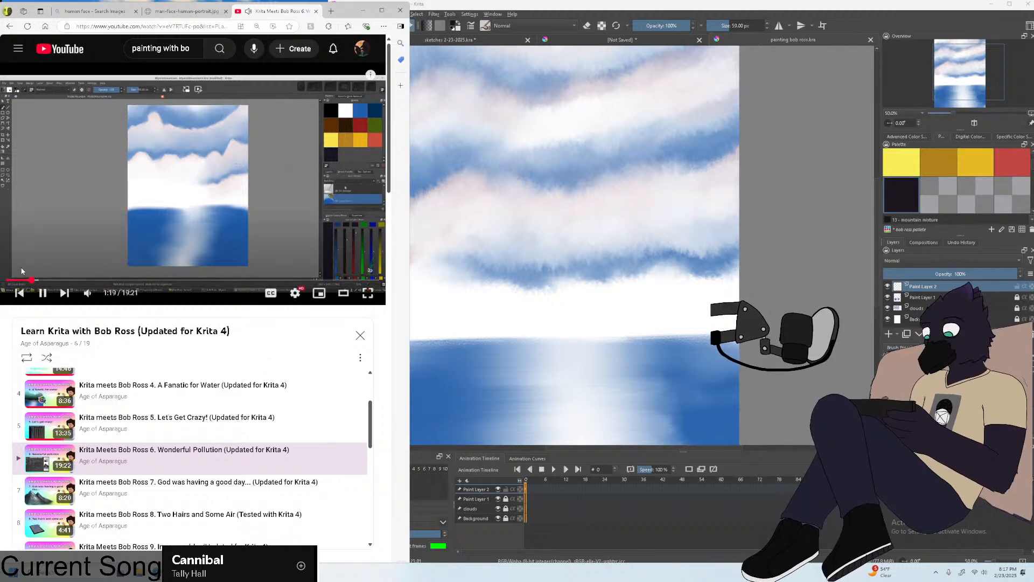
Watch the Bob Ross Krita tutorial full screen, skipping ahead to the part that picks the Smudge_block_tilt preset.
left_click(367, 292)
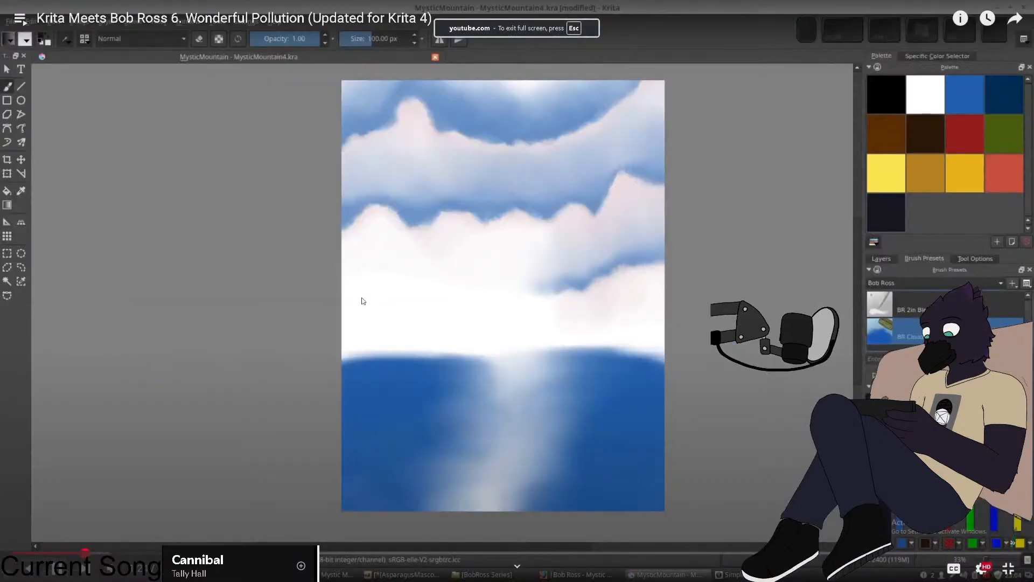
left_click_drag(85, 552, 108, 552)
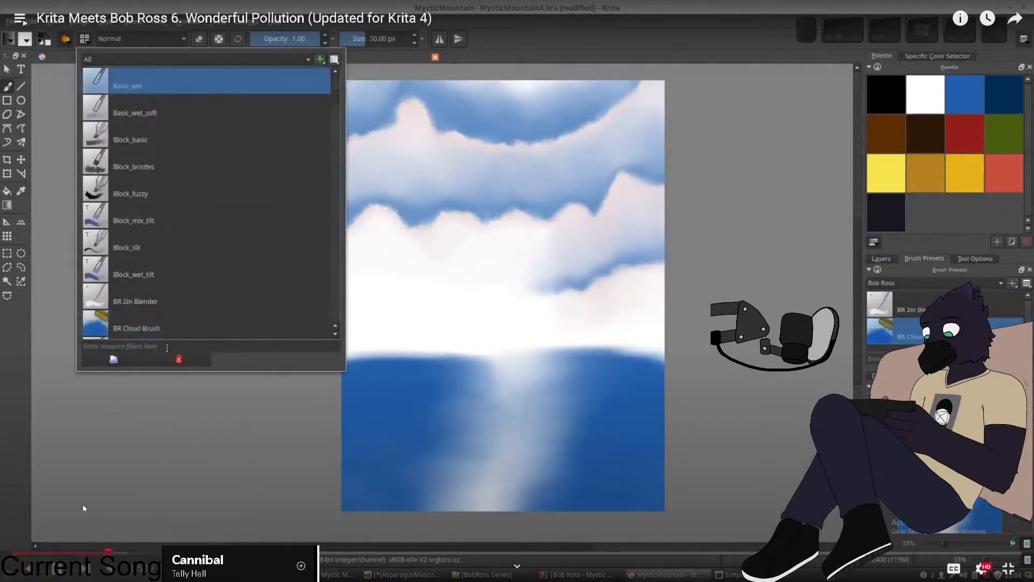
double_click(114, 449)
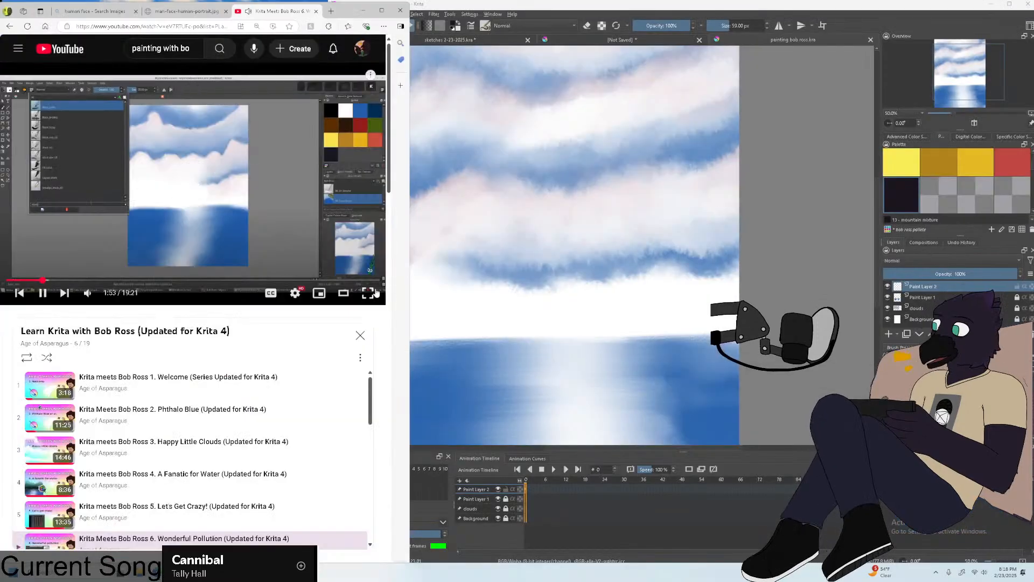
left_click(372, 293)
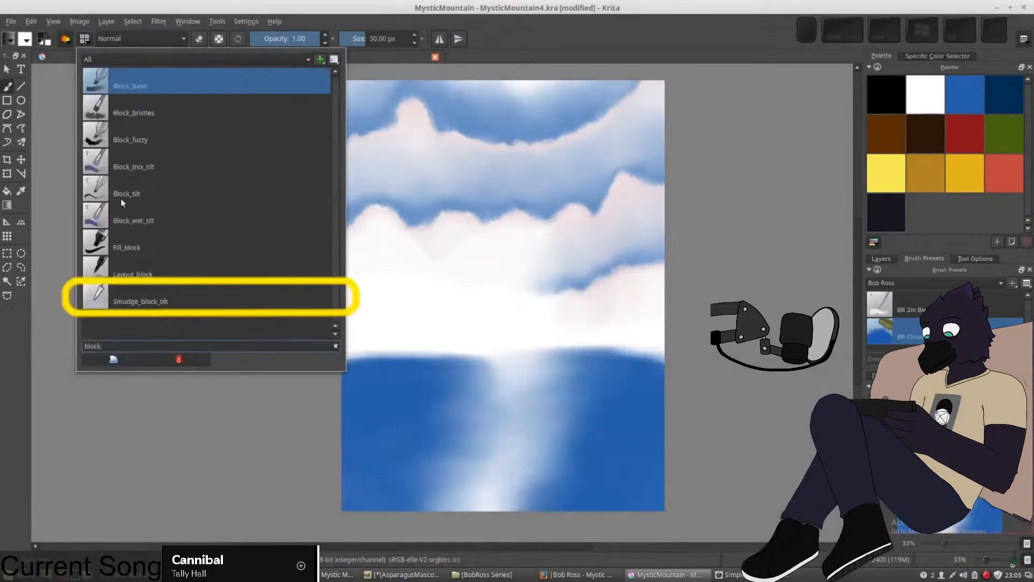
left_click(125, 83)
key("Escape")
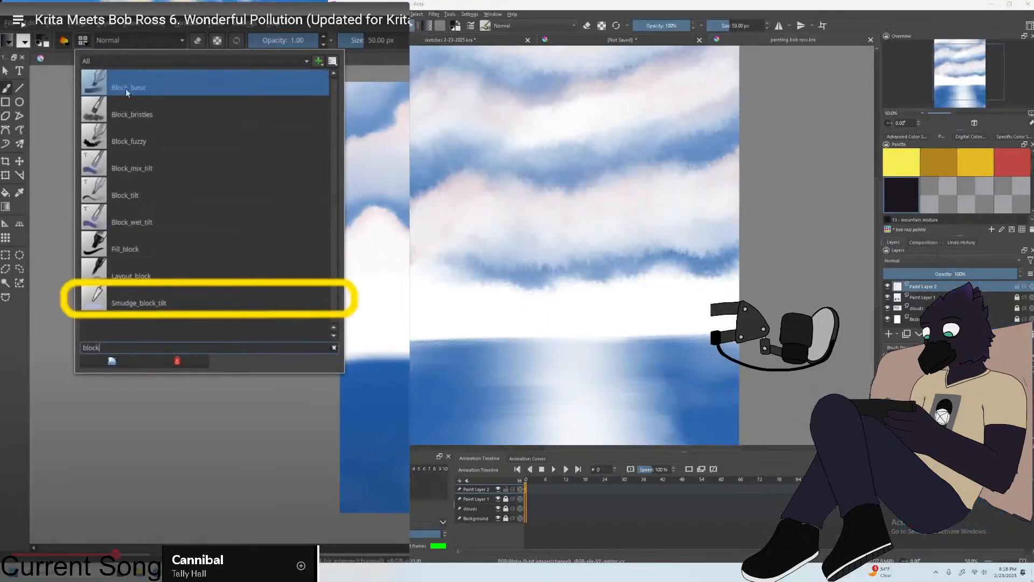
Switch to Krita, search the brush presets for "blo" and choose the Smudge block tilt brush.
left_click(450, 28)
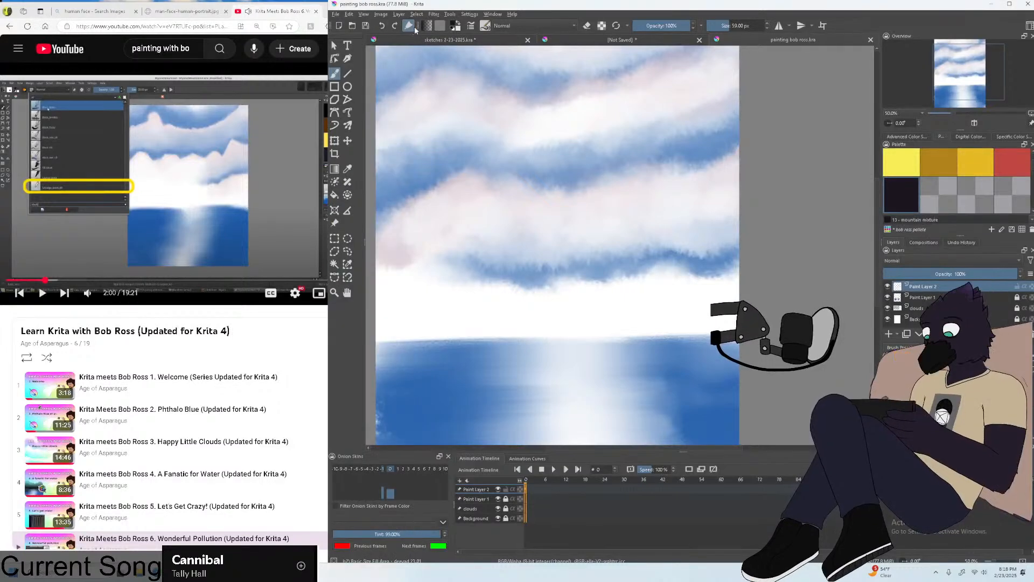
left_click(470, 26)
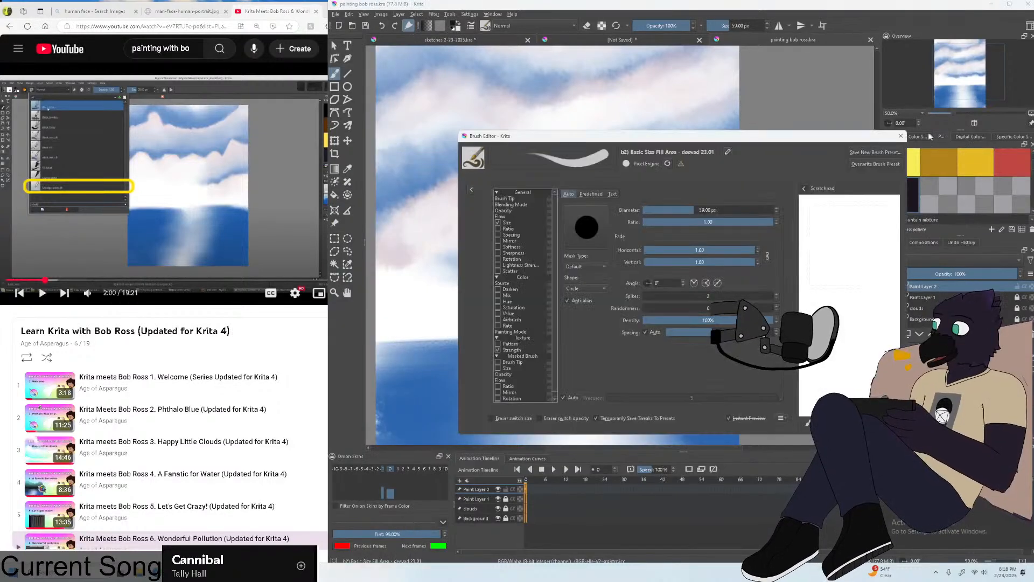
left_click(470, 26)
left_click(486, 27)
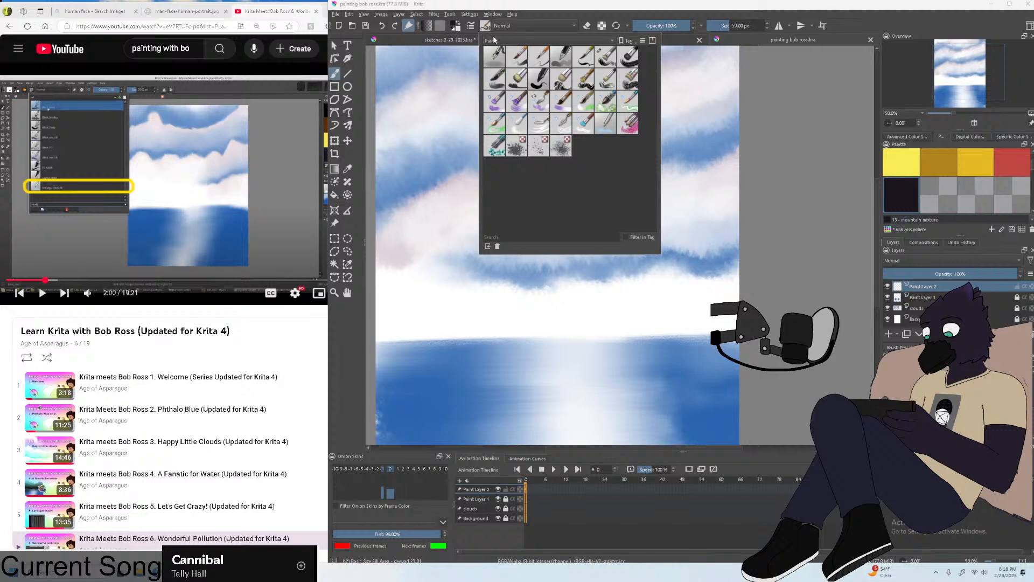
left_click(501, 237)
type("blo")
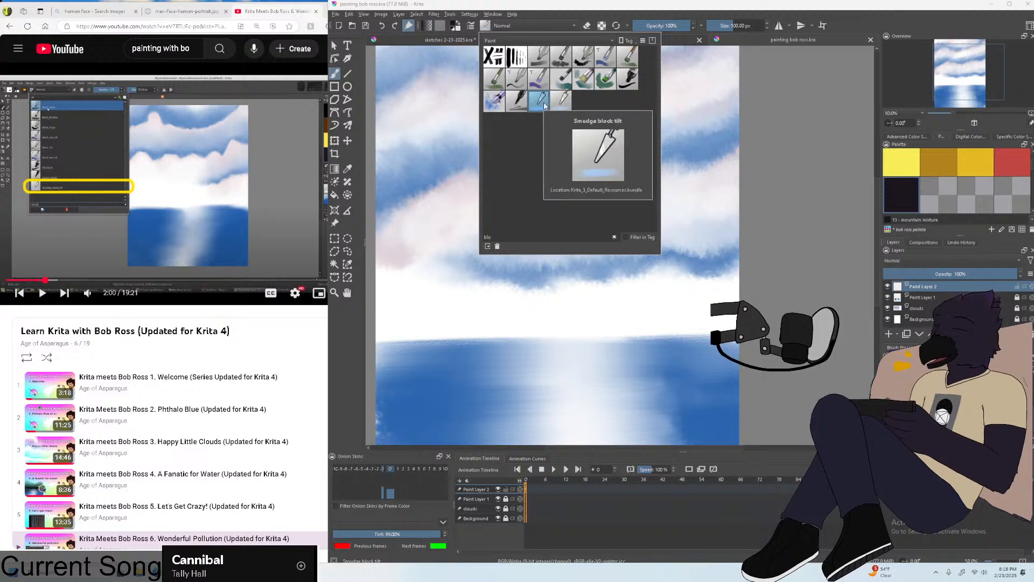
Resume the YouTube tutorial full screen and skip through it to the Color Rate settings of the smudge brush.
left_click(159, 202)
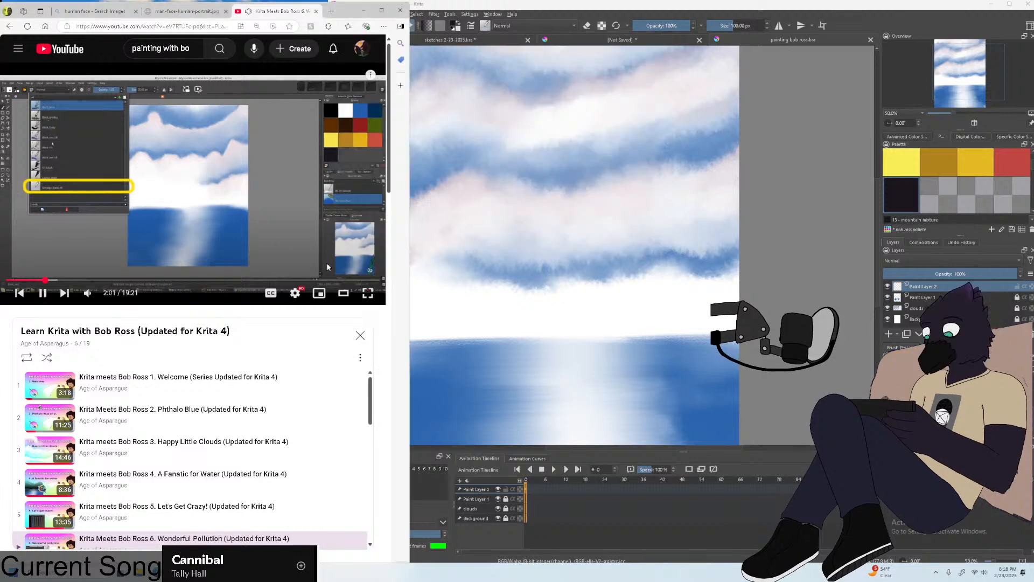
double_click(327, 266)
left_click_drag(118, 552, 124, 552)
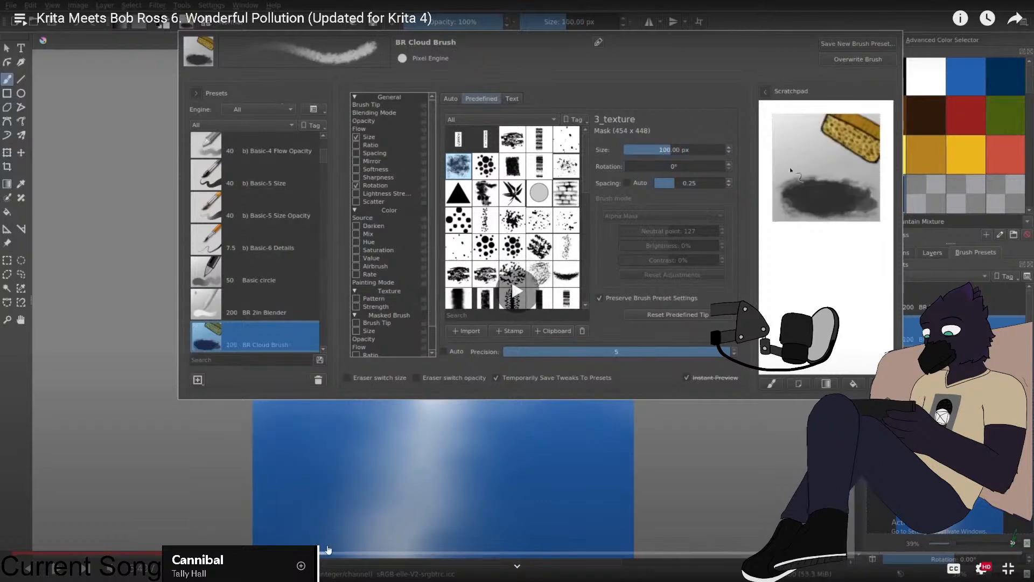
left_click(329, 553)
left_click_drag(330, 553, 474, 552)
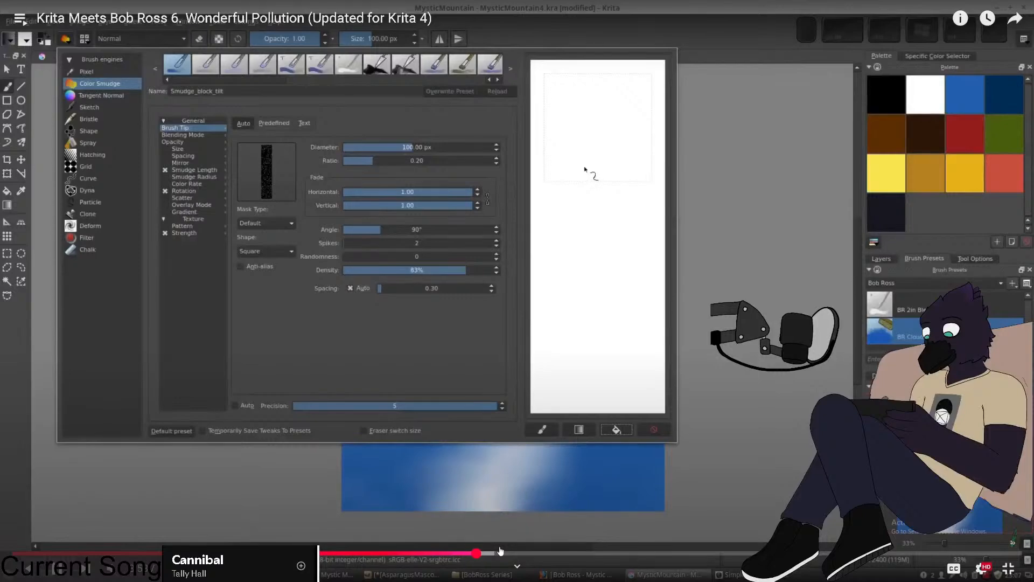
mouse_move(499, 550)
left_mouse_down()
mouse_move(519, 553)
mouse_move(503, 553)
left_mouse_up()
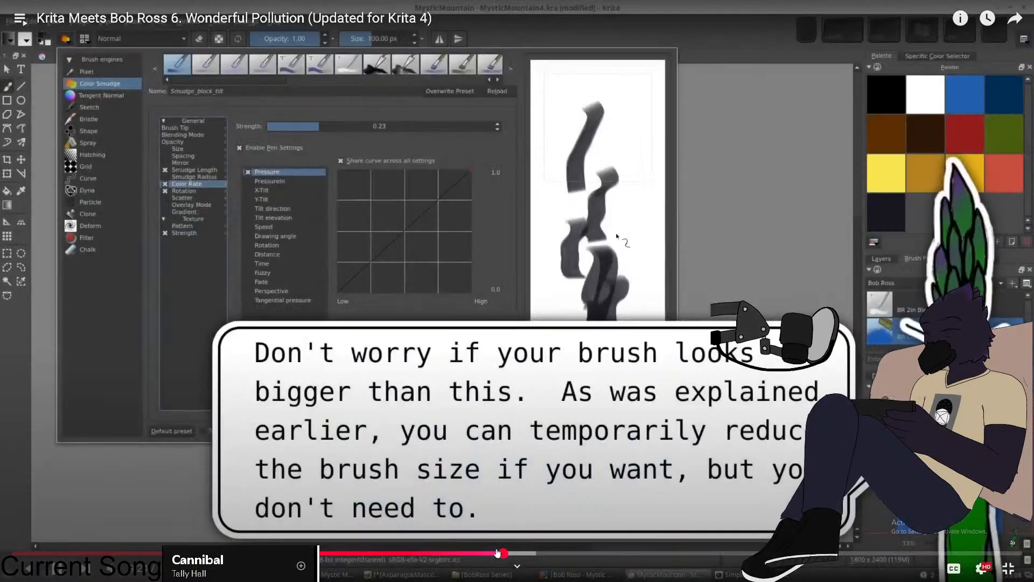
left_click(489, 552)
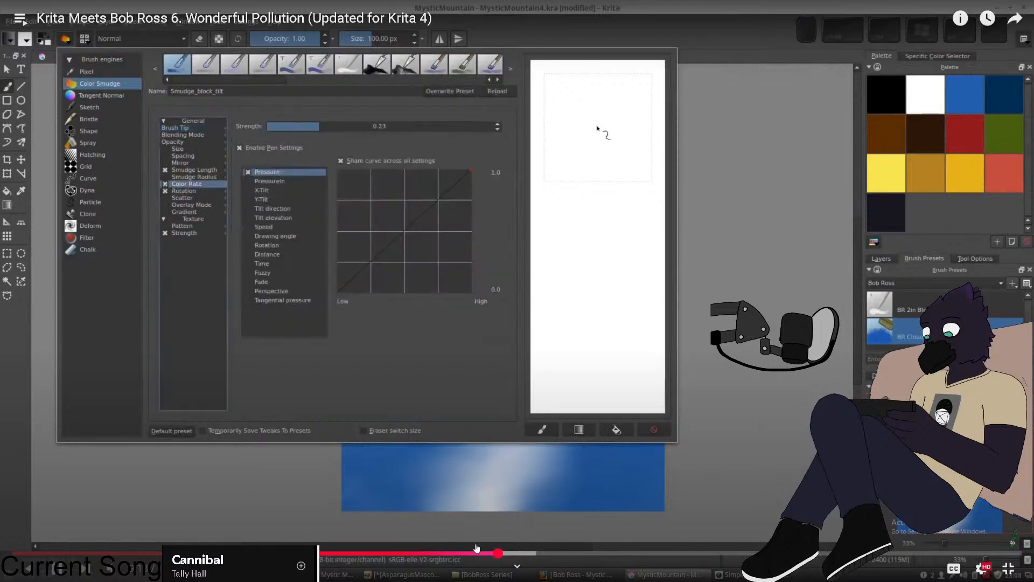
Skim the tutorial's brush tip demonstration for the ratio and angle settings, stopping at the 135° angle.
left_click(530, 554)
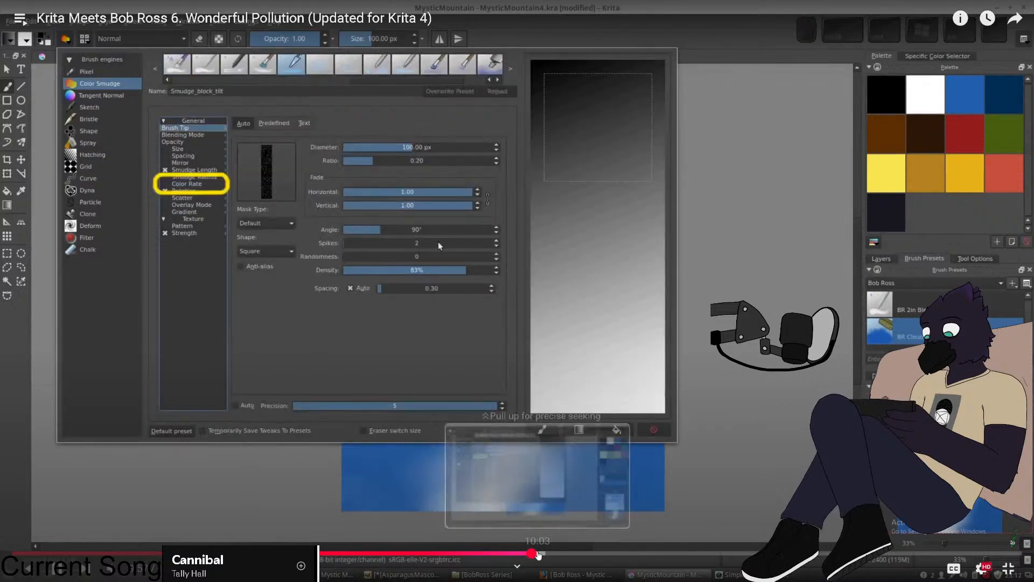
left_click(545, 553)
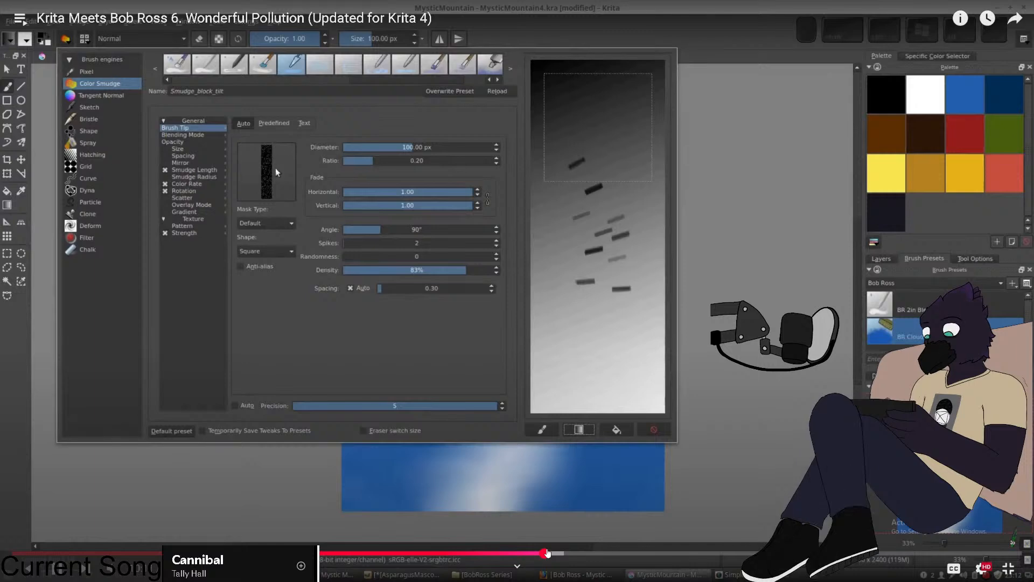
left_click(560, 554)
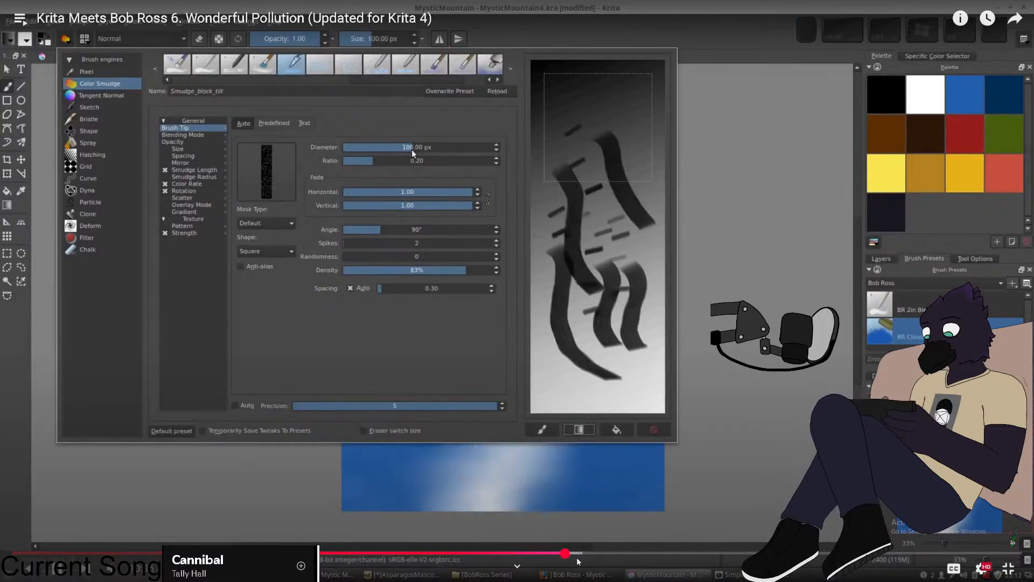
left_click(577, 559)
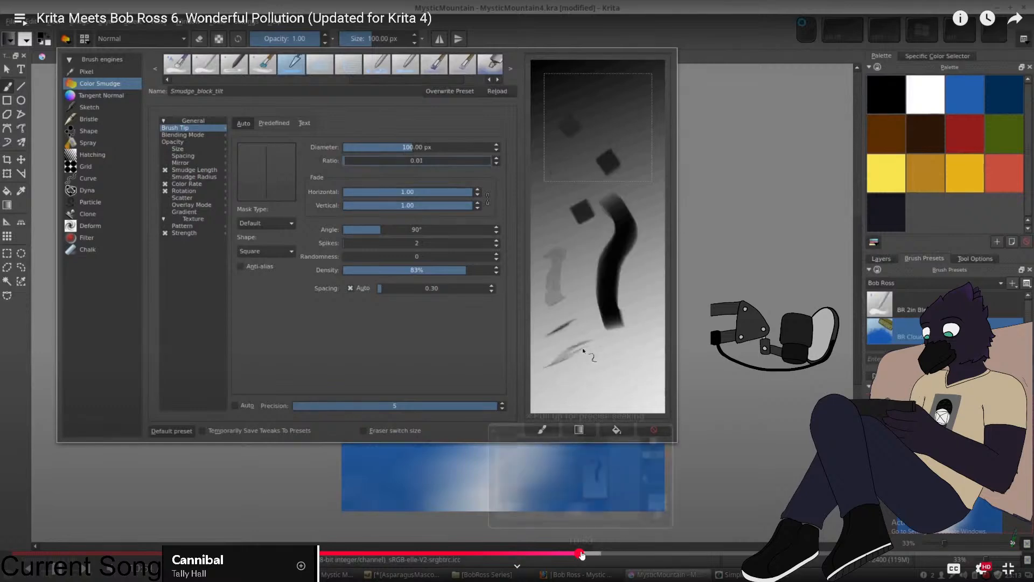
left_click(570, 554)
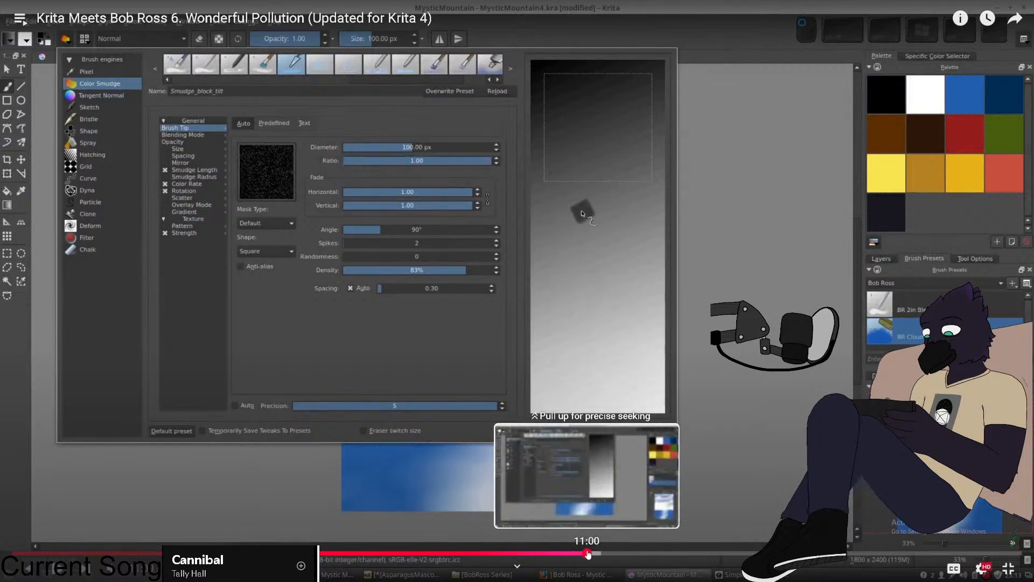
left_click(613, 553)
mouse_move(619, 550)
left_mouse_down()
mouse_move(652, 532)
mouse_move(654, 552)
mouse_move(674, 551)
left_mouse_up()
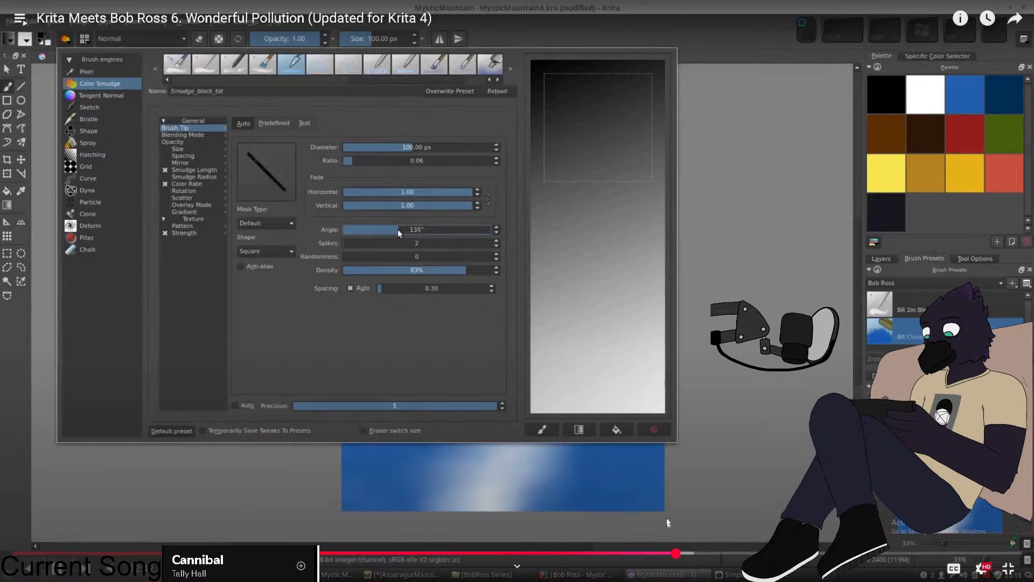
left_click(613, 428)
key("Escape")
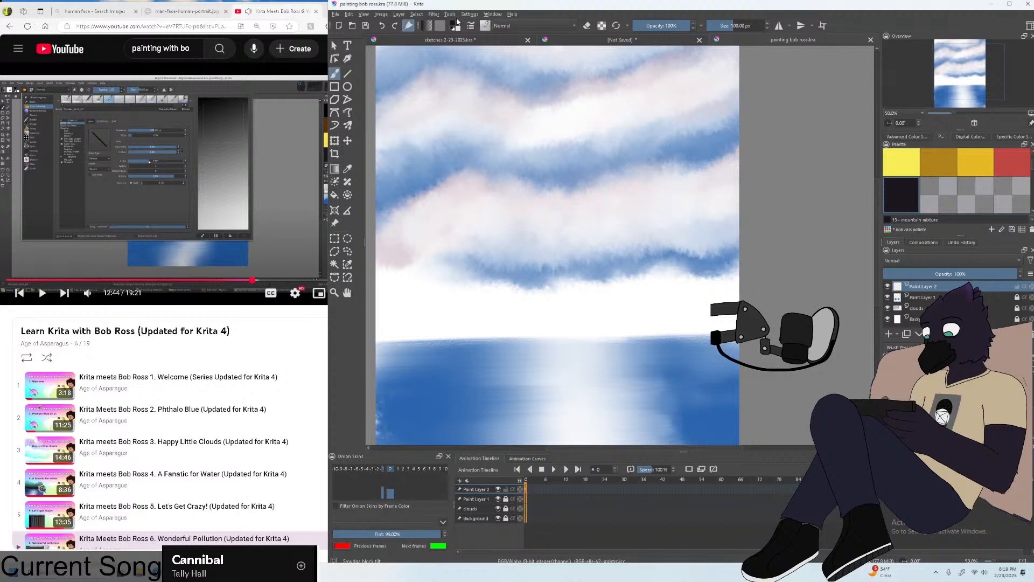
Set the Smudge block tilt brush tip's angle to 135° in Krita's brush editor, checking the value against the tutorial.
left_click(483, 26)
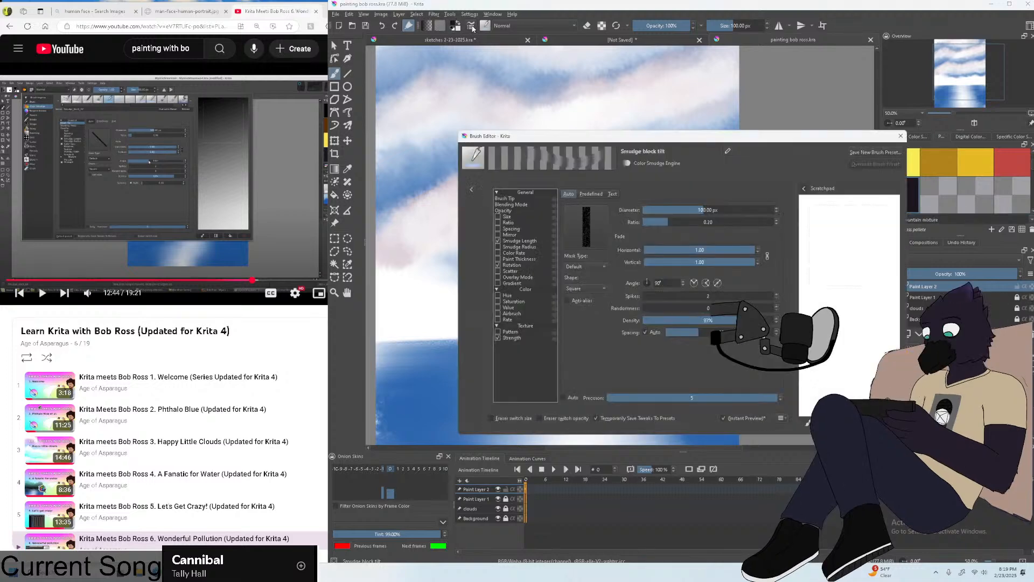
left_click(255, 165)
left_click(367, 292)
left_click(663, 401)
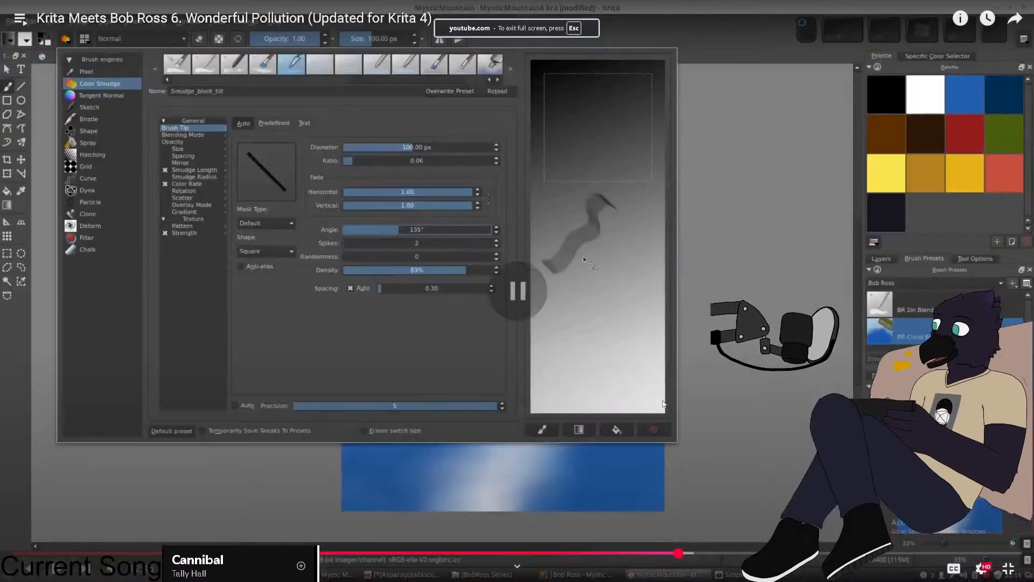
key("Escape")
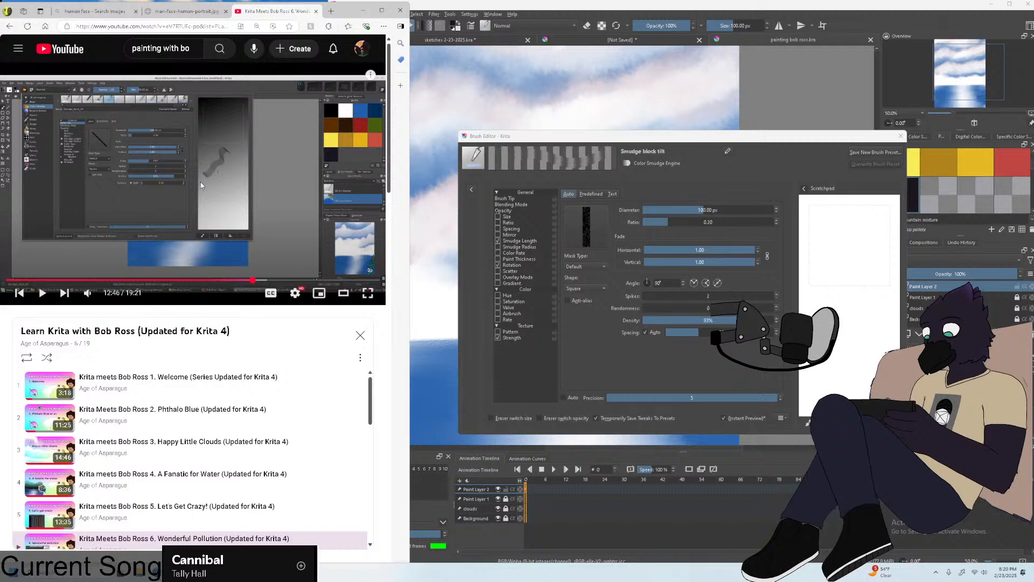
left_click(516, 198)
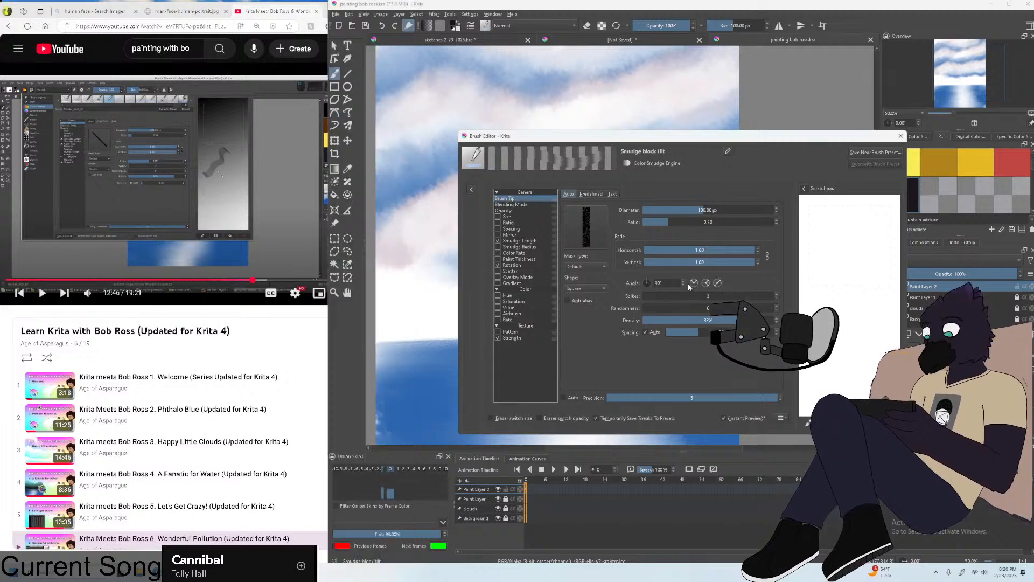
scroll(683, 281, "down", 2)
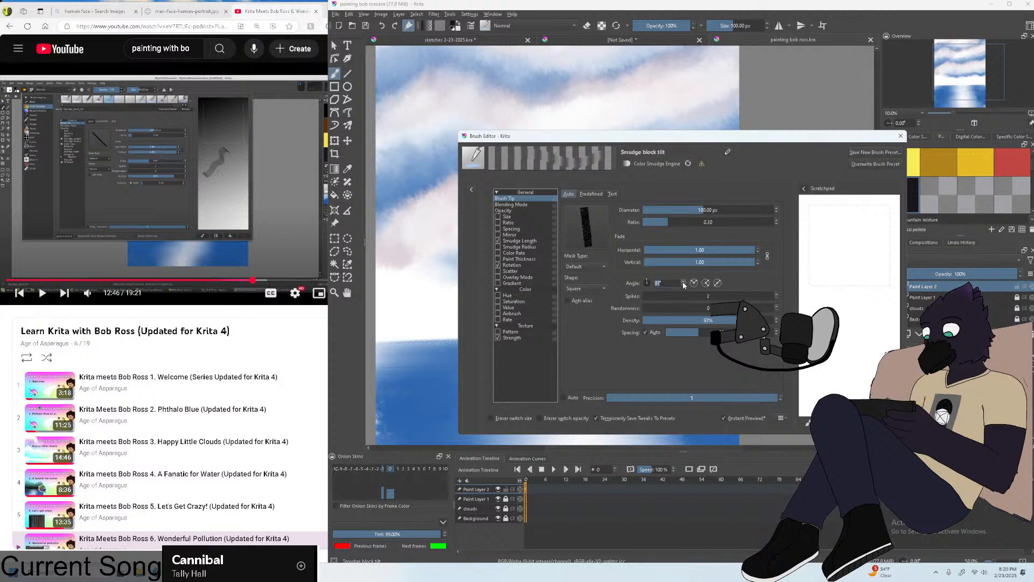
type("135")
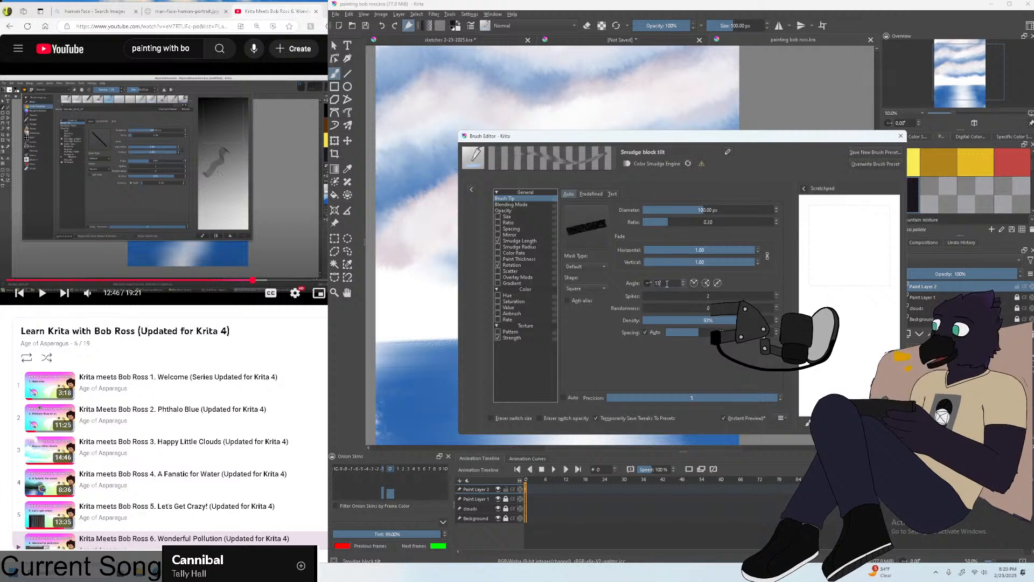
Play the tutorial further and compare its brush tip shape and ratio with the settings in Krita's brush editor.
left_click(76, 185)
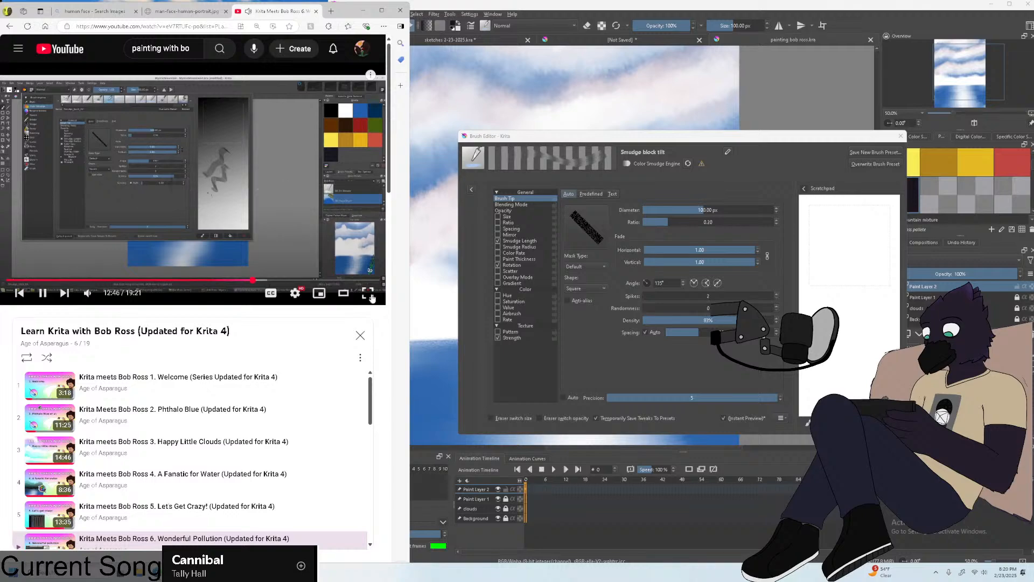
left_click(367, 293)
key("Escape")
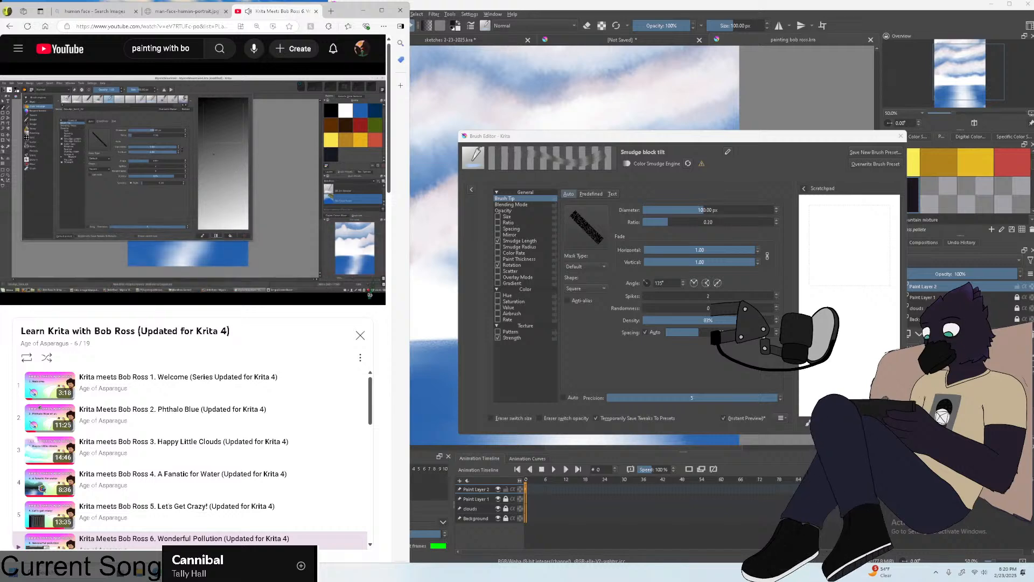
left_click(595, 289)
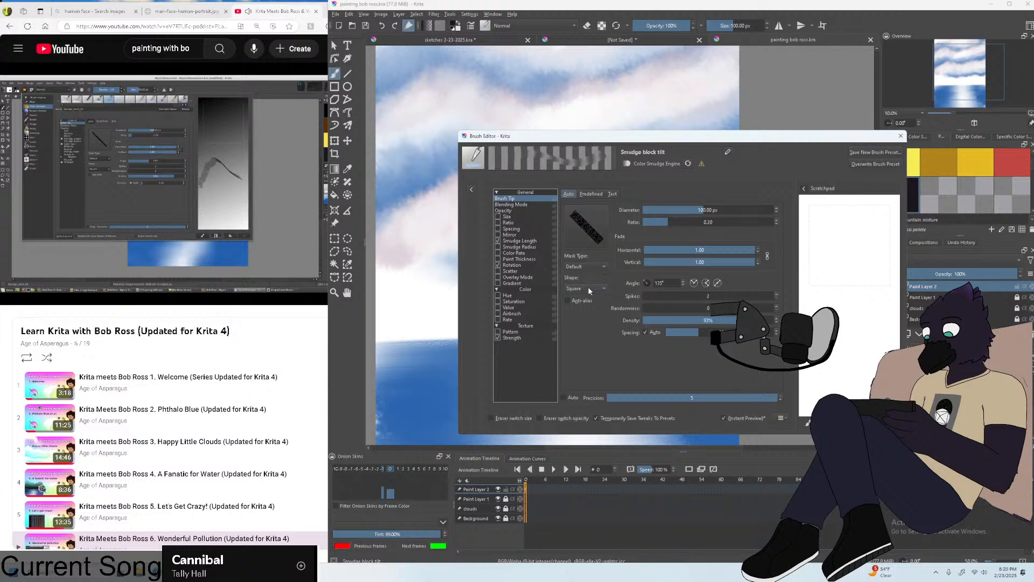
left_click(264, 191)
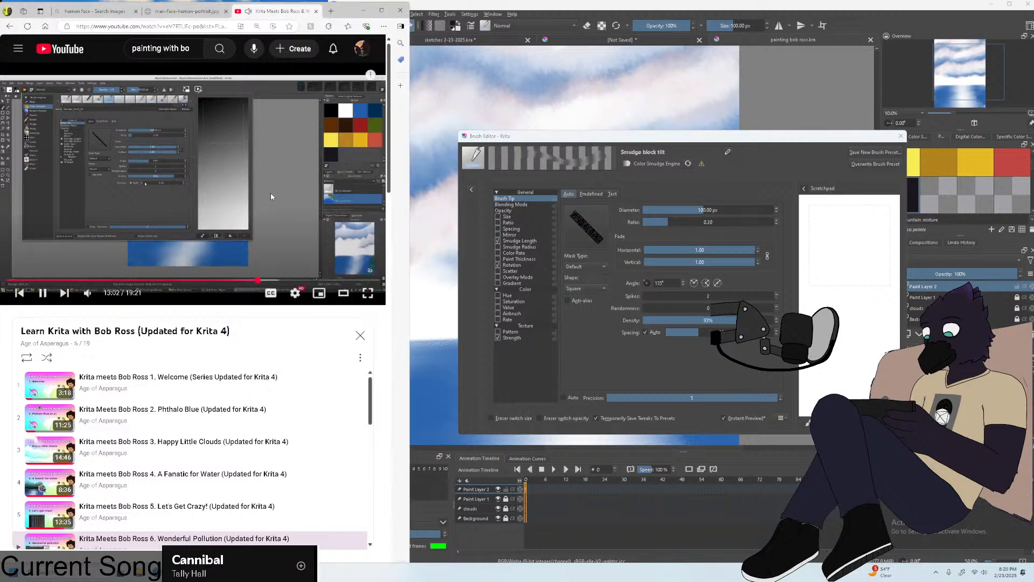
left_click(835, 232)
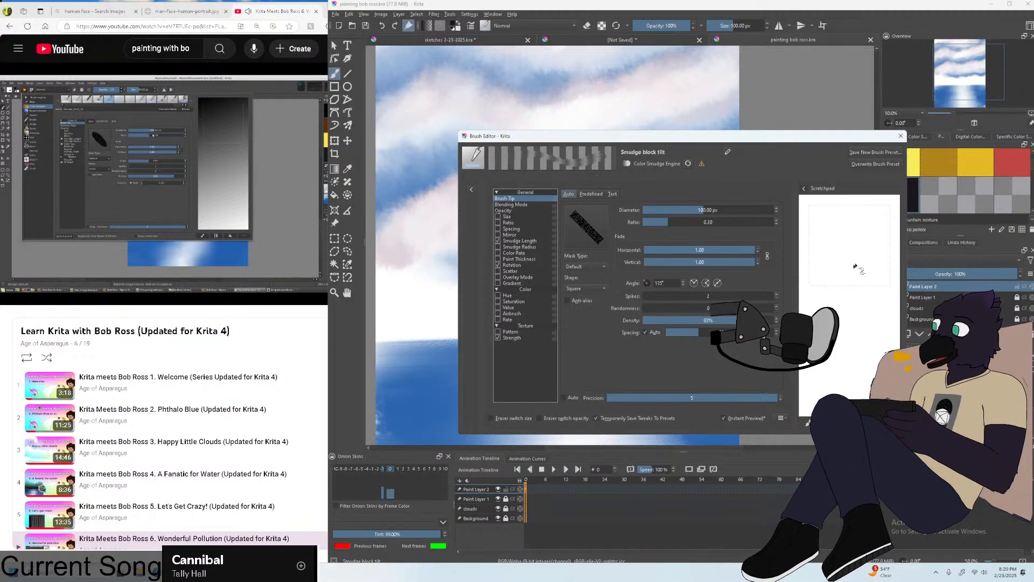
mouse_move(292, 247)
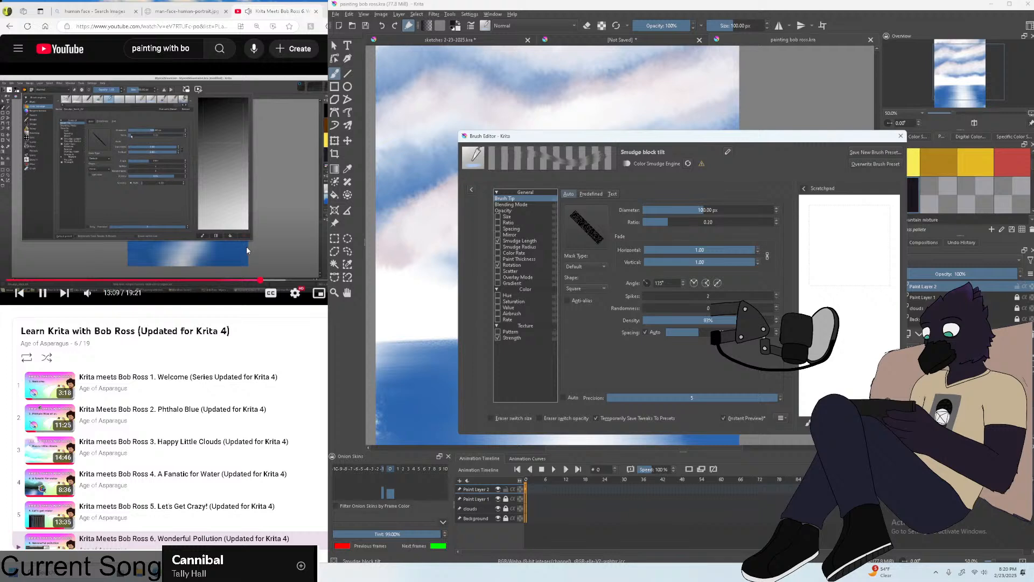
left_click(323, 295)
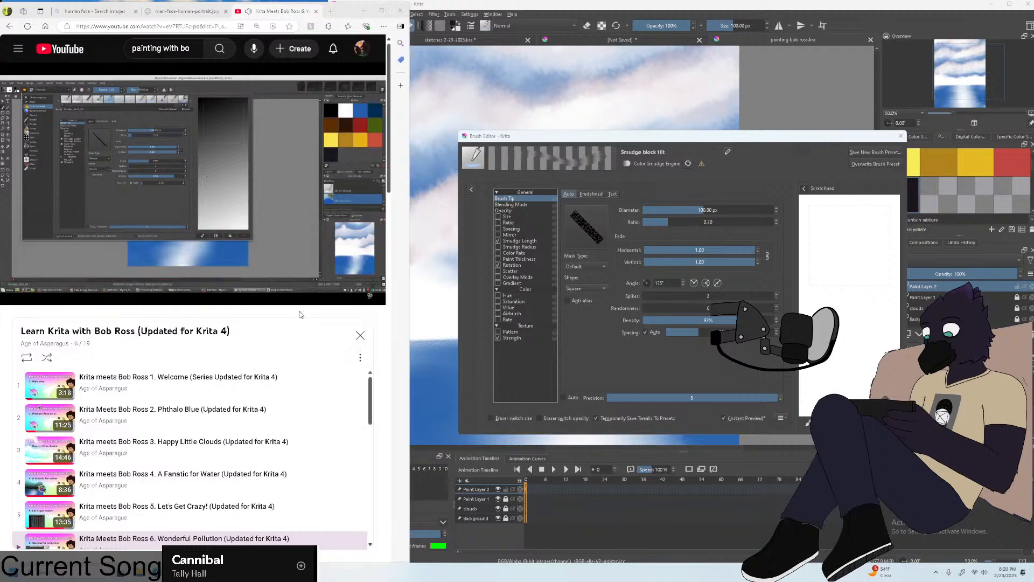
left_click(366, 294)
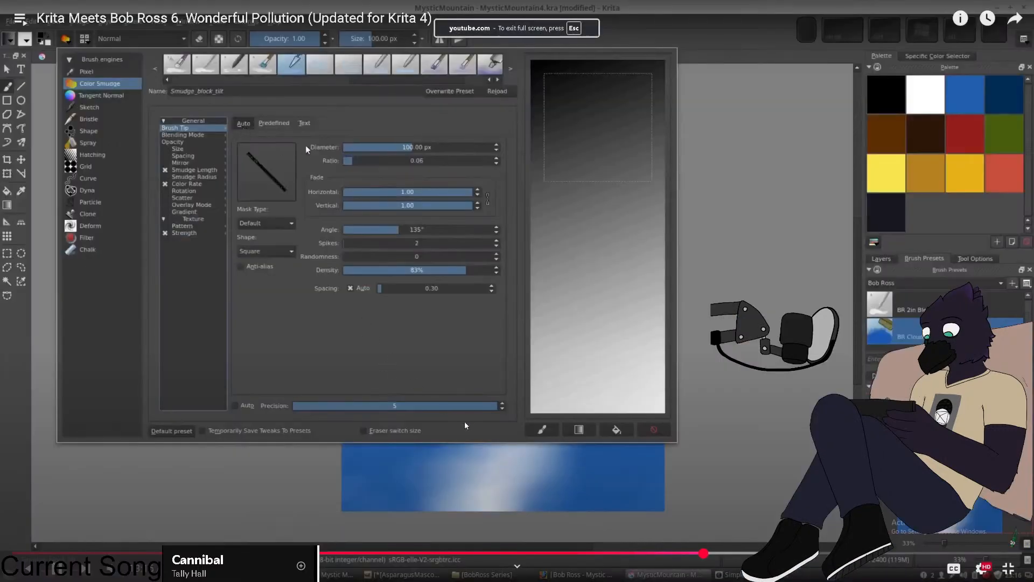
Compare the tutorial's brush tip settings with the brush editor, and skip the video ahead to the Color Rate demonstration near 14:07.
key("Escape")
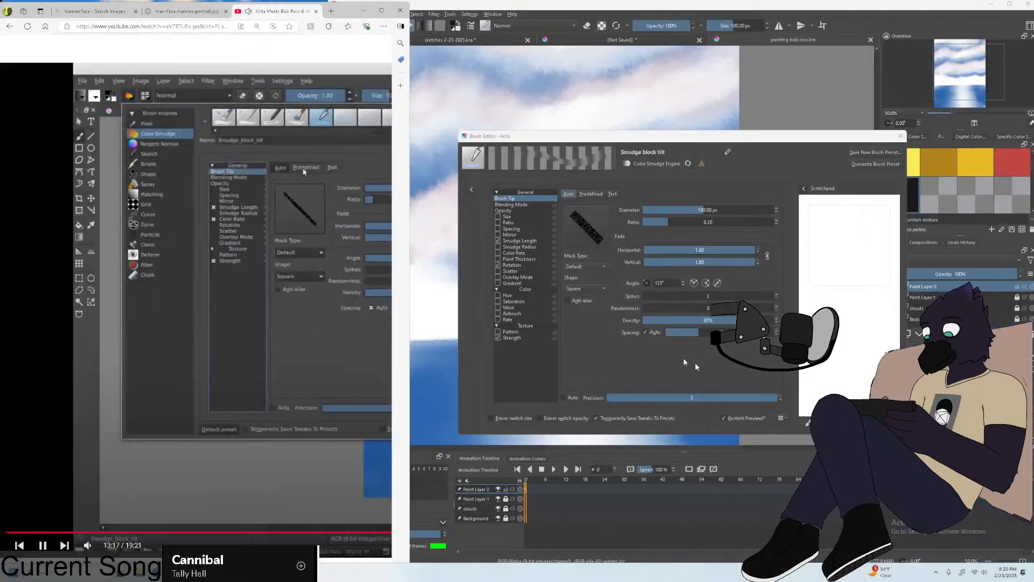
left_click(369, 293)
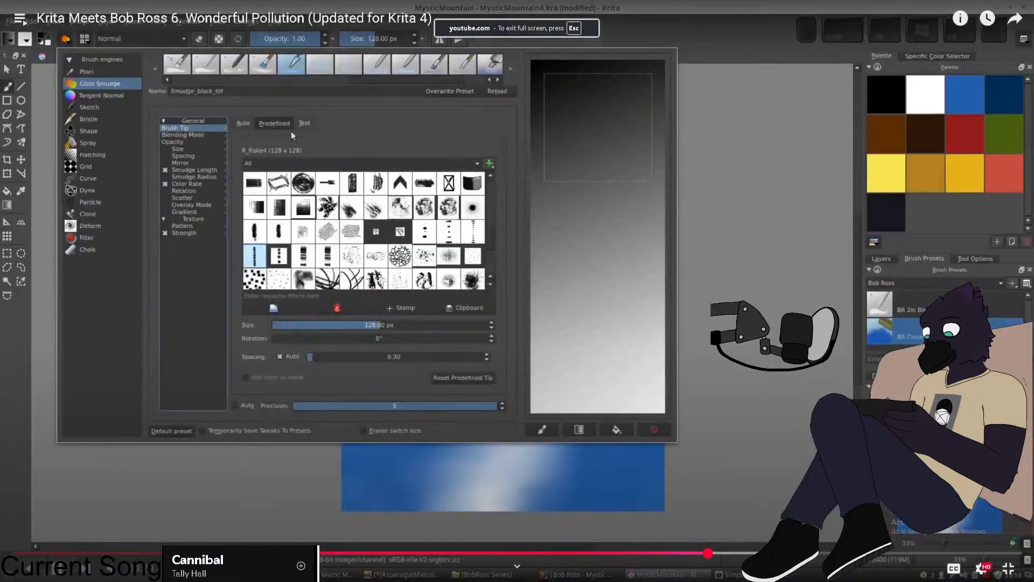
left_click(733, 552)
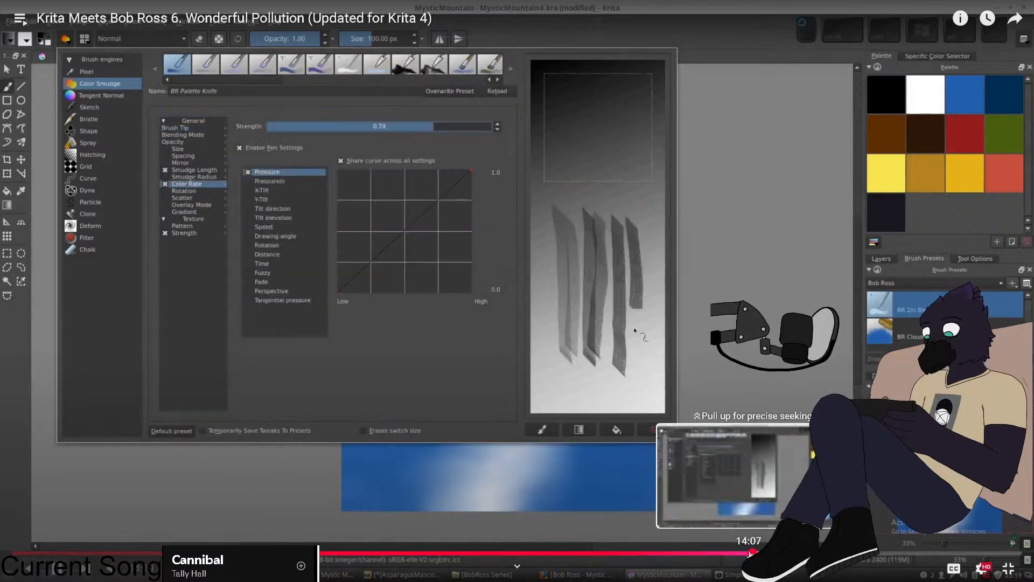
key("Escape")
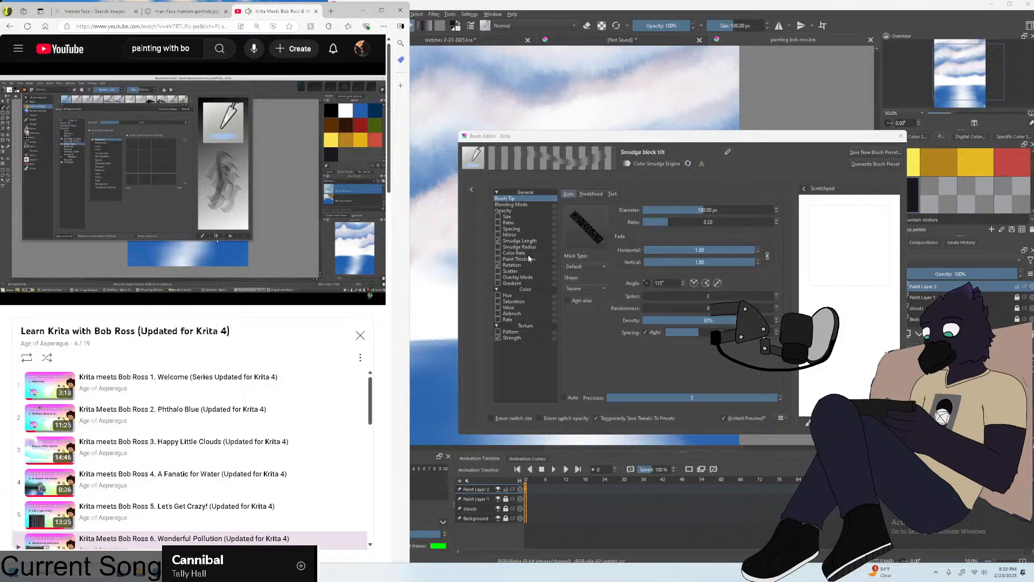
Enable Color Rate for the Smudge block tilt brush at 50% strength and test it with several strokes on the scratchpad.
left_click(512, 253)
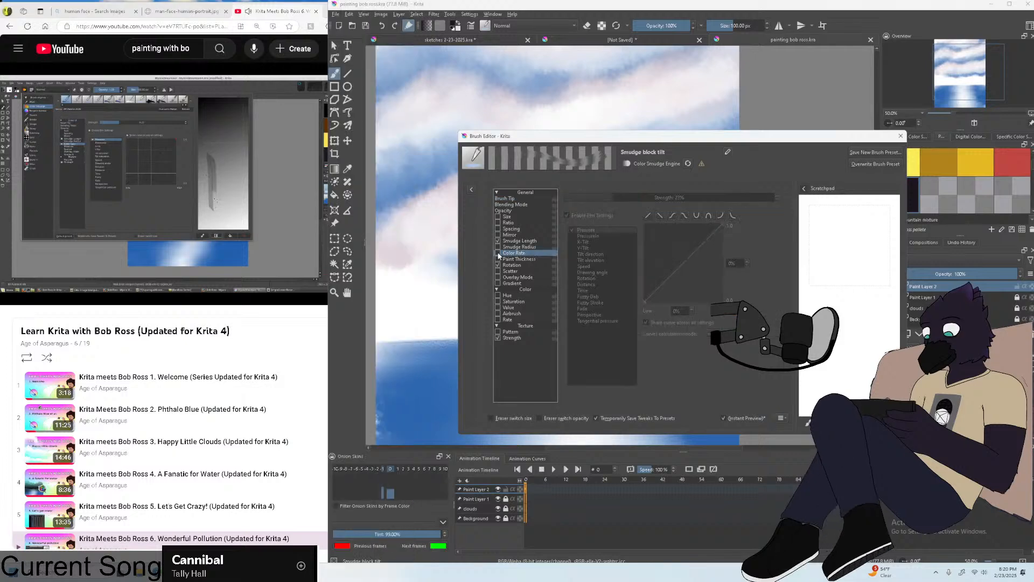
double_click(161, 189)
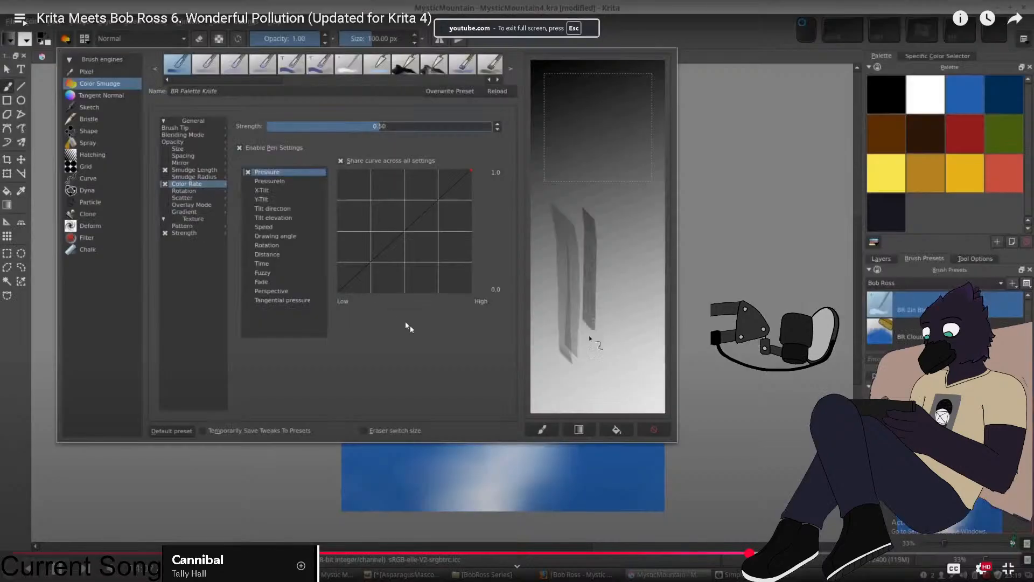
key("Escape")
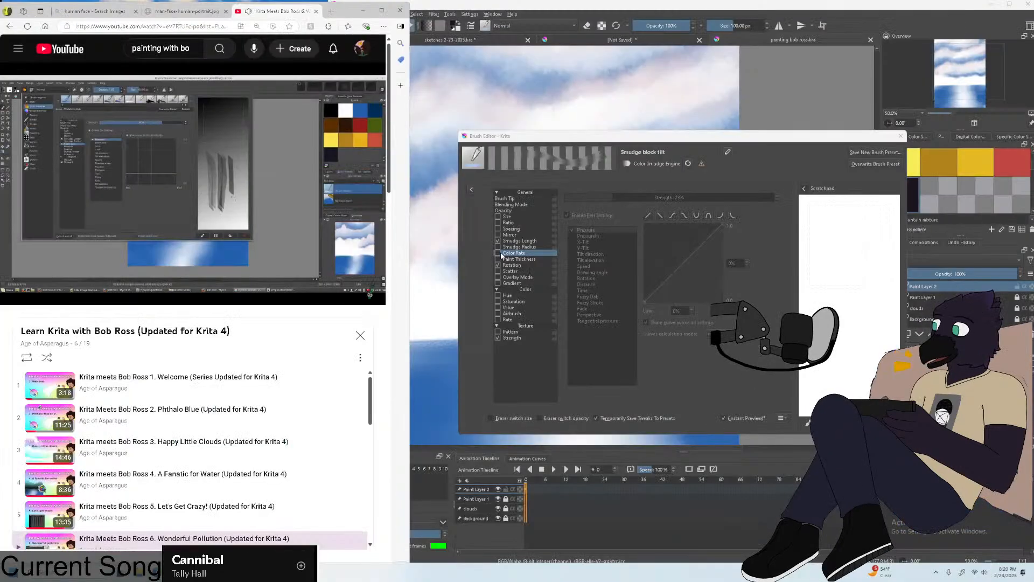
left_click(497, 253)
left_click(662, 197)
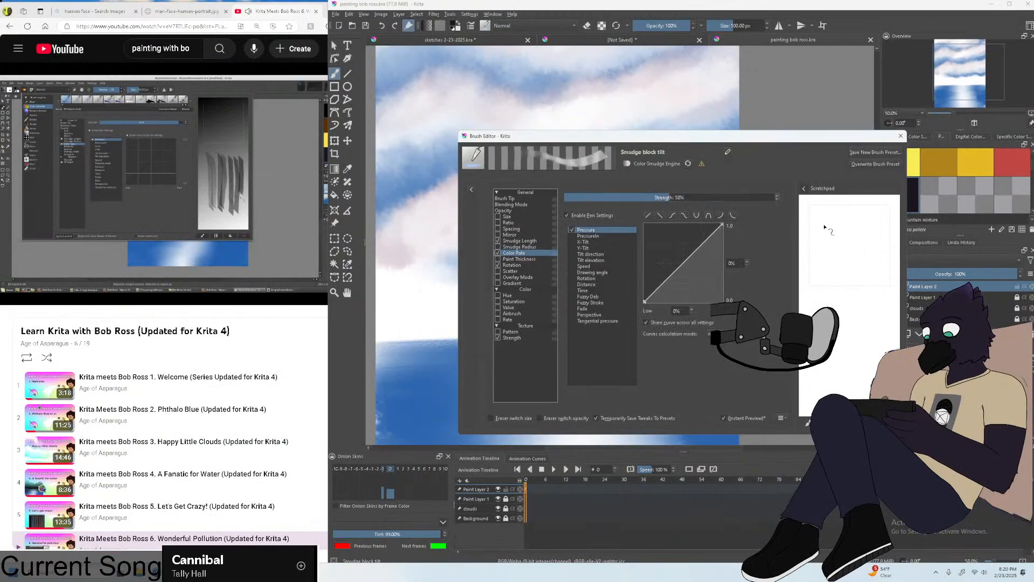
left_click_drag(882, 234, 880, 350)
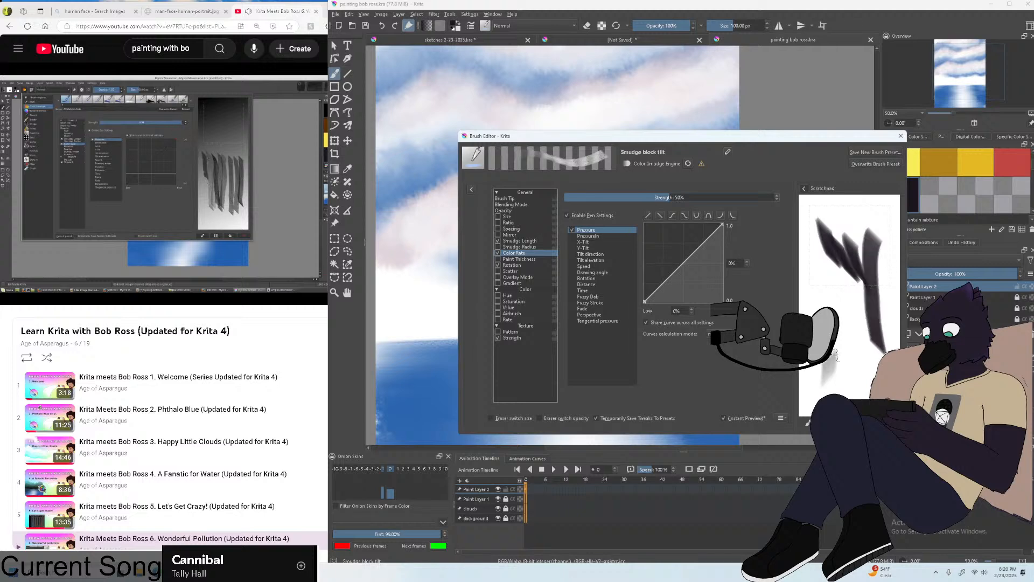
mouse_move(832, 296)
left_mouse_down()
mouse_move(842, 360)
mouse_move(861, 375)
left_mouse_up()
left_click_drag(850, 327, 858, 356)
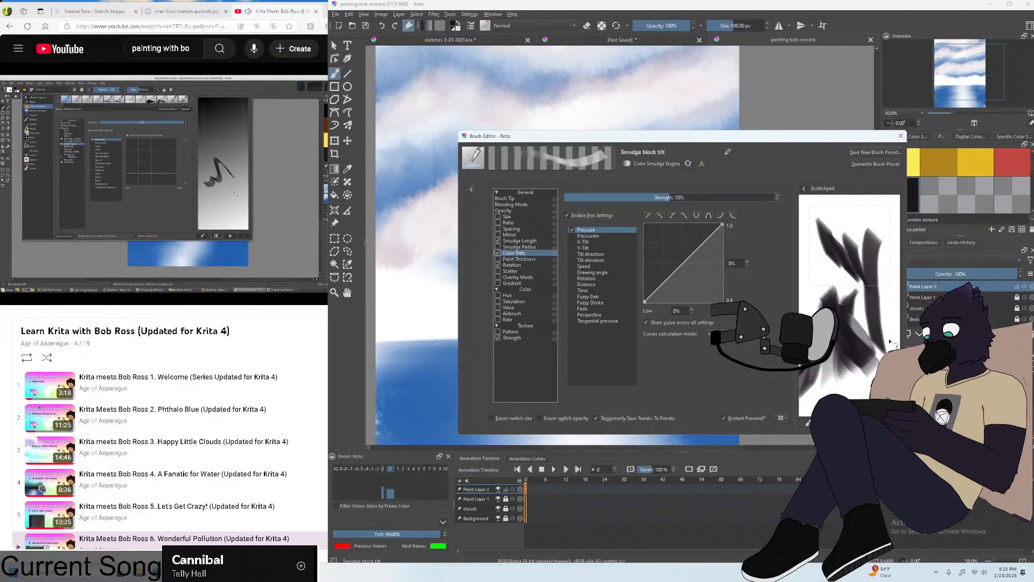
Try Color Rate strengths of 100% and 75% with scratchpad strokes, and settle on a strength of 70%.
left_click(771, 197)
mouse_move(851, 213)
left_mouse_down()
mouse_move(873, 229)
mouse_move(839, 202)
mouse_move(816, 252)
mouse_move(837, 211)
mouse_move(826, 237)
mouse_move(840, 212)
mouse_move(867, 226)
mouse_move(865, 215)
mouse_move(843, 258)
mouse_move(874, 332)
left_mouse_up()
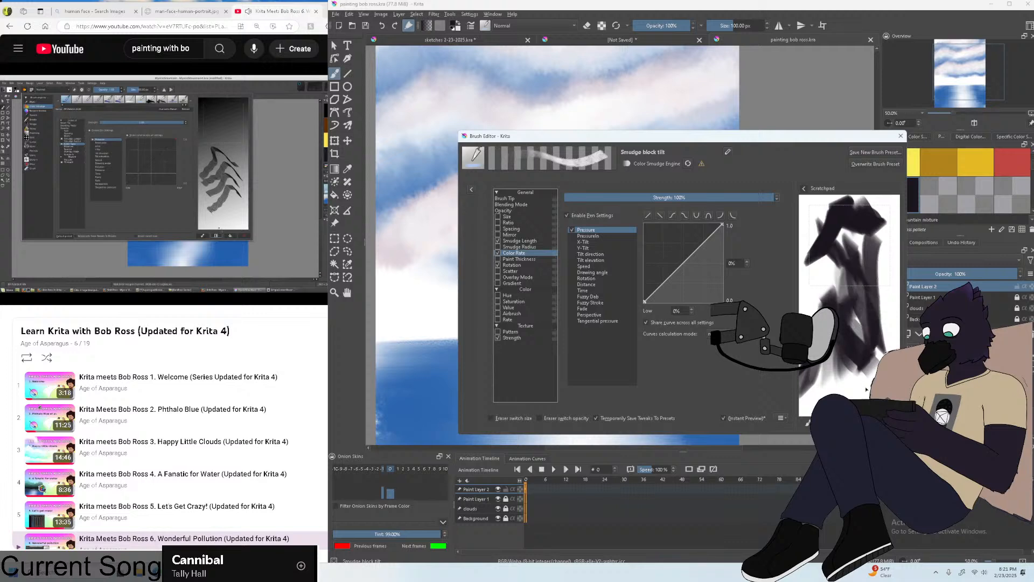
mouse_move(865, 389)
left_mouse_down()
mouse_move(840, 350)
mouse_move(856, 377)
left_mouse_up()
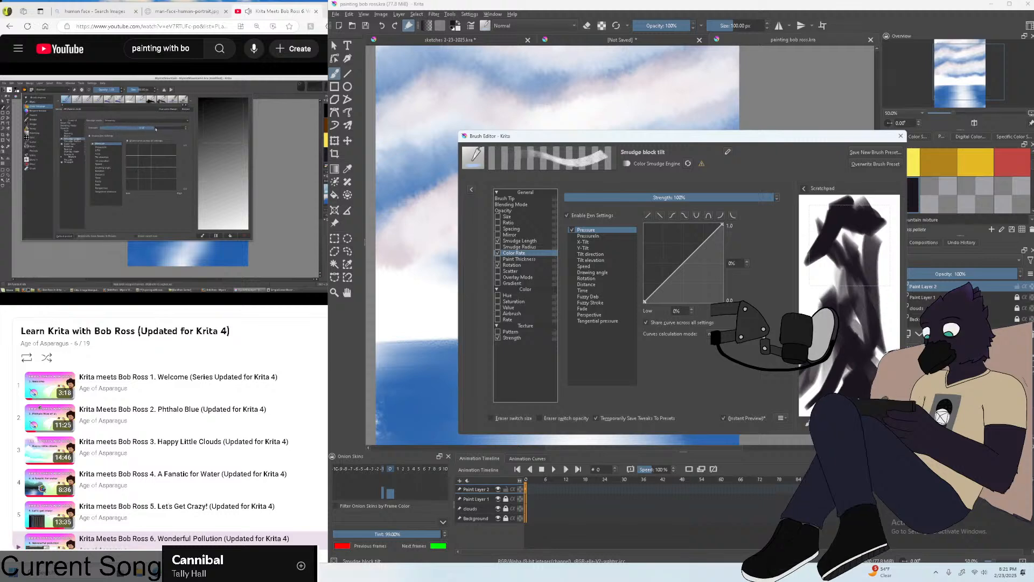
left_click(720, 197)
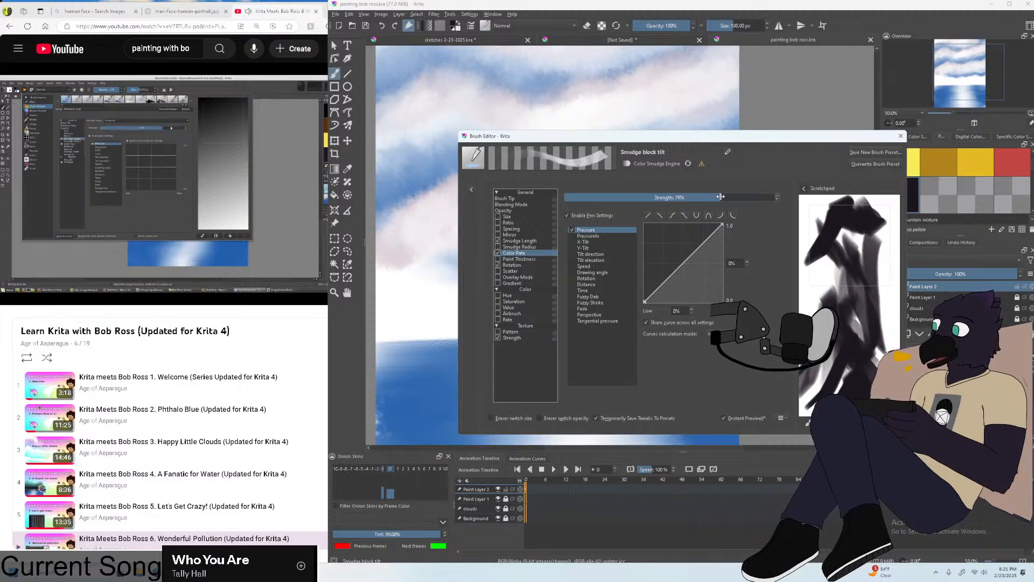
mouse_move(813, 258)
left_mouse_down()
mouse_move(817, 285)
mouse_move(841, 272)
left_mouse_up()
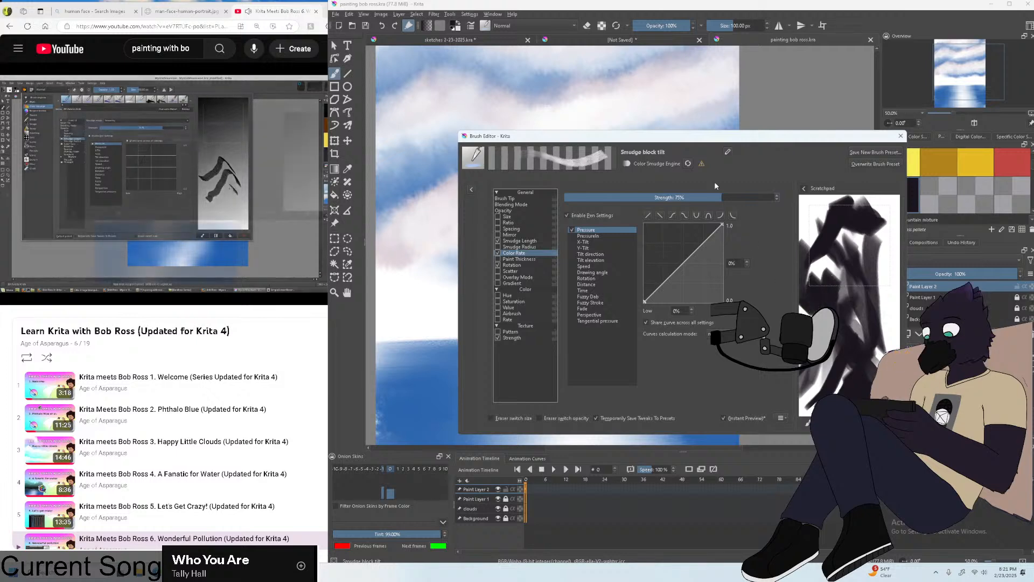
left_click(712, 198)
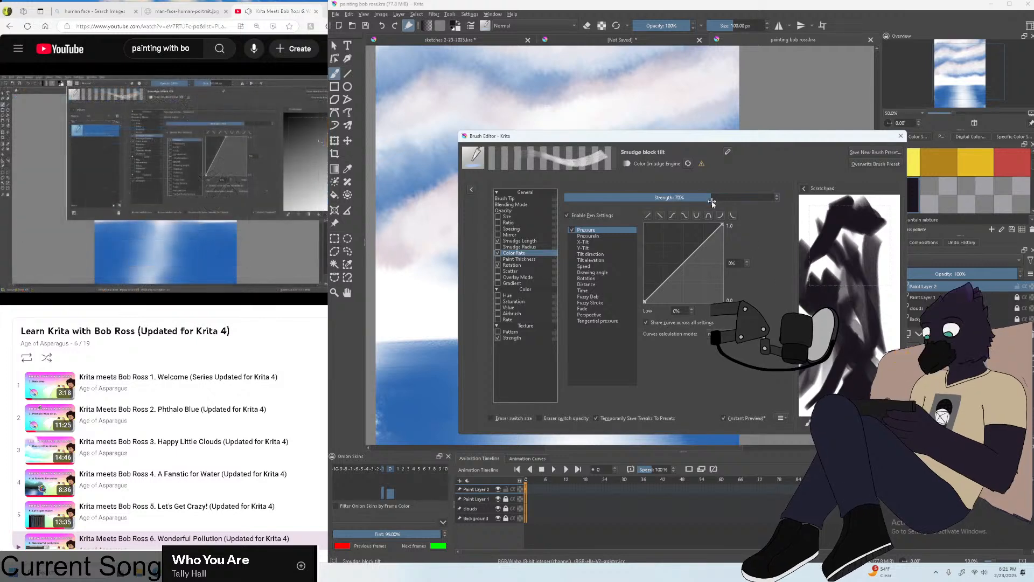
Check the tutorial's smudge settings and preset saving section against the brush editor, and rewind the video to 14:48.
double_click(286, 212)
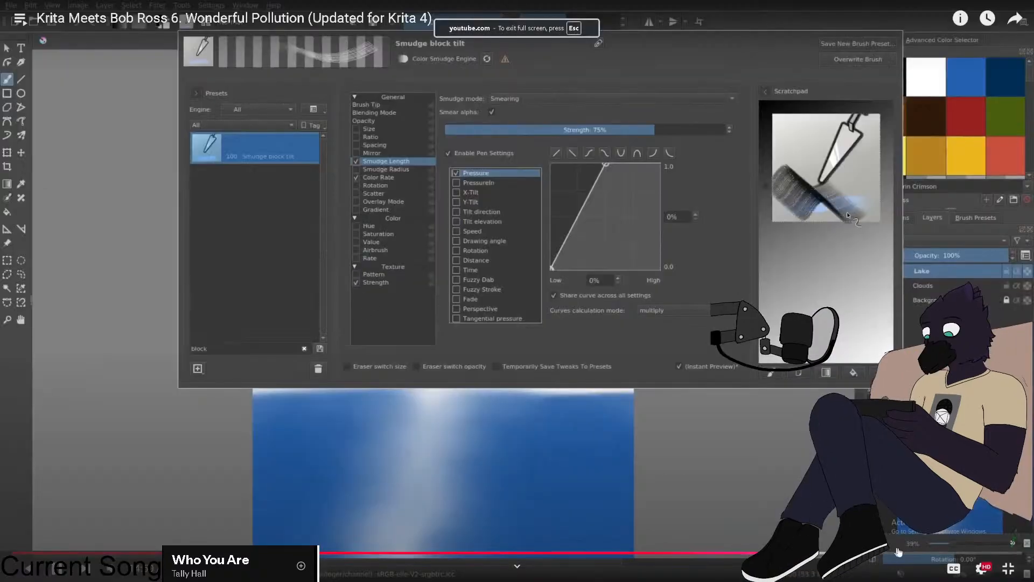
key("Escape")
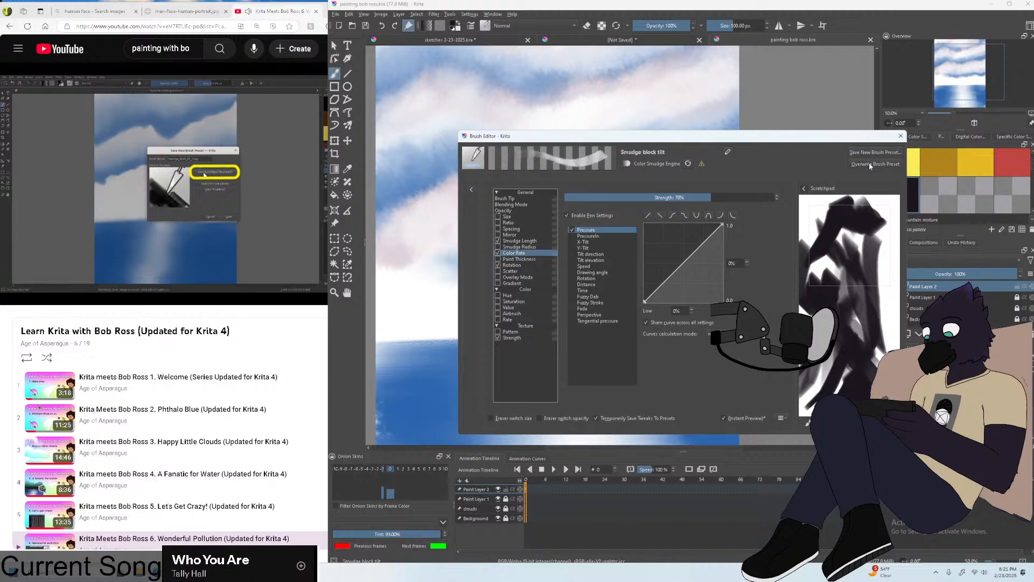
left_click(512, 199)
left_click(471, 190)
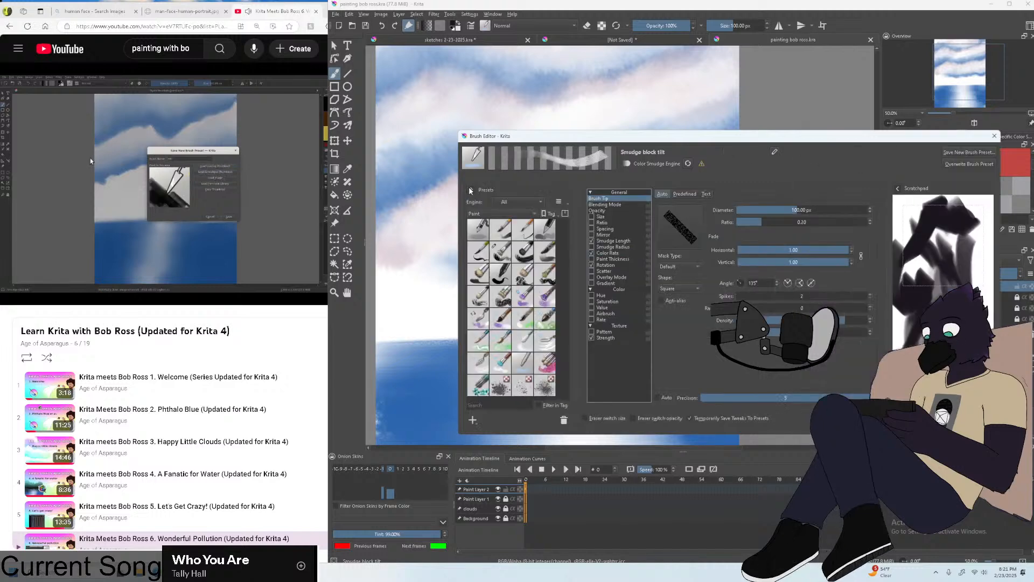
left_click(472, 190)
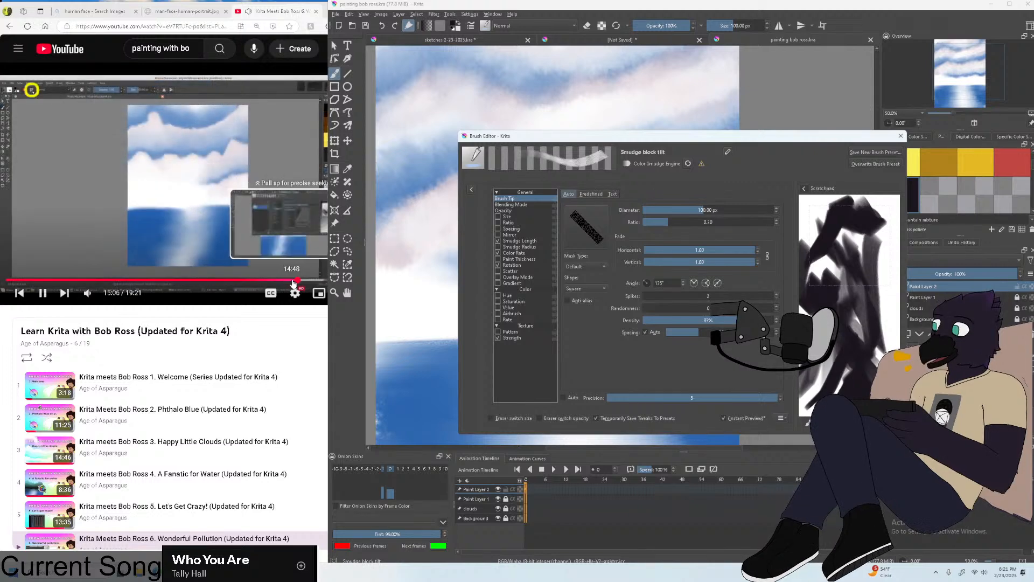
left_click_drag(328, 313, 411, 312)
left_click(293, 280)
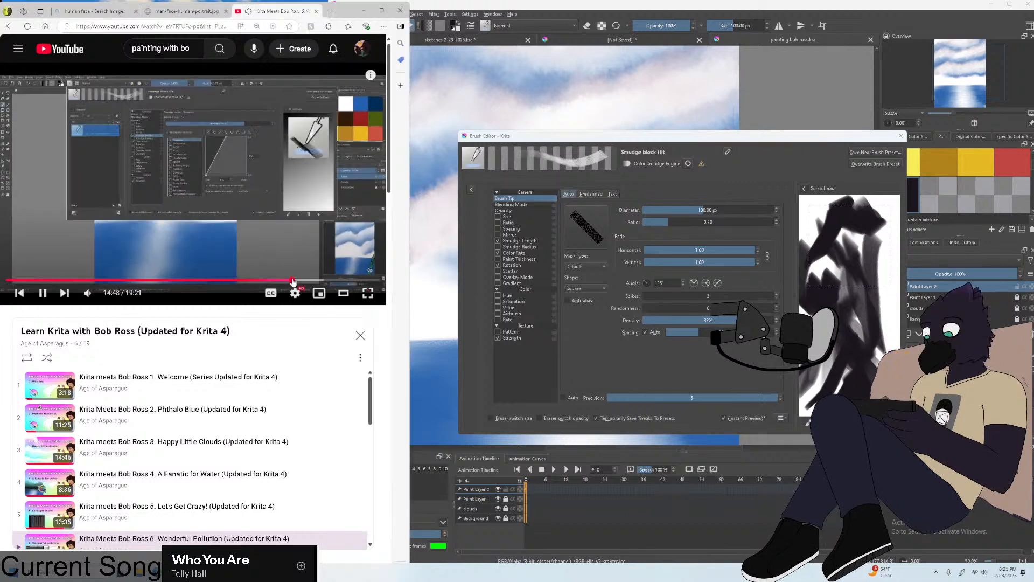
Show the brush editor's presets with the deevad 23.01 tag, search for "blo" and select Smudge block tilt.
left_click(471, 189)
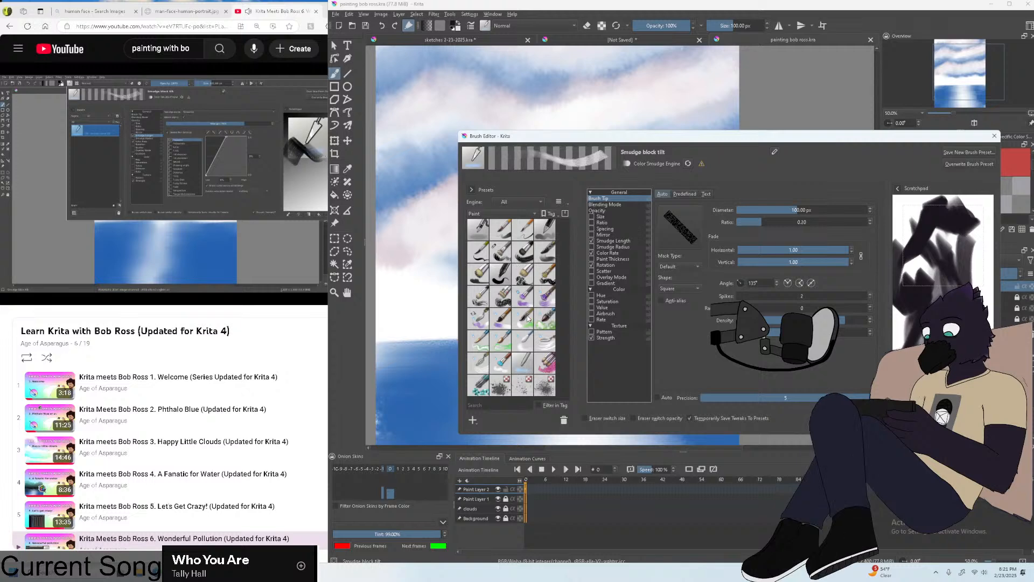
left_click(513, 216)
left_click(515, 218)
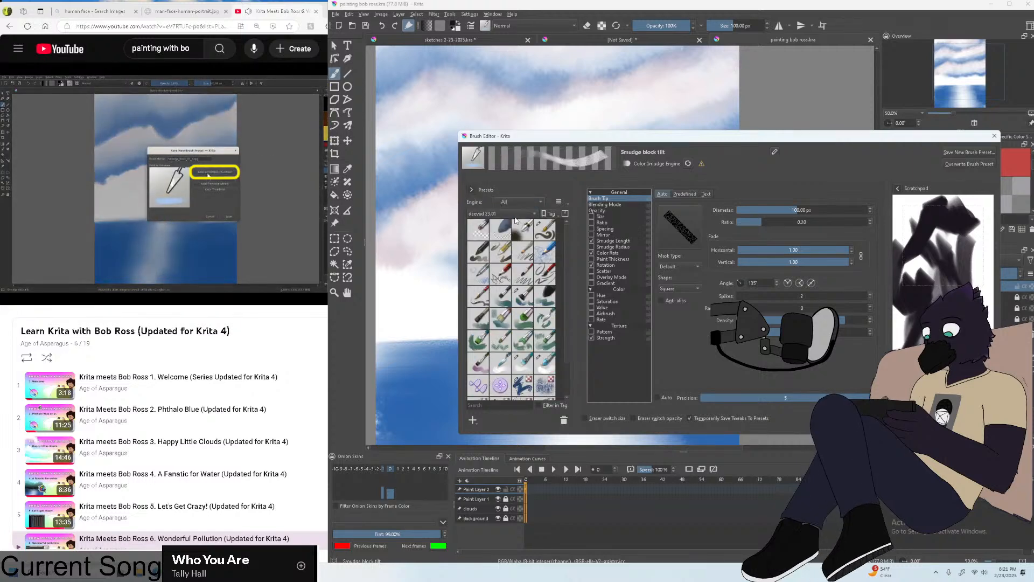
left_click(504, 400)
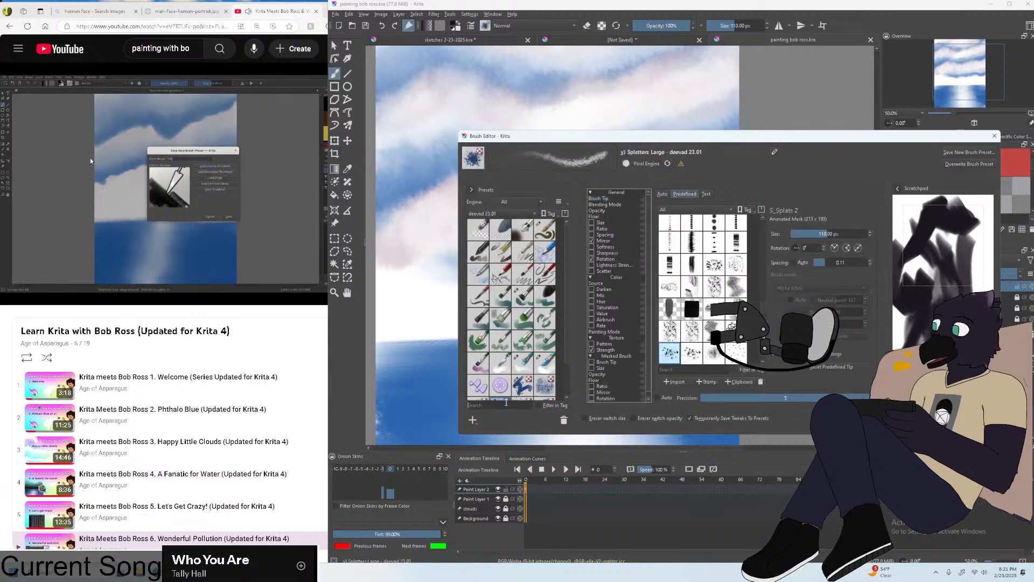
type("blo")
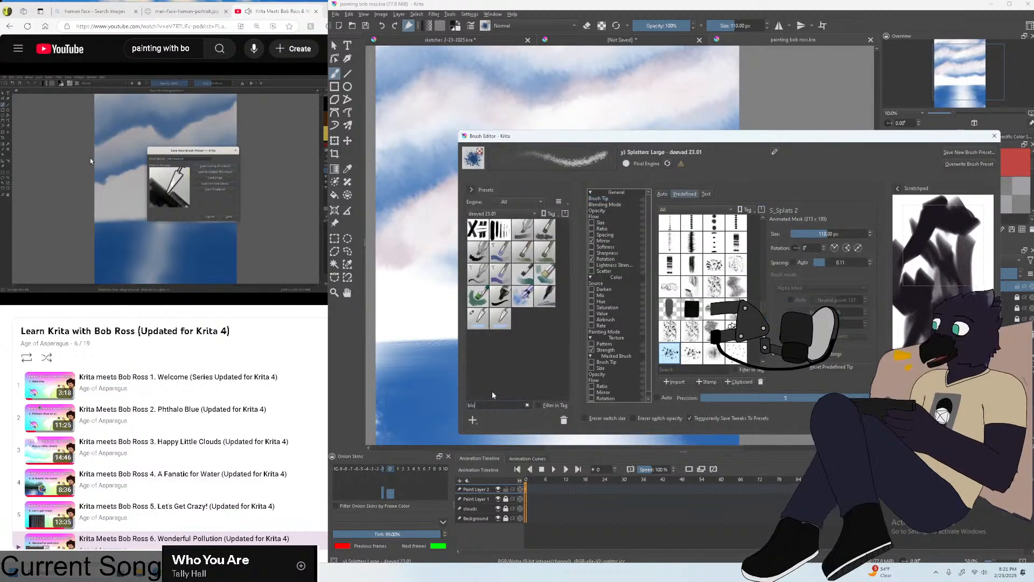
left_click(477, 322)
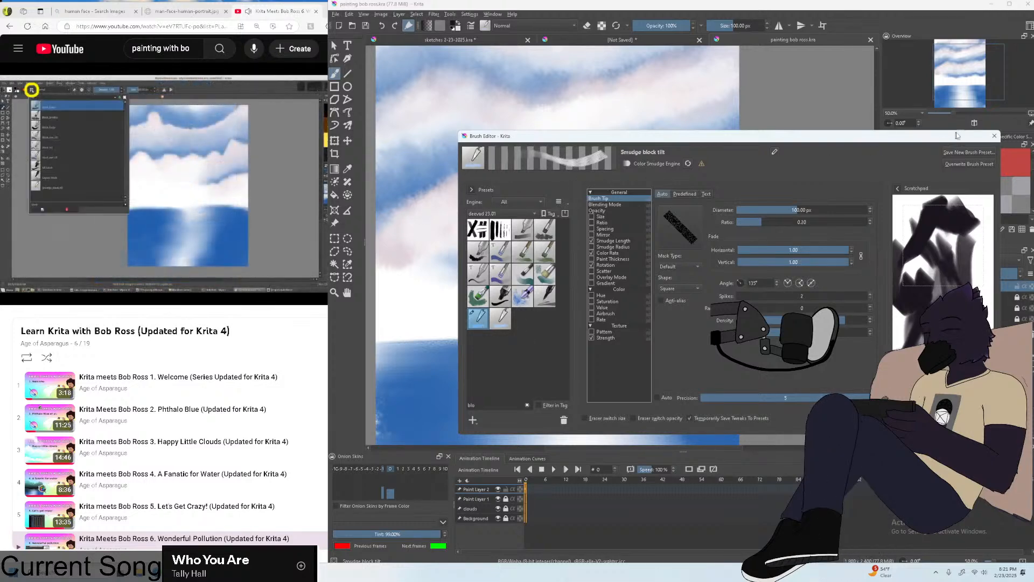
Save the brush as a new preset named "br palette knife" with a dark stroke painted across its thumbnail, and skip the tutorial ahead.
left_click(974, 153)
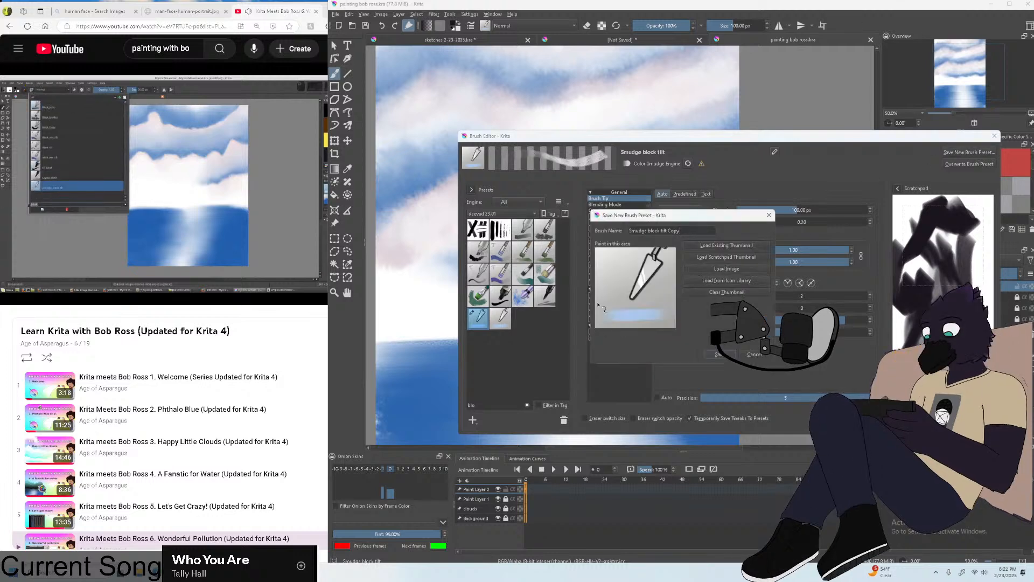
left_click_drag(653, 321, 663, 316)
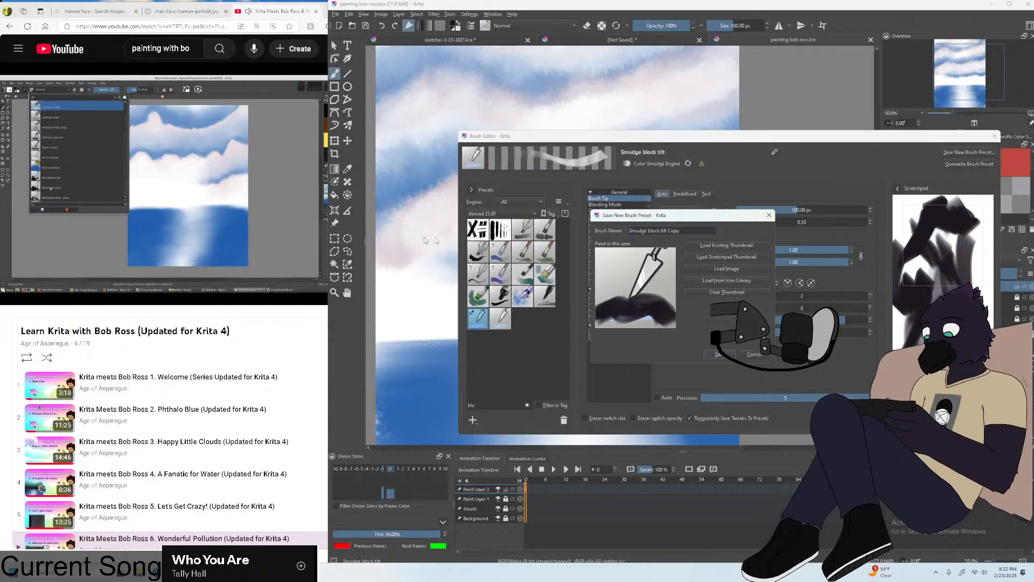
type("b")
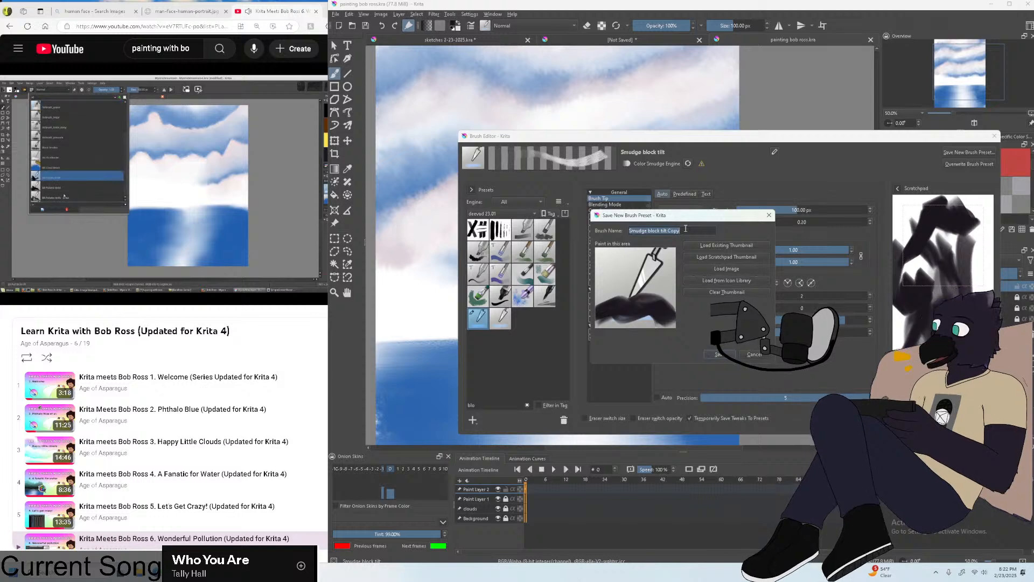
type("r")
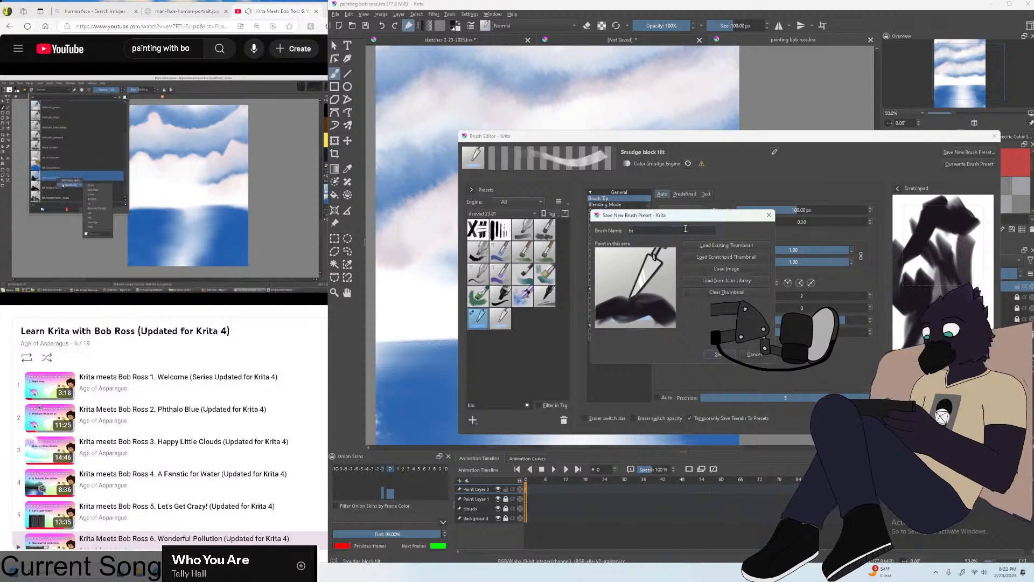
type(" pallet")
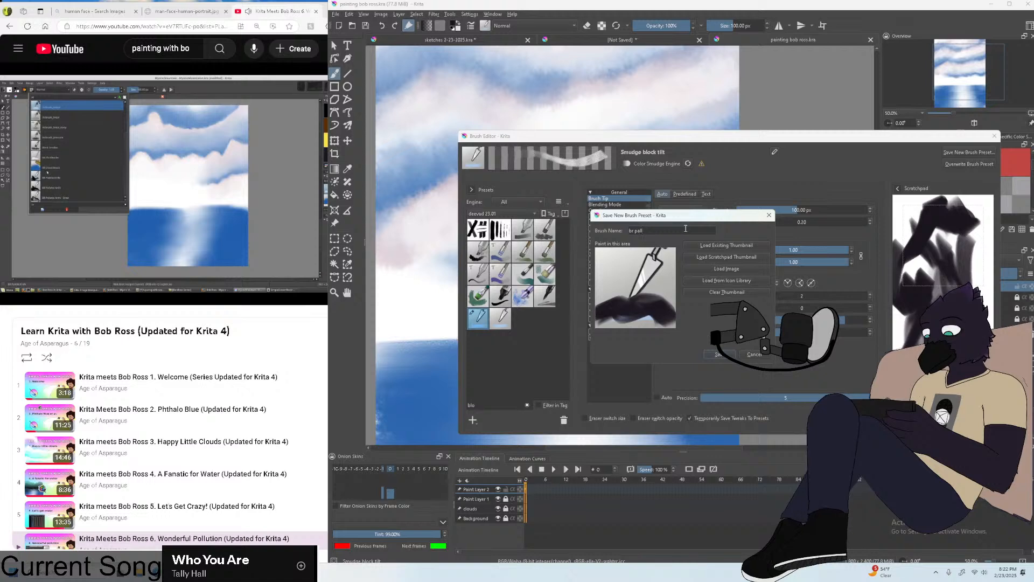
key("BackSpace")
key("BackSpace")
key("BackSpace")
key("BackSpace")
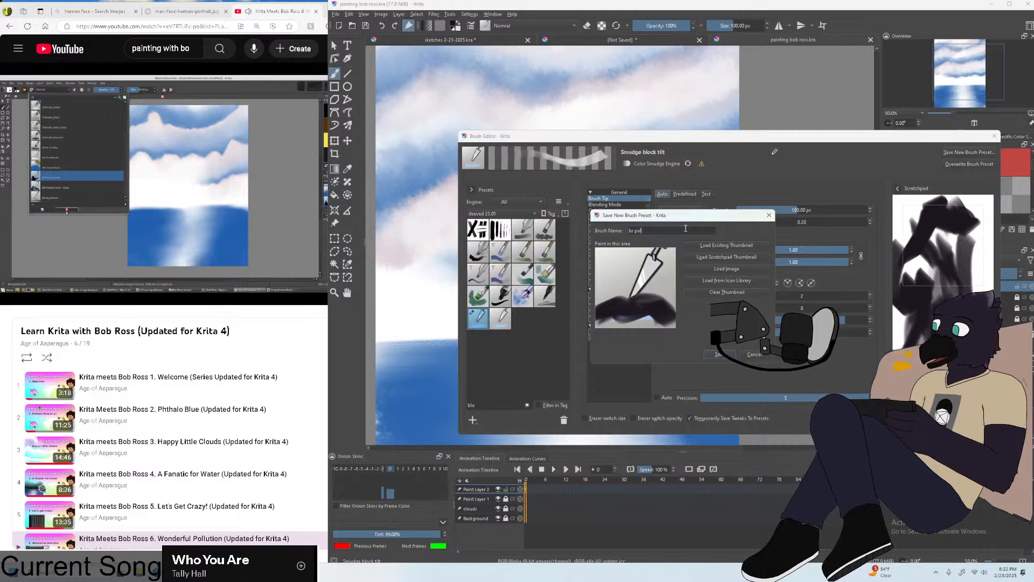
type("lette")
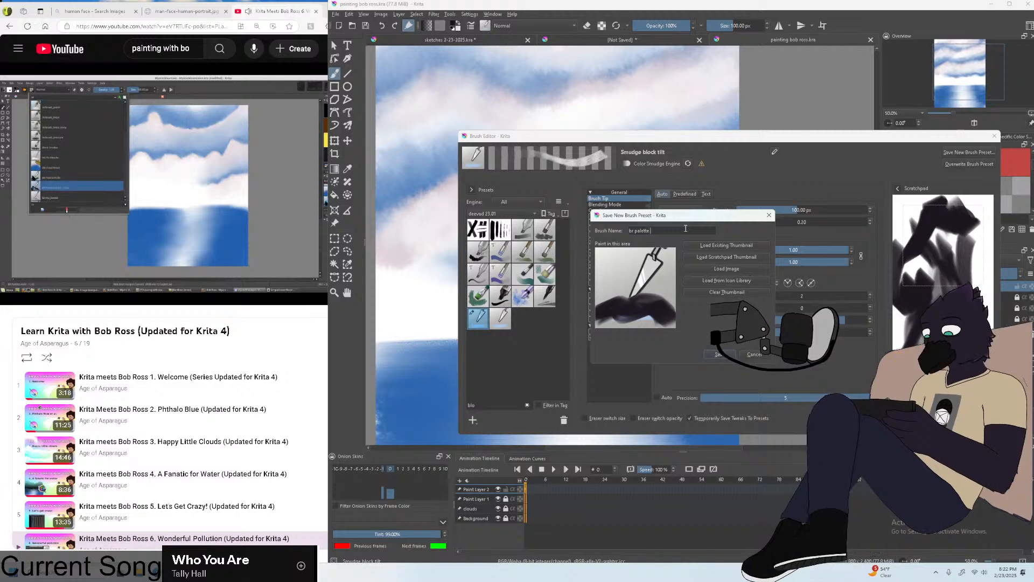
type(" knife")
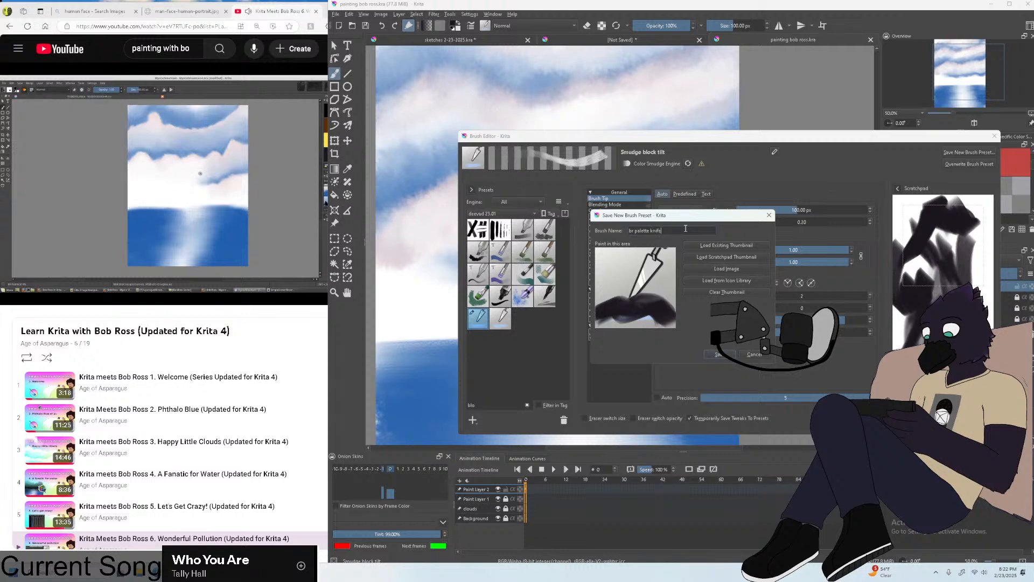
left_click(309, 281)
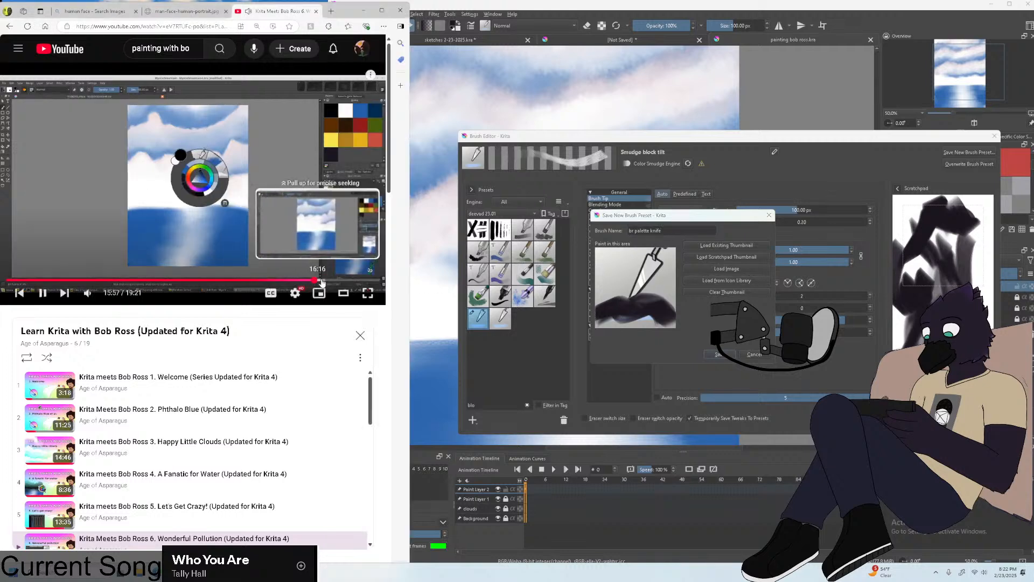
left_click(713, 356)
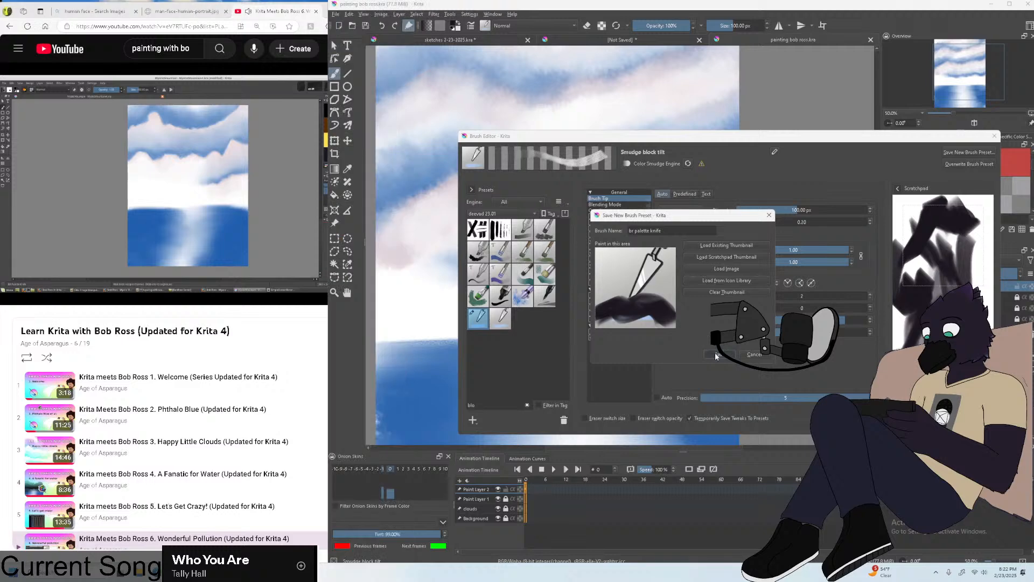
Finish saving the "br palette knife" preset, close the brush editor and select the new preset for painting.
left_click(716, 355)
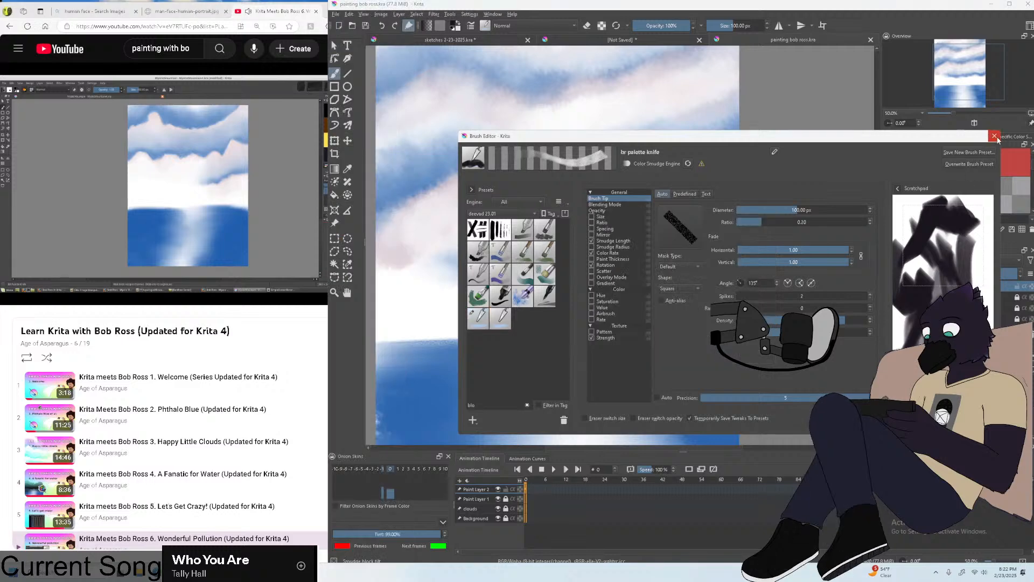
left_click(995, 137)
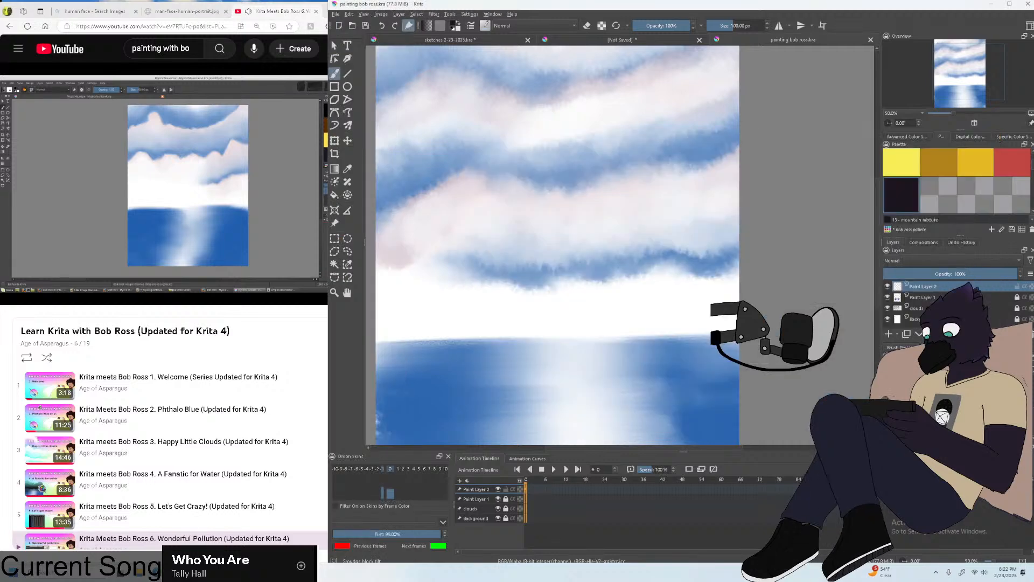
left_click(937, 356)
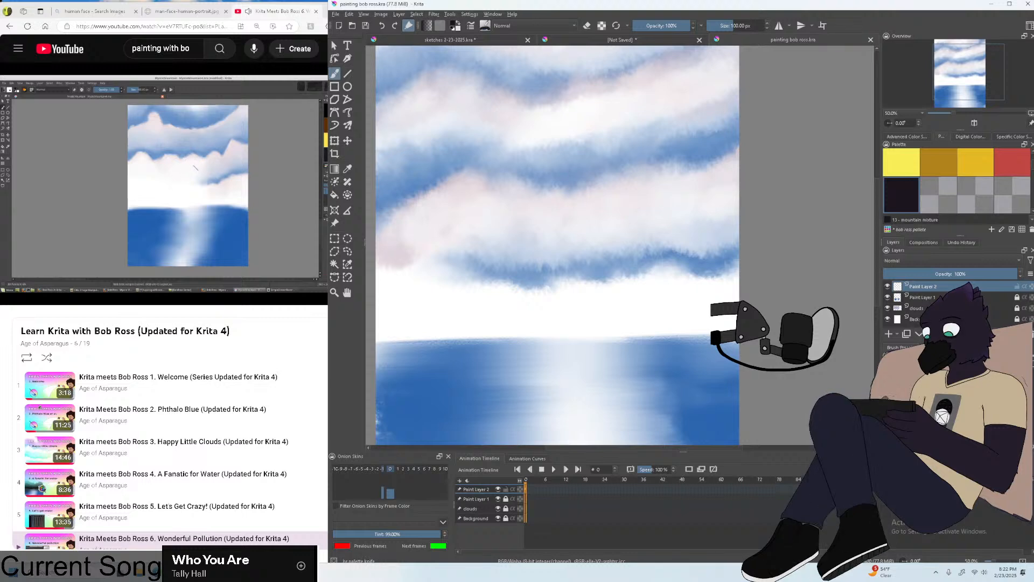
Examine the tutorial's first palette knife strokes for the mountain, enlarging the video to full screen and back.
left_click(302, 237)
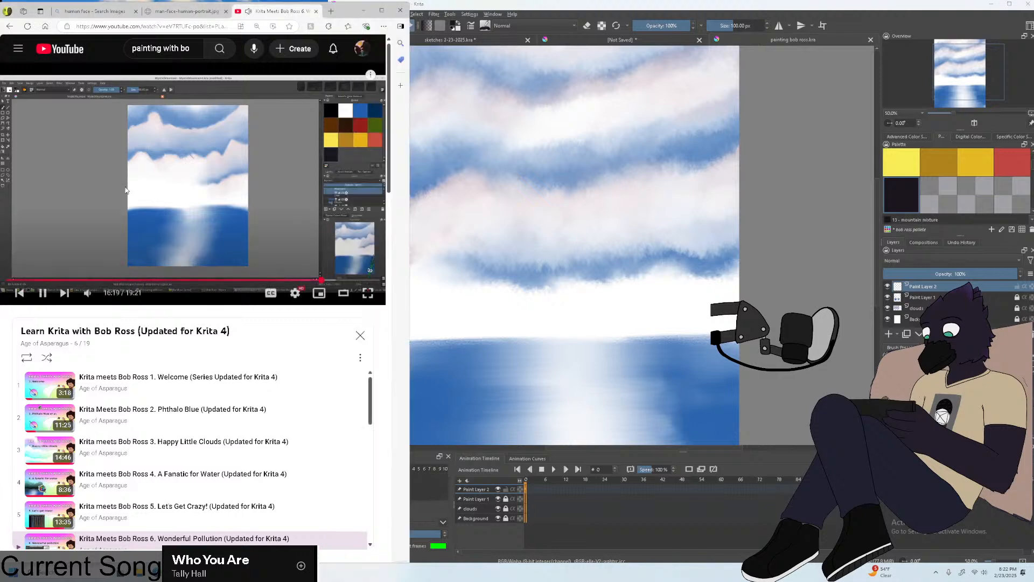
left_click(302, 236)
left_click(571, 8)
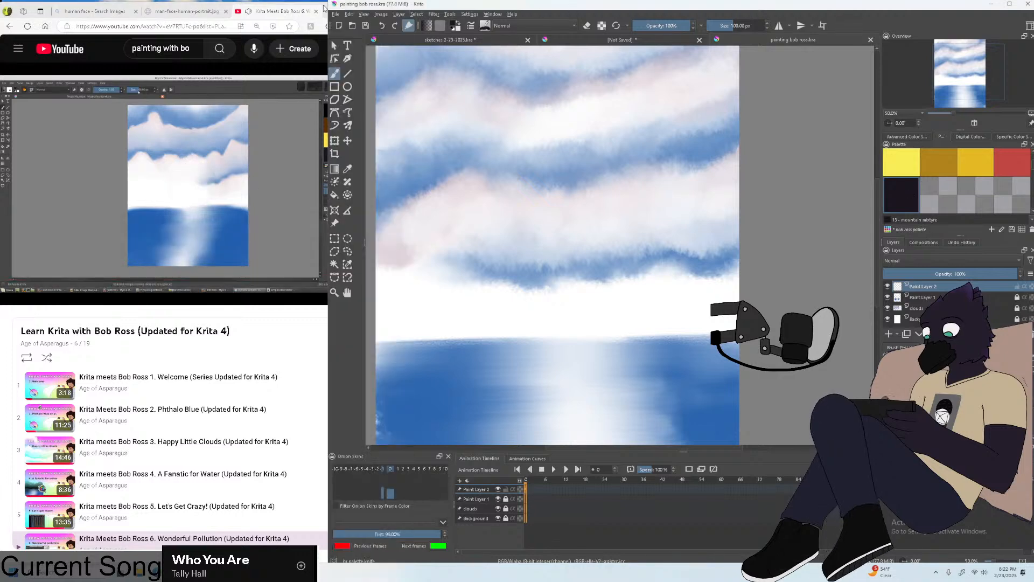
left_click(335, 14)
left_click(582, 51)
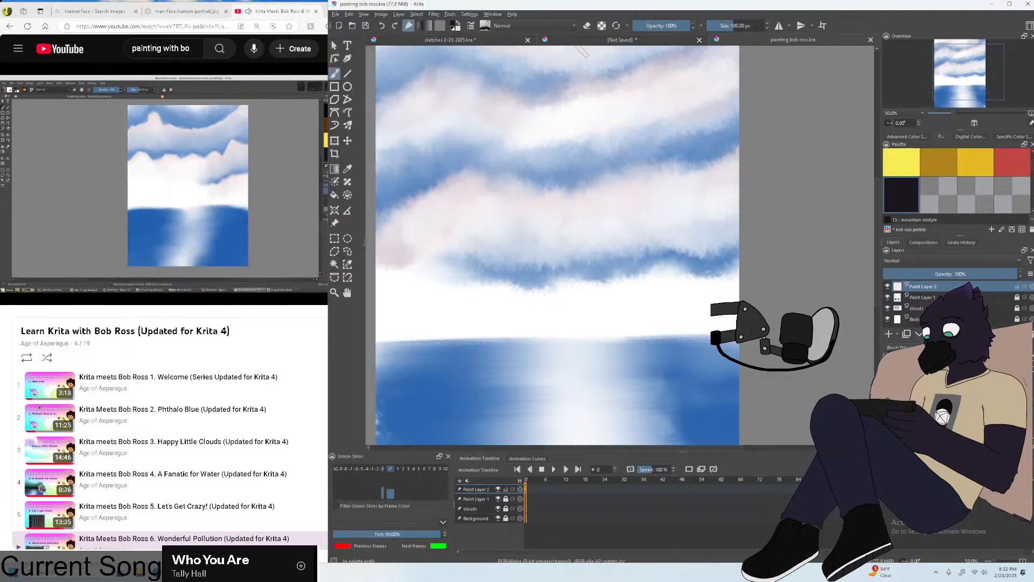
left_click(326, 141)
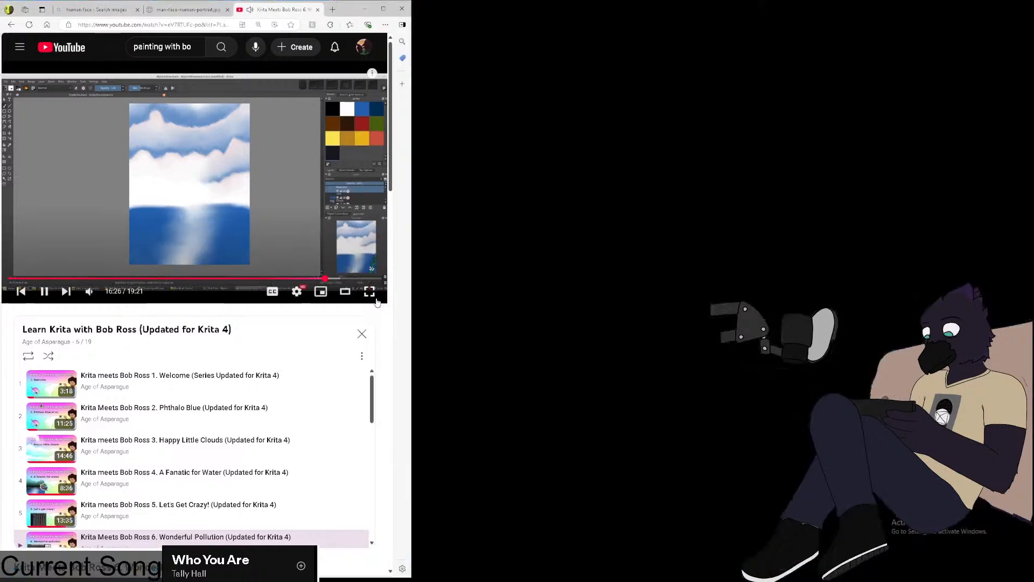
left_click(370, 291)
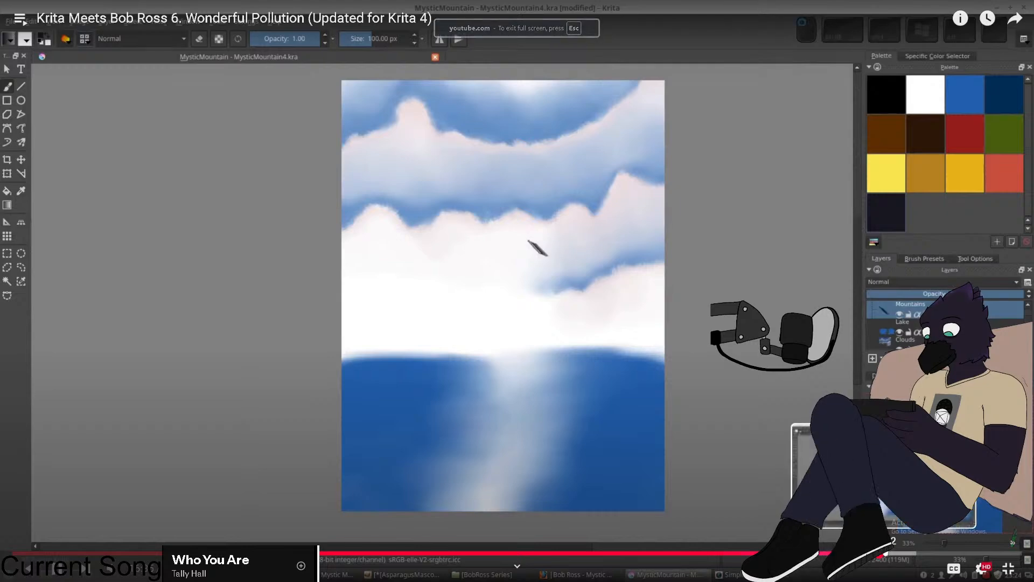
key("Escape")
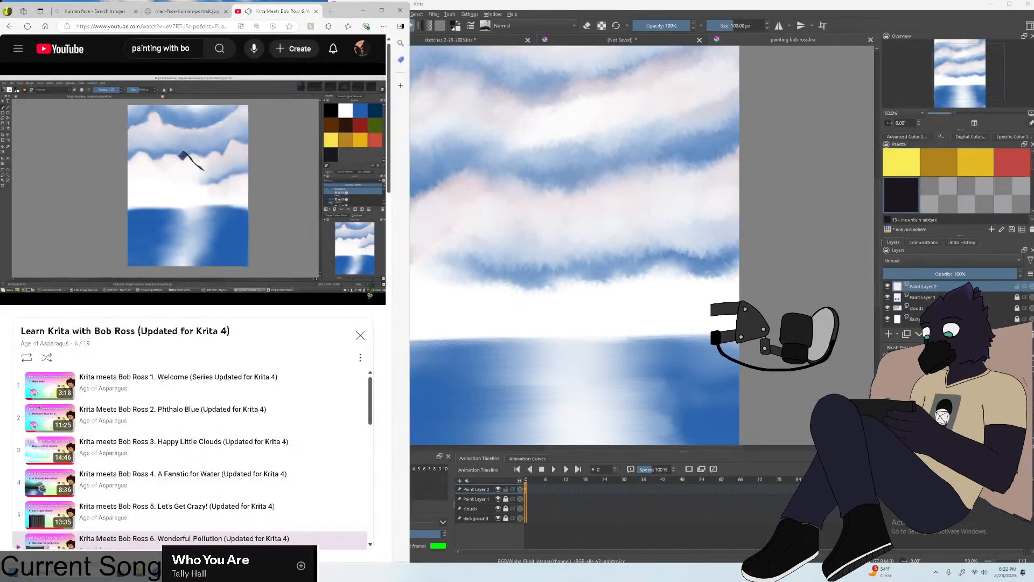
Paint the large mountain's dark ridge line above the lake with the palette knife brush and fill in its left slope with downward strokes.
left_click(628, 162)
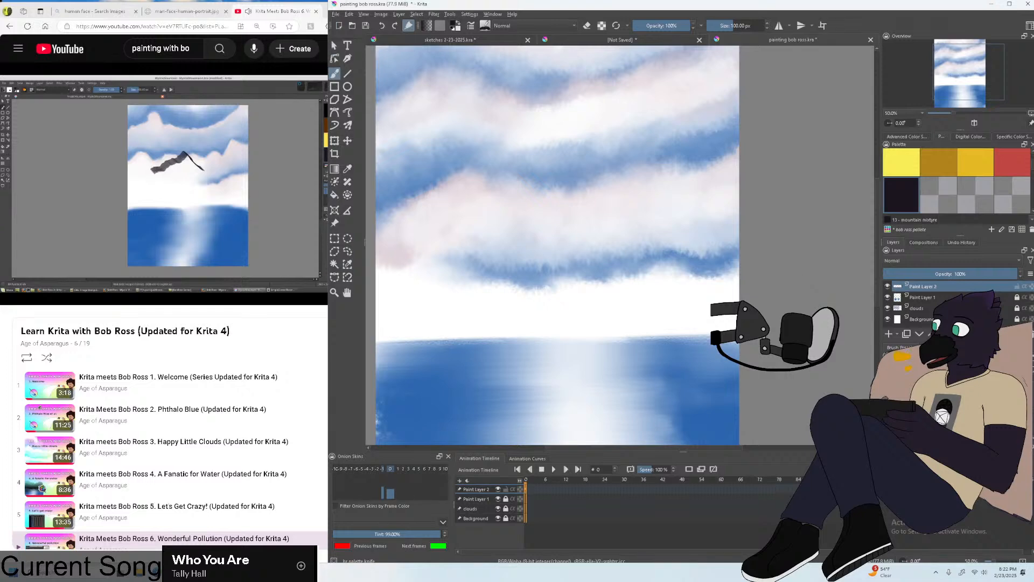
left_click_drag(658, 259, 625, 212)
key("ctrl+z")
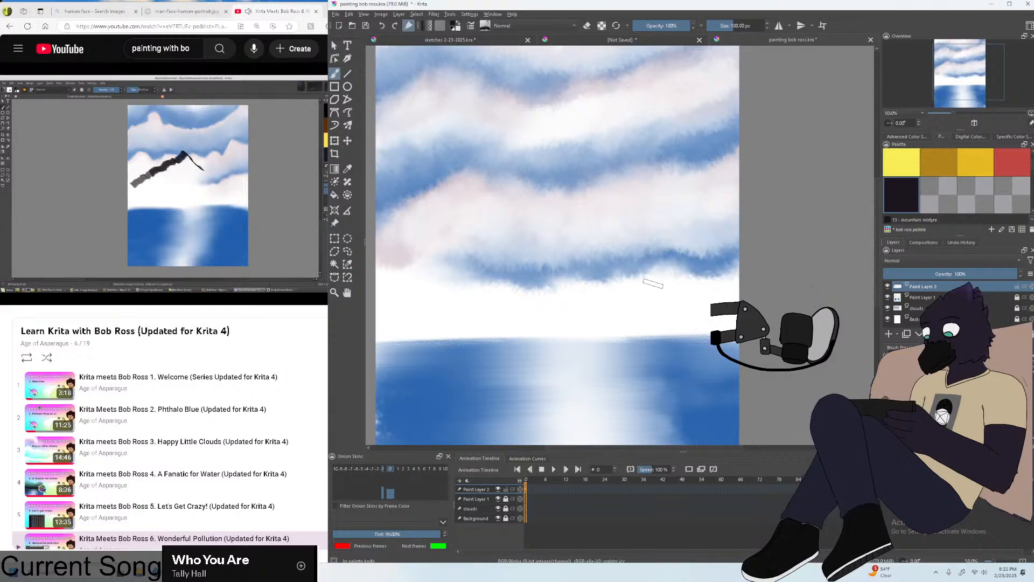
mouse_move(654, 266)
left_mouse_down()
mouse_move(596, 233)
mouse_move(566, 182)
mouse_move(468, 243)
left_mouse_up()
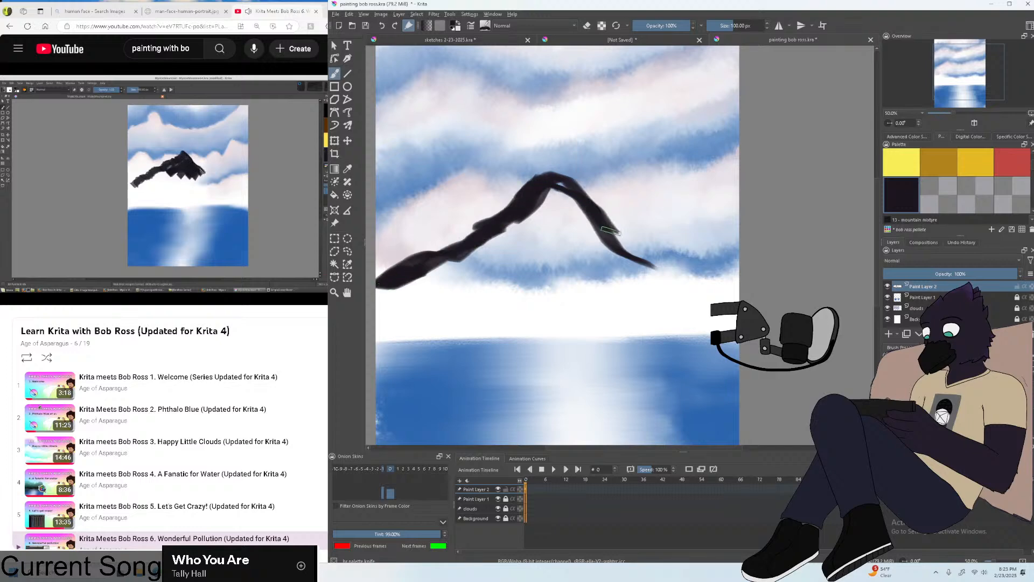
left_click_drag(611, 231, 679, 271)
mouse_move(563, 183)
left_mouse_down()
mouse_move(499, 255)
mouse_move(431, 272)
mouse_move(414, 292)
left_mouse_up()
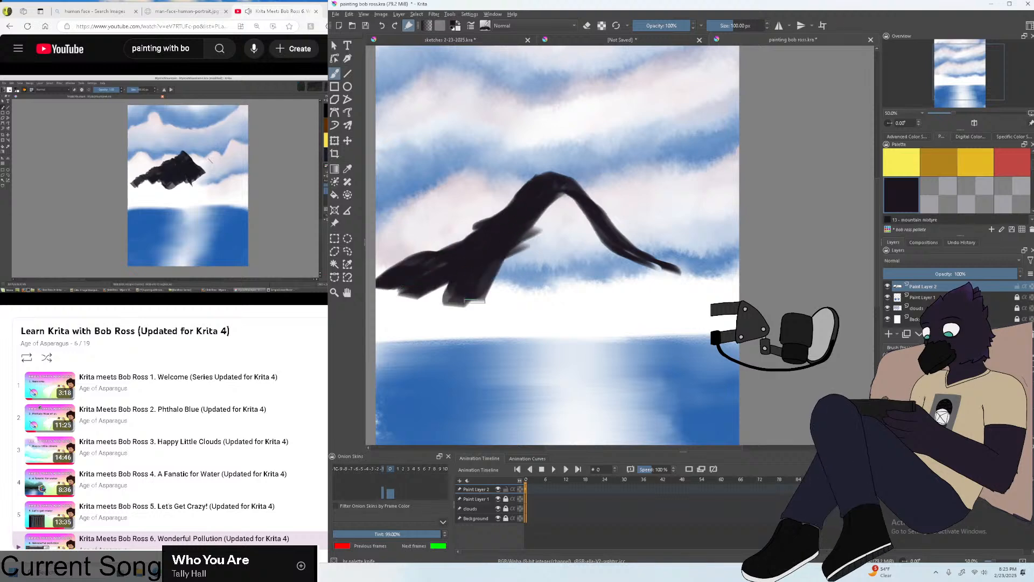
mouse_move(508, 241)
left_mouse_down()
mouse_move(532, 229)
mouse_move(519, 252)
mouse_move(535, 296)
mouse_move(544, 204)
mouse_move(562, 279)
mouse_move(565, 202)
mouse_move(559, 193)
mouse_move(529, 211)
mouse_move(548, 173)
mouse_move(600, 227)
mouse_move(569, 175)
mouse_move(538, 180)
left_mouse_up()
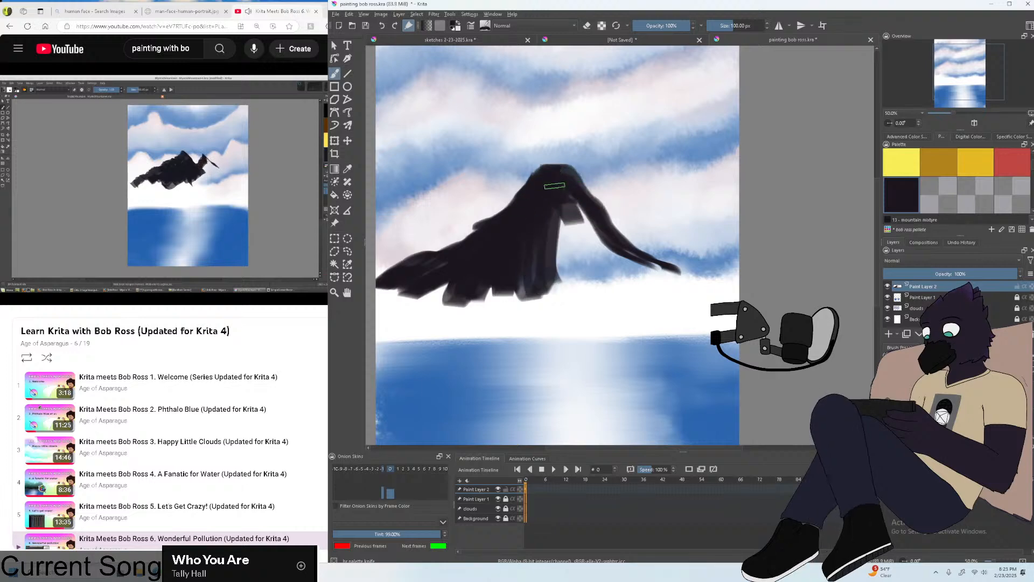
Paint a second, smaller peak right of the large one and fill both mountains with solid dark colour.
mouse_move(574, 189)
left_mouse_down()
mouse_move(615, 241)
mouse_move(595, 234)
mouse_move(576, 267)
mouse_move(561, 250)
mouse_move(609, 232)
mouse_move(570, 202)
mouse_move(618, 235)
mouse_move(661, 203)
mouse_move(606, 230)
mouse_move(664, 173)
mouse_move(701, 231)
left_mouse_up()
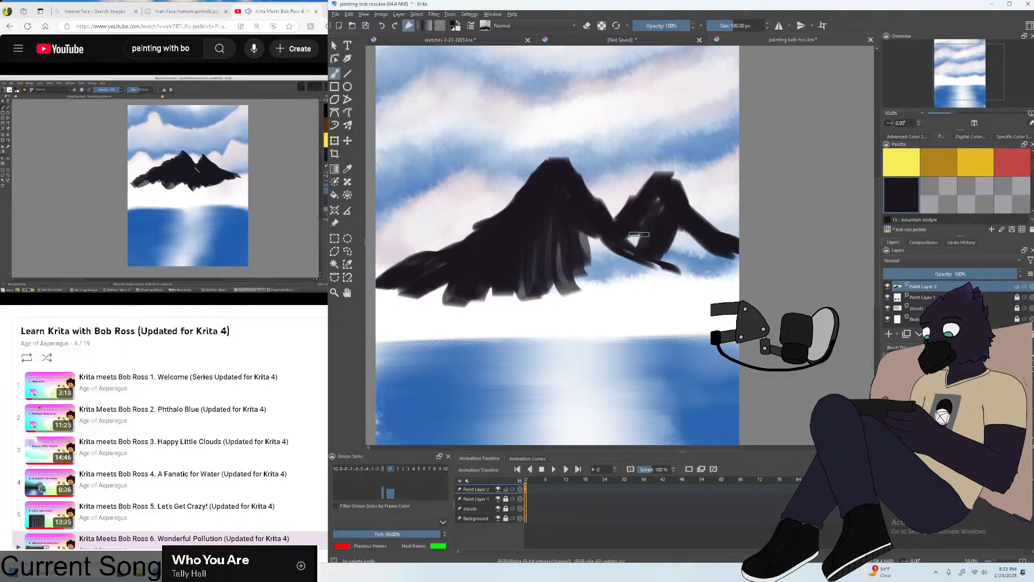
mouse_move(639, 235)
left_mouse_down()
mouse_move(632, 254)
mouse_move(650, 213)
mouse_move(592, 268)
mouse_move(571, 217)
mouse_move(568, 259)
mouse_move(560, 231)
mouse_move(531, 203)
mouse_move(493, 210)
left_mouse_up()
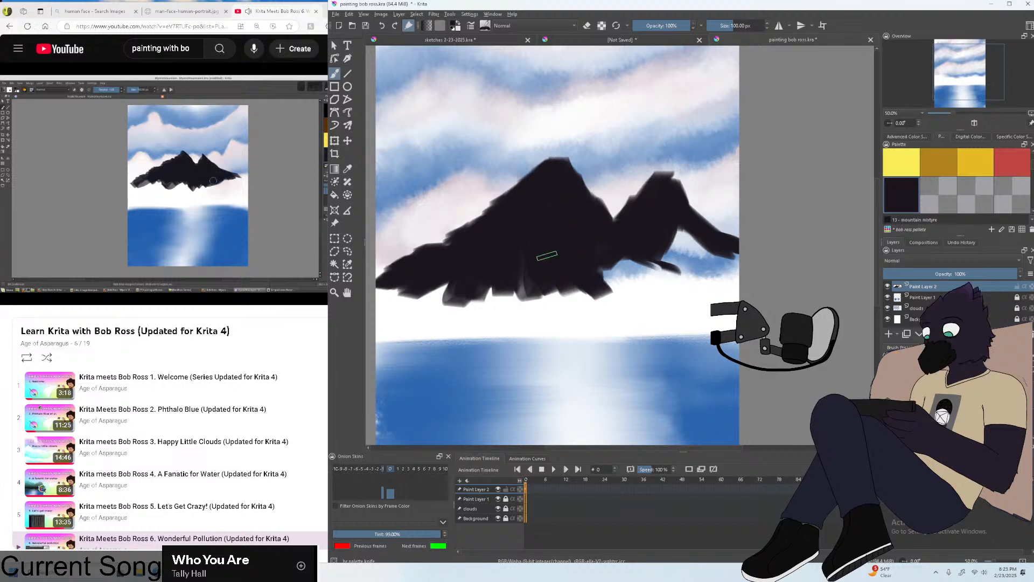
left_click_drag(602, 275, 638, 287)
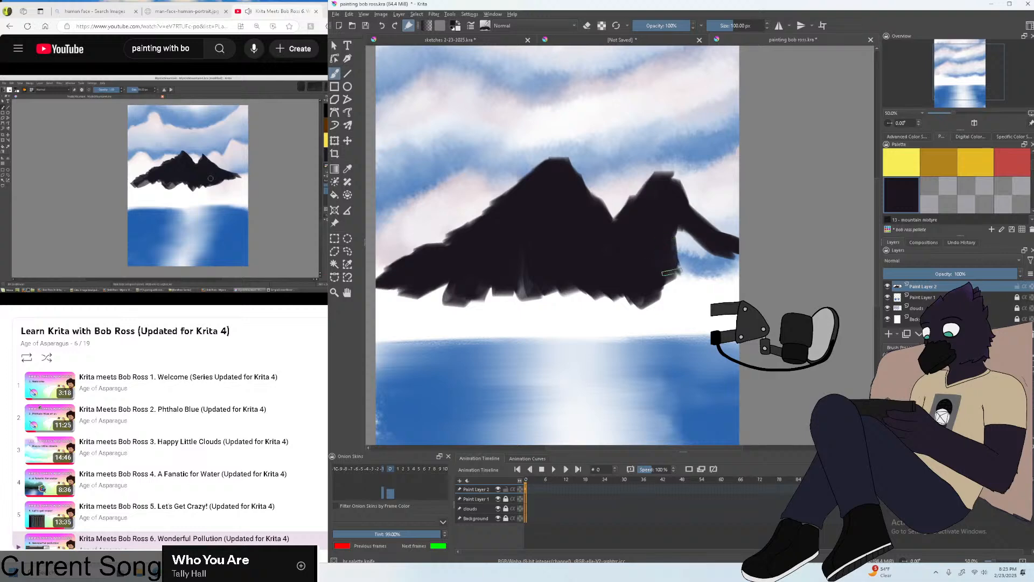
mouse_move(699, 281)
left_mouse_down()
mouse_move(703, 250)
mouse_move(718, 254)
left_mouse_up()
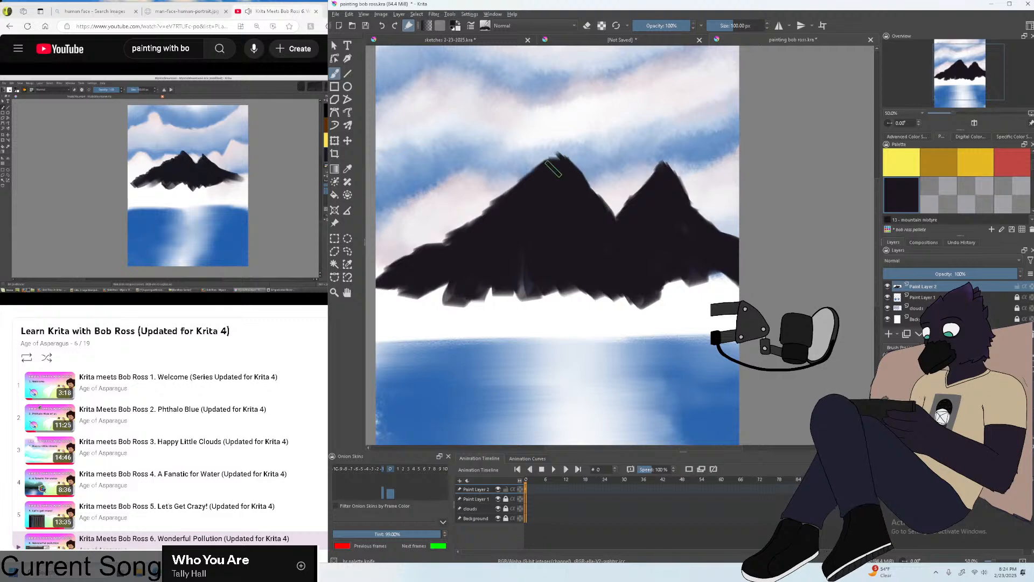
Sharpen the large mountain's summit and smooth its left ridge, and save the painting.
left_click_drag(559, 156, 544, 164)
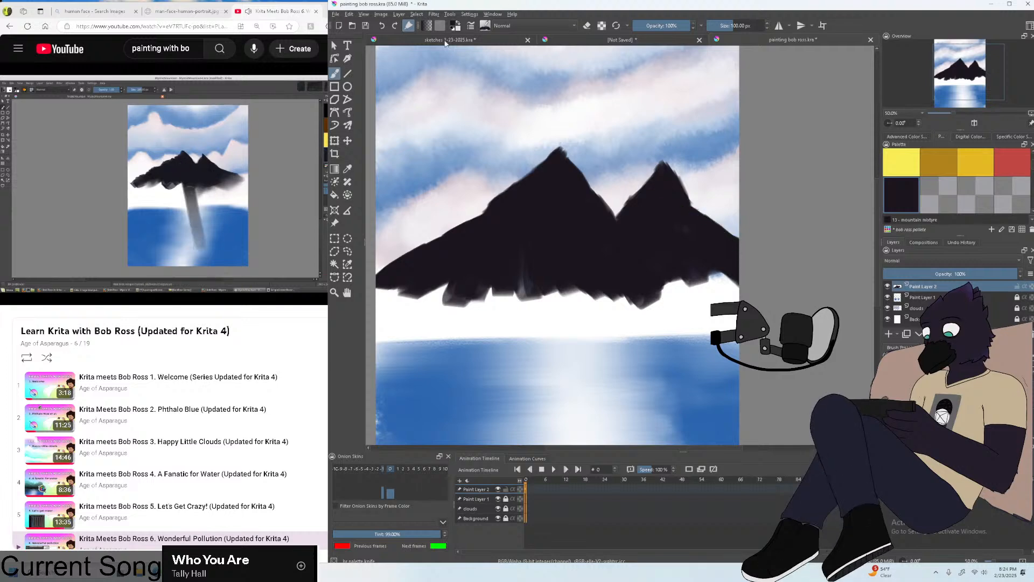
left_click(335, 14)
left_click(470, 158)
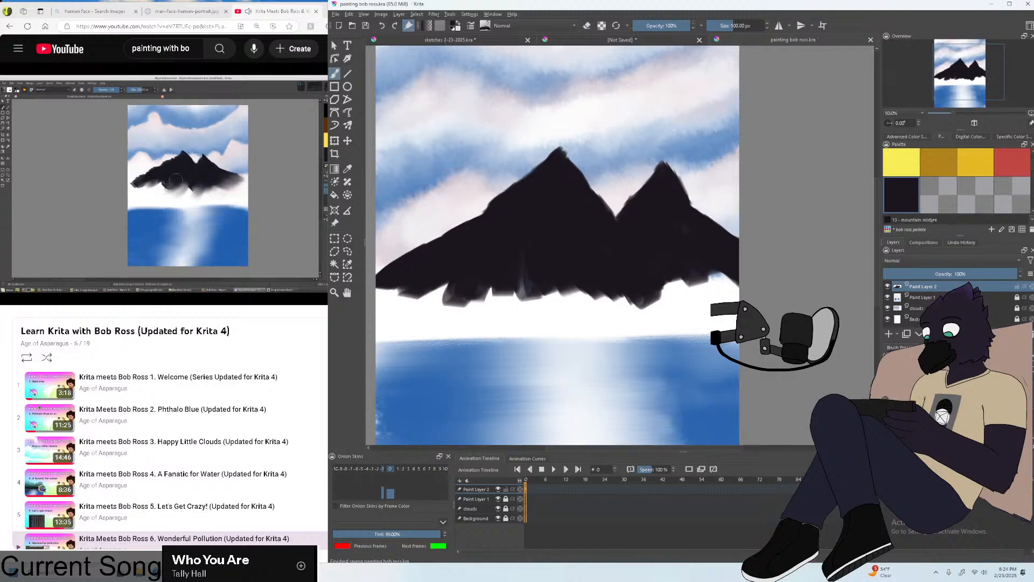
Select the Blender Textured Soft brush and smudge the left half of the mountain base downward into mist.
mouse_move(522, 275)
left_mouse_down()
mouse_move(543, 307)
mouse_move(570, 280)
mouse_move(584, 308)
left_mouse_up()
key("ctrl+z")
left_click(916, 399)
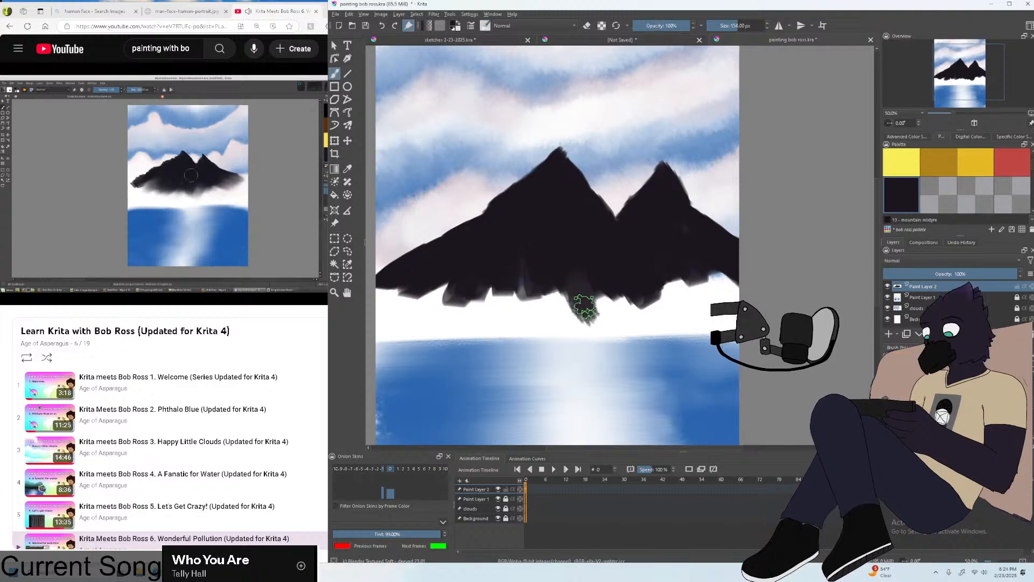
mouse_move(473, 288)
left_mouse_down()
mouse_move(421, 309)
mouse_move(456, 263)
mouse_move(424, 270)
mouse_move(378, 311)
mouse_move(390, 275)
mouse_move(407, 287)
mouse_move(435, 276)
mouse_move(407, 327)
mouse_move(459, 294)
mouse_move(457, 315)
mouse_move(496, 274)
mouse_move(487, 317)
mouse_move(528, 264)
left_mouse_up()
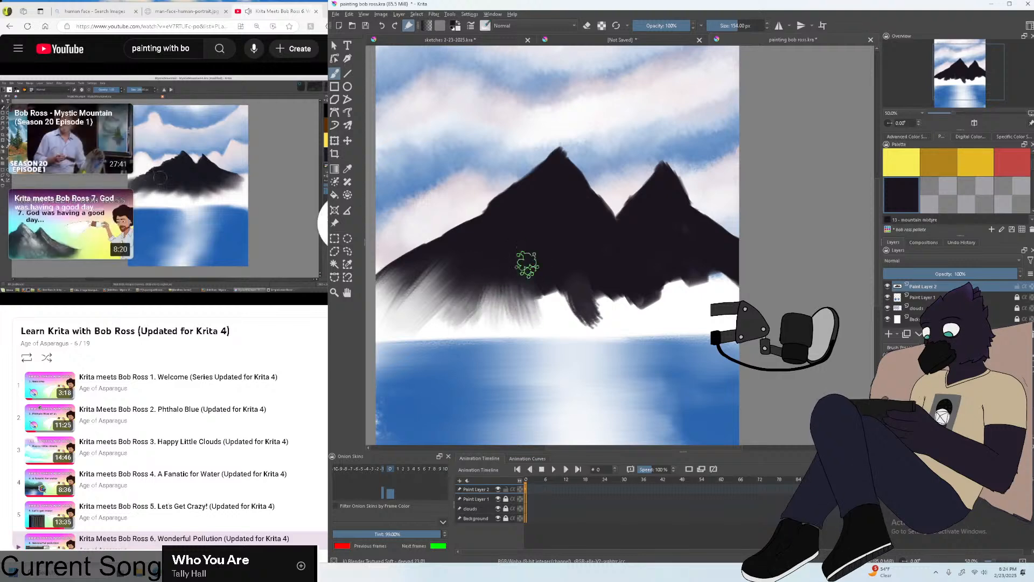
Enlarge the blender brush to 215 px and smudge the mountain base down toward the waterline along its whole width.
key("bracketright")
mouse_move(595, 277)
left_mouse_down()
mouse_move(552, 247)
mouse_move(576, 256)
mouse_move(587, 313)
mouse_move(622, 319)
mouse_move(637, 302)
mouse_move(682, 315)
mouse_move(667, 284)
mouse_move(682, 281)
mouse_move(683, 252)
mouse_move(727, 245)
mouse_move(726, 274)
mouse_move(703, 248)
mouse_move(732, 287)
mouse_move(697, 277)
mouse_move(730, 306)
mouse_move(712, 236)
mouse_move(729, 265)
mouse_move(699, 253)
mouse_move(717, 306)
mouse_move(678, 256)
mouse_move(702, 247)
mouse_move(738, 289)
mouse_move(719, 246)
mouse_move(732, 249)
mouse_move(699, 251)
mouse_move(724, 290)
mouse_move(684, 254)
mouse_move(700, 245)
mouse_move(707, 252)
mouse_move(655, 255)
left_mouse_up()
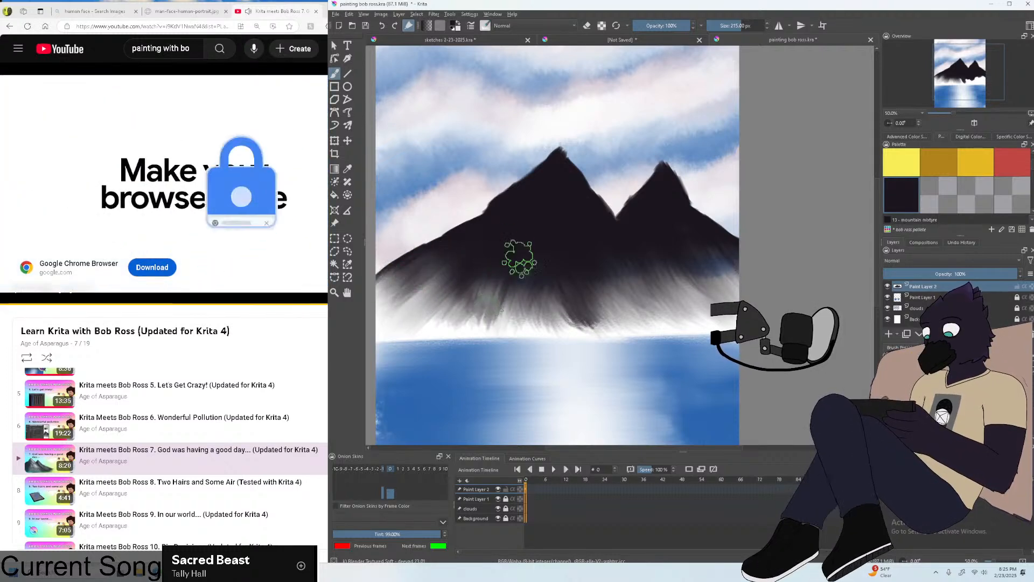
mouse_move(515, 257)
left_mouse_down()
mouse_move(464, 306)
mouse_move(486, 264)
mouse_move(467, 265)
mouse_move(487, 244)
mouse_move(439, 278)
mouse_move(468, 253)
mouse_move(433, 268)
left_mouse_up()
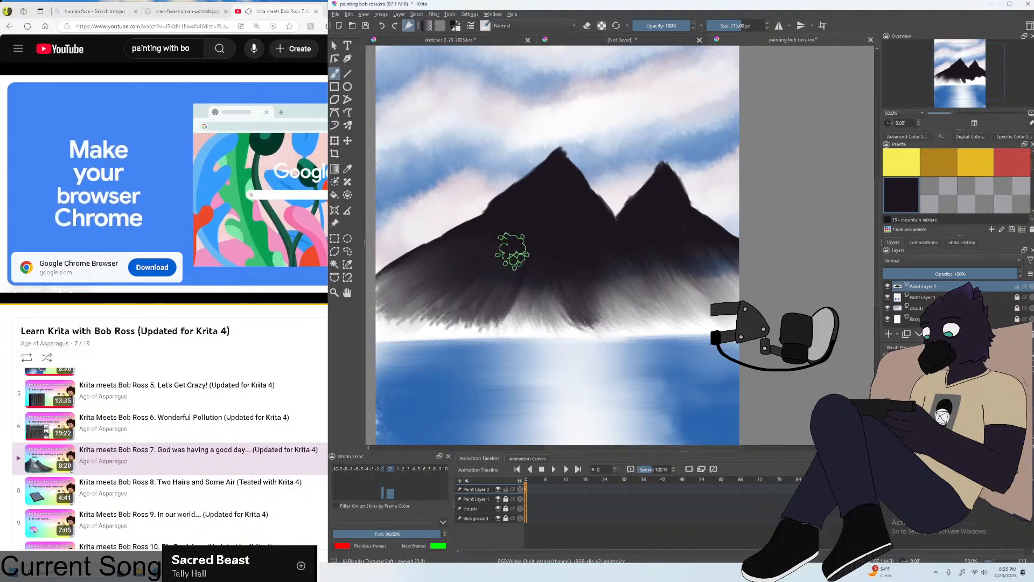
mouse_move(512, 252)
left_mouse_down()
mouse_move(533, 268)
mouse_move(526, 322)
mouse_move(537, 276)
mouse_move(547, 290)
mouse_move(601, 260)
mouse_move(581, 323)
mouse_move(576, 281)
mouse_move(589, 256)
mouse_move(653, 300)
mouse_move(628, 235)
mouse_move(654, 302)
mouse_move(633, 258)
mouse_move(649, 248)
mouse_move(699, 268)
mouse_move(722, 311)
mouse_move(697, 242)
mouse_move(719, 243)
left_mouse_up()
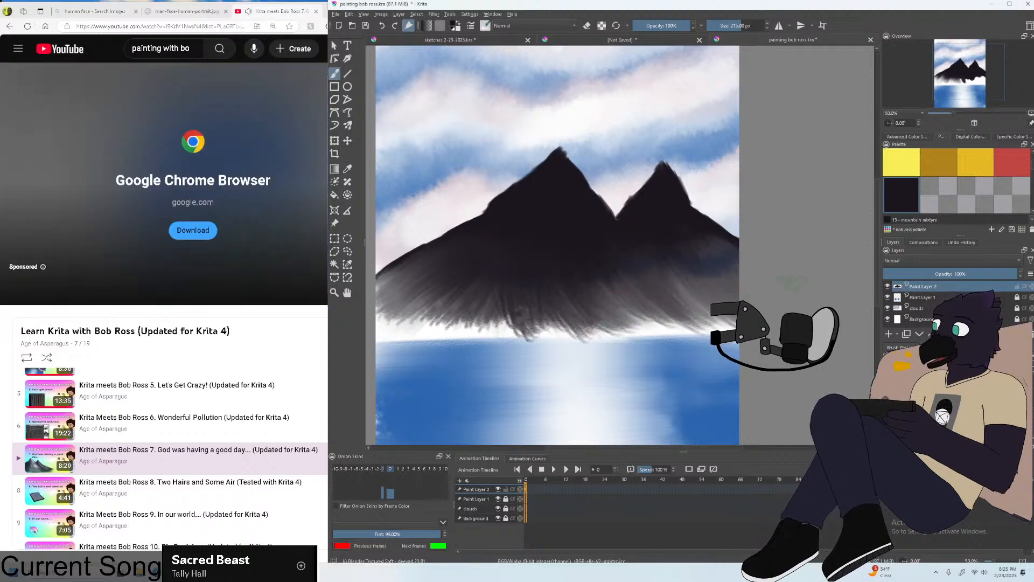
Transform the mountains on Paint Layer 2, squashing them vertically and moving them down to the waterline.
scroll(558, 245, "down", 1)
scroll(557, 245, "up", 1)
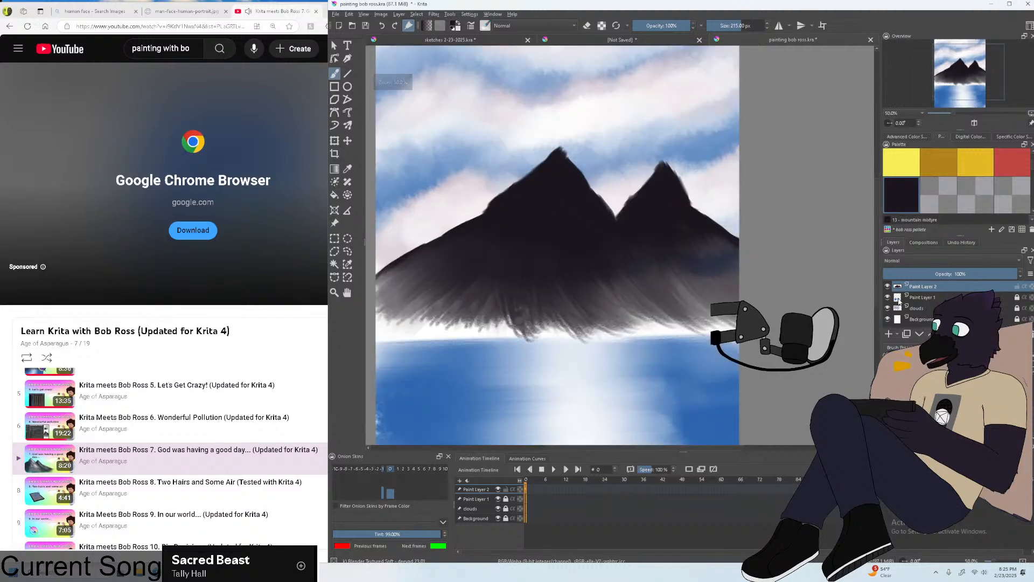
left_click(886, 308)
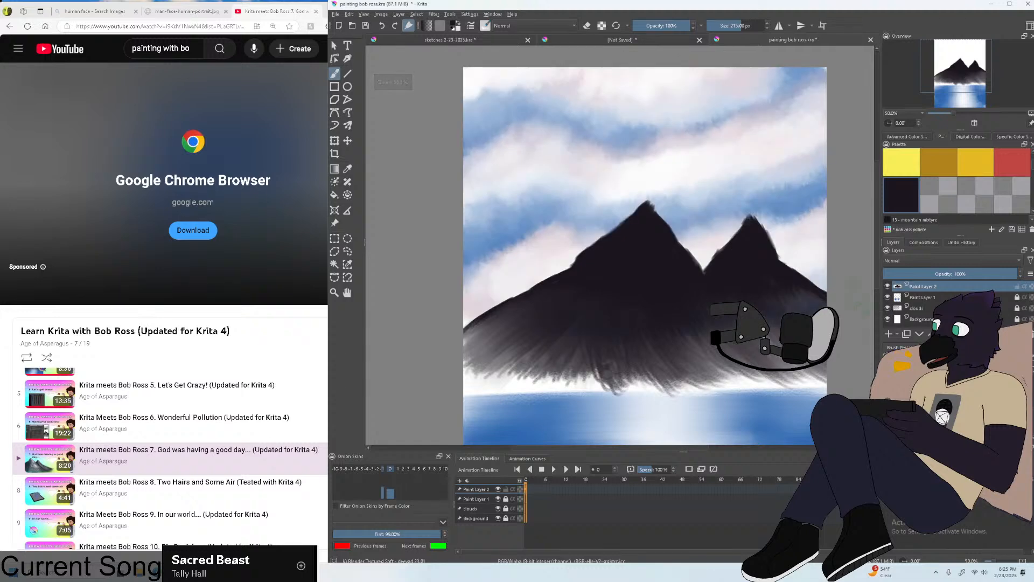
scroll(644, 204, "down", 1)
key("ctrl+t")
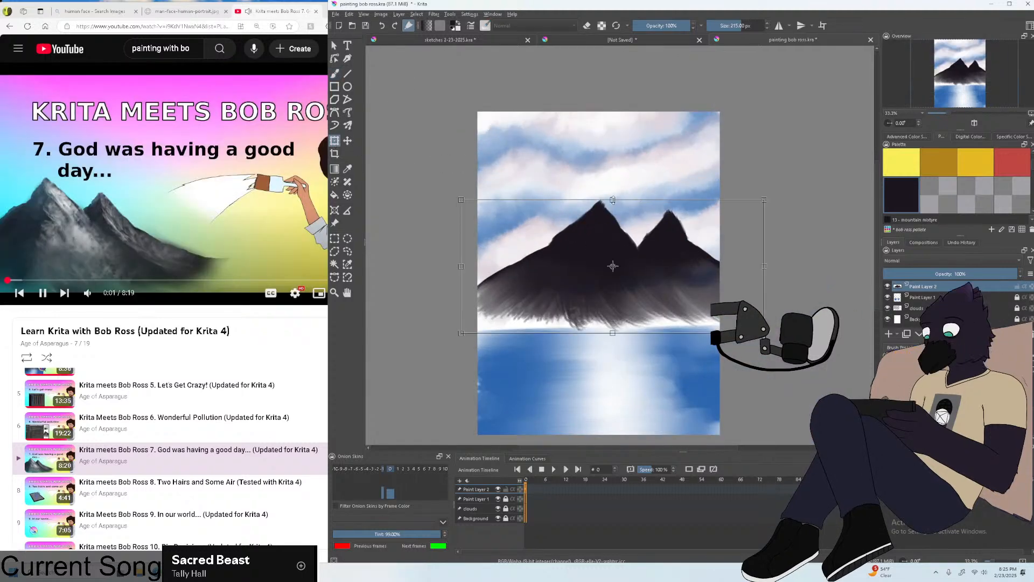
left_click_drag(612, 200, 612, 215)
left_click_drag(638, 253, 633, 274)
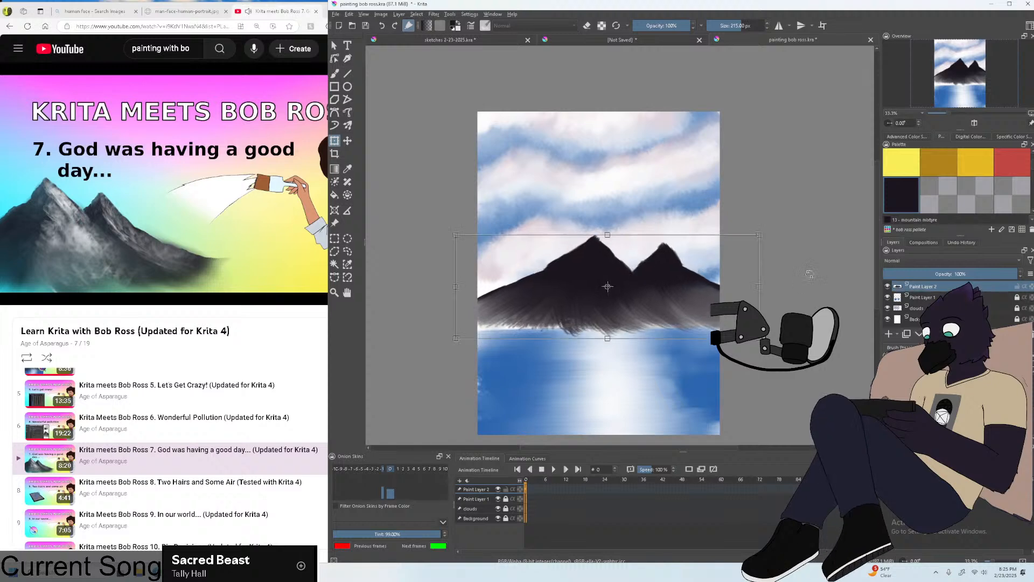
key("Return")
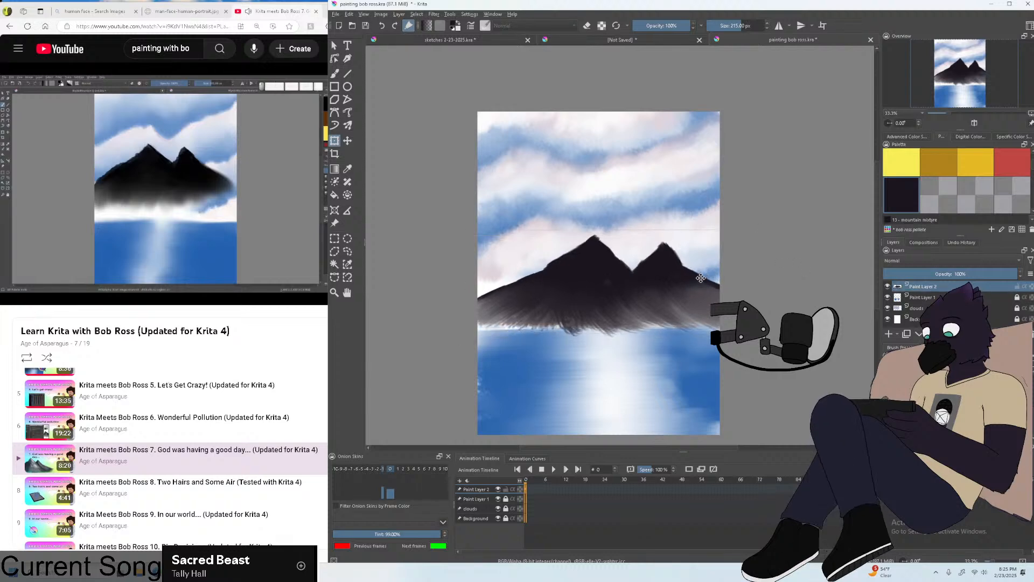
Shift and slightly rotate the mountains so their base lines up with the water's edge, and save the painting.
left_click_drag(700, 278, 696, 273)
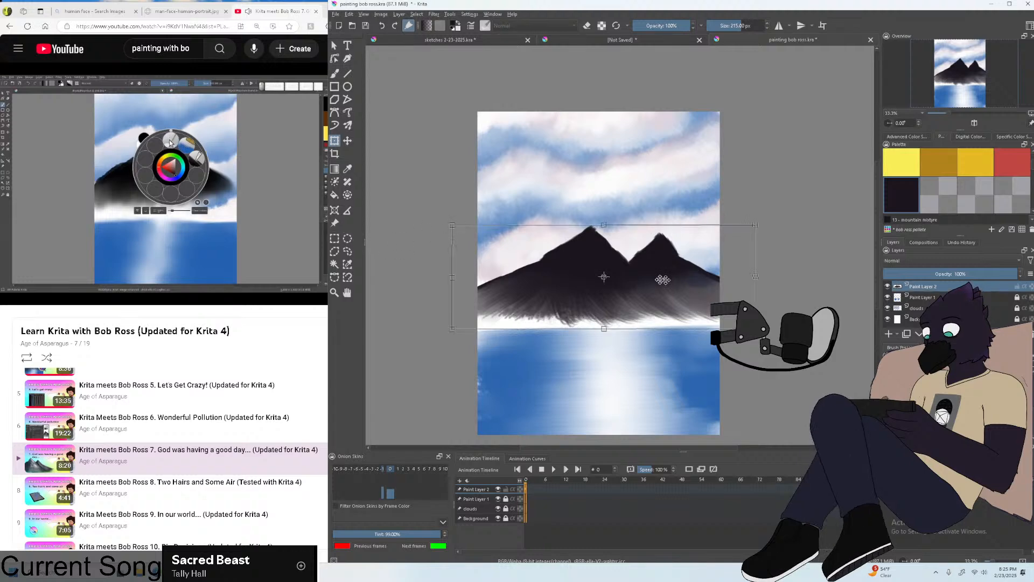
key("Return")
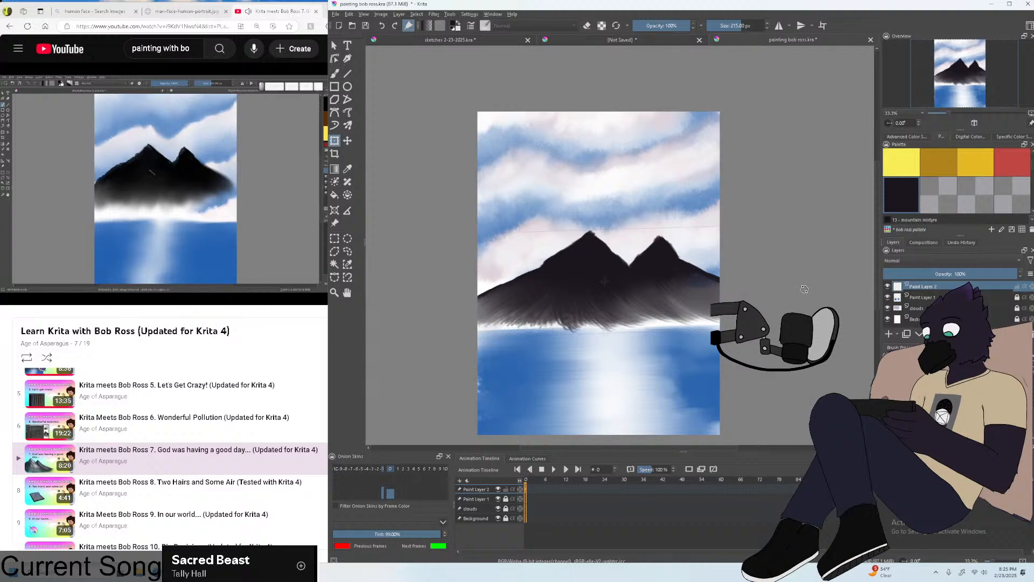
left_click(335, 14)
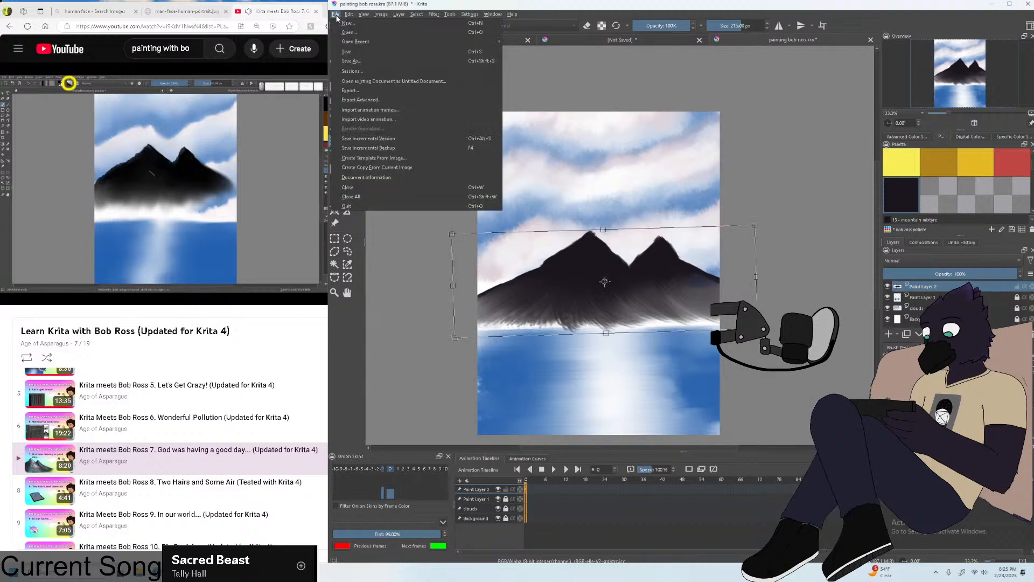
left_click(368, 60)
View the "God was having a good day" tutorial in full screen and skip ahead to the palette knife's texture pattern settings.
double_click(161, 183)
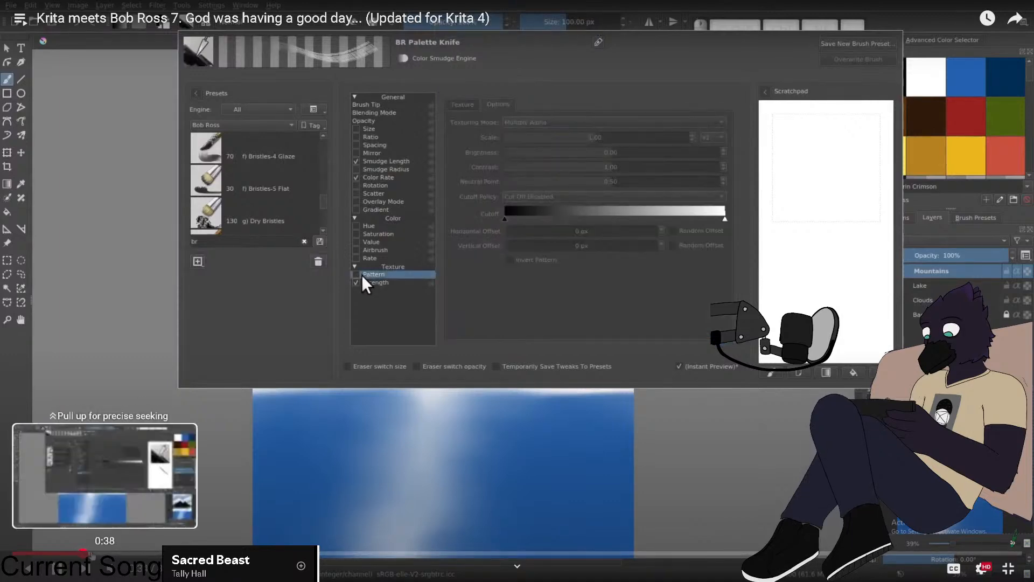
left_click_drag(91, 553, 133, 552)
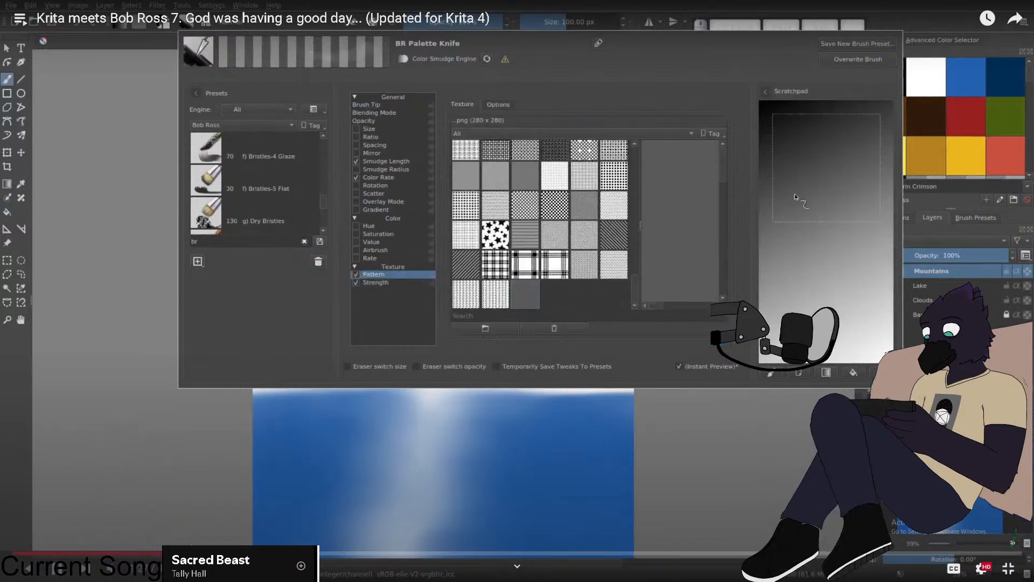
Skip the tutorial forward to the rock texture pattern being tried on the palette knife, pause it and leave full screen.
key("Right")
key("Right")
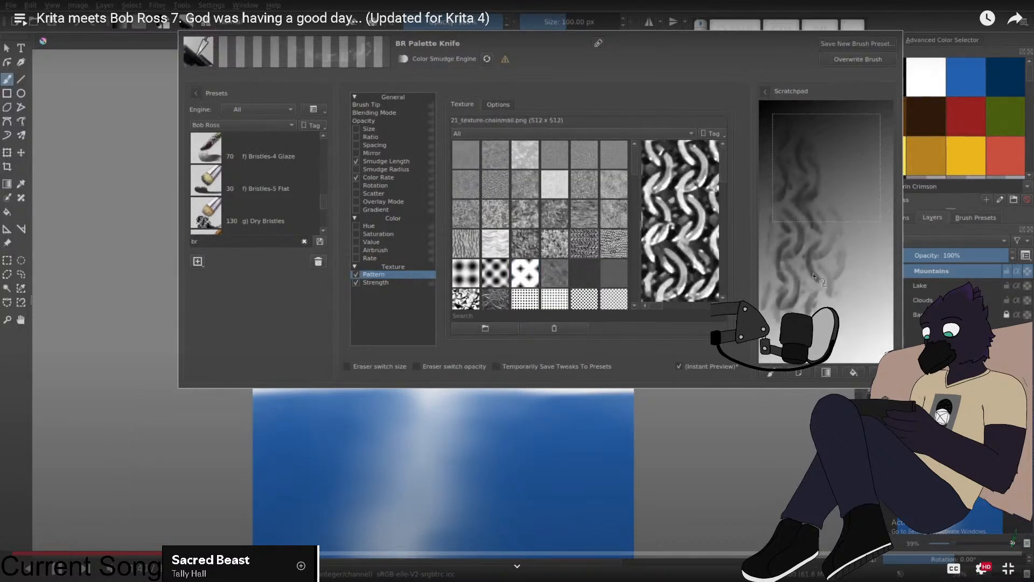
key("Right")
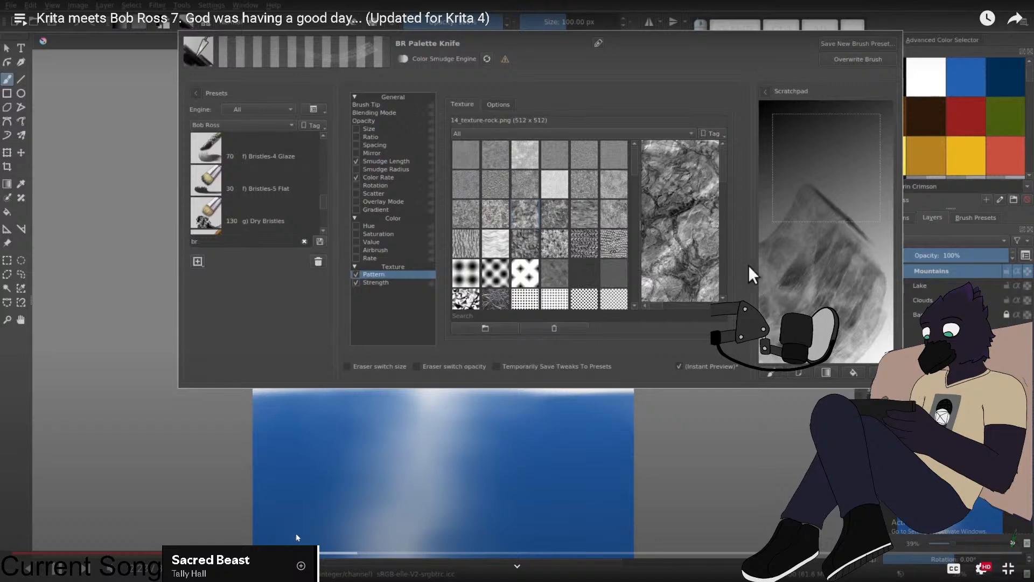
left_click(357, 468)
key("Escape")
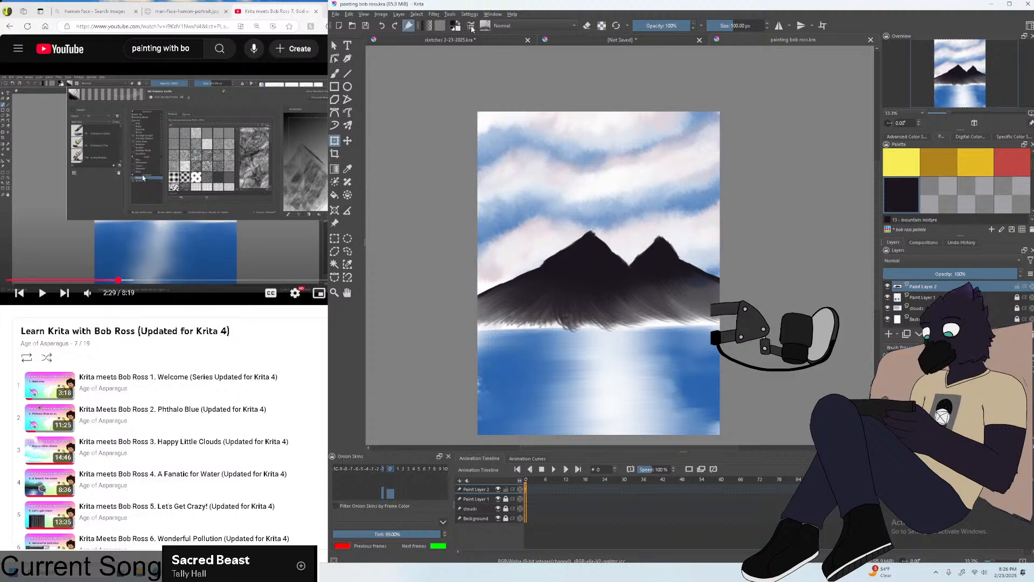
Close the unsaved blank document without saving it and return to the Bob Ross painting.
left_click(336, 16)
left_click(355, 52)
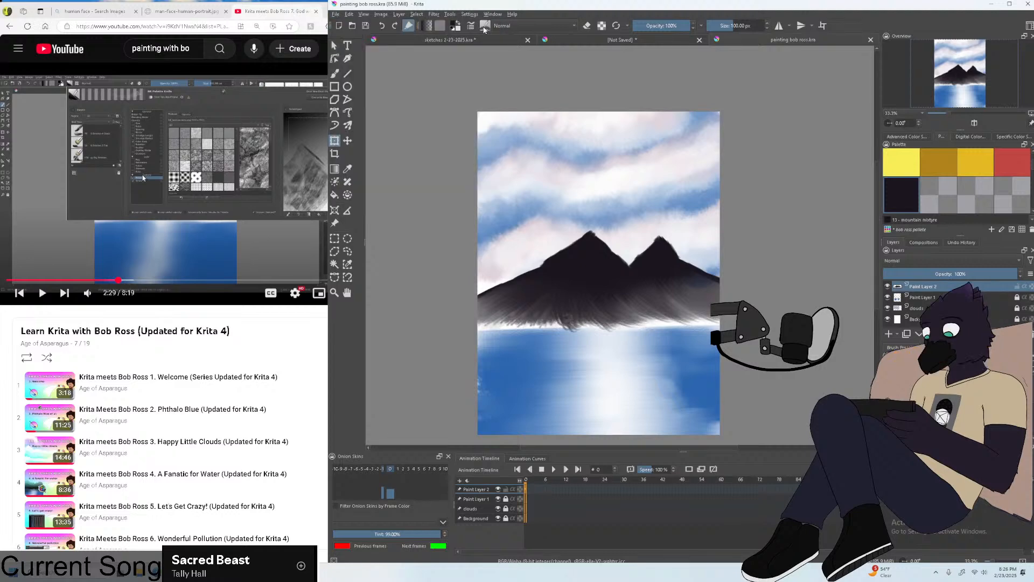
left_click(698, 39)
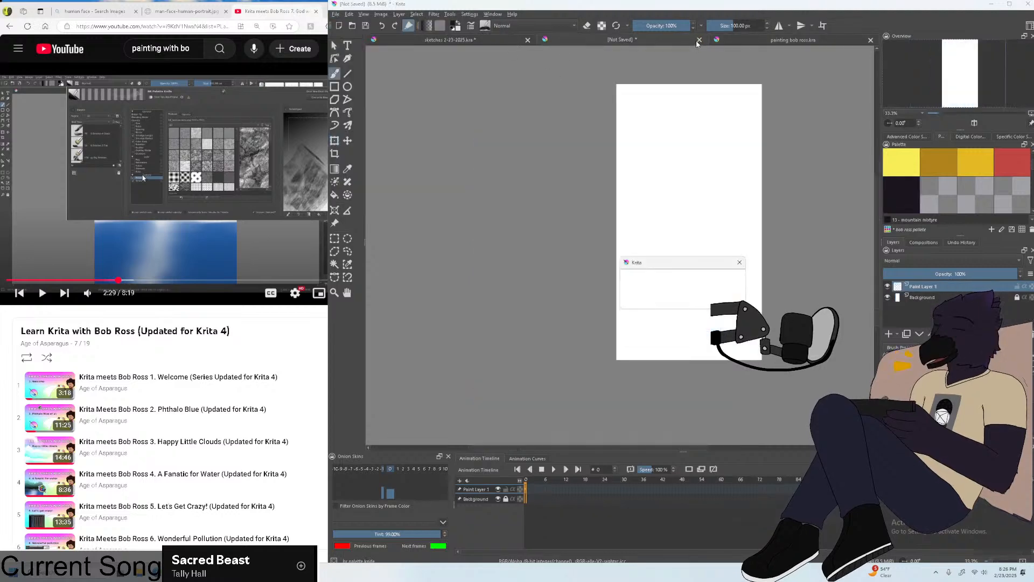
left_click(689, 300)
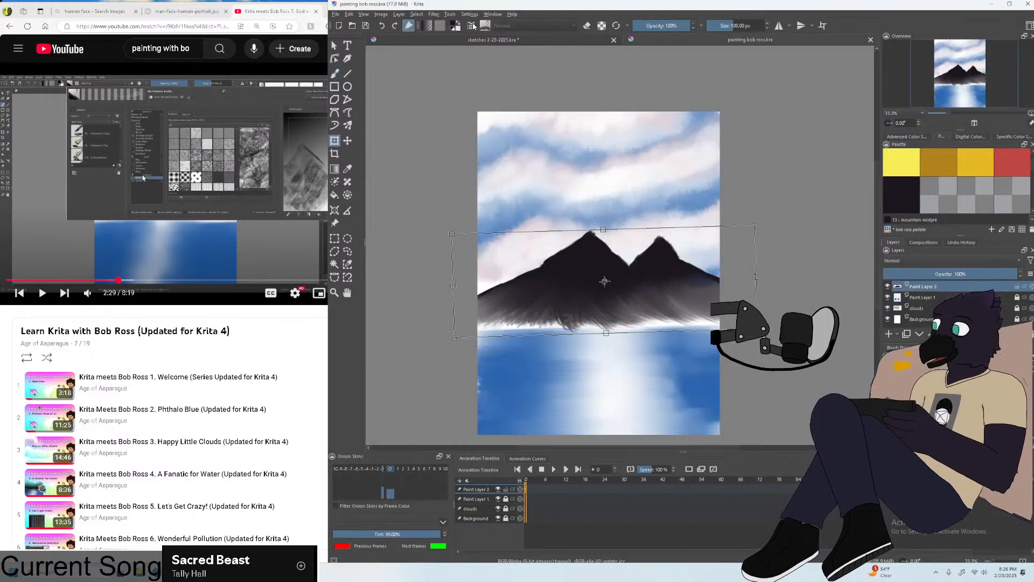
Switch to the rectangular selection tool and enable the Pattern texture for the br palette knife in the brush editor.
left_click(335, 238)
left_click(399, 146)
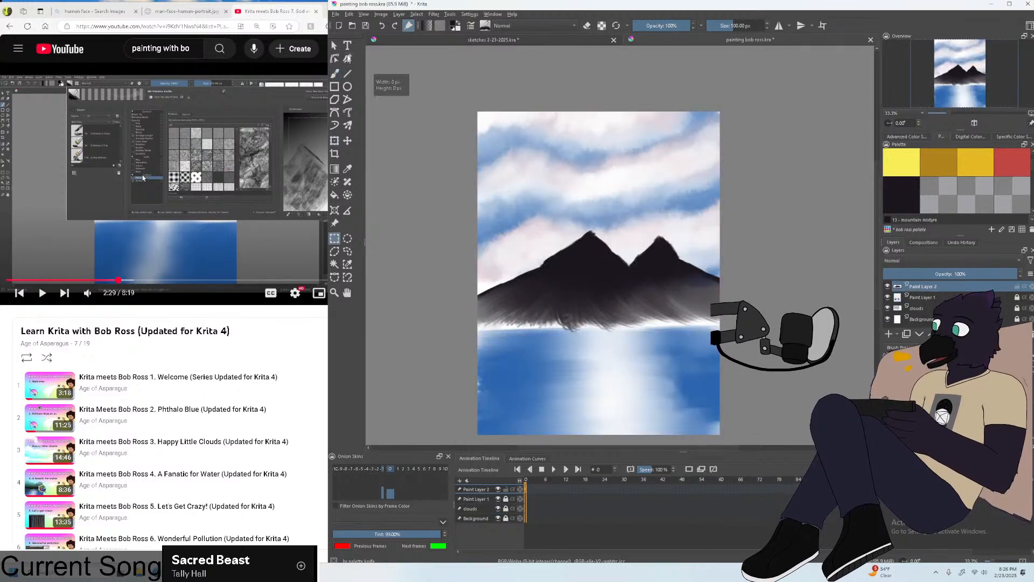
left_click(486, 25)
left_click(470, 25)
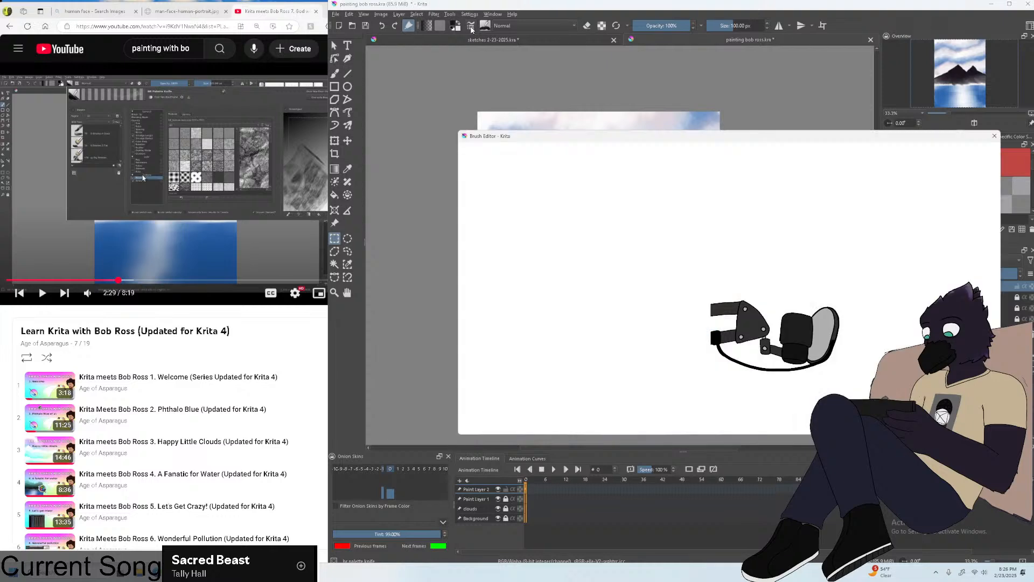
left_click(627, 331)
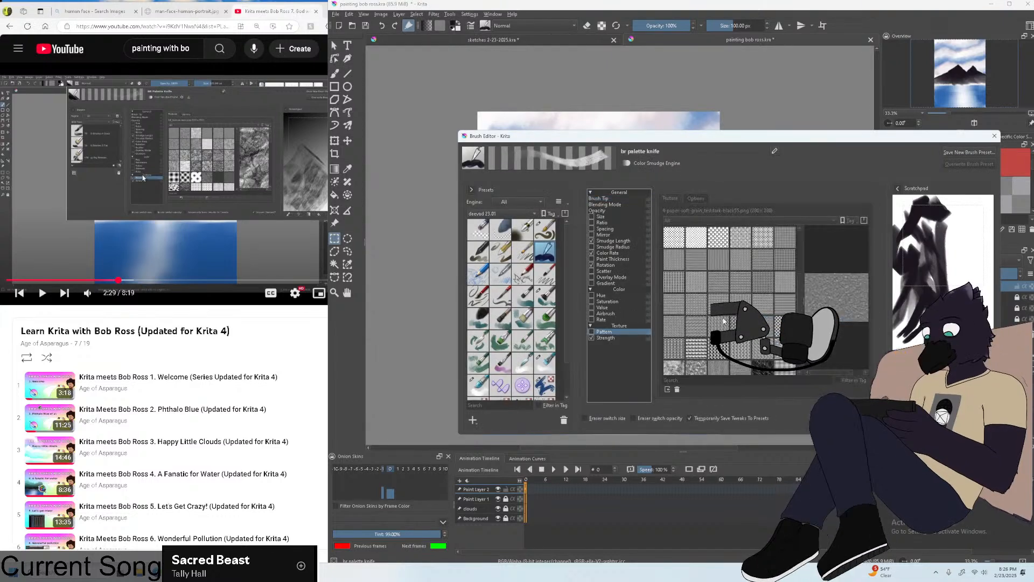
left_click(592, 331)
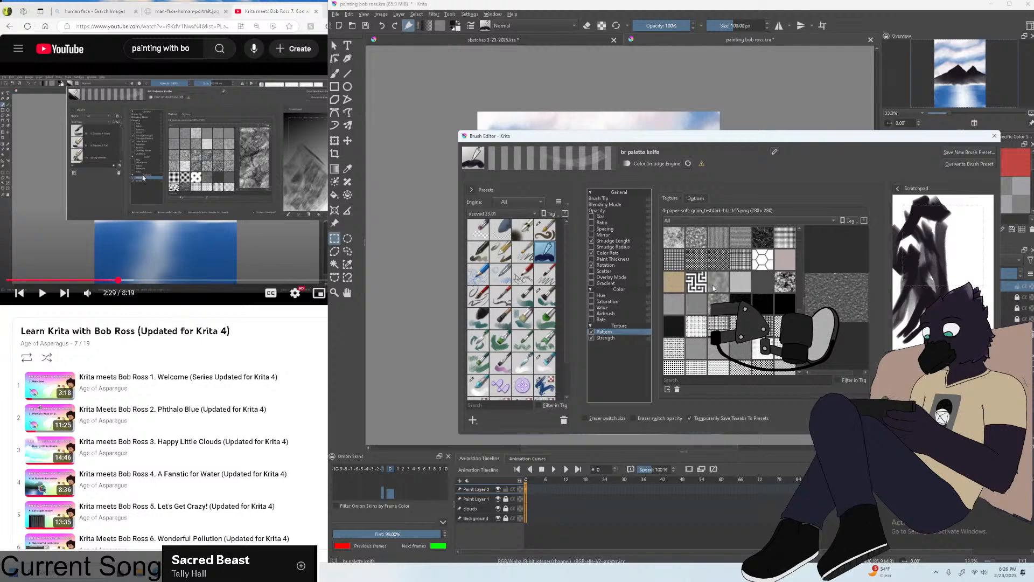
Choose the Noise_Rougher pattern as the palette knife's texture and show the brush's Opacity settings.
left_click(713, 289)
left_click(706, 302)
left_click(713, 295)
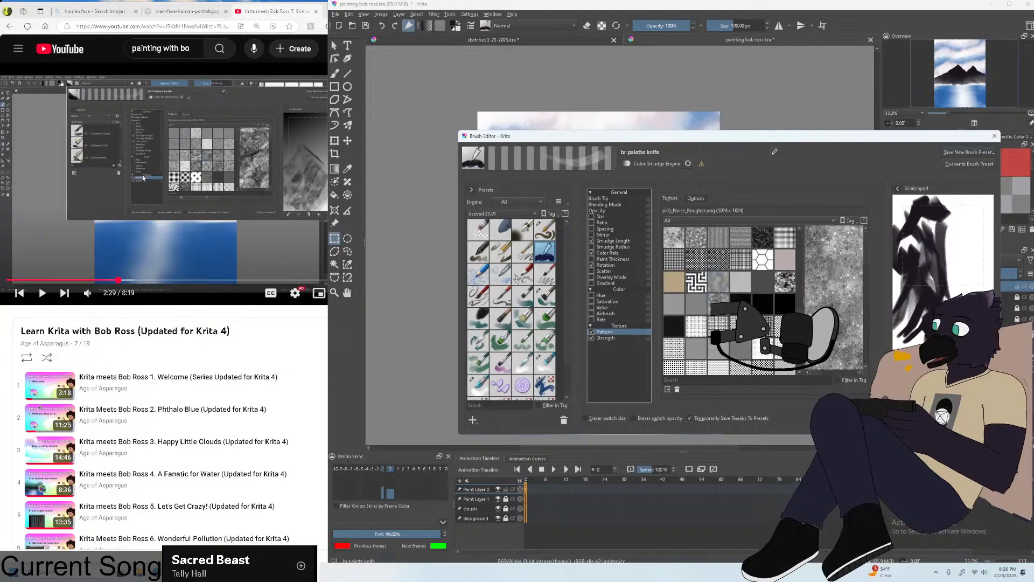
mouse_move(713, 299)
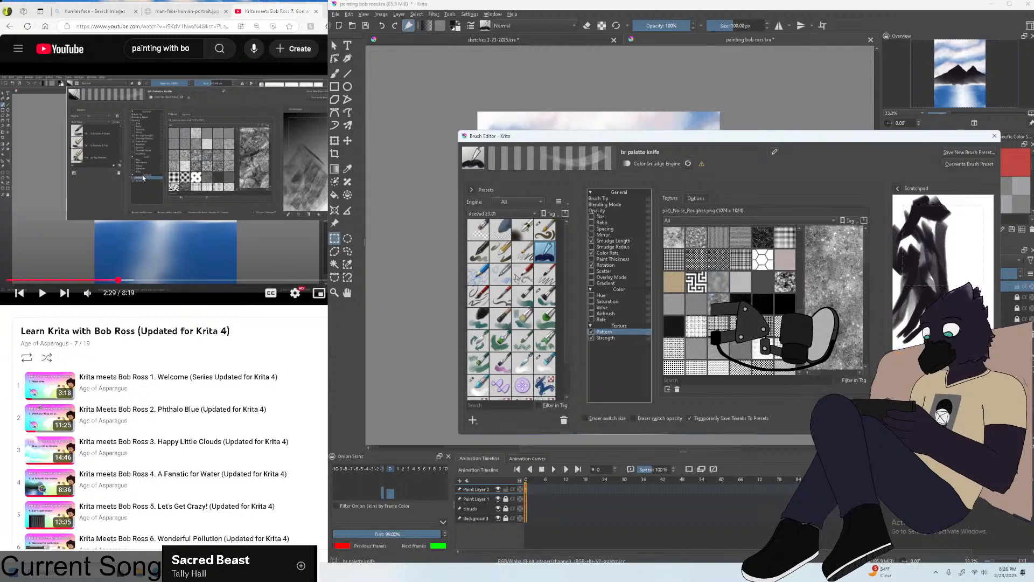
left_click(605, 210)
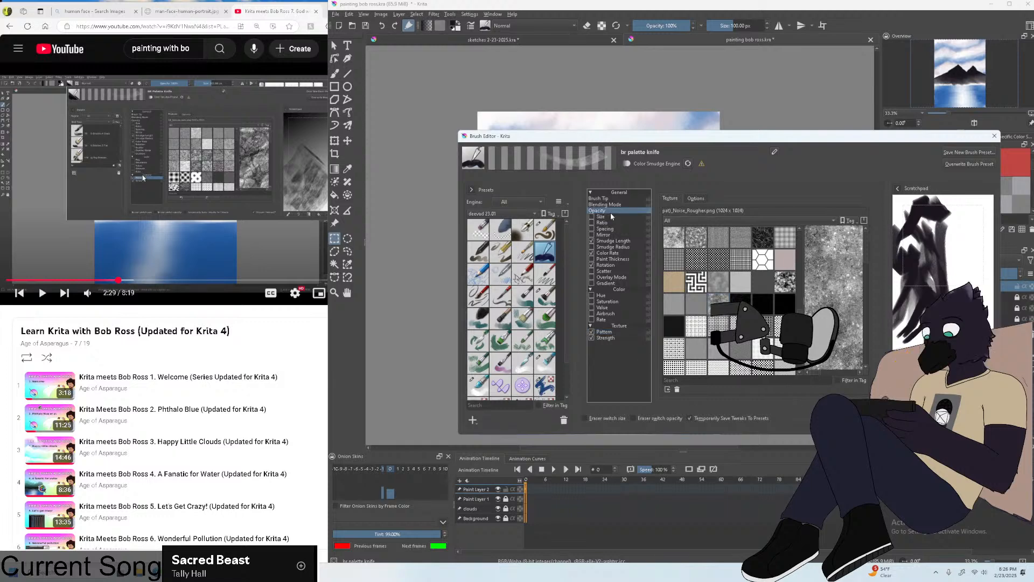
Watch the next part of the tutorial in full screen, up to picking a palette color for the snow.
left_click(293, 242)
left_click(371, 294)
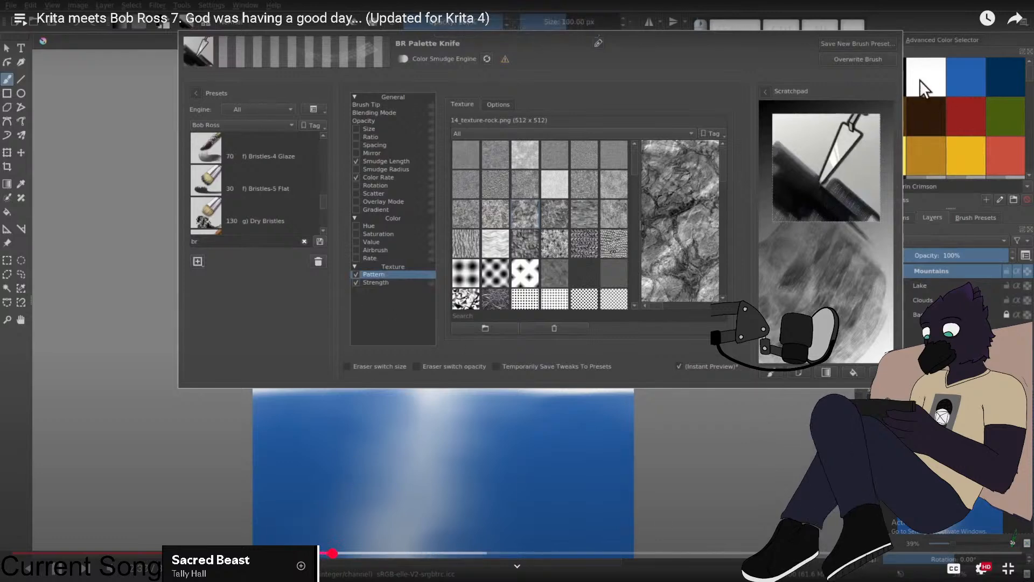
key("Escape")
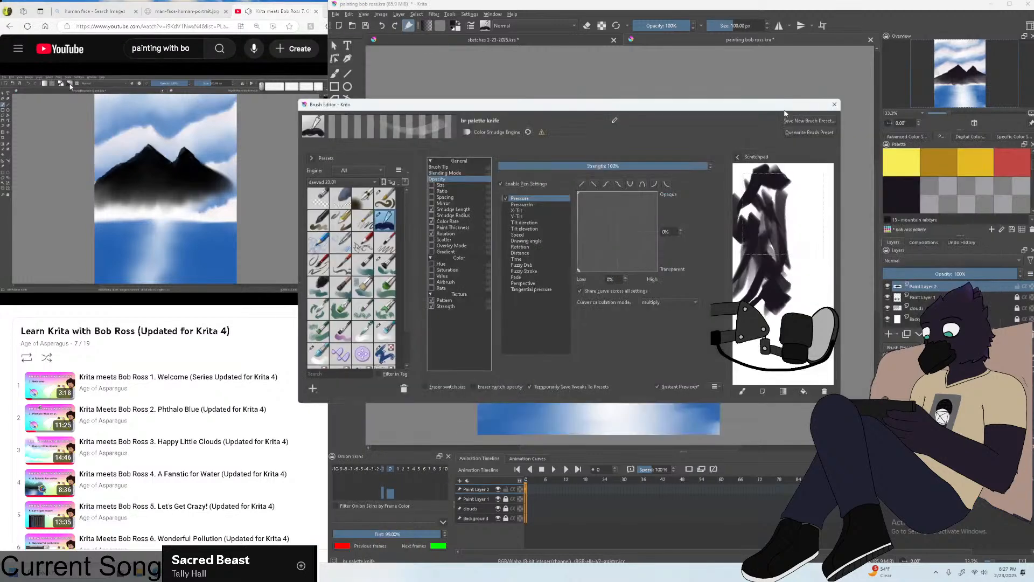
Place the palette knife's preset image in the scratchpad and paint titanium white snow strokes over its dark base.
left_click_drag(784, 112, 756, 108)
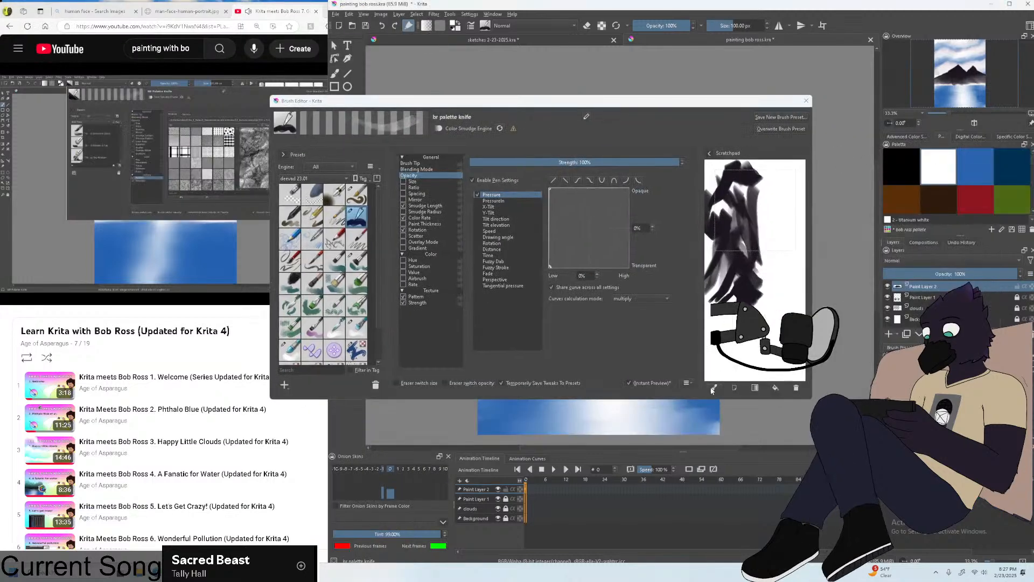
left_click(712, 388)
left_click(311, 120)
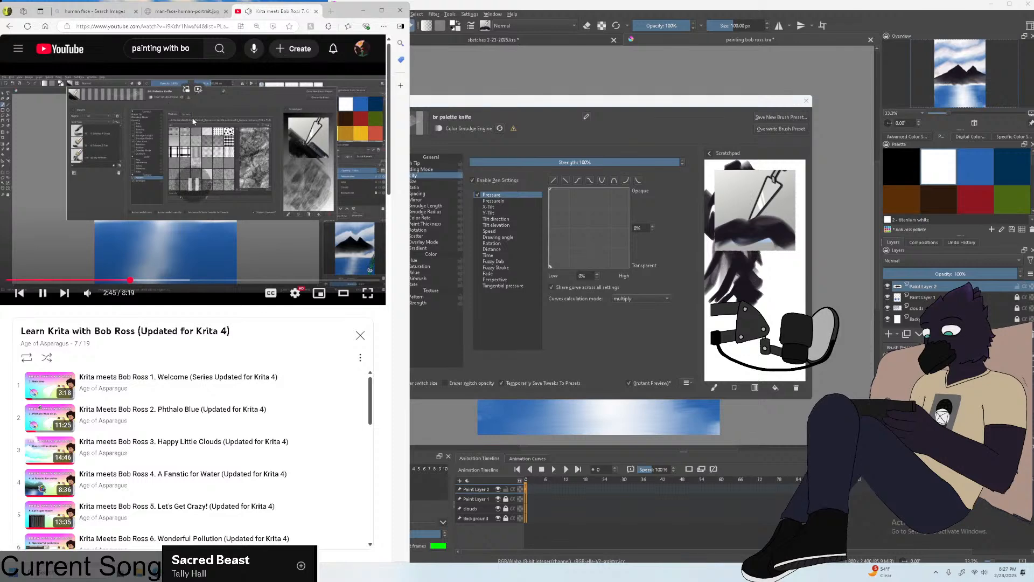
left_click(758, 238)
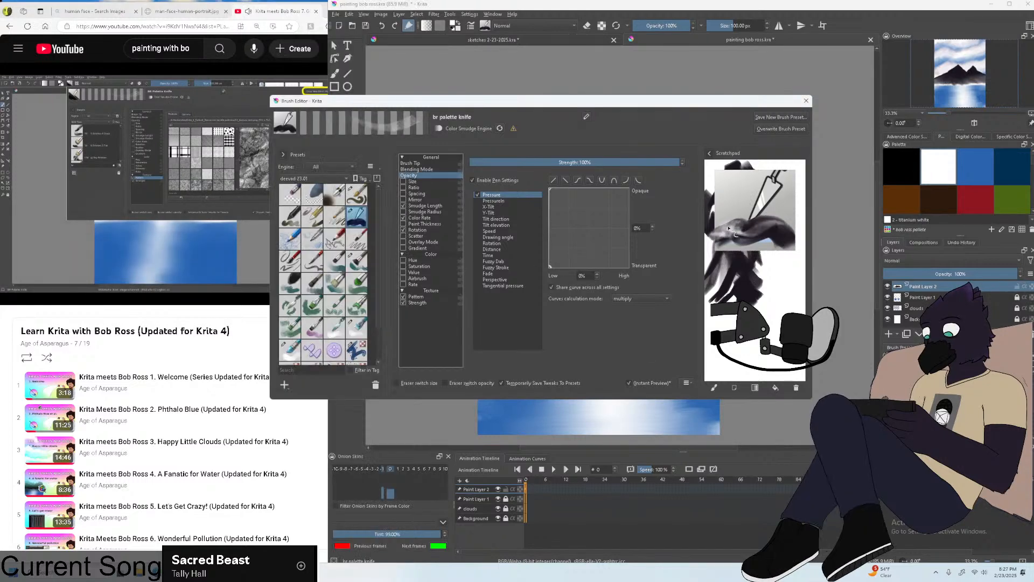
mouse_move(730, 227)
left_mouse_down()
mouse_move(762, 225)
mouse_move(786, 240)
mouse_move(774, 226)
mouse_move(722, 231)
mouse_move(753, 225)
left_mouse_up()
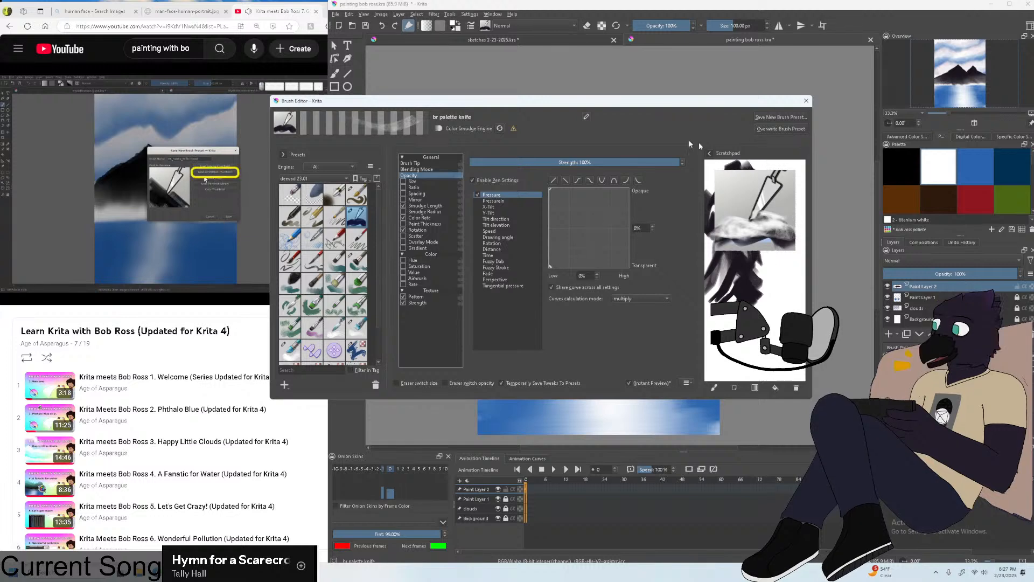
Save the brush as a new preset named "br palette knife snow", painting white snow on its thumbnail, and close the brush editor.
left_click(781, 117)
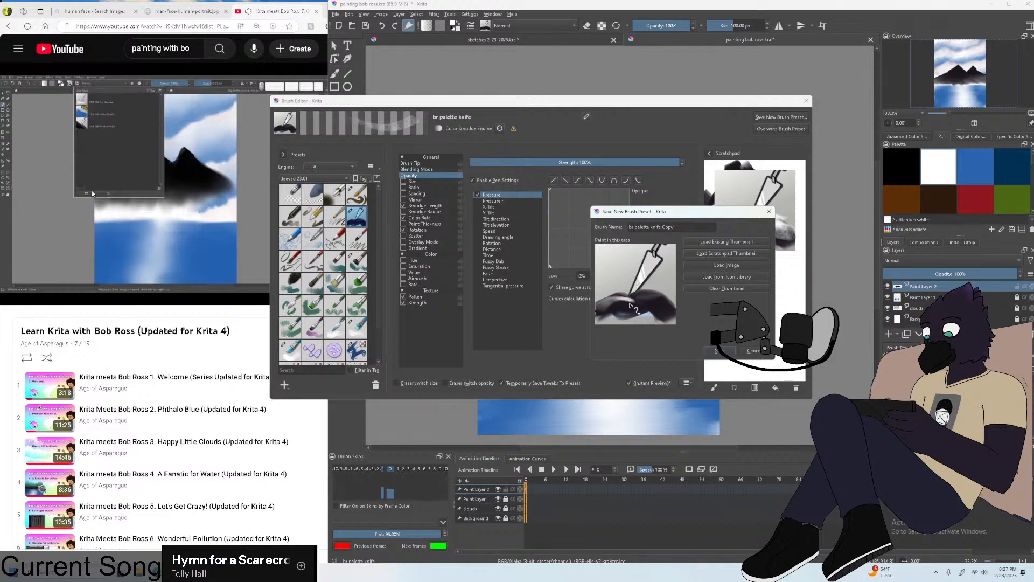
mouse_move(616, 311)
left_mouse_down()
mouse_move(643, 294)
mouse_move(612, 301)
mouse_move(661, 303)
mouse_move(648, 288)
mouse_move(658, 302)
mouse_move(609, 308)
left_mouse_up()
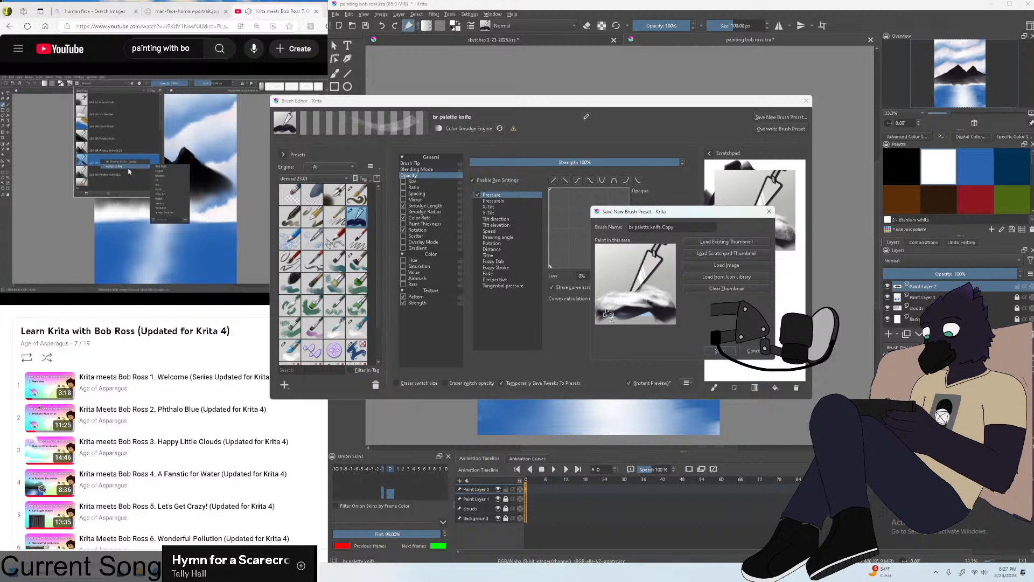
triple_click(662, 226)
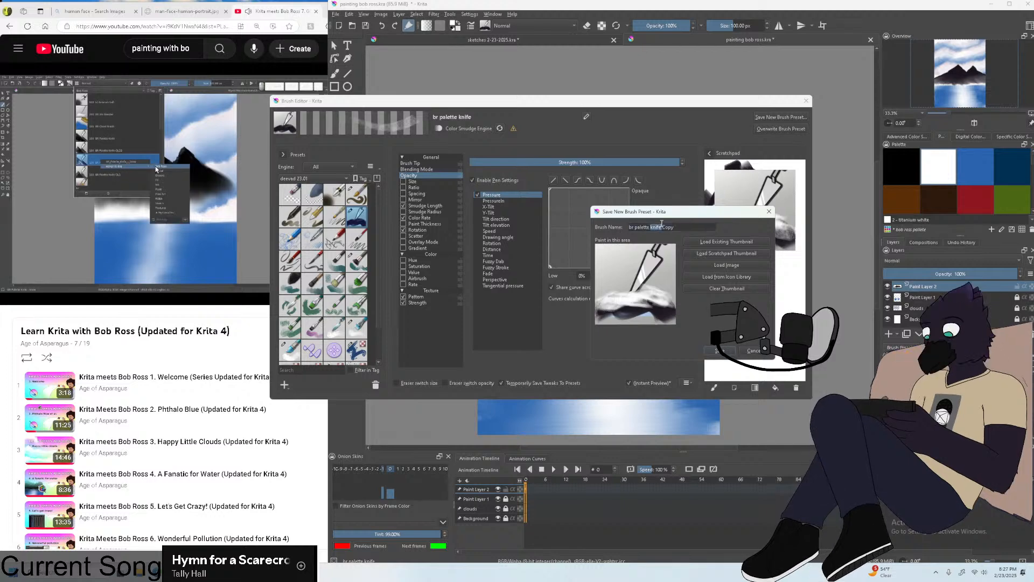
type("br palette knife s")
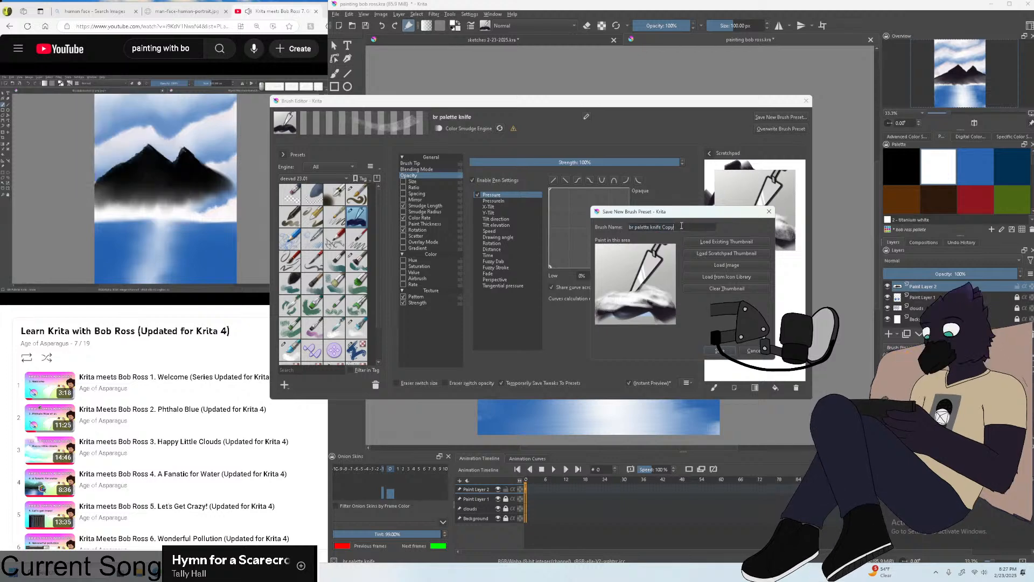
type("now")
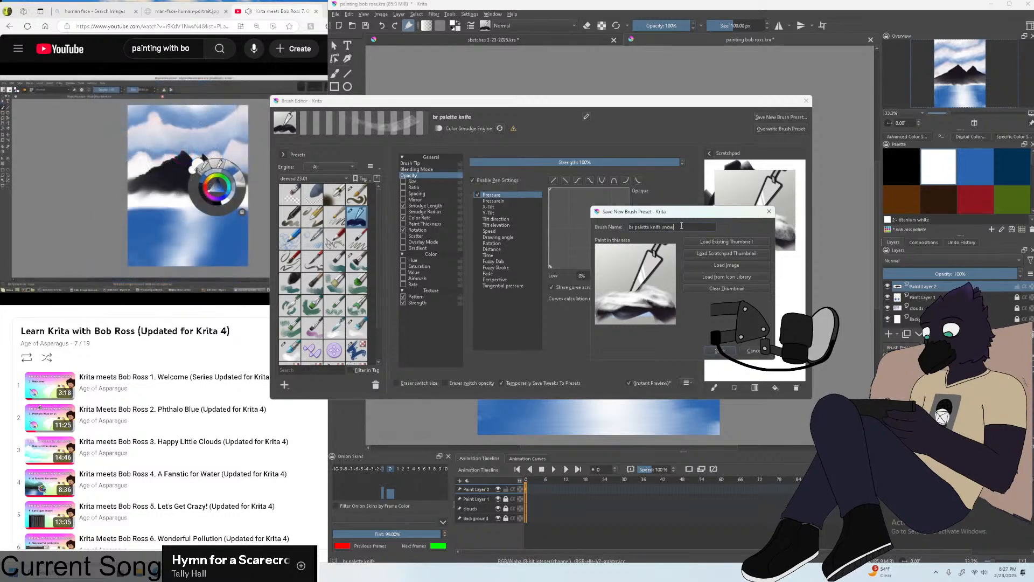
key("Return")
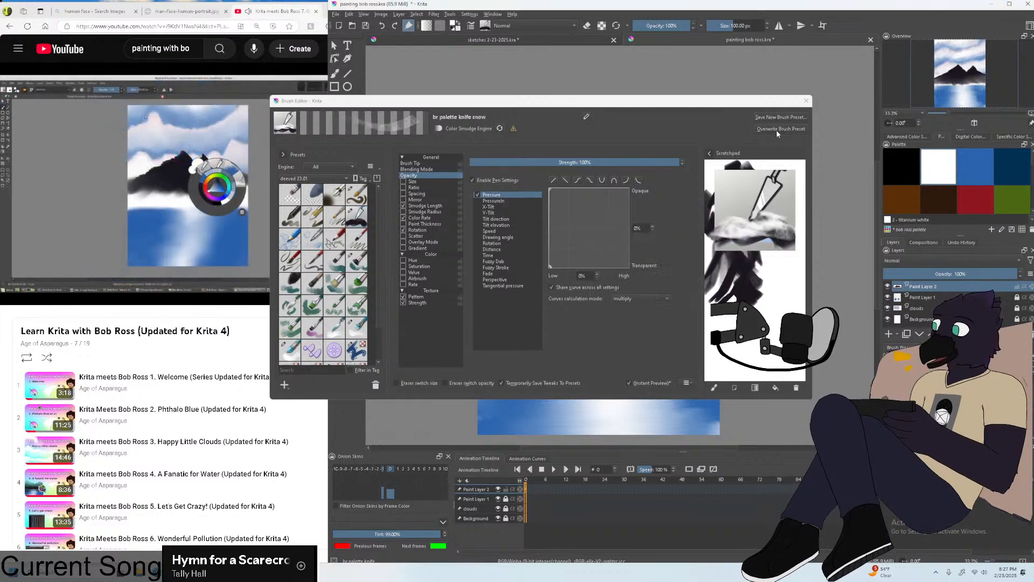
left_click(806, 101)
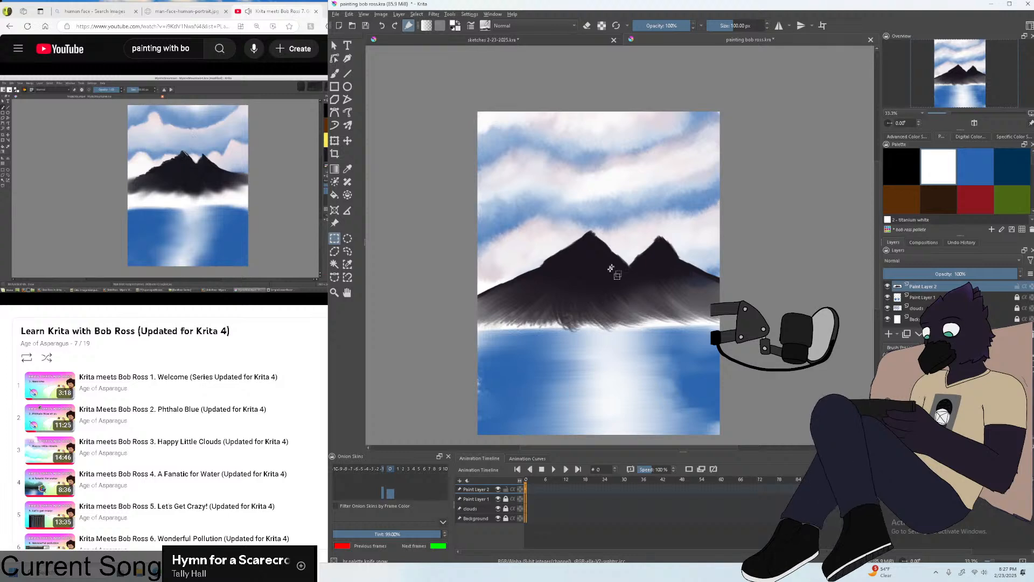
Transform the mountains on Paint Layer 2, moving them up from the waterline and squashing their base slightly upward.
scroll(611, 268, "up", 3)
scroll(573, 289, "down", 4)
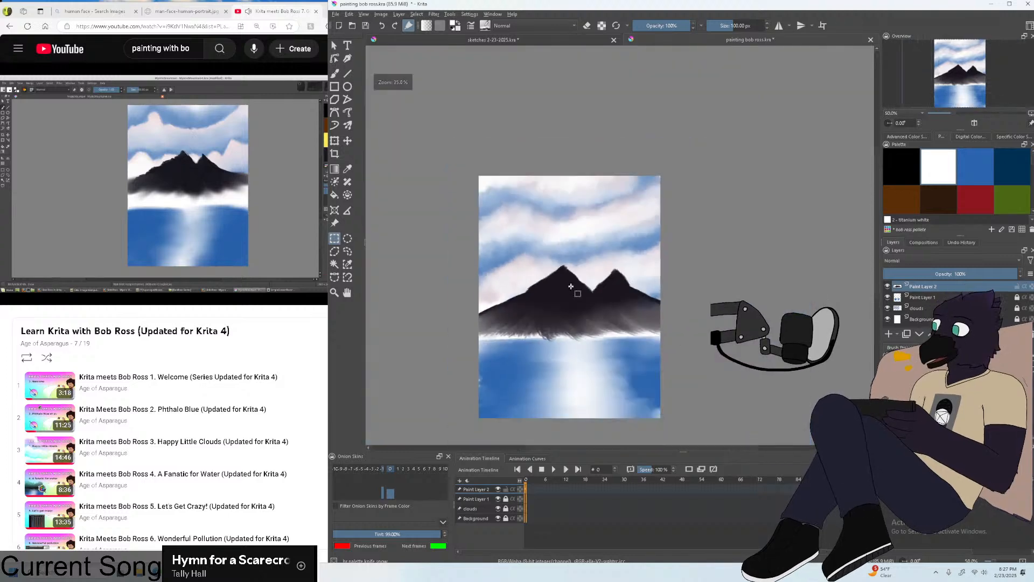
scroll(571, 286, "up", 3)
scroll(584, 299, "down", 1)
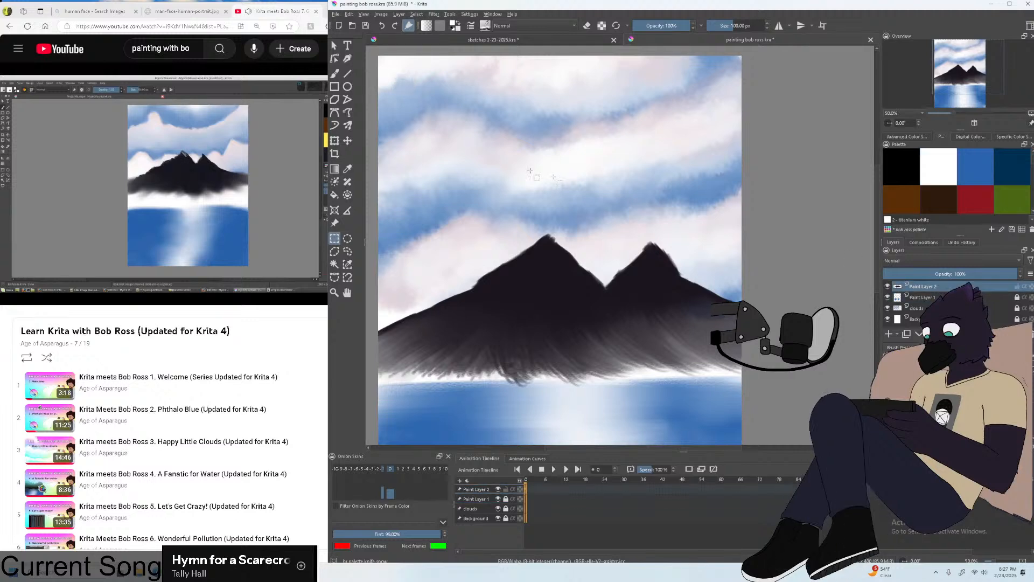
key("ctrl+t")
left_click_drag(571, 233, 571, 222)
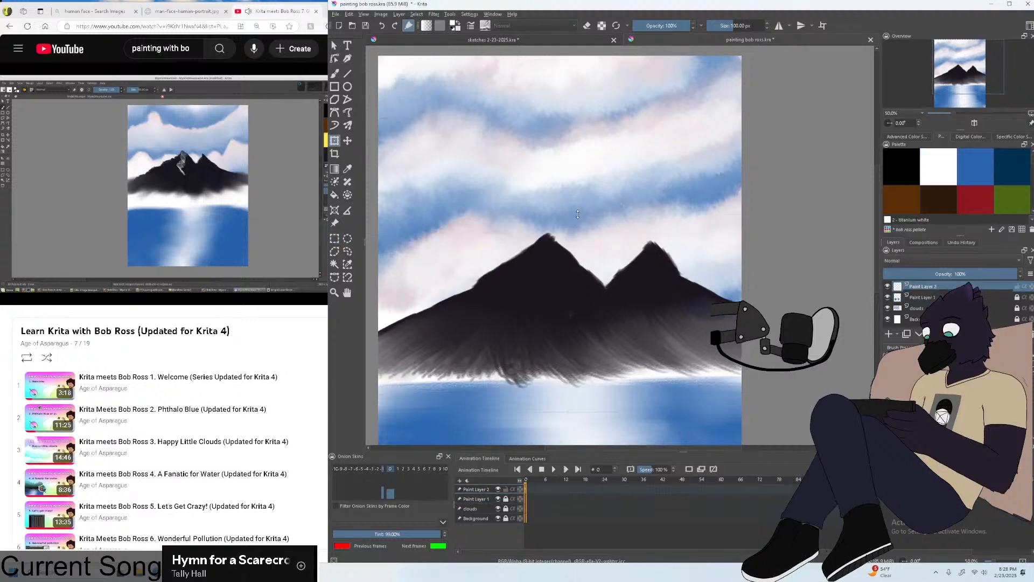
left_click_drag(589, 310, 587, 300)
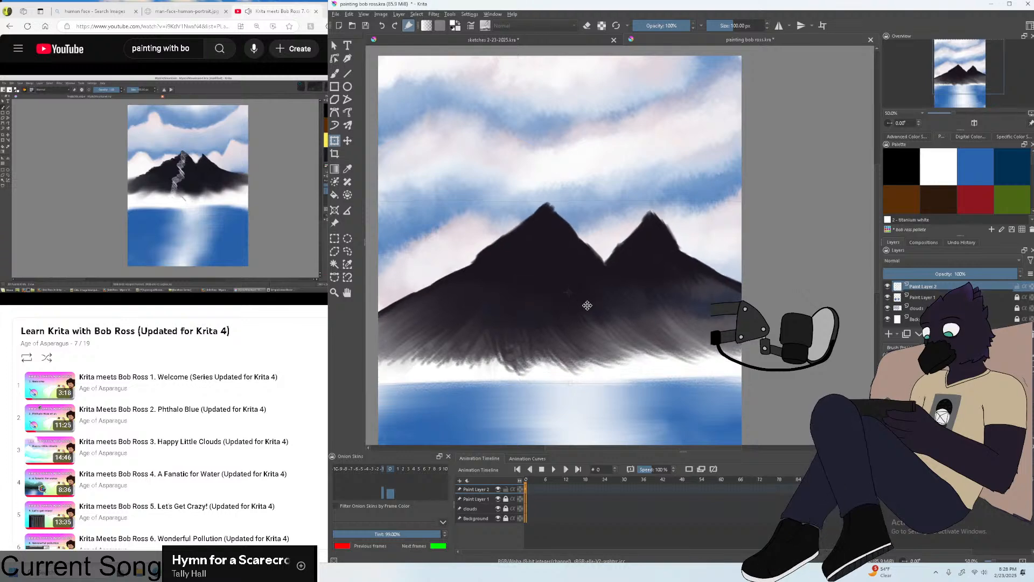
left_click_drag(584, 305, 579, 298)
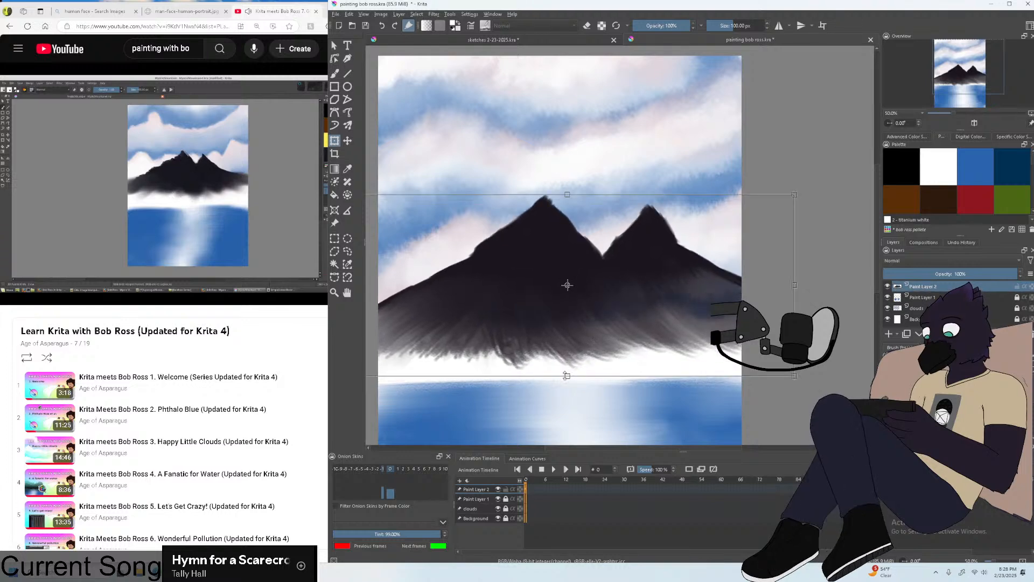
left_click_drag(567, 376, 567, 366)
key("minus")
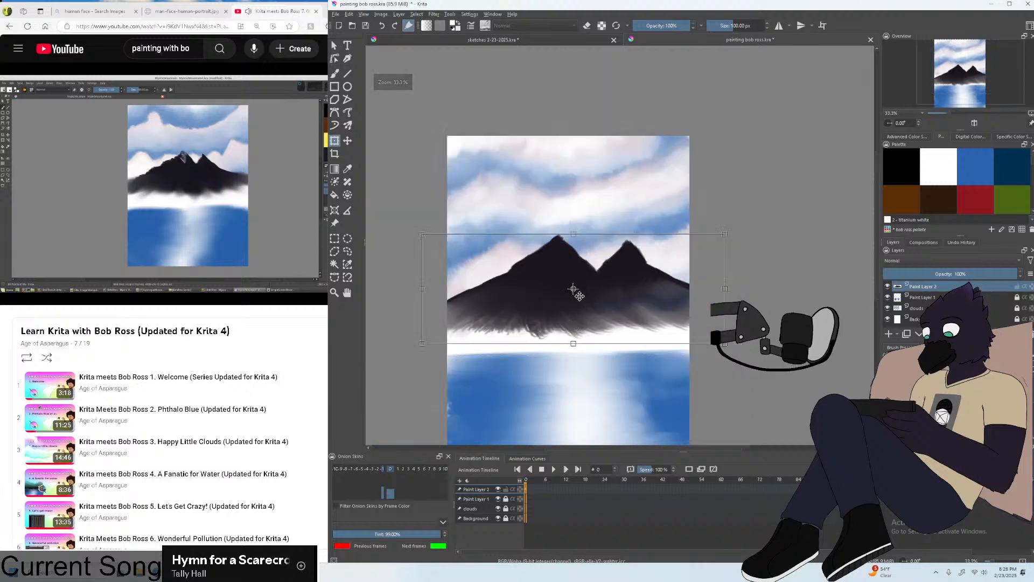
key("Return")
key("ctrl+r")
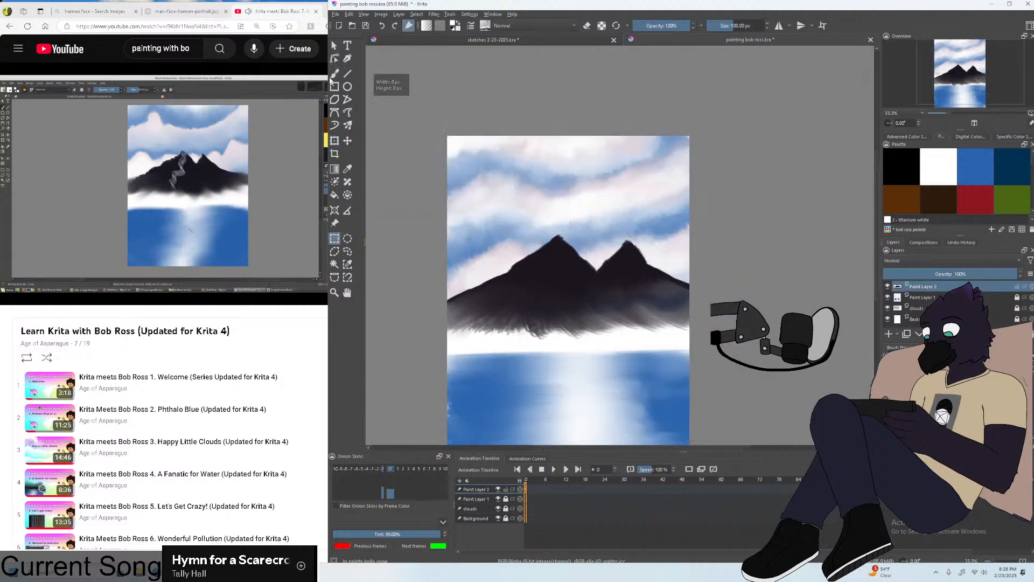
Reduce the palette knife's size and paint a winding white snow ridge from the larger mountain's peak down to its base.
left_click(409, 290)
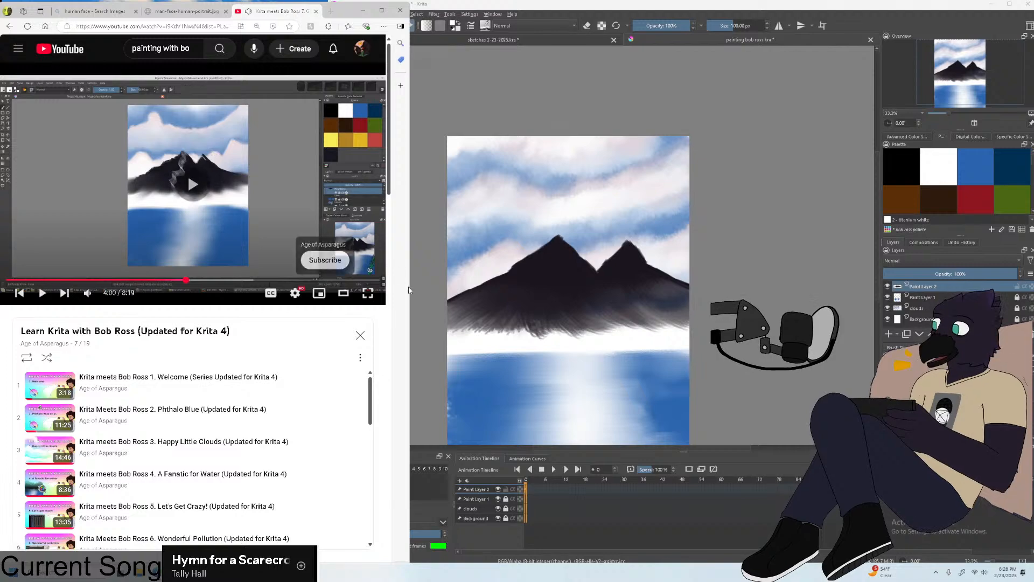
left_click(389, 300)
scroll(325, 254, "up", 9)
scroll(608, 274, "down", 1)
scroll(609, 275, "up", 2)
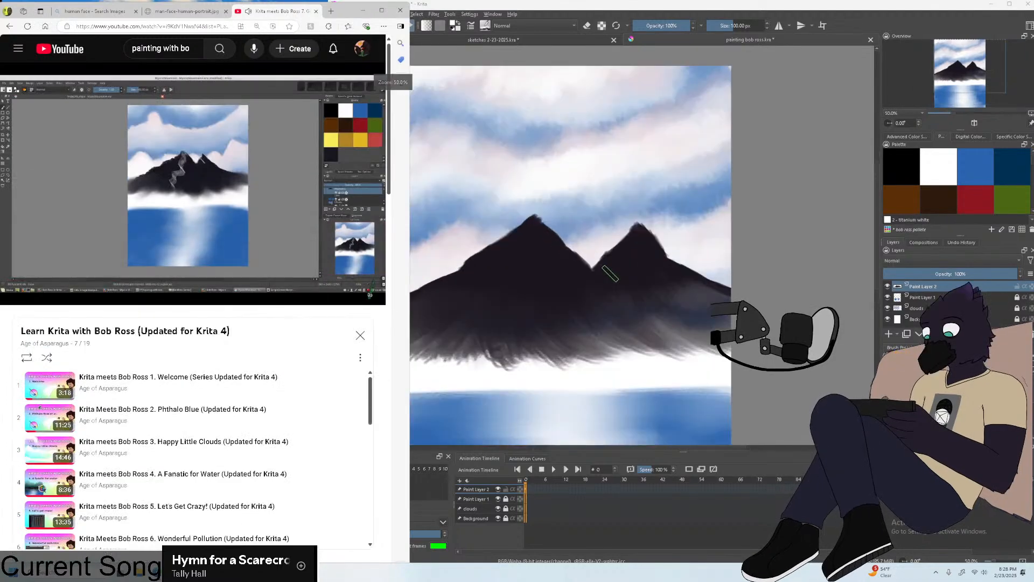
scroll(610, 275, "up", 1)
left_click(598, 281)
key("ctrl+z")
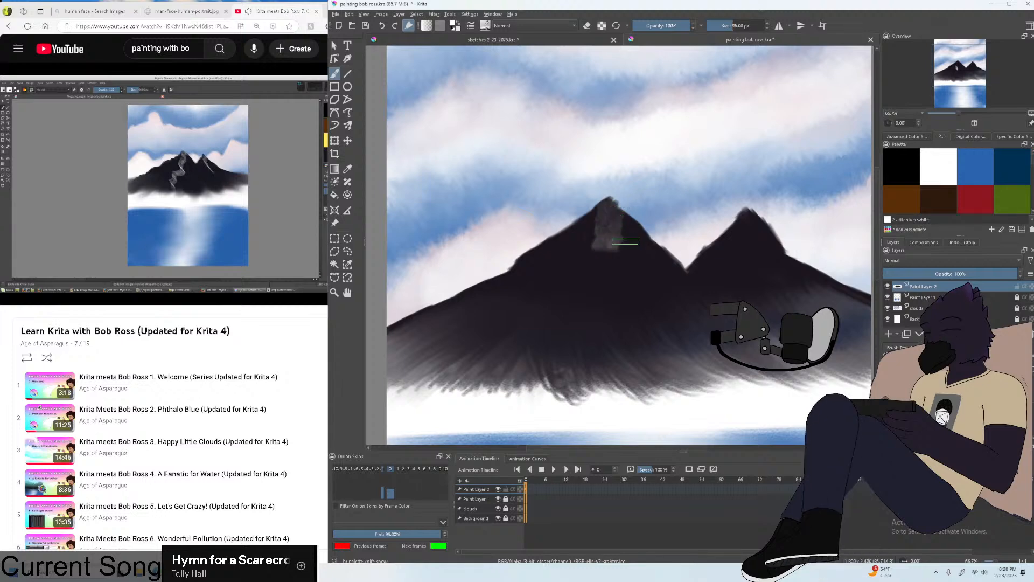
key("bracketleft")
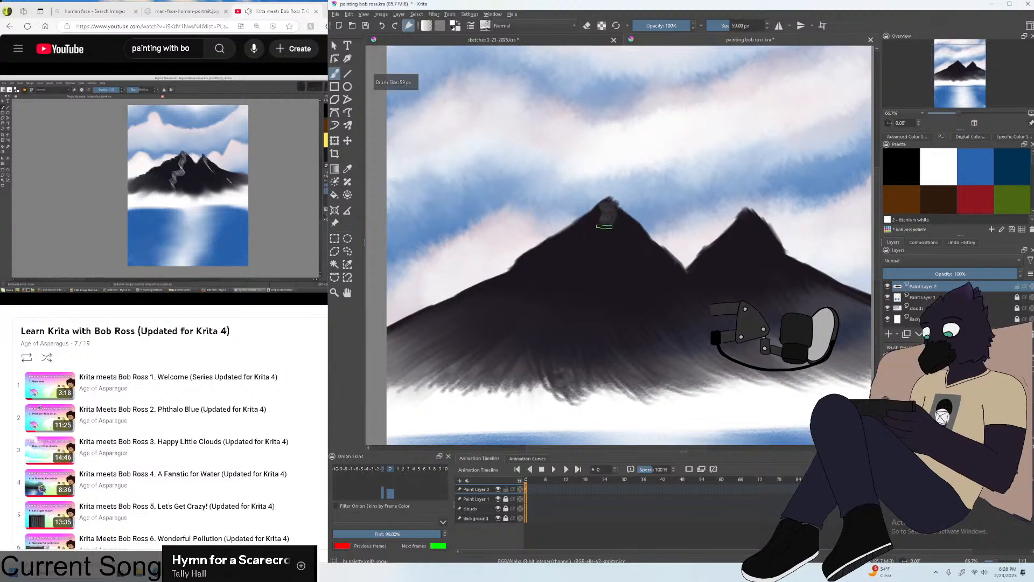
left_click_drag(604, 226, 608, 205)
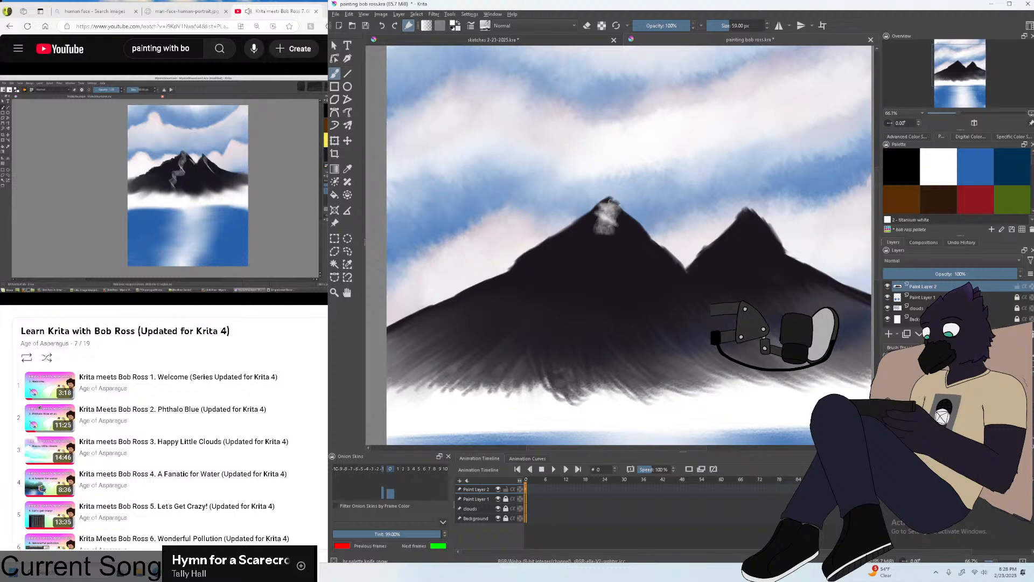
mouse_move(605, 256)
left_mouse_down()
mouse_move(588, 283)
mouse_move(606, 248)
mouse_move(565, 313)
left_mouse_up()
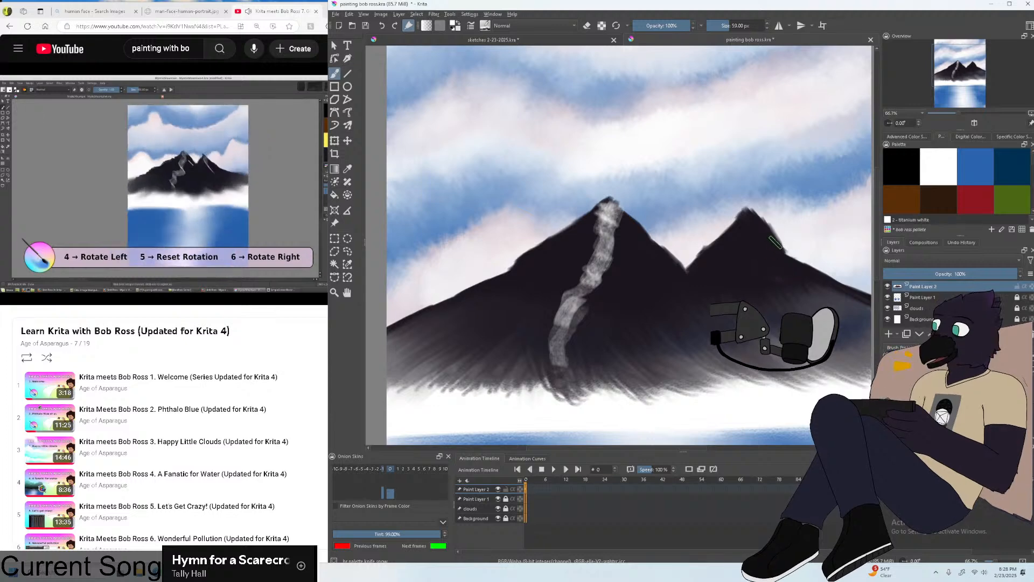
left_click_drag(758, 225, 745, 268)
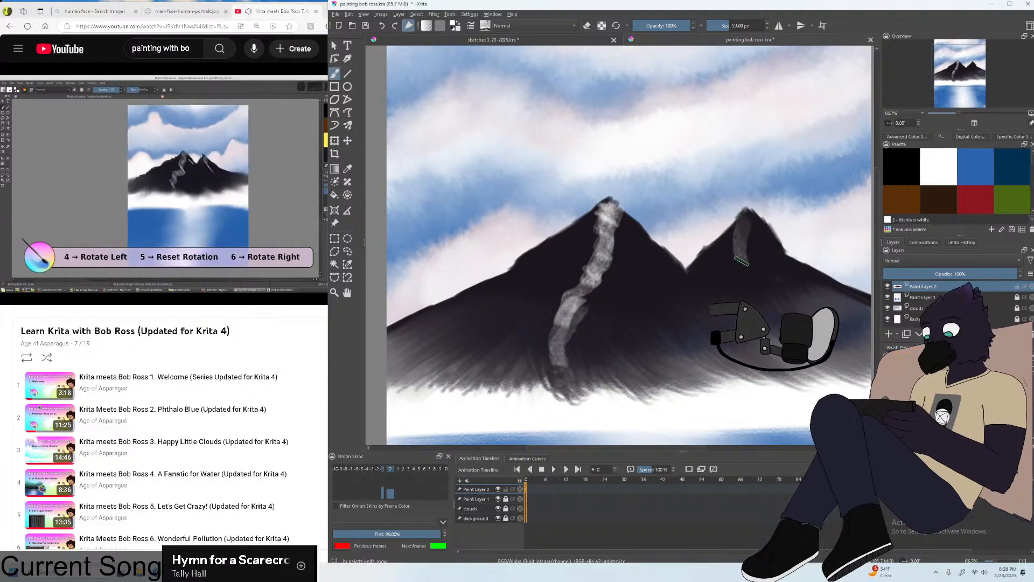
key("ctrl+z")
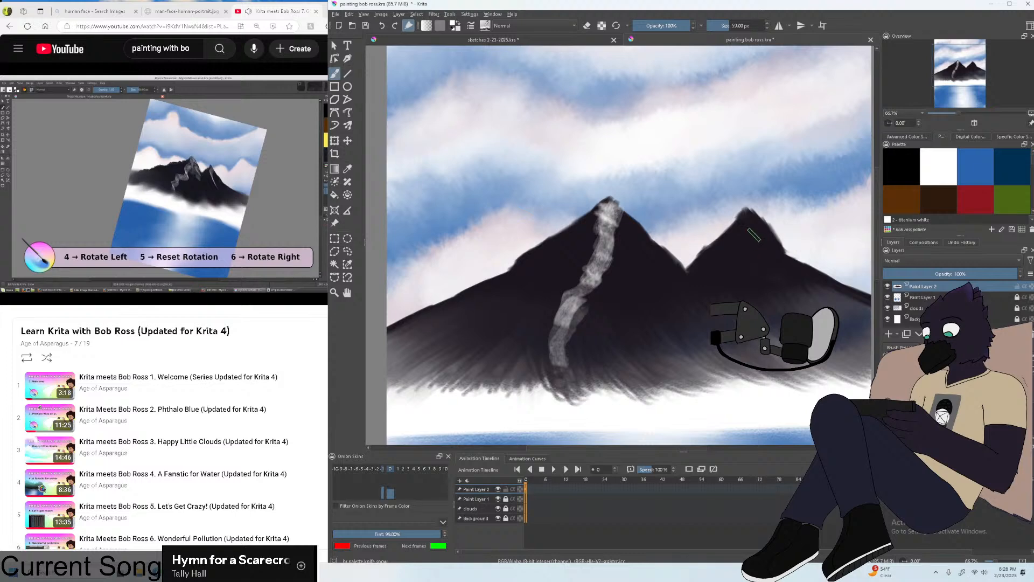
left_click_drag(757, 219, 774, 296)
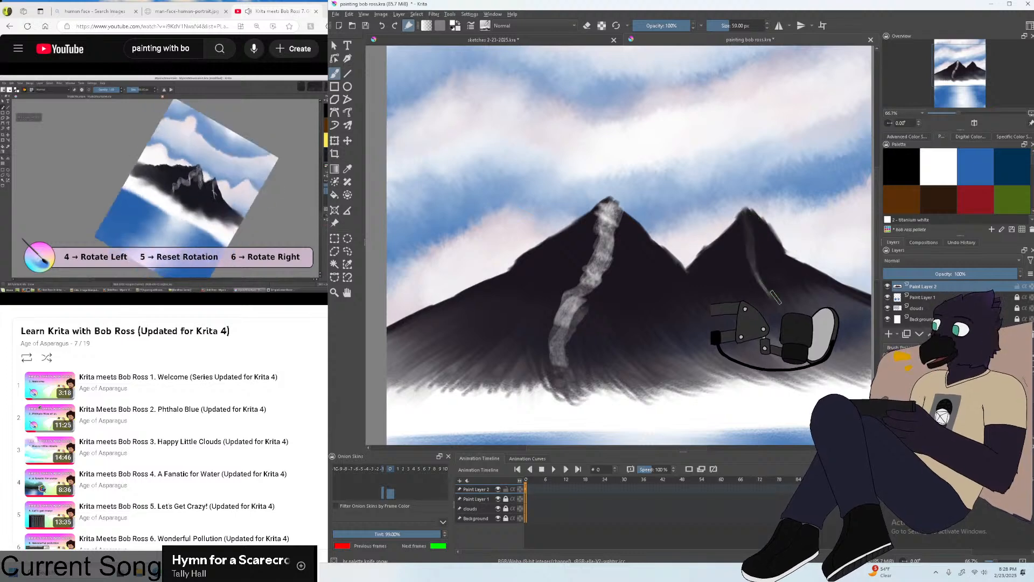
left_click_drag(742, 215, 751, 275)
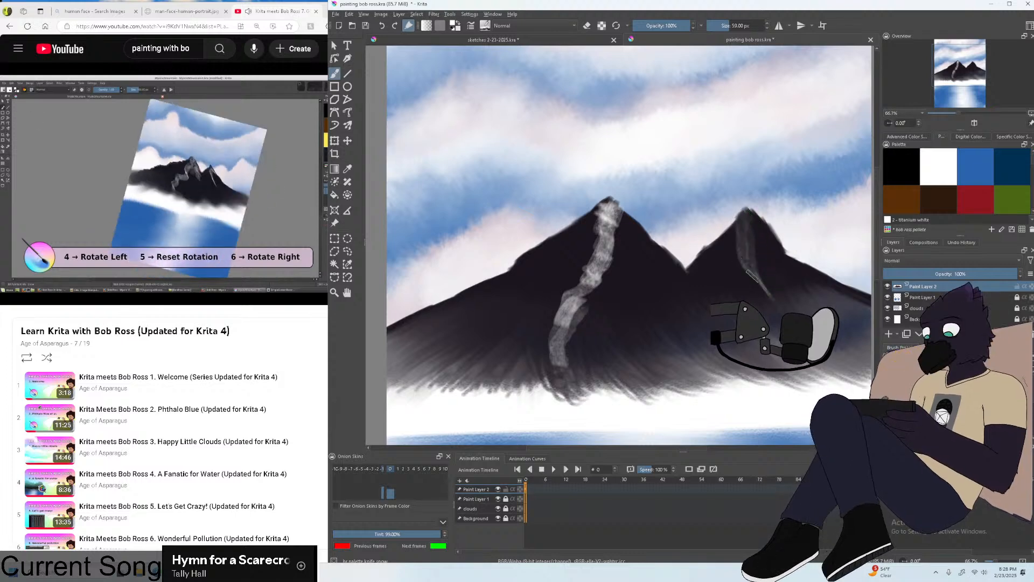
mouse_move(754, 227)
left_mouse_down()
mouse_move(756, 291)
mouse_move(767, 304)
left_mouse_up()
key("ctrl+z")
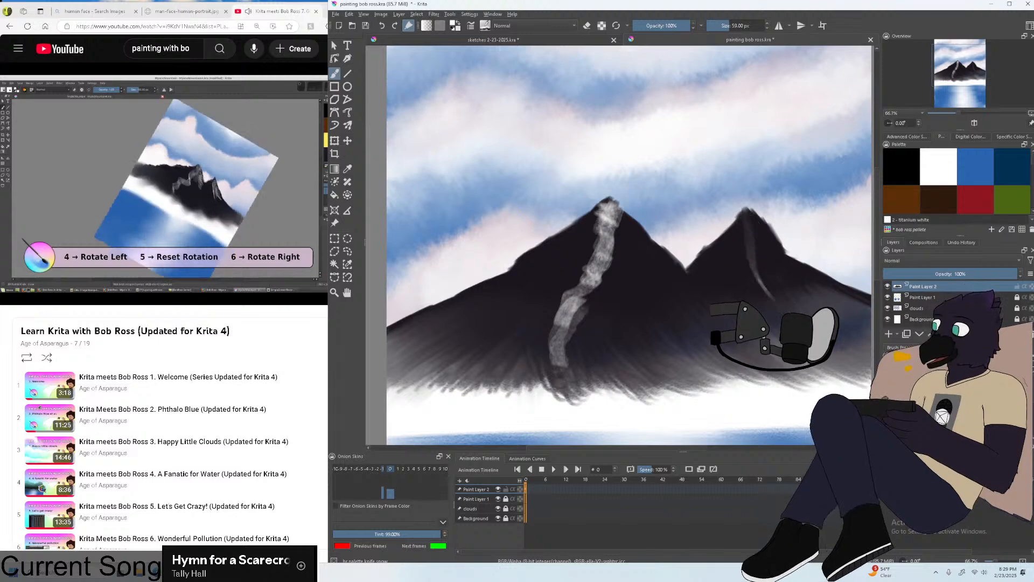
left_click_drag(743, 211, 774, 266)
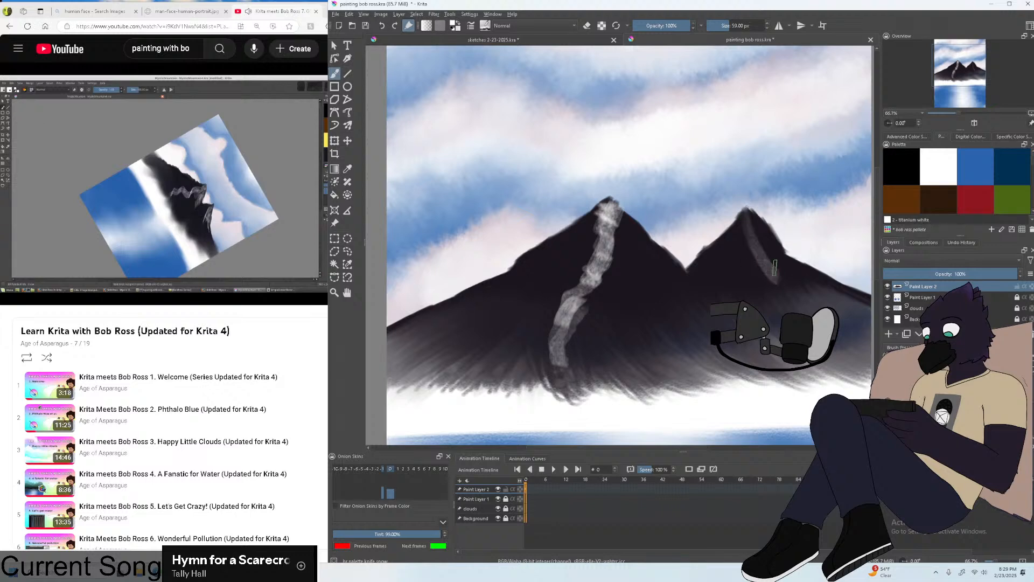
key("ctrl+z")
Paint a curved white snow ridge from the smaller mountain's peak down its sunlit side.
left_click_drag(747, 212, 781, 301)
left_click_drag(745, 229, 775, 294)
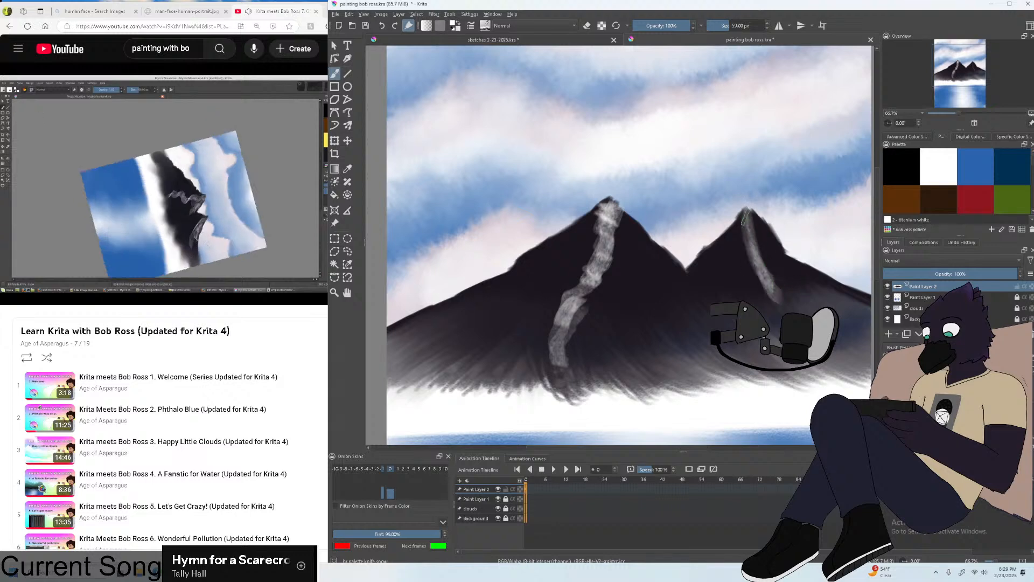
left_click_drag(743, 211, 782, 302)
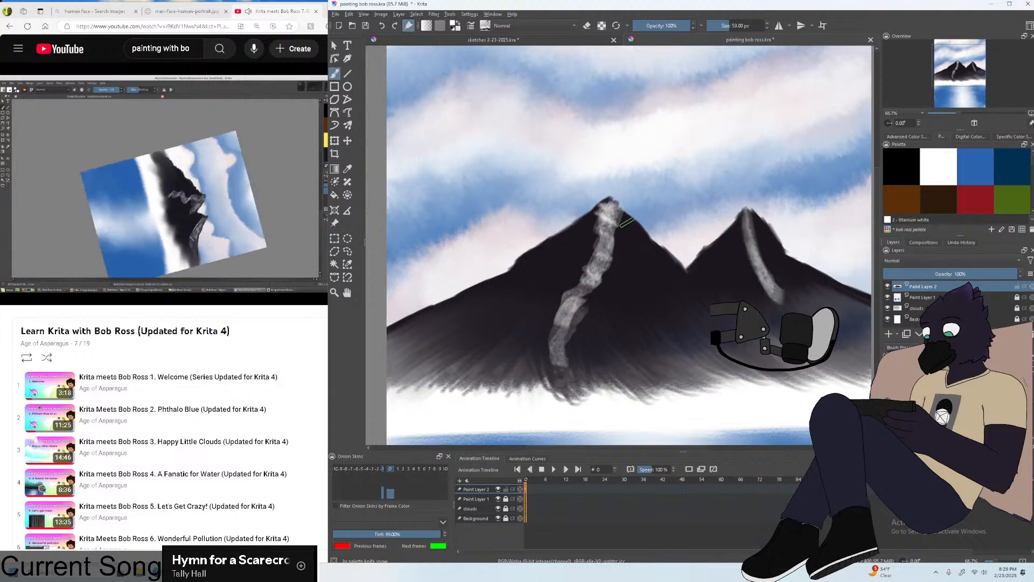
Brush snow to the right of the larger peak's ridge and fill the smaller mountain's right slope.
mouse_move(622, 247)
left_mouse_down()
mouse_move(615, 221)
mouse_move(644, 252)
mouse_move(623, 213)
mouse_move(624, 233)
mouse_move(592, 242)
left_mouse_up()
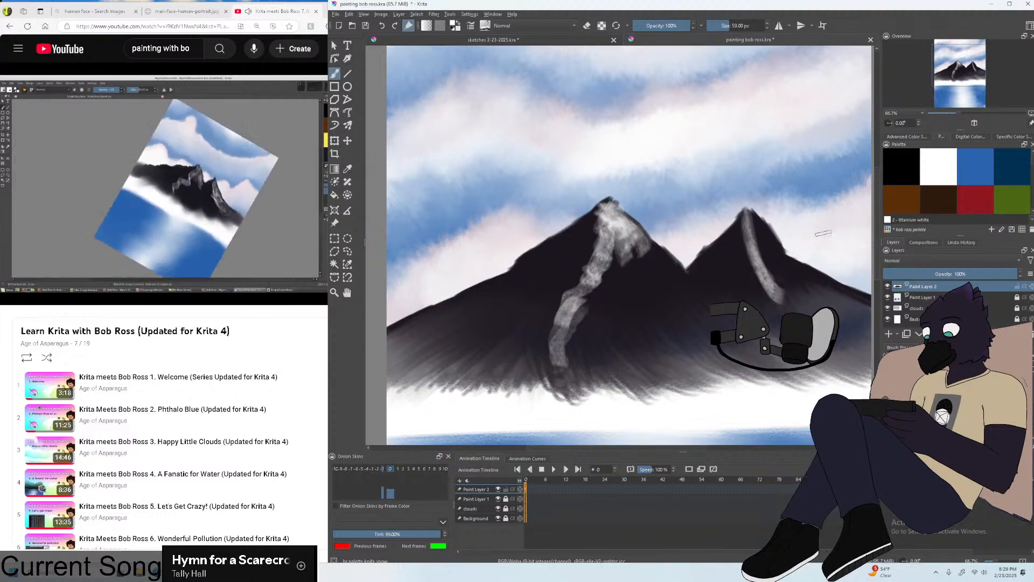
mouse_move(759, 245)
left_mouse_down()
mouse_move(792, 285)
mouse_move(764, 232)
mouse_move(775, 237)
left_mouse_up()
mouse_move(784, 272)
left_mouse_down()
mouse_move(803, 287)
mouse_move(786, 245)
mouse_move(844, 314)
mouse_move(793, 254)
mouse_move(801, 277)
mouse_move(792, 300)
mouse_move(780, 275)
mouse_move(783, 297)
left_mouse_up()
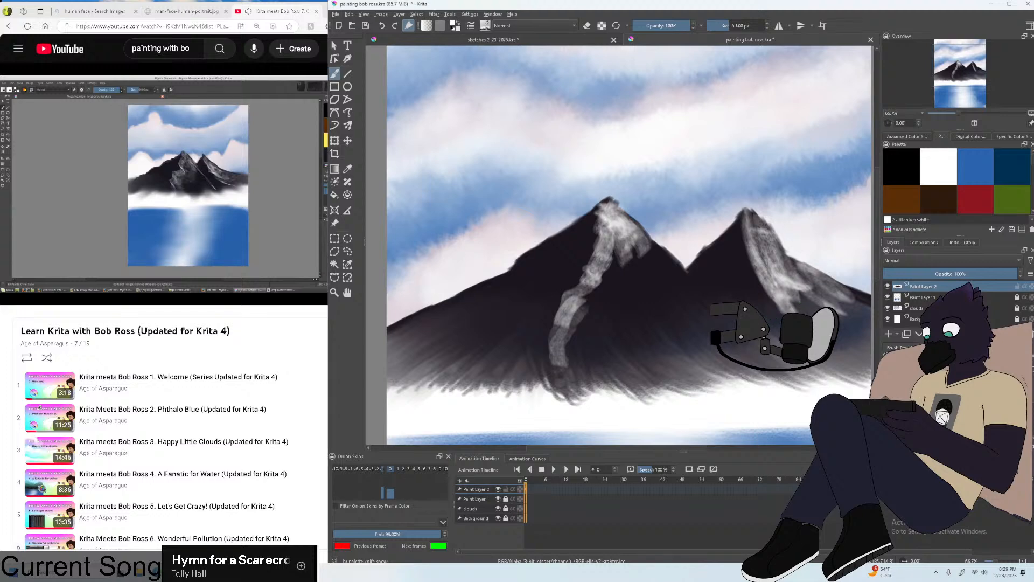
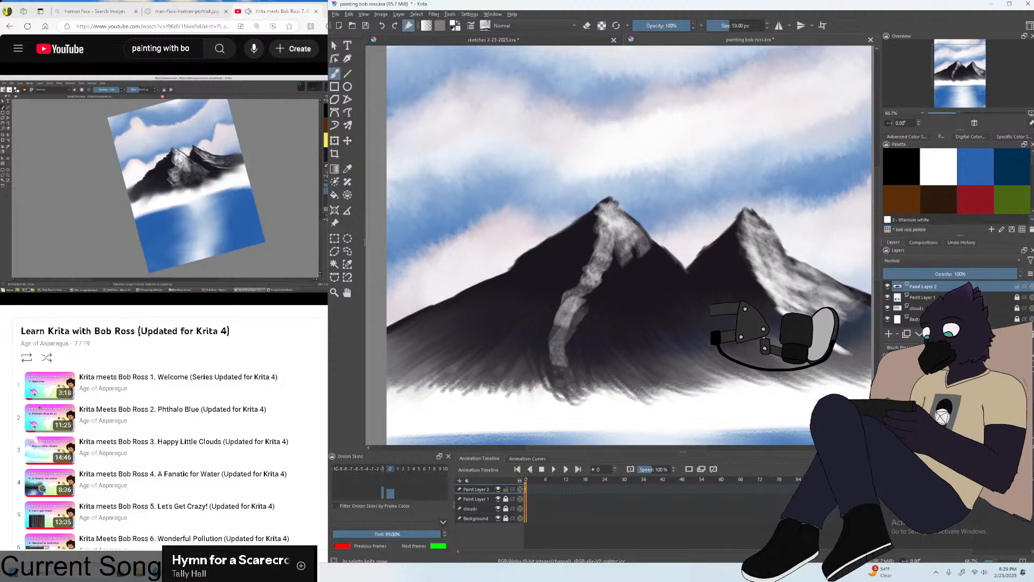
left_click_drag(794, 259, 847, 291)
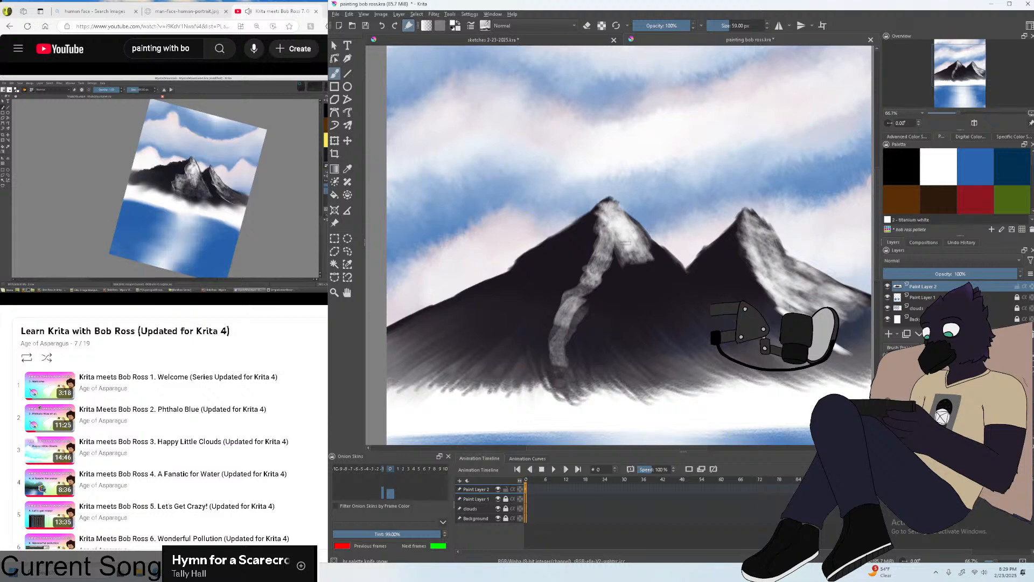
Fill the larger mountain's right face with downward snow strokes, from below the peak to the base.
mouse_move(625, 243)
left_mouse_down()
mouse_move(595, 301)
mouse_move(619, 253)
mouse_move(614, 298)
left_mouse_up()
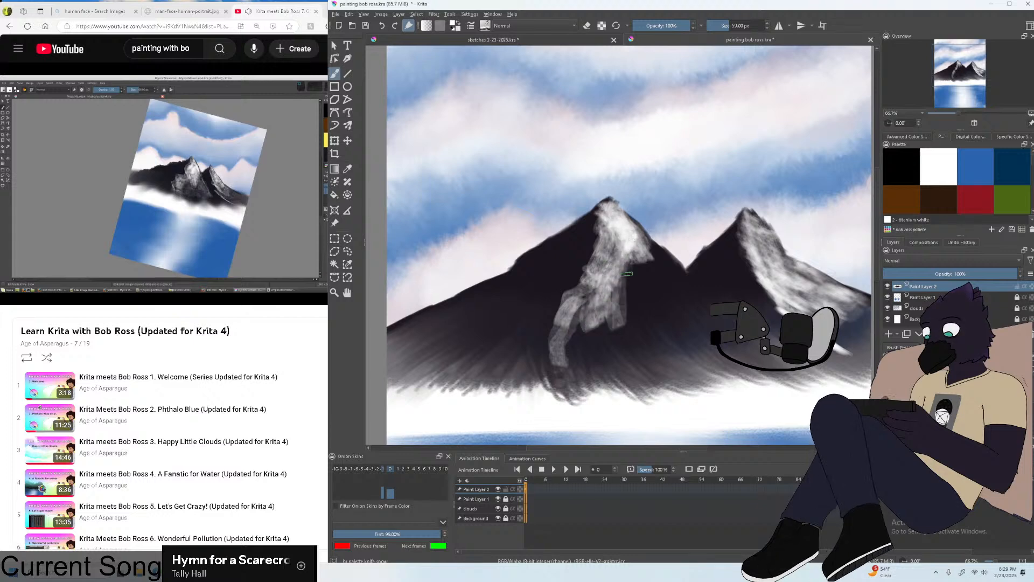
mouse_move(613, 227)
left_mouse_down()
mouse_move(613, 262)
mouse_move(612, 227)
mouse_move(585, 307)
left_mouse_up()
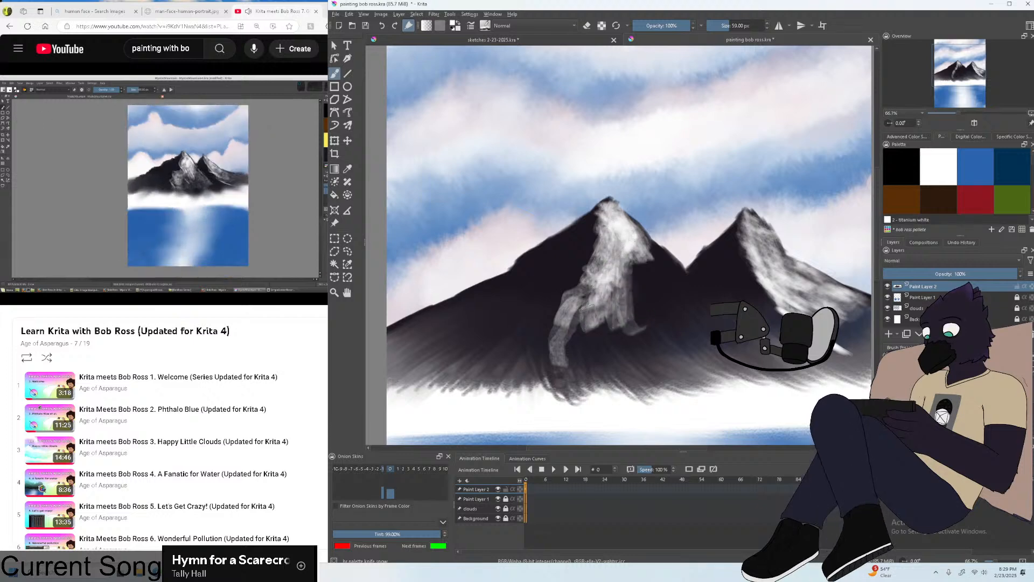
mouse_move(649, 322)
left_mouse_down()
mouse_move(635, 274)
mouse_move(700, 330)
mouse_move(697, 356)
mouse_move(677, 369)
left_mouse_up()
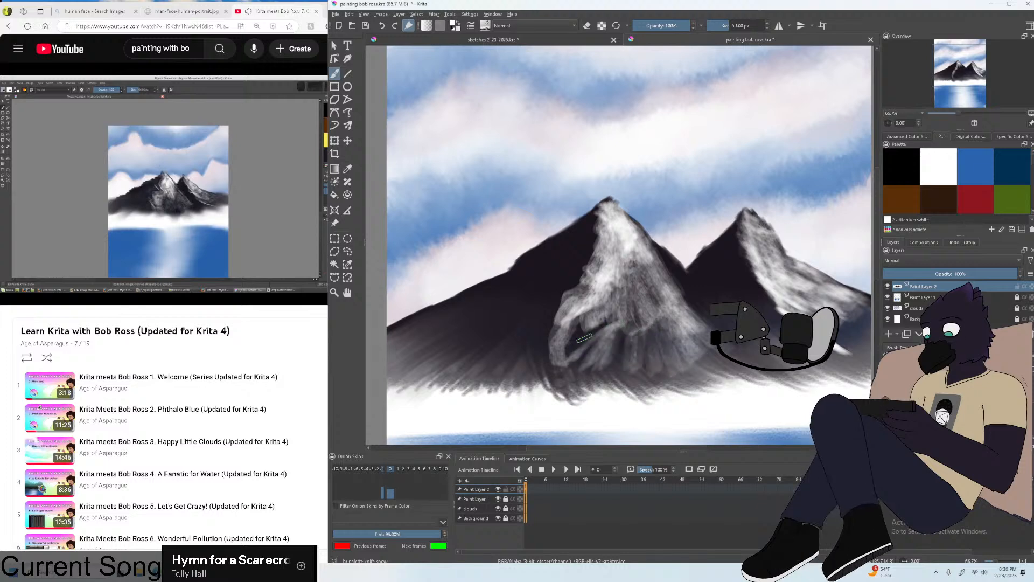
mouse_move(584, 338)
left_mouse_down()
mouse_move(571, 315)
mouse_move(593, 364)
left_mouse_up()
left_click_drag(612, 281, 622, 337)
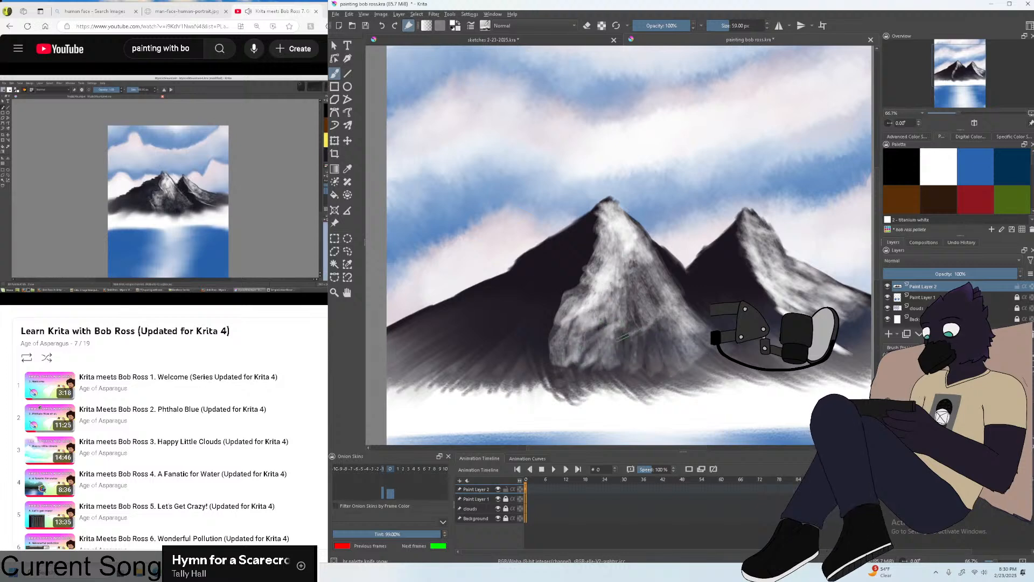
mouse_move(671, 274)
left_mouse_down()
mouse_move(702, 313)
mouse_move(696, 302)
left_mouse_up()
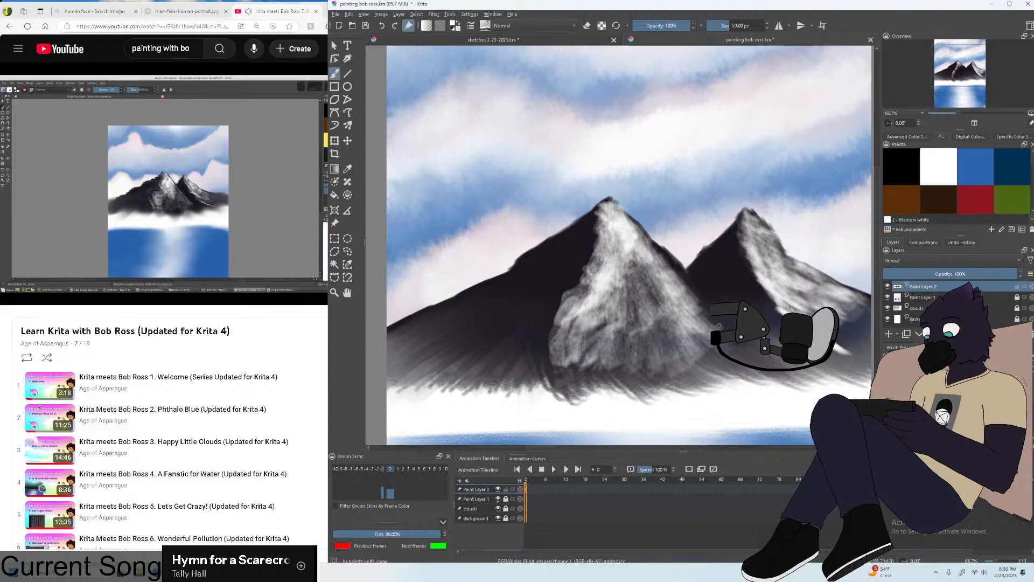
mouse_move(627, 249)
left_mouse_down()
mouse_move(649, 304)
mouse_move(644, 317)
mouse_move(624, 256)
left_mouse_up()
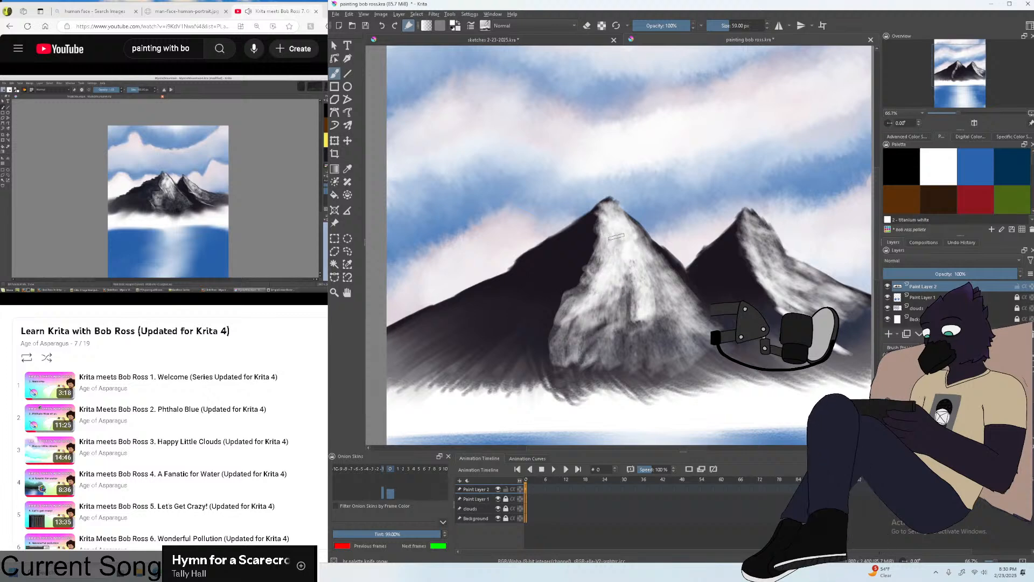
scroll(612, 240, "down", 3)
scroll(669, 274, "up", 4)
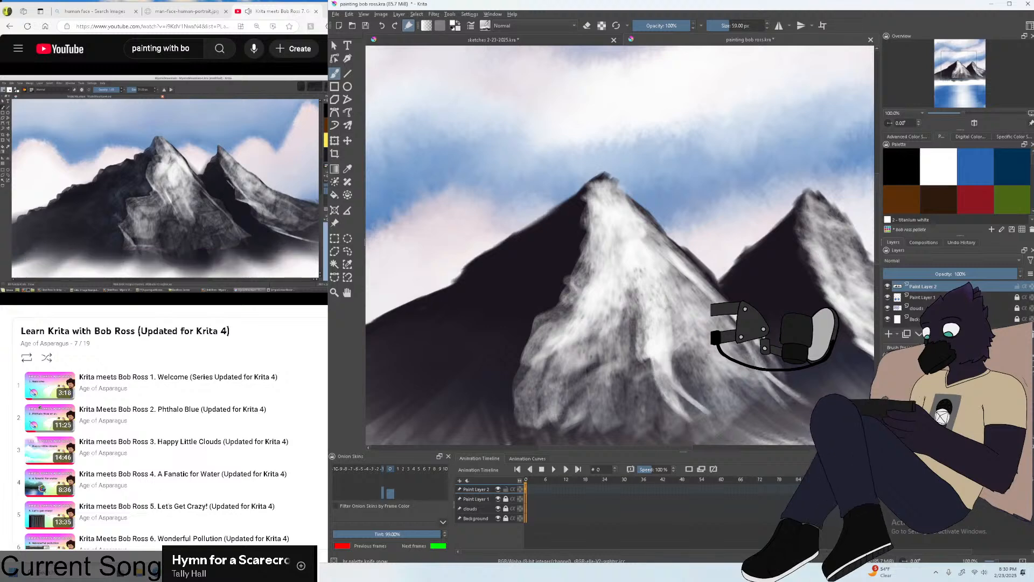
left_click_drag(607, 304, 626, 397)
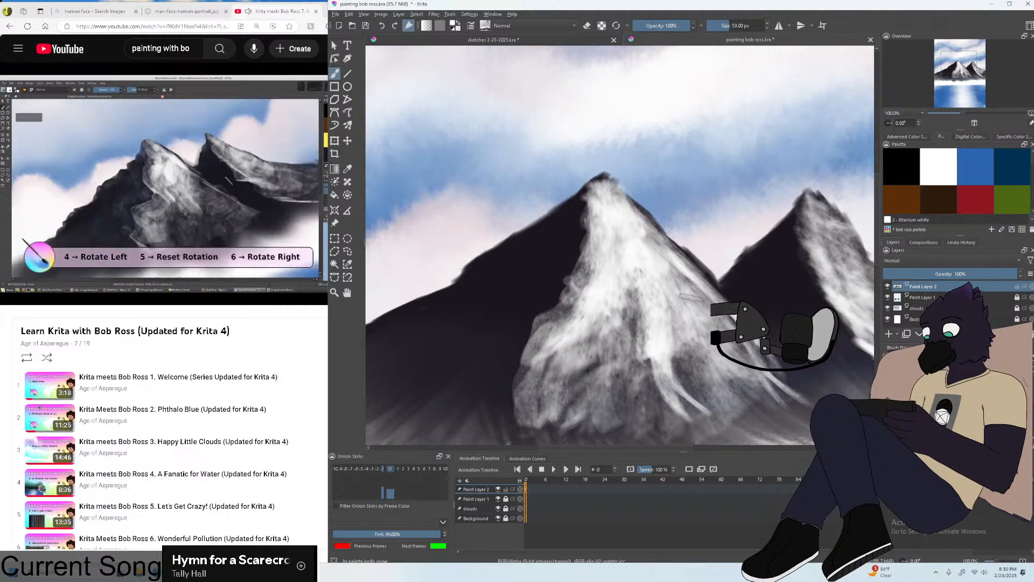
Try erasing part of the snow streak low on the larger mountain, undo it with the streak, and brush snow toward the base.
key("minus")
key("minus")
key("1")
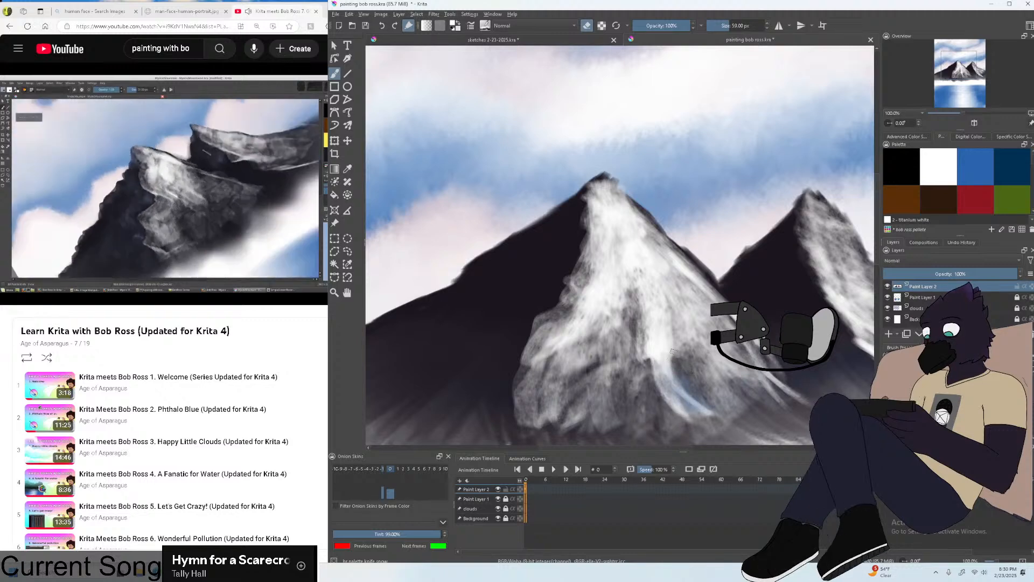
key("minus")
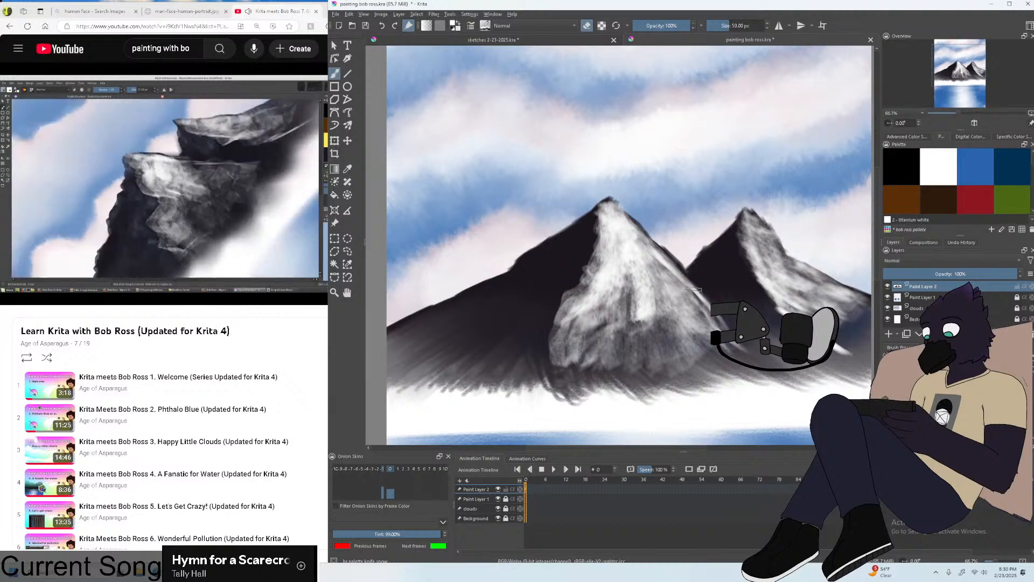
key("minus")
key("1")
left_click(587, 26)
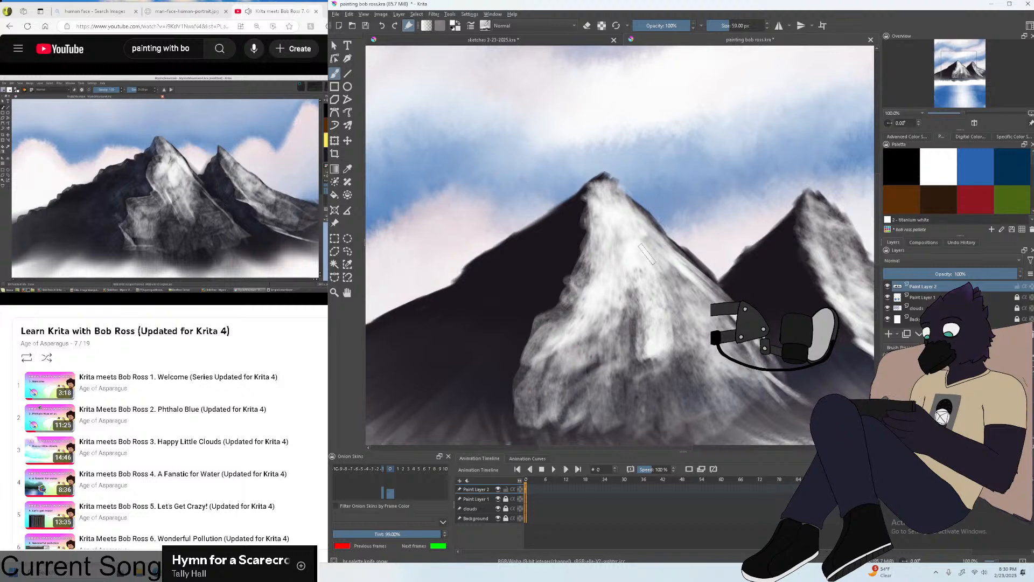
key("ctrl+z")
mouse_move(629, 281)
left_mouse_down()
mouse_move(625, 345)
mouse_move(594, 368)
mouse_move(586, 412)
left_mouse_up()
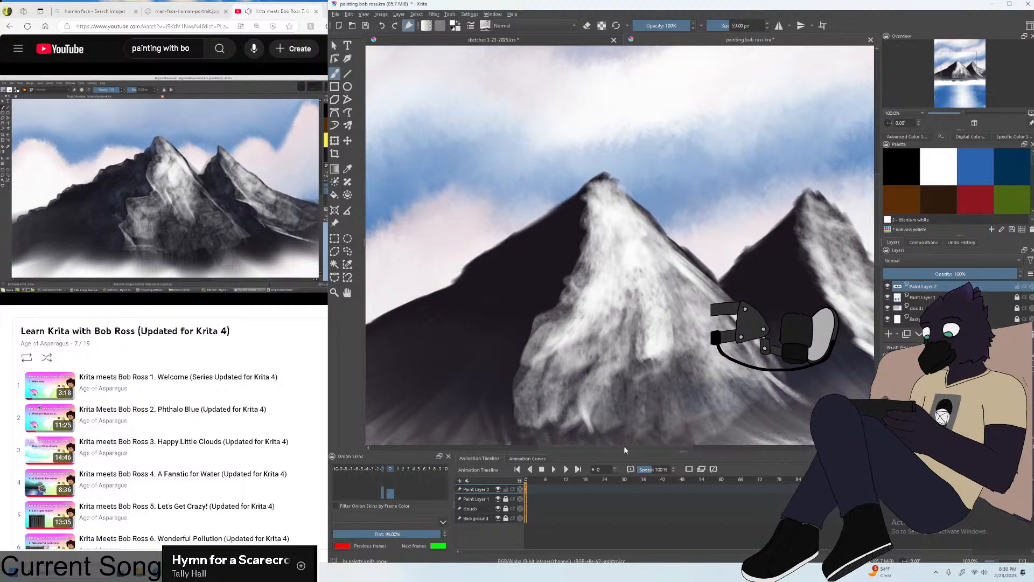
Check the snow on both mountains in the whole painting and up close.
key("ctrl+minus")
key("ctrl+minus")
key("ctrl+minus")
key("ctrl+minus")
key("ctrl+minus")
key("ctrl+plus")
key("ctrl+plus")
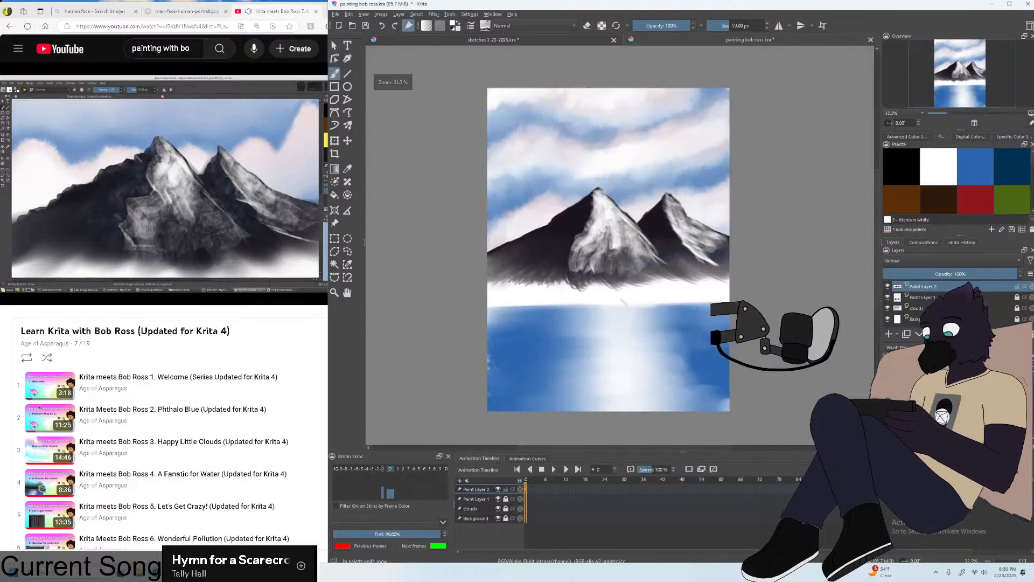
key("ctrl+plus")
key("ctrl+plus")
Switch to the tutorial video and rewind it to the part where snow is painted on the rotated canvas.
left_click(204, 173)
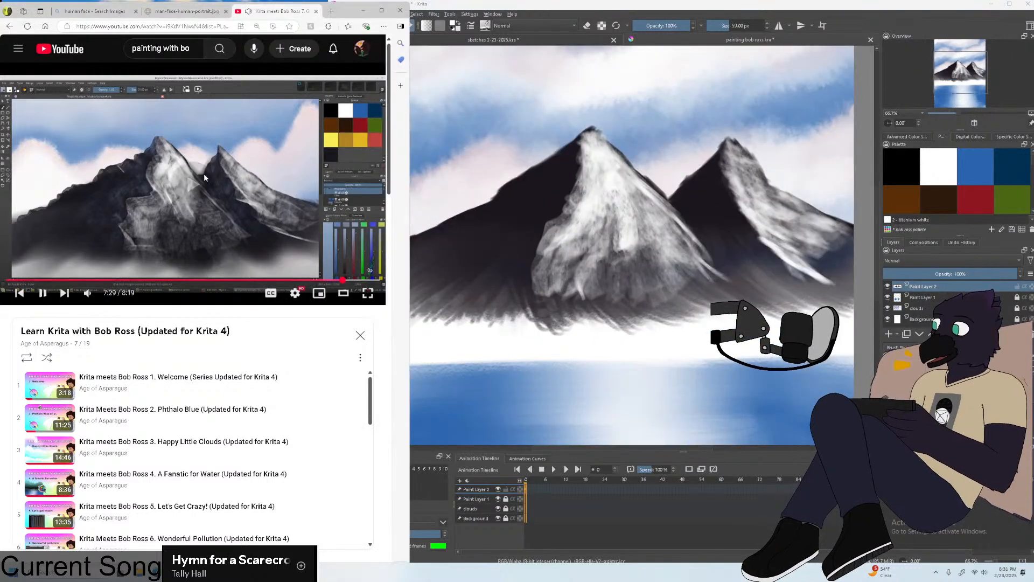
key("Left")
key("Left")
key("Left")
key("Left")
key("Left")
key("Left")
key("Left")
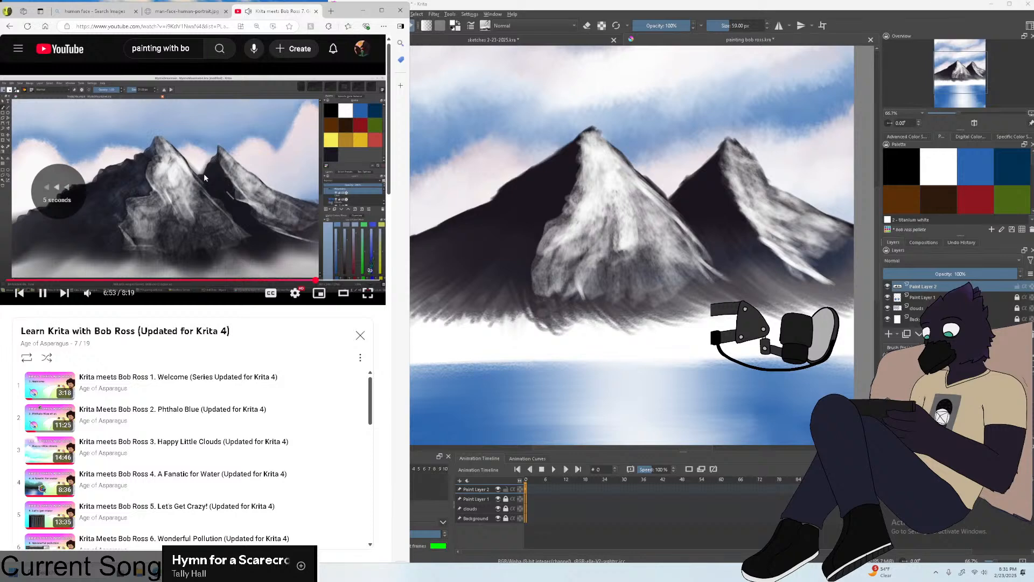
key("Left")
key("Left")
key("Left")
key("Left")
key("Left")
key("Left")
key("Left")
key("Left")
key("Left")
key("Left")
key("Left")
key("Left")
key("Left")
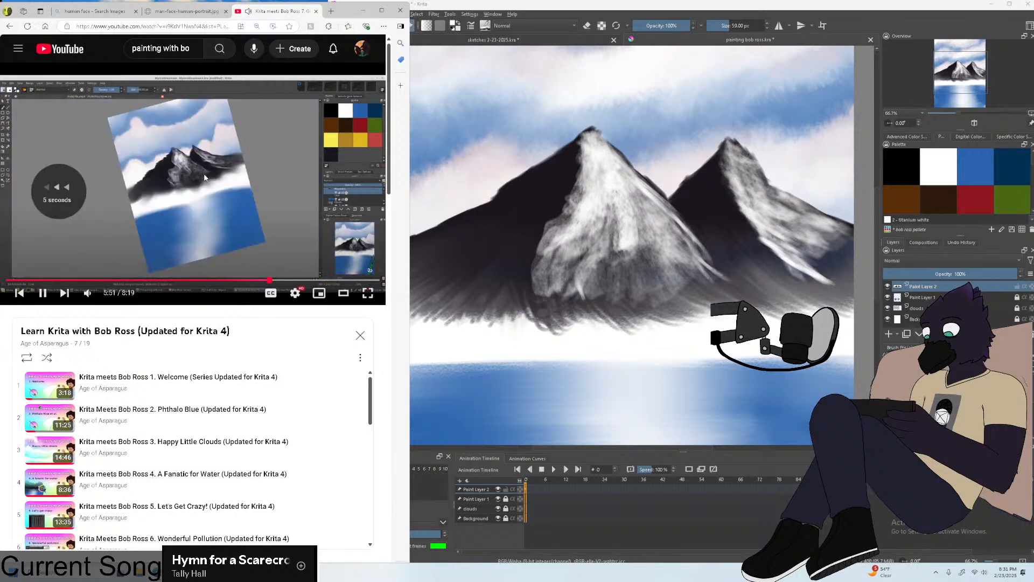
key("Right")
key("Right")
key("Right")
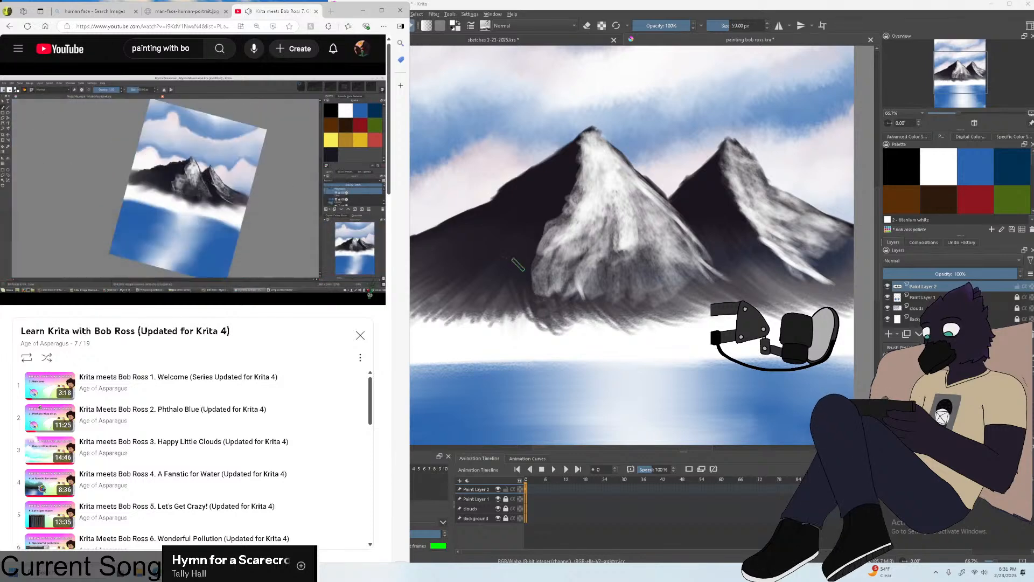
Extend the snow on the lower left of the larger mountain's snowy face down to the base with palette knife strokes.
scroll(572, 234, "down", 1)
scroll(581, 221, "up", 1)
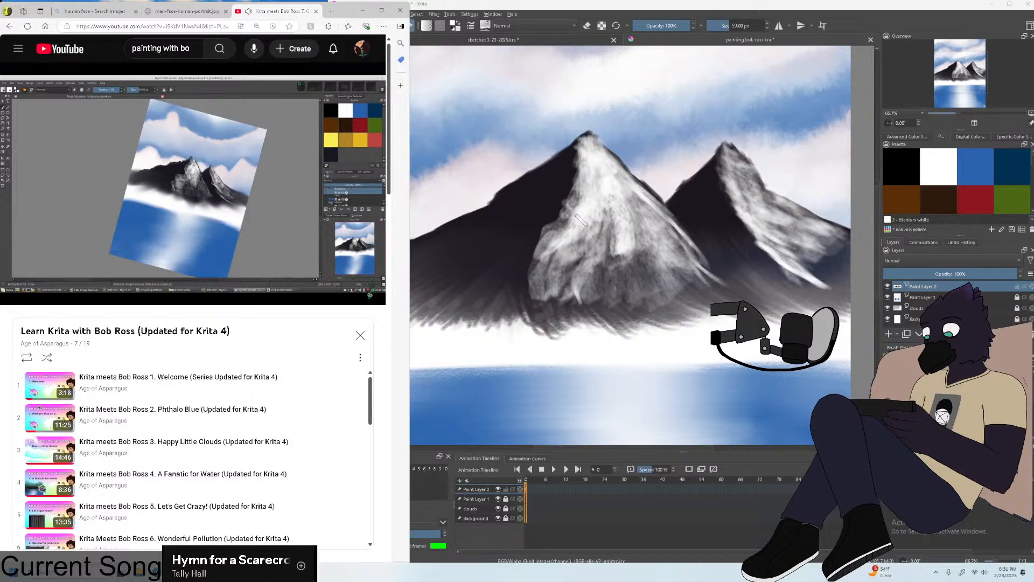
left_click(585, 156)
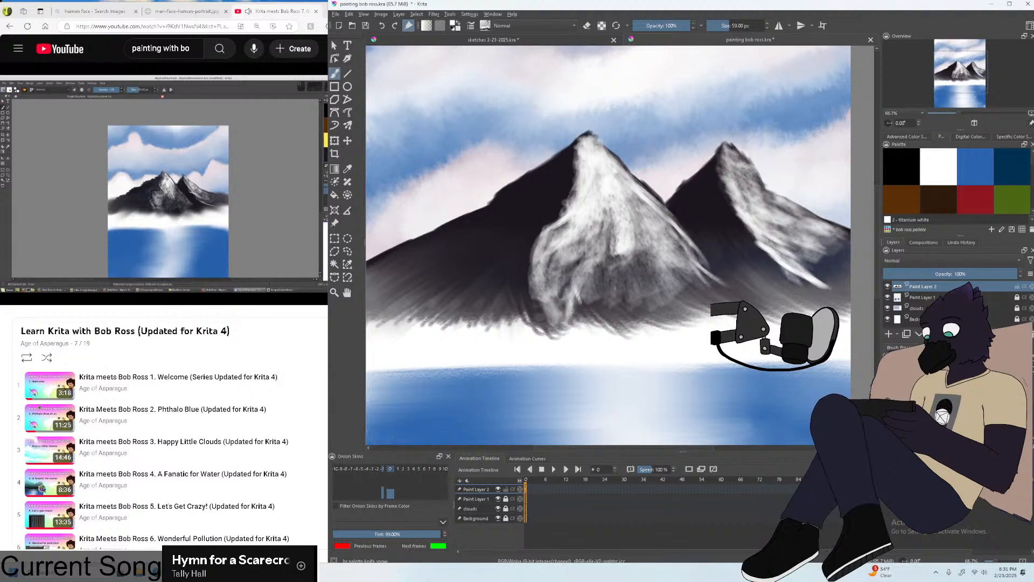
left_click_drag(558, 312, 564, 277)
key("ctrl+minus")
key("ctrl+plus")
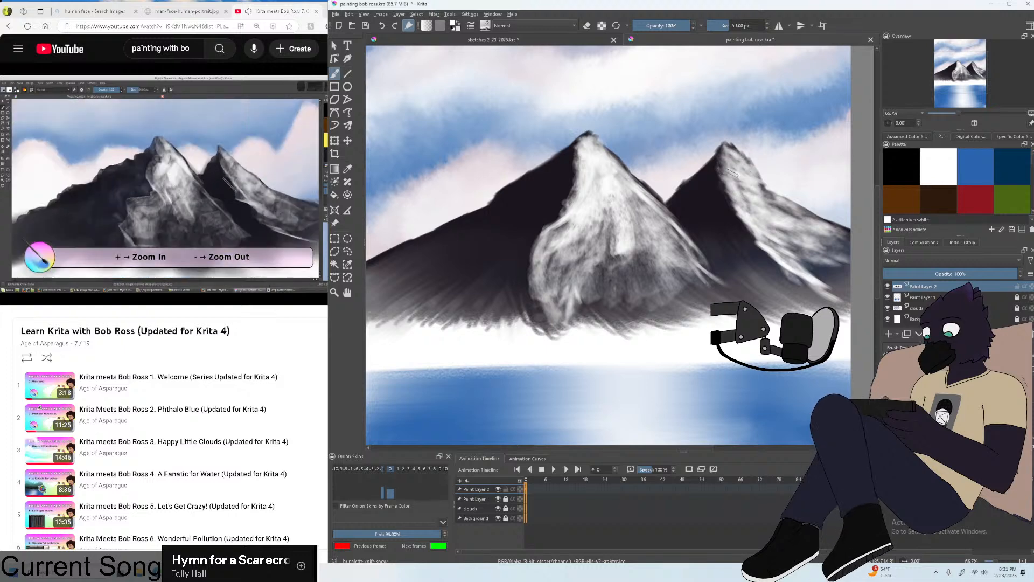
Check the snow on the mountains in the whole painting and up close on the larger peak.
key("minus")
key("minus")
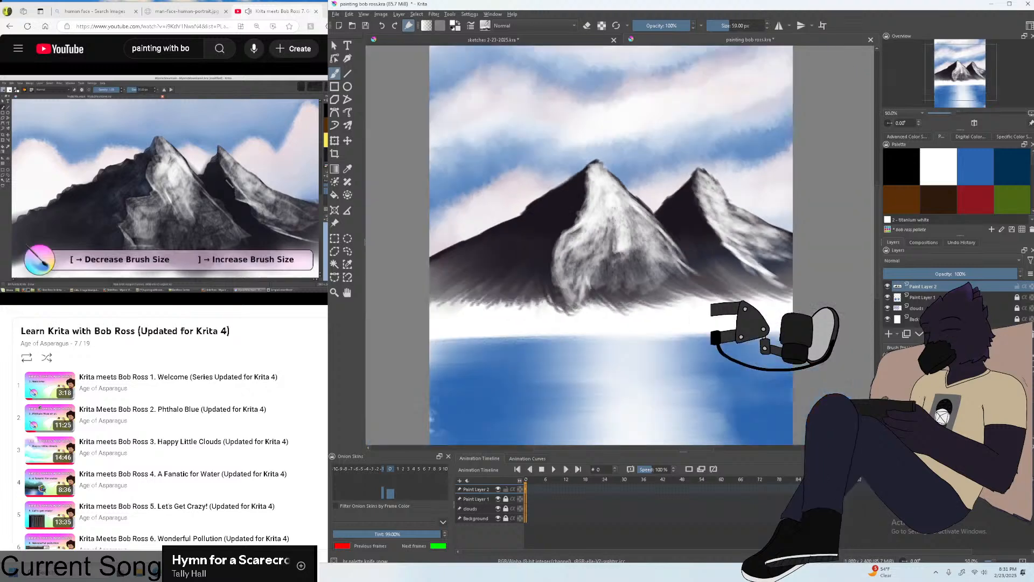
key("equal")
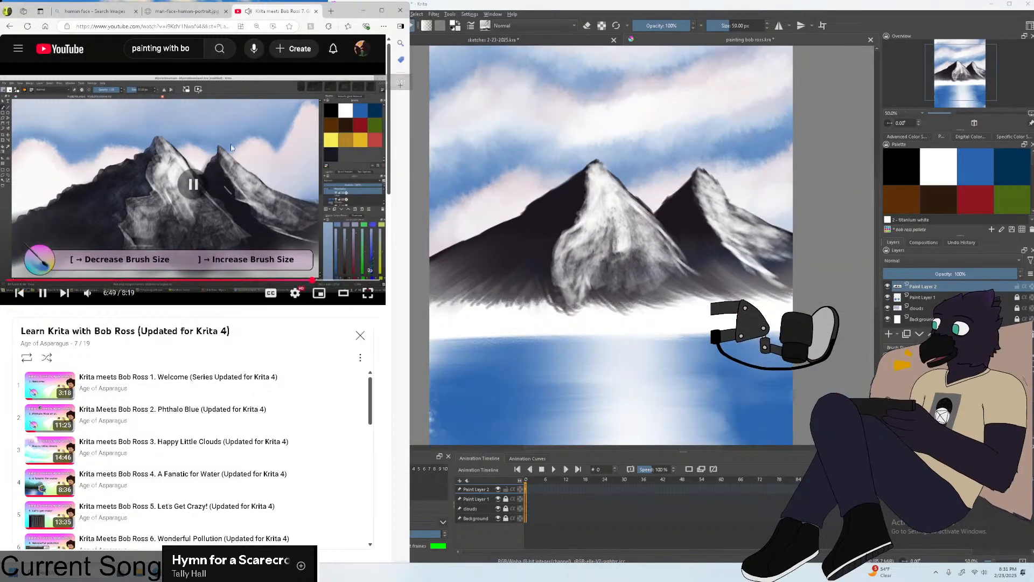
key("equal")
key("equal")
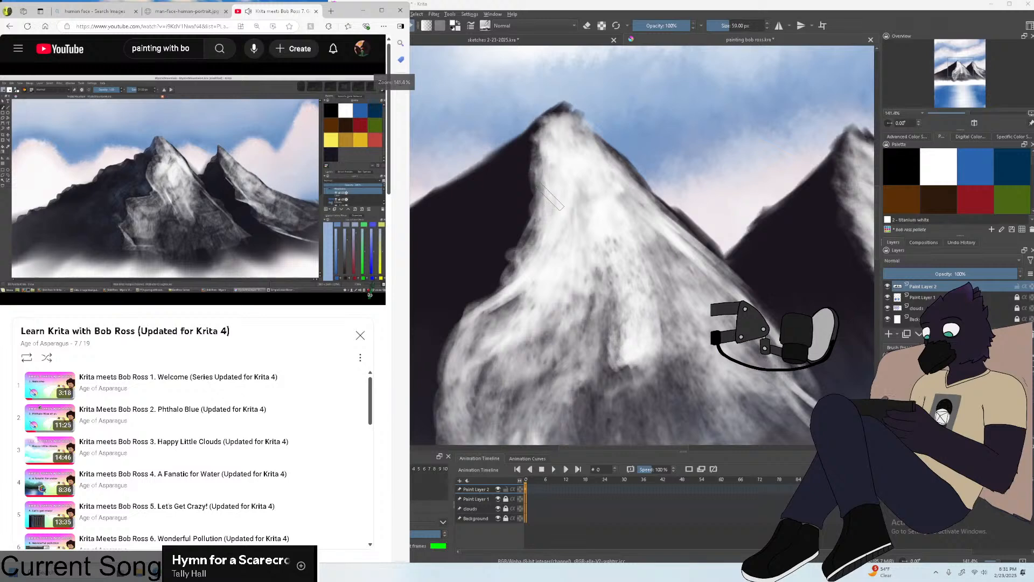
key("minus")
key("equal")
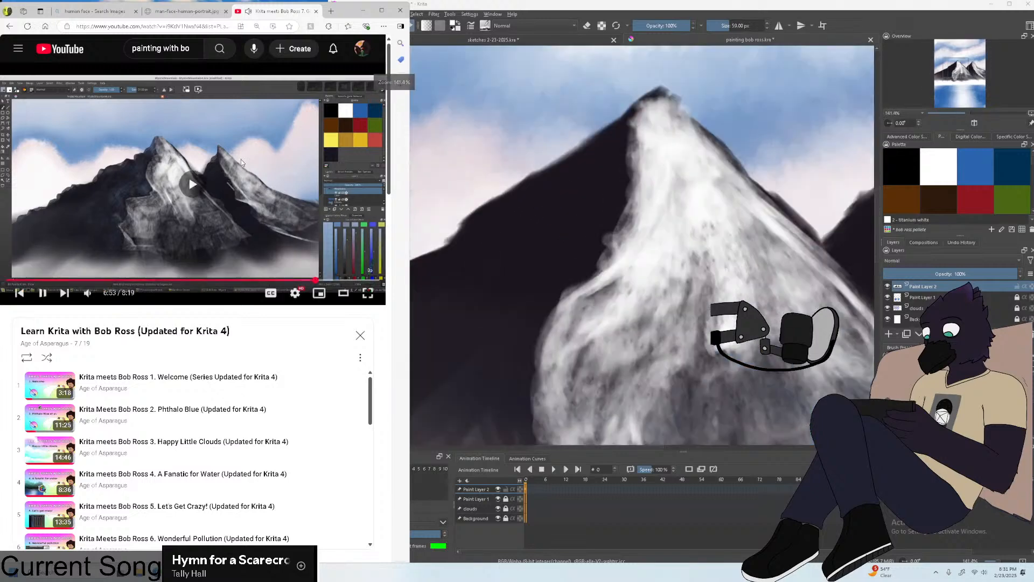
Rewind the tutorial video to about 6:25, where the whole painting with both snowy mountains is shown.
key("Left")
key("Left")
key("Left")
key("Left")
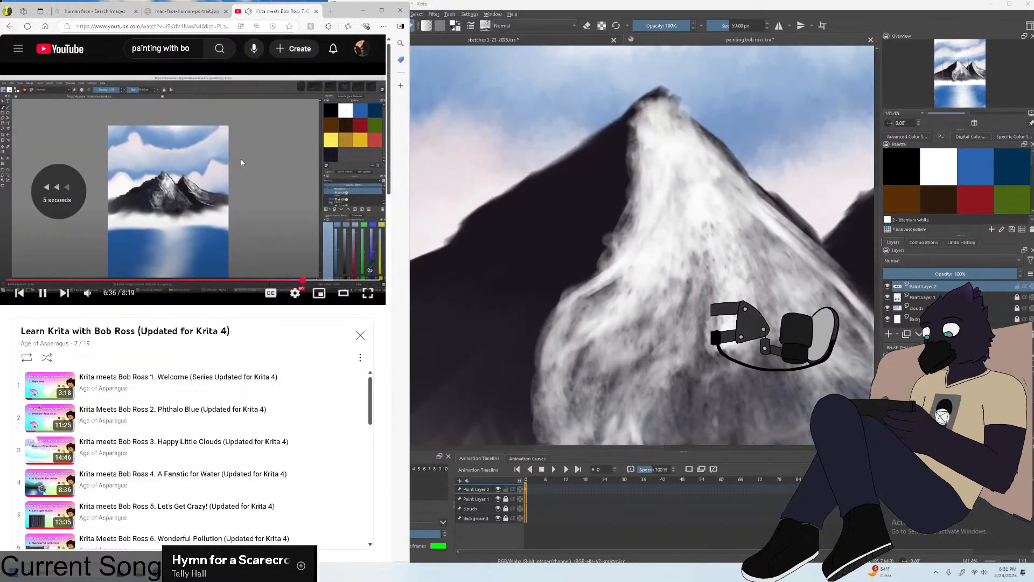
key("Right")
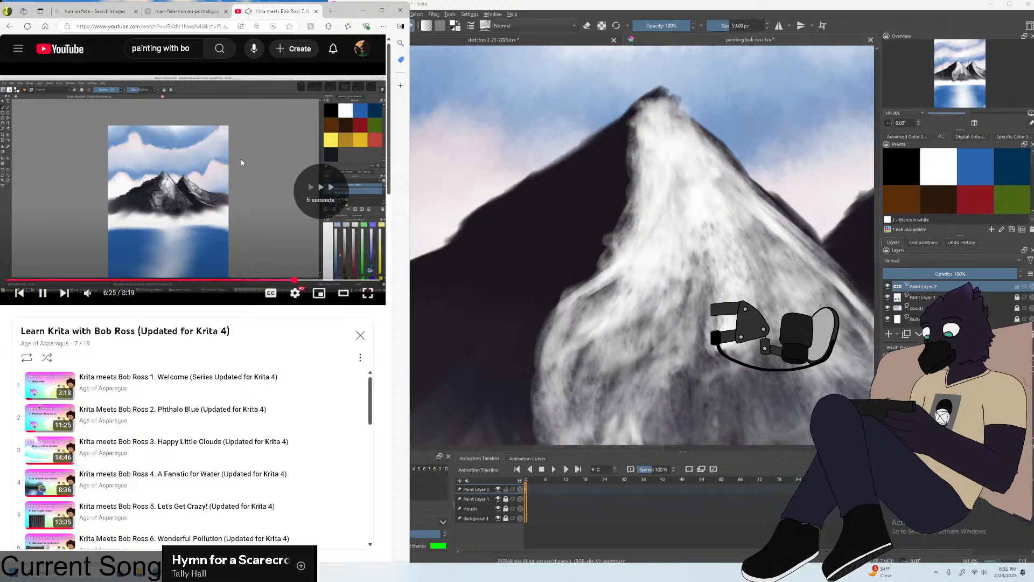
Choose thalo blue from the palette and save the painting.
left_click(994, 165)
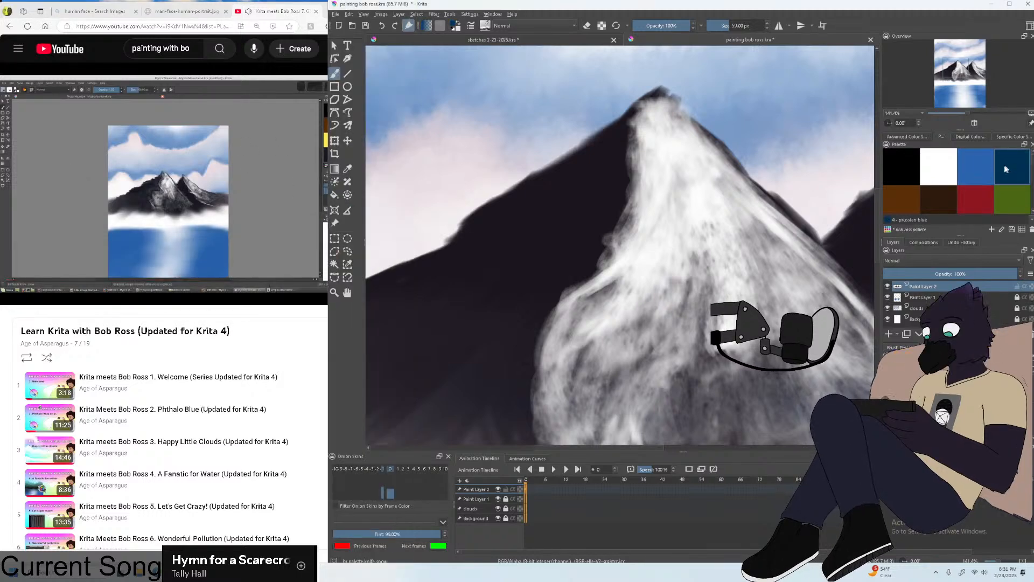
left_click(986, 169)
left_click(339, 15)
left_click(356, 54)
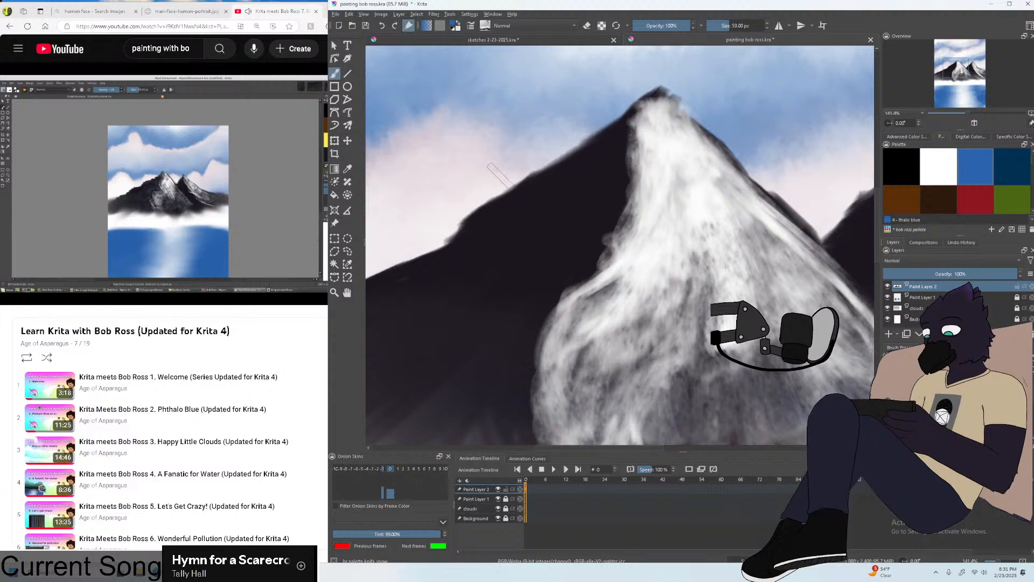
View the tutorial video in full screen to examine its painting and colour setup.
left_click(371, 200)
left_click(367, 292)
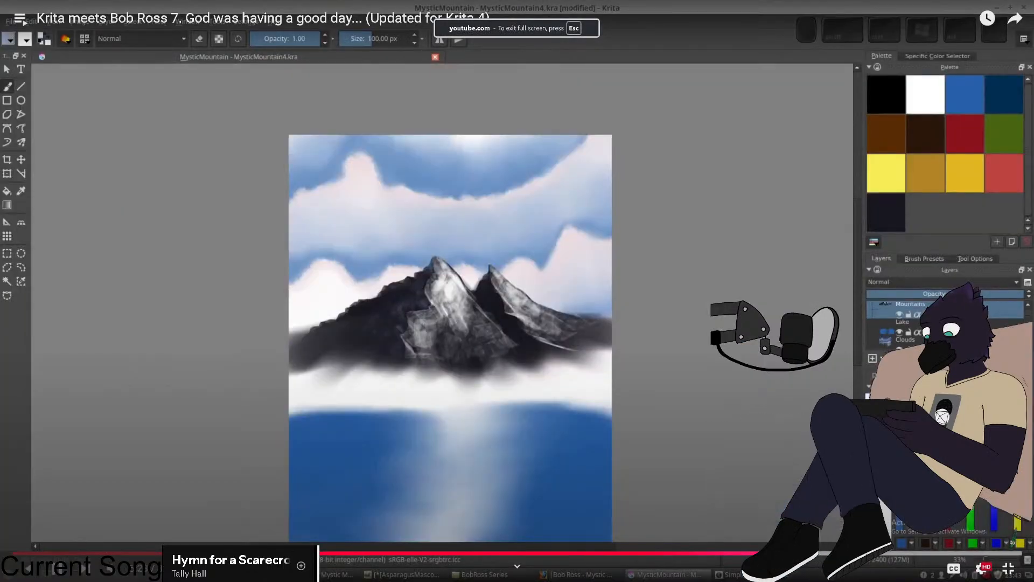
key("Escape")
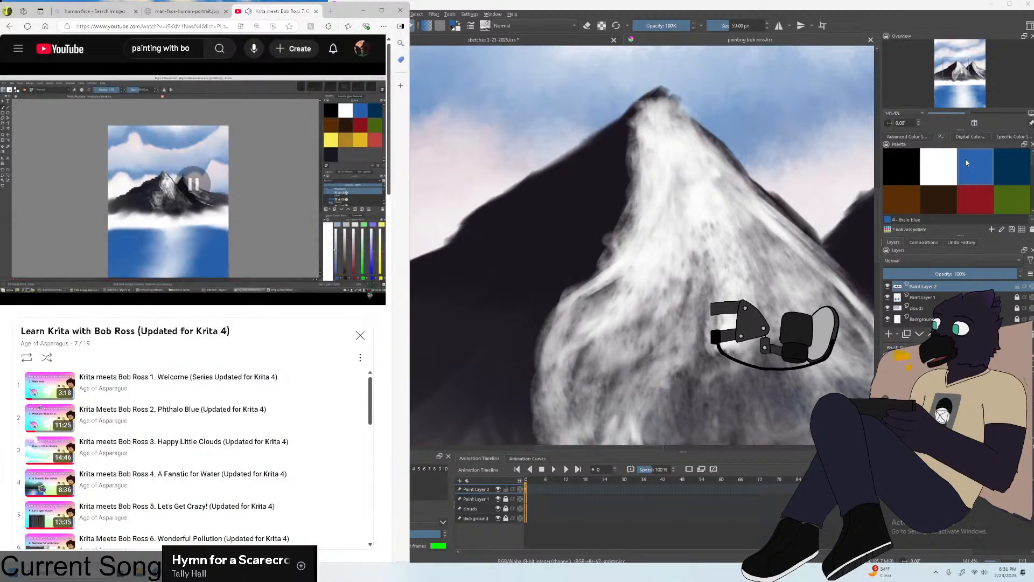
Make titanium white the current colour and replace the green in the Digital Colors Mixer with the palette's thalo blue.
left_click(935, 235)
left_click(970, 136)
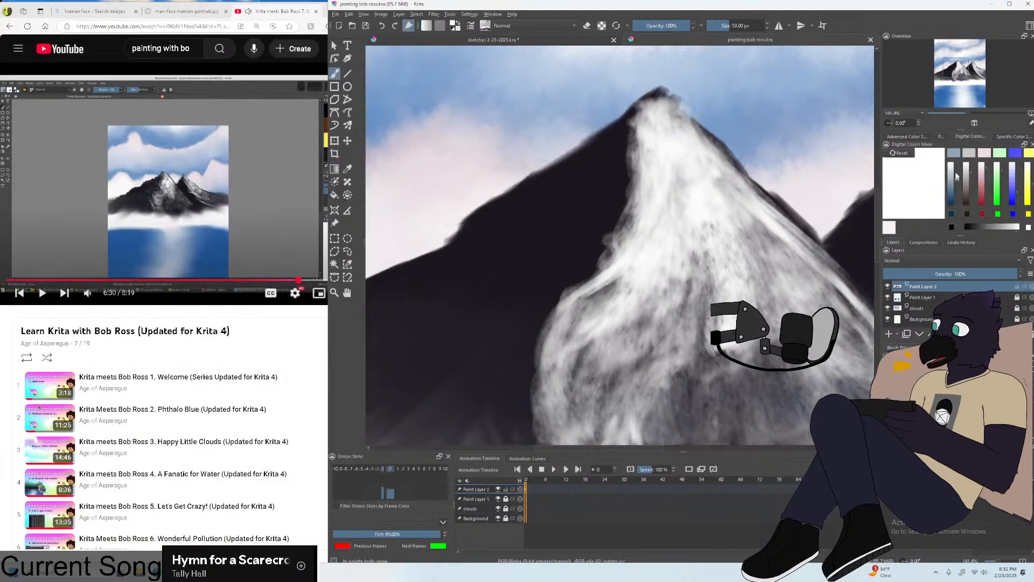
left_click(180, 125)
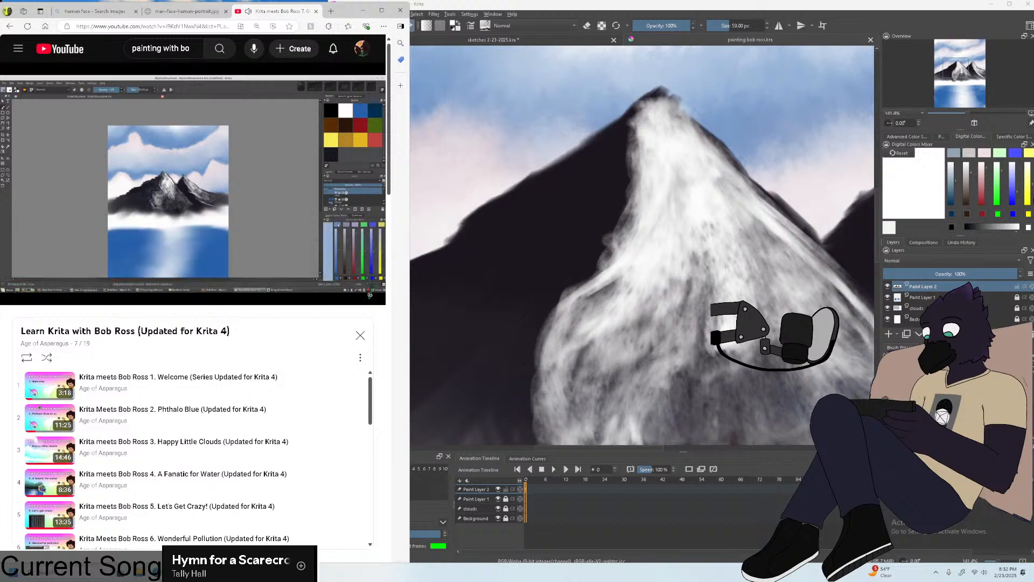
left_click(998, 214)
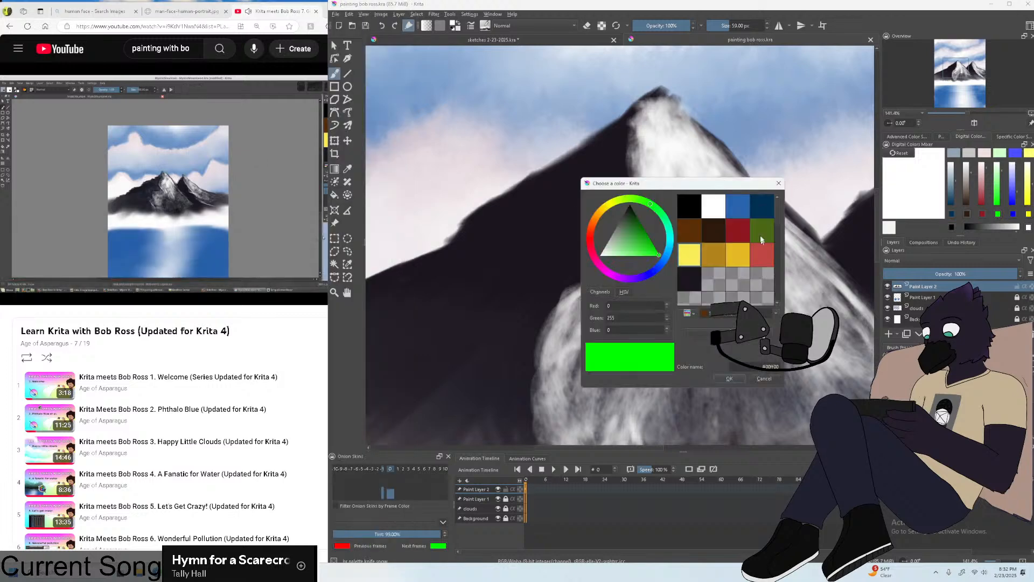
left_click(737, 206)
left_click(729, 379)
Recheck the tutorial's colour mixing in full screen and pick a light blue from the white and thalo blue mix.
left_click(291, 223)
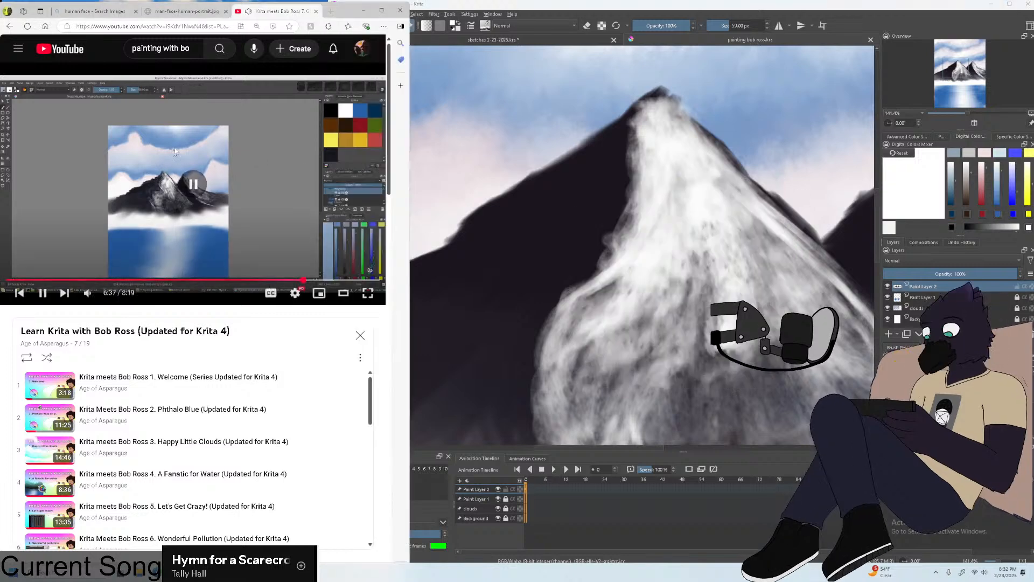
left_click(302, 231)
left_click(367, 294)
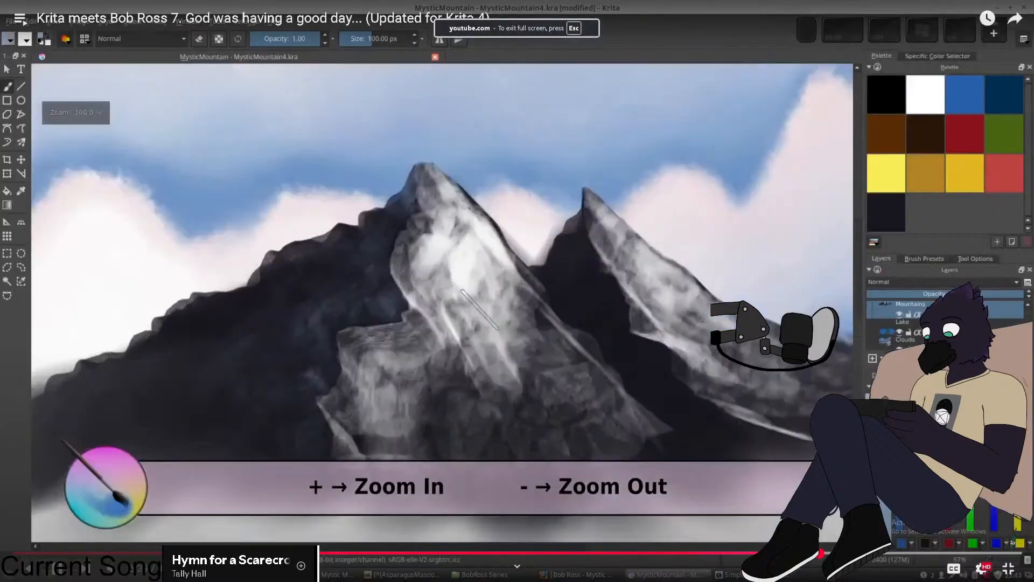
key("Left")
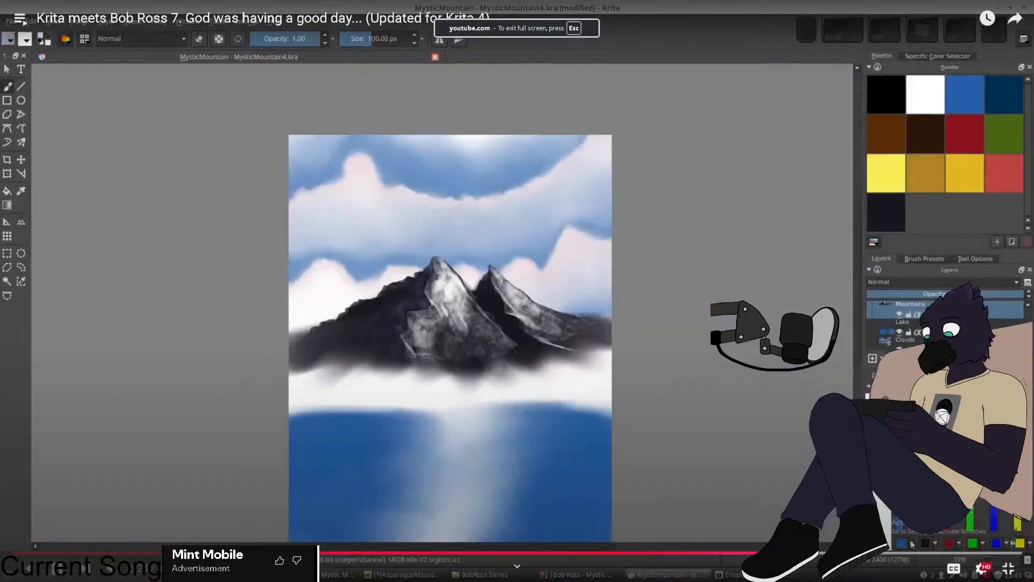
left_click(1008, 569)
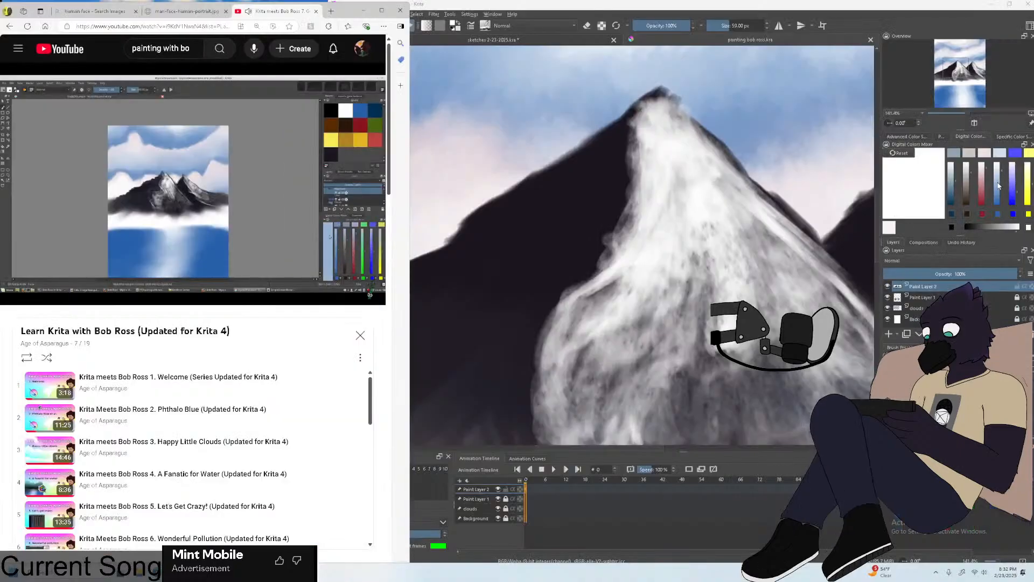
left_click(998, 164)
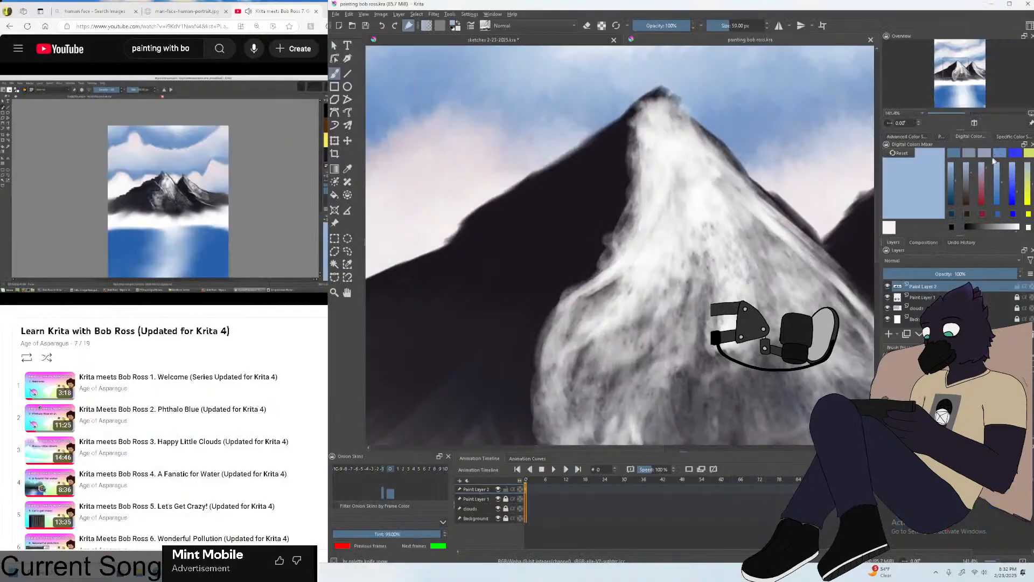
Rewind the tutorial, watch in full screen how the mountains' dark sides are tinted blue, and pause it at 6:52.
left_click(98, 167)
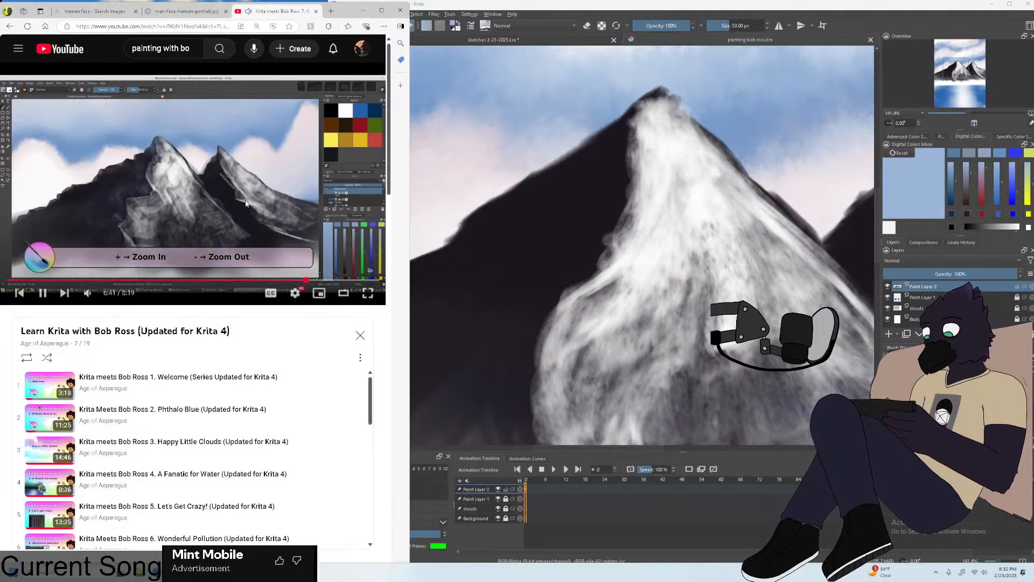
key("Left")
key("Left")
key("Left")
key("Left")
key("Left")
key("Left")
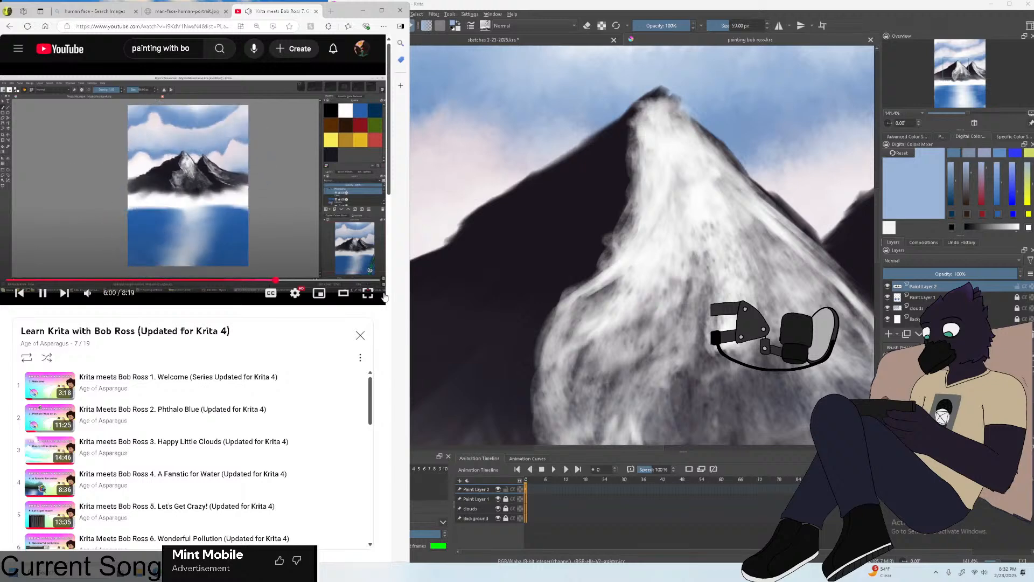
left_click(368, 292)
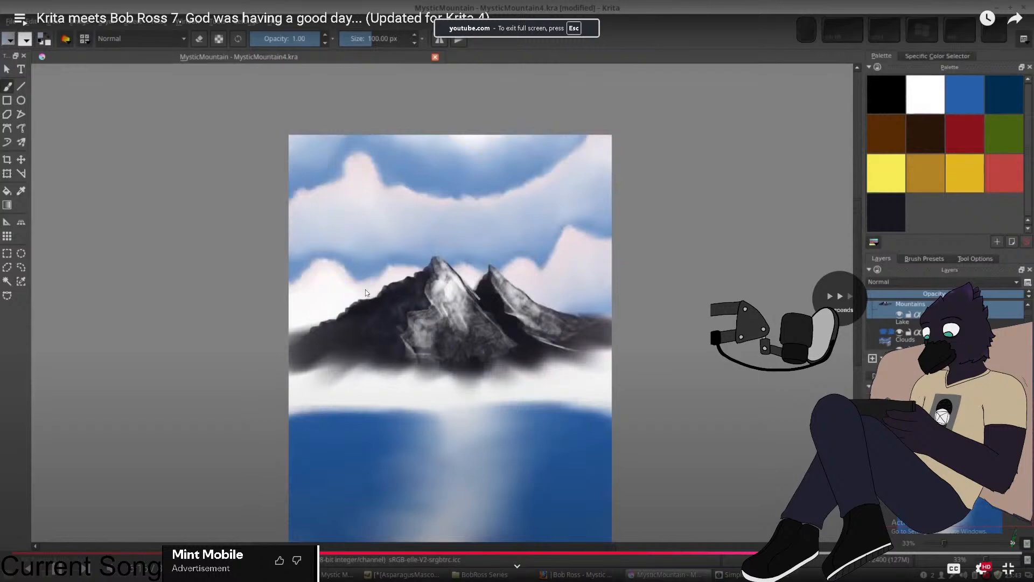
key("Left")
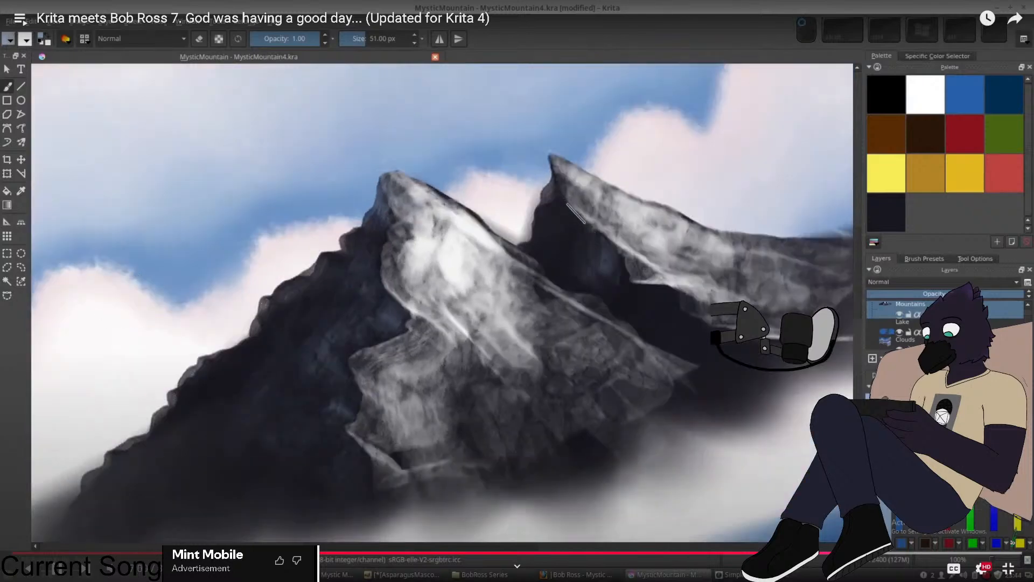
key("Escape")
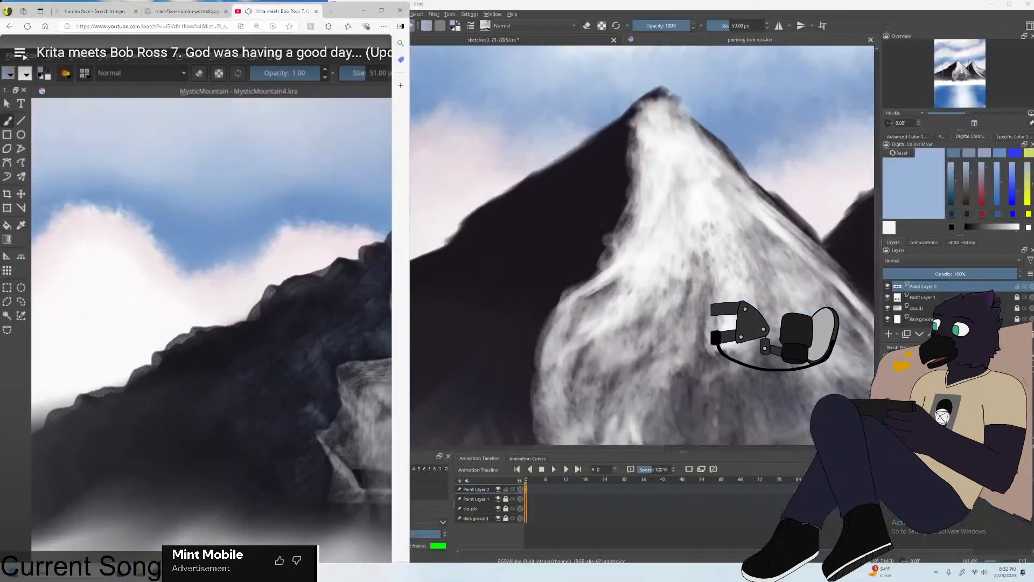
key("space")
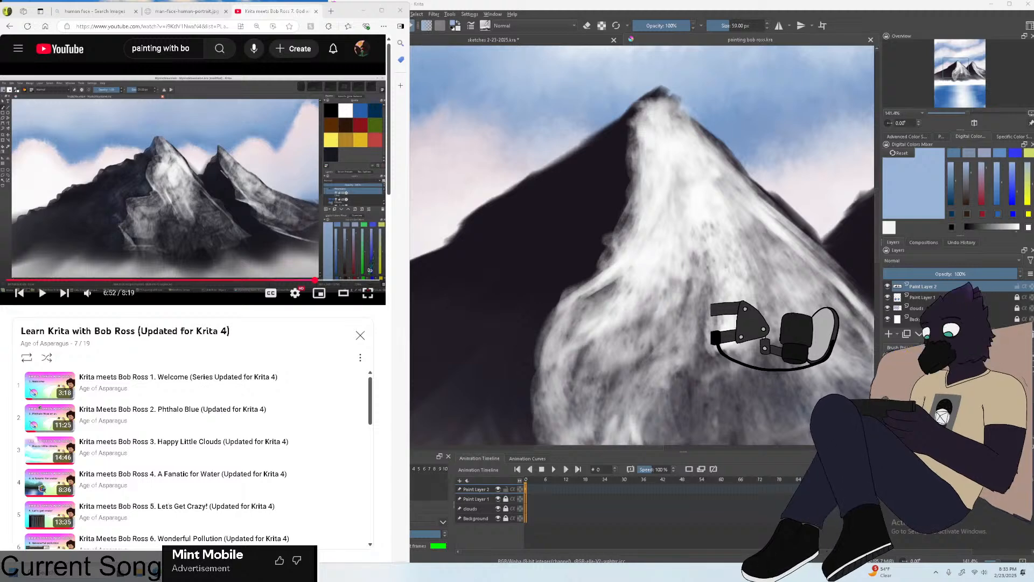
Brush light blue palette knife texture onto the larger mountain's dark left face, undoing the first stroke.
scroll(593, 242, "down", 1)
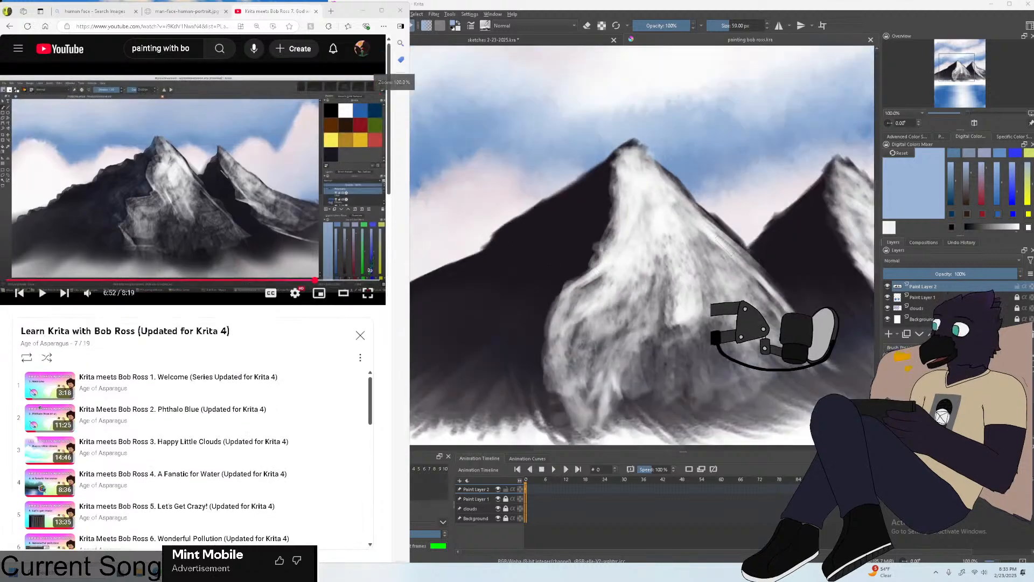
left_click_drag(595, 204, 565, 241)
key("ctrl+z")
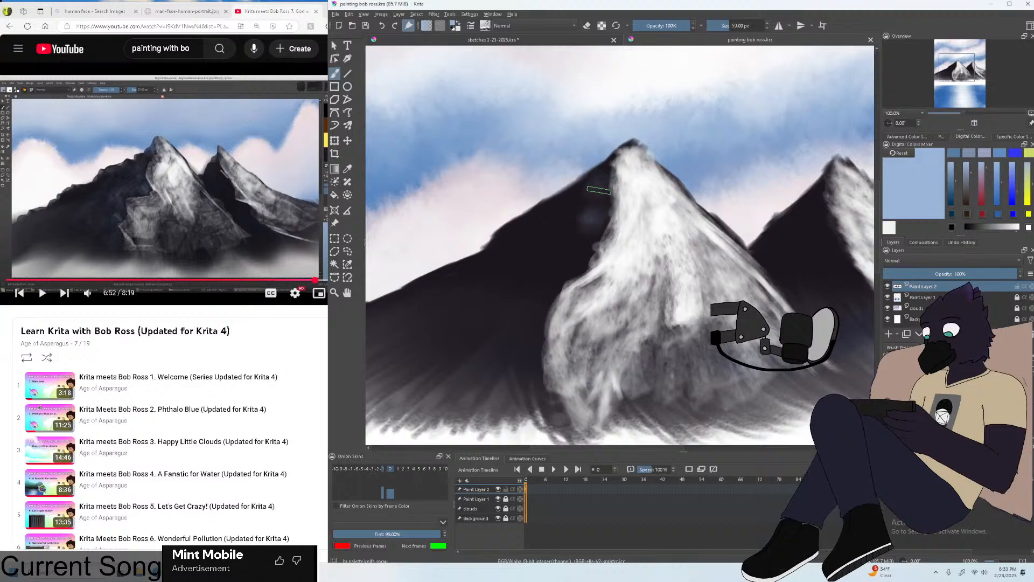
left_click_drag(584, 208, 559, 215)
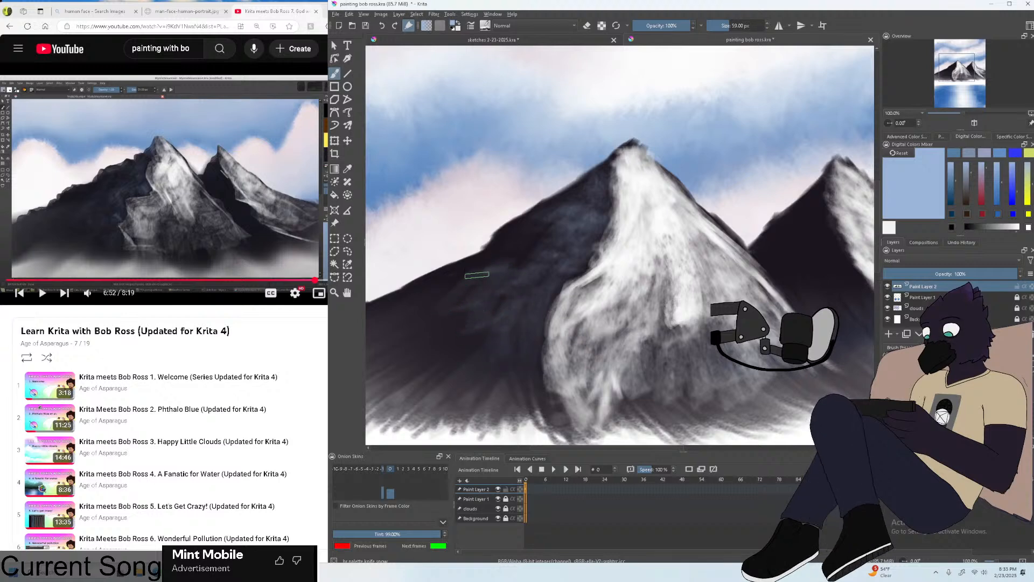
Brush light blue texture onto the smaller mountain's dark left face, from below the peak toward the base.
scroll(538, 236, "down", 4)
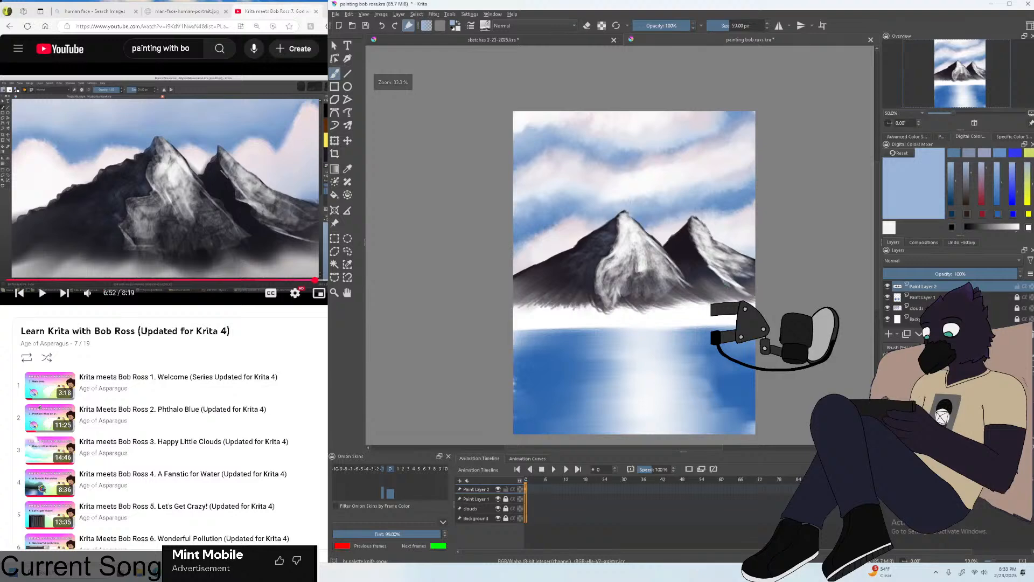
scroll(538, 236, "up", 2)
left_click_drag(673, 450, 711, 444)
key("plus")
key("plus")
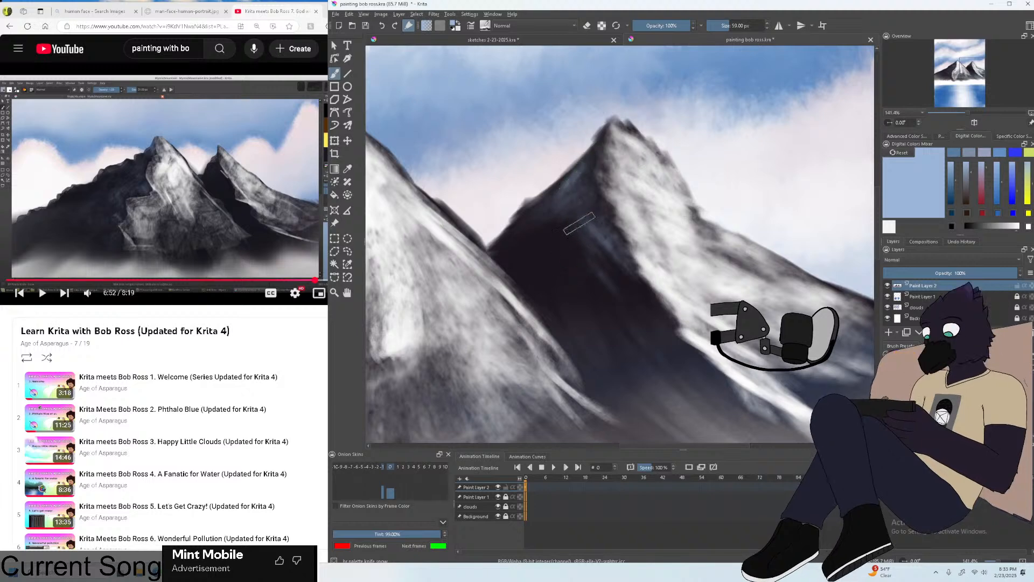
scroll(579, 223, "down", 3)
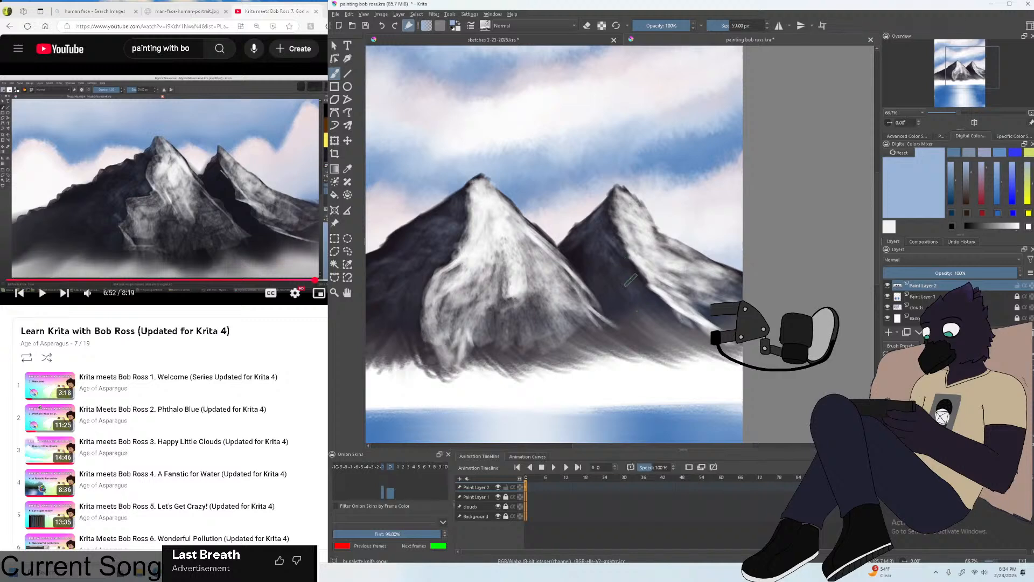
Resume the tutorial and skip ahead to about 7:24 to compare its finished mountains with the whole painting.
key("minus")
key("minus")
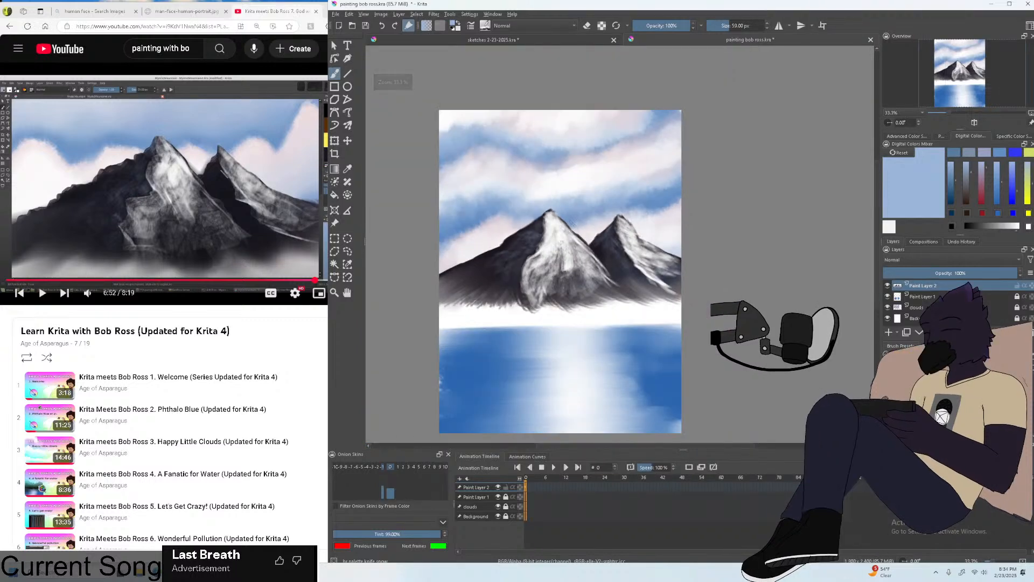
left_click(335, 14)
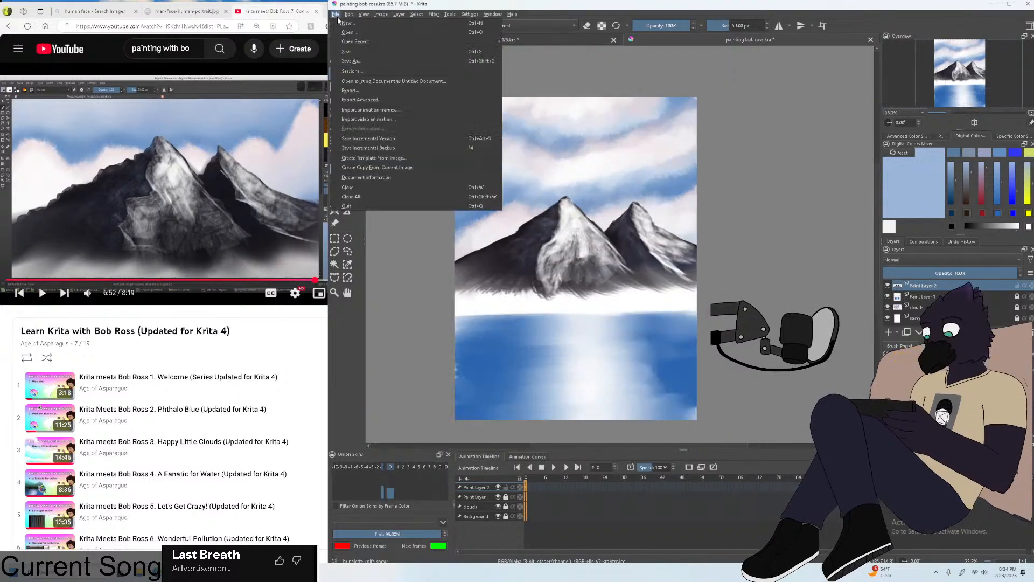
mouse_move(362, 44)
left_click(182, 168)
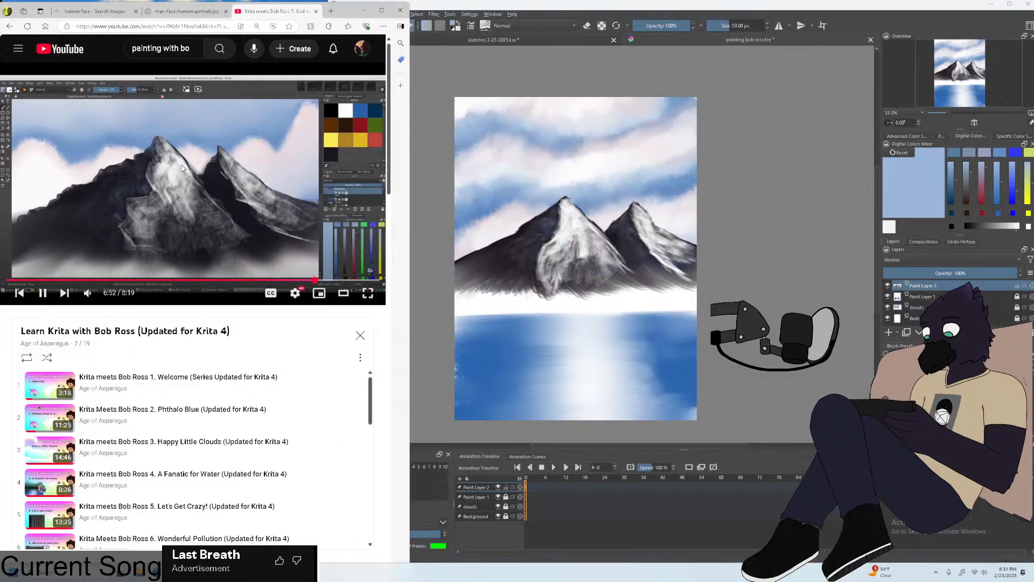
scroll(758, 273, "down", 2)
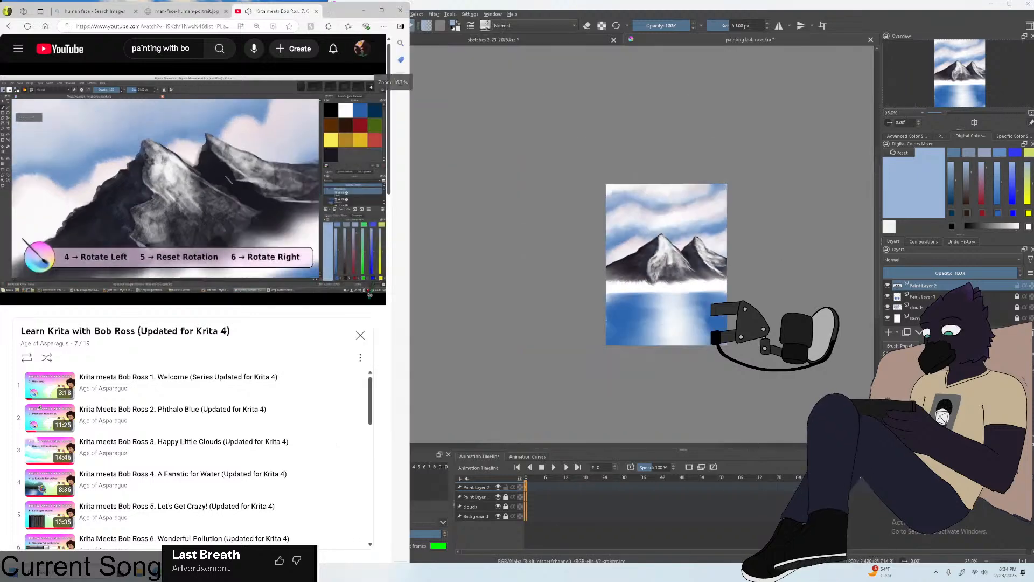
scroll(728, 266, "up", 1)
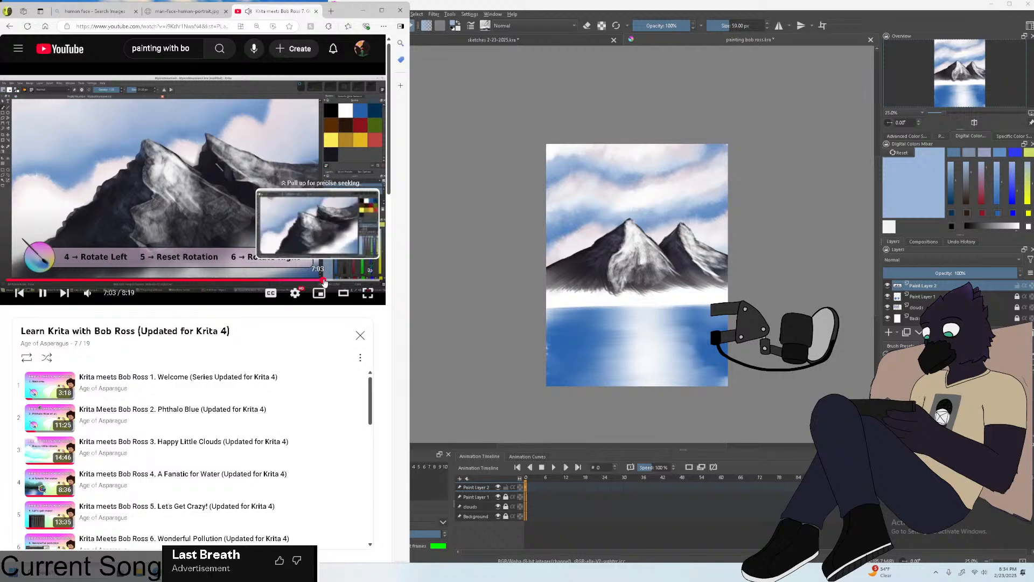
left_click(332, 279)
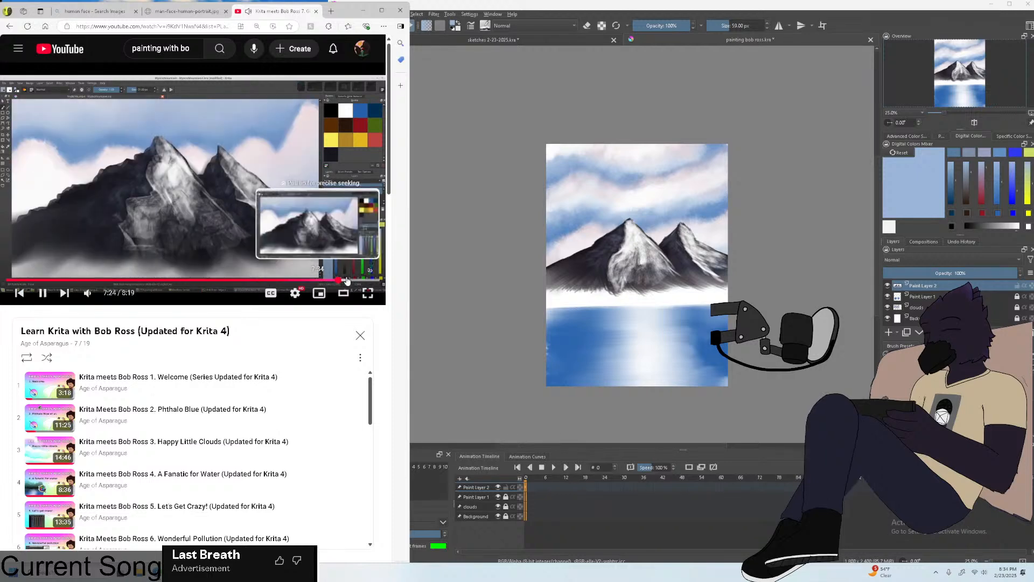
Brush more light blue palette knife texture onto the upper left edge of the smaller mountain's dark face.
scroll(683, 313, "up", 2)
scroll(668, 194, "up", 2)
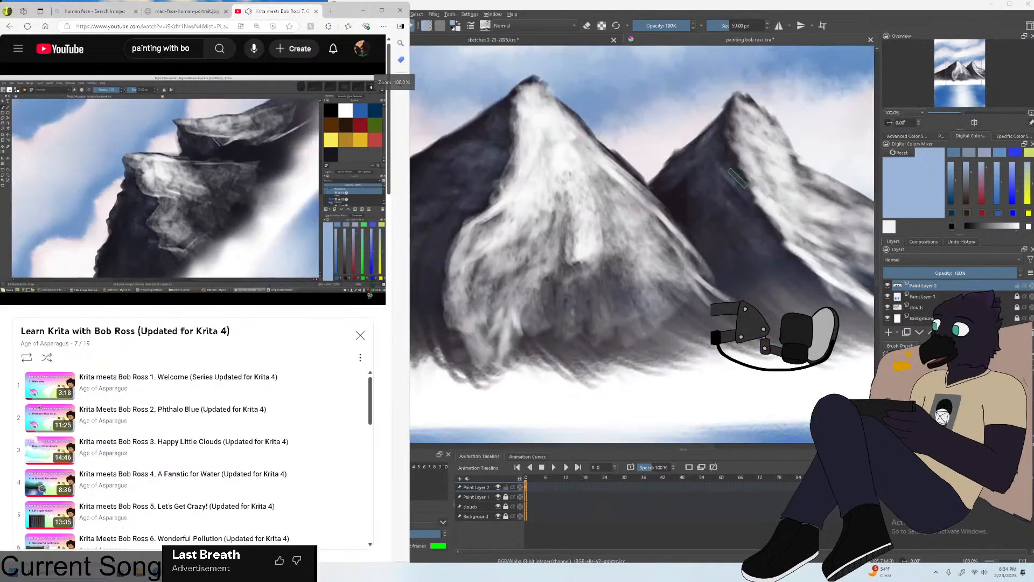
left_click(667, 195)
left_click_drag(668, 195, 658, 189)
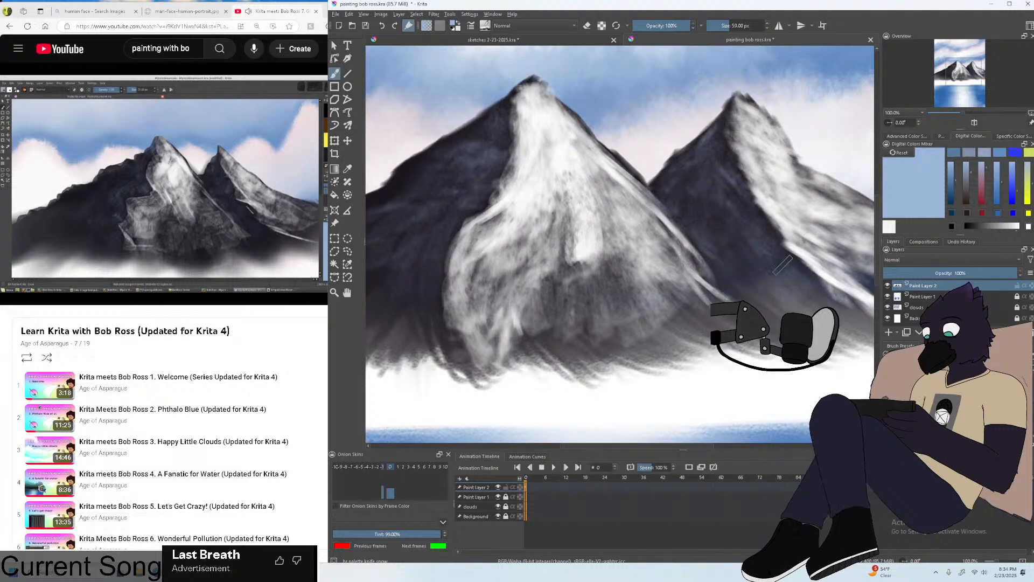
Examine the snow and blue shadow texture on both mountains, close up and in the whole painting.
scroll(726, 259, "down", 4)
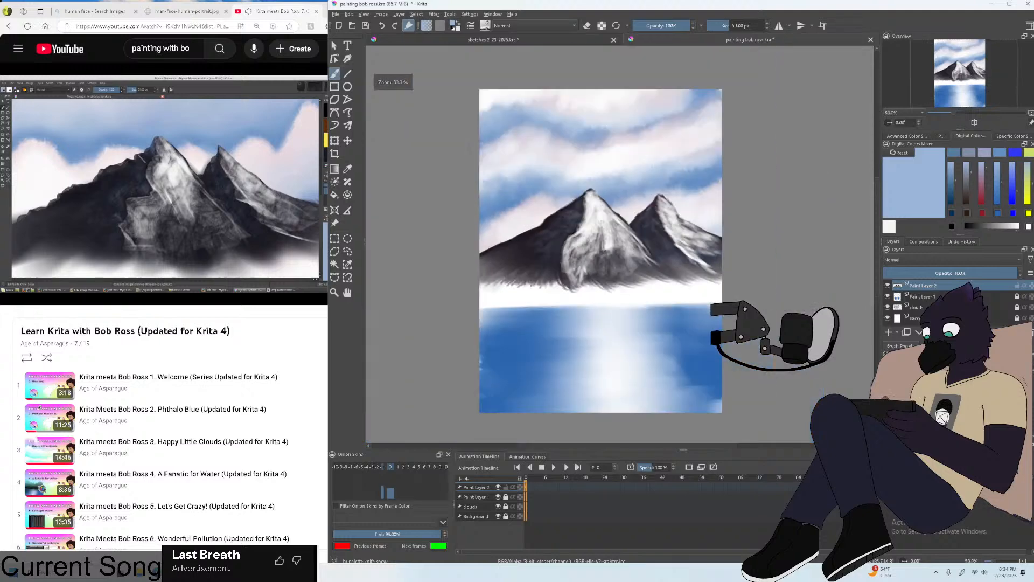
scroll(436, 253, "up", 3)
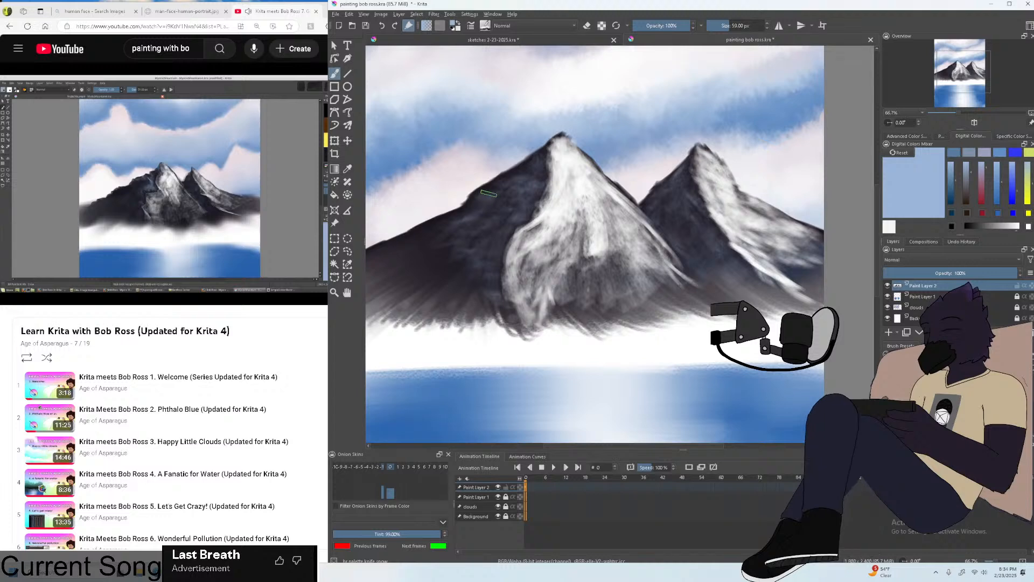
scroll(546, 151, "down", 2)
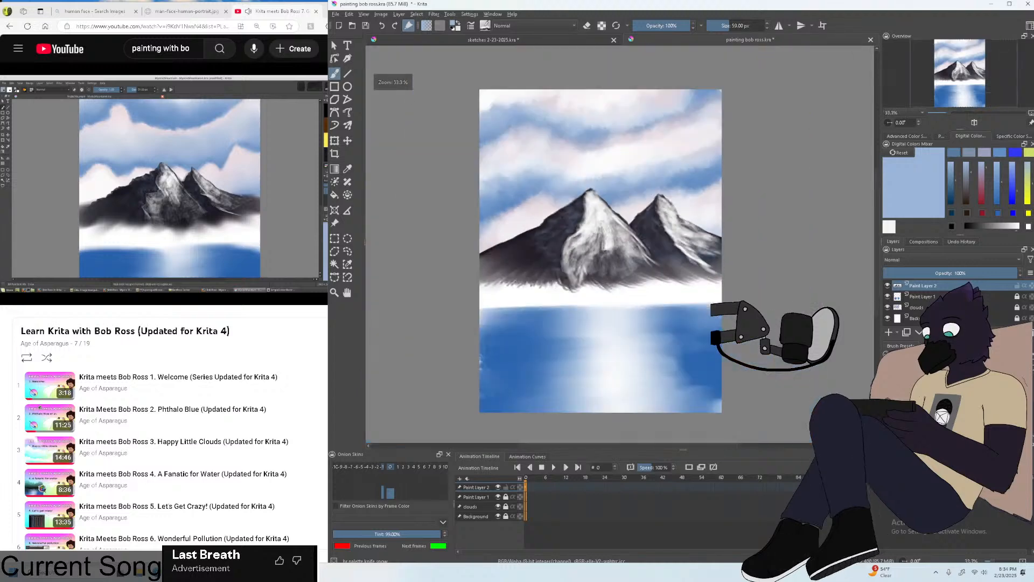
scroll(420, 276, "up", 2)
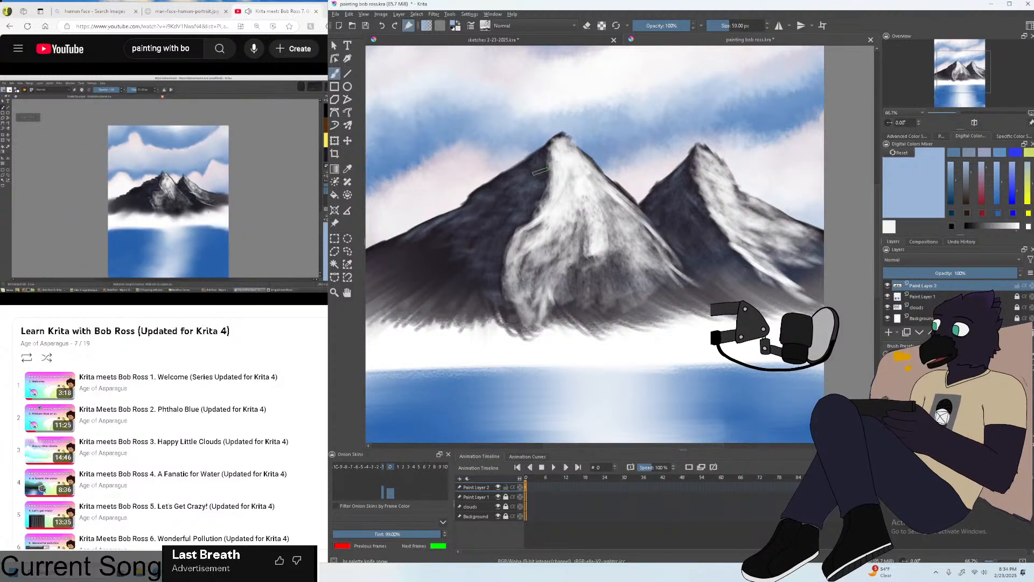
scroll(463, 212, "down", 2)
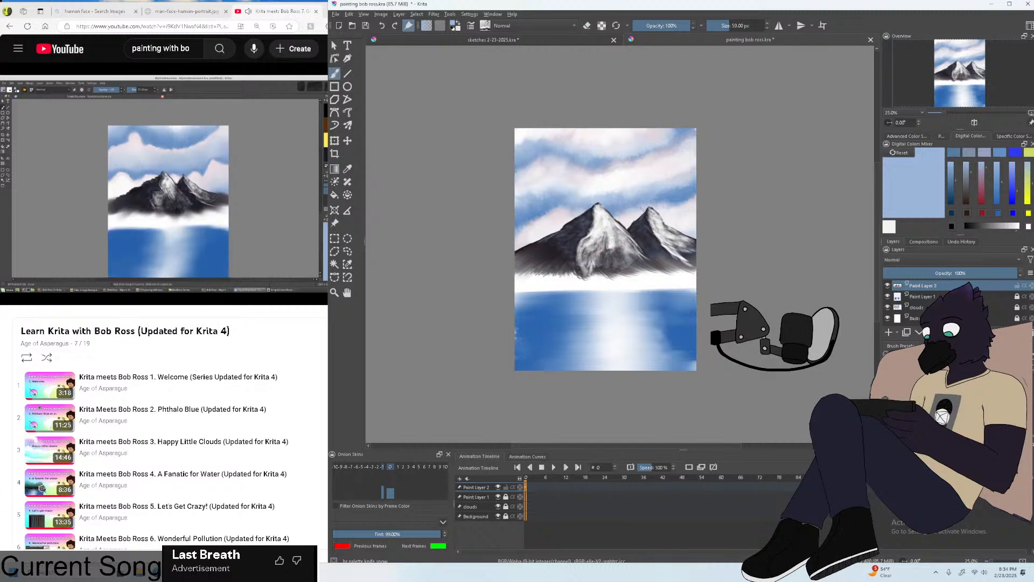
scroll(640, 172, "up", 2)
scroll(580, 230, "up", 3)
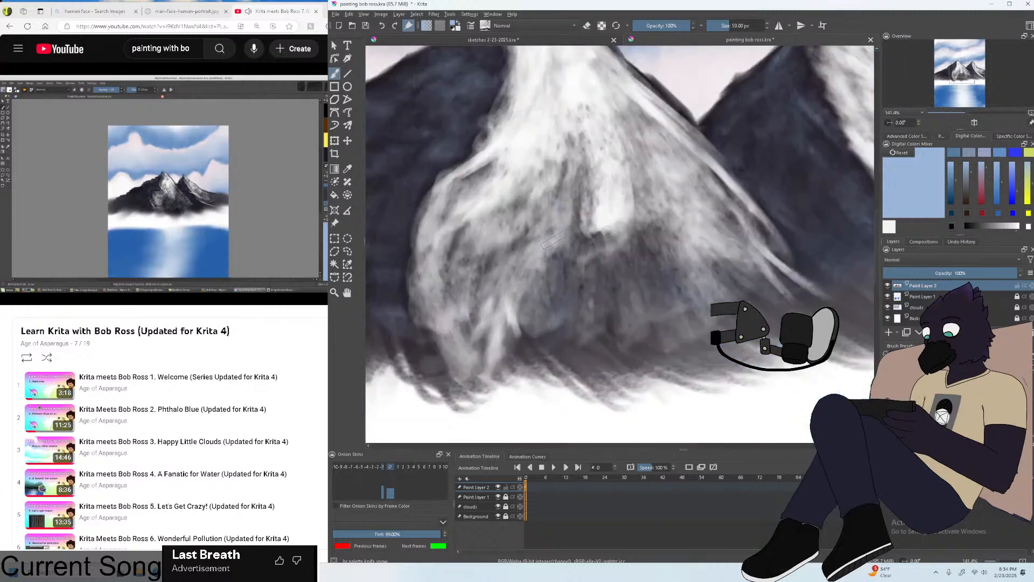
scroll(559, 235, "down", 3)
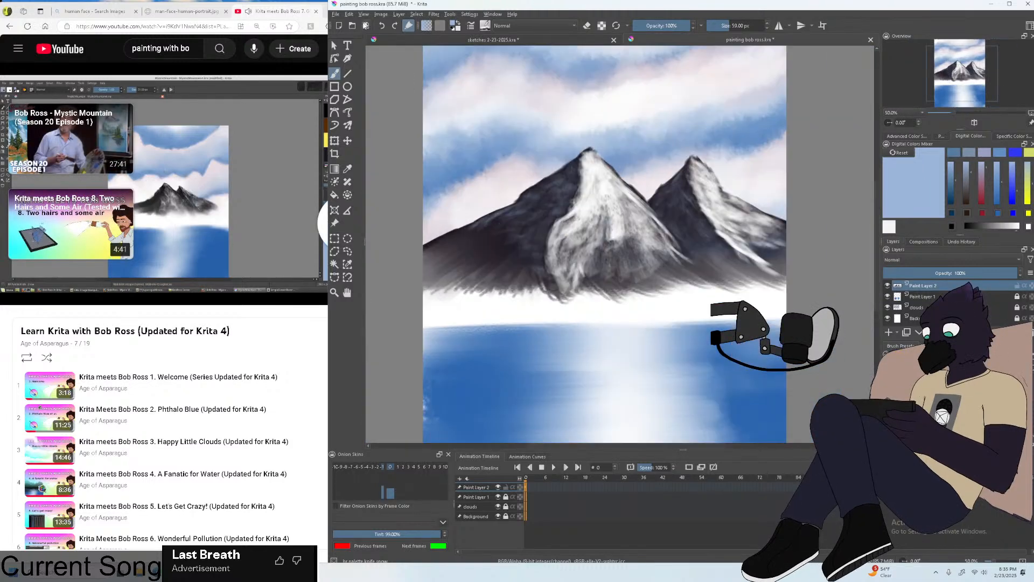
Save the painting with its blue-tinted mountain shadows.
scroll(653, 207, "down", 1)
scroll(654, 207, "up", 1)
left_click(346, 14)
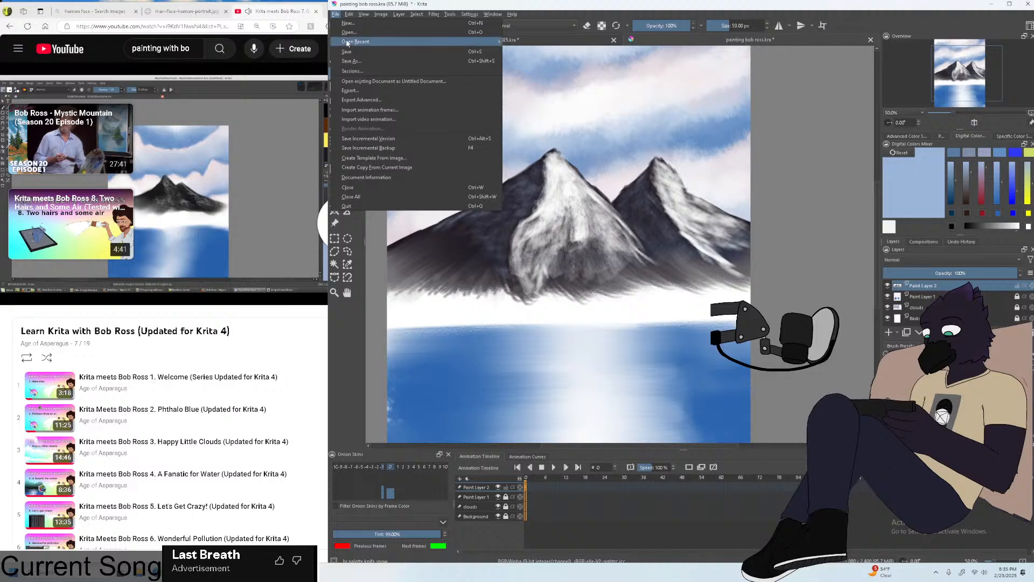
left_click(355, 67)
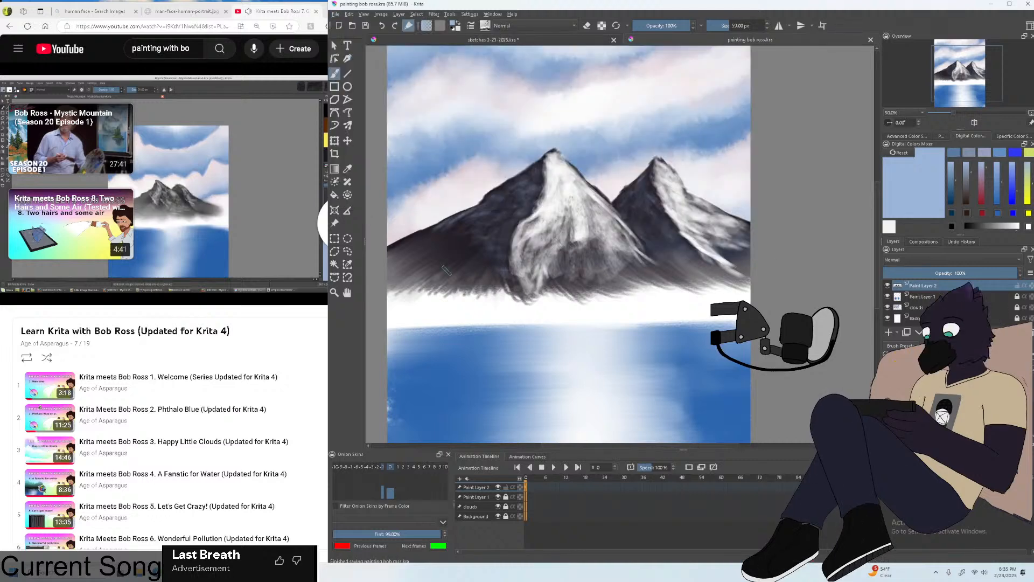
Pause the lesson 7 video near its end and open lesson 8, "Two Hairs and Some Air", from the playlist.
left_click(171, 237)
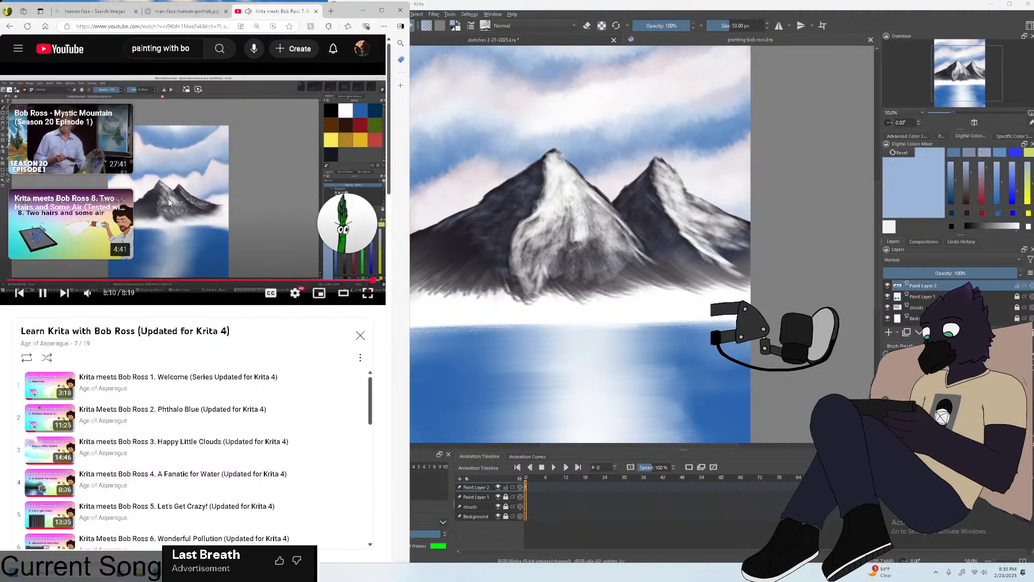
left_click(191, 220)
scroll(208, 218, "down", 3)
scroll(179, 238, "down", 3)
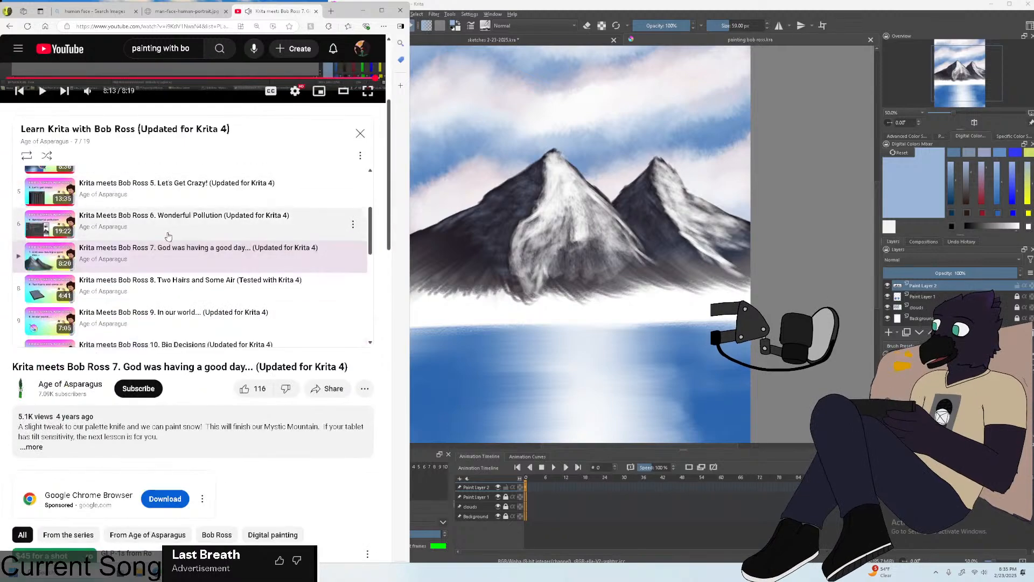
left_click(658, 224)
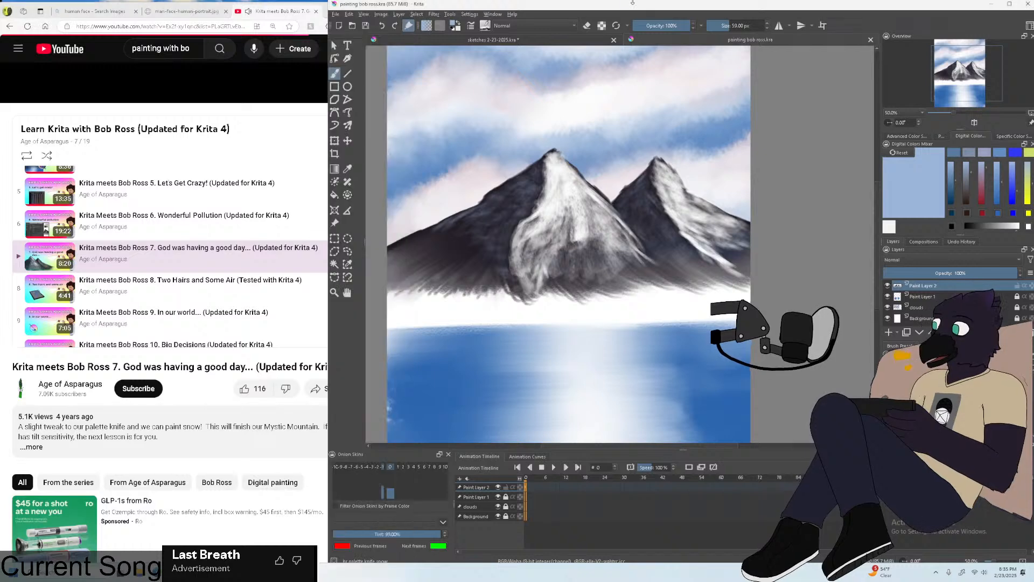
Return to the painting, show the whole canvas and save the file again.
key("2")
left_click(336, 14)
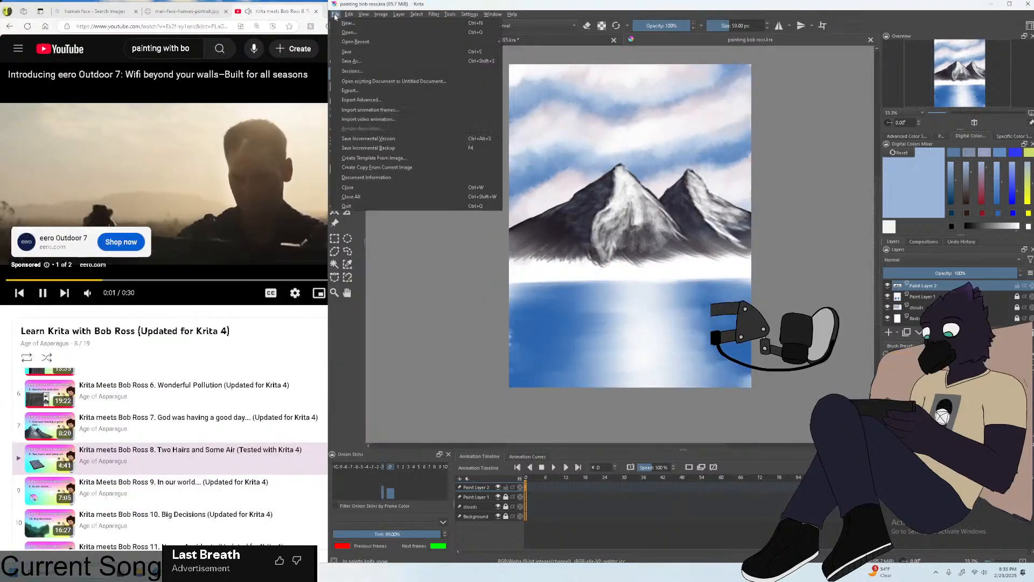
left_click(351, 49)
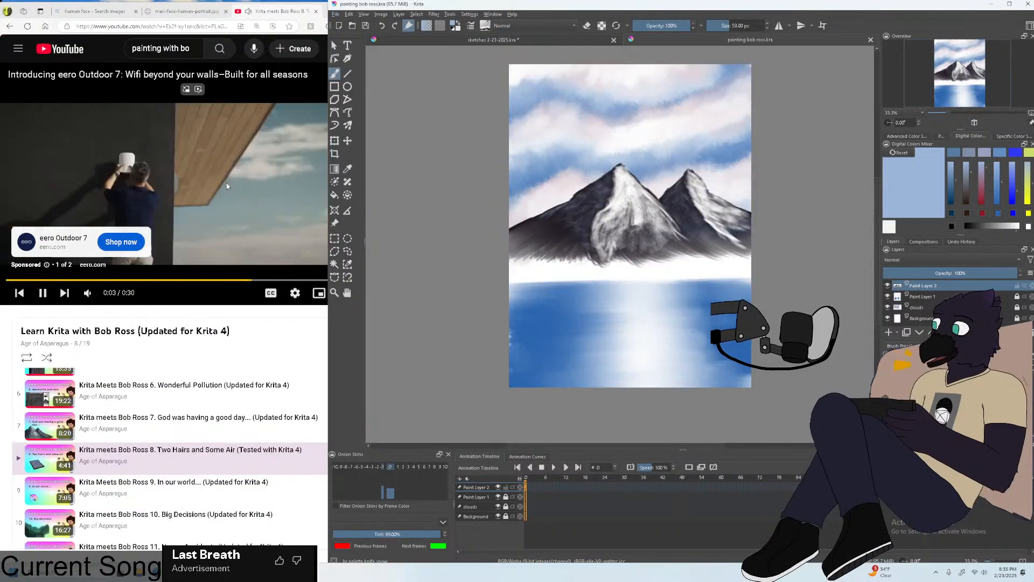
Skip the advertisement before lesson 8 and jump to about 0:24 in the video.
left_click(234, 203)
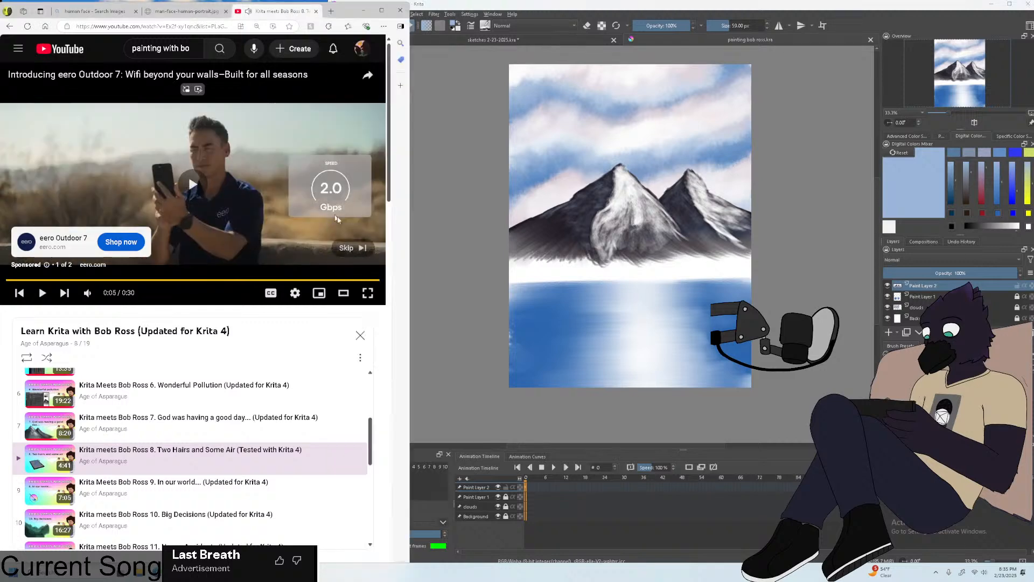
left_click(353, 247)
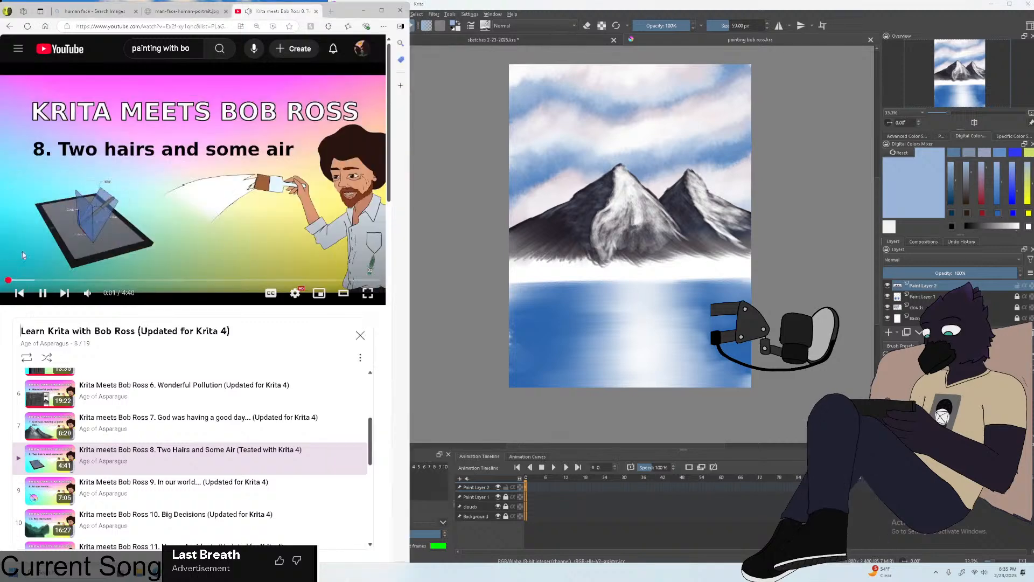
left_click(36, 280)
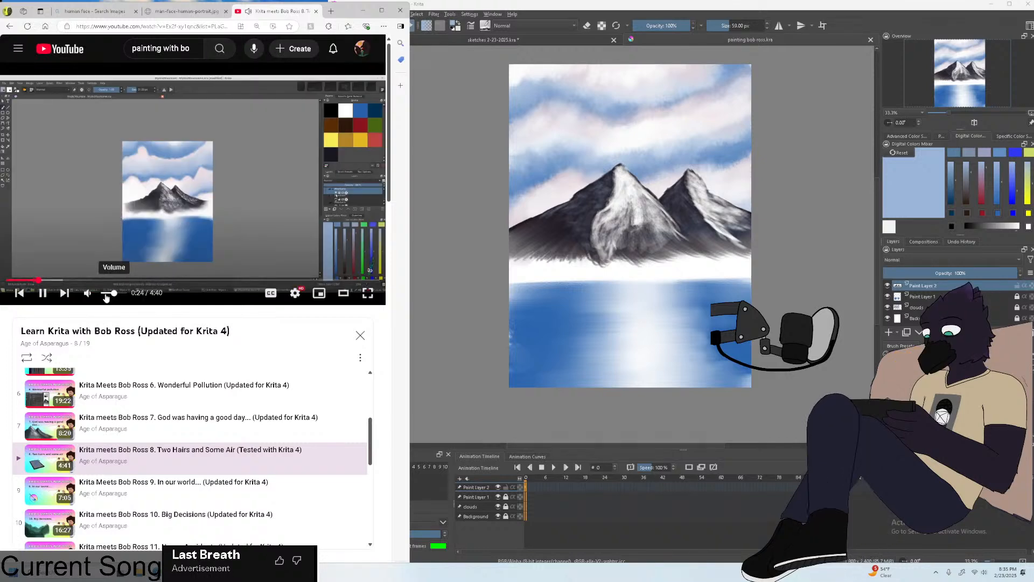
Save the painting once more and reposition its window beside the tutorial.
left_click_drag(435, 9, 441, 13)
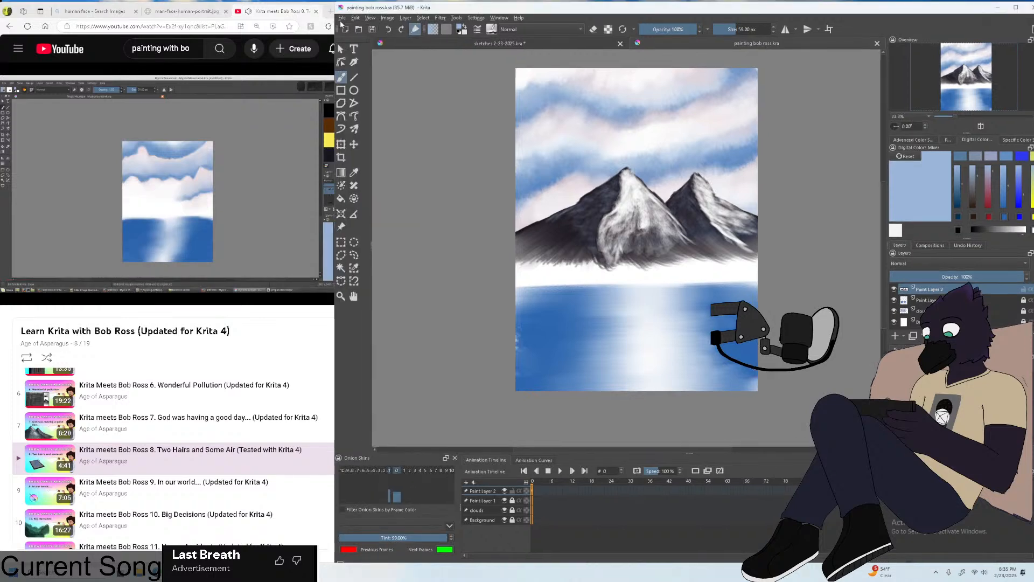
left_click(342, 19)
left_click(363, 55)
left_click_drag(512, 6, 505, 1)
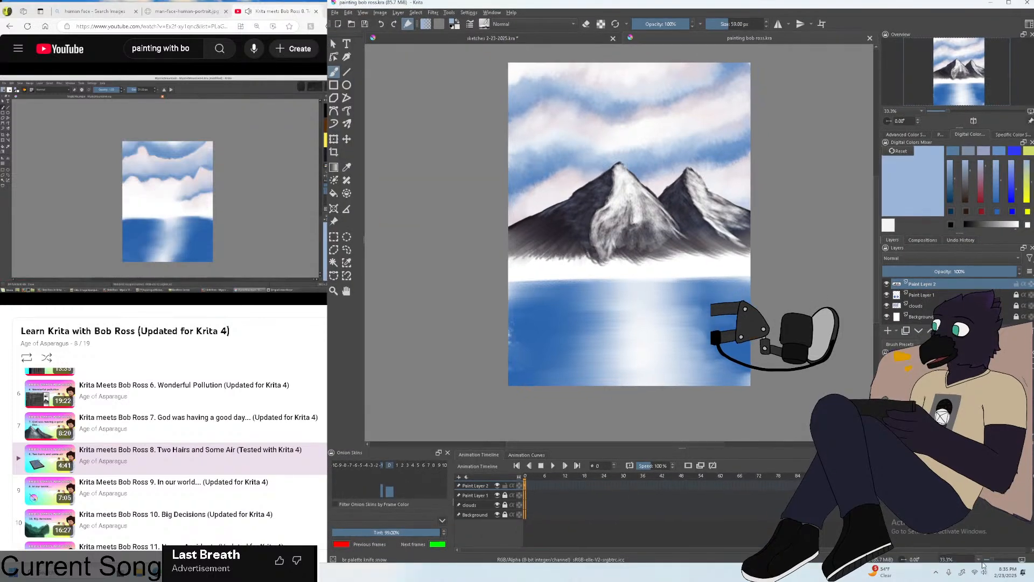
Switch to the GAOMON tablet driver and examine its pen, express key, workspace, backup, device and version settings.
left_click(937, 570)
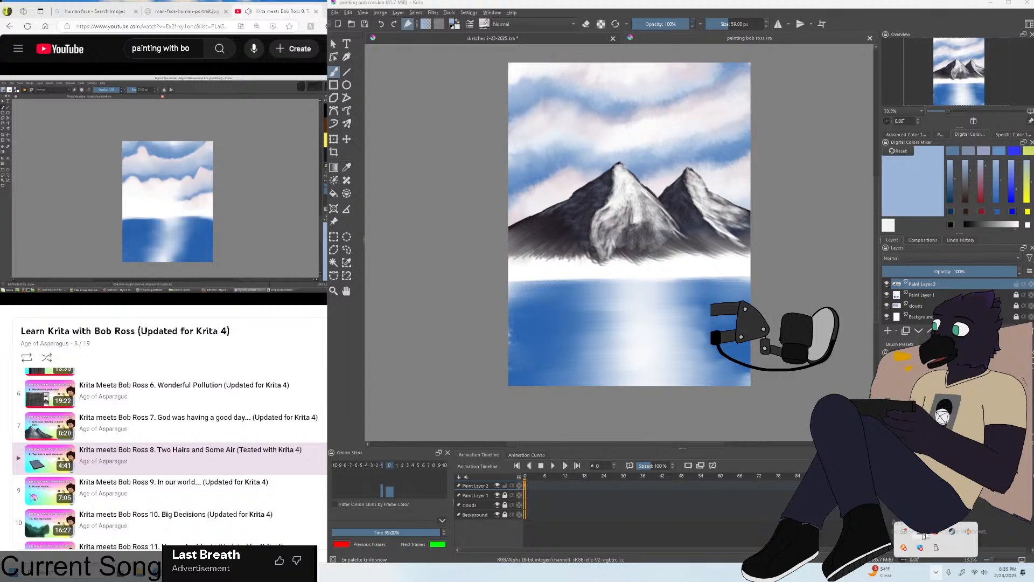
left_click(965, 533)
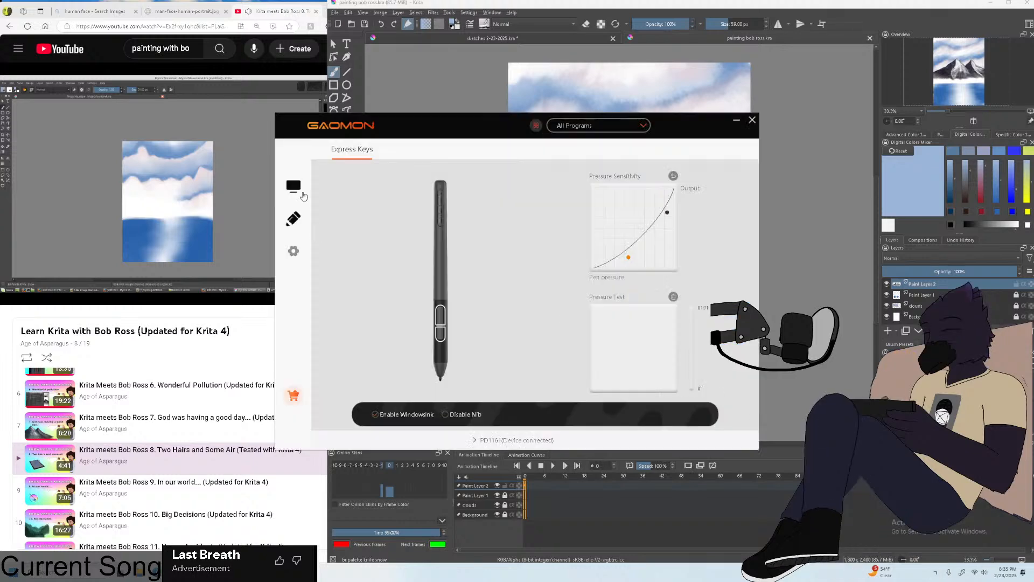
left_click(298, 189)
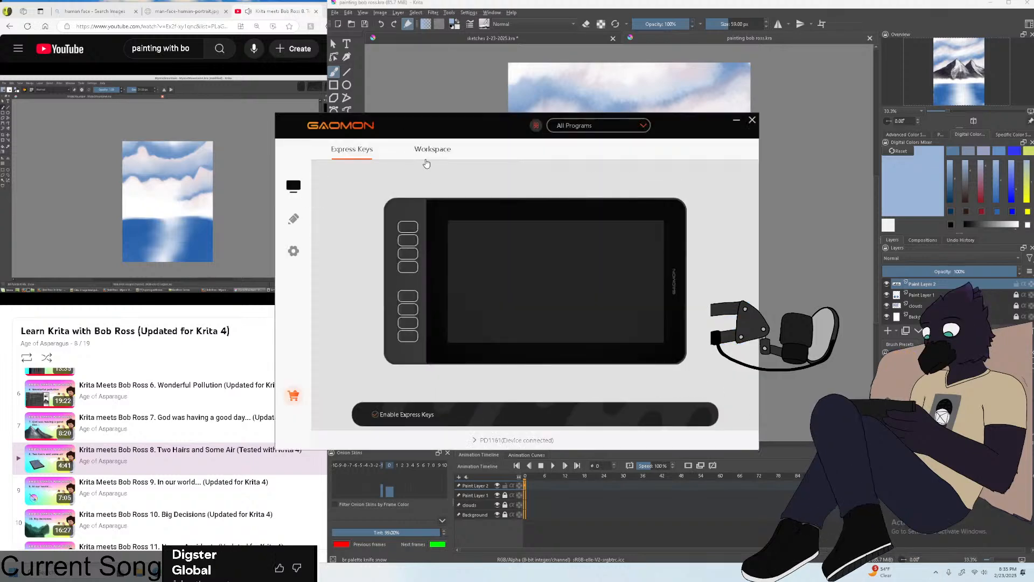
left_click(430, 151)
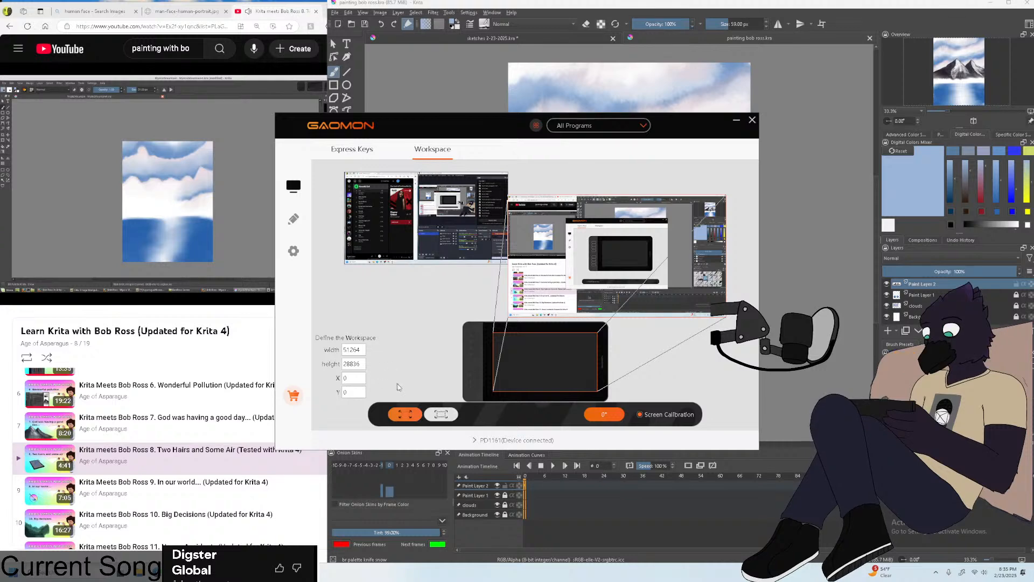
left_click(293, 250)
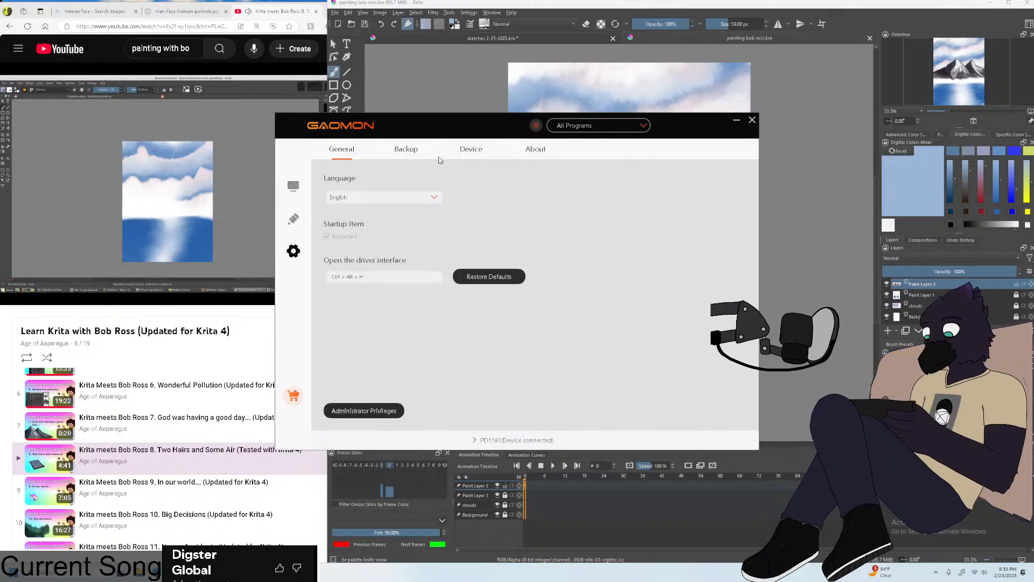
left_click(416, 155)
left_click(470, 150)
left_click(535, 149)
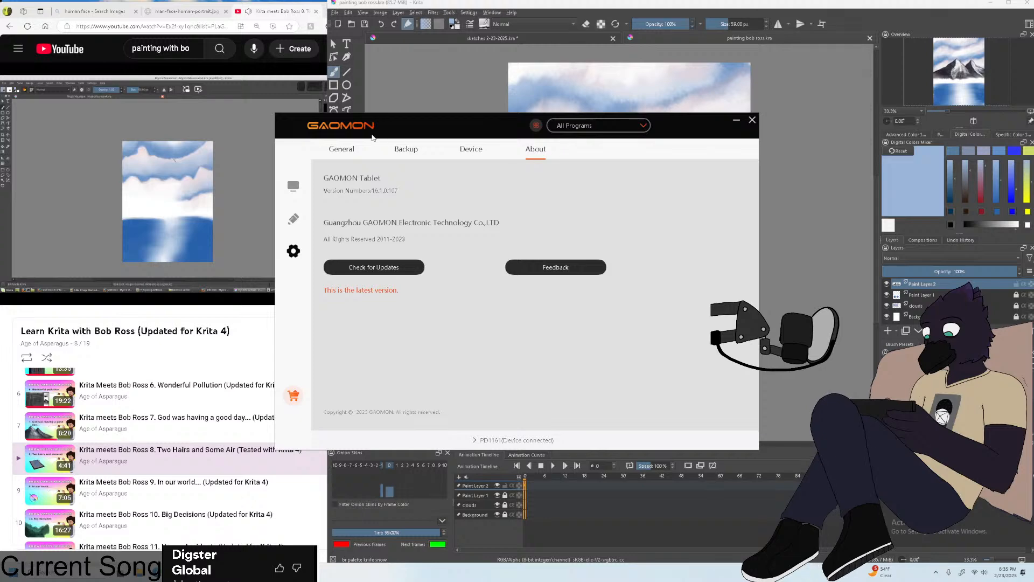
left_click(340, 152)
left_click(294, 218)
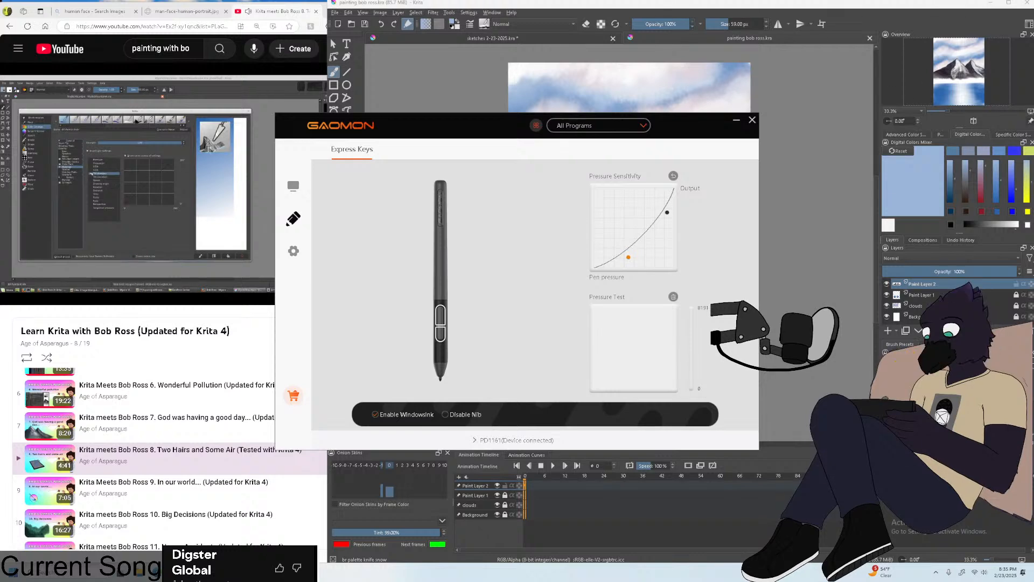
left_click(752, 119)
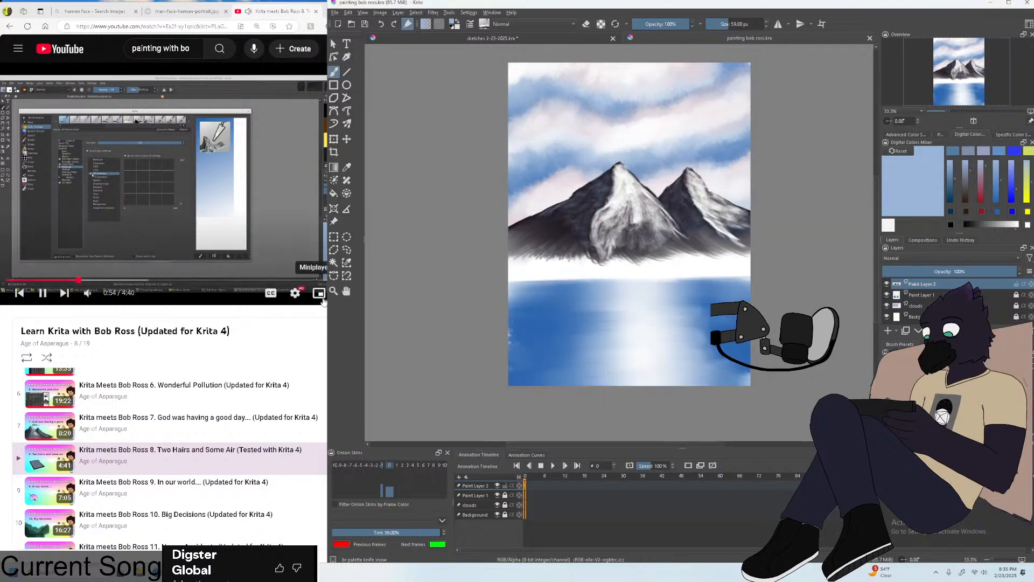
Watch lesson 8 in full screen and skip ahead to the BR Palette Knife - Snow brush tip settings.
key("f")
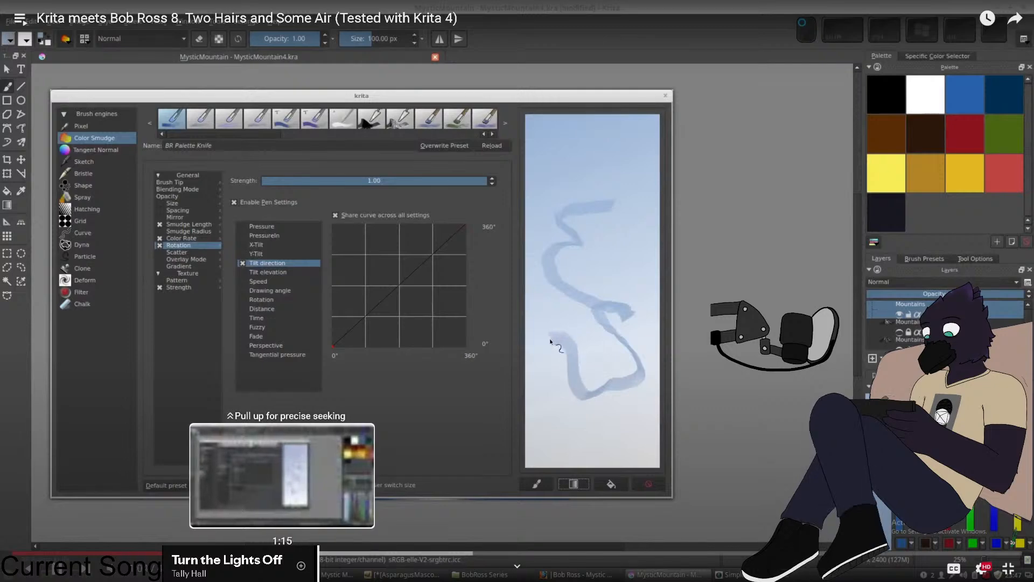
key("space")
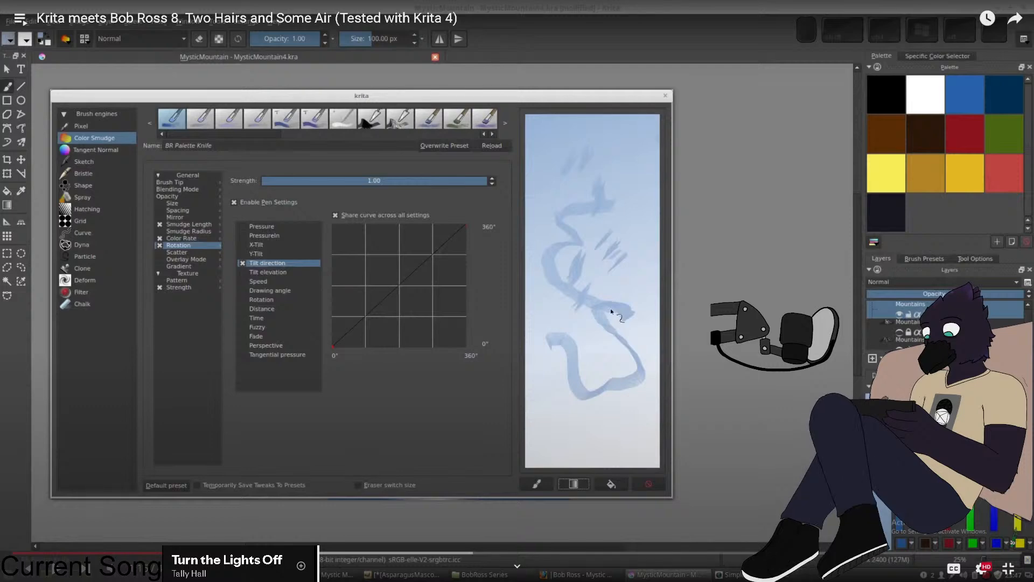
left_click(403, 190)
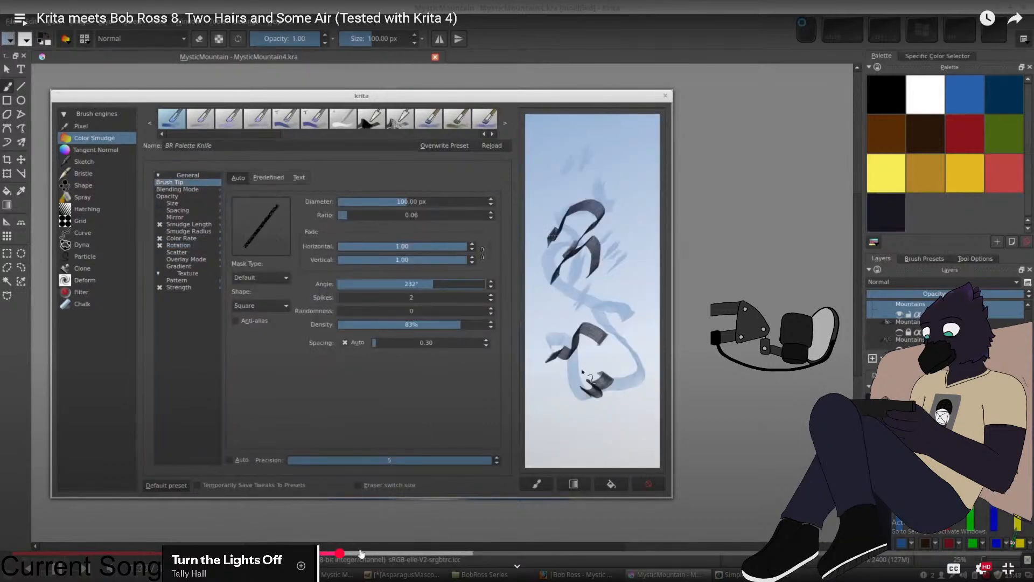
left_click_drag(361, 553, 463, 546)
left_click_drag(520, 553, 578, 553)
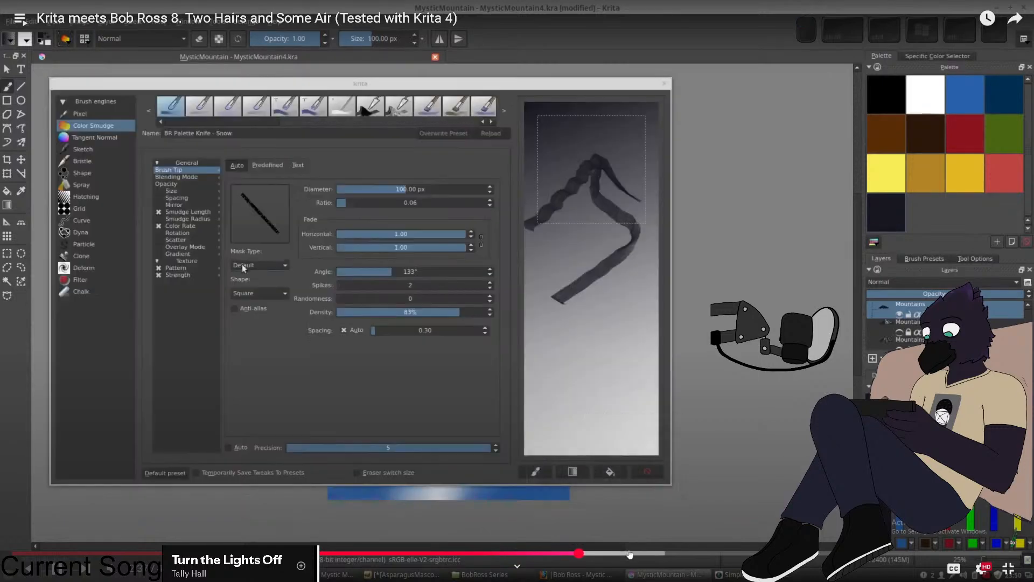
Skip through the sped-up mountain painting to the finished mountains at about 3:54 in the lesson.
left_click(630, 553)
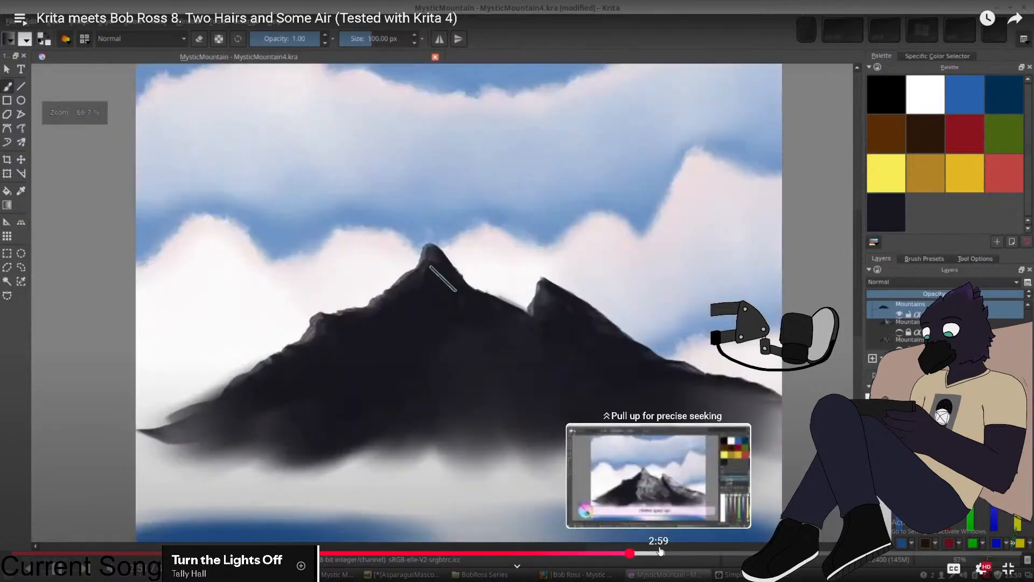
left_click(663, 554)
left_click(694, 554)
left_click(724, 553)
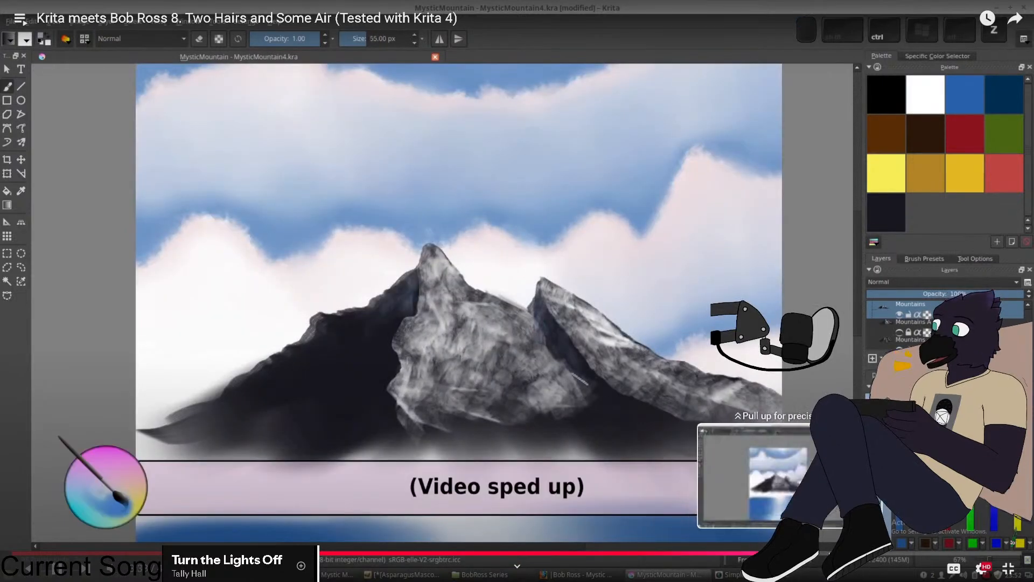
left_click(797, 554)
left_click(864, 554)
left_click(920, 555)
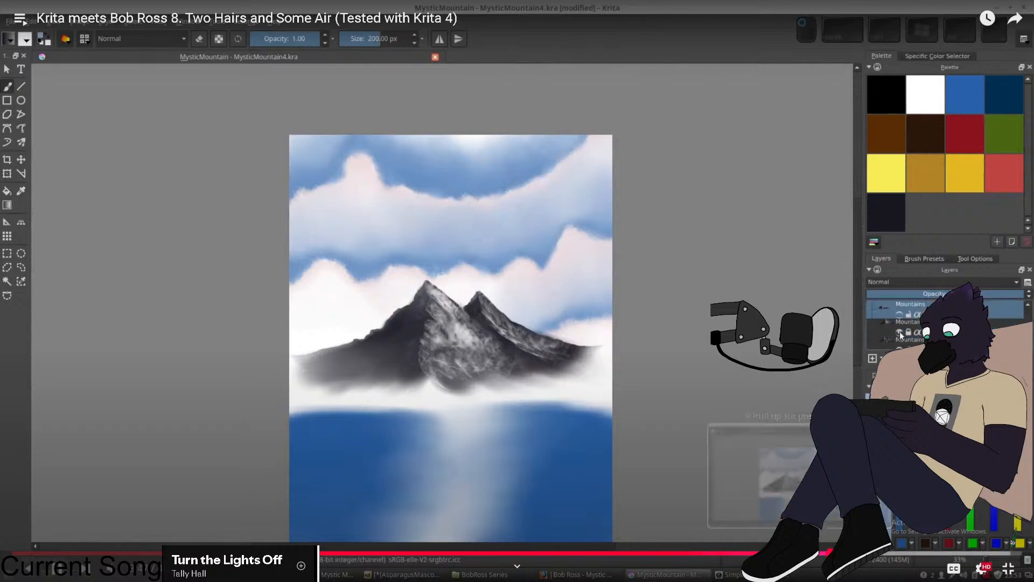
left_click(780, 554)
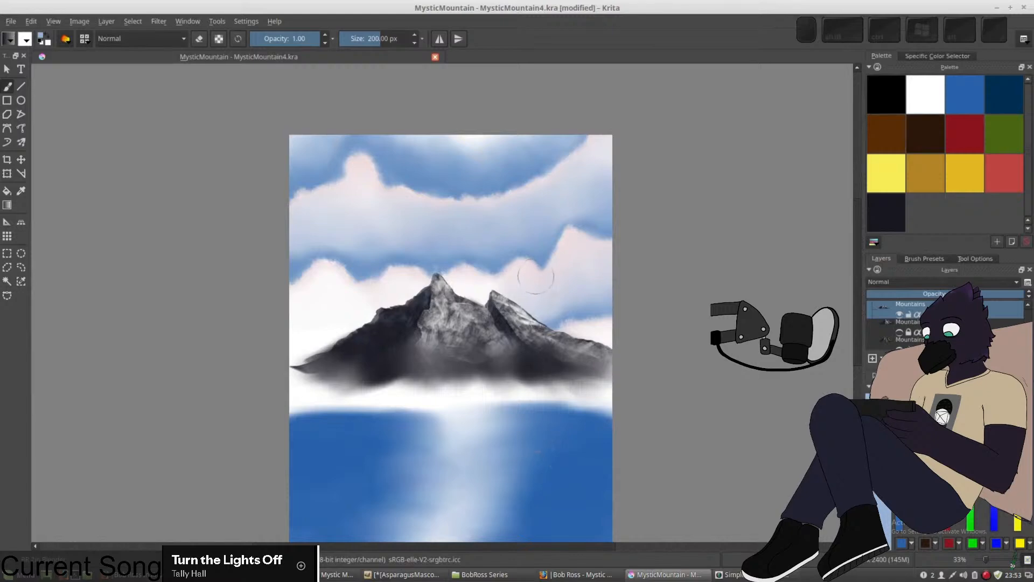
scroll(465, 299, "down", 1)
scroll(465, 299, "up", 1)
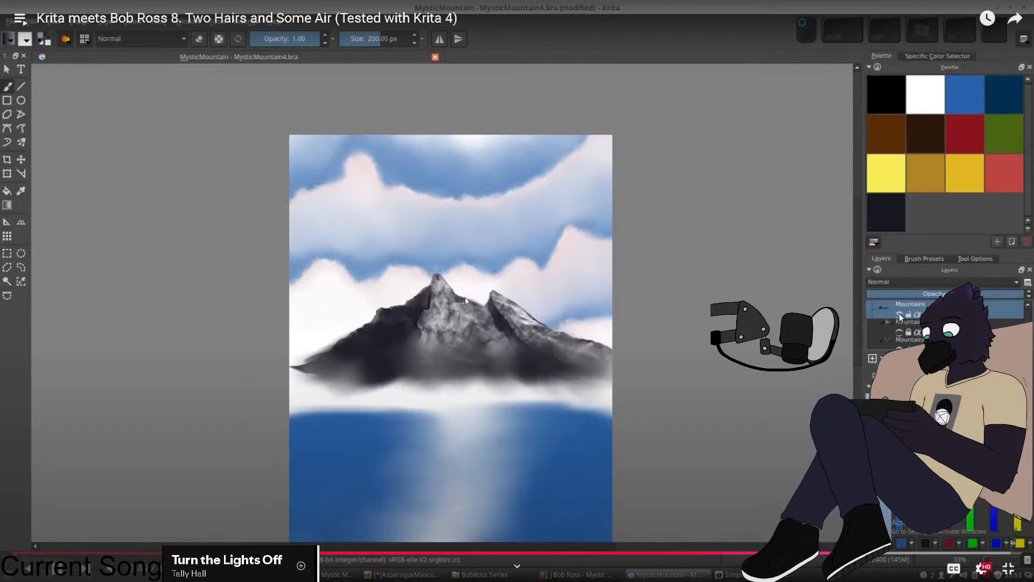
Leave the full-screen view and pause lesson 8 at 3:54 beside the painting.
key("Escape")
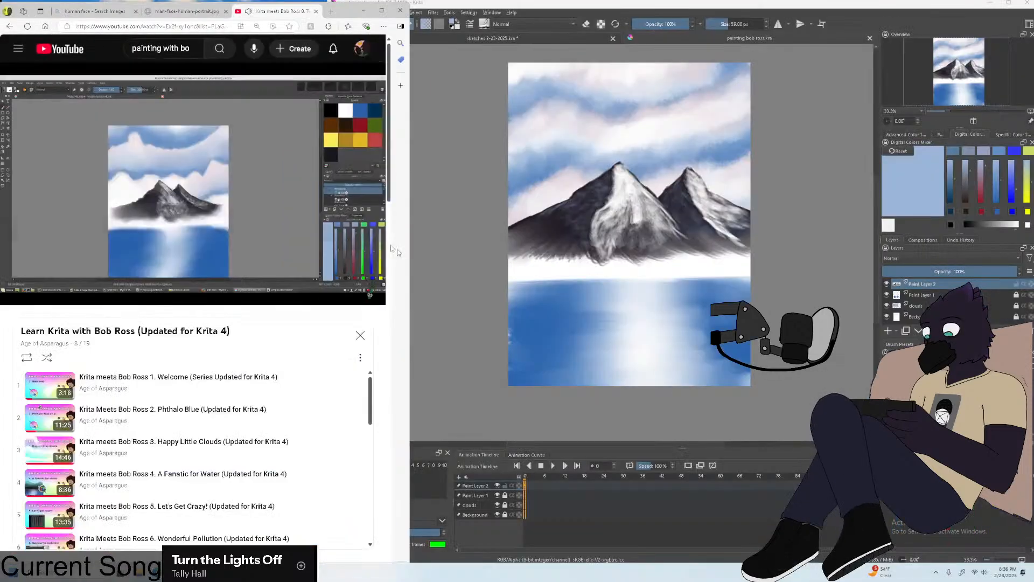
scroll(569, 149, "up", 3)
scroll(604, 160, "down", 4)
scroll(604, 159, "up", 3)
left_click(250, 190)
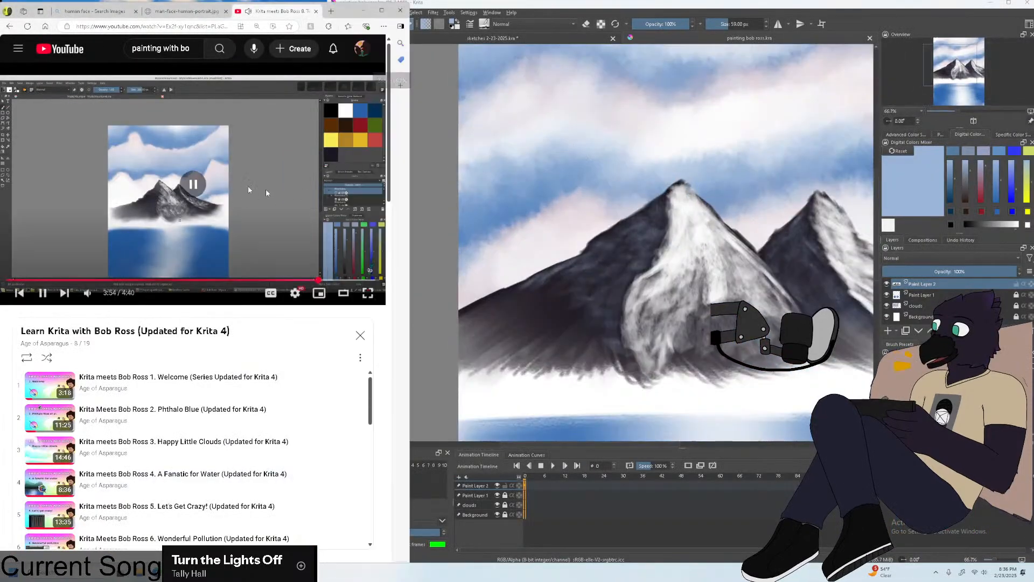
Try a stroke on the ridge of the large mountain with the Blender Rake Smudge brush and undo it.
left_click(948, 402)
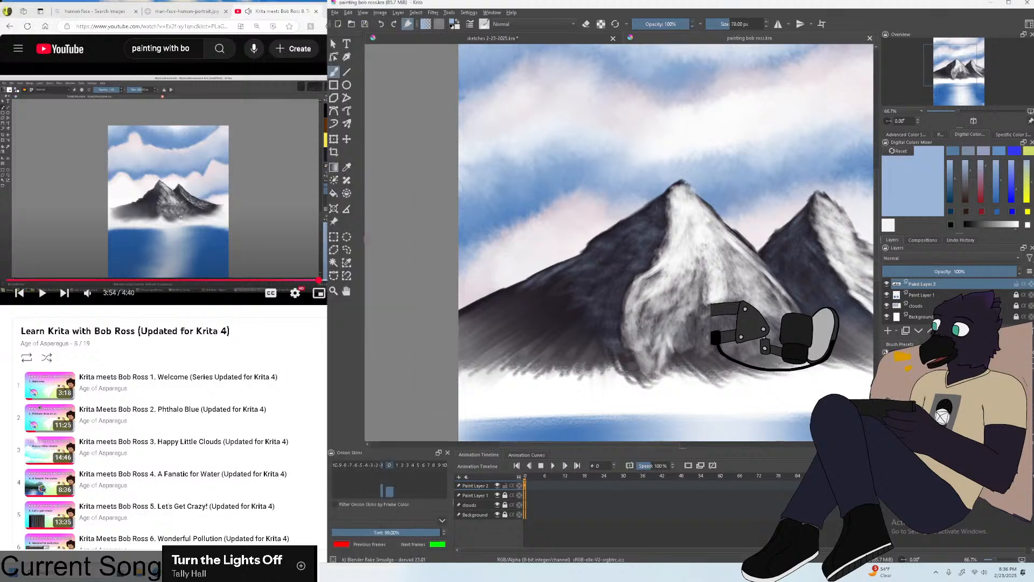
scroll(495, 248, "up", 1)
left_click_drag(582, 298, 561, 279)
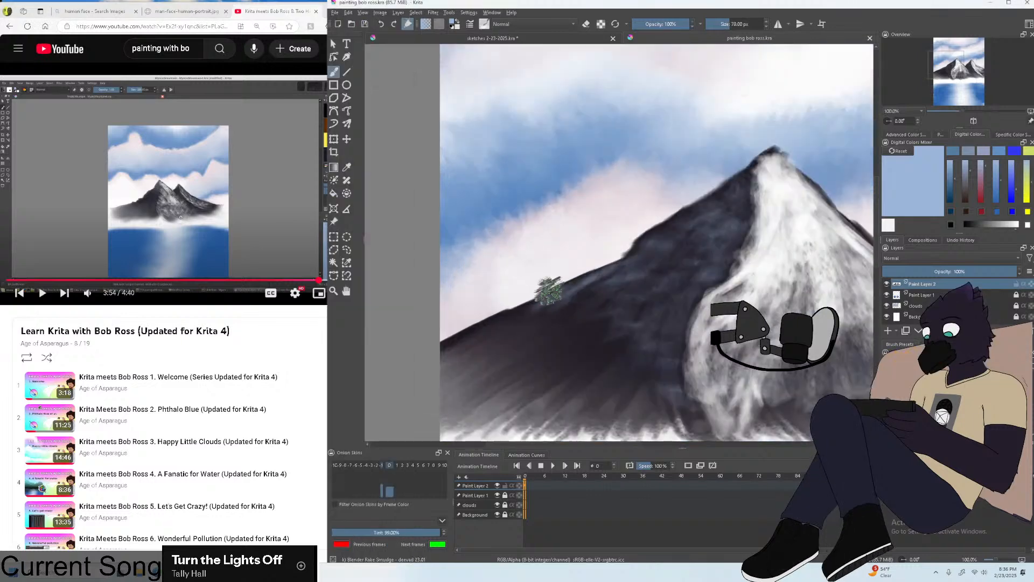
key("ctrl+z")
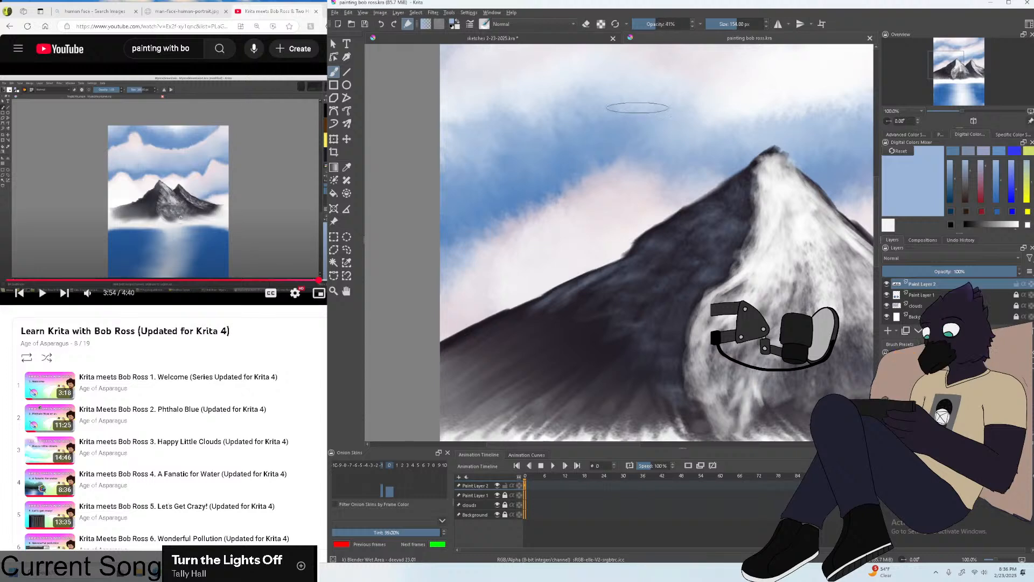
Try the Blender Textured Soft brush on the large mountain's left ridge and reduce its size.
key("bracketright")
key("slash")
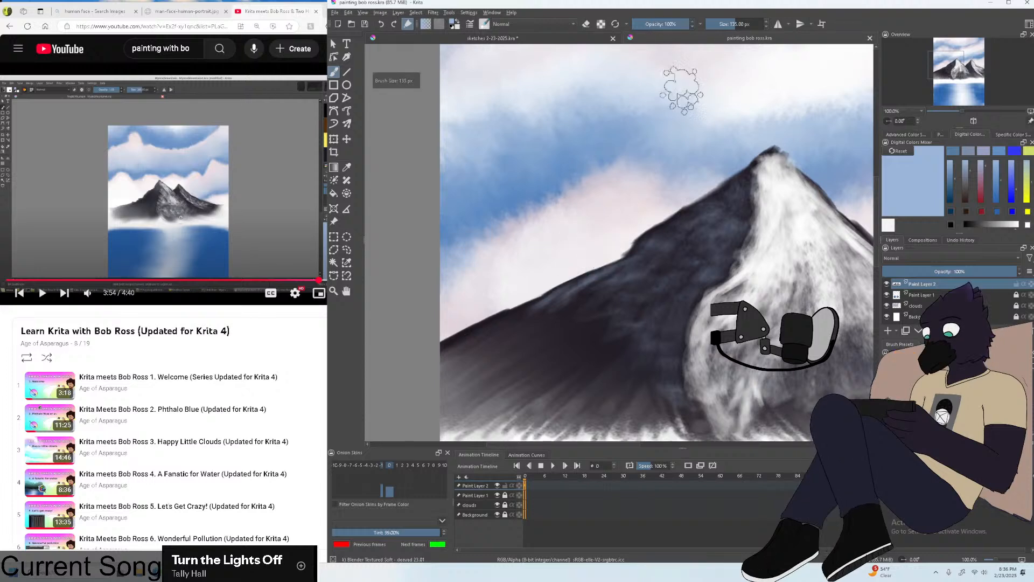
key("bracketleft")
key("bracketleft")
key("bracketleft")
scroll(578, 266, "up", 1)
left_click_drag(728, 25, 717, 26)
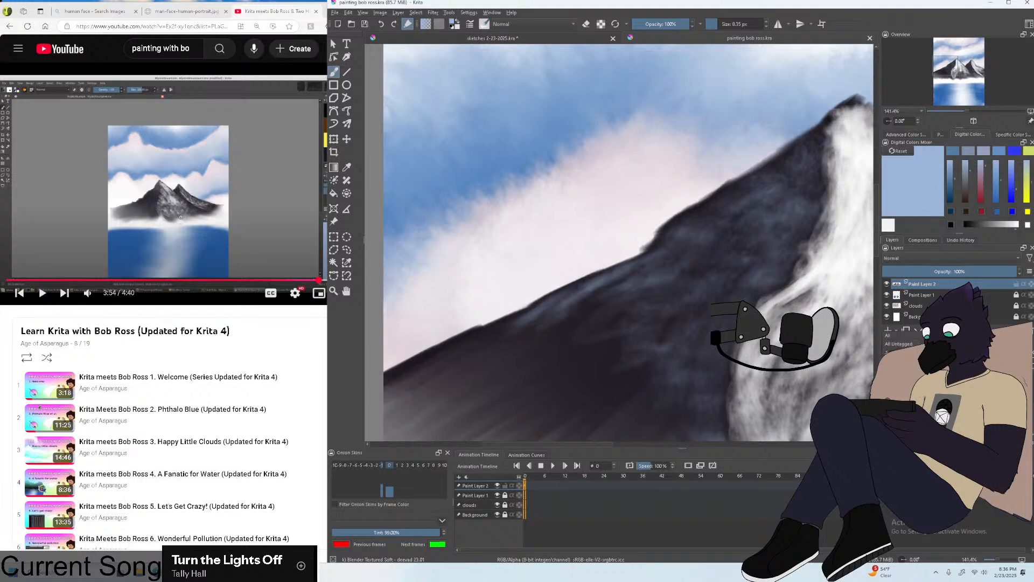
Soften the large mountain's left ridge against the clouds with the Blender Blur brush at 24 px.
left_click(901, 361)
left_click(915, 379)
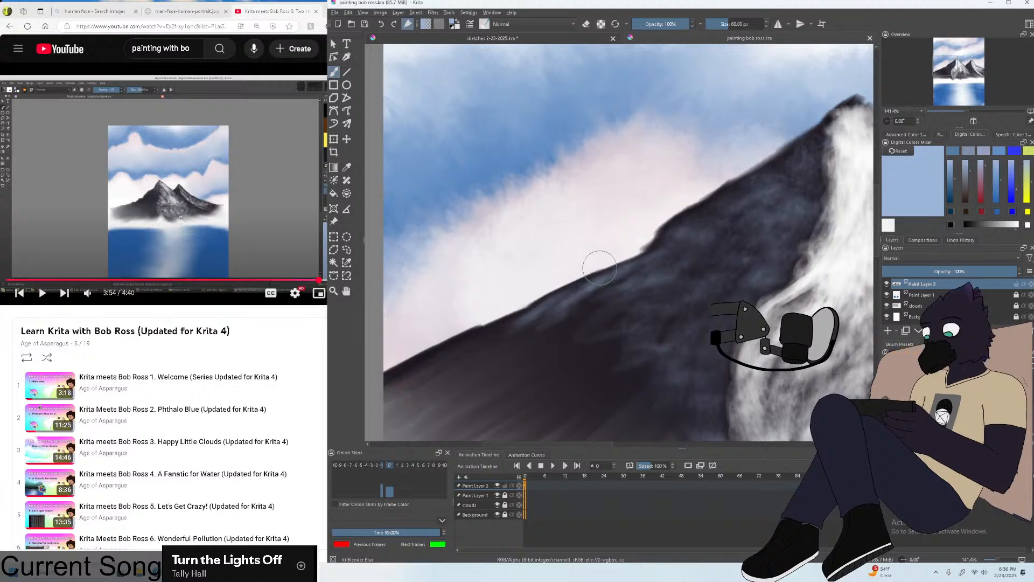
key("bracketleft")
key("bracketleft")
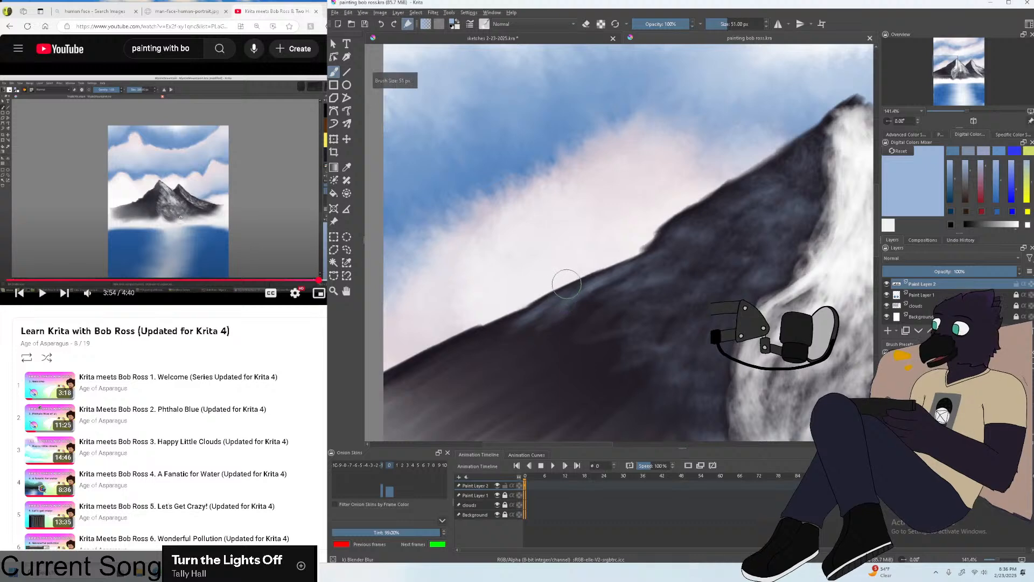
key("bracketleft")
key("bracketleft")
key("bracketleft")
key("bracketleft")
key("bracketleft")
key("bracketleft")
key("bracketleft")
key("bracketleft")
key("bracketleft")
left_click_drag(521, 314, 693, 205)
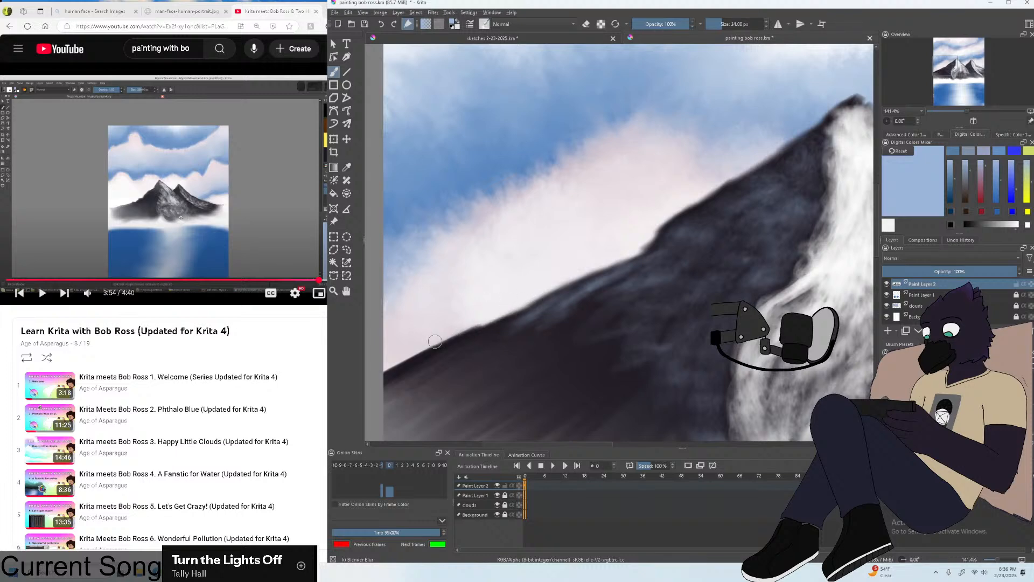
Examine the edges and slopes of both mountains up close and in the whole picture.
key("minus")
key("minus")
key("minus")
key("minus")
key("minus")
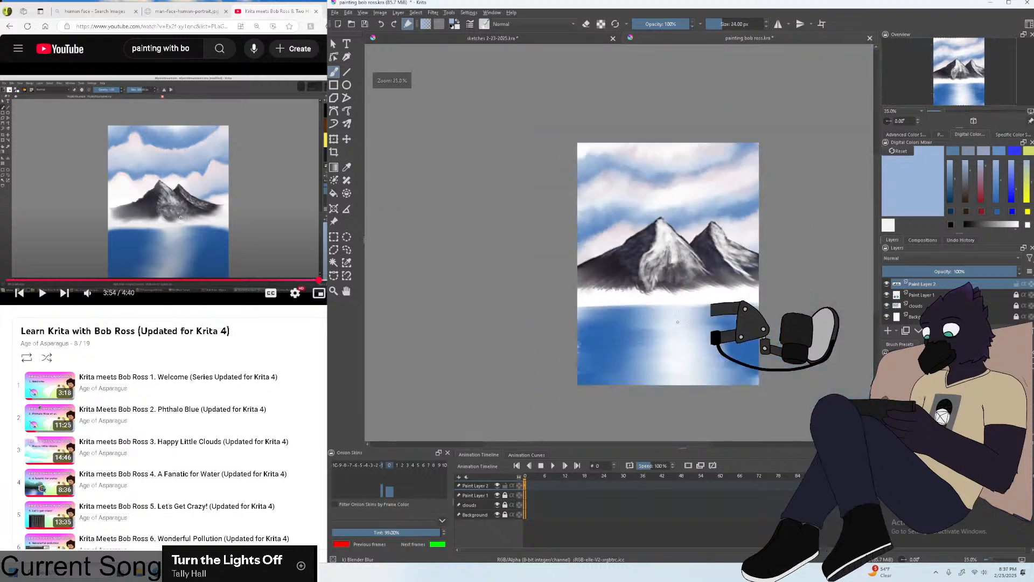
scroll(662, 243, "up", 6)
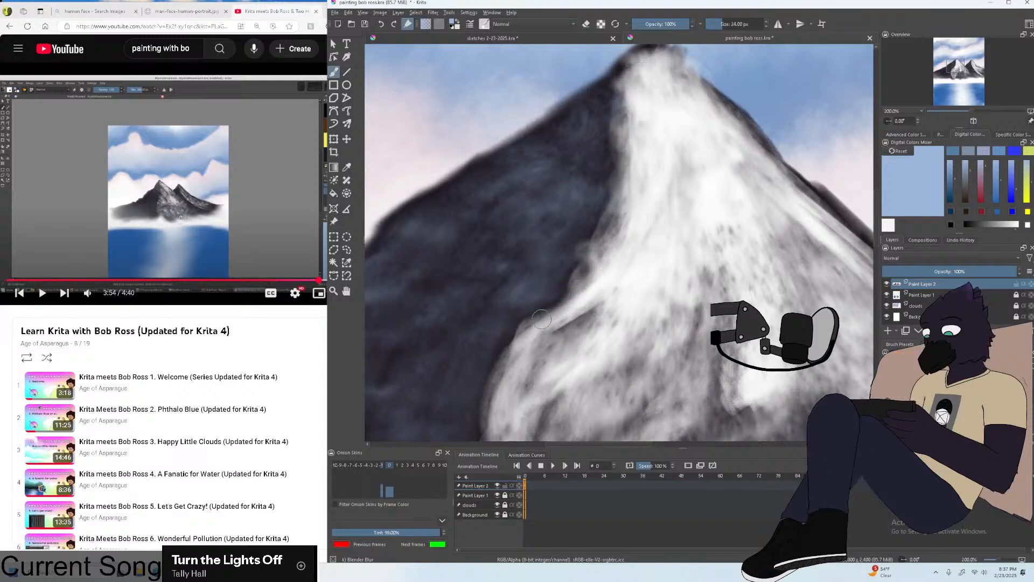
key("minus")
key("minus")
key("minus")
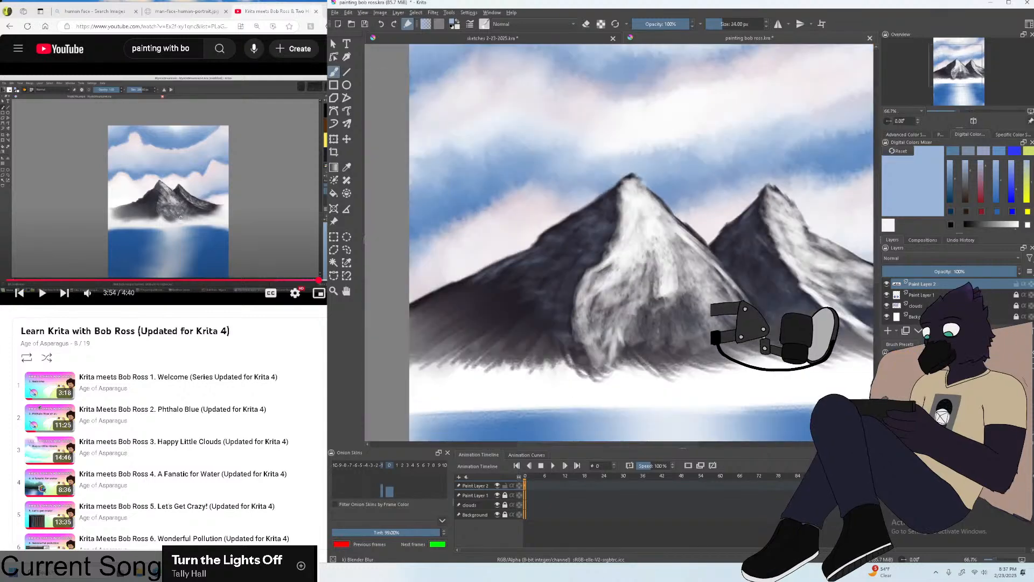
key("plus")
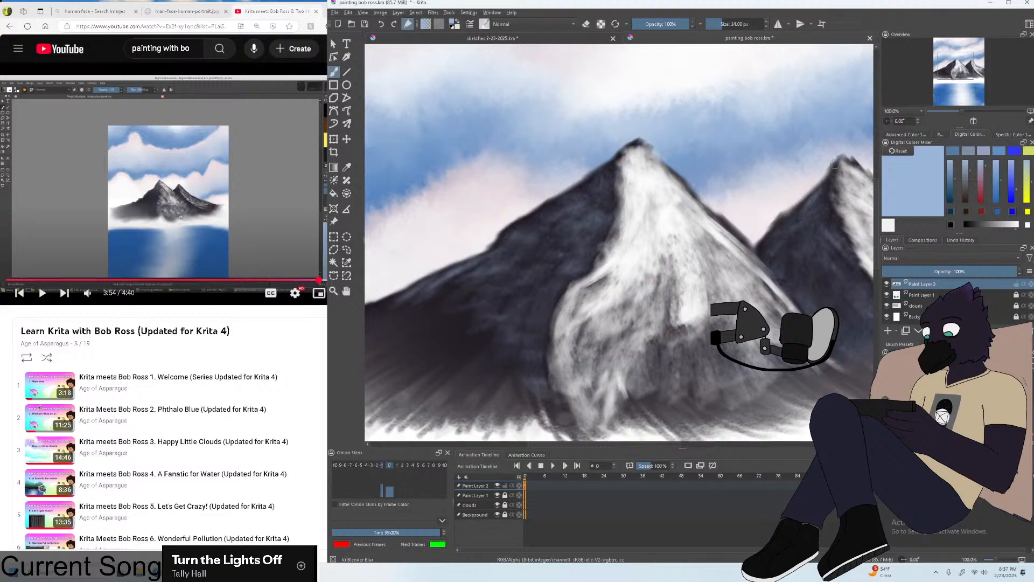
scroll(611, 244, "down", 3)
scroll(612, 245, "up", 1)
scroll(619, 245, "down", 1)
scroll(672, 246, "up", 2)
scroll(646, 247, "down", 2)
scroll(757, 257, "up", 3)
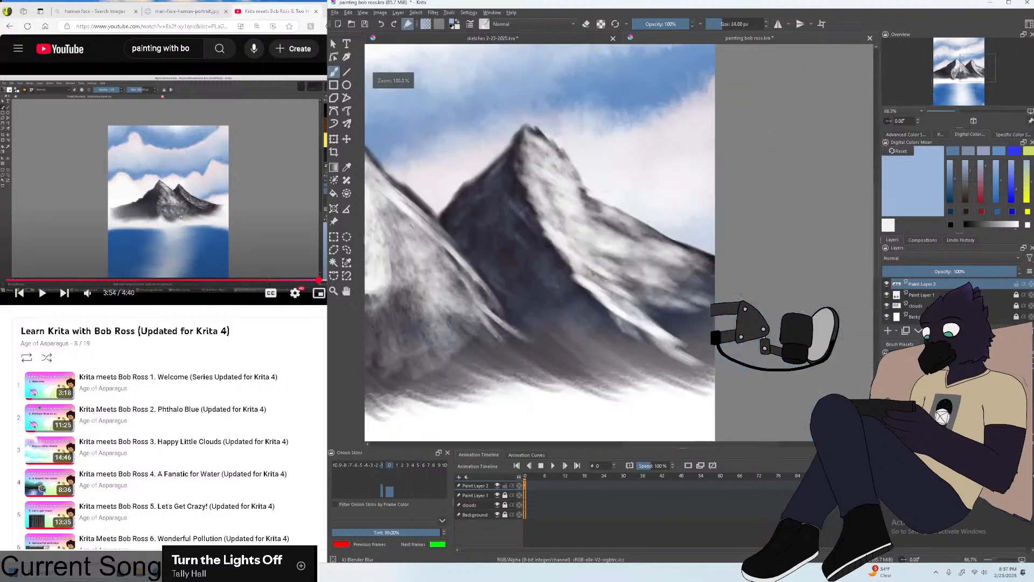
scroll(617, 204, "up", 1)
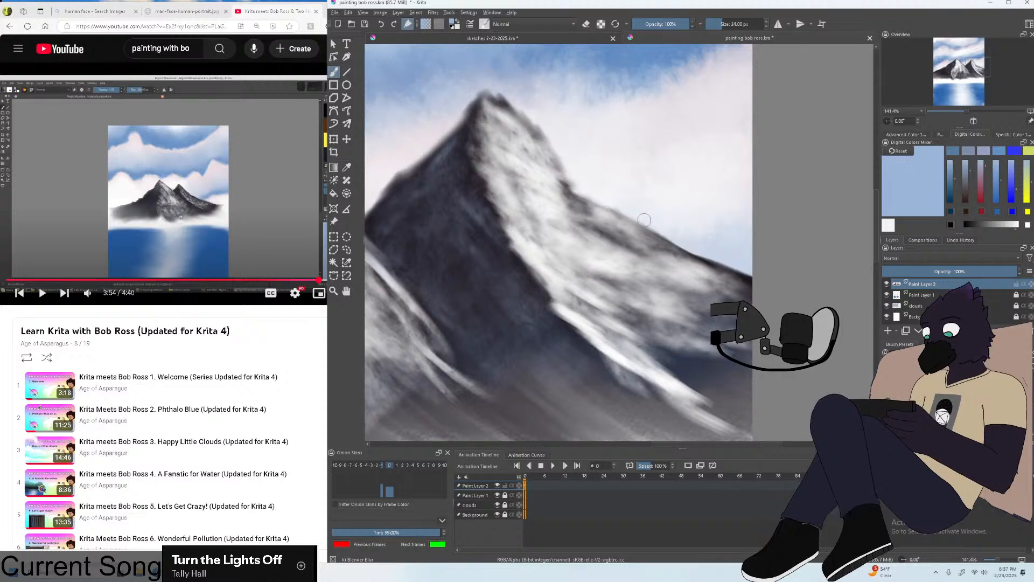
scroll(746, 278, "down", 4)
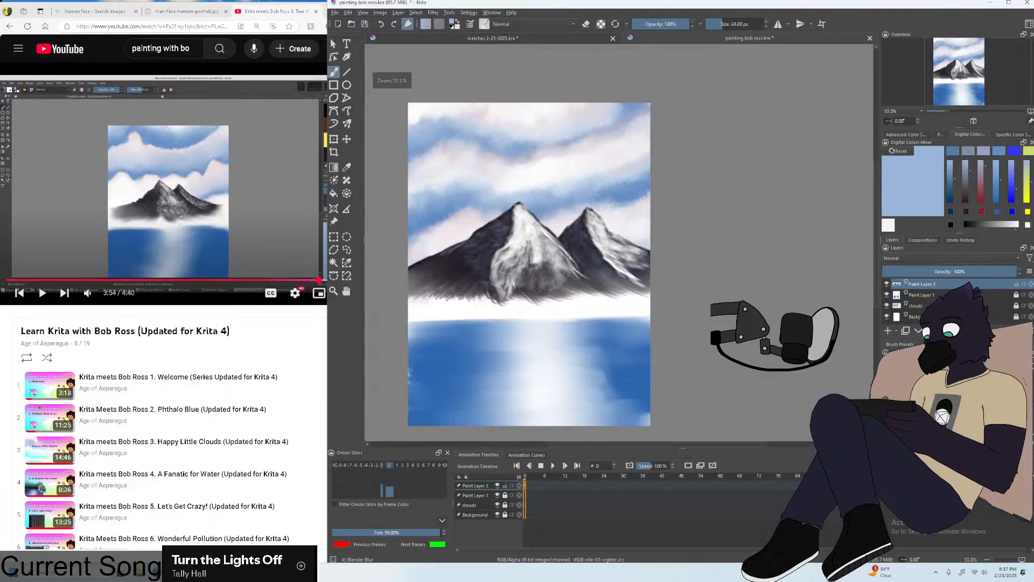
scroll(503, 146, "up", 4)
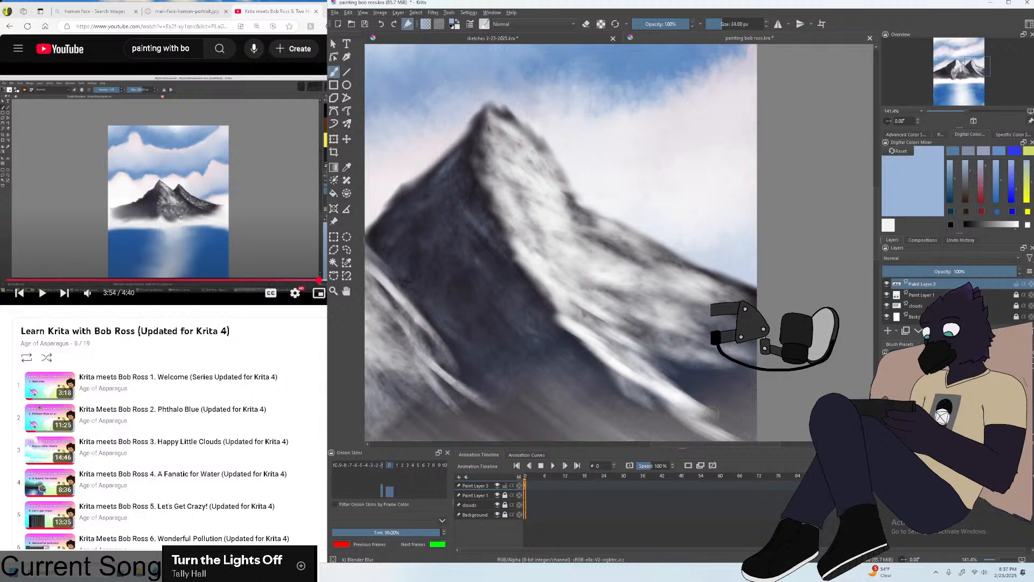
scroll(714, 376, "down", 5)
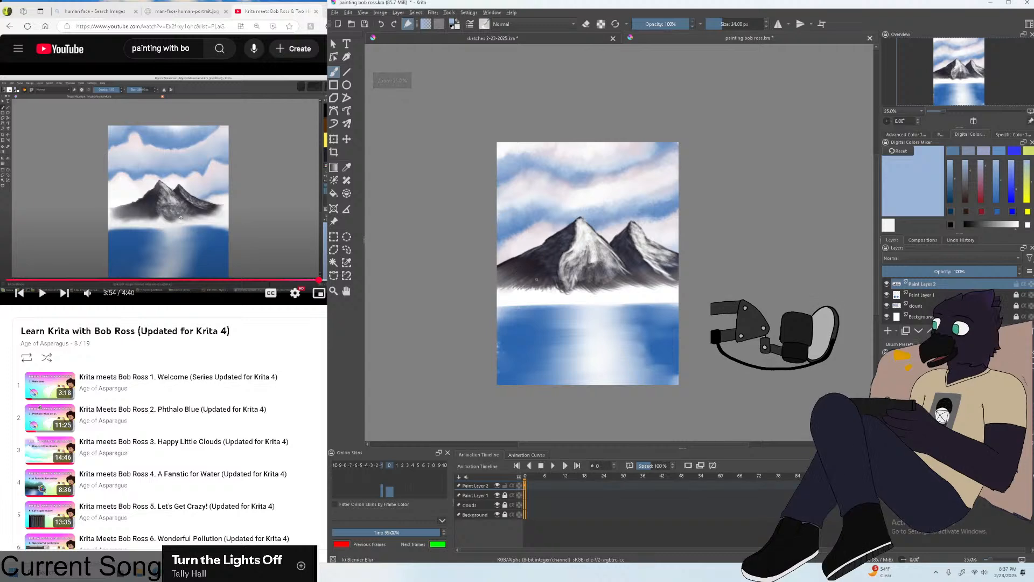
scroll(500, 242, "down", 1)
scroll(646, 292, "up", 4)
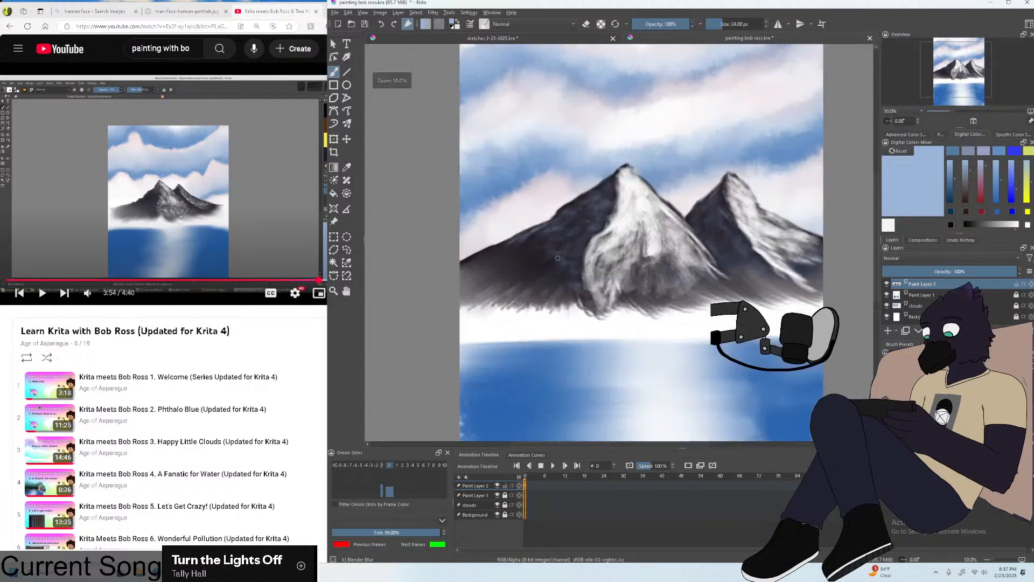
scroll(646, 292, "down", 1)
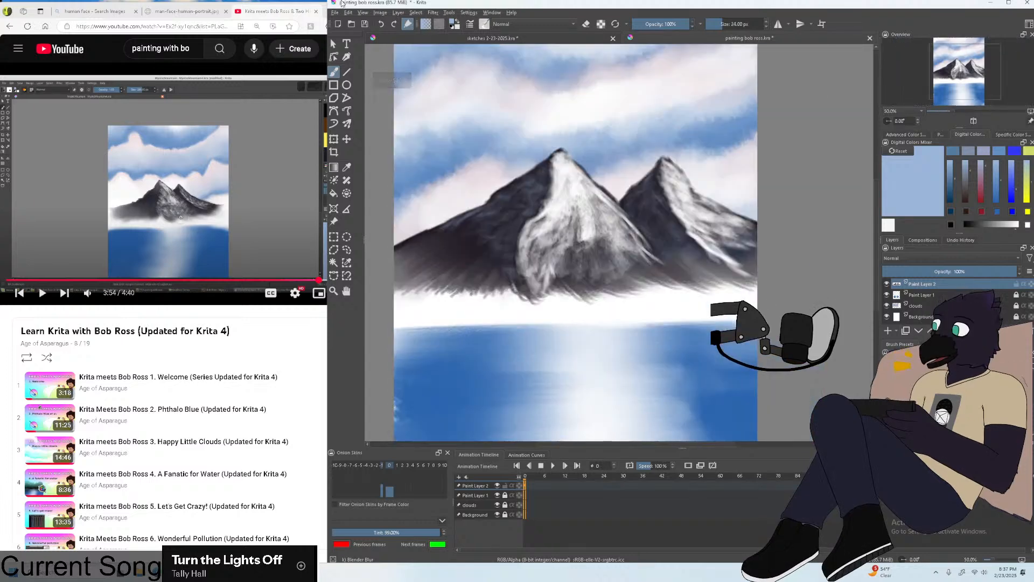
Save the painting and resume playing the lesson 8 video.
left_click(334, 13)
left_click(419, 44)
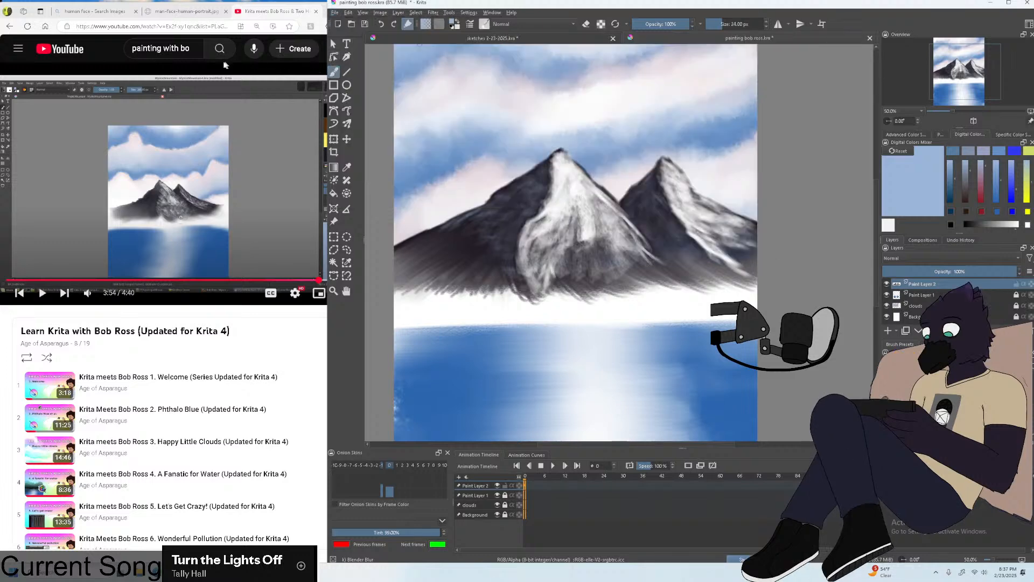
left_click(150, 154)
Blur the snow edge at the large mountain's peak with the 24 px Blender Blur brush, undoing the first attempt.
scroll(678, 160, "up", 3)
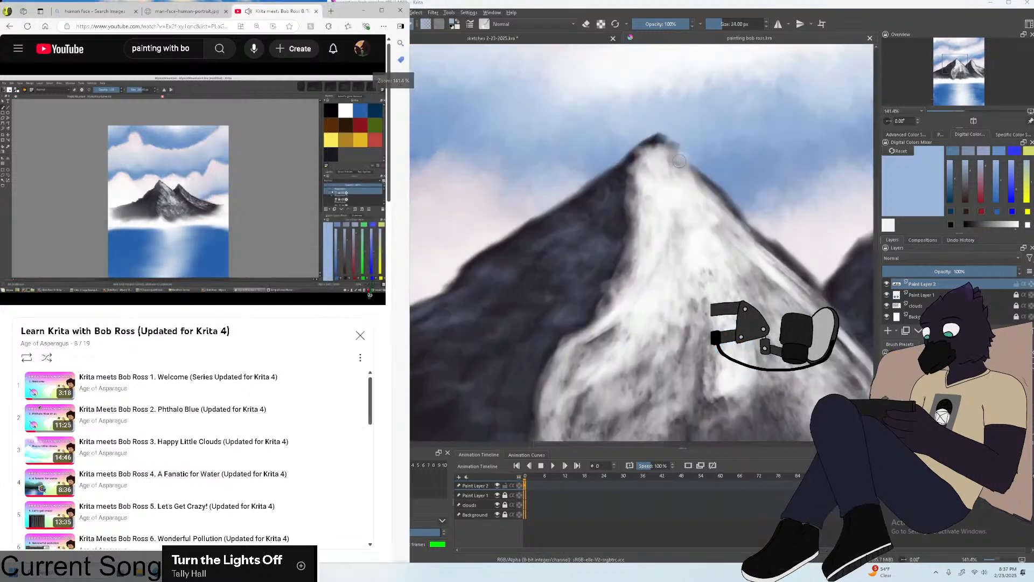
scroll(679, 160, "up", 4)
left_click(587, 129)
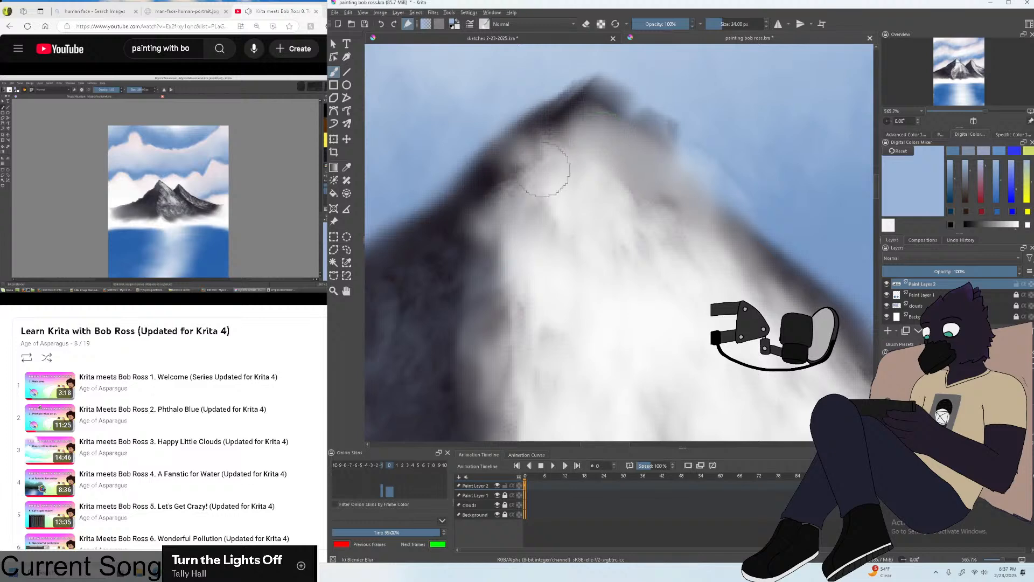
key("ctrl+z")
mouse_move(576, 137)
left_mouse_down()
mouse_move(625, 133)
mouse_move(662, 156)
mouse_move(611, 97)
left_mouse_up()
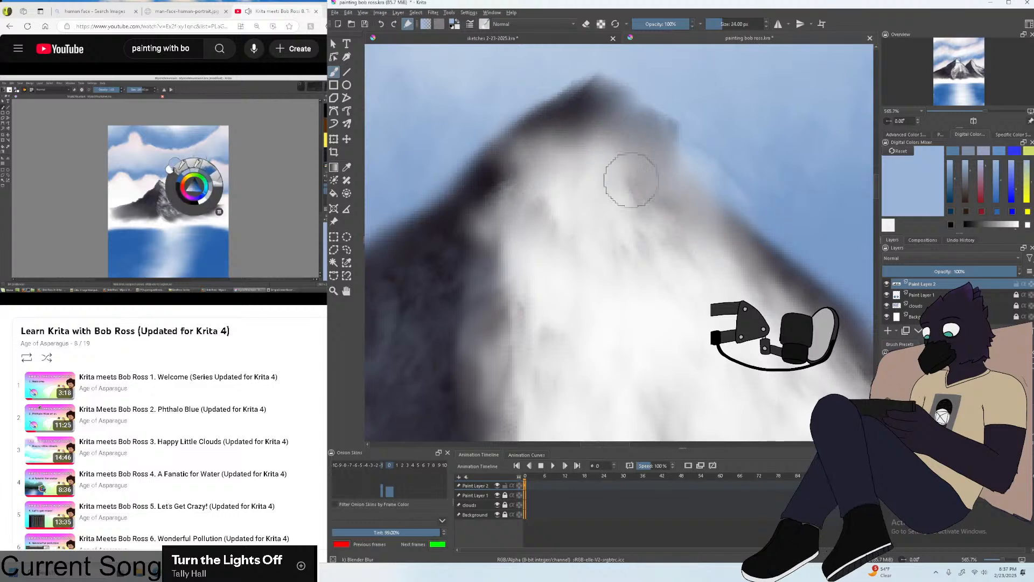
key("minus")
key("minus")
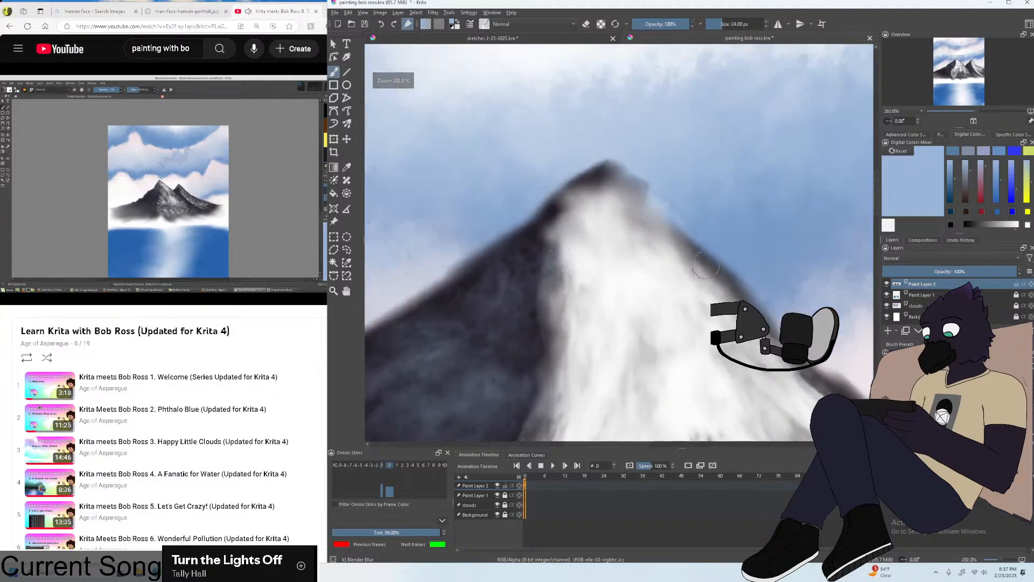
Examine the blurred peak and both mountains at several zoom levels, ending with the whole picture.
key("minus")
key("minus")
key("minus")
key("minus")
key("minus")
key("minus")
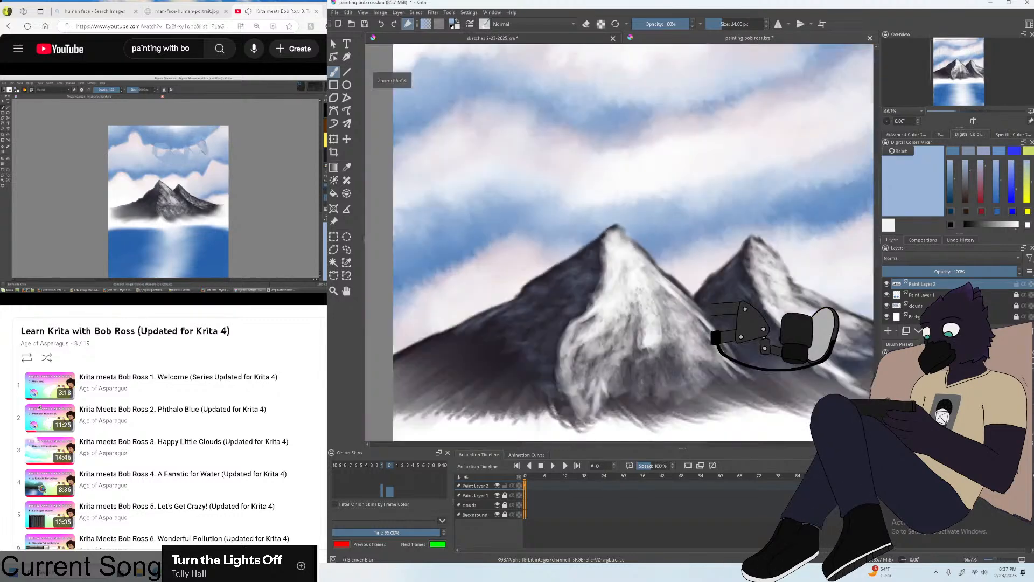
scroll(770, 355, "up", 4)
scroll(765, 355, "down", 7)
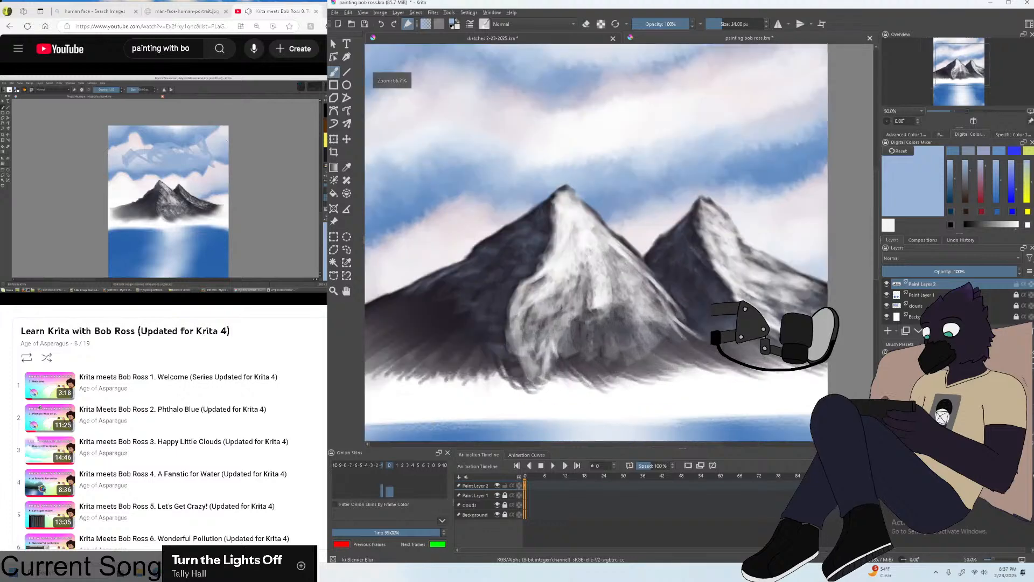
scroll(761, 402, "up", 2)
scroll(713, 312, "down", 1)
scroll(732, 434, "up", 1)
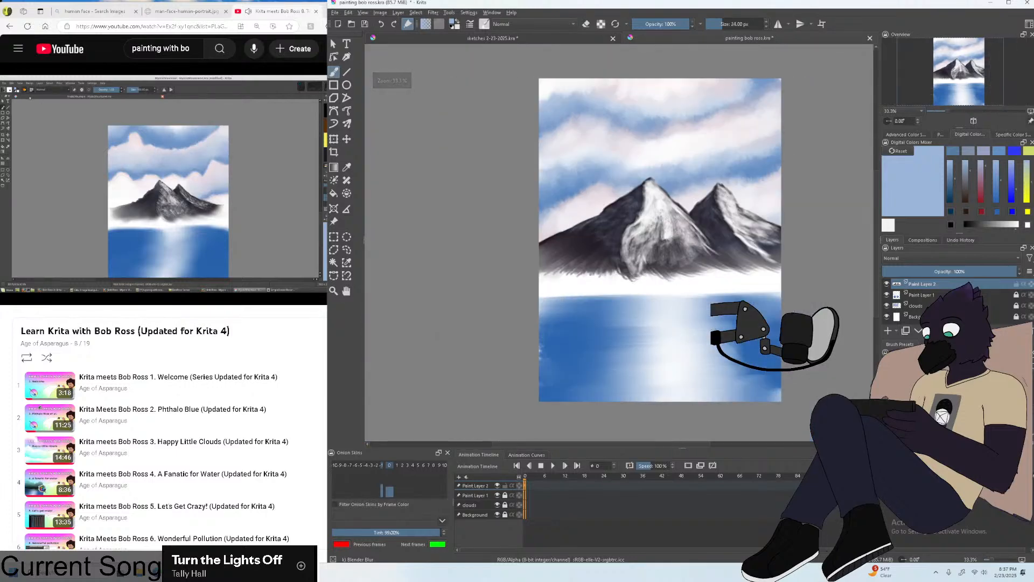
Save the painting and start playing lesson 9, "In our world...", from the Learn Krita with Bob Ross playlist.
left_click(334, 13)
left_click(356, 50)
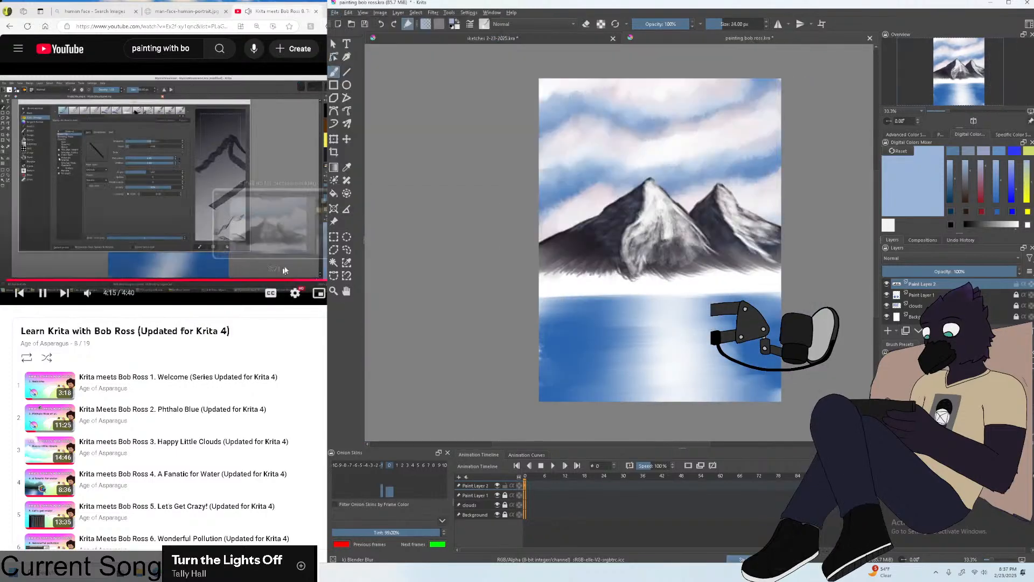
left_click(284, 270)
scroll(210, 372, "down", 3)
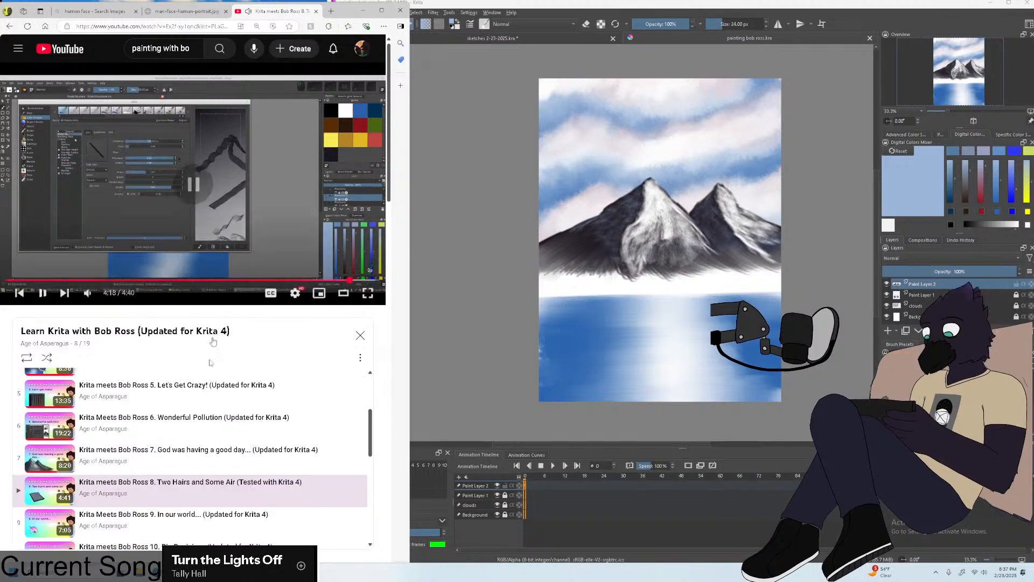
left_click(216, 509)
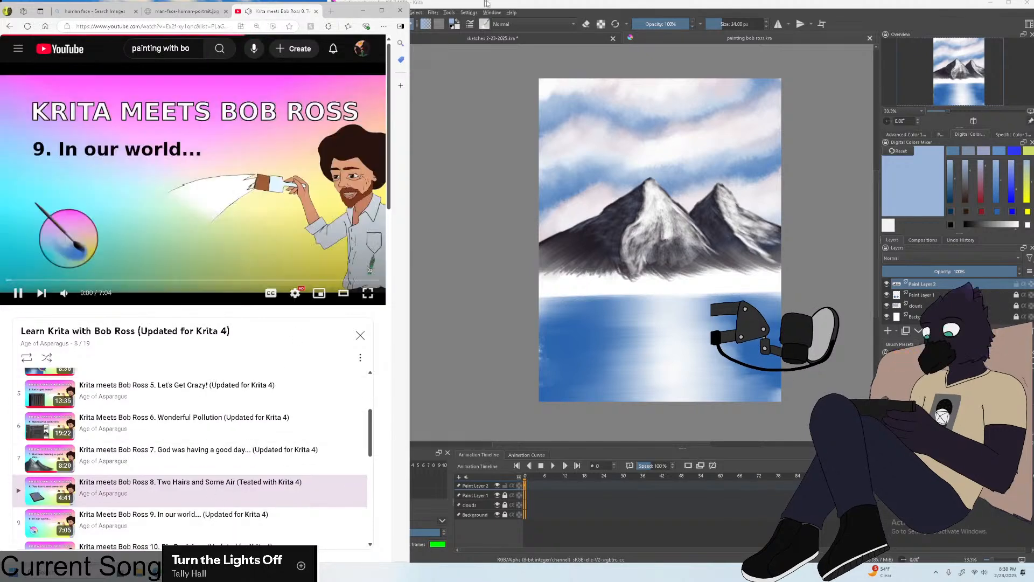
left_click(411, 22)
left_click(339, 13)
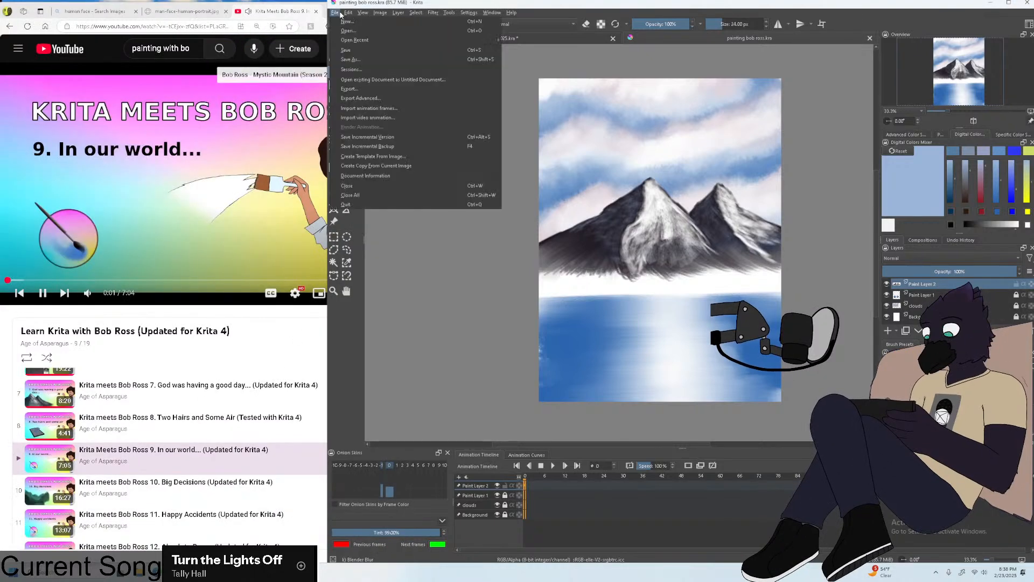
left_click(377, 54)
Skim the first half of the lesson 9 video, skipping ahead in stages to about 3:39.
left_click(30, 280)
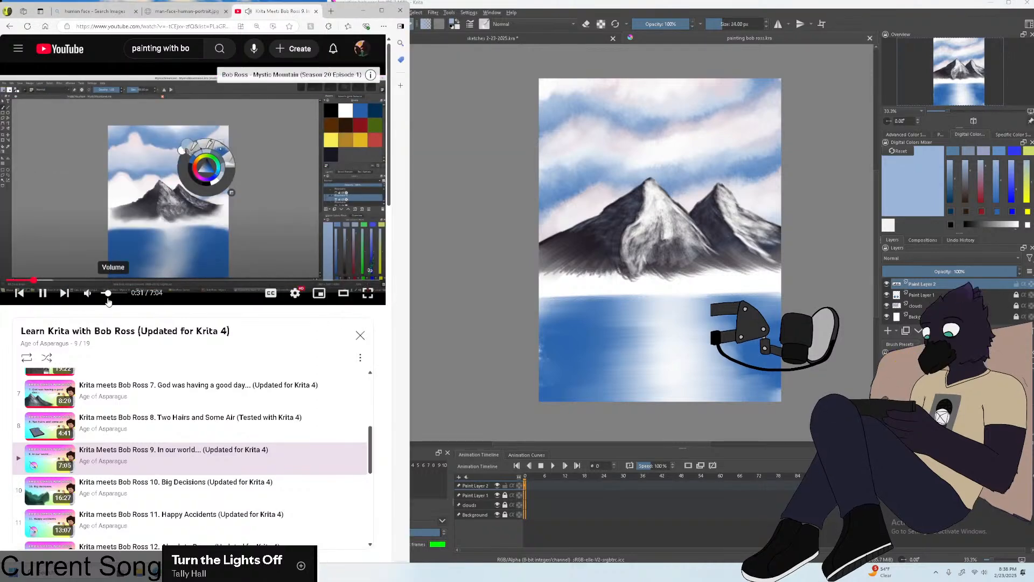
left_click(51, 280)
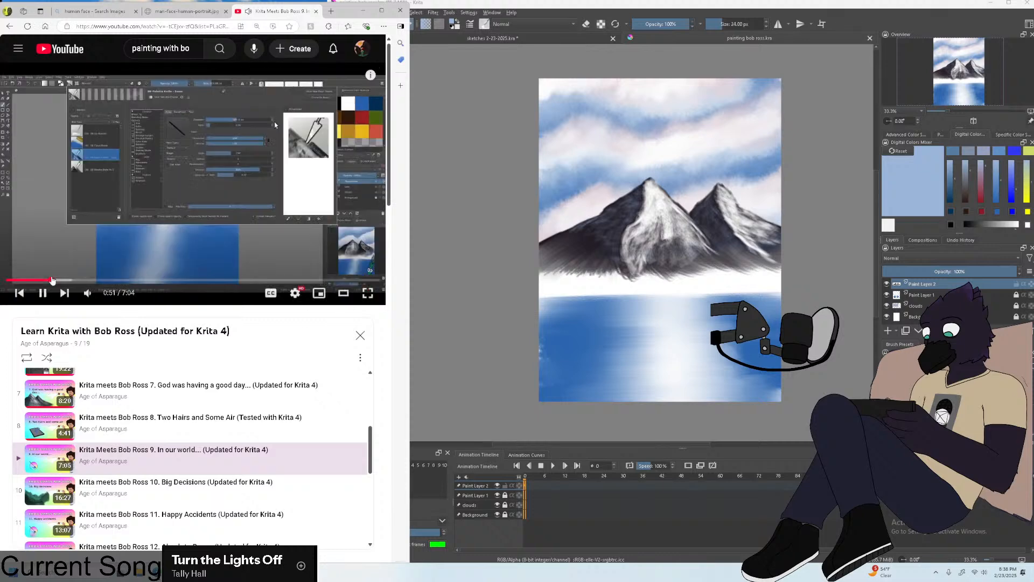
left_click(93, 280)
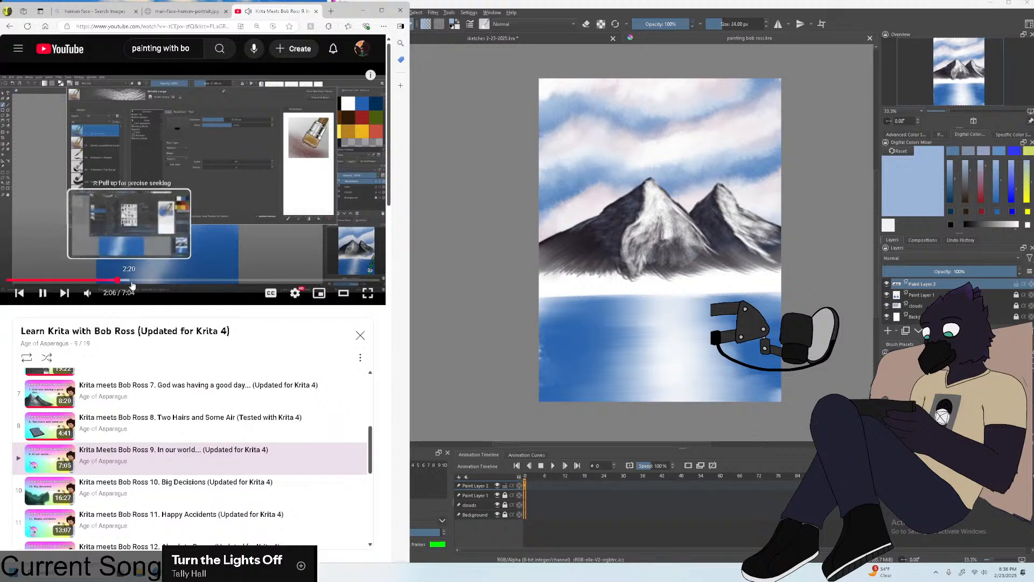
left_click(133, 280)
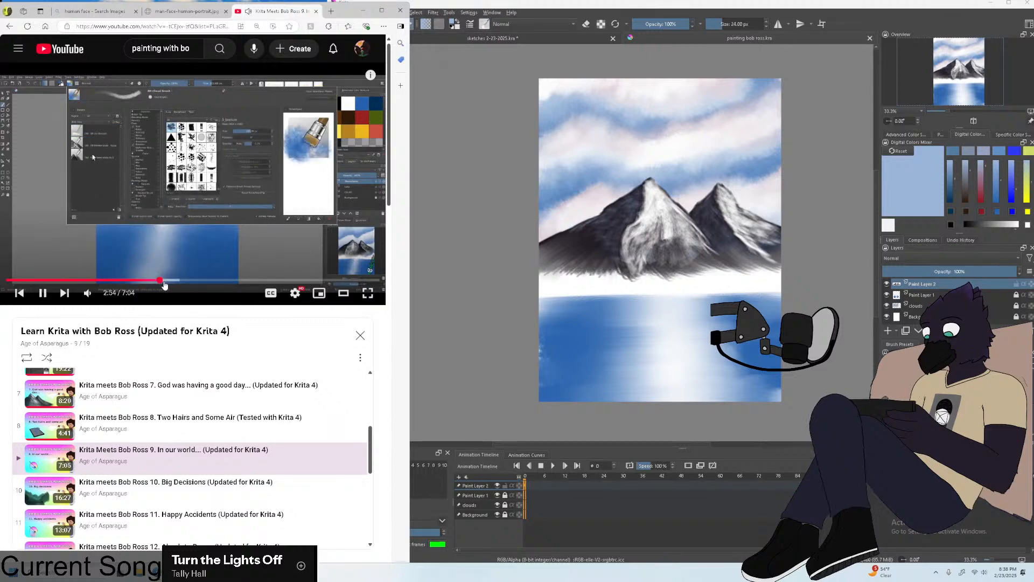
left_click(199, 280)
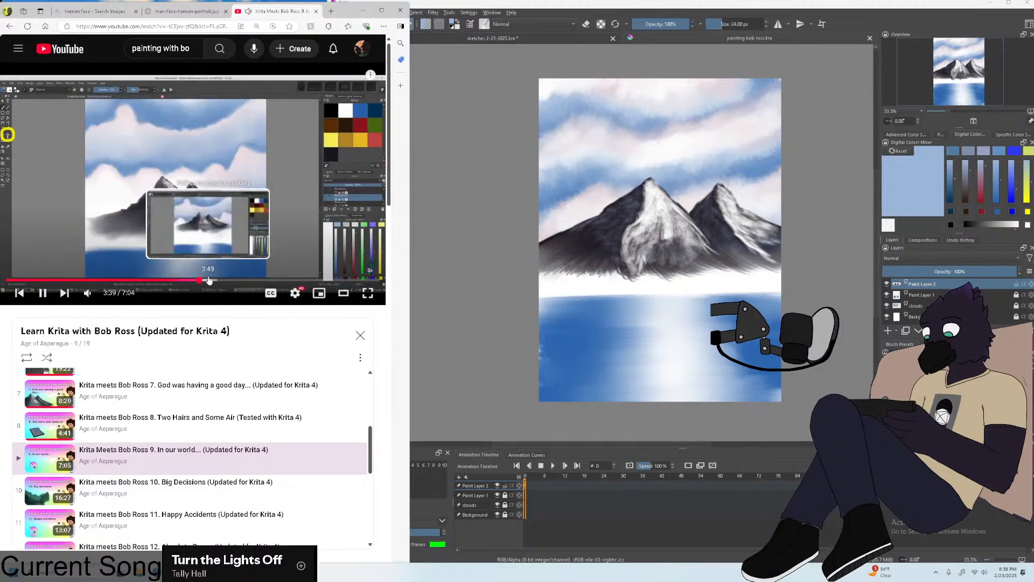
Transform the mountain layer, moving both mountains upward to open a wider gap above the lake.
scroll(735, 177, "up", 1)
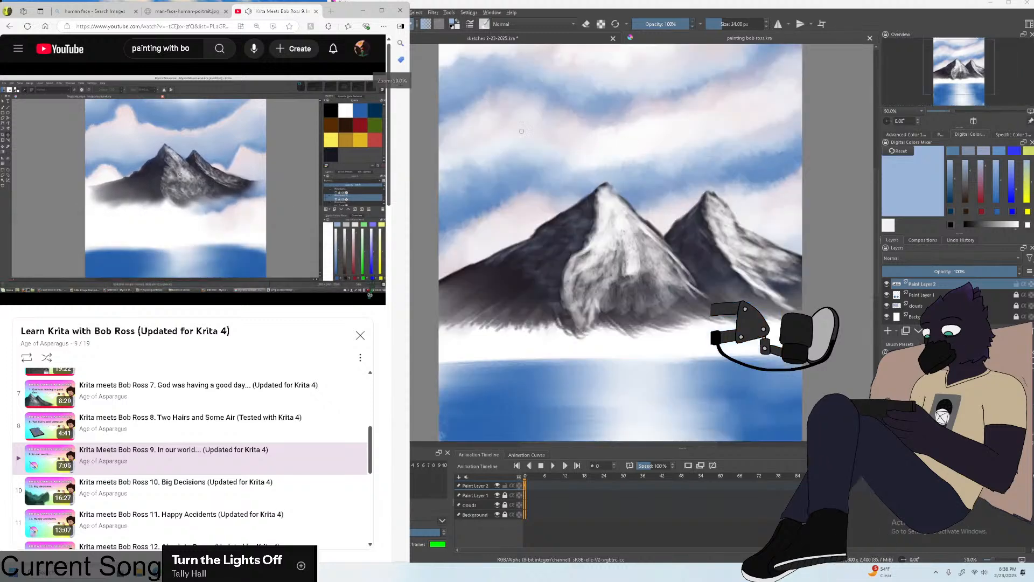
left_click_drag(410, 38, 331, 37)
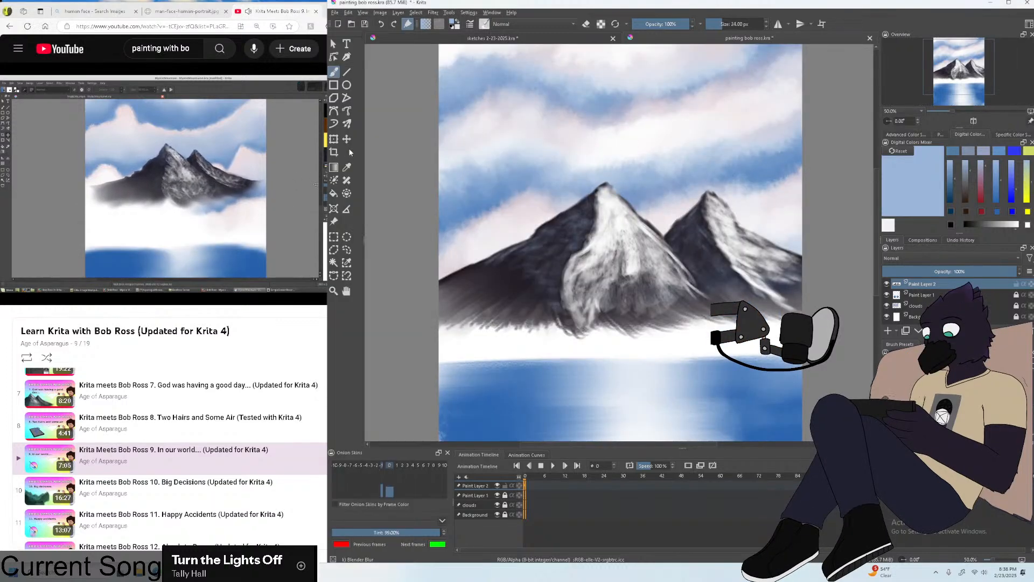
key("ctrl+t")
key("minus")
left_click_drag(683, 237, 679, 199)
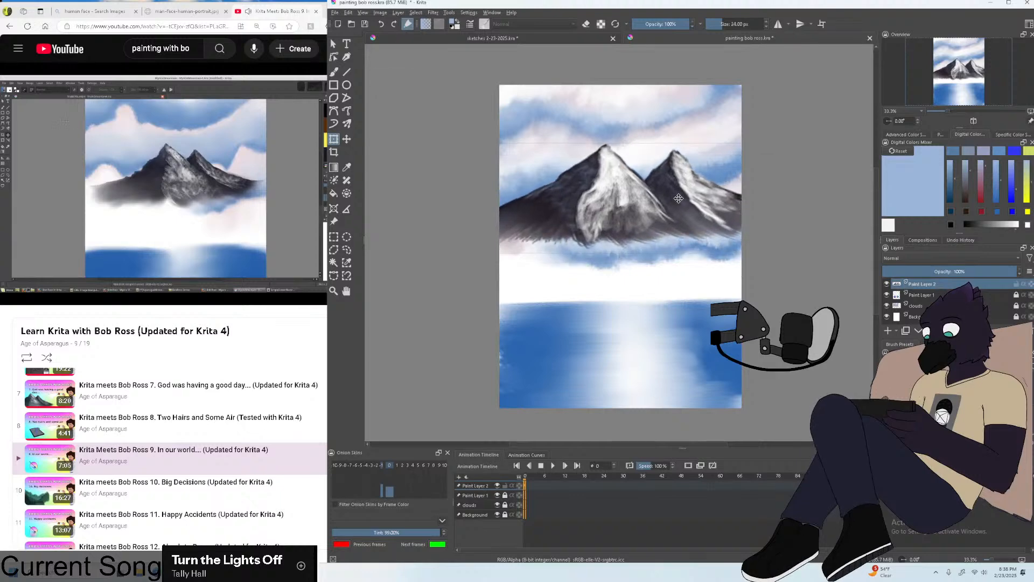
Skim the rest of lesson 9 on misting the mountains' base, stopping the video at 6:44.
left_click(266, 278)
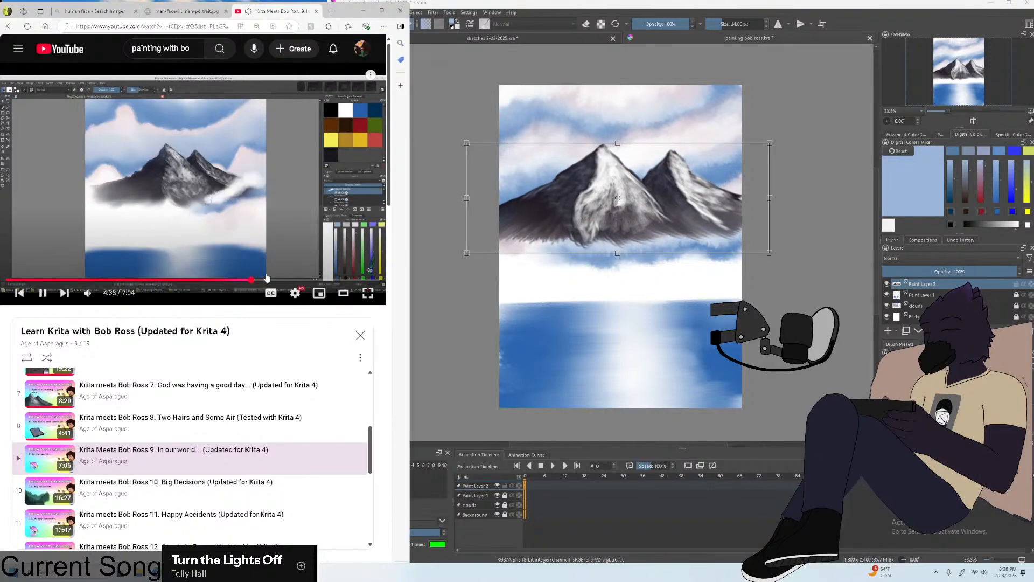
left_click(282, 280)
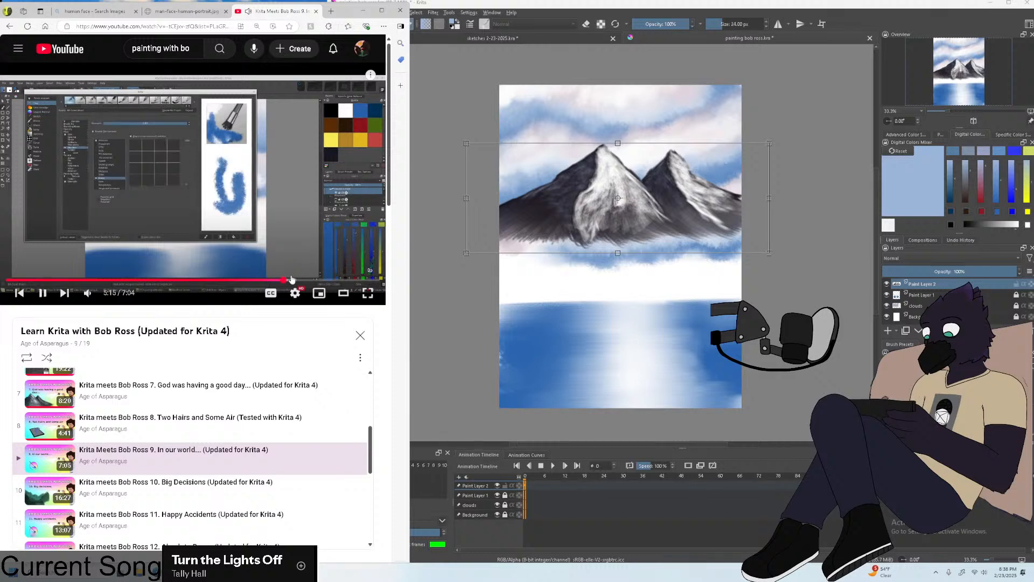
left_click(353, 278)
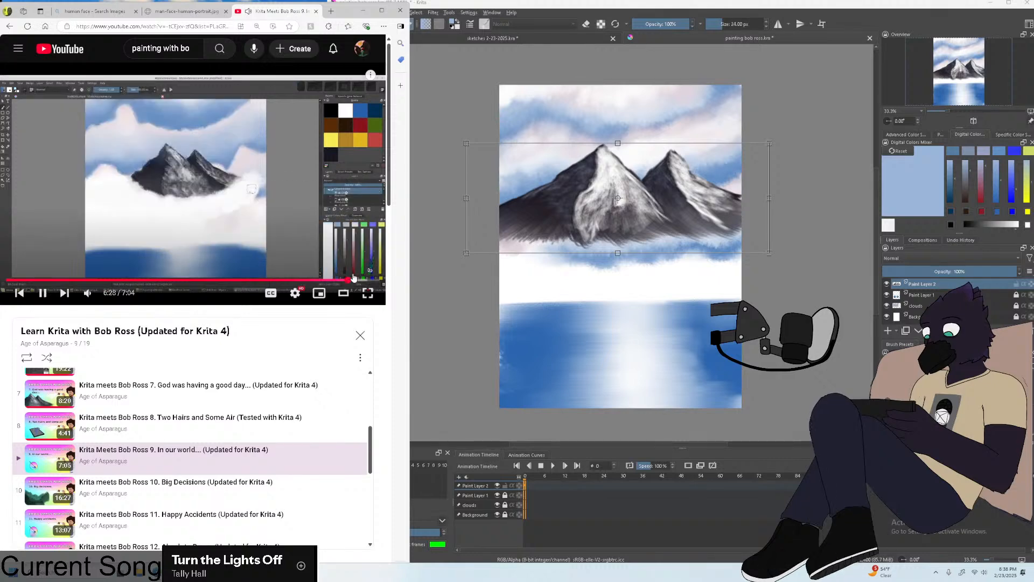
left_click(358, 279)
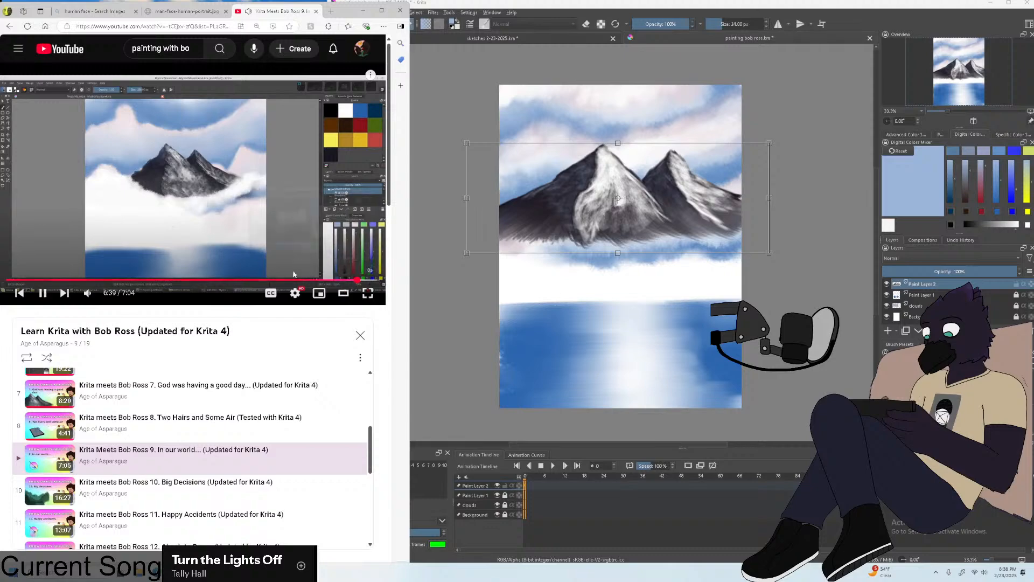
left_click(367, 292)
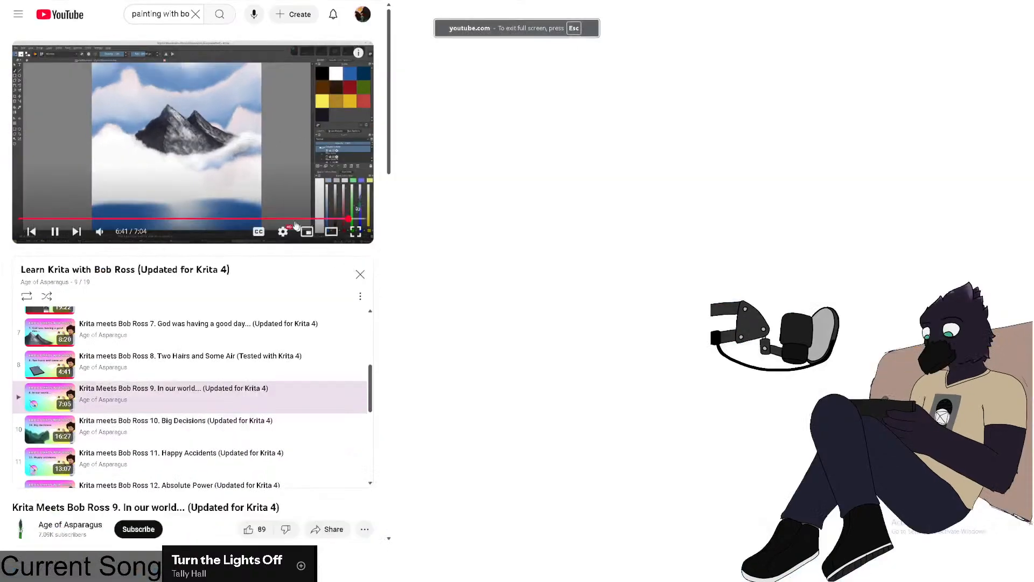
key("Escape")
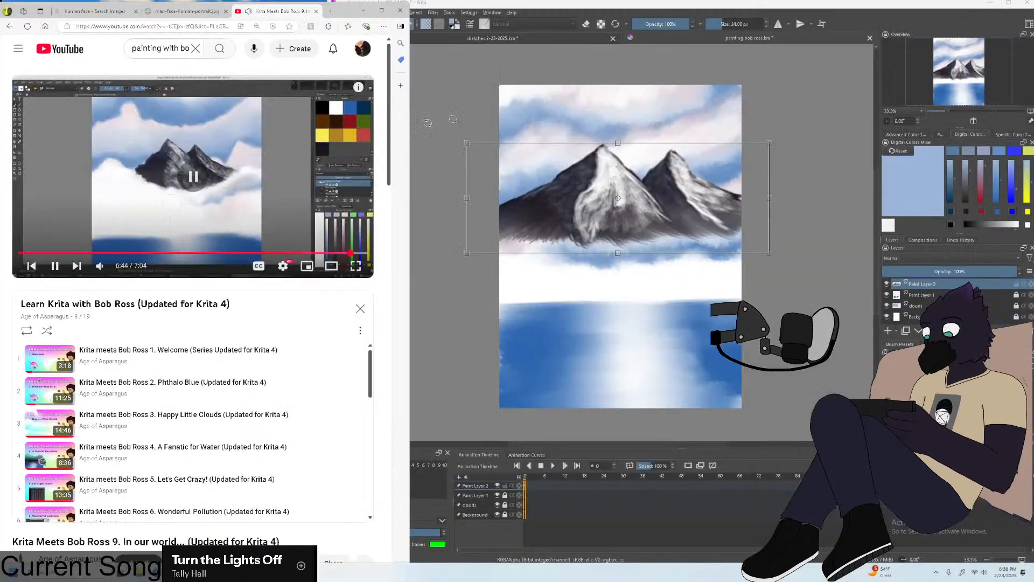
Save the painting with the mountains in their raised position.
left_click(508, 3)
left_click(334, 12)
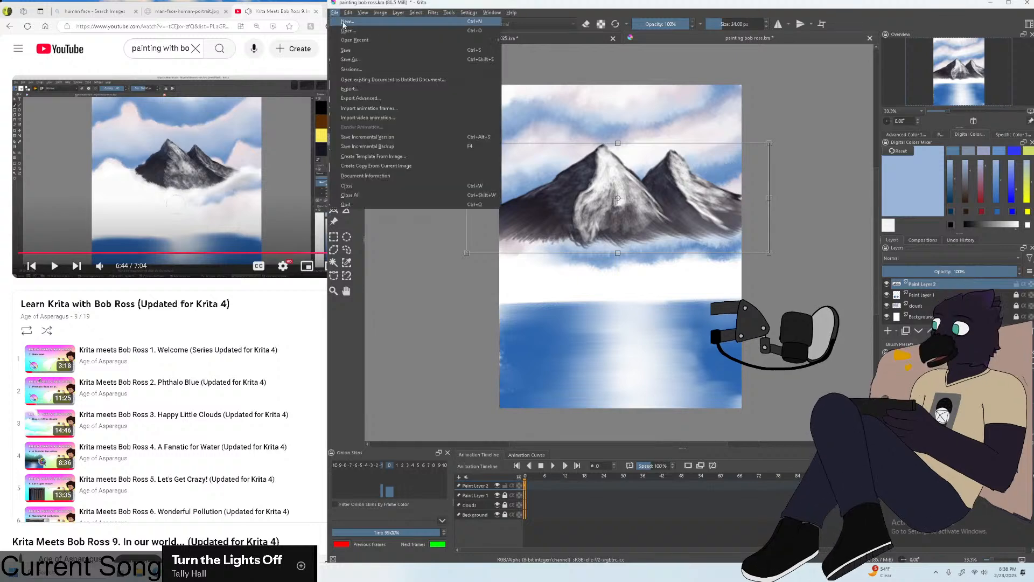
left_click(358, 51)
Rename Paint Layer 2 as "mountain" and Paint Layer 1 as "lake".
double_click(966, 282)
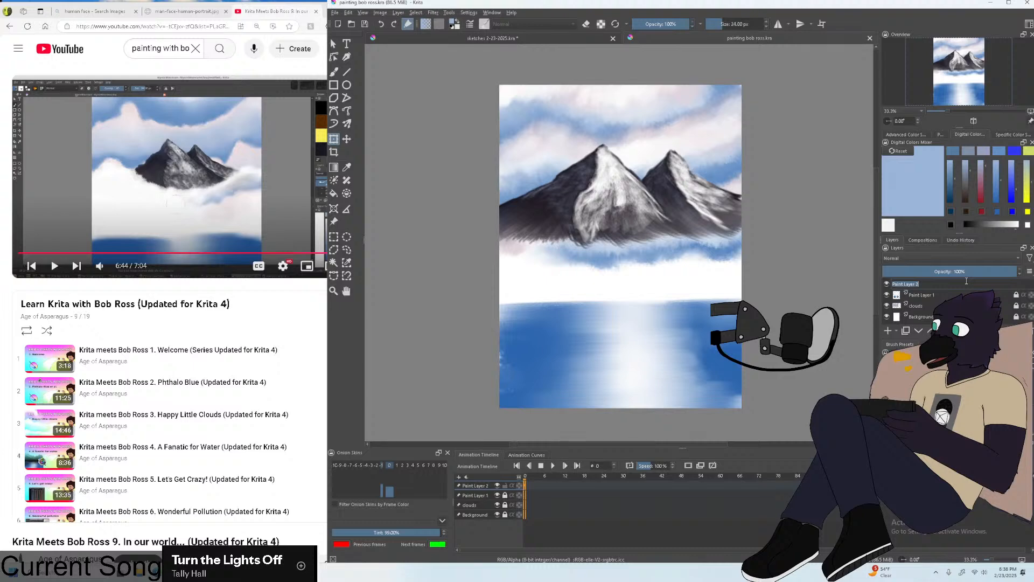
type("mountain")
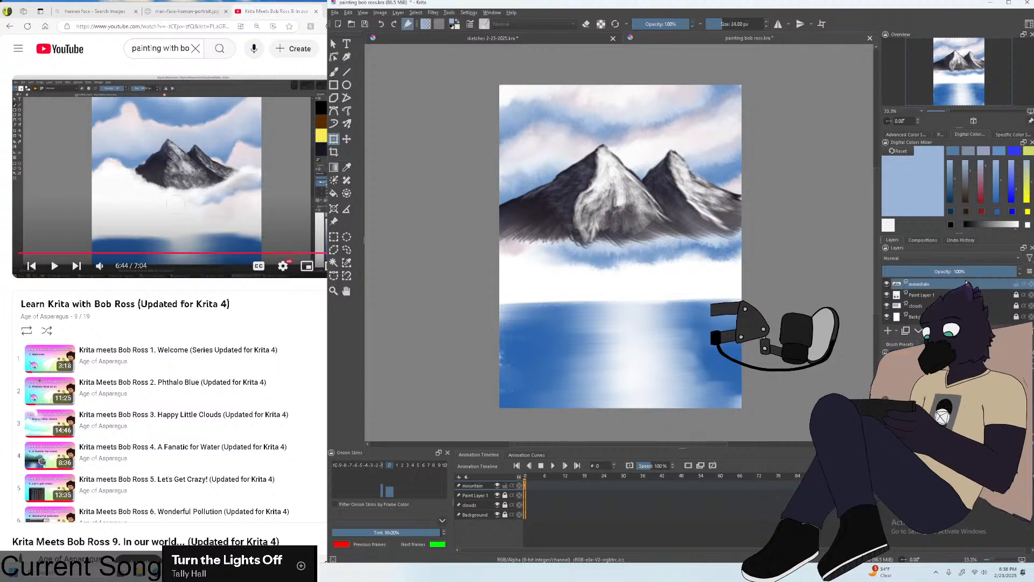
double_click(936, 295)
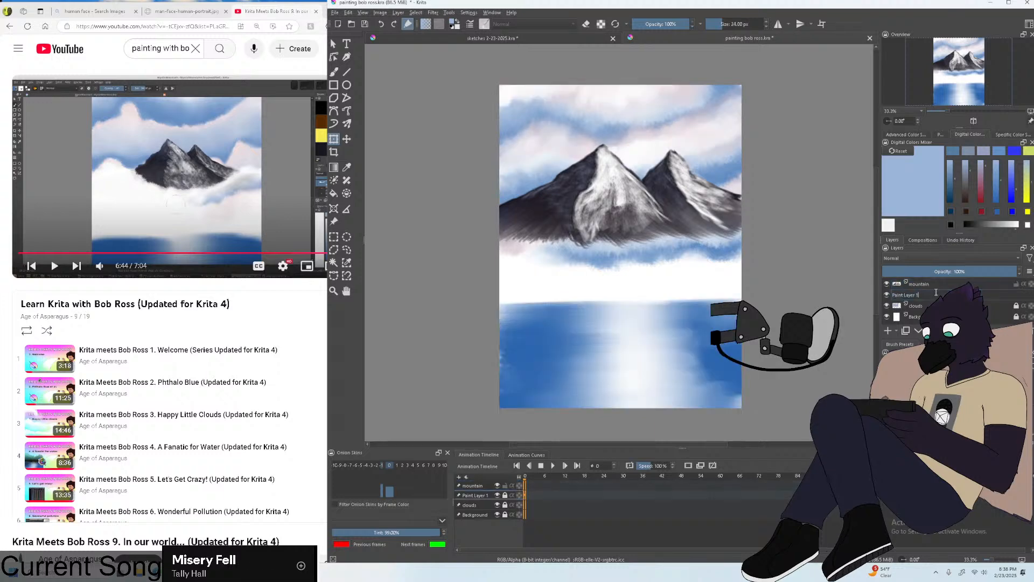
type("lake")
key("Return")
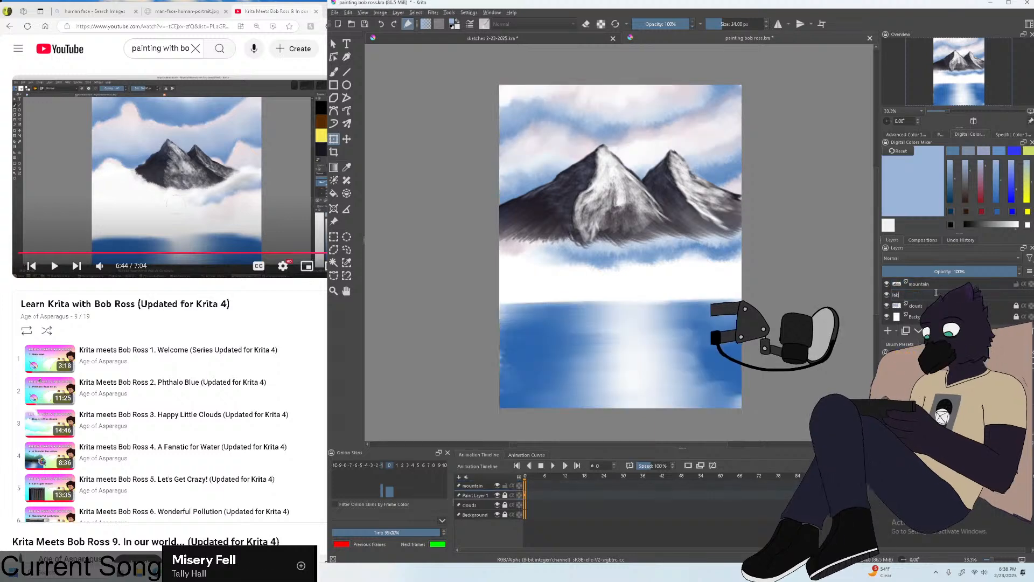
Lock the mountain layer and add a paint layer above it, choosing a 70 px brush preset for it.
left_click(1011, 285)
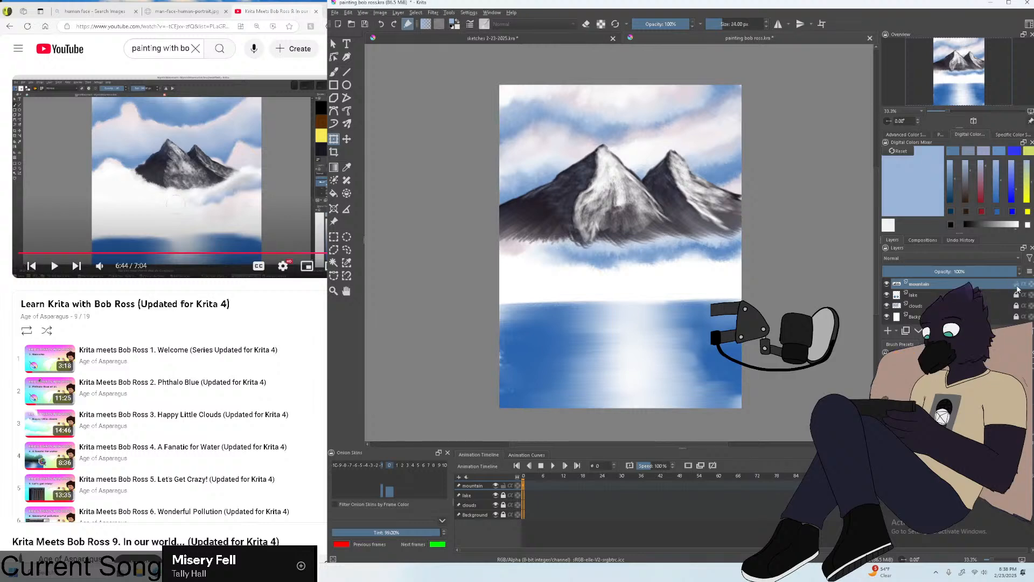
left_click(888, 332)
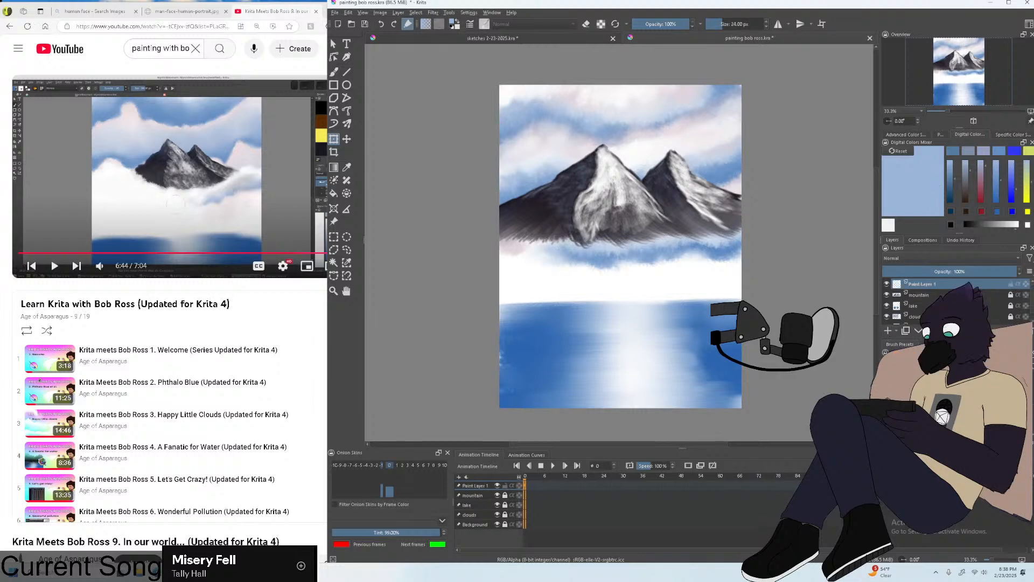
left_click(935, 361)
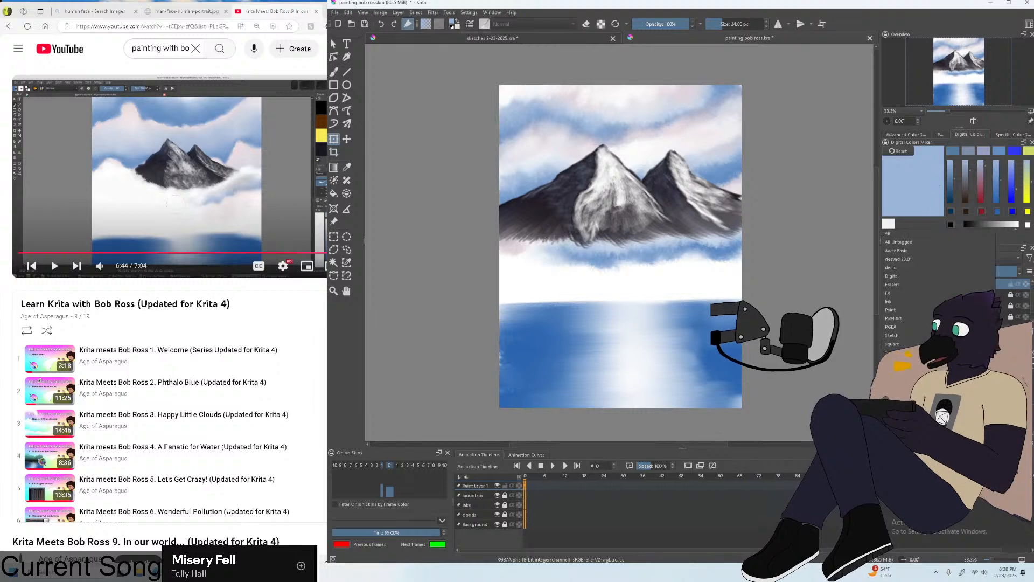
key("Escape")
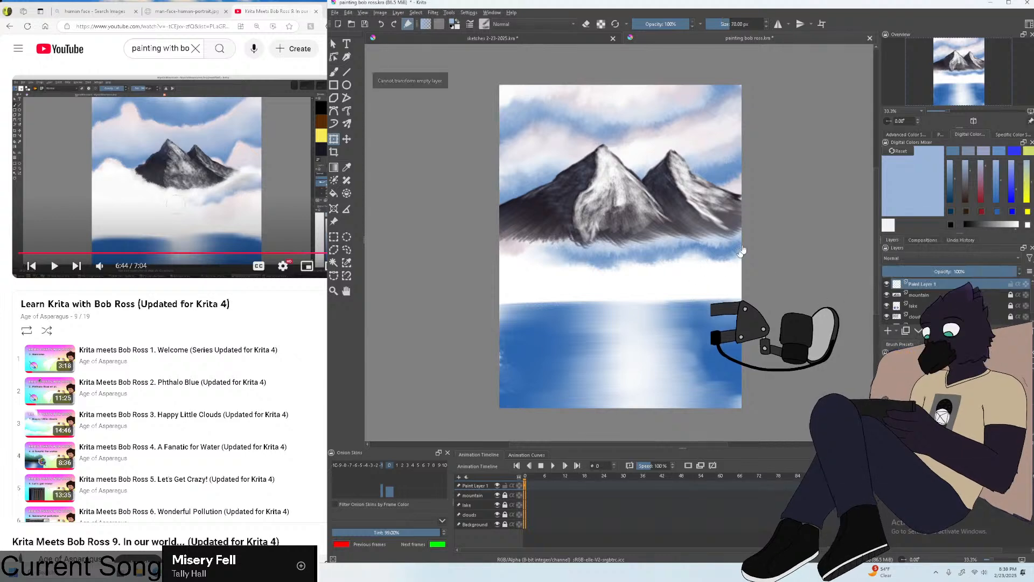
Resume the lesson 9 video and rewind it to about 6:02 to rewatch the mist brush setup.
left_click(195, 87)
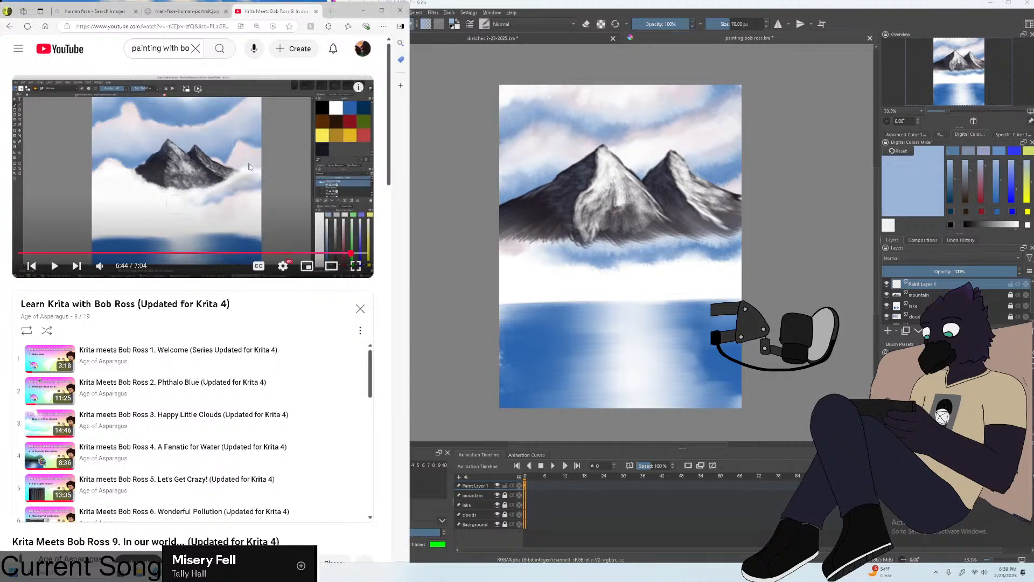
left_click(336, 252)
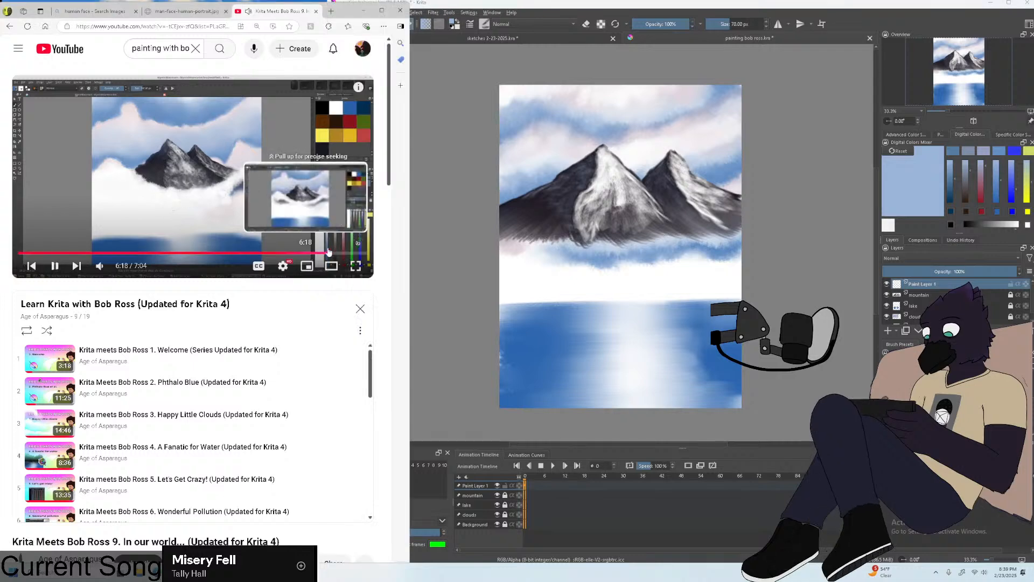
left_click(314, 251)
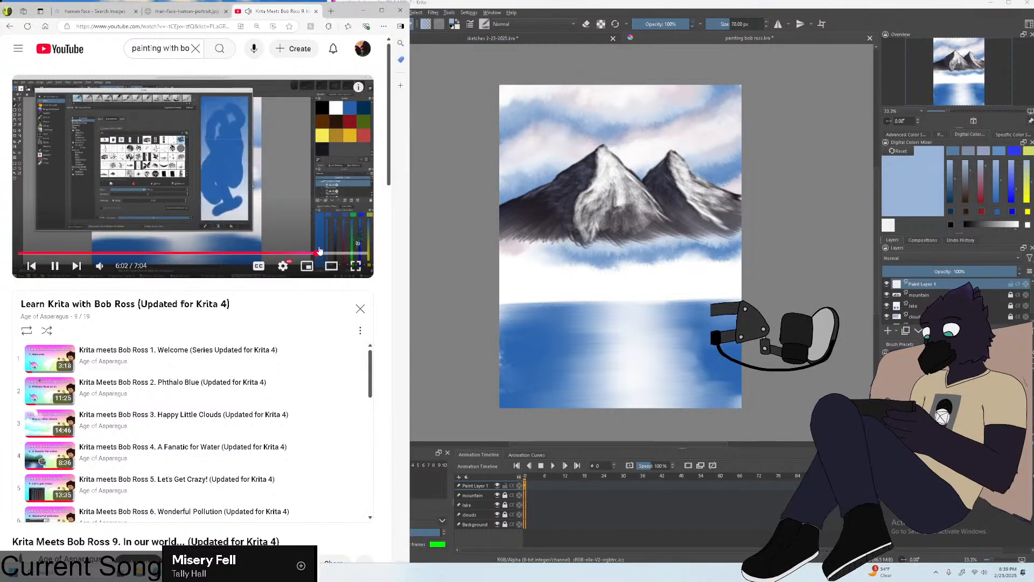
Return to the painting and save it with its new empty paint layer.
left_click(449, 247)
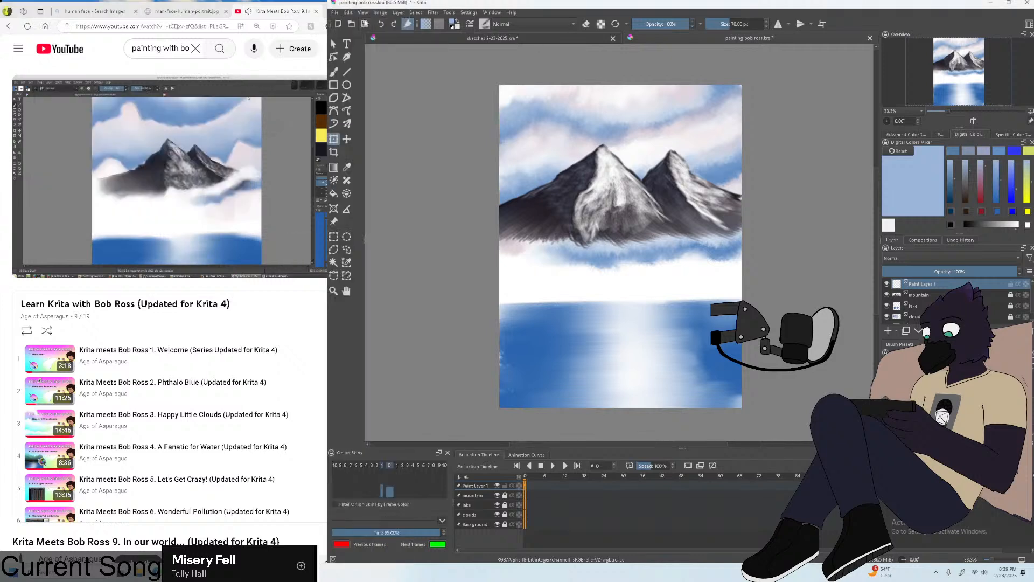
left_click(335, 11)
left_click(345, 49)
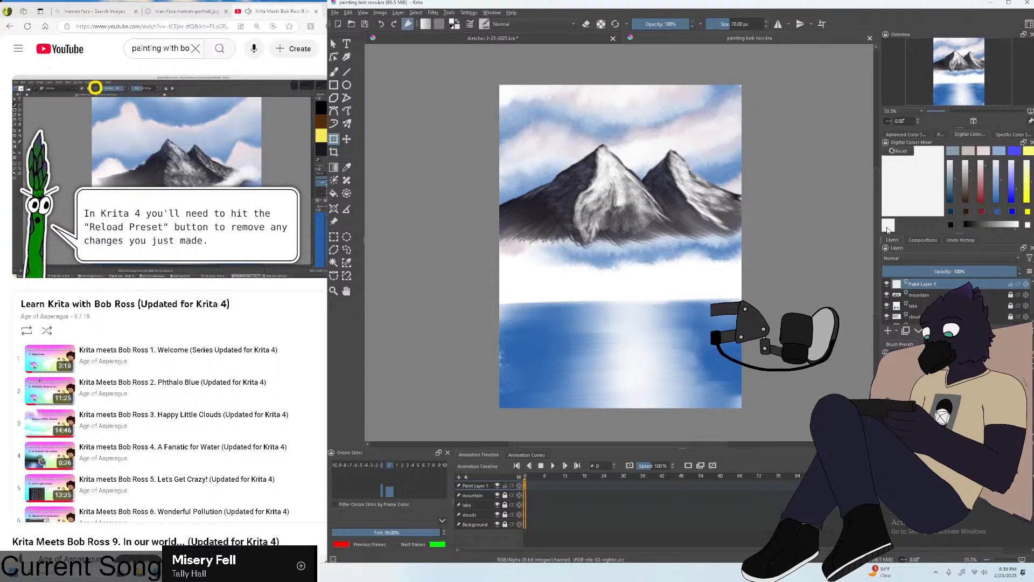
Try the Bristles-4 Glaze brush at increasing sizes over the mountains' base, and undo the test strokes.
scroll(560, 243, "up", 2)
left_click(337, 75)
left_click_drag(572, 227, 583, 252)
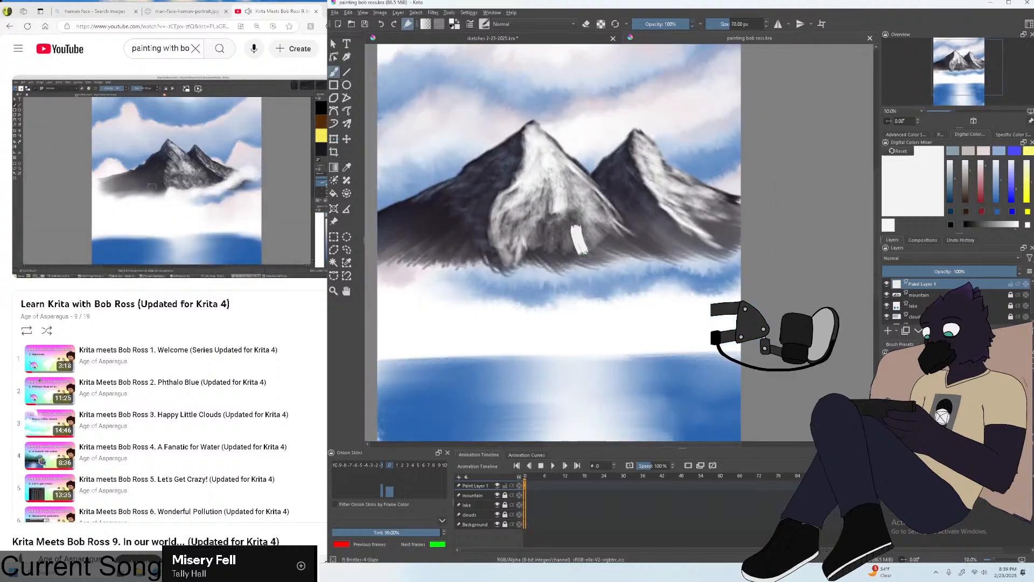
key("bracketright")
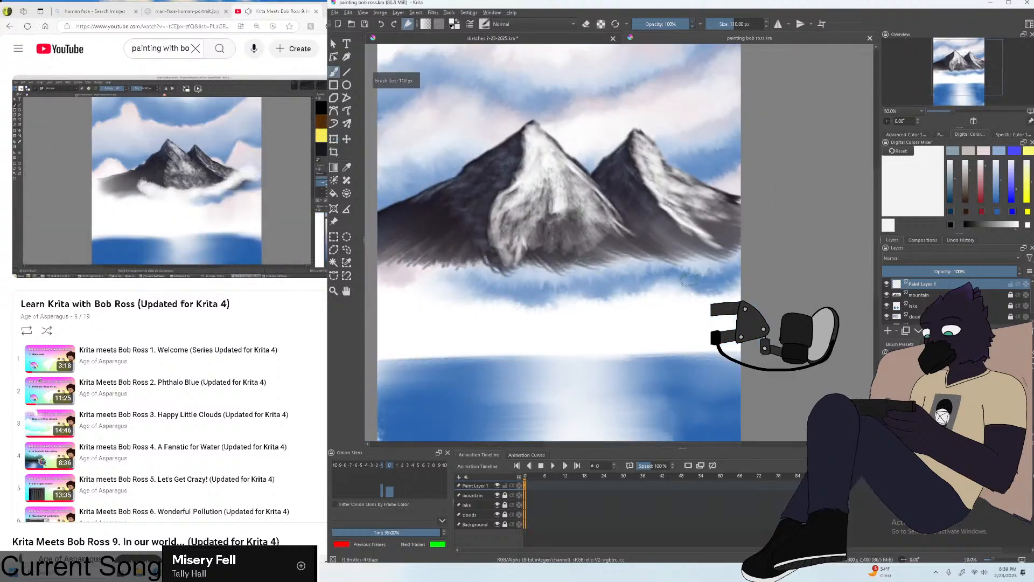
left_click_drag(722, 236, 737, 241)
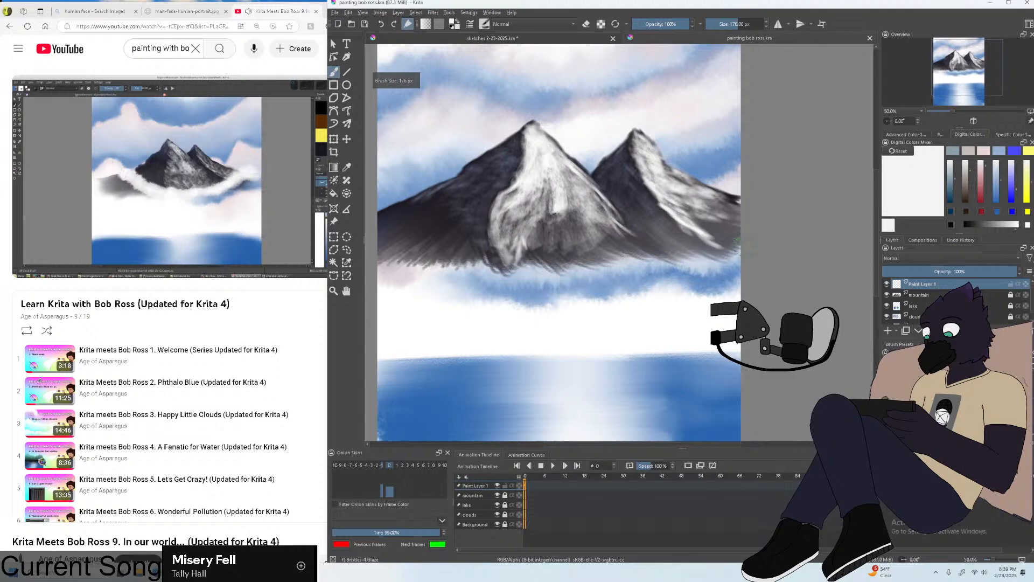
key("slash")
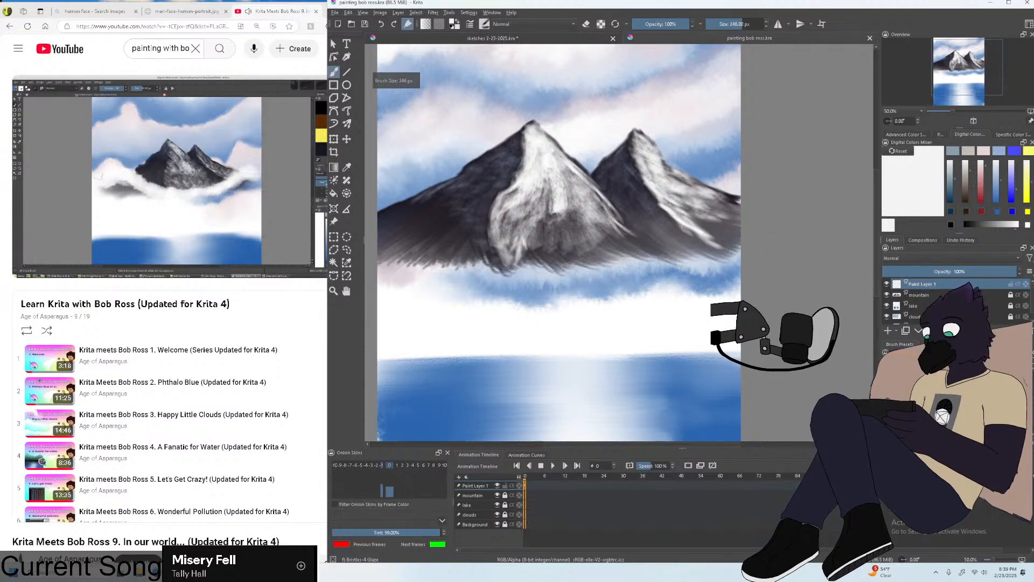
left_click_drag(714, 248, 693, 266)
key("ctrl+z")
Paint white mist along the mountains' base from the right edge towards the left, using a large Dry Bristles brush.
key("bracketright")
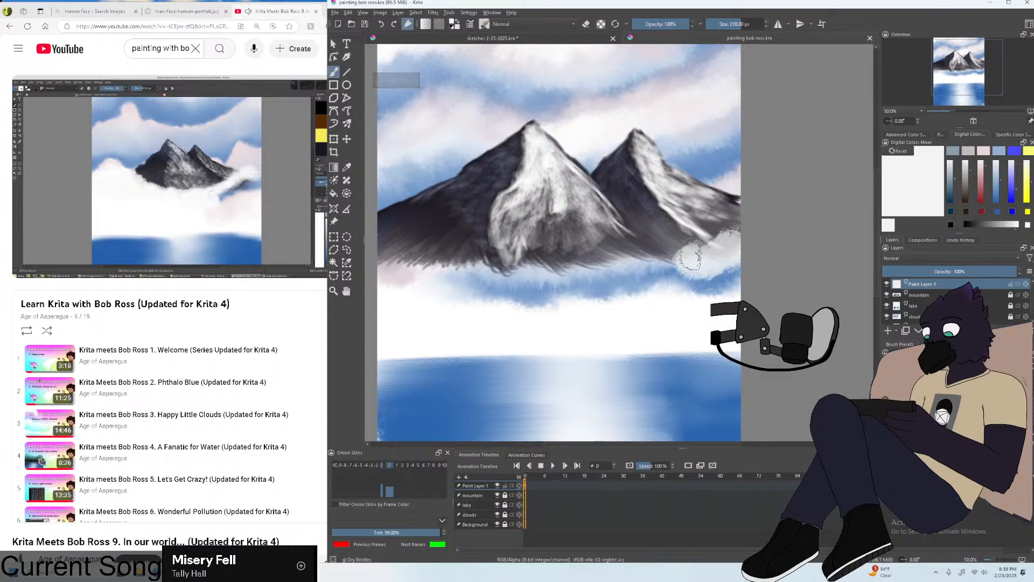
left_click_drag(689, 257, 728, 247)
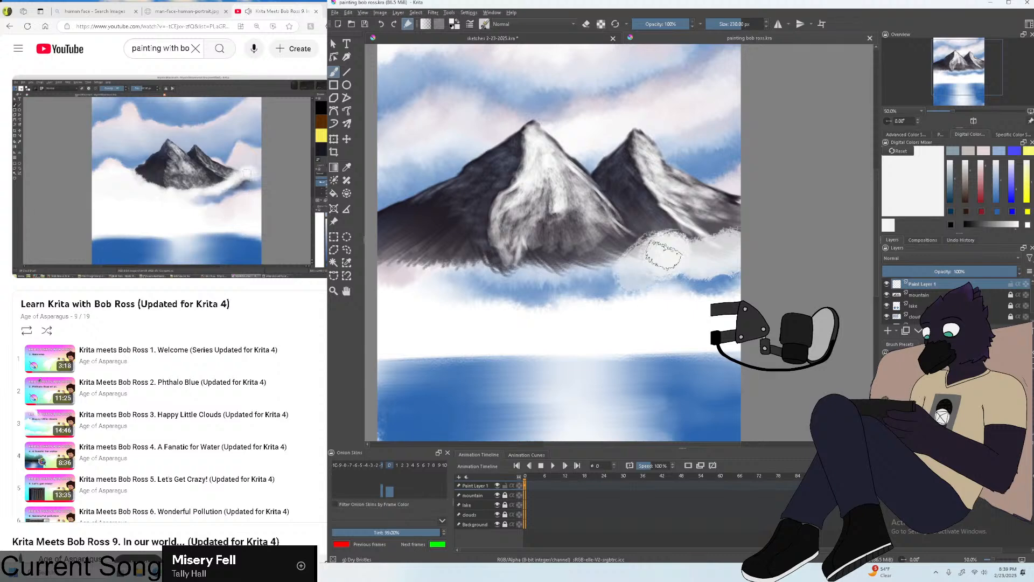
mouse_move(663, 254)
left_mouse_down()
mouse_move(692, 264)
mouse_move(705, 256)
mouse_move(701, 265)
mouse_move(724, 247)
mouse_move(724, 269)
left_mouse_up()
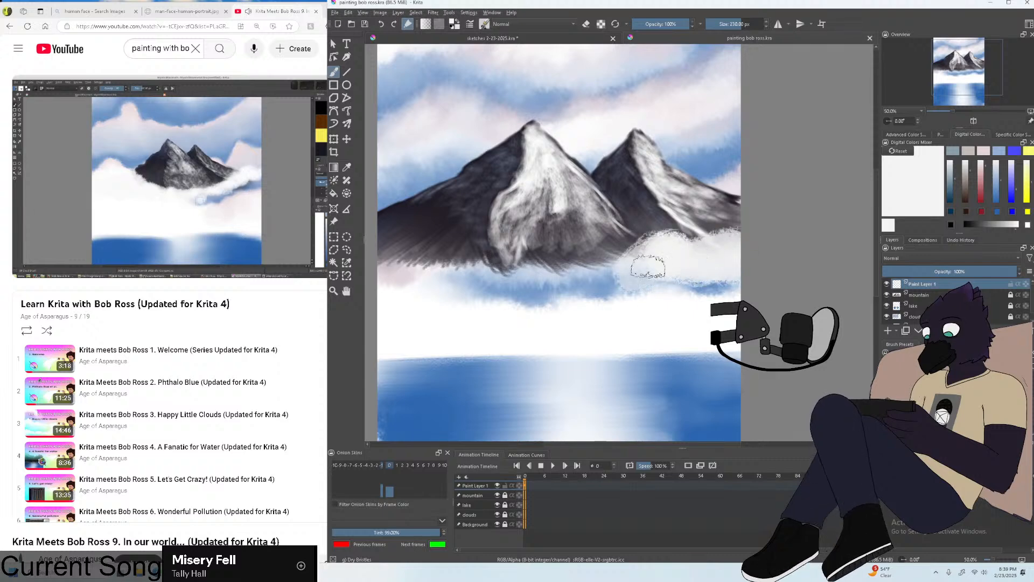
mouse_move(606, 277)
left_mouse_down()
mouse_move(595, 277)
mouse_move(618, 265)
mouse_move(595, 277)
mouse_move(547, 250)
left_mouse_up()
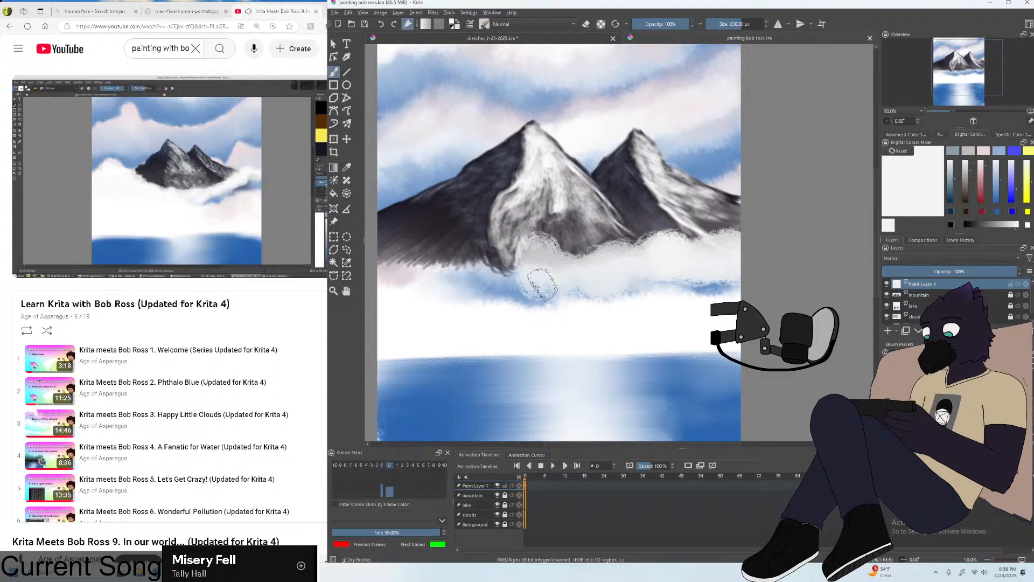
mouse_move(540, 272)
left_mouse_down()
mouse_move(578, 267)
mouse_move(619, 288)
left_mouse_up()
mouse_move(490, 275)
left_mouse_down()
mouse_move(444, 265)
mouse_move(434, 220)
mouse_move(411, 213)
mouse_move(389, 238)
mouse_move(389, 201)
mouse_move(393, 211)
mouse_move(424, 201)
mouse_move(391, 189)
mouse_move(465, 242)
mouse_move(490, 246)
left_mouse_up()
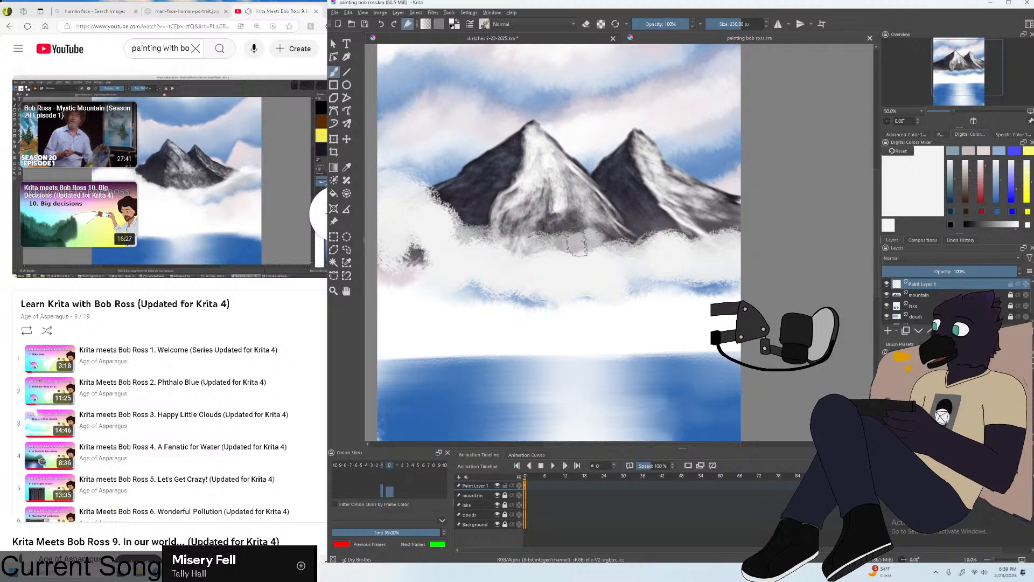
Thicken the white mist across the full width, filling the dark gaps at the left and most of the blue band beneath.
left_click_drag(581, 253, 732, 226)
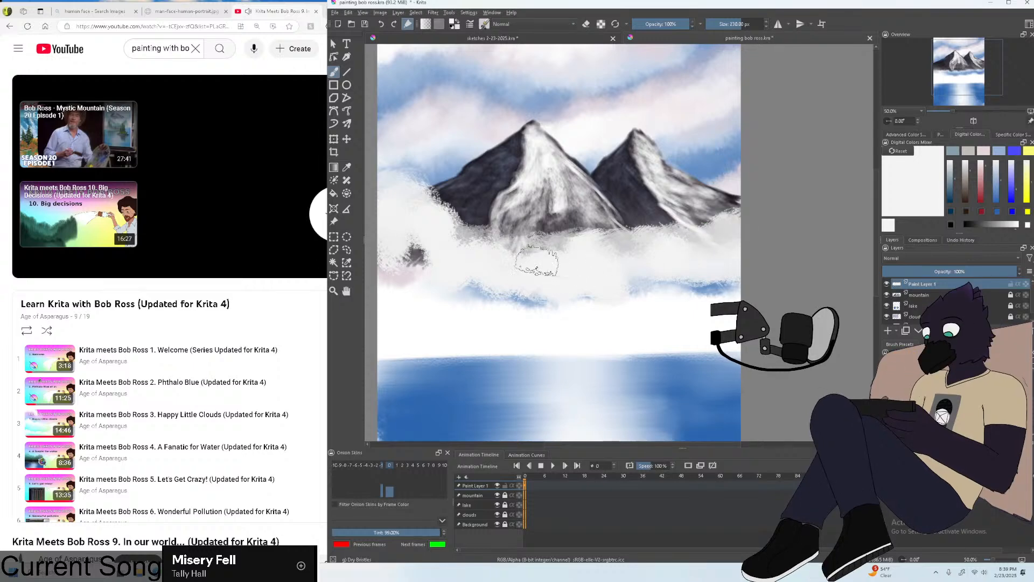
mouse_move(530, 265)
left_mouse_down()
mouse_move(454, 237)
mouse_move(392, 250)
left_mouse_up()
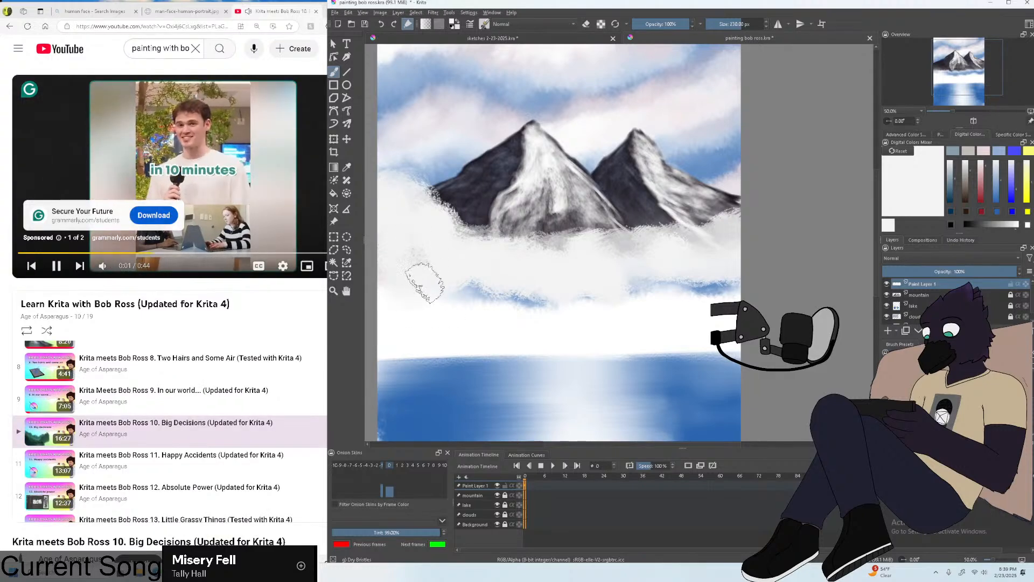
mouse_move(425, 281)
left_mouse_down()
mouse_move(461, 288)
mouse_move(519, 276)
mouse_move(526, 293)
mouse_move(568, 290)
left_mouse_up()
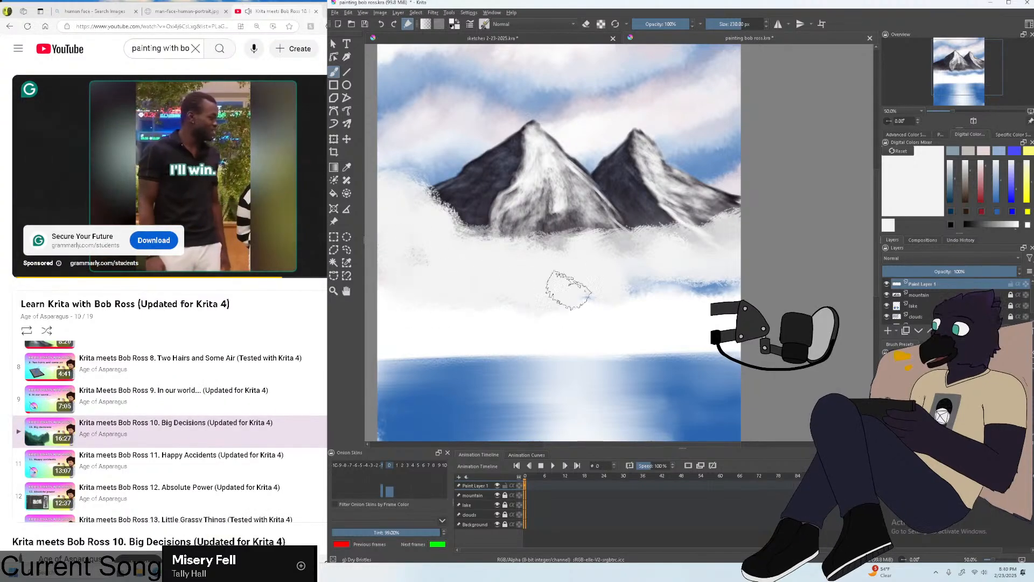
Skip the ad before lesson 10, Big Decisions, and return to the painting.
left_click(322, 223)
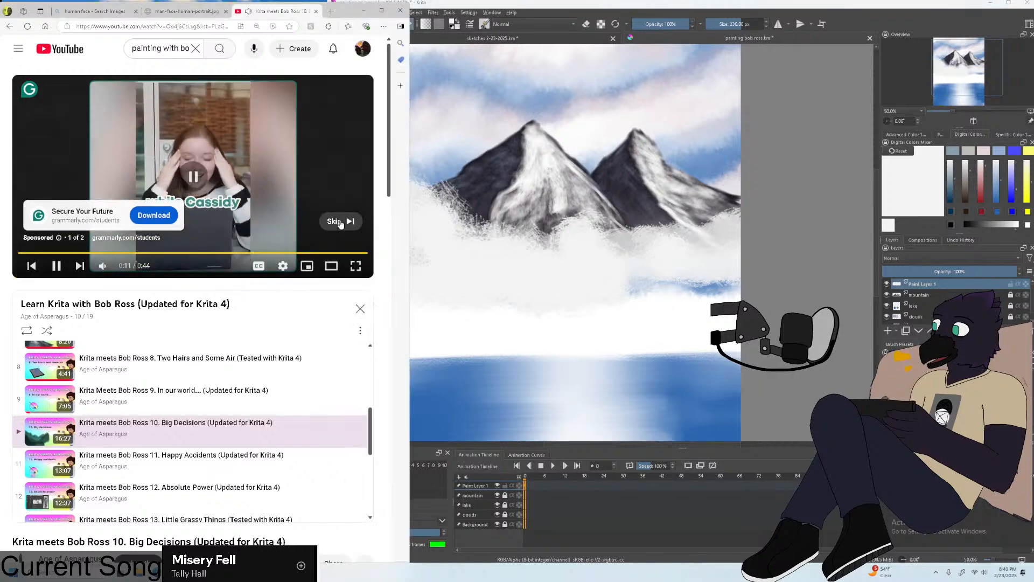
left_click(339, 221)
left_click(735, 262)
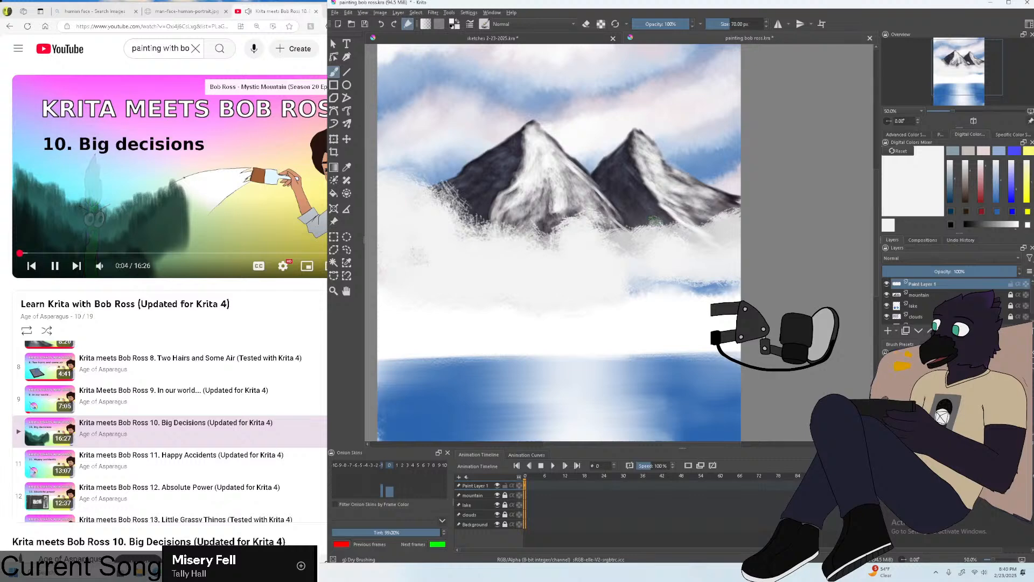
Test Dry Brushing and Charcoal Pencil Large, and raise the mist's upper edge under the right mountain with the Chalk Soft brush.
left_click_drag(655, 230, 667, 233)
left_click(937, 409)
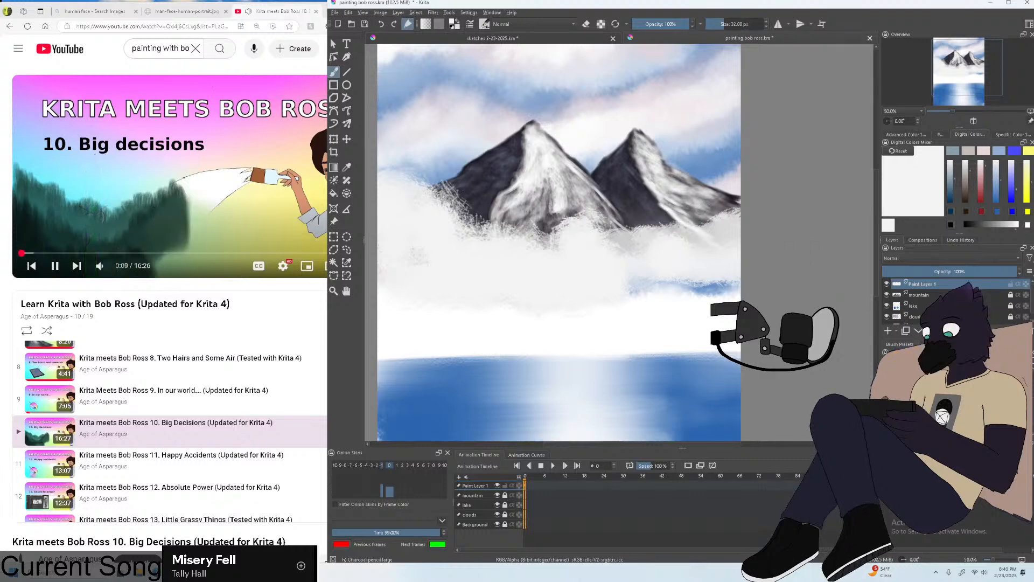
left_click_drag(689, 236, 716, 236)
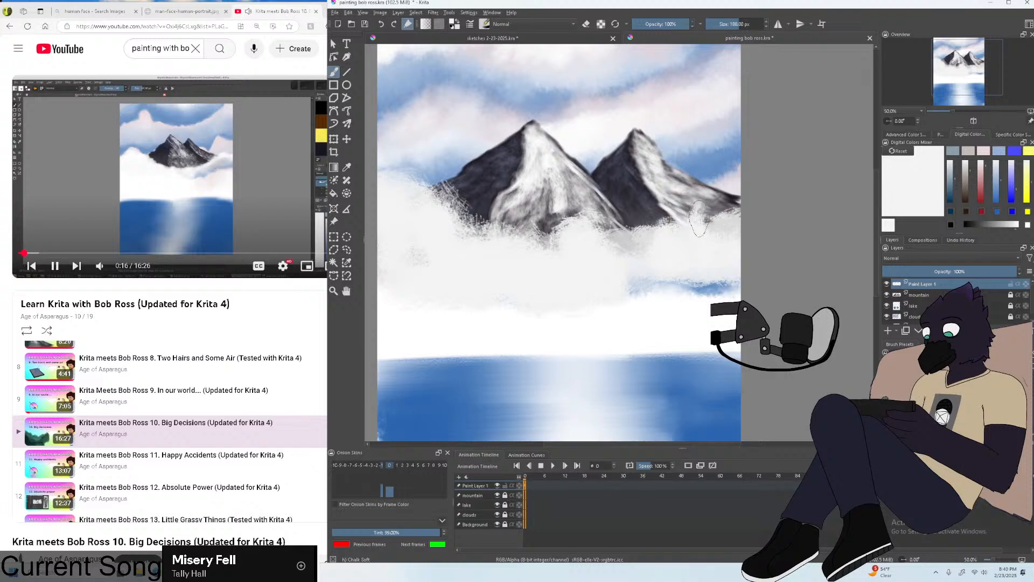
key("ctrl+z")
left_click_drag(730, 224, 731, 222)
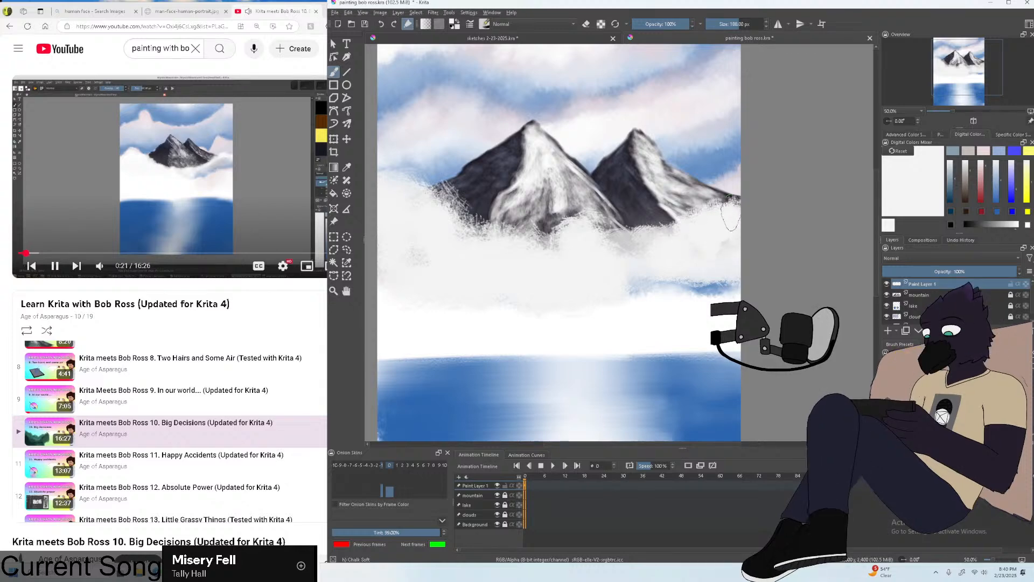
Soften the mist's upper edge along the mountains with the Blender Wet Area brush from the deevad 23.01 presets, enlarged to 154 px.
key("minus")
key("minus")
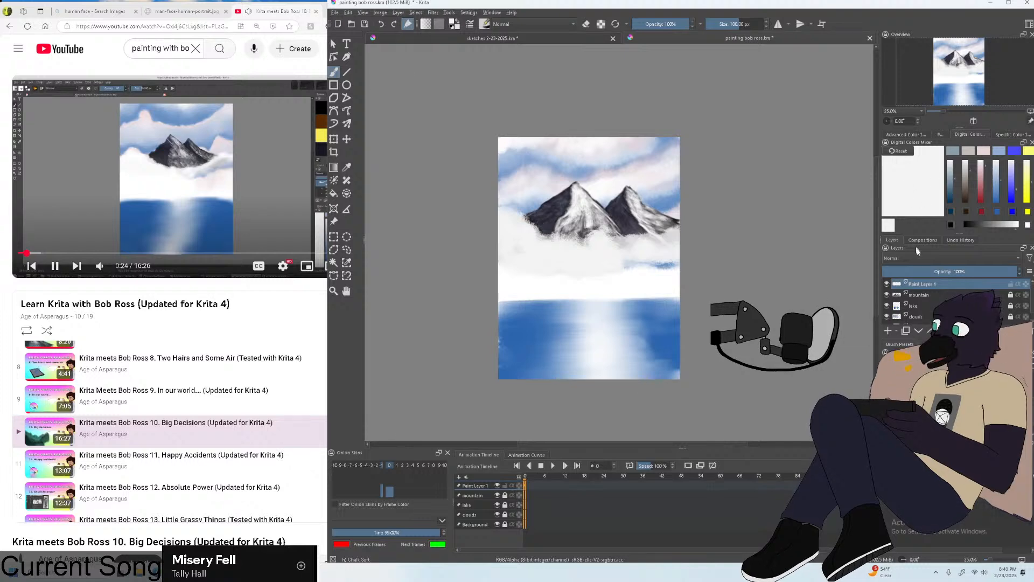
key("plus")
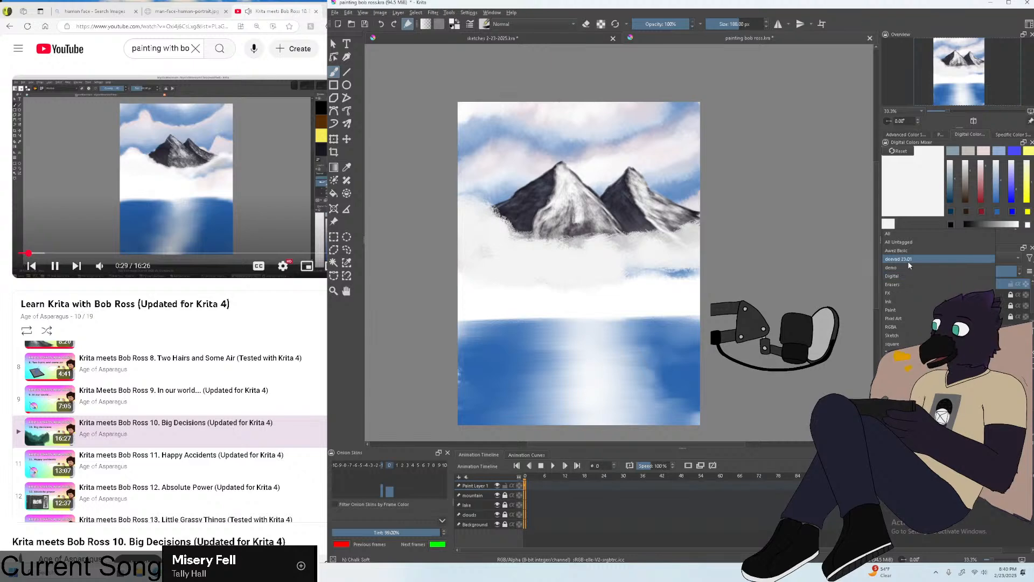
key("slash")
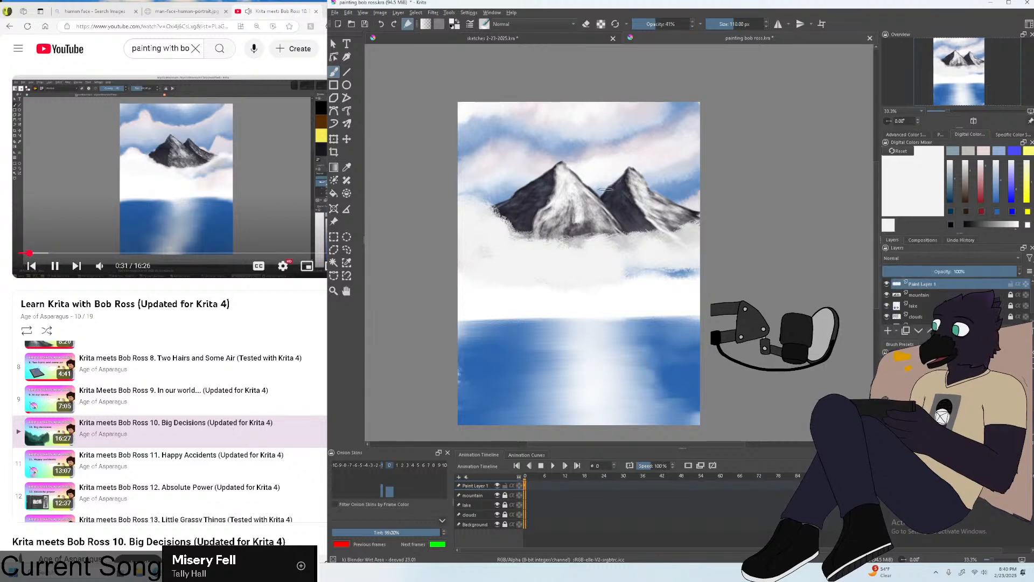
scroll(606, 178, "up", 2)
scroll(625, 226, "down", 1)
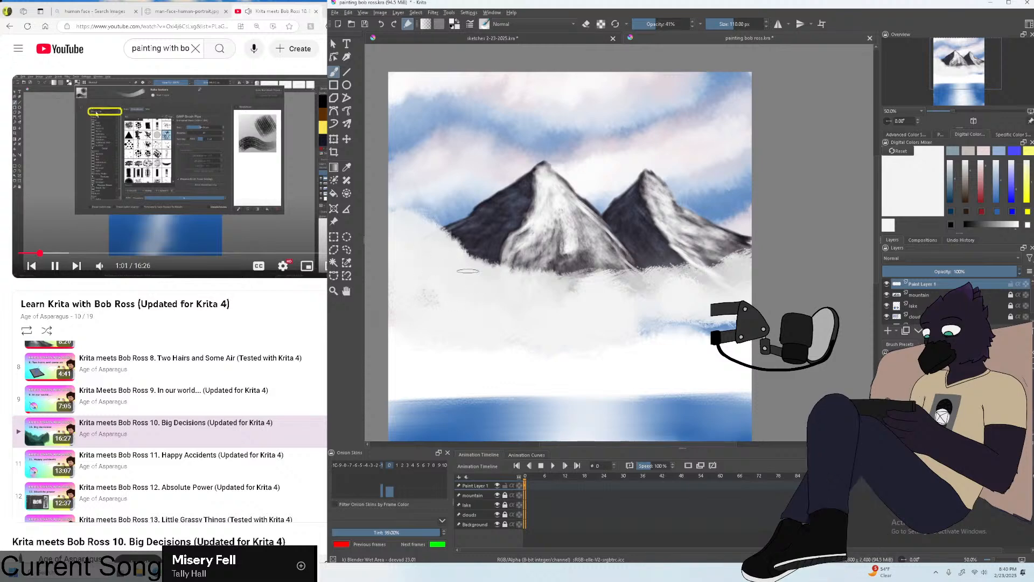
key("bracketright")
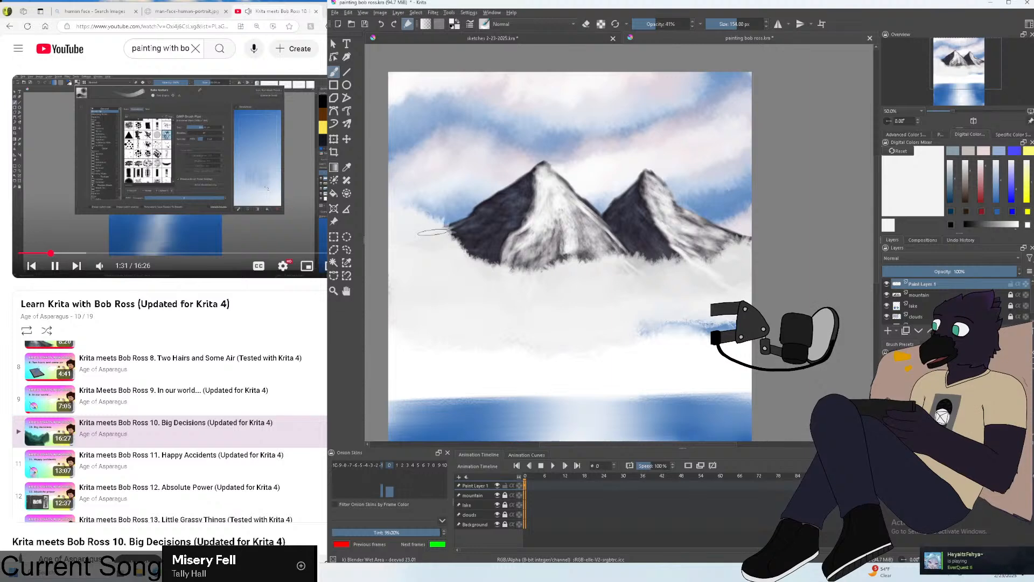
Choose the Textured Random Noise brush and adjust its size for the mist below the mountains.
key("minus")
key("minus")
key("plus")
key("plus")
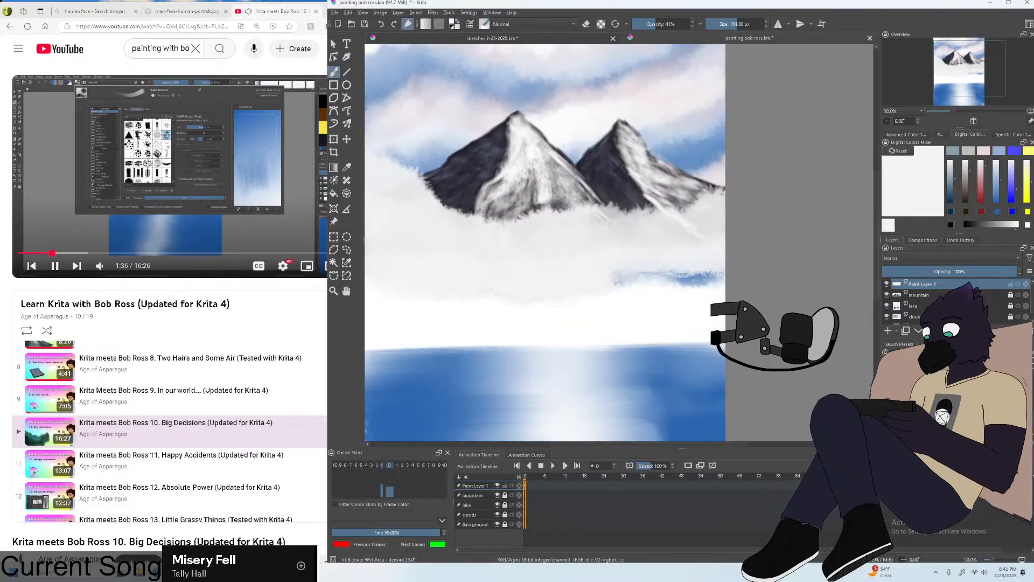
key("minus")
key("plus")
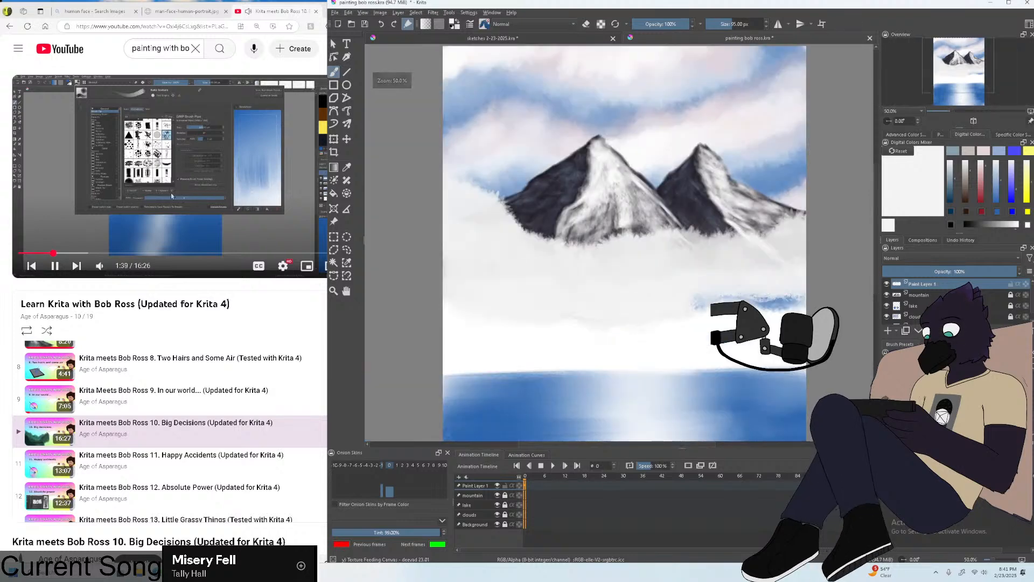
key("slash")
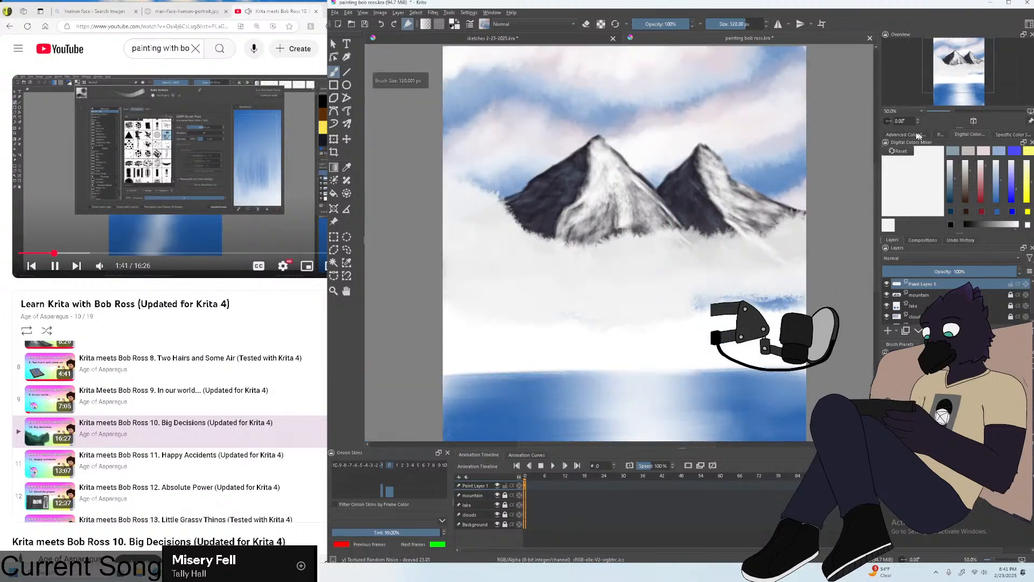
key("bracketleft")
key("bracketleft")
key("bracketleft")
key("bracketleft")
key("bracketleft")
key("bracketleft")
key("bracketleft")
key("bracketleft")
key("bracketleft")
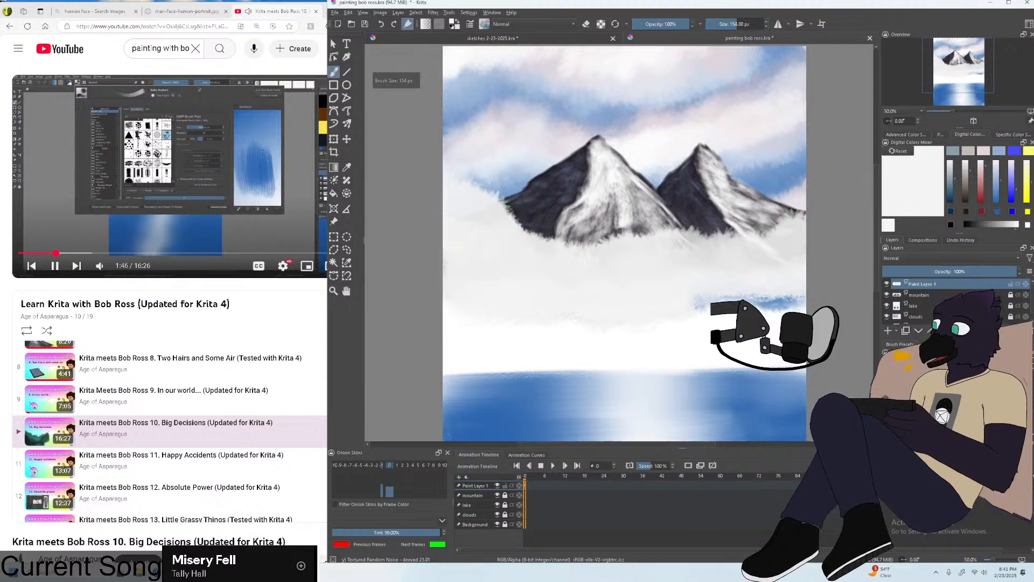
key("bracketright")
key("bracketright")
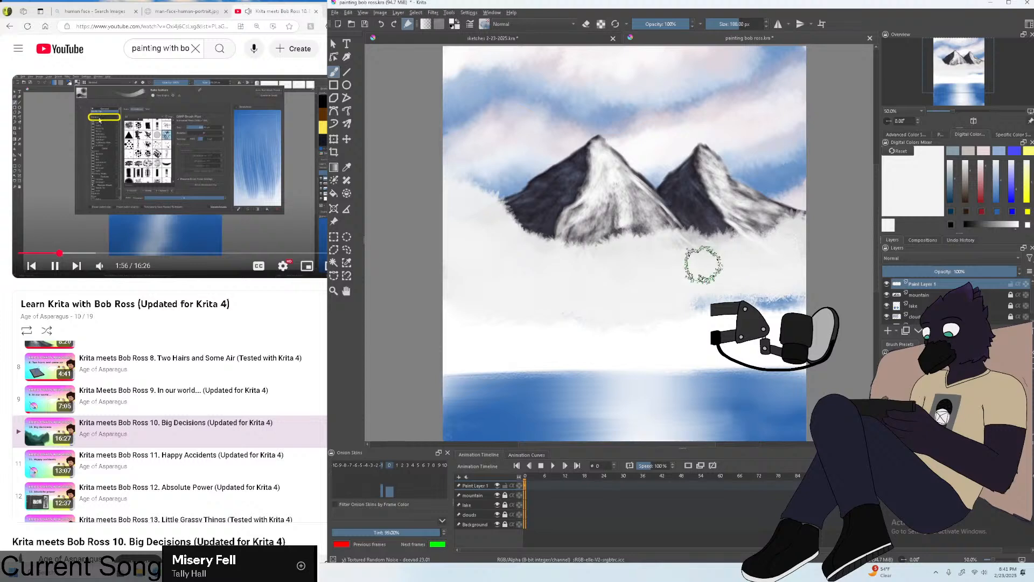
Skim the lesson 10 video from the brush setup to about 11:56 to examine the brush and color demonstration.
scroll(473, 232, "down", 3)
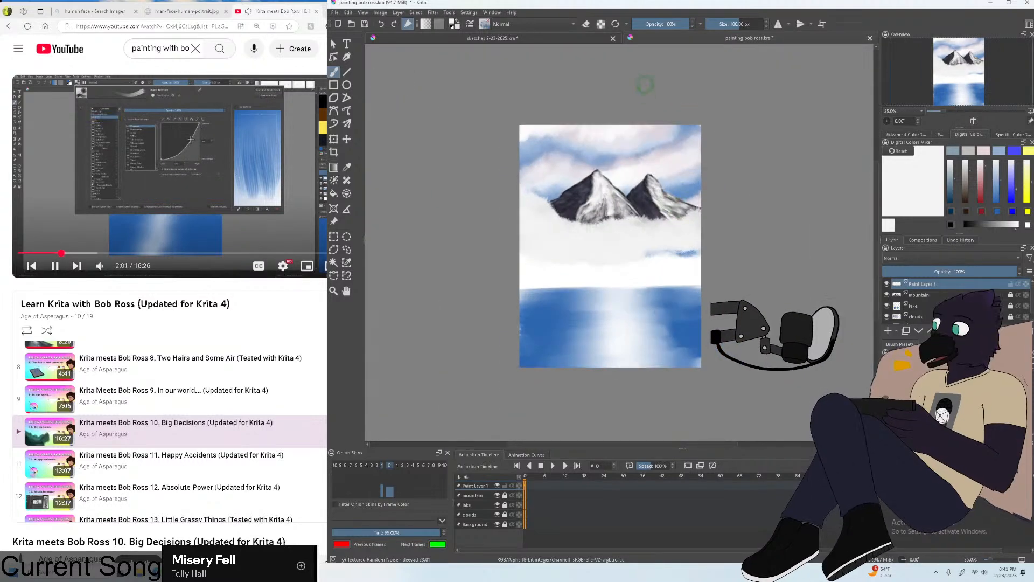
left_click(335, 12)
left_click(164, 160)
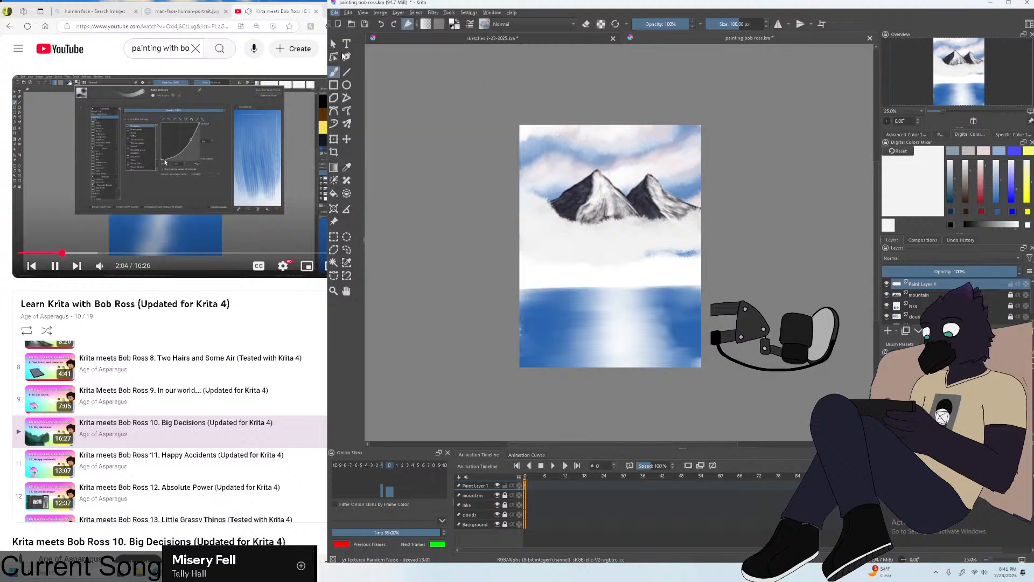
left_click(131, 201)
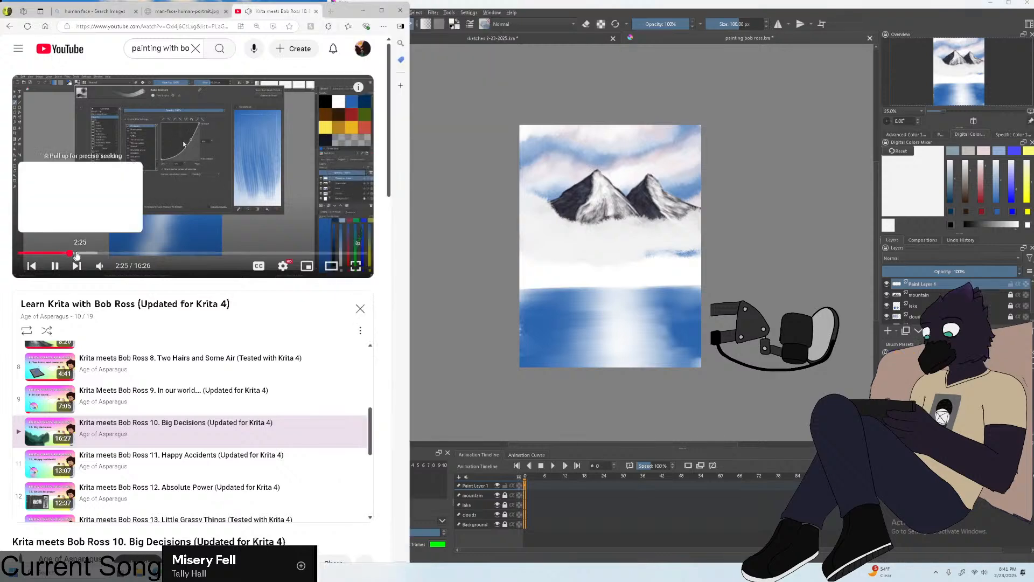
left_click(89, 253)
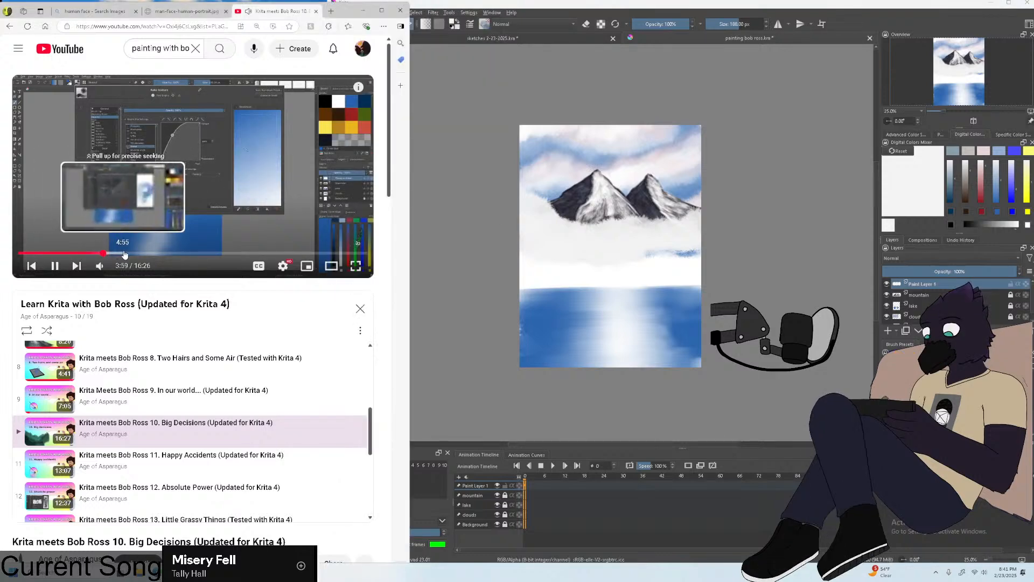
left_click(151, 253)
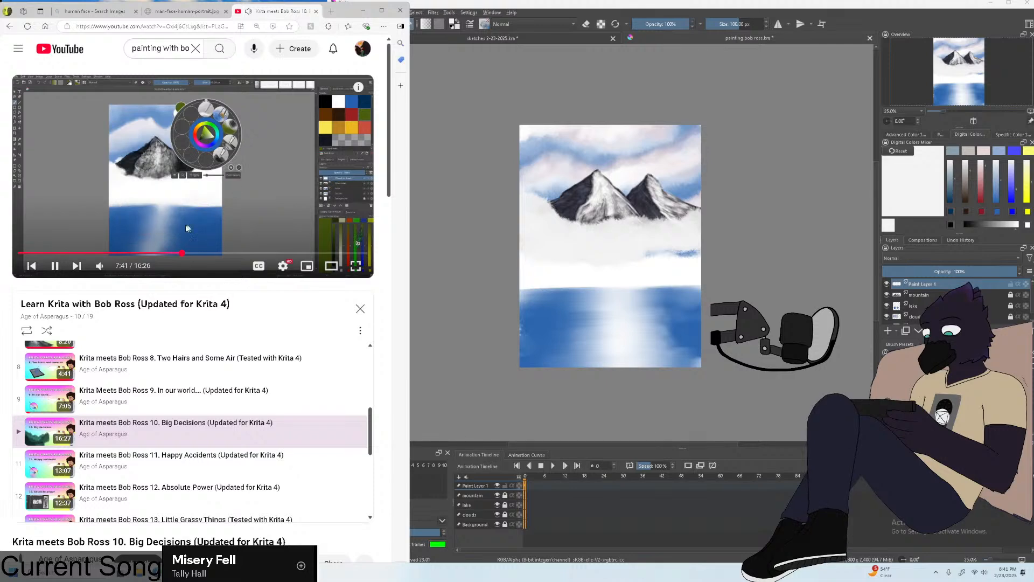
left_click(164, 253)
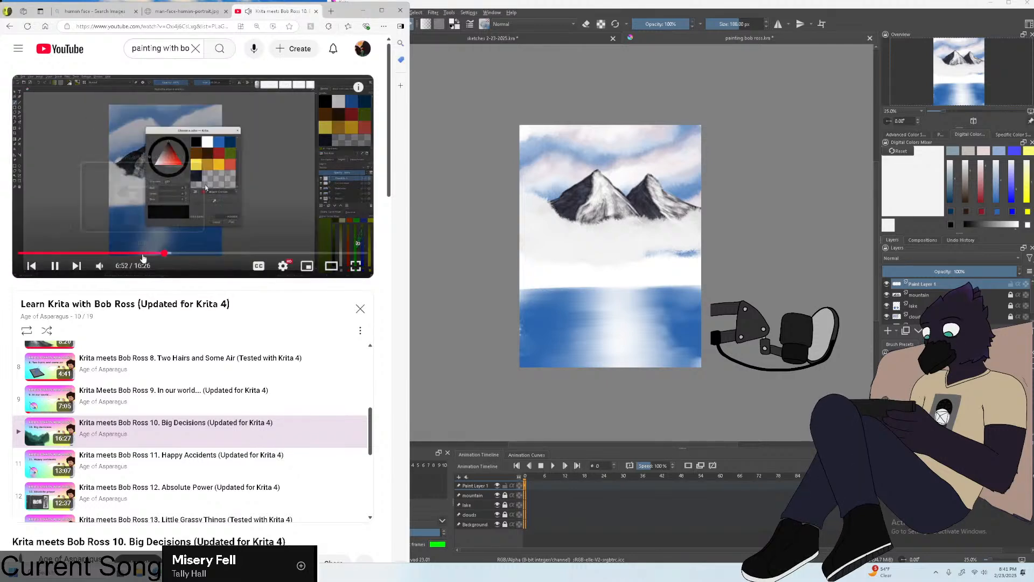
left_click(187, 253)
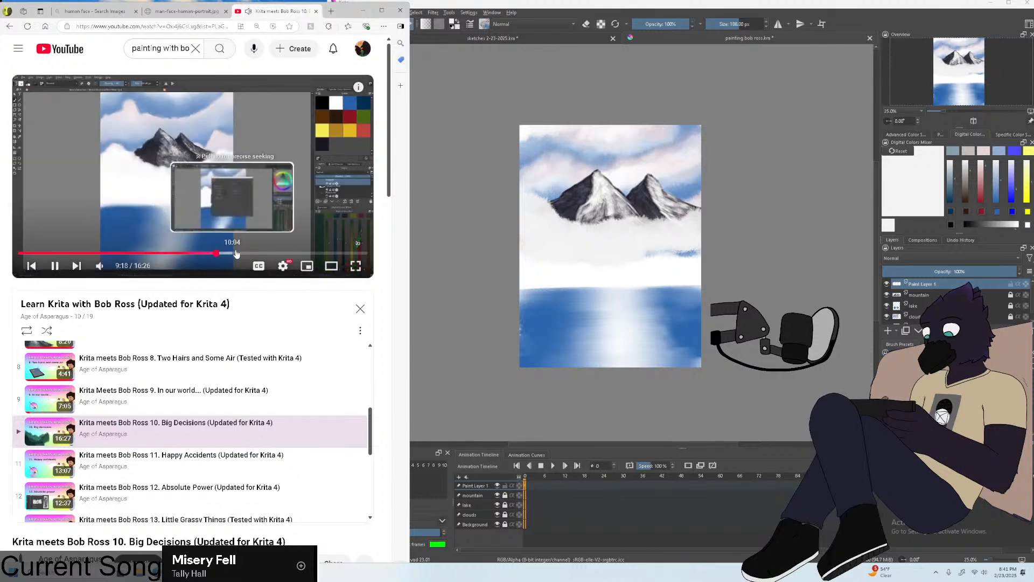
left_click(236, 254)
left_click(273, 251)
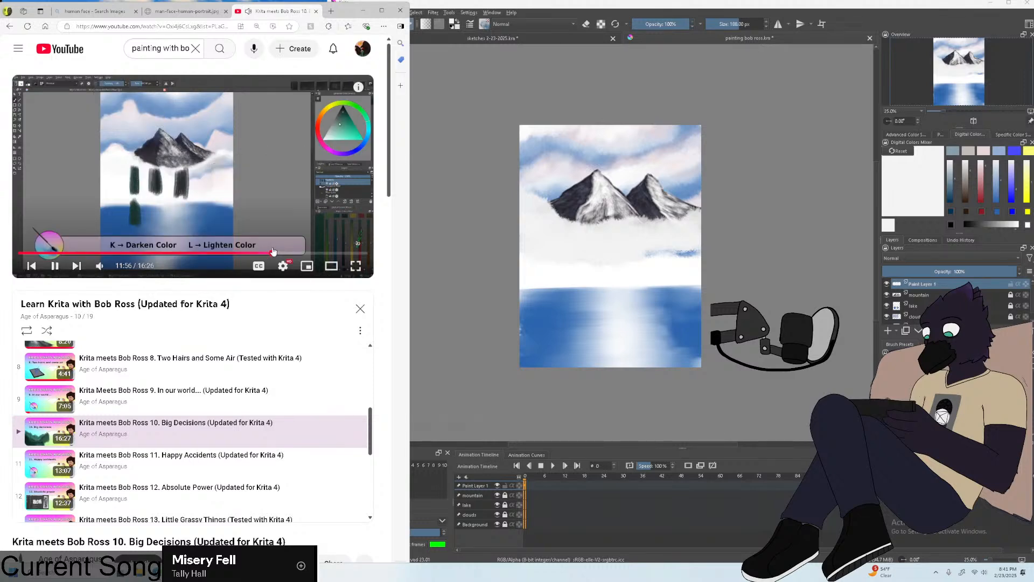
Check the lesson 10 video around 13:53 and save the painting bob ross.kra document.
left_click(314, 254)
mouse_move(314, 254)
left_mouse_down()
mouse_move(358, 253)
mouse_move(331, 254)
left_mouse_up()
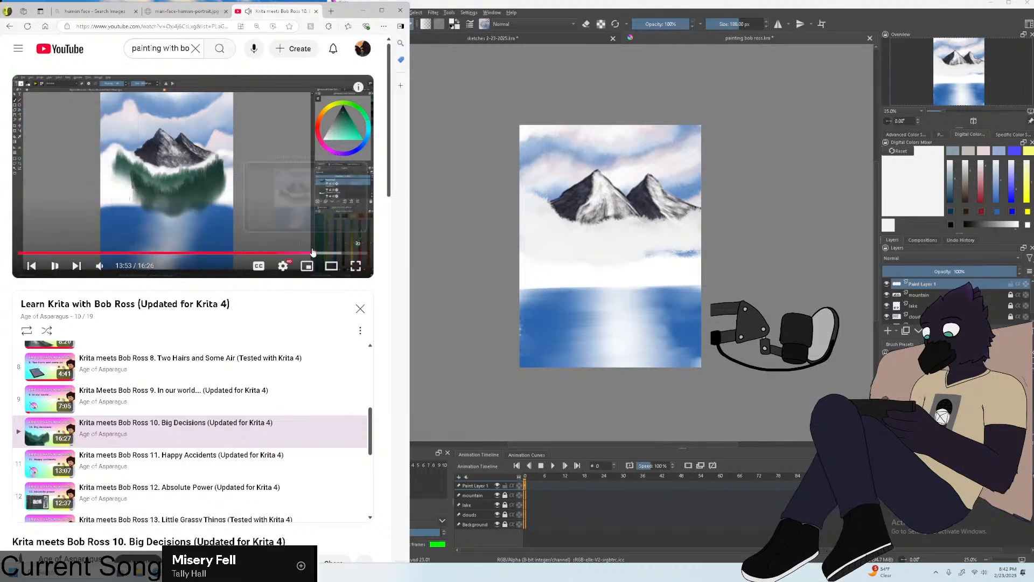
left_click(544, 64)
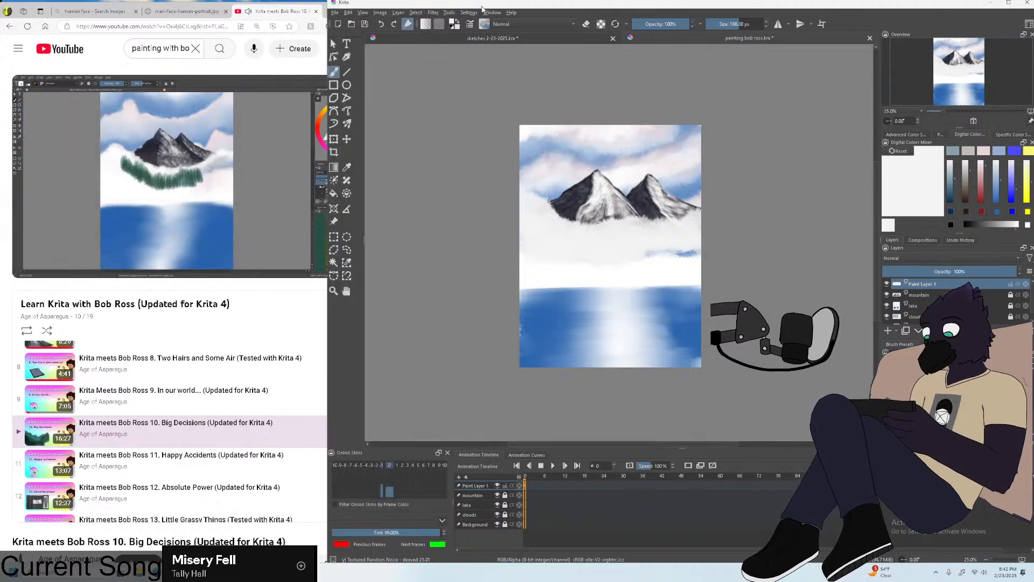
left_click(334, 13)
Skim the lesson 10 video back to 6:46, partly in full screen, to examine the painting before the trees are added.
left_click(254, 249)
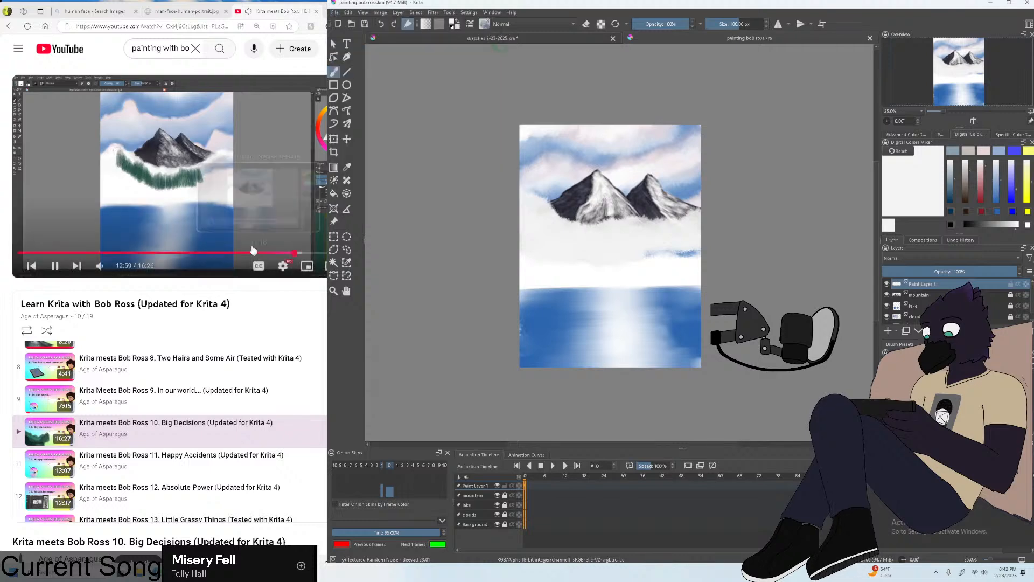
left_click(254, 249)
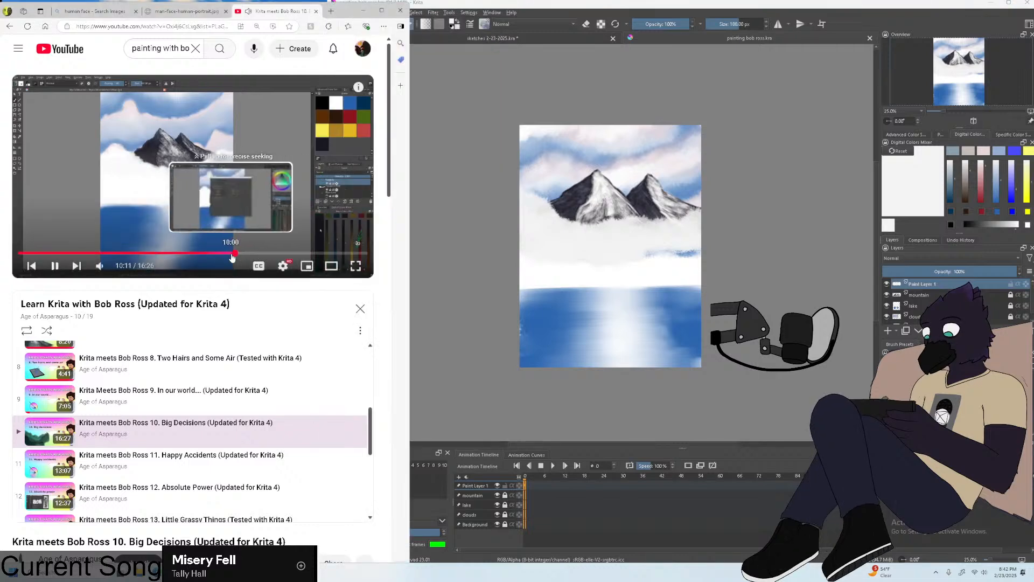
left_click(230, 253)
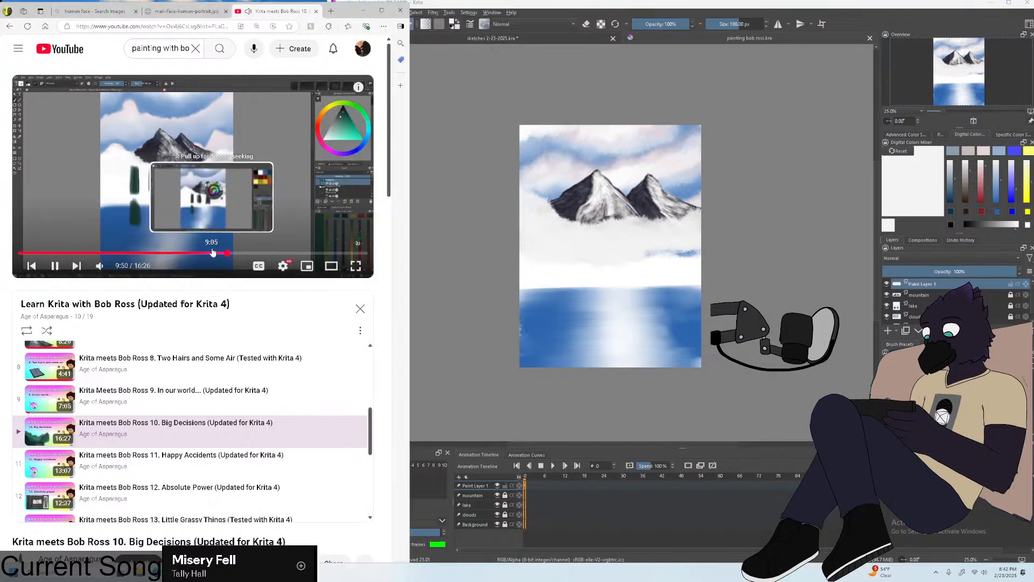
left_click(187, 254)
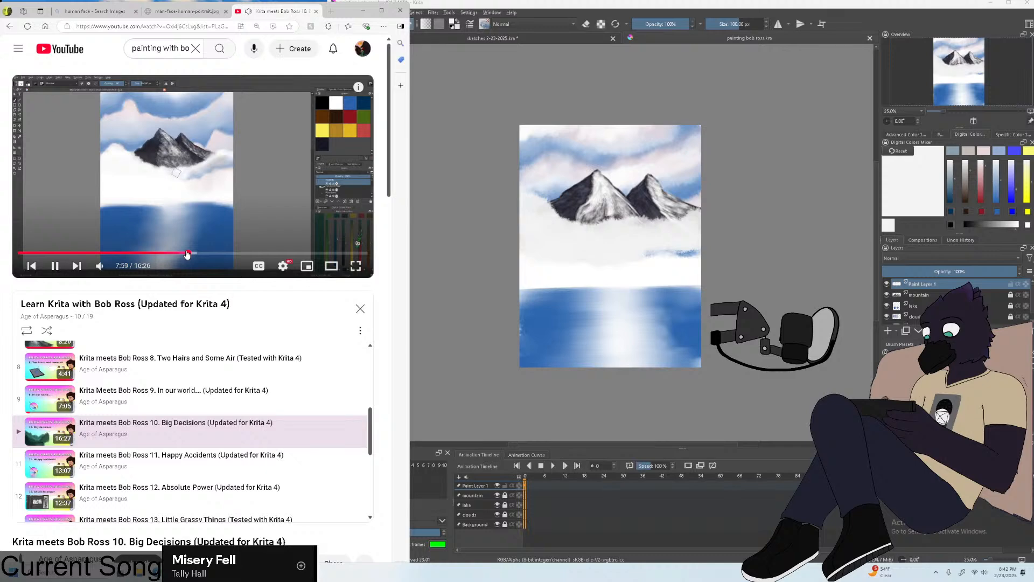
left_click(356, 265)
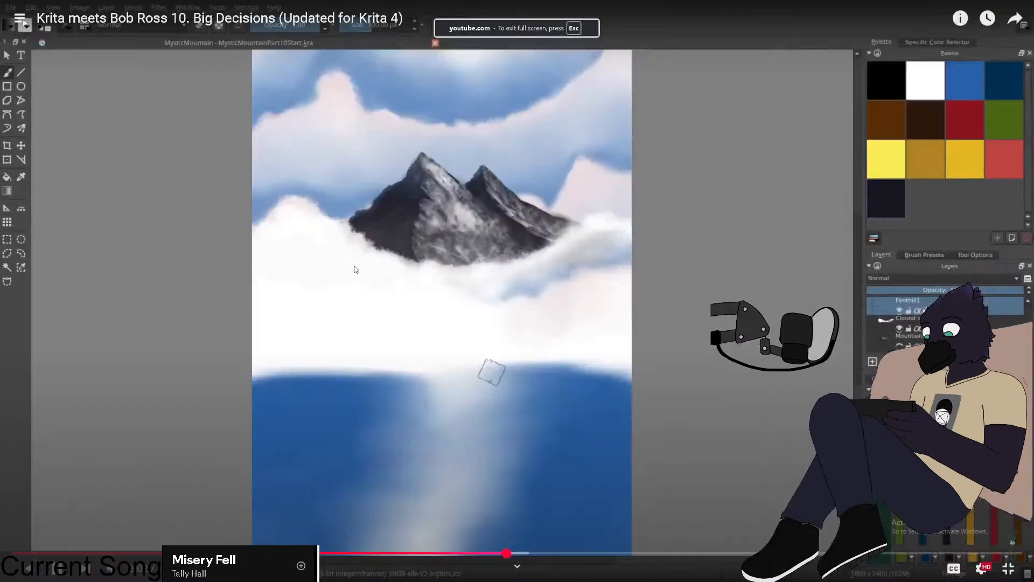
left_click(473, 553)
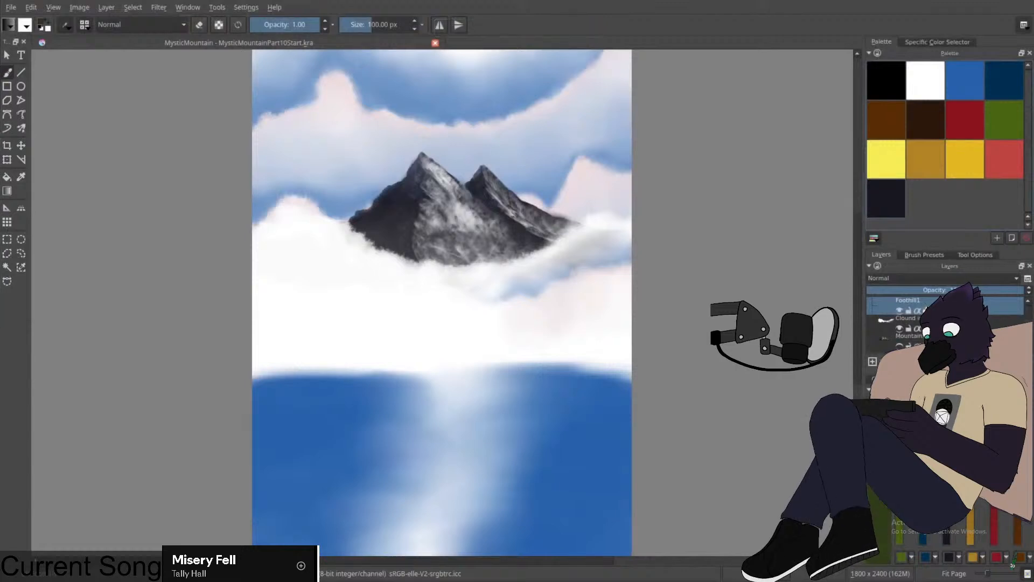
mouse_move(411, 296)
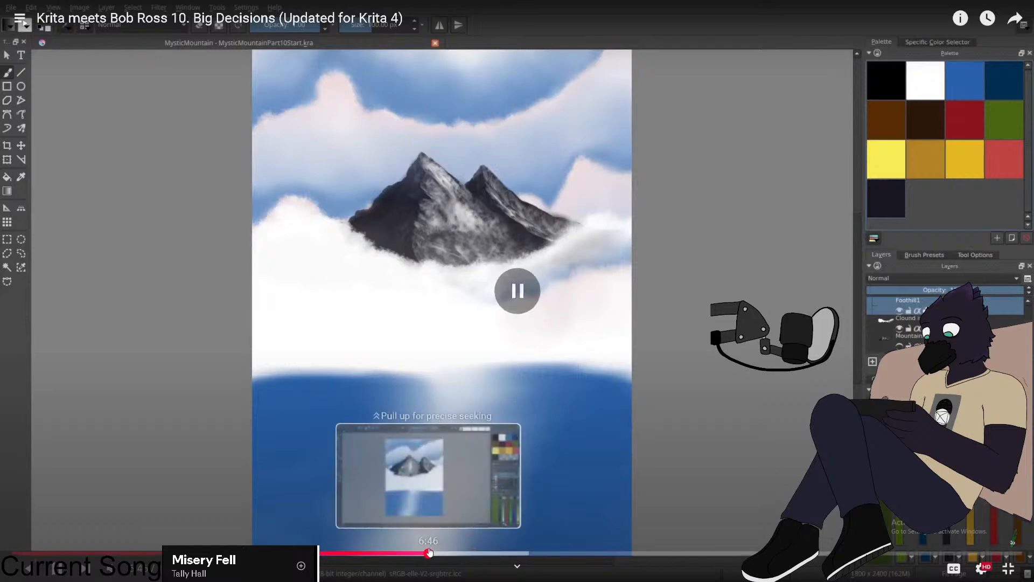
left_click(428, 553)
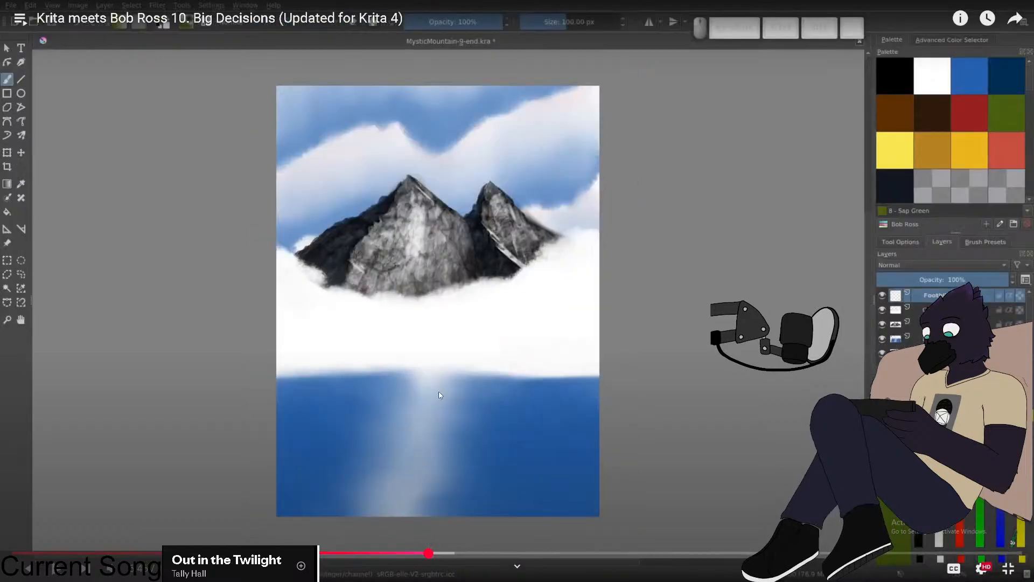
key("Escape")
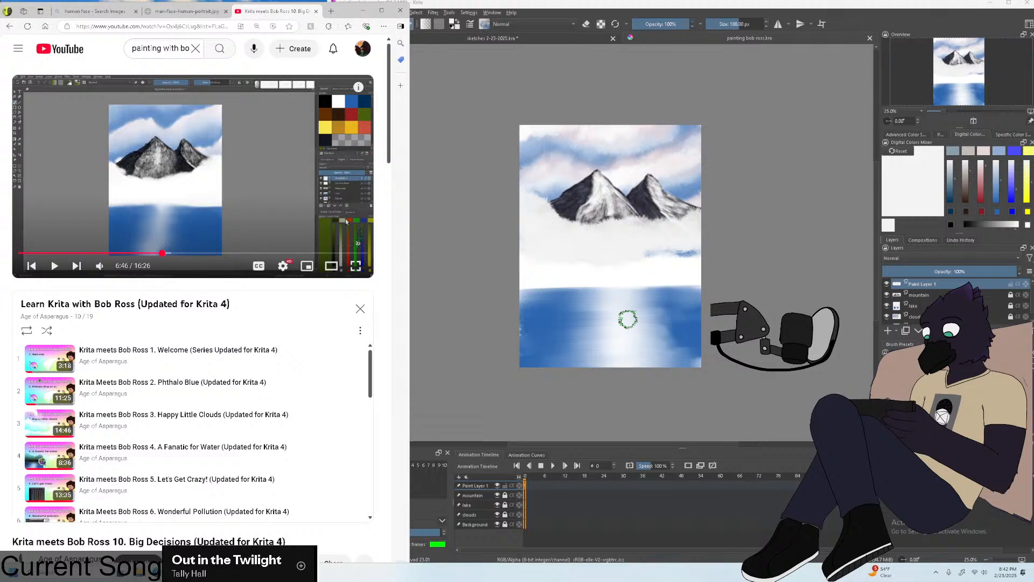
Delete the blue practice strokes on Paint Layer 1 in the sketches 2-23-2025.kra document.
left_click(544, 8)
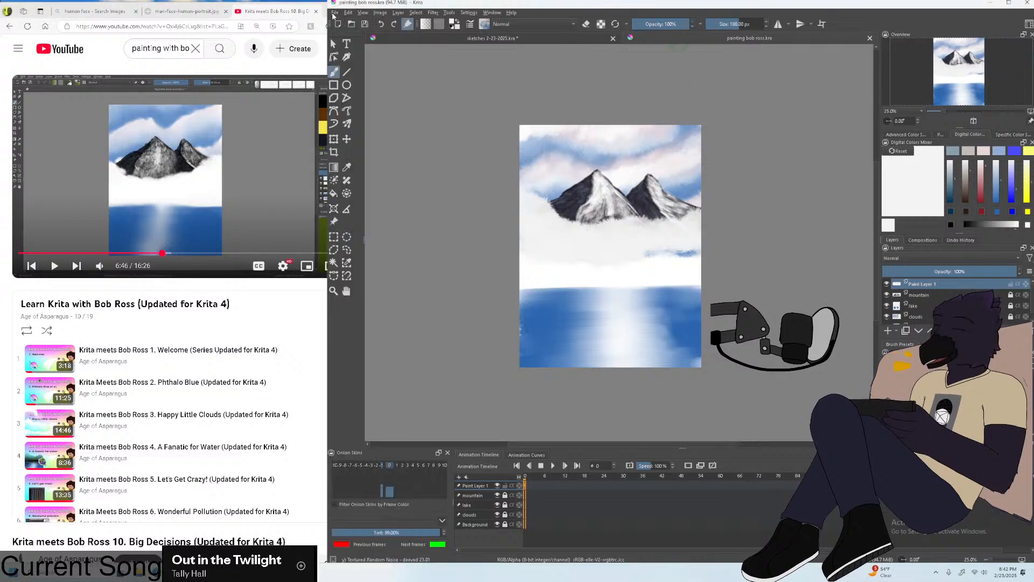
left_click(335, 13)
left_click(372, 42)
left_click(490, 37)
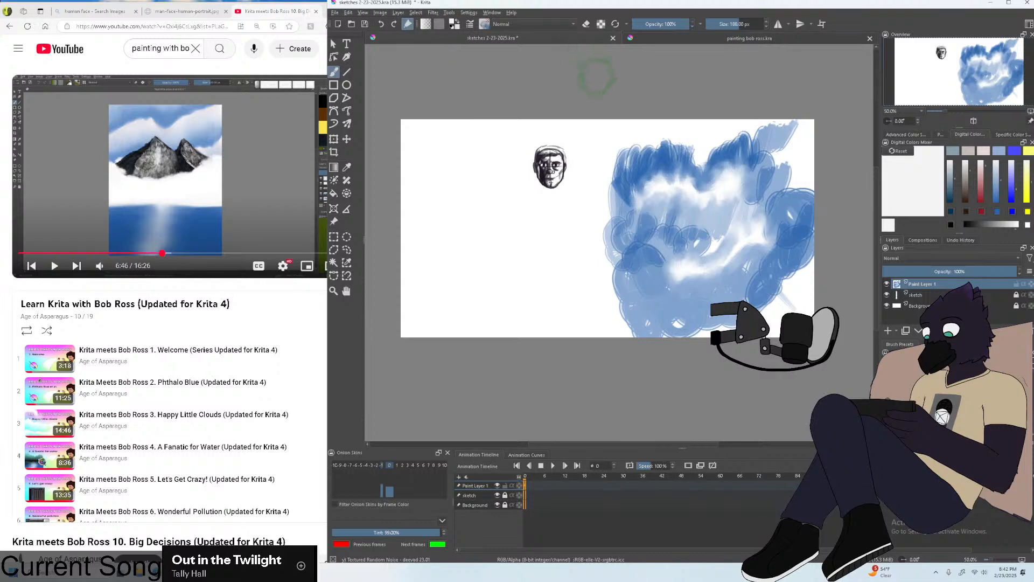
scroll(582, 118, "up", 3)
right_click(911, 284)
left_click(922, 337)
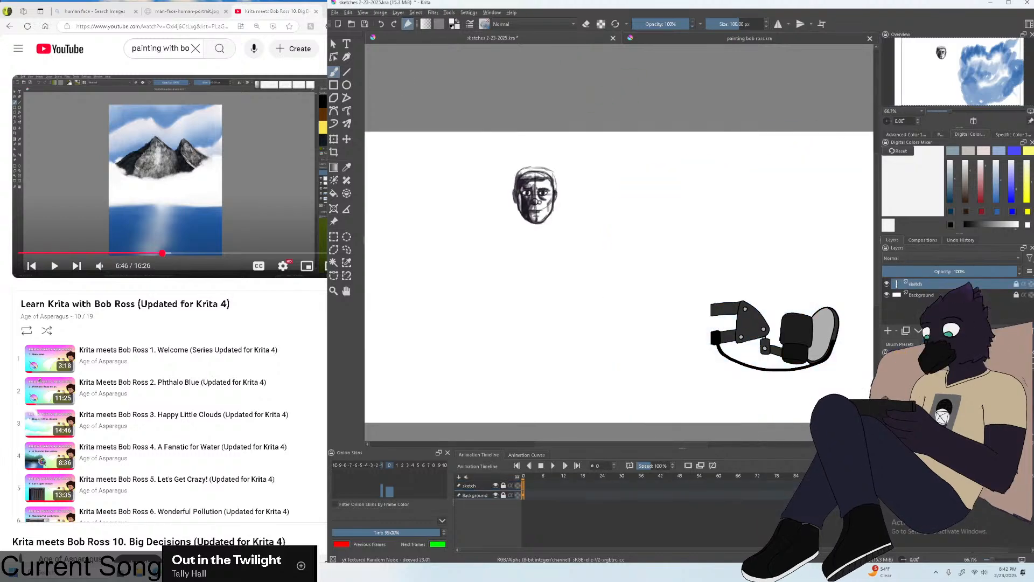
Close the man's portrait page and the enlarged portrait in the browser, returning to the human face image results.
left_click(186, 11)
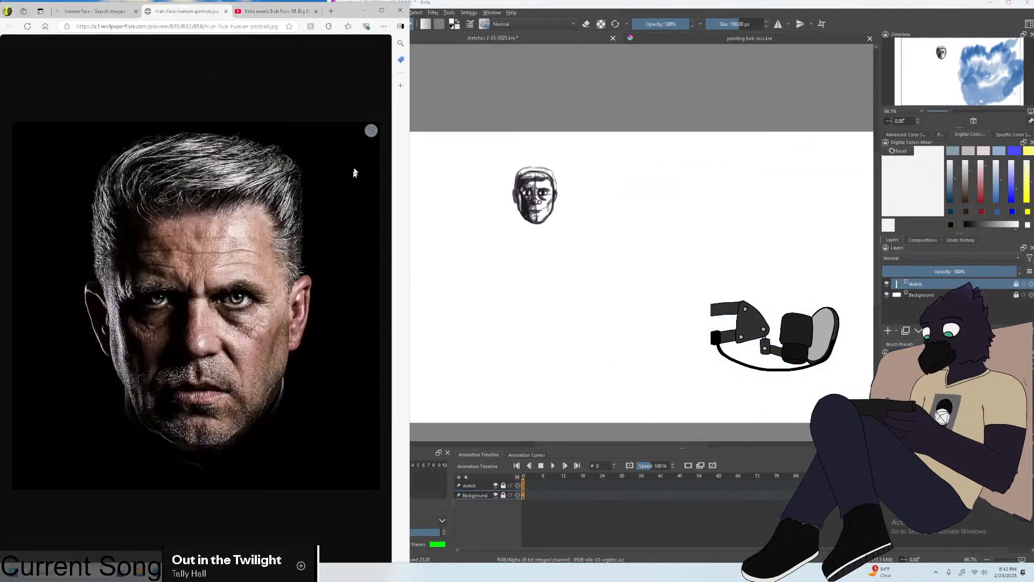
left_click(226, 11)
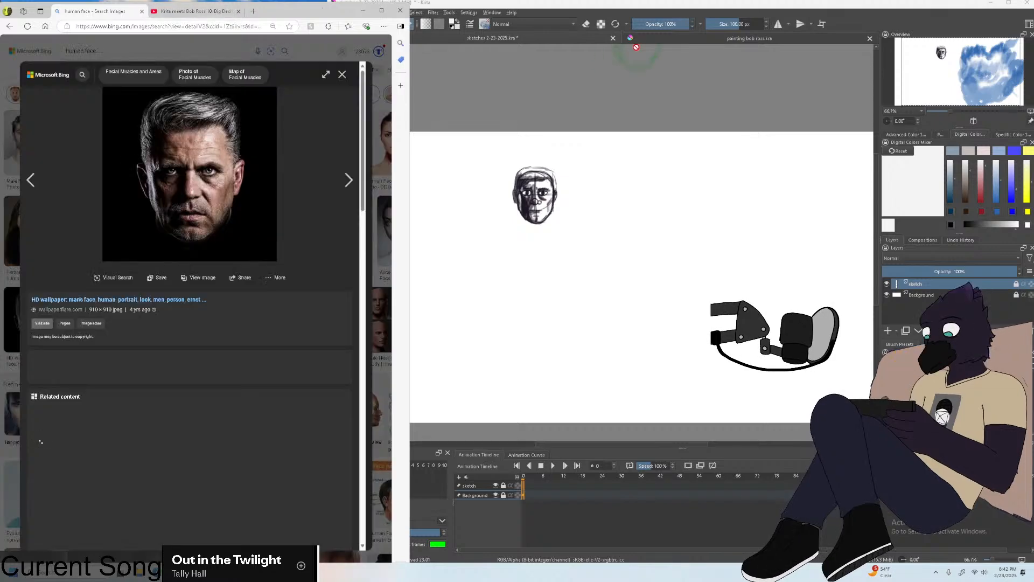
left_click(749, 38)
left_click(334, 12)
left_click(308, 70)
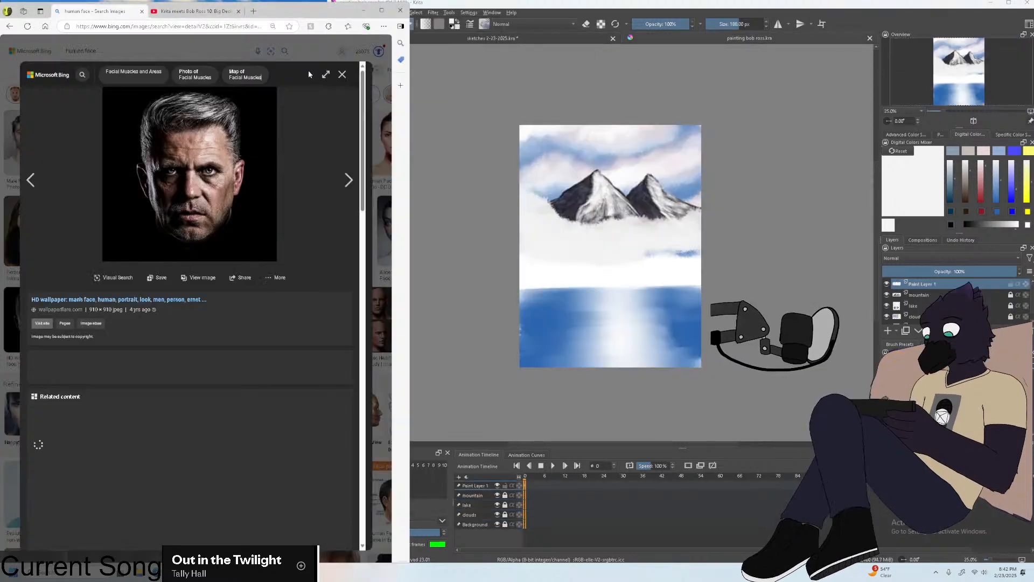
left_click(343, 75)
Close the painting bob ross.kra document, leaving the sketches document open.
scroll(630, 134, "down", 1)
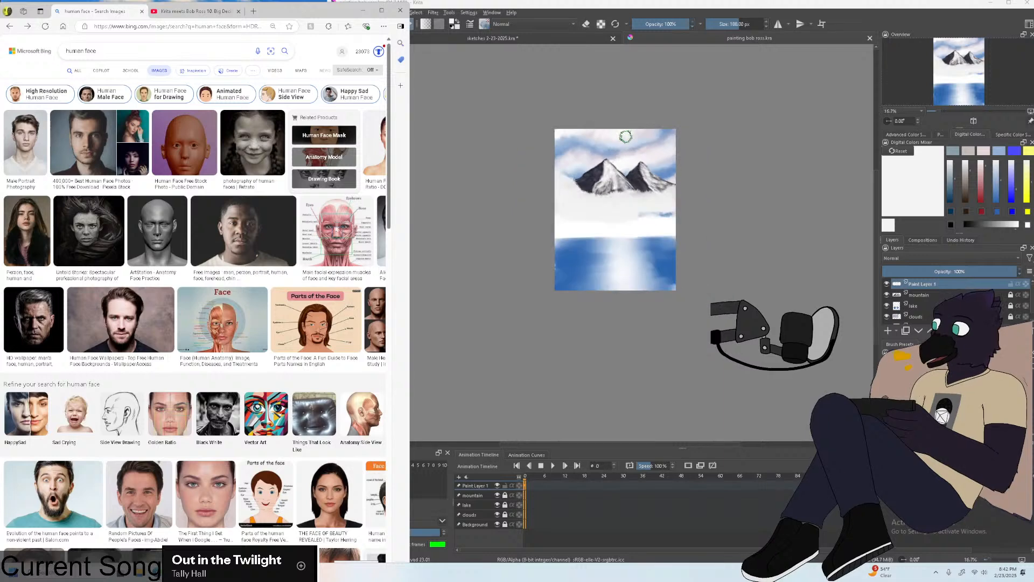
scroll(613, 149, "up", 2)
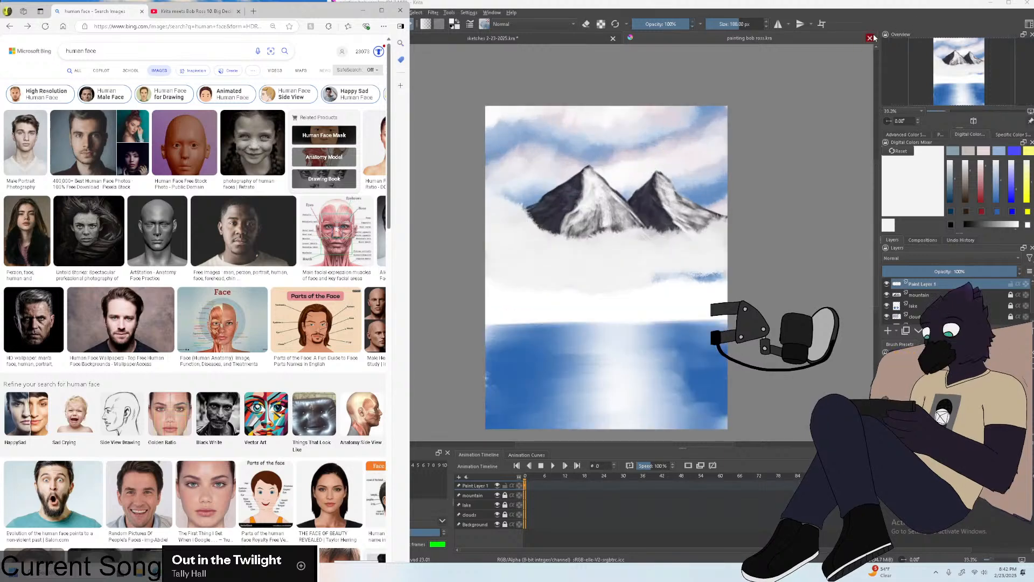
left_click(870, 38)
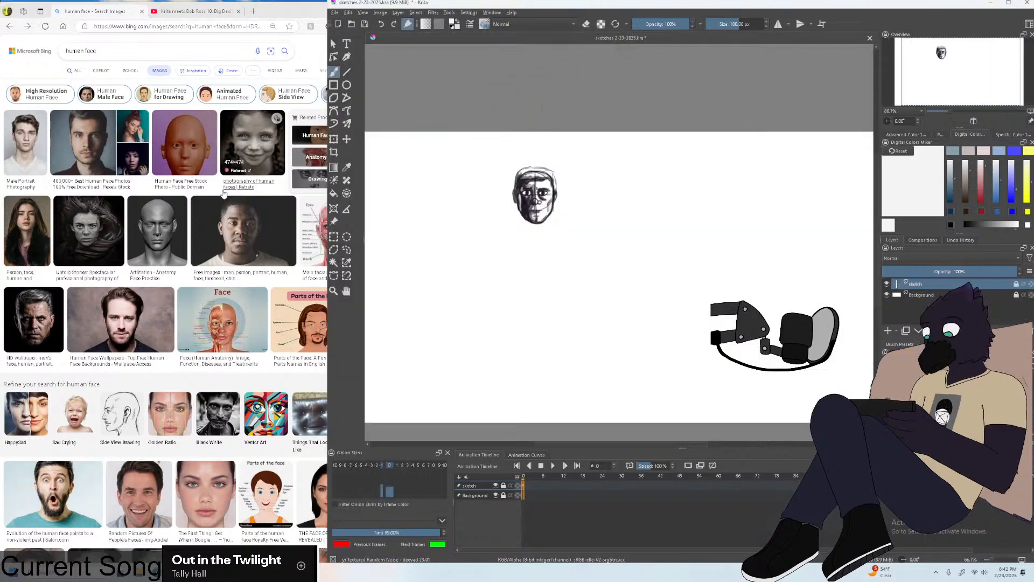
Preview the surprised bearded man's photo from the human face image results as a possible drawing reference.
scroll(224, 192, "down", 3)
left_click(218, 221)
left_click_drag(328, 248, 405, 247)
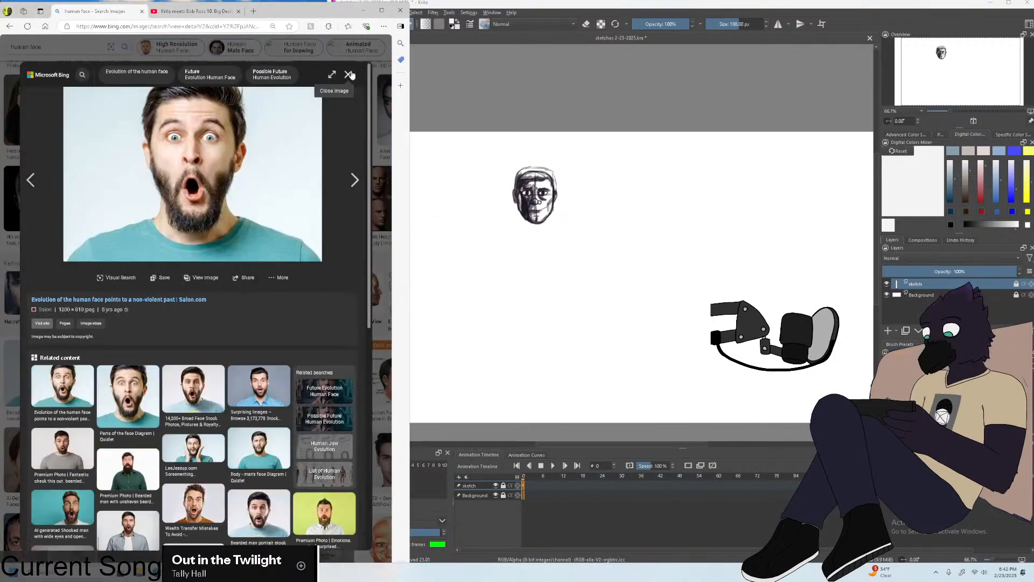
left_click(348, 75)
Browse further through the human face images and preview the flattened male face texture.
scroll(334, 223, "down", 3)
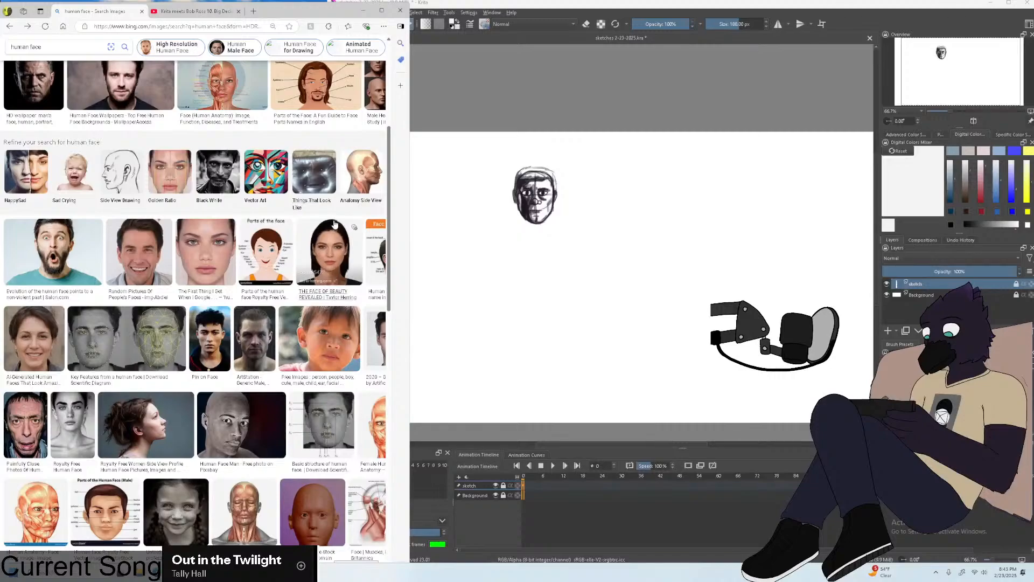
scroll(333, 223, "down", 15)
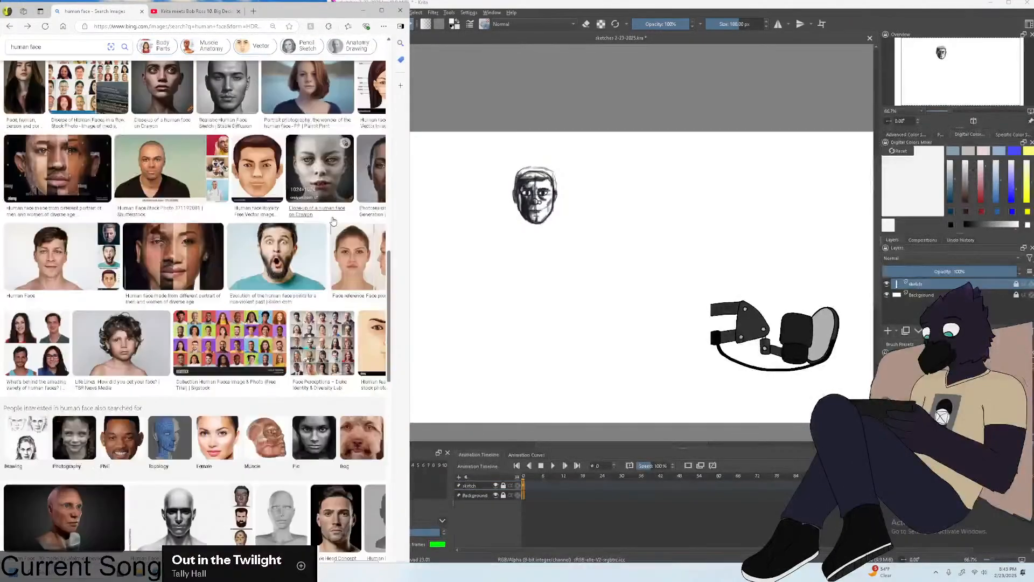
scroll(333, 221, "down", 8)
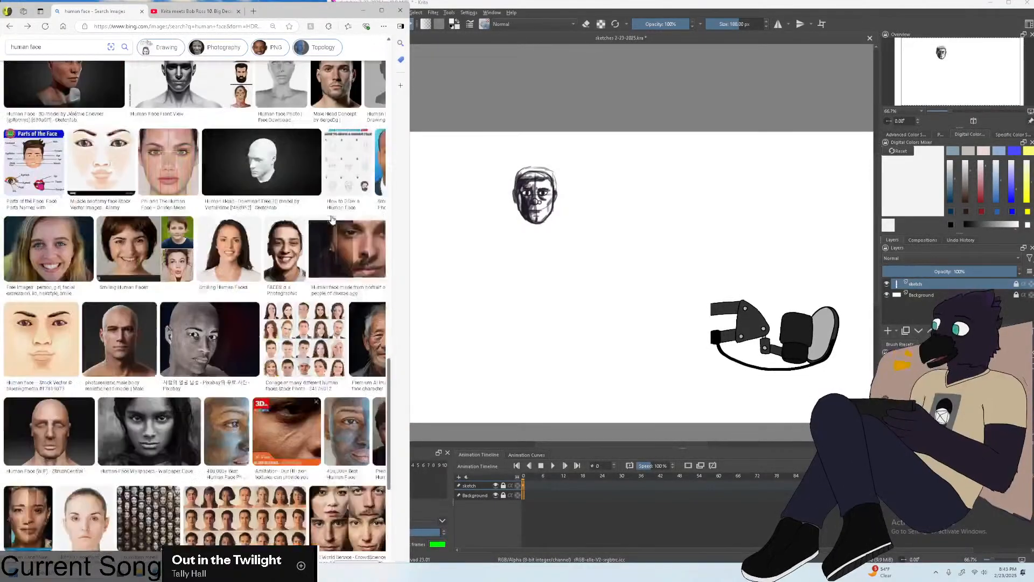
scroll(332, 220, "down", 10)
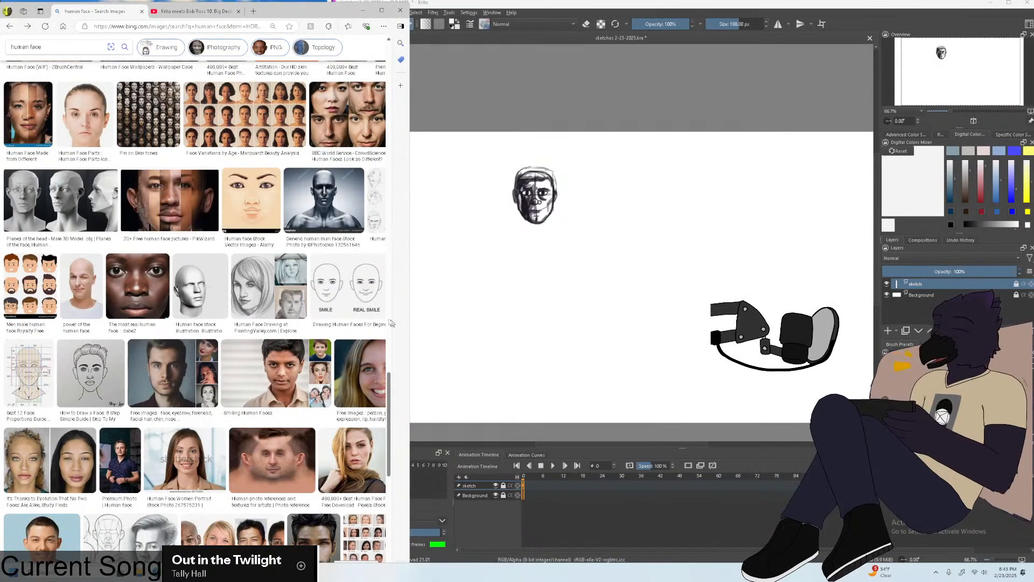
scroll(354, 304, "down", 5)
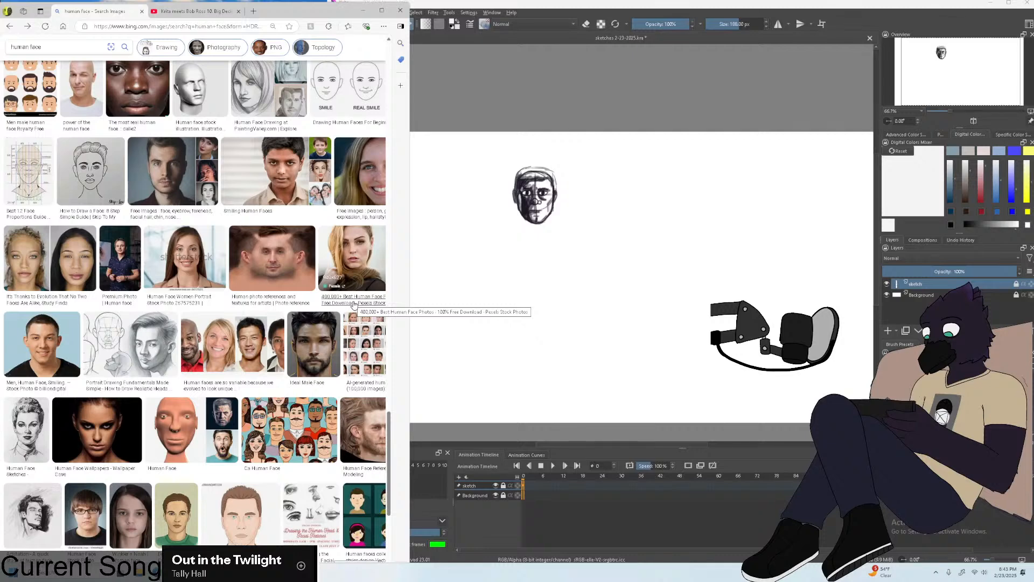
left_click(273, 263)
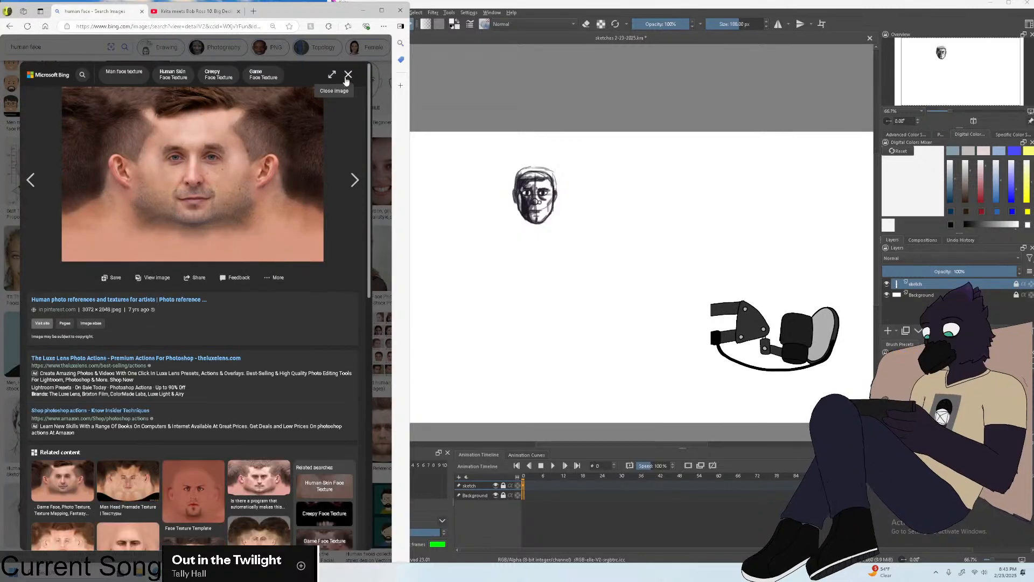
left_click(347, 75)
Preview the Ideal Male Face image, try its source site, and return to the image results.
scroll(310, 230, "down", 10)
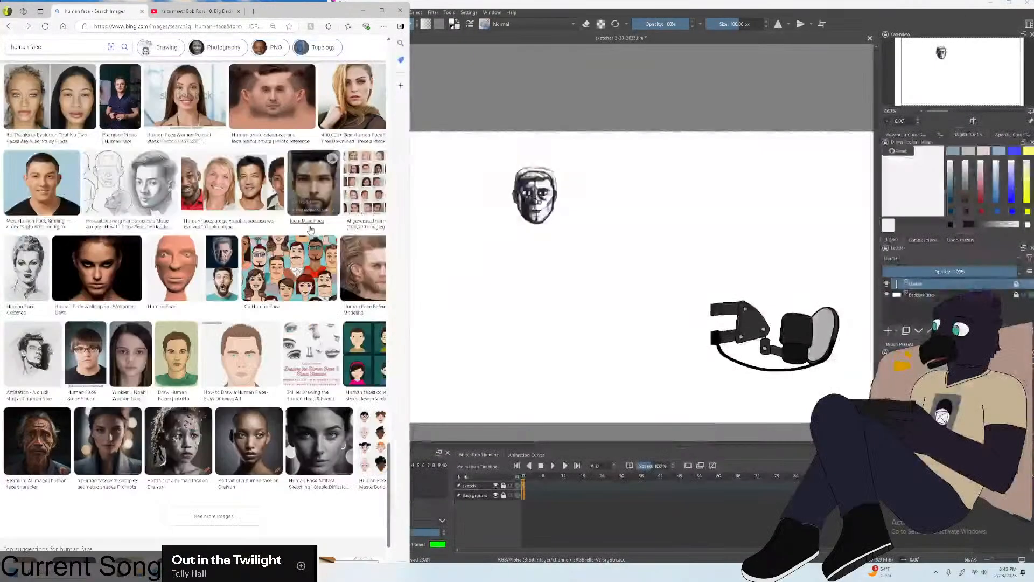
left_click(314, 142)
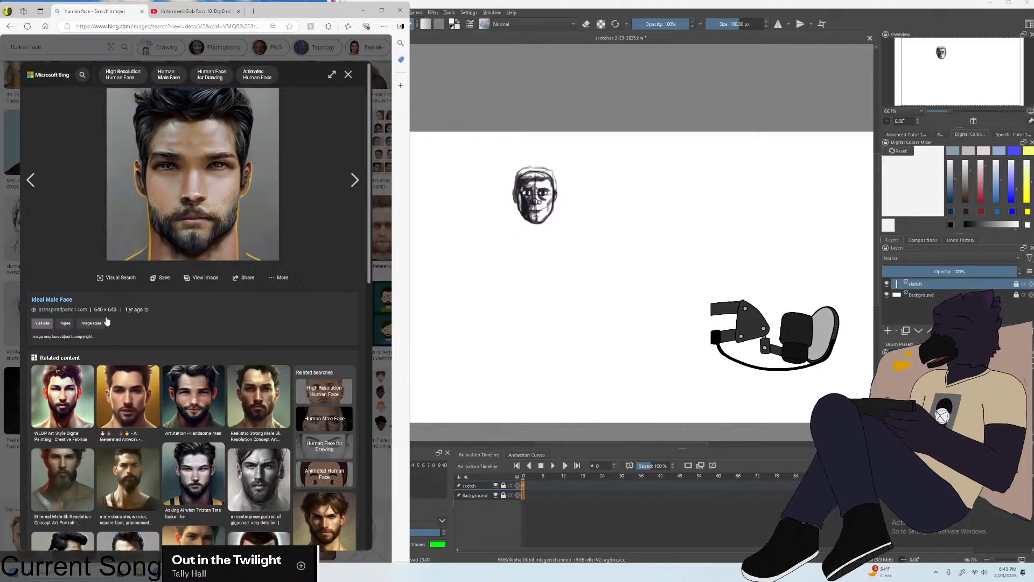
left_click(73, 314)
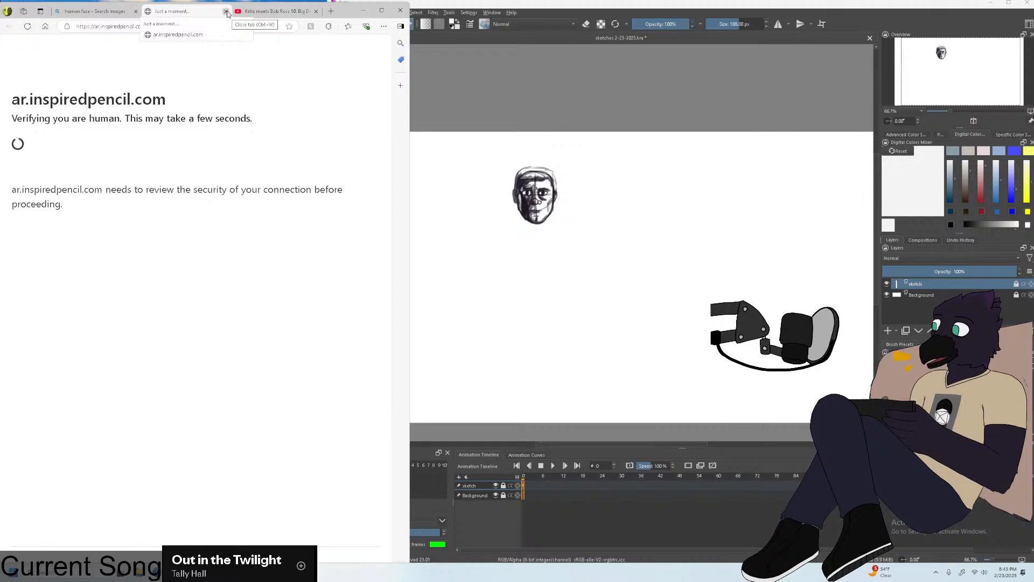
left_click(227, 11)
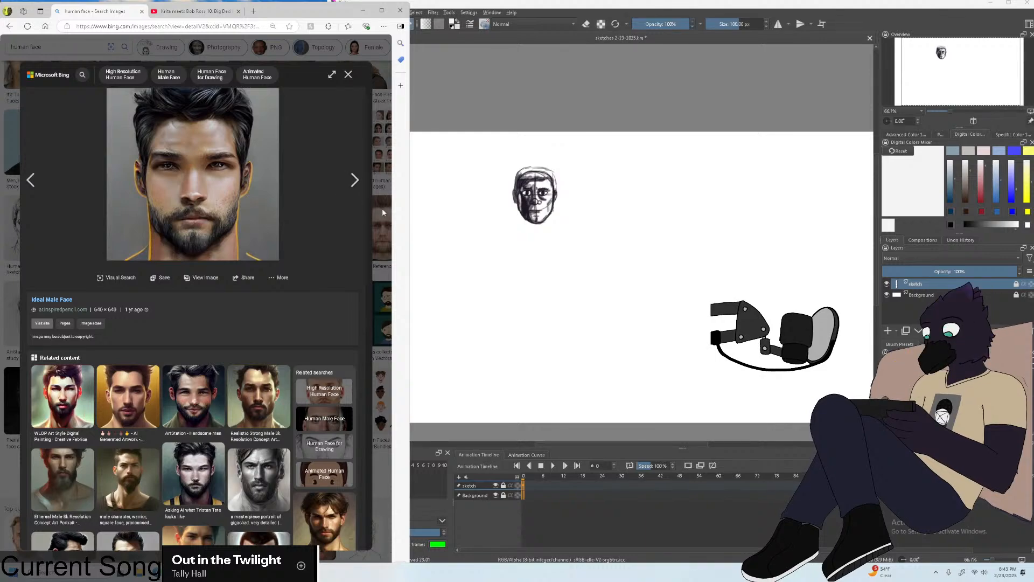
left_click(383, 212)
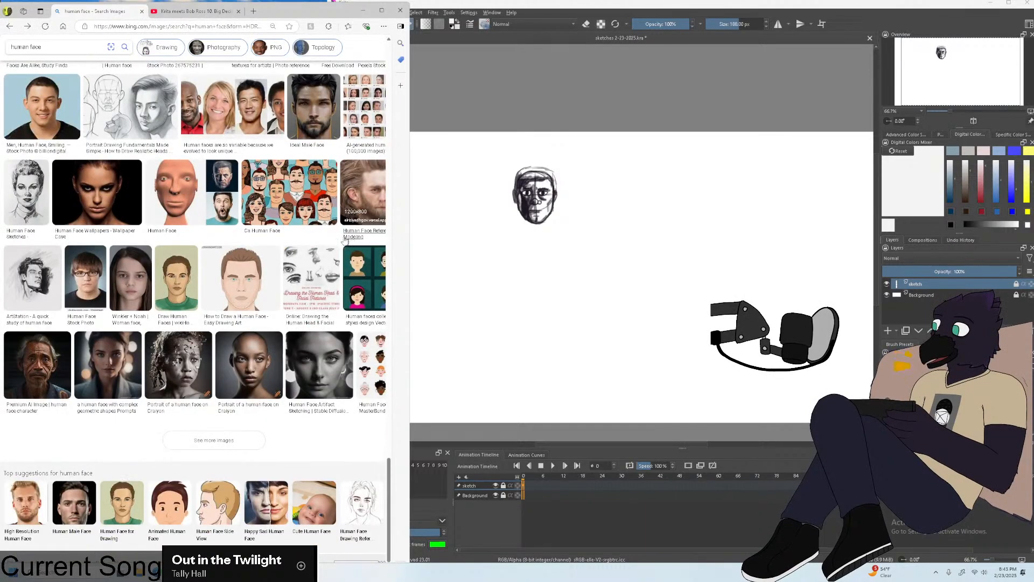
Load more human face image results and look through them for a drawing reference.
left_click(216, 440)
scroll(217, 399, "down", 1)
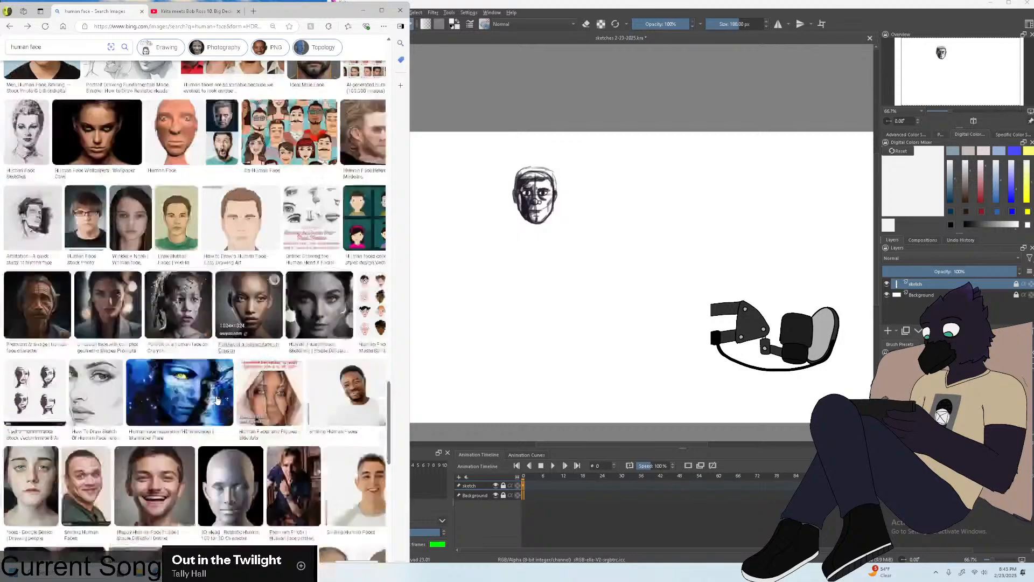
scroll(217, 399, "down", 3)
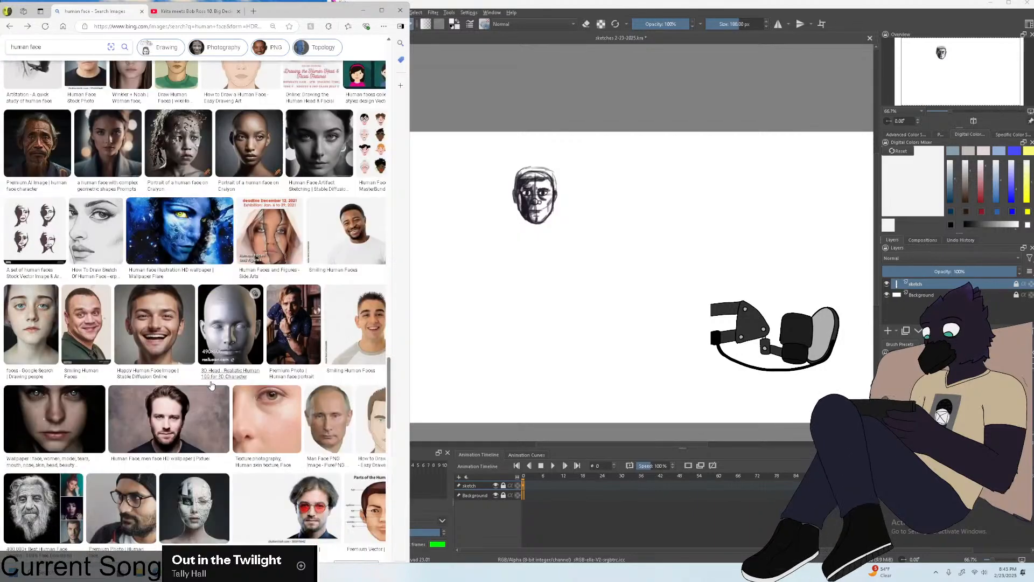
Browse the human face image results and open the close-up portrait of the person with dark bangs against a blue sky.
scroll(211, 384, "down", 4)
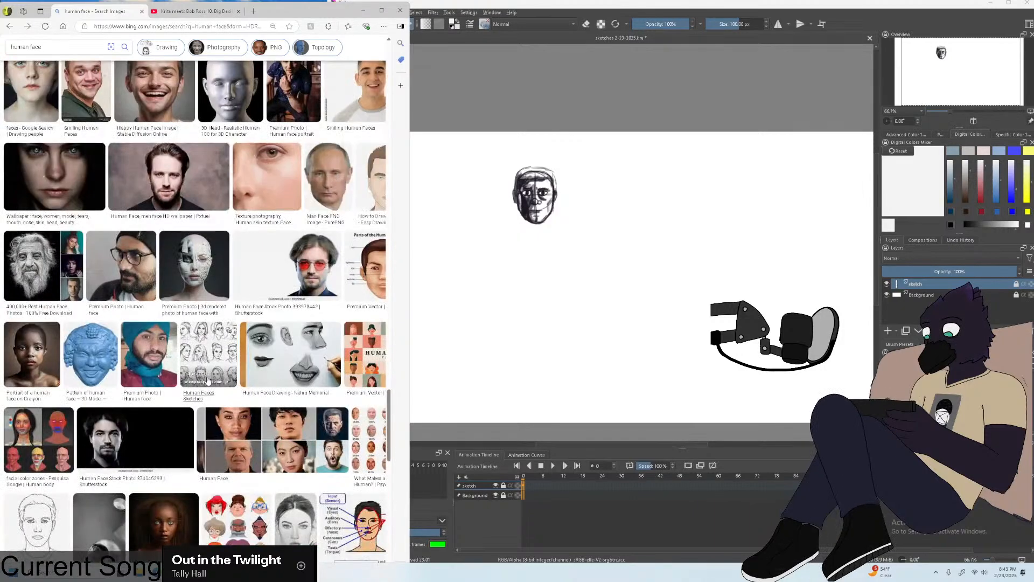
scroll(208, 381, "down", 5)
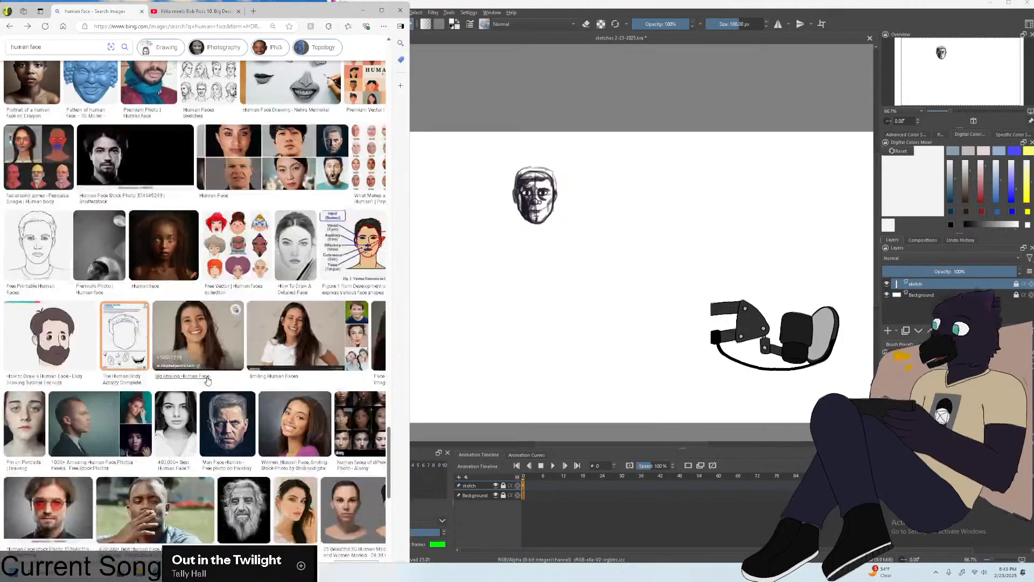
scroll(207, 381, "down", 3)
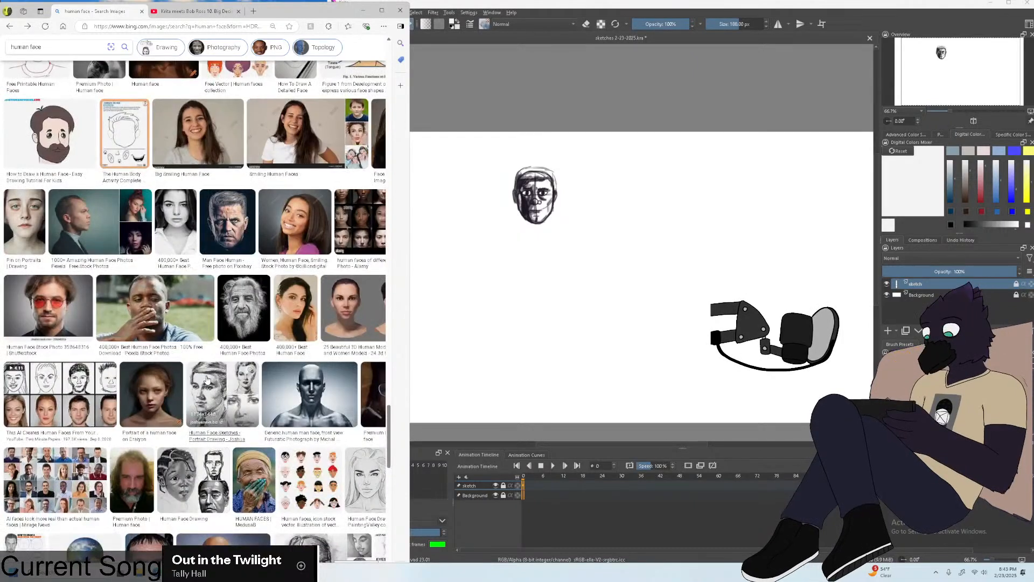
scroll(207, 379, "down", 6)
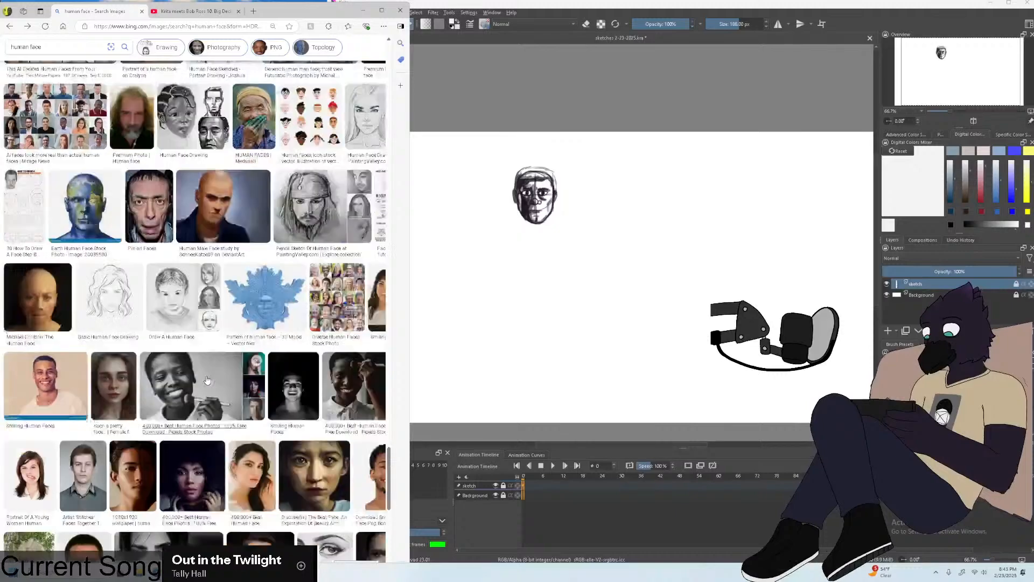
scroll(208, 381, "down", 1)
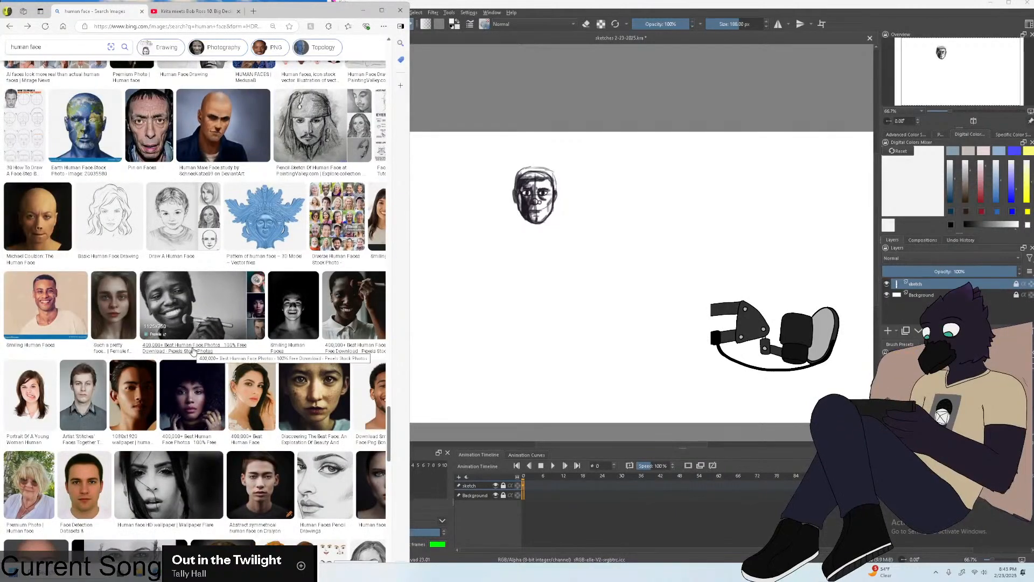
scroll(195, 288, "down", 2)
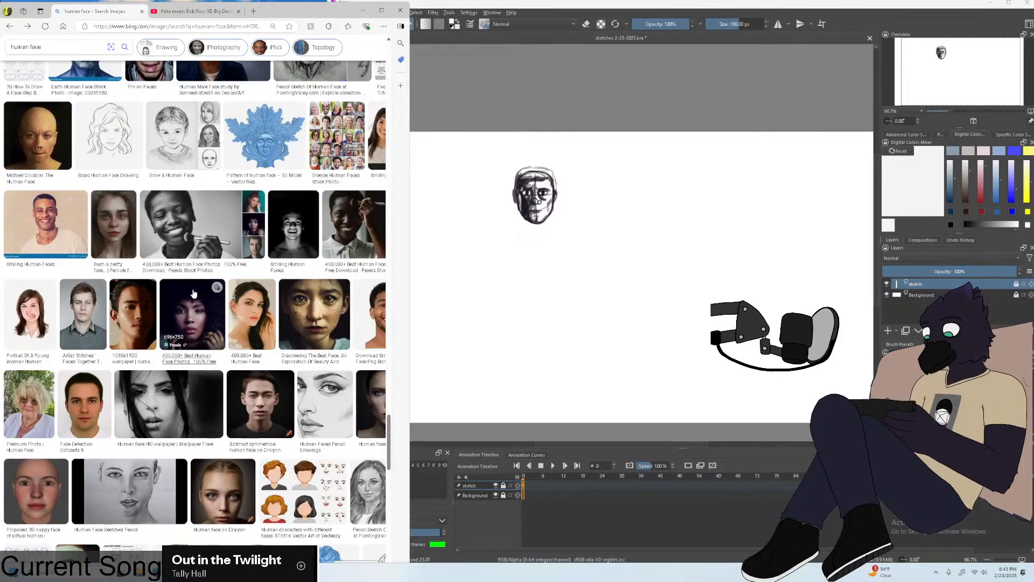
scroll(194, 294, "down", 3)
scroll(194, 294, "down", 5)
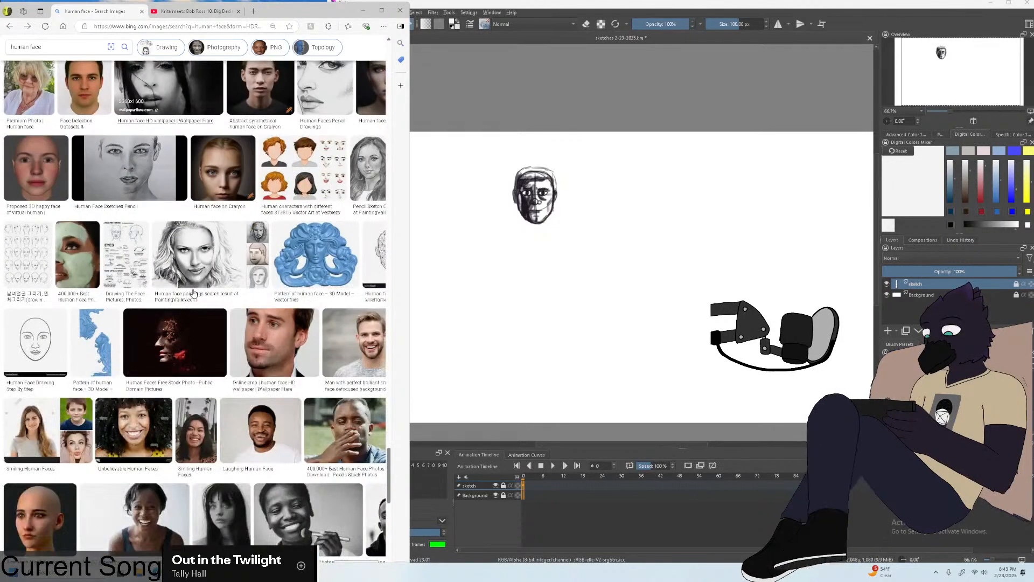
scroll(194, 294, "down", 5)
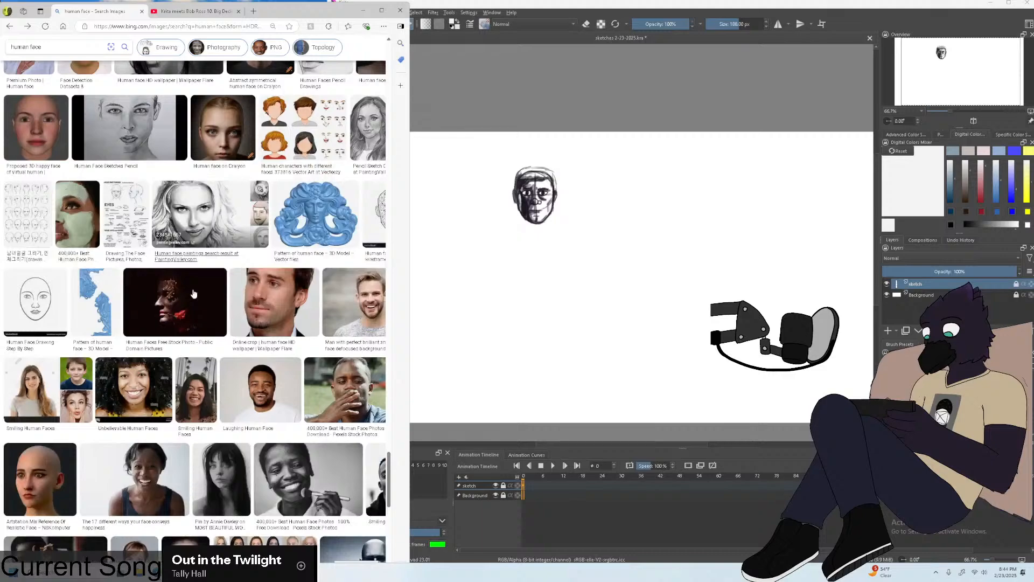
scroll(194, 293, "down", 3)
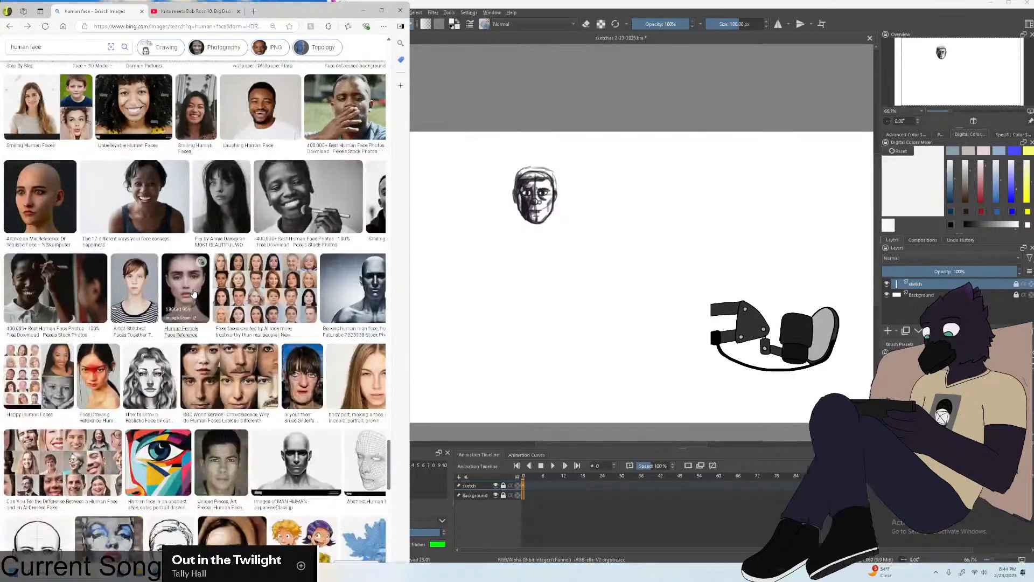
left_click(295, 385)
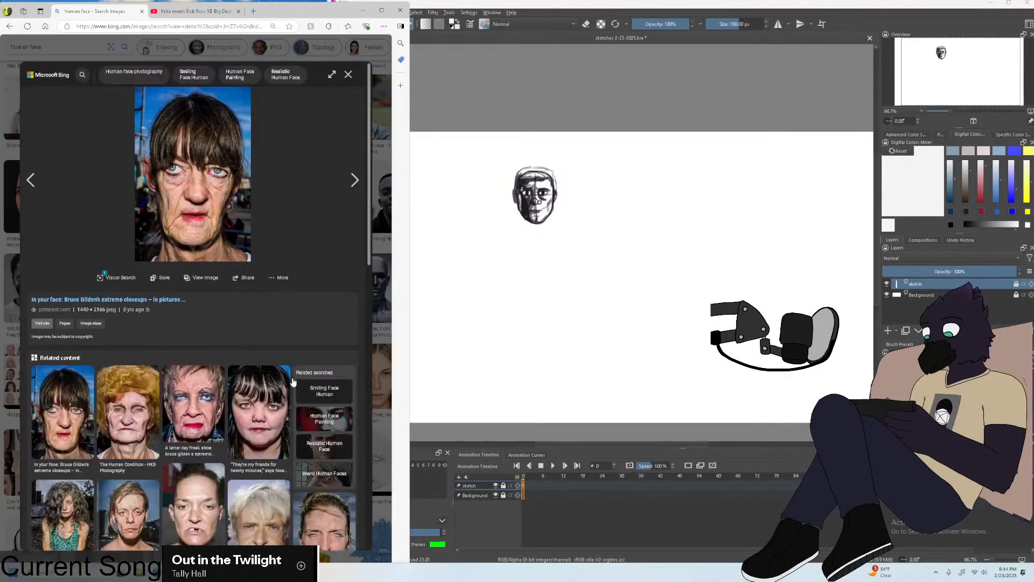
Switch to Krita and save the current sketch document.
left_click(519, 4)
left_click(336, 13)
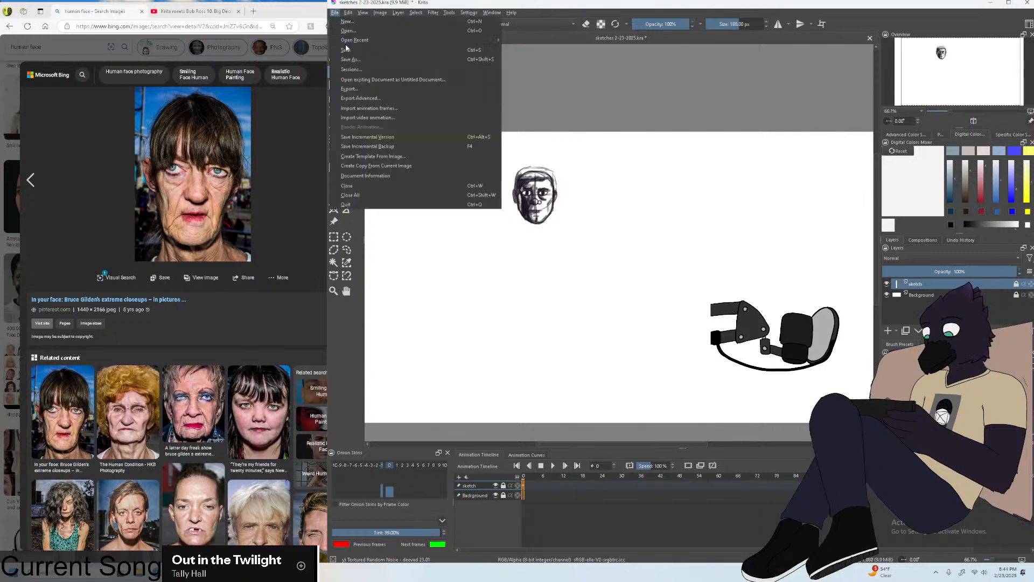
left_click(356, 64)
scroll(595, 166, "down", 2)
scroll(600, 193, "up", 2)
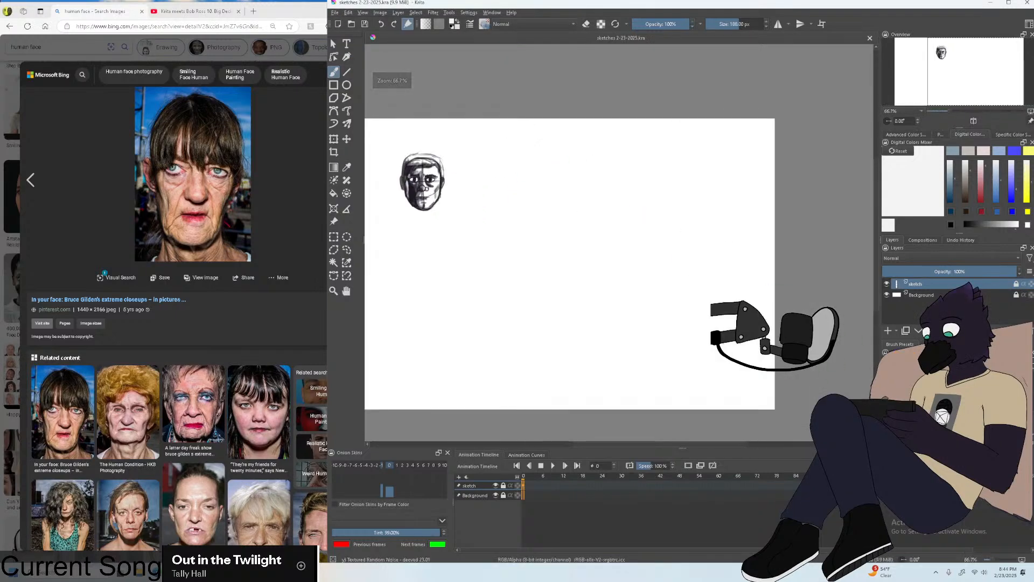
left_click(910, 361)
left_click(910, 370)
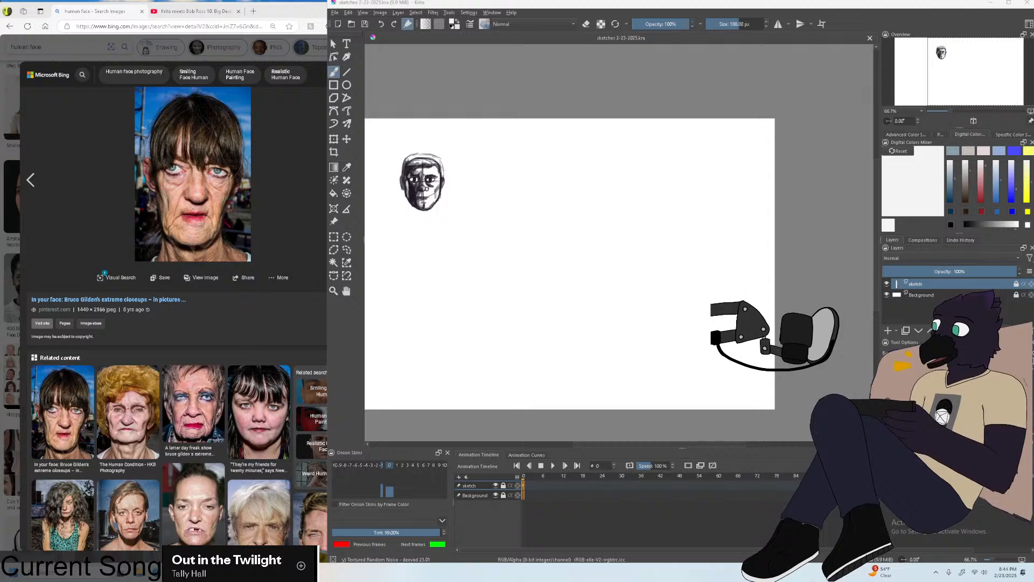
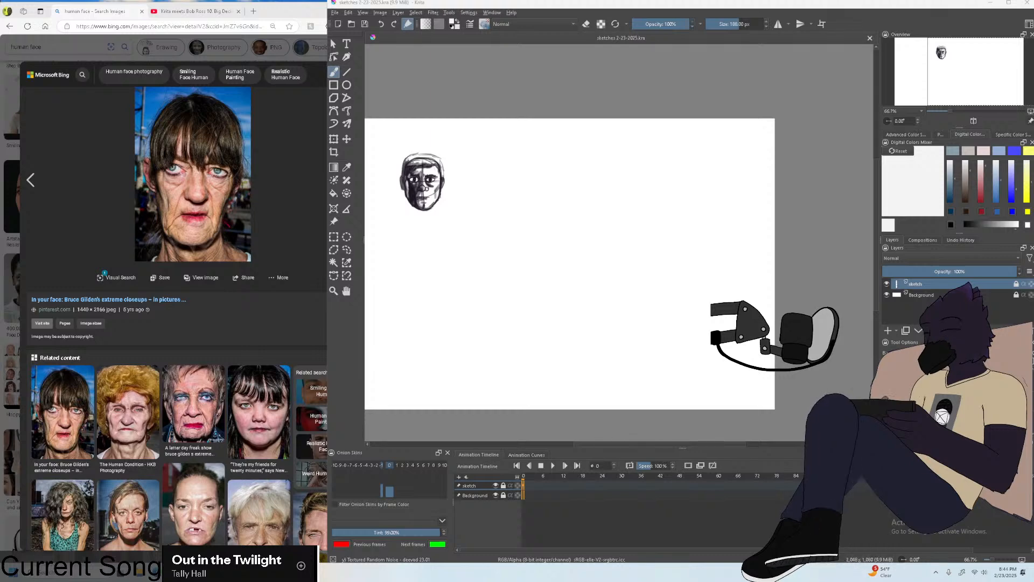
Select the Pencil-2 brush and unlock the sketch layer, with the Advanced Color Selector displayed.
key("slash")
left_click(659, 253)
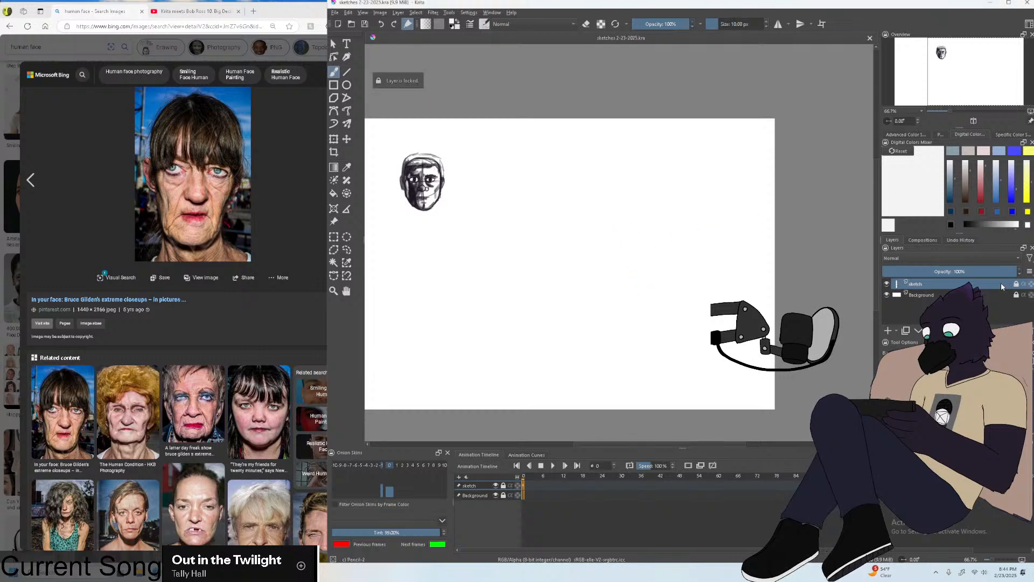
left_click(1015, 284)
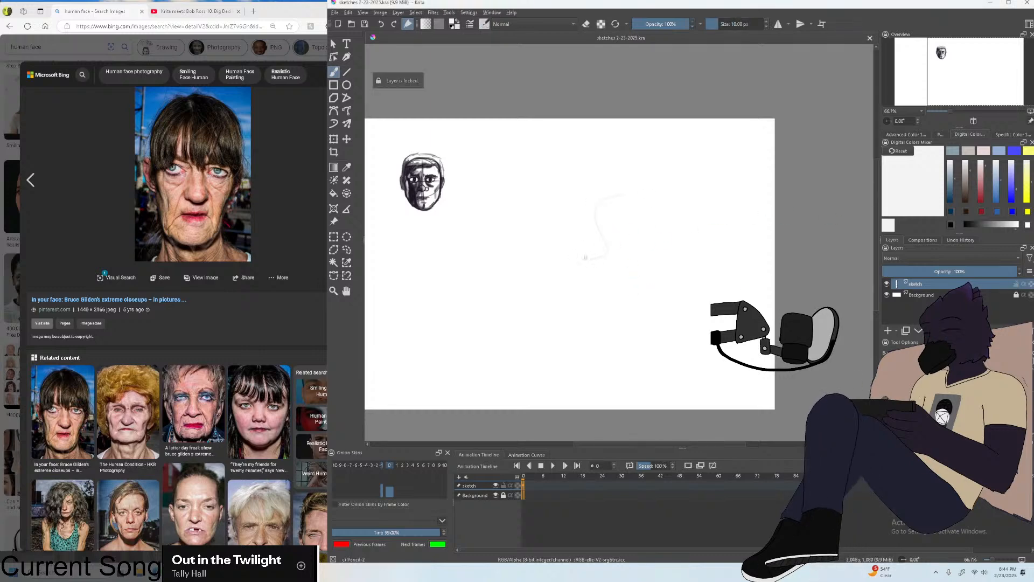
left_click(908, 134)
left_click_drag(596, 120, 626, 194)
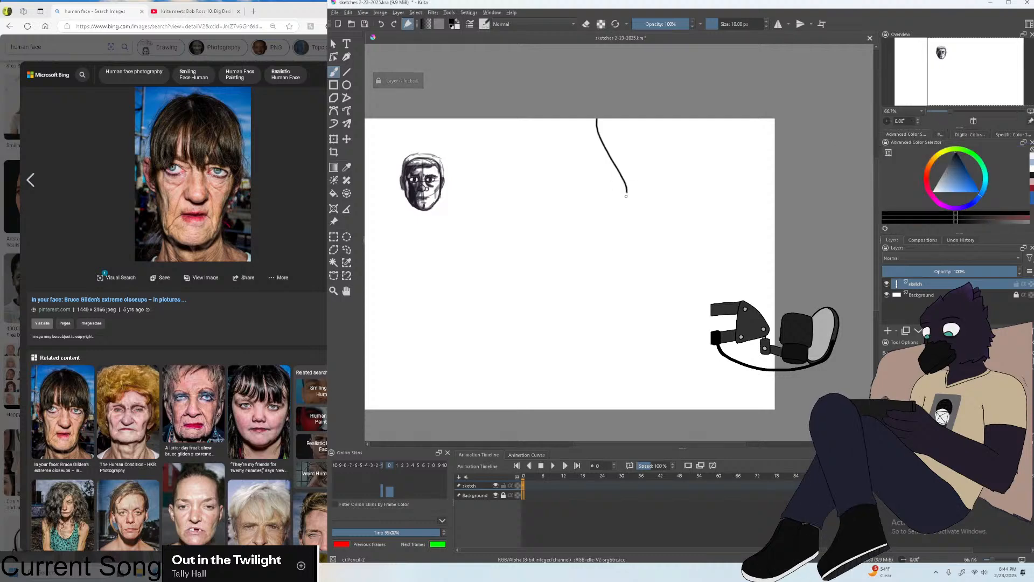
Open the chosen portrait at full size in its own browser tab.
scroll(626, 196, "up", 3)
left_click(182, 143)
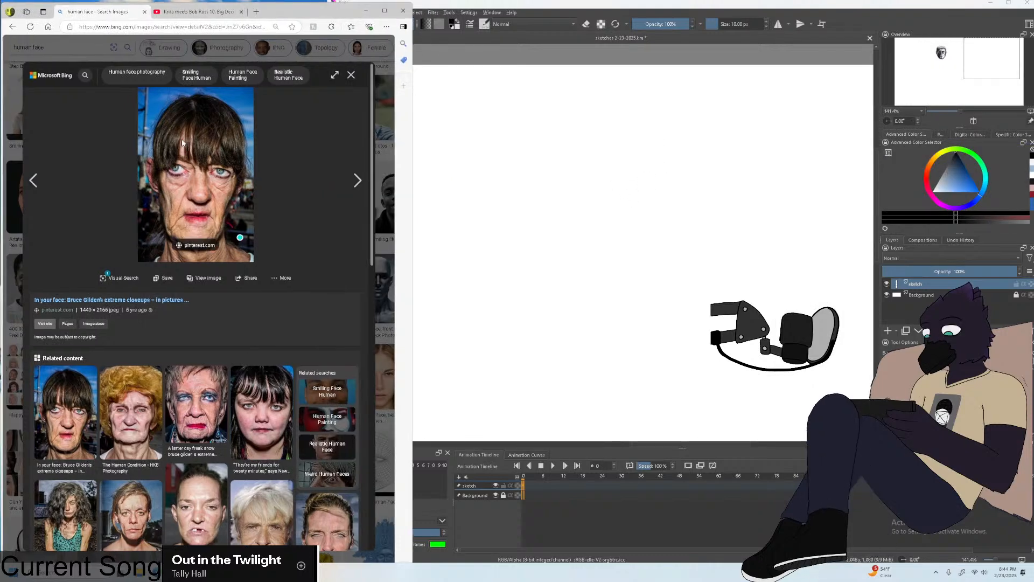
left_click(185, 16)
Save the sketch document in Krita and widen the browser area so the whole reference face fits beside the canvas.
left_click(465, 2)
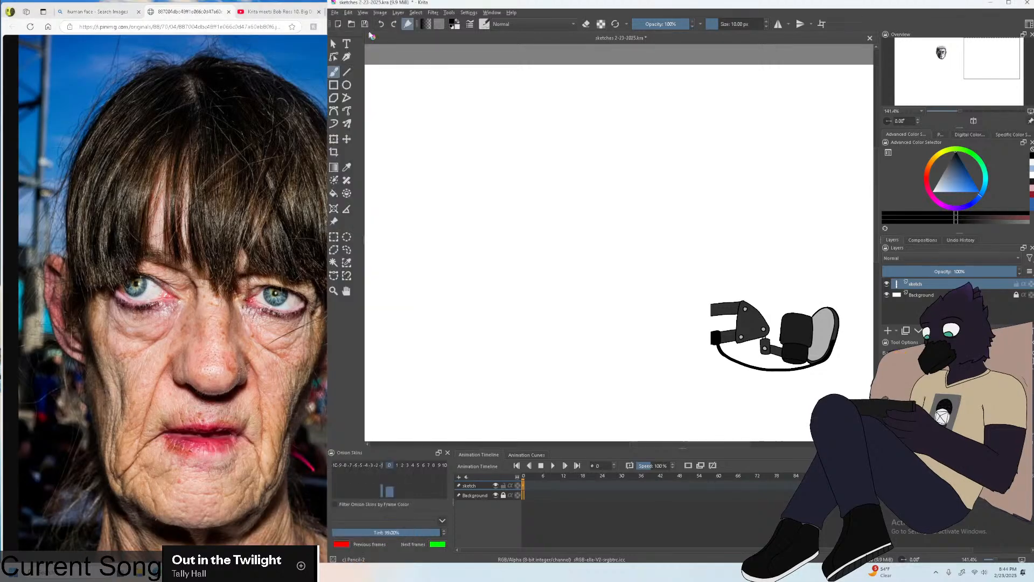
left_click(335, 12)
left_click(356, 71)
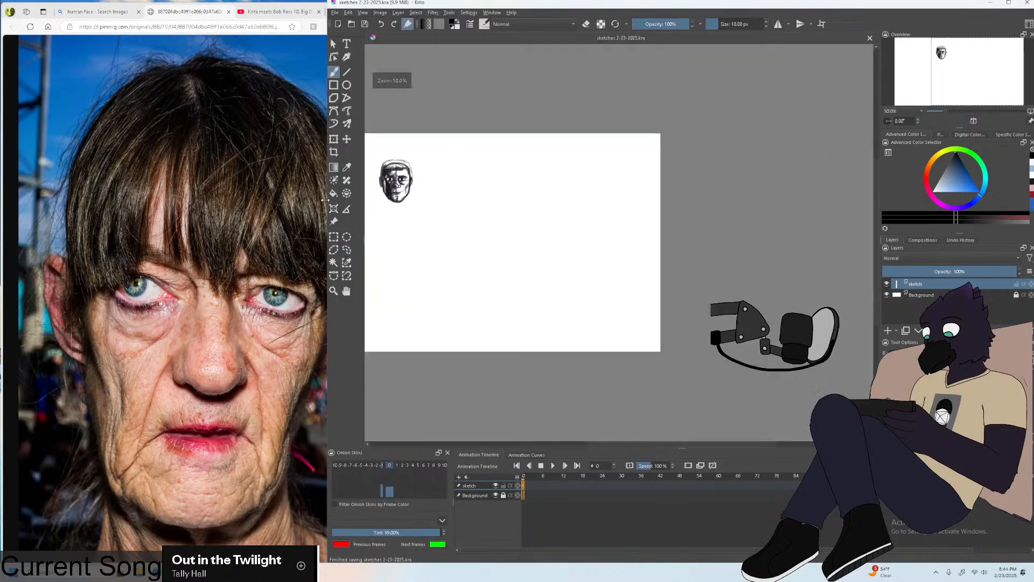
left_click_drag(326, 200, 357, 242)
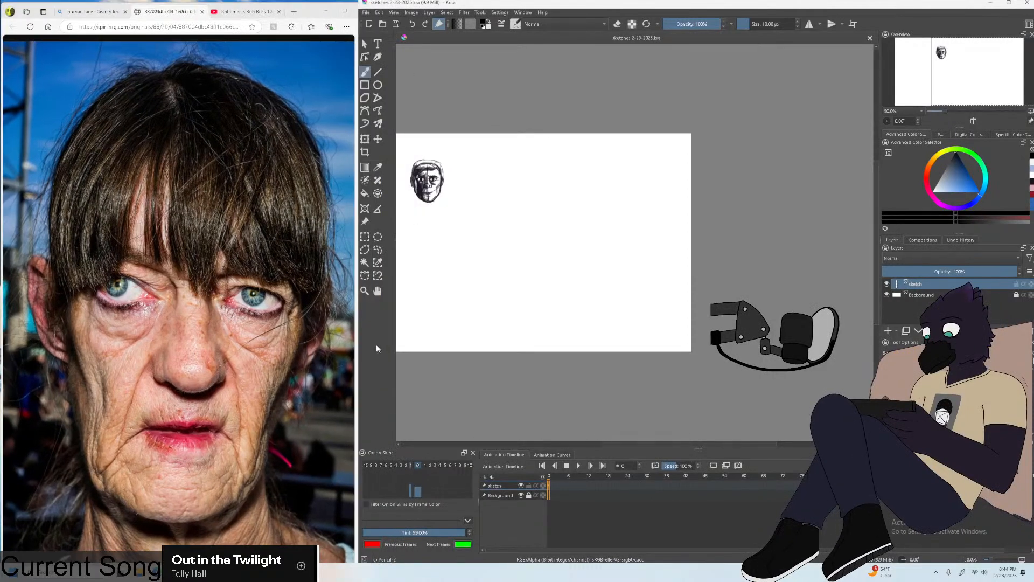
scroll(546, 182, "up", 4)
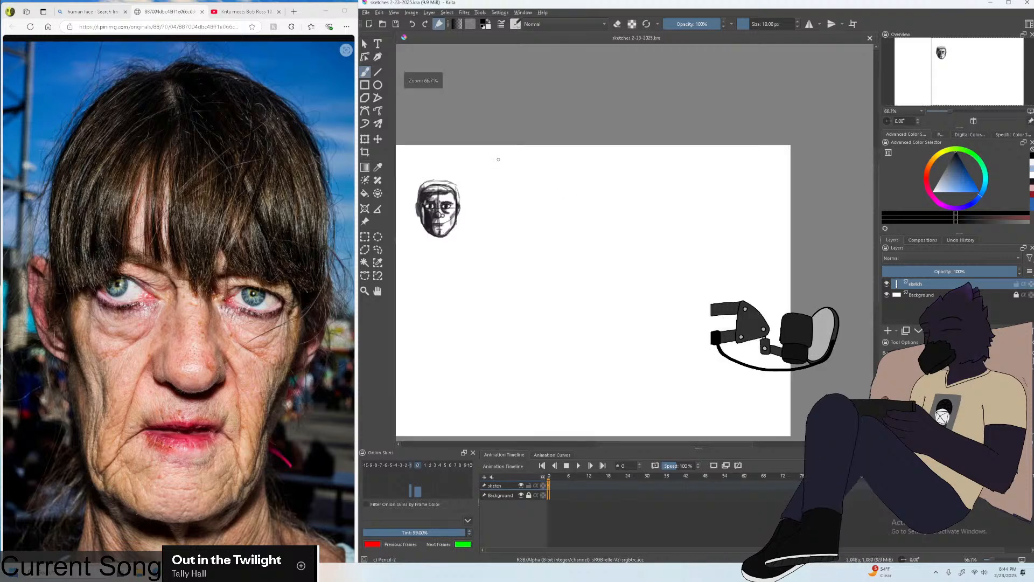
scroll(593, 188, "down", 3)
scroll(653, 162, "up", 3)
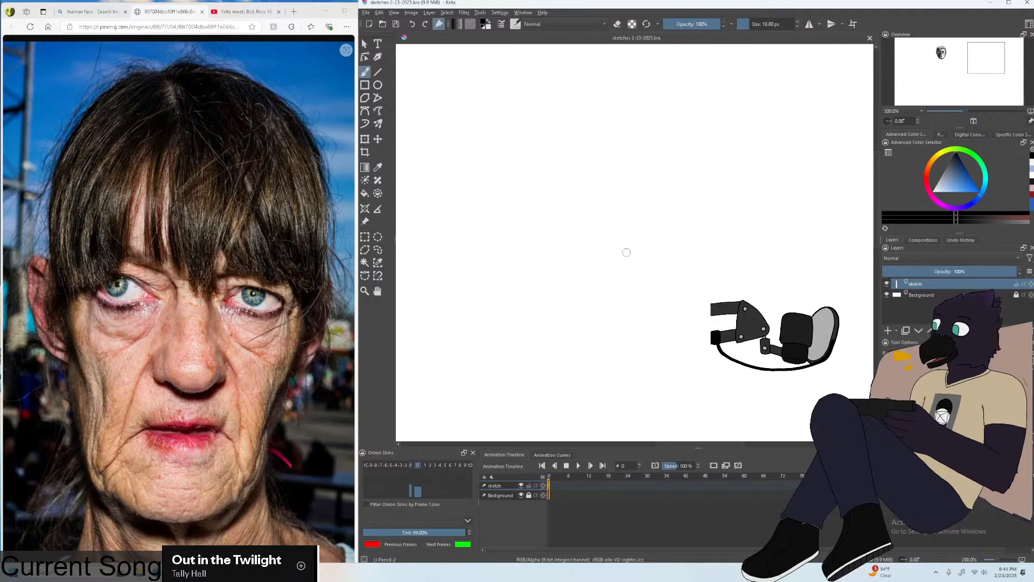
mouse_move(673, 119)
left_mouse_down()
mouse_move(697, 136)
mouse_move(673, 115)
mouse_move(549, 196)
mouse_move(694, 258)
mouse_move(646, 247)
mouse_move(656, 130)
left_mouse_up()
key("ctrl+z")
key("ctrl+z")
key("ctrl+z")
key("ctrl+z")
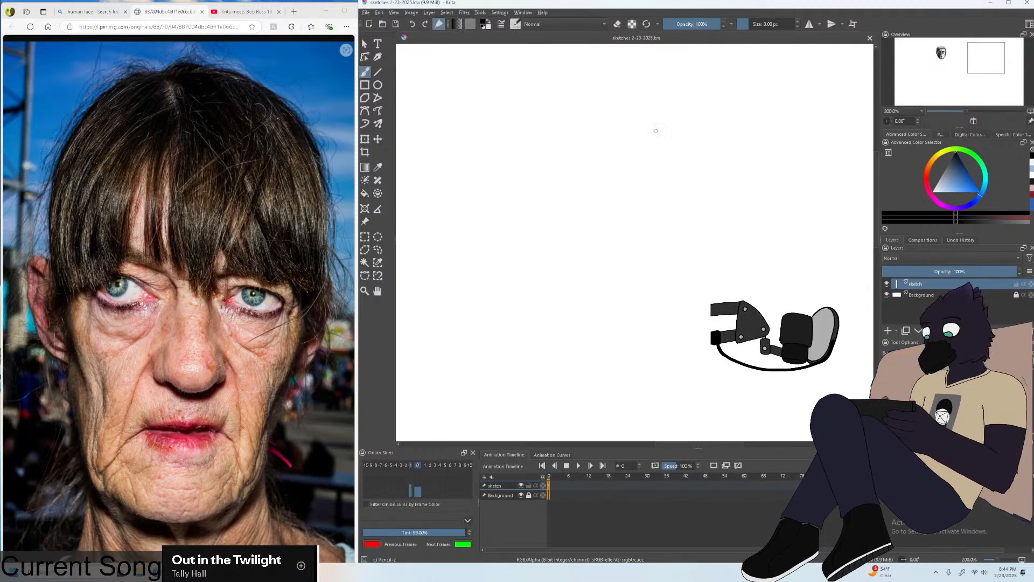
key("ctrl+z")
mouse_move(595, 116)
left_mouse_down()
mouse_move(663, 228)
mouse_move(574, 135)
mouse_move(588, 109)
mouse_move(634, 247)
mouse_move(599, 116)
left_mouse_up()
key("ctrl+z")
key("ctrl+z")
mouse_move(656, 134)
left_mouse_down()
mouse_move(563, 231)
mouse_move(705, 253)
left_mouse_up()
key("ctrl+z")
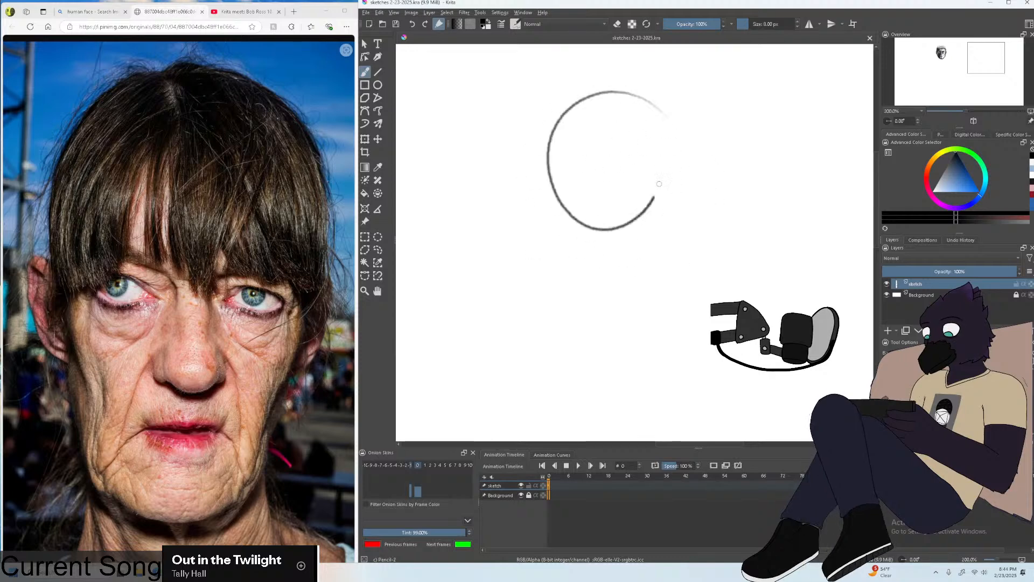
left_click_drag(658, 184, 665, 102)
key("ctrl+z")
mouse_move(645, 104)
left_mouse_down()
mouse_move(587, 92)
mouse_move(641, 96)
mouse_move(632, 110)
mouse_move(574, 105)
left_mouse_up()
key("ctrl+z")
key("ctrl+z")
key("ctrl+z")
key("ctrl+z")
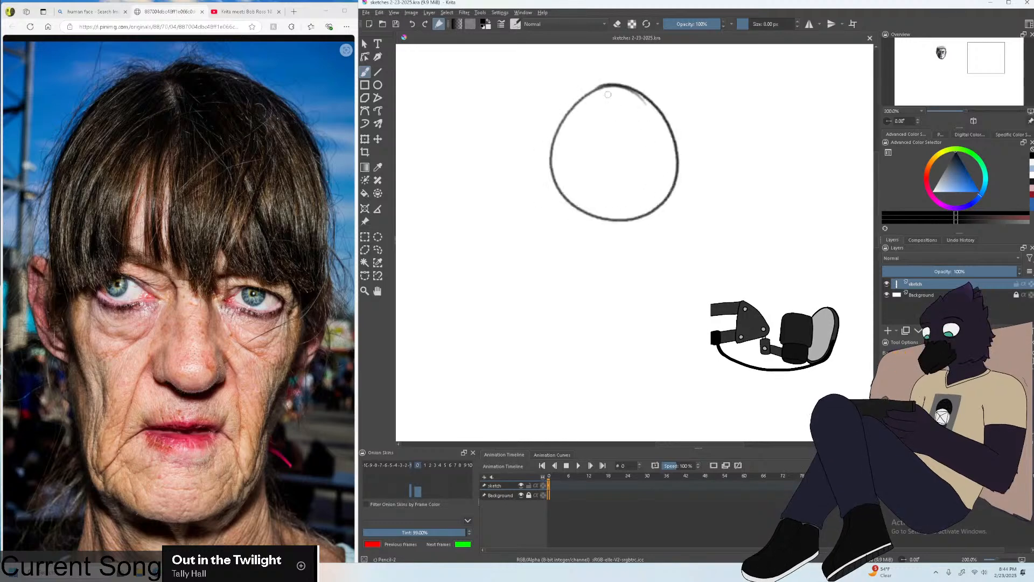
key("ctrl+z")
Sketch a rough circle for the head with the 8 px pencil and move it slightly down and right with the Transform tool.
left_click_drag(649, 98, 537, 137)
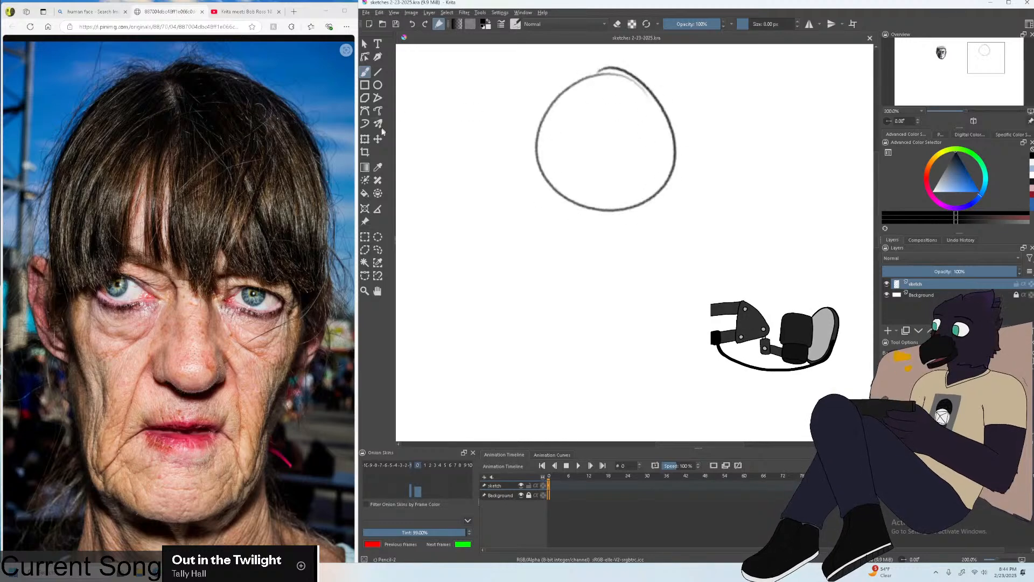
key("ctrl+t")
left_click_drag(619, 143, 641, 157)
key("ctrl+z")
left_click(364, 236)
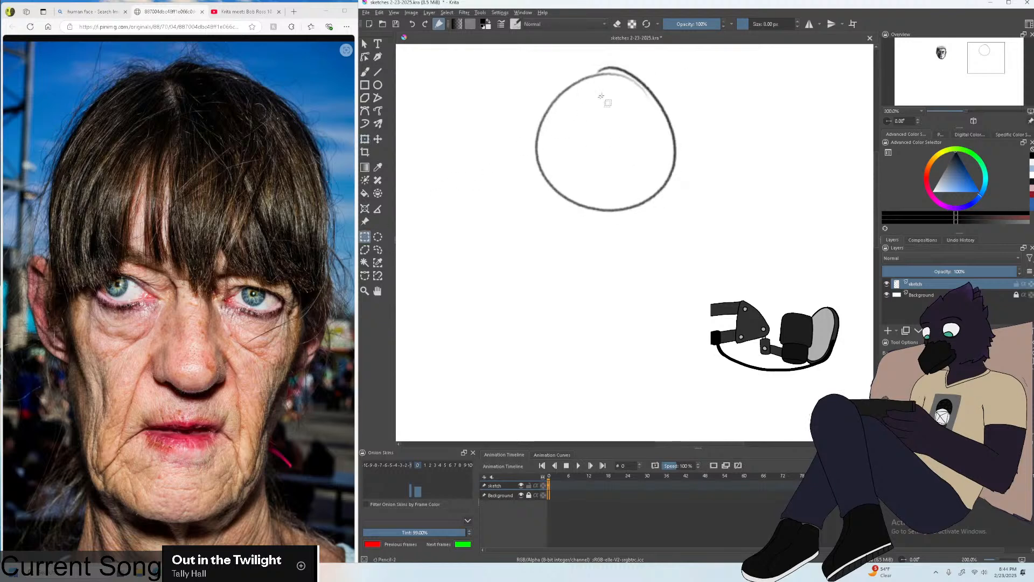
left_click(365, 139)
left_click_drag(641, 125, 654, 155)
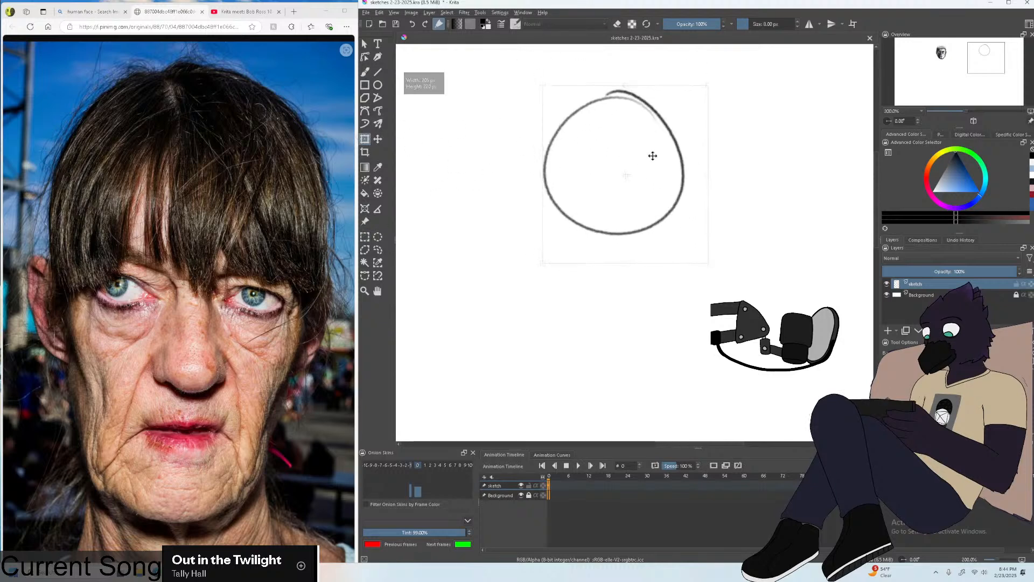
key("b")
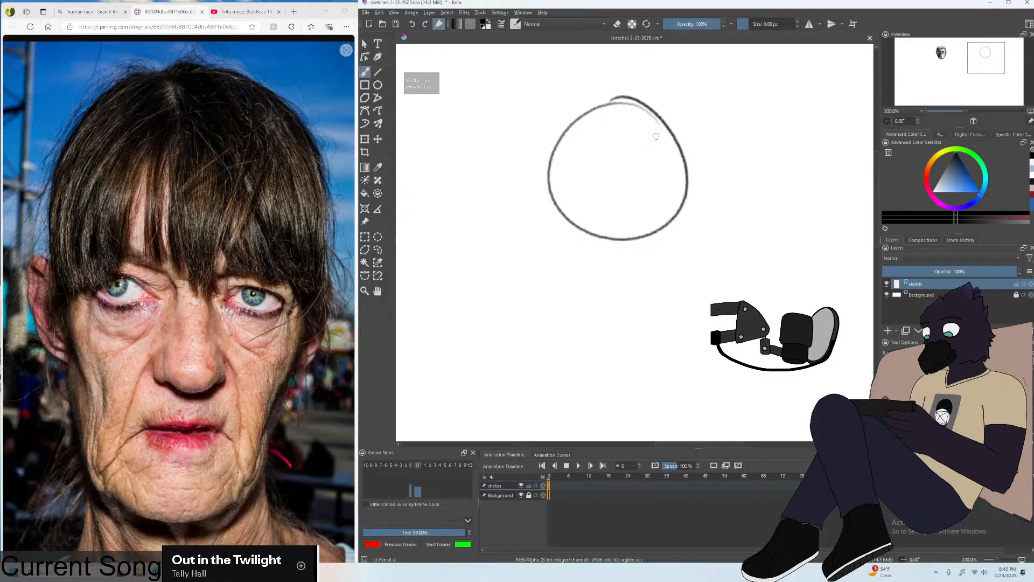
Draw the face's slightly tilted vertical centre line from the top of the head circle to well below it.
left_click_drag(614, 110, 607, 223)
key("ctrl+z")
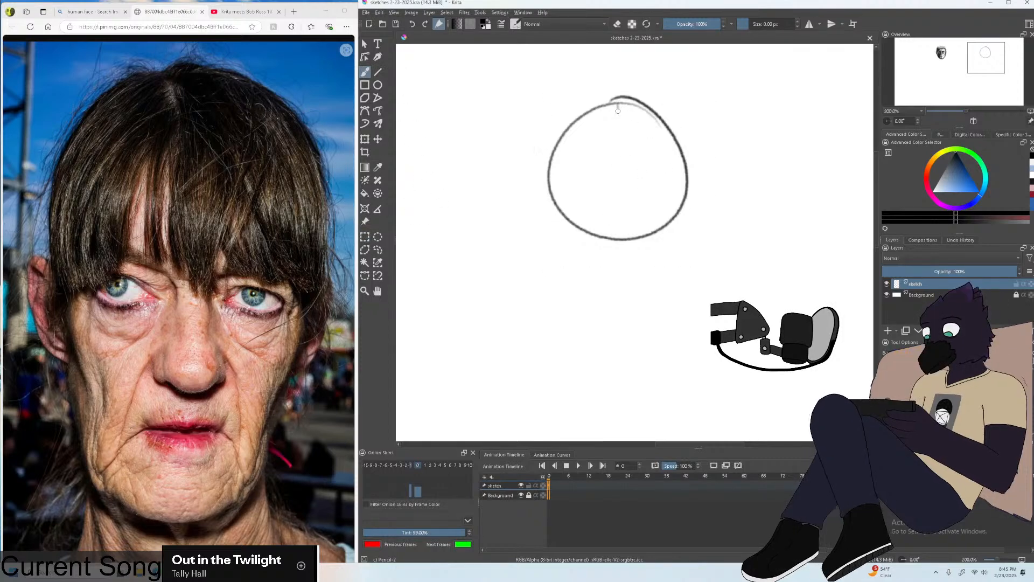
key("ctrl+z")
left_click_drag(619, 105, 610, 237)
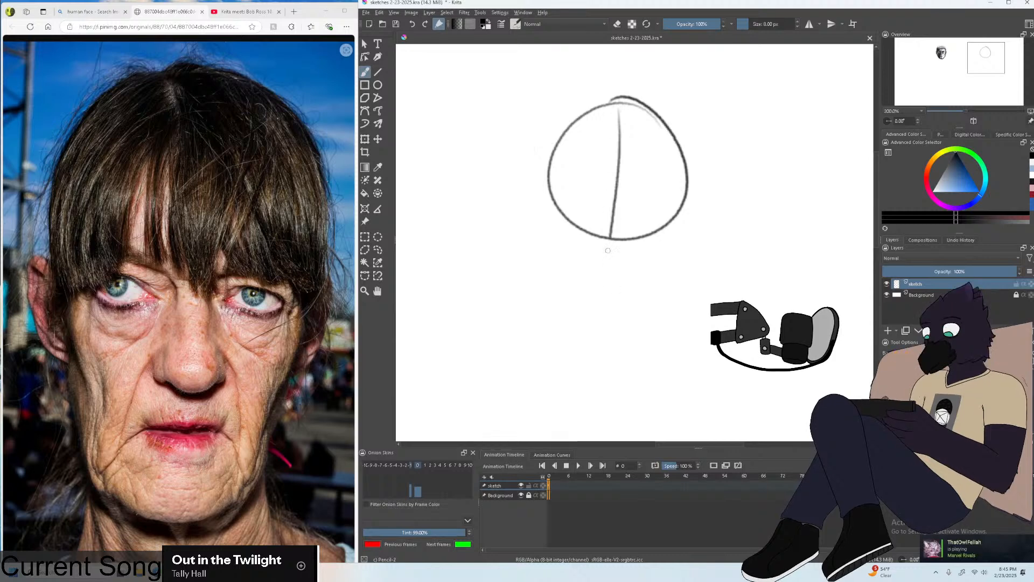
left_click_drag(621, 102, 607, 276)
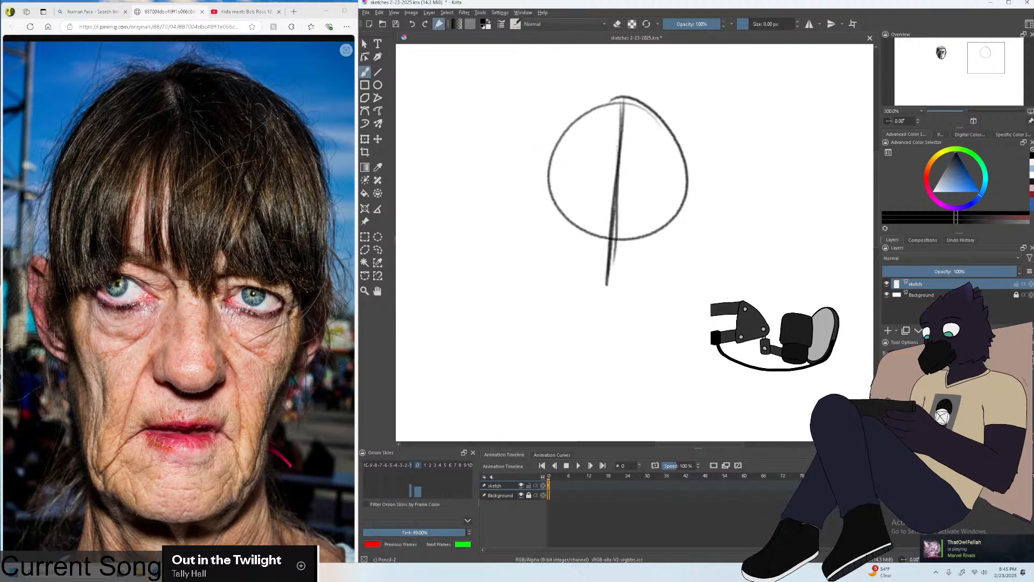
left_click_drag(610, 224, 603, 310)
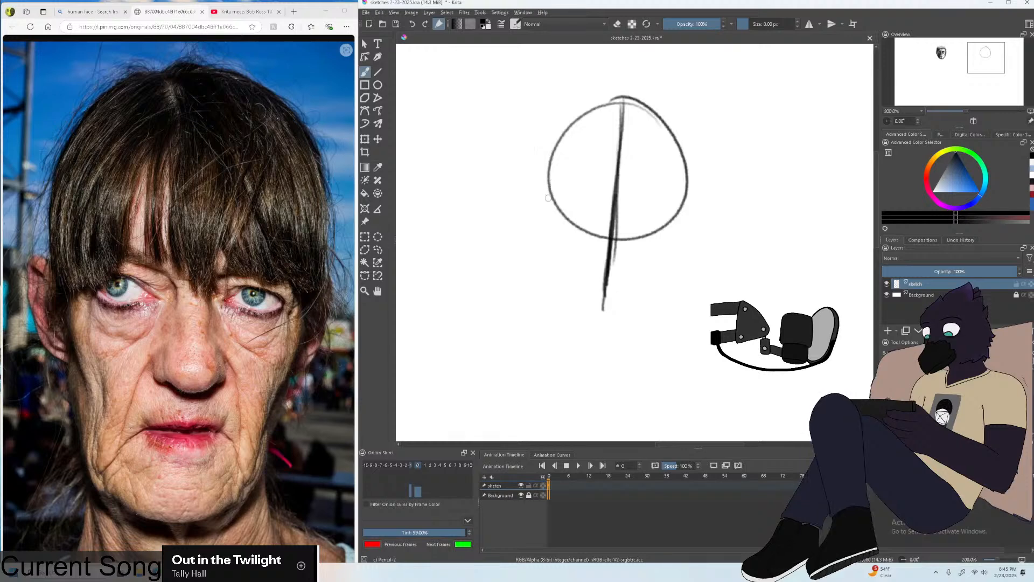
Reinforce the head circle with darker pencil strokes along its left side, crown and right side.
left_click_drag(562, 135, 550, 195)
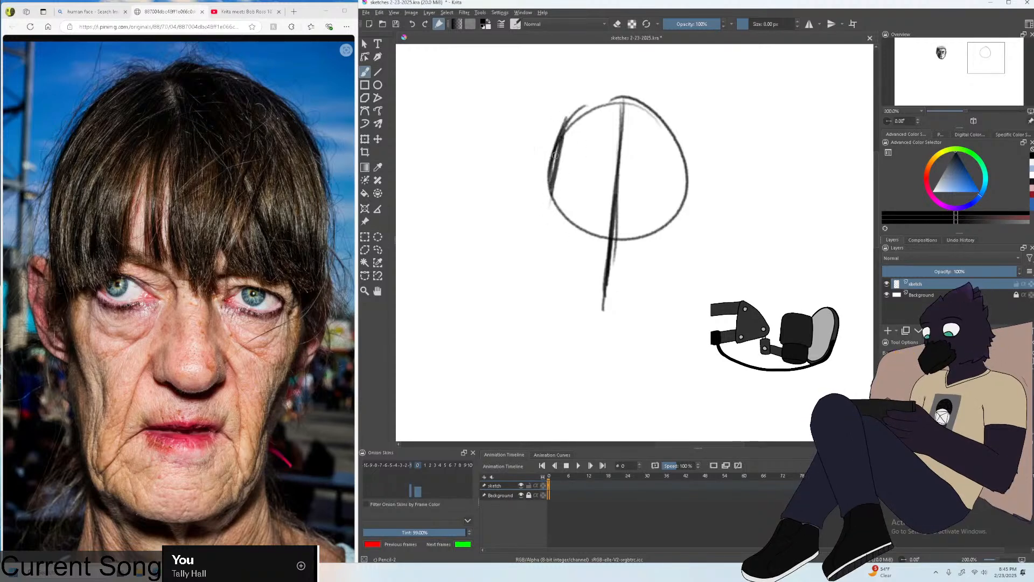
mouse_move(560, 135)
left_mouse_down()
mouse_move(608, 97)
mouse_move(635, 97)
left_mouse_up()
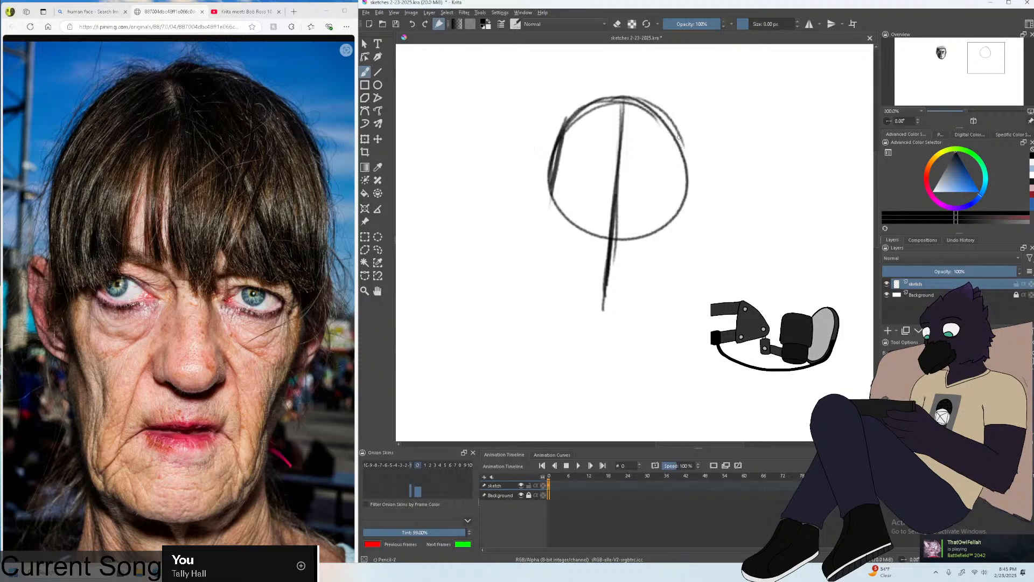
left_click_drag(679, 138, 692, 185)
mouse_move(619, 102)
left_mouse_down()
mouse_move(682, 157)
mouse_move(684, 217)
left_mouse_up()
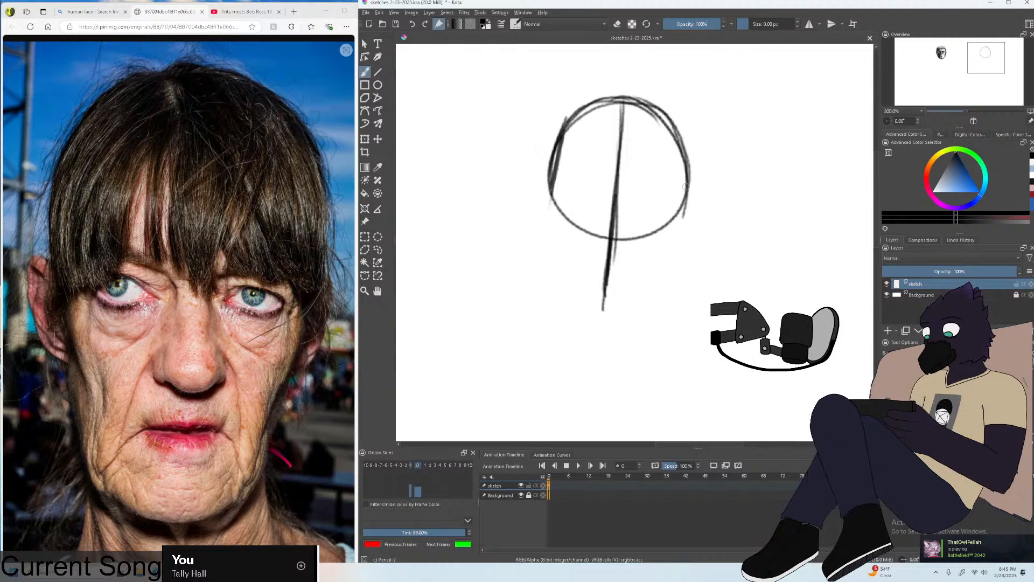
Draw the chin at the foot of the centre line and connect it to both sides of the head circle with jaw lines.
left_click_drag(587, 307, 629, 309)
key("ctrl+z")
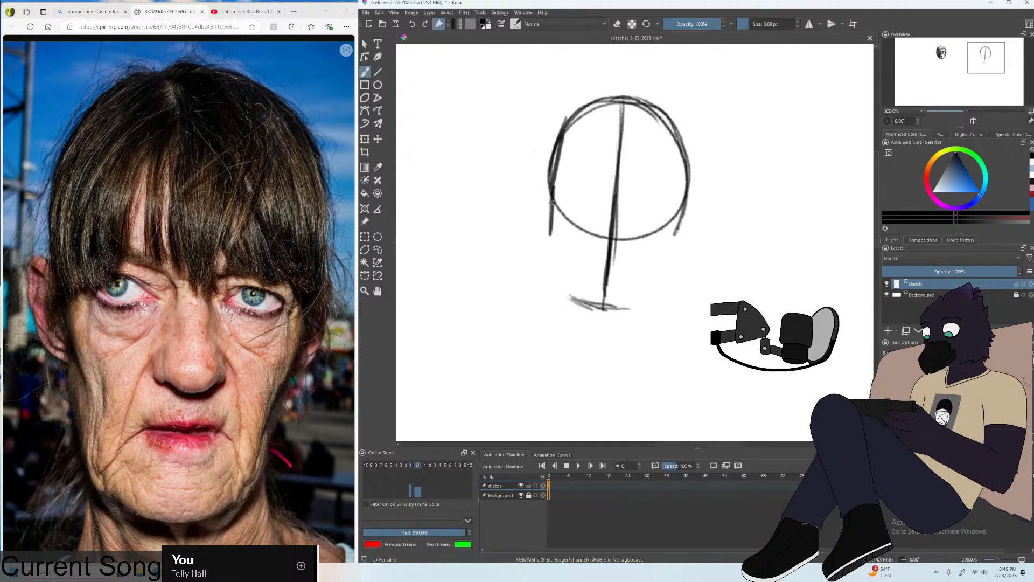
left_click_drag(552, 185, 550, 264)
left_click_drag(553, 180, 553, 269)
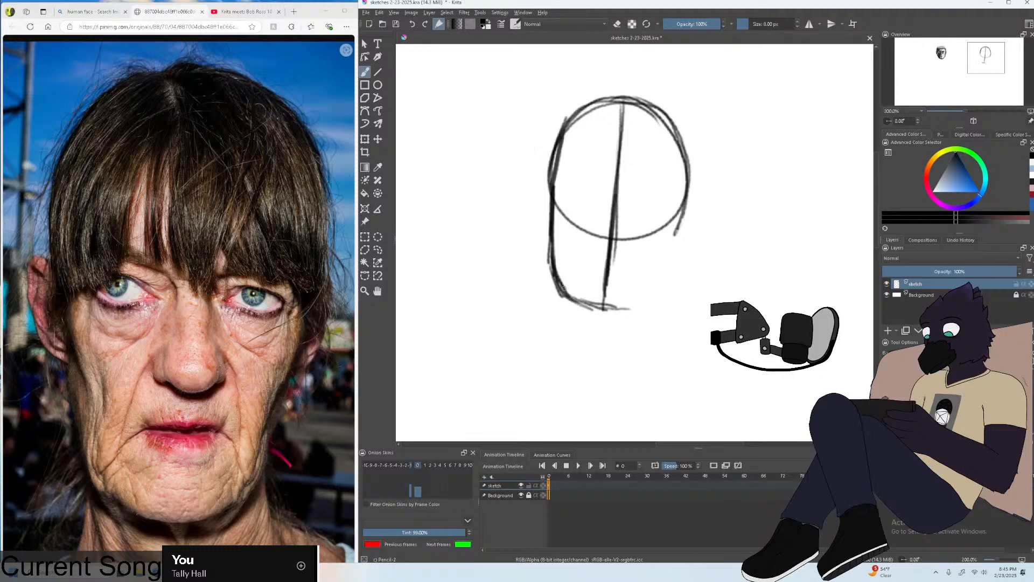
left_click_drag(601, 309, 654, 283)
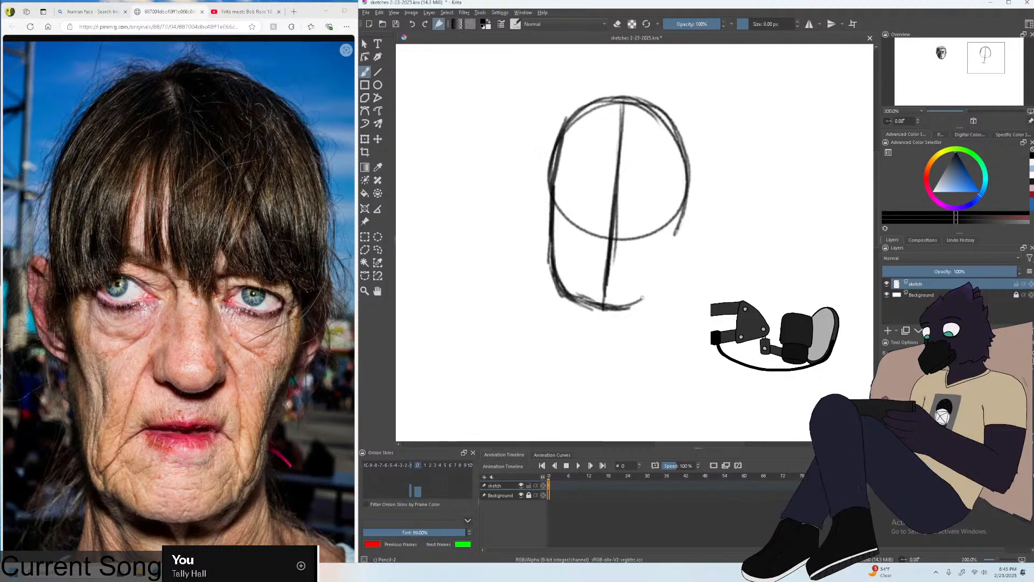
left_click_drag(683, 205, 671, 251)
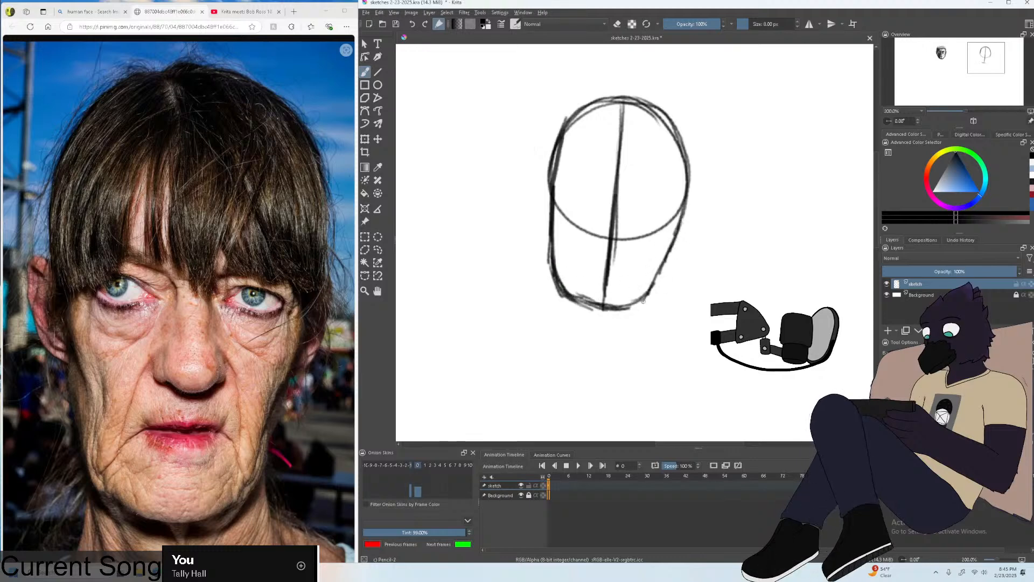
Sketch the nose as a circle on the centre line with a small nostril circle on each side, and outline the mouth below.
scroll(629, 211, "up", 1)
mouse_move(599, 199)
left_mouse_down()
mouse_move(624, 226)
mouse_move(609, 211)
left_mouse_up()
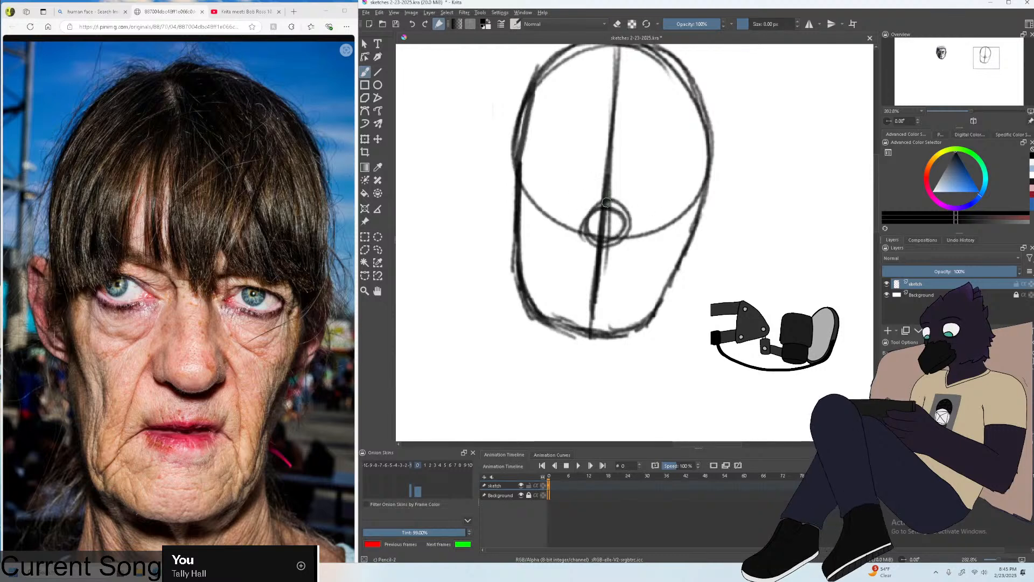
mouse_move(583, 211)
left_mouse_down()
mouse_move(576, 228)
mouse_move(635, 224)
left_mouse_up()
scroll(623, 199, "up", 1)
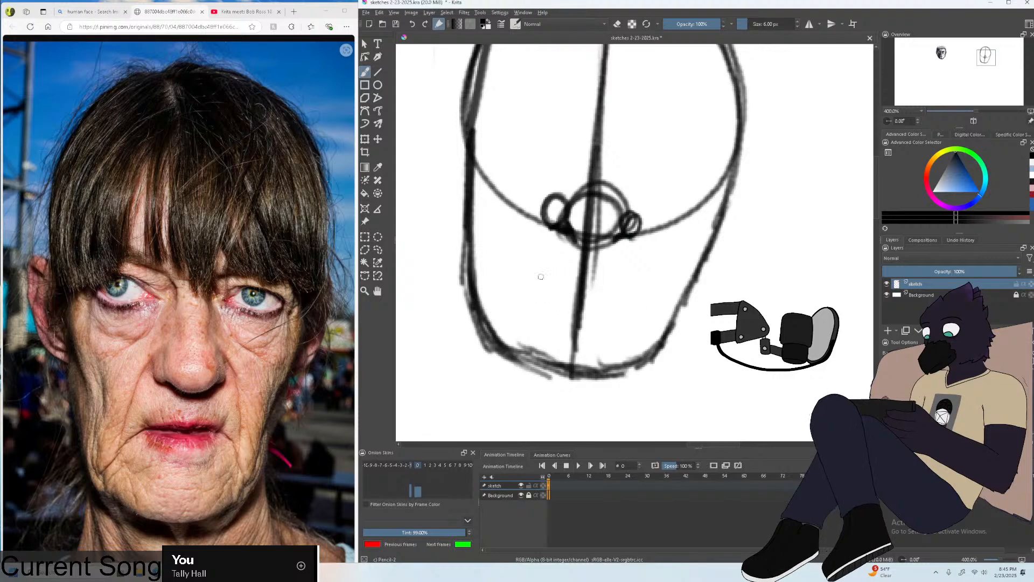
left_click_drag(545, 271, 616, 285)
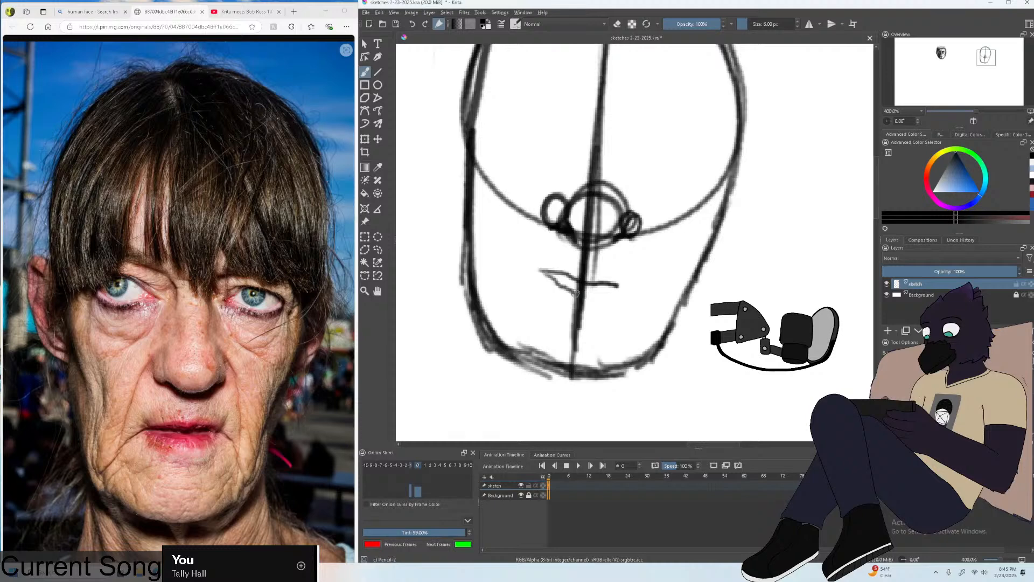
Draw the jagged fringe edge at the left temple and the outer hair contour over the crown and down both sides of the head.
scroll(631, 276, "down", 3)
scroll(732, 192, "up", 2)
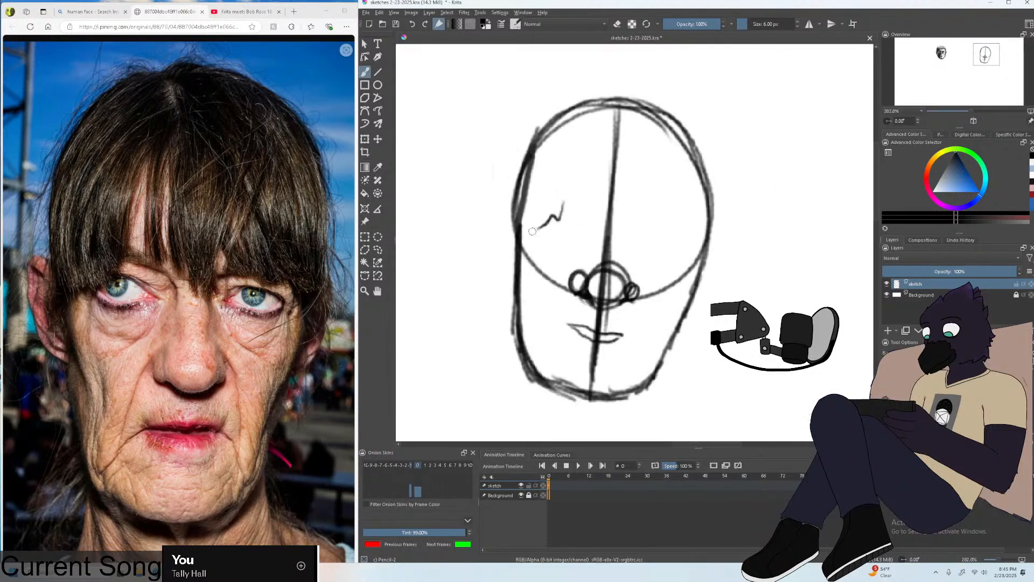
mouse_move(549, 219)
left_mouse_down()
mouse_move(518, 234)
mouse_move(509, 193)
left_mouse_up()
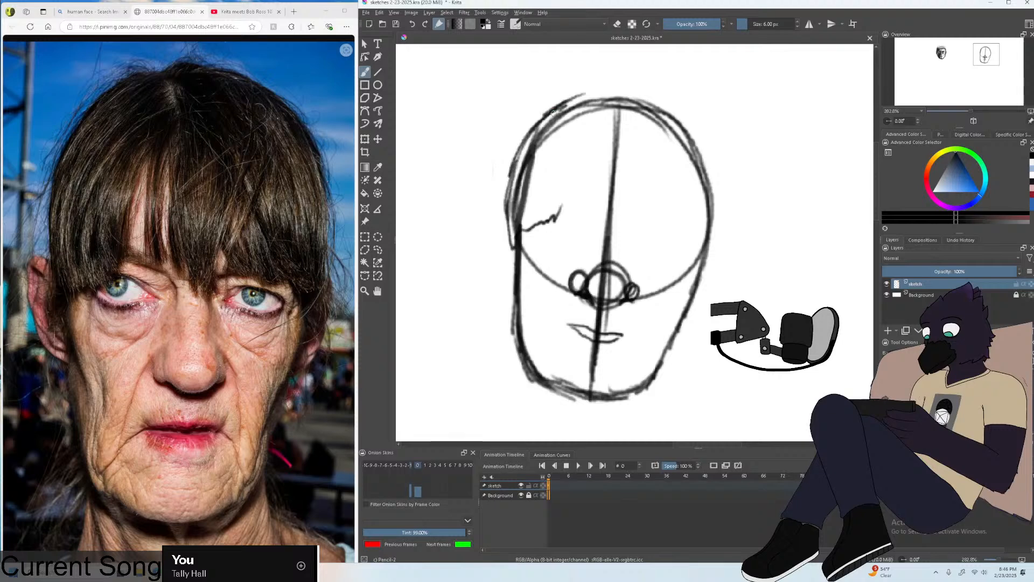
left_click_drag(577, 97, 598, 95)
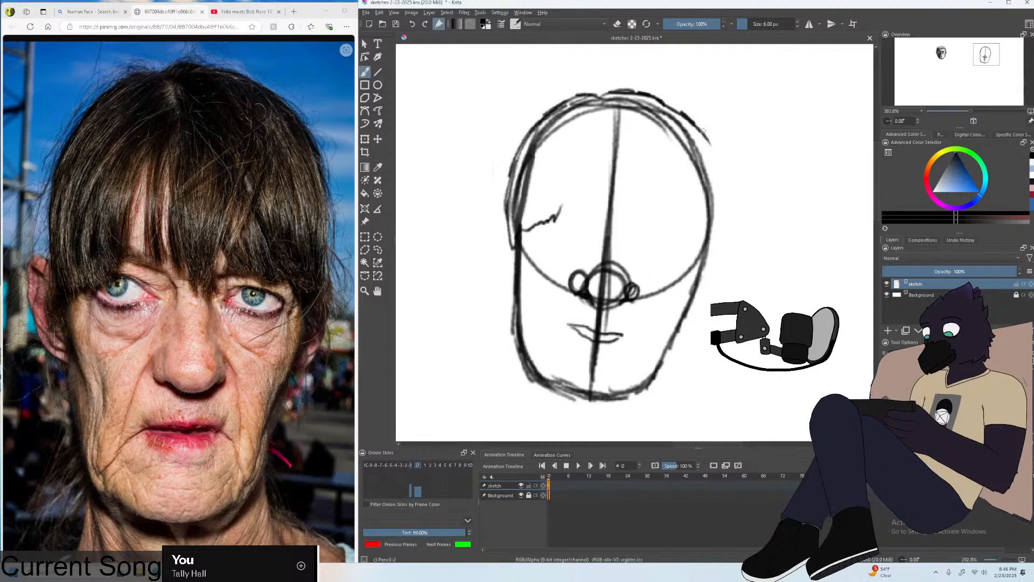
mouse_move(710, 141)
left_mouse_down()
mouse_move(717, 200)
mouse_move(696, 289)
left_mouse_up()
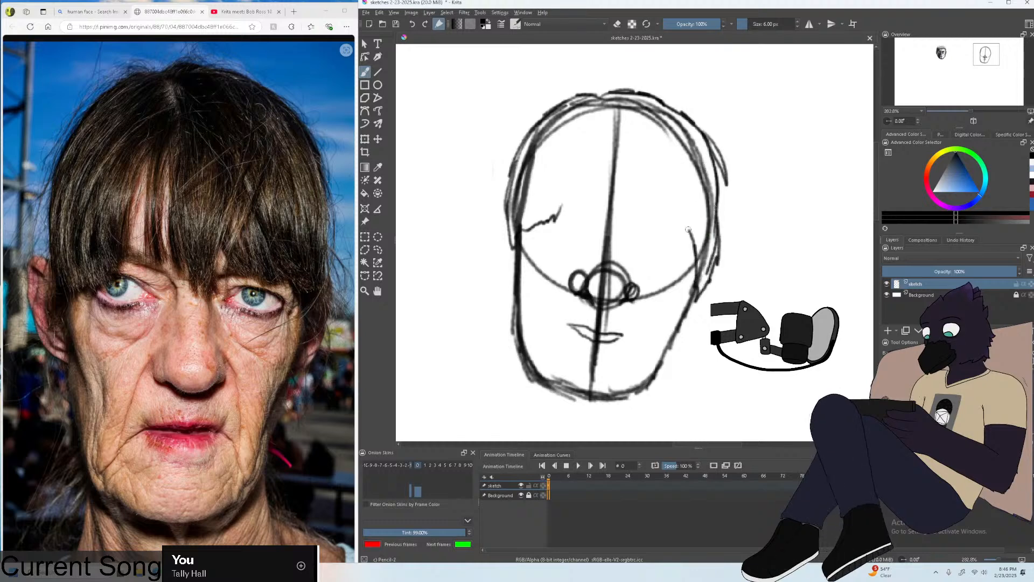
Draw a short curved line left of the nose bridge and mark a dot on each side of the centre line.
key("plus")
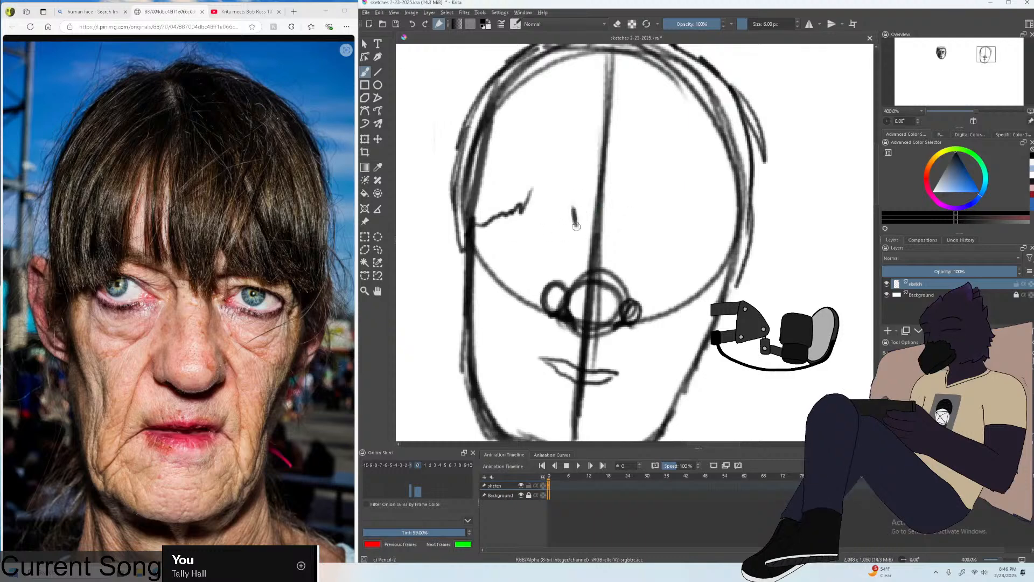
left_click_drag(572, 210, 575, 243)
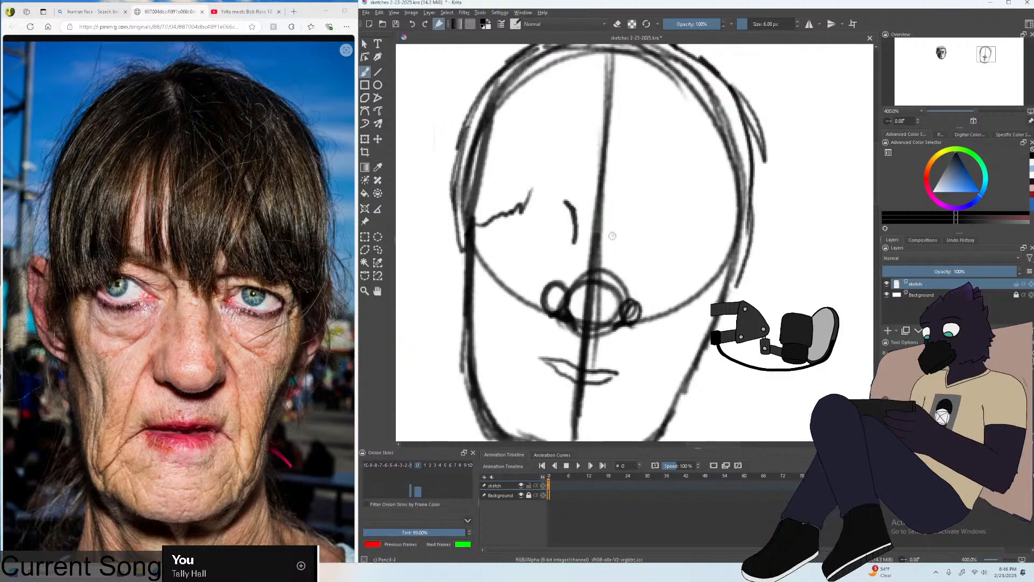
key("plus")
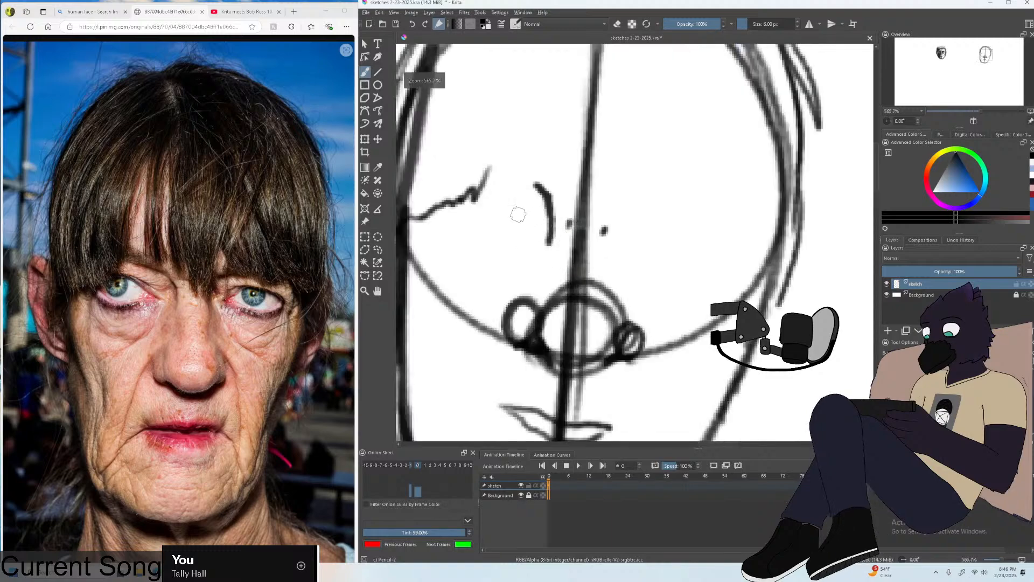
Draw the almond-shaped eye left of the centre line, with a ringed iris touching the upper lid.
left_click_drag(532, 217, 482, 194)
key("minus")
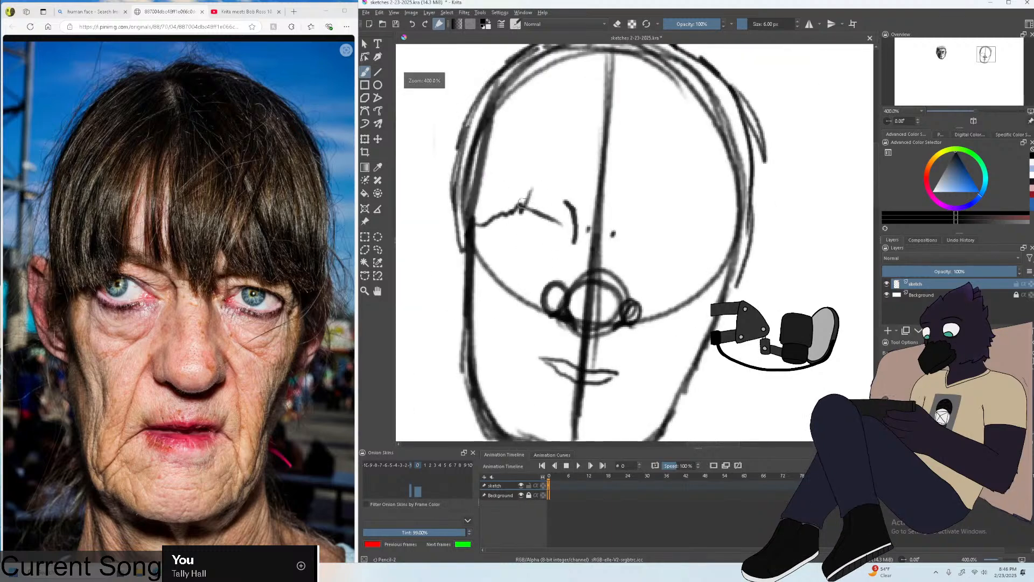
left_click_drag(540, 211, 497, 213)
key("ctrl+z")
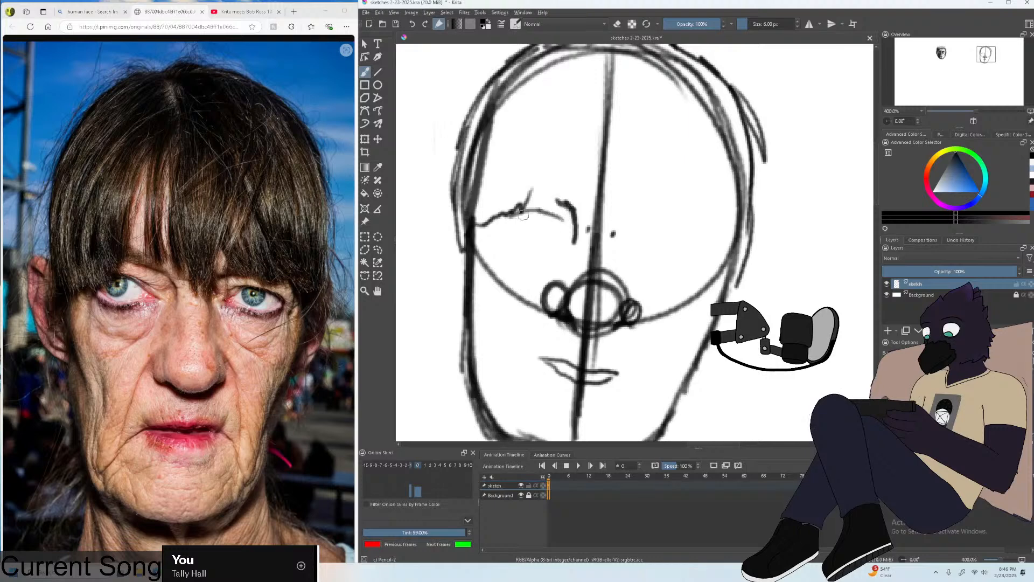
mouse_move(522, 216)
left_mouse_down()
mouse_move(555, 217)
mouse_move(522, 210)
mouse_move(495, 226)
mouse_move(523, 220)
mouse_move(497, 219)
mouse_move(527, 244)
left_mouse_up()
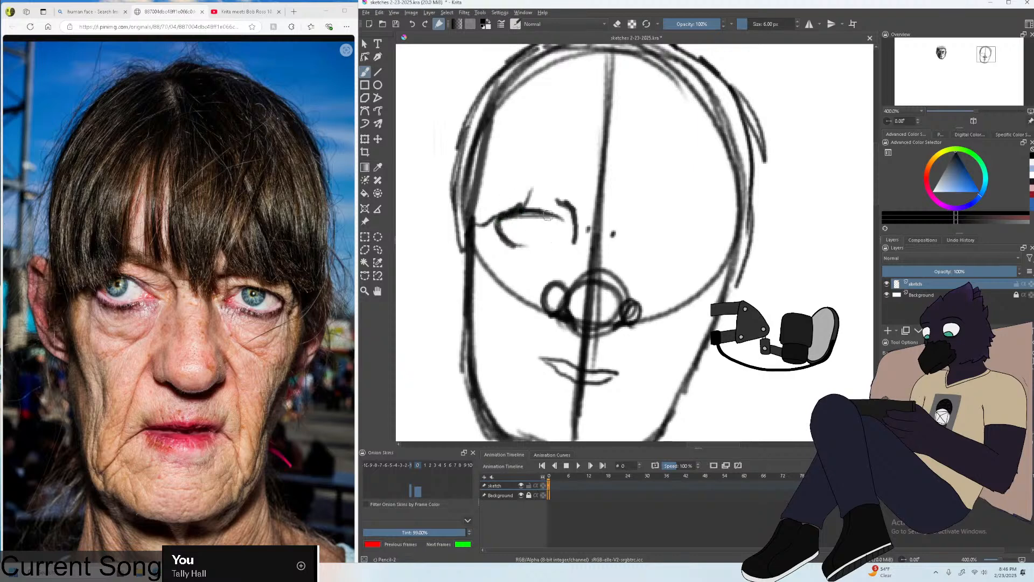
mouse_move(556, 213)
left_mouse_down()
mouse_move(565, 228)
mouse_move(504, 242)
mouse_move(527, 229)
mouse_move(517, 216)
left_mouse_up()
key("ctrl+z")
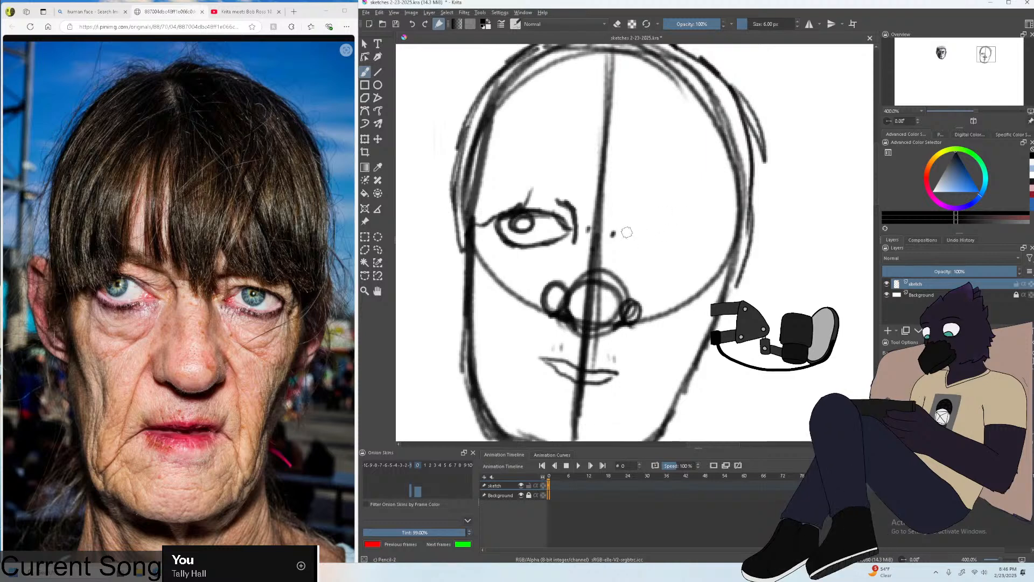
Draw the matching eye right of the centre line, slanting slightly downward, with its iris tucked under the upper lid.
key("ctrl+z")
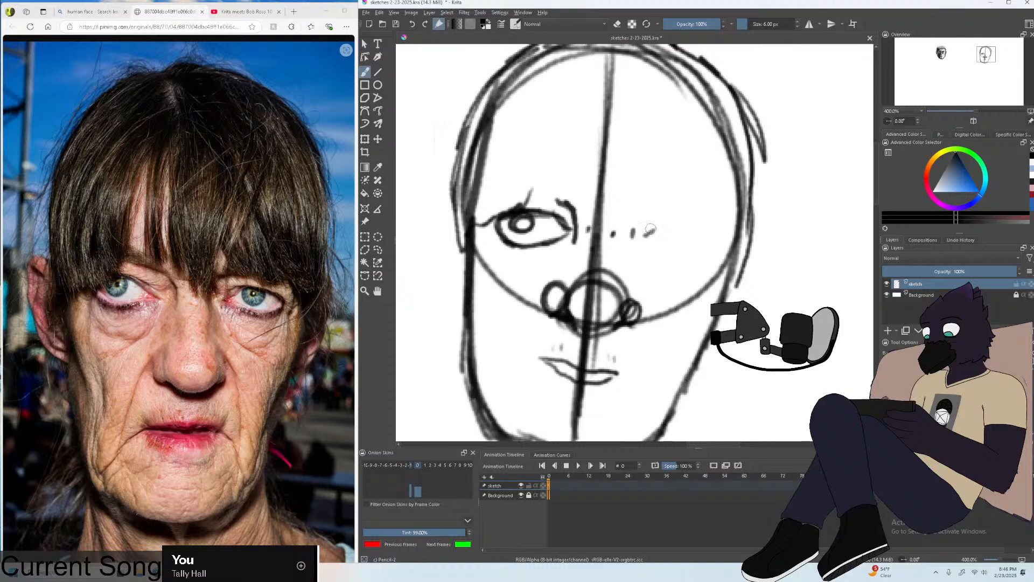
mouse_move(653, 229)
left_mouse_down()
mouse_move(697, 233)
mouse_move(715, 247)
mouse_move(670, 263)
mouse_move(684, 254)
mouse_move(648, 231)
mouse_move(695, 260)
mouse_move(642, 243)
left_mouse_up()
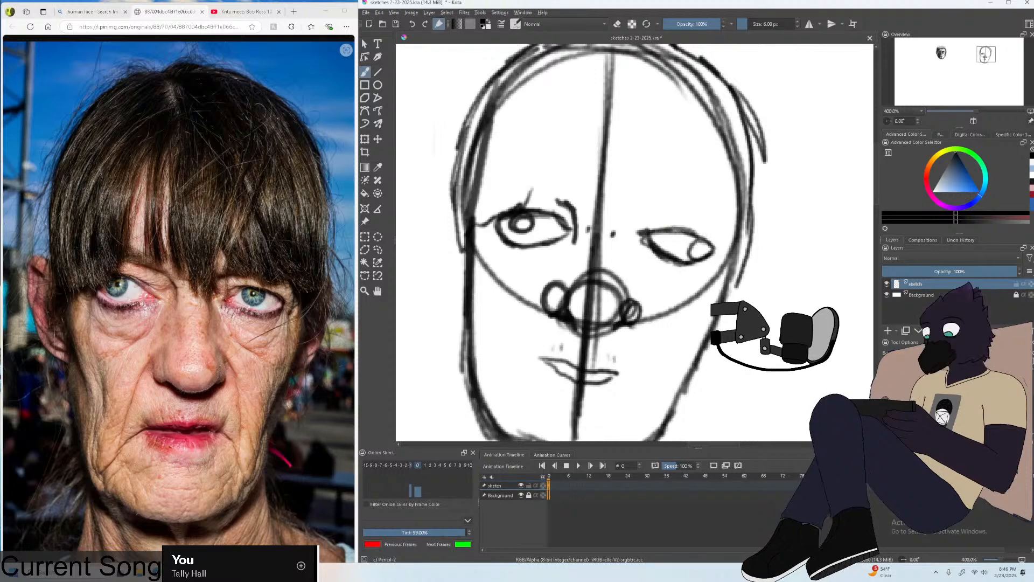
left_click_drag(688, 243, 691, 241)
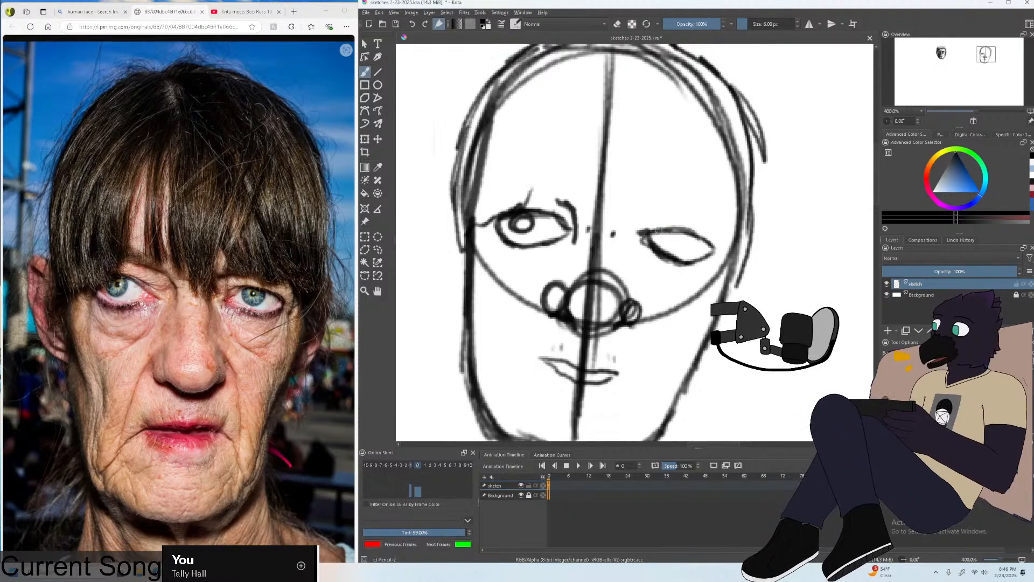
key("ctrl+z")
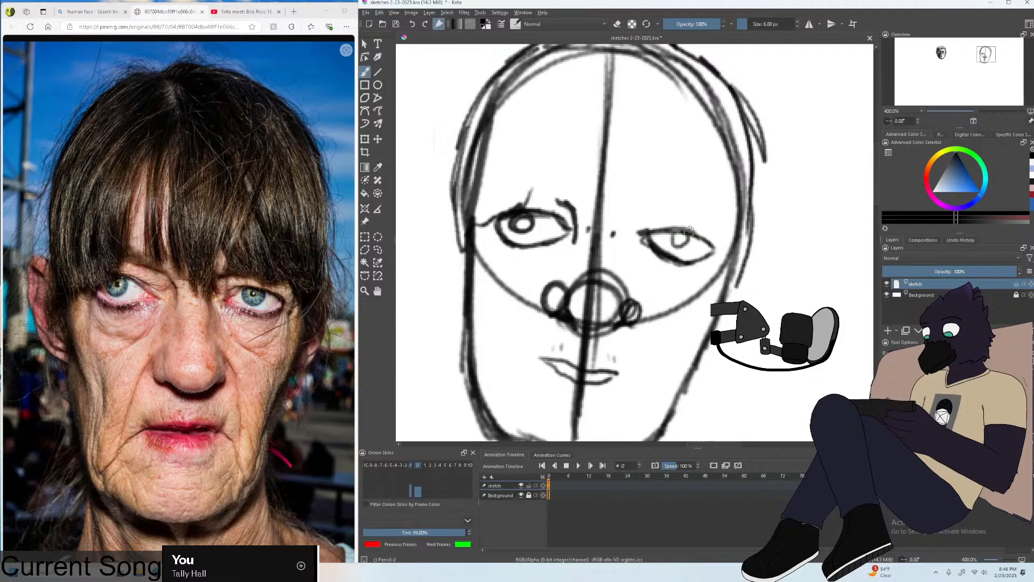
left_click_drag(662, 241, 686, 227)
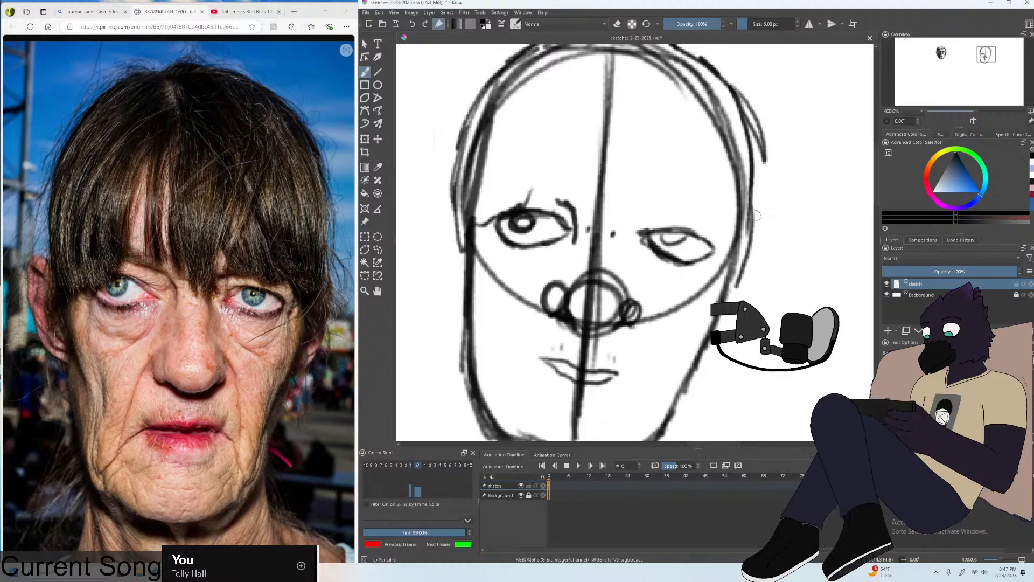
Sketch the pointed fringe strands over the forehead, with jagged tips falling between the eyes.
key("plus")
left_click_drag(634, 179, 636, 227)
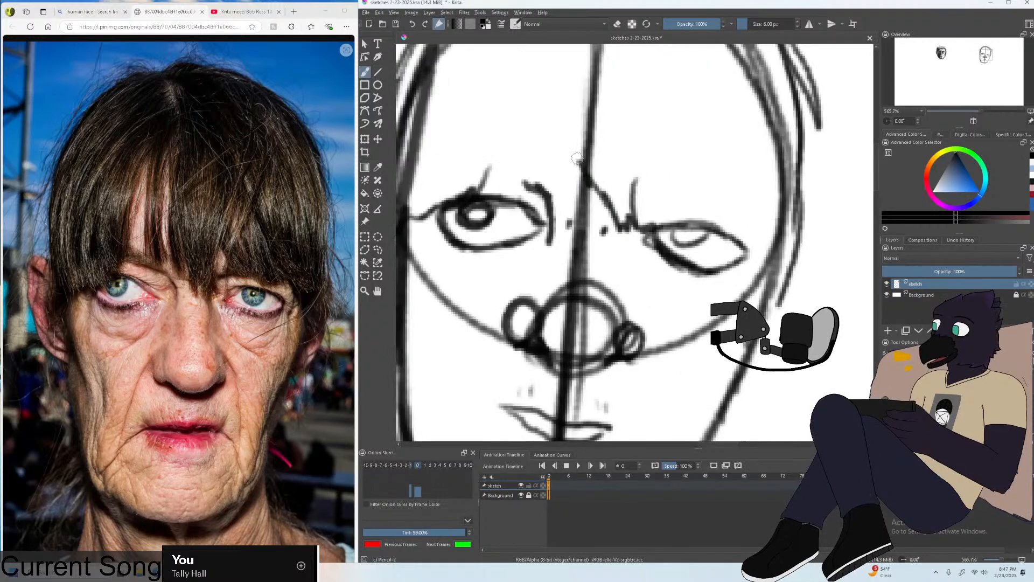
key("ctrl+z")
mouse_move(594, 198)
left_mouse_down()
mouse_move(620, 218)
mouse_move(634, 193)
left_mouse_up()
mouse_move(571, 177)
left_mouse_down()
mouse_move(579, 85)
mouse_move(567, 182)
mouse_move(546, 167)
mouse_move(559, 62)
mouse_move(488, 180)
left_mouse_up()
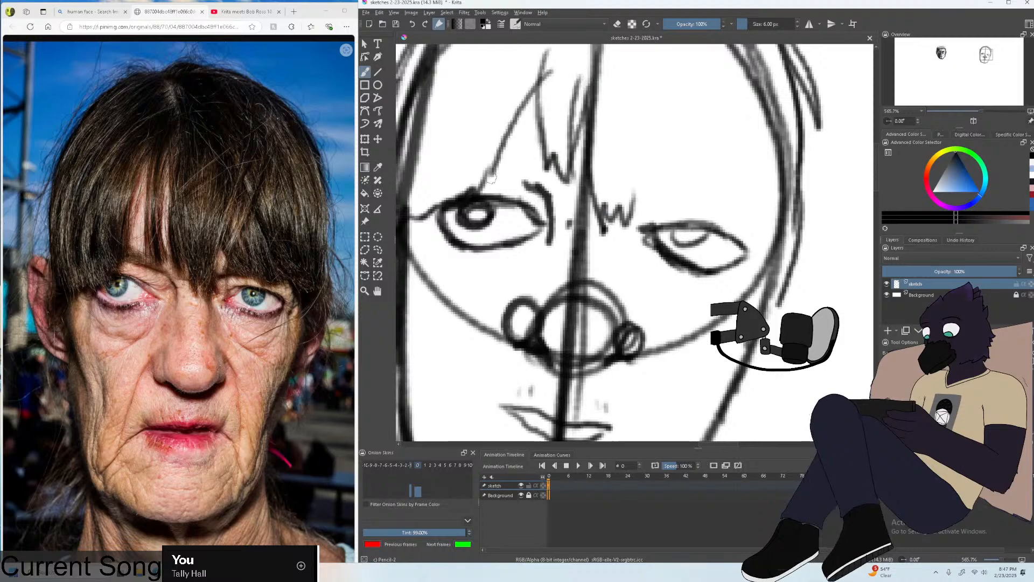
left_click_drag(533, 66, 484, 189)
Fill the irises of both eyes solid black.
key("minus")
key("minus")
key("equal")
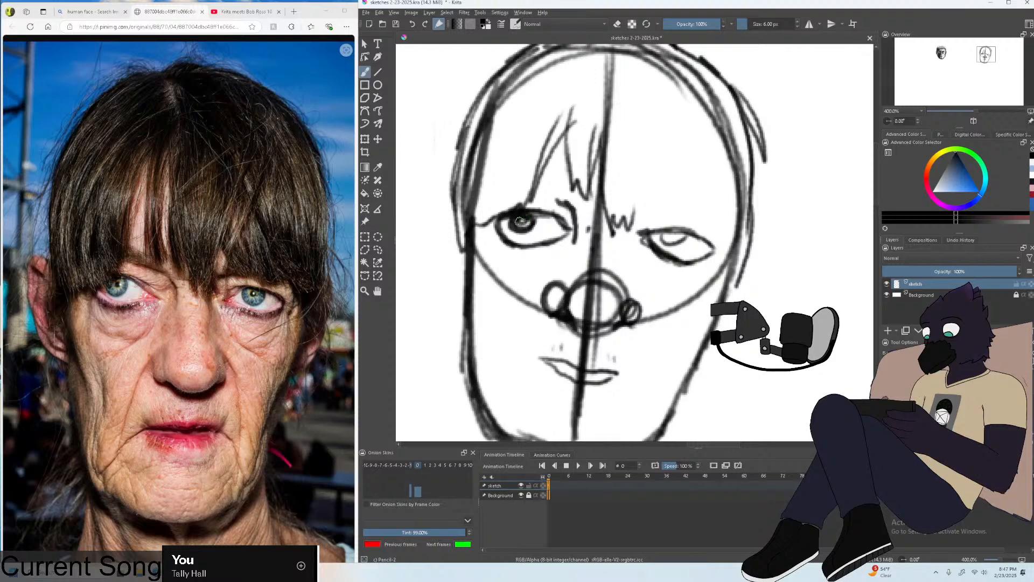
left_click_drag(516, 218, 521, 225)
left_click_drag(665, 237, 674, 237)
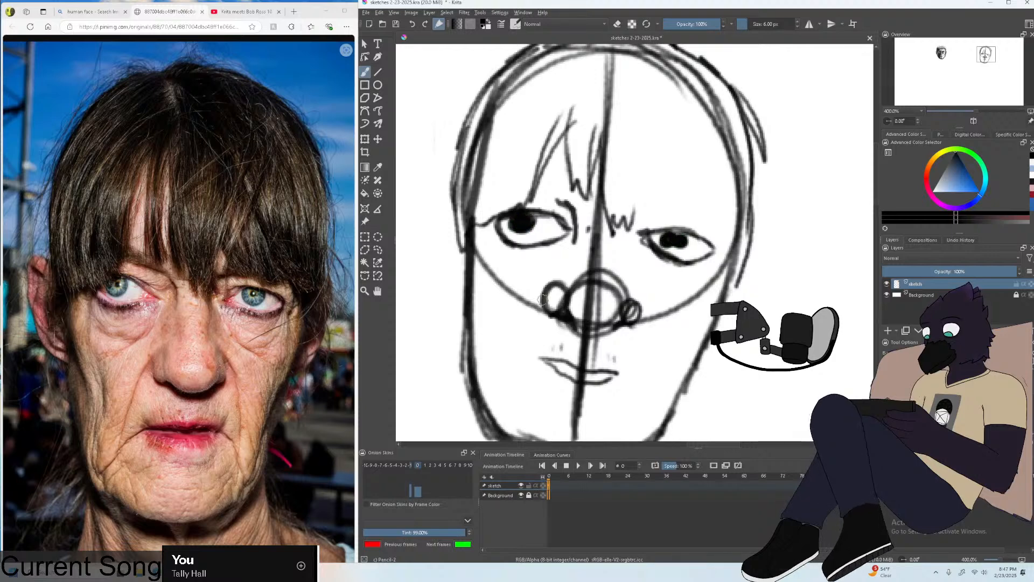
Draw the smile folds running from the nostrils down to both corners of the mouth.
mouse_move(540, 303)
left_mouse_down()
mouse_move(516, 376)
mouse_move(527, 365)
left_mouse_up()
key("ctrl+z")
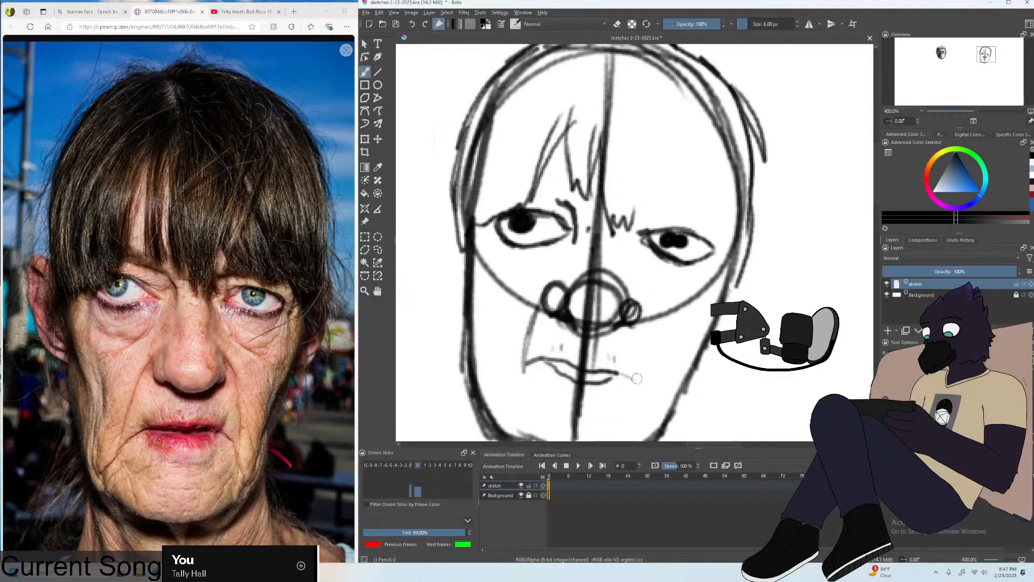
key("minus")
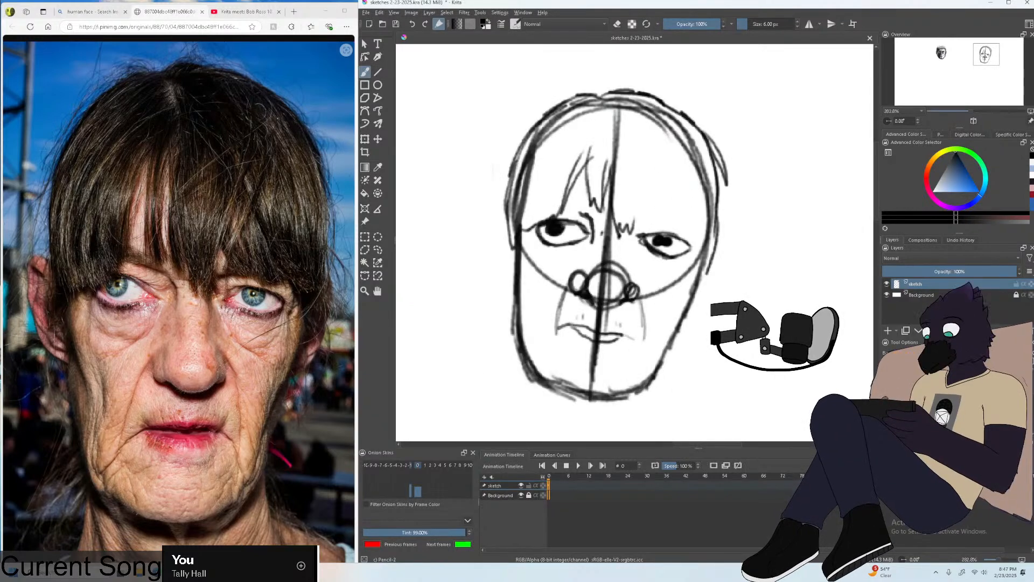
Draw the sagging cheek crease inside the left side of the face and darken the right jaw line.
key("plus")
left_click_drag(474, 268, 485, 327)
left_click_drag(486, 285, 495, 367)
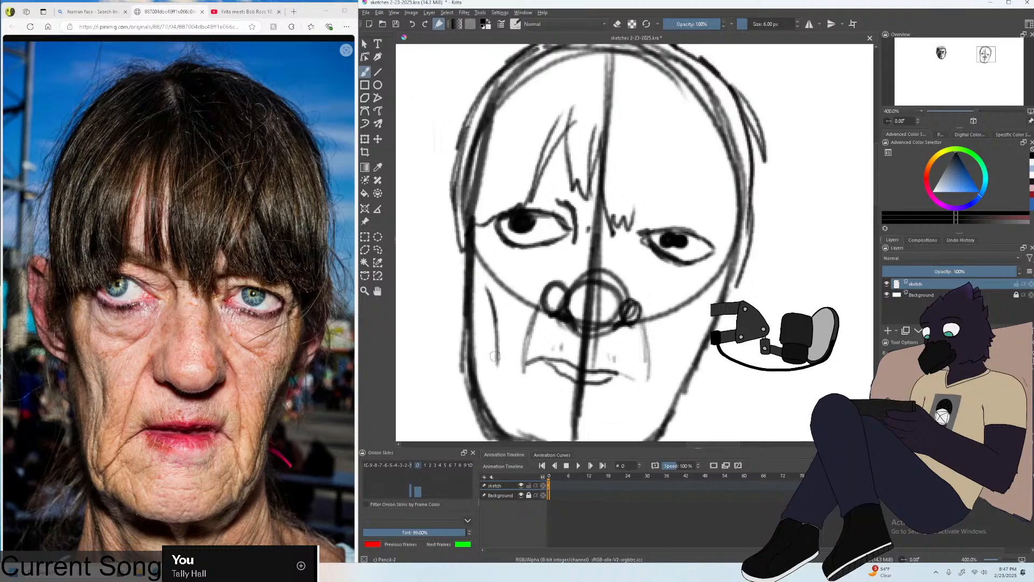
key("ctrl+z")
mouse_move(469, 266)
left_mouse_down()
mouse_move(487, 389)
mouse_move(485, 375)
left_mouse_up()
key("ctrl+z")
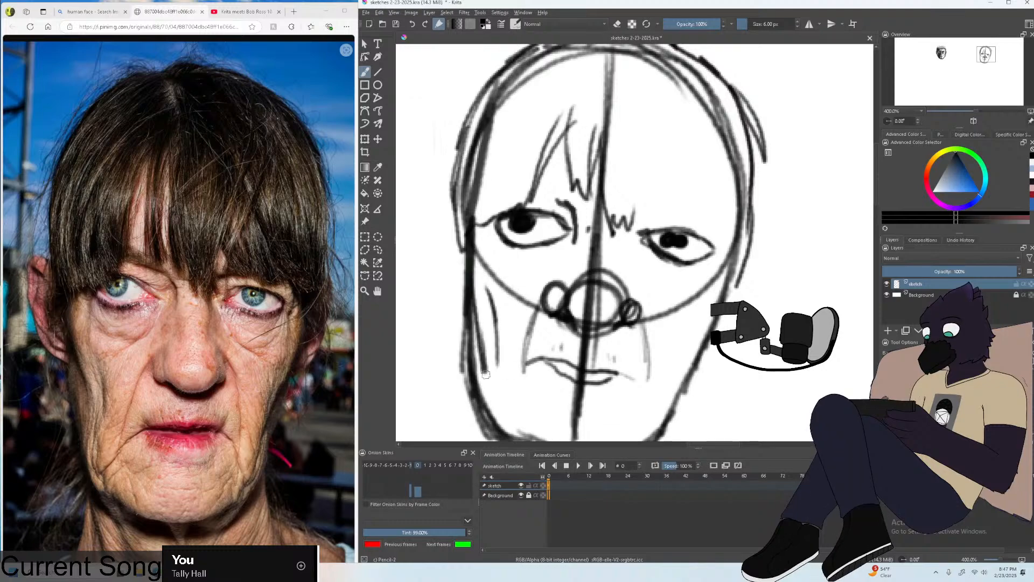
mouse_move(712, 311)
left_mouse_down()
mouse_move(689, 327)
mouse_move(663, 424)
left_mouse_up()
key("minus")
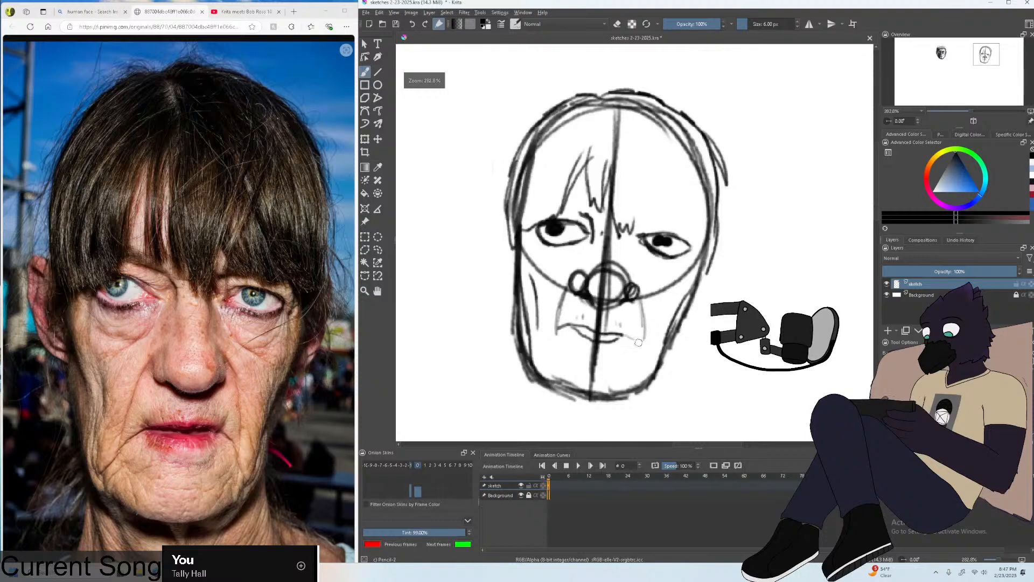
Darken the lower right jaw and cheek crease, and fill the remaining gap in the right iris.
left_click_drag(660, 356, 647, 382)
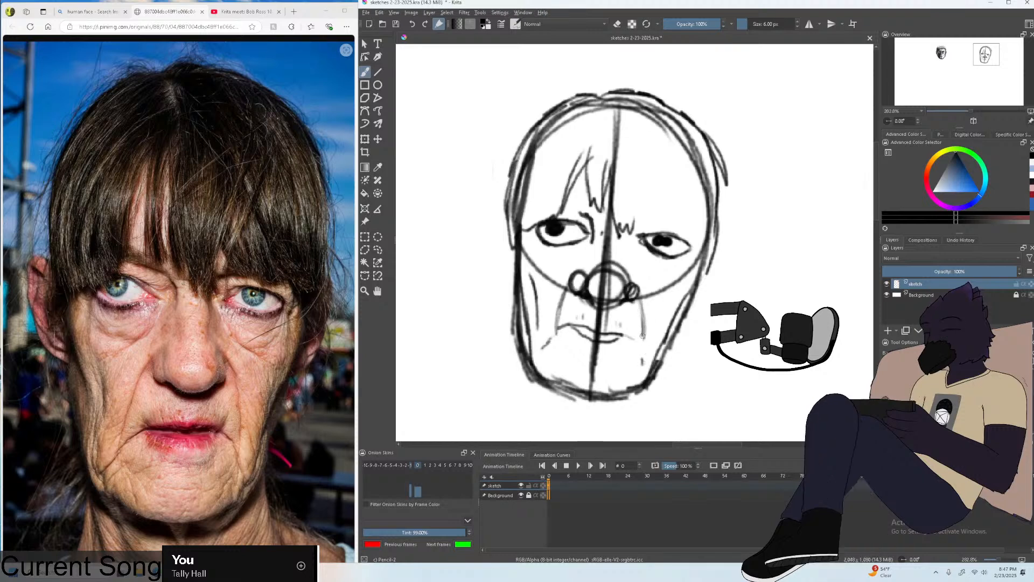
key("plus")
left_click_drag(694, 314, 671, 371)
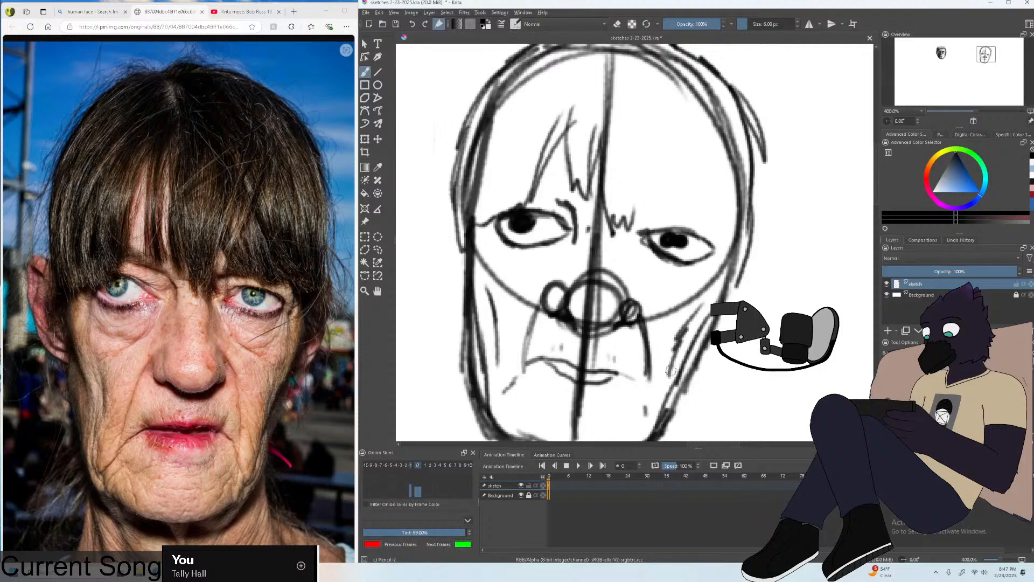
left_click_drag(668, 243, 674, 245)
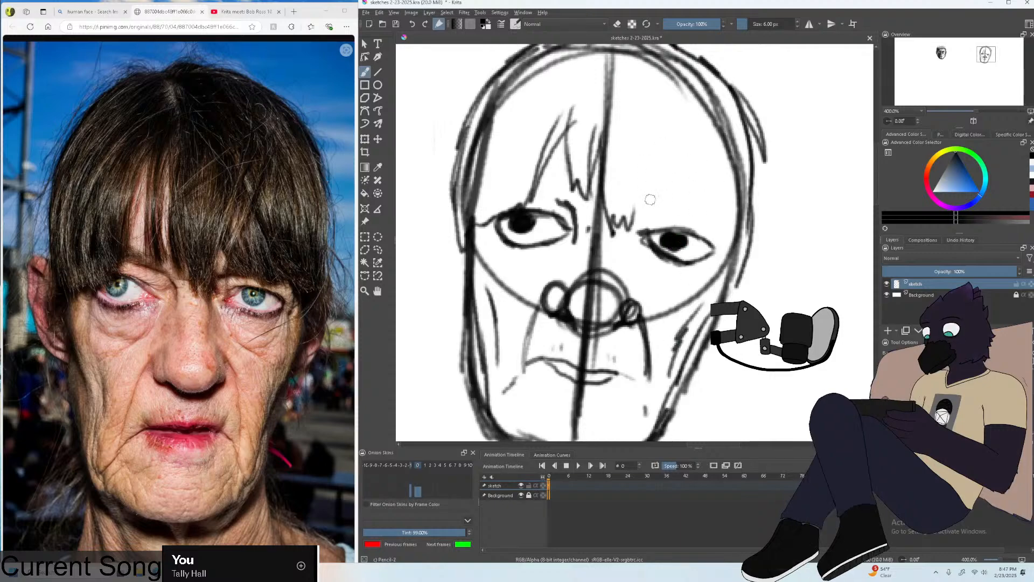
Sketch a long fringe strand down the right side of the forehead, curving over the right eye toward the cheek.
mouse_move(637, 217)
left_mouse_down()
mouse_move(644, 161)
mouse_move(671, 120)
mouse_move(655, 221)
mouse_move(663, 226)
left_mouse_up()
key("ctrl+z")
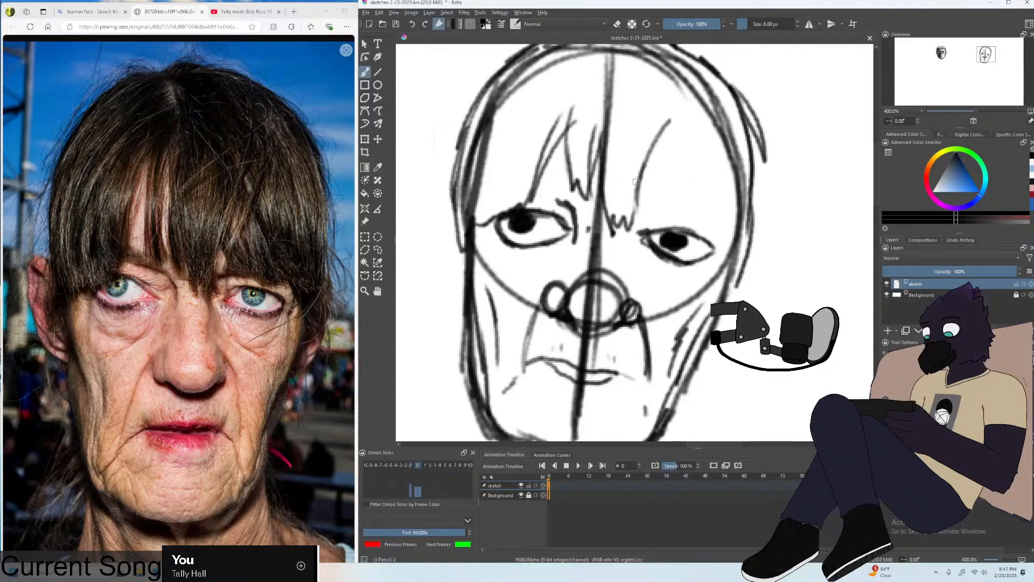
mouse_move(635, 180)
left_mouse_down()
mouse_move(673, 222)
mouse_move(688, 220)
mouse_move(754, 303)
left_mouse_up()
key("ctrl+z")
Draw the ears on both sides of the head, redoing the left one as a smaller shape.
left_click_drag(738, 231, 751, 305)
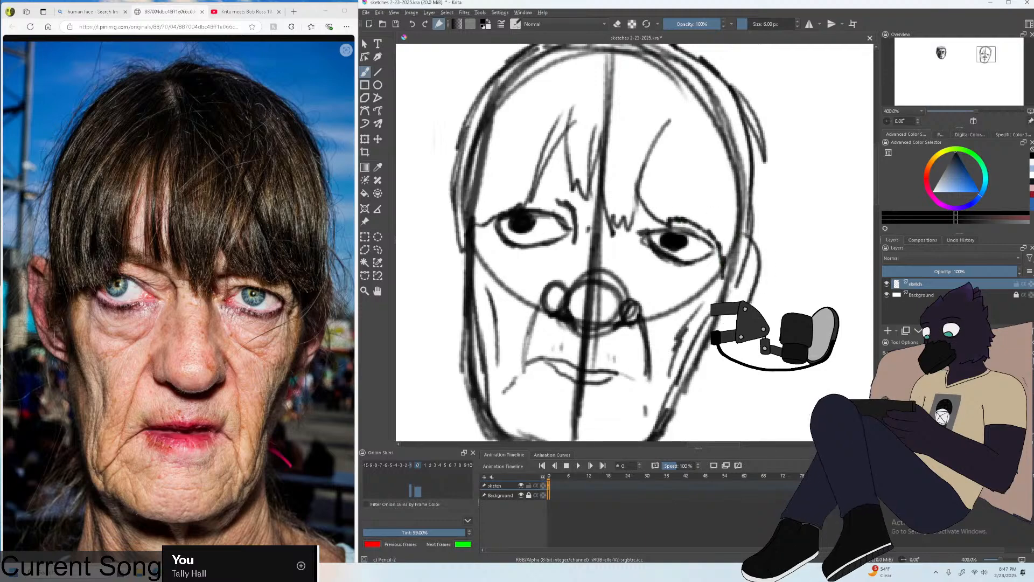
left_click_drag(745, 242, 727, 291)
left_click_drag(468, 212, 457, 293)
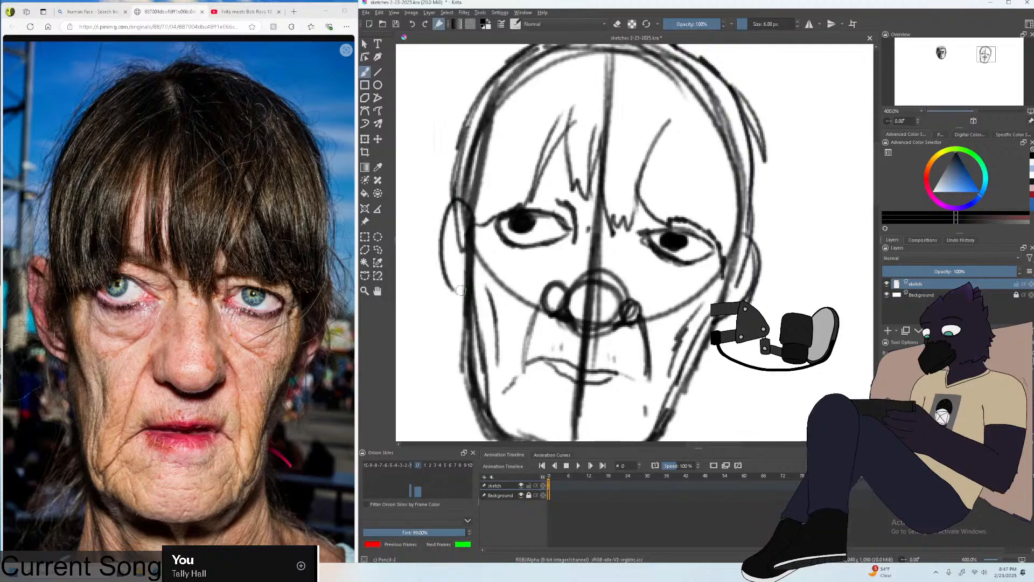
key("minus")
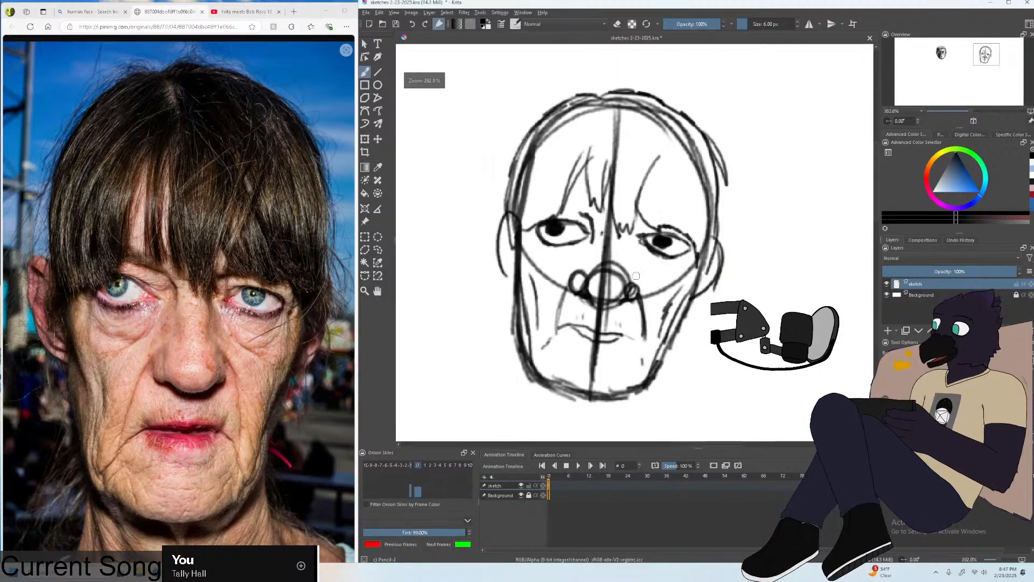
key("ctrl+z")
left_click_drag(512, 208, 515, 270)
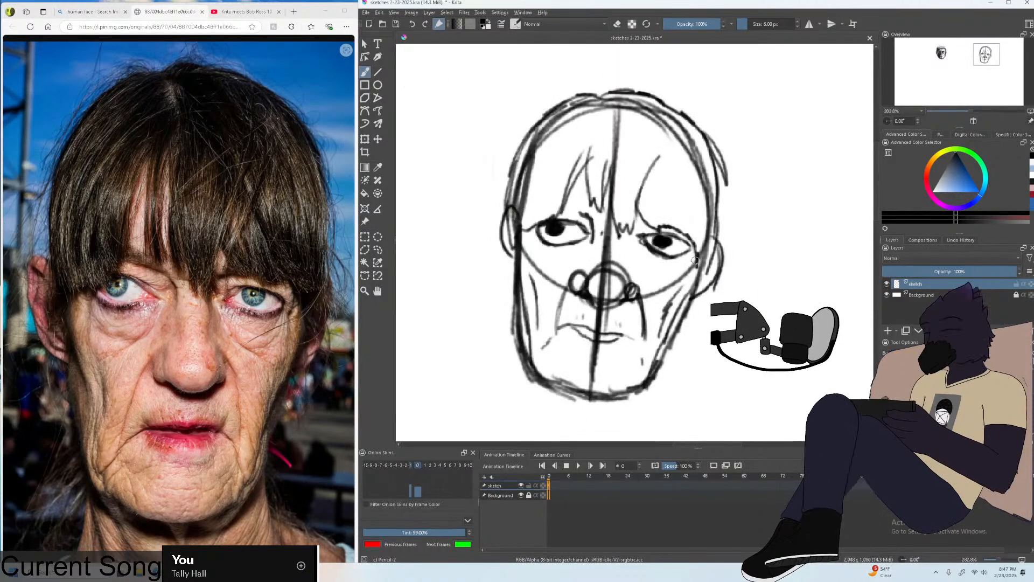
Darken the left edge of the face and the fringe outline across the forehead to the right ear.
left_click_drag(516, 246, 524, 318)
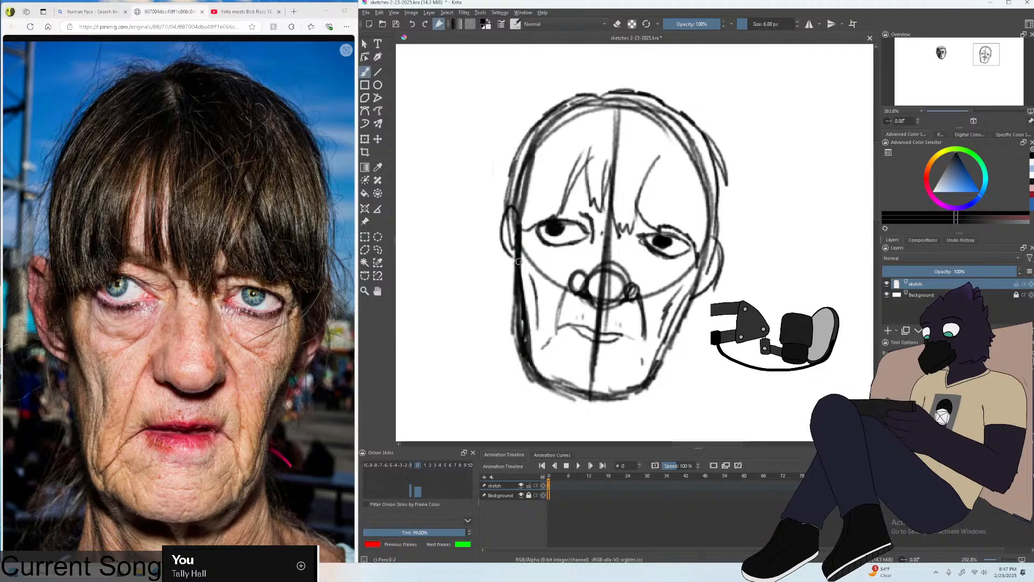
left_click_drag(518, 261, 520, 232)
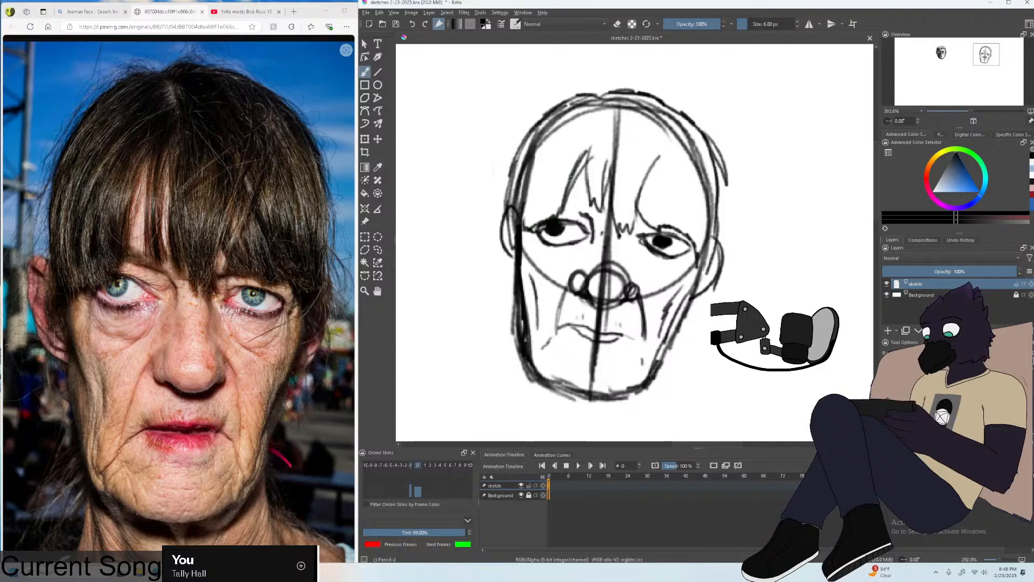
mouse_move(587, 187)
left_mouse_down()
mouse_move(595, 209)
mouse_move(614, 216)
mouse_move(656, 158)
left_mouse_up()
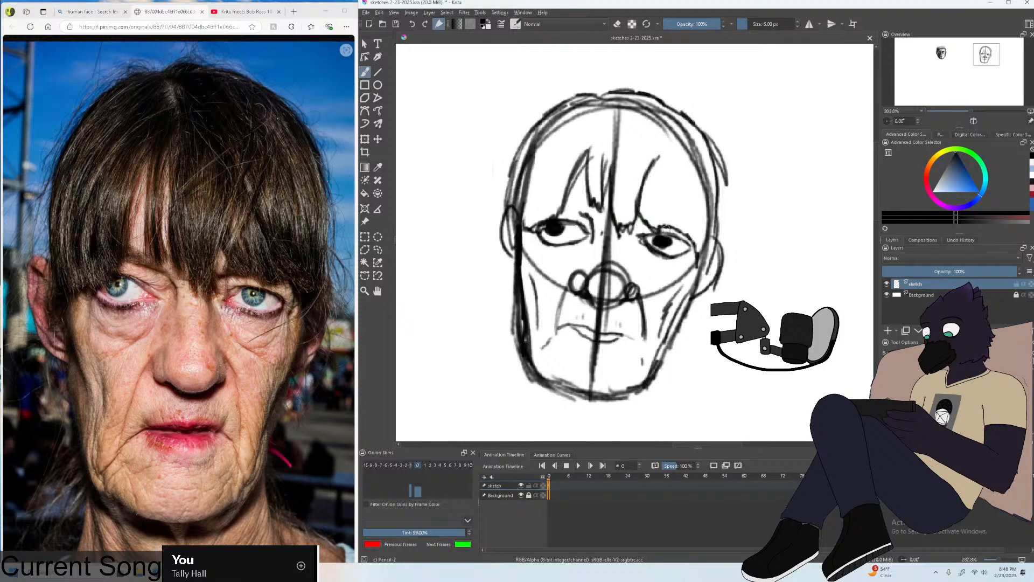
mouse_move(661, 226)
left_mouse_down()
mouse_move(692, 238)
mouse_move(707, 281)
left_mouse_up()
left_click_drag(722, 225, 718, 244)
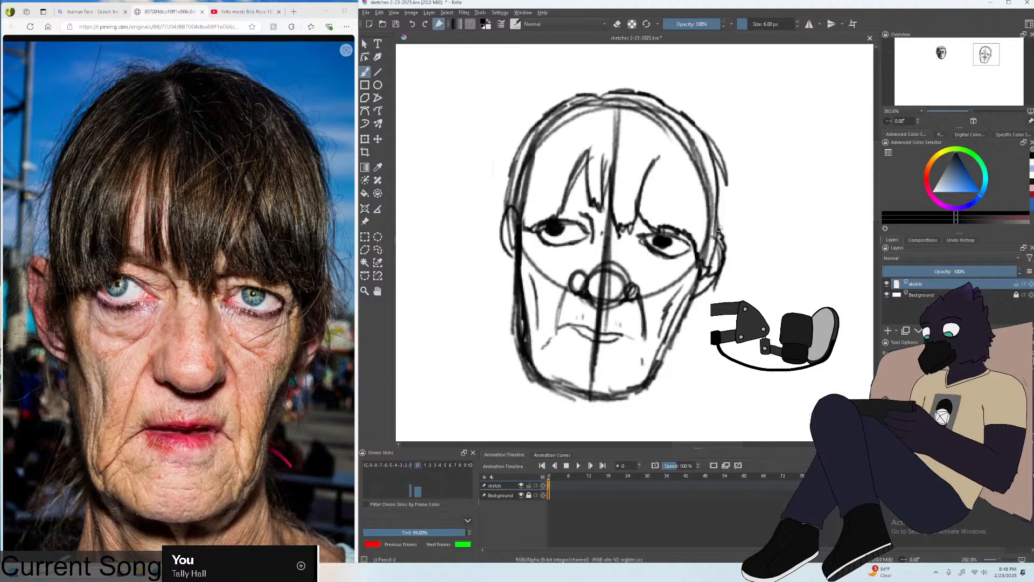
Darken the upper right outline of the head and add a short hair-parting stroke at the crown.
left_click_drag(710, 188, 716, 218)
left_click_drag(708, 169, 688, 119)
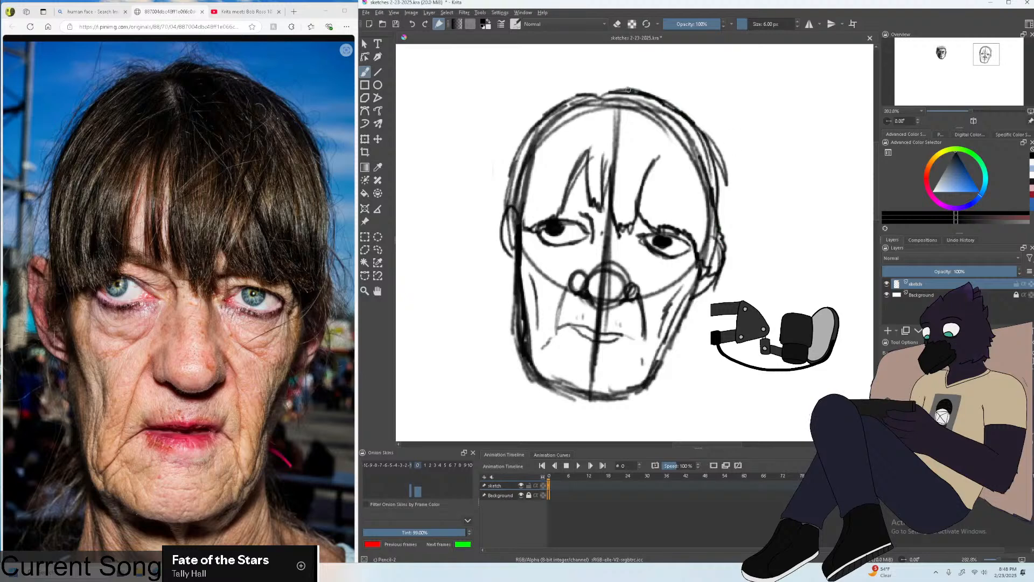
left_click_drag(611, 98, 609, 131)
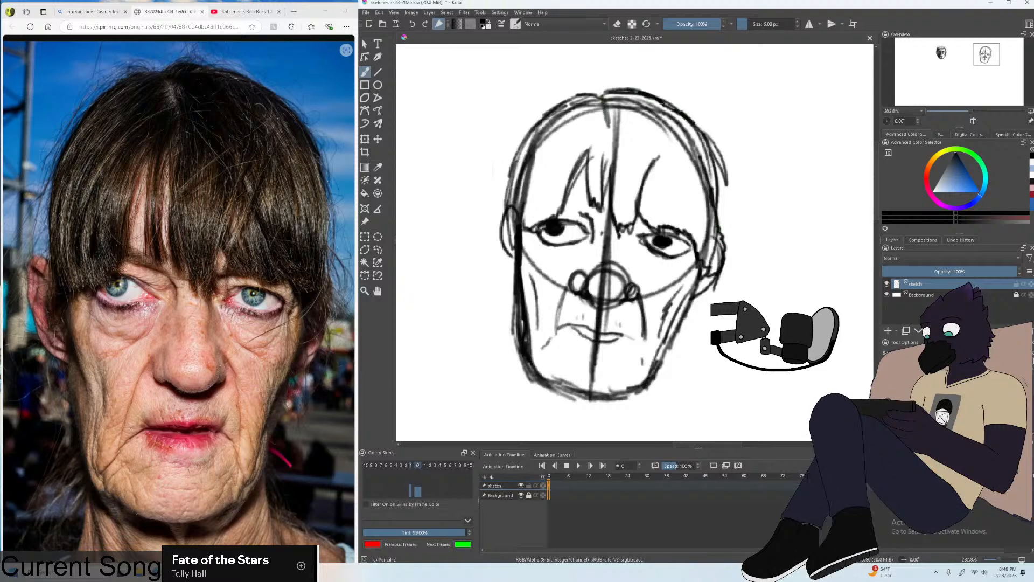
Add eye-bag creases beneath both eyes and a short contour line along the right side of the nose bridge.
key("minus")
key("plus")
key("plus")
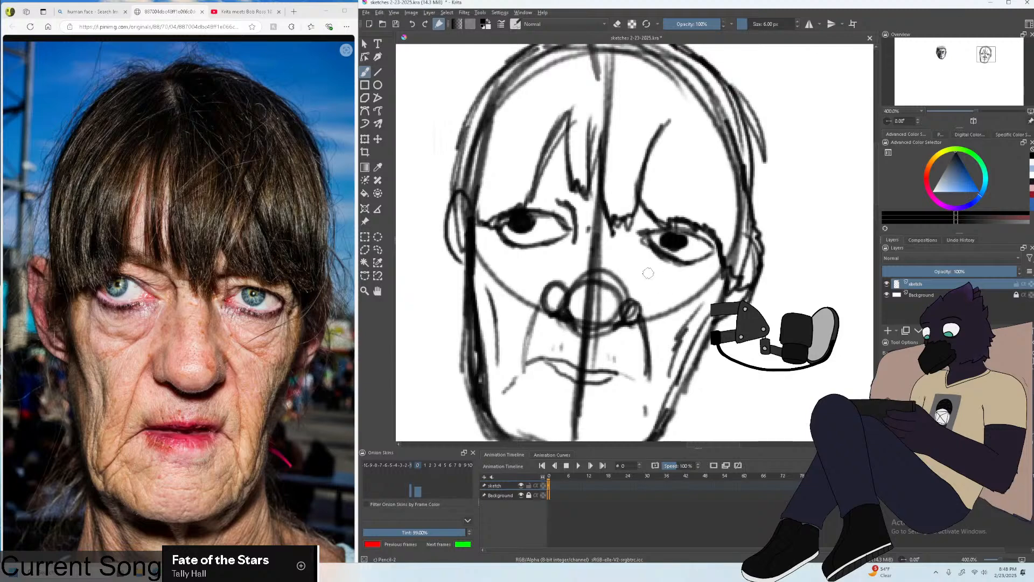
left_click_drag(650, 229, 690, 220)
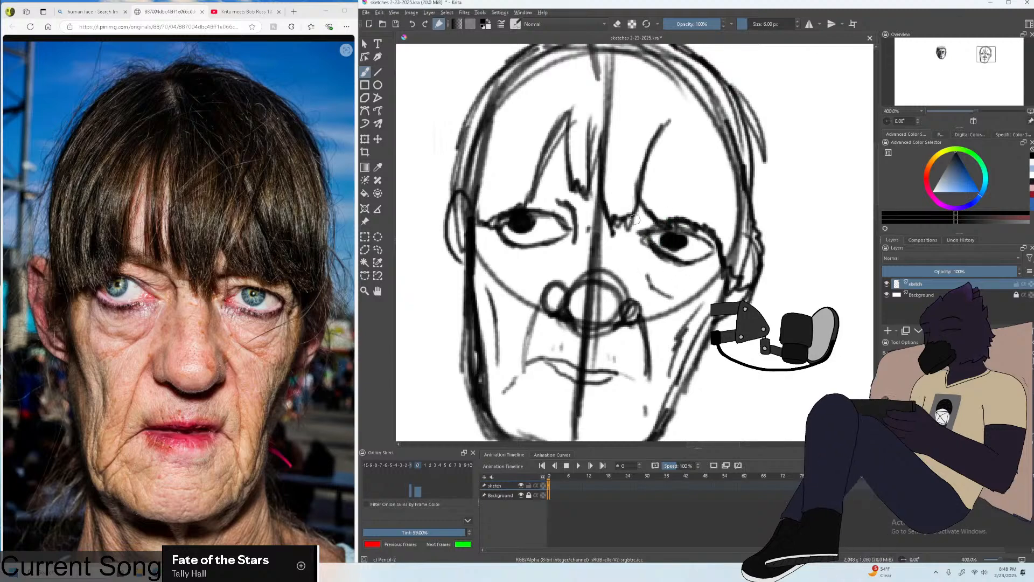
mouse_move(614, 241)
left_mouse_down()
mouse_move(619, 253)
mouse_move(613, 237)
left_mouse_up()
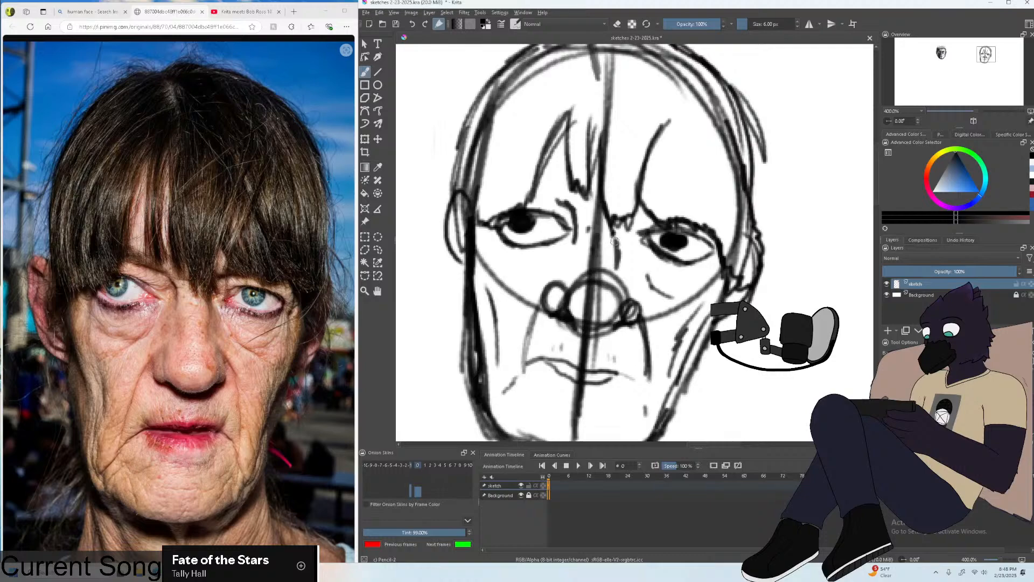
left_click_drag(614, 272, 606, 238)
left_click_drag(503, 260, 527, 265)
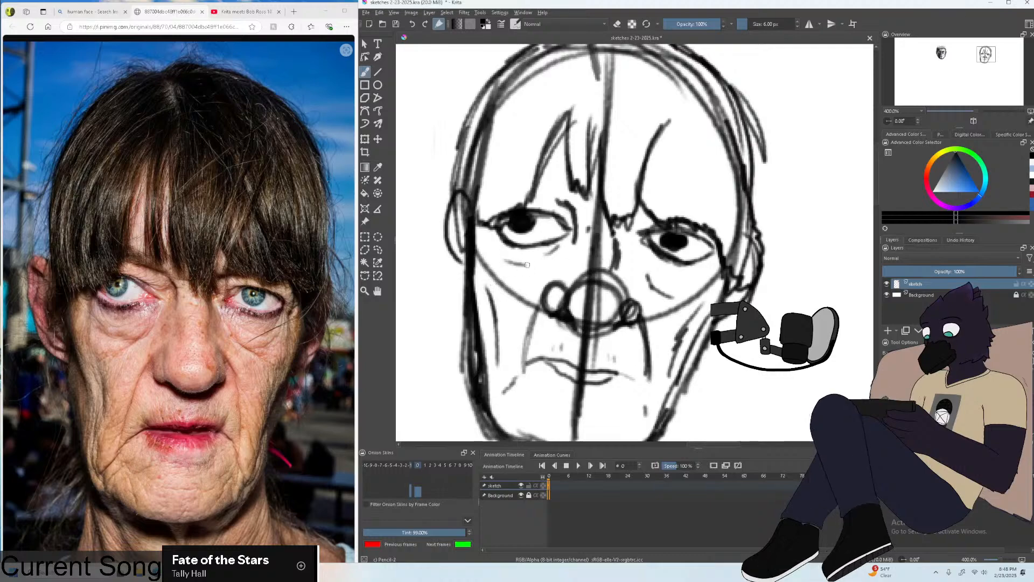
key("ctrl+z")
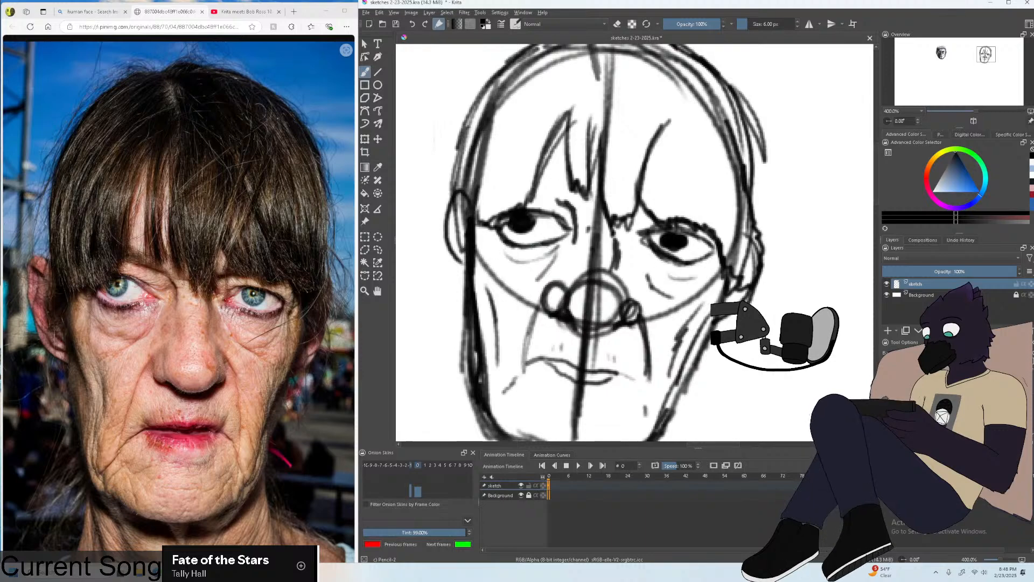
Draw the two sides of the neck descending from the jaw and a short fold line below the chin.
key("minus")
scroll(685, 234, "down", 5)
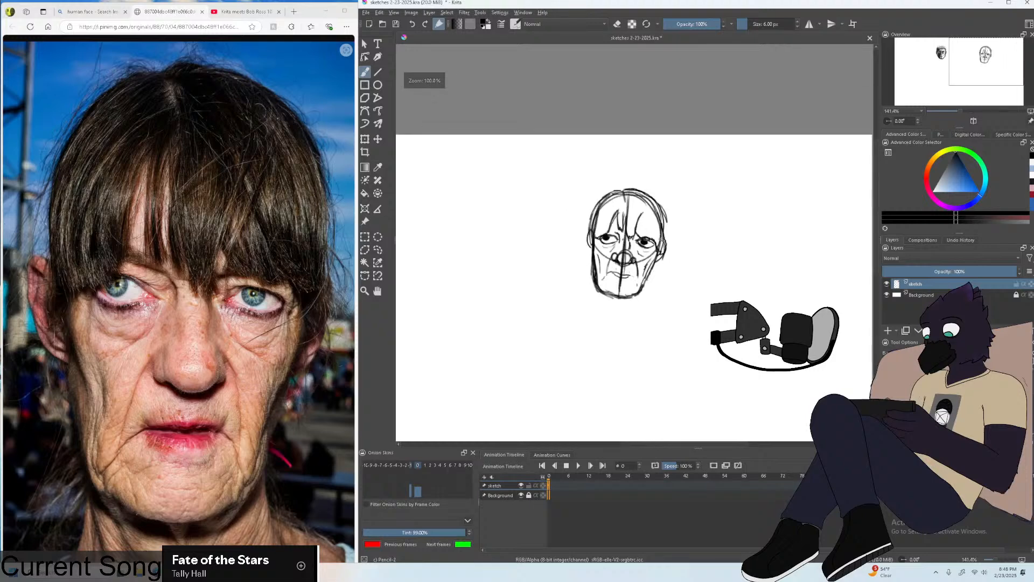
scroll(577, 353, "up", 5)
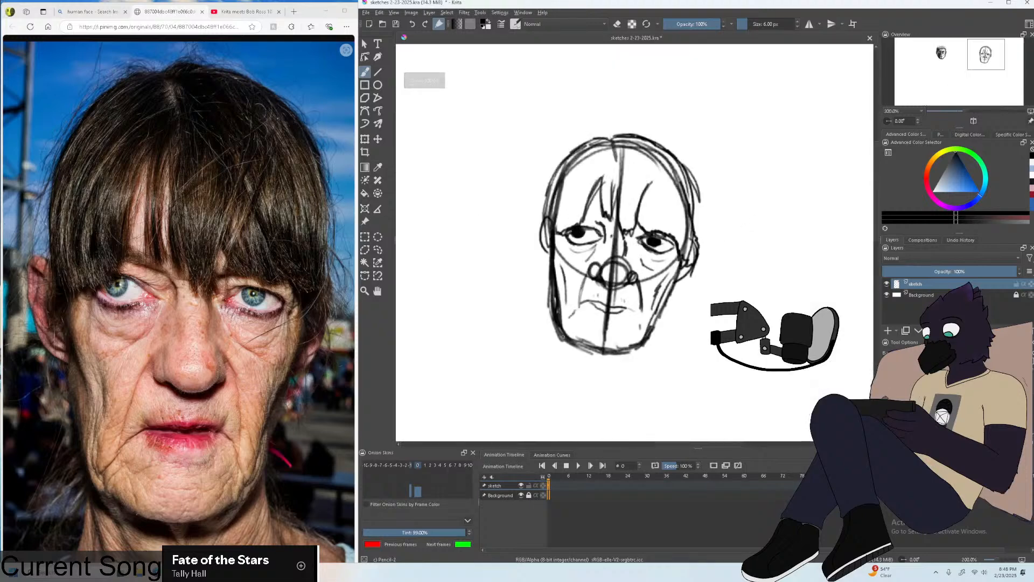
left_click_drag(560, 334, 556, 363)
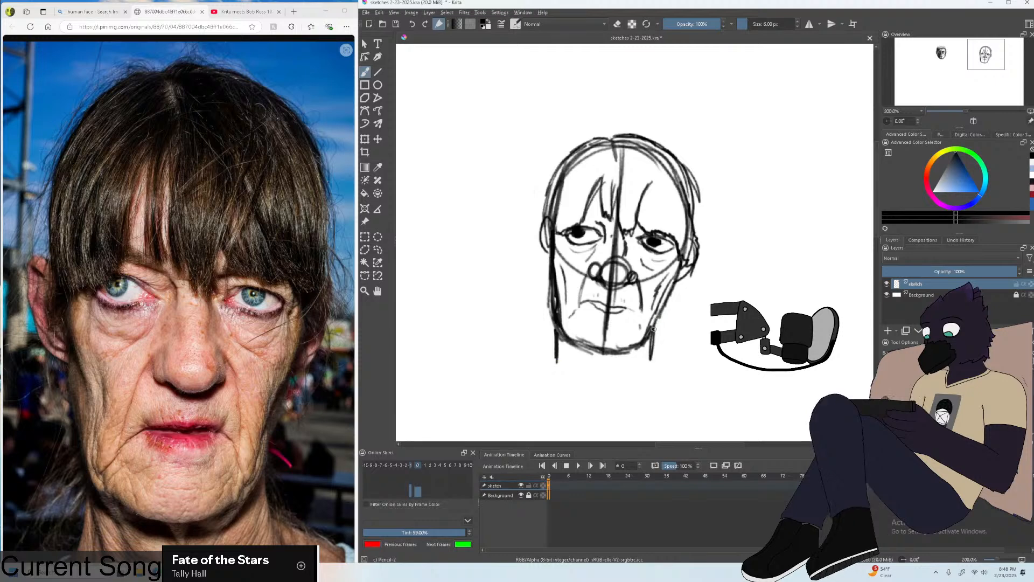
left_click_drag(652, 326, 656, 363)
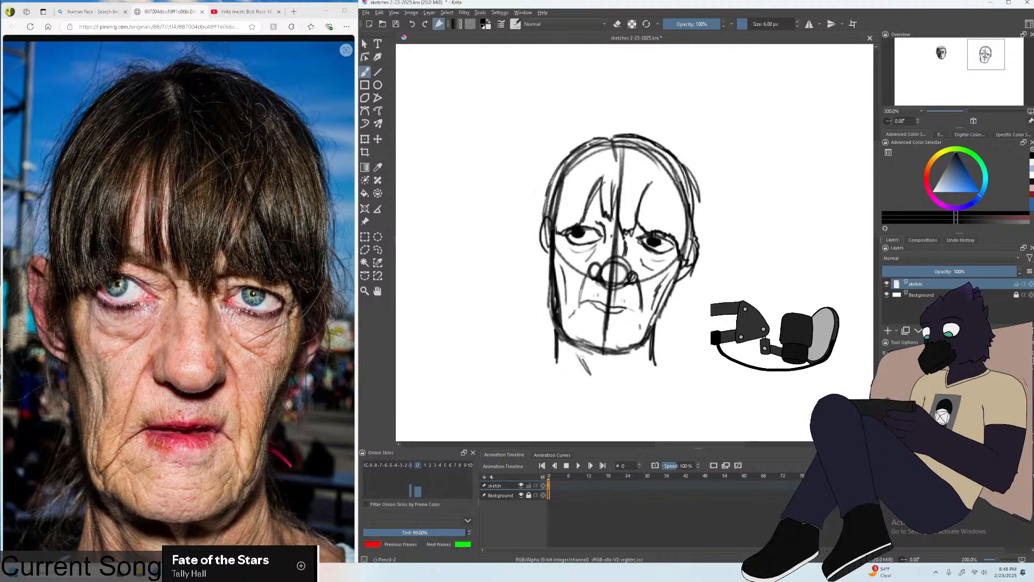
Add inner contour lines to the left and right ears.
key("plus")
key("plus")
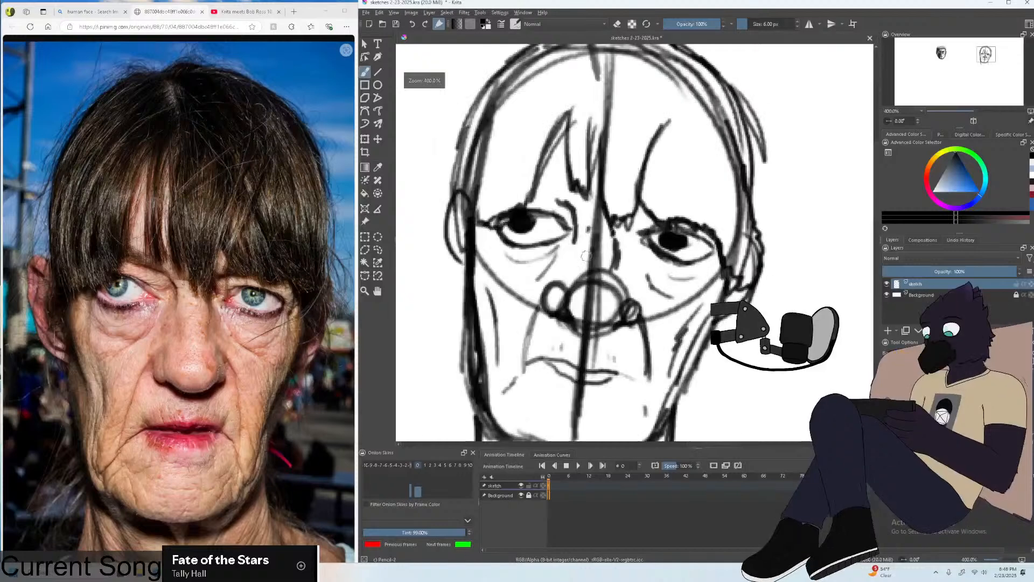
left_click_drag(451, 209, 477, 274)
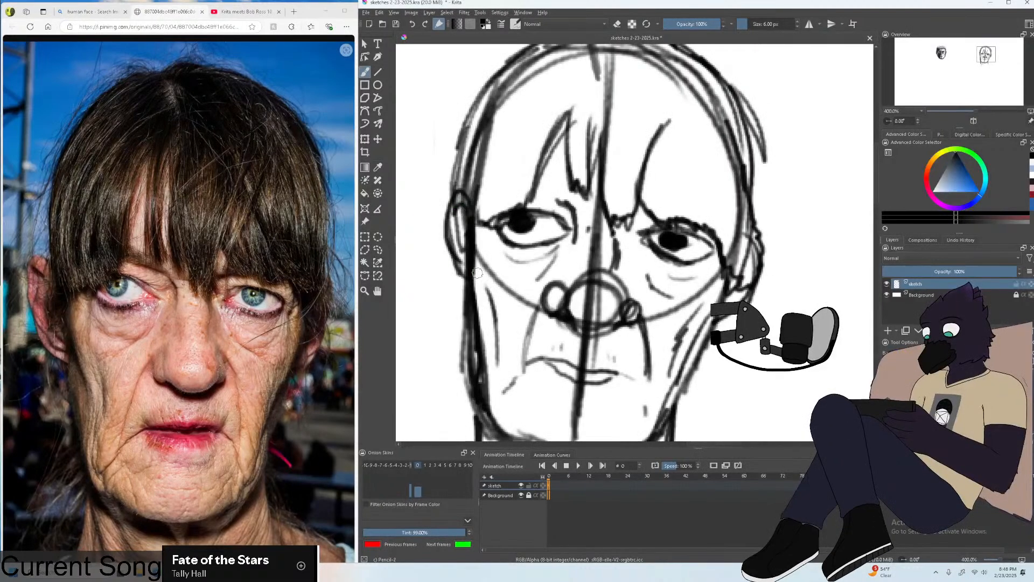
left_click_drag(753, 232, 760, 277)
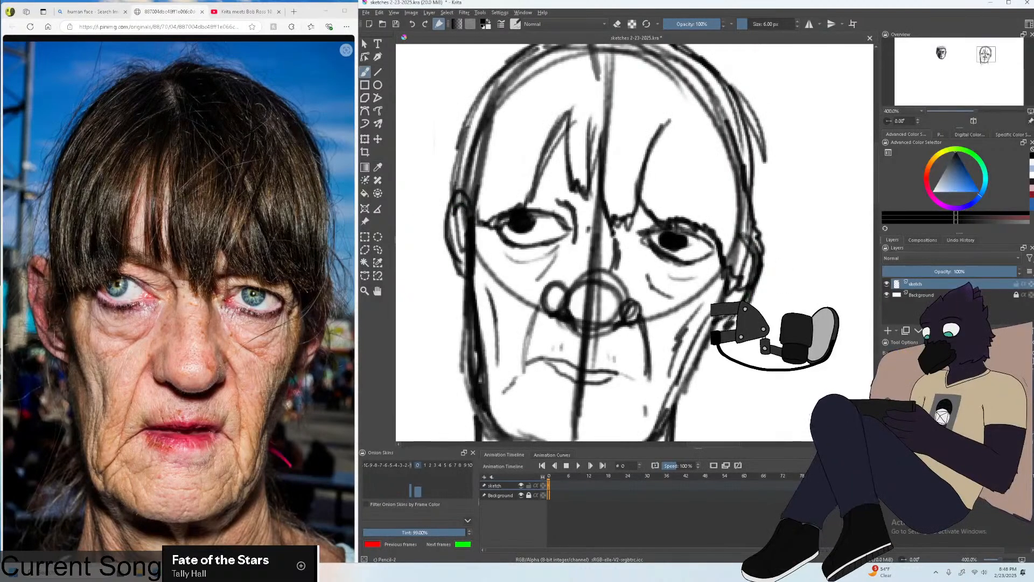
Shade the left cheek edge and thicken the jaw line around the chin, with shadow strokes beneath it.
key("minus")
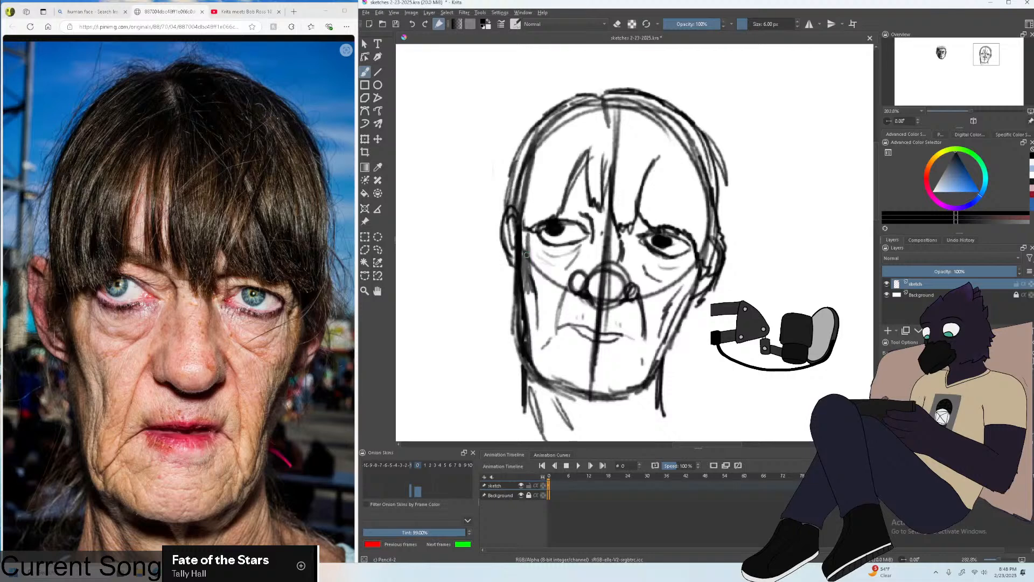
mouse_move(534, 316)
left_mouse_down()
mouse_move(527, 297)
mouse_move(541, 357)
left_mouse_up()
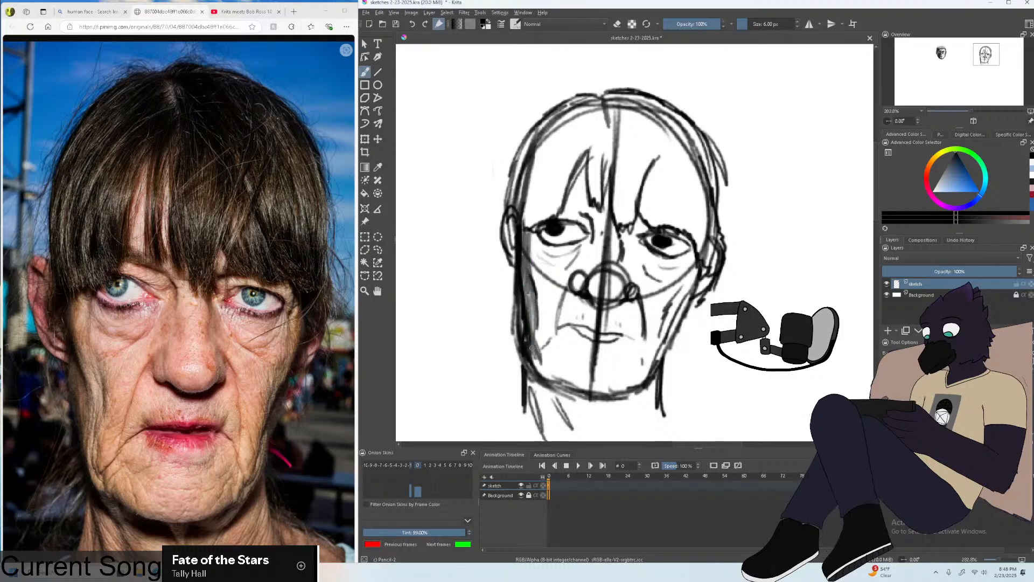
left_click_drag(568, 399, 550, 375)
mouse_move(525, 337)
left_mouse_down()
mouse_move(564, 380)
mouse_move(650, 372)
left_mouse_up()
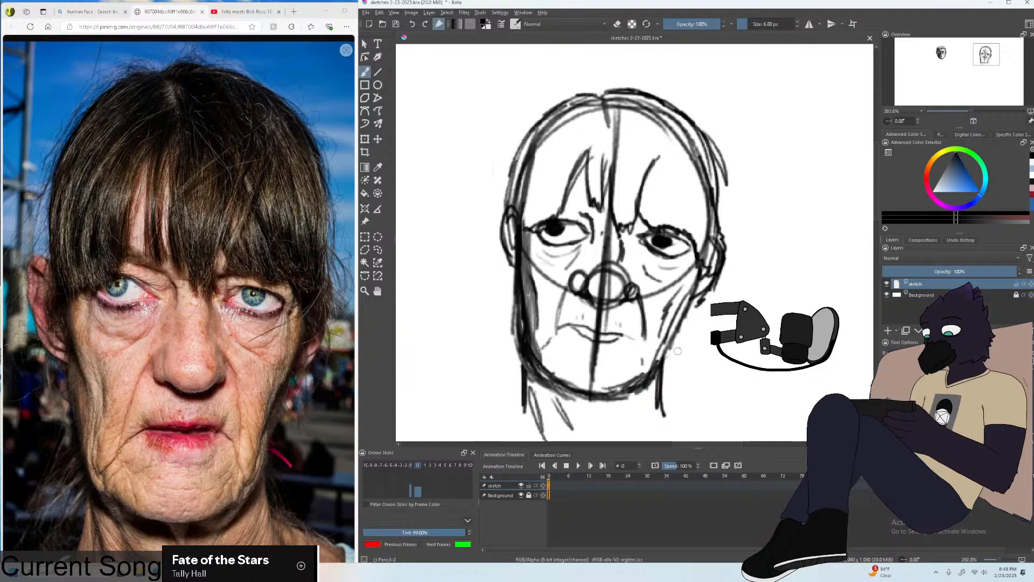
mouse_move(612, 403)
left_mouse_down()
mouse_move(652, 384)
mouse_move(574, 405)
left_mouse_up()
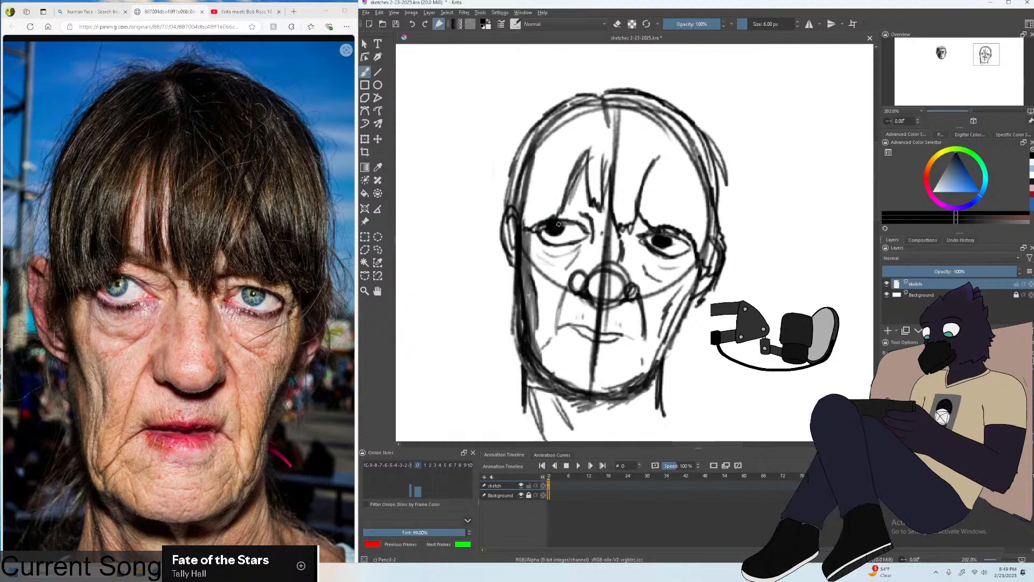
Shade along the left fringe strand and darken the areas above the left eye and beside the right eye.
left_click_drag(563, 176, 555, 216)
left_click_drag(577, 156, 554, 208)
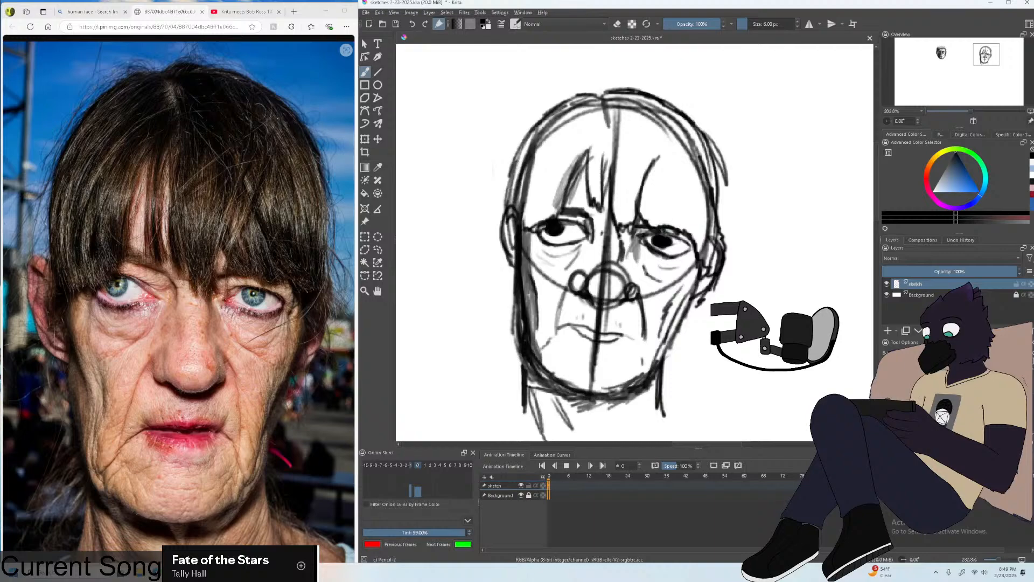
Shade the right side of the face from below the ear down along the jaw to the chin.
key("minus")
key("plus")
key("plus")
key("plus")
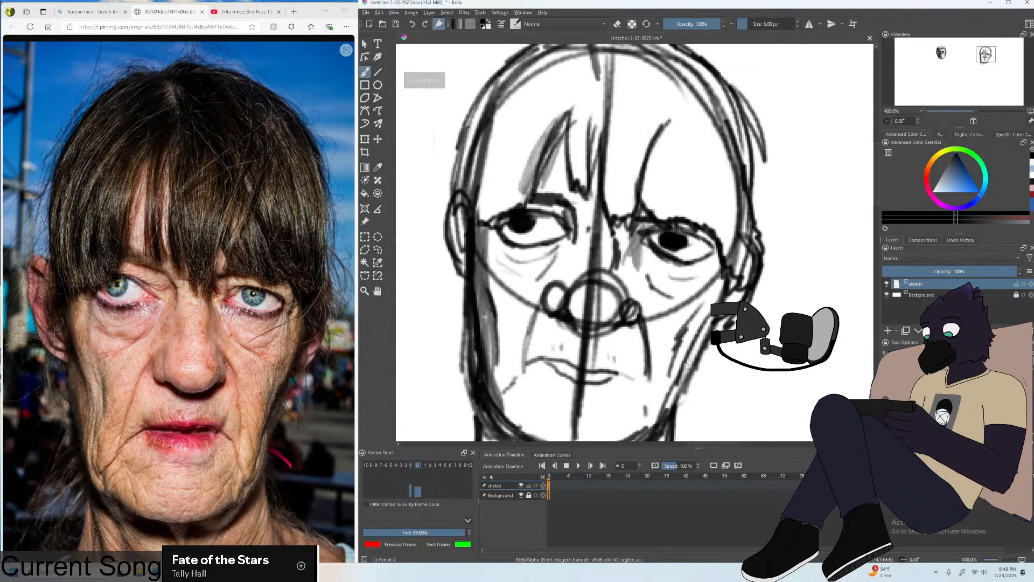
left_click_drag(705, 323, 662, 420)
mouse_move(711, 302)
left_mouse_down()
mouse_move(662, 409)
mouse_move(678, 388)
left_mouse_up()
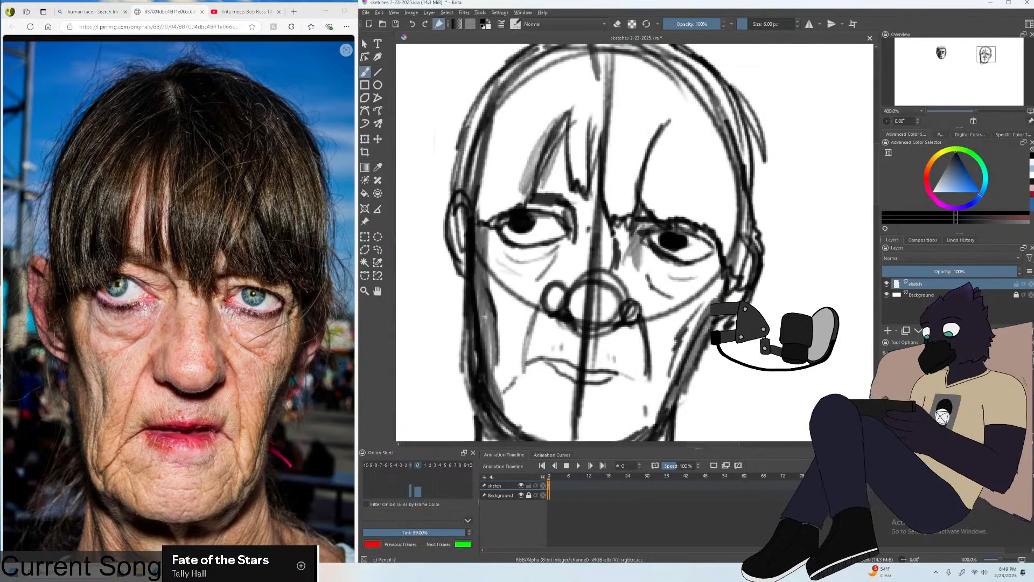
left_click_drag(724, 276, 714, 296)
left_click_drag(743, 260, 726, 300)
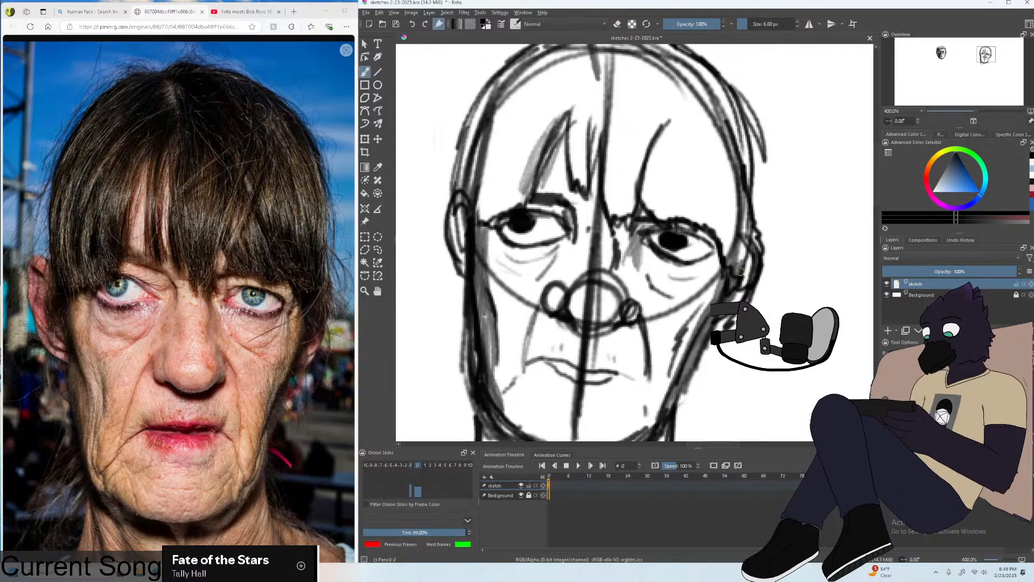
key("minus")
left_click_drag(658, 354, 634, 377)
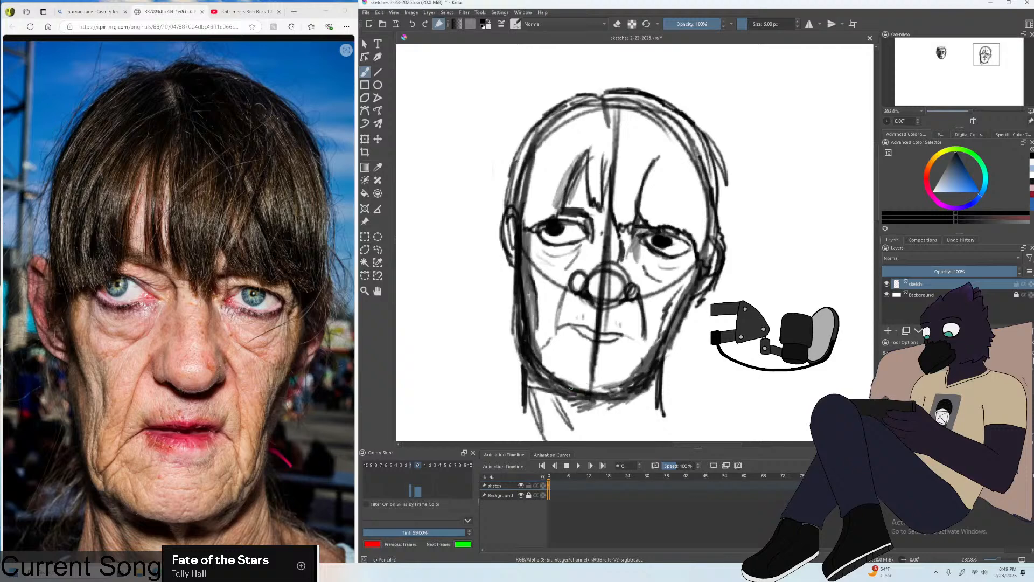
Add a shading stroke along the inner edge of the left cheek, below the ear.
left_click_drag(525, 300, 536, 318)
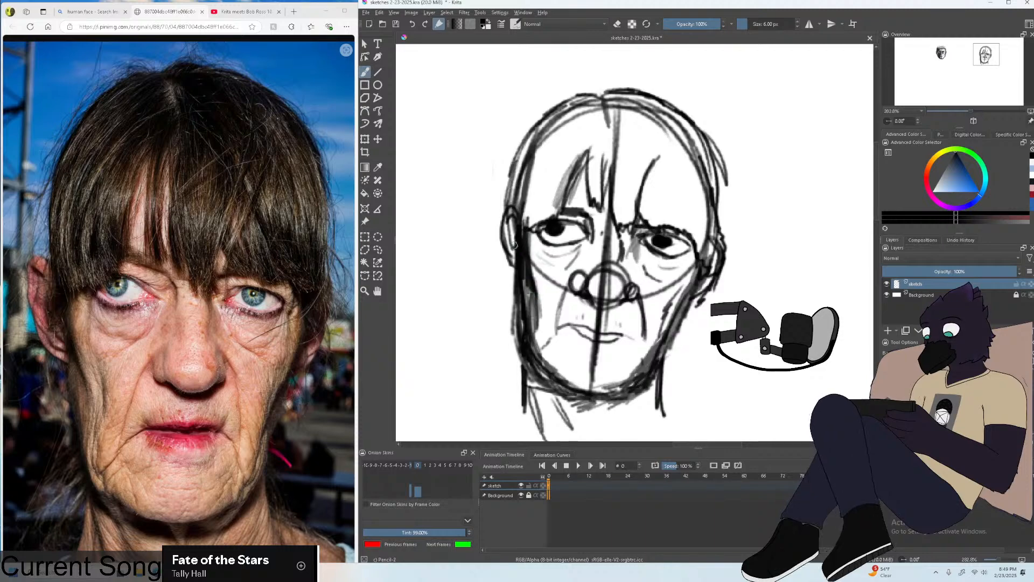
key("minus")
key("minus")
key("minus")
key("minus")
key("minus")
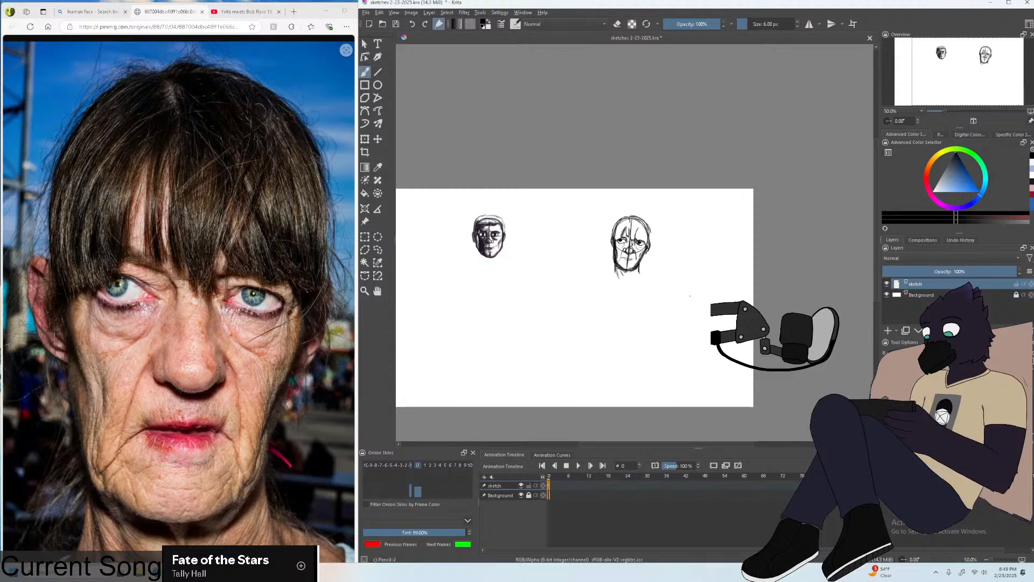
scroll(631, 296, "down", 1)
scroll(629, 294, "up", 1)
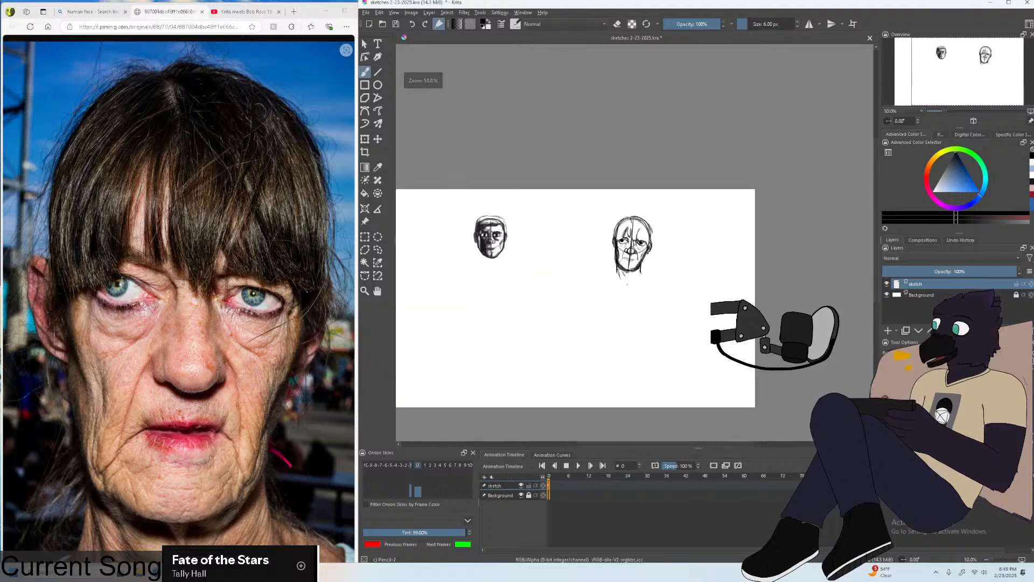
Select the woman's head study with a rectangle, move it beside the first head study and scale it down slightly.
key("ctrl+r")
left_click_drag(594, 202, 708, 306)
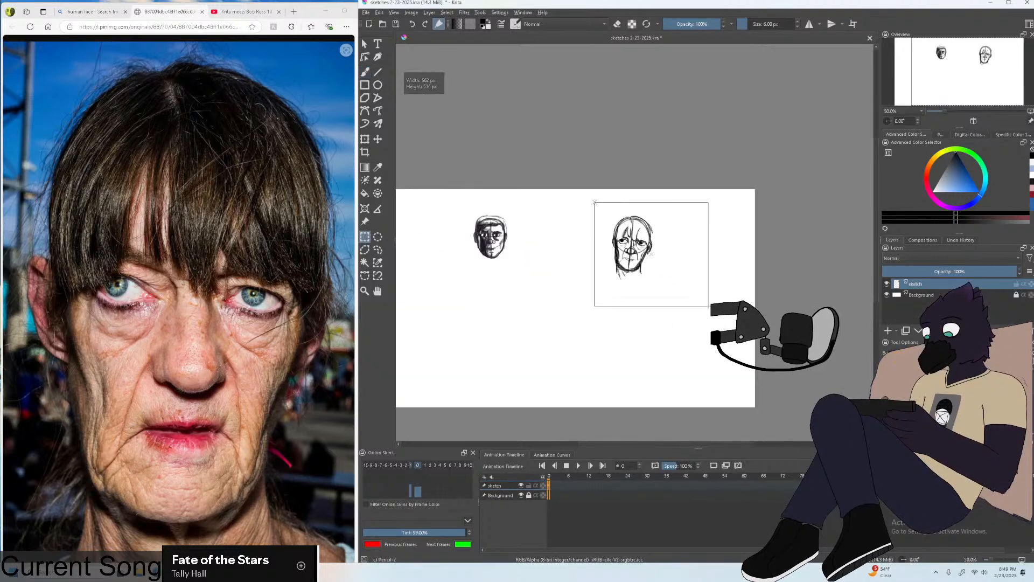
key("ctrl+t")
right_click(709, 266)
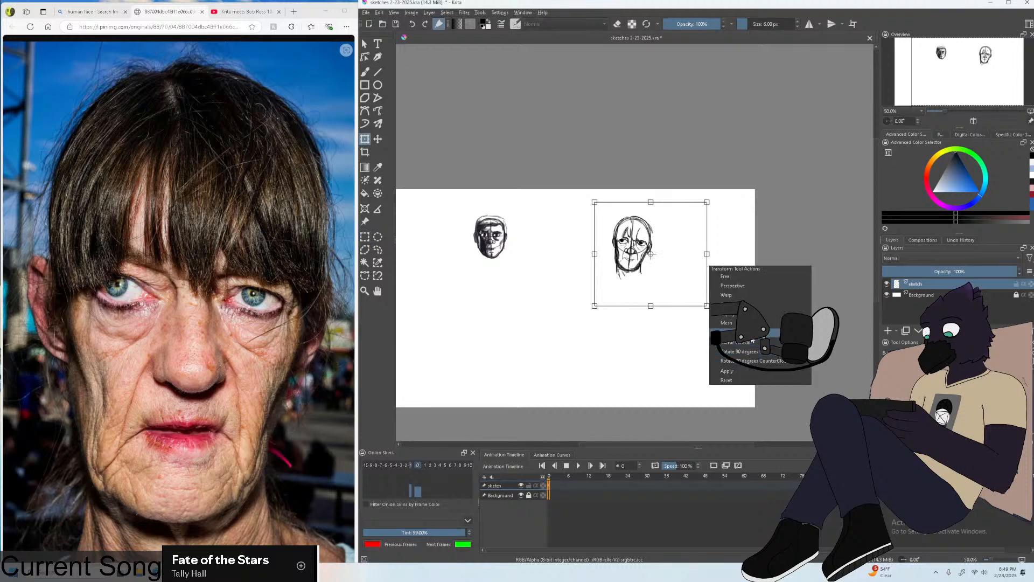
key("Escape")
scroll(670, 230, "up", 3)
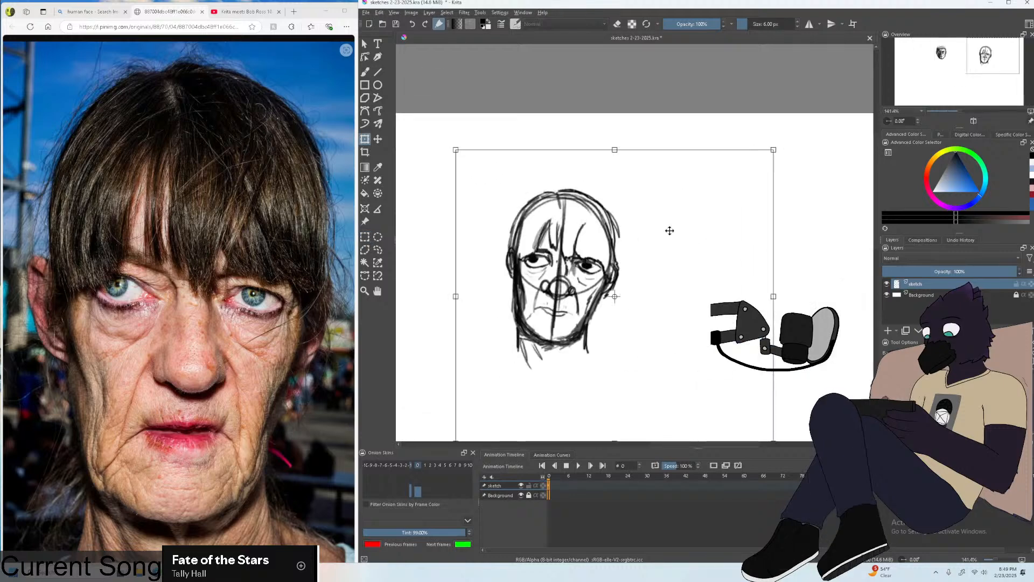
scroll(669, 230, "down", 2)
left_click_drag(647, 251, 532, 248)
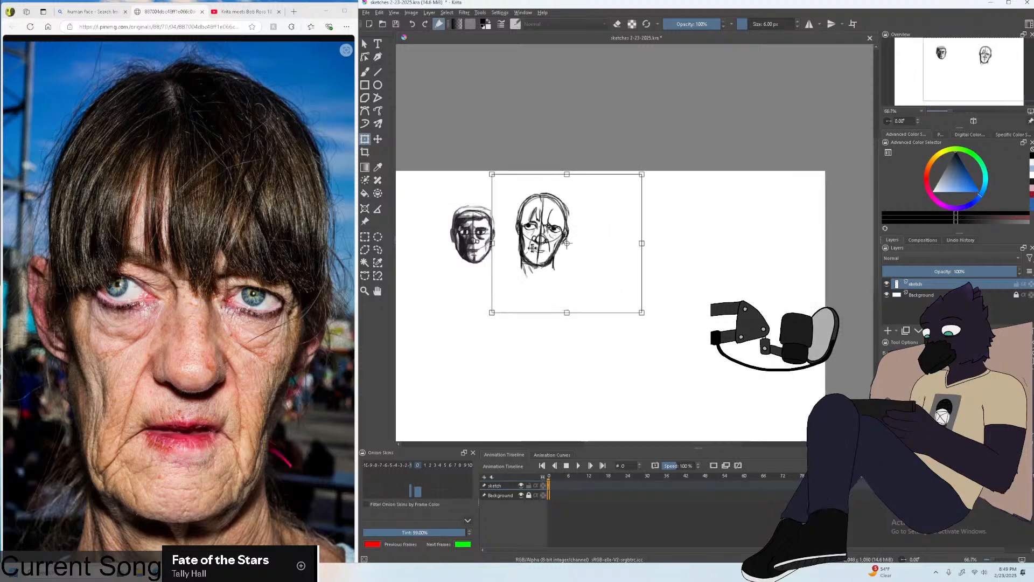
scroll(532, 248, "up", 1)
left_click_drag(698, 347, 673, 323)
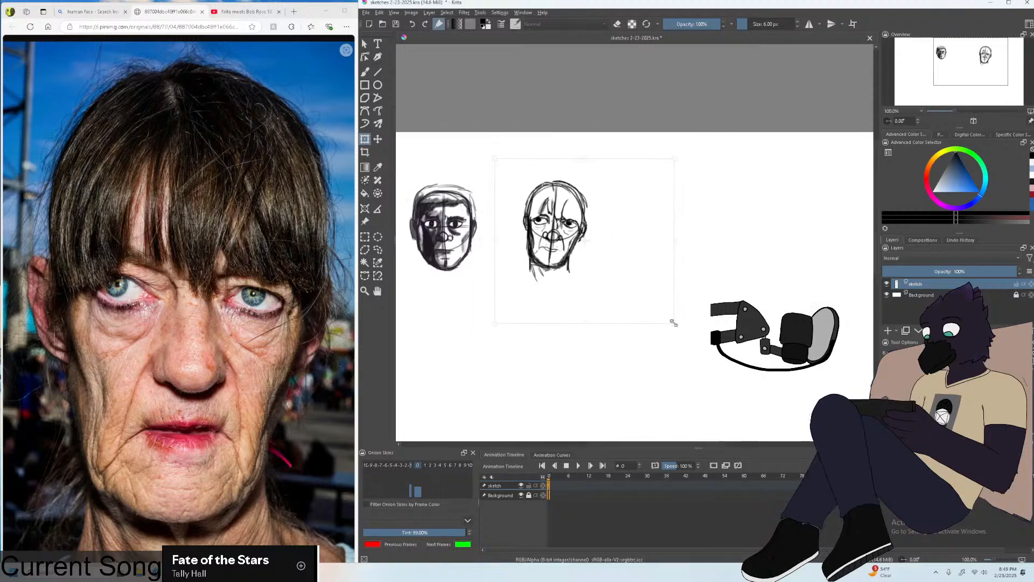
left_click_drag(637, 286, 619, 284)
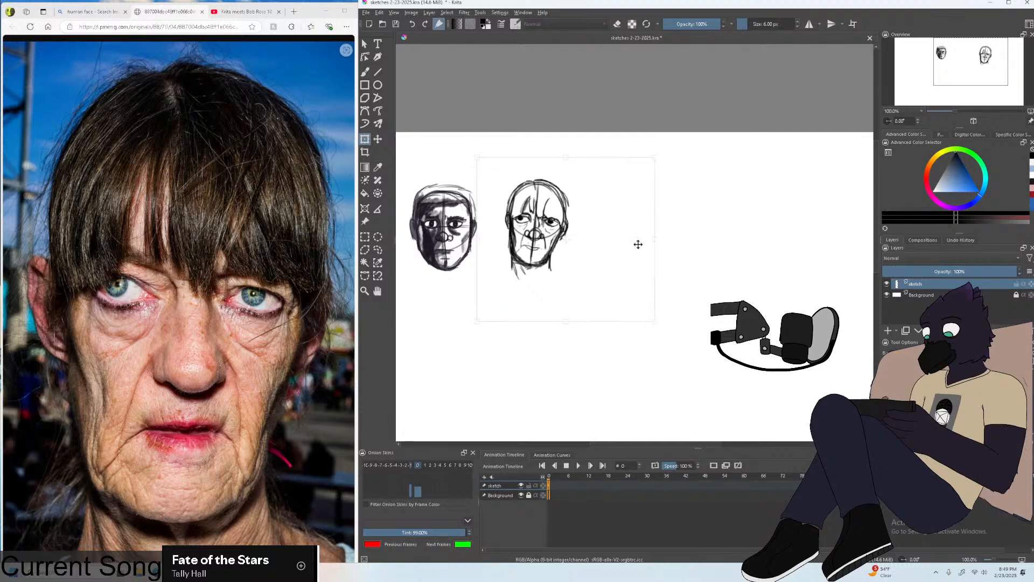
scroll(638, 244, "up", 2)
left_click(371, 241)
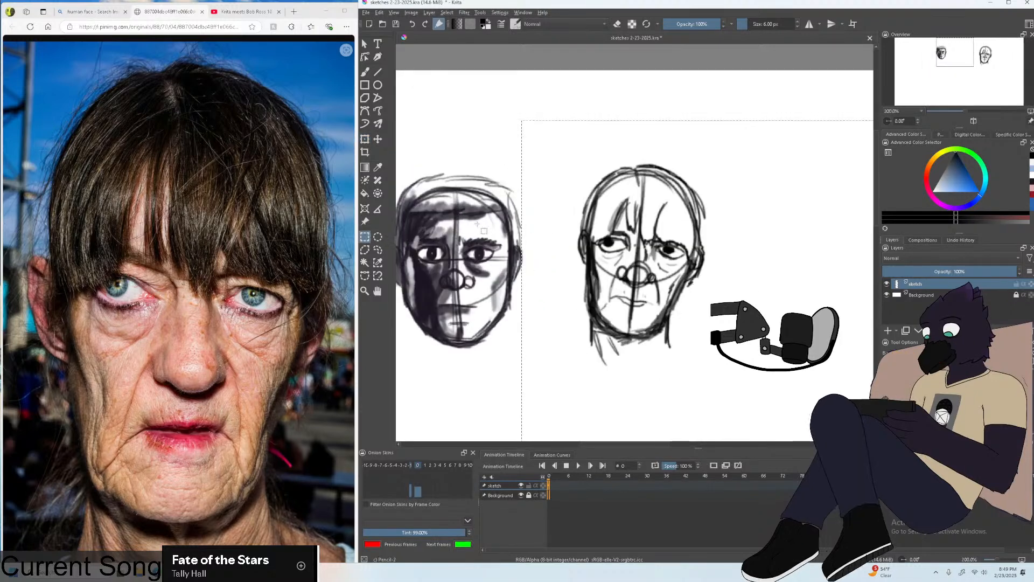
Save the document with the repositioned head study.
scroll(484, 230, "down", 3)
scroll(484, 231, "up", 3)
left_click(366, 12)
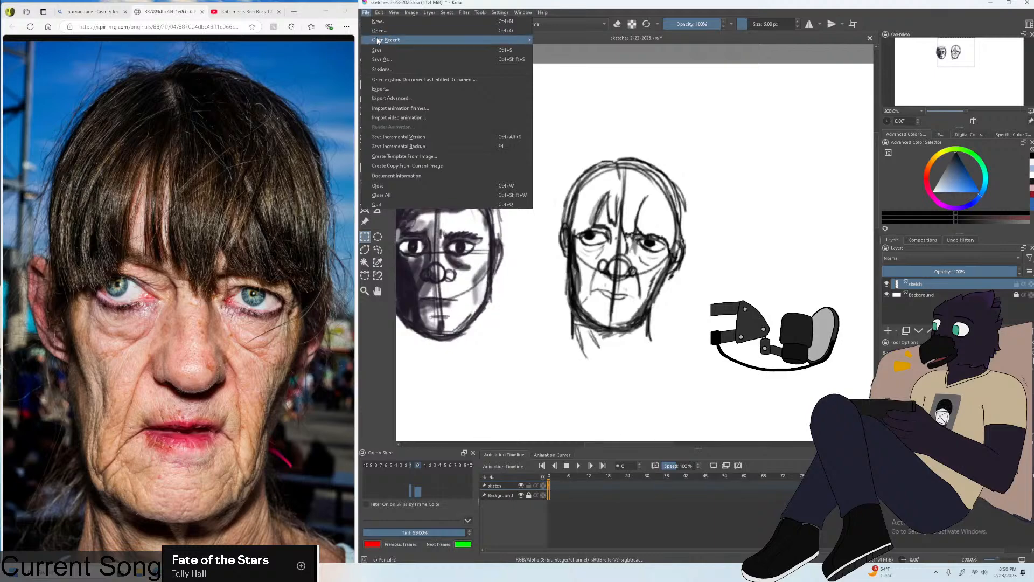
left_click(376, 50)
Erase around the lower edge of the pupil in the woman's right-hand eye to refine its shape.
left_click(364, 71)
scroll(702, 247, "up", 4)
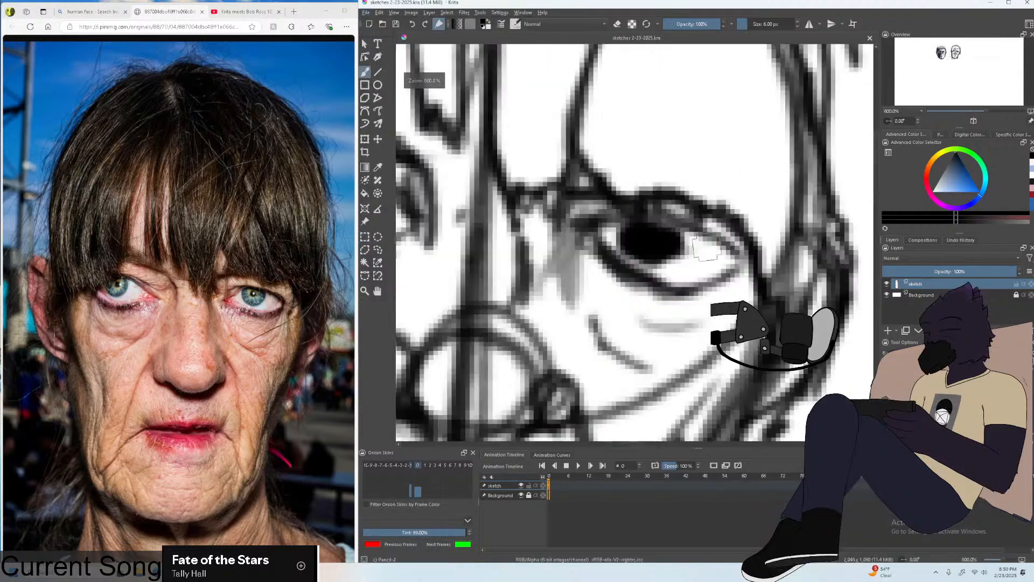
scroll(706, 248, "up", 1)
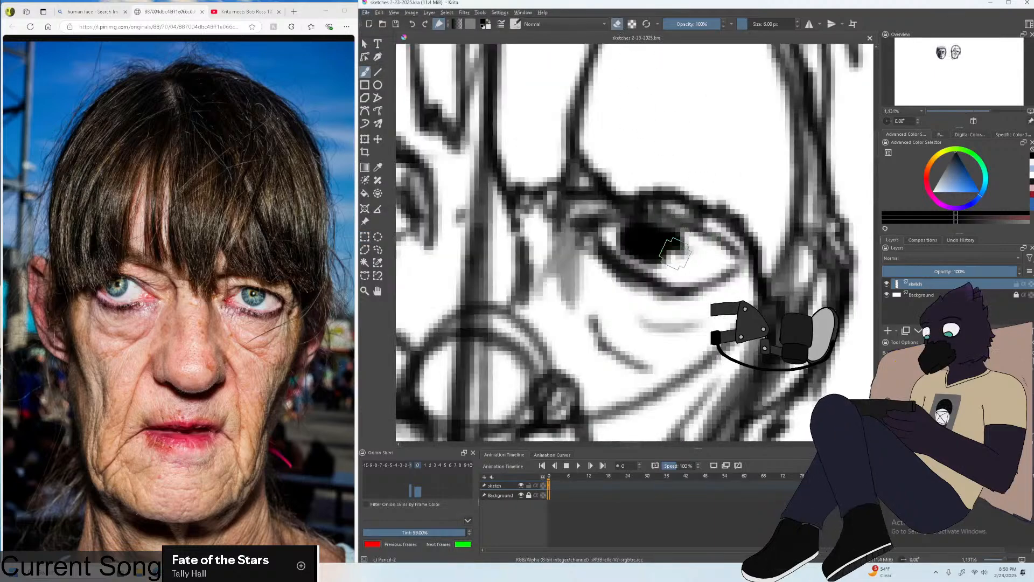
scroll(673, 258, "down", 4)
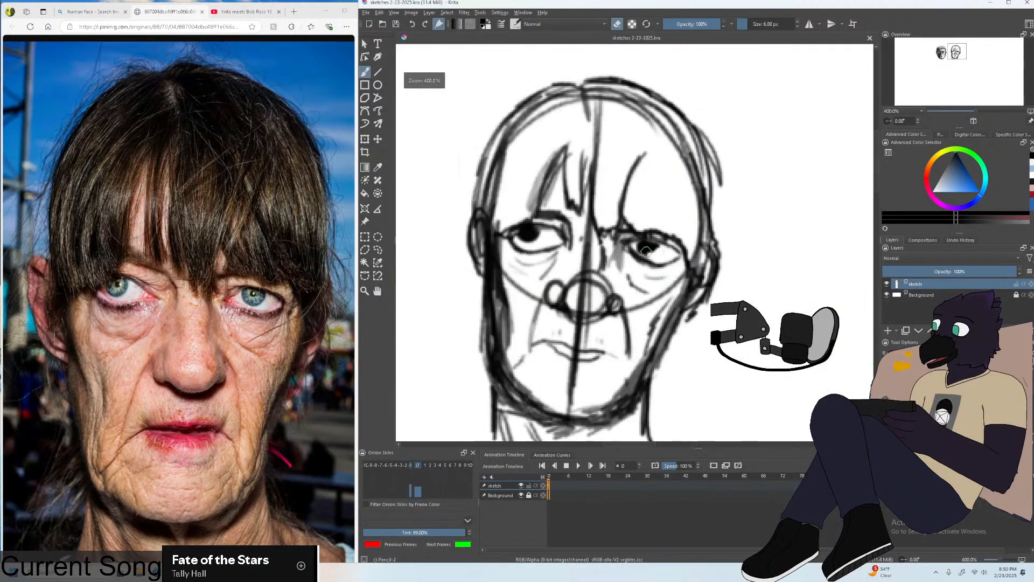
scroll(641, 249, "up", 4)
left_click_drag(641, 248, 653, 258)
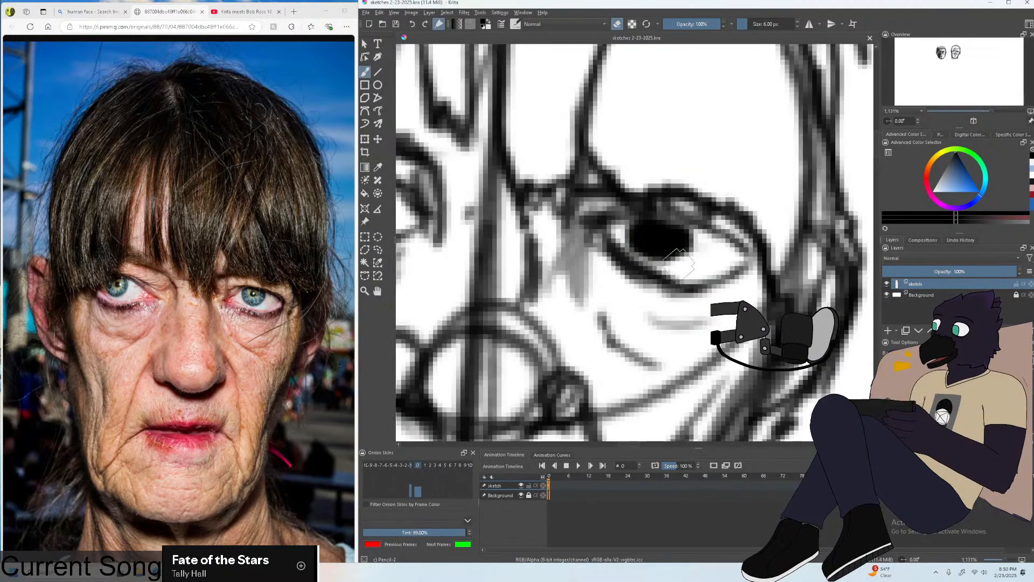
scroll(692, 240, "down", 5)
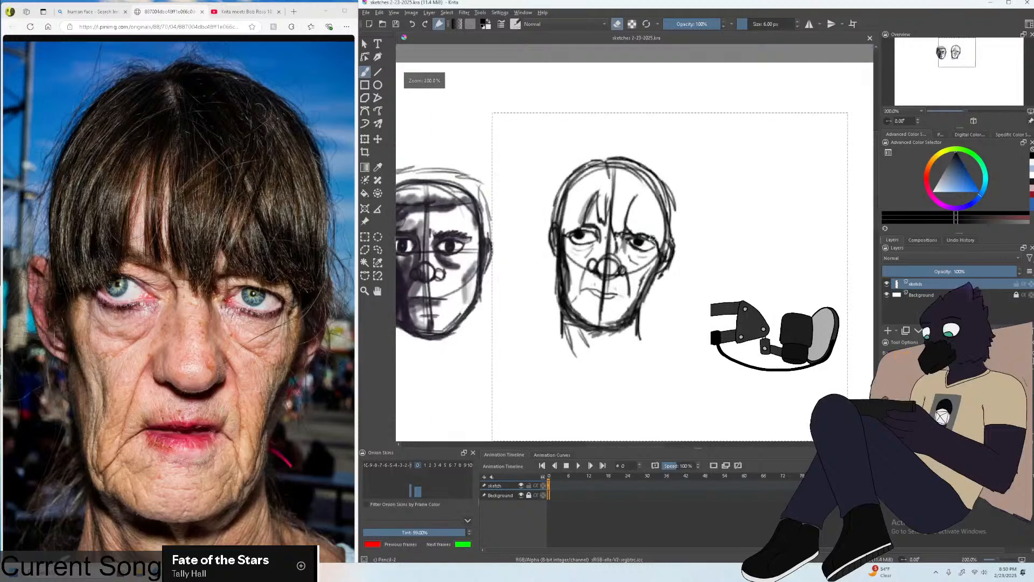
Erase the lower ends of the neck strokes beneath the left side of the woman's jaw.
scroll(652, 238, "down", 2)
scroll(565, 366, "up", 5)
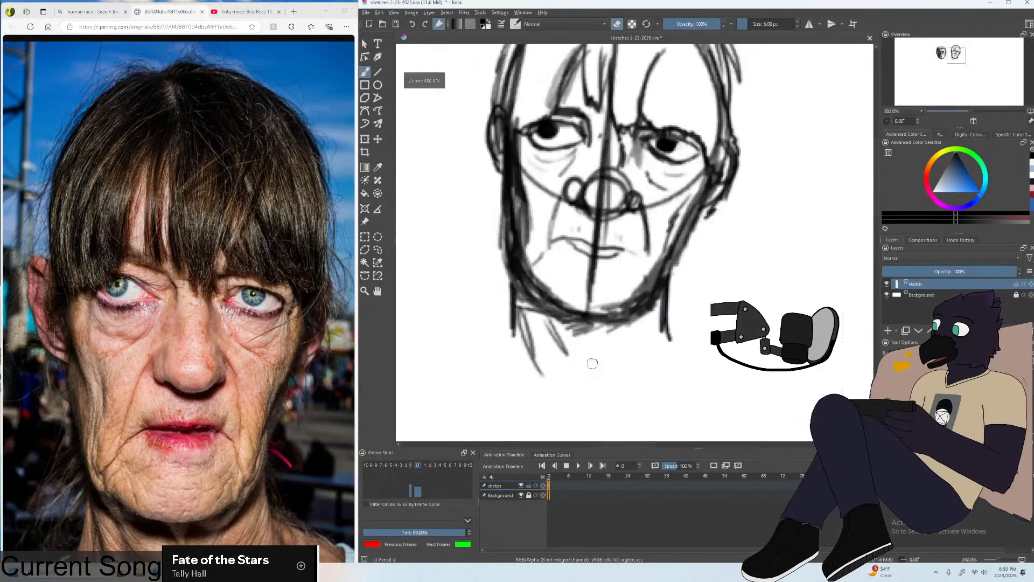
left_click_drag(491, 340, 500, 331)
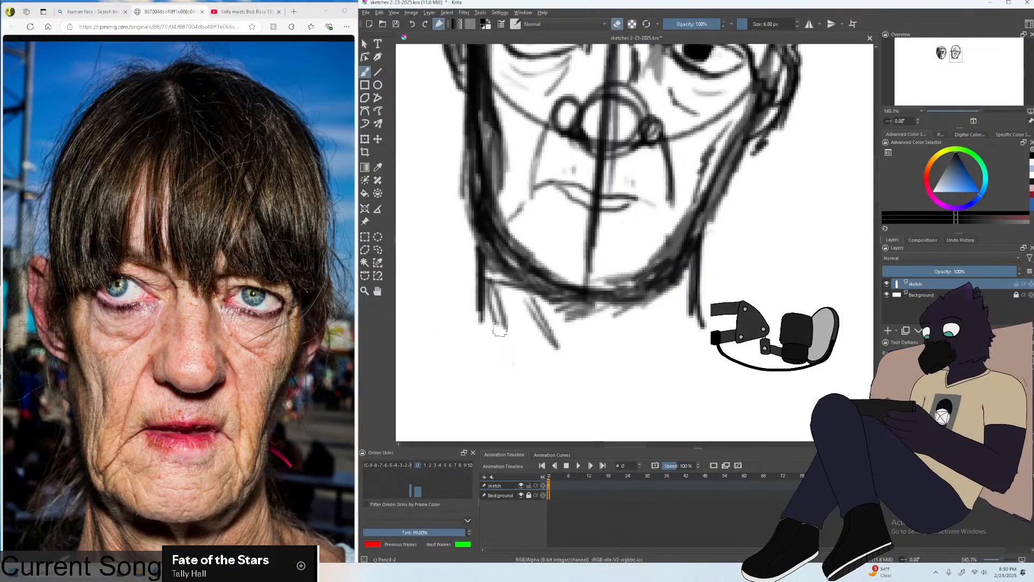
scroll(516, 320, "down", 6)
scroll(616, 232, "up", 2)
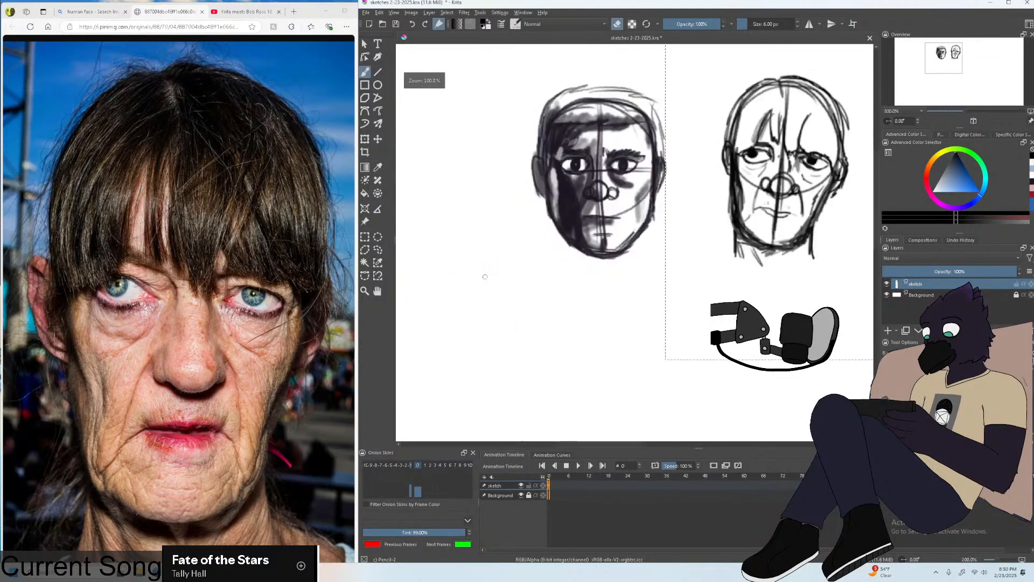
Clear the rectangular selection around the woman's head study and save the document.
left_click(365, 236)
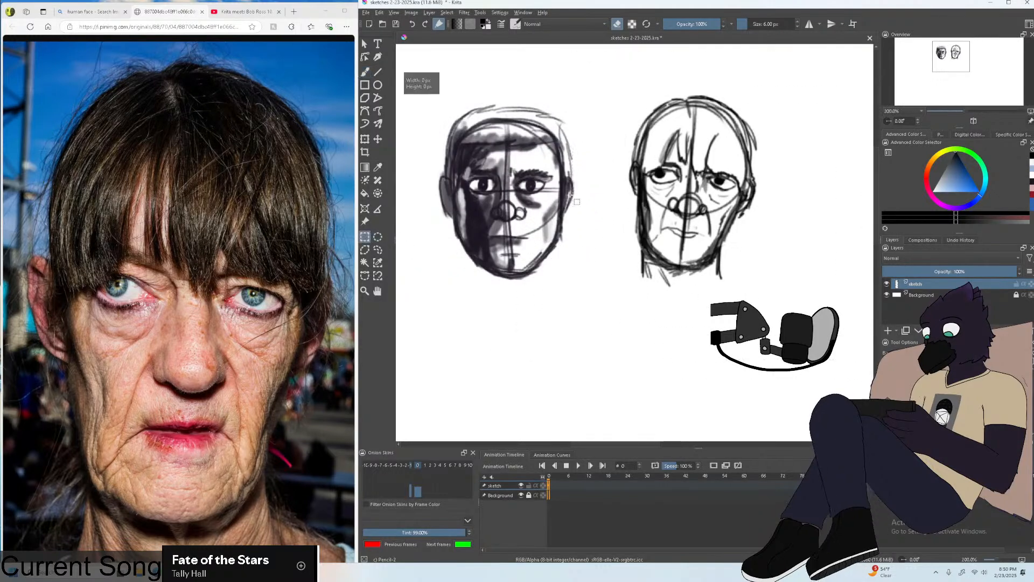
scroll(630, 207, "down", 4)
scroll(630, 207, "up", 2)
left_click(630, 207)
scroll(657, 159, "down", 1)
scroll(668, 134, "up", 1)
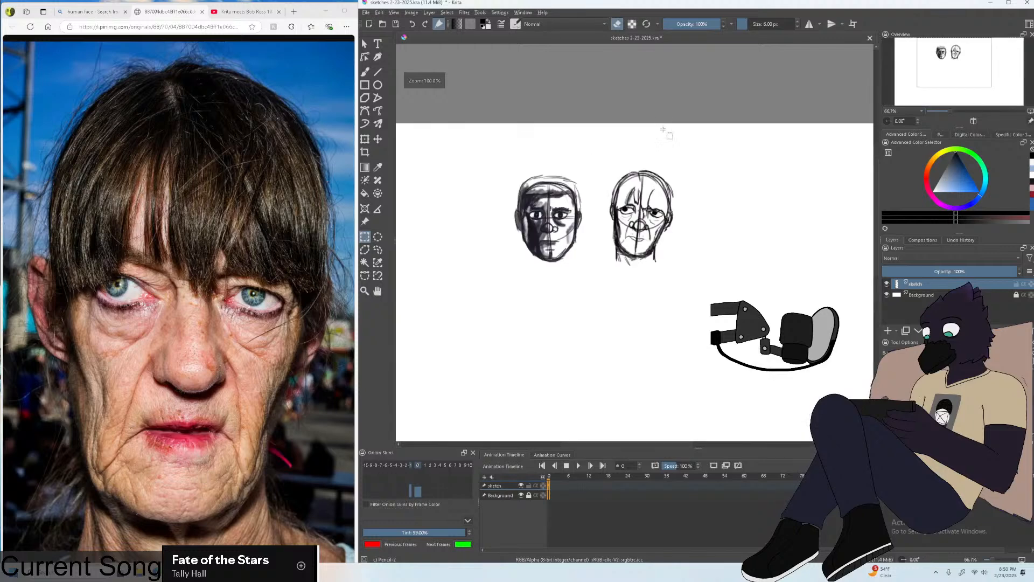
left_click(366, 12)
left_click(381, 53)
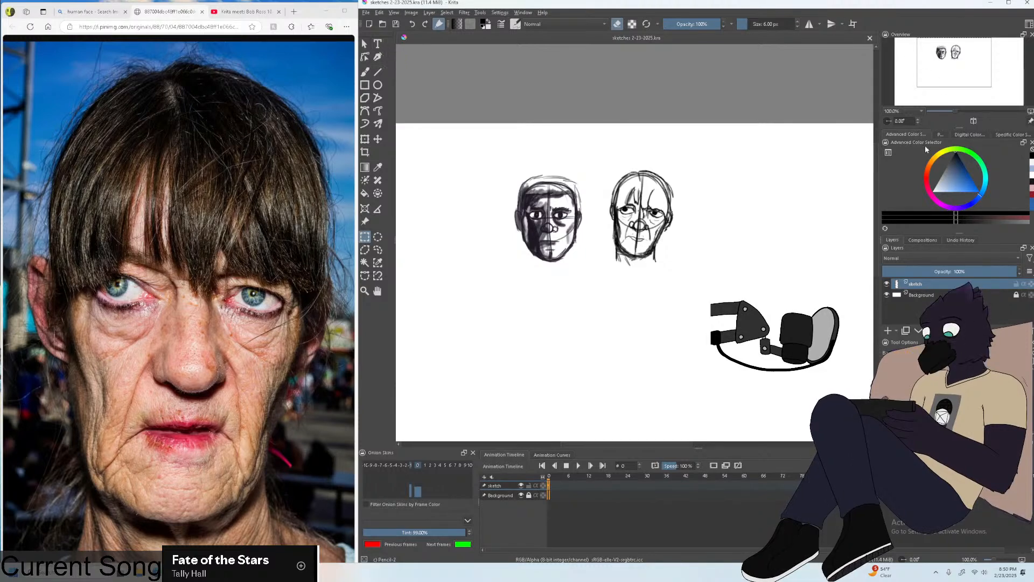
Choose a near-black drawing colour and shift the hue to violet.
left_click_drag(952, 163, 953, 154)
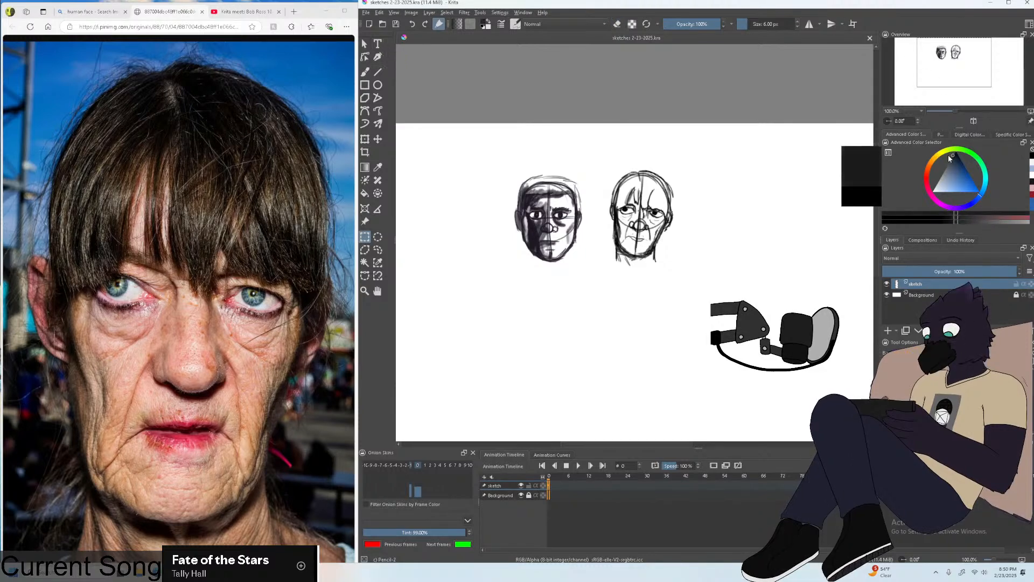
left_click(965, 207)
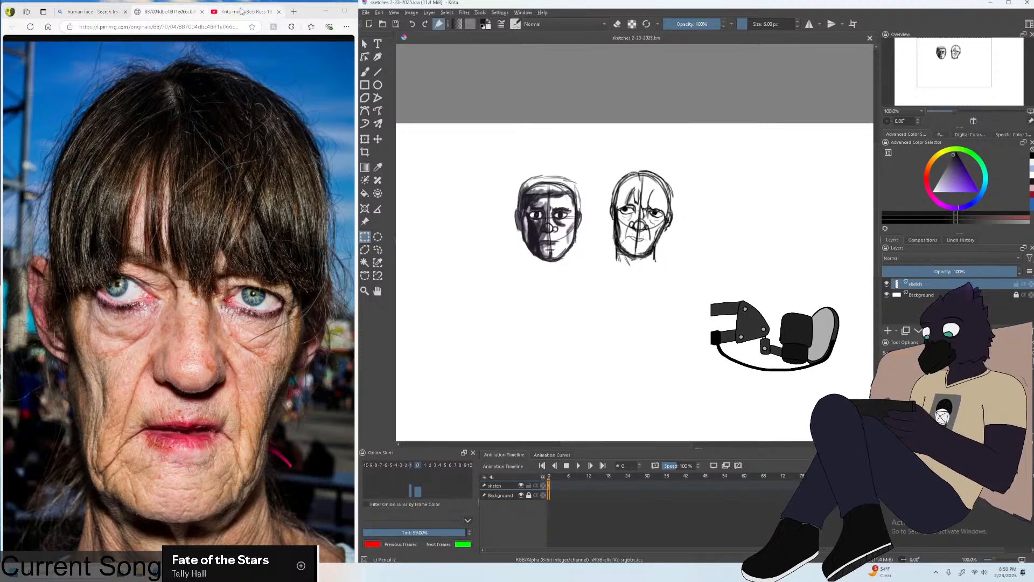
Switch to the browser, close the reference photo and preview the related portrait of the woman with curly orange hair.
left_click(202, 12)
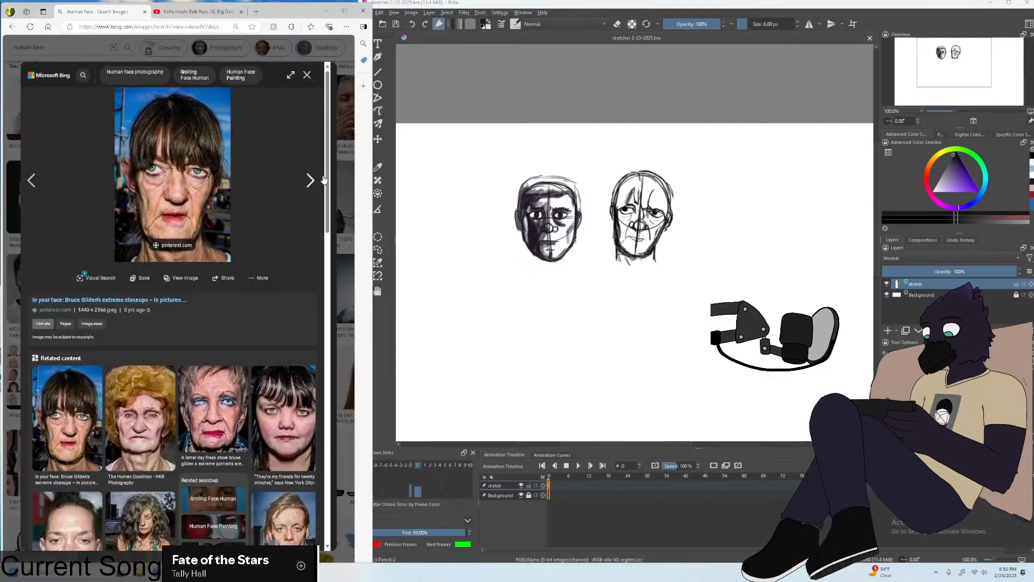
scroll(138, 410, "down", 2)
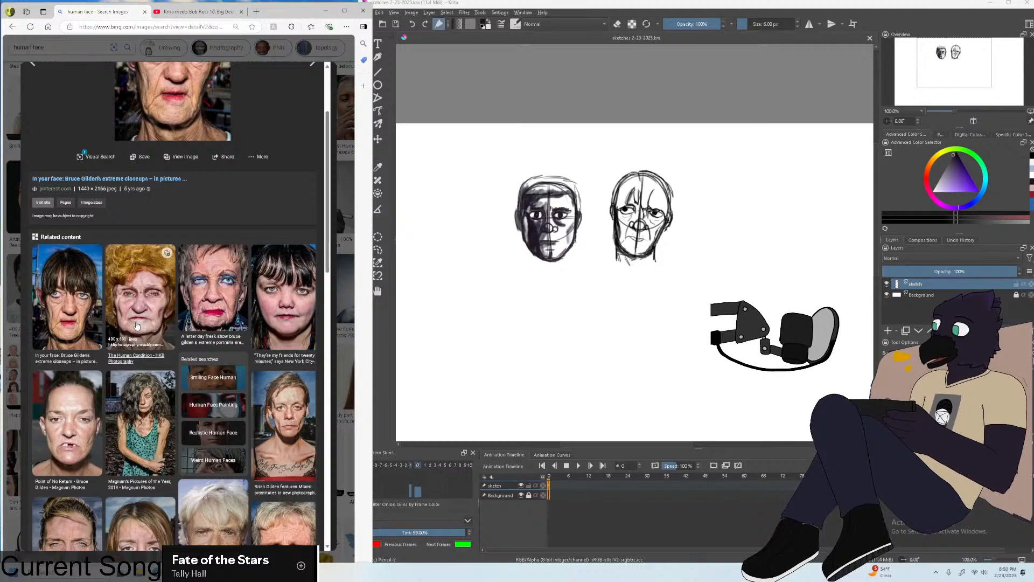
scroll(132, 356, "down", 3)
scroll(136, 328, "up", 5)
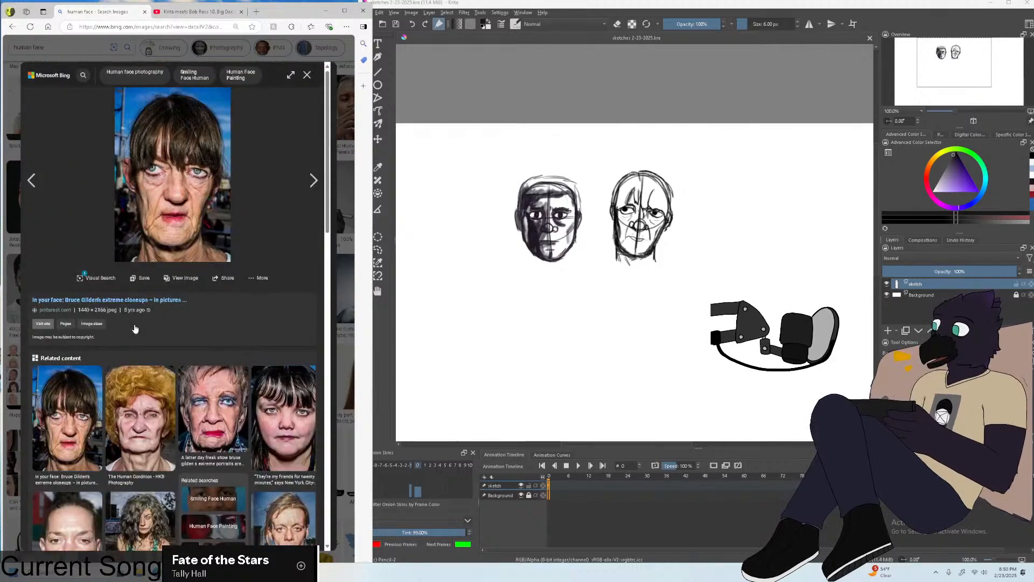
left_click(142, 412)
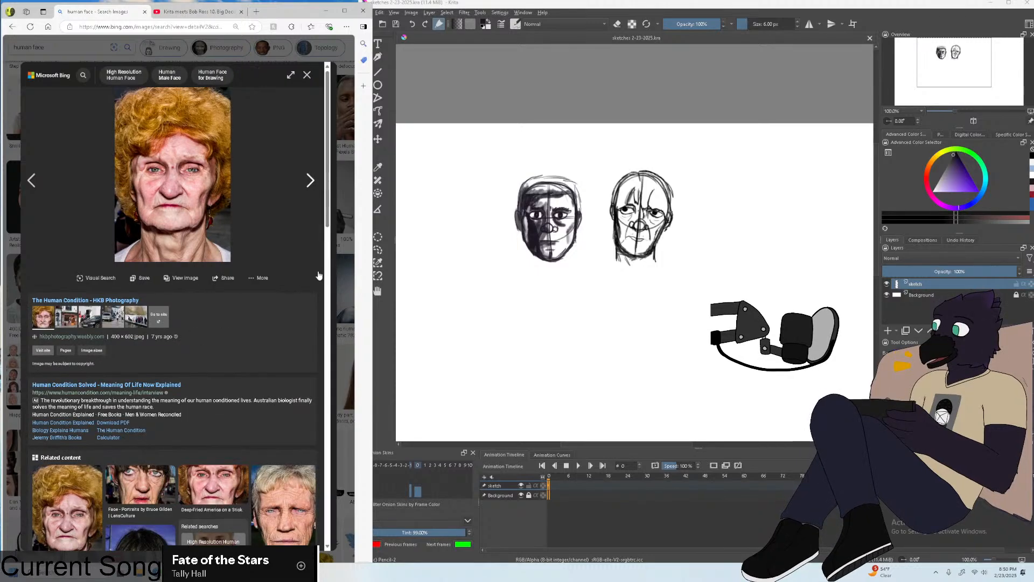
left_click(350, 129)
Look through the human face image results and preview the portrait of the man with the flat cap and curled moustache.
scroll(334, 146, "down", 3)
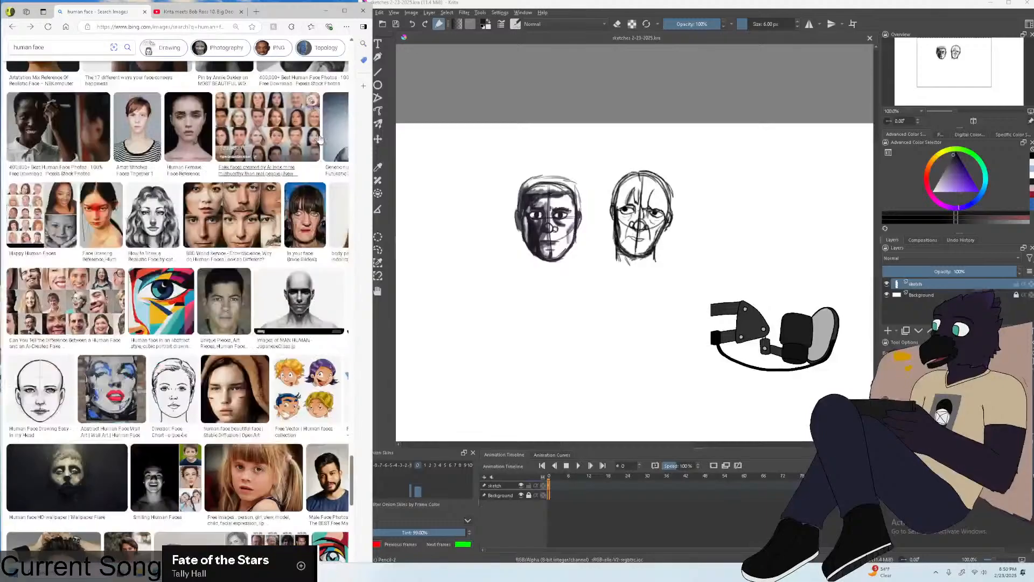
scroll(326, 162, "down", 6)
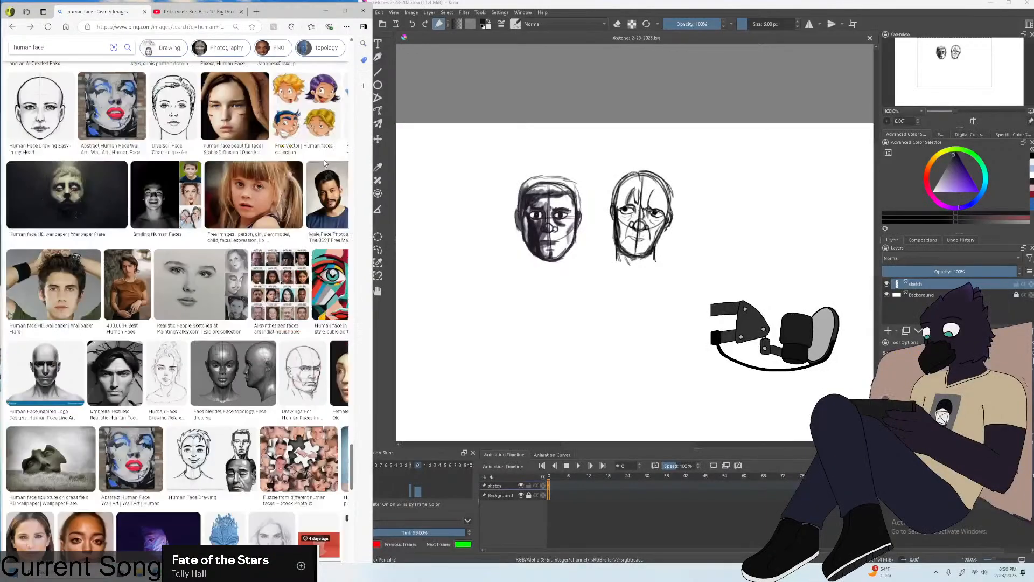
scroll(327, 161, "down", 7)
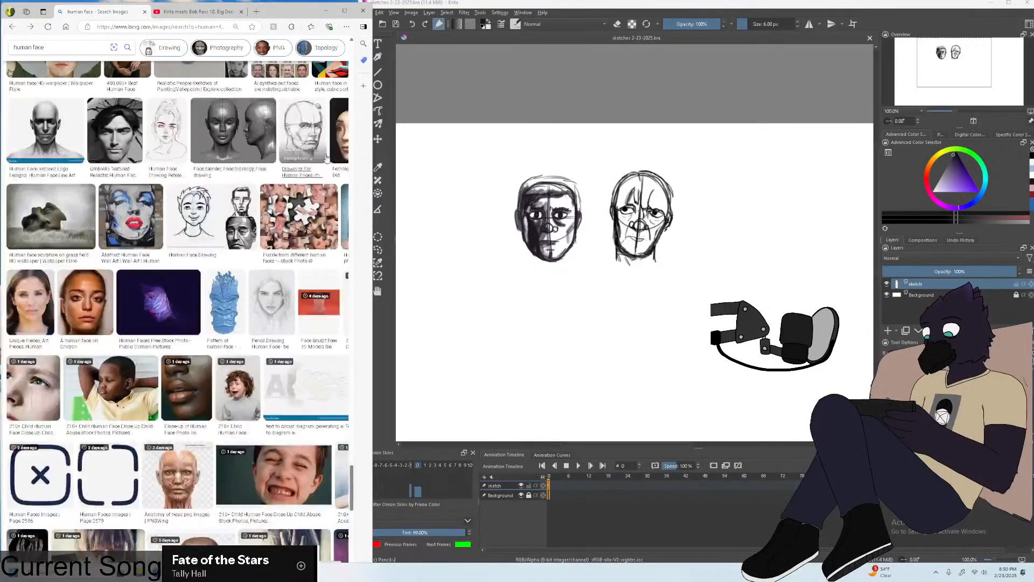
scroll(325, 156, "down", 10)
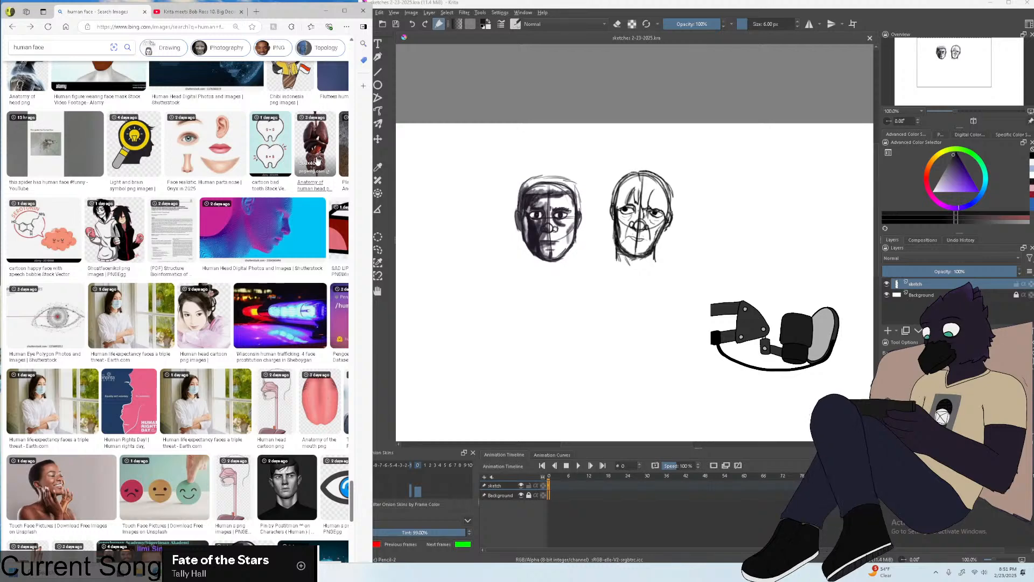
scroll(317, 161, "down", 8)
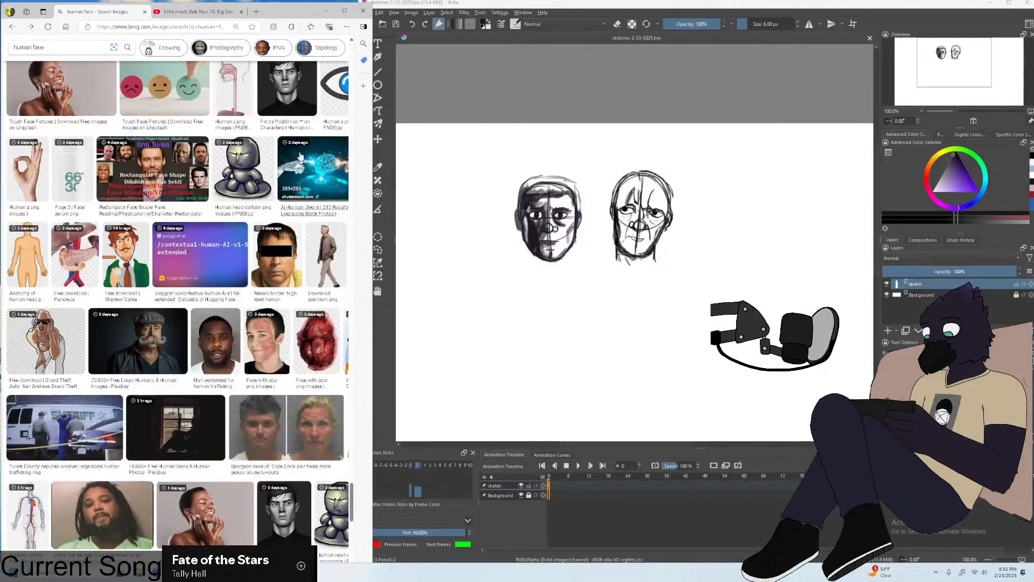
scroll(299, 157, "down", 2)
left_click(173, 245)
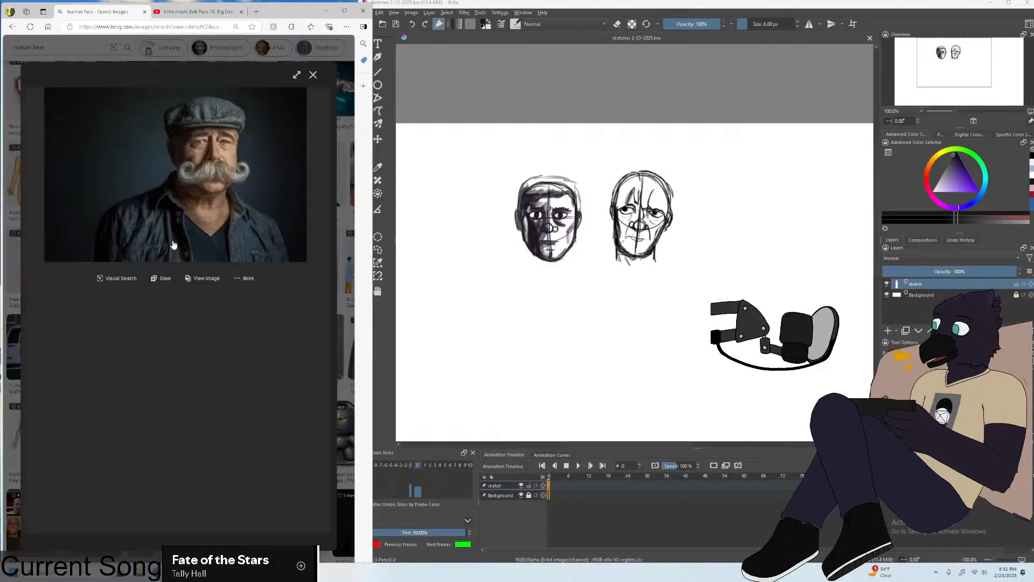
left_click(347, 141)
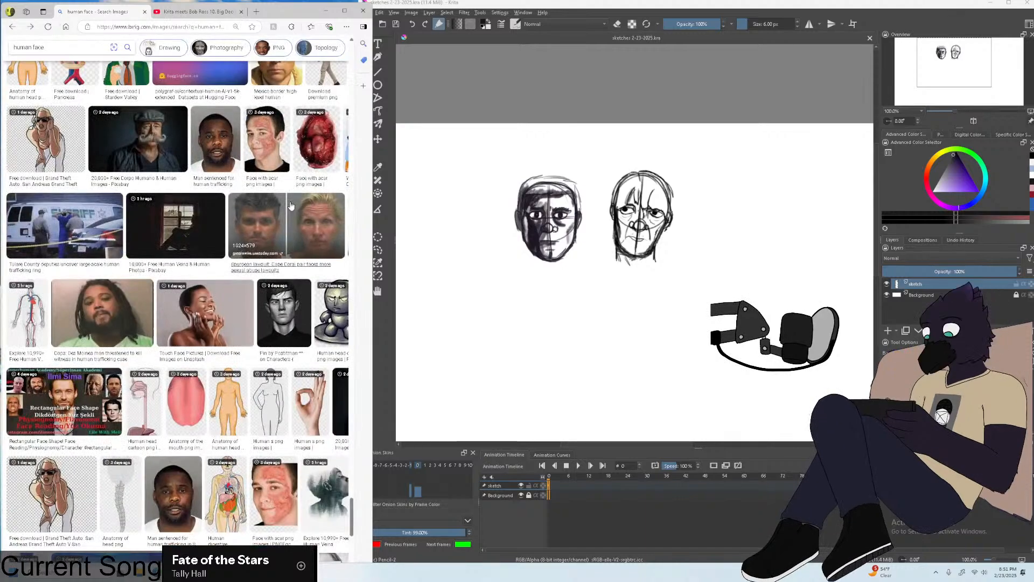
Check the remaining human face results and maximize the browser window.
scroll(290, 205, "down", 3)
scroll(290, 204, "down", 3)
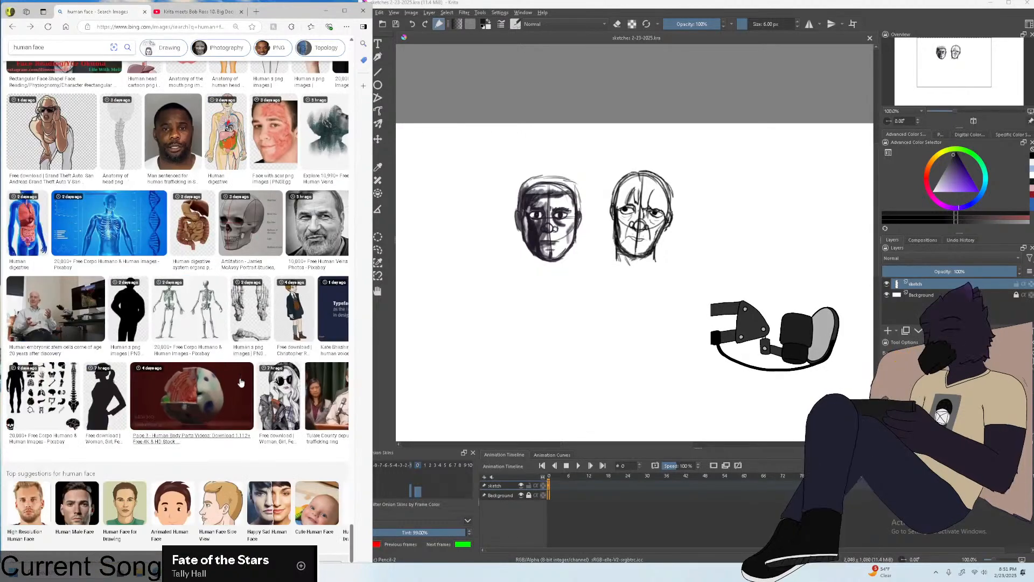
double_click(308, 4)
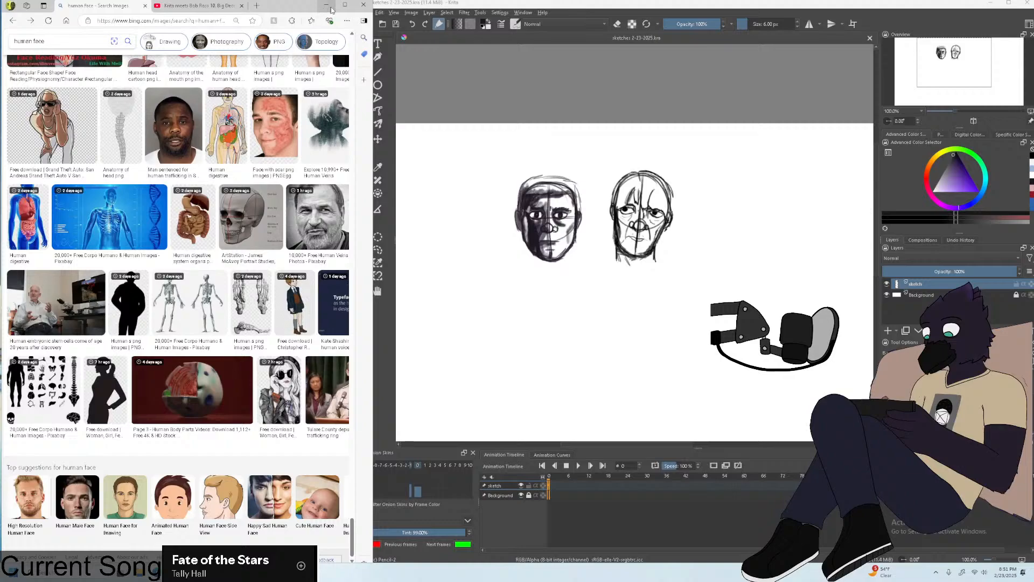
left_click(345, 4)
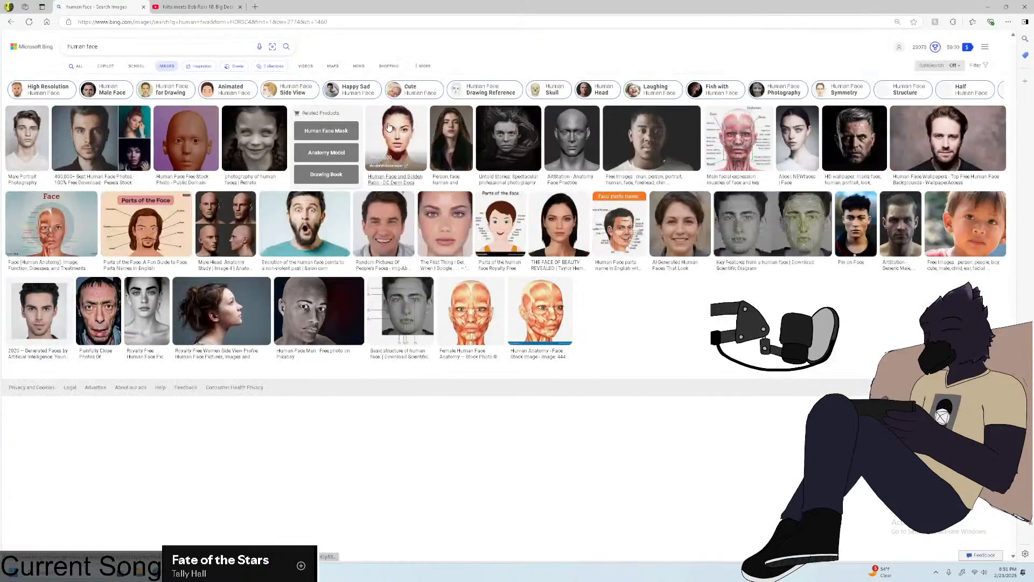
Examine the human face results in the maximized window for a photo suitable as the next head reference.
scroll(479, 210, "down", 2)
scroll(480, 210, "down", 10)
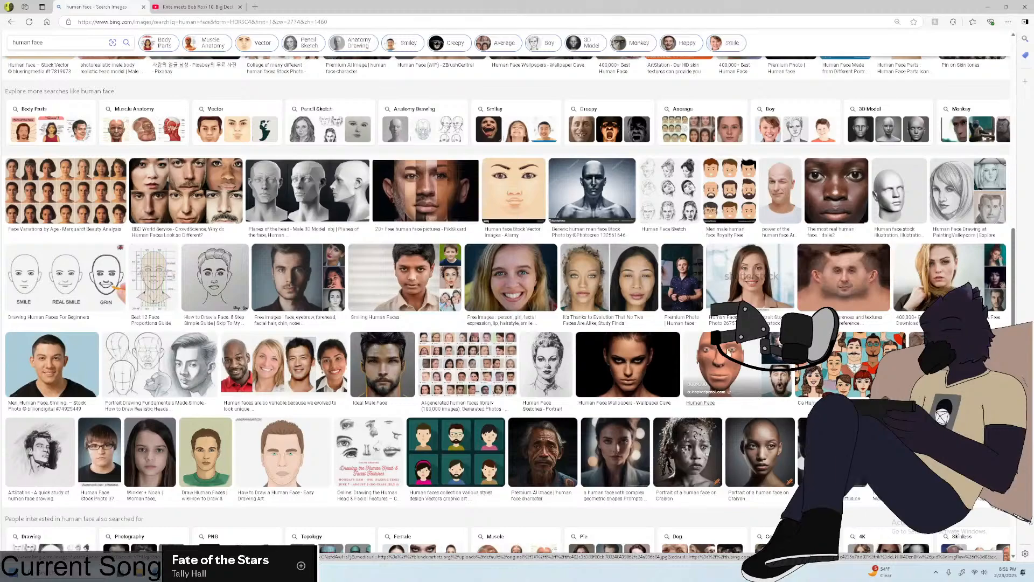
scroll(728, 351, "down", 5)
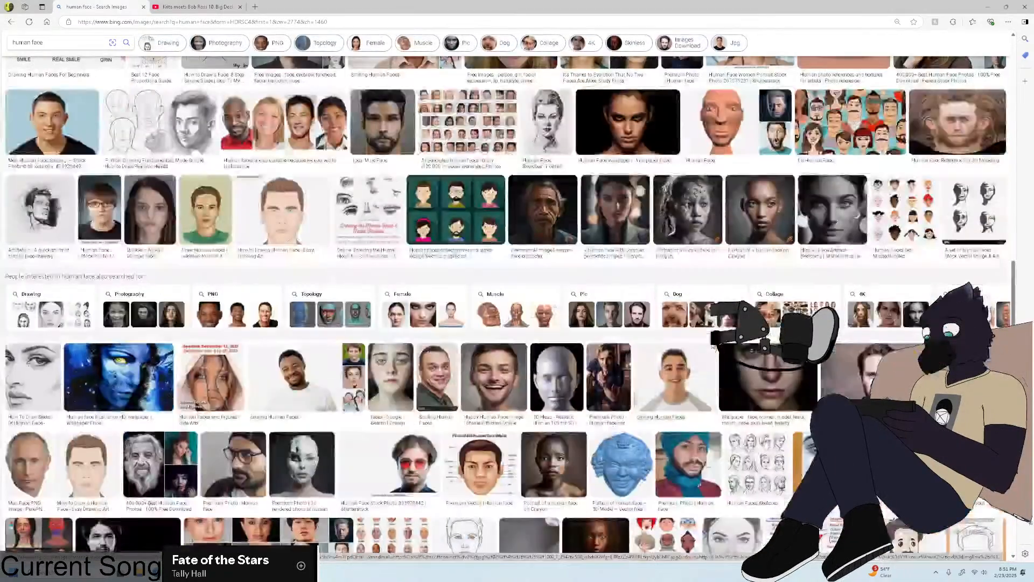
scroll(709, 344, "down", 2)
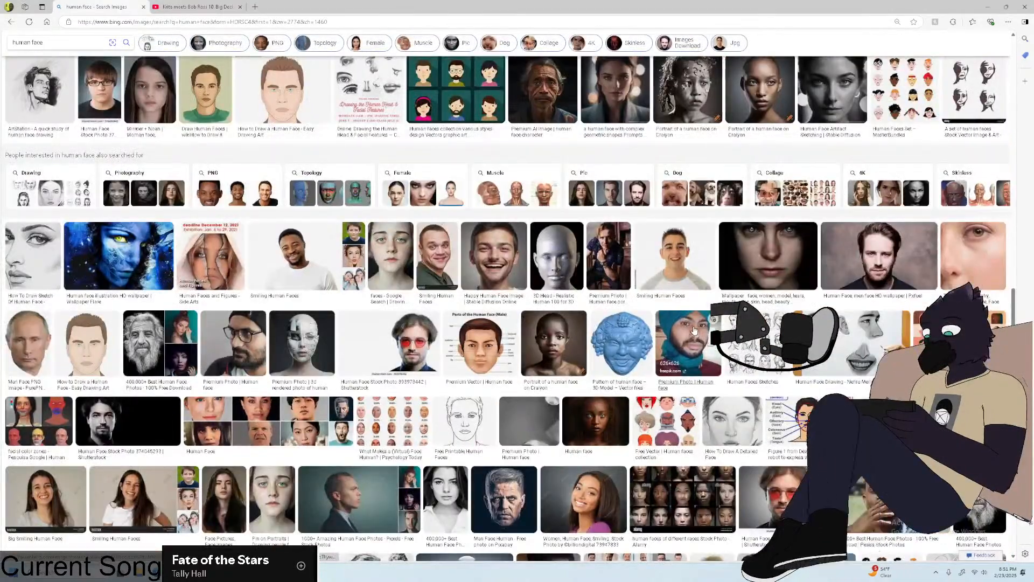
scroll(694, 330, "down", 3)
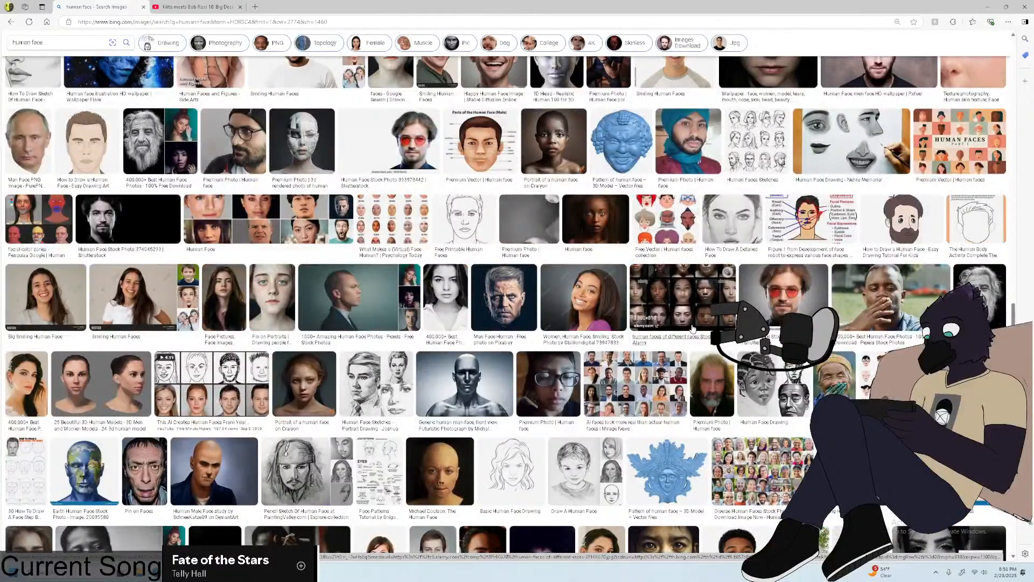
scroll(692, 328, "down", 4)
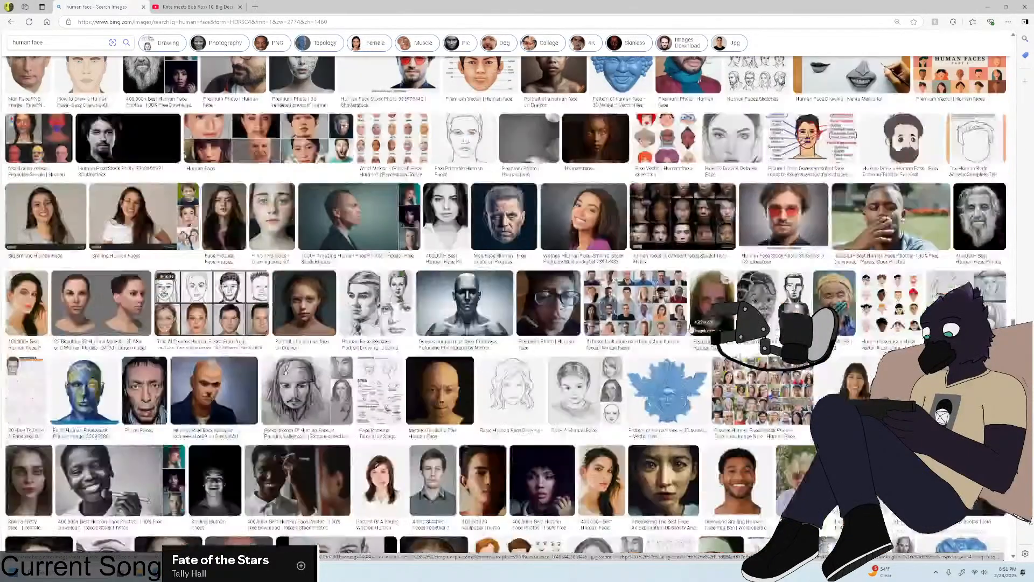
scroll(691, 328, "down", 4)
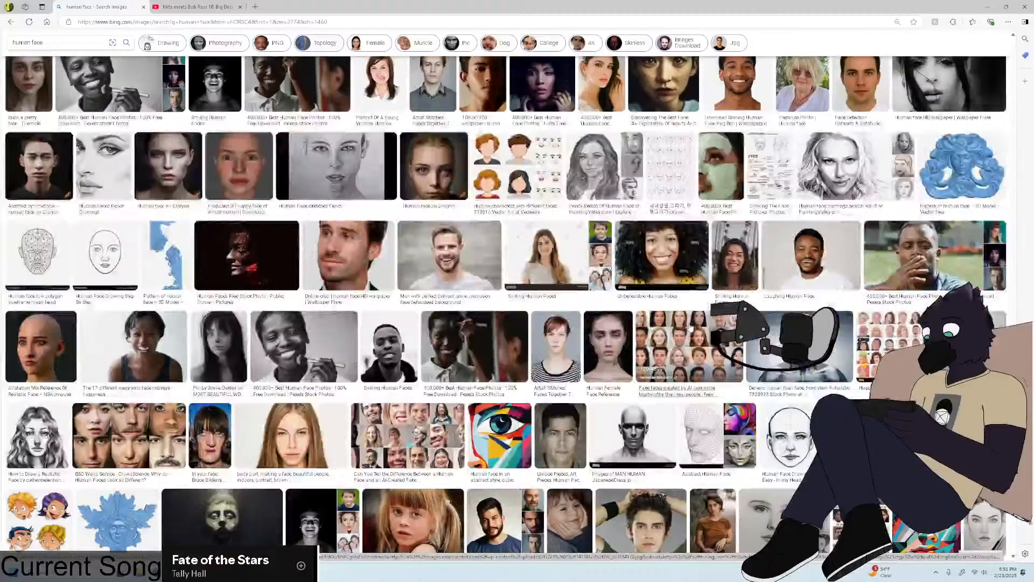
scroll(690, 327, "down", 2)
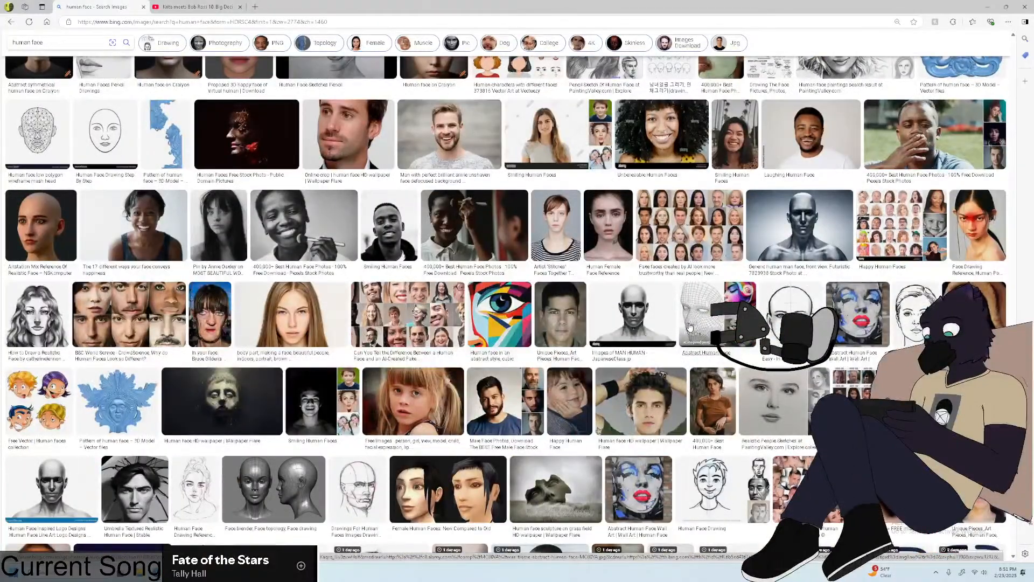
scroll(687, 326, "down", 2)
scroll(646, 323, "down", 3)
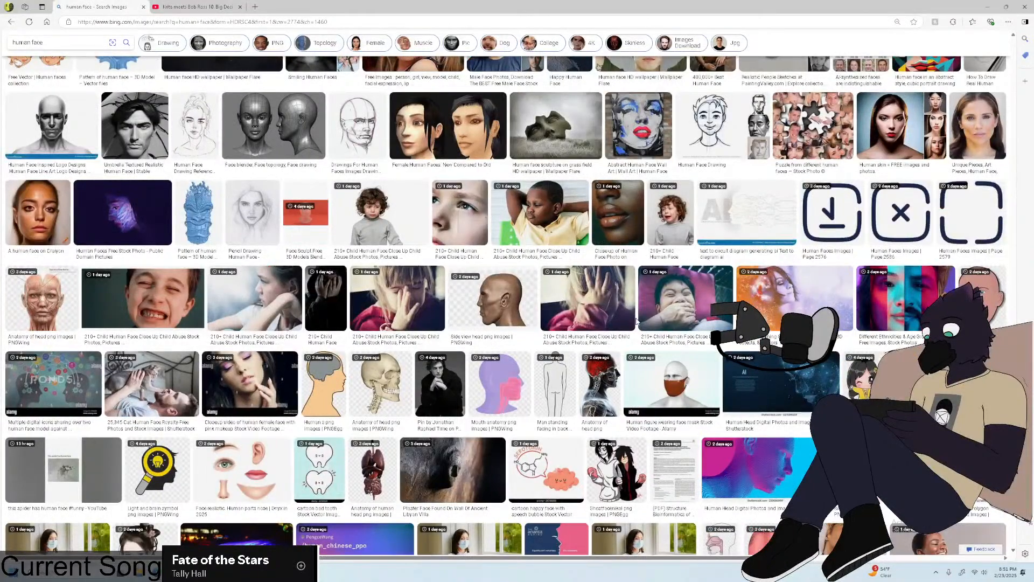
scroll(637, 321, "down", 2)
scroll(636, 321, "down", 2)
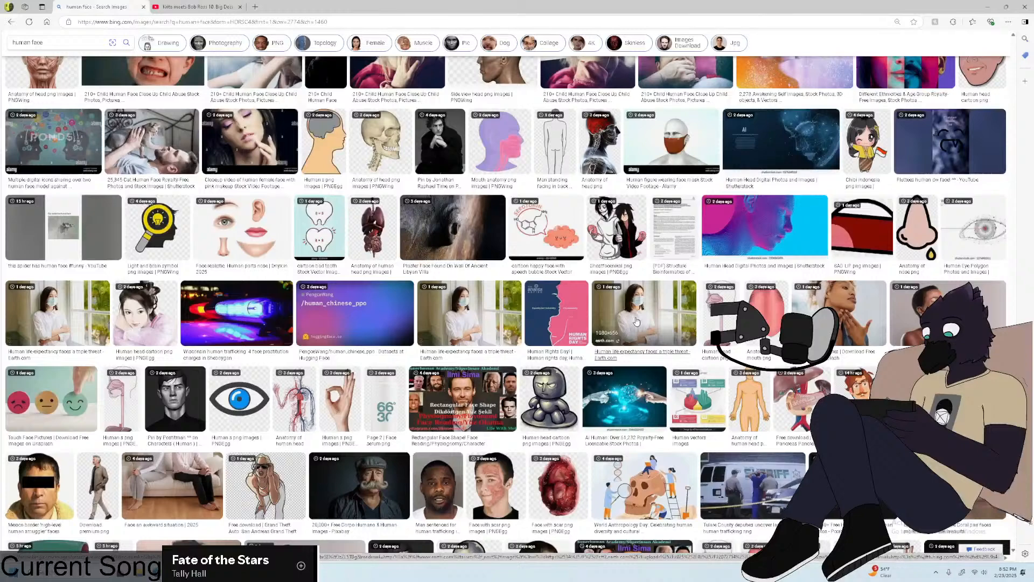
Preview the photo of the curly-haired woman touching her neck and compare it with neighbouring results.
left_click(857, 318)
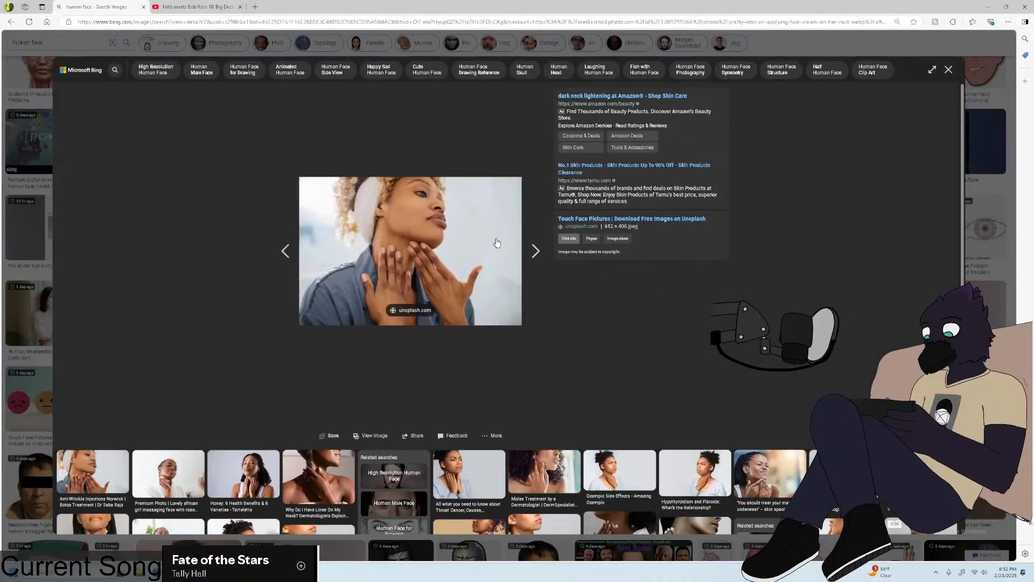
right_click(499, 236)
left_click(533, 228)
left_click(535, 250)
left_click(287, 251)
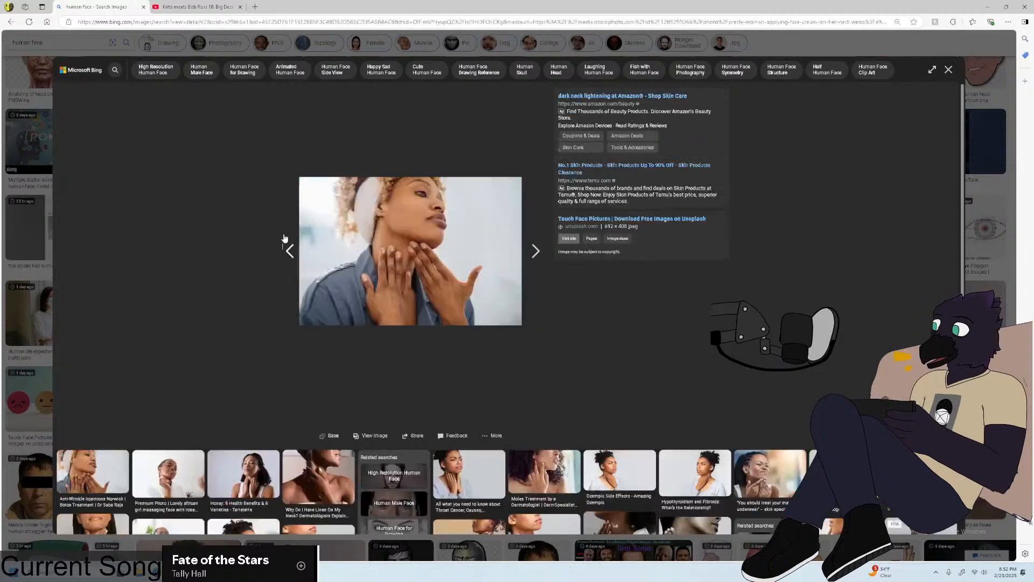
left_click(287, 251)
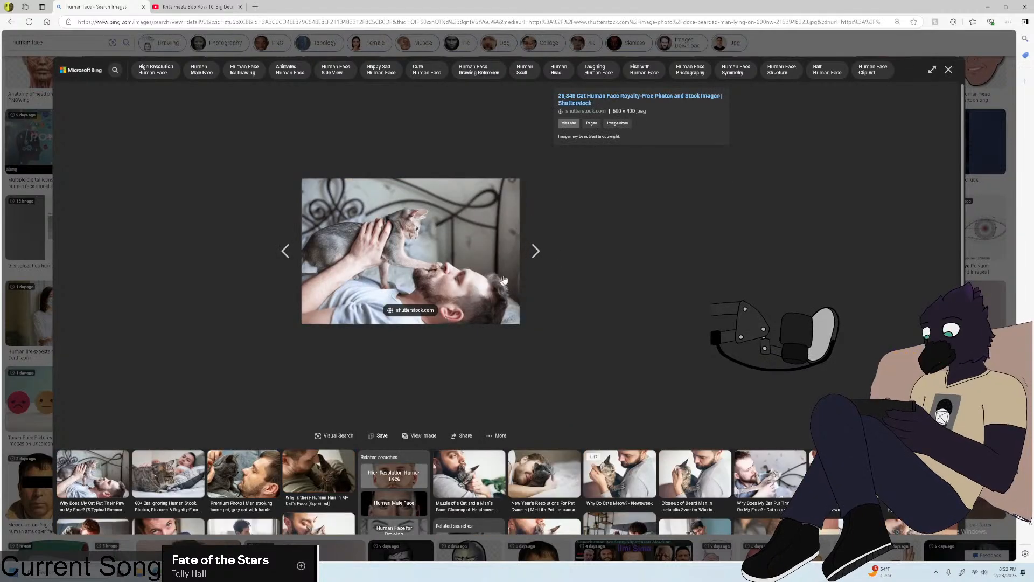
Open the photo of the woman touching her neck in its own tab and restore the browser window beside the canvas.
left_click(531, 251)
right_click(468, 242)
left_click(484, 246)
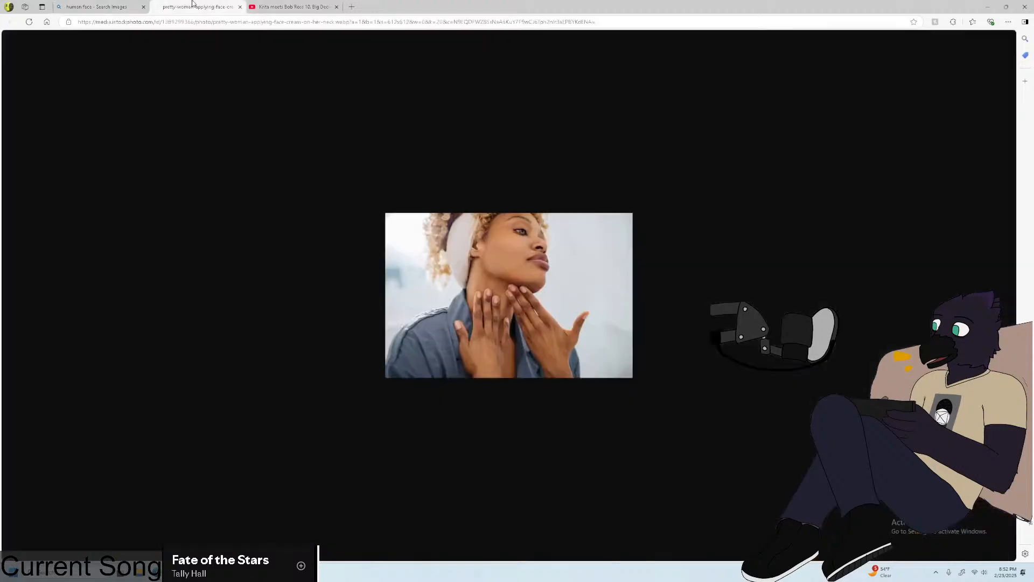
left_click(1006, 6)
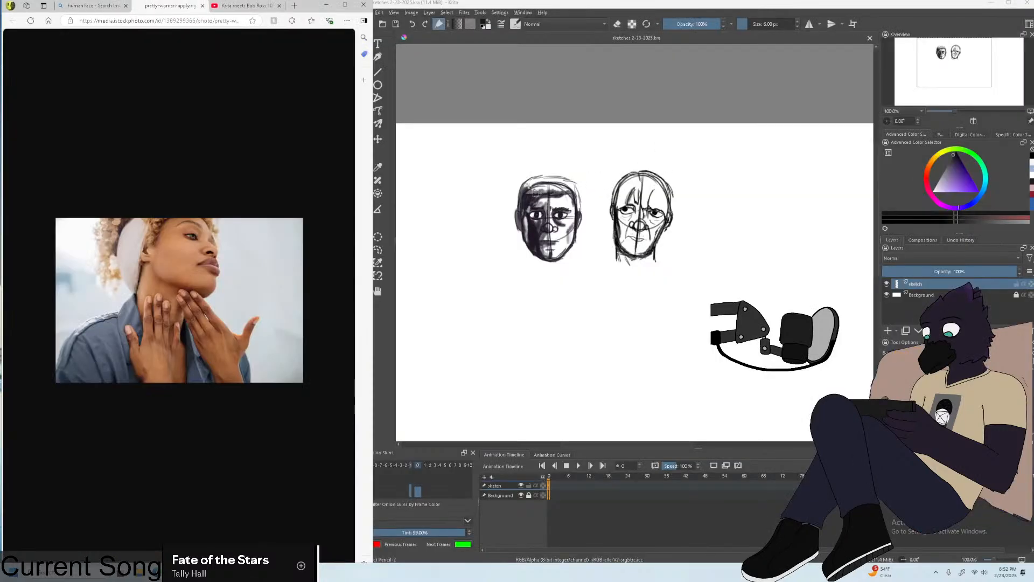
Switch to Krita and save the sketch document.
scroll(531, 183, "down", 2)
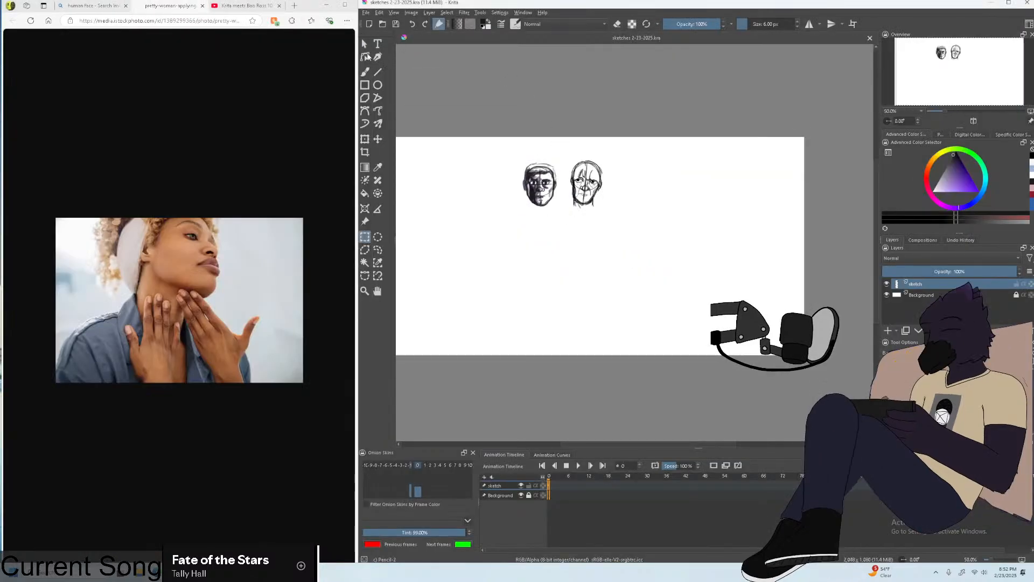
key("1")
left_click(365, 13)
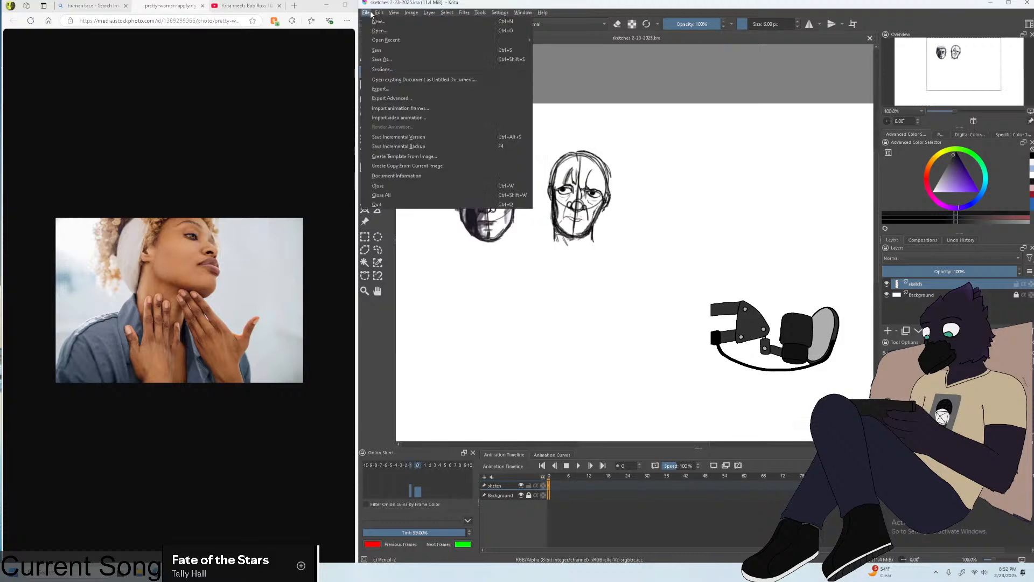
left_click(376, 50)
Close off the base of the woman's neck with curved strokes beneath her jaw.
scroll(576, 223, "up", 3)
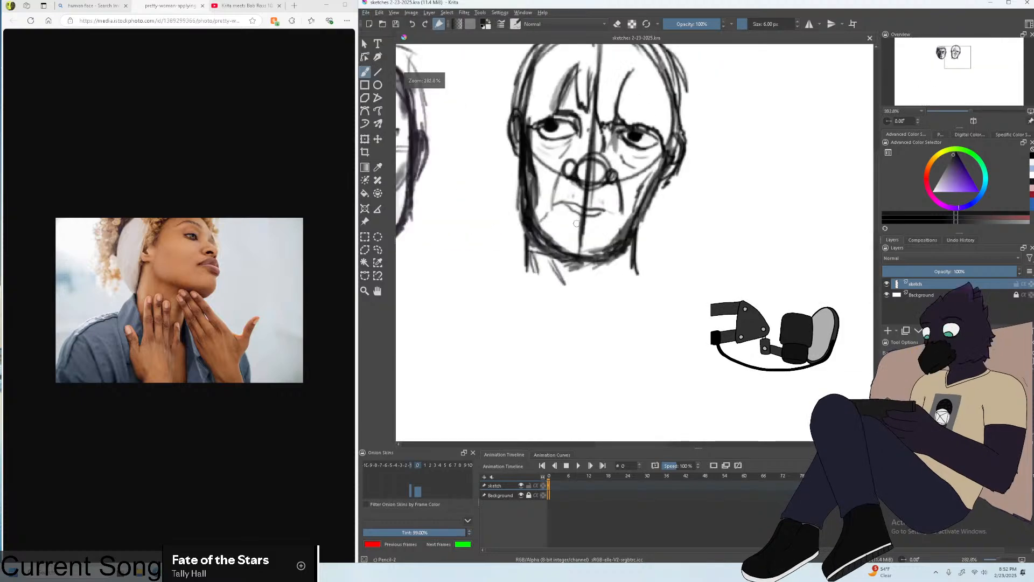
scroll(577, 223, "down", 1)
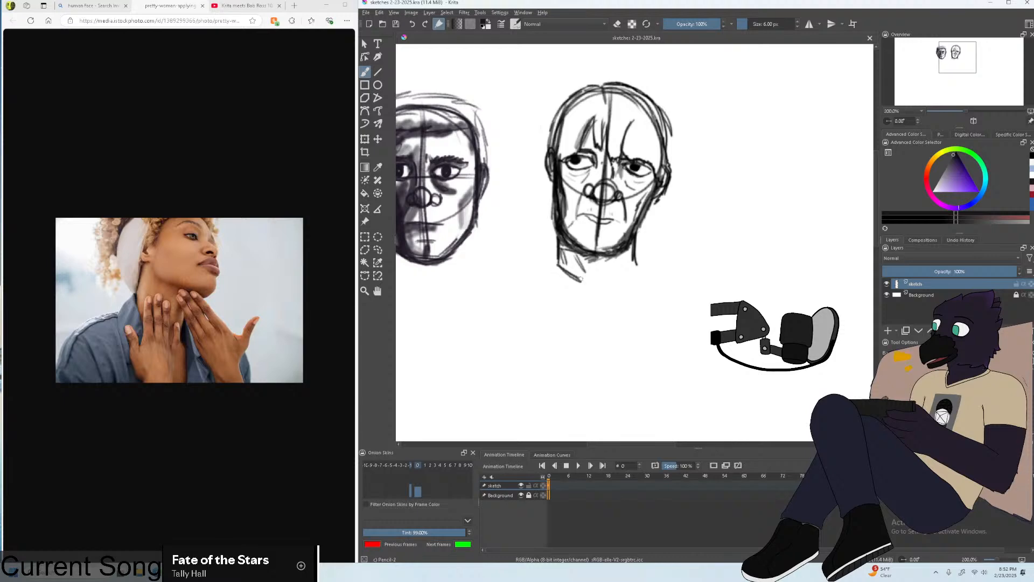
left_click_drag(559, 265, 626, 274)
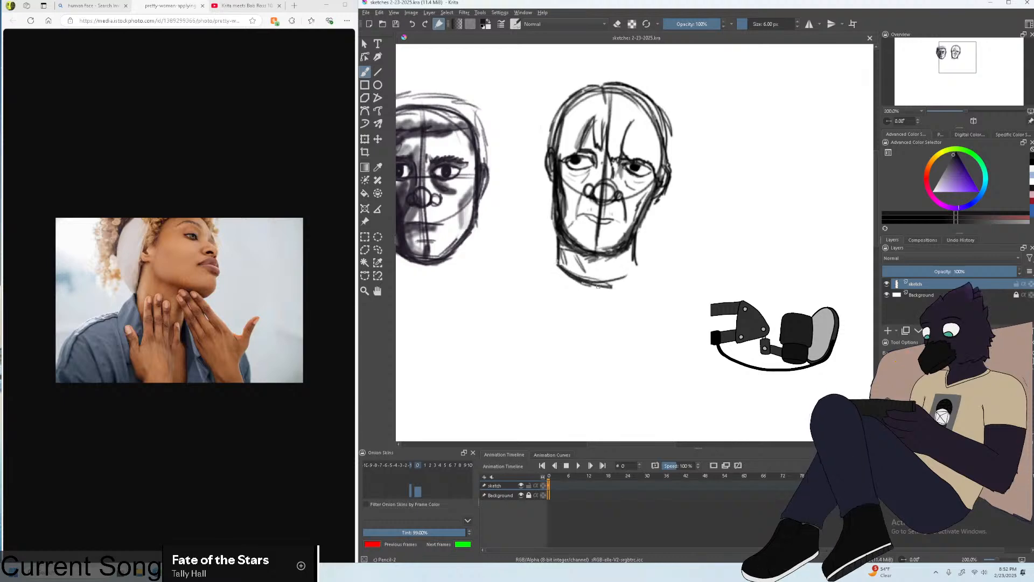
scroll(631, 245, "down", 1)
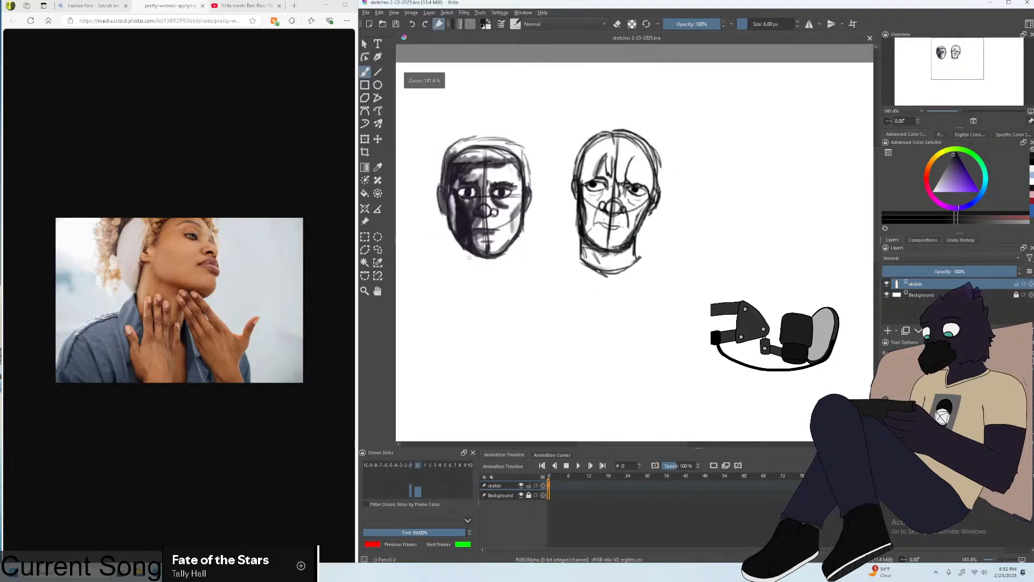
Add short vertical neck strokes beneath both sides of the shaded man's jaw, undoing an unwanted stroke.
left_click_drag(456, 238, 455, 267)
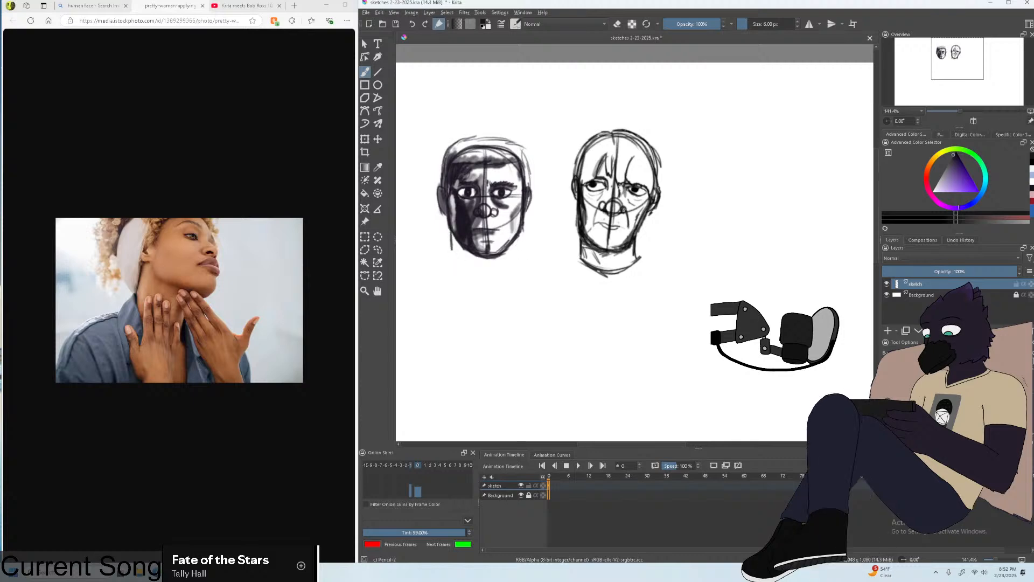
left_click_drag(453, 231, 451, 252)
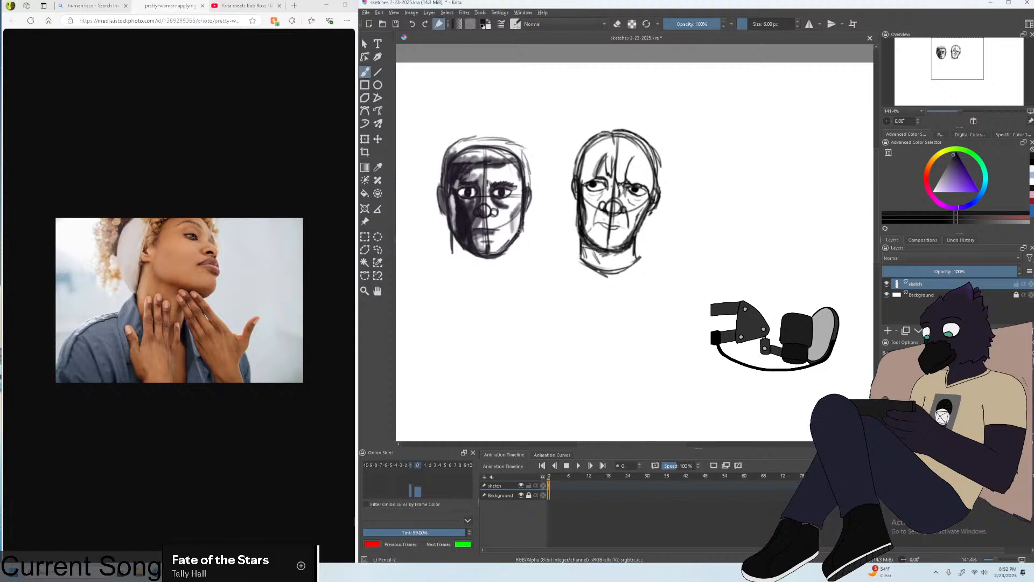
key("ctrl+z")
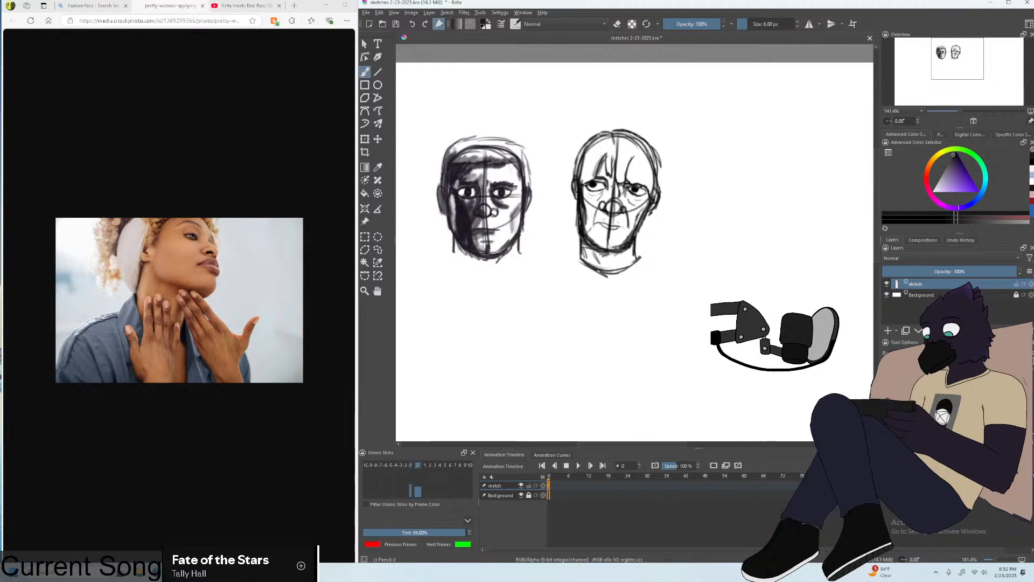
Save the sketch document.
key("minus")
key("minus")
key("plus")
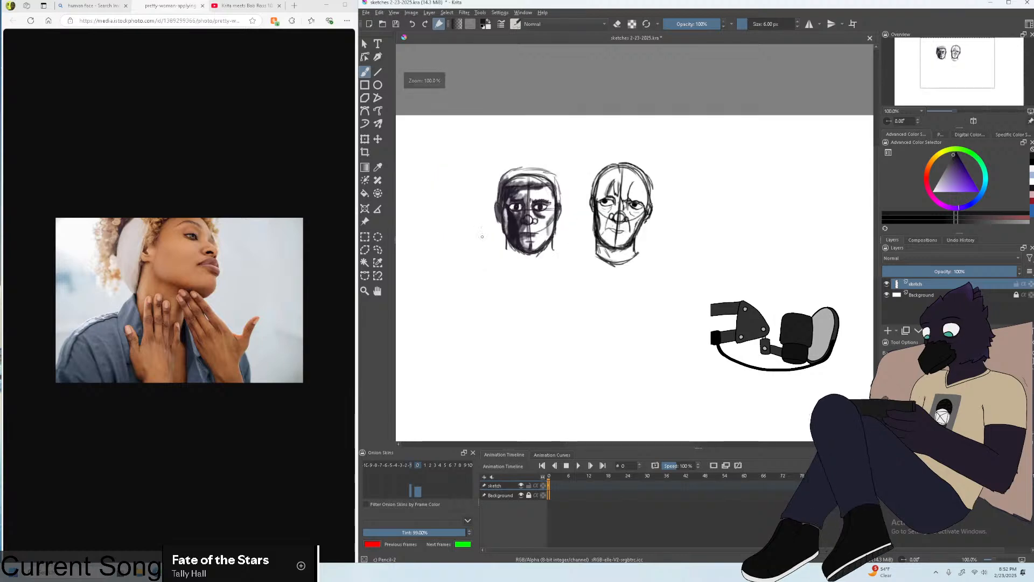
left_click(366, 11)
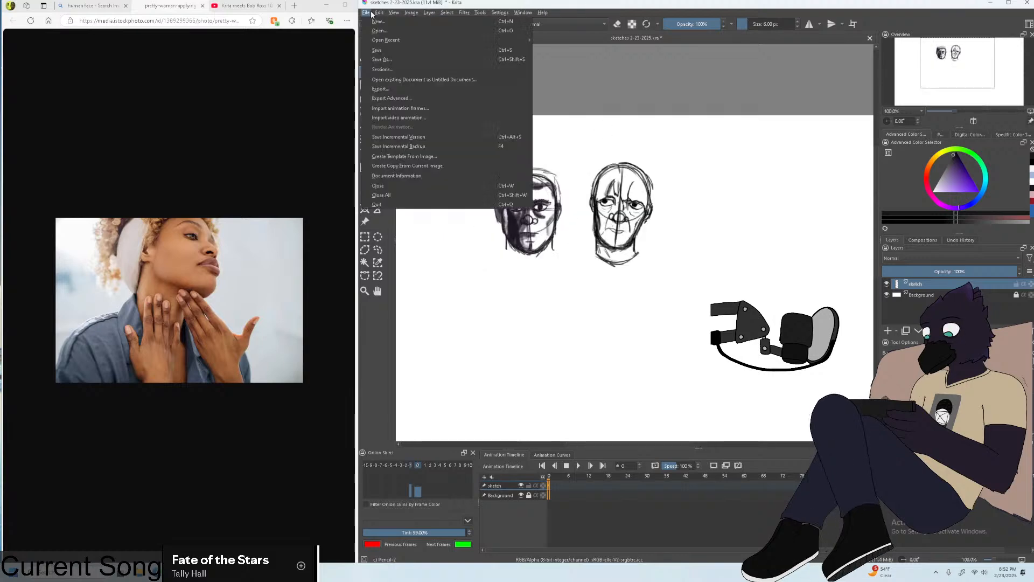
left_click(384, 52)
Draw a large circle below the shaded man's head as the cranium of the new head study, undoing unwanted strokes.
key("minus")
key("minus")
key("plus")
key("plus")
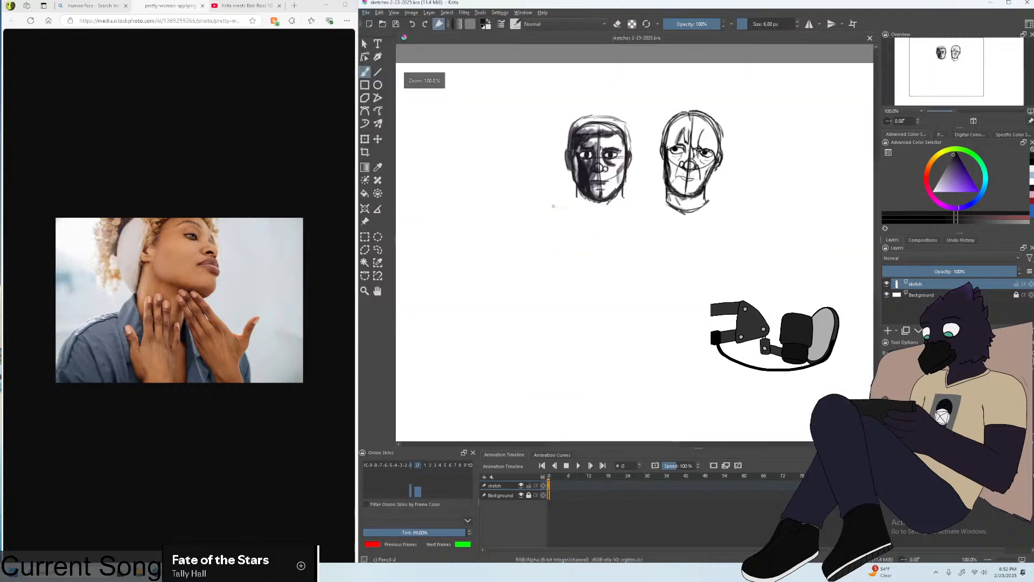
key("plus")
key("plus")
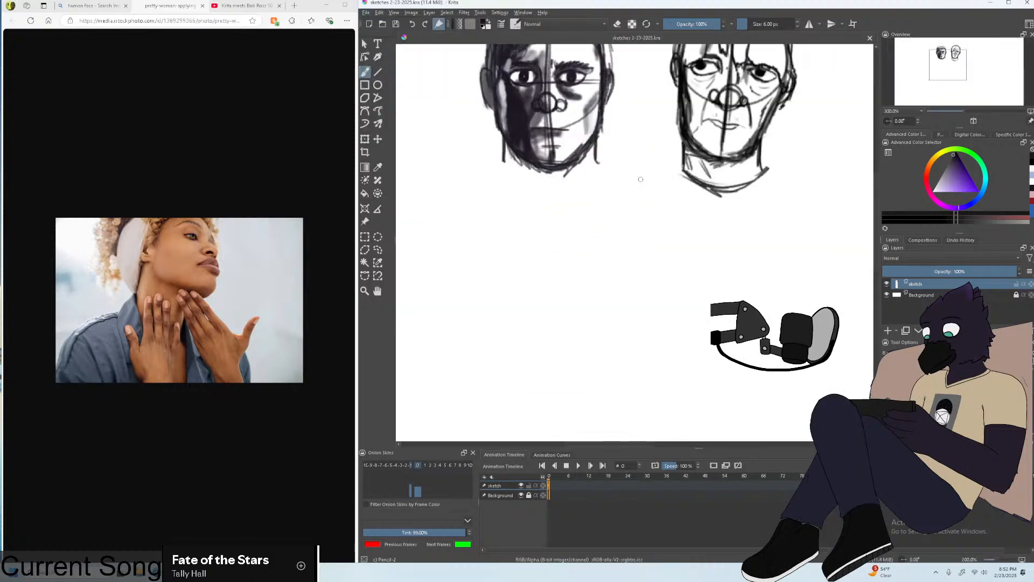
mouse_move(574, 233)
left_mouse_down()
mouse_move(551, 288)
mouse_move(529, 284)
mouse_move(592, 295)
mouse_move(522, 295)
mouse_move(534, 204)
mouse_move(595, 263)
mouse_move(586, 298)
left_mouse_up()
key("ctrl+z")
key("ctrl+z")
Add a curved line from the circle's upper front down past its edge, redoing it until the face's slope fits.
left_click_drag(617, 223, 640, 321)
key("ctrl+z")
key("ctrl+z")
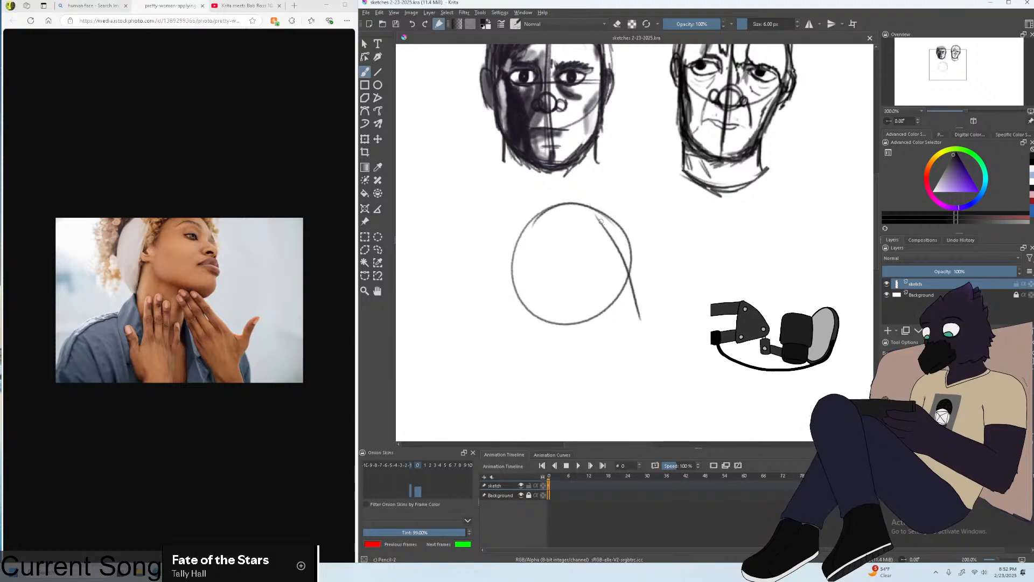
key("ctrl+z")
left_click_drag(598, 214, 633, 311)
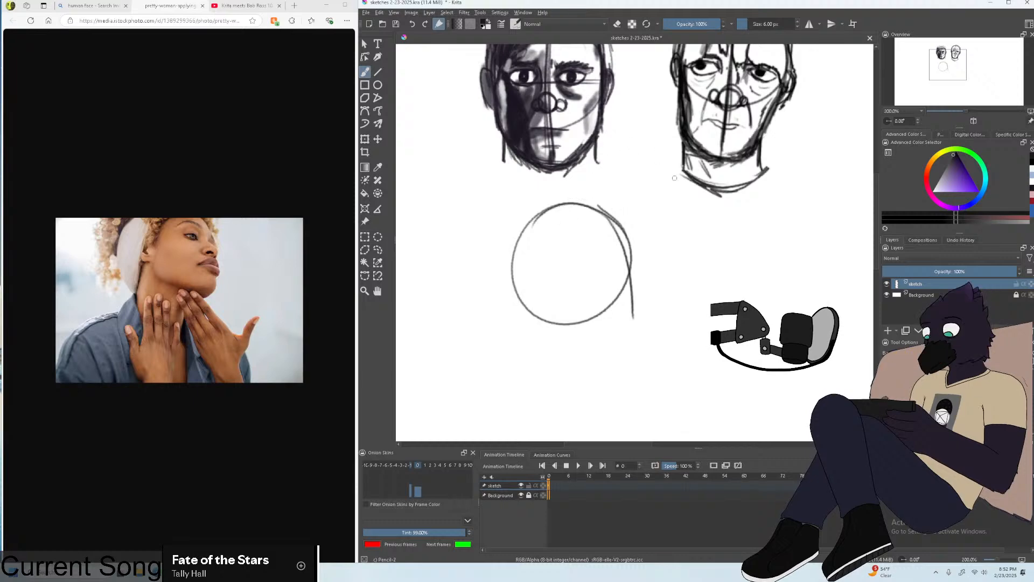
Block in the tilted face plane with a sloping top edge, a slanted side line, a short chin line and a front edge.
key("plus")
left_click_drag(527, 186, 625, 204)
left_click_drag(536, 187, 630, 202)
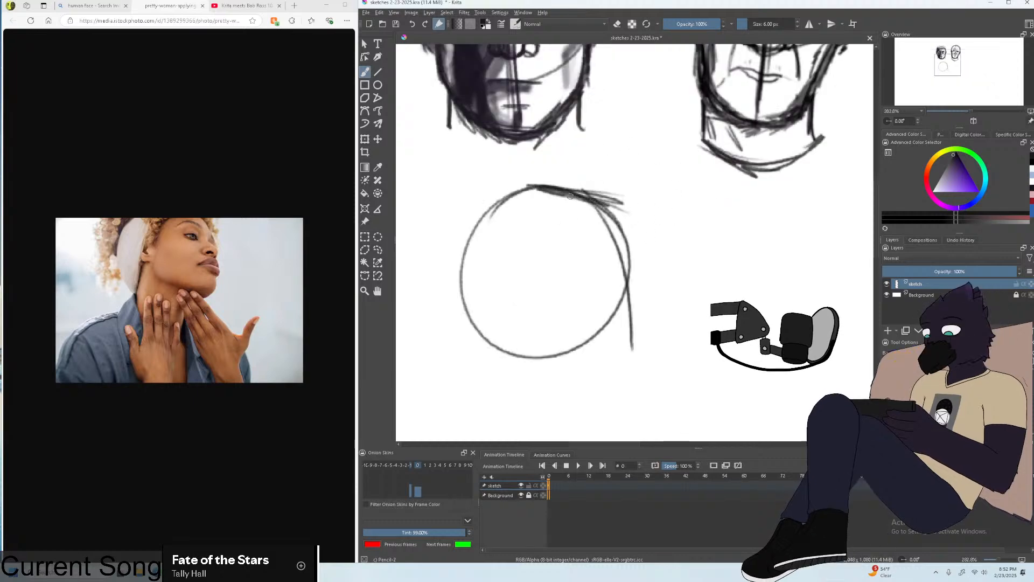
key("minus")
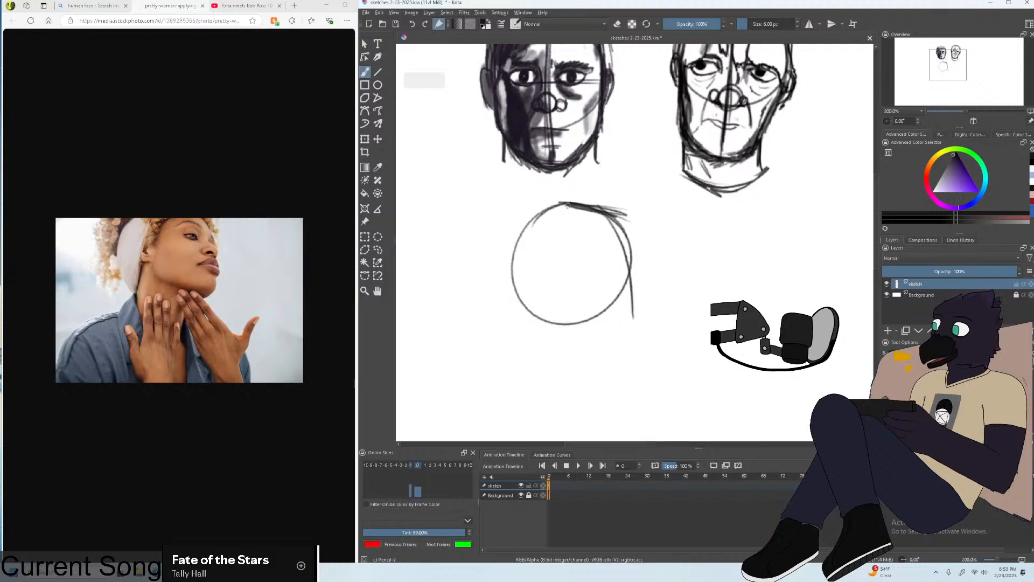
left_click_drag(567, 205, 606, 323)
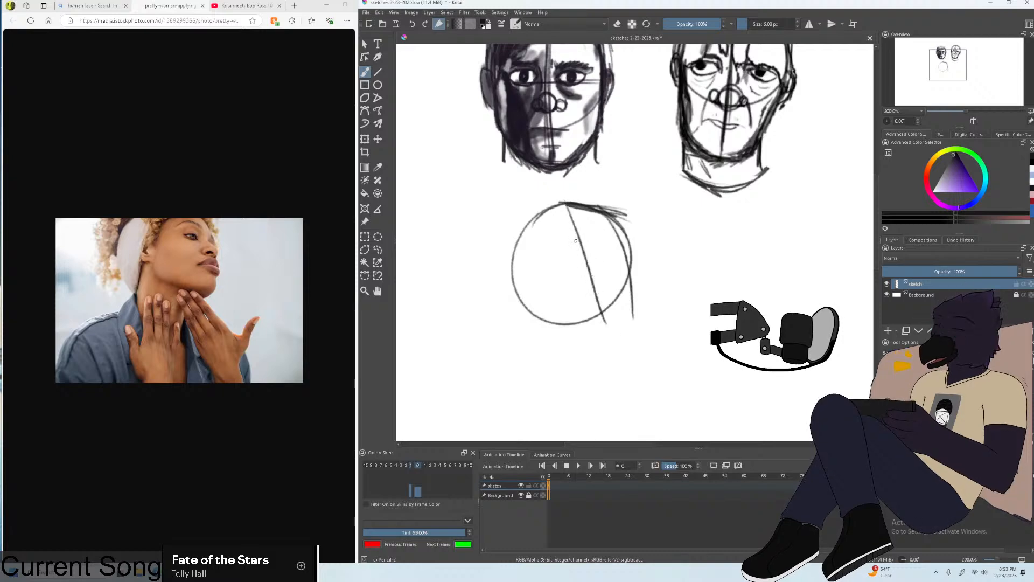
left_click_drag(590, 263, 653, 338)
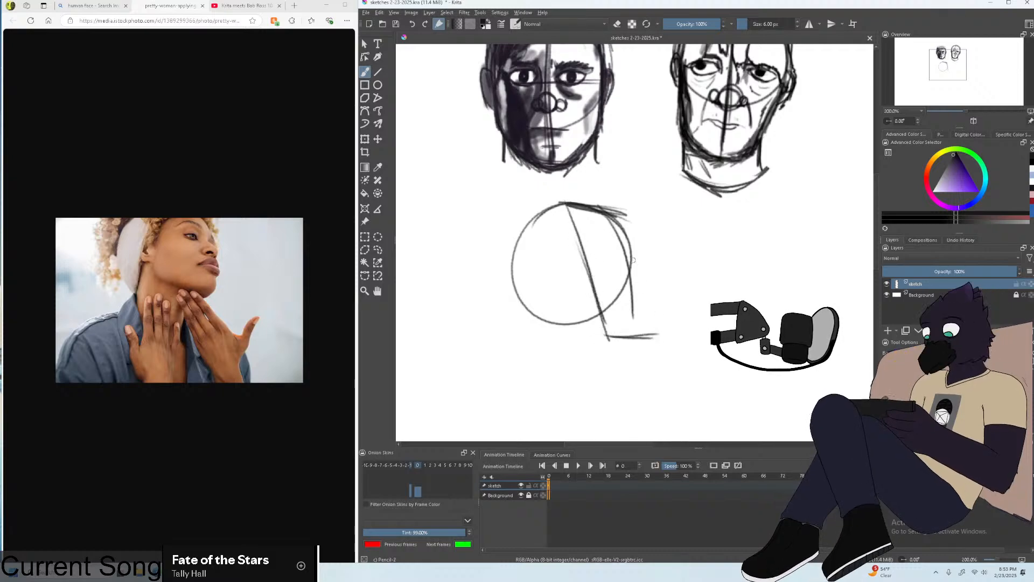
left_click_drag(621, 213, 656, 332)
left_click_drag(644, 290, 652, 316)
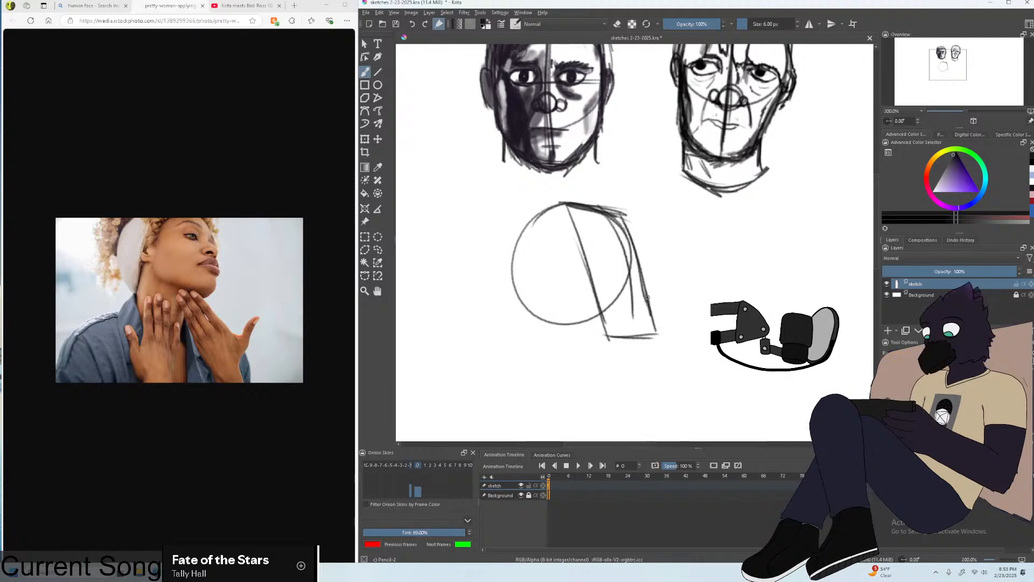
Sketch the jawline from the lower back of the circle to the chin, and add a small arc at the back of the skull.
key("plus")
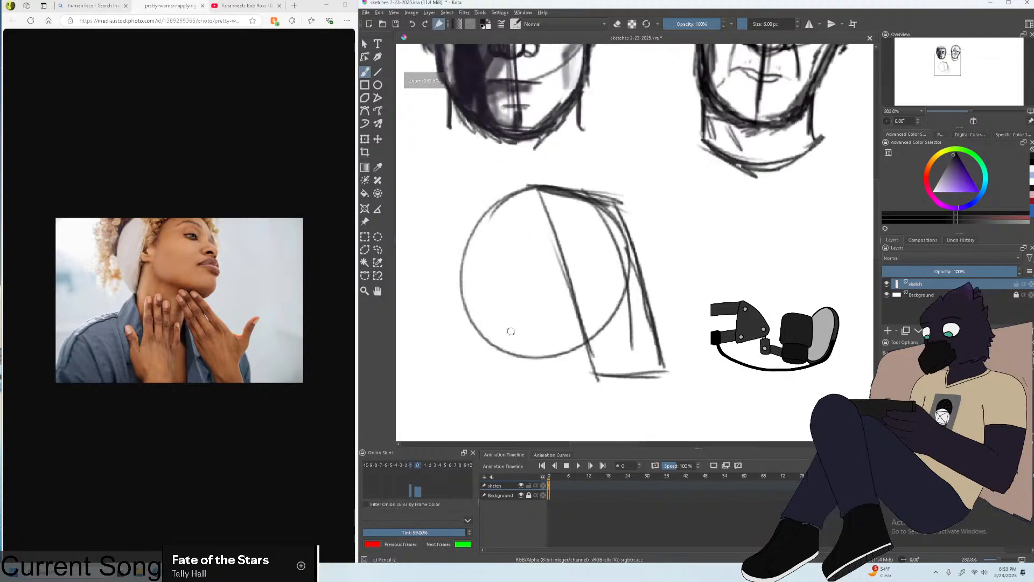
left_click_drag(495, 296, 515, 356)
left_click_drag(515, 355, 578, 375)
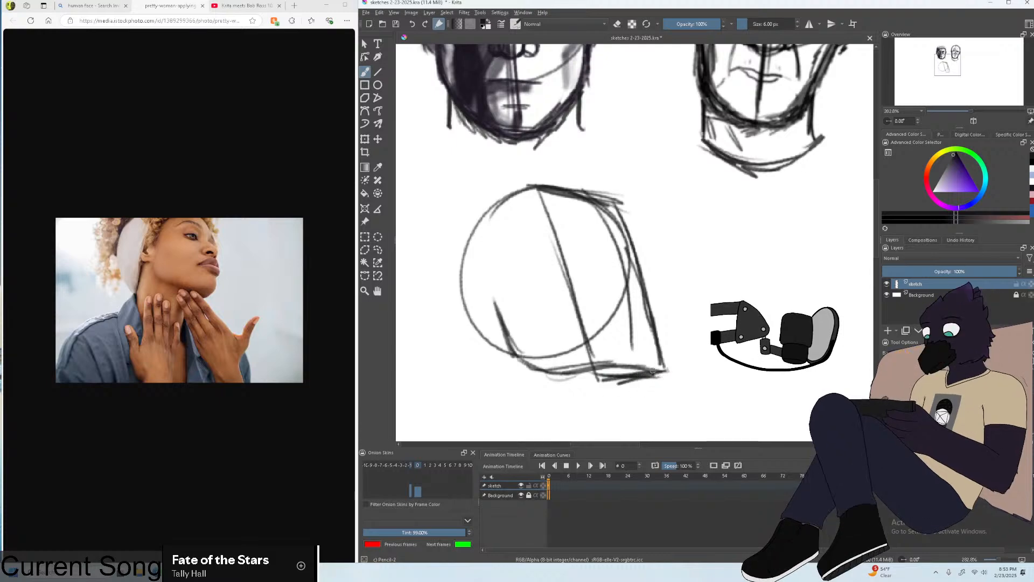
mouse_move(575, 363)
left_mouse_down()
mouse_move(654, 345)
mouse_move(652, 369)
mouse_move(660, 357)
mouse_move(610, 360)
mouse_move(655, 354)
left_mouse_up()
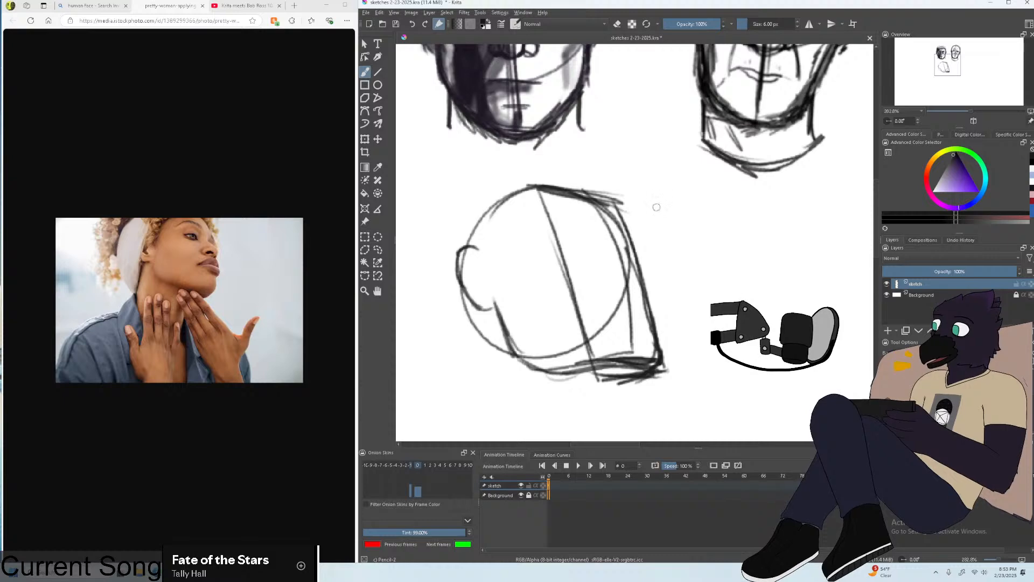
scroll(634, 282, "up", 1)
left_click_drag(626, 260, 625, 270)
key("ctrl+z")
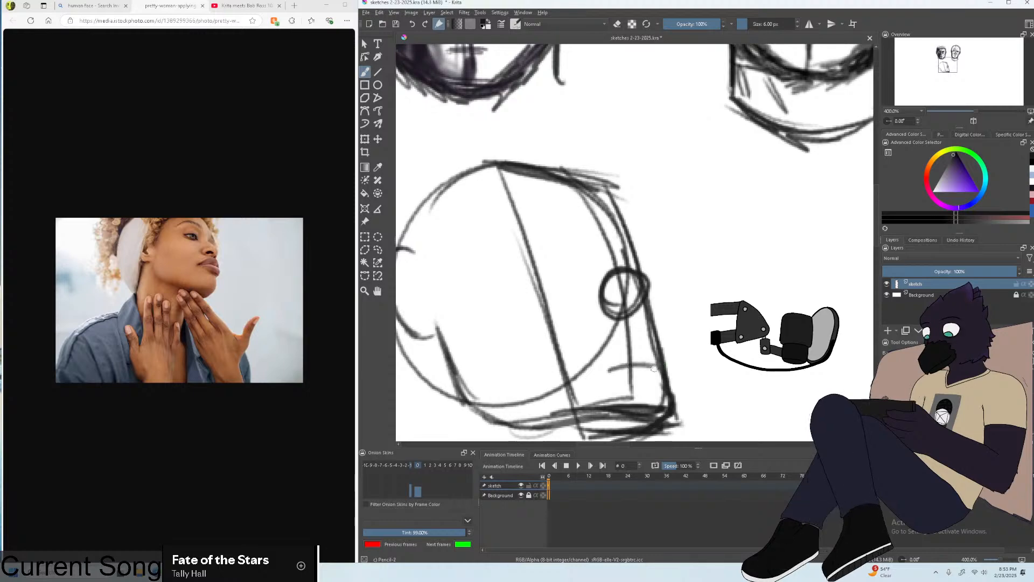
key("ctrl+z")
key("ctrl+z")
Draw the upper and lower lips around a mouth line on the lower front edge of the face, darkening the mouth corner.
left_click_drag(587, 339, 669, 341)
key("ctrl+z")
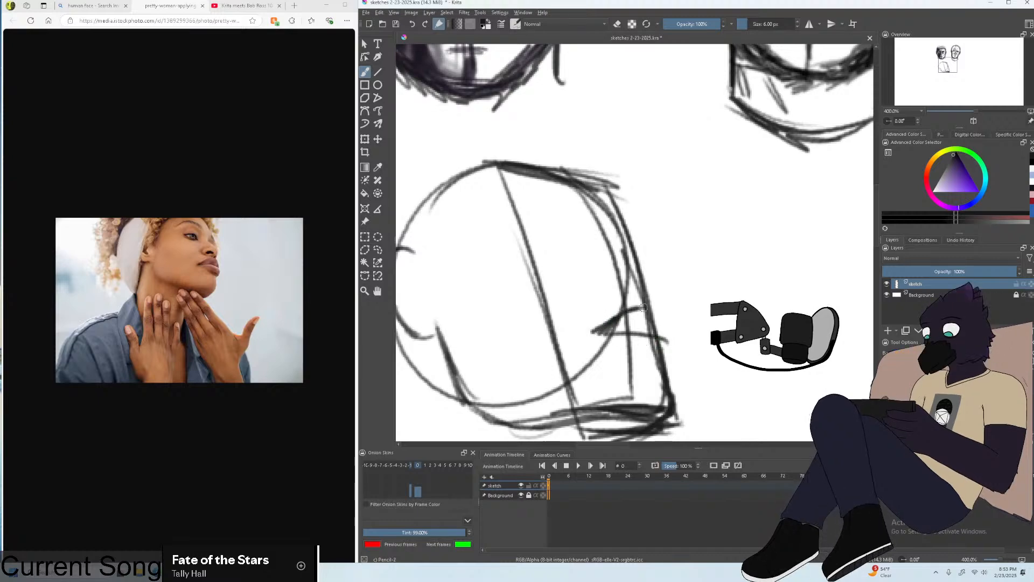
mouse_move(628, 318)
left_mouse_down()
mouse_move(662, 318)
mouse_move(672, 350)
mouse_move(649, 363)
left_mouse_up()
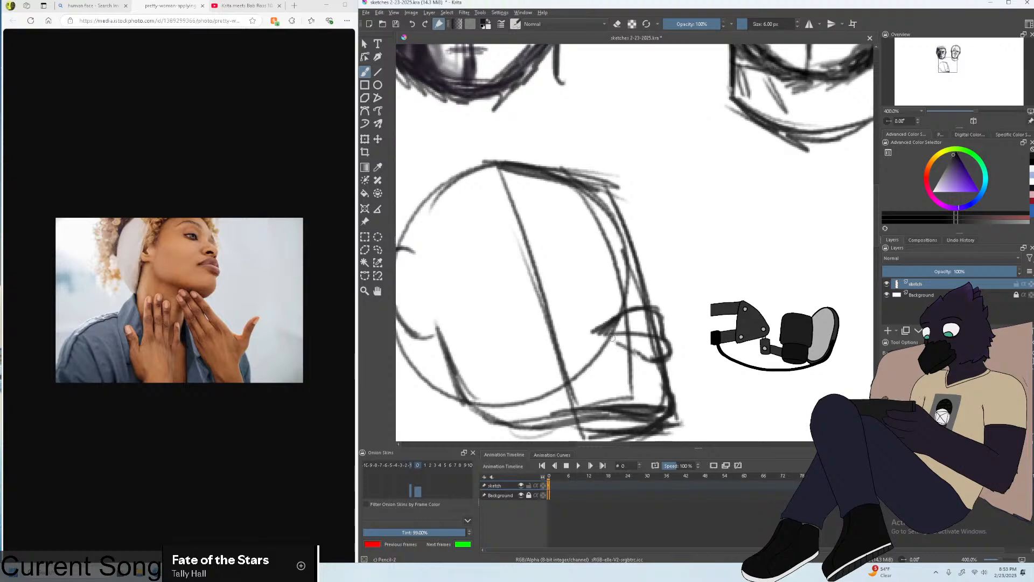
left_click_drag(612, 337, 628, 348)
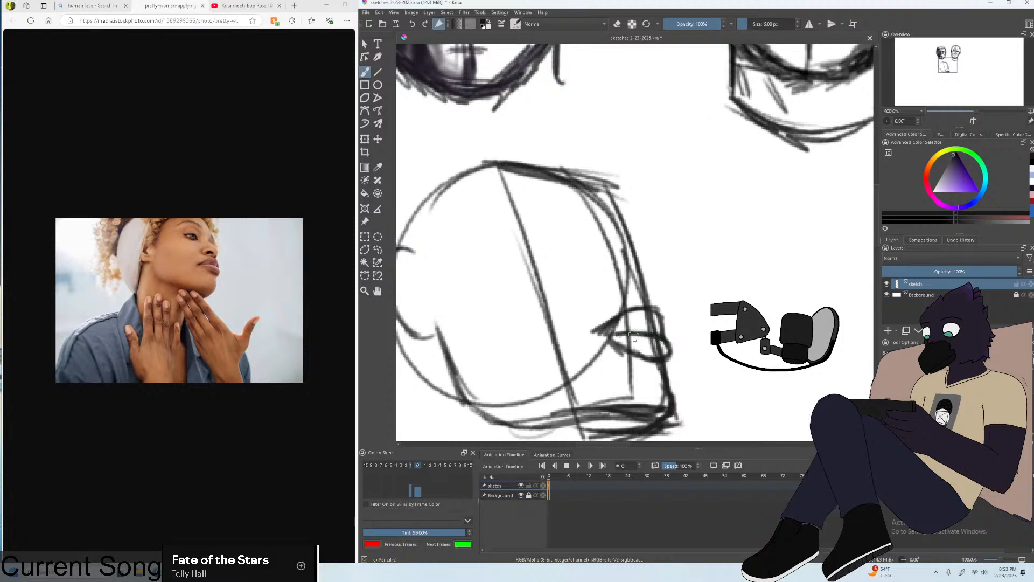
mouse_move(619, 326)
left_mouse_down()
mouse_move(595, 340)
mouse_move(613, 319)
left_mouse_up()
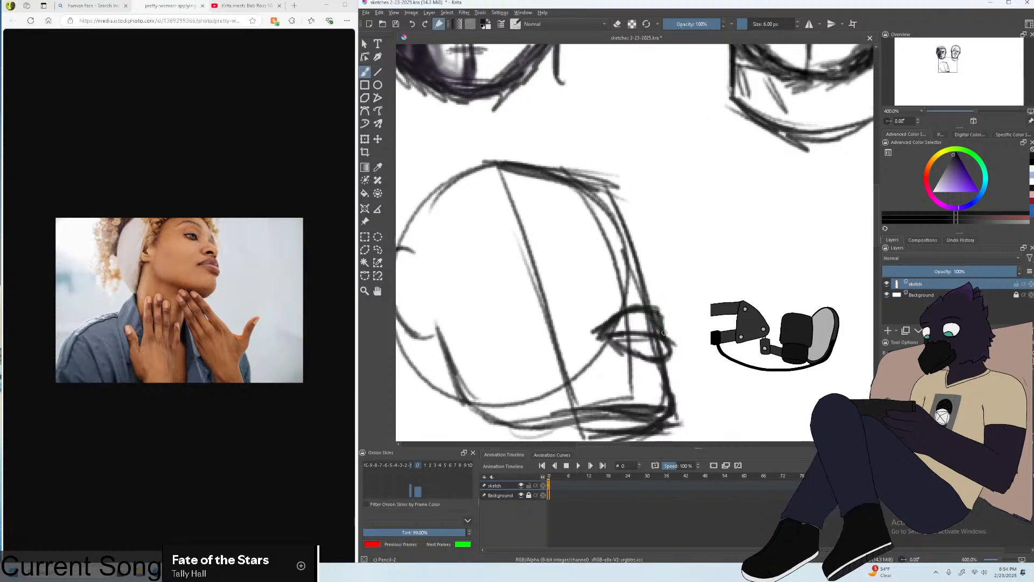
left_click_drag(666, 330, 676, 345)
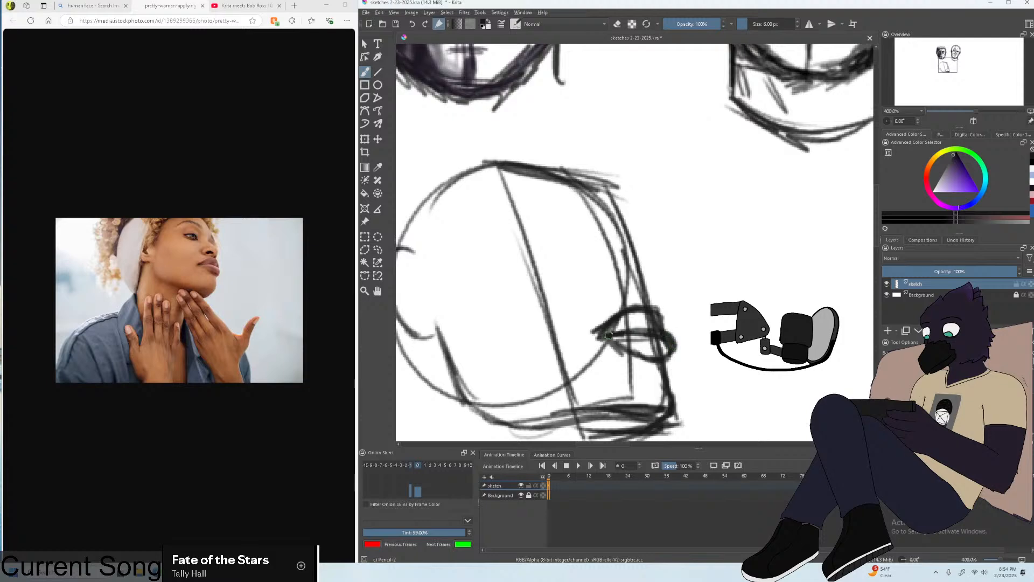
Erase the protruding front edge of the lower lip, then return to painting and redraw the front contour of the lips.
scroll(670, 340, "down", 5)
scroll(671, 341, "up", 6)
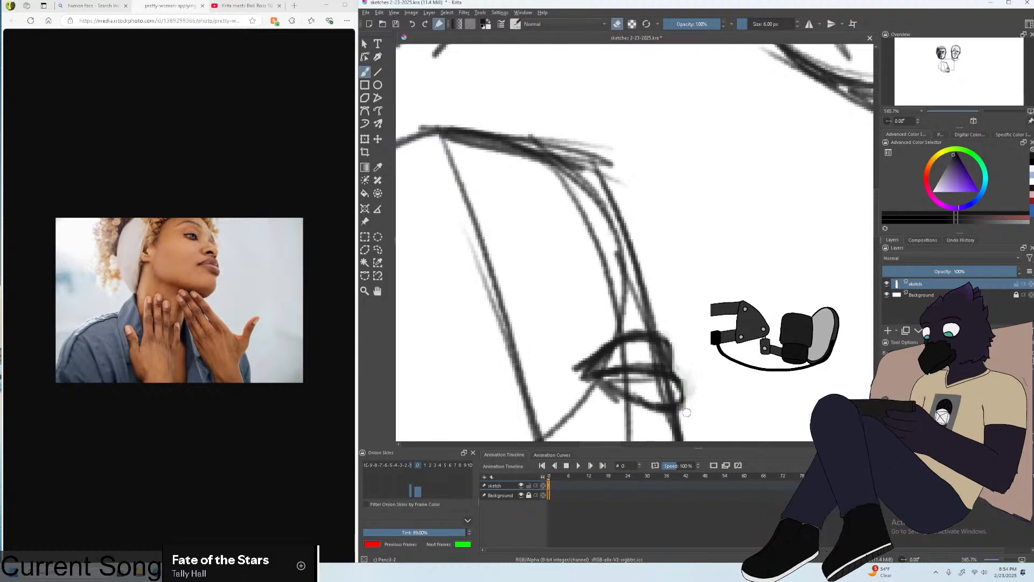
scroll(686, 412, "down", 3)
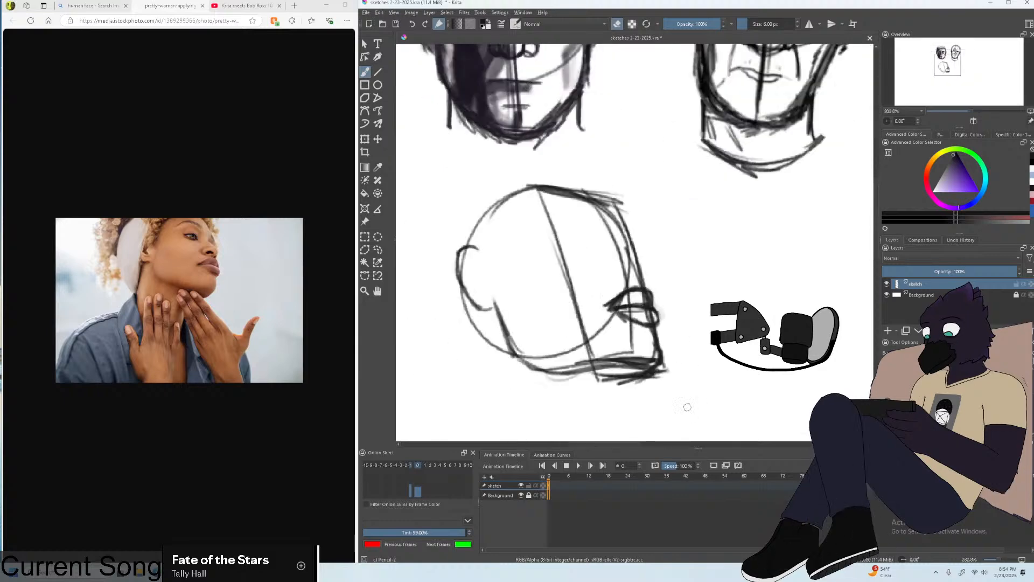
left_click(563, 24)
left_click(620, 28)
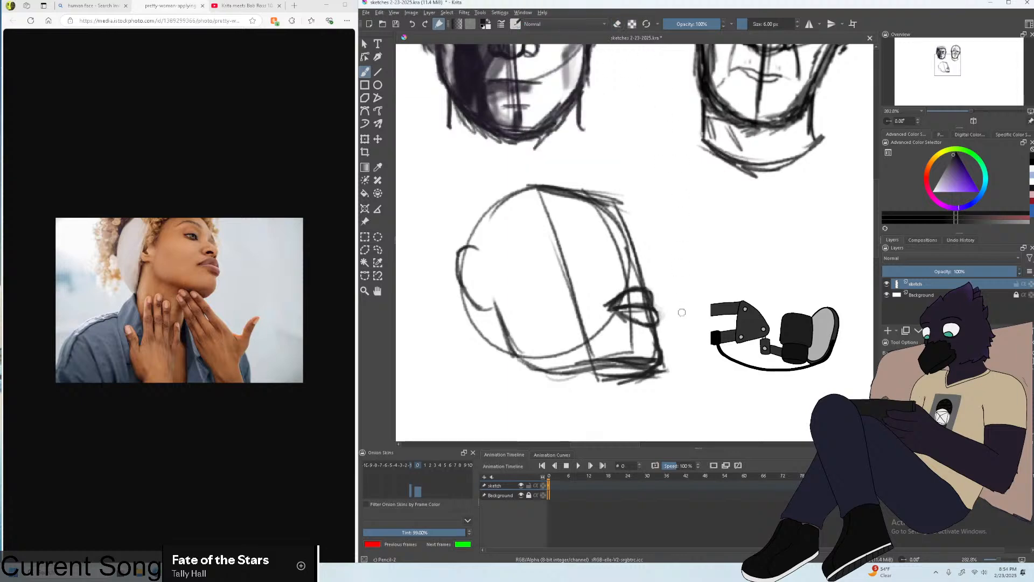
scroll(681, 312, "up", 1)
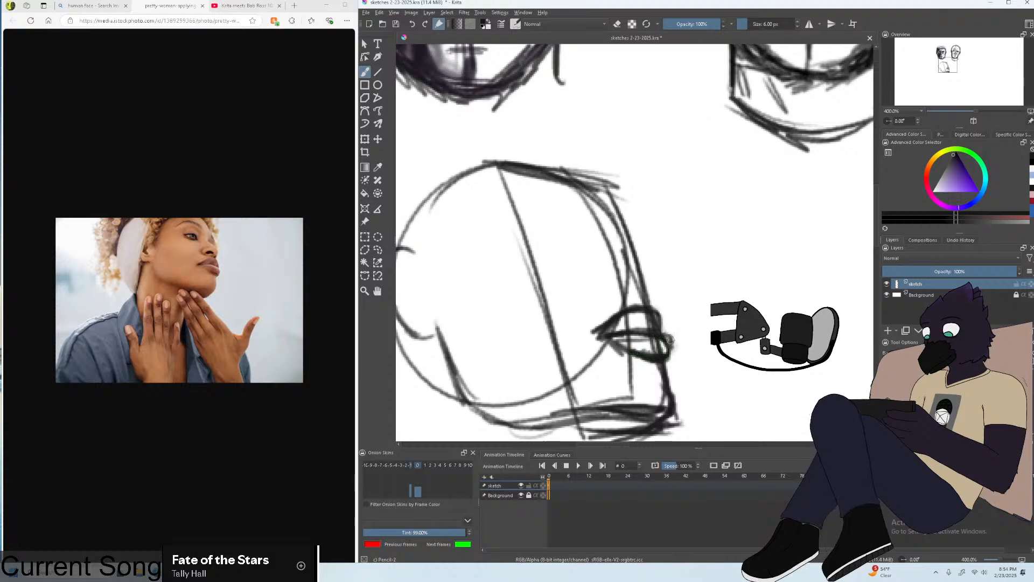
left_click_drag(662, 328, 664, 311)
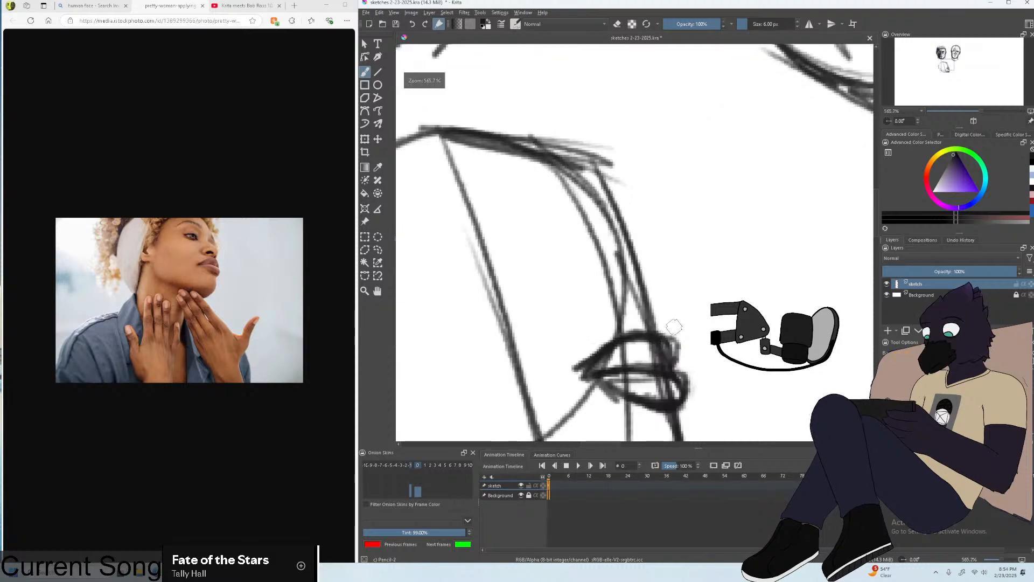
Draw the rounded nose tip with its wings and dark nostrils above the lips, undoing unwanted strokes.
key("plus")
left_click_drag(644, 274, 646, 310)
key("ctrl+z")
mouse_move(593, 280)
left_mouse_down()
mouse_move(652, 261)
mouse_move(658, 284)
mouse_move(607, 313)
mouse_move(673, 302)
mouse_move(653, 316)
mouse_move(675, 312)
mouse_move(635, 309)
left_mouse_up()
key("ctrl+z")
key("ctrl+minus")
key("ctrl+minus")
key("ctrl+plus")
key("ctrl+plus")
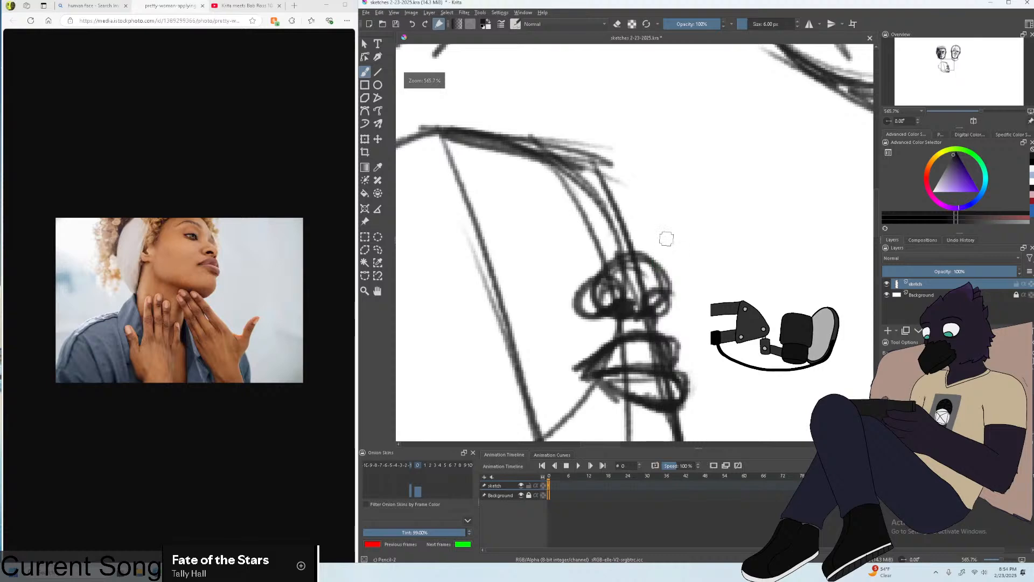
Sketch the nose bridge up to the brow and darken the forehead's front contour above it.
left_click_drag(654, 279, 610, 186)
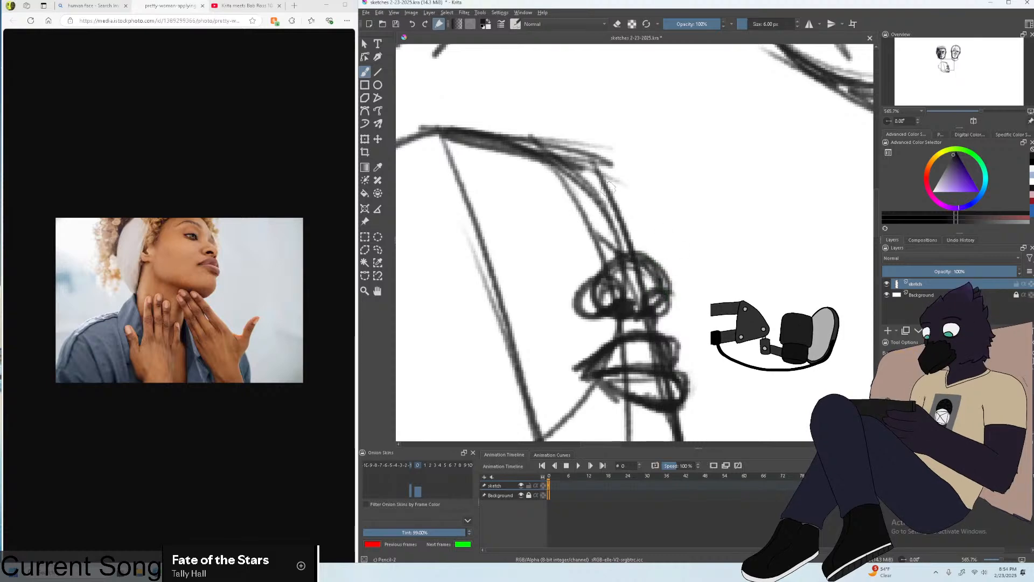
left_click_drag(600, 233, 620, 178)
mouse_move(602, 238)
left_mouse_down()
mouse_move(588, 218)
mouse_move(617, 200)
left_mouse_up()
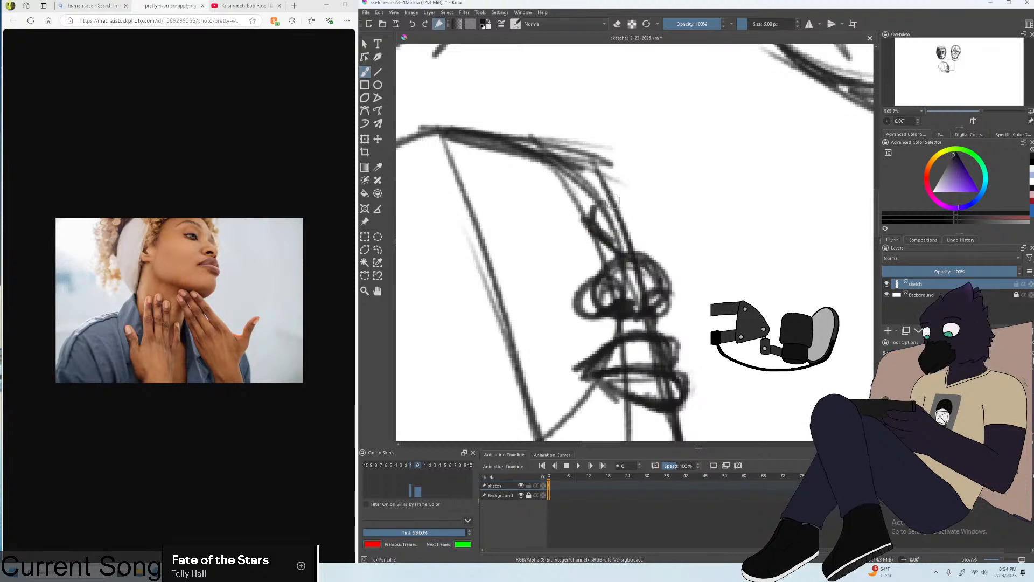
scroll(603, 206, "down", 1)
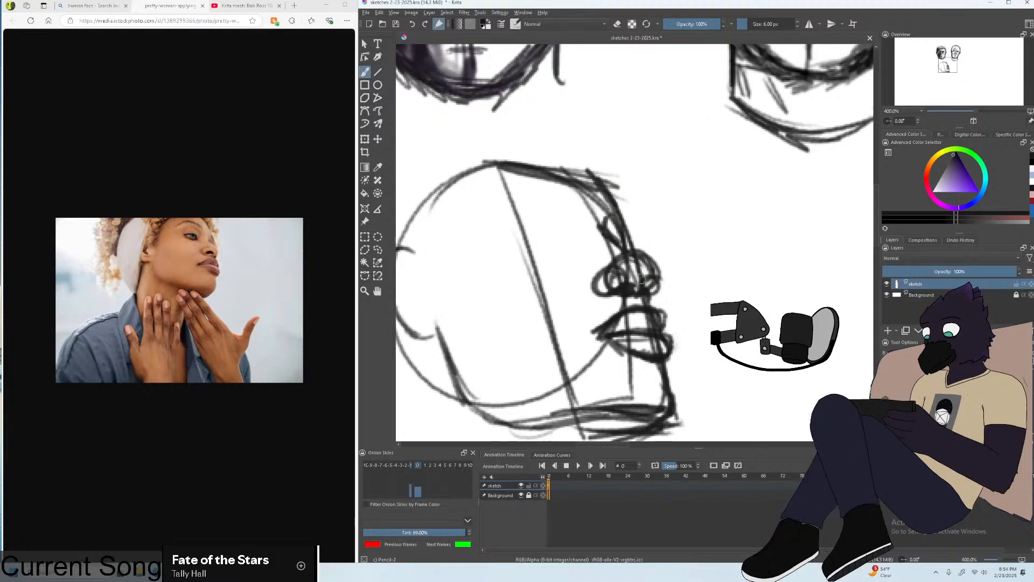
left_click_drag(590, 230, 559, 222)
key("ctrl+z")
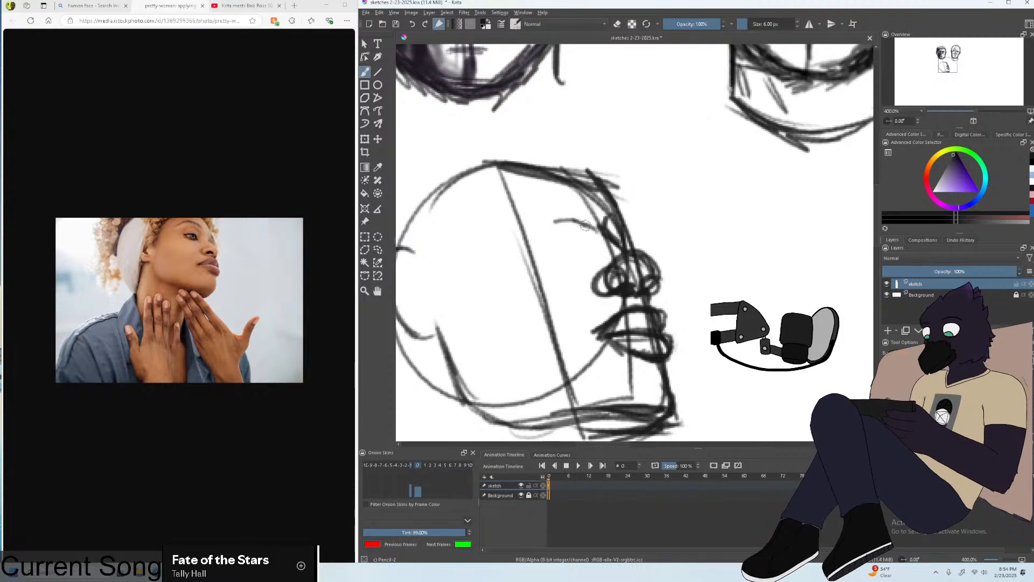
mouse_move(554, 238)
left_mouse_down()
mouse_move(559, 218)
mouse_move(567, 251)
left_mouse_up()
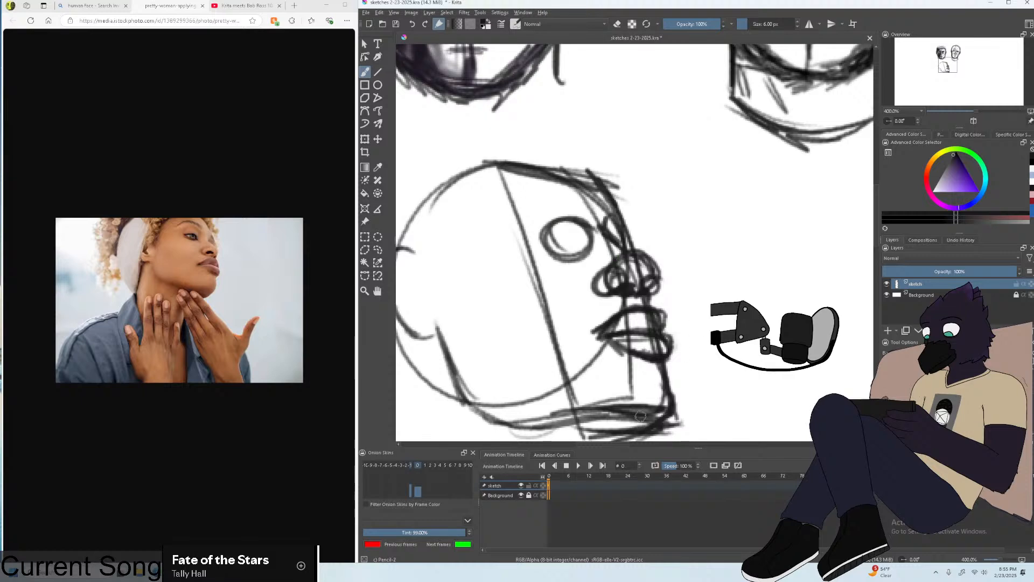
mouse_move(595, 445)
left_mouse_down()
mouse_move(576, 445)
mouse_move(616, 443)
left_mouse_up()
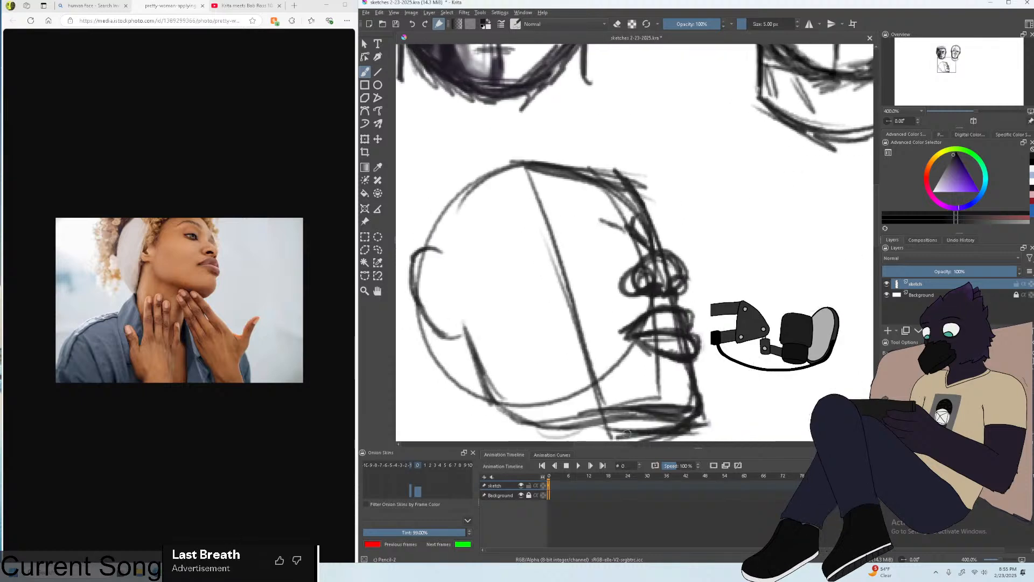
key("bracketleft")
key("bracketleft")
key("ctrl+z")
mouse_move(622, 225)
left_mouse_down()
mouse_move(577, 240)
mouse_move(591, 242)
mouse_move(600, 213)
left_mouse_up()
key("ctrl+plus")
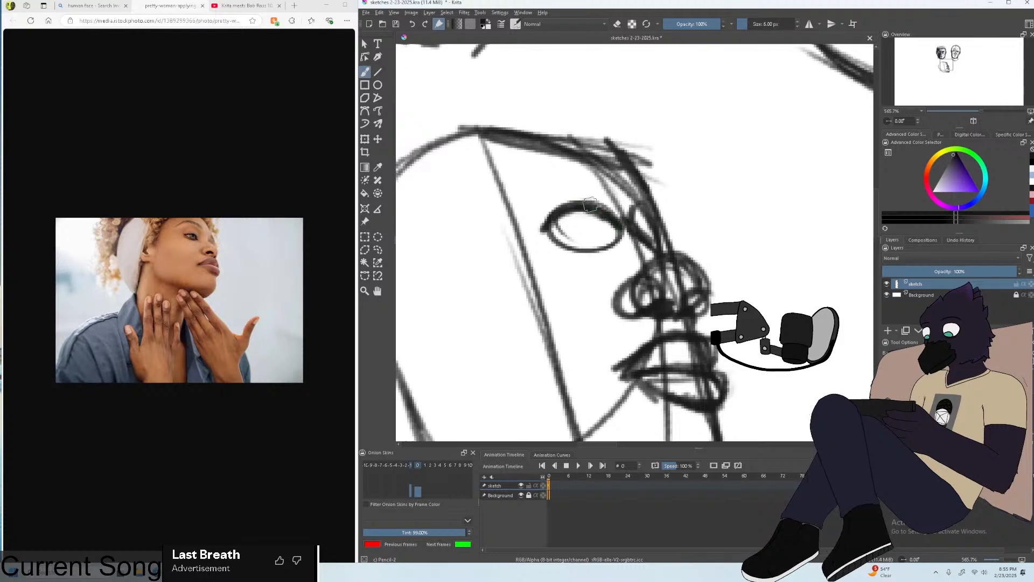
mouse_move(558, 215)
left_mouse_down()
mouse_move(584, 206)
mouse_move(545, 216)
mouse_move(613, 232)
mouse_move(549, 223)
mouse_move(619, 230)
left_mouse_up()
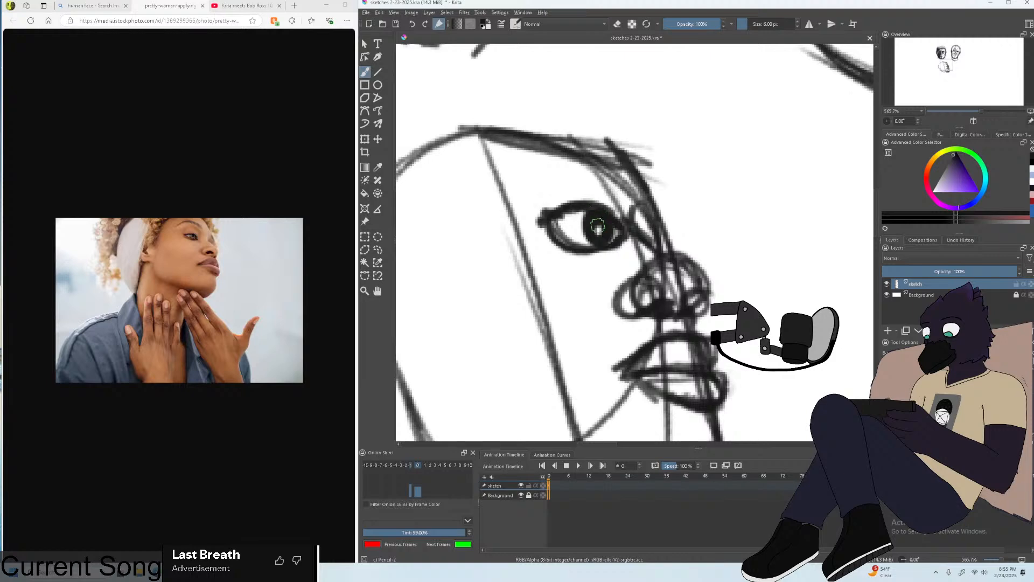
scroll(604, 227, "down", 5)
scroll(605, 228, "up", 5)
key("ctrl+z")
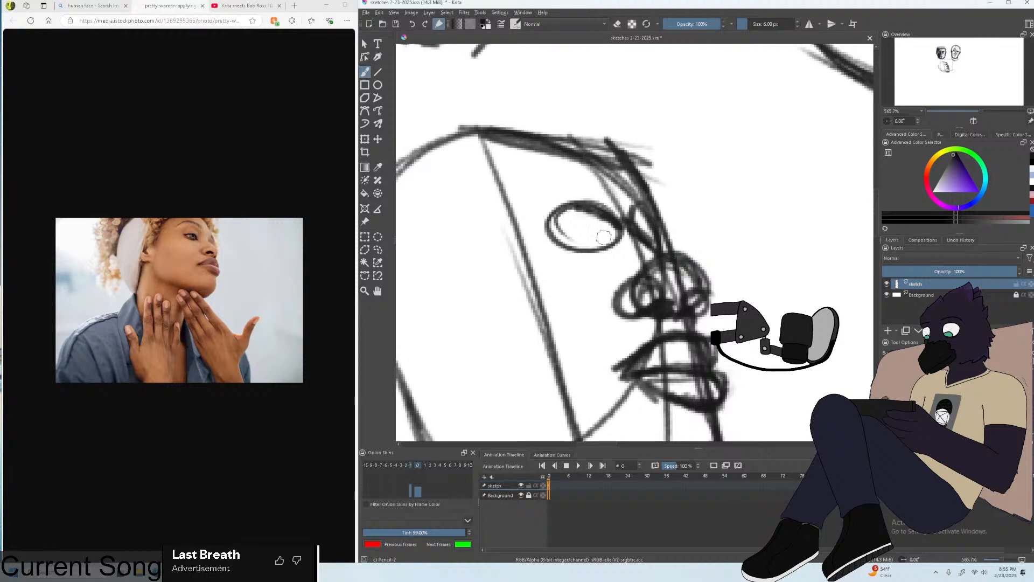
key("ctrl+z")
Draw a round eyeball behind the nose bridge with a 5 px brush and shape the upper and lower lids over it.
key("[")
left_click_drag(571, 204, 556, 242)
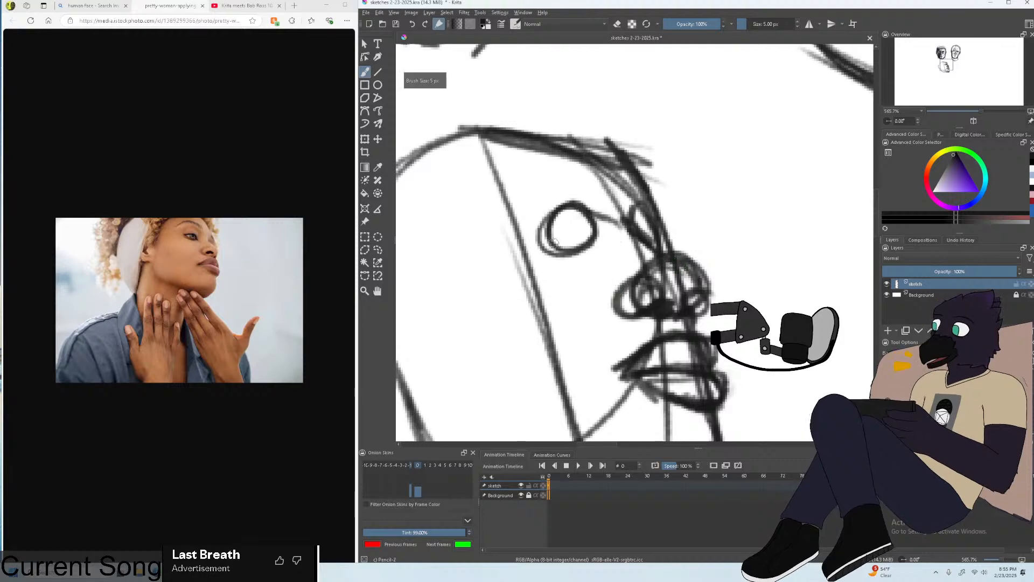
key("ctrl+z")
left_click_drag(579, 209, 598, 229)
scroll(598, 229, "down", 5)
scroll(598, 229, "up", 5)
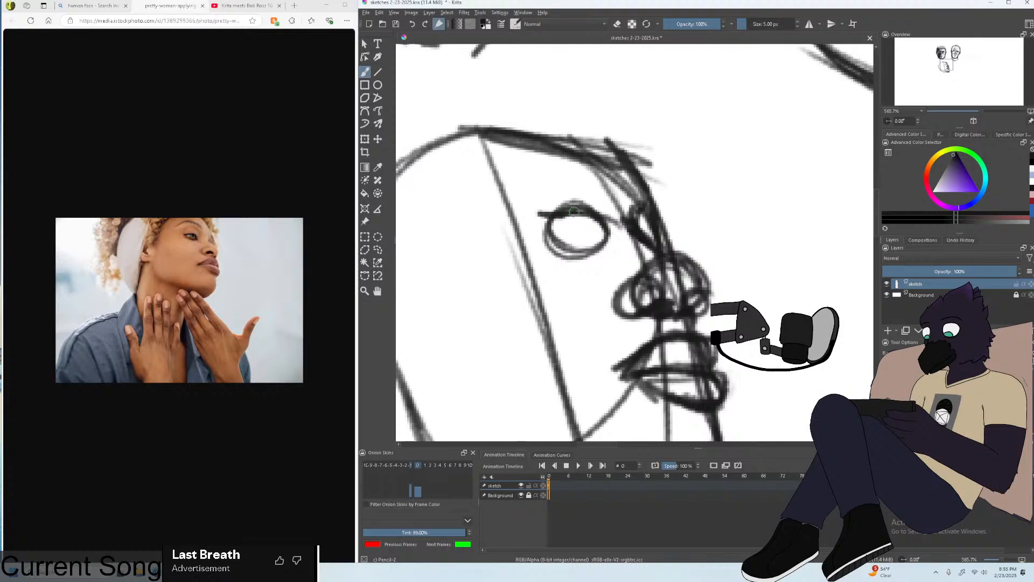
mouse_move(534, 215)
left_mouse_down()
mouse_move(569, 212)
mouse_move(546, 225)
mouse_move(553, 217)
mouse_move(580, 244)
mouse_move(562, 245)
mouse_move(611, 237)
left_mouse_up()
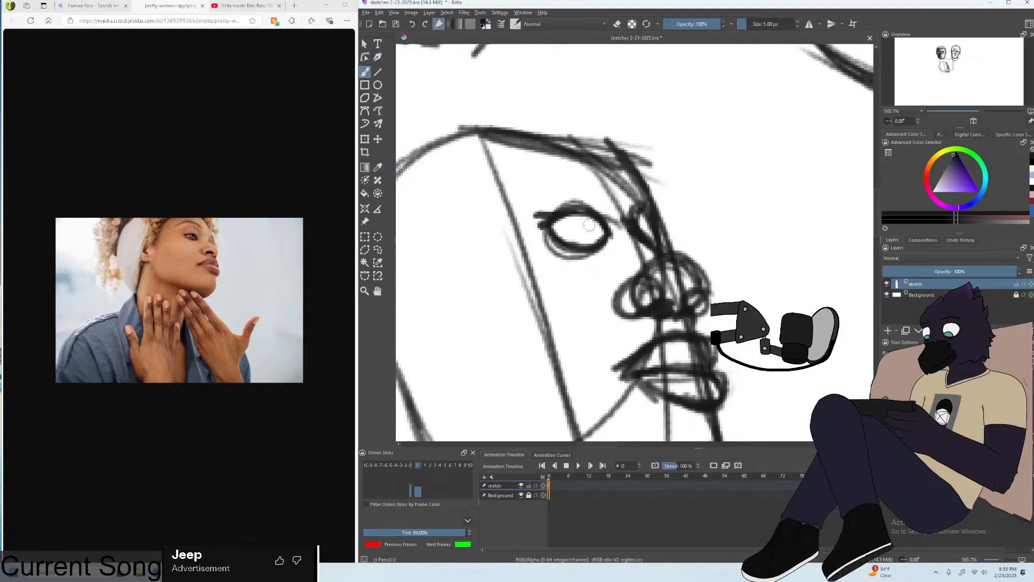
Undo the first iris and redraw it as a dark shape toward the front corner of the eye.
scroll(585, 234, "down", 2)
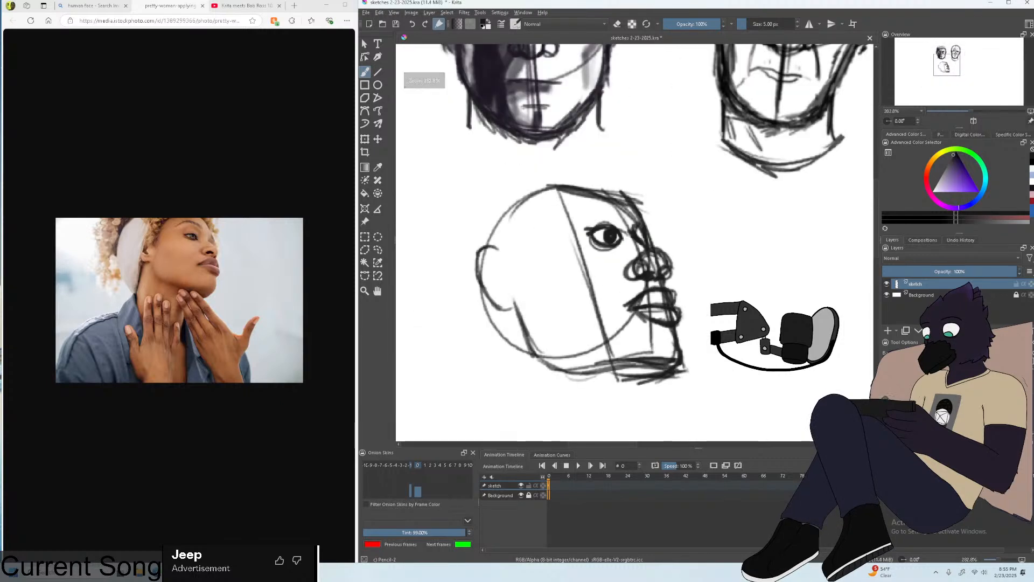
scroll(598, 223, "up", 1)
key("ctrl+z")
left_click_drag(601, 235, 609, 237)
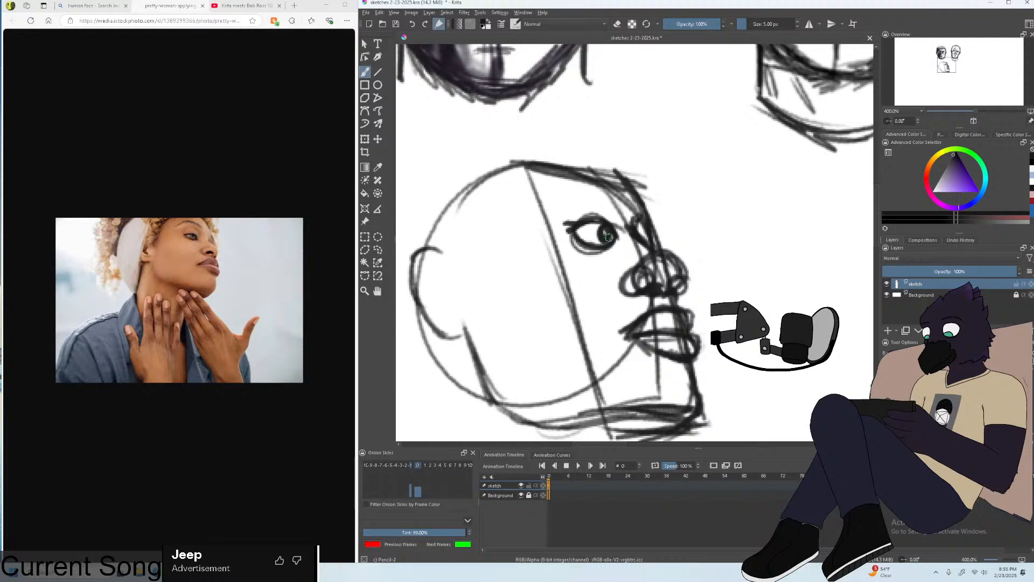
scroll(603, 225, "down", 1)
scroll(619, 227, "up", 2)
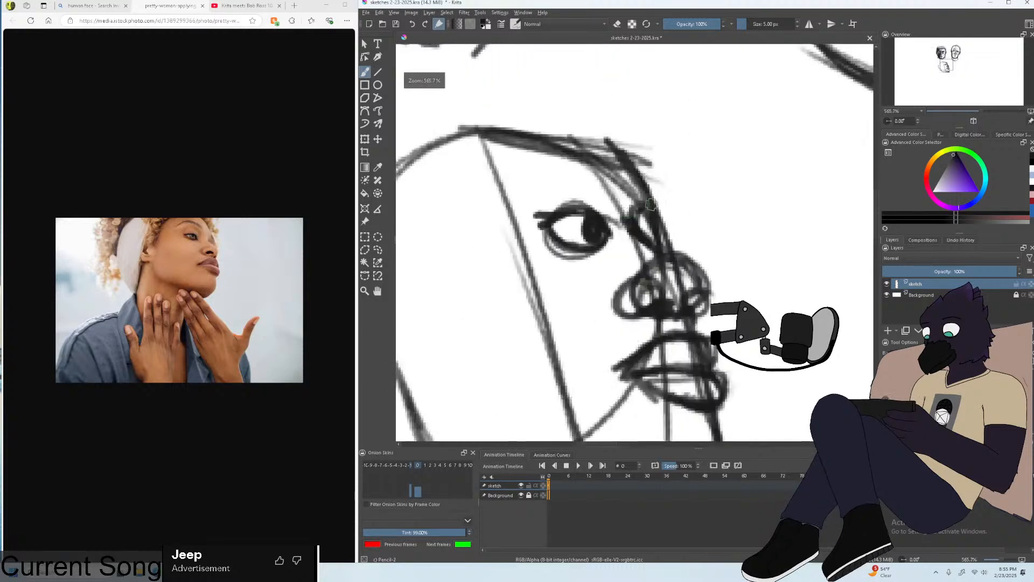
scroll(663, 234, "down", 1)
scroll(663, 234, "down", 2)
scroll(511, 266, "up", 1)
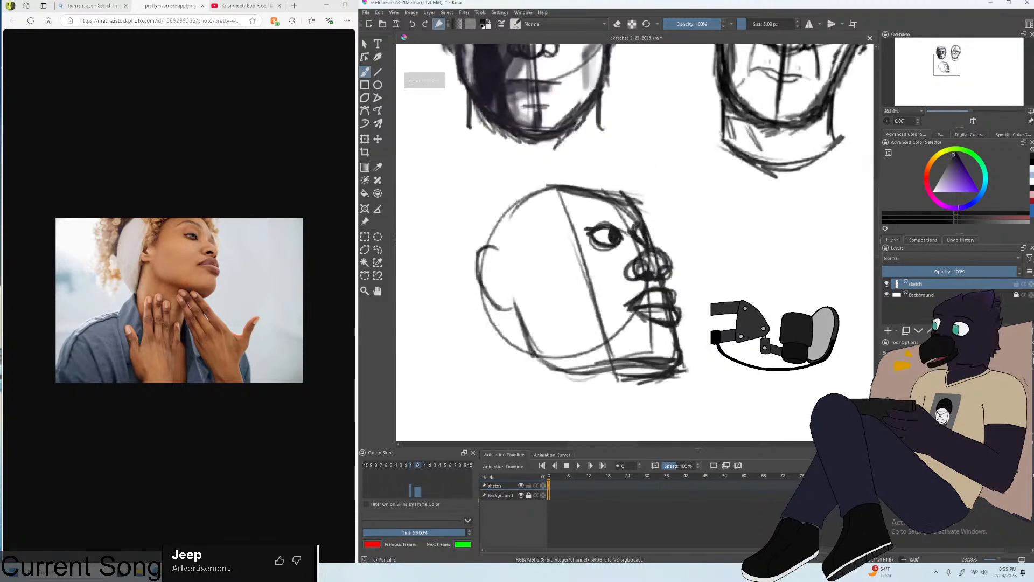
Outline a selection around the eye and shift it slightly backward, toward the slanted guide line on the side of the head.
key("ctrl+r")
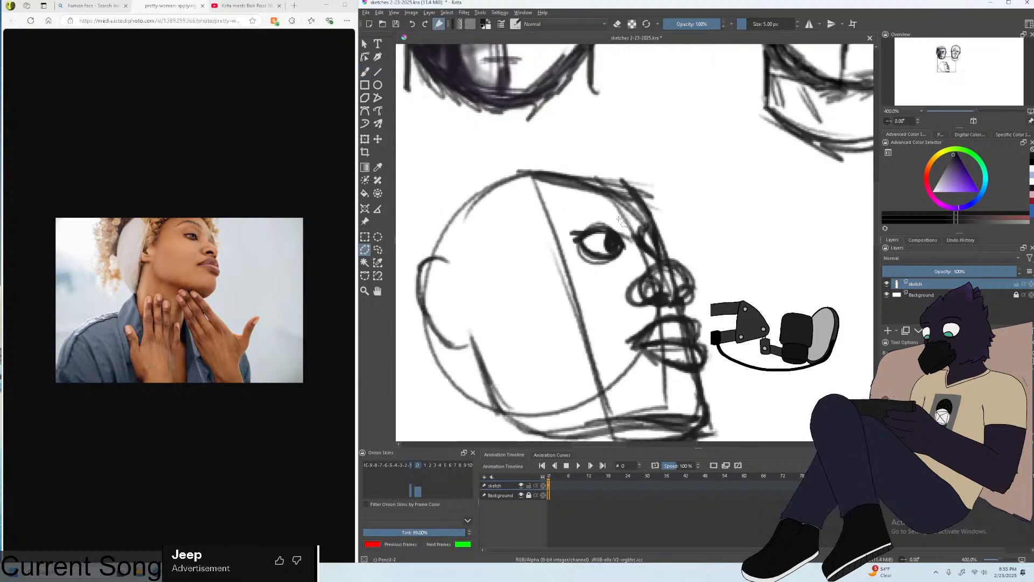
scroll(564, 216, "up", 1)
mouse_move(563, 216)
left_mouse_down()
mouse_move(632, 225)
mouse_move(637, 251)
mouse_move(586, 269)
mouse_move(566, 258)
mouse_move(561, 218)
left_mouse_up()
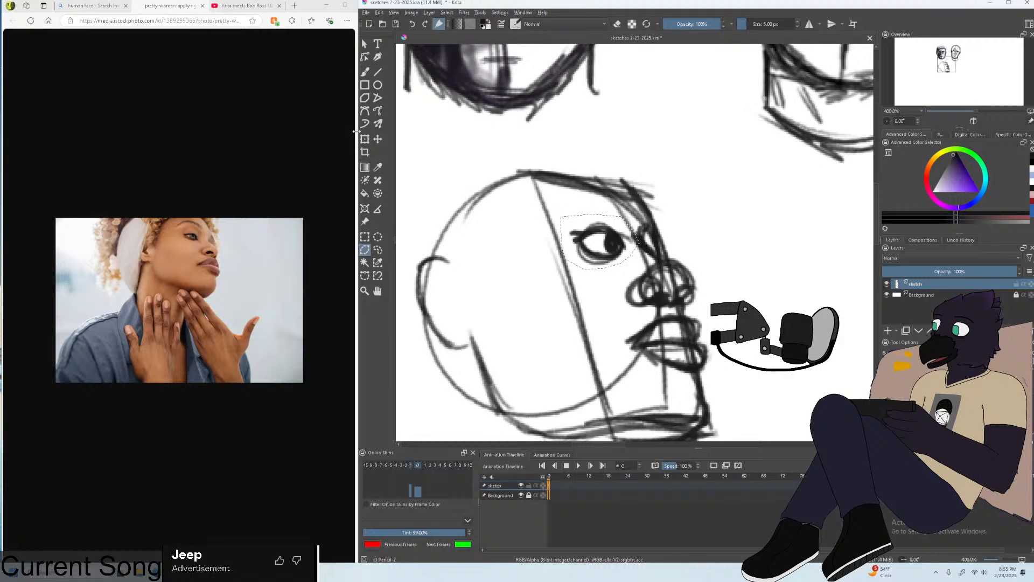
left_click_drag(357, 131, 361, 131)
key("ctrl+t")
mouse_move(633, 244)
left_mouse_down()
mouse_move(609, 247)
mouse_move(617, 247)
left_mouse_up()
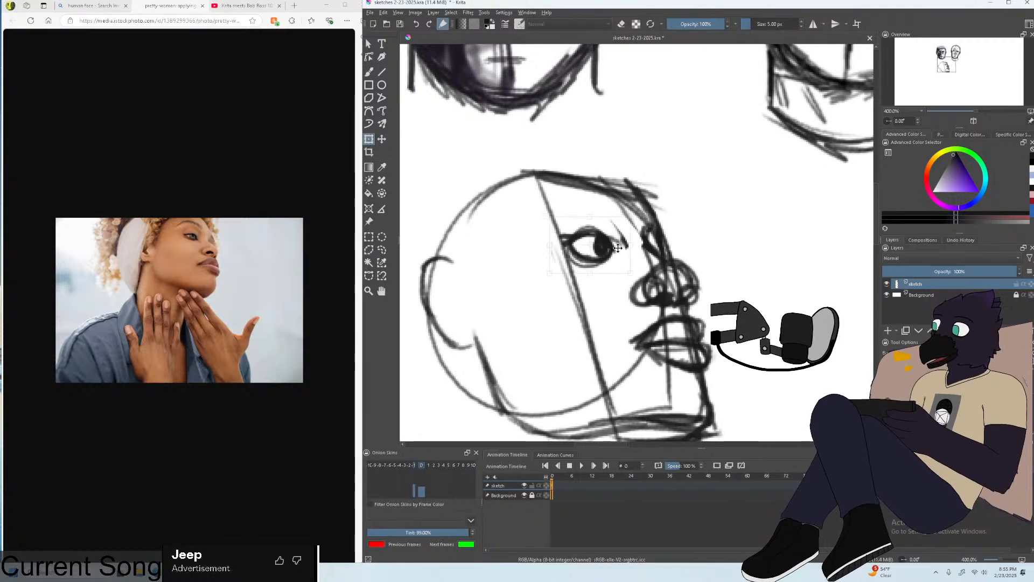
Enlarge the selected eye slightly, rotate it a little clockwise, and apply the transform.
key("Return")
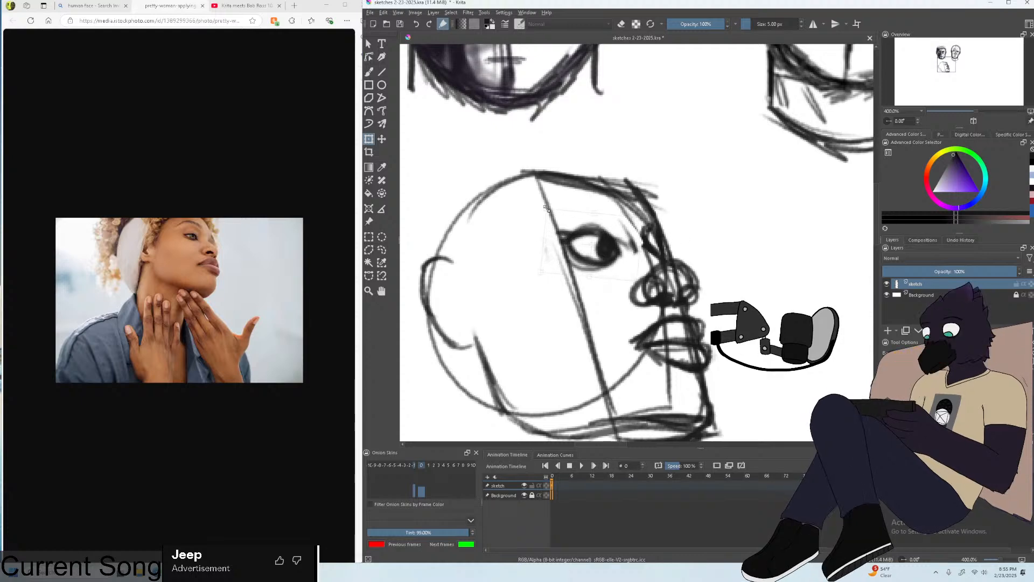
left_click(540, 206)
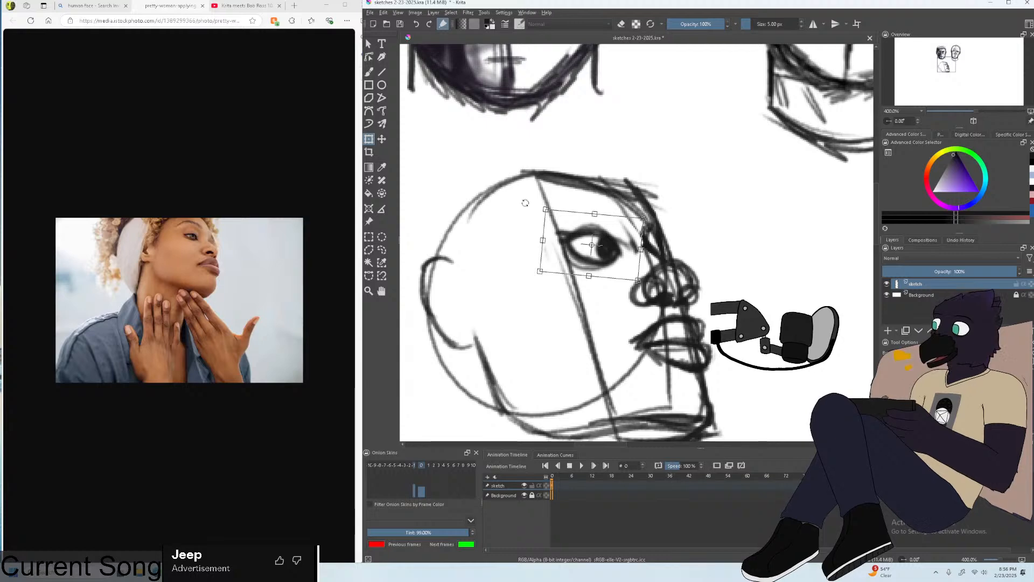
left_click_drag(650, 249, 639, 248)
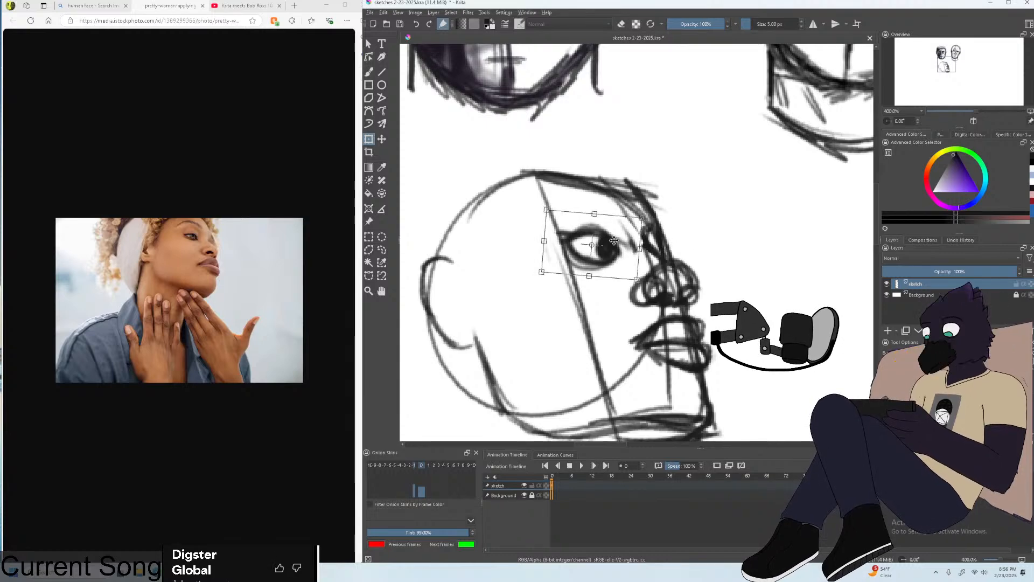
scroll(614, 240, "down", 1)
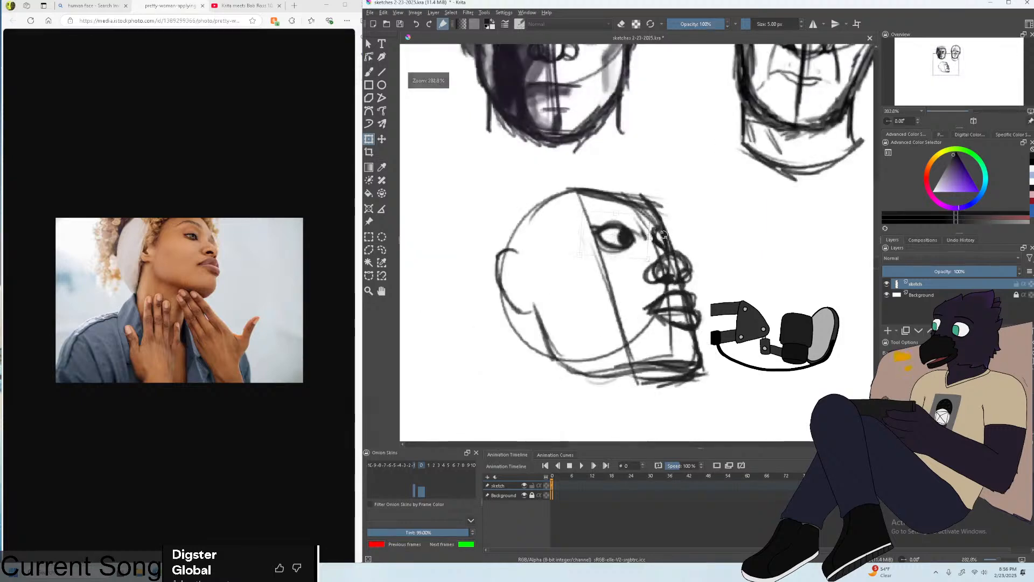
scroll(619, 234, "down", 2)
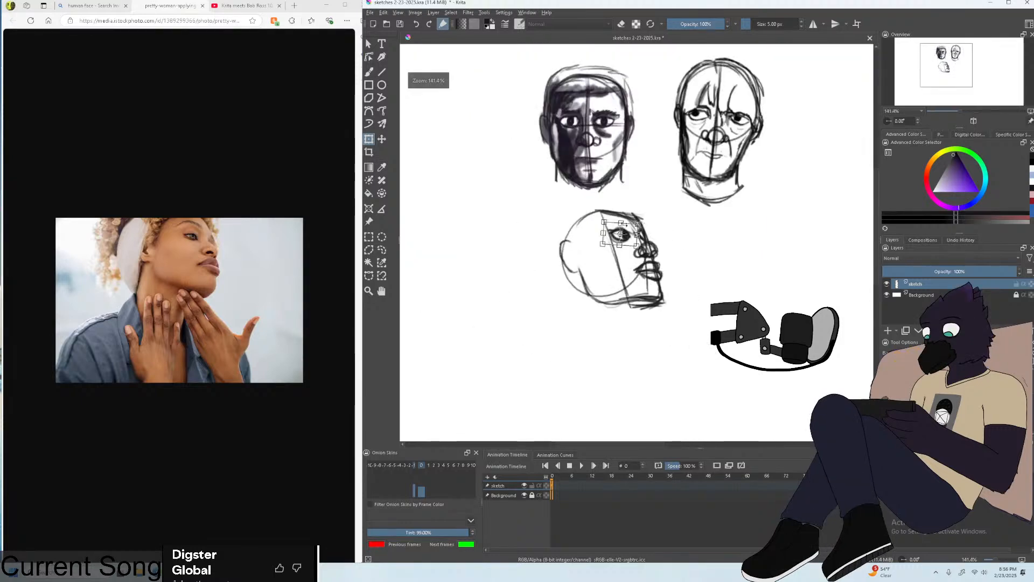
scroll(620, 234, "up", 2)
scroll(625, 234, "up", 1)
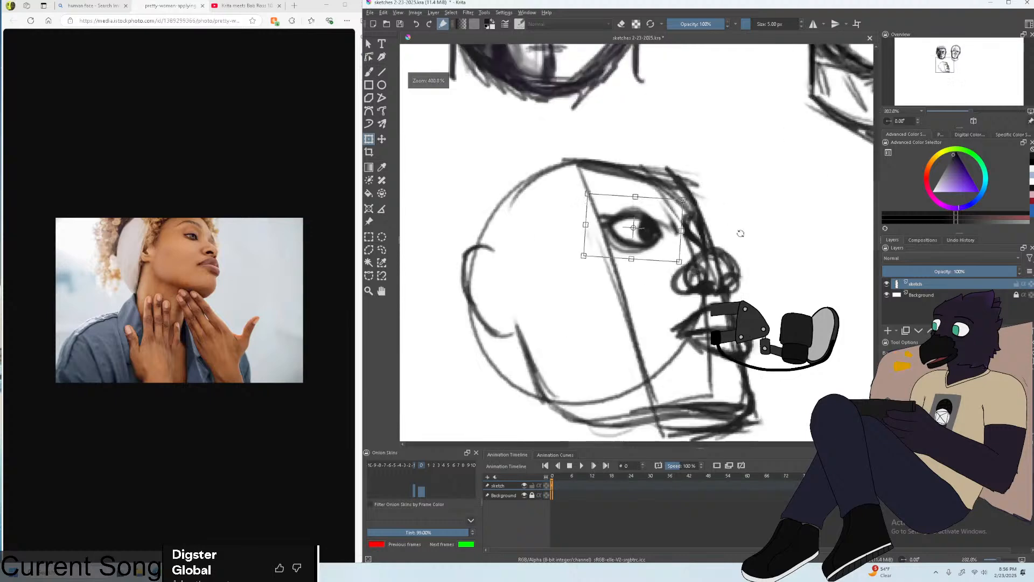
scroll(740, 233, "up", 1)
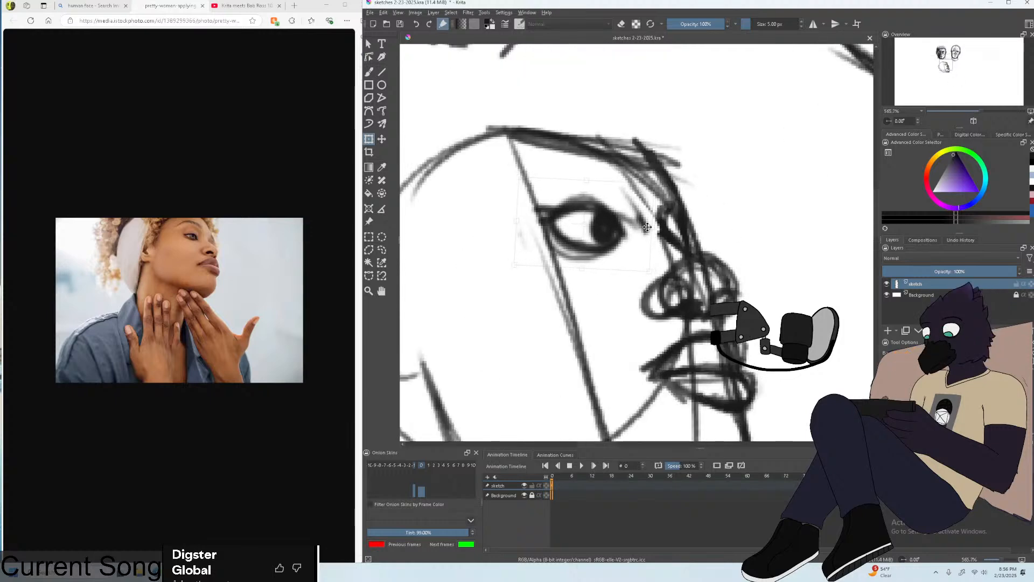
scroll(647, 227, "down", 1)
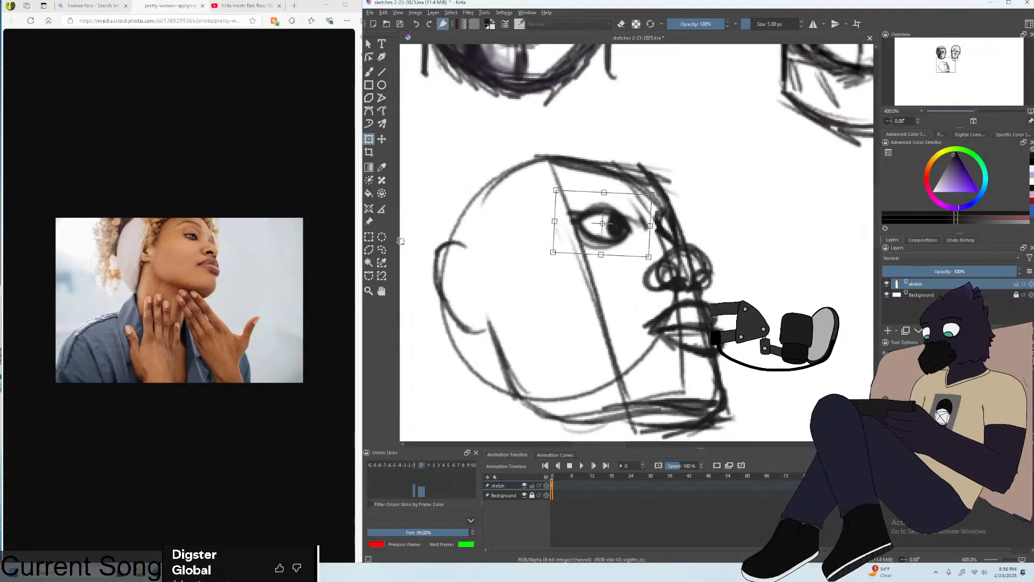
key("Return")
Mirror the whole sketch layer horizontally, toggling between the original and the flipped version to compare the heads.
key("ctrl+r")
key("minus")
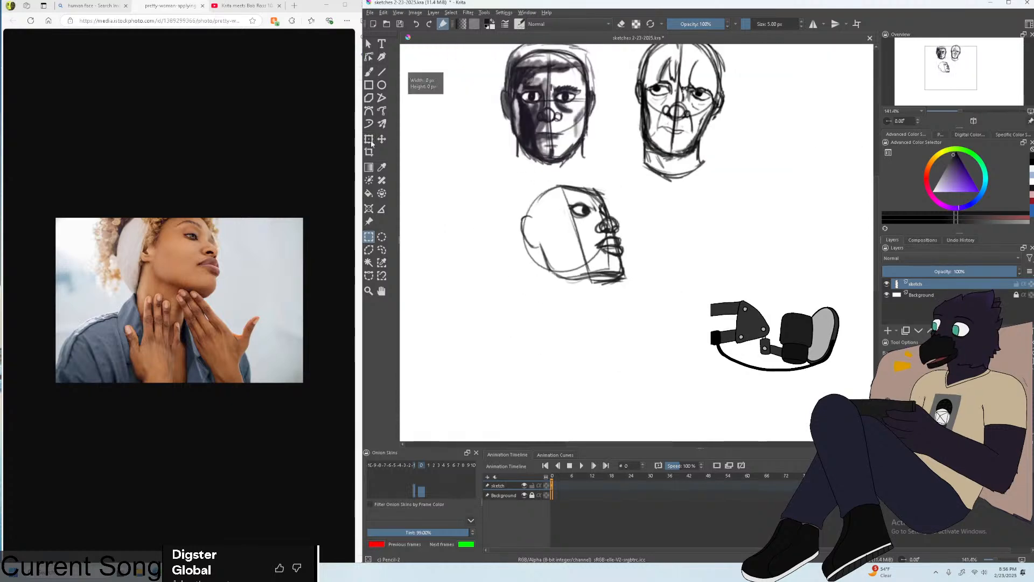
key("ctrl+t")
right_click(539, 175)
left_click(590, 246)
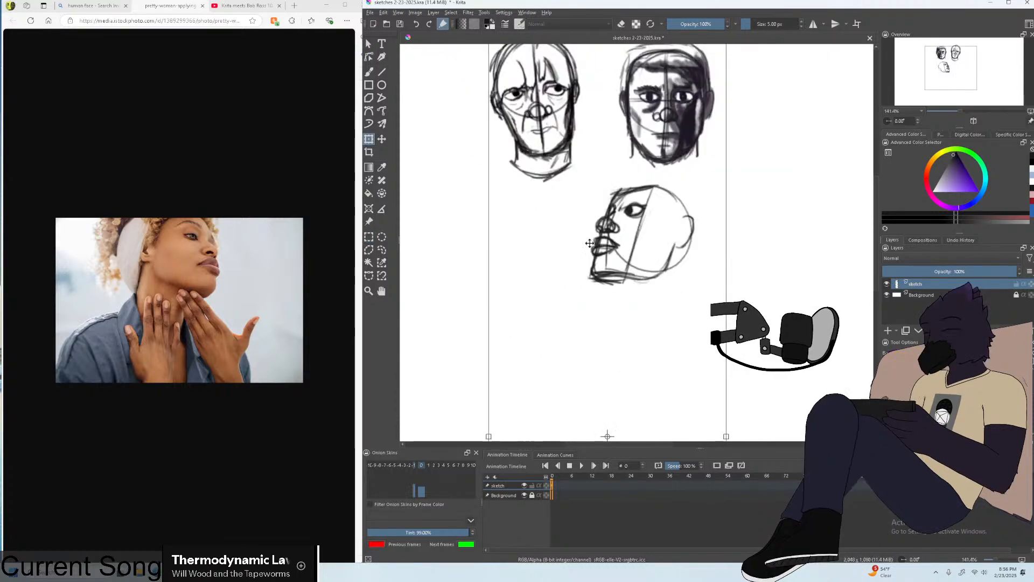
left_click(416, 27)
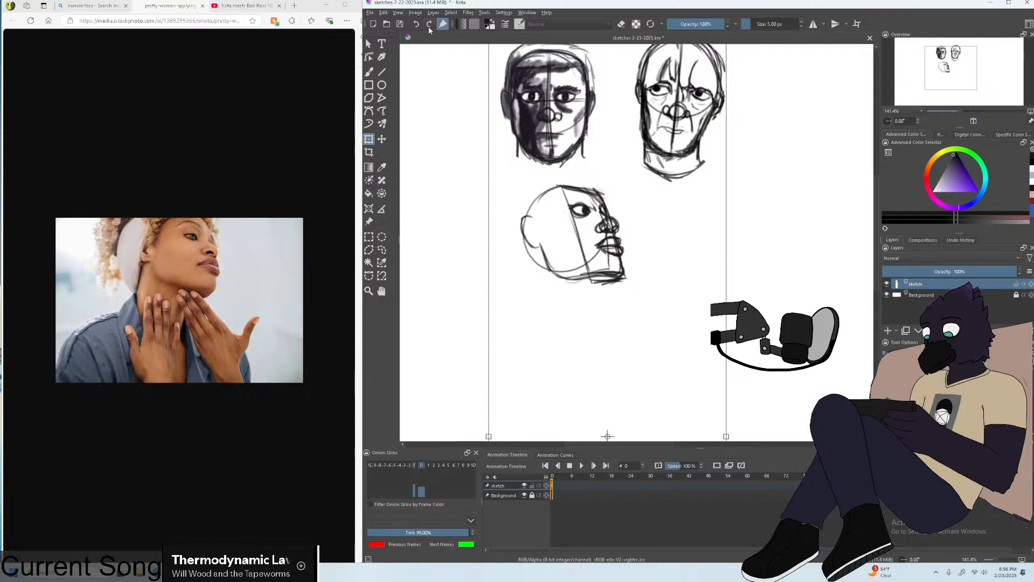
scroll(590, 261, "up", 3)
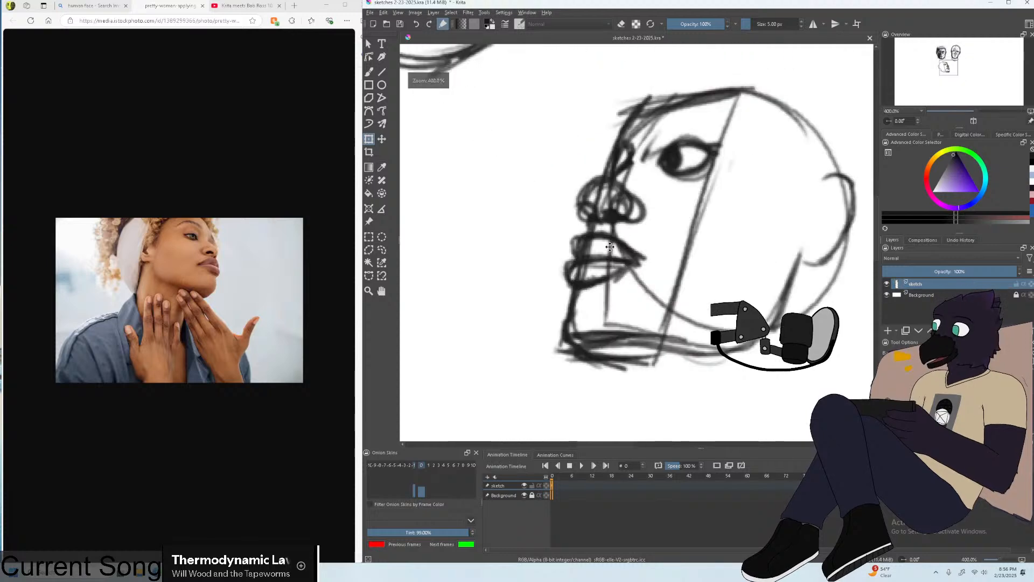
Erase the chin and the front part of the jaw line below the lips with a 40 px eraser.
left_click(370, 72)
scroll(641, 301, "up", 1)
mouse_move(644, 307)
left_mouse_down()
mouse_move(527, 288)
mouse_move(679, 329)
left_mouse_up()
key("ctrl+z")
key("ctrl+z")
key("e")
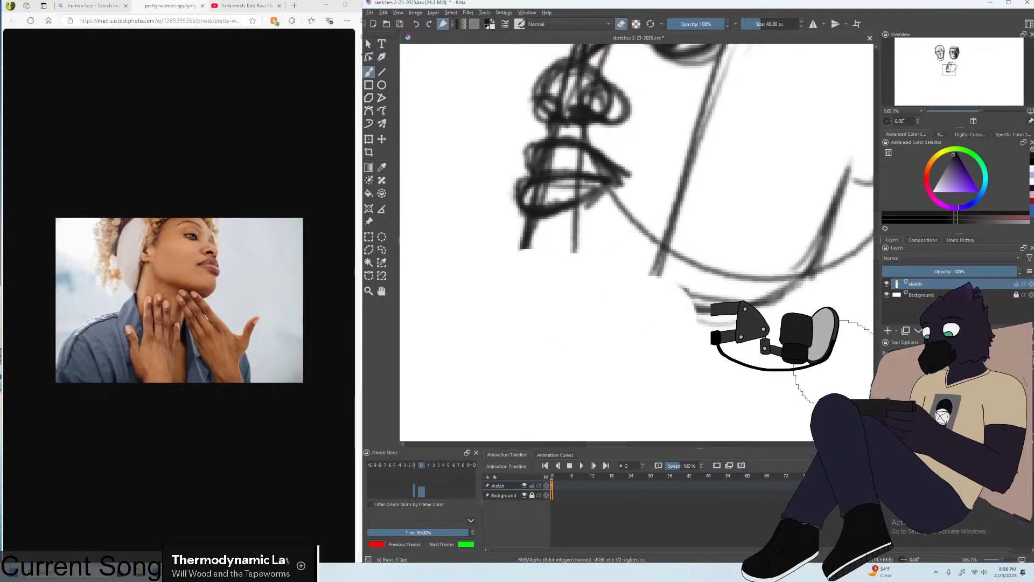
key("e")
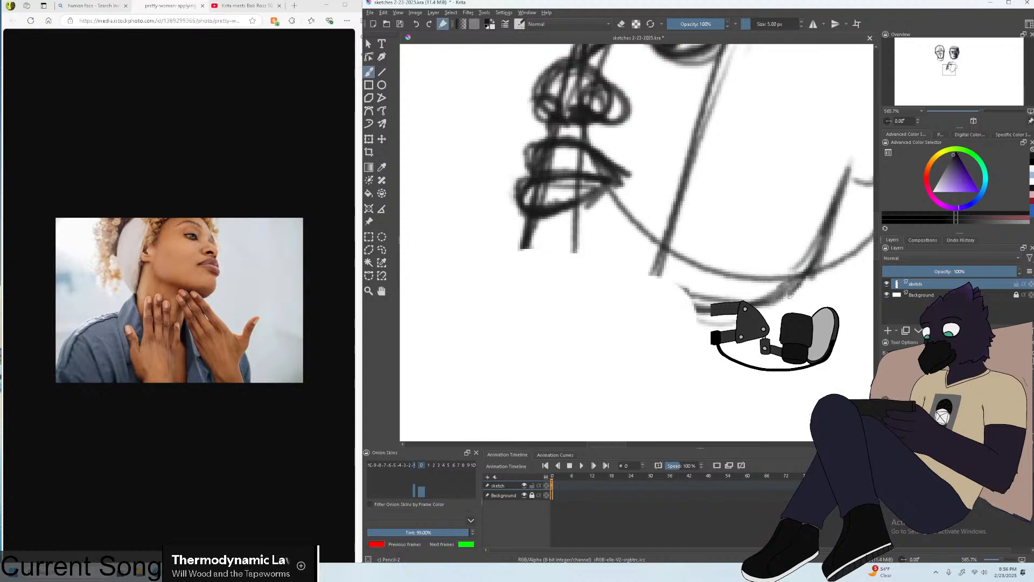
Redraw a rounded chin beneath the lower lip and a new underside line running back to the jaw.
mouse_move(789, 293)
left_mouse_down()
mouse_move(768, 287)
mouse_move(788, 296)
mouse_move(672, 289)
left_mouse_up()
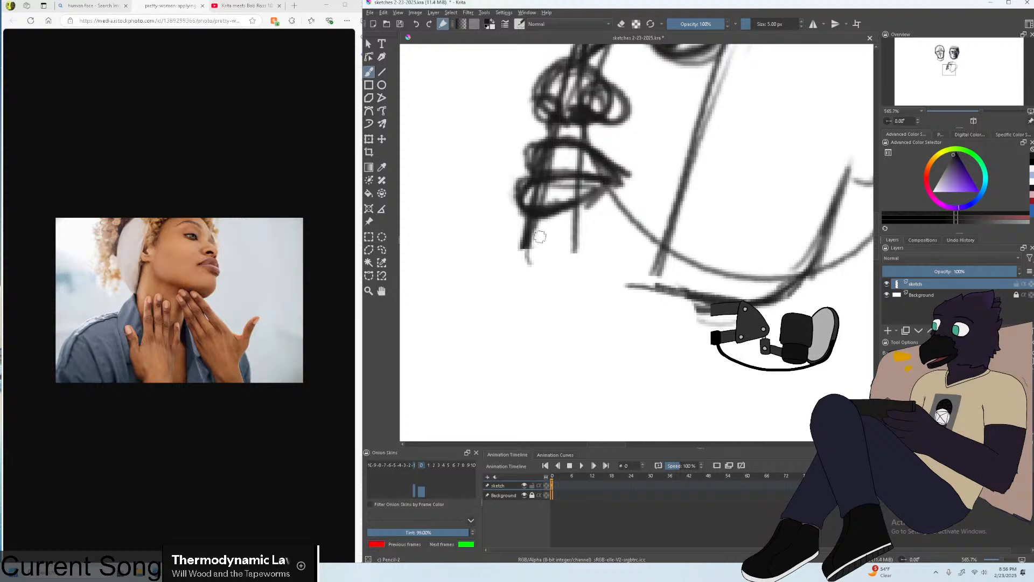
left_click_drag(519, 247, 533, 289)
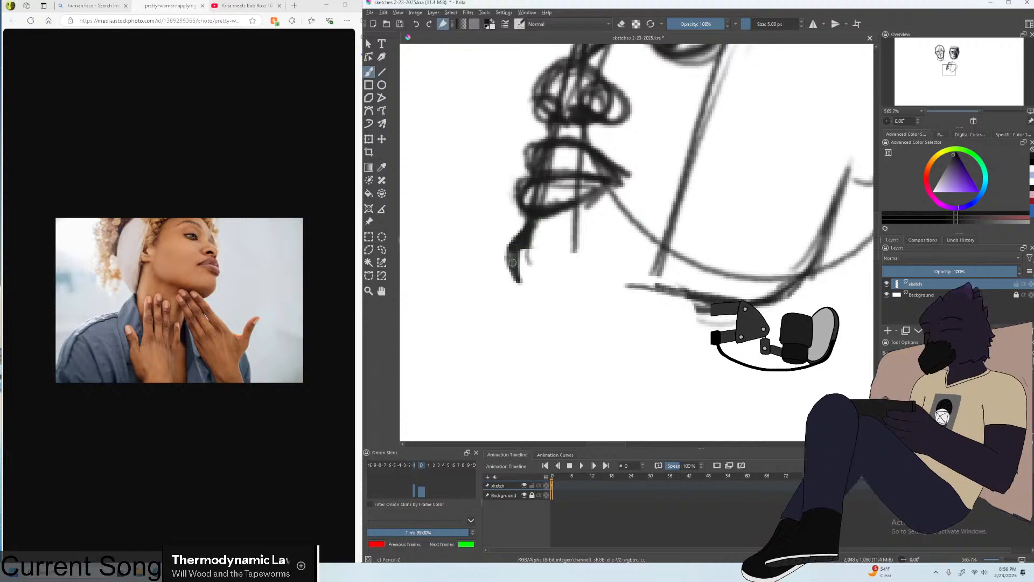
mouse_move(525, 249)
left_mouse_down()
mouse_move(568, 285)
mouse_move(522, 281)
mouse_move(722, 289)
left_mouse_up()
mouse_move(533, 282)
left_mouse_down()
mouse_move(748, 294)
mouse_move(620, 294)
mouse_move(719, 305)
left_mouse_up()
left_click_drag(537, 284, 754, 309)
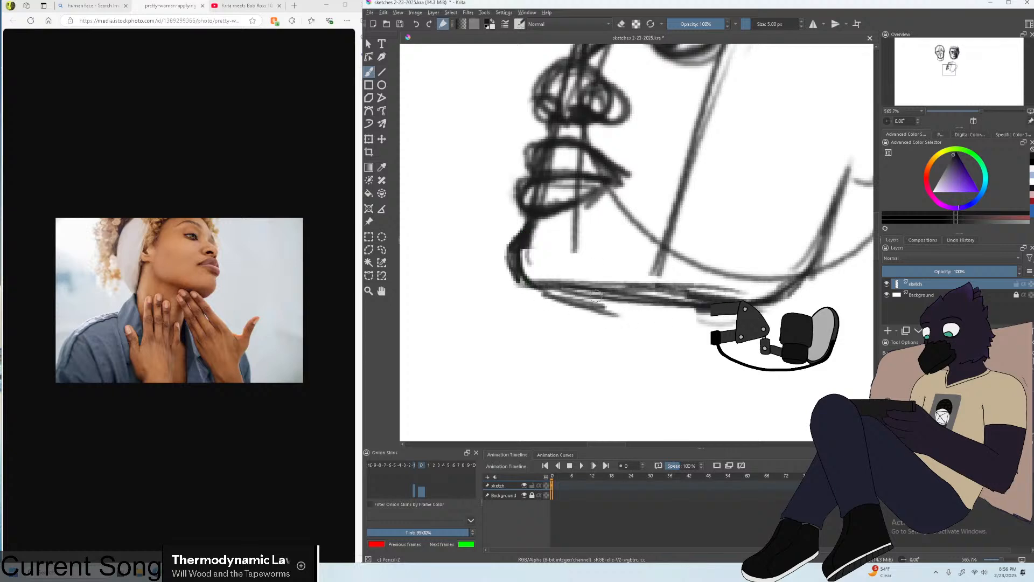
Draw the rising jaw contour from the chin back and up toward the ear in several overlapping strokes.
key("minus")
key("minus")
key("minus")
key("minus")
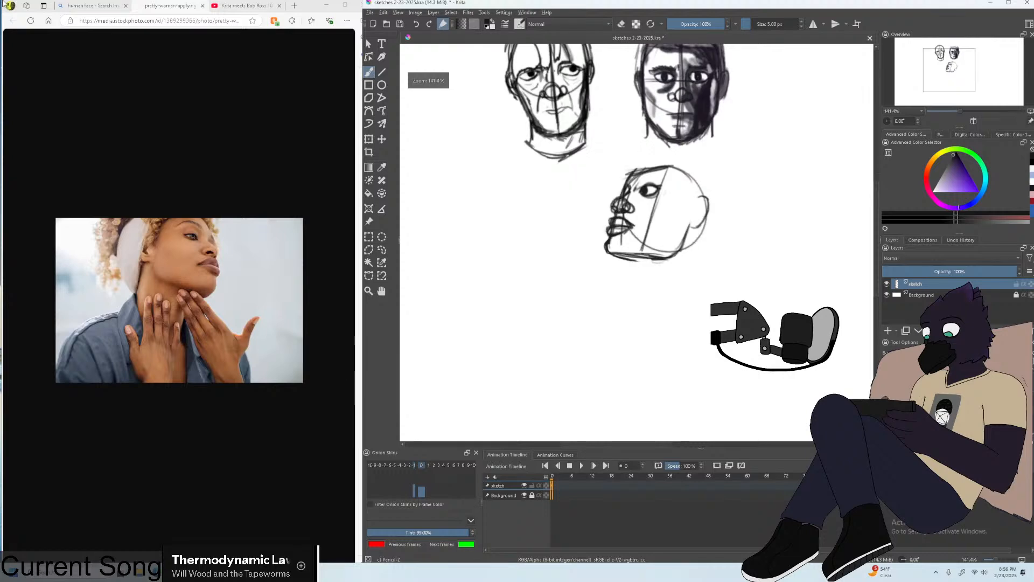
key("plus")
key("plus")
key("plus")
key("plus")
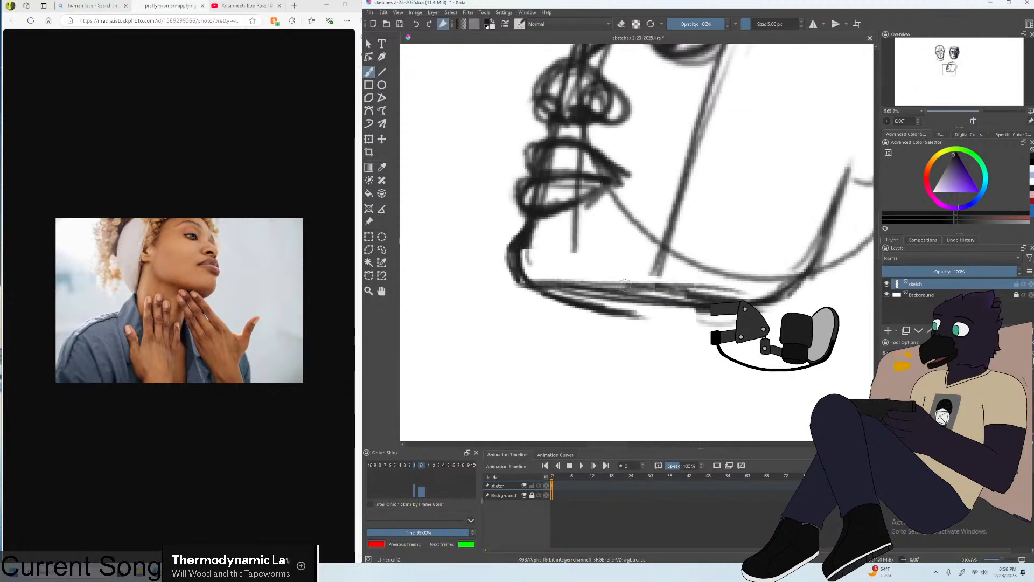
left_click_drag(576, 281, 754, 270)
left_click_drag(642, 279, 809, 252)
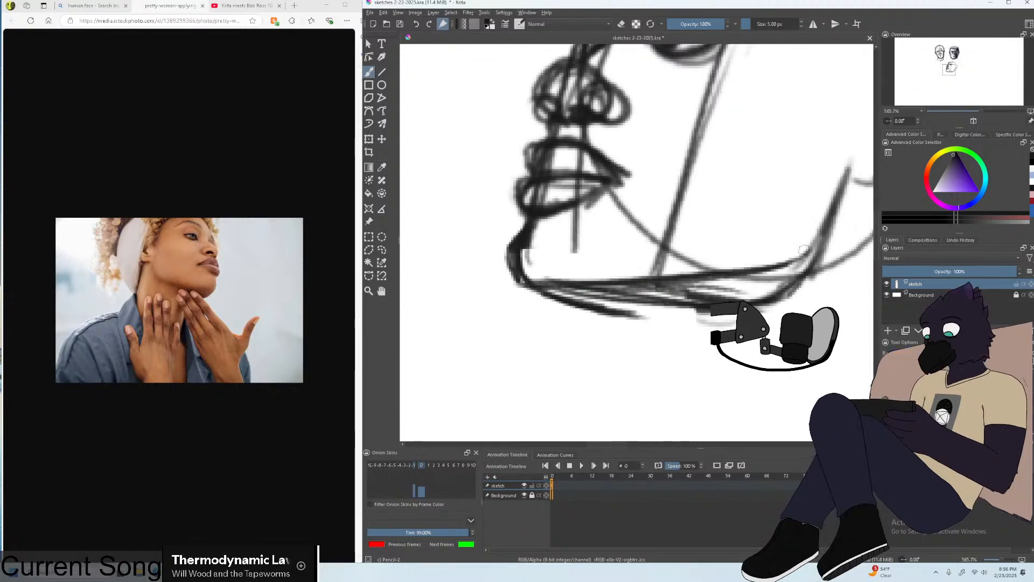
mouse_move(706, 271)
left_mouse_down()
mouse_move(809, 253)
mouse_move(854, 205)
left_mouse_up()
mouse_move(853, 169)
left_mouse_down()
mouse_move(779, 258)
mouse_move(800, 255)
mouse_move(628, 278)
left_mouse_up()
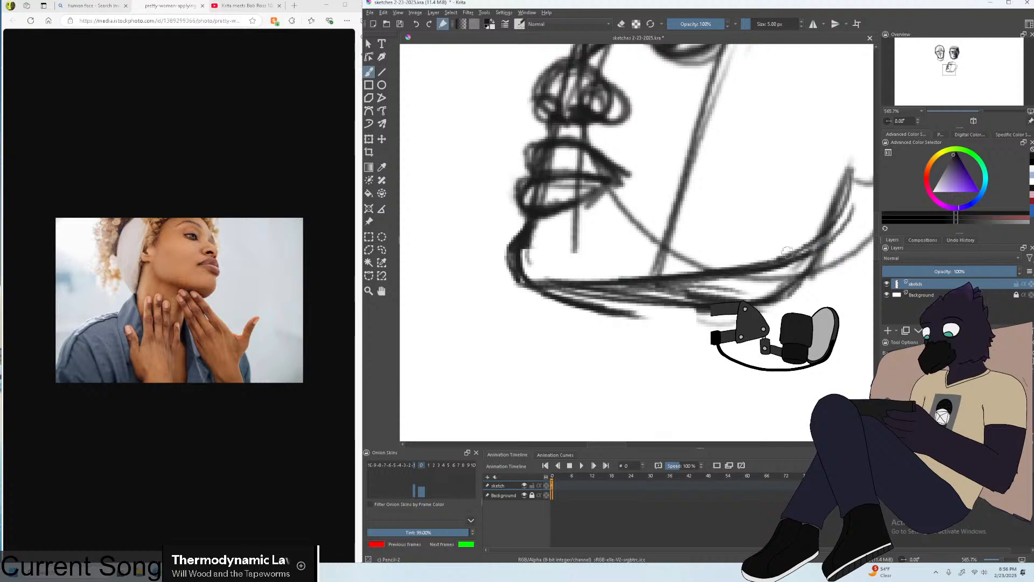
left_click_drag(790, 247, 758, 263)
Darken the rear jaw corner where it climbs toward the ear.
key("minus")
key("minus")
key("minus")
key("plus")
key("plus")
left_click_drag(785, 187, 760, 246)
key("minus")
key("minus")
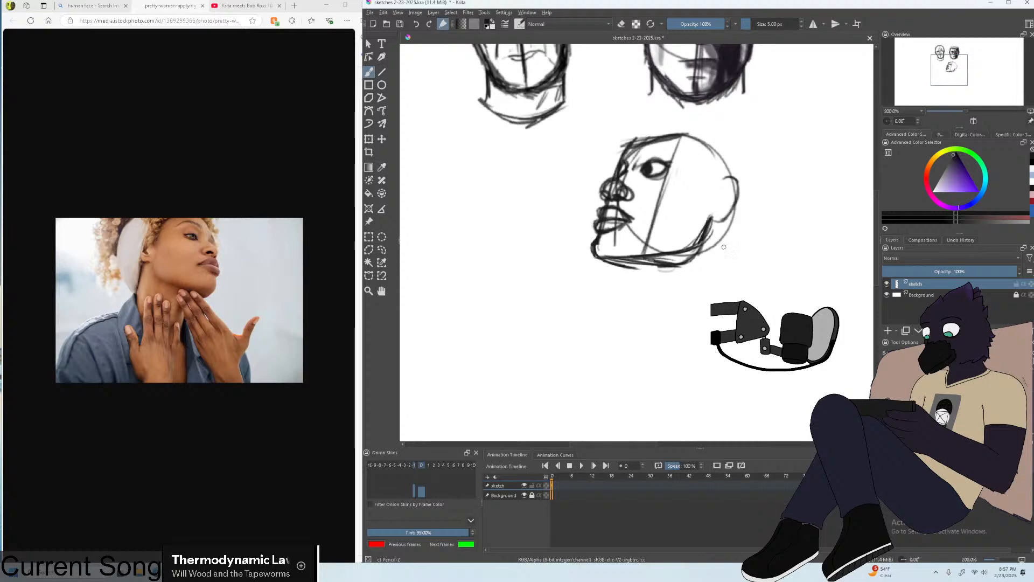
Mirror the whole sketch layer horizontally with the Transform tool so the profile faces the same way as the reference photo.
left_click(369, 139)
right_click(724, 189)
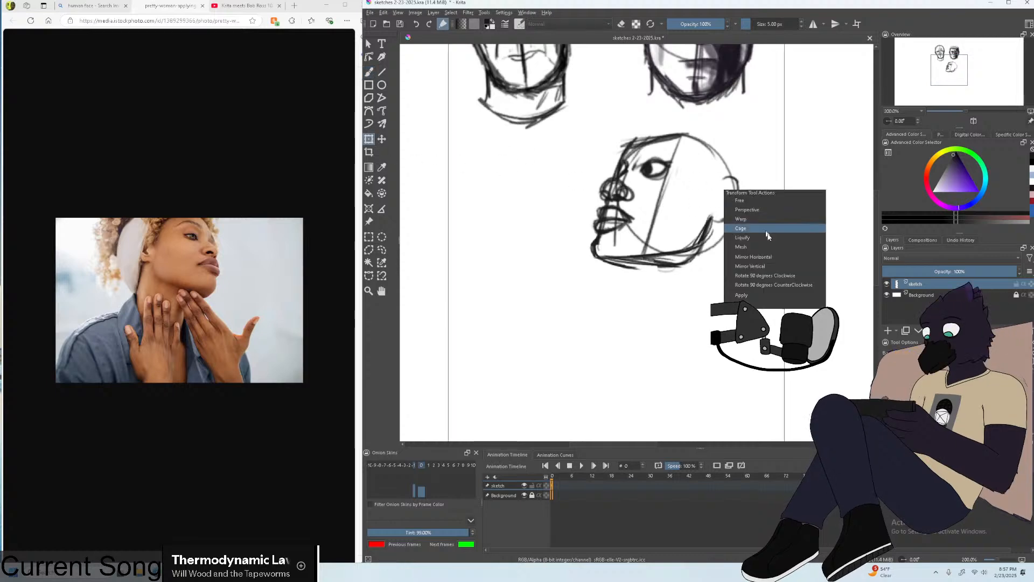
left_click(778, 256)
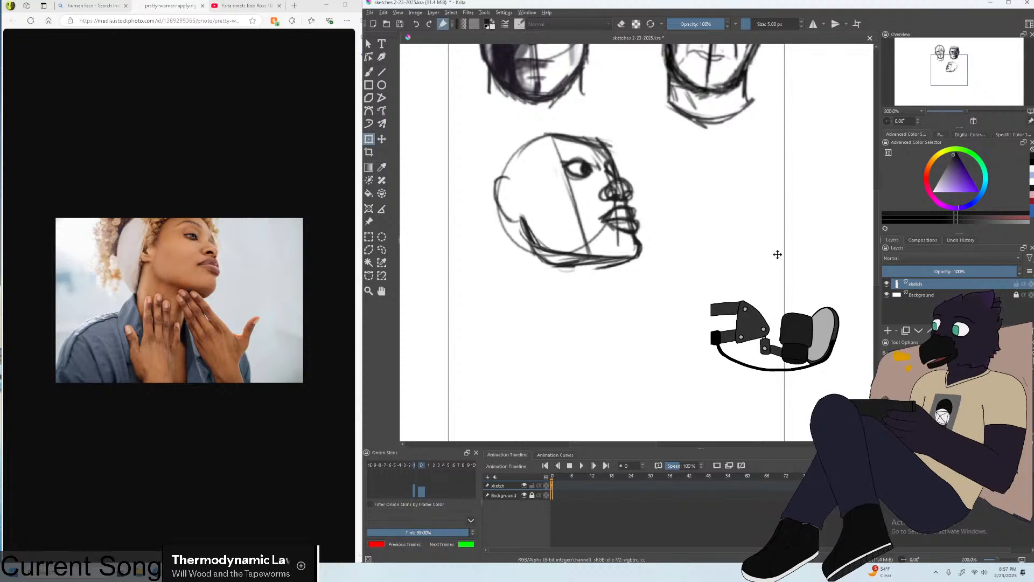
scroll(819, 205, "down", 3)
scroll(724, 160, "up", 2)
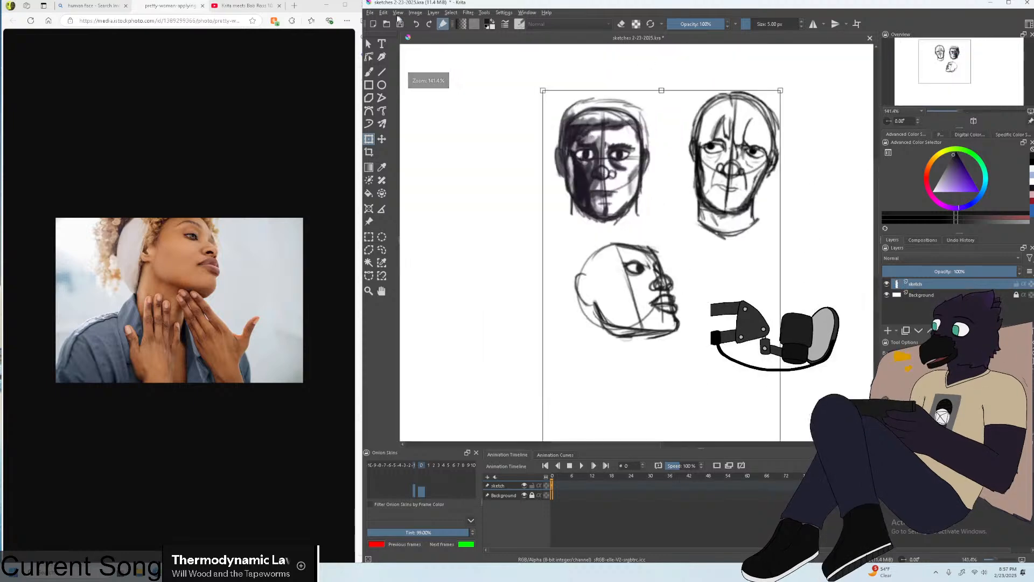
Show painting bob ross.kra and the Learn Krita with Bob Ross playlist before returning to the reference photo and the sketch document.
left_click(370, 12)
left_click(613, 47)
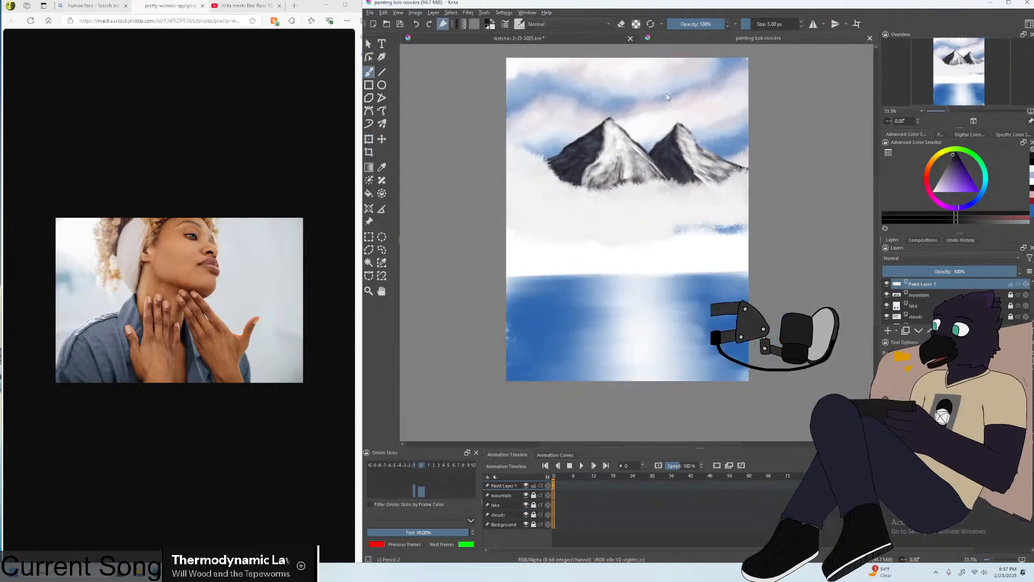
left_click(245, 6)
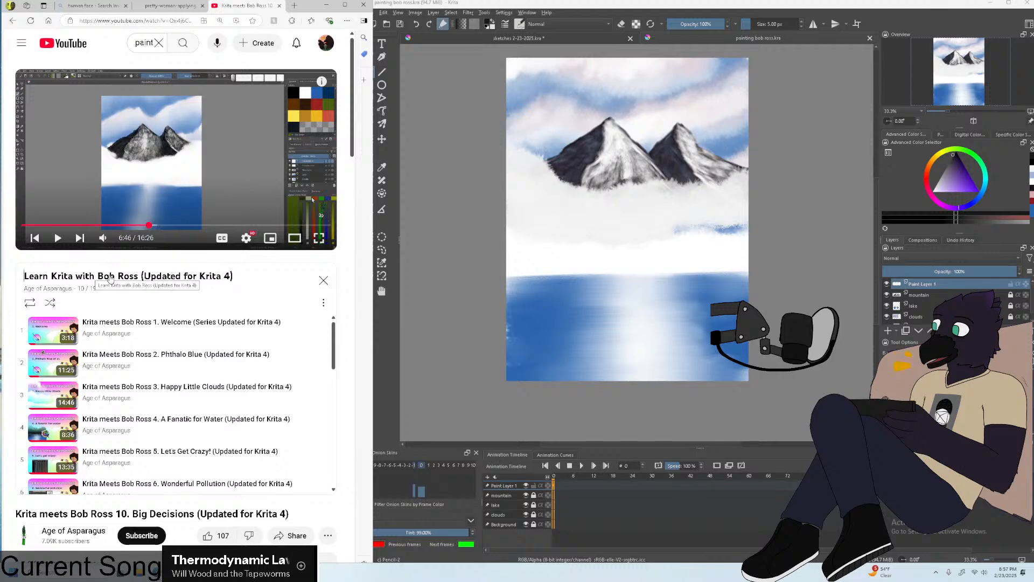
left_click(174, 5)
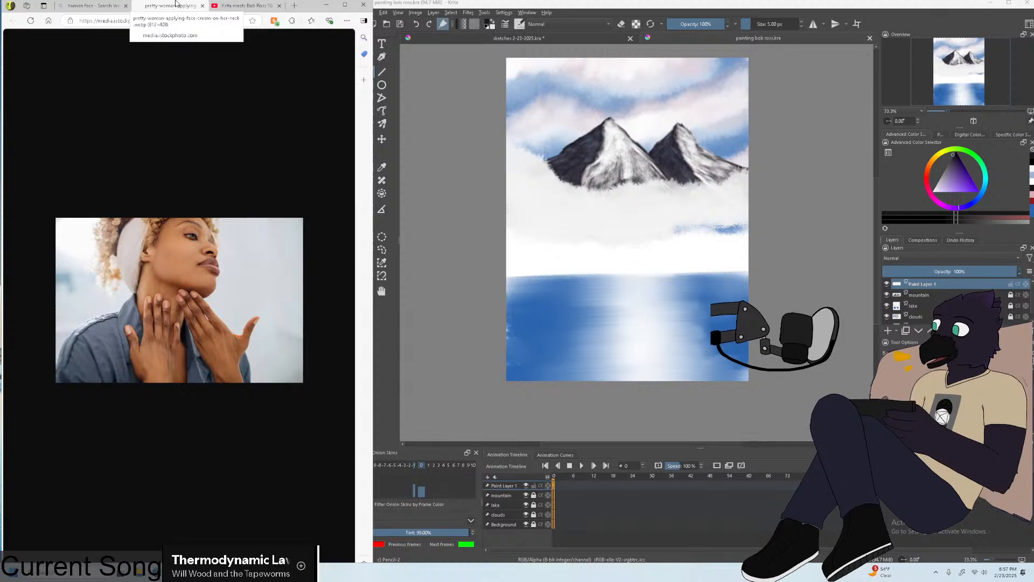
left_click(586, 37)
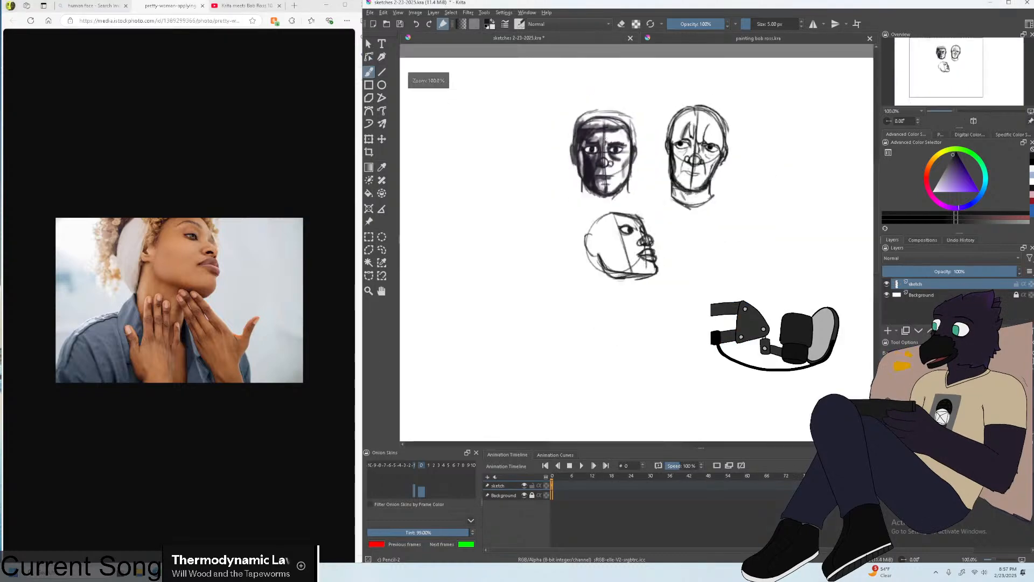
Save the sketches 2-23-2025.kra document with the mirrored heads.
key("ctrl+plus")
key("ctrl+plus")
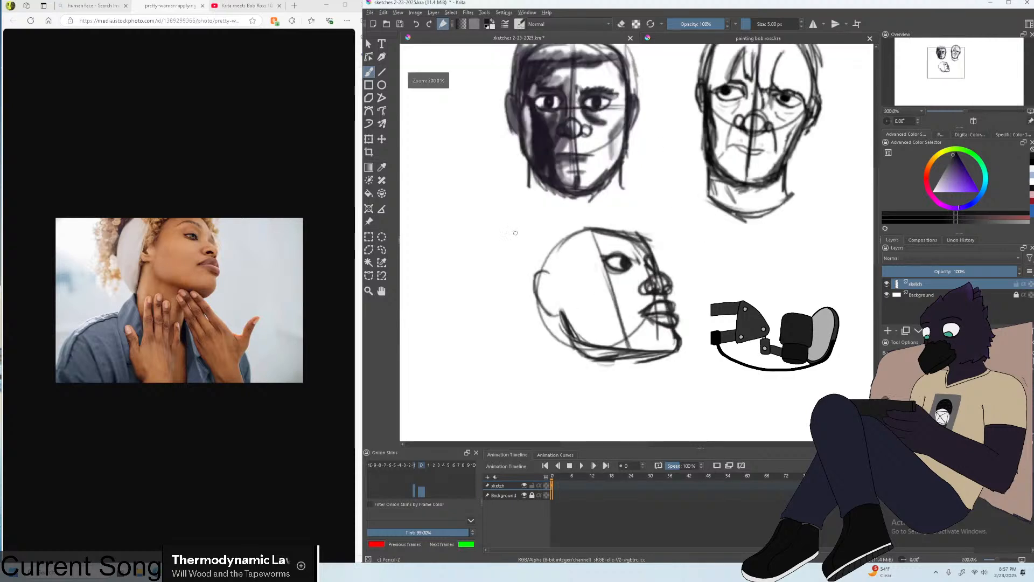
left_click(370, 144)
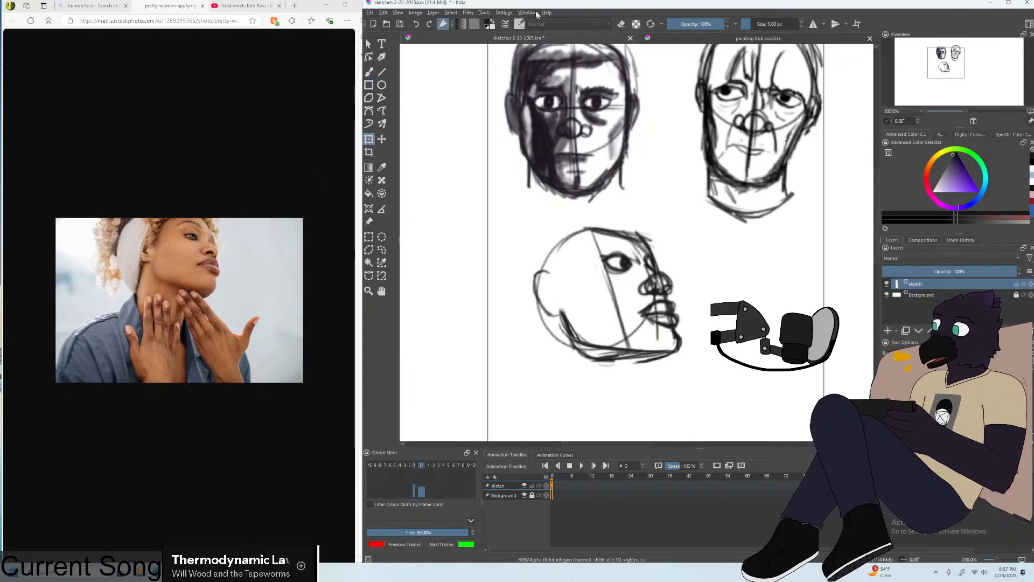
left_click(370, 12)
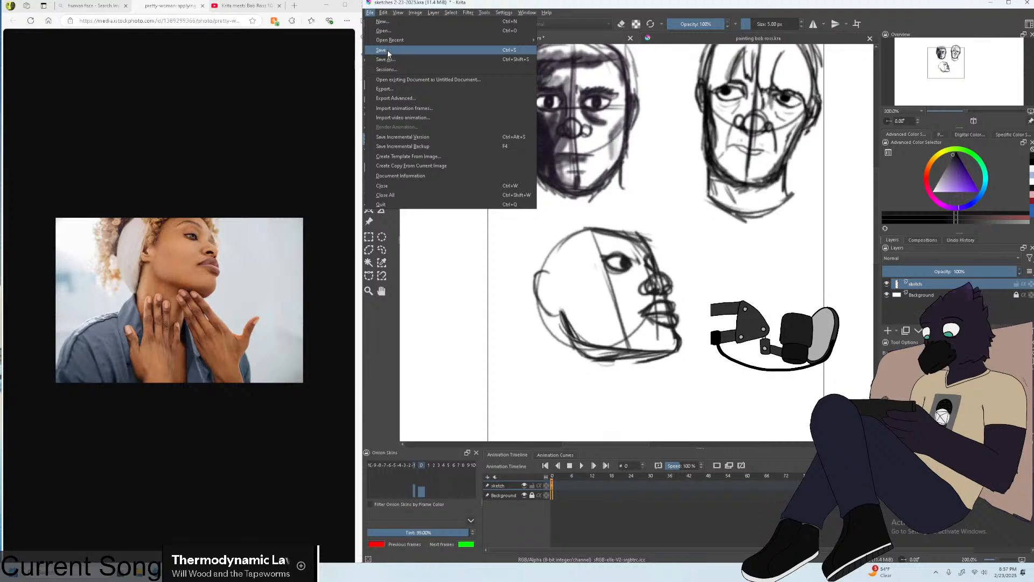
left_click(386, 48)
Enclose the woman's profile head in a polygonal selection, move it lower beneath the two front-facing heads, and deselect it.
left_click(369, 72)
key("ctrl+minus")
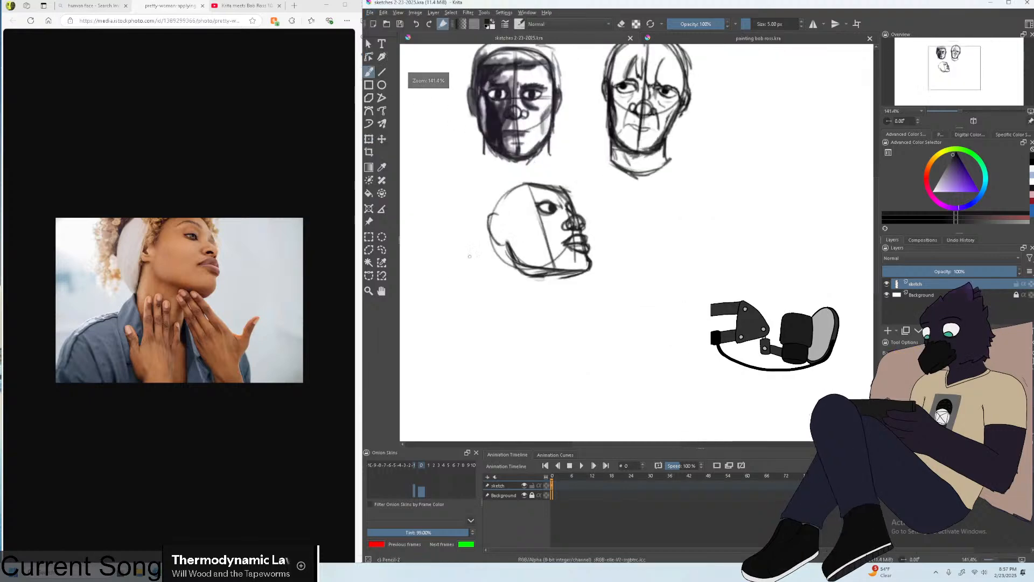
left_click(501, 176)
left_click(580, 176)
left_click(619, 232)
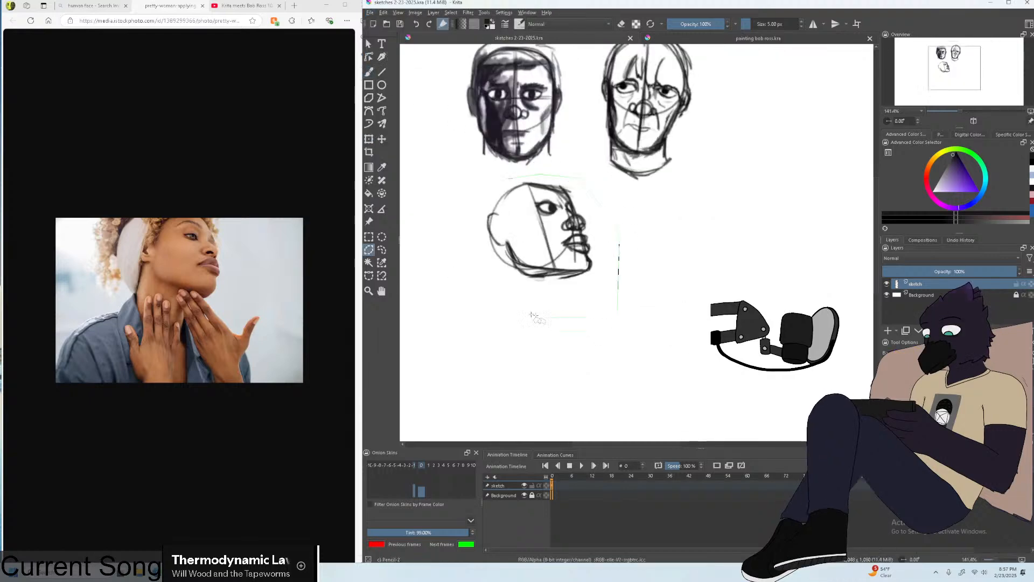
left_click(618, 317)
left_click(495, 305)
left_click(468, 270)
double_click(471, 193)
key("ctrl+t")
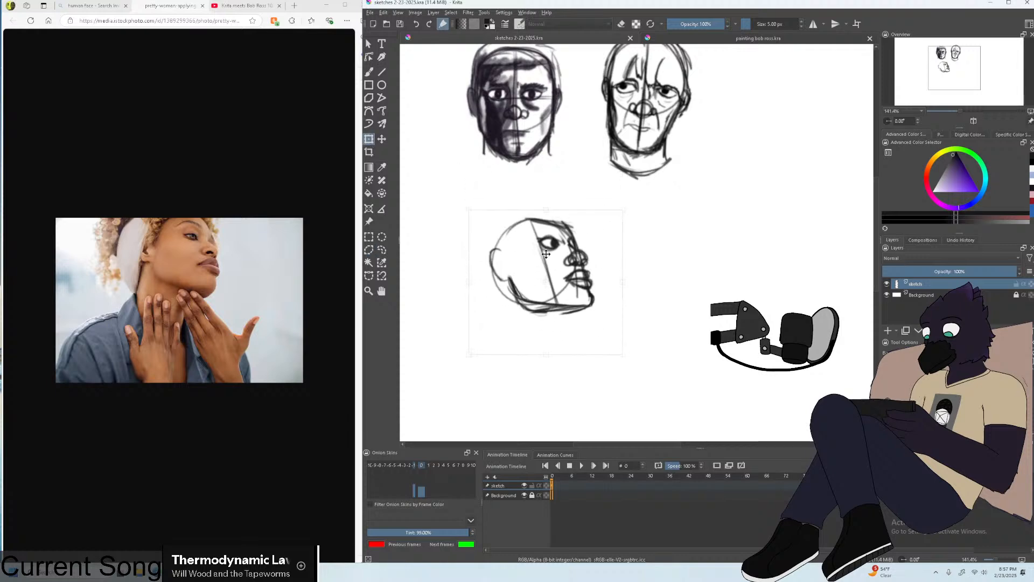
key("Return")
key("ctrl+plus")
key("ctrl+plus")
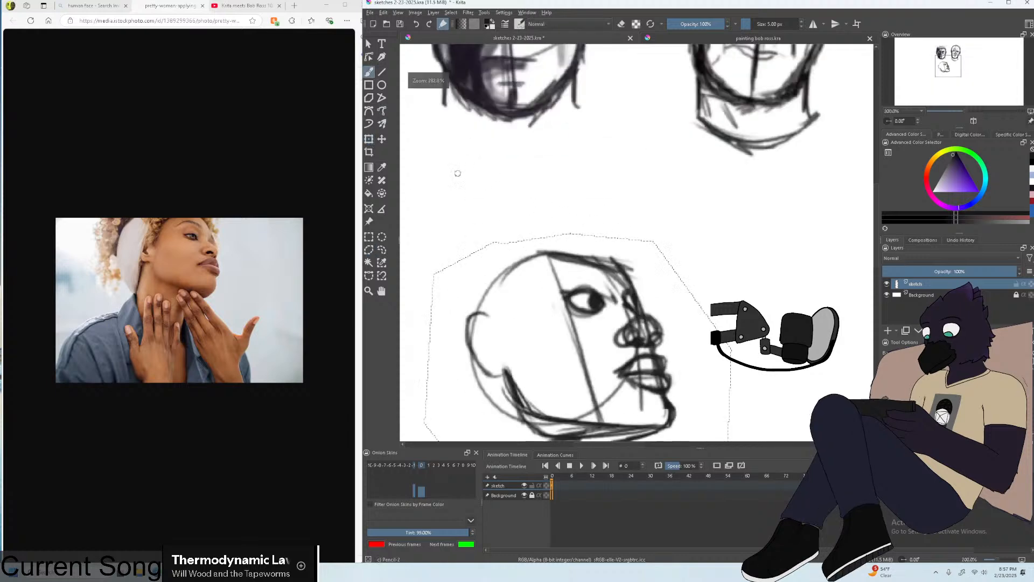
key("ctrl+r")
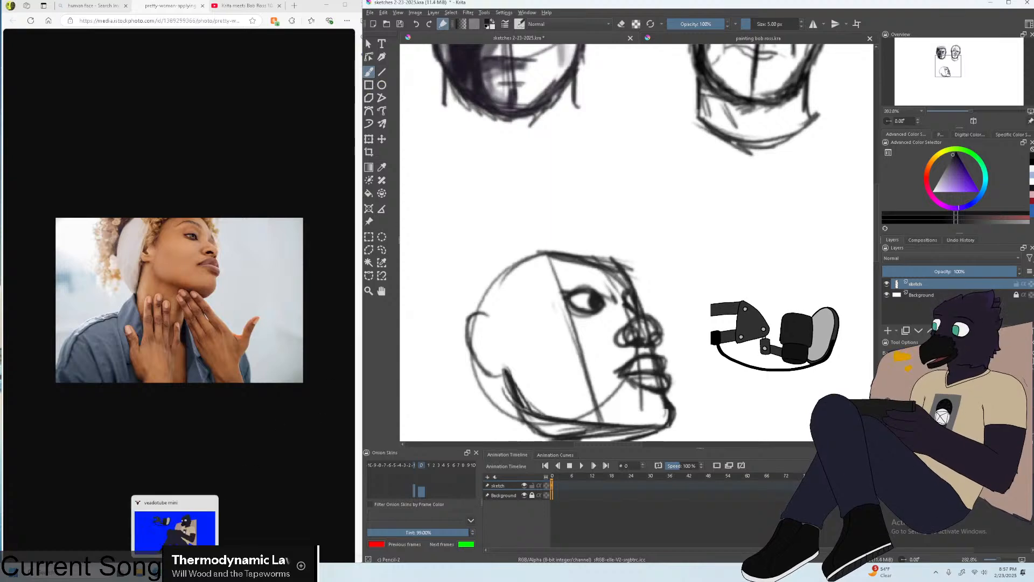
Nudge the whole sketch layer slightly up and to the left with the Transform tool.
scroll(688, 208, "down", 1)
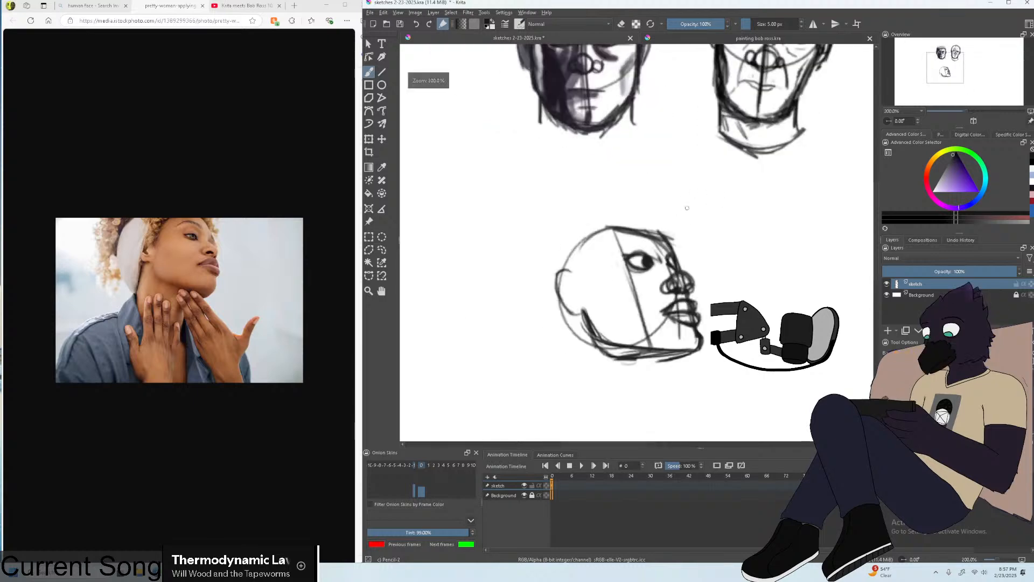
scroll(682, 206, "down", 2)
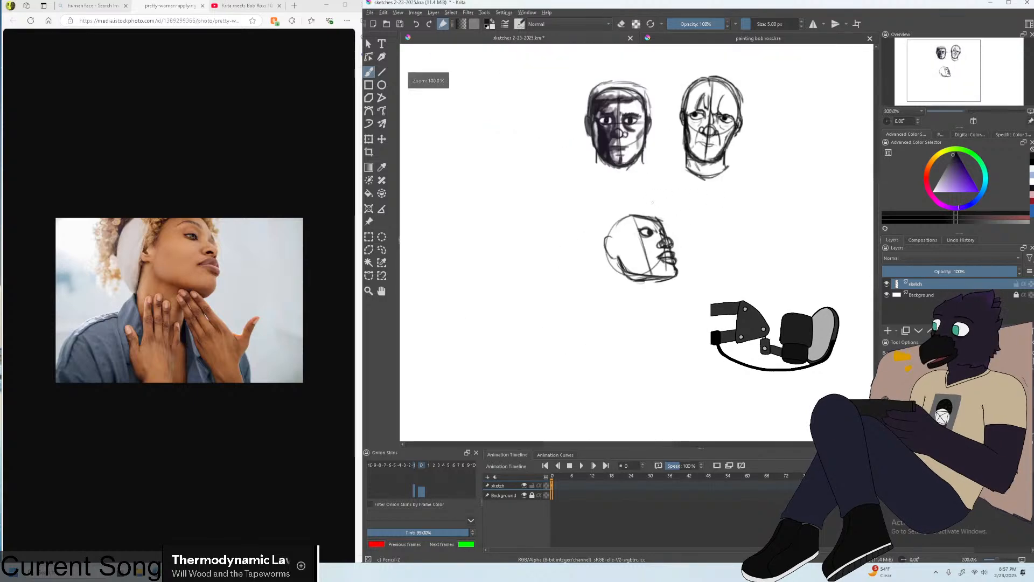
scroll(653, 204, "up", 2)
scroll(651, 209, "down", 1)
scroll(649, 214, "up", 1)
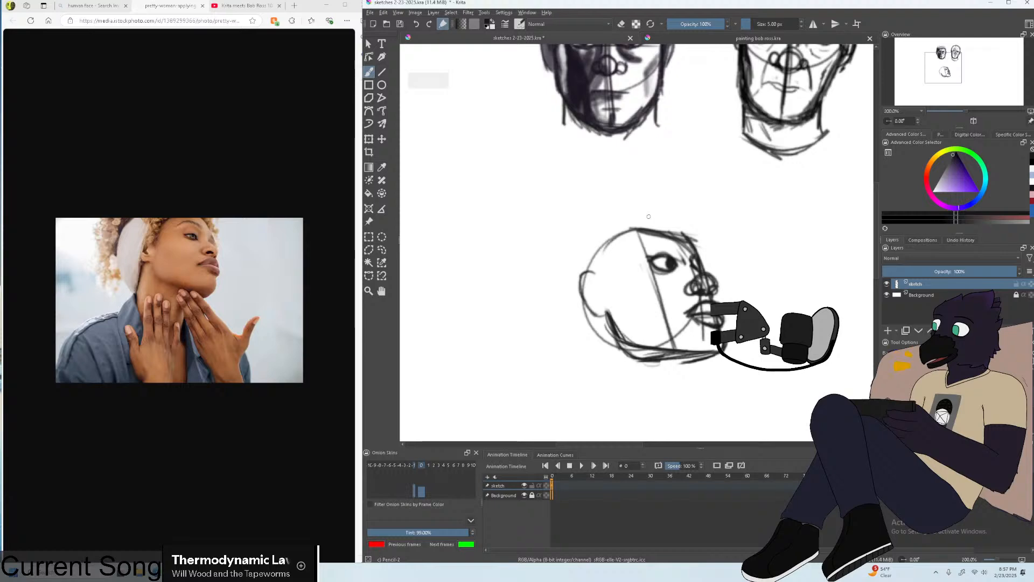
scroll(649, 216, "up", 1)
key("ctrl+t")
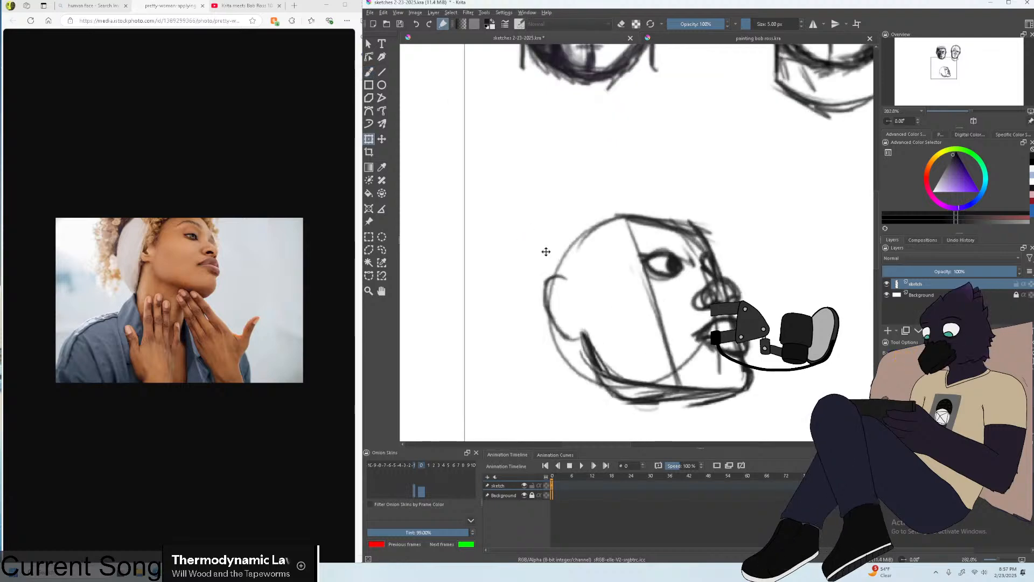
left_click_drag(567, 270, 556, 263)
key("b")
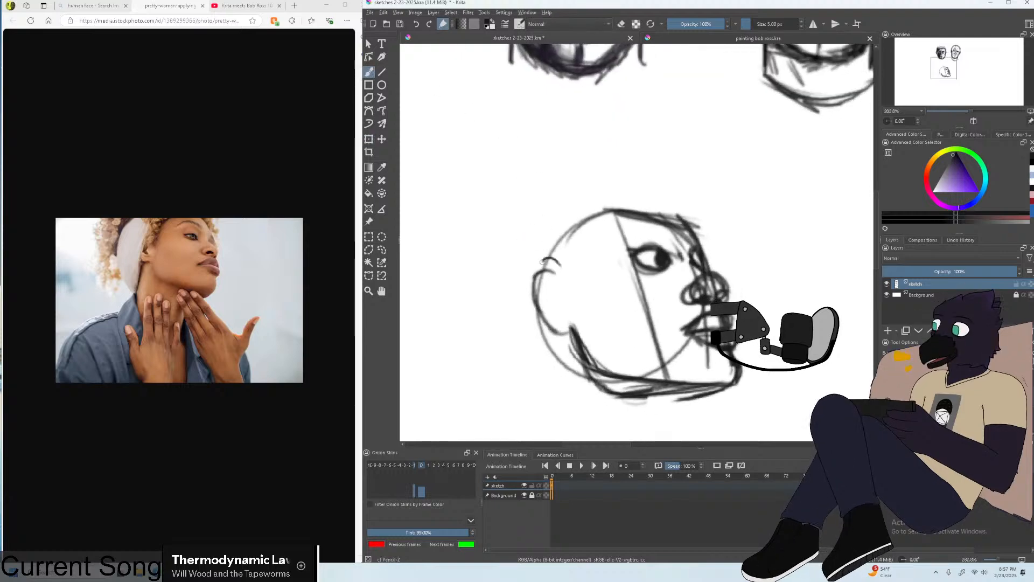
With a 7 px pencil, darken the ear's rim and inner folds and sketch a small curl above the forehead.
key("bracketright")
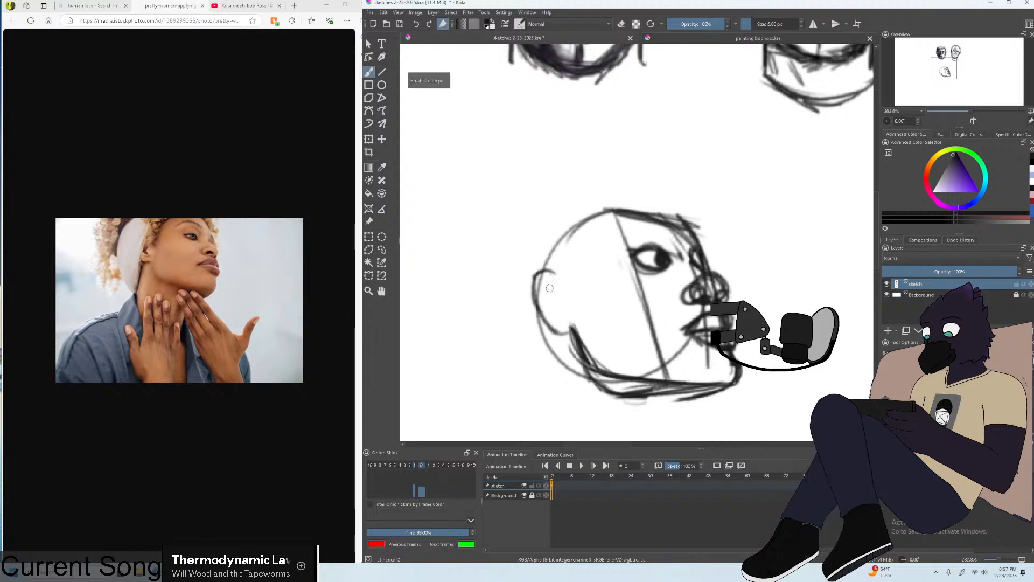
key("bracketleft")
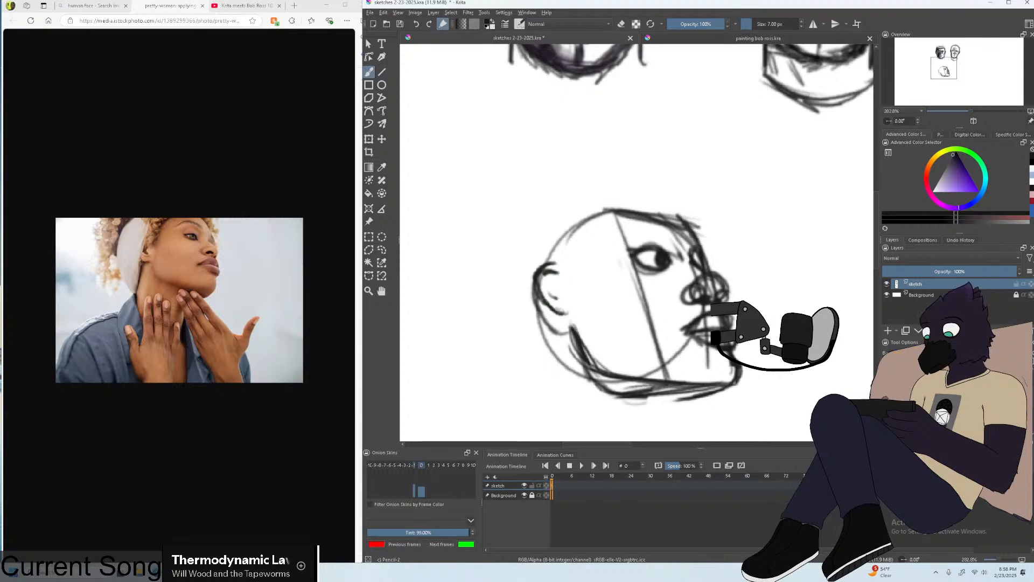
left_click_drag(695, 225, 715, 222)
left_click(102, 176)
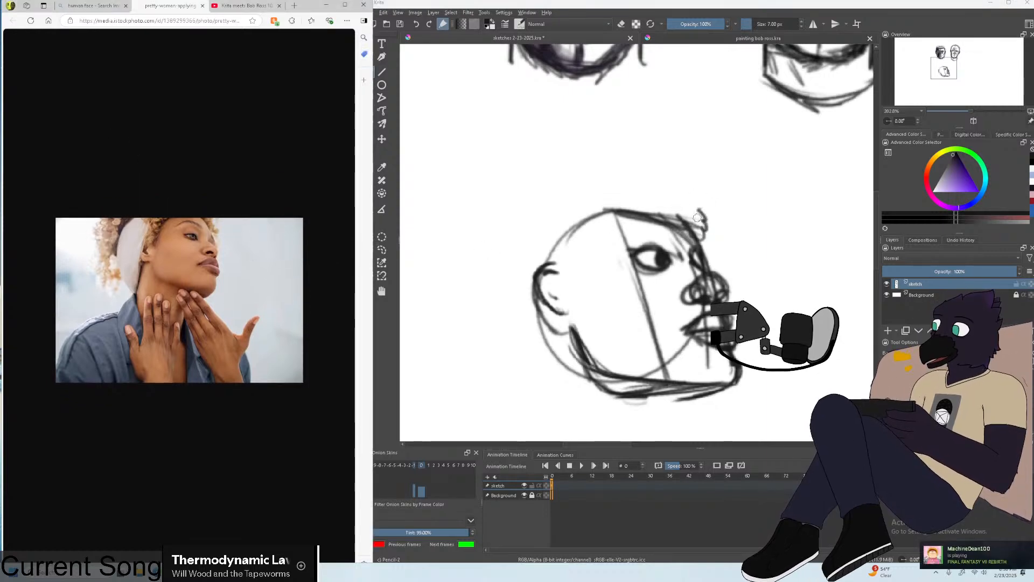
left_click(696, 210)
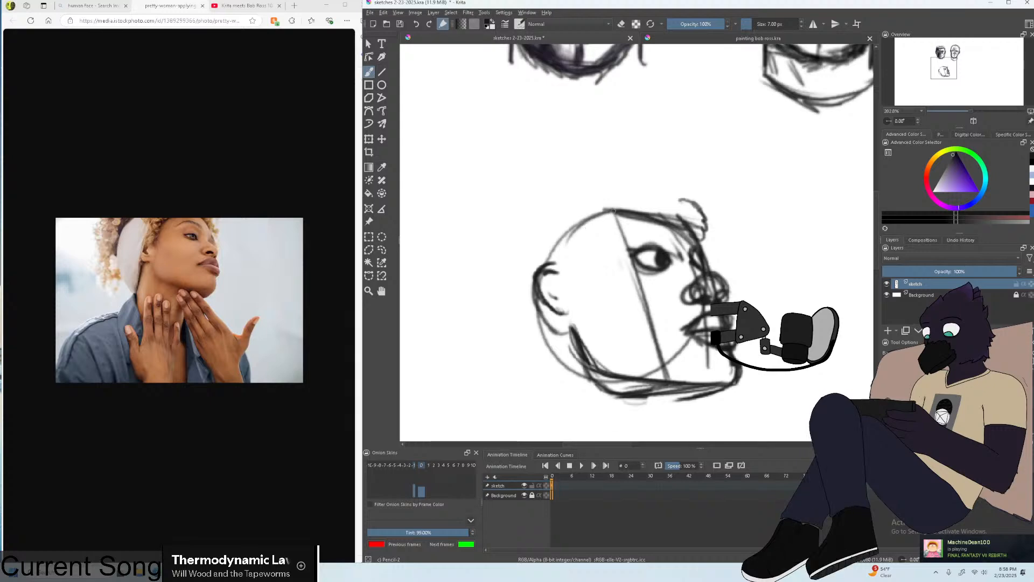
Draw the headband's front edge from above the skull down across the ear in several overlapping strokes.
mouse_move(613, 213)
left_mouse_down()
mouse_move(529, 315)
mouse_move(552, 270)
mouse_move(534, 308)
left_mouse_up()
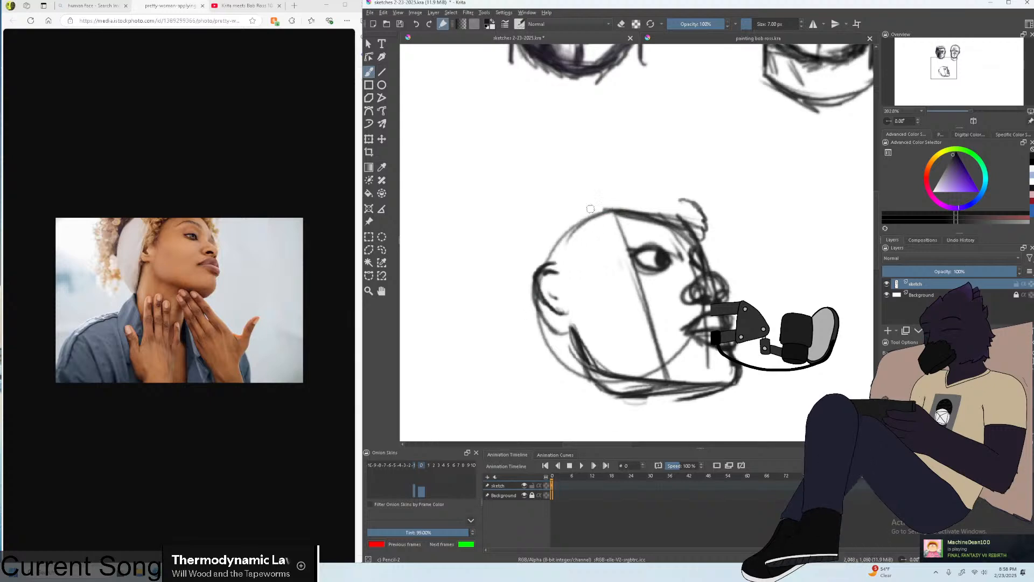
mouse_move(564, 221)
left_mouse_down()
mouse_move(536, 309)
mouse_move(544, 317)
left_mouse_up()
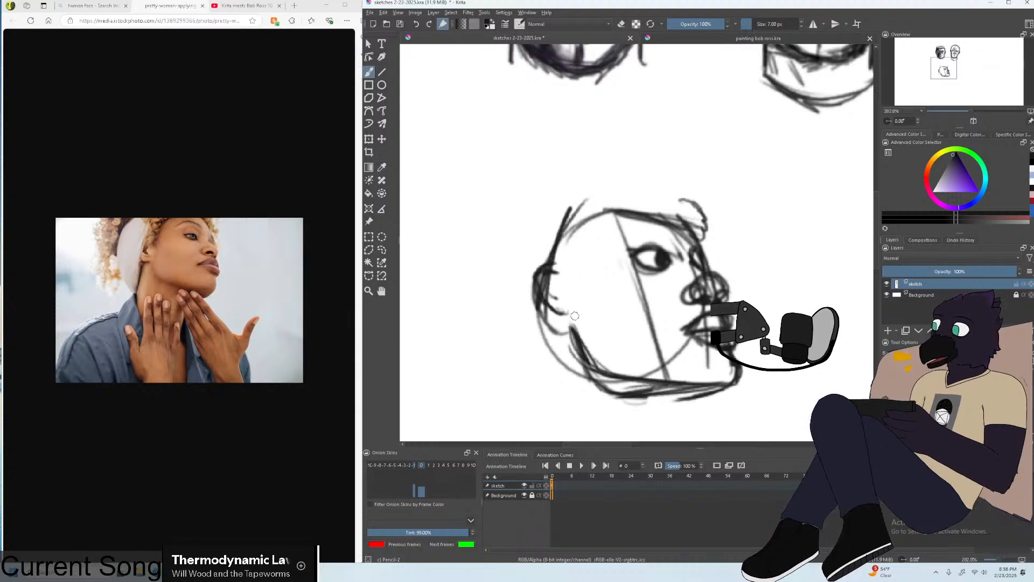
left_click_drag(561, 273, 545, 350)
left_click_drag(582, 198, 549, 278)
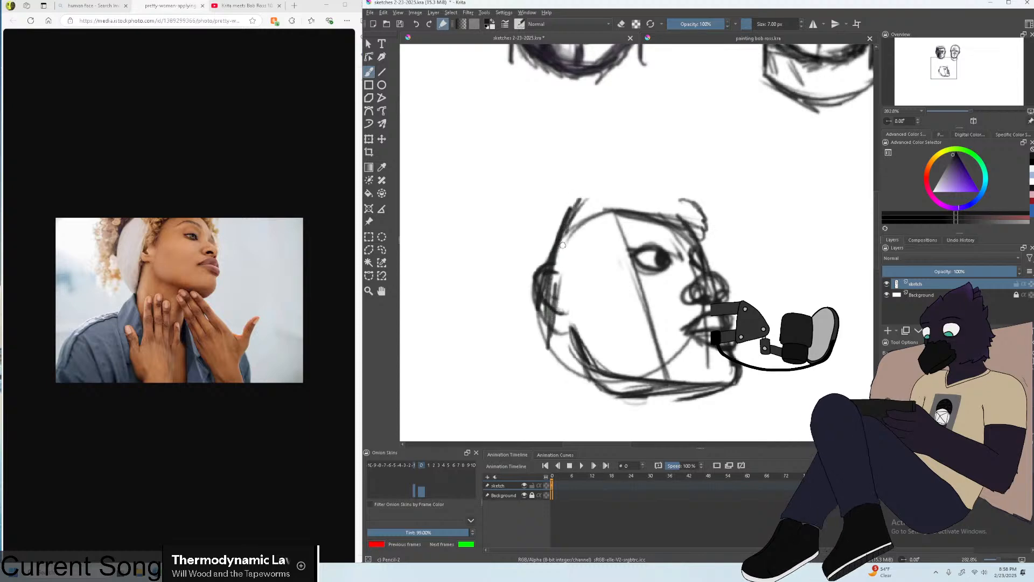
left_click_drag(568, 234, 551, 304)
Sketch the headband's rear edge curving from below the ear around the back of the skull to its top.
left_click_drag(539, 348, 514, 299)
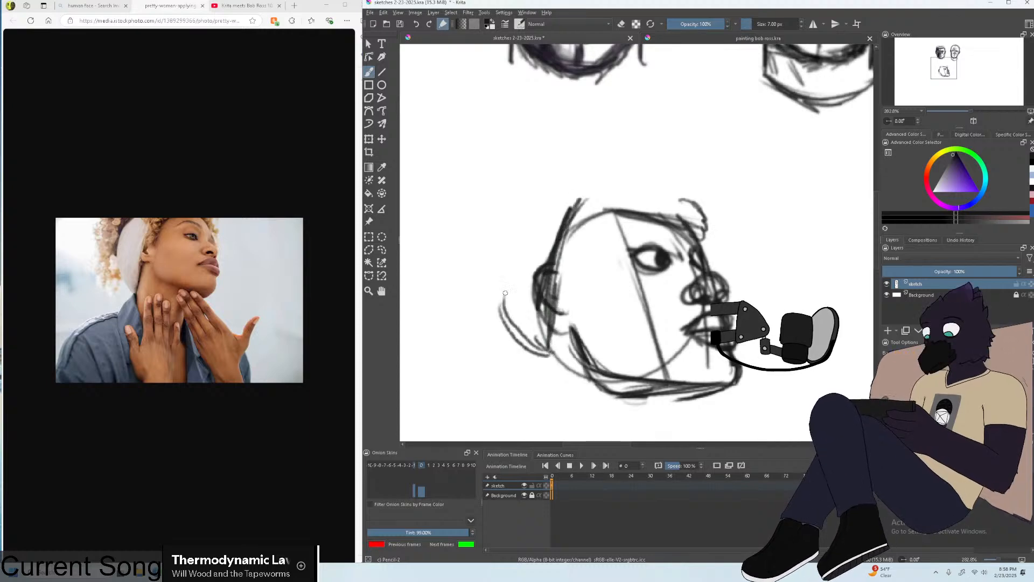
mouse_move(501, 338)
left_mouse_down()
mouse_move(501, 281)
mouse_move(536, 194)
left_mouse_up()
left_click_drag(497, 304, 570, 167)
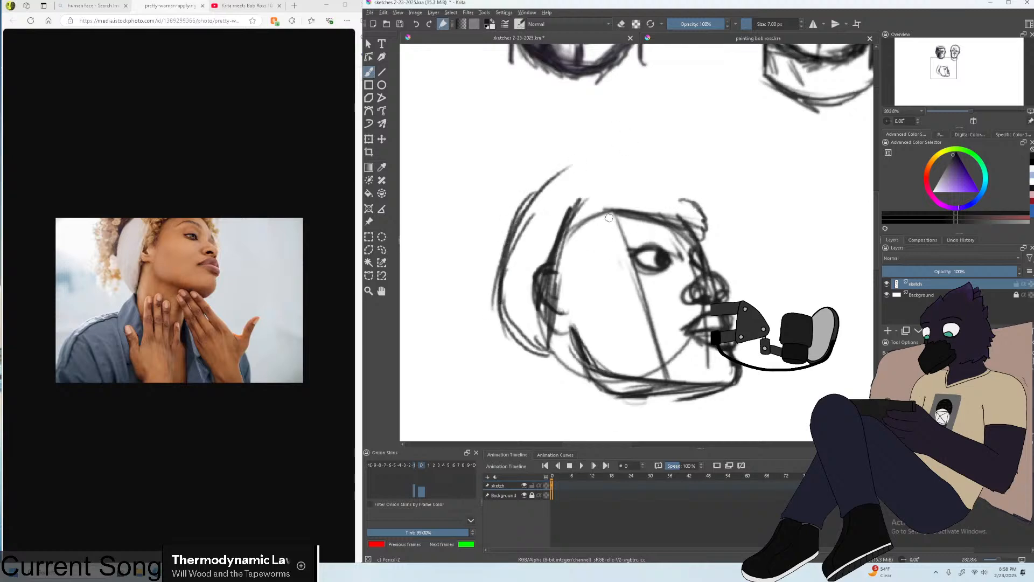
Draw curly hair along the headband's front edge and the hairline from temple to forehead, extending the curls up above the brow.
left_click_drag(606, 216, 576, 260)
left_click_drag(569, 221, 547, 238)
left_click_drag(572, 195, 581, 166)
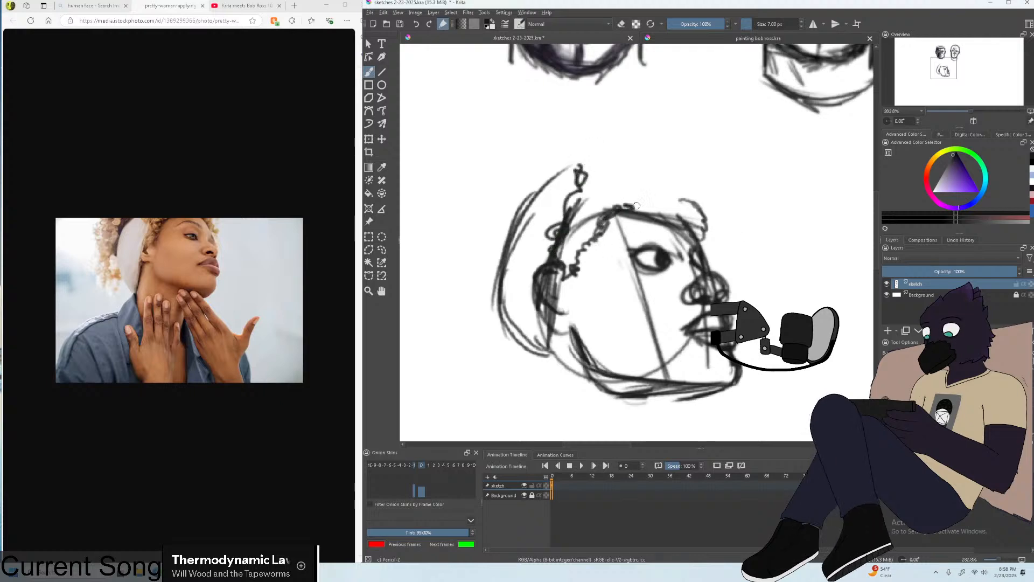
left_click_drag(698, 230, 680, 173)
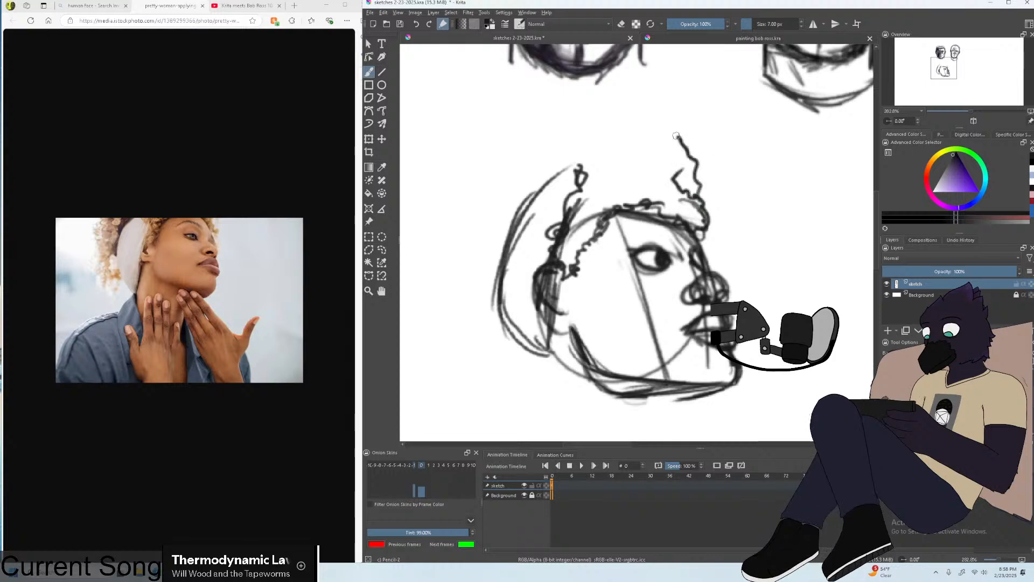
Sketch the wavy outline of the hair behind the headband and add curls along the headband's rear edge.
mouse_move(498, 182)
left_mouse_down()
mouse_move(480, 218)
mouse_move(476, 280)
left_mouse_up()
left_click_drag(474, 339, 492, 346)
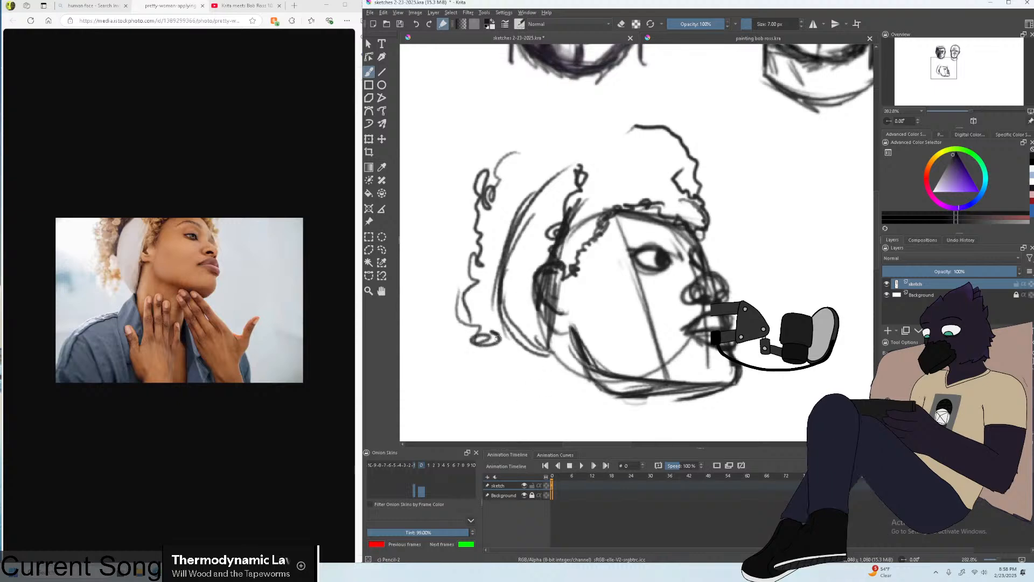
left_click_drag(499, 295, 503, 258)
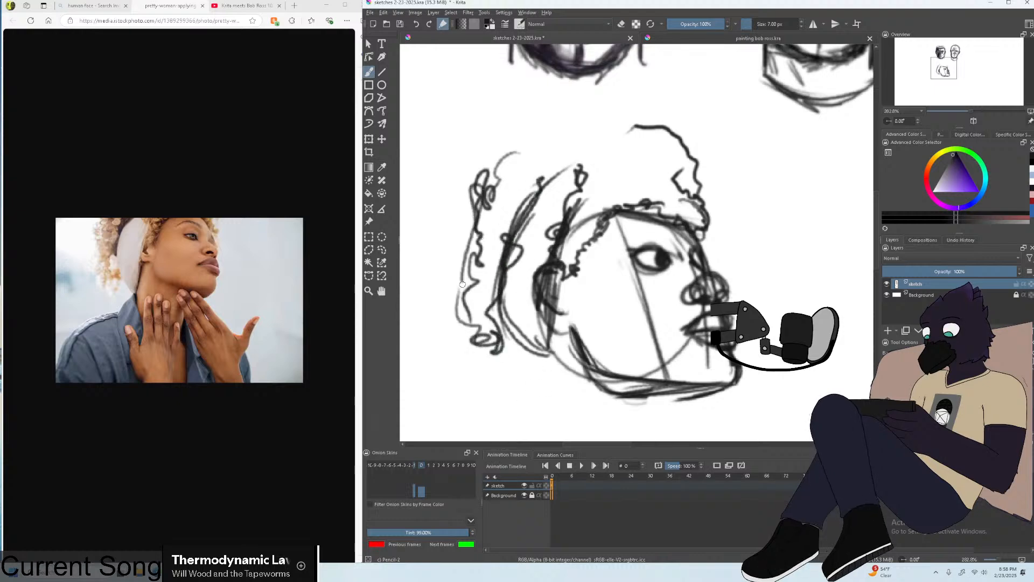
left_click_drag(469, 138, 453, 272)
left_click_drag(484, 121, 450, 218)
key("ctrl+z")
key("ctrl+z")
key("ctrl+z")
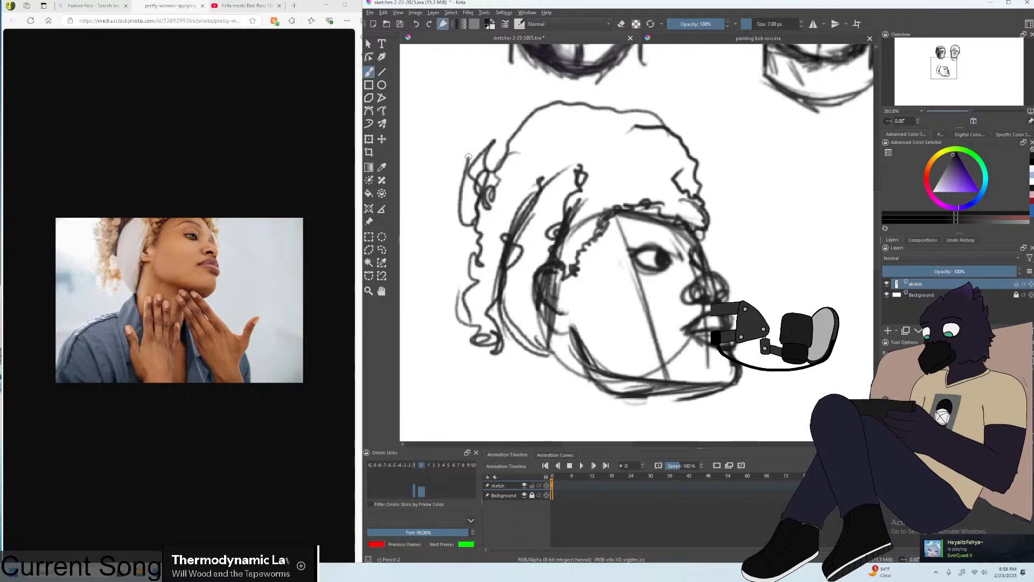
left_click_drag(468, 156, 475, 279)
key("ctrl+minus")
key("ctrl+plus")
key("ctrl+z")
key("ctrl+z")
key("ctrl+z")
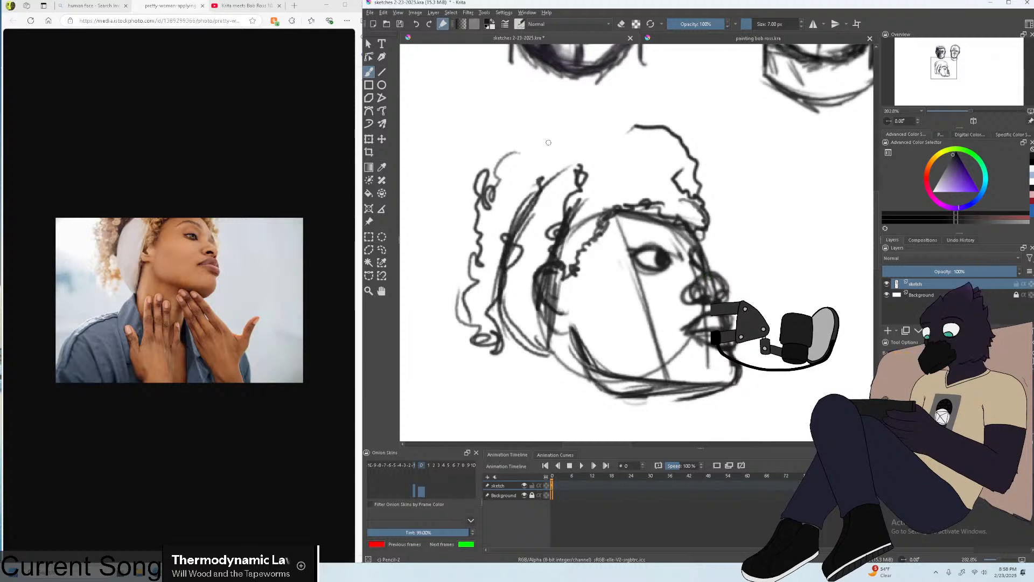
Draw the wavy hair outline across the top of the head and extend the front curls down over the brow.
mouse_move(548, 142)
left_mouse_down()
mouse_move(593, 124)
mouse_move(617, 139)
mouse_move(694, 140)
mouse_move(611, 136)
mouse_move(656, 139)
mouse_move(677, 154)
mouse_move(619, 132)
mouse_move(556, 128)
mouse_move(517, 152)
left_mouse_up()
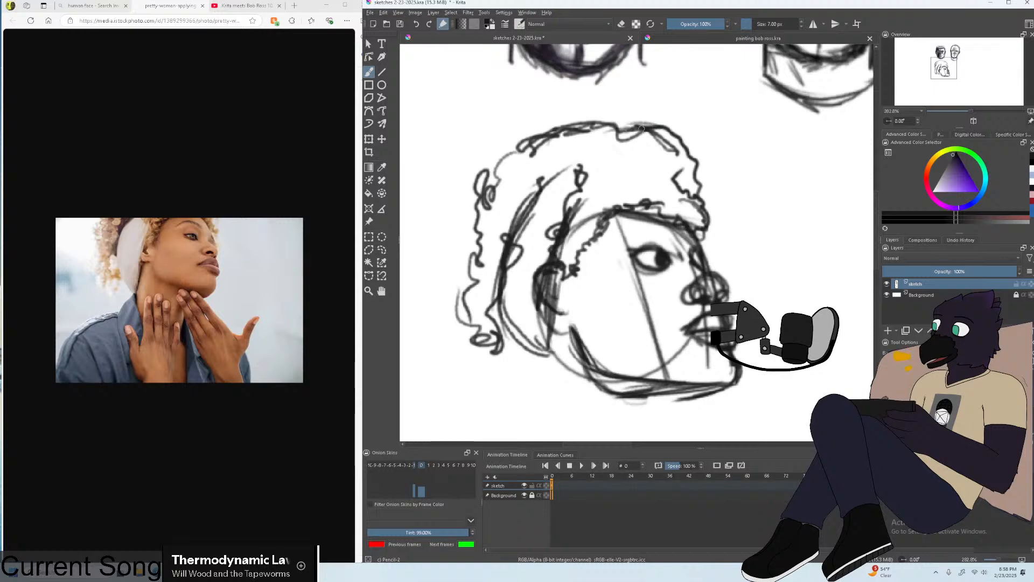
mouse_move(705, 211)
left_mouse_down()
mouse_move(717, 249)
mouse_move(699, 247)
left_mouse_up()
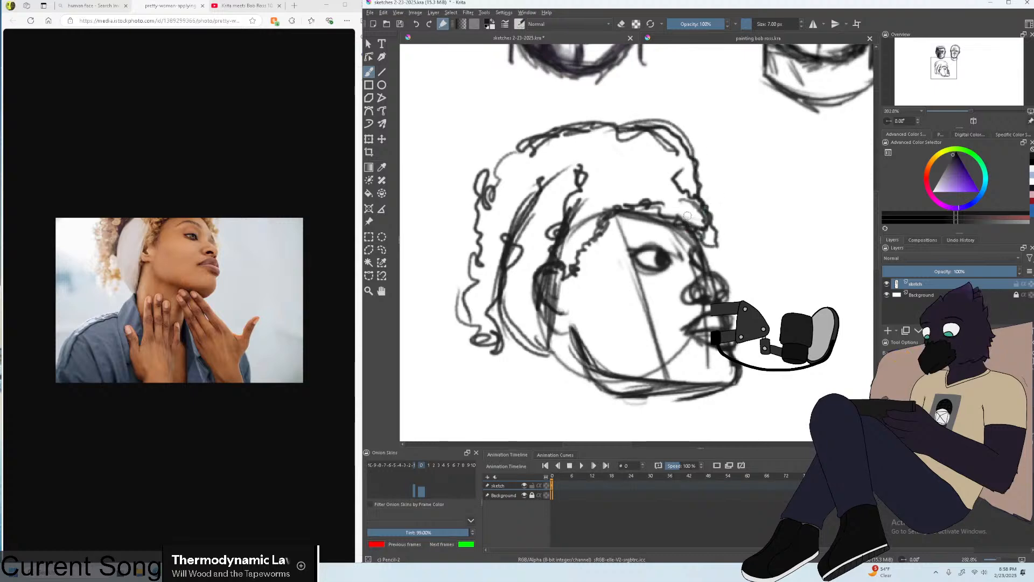
Sketch the neck's front and back lines below the jaw and place a circle on each side of the neck's base.
key("minus")
key("minus")
scroll(636, 216, "down", 3)
key("plus")
key("plus")
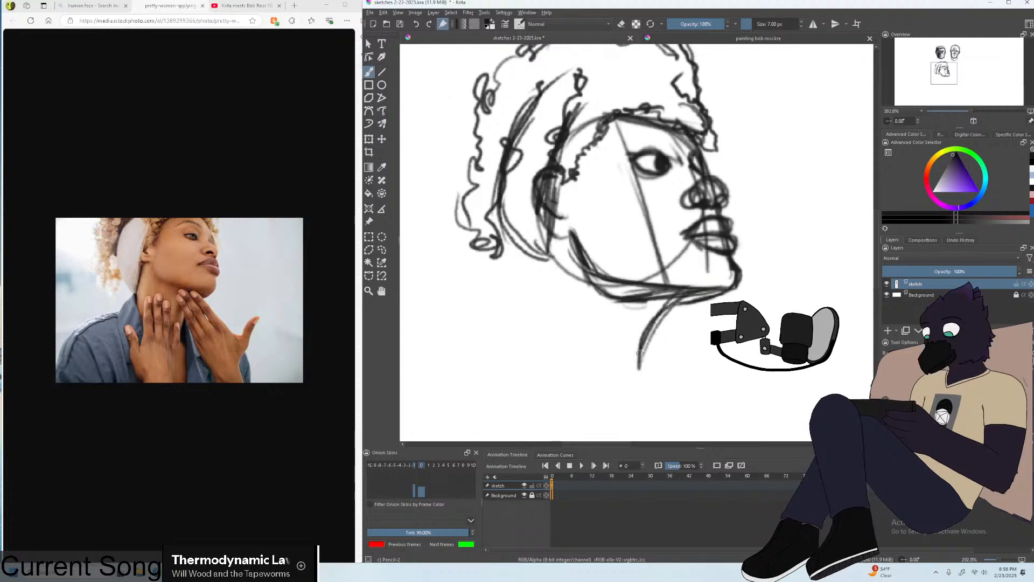
key("ctrl+z")
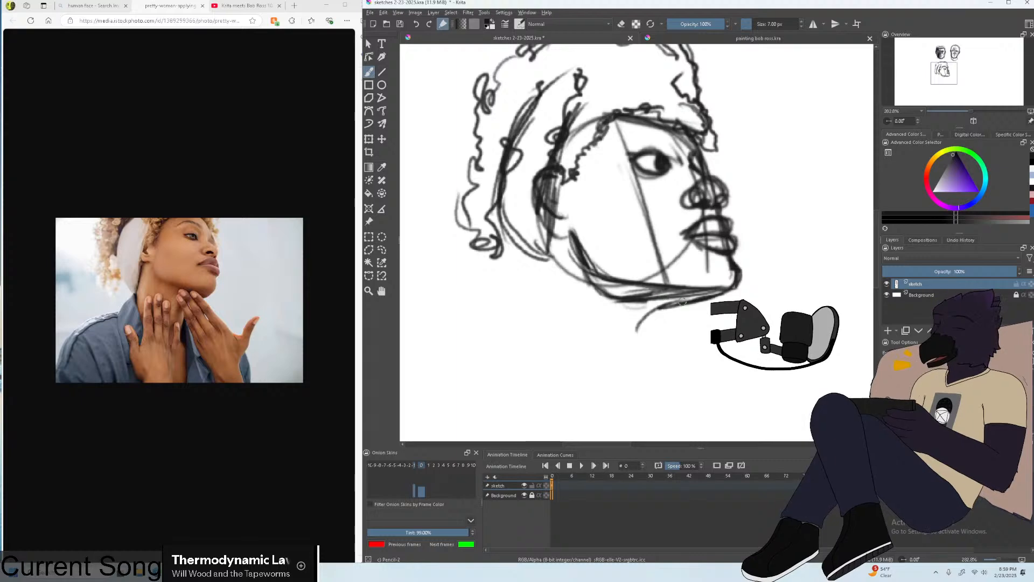
left_click_drag(651, 311, 541, 439)
key("minus")
mouse_move(558, 259)
left_mouse_down()
mouse_move(510, 307)
mouse_move(484, 383)
mouse_move(487, 355)
mouse_move(456, 380)
left_mouse_up()
left_click_drag(606, 374, 608, 375)
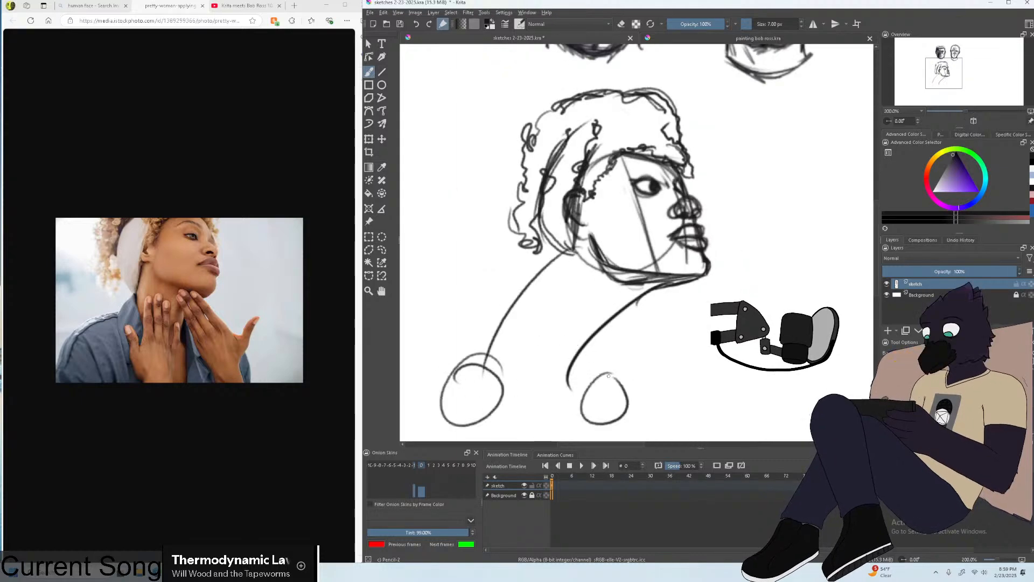
Sketch a V-shaped neckline between the two circles, with a rough collar edge beneath it.
left_click_drag(488, 338, 574, 419)
left_click_drag(477, 338, 562, 428)
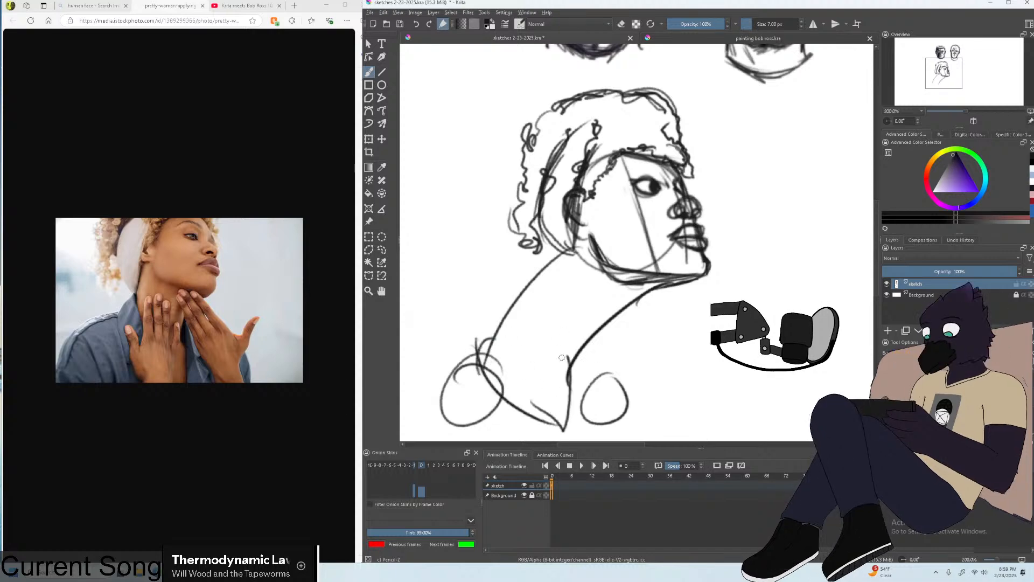
key("minus")
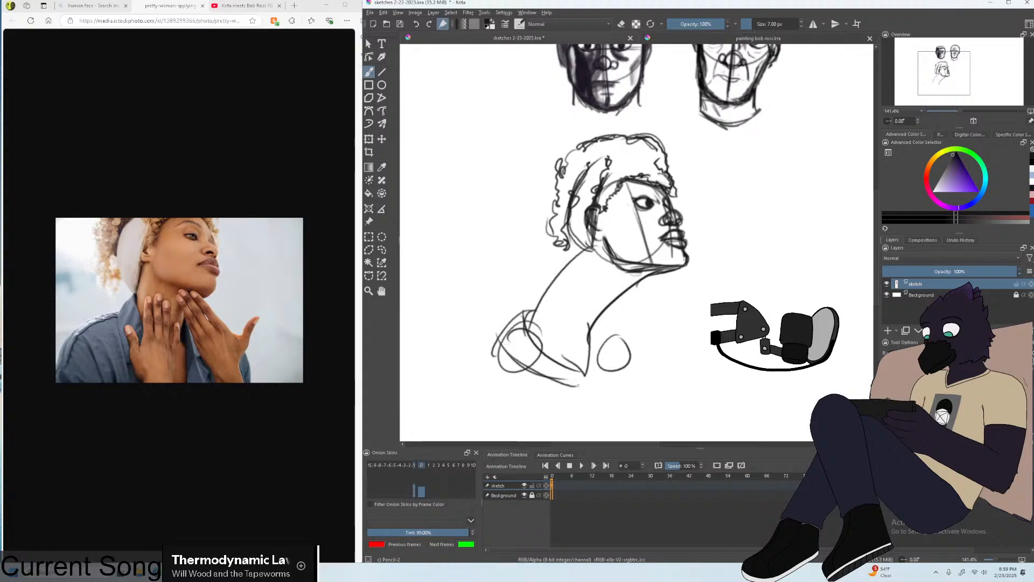
key("ctrl+z")
Sketch the outline and raised fingers of the hand resting on the back half of the neck.
mouse_move(564, 292)
left_mouse_down()
mouse_move(585, 296)
mouse_move(550, 358)
left_mouse_up()
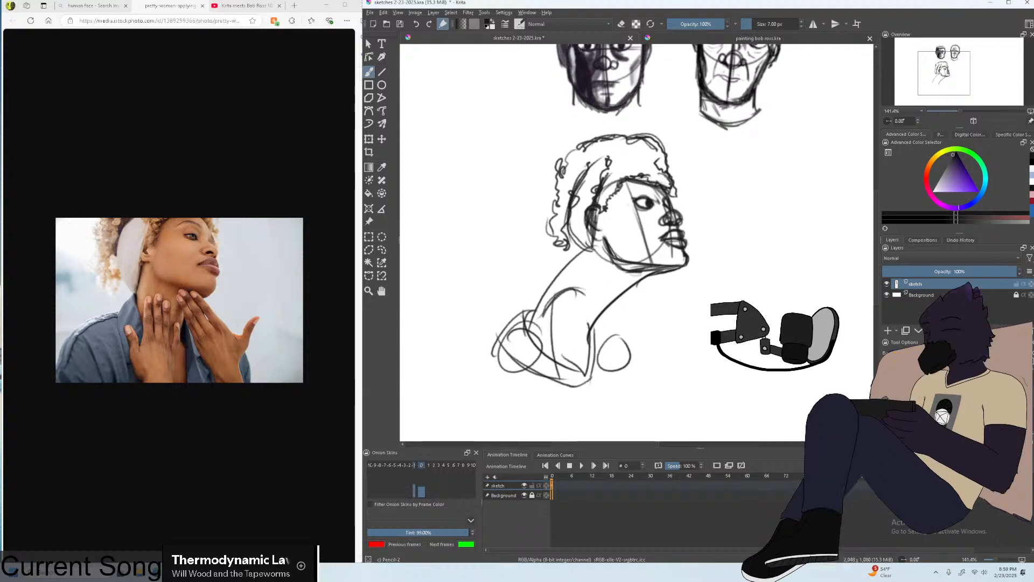
left_click_drag(550, 299, 538, 353)
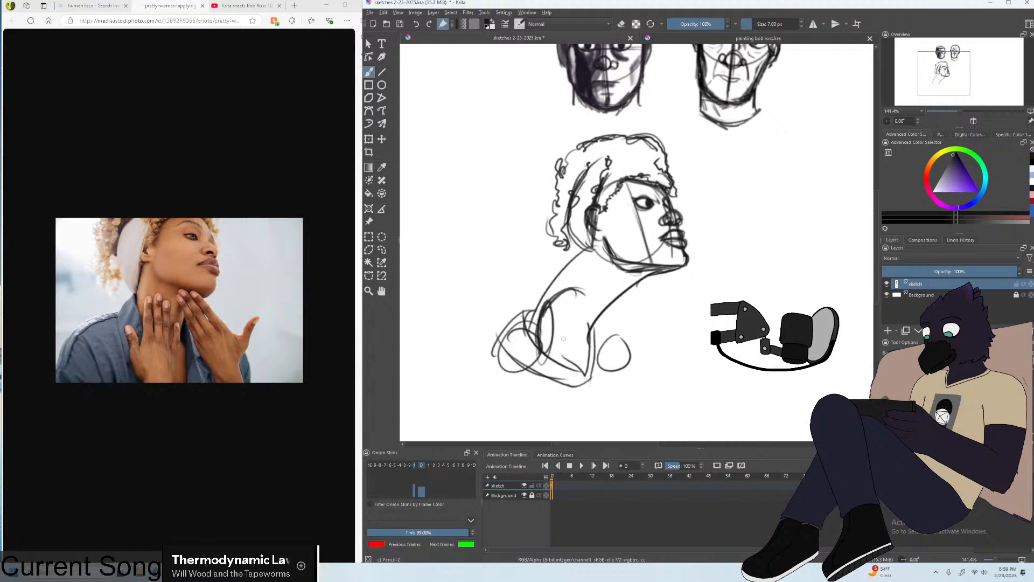
left_click_drag(552, 301, 557, 327)
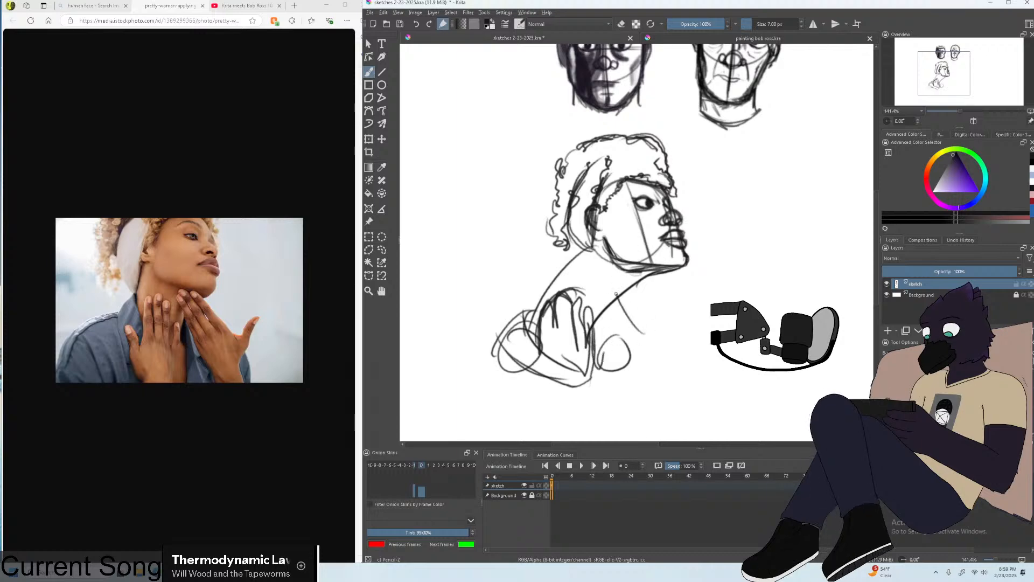
Sketch the fingers of the second hand over the front of the neck and its thumb pointing outward.
mouse_move(629, 317)
left_mouse_down()
mouse_move(610, 282)
mouse_move(602, 345)
mouse_move(615, 366)
left_mouse_up()
key("plus")
left_click_drag(583, 312, 609, 379)
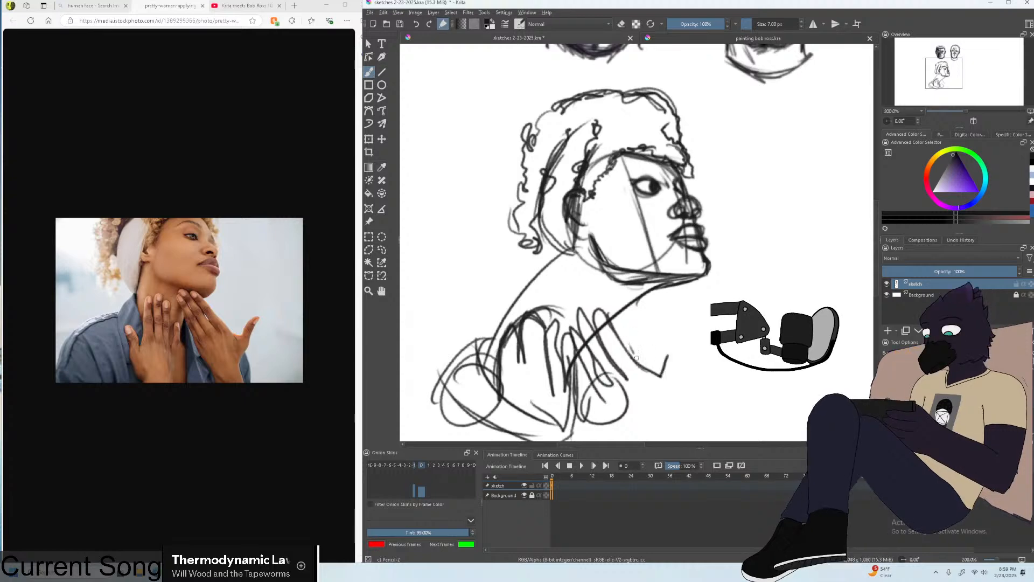
left_click_drag(668, 355, 687, 364)
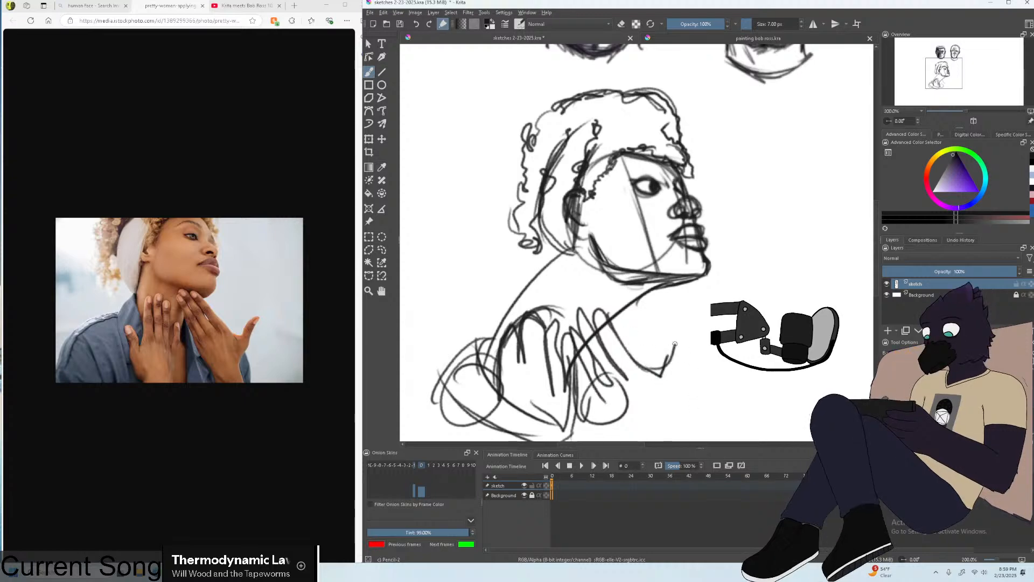
left_click_drag(674, 343, 690, 409)
key("ctrl+z")
left_click_drag(659, 375, 693, 335)
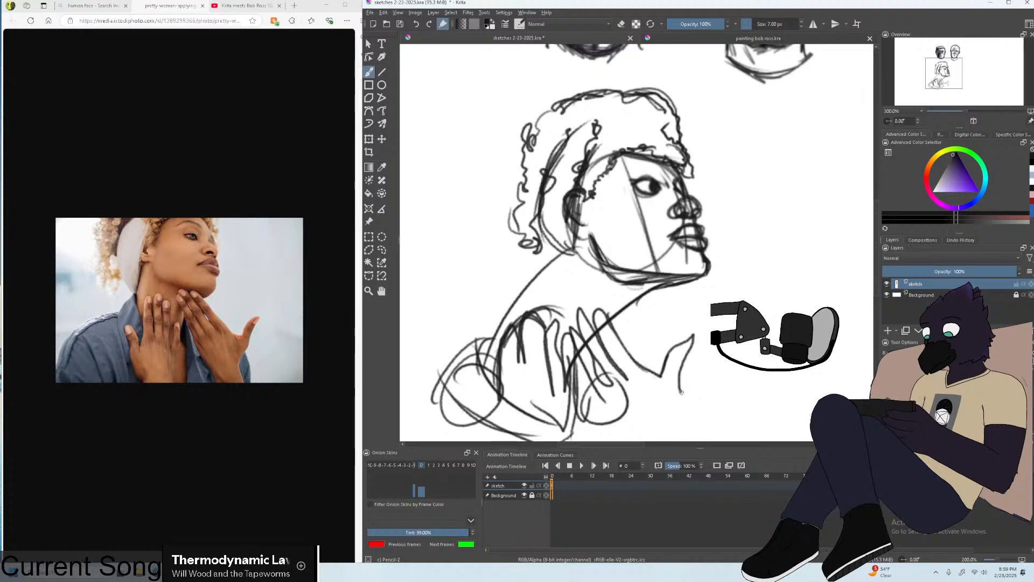
Sketch the wrist and forearm lines running down below both hands.
key("ctrl+minus")
mouse_move(596, 343)
left_mouse_down()
mouse_move(616, 382)
mouse_move(647, 388)
mouse_move(637, 405)
mouse_move(650, 419)
left_mouse_up()
left_click_drag(659, 368, 667, 382)
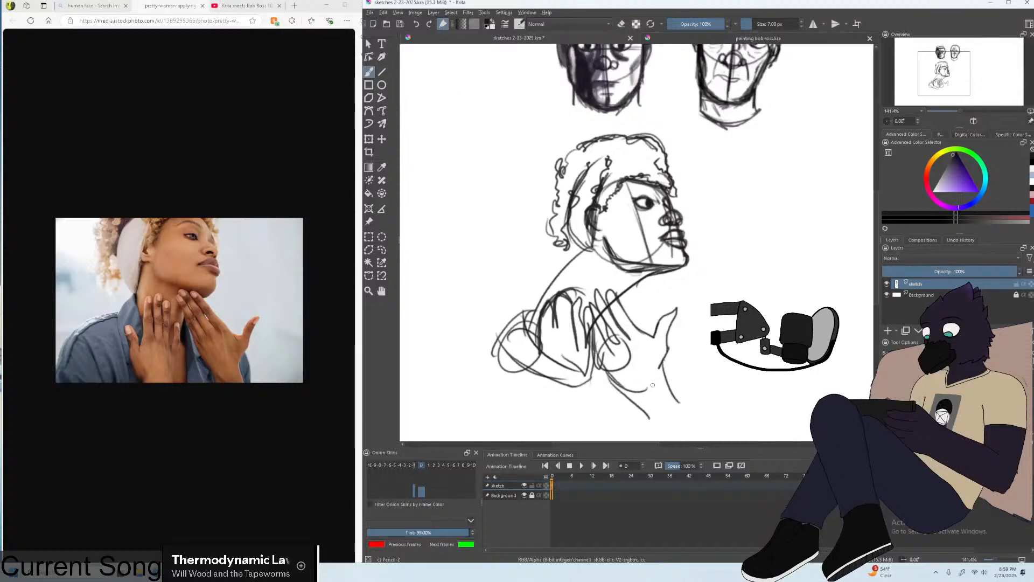
left_click_drag(533, 359, 523, 392)
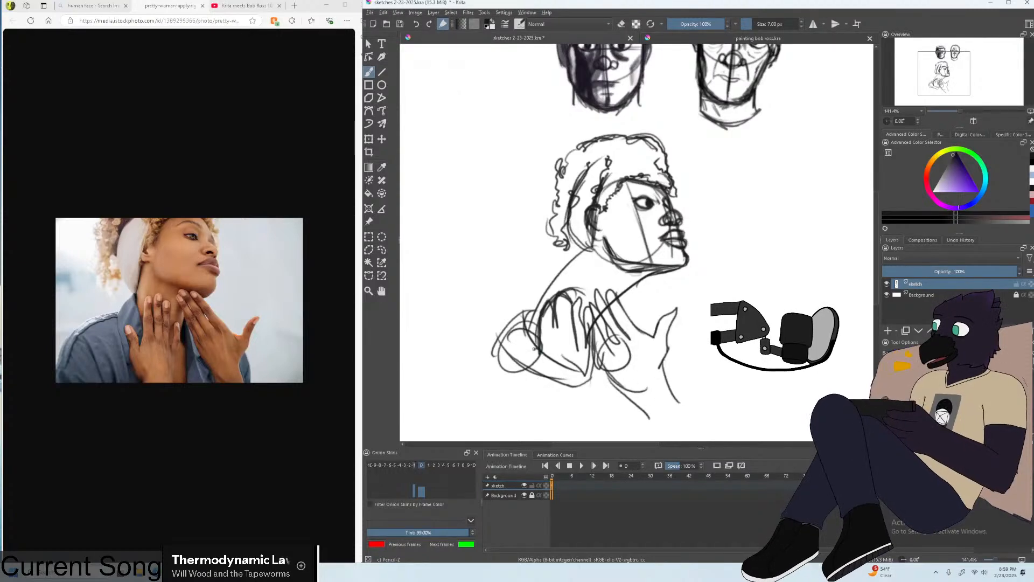
key("ctrl+minus")
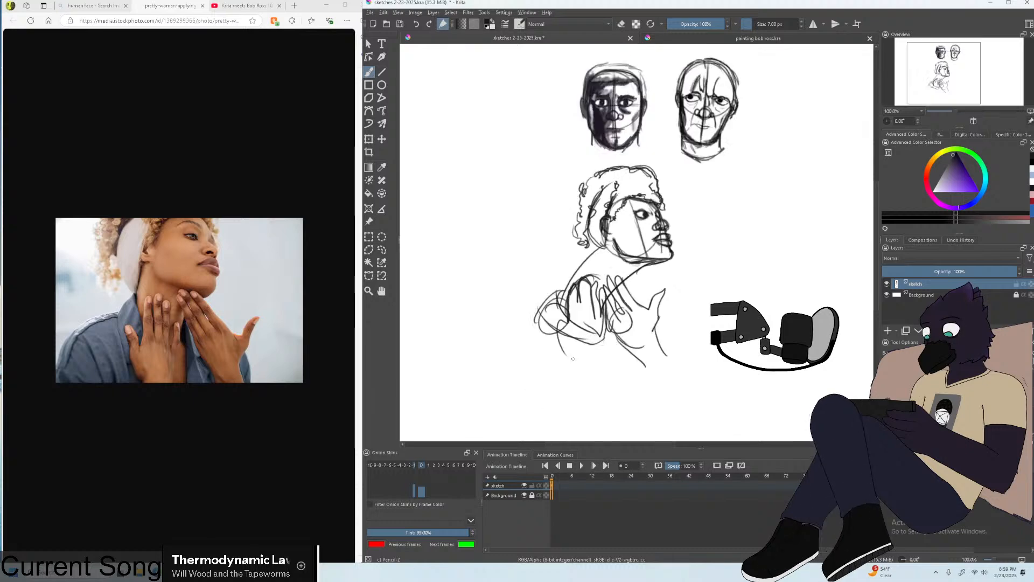
Undo the forearms, hands, neckline, circles and neck lines, back to the stroke under the chin.
key("ctrl+plus")
key("ctrl+z")
key("ctrl+z")
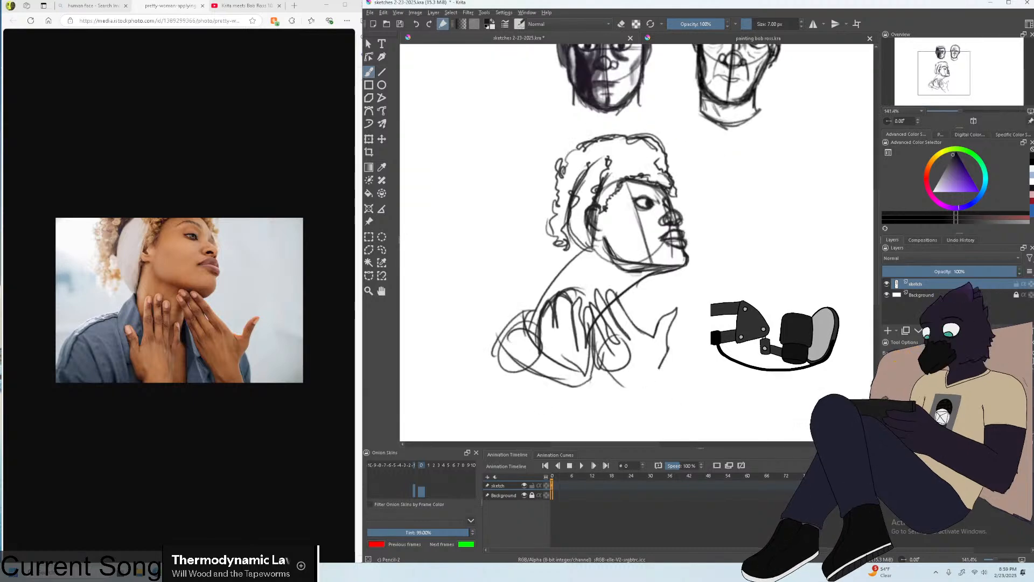
key("ctrl+z")
key("ctrl+z")
key("ctrl+z")
key("ctrl+z")
key("ctrl+z")
key("ctrl+z")
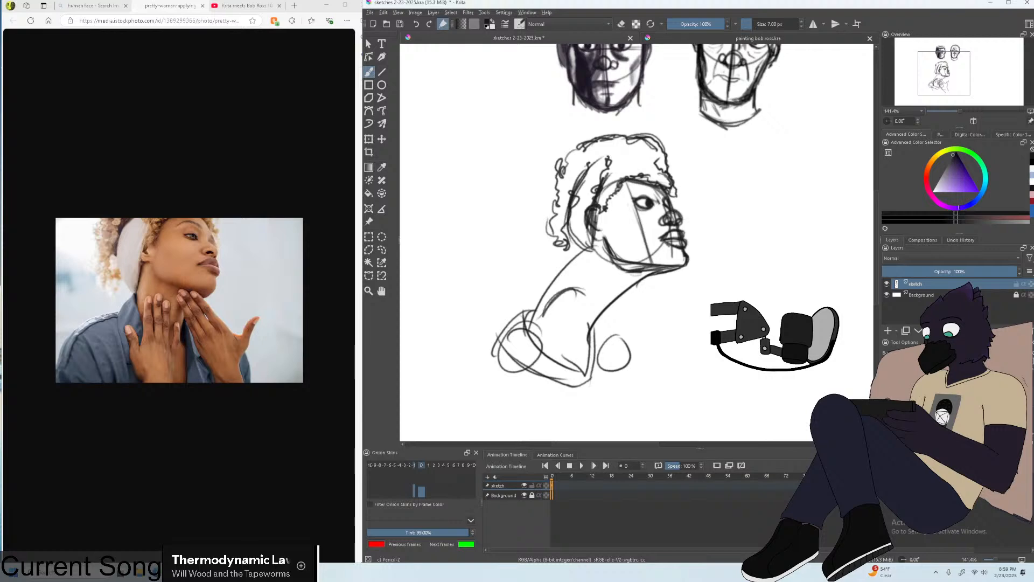
key("ctrl+z")
key("ctrl+z")
key("ctrl+z")
key("ctrl+z")
key("ctrl+z")
key("ctrl+z")
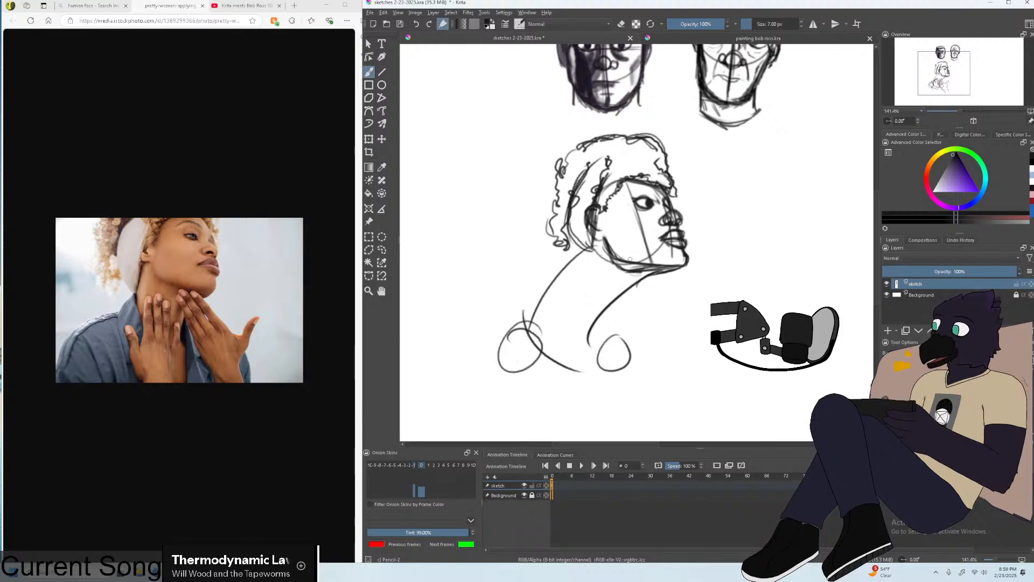
key("ctrl+z")
key("ctrl+z")
Try to draw the back of the neck down from behind the ear.
key("ctrl+plus")
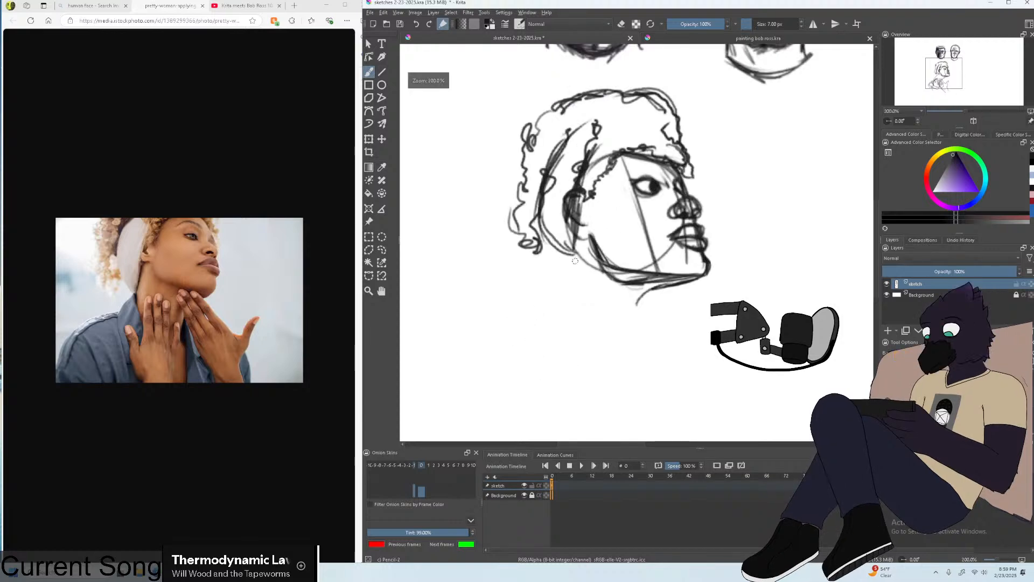
left_click_drag(580, 292, 574, 241)
key("ctrl+z")
key("ctrl+z")
key("ctrl+z")
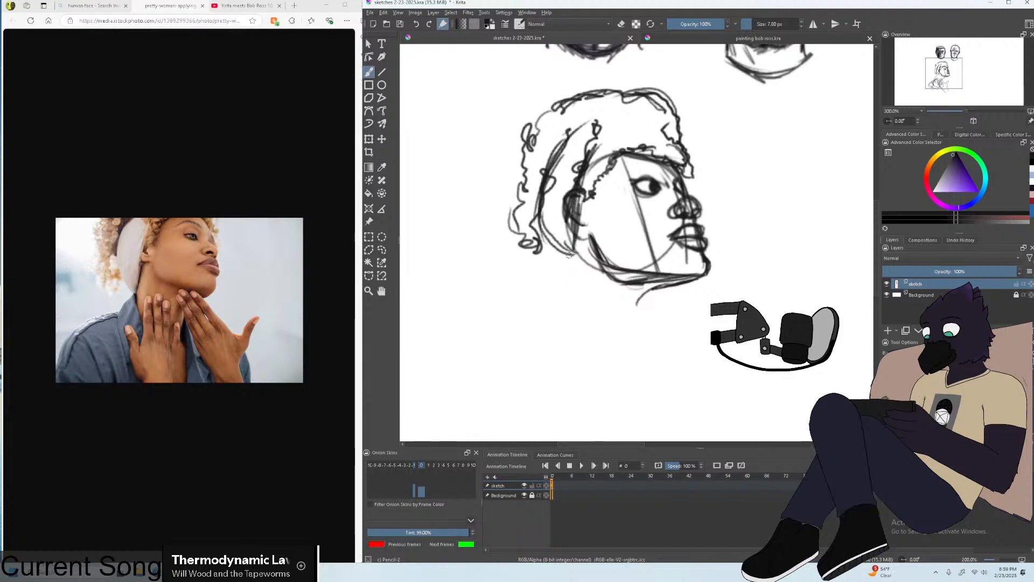
Draw the neck's front and back lines and a neckline that slopes down to a point at the throat.
mouse_move(560, 286)
left_mouse_down()
mouse_move(573, 242)
mouse_move(560, 287)
mouse_move(619, 372)
left_mouse_up()
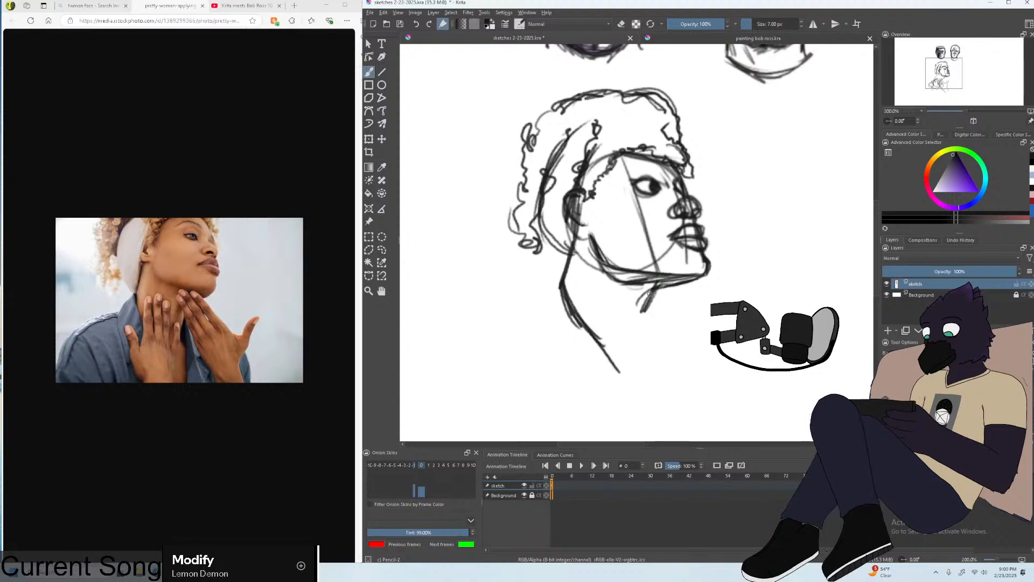
mouse_move(650, 294)
left_mouse_down()
mouse_move(650, 356)
mouse_move(651, 338)
mouse_move(630, 371)
left_mouse_up()
left_click_drag(653, 338, 638, 368)
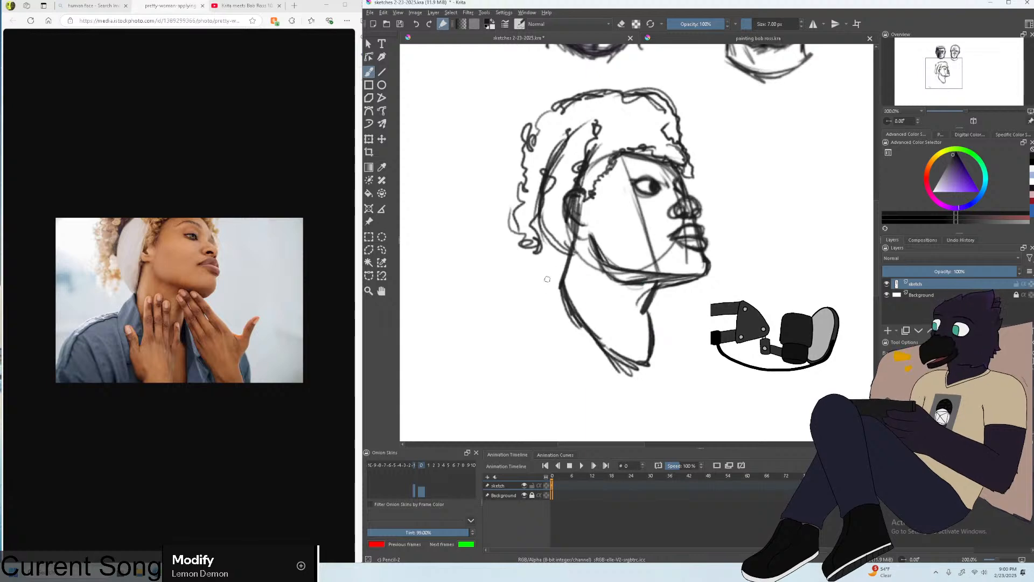
Draw the rear shirt collar flap from the back of the neck down along its long outer edge.
left_click_drag(561, 280, 541, 296)
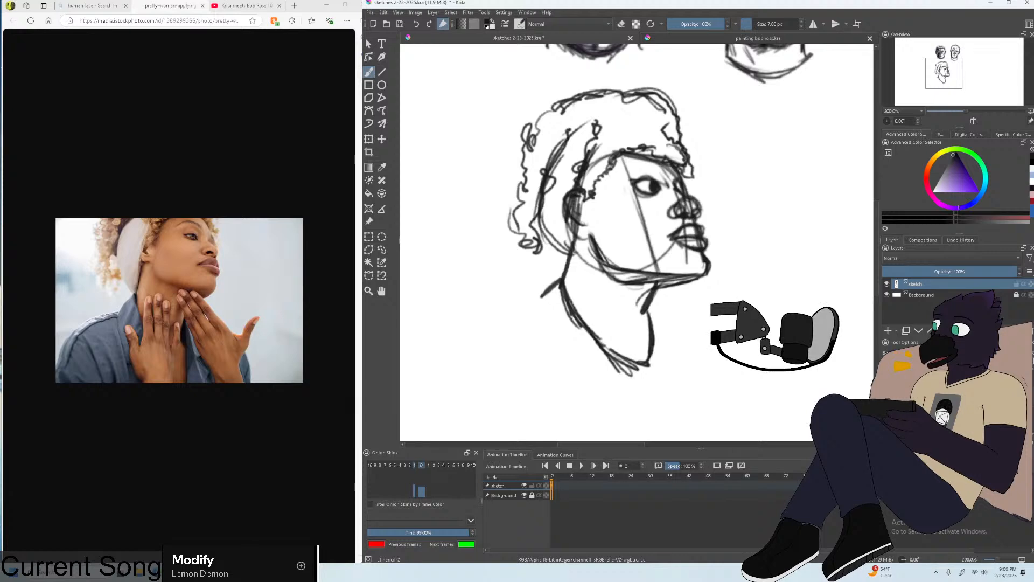
mouse_move(560, 278)
left_mouse_down()
mouse_move(532, 305)
mouse_move(553, 276)
mouse_move(559, 300)
mouse_move(537, 295)
mouse_move(539, 323)
mouse_move(569, 374)
left_mouse_up()
left_click_drag(537, 306, 594, 400)
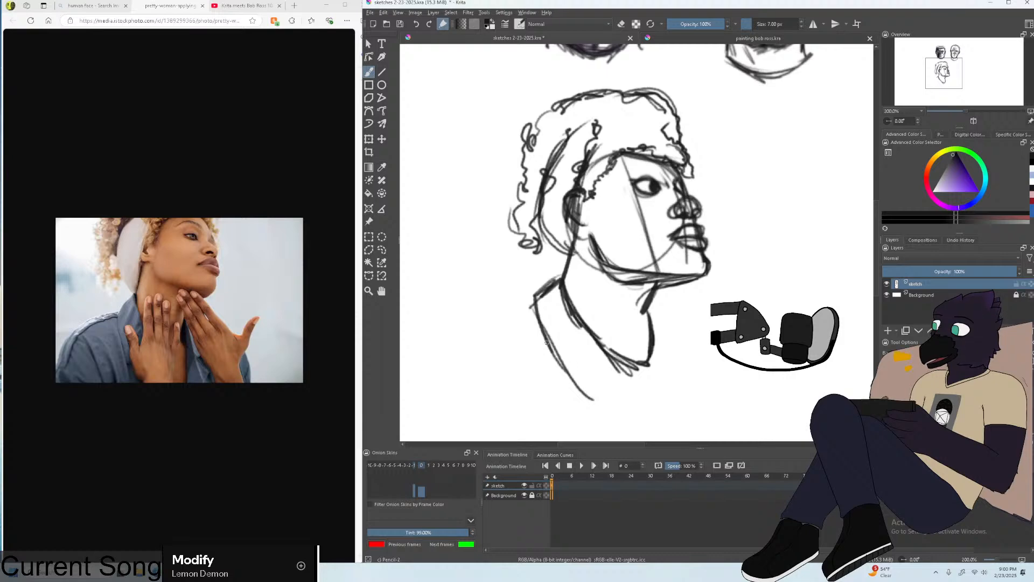
left_click_drag(546, 341, 598, 402)
left_click_drag(571, 367, 619, 412)
Close the rear collar flap at its tip and draw the pointed front collar flap below the chin.
left_click_drag(632, 371, 616, 407)
mouse_move(630, 370)
left_mouse_down()
mouse_move(613, 414)
mouse_move(668, 377)
left_mouse_up()
mouse_move(650, 366)
left_mouse_down()
mouse_move(685, 399)
mouse_move(676, 328)
mouse_move(681, 385)
left_mouse_up()
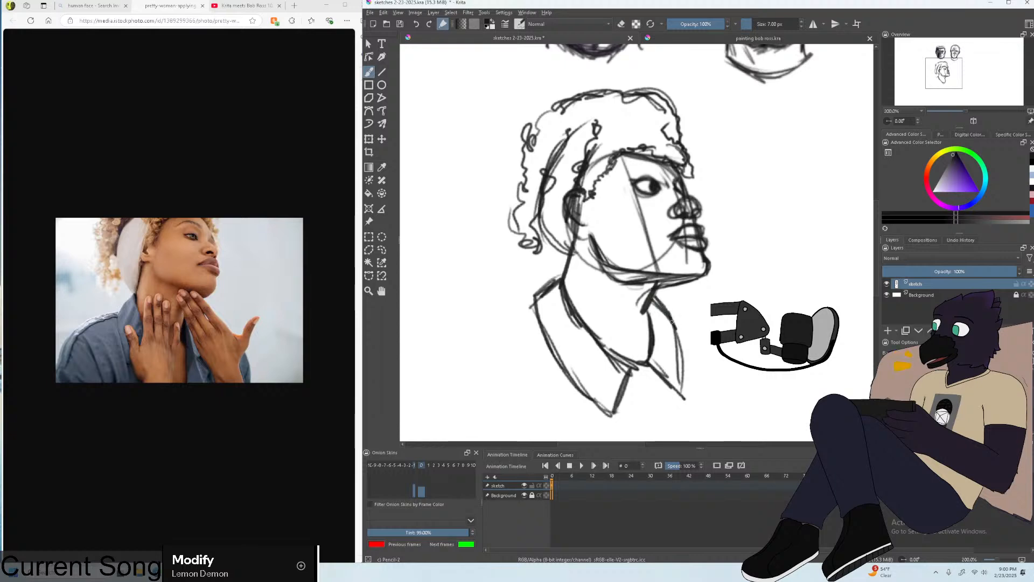
left_click_drag(671, 322, 683, 395)
Reinforce the jawline from the chin back toward the ear with overlapping strokes, raising its edge near the chin.
key("minus")
key("minus")
key("minus")
key("plus")
key("plus")
key("plus")
key("plus")
key("plus")
key("plus")
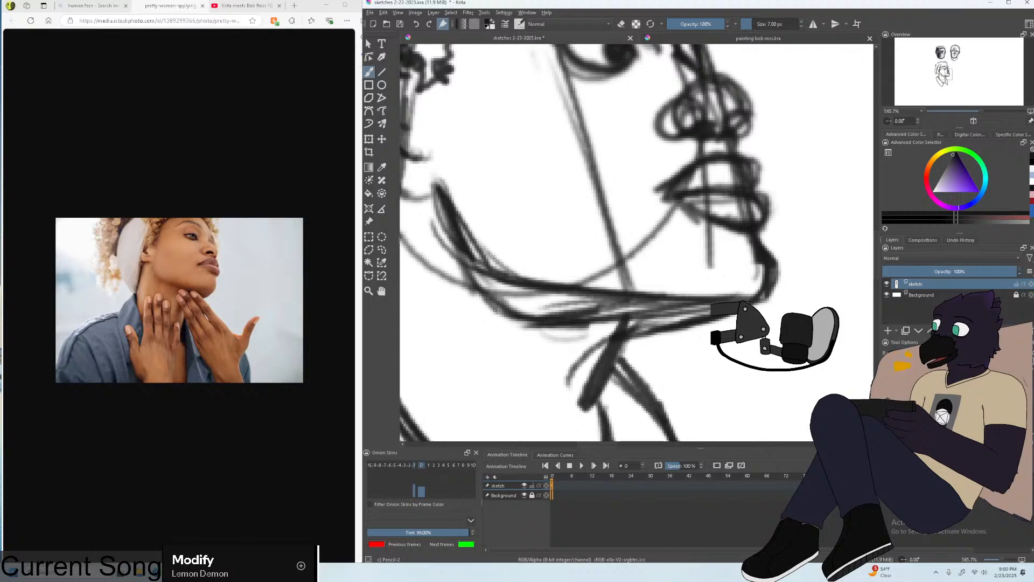
mouse_move(751, 288)
left_mouse_down()
mouse_move(503, 310)
mouse_move(569, 312)
mouse_move(461, 215)
left_mouse_up()
mouse_move(601, 311)
left_mouse_down()
mouse_move(753, 274)
mouse_move(694, 286)
mouse_move(737, 282)
left_mouse_up()
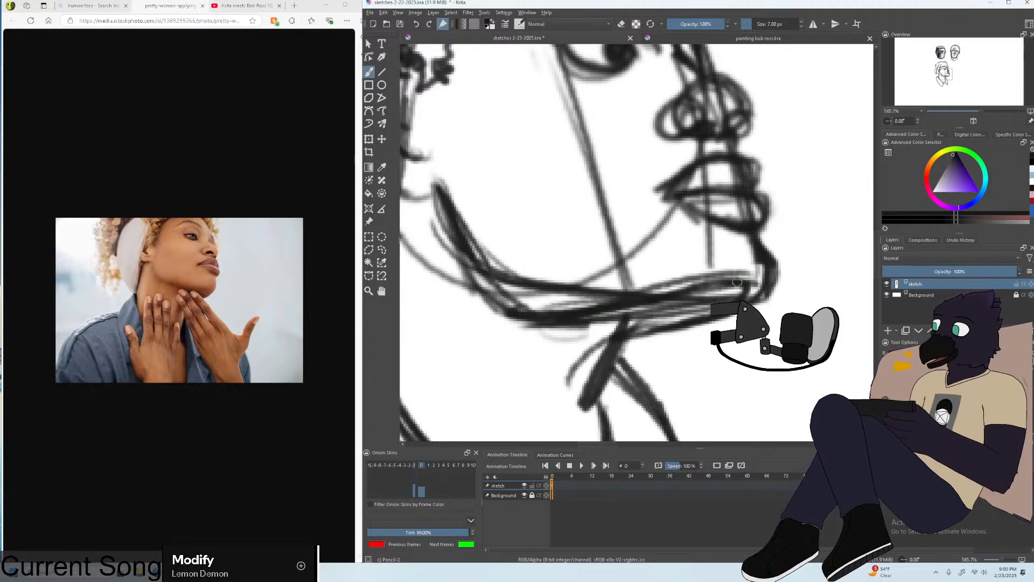
Outline the woman's whole profile, from hair to collar, with a polygonal selection.
key("1")
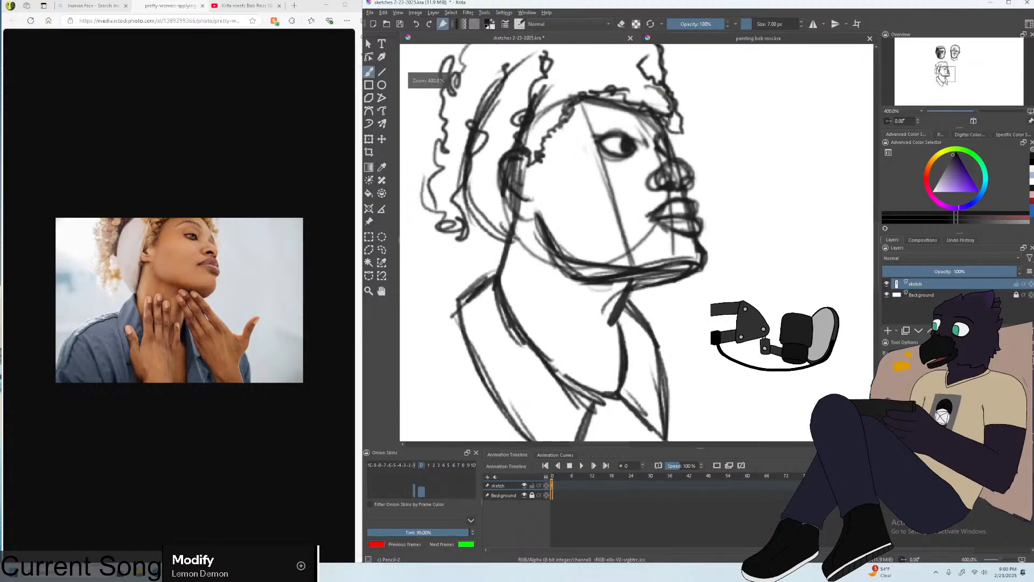
key("minus")
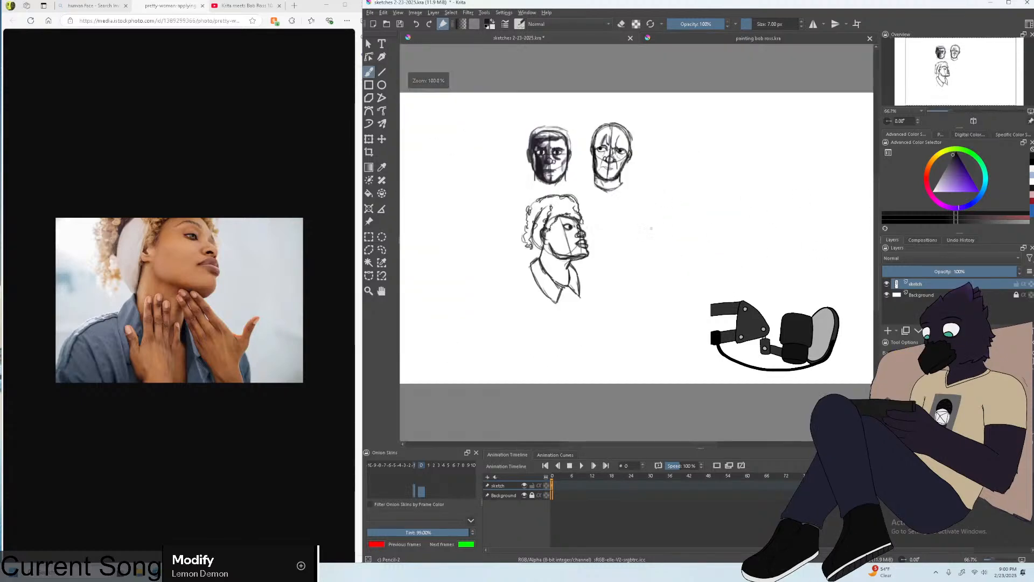
key("1")
key("plus")
key("plus")
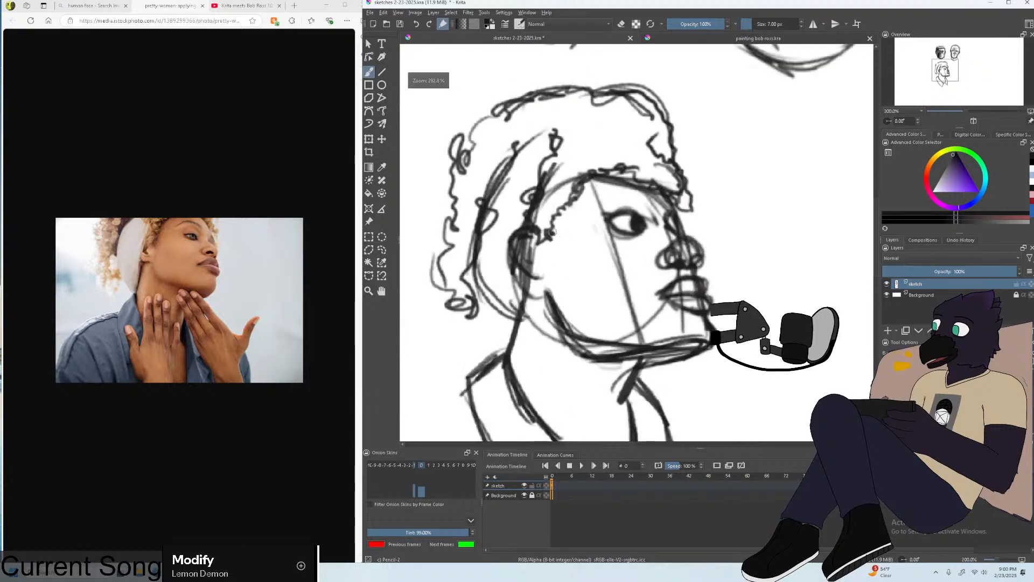
left_click(369, 250)
key("minus")
key("minus")
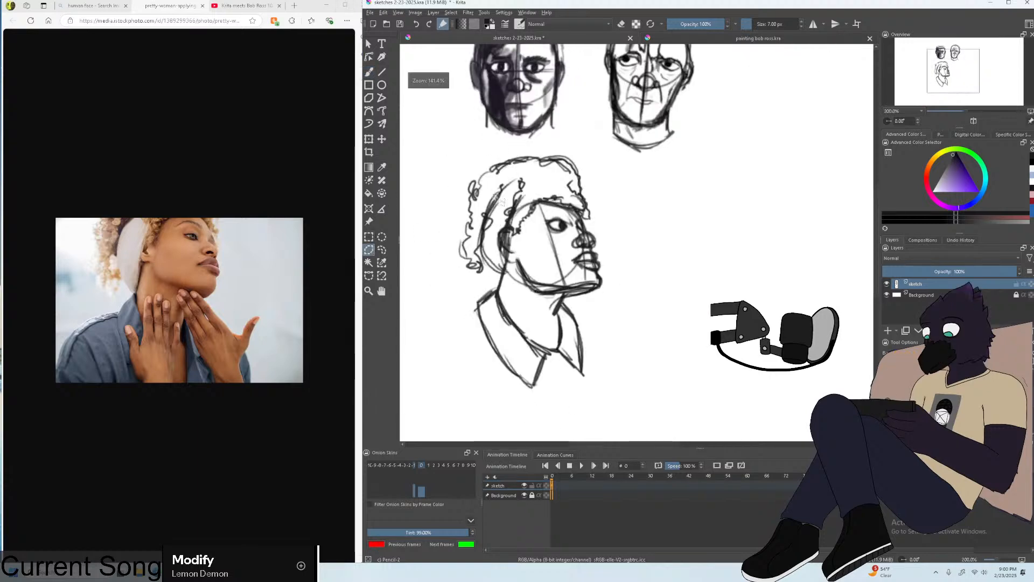
mouse_move(451, 152)
left_mouse_down()
mouse_move(568, 146)
mouse_move(614, 180)
mouse_move(655, 330)
mouse_move(621, 408)
mouse_move(539, 416)
mouse_move(472, 376)
mouse_move(441, 284)
mouse_move(451, 153)
left_mouse_up()
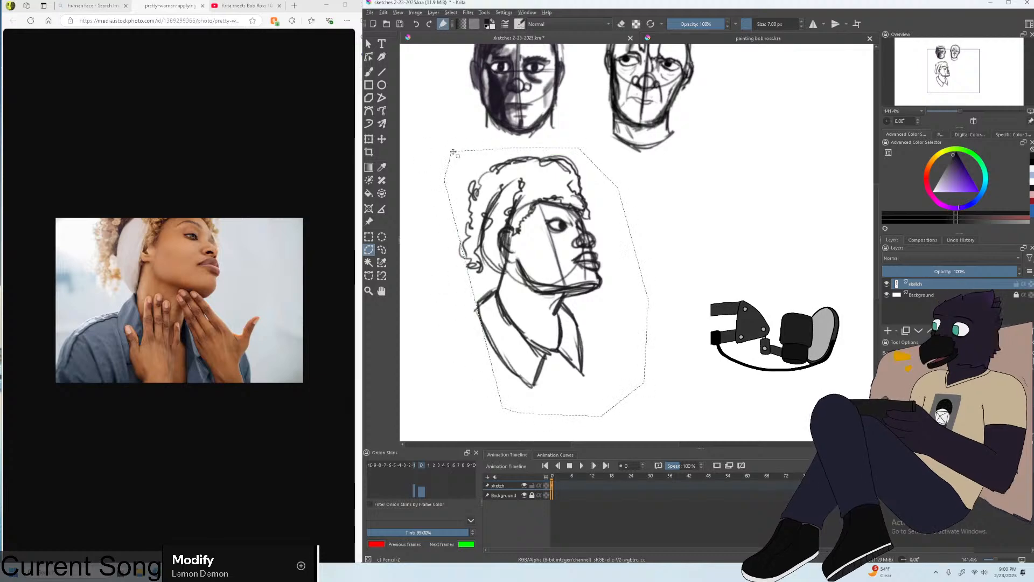
Transform the selected woman's profile by moving it slightly up and back toward the two heads, and save the document.
left_click(370, 139)
left_click_drag(445, 148, 473, 192)
key("Escape")
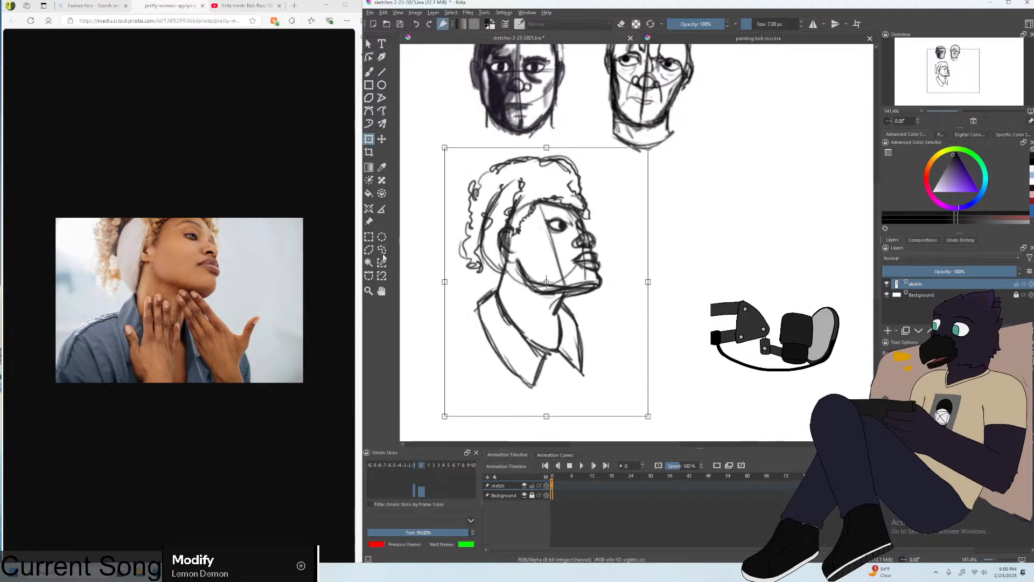
left_click_drag(522, 232, 516, 225)
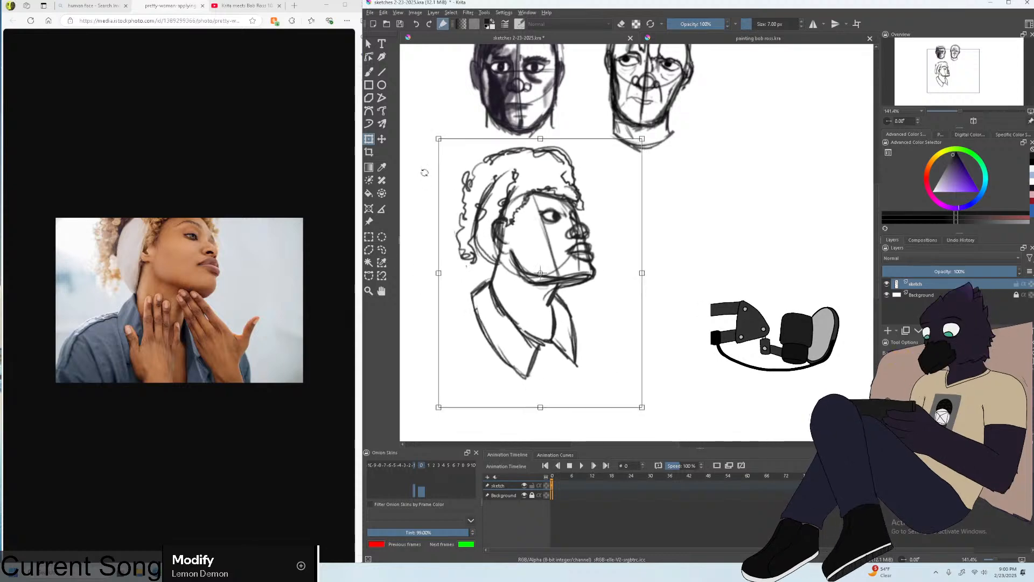
left_click(370, 12)
left_click(391, 49)
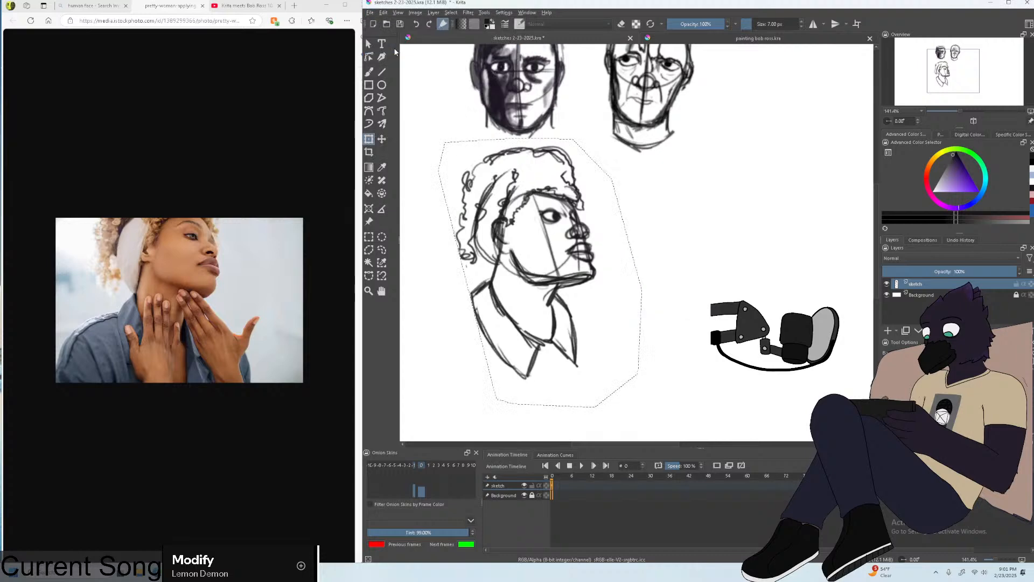
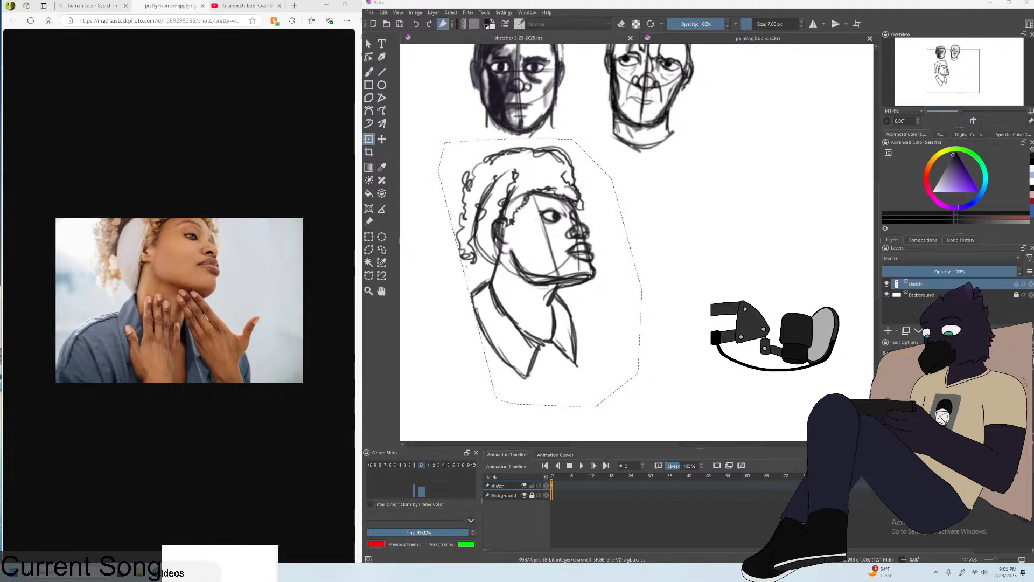
Open the recent file barrel o mouse.kra and preview its animation.
left_click(370, 12)
mouse_move(388, 40)
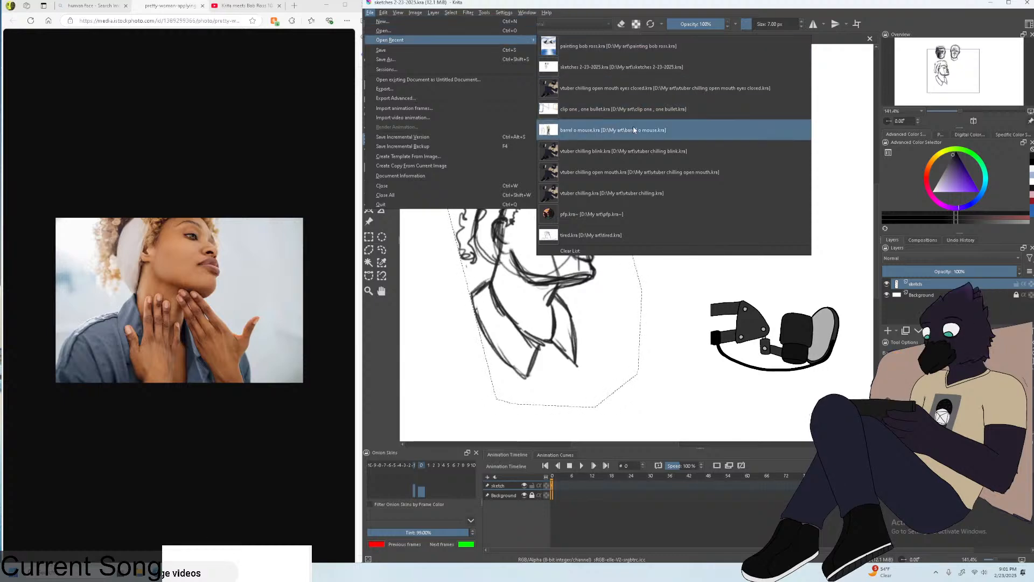
key("Escape")
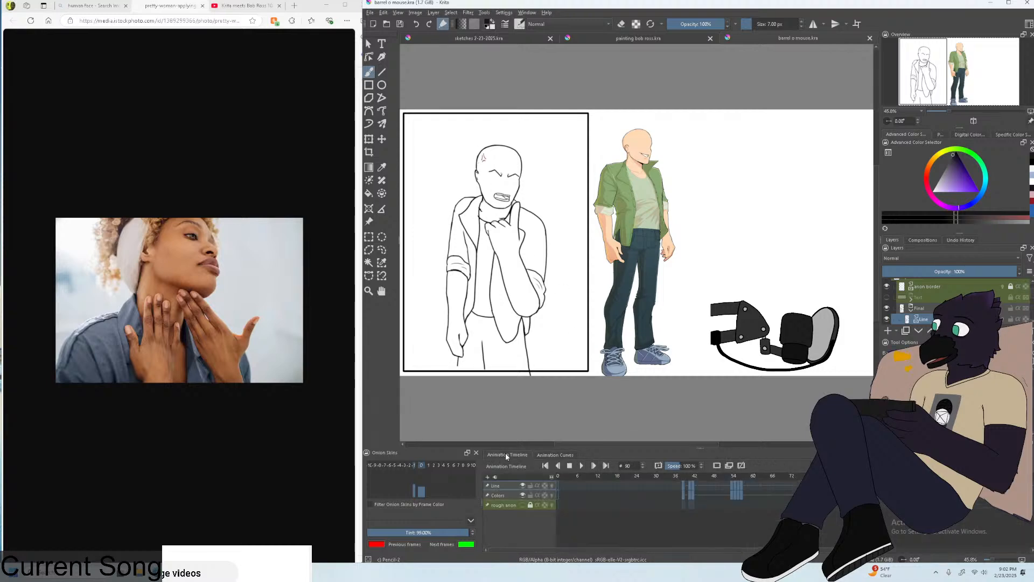
left_click(569, 465)
key("space")
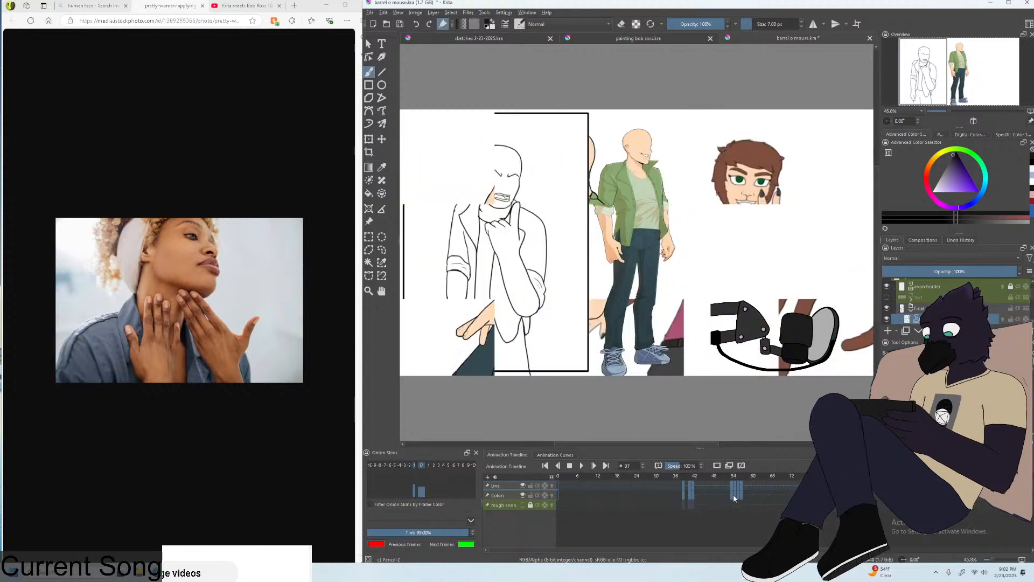
Return to the sketches 2-23-2025.kra document, deselect the woman's profile, and save the file.
left_click(482, 36)
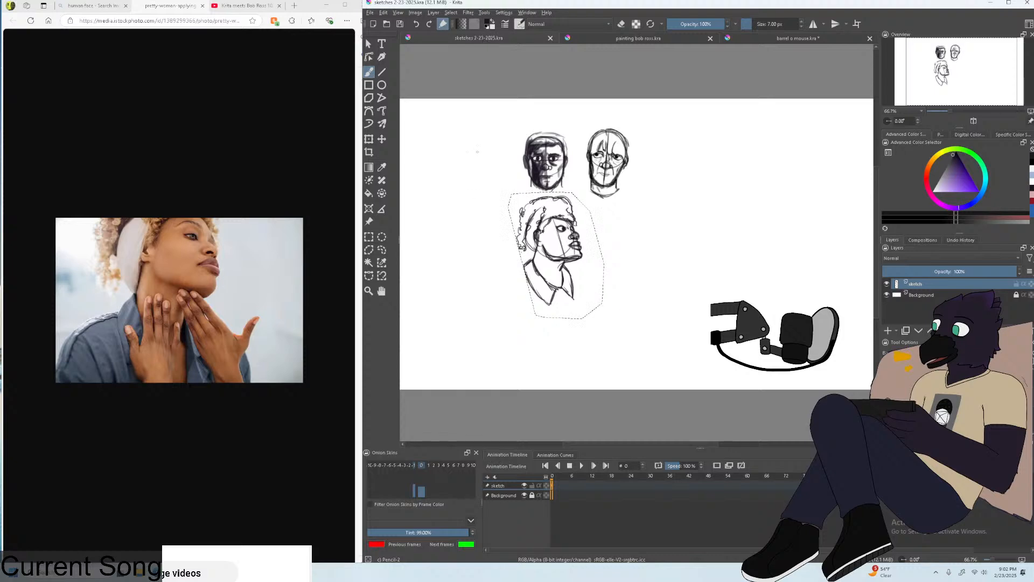
left_click(369, 237)
left_click(455, 231)
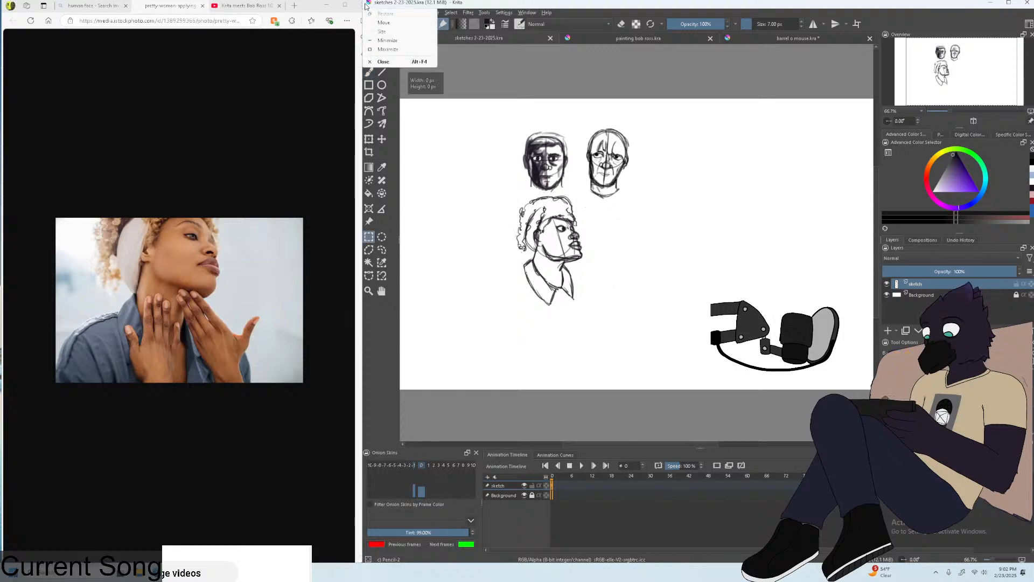
left_click(371, 13)
left_click(382, 50)
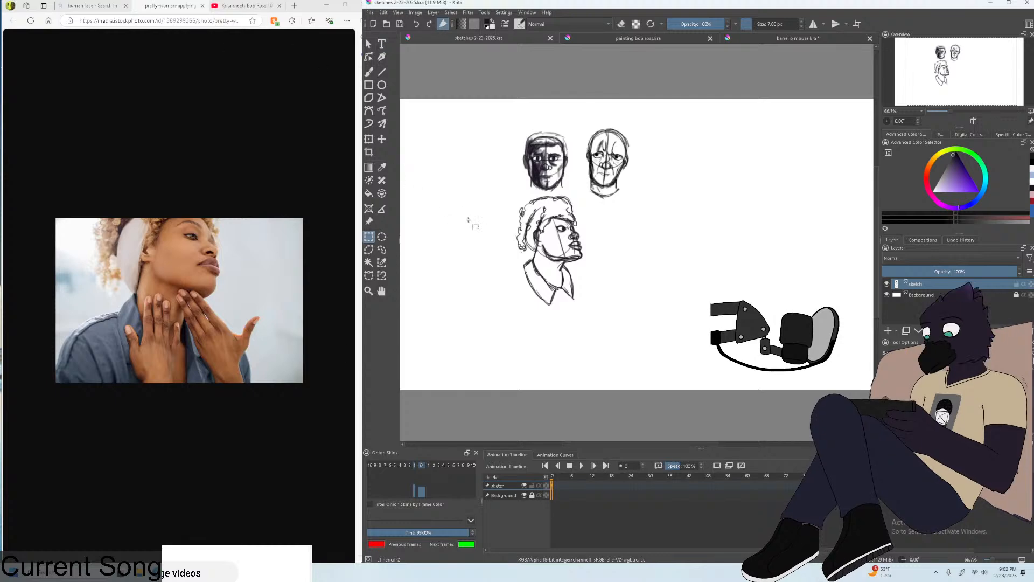
Fill the underside of the woman's jaw with dark brush strokes from the chin back toward the ear.
scroll(630, 288, "up", 4)
left_click(368, 73)
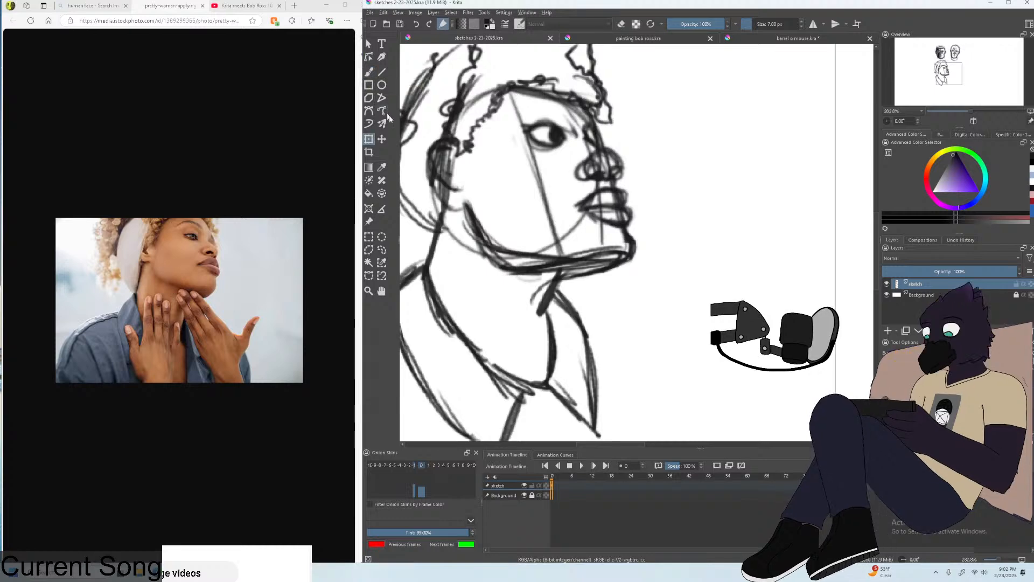
left_click_drag(505, 265, 524, 265)
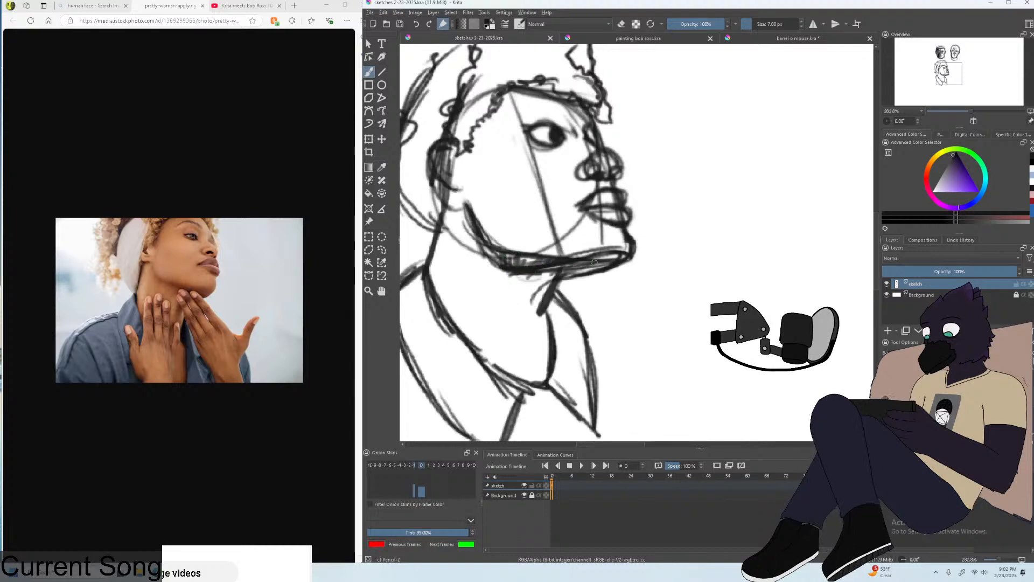
left_click_drag(593, 262, 608, 251)
mouse_move(567, 258)
left_mouse_down()
mouse_move(617, 252)
mouse_move(618, 262)
mouse_move(589, 272)
left_mouse_up()
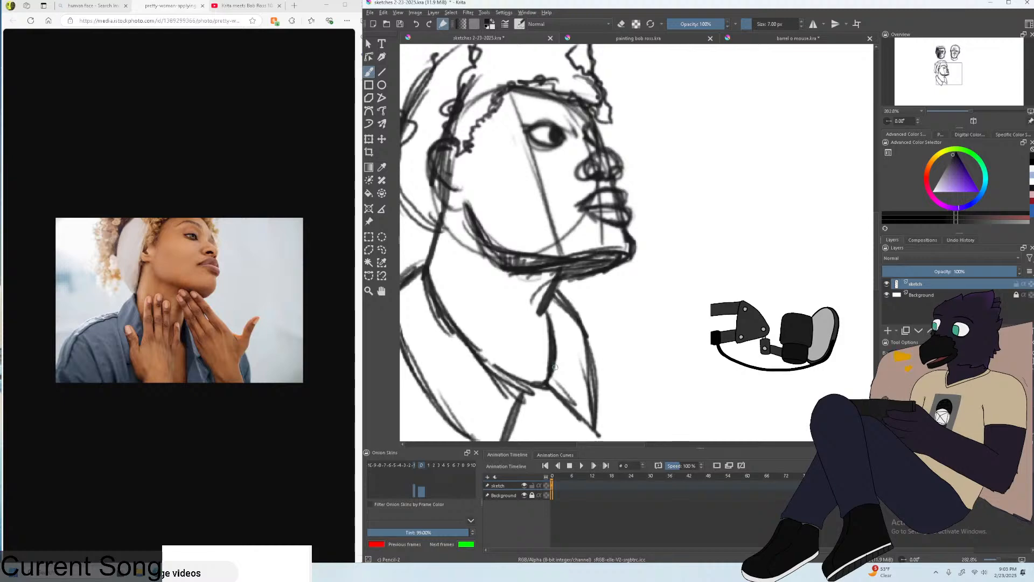
Hatch shadows on the front of the neck, inner collar and throat, and darken the rear jaw and the neck edge below the ear.
mouse_move(554, 367)
left_mouse_down()
mouse_move(561, 330)
mouse_move(549, 344)
mouse_move(548, 301)
mouse_move(548, 369)
left_mouse_up()
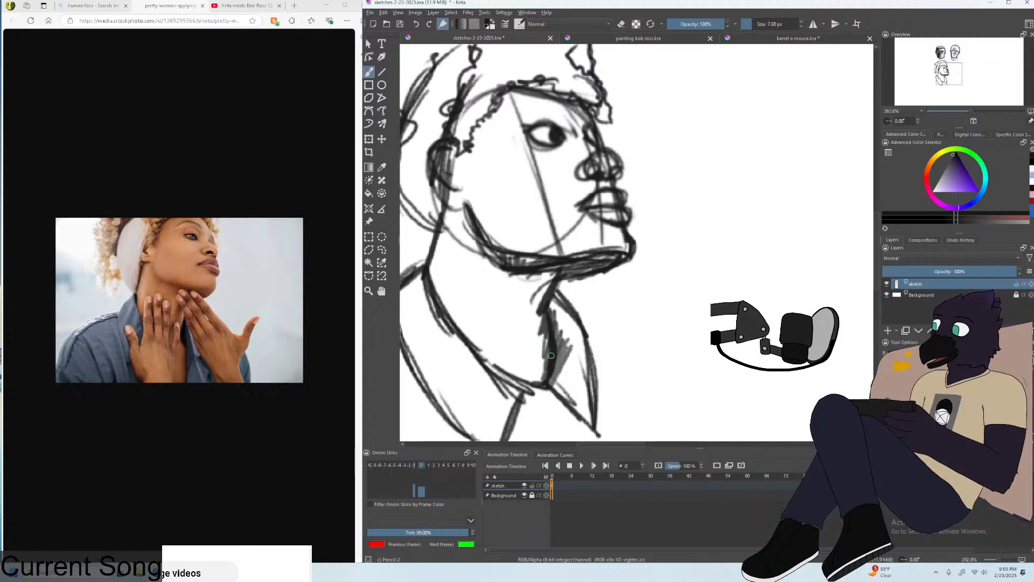
left_click_drag(559, 278, 523, 293)
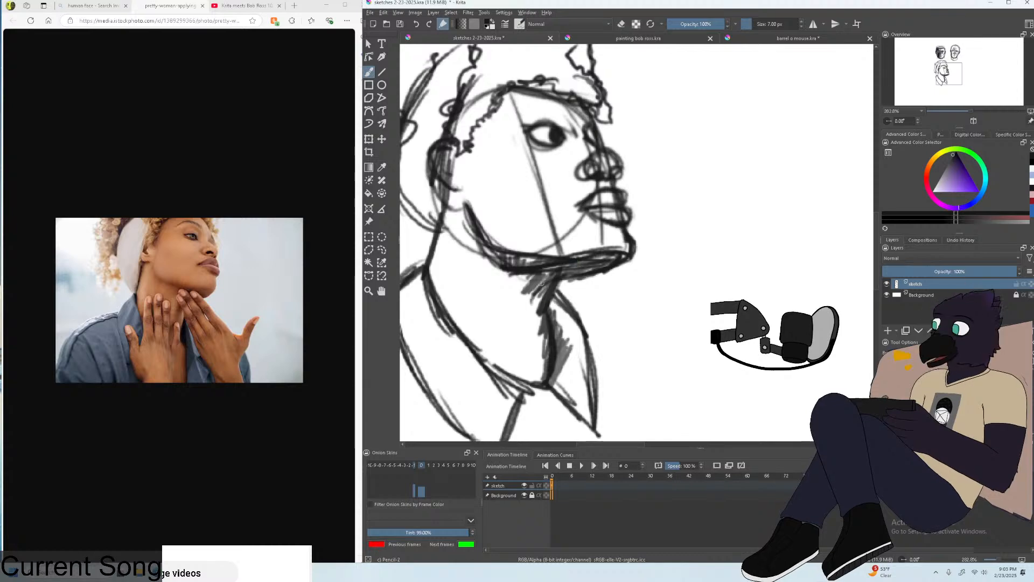
left_click_drag(542, 282, 529, 266)
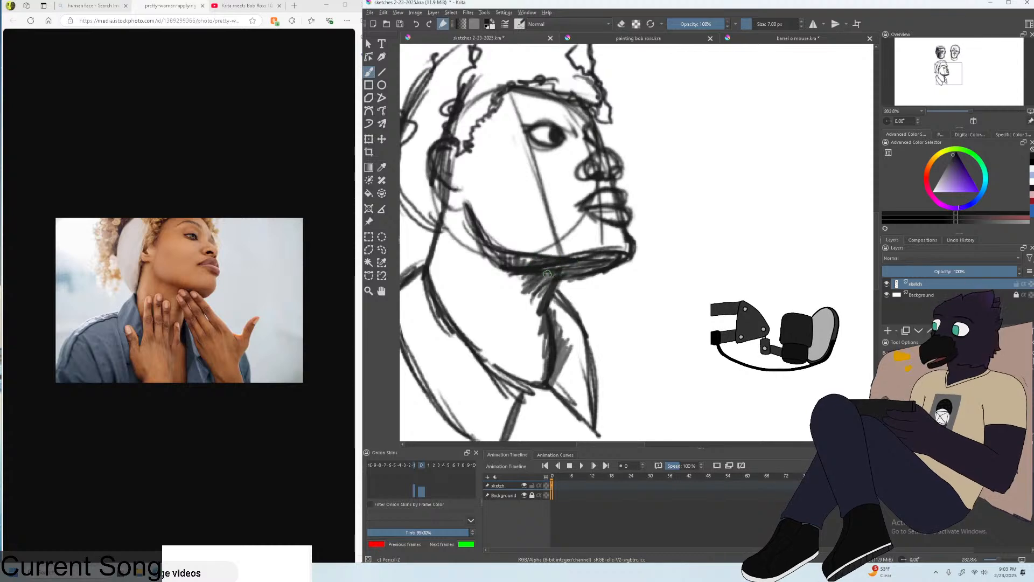
mouse_move(512, 259)
left_mouse_down()
mouse_move(478, 249)
mouse_move(467, 205)
left_mouse_up()
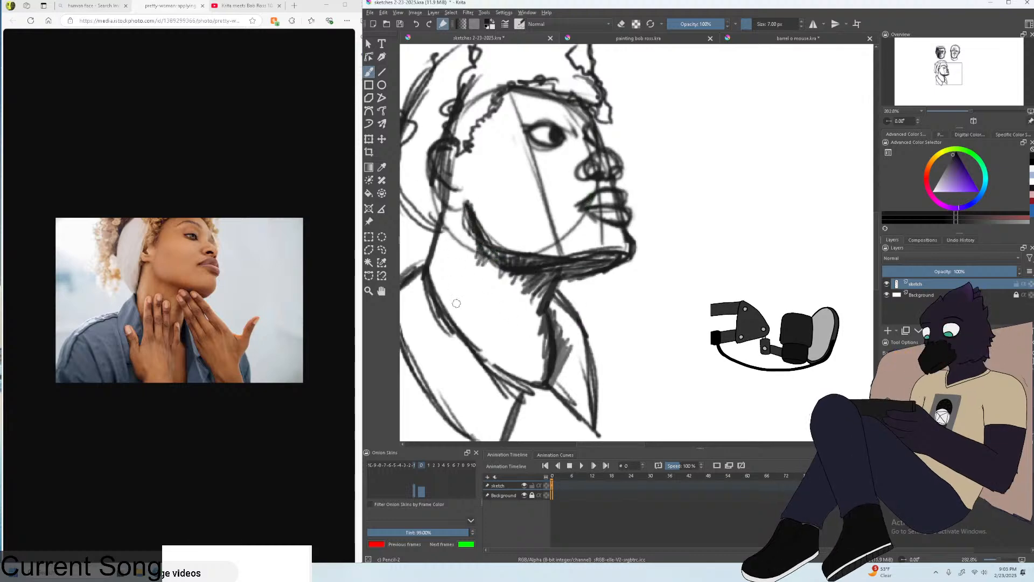
mouse_move(455, 191)
left_mouse_down()
mouse_move(442, 198)
mouse_move(433, 283)
left_mouse_up()
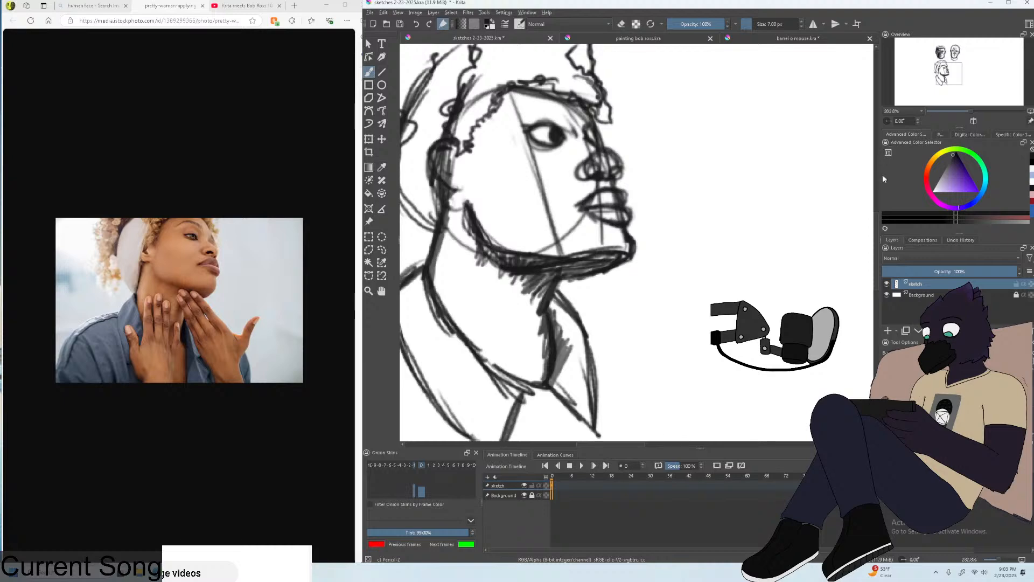
Touch up the brow and the forehead hairline of the woman's profile, and undo the last stroke.
scroll(870, 214, "up", 3)
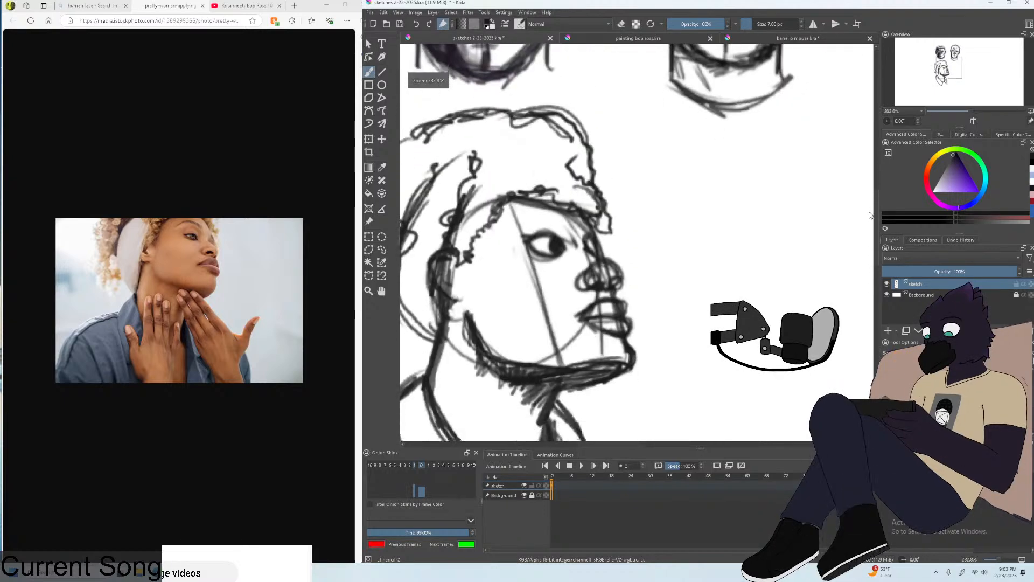
left_click_drag(569, 220, 575, 232)
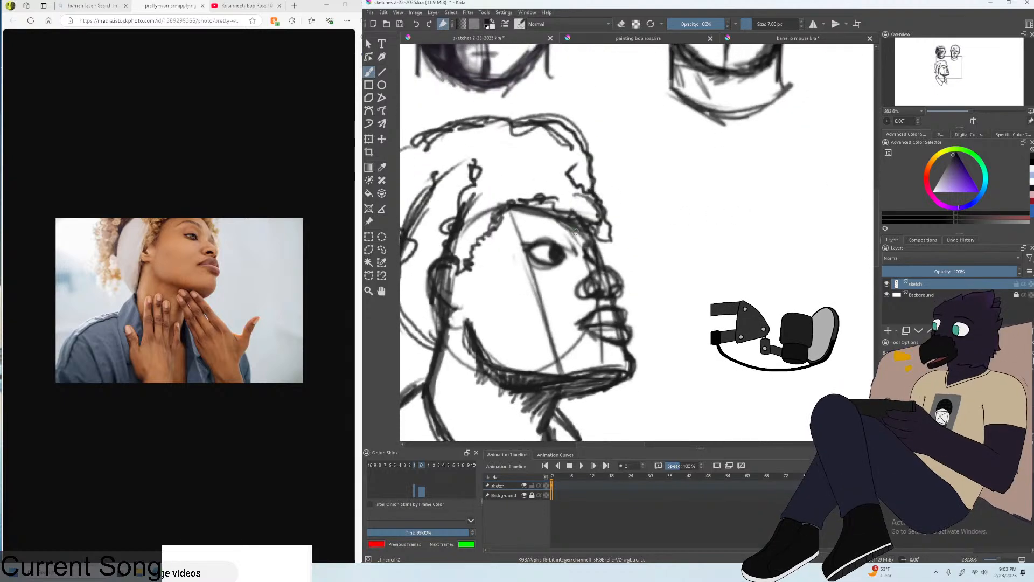
mouse_move(532, 205)
left_mouse_down()
mouse_move(549, 226)
mouse_move(541, 213)
mouse_move(515, 210)
left_mouse_up()
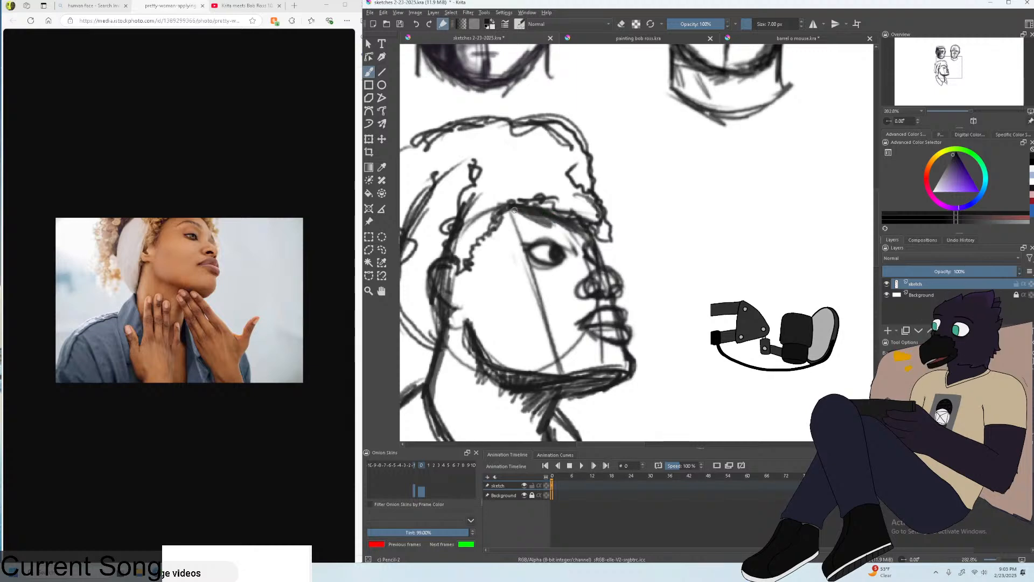
key("ctrl+z")
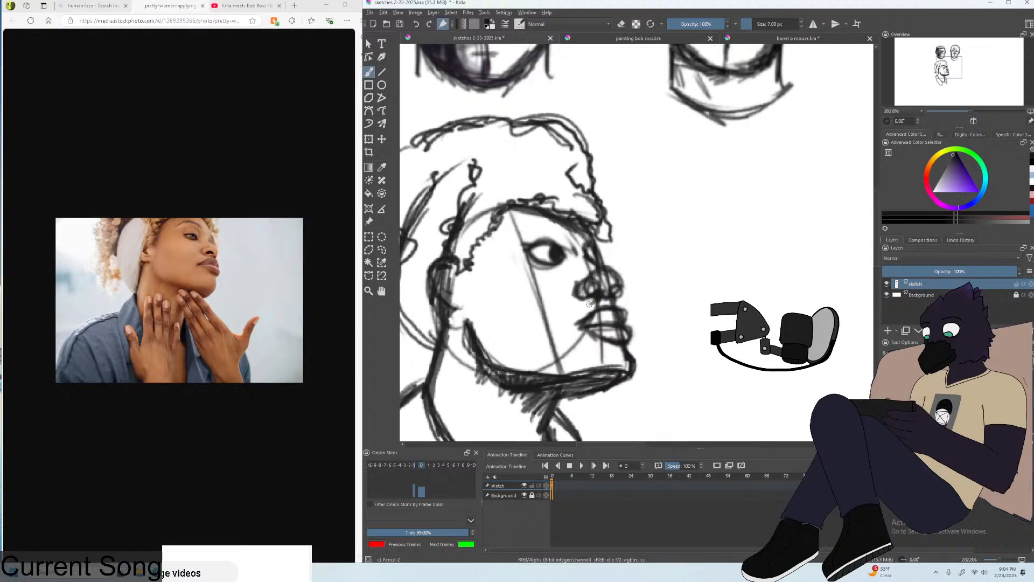
Save the sketches document with the shaded profile.
scroll(538, 258, "down", 2)
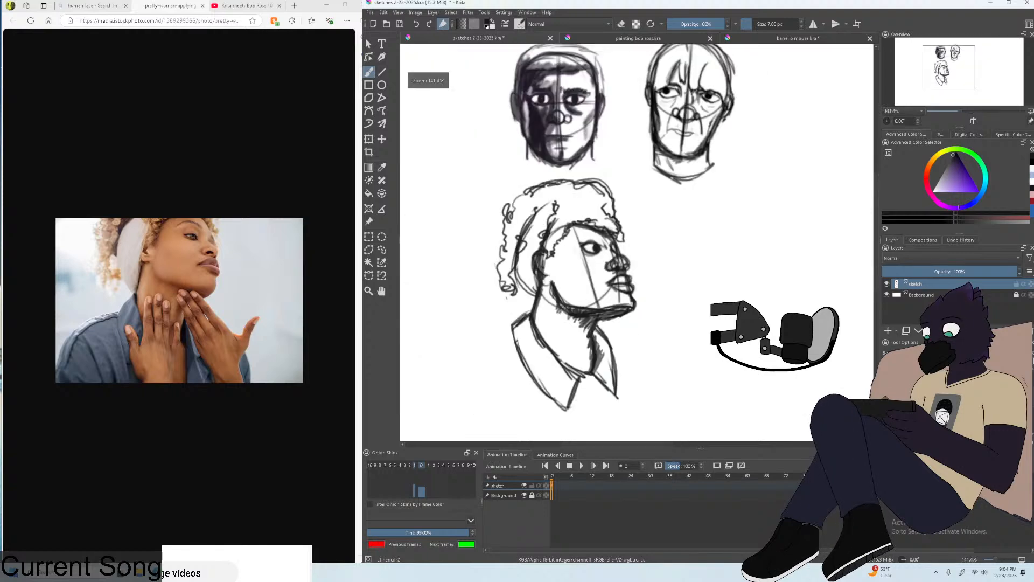
scroll(511, 235, "up", 1)
scroll(511, 235, "down", 2)
scroll(493, 255, "up", 2)
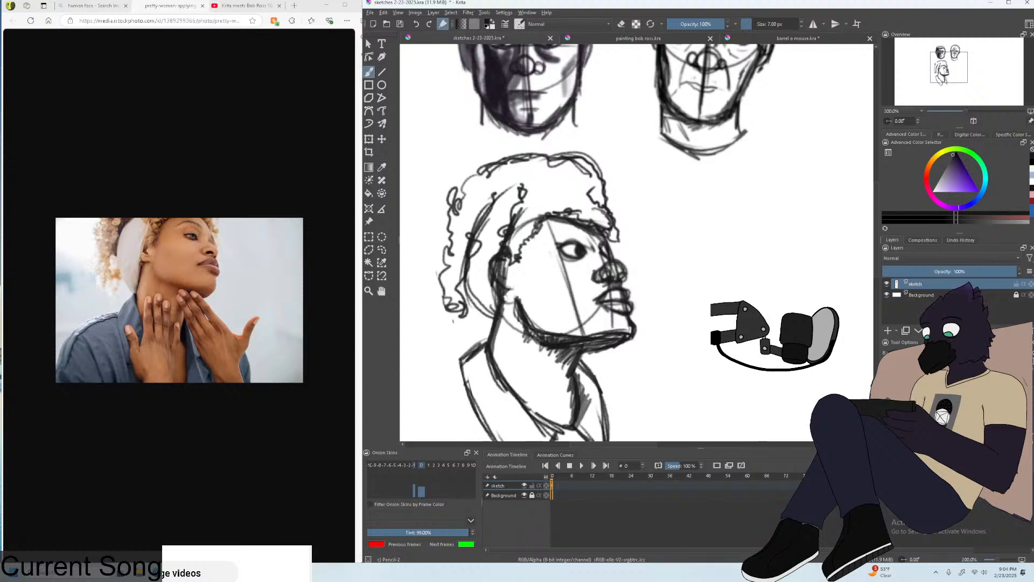
left_click(370, 12)
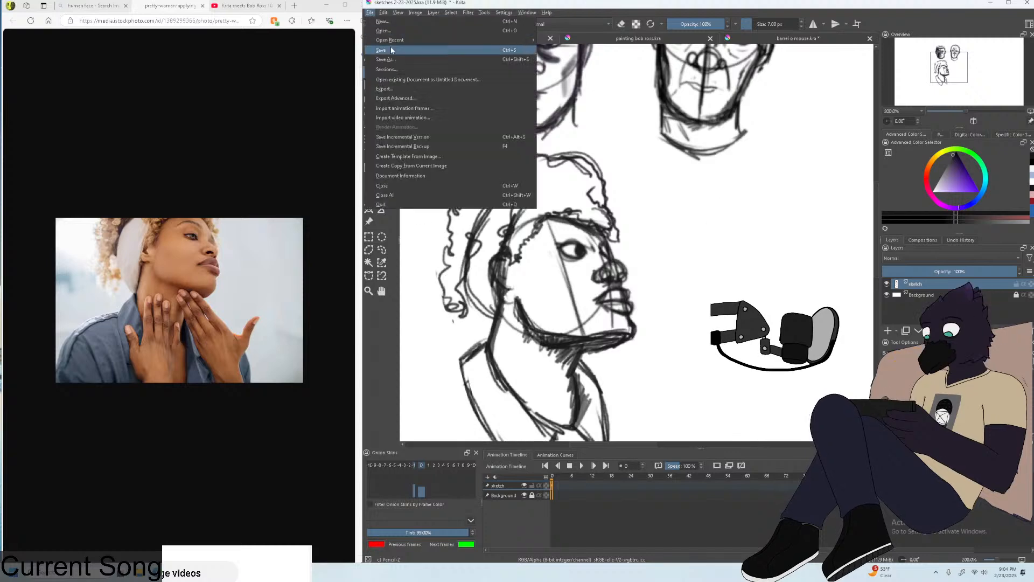
left_click(383, 50)
key("1")
scroll(714, 246, "up", 2)
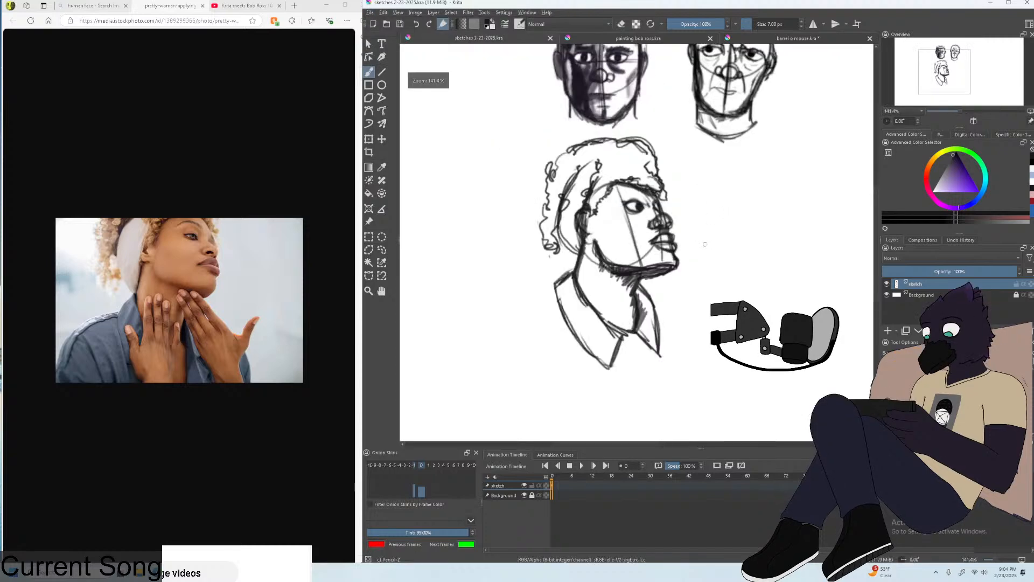
scroll(708, 244, "down", 3)
scroll(707, 244, "up", 1)
scroll(708, 244, "down", 2)
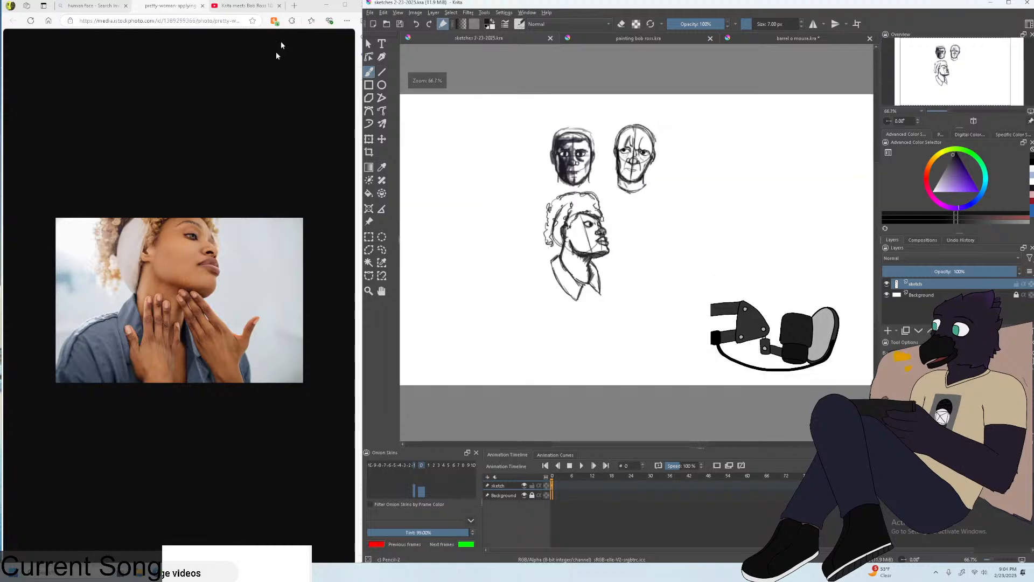
Switch to the web browser, close the finished reference photo's page and its preview, and return to the "human face" image results.
left_click(202, 5)
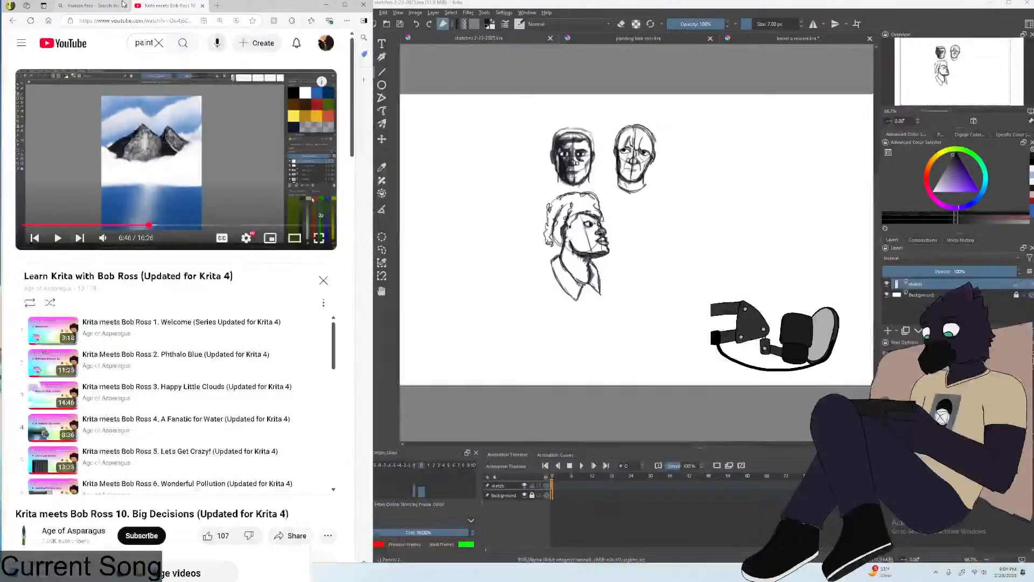
left_click(123, 4)
scroll(336, 182, "down", 3)
scroll(335, 181, "up", 3)
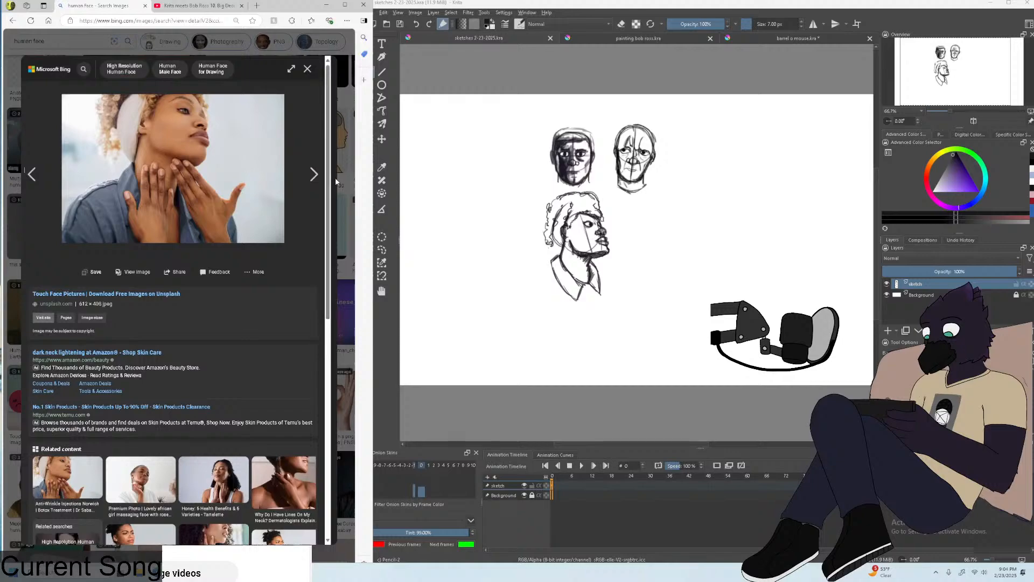
left_click(307, 68)
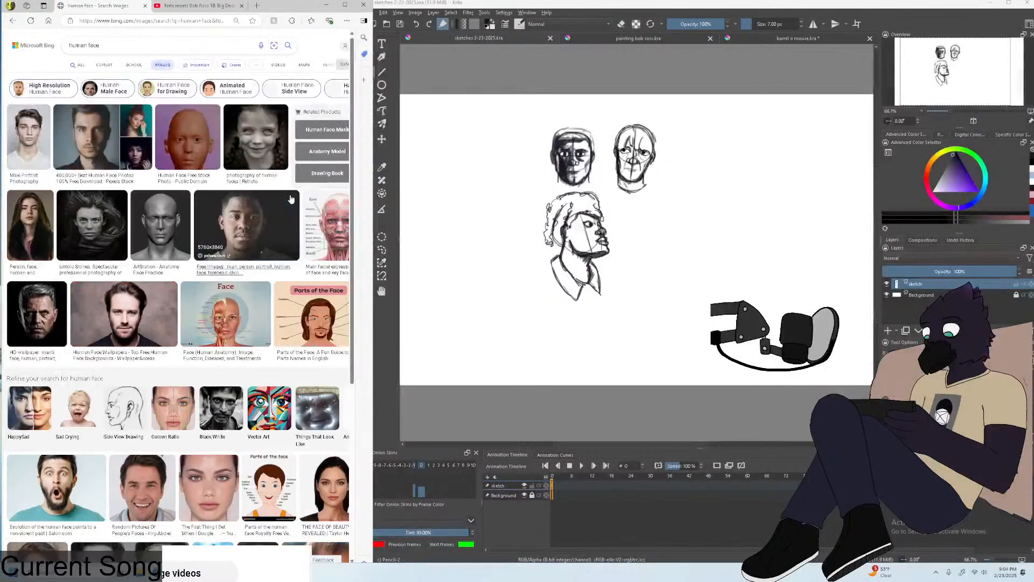
Browse the "human face" image results for the next head reference, previewing and closing the stretched male face texture.
scroll(291, 199, "down", 3)
scroll(290, 198, "down", 8)
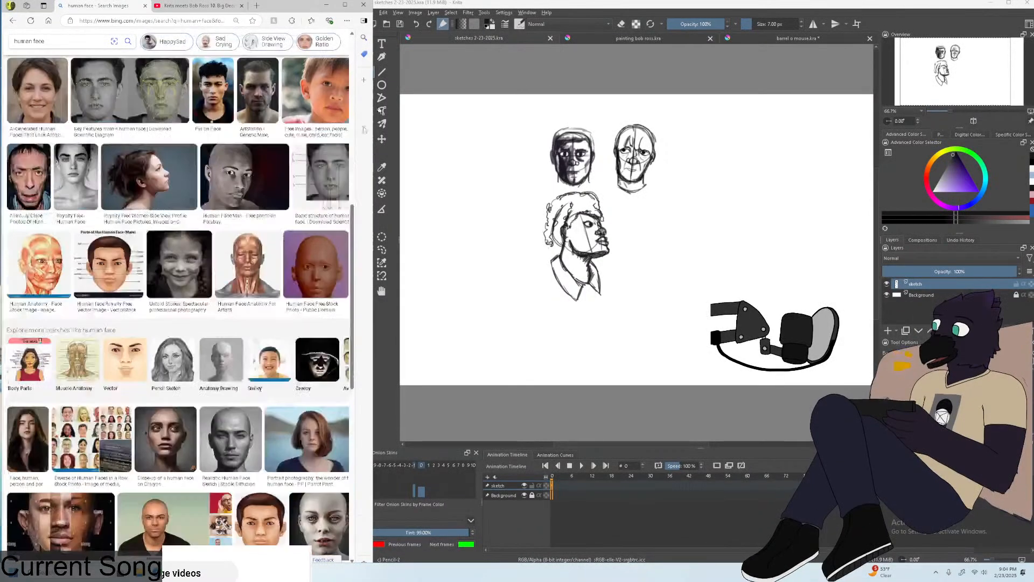
left_click(379, 16)
left_click(368, 14)
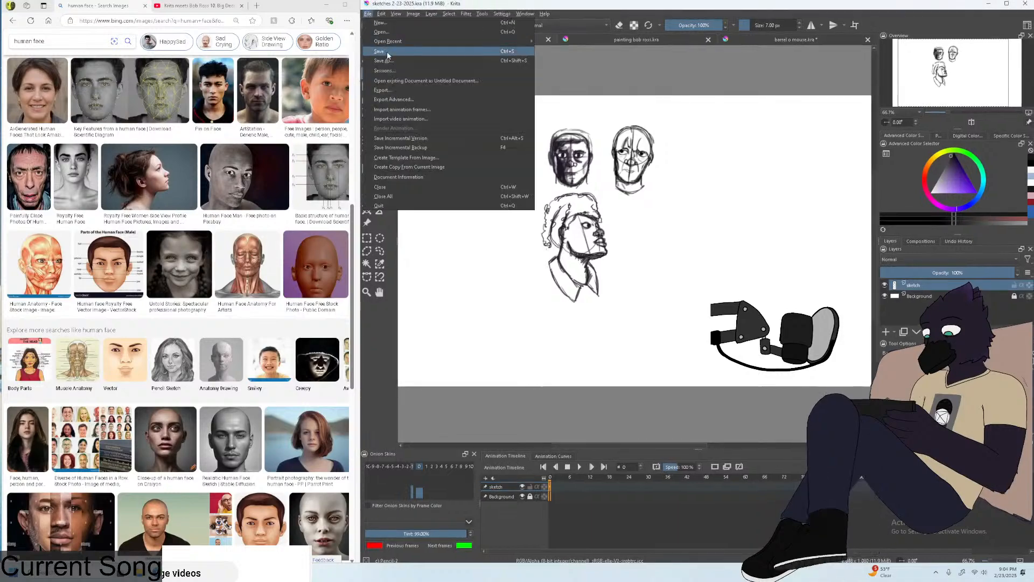
left_click(320, 114)
scroll(320, 115, "down", 10)
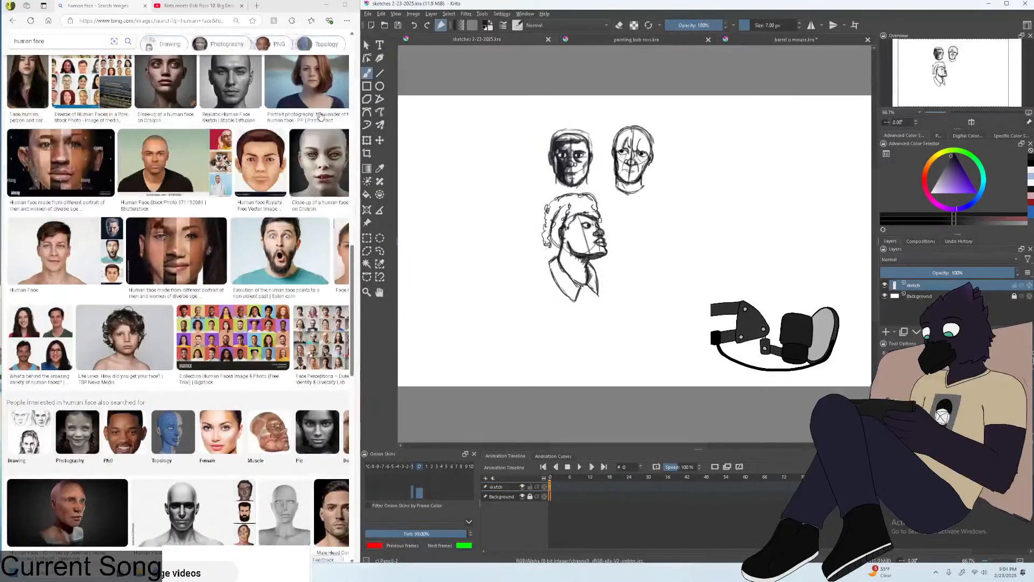
scroll(320, 115, "down", 9)
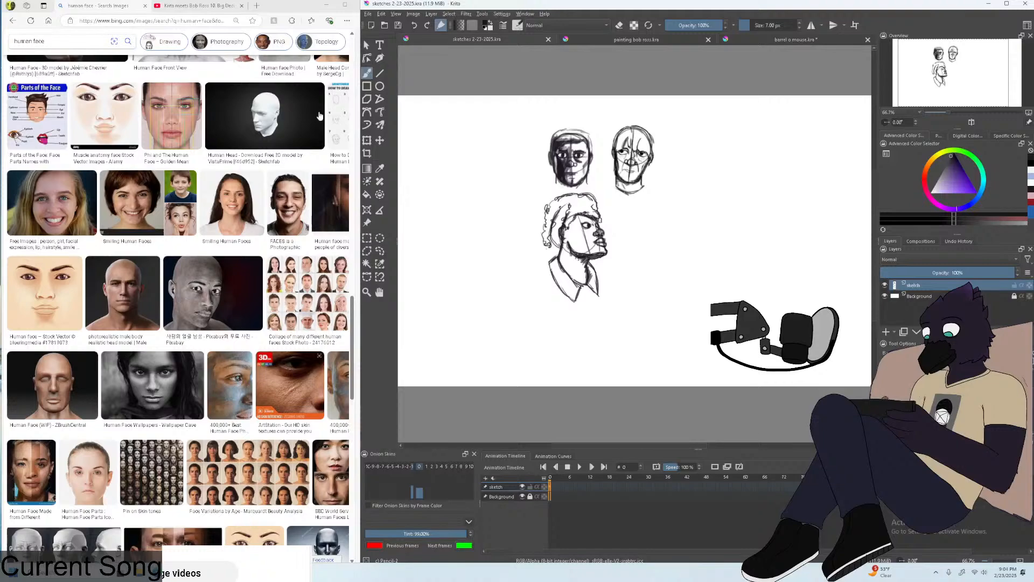
scroll(319, 114, "down", 8)
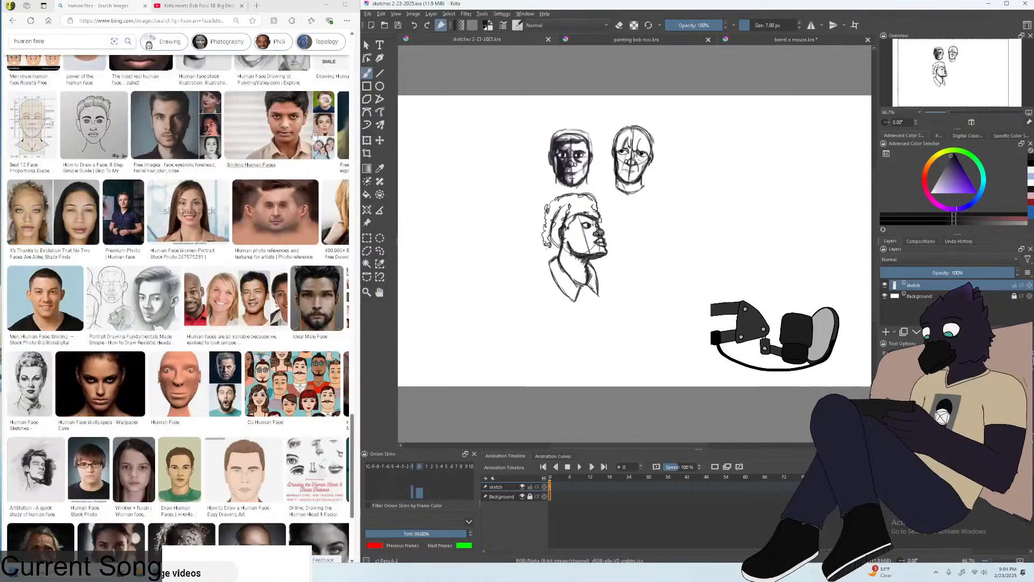
left_click(289, 206)
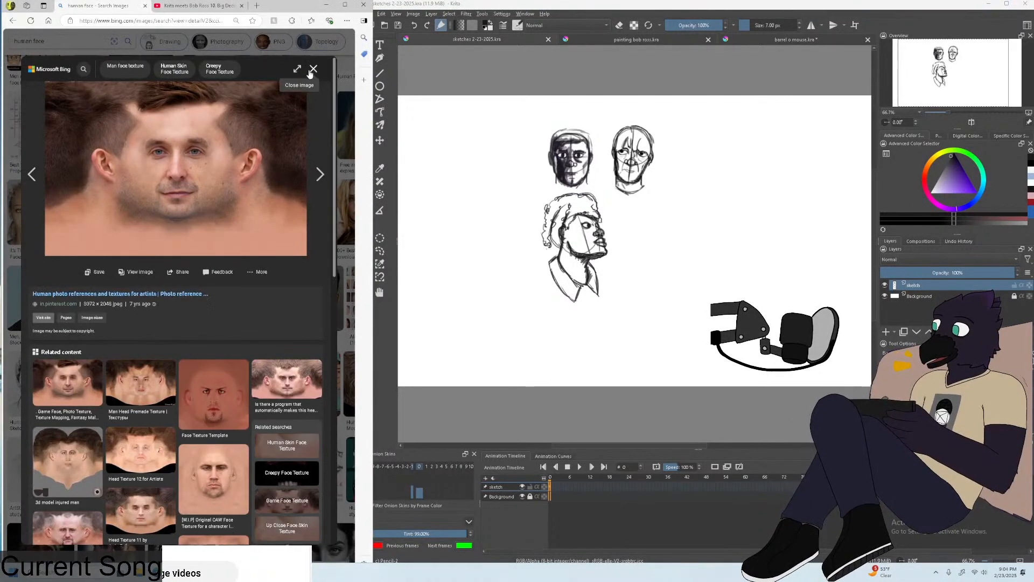
left_click(313, 69)
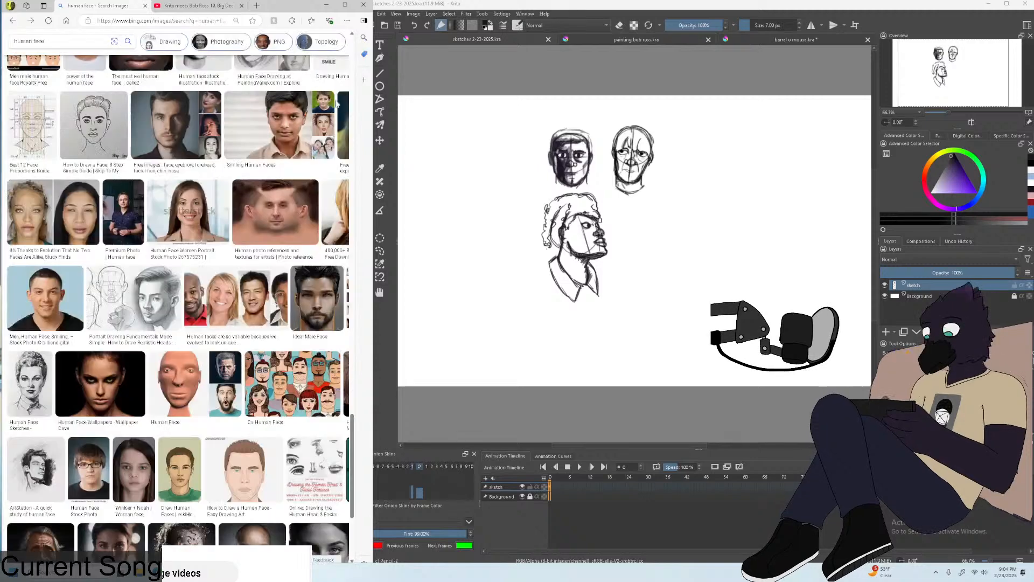
scroll(286, 112, "down", 3)
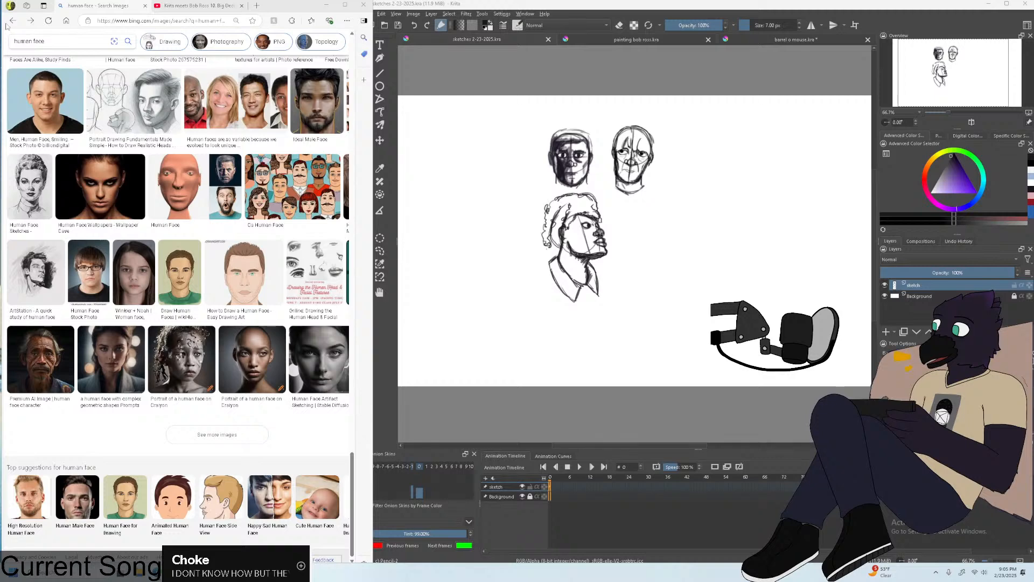
Switch to Krita and save the sketches document.
left_click_drag(372, 16, 360, 16)
left_click(368, 13)
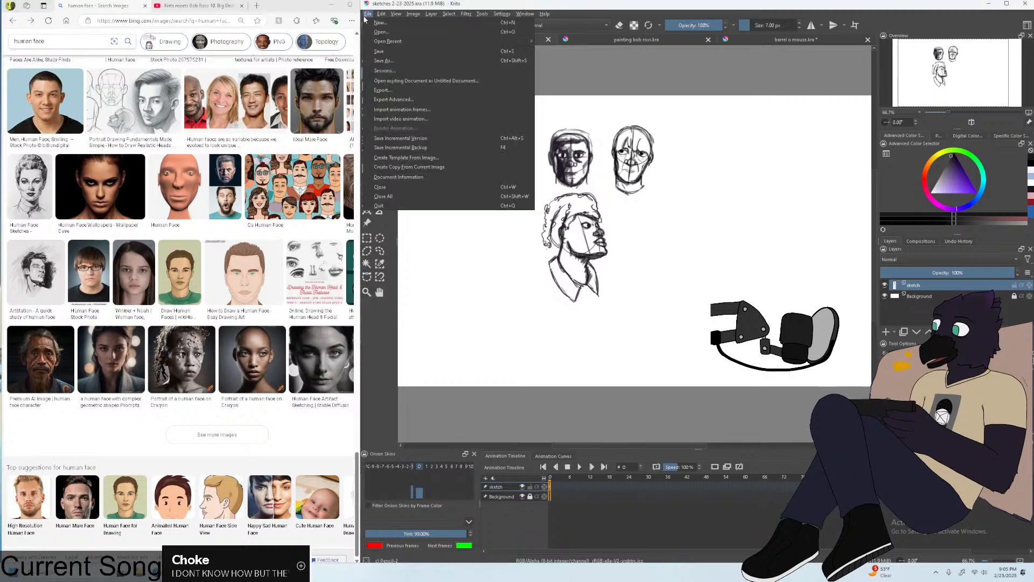
left_click(380, 53)
Shade the lower cheek along the jawline of the woman's profile, undoing the first stroke and redrawing it closer to the jaw.
scroll(569, 252, "up", 3)
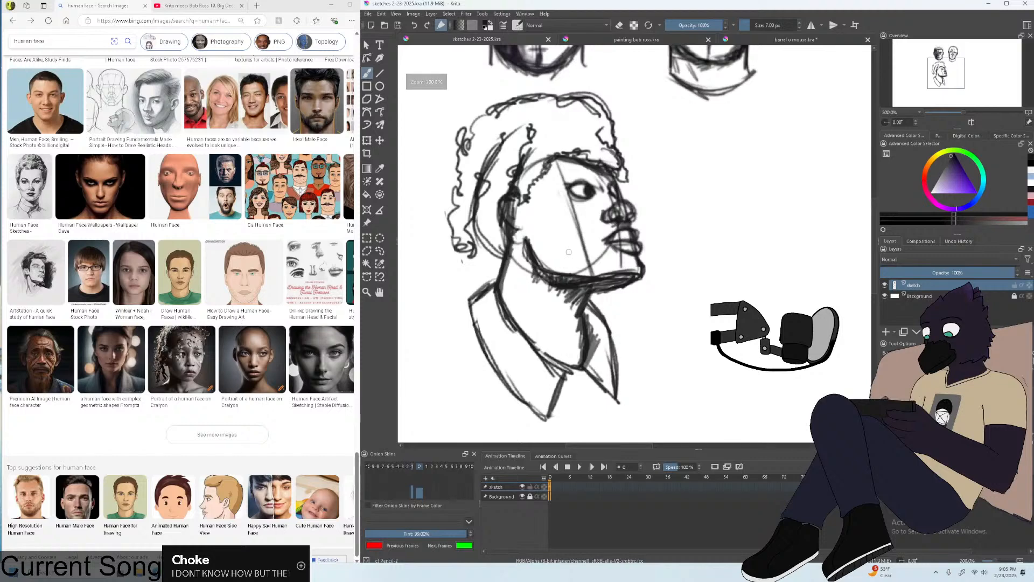
scroll(568, 252, "up", 1)
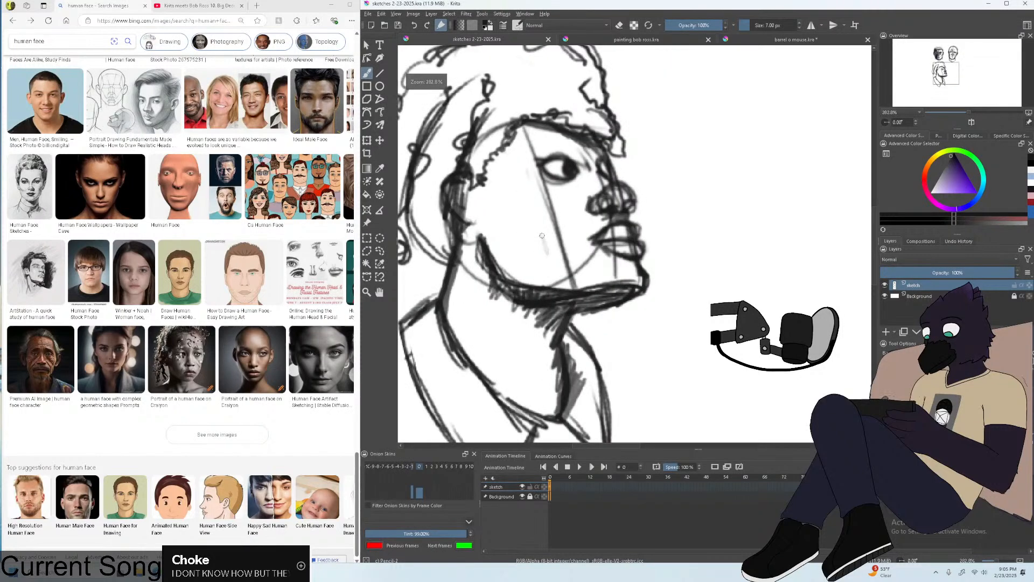
mouse_move(538, 229)
left_mouse_down()
mouse_move(536, 255)
mouse_move(499, 230)
mouse_move(514, 282)
left_mouse_up()
key("ctrl+z")
mouse_move(504, 245)
left_mouse_down()
mouse_move(490, 275)
mouse_move(543, 288)
left_mouse_up()
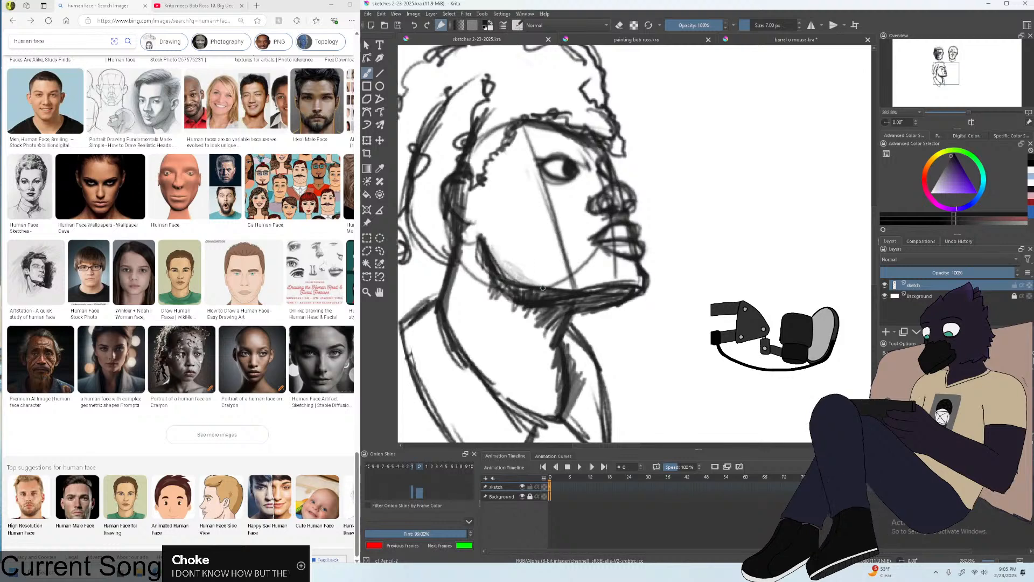
Save the sketches document with the added jaw shading.
scroll(543, 288, "down", 2)
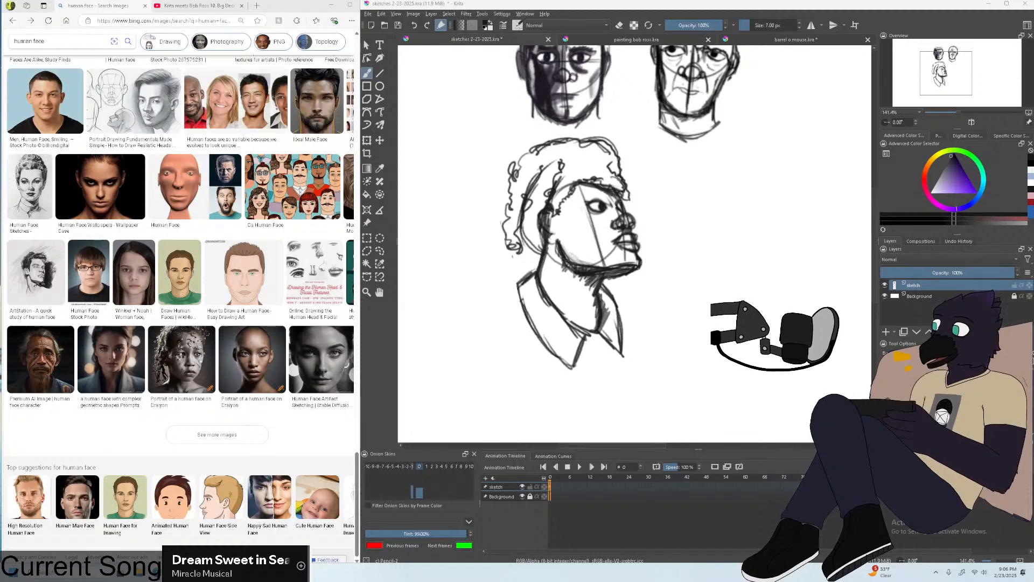
left_click(368, 13)
left_click(386, 52)
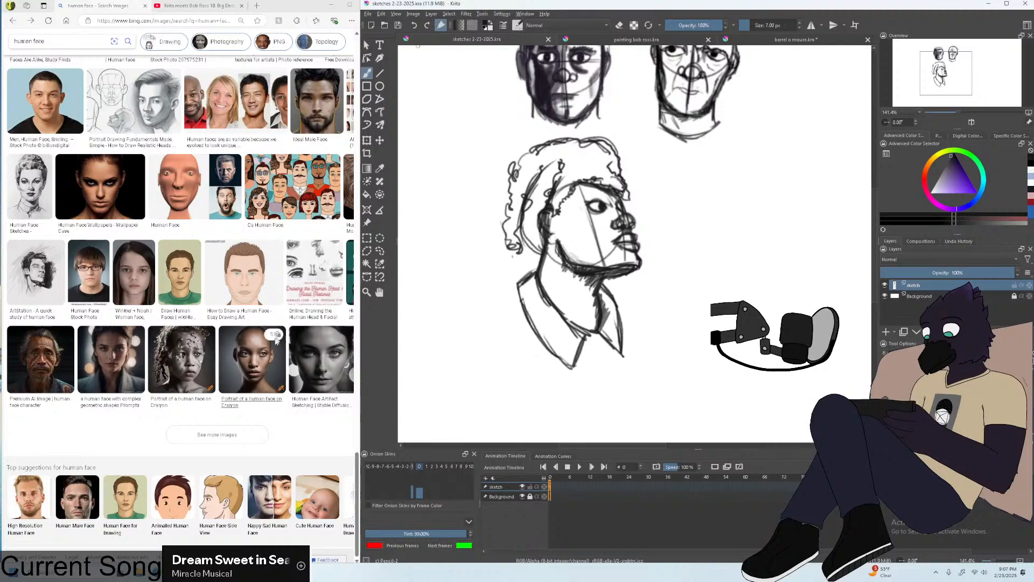
Load more "human face" image results in the browser and preview the bearded man in glasses and a black beanie.
left_click(232, 428)
scroll(216, 350, "down", 10)
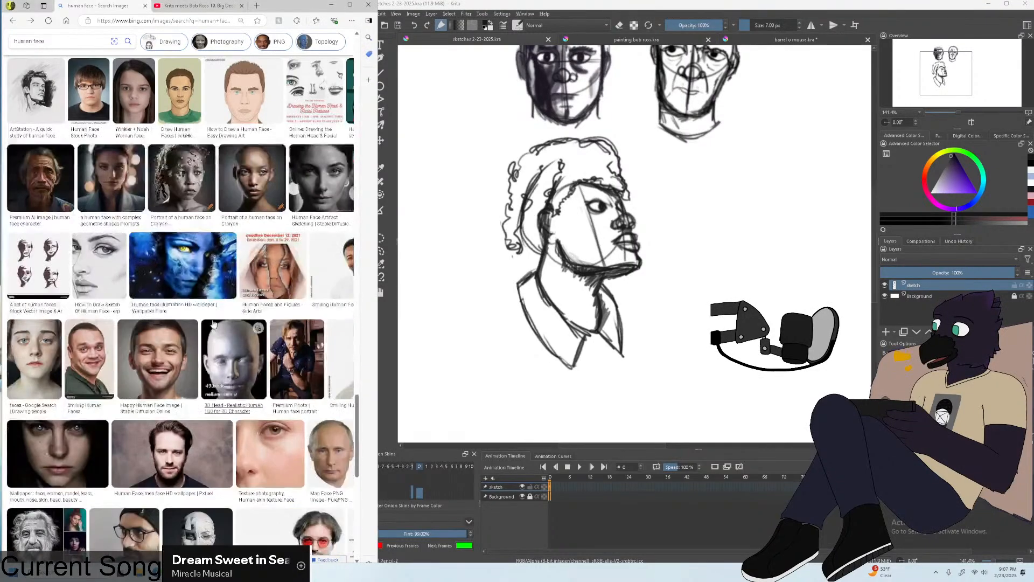
scroll(214, 323, "down", 2)
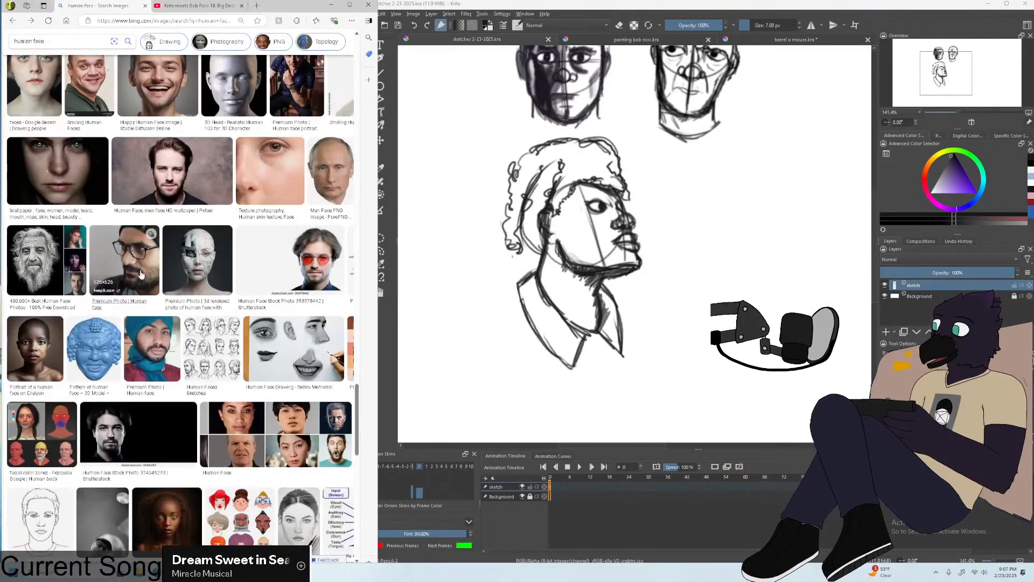
left_click(125, 243)
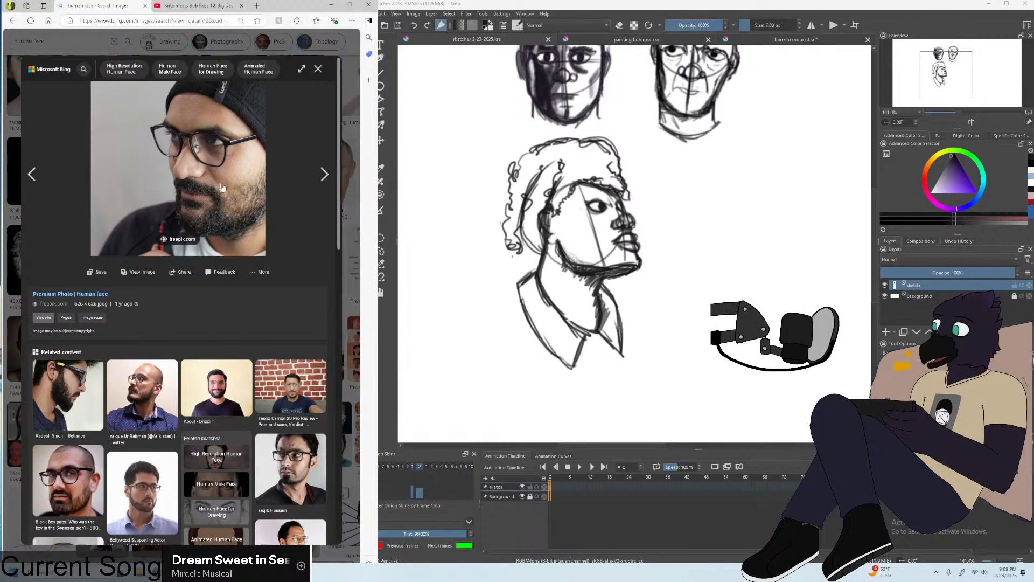
Compare the neighbouring image previews, return to the bearded man's photo and close the preview.
left_click(319, 175)
left_click(319, 175)
key("Left")
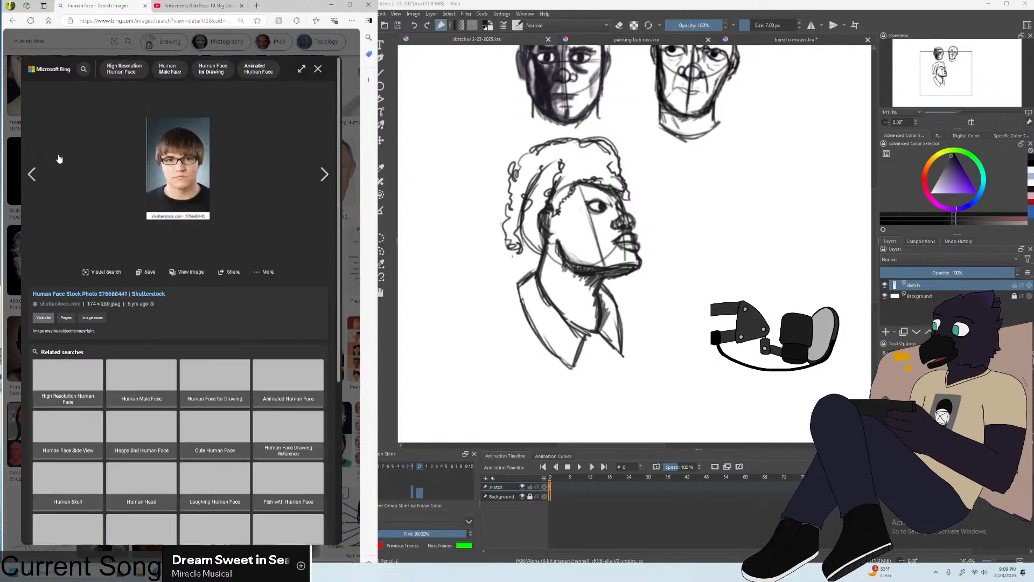
key("Left")
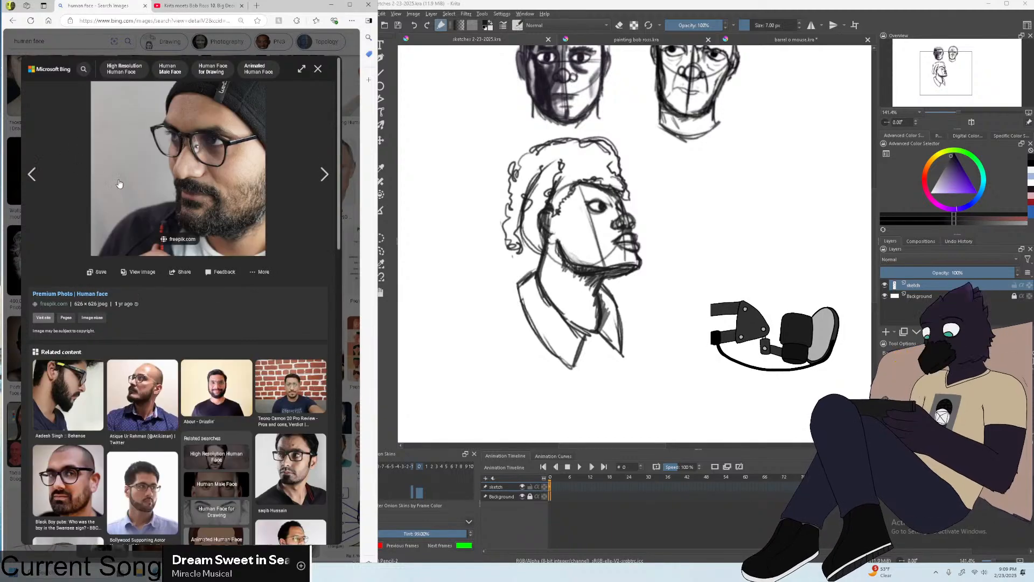
left_click(353, 183)
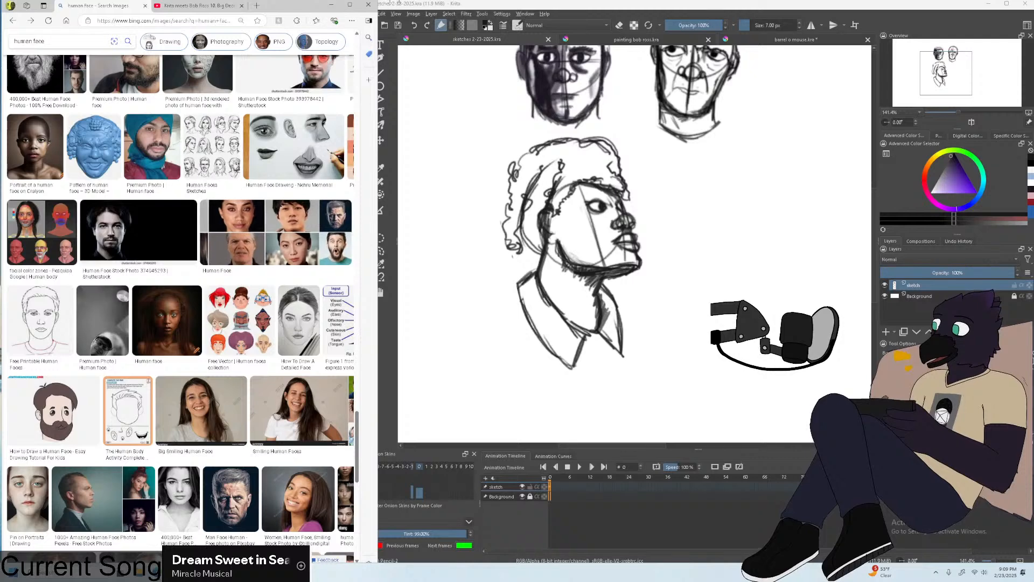
Search the web for "dummy phone" in a new browser tab.
left_click(255, 5)
type("d")
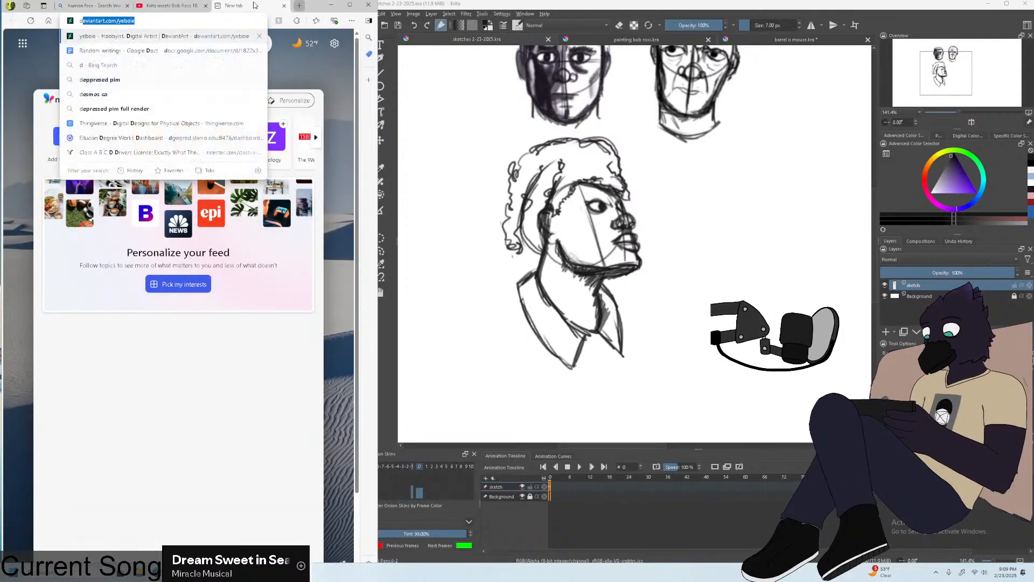
type("ummy phone")
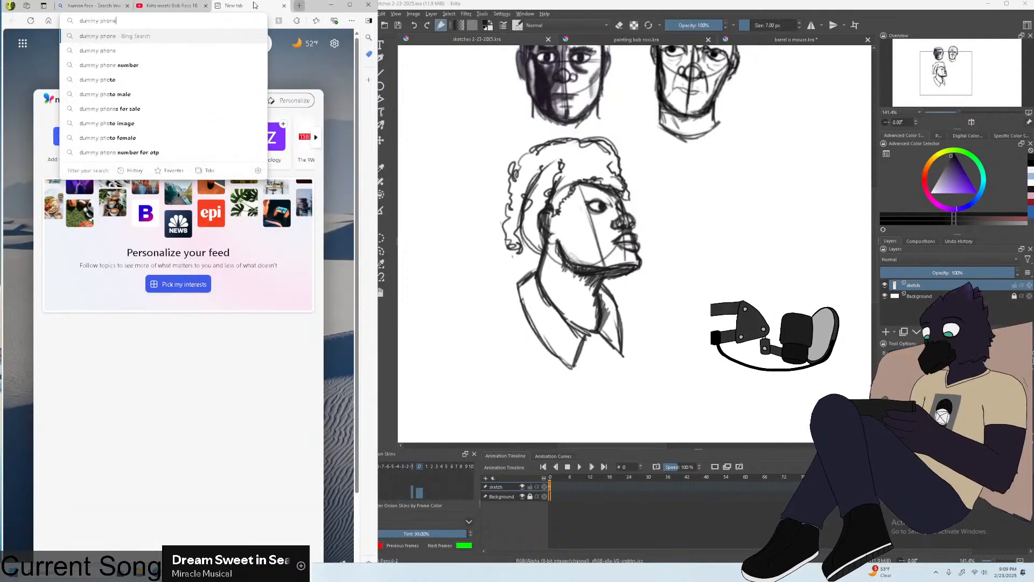
key("Return")
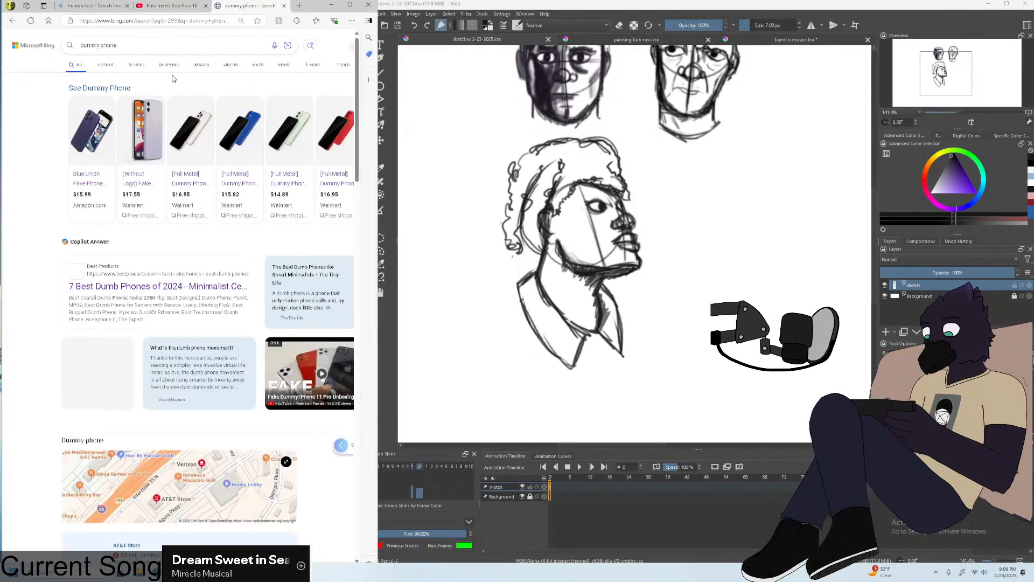
Open the "7 Best Dumb Phones of 2024" article and read from its introduction to the Nokia 2780 Flip entry.
left_click(162, 305)
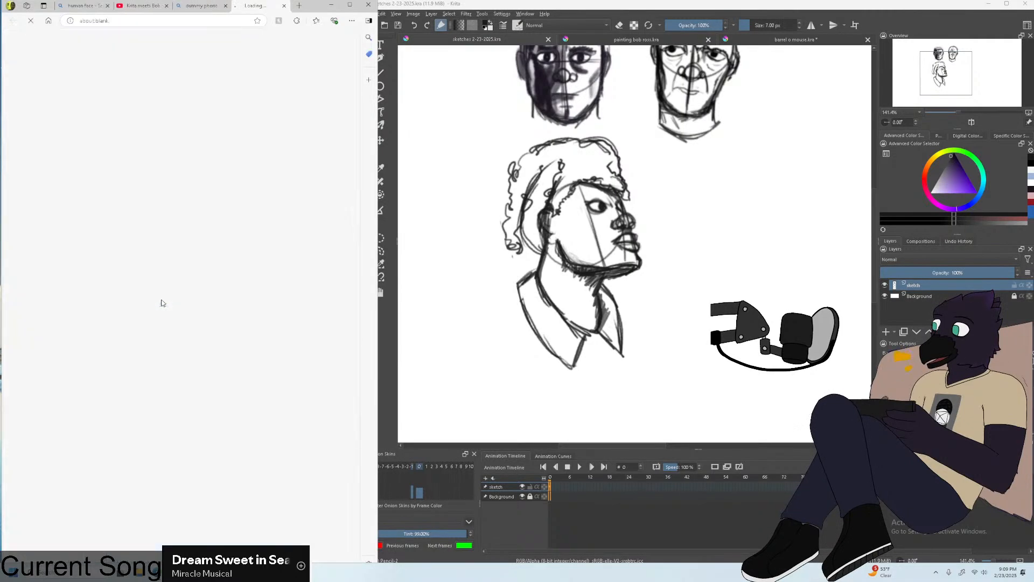
scroll(145, 269, "down", 6)
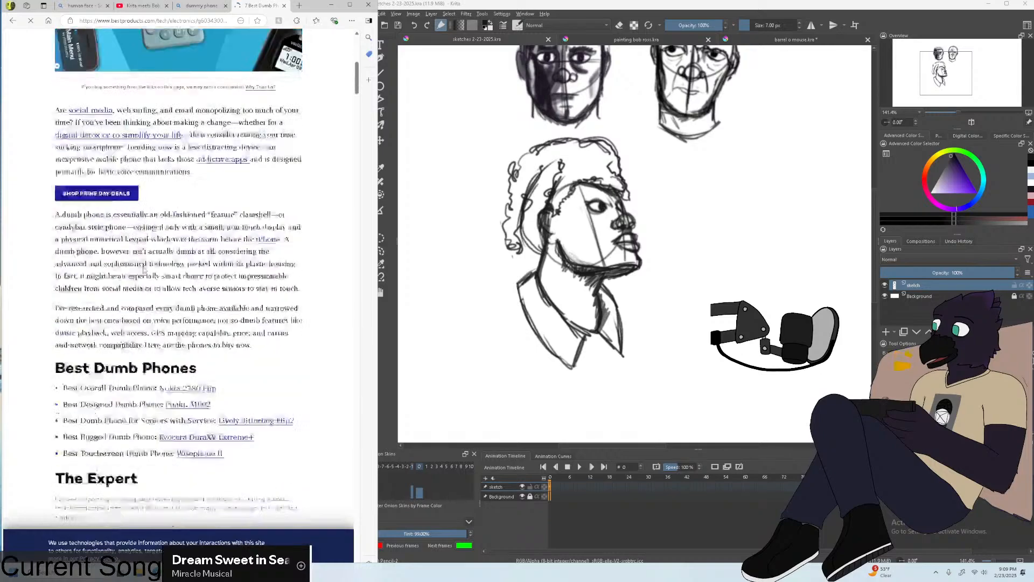
scroll(145, 270, "up", 3)
left_click(367, 38)
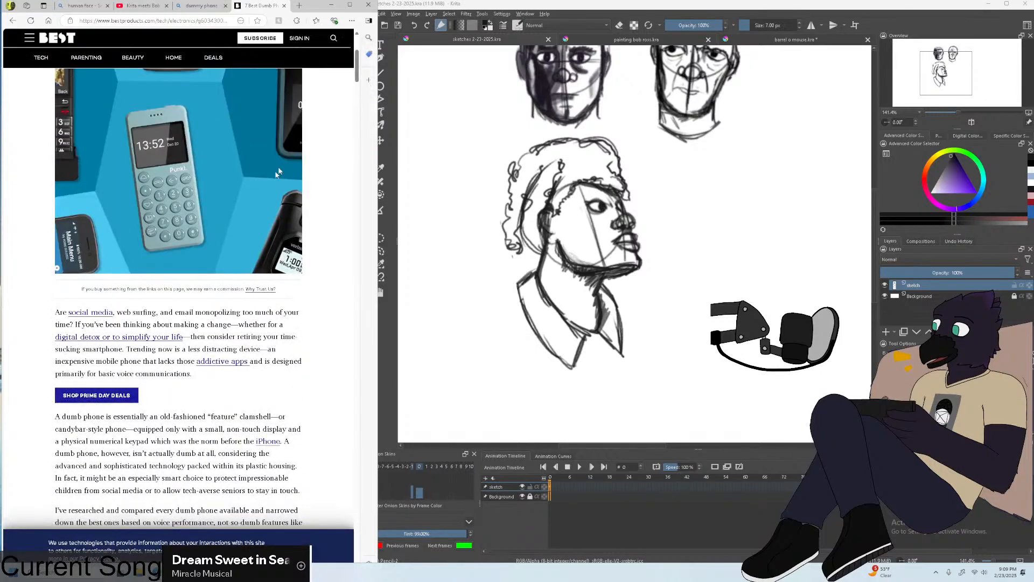
scroll(235, 226, "down", 7)
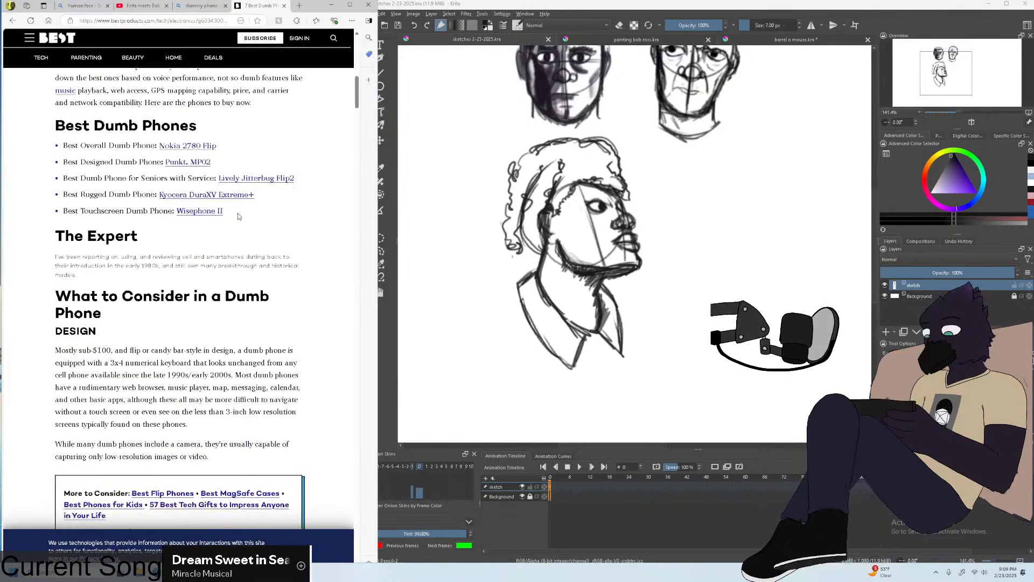
scroll(235, 225, "down", 7)
scroll(240, 209, "down", 8)
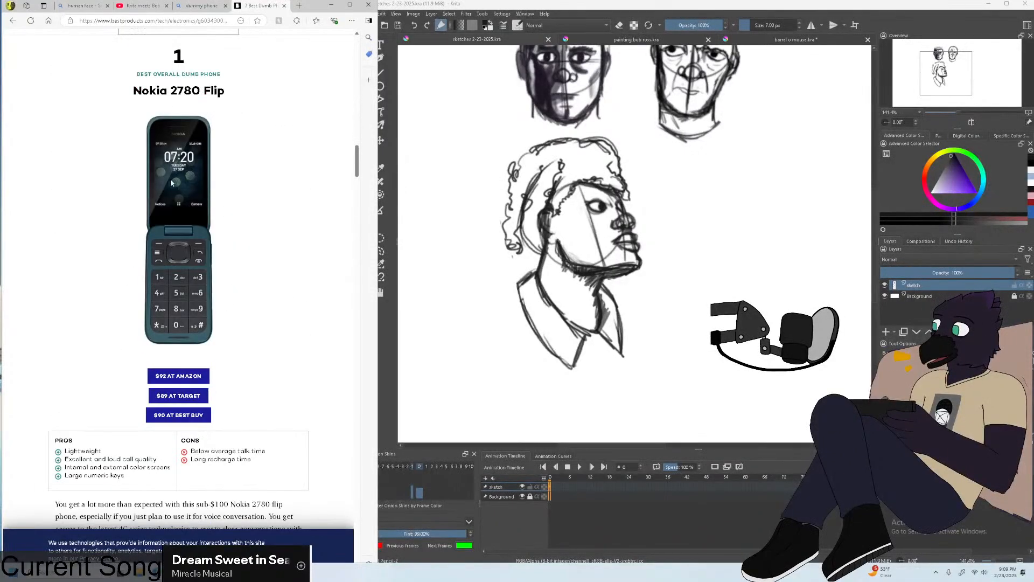
Examine the article's entries for the Punkt. MP02, Lively Jitterbug Flip2, KYOCERA DuraXV Extreme+ and Wisephone II.
scroll(170, 183, "down", 17)
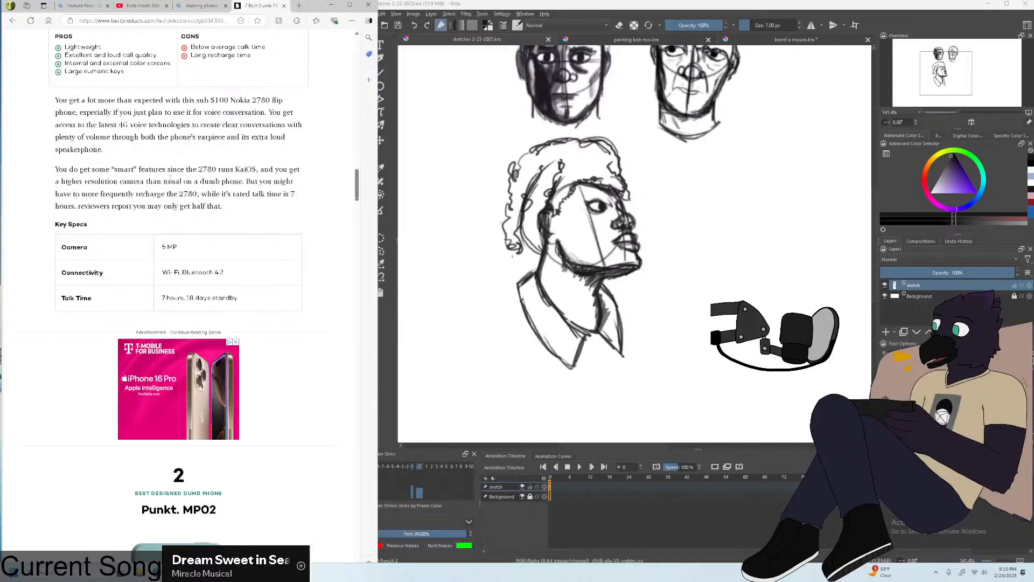
scroll(167, 181, "down", 4)
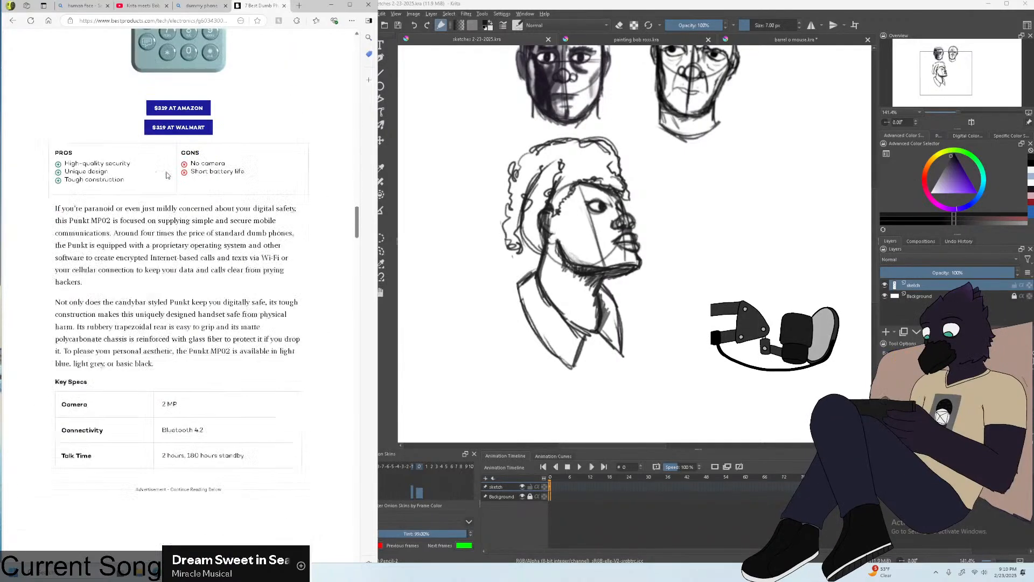
scroll(154, 192, "up", 3)
scroll(150, 195, "up", 2)
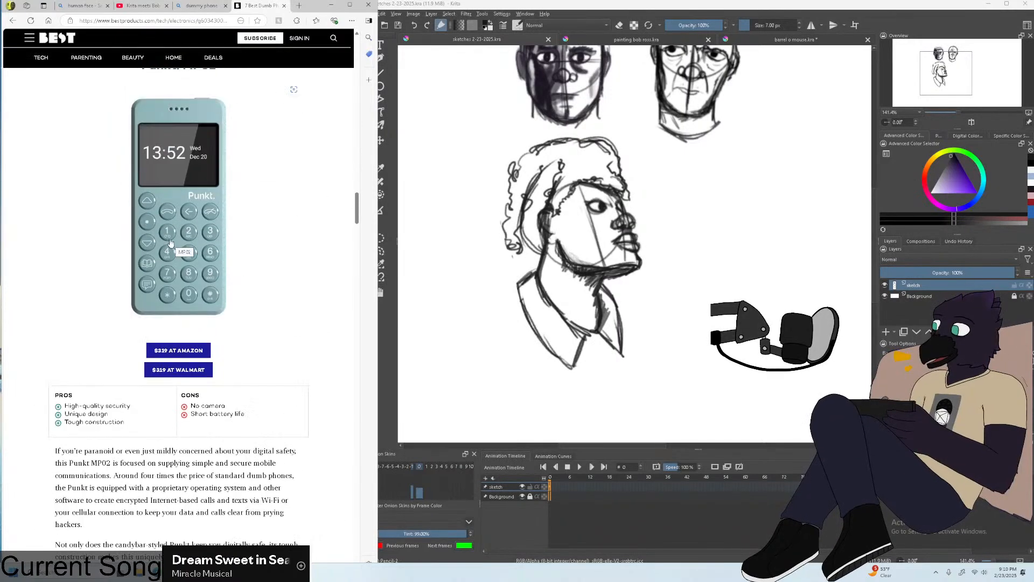
scroll(167, 237, "down", 17)
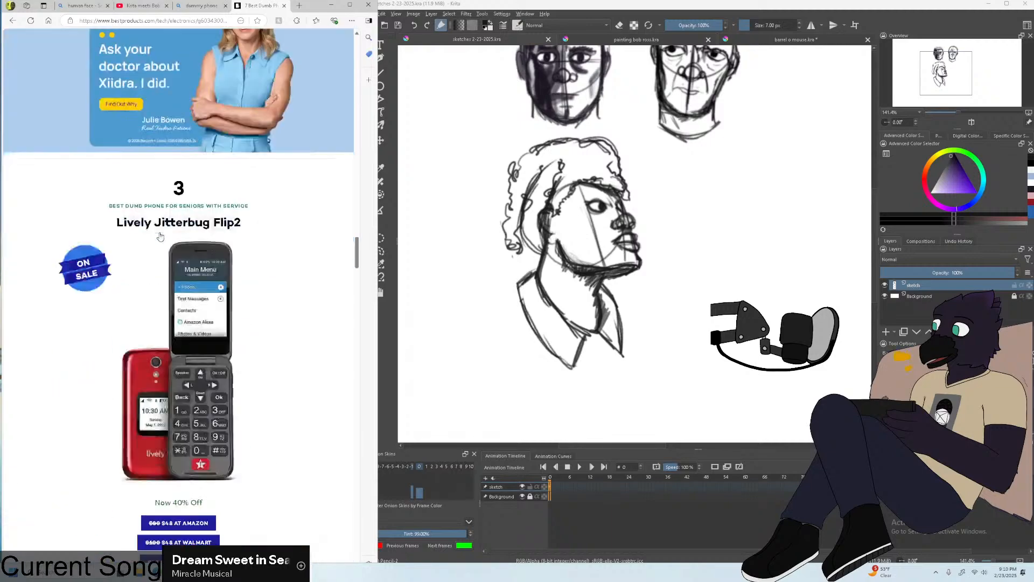
scroll(155, 233, "down", 14)
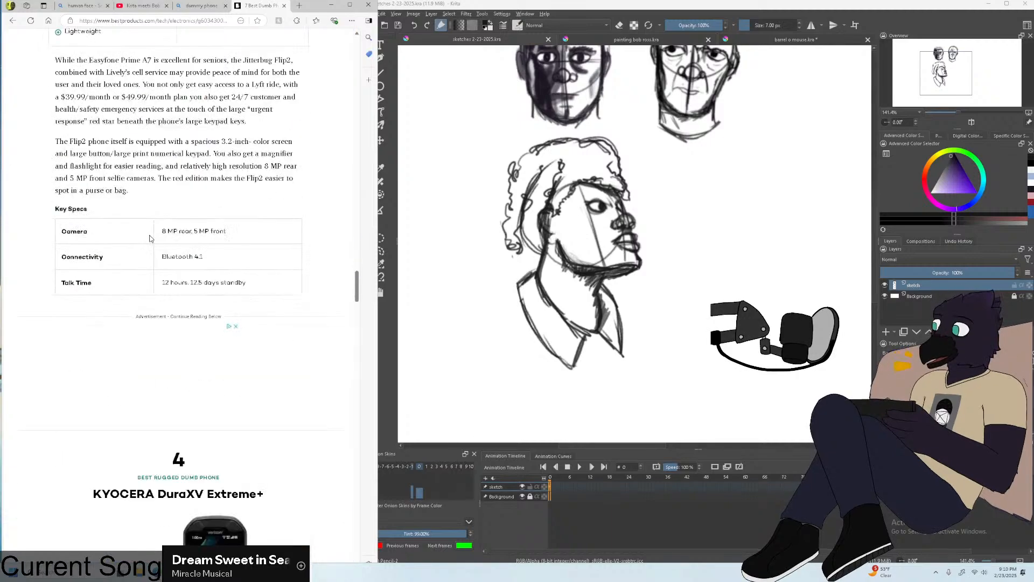
scroll(148, 230, "down", 12)
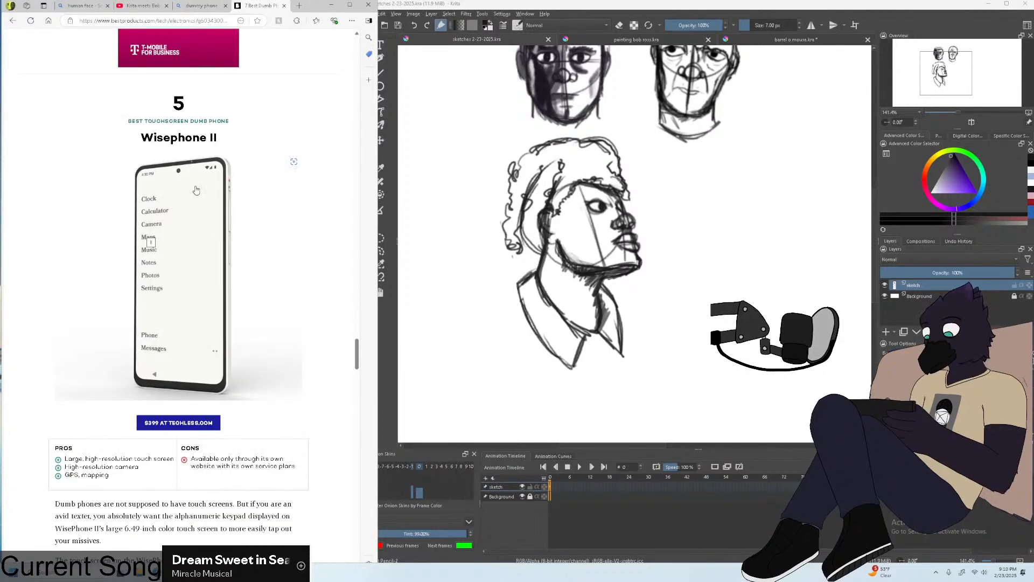
scroll(171, 217, "down", 1)
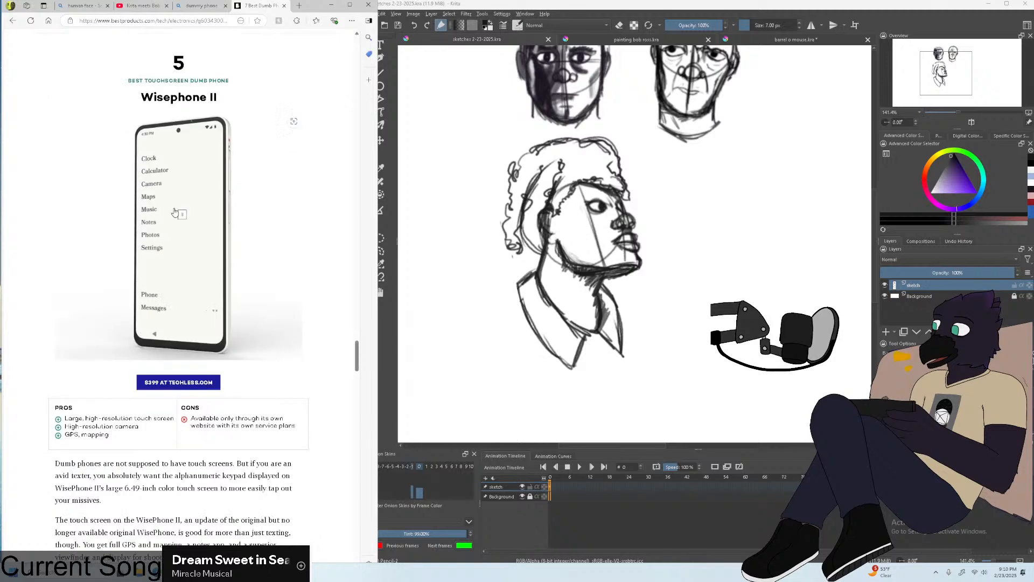
Close the dumb phones article and return to the "human face" image results.
scroll(174, 212, "down", 1)
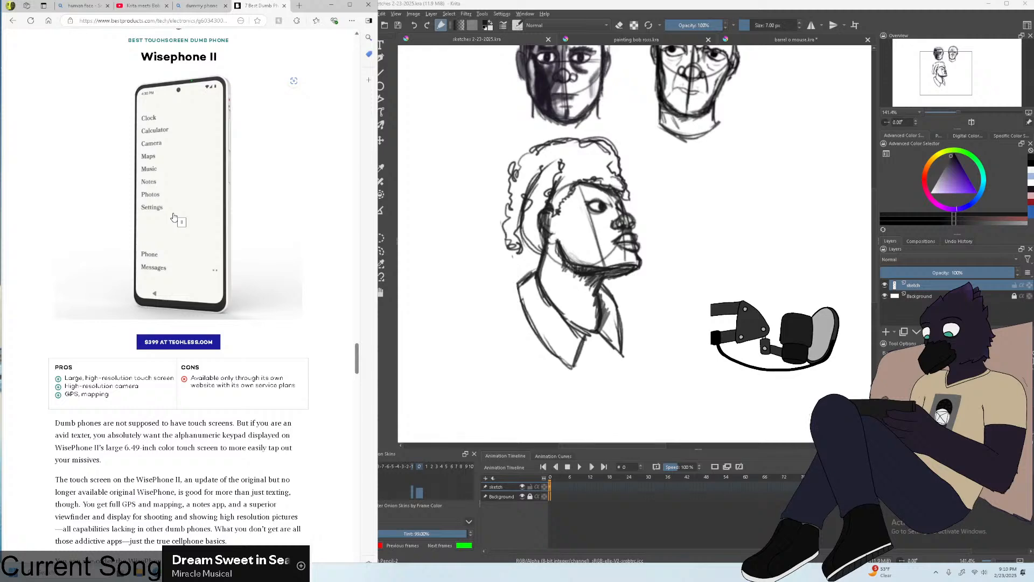
left_click(284, 6)
mouse_move(124, 104)
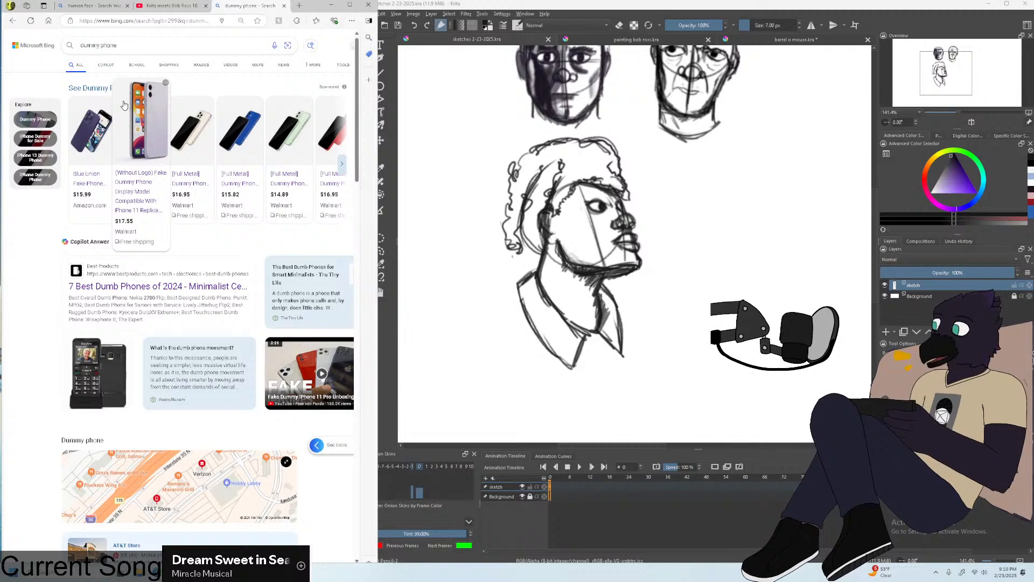
left_click(172, 6)
left_click(92, 5)
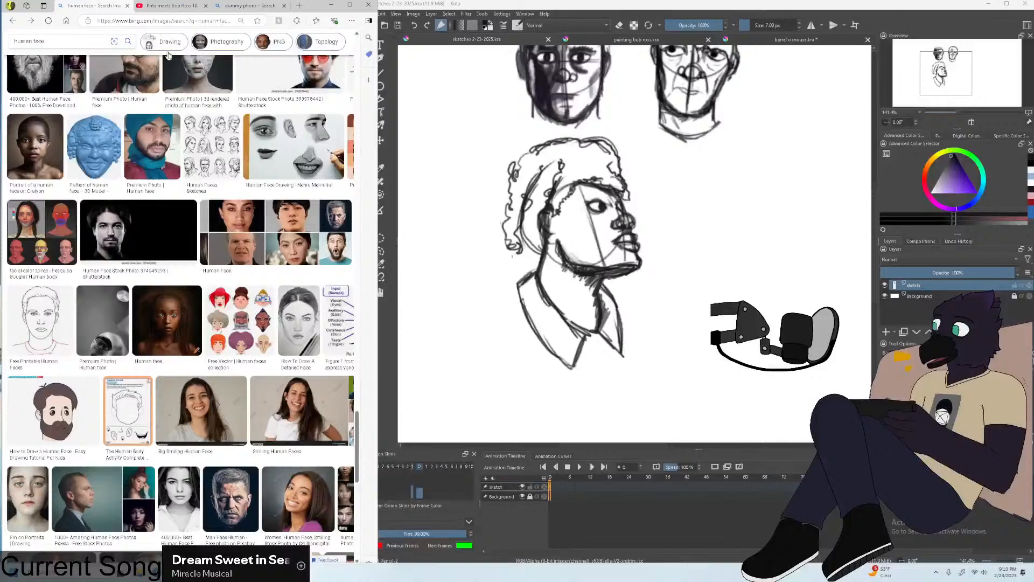
Look through the "human face" image results for the next portrait reference.
scroll(160, 200, "down", 3)
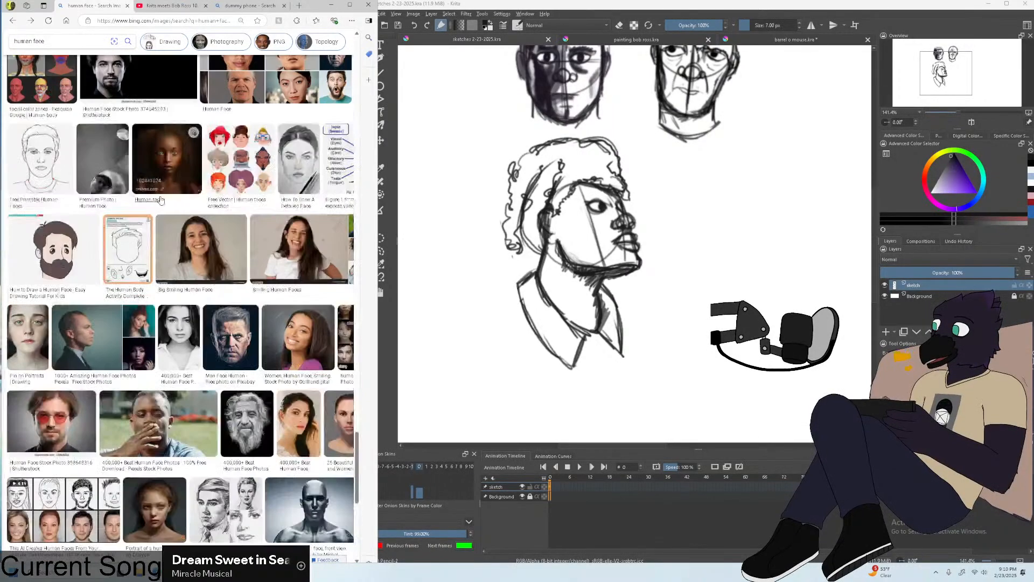
scroll(161, 200, "down", 2)
scroll(163, 200, "down", 3)
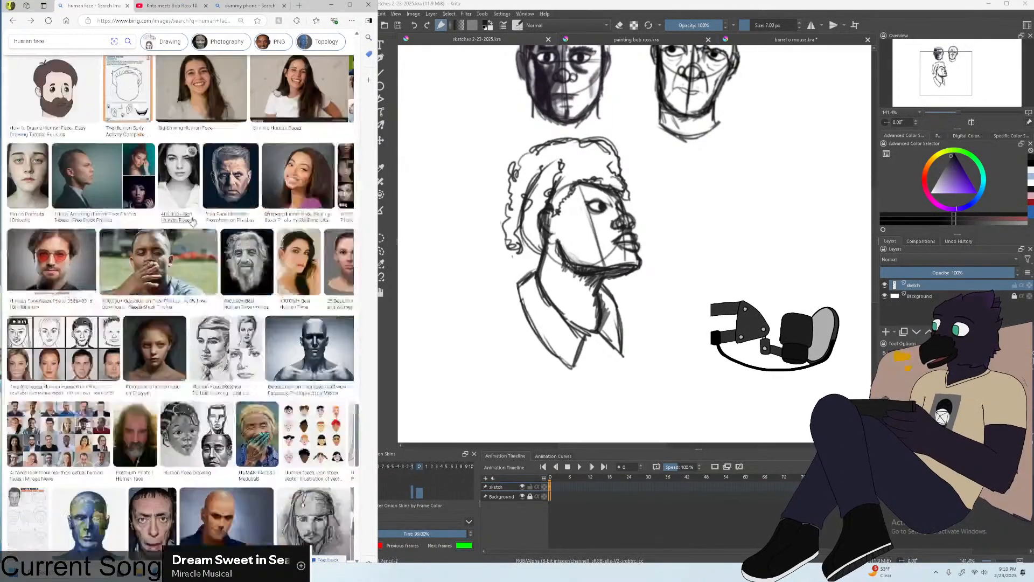
scroll(183, 210, "down", 7)
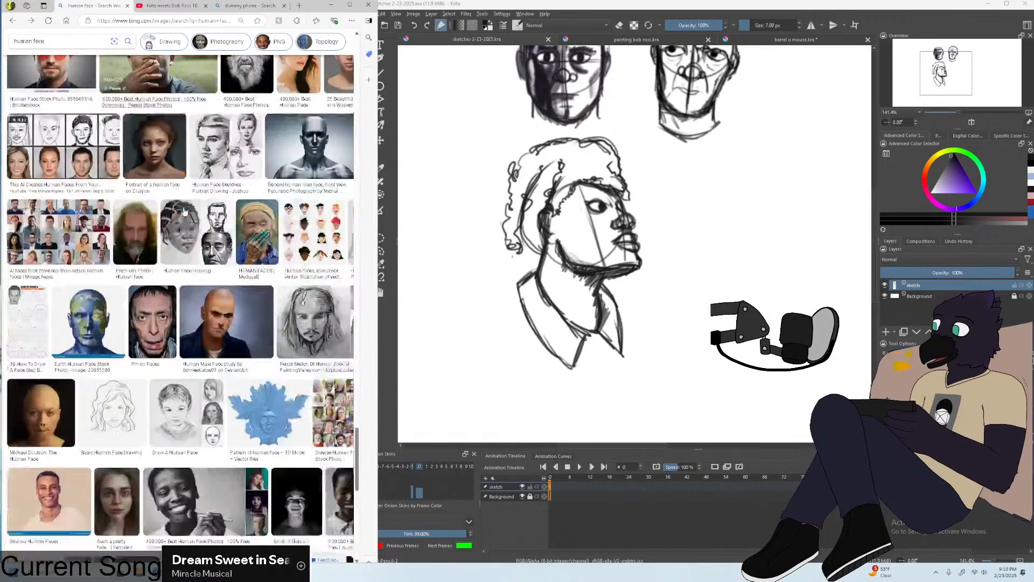
Switch to Krita and view the three head studies together at 100% zoom.
left_click(380, 50)
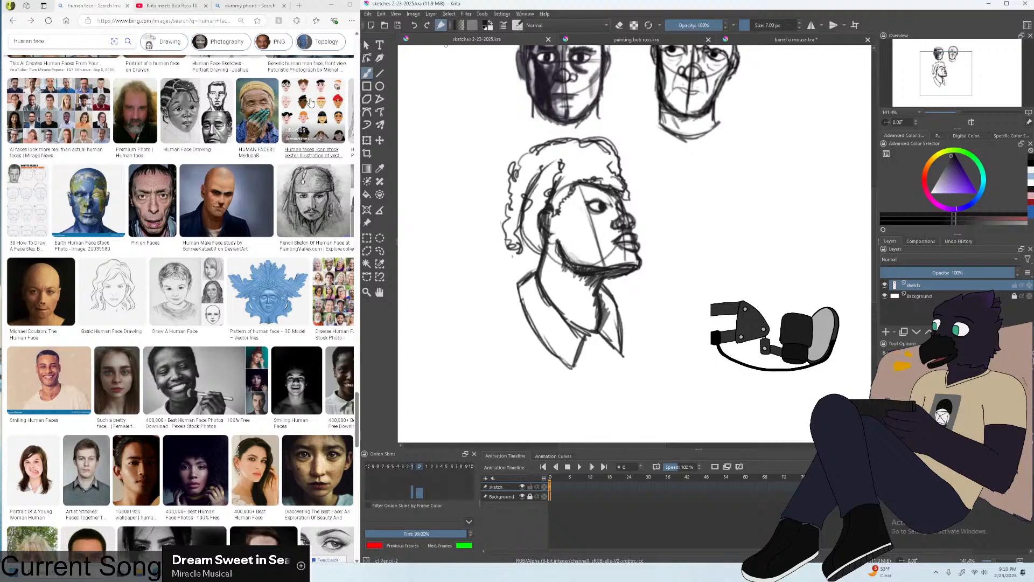
scroll(405, 151, "down", 5)
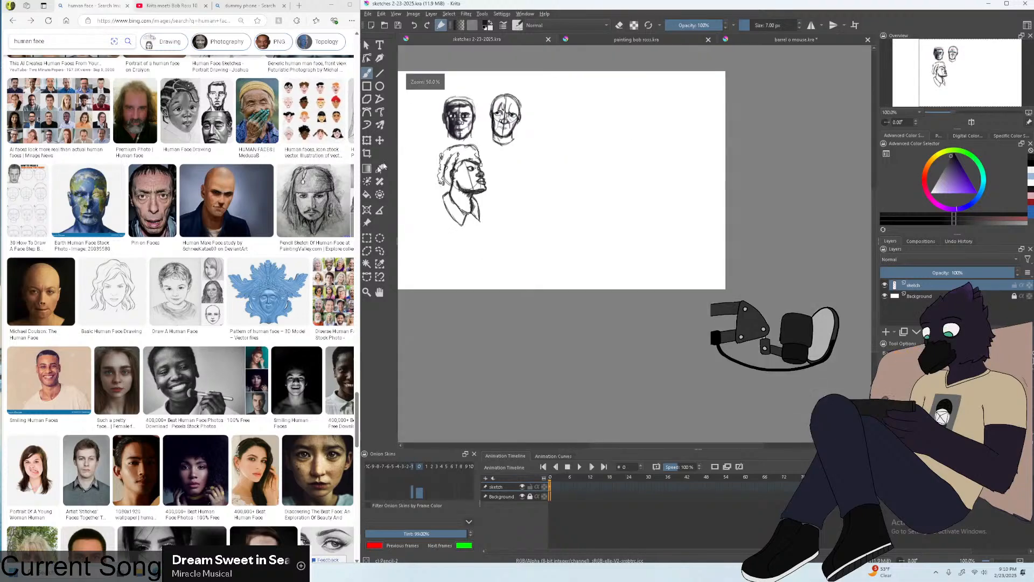
scroll(633, 167, "up", 3)
scroll(614, 191, "up", 1)
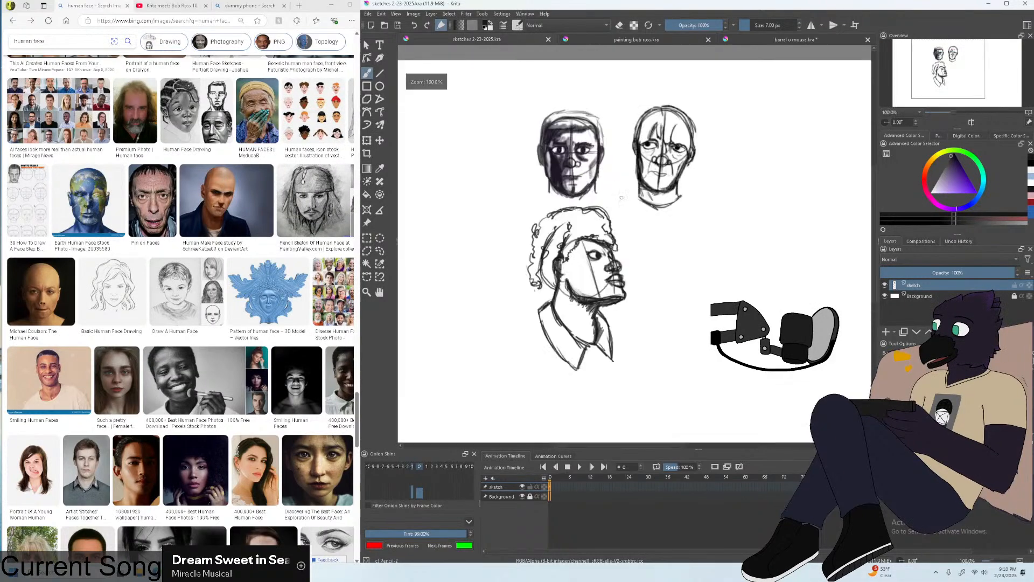
Examine the photos and drawings further down the "human face" results for another head to sketch.
scroll(195, 201, "down", 3)
scroll(195, 201, "down", 3)
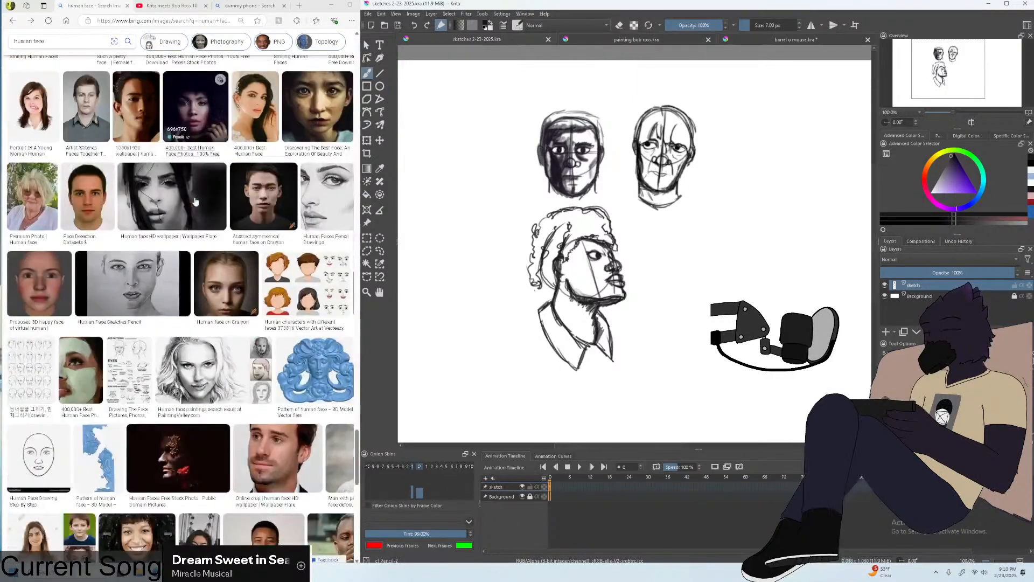
scroll(195, 201, "down", 3)
scroll(195, 201, "down", 3)
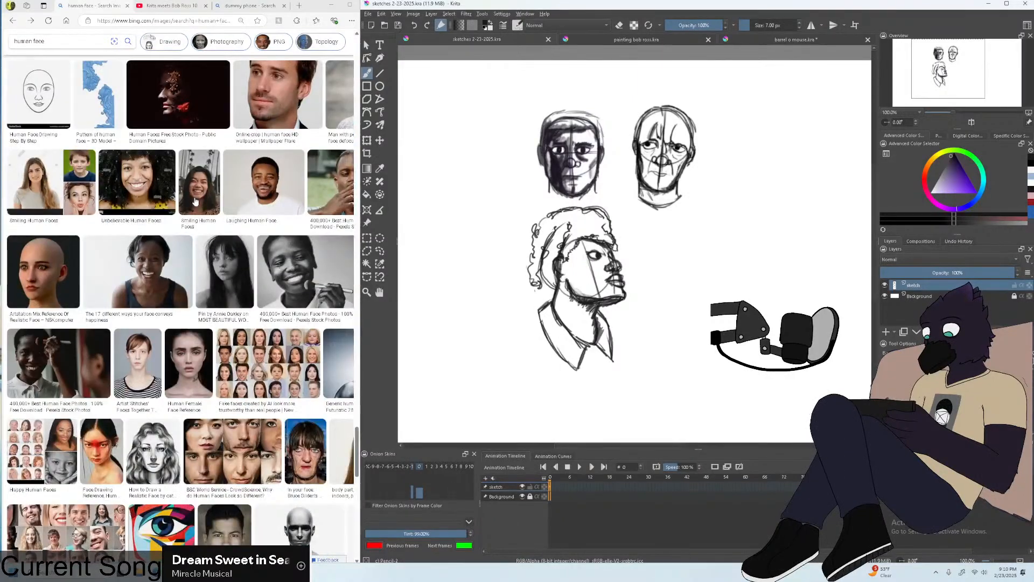
scroll(195, 201, "down", 3)
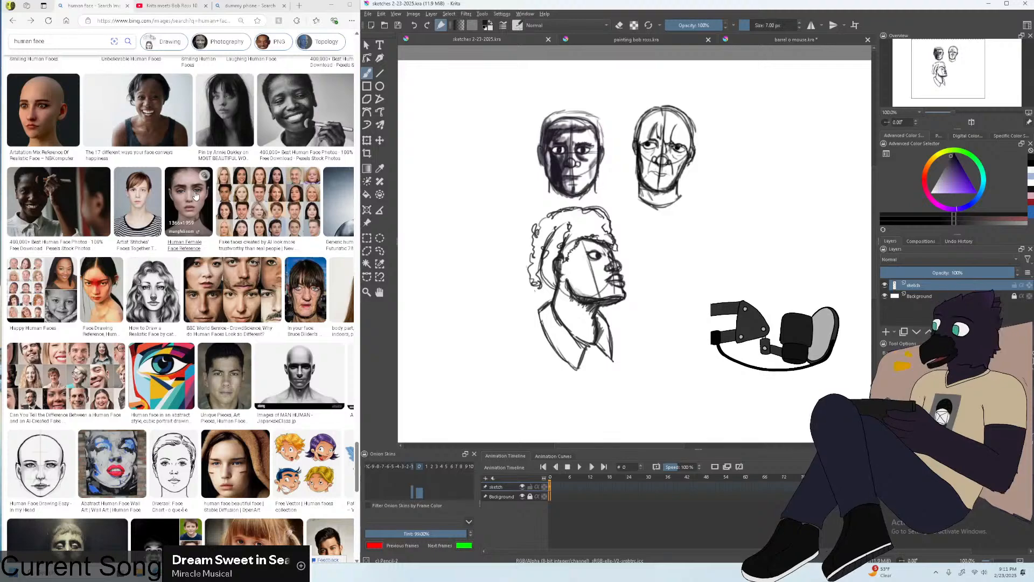
scroll(194, 195, "down", 3)
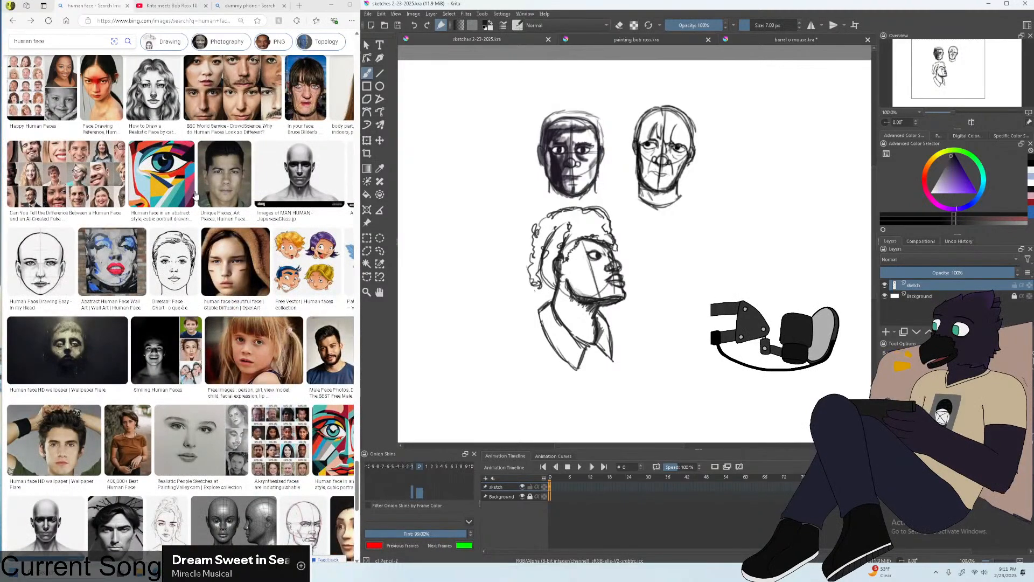
scroll(195, 195, "down", 3)
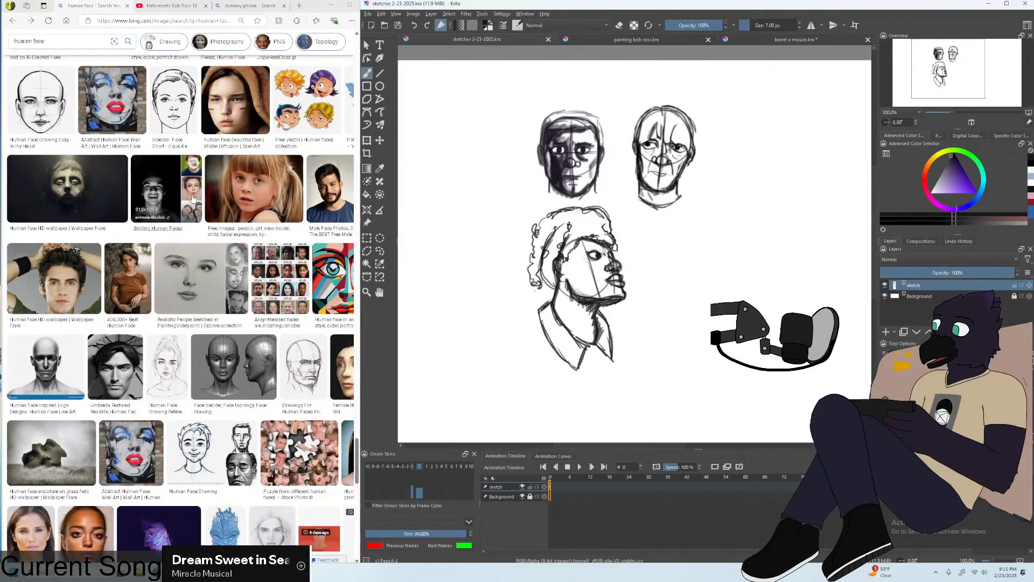
scroll(191, 199, "down", 6)
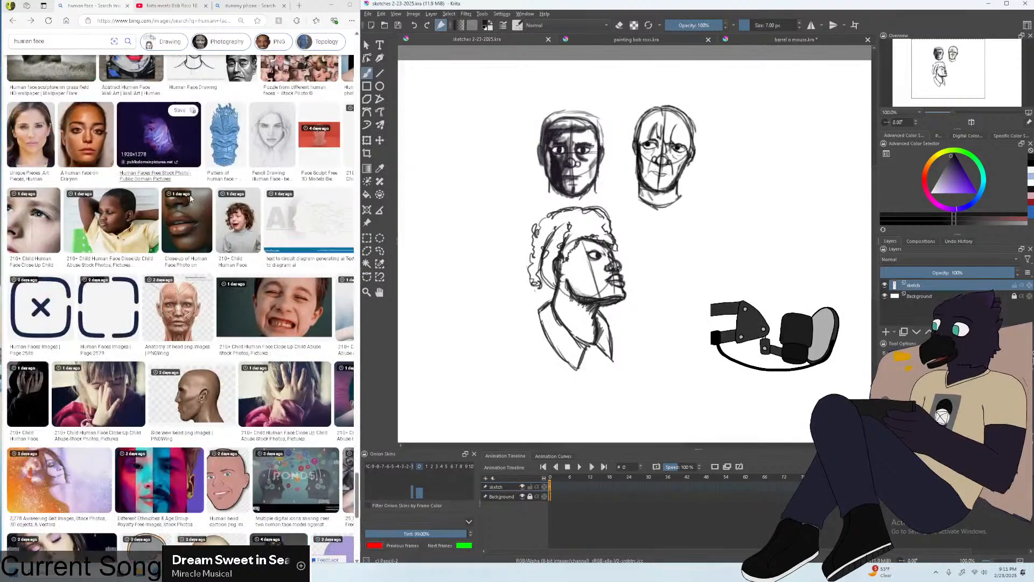
Look through the human face image results for a reference to sketch.
scroll(189, 198, "down", 3)
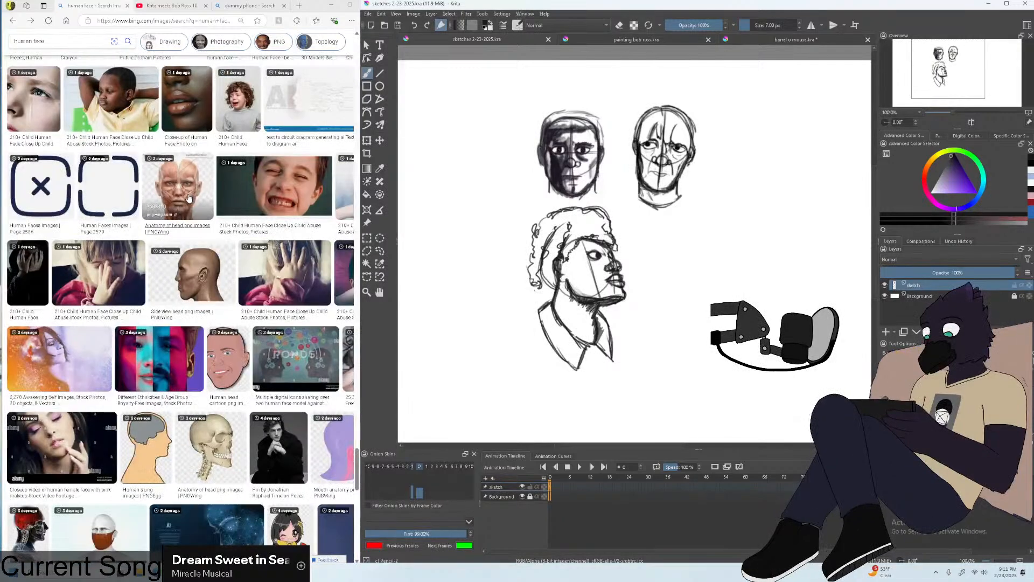
scroll(189, 197, "down", 5)
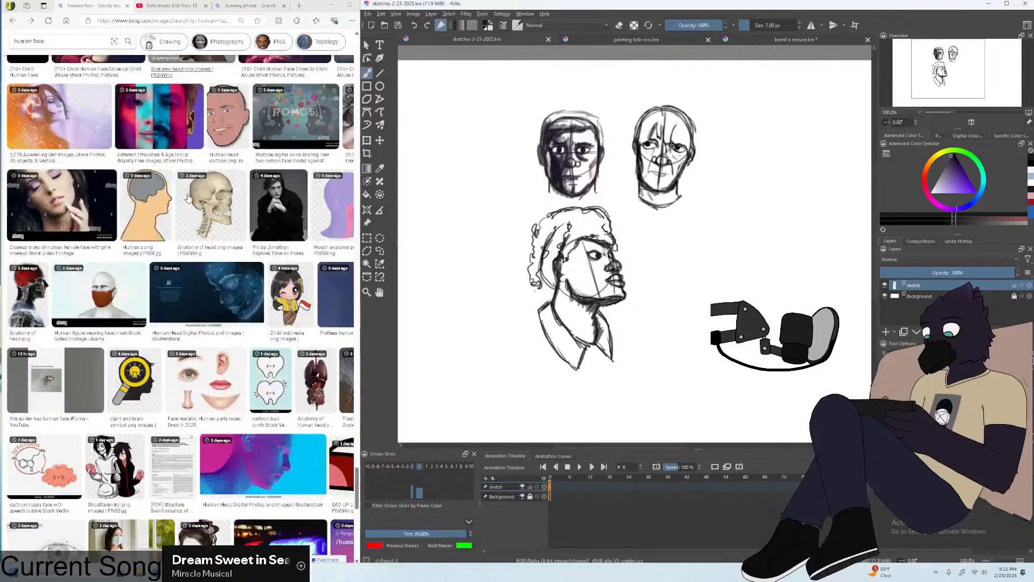
scroll(188, 198, "down", 6)
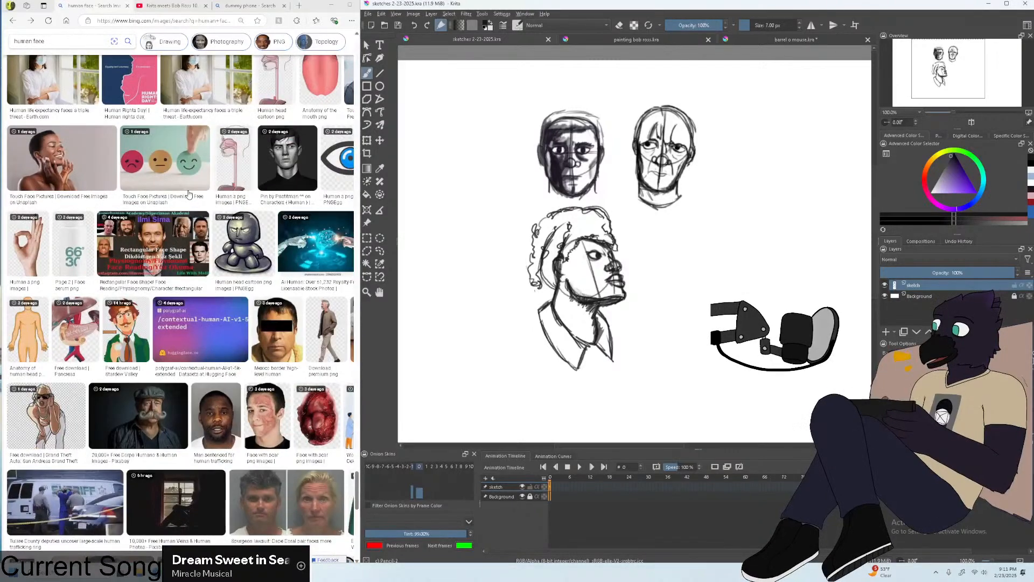
scroll(189, 194, "down", 4)
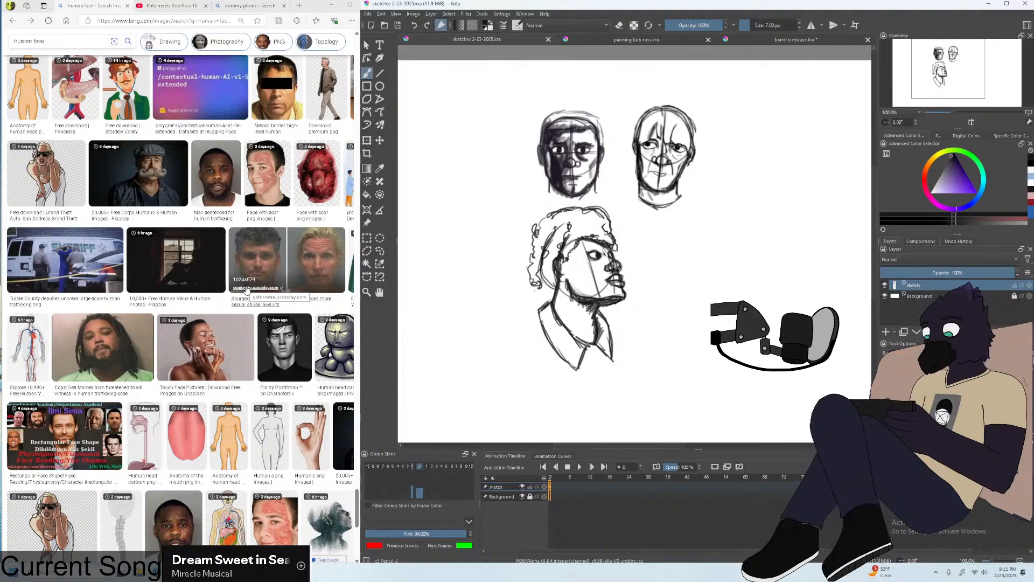
scroll(231, 293, "down", 8)
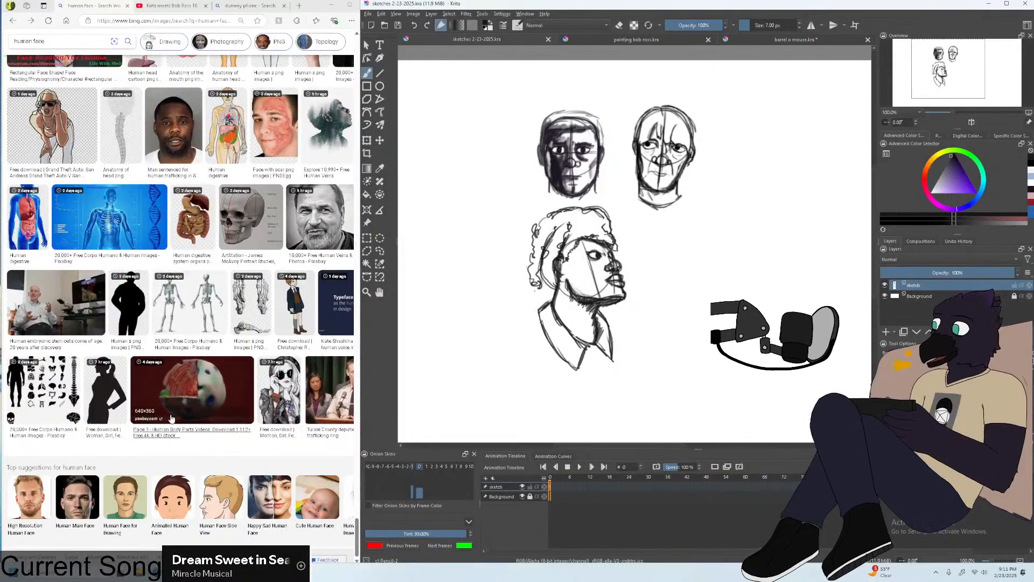
Enlarge the browser window, load more human face results and look through them for a drawing reference.
left_click(346, 5)
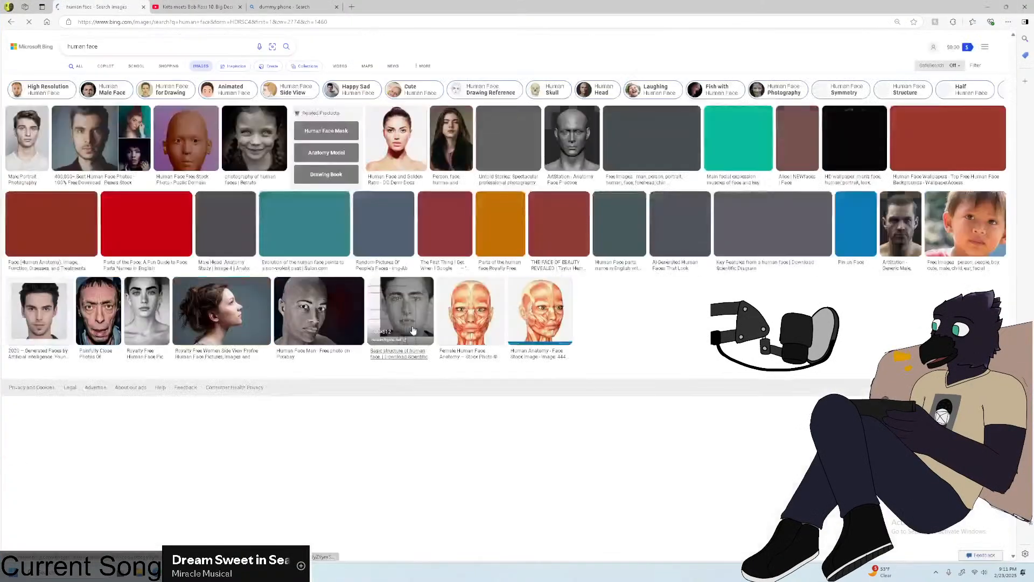
scroll(517, 291, "down", 2)
scroll(413, 330, "down", 5)
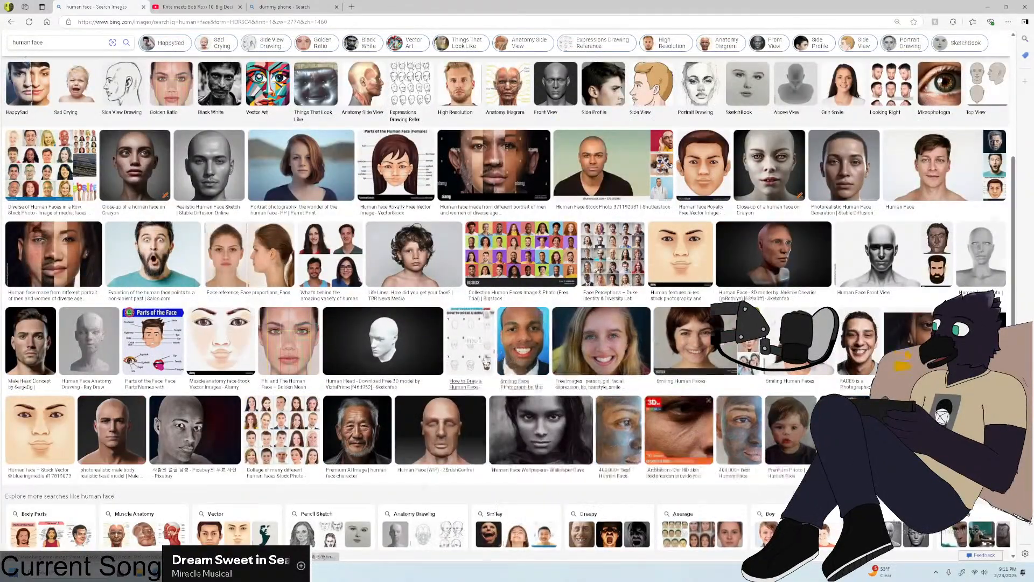
scroll(405, 356, "down", 7)
scroll(405, 356, "down", 5)
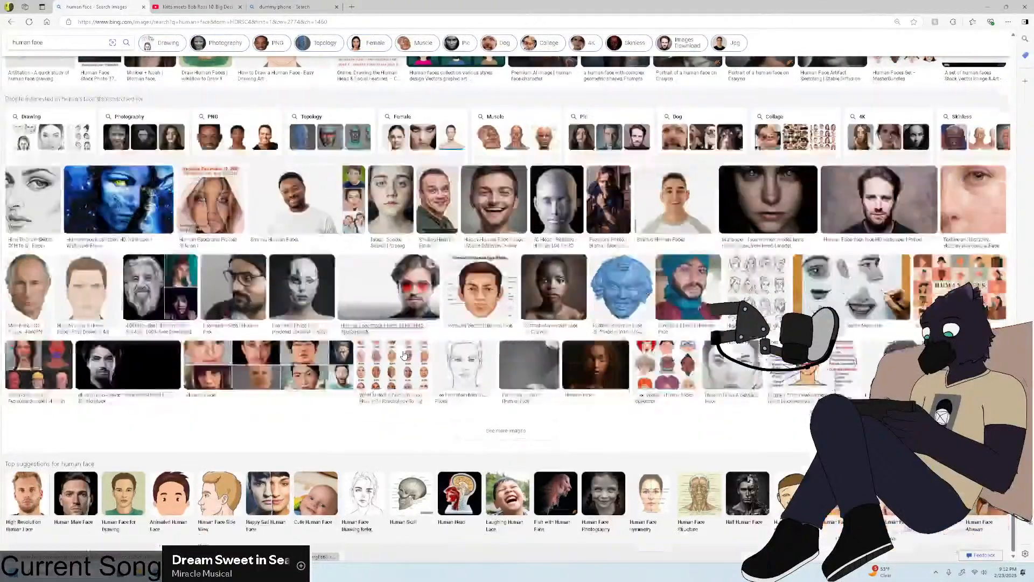
left_click(508, 433)
scroll(312, 287, "down", 3)
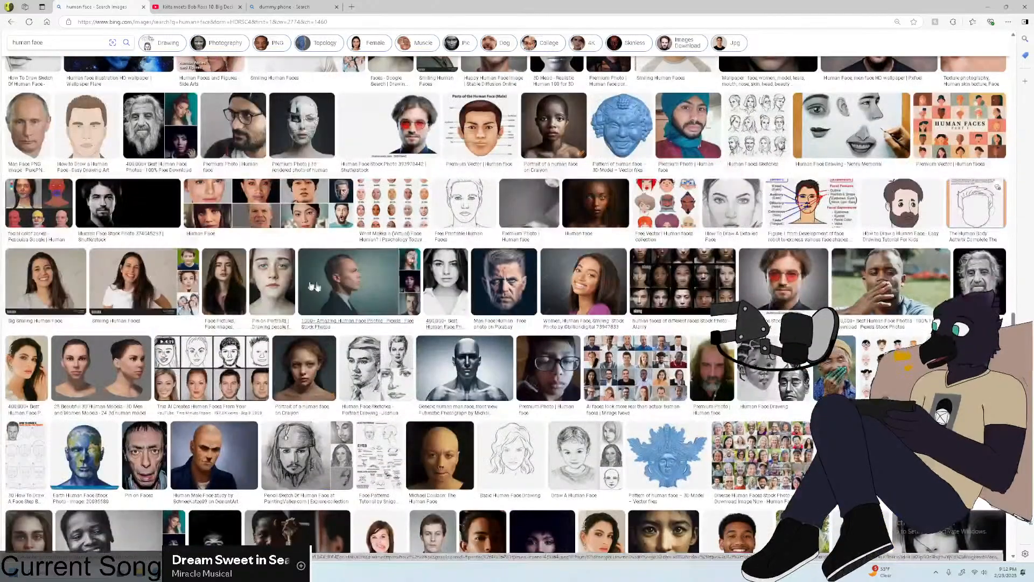
scroll(210, 268, "down", 4)
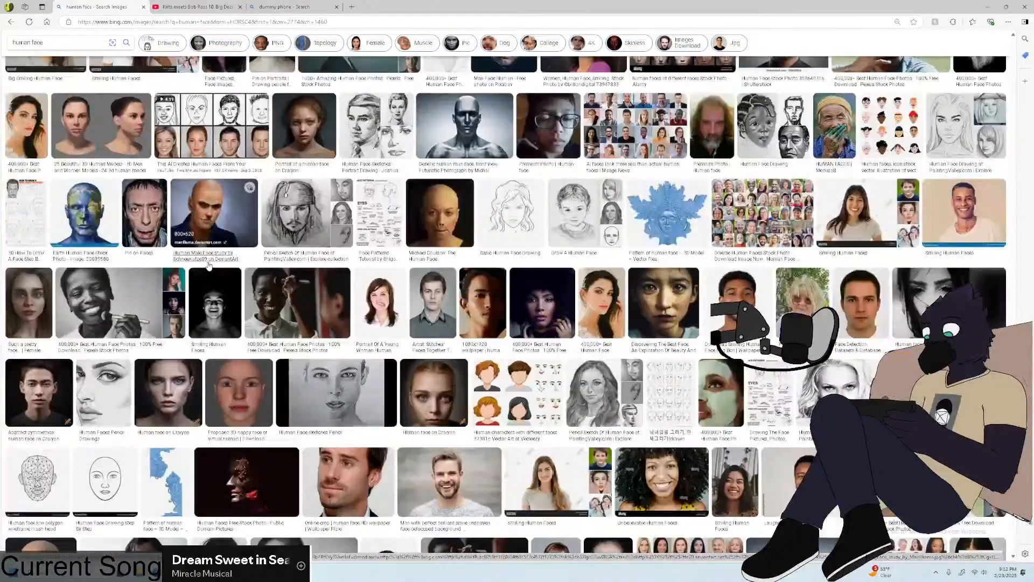
scroll(208, 264, "down", 3)
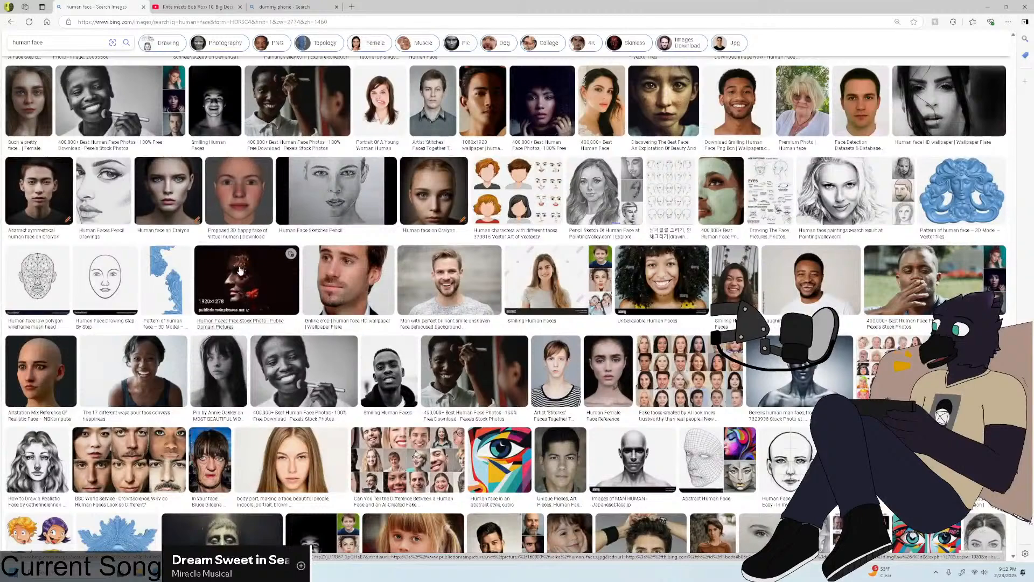
scroll(794, 308, "down", 3)
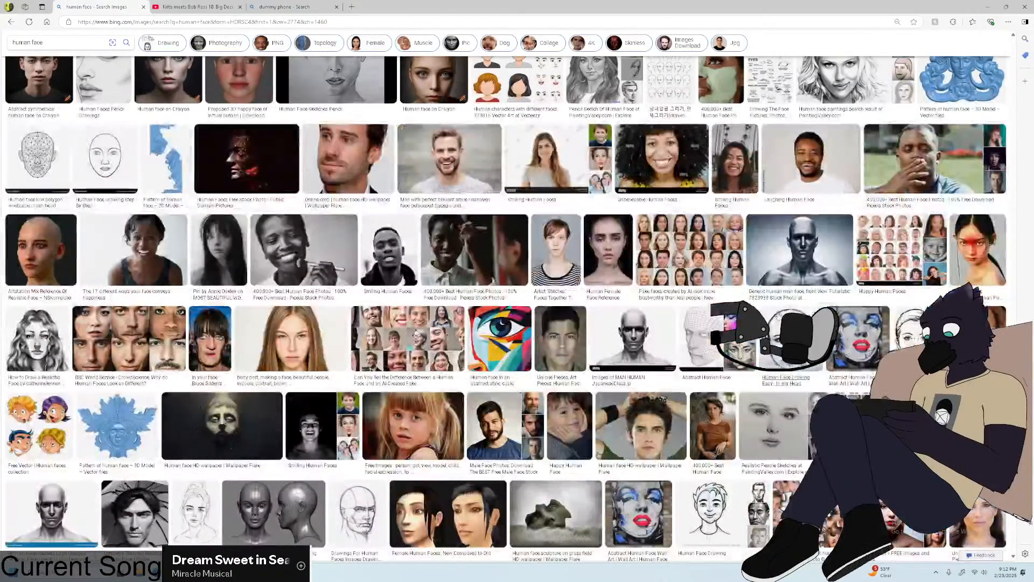
Preview a female face drawing from the image results and close the preview.
left_click(447, 511)
key("alt+Tab")
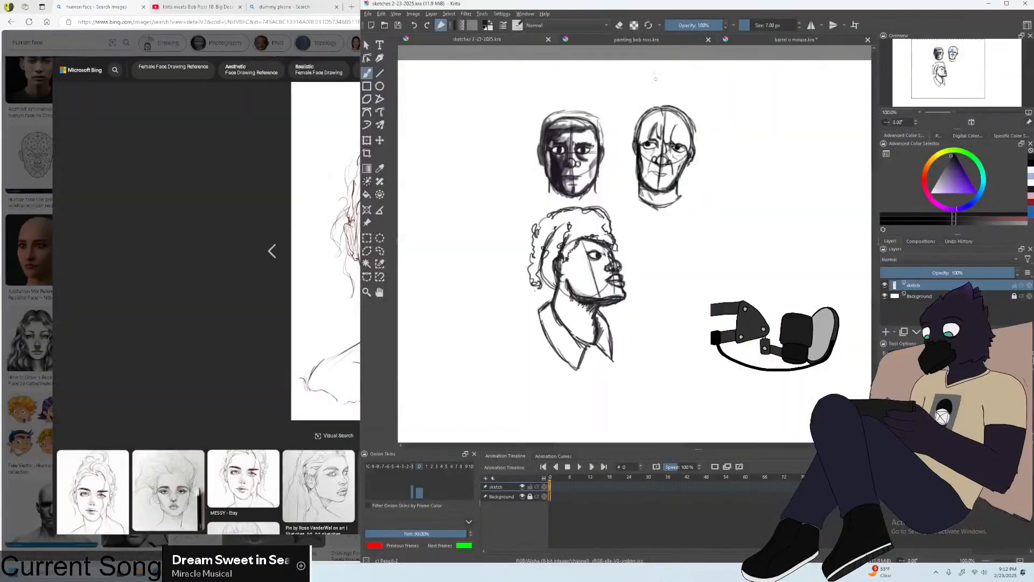
key("alt+Tab")
key("Escape")
Look through the remaining human face results down to the end of the list.
scroll(504, 310, "down", 8)
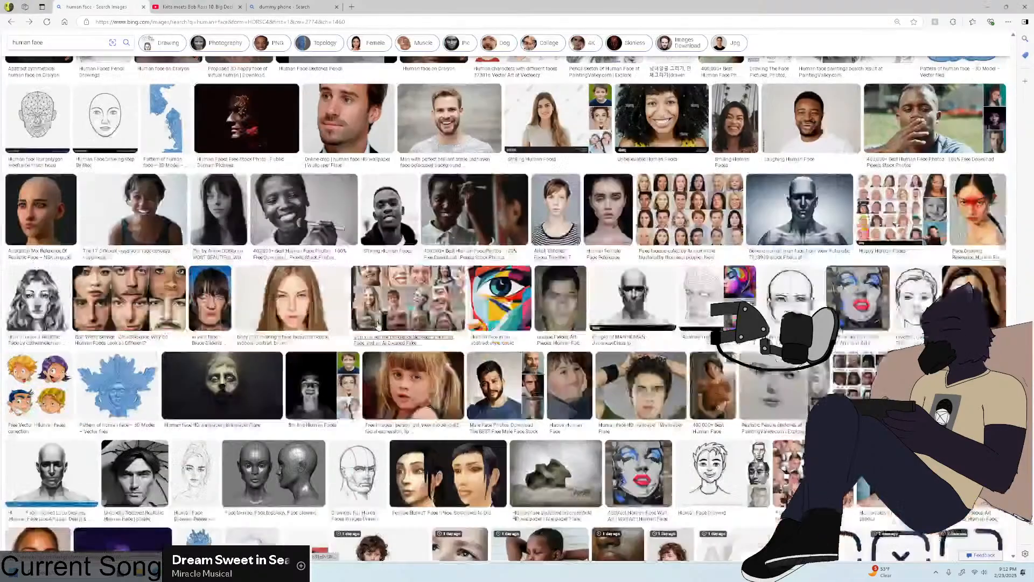
scroll(375, 296, "down", 8)
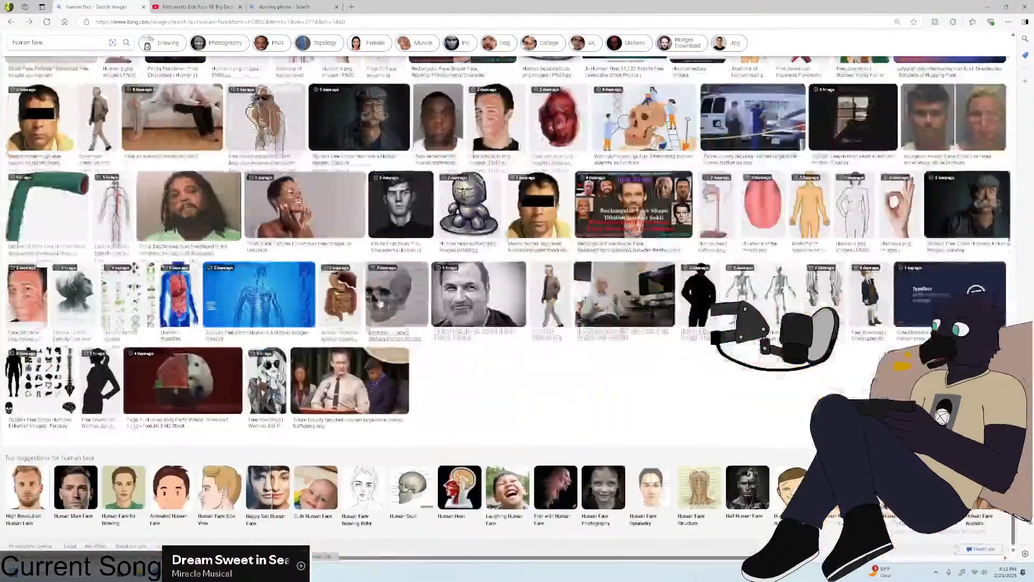
scroll(376, 296, "up", 3)
scroll(372, 291, "down", 3)
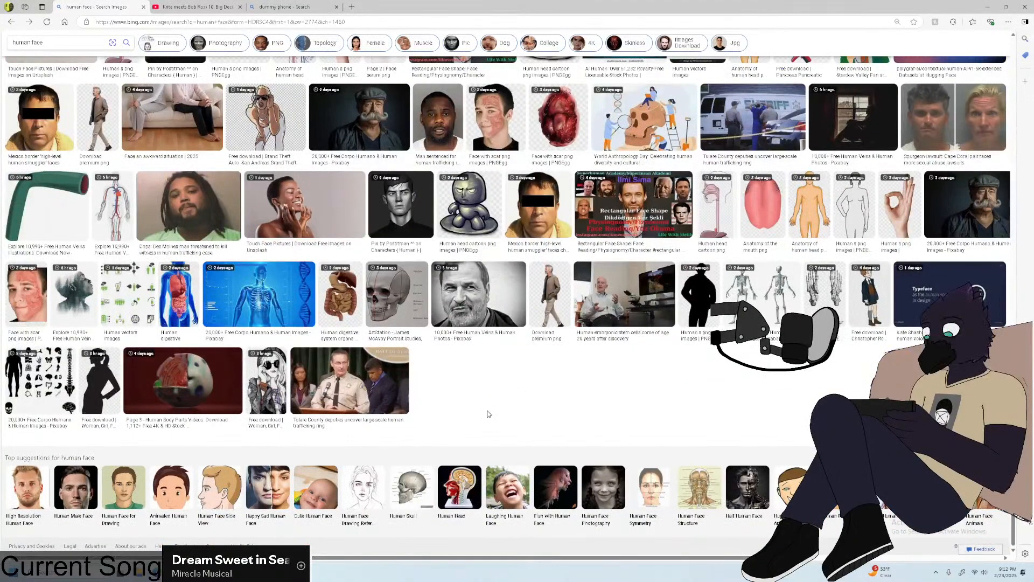
scroll(470, 412, "up", 2)
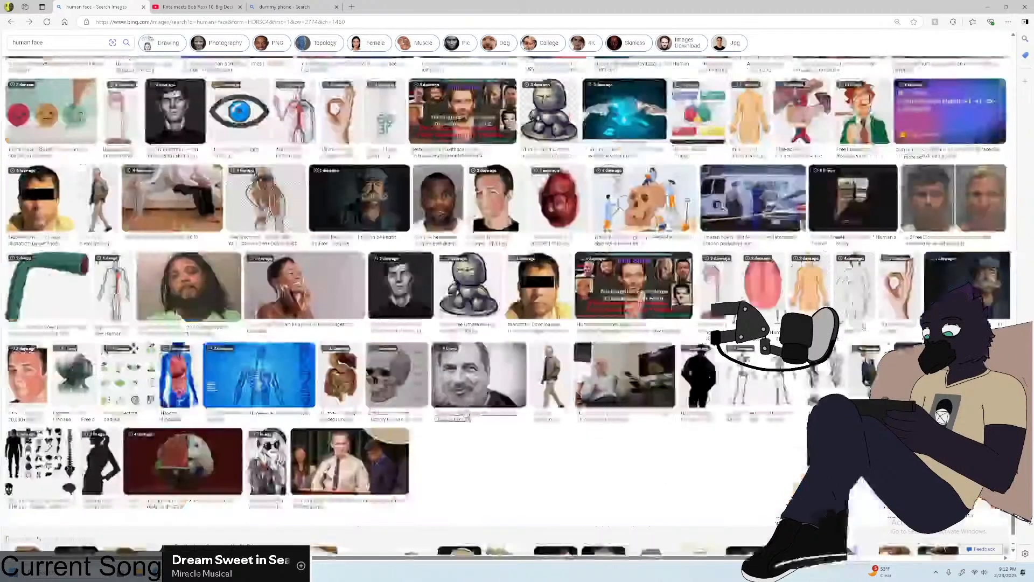
scroll(470, 412, "down", 2)
scroll(413, 414, "up", 1)
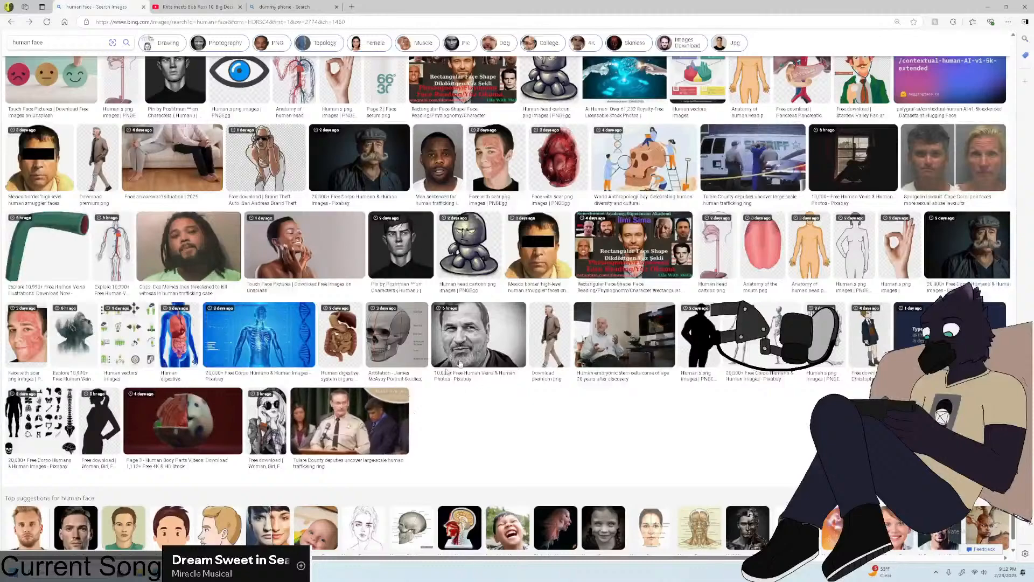
Preview the photo showing a man and a woman side by side, check its related images and close it.
left_click(937, 109)
left_click(984, 144)
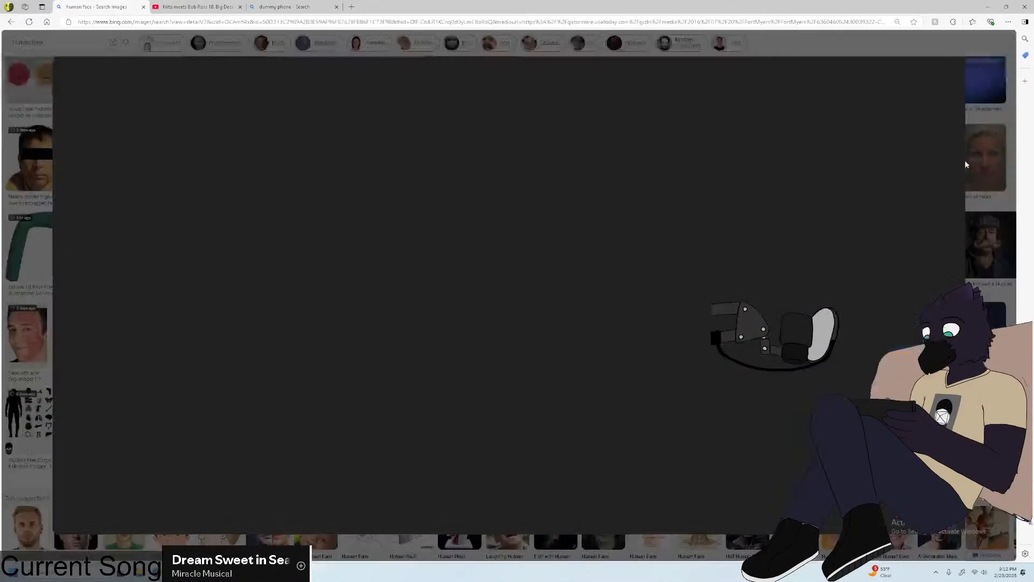
scroll(457, 227, "down", 3)
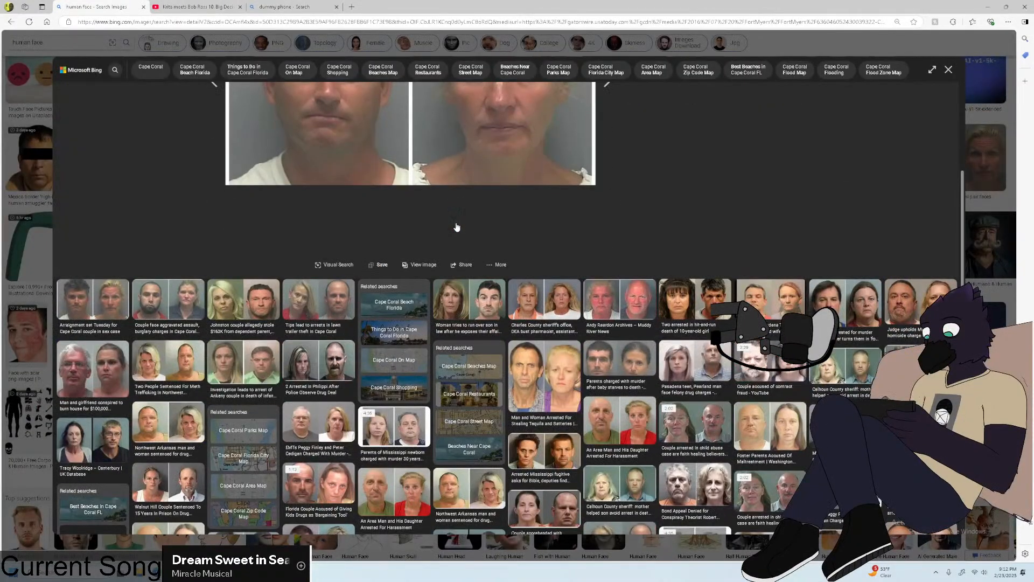
scroll(457, 227, "down", 5)
key("Escape")
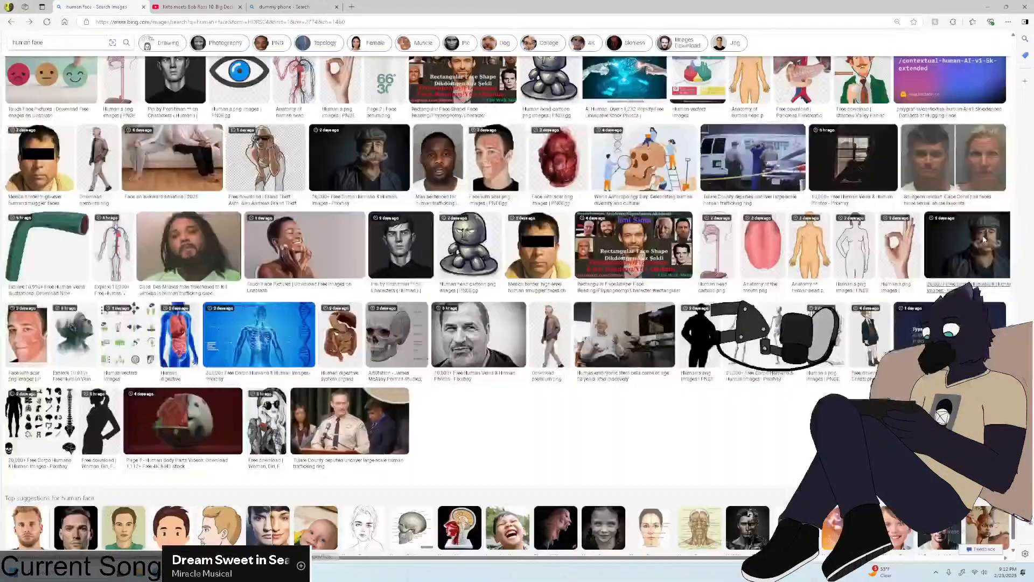
Narrow the human face results to PNG images and open the photo of the teal-haired face with a wide-open mouth.
scroll(909, 210, "up", 2)
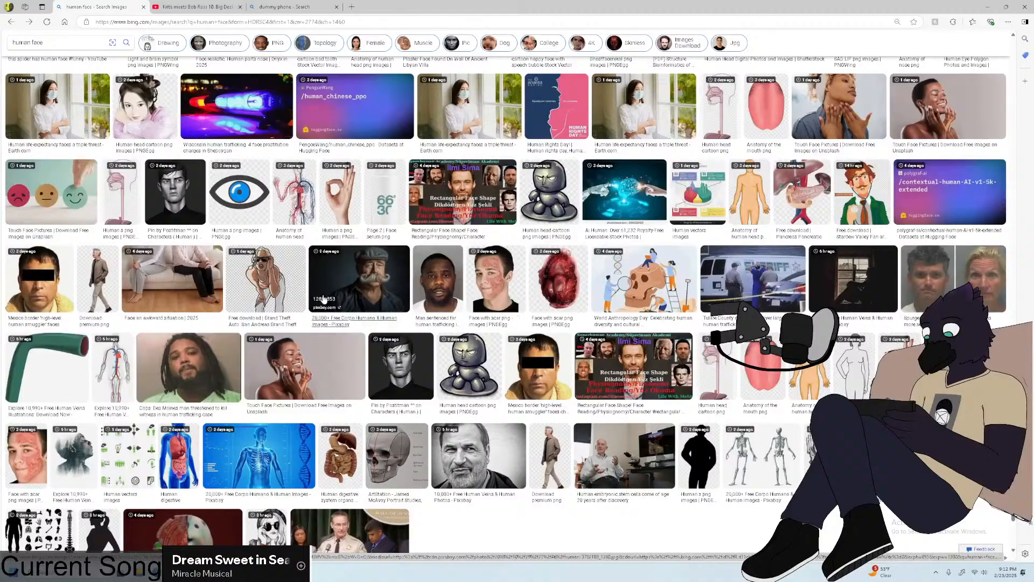
scroll(327, 299, "up", 8)
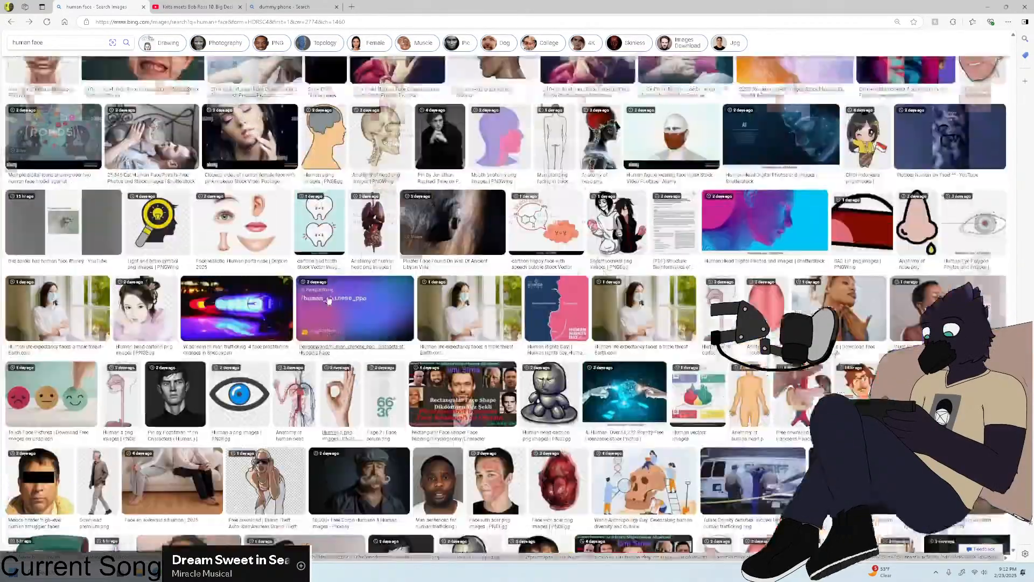
scroll(328, 299, "up", 15)
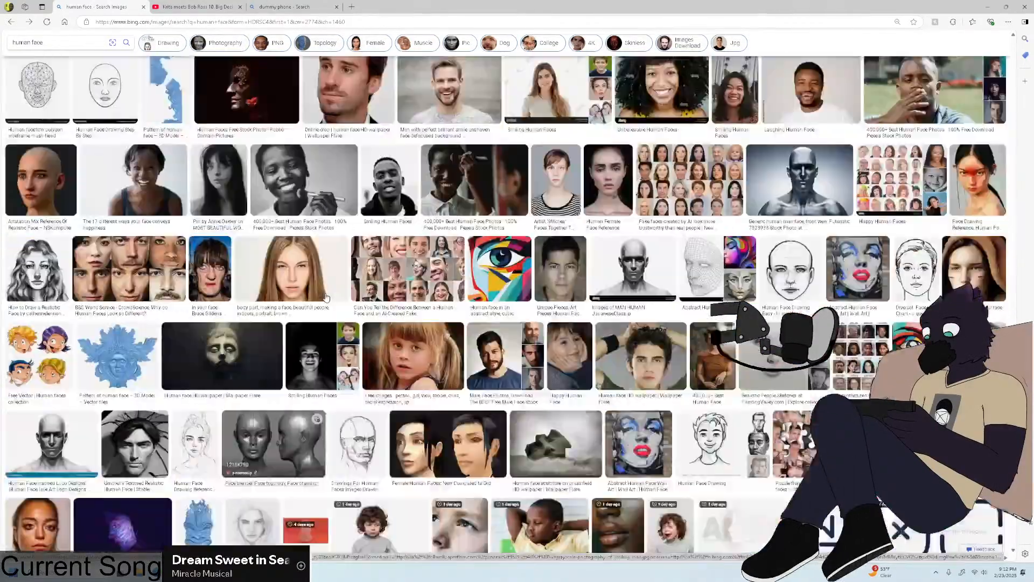
scroll(323, 293, "up", 7)
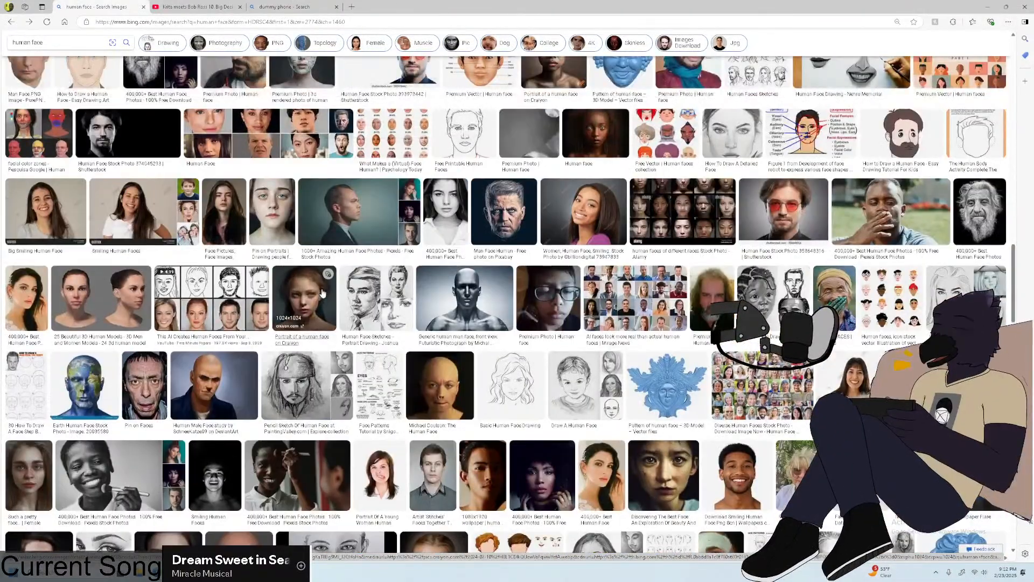
scroll(318, 293, "up", 2)
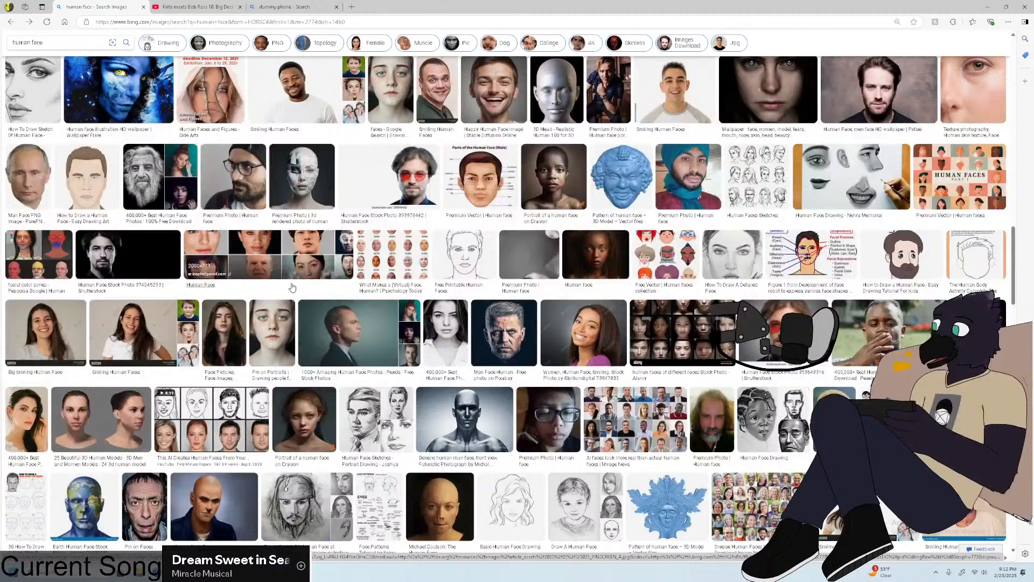
scroll(292, 288, "up", 4)
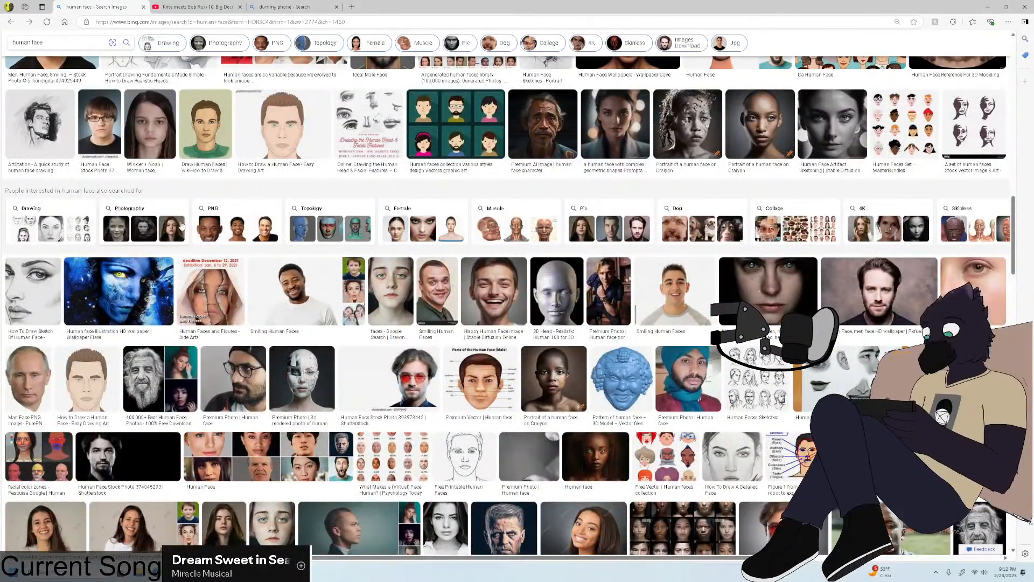
left_click(234, 236)
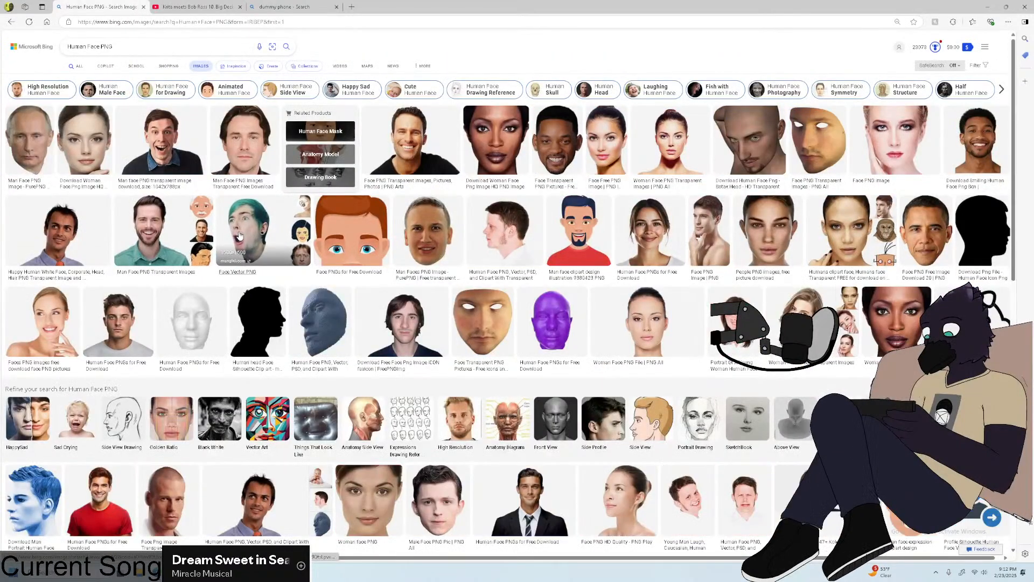
left_click(240, 235)
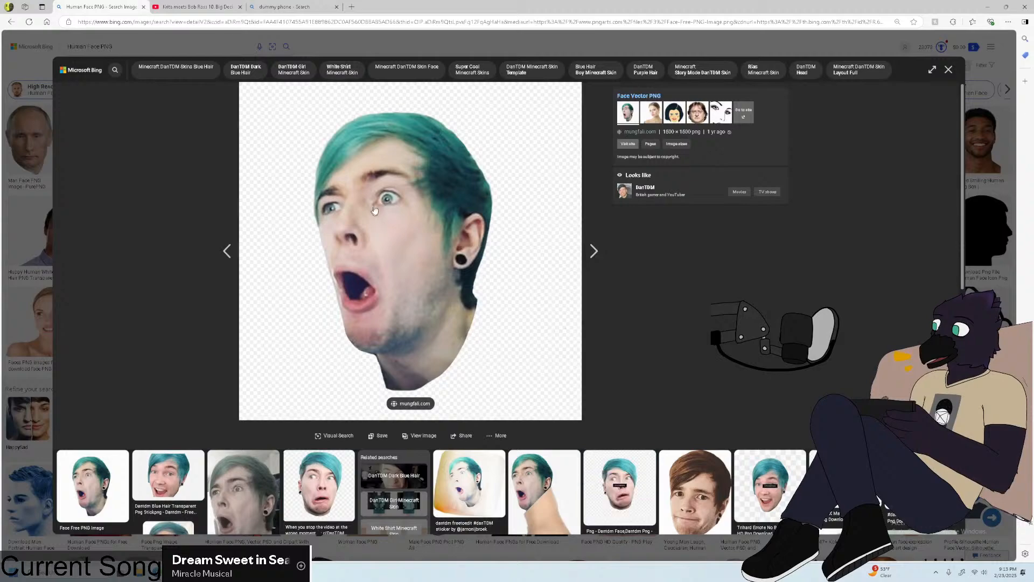
Shrink the browser back beside the sketch canvas and show the teal-haired face image on its own in a new tab.
left_click(1006, 7)
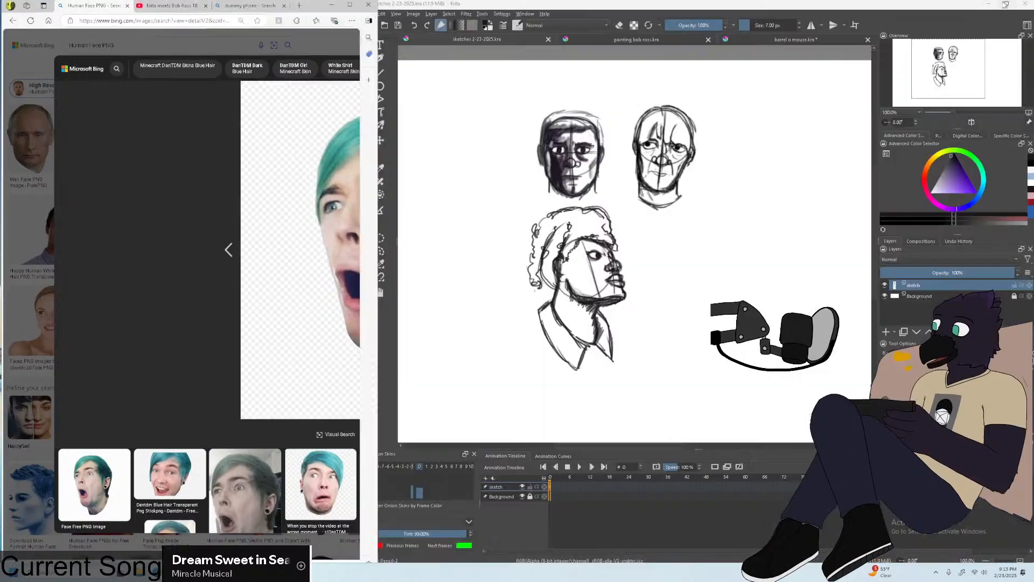
left_click(219, 151)
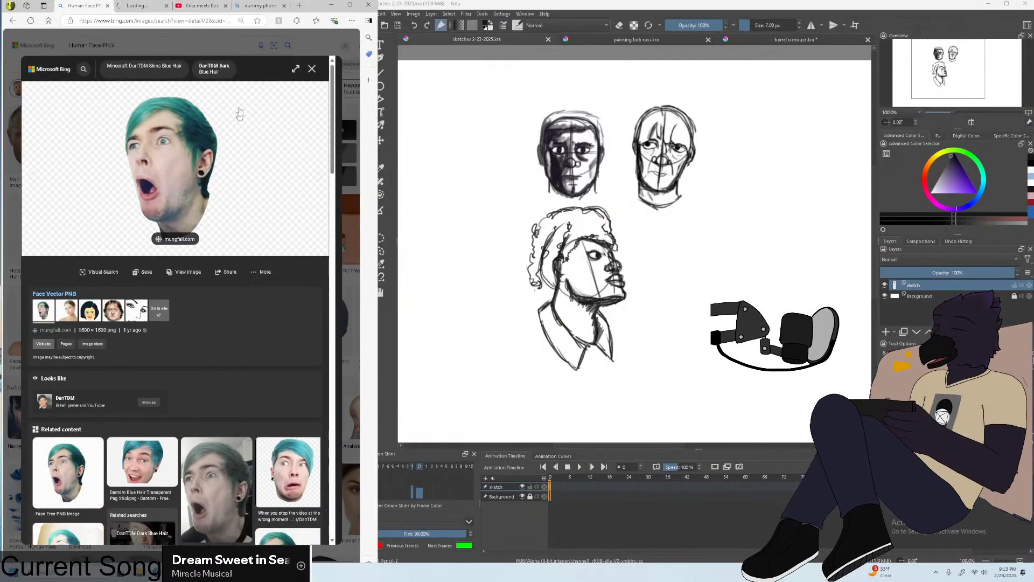
left_click(161, 5)
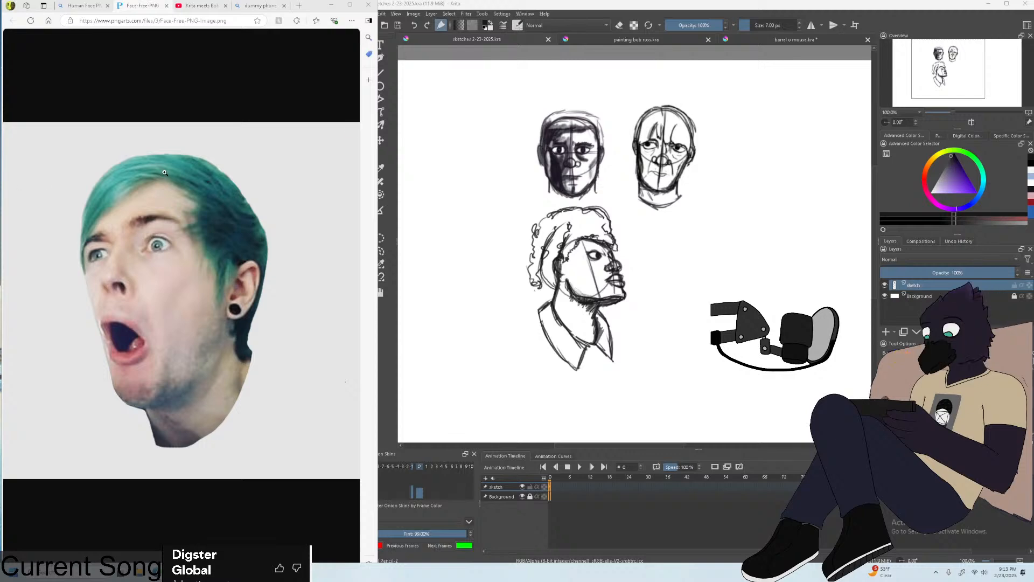
Sketch a large near-circular outline for a new skull in the blank canvas area beside the existing heads.
key("minus")
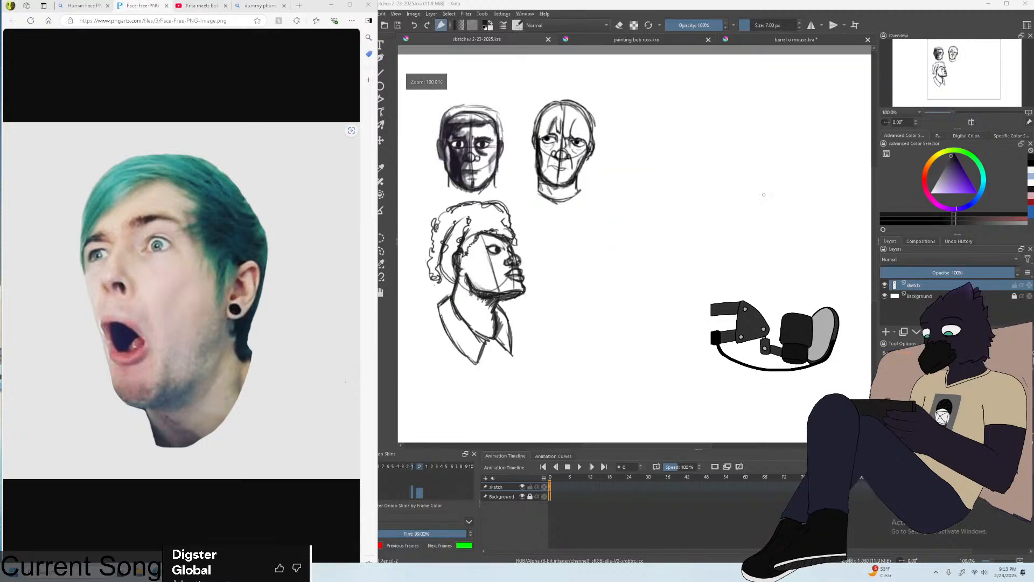
left_click(765, 217)
scroll(851, 243, "up", 3, "ctrl")
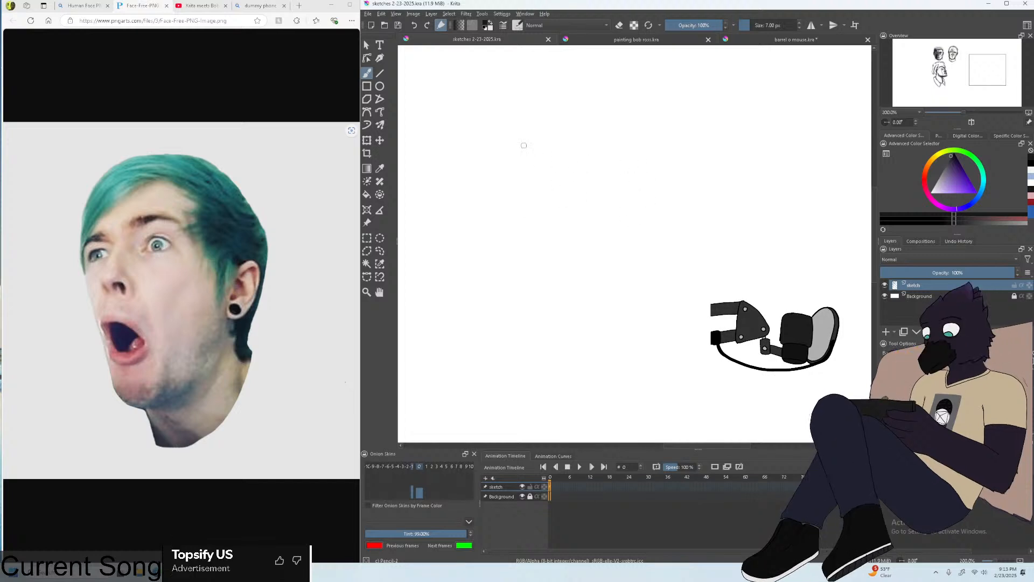
left_click(523, 145)
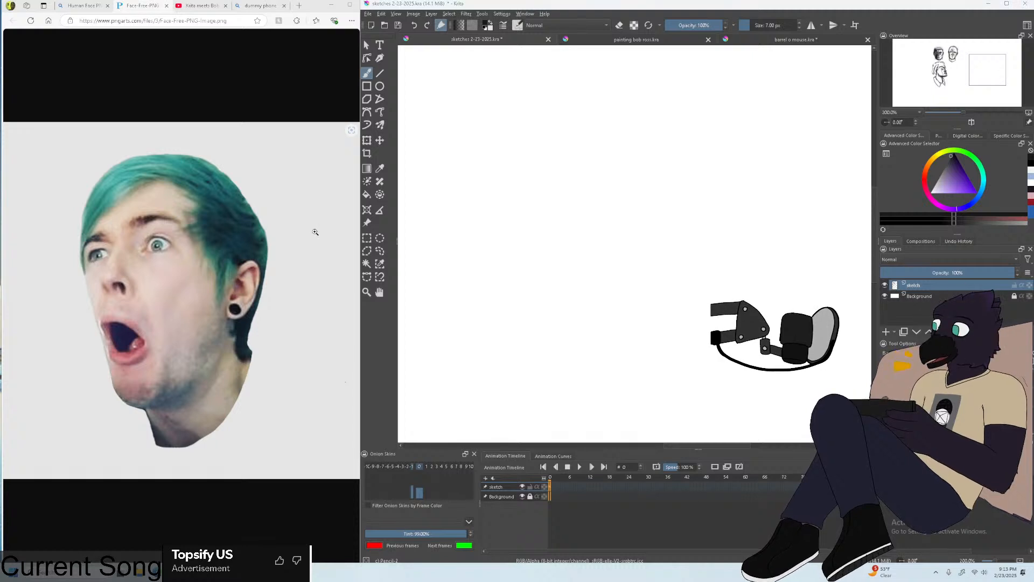
mouse_move(697, 155)
left_mouse_down()
mouse_move(646, 127)
mouse_move(695, 116)
mouse_move(624, 132)
mouse_move(631, 263)
left_mouse_up()
key("ctrl+z")
key("ctrl+z")
key("ctrl+z")
mouse_move(704, 115)
left_mouse_down()
mouse_move(634, 106)
mouse_move(595, 224)
mouse_move(706, 263)
mouse_move(619, 132)
mouse_move(662, 117)
left_mouse_up()
key("ctrl+z")
key("ctrl+z")
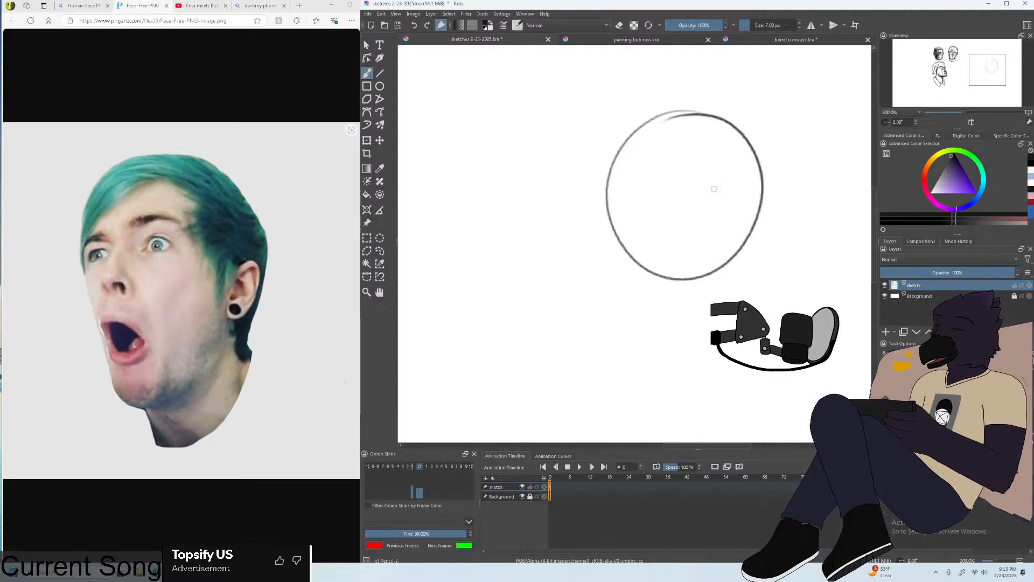
Sketch a long vertical centre guideline through the front of the circle, extending past its lower edge.
left_click_drag(648, 342, 638, 203)
key("ctrl+z")
mouse_move(657, 120)
left_mouse_down()
mouse_move(651, 297)
mouse_move(642, 153)
mouse_move(642, 309)
left_mouse_up()
key("ctrl+z")
key("ctrl+z")
key("ctrl+plus")
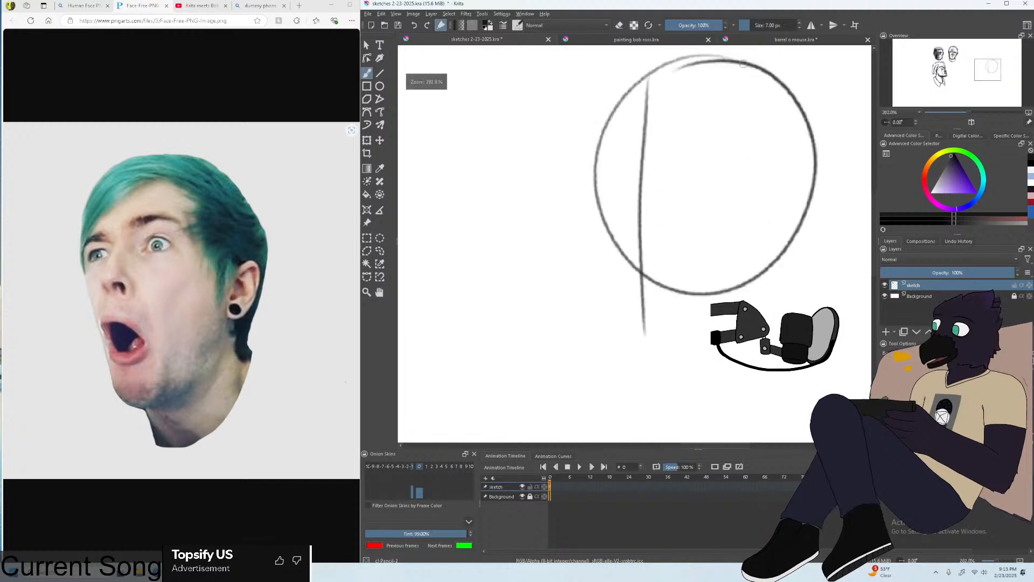
key("ctrl+minus")
Sketch a slightly tilted line across the top of the forehead, crossing the centre guideline.
left_click_drag(606, 136, 678, 130)
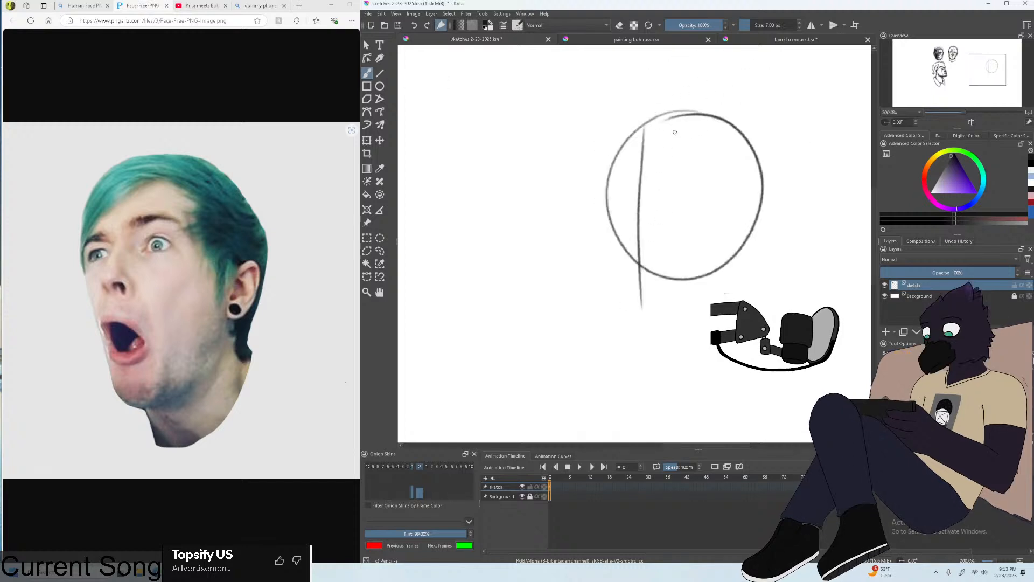
key("ctrl+z")
left_click_drag(614, 142, 685, 131)
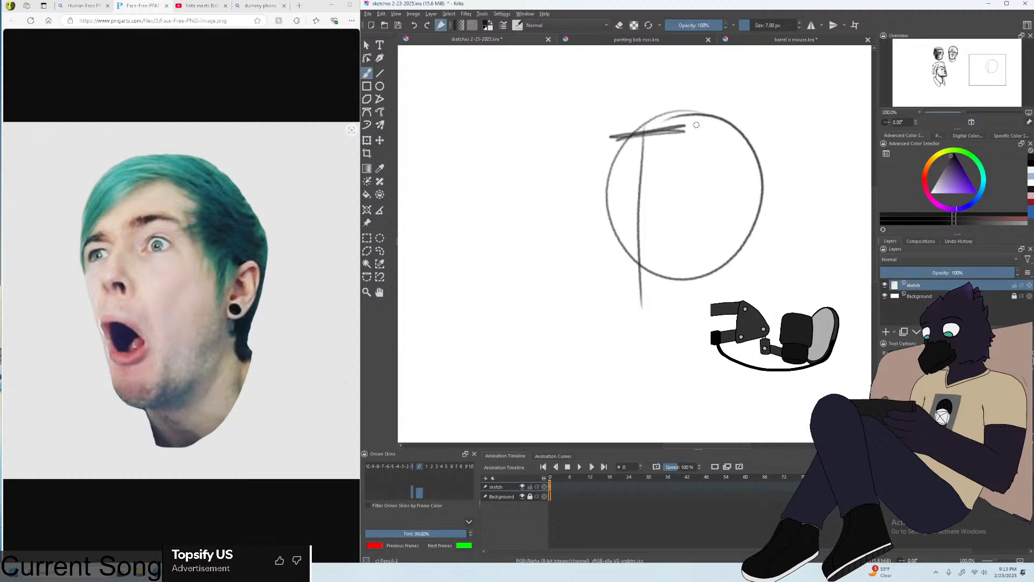
Sketch the far side of the face from the forehead line down to a first curved chin.
left_click_drag(616, 132, 610, 293)
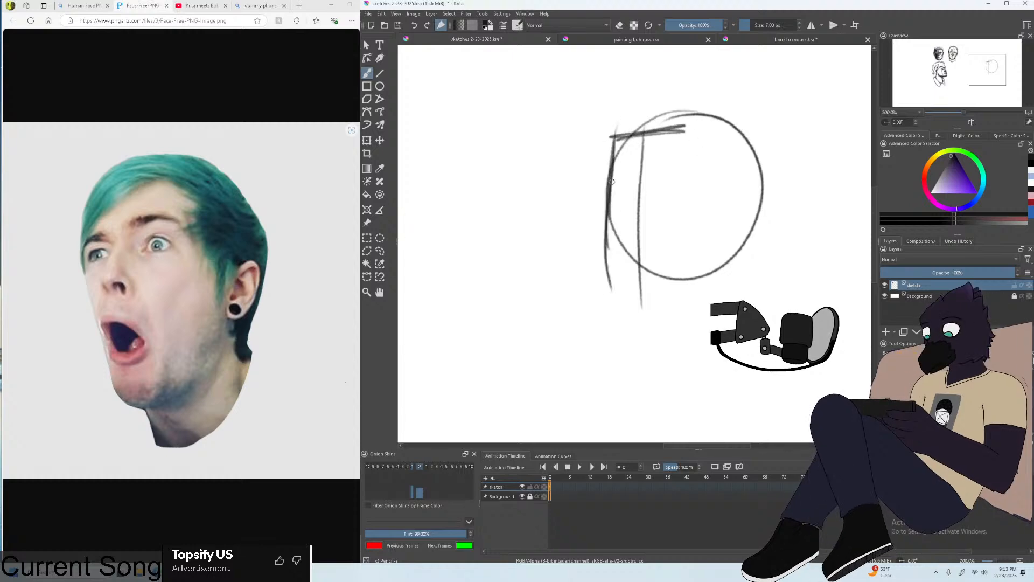
key("ctrl+z")
left_click_drag(607, 217, 619, 287)
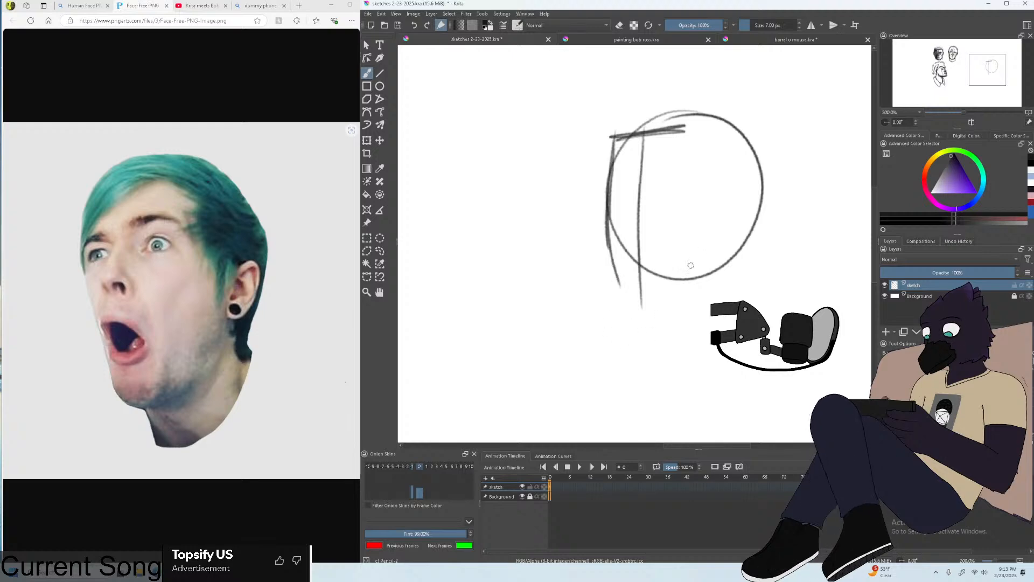
key("ctrl+z")
left_click_drag(609, 216, 620, 316)
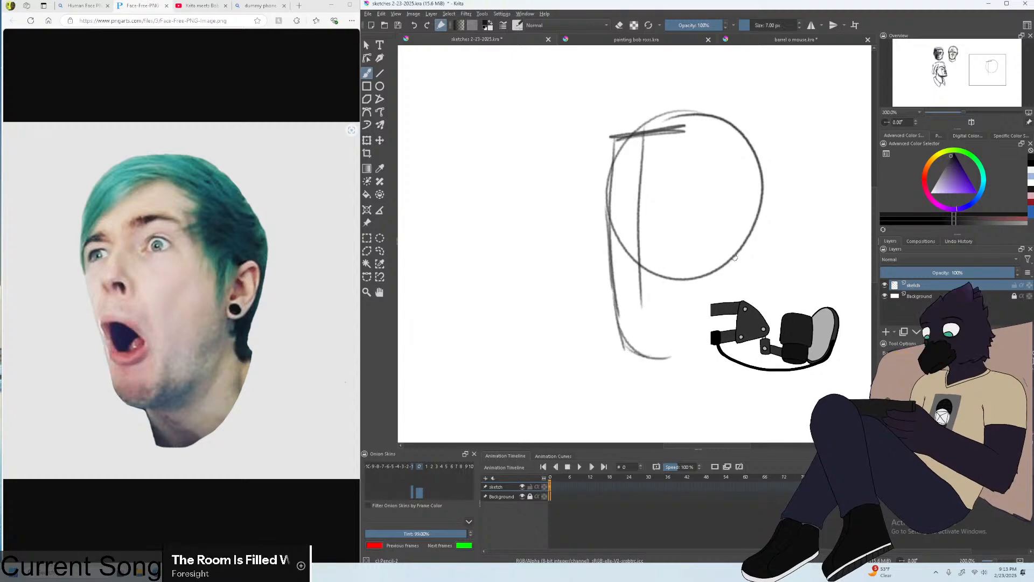
Sketch the rear jaw line down from the circle and add a higher, darker chin curve.
left_click_drag(740, 250, 736, 299)
mouse_move(612, 287)
left_mouse_down()
mouse_move(657, 313)
mouse_move(641, 331)
left_mouse_up()
key("ctrl+z")
key("ctrl+z")
mouse_move(614, 300)
left_mouse_down()
mouse_move(675, 330)
mouse_move(656, 335)
left_mouse_up()
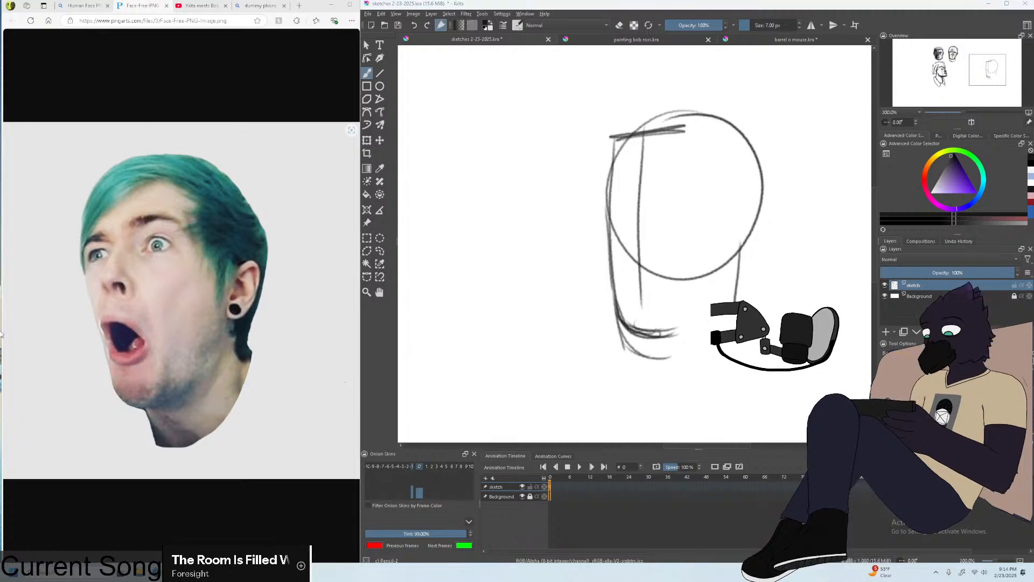
Reinforce the skull outline with overlapping strokes from the forehead over the crown to the back of the head.
scroll(787, 221, "up", 2)
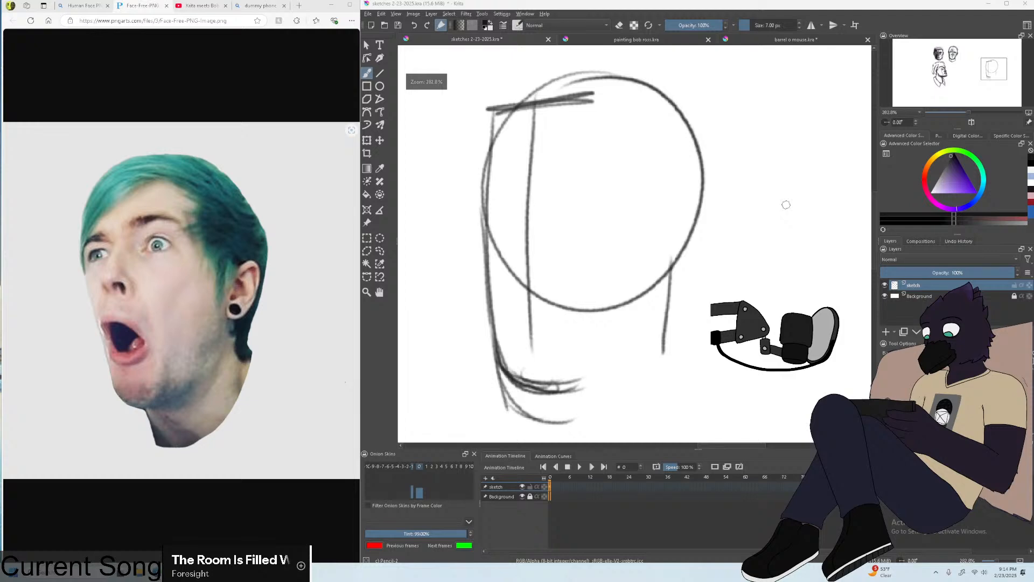
left_click_drag(484, 221, 517, 103)
left_click_drag(493, 150, 571, 79)
left_click_drag(524, 104, 628, 81)
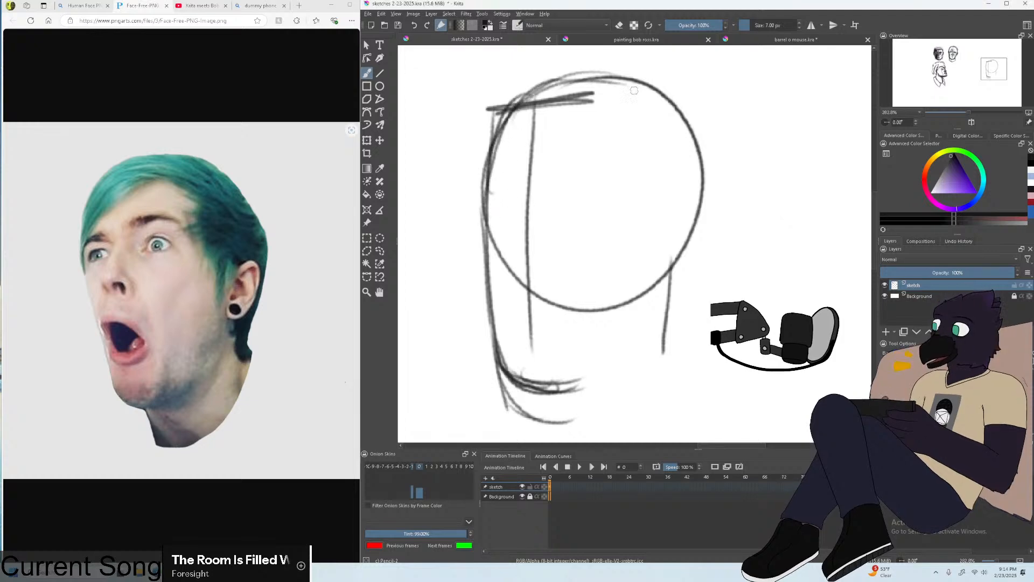
left_click_drag(542, 81, 679, 118)
mouse_move(632, 95)
left_mouse_down()
mouse_move(709, 168)
mouse_move(705, 146)
left_mouse_up()
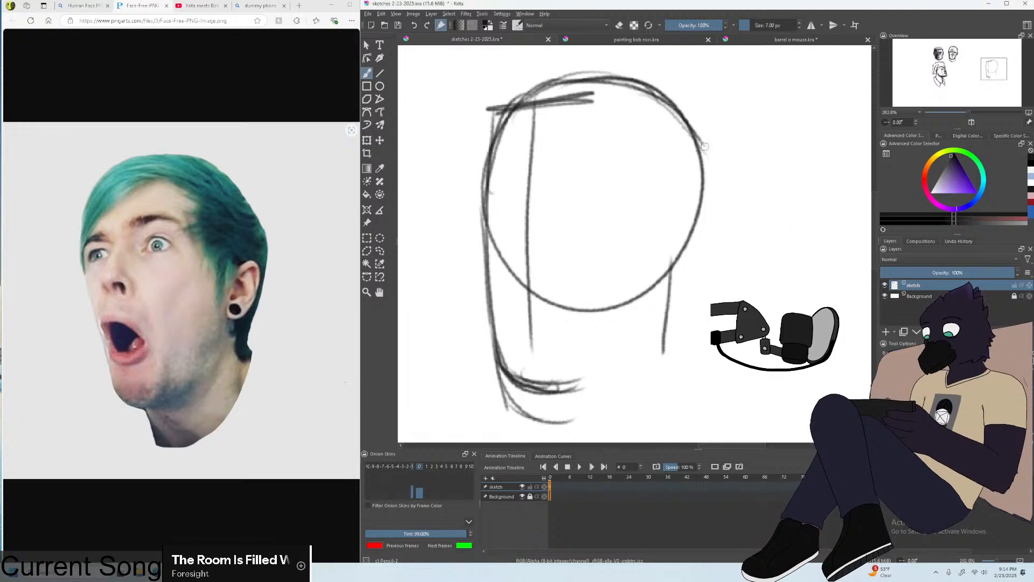
mouse_move(673, 108)
left_mouse_down()
mouse_move(711, 183)
mouse_move(700, 228)
mouse_move(719, 202)
left_mouse_up()
left_click_drag(706, 167, 691, 252)
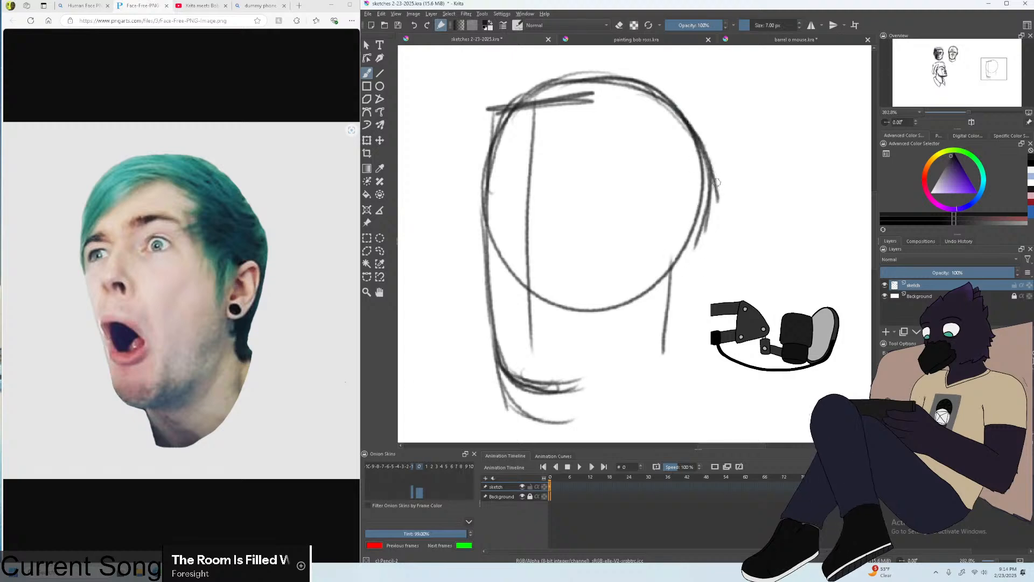
Darken the back of the head and extend it into a curved line for the back of the neck.
left_click_drag(717, 182, 697, 263)
key("ctrl+z")
left_click_drag(714, 164, 694, 285)
left_click_drag(716, 211, 701, 345)
left_click_drag(695, 247, 725, 355)
key("ctrl+z")
key("ctrl+z")
left_click_drag(701, 237, 692, 349)
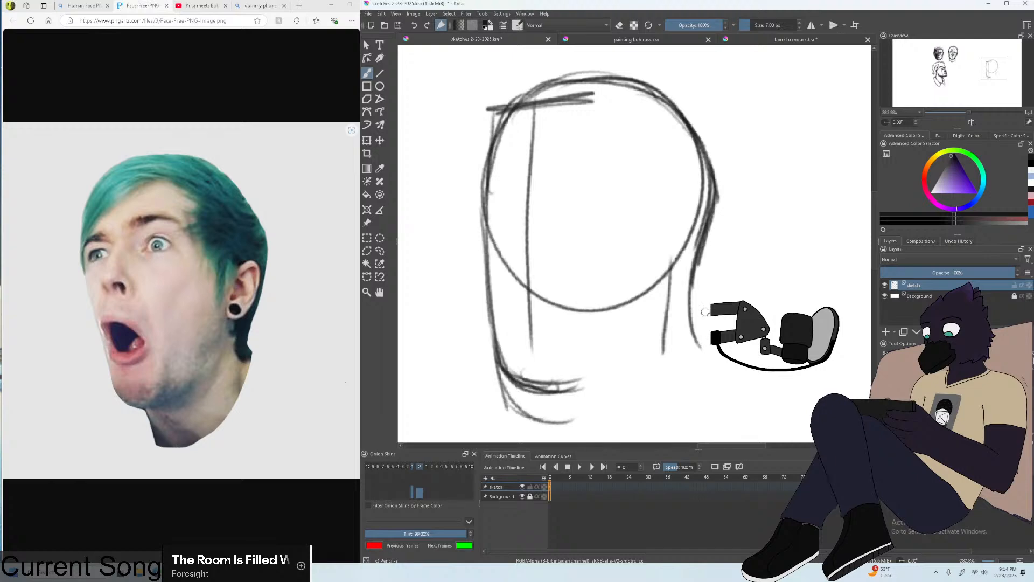
left_click_drag(691, 293, 708, 340)
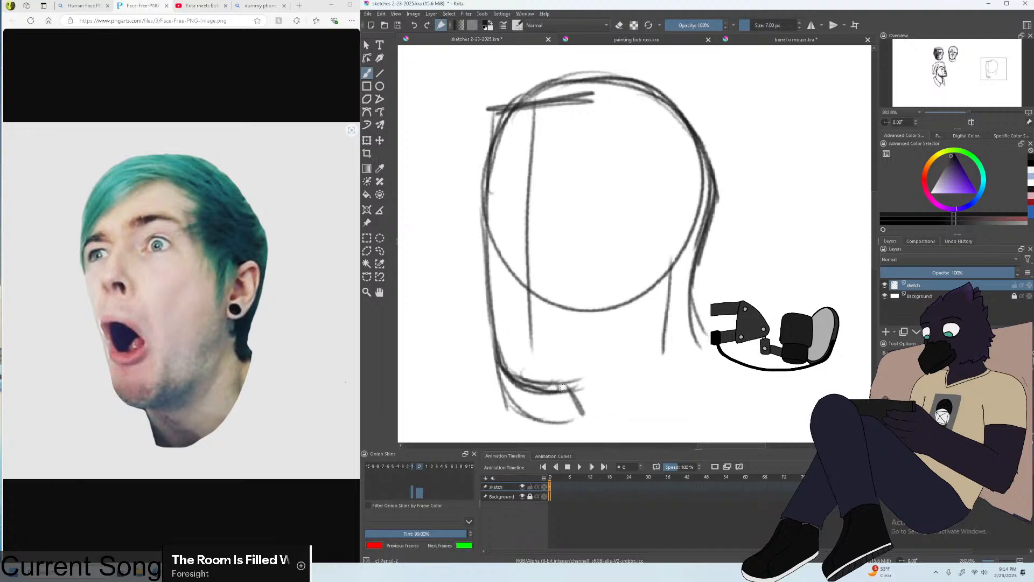
Sketch the jawline from the chin back to the rear jaw line and outline the ear.
mouse_move(533, 378)
left_mouse_down()
mouse_move(587, 378)
mouse_move(606, 357)
mouse_move(609, 368)
mouse_move(659, 320)
left_mouse_up()
mouse_move(569, 379)
left_mouse_down()
mouse_move(666, 301)
mouse_move(649, 319)
left_mouse_up()
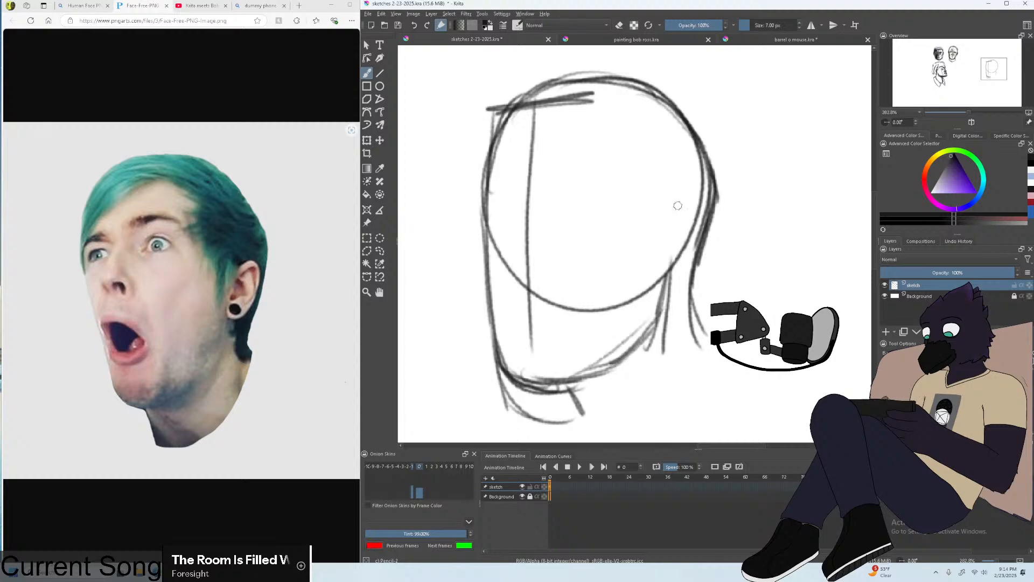
key("ctrl+z")
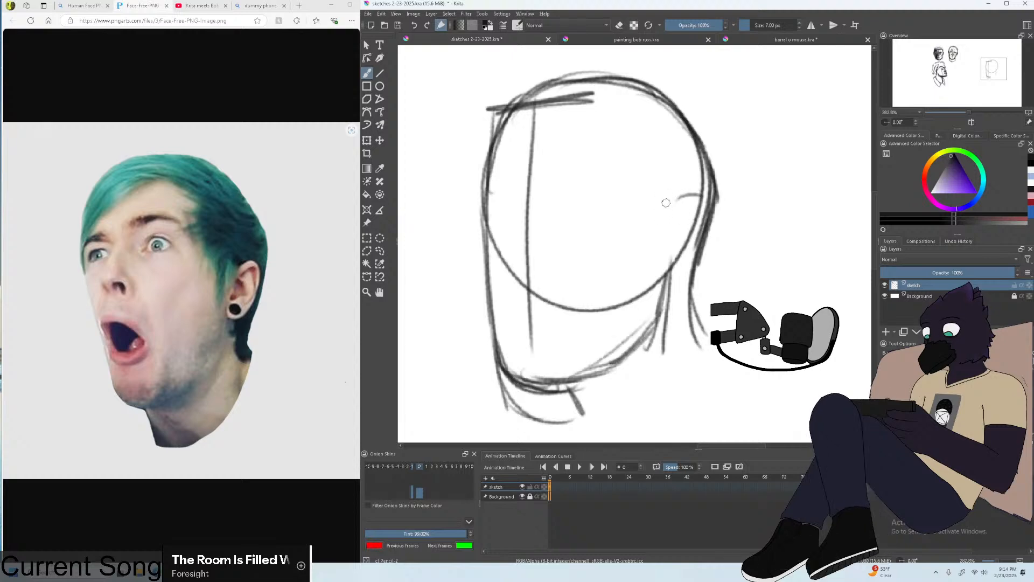
mouse_move(668, 199)
left_mouse_down()
mouse_move(697, 197)
mouse_move(697, 215)
mouse_move(671, 249)
left_mouse_up()
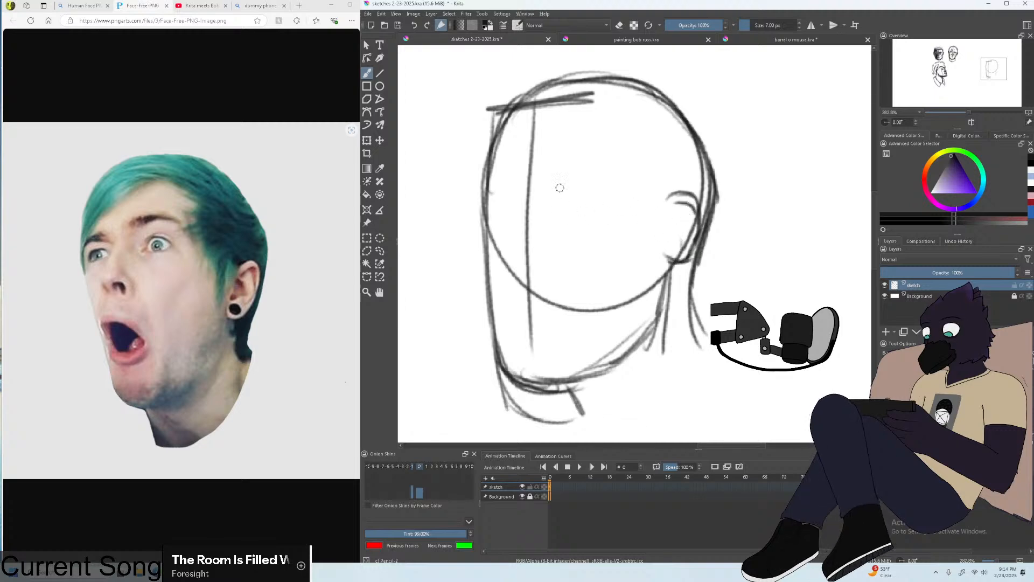
Darken the far edge of the forehead and add a second vertical guideline from the forehead line to the jaw.
left_click_drag(485, 218, 490, 121)
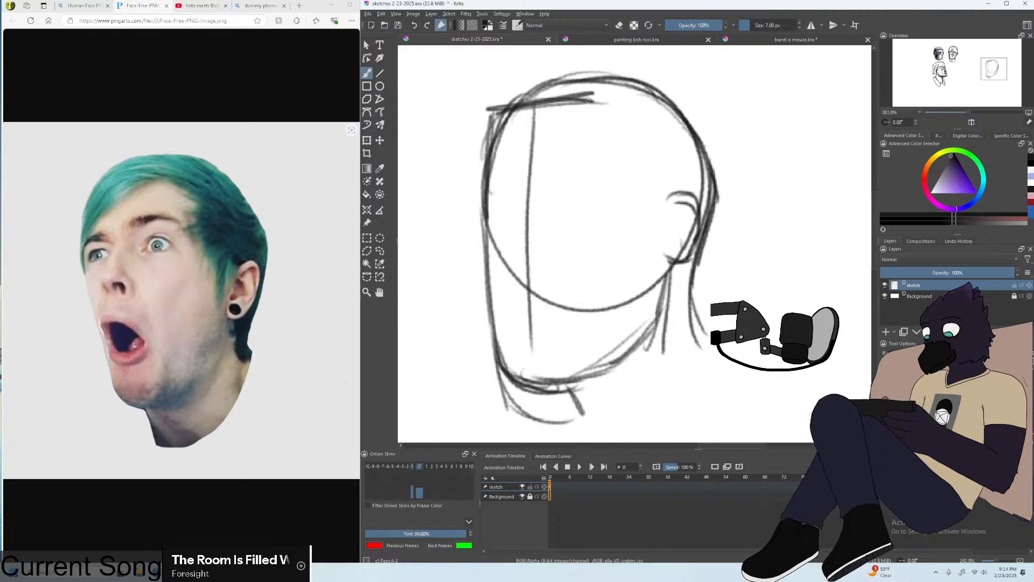
left_click_drag(592, 99, 595, 357)
key("ctrl+z")
left_click_drag(595, 204, 592, 374)
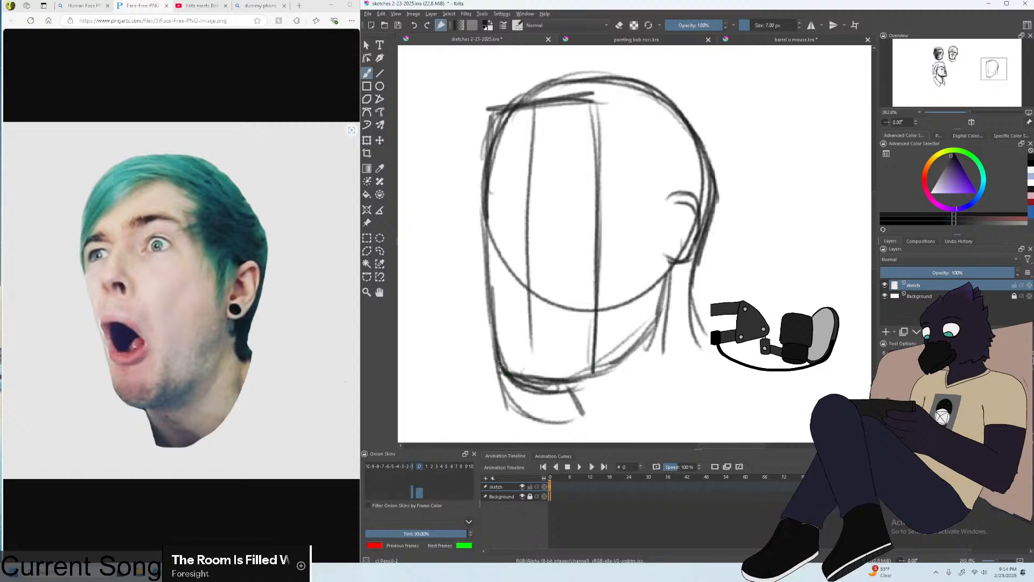
Darken the far side of the face from the brow to the chin and reinforce the chin's lower edge.
left_click_drag(500, 374, 488, 115)
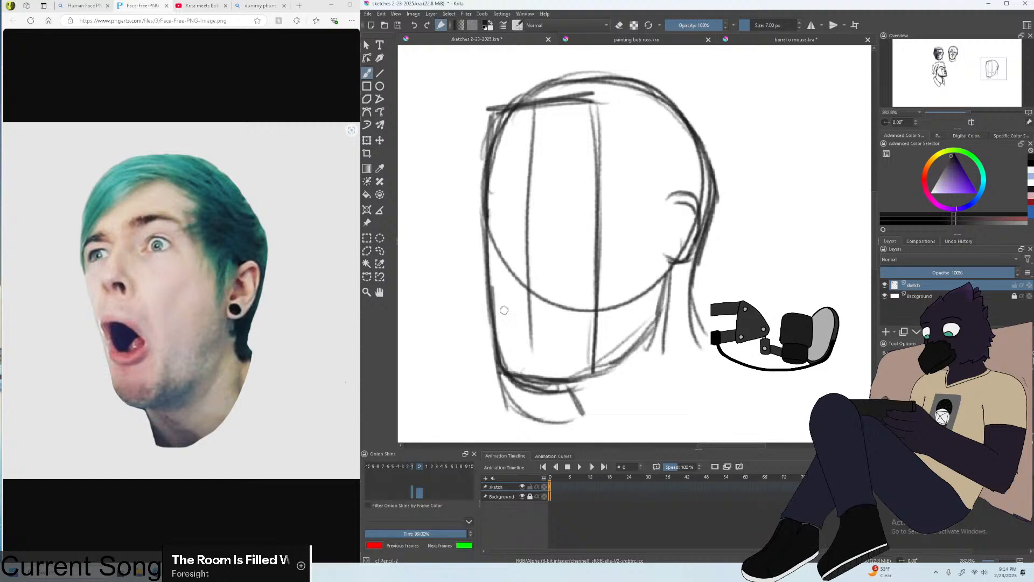
left_click_drag(489, 250, 504, 337)
key("ctrl+z")
left_click_drag(490, 232, 498, 309)
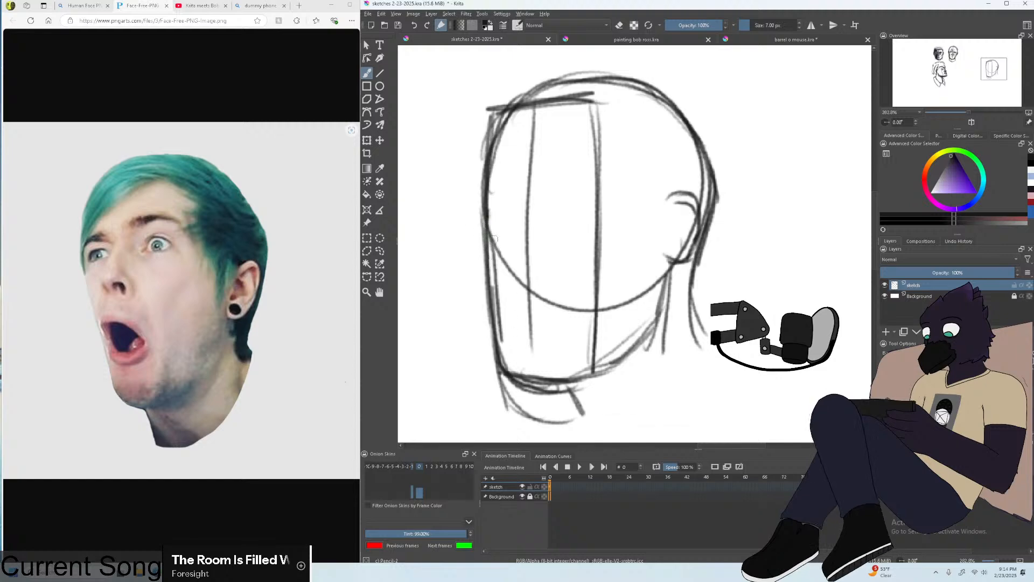
key("ctrl+z")
key("ctrl+z")
left_click_drag(488, 207, 501, 329)
left_click_drag(491, 270, 500, 357)
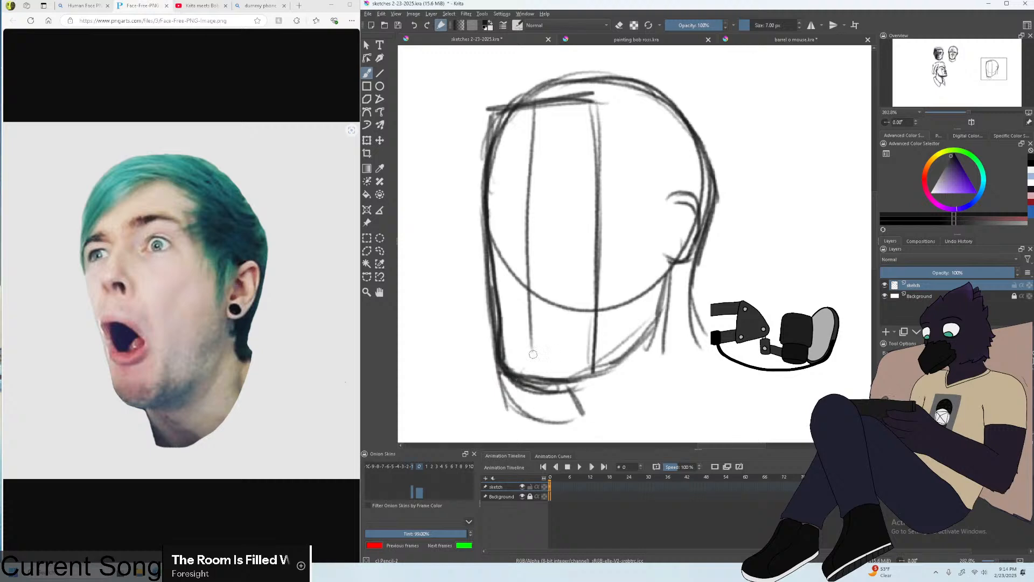
left_click_drag(507, 373, 585, 368)
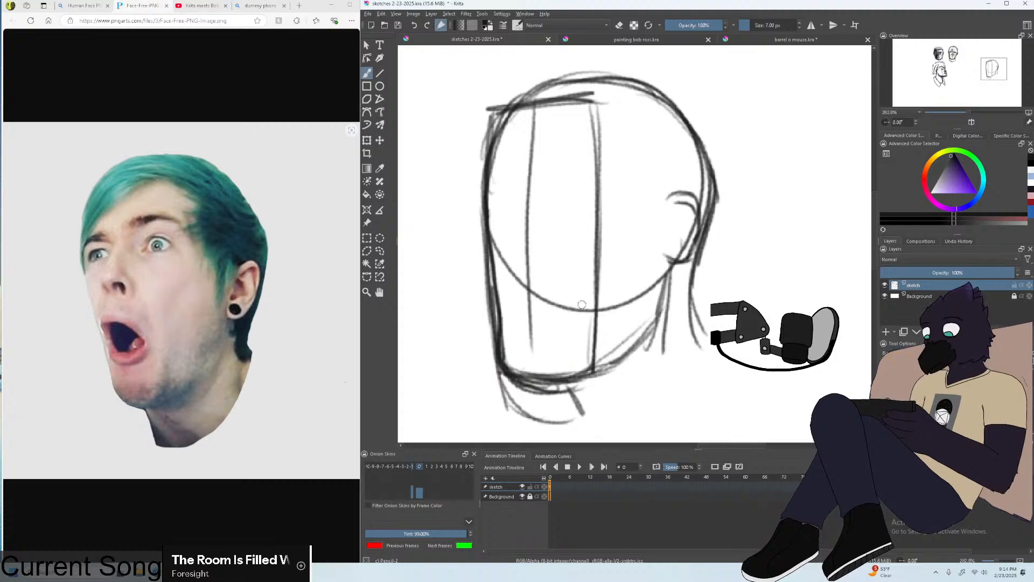
Redraw the face's vertical centre guideline from the forehead line down to the chin.
left_click_drag(523, 379, 531, 214)
key("ctrl+z")
left_click_drag(523, 100, 536, 377)
key("plus")
key("minus")
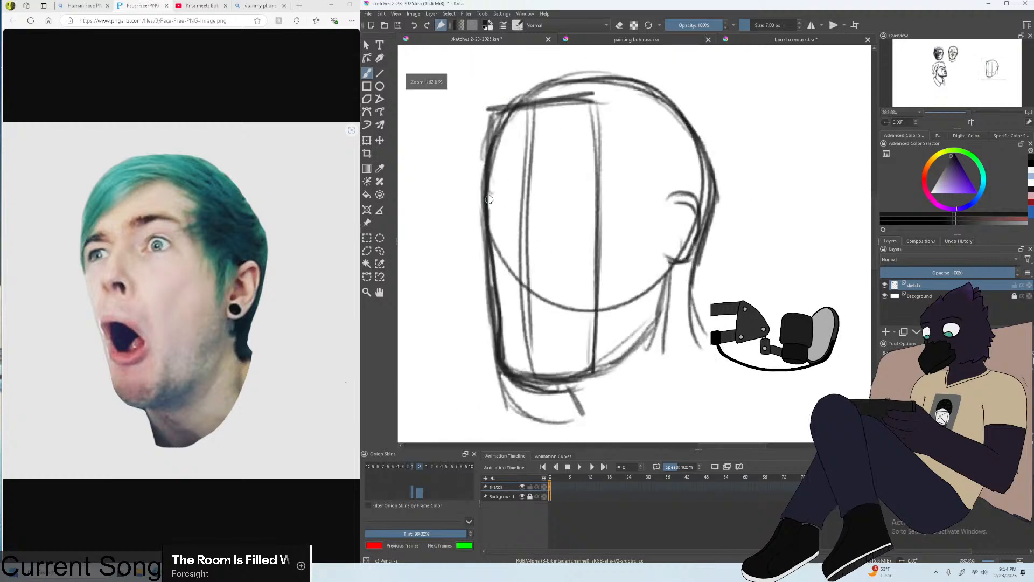
Add a curved horizontal guideline across the upper face and outline the open mouth below it.
left_click_drag(485, 204, 579, 179)
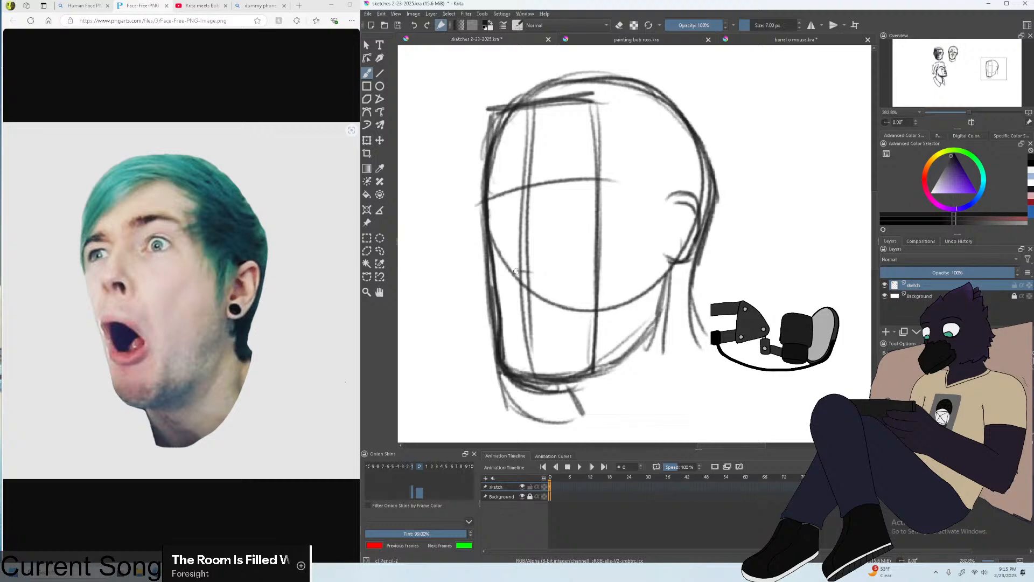
left_click_drag(503, 273, 540, 272)
left_click_drag(562, 305, 527, 320)
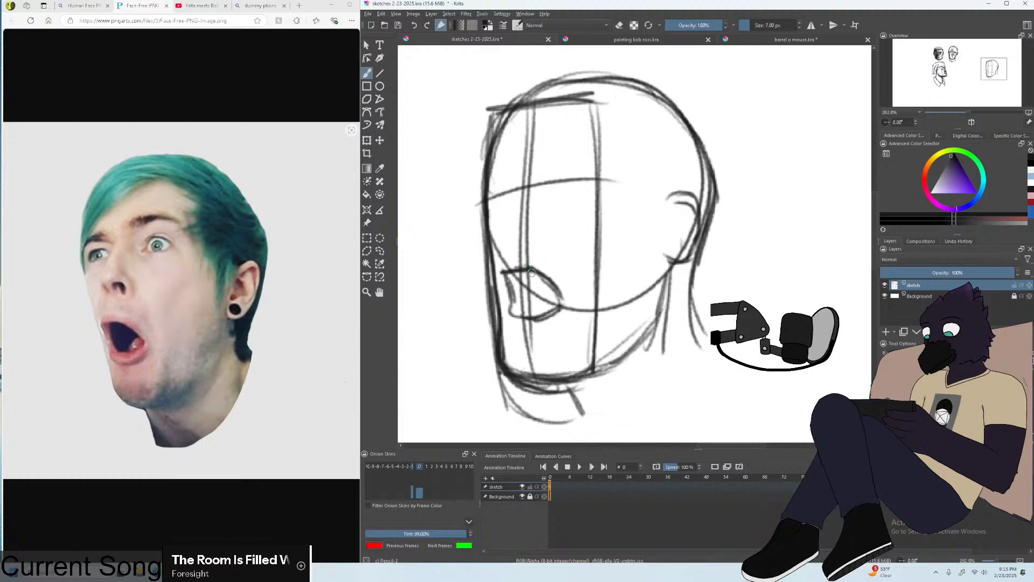
Try to draw an outer lip outline around the open mouth.
key("plus")
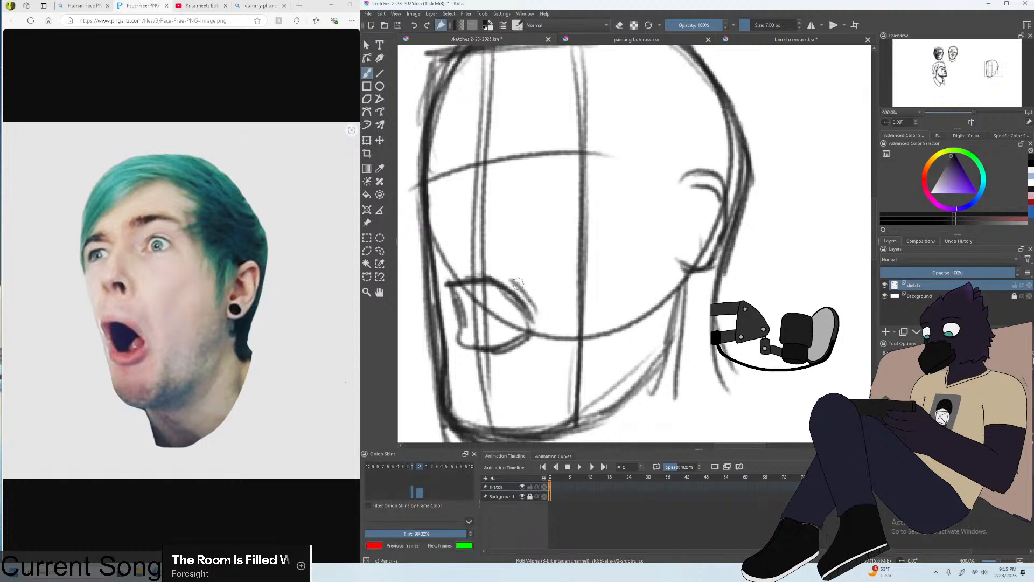
left_click_drag(529, 302, 493, 266)
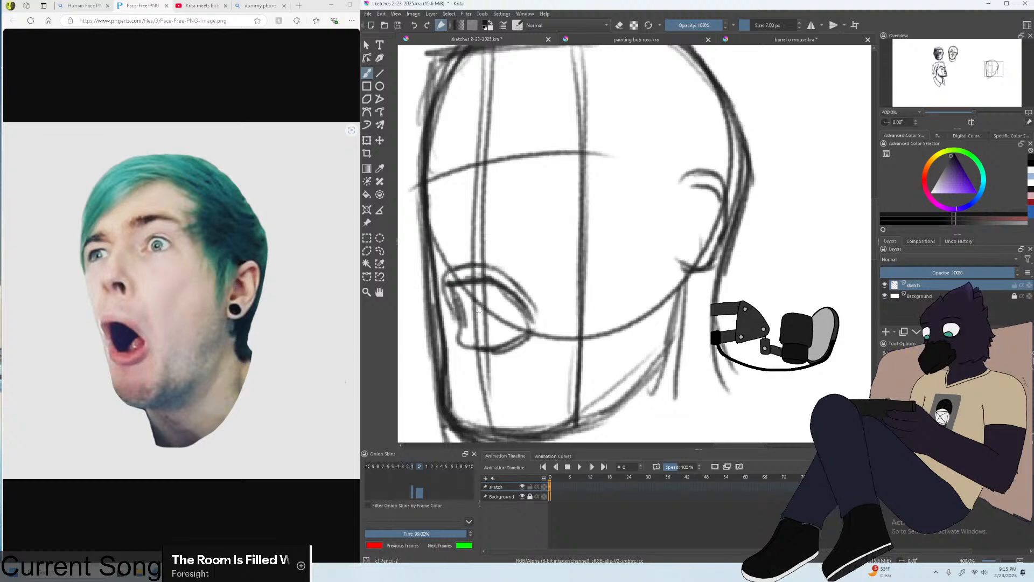
left_click_drag(450, 340, 488, 360)
key("ctrl+z")
key("ctrl+z")
key("ctrl+z")
key("ctrl+z")
key("ctrl+z")
key("ctrl+z")
key("ctrl+z")
key("ctrl+z")
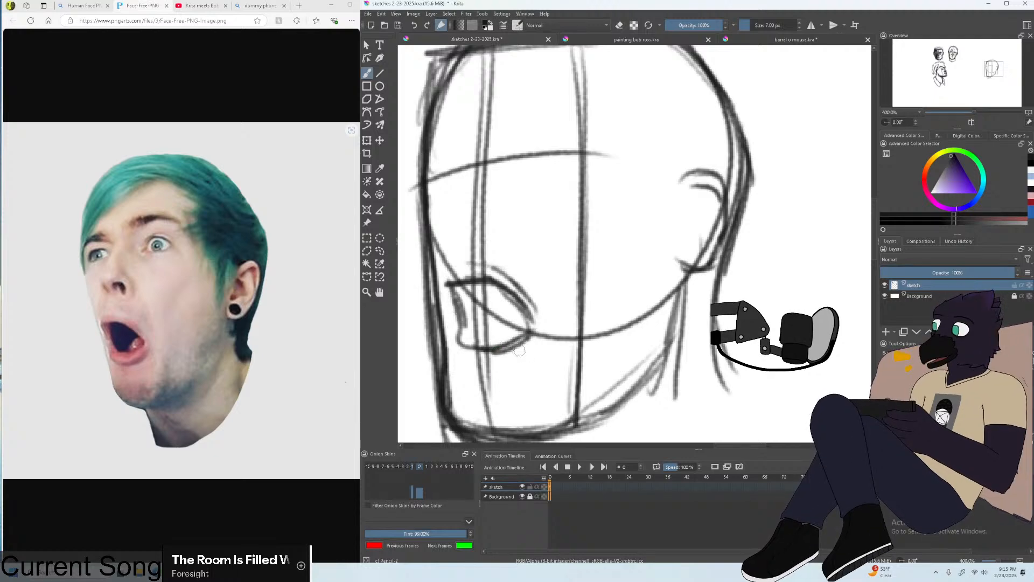
Thicken the upper edge of the open mouth with heavier, darker strokes.
mouse_move(533, 322)
left_mouse_down()
mouse_move(504, 282)
mouse_move(452, 282)
mouse_move(454, 295)
left_mouse_up()
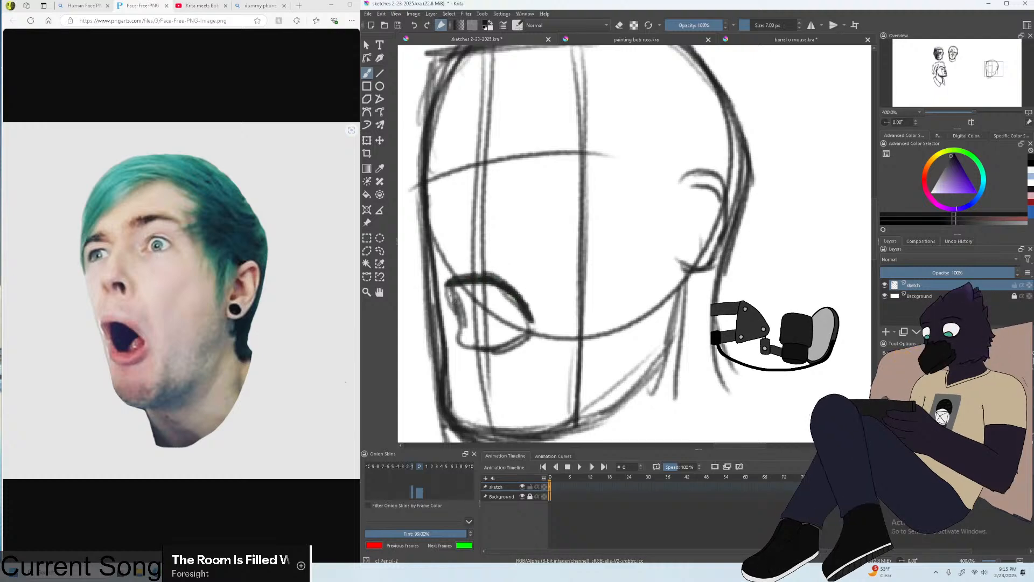
Try a small profile doodle with parted lips in the blank area beside the head.
key("minus")
key("minus")
key("minus")
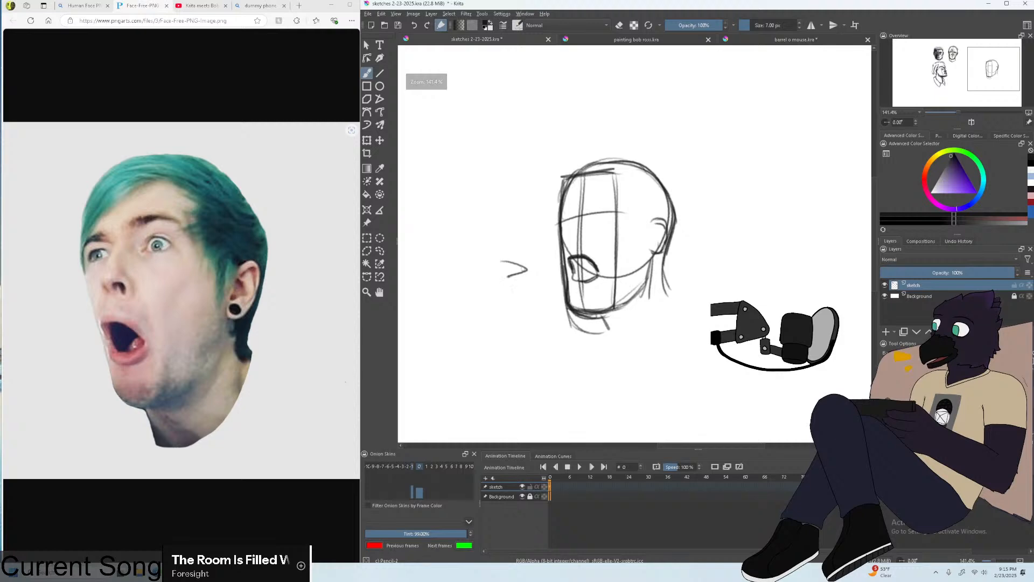
left_click_drag(487, 290, 483, 305)
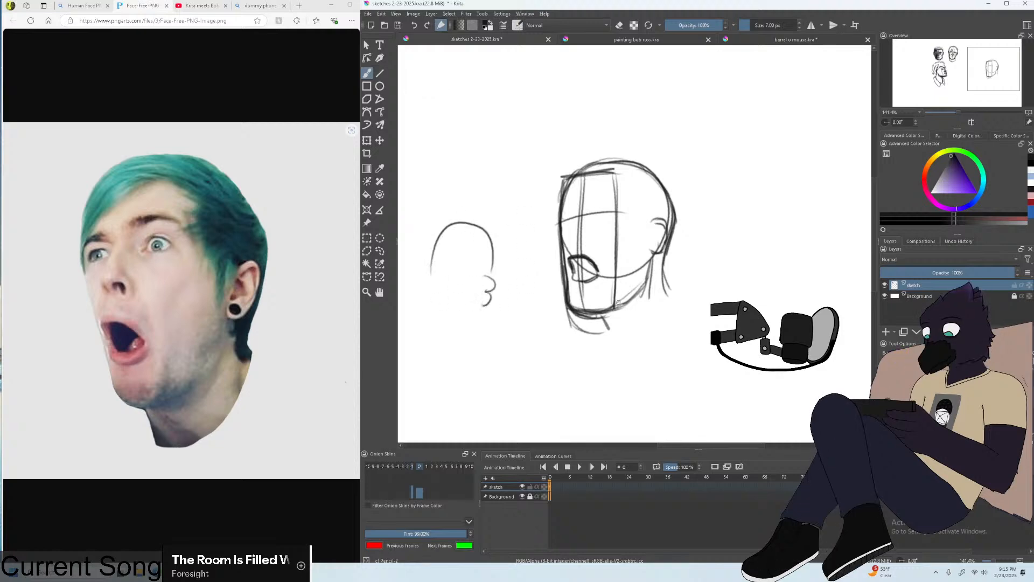
Thicken the lower edge of the open mouth and add a curved tongue line inside it.
key("plus")
key("plus")
key("minus")
key("minus")
key("plus")
key("plus")
key("plus")
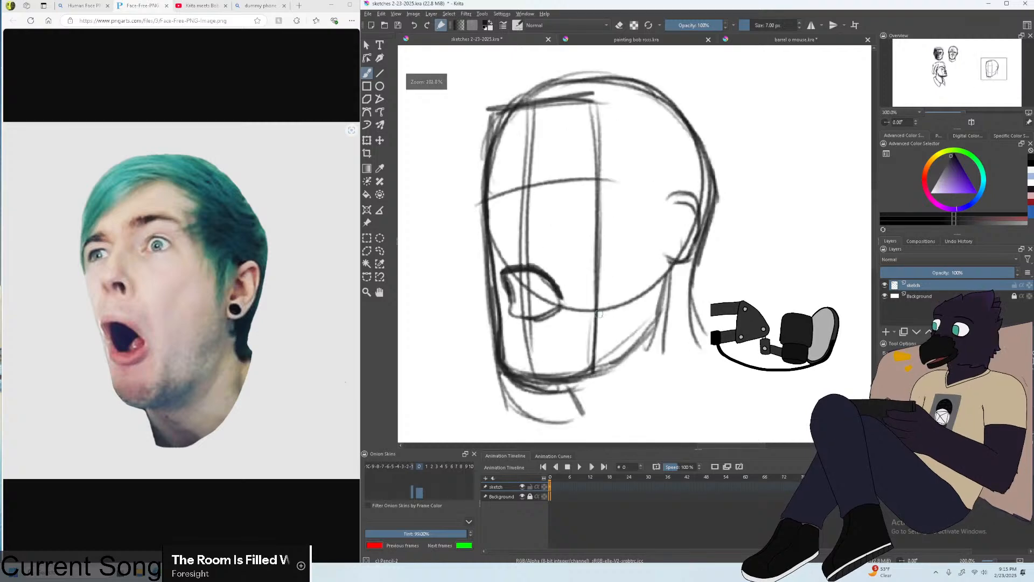
mouse_move(524, 310)
left_mouse_down()
mouse_move(532, 326)
mouse_move(480, 350)
left_mouse_up()
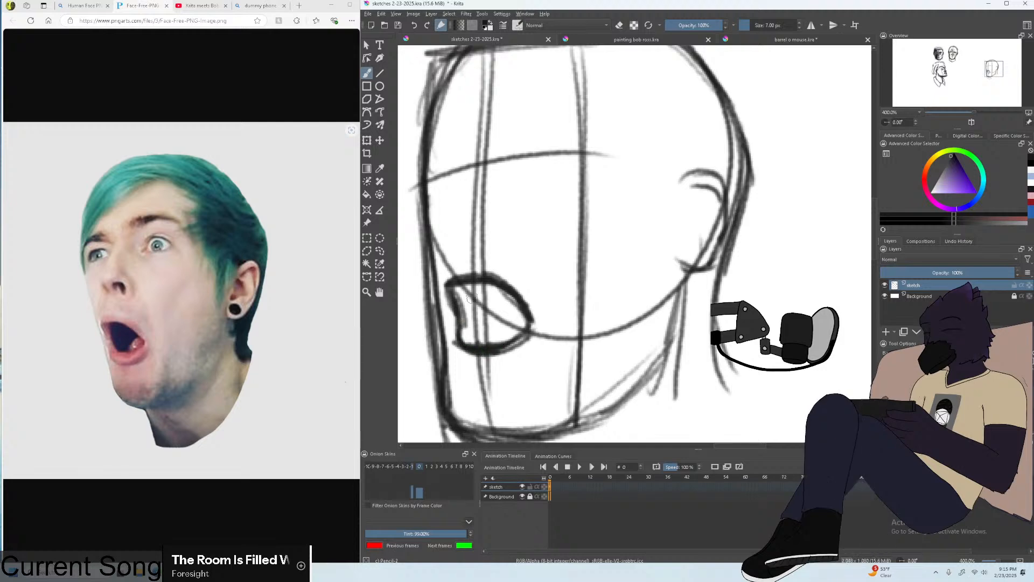
left_click_drag(519, 305, 477, 341)
key("minus")
key("minus")
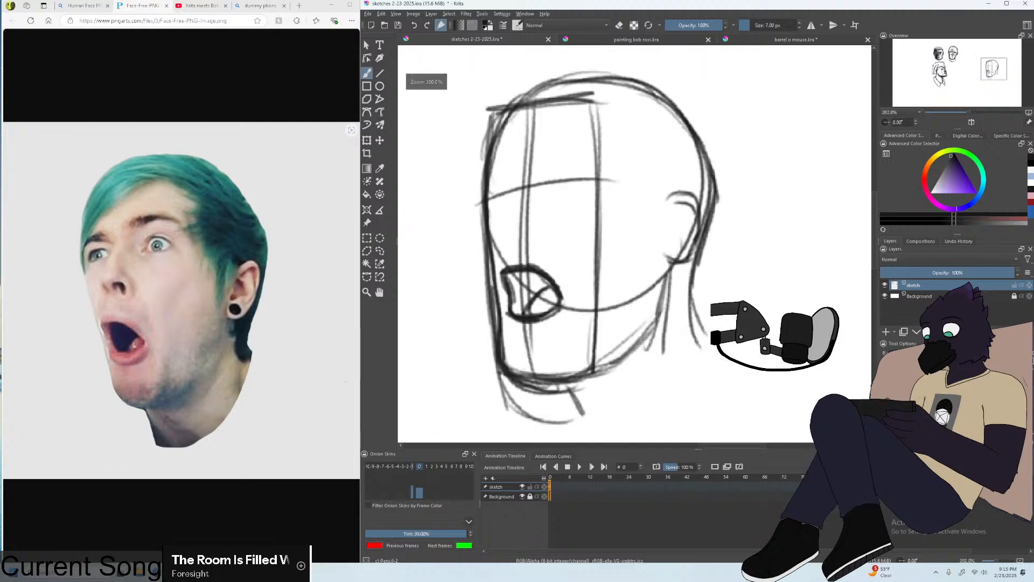
Draw a circle for the nose tip above the mouth, with a small dark nostril on its lower edge.
key("plus")
mouse_move(531, 215)
left_mouse_down()
mouse_move(517, 240)
mouse_move(540, 221)
mouse_move(544, 236)
mouse_move(560, 234)
mouse_move(513, 226)
left_mouse_up()
key("ctrl+z")
key("ctrl+z")
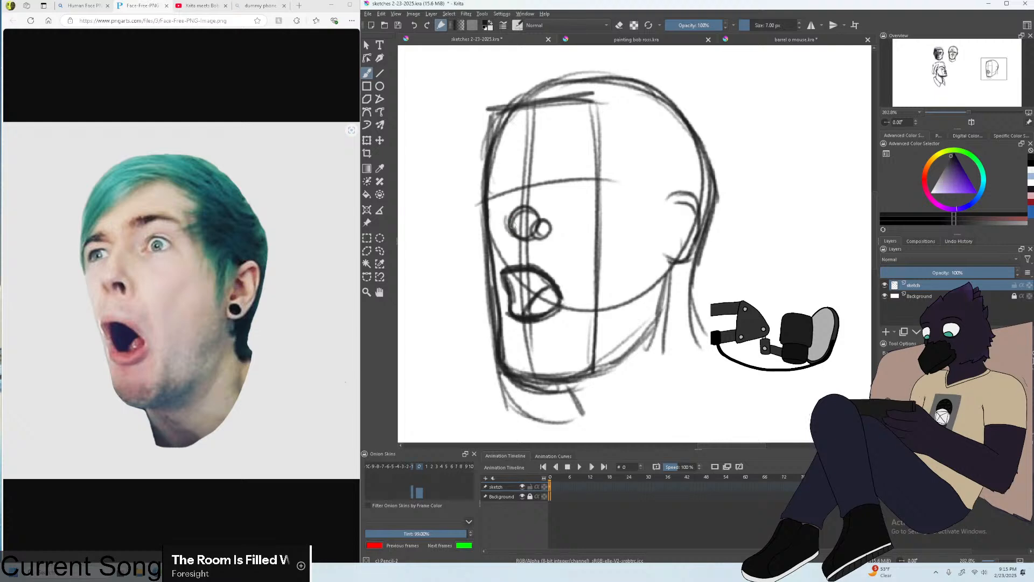
key("ctrl+z")
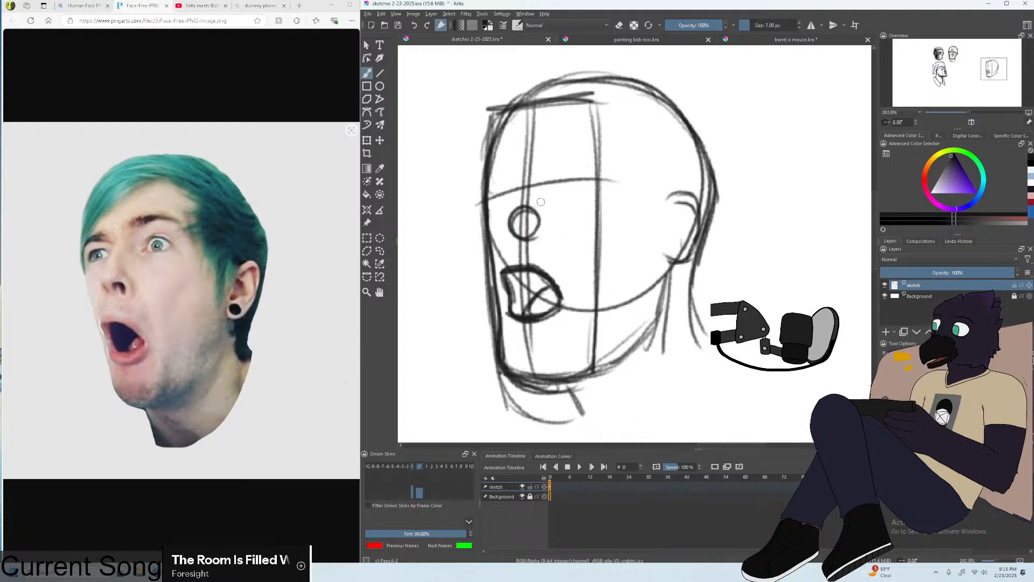
key("plus")
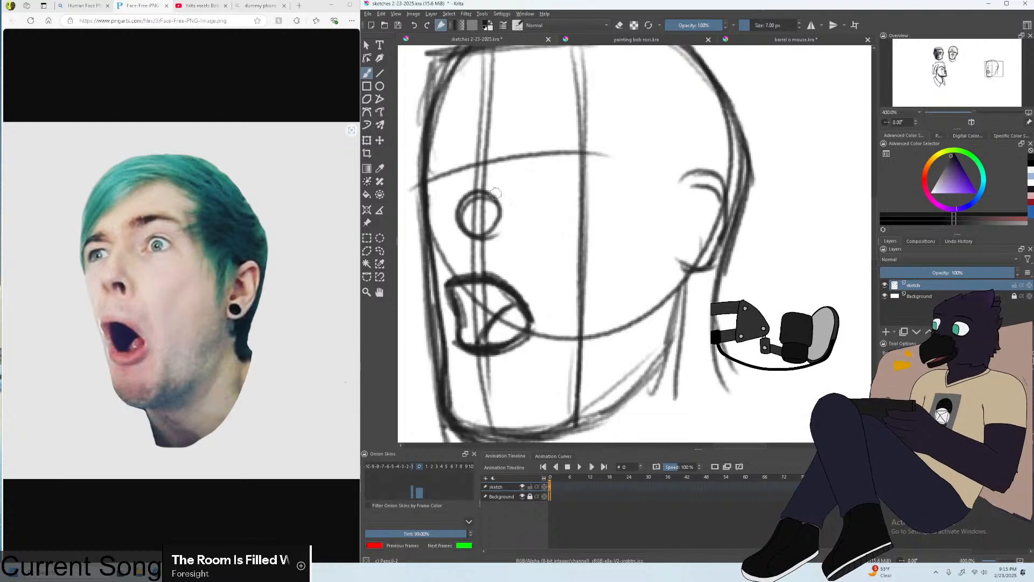
mouse_move(494, 210)
left_mouse_down()
mouse_move(503, 203)
mouse_move(492, 212)
mouse_move(501, 240)
mouse_move(509, 211)
left_mouse_up()
key("ctrl+z")
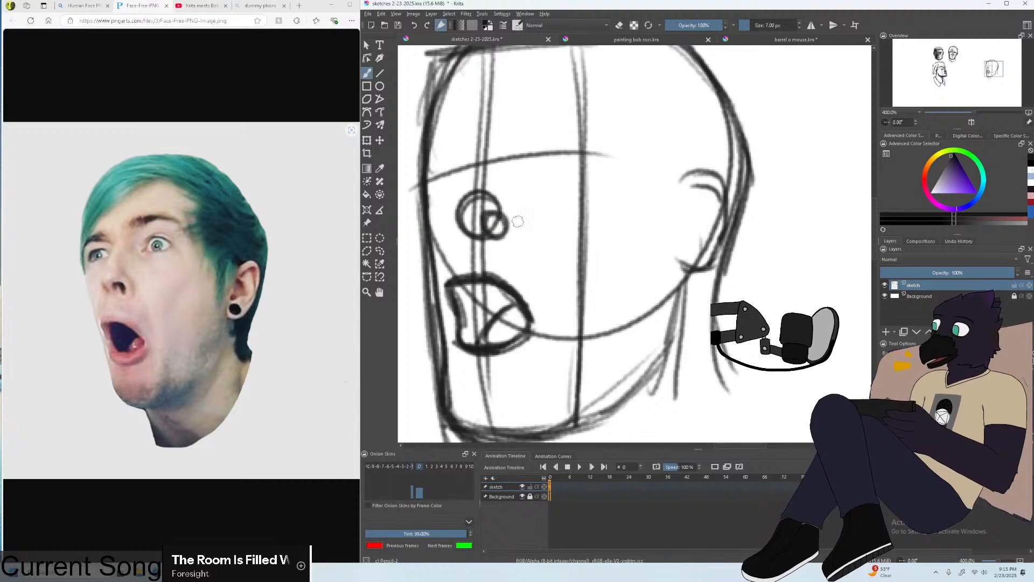
key("ctrl+z")
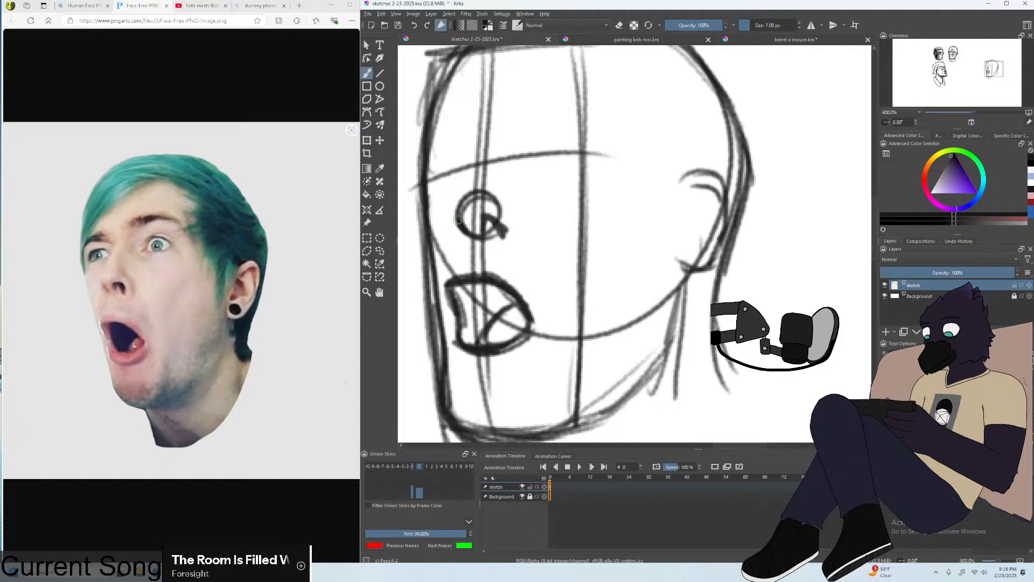
Draw the nose bridge as a dark slanted line from the forehead down to the side of the nose circle.
mouse_move(470, 166)
left_mouse_down()
mouse_move(478, 121)
mouse_move(493, 111)
left_mouse_up()
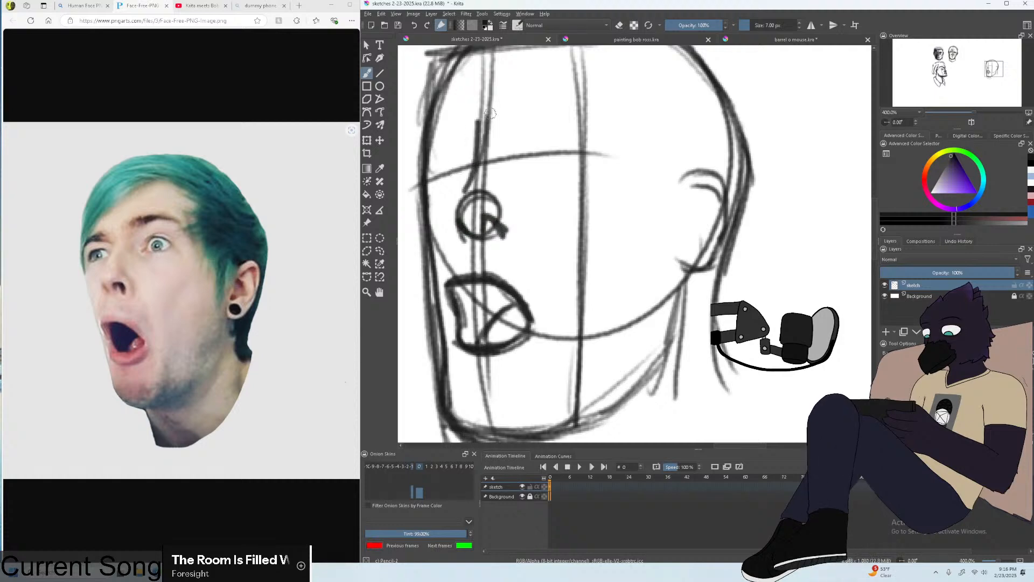
key("ctrl+z")
left_click_drag(462, 182, 484, 130)
mouse_move(460, 201)
left_mouse_down()
mouse_move(486, 114)
mouse_move(484, 130)
left_mouse_up()
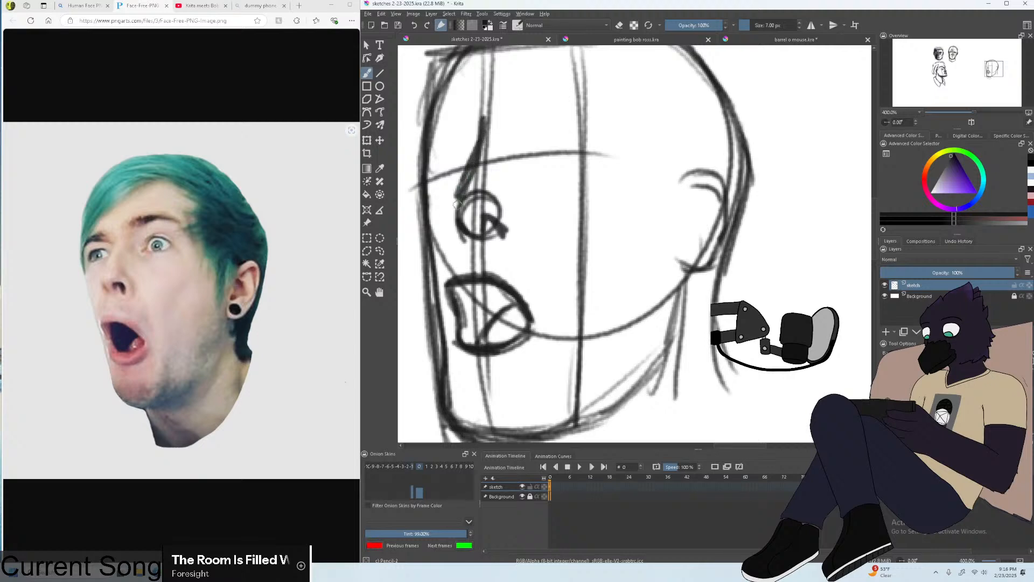
left_click_drag(455, 227, 474, 165)
scroll(483, 125, "down", 3)
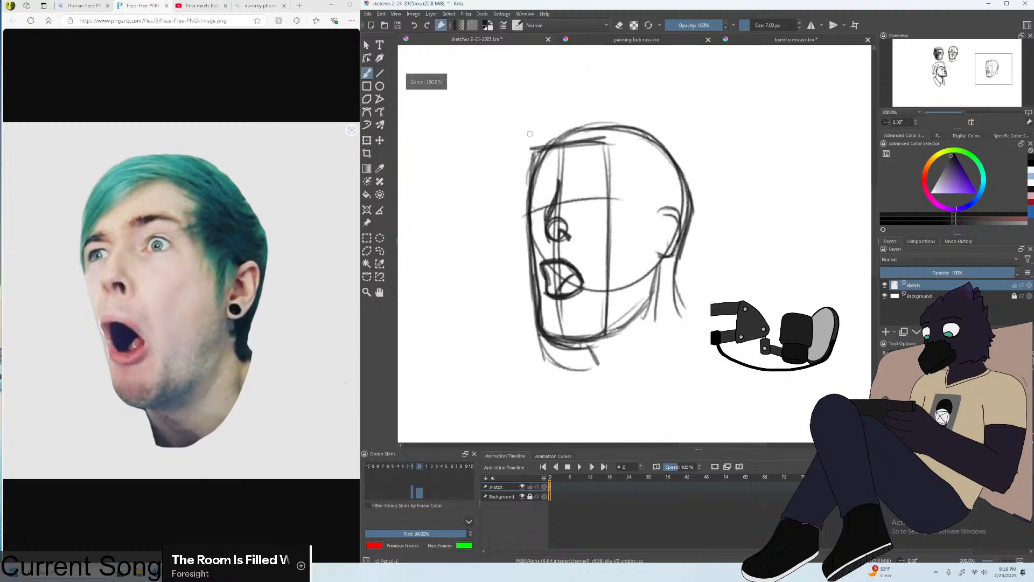
Draw the front hairline as a curve sweeping across the forehead and down the far side of the face.
scroll(483, 126, "up", 1)
mouse_move(618, 121)
left_mouse_down()
mouse_move(556, 132)
mouse_move(614, 113)
left_mouse_up()
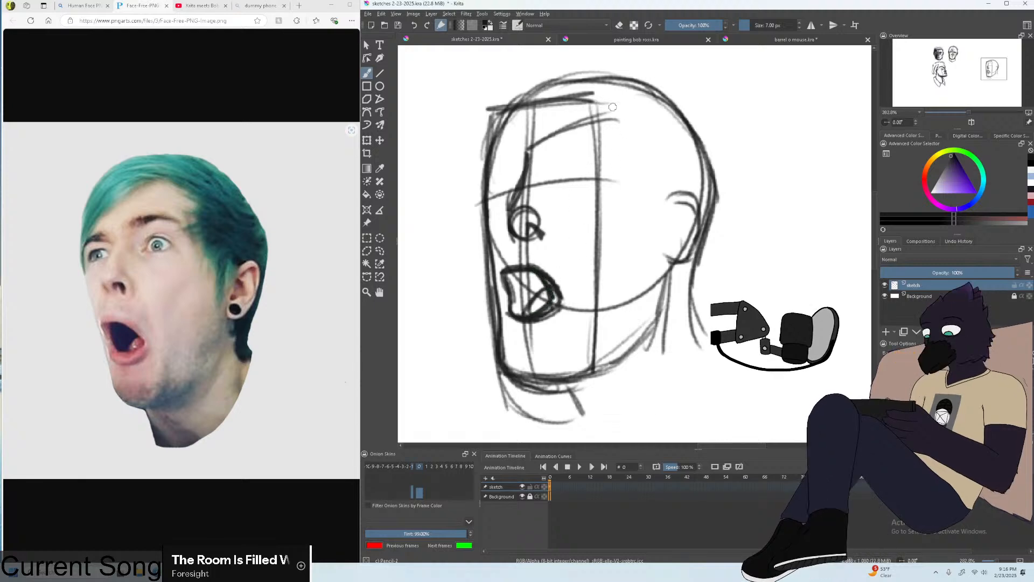
mouse_move(620, 106)
left_mouse_down()
mouse_move(543, 129)
mouse_move(597, 112)
mouse_move(516, 144)
left_mouse_up()
mouse_move(602, 109)
left_mouse_down()
mouse_move(512, 152)
mouse_move(488, 201)
left_mouse_up()
Outline the hair volume around the front of the head and over the crown with loose overlapping strokes.
left_click_drag(480, 127, 477, 226)
left_click_drag(522, 75, 473, 199)
mouse_move(566, 59)
left_mouse_down()
mouse_move(476, 161)
mouse_move(471, 142)
mouse_move(568, 68)
left_mouse_up()
mouse_move(492, 107)
left_mouse_down()
mouse_move(527, 82)
mouse_move(621, 72)
mouse_move(616, 64)
left_mouse_up()
left_click_drag(526, 79, 673, 79)
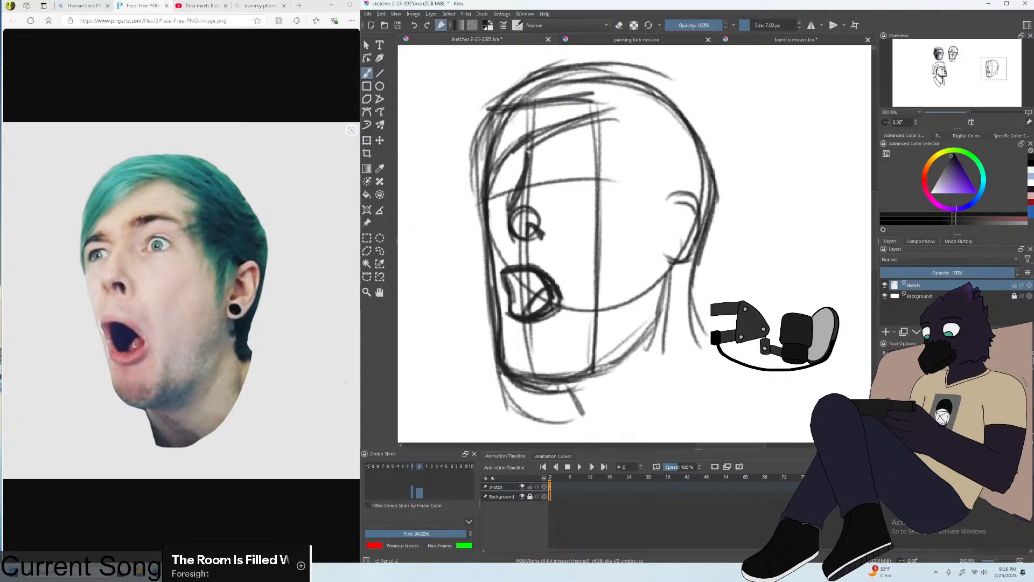
left_click_drag(570, 65, 681, 92)
left_click_drag(546, 66, 661, 85)
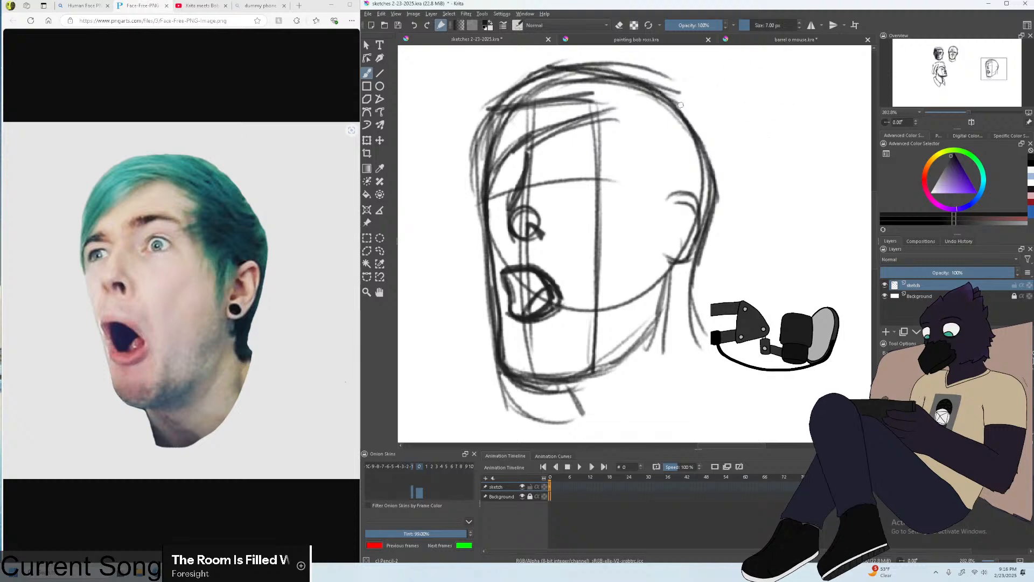
Continue the hair outline down the back of the head to pointed strands at the nape.
mouse_move(570, 67)
left_mouse_down()
mouse_move(698, 157)
mouse_move(706, 251)
left_mouse_up()
left_click_drag(715, 183, 703, 327)
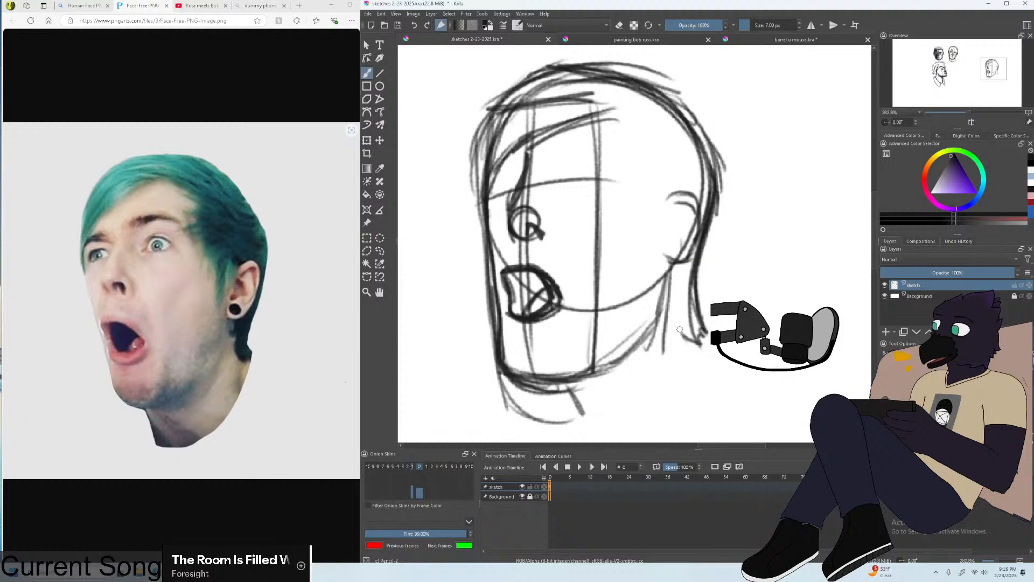
left_click_drag(677, 262, 701, 347)
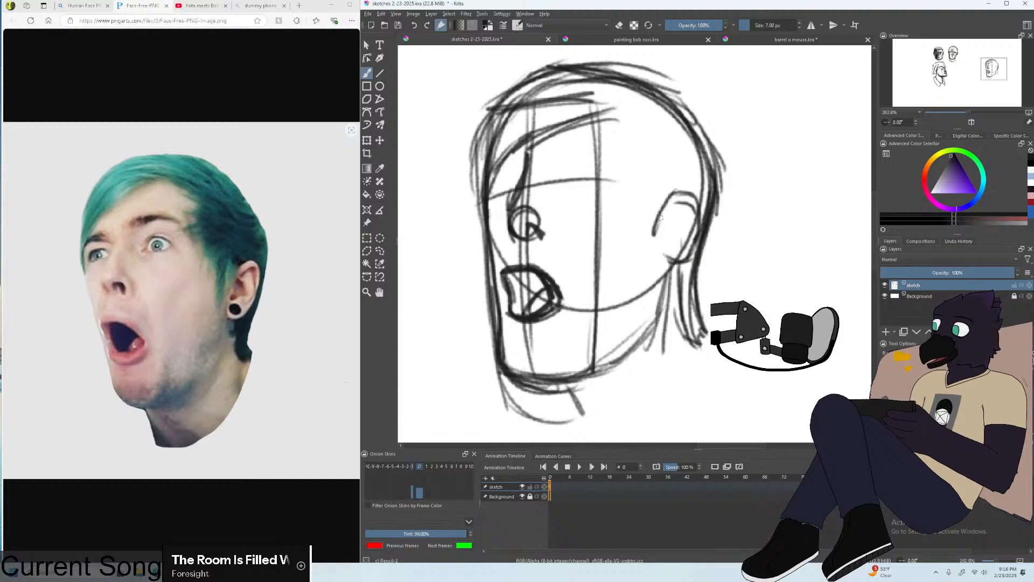
Draw the ear's front edge and a jagged sideburn line from the ear up to the front hairline.
left_click_drag(662, 217, 651, 227)
left_click_drag(652, 184, 641, 160)
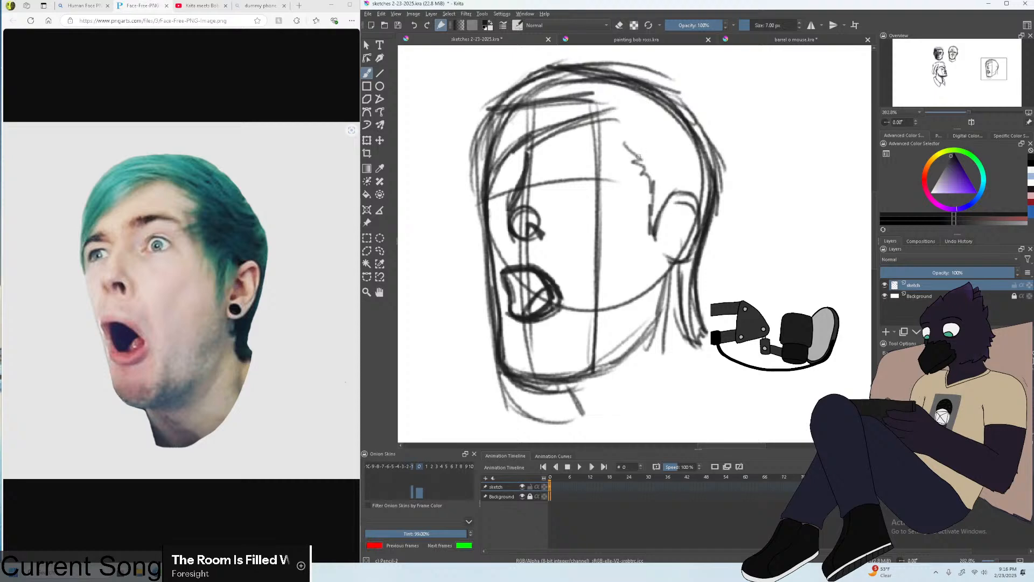
mouse_move(572, 101)
left_mouse_down()
mouse_move(627, 112)
mouse_move(638, 151)
mouse_move(552, 144)
mouse_move(608, 141)
left_mouse_up()
Draw thick, dark eyebrows above the eye guideline on both sides of the nose bridge.
key("ctrl+plus")
key("ctrl+minus")
key("ctrl+z")
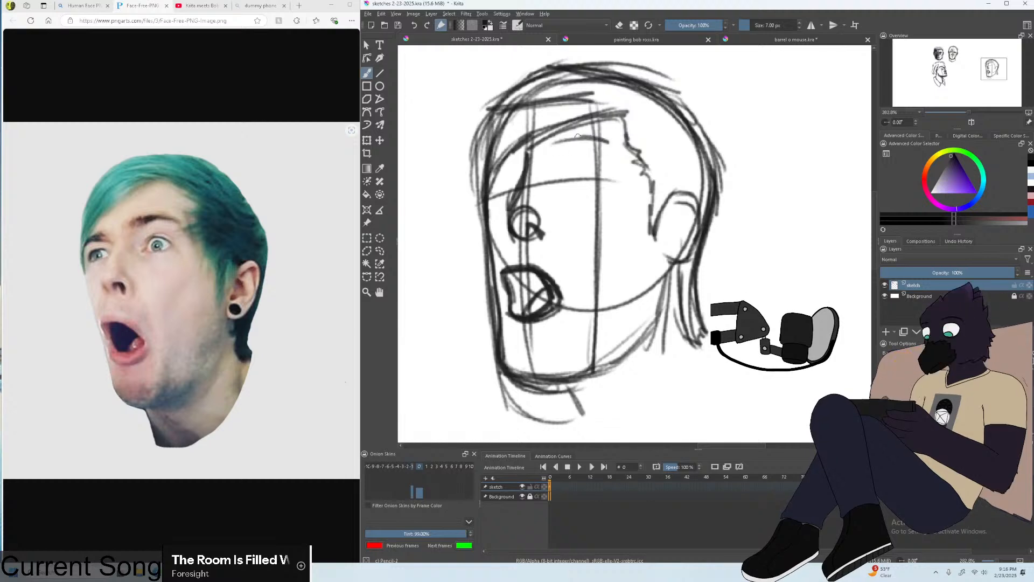
key("ctrl+plus")
key("ctrl+minus")
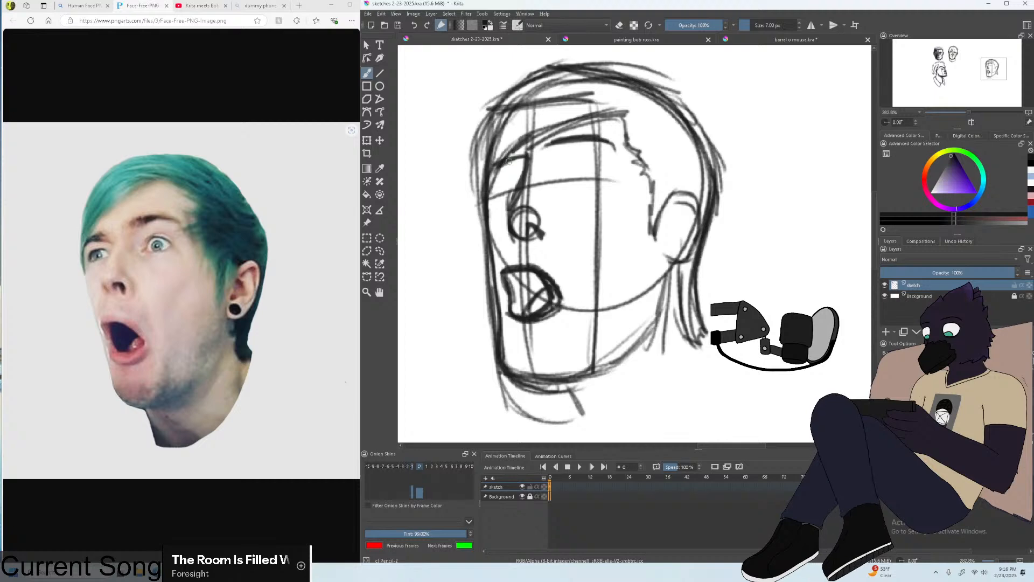
left_click_drag(518, 154, 487, 175)
key("ctrl+z")
key("ctrl+z")
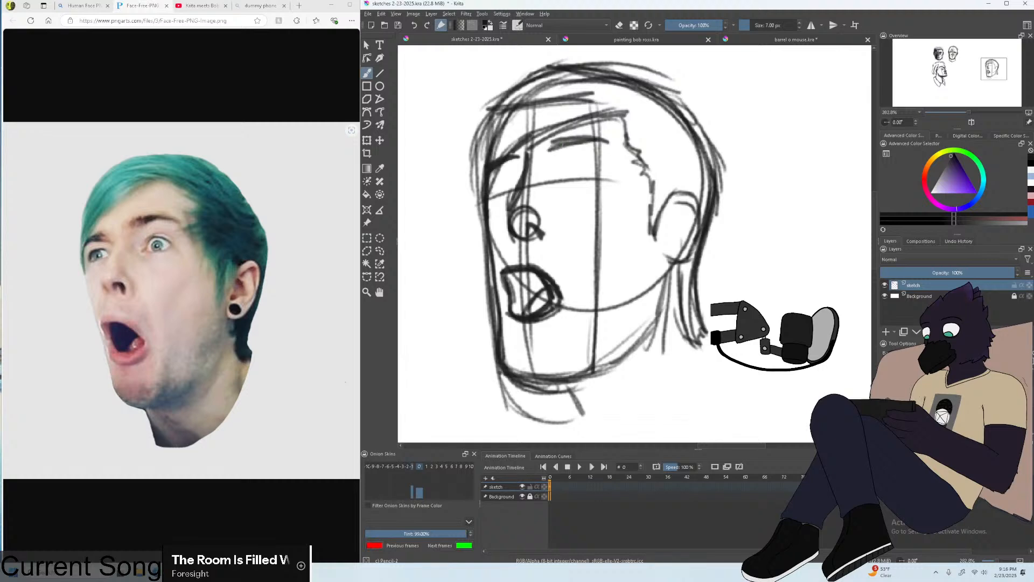
Outline both wide-open eyes on the horizontal guideline, making the far eye narrower.
key("plus")
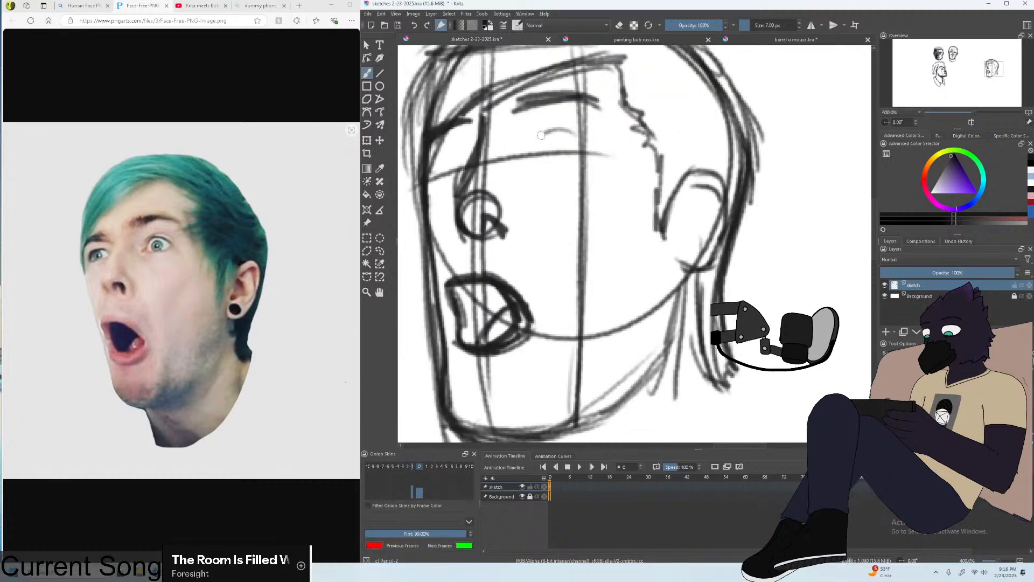
mouse_move(541, 136)
left_mouse_down()
mouse_move(559, 123)
mouse_move(592, 149)
mouse_move(548, 180)
left_mouse_up()
key("ctrl+z")
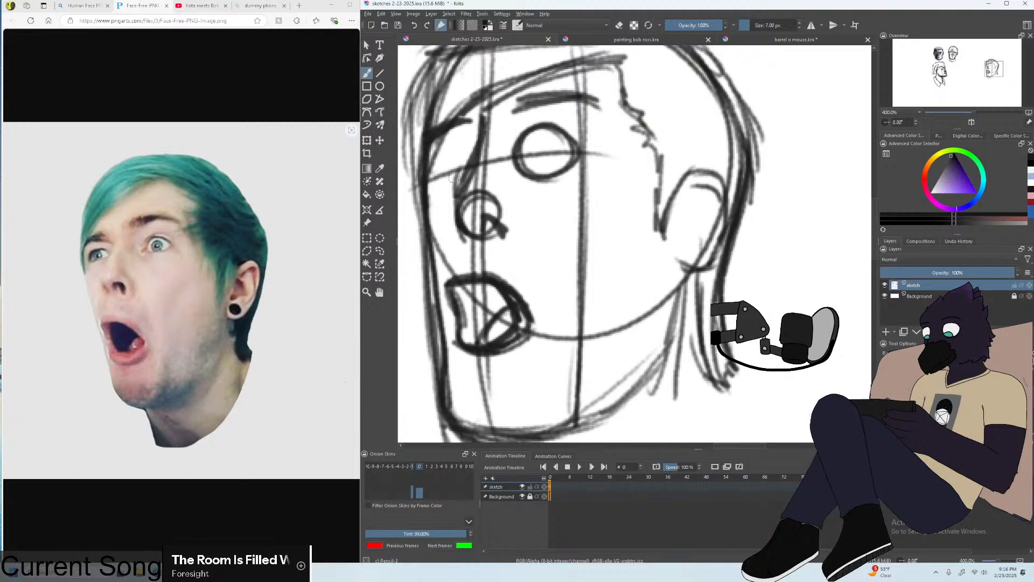
mouse_move(451, 178)
left_mouse_down()
mouse_move(431, 186)
mouse_move(463, 162)
left_mouse_up()
Set the brush size to 5 px and fill dark pupils inside both eyes.
key("bracketright")
key("bracketright")
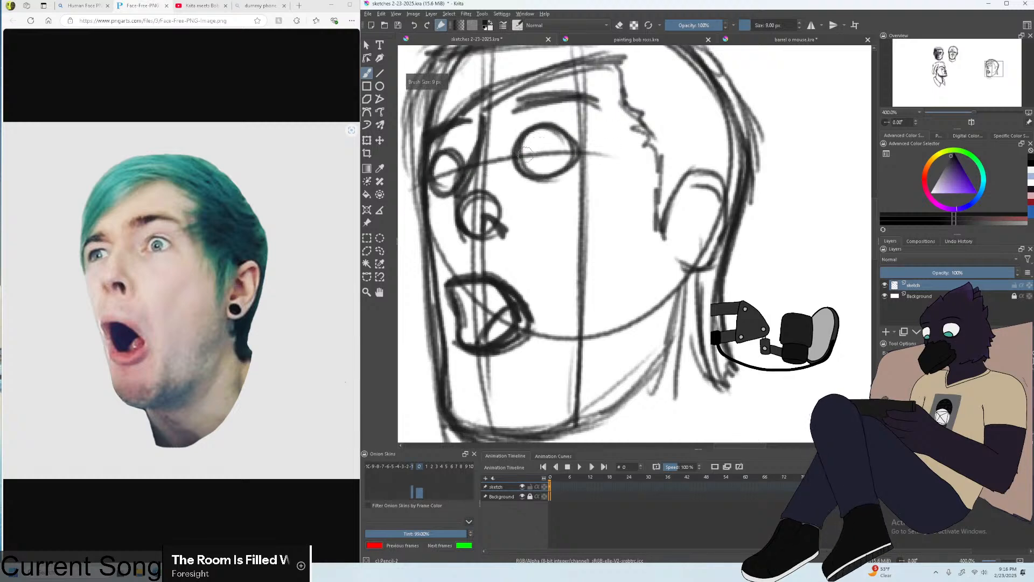
key("bracketleft")
key("bracketleft")
key("bracketleft")
key("bracketleft")
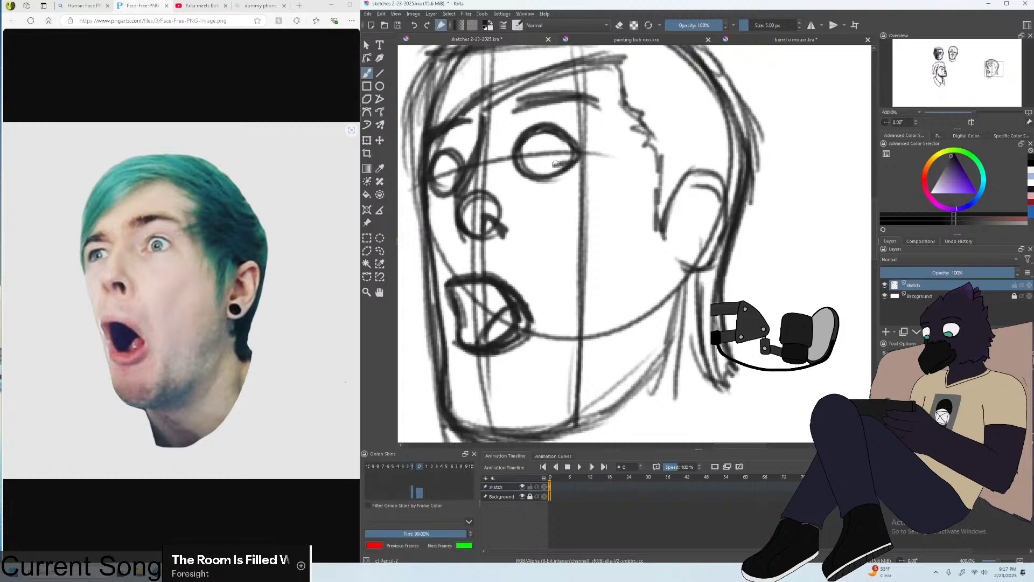
mouse_move(555, 163)
left_mouse_down()
mouse_move(533, 168)
mouse_move(575, 160)
mouse_move(520, 161)
mouse_move(541, 147)
left_mouse_up()
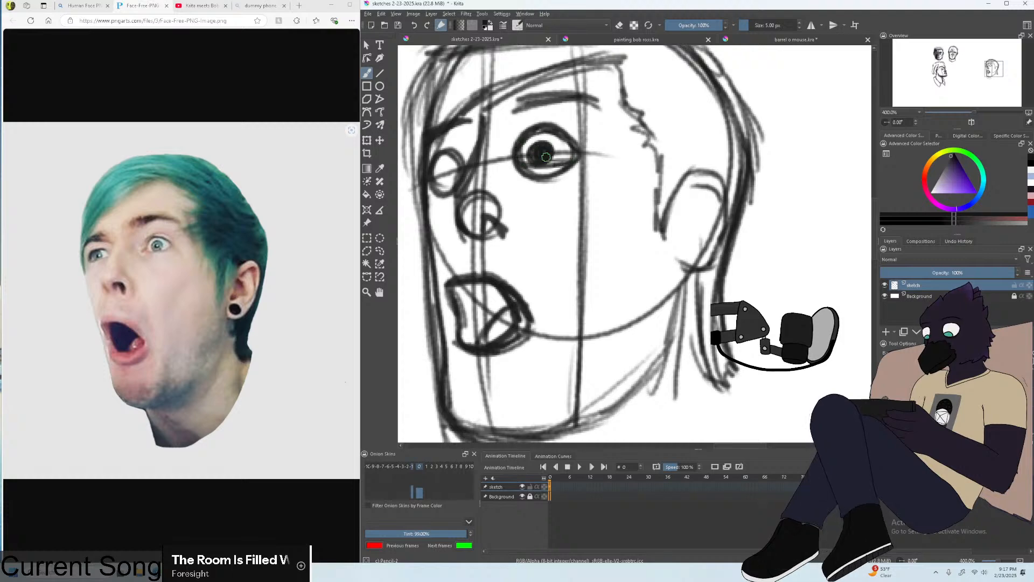
key("minus")
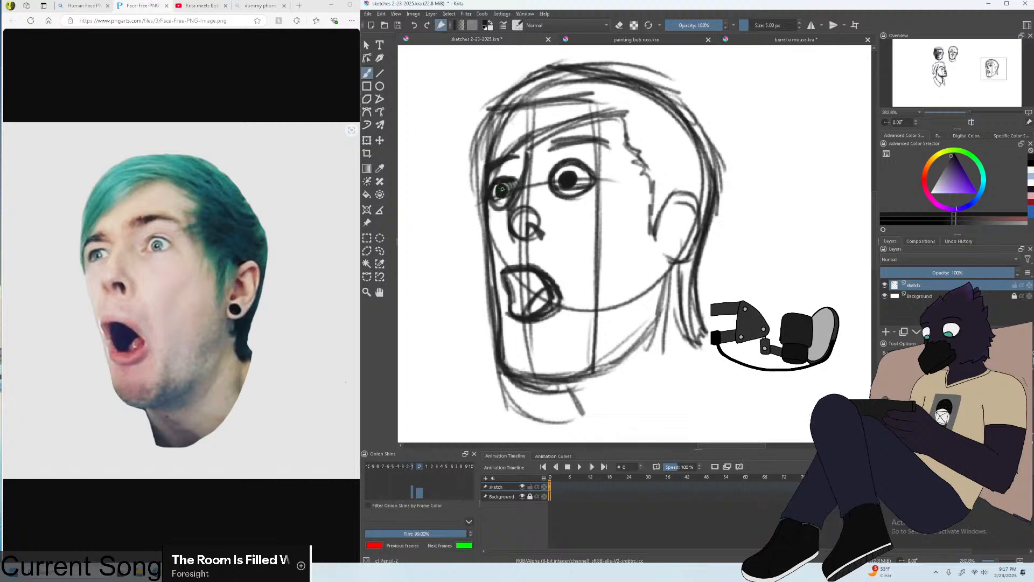
key("minus")
key("plus")
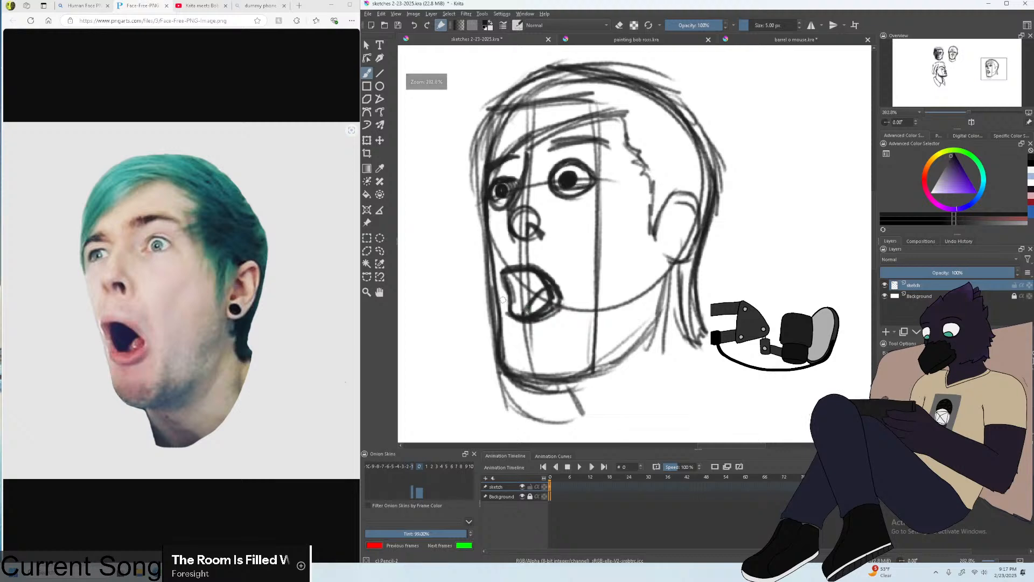
Set the brush size to 7 px and darken the front jaw, chin and front neck line.
key("bracketright")
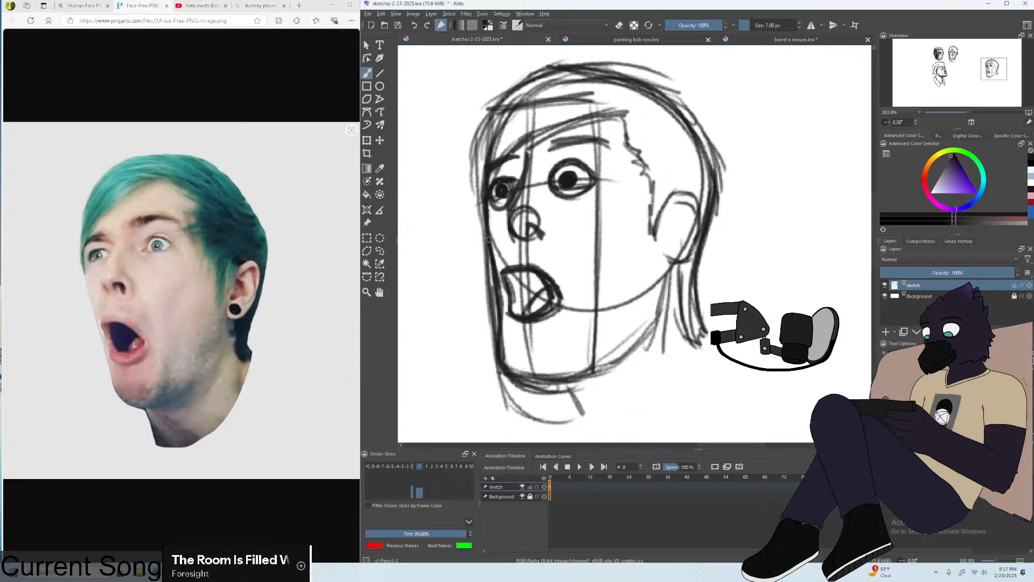
scroll(504, 335, "down", 1)
scroll(503, 335, "up", 1)
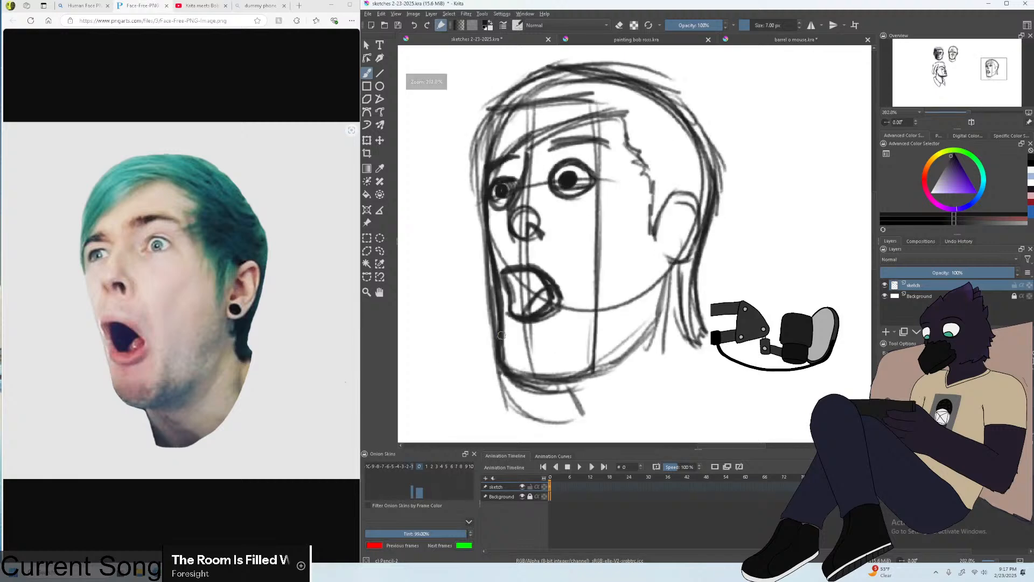
scroll(539, 321, "down", 1)
scroll(539, 321, "up", 1)
scroll(538, 321, "up", 1)
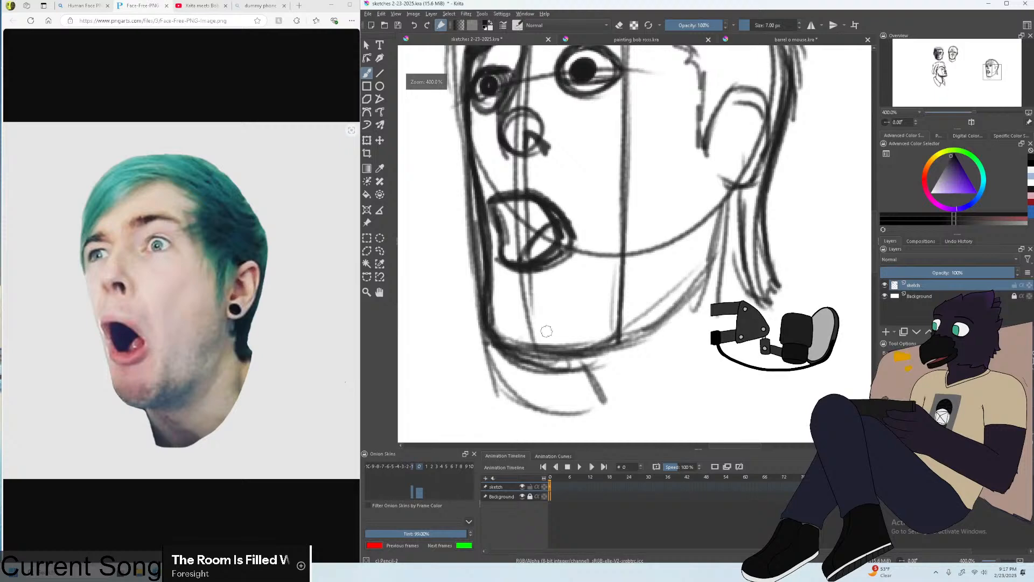
mouse_move(492, 271)
left_mouse_down()
mouse_move(495, 297)
mouse_move(520, 346)
mouse_move(509, 338)
mouse_move(498, 253)
mouse_move(529, 353)
left_mouse_up()
key("ctrl+z")
mouse_move(498, 300)
left_mouse_down()
mouse_move(570, 349)
mouse_move(545, 355)
left_mouse_up()
key("ctrl+z")
left_click_drag(495, 306, 596, 410)
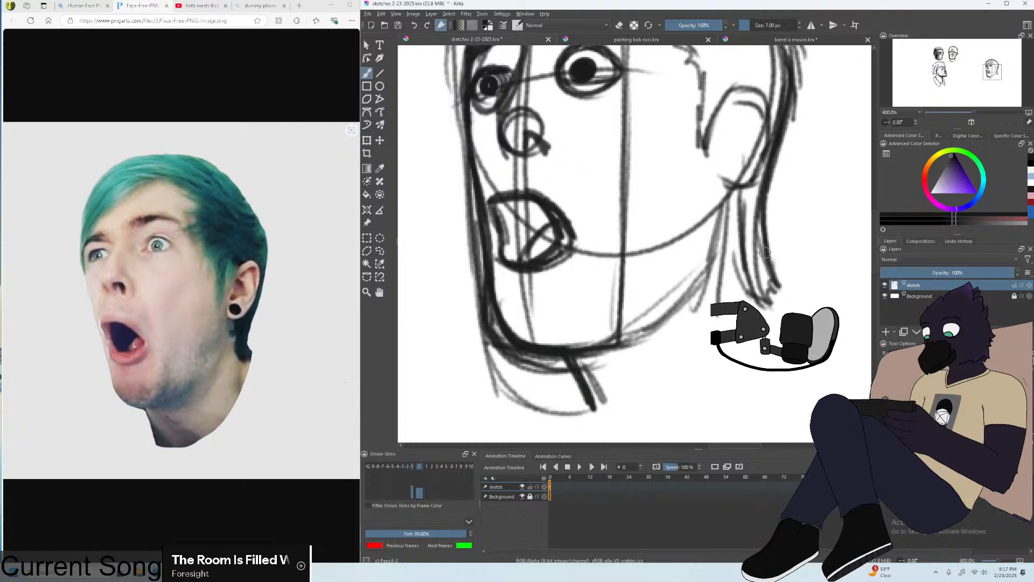
Thicken the hair strands at the nape and add hatched hair strokes behind and above the ear.
mouse_move(767, 275)
left_mouse_down()
mouse_move(765, 254)
mouse_move(749, 262)
mouse_move(745, 252)
mouse_move(740, 172)
left_mouse_up()
key("minus")
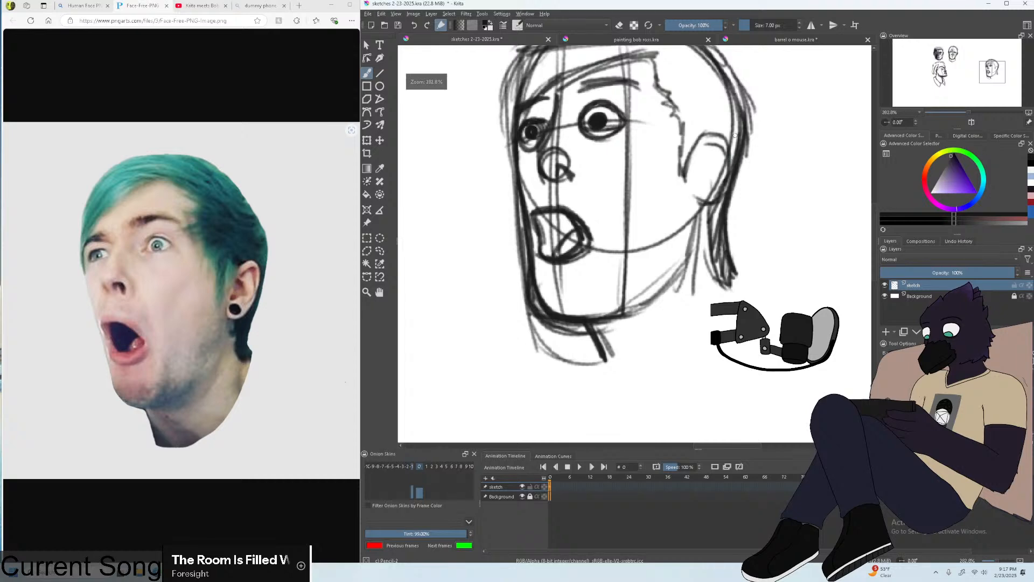
left_click_drag(737, 116, 728, 159)
left_click_drag(738, 96, 697, 155)
mouse_move(721, 78)
left_mouse_down()
mouse_move(683, 167)
mouse_move(685, 152)
left_mouse_up()
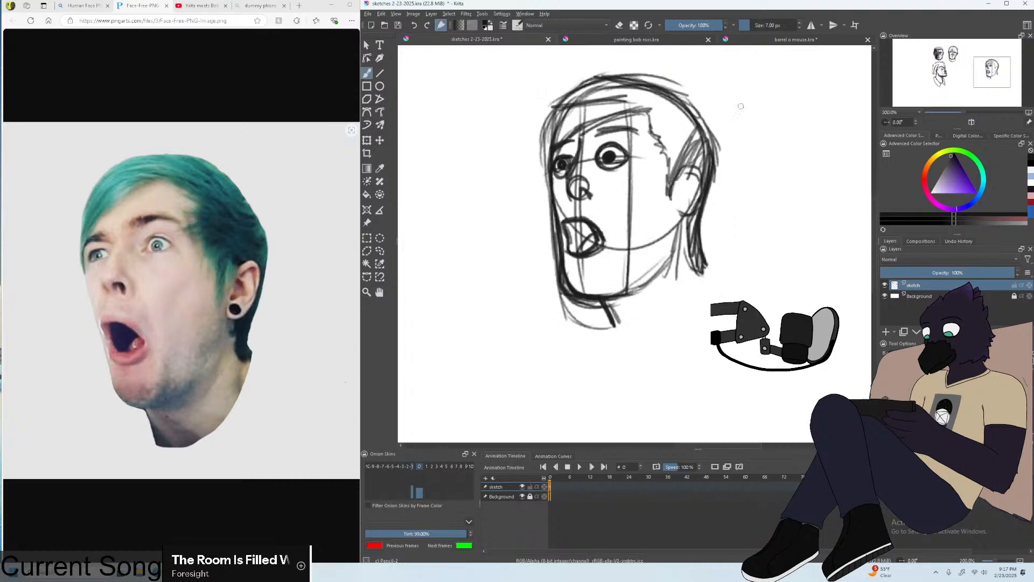
Hatch the hair above the ear and across the swept fringe with dense diagonal strokes.
key("minus")
left_click_drag(692, 111, 670, 154)
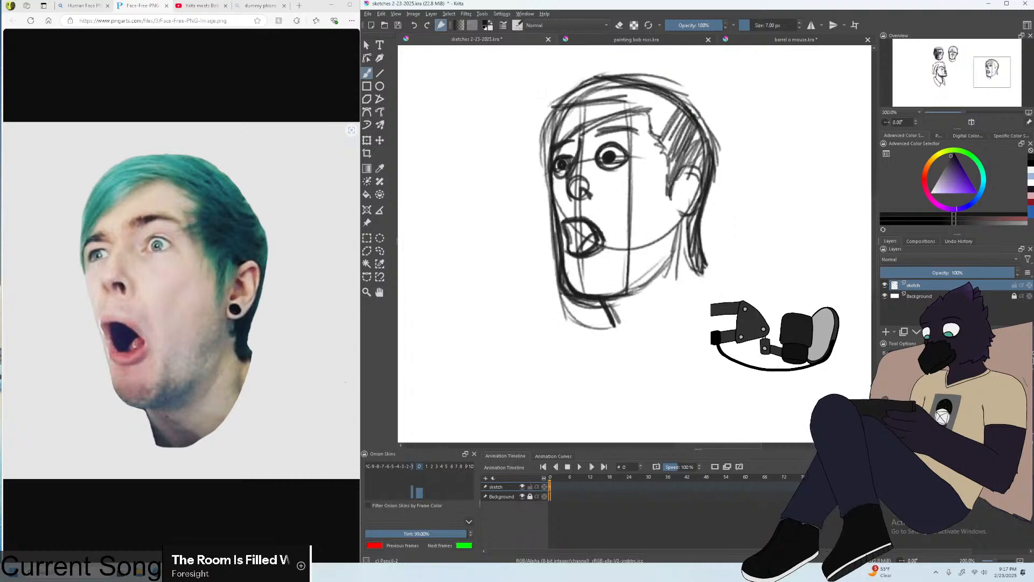
mouse_move(658, 89)
left_mouse_down()
mouse_move(635, 112)
mouse_move(584, 128)
left_mouse_up()
left_click_drag(628, 83, 566, 135)
left_click_drag(602, 92, 555, 140)
left_click_drag(622, 78, 575, 133)
left_click_drag(584, 85, 556, 122)
key("plus")
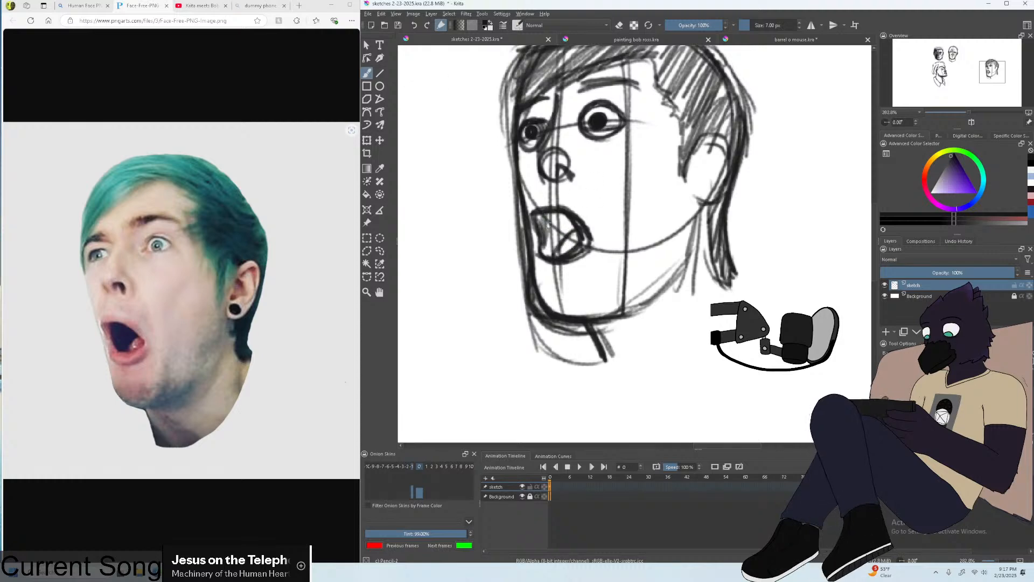
Shade the inside of the wide-open mouth with dark strokes.
left_click_drag(575, 223, 543, 244)
key("minus")
key("minus")
key("plus")
key("plus")
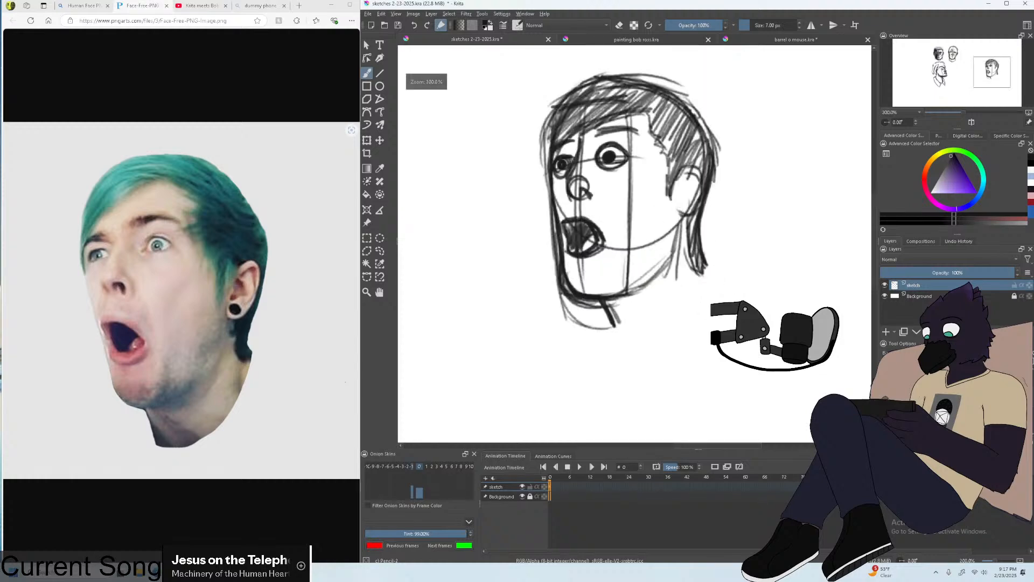
key("ctrl+z")
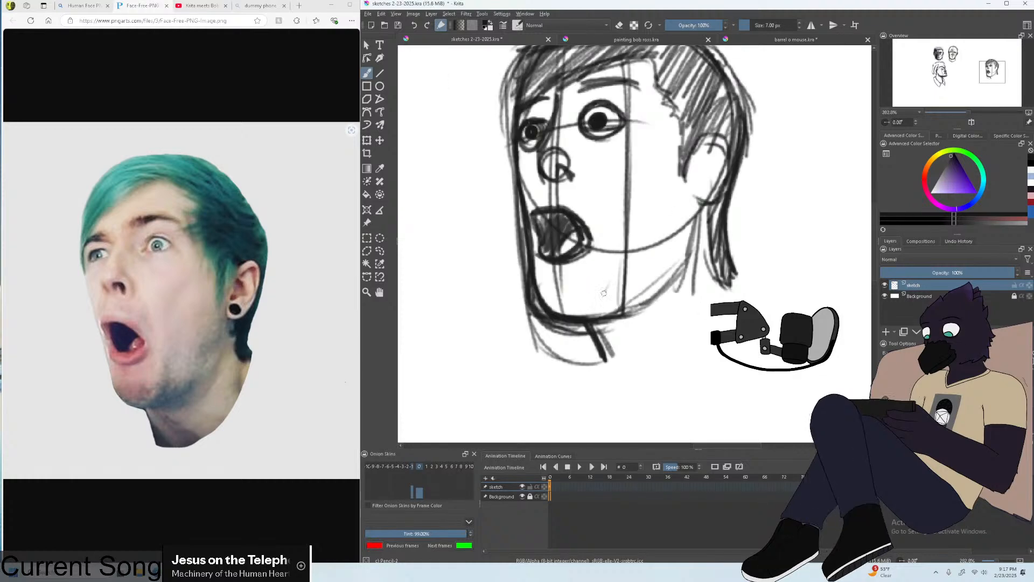
Darken the nose outline from the bridge down to the nostril and add a light curved line along the lower jaw.
key("minus")
key("plus")
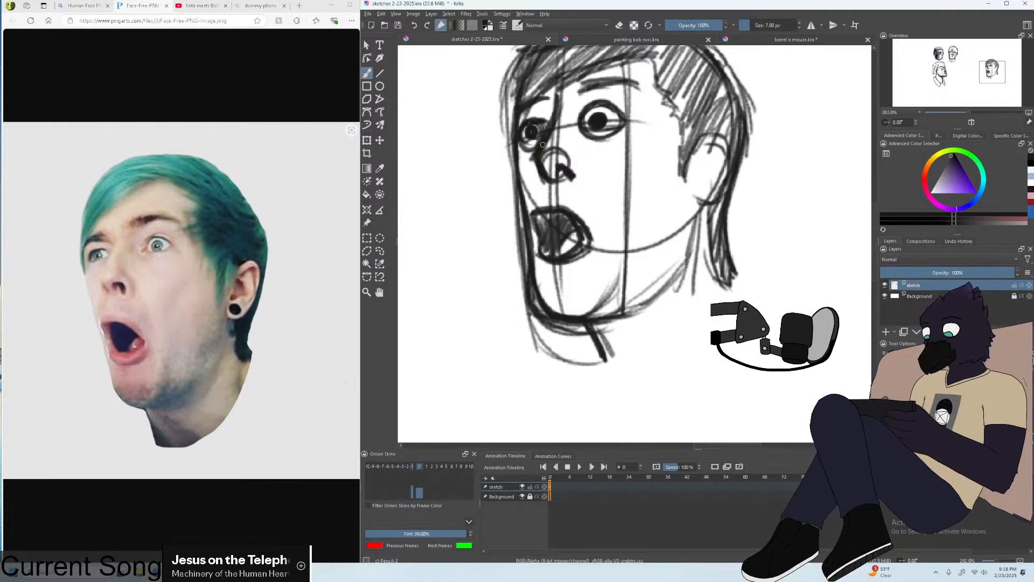
scroll(535, 160, "down", 2)
scroll(564, 102, "up", 2)
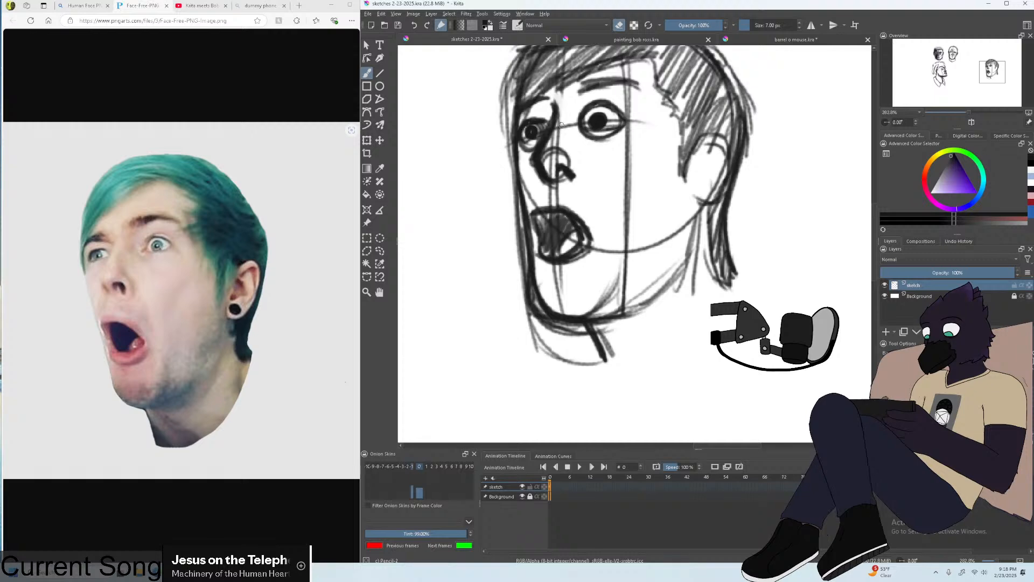
Examine the open-mouthed face both from a distance beside the other heads and up close.
key("minus")
key("minus")
key("minus")
key("minus")
key("minus")
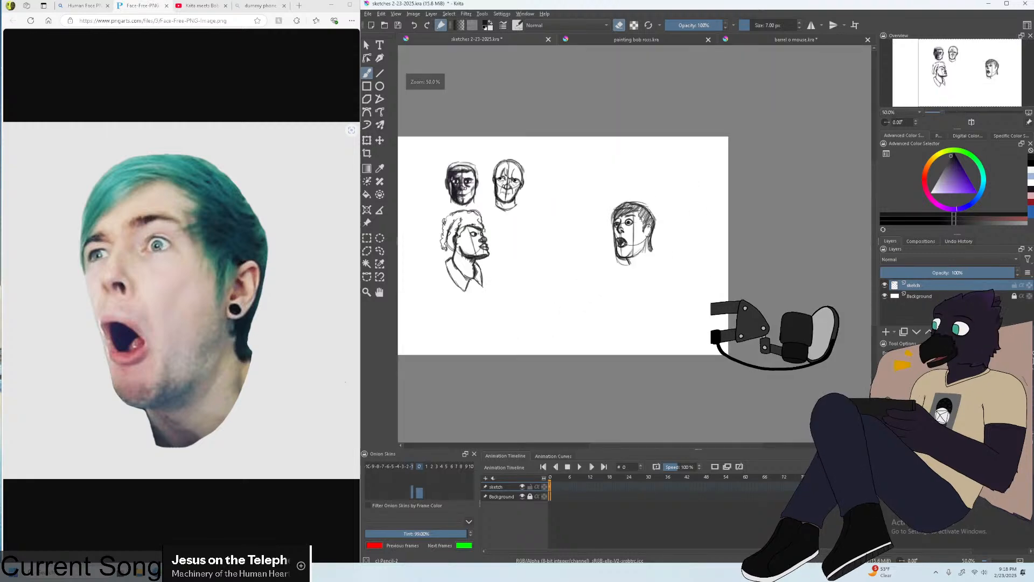
key("minus")
key("minus")
key("plus")
key("plus")
key("plus")
key("plus")
key("plus")
key("plus")
key("plus")
key("plus")
key("plus")
key("plus")
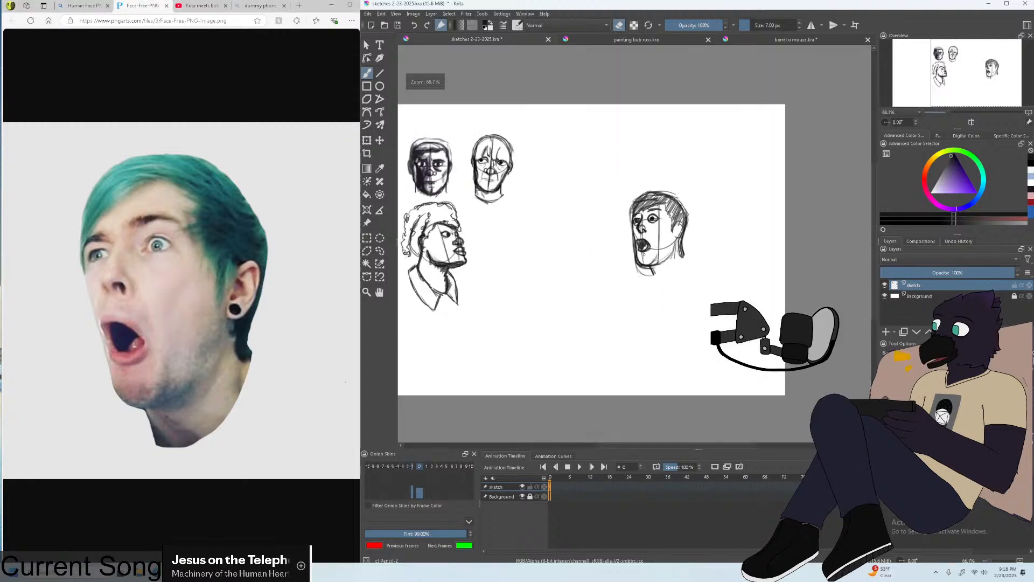
Turn off eraser mode, redraw the earlobe's lower curve and fill a round black ear plug inside it.
key("e")
left_click_drag(541, 376, 566, 317)
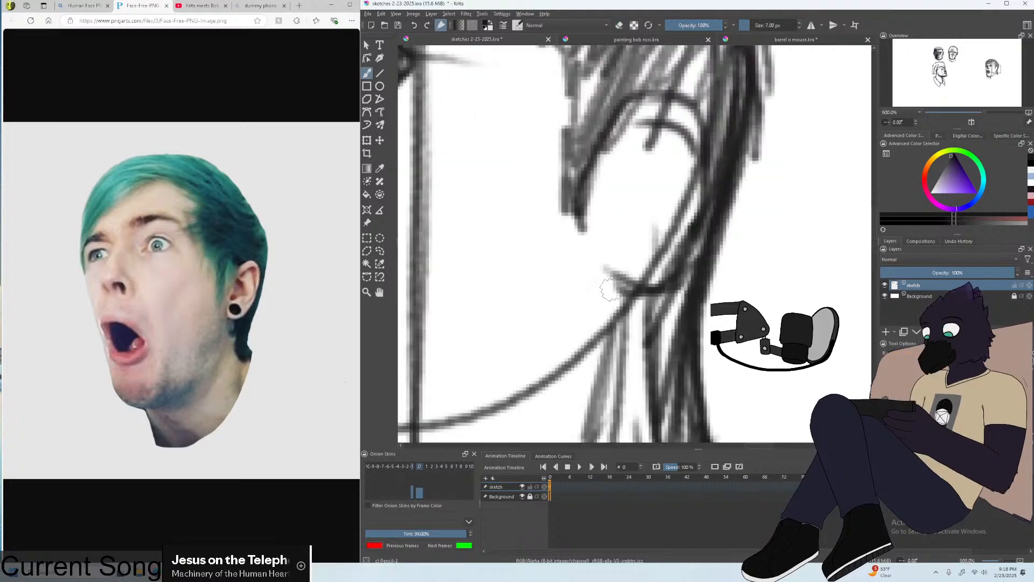
mouse_move(610, 289)
left_mouse_down()
mouse_move(642, 300)
mouse_move(628, 315)
mouse_move(677, 248)
mouse_move(628, 270)
mouse_move(636, 292)
mouse_move(648, 283)
mouse_move(632, 263)
left_mouse_up()
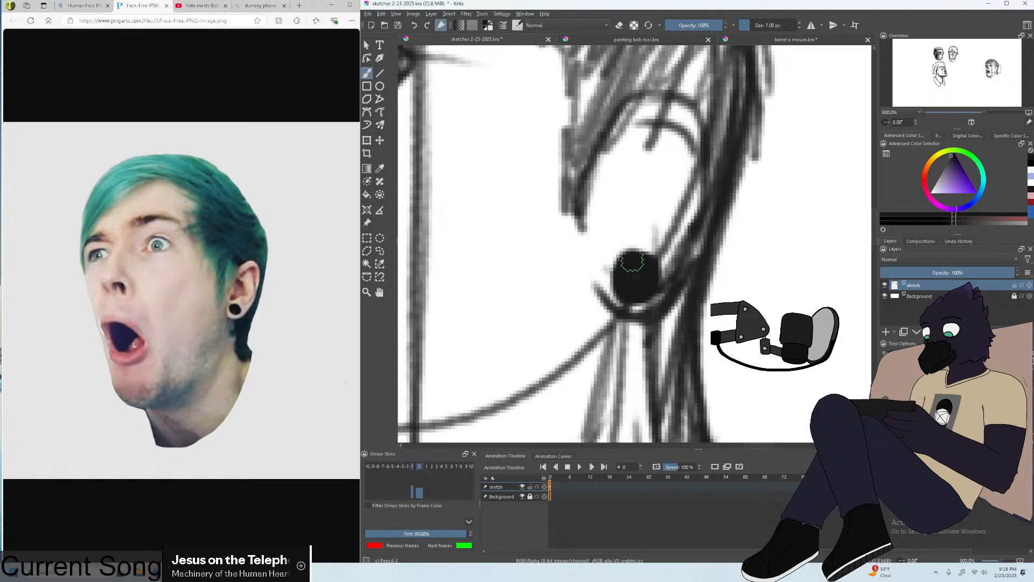
Select the open-mouthed face with a rectangular selection, move it beside the curly-haired profile and scale it down slightly.
scroll(632, 262, "down", 5)
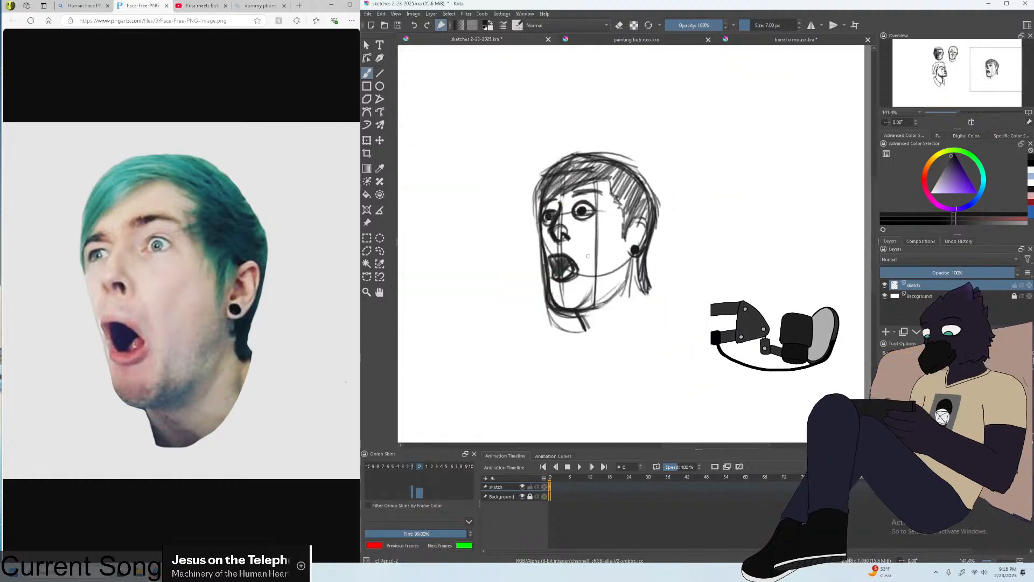
scroll(588, 256, "down", 4)
scroll(588, 256, "up", 1)
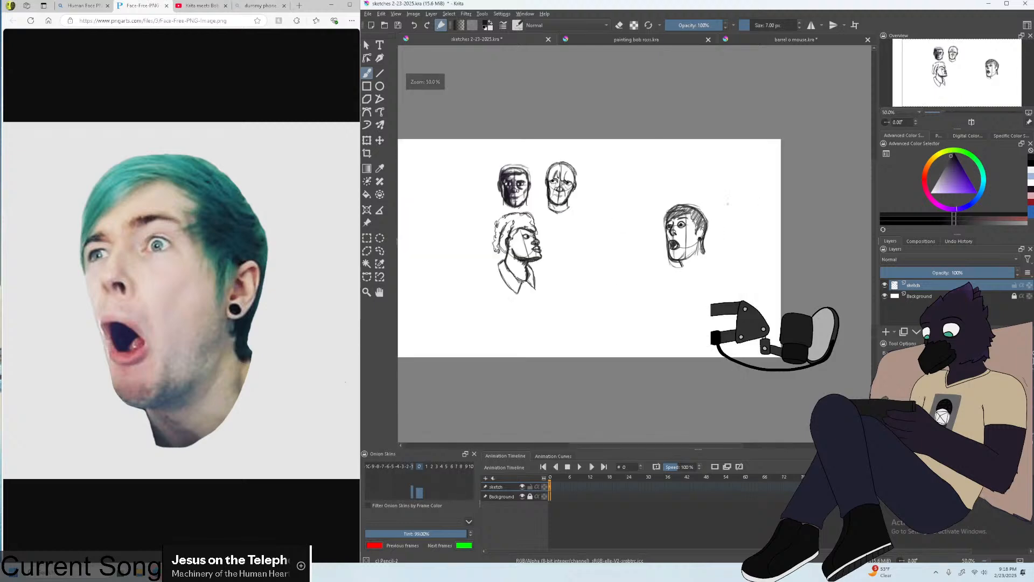
left_click(367, 237)
left_click_drag(650, 200, 772, 294)
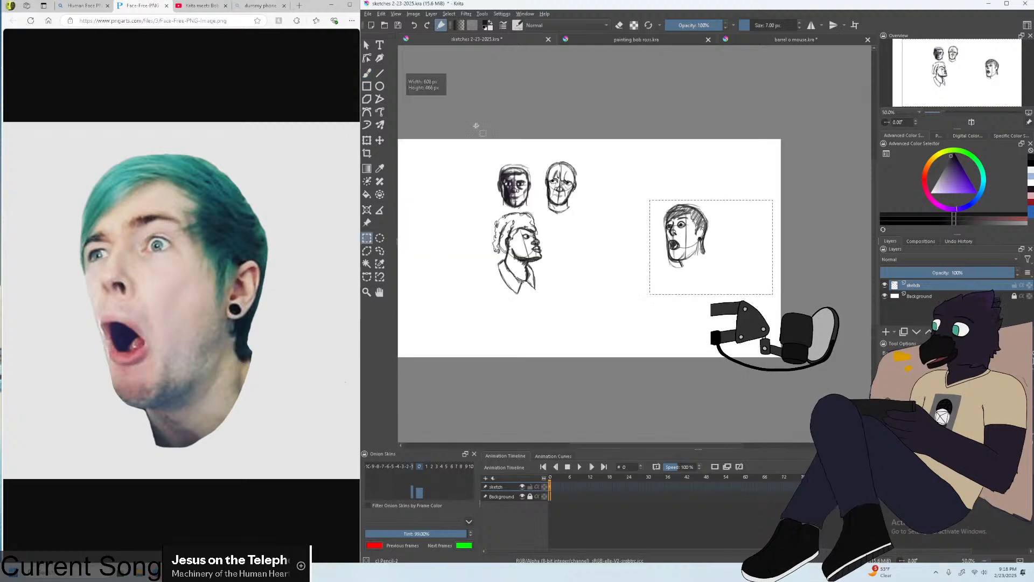
left_click(366, 142)
left_click_drag(720, 231, 616, 240)
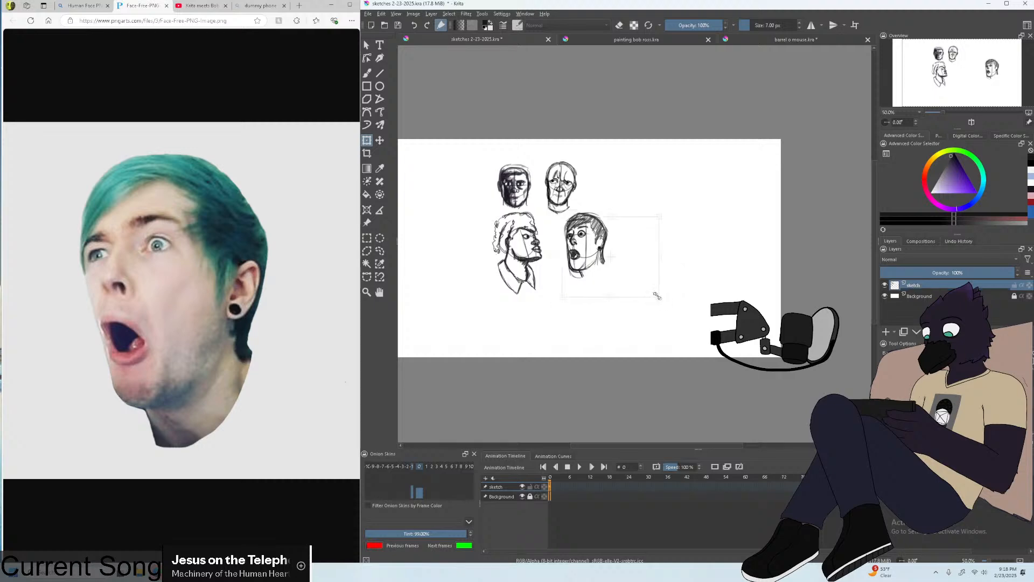
left_click_drag(657, 295, 613, 266)
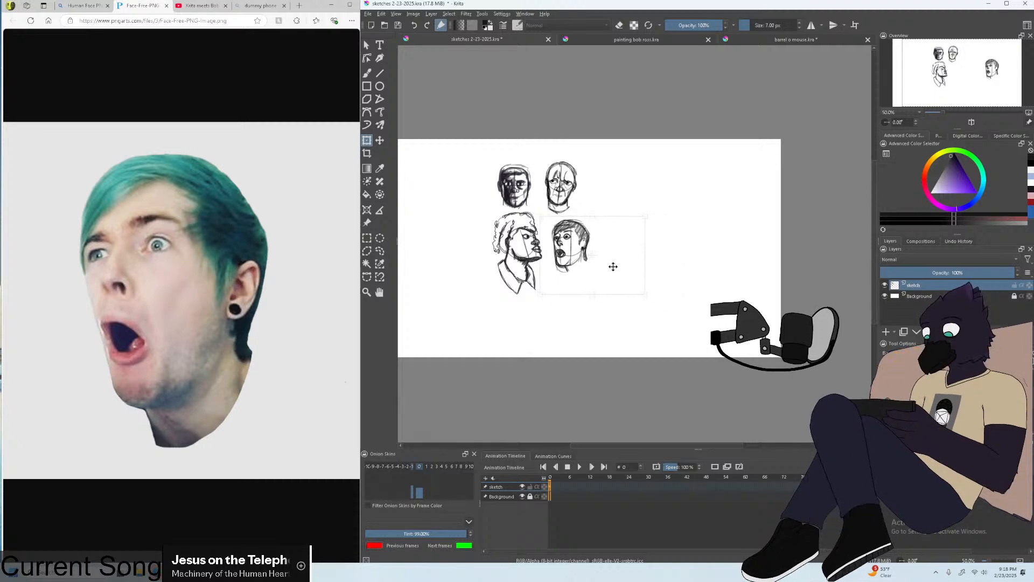
left_click(367, 238)
scroll(470, 220, "down", 2)
scroll(512, 228, "up", 4)
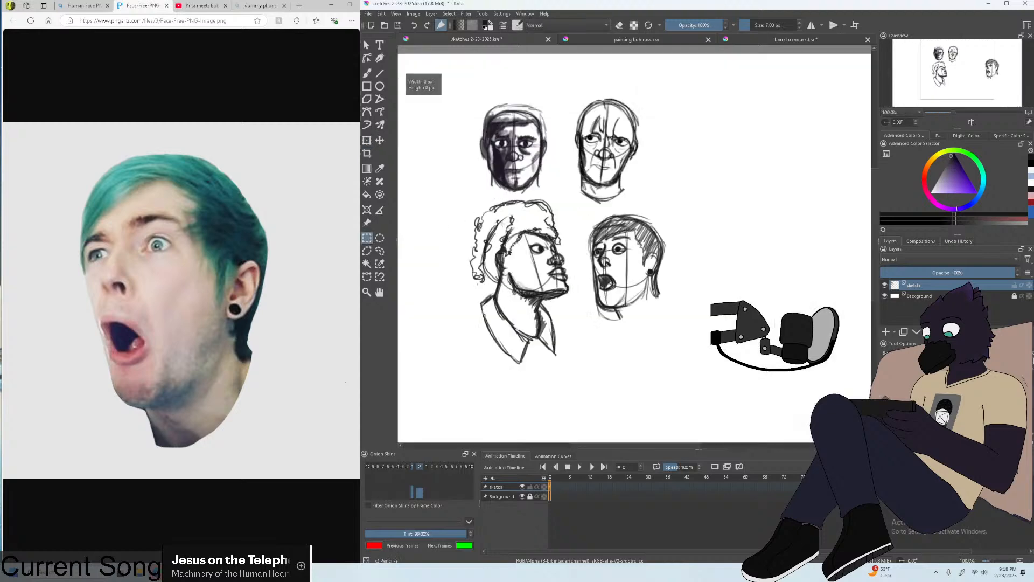
scroll(592, 251, "up", 1)
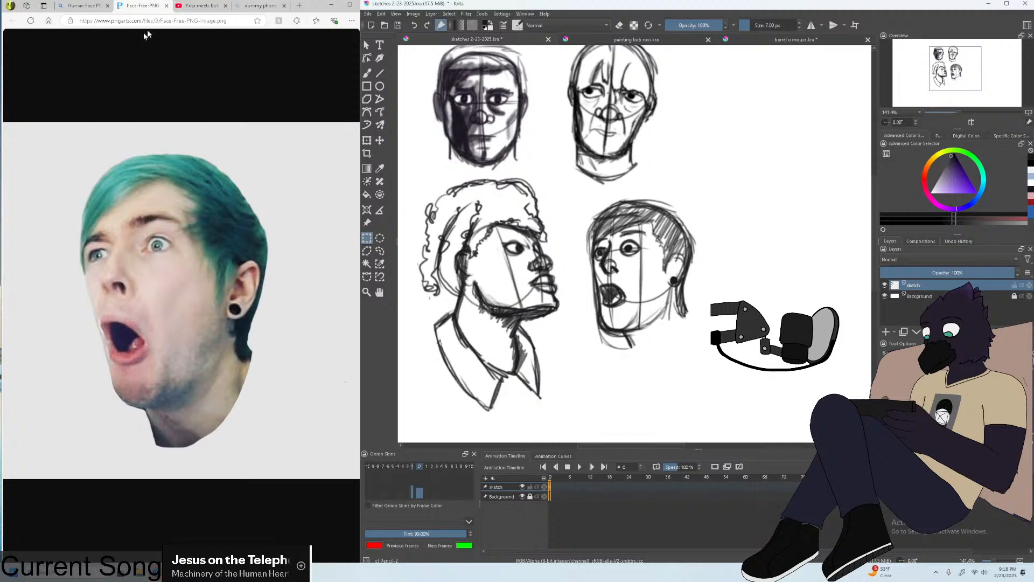
left_click(200, 5)
left_click(139, 5)
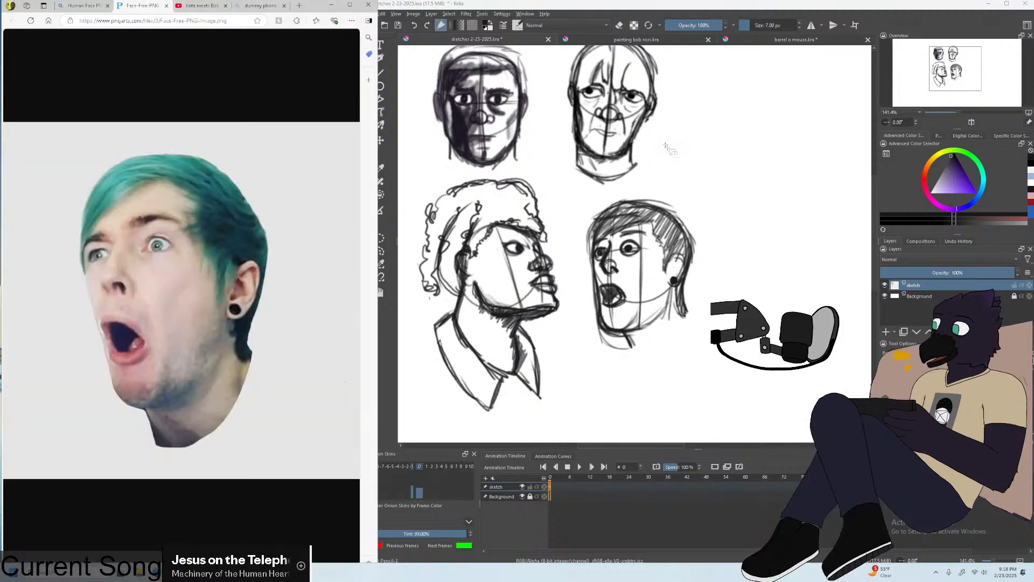
Enclose the open-mouthed face in a polygonal selection, move it into the upper row beside the bald head and deselect it.
scroll(668, 147, "up", 1)
scroll(743, 270, "down", 2)
scroll(716, 286, "up", 1)
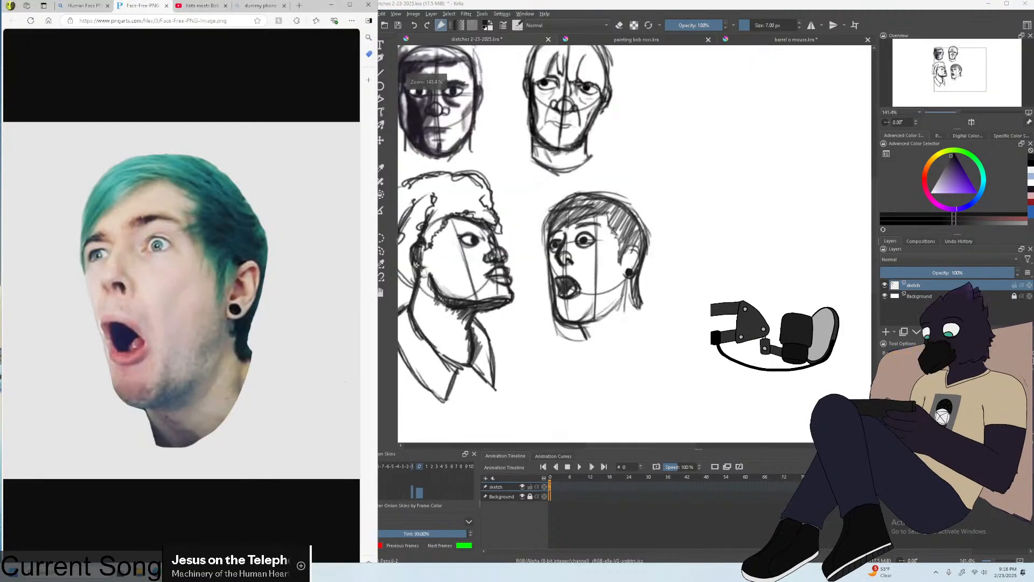
left_click(389, 267)
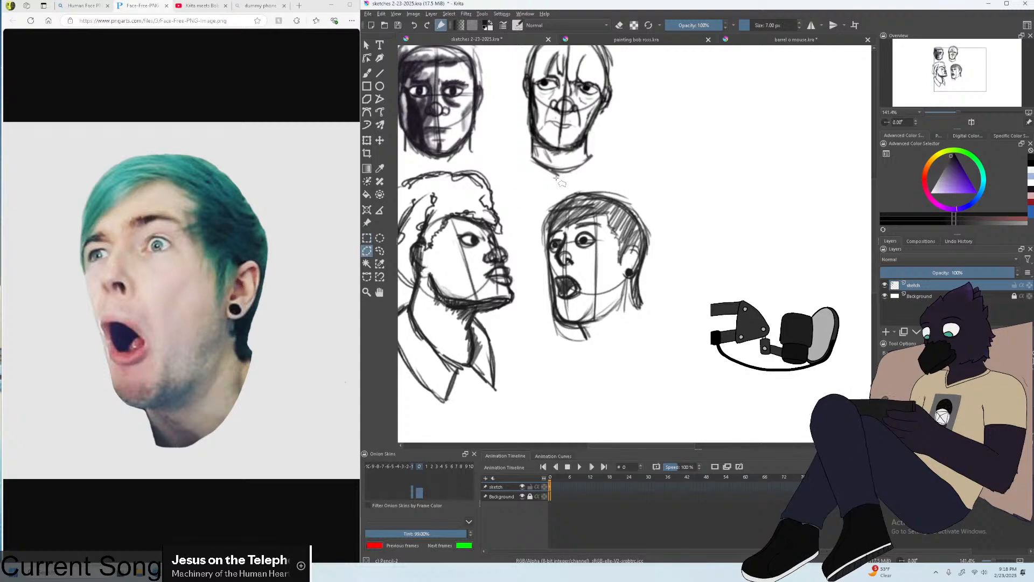
left_click(641, 173)
left_click(718, 207)
left_click(723, 293)
left_click(672, 355)
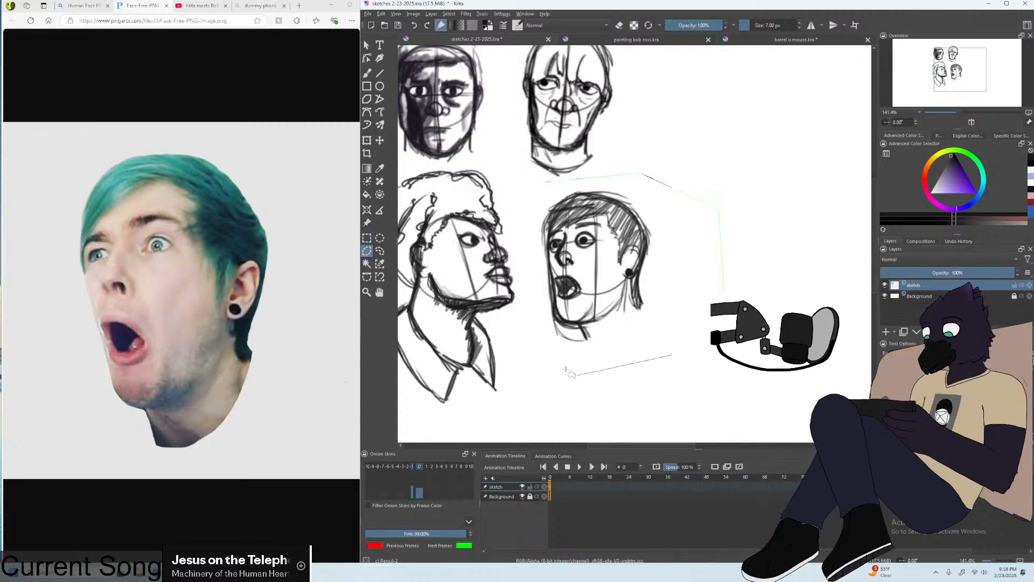
double_click(542, 267)
left_click(368, 142)
key("minus")
key("minus")
left_click_drag(520, 297, 566, 224)
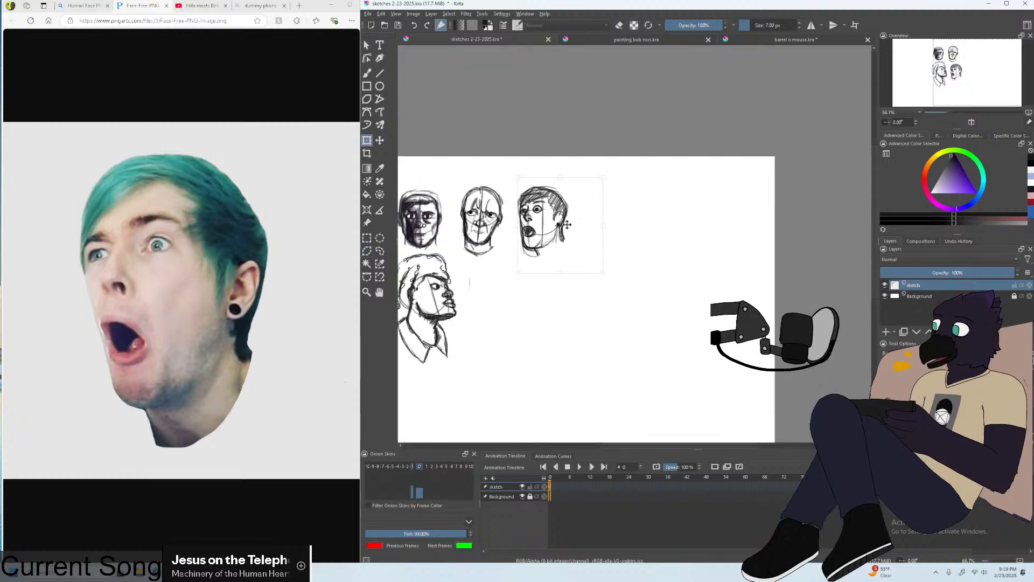
left_click(367, 237)
key("ctrl+shift+a")
Save the sketches document.
left_click(368, 14)
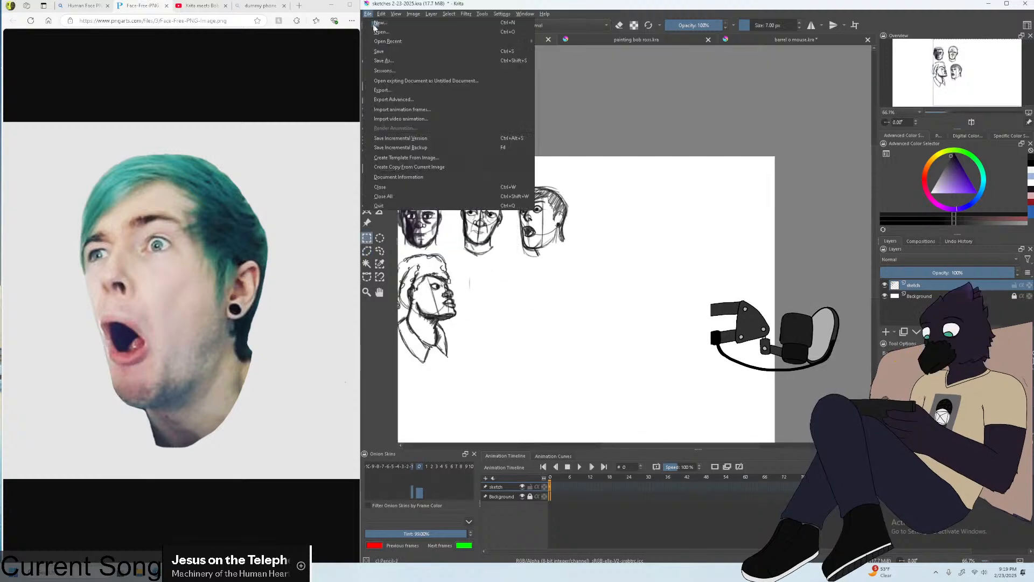
key("Escape")
scroll(431, 172, "down", 2)
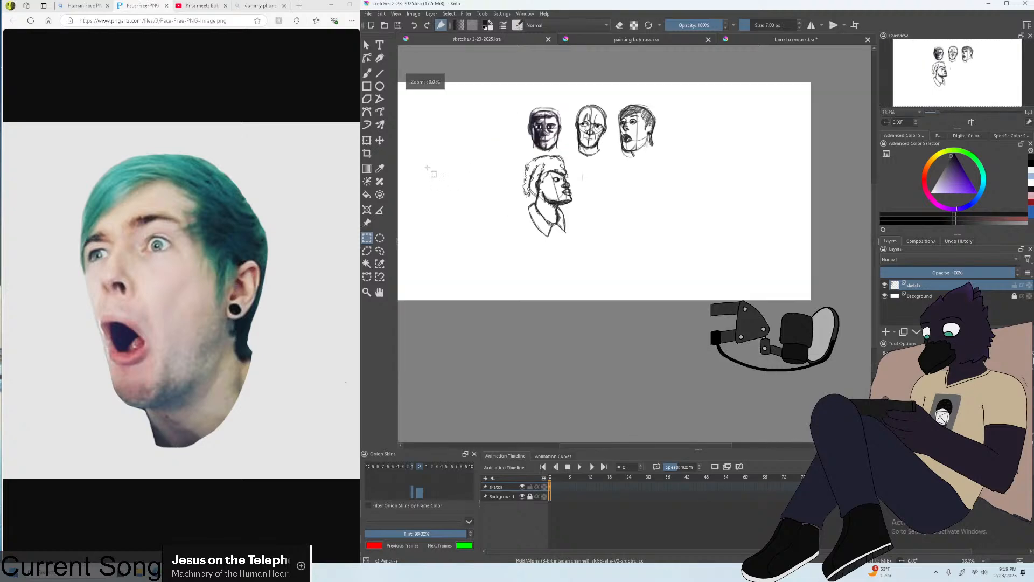
scroll(593, 100, "up", 4)
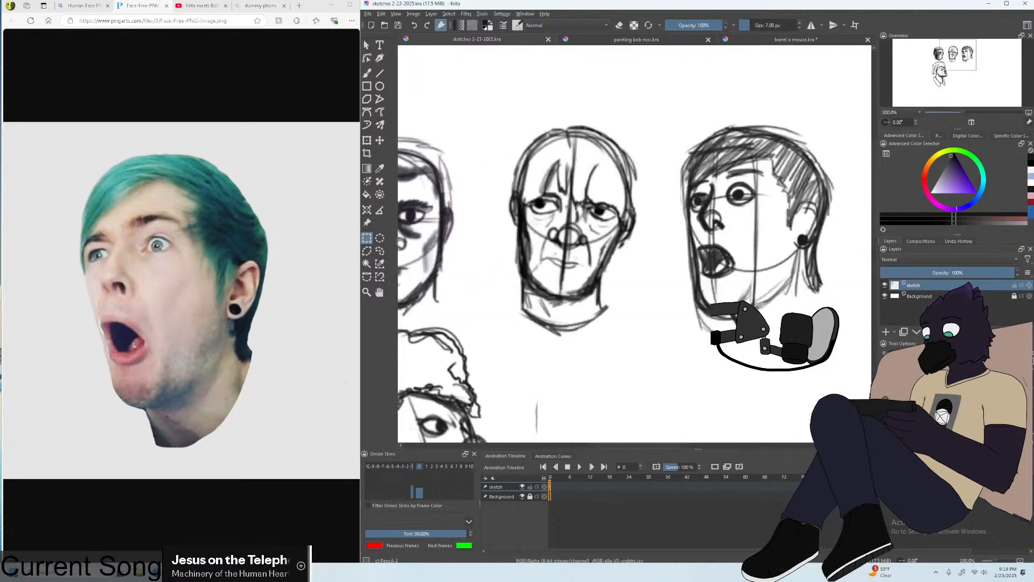
mouse_move(277, 4)
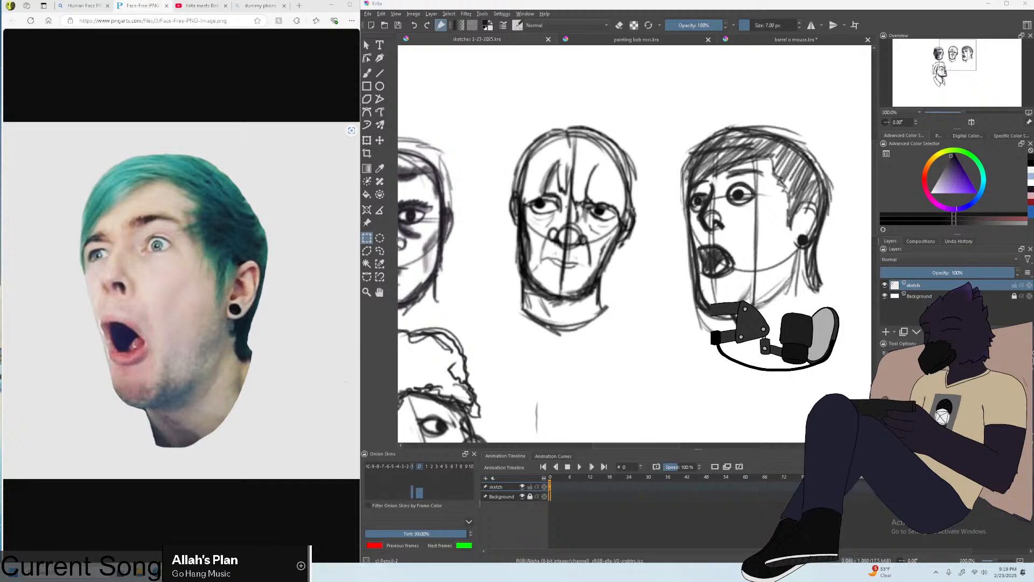
left_click(368, 13)
left_click(394, 51)
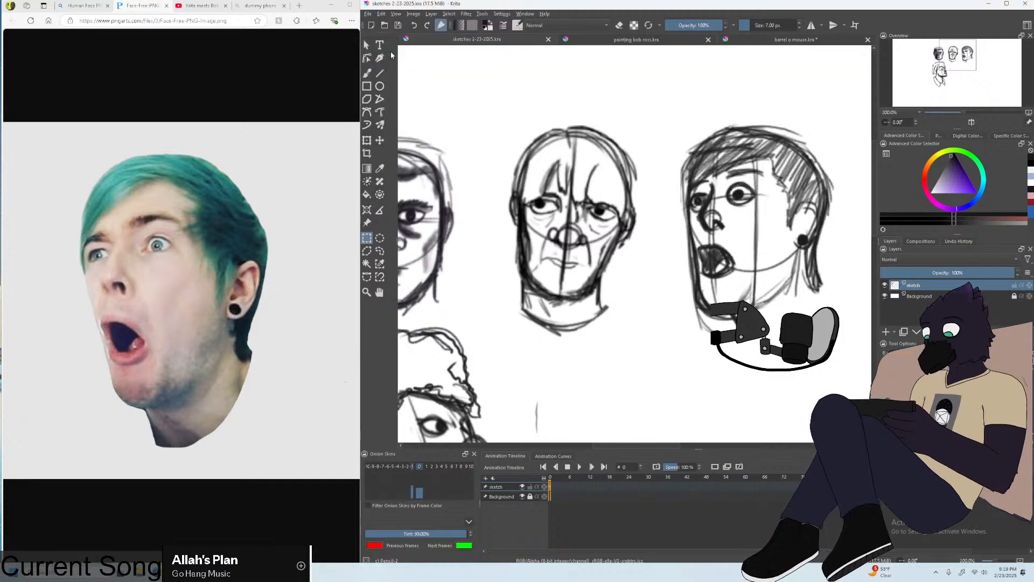
Switch to the browser, close the teal-haired reference tab and its preview, and maximize the window on the Human Face PNG image results.
left_click(95, 5)
left_click(141, 5)
left_click(96, 5)
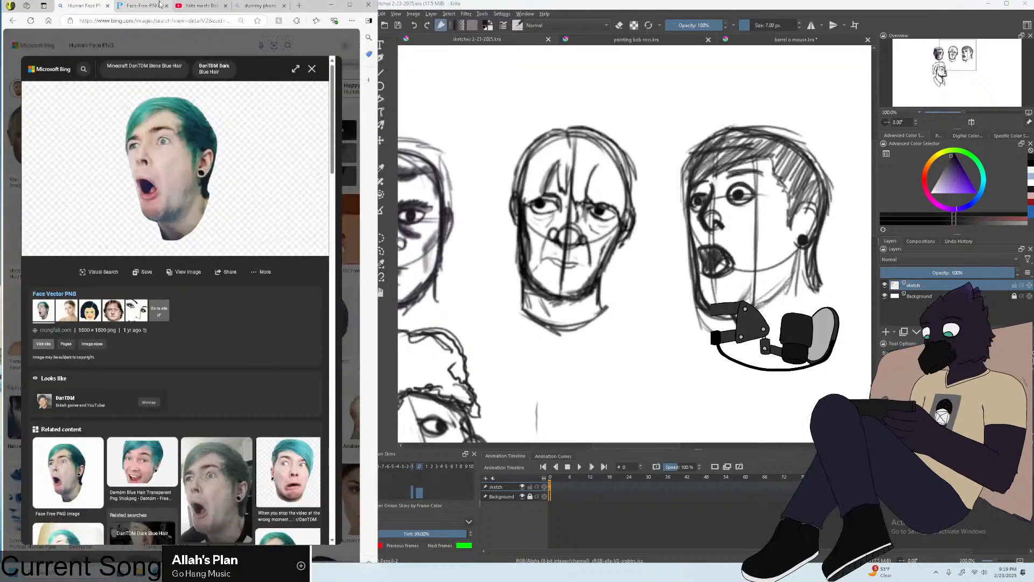
left_click(312, 69)
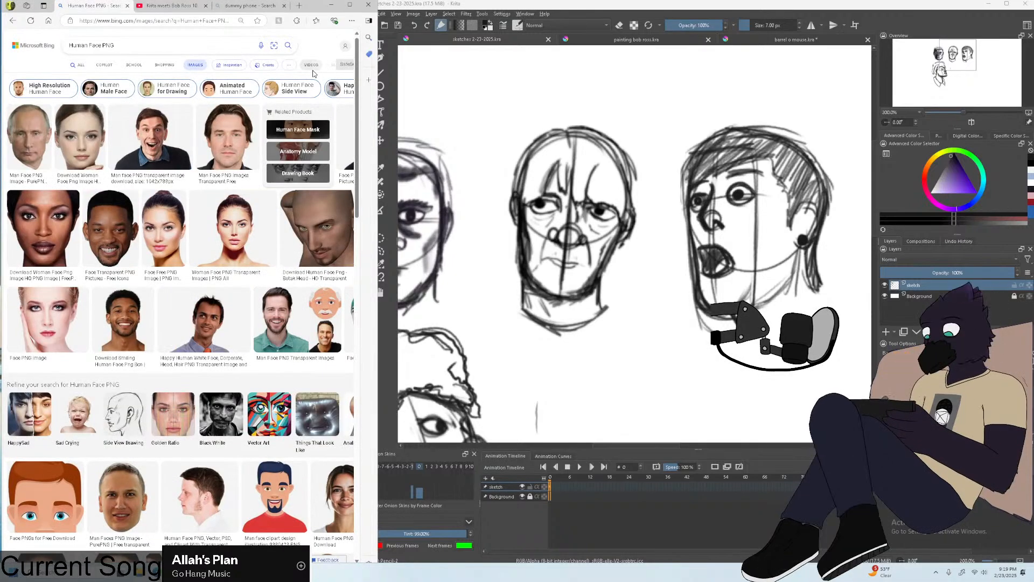
scroll(312, 73, "down", 5)
left_click(350, 5)
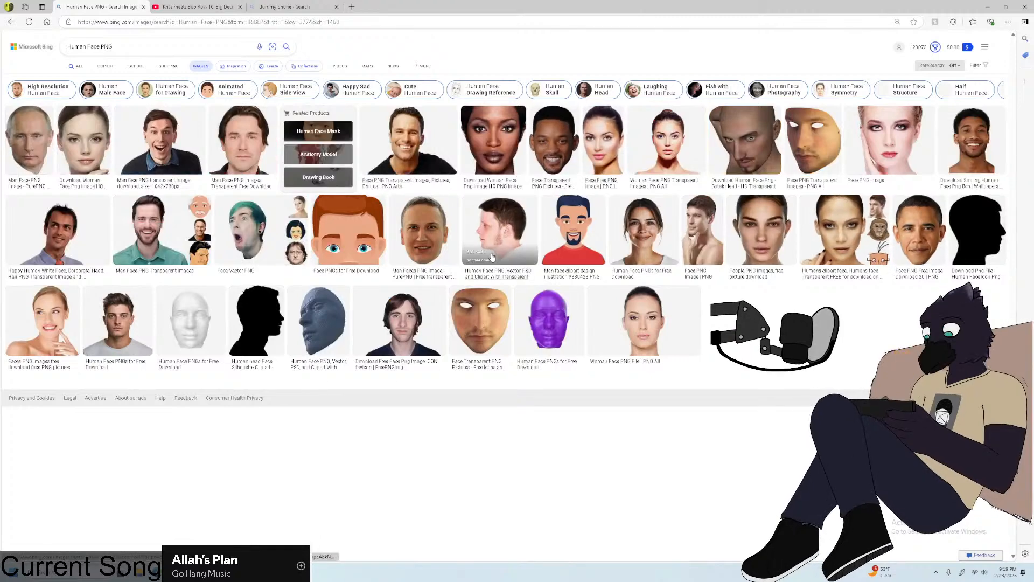
Narrow the face image search to High Resolution Human Face and load more results beyond the initial set.
left_click(59, 89)
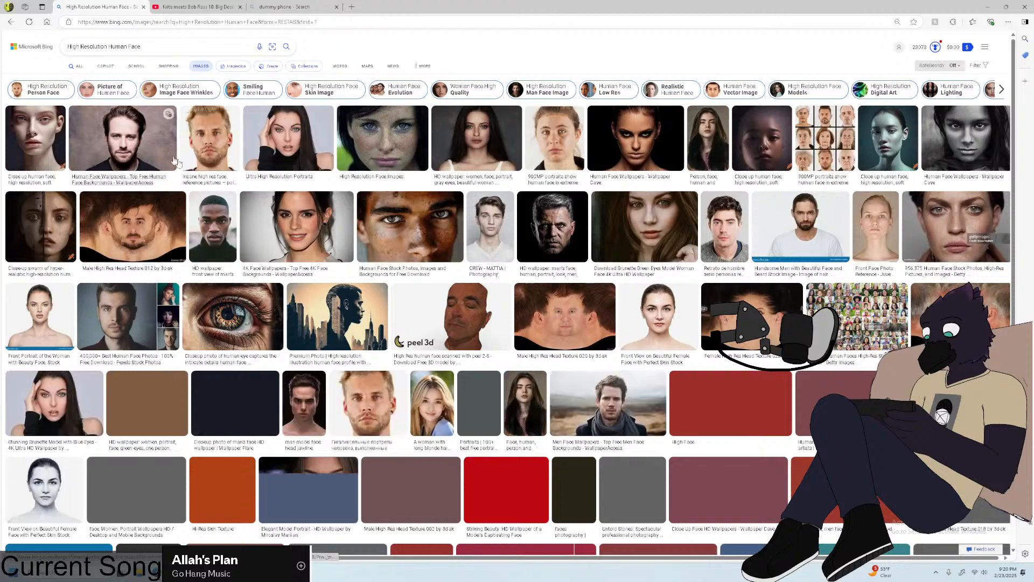
scroll(247, 189, "down", 2)
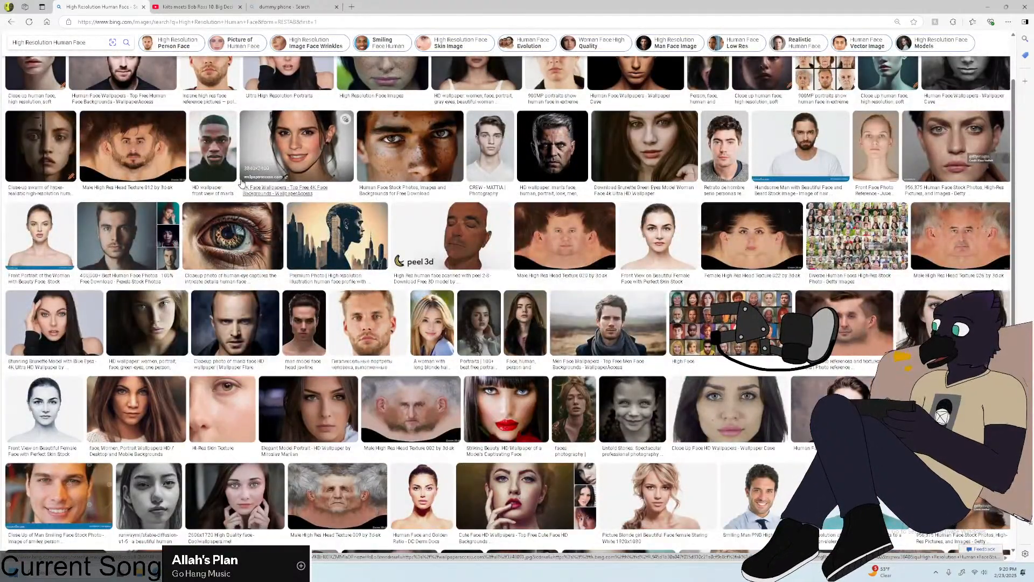
scroll(241, 179, "down", 8)
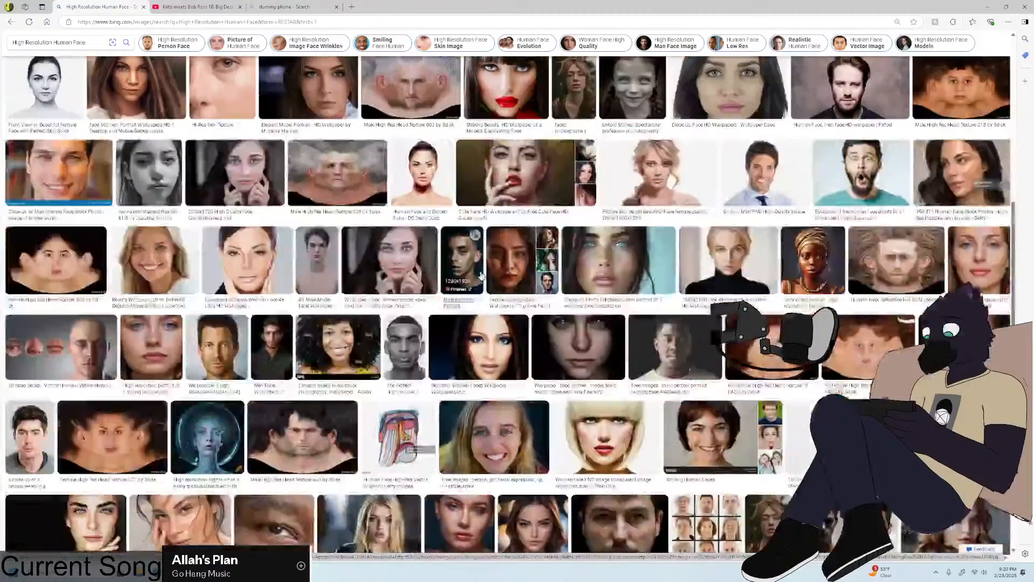
scroll(480, 274, "down", 3)
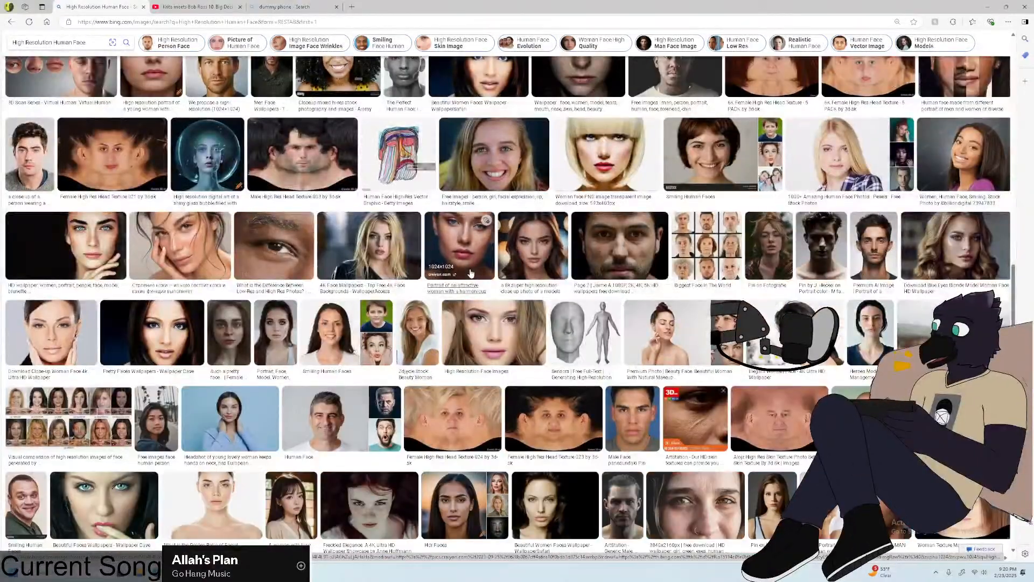
scroll(471, 273, "down", 6)
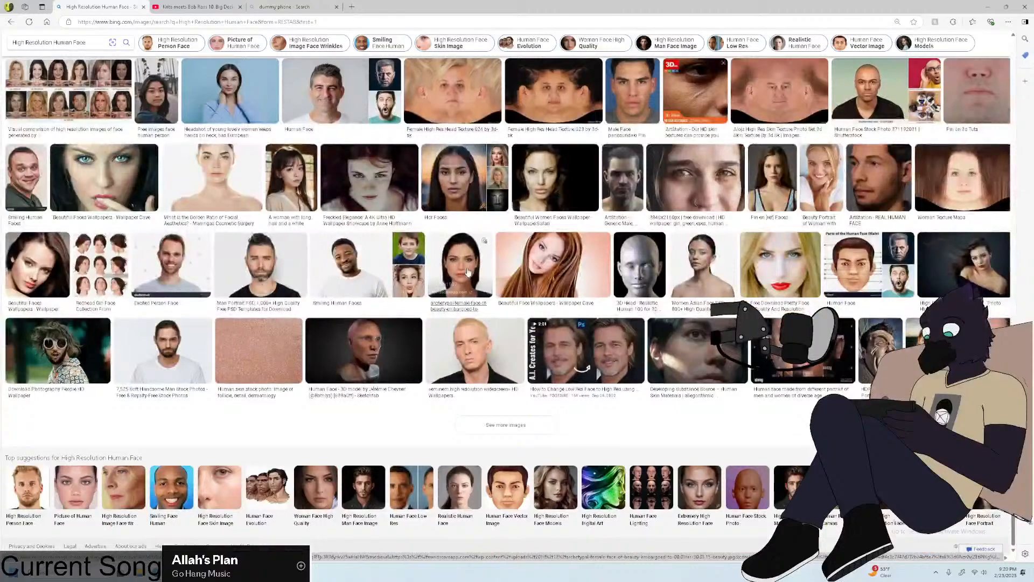
left_click(487, 425)
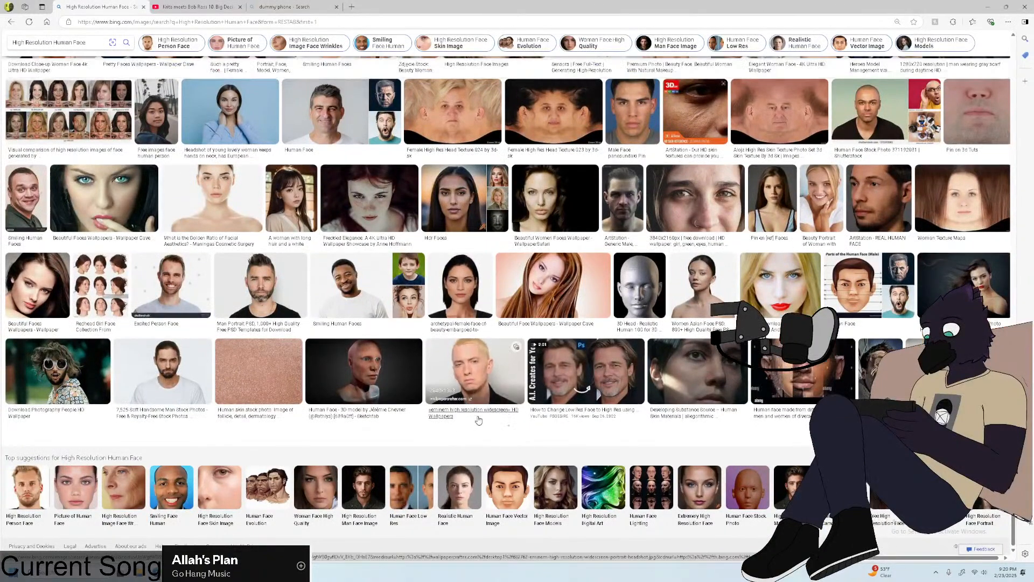
Examine the additional High Resolution Human Face results for an expressive face to sketch.
scroll(458, 400, "down", 3)
scroll(457, 401, "down", 3)
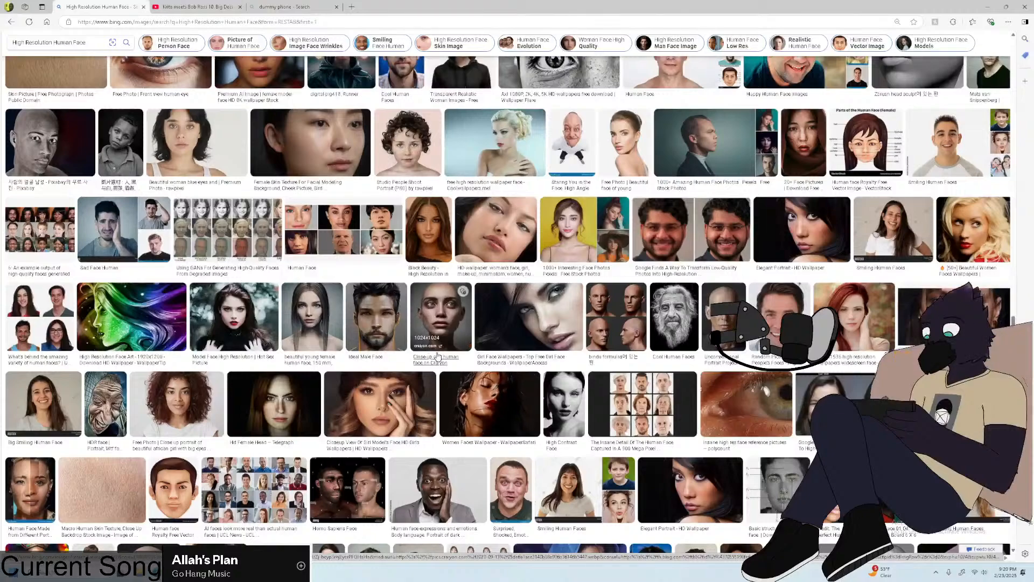
scroll(409, 358, "down", 3)
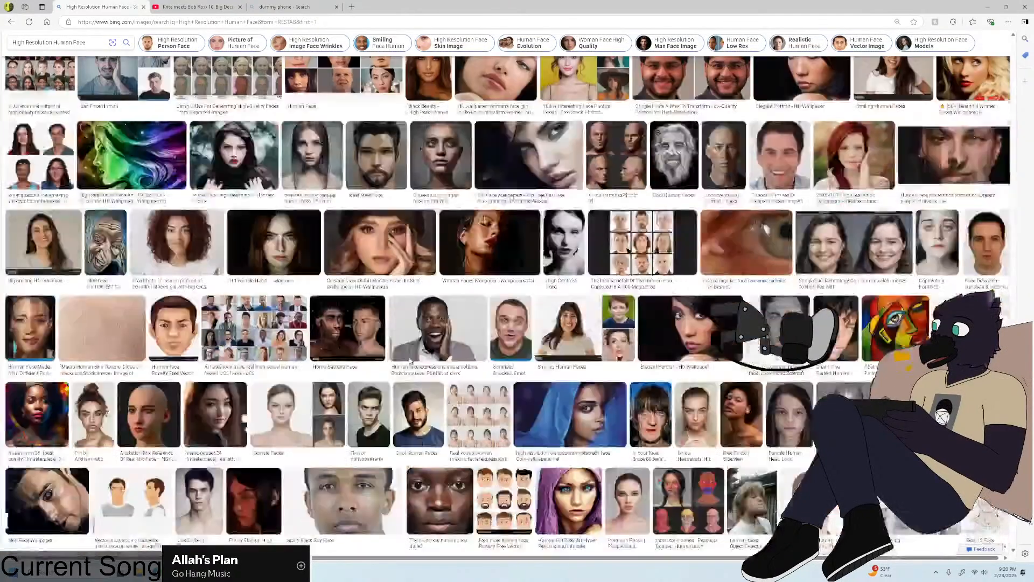
scroll(409, 360, "down", 3)
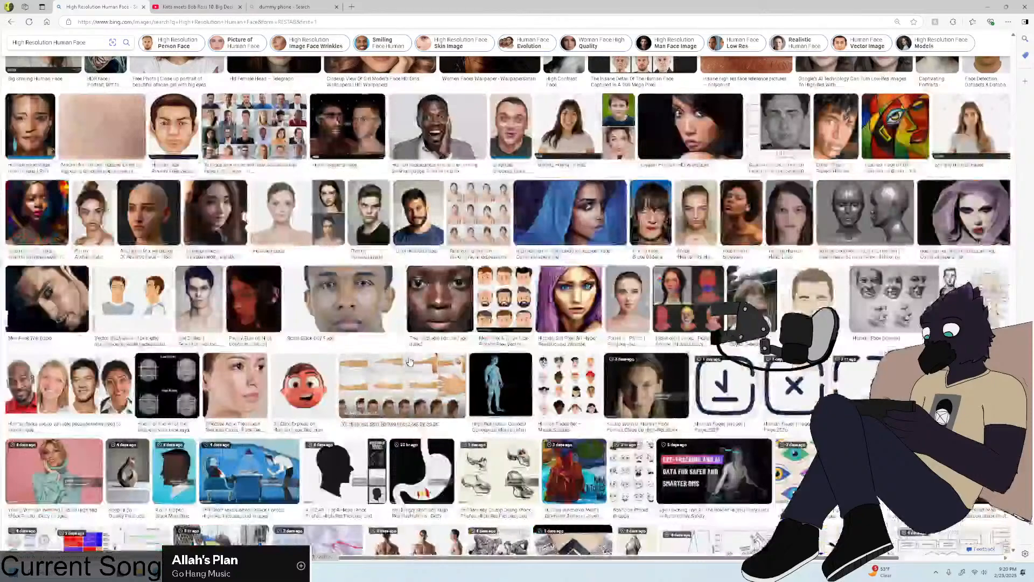
scroll(410, 361, "down", 6)
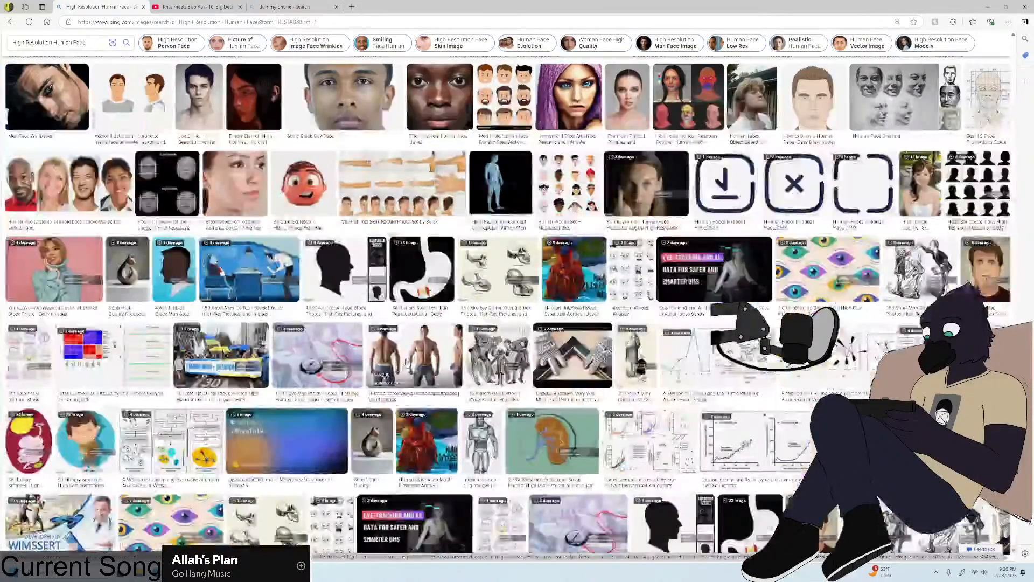
scroll(406, 362, "down", 5)
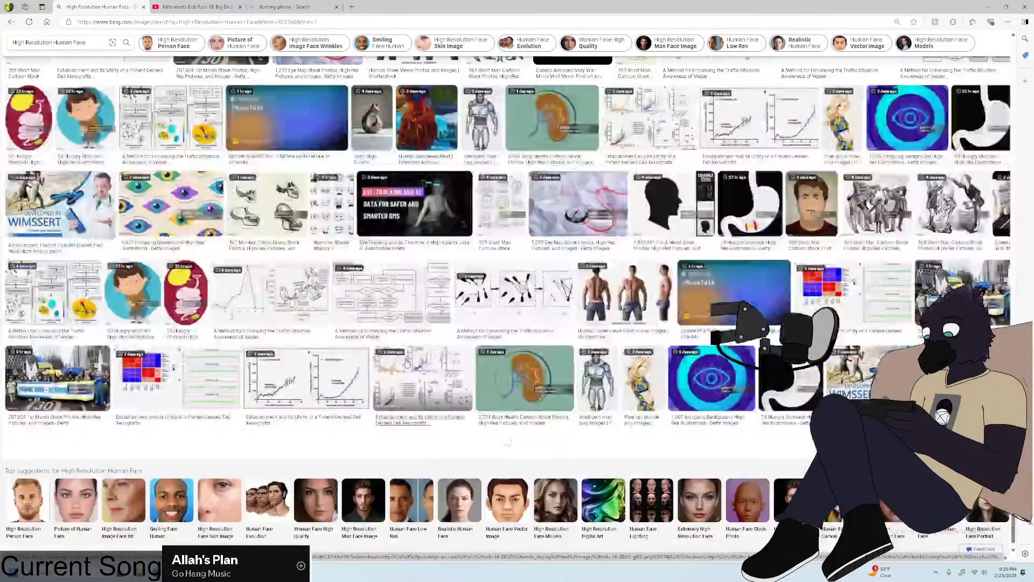
scroll(406, 362, "up", 8)
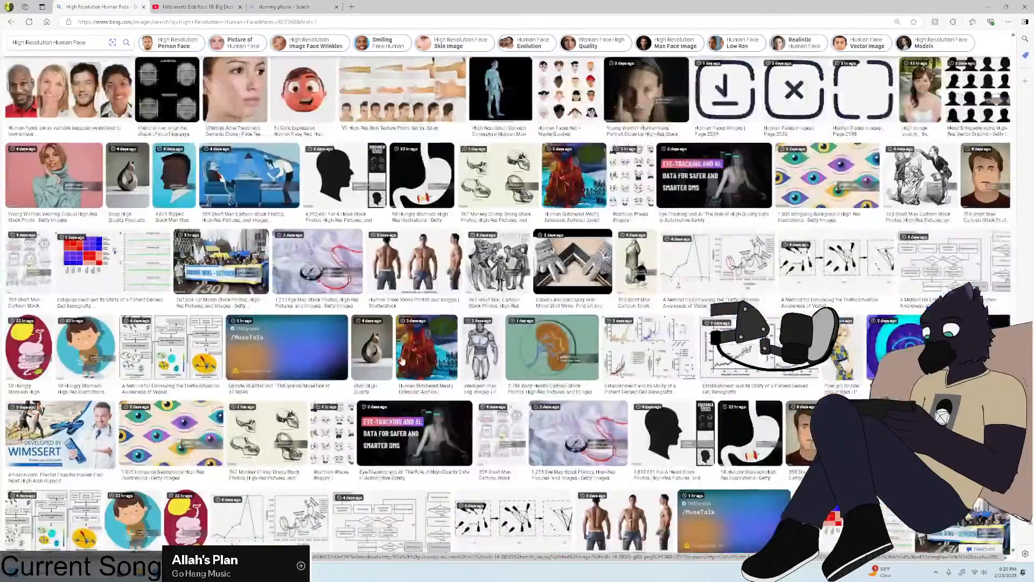
scroll(395, 360, "down", 4)
scroll(393, 359, "down", 5)
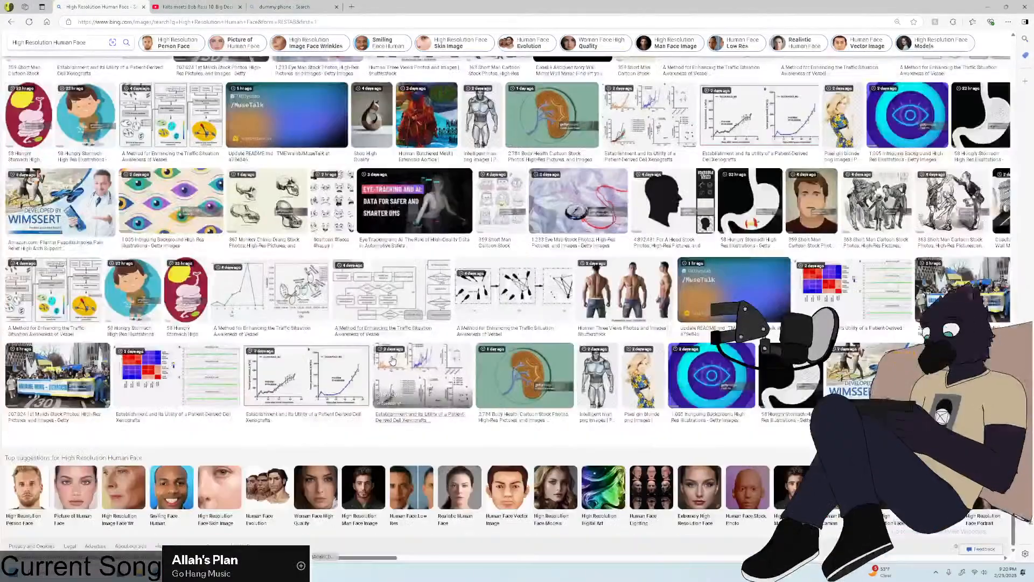
scroll(391, 359, "up", 10)
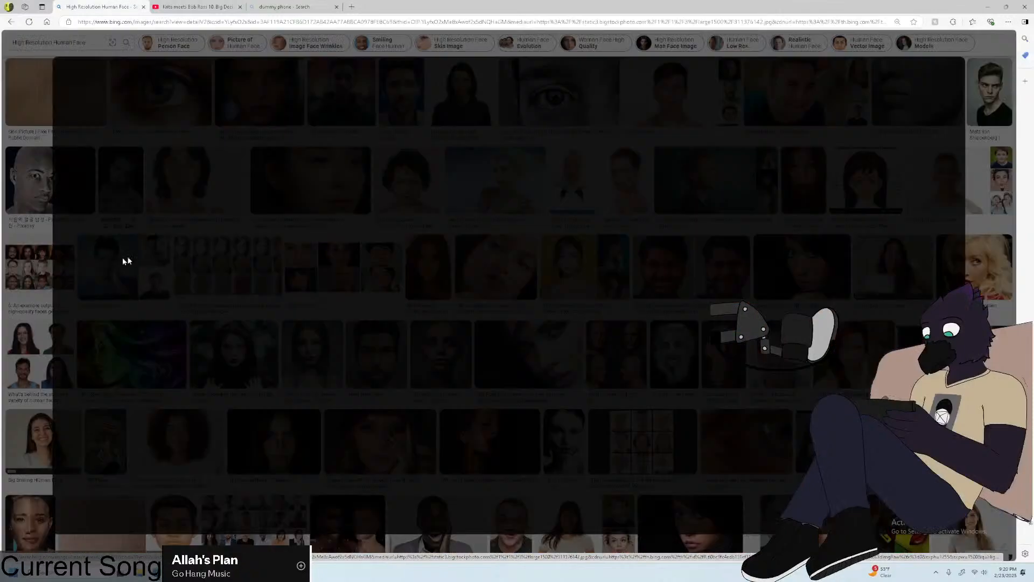
From the sad man holding his cheek, reach the related Pucker Faced Man photo and open its image in a new tab.
left_click(122, 262)
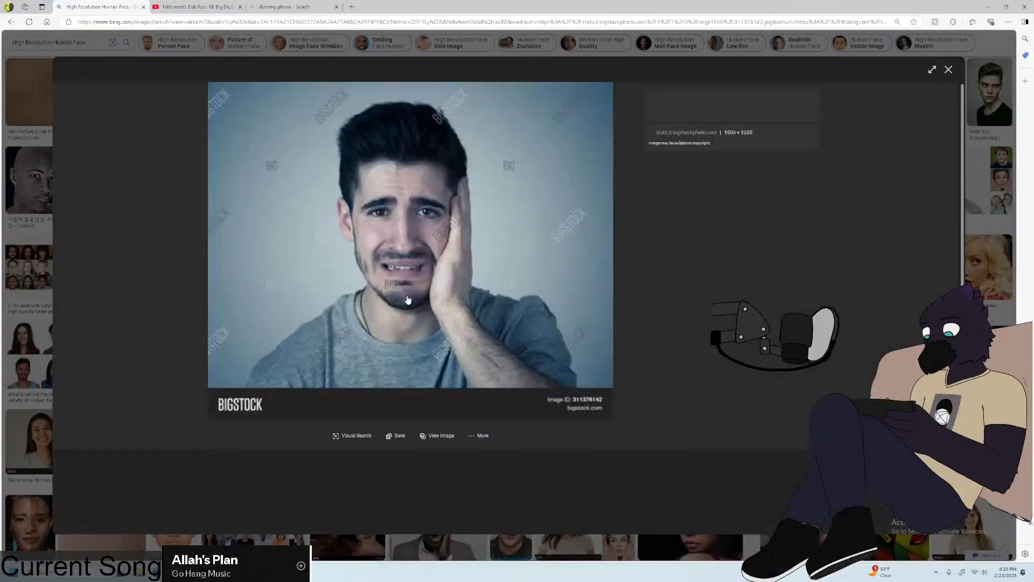
scroll(407, 299, "down", 3)
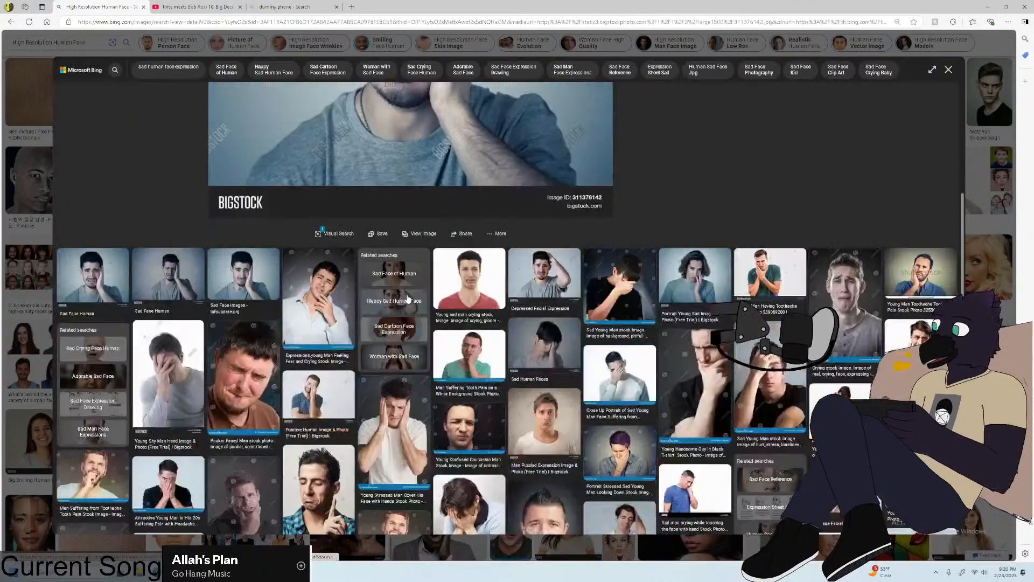
left_click(256, 368)
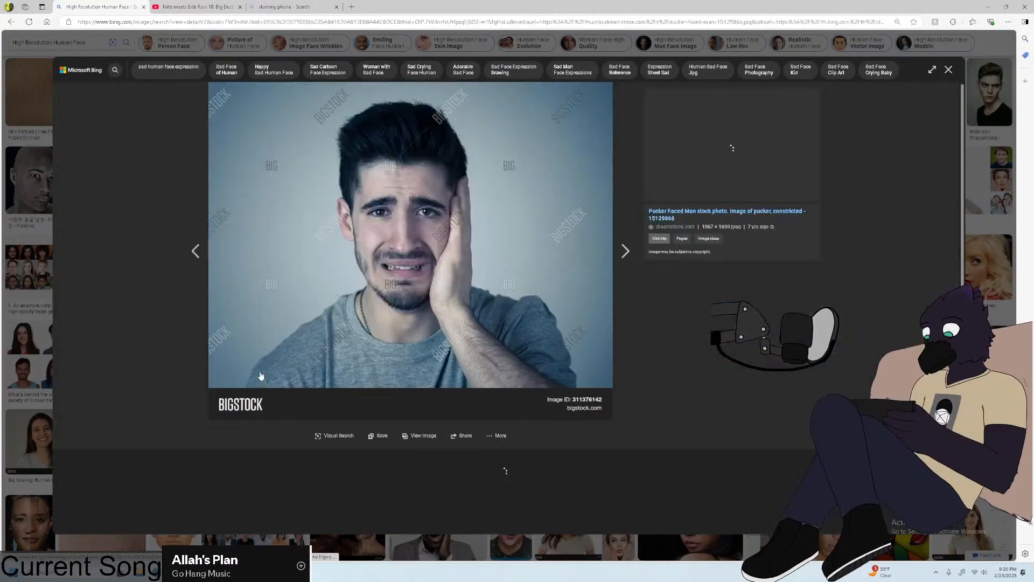
right_click(439, 259)
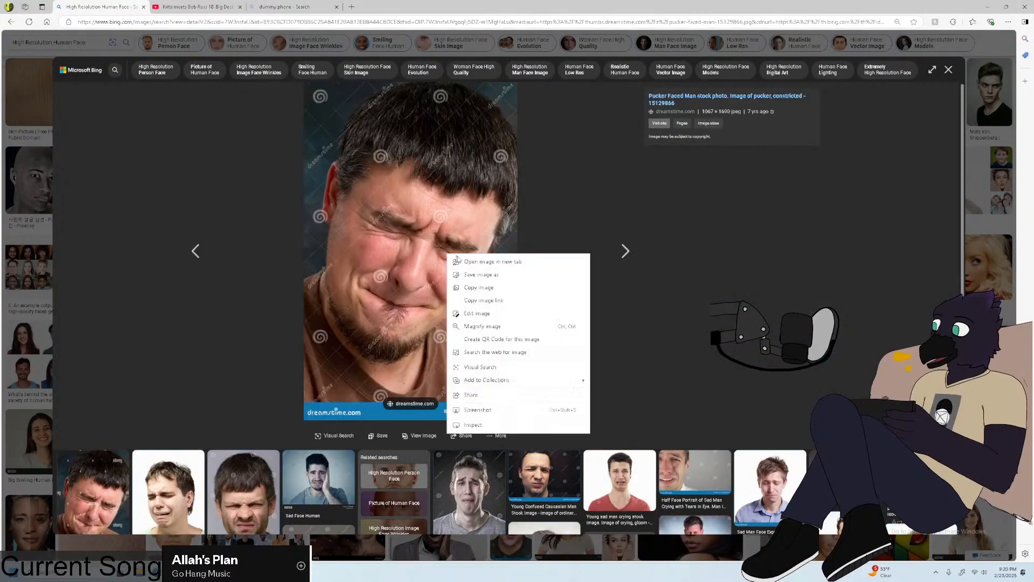
left_click(465, 262)
Examine the related crying-face photos and view the pucker-faced man image at full size.
scroll(343, 388, "down", 2)
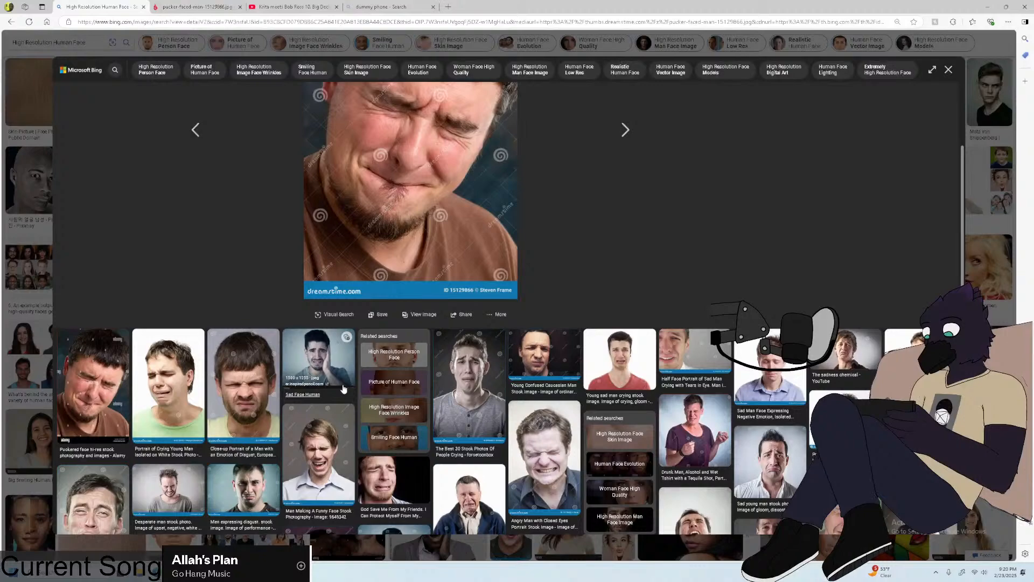
scroll(343, 389, "down", 2)
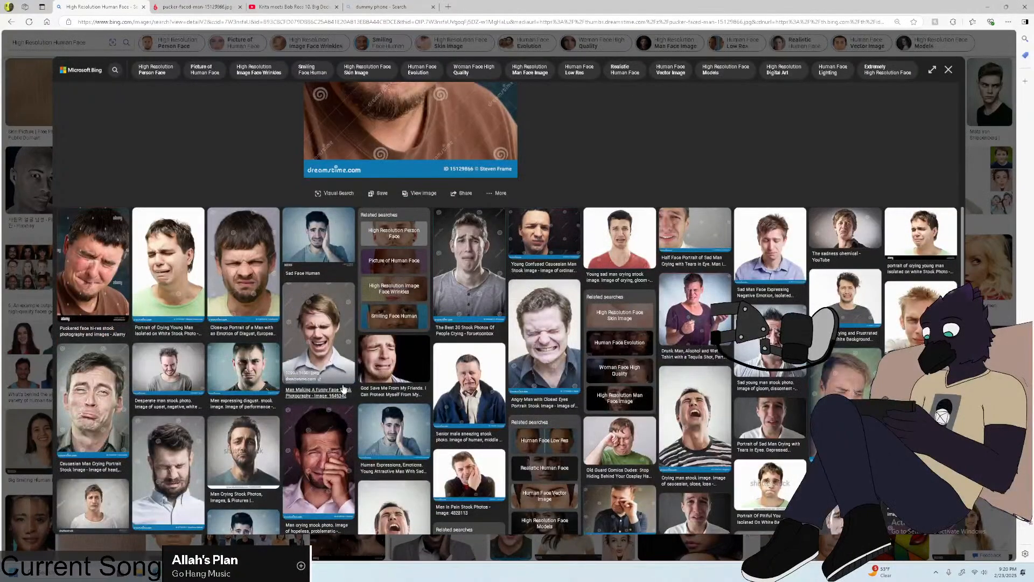
left_click(197, 6)
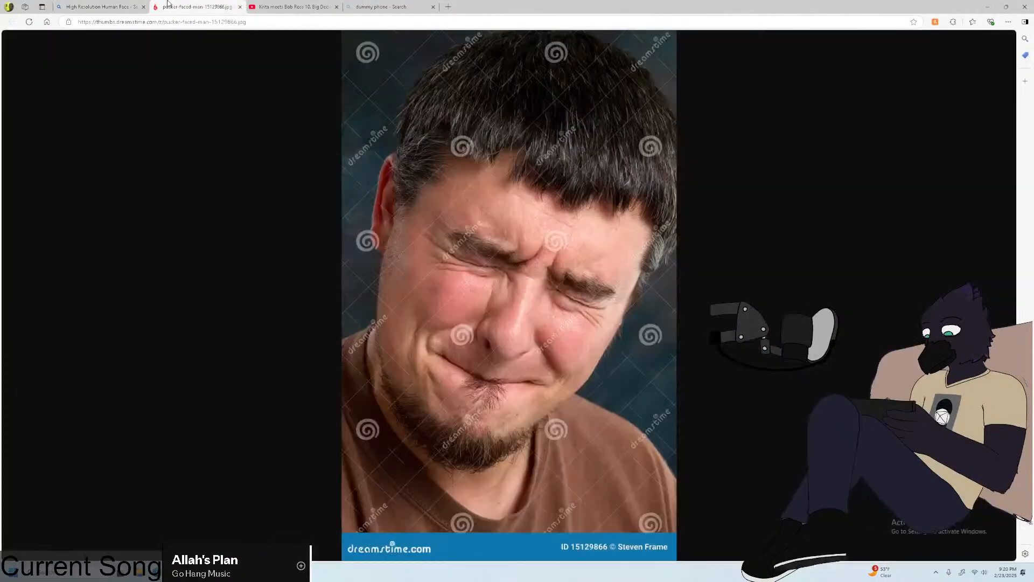
left_click(131, 4)
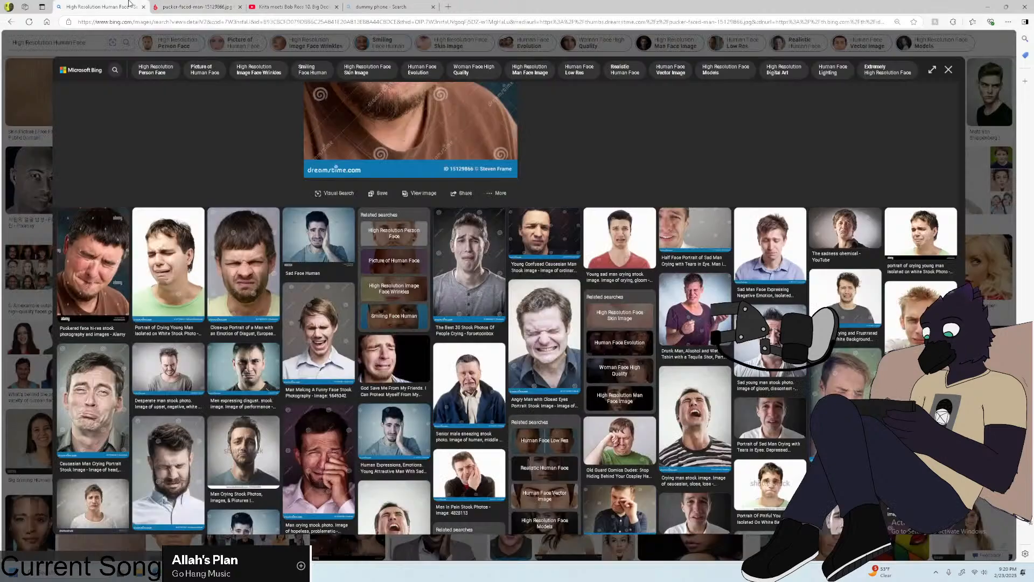
Preview the Angry Man with Closed Eyes photo, return to the pucker-faced man and examine the remaining related faces.
left_click(556, 303)
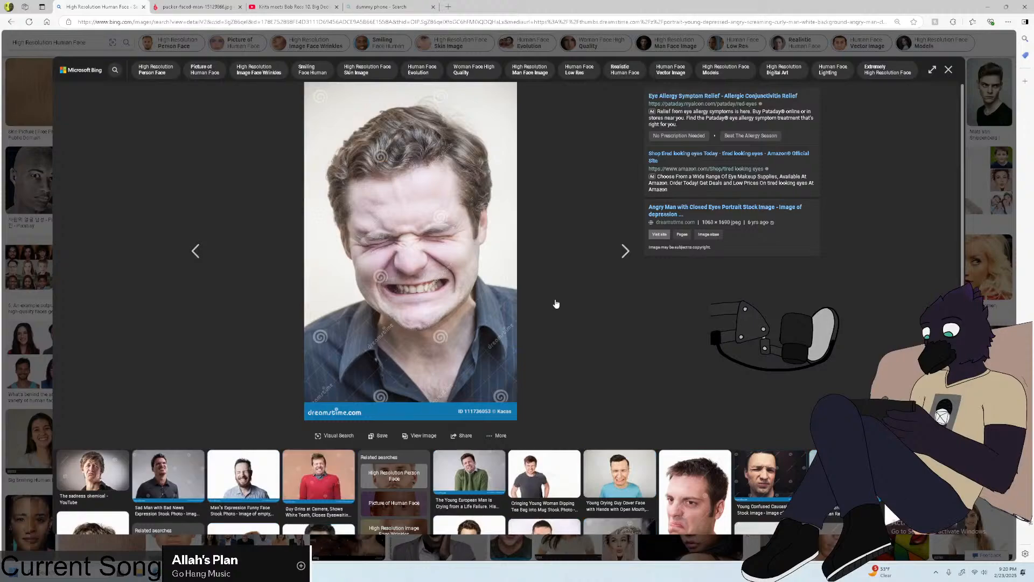
left_click(11, 22)
scroll(486, 311, "down", 7)
scroll(486, 311, "down", 1)
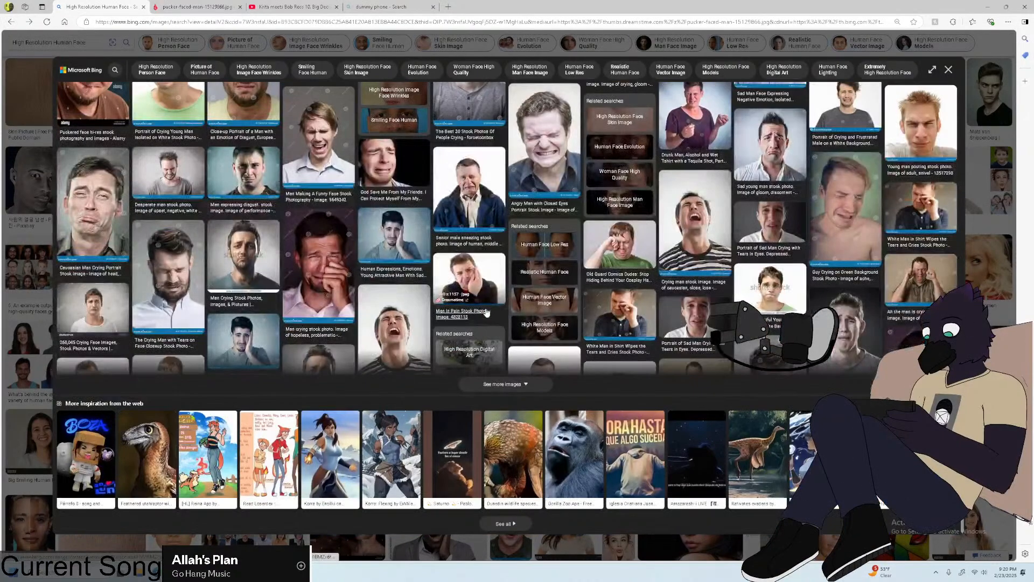
scroll(487, 311, "up", 1)
scroll(487, 312, "up", 1)
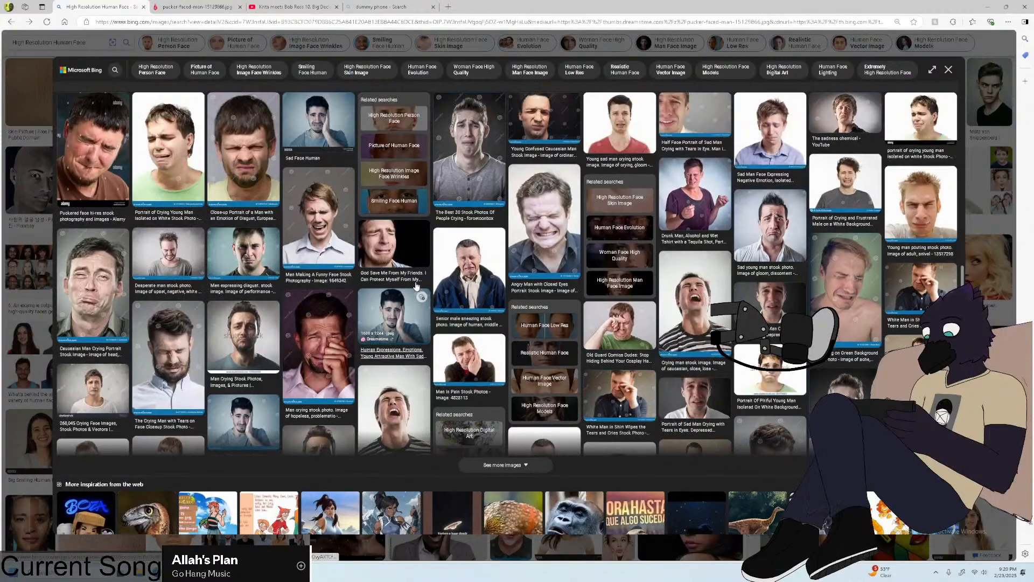
scroll(416, 286, "up", 3)
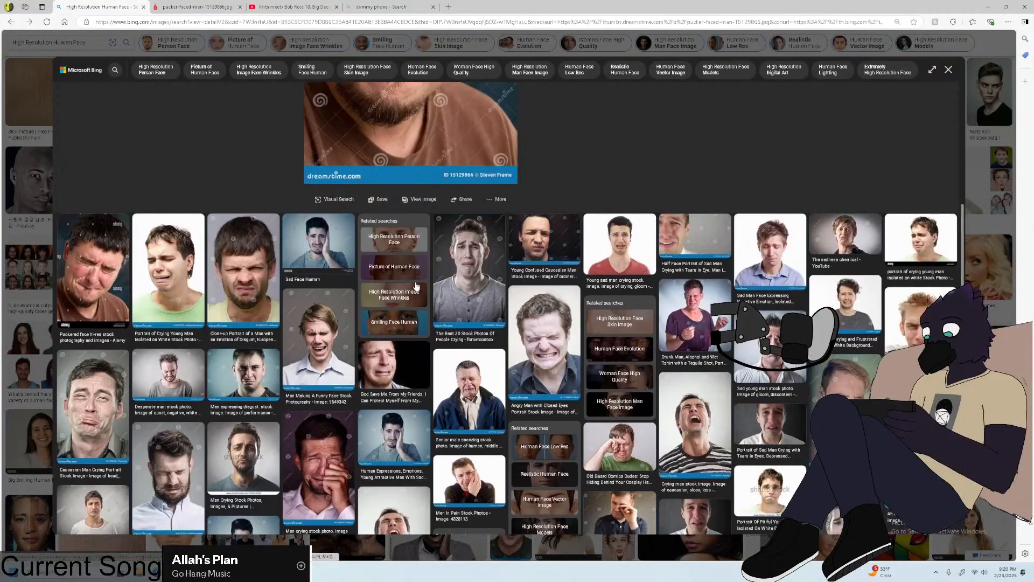
scroll(416, 286, "up", 6)
Show the full-size pucker-faced man image, restore the browser beside the sketches document in Krita and activate the Freehand Brush tool.
left_click(223, 7)
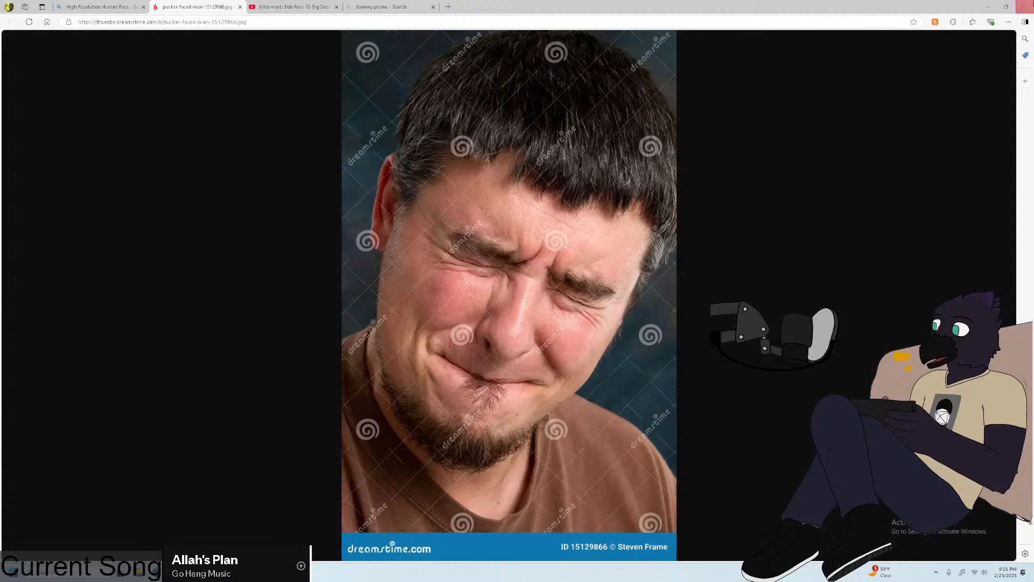
left_click(1006, 6)
scroll(585, 240, "down", 4)
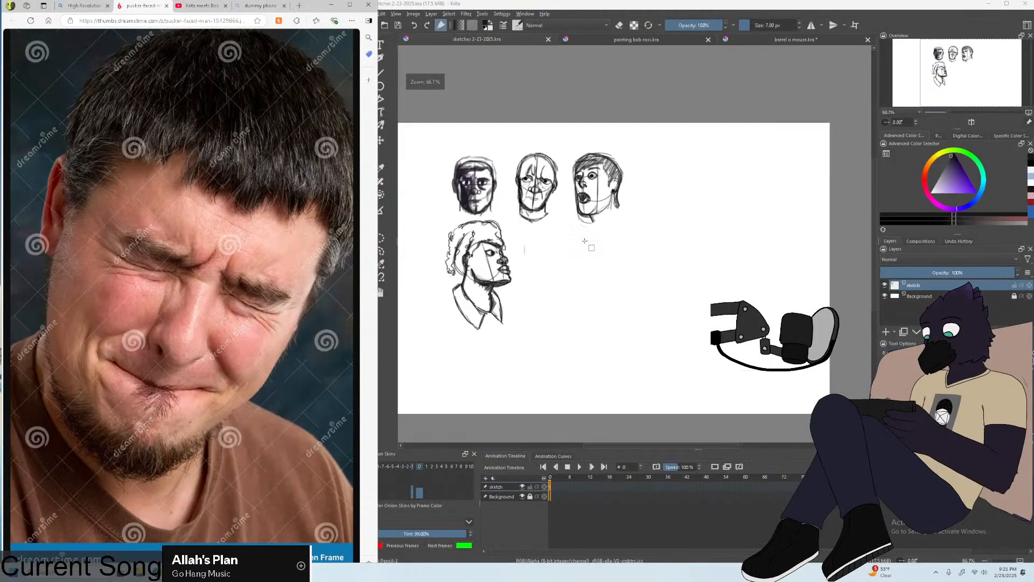
left_click(460, 3)
left_click(368, 14)
left_click(381, 52)
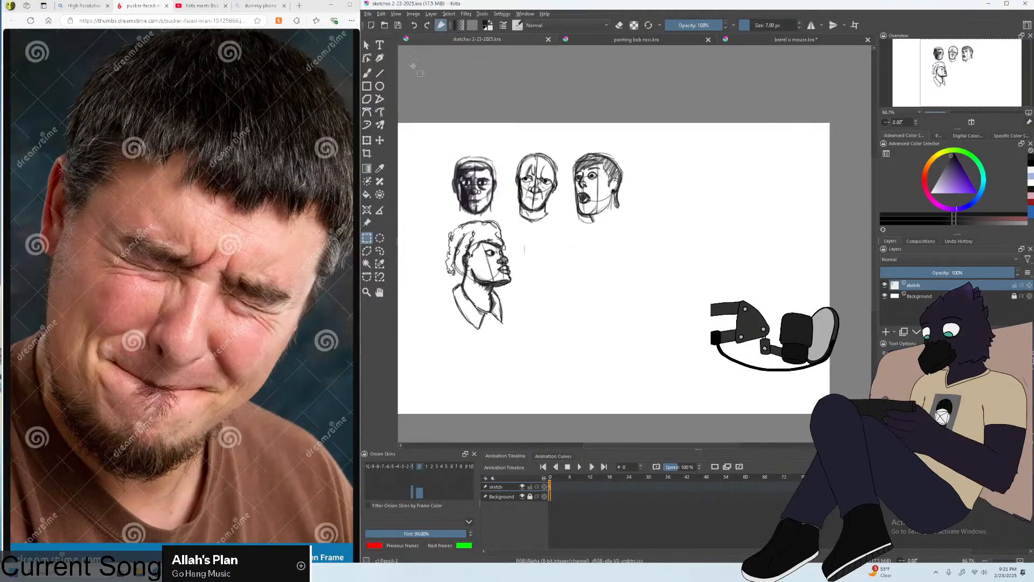
left_click(366, 71)
Try a large round head outline in the blank canvas area below the open-mouthed face.
scroll(603, 204, "down", 2)
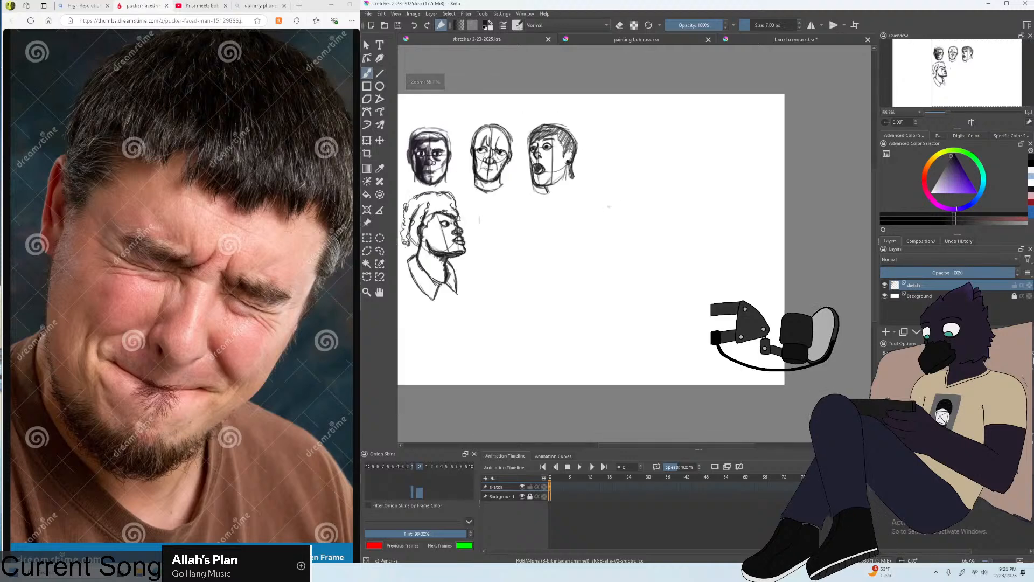
scroll(603, 203, "up", 1)
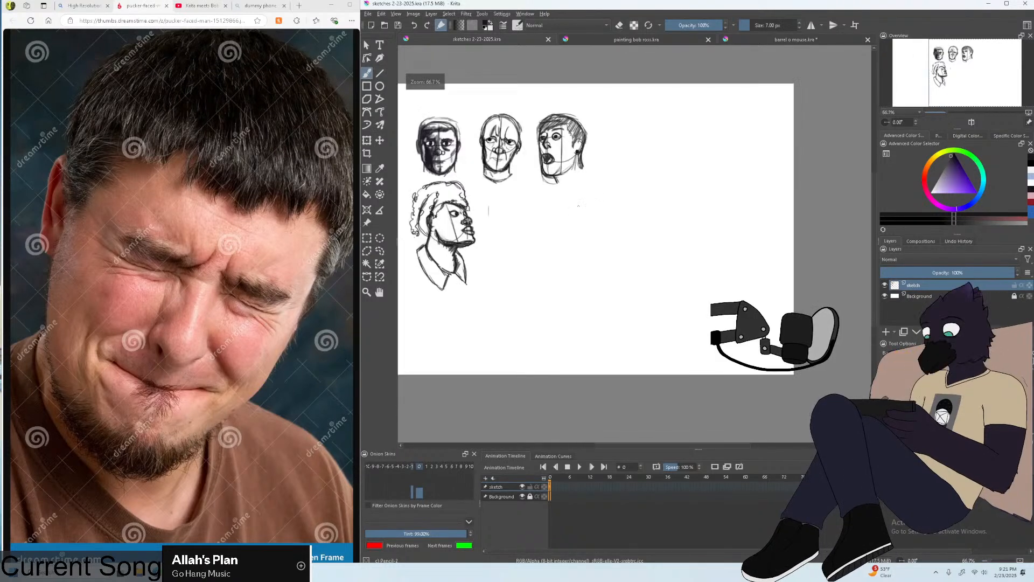
scroll(618, 216, "up", 2)
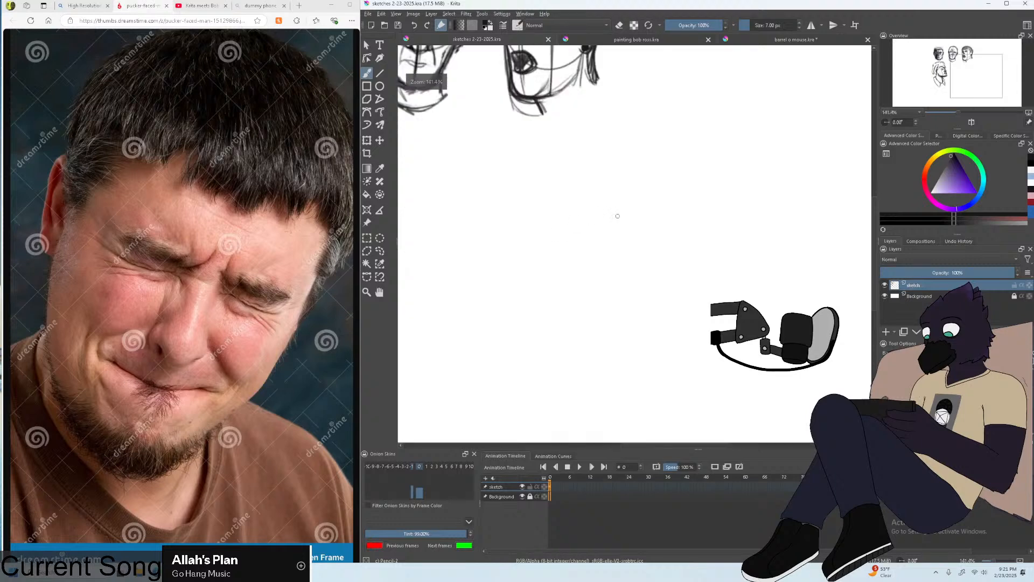
scroll(618, 216, "up", 1)
left_click_drag(611, 135, 605, 137)
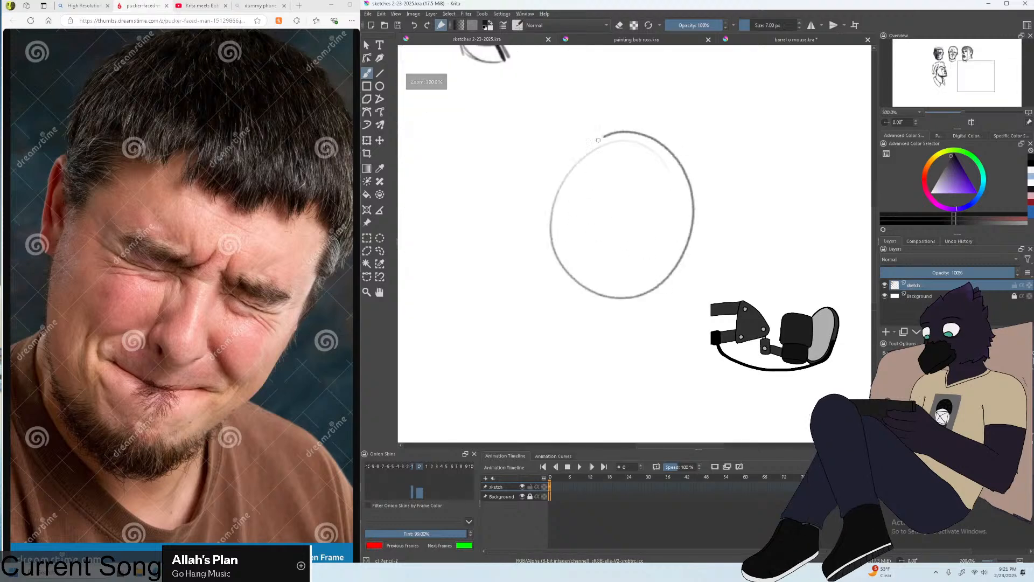
key("ctrl+z")
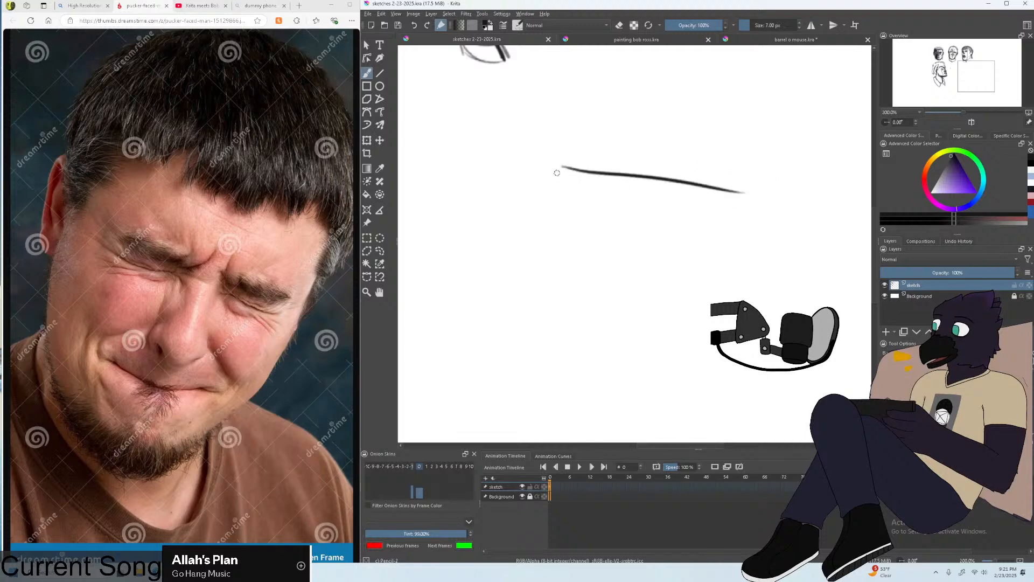
Try a tilted four-sided frame with a curved guideline near its upper edge as the head construction, and clear it.
left_click_drag(730, 232, 679, 393)
key("ctrl+z")
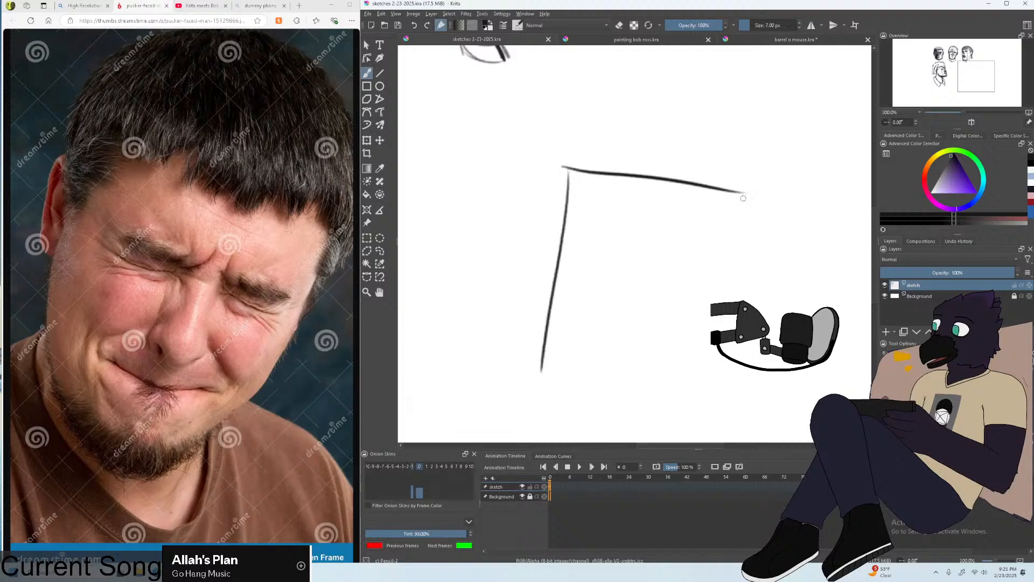
left_click_drag(740, 191, 698, 376)
left_click_drag(540, 366, 716, 398)
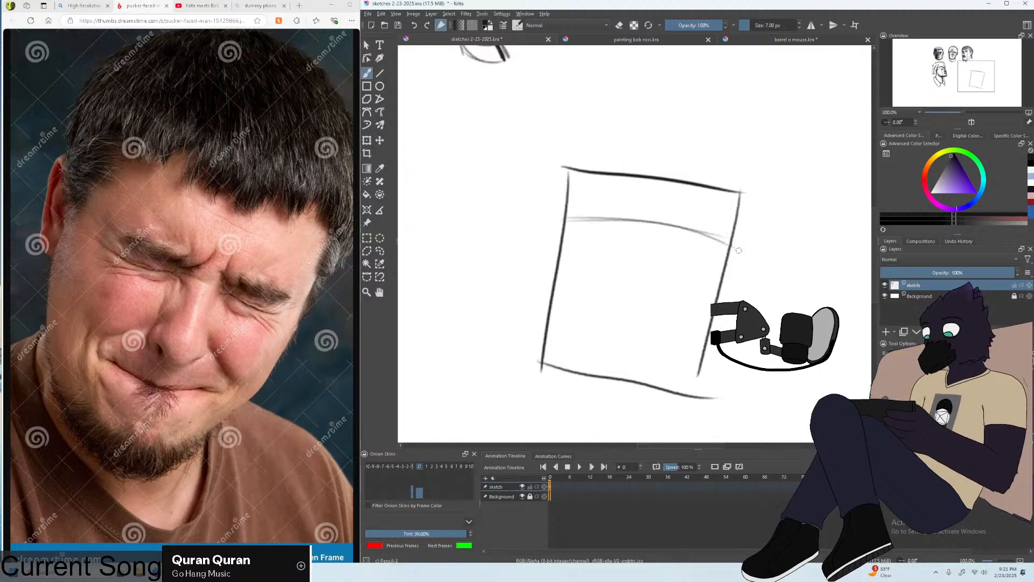
scroll(657, 291, "down", 1)
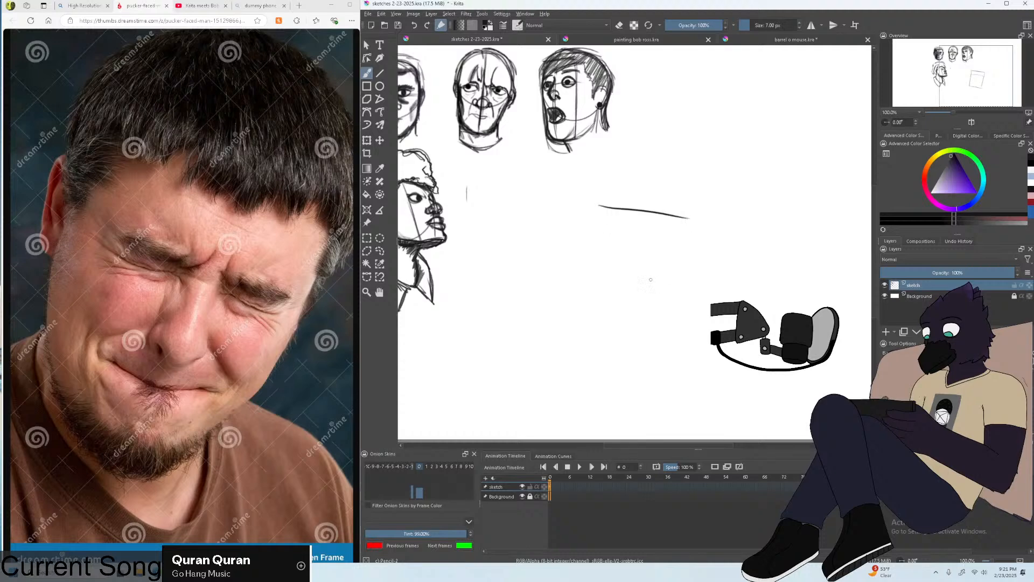
left_click(368, 15)
left_click(392, 51)
scroll(469, 126, "down", 1)
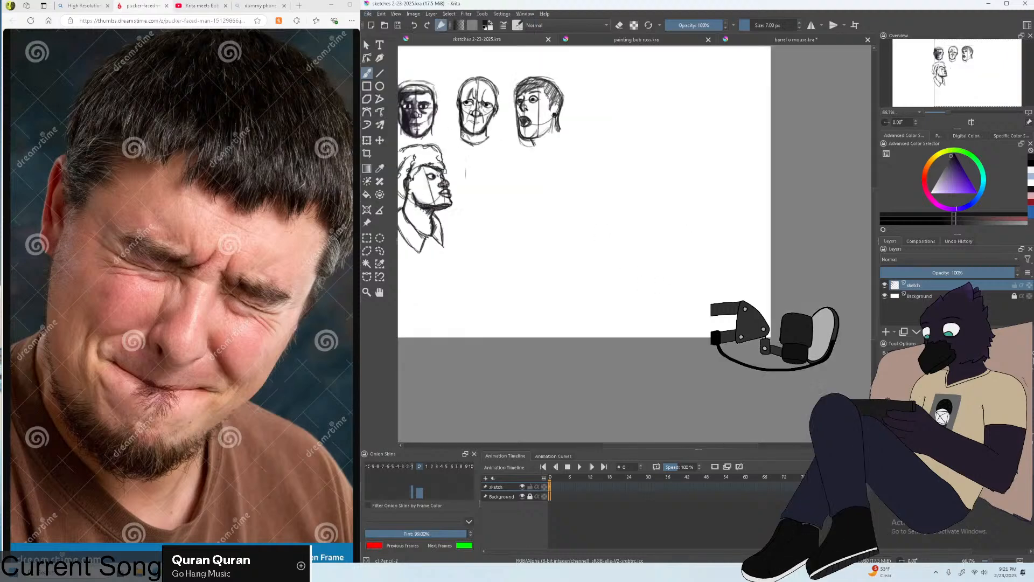
scroll(493, 133, "up", 1)
scroll(572, 197, "up", 2)
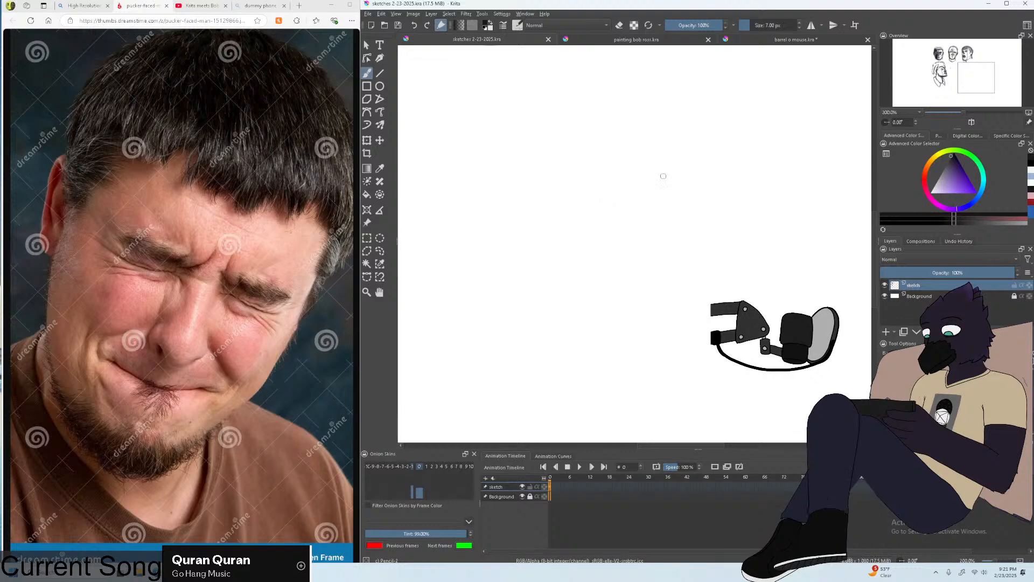
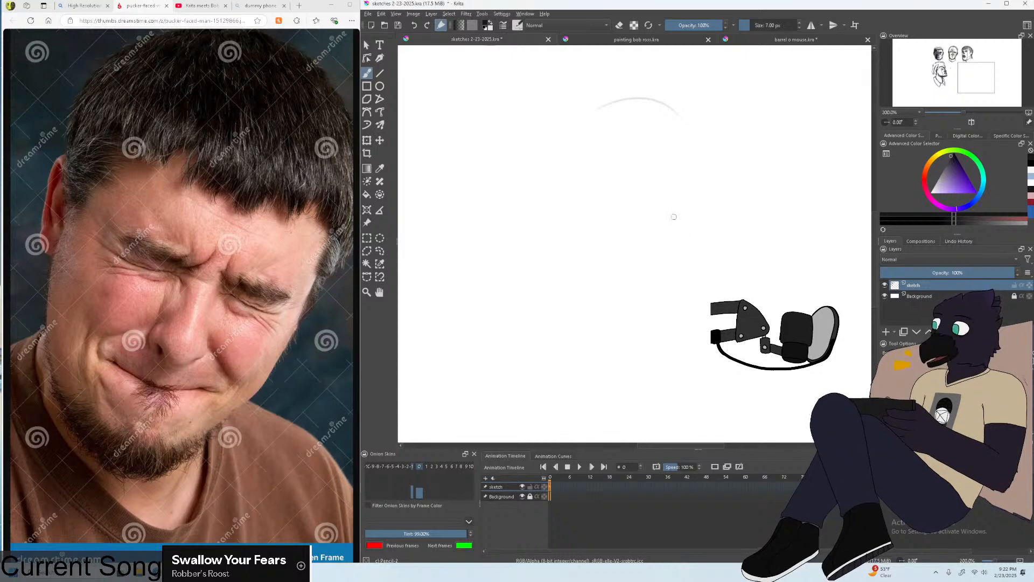
Try several round cranium outlines in the blank canvas area beside the open-mouthed face, undoing each one.
left_click_drag(674, 216, 676, 213)
key("ctrl+z")
mouse_move(702, 121)
left_mouse_down()
mouse_move(646, 107)
mouse_move(579, 196)
mouse_move(613, 261)
mouse_move(588, 129)
mouse_move(700, 121)
mouse_move(709, 196)
mouse_move(700, 115)
mouse_move(602, 117)
left_mouse_up()
key("ctrl+z")
key("ctrl+z")
key("ctrl+z")
key("ctrl+z")
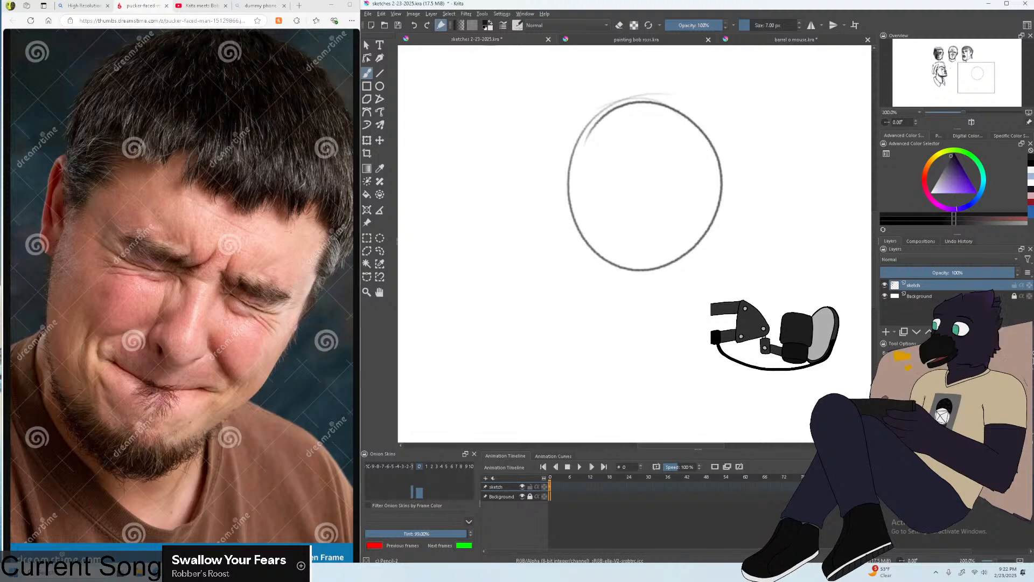
key("ctrl+z")
left_click_drag(681, 105, 589, 123)
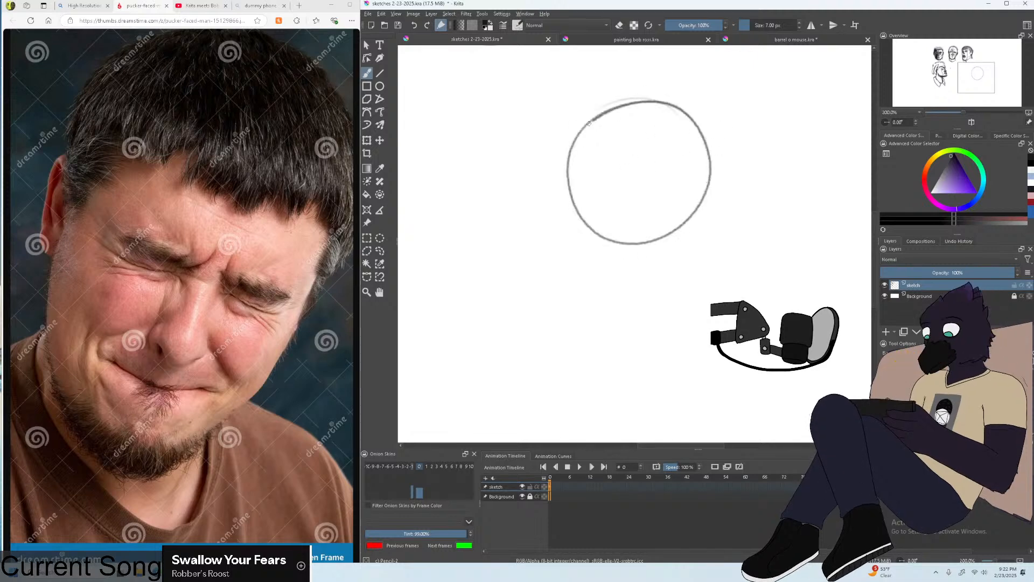
key("ctrl+z")
mouse_move(687, 107)
left_mouse_down()
mouse_move(587, 232)
mouse_move(700, 192)
mouse_move(622, 127)
mouse_move(609, 221)
mouse_move(711, 161)
mouse_move(635, 111)
left_mouse_up()
key("ctrl+z")
key("ctrl+z")
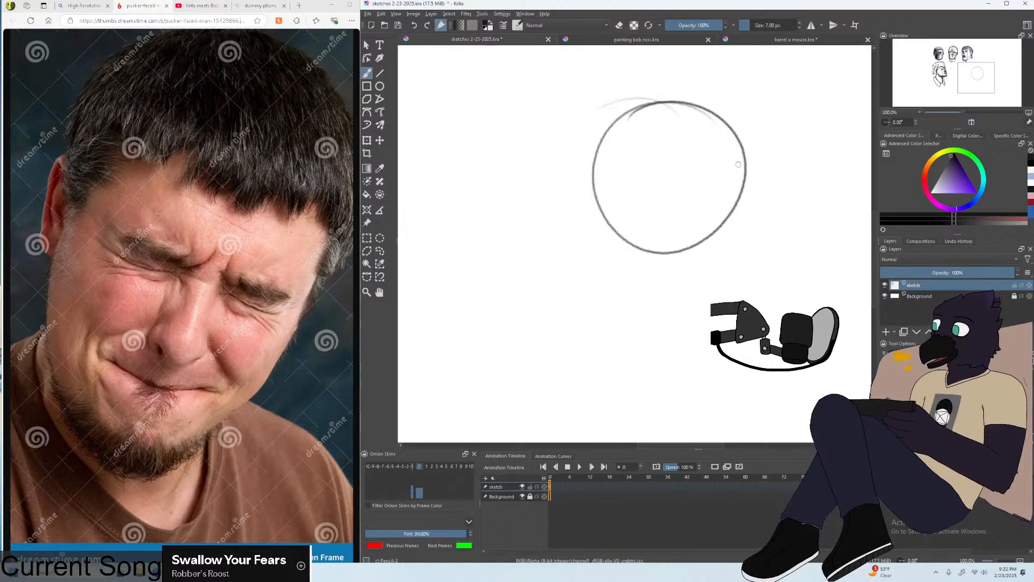
Draw a round cranium and a slanted centre line running through it and down to chin level.
key("ctrl+z")
left_click_drag(559, 198, 647, 106)
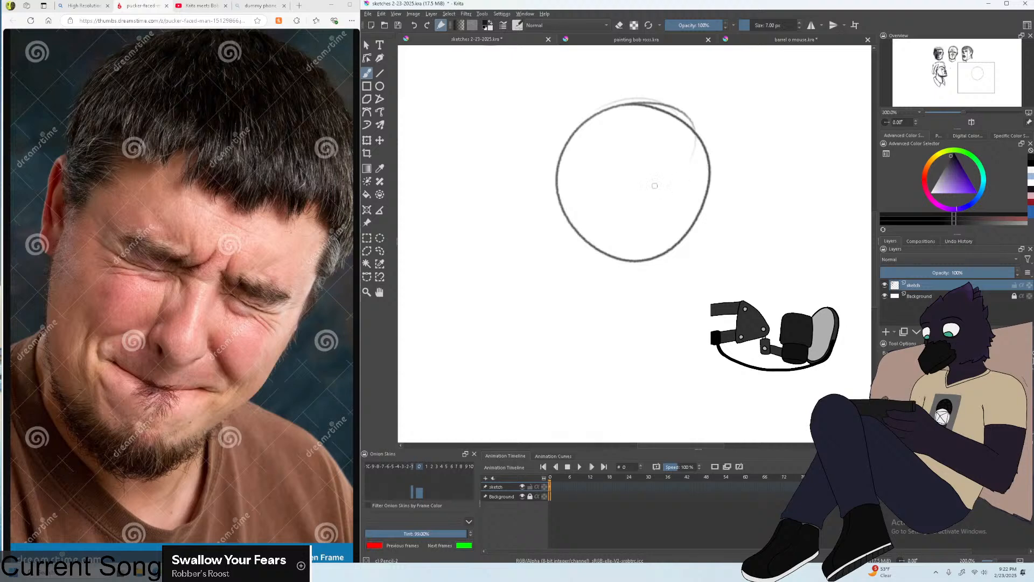
left_click_drag(623, 290, 617, 336)
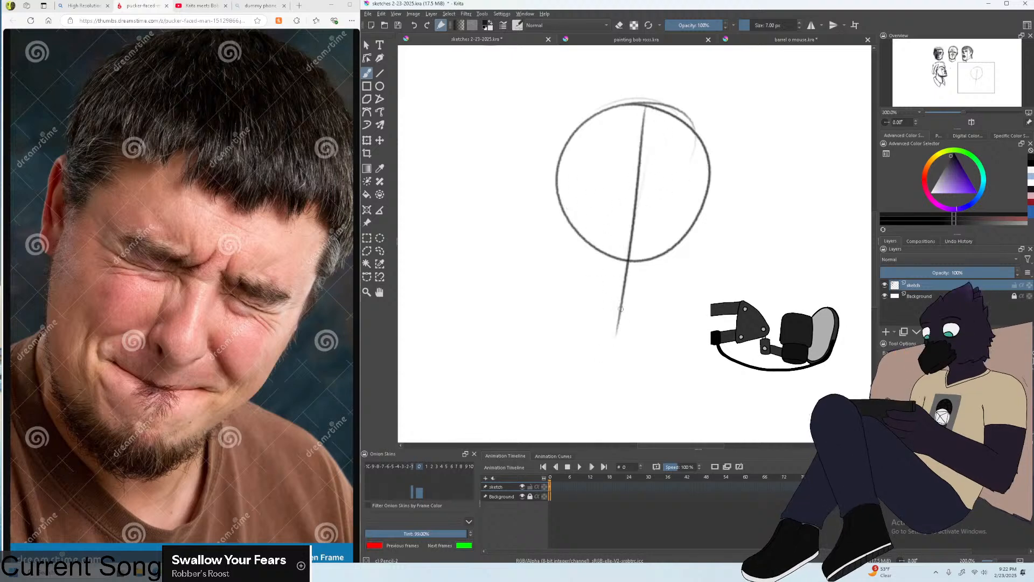
Sketch the jaw and chin below the cranium and reinforce the whole head outline with overlapping strokes.
left_click_drag(559, 162, 553, 265)
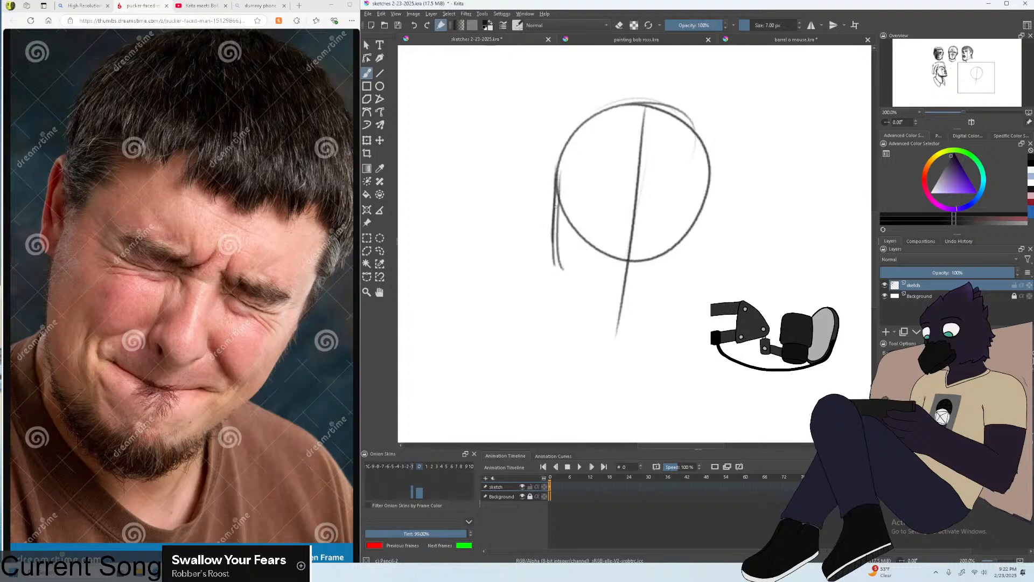
left_click_drag(556, 206, 577, 302)
left_click_drag(559, 262, 606, 321)
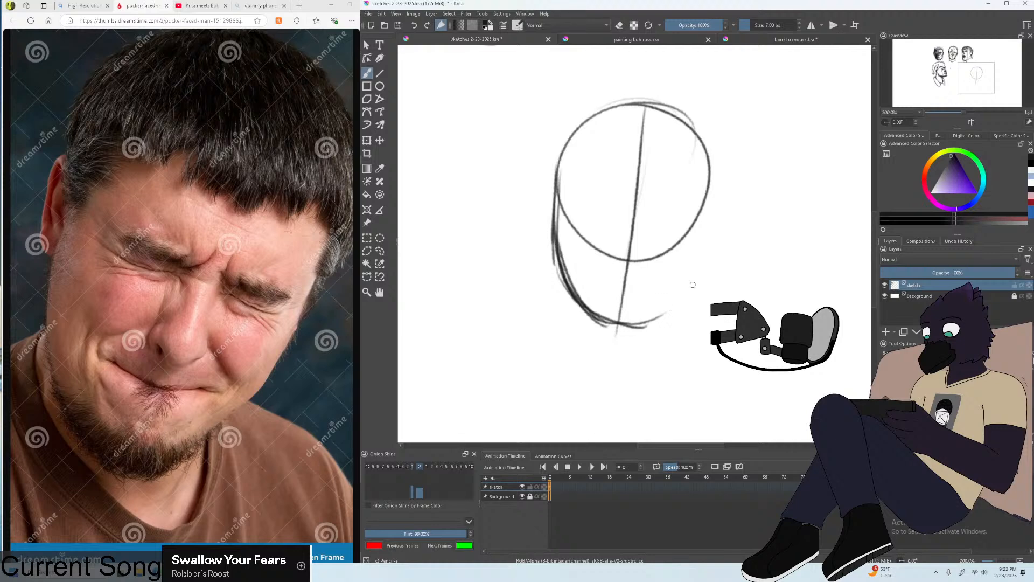
left_click_drag(701, 205, 653, 308)
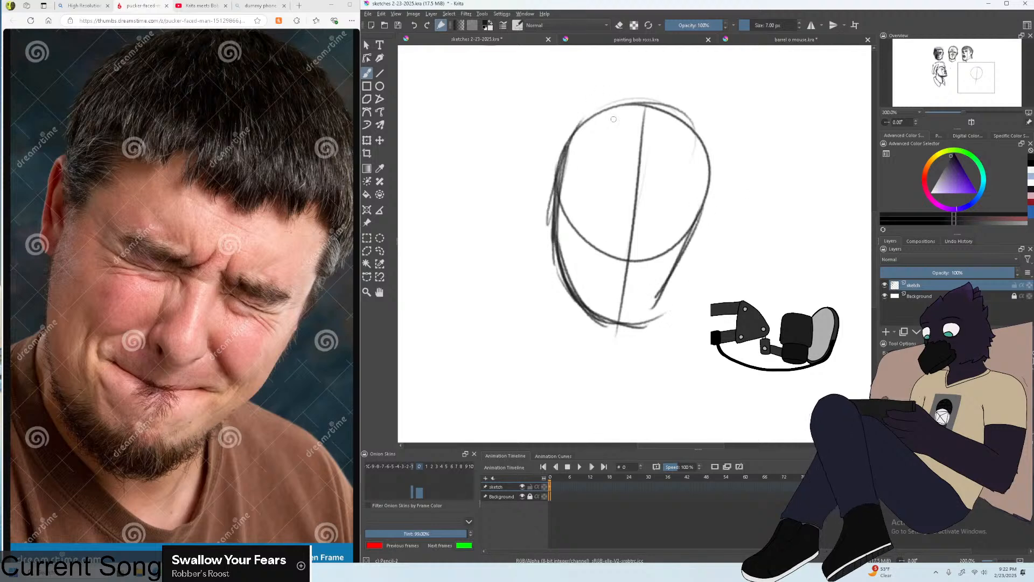
mouse_move(579, 126)
left_mouse_down()
mouse_move(635, 105)
mouse_move(679, 116)
left_mouse_up()
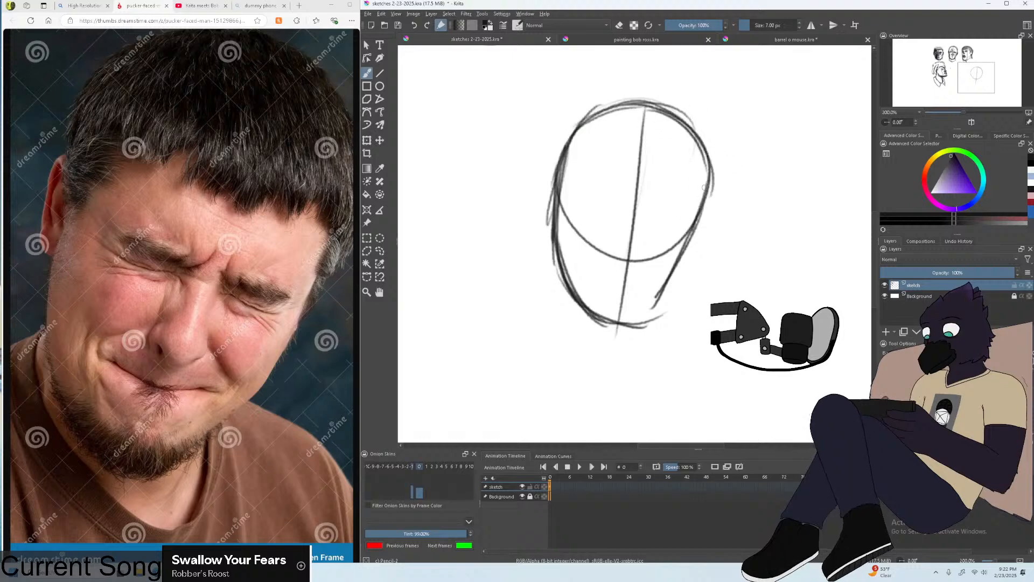
left_click_drag(686, 252, 640, 325)
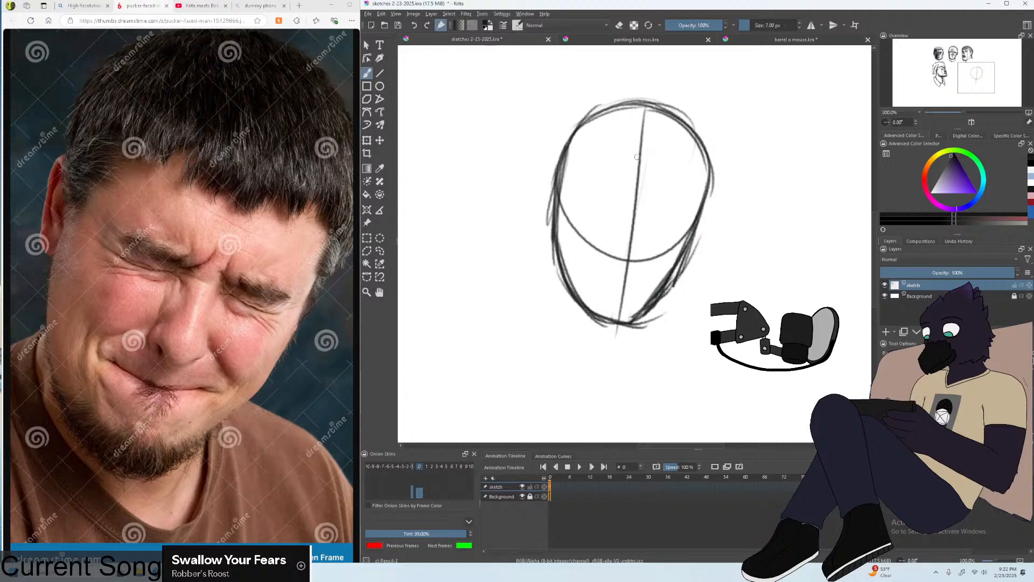
Draw a hairline guide across the upper cranium, sloping down to the right with the head's tilt.
mouse_move(605, 153)
left_mouse_down()
mouse_move(673, 157)
mouse_move(689, 182)
left_mouse_up()
key("ctrl+z")
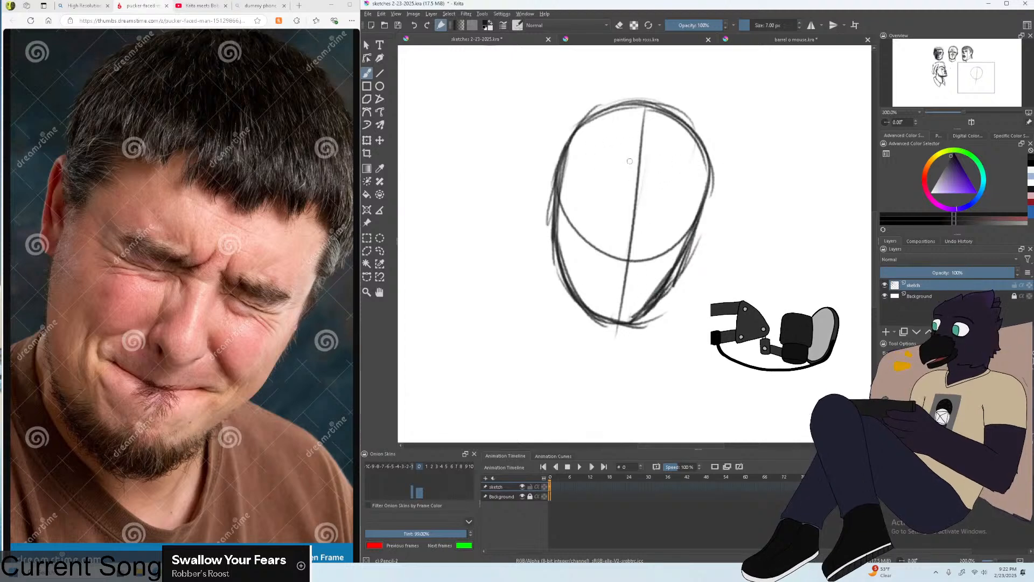
left_click_drag(587, 162, 719, 175)
key("ctrl+z")
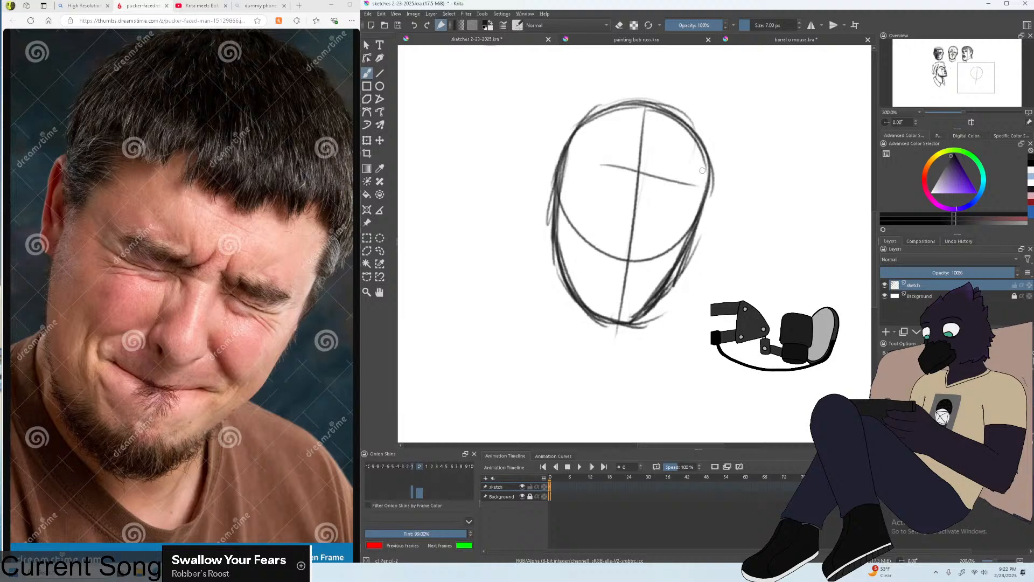
left_click_drag(588, 164, 716, 197)
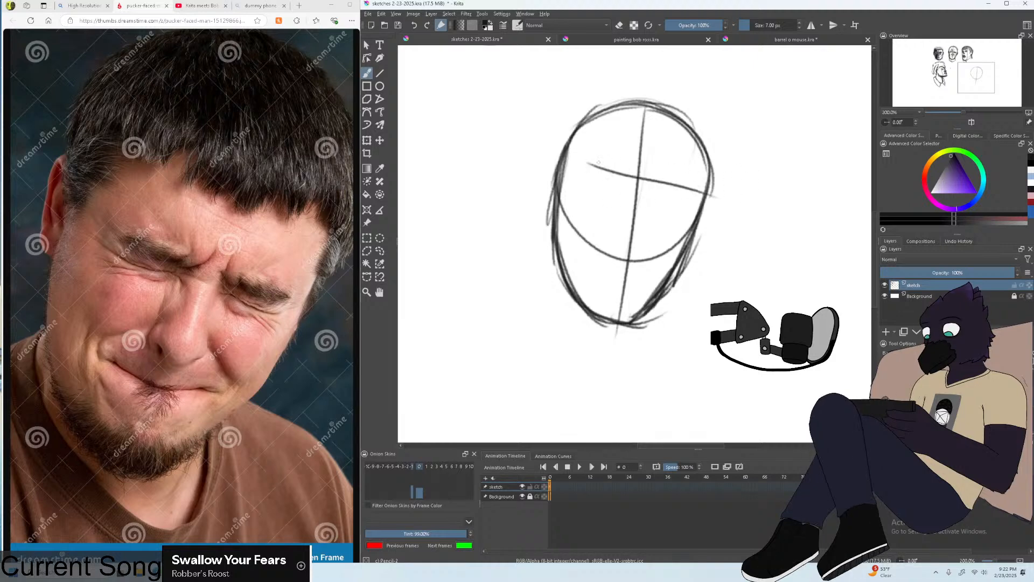
Mark both side planes of the face down from the hairline guide and join them with a tilted eye line.
left_click_drag(599, 161, 577, 267)
left_click_drag(596, 162, 573, 283)
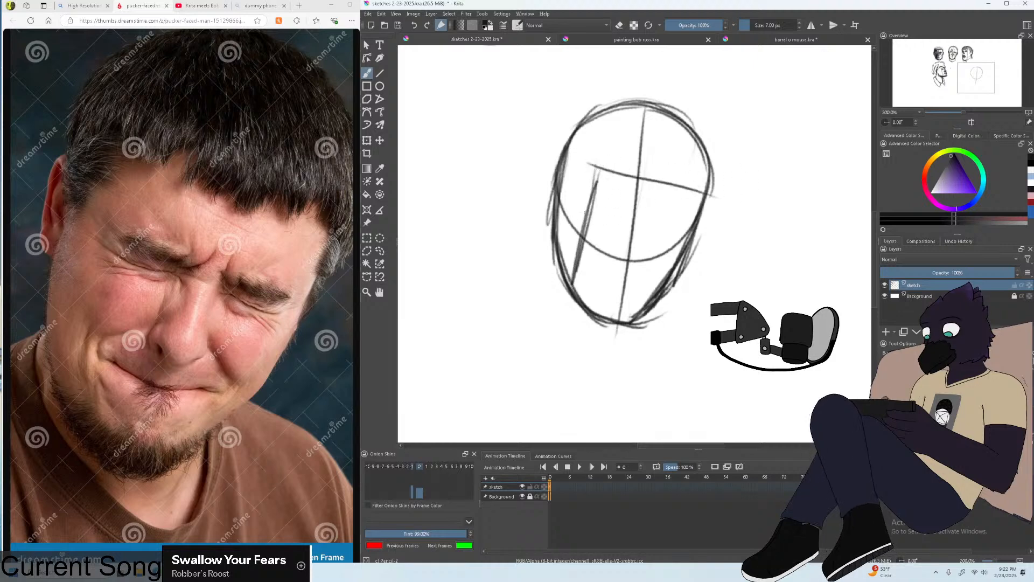
mouse_move(697, 203)
left_mouse_down()
mouse_move(668, 288)
mouse_move(700, 194)
mouse_move(668, 285)
left_mouse_up()
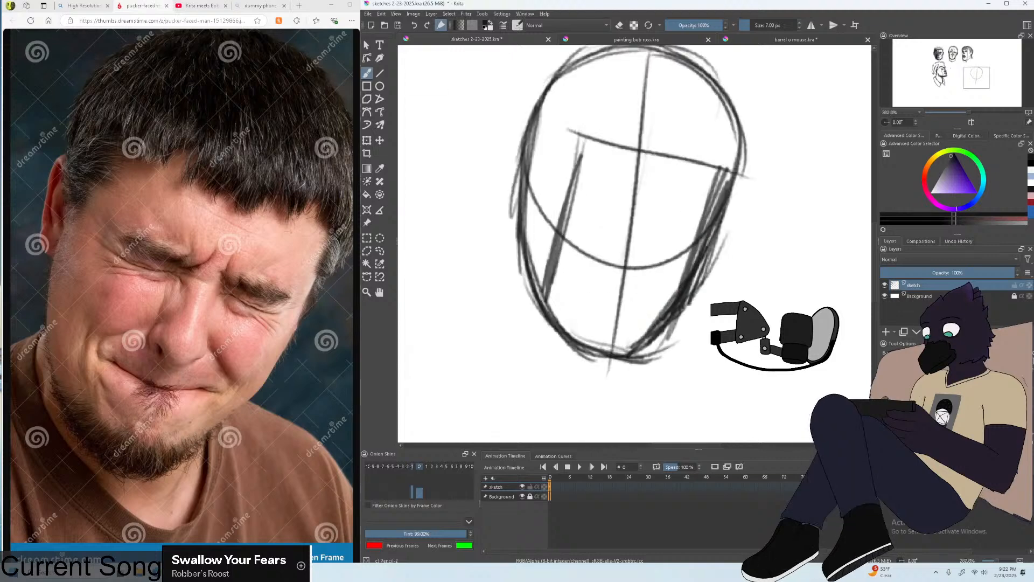
scroll(633, 237, "up", 1)
left_click_drag(572, 204, 699, 226)
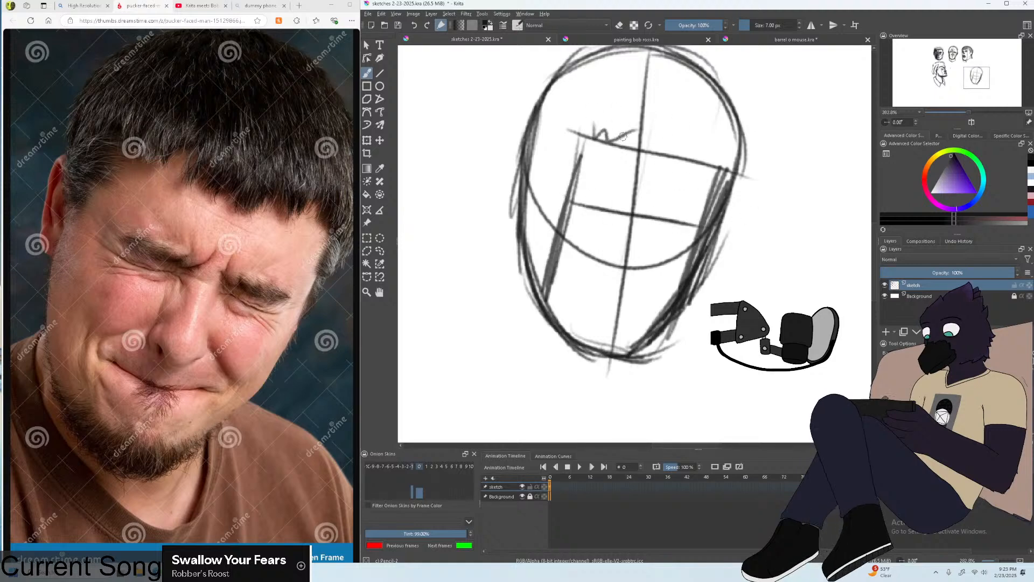
Sketch the jagged fringe along the hairline guide and outline the short hair around the sides and crown.
key("ctrl+z")
left_click_drag(618, 131, 662, 149)
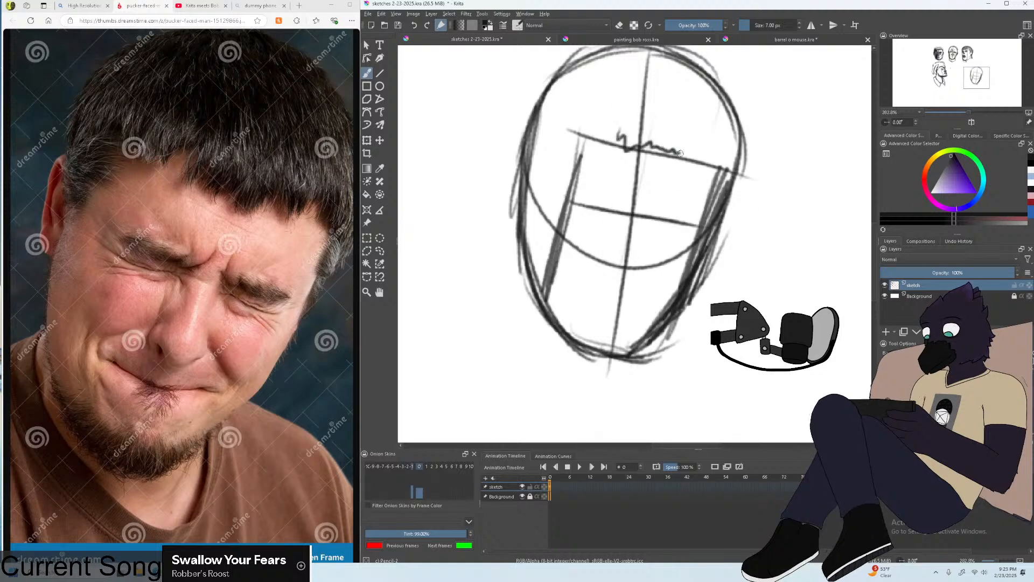
mouse_move(721, 186)
left_mouse_down()
mouse_move(729, 205)
mouse_move(752, 144)
left_mouse_up()
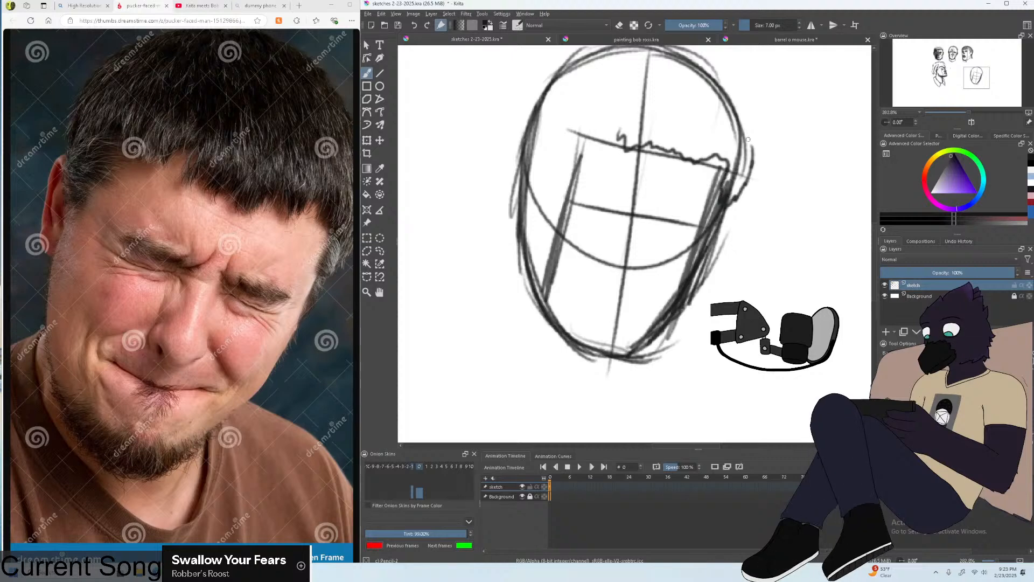
key("ctrl+minus")
left_click_drag(632, 90, 584, 108)
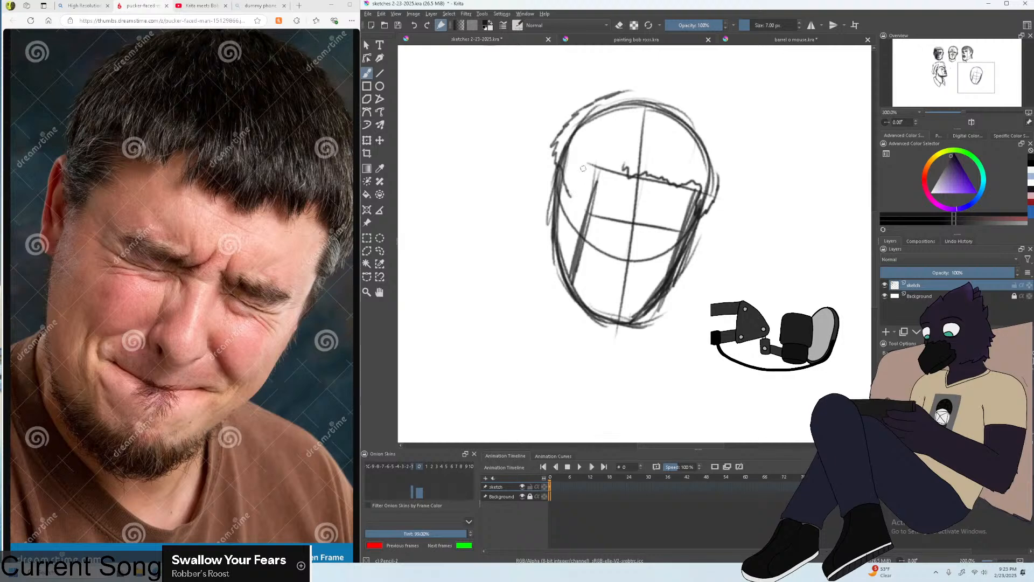
key("ctrl+z")
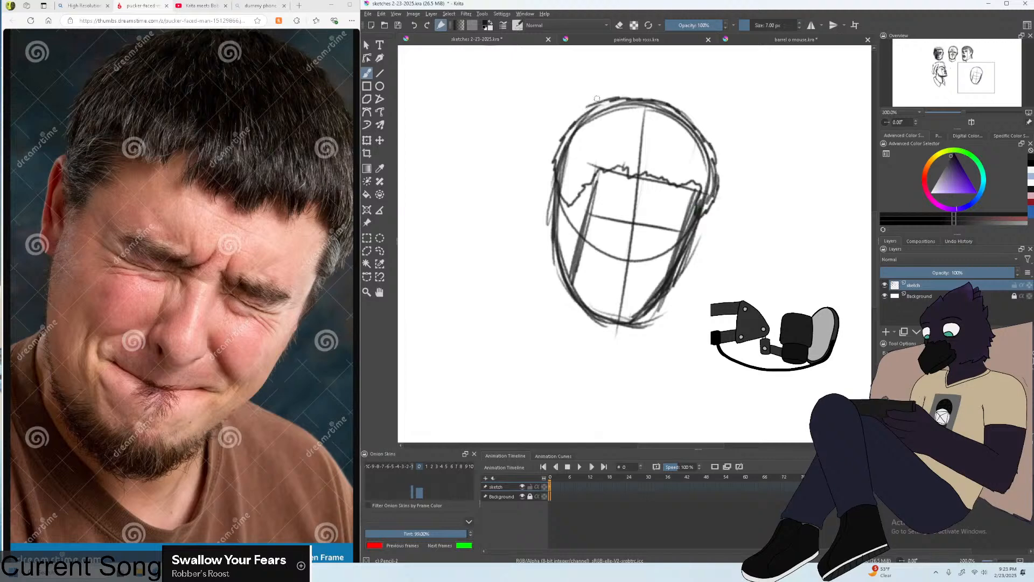
Draw a narrow ear against the left side of the head, replacing the oversized first attempt.
key("plus")
left_click_drag(510, 140, 498, 204)
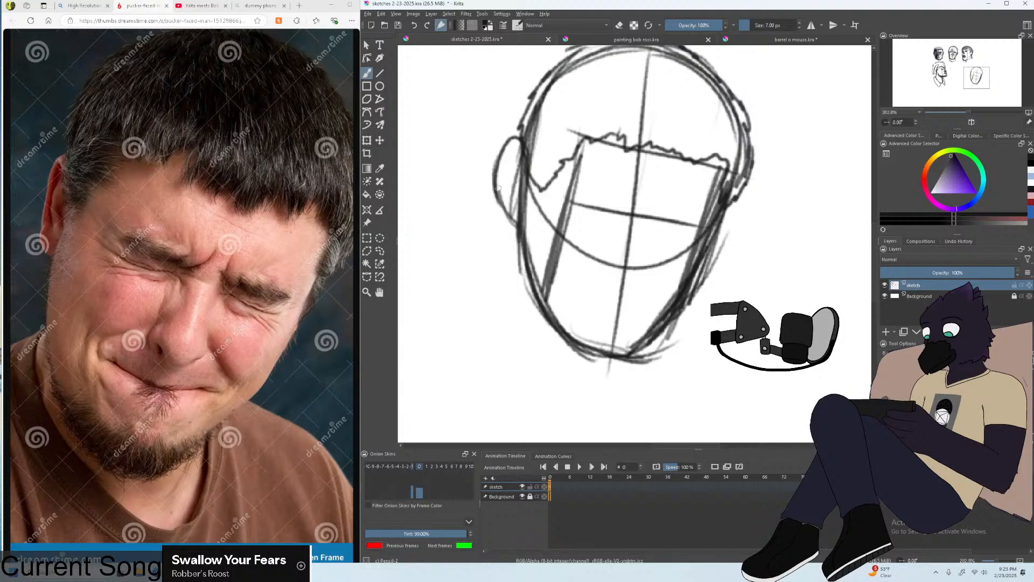
key("ctrl+z")
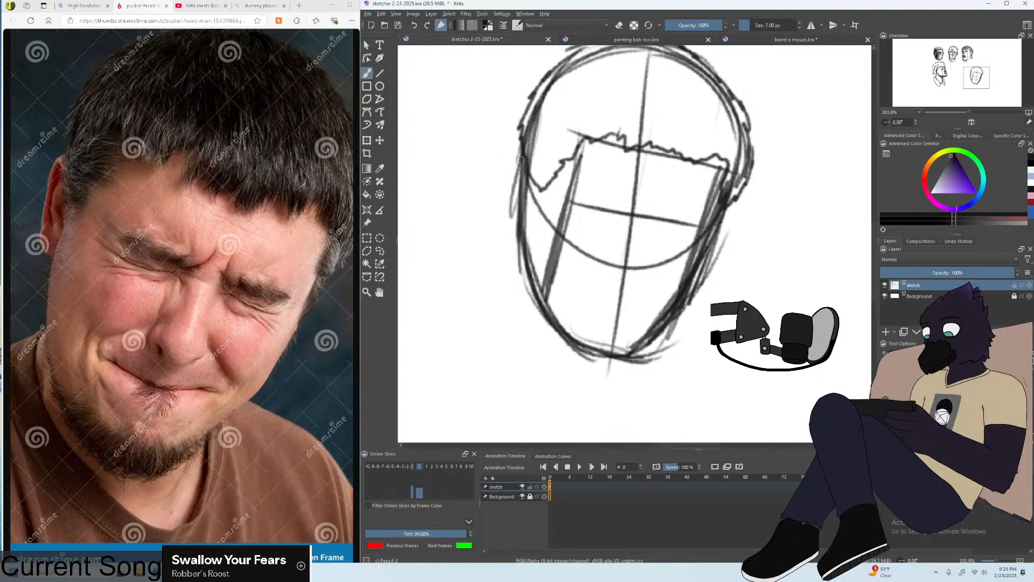
mouse_move(522, 143)
left_mouse_down()
mouse_move(505, 189)
mouse_move(514, 216)
left_mouse_up()
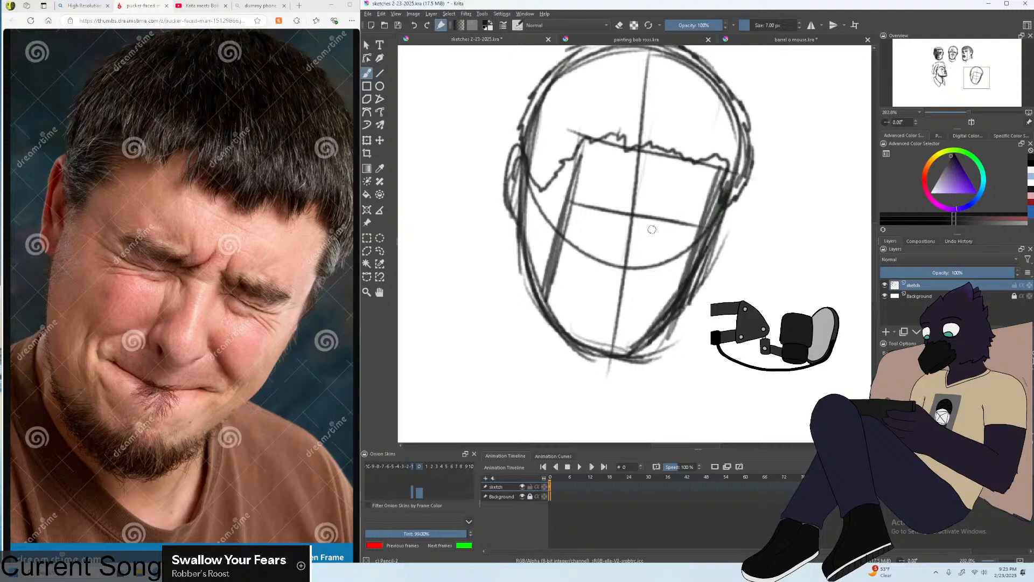
Redraw the tilted eye line across the face as a heavier stroke, undoing the first attempt.
key("plus")
mouse_move(541, 182)
left_mouse_down()
mouse_move(674, 222)
mouse_move(721, 222)
left_mouse_up()
key("ctrl+z")
key("ctrl+z")
left_click_drag(544, 186, 728, 216)
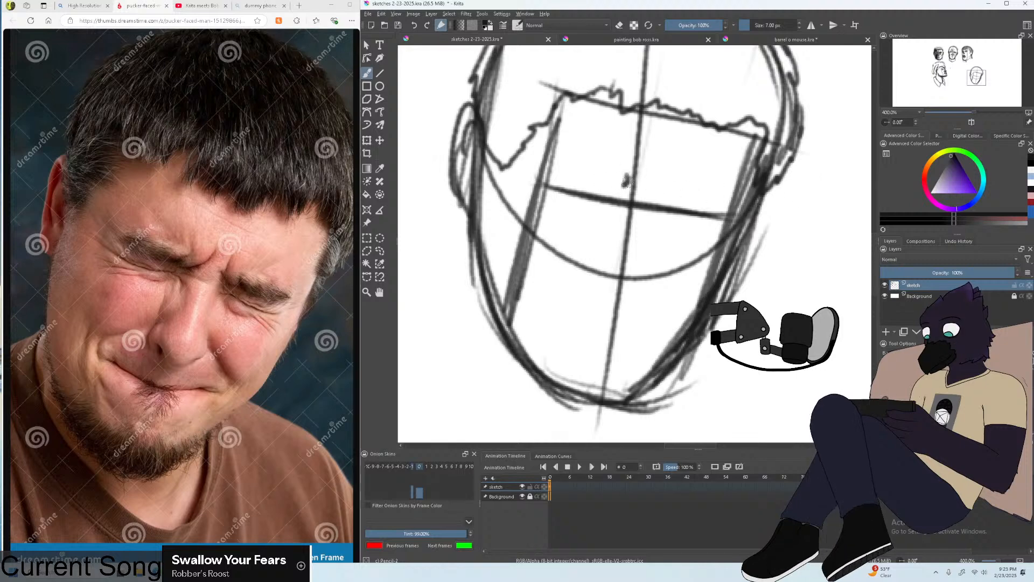
Scribble two thick, dark eyebrows just above the tilted eye line, one on each side of the centre line.
left_click_drag(614, 195, 556, 170)
key("ctrl+z")
mouse_move(617, 185)
left_mouse_down()
mouse_move(565, 182)
mouse_move(545, 163)
mouse_move(555, 179)
mouse_move(564, 169)
mouse_move(603, 175)
mouse_move(588, 186)
mouse_move(622, 180)
left_mouse_up()
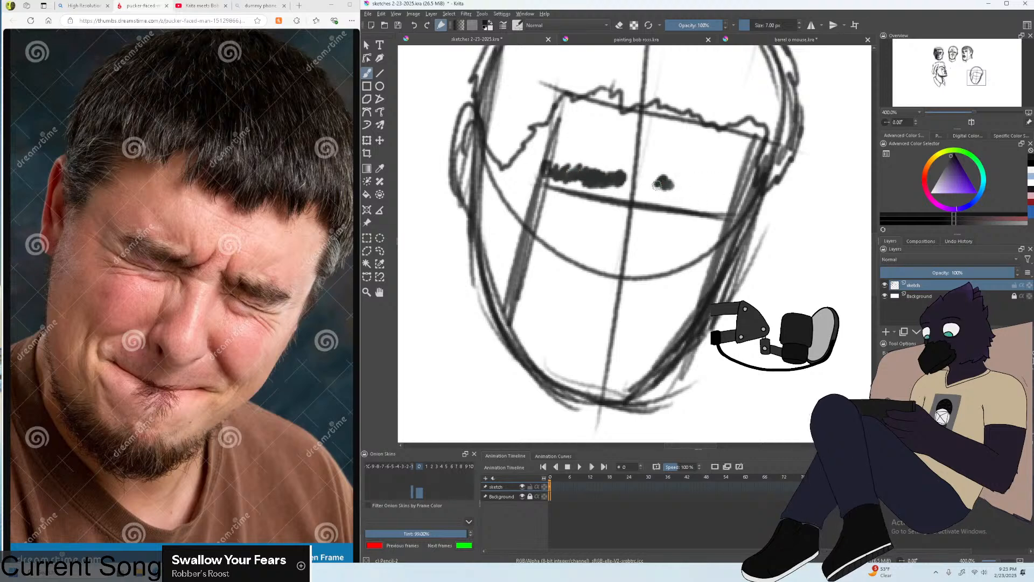
left_click_drag(657, 185, 693, 195)
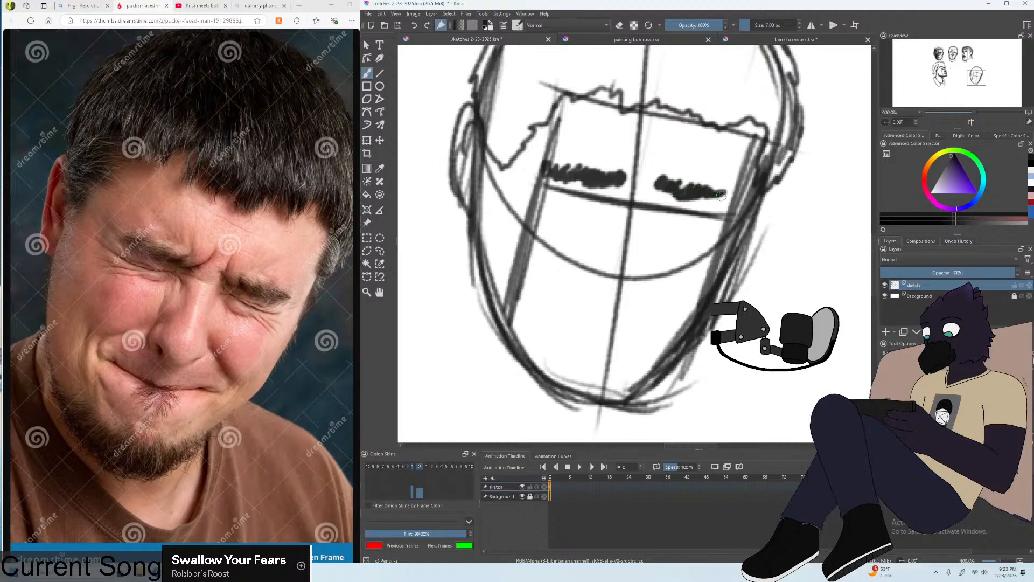
Extend the inner ends of both eyebrows and draw the squeezed-shut eyes as heavy lid lines with short creases beneath them.
key("plus")
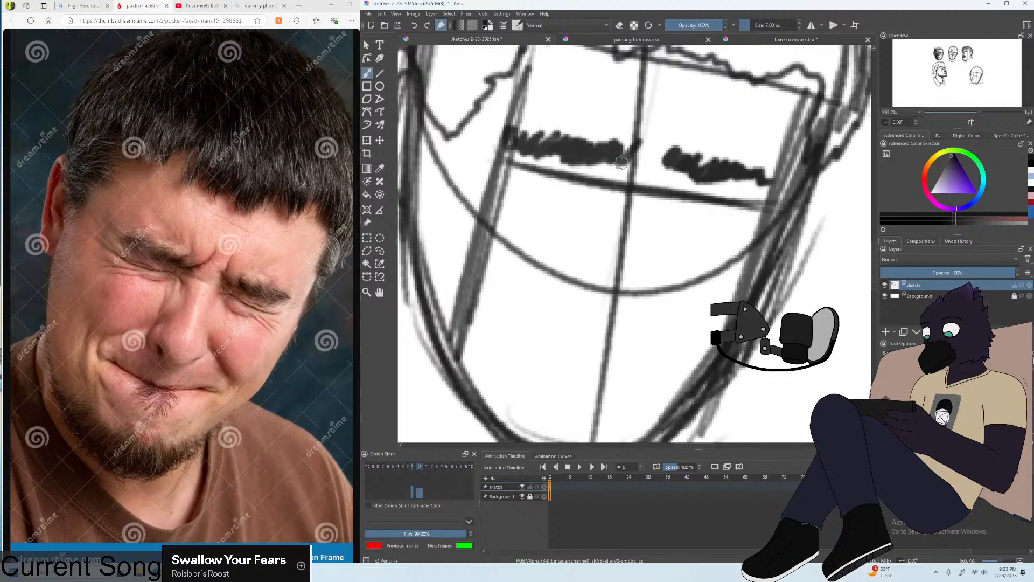
left_click_drag(663, 155, 667, 136)
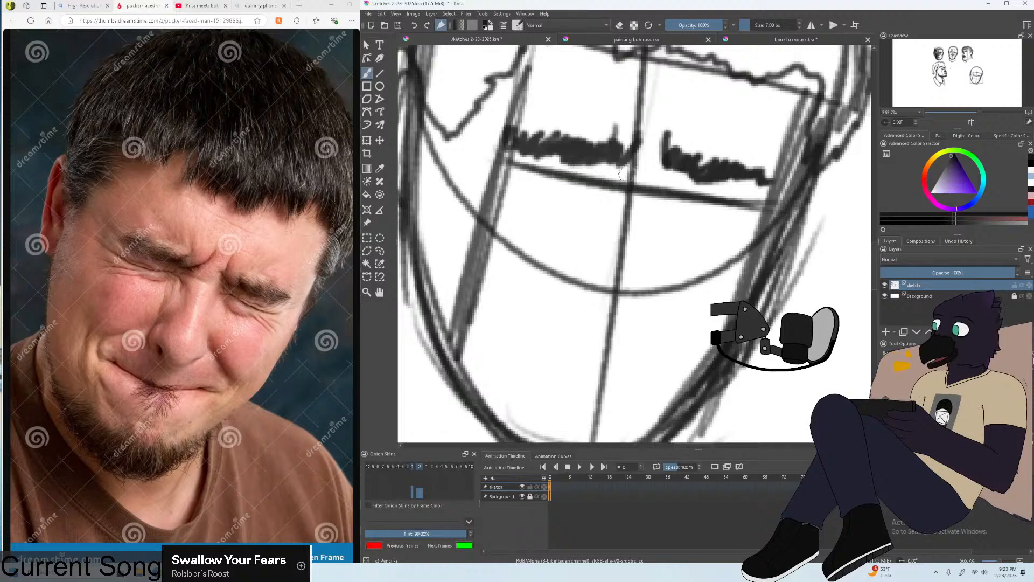
mouse_move(614, 196)
left_mouse_down()
mouse_move(618, 207)
mouse_move(597, 187)
mouse_move(502, 159)
left_mouse_up()
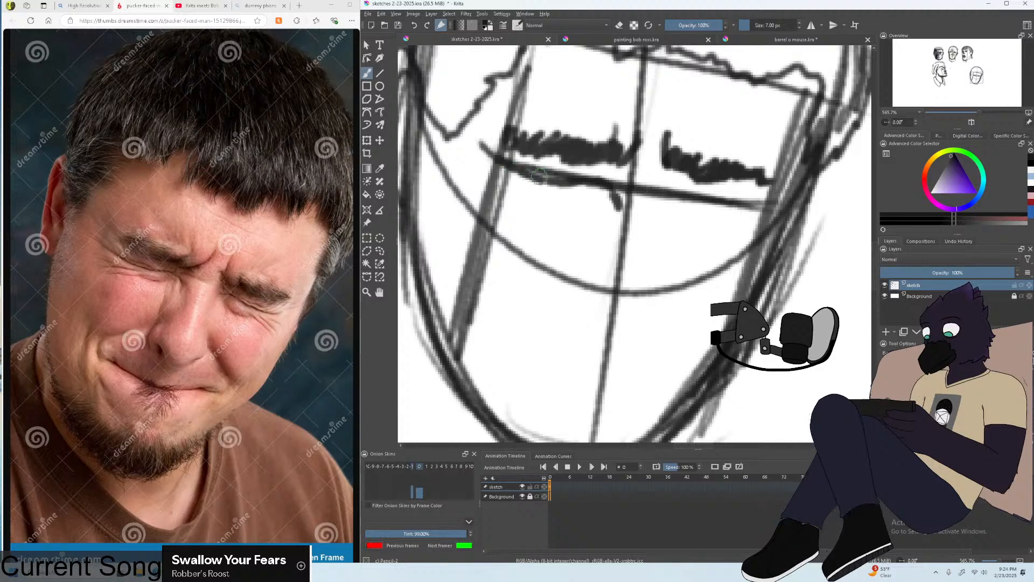
mouse_move(540, 197)
left_mouse_down()
mouse_move(615, 173)
mouse_move(604, 179)
mouse_move(666, 186)
left_mouse_up()
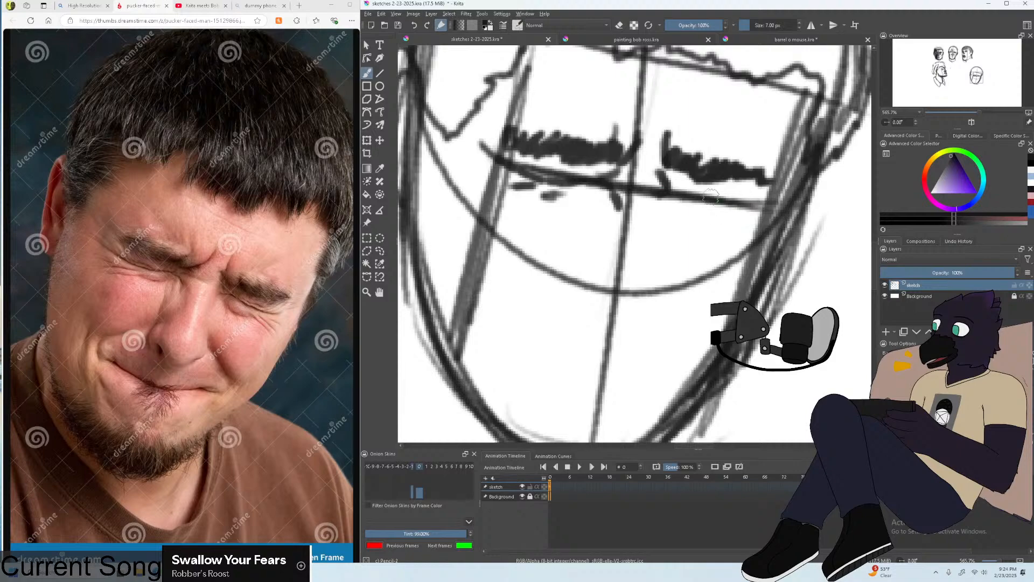
mouse_move(672, 198)
left_mouse_down()
mouse_move(749, 192)
mouse_move(681, 197)
mouse_move(721, 218)
mouse_move(757, 199)
mouse_move(742, 199)
mouse_move(753, 237)
left_mouse_up()
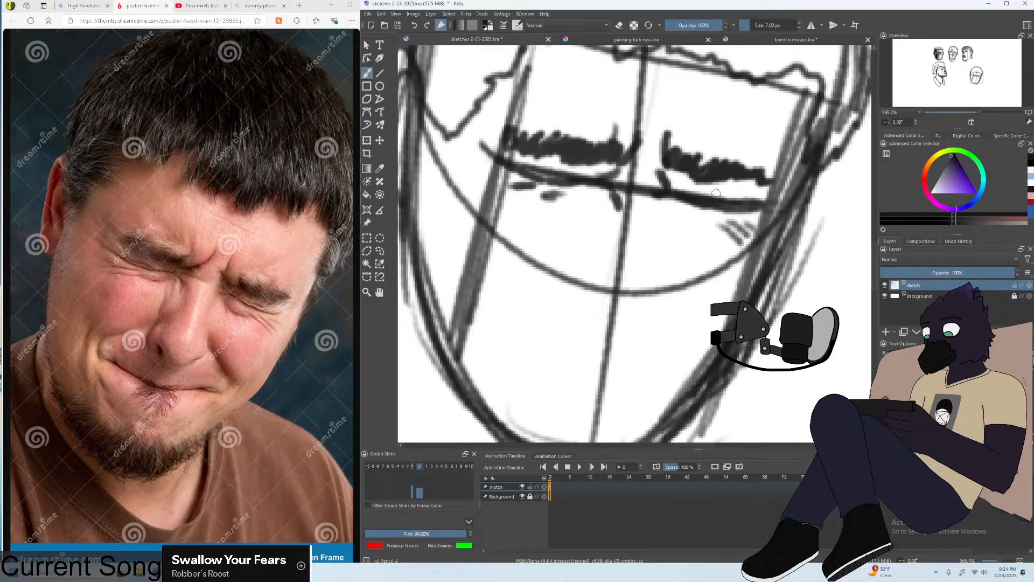
left_click_drag(716, 193, 737, 192)
scroll(716, 205, "down", 4)
scroll(700, 226, "up", 4)
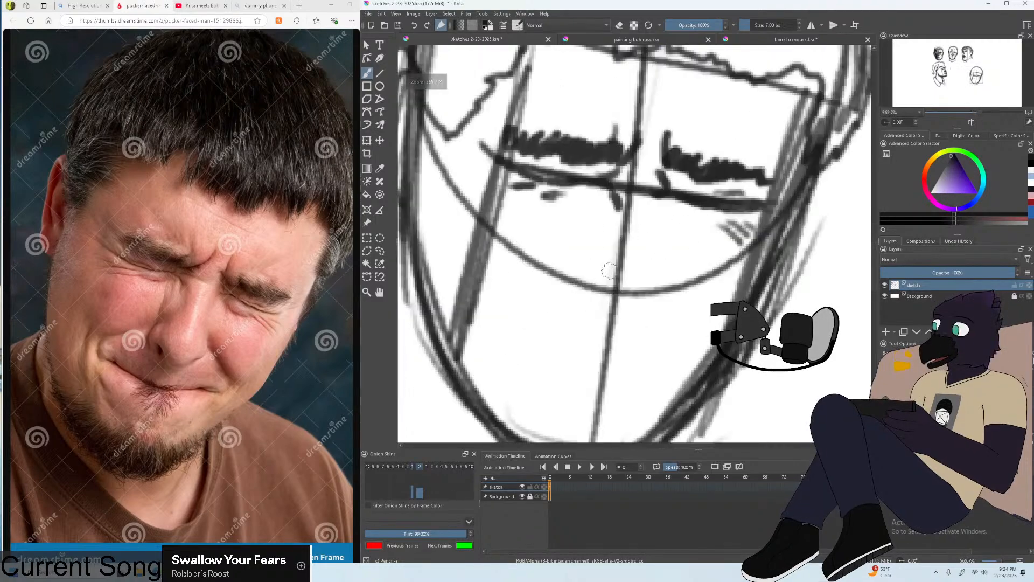
Draw the nose as a ball on the centre line with a nostril wing on each side and short bridge lines above.
mouse_move(614, 262)
left_mouse_down()
mouse_move(641, 265)
mouse_move(587, 269)
left_mouse_up()
key("ctrl+z")
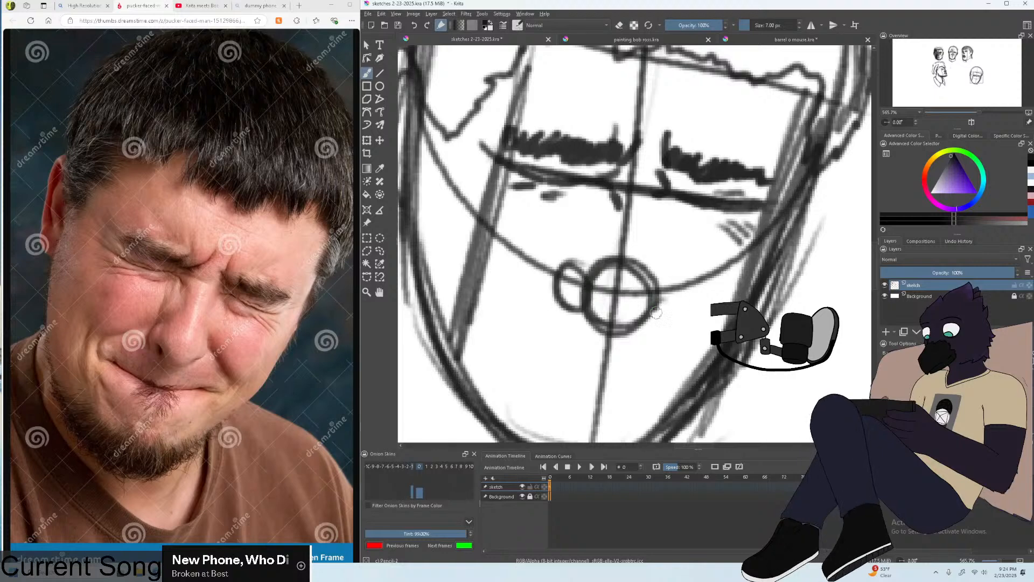
left_click_drag(671, 303, 668, 305)
left_click_drag(619, 195, 611, 231)
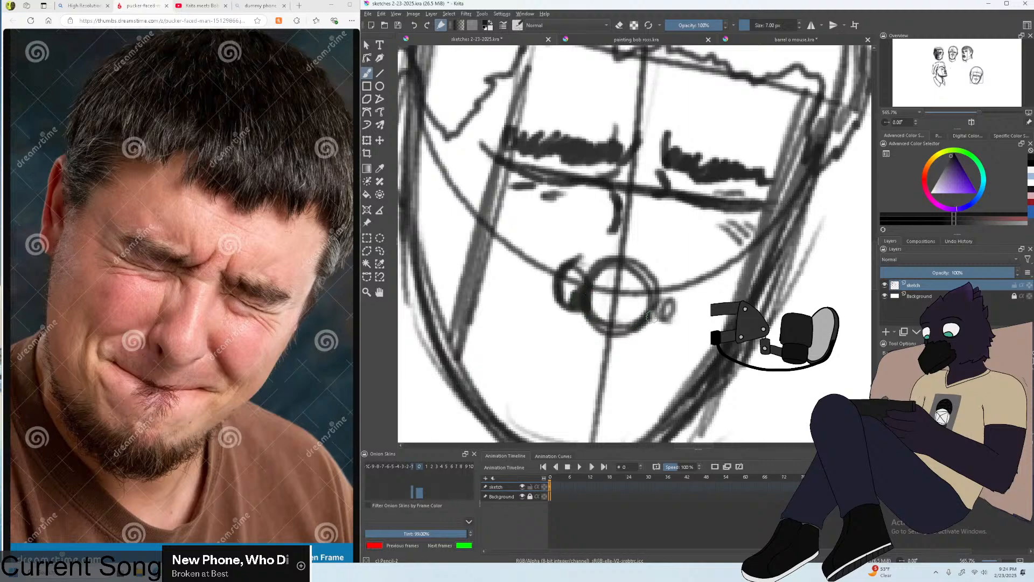
left_click_drag(660, 312, 670, 320)
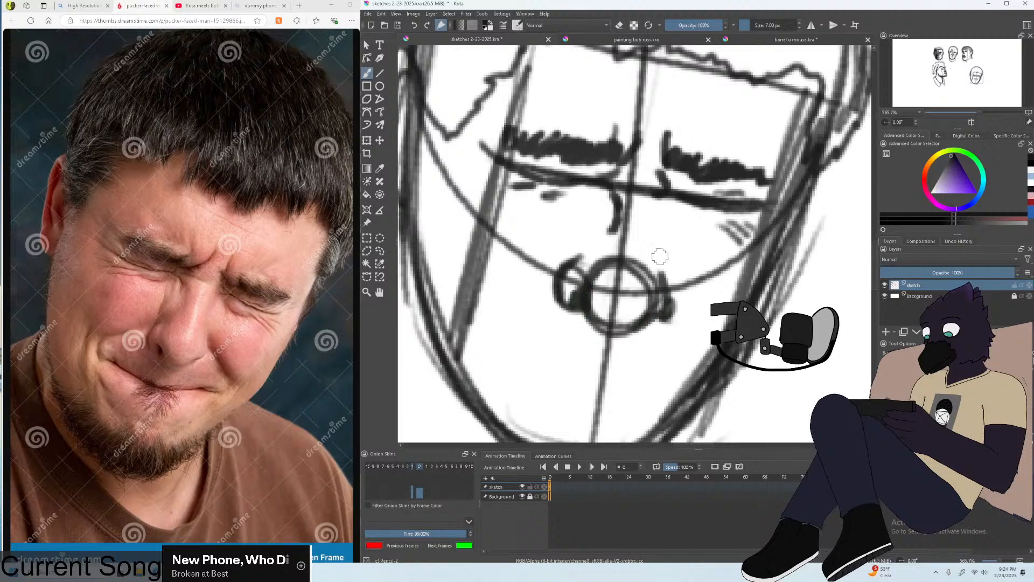
left_click_drag(663, 205, 658, 245)
scroll(658, 245, "down", 3)
scroll(658, 245, "up", 3)
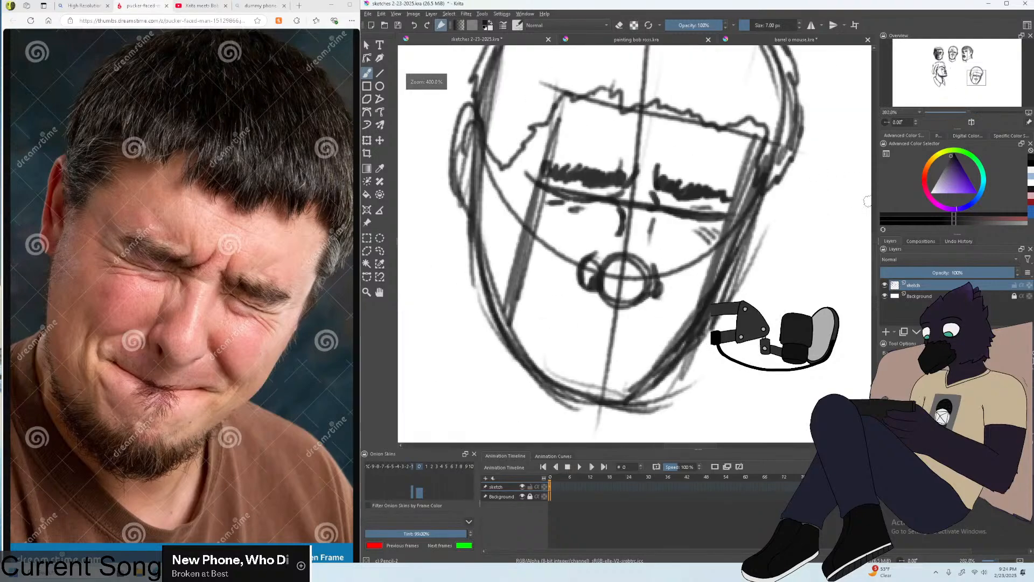
scroll(748, 299, "up", 1)
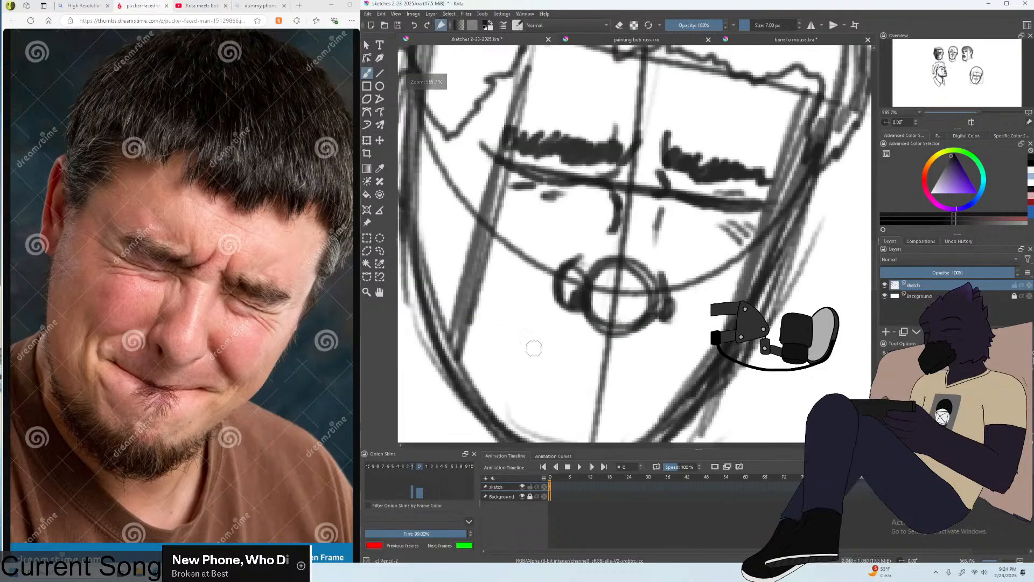
Draw a tilted, sagging mouth line below the nose, undoing the unsuccessful attempts.
mouse_move(532, 341)
left_mouse_down()
mouse_move(556, 354)
mouse_move(520, 335)
mouse_move(601, 379)
mouse_move(674, 366)
left_mouse_up()
key("ctrl+z")
key("ctrl+z")
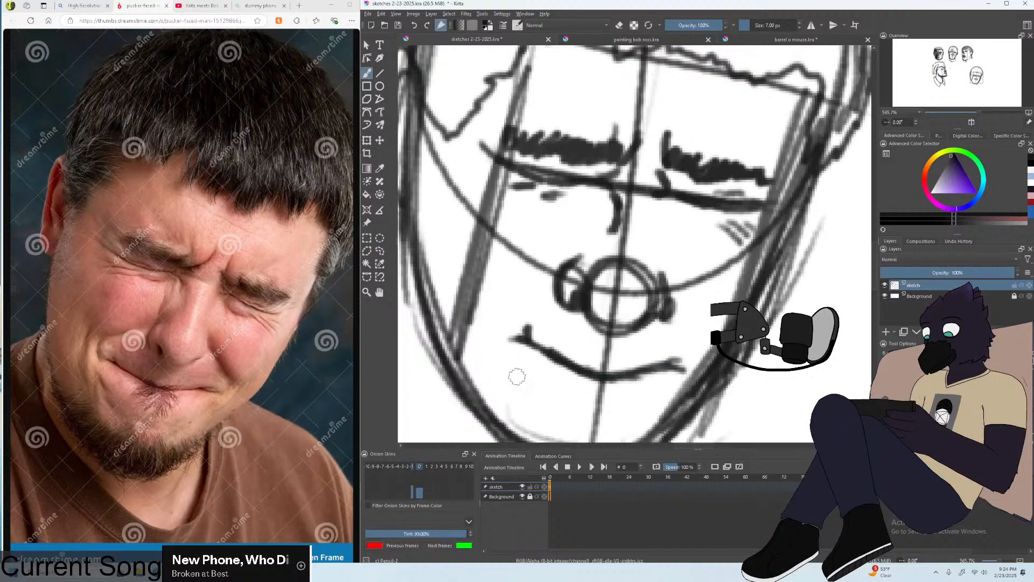
Add short creases around the left mouth corner and a diagonal cheek fold from the right nostril, redoing the fold once.
left_click_drag(516, 372, 536, 387)
left_click_drag(515, 306, 472, 357)
key("minus")
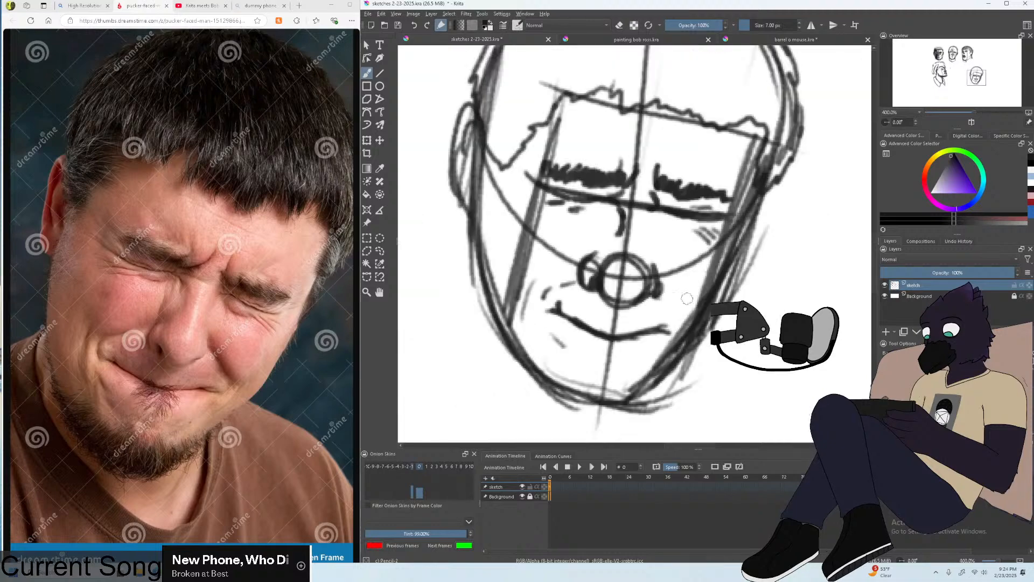
left_click_drag(668, 300, 675, 322)
key("ctrl+z")
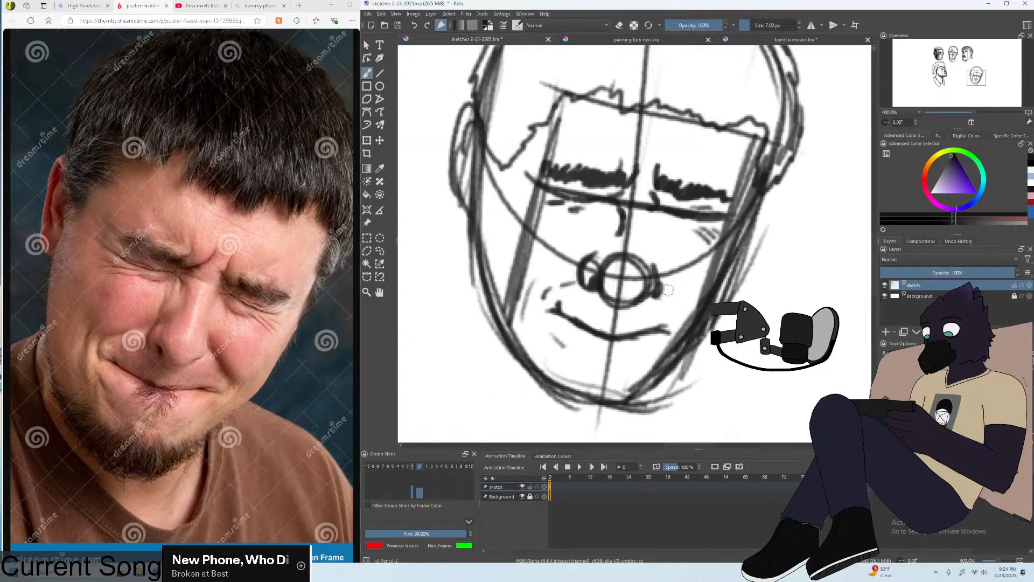
mouse_move(663, 287)
left_mouse_down()
mouse_move(689, 327)
mouse_move(695, 331)
left_mouse_up()
Hatch short, dark beard strokes along the left jawline from the chin up to the cheek.
mouse_move(581, 370)
left_mouse_down()
mouse_move(559, 395)
mouse_move(550, 385)
left_mouse_up()
left_click_drag(558, 383, 546, 402)
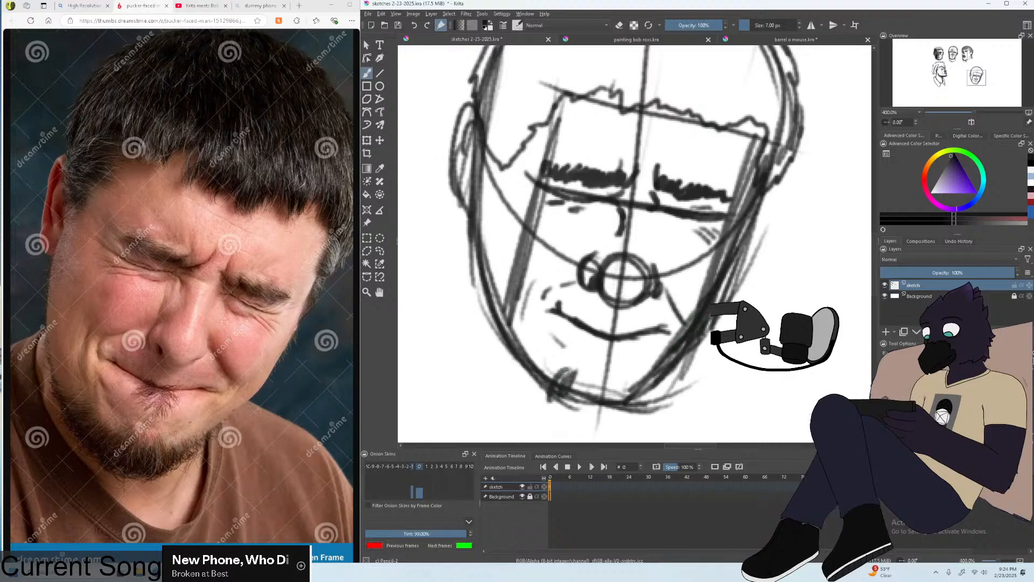
left_click_drag(566, 359, 529, 402)
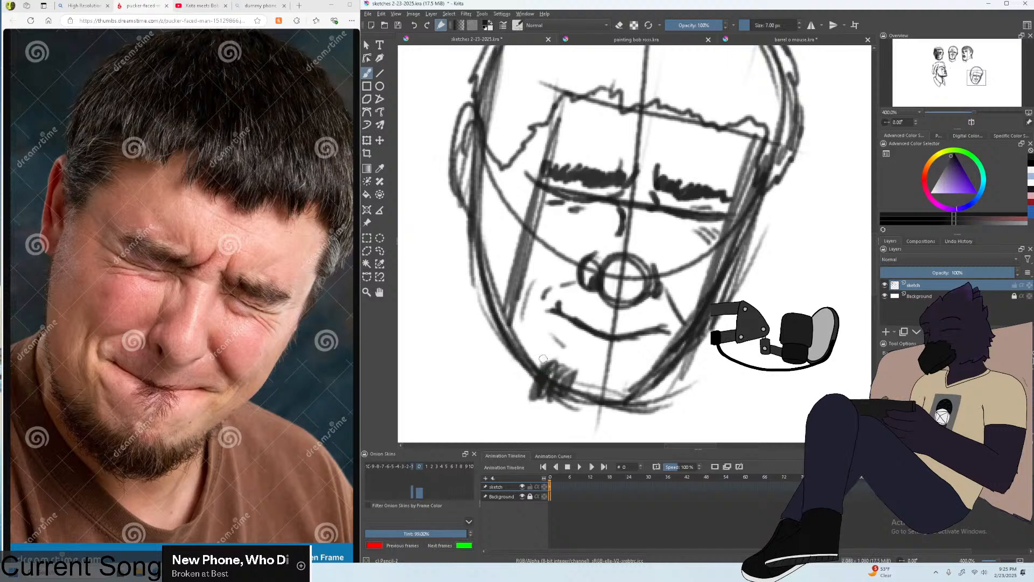
mouse_move(537, 345)
left_mouse_down()
mouse_move(524, 380)
mouse_move(504, 366)
left_mouse_up()
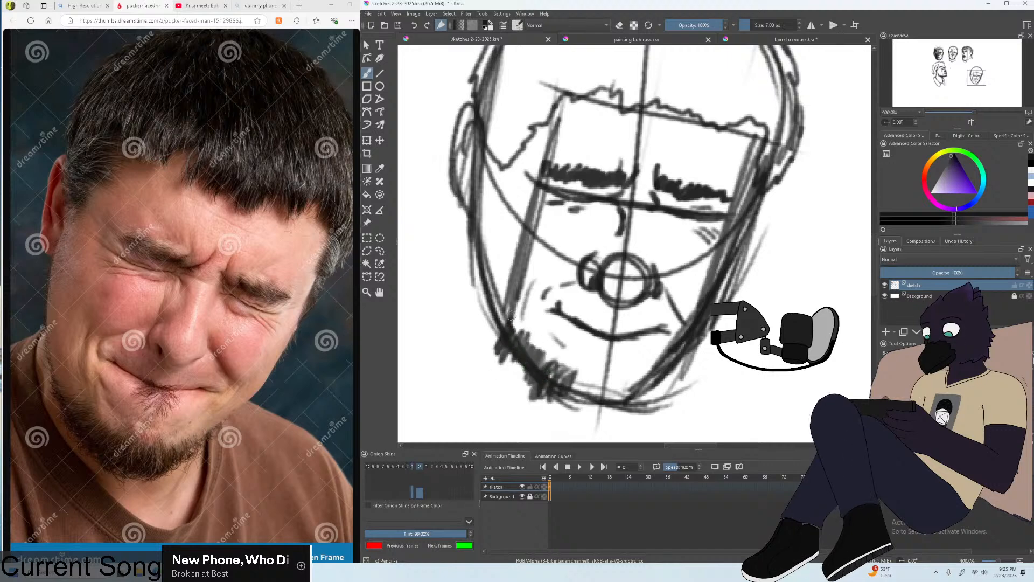
left_click_drag(506, 311, 490, 342)
mouse_move(481, 269)
left_mouse_down()
mouse_move(487, 330)
mouse_move(512, 345)
left_mouse_up()
Continue the beard strokes across the chin to the right jaw and shade a small tuft beneath the mouth.
mouse_move(555, 372)
left_mouse_down()
mouse_move(540, 394)
mouse_move(567, 408)
left_mouse_up()
left_click_drag(604, 380, 590, 416)
mouse_move(614, 380)
left_mouse_down()
mouse_move(598, 418)
mouse_move(608, 418)
left_mouse_up()
mouse_move(629, 383)
left_mouse_down()
mouse_move(619, 415)
mouse_move(631, 407)
left_mouse_up()
mouse_move(654, 366)
left_mouse_down()
mouse_move(639, 403)
mouse_move(654, 390)
left_mouse_up()
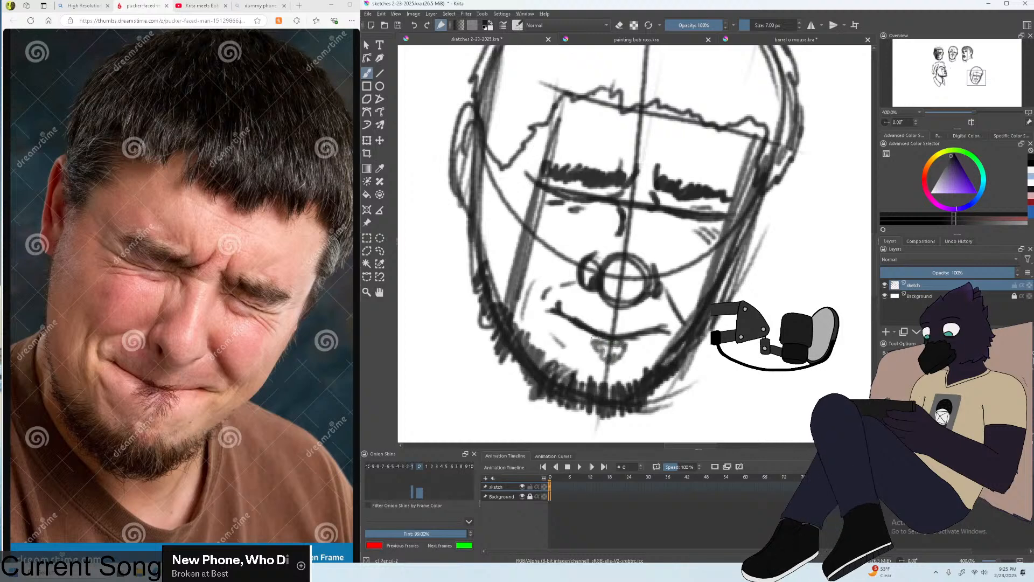
left_click_drag(595, 338, 609, 365)
left_click_drag(628, 351, 607, 366)
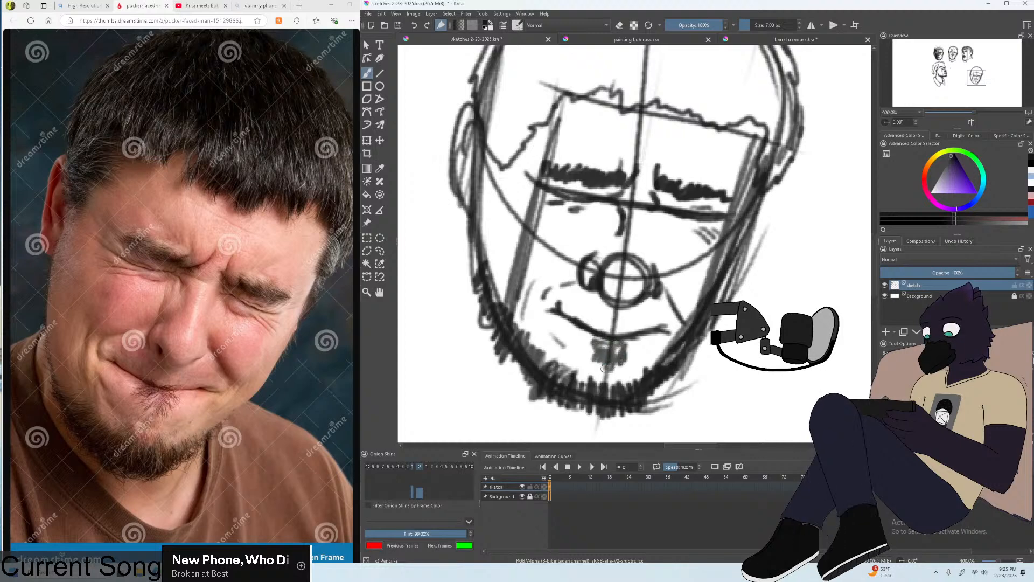
scroll(636, 253, "down", 3)
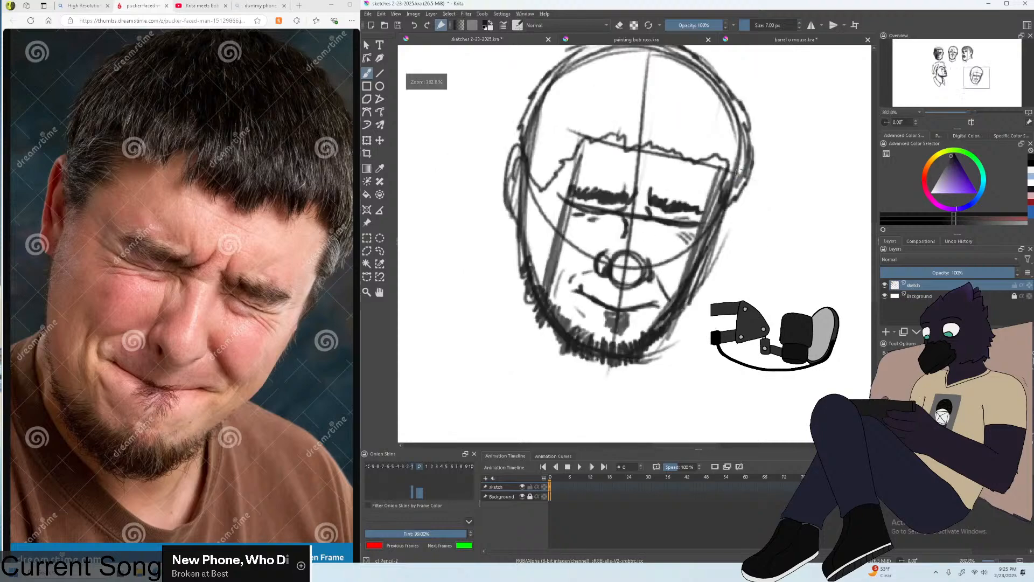
Darken the face outline on both sides, hatch the left cheek edge and draw the neck line curving down from the left jaw.
scroll(637, 253, "up", 3)
left_click_drag(478, 154, 478, 251)
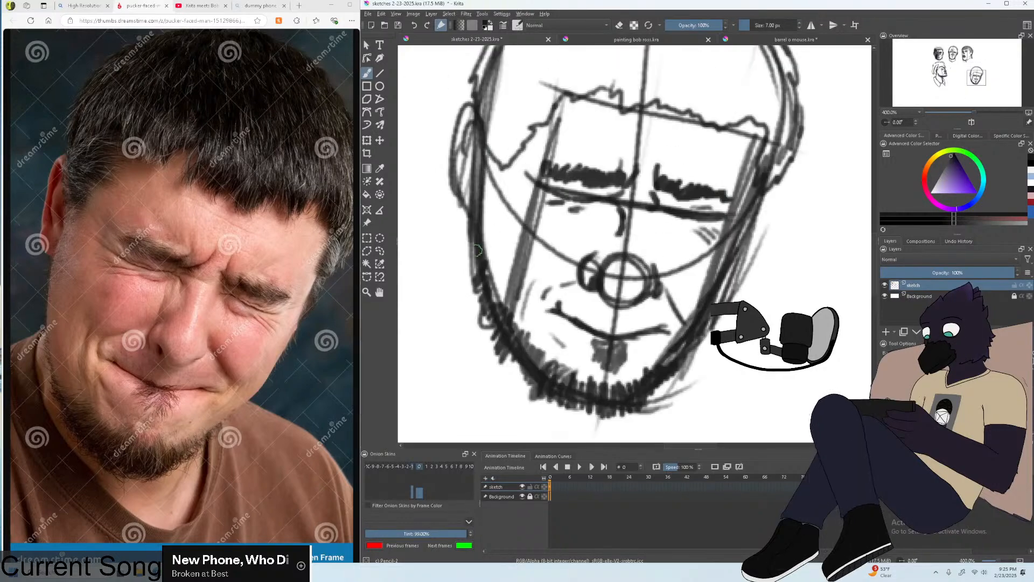
left_click_drag(485, 181, 482, 240)
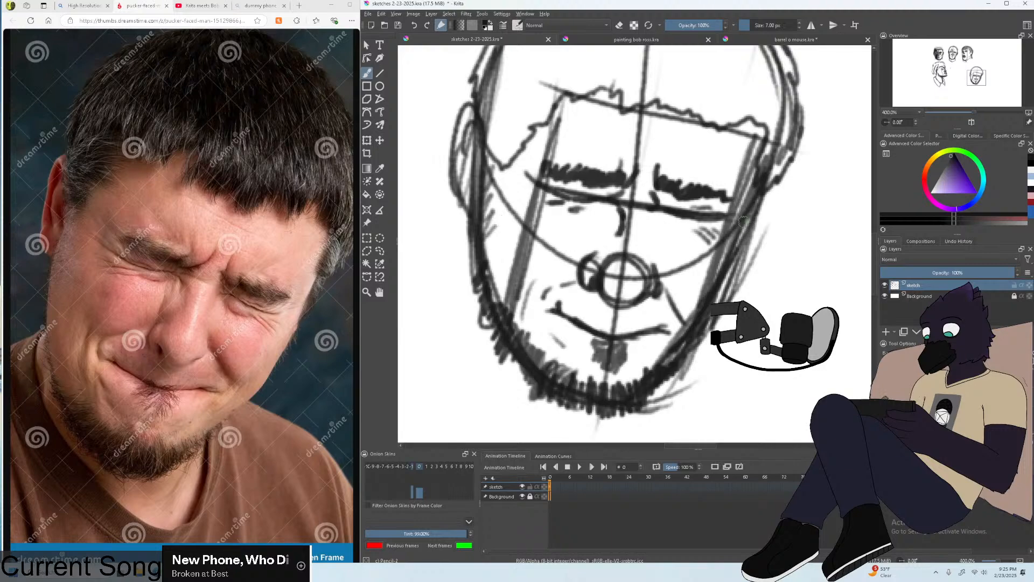
scroll(743, 222, "down", 3)
scroll(743, 222, "up", 3)
left_click_drag(730, 216, 763, 171)
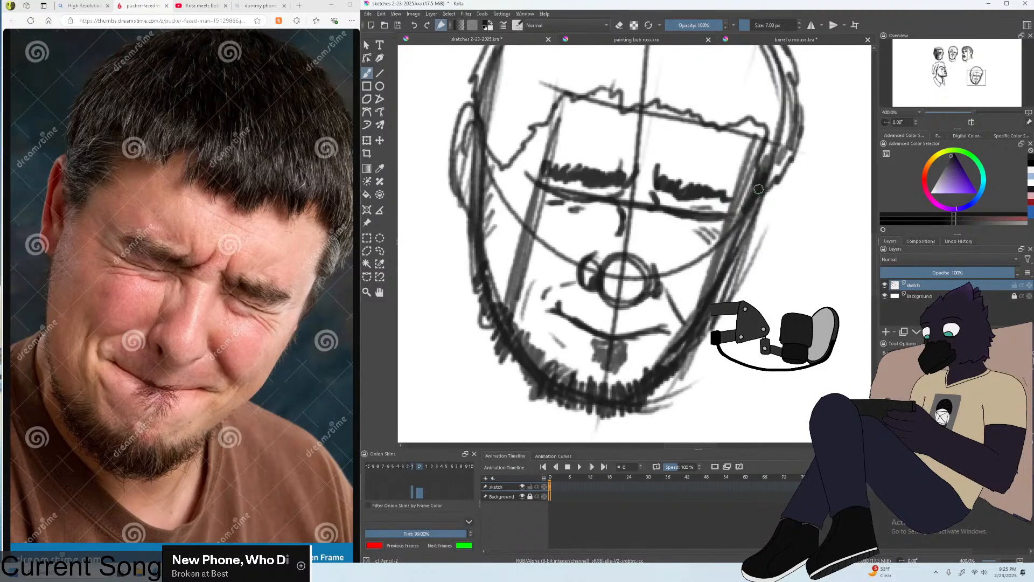
key("minus")
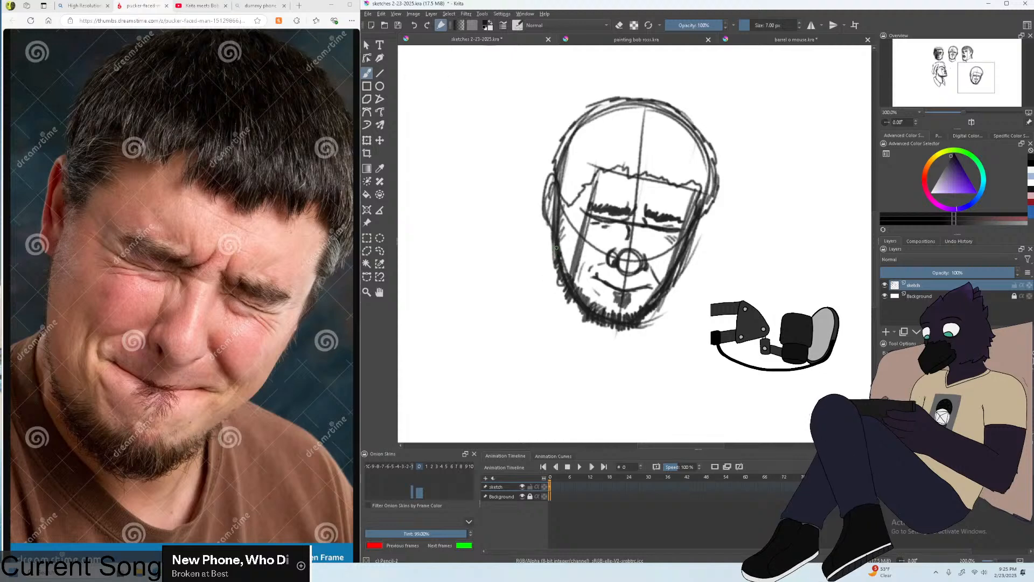
left_click_drag(552, 257, 585, 352)
Redraw the short crease beside the nose bridge and thicken the left closed-eye line up to the centre line.
key("plus")
key("plus")
key("plus")
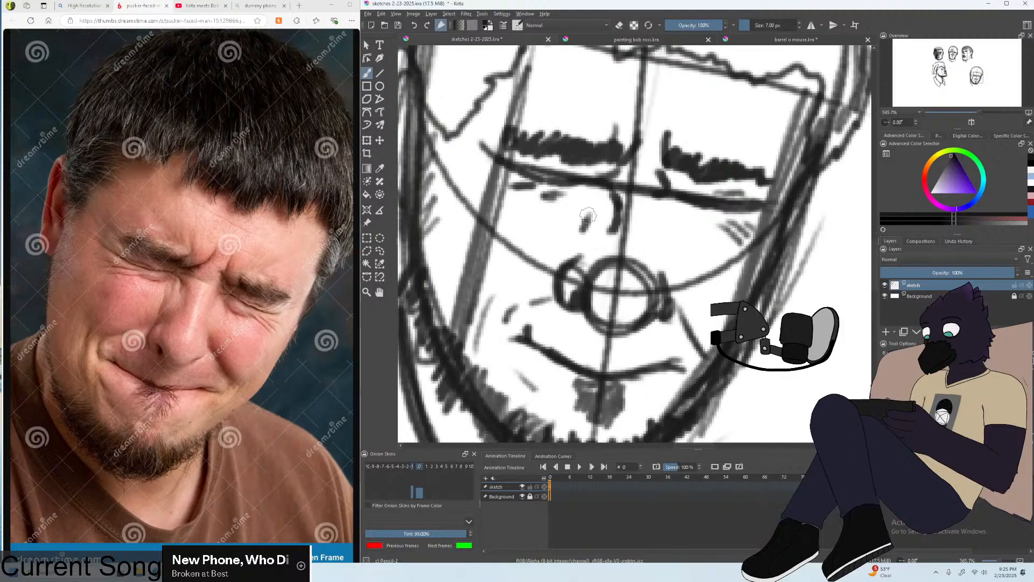
key("ctrl+z")
left_click_drag(595, 208, 579, 235)
left_click_drag(582, 183, 517, 178)
left_click_drag(630, 181, 617, 170)
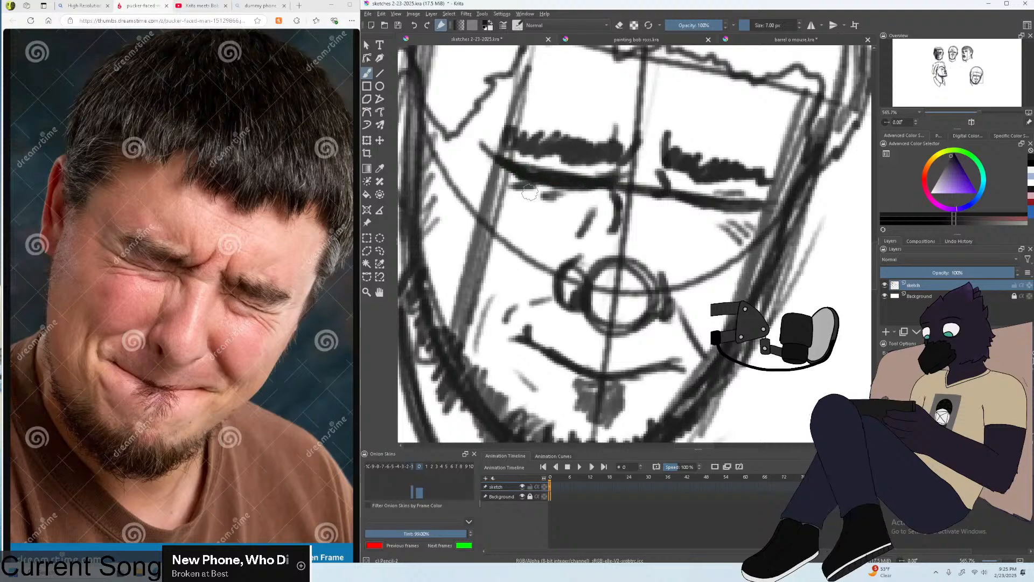
key("minus")
key("minus")
key("plus")
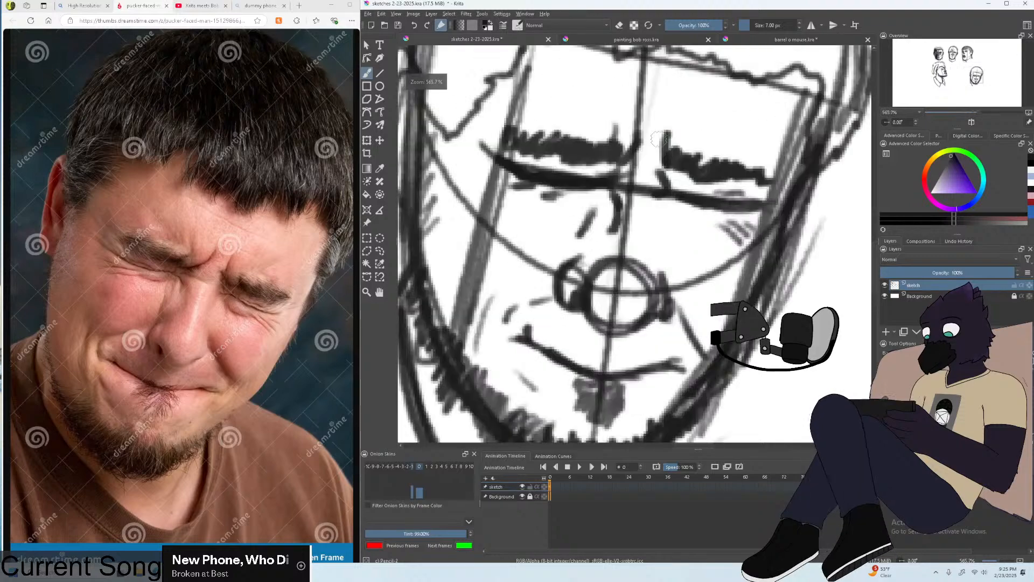
Erase the centre line between the eyebrows and draw short frown wrinkles in the cleared gap.
left_click(616, 35)
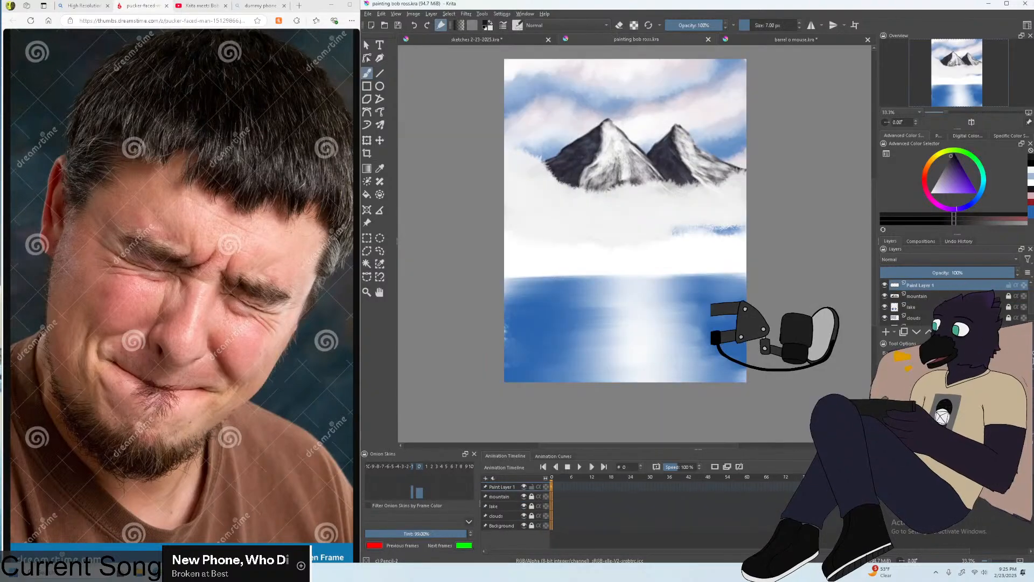
left_click(517, 40)
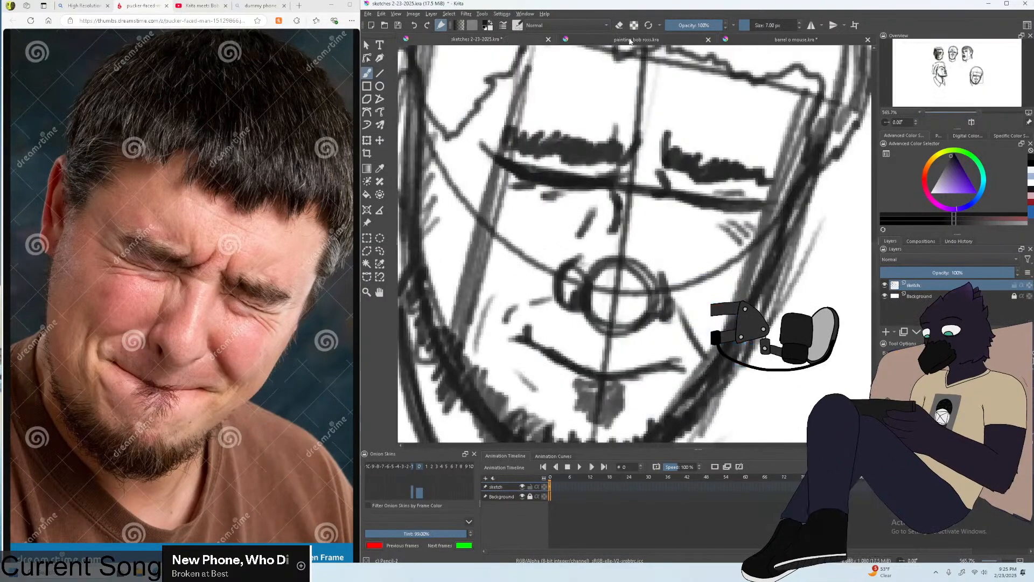
left_click(619, 25)
left_click_drag(636, 132, 627, 157)
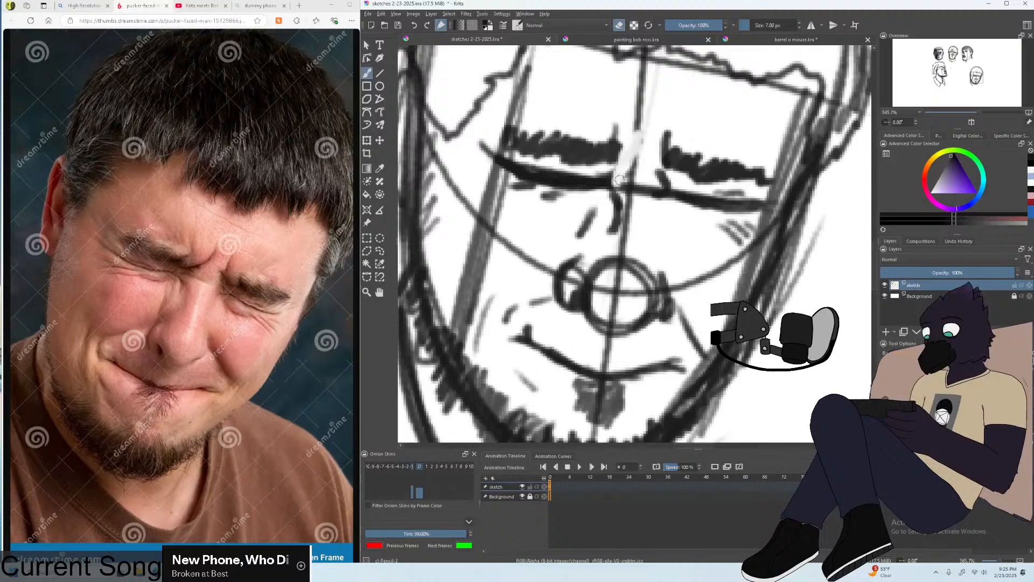
left_click(620, 38)
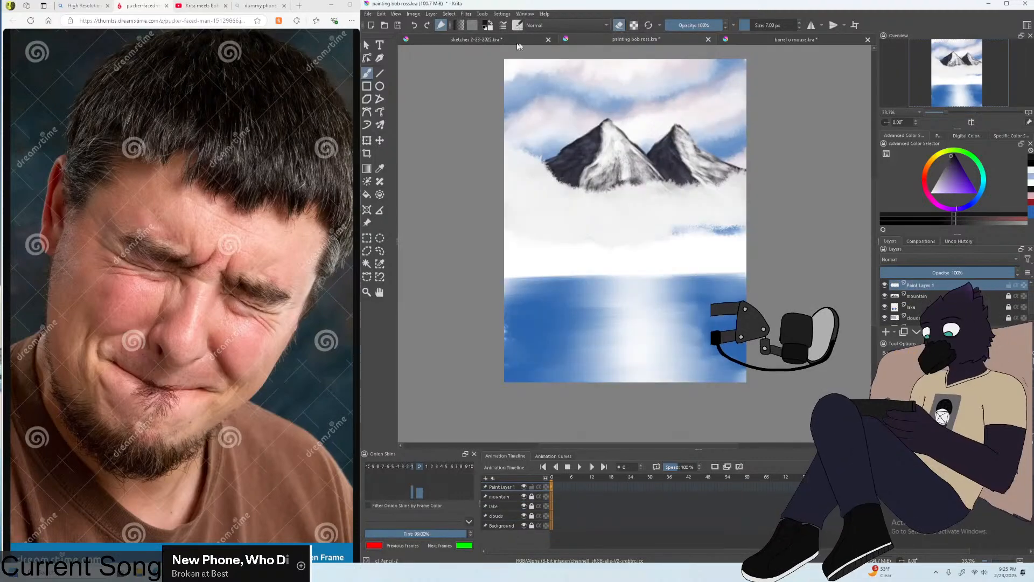
key("ctrl+Tab")
mouse_move(634, 135)
left_mouse_down()
mouse_move(626, 159)
mouse_move(649, 161)
mouse_move(629, 159)
mouse_move(646, 170)
left_mouse_up()
left_click_drag(652, 132, 644, 168)
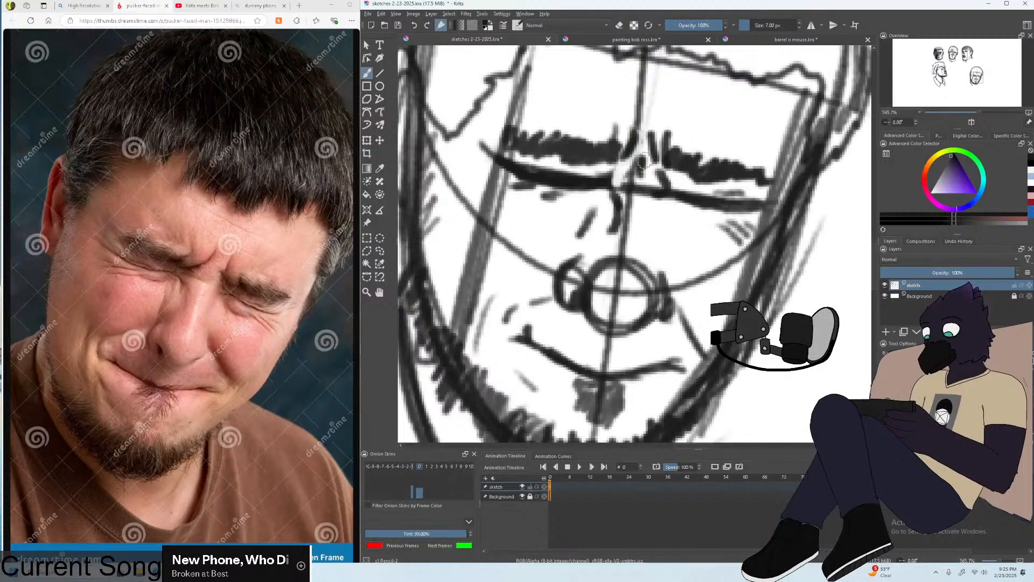
Darken the small crease just above the left corner of the mouth.
scroll(644, 161, "down", 2)
scroll(651, 119, "up", 1)
scroll(661, 73, "down", 1)
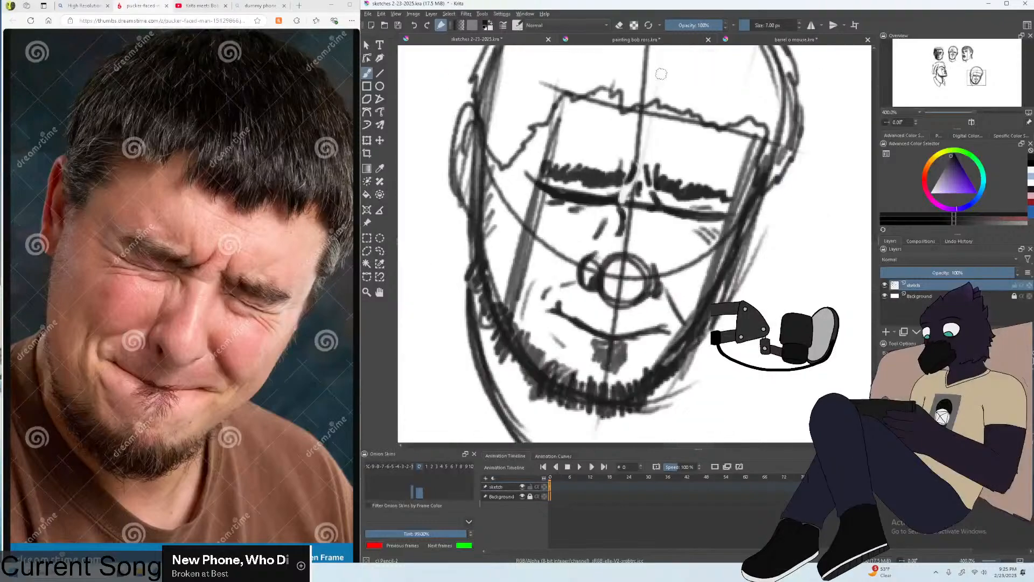
scroll(641, 189, "down", 3)
scroll(618, 344, "up", 4)
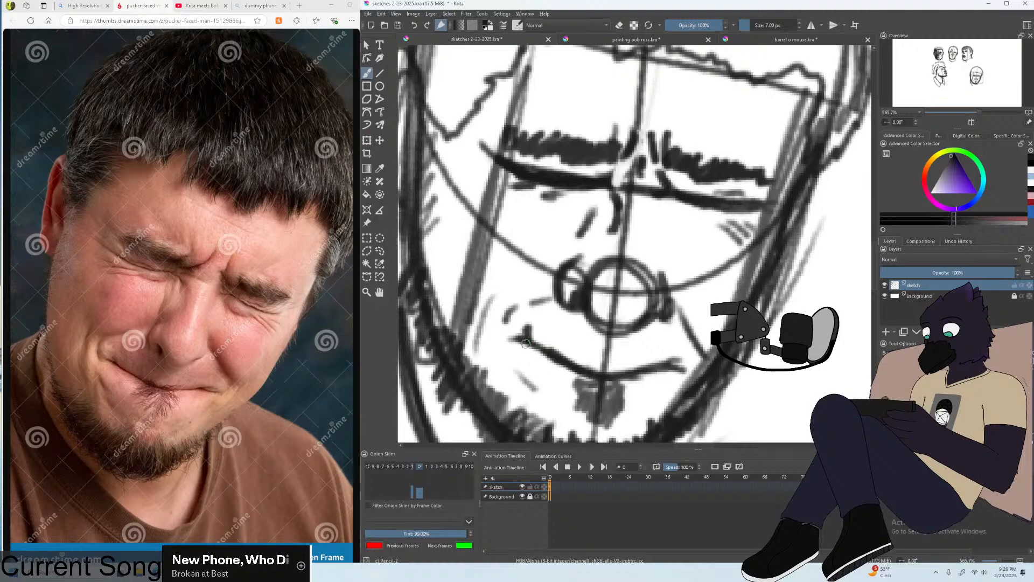
left_click_drag(509, 323, 500, 330)
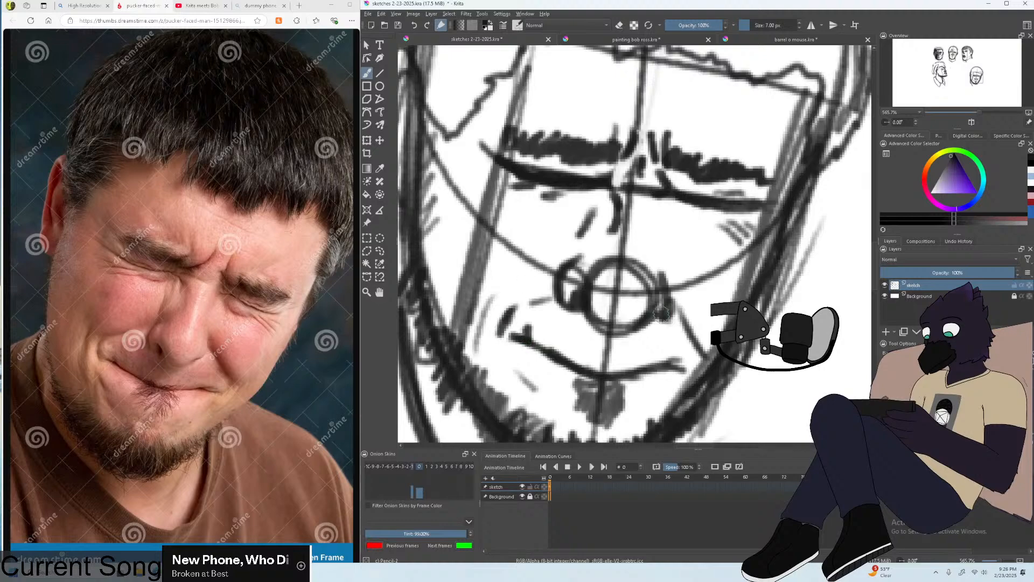
Draw short crease marks on the left side of the forehead and small curved marks on its right side.
key("minus")
key("minus")
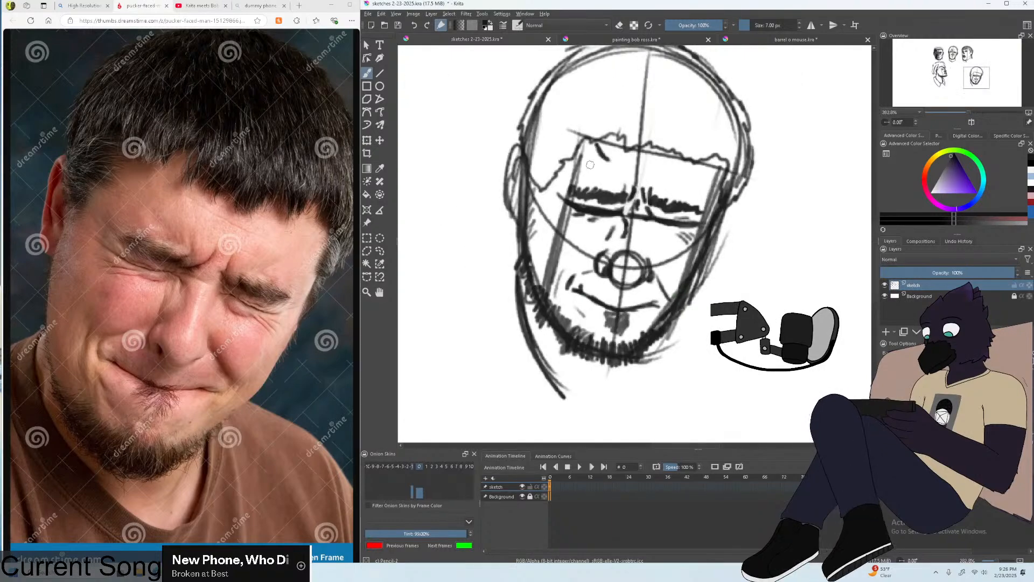
mouse_move(591, 156)
left_mouse_down()
mouse_move(595, 174)
mouse_move(609, 157)
left_mouse_up()
key("plus")
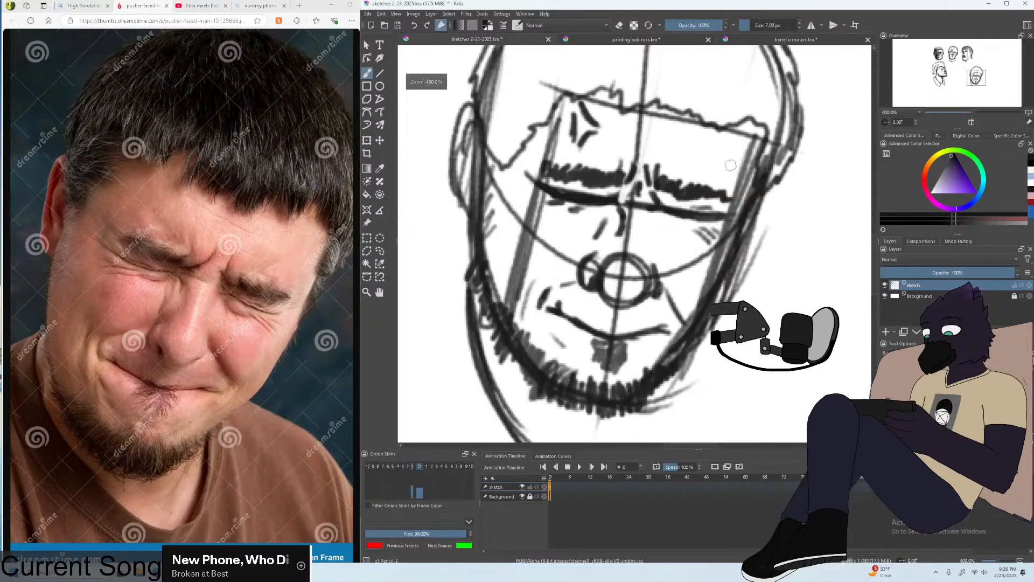
key("minus")
key("plus")
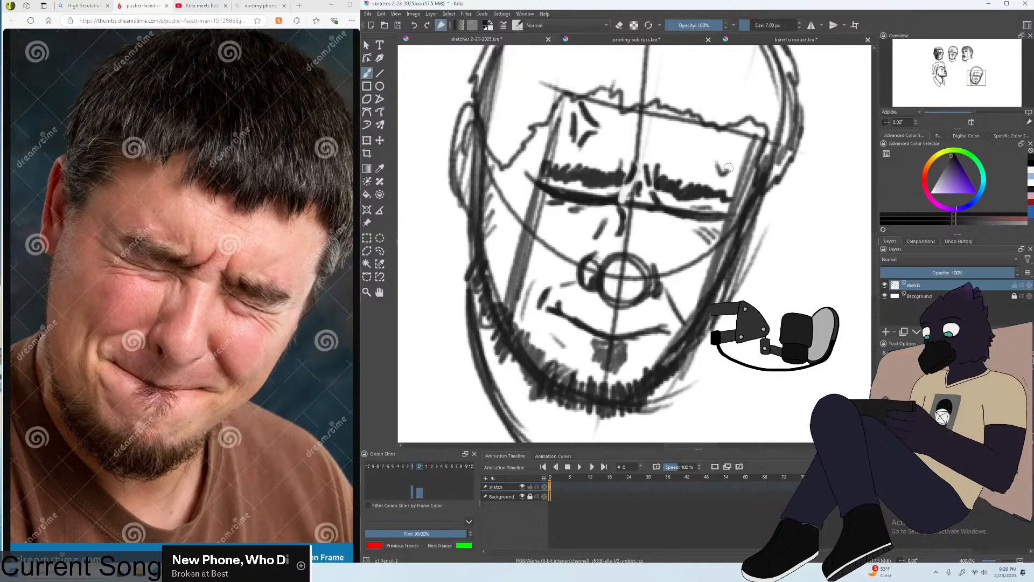
left_click_drag(704, 143, 742, 144)
key("ctrl+minus")
key("ctrl+plus")
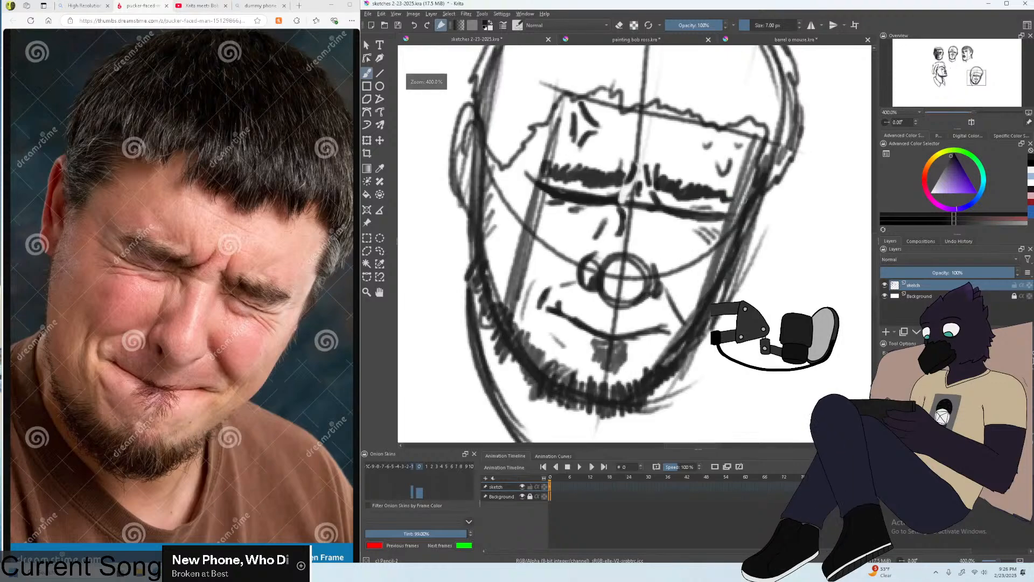
Darken the right closed-eye line and draw the neck outline curving down from the right jaw to meet the left neck line.
left_click_drag(678, 211, 709, 214)
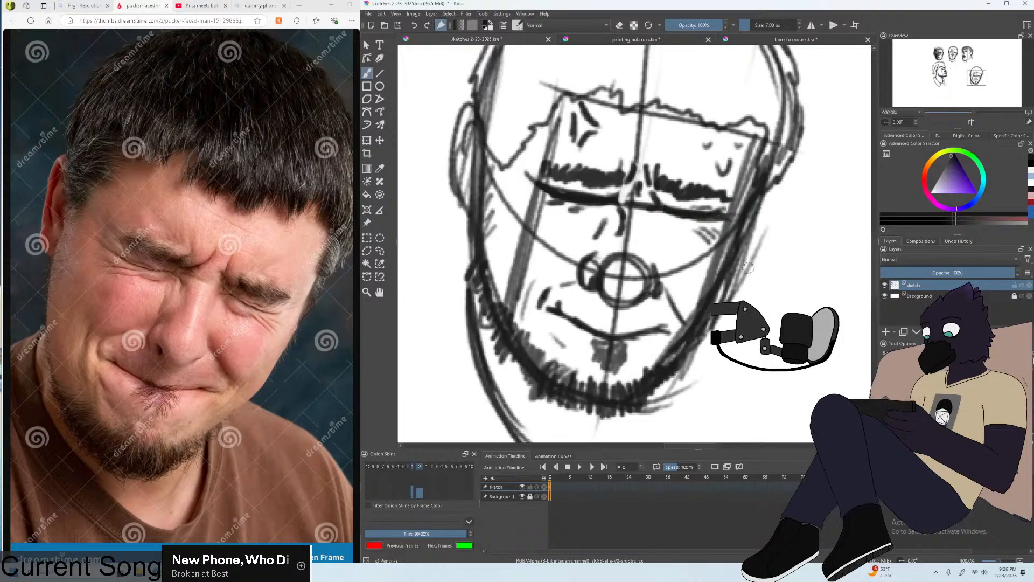
key("ctrl+minus")
left_click_drag(666, 315, 672, 355)
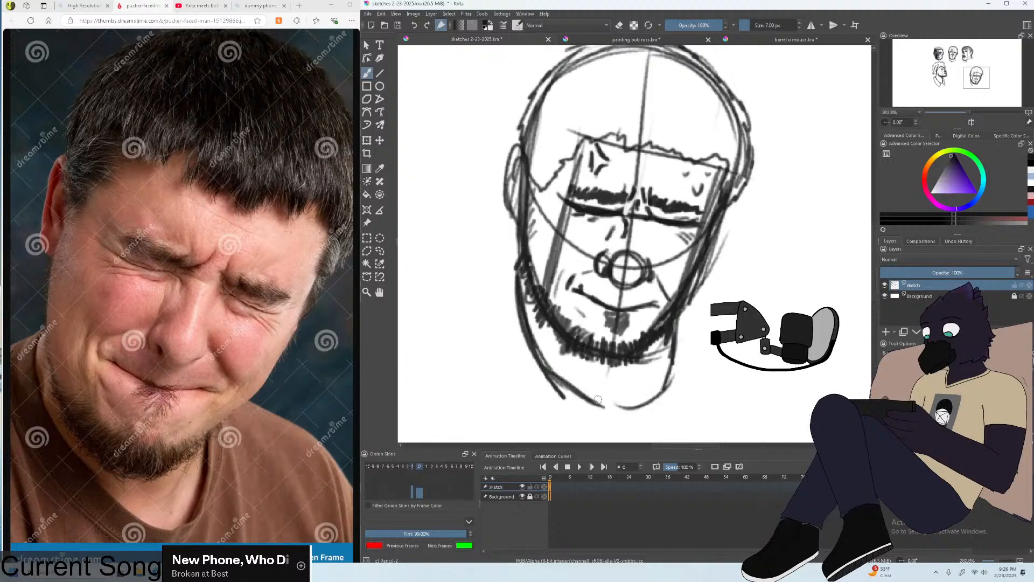
mouse_move(597, 399)
left_mouse_down()
mouse_move(631, 406)
mouse_move(656, 390)
left_mouse_up()
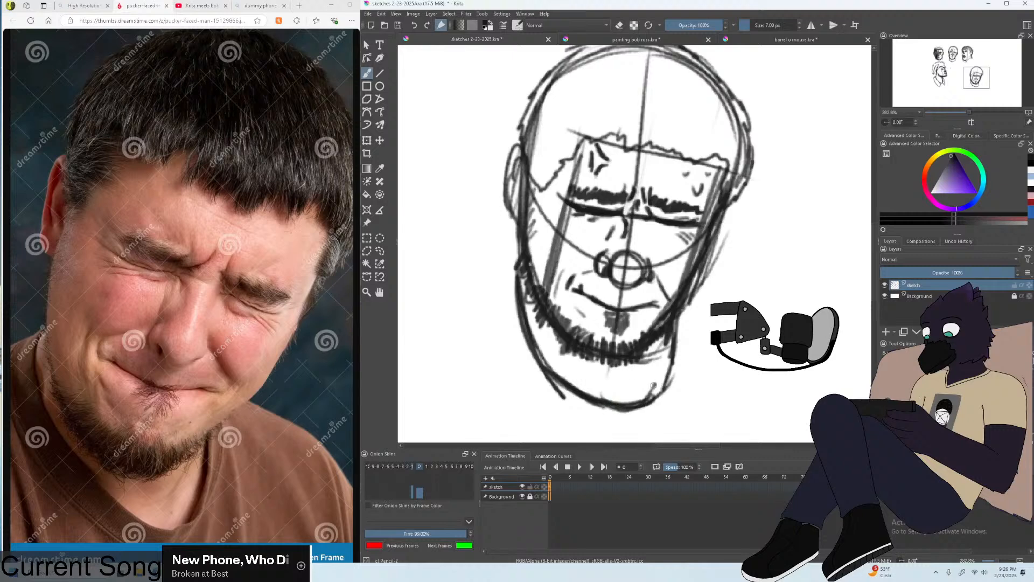
Shade the left side of the face from the temple down to the jaw, including beneath the left eyebrow and eye.
key("plus")
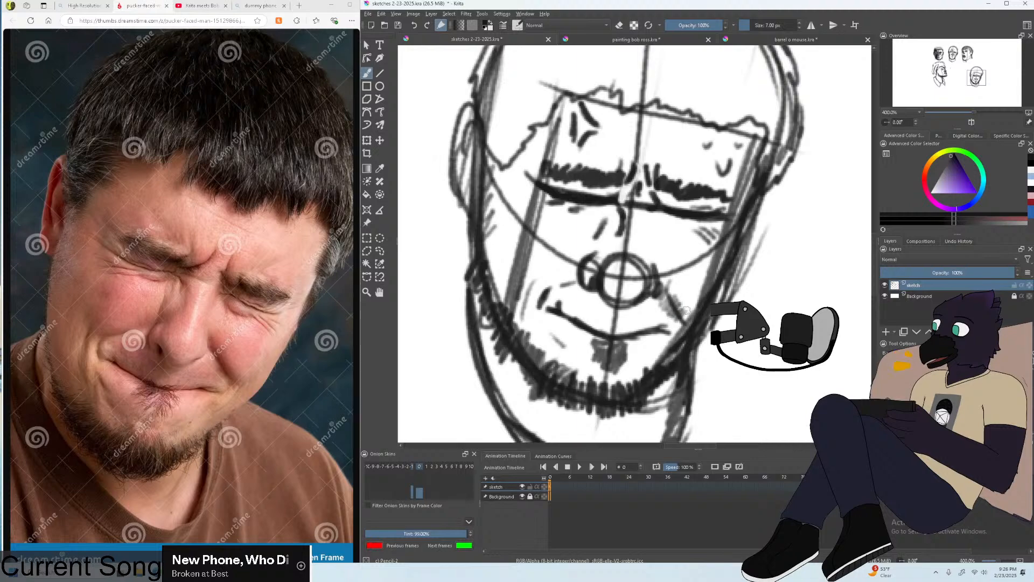
mouse_move(560, 266)
left_mouse_down()
mouse_move(546, 228)
mouse_move(547, 167)
mouse_move(543, 245)
left_mouse_up()
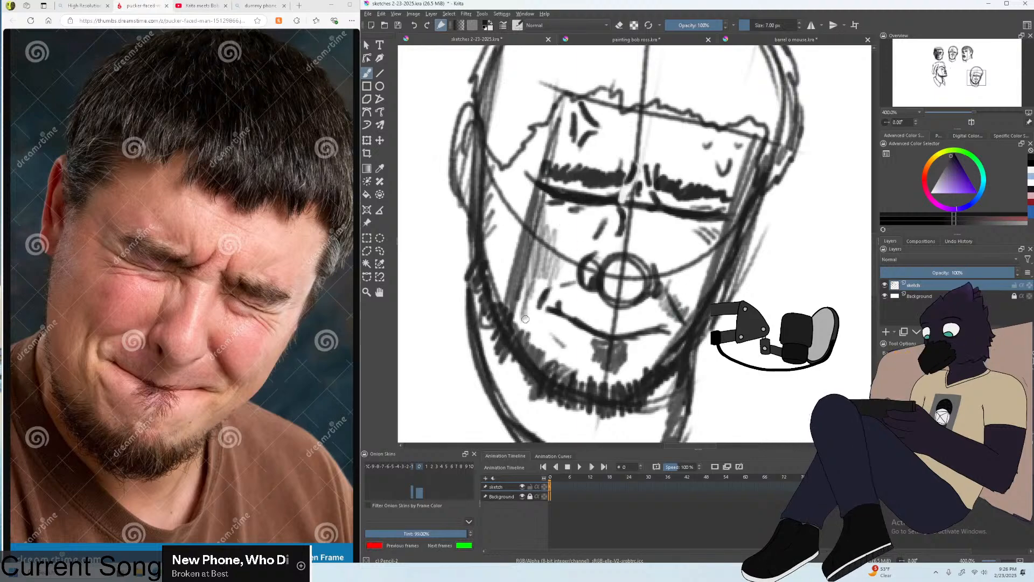
mouse_move(525, 319)
left_mouse_down()
mouse_move(513, 174)
mouse_move(483, 176)
mouse_move(489, 284)
mouse_move(529, 346)
mouse_move(518, 290)
left_mouse_up()
mouse_move(514, 237)
left_mouse_down()
mouse_move(515, 168)
mouse_move(579, 102)
left_mouse_up()
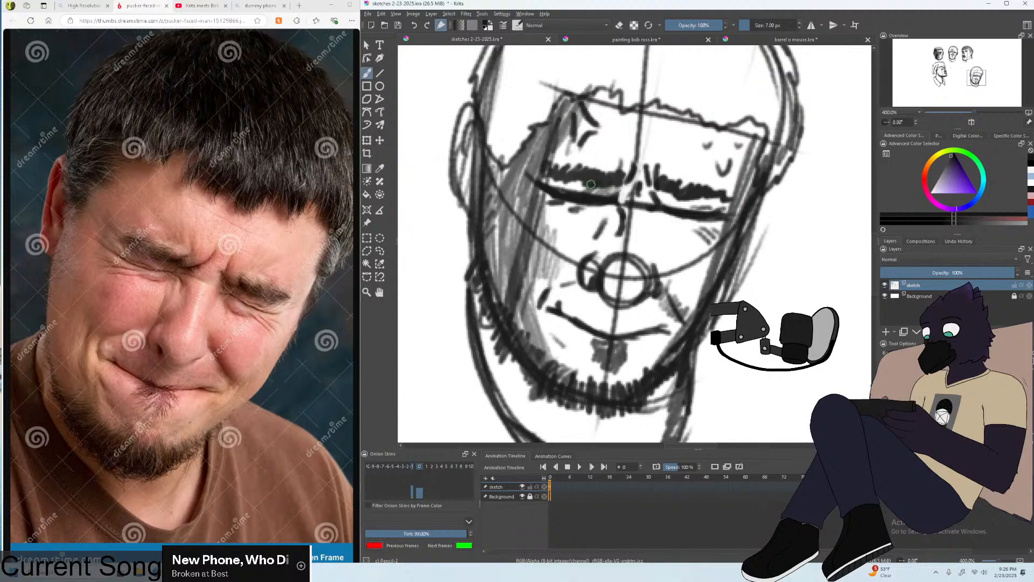
mouse_move(574, 180)
left_mouse_down()
mouse_move(535, 206)
mouse_move(558, 280)
mouse_move(537, 300)
left_mouse_up()
Shade beneath the right eyebrow and inner eye, and darken the crease between the nose and the right mouth corner.
key("ctrl+minus")
key("ctrl+plus")
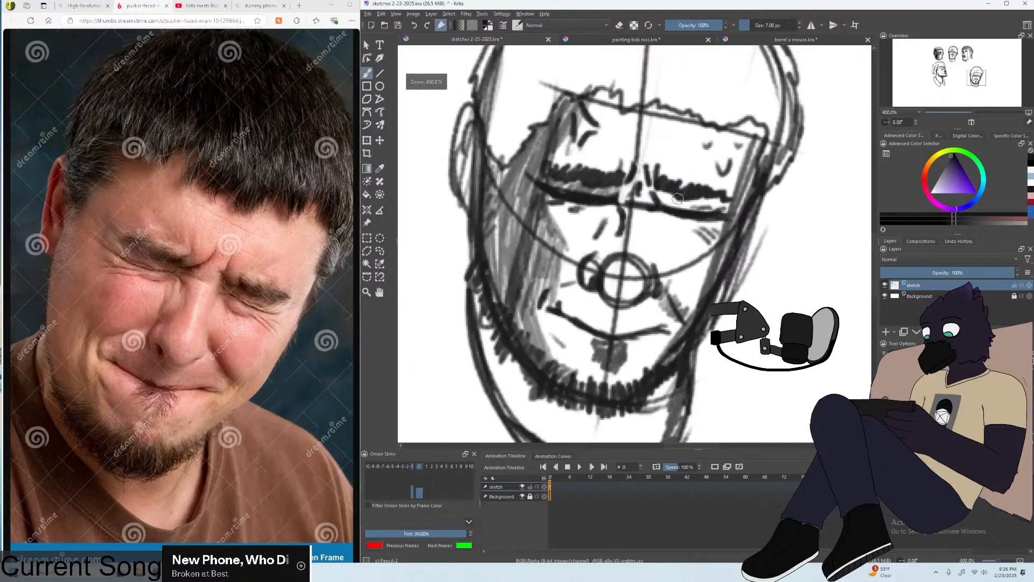
left_click_drag(651, 189, 654, 224)
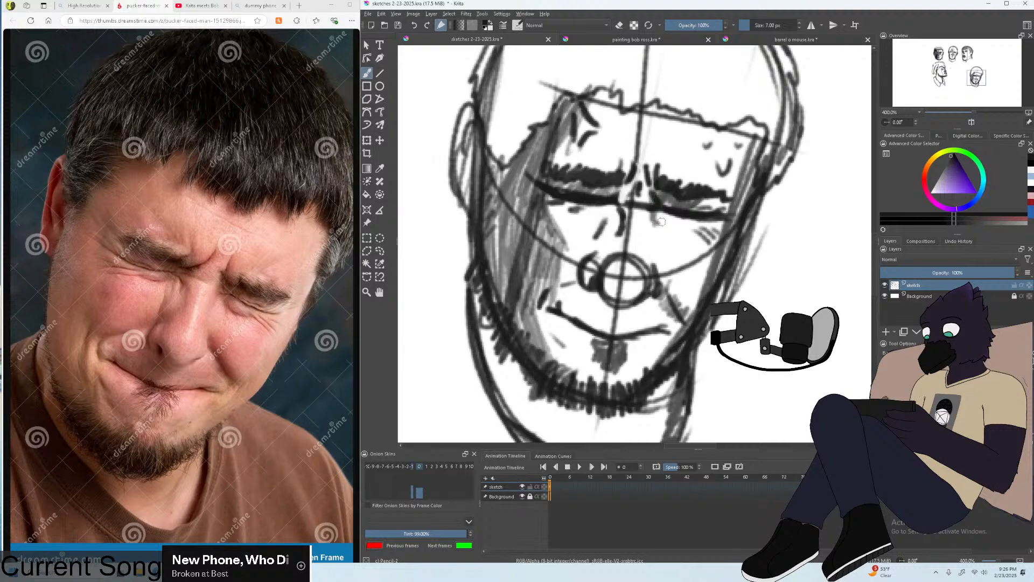
left_click_drag(675, 287, 667, 321)
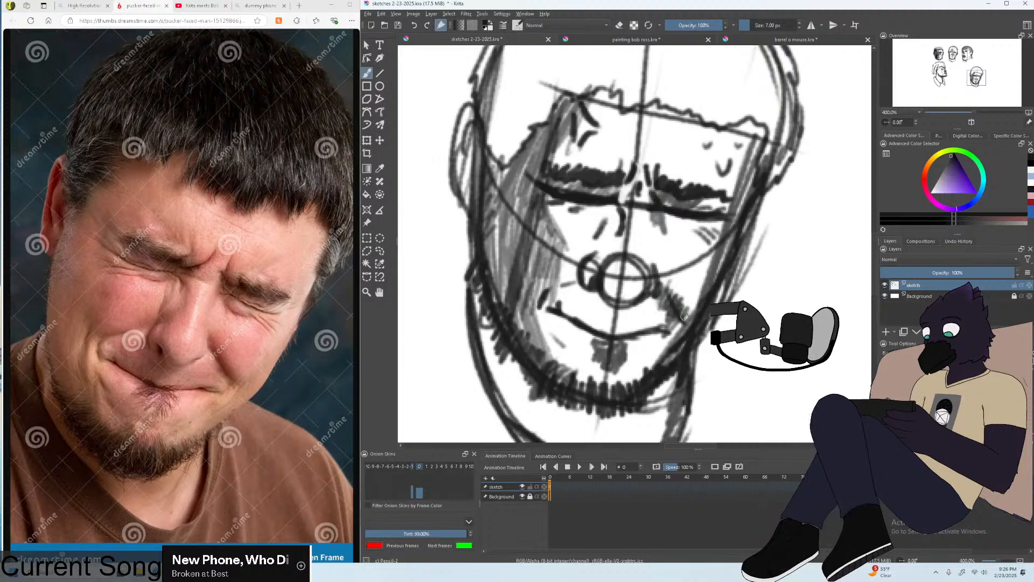
Shade the neck beneath the beard with loose hatching along the left jaw and under the chin.
left_click_drag(513, 350, 502, 382)
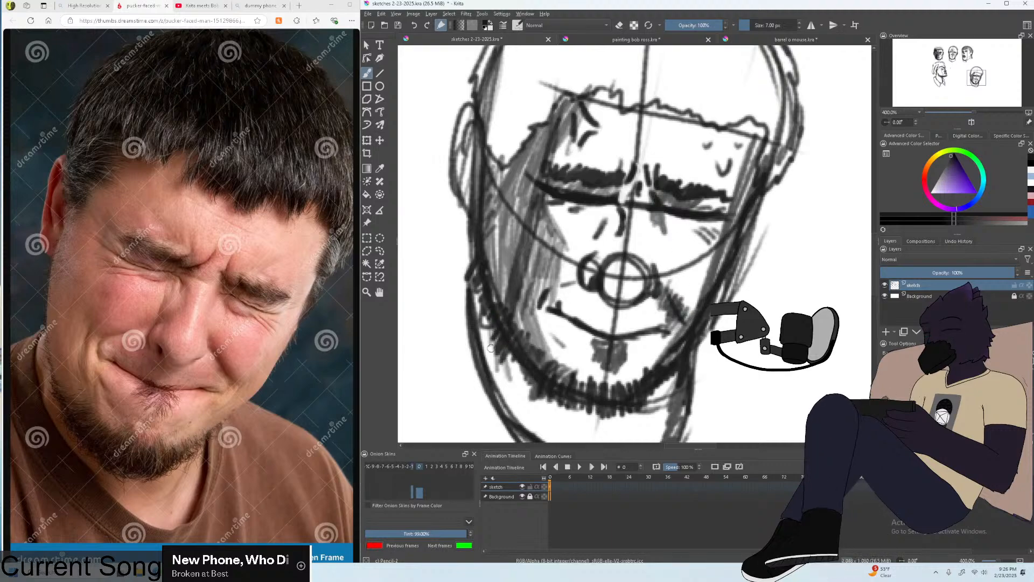
left_click_drag(494, 293, 478, 357)
mouse_move(512, 347)
left_mouse_down()
mouse_move(489, 382)
mouse_move(506, 400)
left_mouse_up()
mouse_move(535, 355)
left_mouse_down()
mouse_move(532, 406)
mouse_move(526, 362)
mouse_move(562, 414)
mouse_move(586, 427)
mouse_move(558, 408)
mouse_move(635, 422)
left_mouse_up()
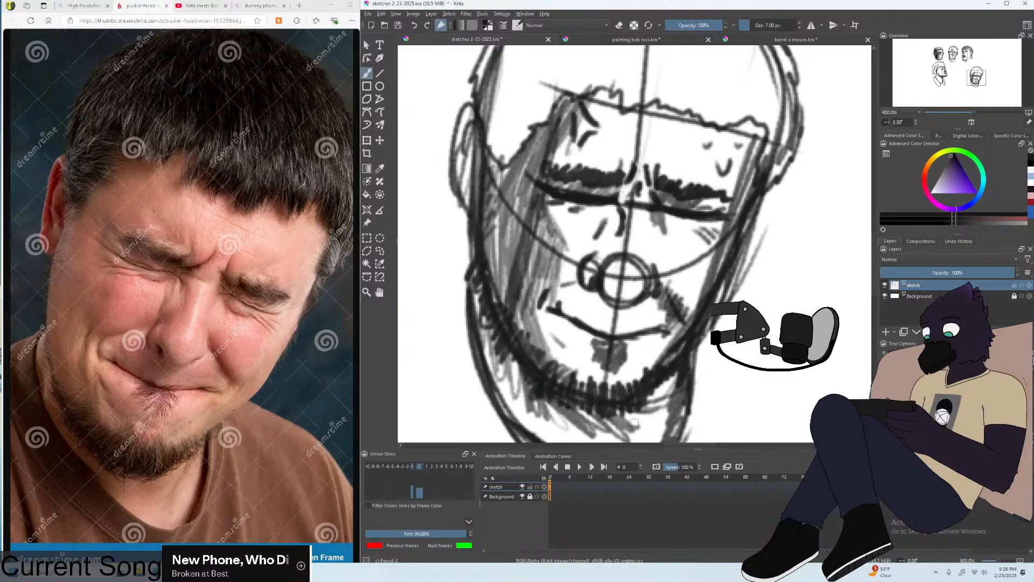
key("minus")
key("minus")
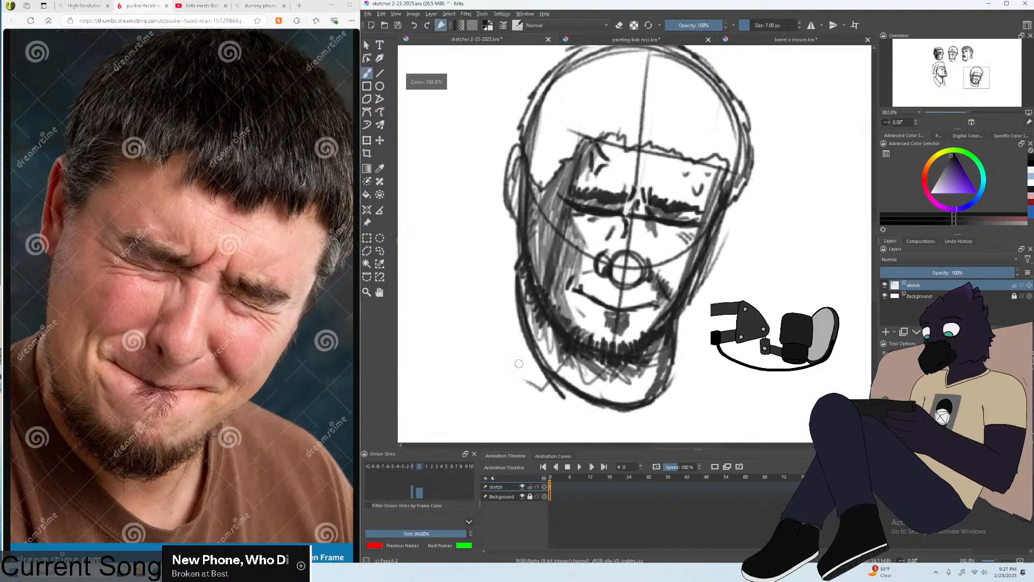
Fill the hair area above the forehead with dense dark grey strokes from the left temple to the right temple.
scroll(875, 167, "up", 5)
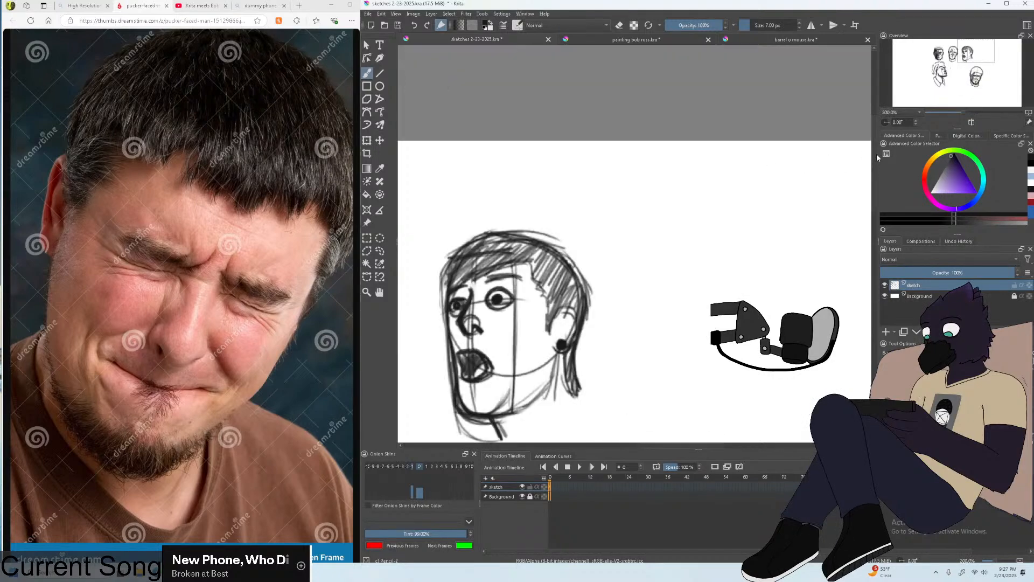
scroll(878, 157, "down", 6)
key("plus")
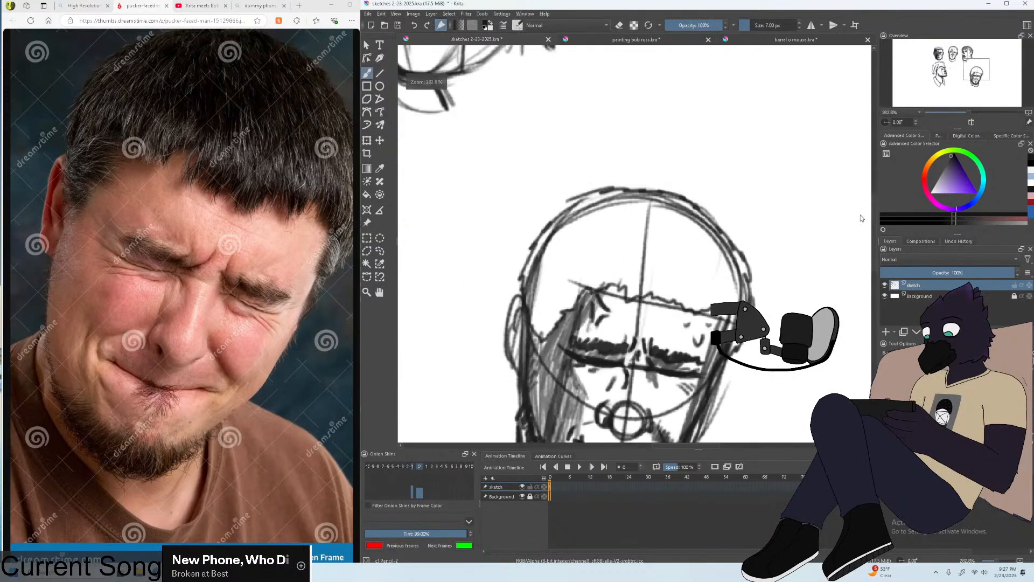
key("plus")
mouse_move(501, 228)
left_mouse_down()
mouse_move(509, 177)
mouse_move(513, 283)
mouse_move(571, 151)
mouse_move(554, 129)
mouse_move(611, 132)
mouse_move(641, 258)
mouse_move(652, 140)
mouse_move(689, 146)
mouse_move(660, 255)
mouse_move(711, 162)
mouse_move(732, 269)
mouse_move(754, 189)
mouse_move(796, 345)
left_mouse_up()
key("minus")
key("minus")
key("minus")
key("bracketleft")
scroll(868, 194, "up", 5)
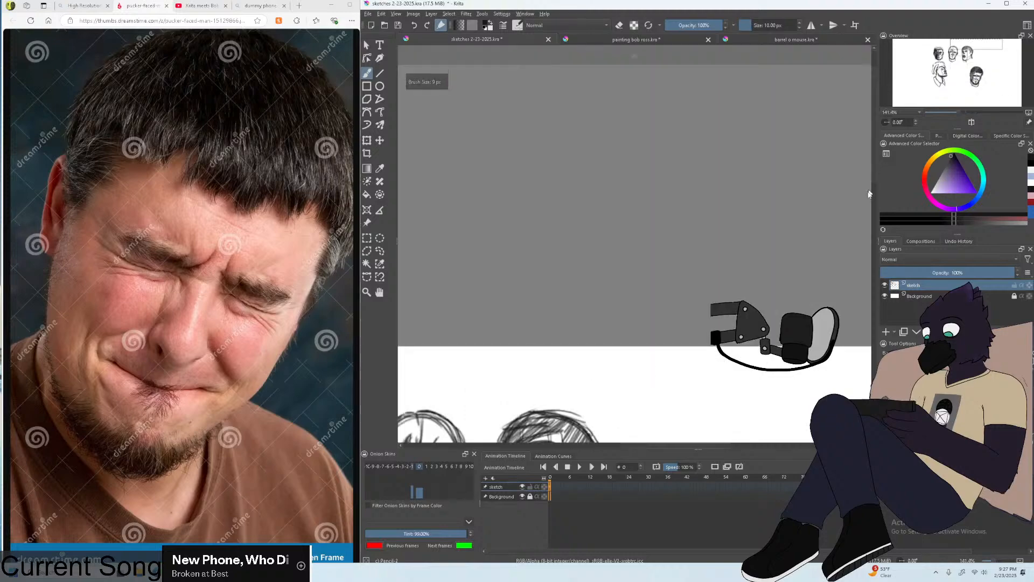
Add more shading to the lower left cheek beside the mouth corner.
key("plus")
left_click_drag(872, 175, 855, 326)
key("plus")
left_click_drag(521, 232, 539, 324)
mouse_move(538, 264)
left_mouse_down()
mouse_move(557, 334)
mouse_move(616, 358)
left_mouse_up()
key("plus")
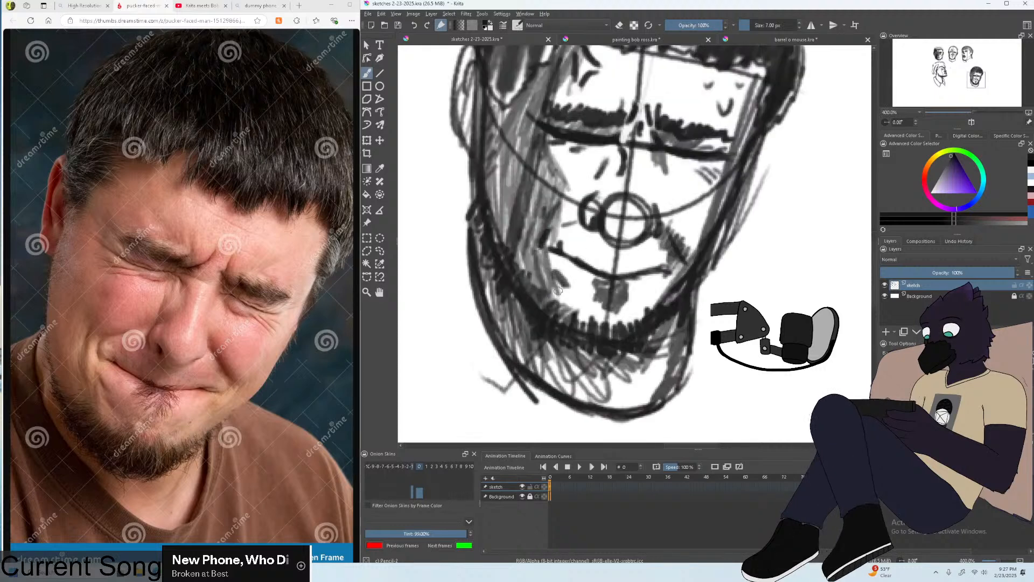
Try to shade the area between the nose and the left half of the mouth.
key("minus")
key("plus")
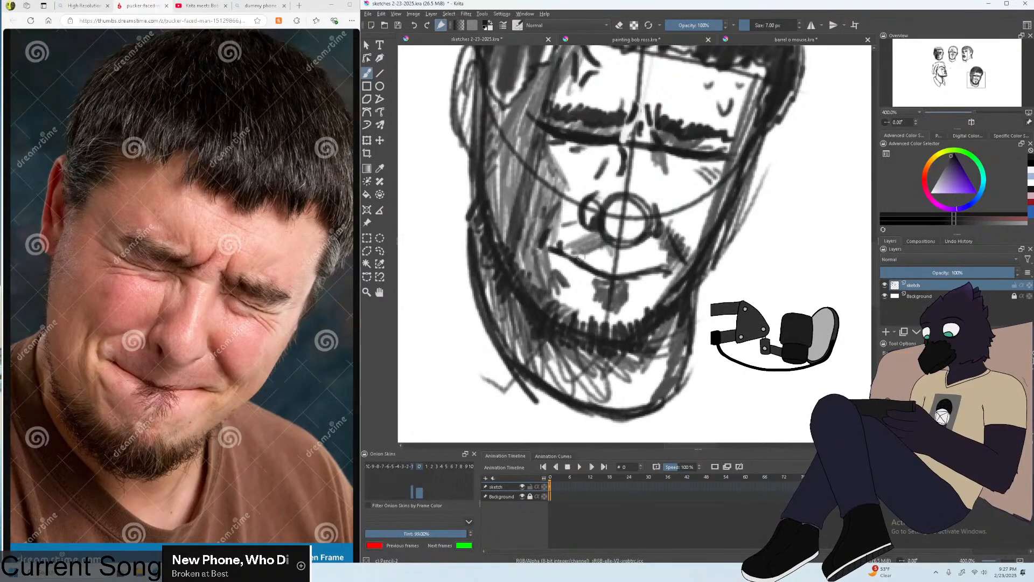
left_click_drag(591, 243, 618, 254)
key("minus")
key("minus")
key("minus")
key("plus")
key("plus")
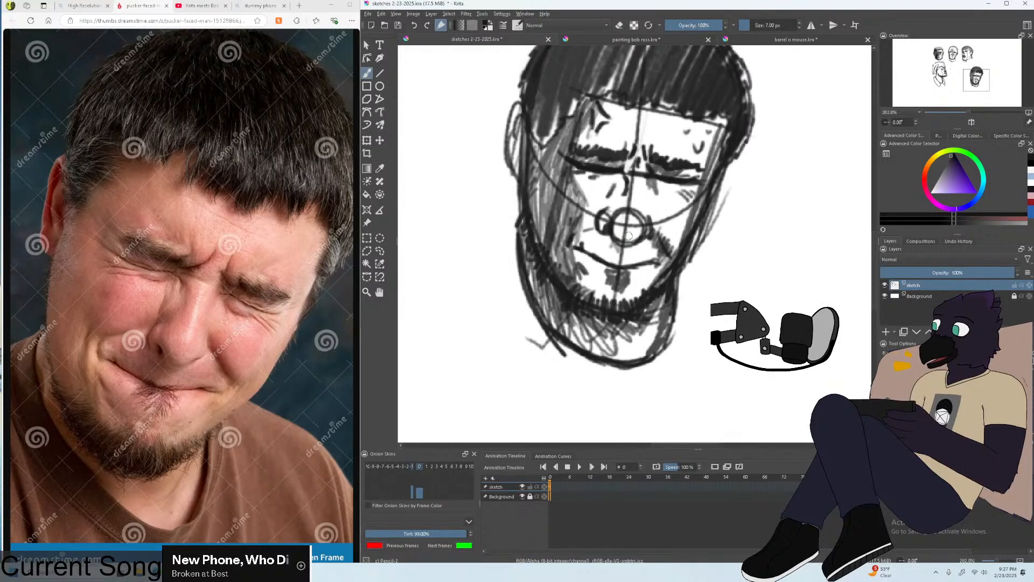
key("plus")
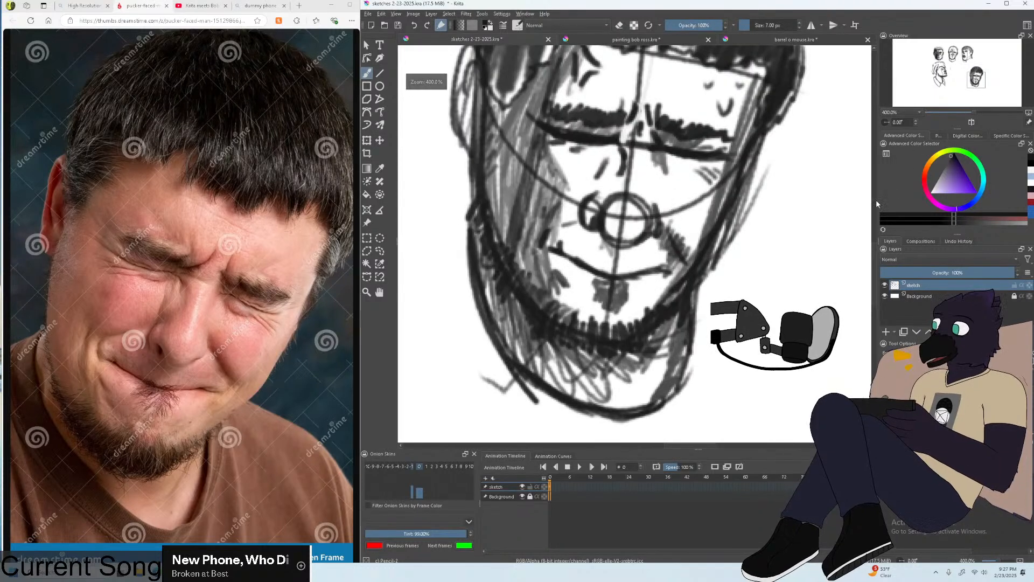
key("minus")
key("minus")
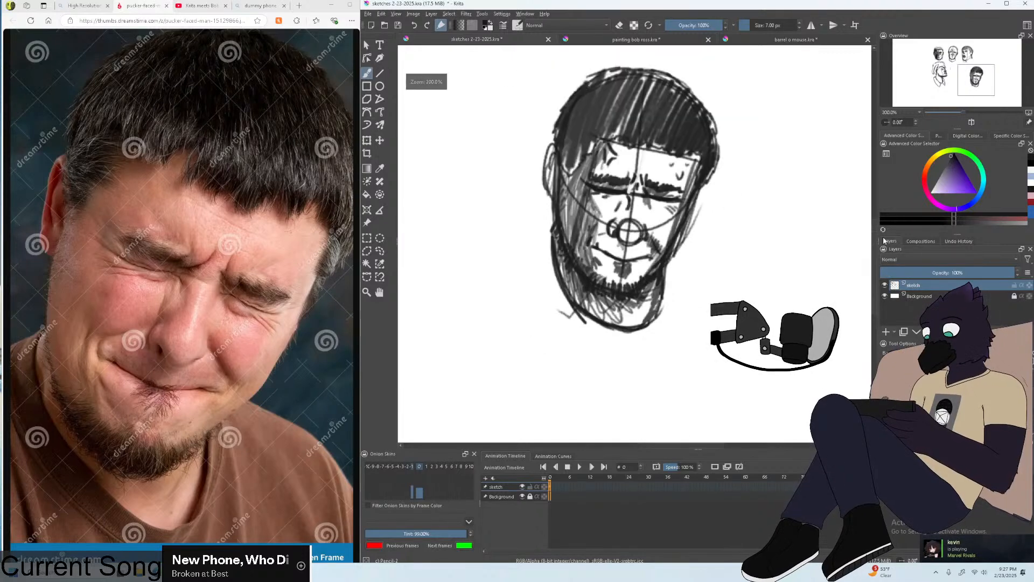
Enlarge the brush to 11 px and darken the middle of the hair from the crown down to the fringe.
key("plus")
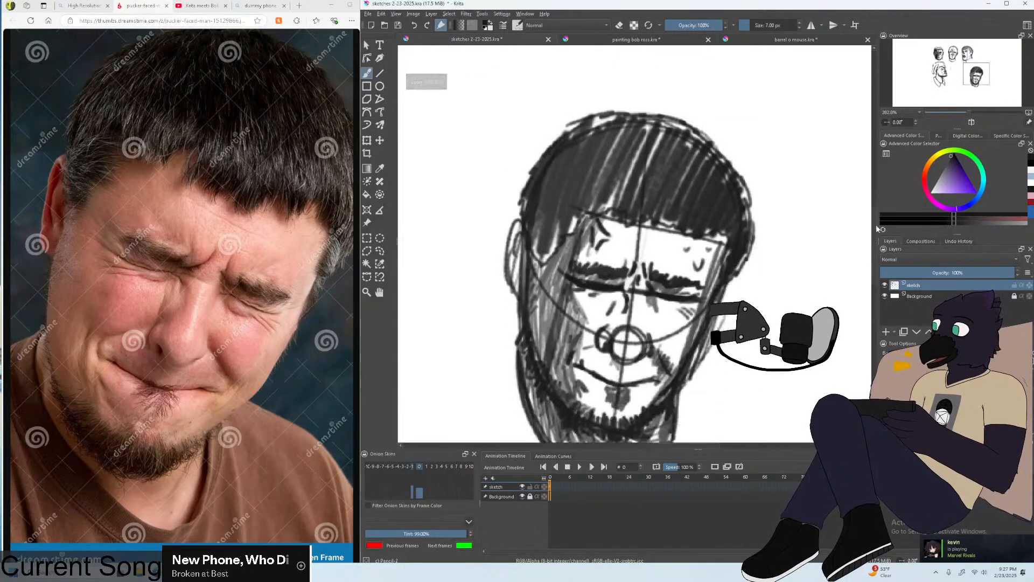
key("plus")
key("plus")
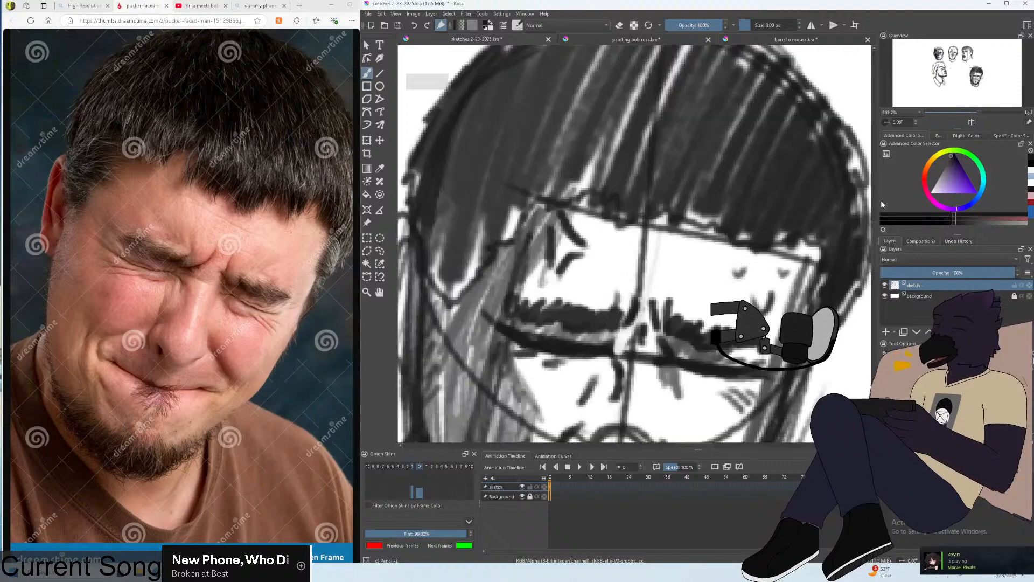
key("bracketright")
mouse_move(672, 165)
left_mouse_down()
mouse_move(642, 252)
mouse_move(638, 179)
mouse_move(616, 161)
mouse_move(605, 190)
mouse_move(634, 149)
mouse_move(639, 239)
mouse_move(649, 208)
left_mouse_up()
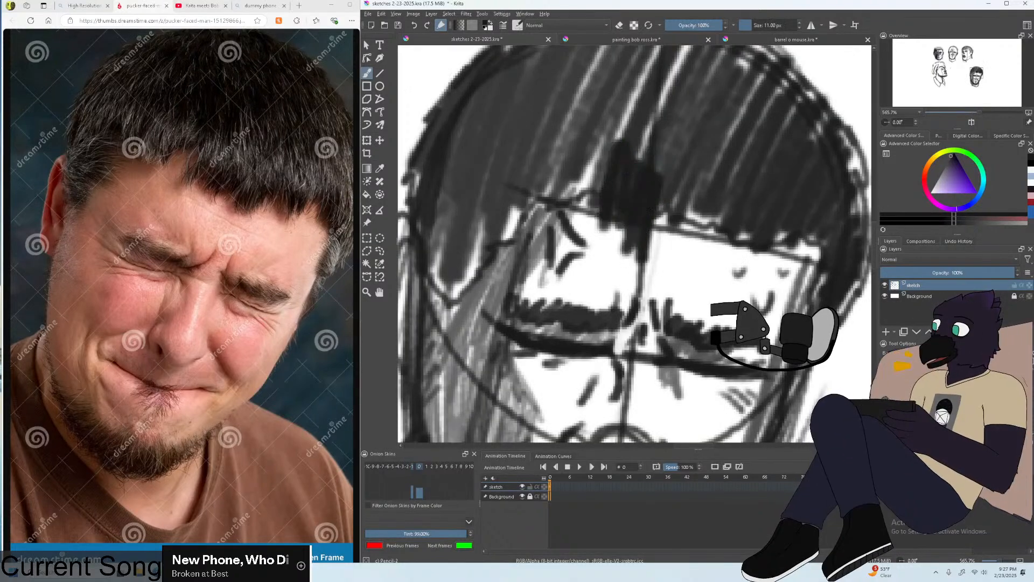
key("minus")
key("minus")
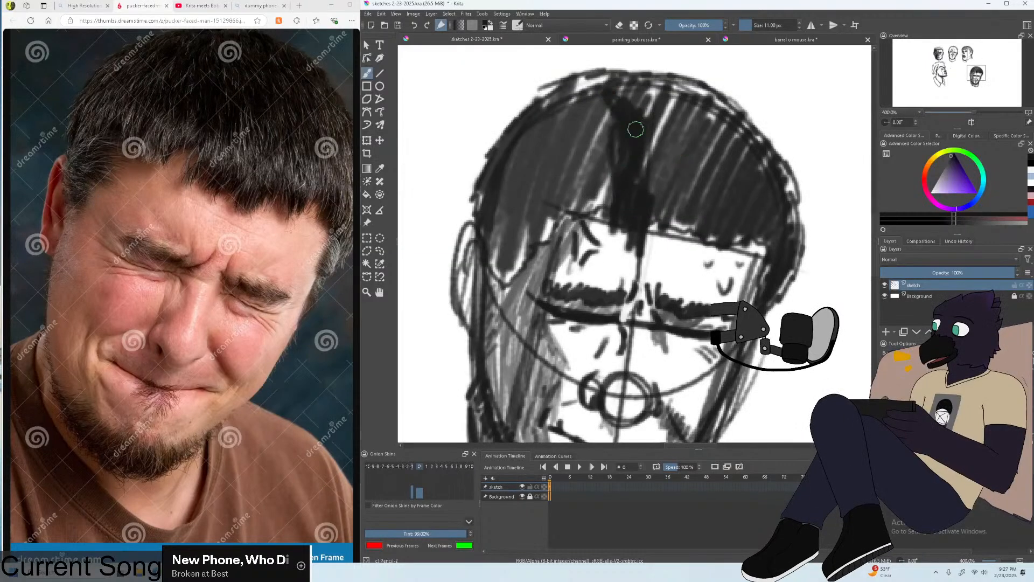
mouse_move(635, 129)
left_mouse_down()
mouse_move(642, 106)
mouse_move(659, 112)
mouse_move(657, 183)
mouse_move(646, 188)
mouse_move(654, 216)
mouse_move(669, 131)
mouse_move(698, 151)
mouse_move(661, 108)
mouse_move(669, 152)
left_mouse_up()
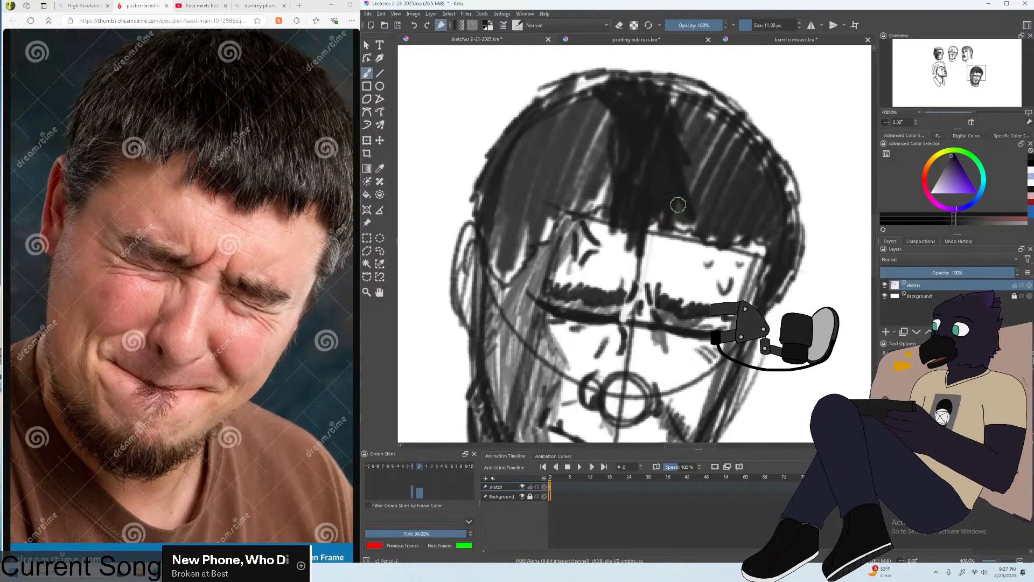
Extend the dark fringe strands over the forehead right of the centre line and darken the hair along the upper right scalp.
key("minus")
key("plus")
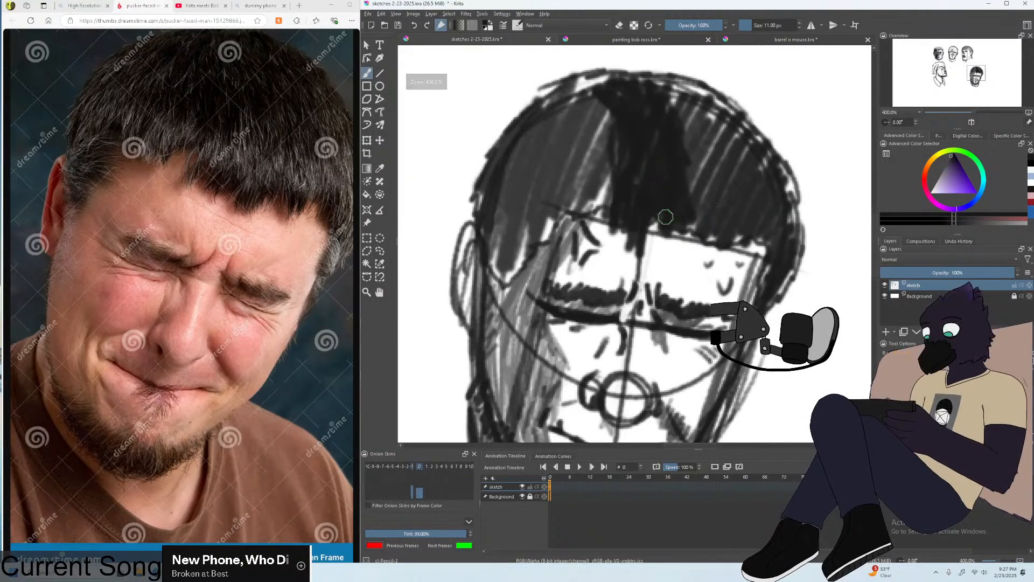
left_click_drag(664, 216, 665, 250)
left_click_drag(676, 226, 677, 245)
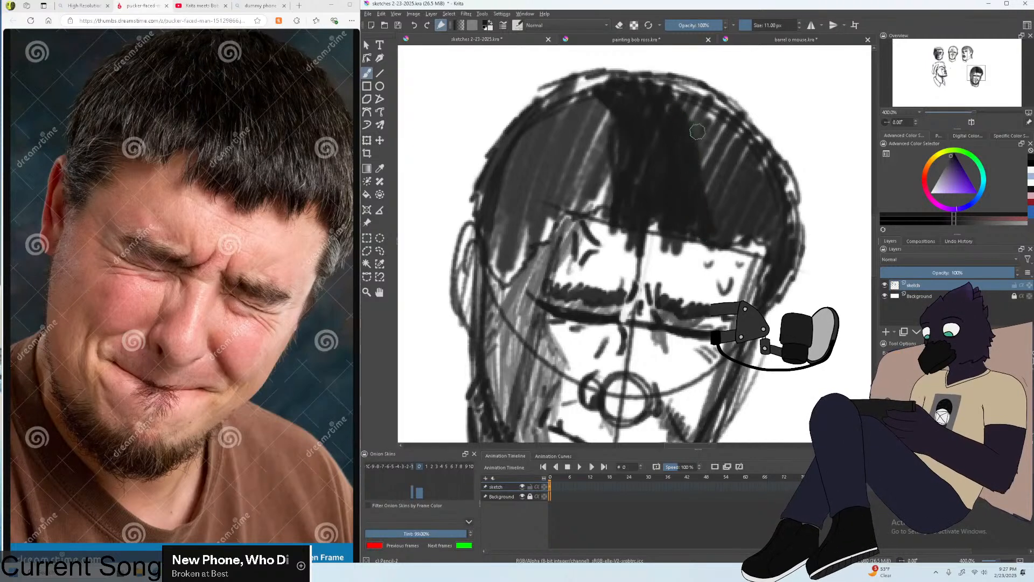
left_click_drag(673, 82, 727, 156)
Enlarge the brush to 13 px and fill the remaining right and left hair areas solid black.
key("bracketright")
key("bracketright")
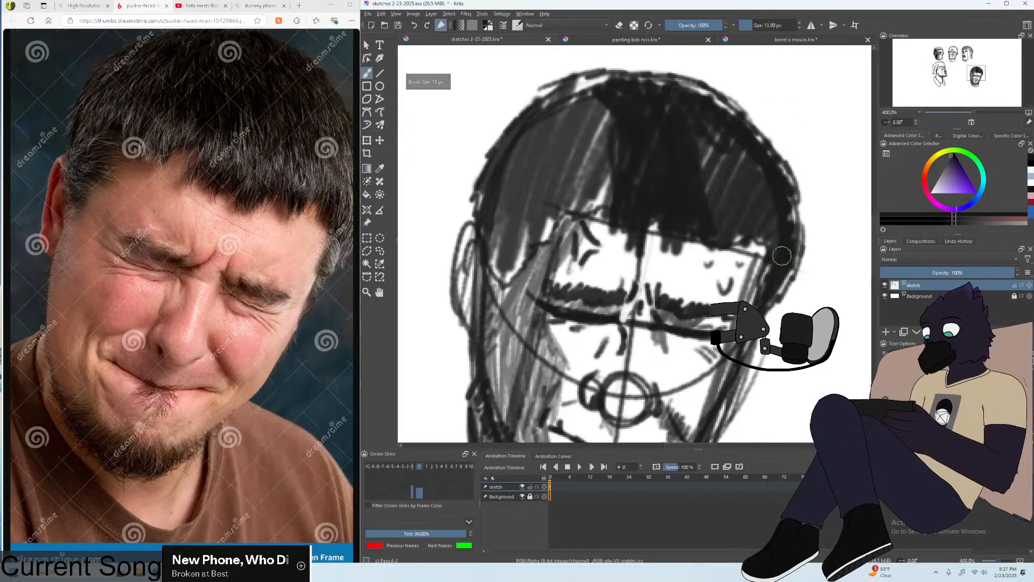
mouse_move(759, 210)
left_mouse_down()
mouse_move(726, 179)
mouse_move(722, 211)
mouse_move(746, 225)
mouse_move(703, 181)
mouse_move(718, 229)
mouse_move(712, 185)
left_mouse_up()
left_click_drag(737, 246, 725, 149)
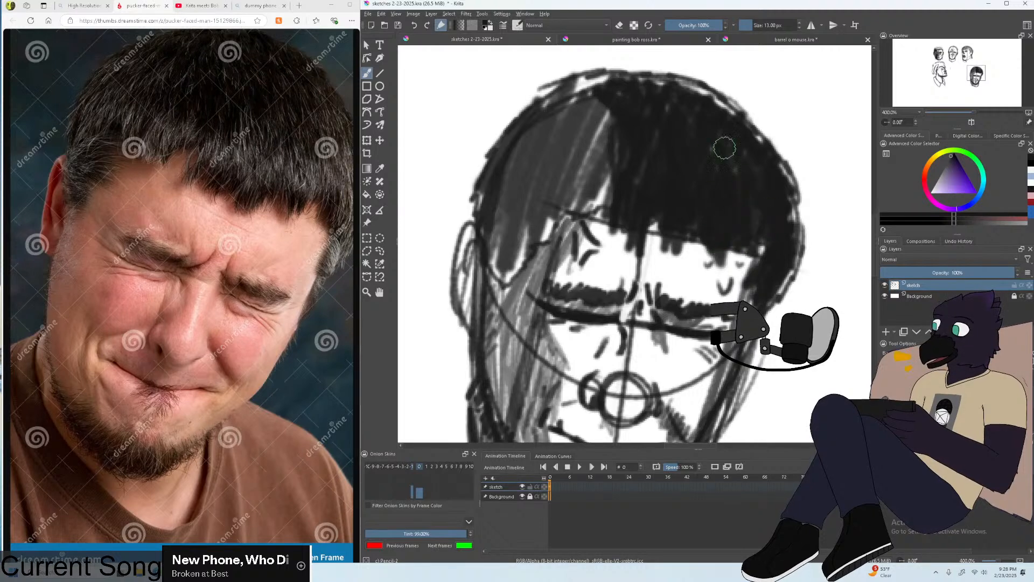
mouse_move(607, 115)
left_mouse_down()
mouse_move(521, 159)
mouse_move(527, 169)
mouse_move(584, 131)
mouse_move(575, 111)
mouse_move(607, 79)
mouse_move(589, 80)
mouse_move(604, 55)
mouse_move(595, 83)
left_mouse_up()
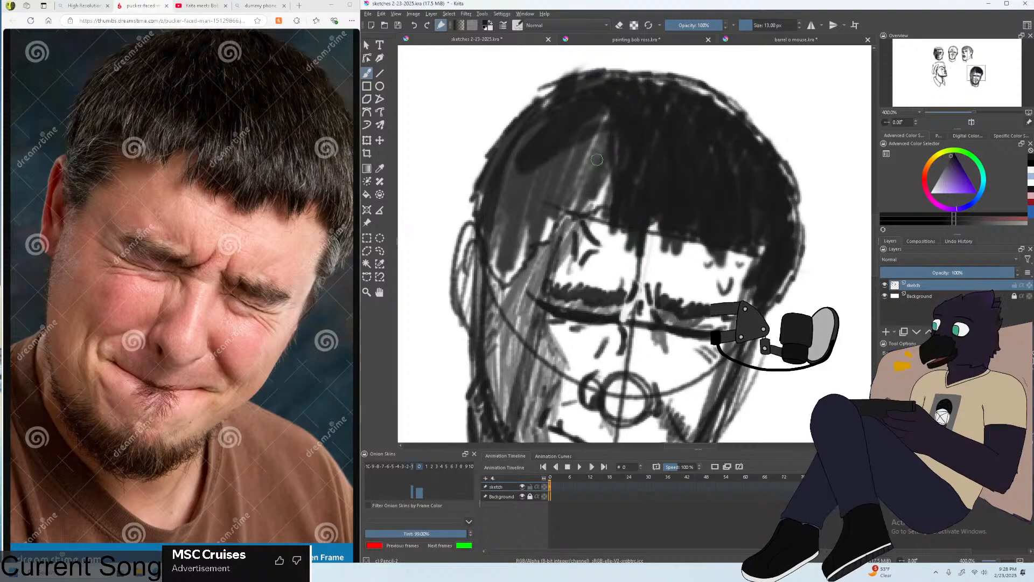
mouse_move(539, 124)
left_mouse_down()
mouse_move(484, 261)
mouse_move(531, 162)
mouse_move(544, 161)
mouse_move(526, 224)
mouse_move(559, 219)
mouse_move(616, 122)
mouse_move(608, 194)
left_mouse_up()
key("minus")
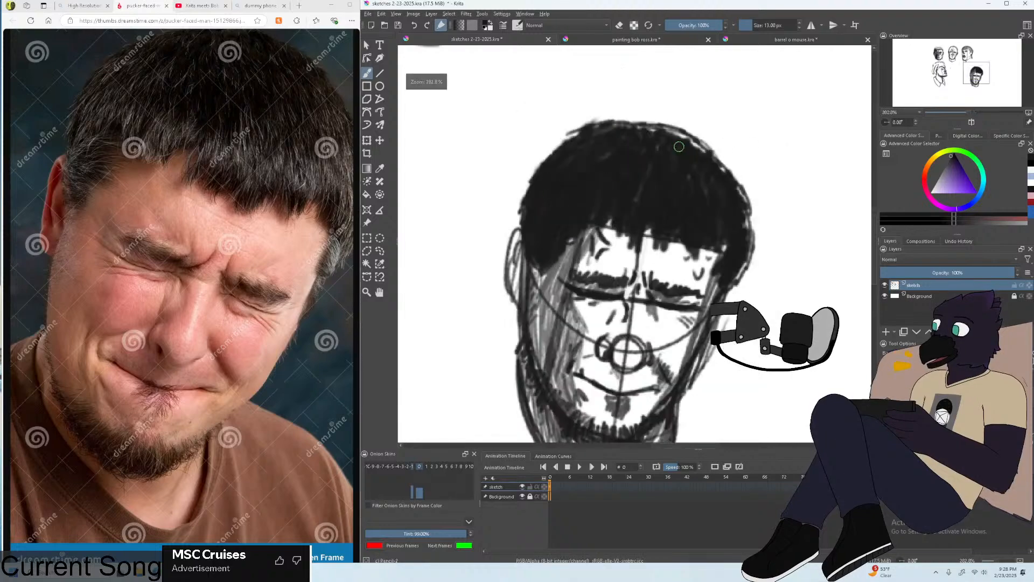
Undo the solid black hair fill and the heavy dark strokes back to the streaked hair shading.
key("minus")
key("minus")
key("plus")
key("ctrl+z")
key("ctrl+z")
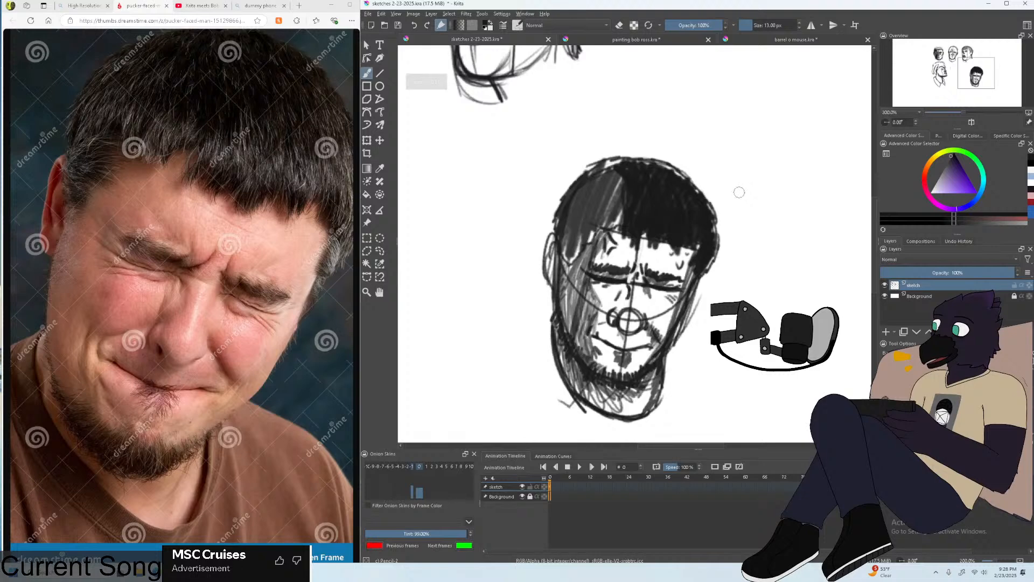
key("ctrl+z")
key("ctrl+z")
key("ctrl+z")
key("ctrl+z")
key("ctrl+z")
key("ctrl+shift+z")
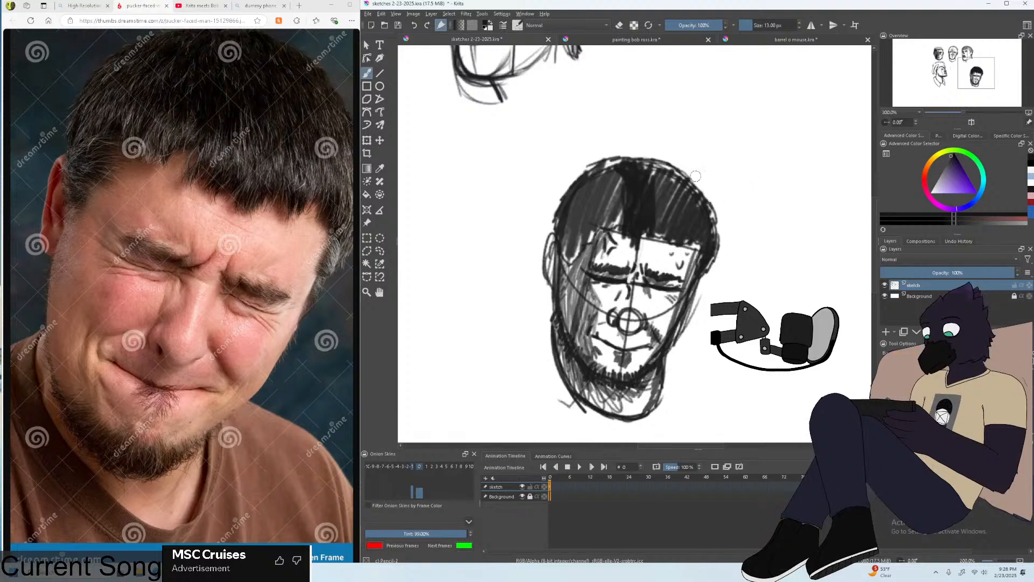
key("ctrl+shift+z")
key("ctrl+z")
key("ctrl+z")
key("ctrl+z")
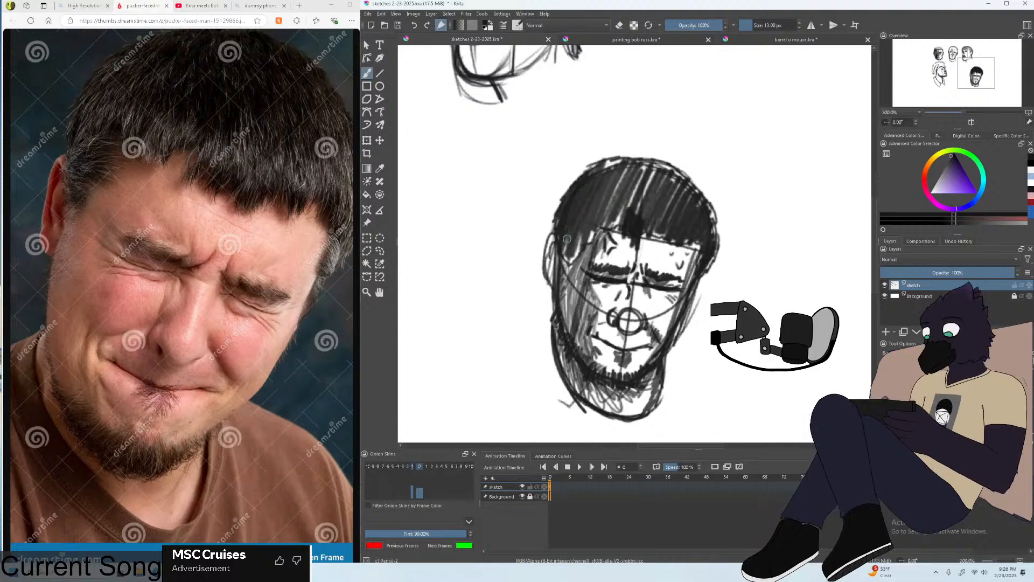
Darken the left side and crown of the hair with slanted strokes, leaving thin light streaks between them.
mouse_move(567, 239)
left_mouse_down()
mouse_move(622, 171)
mouse_move(617, 228)
mouse_move(650, 181)
mouse_move(633, 208)
left_mouse_up()
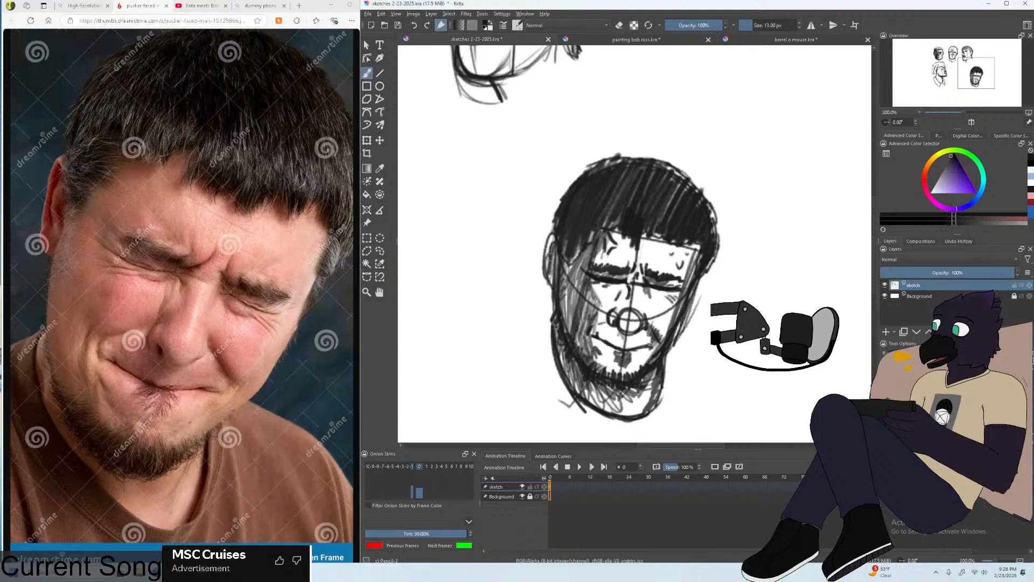
scroll(651, 268, "down", 3)
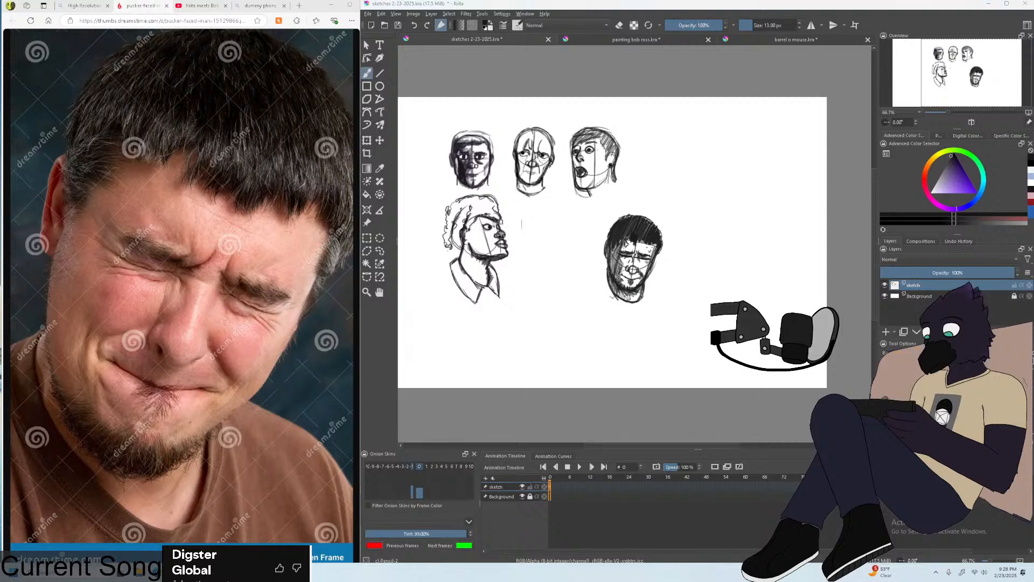
scroll(739, 291, "up", 4)
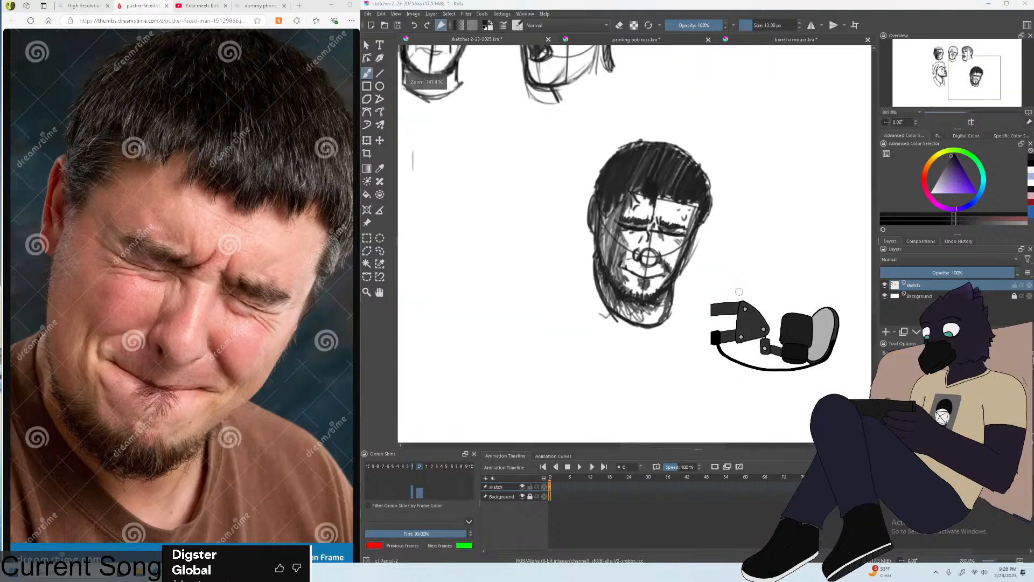
Reduce the brush to 8 px, draw a short callout line beside the bearded man's jaw and handwrite "god why do you give me".
scroll(738, 291, "up", 2)
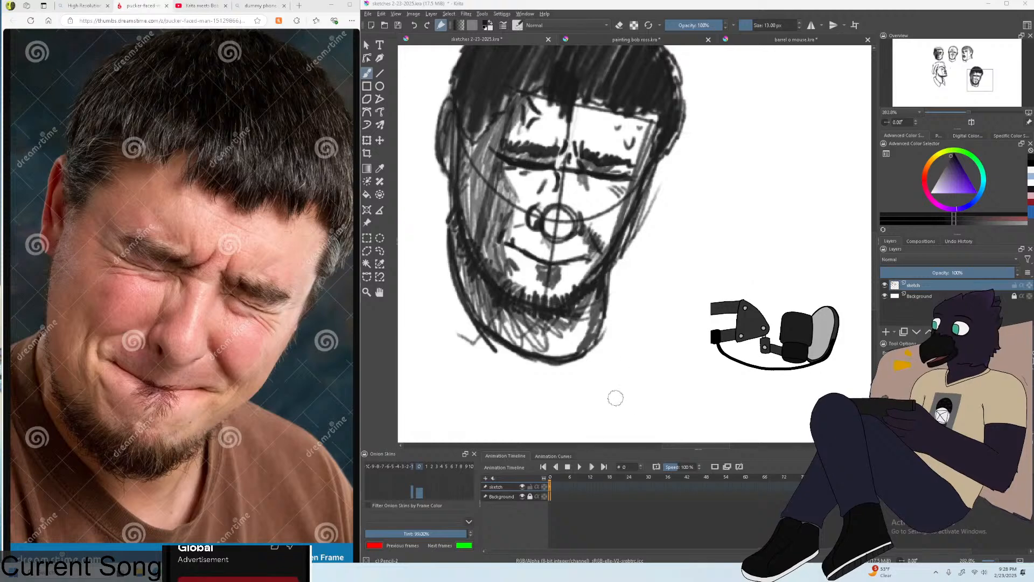
key("minus")
left_click_drag(620, 287, 647, 294)
key("ctrl+z")
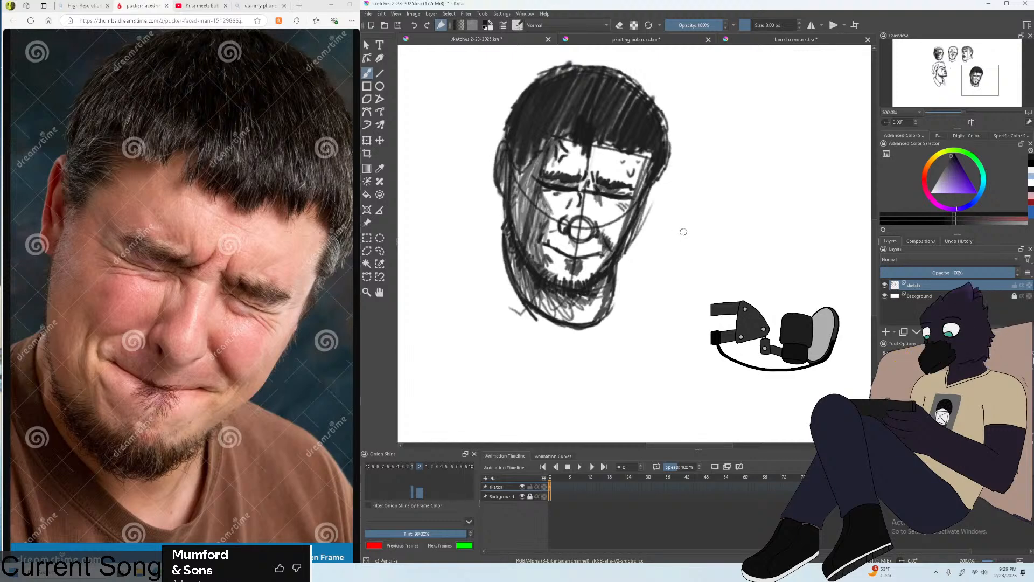
left_click_drag(631, 261, 667, 254)
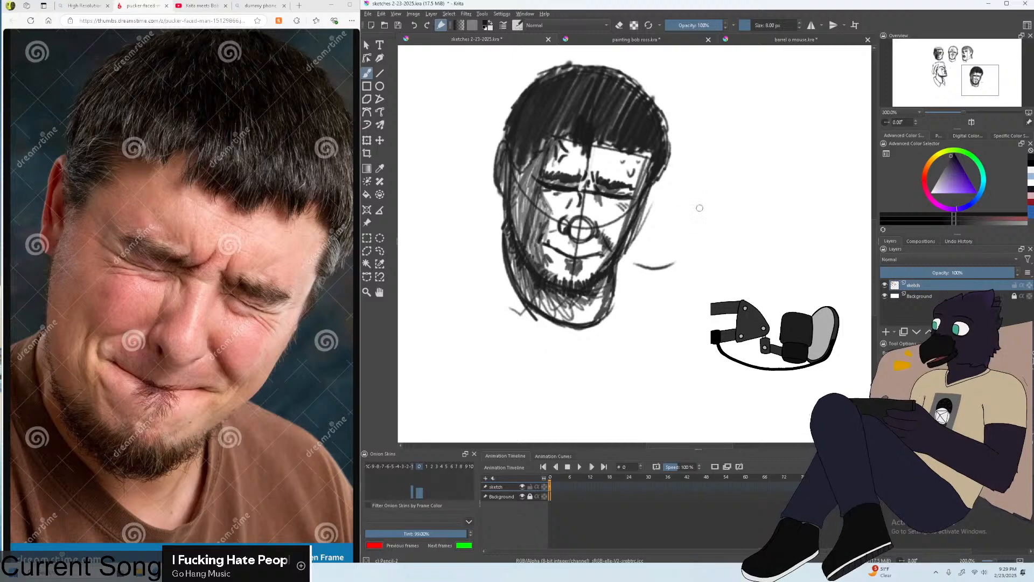
mouse_move(697, 201)
left_mouse_down()
mouse_move(692, 228)
mouse_move(717, 203)
mouse_move(728, 228)
mouse_move(782, 203)
left_mouse_up()
left_click_drag(787, 198, 796, 216)
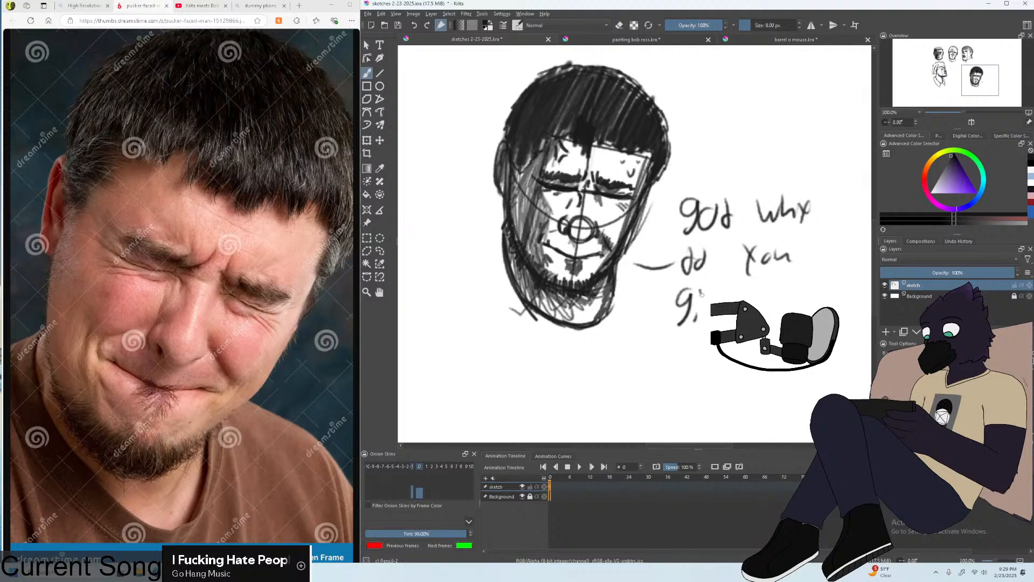
left_click_drag(766, 308, 771, 300)
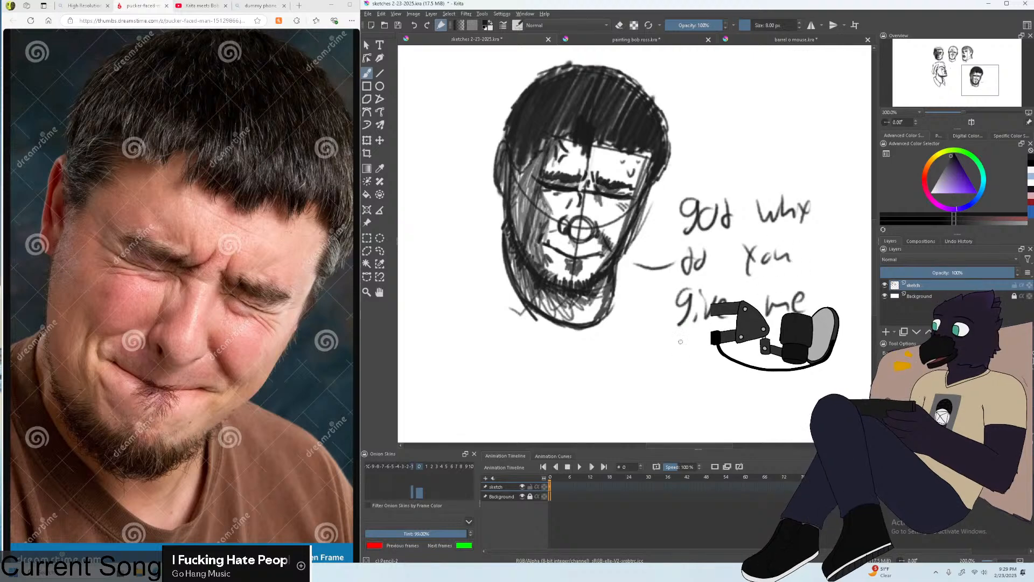
Handwrite "your toughest battles" as the last line of the caption beside the bearded head.
key("ctrl+minus")
left_click_drag(655, 446, 678, 445)
key("ctrl+plus")
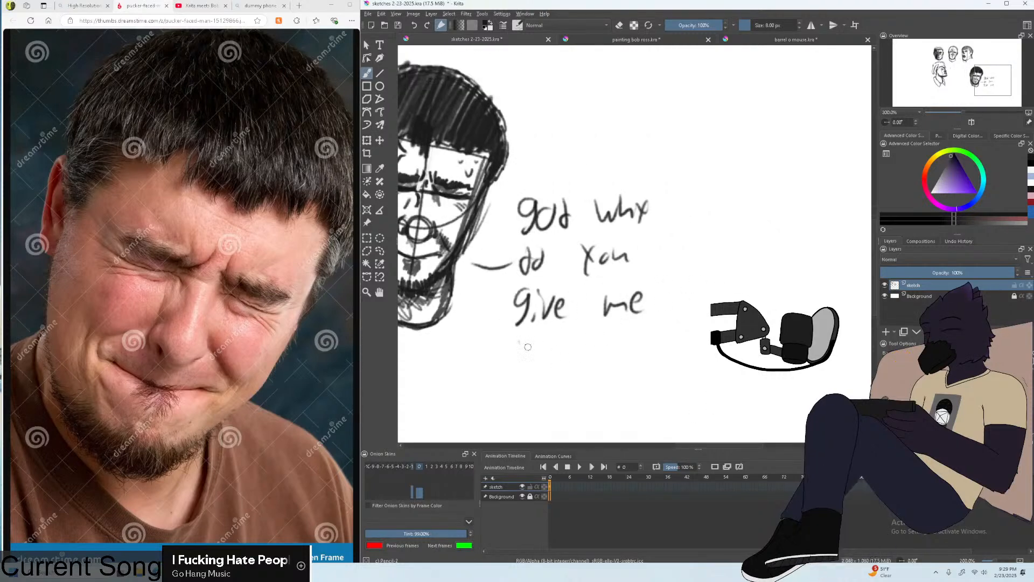
left_click_drag(516, 340, 526, 355)
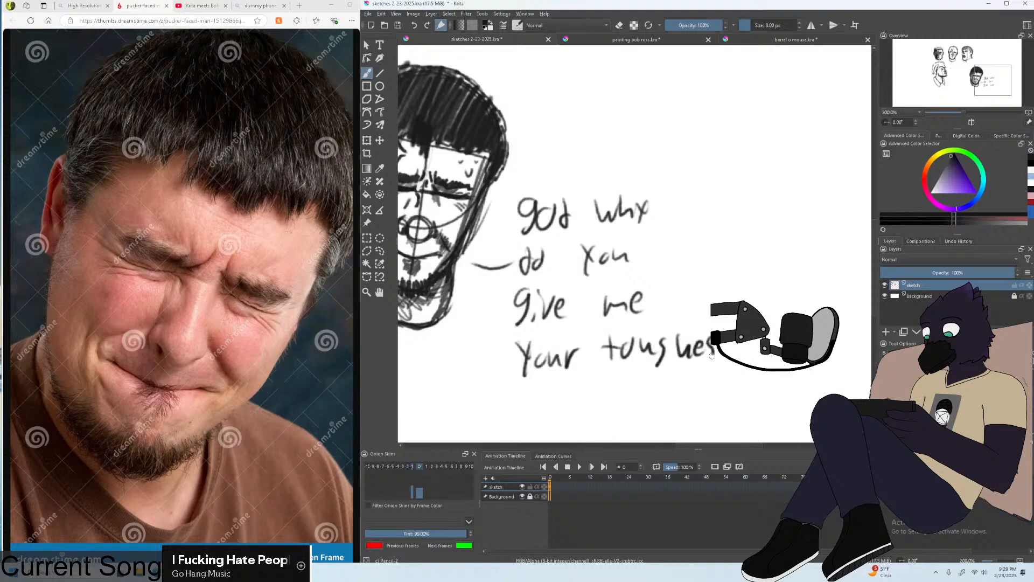
left_click_drag(752, 339, 761, 351)
key("ctrl+minus")
key("ctrl+minus")
key("ctrl+minus")
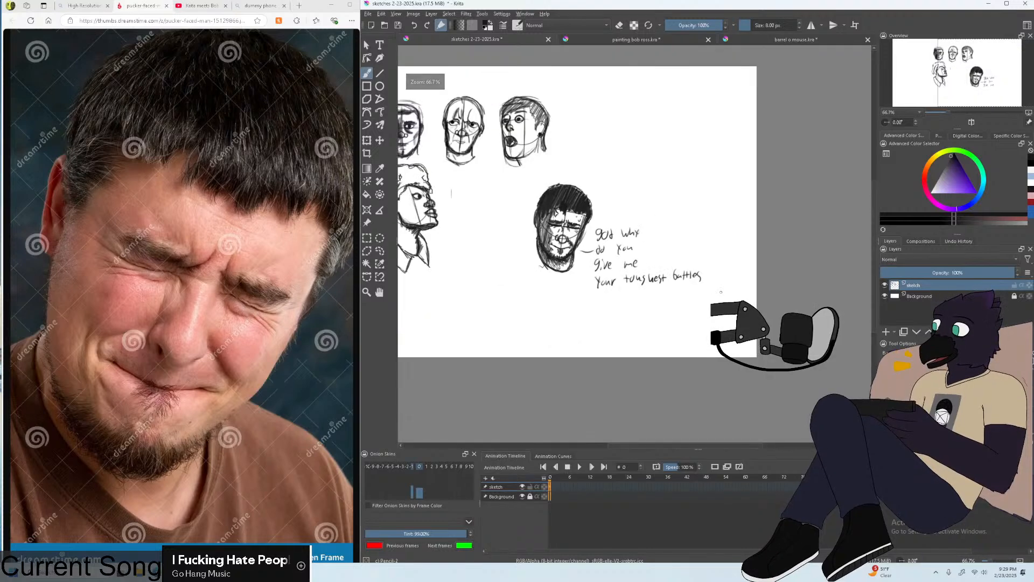
Select the bearded head and its caption with a polygonal outline and move them next to the curly-haired profile.
scroll(609, 285, "down", 4)
scroll(539, 264, "up", 3)
scroll(688, 266, "down", 2)
scroll(754, 276, "up", 3)
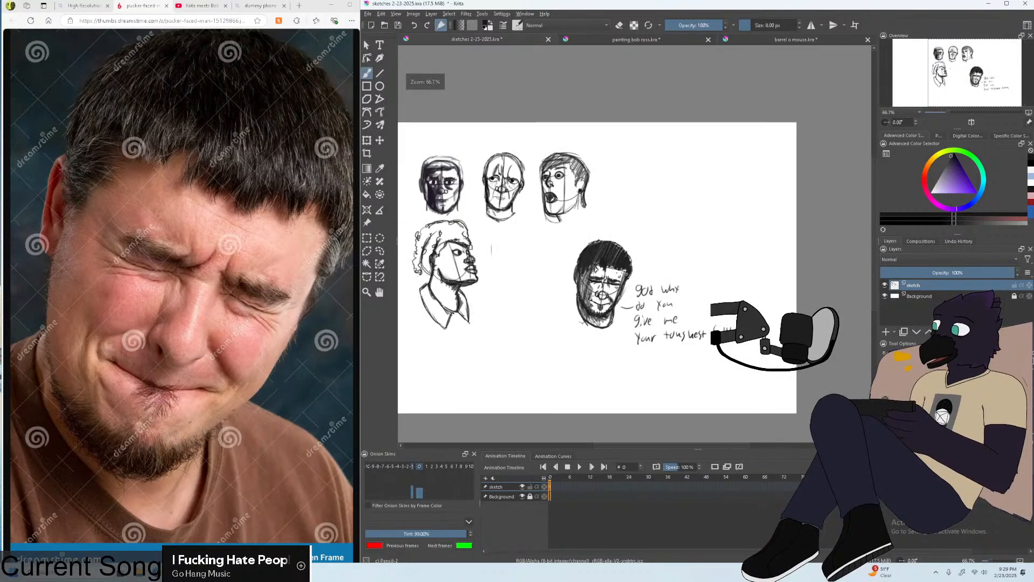
left_click(368, 141)
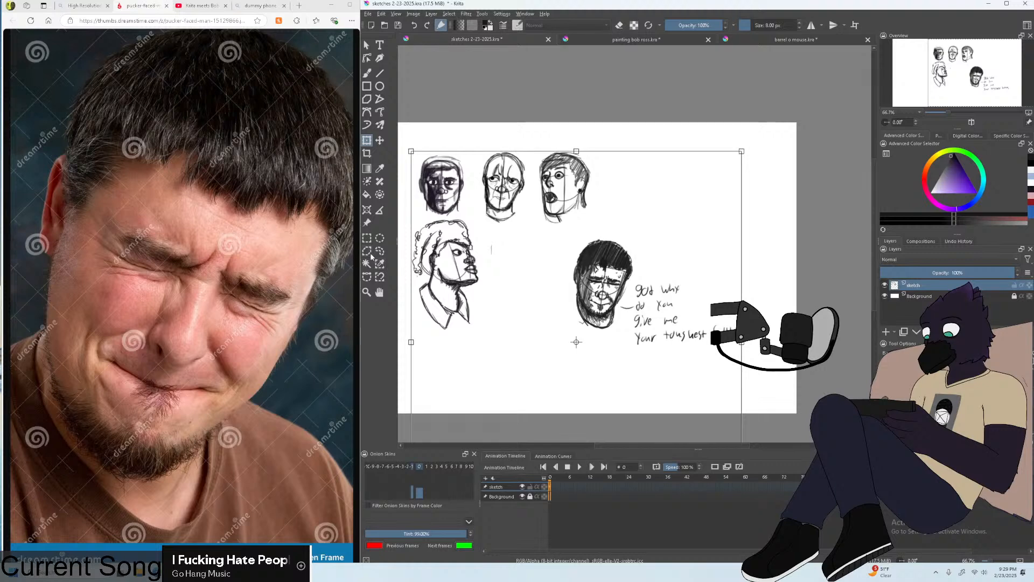
left_click(694, 222)
left_click(783, 296)
left_click(698, 391)
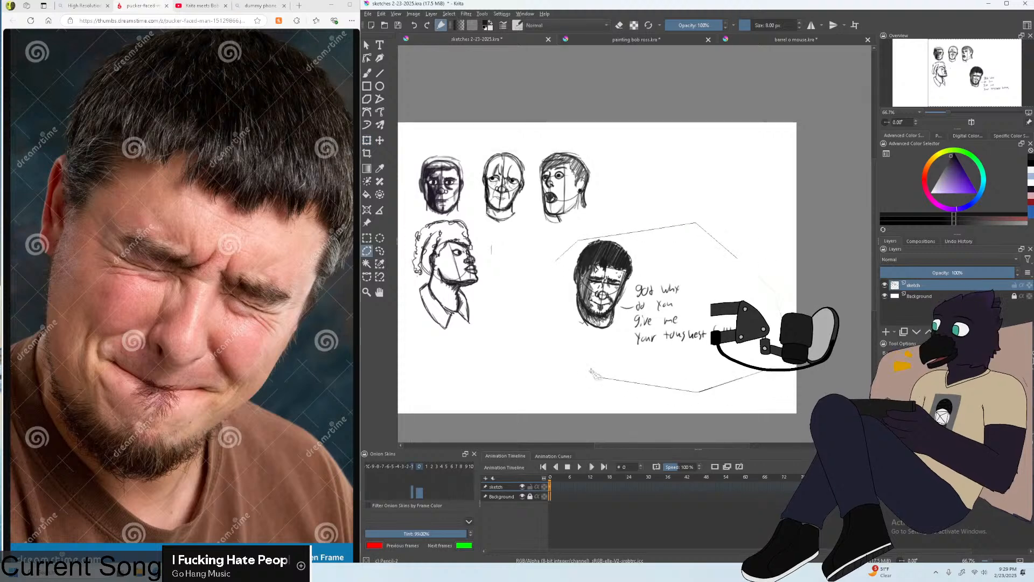
left_click(559, 260)
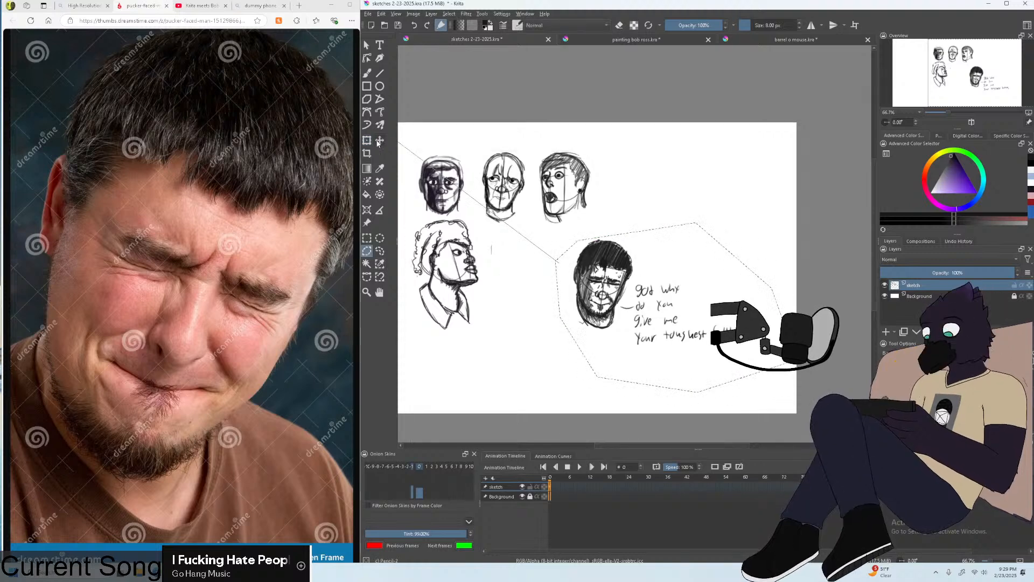
left_click_drag(684, 275, 615, 262)
scroll(615, 262, "down", 3)
scroll(615, 263, "up", 3)
Clear the selection around the bearded head and return to the brush.
left_click(367, 238)
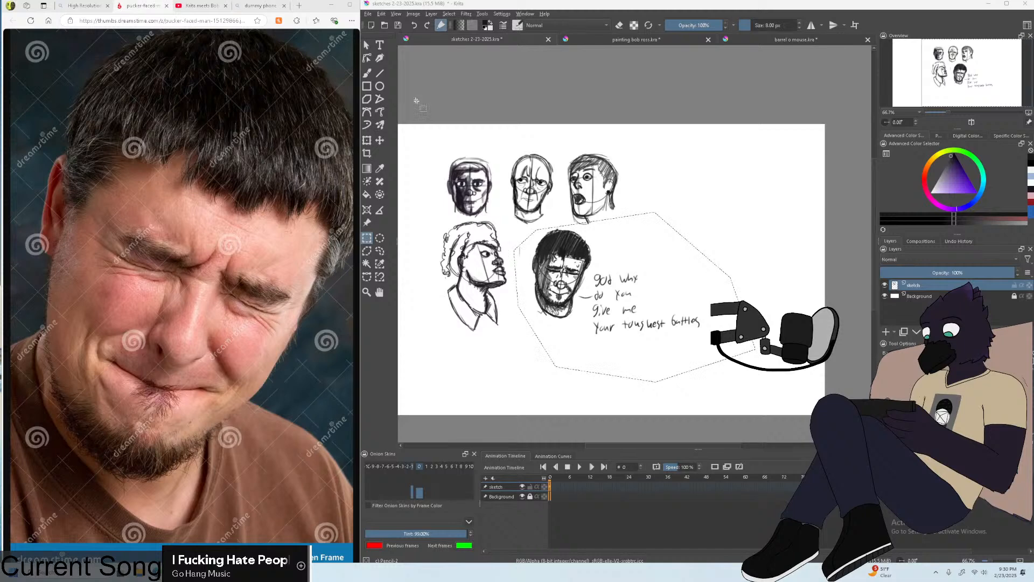
left_click(368, 72)
scroll(431, 158, "up", 1)
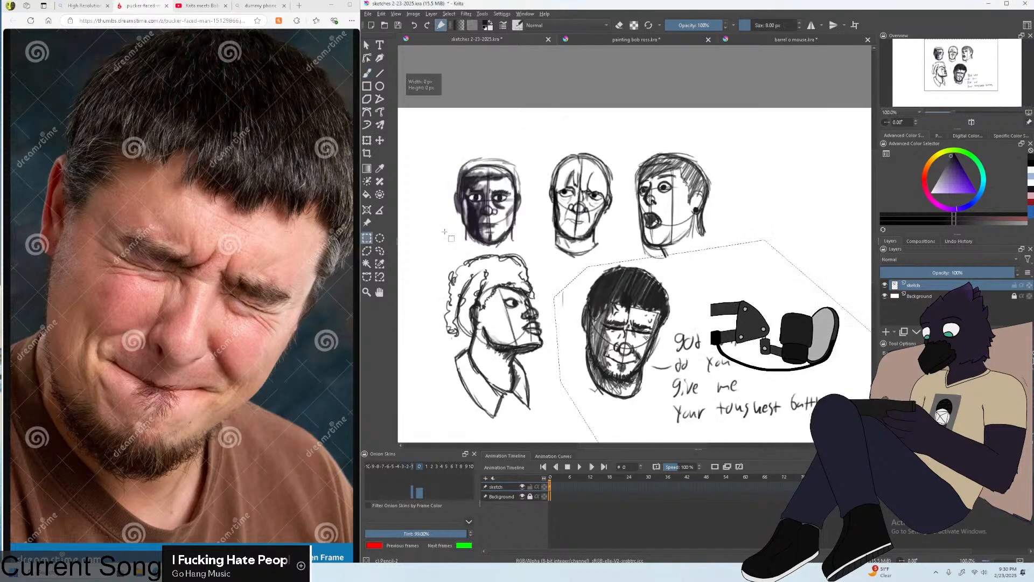
left_click(371, 73)
Number the heads by hand: 1, 2 and 4 above the upper row, 3 by the profile and 5 by the bearded man.
scroll(399, 113, "up", 1)
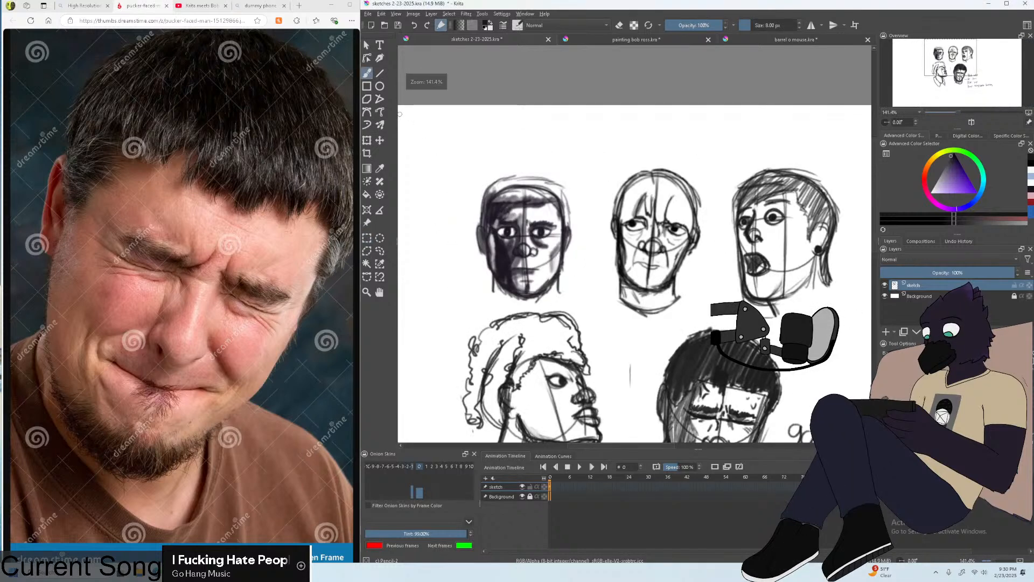
left_click_drag(520, 135, 524, 139)
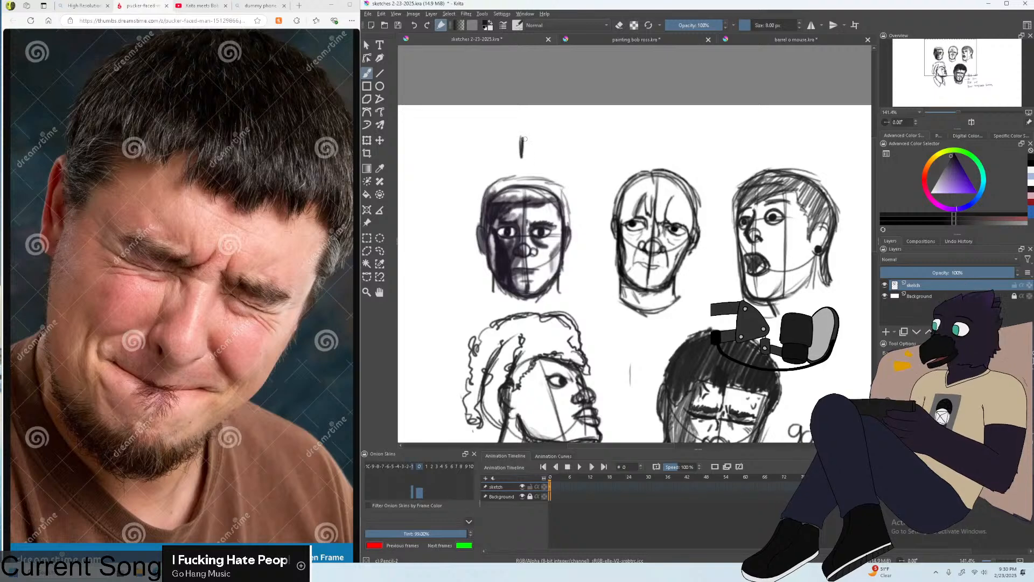
key("minus")
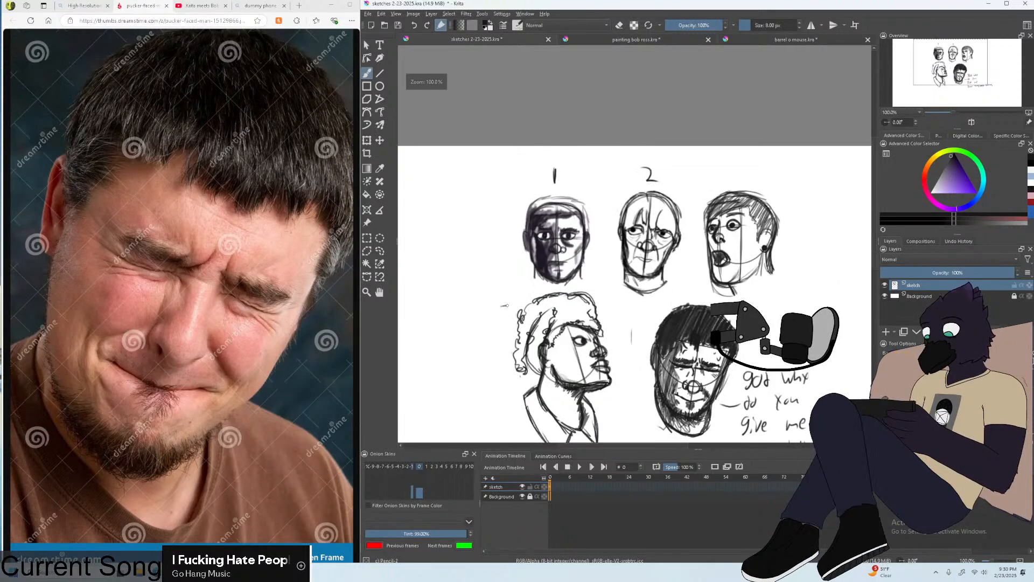
left_click_drag(502, 307, 502, 325)
left_click_drag(722, 165, 736, 167)
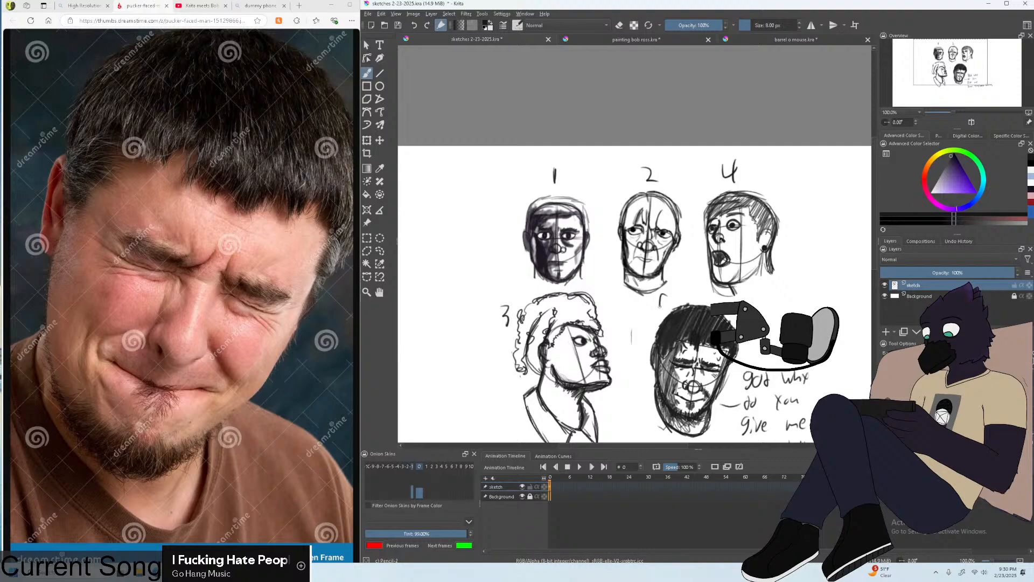
left_click_drag(660, 306, 656, 313)
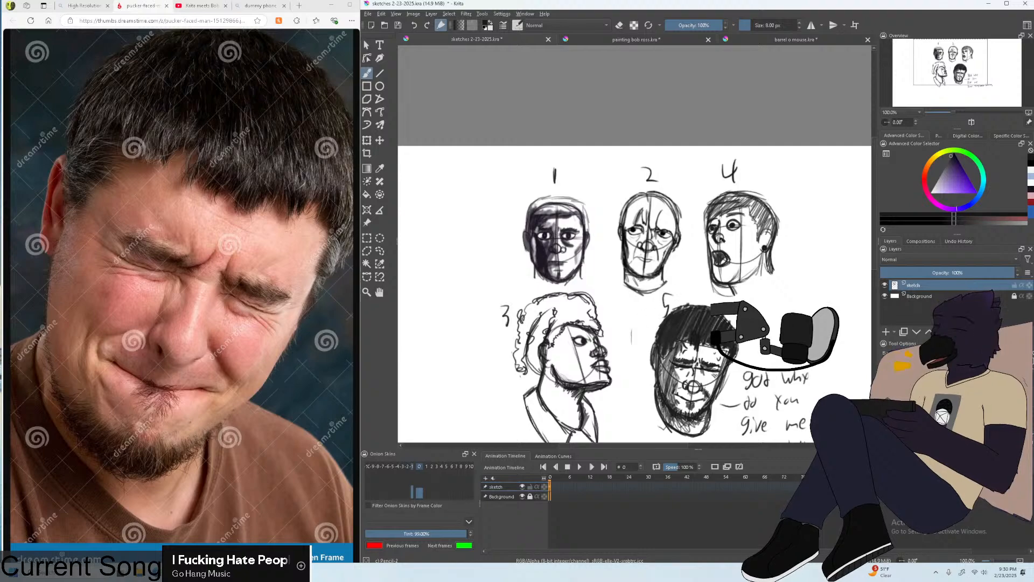
Save the numbered face sketches to the existing file.
scroll(789, 245, "down", 2)
scroll(770, 284, "up", 2)
scroll(775, 284, "down", 3)
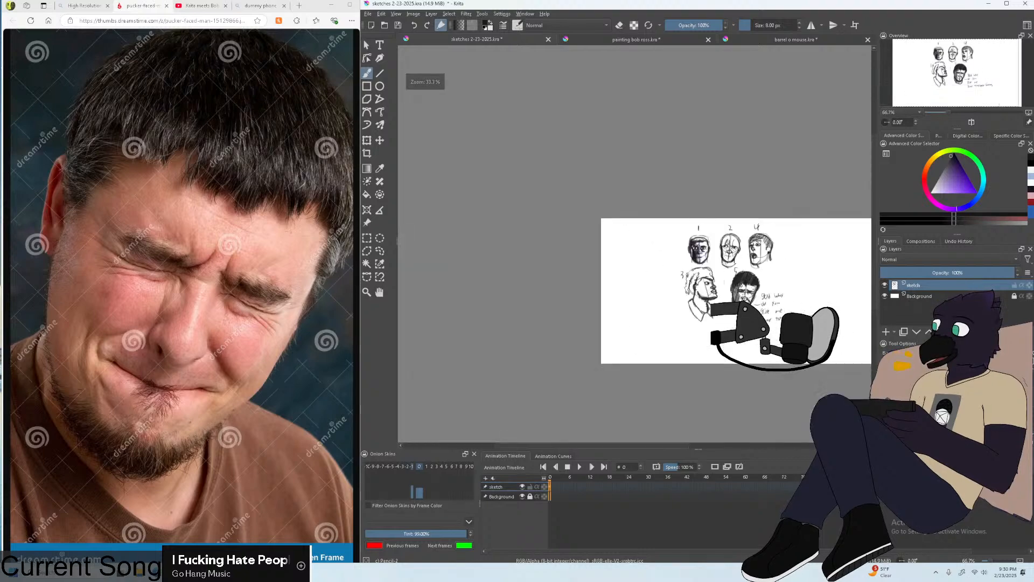
scroll(780, 285, "up", 4)
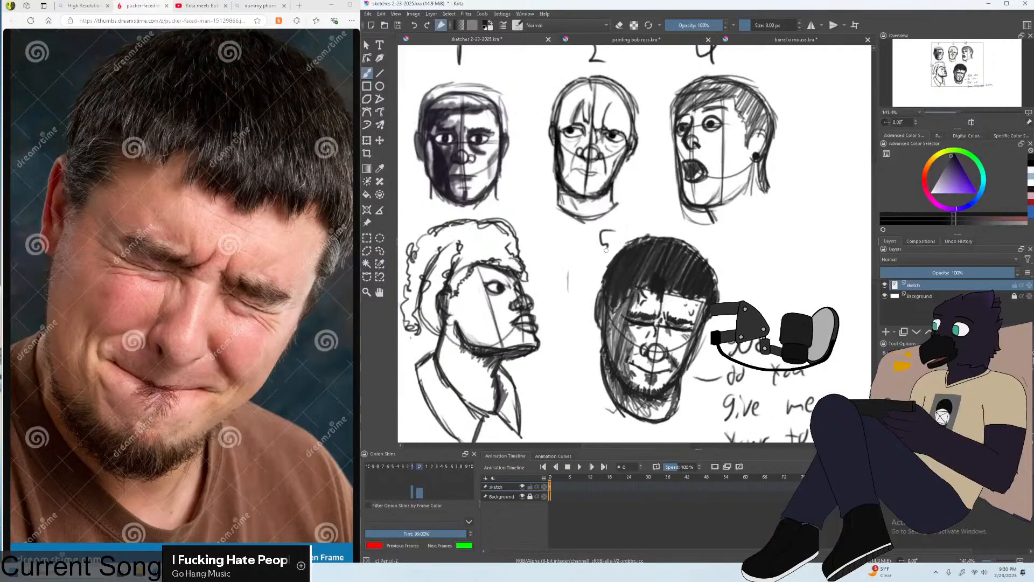
scroll(646, 242, "down", 3)
scroll(647, 243, "up", 2)
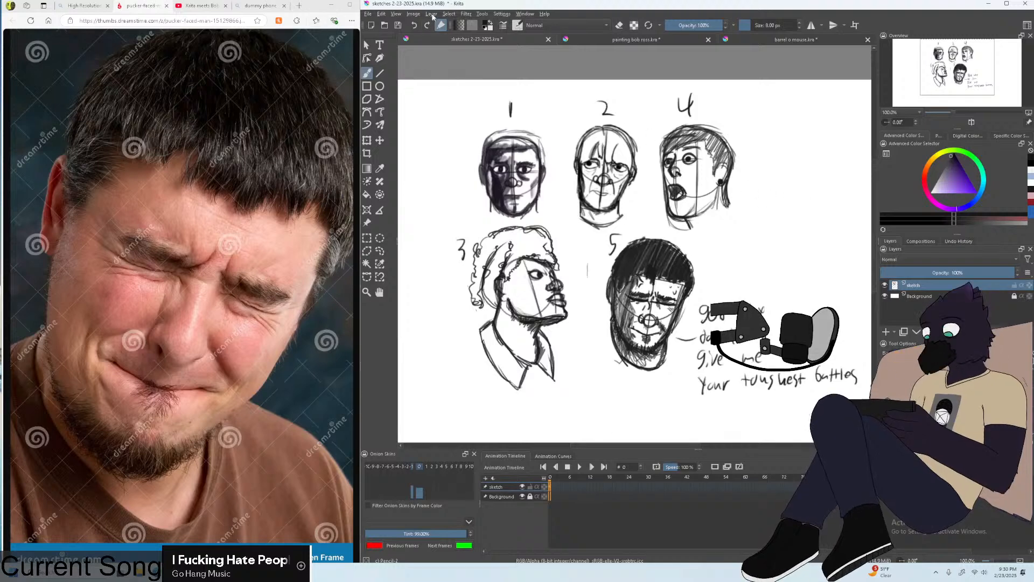
left_click(368, 13)
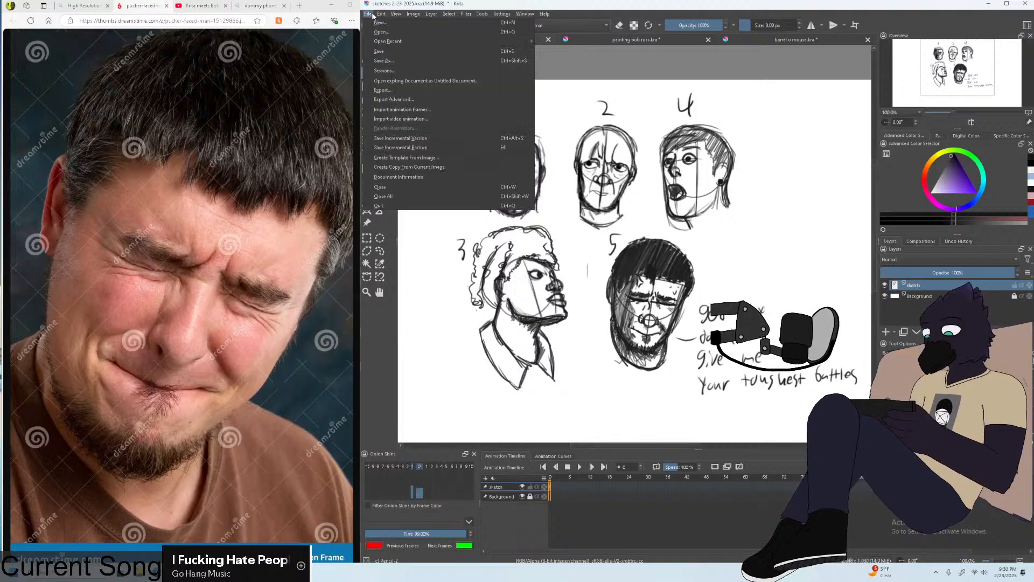
left_click(380, 51)
scroll(624, 266, "down", 3)
scroll(623, 267, "up", 3)
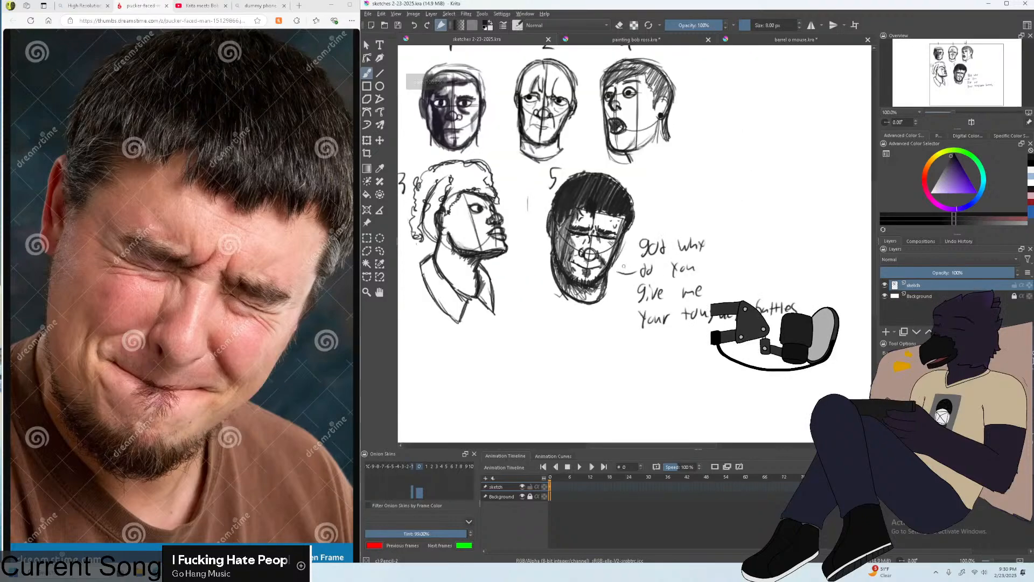
scroll(624, 266, "up", 1)
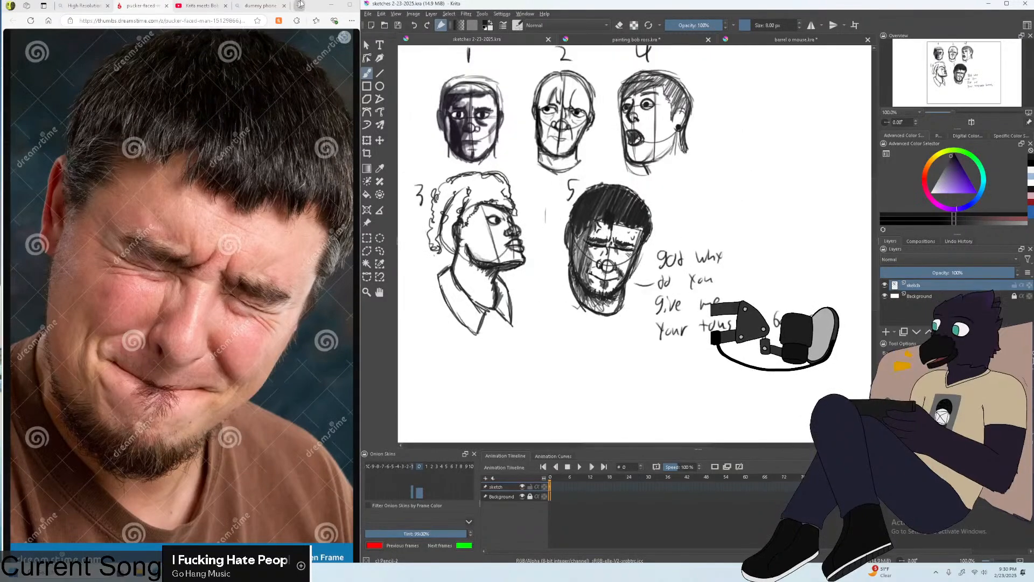
Switch to the browser, close the full-size pucker-faced man photo and return to the Bing image results.
left_click(83, 5)
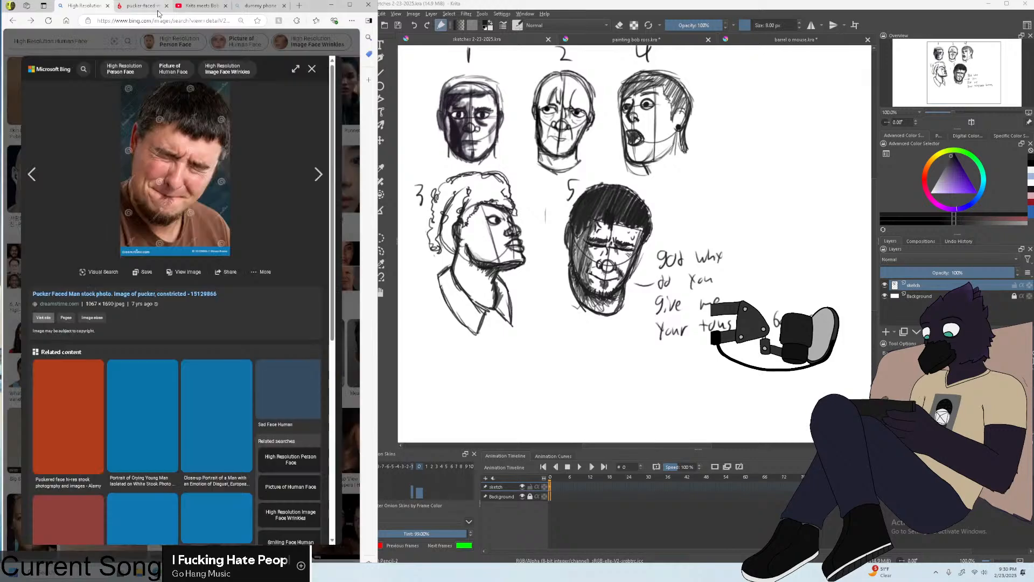
left_click(162, 6)
left_click(165, 6)
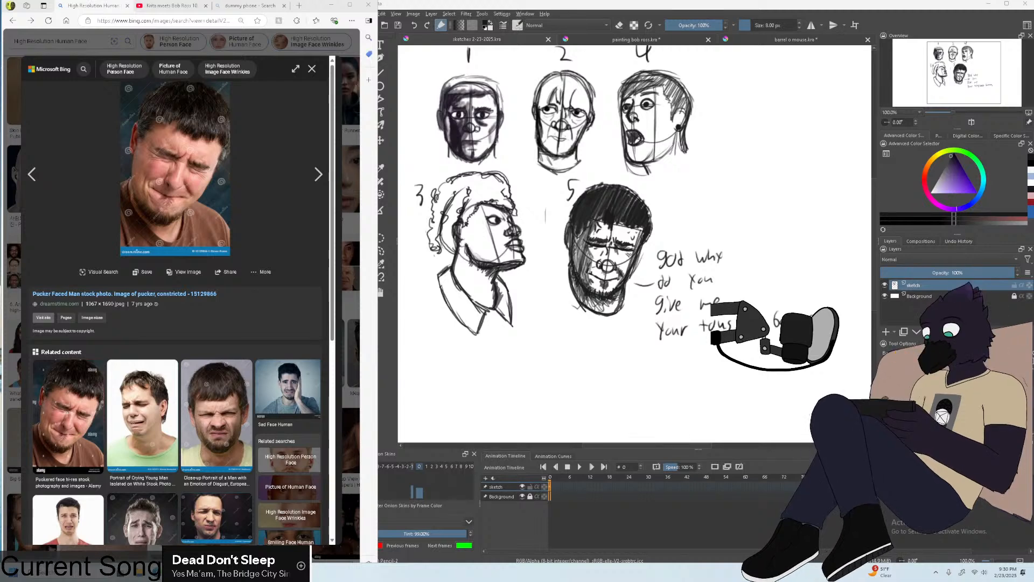
Switch back to Krita and save the sketch document again.
left_click(404, 5)
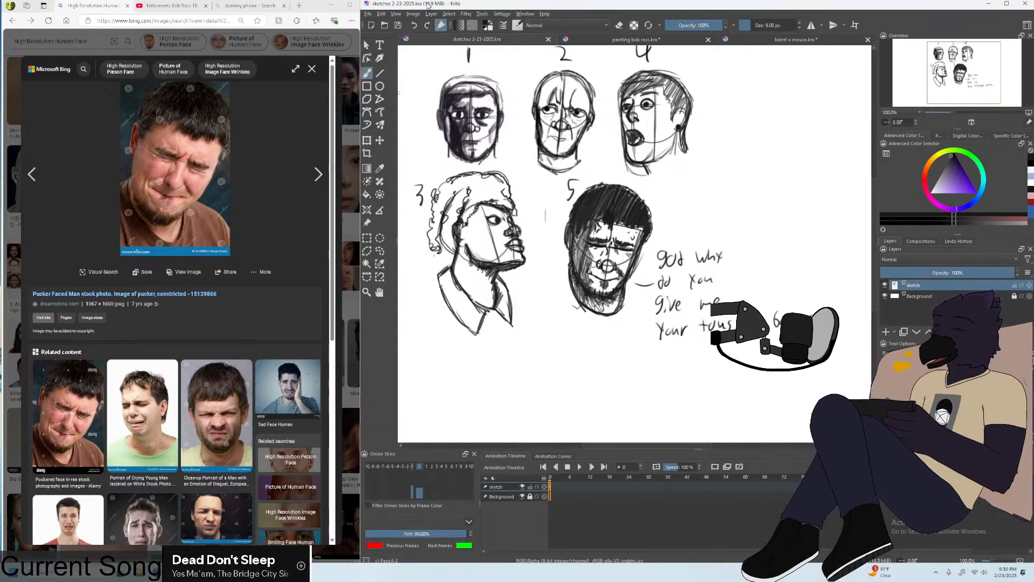
left_click(367, 14)
left_click(390, 51)
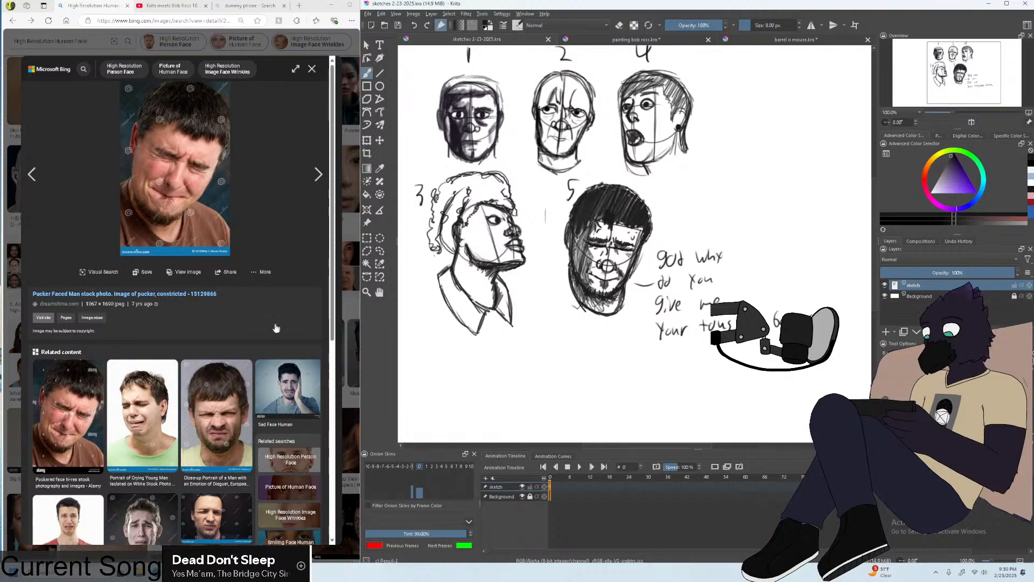
Browse the stock face photos in the browser and open the pensive man in a black T-shirt in a separate tab.
scroll(275, 328, "down", 6)
left_click(237, 279)
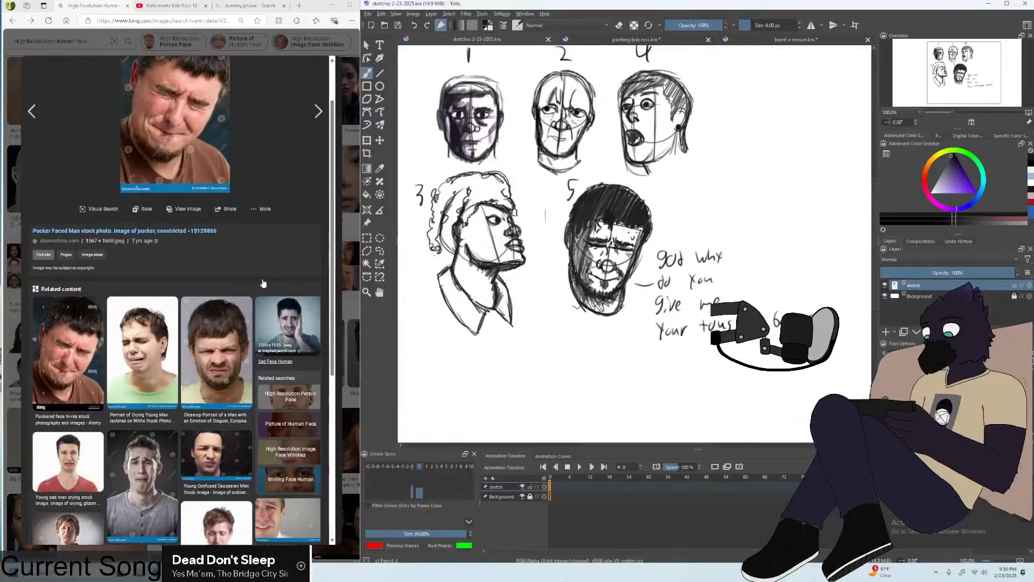
left_click(316, 171)
left_click(316, 171)
left_click(322, 167)
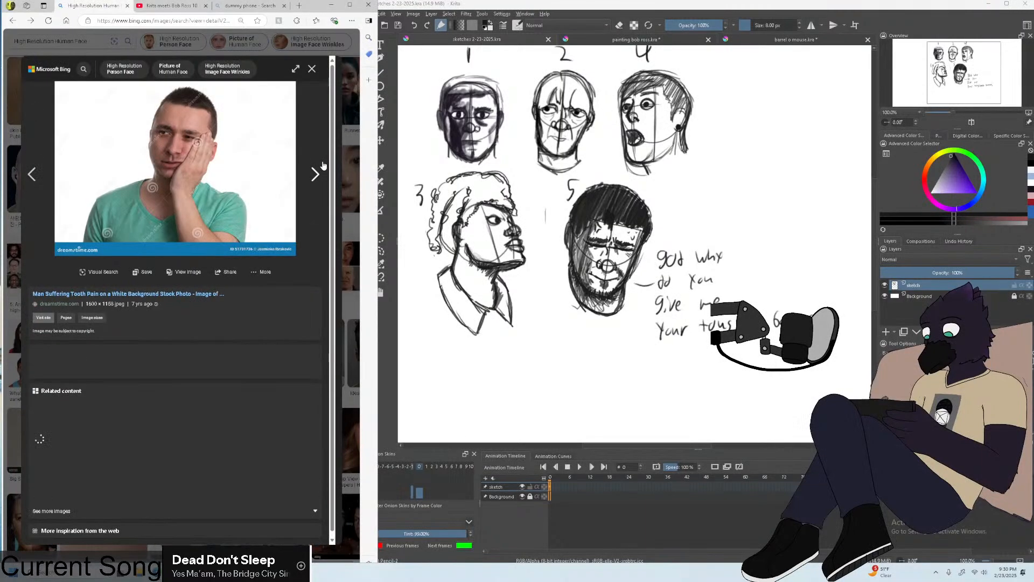
left_click(31, 173)
right_click(197, 129)
left_click(226, 124)
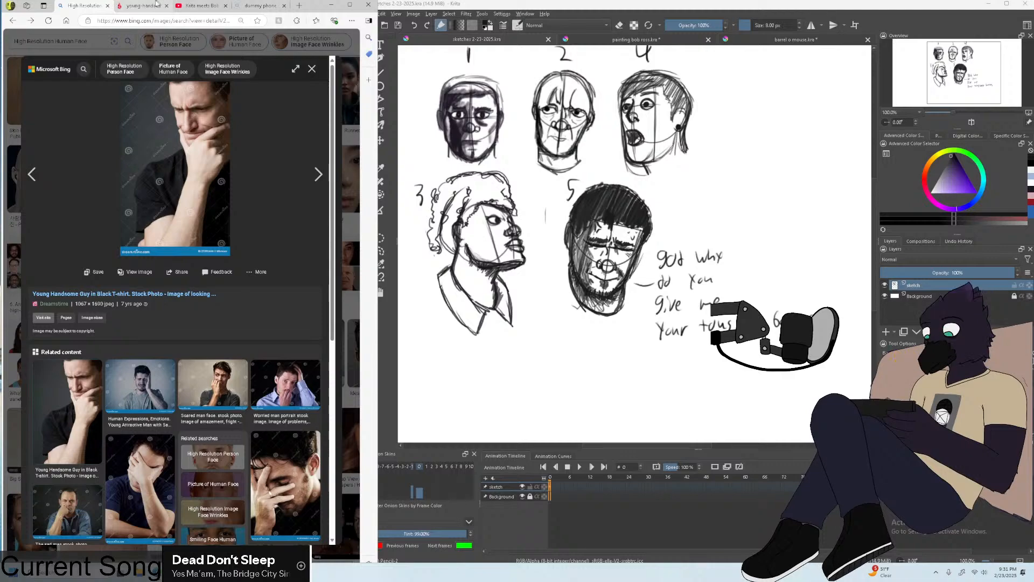
left_click(83, 5)
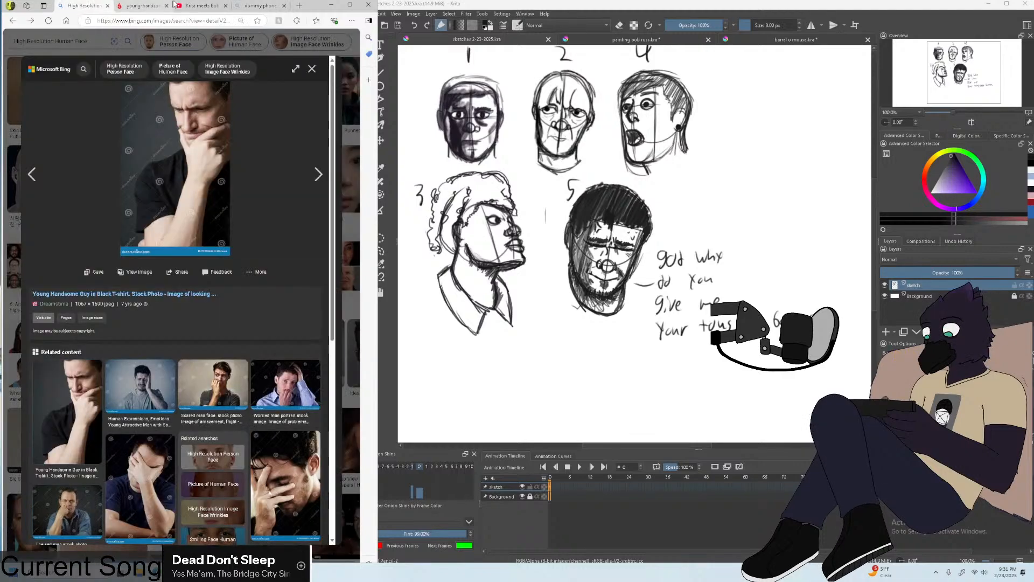
scroll(310, 183, "down", 5)
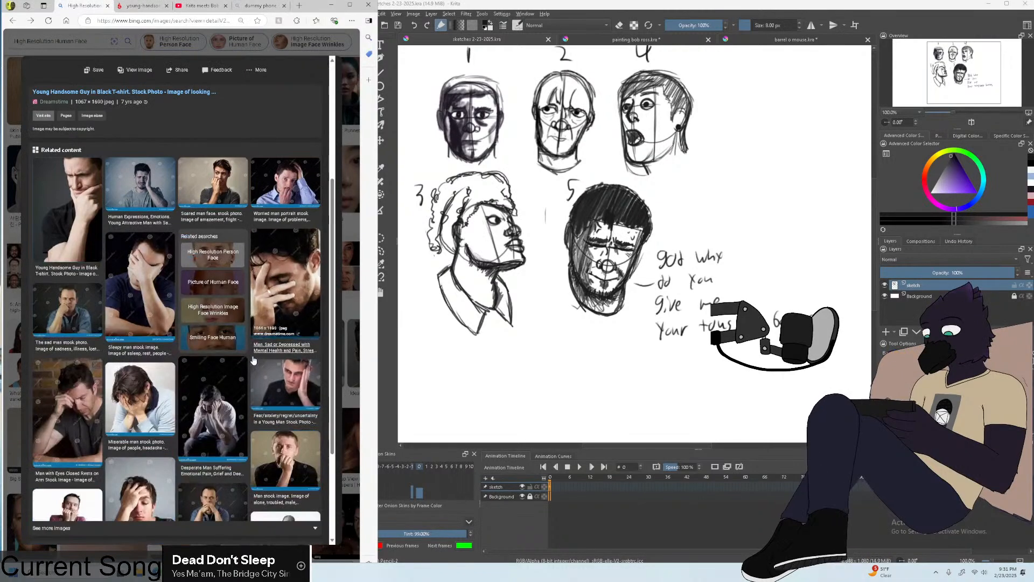
scroll(253, 359, "down", 2)
left_click(72, 459)
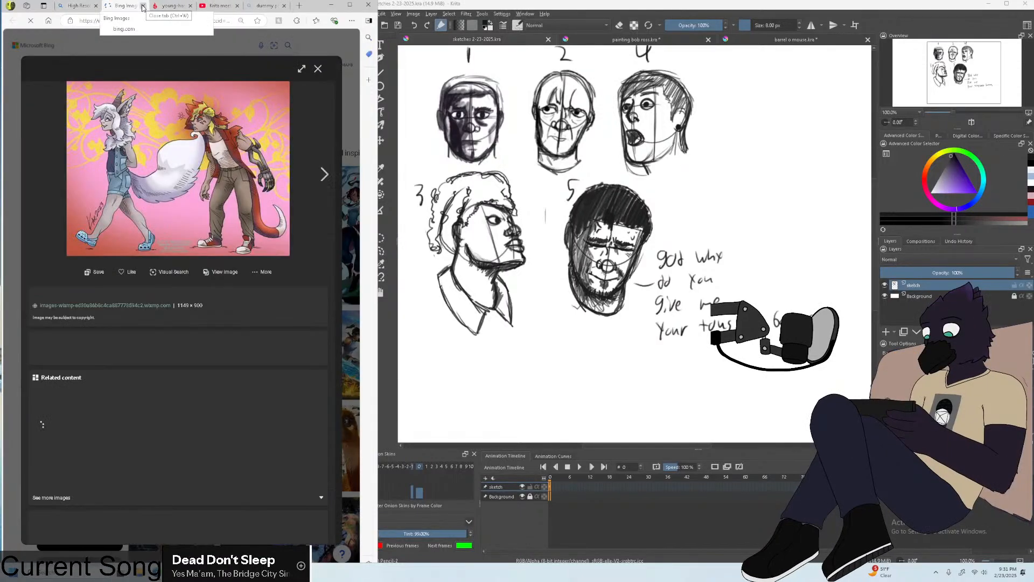
left_click(142, 5)
scroll(321, 143, "up", 5)
scroll(322, 143, "up", 3)
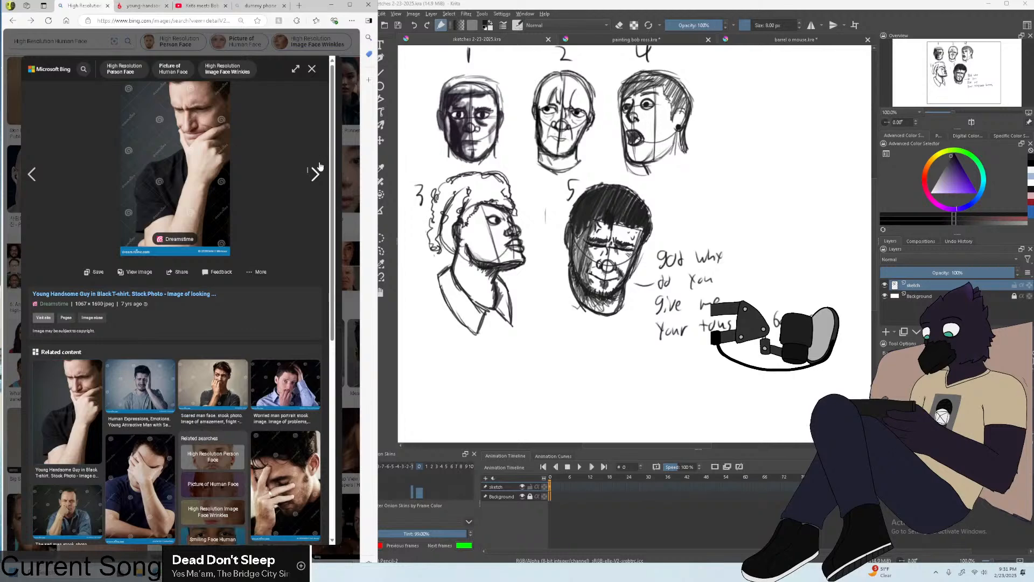
Page through the following stock photos of stressed and suffering men, examining their expressions and poses for a drawing reference.
left_click(317, 170)
left_click(317, 169)
left_click(317, 170)
left_click(319, 166)
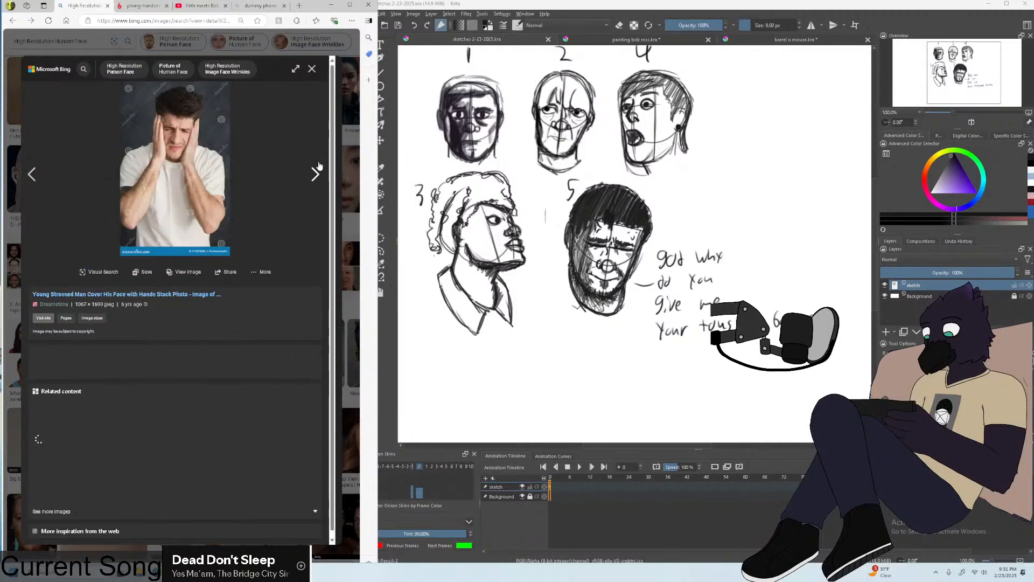
left_click(319, 166)
left_click(319, 166)
left_click(318, 165)
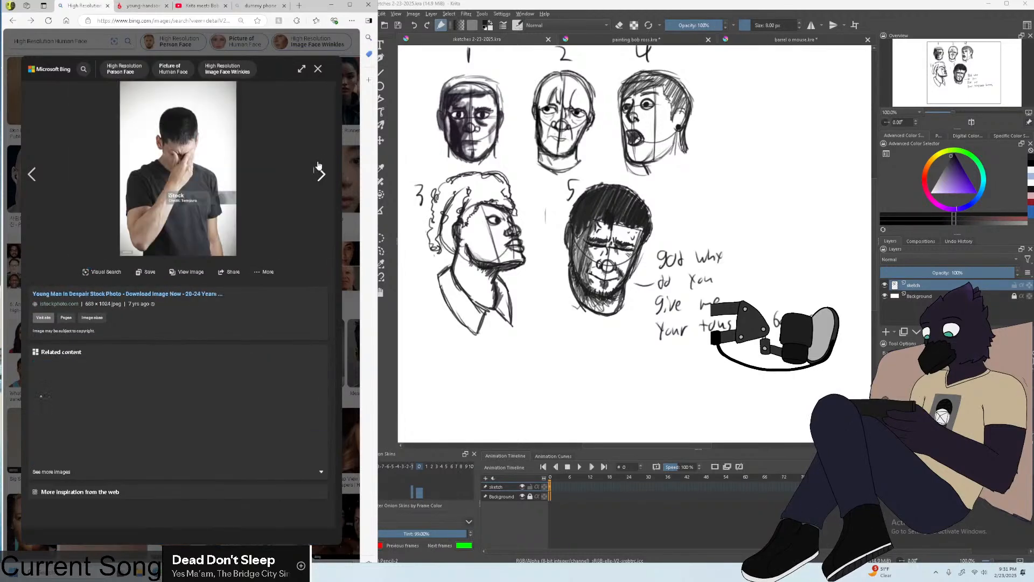
left_click(317, 165)
left_click(316, 164)
left_click(316, 164)
left_click(316, 164)
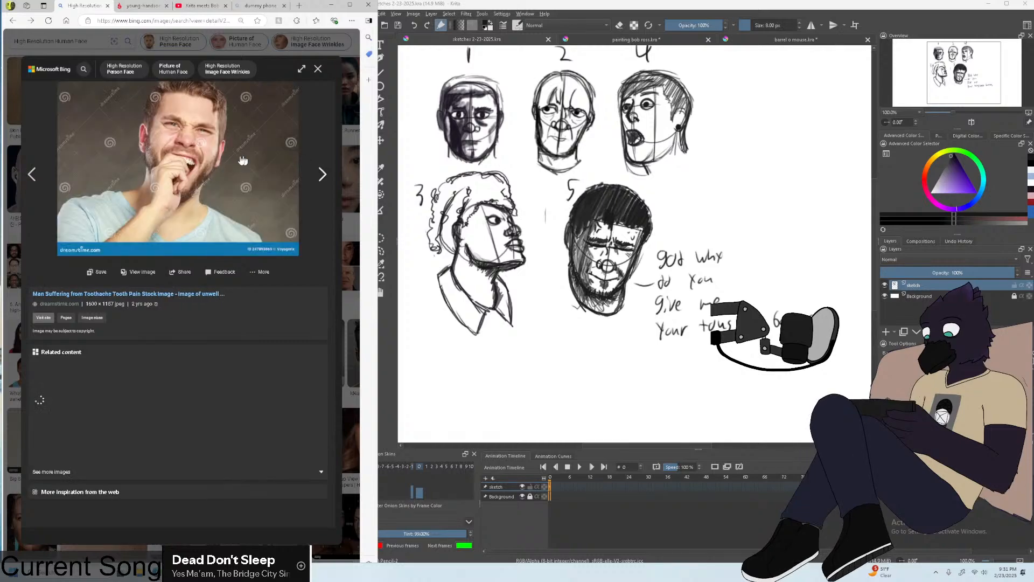
Return to the High Resolution Human Face results and open a dark-haired woman's portrait further down the list.
left_click(13, 21)
left_click(12, 20)
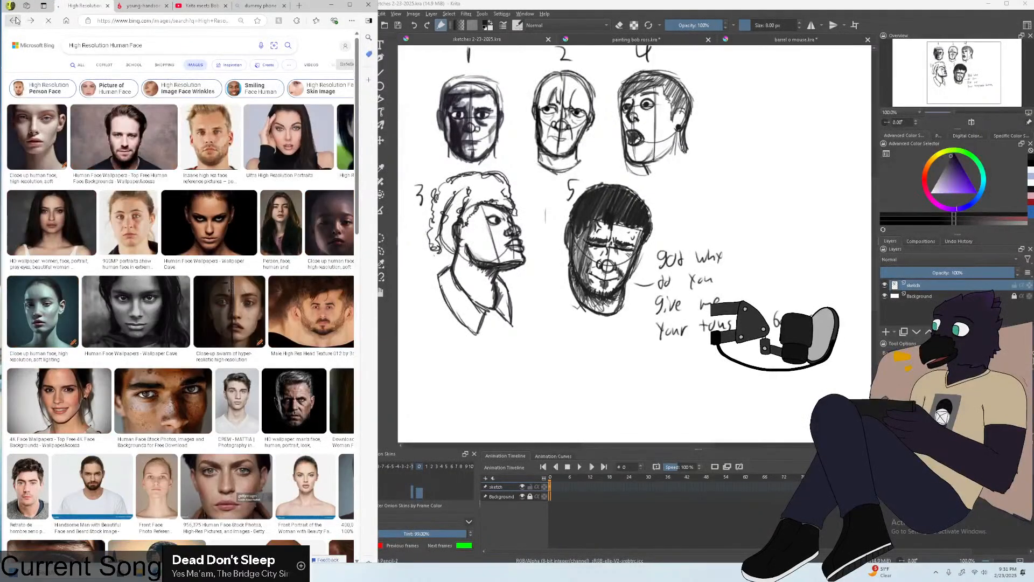
scroll(276, 215, "down", 5)
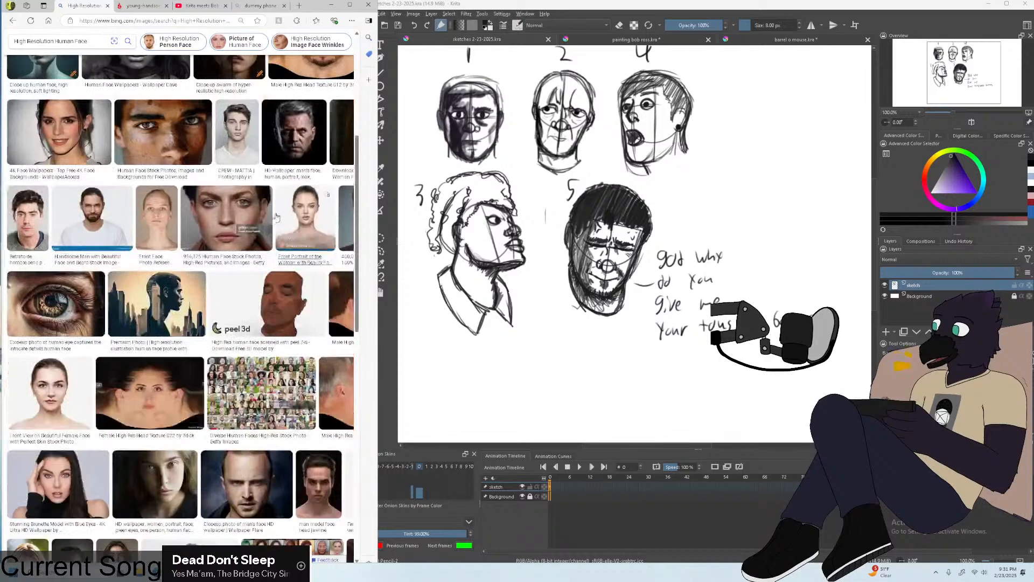
scroll(275, 216, "down", 10)
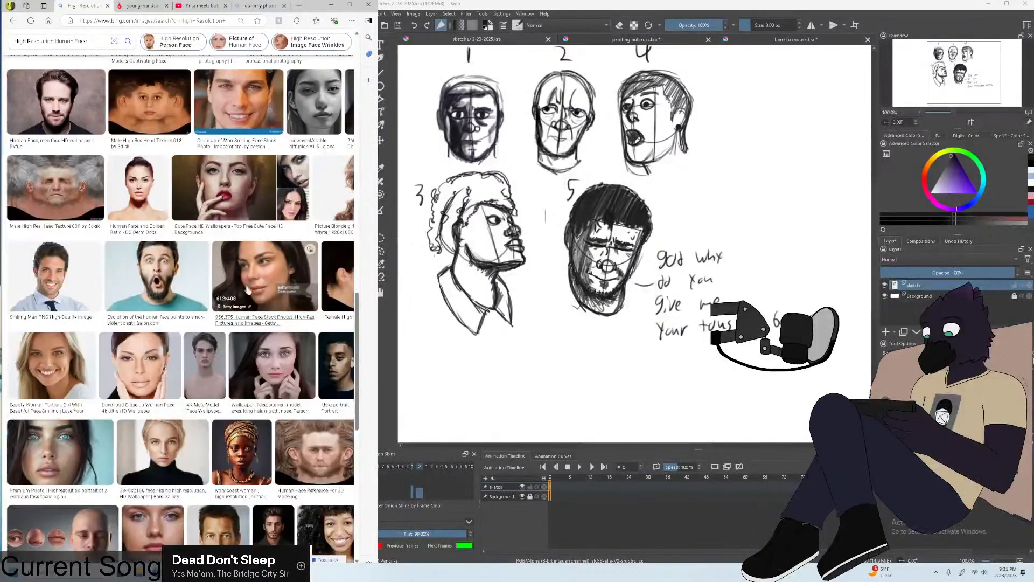
left_click(248, 289)
Page through the portraits following the dark-haired woman, checking each for a suitable face to sketch.
left_click(321, 182)
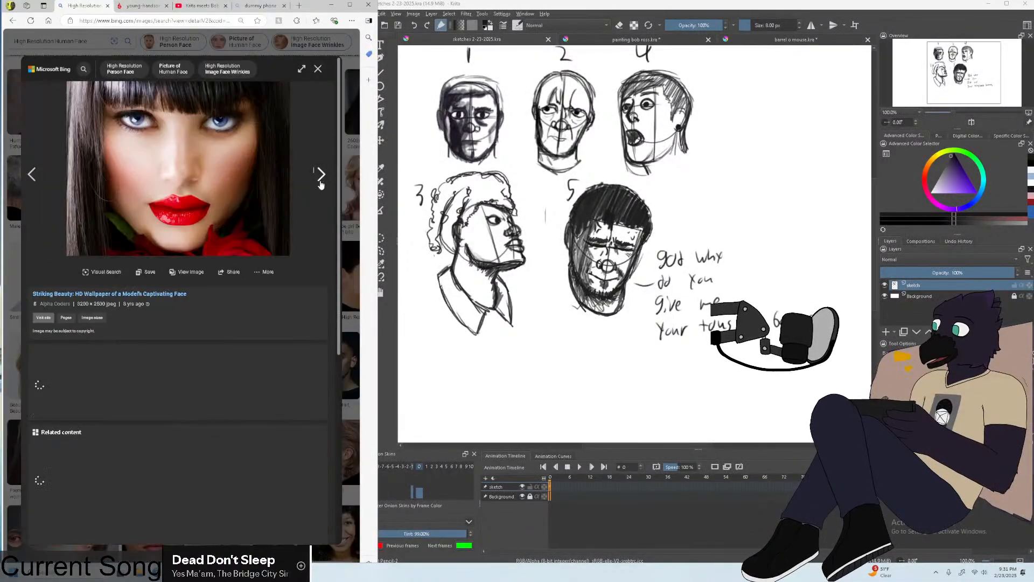
left_click(320, 182)
left_click(320, 182)
left_click(321, 182)
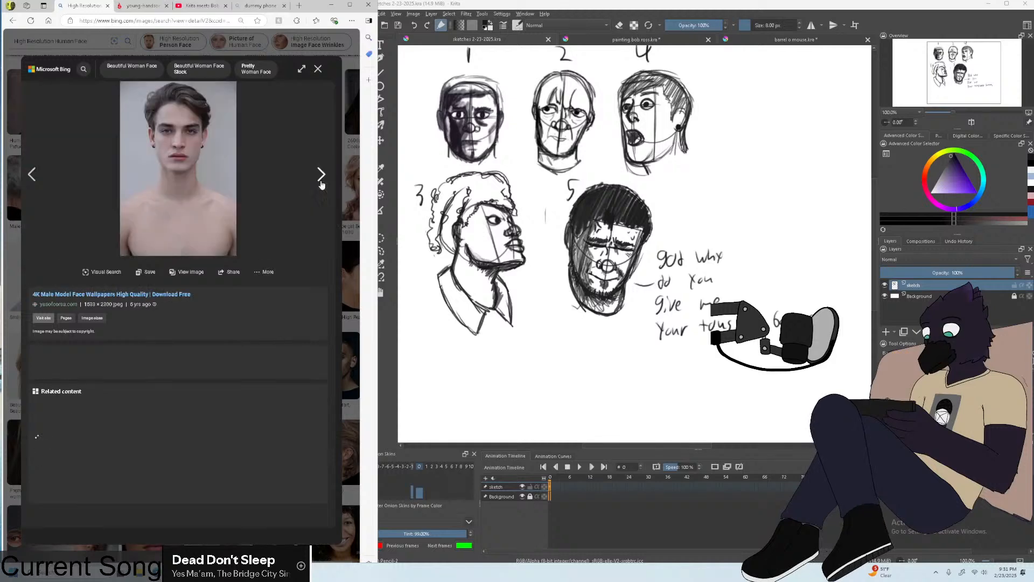
left_click(321, 183)
left_click(319, 183)
left_click(34, 175)
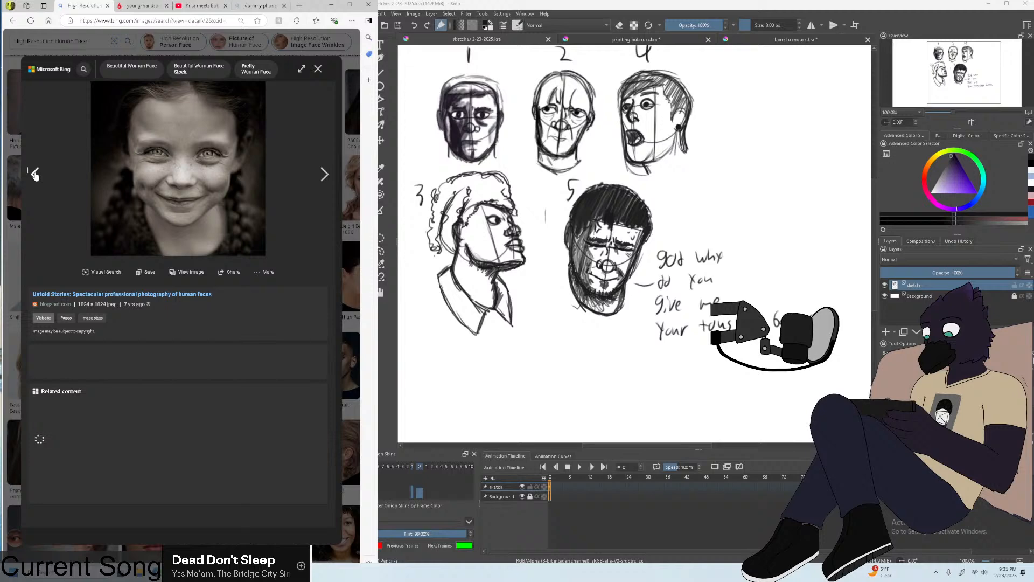
Open the blonde woman's portrait from the results and examine the succeeding high-resolution face photos one after another.
left_click(343, 183)
left_click(261, 203)
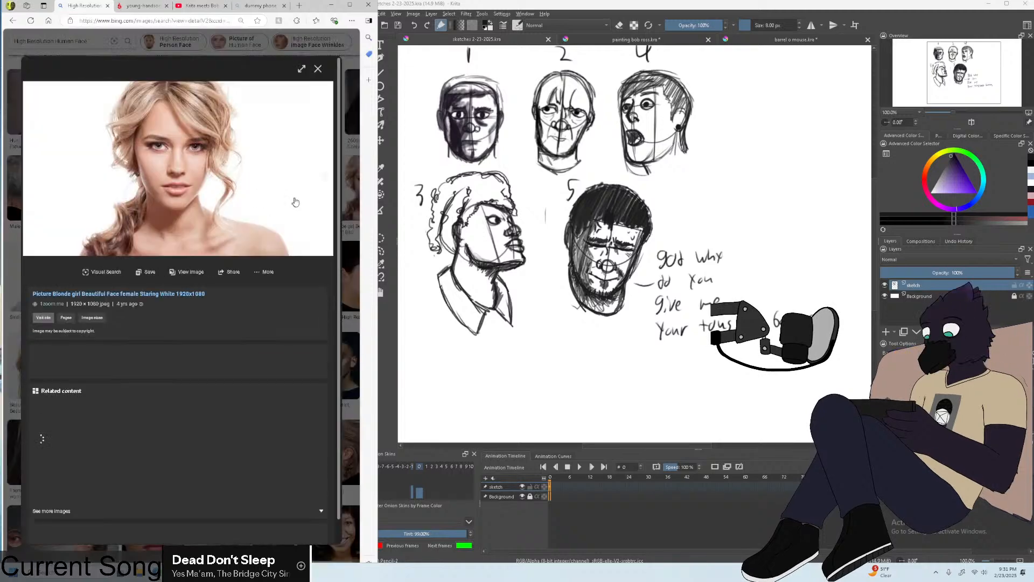
left_click(318, 172)
left_click(318, 173)
left_click(317, 172)
left_click(318, 171)
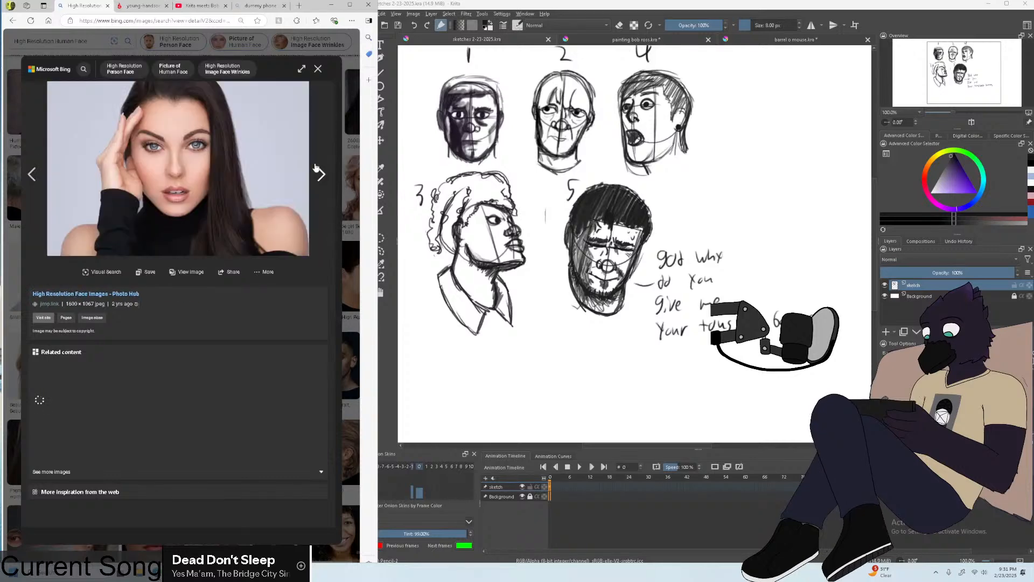
left_click(316, 169)
left_click(317, 169)
left_click(317, 169)
left_click(317, 169)
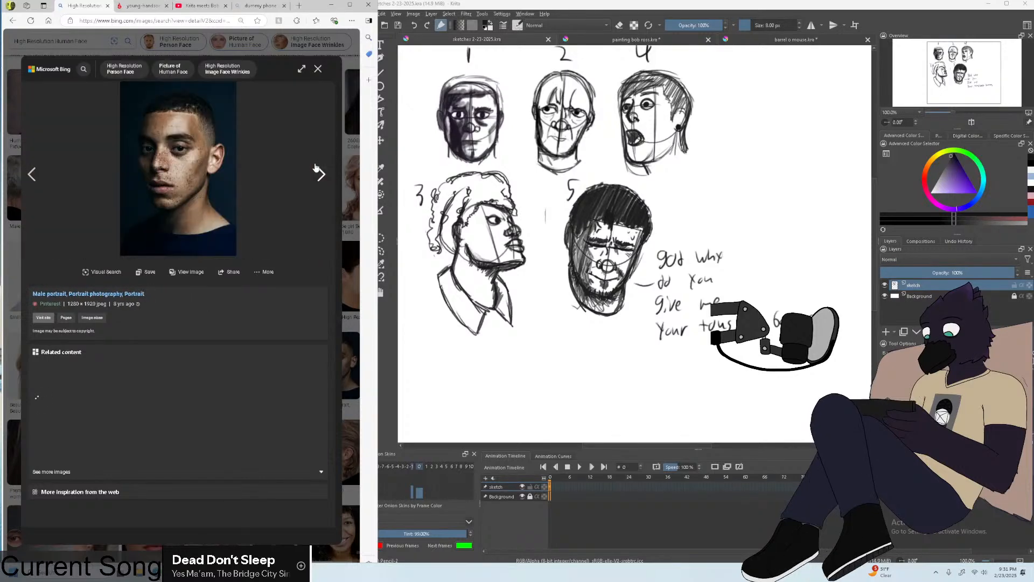
left_click(317, 169)
left_click(316, 169)
left_click(317, 169)
left_click(316, 169)
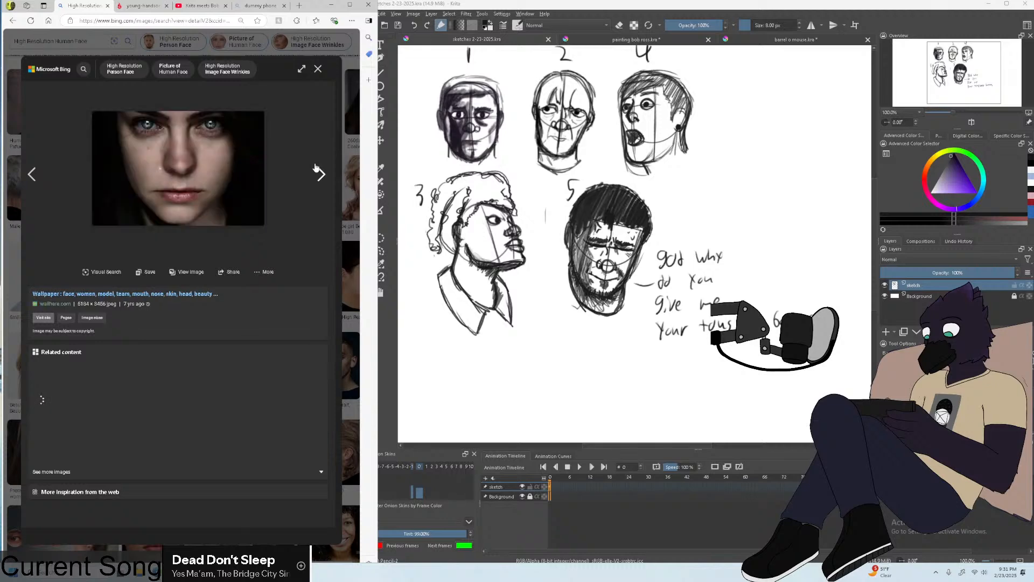
left_click(317, 169)
left_click(316, 169)
left_click(317, 169)
left_click(316, 169)
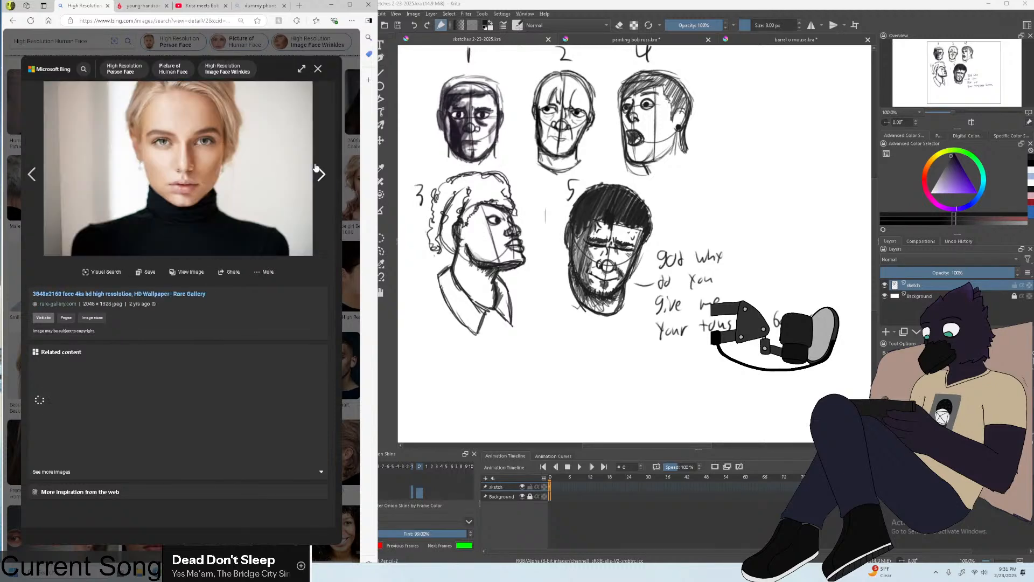
left_click(317, 169)
left_click(316, 169)
left_click(316, 170)
left_click(317, 169)
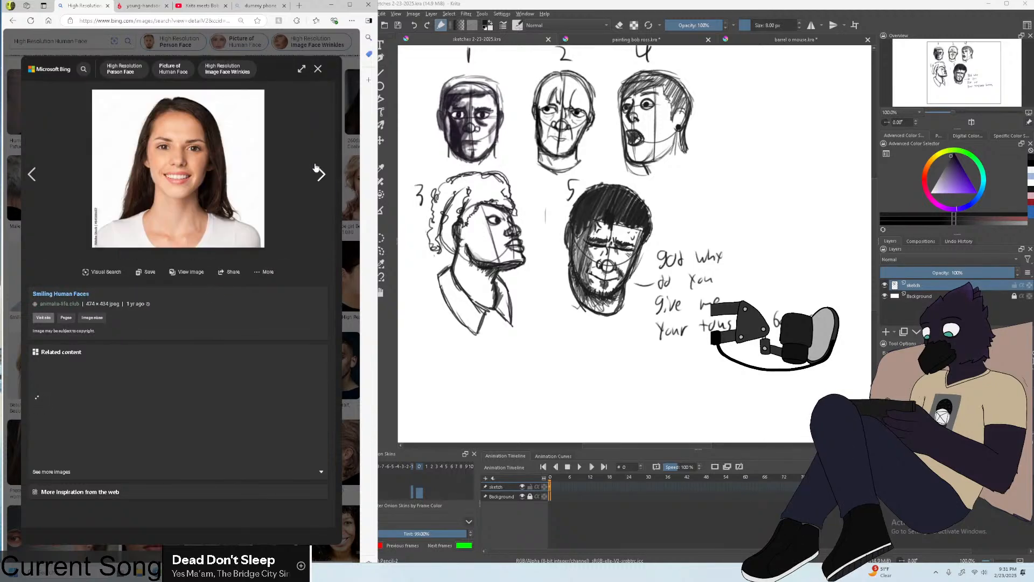
left_click(317, 169)
Go back through the preceding portraits, re-examining the bearded man in a knit sweater and the women's close-ups.
left_click(30, 167)
left_click(29, 166)
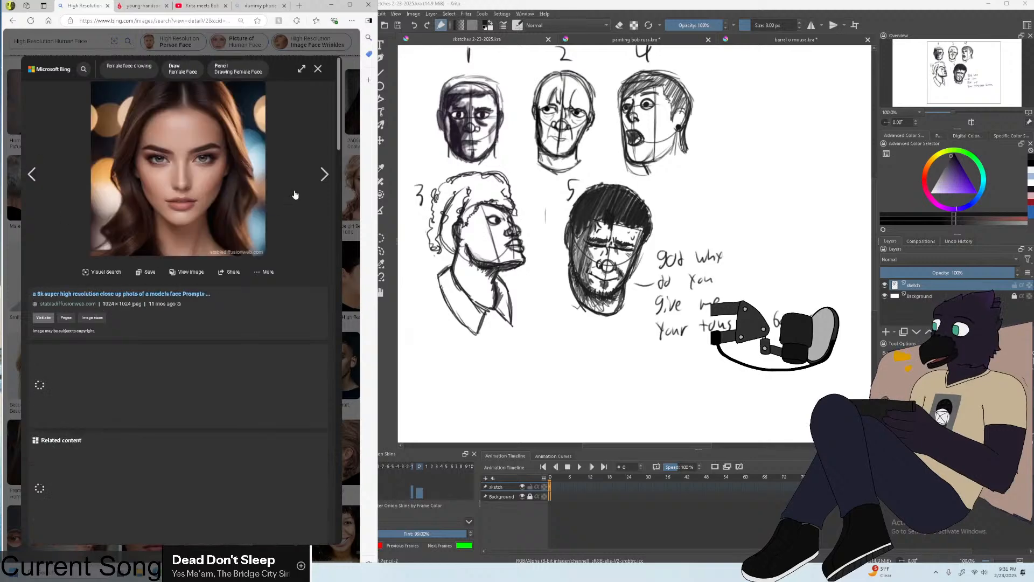
left_click(321, 174)
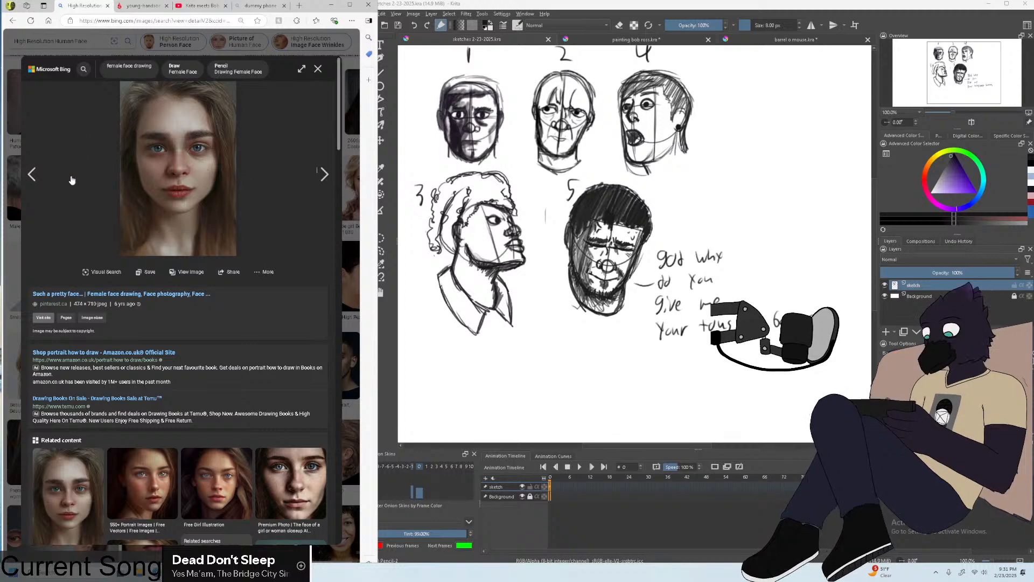
left_click(52, 179)
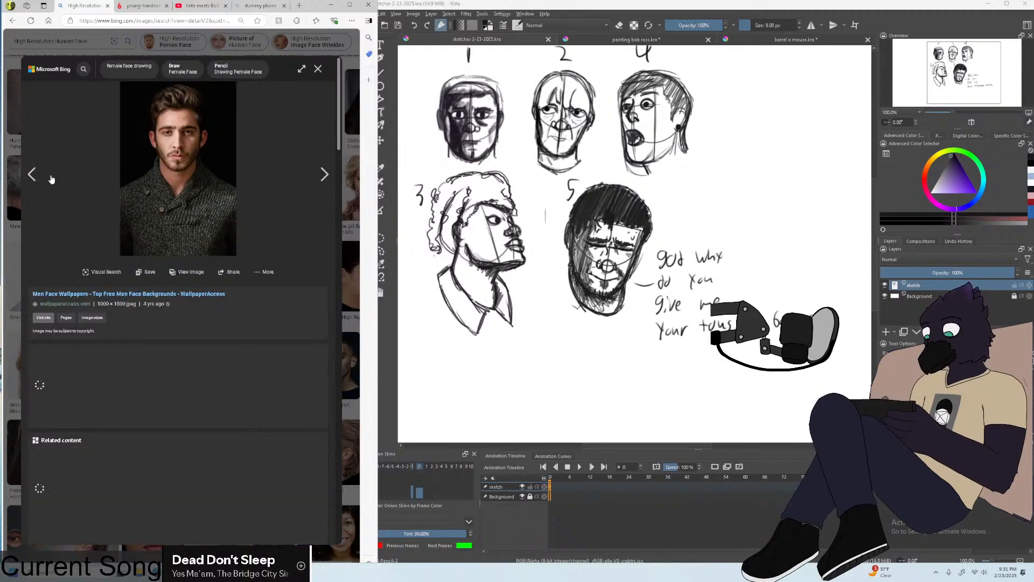
left_click(51, 179)
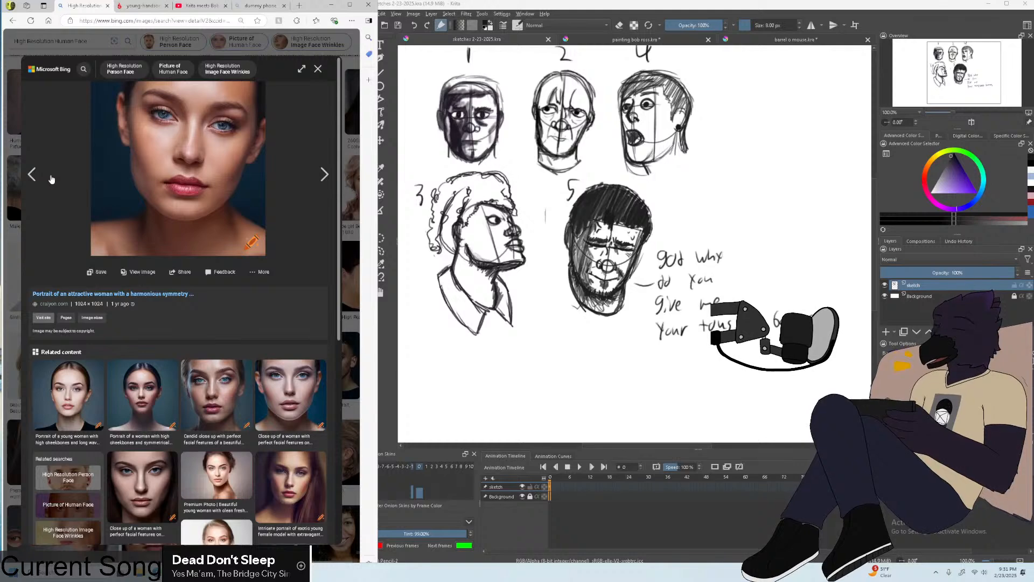
left_click(51, 179)
left_click(51, 179)
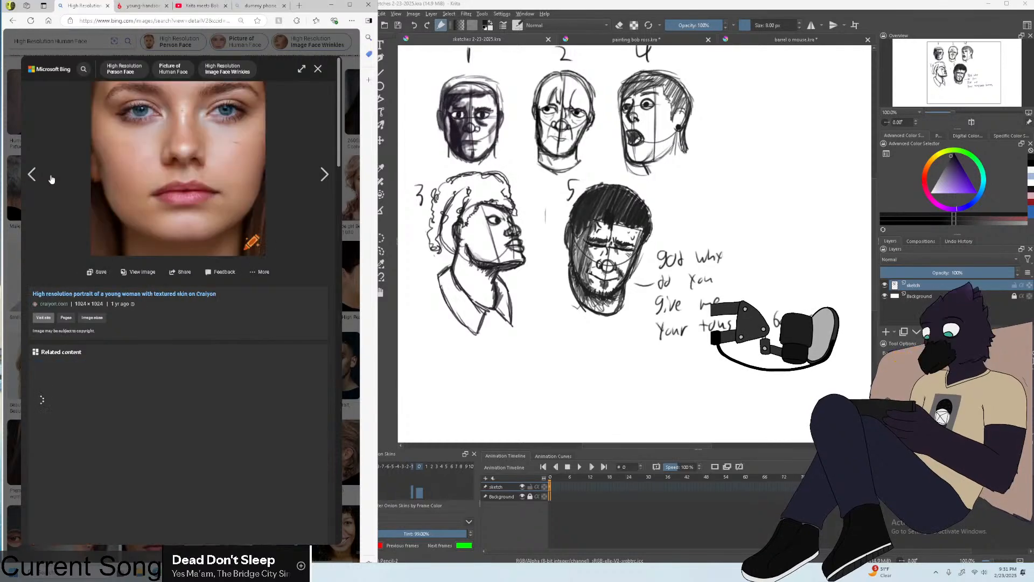
Move forward again through the women's portraits to the red-haired head texture, comparing faces as references.
left_click(323, 174)
left_click(324, 174)
left_click(323, 173)
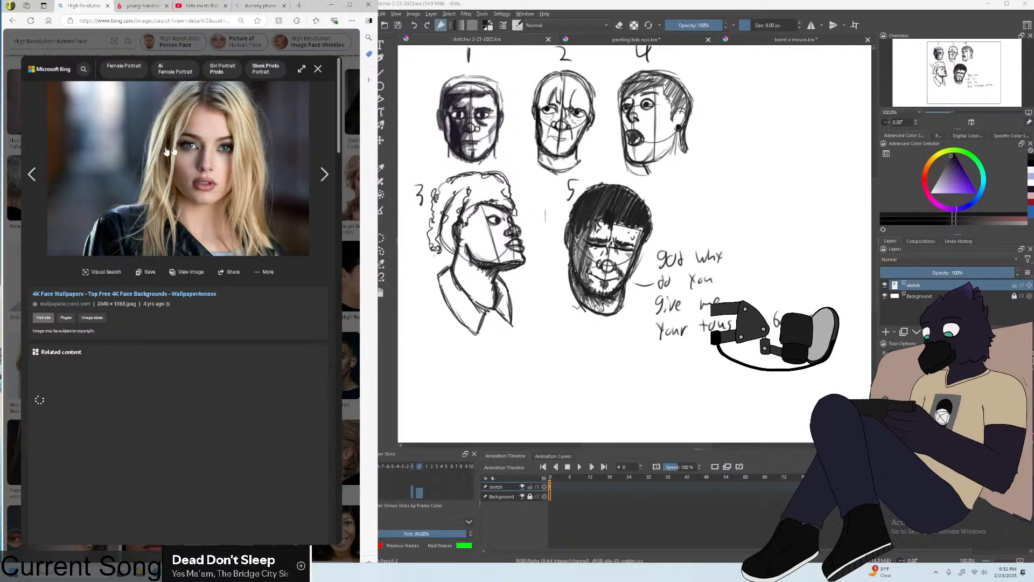
left_click(322, 174)
left_click(322, 174)
left_click(322, 174)
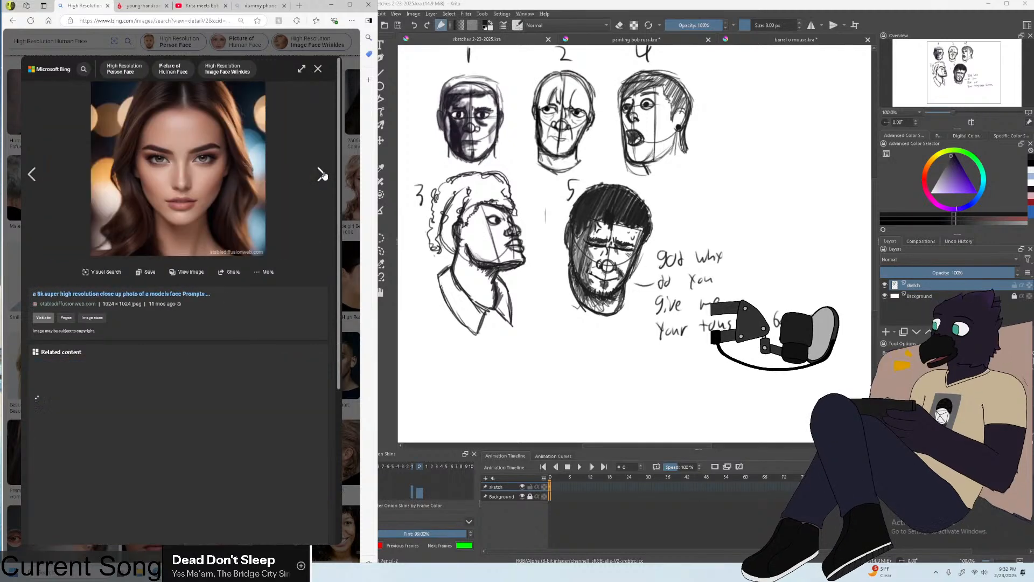
left_click(323, 173)
left_click(322, 174)
left_click(322, 174)
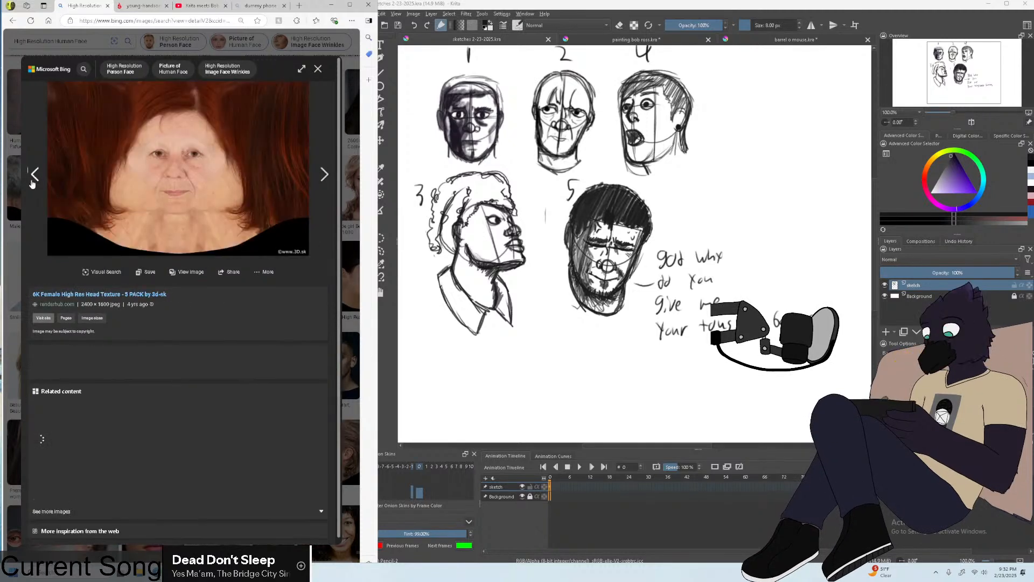
key("Left")
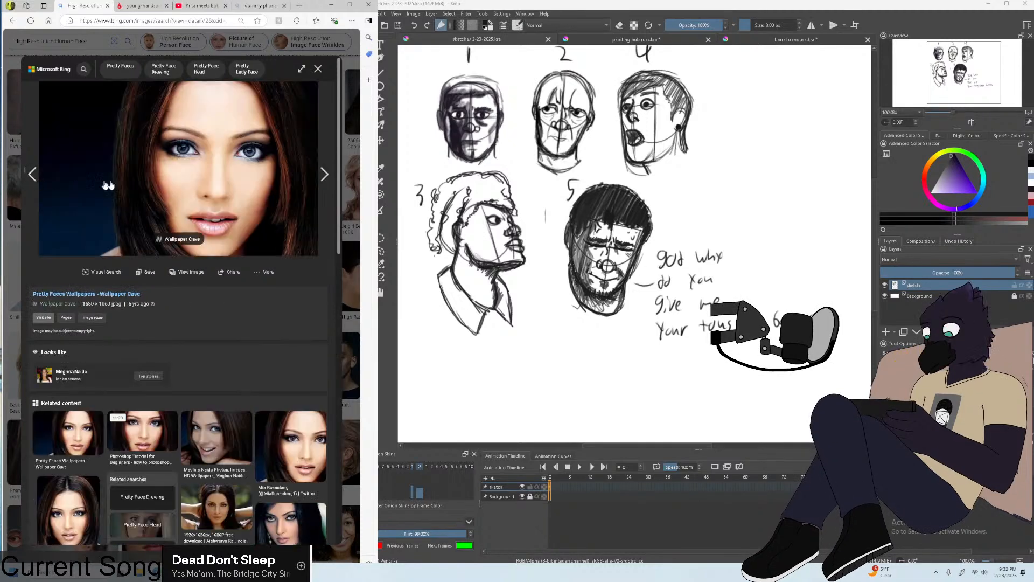
Continue past the close-up of a man's eye to the grid of nine frontal portraits and examine the faces.
left_click(325, 175)
left_click(334, 178)
left_click(333, 177)
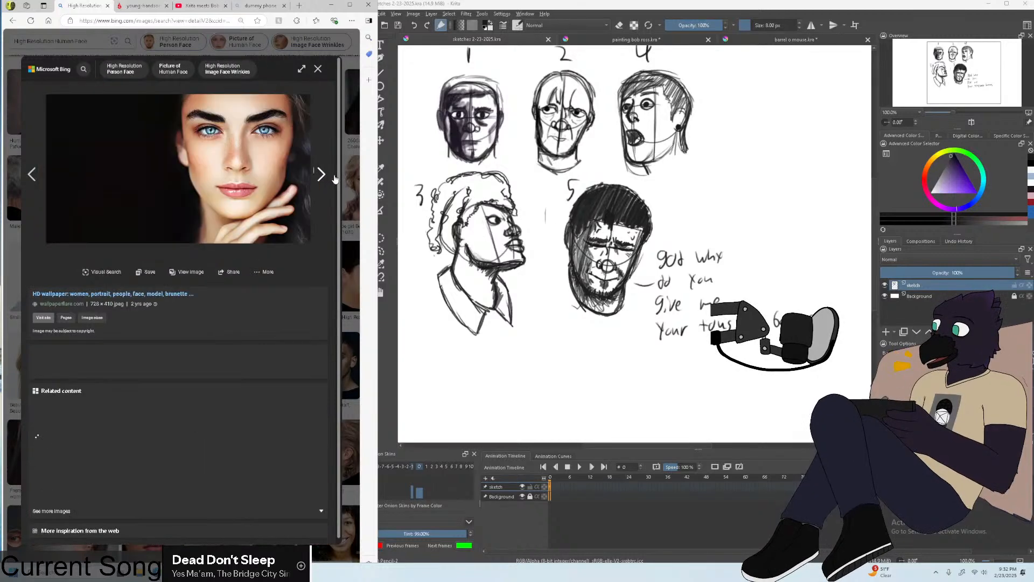
left_click(324, 173)
left_click(324, 174)
left_click(323, 173)
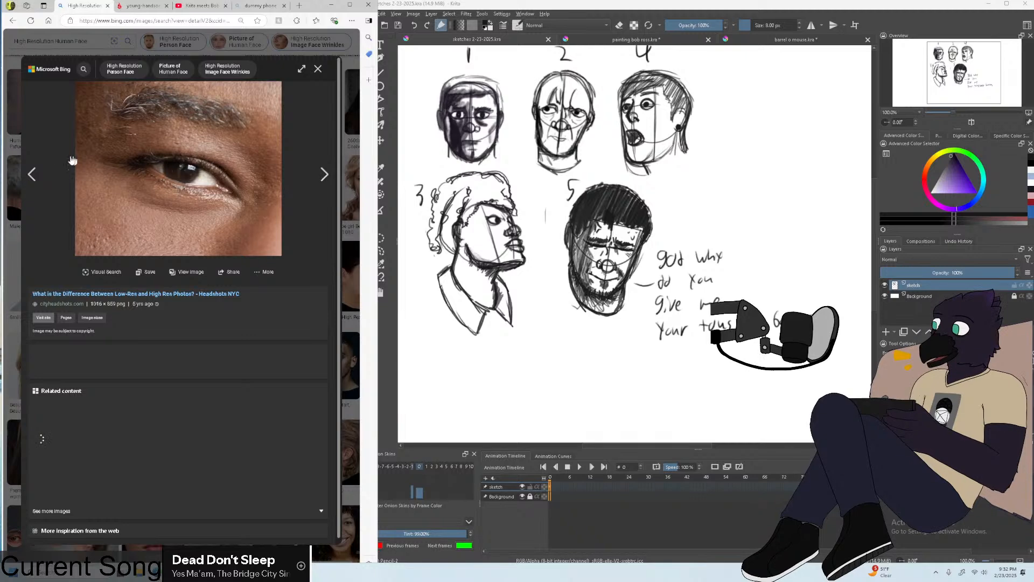
left_click(32, 174)
left_click(321, 174)
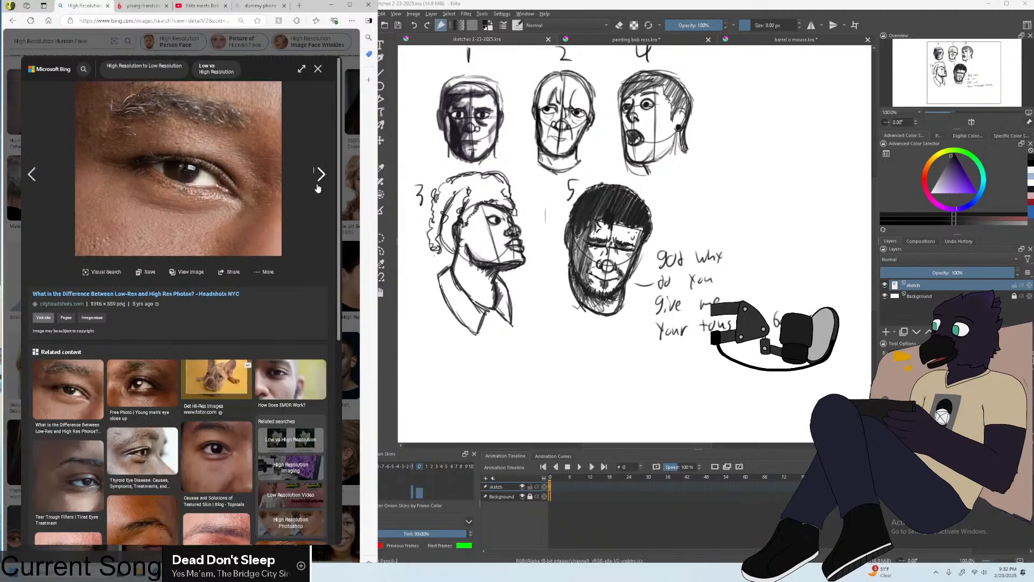
left_click(317, 186)
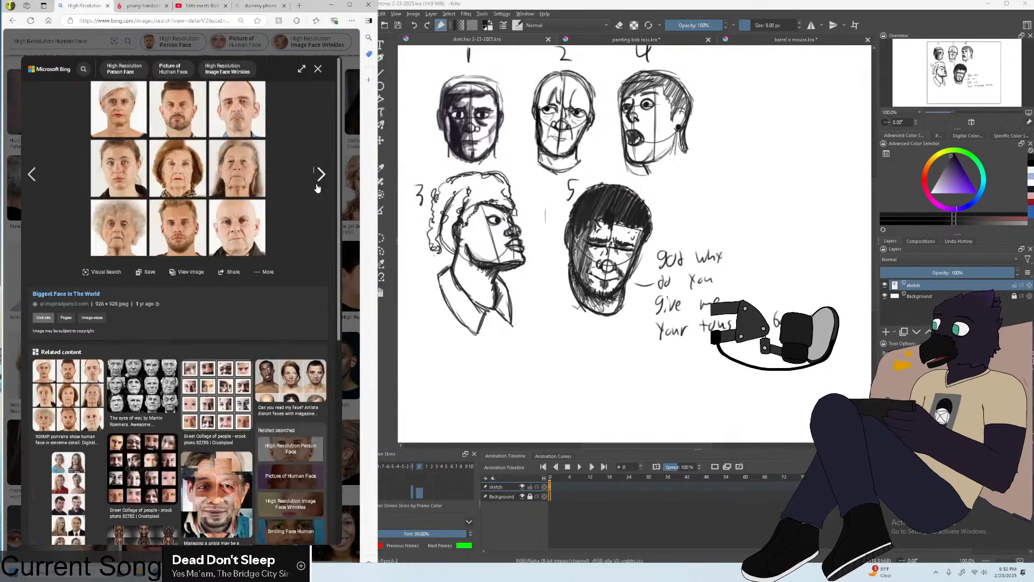
Examine the portraits after the nine-face grid, returning once to the young bearded man's studio shot before continuing to the women.
left_click(318, 186)
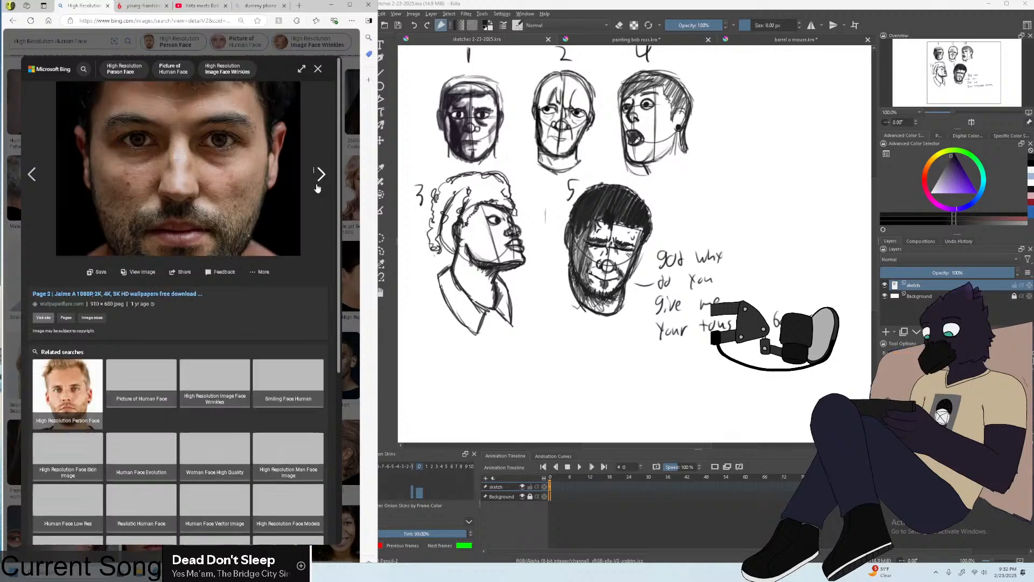
left_click(317, 186)
left_click(317, 187)
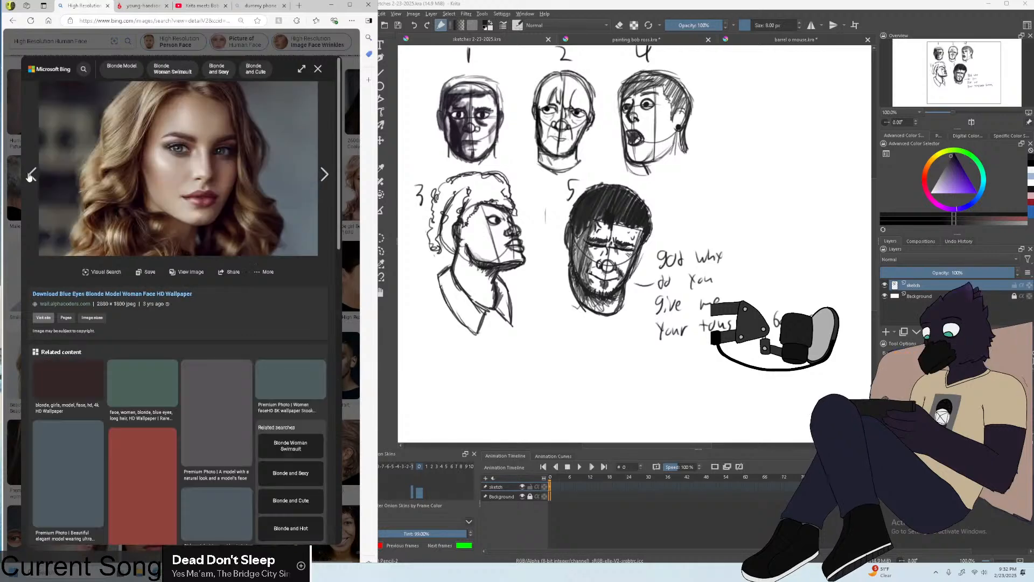
left_click(33, 174)
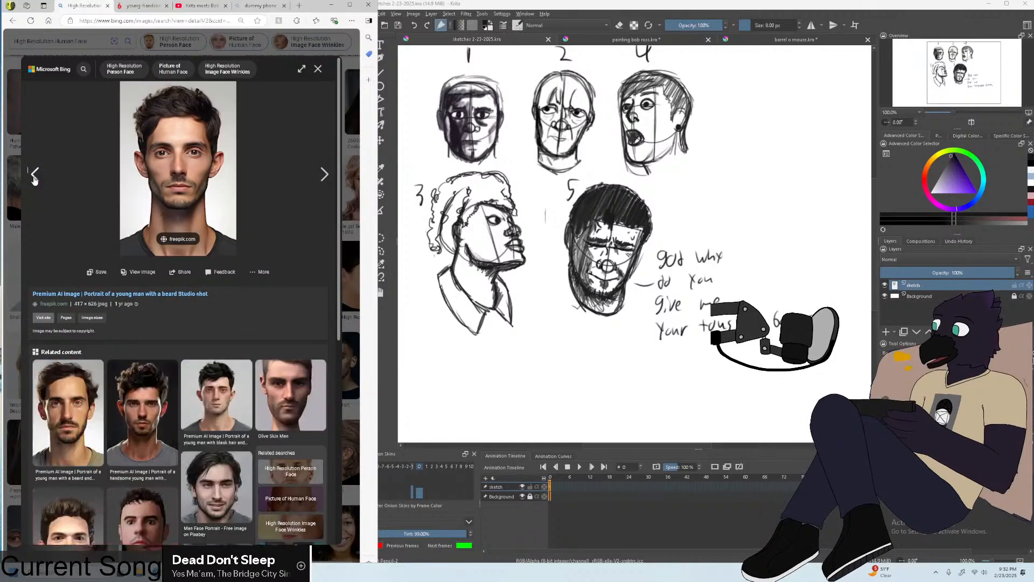
left_click(313, 186)
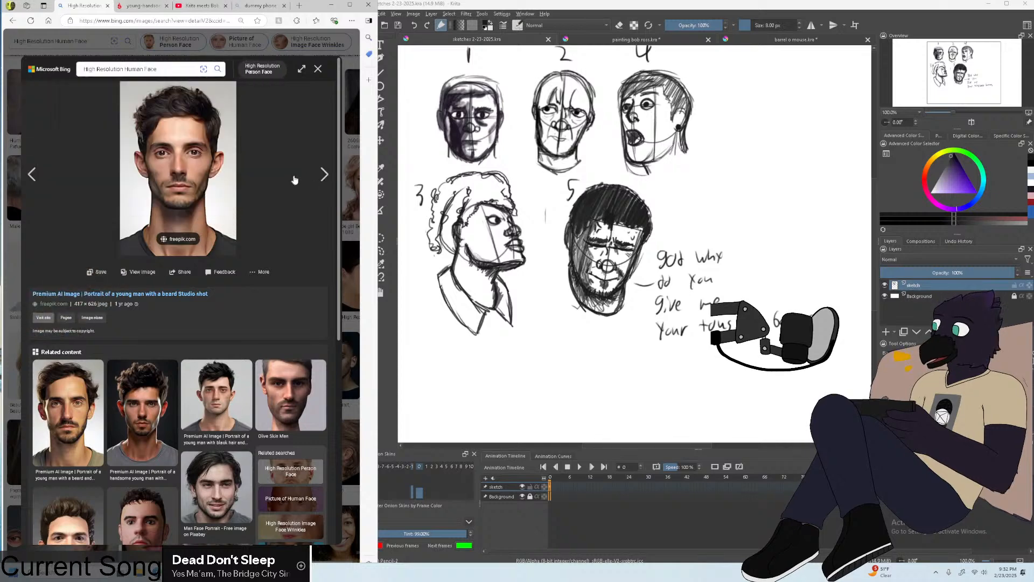
left_click(314, 178)
left_click(314, 170)
left_click(314, 171)
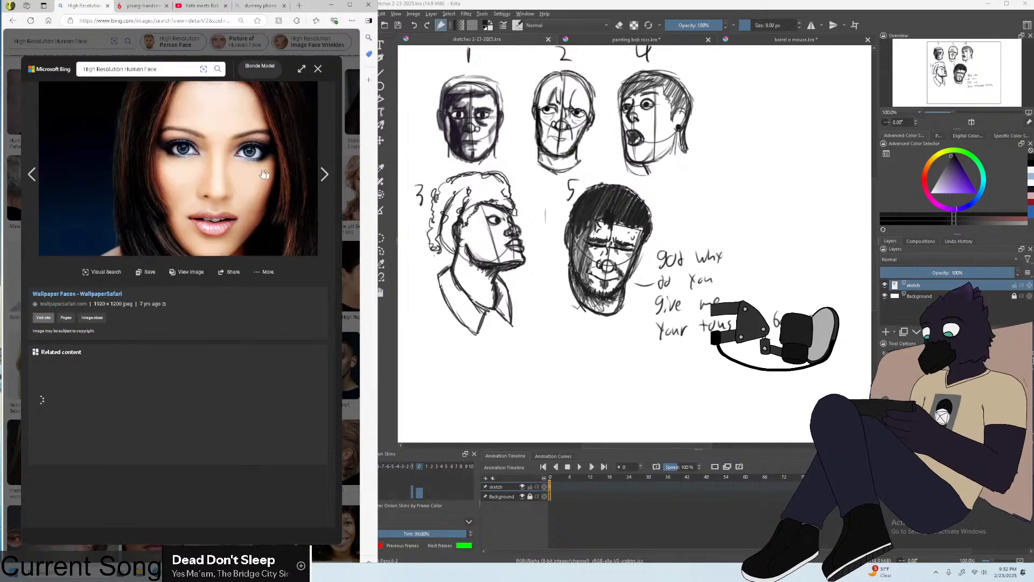
Compare the freckled redhead, the black-haired woman in a navy top and the succeeding portraits up to the nose-and-mouth skin texture.
left_click(314, 179)
left_click(314, 180)
left_click(315, 181)
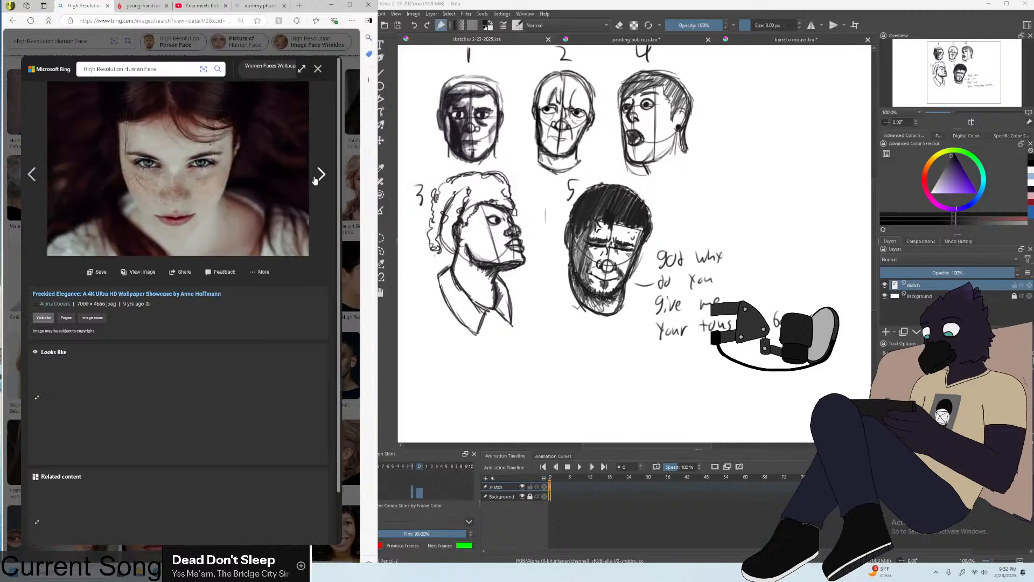
left_click(37, 174)
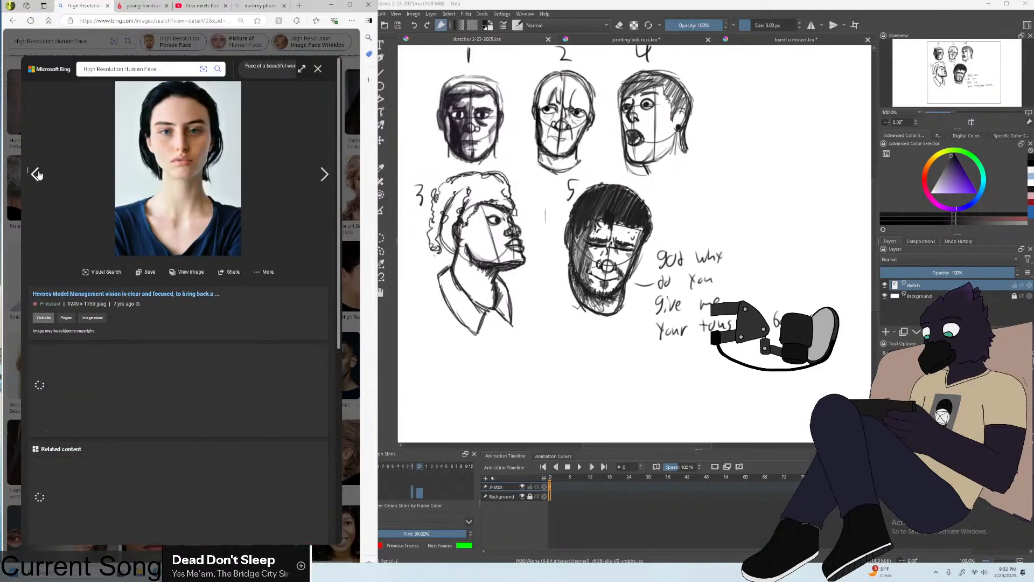
left_click(330, 173)
left_click(330, 173)
left_click(330, 173)
left_click(330, 174)
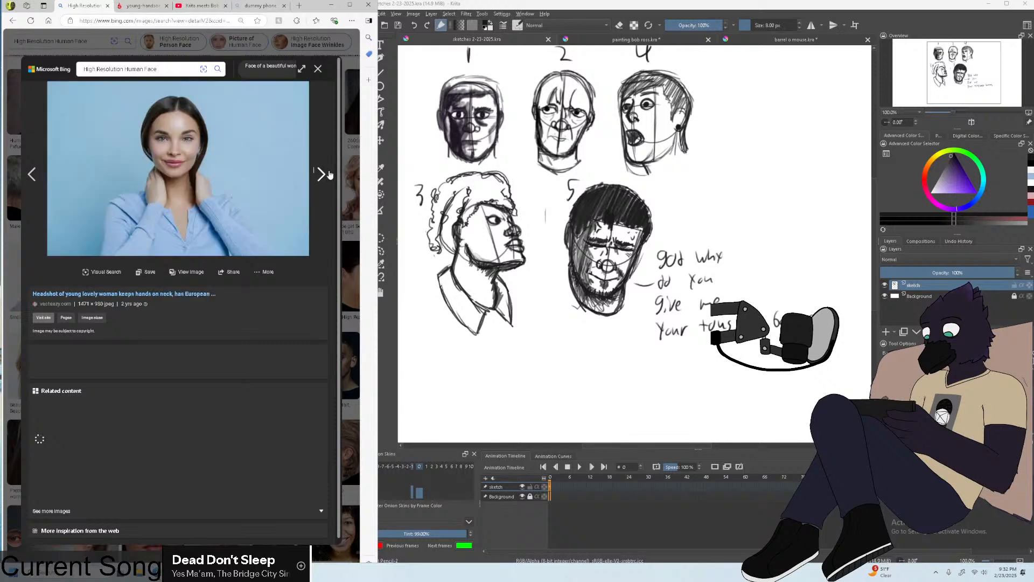
left_click(326, 174)
left_click(325, 174)
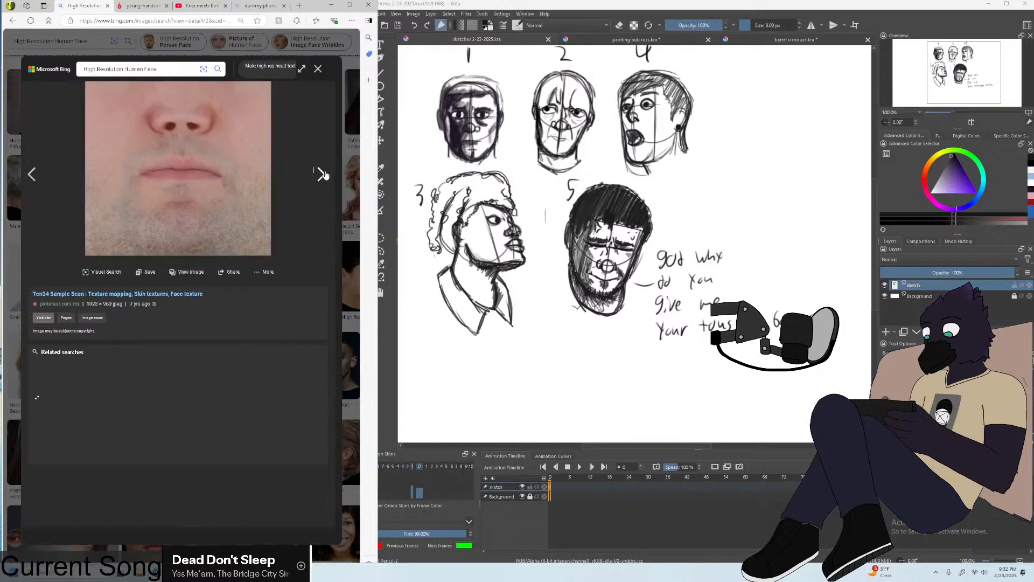
Examine the women's portraits from the long-haired brunette in a white top to the freckled woman lying on striped fabric.
left_click(323, 174)
left_click(323, 174)
left_click(323, 173)
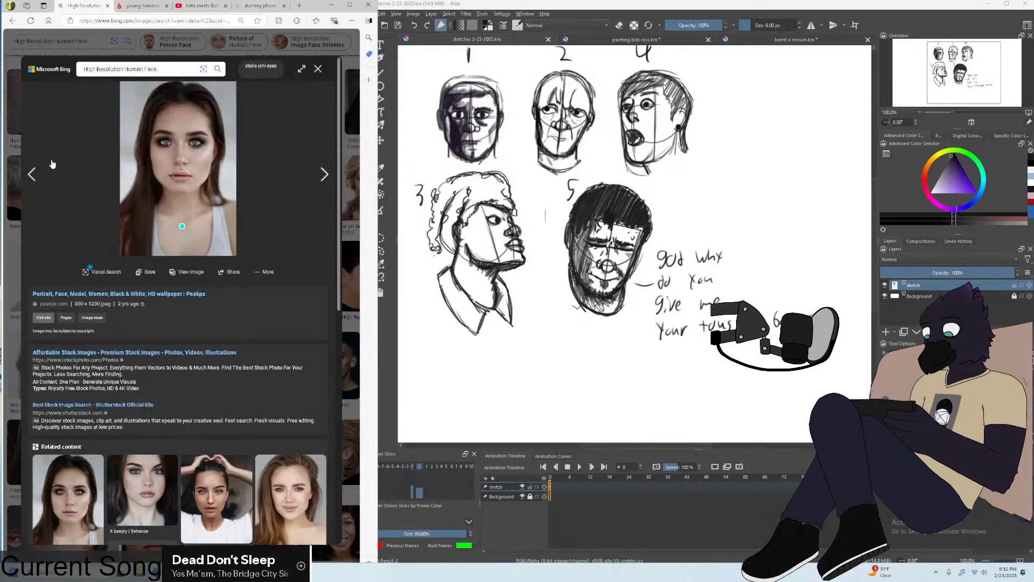
left_click(32, 173)
left_click(311, 182)
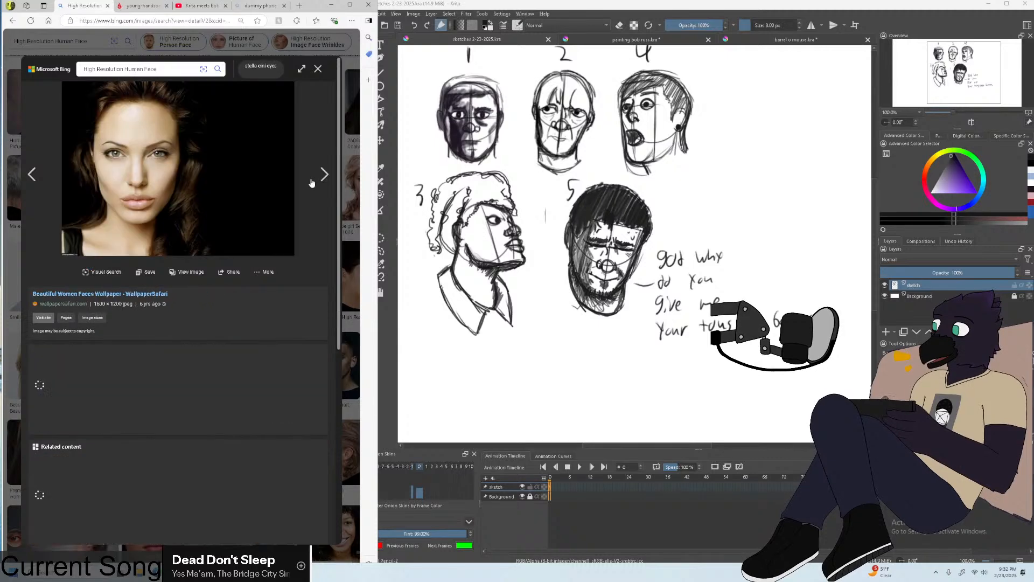
left_click(310, 183)
left_click(307, 182)
left_click(305, 183)
left_click(305, 183)
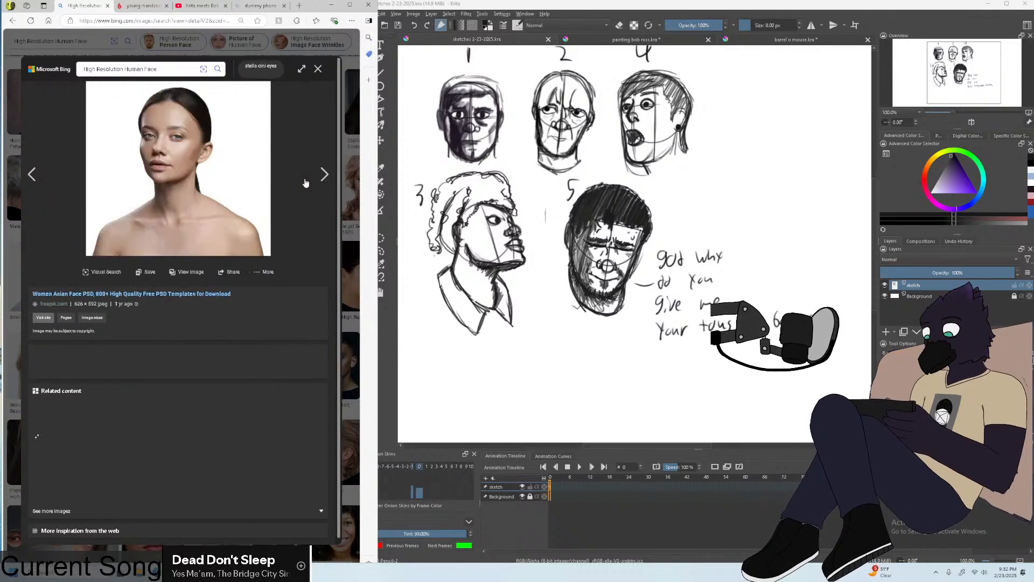
left_click(305, 183)
left_click(307, 184)
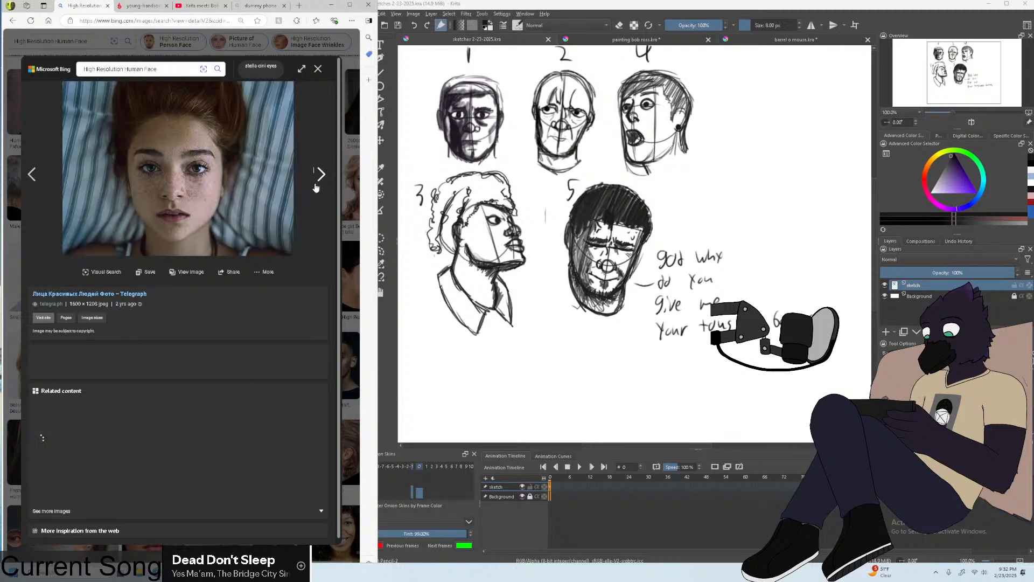
Continue through the women's portraits past the dark-haired woman at sunset to the brunette with a tilted head.
left_click(312, 185)
left_click(315, 187)
left_click(314, 187)
left_click(313, 187)
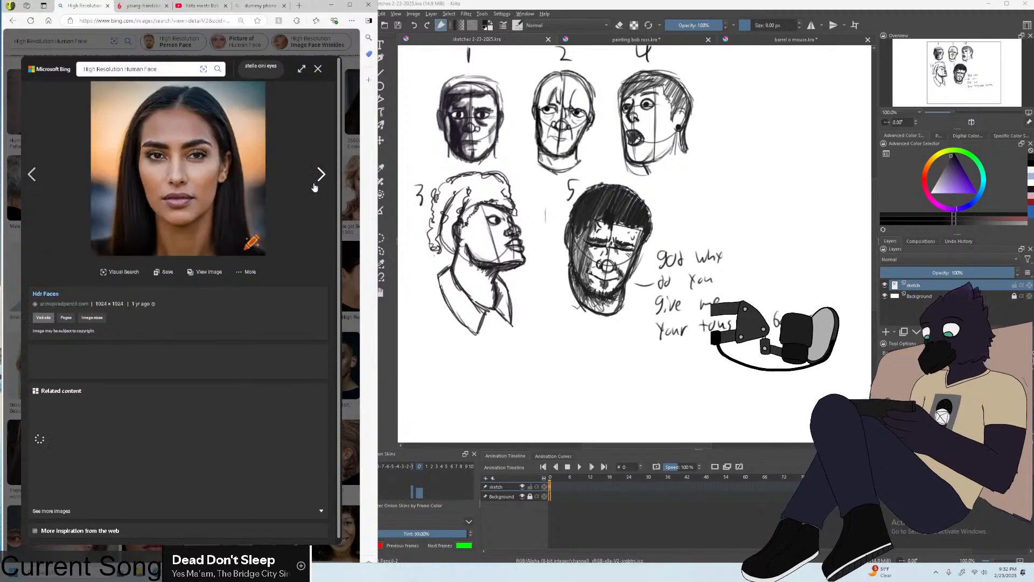
left_click(312, 188)
left_click(315, 186)
left_click(318, 185)
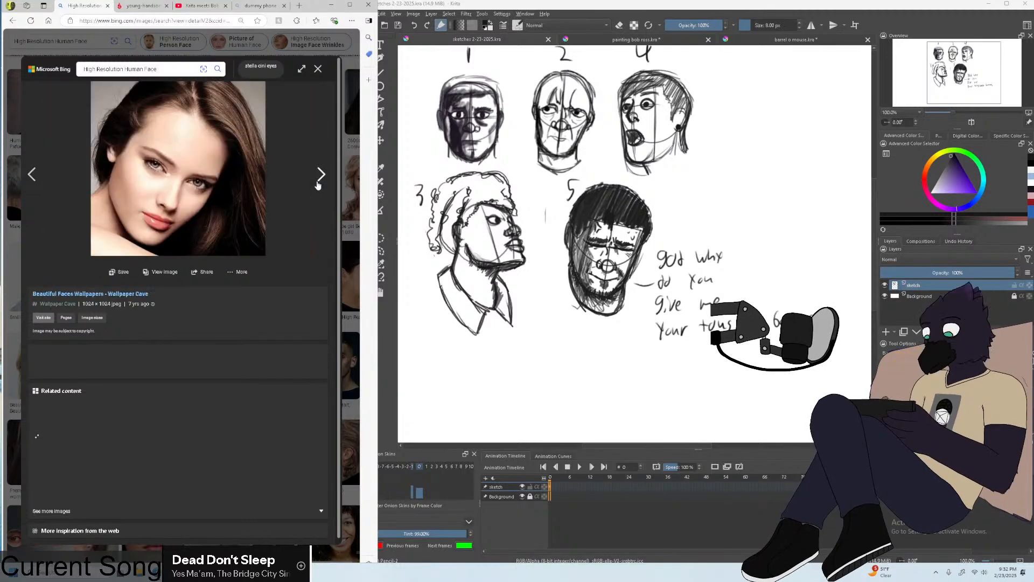
left_click(315, 184)
Close the image preview, enlarge the browser to fill the screen, and scan the rows of face results.
left_click(346, 184)
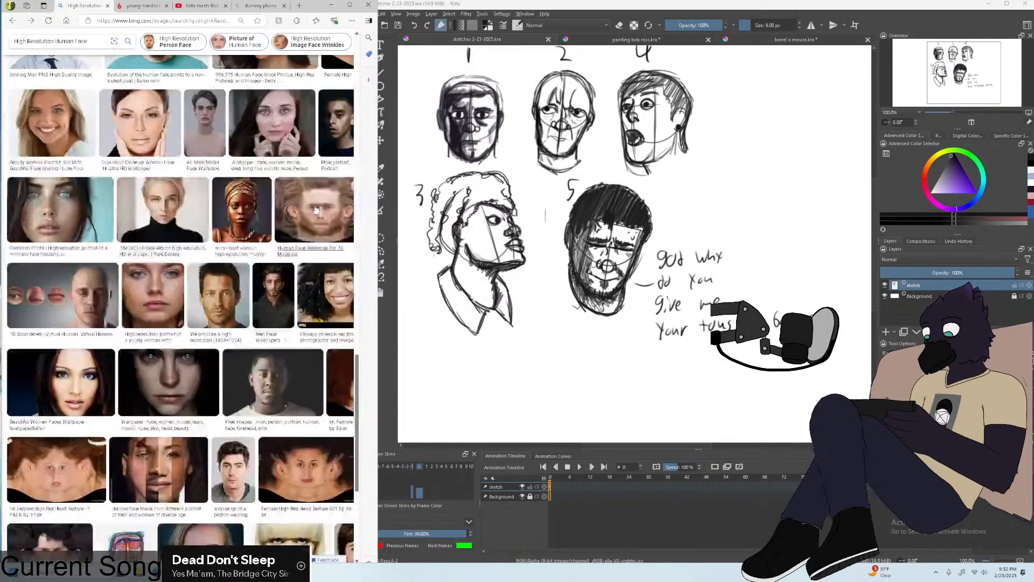
scroll(342, 135, "down", 10)
left_click(350, 5)
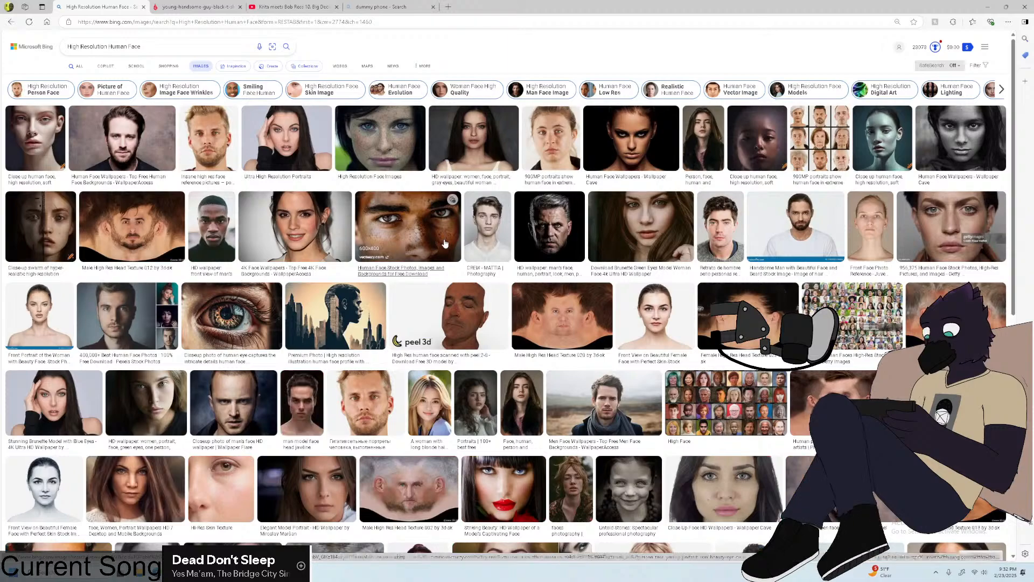
scroll(444, 243, "down", 15)
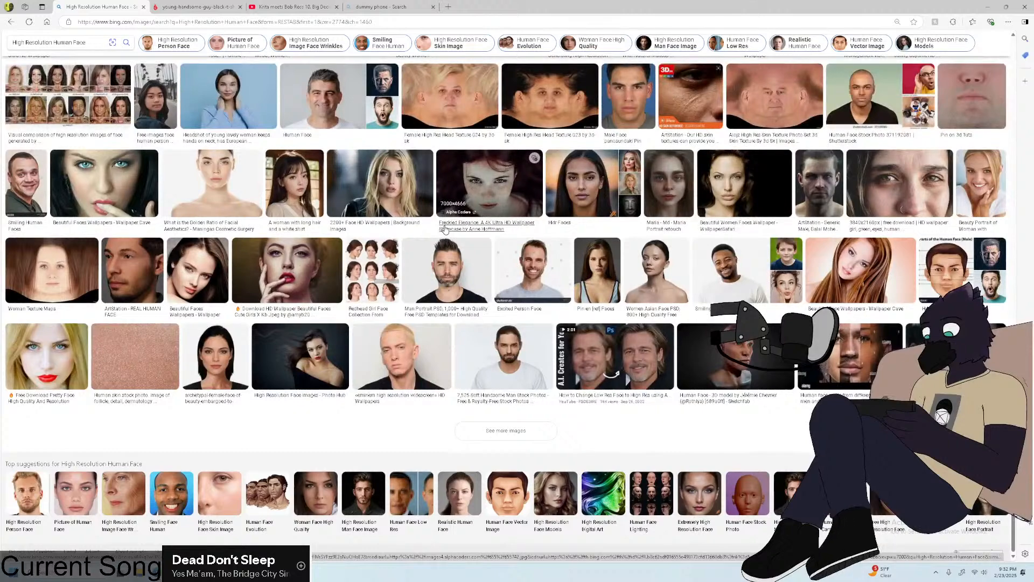
scroll(444, 230, "up", 1)
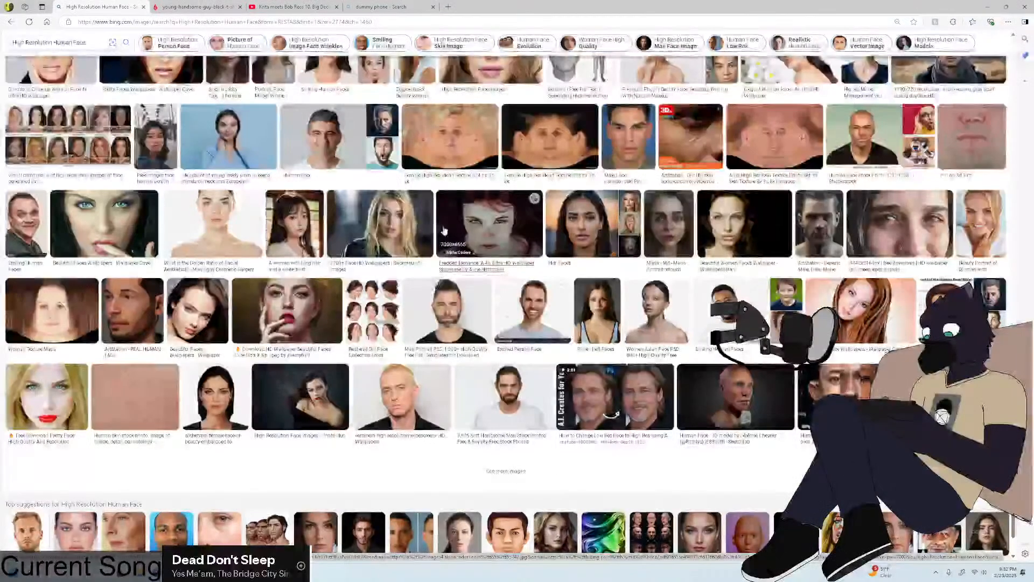
Open the human face vector image, look through its related face-parts illustrations, and close the preview.
left_click(444, 229)
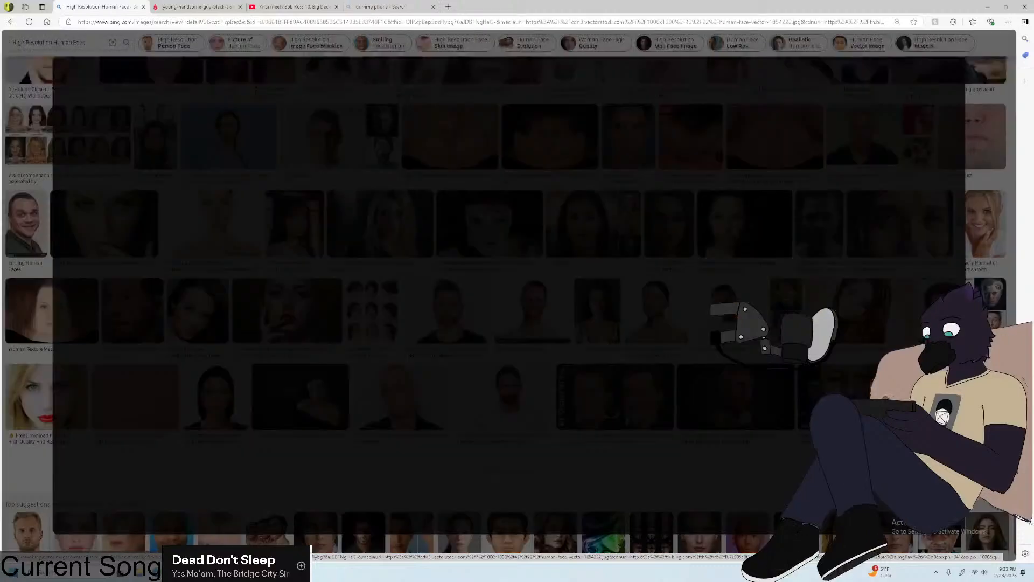
scroll(592, 237, "down", 10)
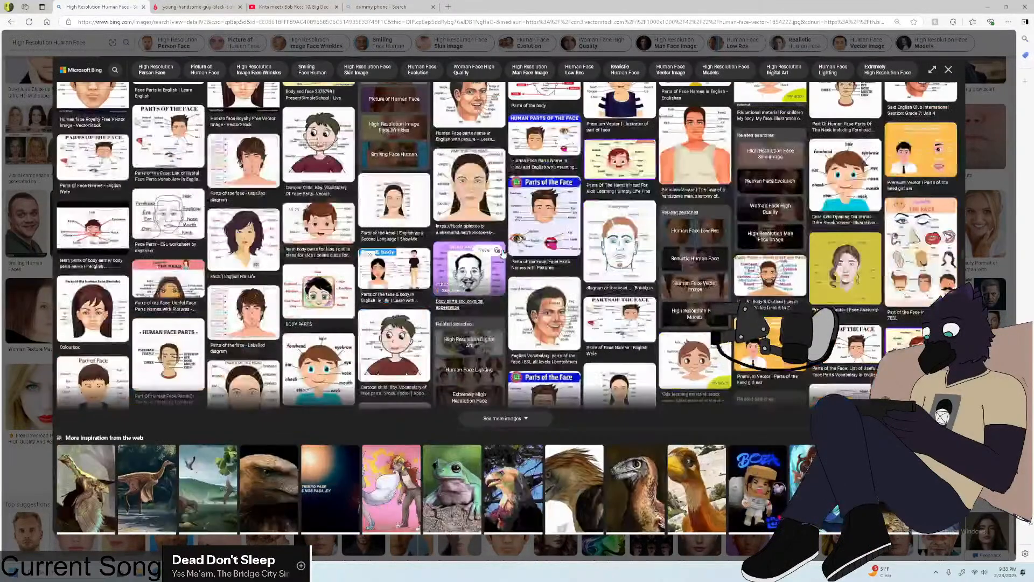
scroll(502, 253, "down", 1)
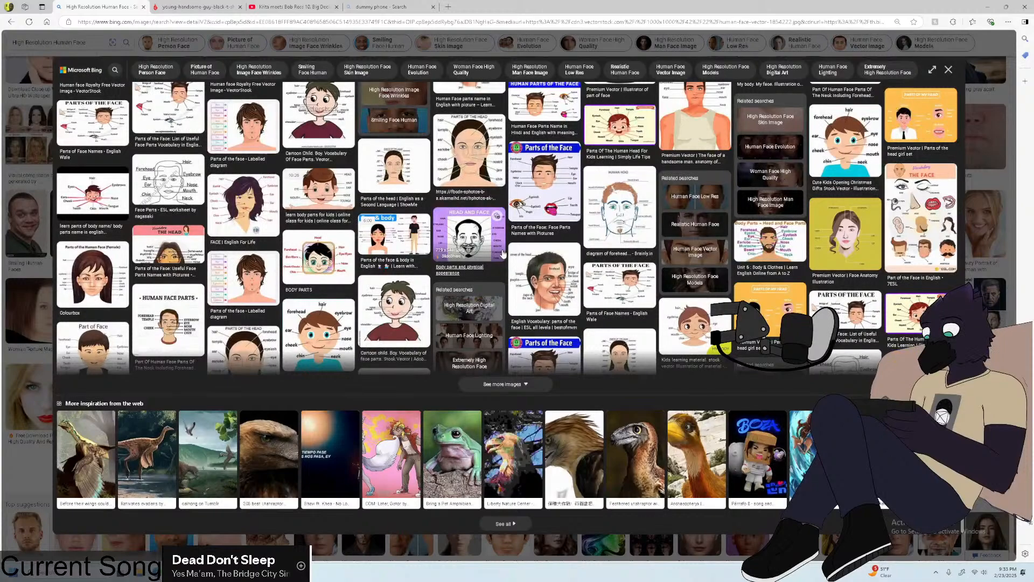
key("Escape")
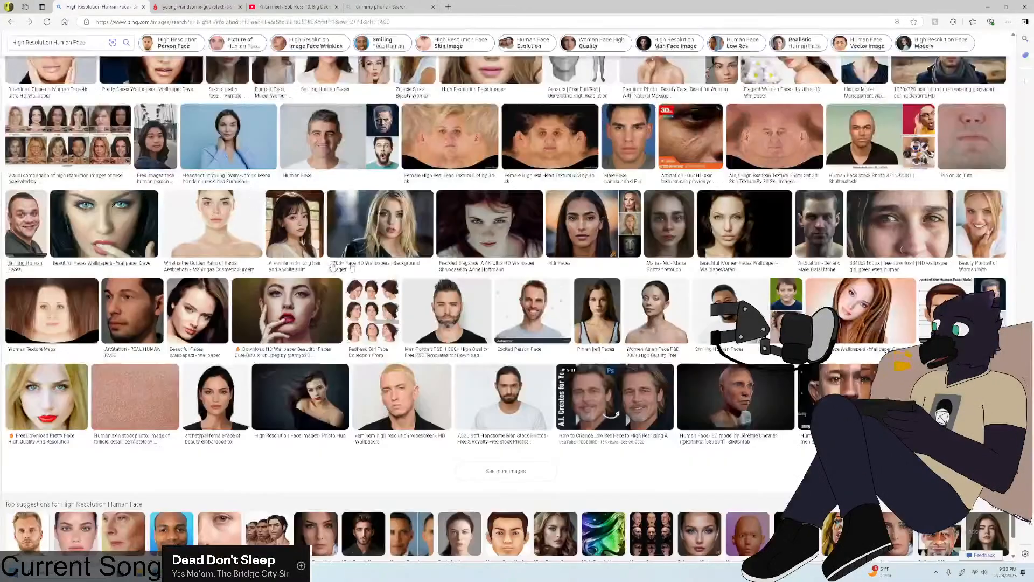
Return to the head of the results and search images for "High Resolution Human Face expresive".
scroll(333, 267, "down", 15)
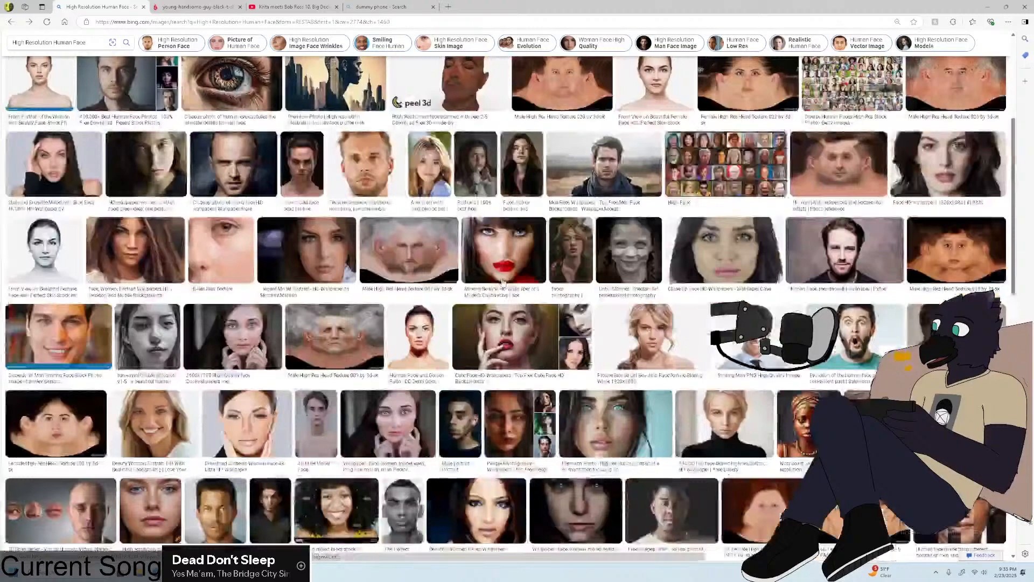
scroll(503, 281, "up", 5)
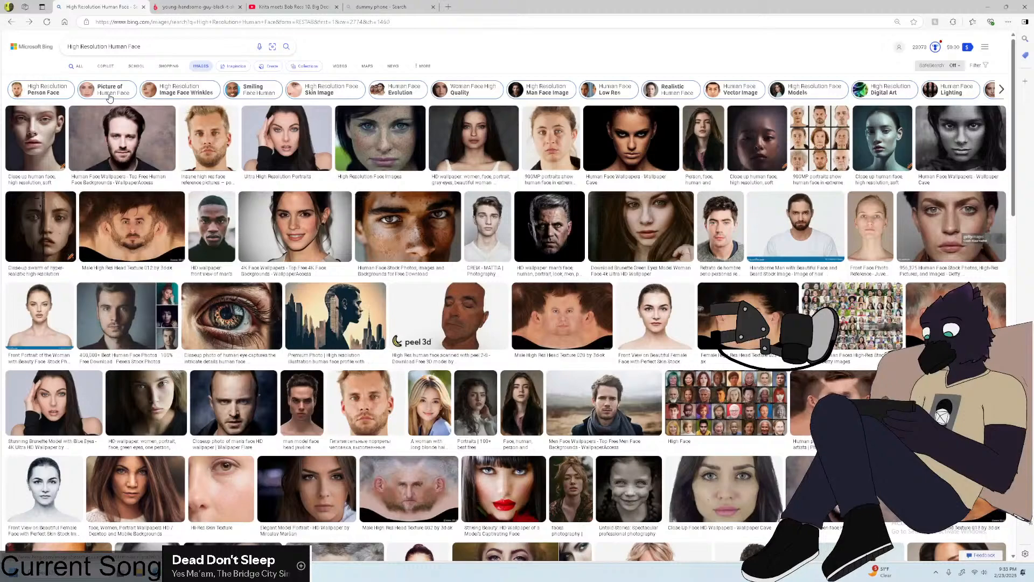
left_click(216, 45)
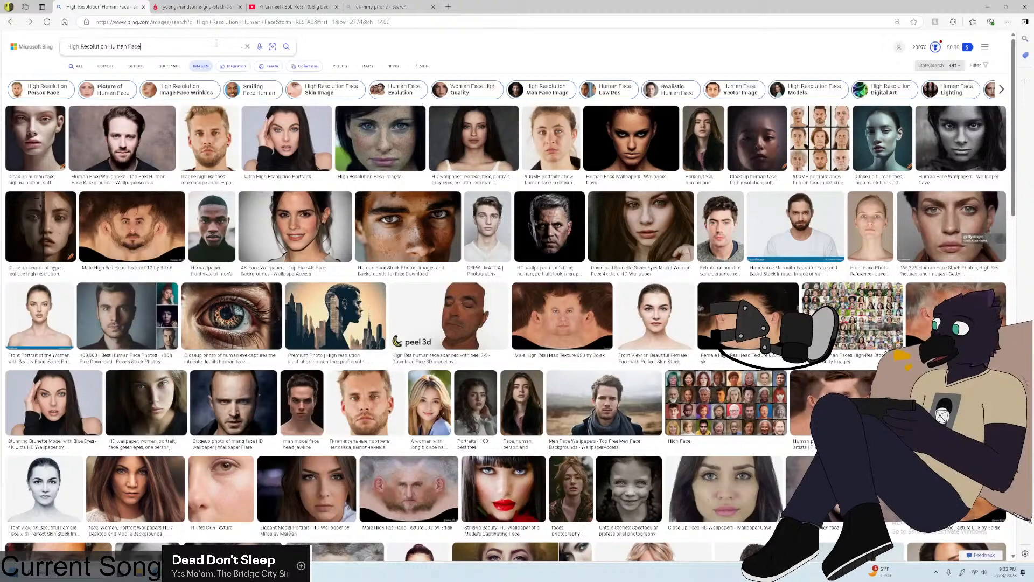
type("expres")
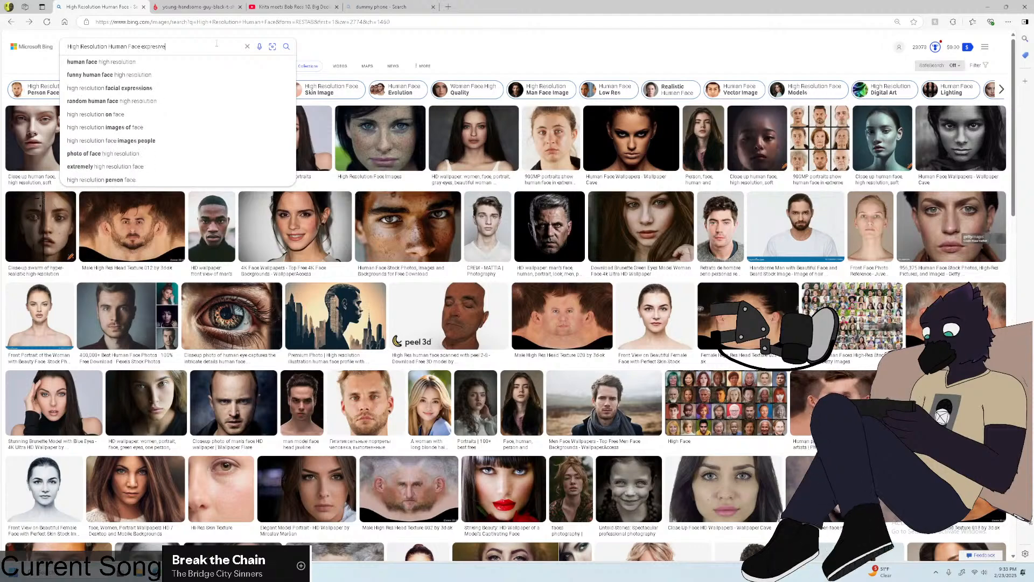
type("ive")
key("Return")
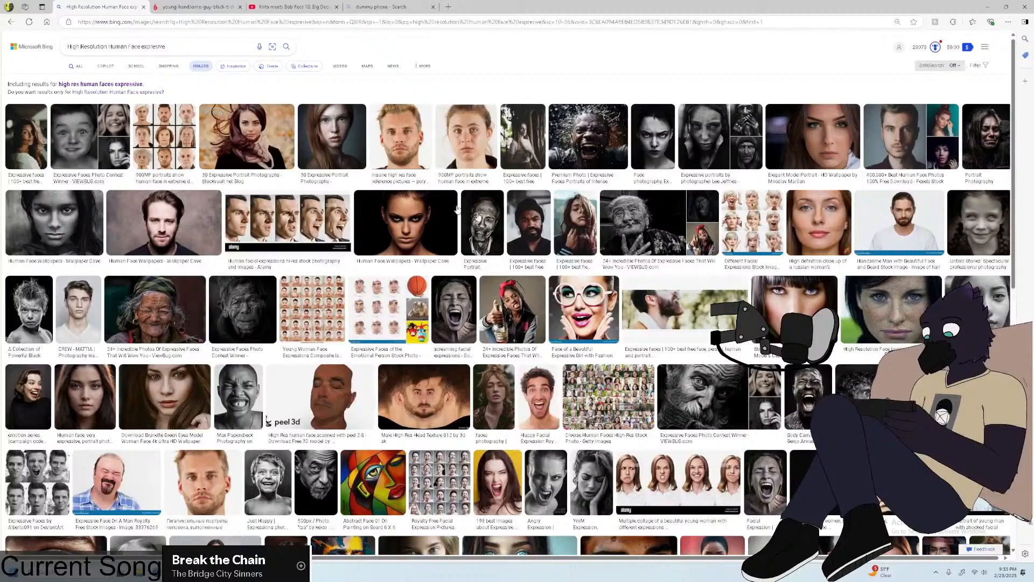
Open the black-and-white expressive portrait of the old man with a moustache and examine his face.
left_click(471, 245)
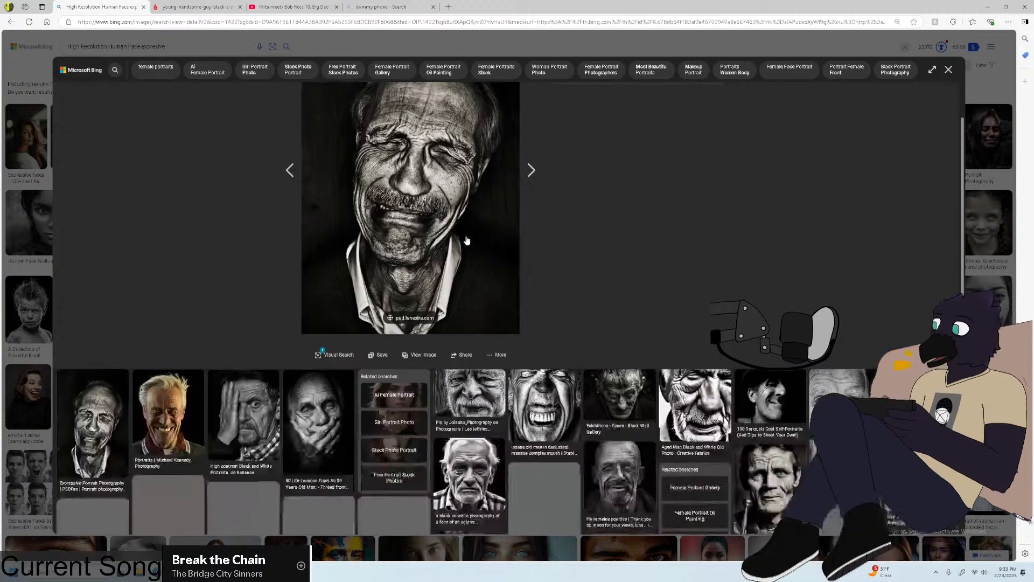
scroll(466, 240, "down", 2)
scroll(463, 234, "down", 1)
scroll(467, 232, "up", 2)
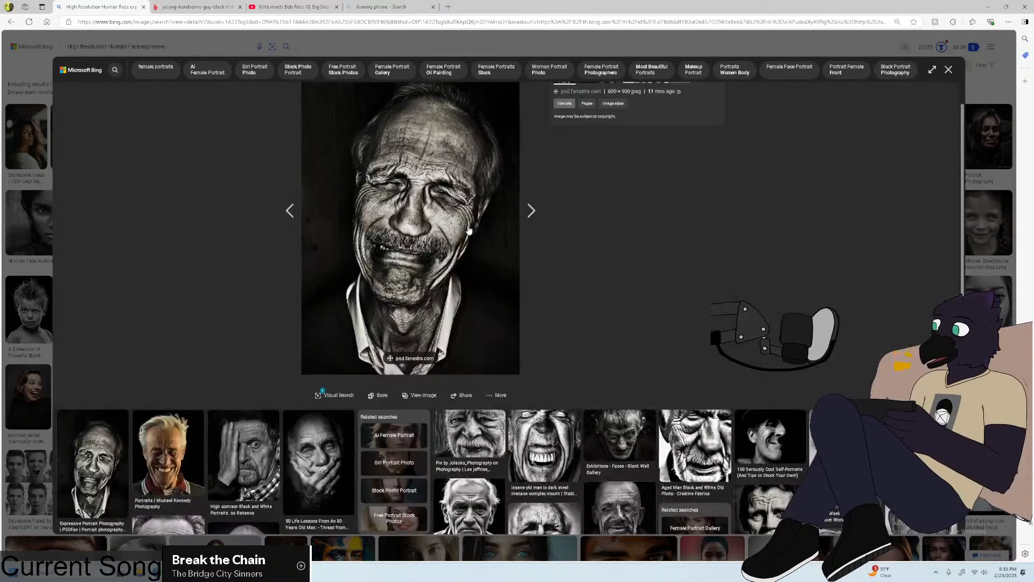
scroll(466, 231, "down", 2)
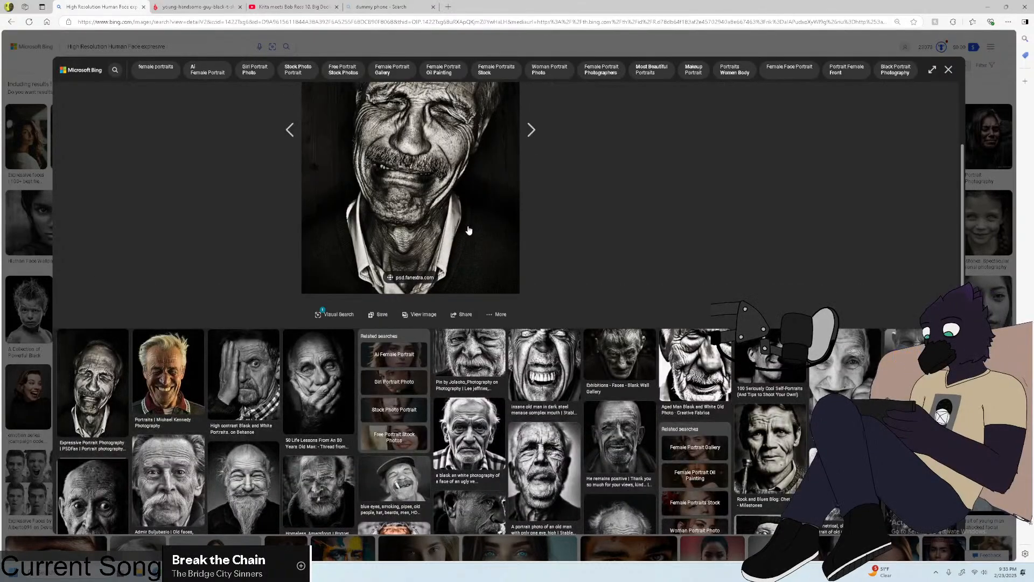
Browse the related portraits of old men, view the one with a wide-open mouth, and return to the moustached man's portrait.
scroll(470, 232, "down", 1)
scroll(472, 233, "down", 2)
scroll(473, 286, "down", 1)
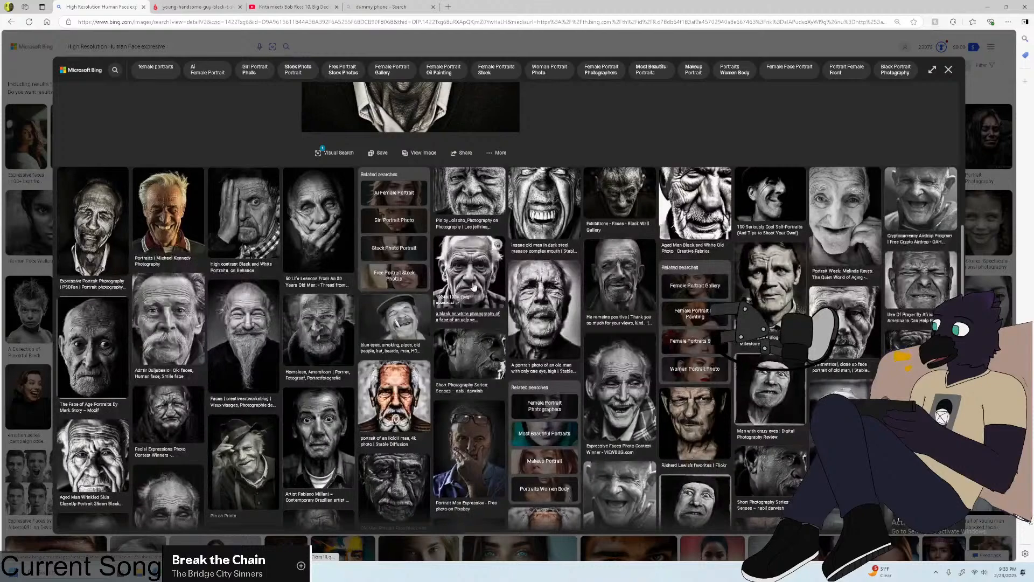
scroll(475, 284, "down", 1)
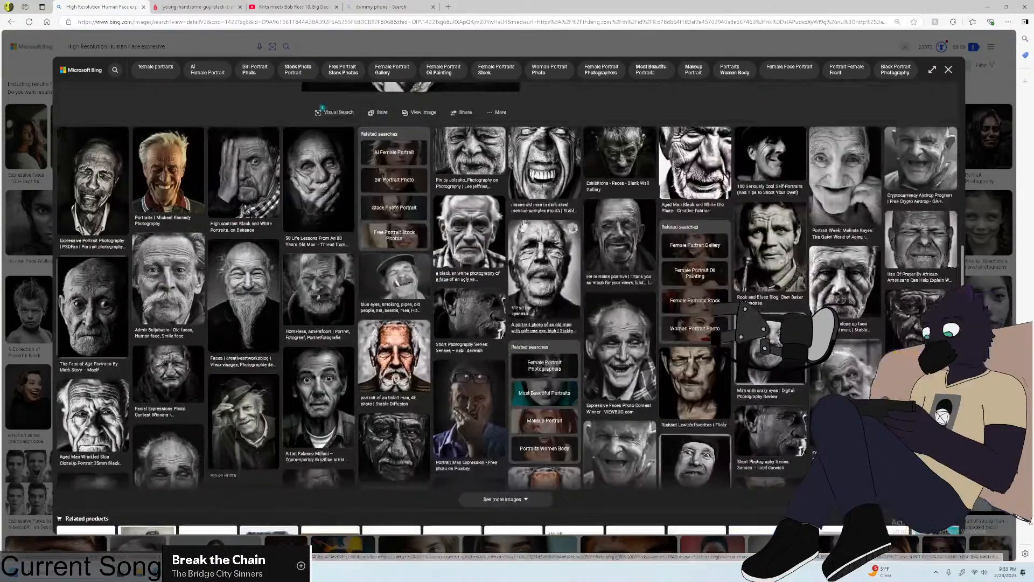
left_click(542, 177)
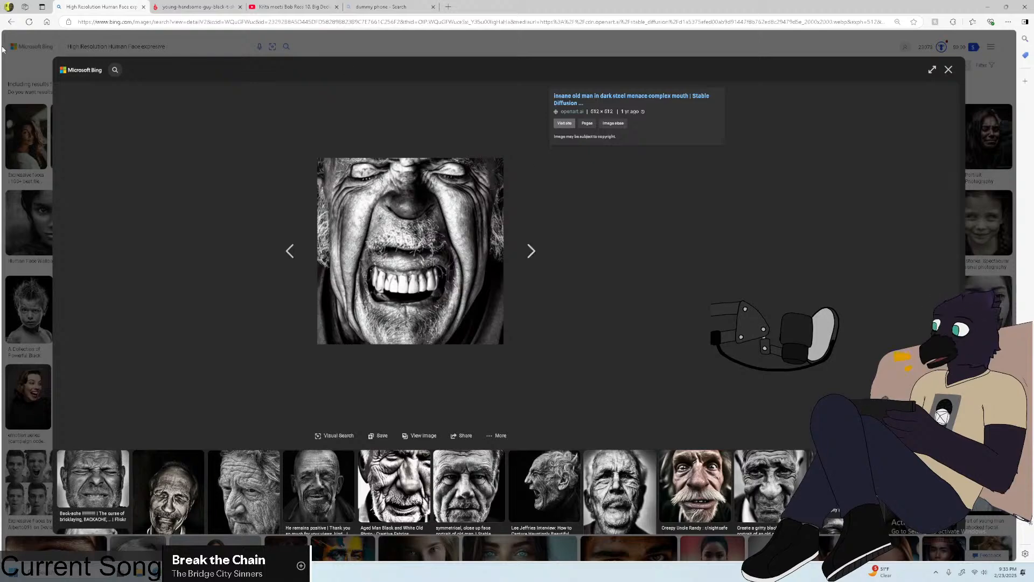
left_click(11, 22)
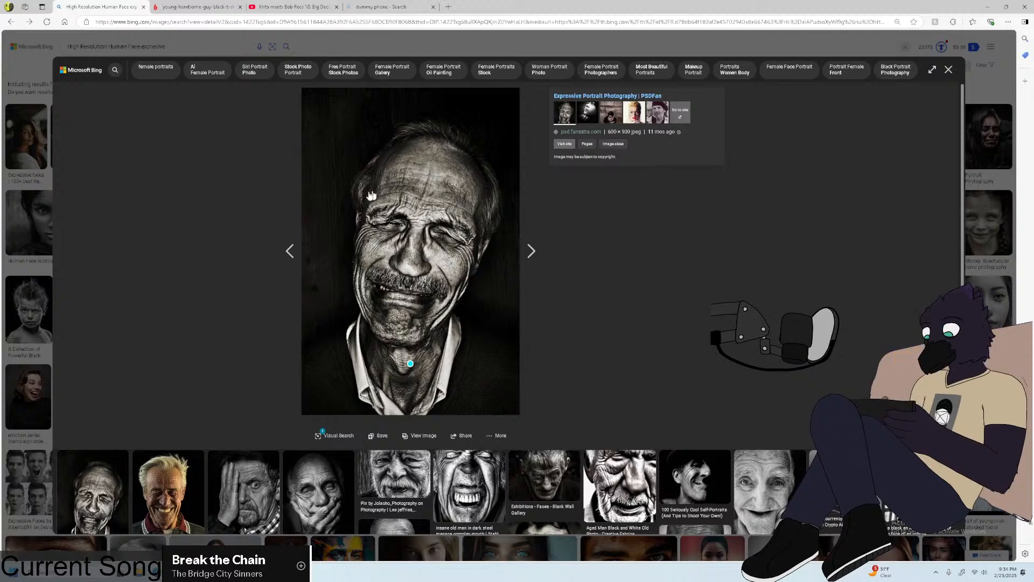
Close the old man's portrait preview and look through the first rows of expressive face results for a drawing reference.
left_click(21, 213)
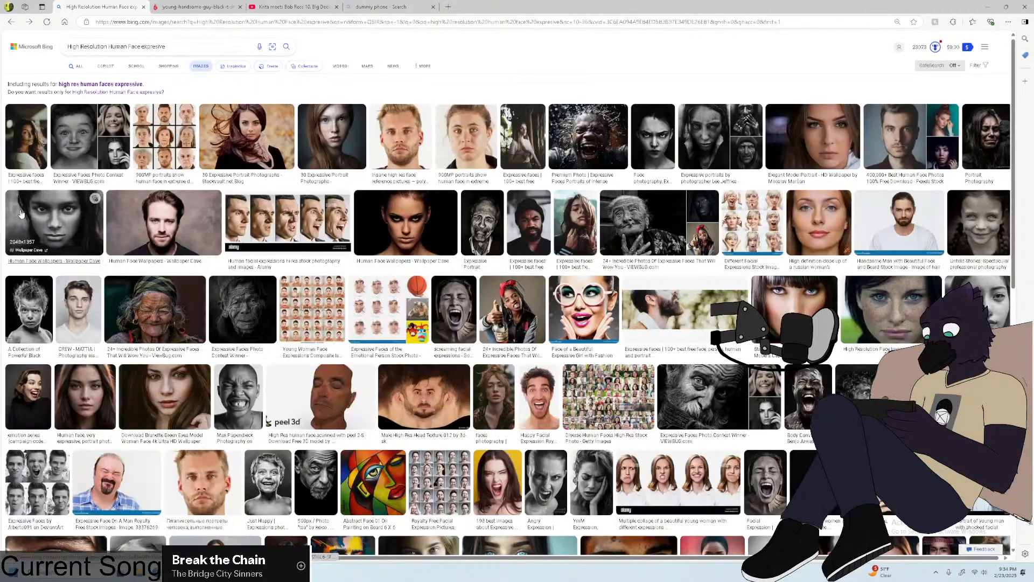
scroll(75, 200, "down", 2)
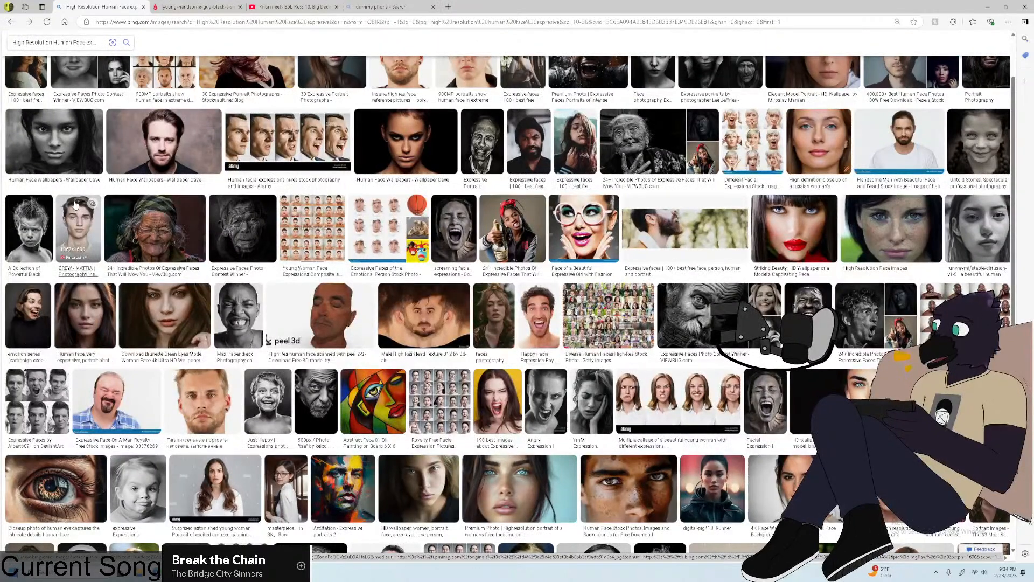
scroll(75, 204, "down", 3)
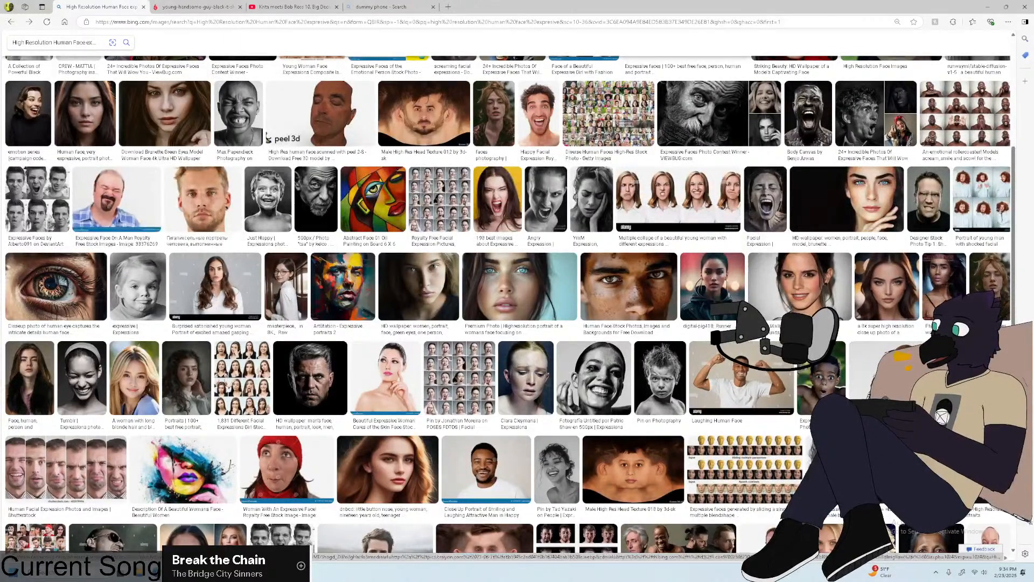
key("alt+Tab")
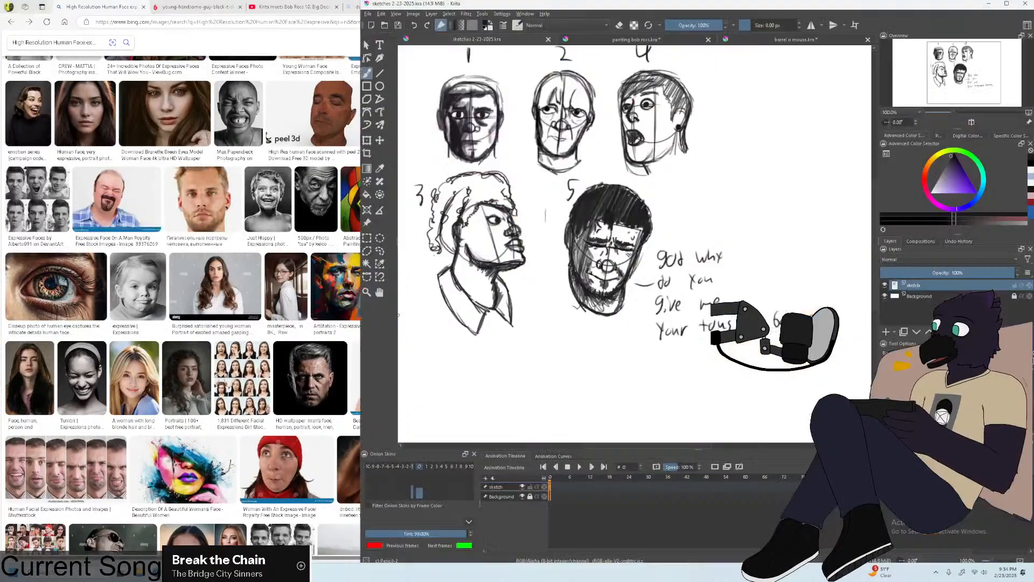
left_click(376, 16)
key("Escape")
left_click(284, 45)
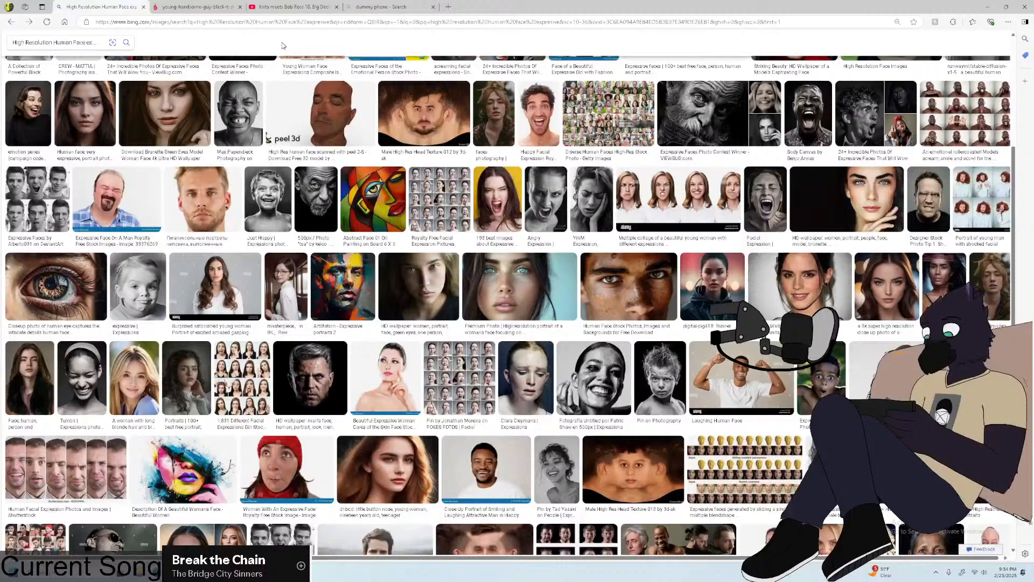
Examine further rows of the expressive human face results for another face to sketch.
scroll(471, 147, "down", 2)
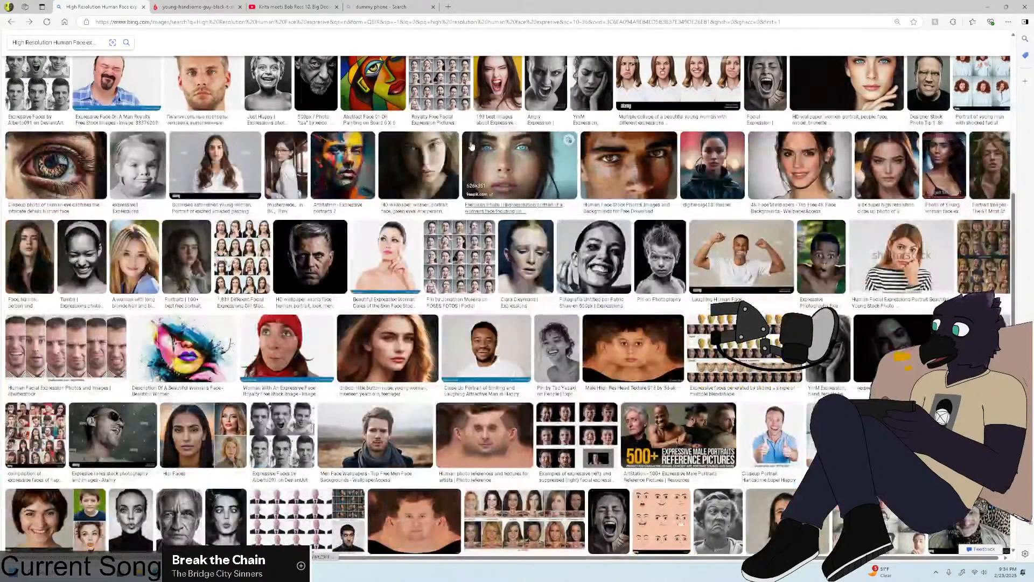
scroll(471, 147, "down", 4)
scroll(397, 172, "down", 2)
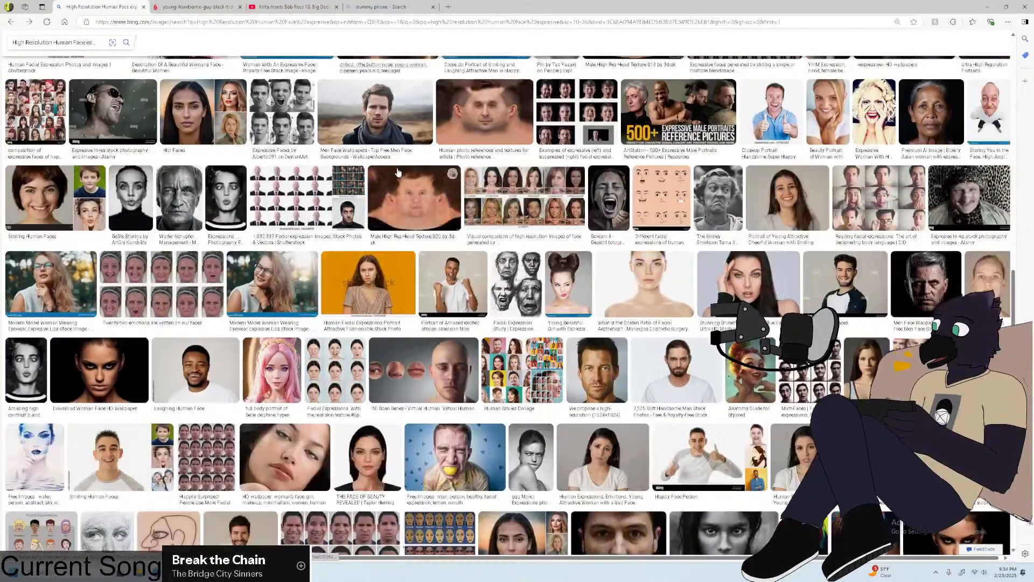
scroll(397, 173, "down", 3)
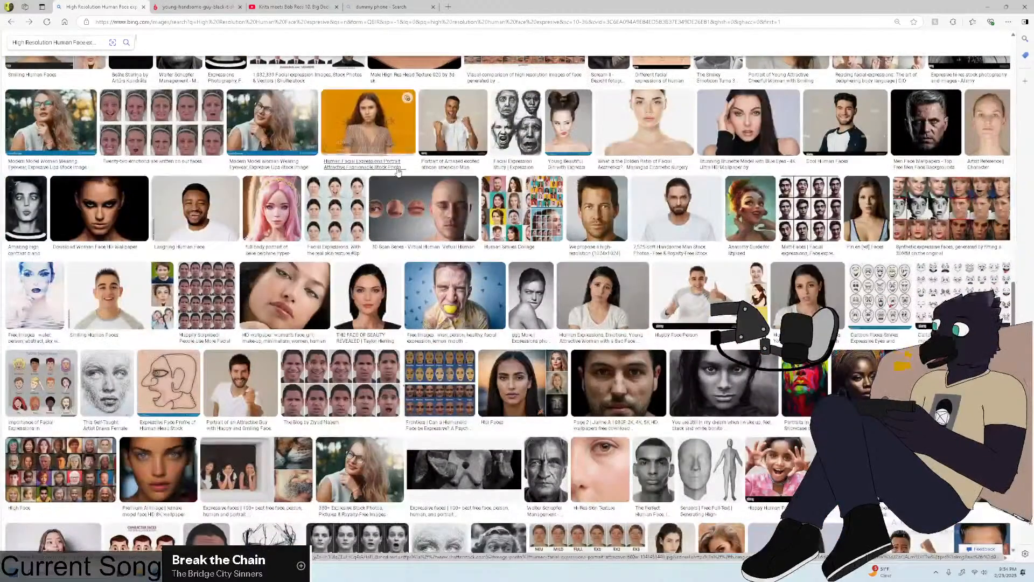
Look through the image results for high-resolution expressive human faces for a suitable reference photo.
scroll(397, 172, "down", 2)
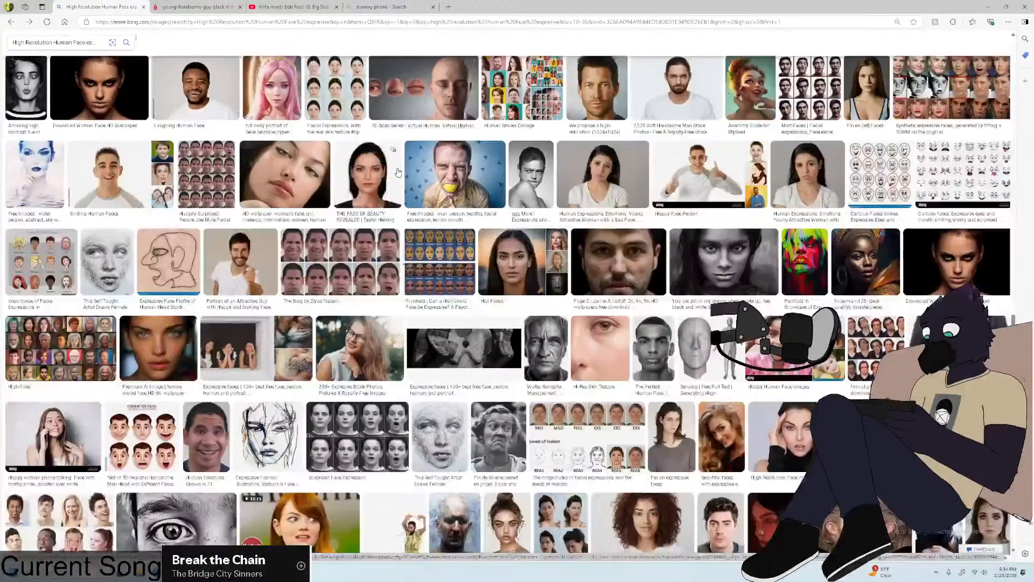
scroll(397, 173, "down", 3)
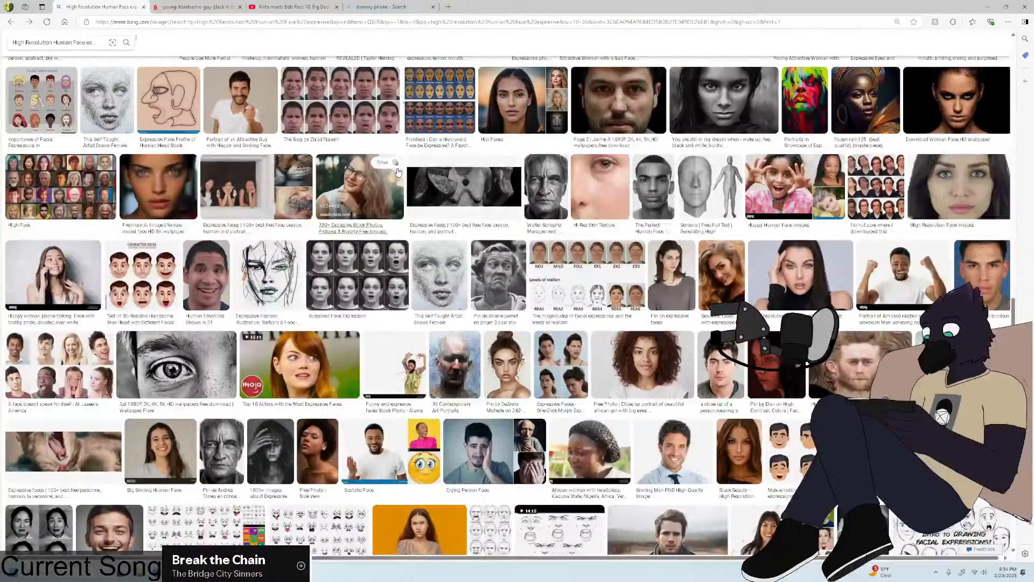
scroll(398, 172, "down", 1)
scroll(398, 172, "down", 1)
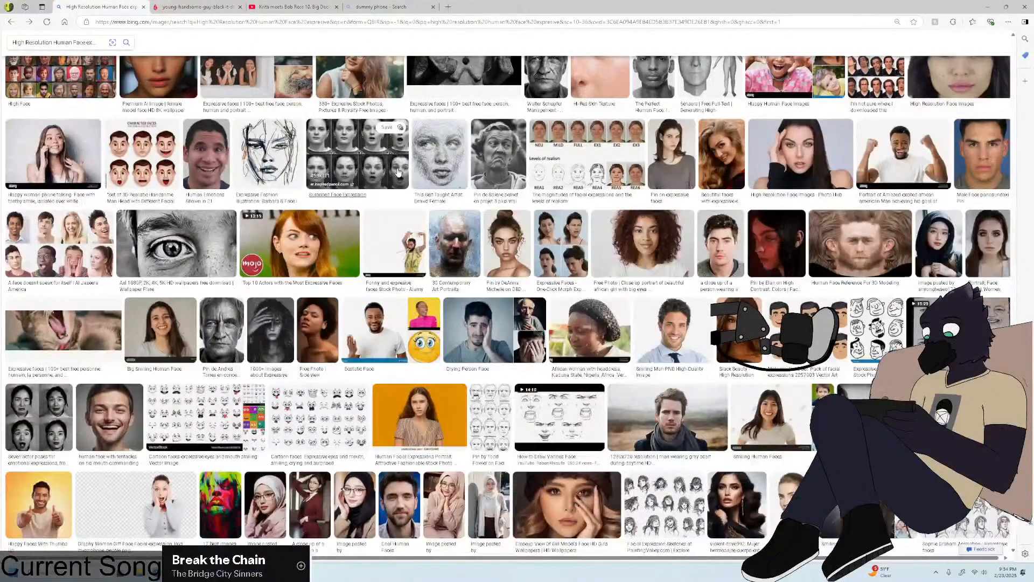
scroll(398, 172, "down", 1)
scroll(398, 172, "down", 15)
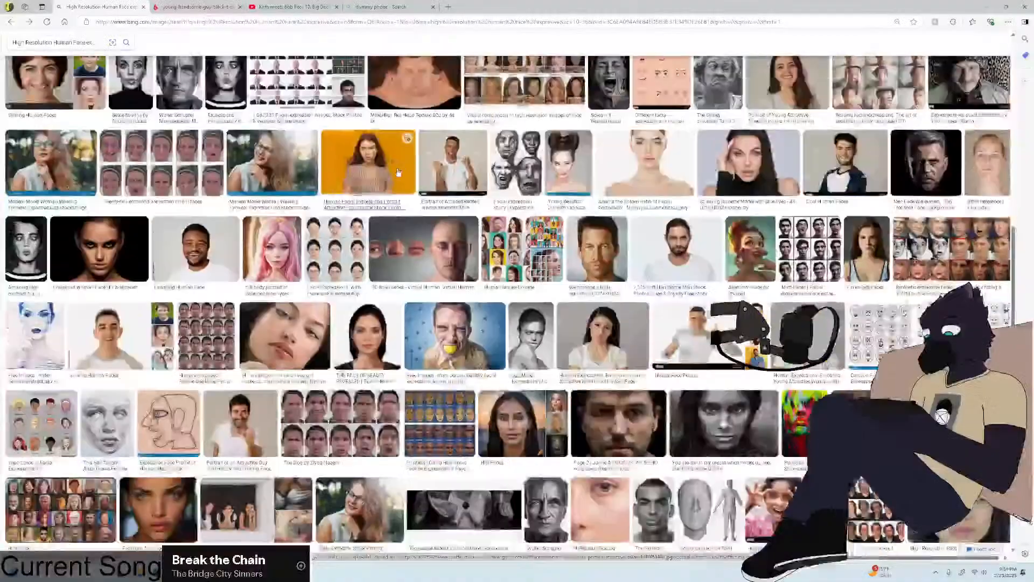
scroll(323, 189, "up", 20)
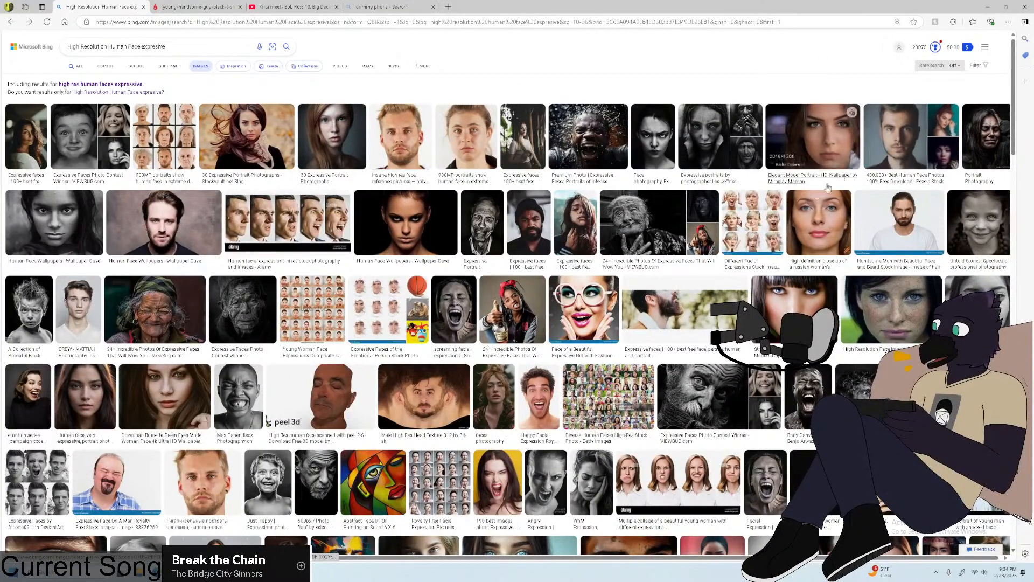
Preview the black-and-white photos of the elderly smoker with a raised hand and the wrinkled man in a cap, closing each.
left_click(655, 223)
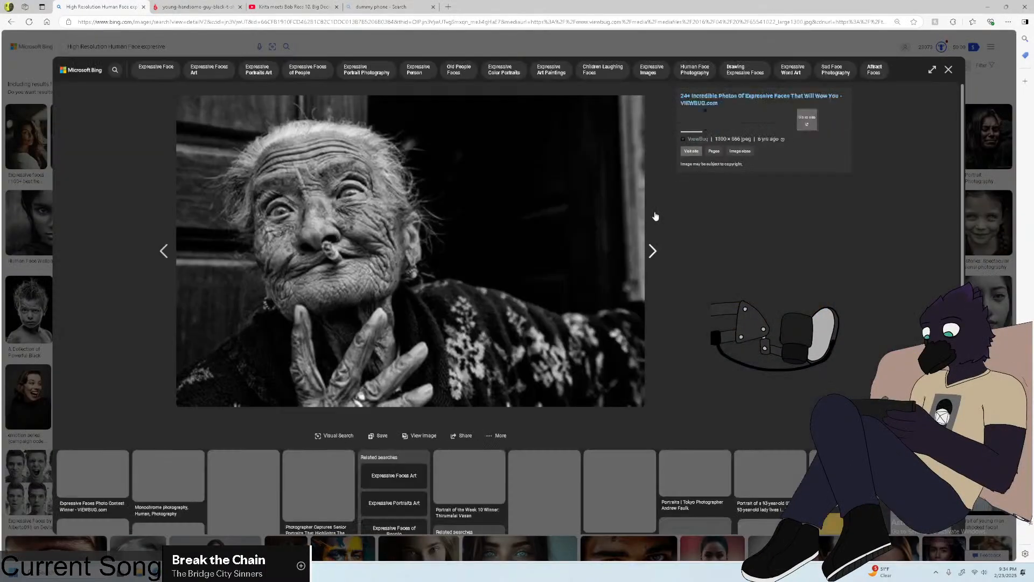
left_click(981, 138)
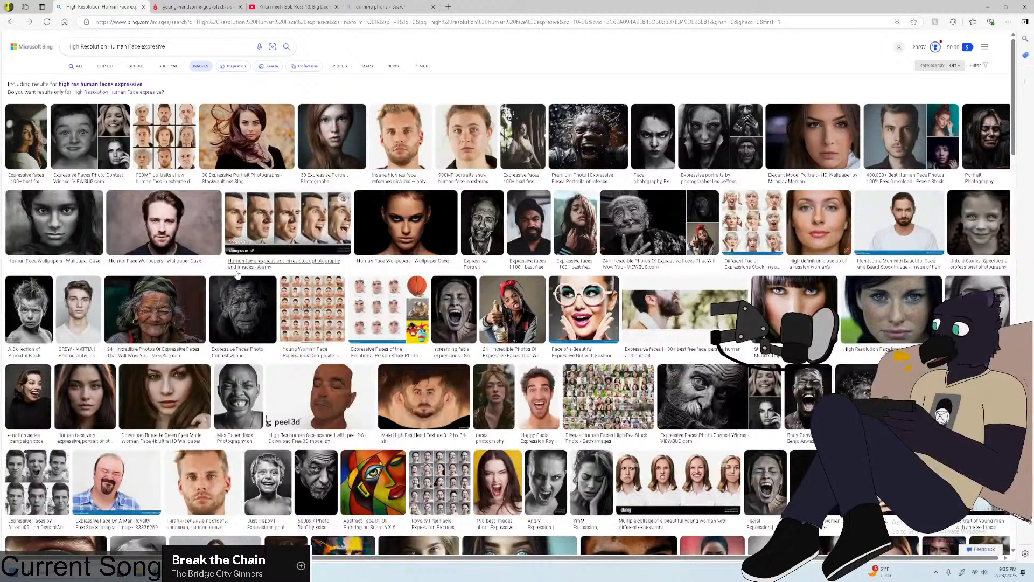
left_click(243, 308)
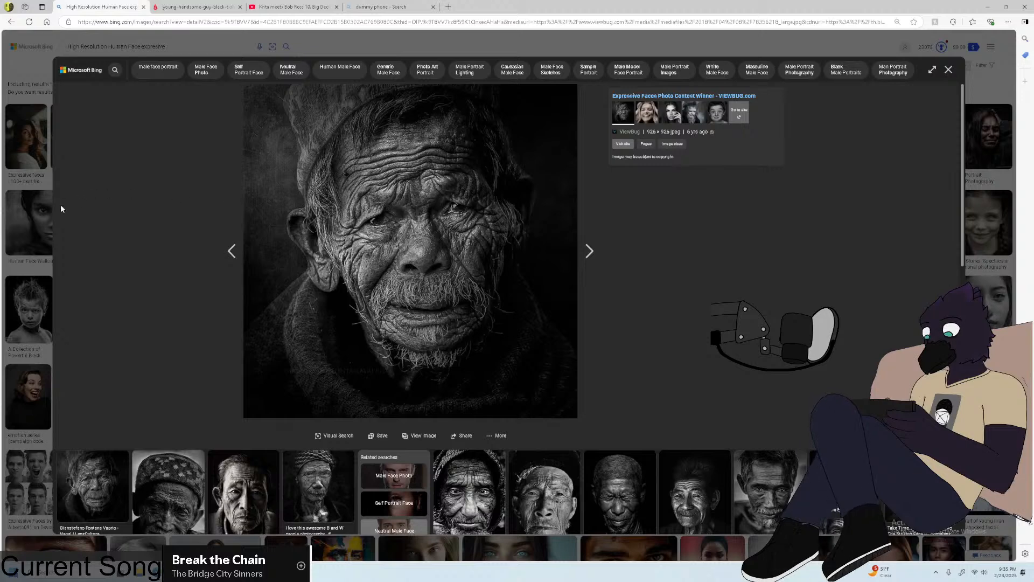
left_click(23, 201)
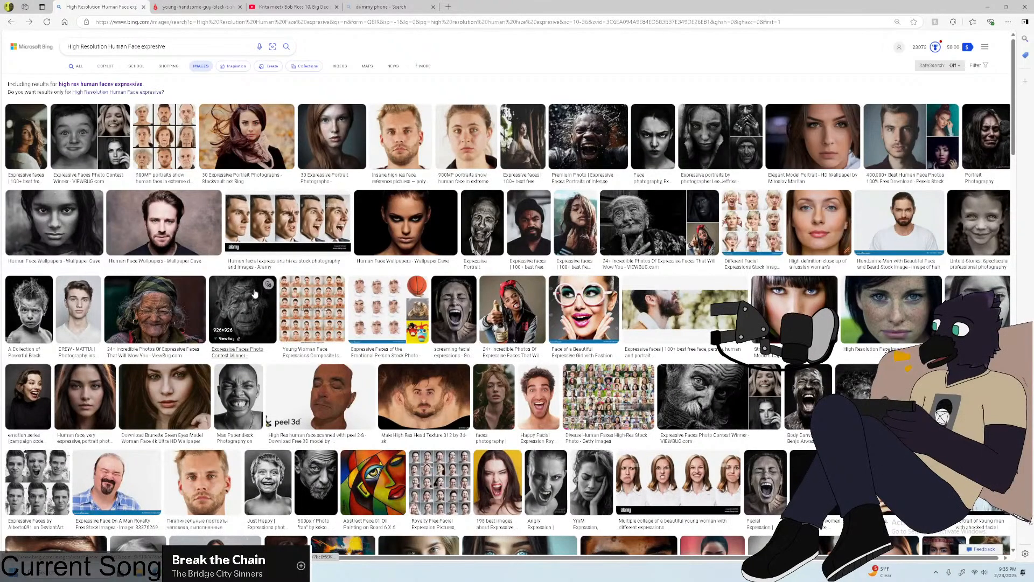
Open the black-and-white portrait of the grimacing man with a moustache and view its related portraits.
scroll(598, 162, "down", 1)
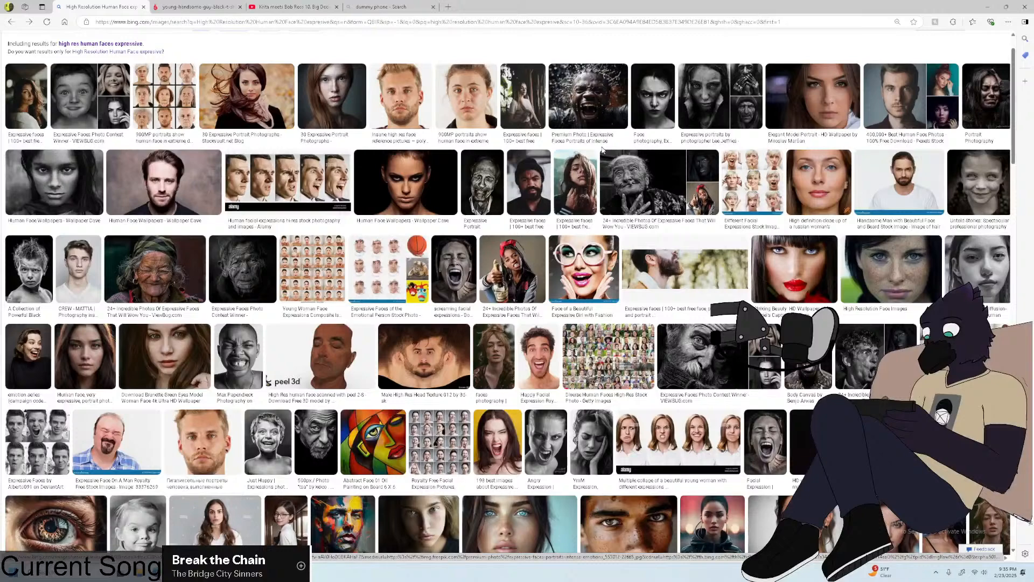
scroll(601, 156, "up", 1)
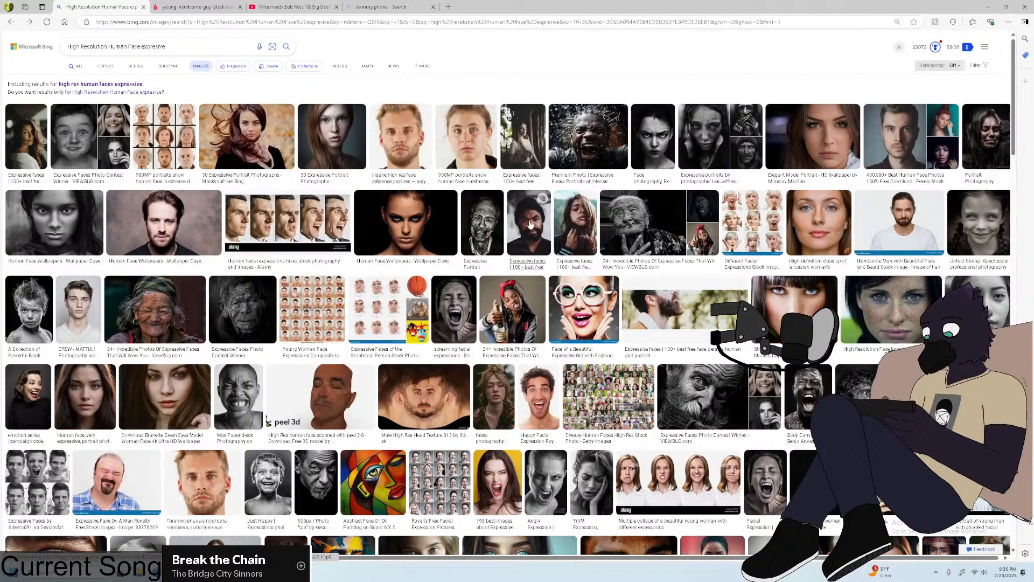
left_click(483, 220)
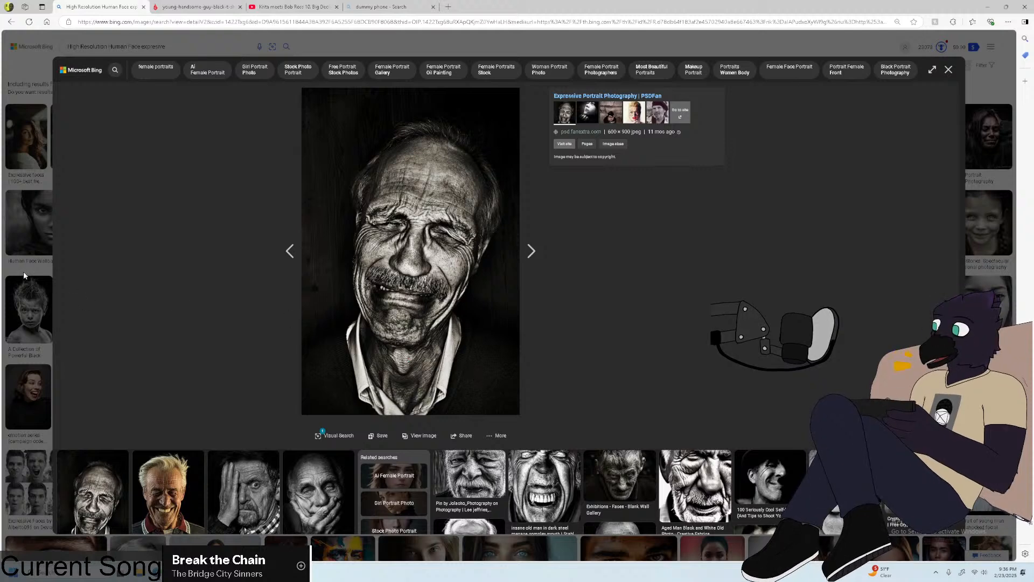
scroll(188, 271, "down", 5)
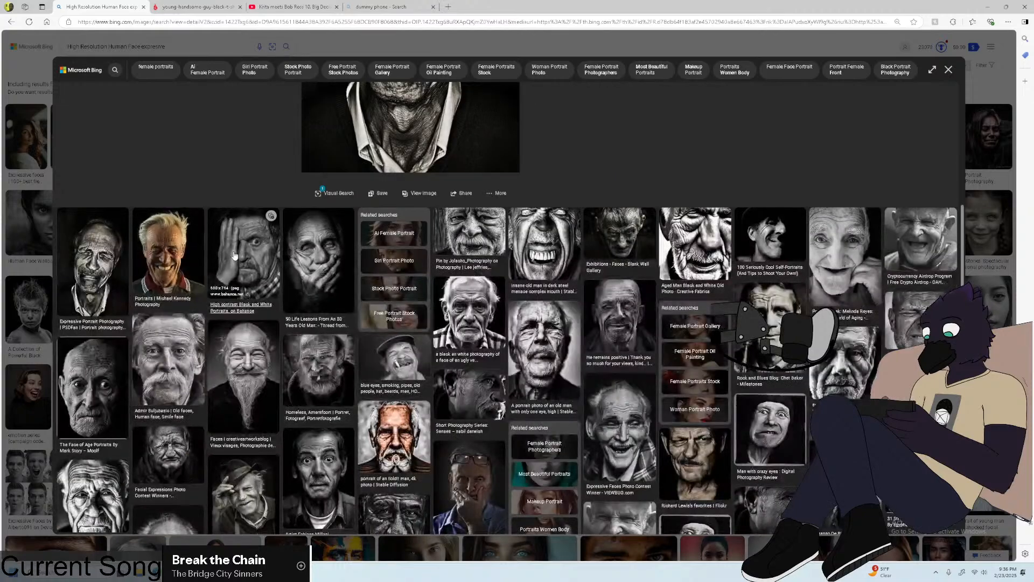
Open the related portrait of the bearded man covering one eye, look through its similar images, and close the preview.
left_click(234, 250)
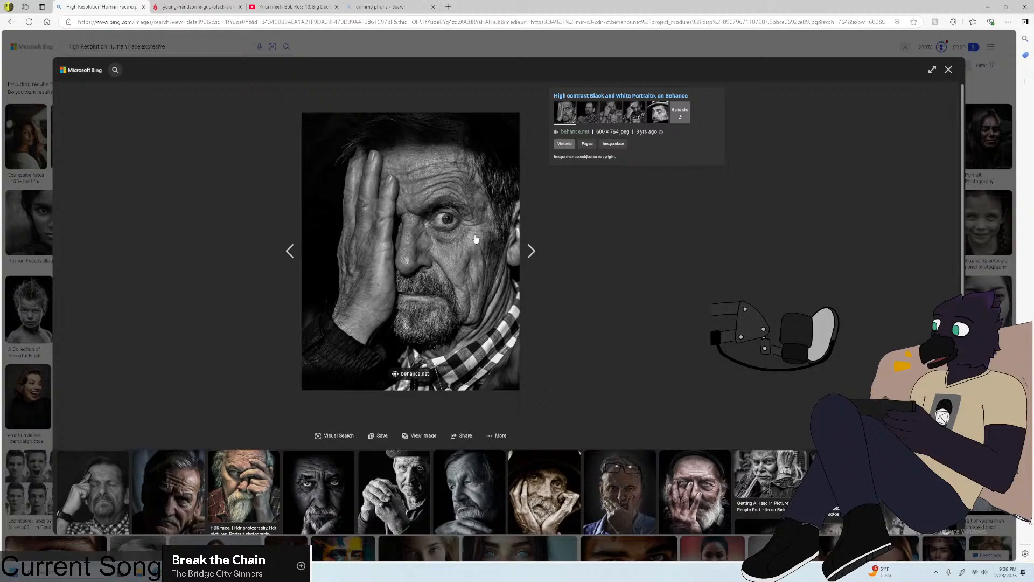
scroll(475, 239, "down", 3)
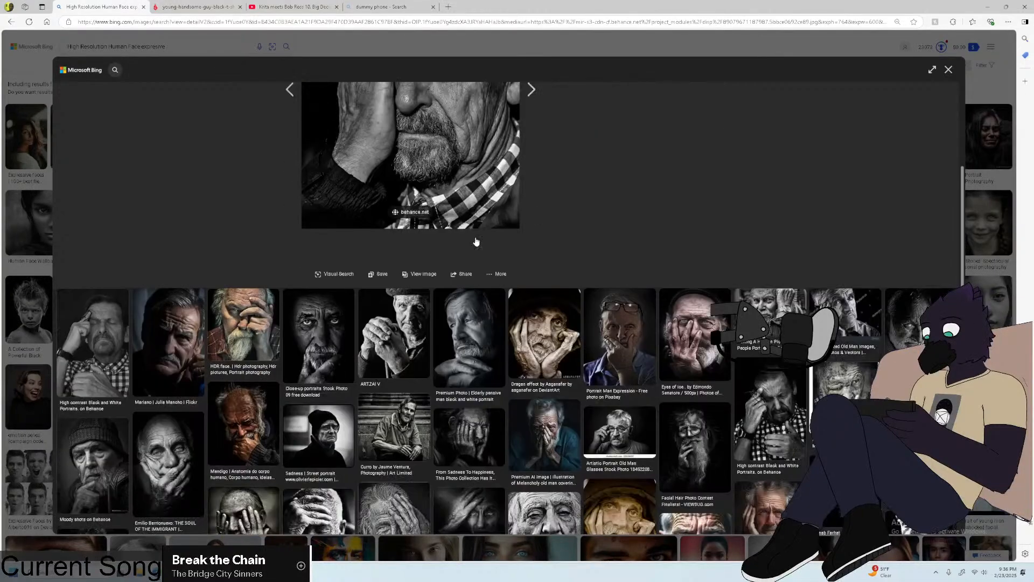
scroll(475, 241, "down", 2)
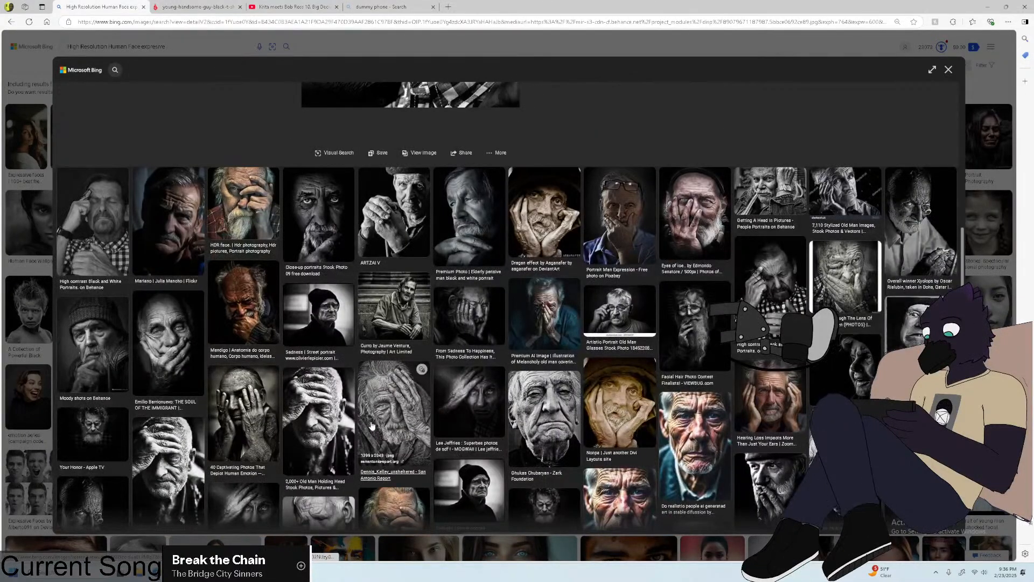
scroll(367, 420, "down", 3)
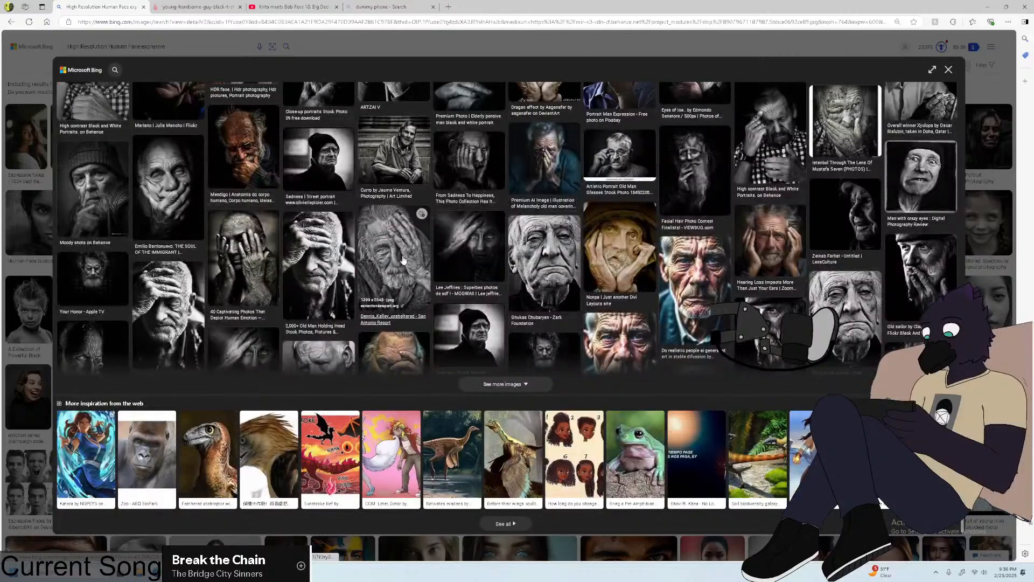
left_click(27, 273)
Examine the remaining expressive-face image results through to the end of the list for a suitable reference.
scroll(280, 323, "down", 2)
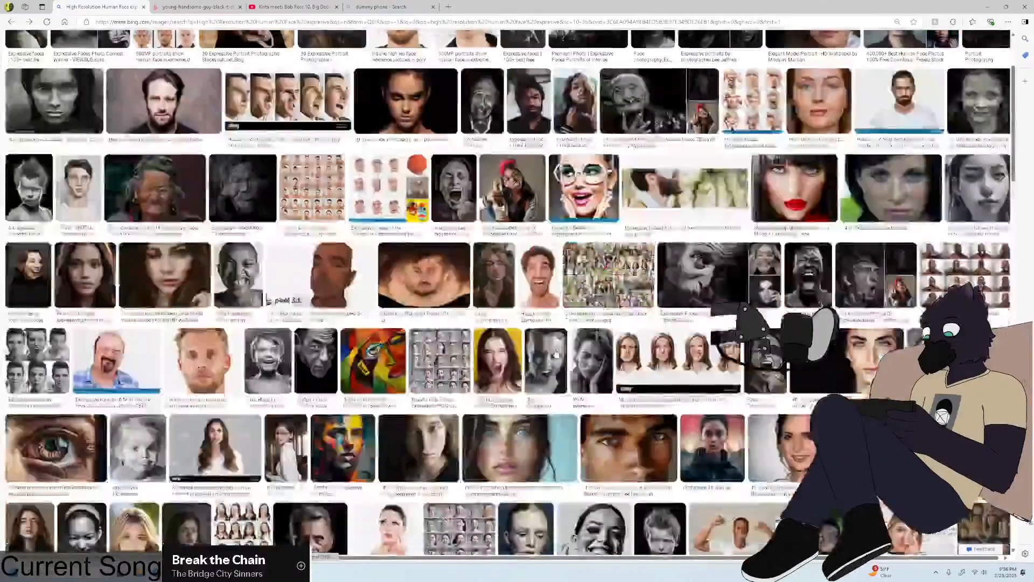
scroll(422, 359, "down", 8)
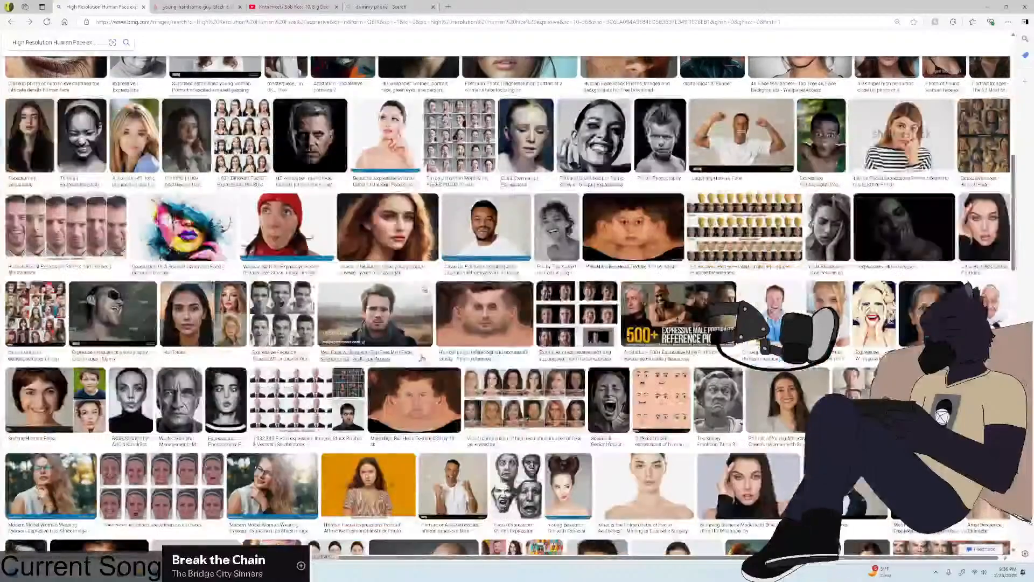
scroll(422, 359, "down", 3)
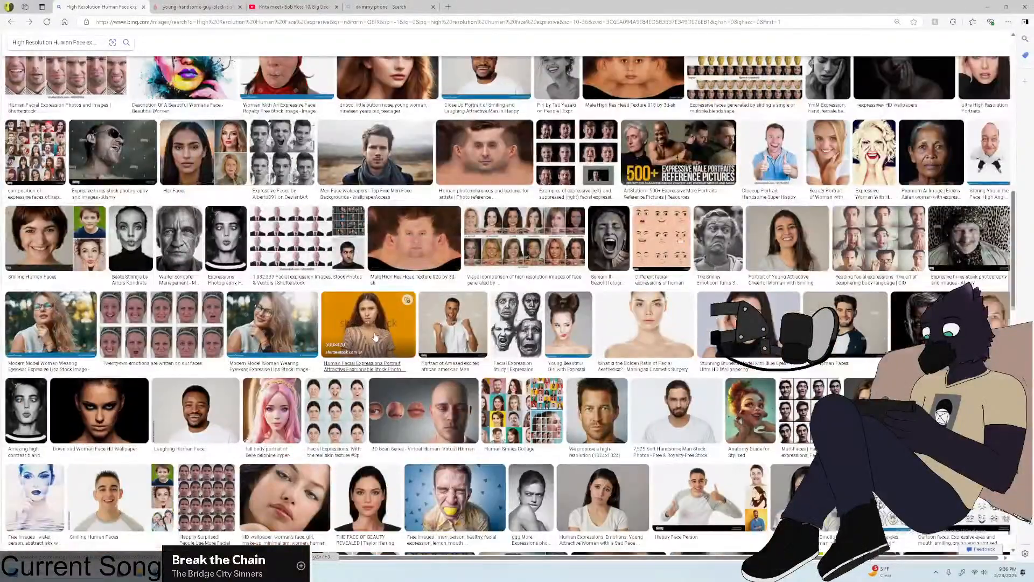
scroll(375, 338, "down", 4)
scroll(376, 338, "down", 2)
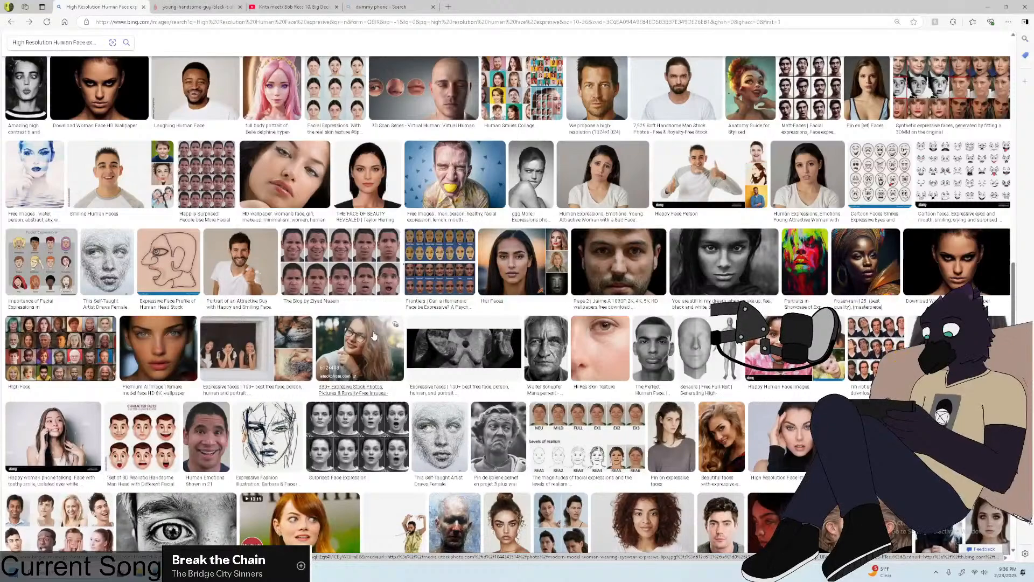
scroll(374, 339, "down", 5)
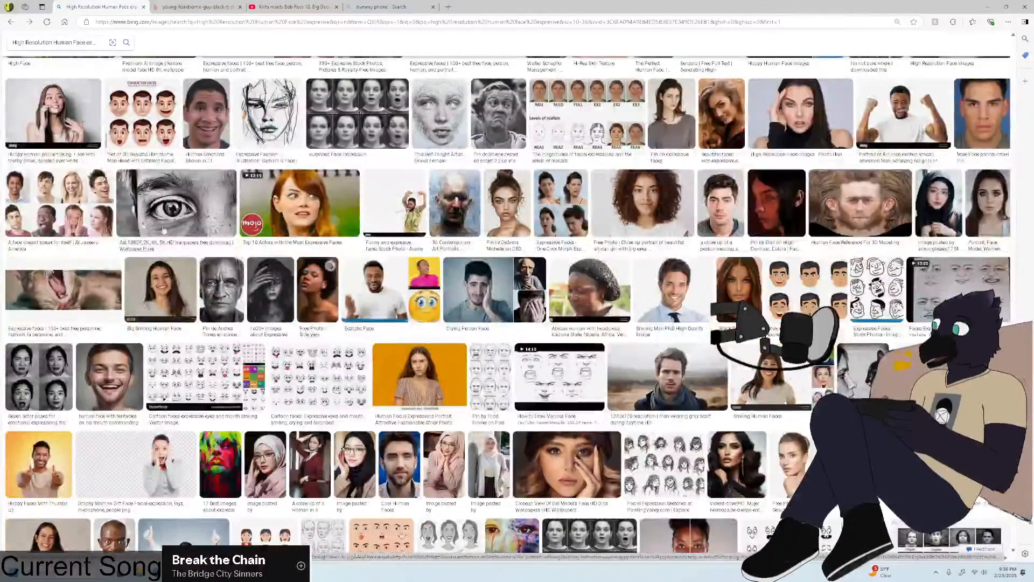
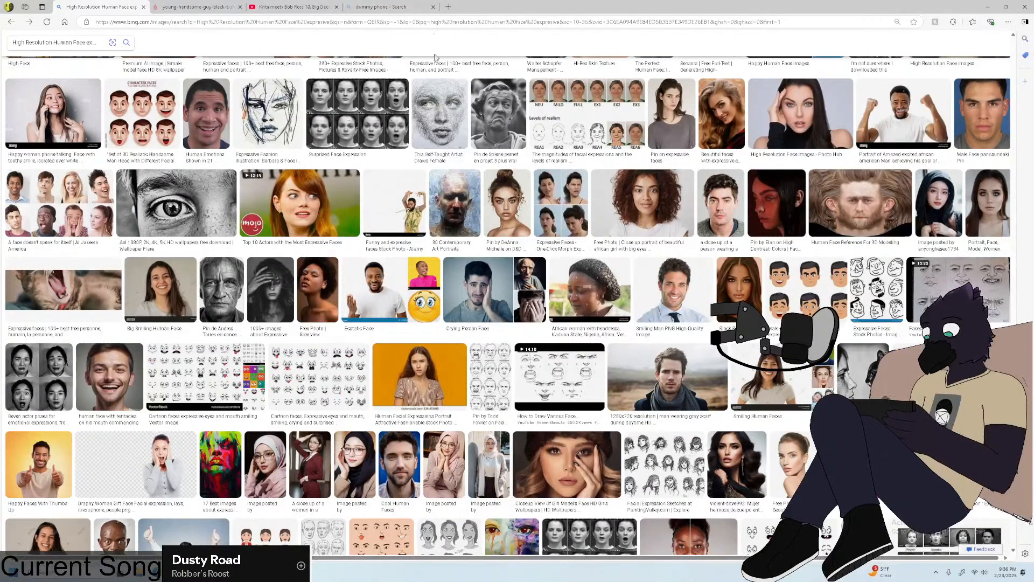
scroll(446, 49, "down", 5)
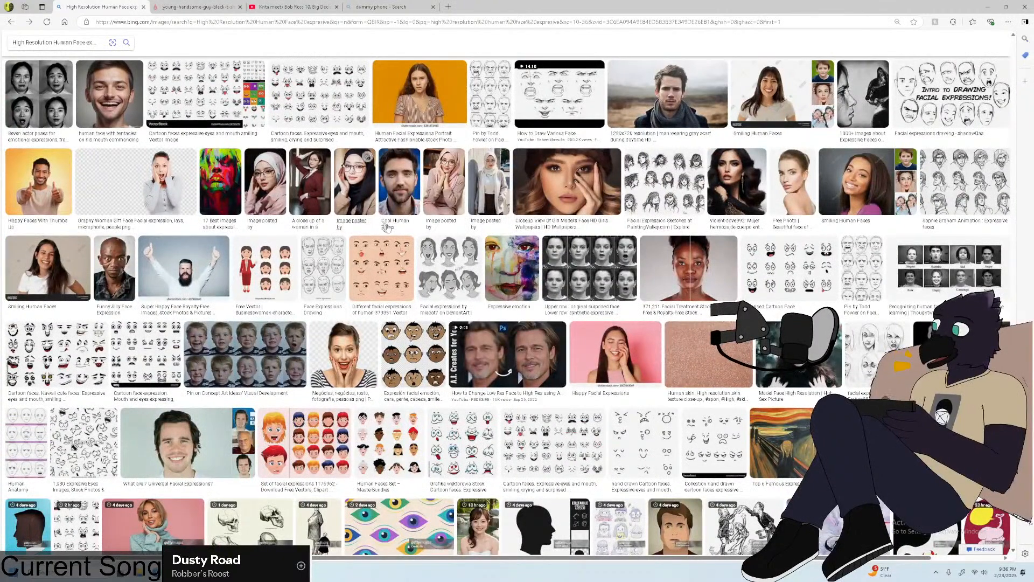
scroll(540, 251, "down", 2)
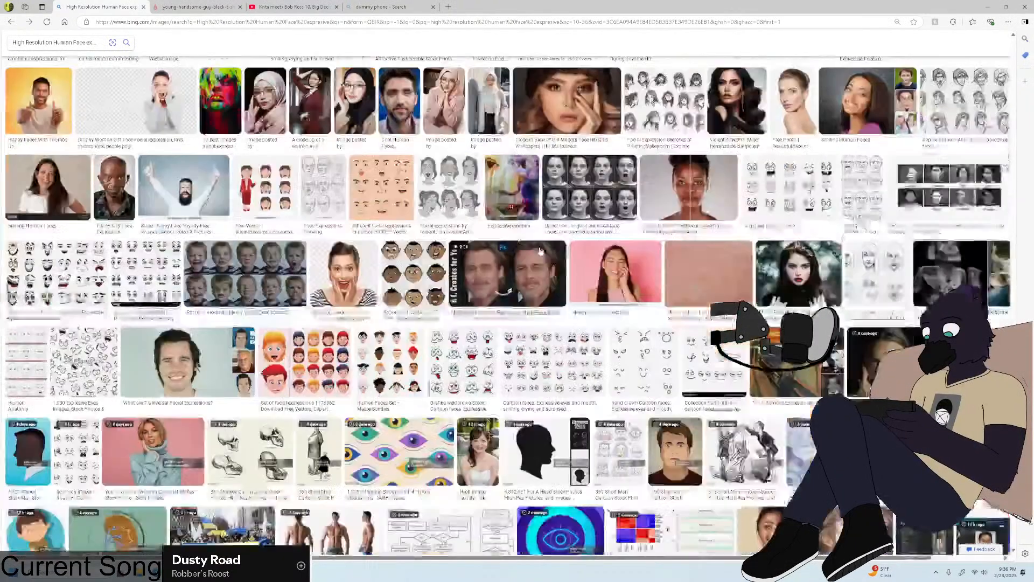
scroll(540, 250, "down", 6)
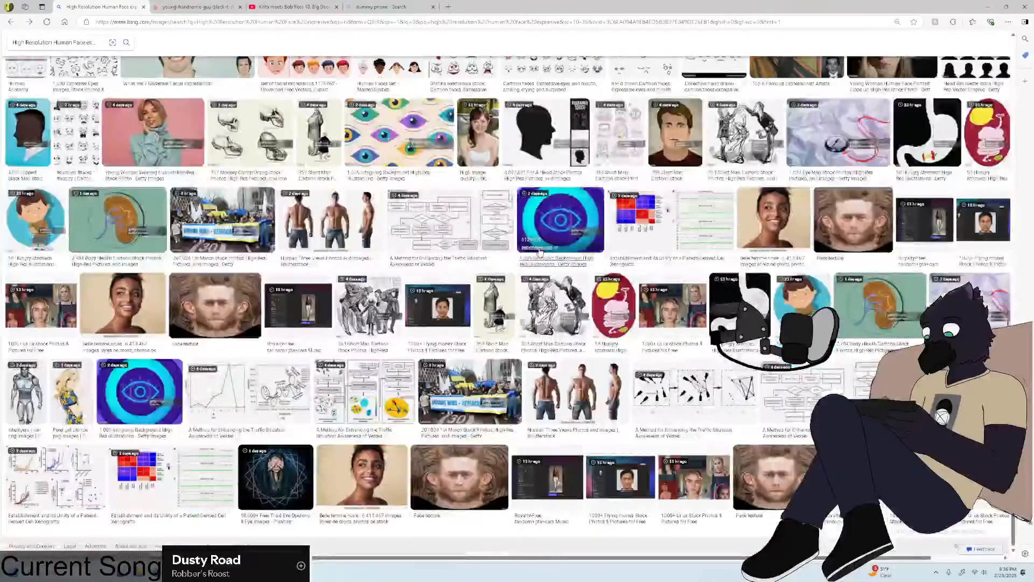
Review the face results back towards the beginning and open the colour photo of the smiling elderly woman in a checked headscarf.
scroll(540, 251, "up", 5)
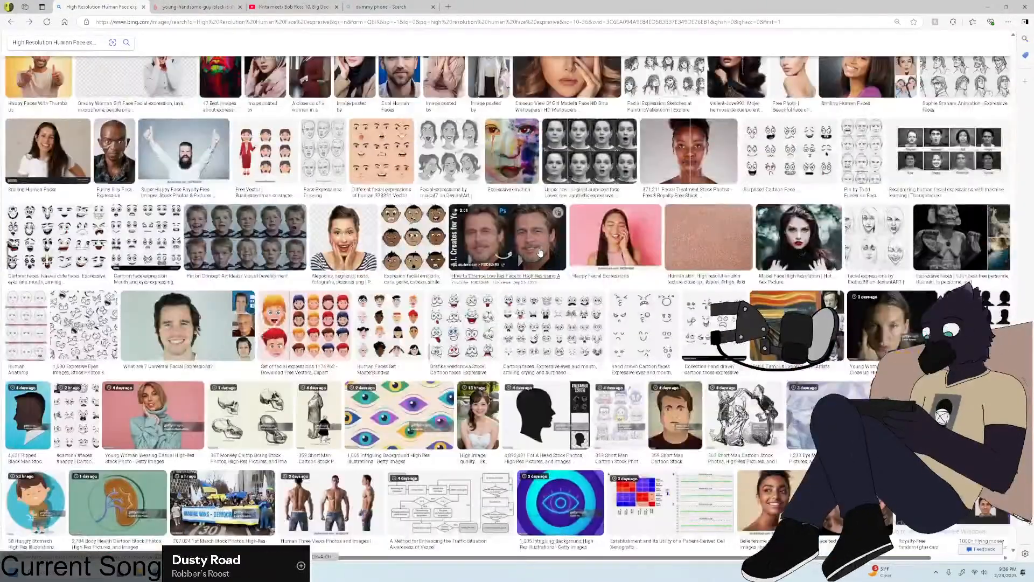
scroll(540, 251, "up", 6)
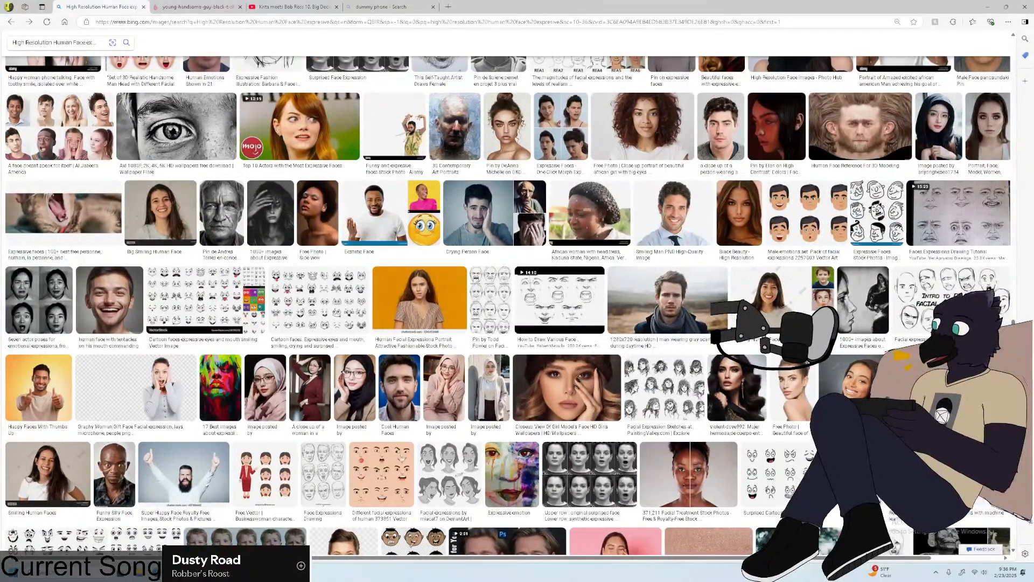
scroll(524, 225, "up", 4)
scroll(523, 221, "up", 2)
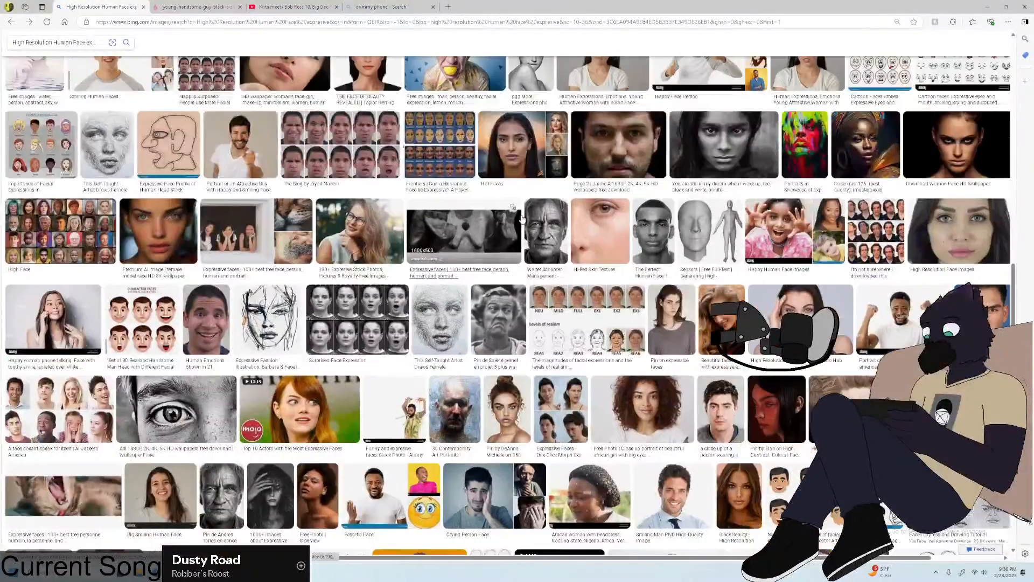
scroll(520, 220, "up", 2)
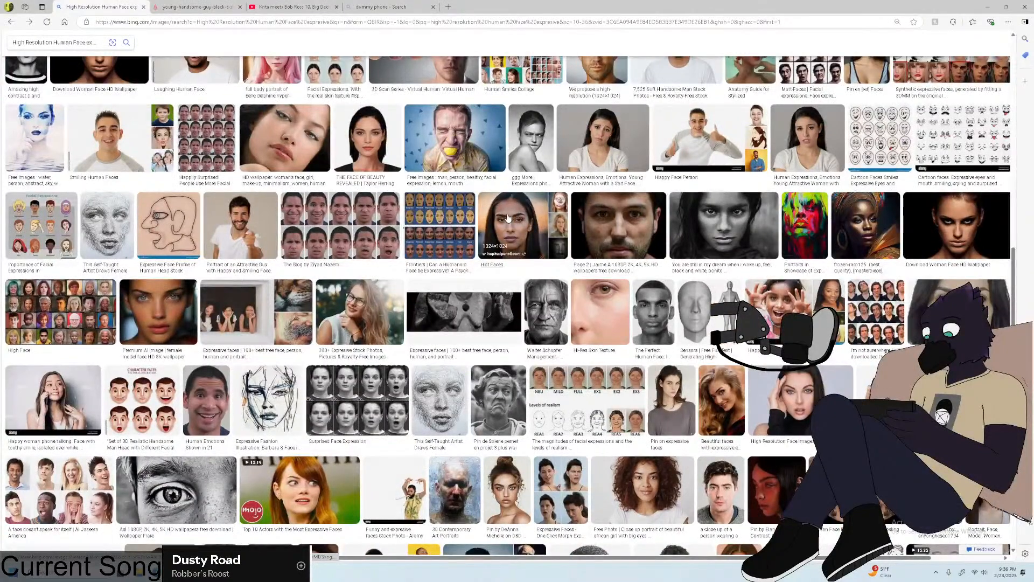
scroll(507, 218, "up", 8)
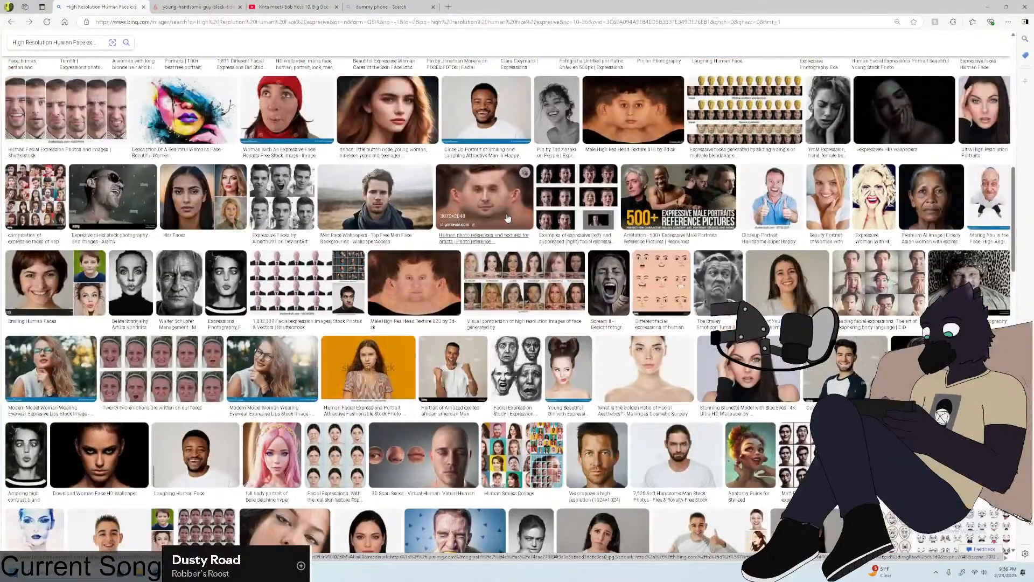
scroll(508, 217, "up", 5)
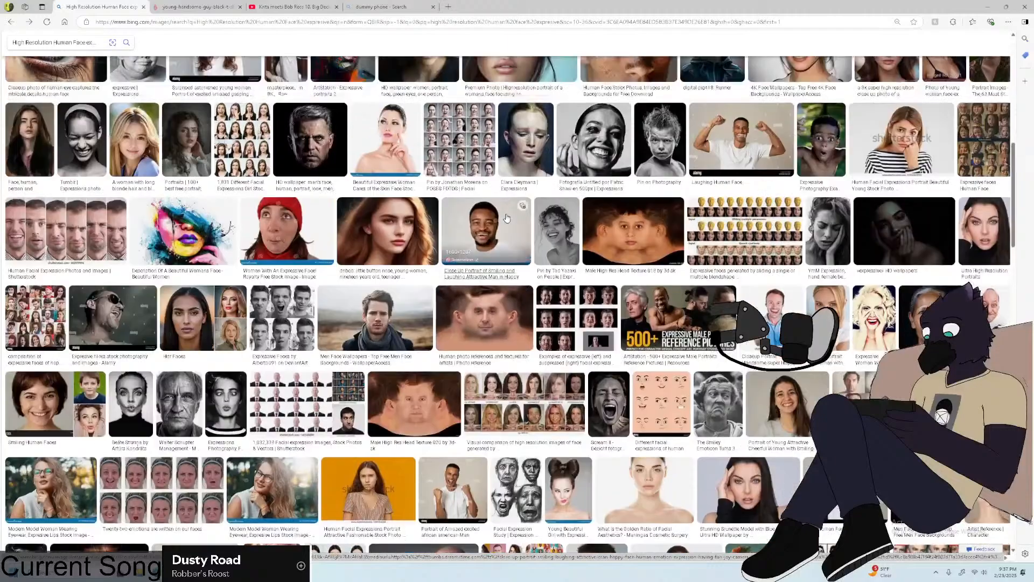
scroll(506, 217, "up", 3)
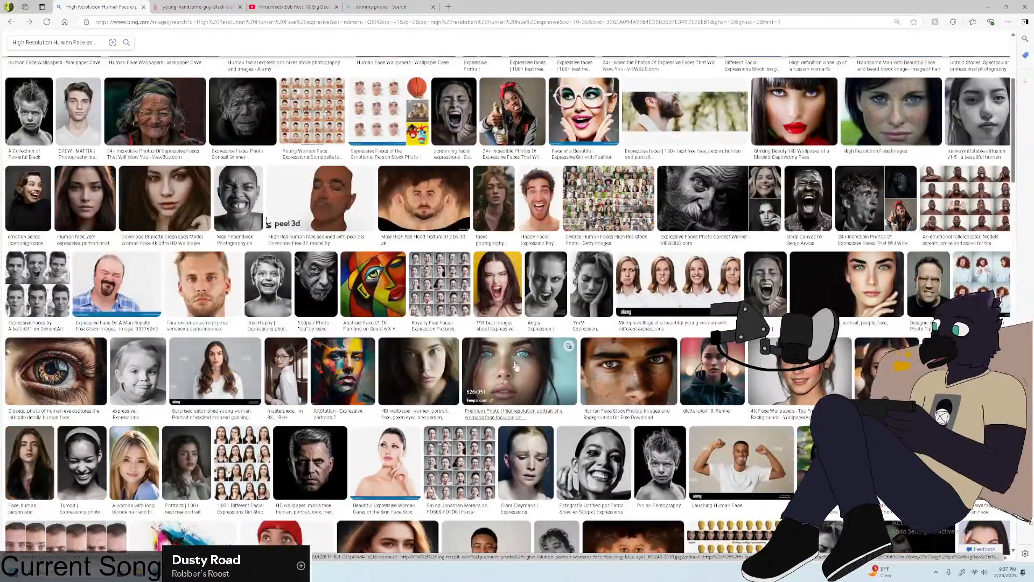
scroll(609, 297, "up", 3)
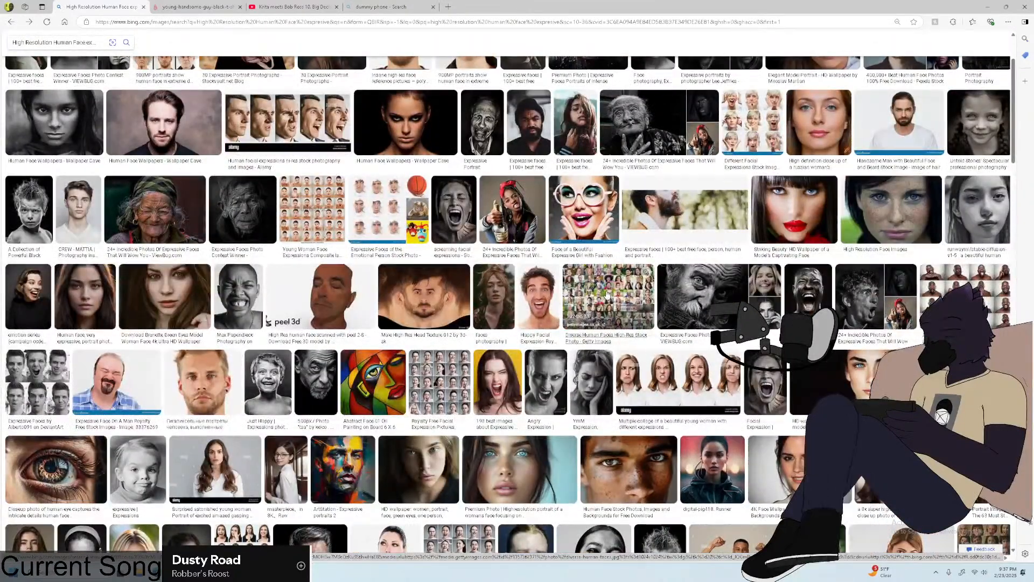
left_click(127, 208)
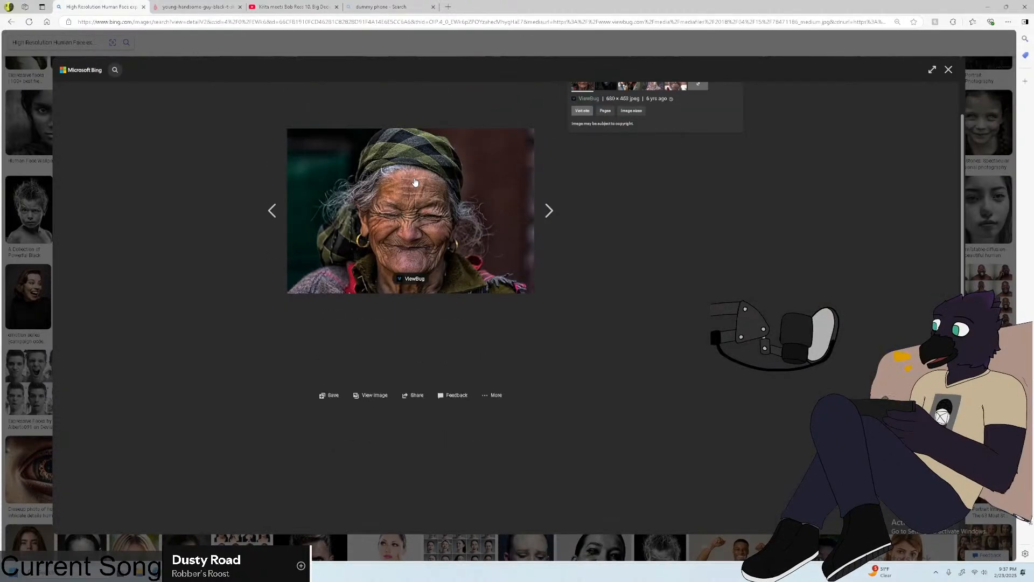
Check the source details of the headscarfed woman's photo, close the preview, and return to the start of the results.
scroll(518, 142, "up", 1)
mouse_move(657, 142)
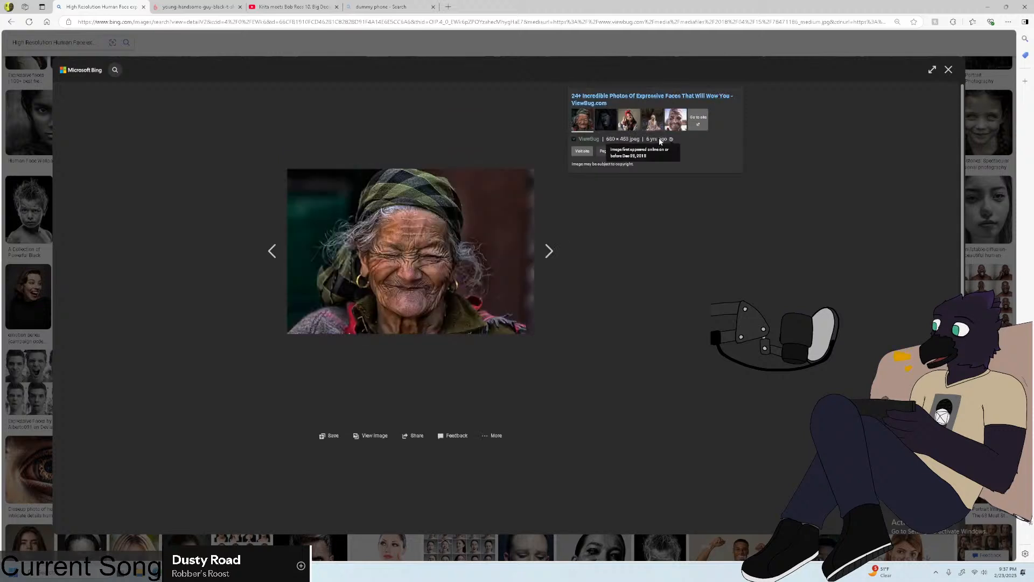
left_click(553, 277)
key("Escape")
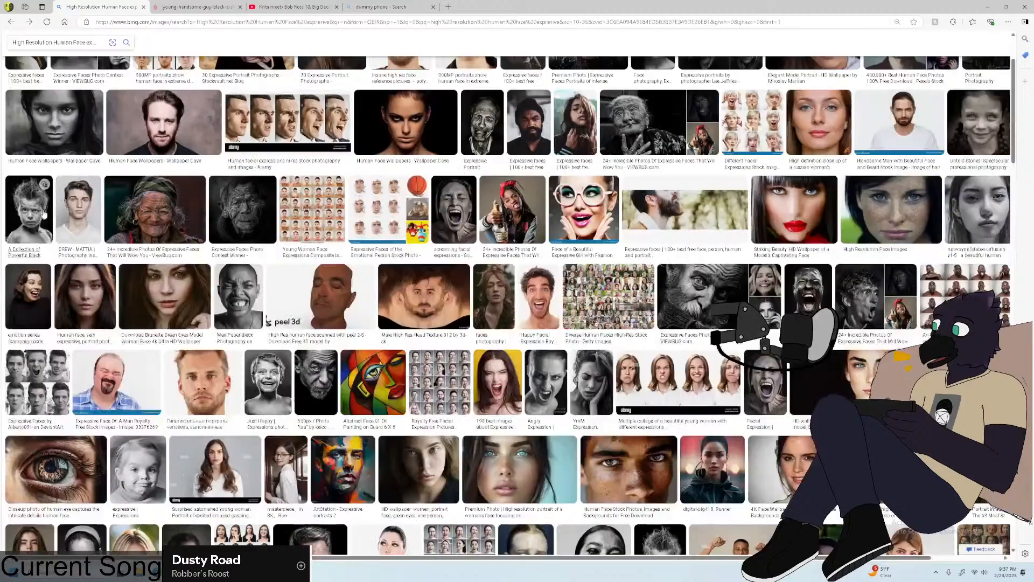
scroll(108, 215, "up", 3)
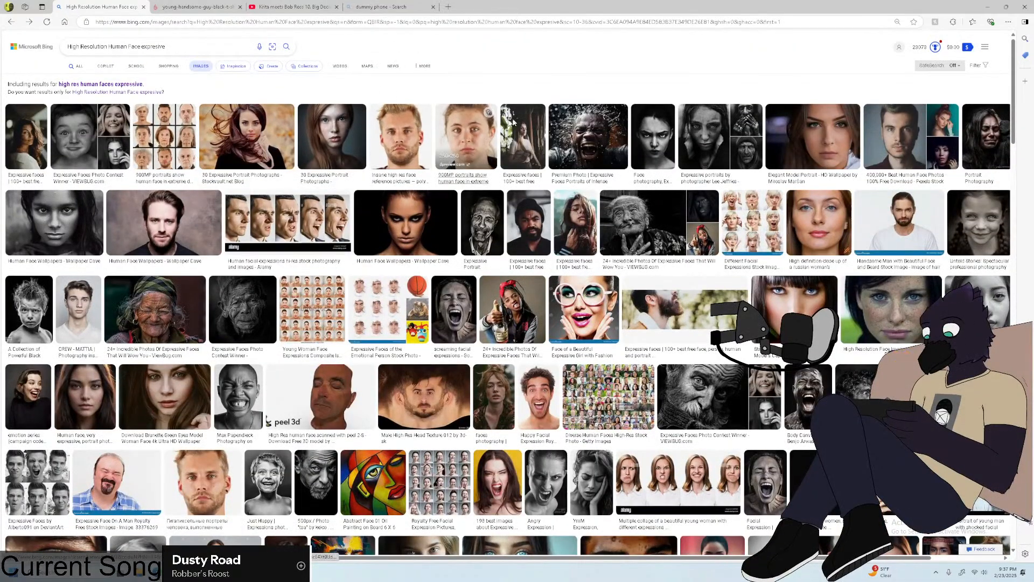
Open the photo of the shouting man splashed with water, follow it to the related laughing man's portrait, and examine the similar images.
left_click(561, 116)
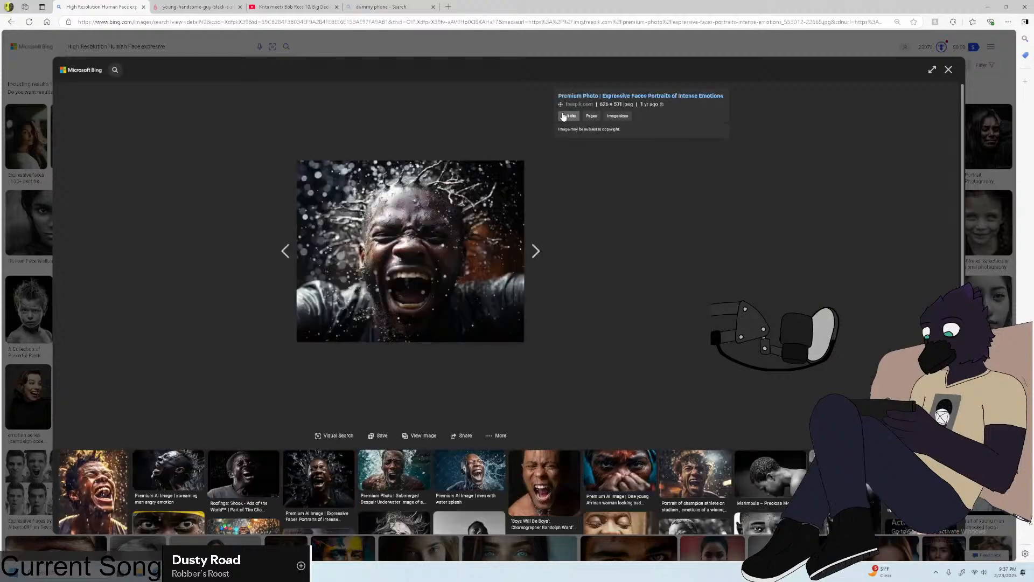
scroll(614, 119, "down", 2)
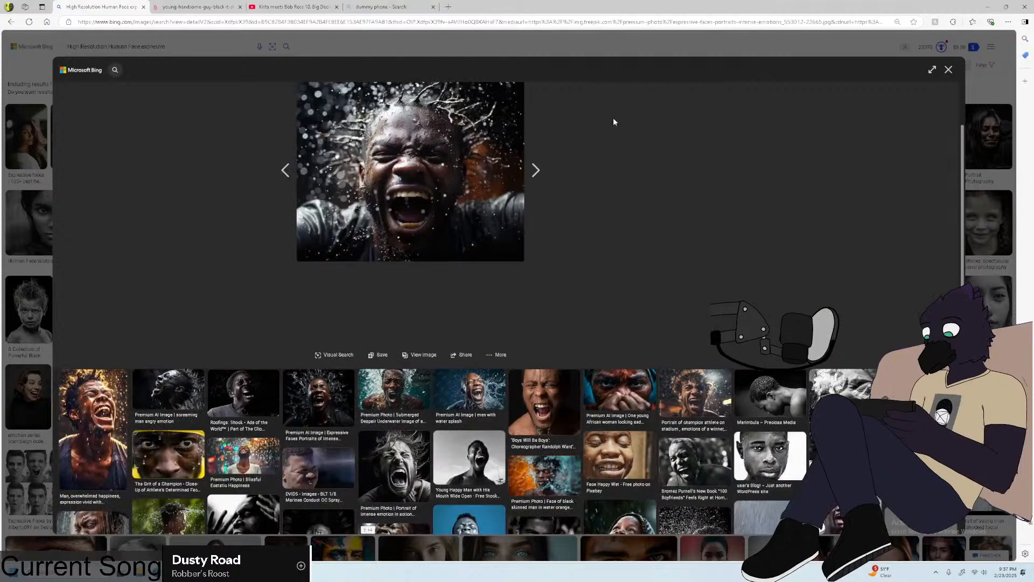
left_click(92, 402)
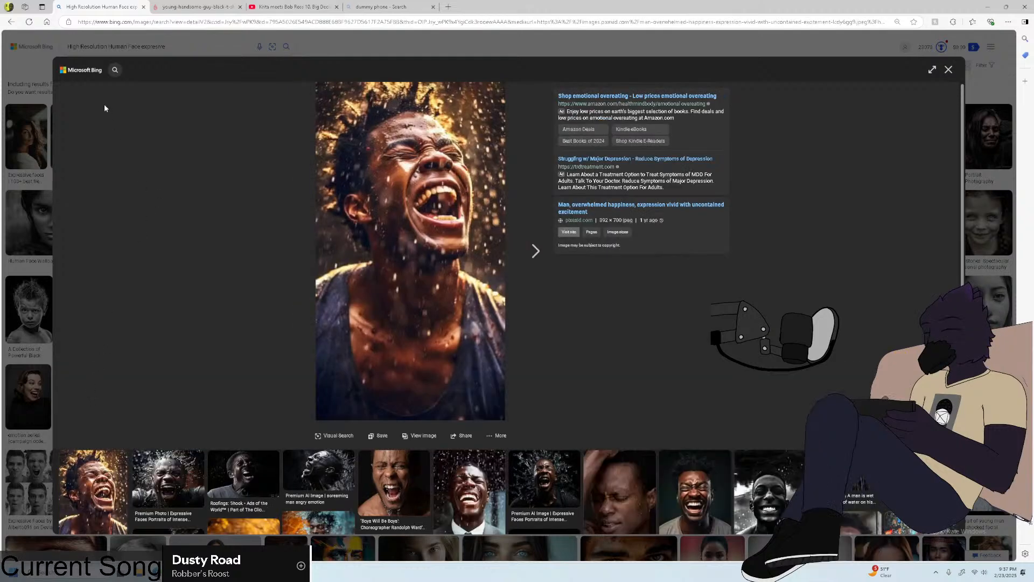
scroll(113, 116, "down", 3)
scroll(114, 112, "up", 3)
scroll(115, 112, "down", 5)
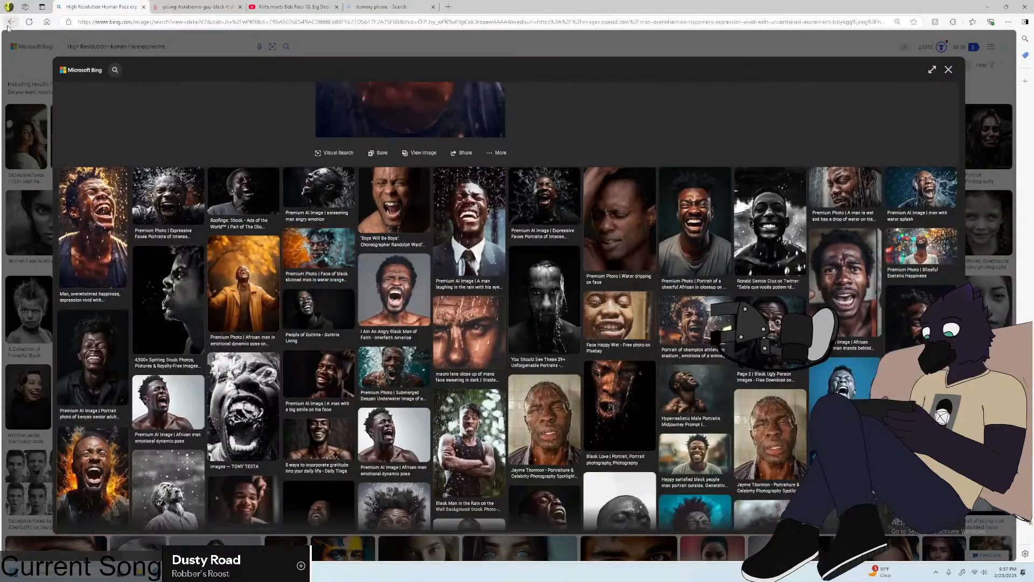
Return to the shouting man's preview, look through its related images, and close the preview.
left_click(7, 22)
scroll(207, 86, "down", 8)
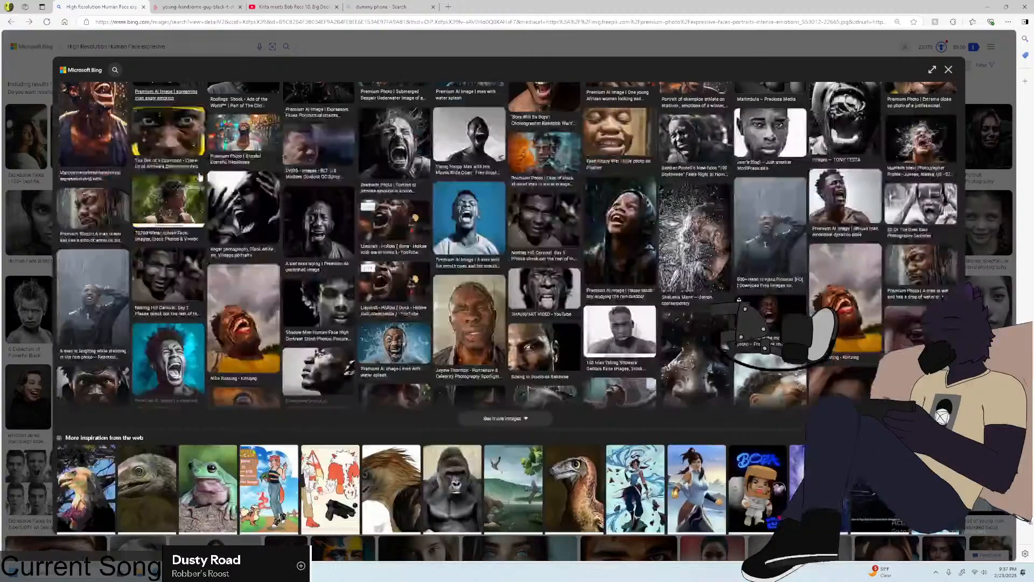
scroll(195, 177, "down", 1)
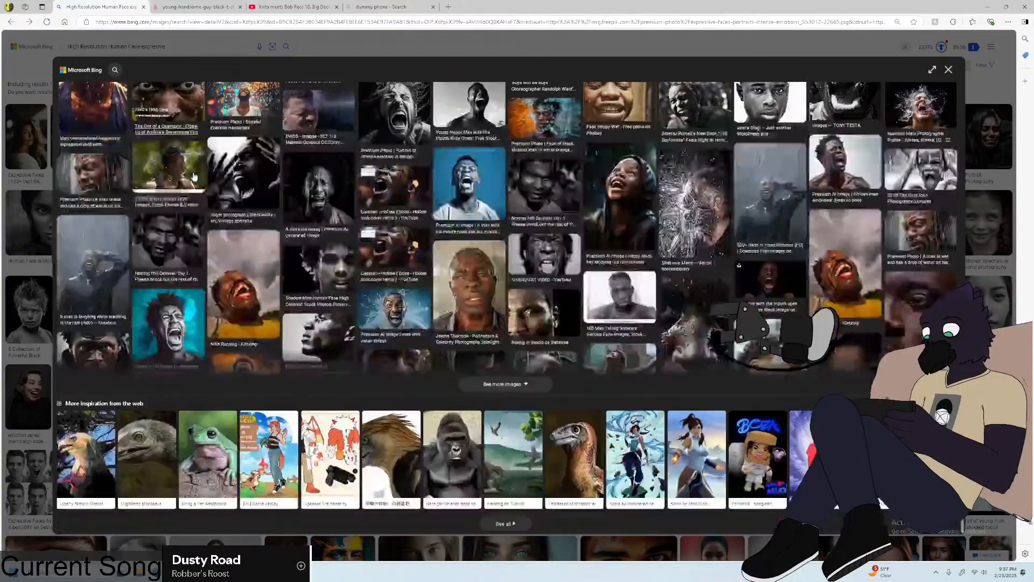
left_click(29, 230)
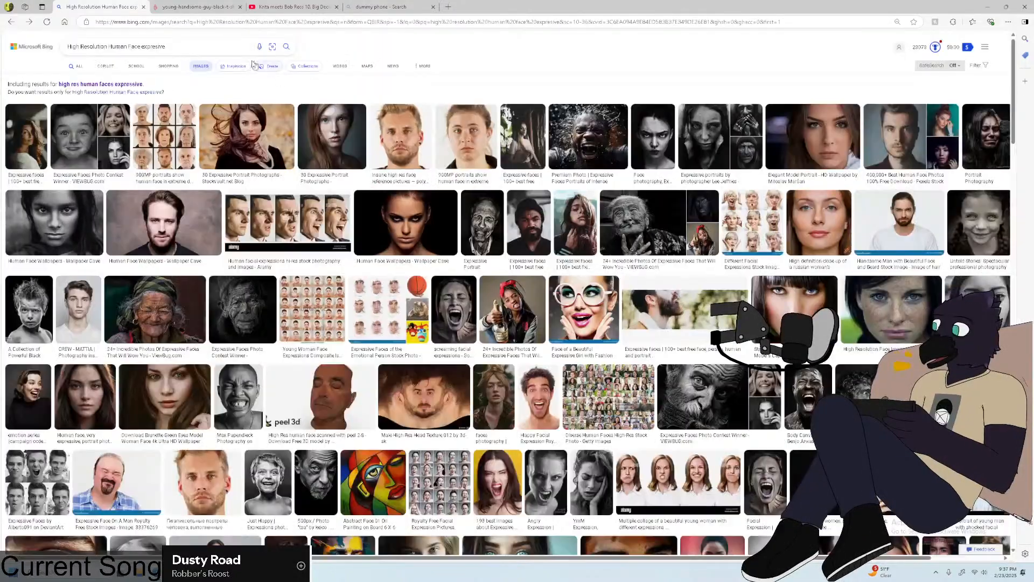
Go back to the earlier image search and shorten its query to "Human Face".
left_click(12, 23)
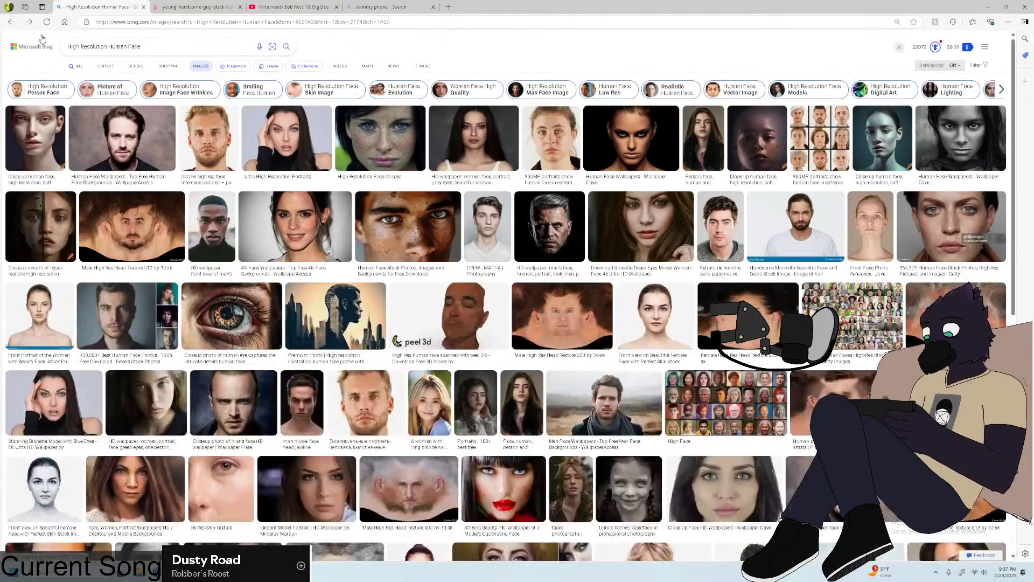
left_click_drag(110, 47, 67, 47)
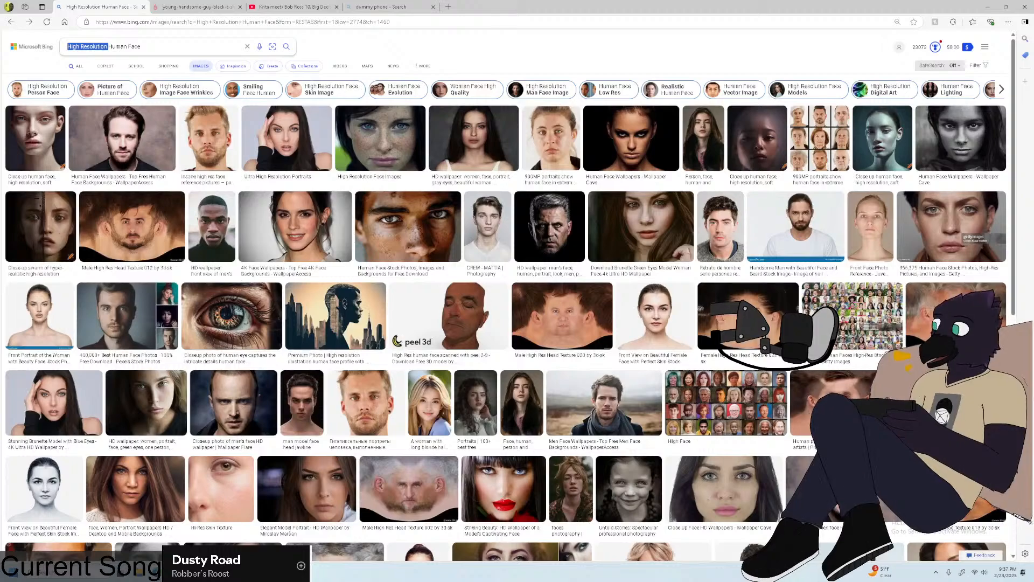
key("BackSpace")
key("Return")
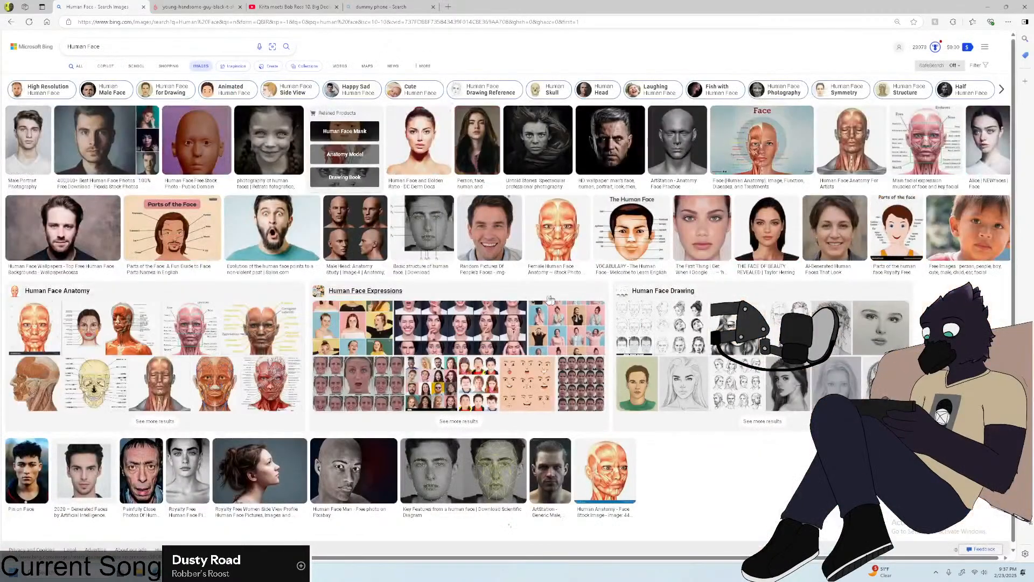
Look through the Human Face results and open the close-up colour portrait of the dark-haired man with a furrowed brow.
scroll(574, 322, "down", 10)
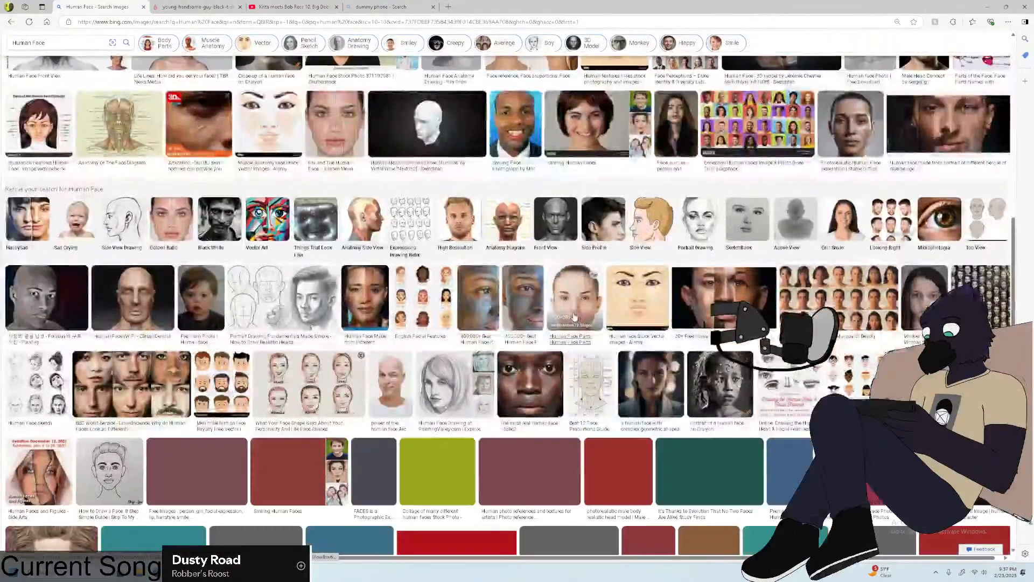
scroll(574, 322, "down", 10)
scroll(569, 318, "down", 10)
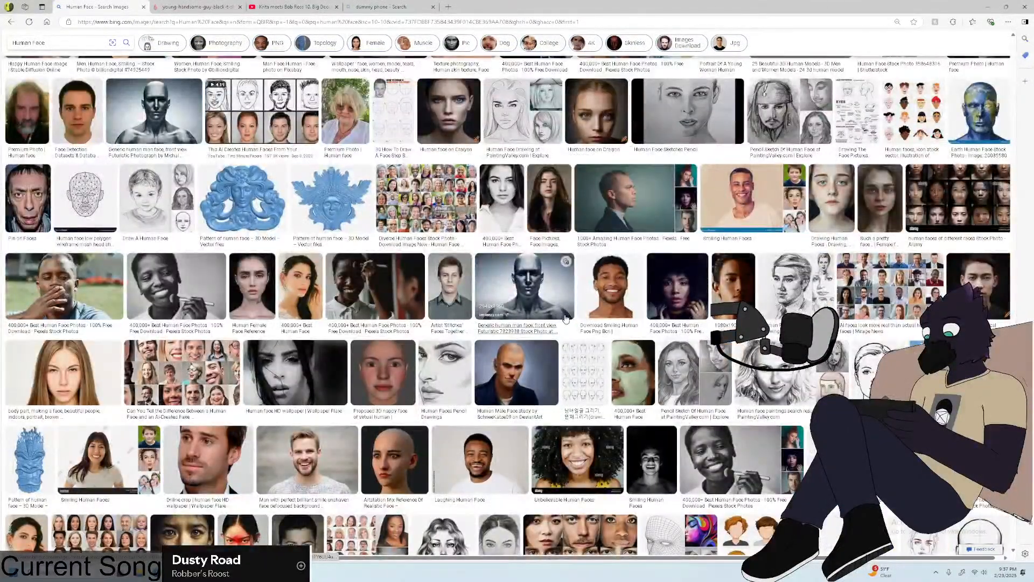
left_click(28, 202)
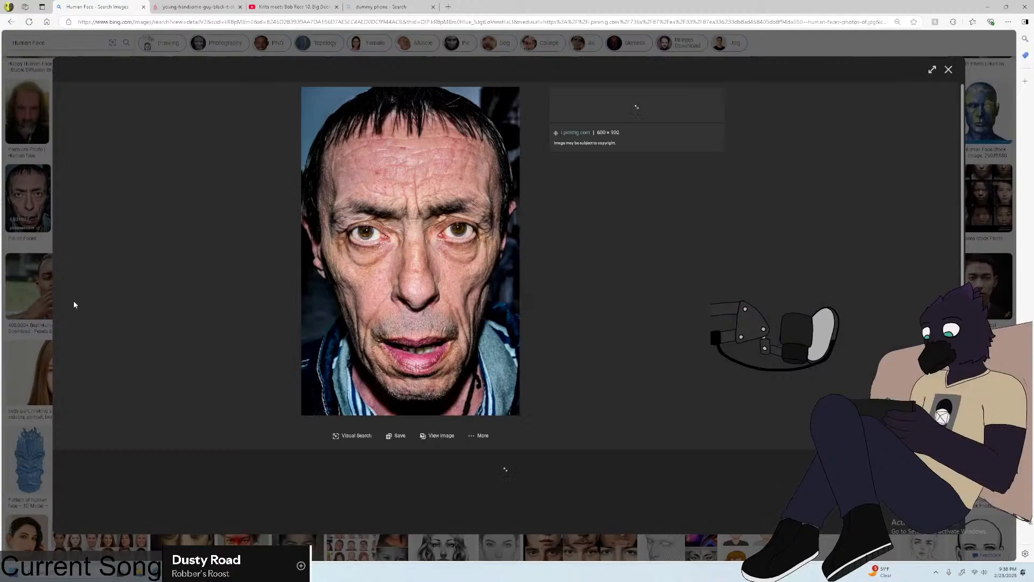
Examine the portrait's similar images and related products, open a face-covering product page, and close its tab.
scroll(72, 300, "down", 3)
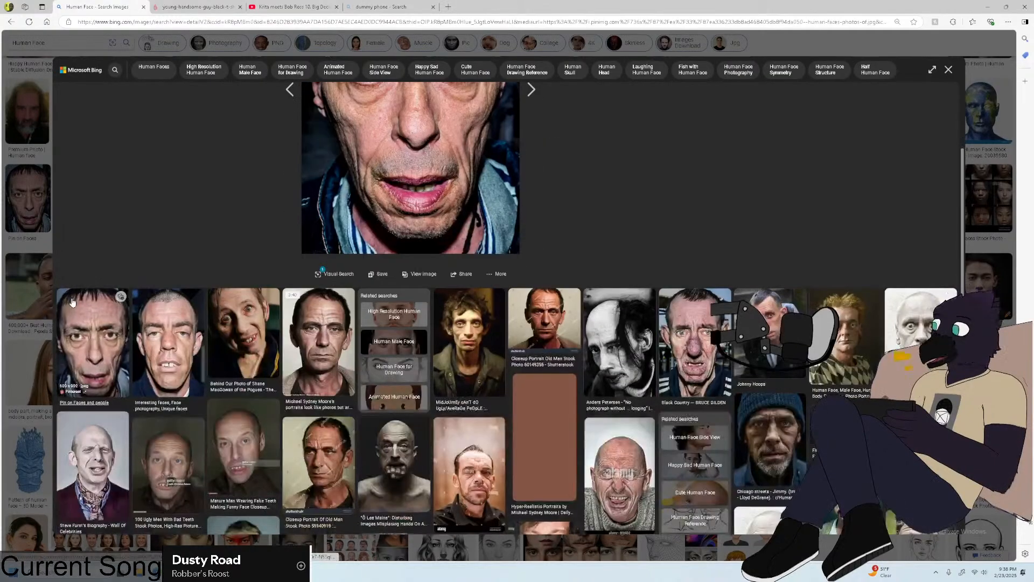
scroll(72, 301, "down", 3)
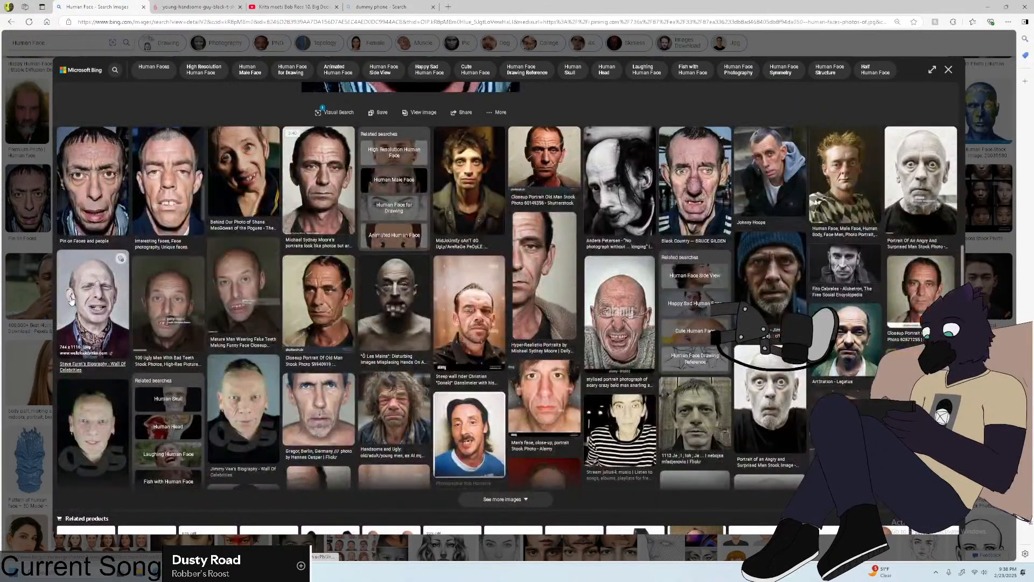
scroll(72, 301, "down", 2)
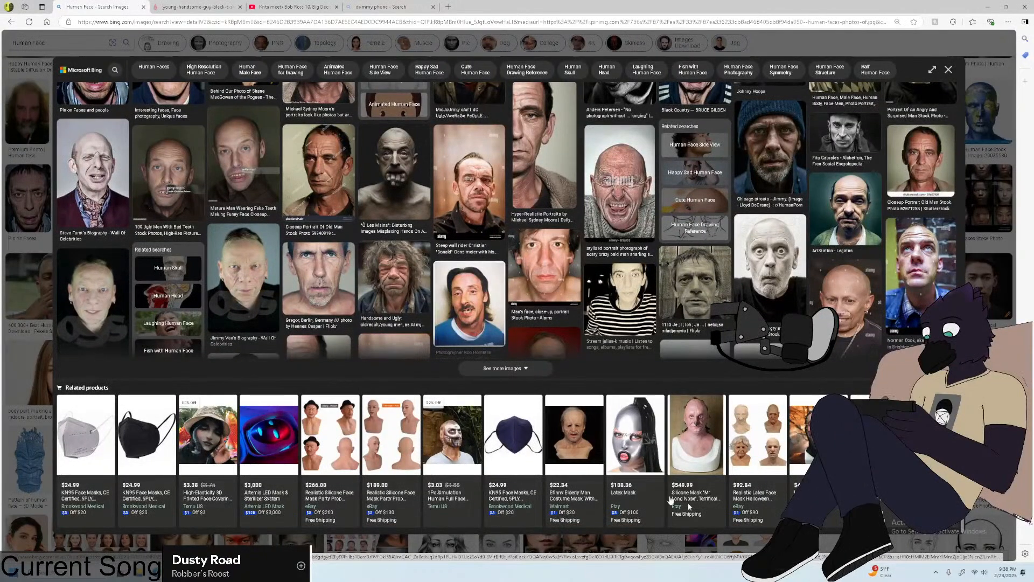
left_click(558, 418)
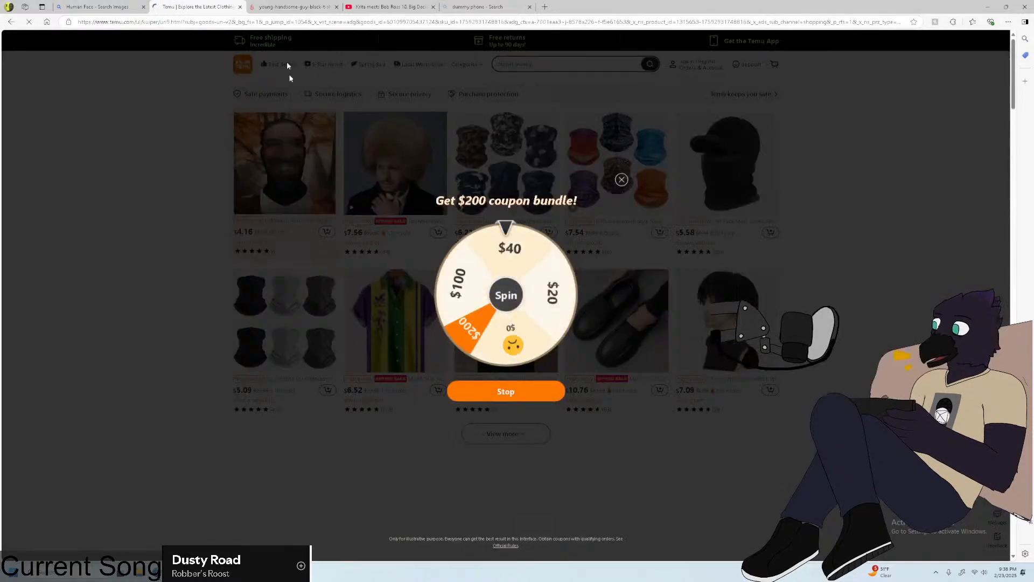
left_click(240, 7)
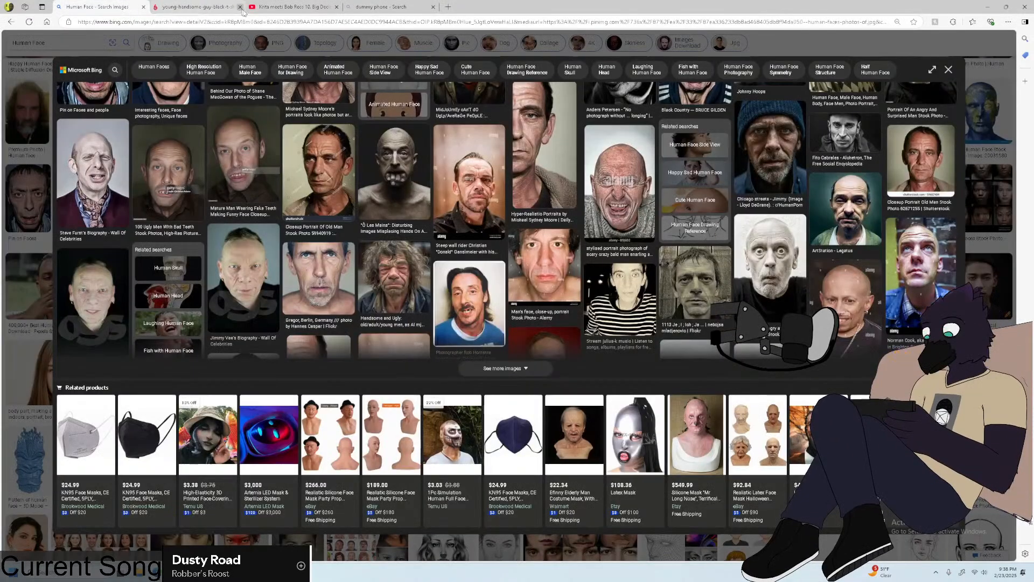
Re-examine the furrowed-brow man's portrait and compare it with the similar faces.
scroll(384, 158, "up", 8)
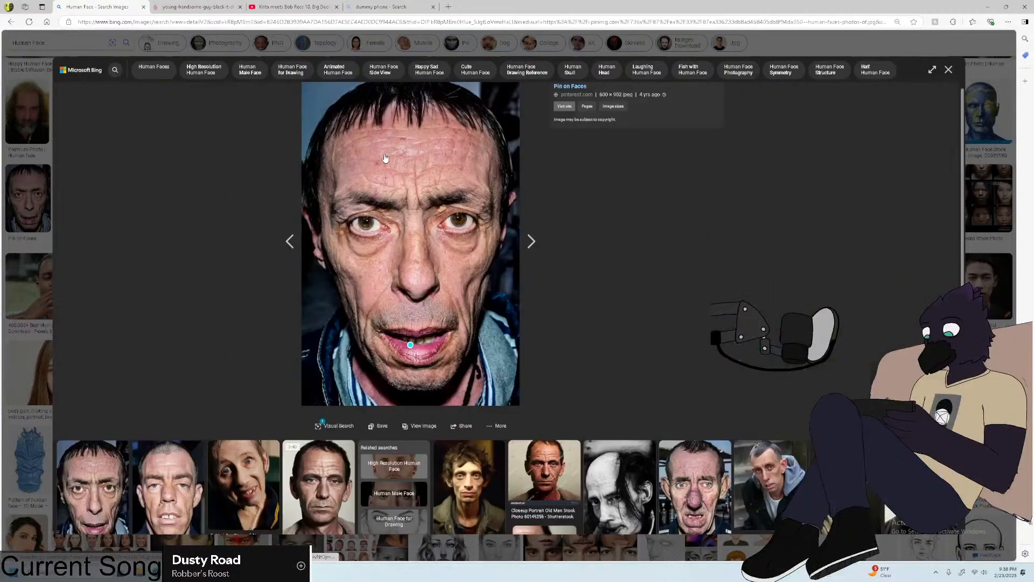
scroll(385, 159, "down", 2)
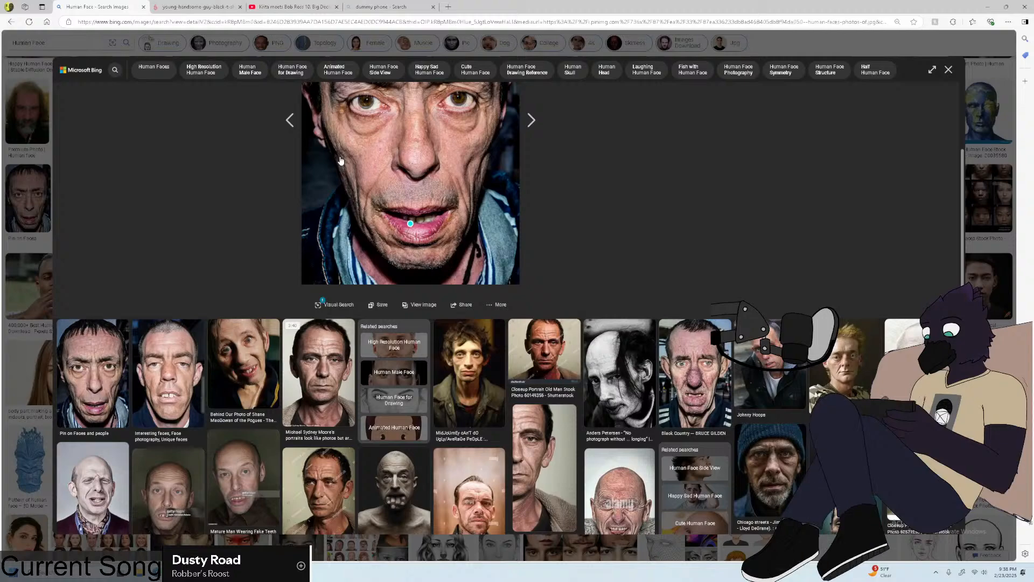
scroll(340, 160, "down", 2)
scroll(340, 160, "up", 5)
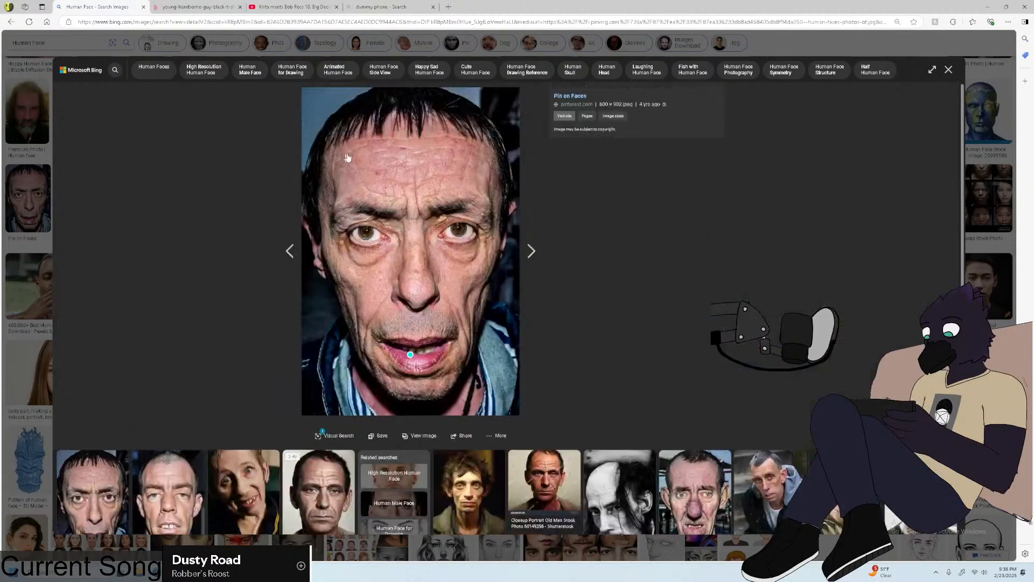
Restore the browser to a smaller window beside the drawing and open the man's portrait in its own tab.
left_click(1008, 4)
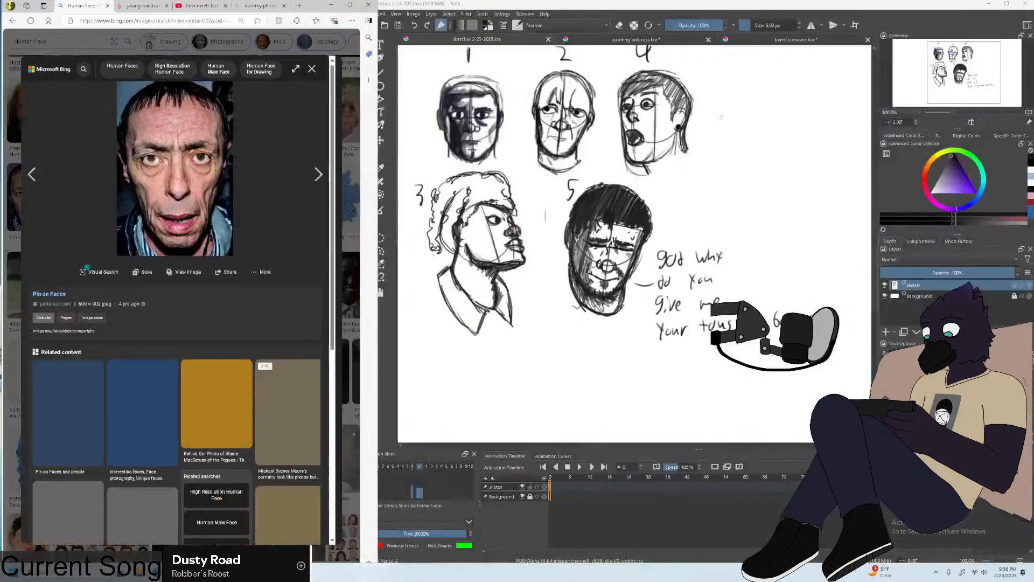
right_click(231, 148)
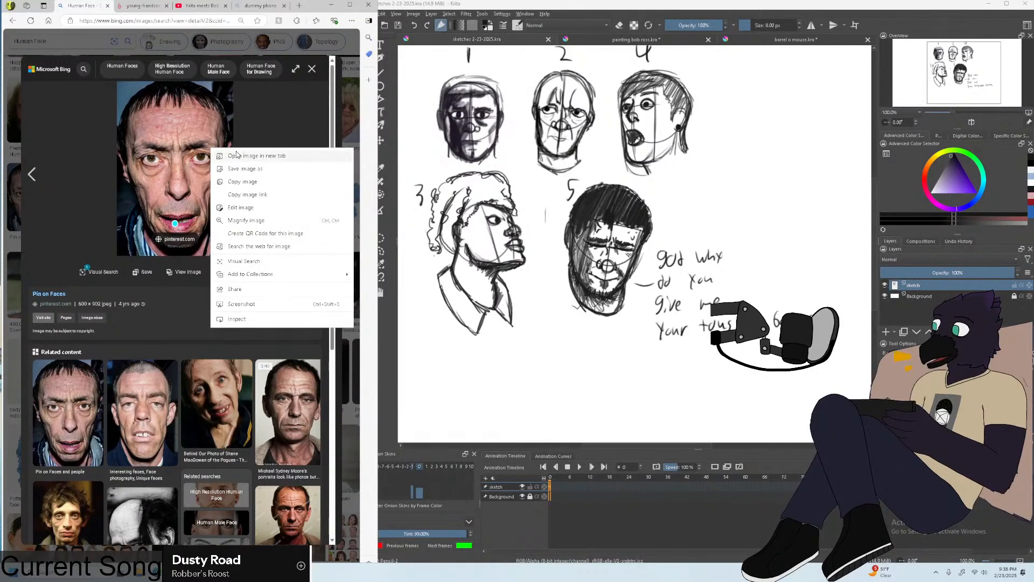
left_click(237, 155)
Switch to Krita and save the document with the numbered face sketches.
scroll(625, 237, "down", 5)
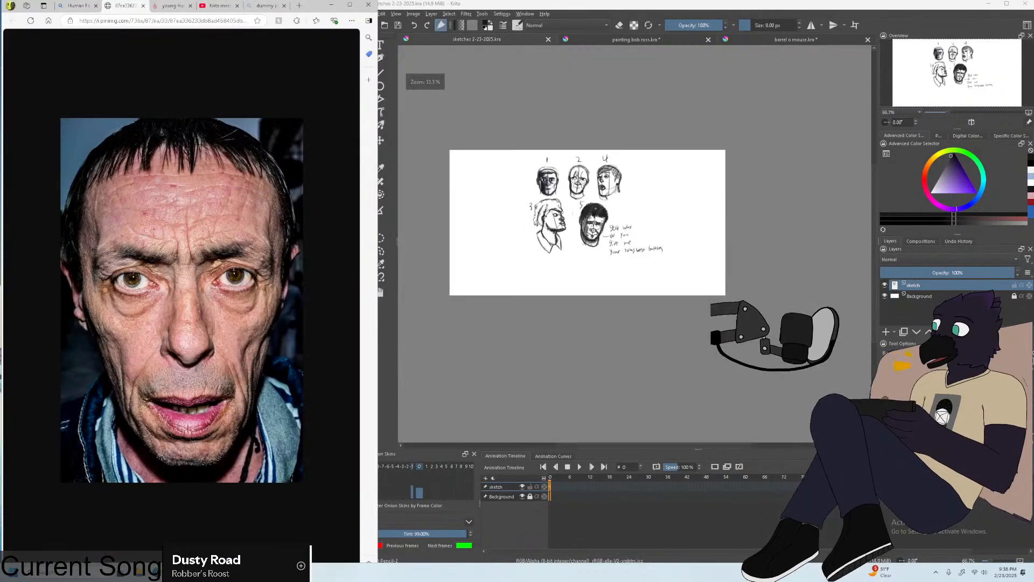
scroll(625, 237, "up", 3)
left_click(575, 11)
left_click(368, 14)
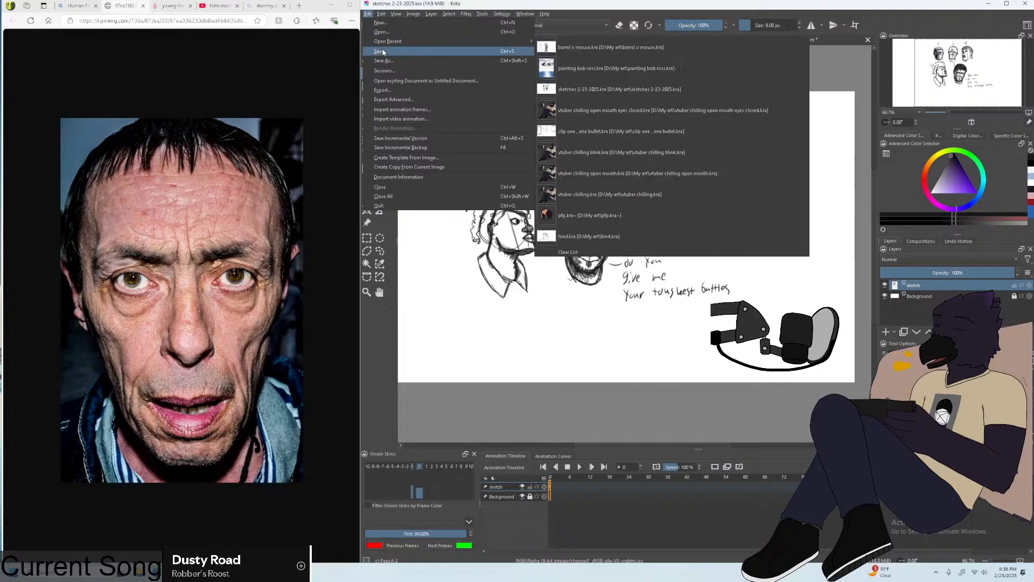
left_click(369, 14)
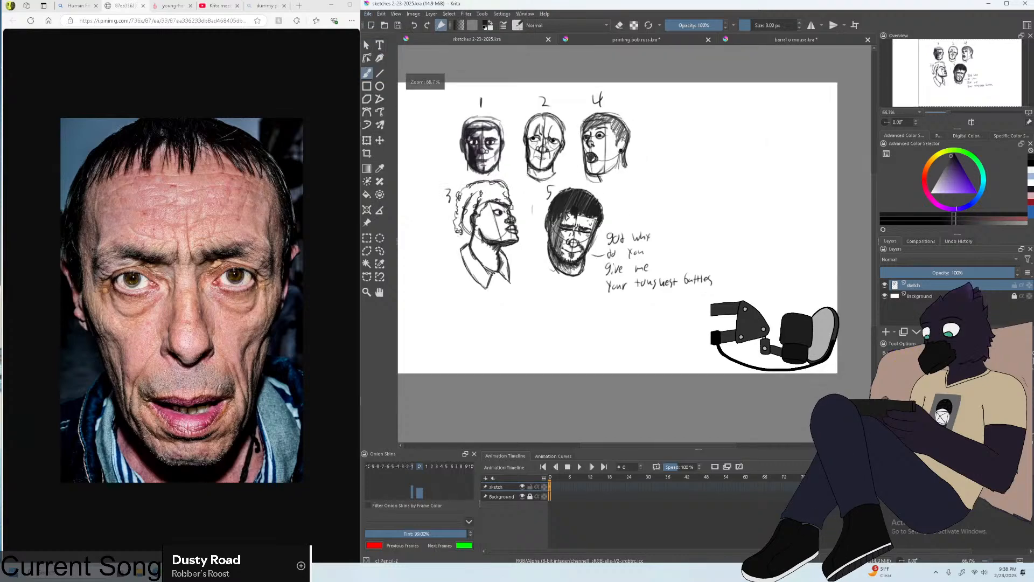
Sketch a circle for the cranium of a new head in the blank space beside head 4.
scroll(675, 178, "up", 1)
scroll(675, 178, "down", 2)
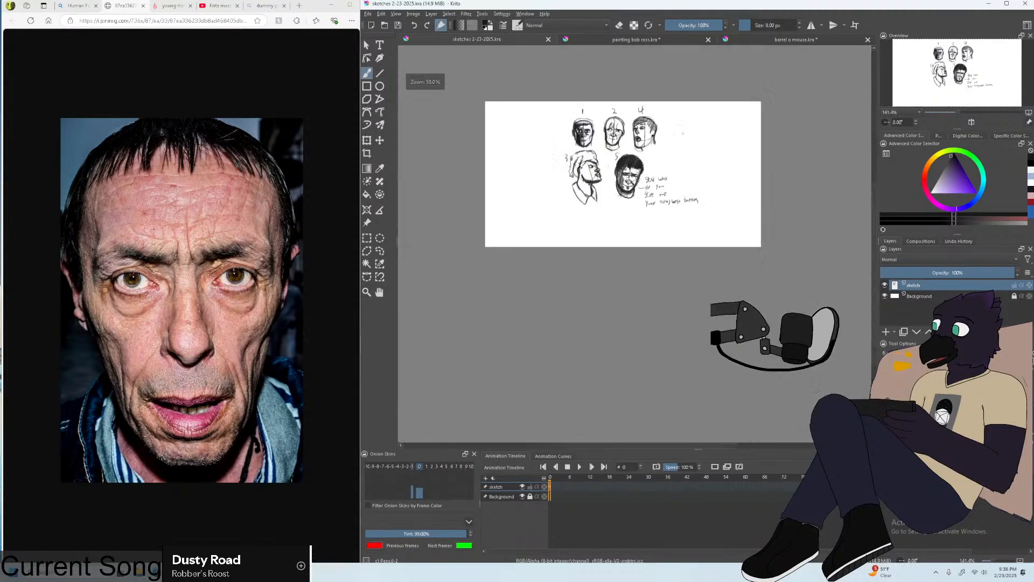
scroll(703, 120, "up", 1)
scroll(711, 127, "up", 2)
scroll(715, 130, "down", 3)
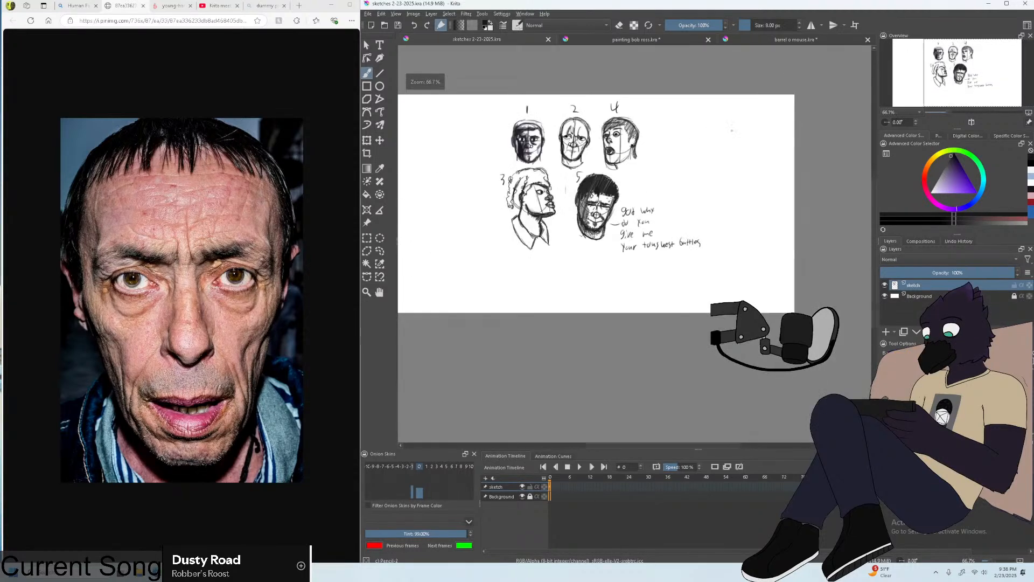
scroll(729, 127, "up", 4)
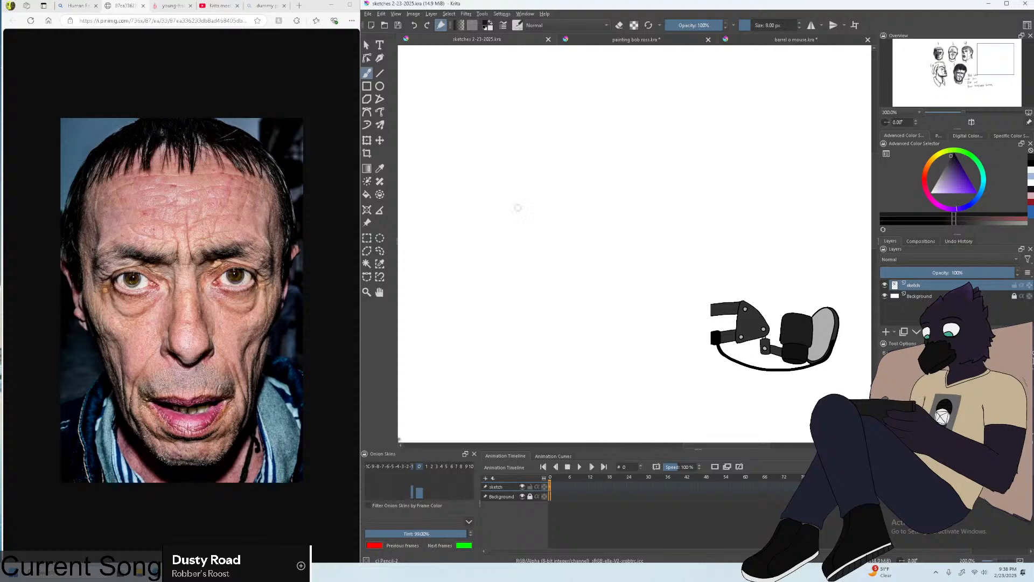
scroll(517, 207, "down", 2)
scroll(662, 350, "down", 1)
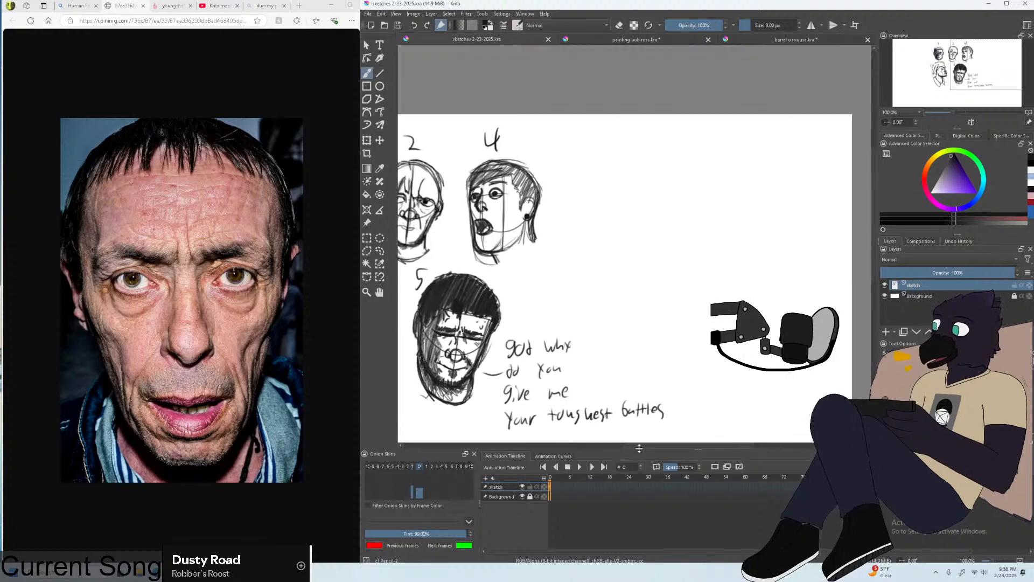
scroll(673, 197, "up", 3)
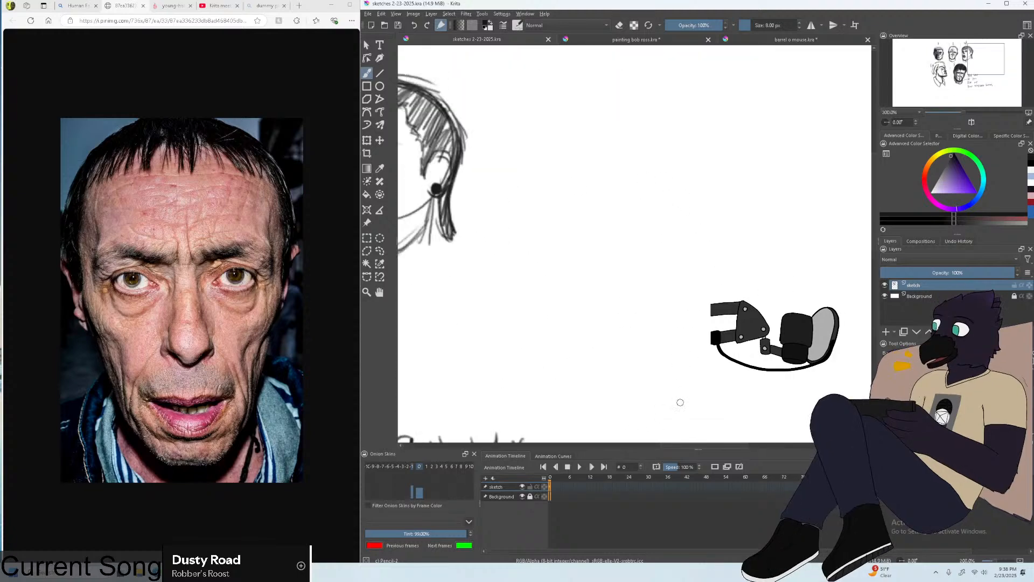
left_click_drag(676, 448, 685, 448)
mouse_move(606, 132)
left_mouse_down()
mouse_move(677, 190)
mouse_move(619, 127)
left_mouse_up()
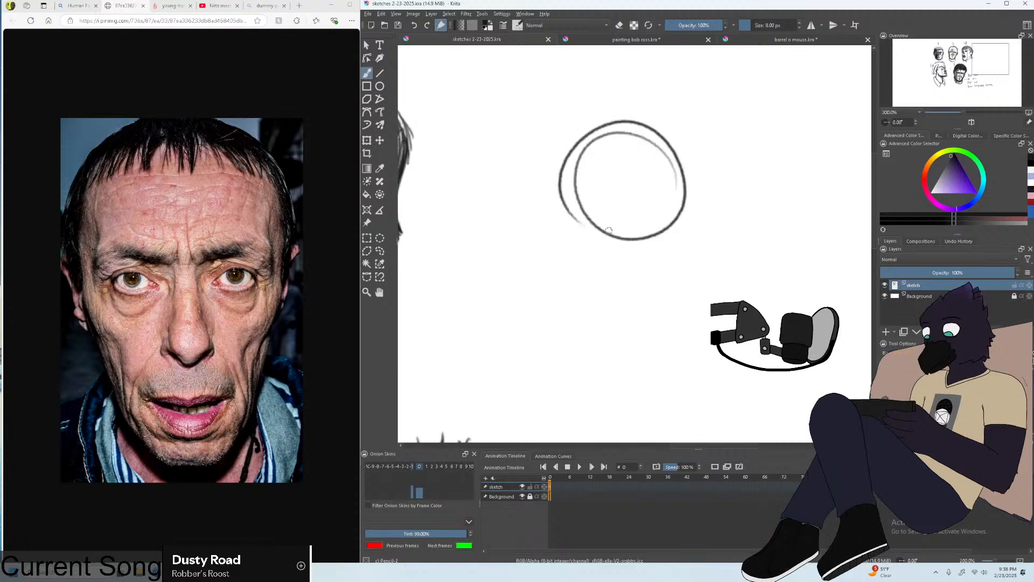
key("ctrl+z")
left_click_drag(685, 141, 718, 159)
key("ctrl+z")
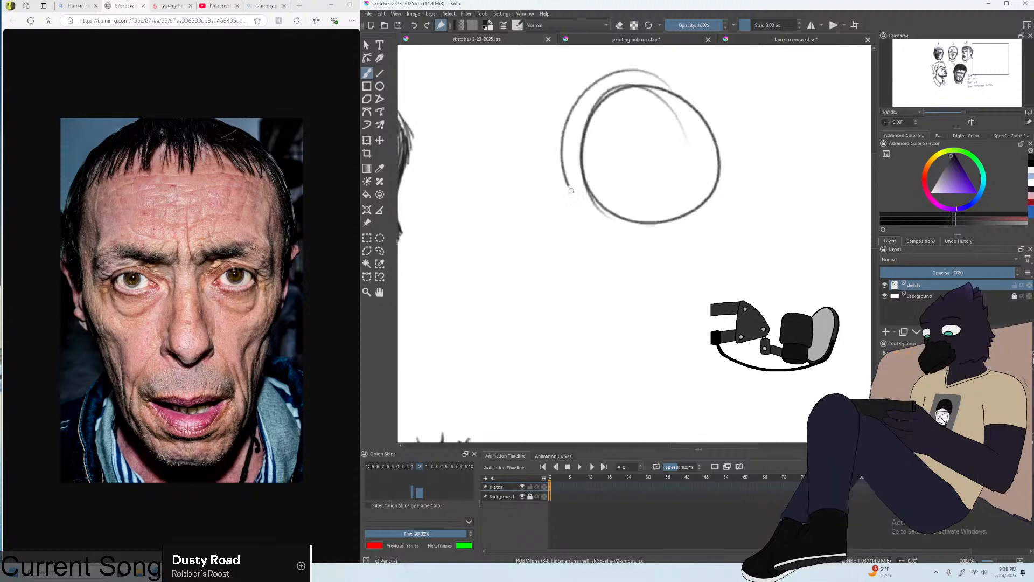
key("ctrl+z")
key("ctrl+z")
mouse_move(700, 108)
left_mouse_down()
mouse_move(738, 173)
mouse_move(702, 111)
mouse_move(632, 239)
left_mouse_up()
key("ctrl+z")
key("ctrl+z")
mouse_move(678, 89)
left_mouse_down()
mouse_move(724, 177)
mouse_move(694, 94)
left_mouse_up()
key("ctrl+z")
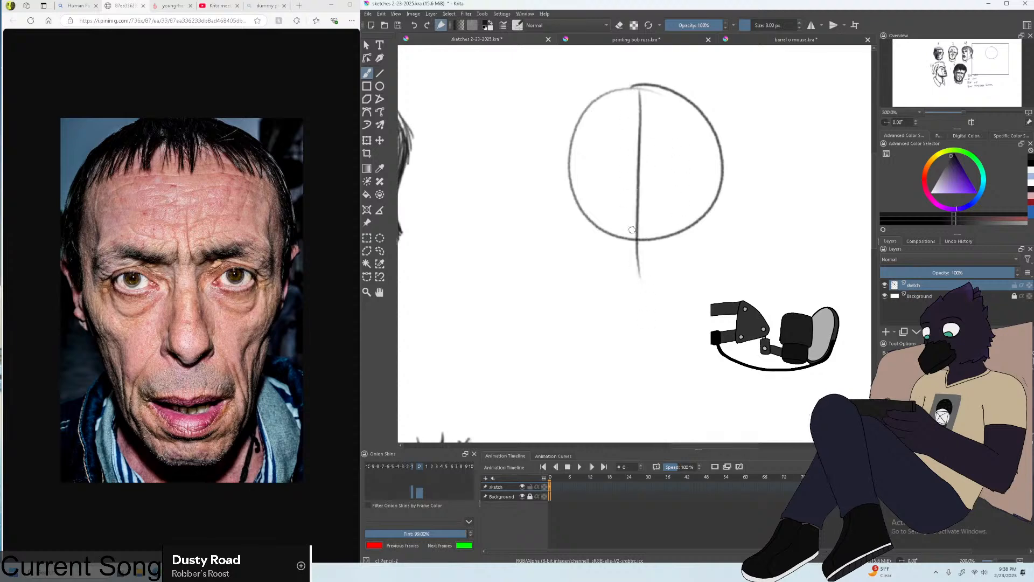
Draw a vertical centre line extending below the circle and sketch the tapering jaw sides with a flat chin.
left_click_drag(643, 214, 646, 307)
left_click_drag(635, 109, 644, 299)
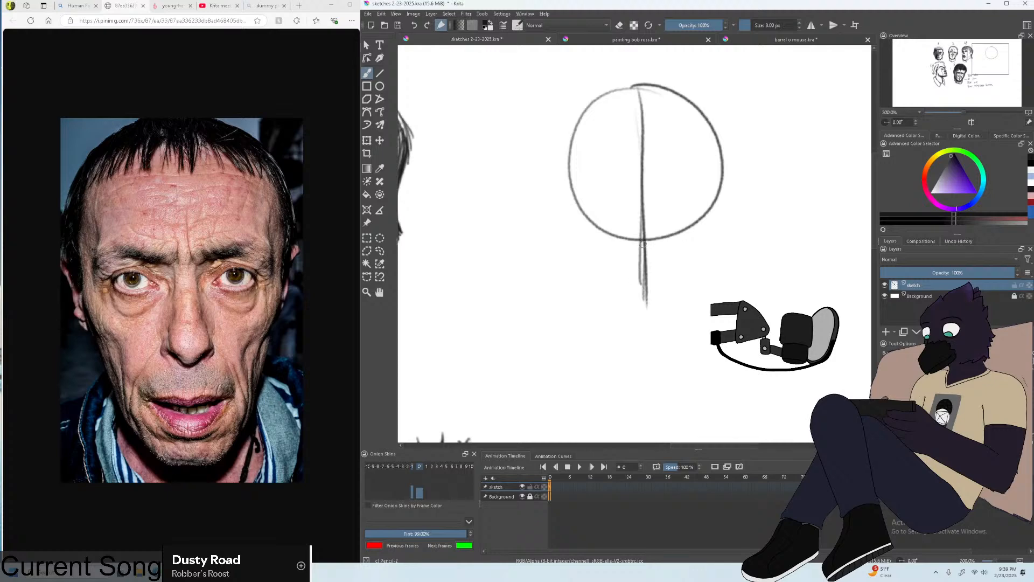
key("plus")
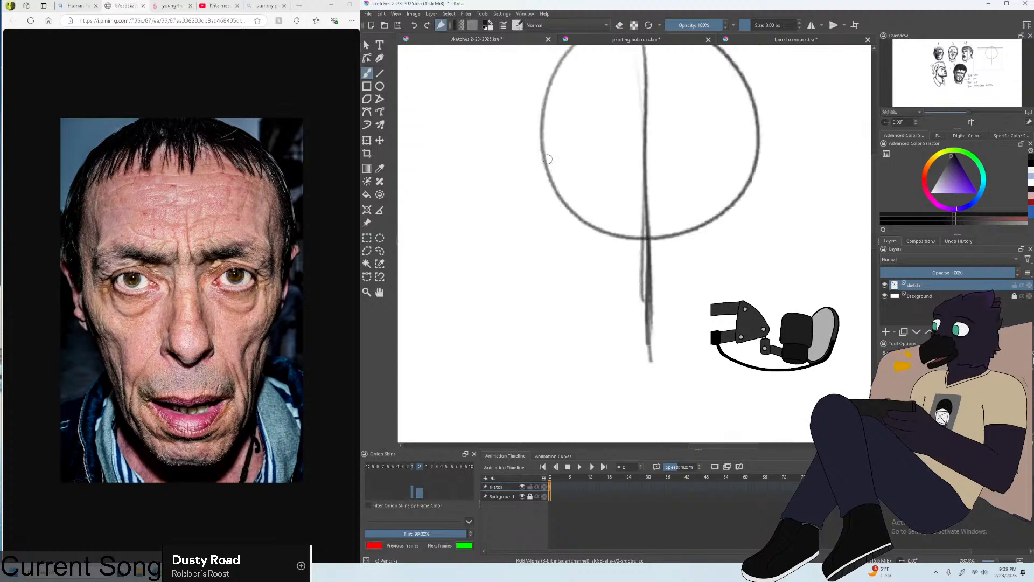
left_click_drag(548, 159, 586, 277)
mouse_move(554, 186)
left_mouse_down()
mouse_move(592, 318)
mouse_move(597, 268)
mouse_move(588, 271)
mouse_move(590, 303)
mouse_move(636, 355)
left_mouse_up()
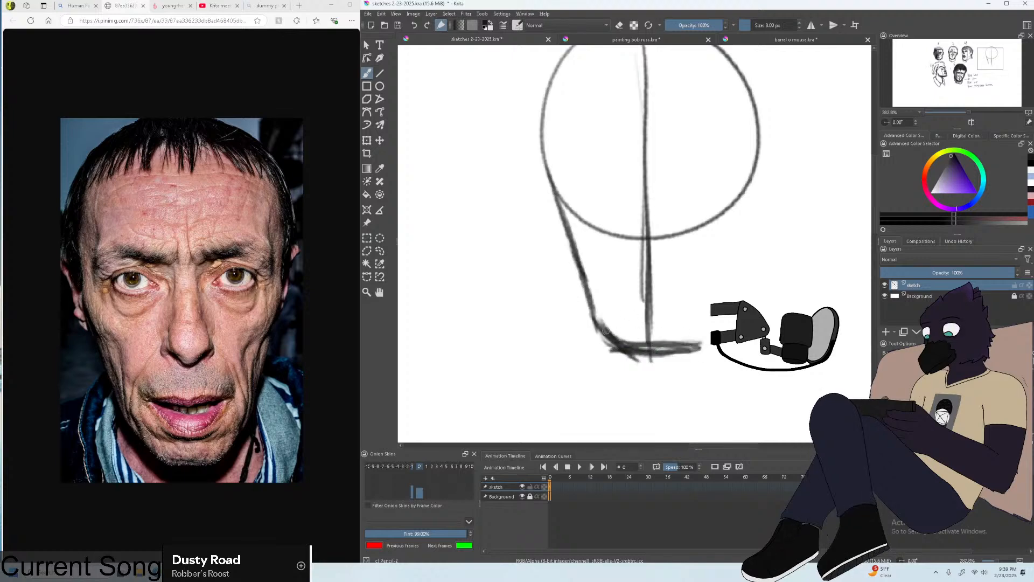
left_click_drag(552, 193, 606, 318)
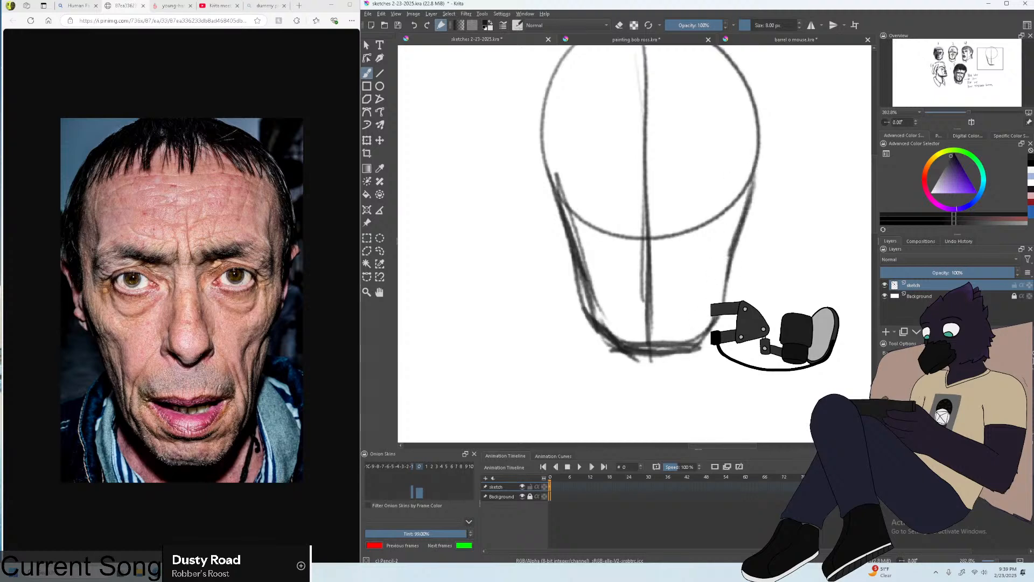
Reinforce the skull outline and draw the jagged fringe with short hair along both sides of the head.
key("minus")
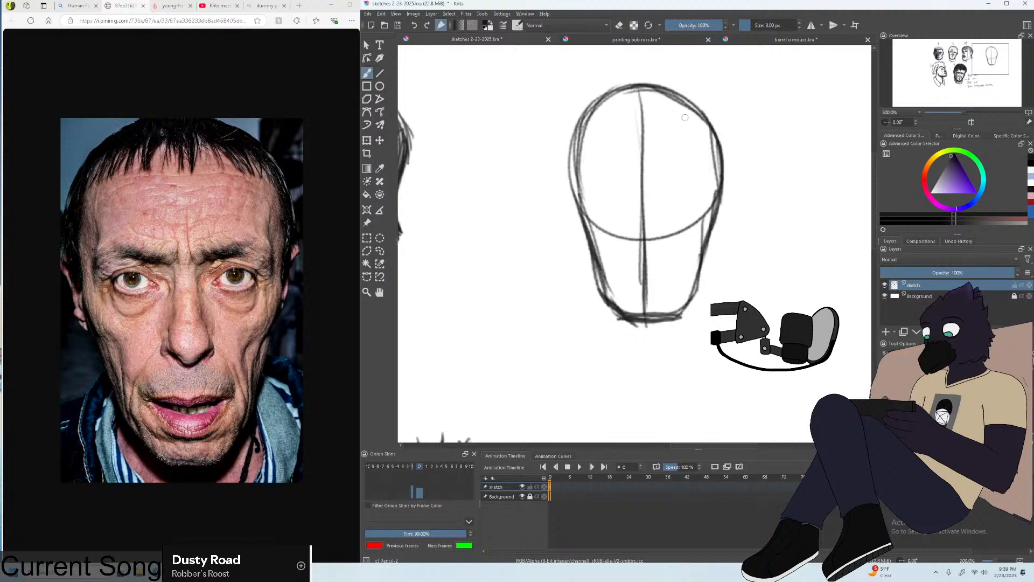
left_click_drag(710, 122, 718, 205)
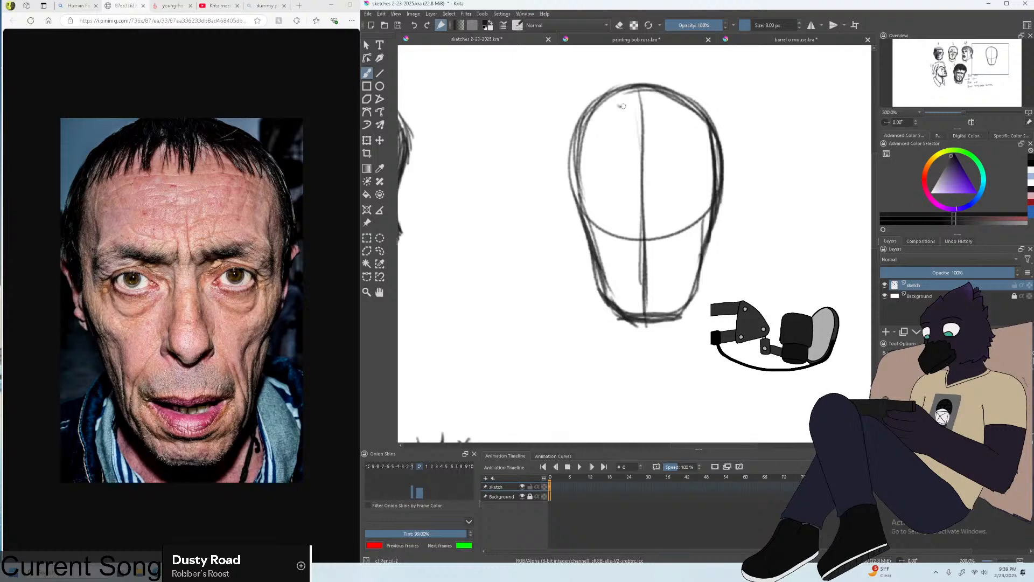
left_click_drag(645, 102, 608, 115)
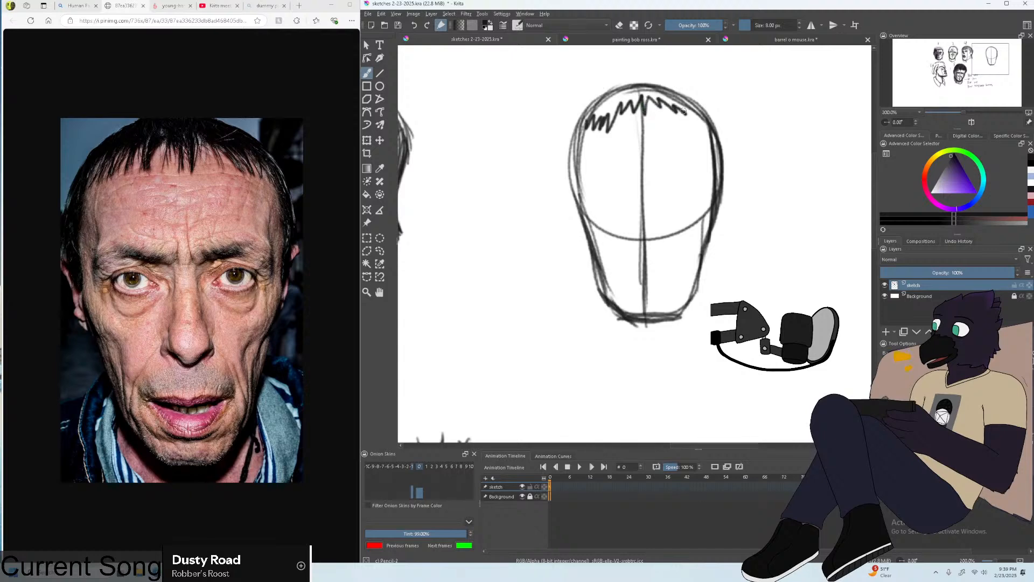
left_click_drag(684, 110, 712, 144)
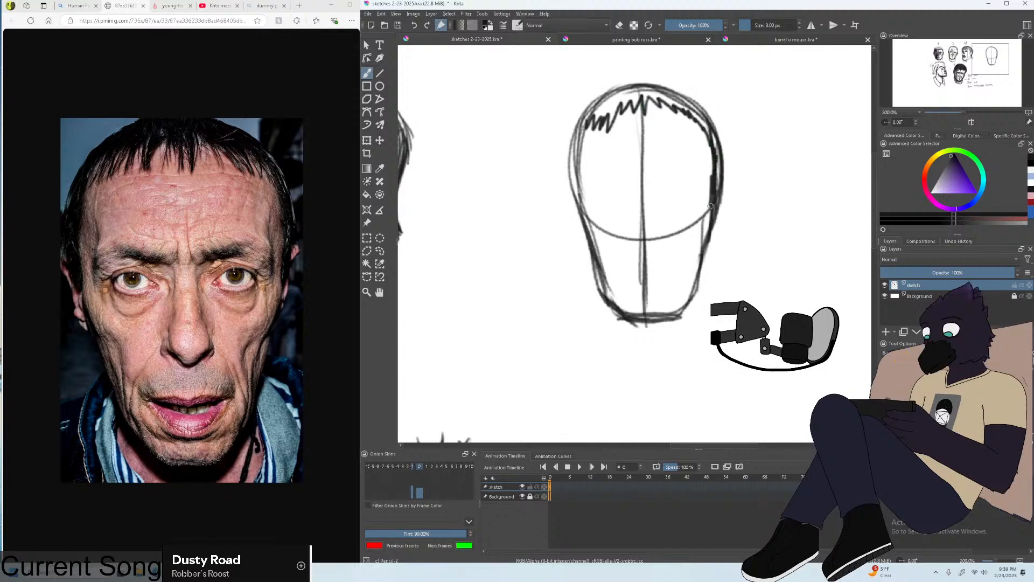
mouse_move(711, 206)
left_mouse_down()
mouse_move(714, 129)
mouse_move(689, 93)
mouse_move(653, 90)
left_mouse_up()
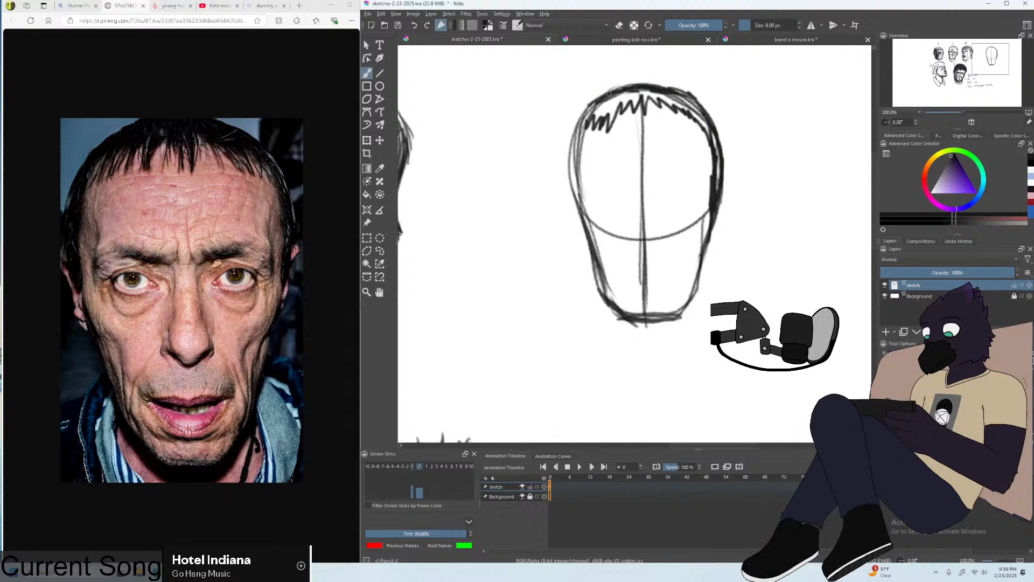
left_click_drag(584, 112, 570, 156)
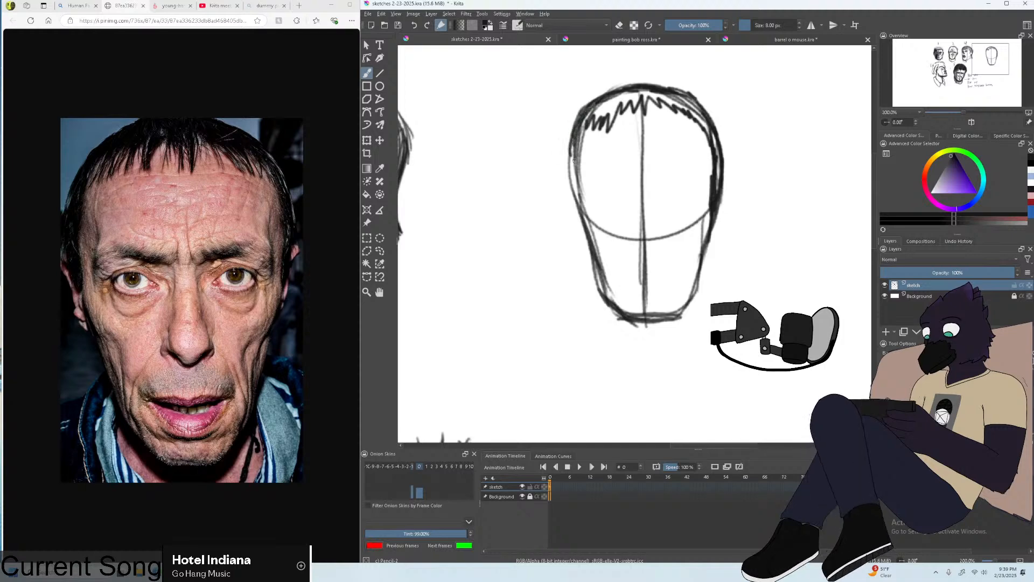
mouse_move(575, 137)
left_mouse_down()
mouse_move(570, 171)
mouse_move(584, 214)
left_mouse_up()
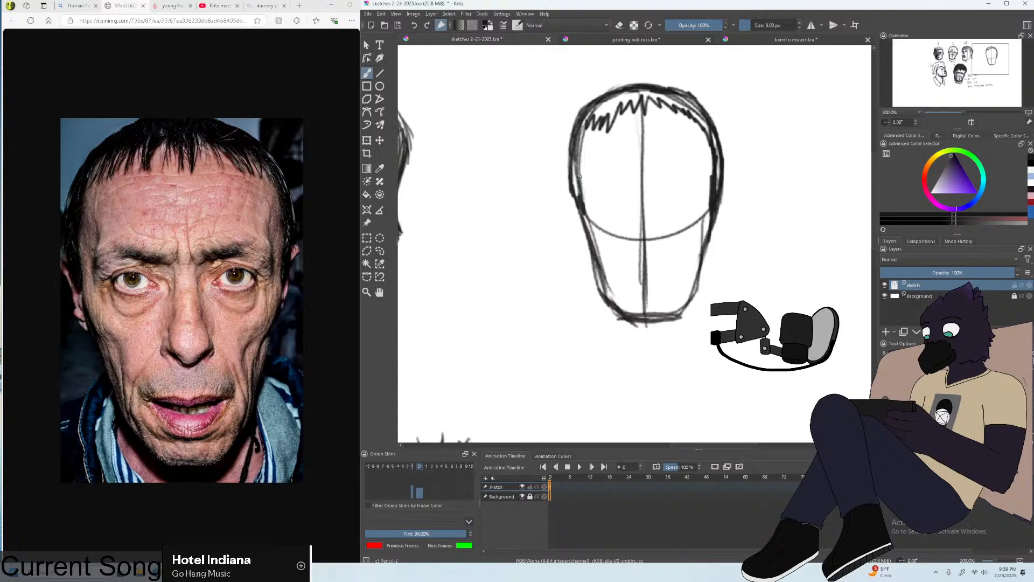
Sketch narrow ears on both sides of the head, near the bottom of the cranium circle.
key("plus")
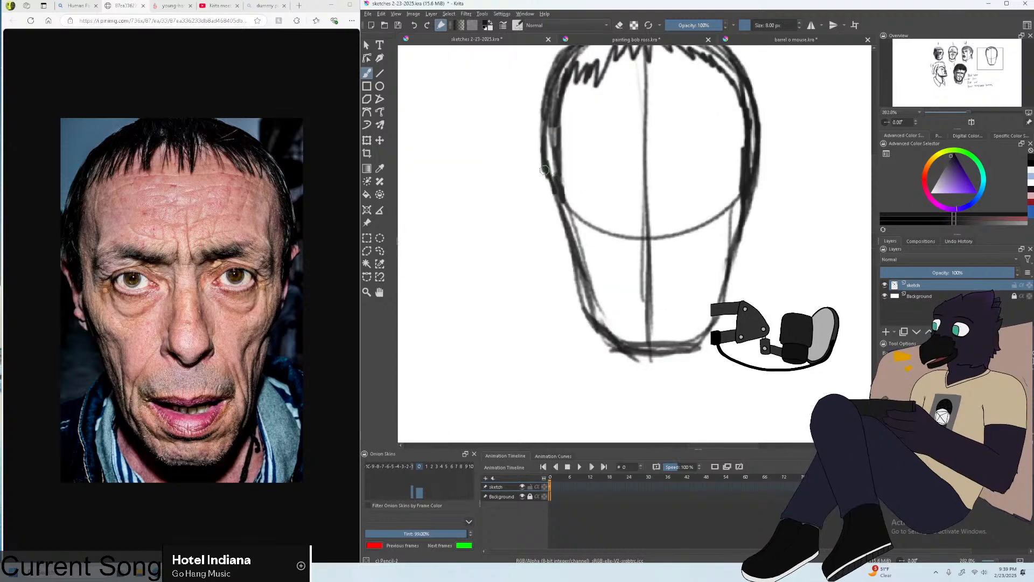
left_click_drag(545, 170, 545, 226)
key("ctrl+z")
mouse_move(545, 164)
left_mouse_down()
mouse_move(554, 216)
mouse_move(545, 176)
left_mouse_up()
key("ctrl+z")
key("ctrl+z")
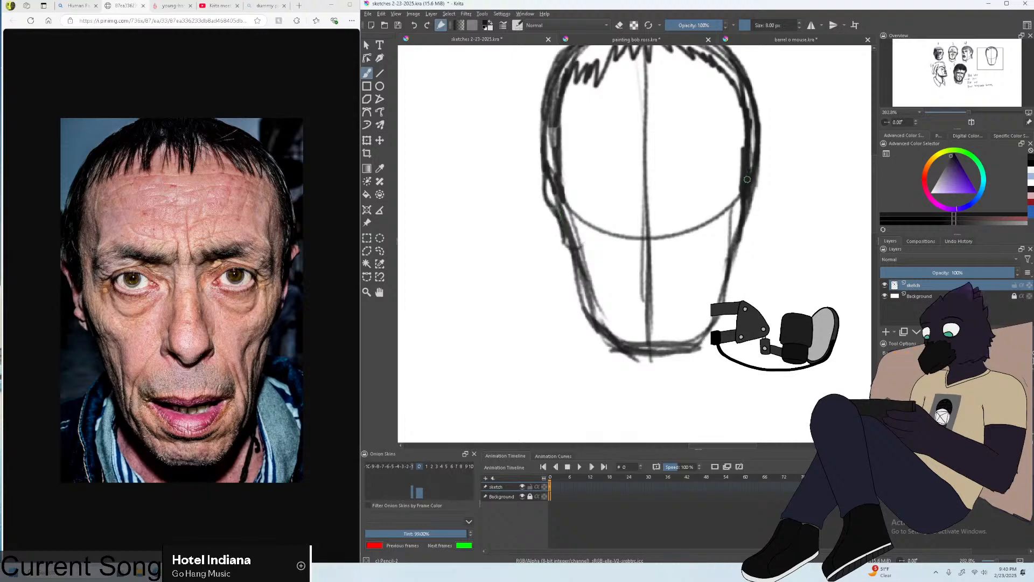
left_click_drag(761, 177, 757, 211)
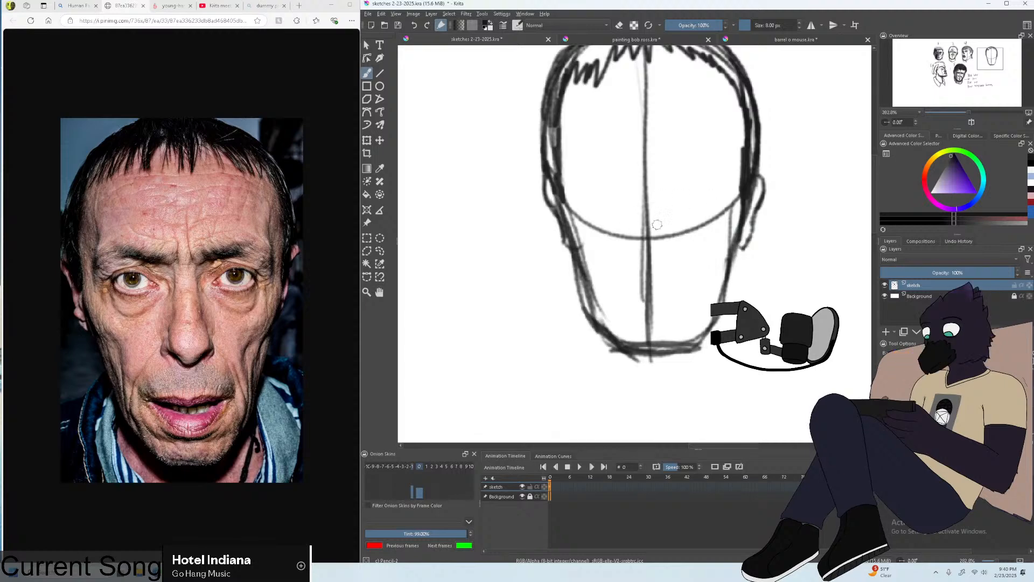
Sketch the ball of the nose with both nostrils where the centre line meets the bottom of the circle.
mouse_move(653, 216)
left_mouse_down()
mouse_move(669, 248)
mouse_move(652, 259)
mouse_move(662, 221)
mouse_move(644, 246)
mouse_move(631, 243)
mouse_move(636, 227)
mouse_move(639, 246)
mouse_move(629, 228)
mouse_move(645, 211)
mouse_move(679, 231)
mouse_move(665, 242)
mouse_move(638, 227)
mouse_move(634, 250)
left_mouse_up()
key("ctrl+z")
key("ctrl+z")
key("ctrl+z")
key("ctrl+z")
key("ctrl+z")
key("ctrl+z")
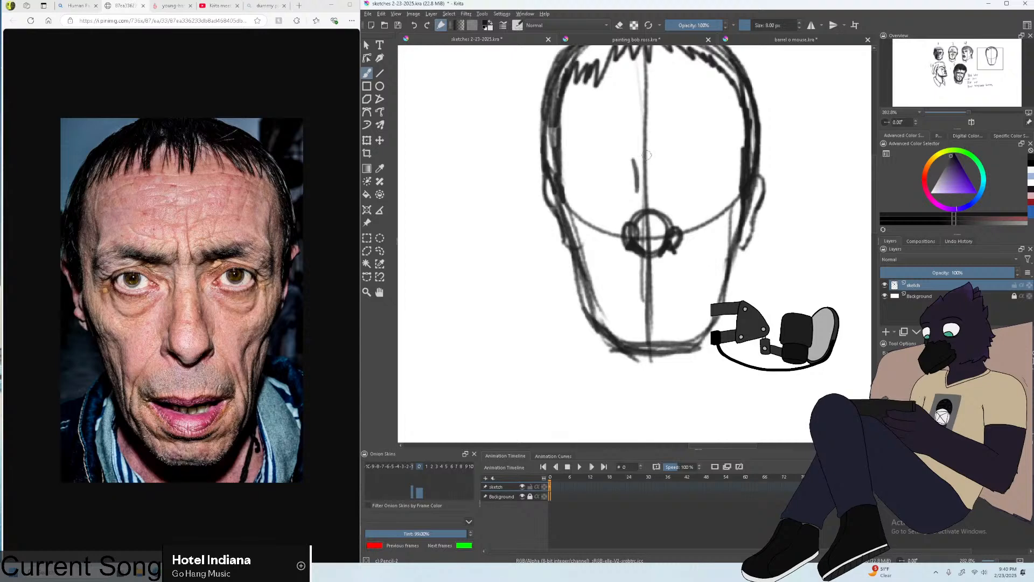
Reduce the brush size to 7 px and draw the side line of the nose bridge above the nostril.
key("bracketleft")
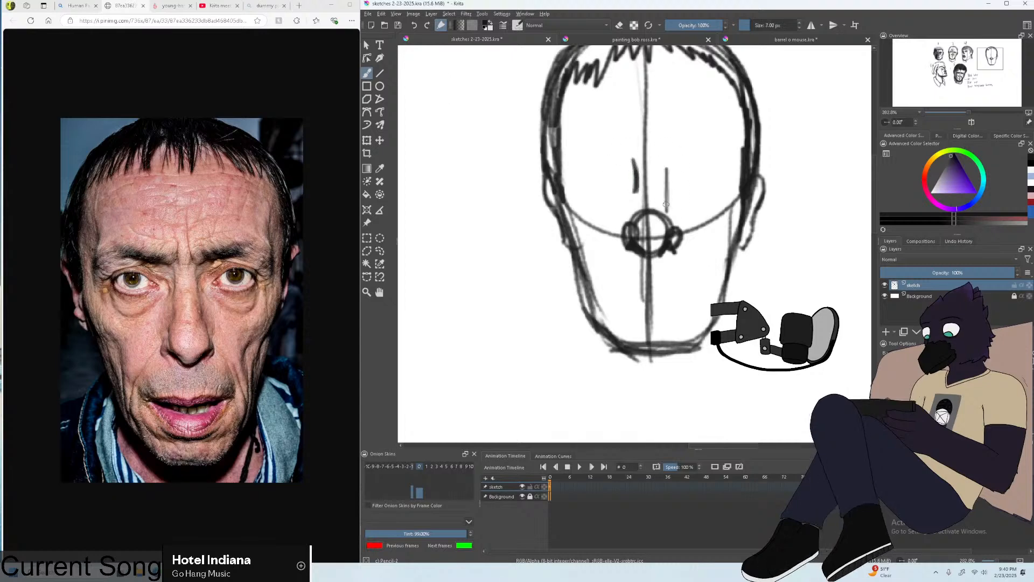
key("ctrl+z")
left_click_drag(661, 181, 669, 214)
Sketch the upper lip contour with its central dip and a curved lower lip beneath the nose.
key("equal")
mouse_move(629, 301)
left_mouse_down()
mouse_move(655, 316)
mouse_move(643, 308)
mouse_move(690, 301)
mouse_move(650, 314)
mouse_move(635, 305)
mouse_move(698, 308)
left_mouse_up()
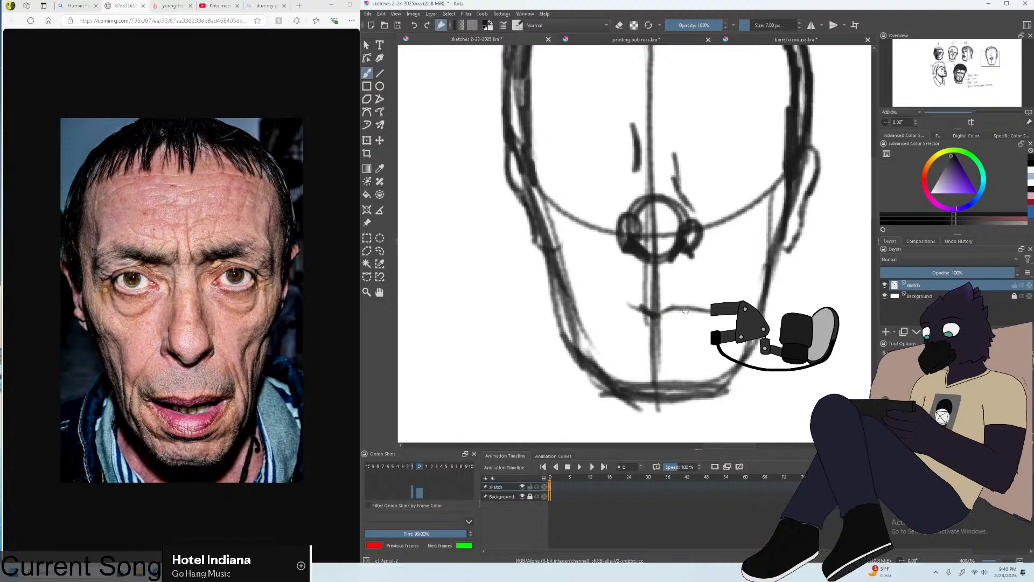
left_click_drag(627, 305, 611, 306)
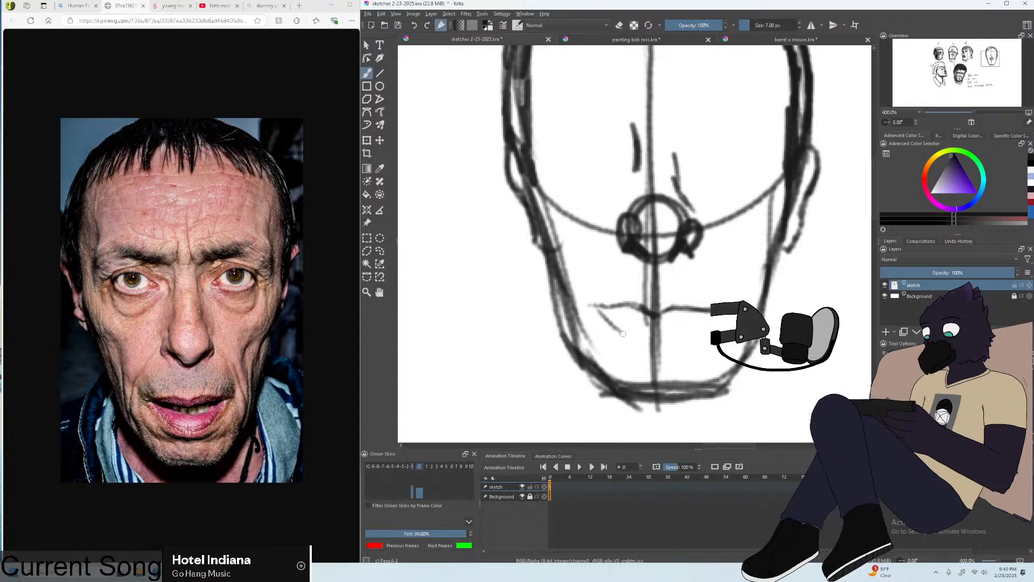
key("ctrl+z")
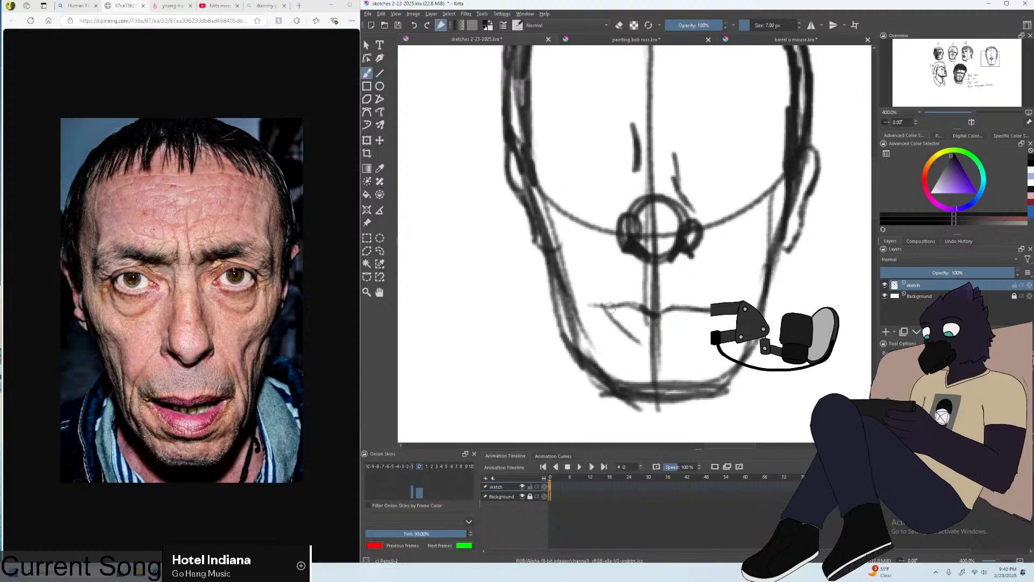
left_click_drag(603, 307, 652, 344)
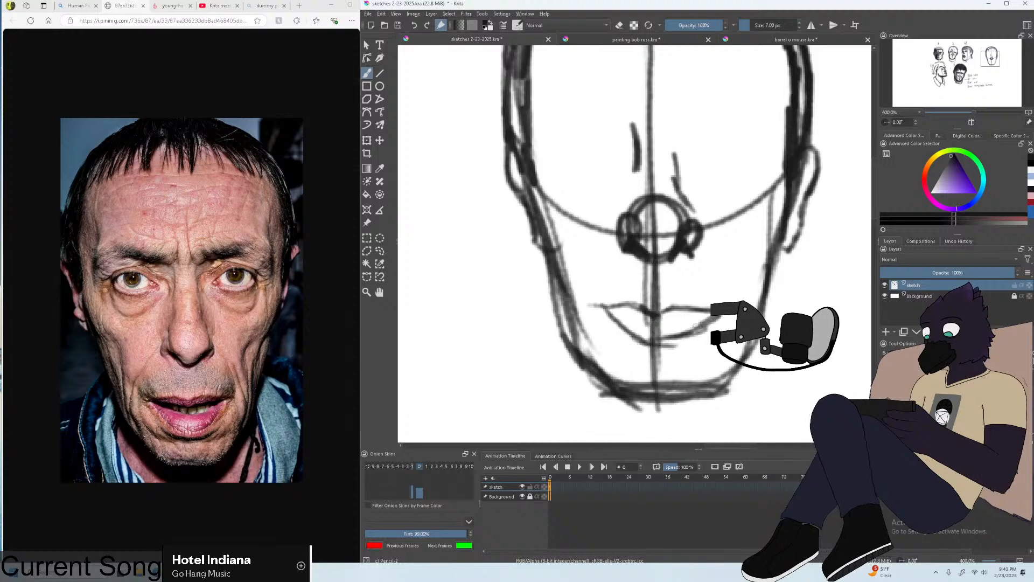
Try to draw and darken the parting between the lips.
key("ctrl+z")
left_click_drag(705, 315, 666, 325)
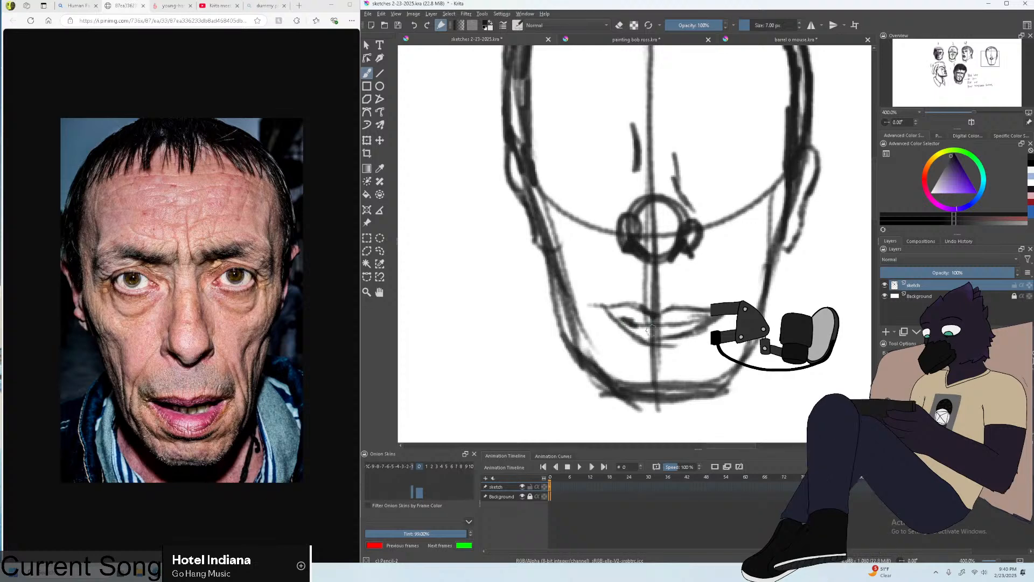
left_click_drag(610, 314, 670, 315)
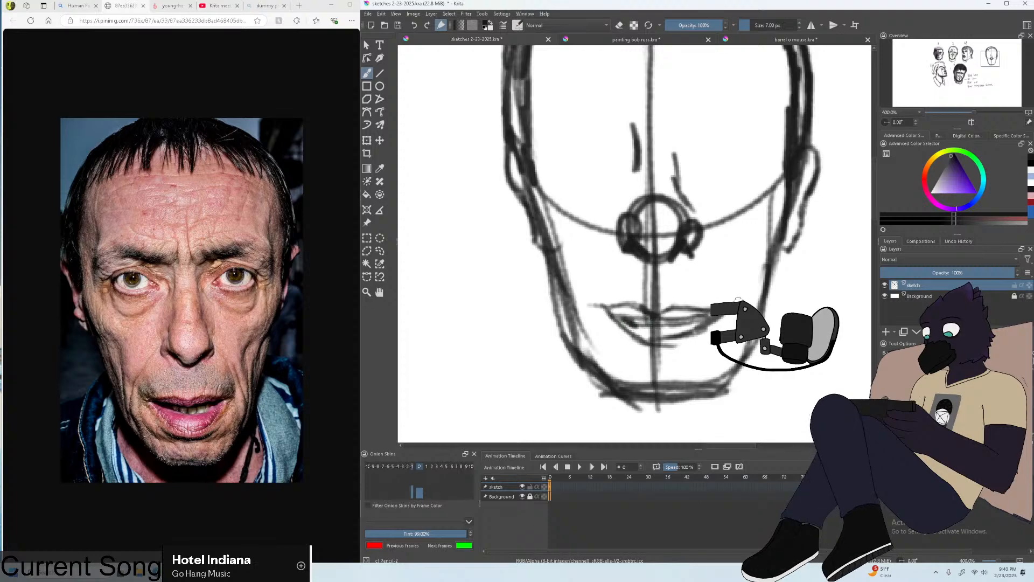
key("ctrl+z")
key("ctrl+z")
key("ctrl+z")
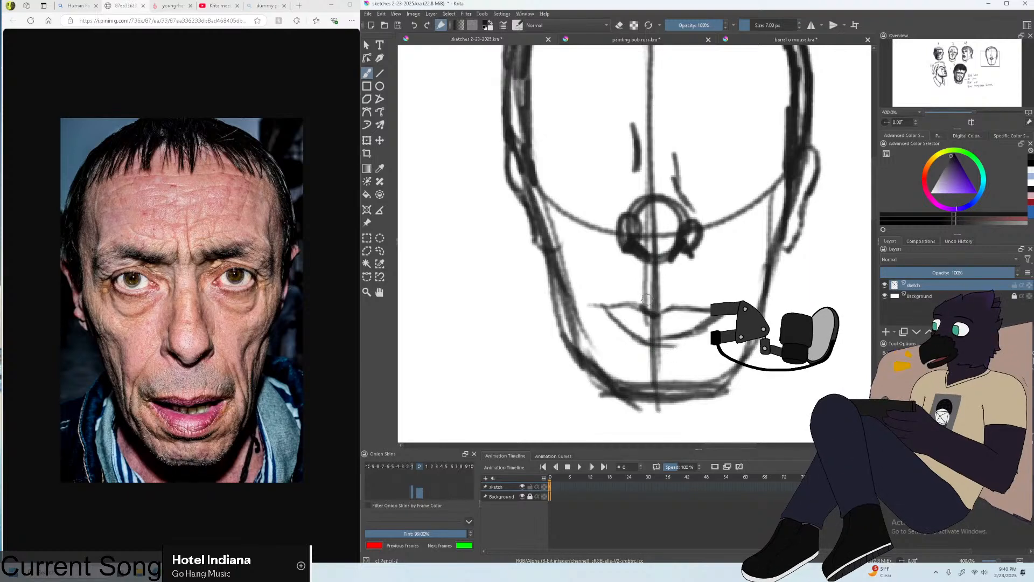
Build up the mouth with a fuller, shaded lower lip, a bolder upper lip and a crease above the chin.
mouse_move(595, 303)
left_mouse_down()
mouse_move(651, 359)
mouse_move(681, 362)
mouse_move(703, 344)
left_mouse_up()
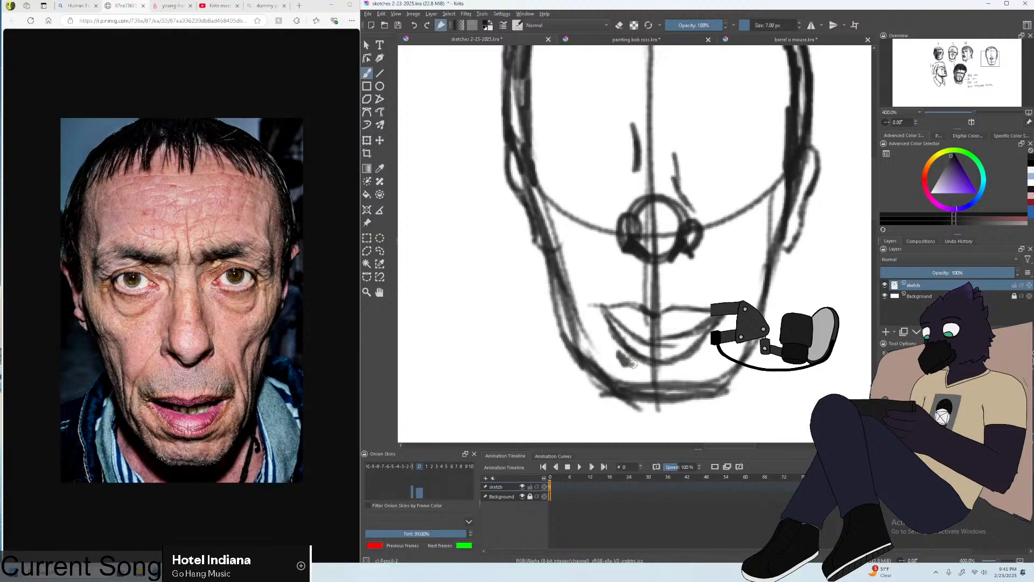
key("plus")
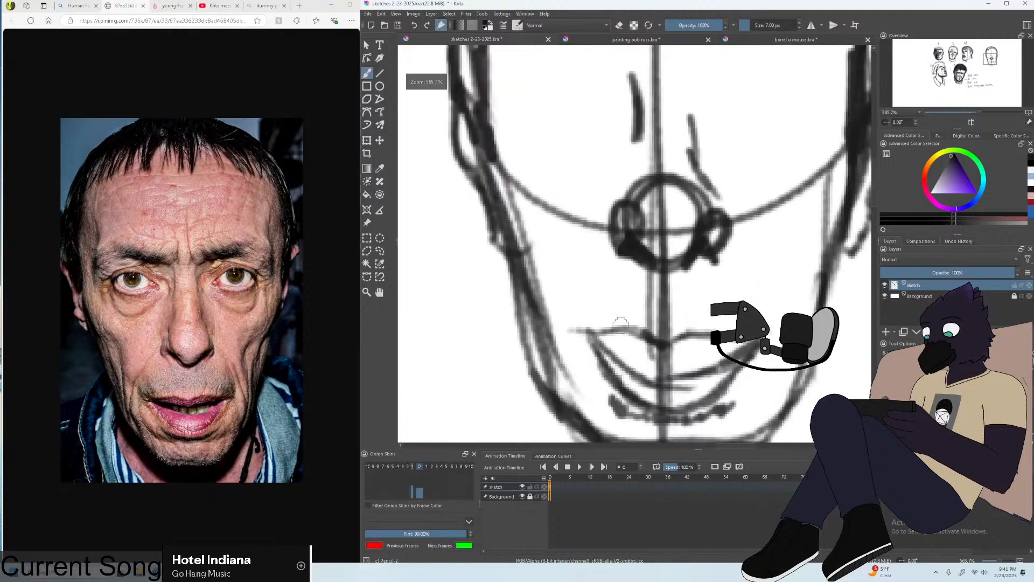
mouse_move(595, 323)
left_mouse_down()
mouse_move(646, 317)
mouse_move(638, 326)
mouse_move(725, 331)
left_mouse_up()
key("ctrl+z")
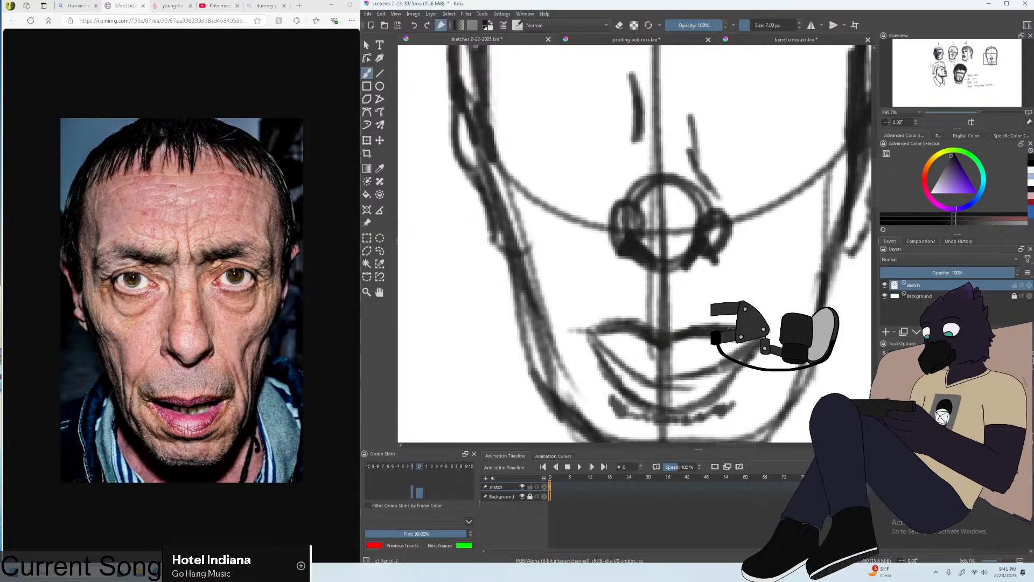
mouse_move(727, 372)
left_mouse_down()
mouse_move(681, 391)
mouse_move(605, 357)
left_mouse_up()
key("minus")
key("minus")
key("minus")
key("plus")
key("plus")
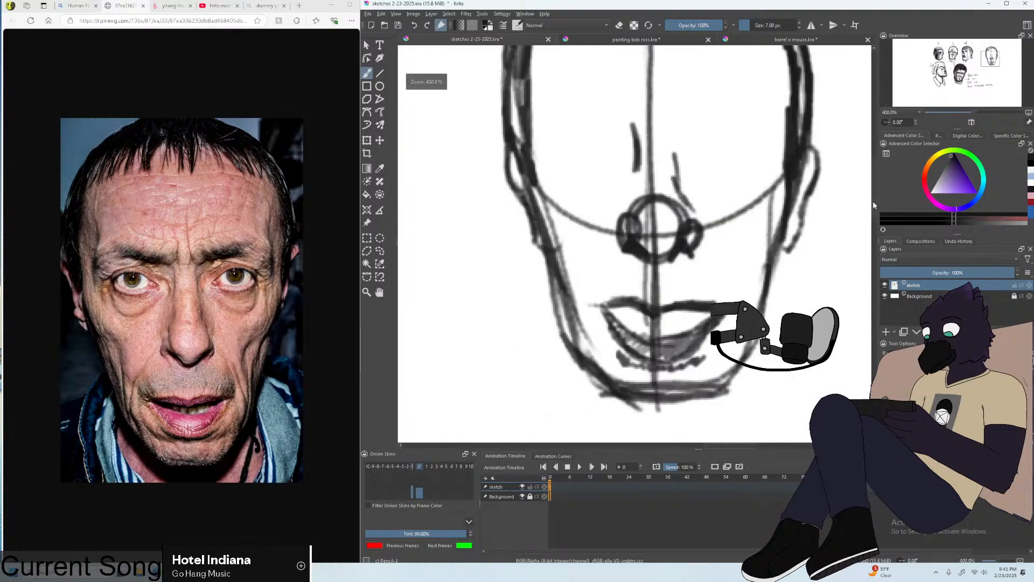
Draw thick, inward-slanting eyebrows on both sides of the center line and a temple line beyond each eyebrow.
scroll(874, 186, "up", 2)
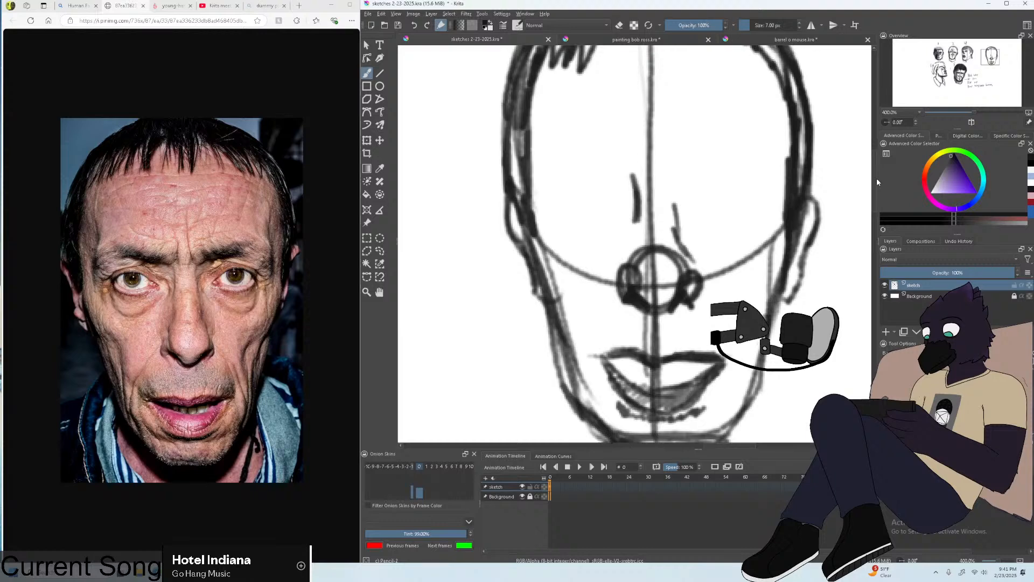
key("plus")
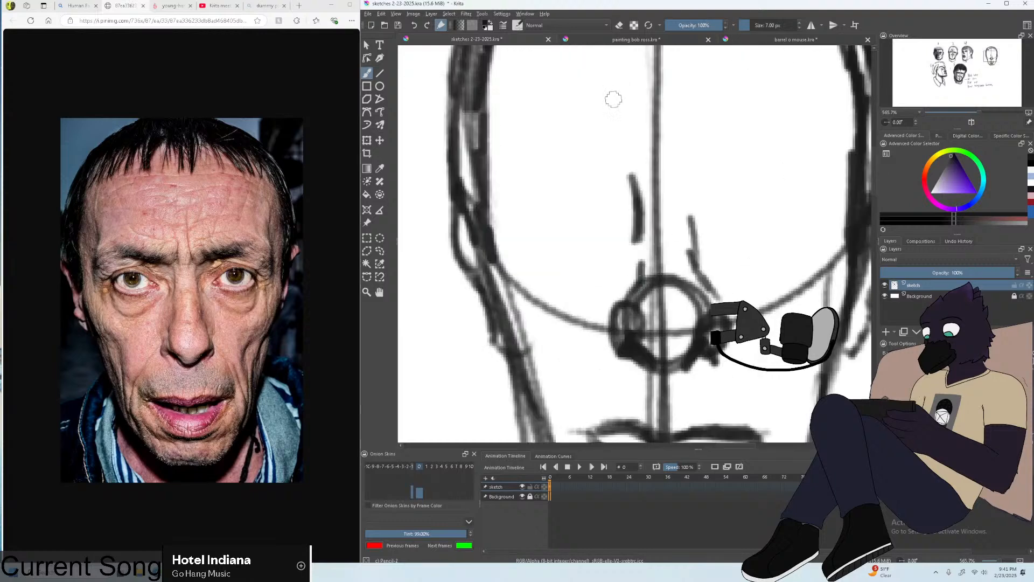
key("minus")
mouse_move(630, 189)
left_mouse_down()
mouse_move(584, 190)
mouse_move(566, 174)
left_mouse_up()
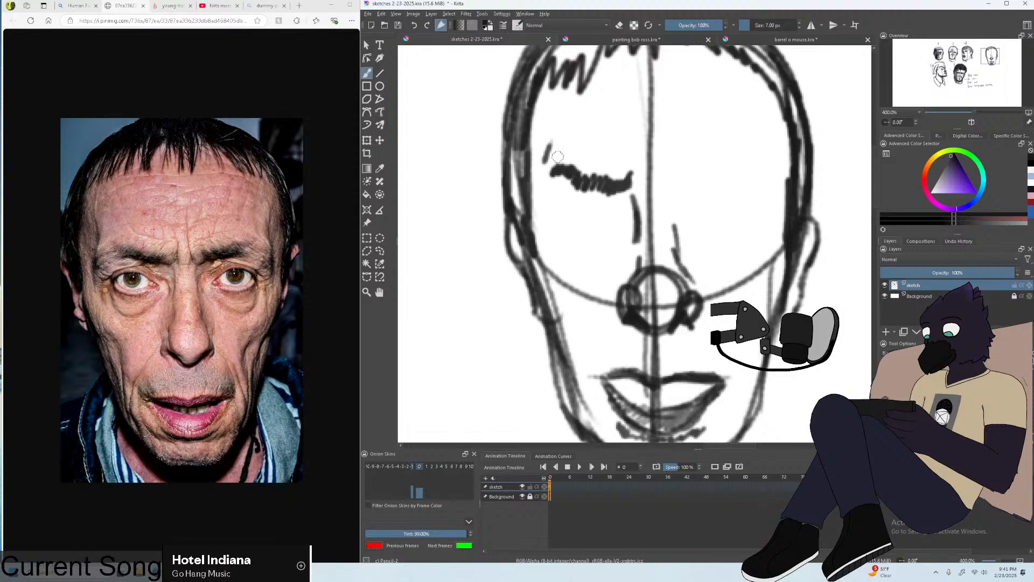
left_click_drag(550, 138, 544, 167)
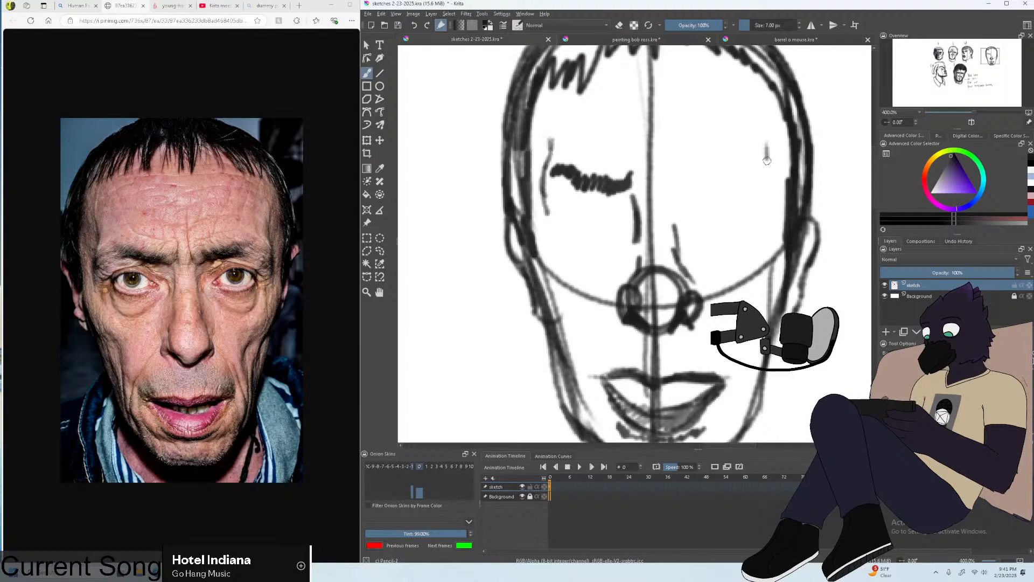
left_click_drag(770, 171, 769, 197)
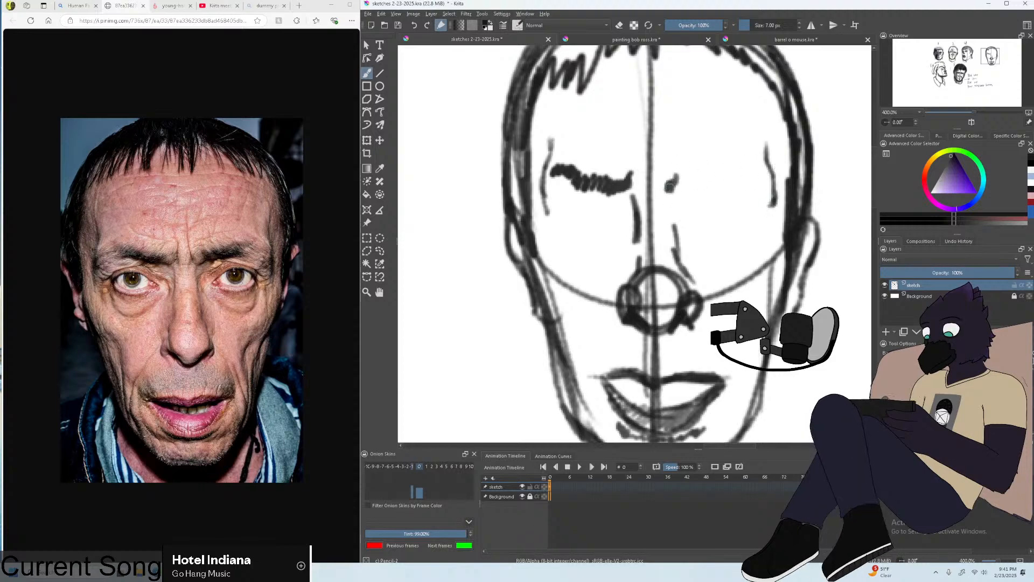
left_click_drag(675, 177, 715, 168)
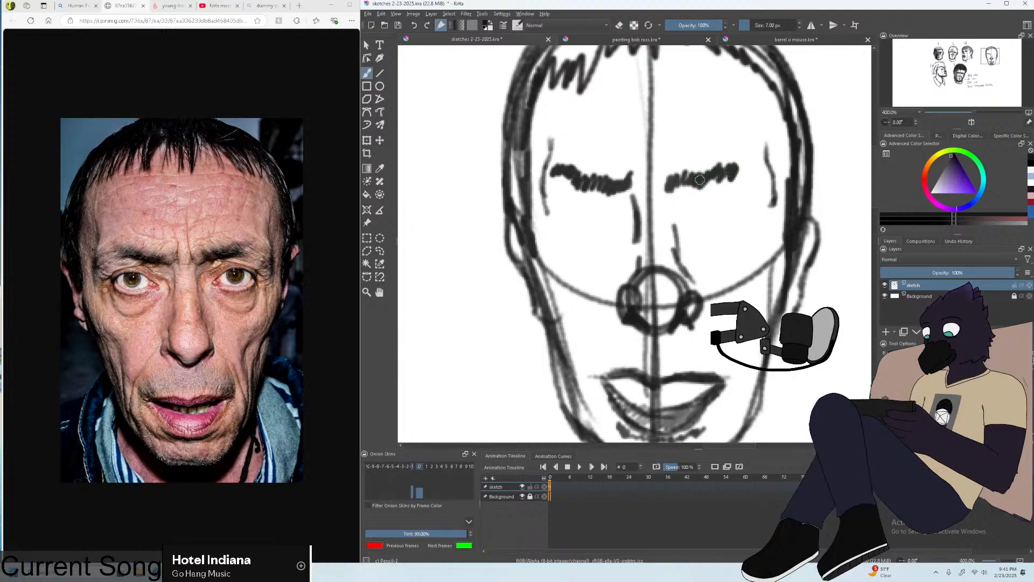
Reduce the brush size to 6 px and sketch a round eyeball outline beneath each eyebrow.
scroll(727, 177, "down", 2)
scroll(713, 171, "up", 3)
mouse_move(566, 182)
left_mouse_down()
mouse_move(544, 182)
mouse_move(586, 178)
mouse_move(600, 202)
mouse_move(601, 256)
mouse_move(606, 192)
mouse_move(614, 239)
mouse_move(598, 257)
left_mouse_up()
key("ctrl+z")
key("bracketleft")
key("minus")
mouse_move(737, 205)
left_mouse_down()
mouse_move(755, 253)
mouse_move(700, 194)
left_mouse_up()
key("ctrl+z")
Draw the upper and lower lid lines across the left eyeball, meeting at a corner near the nose bridge.
key("equal")
key("equal")
left_click_drag(598, 193, 491, 171)
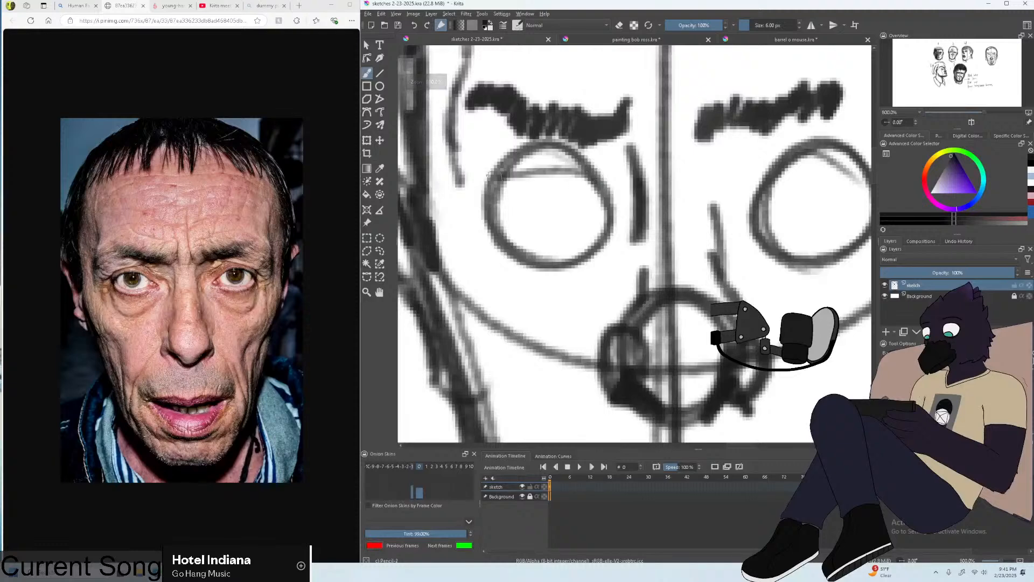
key("ctrl+z")
left_click_drag(614, 195, 491, 170)
mouse_move(598, 200)
left_mouse_down()
mouse_move(527, 171)
mouse_move(483, 185)
mouse_move(509, 186)
mouse_move(551, 253)
left_mouse_up()
key("ctrl+z")
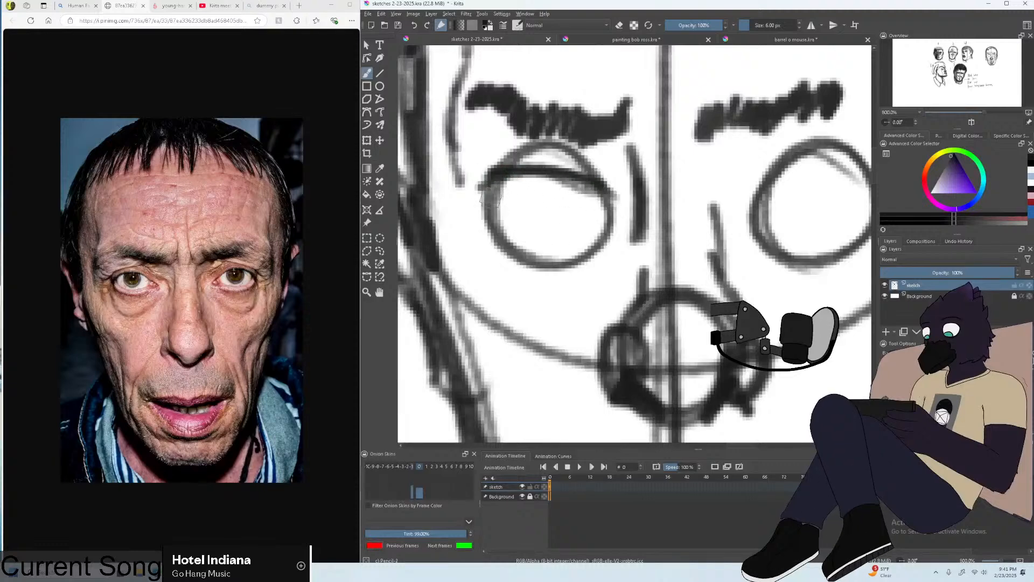
mouse_move(477, 178)
left_mouse_down()
mouse_move(485, 238)
mouse_move(488, 215)
mouse_move(575, 238)
mouse_move(473, 189)
mouse_move(523, 245)
mouse_move(492, 229)
mouse_move(622, 222)
mouse_move(534, 243)
mouse_move(588, 242)
mouse_move(533, 240)
mouse_move(576, 245)
mouse_move(609, 237)
mouse_move(620, 205)
mouse_move(595, 180)
mouse_move(645, 247)
left_mouse_up()
key("ctrl+z")
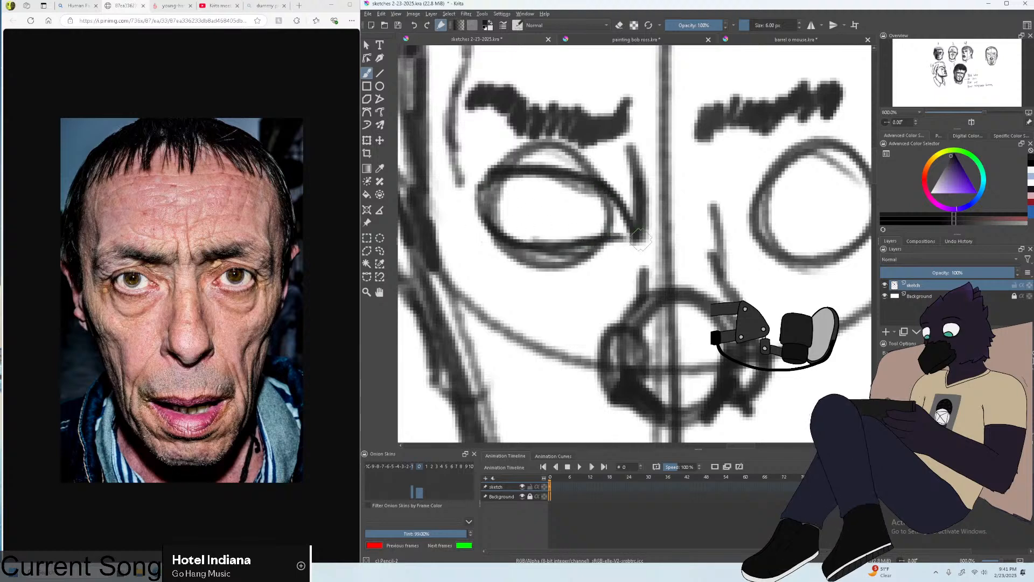
Reinforce the inner corner of the left eye and outline the lids over the right eyeball.
key("minus")
left_click_drag(620, 202, 624, 239)
left_click_drag(609, 183, 619, 233)
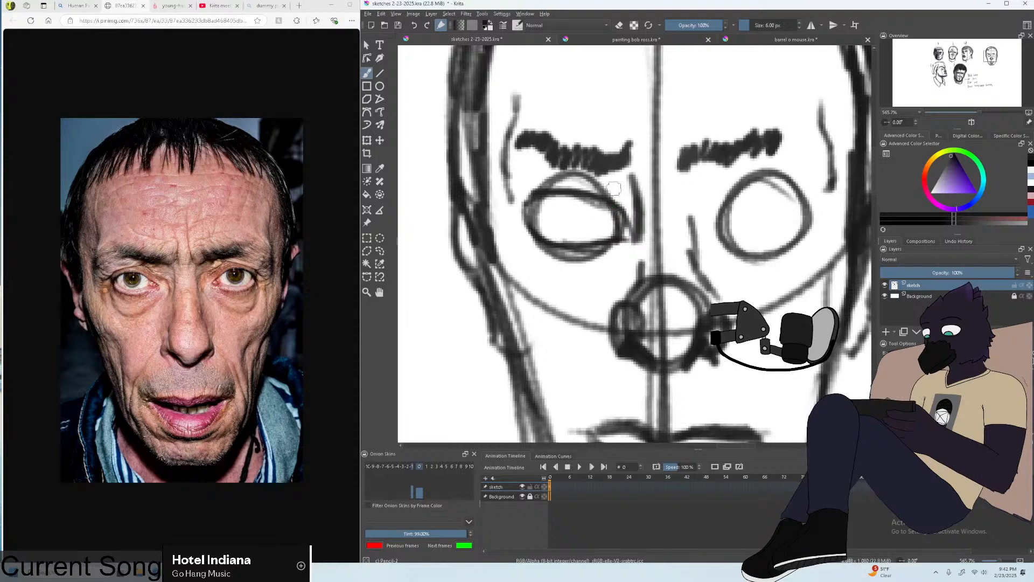
mouse_move(727, 216)
left_mouse_down()
mouse_move(755, 195)
mouse_move(715, 204)
mouse_move(779, 198)
mouse_move(751, 193)
mouse_move(822, 200)
mouse_move(805, 215)
mouse_move(798, 193)
mouse_move(806, 231)
mouse_move(796, 244)
mouse_move(725, 250)
mouse_move(730, 212)
mouse_move(749, 189)
mouse_move(721, 222)
mouse_move(718, 251)
left_mouse_up()
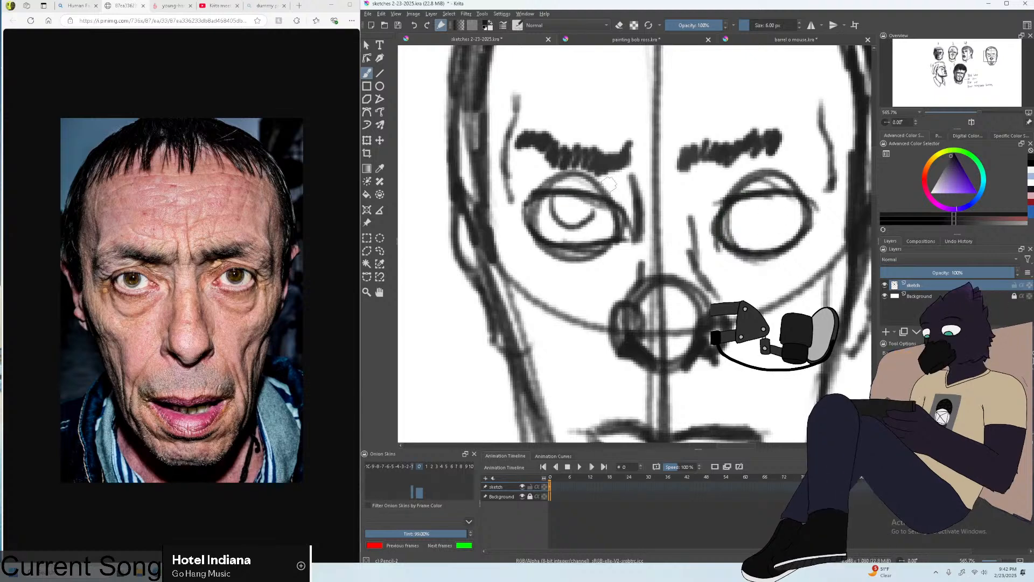
Draw a round iris in each eye and fill both solid black.
mouse_move(564, 198)
left_mouse_down()
mouse_move(583, 217)
mouse_move(606, 190)
mouse_move(567, 214)
left_mouse_up()
scroll(598, 205, "down", 2)
scroll(592, 210, "up", 2)
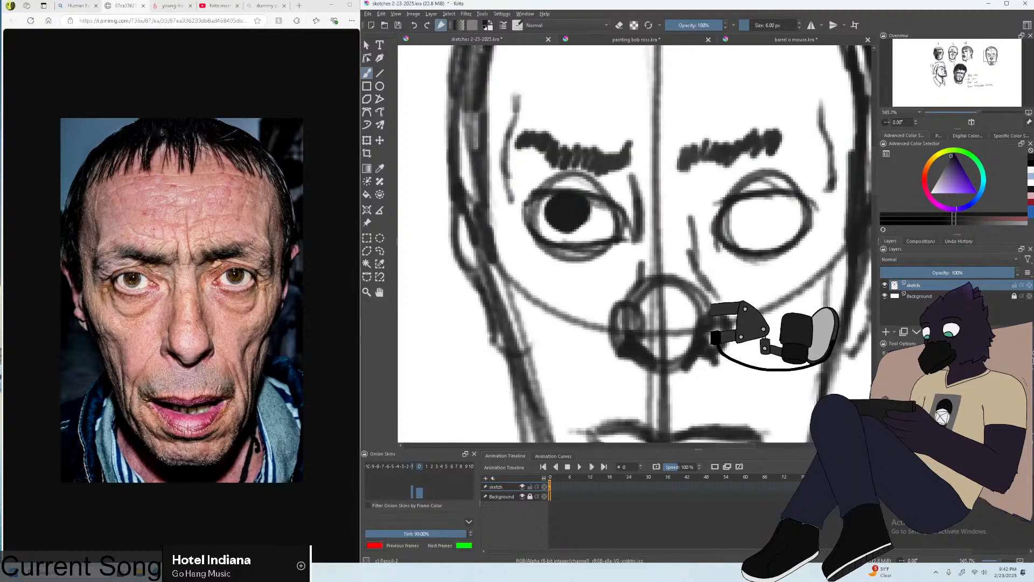
left_click_drag(760, 216, 750, 213)
key("minus")
key("minus")
key("minus")
key("minus")
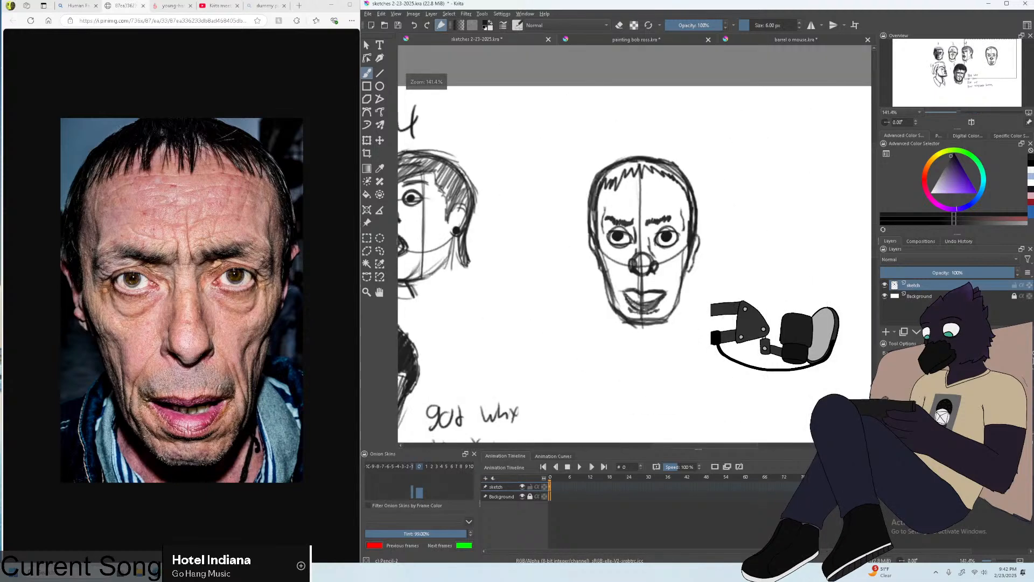
key("plus")
key("plus")
key("plus")
key("plus")
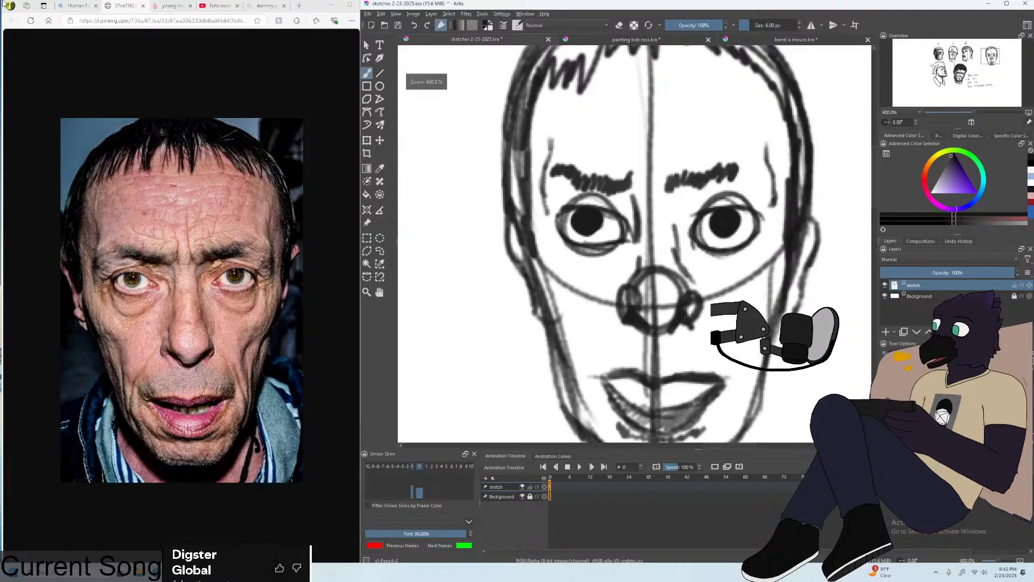
Strengthen the outer edges of both eyes and add a vertical frown line between the eyebrows.
mouse_move(572, 202)
left_mouse_down()
mouse_move(585, 218)
mouse_move(582, 200)
mouse_move(563, 218)
left_mouse_up()
mouse_move(760, 200)
left_mouse_down()
mouse_move(749, 214)
mouse_move(763, 216)
left_mouse_up()
key("minus")
key("minus")
key("minus")
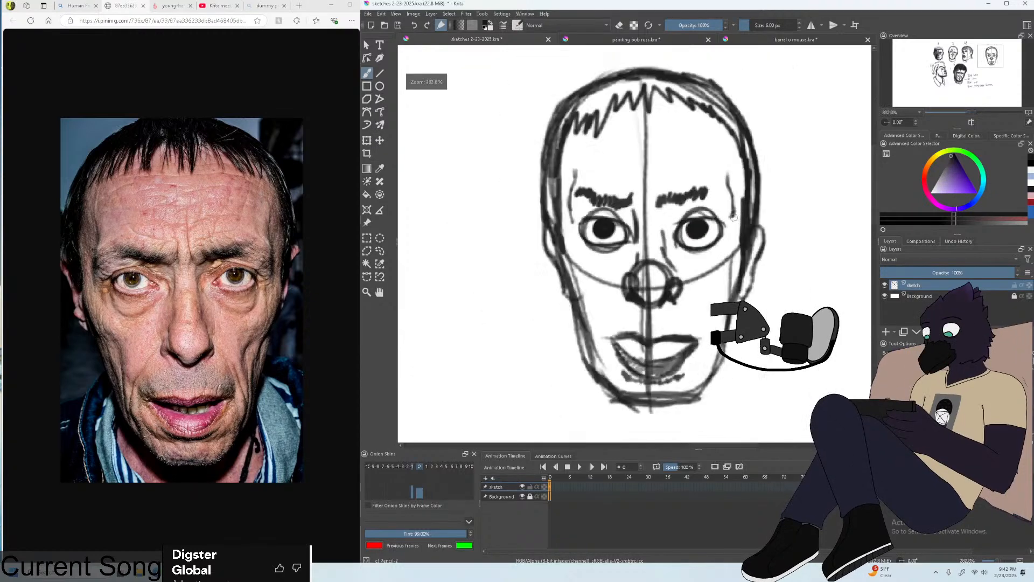
key("plus")
key("plus")
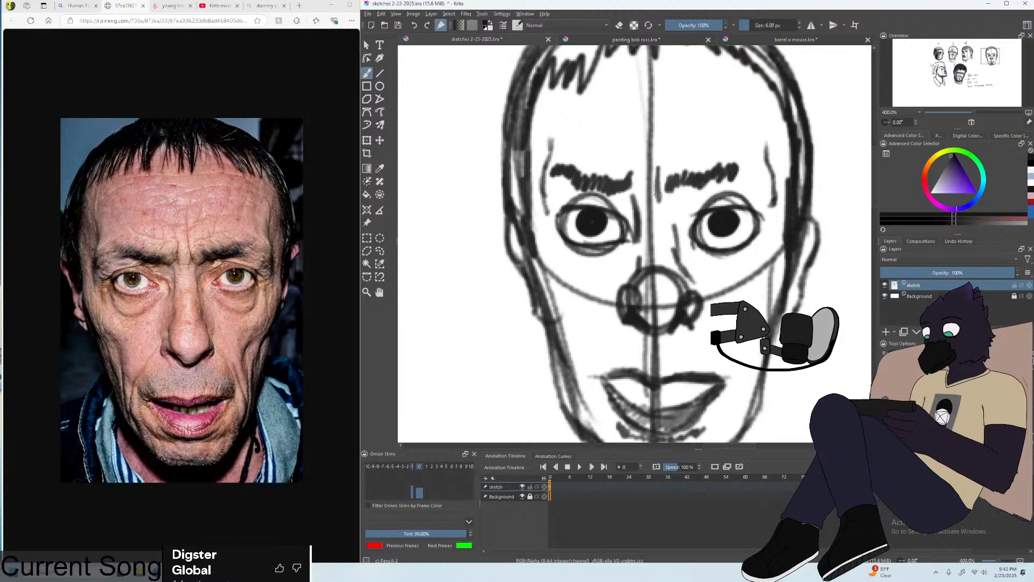
left_click_drag(656, 152, 659, 193)
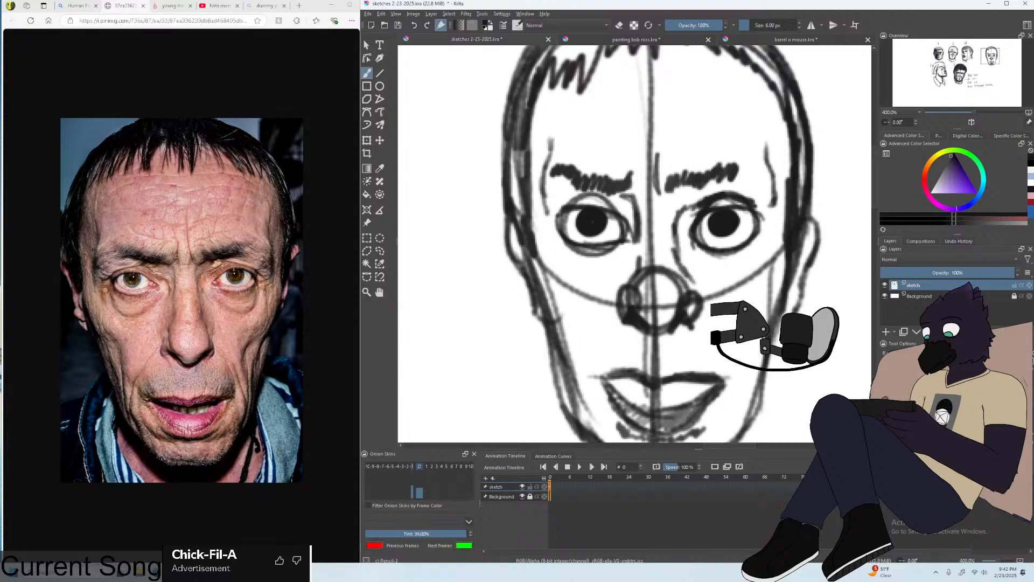
Add upper eyelid creases over both eyes and darken the left temple contour beside the eyebrow.
key("plus")
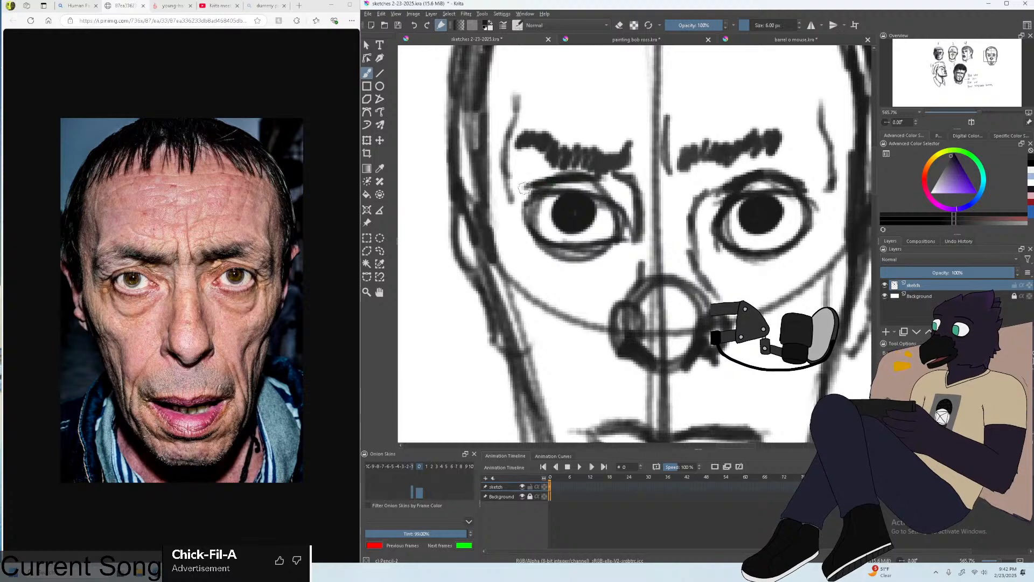
left_click_drag(523, 187, 522, 195)
left_click_drag(518, 96, 515, 122)
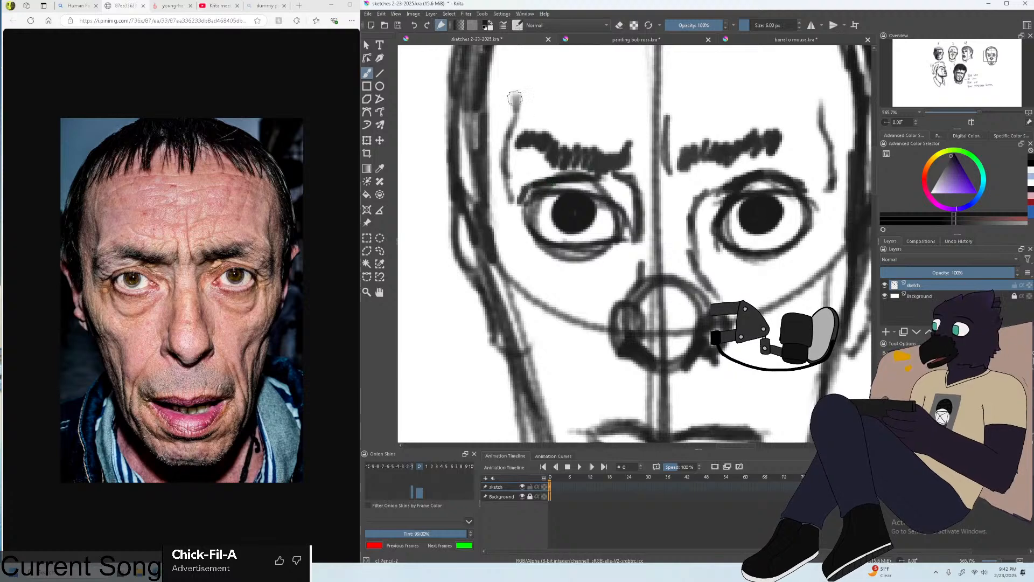
left_click_drag(503, 86, 514, 113)
mouse_move(498, 152)
left_mouse_down()
mouse_move(511, 125)
mouse_move(509, 180)
mouse_move(525, 204)
left_mouse_up()
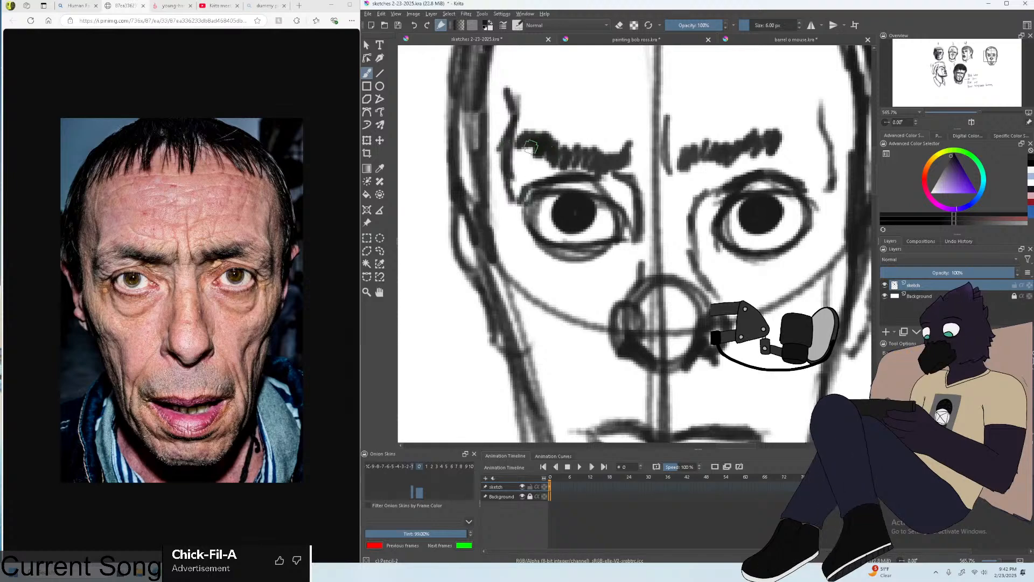
Thicken and darken both eyebrows, extending their inner ends down toward the nose bridge.
left_click_drag(530, 146, 521, 155)
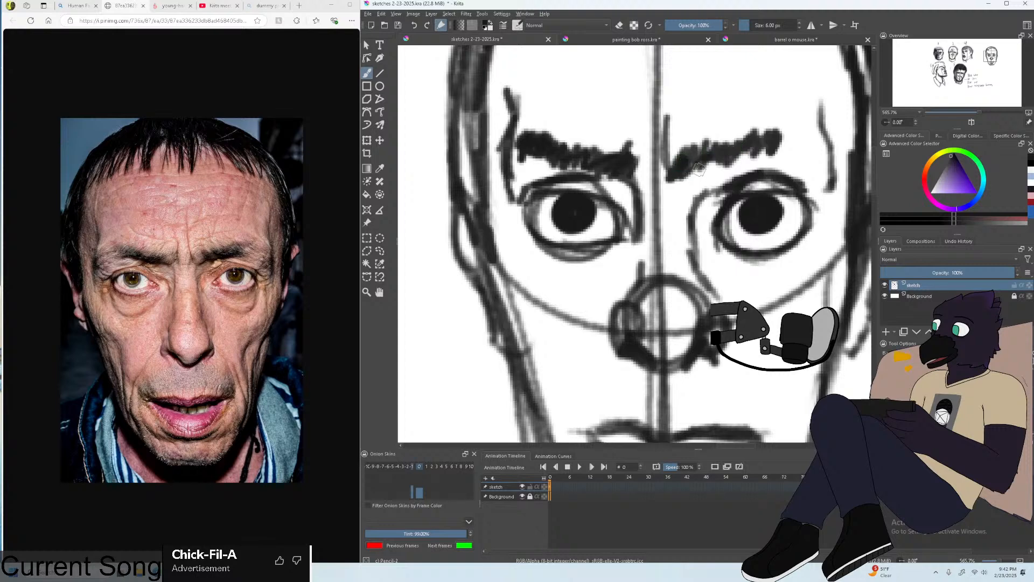
mouse_move(698, 168)
left_mouse_down()
mouse_move(776, 146)
mouse_move(771, 163)
mouse_move(784, 155)
mouse_move(698, 168)
mouse_move(703, 159)
mouse_move(739, 183)
mouse_move(771, 159)
left_mouse_up()
key("minus")
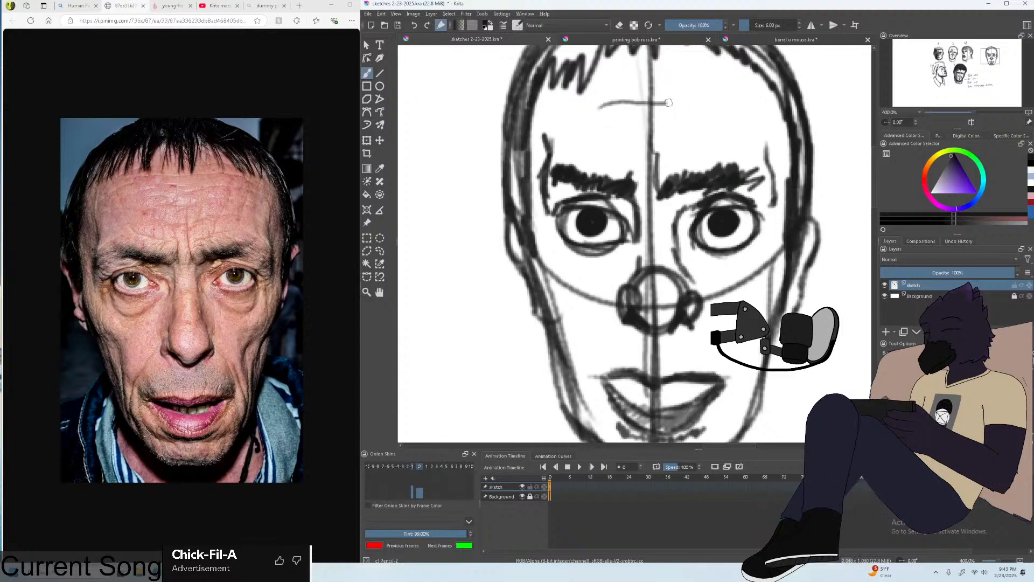
Sketch three light, wavy wrinkle lines across the forehead above the eyebrows.
key("ctrl+z")
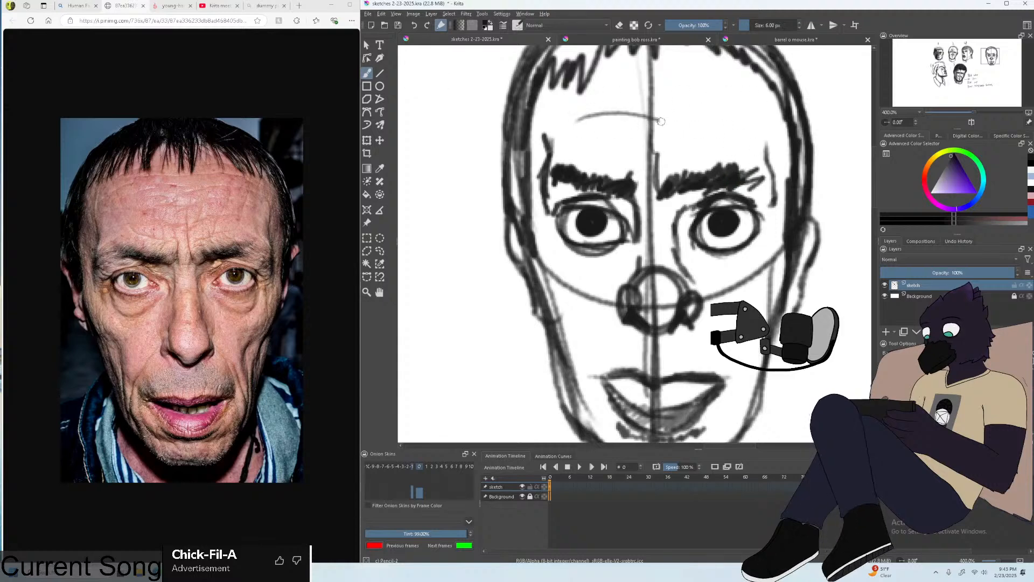
key("ctrl+z")
left_click_drag(572, 115, 736, 115)
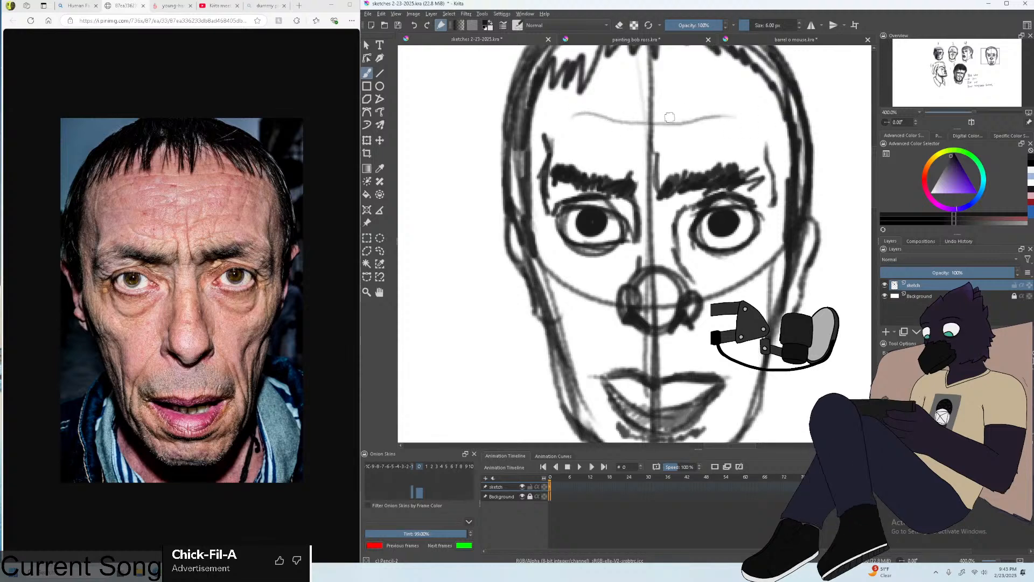
left_click_drag(608, 136, 701, 132)
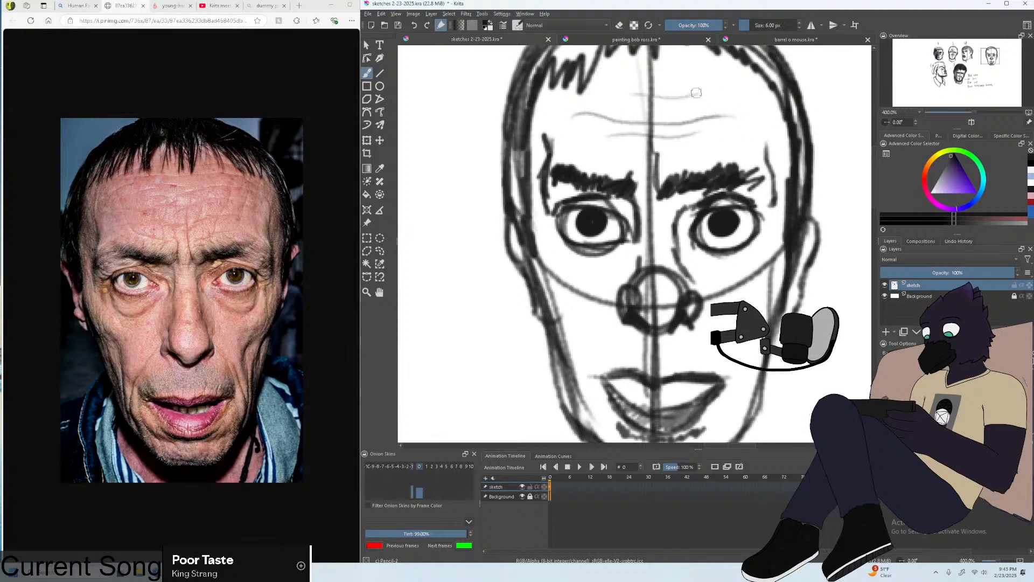
key("ctrl+z")
left_click_drag(559, 104, 761, 93)
key("ctrl+minus")
key("ctrl+minus")
key("ctrl+plus")
key("ctrl+plus")
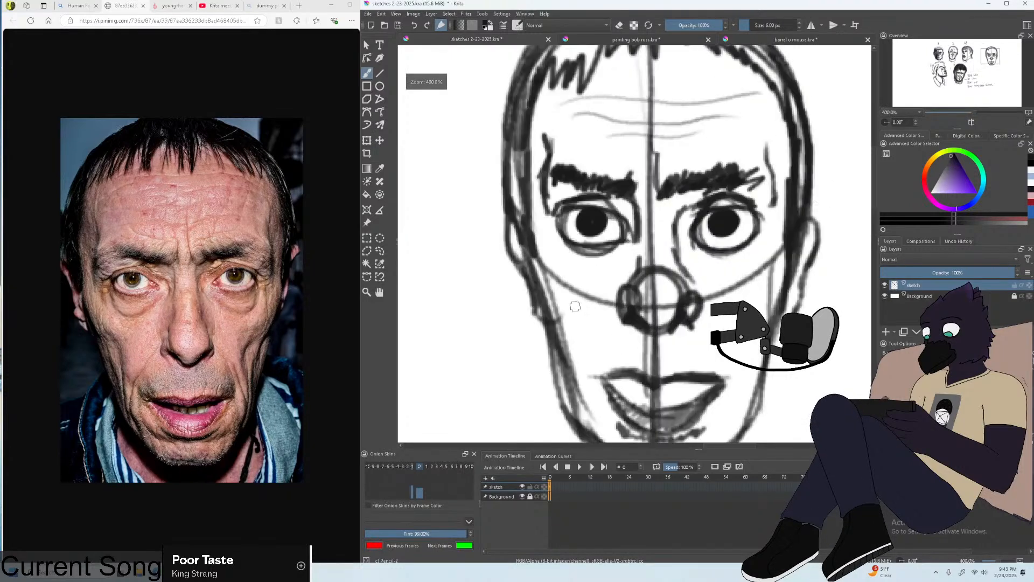
Draw the sunken cheek lines running down both sides of the face toward the mouth.
left_click_drag(567, 296, 587, 371)
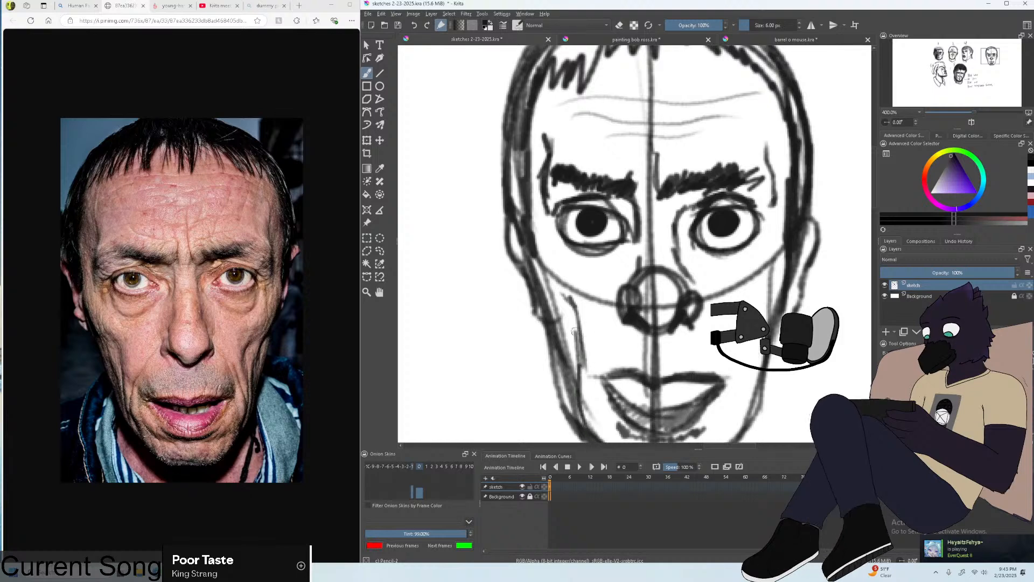
key("minus")
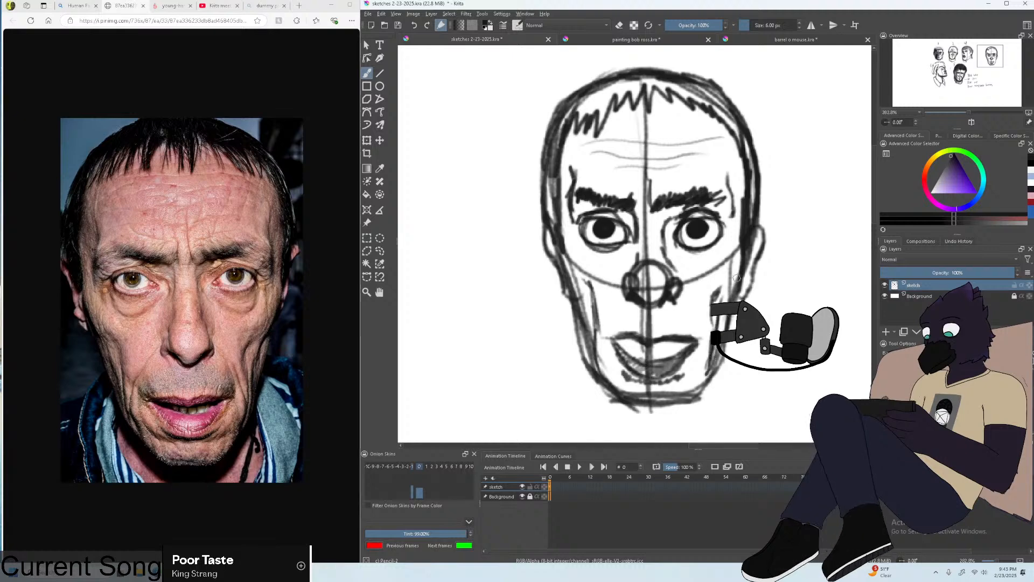
key("plus")
Enlarge the brush and shade the sides of the face along the jaw and under the chin.
key("minus")
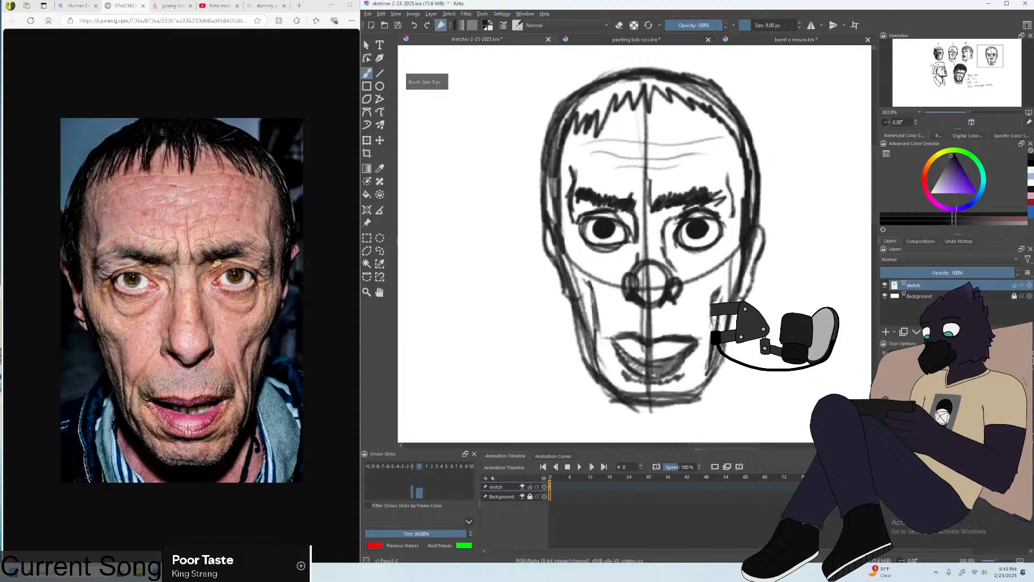
left_click_drag(735, 273, 724, 301)
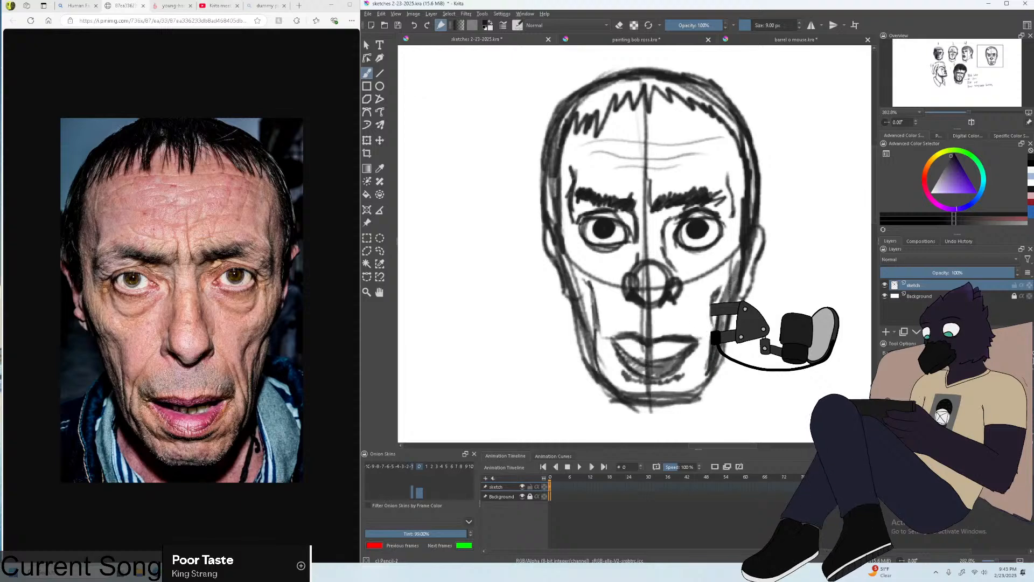
mouse_move(582, 331)
left_mouse_down()
mouse_move(576, 305)
mouse_move(595, 375)
mouse_move(603, 379)
mouse_move(595, 360)
mouse_move(623, 392)
mouse_move(661, 391)
mouse_move(627, 390)
mouse_move(651, 408)
left_mouse_up()
Shade the bags under both eyes in light gray and thicken the right temple line.
key("plus")
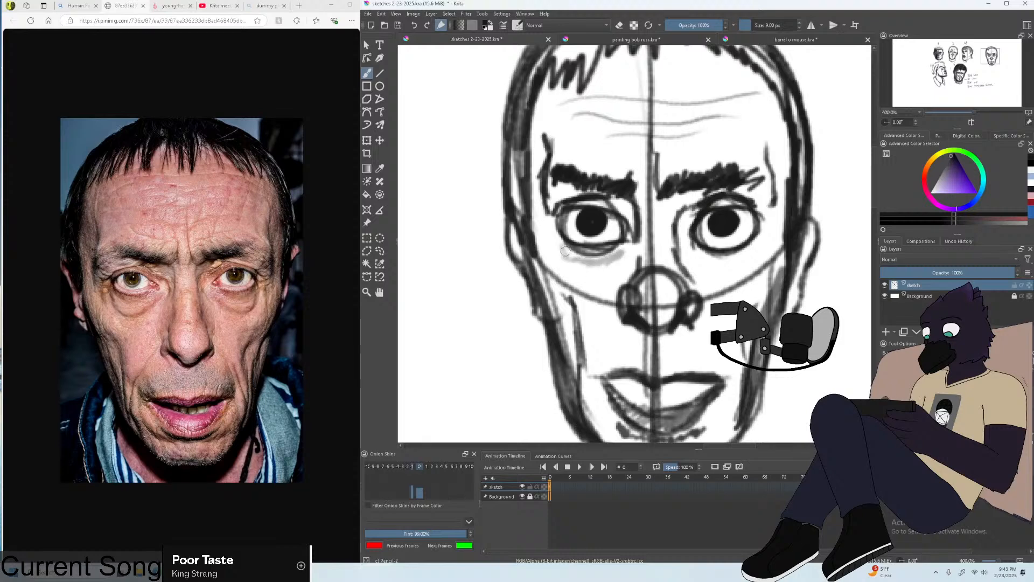
mouse_move(565, 250)
left_mouse_down()
mouse_move(586, 265)
mouse_move(626, 264)
left_mouse_up()
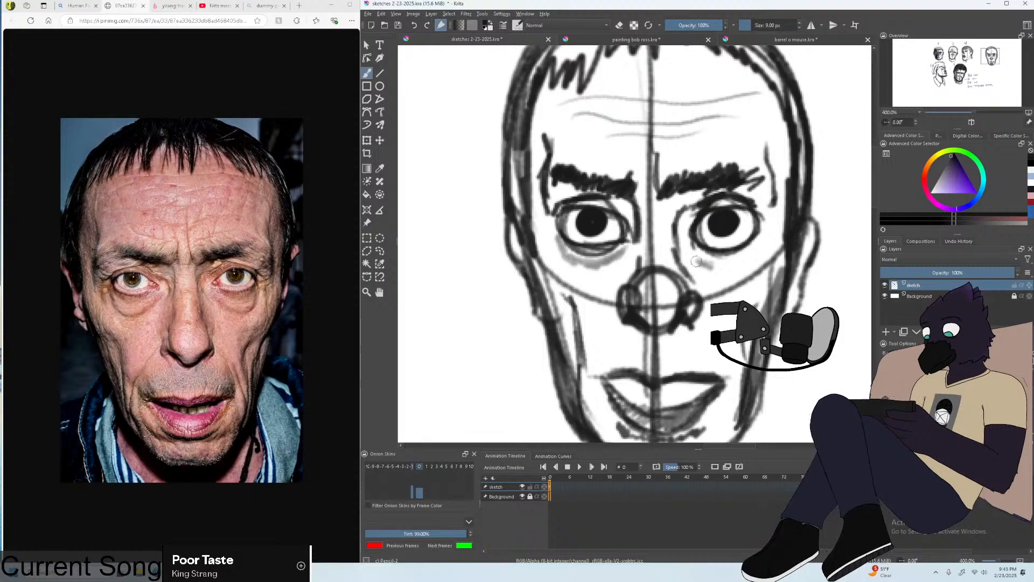
left_click_drag(715, 267, 771, 237)
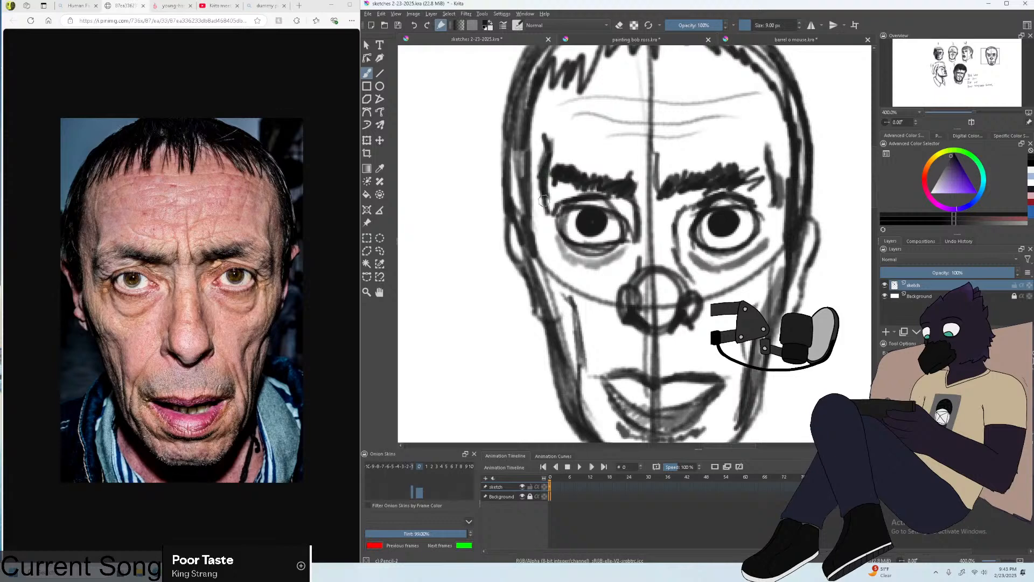
Fill in the short hair with dark strokes from the jagged fringe down both sides of the head.
key("minus")
key("minus")
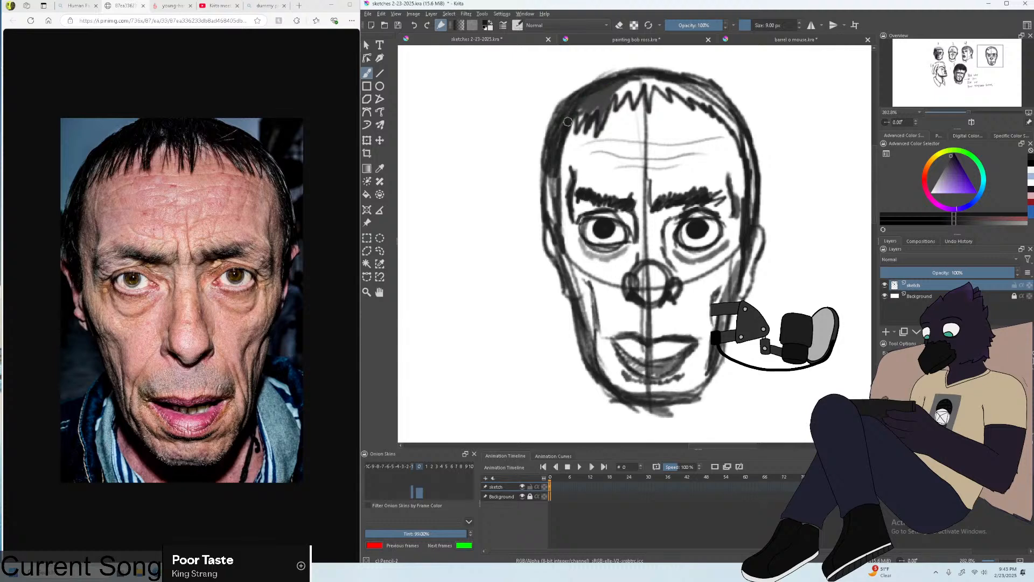
mouse_move(633, 82)
left_mouse_down()
mouse_move(620, 100)
mouse_move(651, 80)
mouse_move(635, 99)
mouse_move(660, 73)
mouse_move(721, 110)
mouse_move(735, 128)
mouse_move(749, 193)
mouse_move(753, 150)
mouse_move(767, 163)
mouse_move(734, 232)
mouse_move(728, 195)
mouse_move(732, 221)
left_mouse_up()
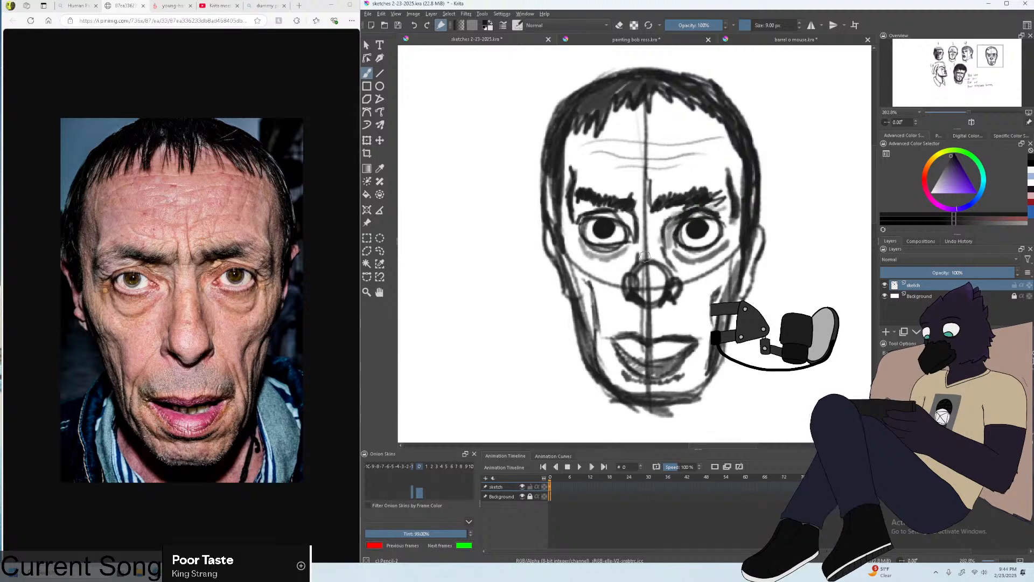
Touch up the lines around the eye on the face's left side and deepen the hollows in both cheeks.
mouse_move(631, 242)
left_mouse_down()
mouse_move(606, 216)
mouse_move(585, 212)
left_mouse_up()
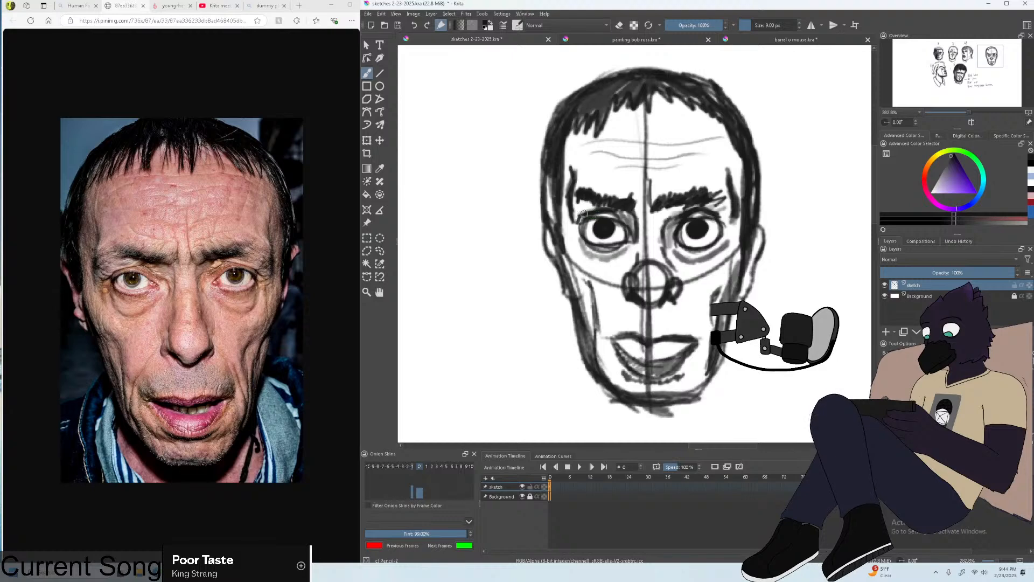
scroll(589, 214, "down", 2)
scroll(589, 215, "up", 3)
scroll(589, 214, "down", 4)
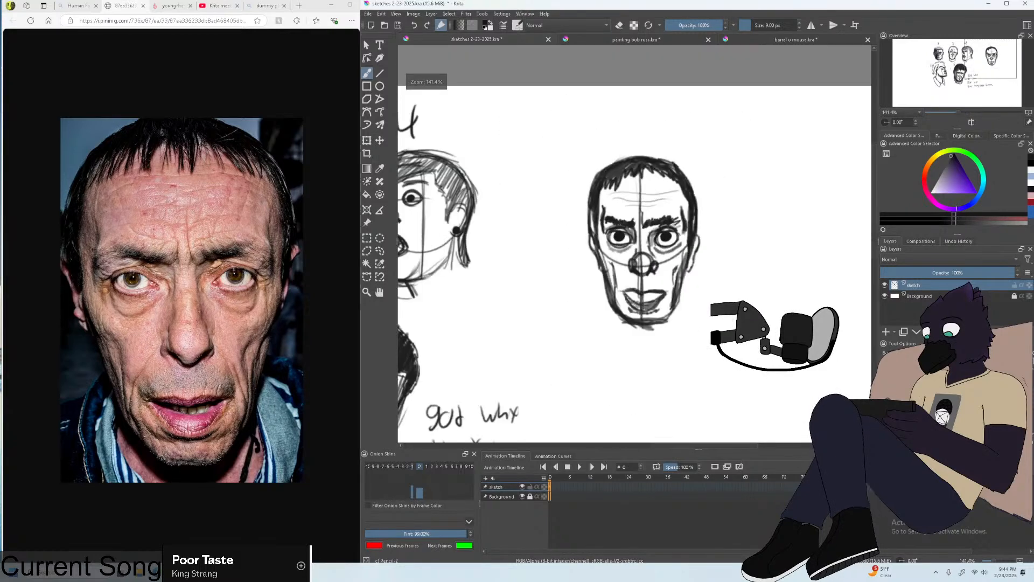
scroll(589, 214, "up", 4)
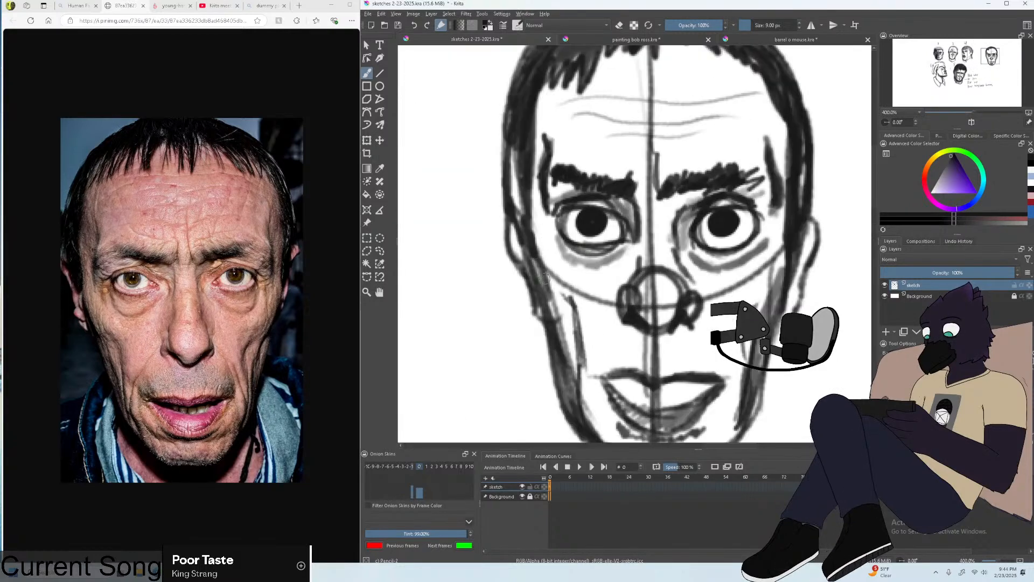
left_click_drag(544, 277, 553, 309)
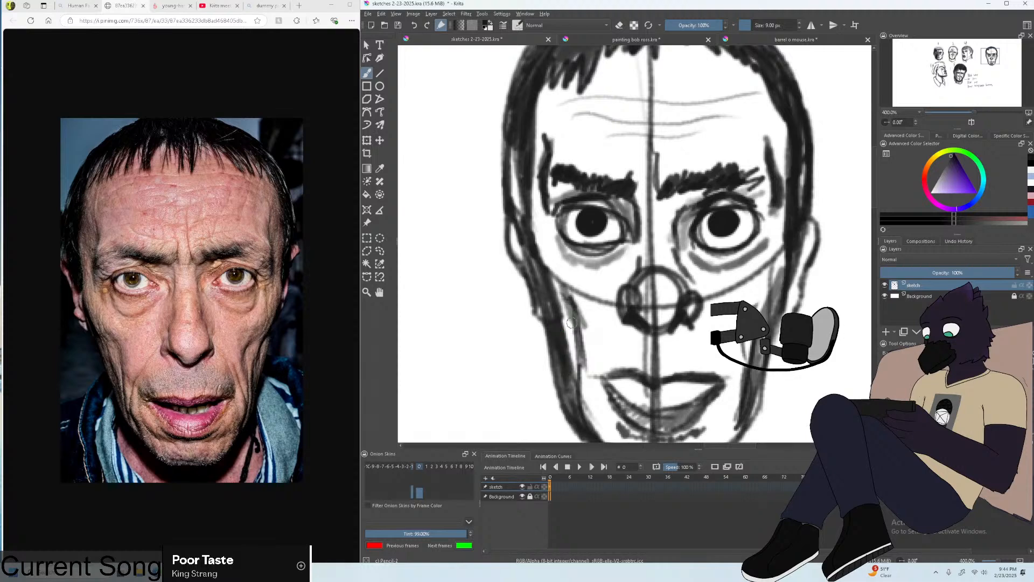
key("minus")
left_click_drag(717, 281, 707, 319)
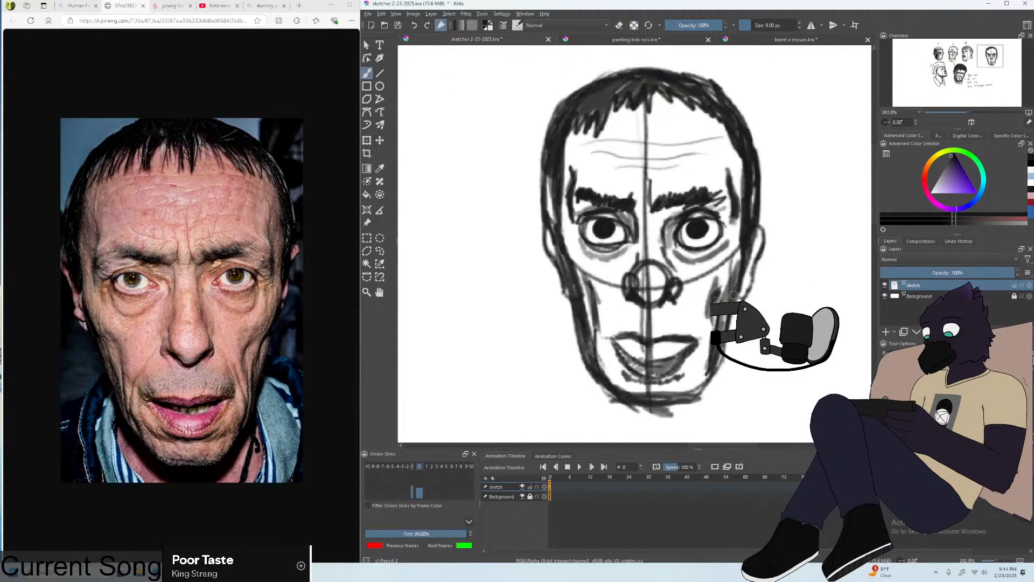
key("minus")
key("minus")
key("minus")
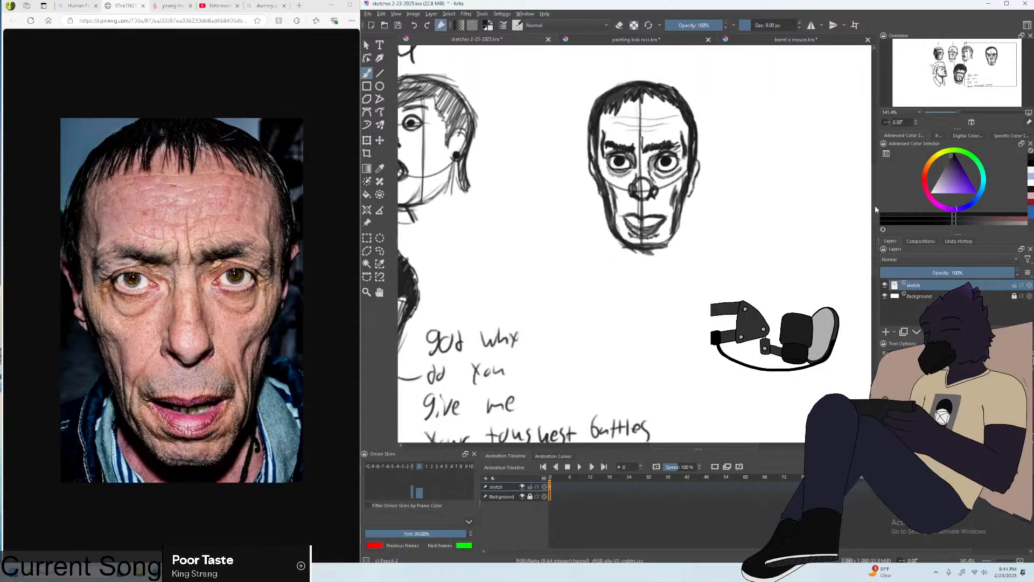
key("1")
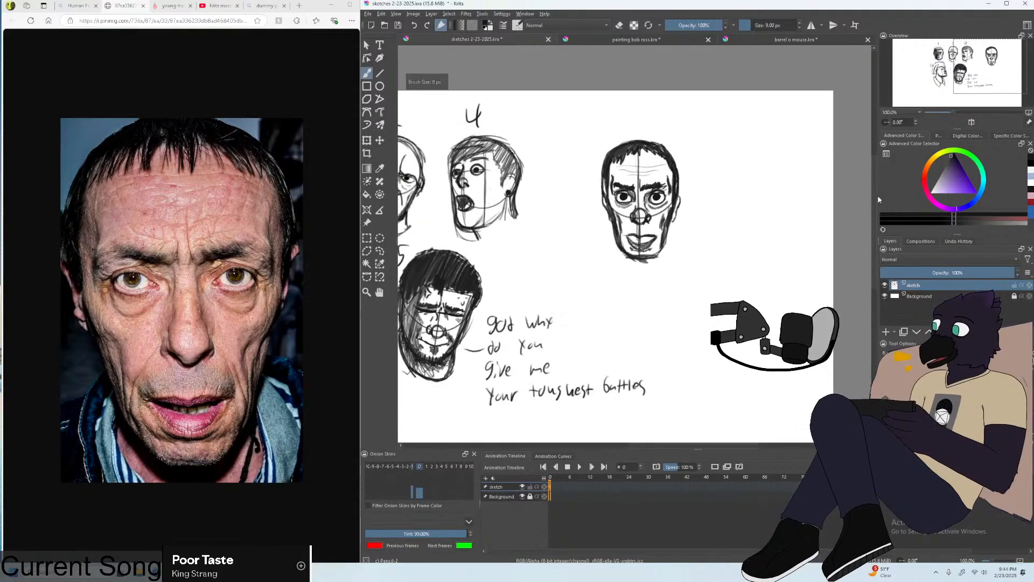
Reduce the brush to 6 px and draw fine wrinkles above both eyebrows and higher across the forehead.
key("plus")
key("plus")
key("plus")
key("plus")
key("plus")
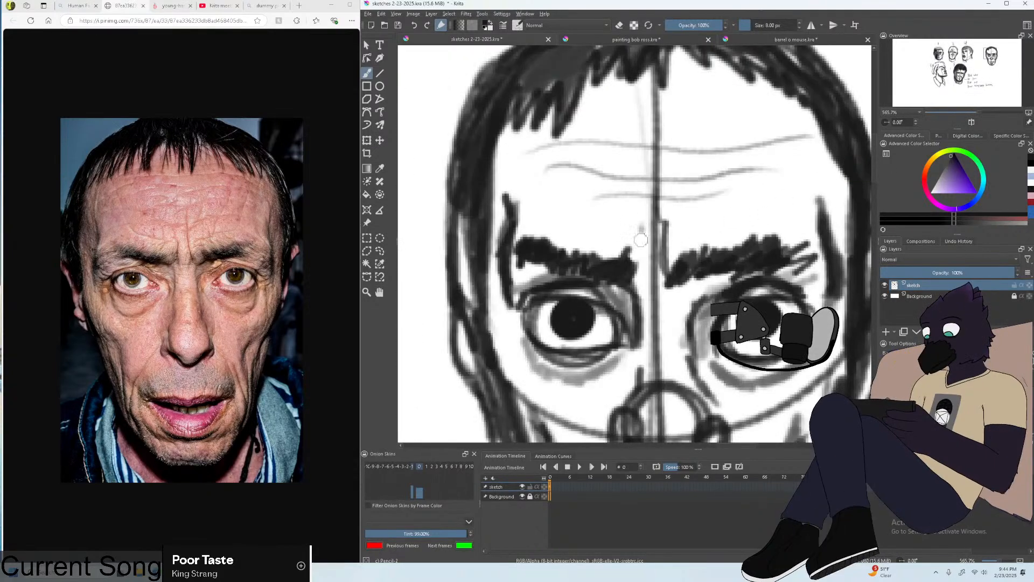
left_click_drag(563, 195, 579, 221)
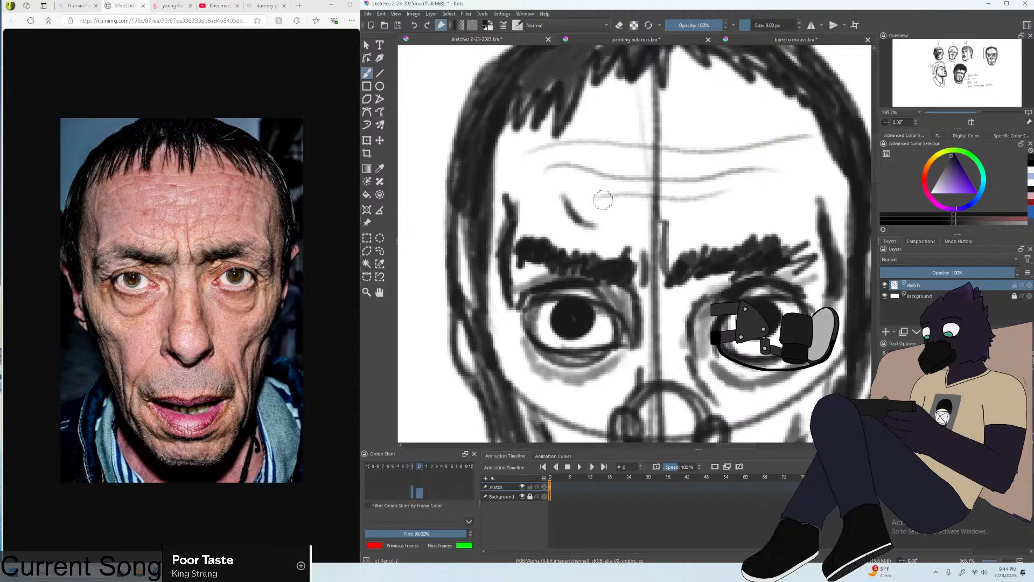
mouse_move(581, 208)
left_mouse_down()
mouse_move(595, 226)
mouse_move(572, 222)
mouse_move(603, 232)
left_mouse_up()
key("bracketleft")
key("ctrl+z")
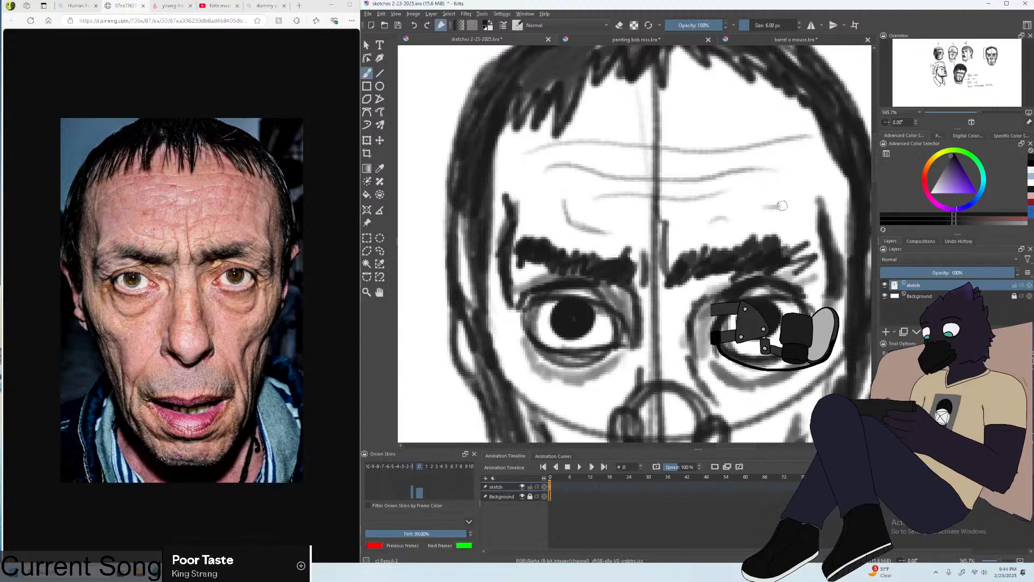
key("minus")
key("minus")
key("equal")
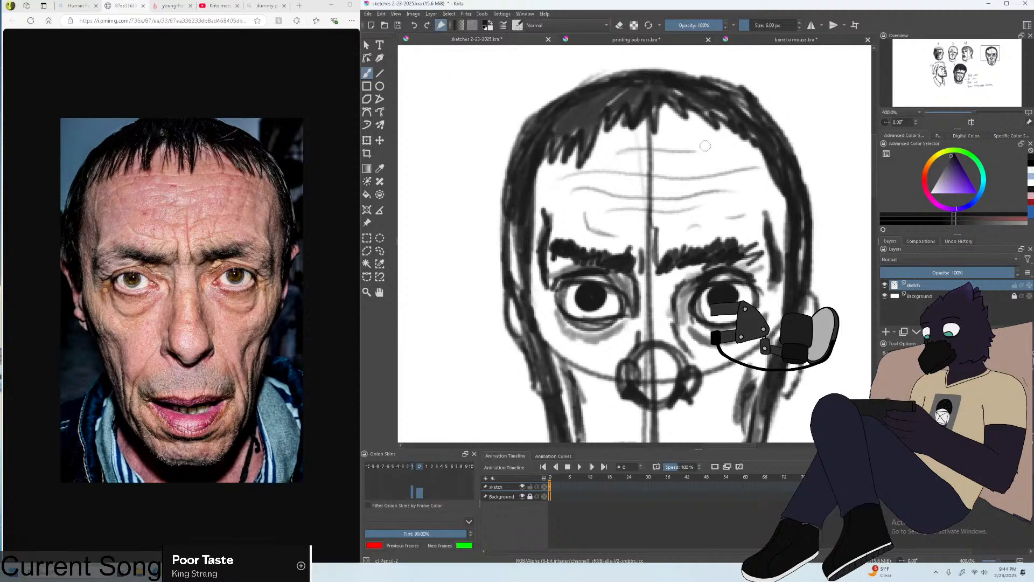
key("minus")
key("minus")
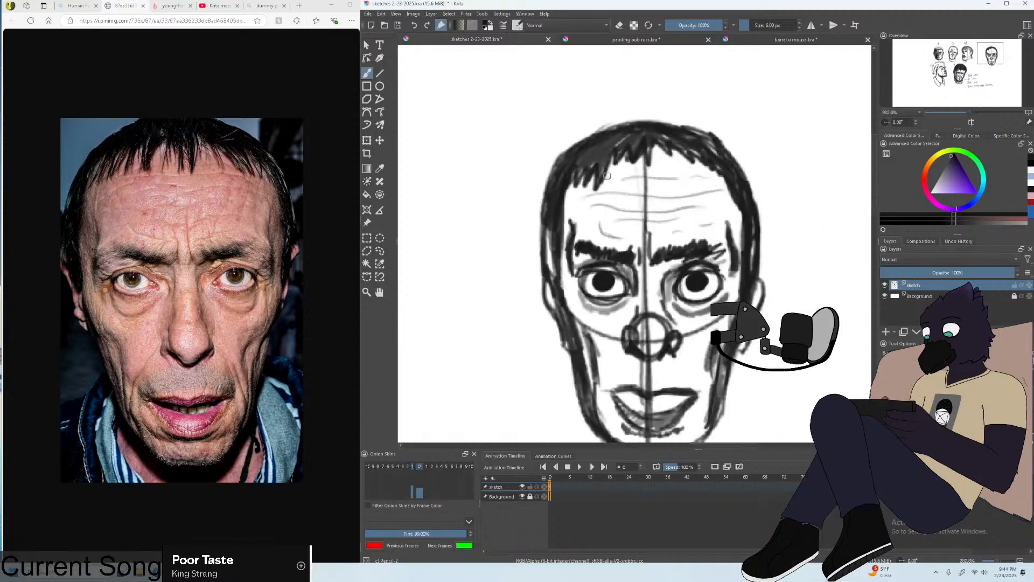
Set the brush to 7 px and sketch the curved neckline and the outer collar lines around the jaw.
scroll(781, 172, "down", 3)
key("equal")
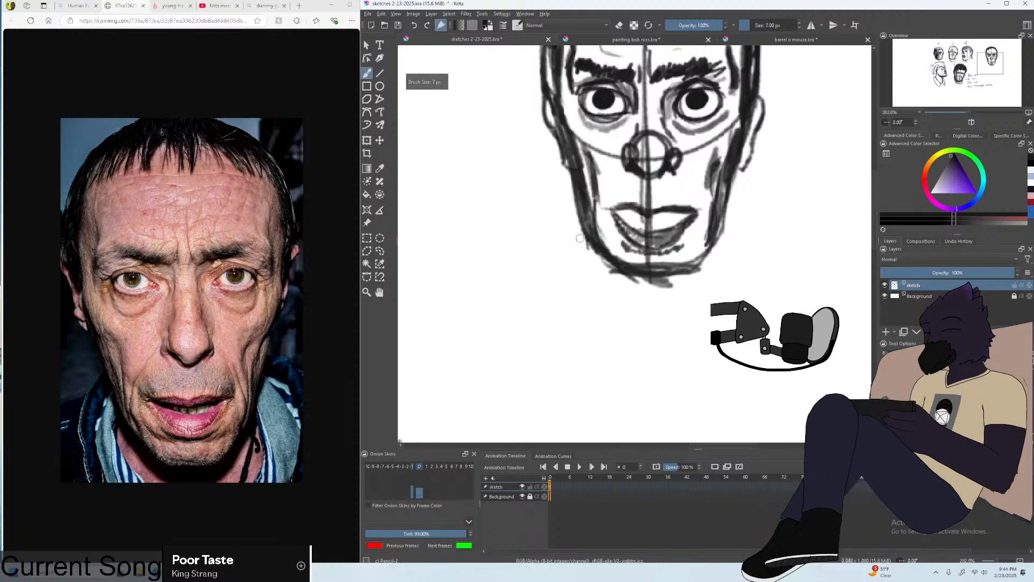
mouse_move(580, 216)
left_mouse_down()
mouse_move(569, 265)
mouse_move(578, 272)
left_mouse_up()
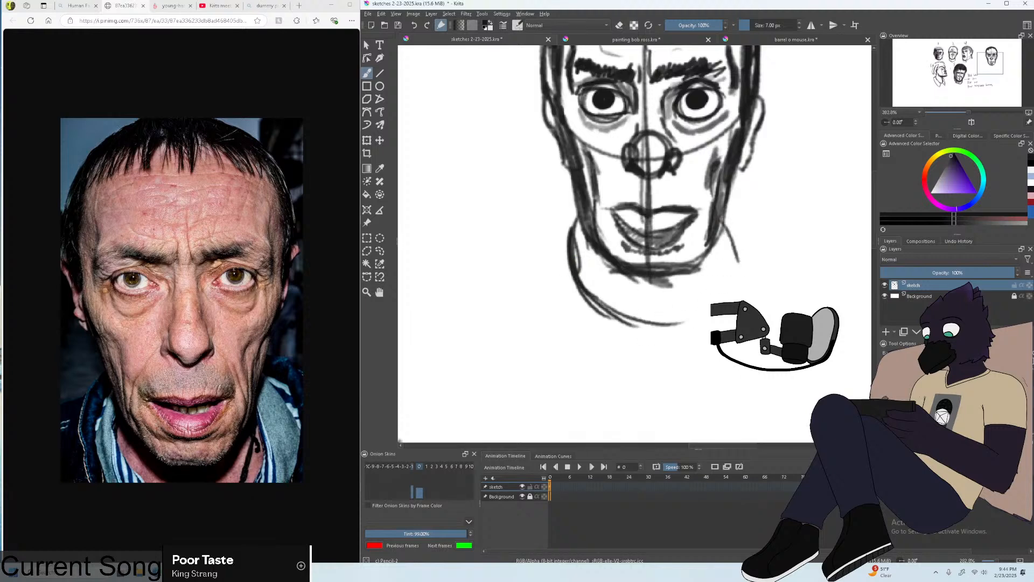
mouse_move(708, 315)
left_mouse_down()
mouse_move(726, 270)
mouse_move(641, 326)
left_mouse_up()
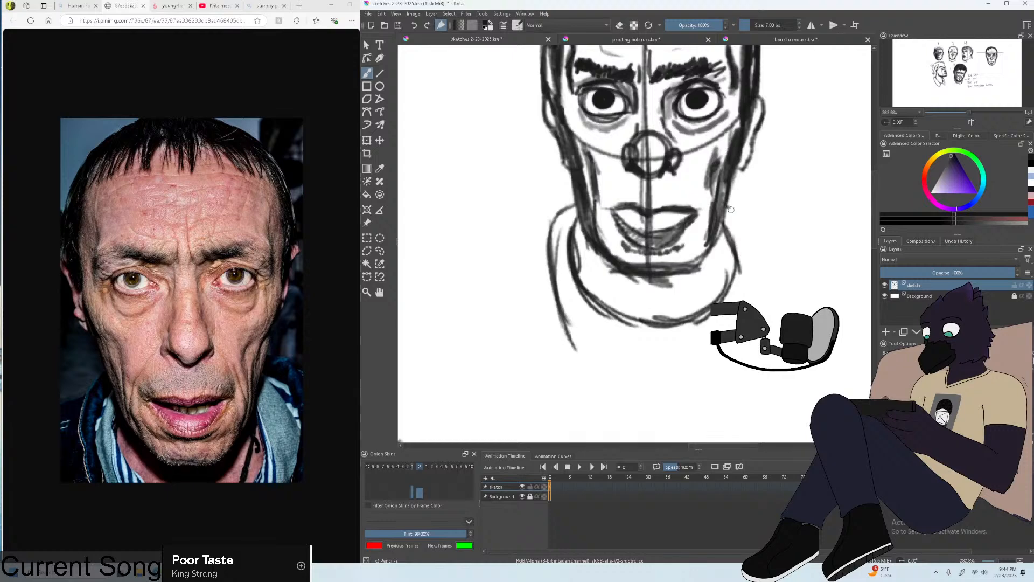
mouse_move(731, 209)
left_mouse_down()
mouse_move(757, 249)
mouse_move(759, 311)
left_mouse_up()
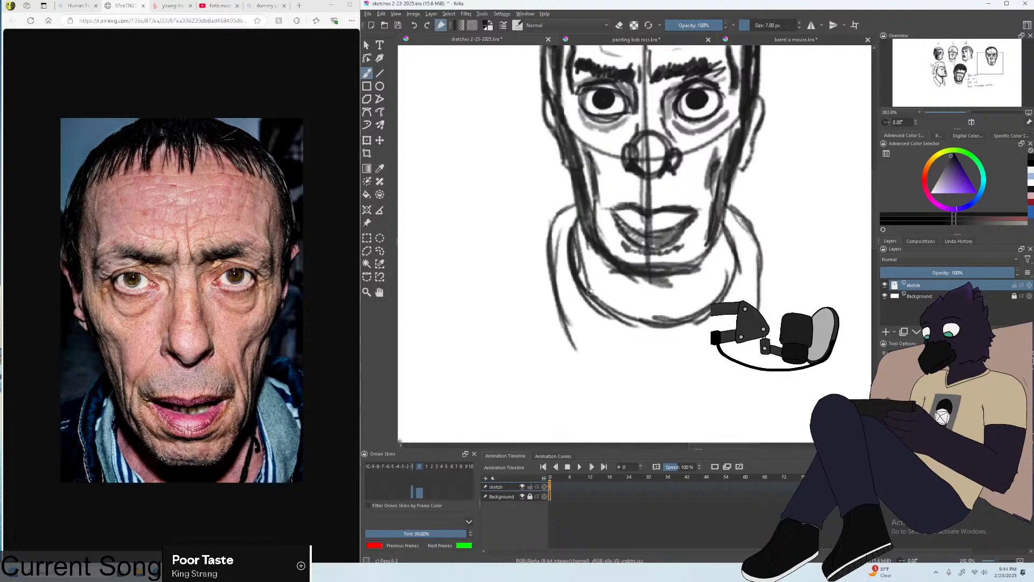
key("minus")
key("minus")
key("minus")
key("minus")
key("minus")
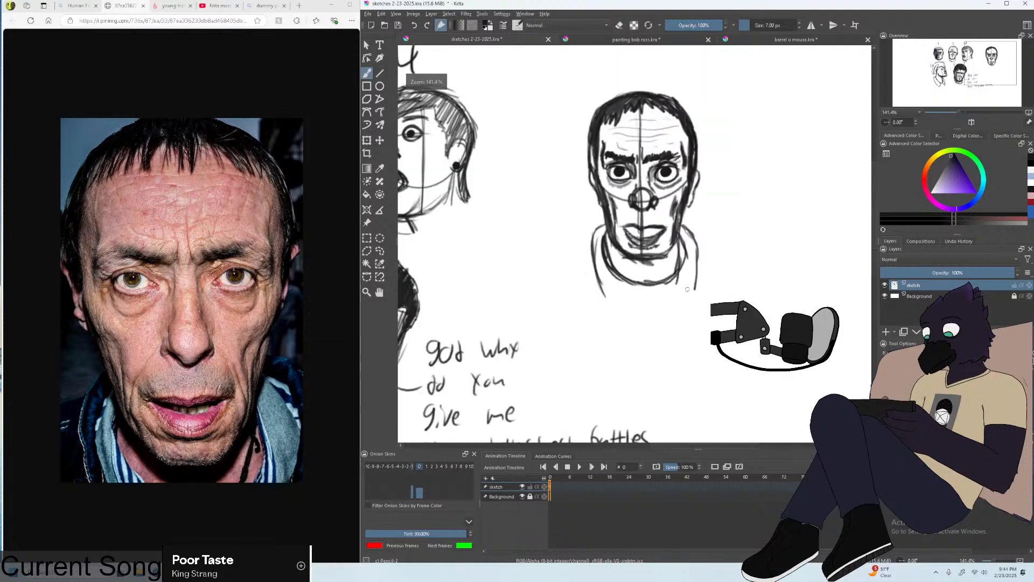
Start a polygonal selection around the top and right side of the newly drawn head.
scroll(633, 232, "up", 2)
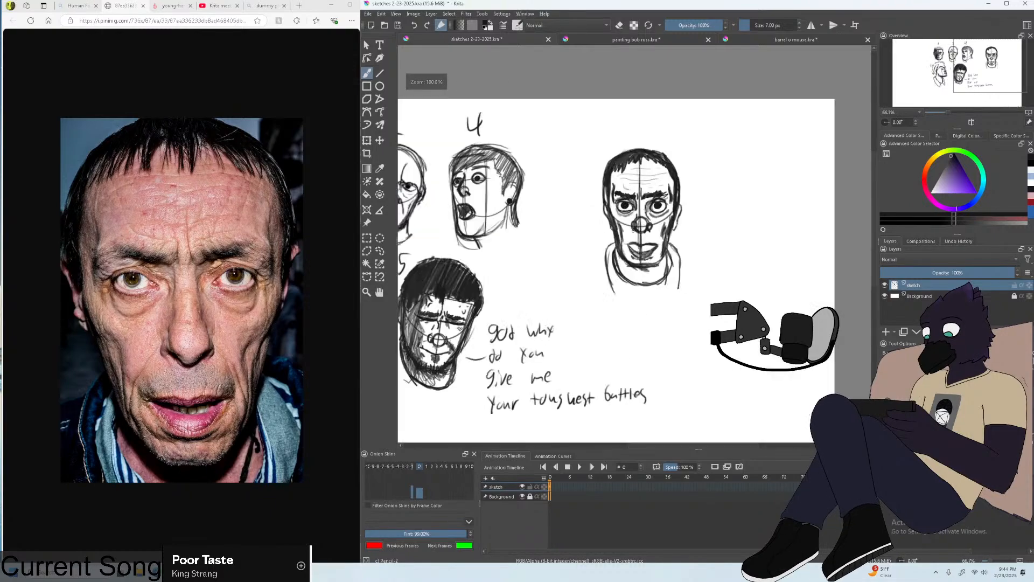
scroll(641, 218, "down", 2)
scroll(660, 208, "up", 2)
scroll(646, 221, "down", 3)
scroll(450, 288, "up", 2)
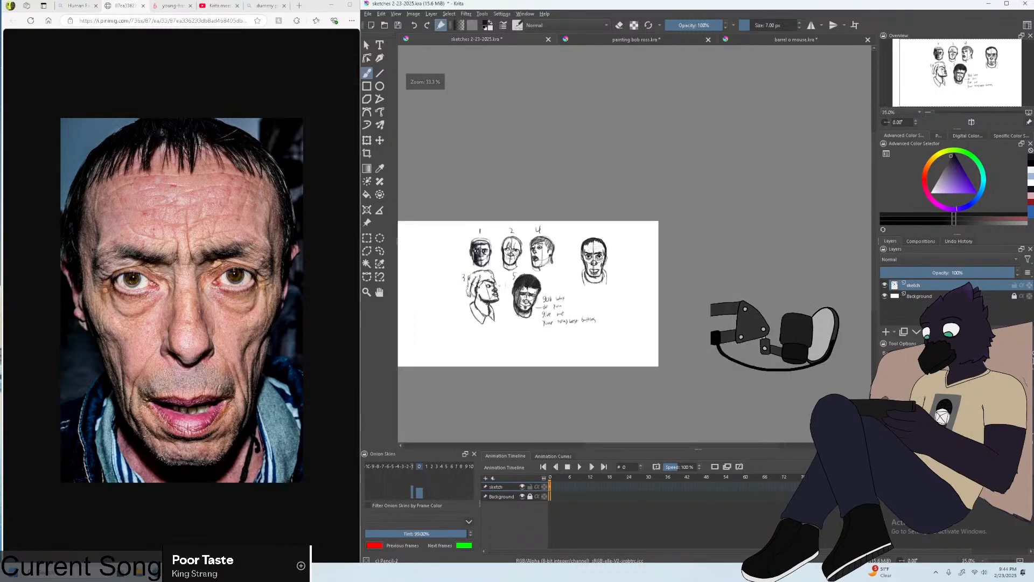
left_click(368, 251)
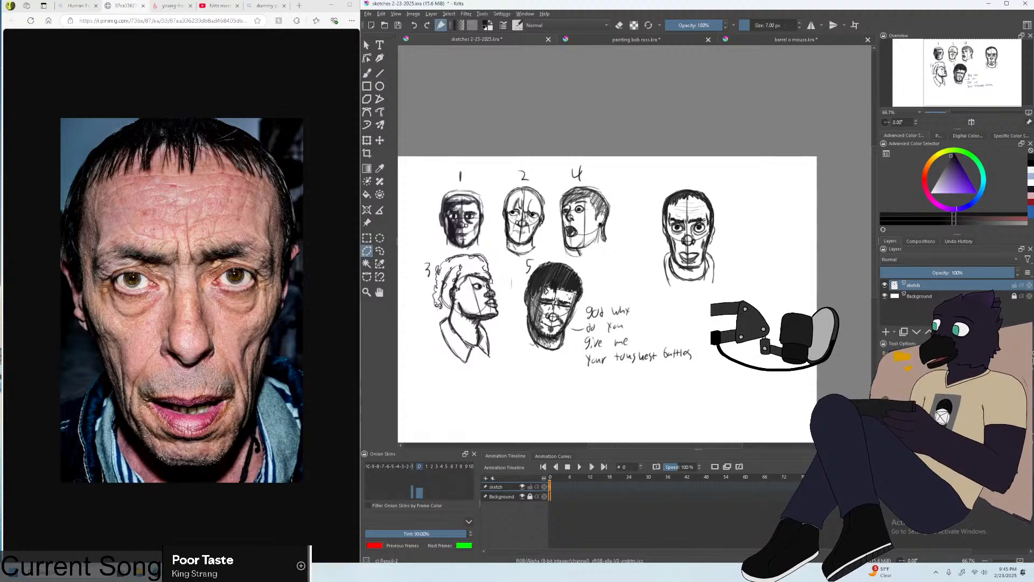
key("1")
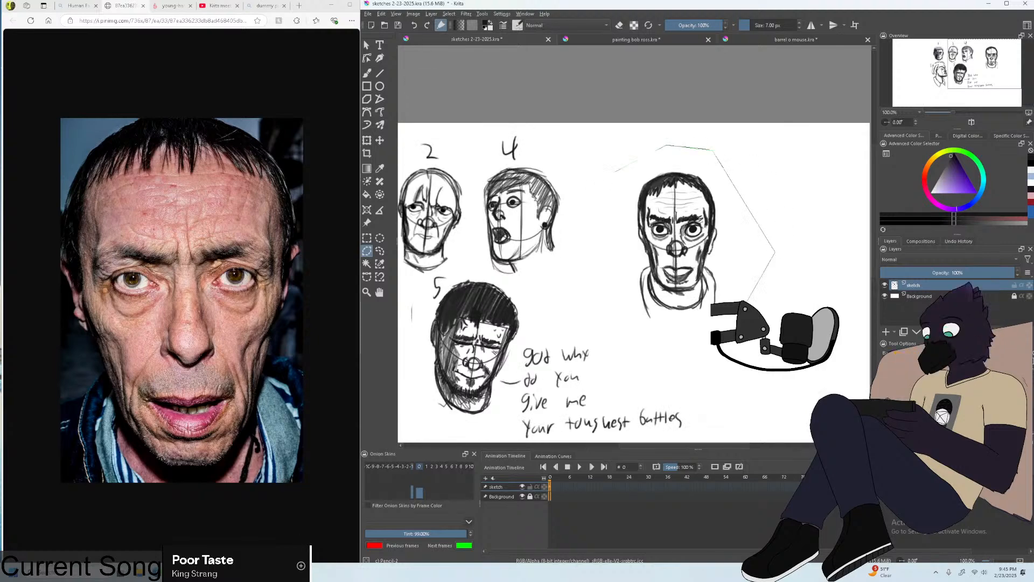
Switch to the browser, search images for "monster house" and open the picture of the scowling old man.
left_click(264, 6)
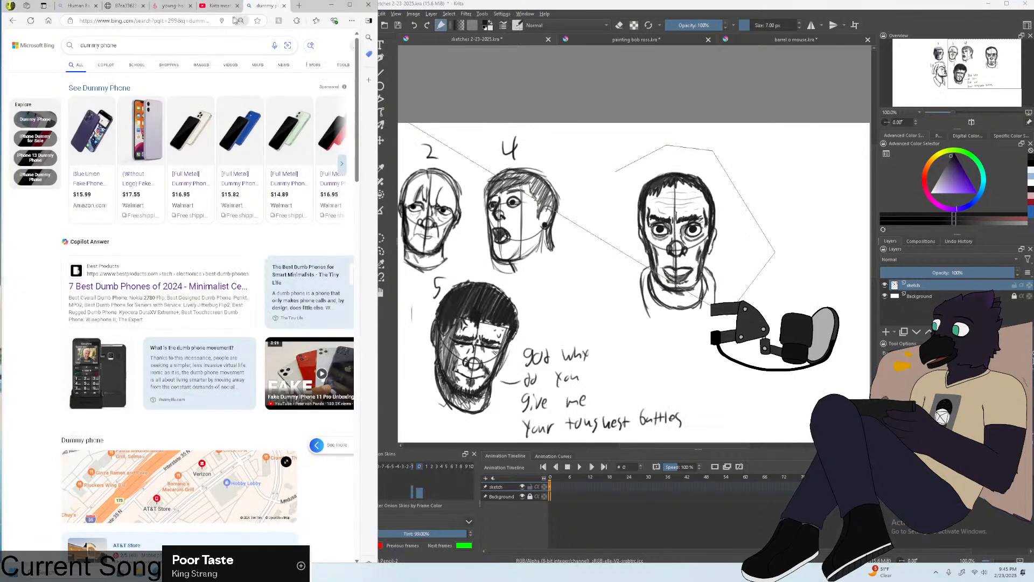
left_click(177, 20)
type("monsat")
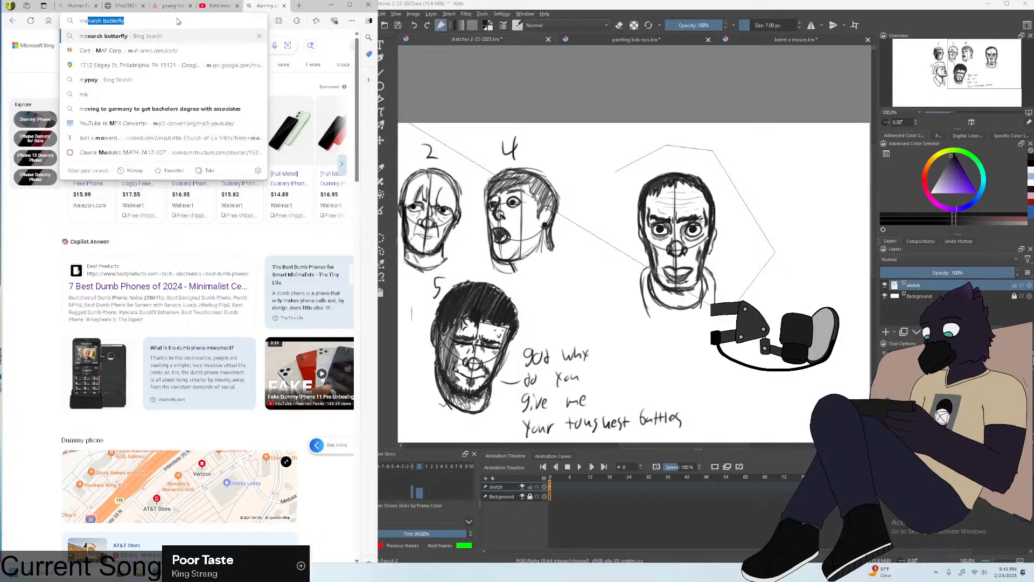
key("BackSpace")
key("BackSpace")
type("te")
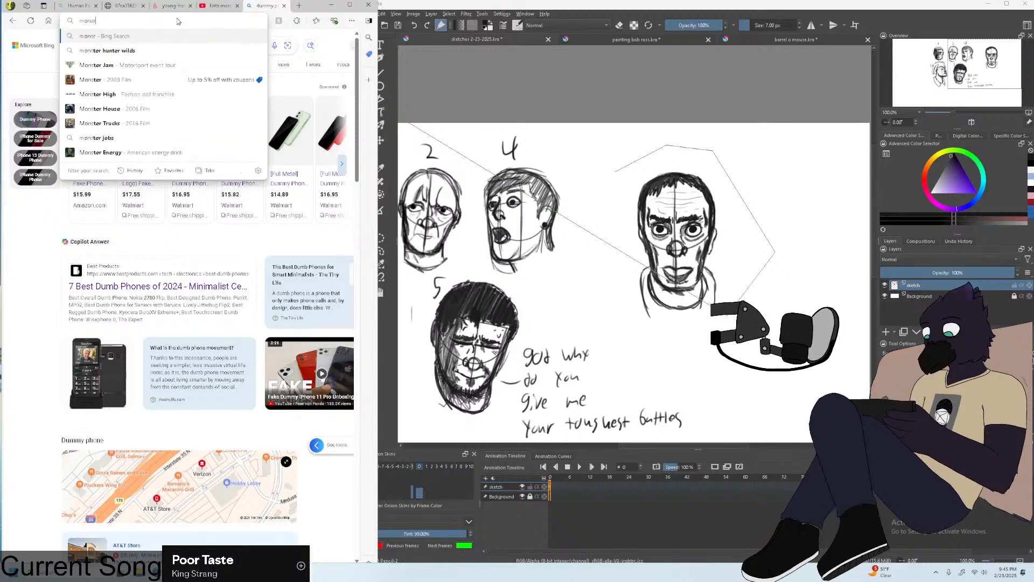
type("r house")
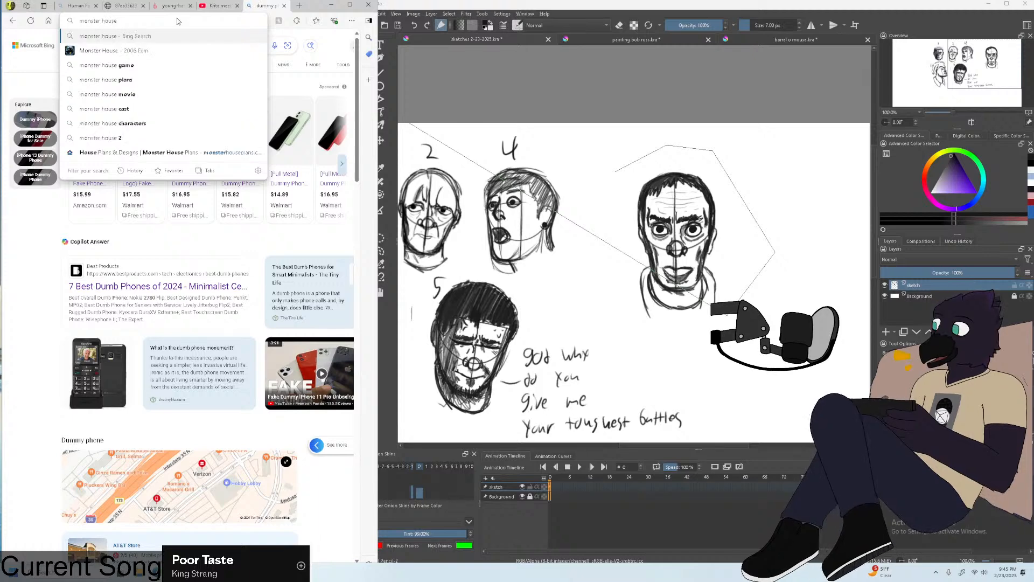
key("Return")
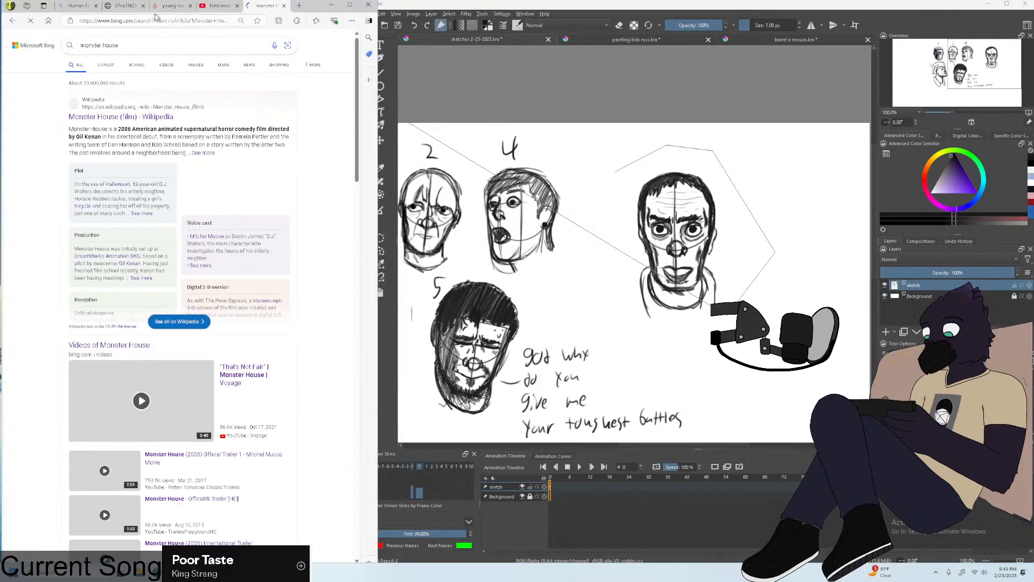
left_click(195, 67)
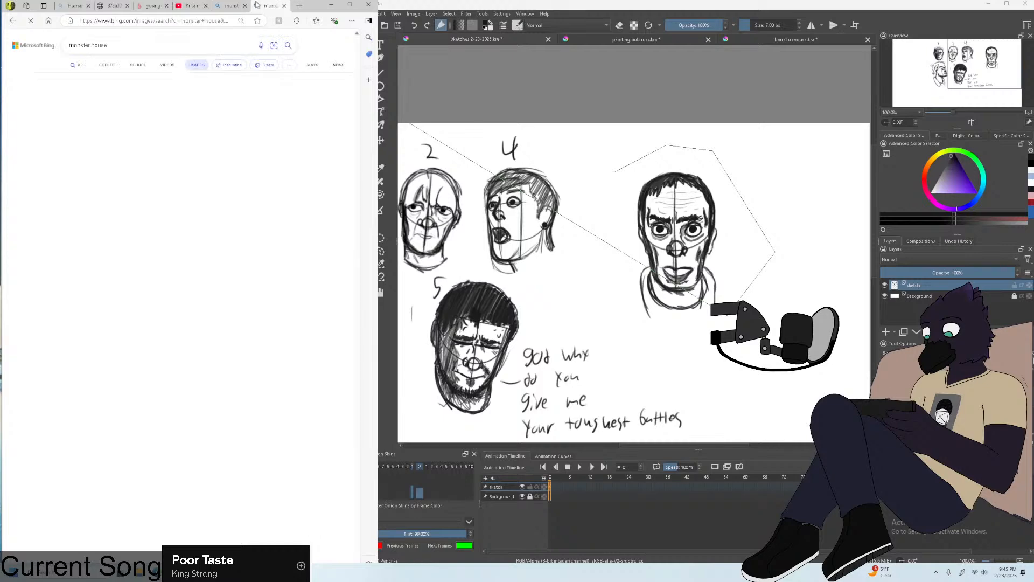
left_click(82, 294)
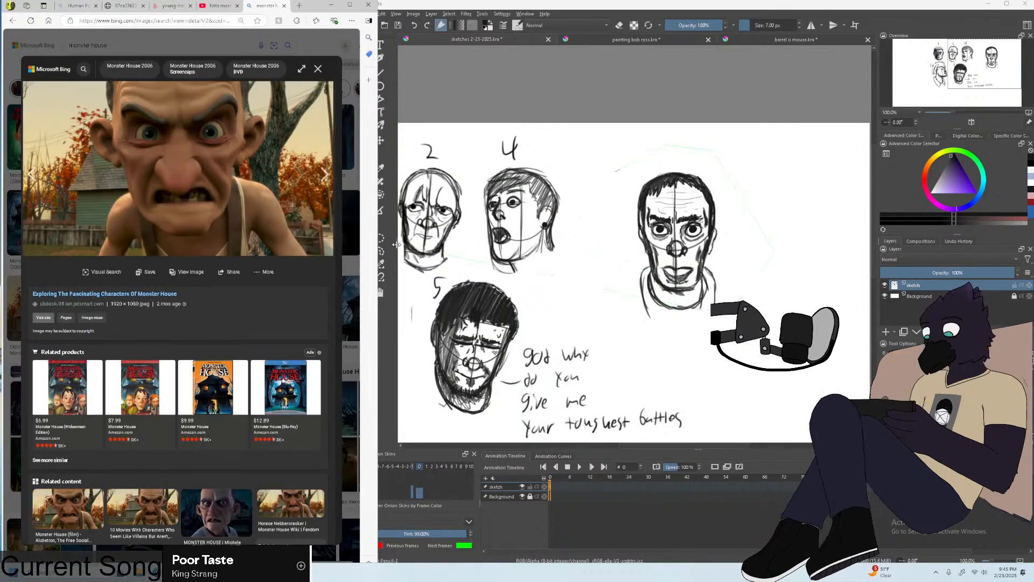
Return to Krita and close the polygonal selection around the whole head and collar.
left_click(428, 231)
left_click(635, 341)
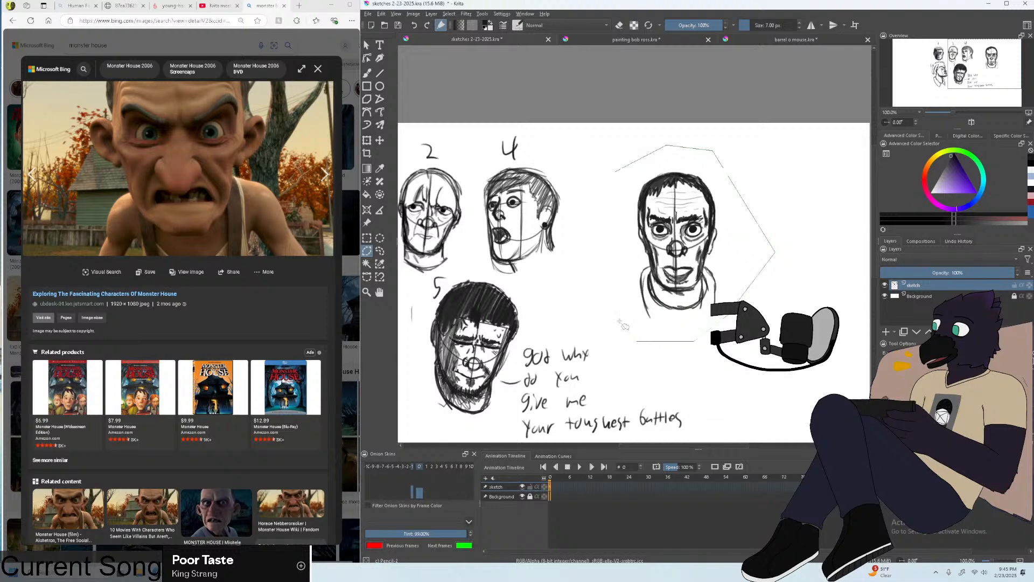
left_click(618, 321)
left_click(616, 171)
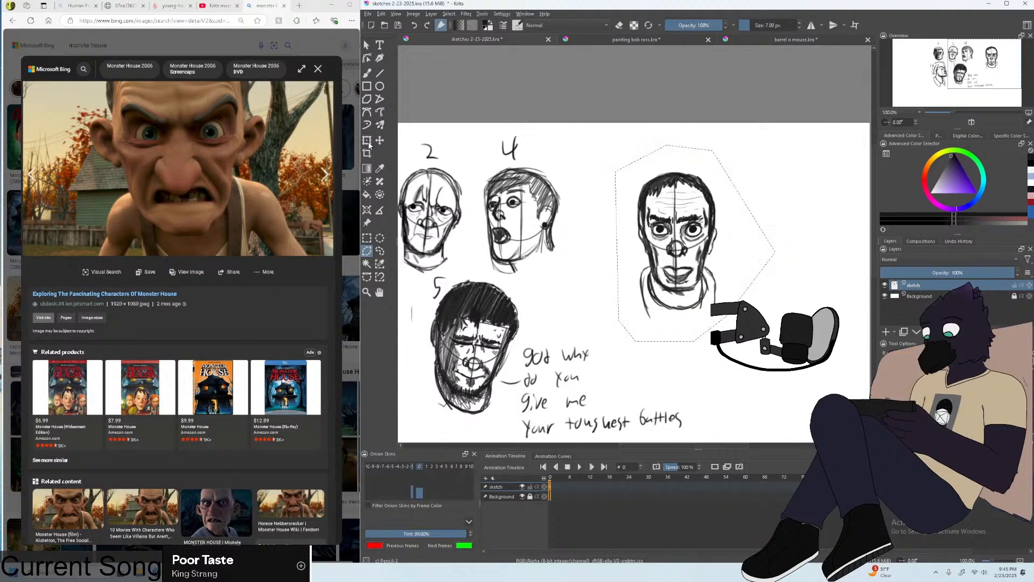
Scale the selected head down slightly, move it into the top row beside head 4, and save the file.
key("ctrl+t")
key("1")
left_click_drag(754, 312, 744, 297)
scroll(744, 297, "down", 5)
scroll(737, 275, "up", 5)
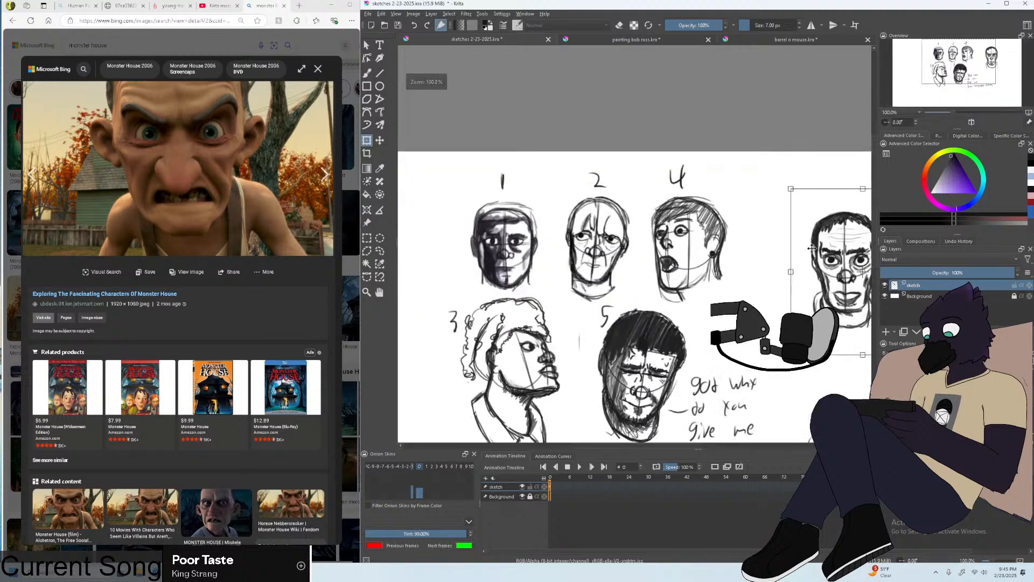
scroll(730, 253, "down", 1)
left_click_drag(727, 243, 668, 243)
left_click(367, 237)
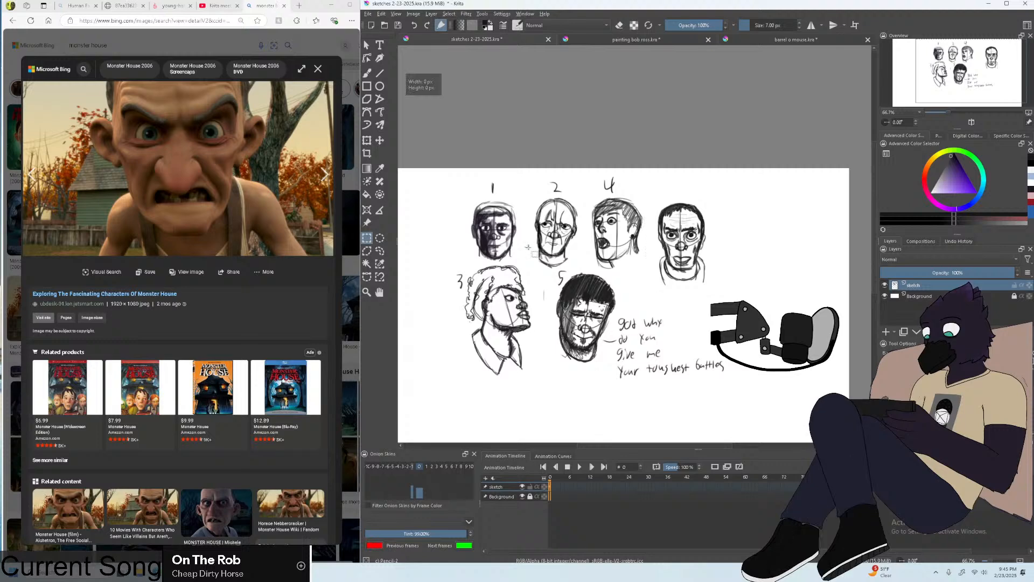
left_click(368, 13)
left_click(386, 50)
View the Monster House wallpaper in the browser's image results, close the preview, and return to Krita's brush.
left_click(261, 52)
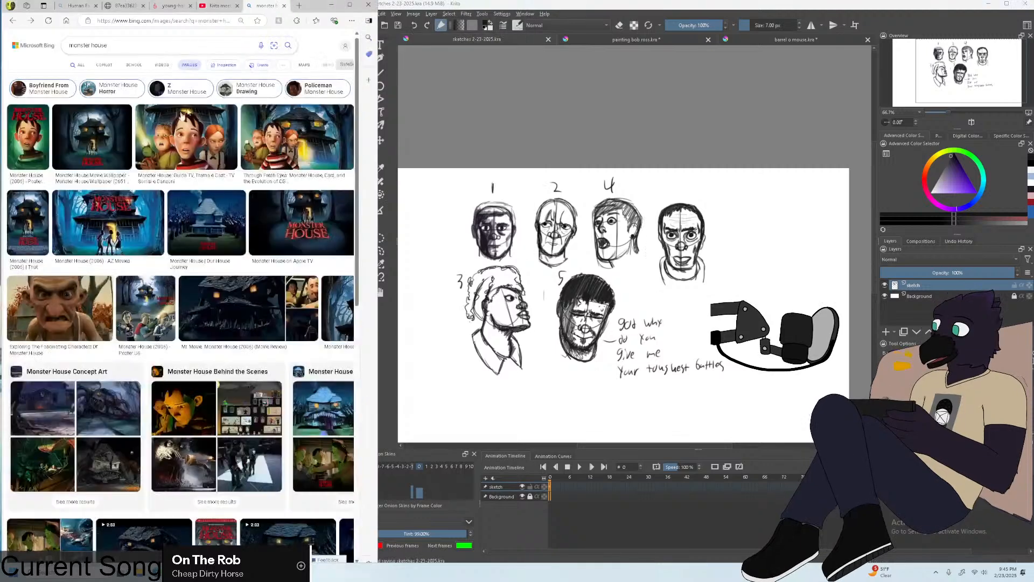
left_click(89, 148)
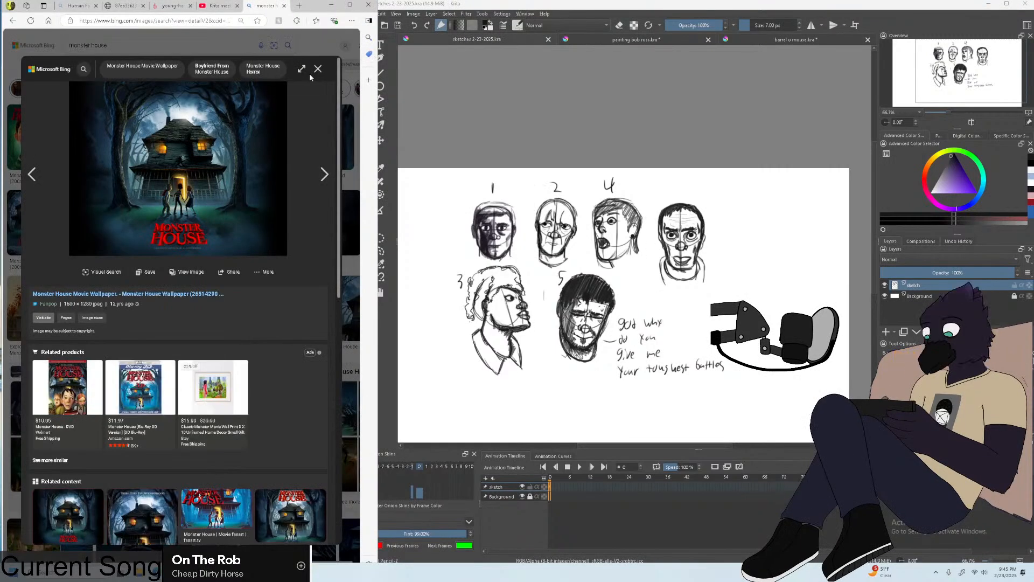
left_click(325, 68)
left_click(406, 69)
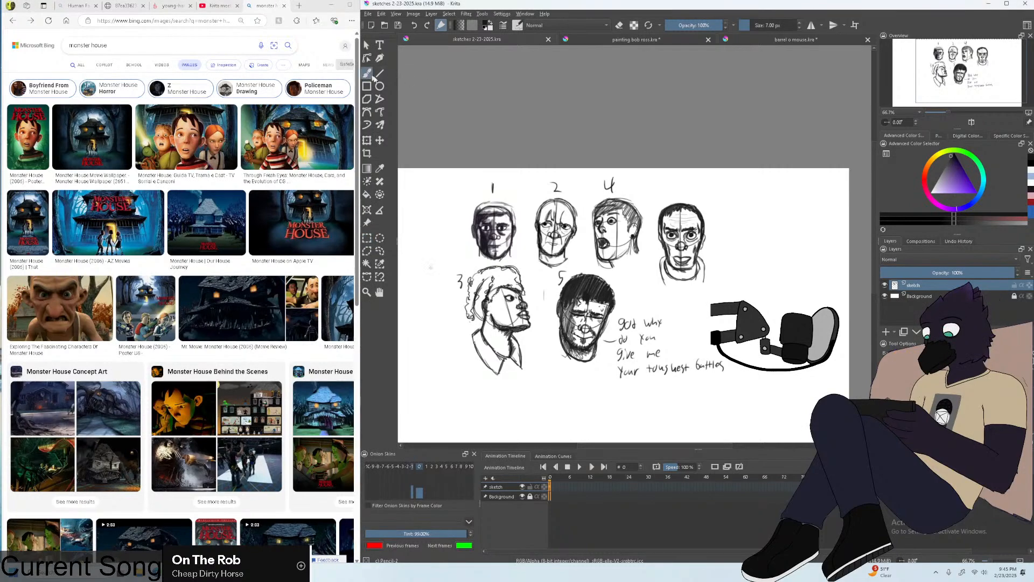
Write the number 6 above the newest head in the top row and save the file.
scroll(630, 188, "up", 5)
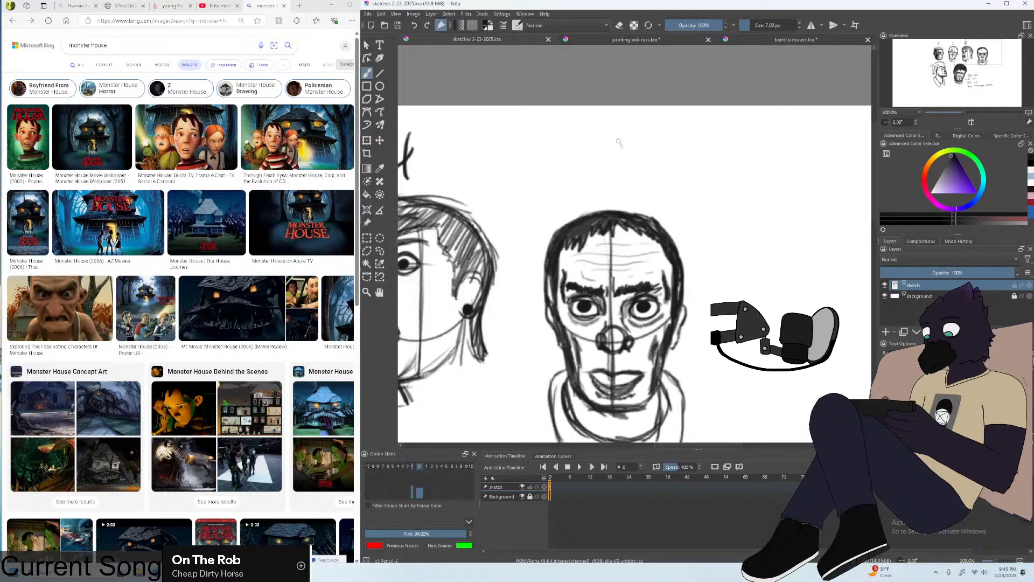
left_click_drag(620, 139, 602, 171)
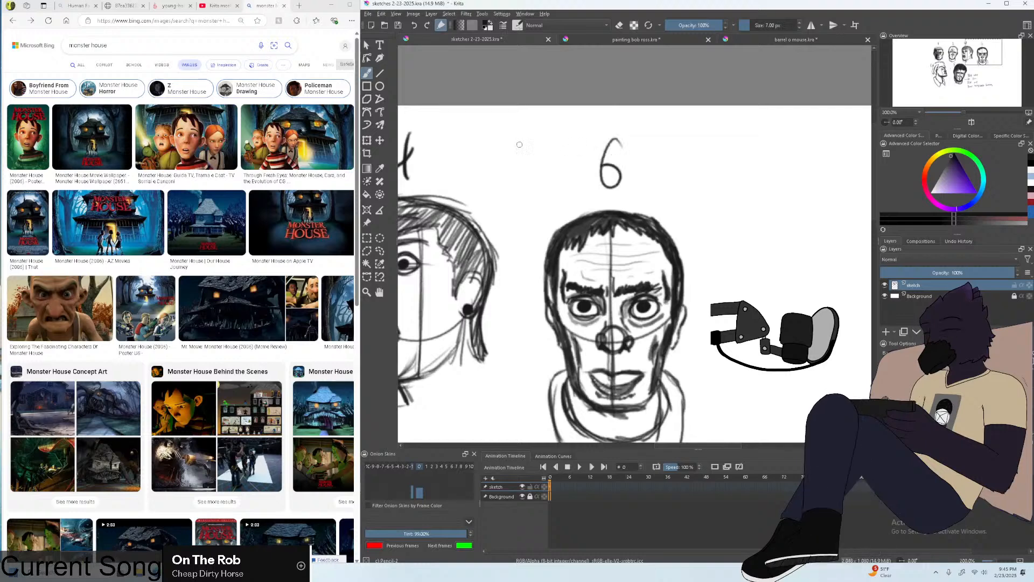
left_click(257, 287)
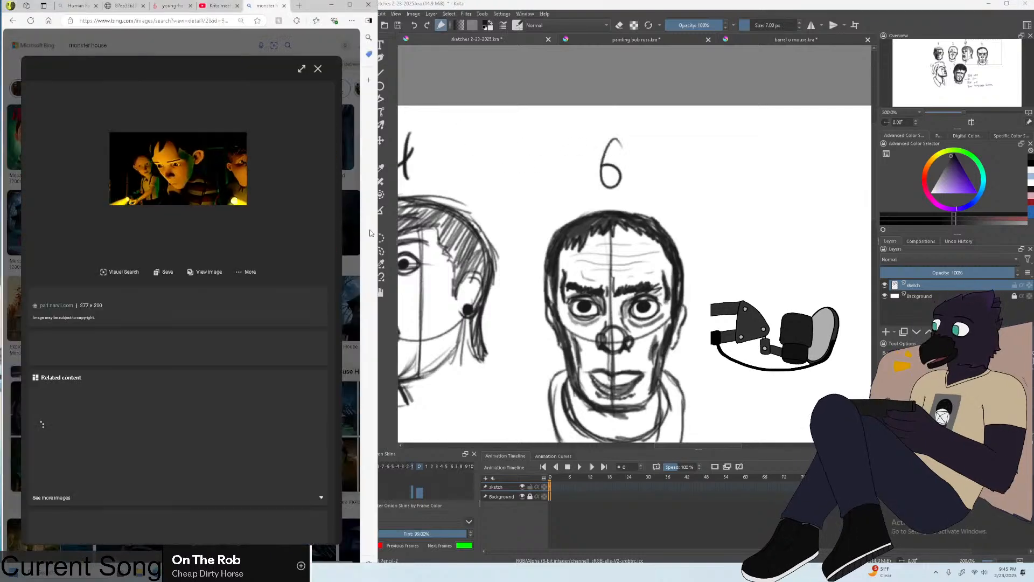
left_click(406, 2)
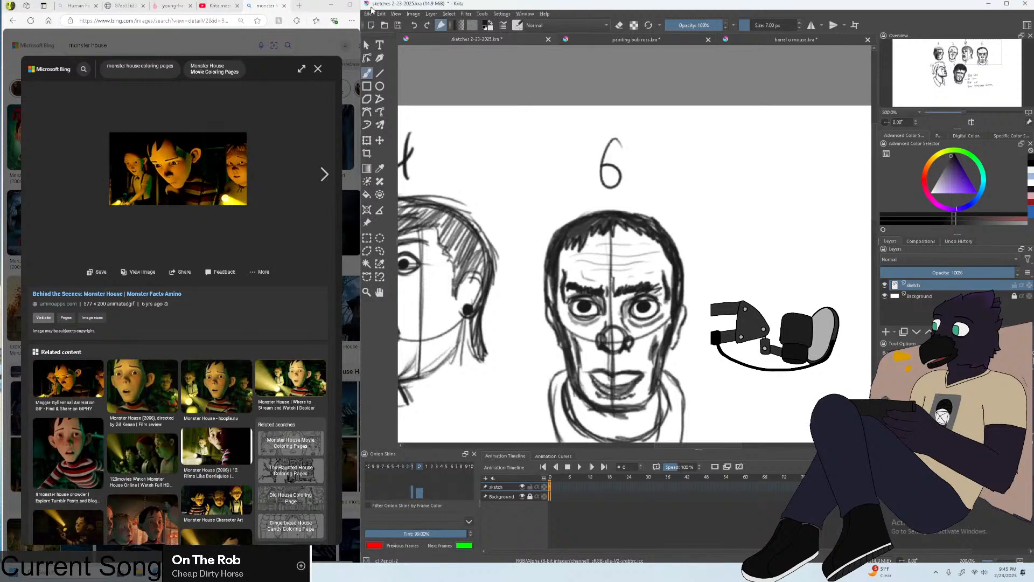
left_click(368, 13)
left_click(377, 60)
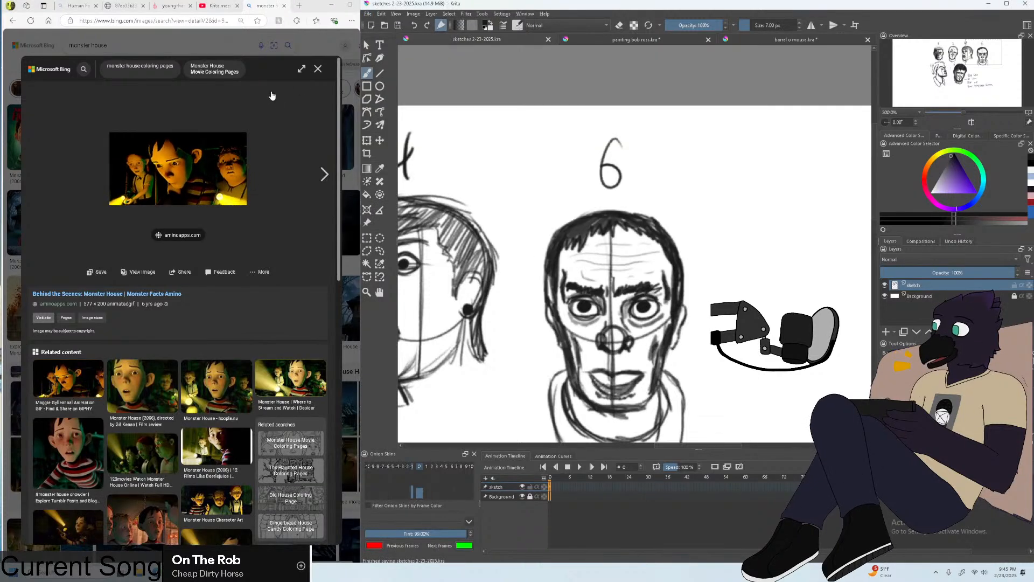
View the related Monster House picture of the boy in the browser, close its preview, and close the tab with head 6's reference photo.
left_click(93, 422)
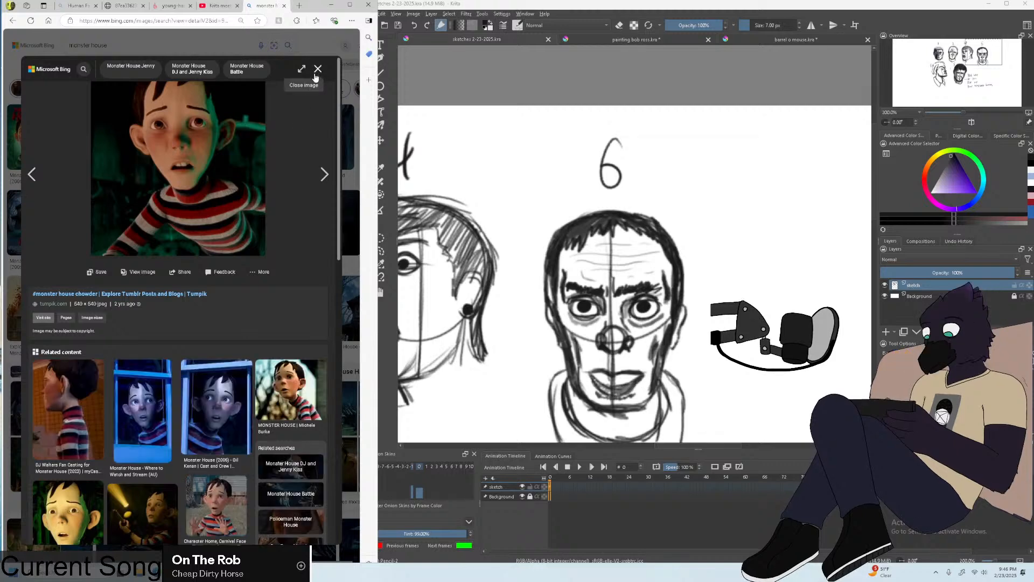
left_click(318, 69)
left_click(163, 5)
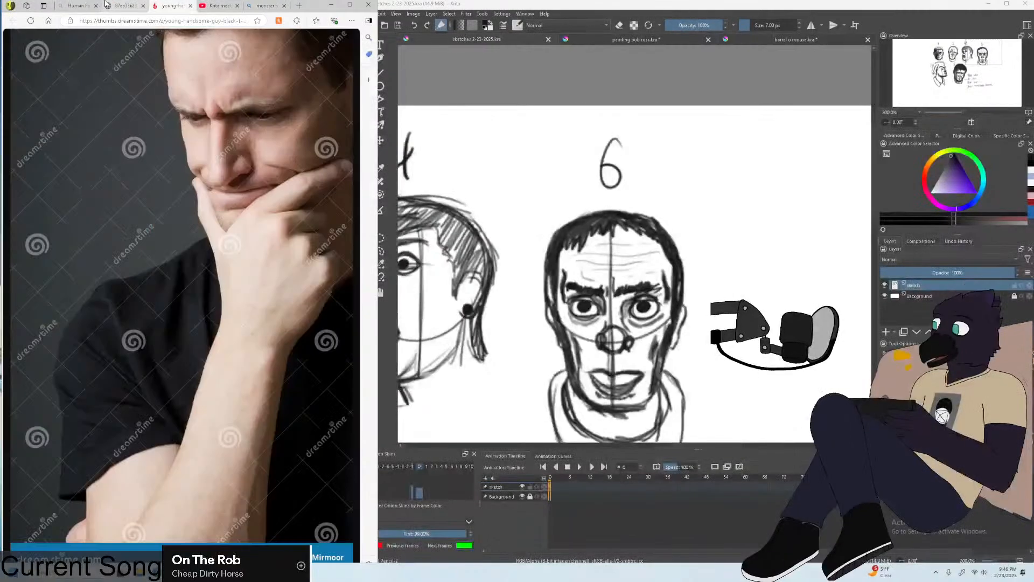
left_click(123, 6)
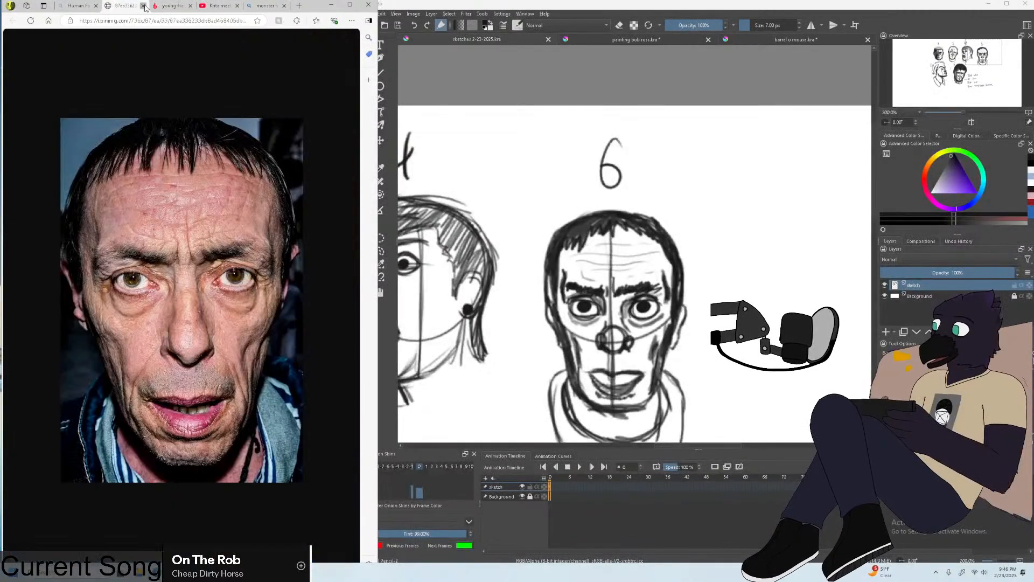
left_click(143, 5)
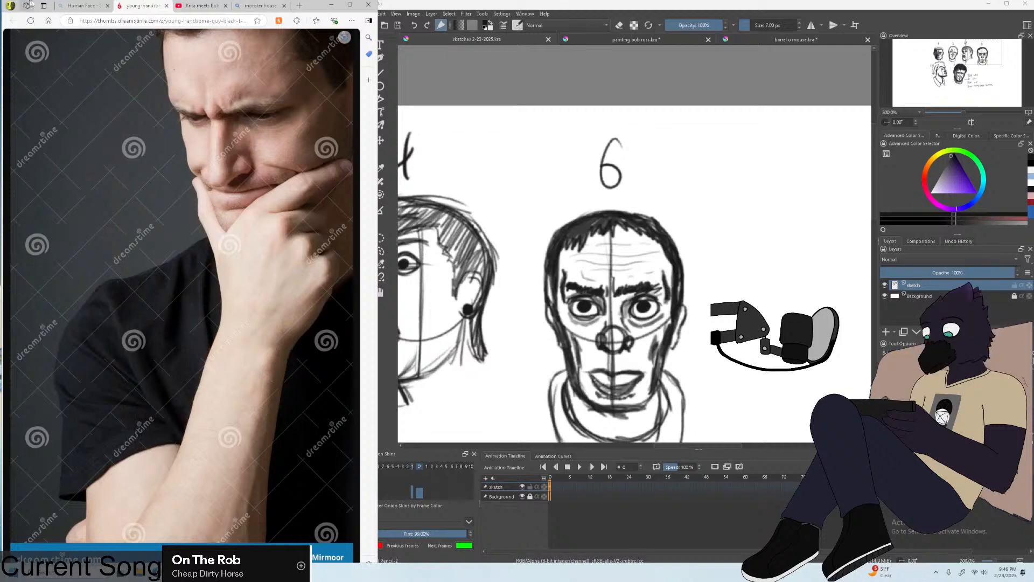
Search the web for "screaming face" in the Human Face results tab.
left_click(81, 5)
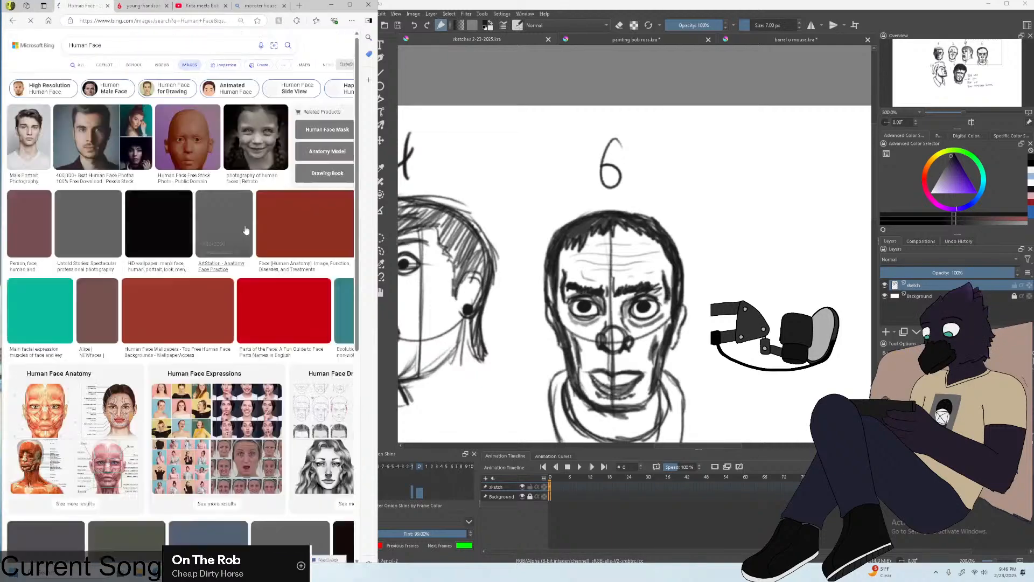
left_click(201, 22)
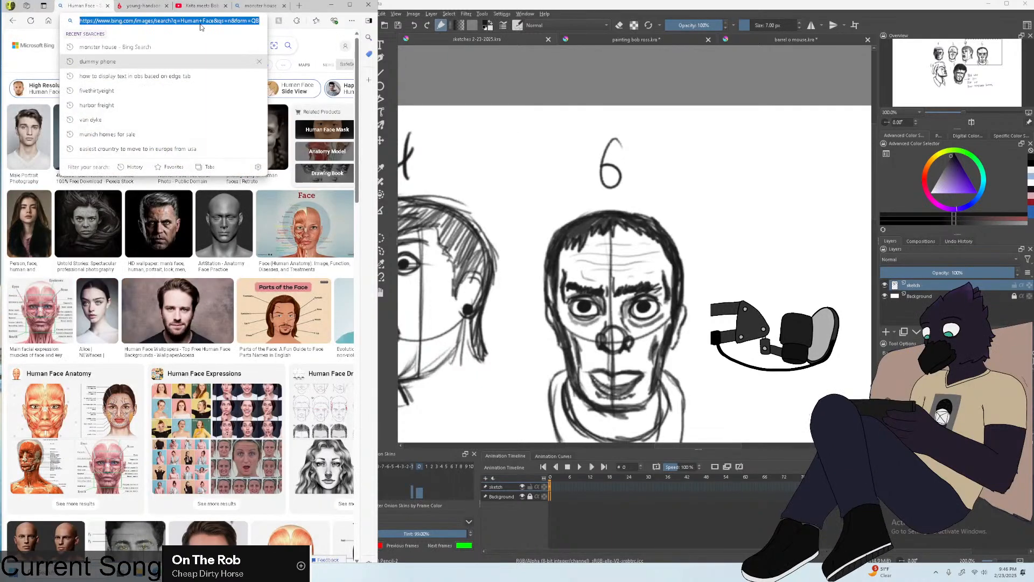
type("screa")
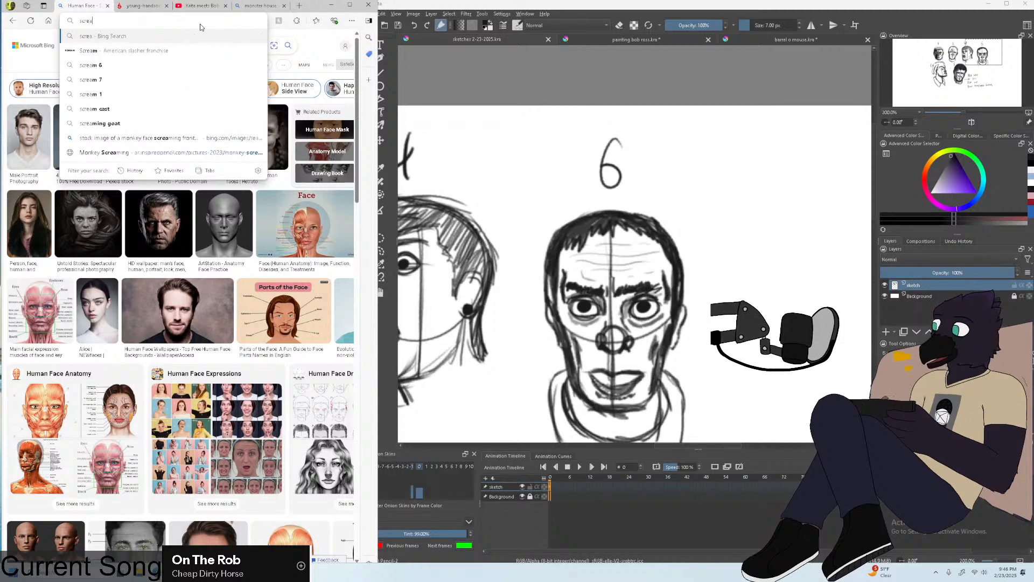
type("ming face")
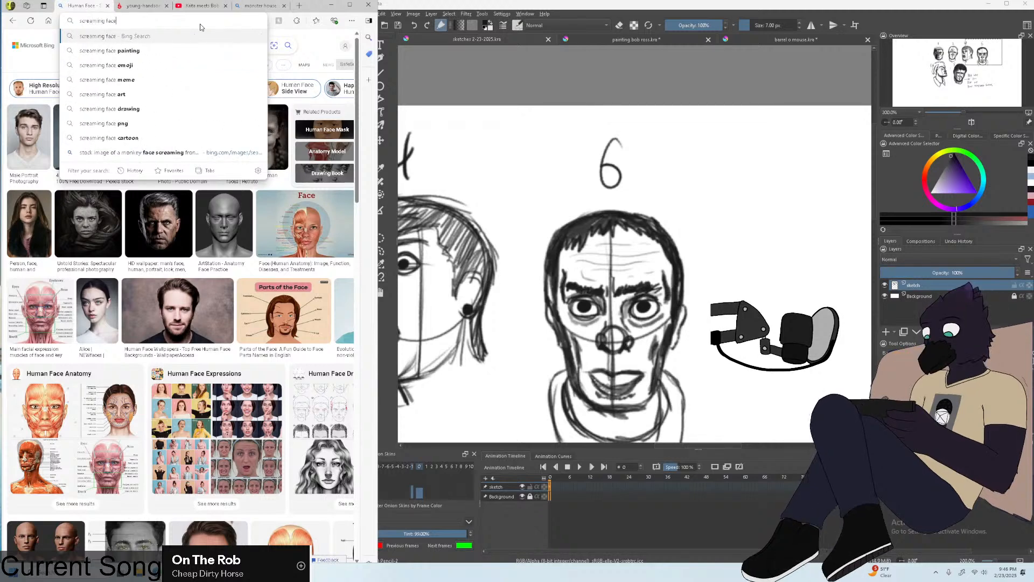
key("Return")
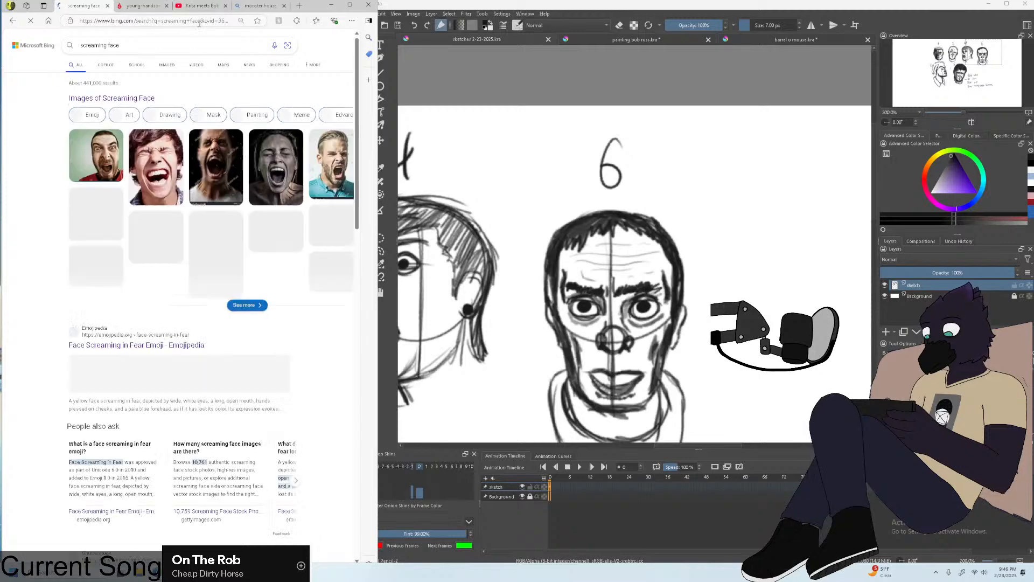
Glance at the thinking man's photo, return to the screaming face search, maximize the browser, and show the image results.
left_click(141, 5)
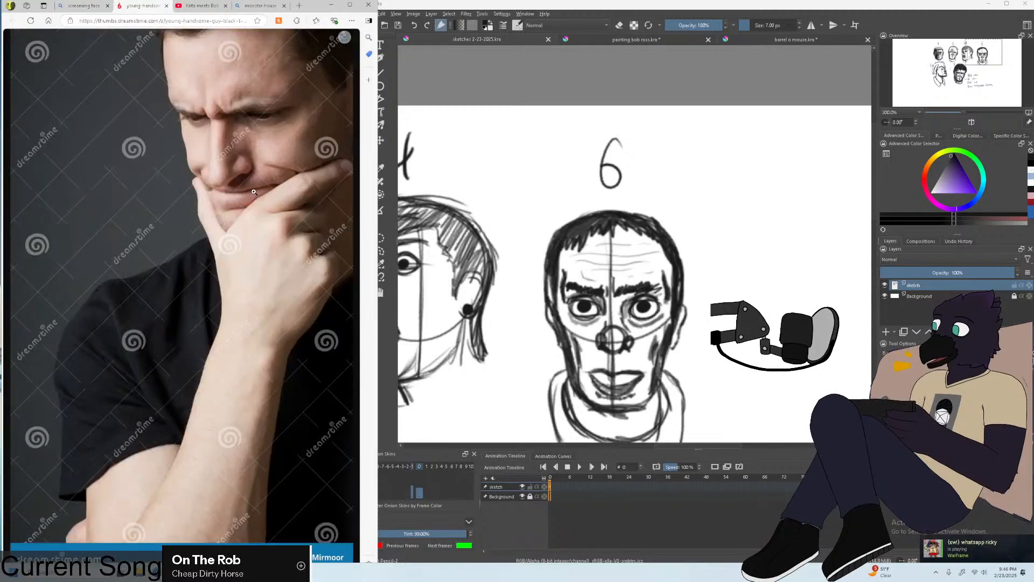
left_click(81, 6)
left_click(350, 5)
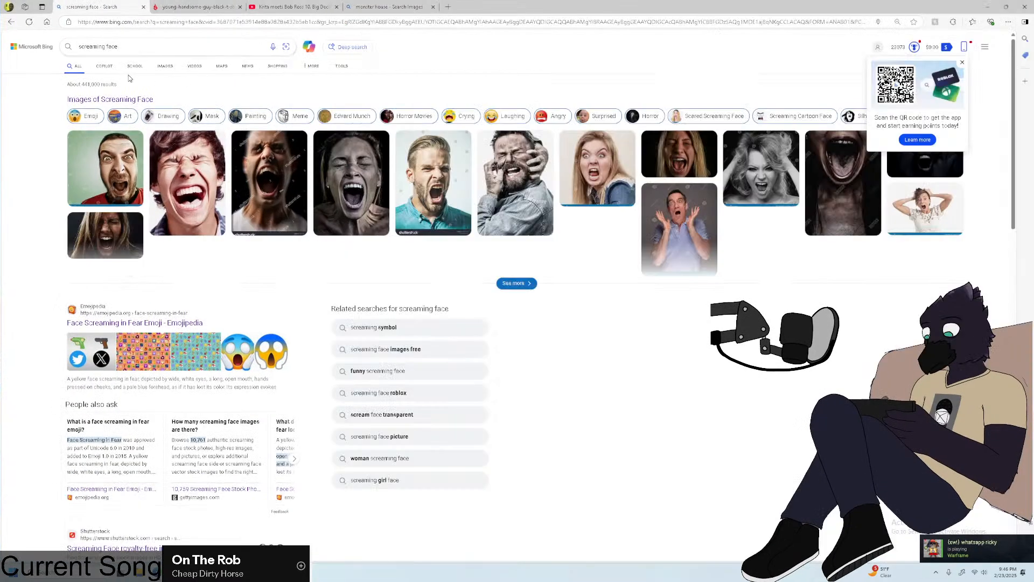
left_click(165, 66)
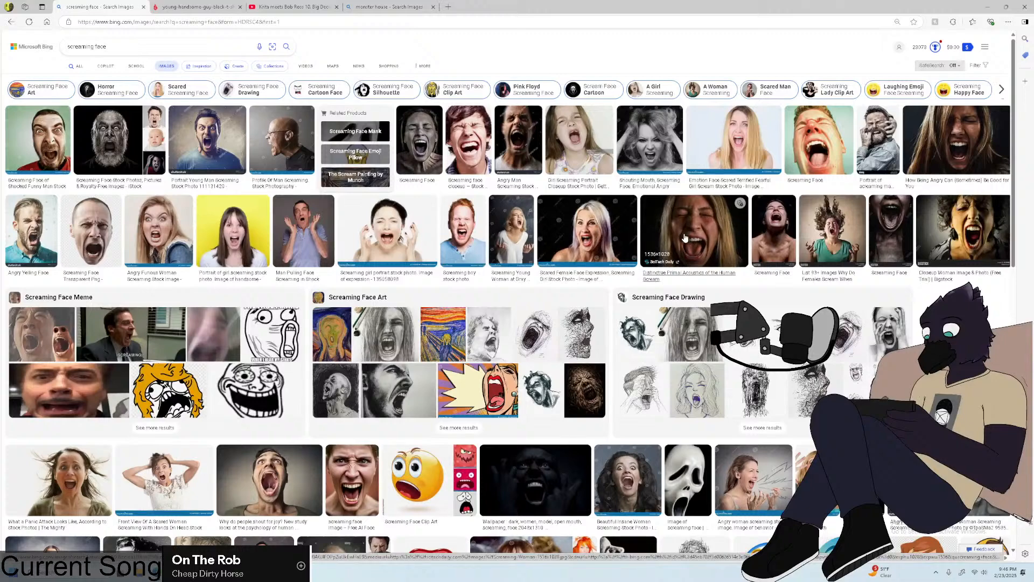
Browse the screaming face image results for a usable portrait reference.
scroll(685, 238, "down", 1)
scroll(684, 237, "down", 3)
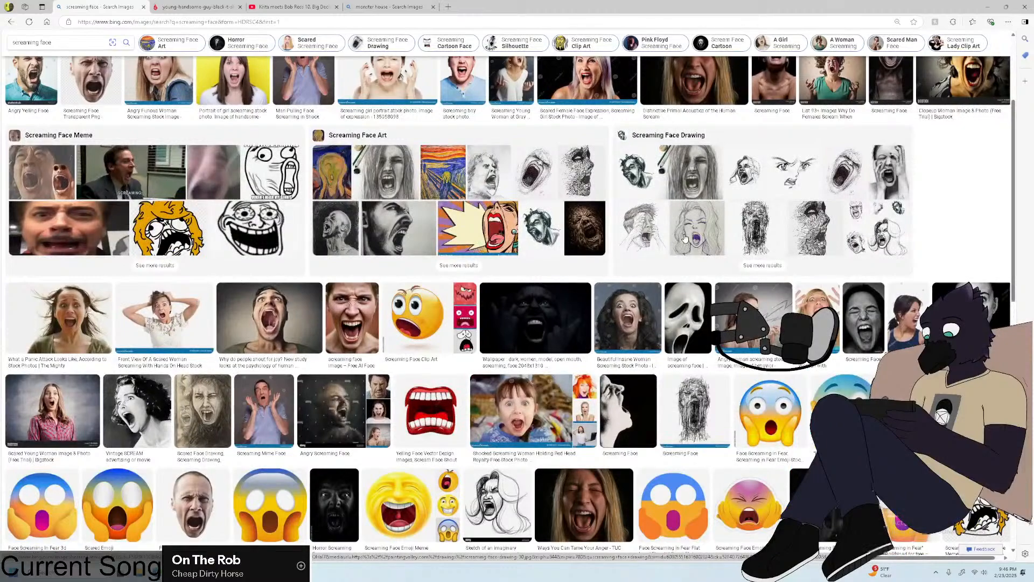
scroll(685, 238, "down", 1)
scroll(685, 237, "down", 2)
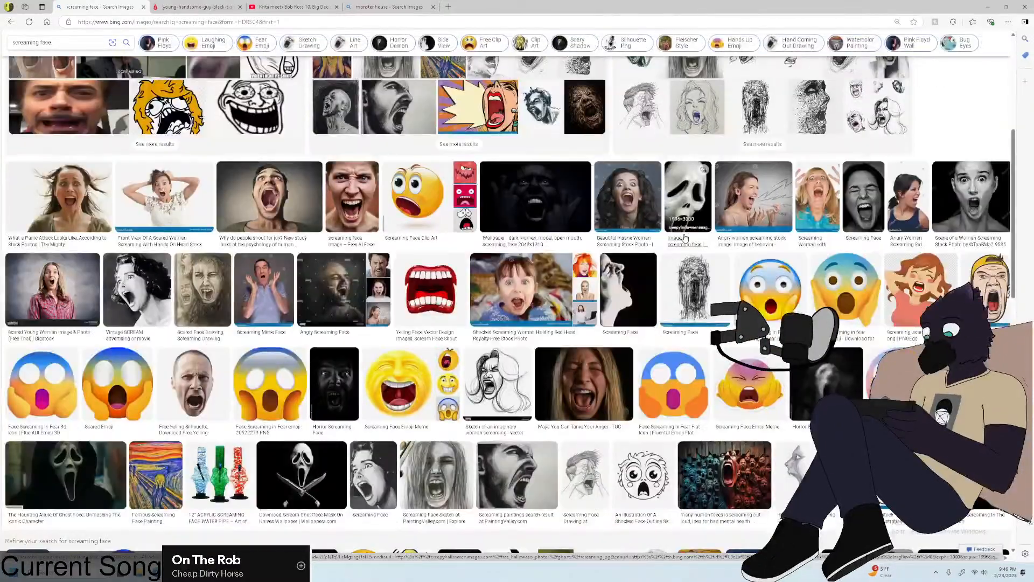
scroll(684, 238, "down", 2)
scroll(684, 238, "down", 3)
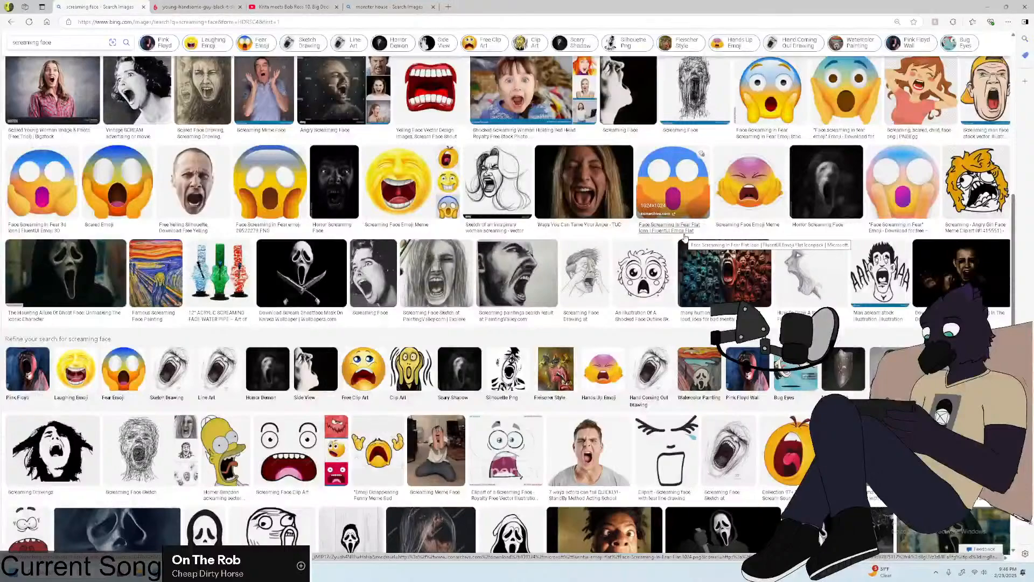
scroll(685, 237, "down", 4)
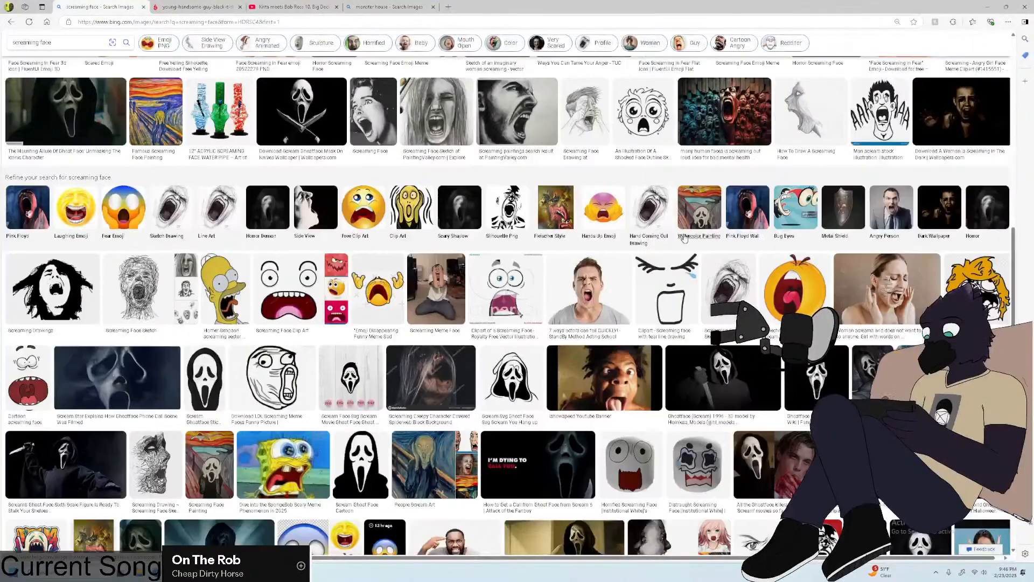
scroll(684, 237, "down", 2)
scroll(684, 237, "down", 1)
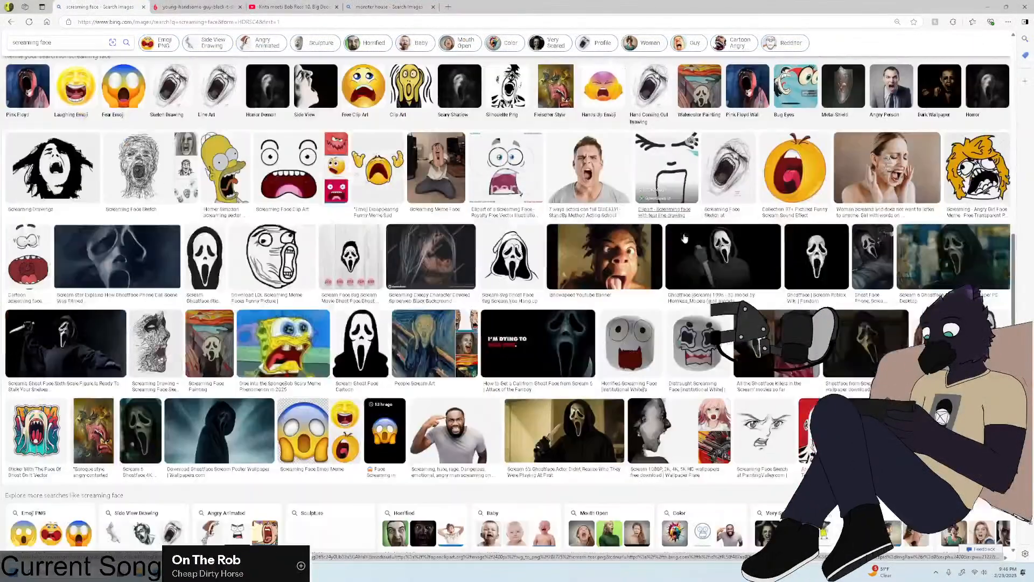
scroll(685, 238, "down", 9)
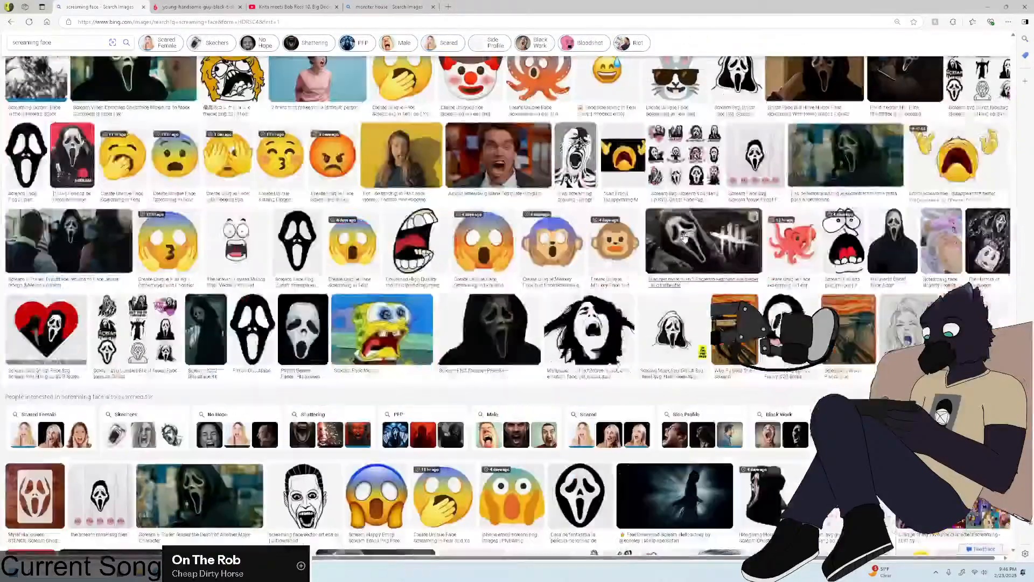
scroll(684, 238, "down", 5)
scroll(684, 238, "down", 10)
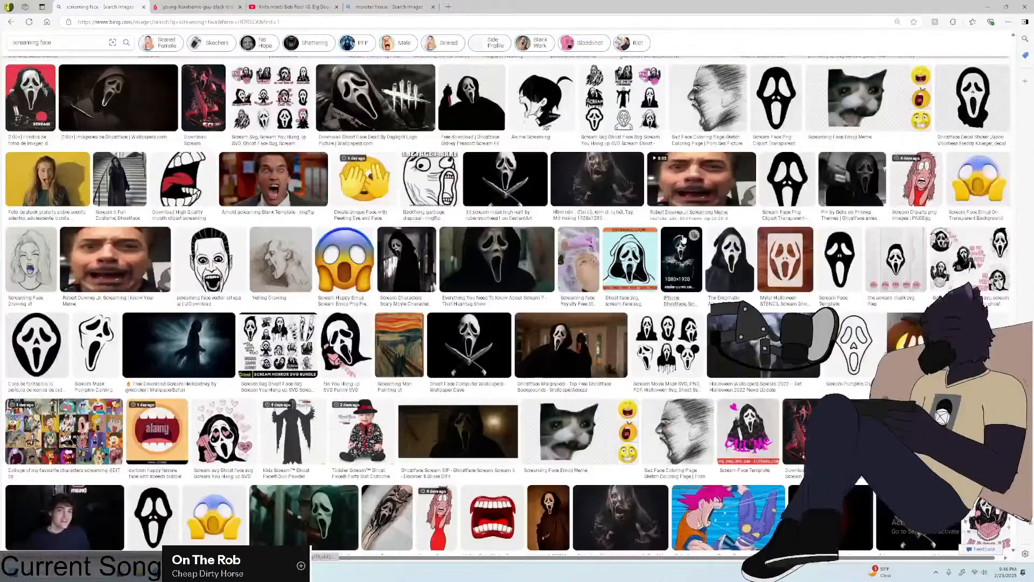
scroll(683, 238, "down", 5)
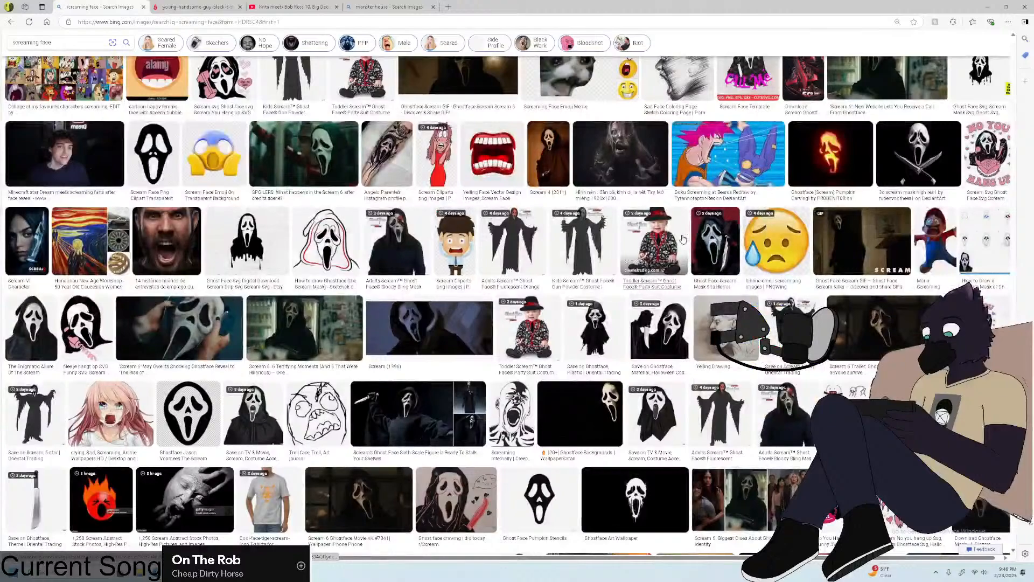
scroll(682, 239, "down", 2)
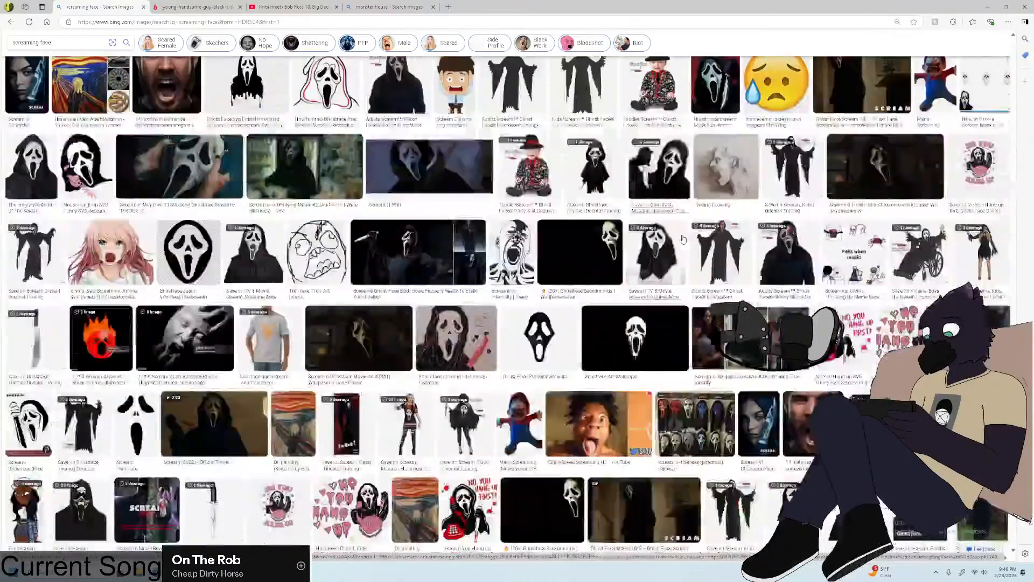
scroll(683, 239, "down", 2)
scroll(683, 238, "down", 4)
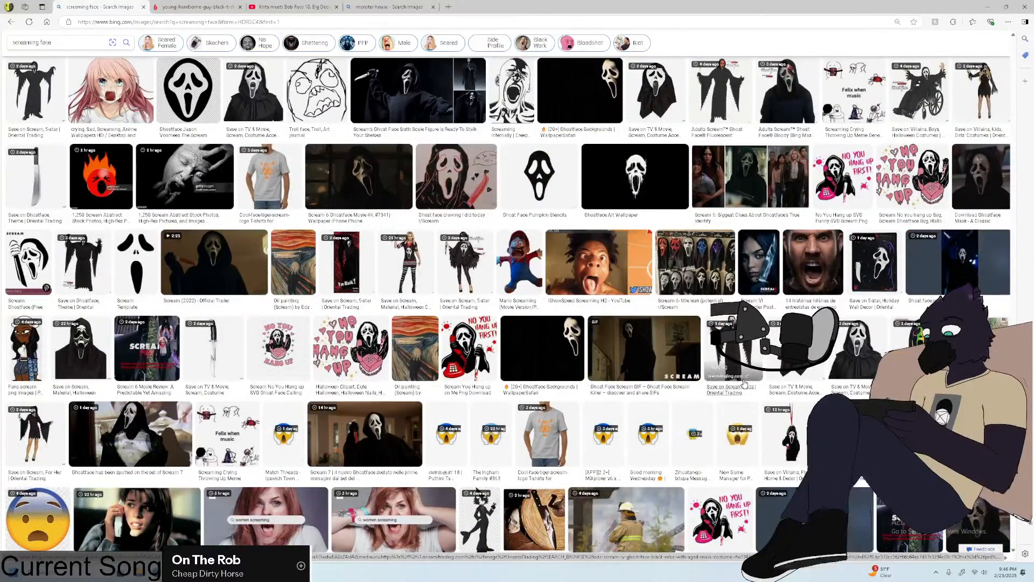
Preview the IShowSpeed screaming image, dock the browser beside the canvas, and bring up the thinking man's photo as reference.
left_click(594, 268)
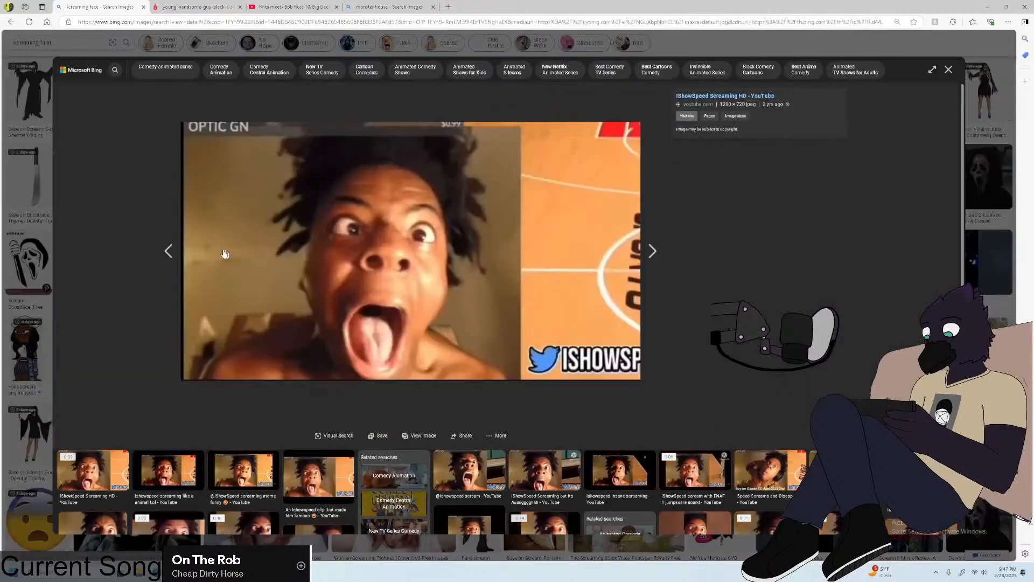
key("super+Left")
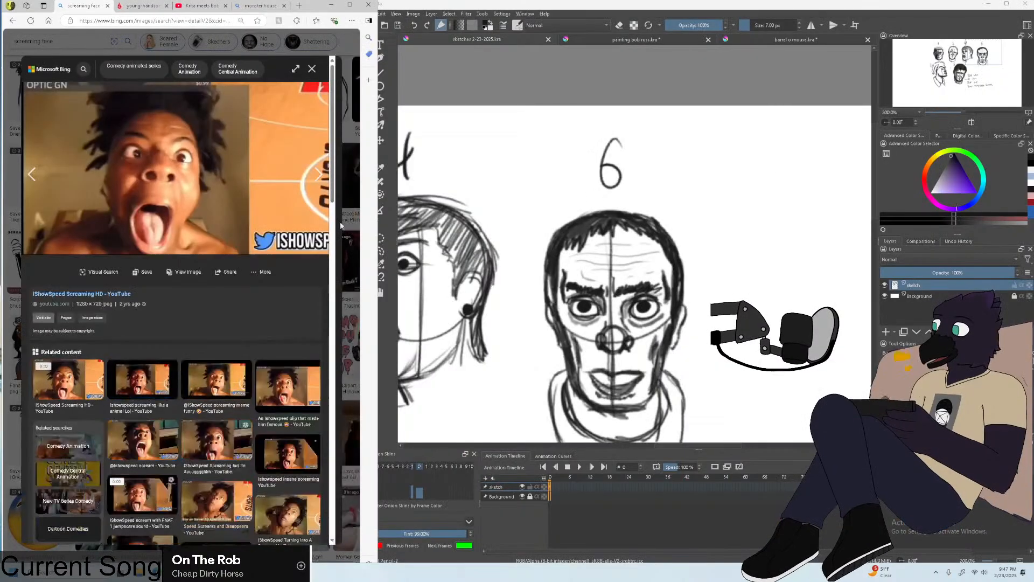
left_click(138, 5)
Switch to Krita and save the sketch sheet as a Krita document under its existing name, sketches 2-23-2025.kra.
key("minus")
key("minus")
key("minus")
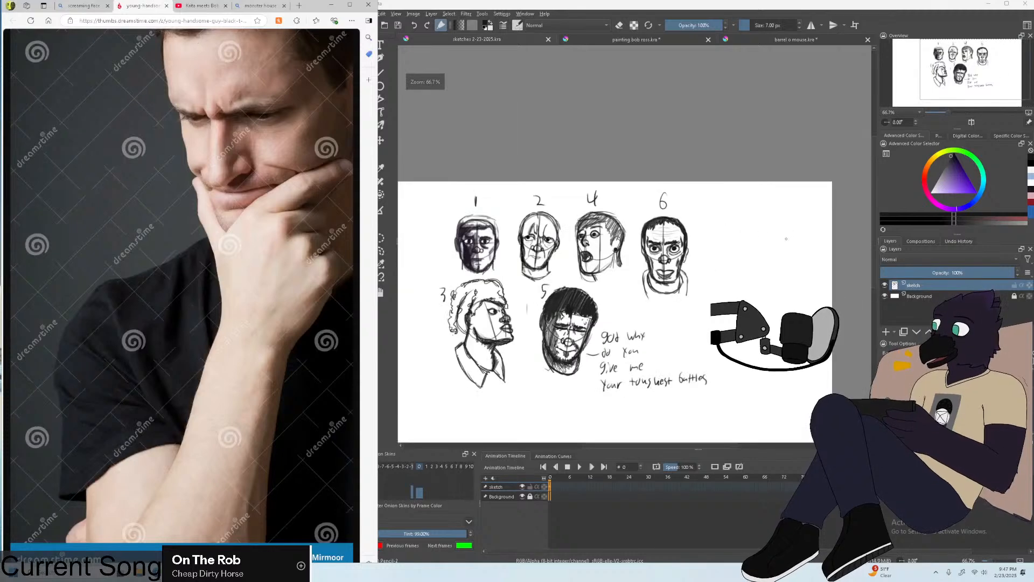
left_click(421, 5)
left_click(369, 14)
left_click(380, 59)
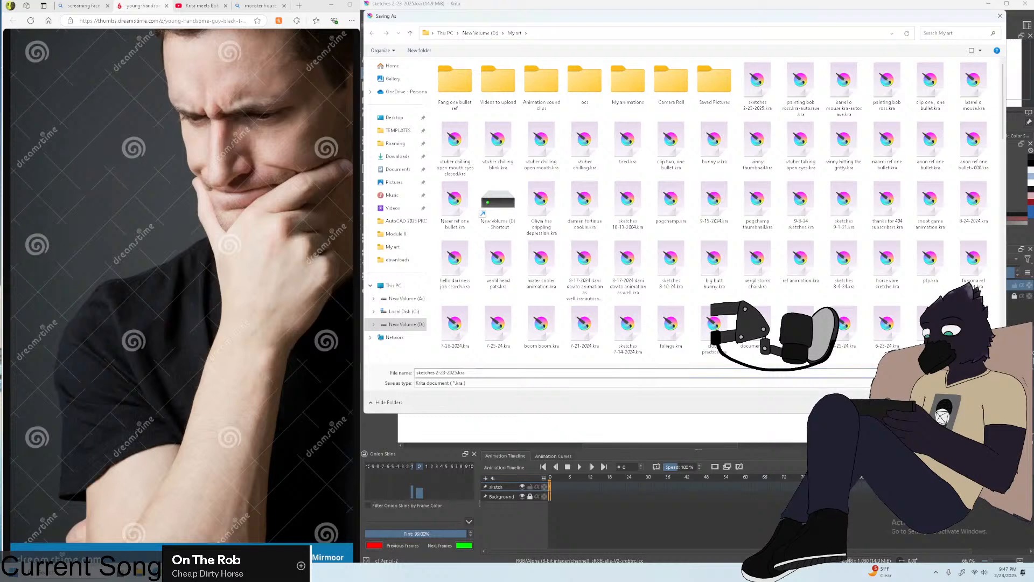
key("Return")
left_click(533, 287)
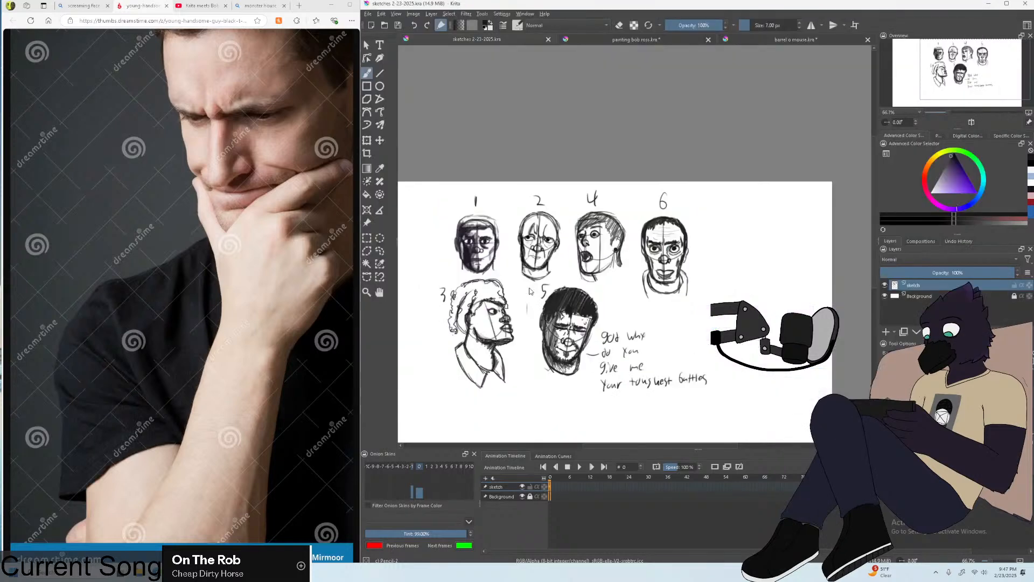
Draw a large circle for the thinking man's cranium in the empty area beside head 6, undoing unsuccessful strokes.
scroll(703, 240, "down", 2)
scroll(700, 306, "up", 2)
scroll(700, 306, "down", 2)
scroll(581, 310, "up", 1)
scroll(697, 277, "down", 1)
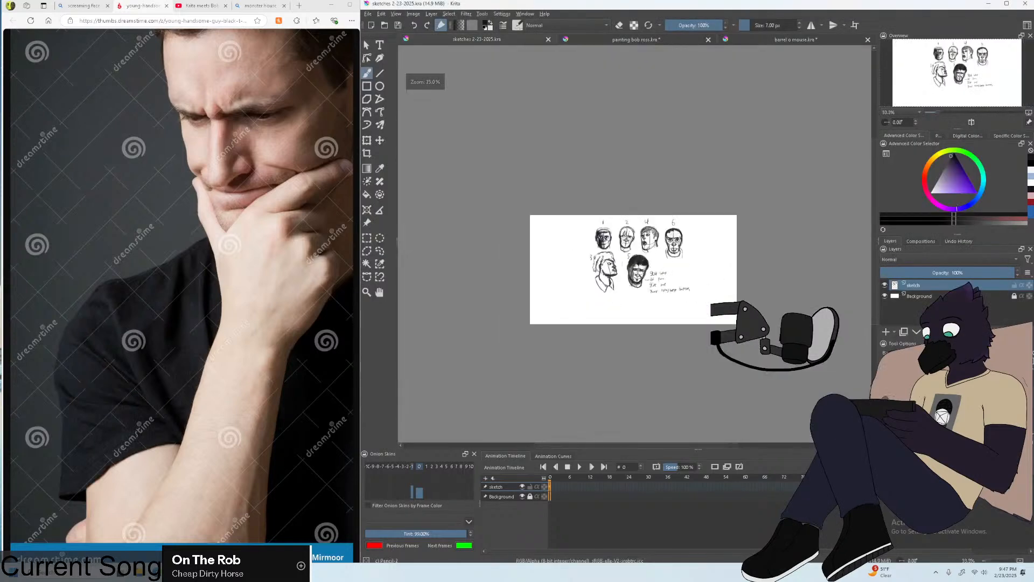
scroll(688, 225, "up", 2)
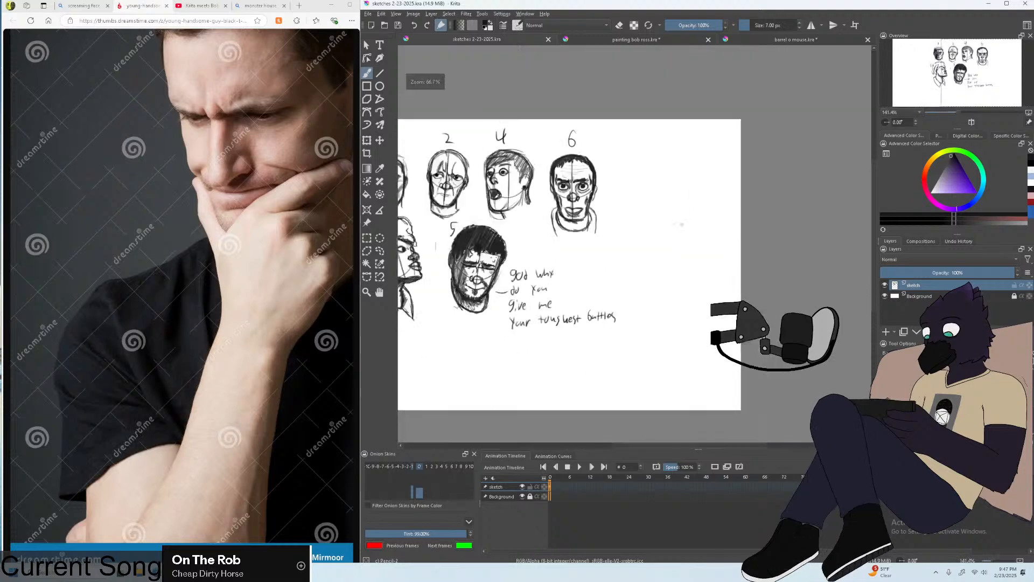
scroll(676, 225, "up", 2)
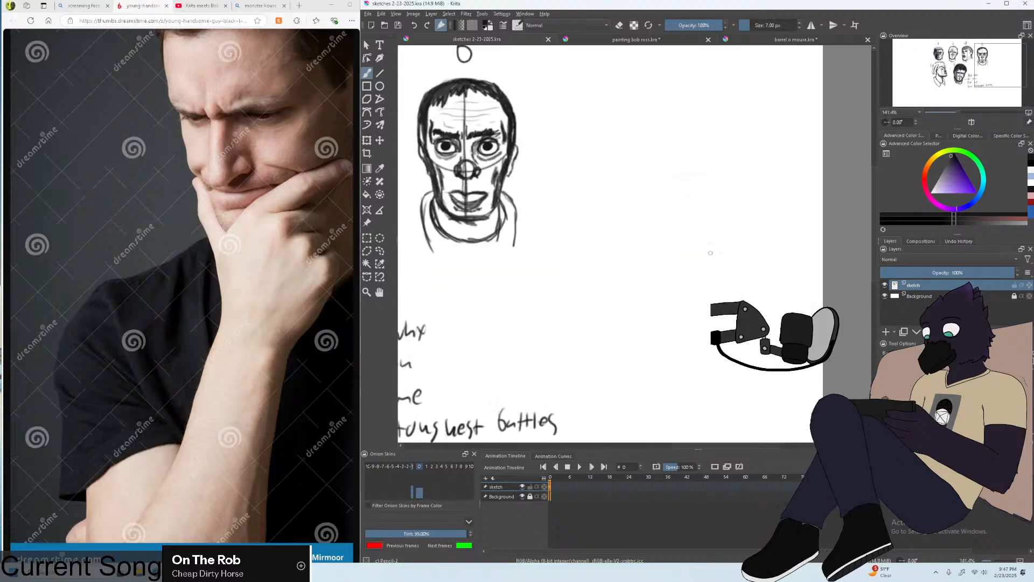
left_click_drag(709, 253, 705, 258)
key("ctrl+z")
left_click_drag(695, 153, 668, 264)
key("ctrl+z")
mouse_move(724, 172)
left_mouse_down()
mouse_move(629, 195)
mouse_move(725, 254)
mouse_move(722, 163)
mouse_move(693, 271)
mouse_move(761, 182)
left_mouse_up()
key("ctrl+z")
key("ctrl+z")
key("ctrl+z")
key("plus")
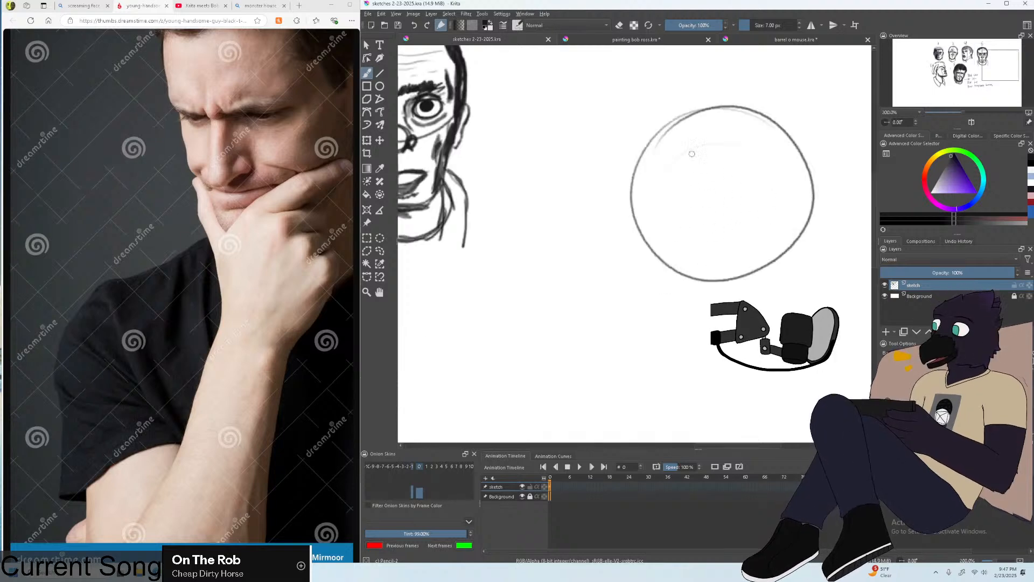
left_click_drag(728, 147, 699, 149)
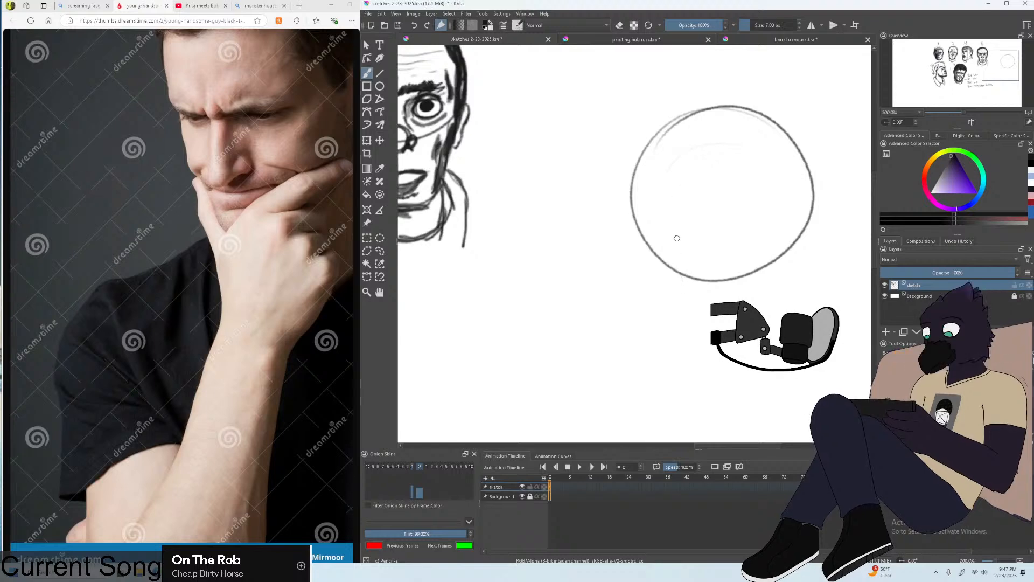
Add a curved vertical center line, the far face edge, a horizontal hairline guide, and a side-plane line to the head circle.
mouse_move(677, 122)
left_mouse_down()
mouse_move(673, 227)
mouse_move(691, 350)
left_mouse_up()
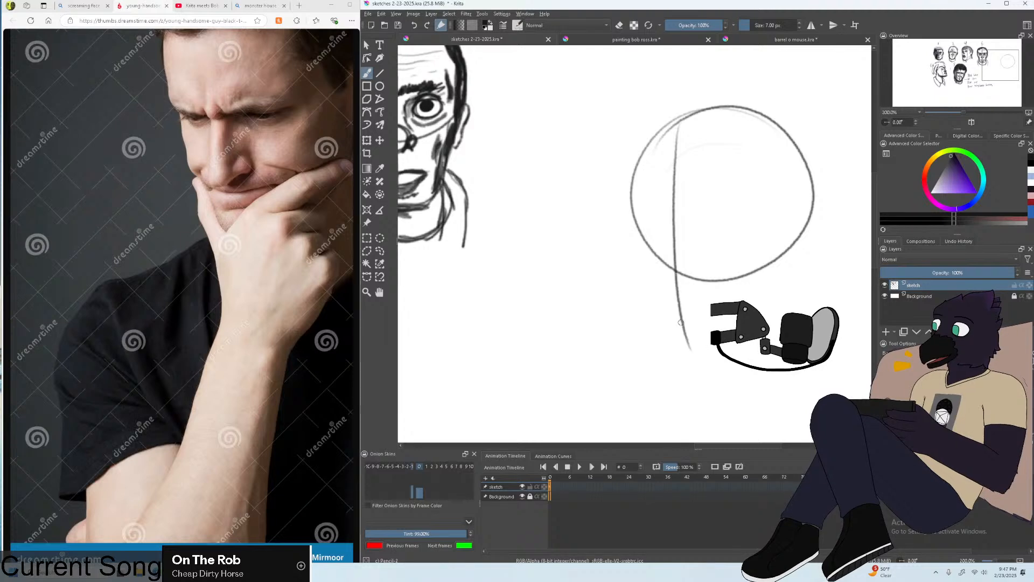
left_click_drag(636, 150, 642, 267)
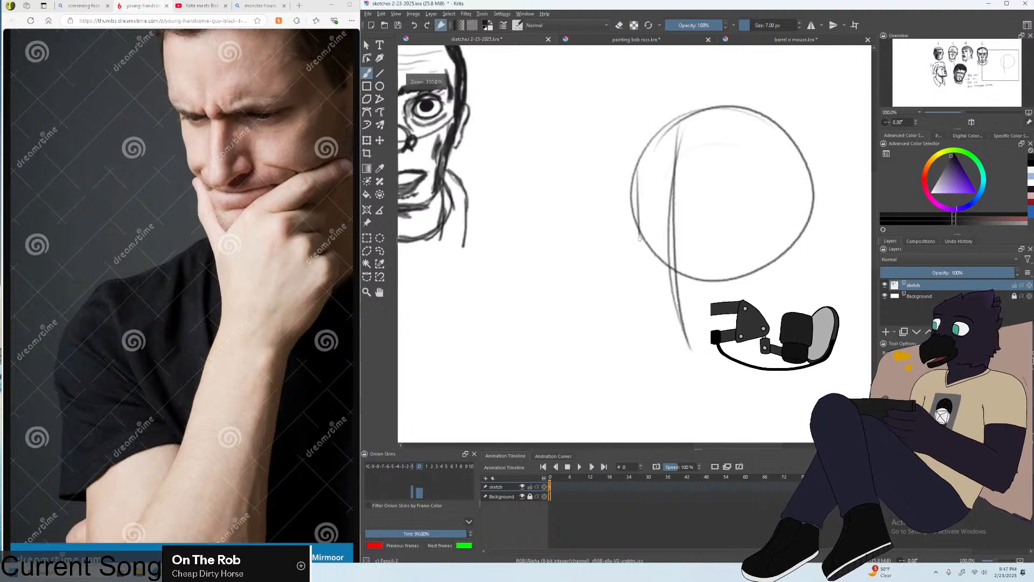
mouse_move(645, 154)
left_mouse_down()
mouse_move(754, 168)
mouse_move(721, 299)
left_mouse_up()
key("minus")
key("plus")
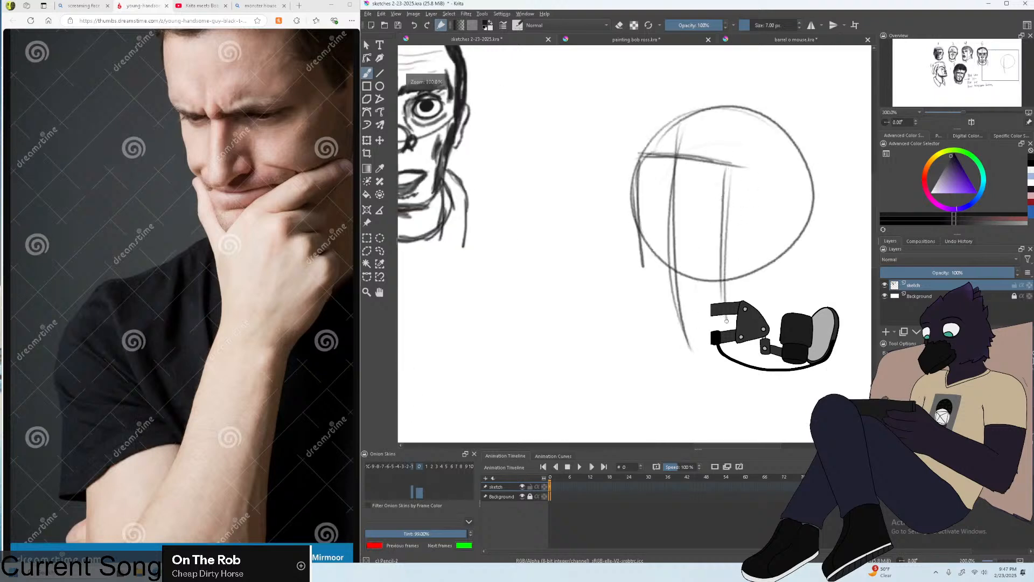
key("plus")
Sketch the jaw from the far cheek around the chin and up to a short vertical line below the ear area.
mouse_move(635, 222)
left_mouse_down()
mouse_move(677, 357)
mouse_move(714, 371)
left_mouse_up()
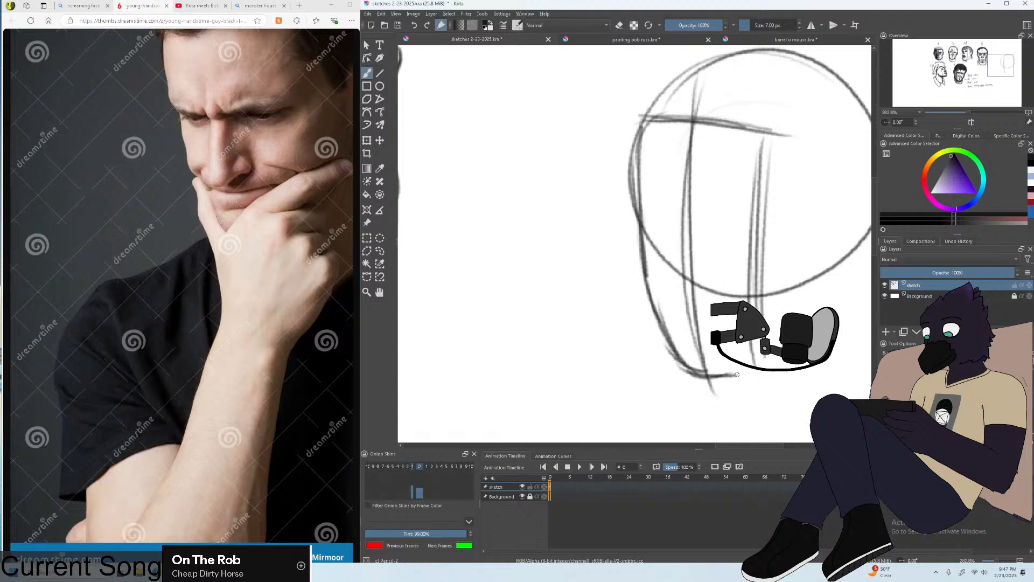
key("minus")
left_click_drag(785, 232, 785, 270)
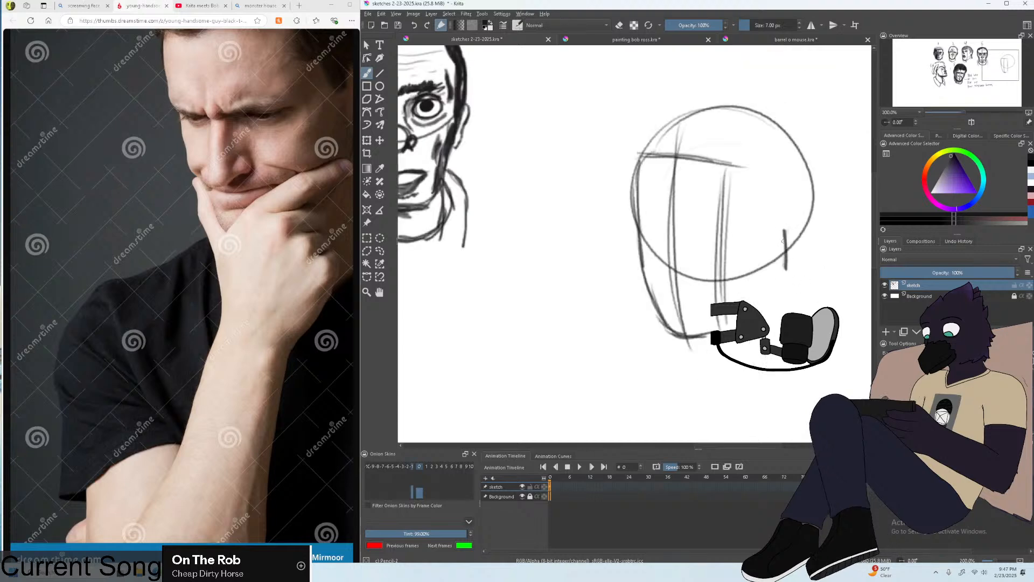
key("plus")
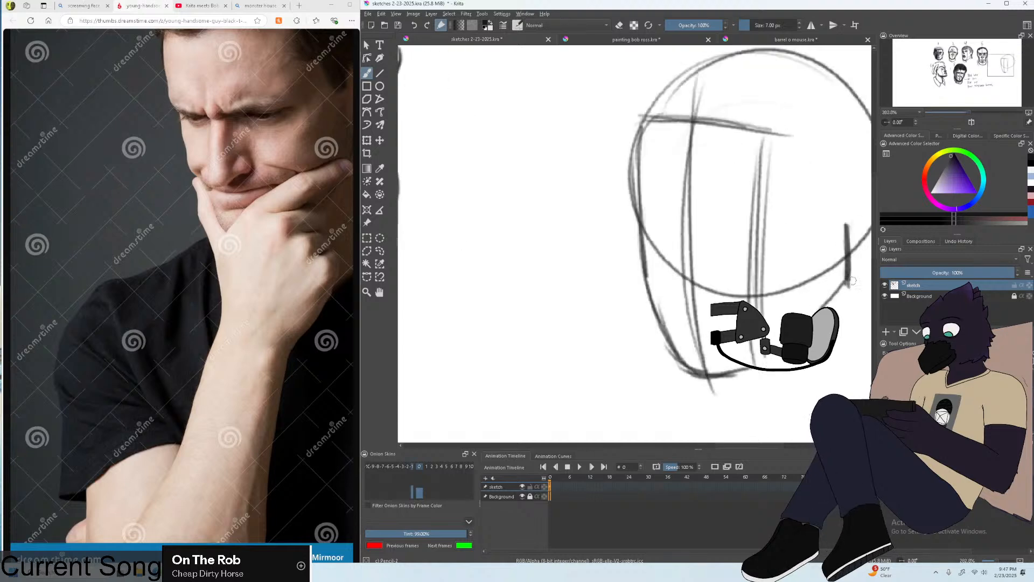
left_click_drag(819, 308, 749, 356)
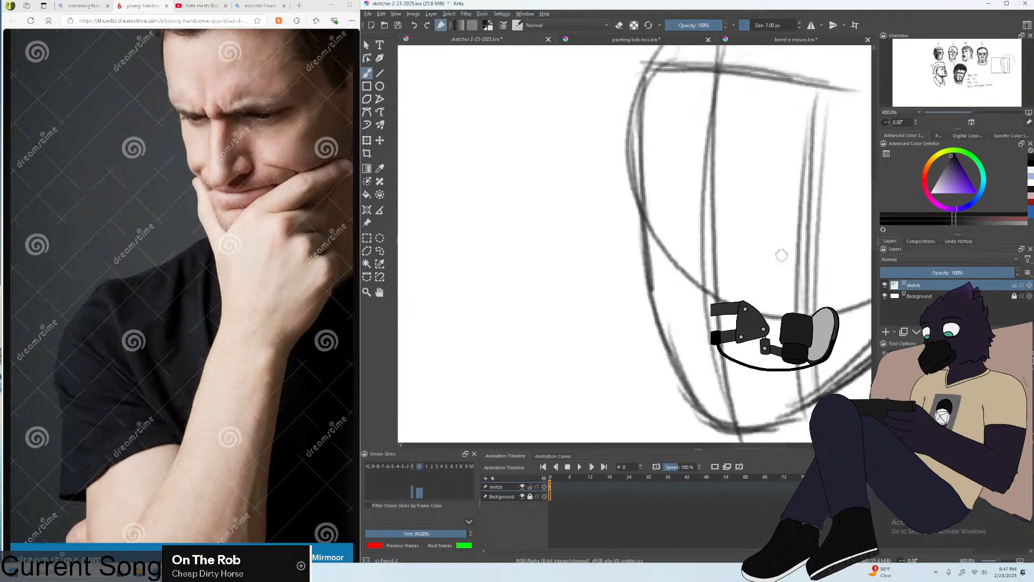
Darken the far edge of the face and the side-plane line of the head.
left_click_drag(643, 299, 635, 141)
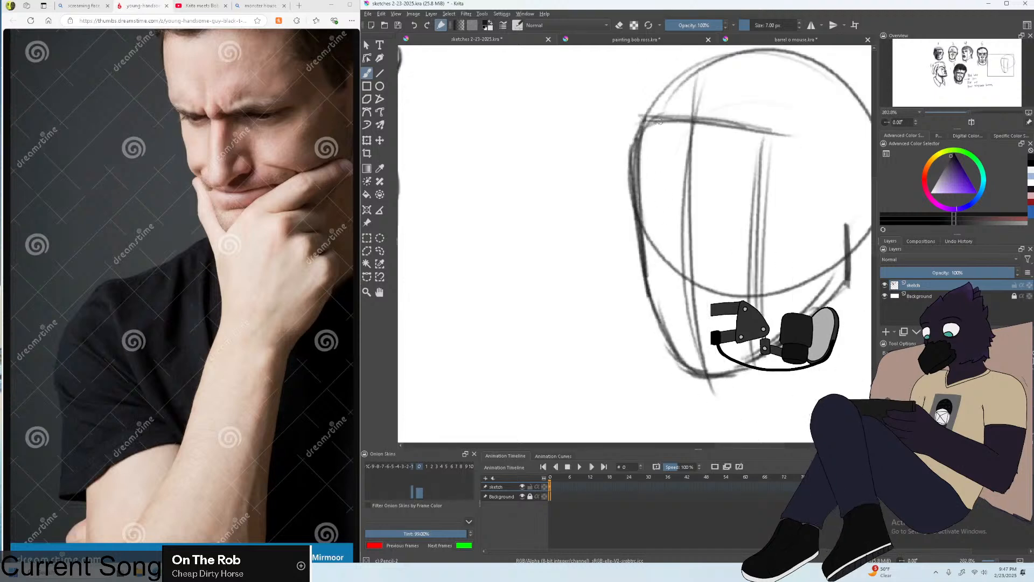
left_click_drag(765, 125, 757, 319)
key("minus")
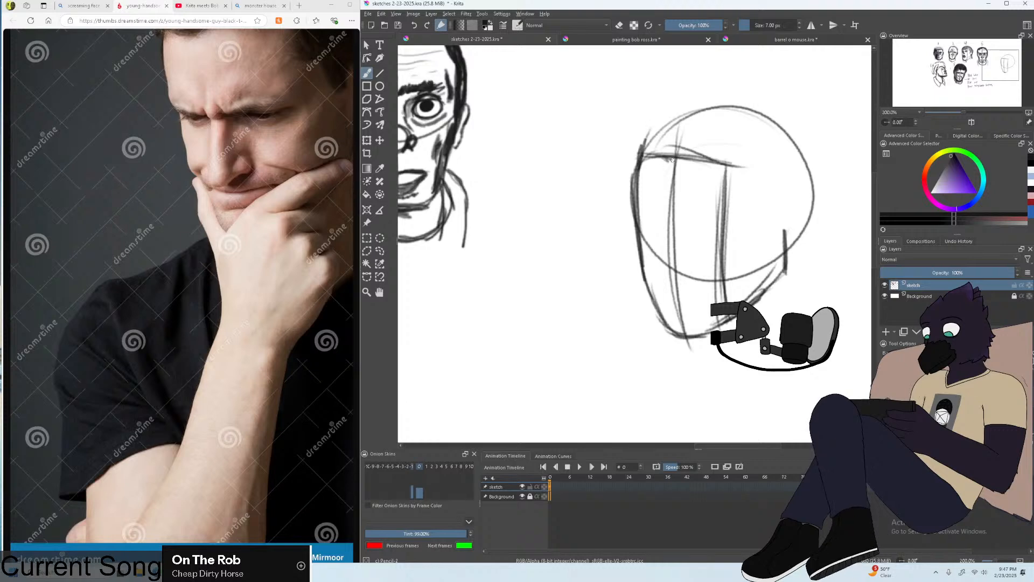
Roughen the hairline over the forehead and sketch the jagged temple and sideburn edge, undoing a misplaced squiggle.
left_click_drag(690, 157, 723, 161)
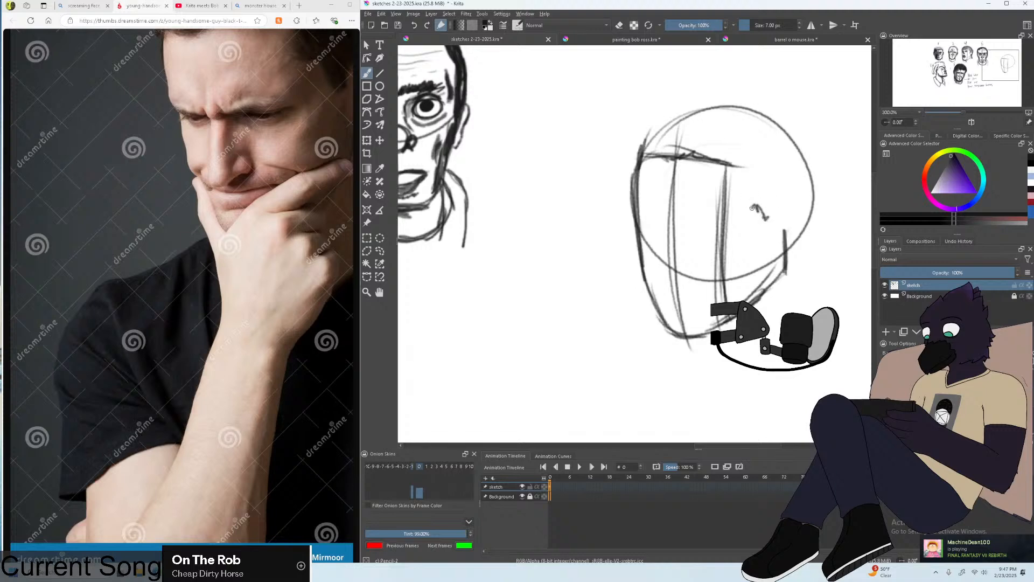
key("ctrl+z")
left_click_drag(747, 188, 779, 219)
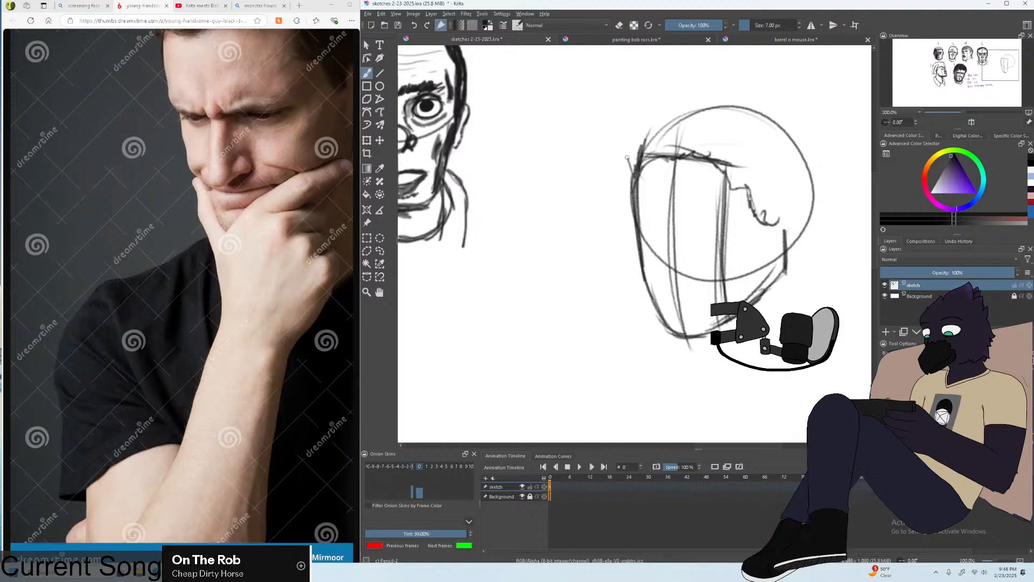
Outline the hair with short jagged strokes around the cranium down to the nape, and draw the ear behind the sideburn.
mouse_move(624, 173)
left_mouse_down()
mouse_move(634, 139)
mouse_move(679, 98)
left_mouse_up()
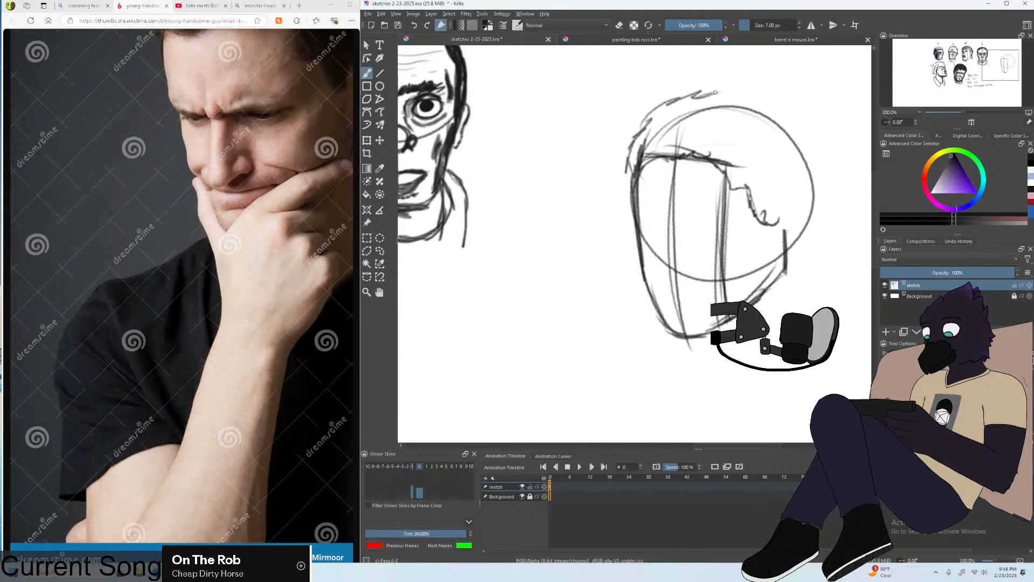
left_click_drag(793, 115, 800, 126)
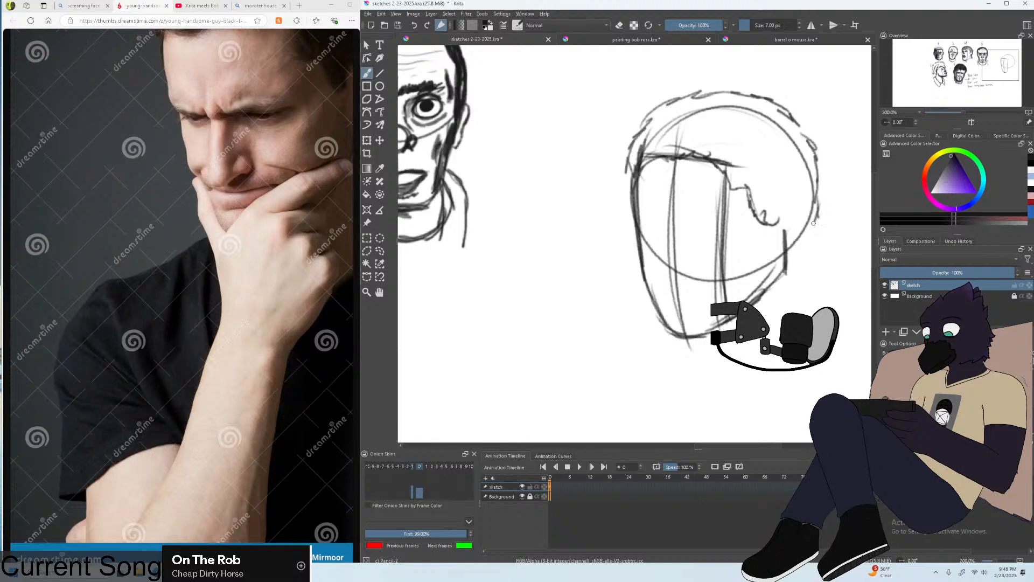
key("plus")
key("minus")
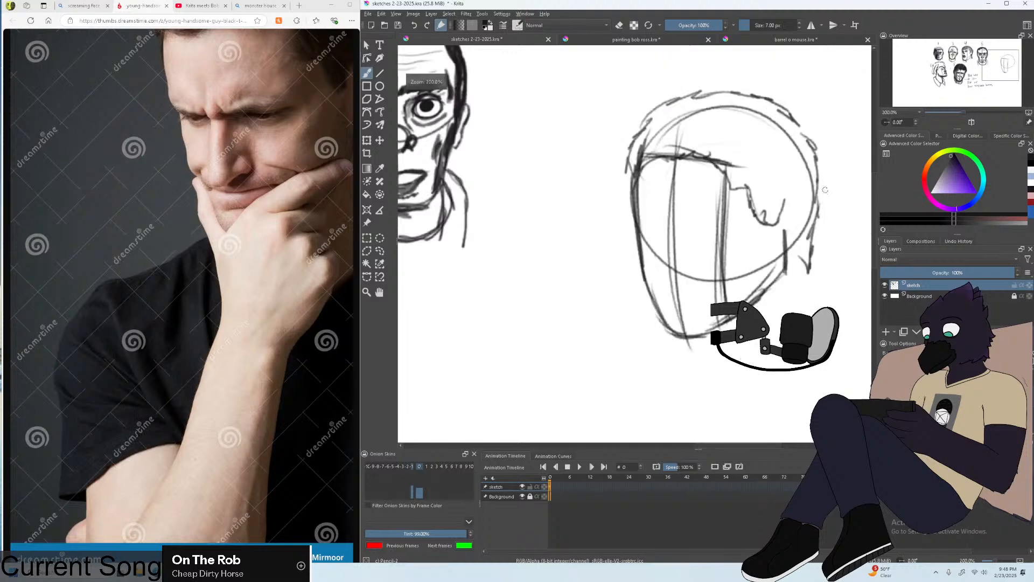
left_click_drag(778, 199, 803, 200)
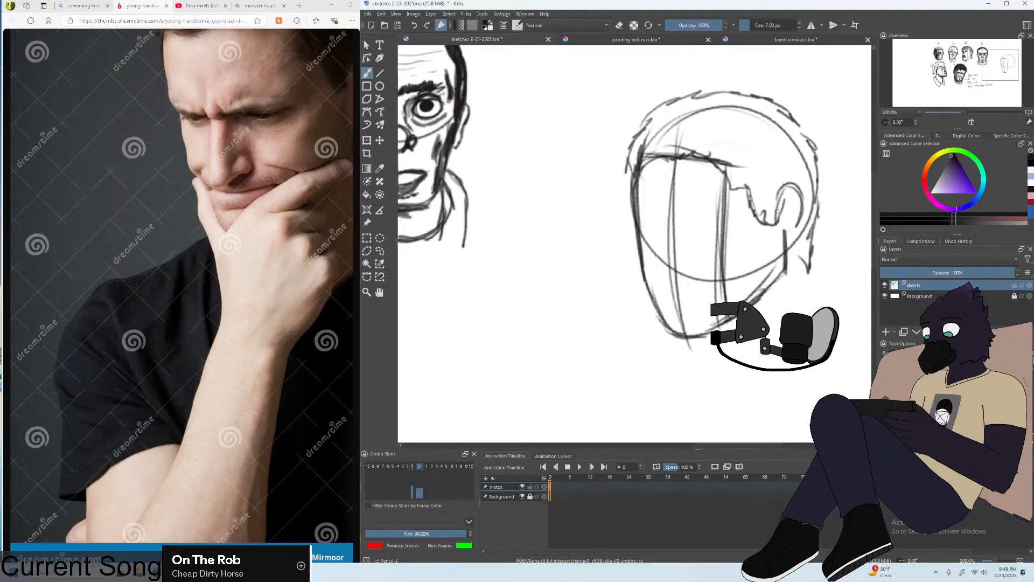
Try constructing the nose from a large circle with smaller nostril circles, plus a bridge line and a brow crease above it.
key("minus")
key("plus")
left_click_drag(720, 445, 748, 443)
key("plus")
key("plus")
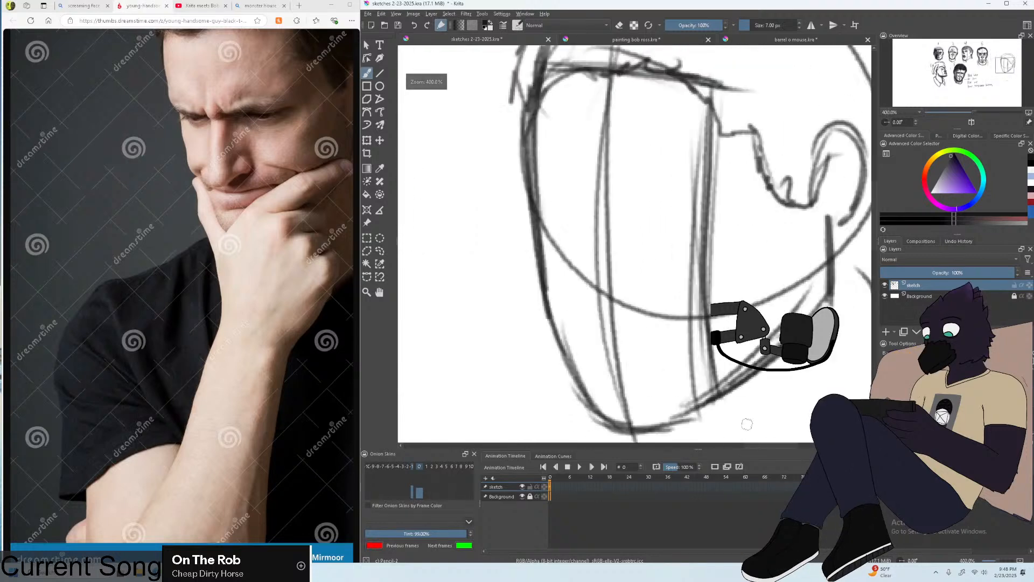
left_click_drag(617, 268, 614, 271)
key("ctrl+z")
mouse_move(592, 237)
left_mouse_down()
mouse_move(571, 280)
mouse_move(592, 243)
mouse_move(576, 255)
mouse_move(604, 262)
left_mouse_up()
key("ctrl+z")
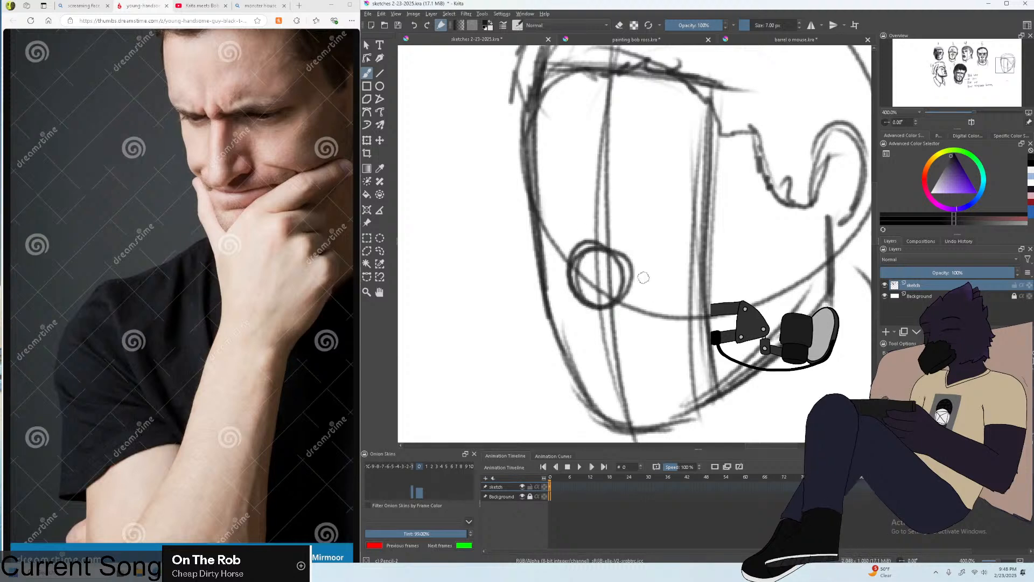
mouse_move(646, 289)
left_mouse_down()
mouse_move(589, 262)
mouse_move(615, 277)
mouse_move(619, 297)
mouse_move(642, 301)
left_mouse_up()
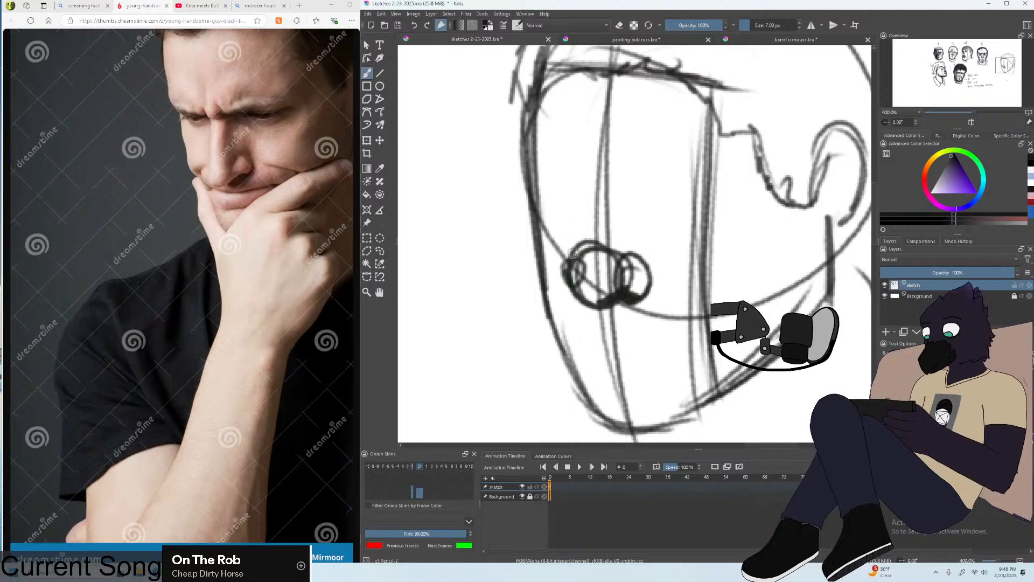
left_click_drag(594, 174, 577, 245)
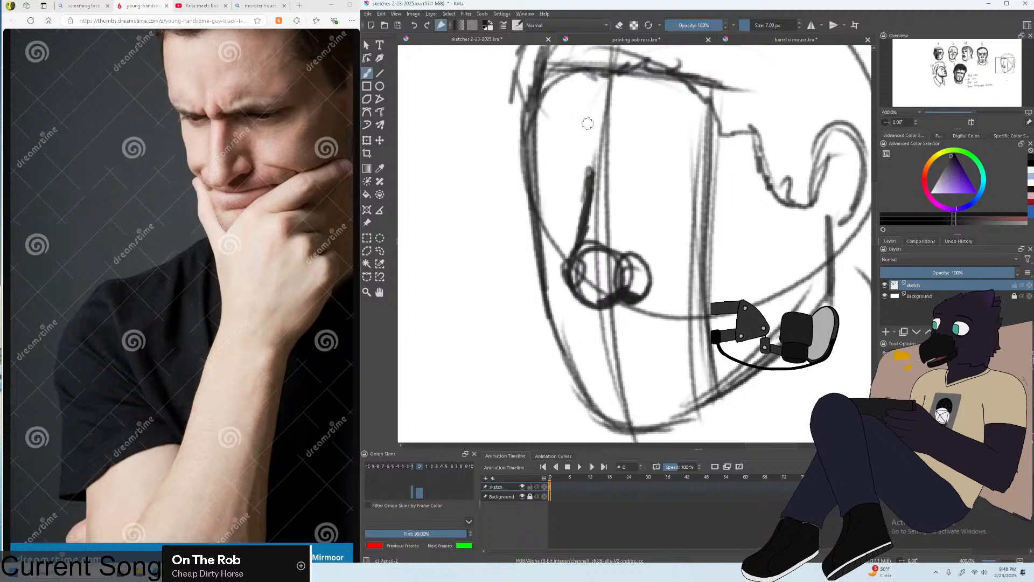
mouse_move(580, 134)
left_mouse_down()
mouse_move(578, 156)
mouse_move(602, 165)
left_mouse_up()
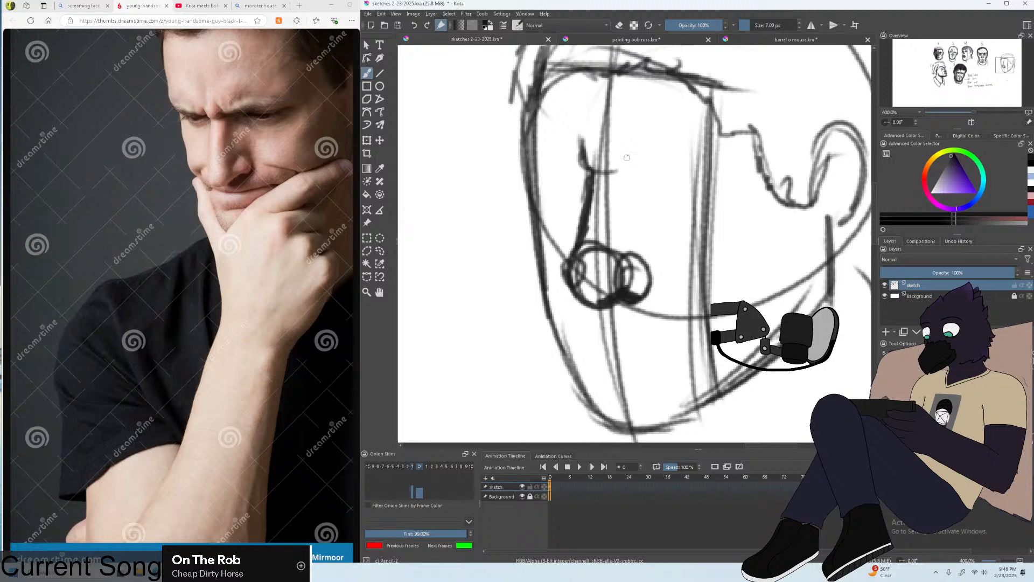
Try marking both eyes with dark horizontal lines on either side of the nose bridge.
left_click_drag(613, 164, 649, 158)
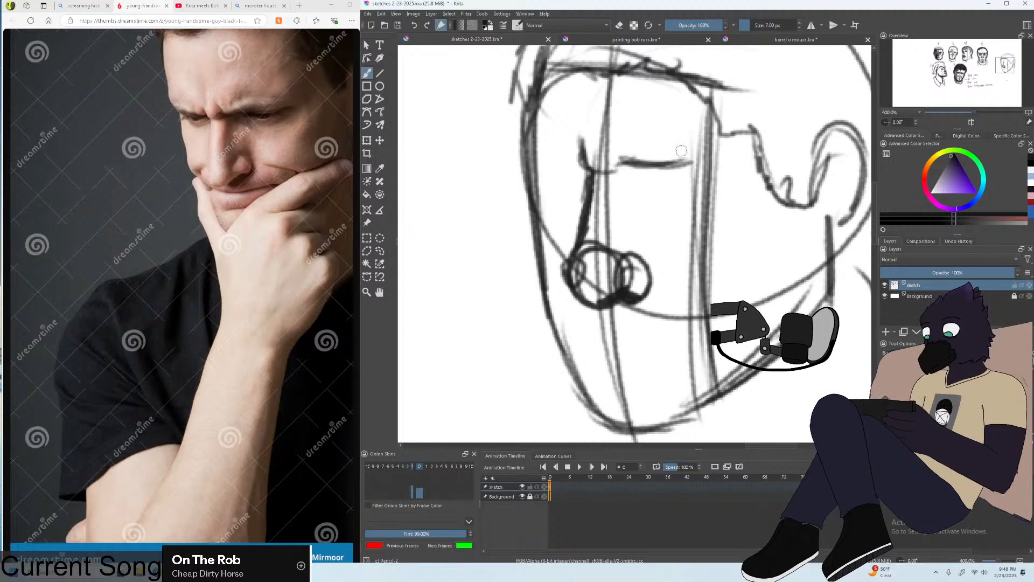
left_click_drag(614, 162, 659, 161)
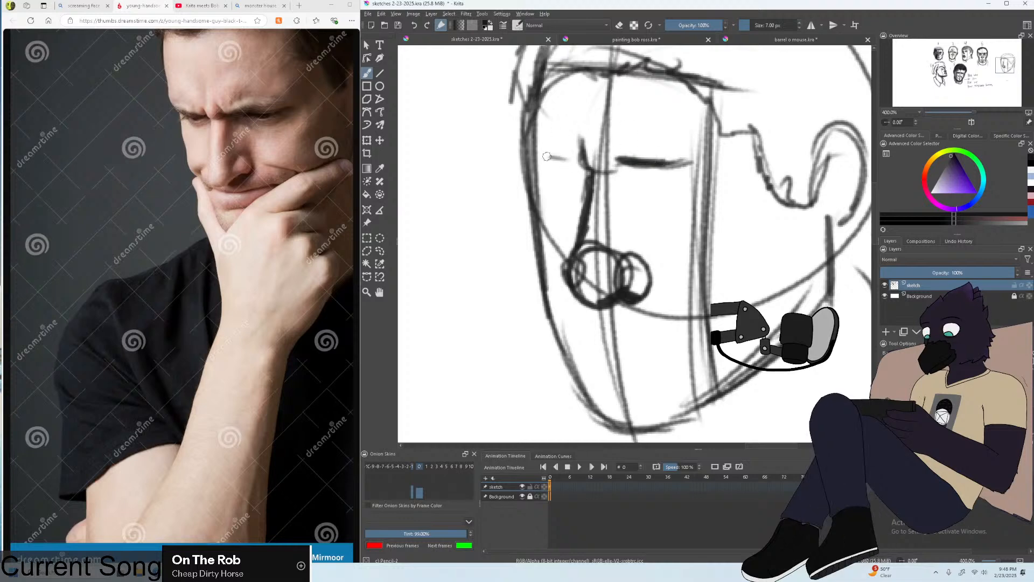
left_click_drag(533, 155, 575, 157)
left_click_drag(533, 112, 527, 138)
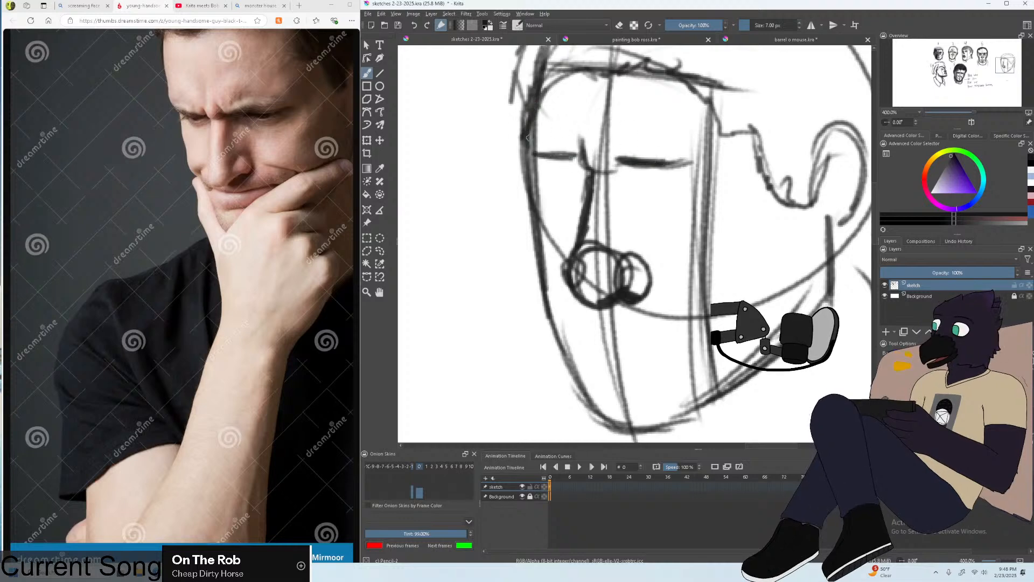
Check the head's proportions against the sheet and undo the nose and eye lines.
key("minus")
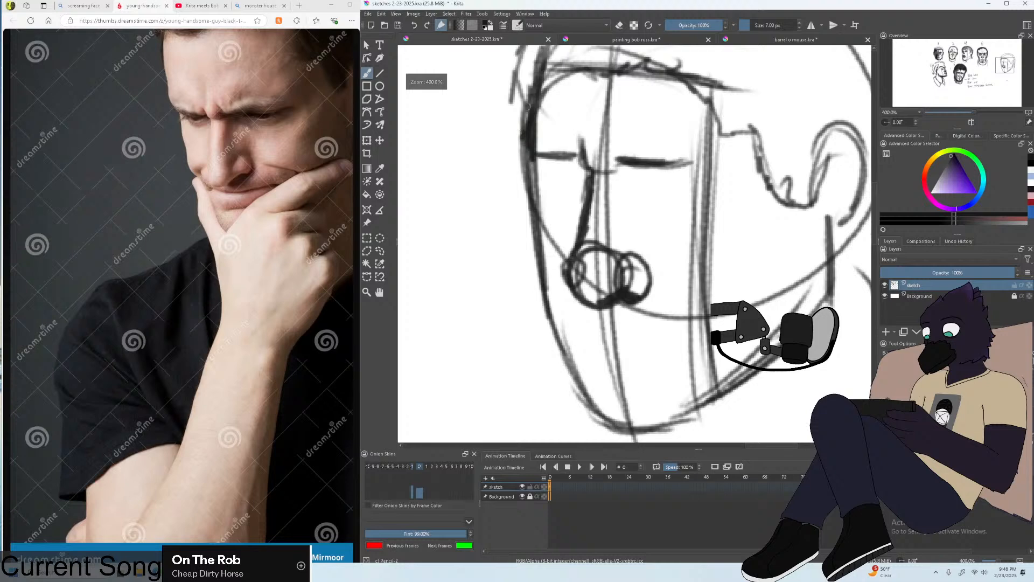
key("minus")
key("minus")
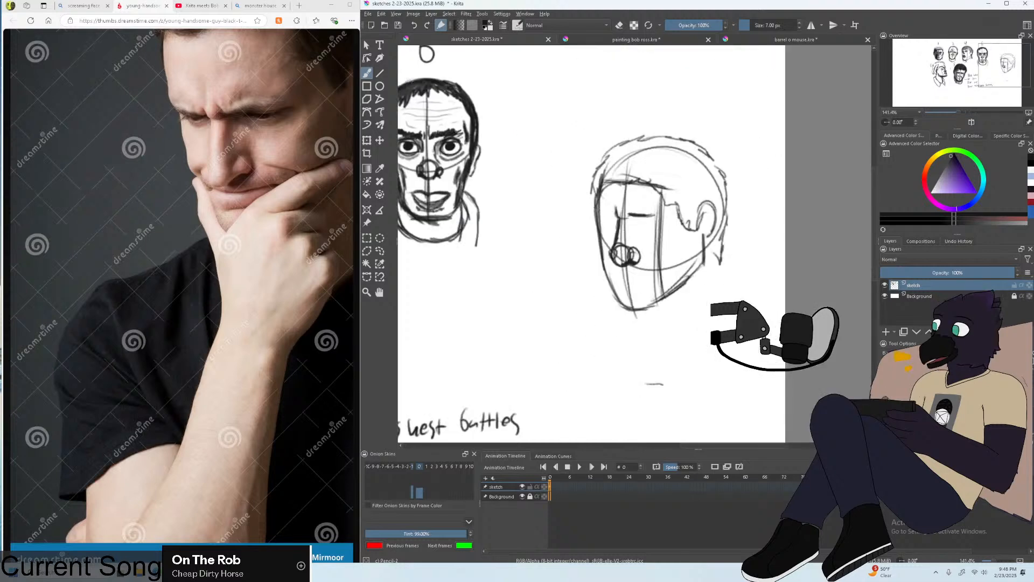
scroll(697, 123, "up", 2)
key("1")
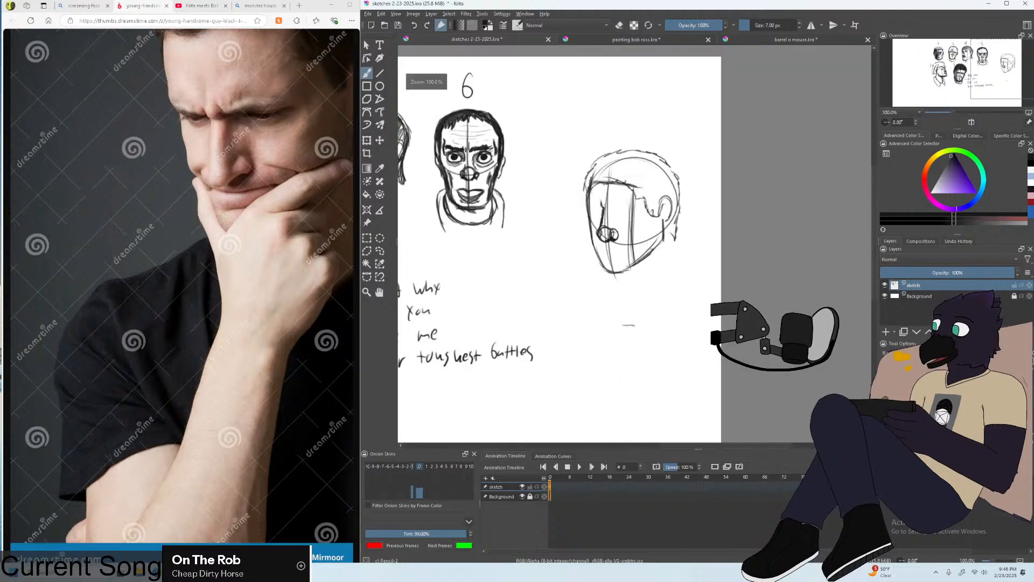
scroll(614, 179, "up", 2)
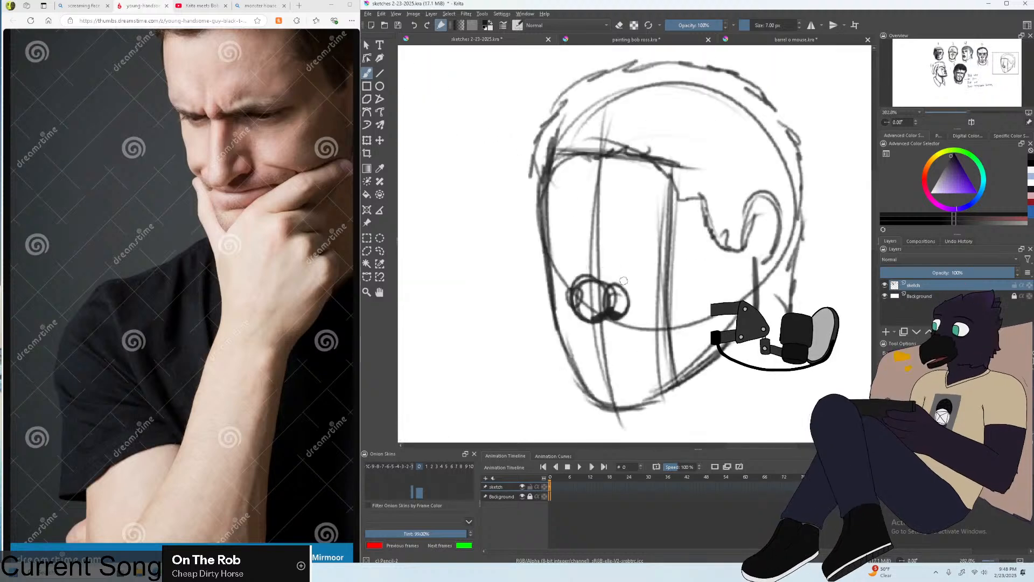
scroll(623, 279, "up", 2)
scroll(612, 350, "down", 2)
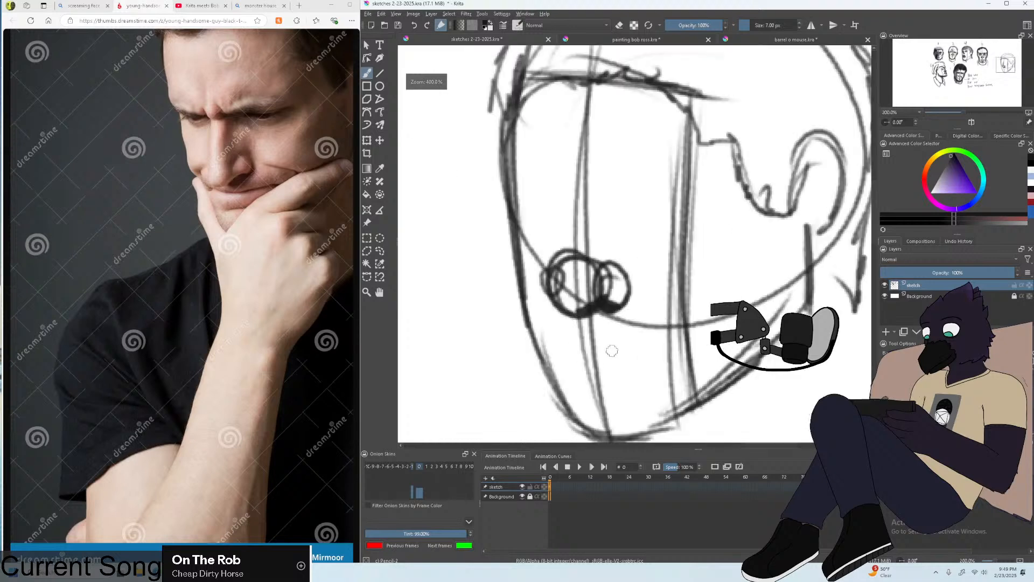
scroll(557, 306, "down", 2)
scroll(557, 305, "up", 1)
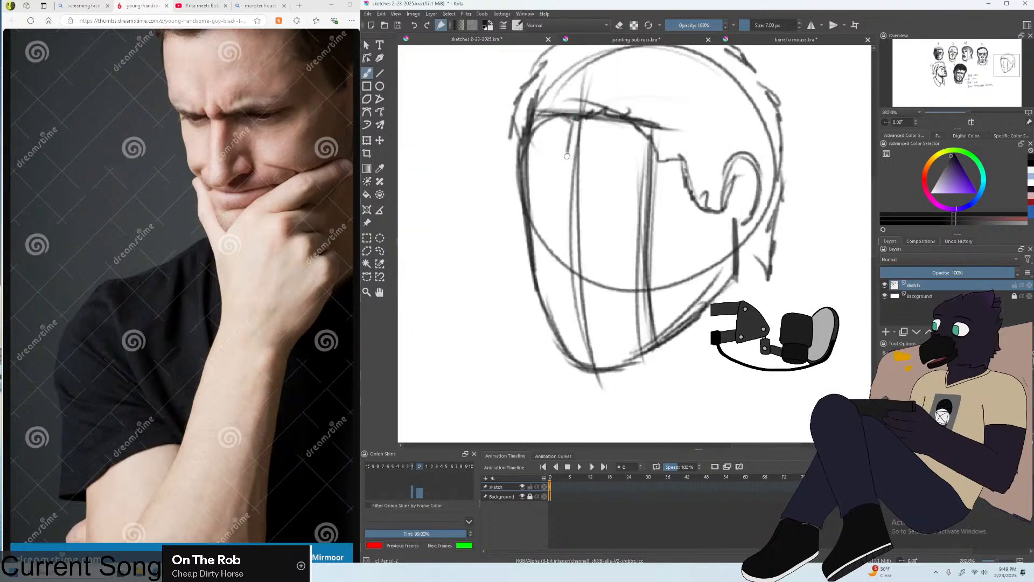
Draw a short centre guide down the forehead and a horizontal eye line, plus a circle for the nose tip on the lower face.
left_click_drag(567, 156, 565, 204)
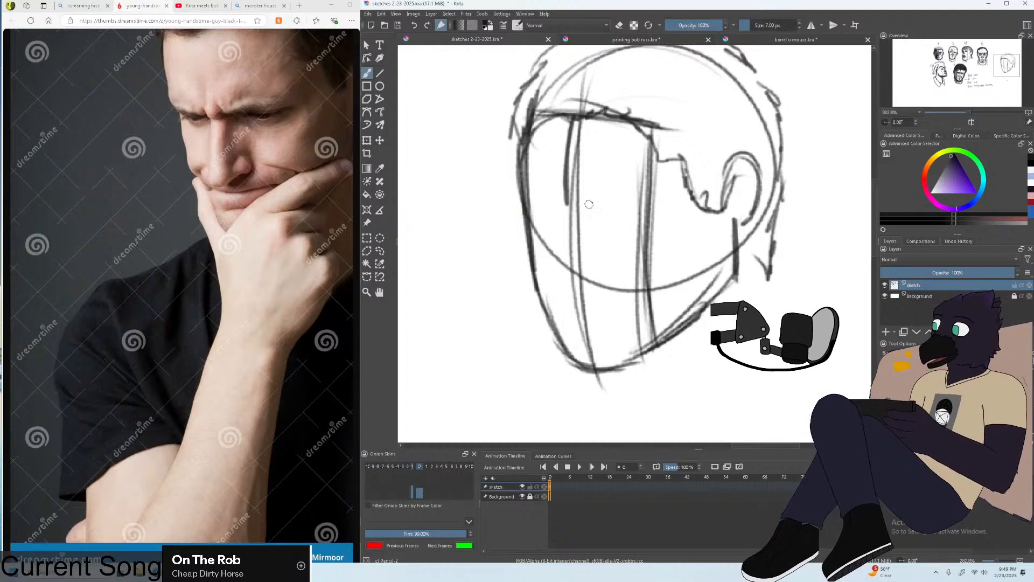
left_click_drag(529, 220, 670, 222)
mouse_move(581, 272)
left_mouse_down()
mouse_move(588, 306)
mouse_move(585, 291)
mouse_move(576, 301)
mouse_move(561, 284)
mouse_move(570, 265)
left_mouse_up()
key("ctrl+z")
key("ctrl+z")
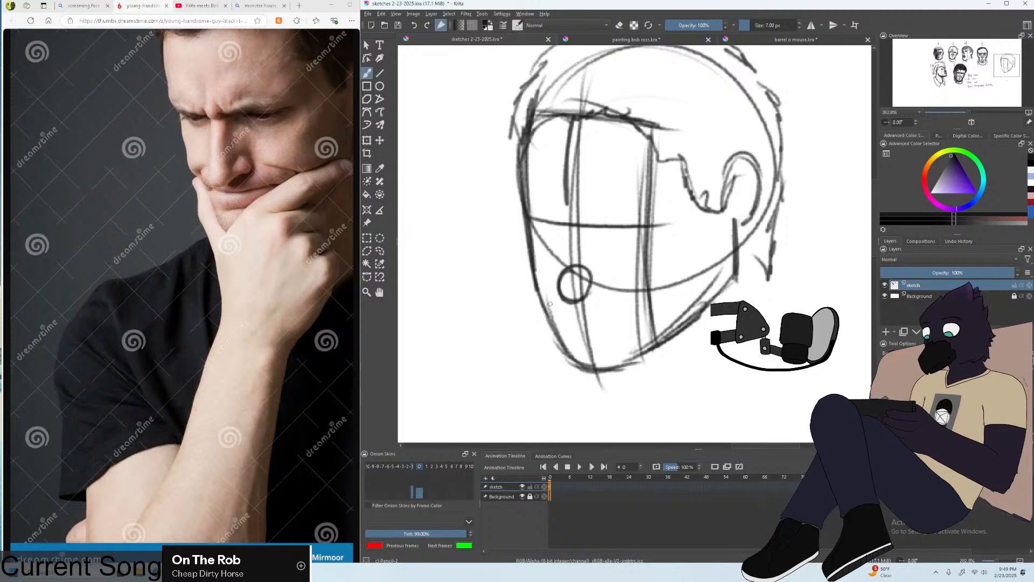
Add a small nostril circle beside the nose tip and a slightly curved mouth line beneath it.
mouse_move(553, 305)
left_mouse_down()
mouse_move(614, 312)
mouse_move(577, 319)
left_mouse_up()
key("ctrl+z")
key("ctrl+z")
key("ctrl+plus")
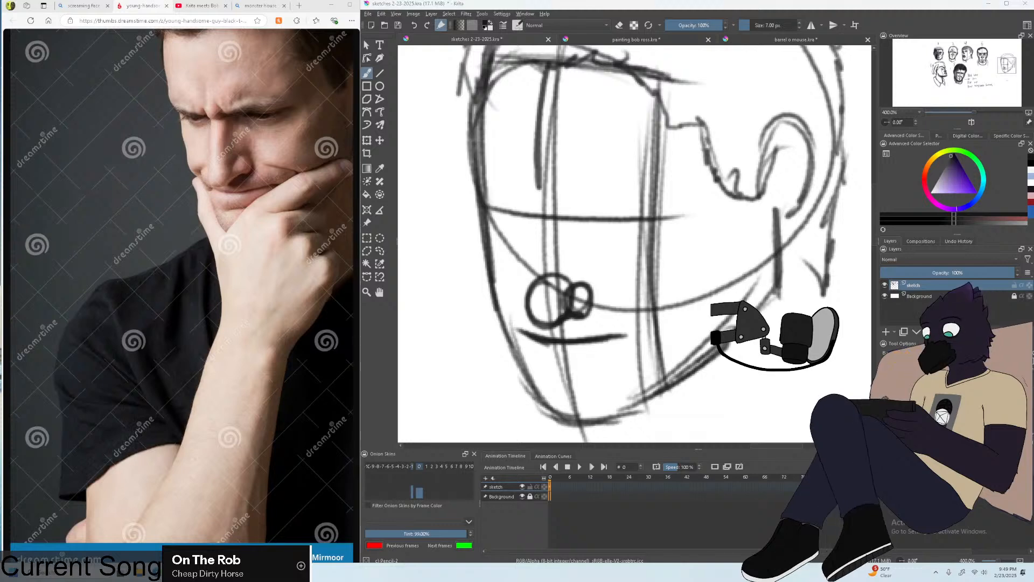
Draw the nose bridge from the nose circle up to the eye line, and a short dark mark at the face's far edge.
scroll(510, 279, "up", 1)
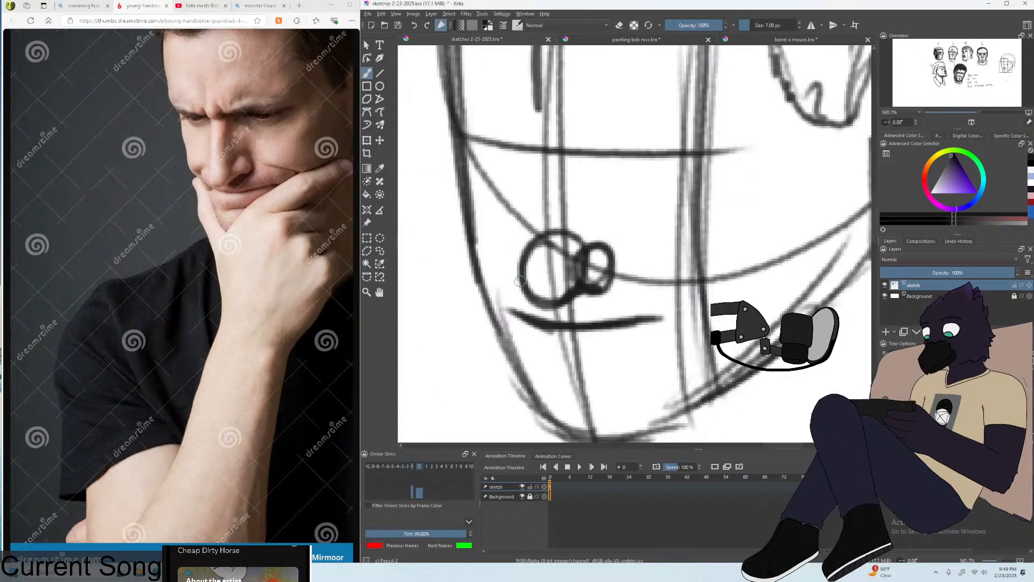
key("minus")
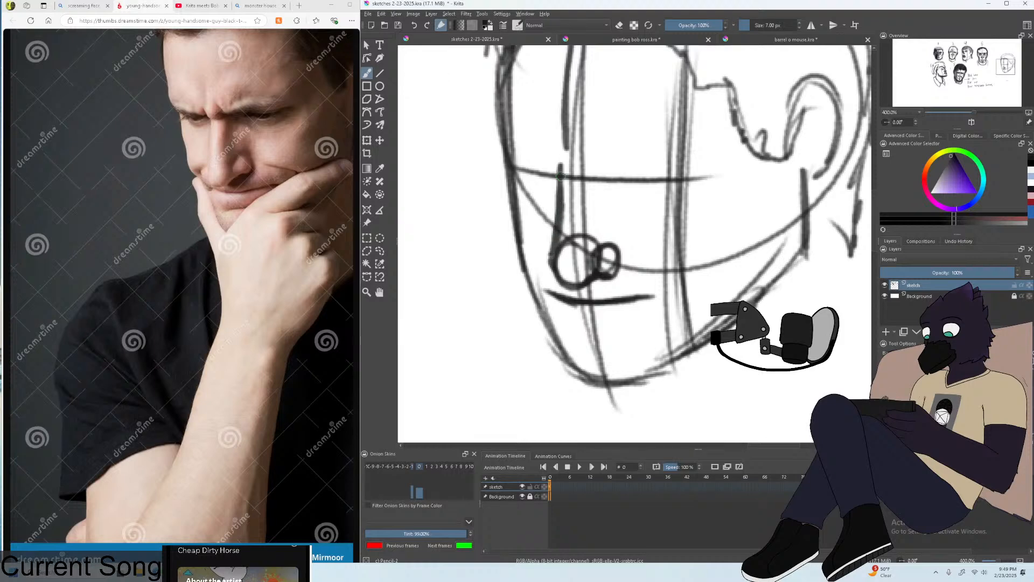
key("ctrl+z")
mouse_move(565, 198)
left_mouse_down()
mouse_move(565, 166)
mouse_move(557, 258)
mouse_move(566, 163)
mouse_move(562, 188)
left_mouse_up()
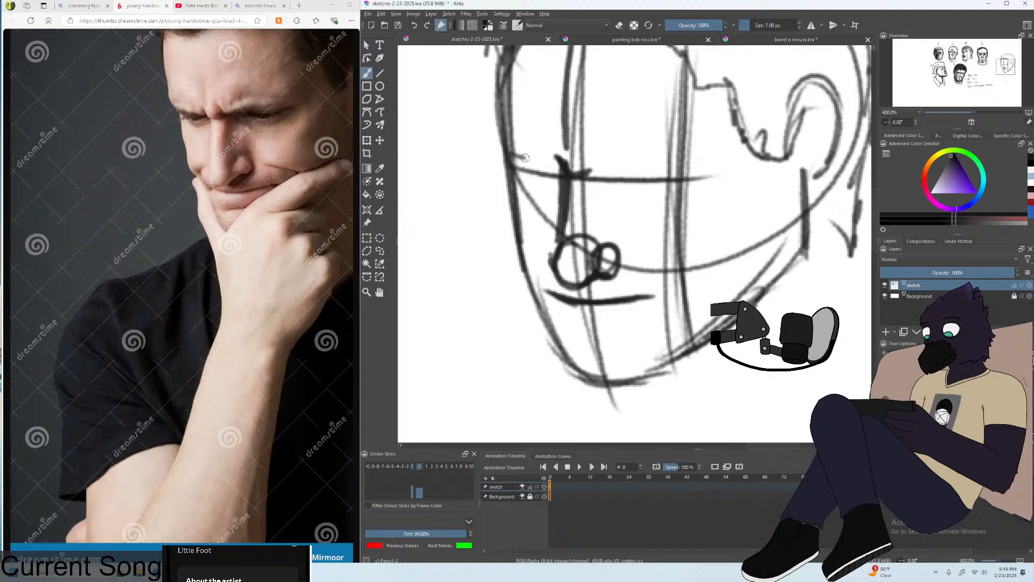
key("ctrl+minus")
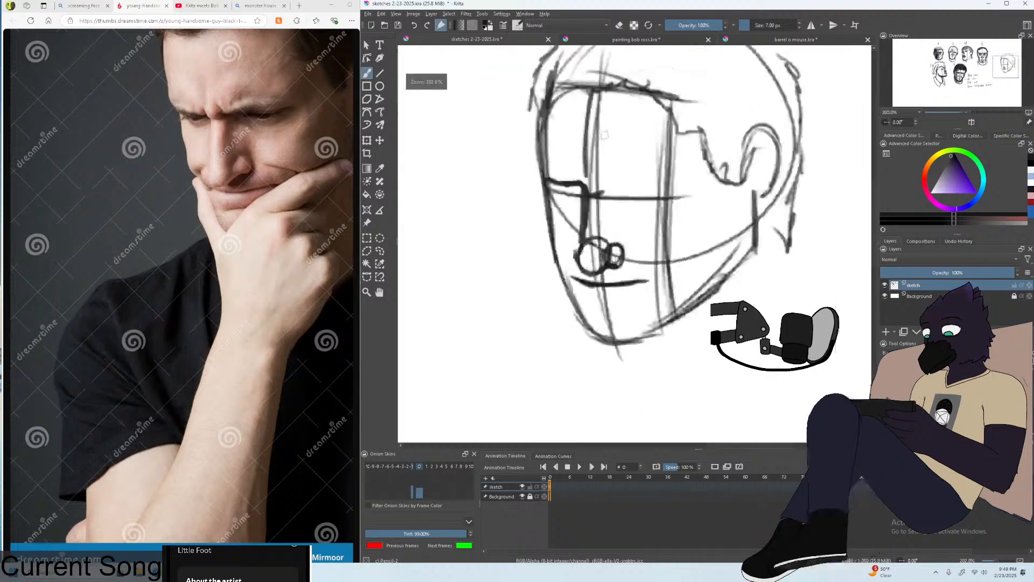
key("ctrl+plus")
key("ctrl+z")
left_click_drag(515, 148, 521, 157)
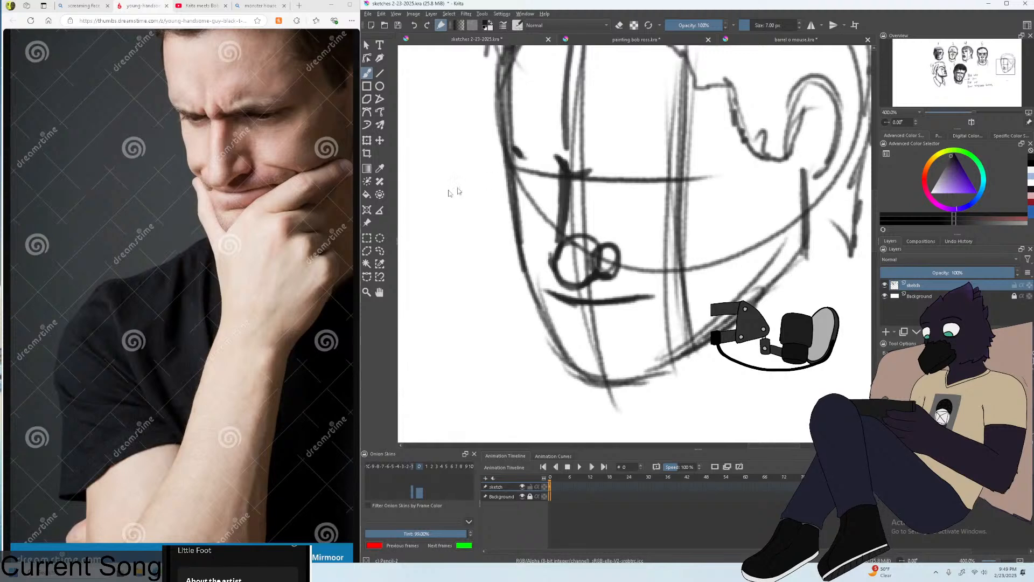
Draw the near eyebrow as a thick dark stroke above the eye line, extending from the nose bridge to the face's side plane.
right_click(498, 172)
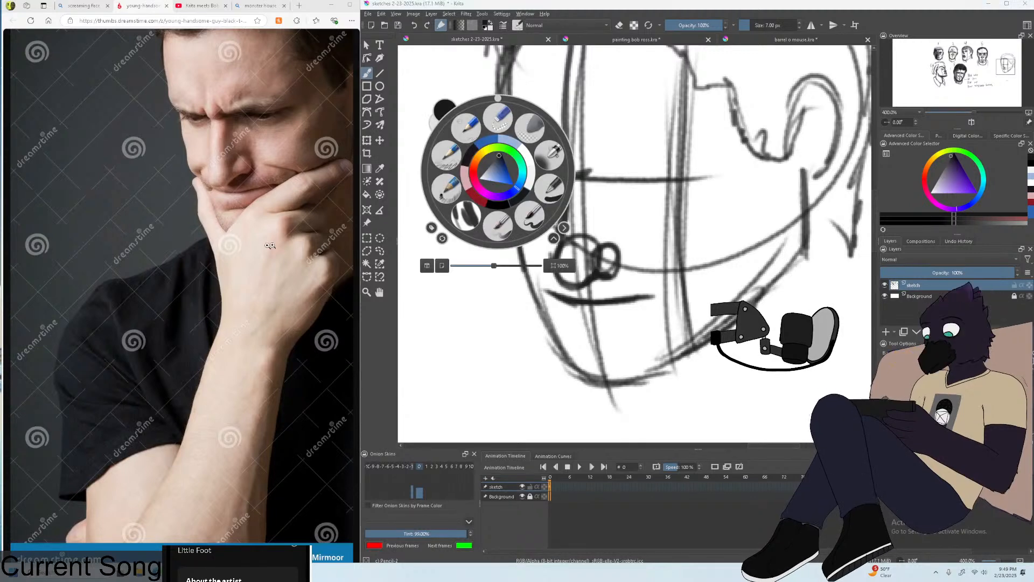
left_click(591, 202)
scroll(620, 200, "down", 1)
scroll(640, 155, "up", 2)
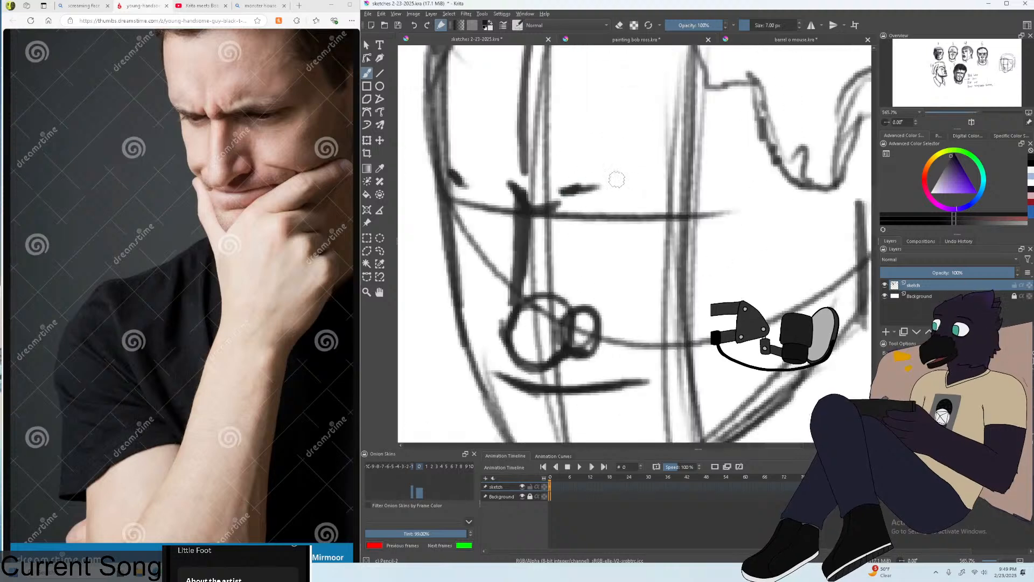
mouse_move(591, 186)
left_mouse_down()
mouse_move(565, 174)
mouse_move(626, 179)
mouse_move(657, 167)
left_mouse_up()
key("ctrl+z")
key("ctrl+z")
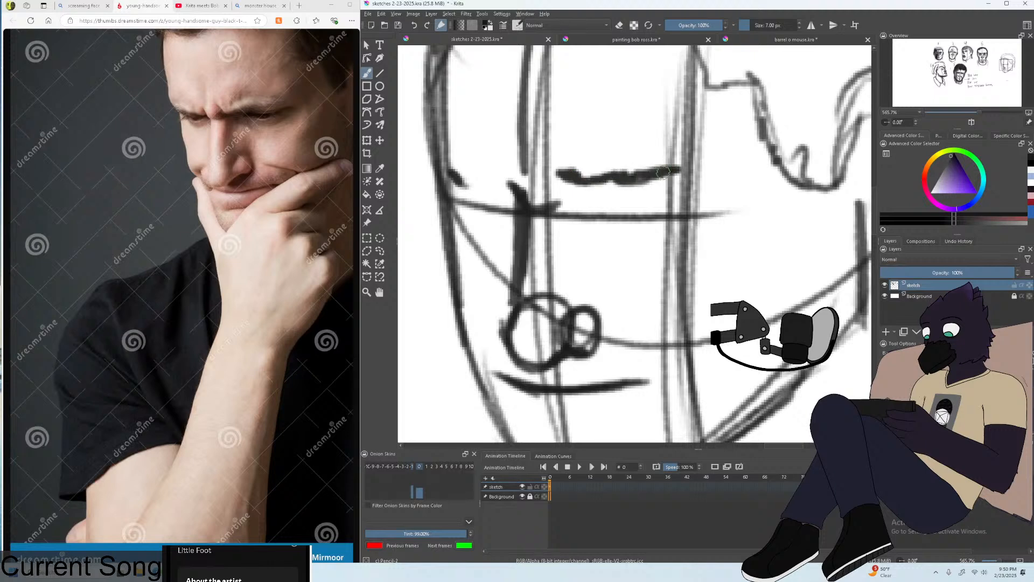
Draw the far eyebrow as a dark stroke slanting down toward the nose bridge.
key("minus")
key("equal")
mouse_move(454, 176)
left_mouse_down()
mouse_move(497, 159)
mouse_move(451, 171)
mouse_move(493, 166)
mouse_move(473, 167)
mouse_move(514, 171)
left_mouse_up()
key("ctrl+z")
key("ctrl+z")
key("minus")
key("equal")
Outline the near eye as a wide oval centred on the eye line below its brow.
key("ctrl+z")
left_click_drag(579, 209, 663, 204)
key("ctrl+z")
mouse_move(620, 193)
left_mouse_down()
mouse_move(598, 240)
mouse_move(659, 204)
mouse_move(620, 240)
mouse_move(655, 236)
mouse_move(641, 235)
left_mouse_up()
key("ctrl+z")
key("ctrl+z")
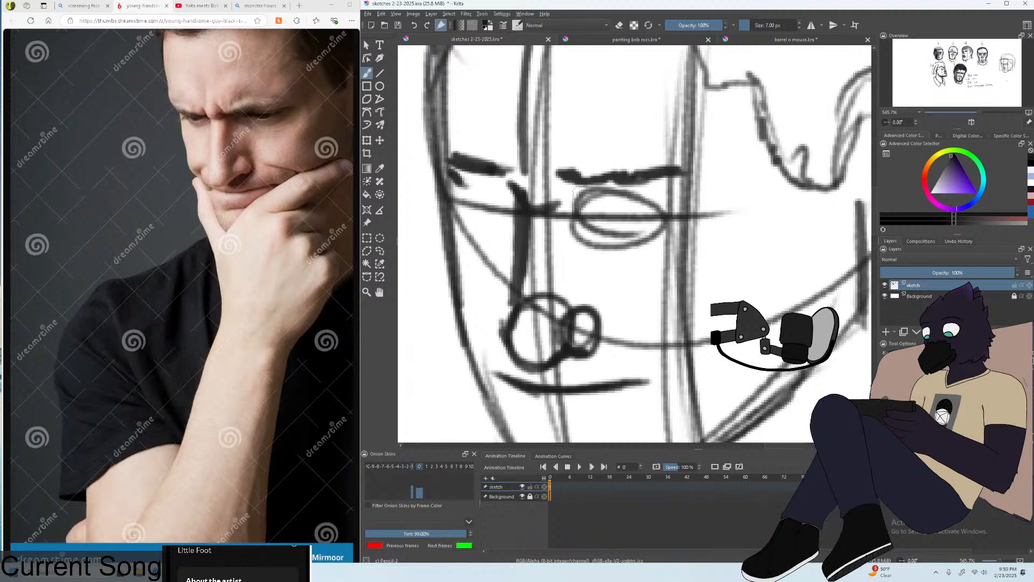
Darken the near eye's upper lid and fill its dark iris, reducing the brush size to 6 px.
left_click_drag(579, 192, 654, 199)
mouse_move(569, 196)
left_mouse_down()
mouse_move(663, 196)
mouse_move(654, 201)
left_mouse_up()
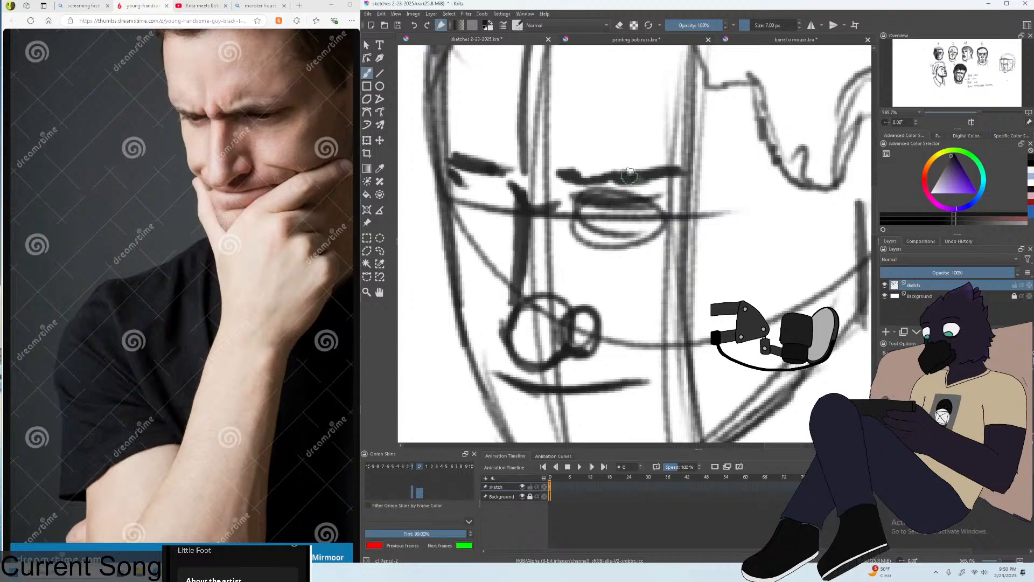
key("bracketright")
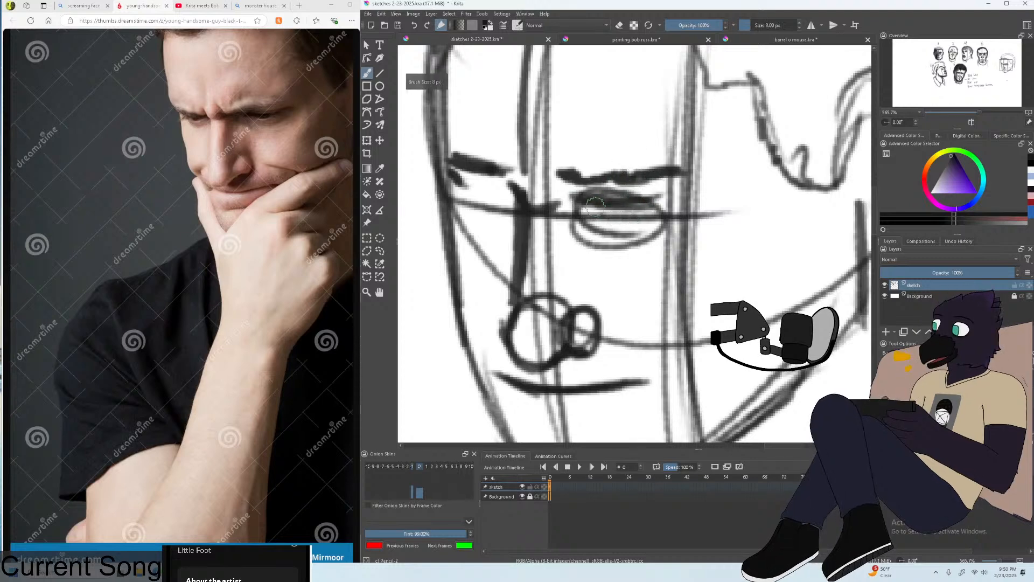
left_click_drag(586, 199, 659, 200)
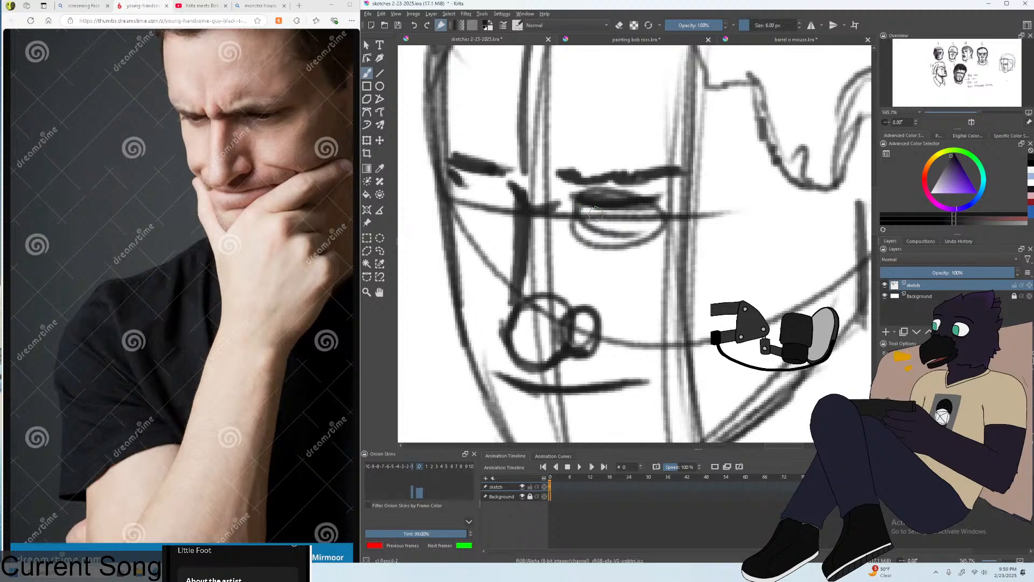
key("ctrl+z")
left_click_drag(566, 205, 639, 201)
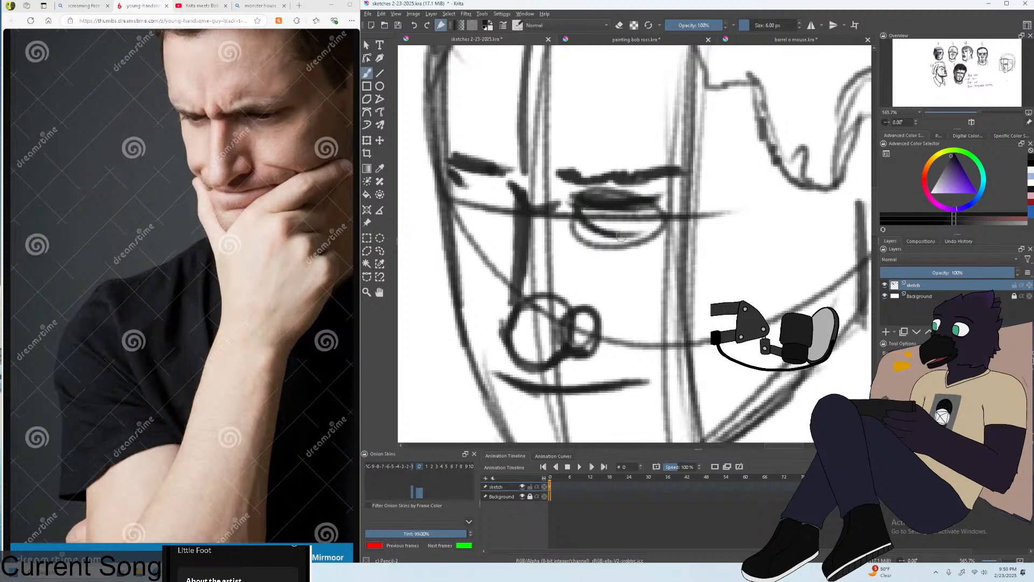
key("ctrl+z")
mouse_move(669, 210)
left_mouse_down()
mouse_move(643, 208)
mouse_move(666, 217)
mouse_move(604, 223)
mouse_move(575, 212)
mouse_move(602, 235)
mouse_move(577, 216)
mouse_move(626, 205)
mouse_move(614, 195)
mouse_move(600, 220)
mouse_move(616, 226)
mouse_move(620, 212)
mouse_move(620, 231)
mouse_move(608, 212)
mouse_move(633, 216)
left_mouse_up()
scroll(619, 218, "down", 3)
scroll(619, 218, "up", 3)
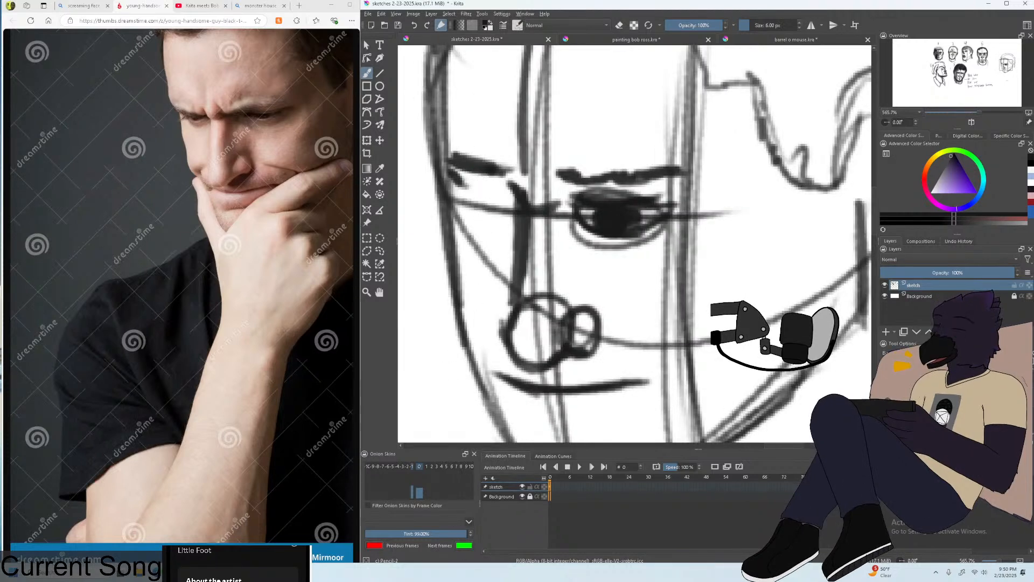
Draw the far eye with a dark lid line and a filled iris between the face's edge and the nose bridge.
mouse_move(451, 187)
left_mouse_down()
mouse_move(484, 192)
mouse_move(462, 175)
mouse_move(508, 190)
mouse_move(501, 195)
mouse_move(465, 190)
mouse_move(497, 193)
mouse_move(487, 178)
mouse_move(511, 167)
mouse_move(525, 205)
mouse_move(486, 213)
mouse_move(456, 182)
mouse_move(501, 214)
left_mouse_up()
mouse_move(457, 200)
left_mouse_down()
mouse_move(495, 211)
mouse_move(489, 221)
mouse_move(523, 207)
mouse_move(461, 184)
mouse_move(456, 191)
mouse_move(520, 221)
mouse_move(481, 216)
mouse_move(516, 205)
mouse_move(480, 212)
left_mouse_up()
key("ctrl+z")
key("ctrl+z")
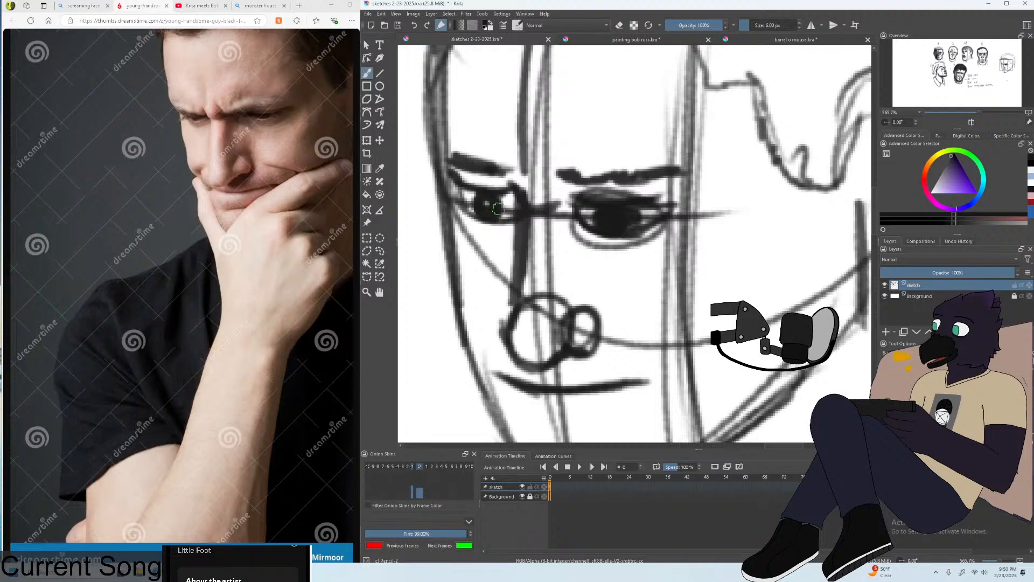
scroll(496, 209, "down", 5)
scroll(497, 209, "up", 2)
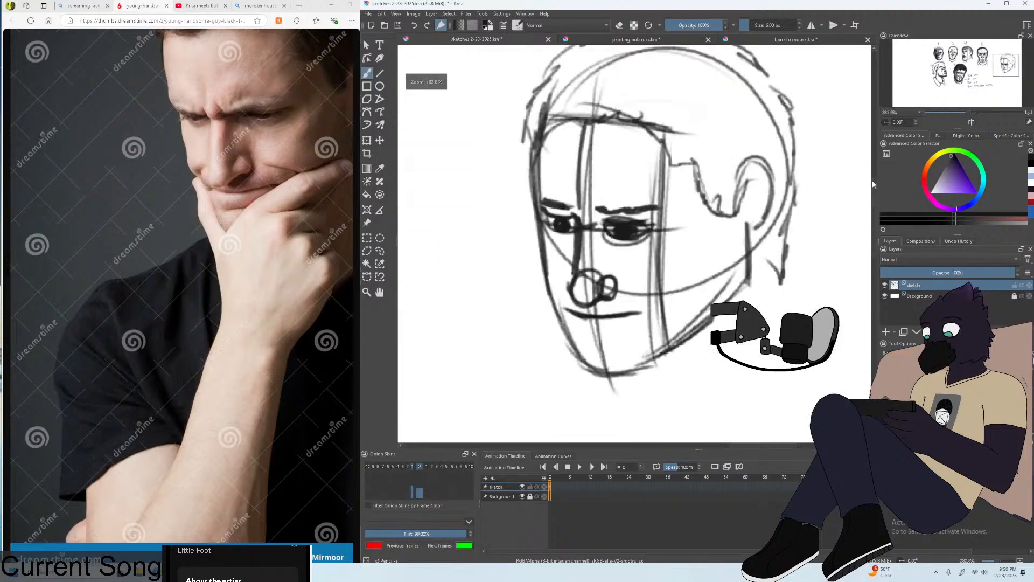
scroll(873, 185, "up", 2)
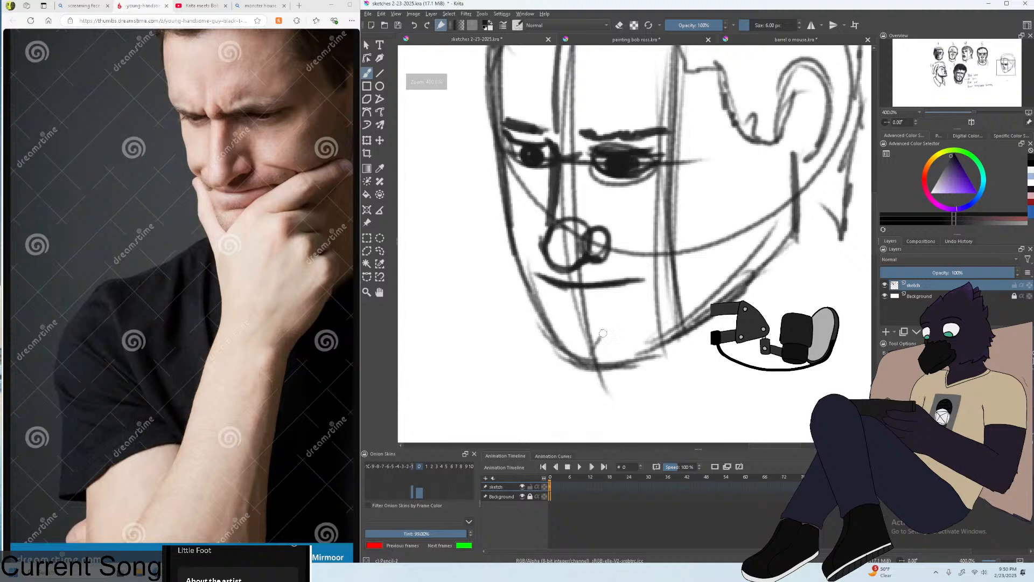
Draw a diagonal line from the chin up toward the mouth corner as the start of the hand covering the jaw.
key("ctrl+z")
left_click_drag(584, 345, 740, 221)
key("ctrl+z")
key("ctrl+z")
mouse_move(584, 345)
left_mouse_down()
mouse_move(657, 279)
mouse_move(603, 319)
mouse_move(628, 294)
left_mouse_up()
key("ctrl+z")
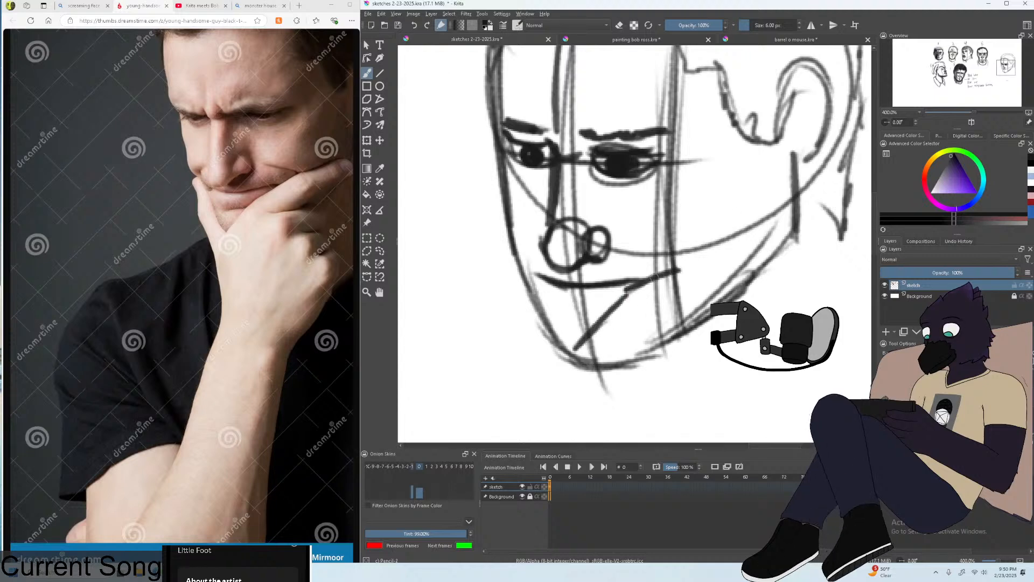
Extend the index finger's upper edge from the mouth corner across the cheek, and add short crease lines on the cheek and below the mouth.
scroll(624, 234, "up", 1)
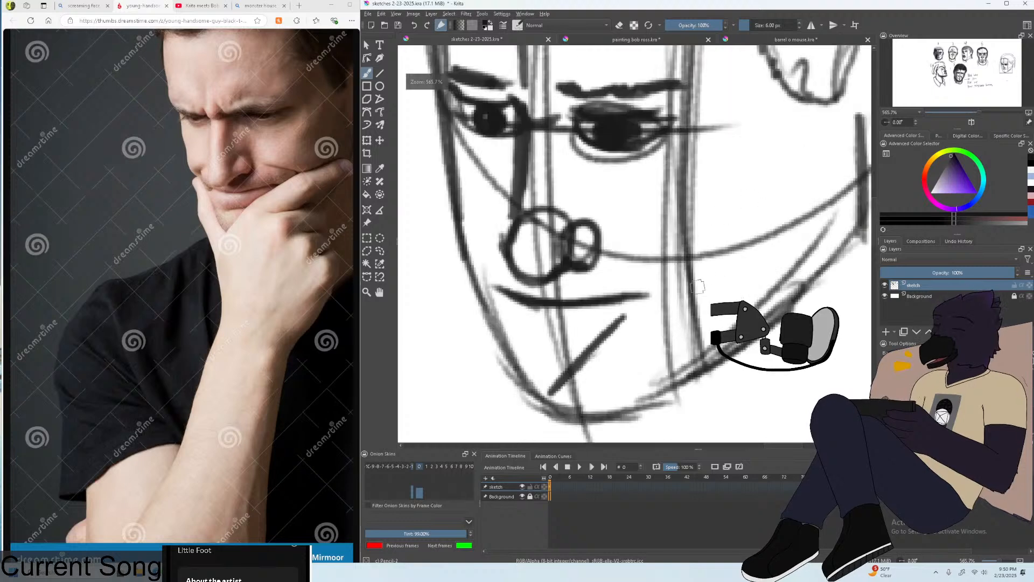
left_click_drag(641, 295, 783, 245)
key("ctrl+z")
left_click_drag(677, 283, 779, 254)
key("ctrl+z")
mouse_move(715, 271)
left_mouse_down()
mouse_move(739, 255)
mouse_move(729, 269)
mouse_move(685, 269)
mouse_move(646, 247)
mouse_move(714, 260)
mouse_move(655, 263)
mouse_move(651, 252)
mouse_move(685, 258)
left_mouse_up()
key("ctrl+z")
left_click_drag(550, 342, 609, 335)
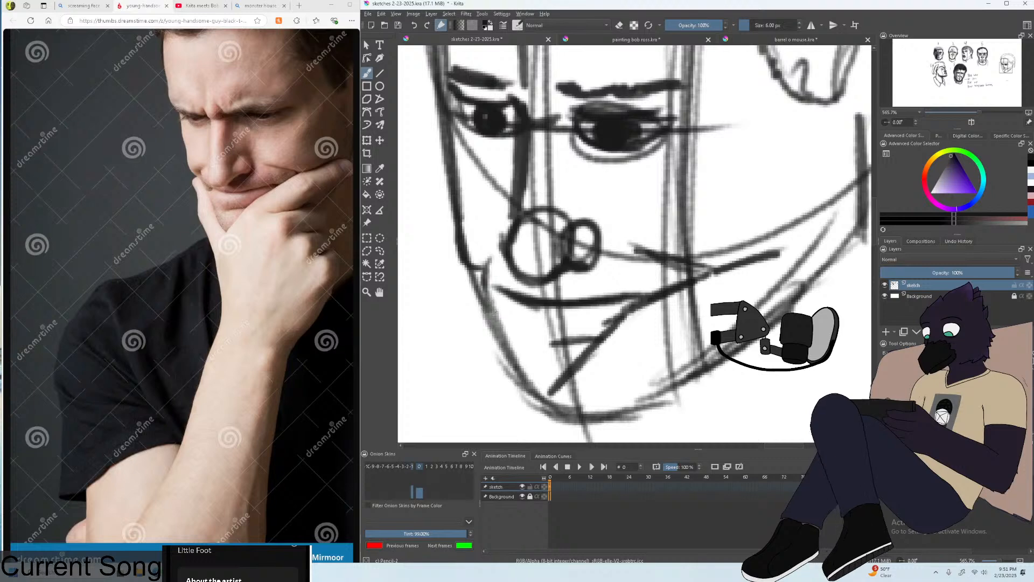
Outline the thumb along the far side of the jaw, joining its inner edge to the finger in a V at the chin.
left_click_drag(472, 266, 459, 320)
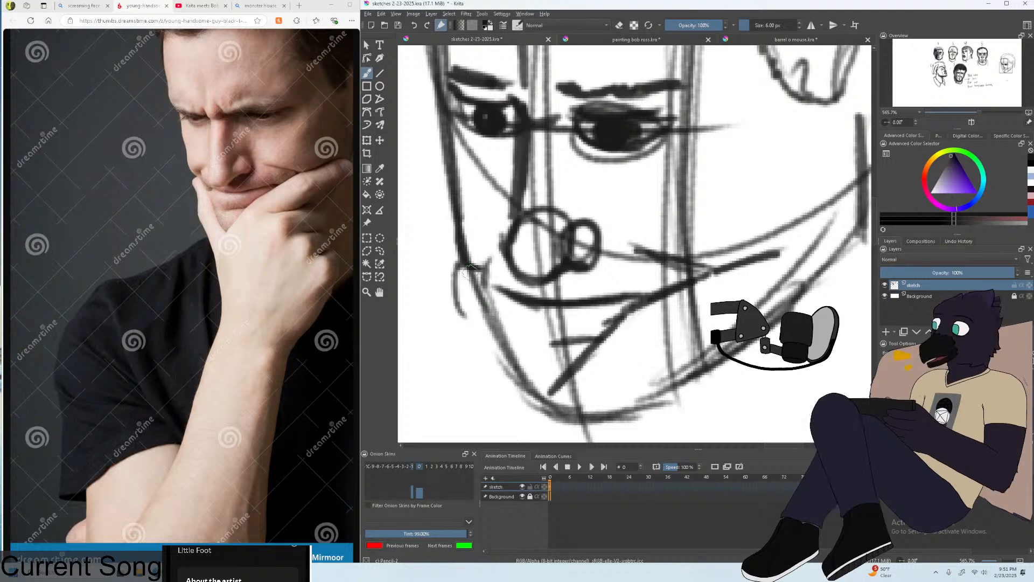
left_click_drag(467, 268, 455, 328)
mouse_move(470, 265)
left_mouse_down()
mouse_move(459, 300)
mouse_move(463, 354)
left_mouse_up()
key("minus")
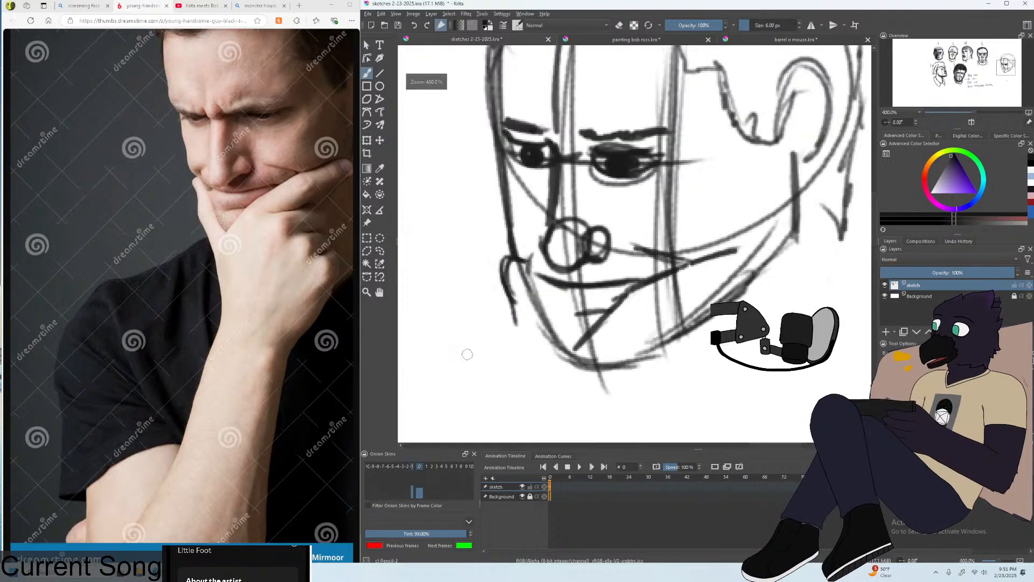
mouse_move(518, 282)
left_mouse_down()
mouse_move(506, 328)
mouse_move(523, 383)
left_mouse_up()
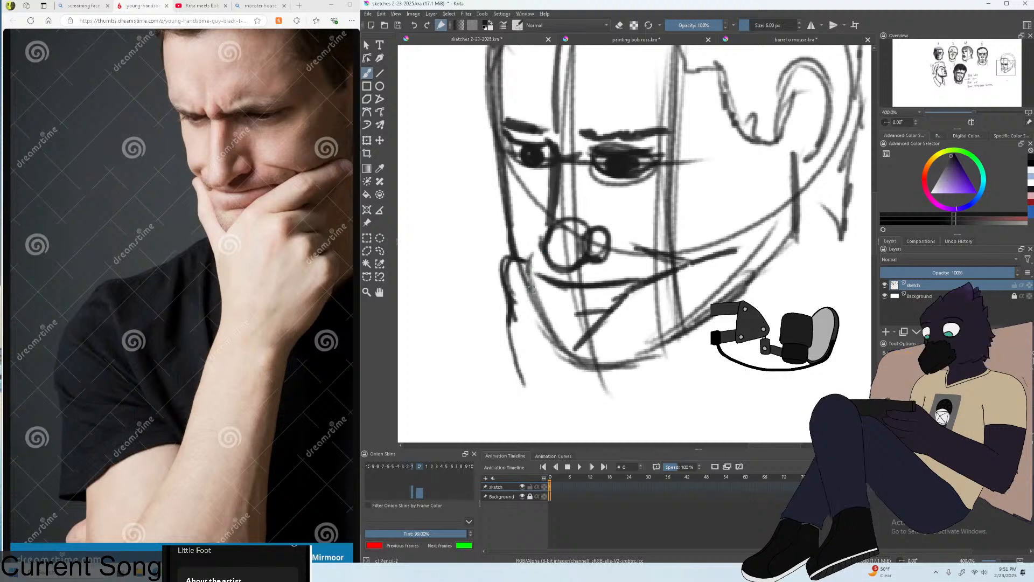
mouse_move(540, 272)
left_mouse_down()
mouse_move(561, 363)
mouse_move(538, 318)
mouse_move(553, 346)
mouse_move(575, 325)
mouse_move(546, 331)
mouse_move(570, 361)
left_mouse_up()
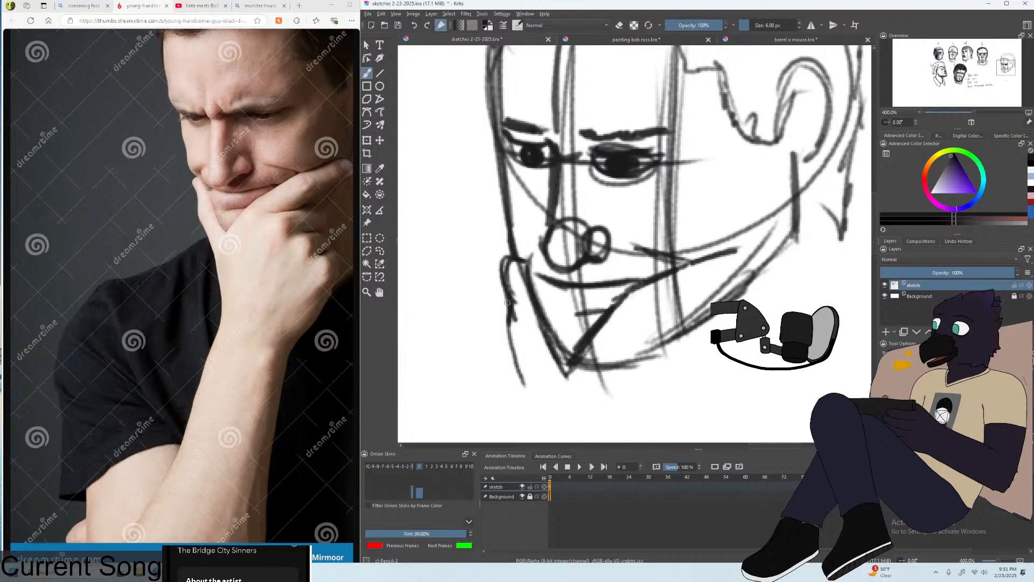
mouse_move(506, 337)
left_mouse_down()
mouse_move(529, 409)
mouse_move(513, 358)
left_mouse_up()
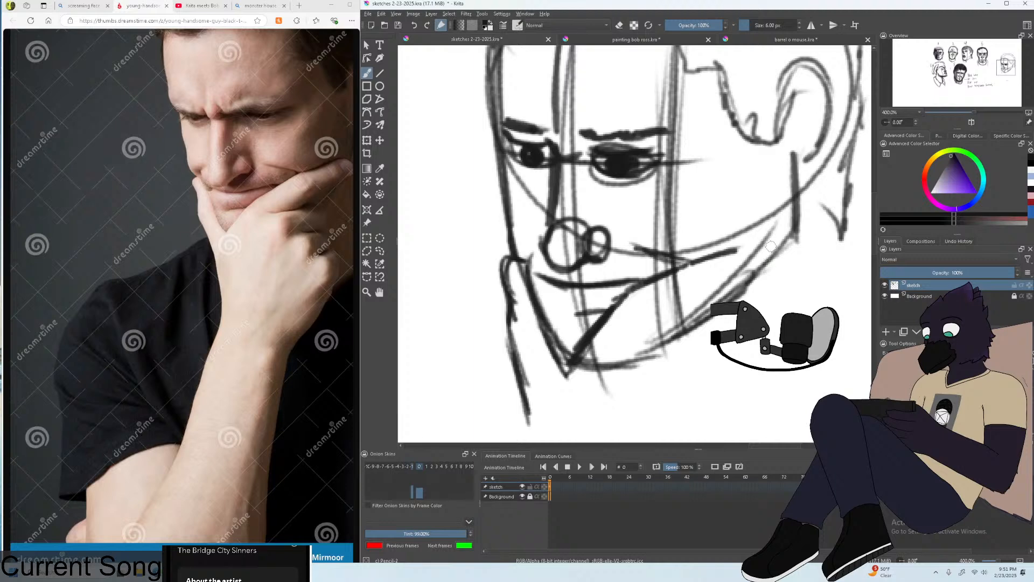
Round off the index finger's knuckle at the jaw and draw its lower edge back along the jawline.
left_click_drag(717, 252, 746, 241)
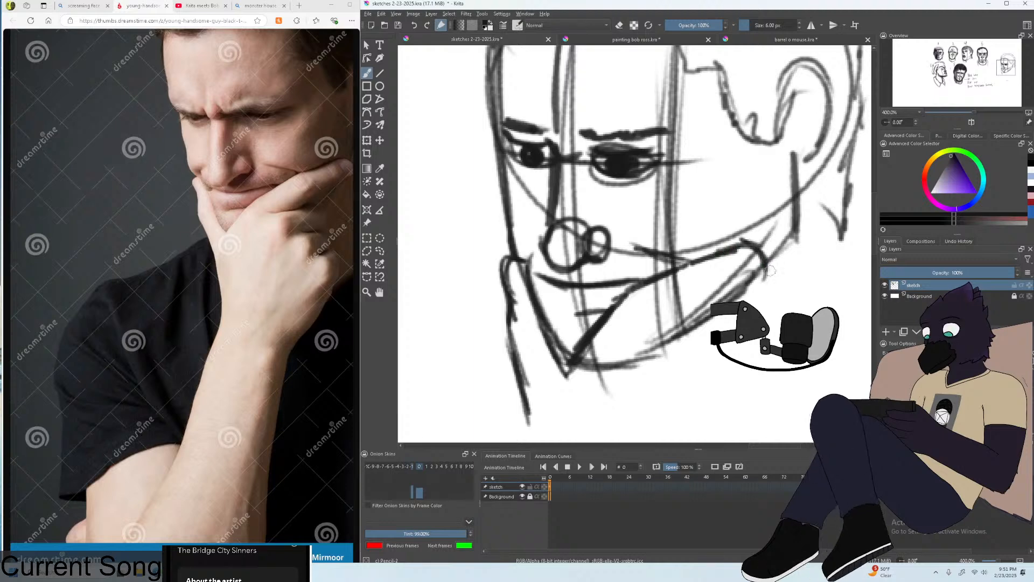
mouse_move(765, 284)
left_mouse_down()
mouse_move(723, 299)
mouse_move(730, 292)
left_mouse_up()
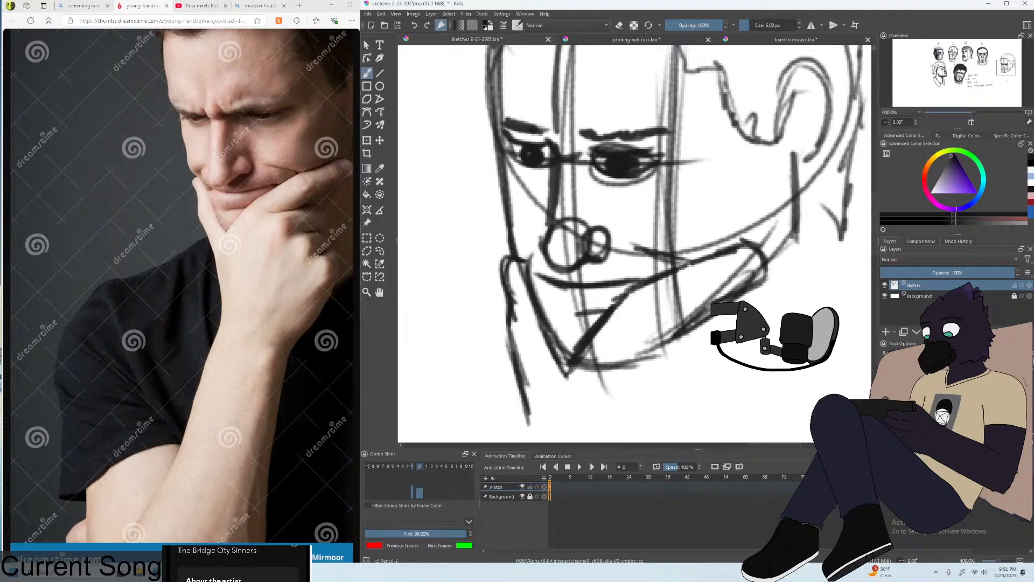
scroll(680, 319, "down", 1)
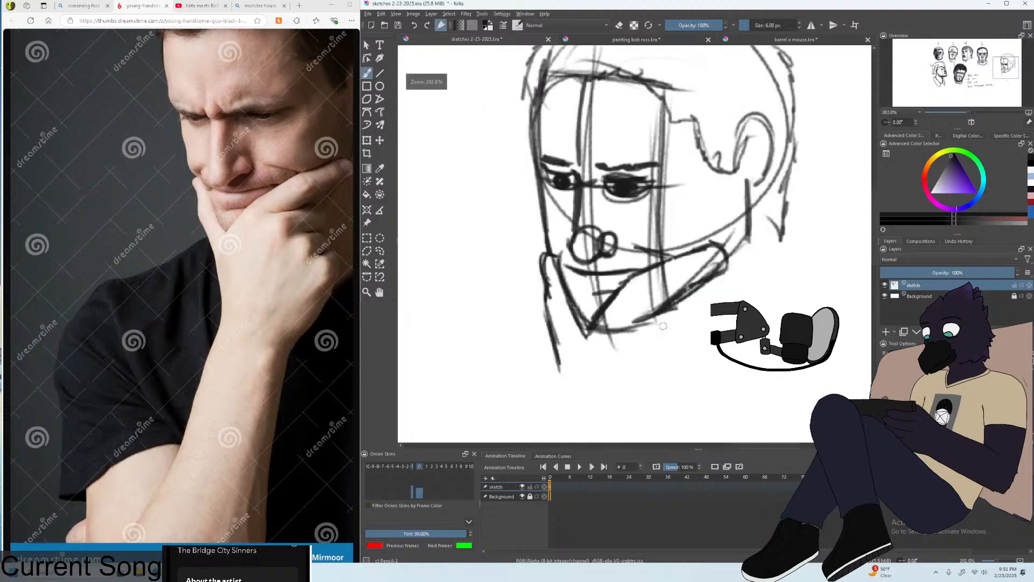
Draw the back of the hand angling in toward the wrist below the jaw, and redraw the thumb-side edge down to the wrist.
mouse_move(675, 311)
left_mouse_down()
mouse_move(692, 313)
mouse_move(721, 376)
left_mouse_up()
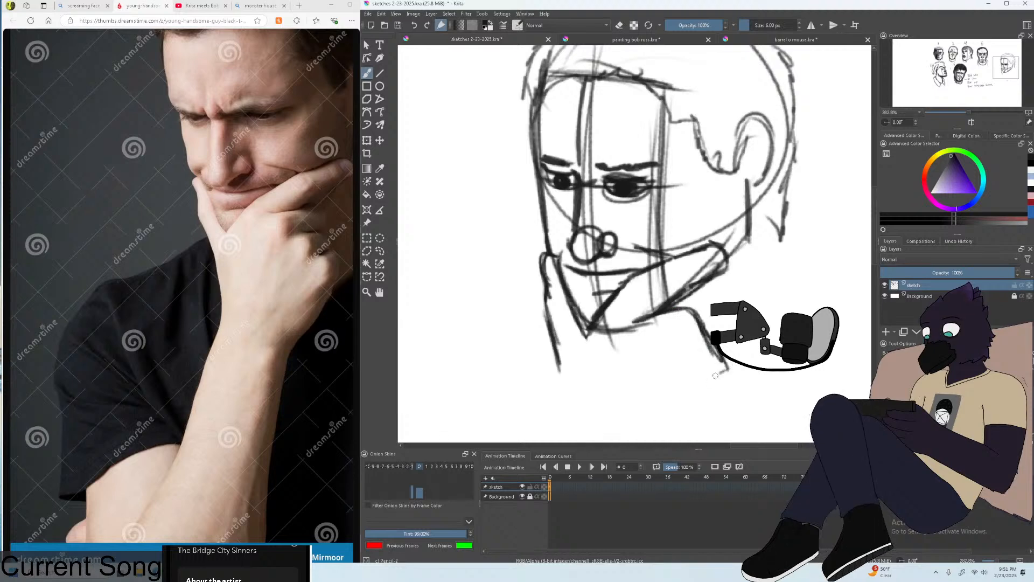
left_click_drag(723, 372, 692, 399)
key("minus")
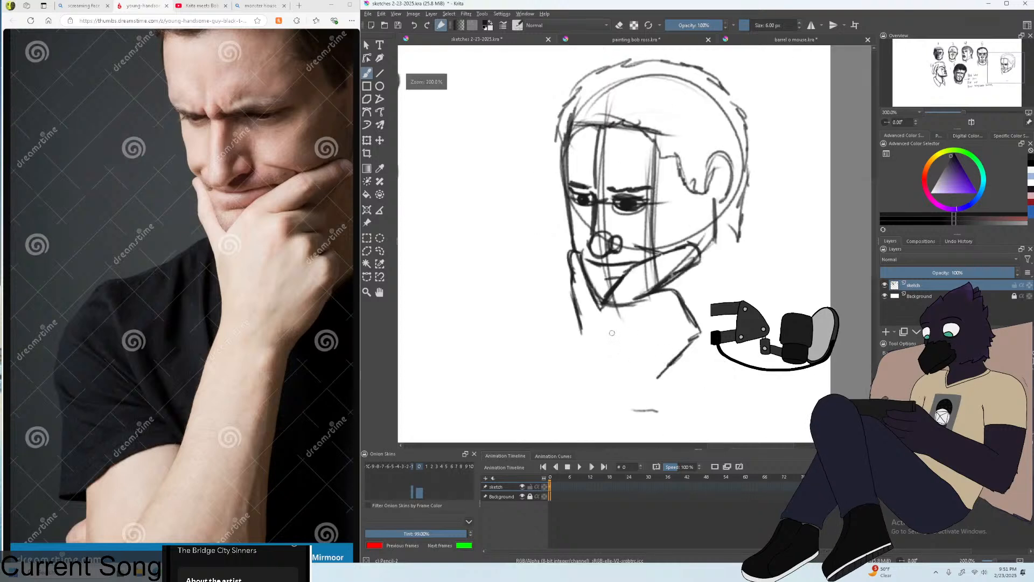
left_click_drag(583, 356, 578, 315)
left_click_drag(587, 354, 573, 297)
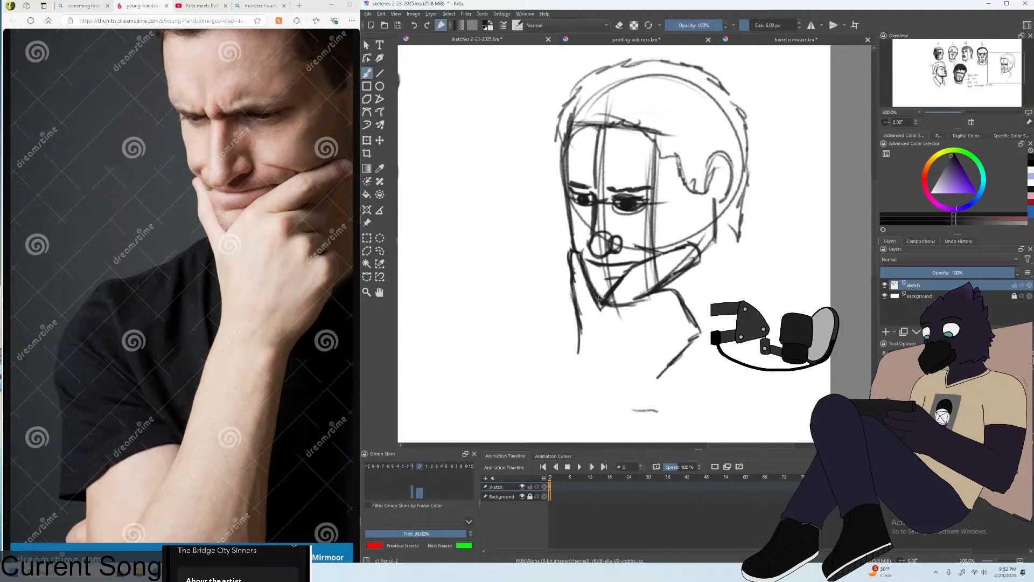
key("minus")
key("plus")
key("plus")
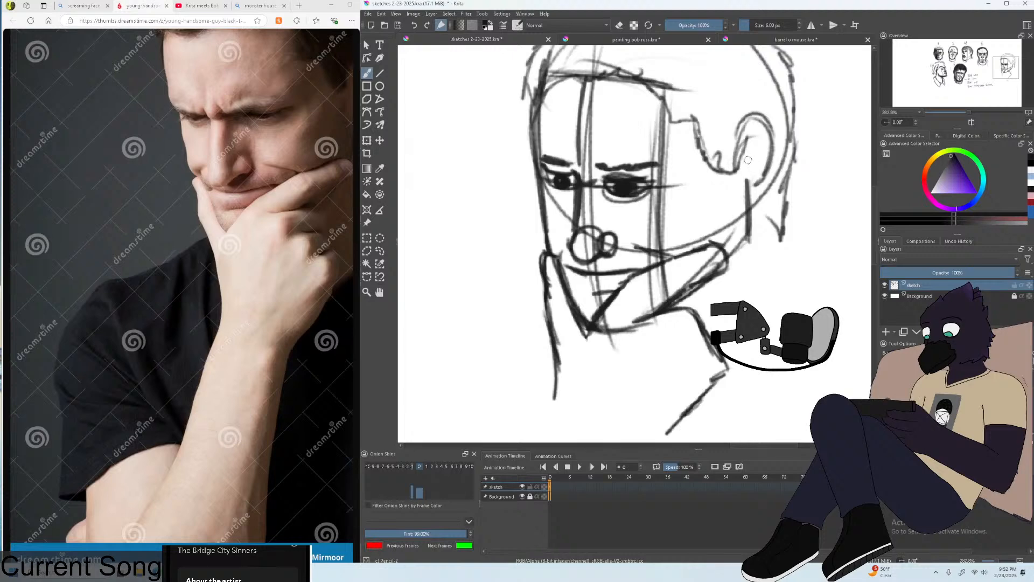
Darken the inner fold and lobe of the near ear, and strengthen the jaw edge below it with short strokes.
mouse_move(748, 160)
left_mouse_down()
mouse_move(756, 137)
mouse_move(766, 139)
mouse_move(763, 186)
left_mouse_up()
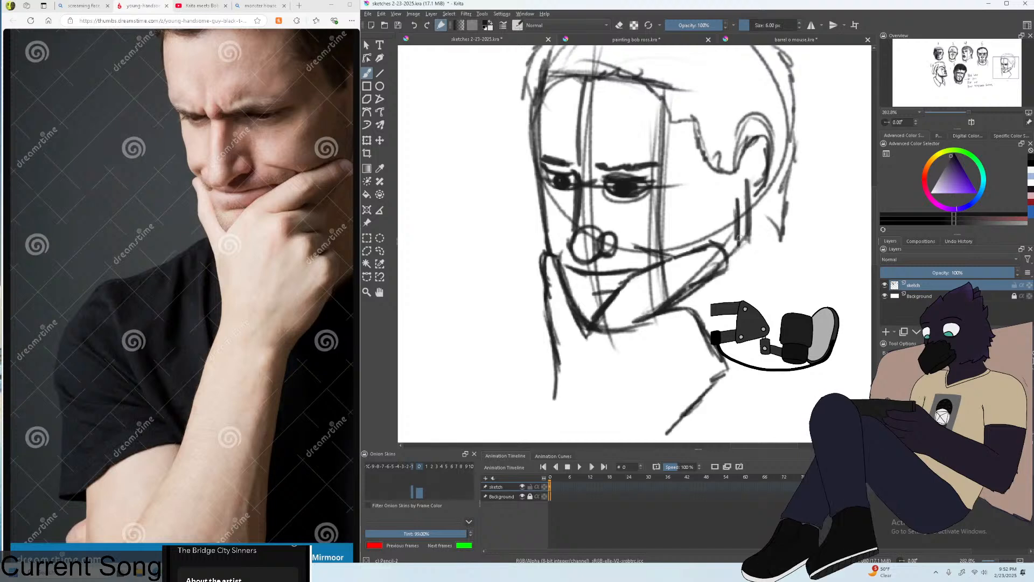
left_click_drag(744, 211, 732, 253)
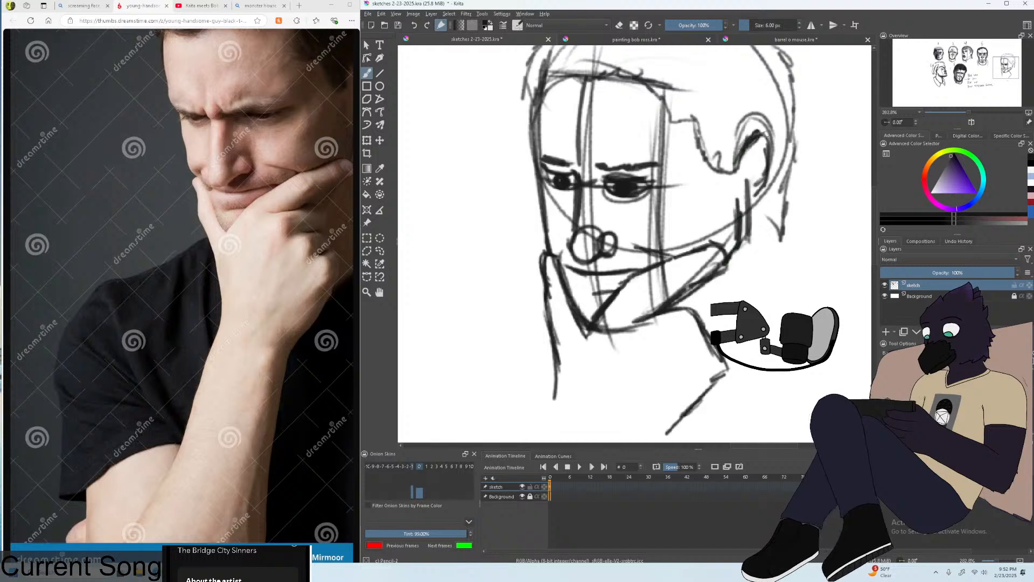
left_click_drag(770, 133, 760, 144)
left_click_drag(760, 185, 744, 199)
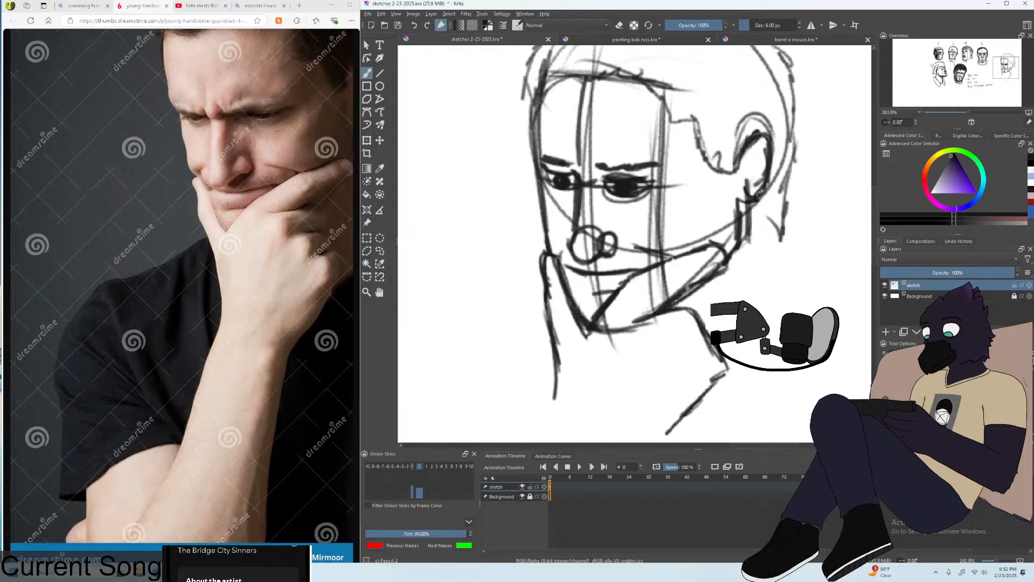
scroll(764, 173, "down", 3)
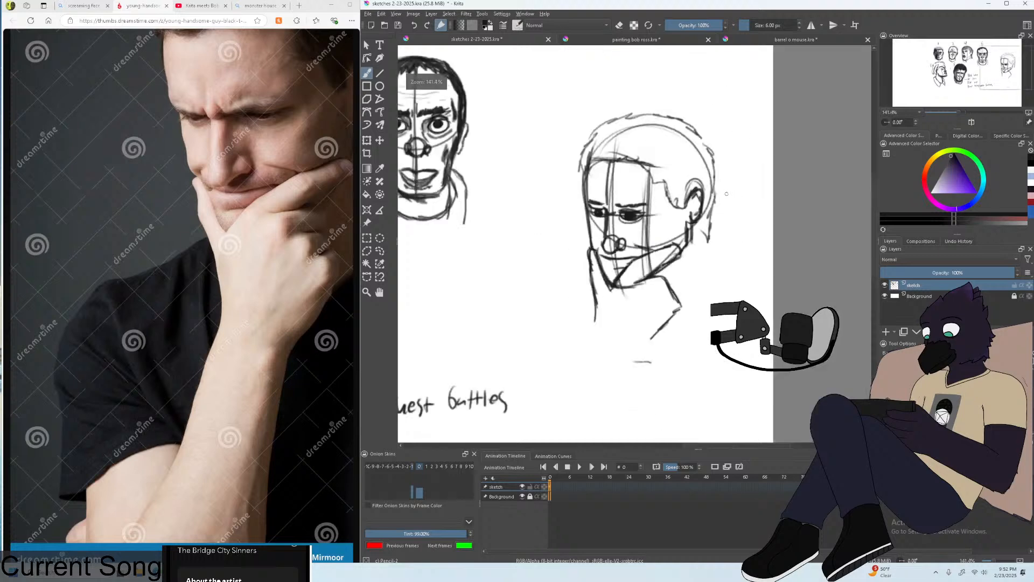
Hatch above the near eyebrow, and shade the side of the face from temple to jaw with an 11 px brush.
scroll(652, 183, "up", 5)
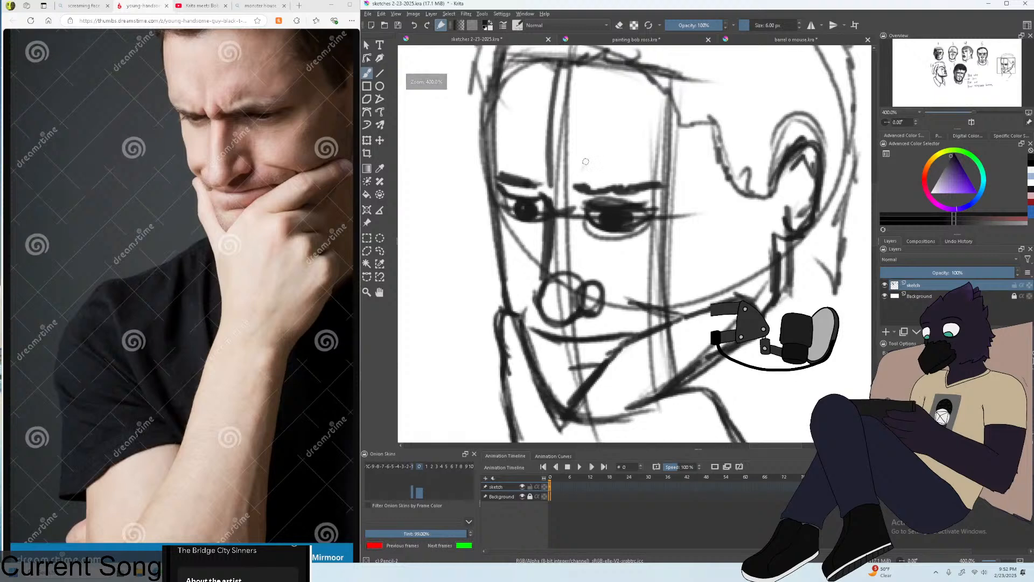
mouse_move(581, 176)
left_mouse_down()
mouse_move(606, 174)
mouse_move(642, 157)
mouse_move(637, 172)
mouse_move(663, 135)
mouse_move(658, 174)
mouse_move(703, 133)
mouse_move(673, 232)
left_mouse_up()
key("bracketright")
mouse_move(665, 284)
left_mouse_down()
mouse_move(649, 277)
mouse_move(635, 294)
mouse_move(644, 318)
mouse_move(732, 226)
mouse_move(754, 237)
mouse_move(781, 232)
mouse_move(774, 196)
mouse_move(711, 178)
left_mouse_up()
key("minus")
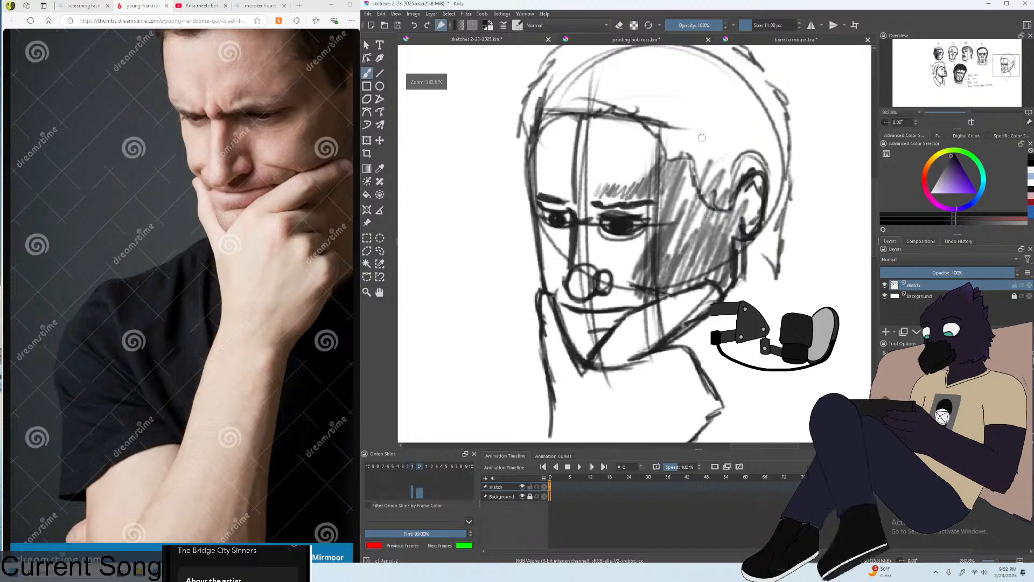
Fill the hair over the top and back of the head with slanted hatching down to the nape.
mouse_move(716, 108)
left_mouse_down()
mouse_move(679, 215)
mouse_move(758, 72)
mouse_move(754, 188)
mouse_move(781, 129)
mouse_move(784, 232)
mouse_move(754, 216)
mouse_move(765, 253)
mouse_move(784, 139)
mouse_move(765, 177)
mouse_move(722, 161)
mouse_move(705, 134)
mouse_move(735, 139)
mouse_move(692, 105)
mouse_move(665, 127)
mouse_move(646, 119)
mouse_move(577, 135)
mouse_move(603, 108)
left_mouse_up()
key("minus")
scroll(657, 231, "down", 2)
scroll(657, 232, "up", 2)
Shade the near side of the nose up to the inner eye corner and the outer cheek below the near eye.
scroll(657, 232, "up", 2)
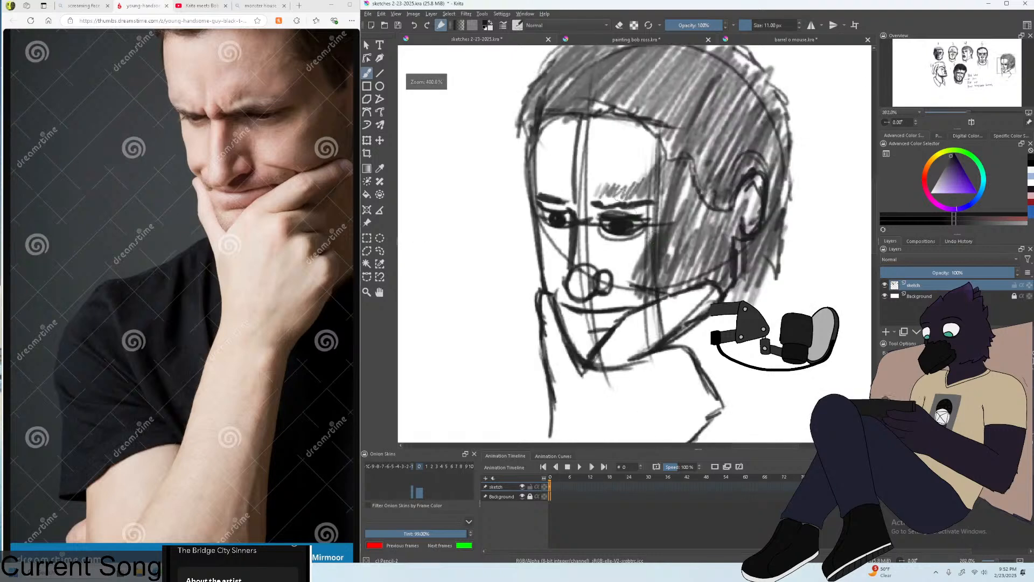
mouse_move(588, 211)
left_mouse_down()
mouse_move(571, 300)
mouse_move(579, 237)
left_mouse_up()
mouse_move(575, 282)
left_mouse_down()
mouse_move(598, 301)
mouse_move(576, 229)
mouse_move(564, 240)
mouse_move(589, 216)
left_mouse_up()
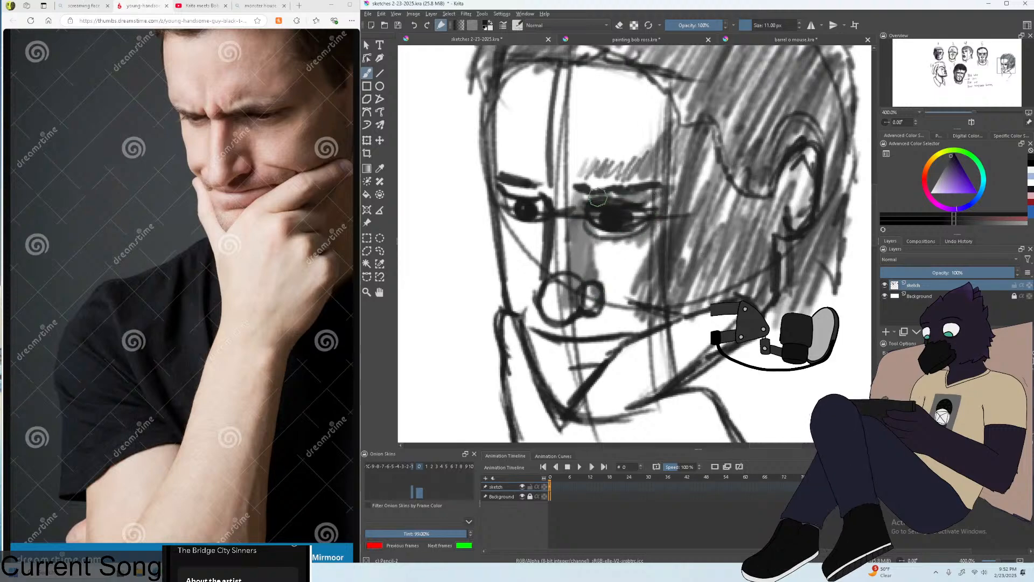
left_click_drag(661, 228, 648, 271)
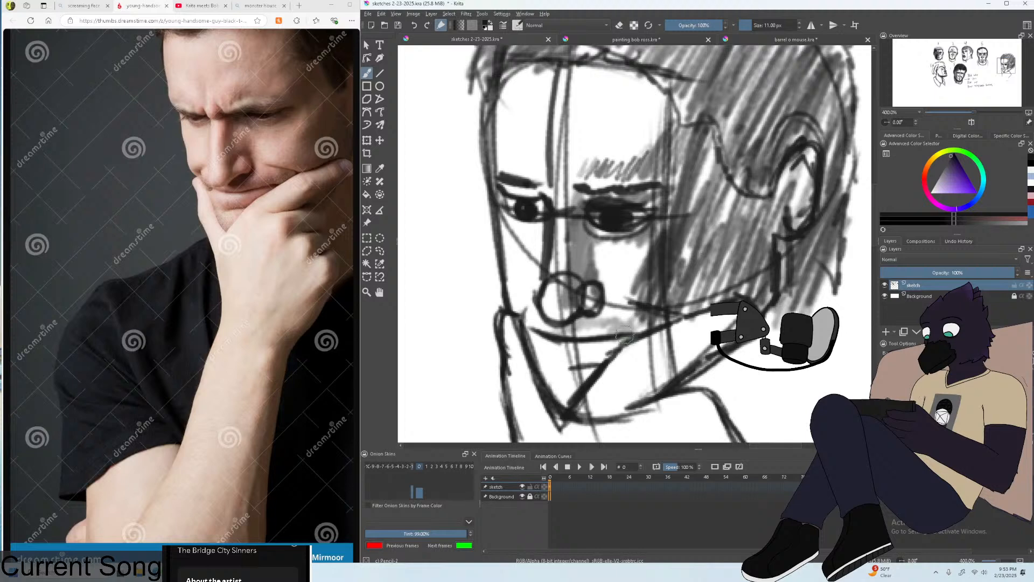
Shade the area between nostril and mouth, and darken the lower cheek above the index finger.
left_click_drag(623, 316, 589, 328)
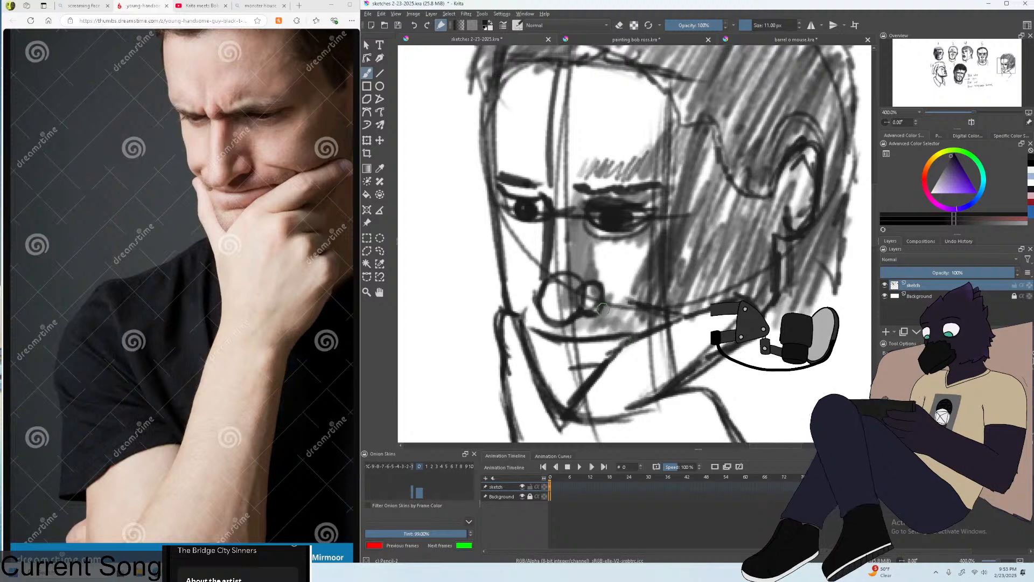
mouse_move(610, 279)
left_mouse_down()
mouse_move(596, 307)
mouse_move(609, 302)
mouse_move(618, 325)
left_mouse_up()
left_click_drag(648, 290, 630, 302)
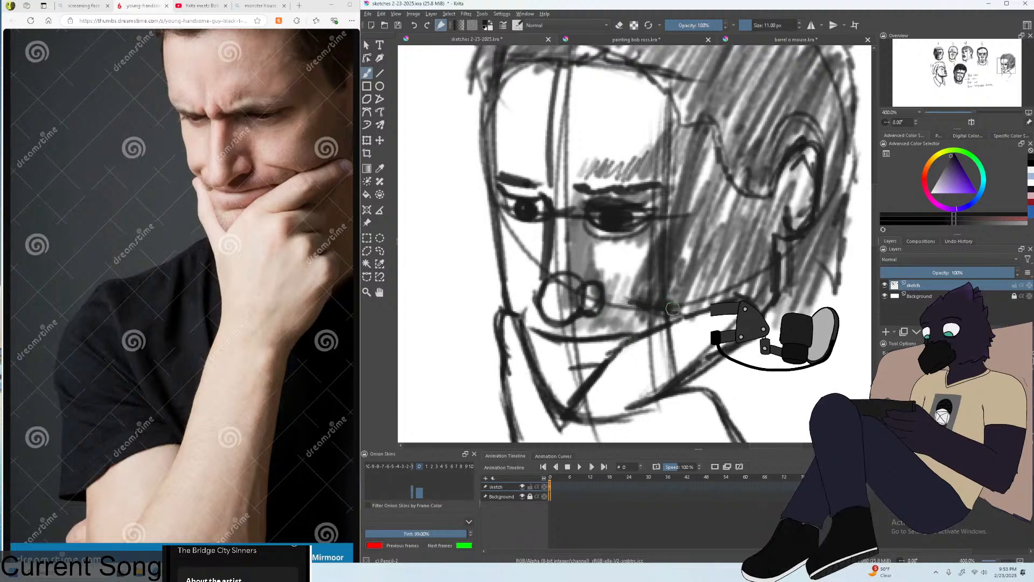
Add light shading on the chin beside the thumb and between the far eyebrow and eye.
scroll(673, 308, "down", 4)
scroll(620, 334, "up", 2)
scroll(590, 356, "up", 2)
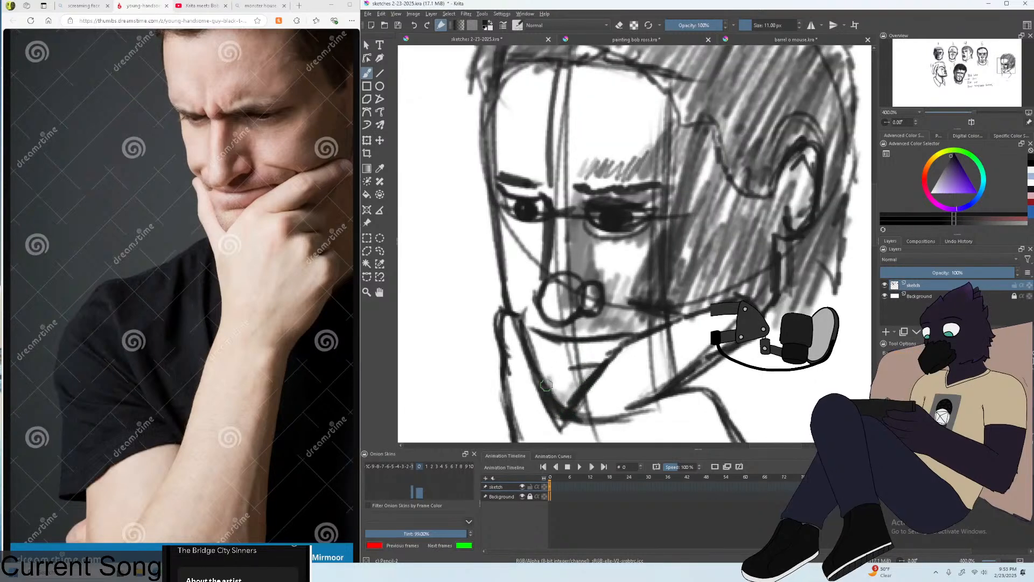
scroll(592, 393, "down", 4)
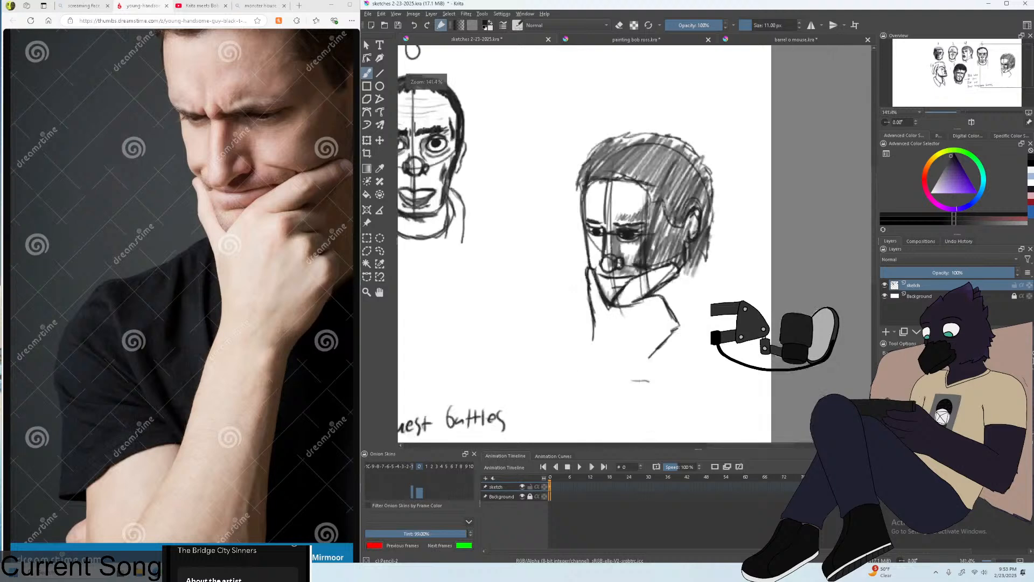
scroll(650, 246, "up", 4)
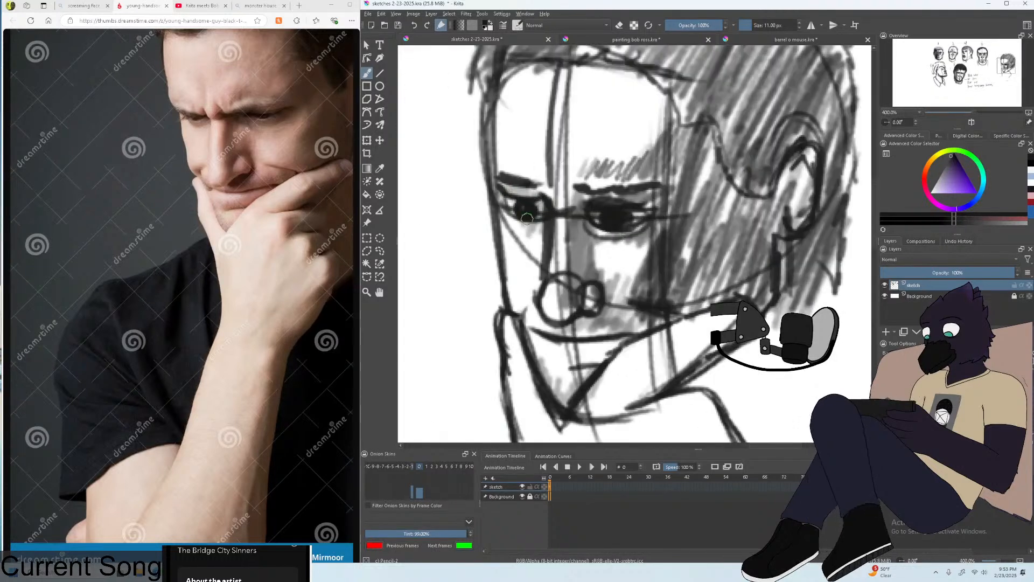
scroll(526, 218, "down", 3)
scroll(538, 189, "up", 2)
scroll(548, 159, "down", 1)
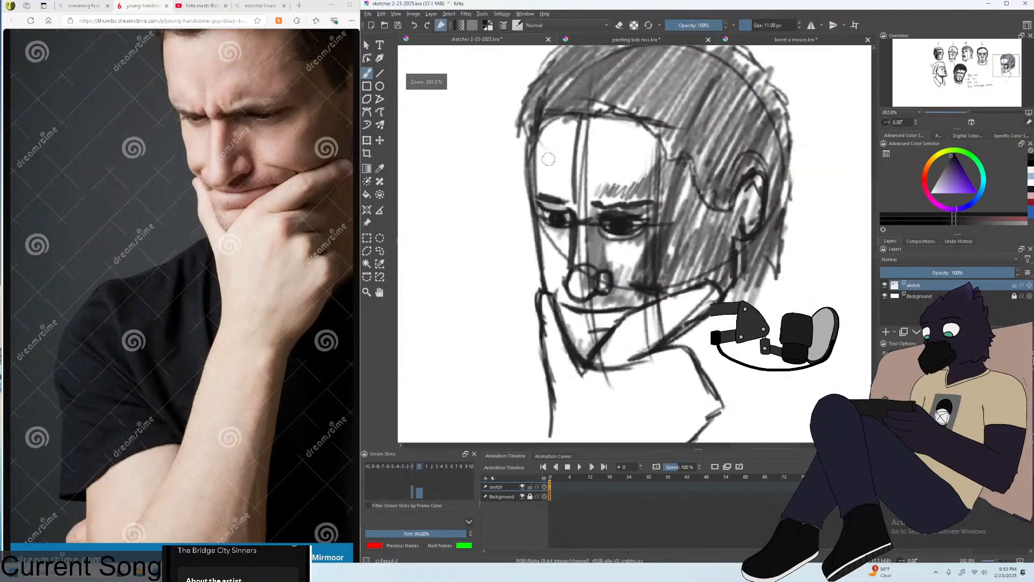
Thicken the far contour of the face from the hairline down past the cheek to the thumb's inner edge.
left_click_drag(540, 119, 529, 199)
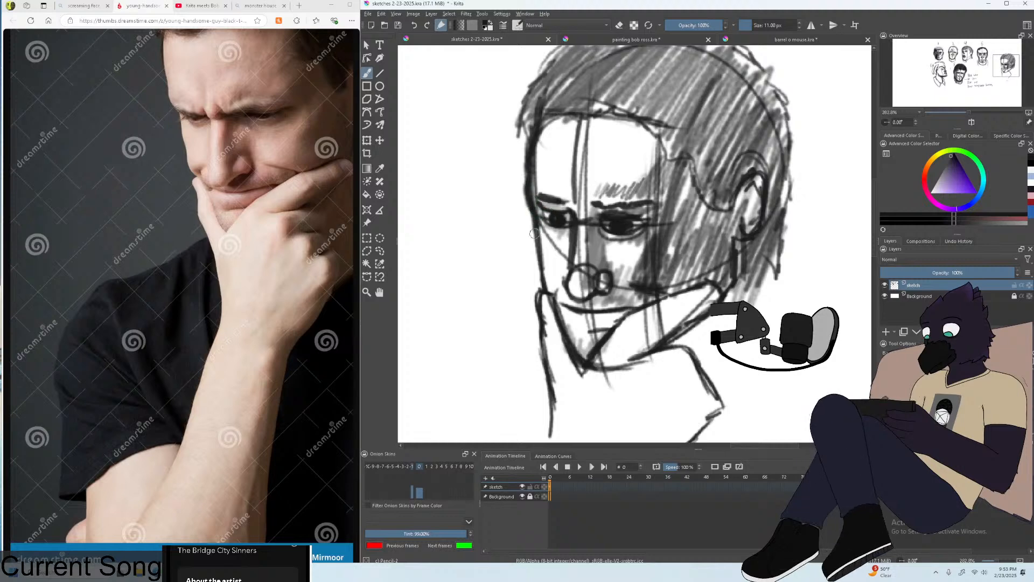
mouse_move(538, 224)
left_mouse_down()
mouse_move(538, 270)
mouse_move(549, 292)
mouse_move(538, 268)
mouse_move(557, 284)
mouse_move(552, 235)
mouse_move(538, 250)
mouse_move(571, 337)
left_mouse_up()
key("ctrl+minus")
key("ctrl+minus")
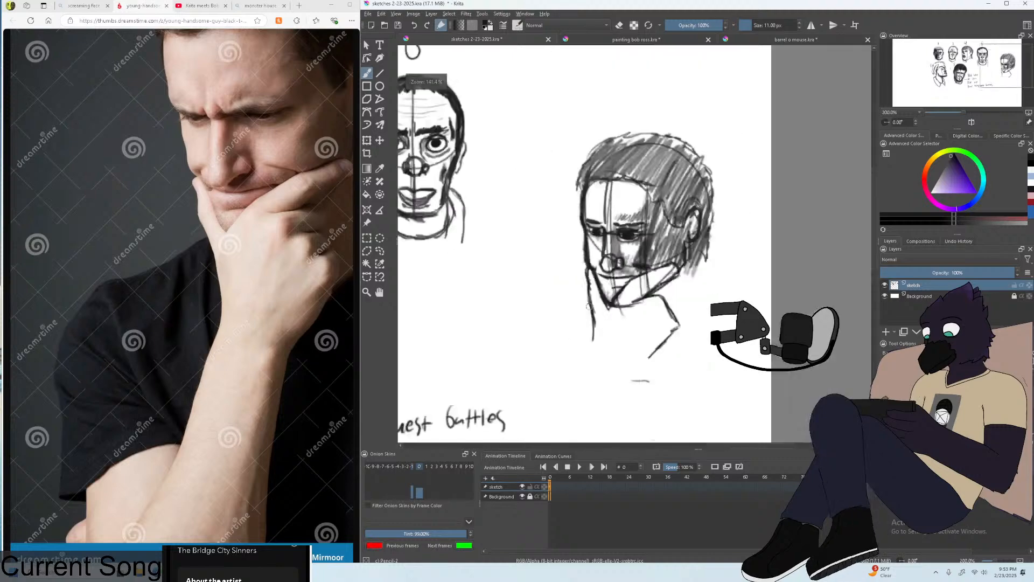
key("ctrl+plus")
key("ctrl+plus")
key("ctrl+minus")
key("ctrl+minus")
key("ctrl+minus")
key("ctrl+minus")
key("ctrl+minus")
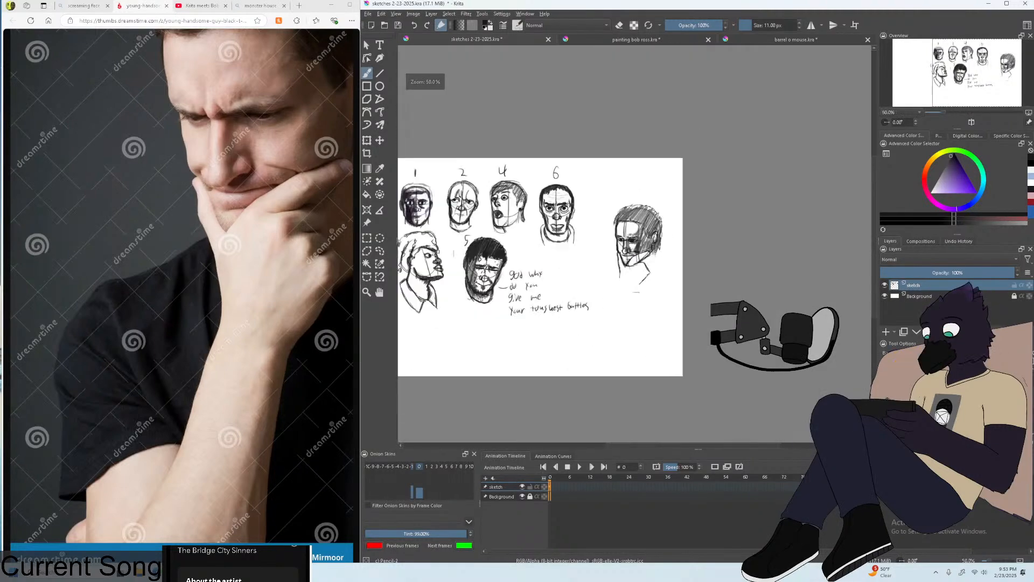
Shade the knuckles and outer edge of the hand down to the wrist, and the underside of the index finger.
key("ctrl+plus")
key("ctrl+plus")
key("ctrl+plus")
key("ctrl+plus")
key("ctrl+plus")
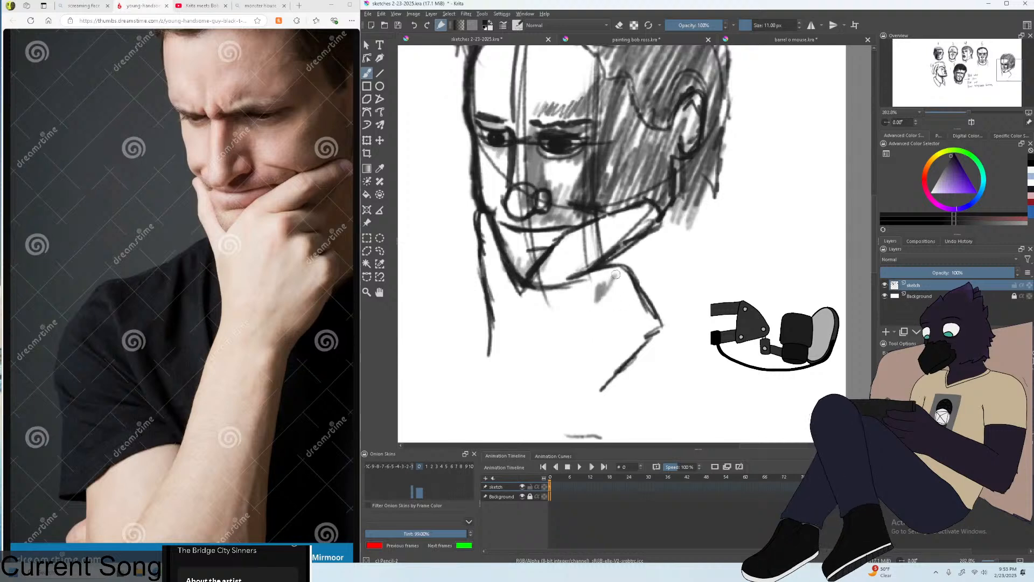
mouse_move(626, 279)
left_mouse_down()
mouse_move(622, 288)
mouse_move(616, 270)
left_mouse_up()
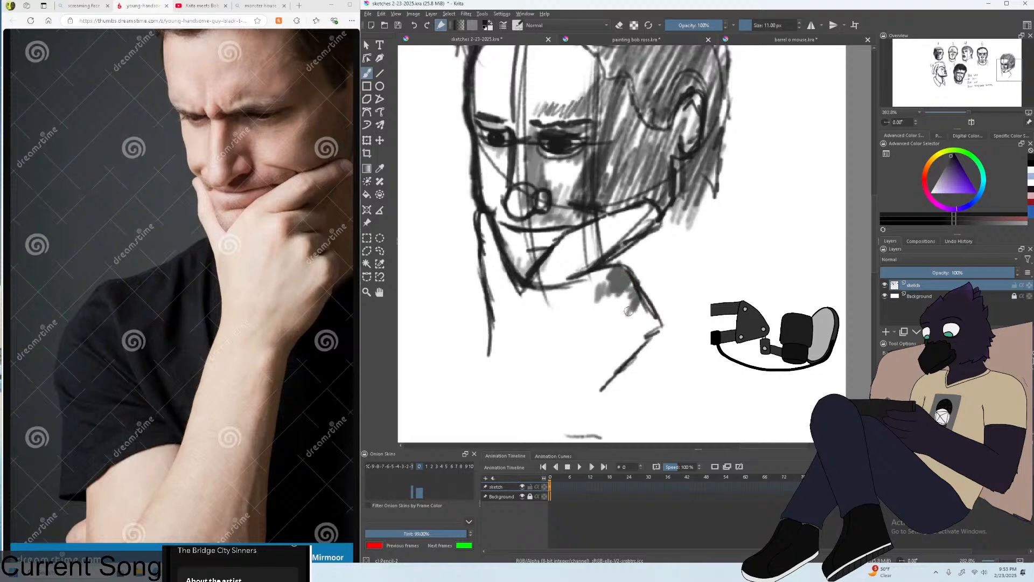
mouse_move(641, 300)
left_mouse_down()
mouse_move(657, 333)
mouse_move(649, 323)
left_mouse_up()
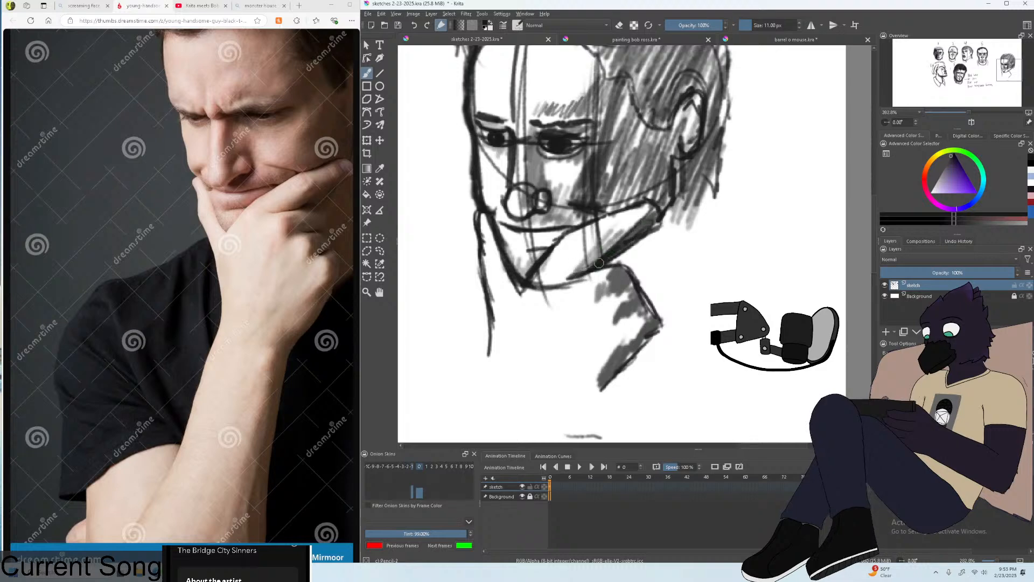
scroll(623, 243, "down", 1)
scroll(585, 236, "down", 1)
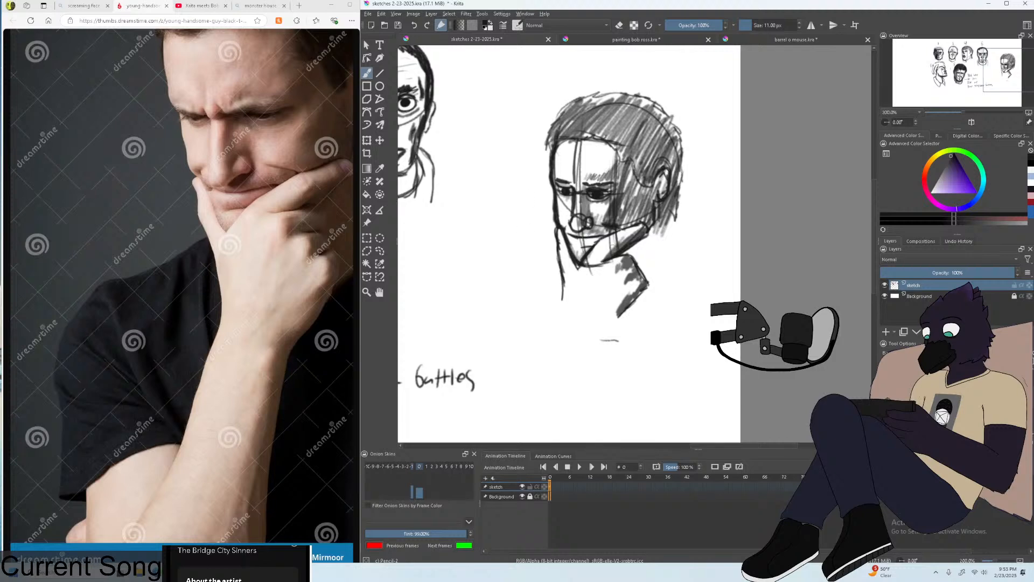
Draw the side of the neck curving down from below the ear with an 8 px brush, redoing the stroke until it fits.
key("[")
scroll(613, 245, "up", 2)
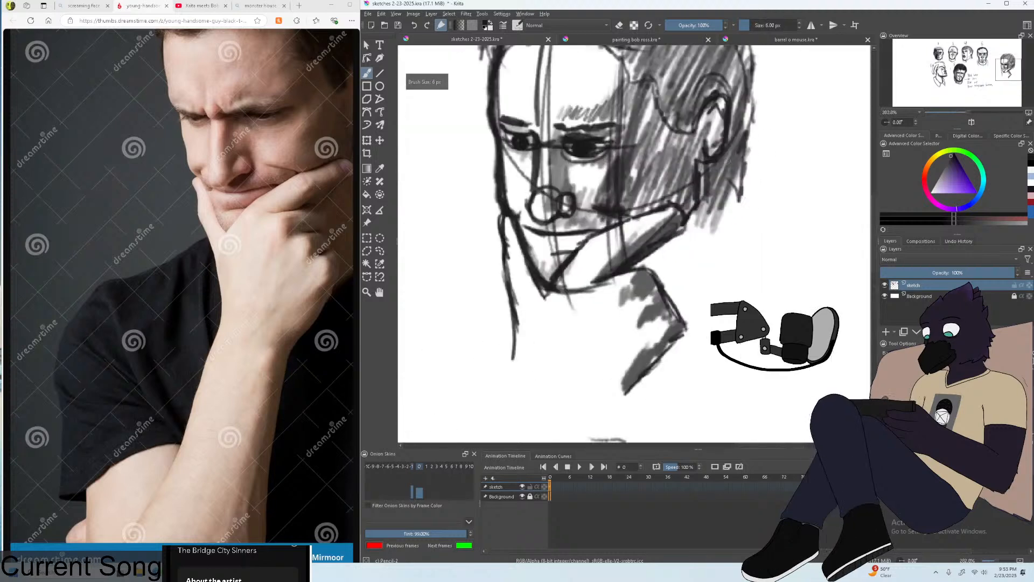
key("ctrl+z")
key("bracketright")
scroll(725, 247, "down", 1)
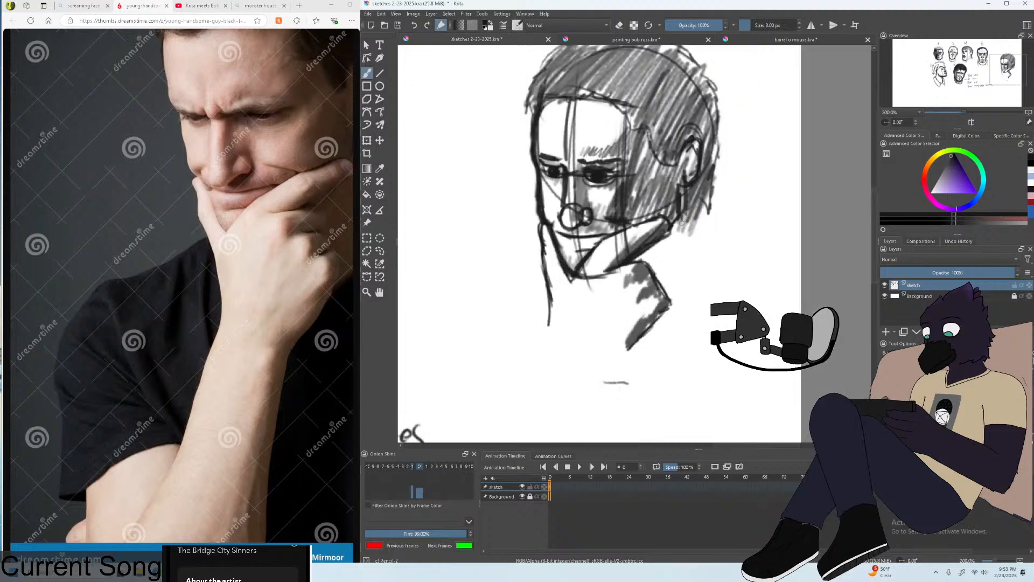
left_click_drag(680, 205, 700, 266)
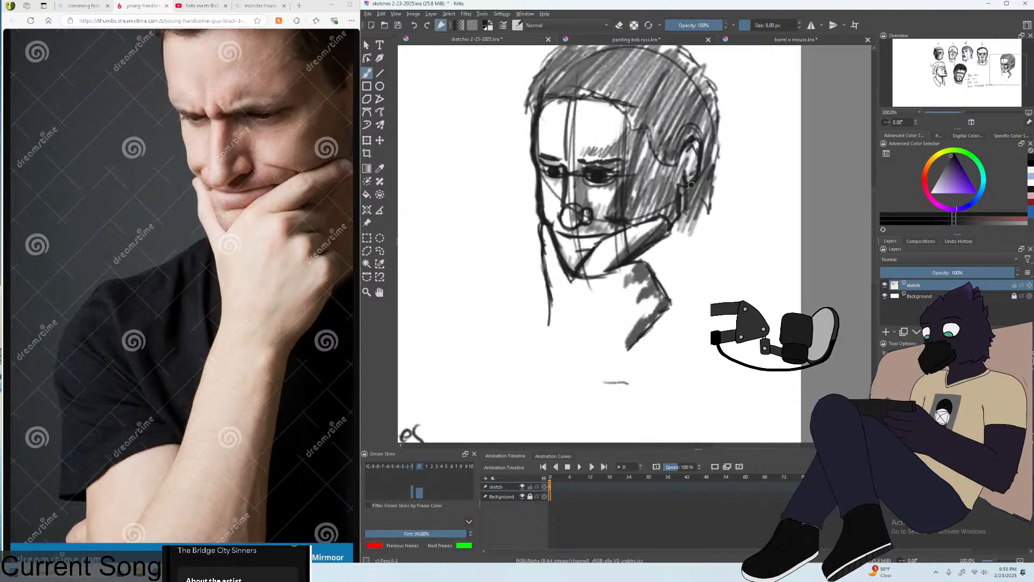
left_click_drag(683, 186, 699, 263)
key("ctrl+z")
left_click_drag(682, 187, 698, 266)
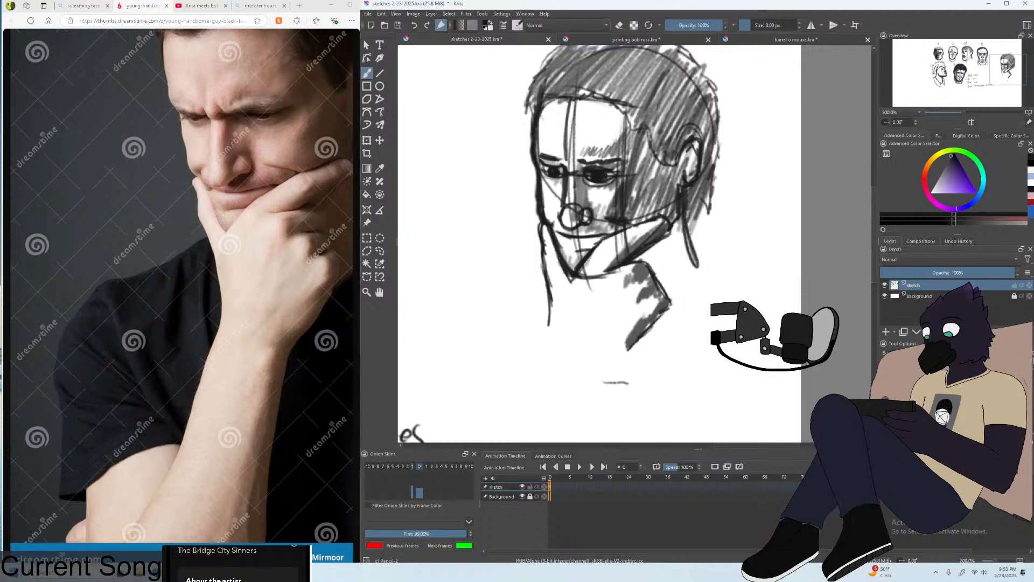
Draw the curved collar stroke from beside the hand's outer edge up to the base of the neck.
scroll(628, 243, "down", 4)
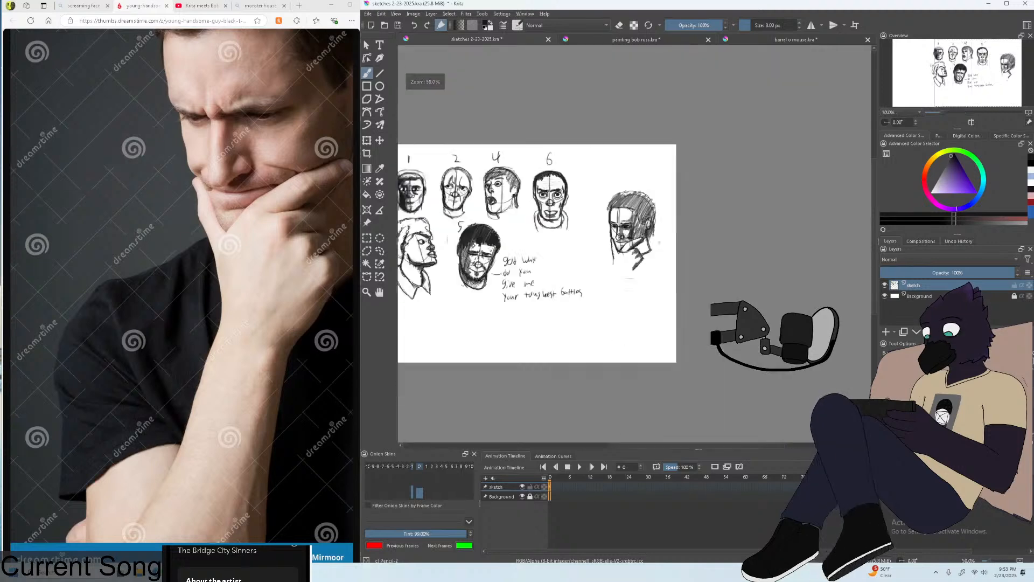
scroll(628, 243, "up", 4)
left_click_drag(678, 288, 705, 260)
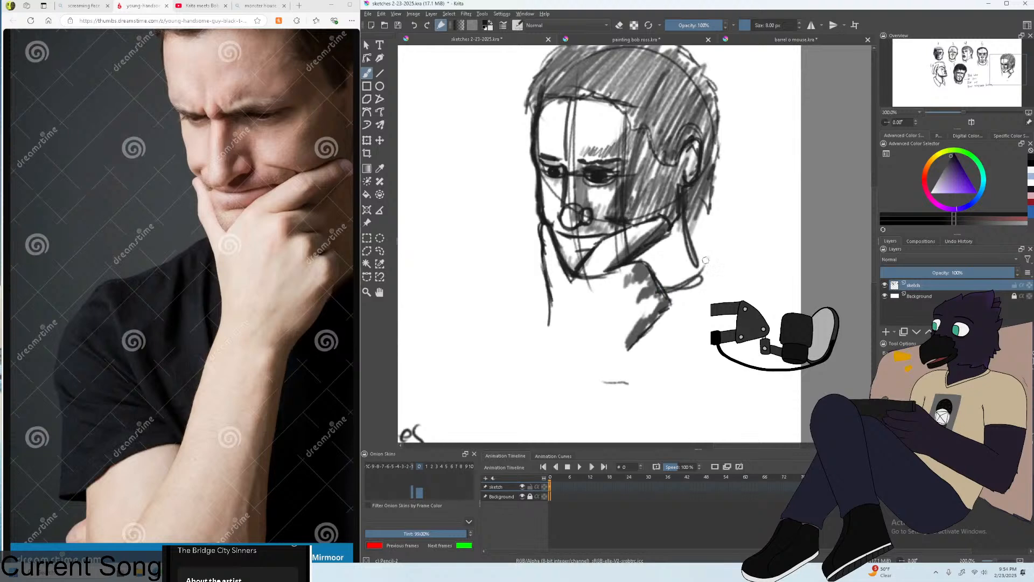
scroll(670, 284, "down", 4)
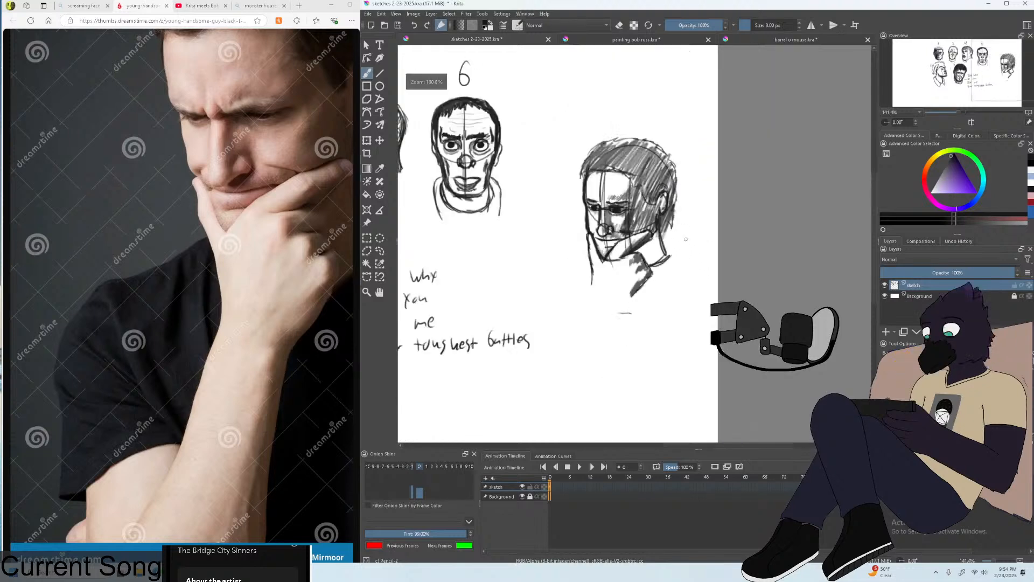
scroll(668, 240, "up", 1)
scroll(612, 200, "down", 1)
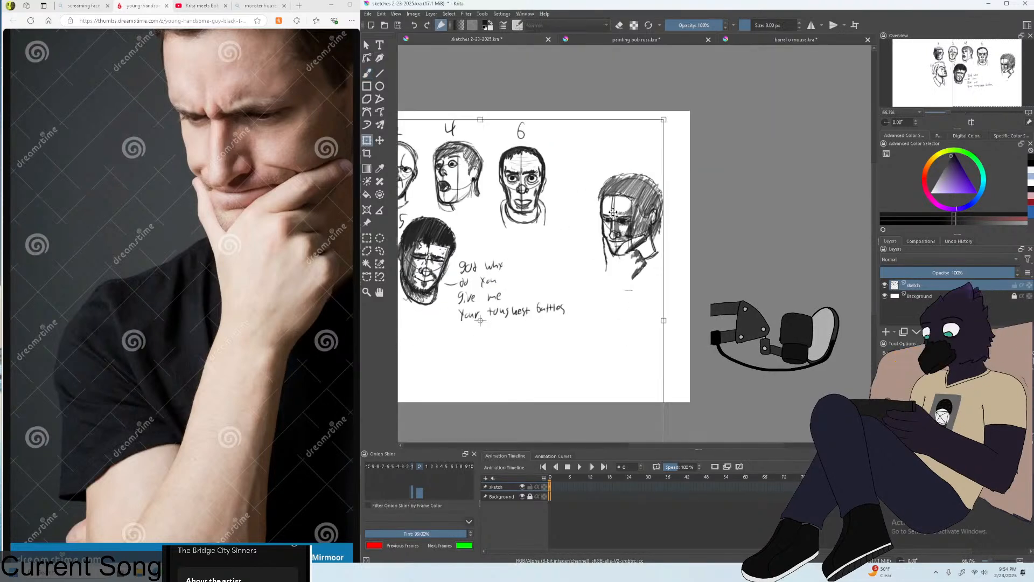
Outline a polygonal selection around the whole thinking man head and hand.
key("ctrl+t")
left_click(367, 250)
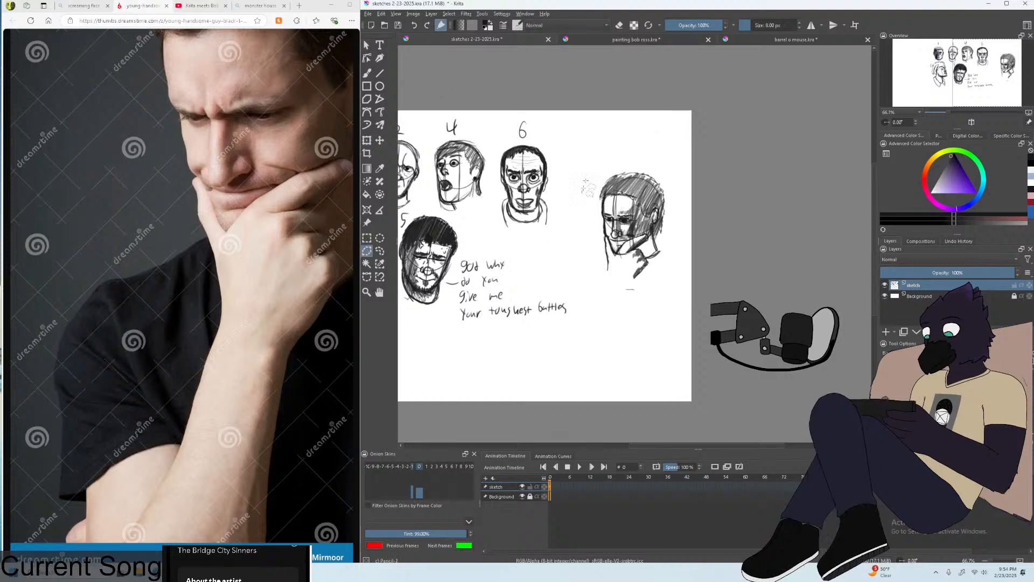
left_click(583, 191)
left_click(619, 144)
left_click(653, 157)
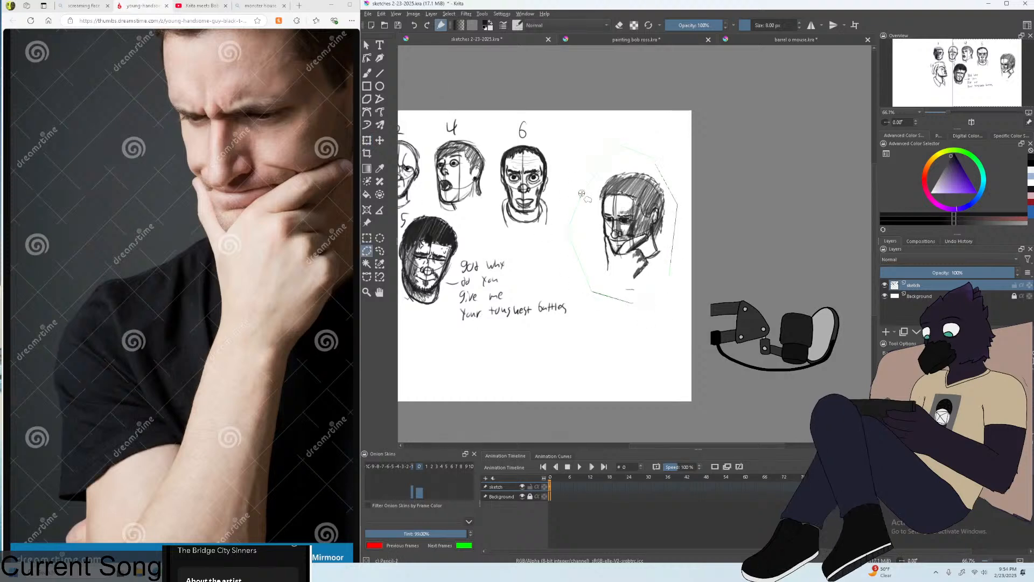
Transform the selected head study by moving it up beside head 6, and save the sketch file.
left_click(366, 140)
left_click_drag(565, 143, 572, 163)
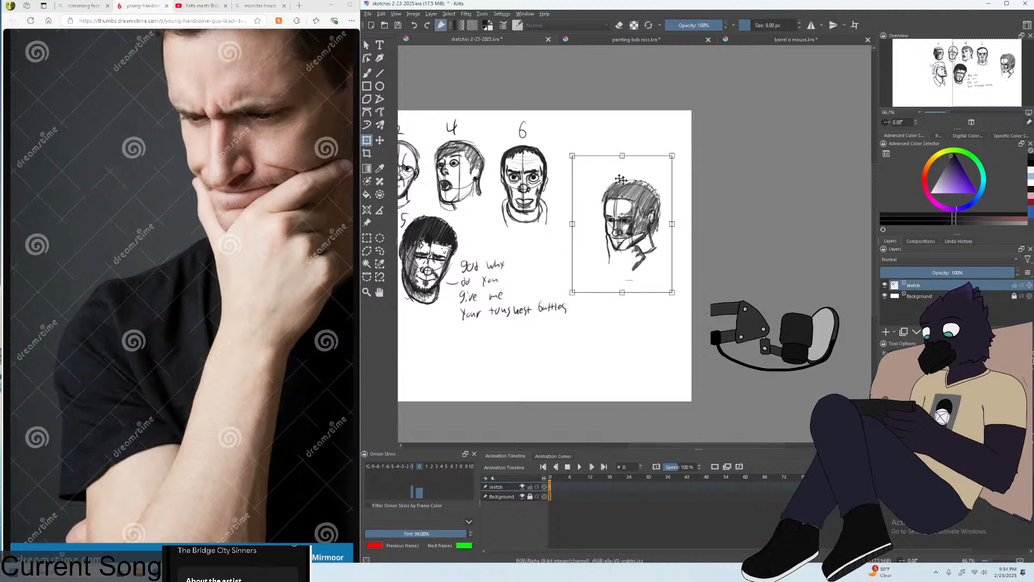
left_click_drag(636, 198, 603, 164)
scroll(609, 163, "down", 1)
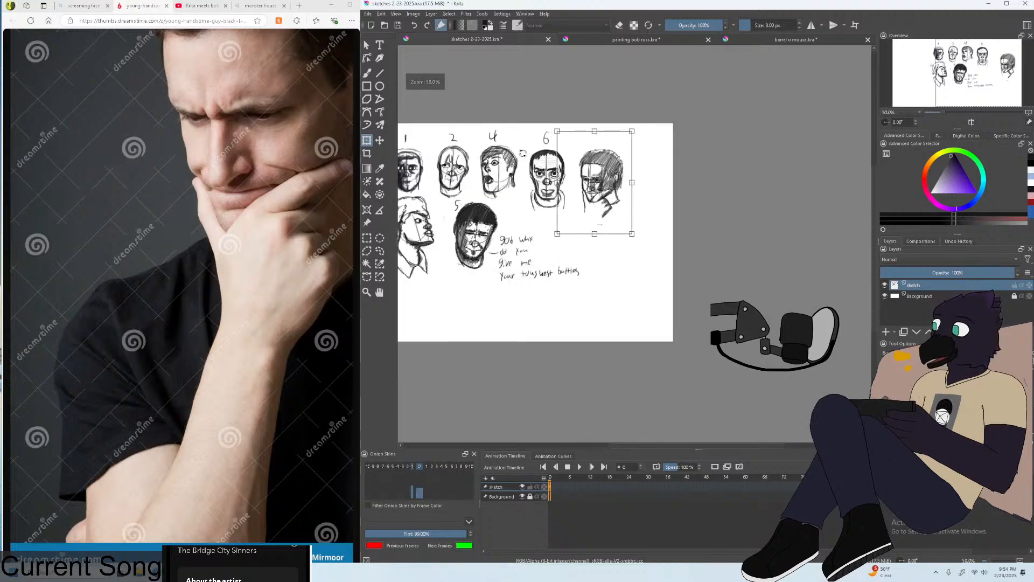
left_click(367, 14)
left_click(385, 60)
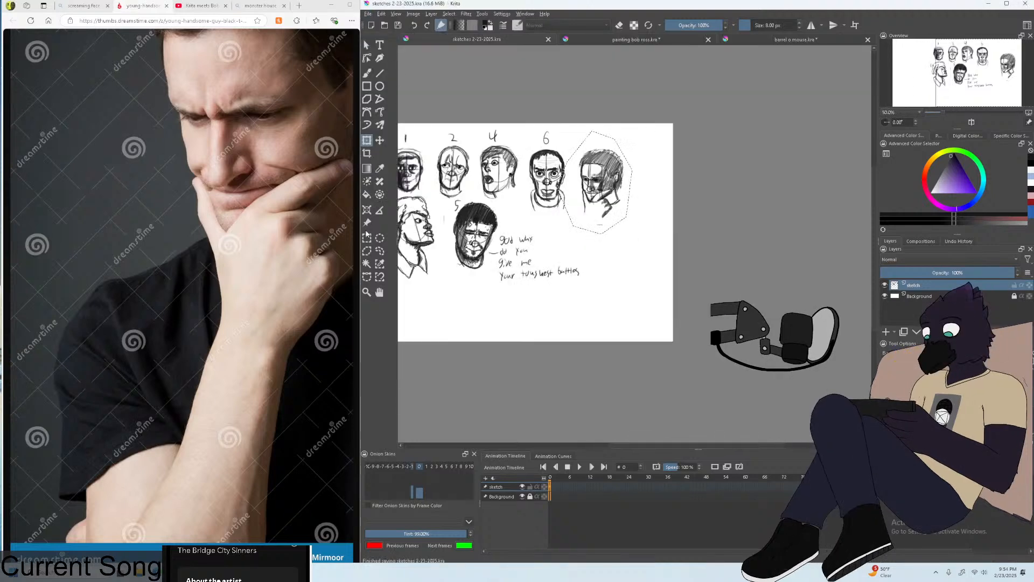
Deselect the moved head study and hand-letter the number 7 above it with the 8 px freehand brush.
key("ctrl+shift+a")
left_click(367, 73)
scroll(619, 137, "up", 2)
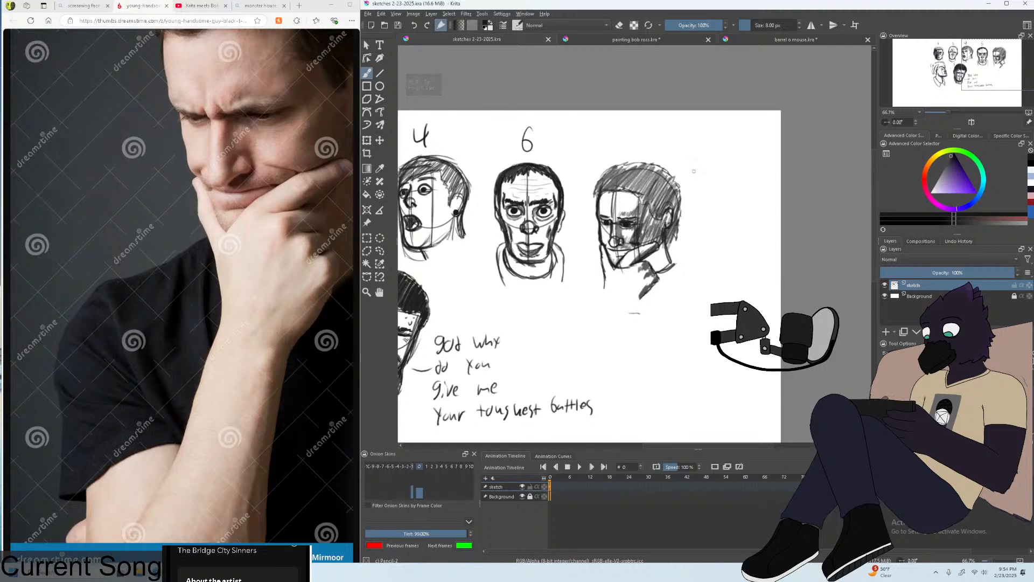
scroll(619, 137, "up", 2)
left_click_drag(631, 131, 641, 160)
scroll(657, 142, "down", 5)
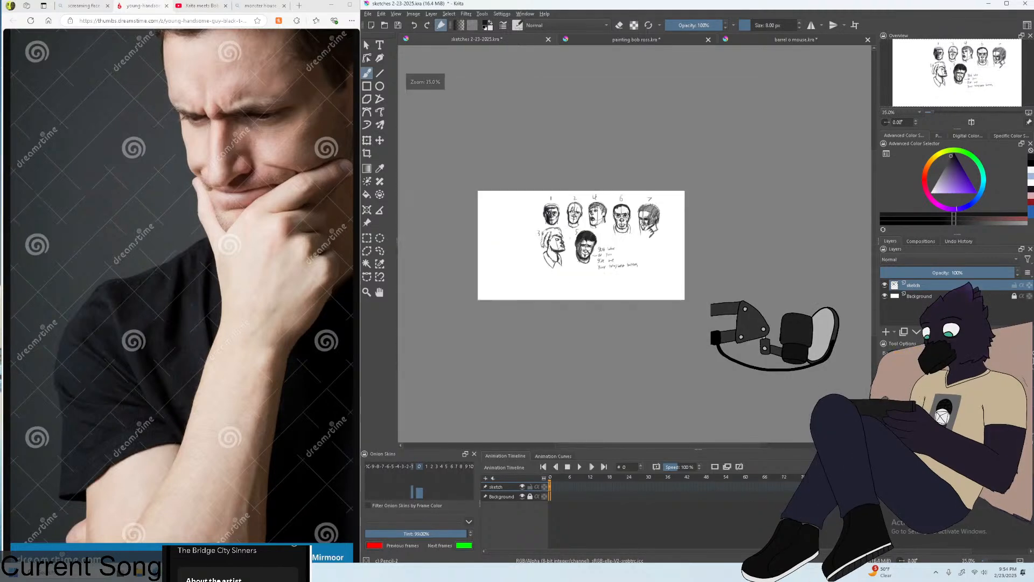
scroll(640, 276, "up", 2)
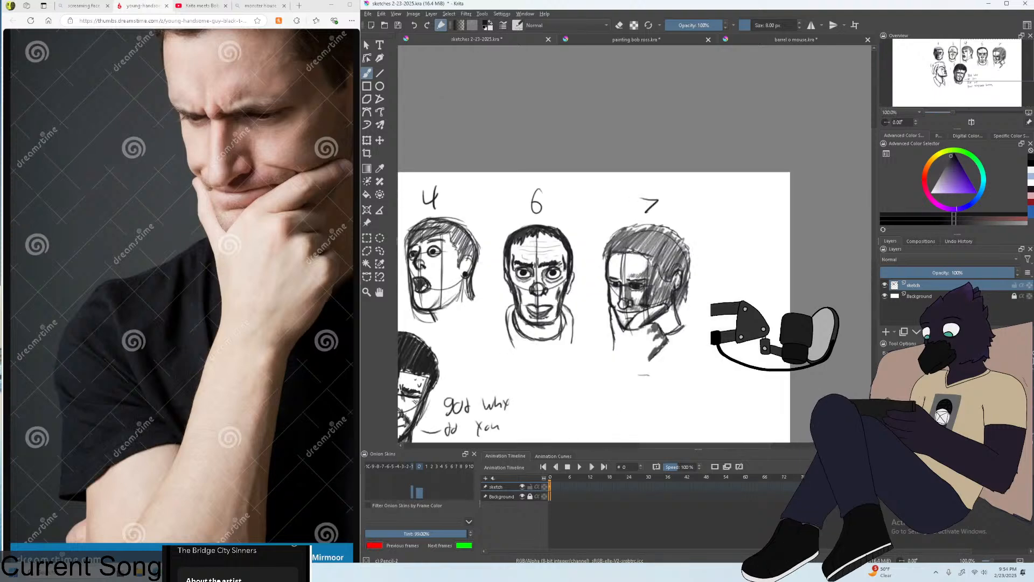
left_click(166, 6)
left_click(87, 5)
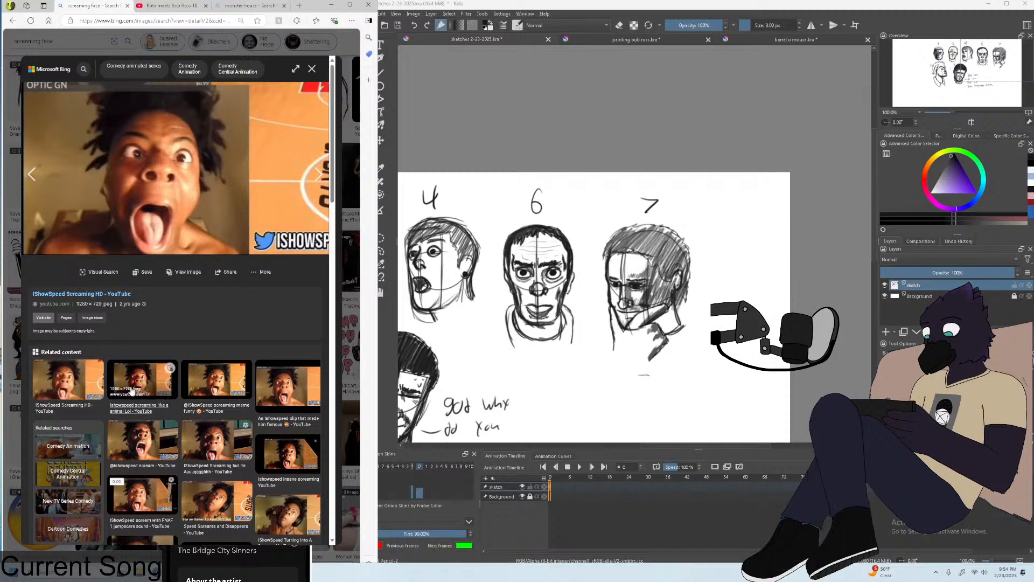
scroll(182, 389, "down", 1)
scroll(152, 403, "up", 1)
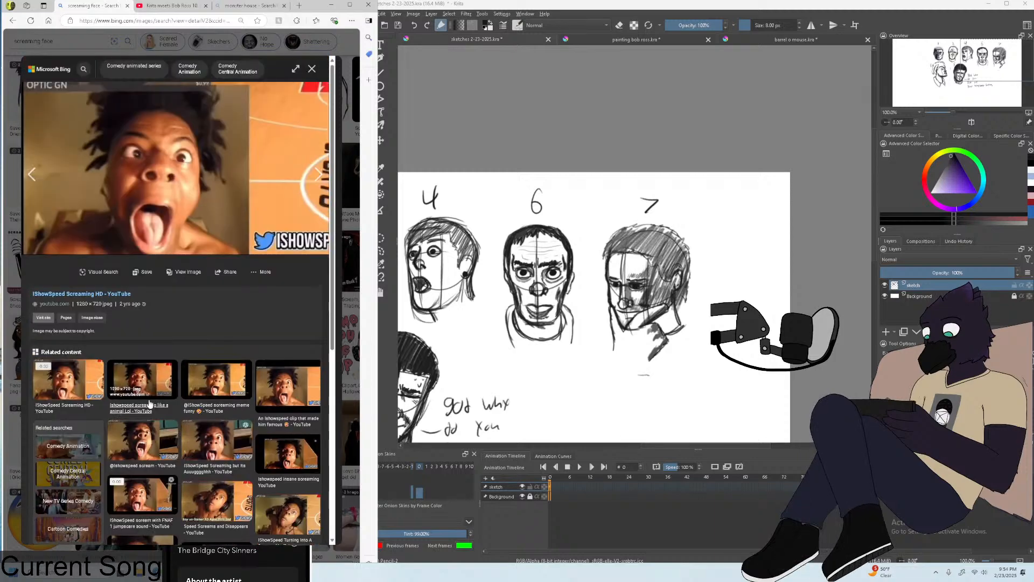
left_click(148, 439)
Switch back to Krita and save the sketch file.
scroll(567, 215, "down", 2)
scroll(594, 252, "up", 2)
scroll(586, 239, "down", 2)
scroll(607, 312, "up", 2)
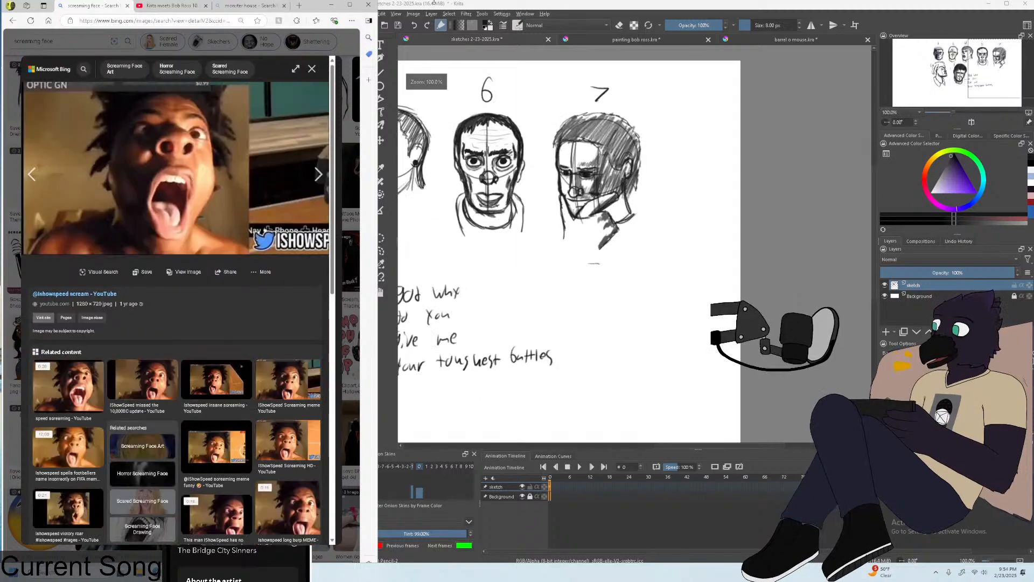
left_click(386, 5)
left_click(367, 13)
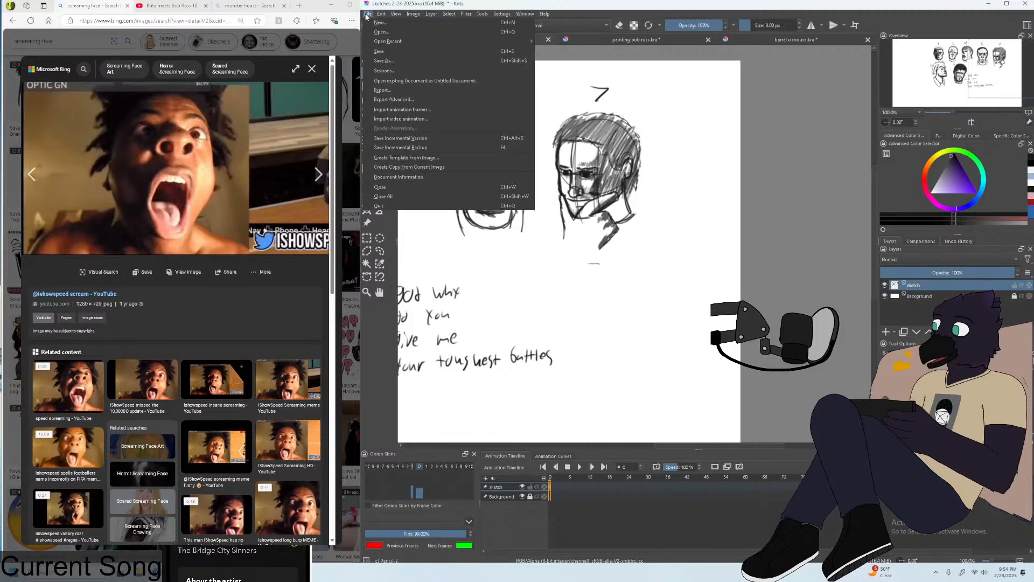
scroll(625, 252, "down", 2)
scroll(625, 252, "up", 4)
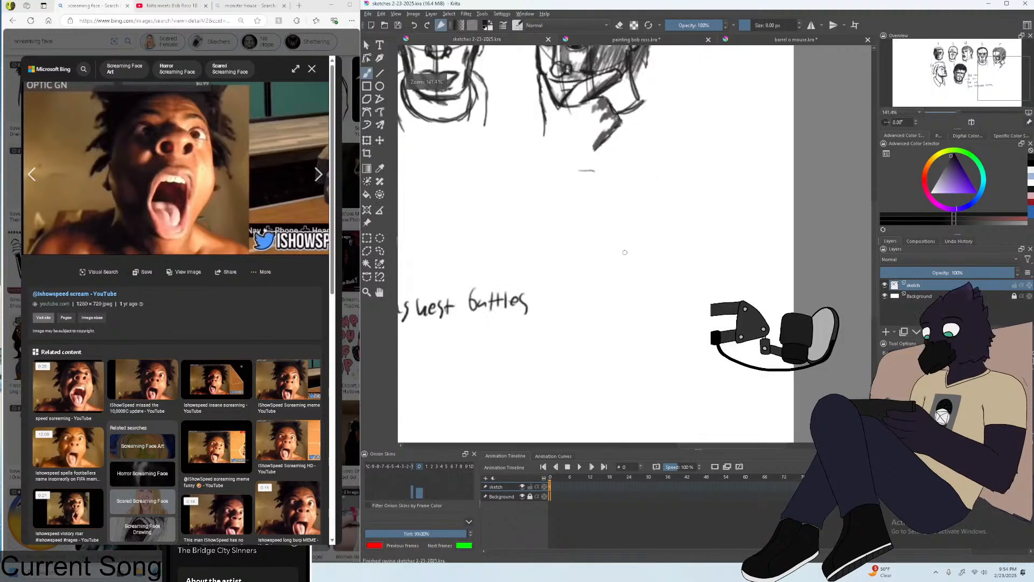
key("ctrl+z")
left_click_drag(603, 180, 590, 207)
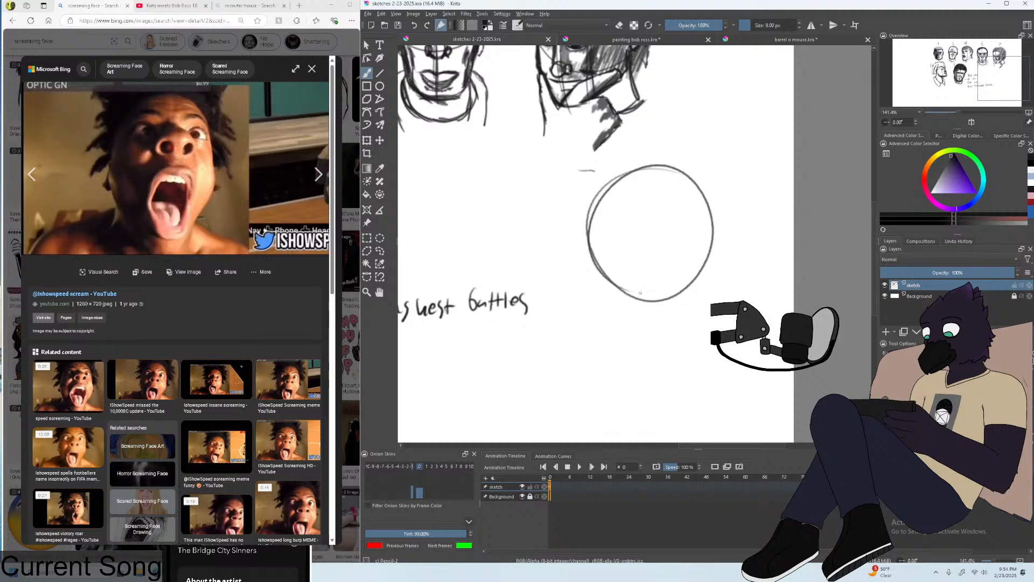
key("ctrl+z")
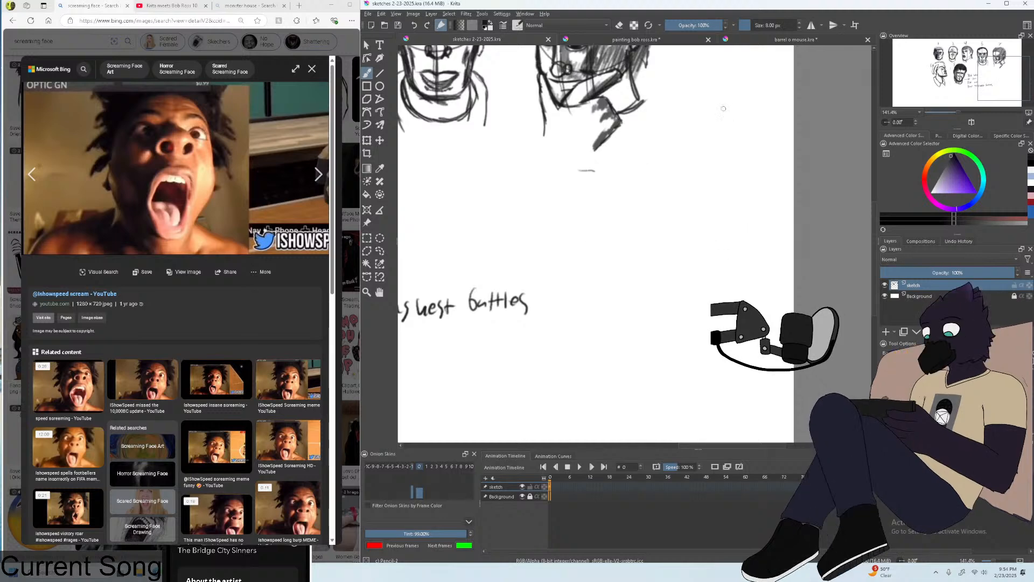
key("ctrl+z")
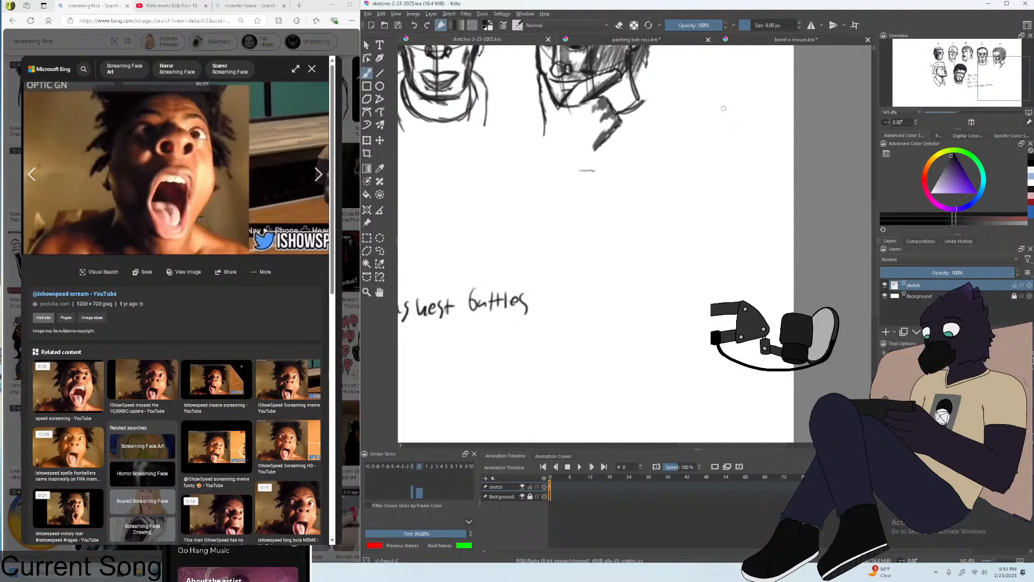
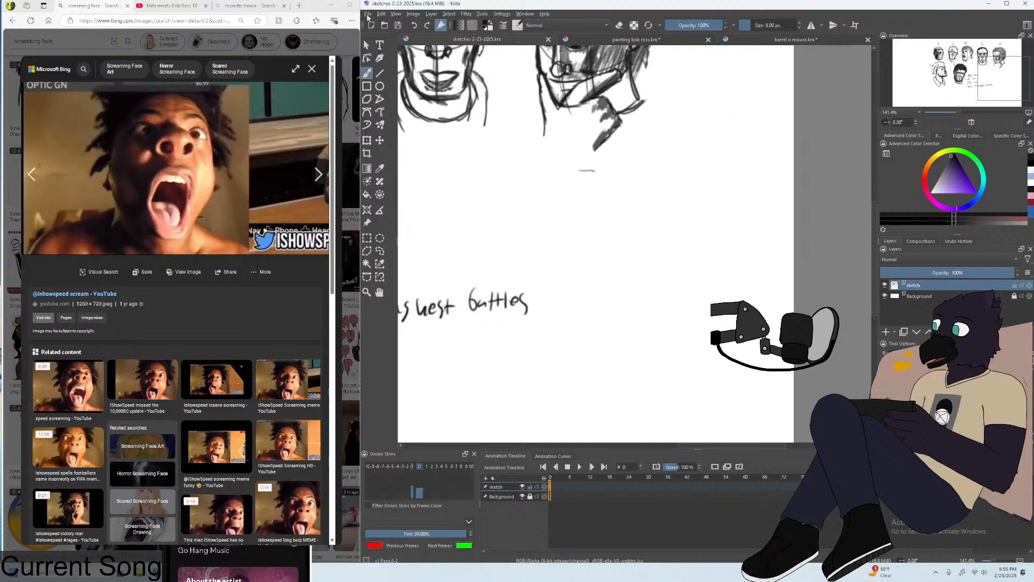
left_click(367, 14)
key("Escape")
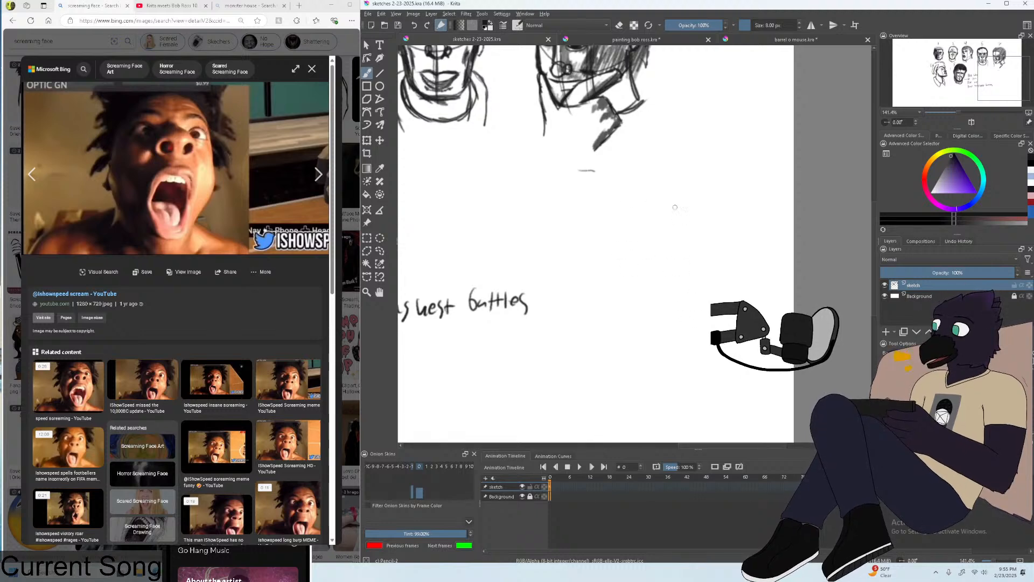
mouse_move(671, 210)
left_mouse_down()
mouse_move(604, 273)
mouse_move(636, 302)
mouse_move(684, 226)
left_mouse_up()
key("ctrl+z")
key("ctrl+z")
key("ctrl+z")
Draw a construction circle below head 7 with a slightly curved vertical centre line extending past its lower edge, redoing the line until it fits.
mouse_move(665, 191)
left_mouse_down()
mouse_move(659, 288)
mouse_move(680, 230)
left_mouse_up()
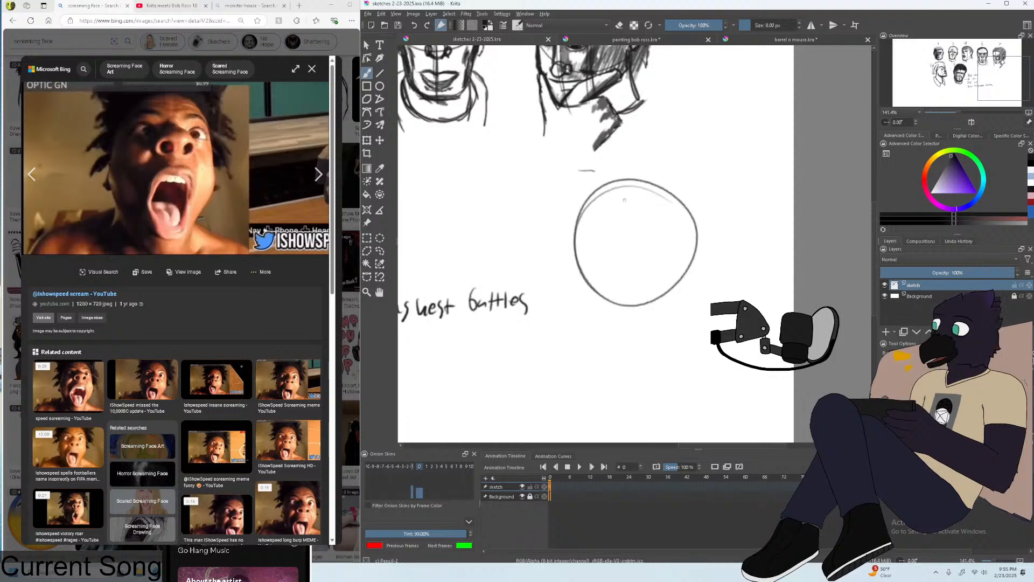
mouse_move(632, 186)
left_mouse_down()
mouse_move(653, 345)
mouse_move(649, 326)
left_mouse_up()
key("ctrl+z")
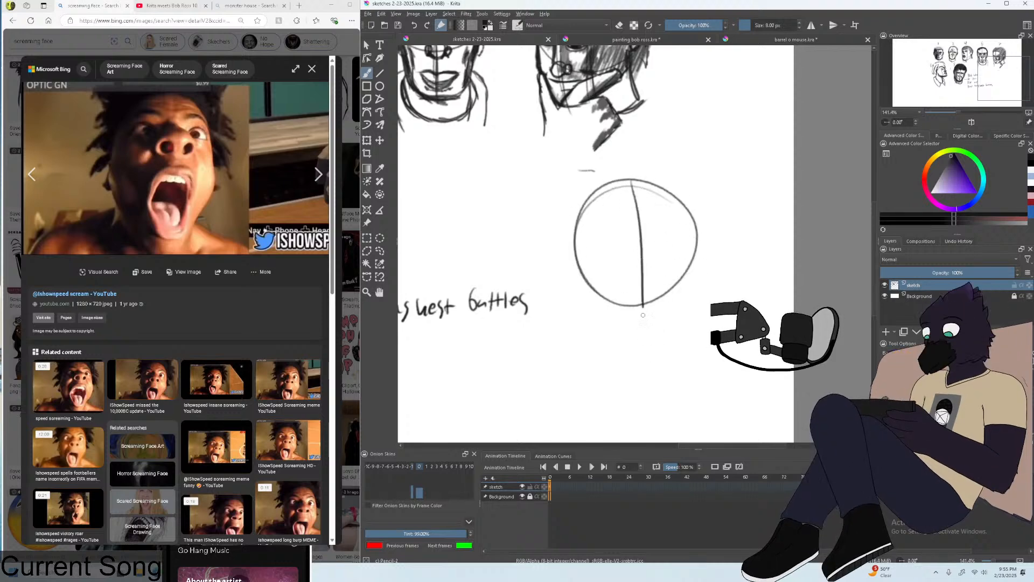
key("ctrl+z")
mouse_move(624, 182)
left_mouse_down()
mouse_move(642, 352)
mouse_move(641, 225)
mouse_move(655, 349)
left_mouse_up()
key("ctrl+z")
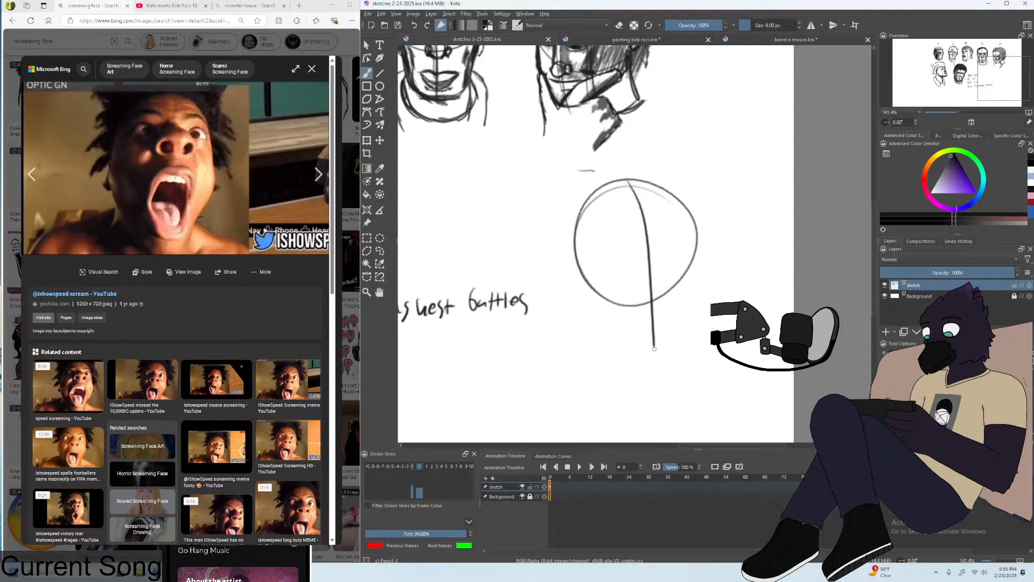
Draw a doubled horizontal forehead guide line across the upper part of the construction circle.
key("plus")
left_click_drag(595, 183, 689, 181)
left_click_drag(562, 188, 709, 178)
key("minus")
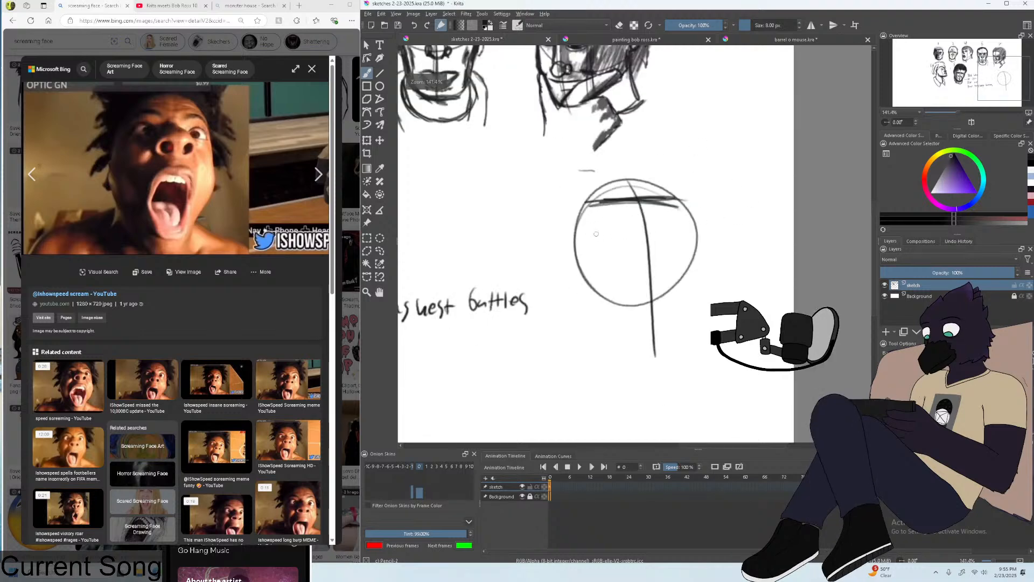
Sketch both sides of the face plane down from the forehead line and angle them in to a flat chin.
left_click_drag(599, 217, 616, 348)
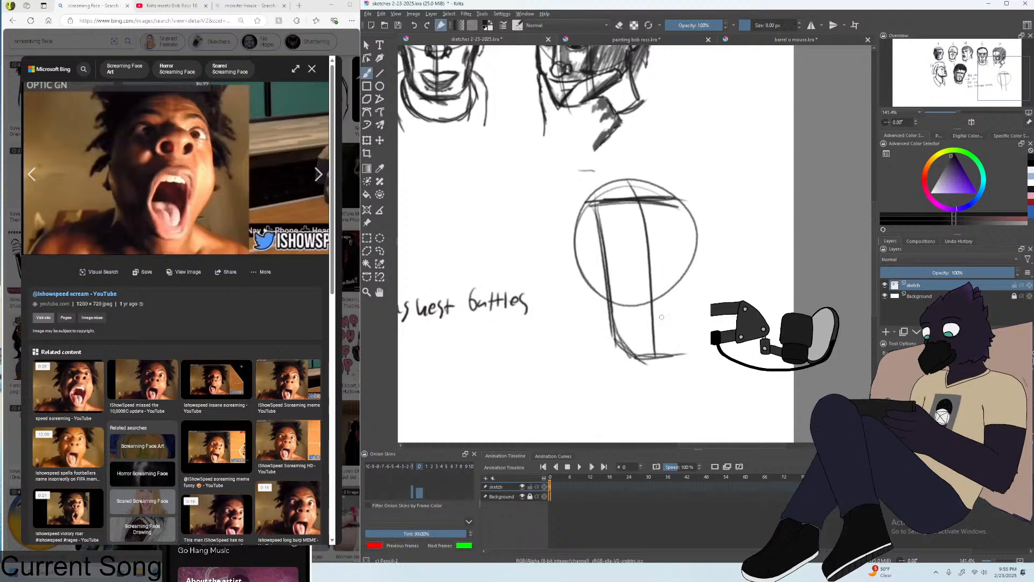
left_click_drag(683, 209, 697, 297)
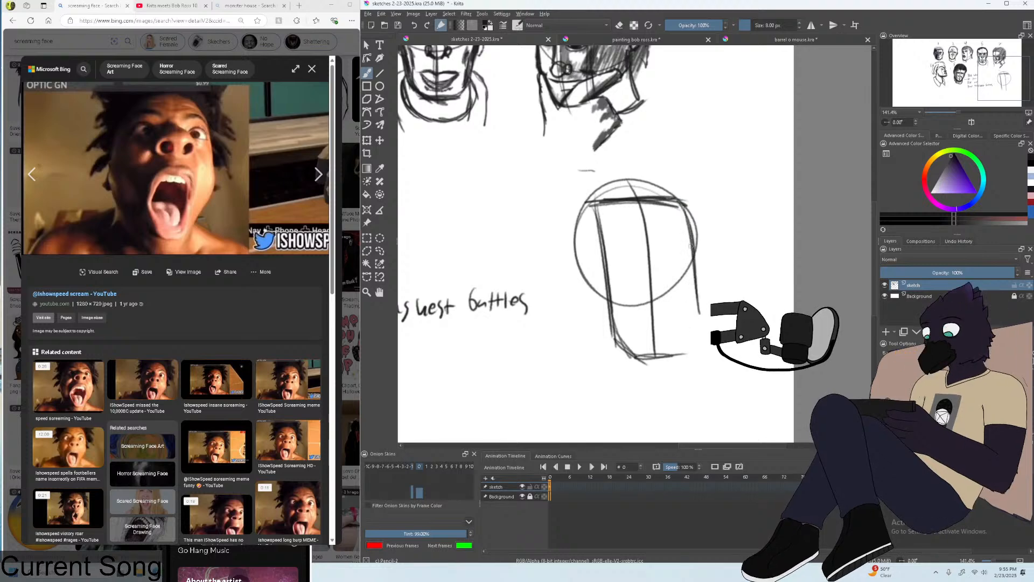
left_click_drag(691, 218, 699, 262)
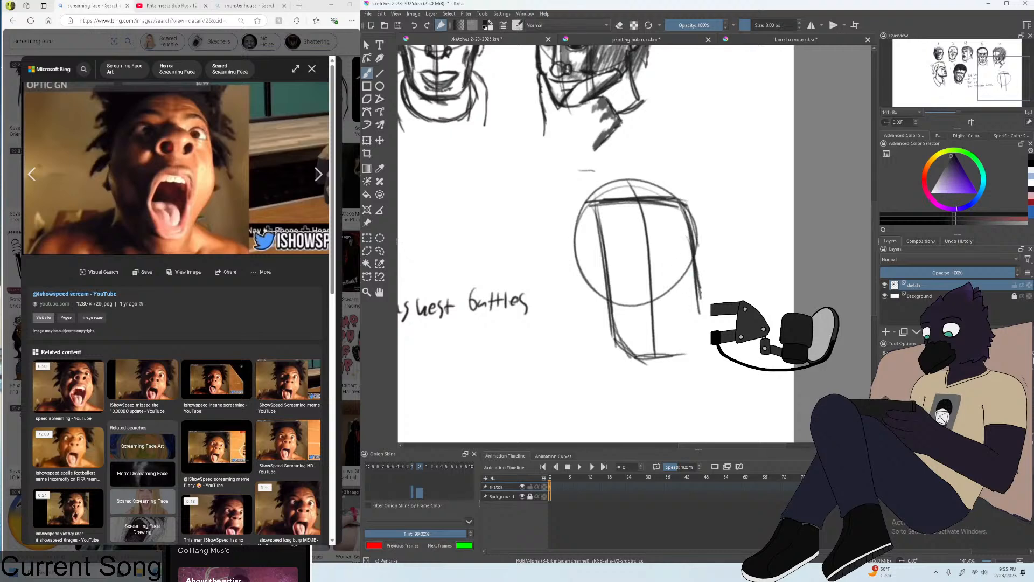
left_click_drag(702, 284, 698, 321)
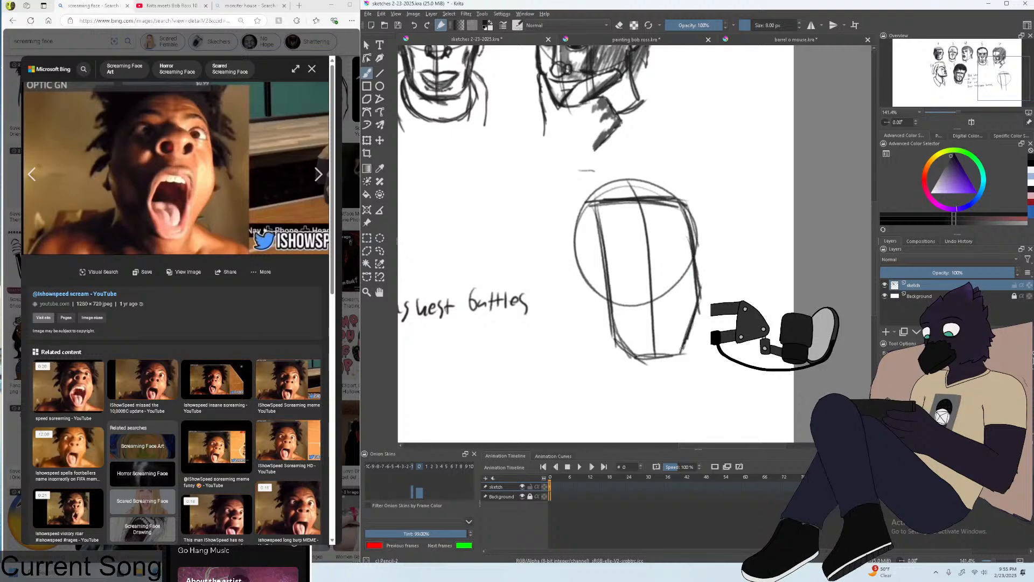
Sketch the outer head contour around the chin, along the left cheek and over the top of the skull.
mouse_move(635, 364)
left_mouse_down()
mouse_move(675, 370)
mouse_move(601, 323)
left_mouse_up()
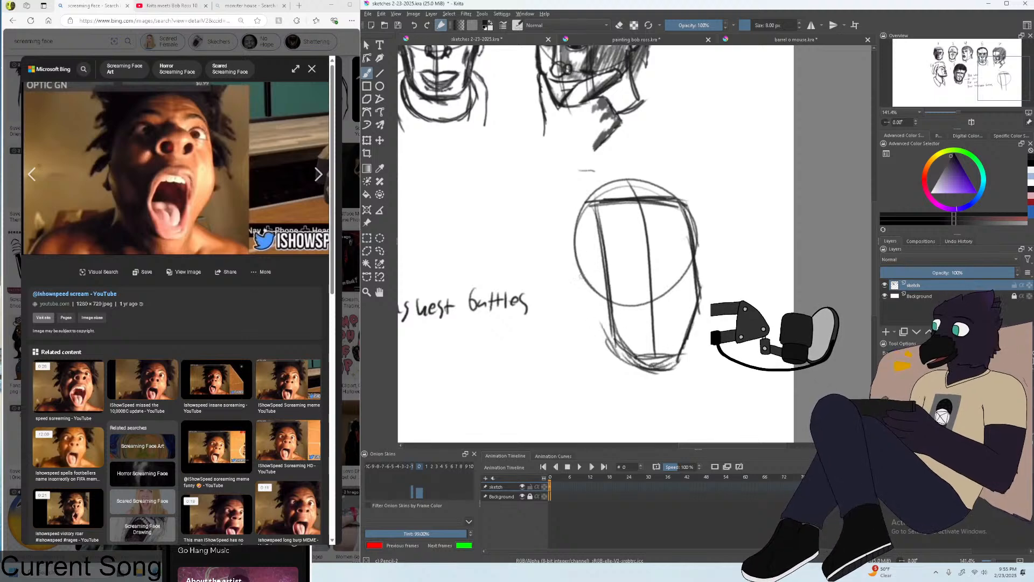
mouse_move(573, 278)
left_mouse_down()
mouse_move(574, 246)
mouse_move(582, 307)
mouse_move(614, 353)
left_mouse_up()
key("plus")
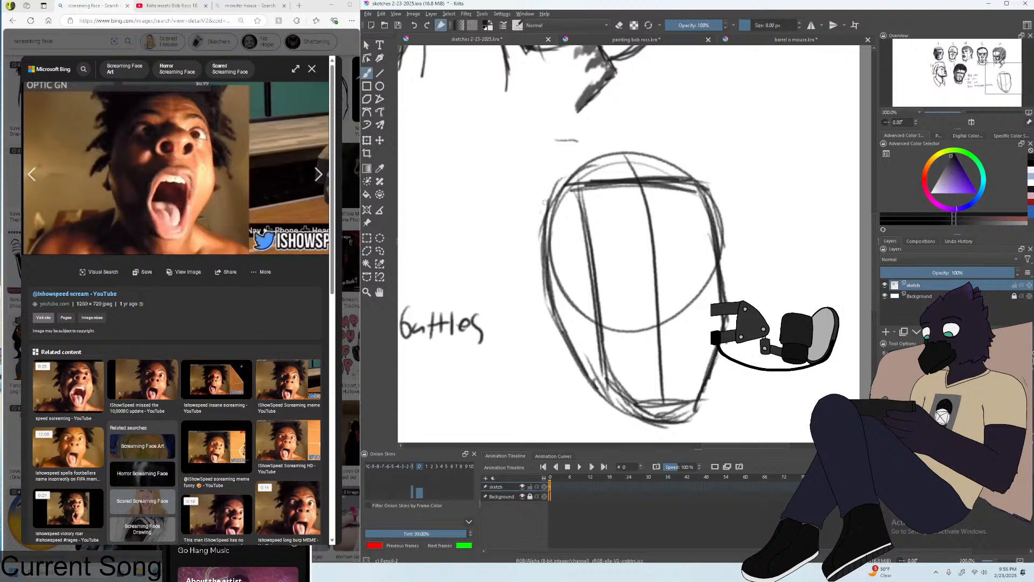
mouse_move(568, 167)
left_mouse_down()
mouse_move(641, 150)
mouse_move(700, 173)
mouse_move(714, 218)
left_mouse_up()
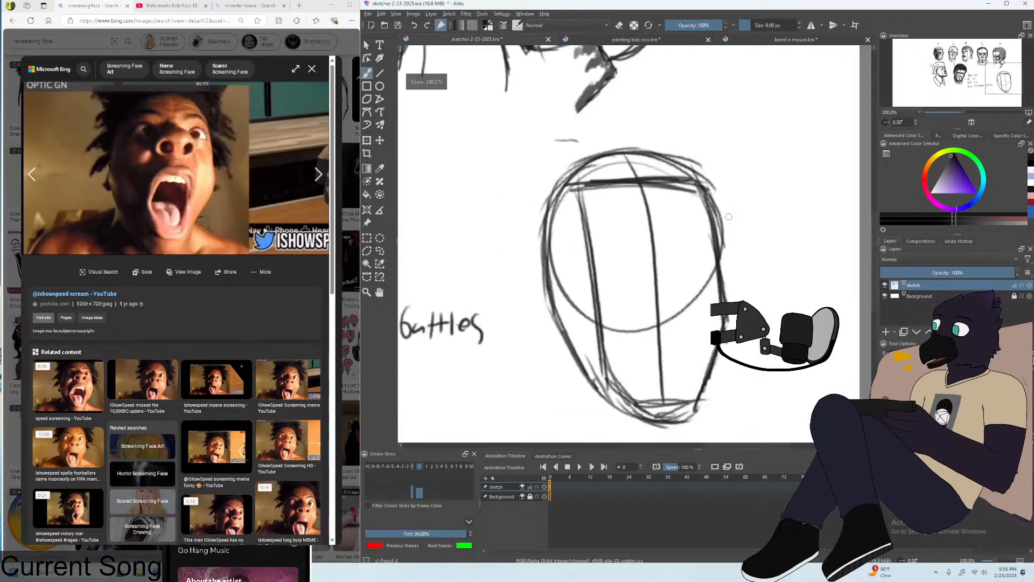
Sketch the nose on the centre line as a ball with a smaller nostril circle on each side, redoing strokes that miss.
mouse_move(675, 258)
left_mouse_down()
mouse_move(640, 292)
mouse_move(653, 299)
mouse_move(655, 260)
mouse_move(621, 290)
mouse_move(695, 286)
left_mouse_up()
key("ctrl+z")
key("ctrl+z")
key("ctrl+z")
key("ctrl+z")
key("ctrl+z")
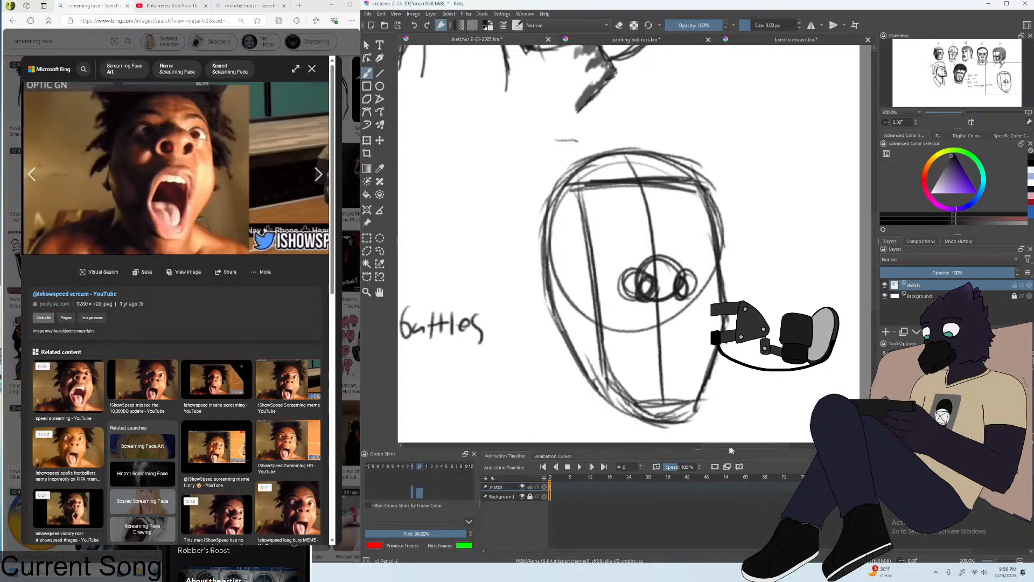
Draw the upper edge and left side of the open mouth below the nose, redoing the strokes until they fit.
scroll(635, 244, "right", 3)
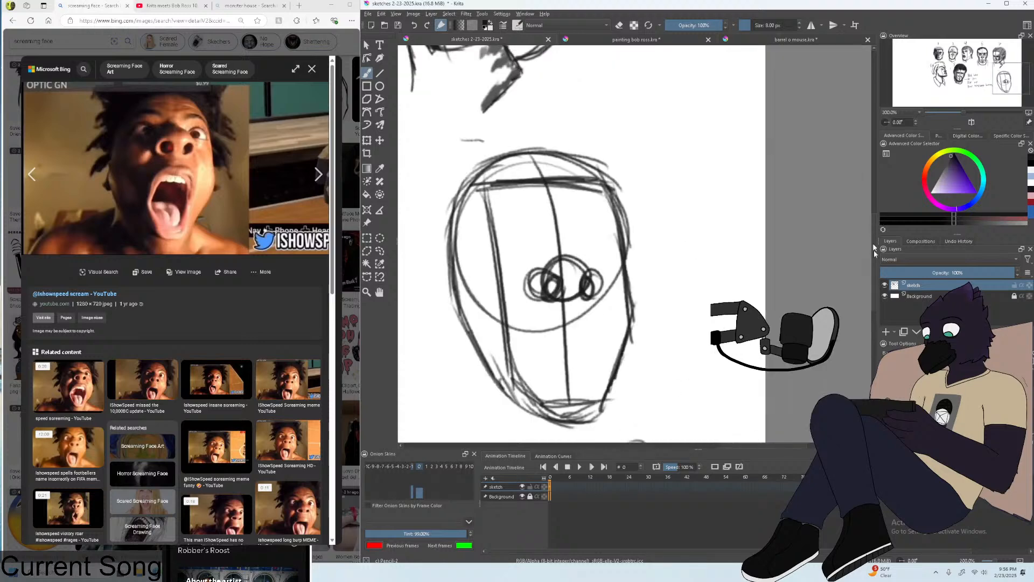
scroll(872, 263, "down", 2)
scroll(872, 263, "up", 1)
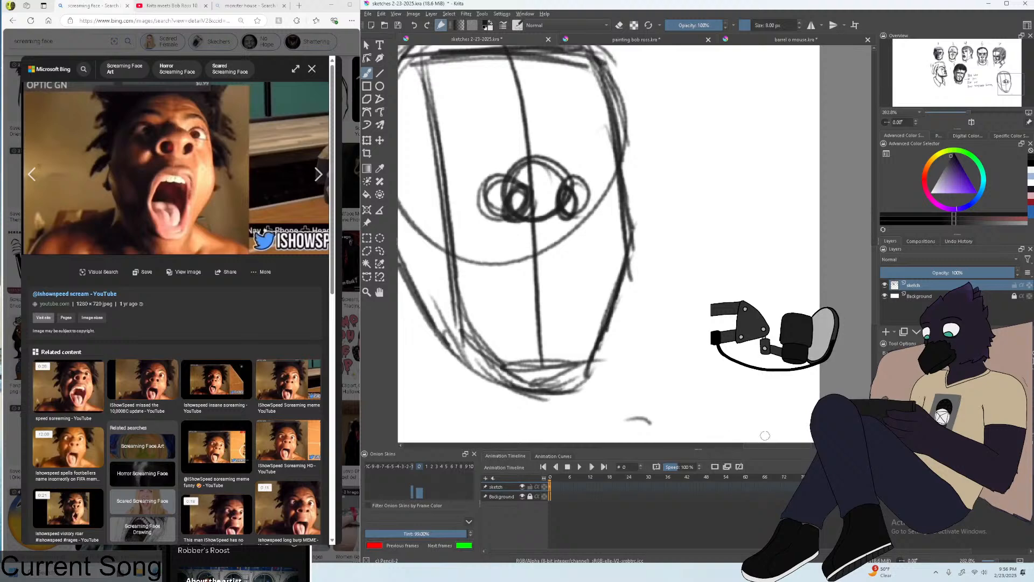
scroll(765, 435, "left", 3)
scroll(748, 417, "up", 1)
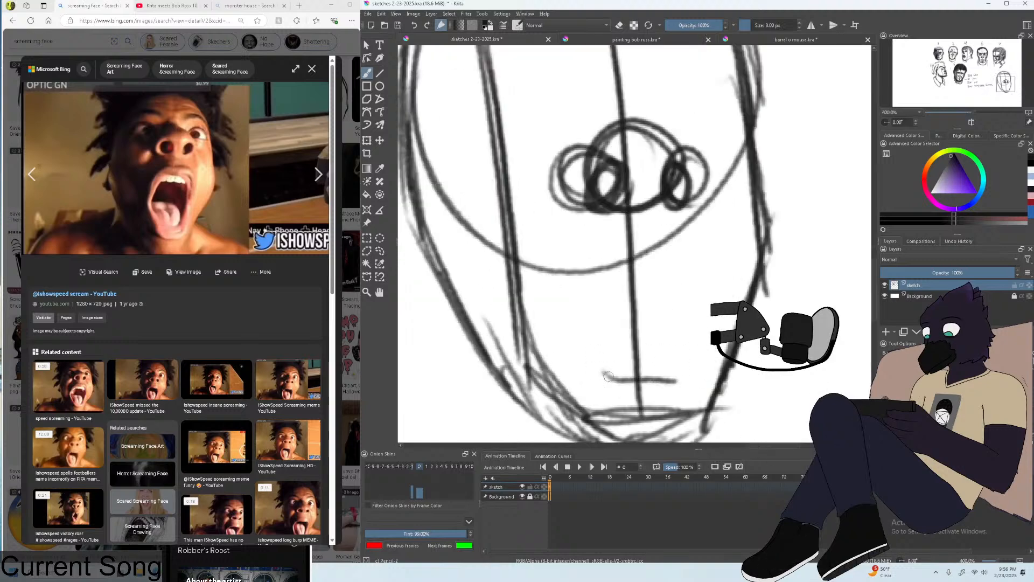
left_click_drag(607, 376, 688, 370)
mouse_move(571, 322)
left_mouse_down()
mouse_move(610, 372)
mouse_move(567, 294)
left_mouse_up()
mouse_move(599, 232)
left_mouse_down()
mouse_move(711, 241)
mouse_move(605, 249)
mouse_move(623, 261)
mouse_move(635, 239)
mouse_move(597, 247)
mouse_move(578, 301)
mouse_move(579, 291)
mouse_move(611, 347)
mouse_move(570, 303)
mouse_move(614, 391)
left_mouse_up()
key("ctrl+z")
key("ctrl+z")
key("ctrl+z")
key("ctrl+z")
key("ctrl+z")
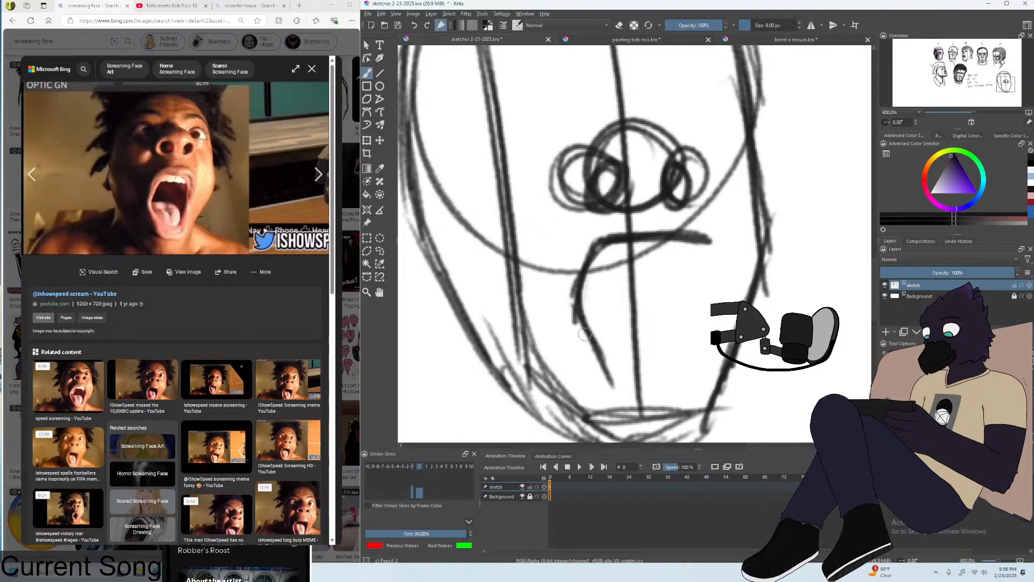
Close the open mouth outline with its lower edge near the chin and its right side.
left_click_drag(575, 312, 654, 404)
mouse_move(603, 356)
left_mouse_down()
mouse_move(678, 386)
mouse_move(710, 363)
left_mouse_up()
left_click_drag(701, 253, 700, 365)
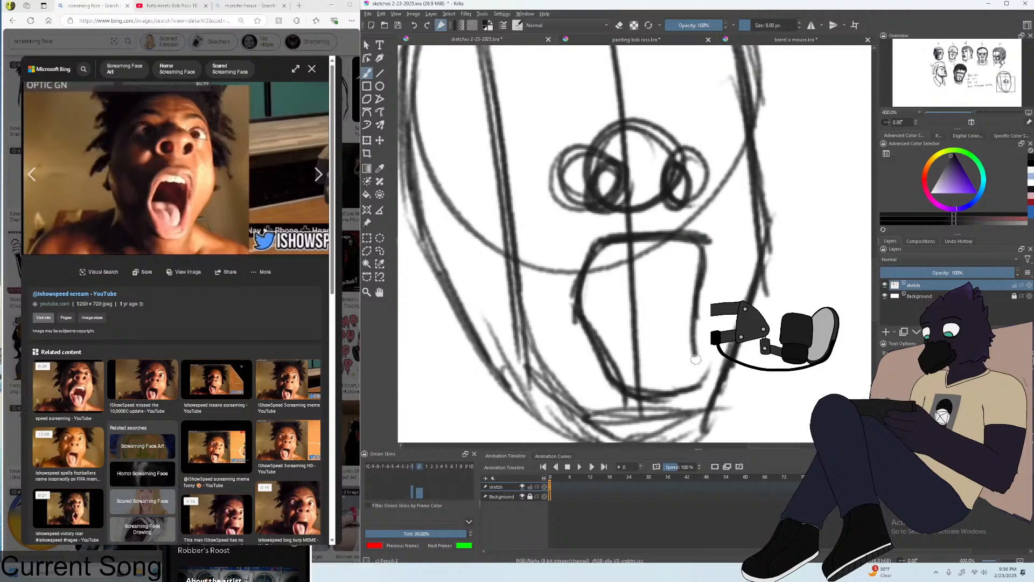
left_click_drag(692, 291, 707, 358)
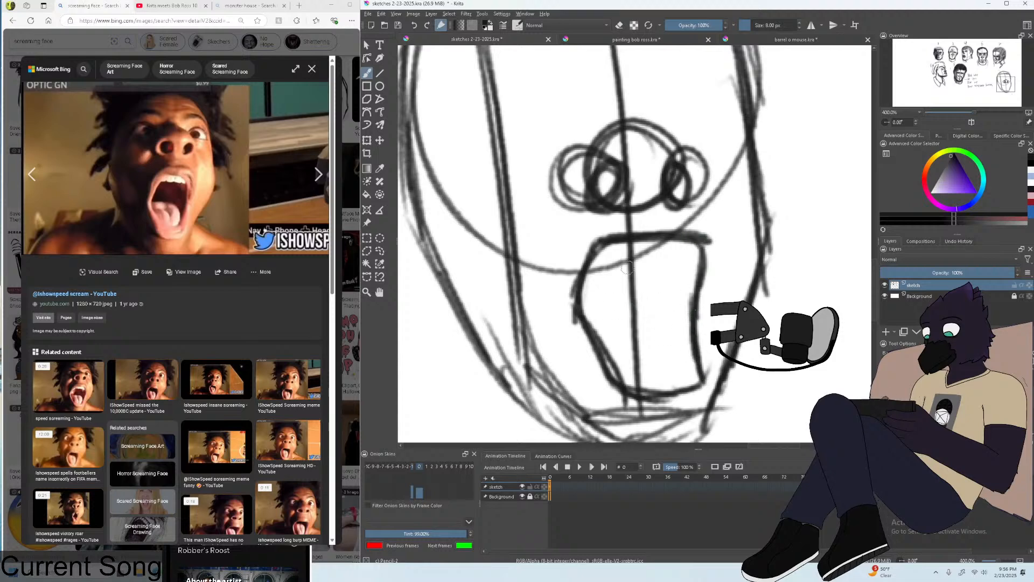
Draw the upper teeth line and the arched tongue with its centre line inside the open mouth.
left_click_drag(590, 265, 692, 248)
key("ctrl+z")
left_click_drag(586, 270, 703, 248)
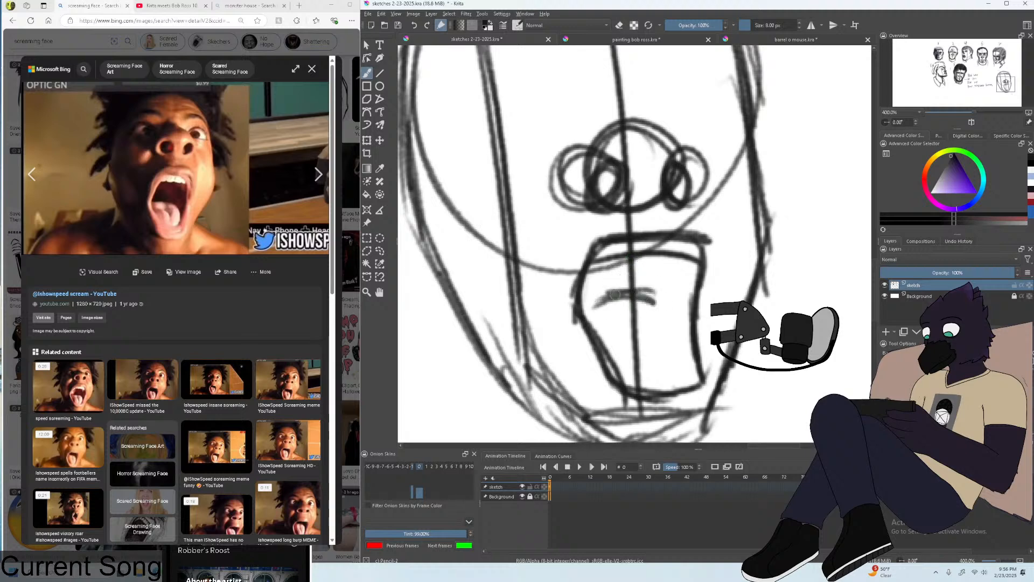
left_click_drag(656, 301, 695, 367)
left_click_drag(581, 311, 623, 297)
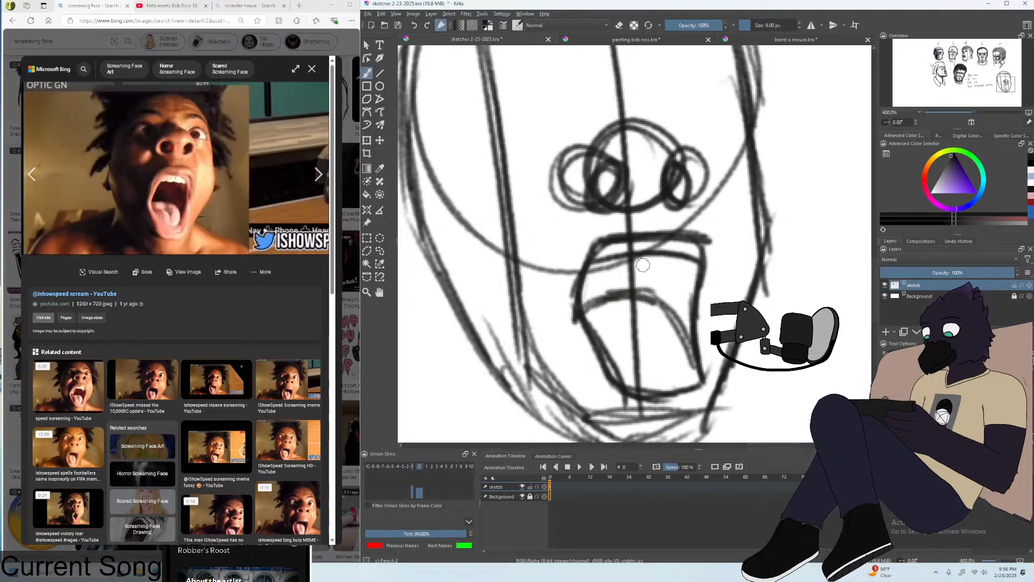
left_click_drag(639, 257, 645, 294)
key("ctrl+minus")
key("ctrl+minus")
key("ctrl+minus")
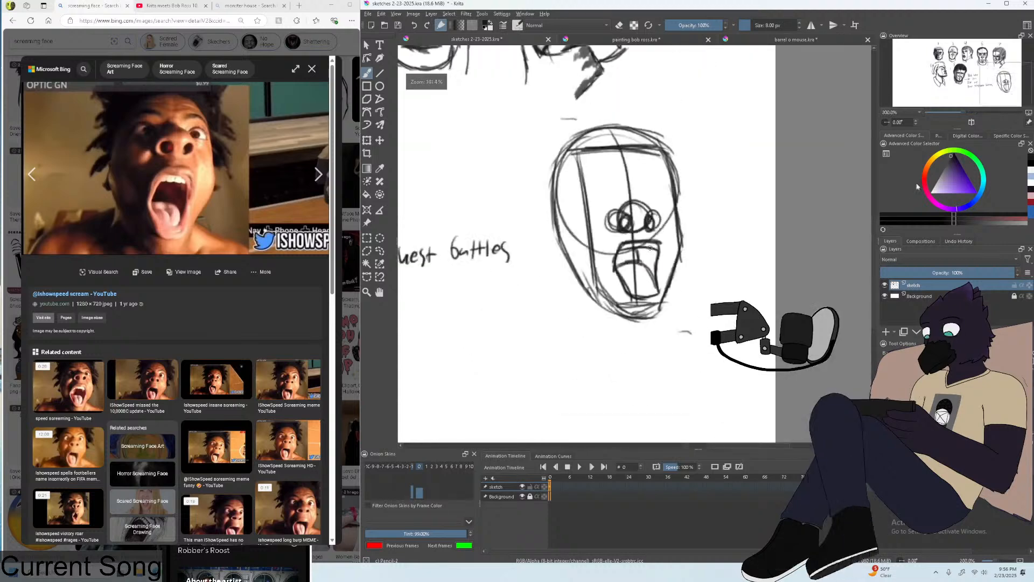
key("ctrl+plus")
scroll(626, 308, "up", 4)
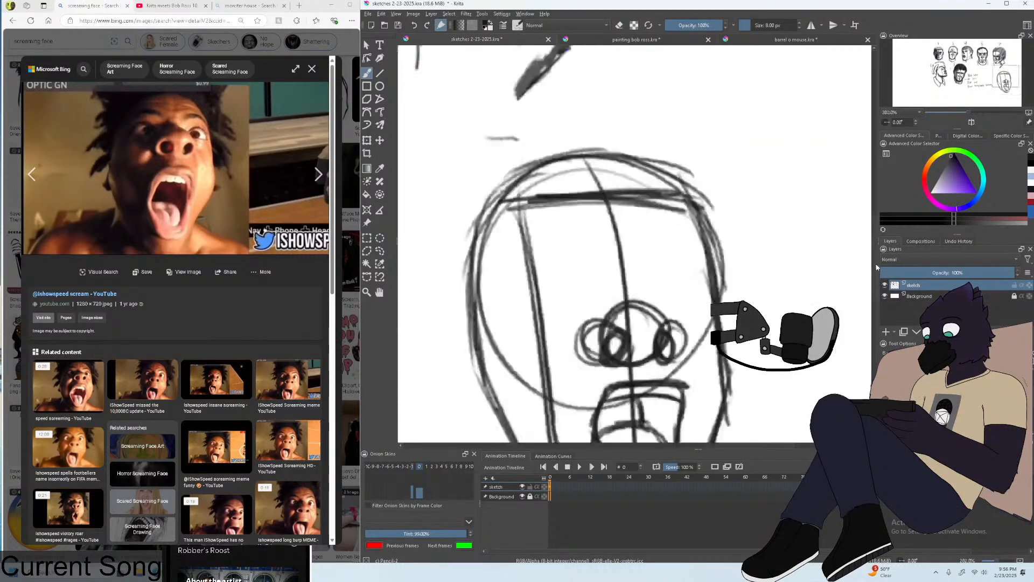
Draw two bushy eyebrows below the forehead line with zigzag strokes, redoing the left one.
key("ctrl+plus")
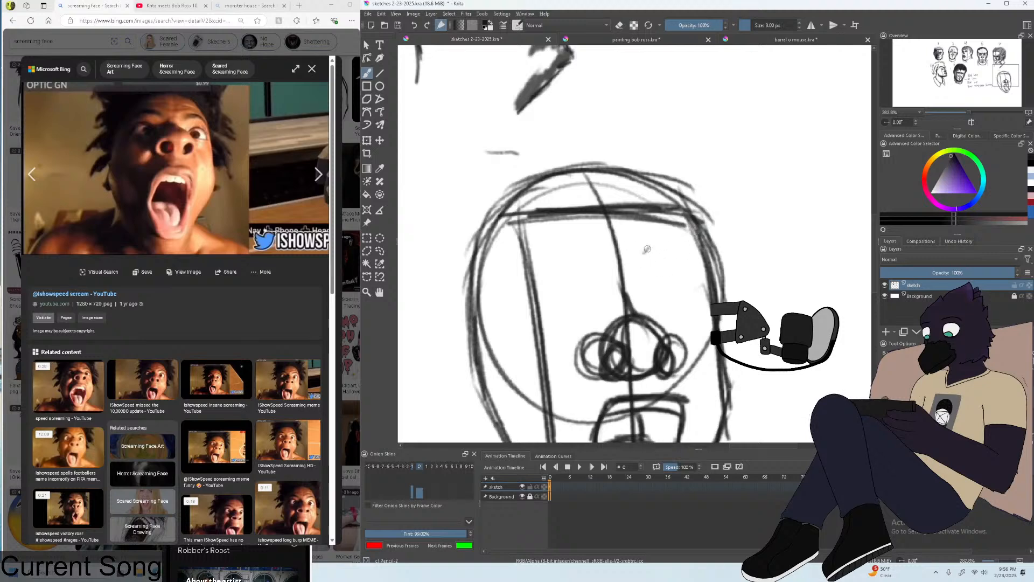
mouse_move(653, 245)
left_mouse_down()
mouse_move(673, 241)
mouse_move(699, 259)
left_mouse_up()
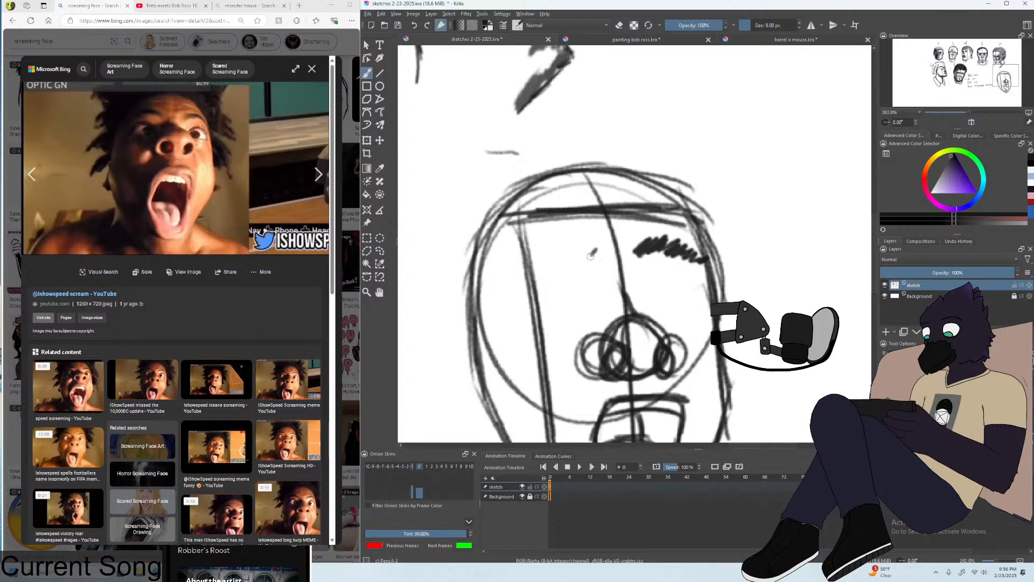
mouse_move(591, 255)
left_mouse_down()
mouse_move(551, 262)
mouse_move(546, 252)
mouse_move(590, 246)
mouse_move(528, 251)
left_mouse_up()
key("ctrl+z")
key("minus")
key("minus")
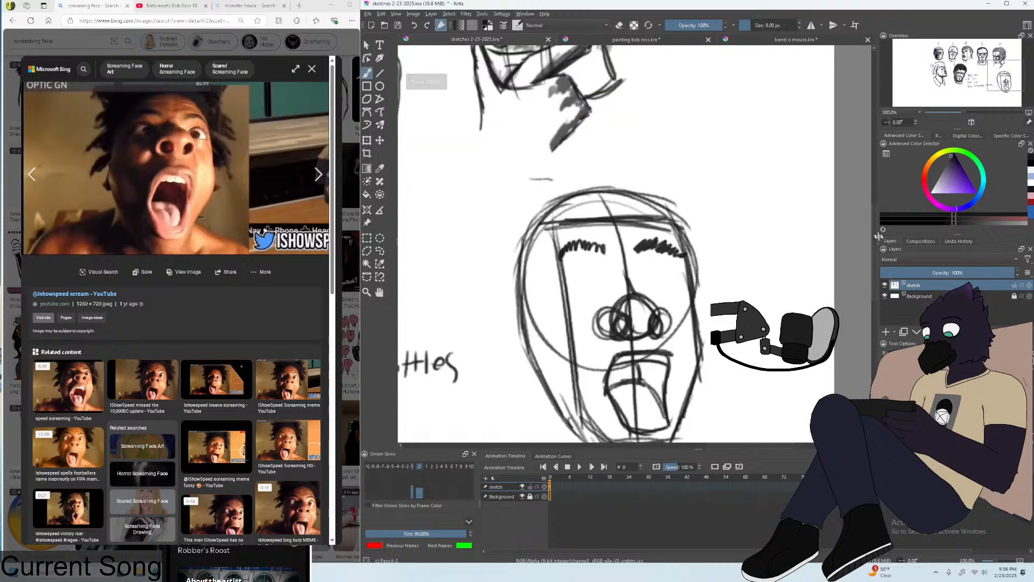
key("plus")
key("plus")
key("plus")
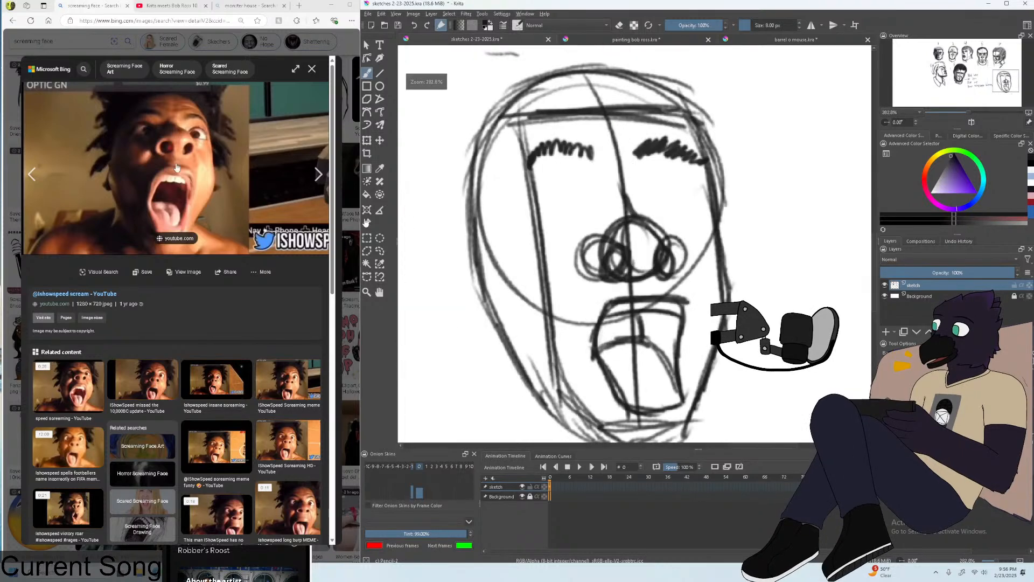
Outline both wide-open eyes as ovals beneath the eyebrows.
mouse_move(581, 147)
left_mouse_down()
mouse_move(567, 183)
mouse_move(588, 189)
left_mouse_up()
mouse_move(687, 144)
left_mouse_down()
mouse_move(646, 172)
mouse_move(685, 156)
left_mouse_up()
key("minus")
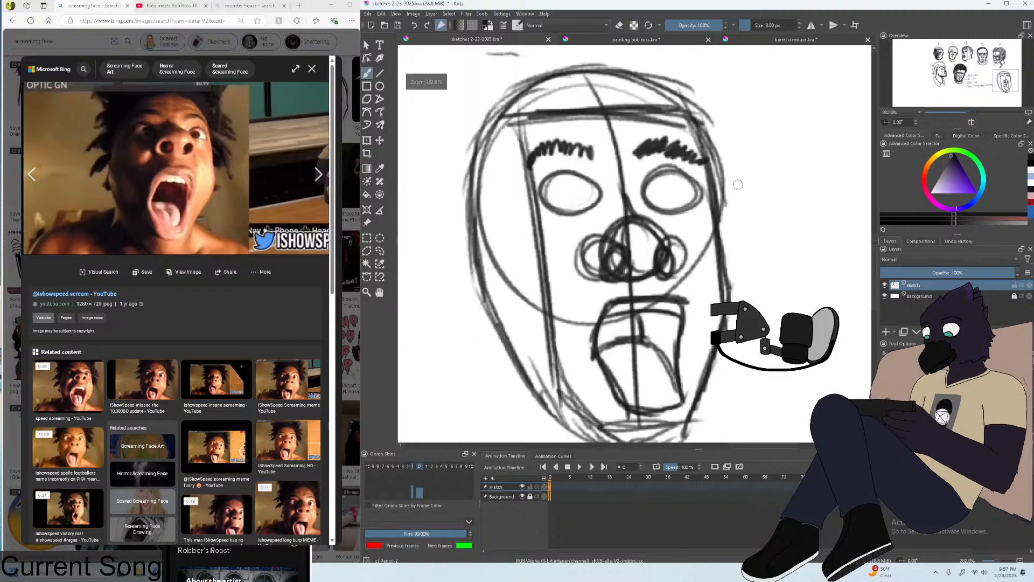
Darken the eye outlines and fill in the pupils toward the right side of each eye.
key("plus")
mouse_move(585, 163)
left_mouse_down()
mouse_move(559, 142)
mouse_move(522, 153)
mouse_move(511, 169)
mouse_move(565, 144)
left_mouse_up()
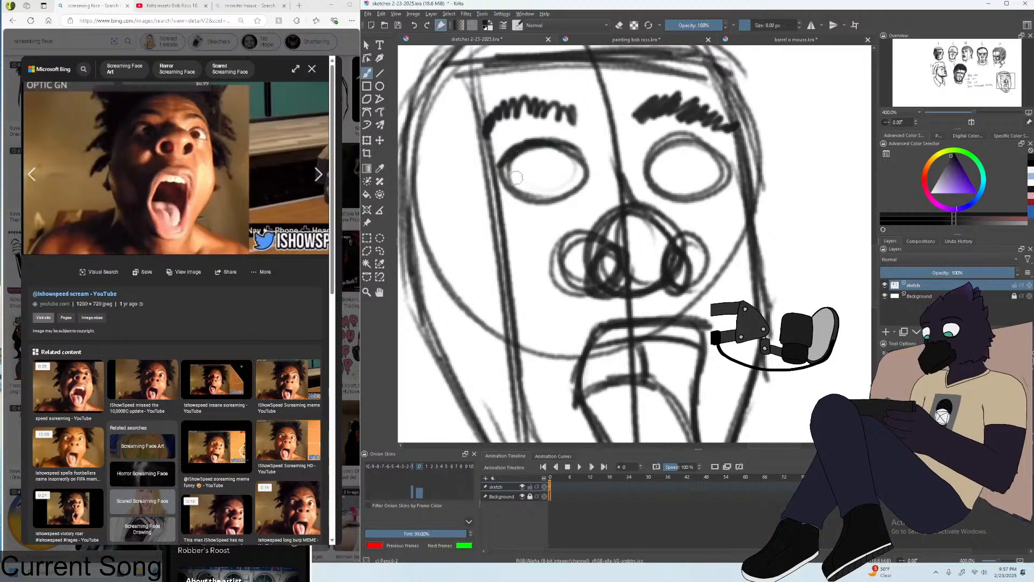
mouse_move(504, 178)
left_mouse_down()
mouse_move(590, 194)
mouse_move(571, 143)
mouse_move(585, 196)
left_mouse_up()
left_click_drag(565, 162, 571, 185)
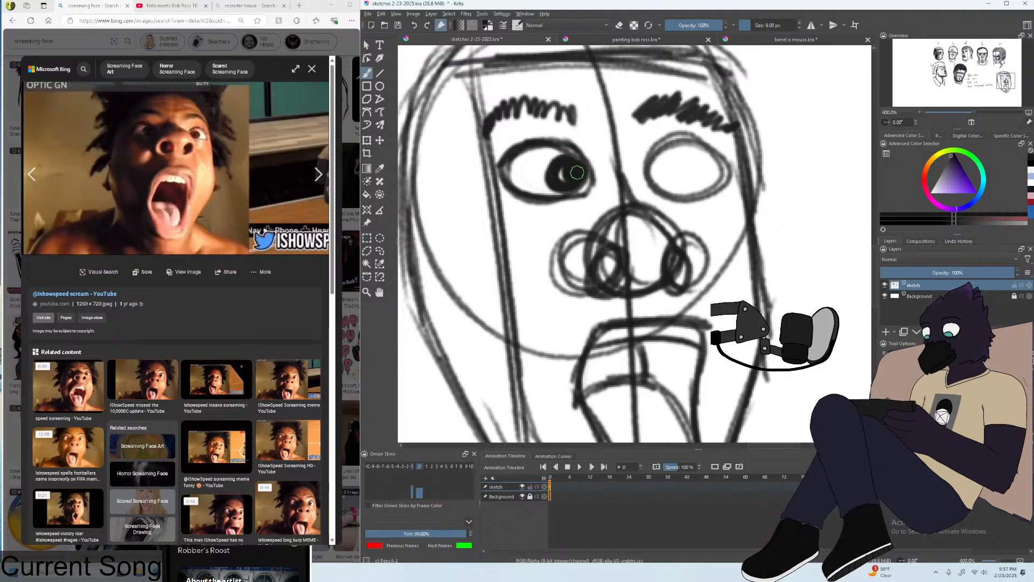
mouse_move(644, 171)
left_mouse_down()
mouse_move(729, 162)
mouse_move(707, 144)
mouse_move(729, 170)
mouse_move(716, 192)
mouse_move(685, 201)
mouse_move(668, 177)
mouse_move(668, 186)
mouse_move(646, 181)
mouse_move(706, 173)
mouse_move(716, 185)
mouse_move(715, 157)
left_mouse_up()
key("minus")
key("minus")
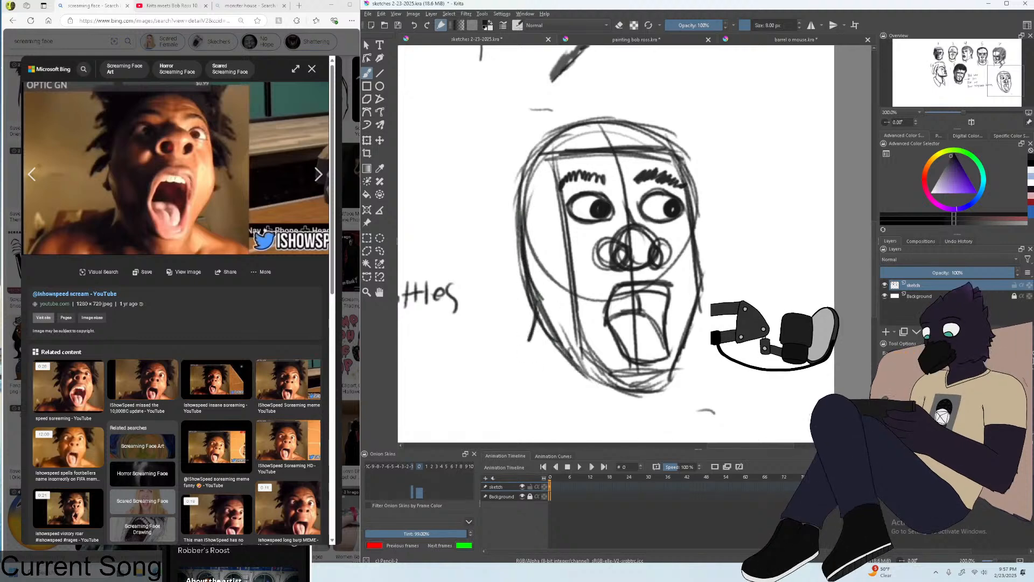
Draw small curls down the upper left edge of the head, set the brush size to 13 px and undo the loose loops beside the cheek.
key("minus")
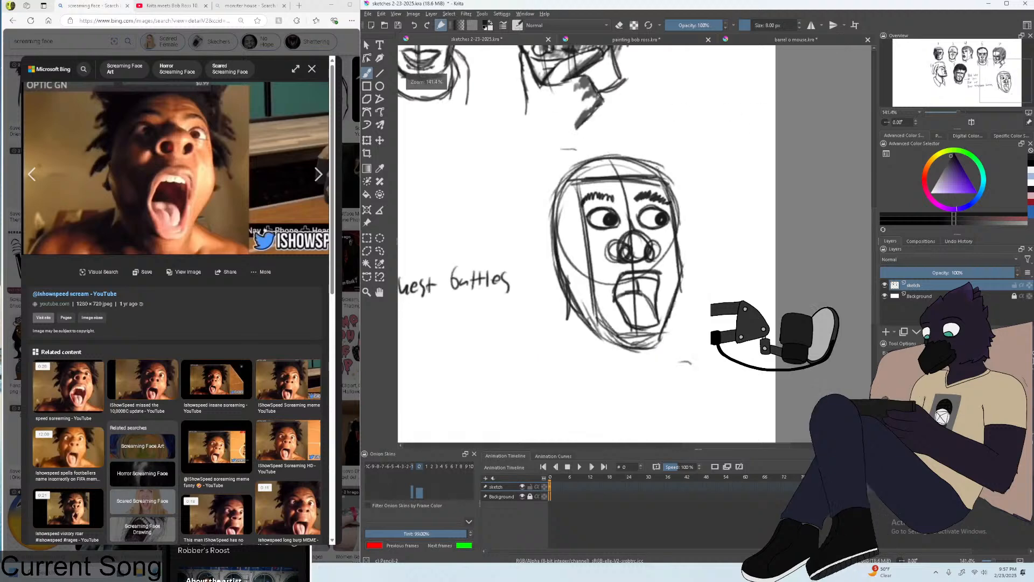
key("plus")
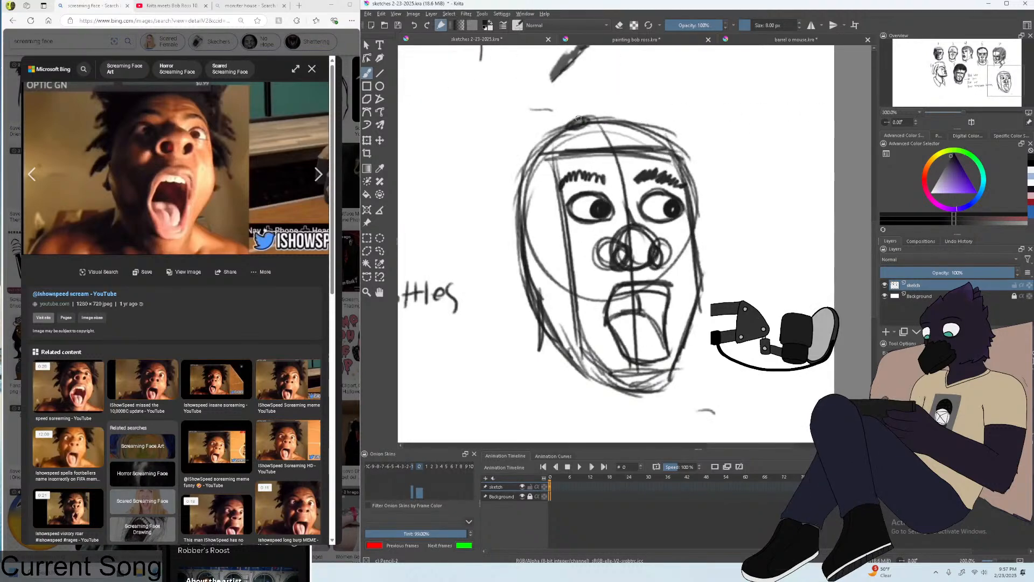
left_click_drag(558, 125, 539, 157)
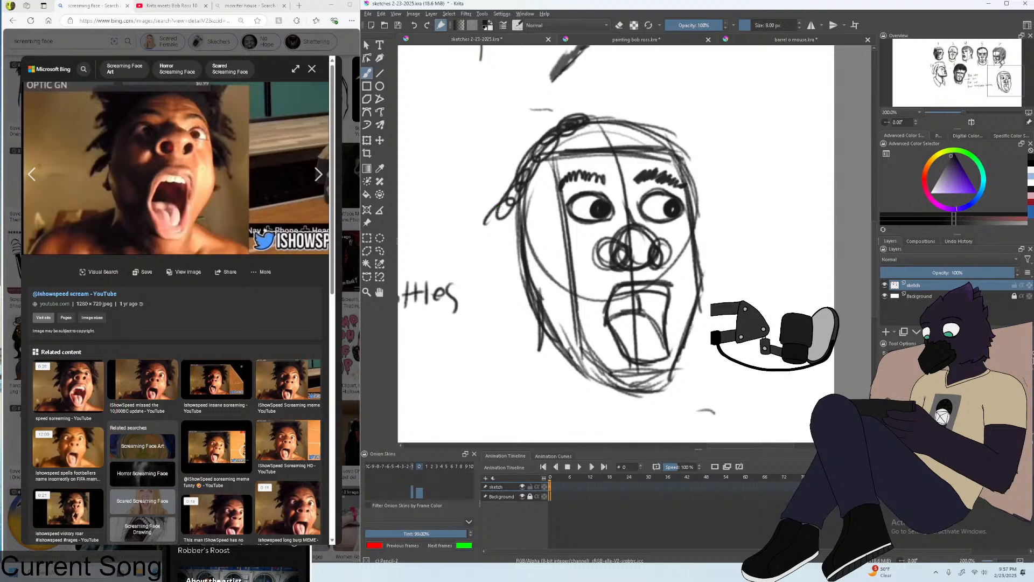
key("bracketright")
mouse_move(485, 218)
left_mouse_down()
mouse_move(493, 264)
mouse_move(516, 253)
mouse_move(525, 291)
left_mouse_up()
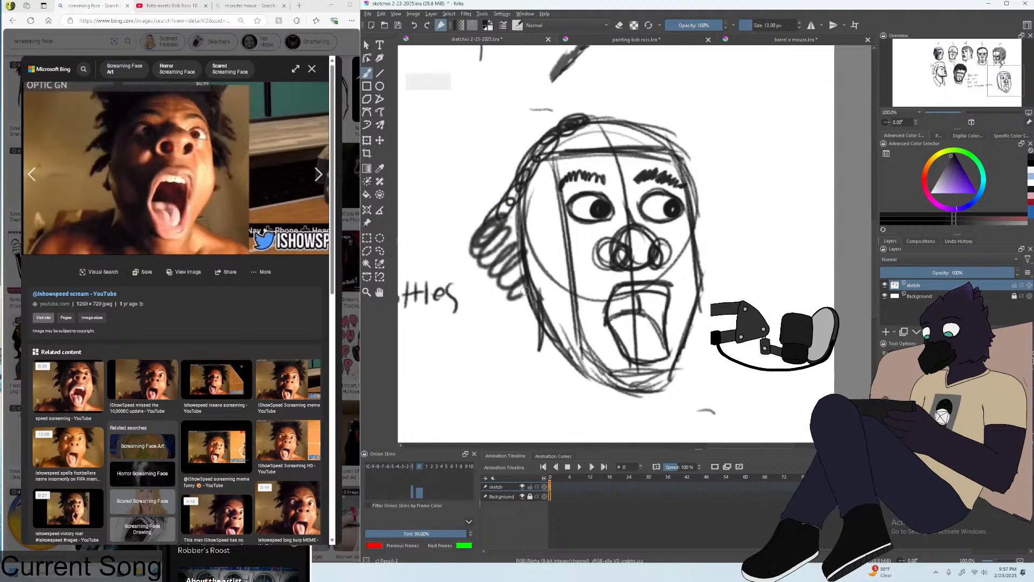
key("ctrl+z")
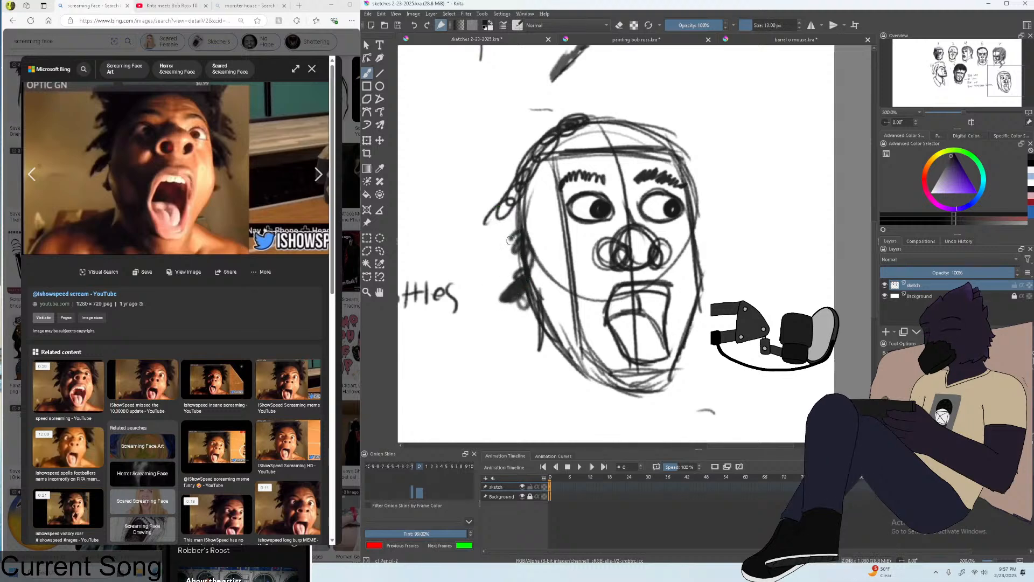
Scribble spiky, curly hair around both sides and the crown of the head, filling the left and top locks solid black.
mouse_move(503, 229)
left_mouse_down()
mouse_move(504, 205)
mouse_move(505, 164)
mouse_move(497, 185)
mouse_move(521, 120)
mouse_move(528, 157)
mouse_move(515, 149)
mouse_move(524, 128)
mouse_move(497, 172)
mouse_move(512, 147)
mouse_move(496, 145)
mouse_move(555, 132)
mouse_move(526, 140)
mouse_move(553, 121)
mouse_move(540, 91)
mouse_move(546, 123)
mouse_move(567, 120)
left_mouse_up()
mouse_move(537, 70)
left_mouse_down()
mouse_move(549, 89)
mouse_move(524, 131)
mouse_move(533, 119)
mouse_move(523, 109)
mouse_move(558, 126)
mouse_move(567, 100)
mouse_move(571, 117)
mouse_move(604, 97)
mouse_move(587, 103)
mouse_move(609, 120)
mouse_move(658, 90)
mouse_move(589, 97)
mouse_move(606, 82)
mouse_move(642, 110)
mouse_move(616, 112)
mouse_move(681, 139)
mouse_move(688, 153)
mouse_move(670, 121)
mouse_move(641, 108)
mouse_move(677, 114)
mouse_move(650, 118)
mouse_move(677, 127)
mouse_move(701, 228)
mouse_move(717, 240)
mouse_move(702, 165)
mouse_move(688, 161)
mouse_move(709, 126)
mouse_move(712, 150)
mouse_move(654, 95)
mouse_move(666, 84)
mouse_move(663, 107)
left_mouse_up()
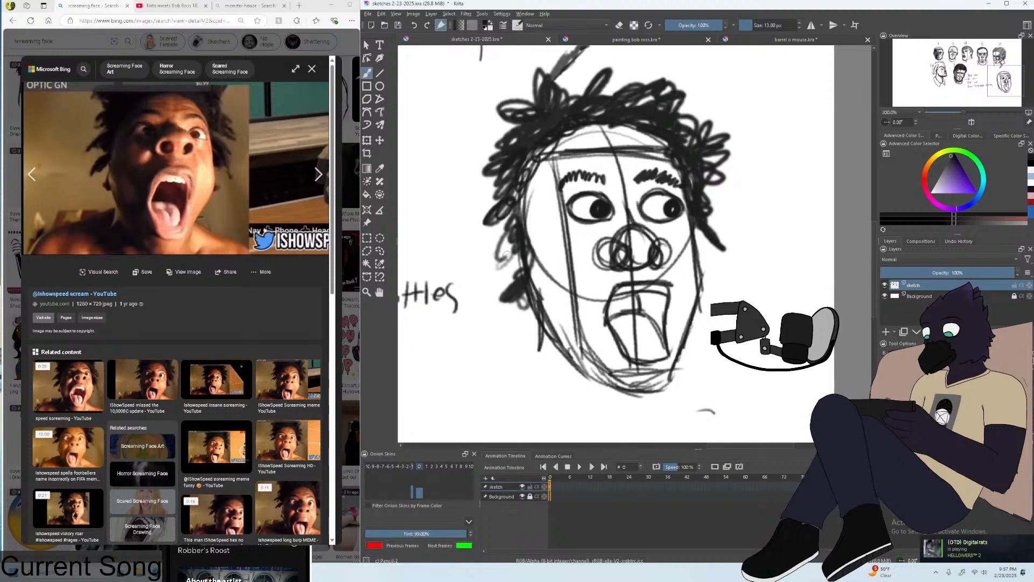
mouse_move(506, 254)
left_mouse_down()
mouse_move(516, 233)
mouse_move(487, 286)
mouse_move(505, 267)
mouse_move(504, 247)
mouse_move(490, 245)
mouse_move(513, 198)
mouse_move(485, 206)
left_mouse_up()
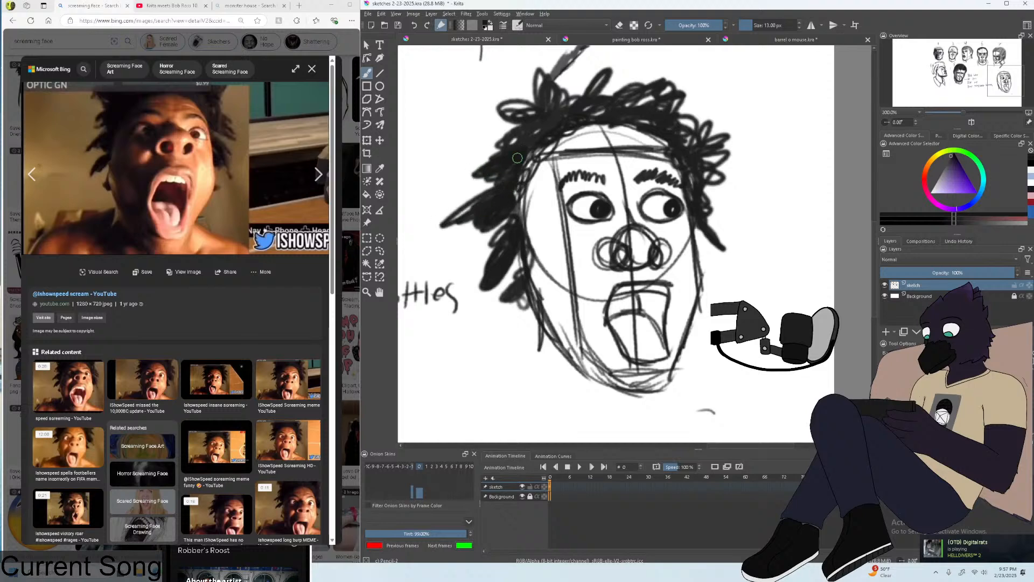
left_click_drag(517, 158, 500, 144)
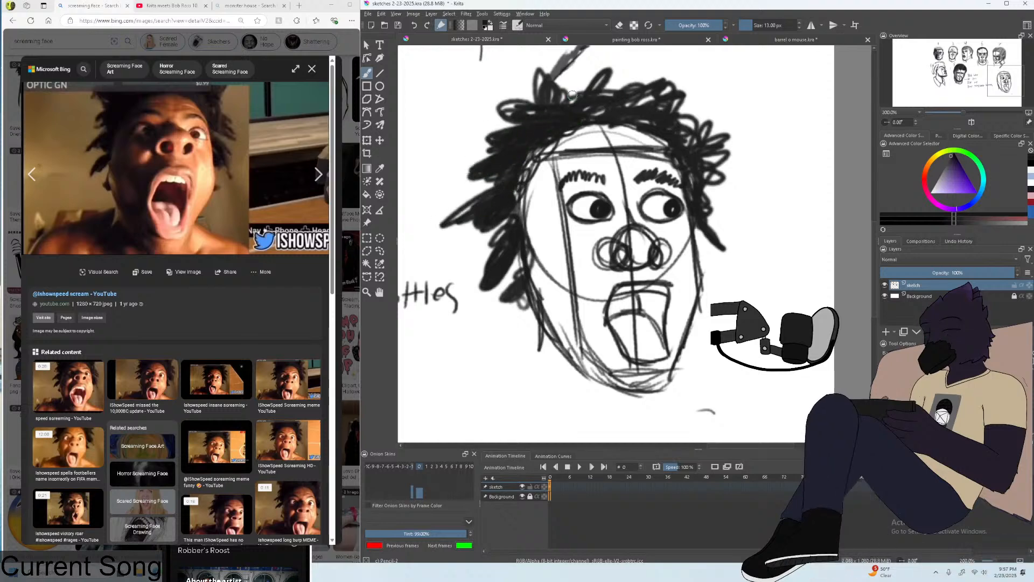
mouse_move(593, 94)
left_mouse_down()
mouse_move(605, 57)
mouse_move(615, 81)
mouse_move(589, 117)
mouse_move(632, 85)
mouse_move(669, 75)
mouse_move(647, 105)
mouse_move(692, 94)
left_mouse_up()
mouse_move(615, 271)
left_mouse_down()
mouse_move(599, 308)
mouse_move(614, 315)
left_mouse_up()
key("ctrl+z")
key("ctrl+z")
Hatch the whole face from forehead to chin with light diagonal strokes.
left_click_drag(590, 130, 525, 227)
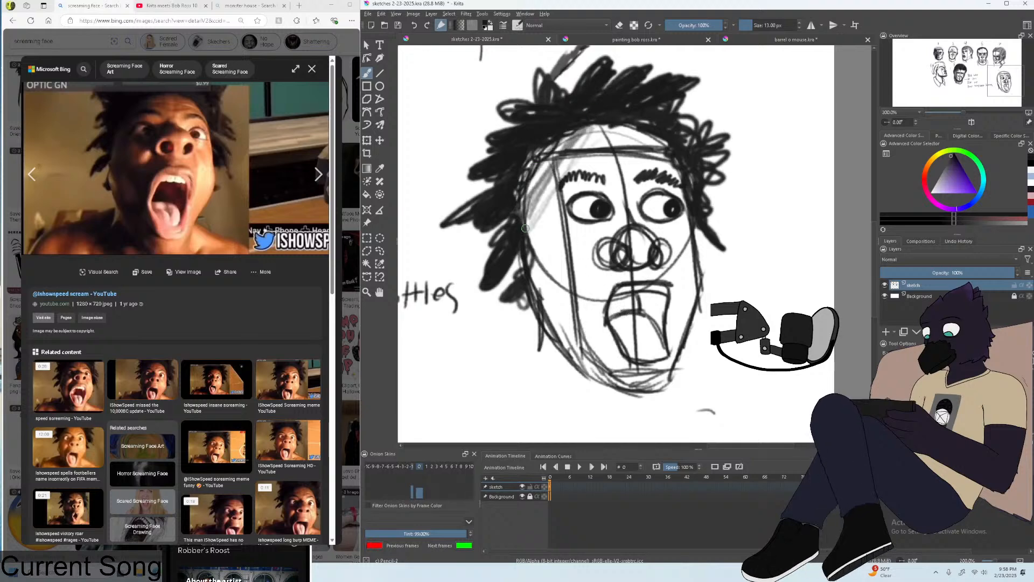
left_click_drag(581, 178, 533, 275)
mouse_move(638, 151)
left_mouse_down()
mouse_move(554, 318)
mouse_move(571, 334)
mouse_move(603, 255)
left_mouse_up()
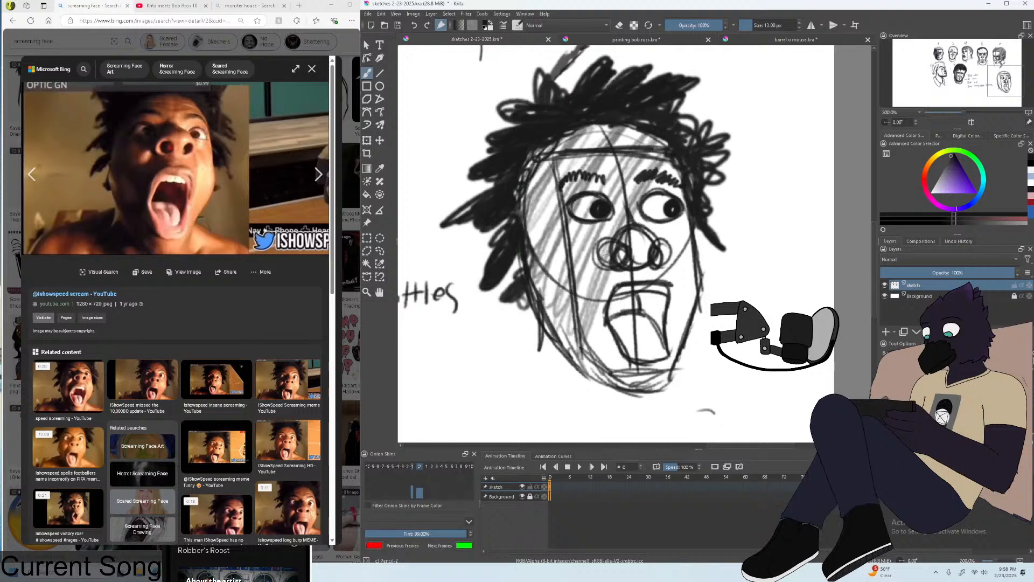
left_click_drag(659, 194, 582, 357)
left_click_drag(667, 194, 590, 388)
left_click_drag(670, 213, 613, 375)
mouse_move(679, 217)
left_mouse_down()
mouse_move(620, 387)
mouse_move(638, 378)
left_mouse_up()
mouse_move(706, 240)
left_mouse_down()
mouse_move(665, 367)
mouse_move(671, 350)
left_mouse_up()
left_click_drag(693, 247, 662, 386)
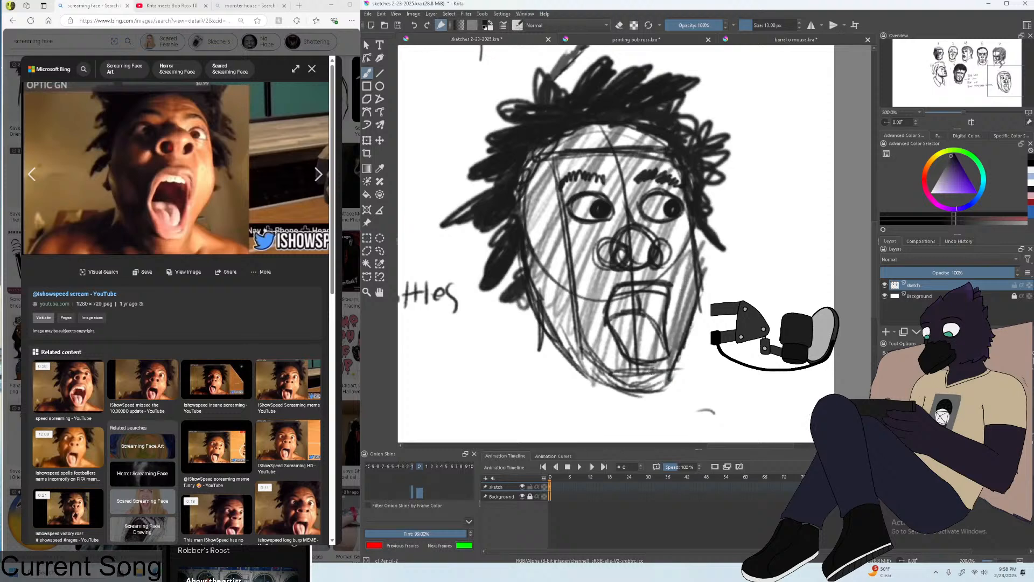
Add a second layer of diagonal hatching over the right cheek, the mouth and the middle of the face.
left_click_drag(694, 242, 635, 380)
left_click_drag(696, 264, 658, 355)
mouse_move(690, 221)
left_mouse_down()
mouse_move(638, 356)
mouse_move(611, 373)
left_mouse_up()
left_click_drag(667, 223, 637, 251)
left_click_drag(660, 197, 611, 363)
left_click_drag(625, 300, 595, 361)
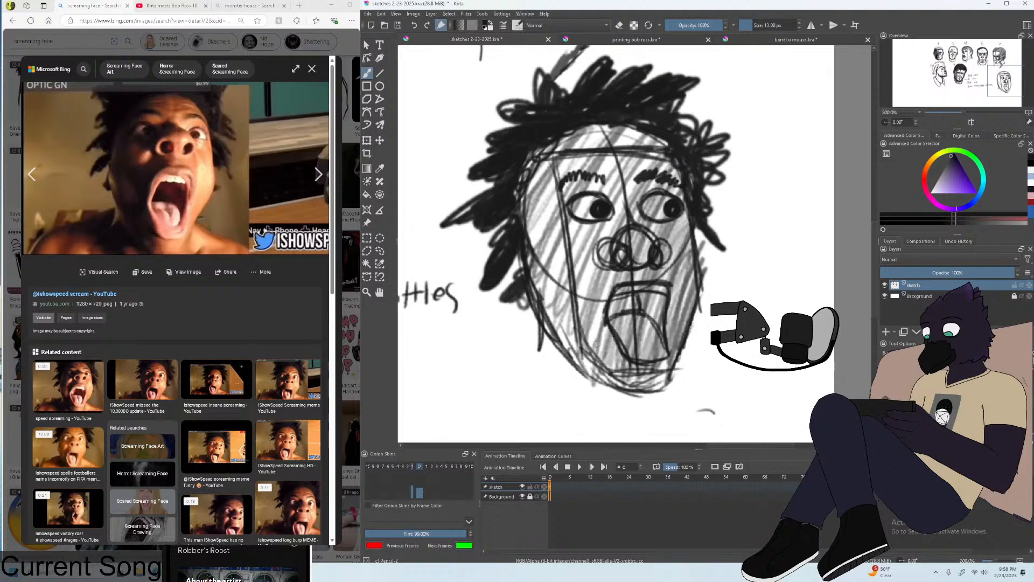
left_click_drag(651, 180, 584, 364)
left_click_drag(608, 241, 589, 350)
left_click_drag(612, 261, 580, 345)
left_click_drag(646, 157, 575, 293)
left_click_drag(601, 221, 575, 323)
left_click_drag(607, 239, 559, 338)
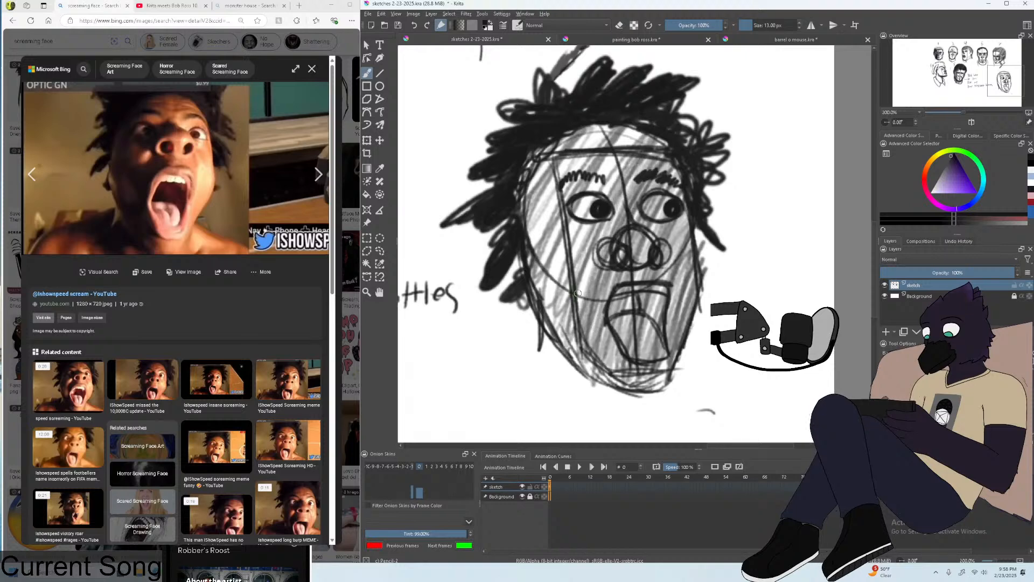
Close the gaps in the hatching over the forehead and the left side of the face with more diagonal strokes.
left_click_drag(633, 155, 574, 300)
left_click_drag(628, 148, 572, 284)
left_click_drag(586, 222, 551, 320)
mouse_move(578, 218)
left_mouse_down()
mouse_move(541, 323)
mouse_move(541, 312)
left_mouse_up()
left_click_drag(568, 211, 539, 305)
left_click_drag(575, 177, 536, 257)
mouse_move(576, 154)
left_mouse_down()
mouse_move(530, 278)
mouse_move(525, 244)
left_mouse_up()
left_click_drag(566, 137, 525, 236)
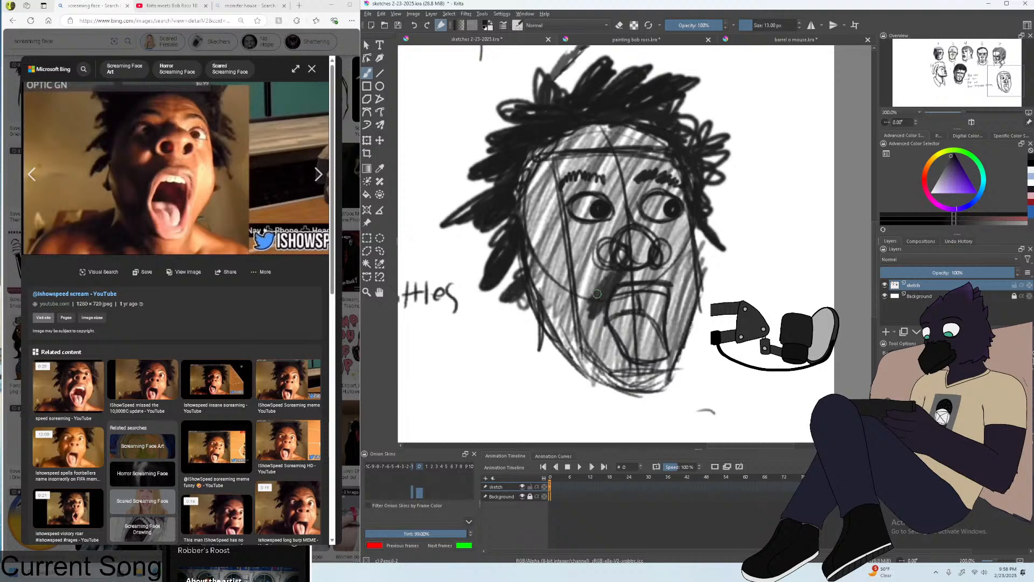
Darken the area just left of the open mouth with heavier strokes.
left_click_drag(605, 308, 593, 348)
left_click_drag(598, 272, 578, 358)
left_click_drag(591, 284, 568, 366)
Set the brush size to 16 px and extend the dark shadow across the left cheek and jaw.
key("bracketright")
key("bracketright")
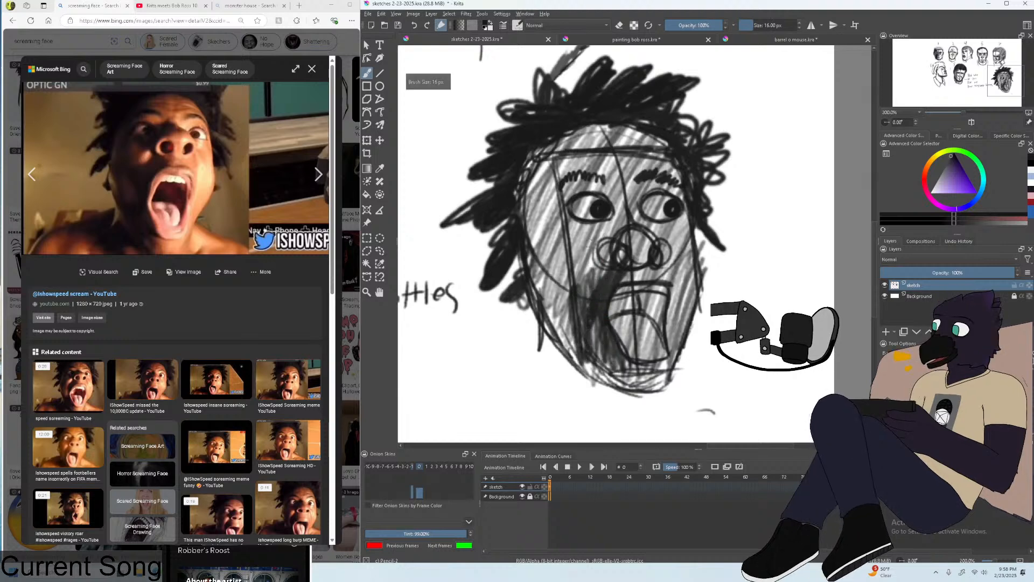
left_click_drag(593, 263, 572, 303)
left_click_drag(595, 273, 547, 361)
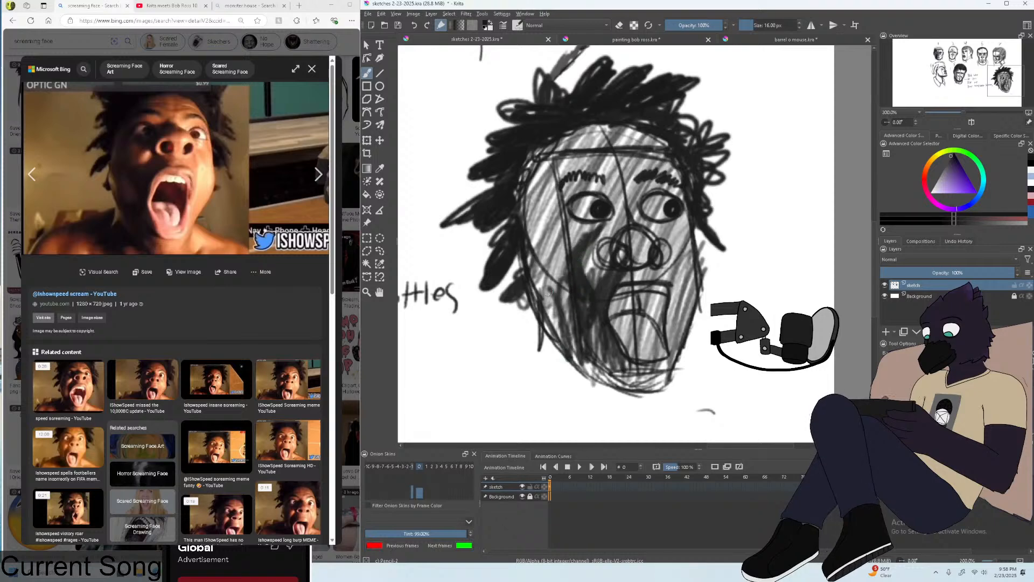
mouse_move(574, 291)
left_mouse_down()
mouse_move(532, 368)
mouse_move(544, 356)
left_mouse_up()
mouse_move(562, 236)
left_mouse_down()
mouse_move(542, 293)
mouse_move(544, 334)
left_mouse_up()
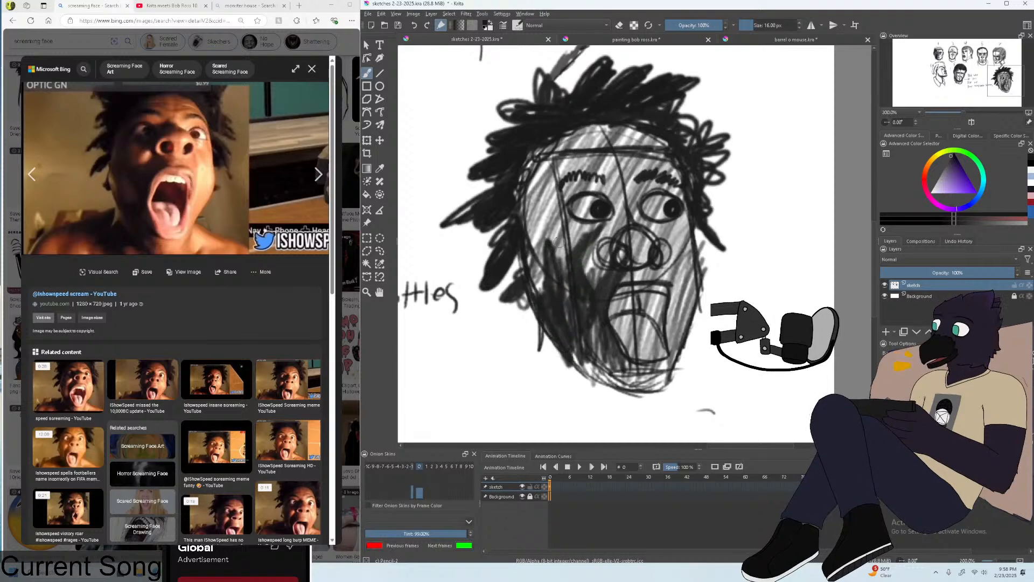
Carry the dark shadow up the left side of the face over the temple to the hairline.
left_click_drag(565, 214, 552, 296)
left_click_drag(549, 158, 531, 258)
left_click_drag(566, 138, 528, 209)
left_click_drag(577, 154, 542, 225)
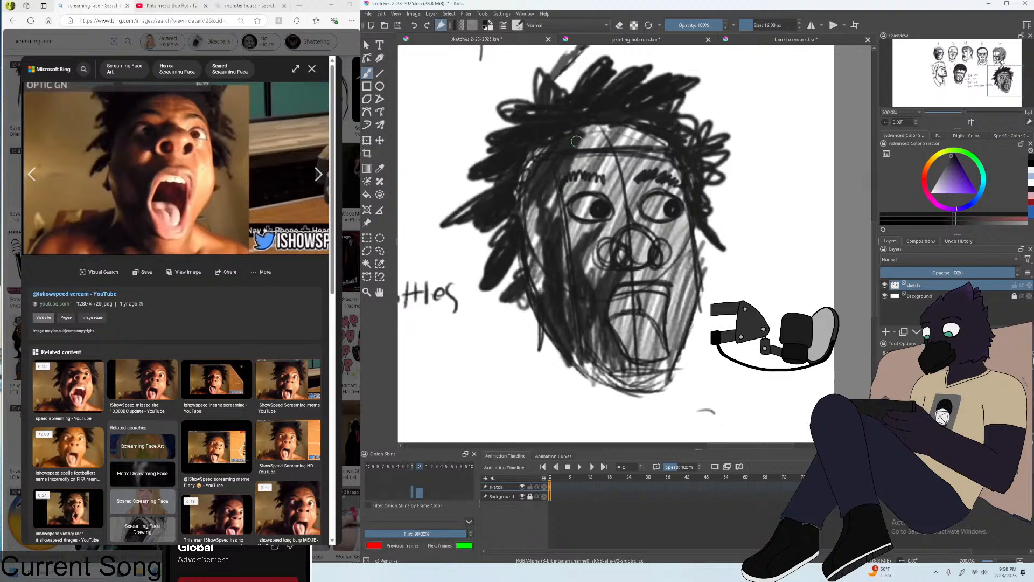
left_click_drag(574, 145, 555, 217)
mouse_move(552, 160)
left_mouse_down()
mouse_move(523, 226)
mouse_move(524, 176)
mouse_move(532, 285)
left_mouse_up()
left_click_drag(537, 212, 538, 288)
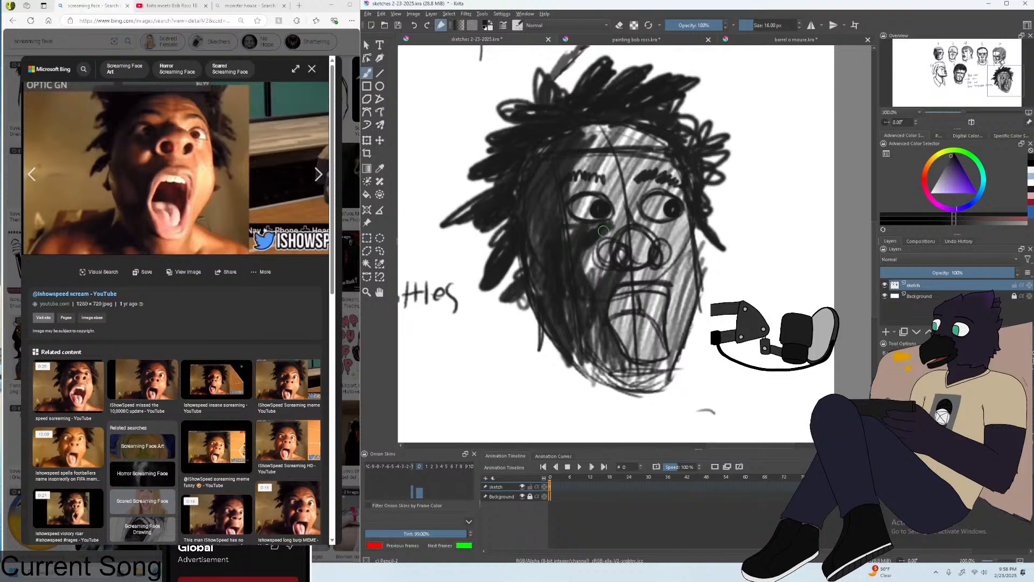
Deepen the shadow beside the nose and along the lower left jaw to the chin.
left_click_drag(603, 230, 593, 288)
left_click_drag(611, 376, 593, 388)
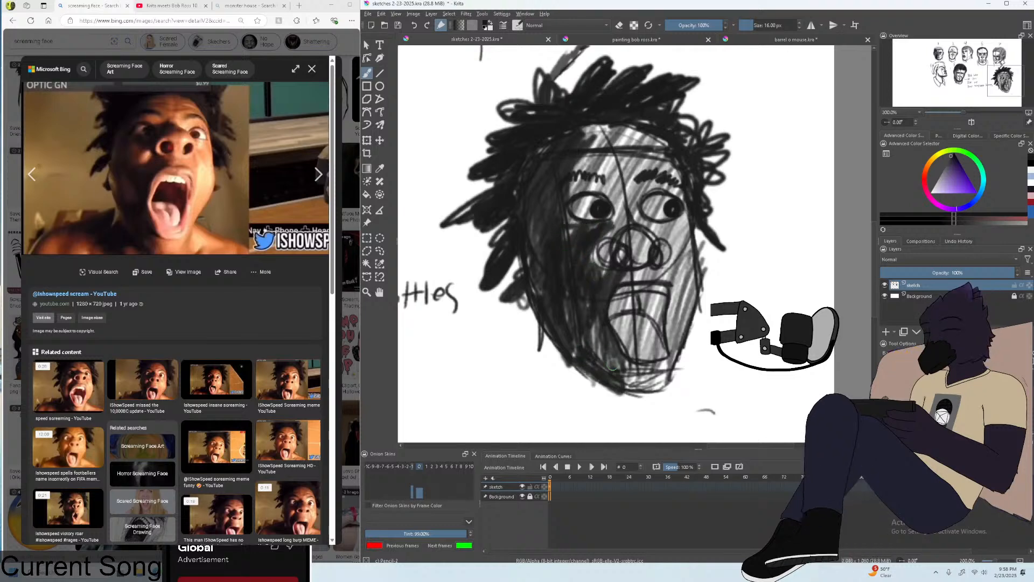
left_click_drag(608, 328, 630, 389)
left_click_drag(619, 353, 633, 386)
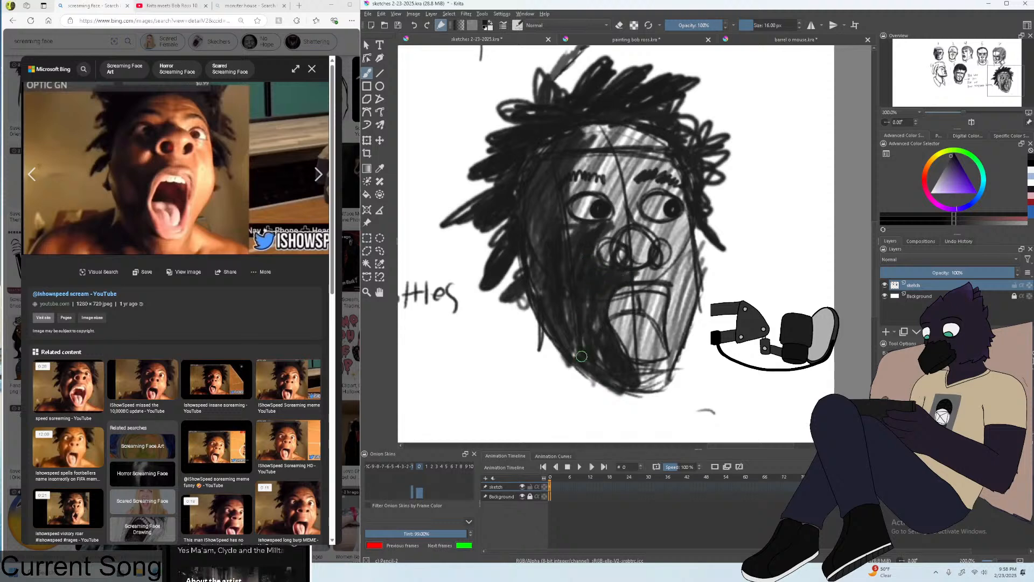
Shade the top of the forehead beneath the hairline with dark strokes.
scroll(581, 356, "down", 1)
scroll(581, 356, "up", 1)
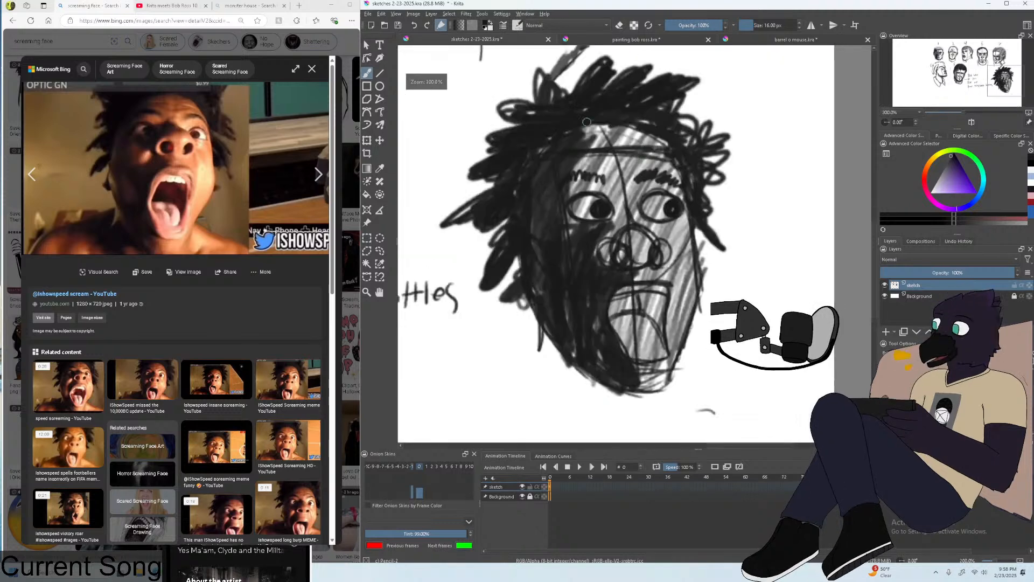
mouse_move(587, 122)
left_mouse_down()
mouse_move(598, 135)
mouse_move(623, 130)
left_mouse_up()
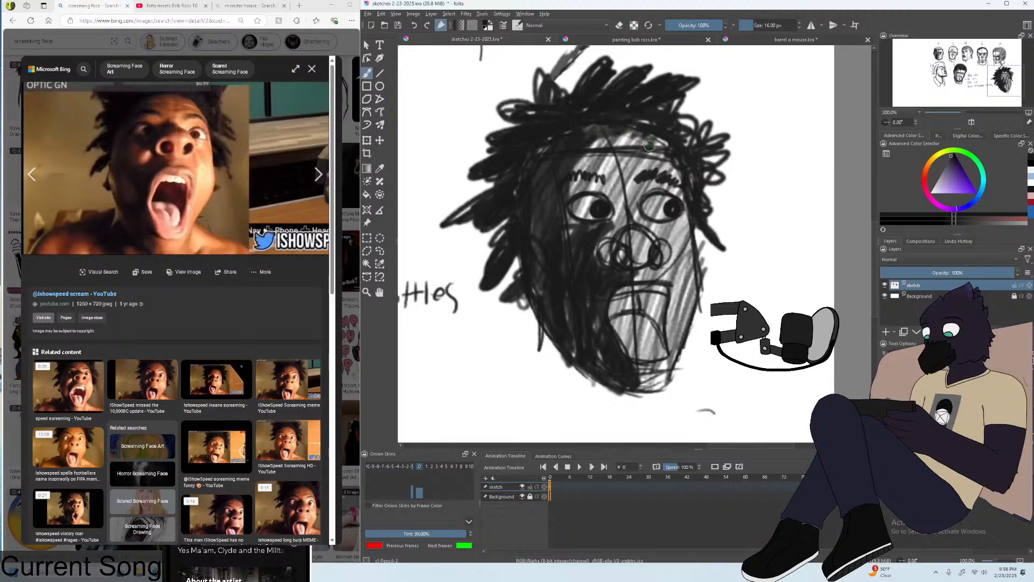
mouse_move(671, 162)
left_mouse_down()
mouse_move(587, 142)
mouse_move(568, 172)
mouse_move(603, 136)
left_mouse_up()
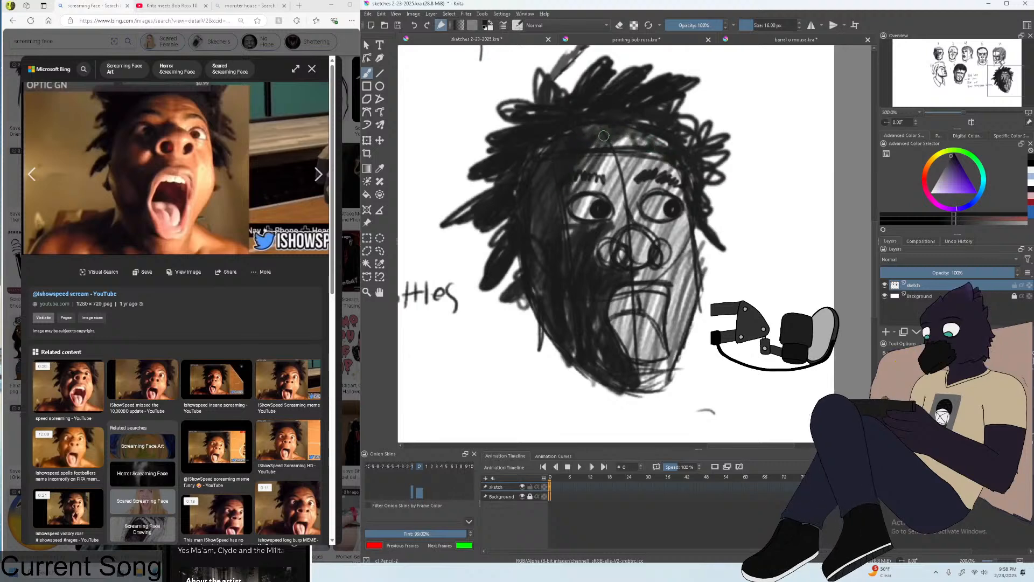
Sketch short zigzag shading strokes beneath the jaw and chin.
scroll(562, 236, "down", 1)
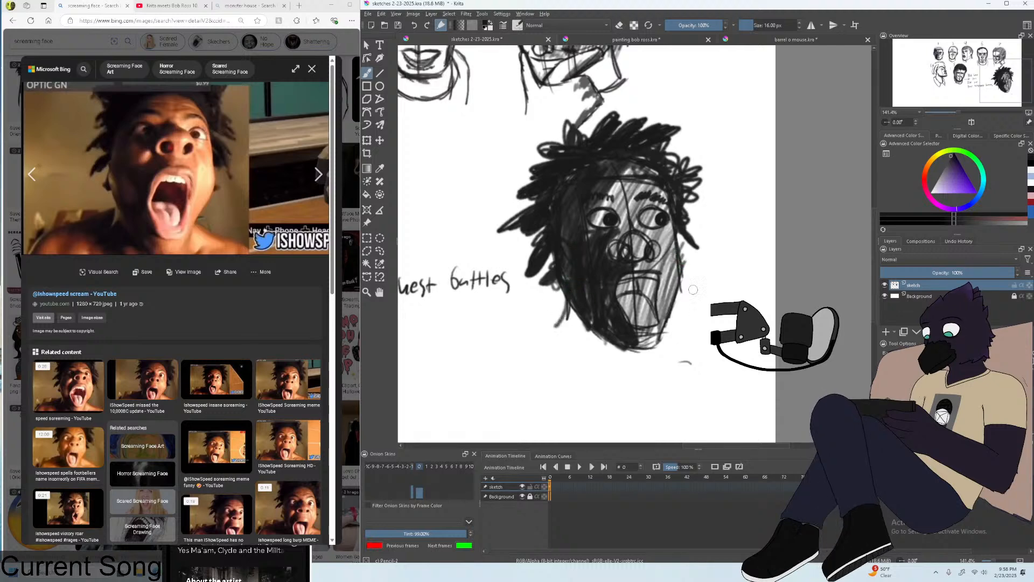
mouse_move(570, 317)
left_mouse_down()
mouse_move(558, 344)
mouse_move(620, 355)
left_mouse_up()
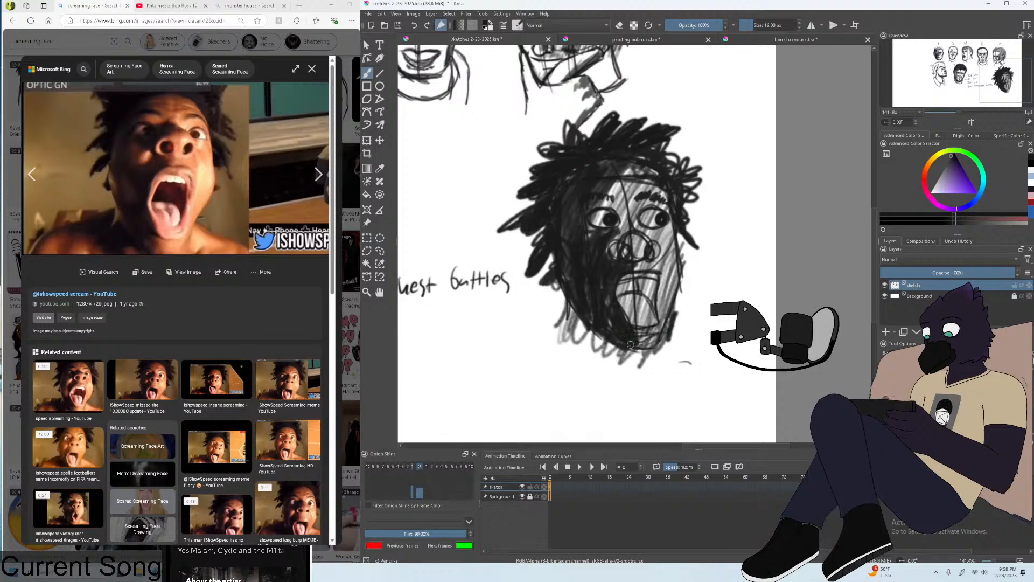
scroll(607, 343, "down", 4)
scroll(597, 275, "up", 1)
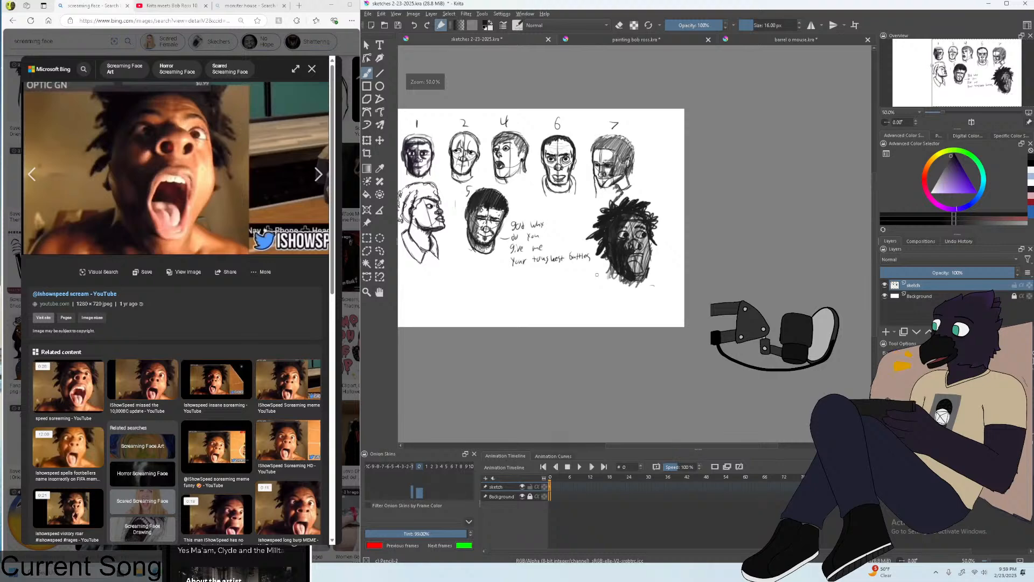
Review the whole sheet, switch to the rectangular selection tool and save the sketch document.
scroll(592, 272, "up", 1)
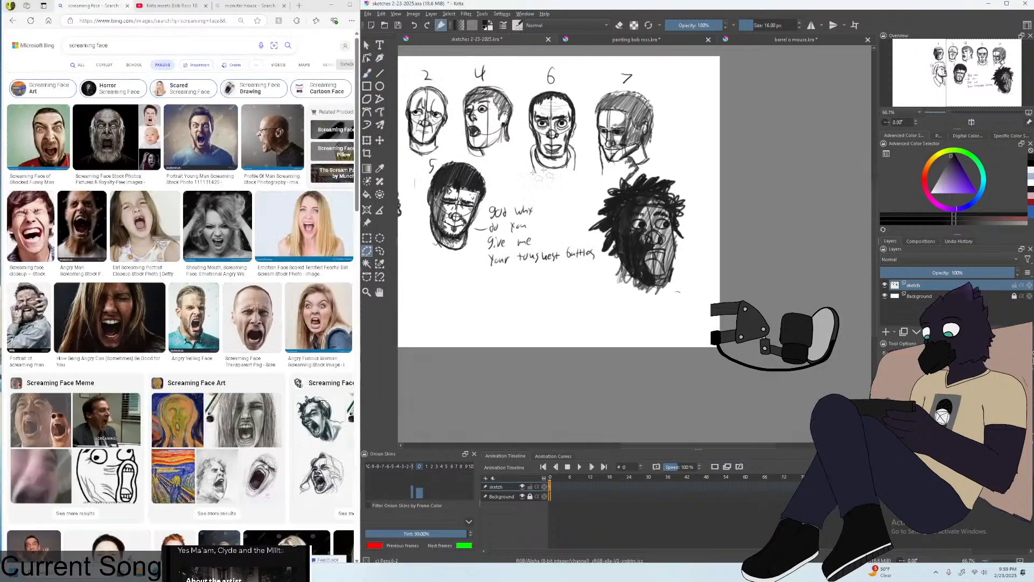
scroll(570, 216, "up", 1)
scroll(570, 216, "up", 1)
scroll(570, 215, "down", 6)
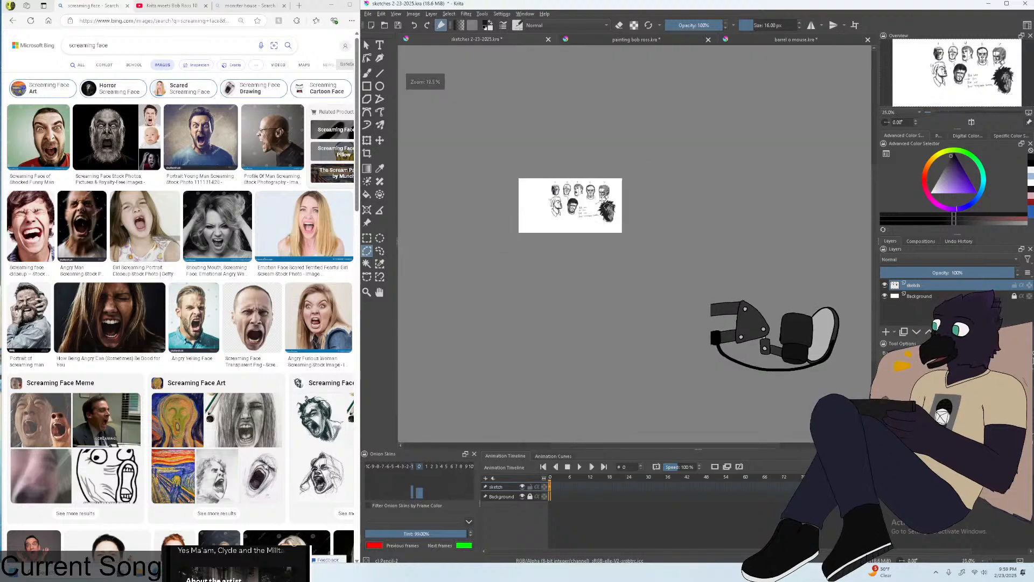
scroll(571, 204, "up", 3)
key("ctrl+r")
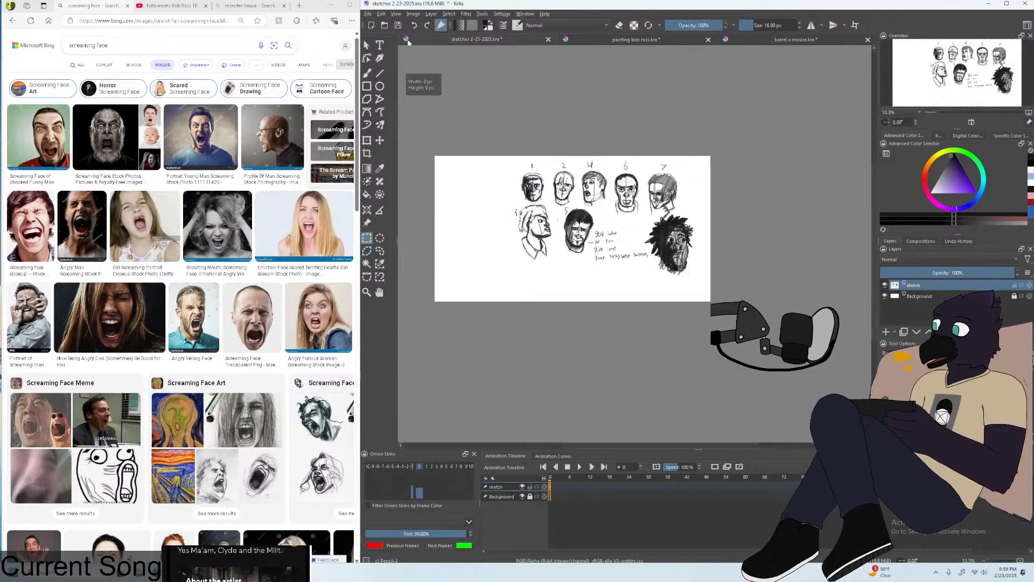
left_click(366, 14)
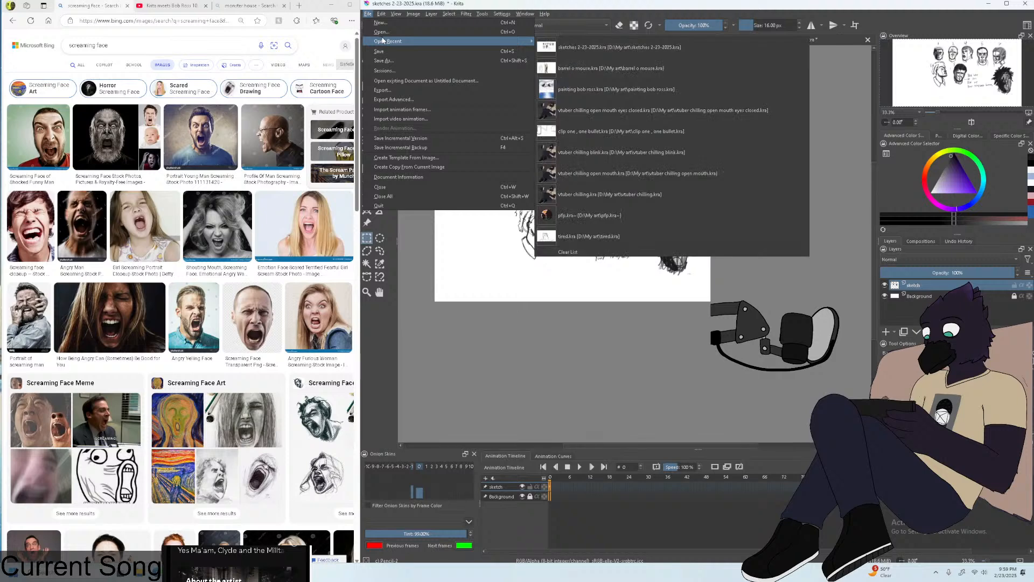
left_click(399, 51)
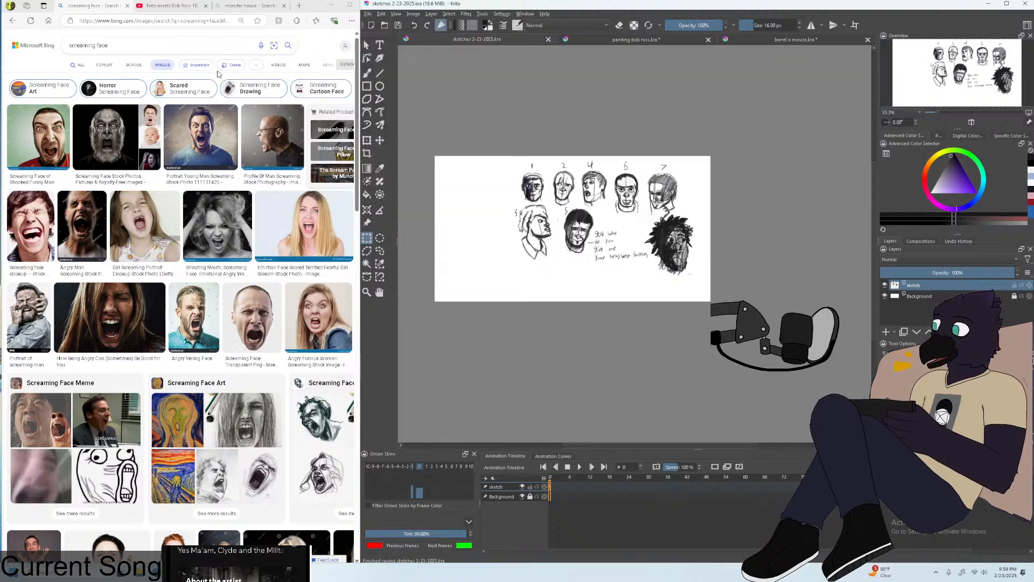